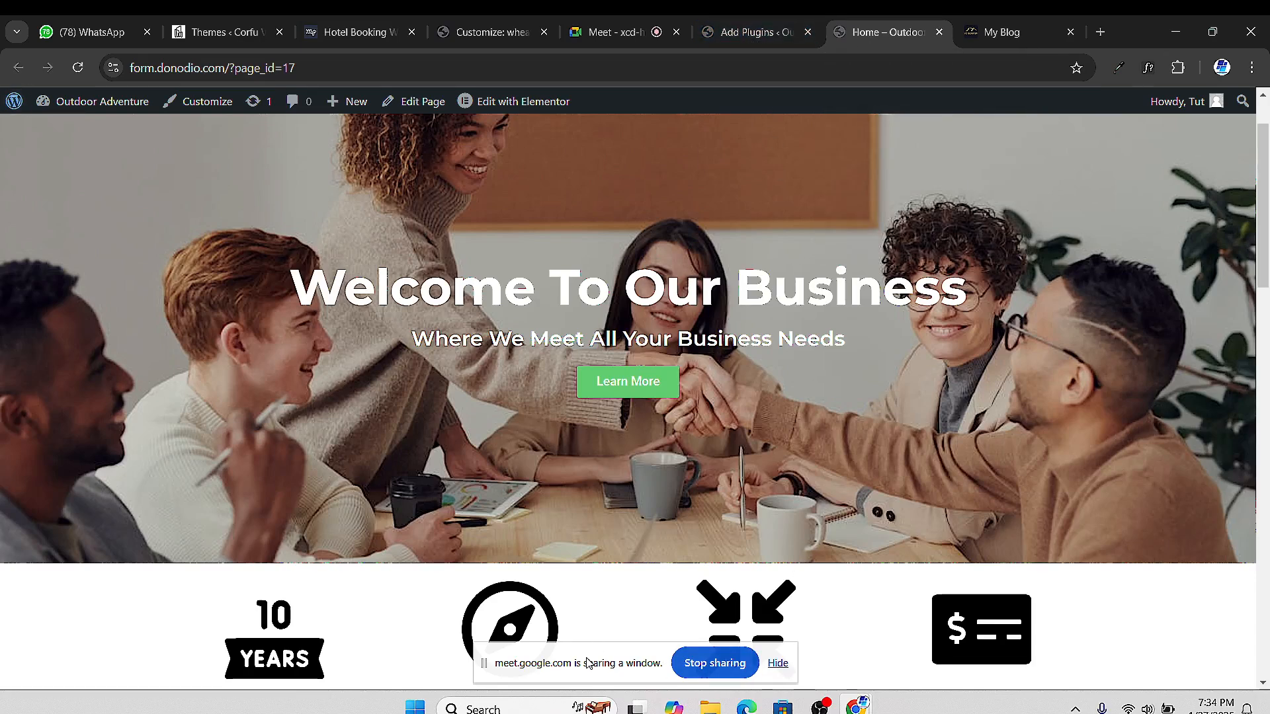
Install and activate Ultimate Addons for Elementor from the plugin search results
{"action": "left_click_drag", "start_coordinate": [585, 651], "coordinate": [186, 643]}
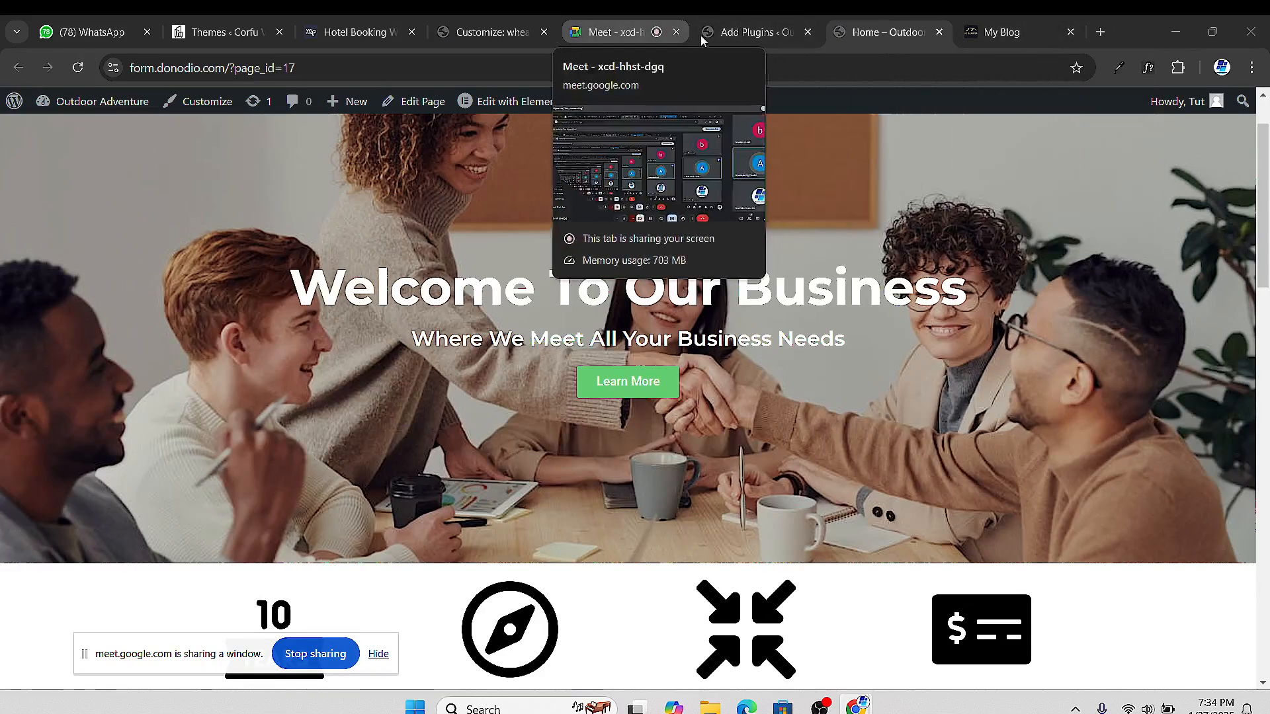
{"action": "left_click", "coordinate": [754, 35]}
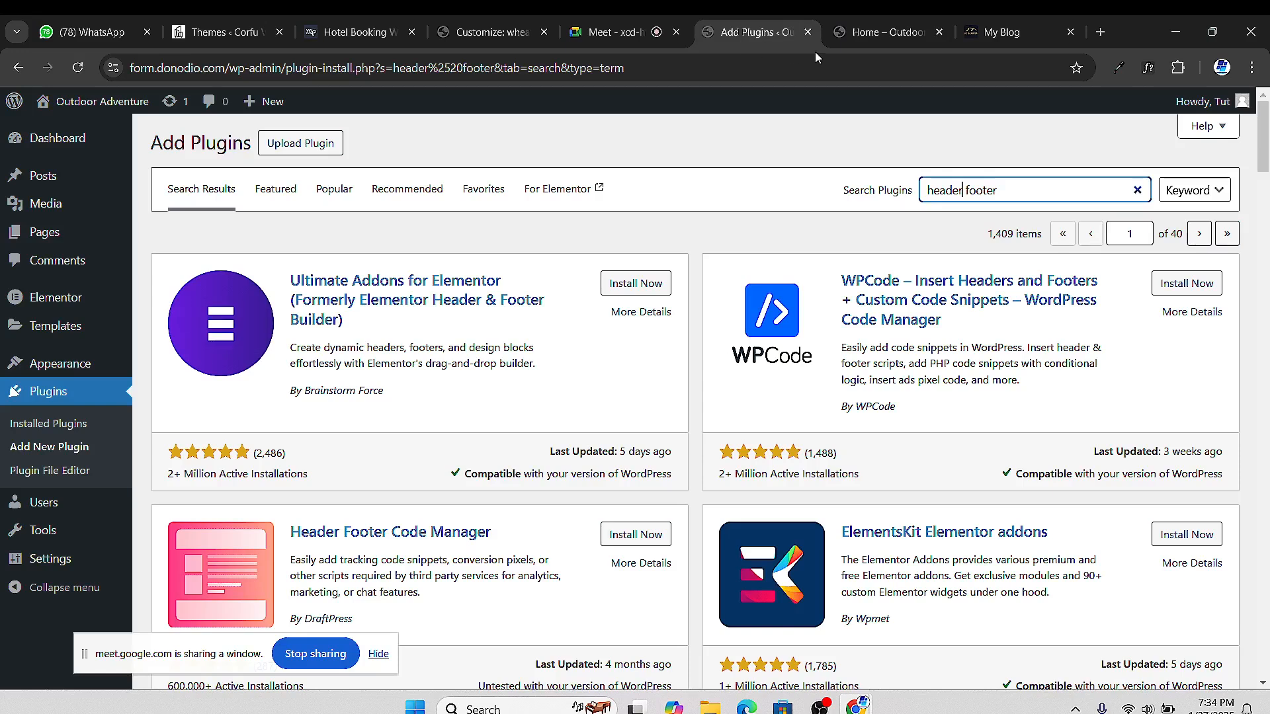
{"action": "left_click", "coordinate": [645, 283]}
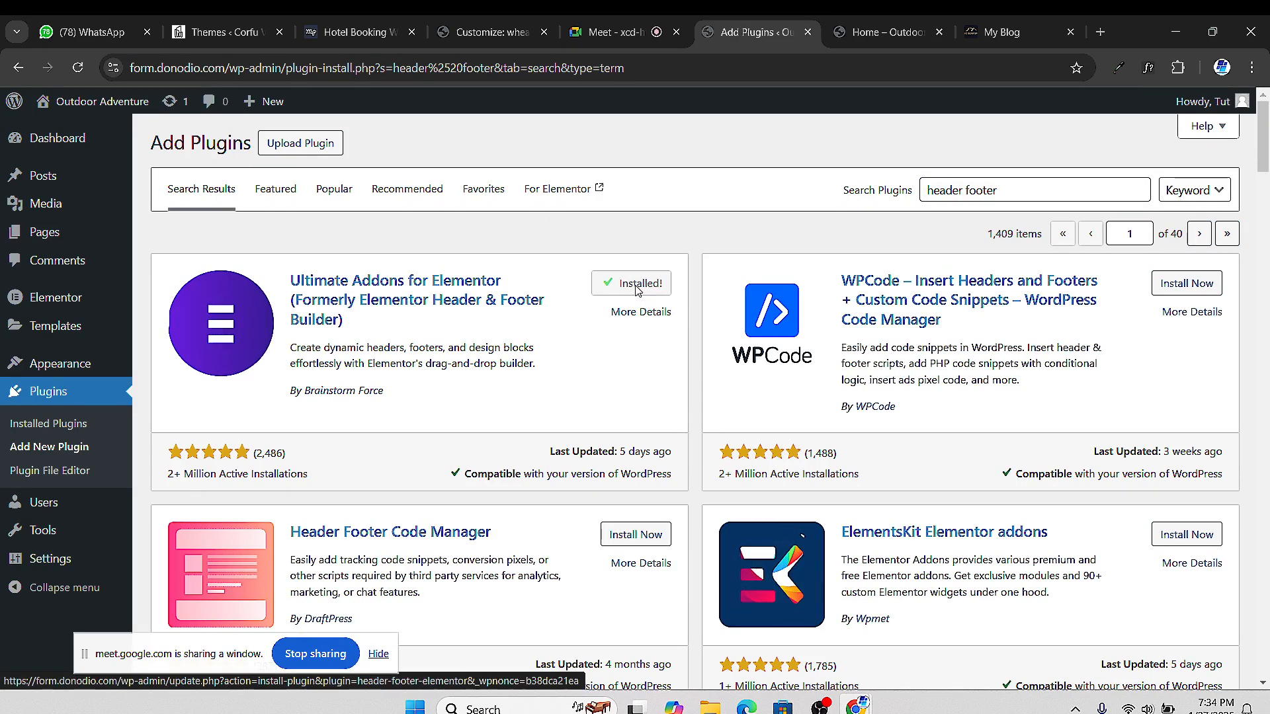
{"action": "left_click", "coordinate": [639, 284]}
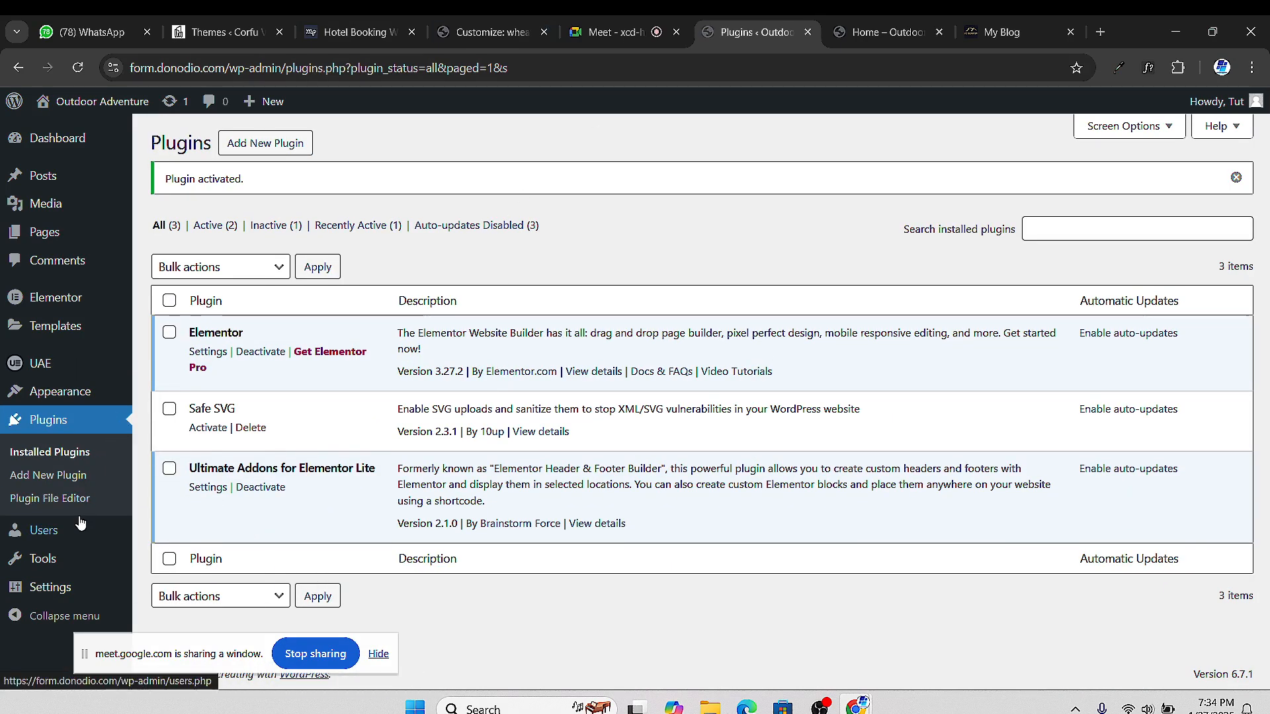
{"action": "mouse_move", "coordinate": [62, 336]}
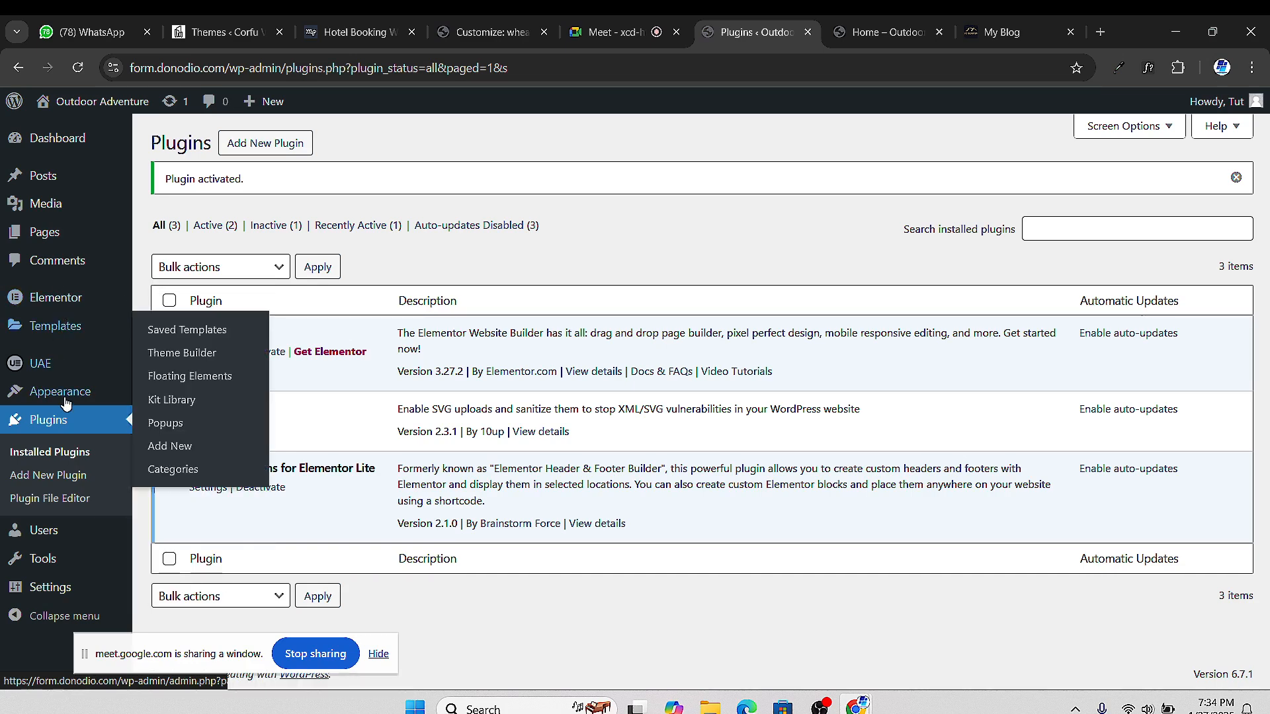
{"action": "mouse_move", "coordinate": [38, 372]}
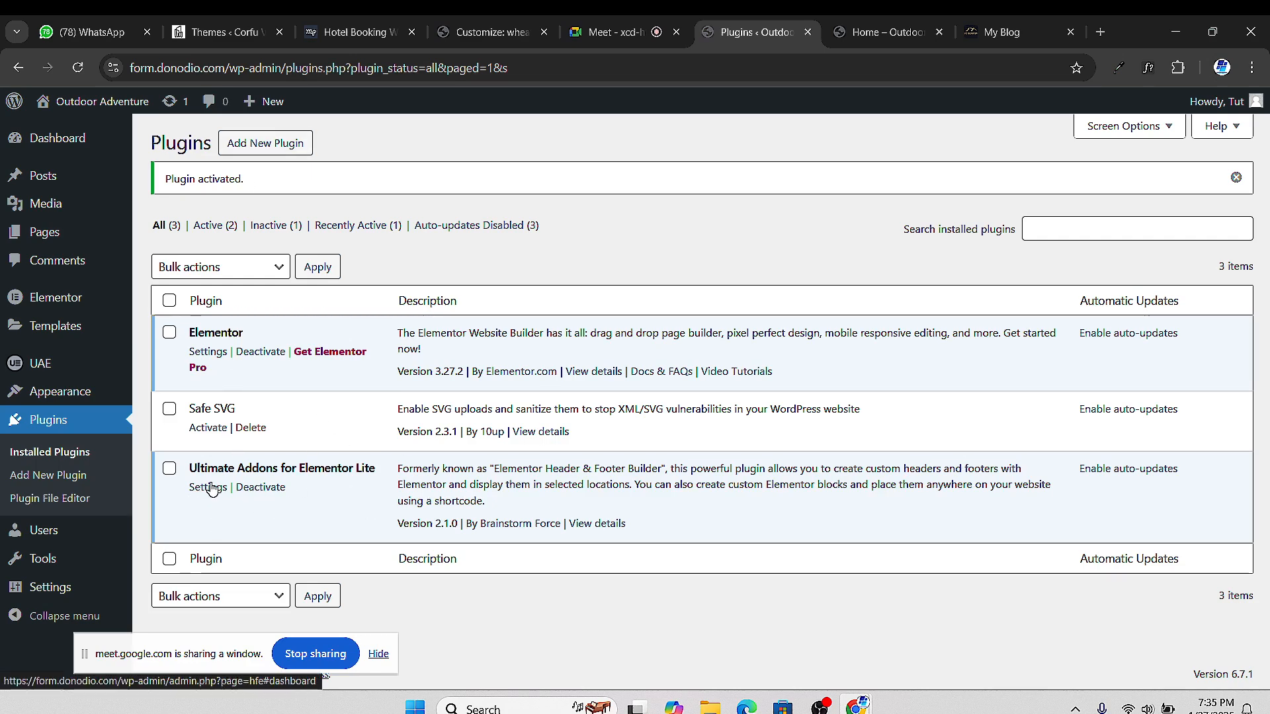
Search the plugin directory for 'ultimate addon' and scroll through the results
{"action": "left_click", "coordinate": [248, 142]}
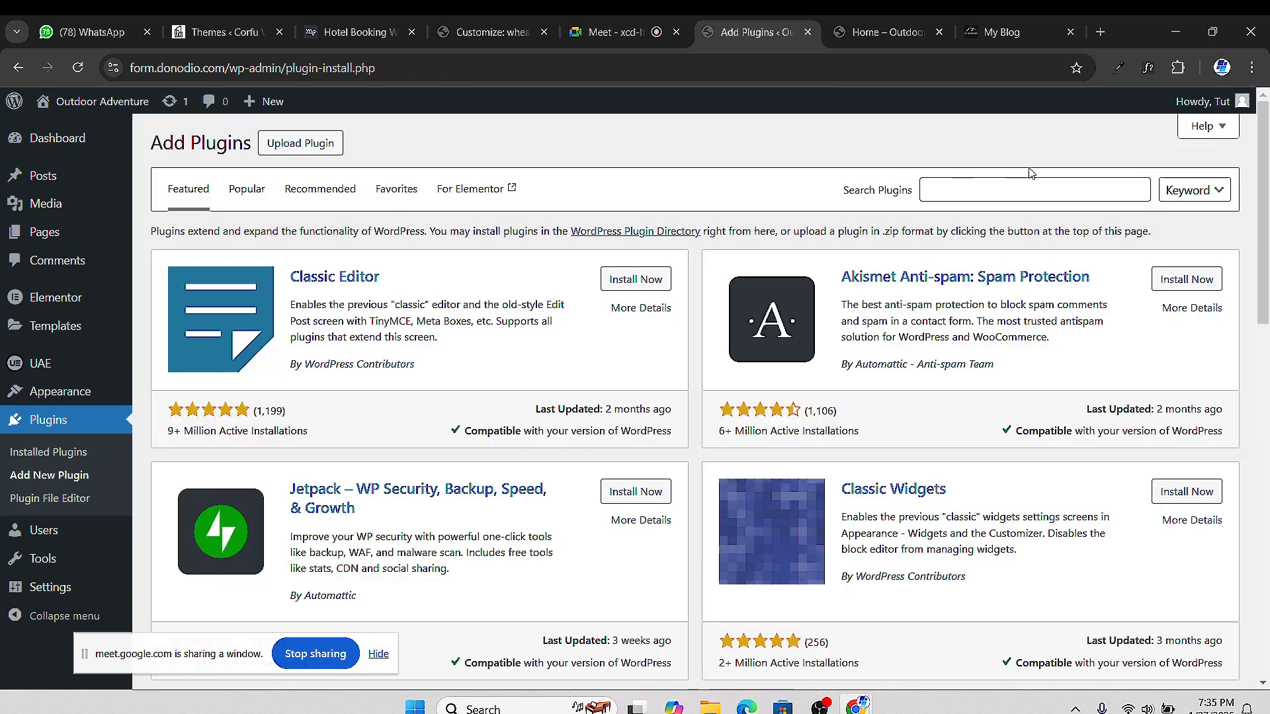
{"action": "left_click", "coordinate": [1004, 184]}
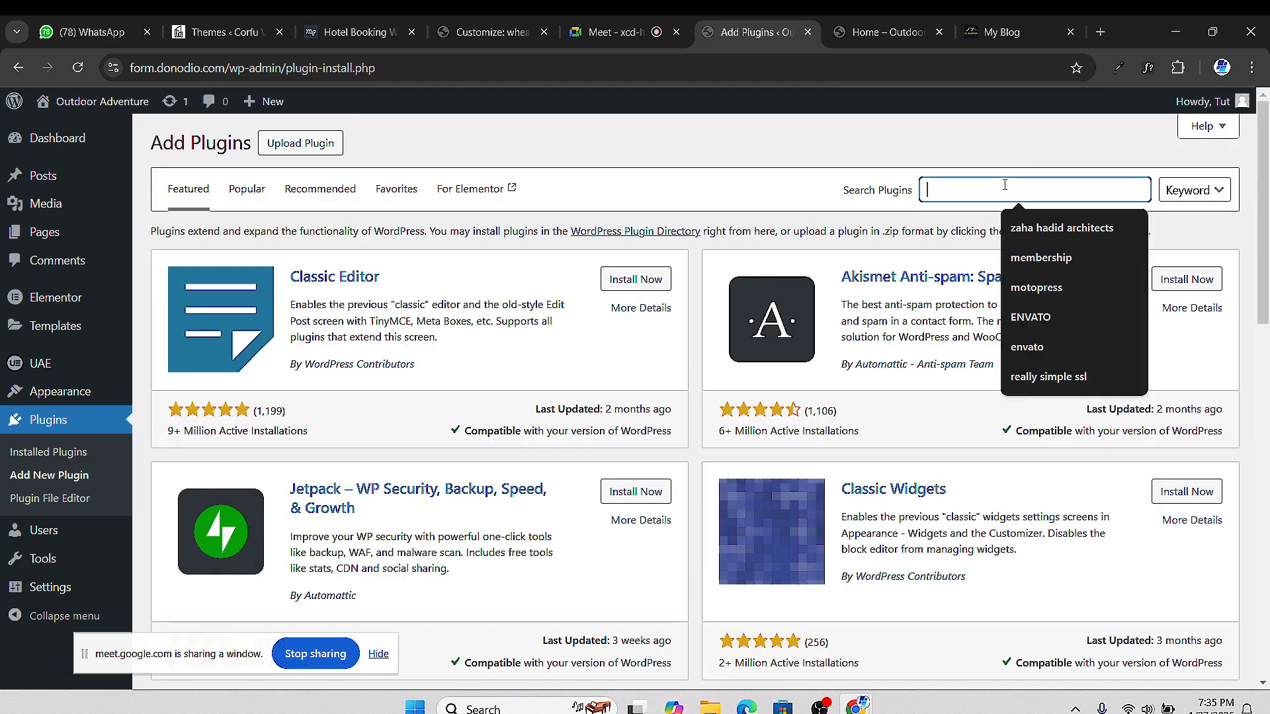
{"action": "type", "text": "u"}
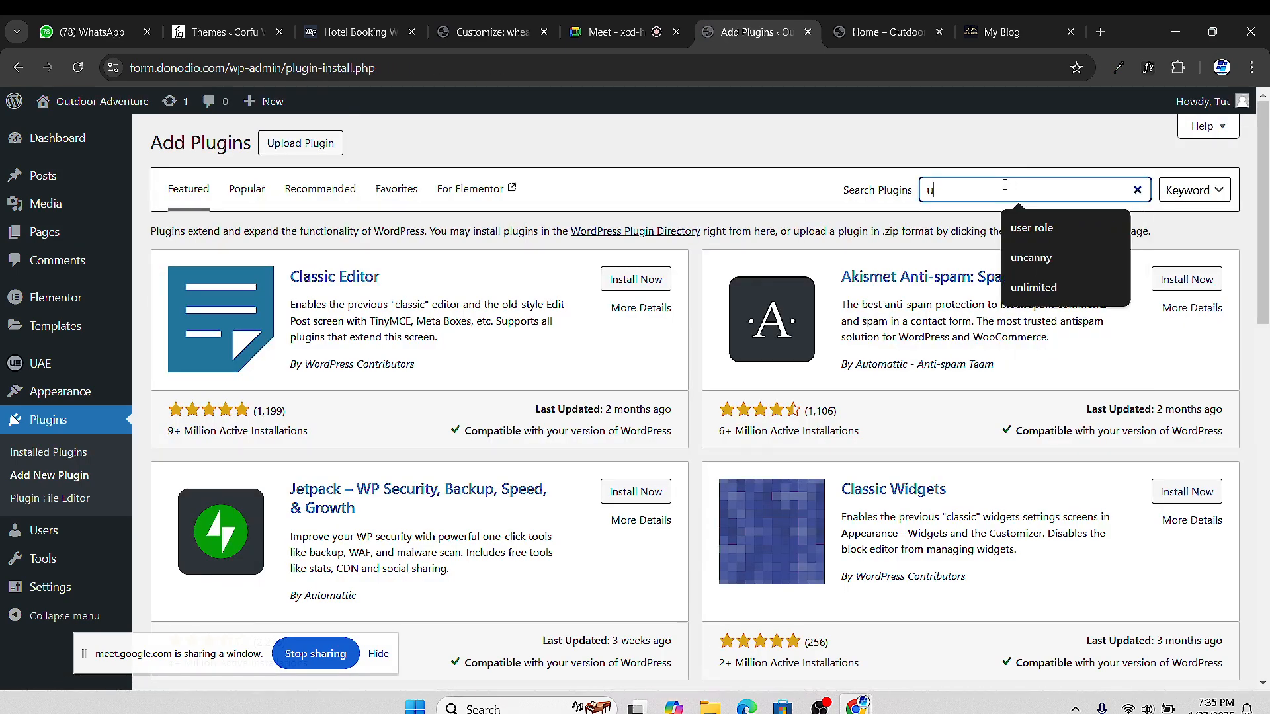
{"action": "type", "text": "ltima"}
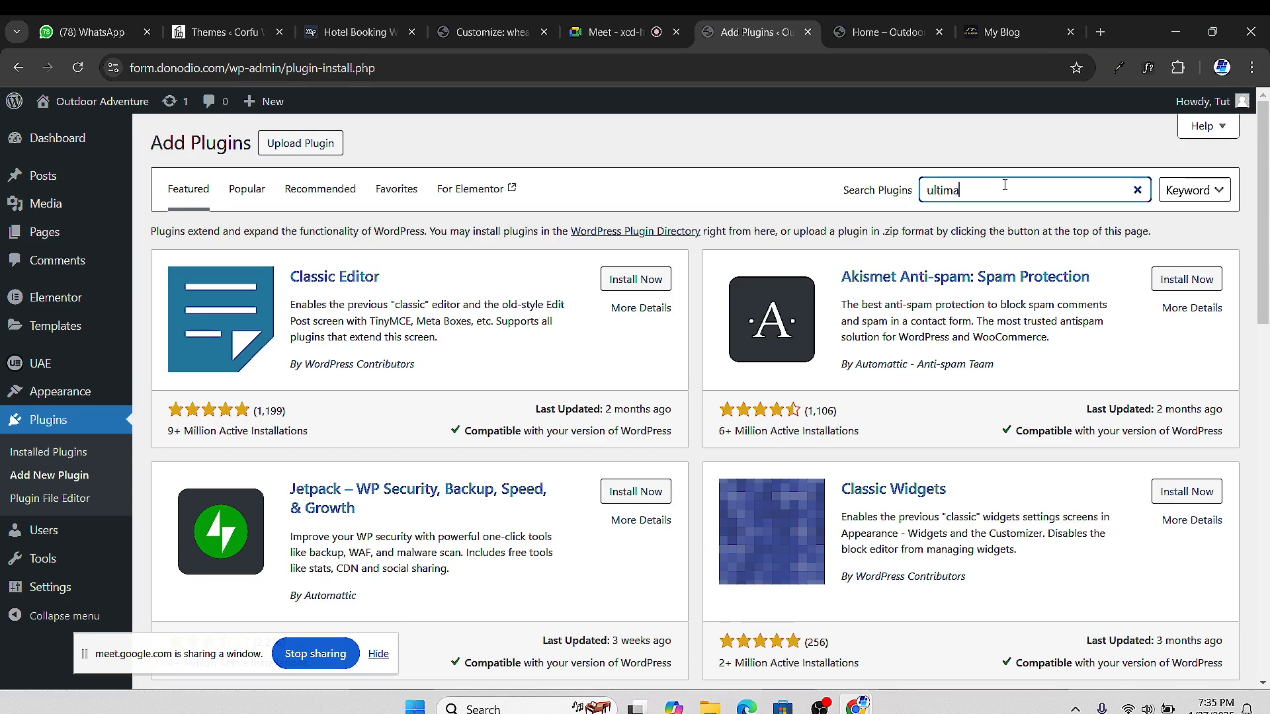
{"action": "type", "text": "te addon"}
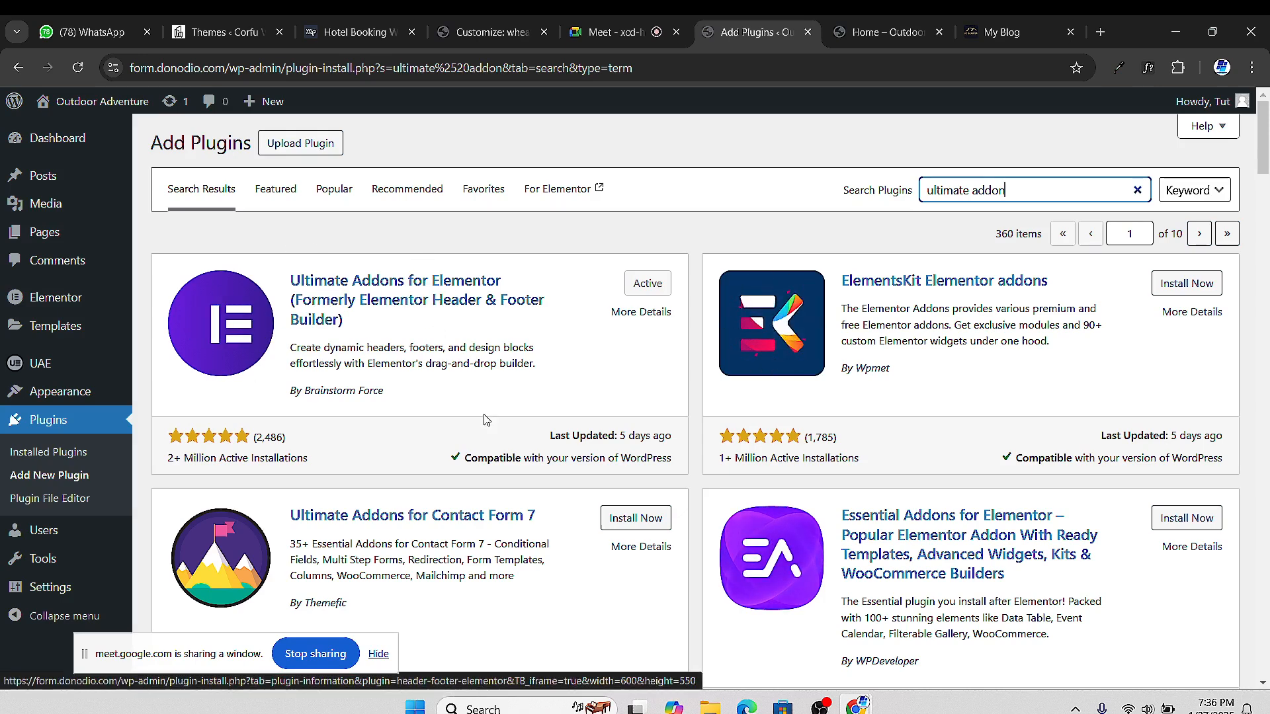
{"action": "scroll", "coordinate": [729, 561], "scroll_direction": "down", "scroll_amount": 3}
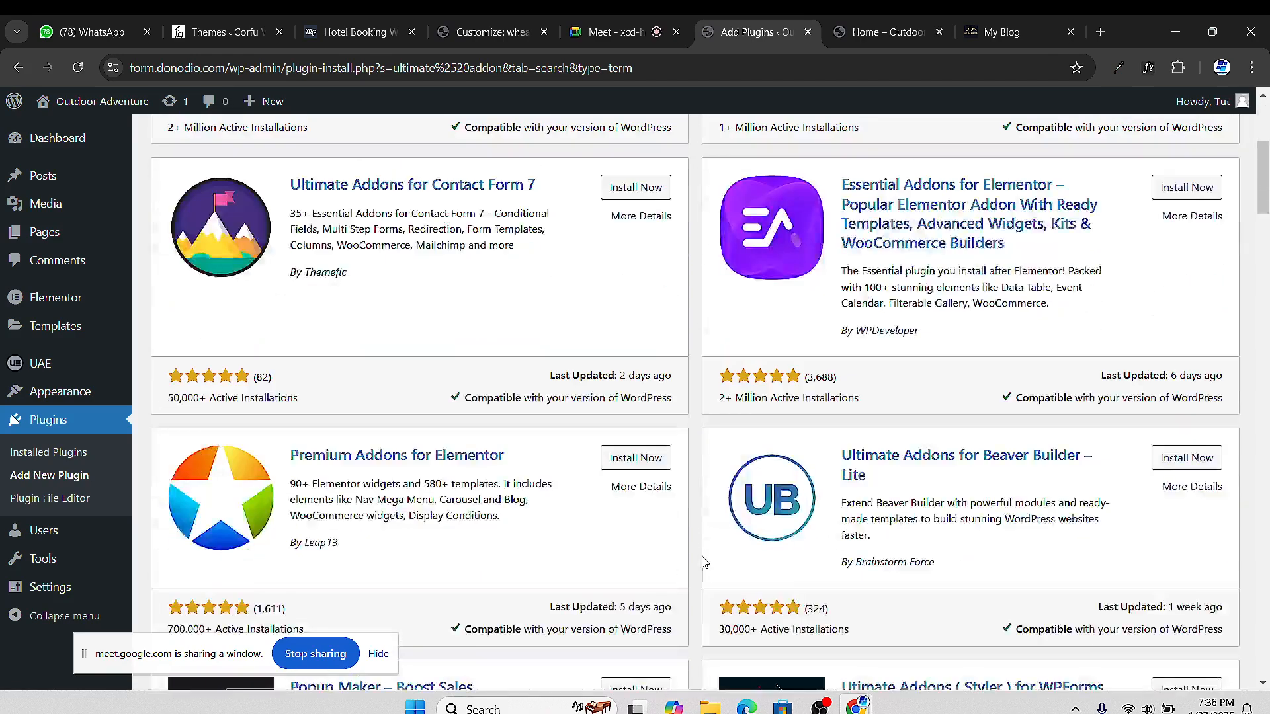
{"action": "scroll", "coordinate": [715, 556], "scroll_direction": "down", "scroll_amount": 3}
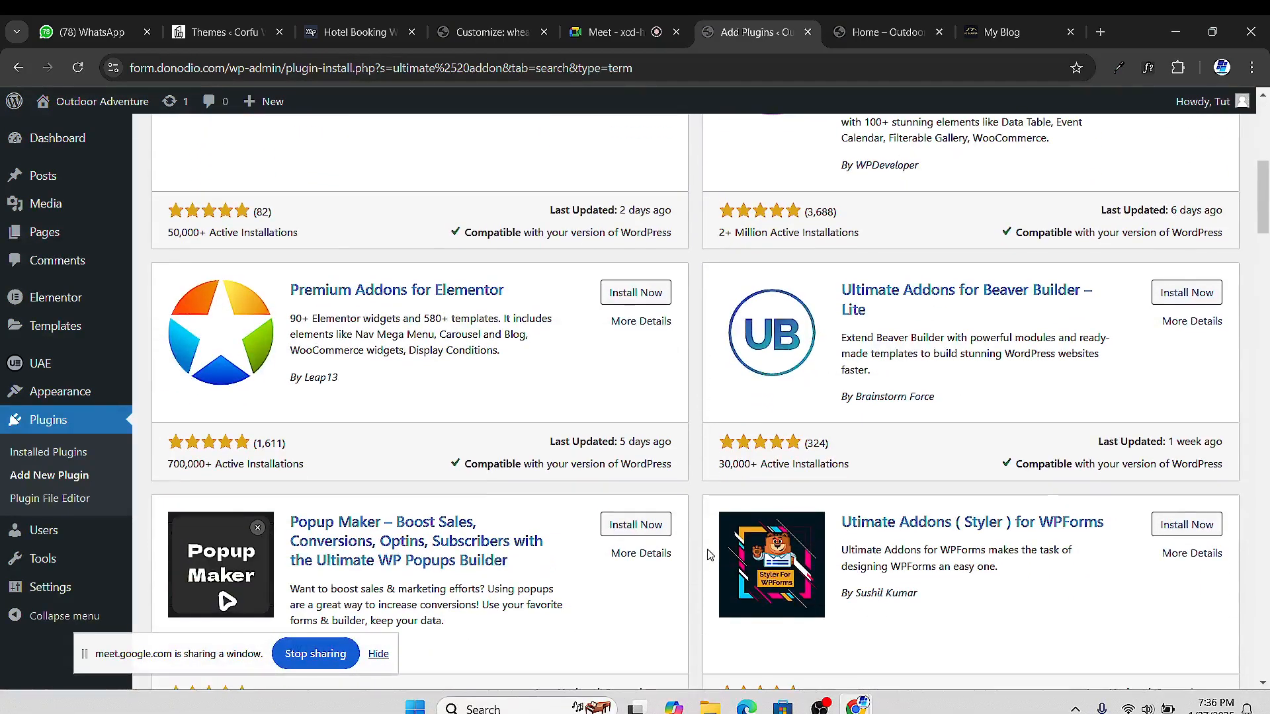
{"action": "scroll", "coordinate": [710, 555], "scroll_direction": "up", "scroll_amount": 6}
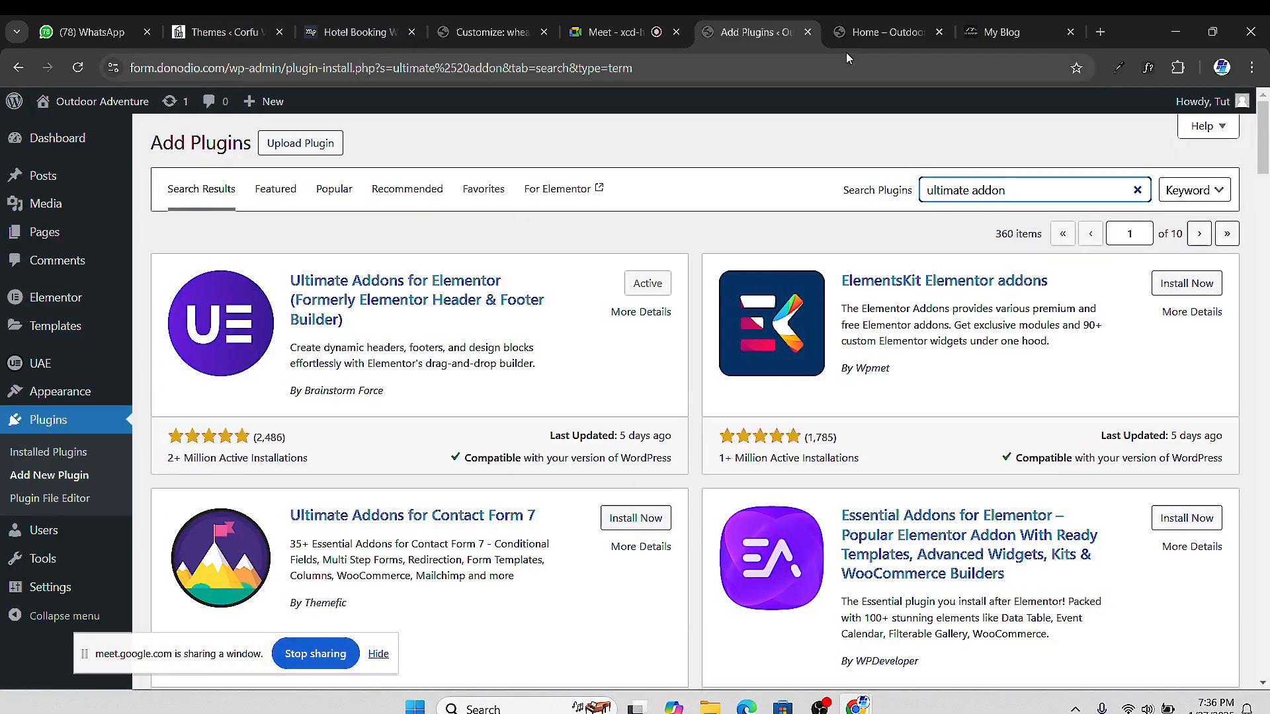
Glance at the site home page and My Blog tabs, then return to the plugin results
{"action": "left_click", "coordinate": [878, 35]}
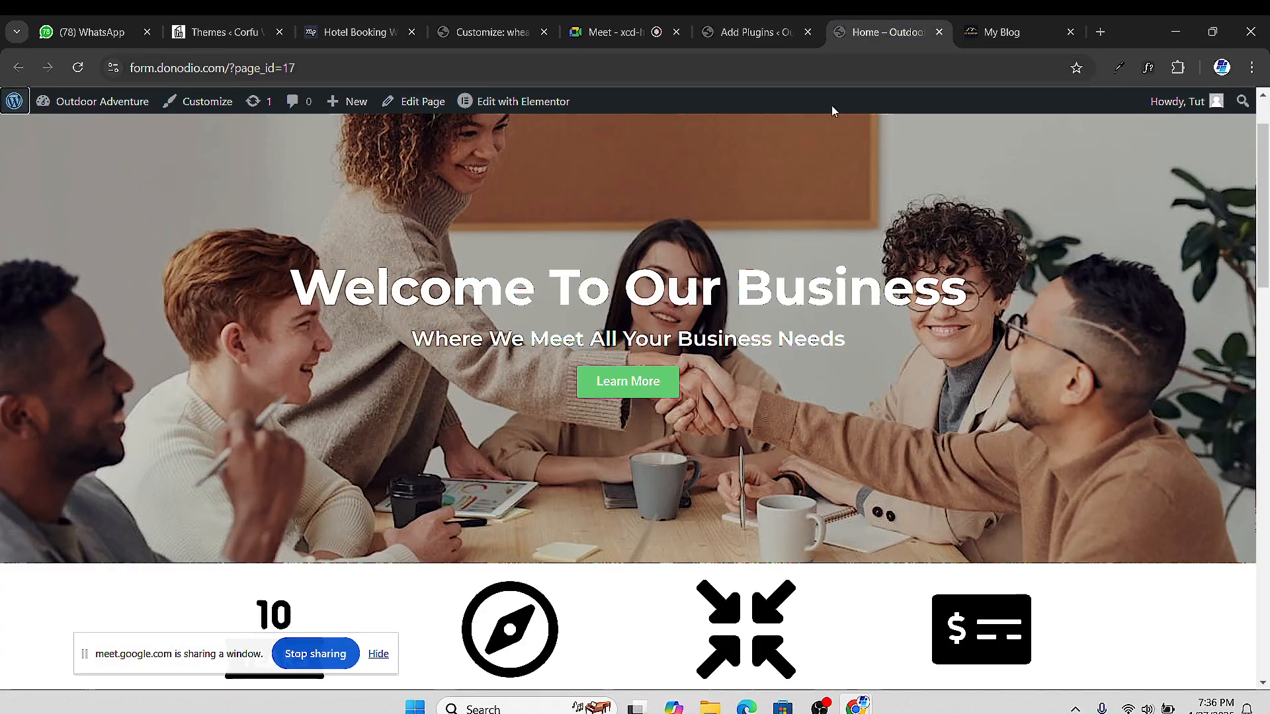
{"action": "left_click", "coordinate": [973, 37]}
{"action": "left_click", "coordinate": [709, 34]}
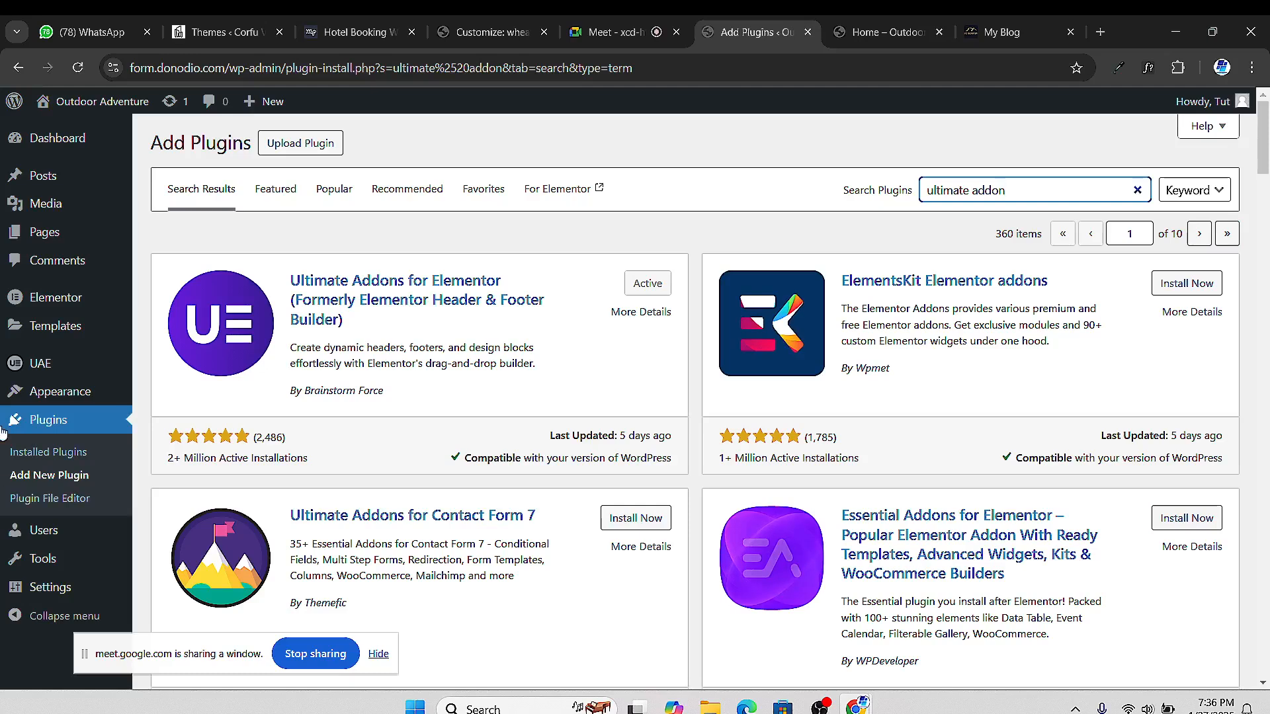
{"action": "mouse_move", "coordinate": [30, 345]}
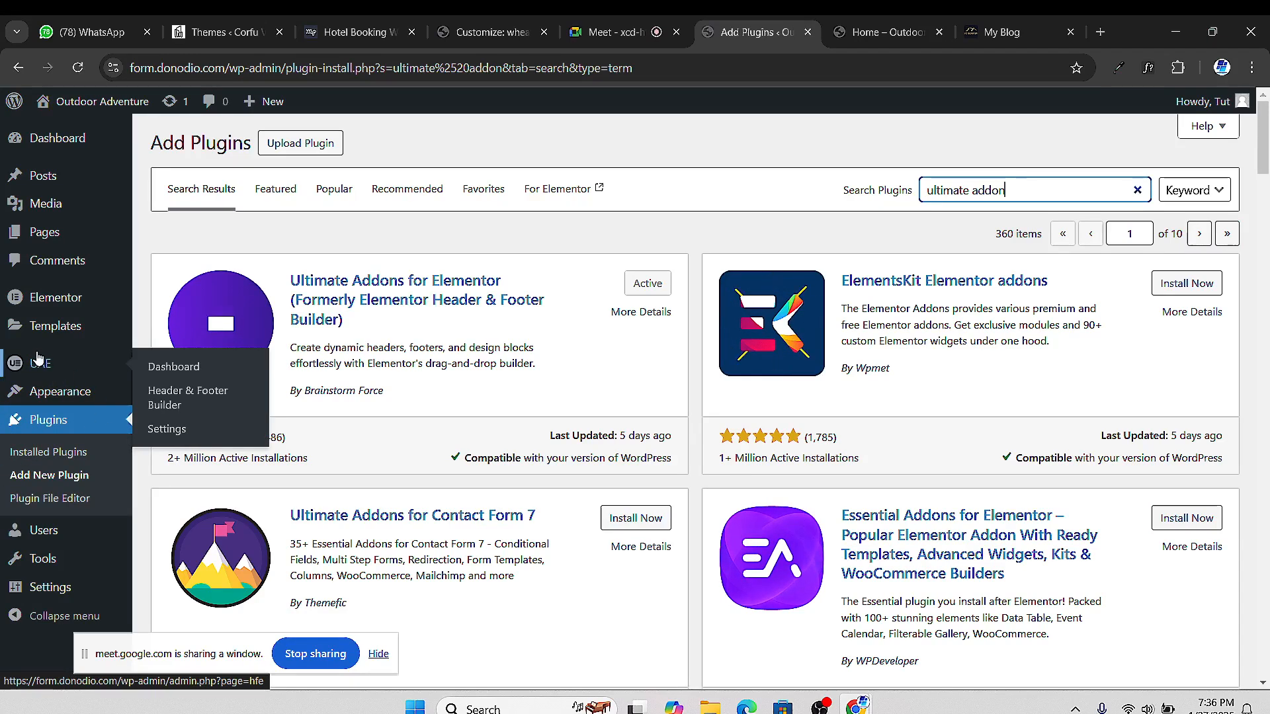
Open the UAE Dashboard and scroll through its free widgets and features
{"action": "left_click", "coordinate": [166, 372]}
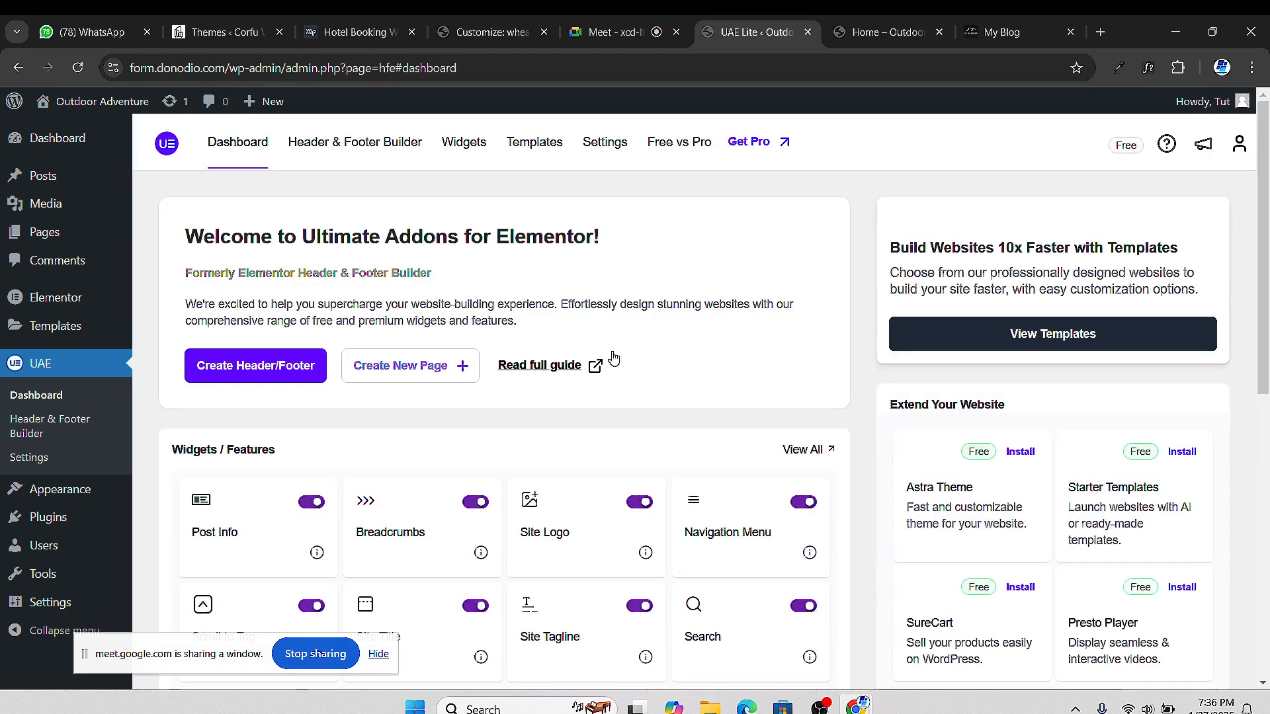
{"action": "scroll", "coordinate": [466, 497], "scroll_direction": "down", "scroll_amount": 1}
{"action": "scroll", "coordinate": [490, 516], "scroll_direction": "up", "scroll_amount": 1}
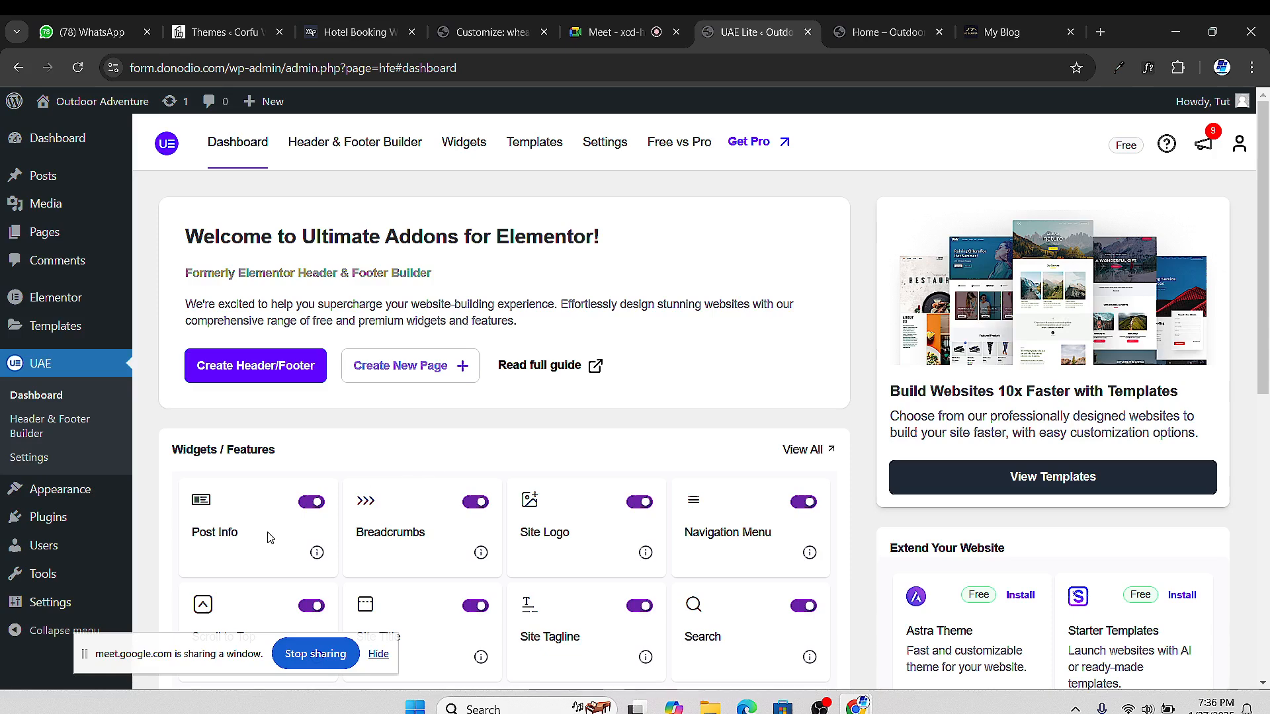
{"action": "scroll", "coordinate": [397, 529], "scroll_direction": "down", "scroll_amount": 2}
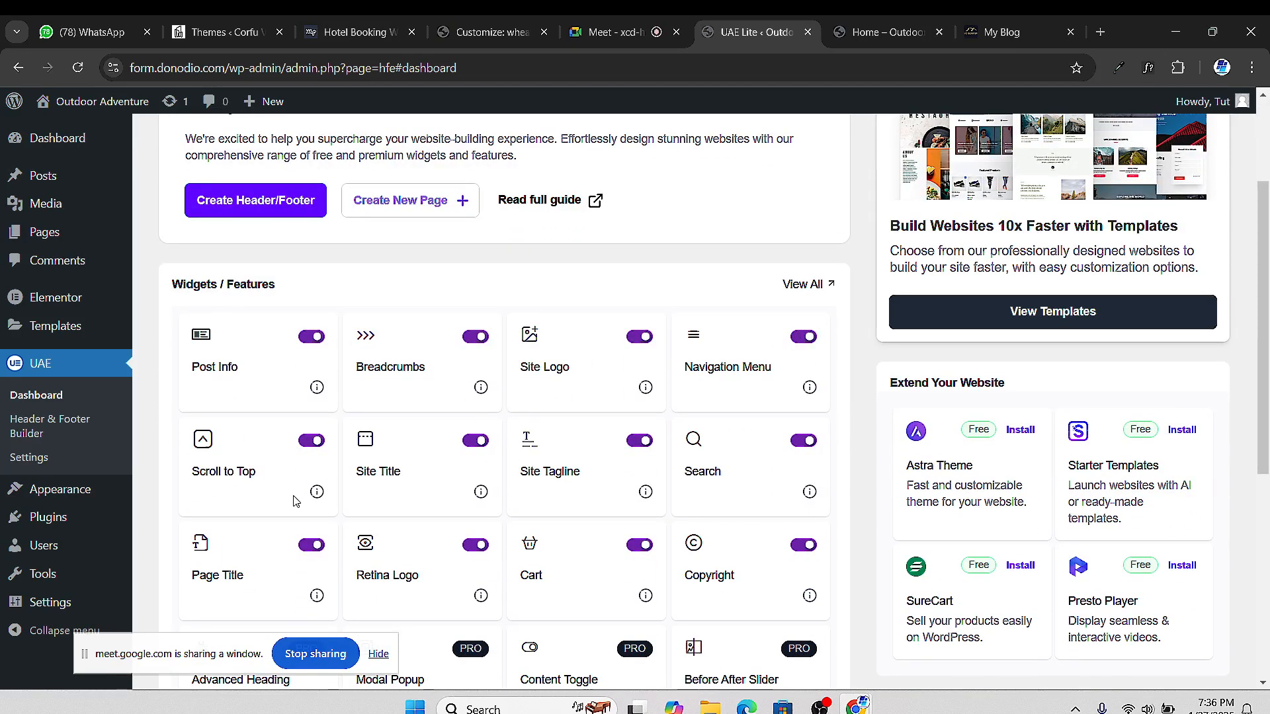
{"action": "left_click_drag", "start_coordinate": [240, 646], "coordinate": [1068, 662]}
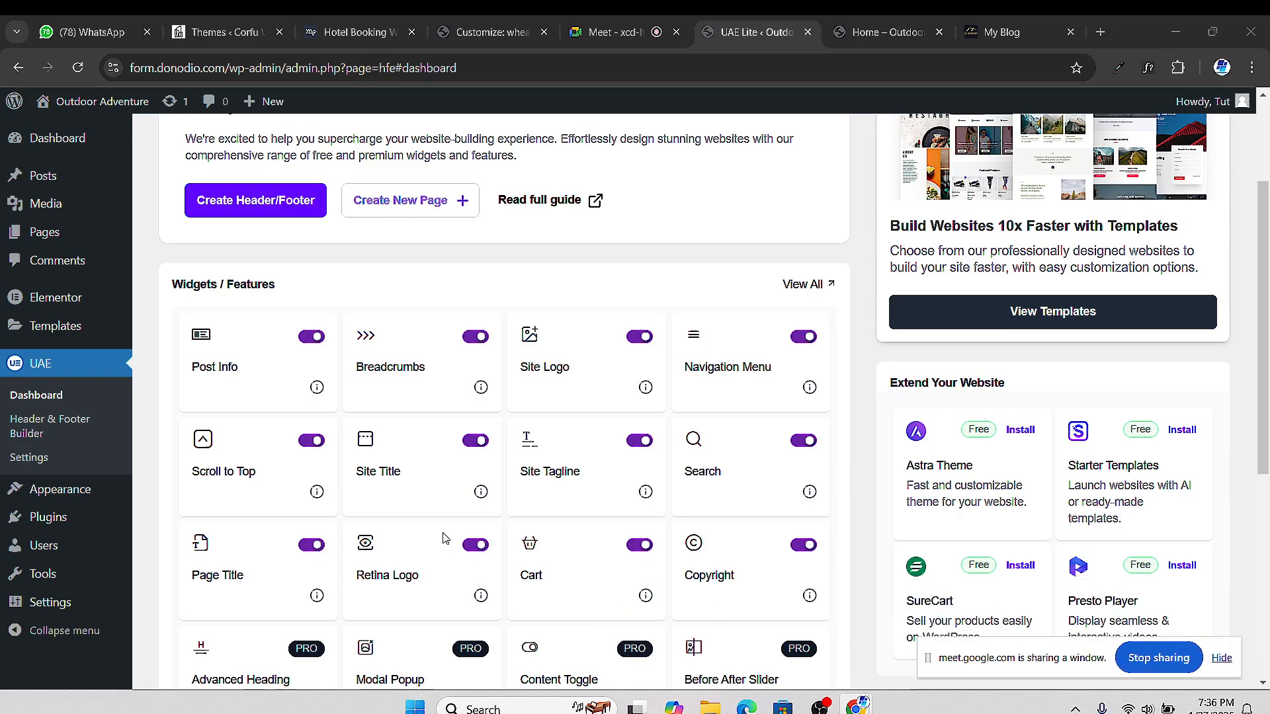
{"action": "scroll", "coordinate": [355, 567], "scroll_direction": "down", "scroll_amount": 5}
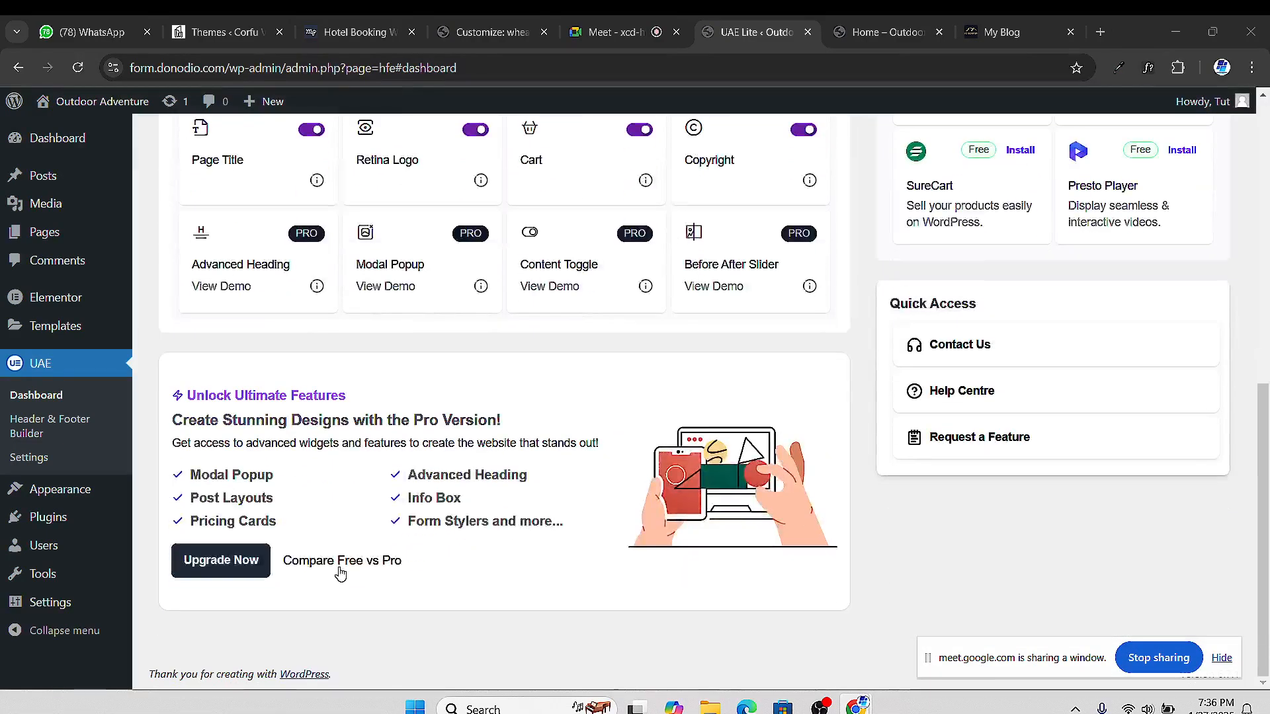
{"action": "scroll", "coordinate": [340, 573], "scroll_direction": "up", "scroll_amount": 6}
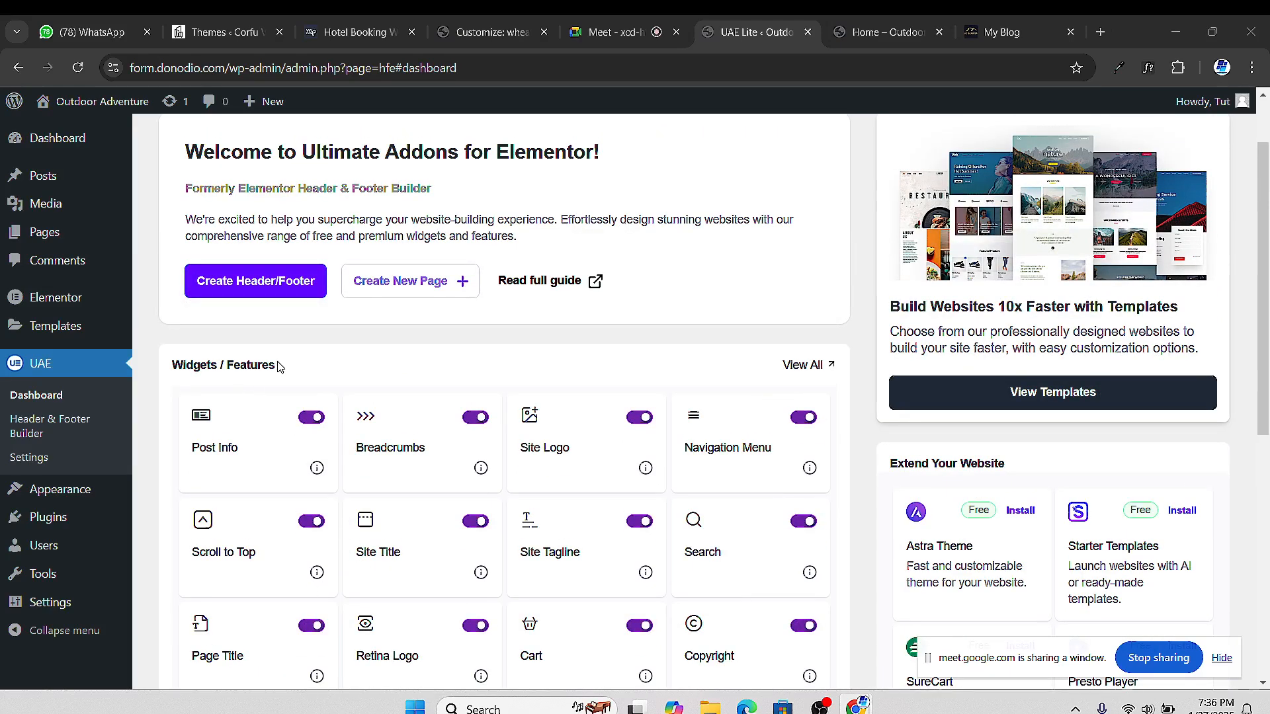
Create a new Header/Footer template and title it 'New Header'
{"action": "left_click", "coordinate": [262, 290]}
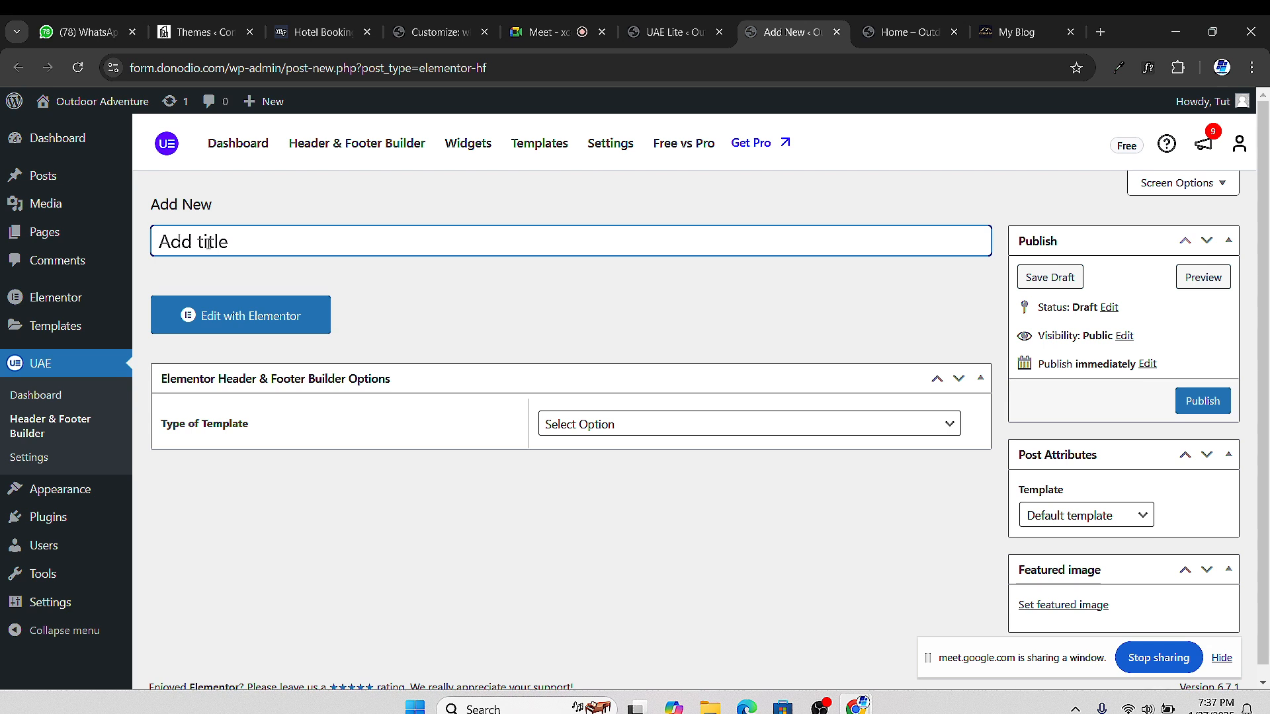
{"action": "type", "text": "New Header"}
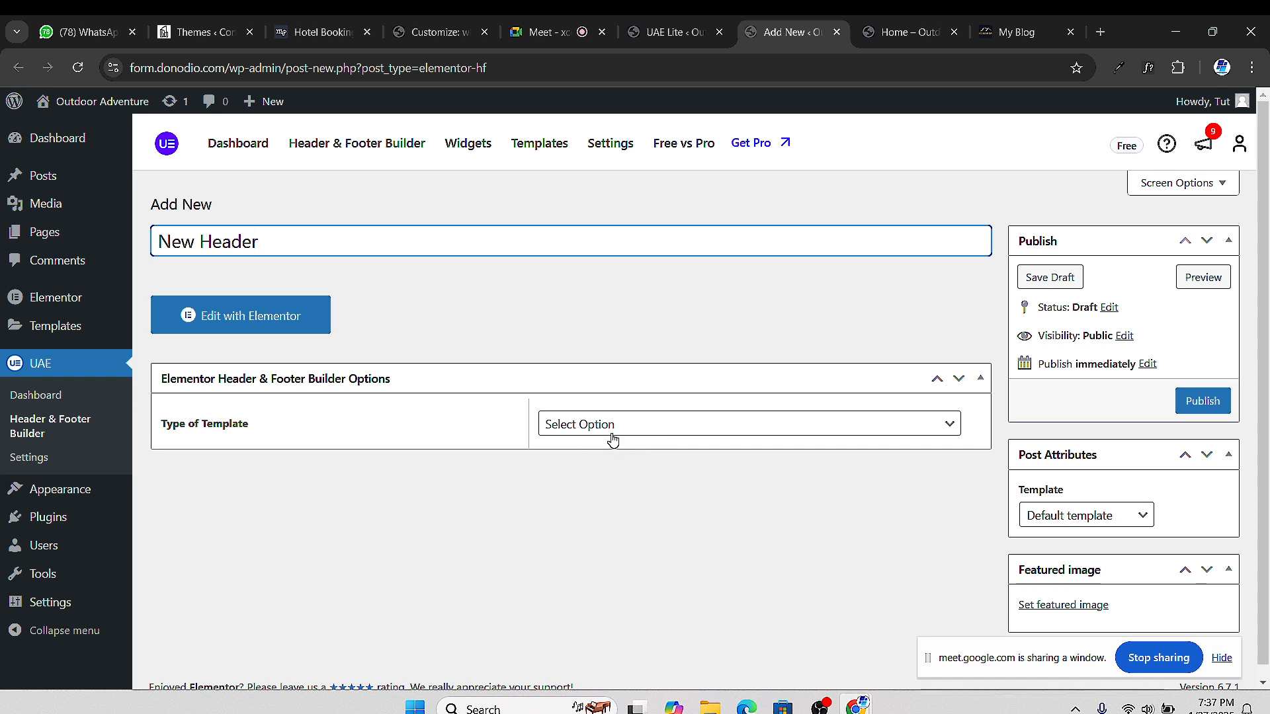
Set the template type to Header
{"action": "left_click", "coordinate": [650, 439]}
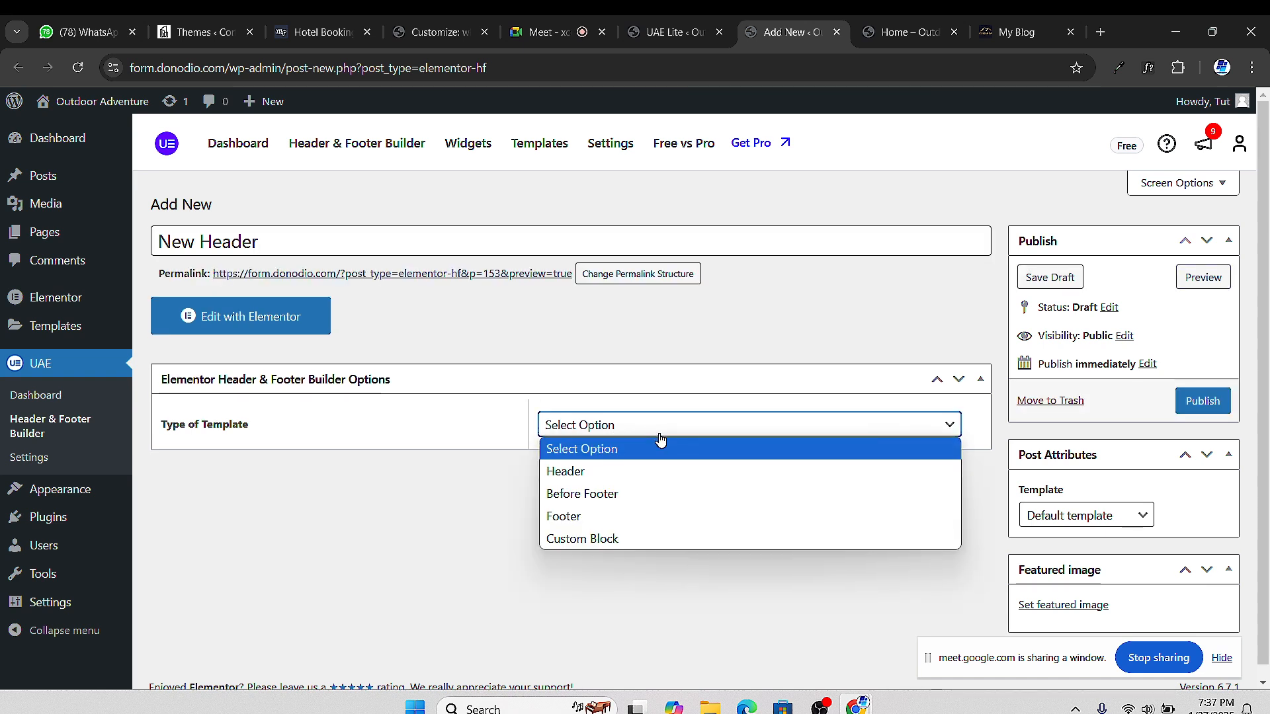
{"action": "left_click", "coordinate": [658, 472]}
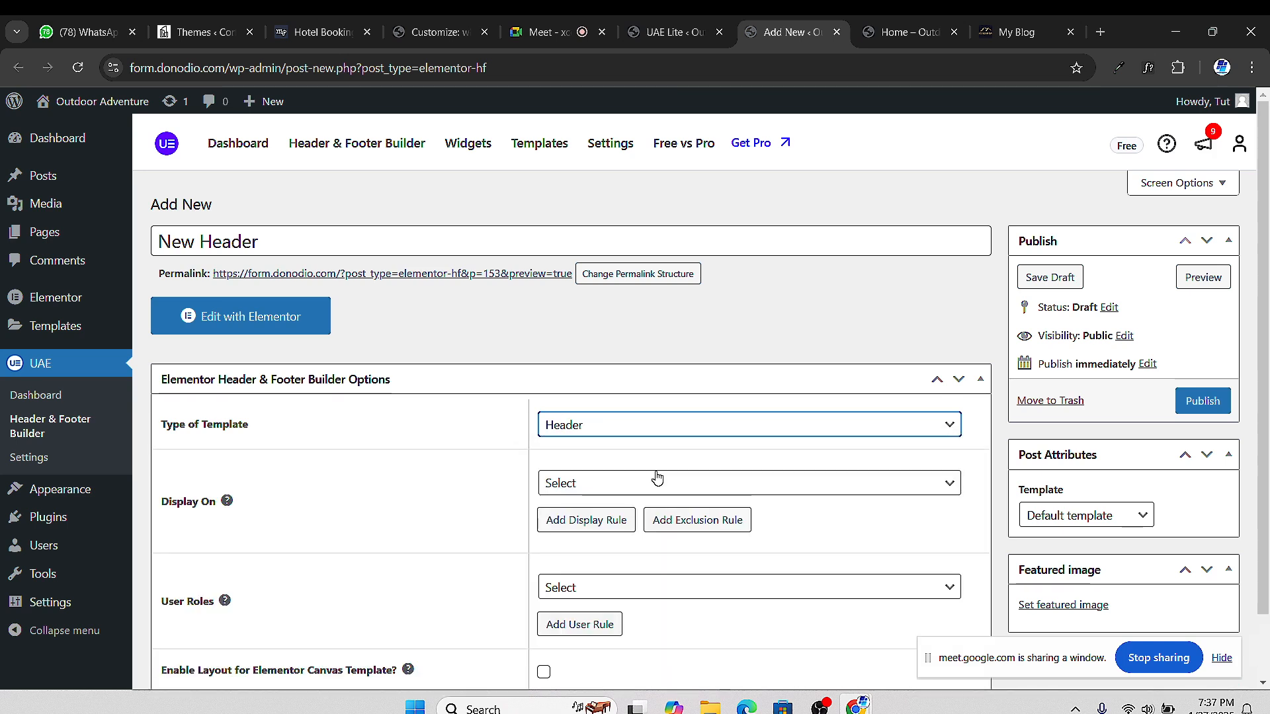
{"action": "scroll", "coordinate": [346, 528], "scroll_direction": "down", "scroll_amount": 2}
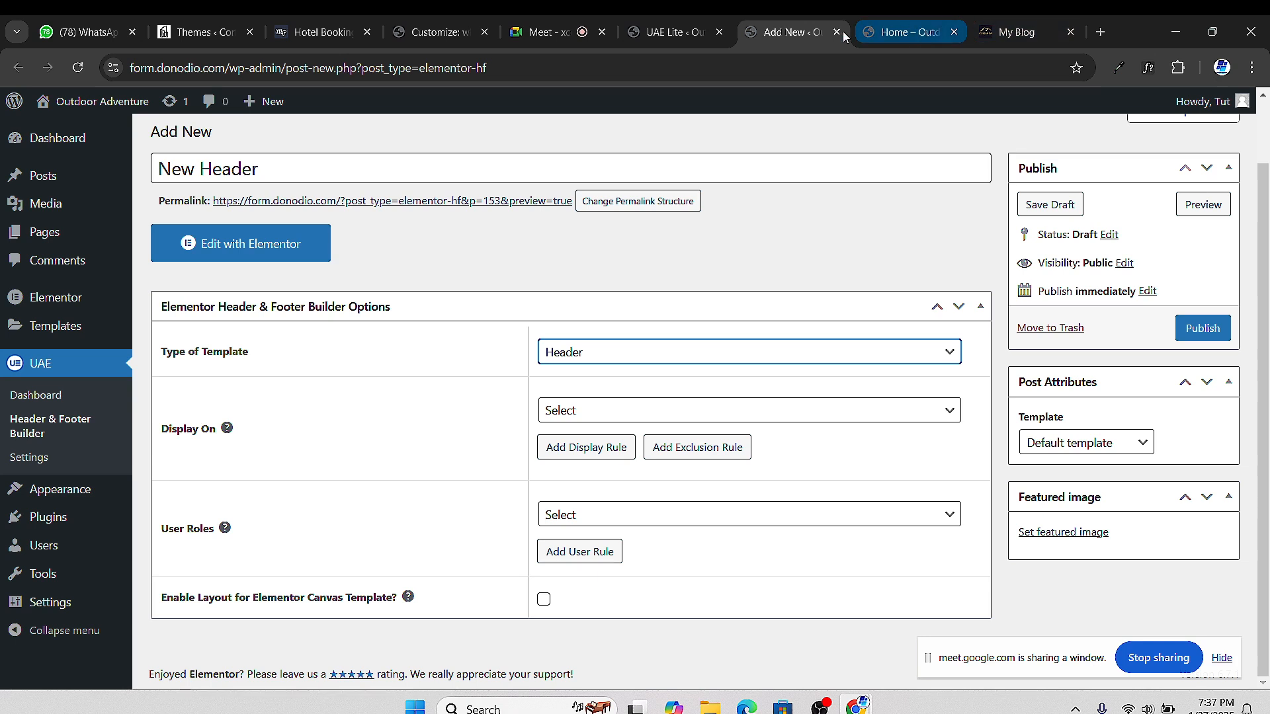
Set Display On to Entire Website after reviewing the other location options
{"action": "left_click", "coordinate": [622, 411]}
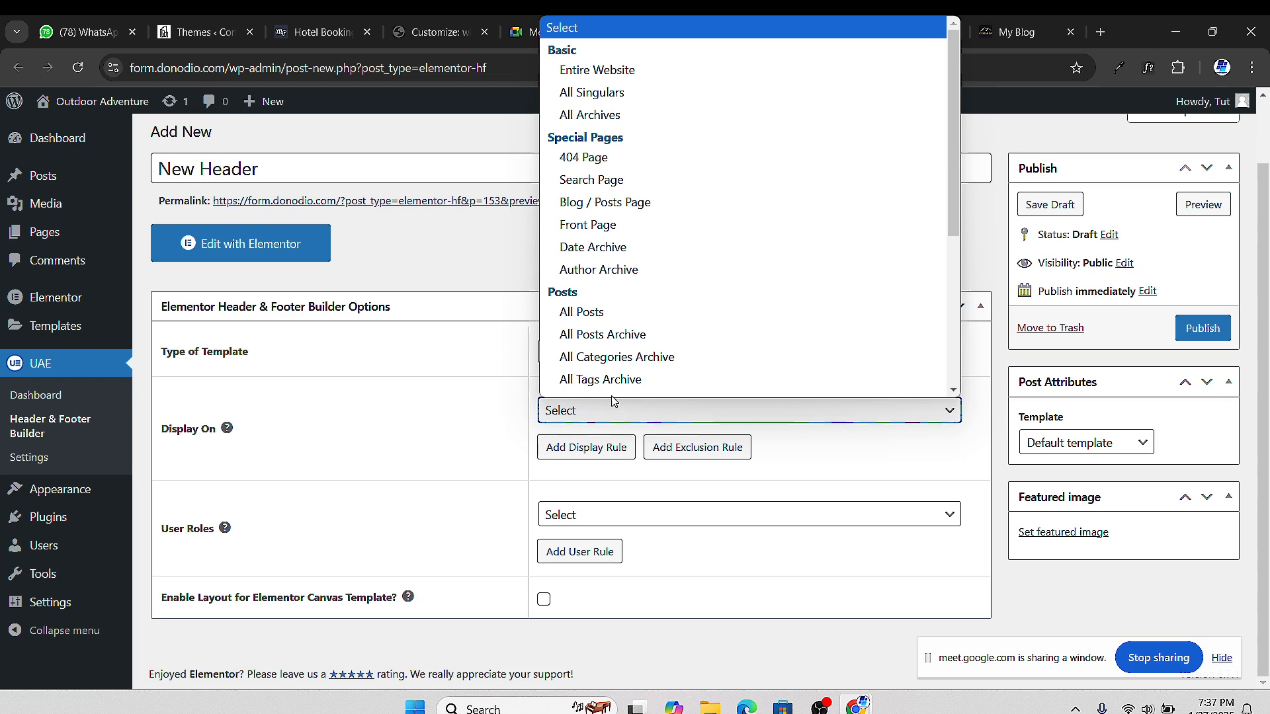
{"action": "left_click", "coordinate": [582, 71]}
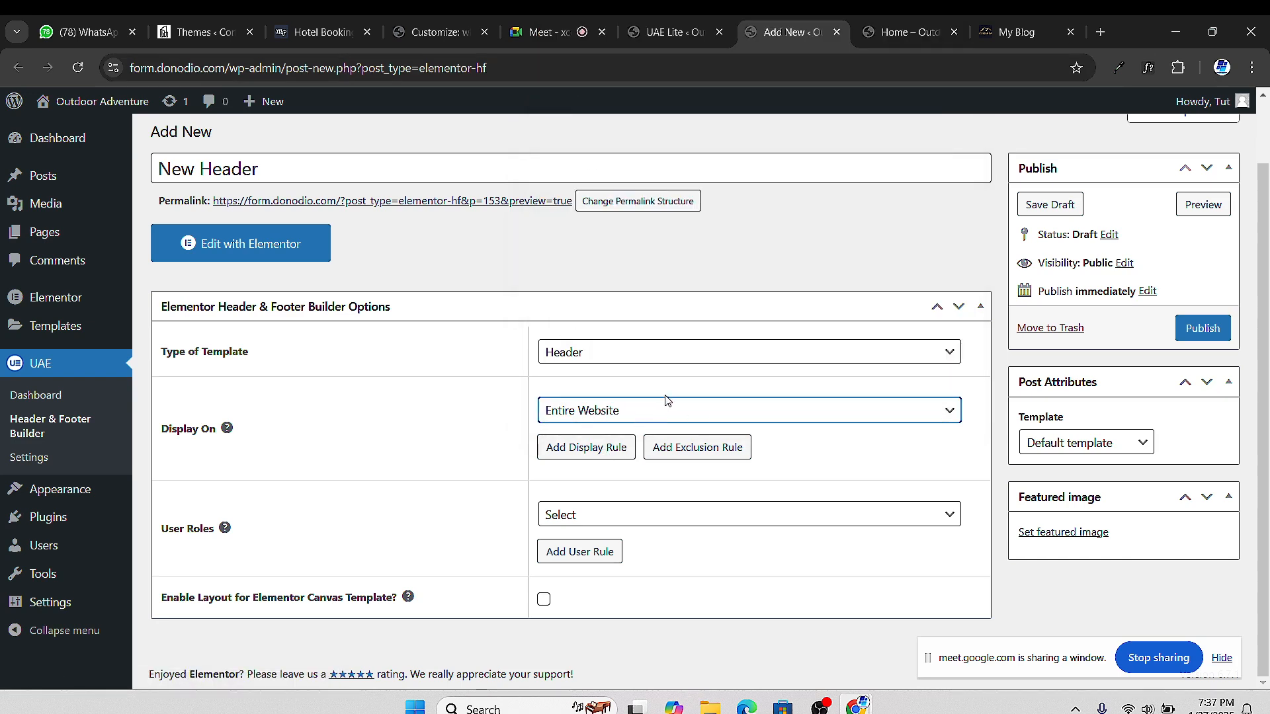
{"action": "left_click", "coordinate": [637, 414]}
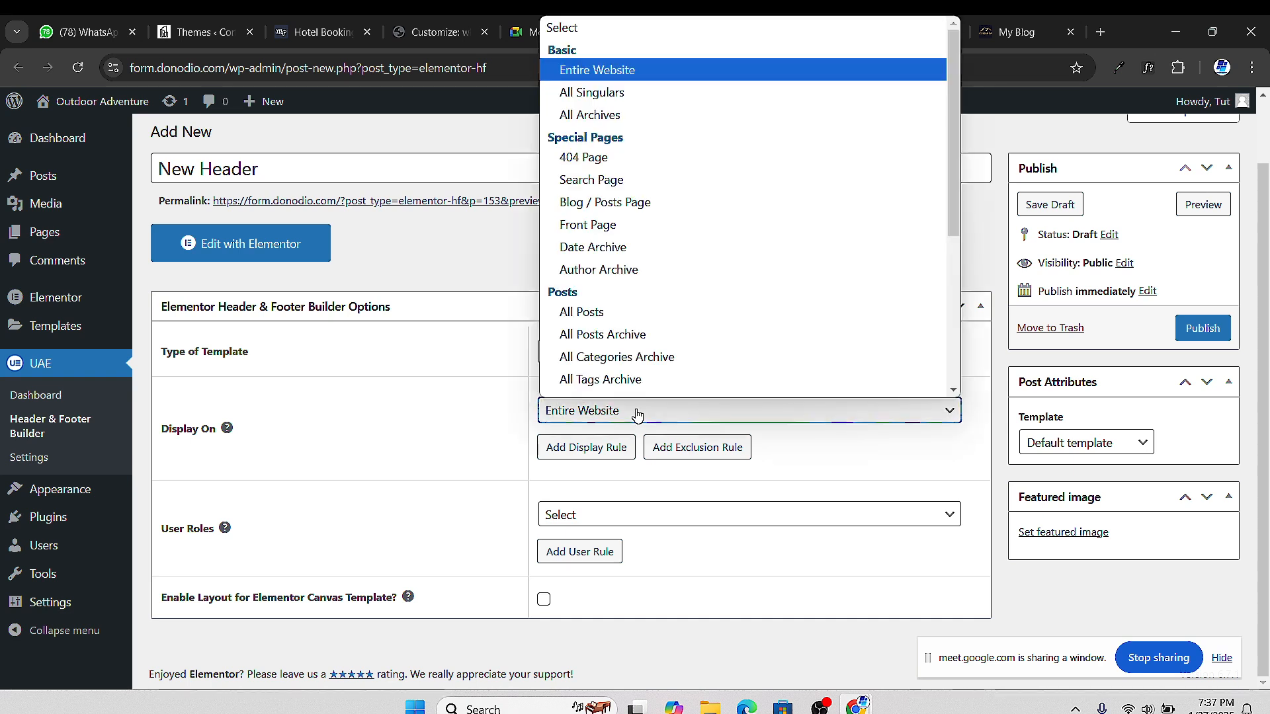
{"action": "left_click", "coordinate": [637, 415]}
{"action": "left_click", "coordinate": [626, 414]}
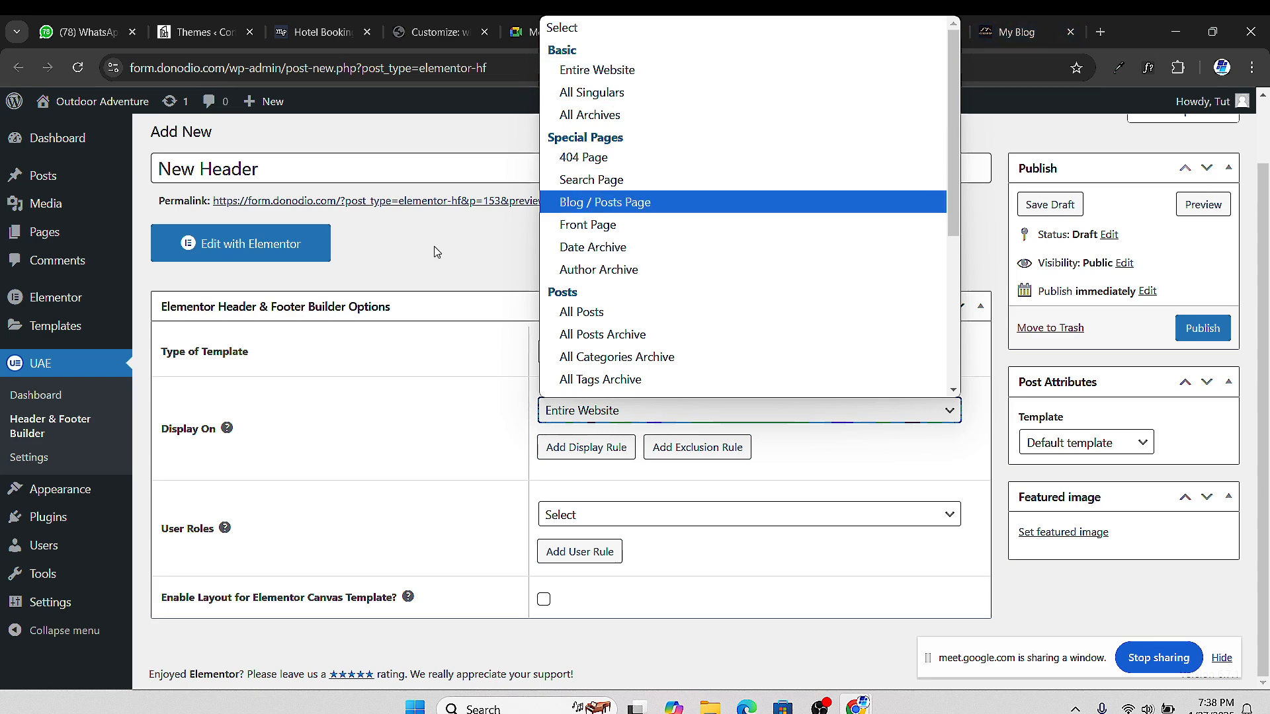
{"action": "left_click", "coordinate": [393, 131]}
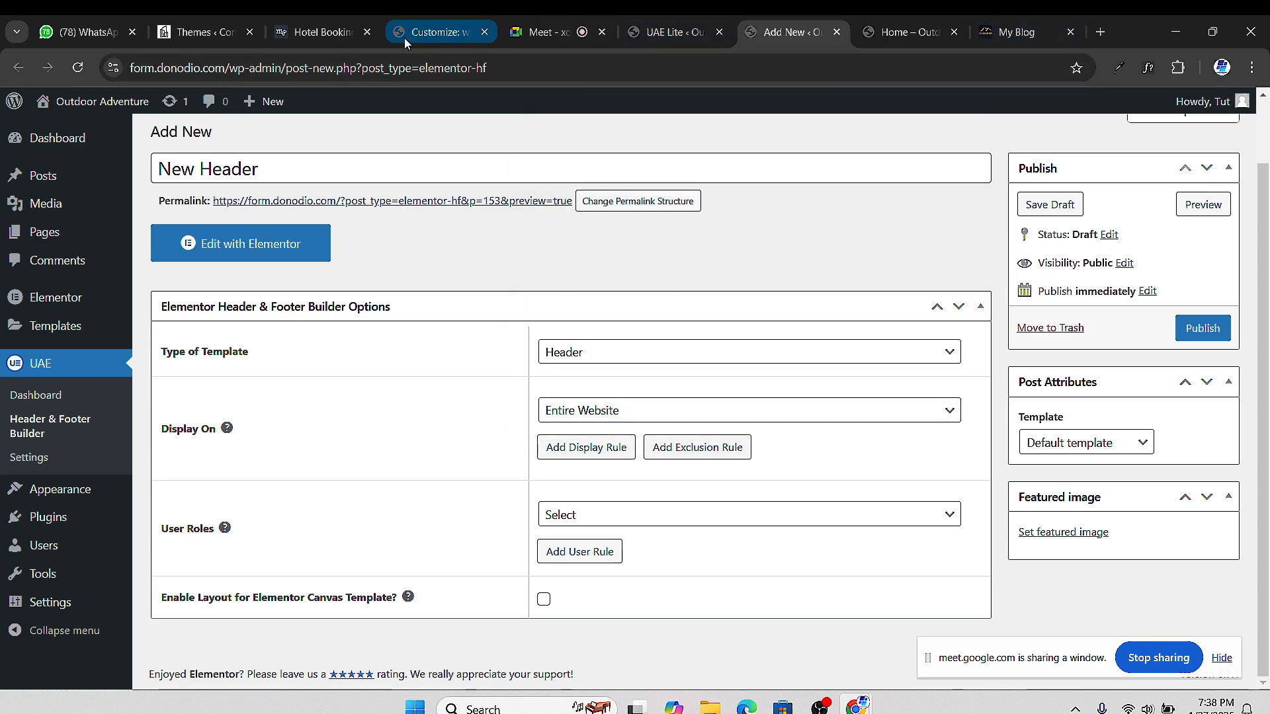
In a new tab, load elementor.com/klsis, then go back
{"action": "left_click", "coordinate": [1101, 32]}
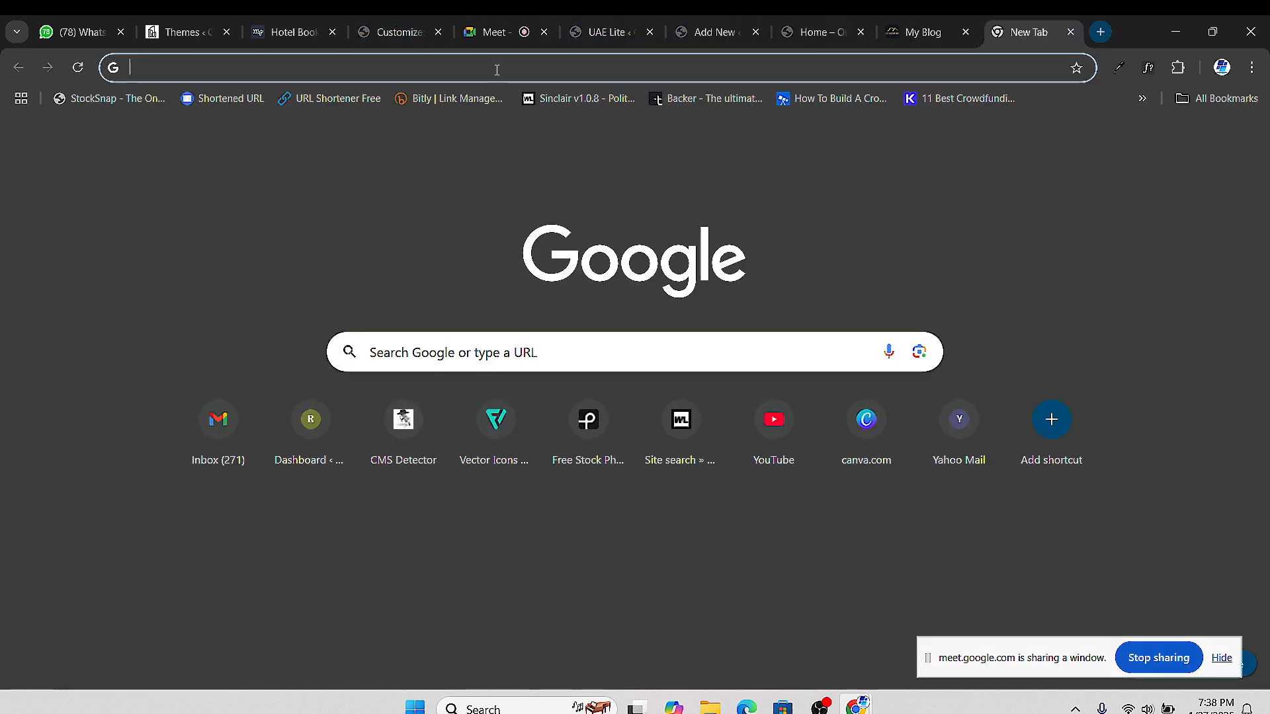
{"action": "type", "text": "elemento"}
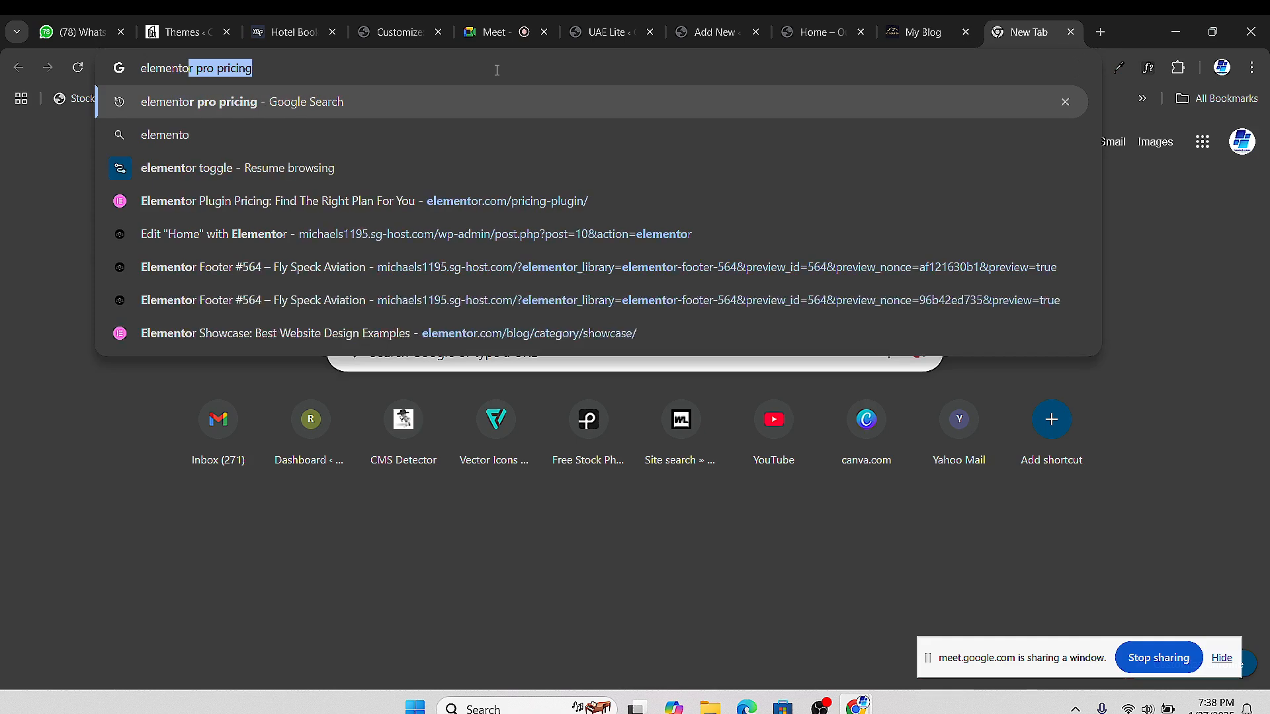
{"action": "type", "text": "r.com"}
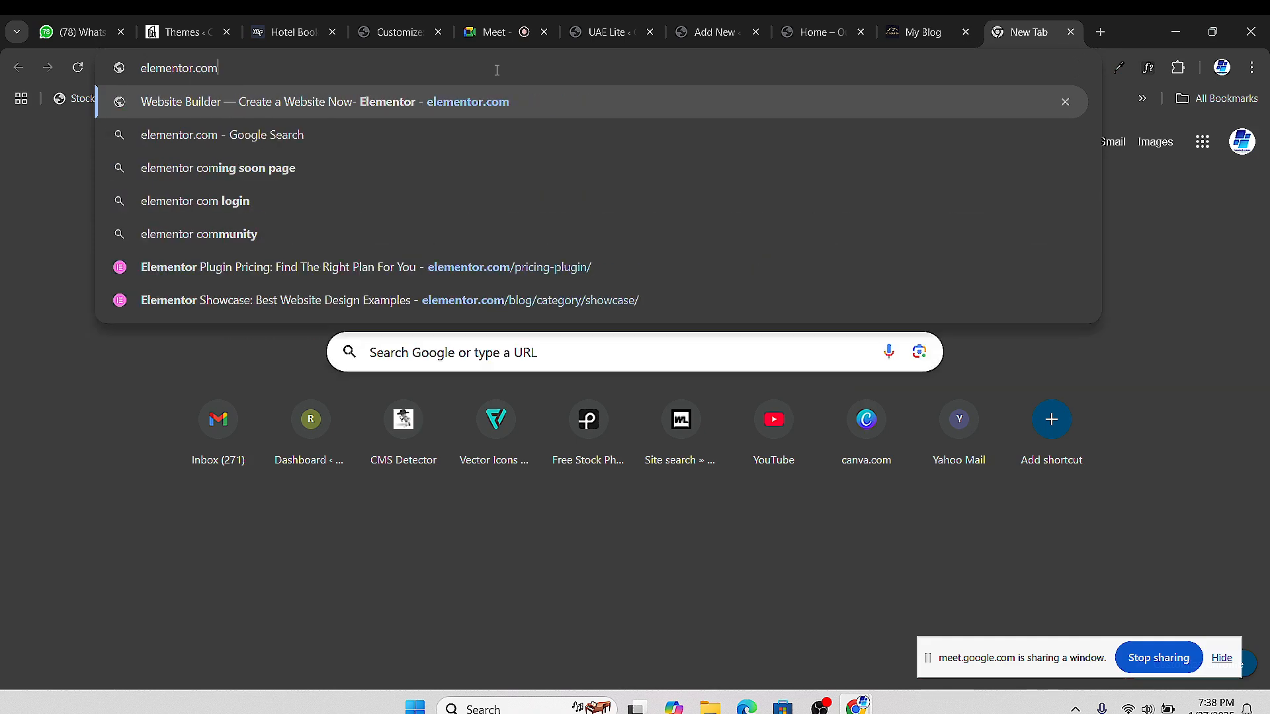
{"action": "type", "text": "/klsis"}
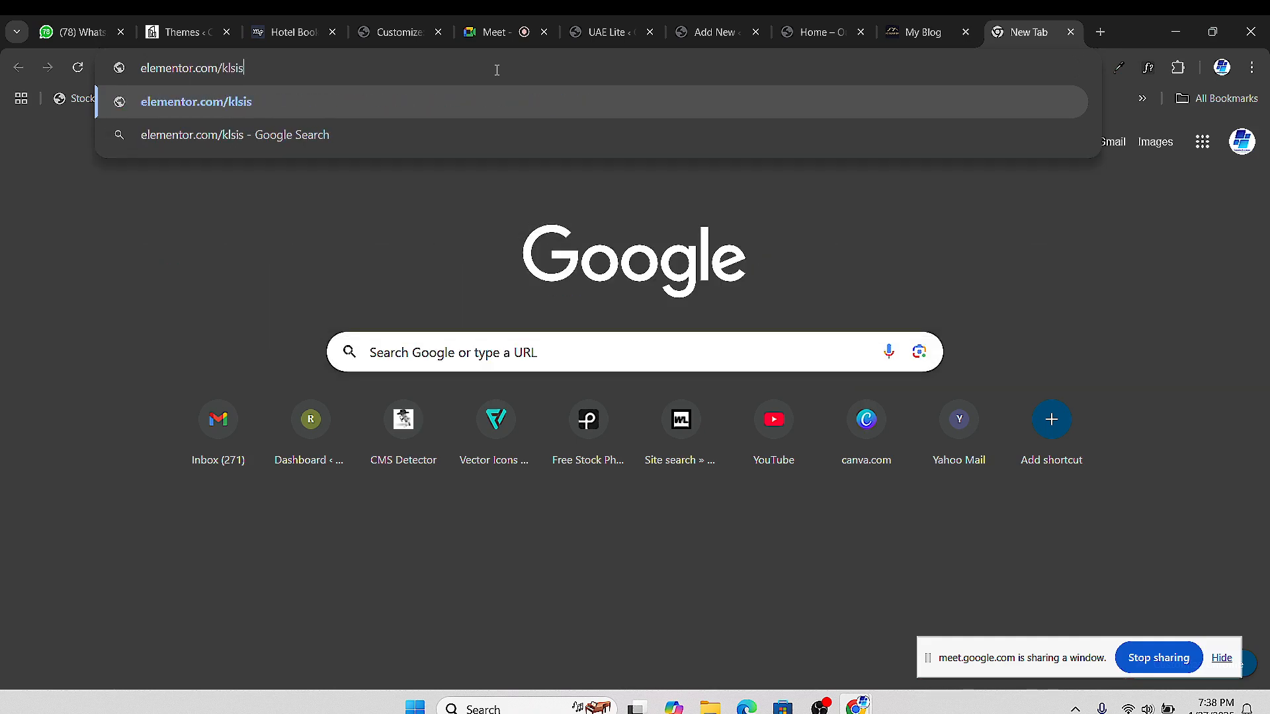
{"action": "key", "text": "Return"}
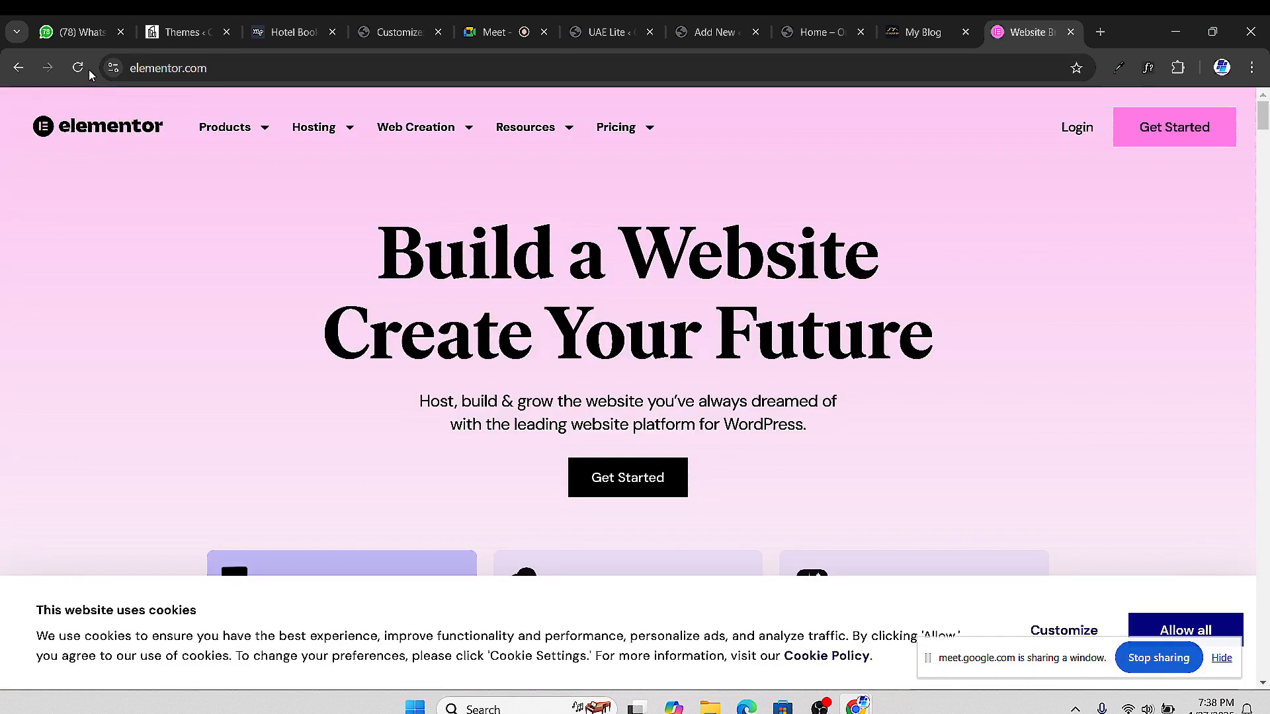
{"action": "left_click", "coordinate": [19, 68]}
View the elementor.com/hdjjsjs 404 page and Elementor homepage, then close the tab
{"action": "left_click", "coordinate": [229, 68]}
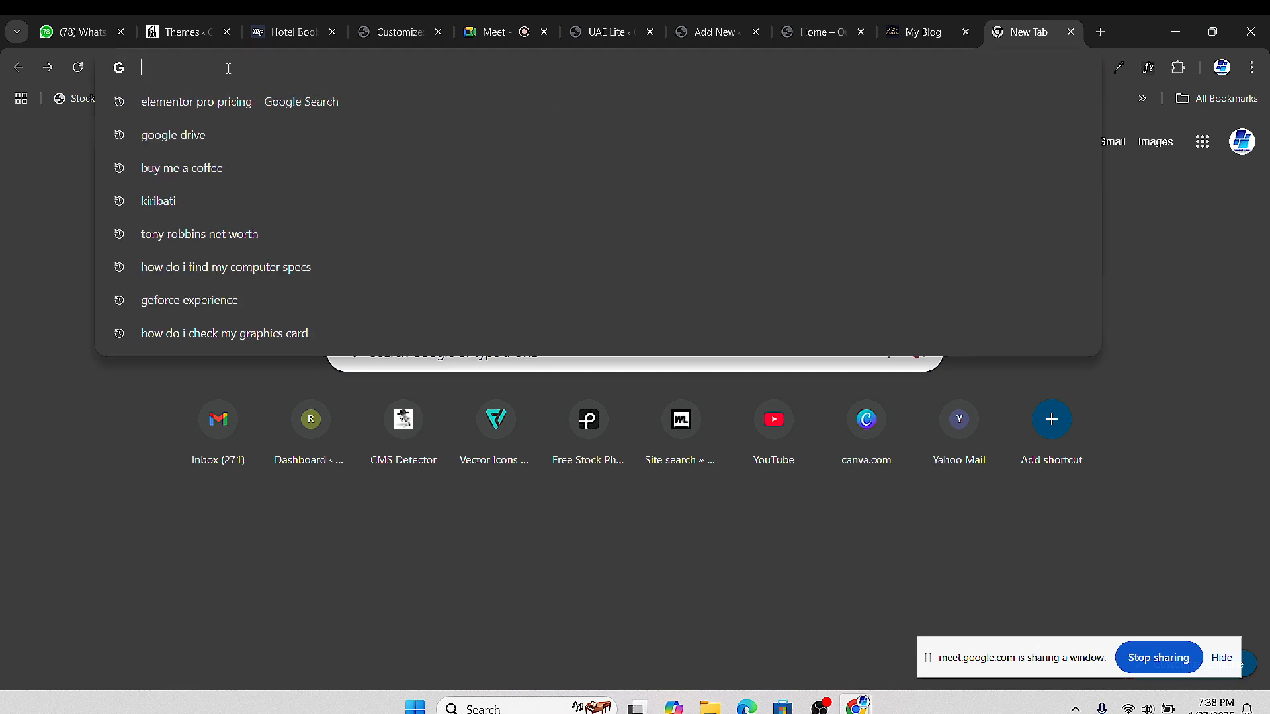
{"action": "type", "text": "elementor"}
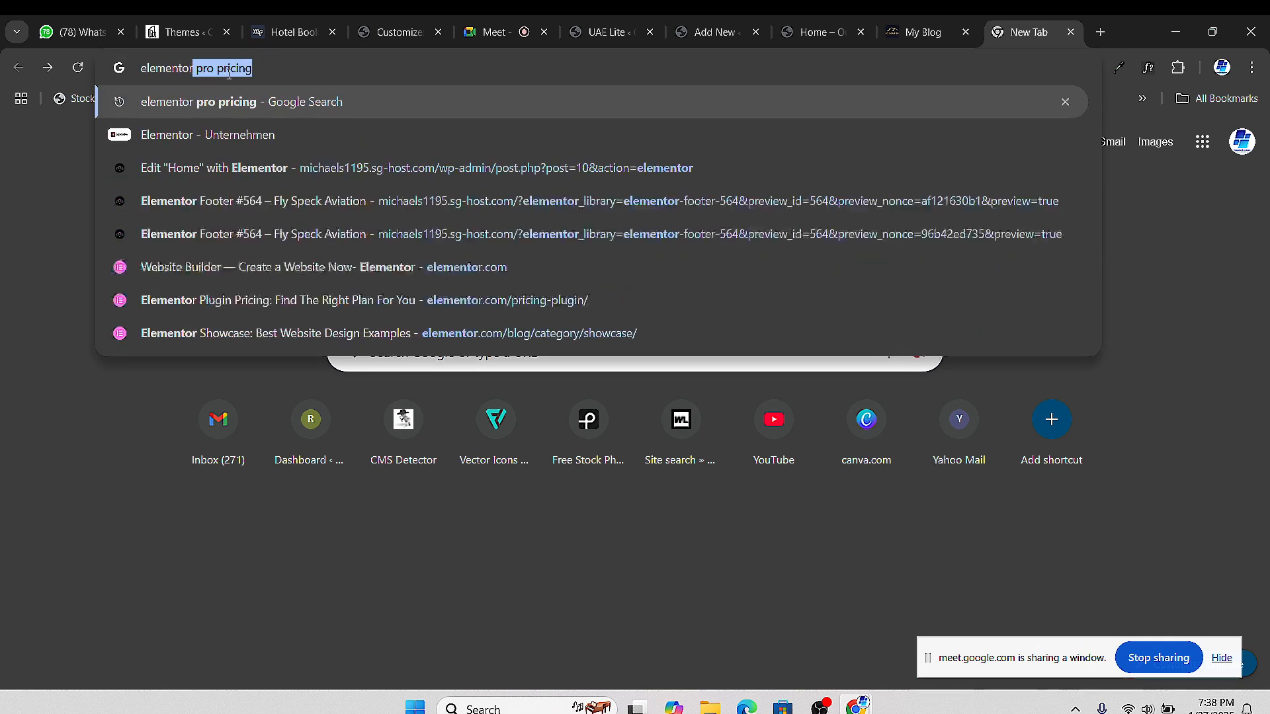
{"action": "key", "text": "BackSpace"}
{"action": "type", "text": ".com"}
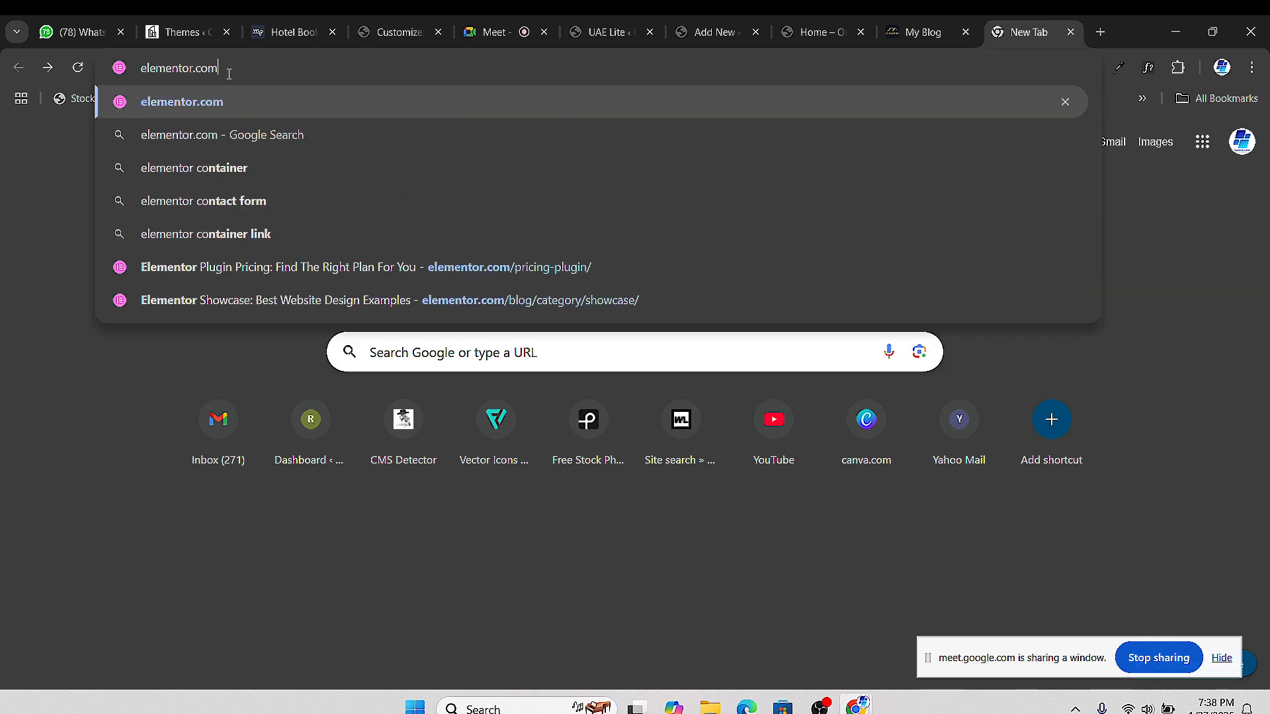
{"action": "type", "text": "/hdjjsjs"}
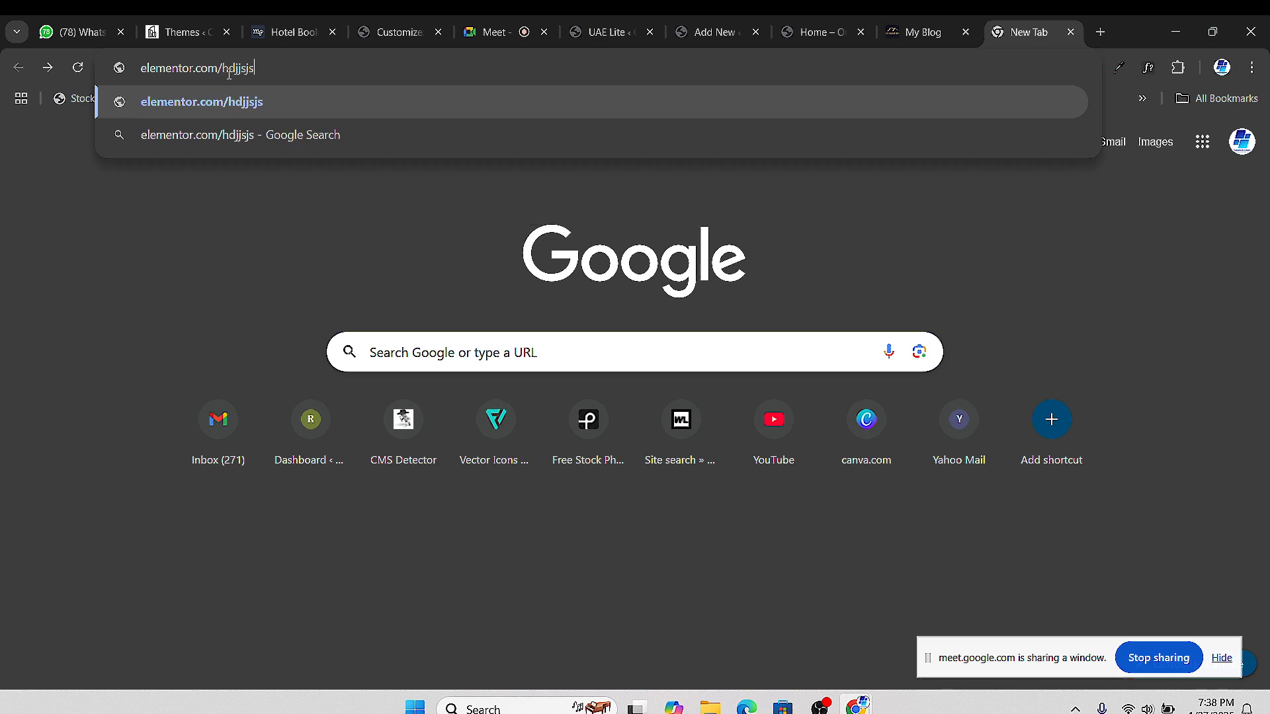
{"action": "key", "text": "Return"}
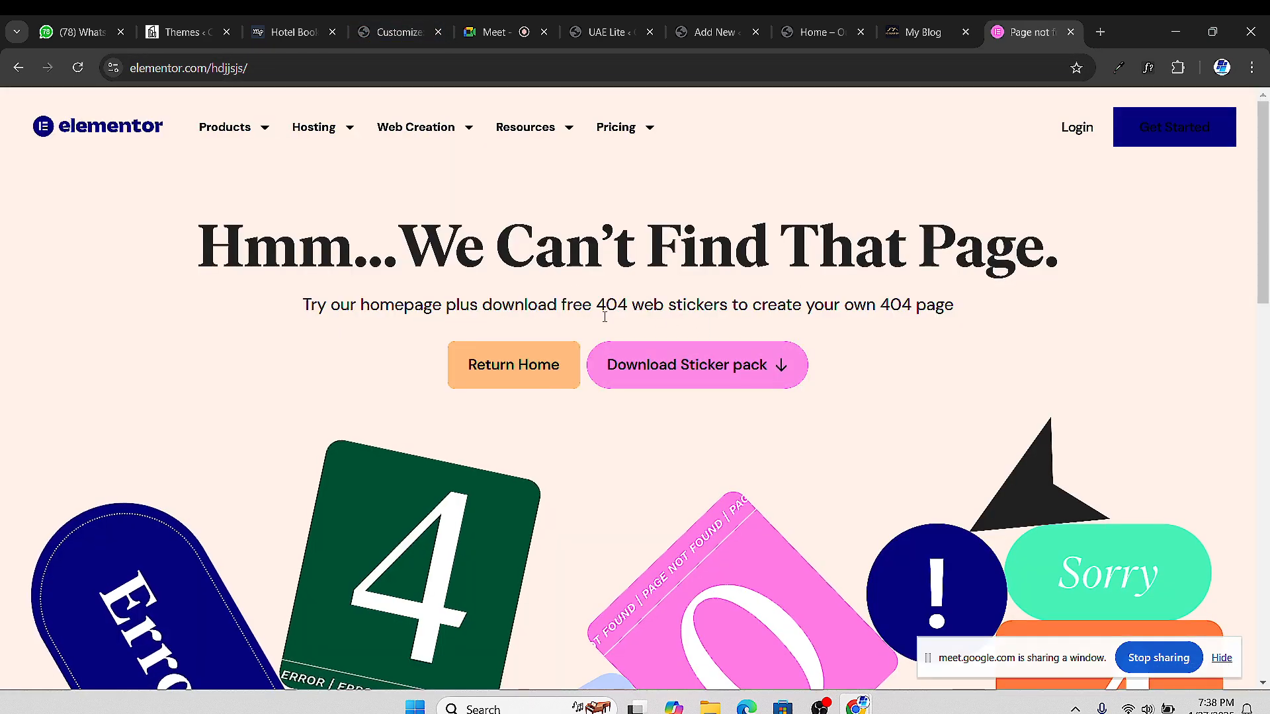
{"action": "left_click", "coordinate": [513, 365]}
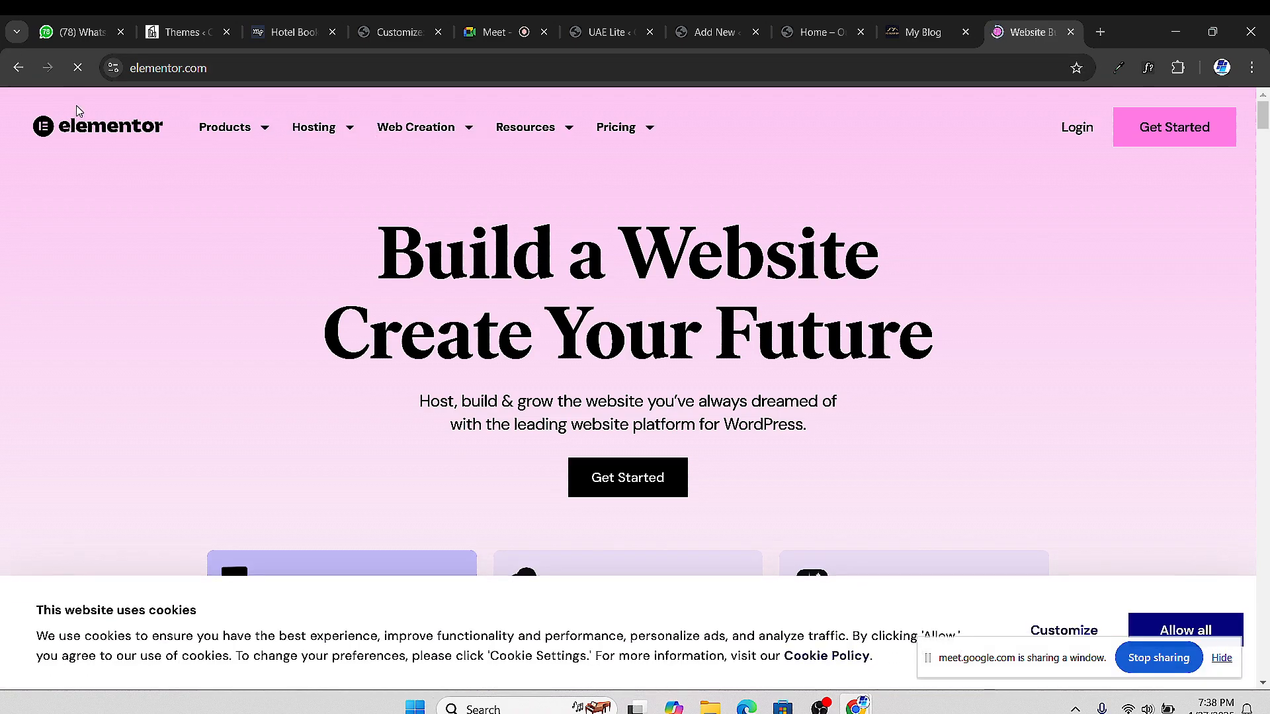
{"action": "left_click", "coordinate": [1071, 31]}
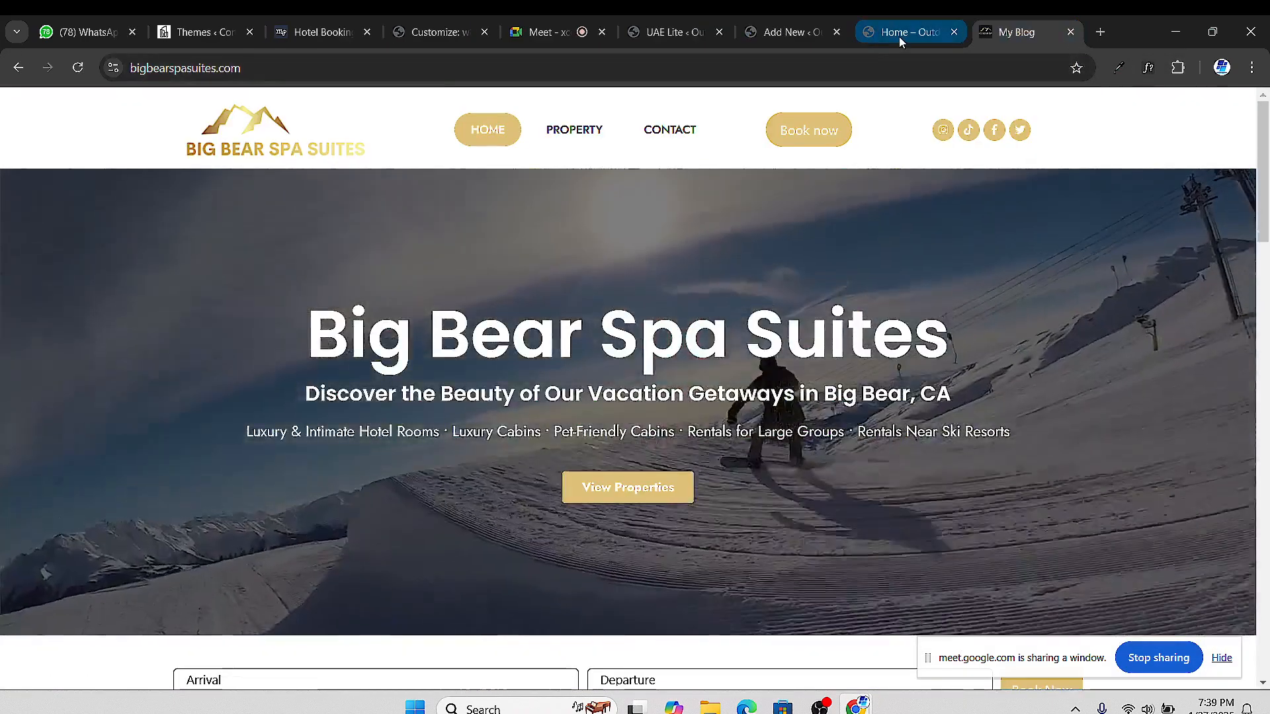
{"action": "left_click", "coordinate": [662, 34]}
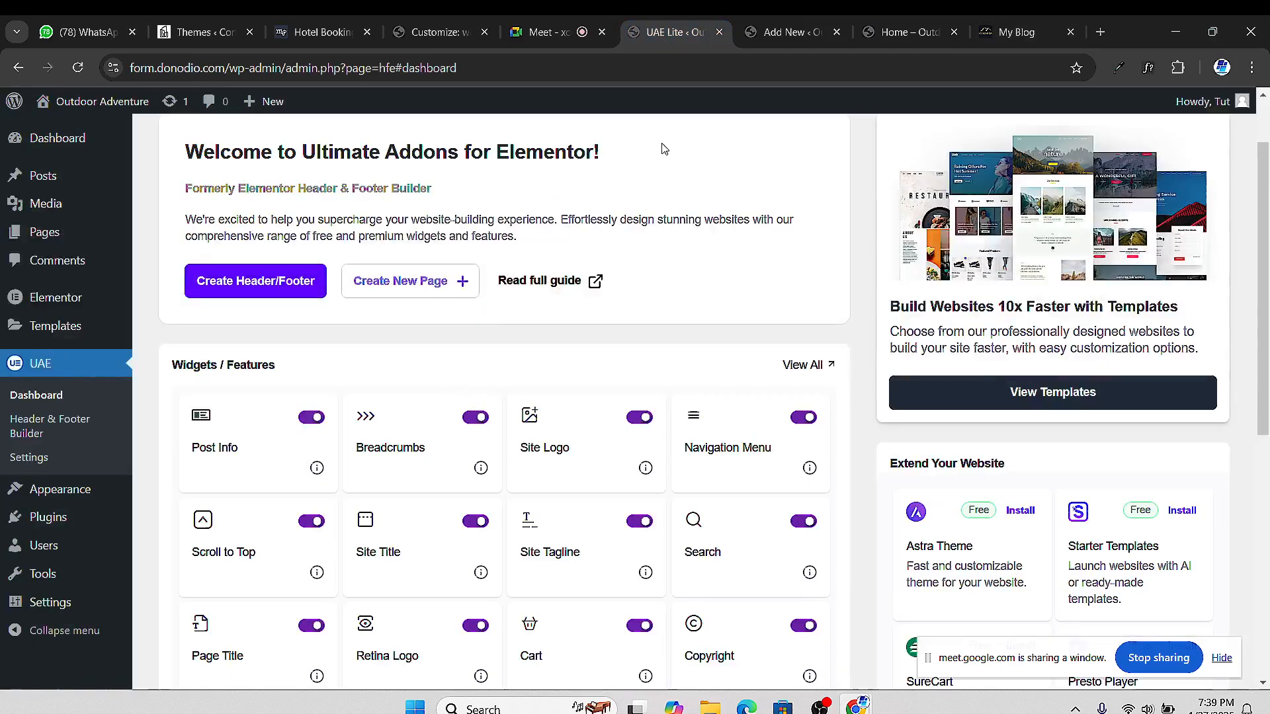
Set the New Header's User Roles to All and publish the template
{"action": "left_click", "coordinate": [787, 32]}
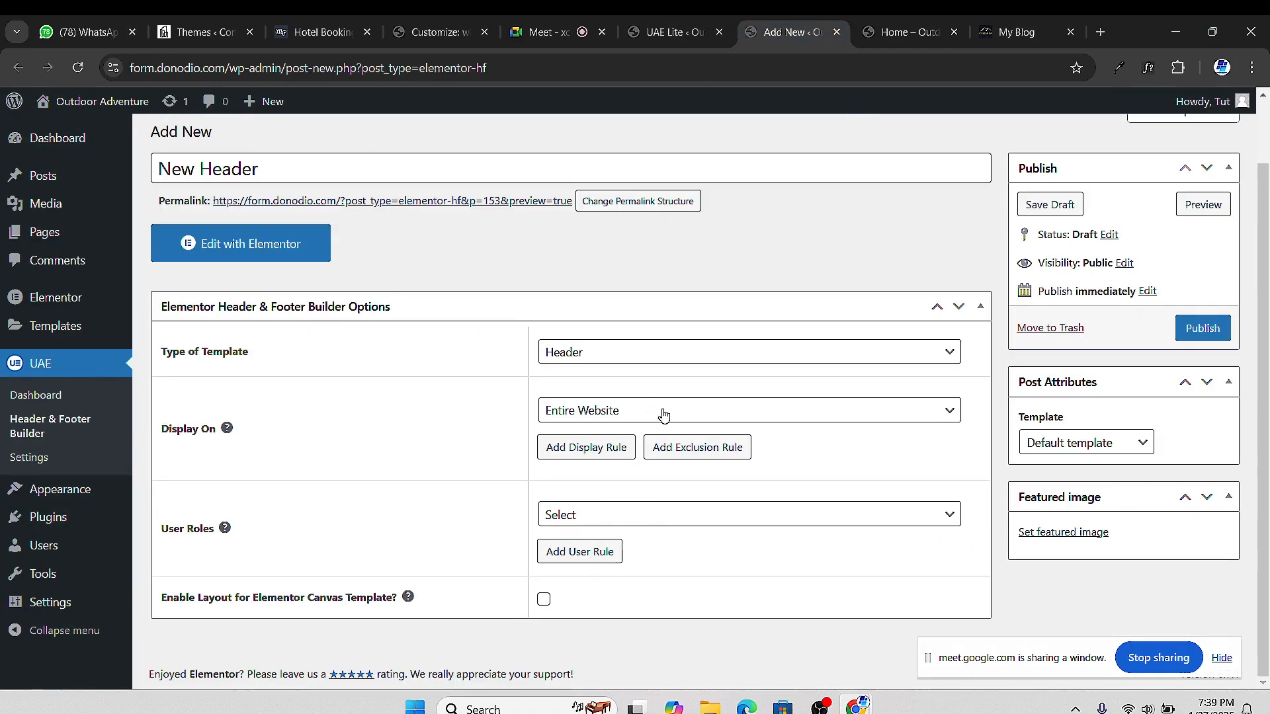
{"action": "left_click", "coordinate": [635, 517]}
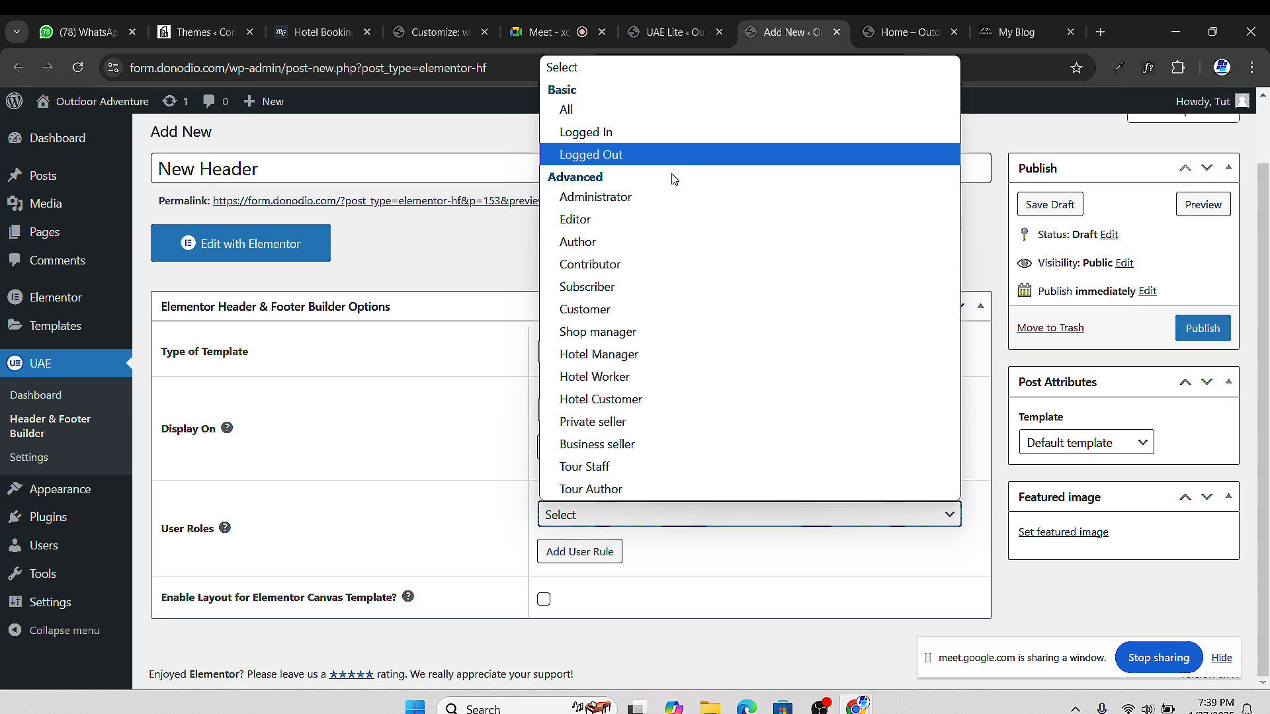
{"action": "left_click", "coordinate": [625, 120]}
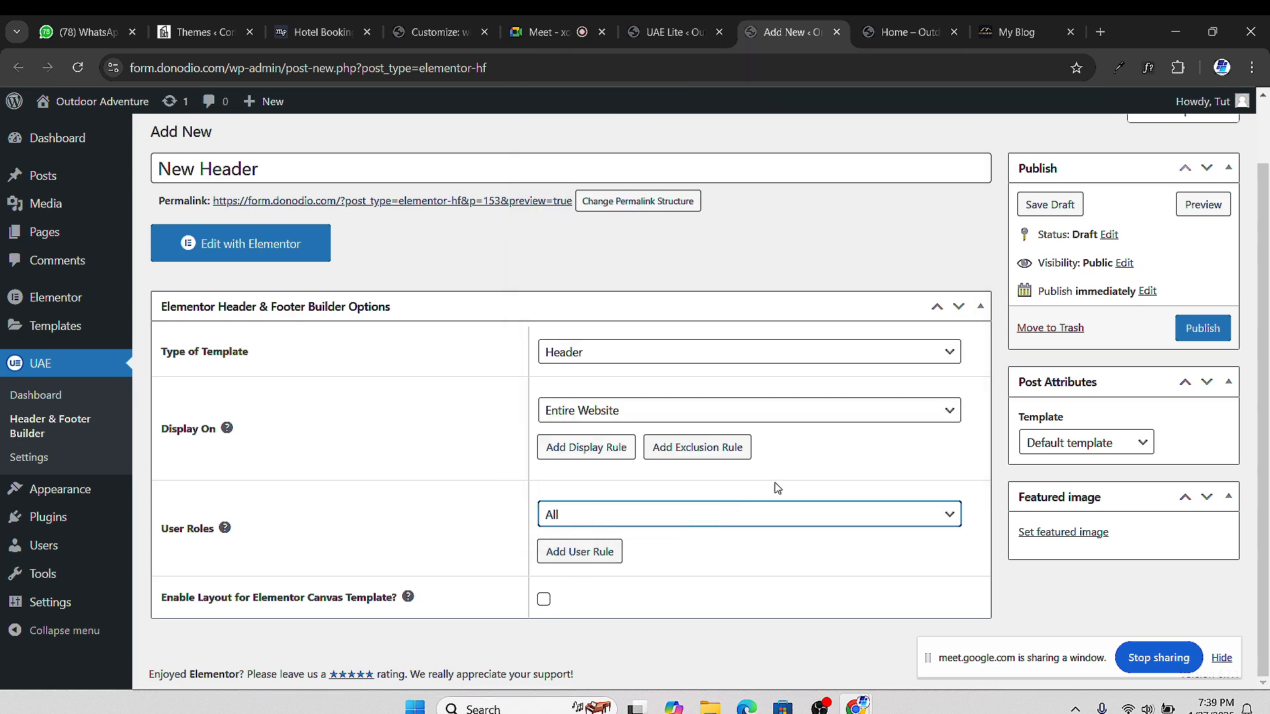
{"action": "left_click", "coordinate": [1204, 329]}
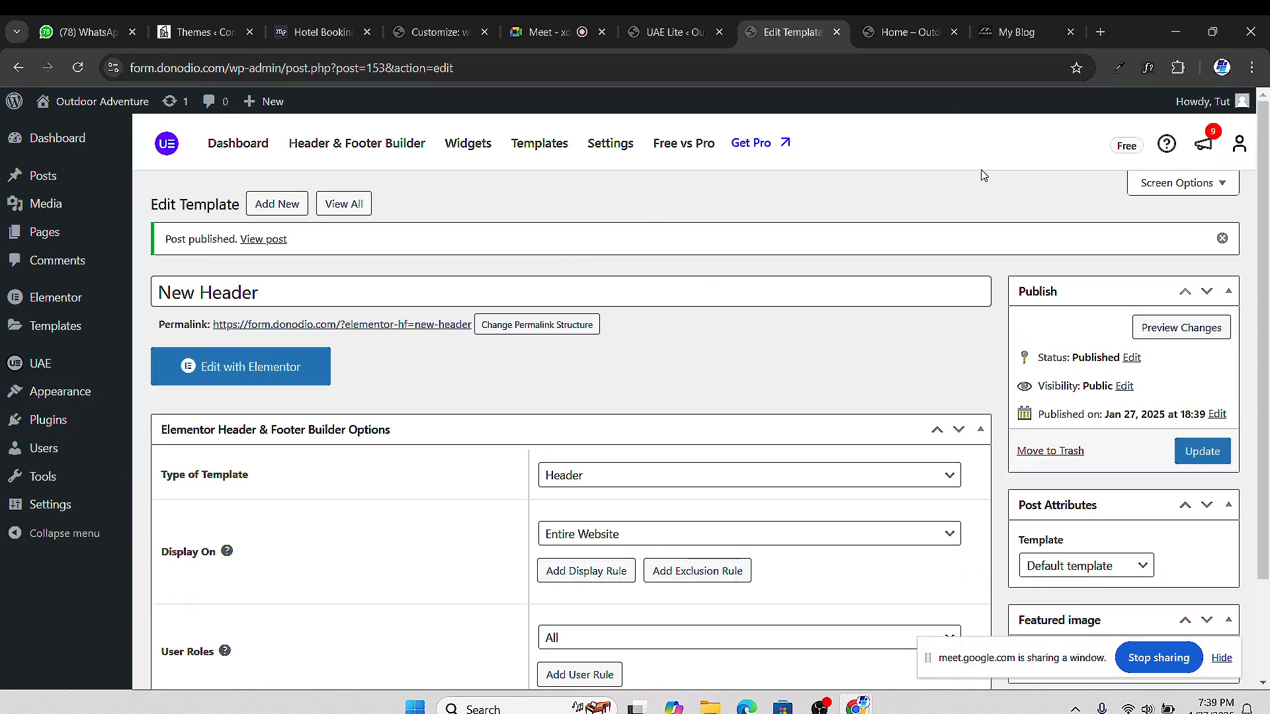
{"action": "scroll", "coordinate": [664, 333], "scroll_direction": "down", "scroll_amount": 2}
{"action": "scroll", "coordinate": [665, 333], "scroll_direction": "up", "scroll_amount": 2}
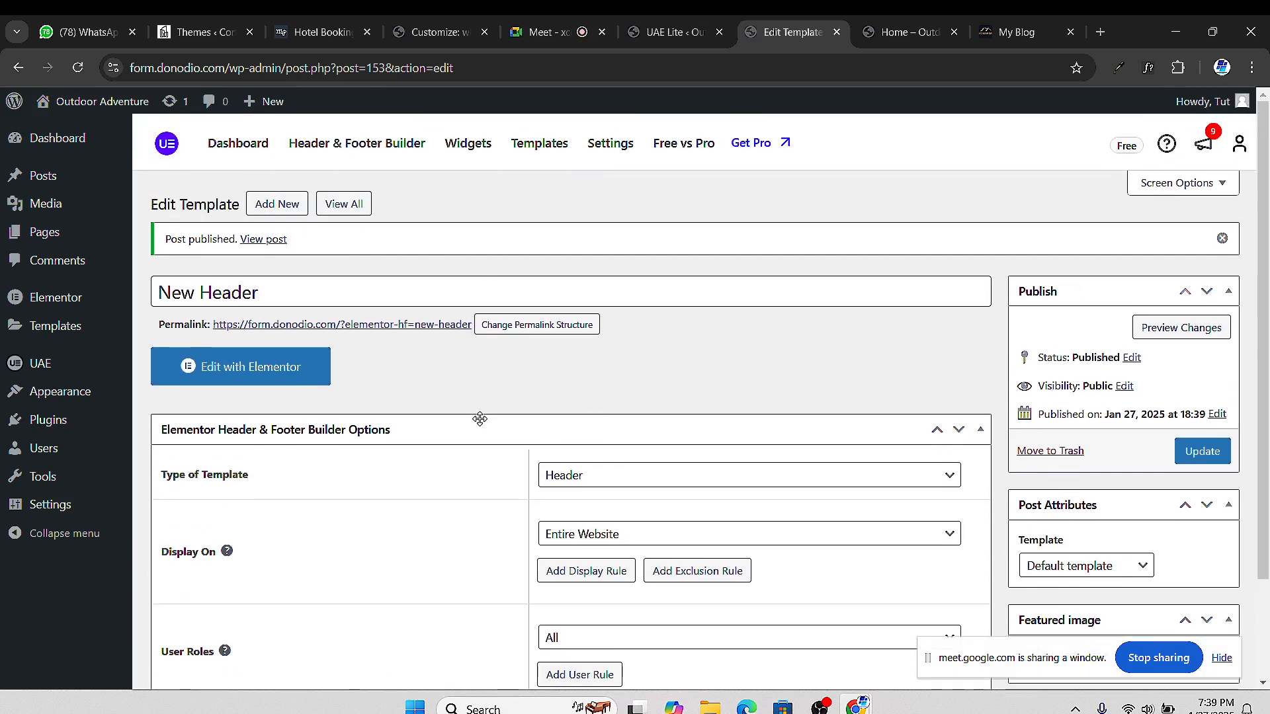
Open the New Header template in the Elementor editor
{"action": "left_click", "coordinate": [240, 373]}
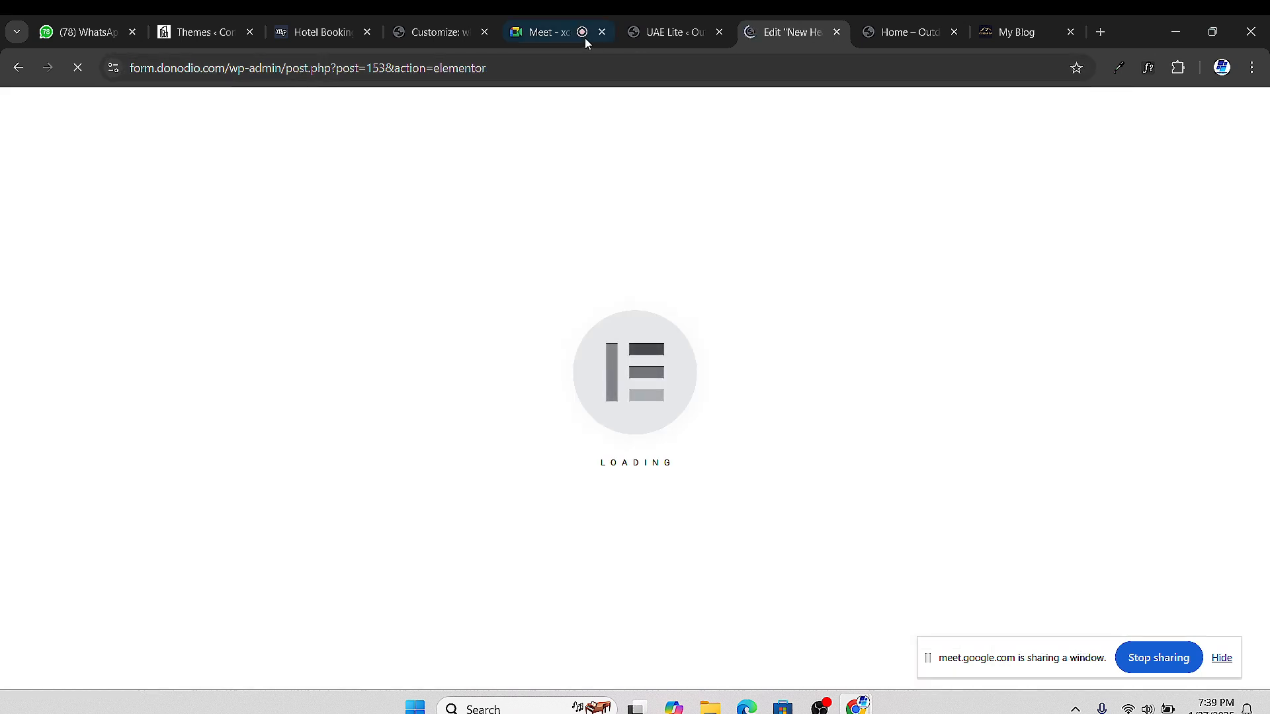
{"action": "left_click", "coordinate": [653, 37]}
{"action": "left_click", "coordinate": [784, 37]}
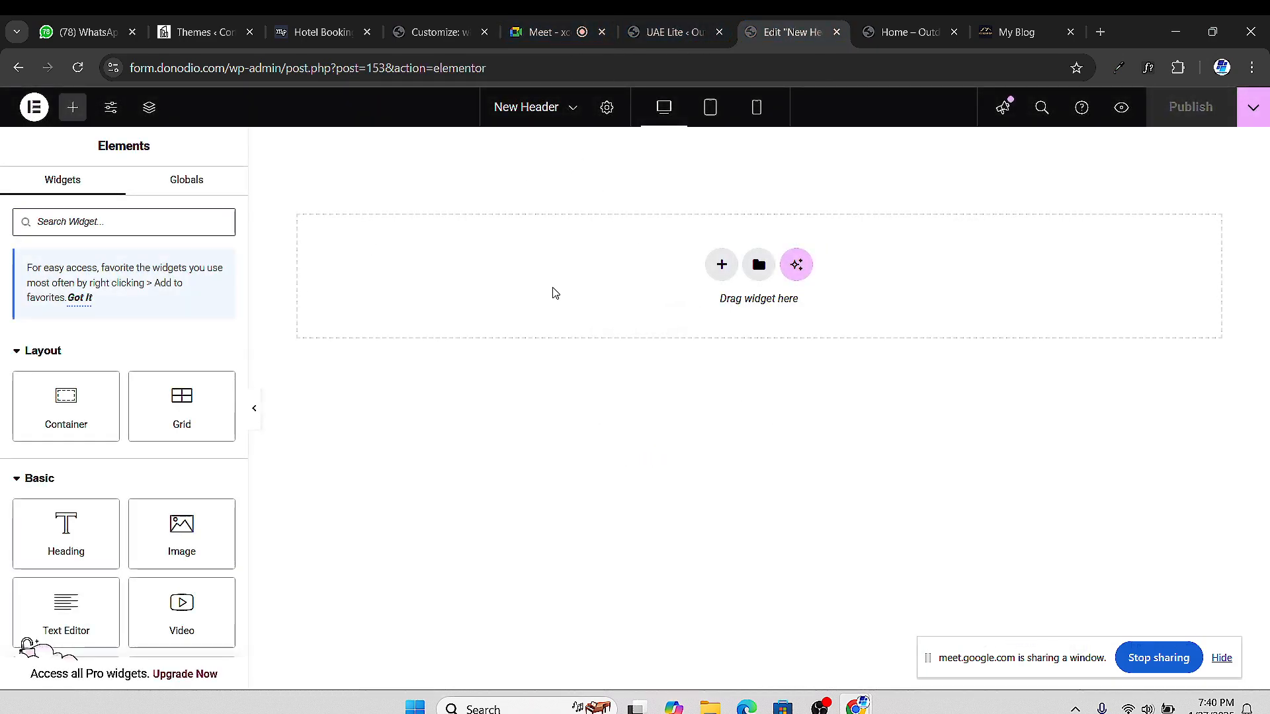
Glance at the Big Bear Spa Suites and Outdoor Adventure sites, then return to the editor
{"action": "left_click", "coordinate": [984, 34]}
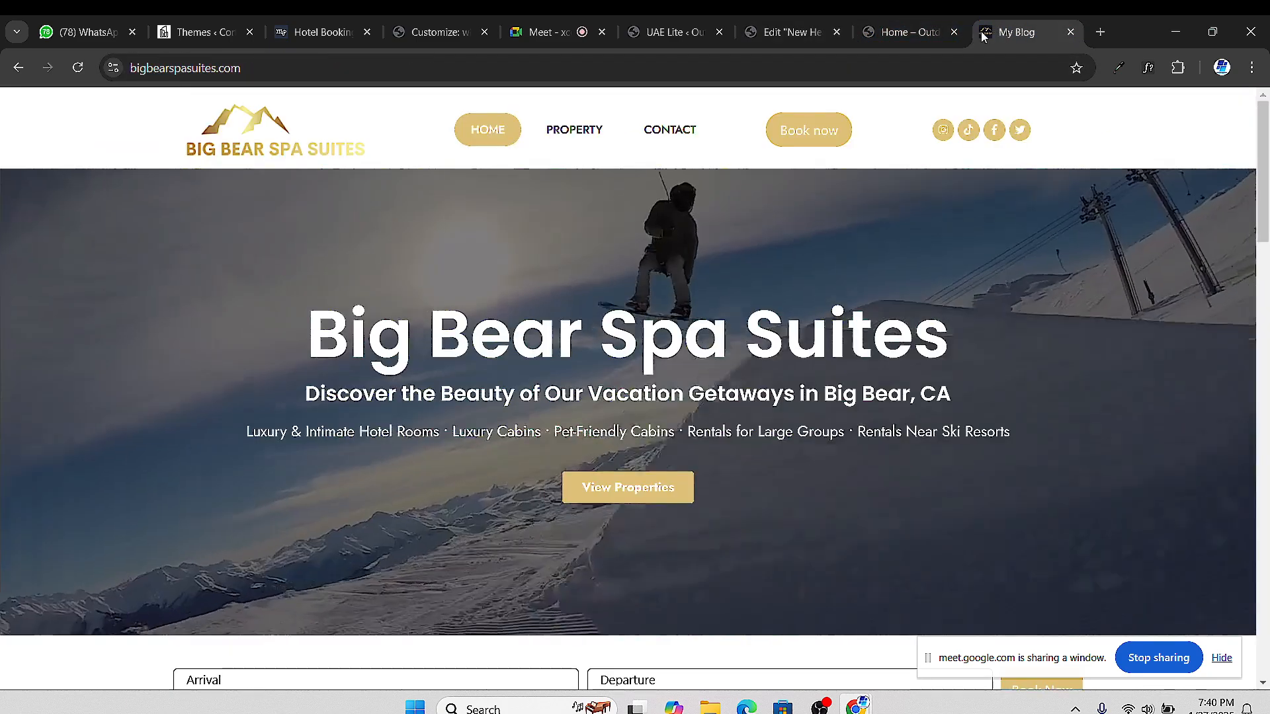
{"action": "scroll", "coordinate": [444, 207], "scroll_direction": "down", "scroll_amount": 1}
{"action": "scroll", "coordinate": [326, 126], "scroll_direction": "up", "scroll_amount": 1}
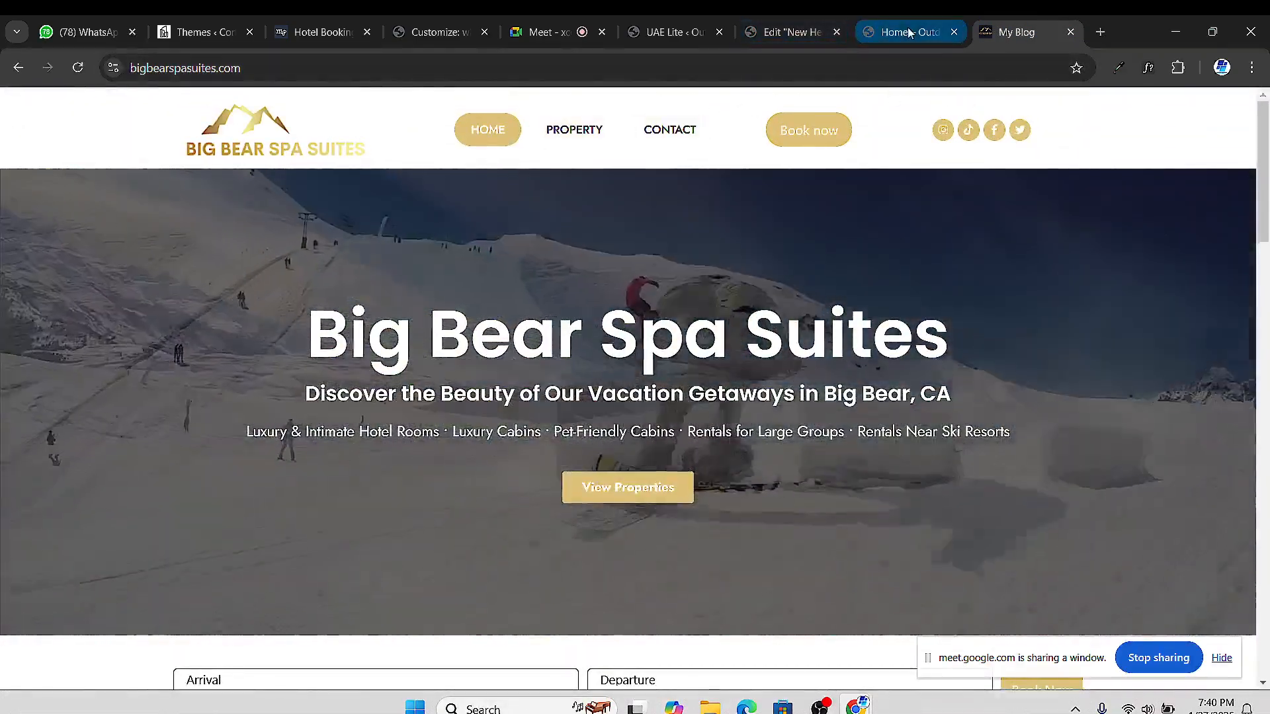
{"action": "left_click", "coordinate": [901, 31]}
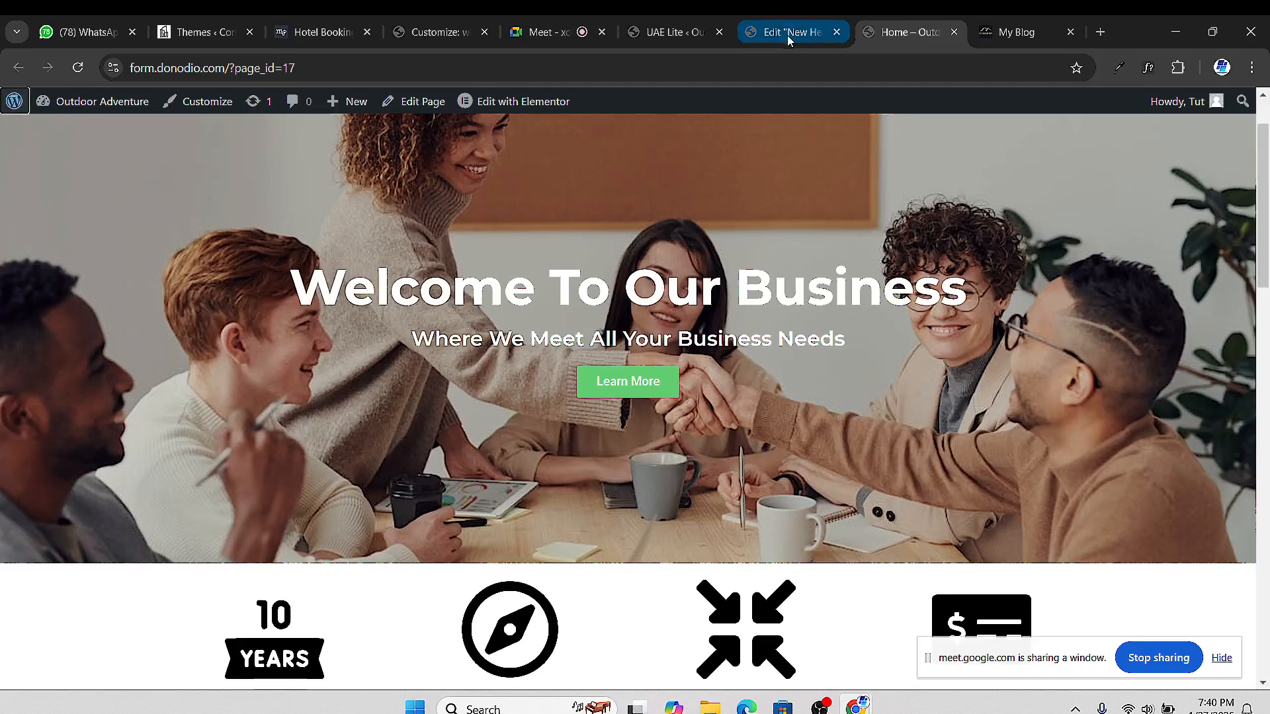
{"action": "left_click", "coordinate": [787, 34]}
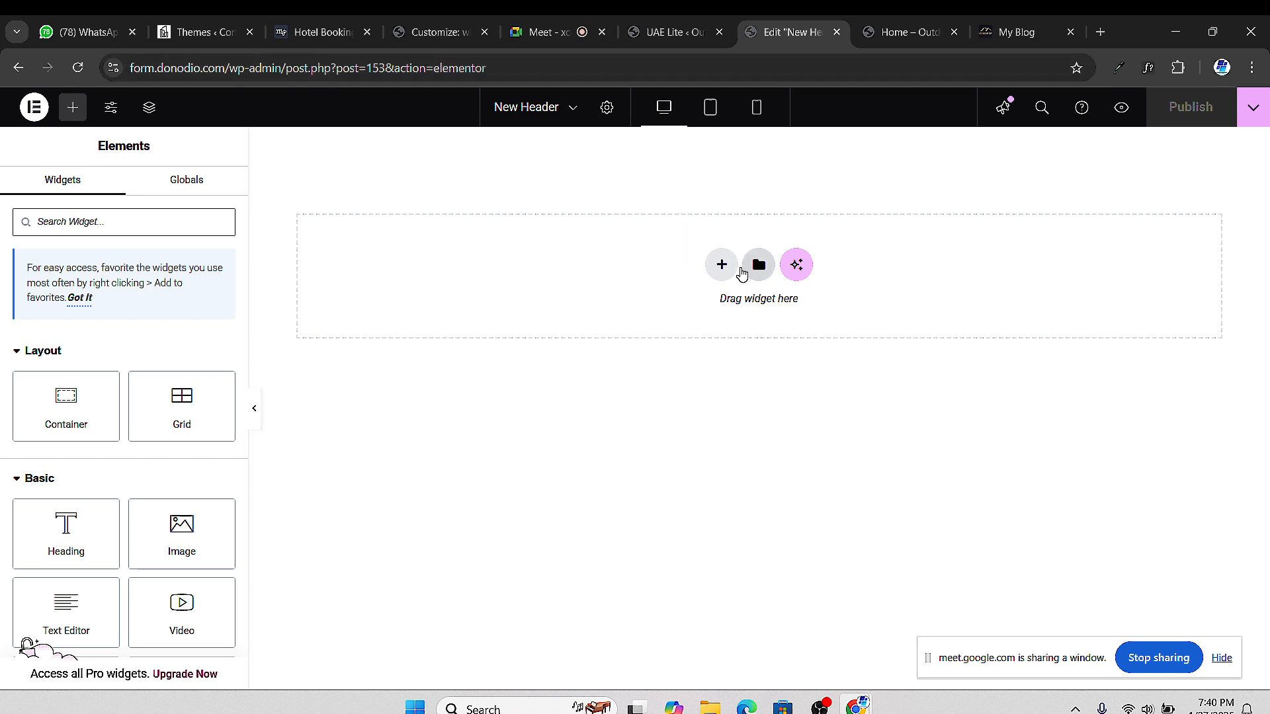
Add a single-column Flexbox container to the New Header canvas at full 100% width
{"action": "left_click", "coordinate": [722, 266]}
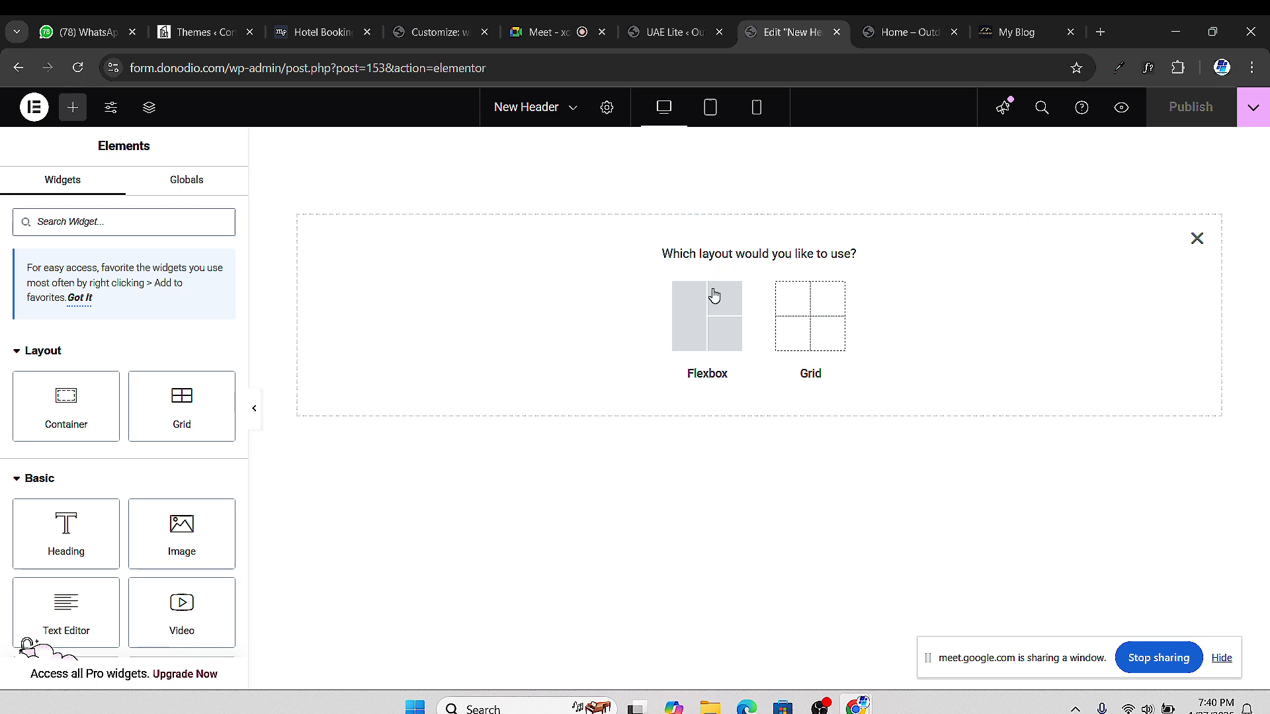
{"action": "left_click", "coordinate": [700, 311]}
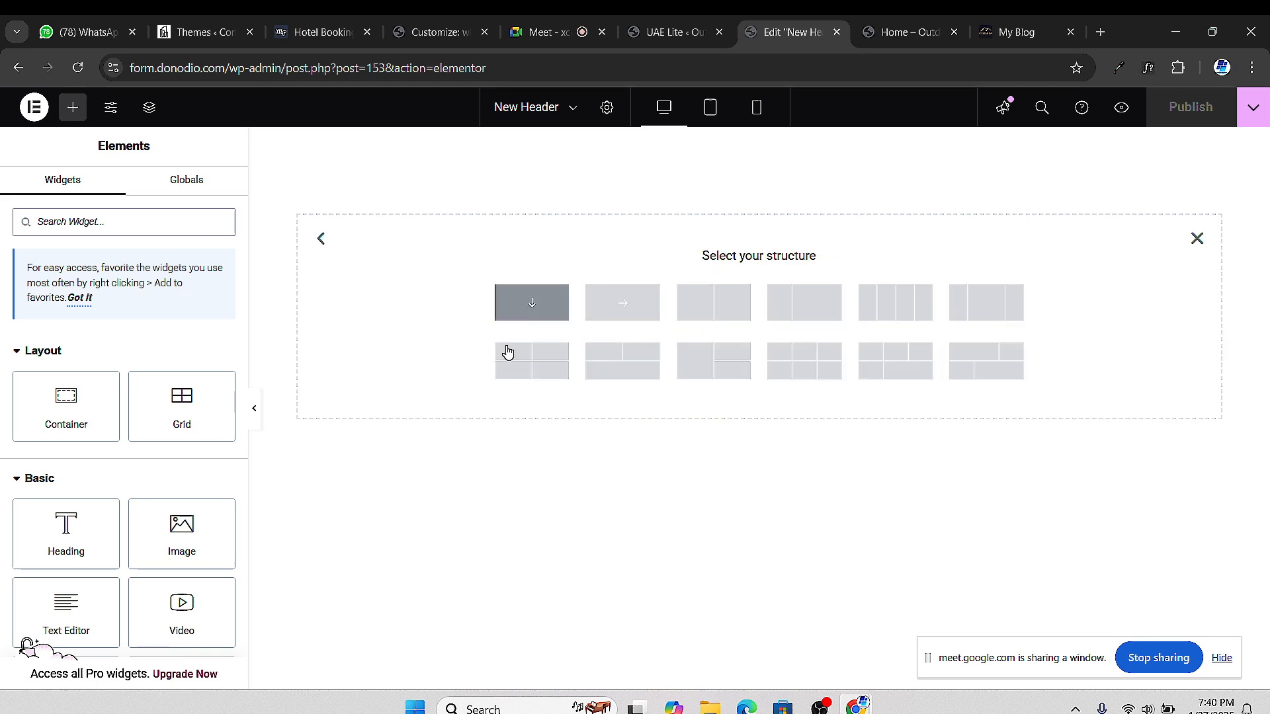
{"action": "left_click", "coordinate": [543, 304]}
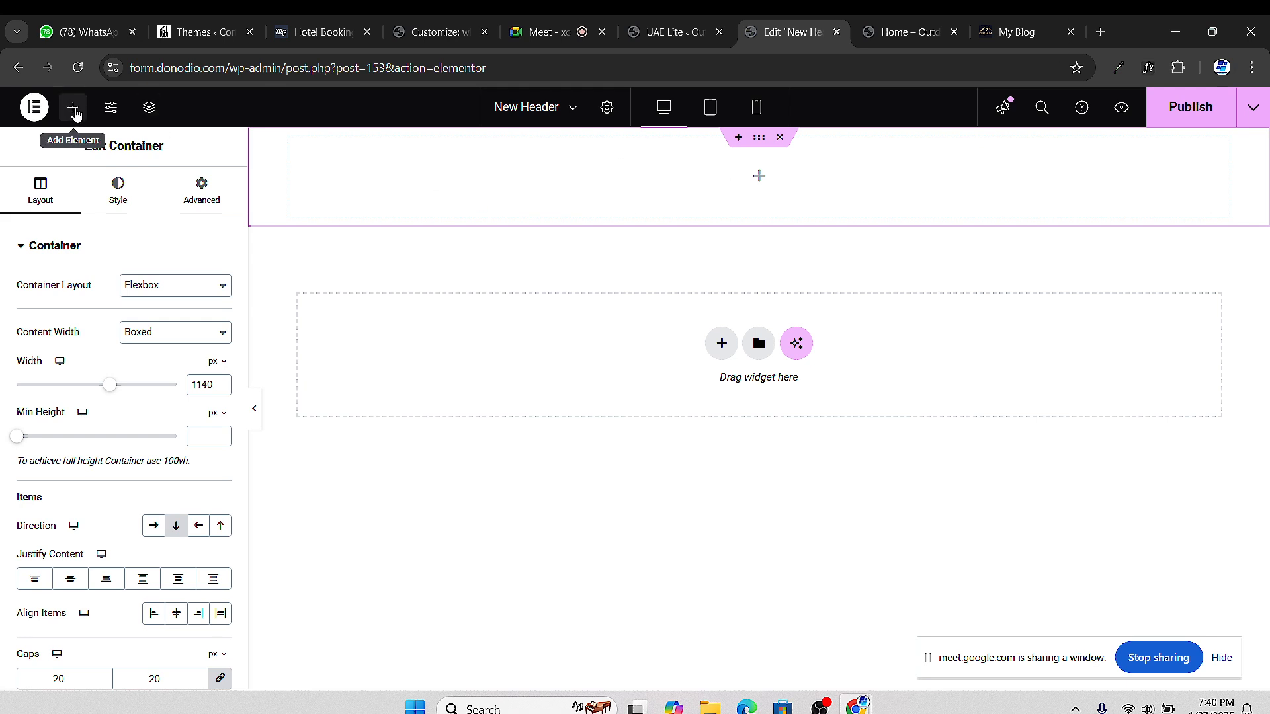
{"action": "left_click", "coordinate": [75, 111]}
{"action": "left_click_drag", "start_coordinate": [61, 412], "coordinate": [357, 182]}
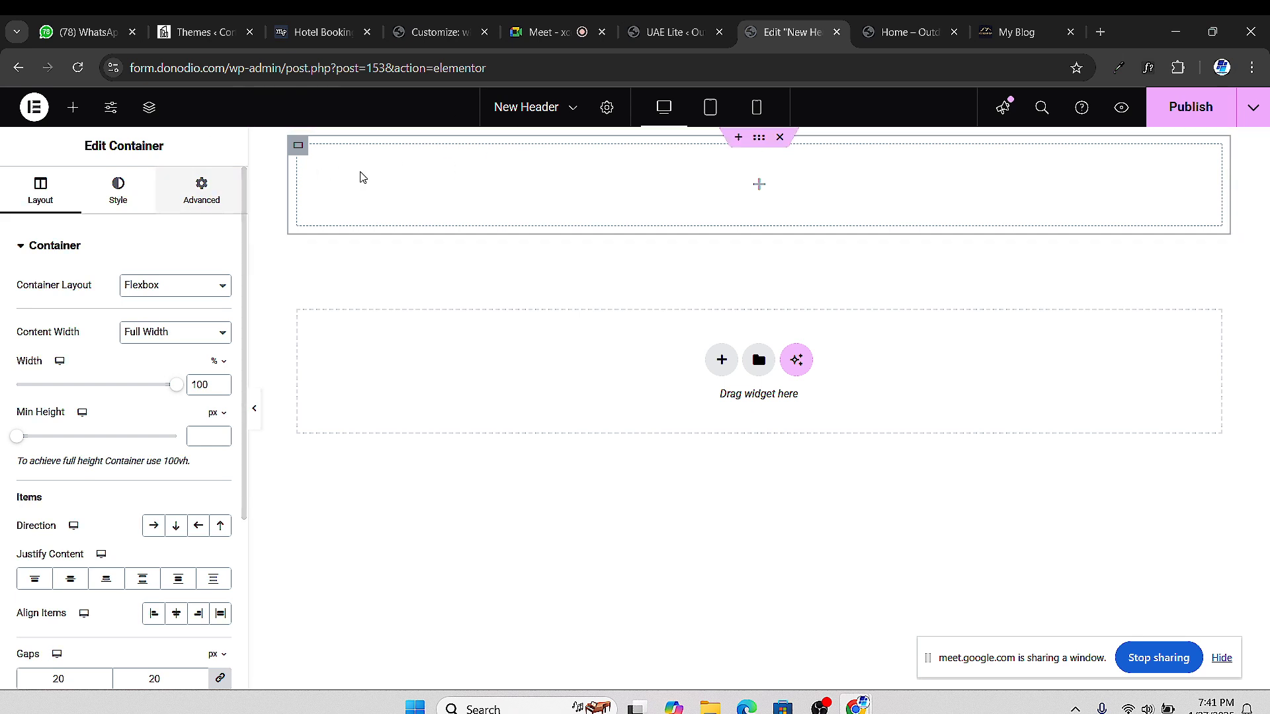
{"action": "left_click", "coordinate": [72, 110]}
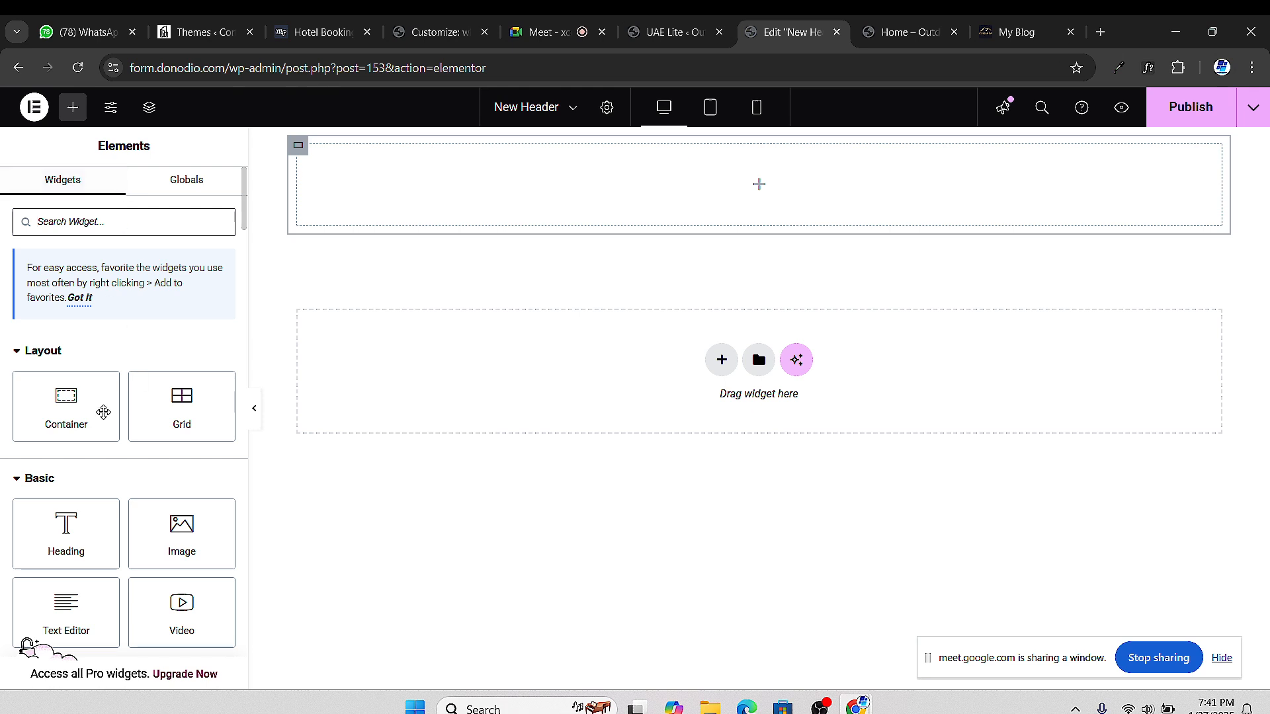
Add an inner container to the header, duplicate it twice into three stacked rows, then view the homepage
{"action": "left_click_drag", "start_coordinate": [72, 416], "coordinate": [384, 218]}
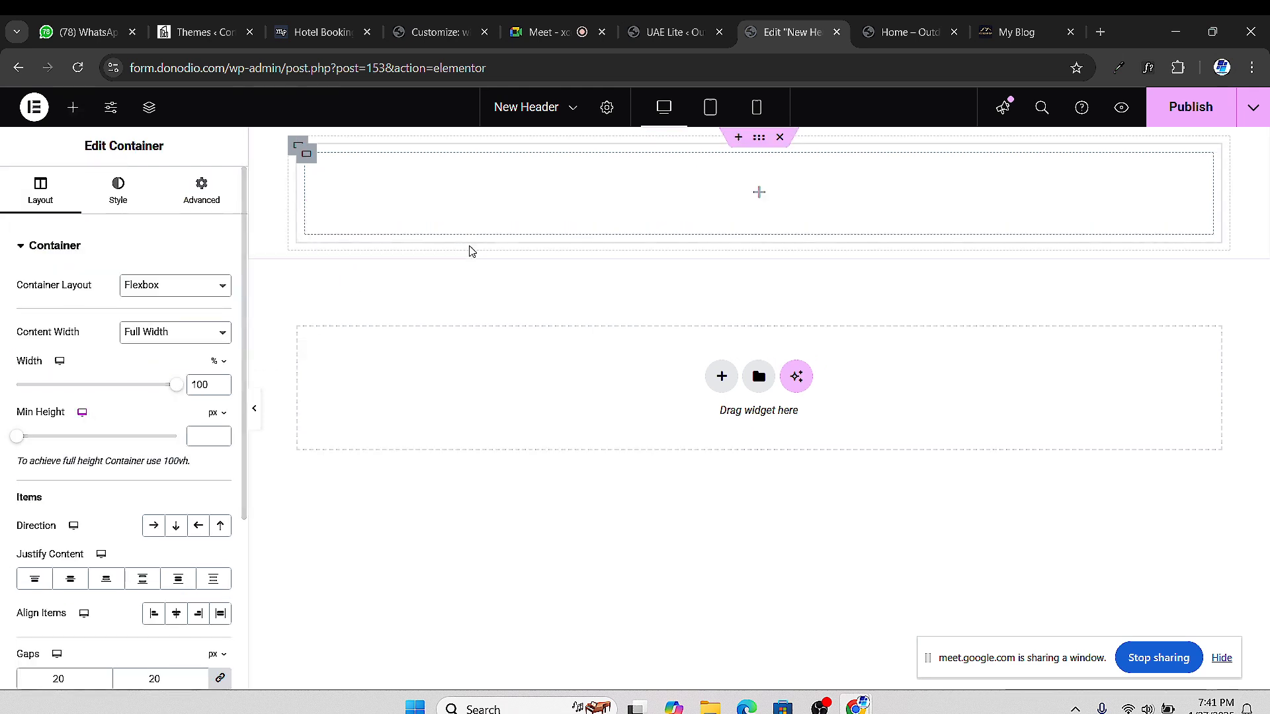
{"action": "right_click", "coordinate": [309, 157]}
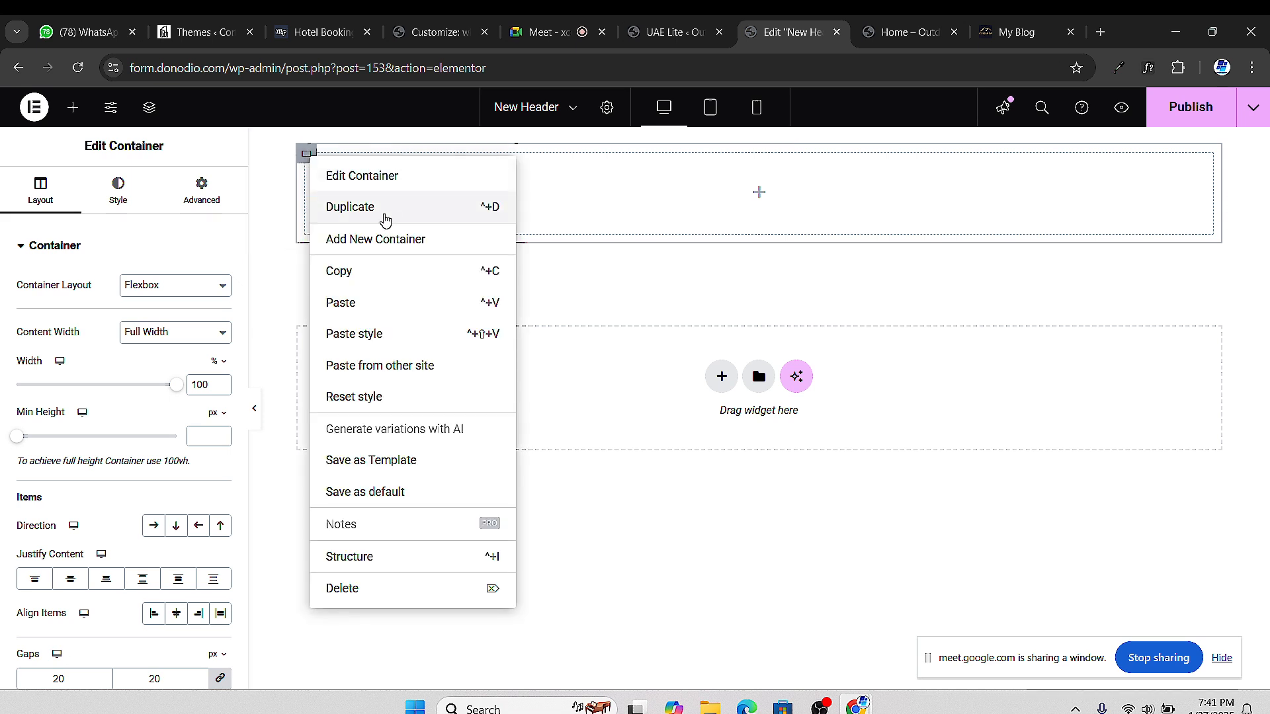
{"action": "left_click", "coordinate": [379, 221]}
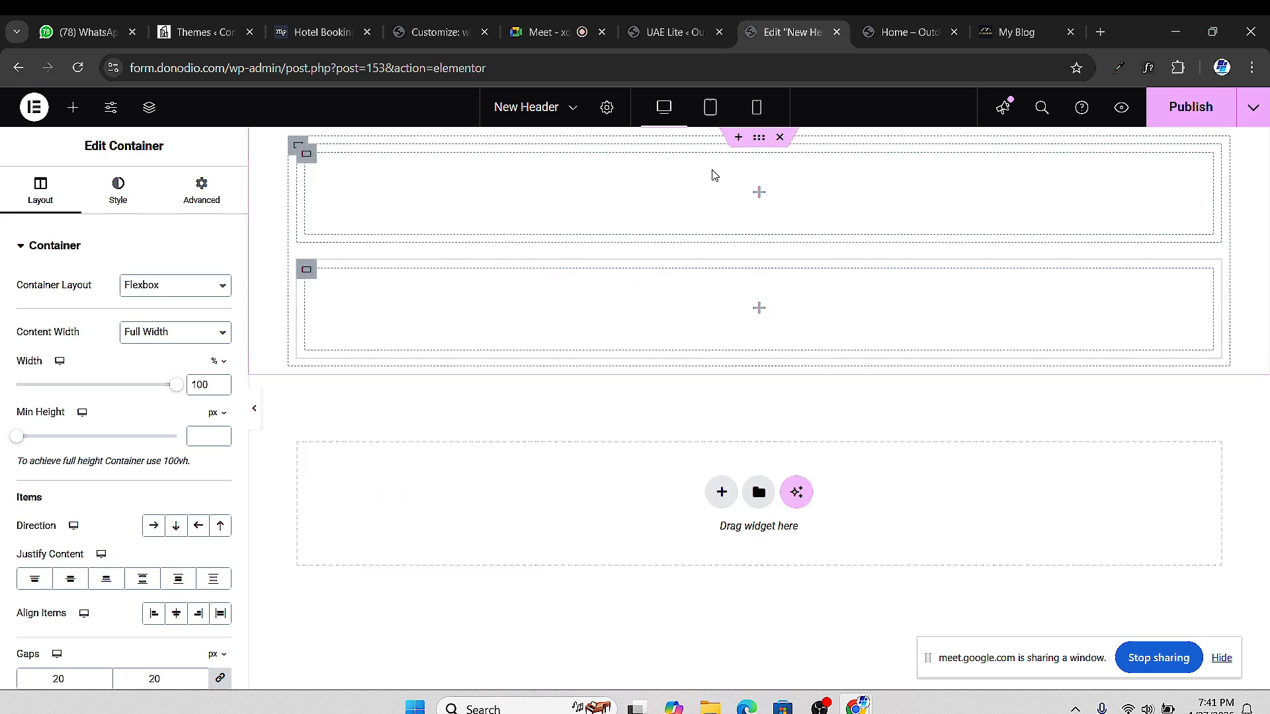
{"action": "right_click", "coordinate": [311, 276]}
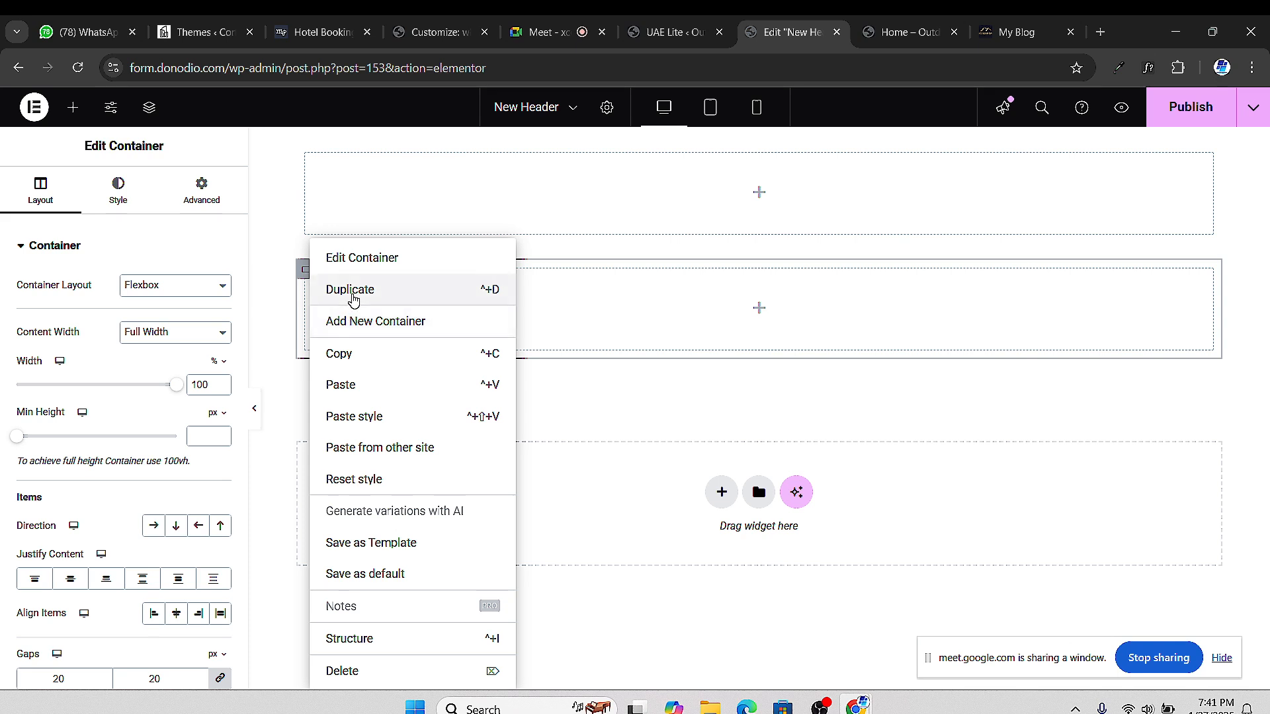
{"action": "left_click", "coordinate": [394, 290]}
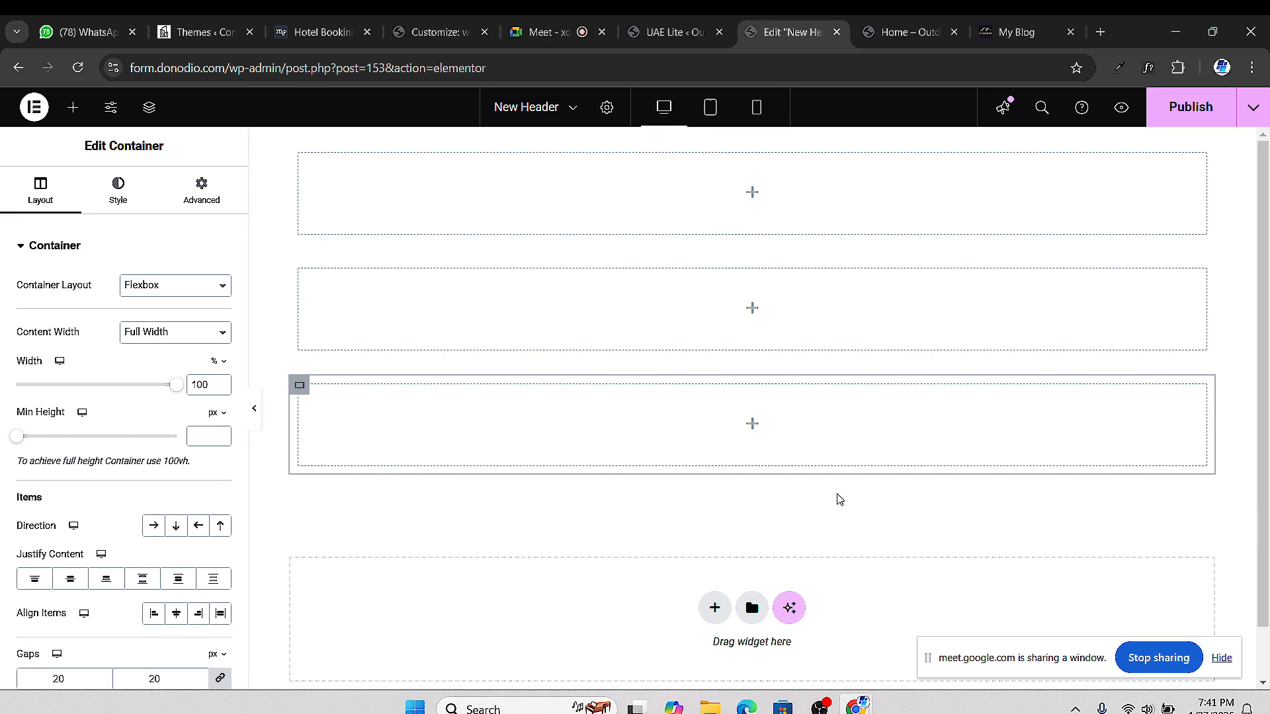
{"action": "left_click", "coordinate": [909, 32]}
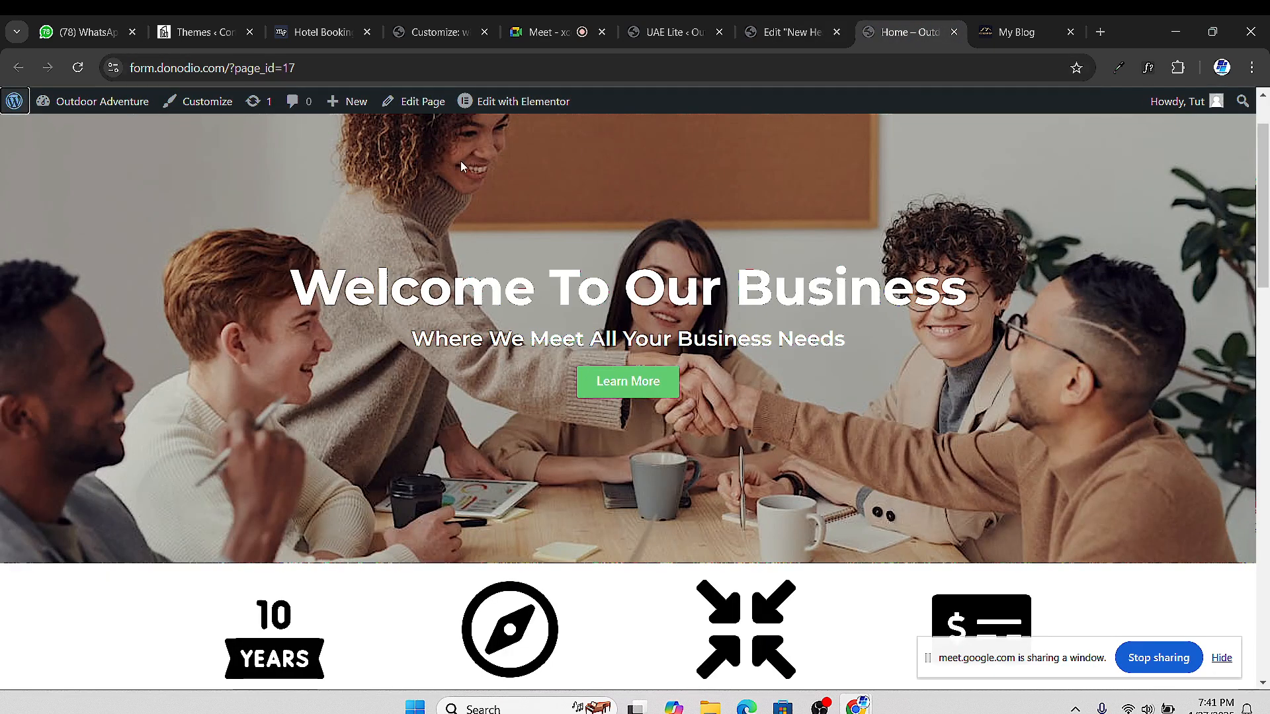
Compare the Outdoor Adventure homepage with the Big Bear Spa Suites reference site, then return to the New Header editor
{"action": "scroll", "coordinate": [662, 199], "scroll_direction": "up", "scroll_amount": 1}
{"action": "scroll", "coordinate": [661, 199], "scroll_direction": "down", "scroll_amount": 5}
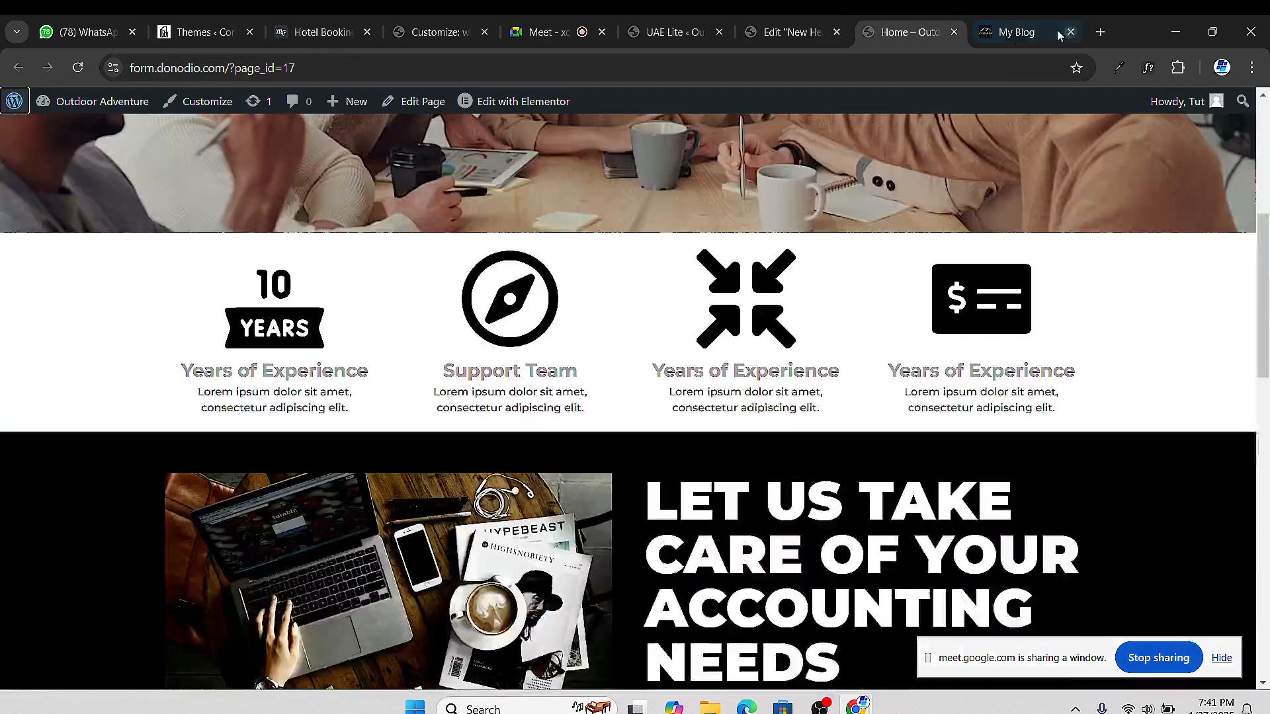
{"action": "left_click", "coordinate": [1017, 32]}
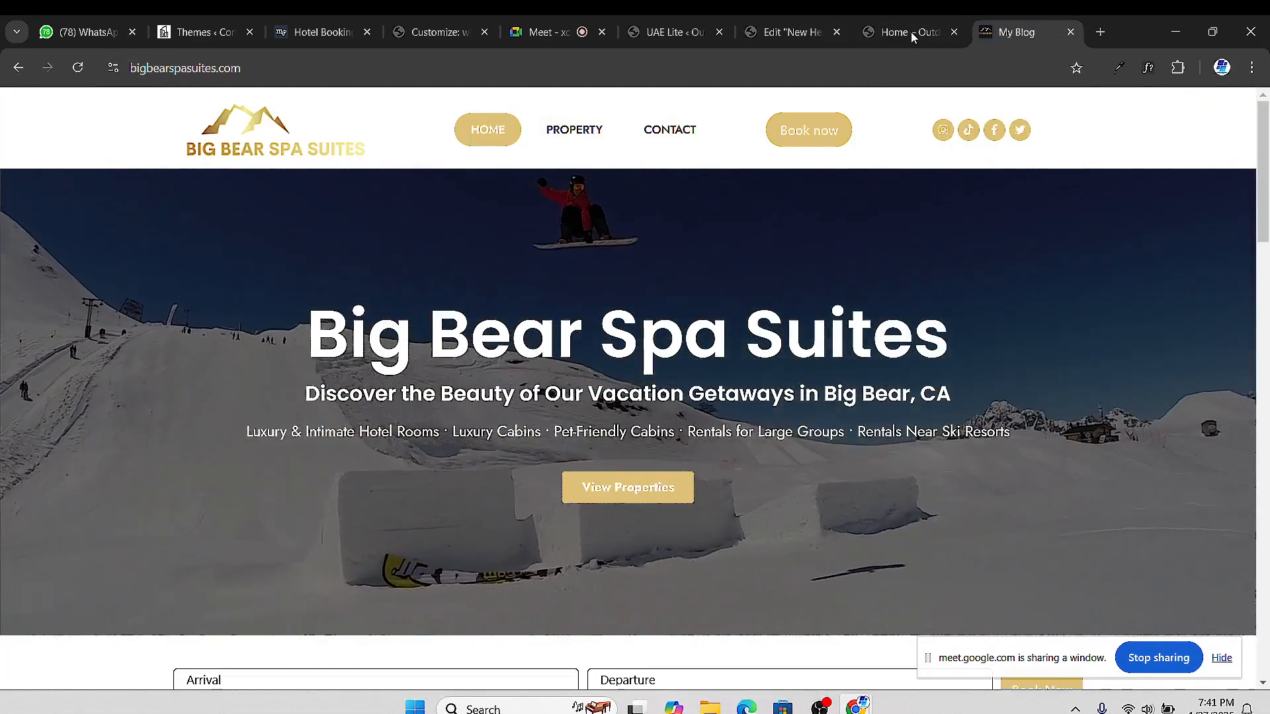
{"action": "left_click", "coordinate": [911, 31]}
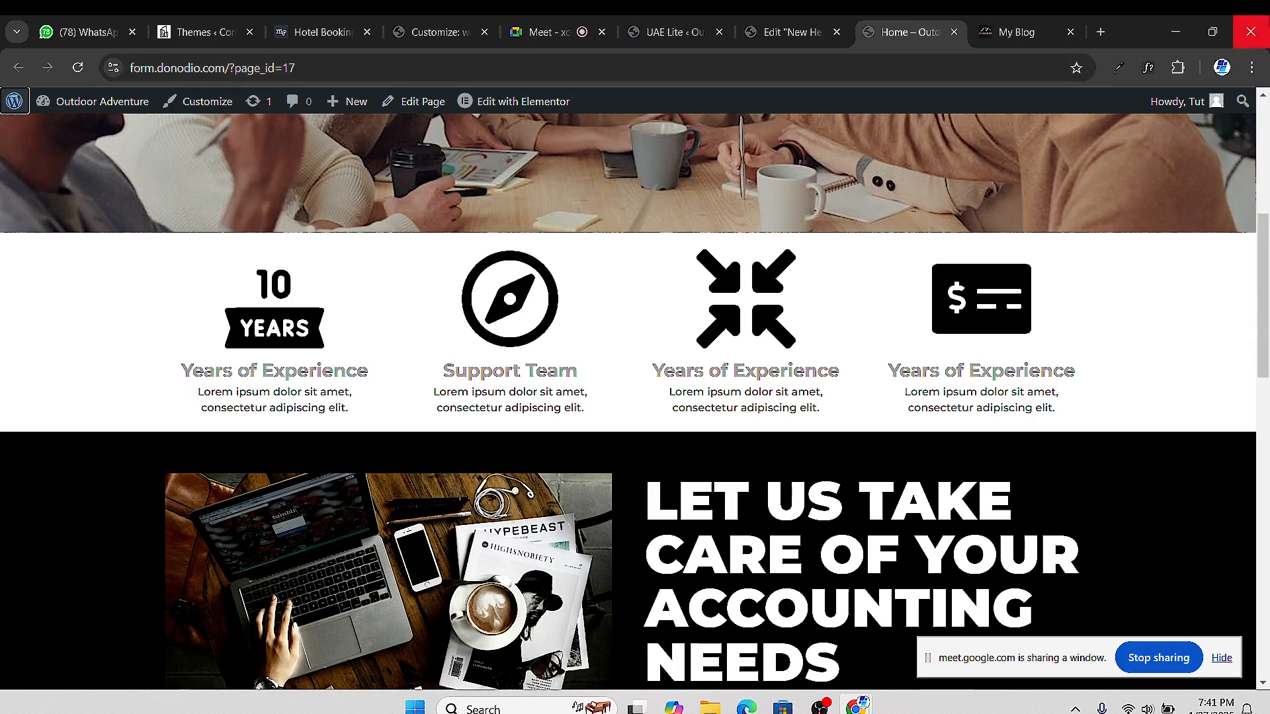
{"action": "left_click", "coordinate": [764, 41]}
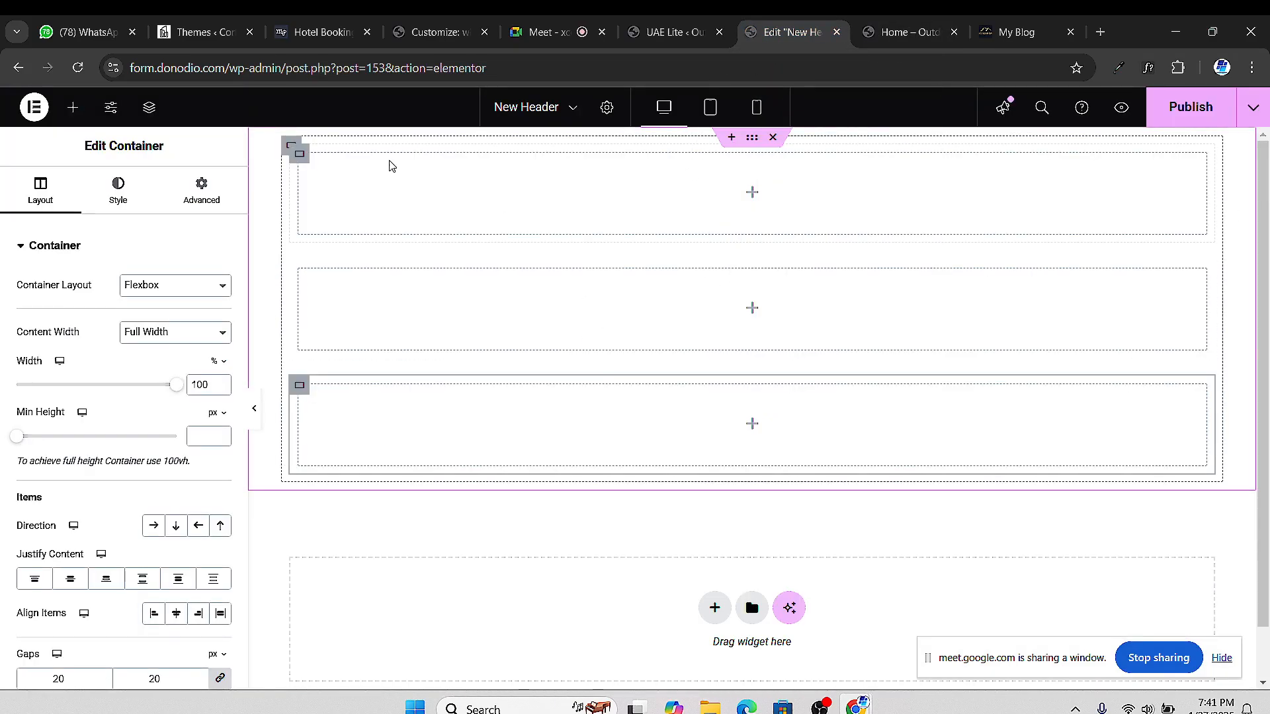
After another look at the Big Bear Spa Suites site, set the outer header container's Direction to Row
{"action": "left_click", "coordinate": [1032, 34]}
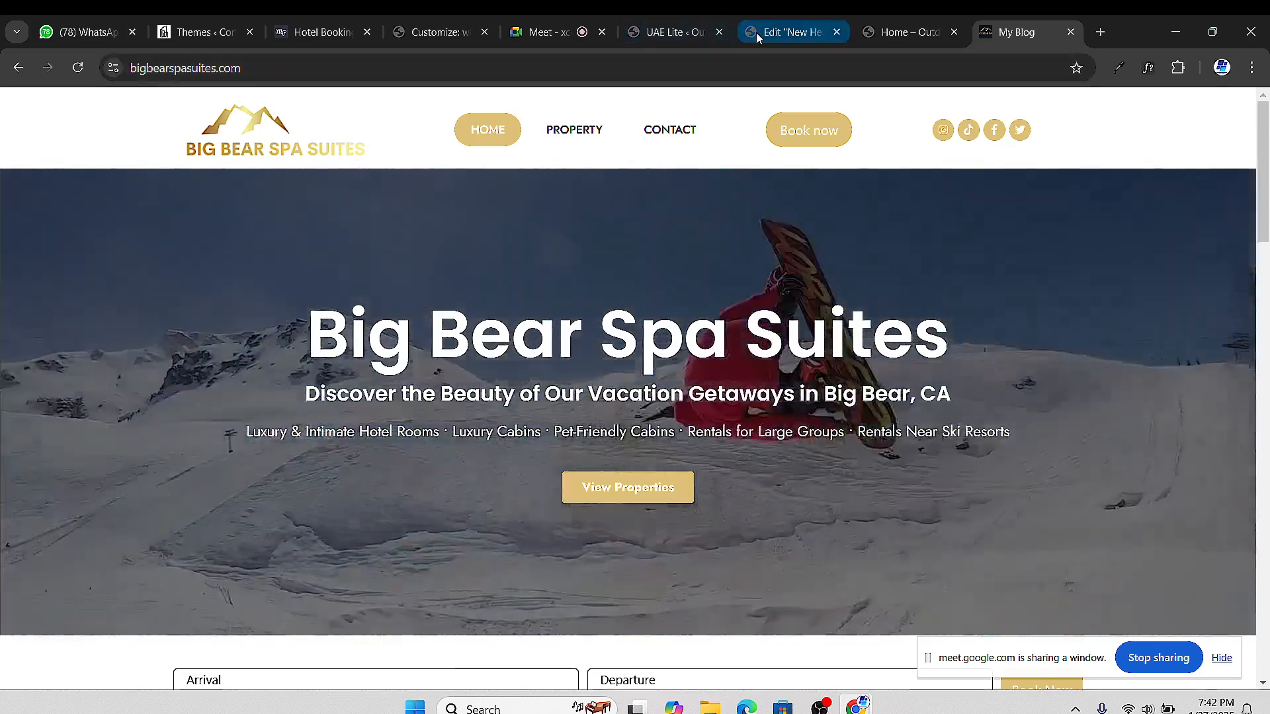
{"action": "left_click", "coordinate": [756, 34]}
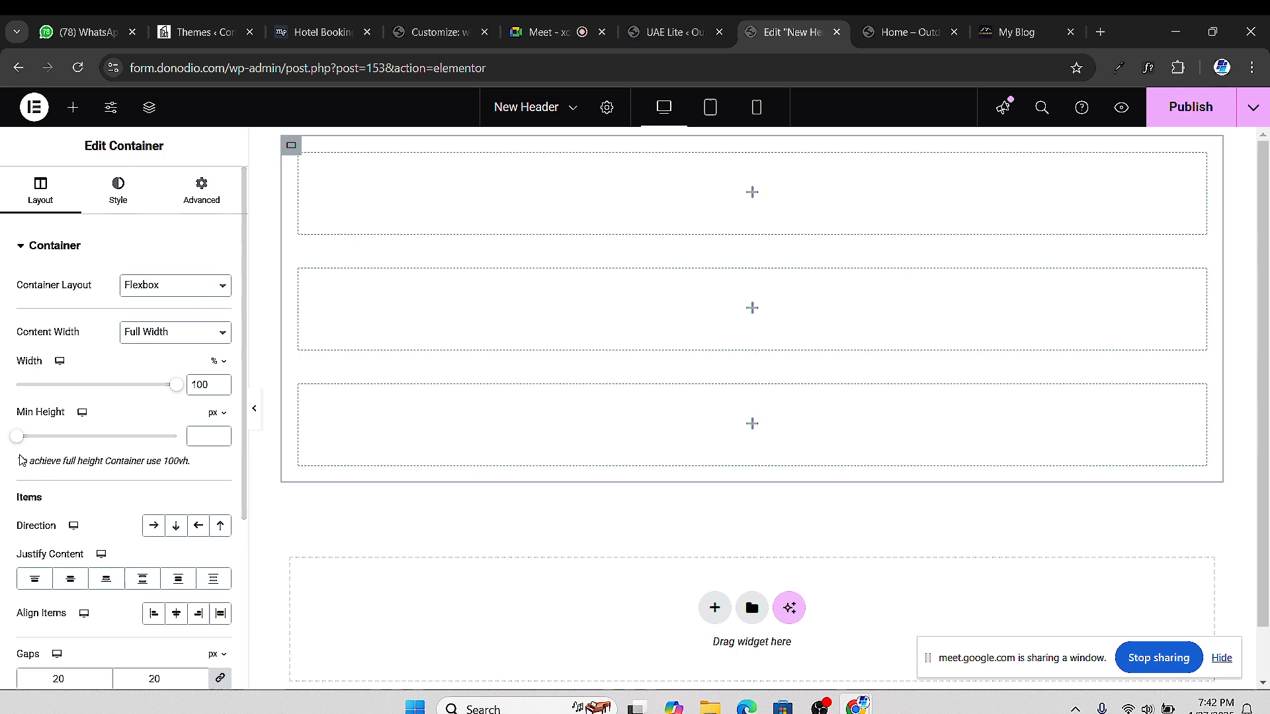
{"action": "scroll", "coordinate": [37, 490], "scroll_direction": "down", "scroll_amount": 2}
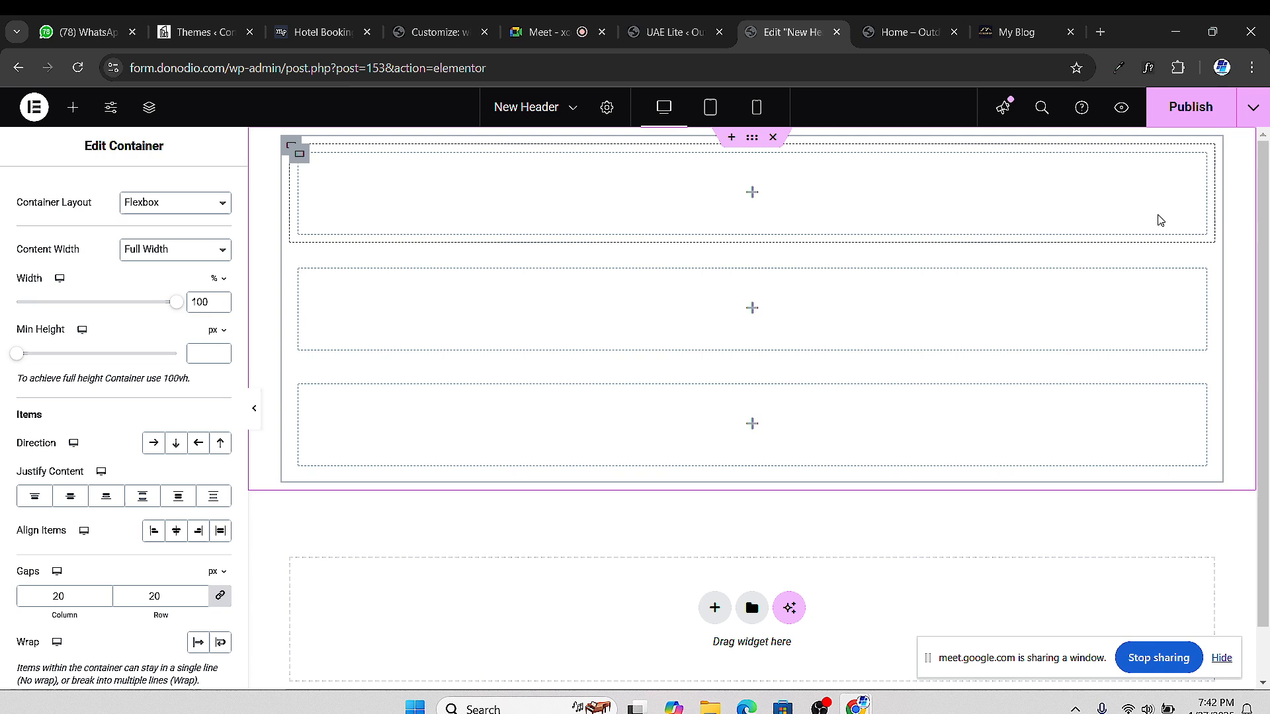
{"action": "left_click", "coordinate": [154, 443]}
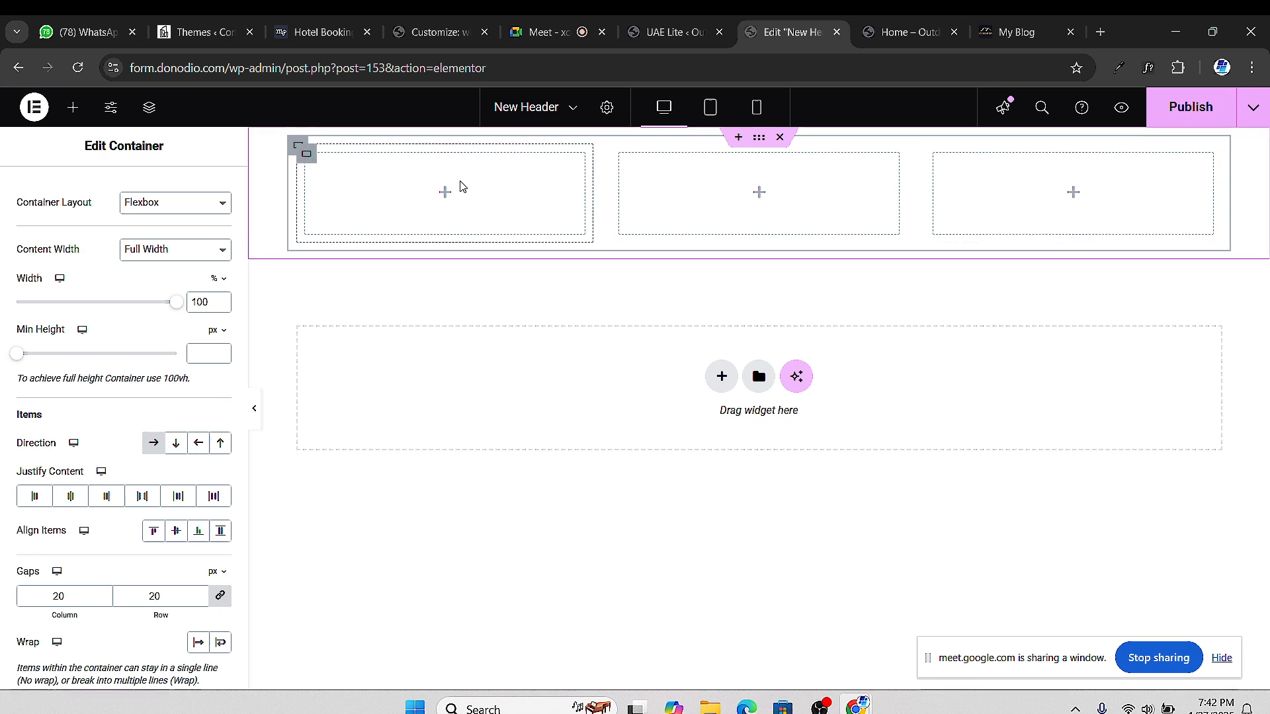
Reduce the first inner container's width to 30%
{"action": "left_click", "coordinate": [309, 163]}
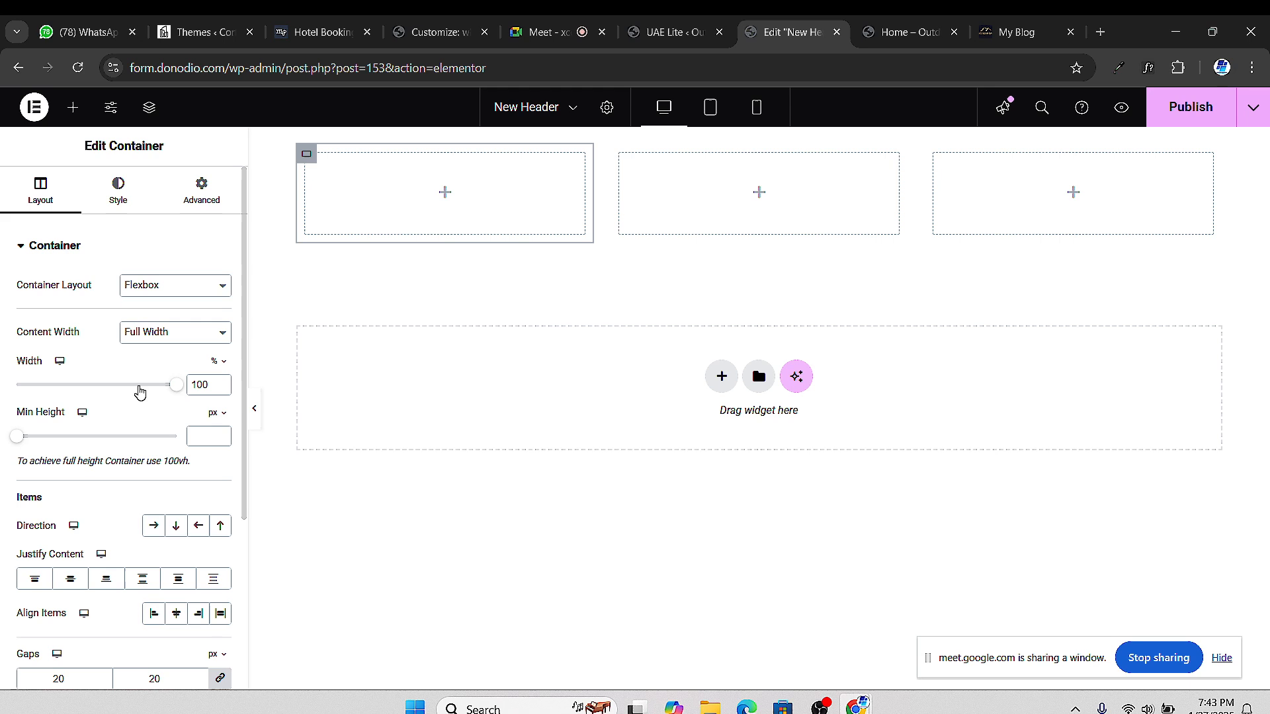
{"action": "left_click_drag", "start_coordinate": [174, 391], "coordinate": [83, 396]}
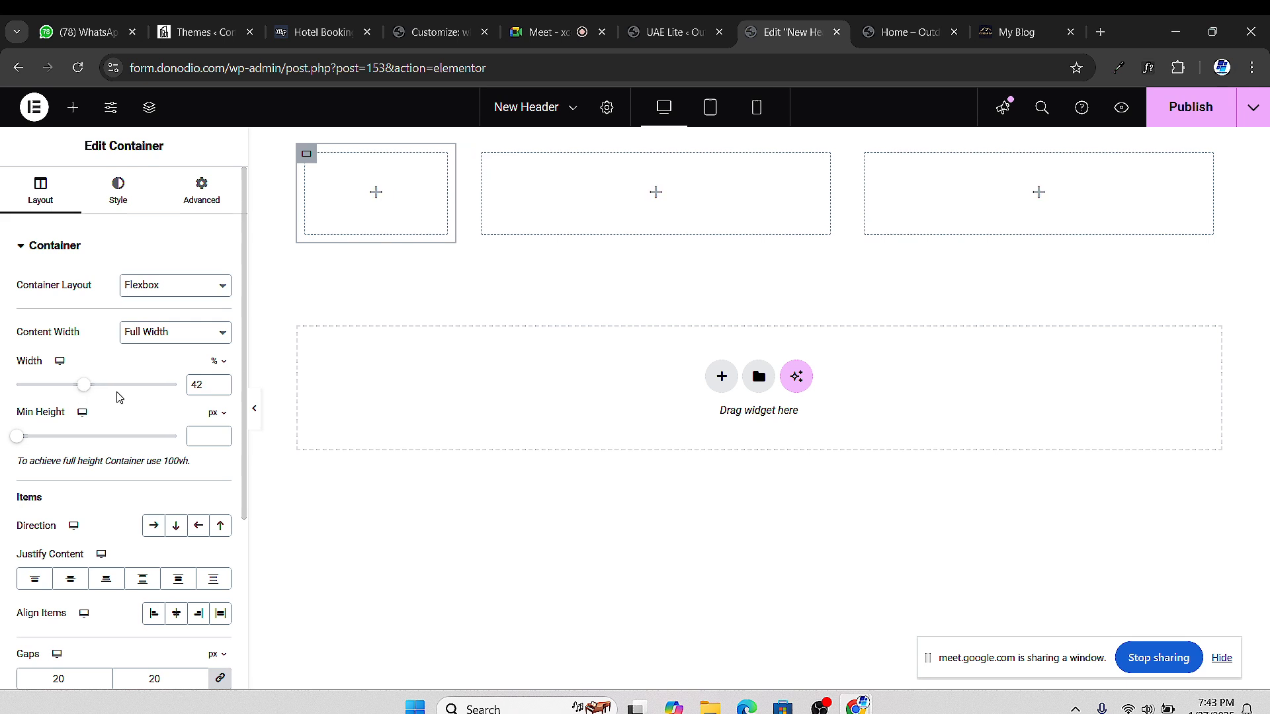
{"action": "left_click", "coordinate": [221, 392]}
{"action": "left_click", "coordinate": [221, 392]}
{"action": "left_click", "coordinate": [222, 392]}
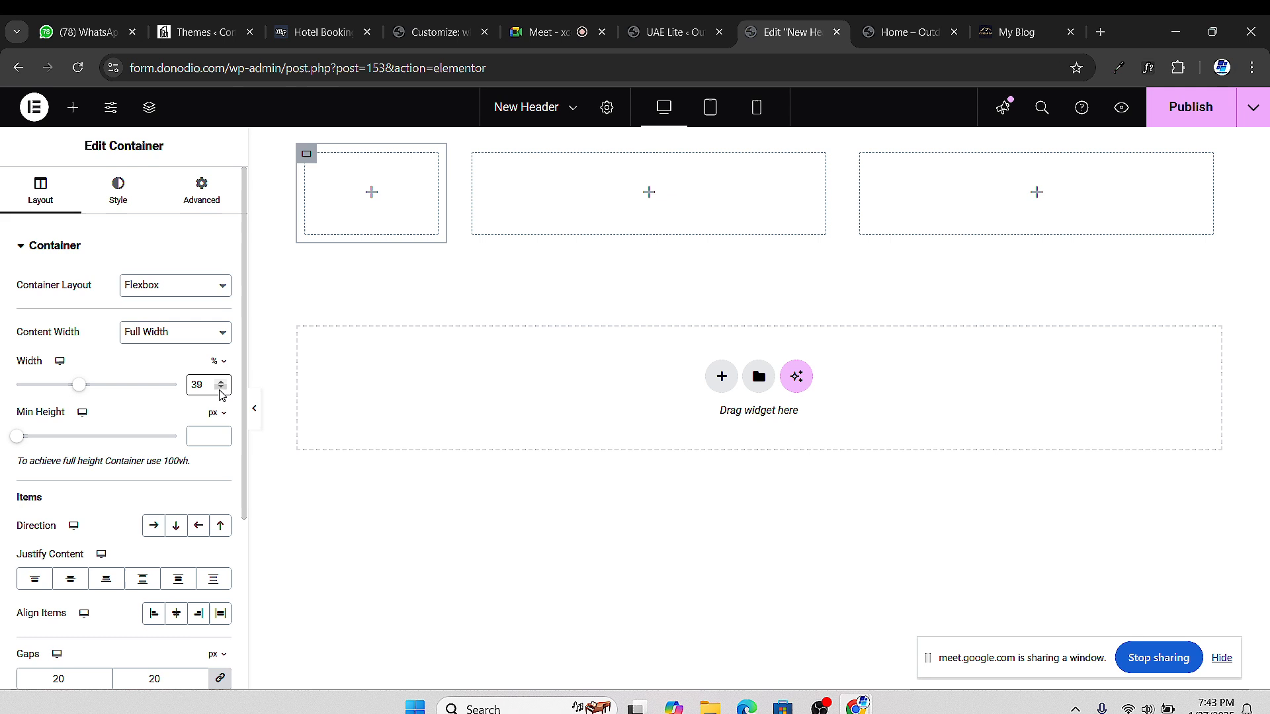
{"action": "left_click", "coordinate": [221, 391]}
{"action": "left_click", "coordinate": [221, 392]}
{"action": "left_click", "coordinate": [221, 392]}
{"action": "left_click", "coordinate": [221, 391]}
{"action": "left_click", "coordinate": [221, 392]}
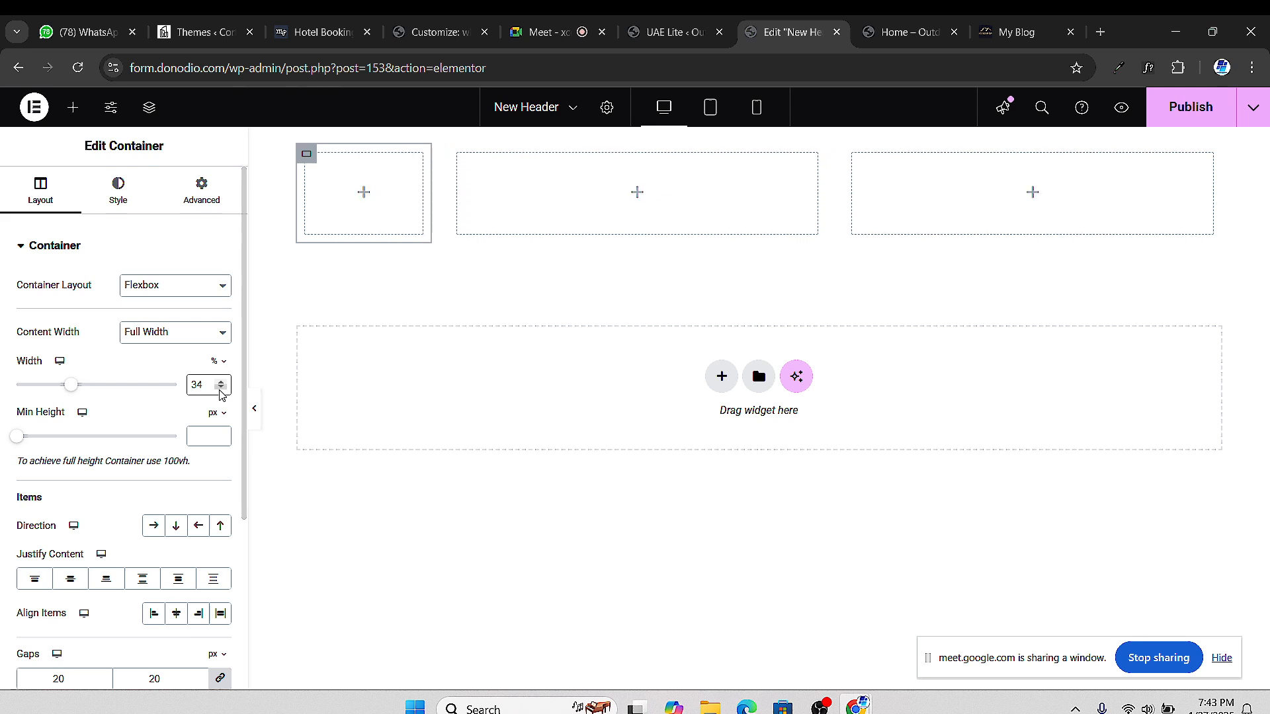
{"action": "left_click", "coordinate": [223, 392]}
{"action": "left_click", "coordinate": [222, 392]}
{"action": "left_click", "coordinate": [222, 392]}
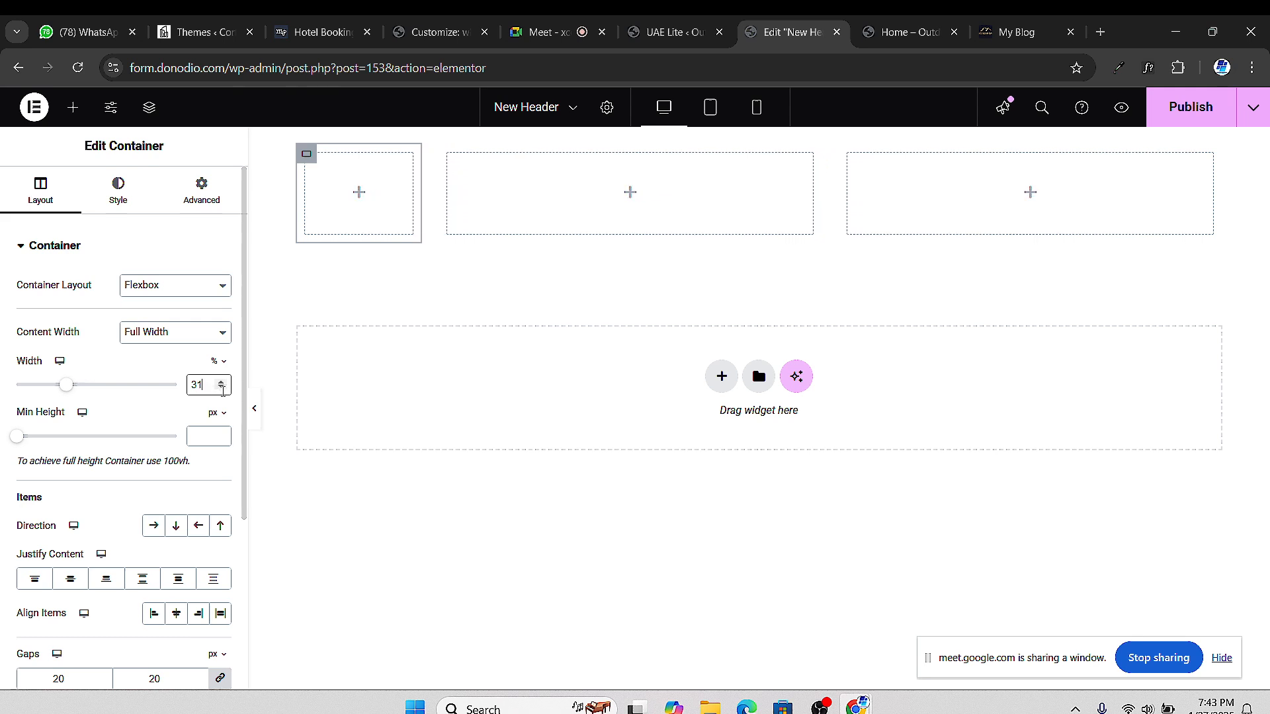
{"action": "left_click", "coordinate": [223, 392]}
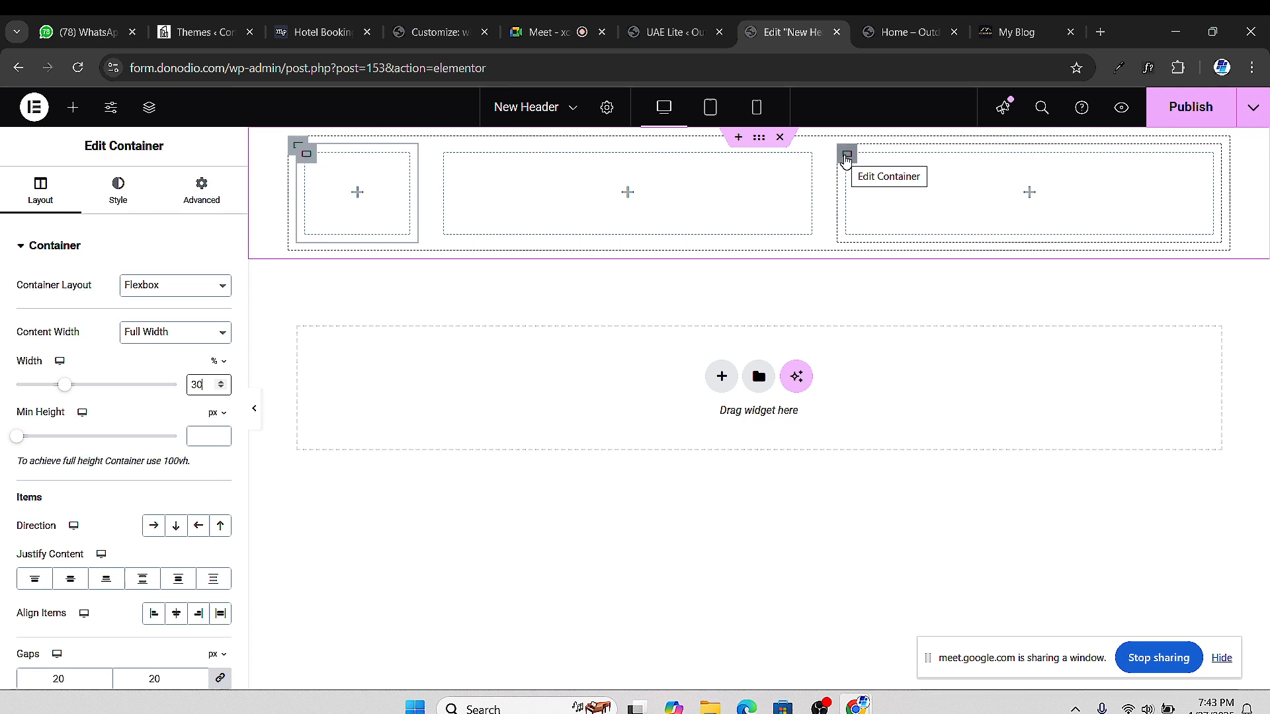
Set the third inner container's width to 30 and publish the header template
{"action": "left_click", "coordinate": [847, 155]}
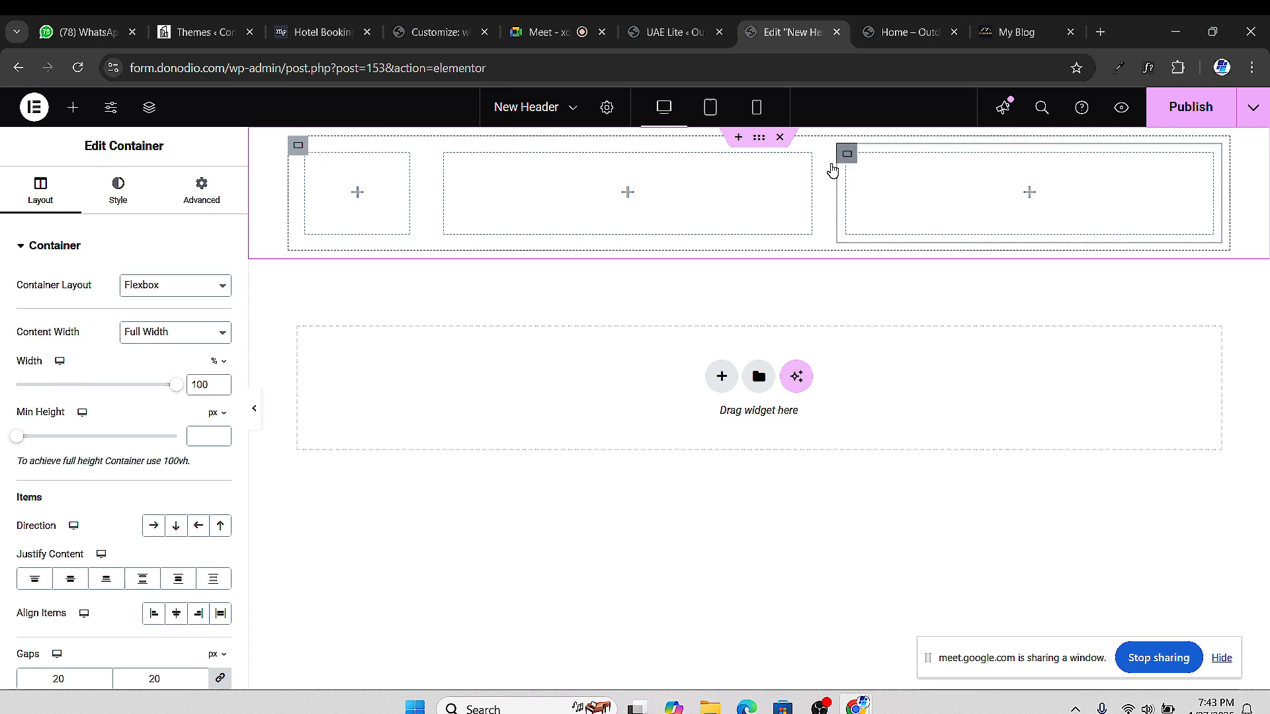
{"action": "double_click", "coordinate": [200, 384]}
{"action": "type", "text": "30"}
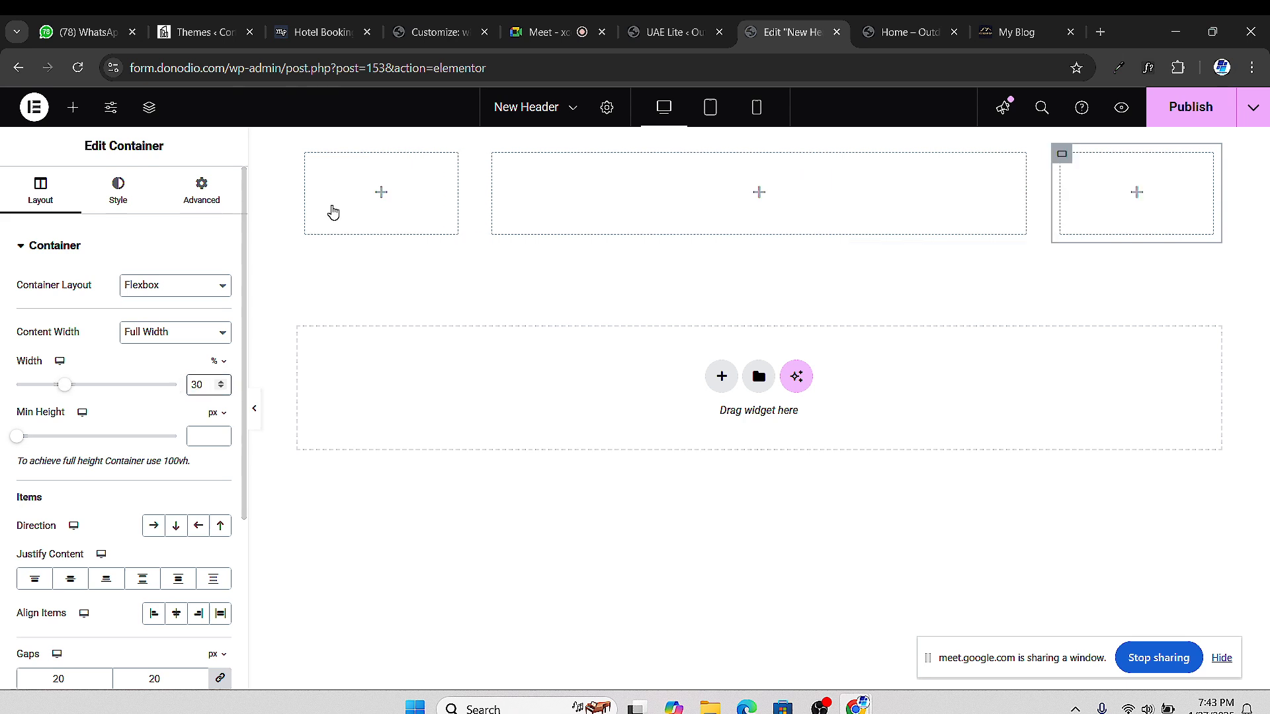
{"action": "left_click", "coordinate": [493, 154]}
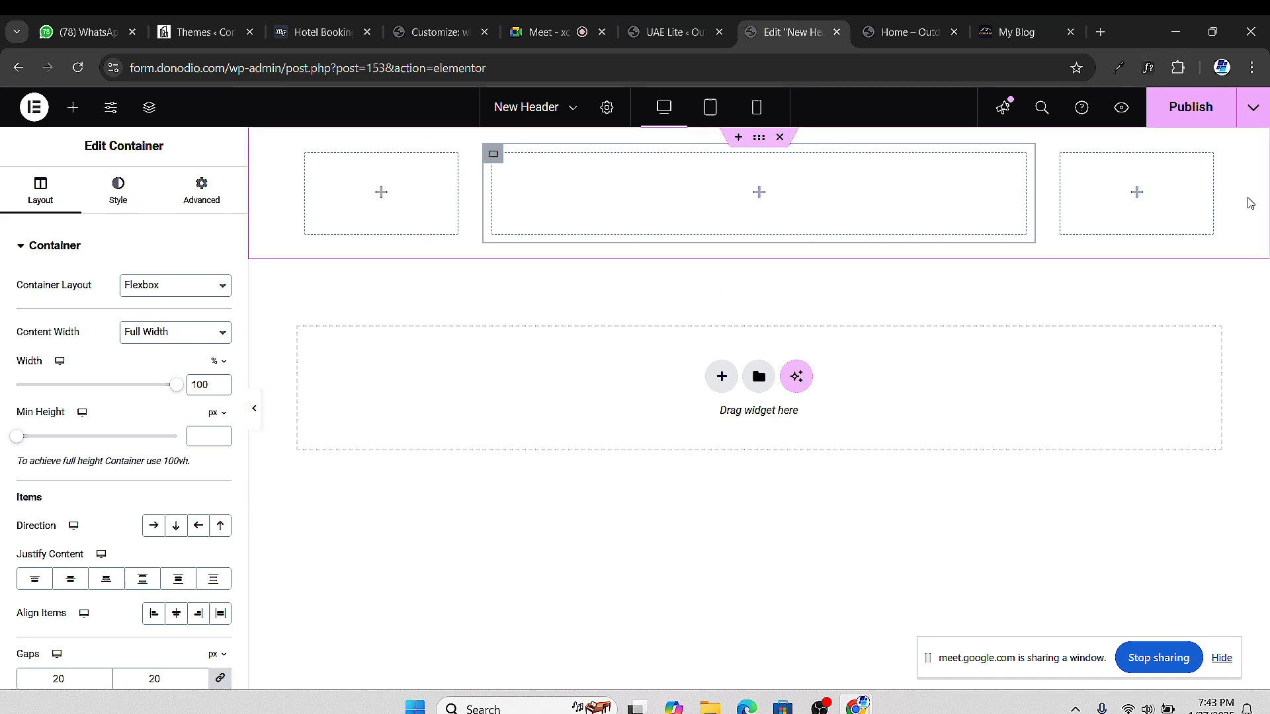
{"action": "left_click", "coordinate": [1184, 107]}
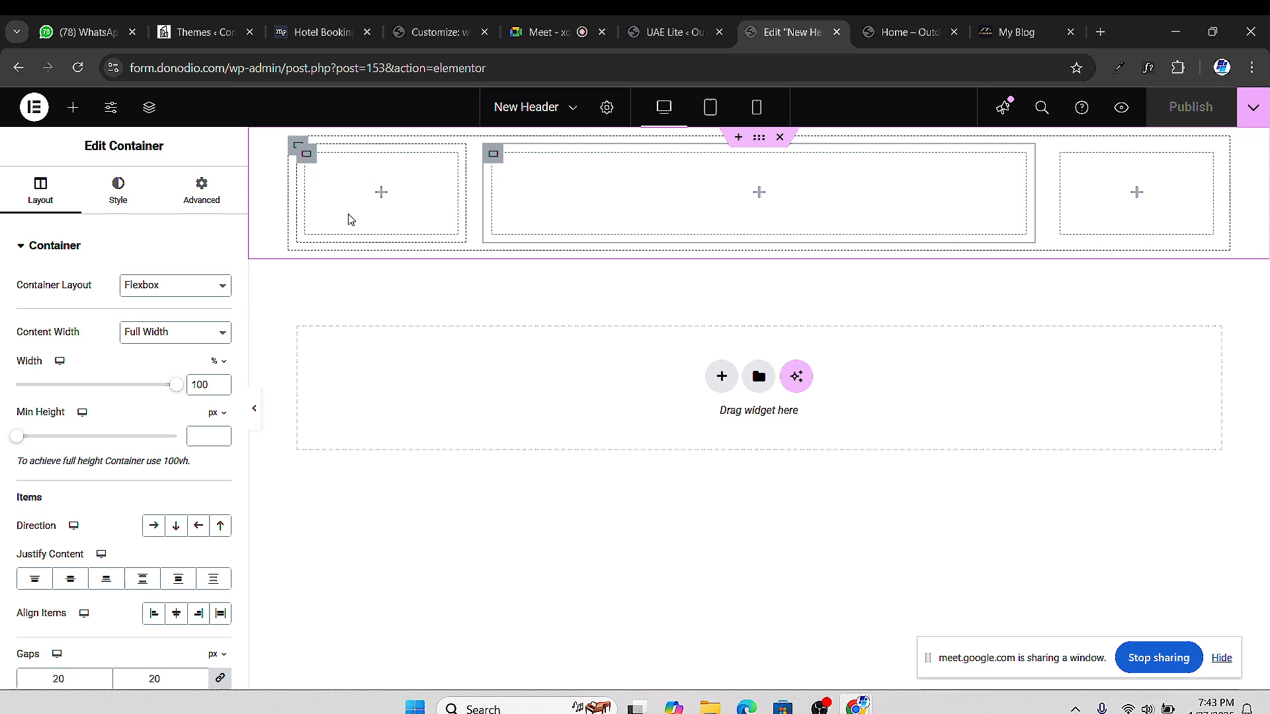
Find the Ultimate Addons widgets like Navigation Menu and Site Logo, then view the reference site's header
{"action": "left_click", "coordinate": [72, 109]}
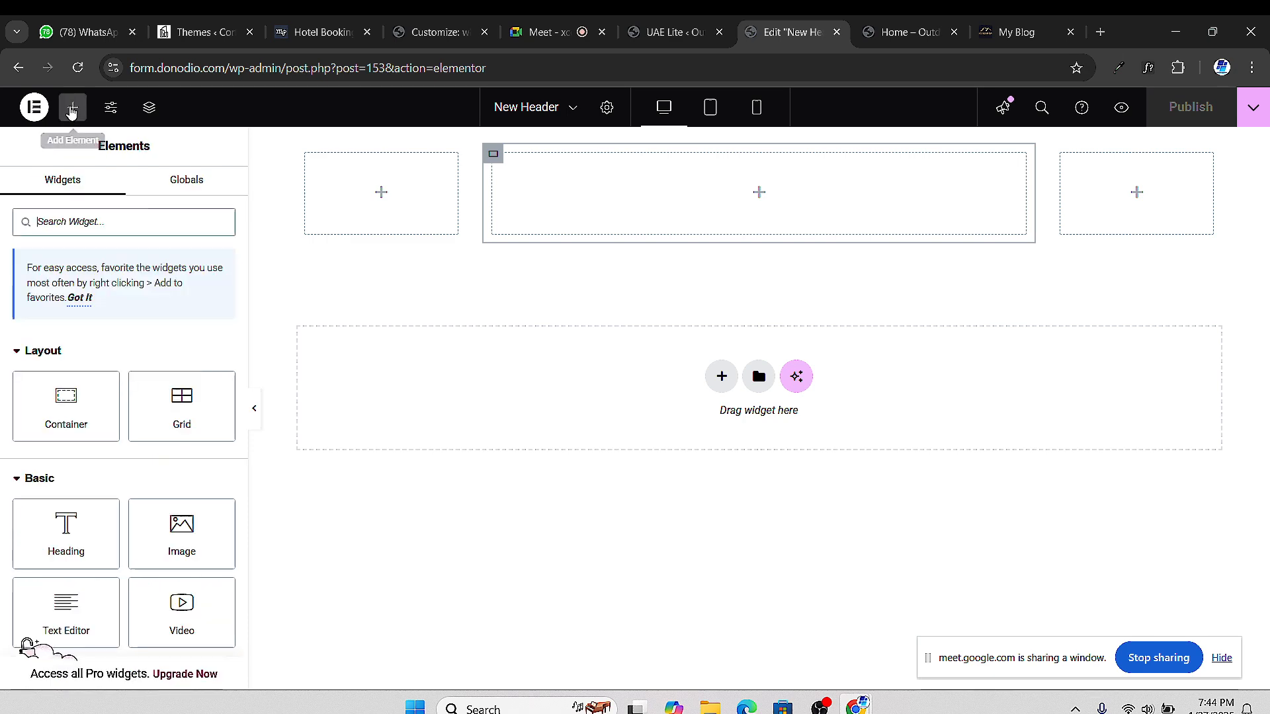
{"action": "scroll", "coordinate": [132, 417], "scroll_direction": "down", "scroll_amount": 6}
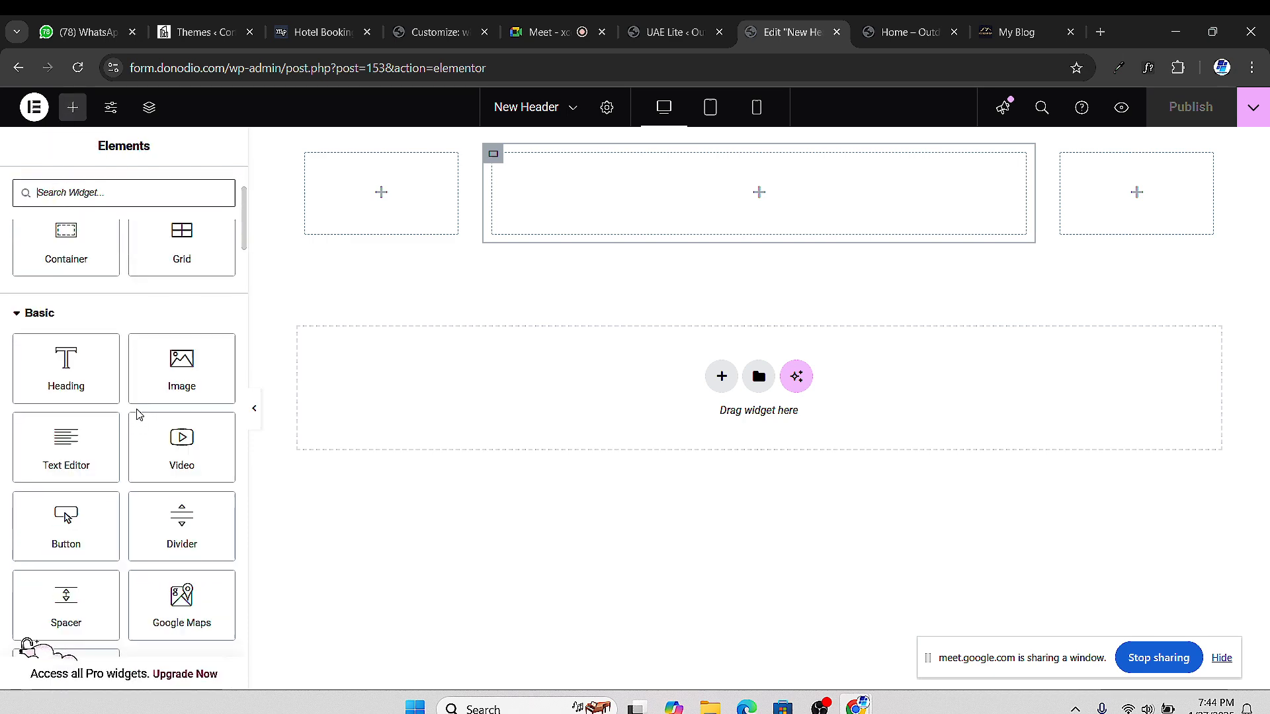
{"action": "scroll", "coordinate": [147, 424], "scroll_direction": "down", "scroll_amount": 15}
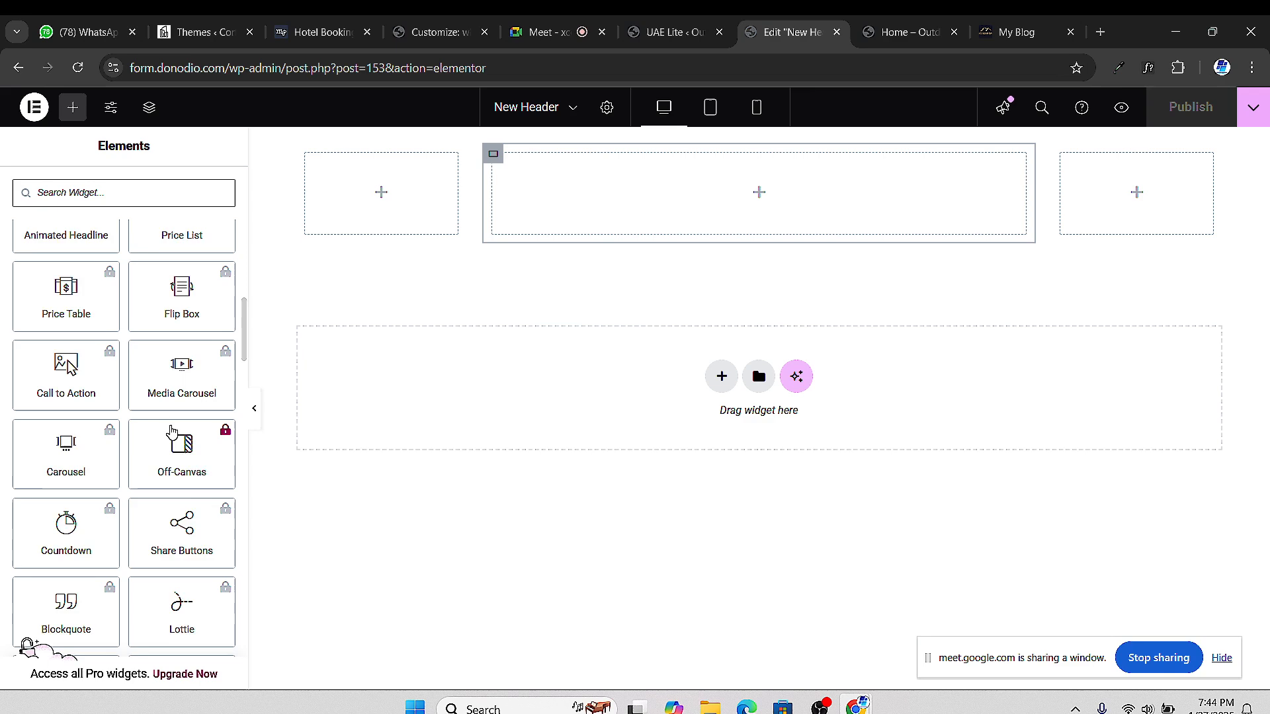
{"action": "scroll", "coordinate": [186, 439], "scroll_direction": "down", "scroll_amount": 9}
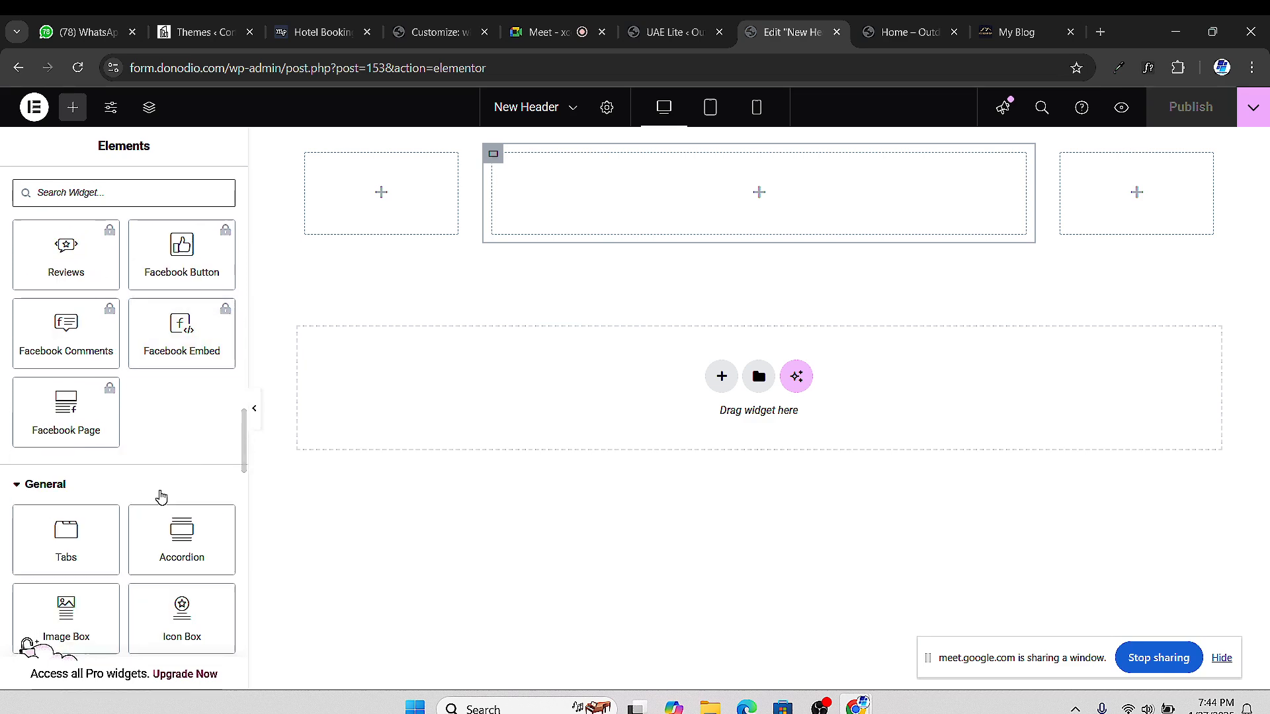
{"action": "scroll", "coordinate": [174, 492], "scroll_direction": "down", "scroll_amount": 15}
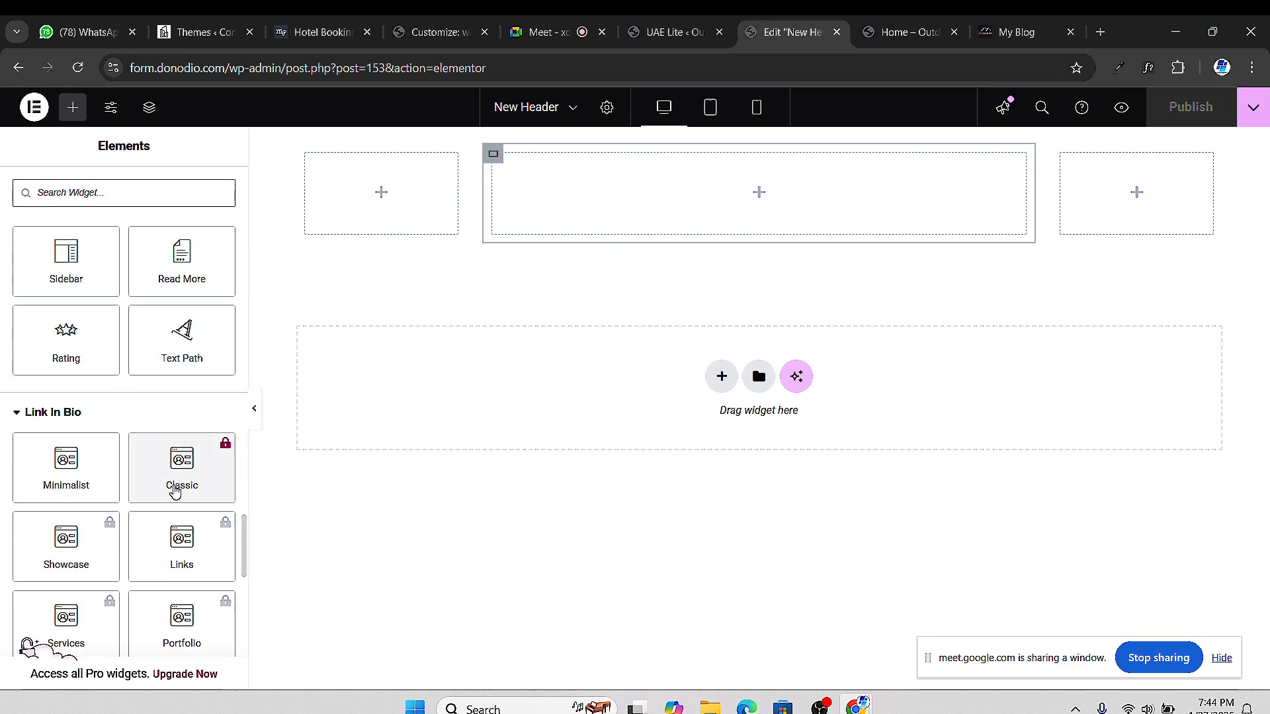
{"action": "scroll", "coordinate": [132, 402], "scroll_direction": "up", "scroll_amount": 3}
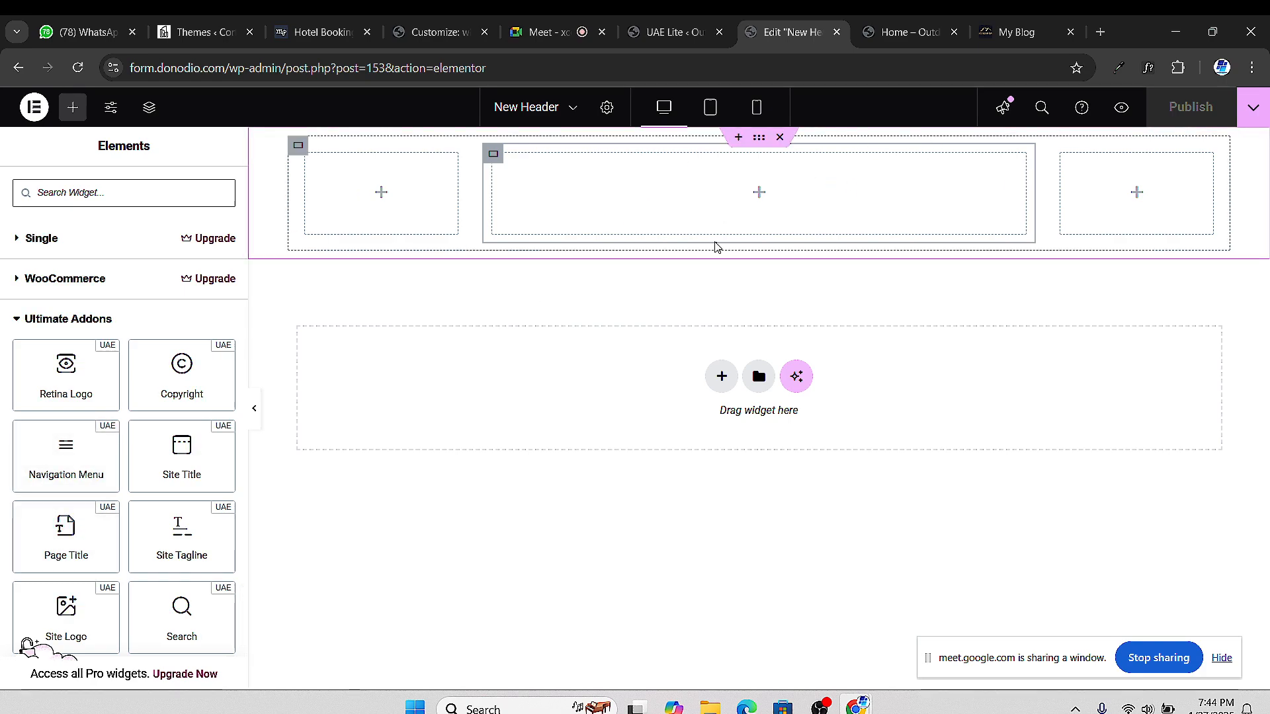
{"action": "left_click", "coordinate": [1017, 31]}
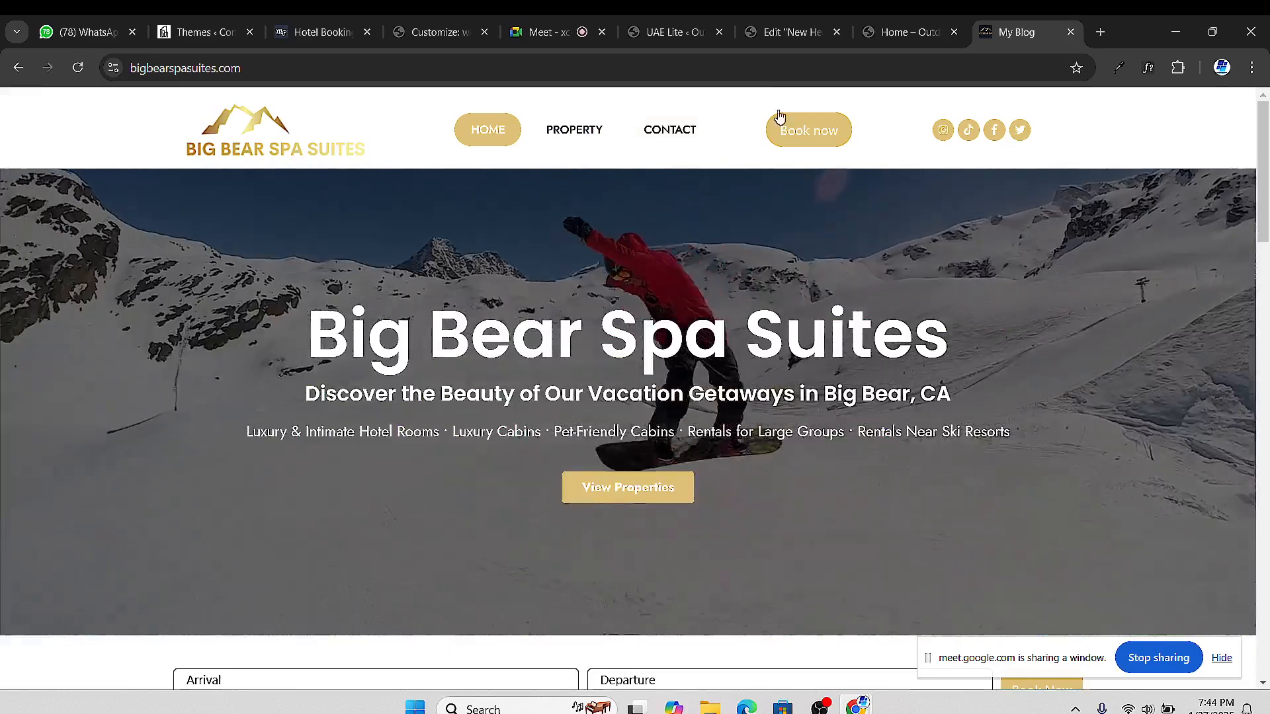
Switch back and forth between the header template editor and the Ultimate Addons dashboard
{"action": "left_click", "coordinate": [790, 32]}
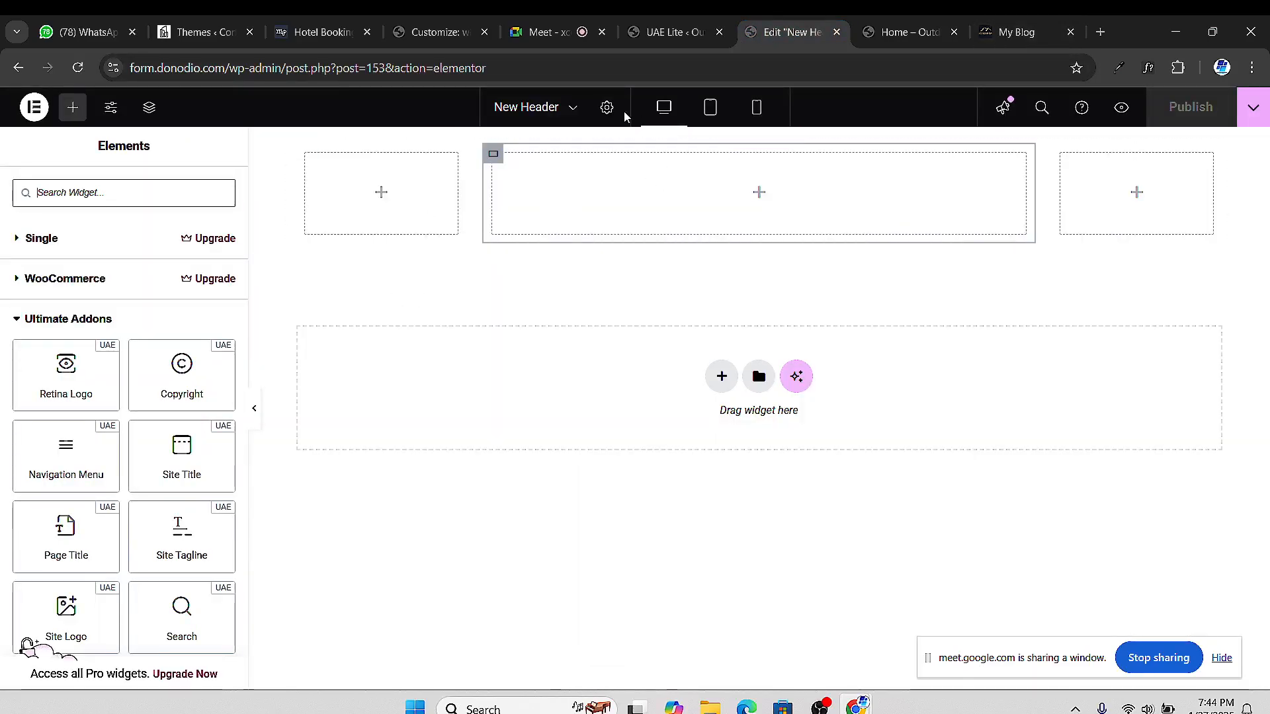
{"action": "left_click", "coordinate": [672, 31]}
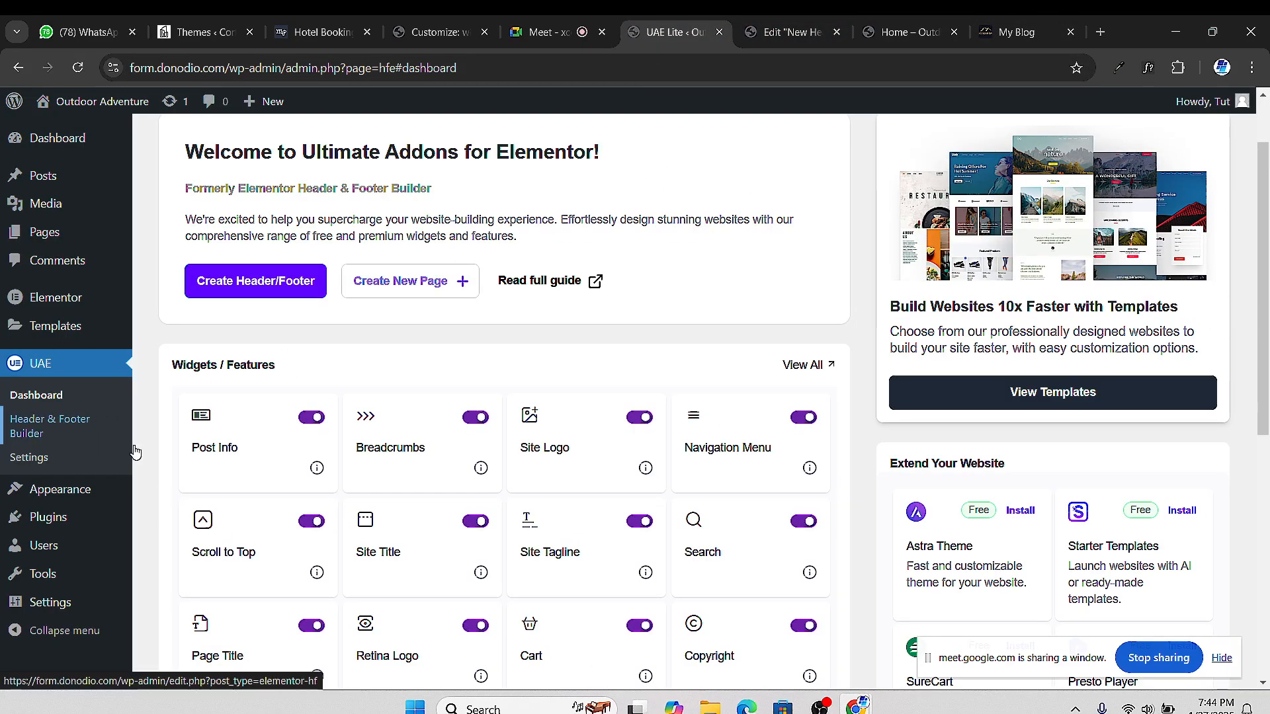
{"action": "left_click", "coordinate": [787, 34]}
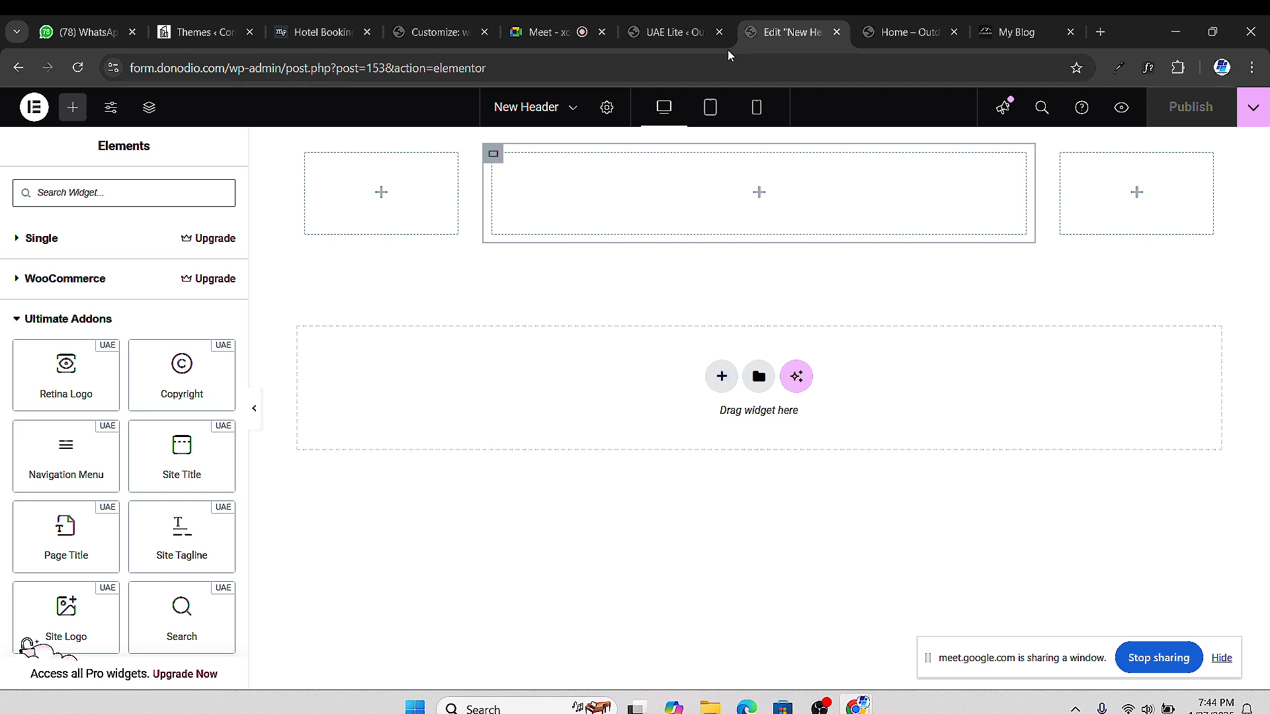
{"action": "mouse_move", "coordinate": [684, 44]}
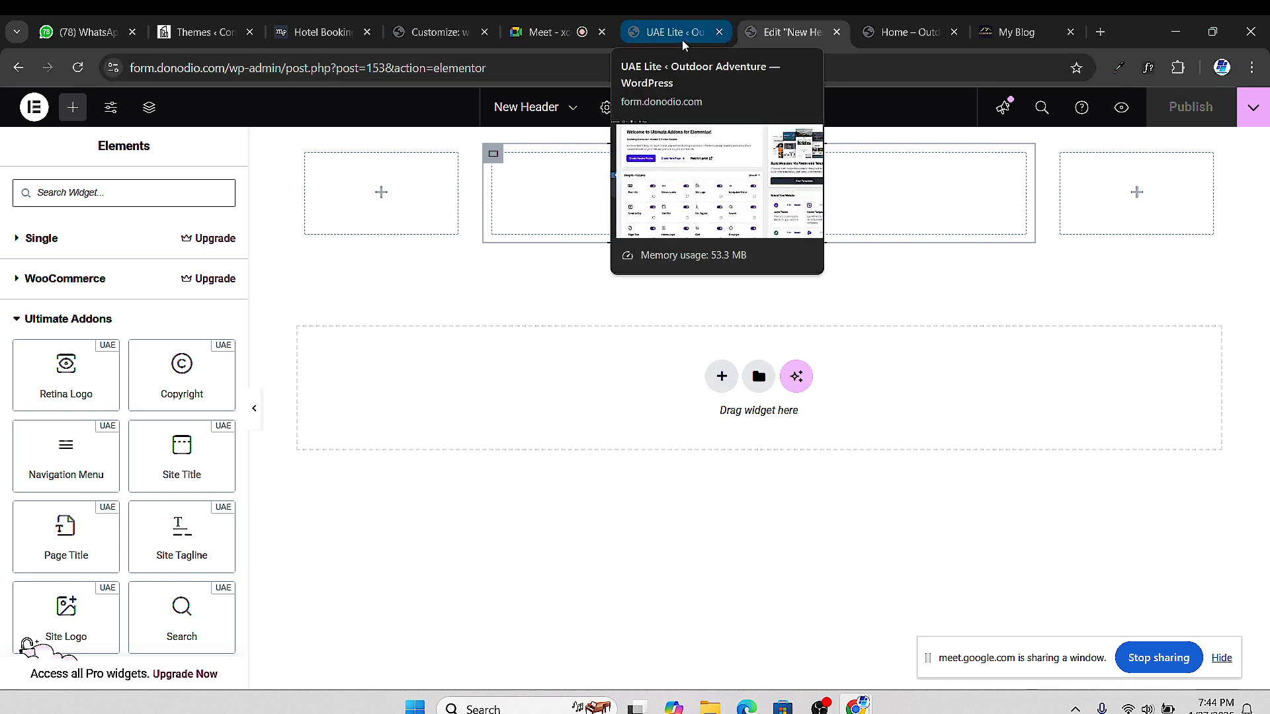
{"action": "left_click", "coordinate": [675, 32]}
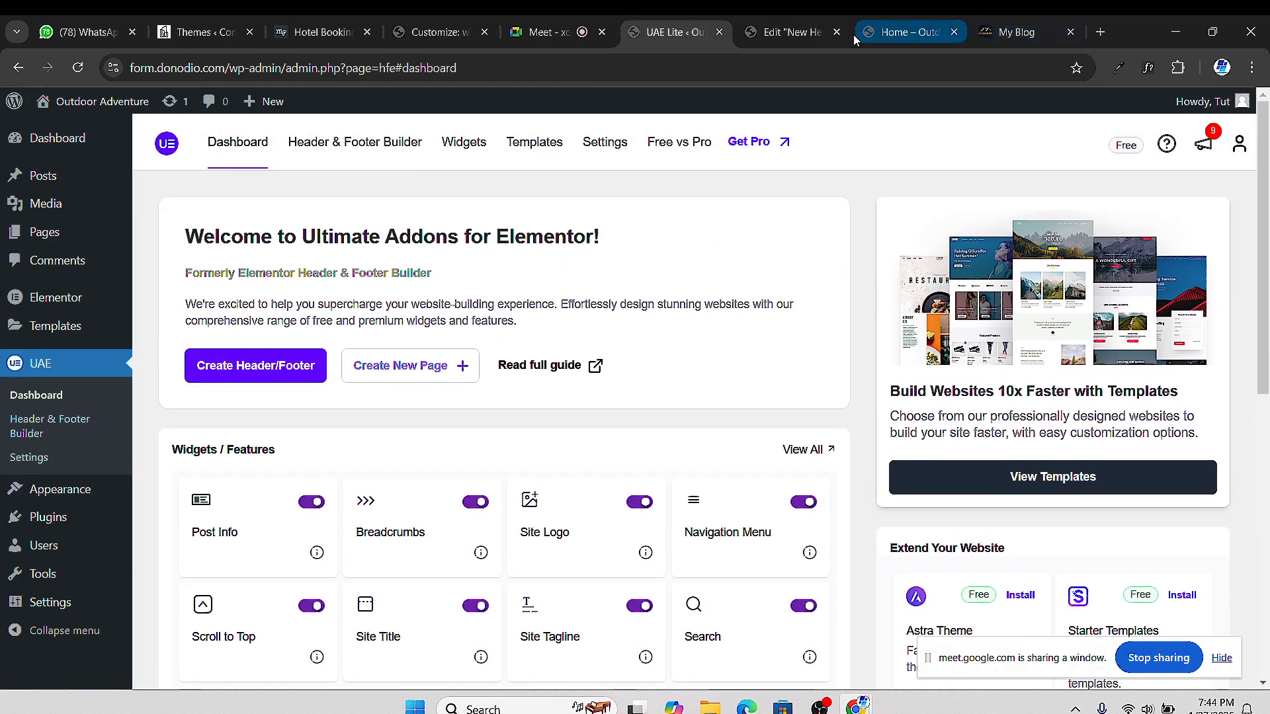
{"action": "left_click", "coordinate": [793, 31]}
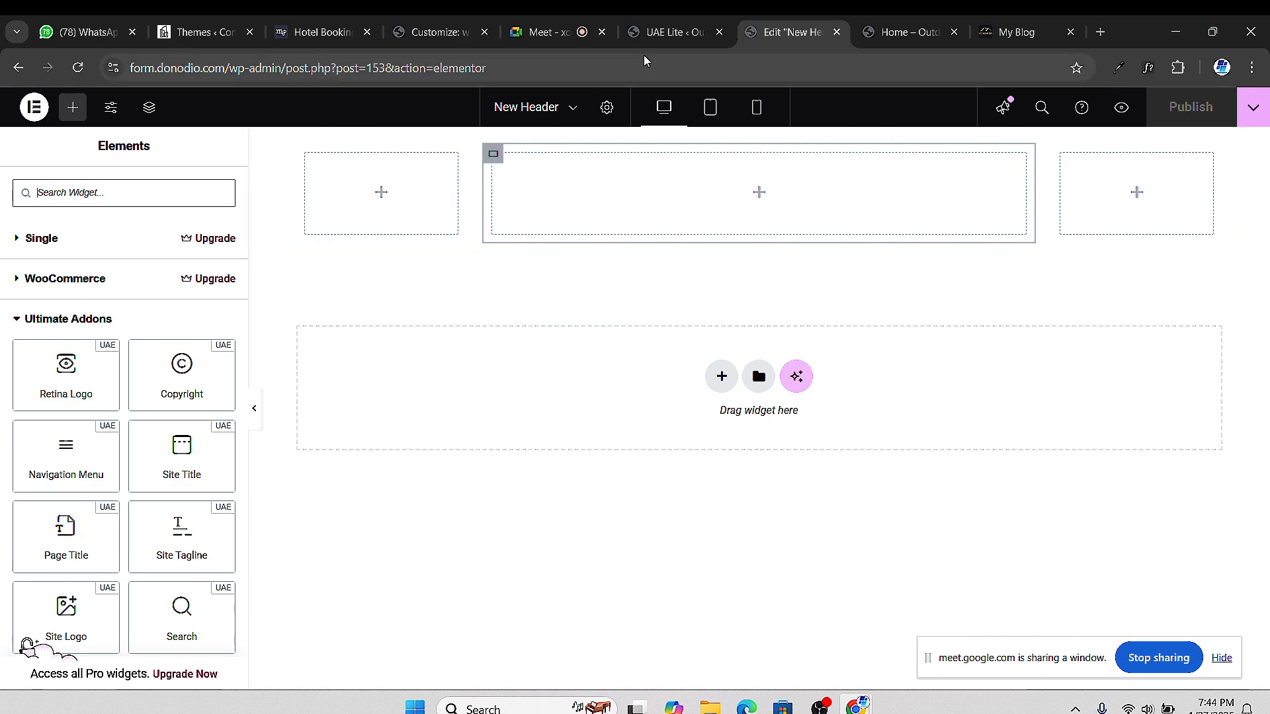
{"action": "left_click", "coordinate": [655, 36]}
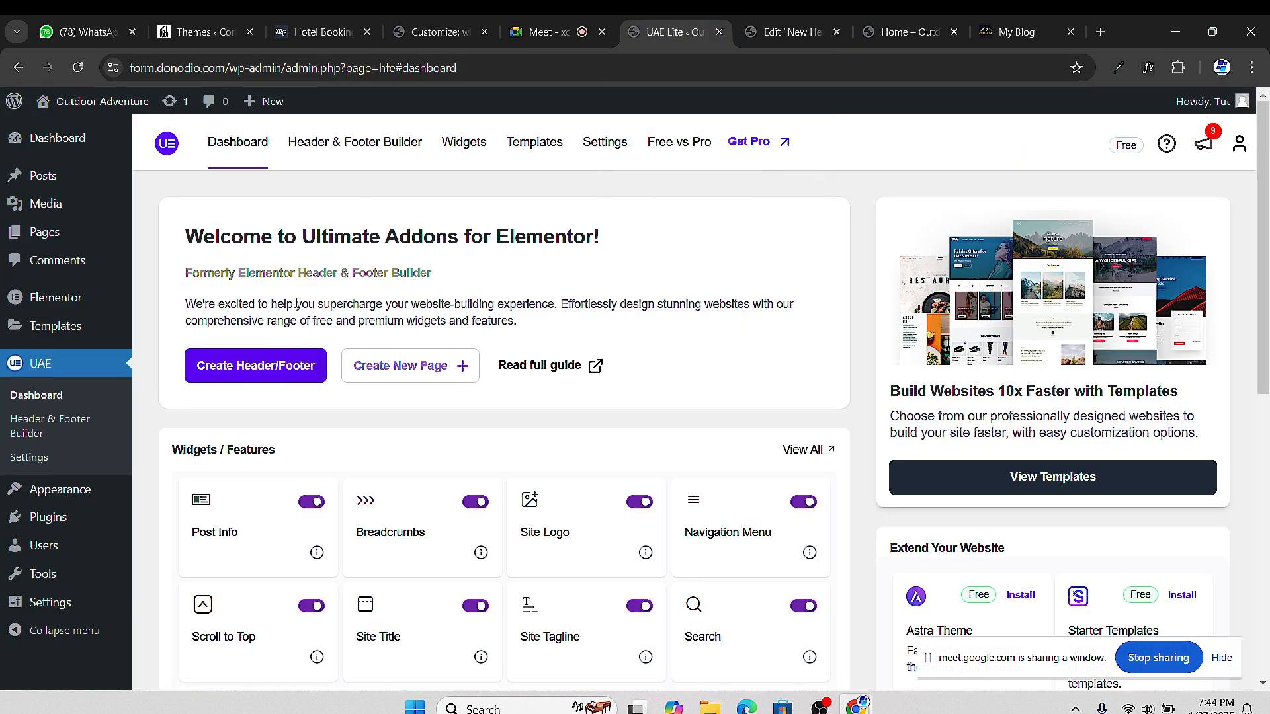
Scroll the admin dashboard and go to Appearance > Menus
{"action": "scroll", "coordinate": [259, 444], "scroll_direction": "down", "scroll_amount": 1}
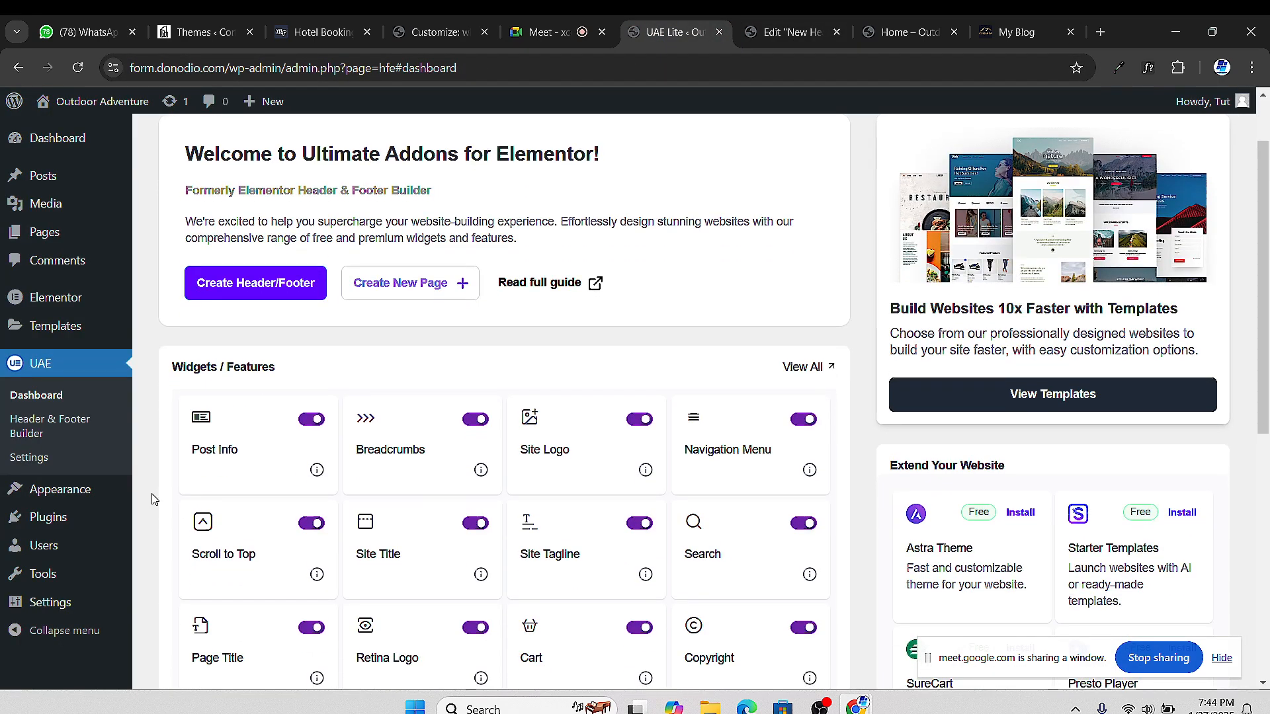
{"action": "scroll", "coordinate": [159, 500], "scroll_direction": "down", "scroll_amount": 1}
{"action": "scroll", "coordinate": [23, 490], "scroll_direction": "up", "scroll_amount": 1}
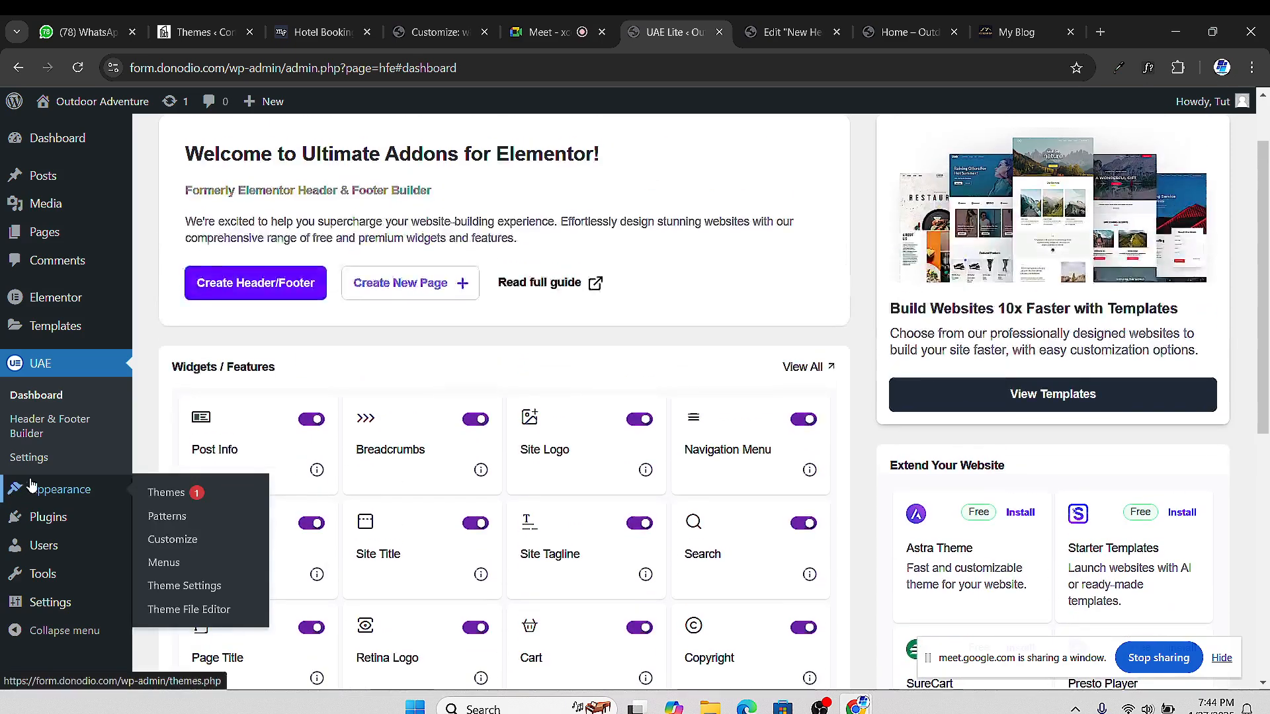
{"action": "scroll", "coordinate": [27, 414], "scroll_direction": "down", "scroll_amount": 4}
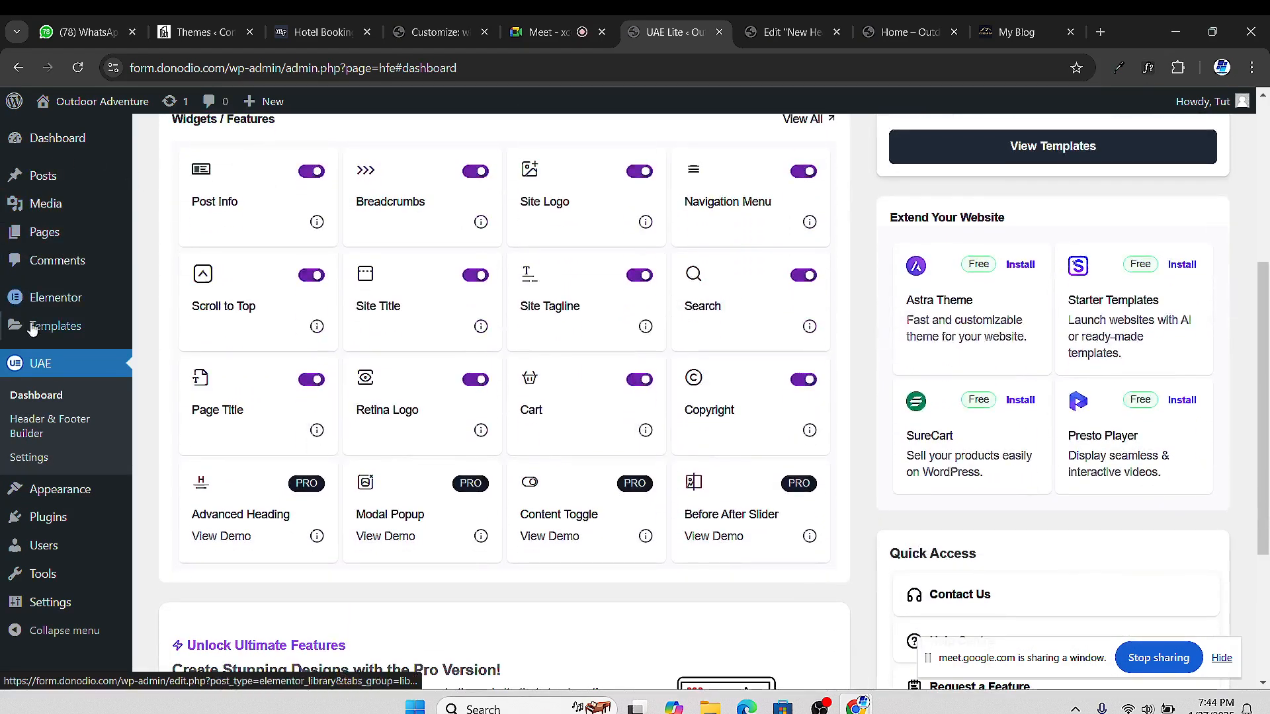
{"action": "scroll", "coordinate": [63, 443], "scroll_direction": "down", "scroll_amount": 2}
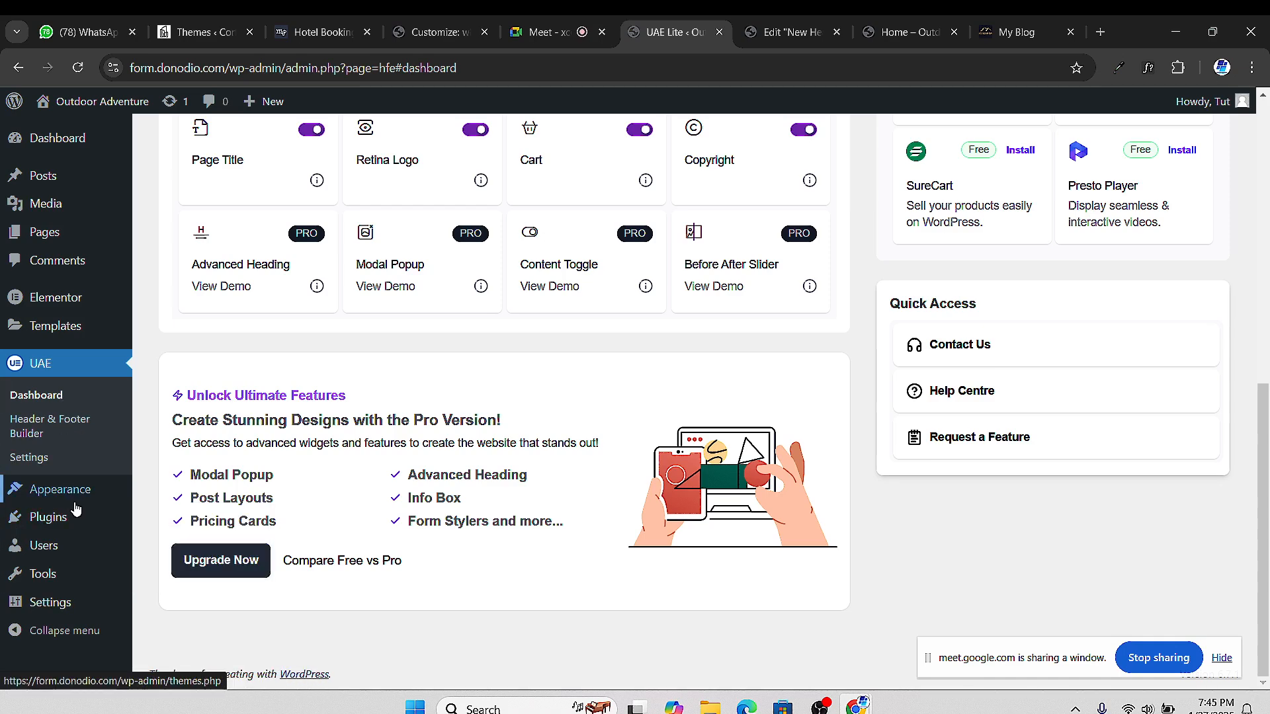
{"action": "mouse_move", "coordinate": [79, 502]}
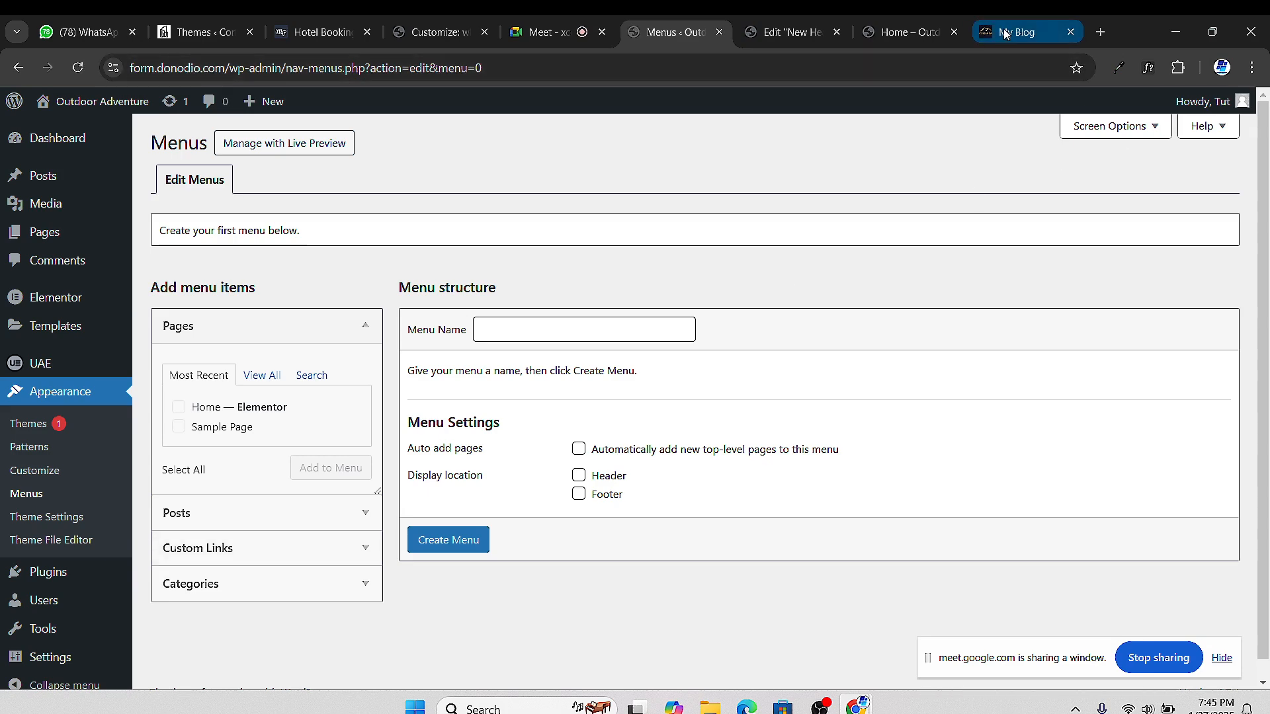
Flip between the front page, header editor and menus tabs, then go to UAE > Header & Footer Builder
{"action": "left_click", "coordinate": [899, 41]}
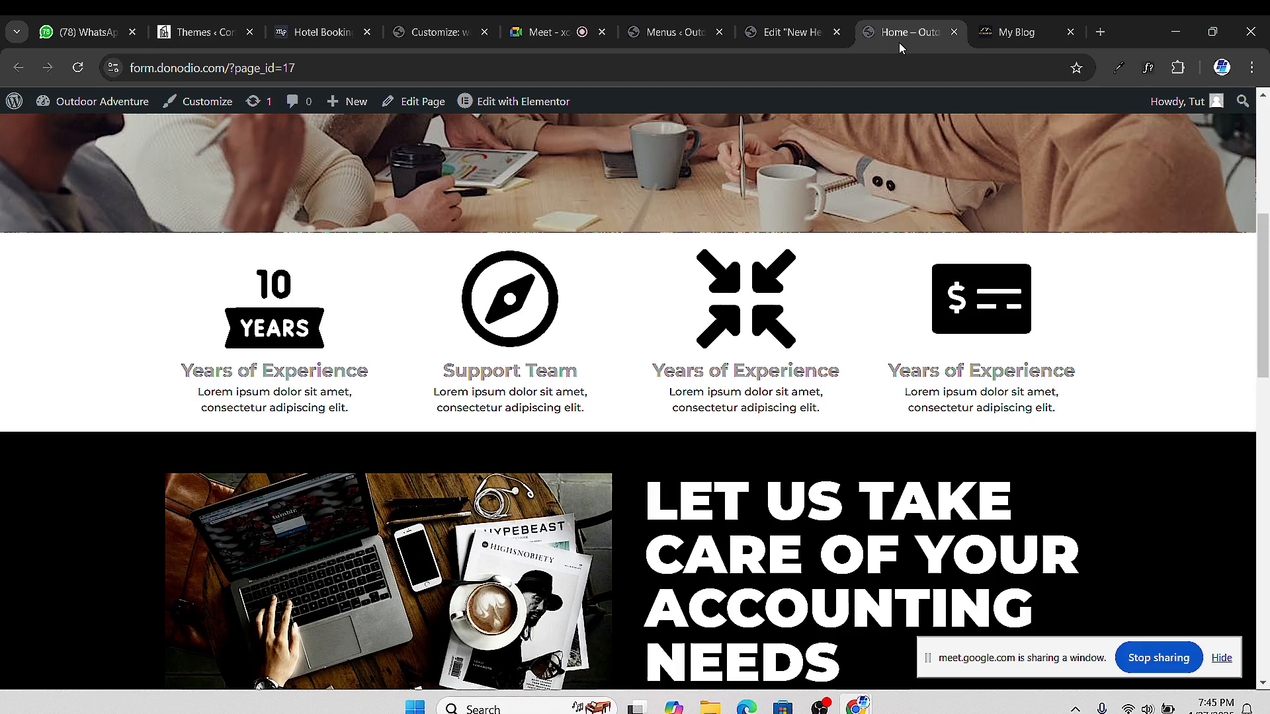
{"action": "left_click", "coordinate": [782, 38]}
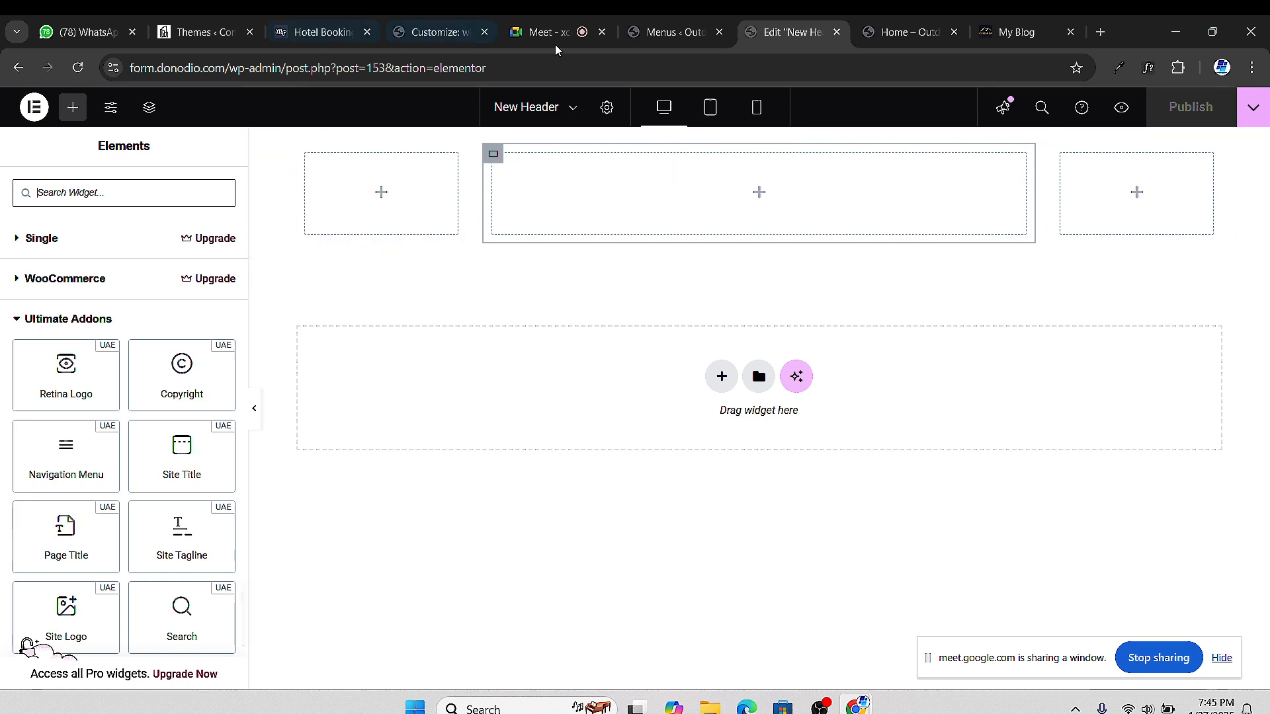
{"action": "left_click", "coordinate": [674, 34]}
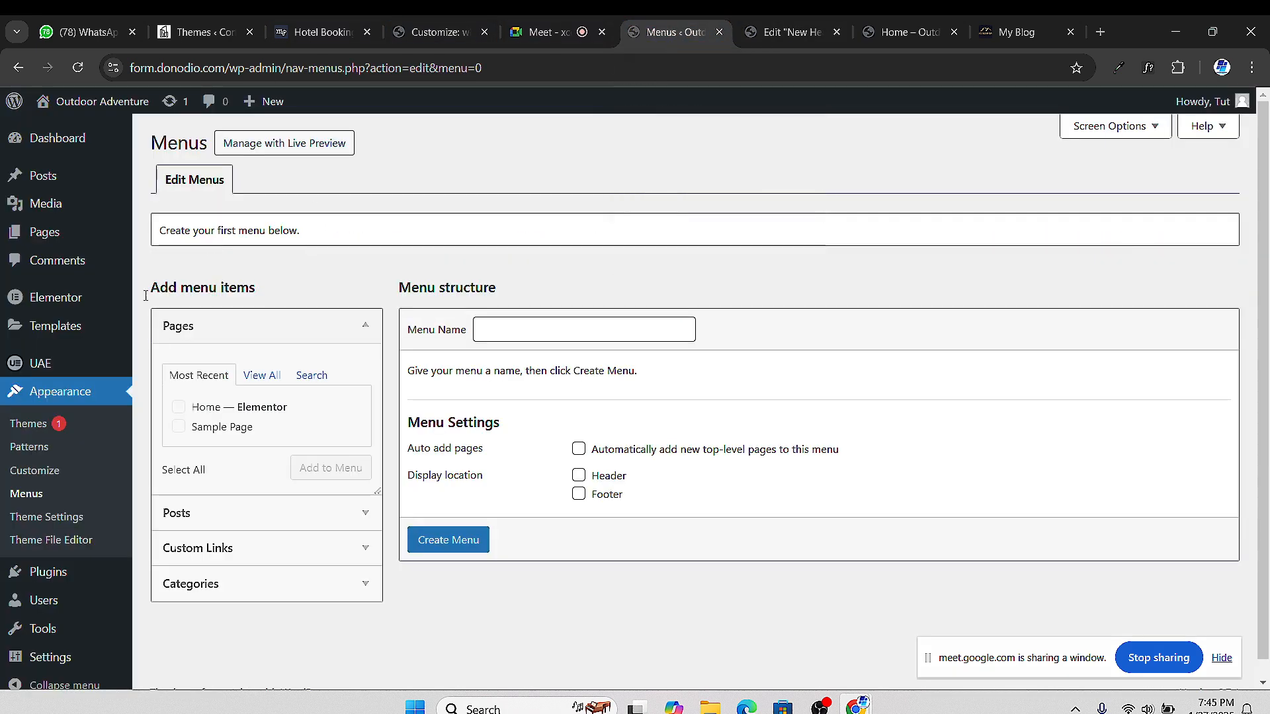
{"action": "left_click", "coordinate": [790, 32]}
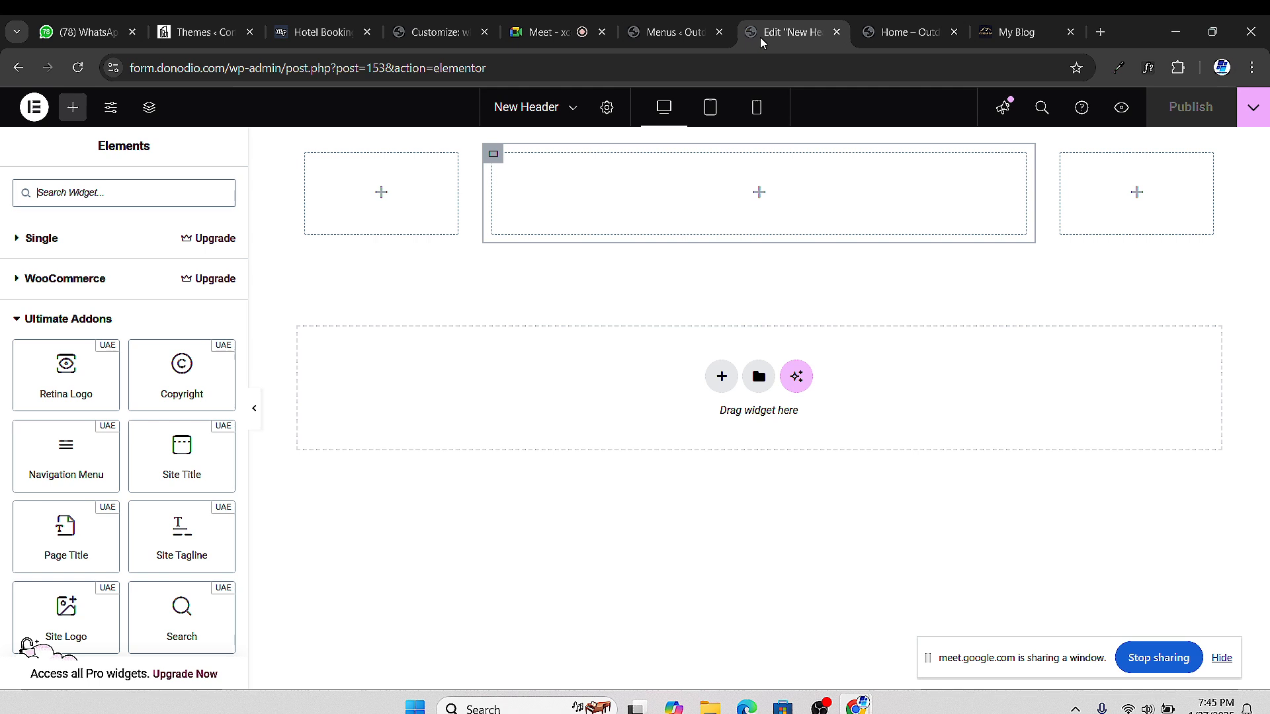
{"action": "left_click", "coordinate": [654, 34]}
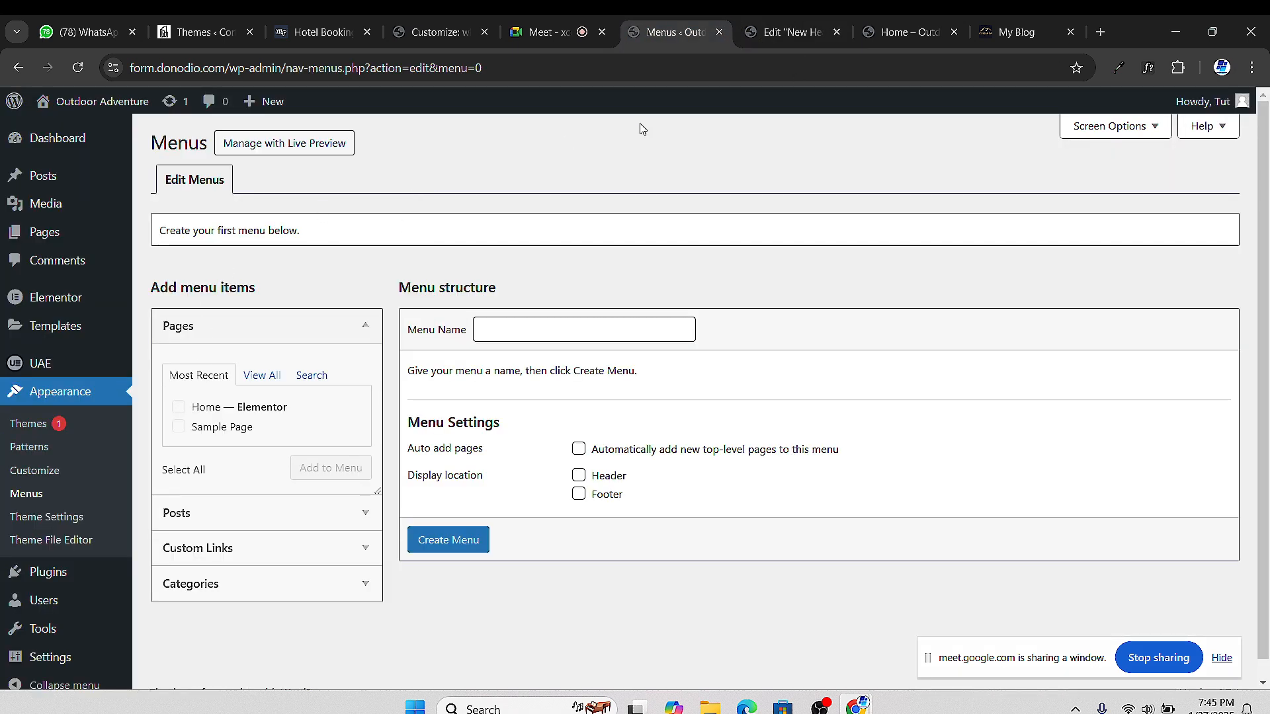
{"action": "mouse_move", "coordinate": [30, 363]}
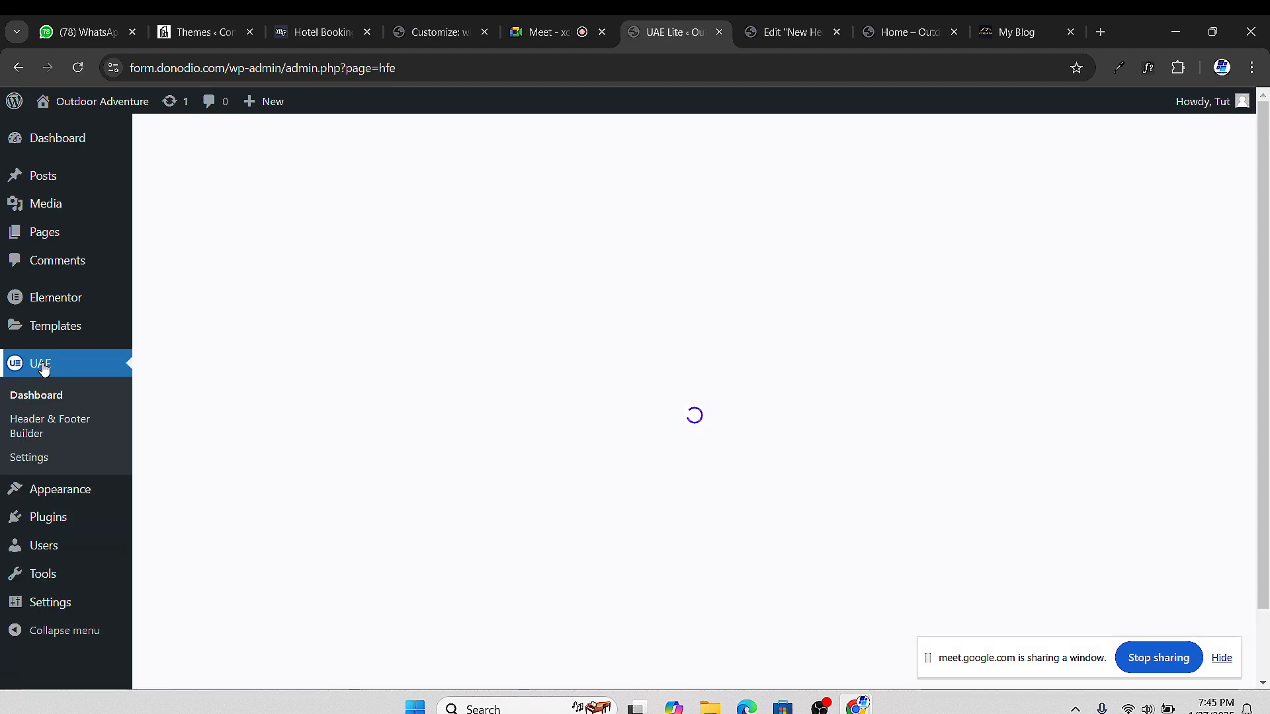
{"action": "scroll", "coordinate": [298, 318], "scroll_direction": "down", "scroll_amount": 8}
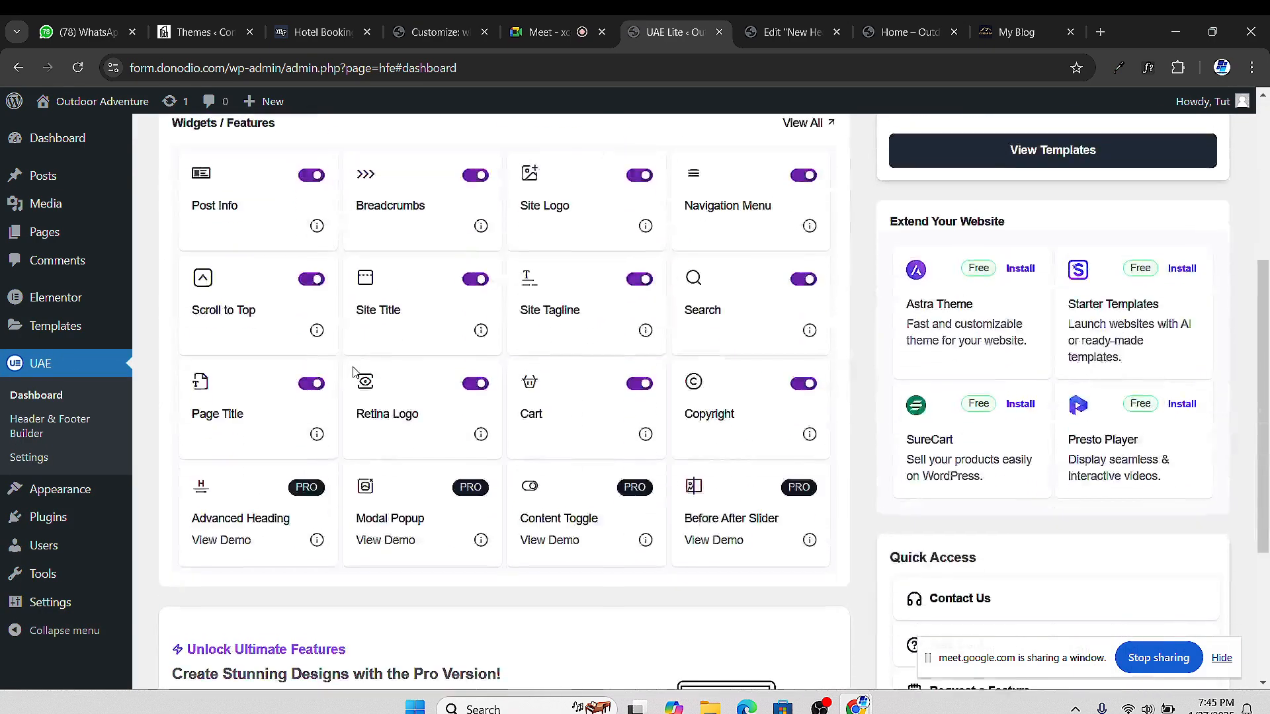
{"action": "scroll", "coordinate": [398, 337], "scroll_direction": "up", "scroll_amount": 8}
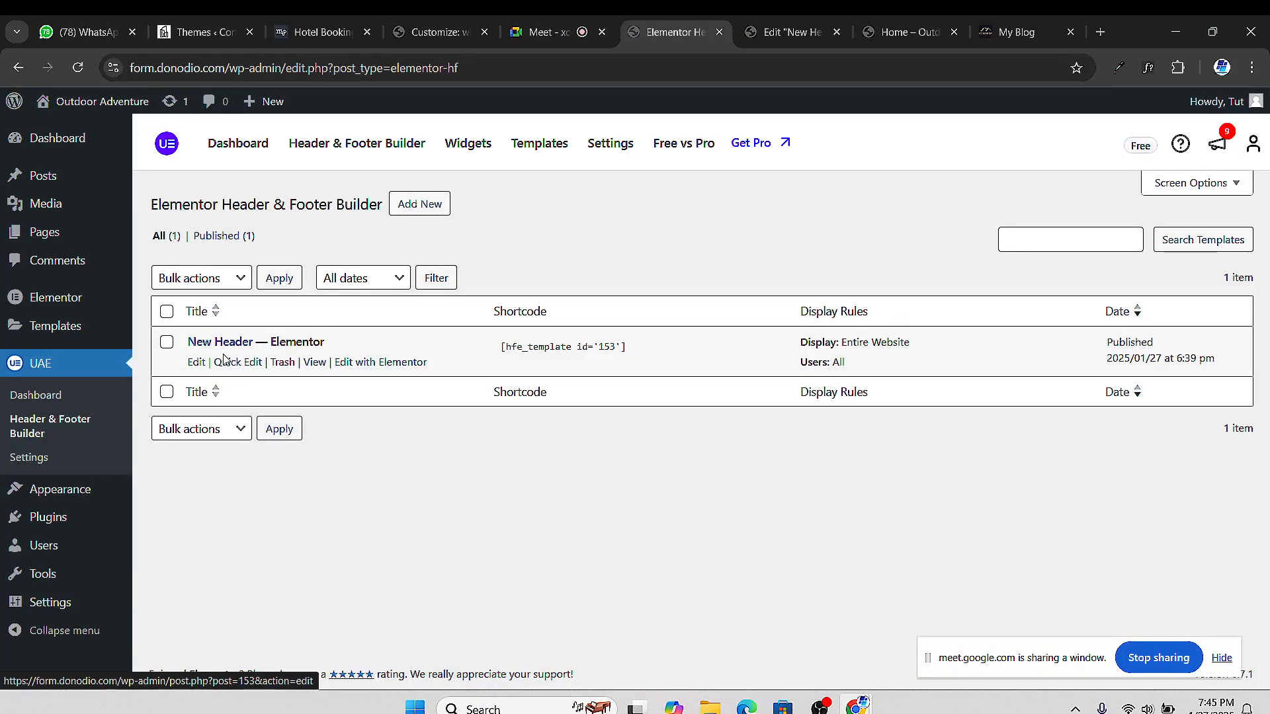
Open the New Header's Elementor edit link in a new tab, then close the duplicate editor tabs
{"action": "right_click", "coordinate": [356, 362]}
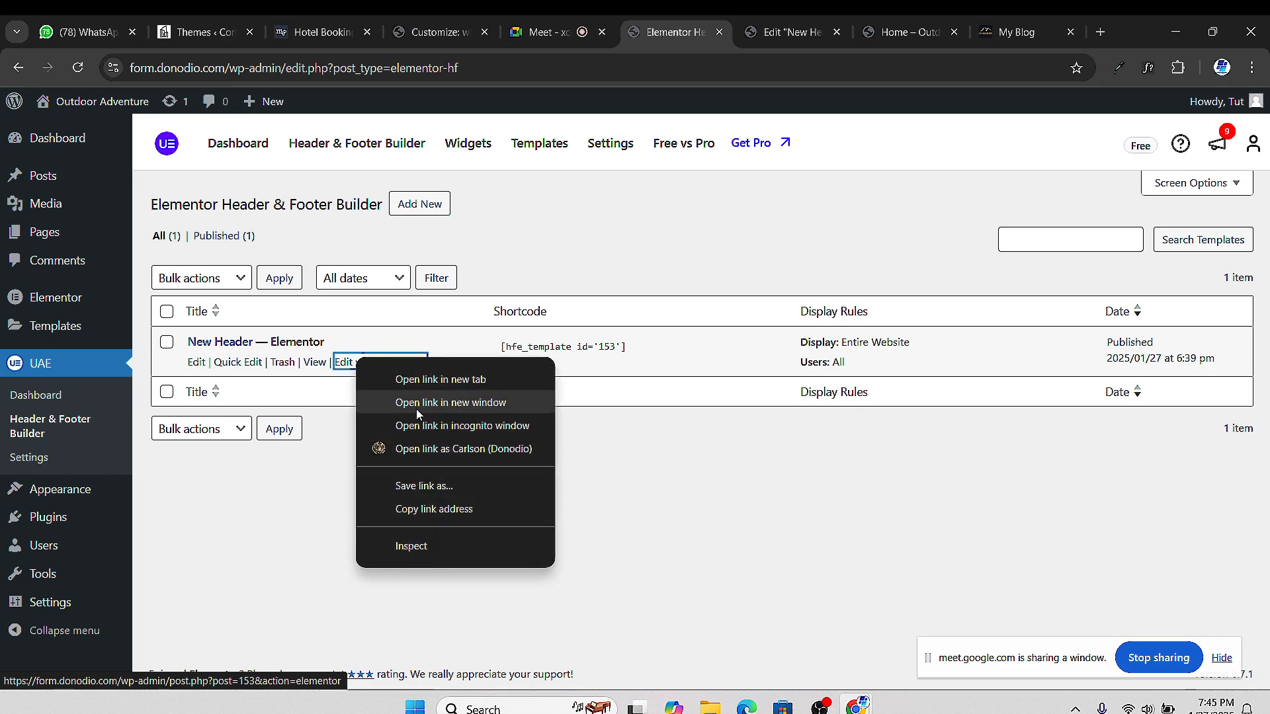
{"action": "left_click", "coordinate": [277, 505]}
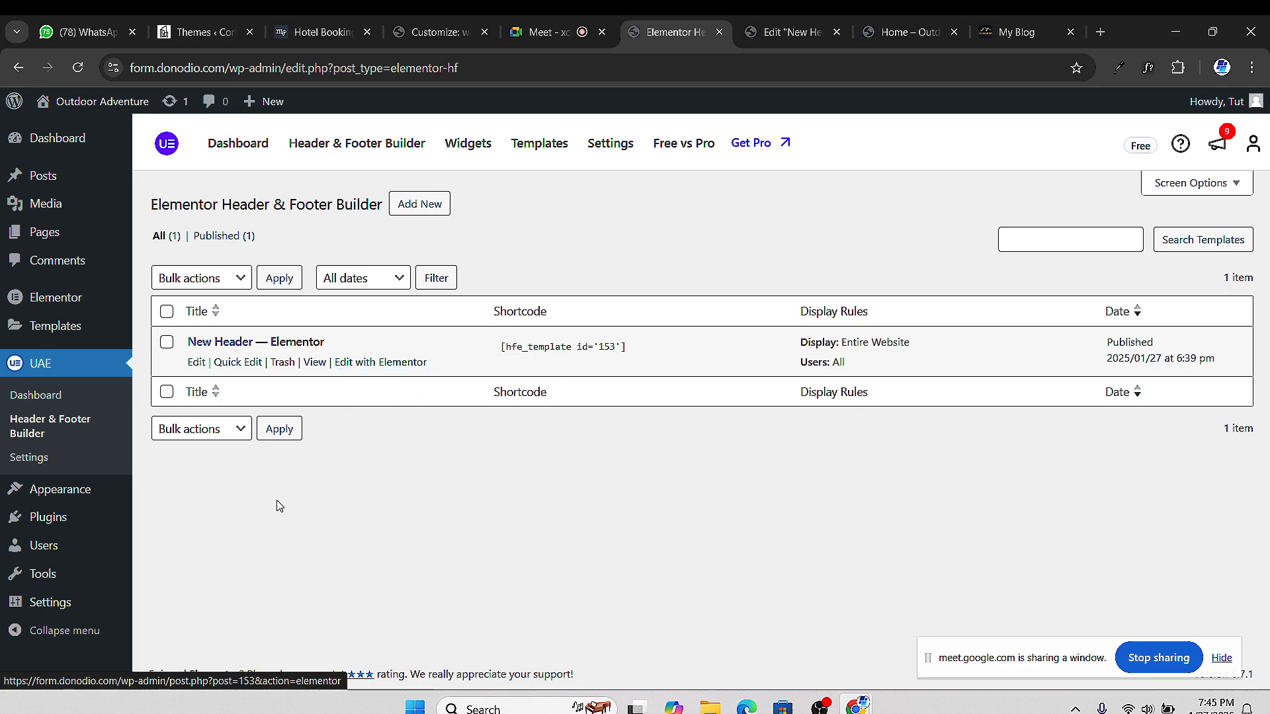
{"action": "right_click", "coordinate": [390, 368]}
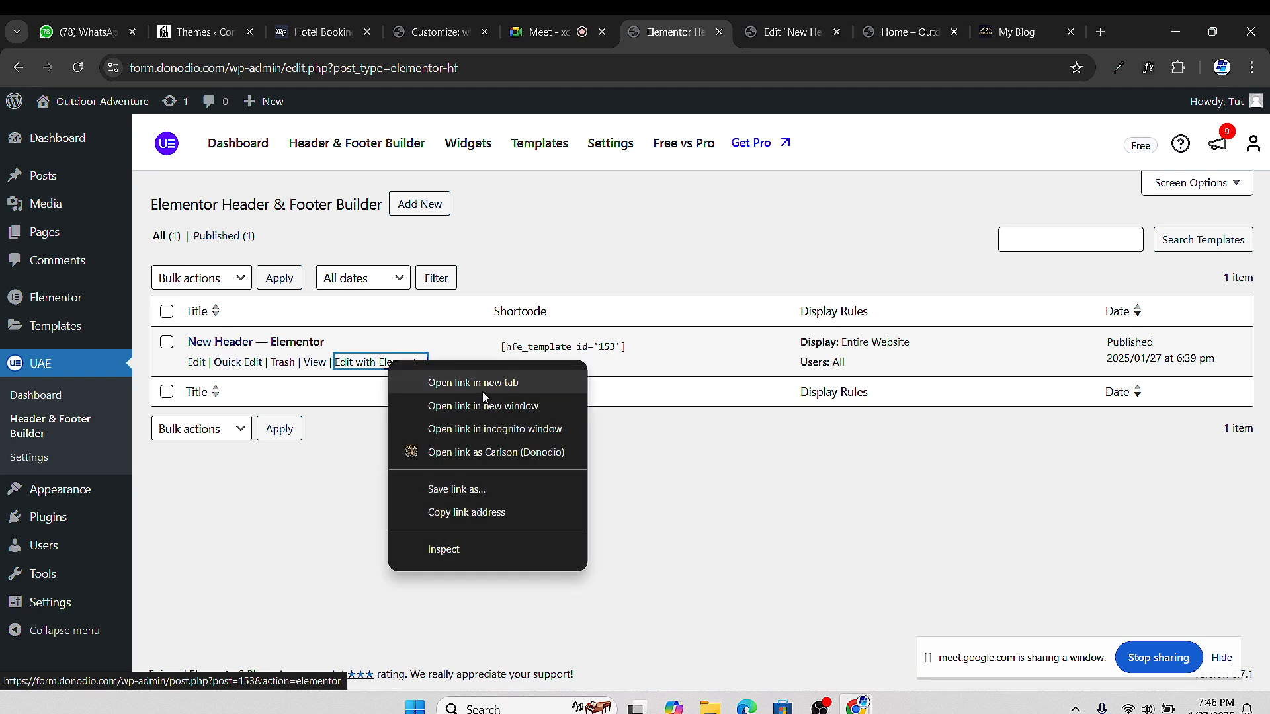
{"action": "left_click", "coordinate": [430, 380]}
{"action": "left_click", "coordinate": [723, 40]}
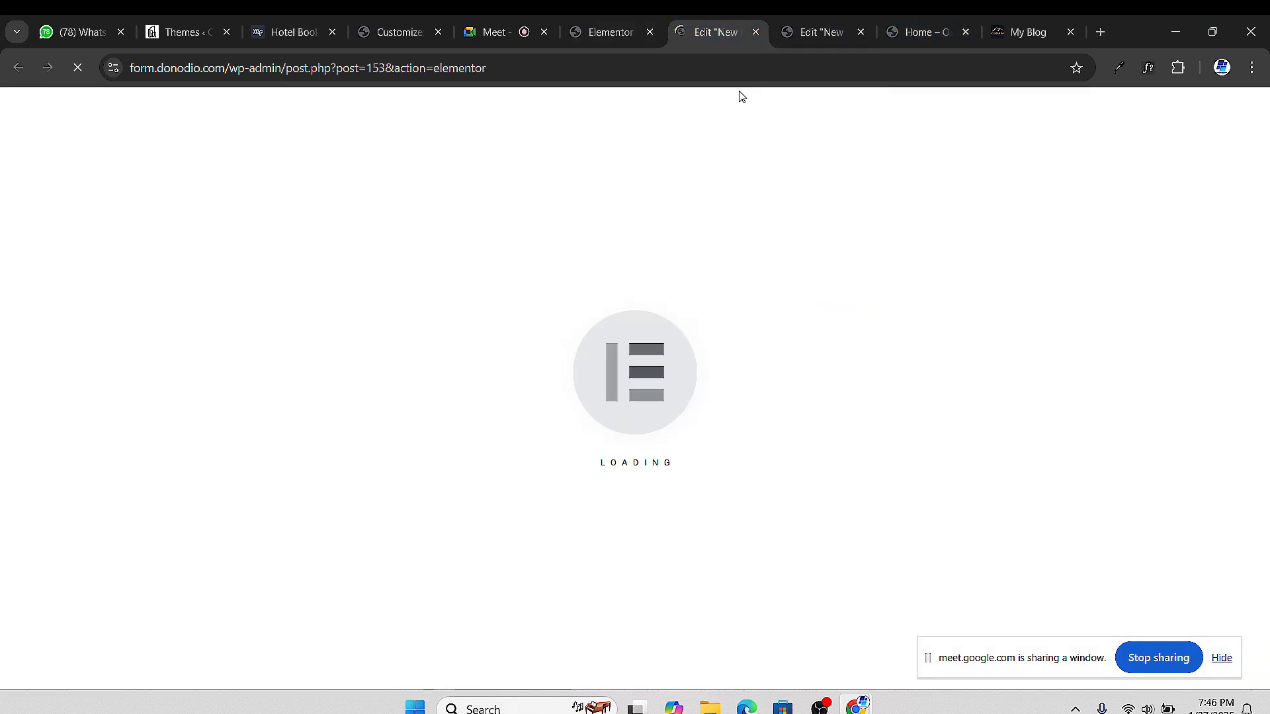
{"action": "left_click", "coordinate": [756, 32]}
{"action": "left_click", "coordinate": [733, 38]}
Check the front page and header editor, then return to the Header & Footer Builder list
{"action": "left_click", "coordinate": [799, 35]}
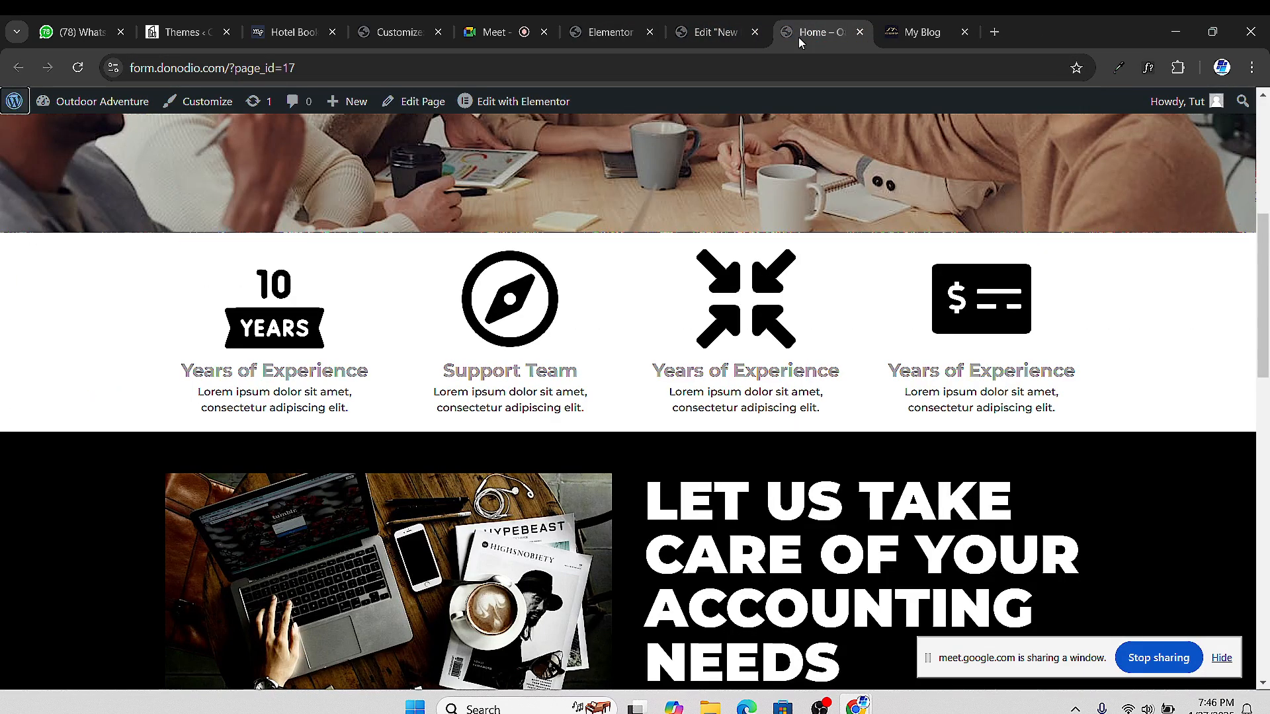
{"action": "left_click", "coordinate": [723, 36]}
{"action": "left_click", "coordinate": [781, 27]}
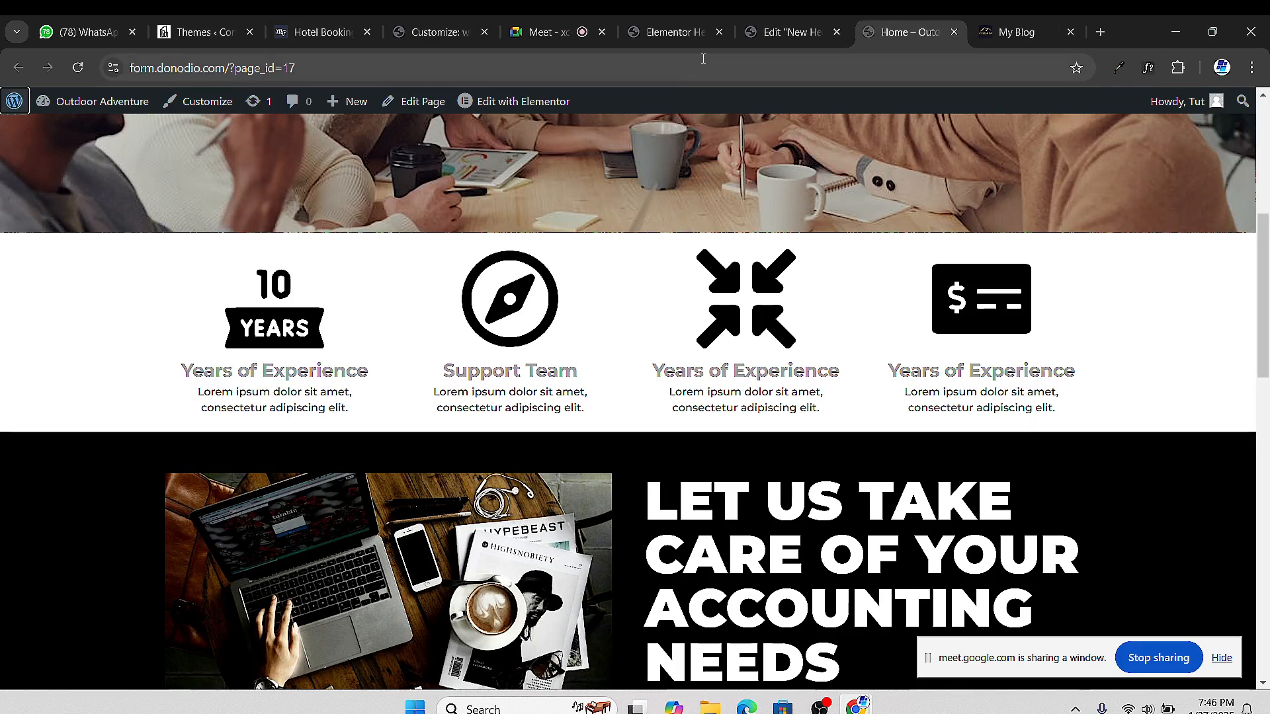
{"action": "left_click", "coordinate": [787, 33]}
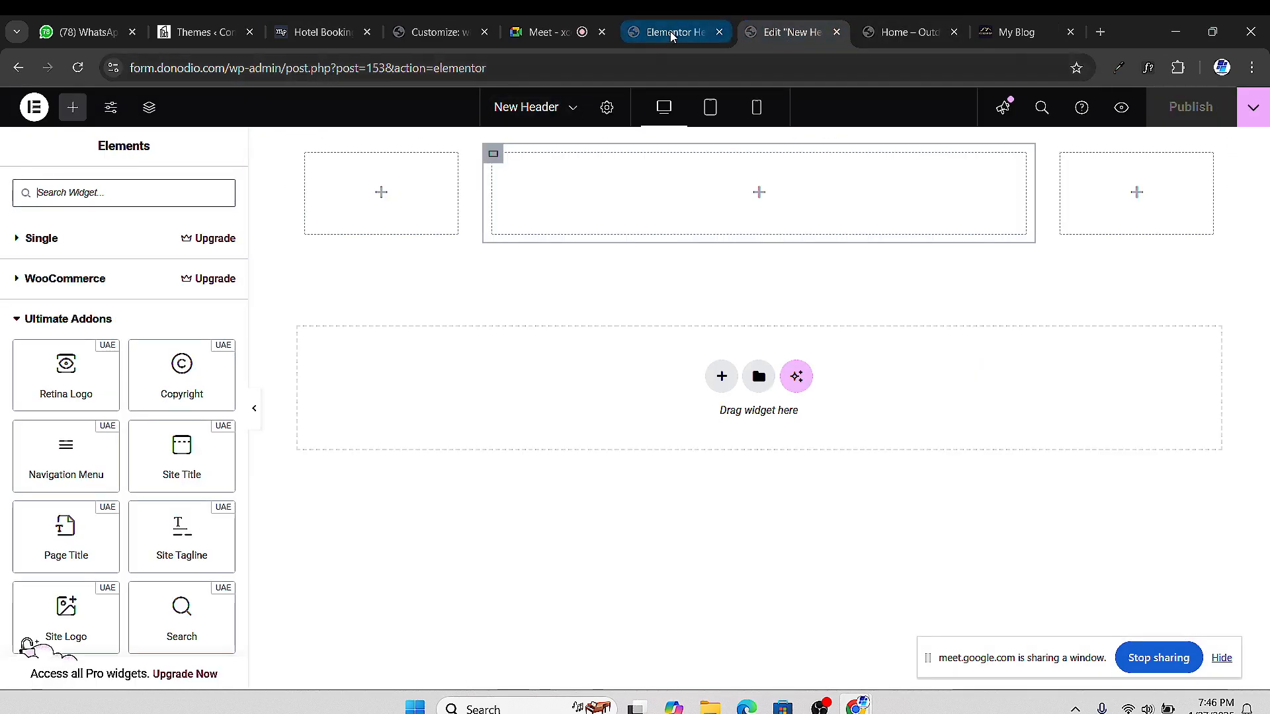
{"action": "left_click", "coordinate": [670, 36]}
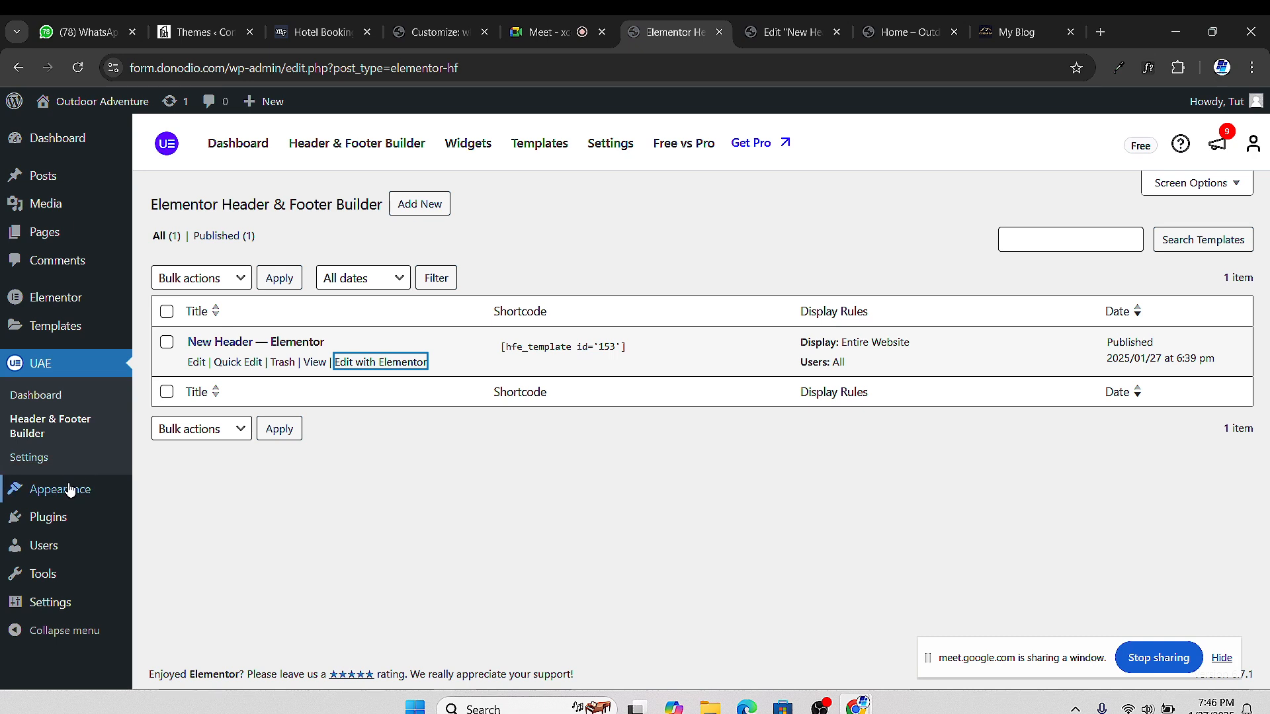
Check Appearance > Menus and the three existing pages, then start a new page
{"action": "mouse_move", "coordinate": [74, 486]}
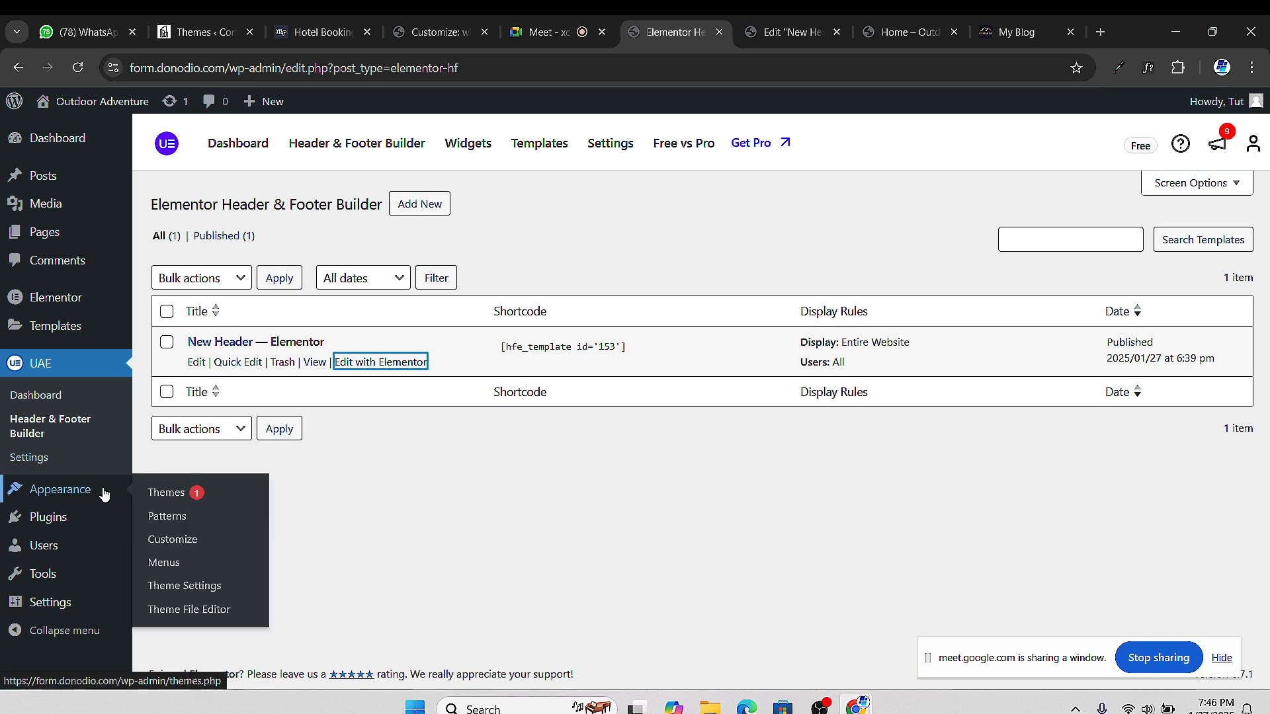
{"action": "left_click", "coordinate": [173, 563]}
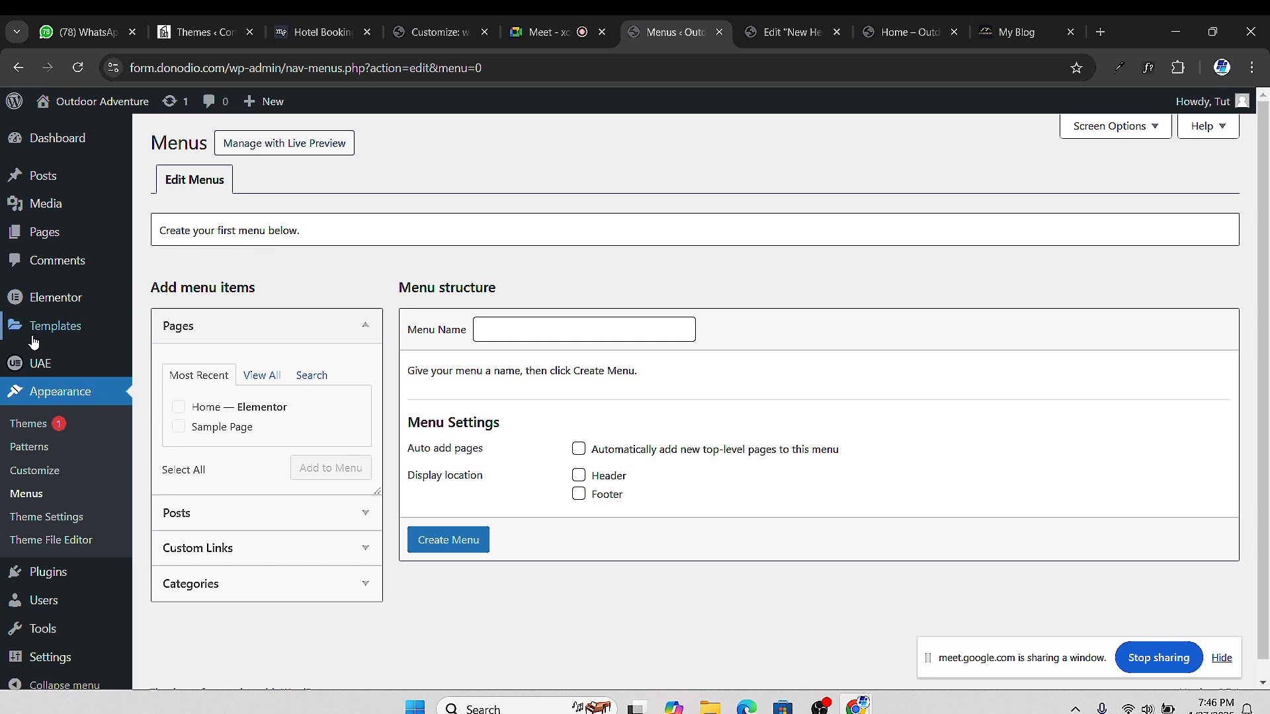
{"action": "mouse_move", "coordinate": [55, 246]}
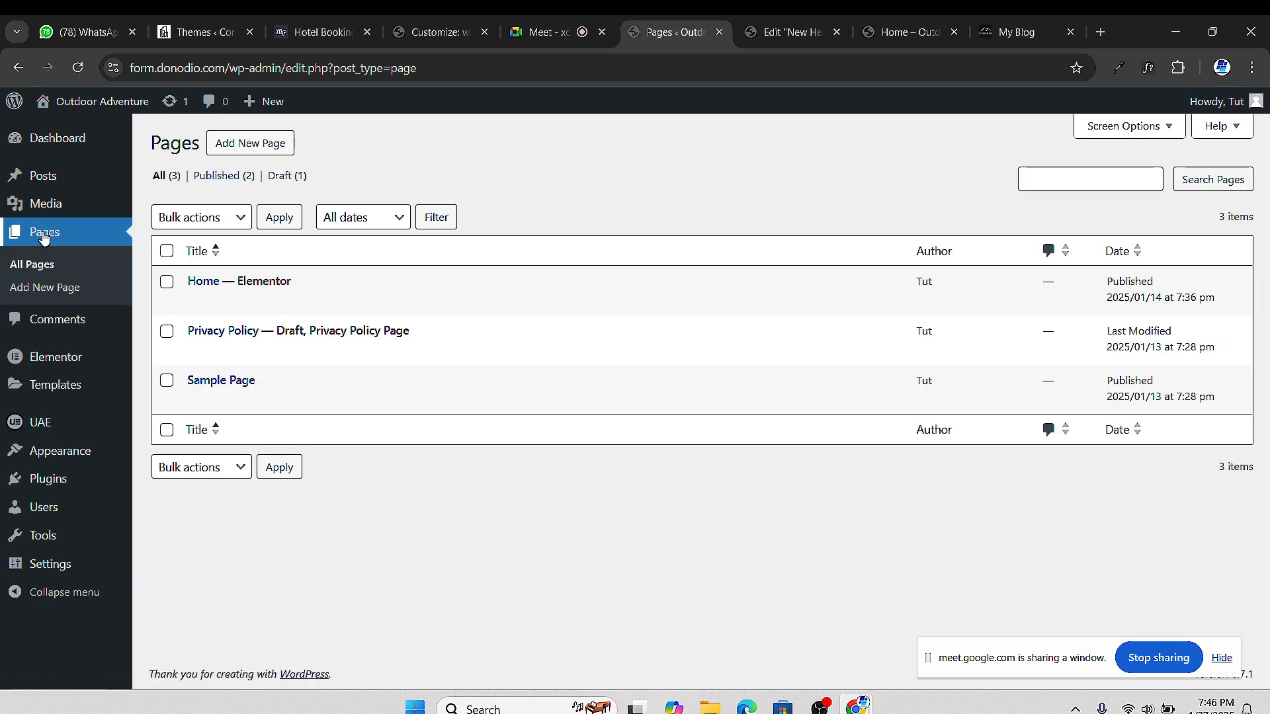
{"action": "mouse_move", "coordinate": [281, 281]}
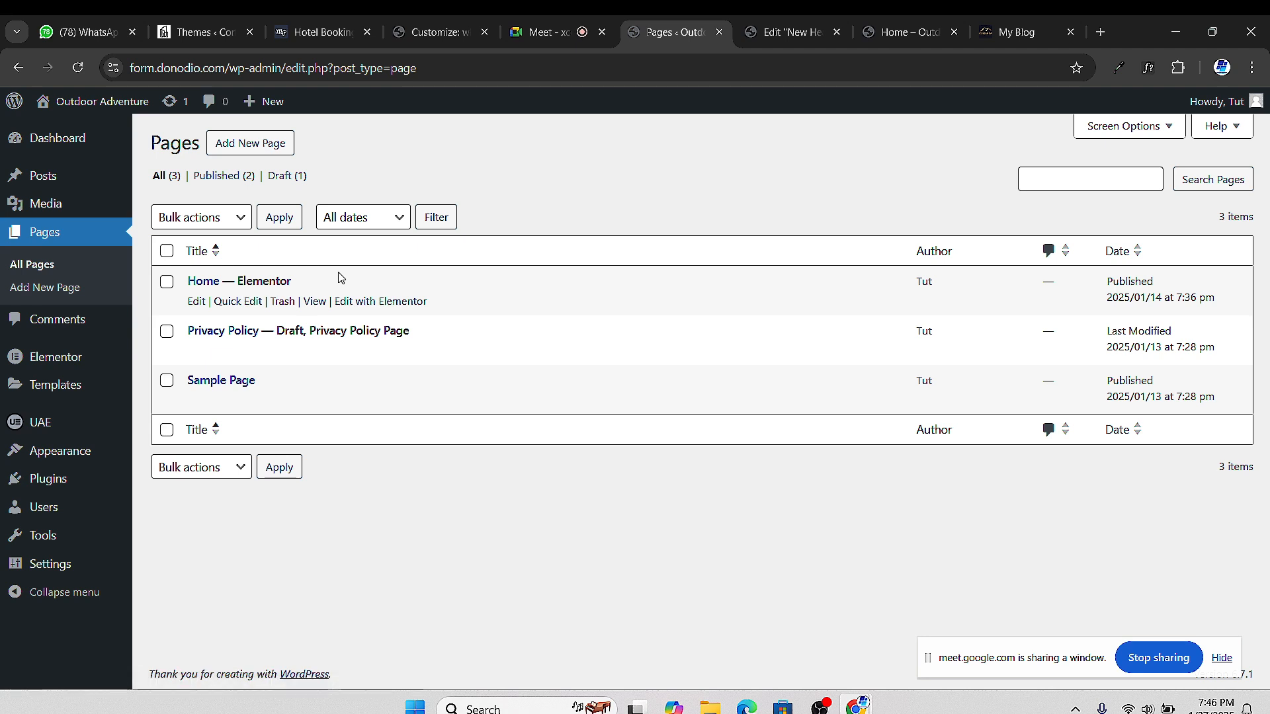
{"action": "mouse_move", "coordinate": [325, 350]}
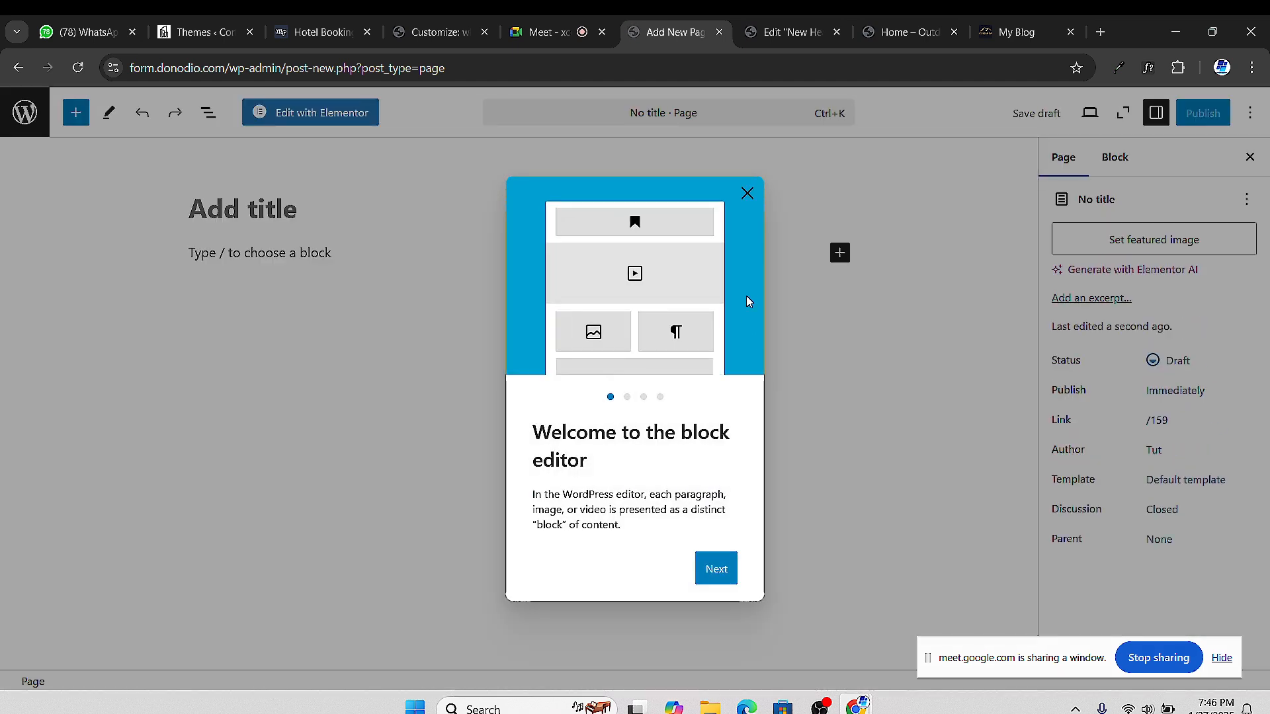
Dismiss the welcome guide, title the page 'About Us', publish it, and go back to Pages
{"action": "left_click", "coordinate": [747, 194]}
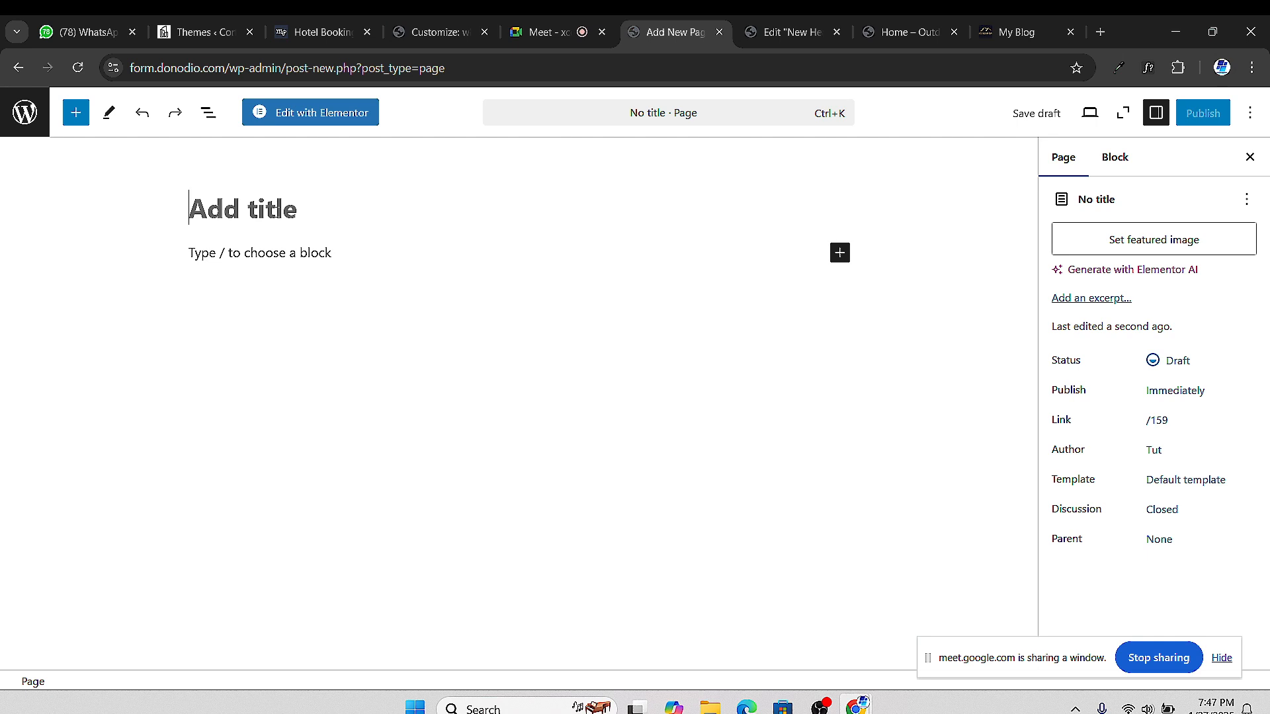
{"action": "type", "text": "A"}
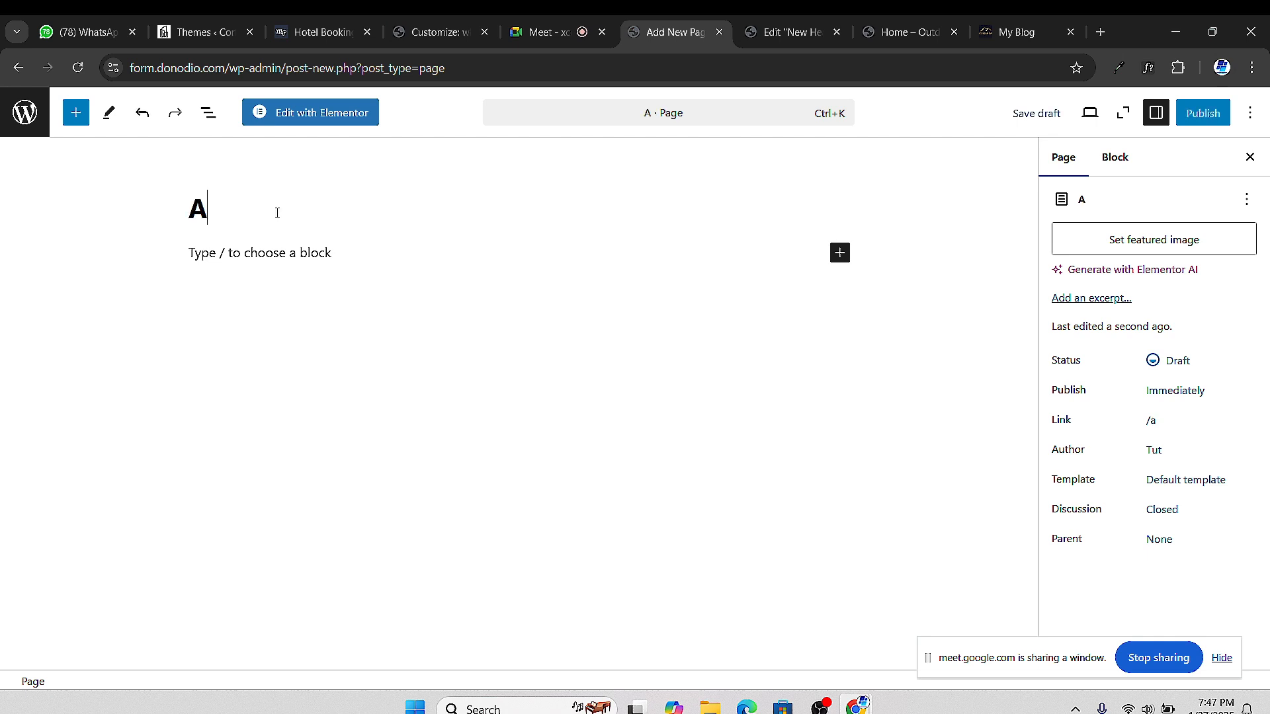
{"action": "type", "text": "bout Us"}
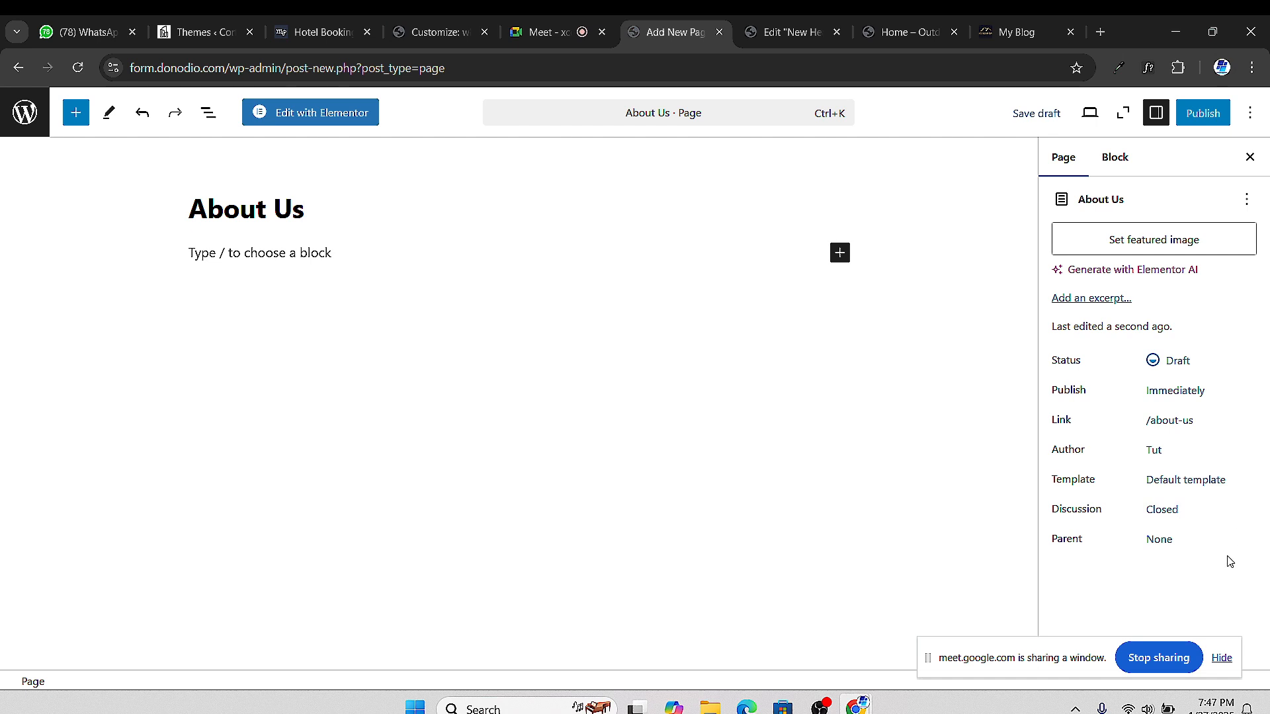
{"action": "left_click", "coordinate": [1204, 114]}
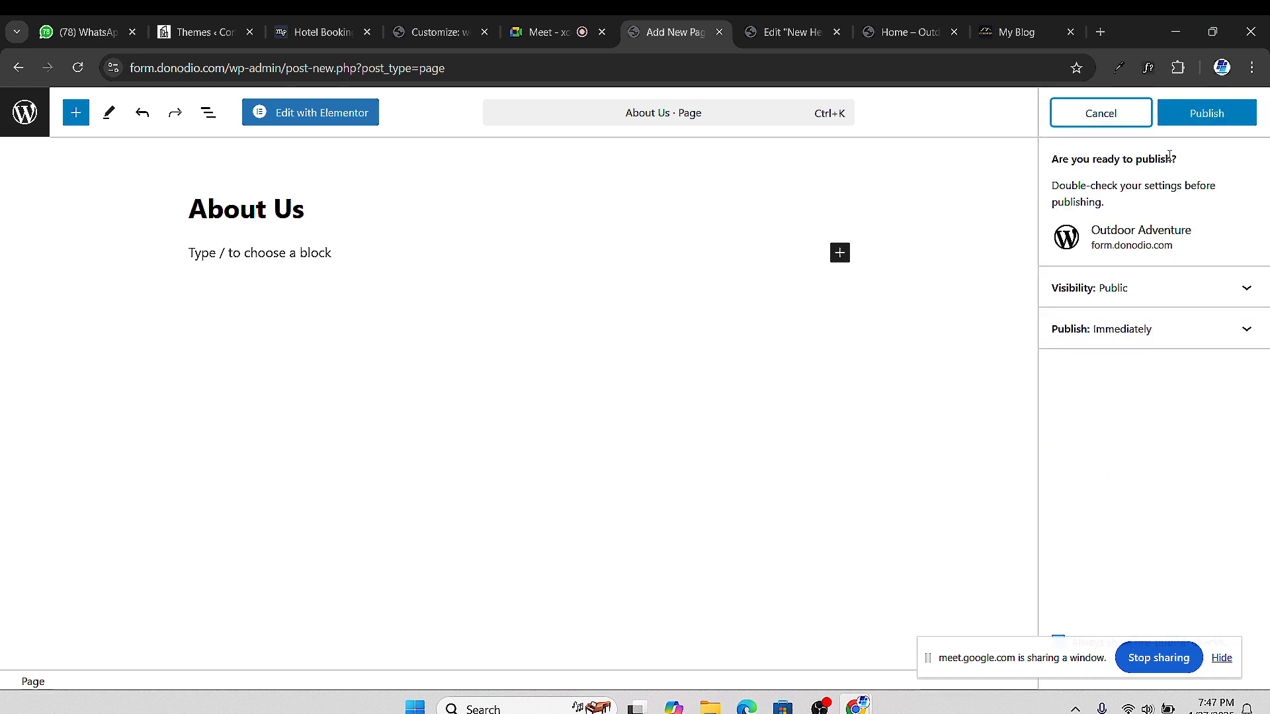
{"action": "left_click", "coordinate": [1207, 113]}
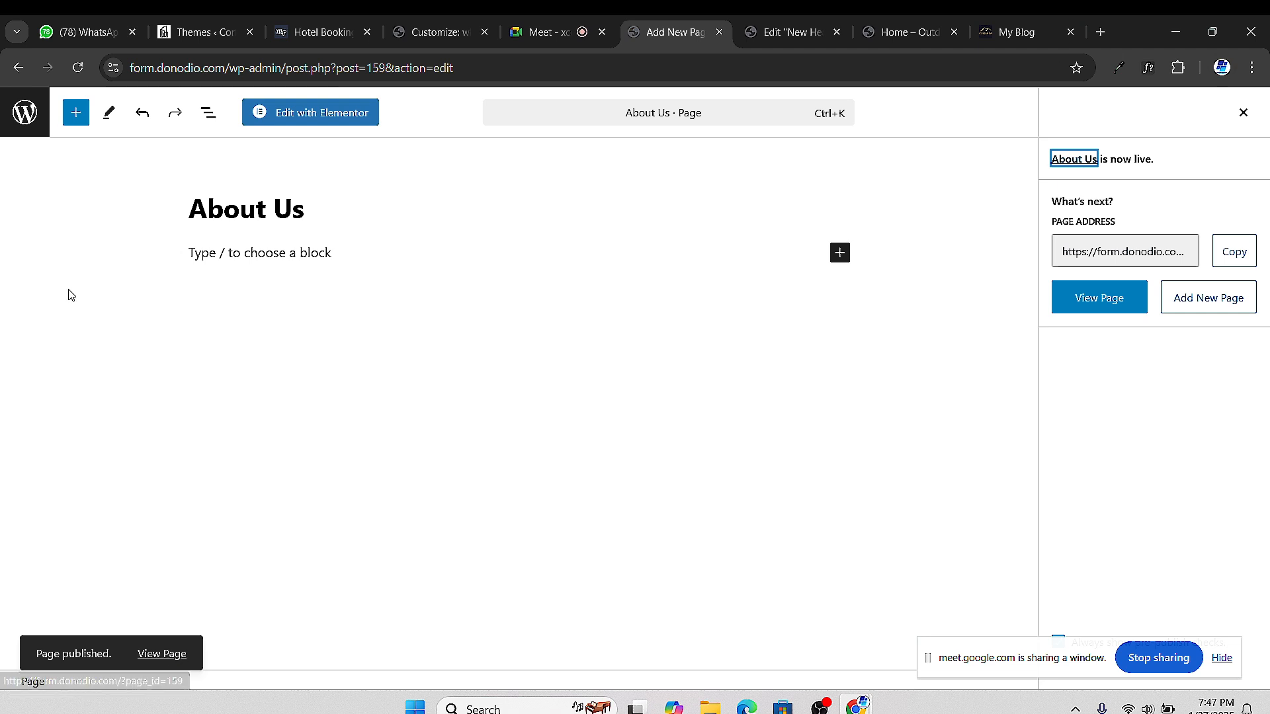
{"action": "left_click", "coordinate": [18, 68]}
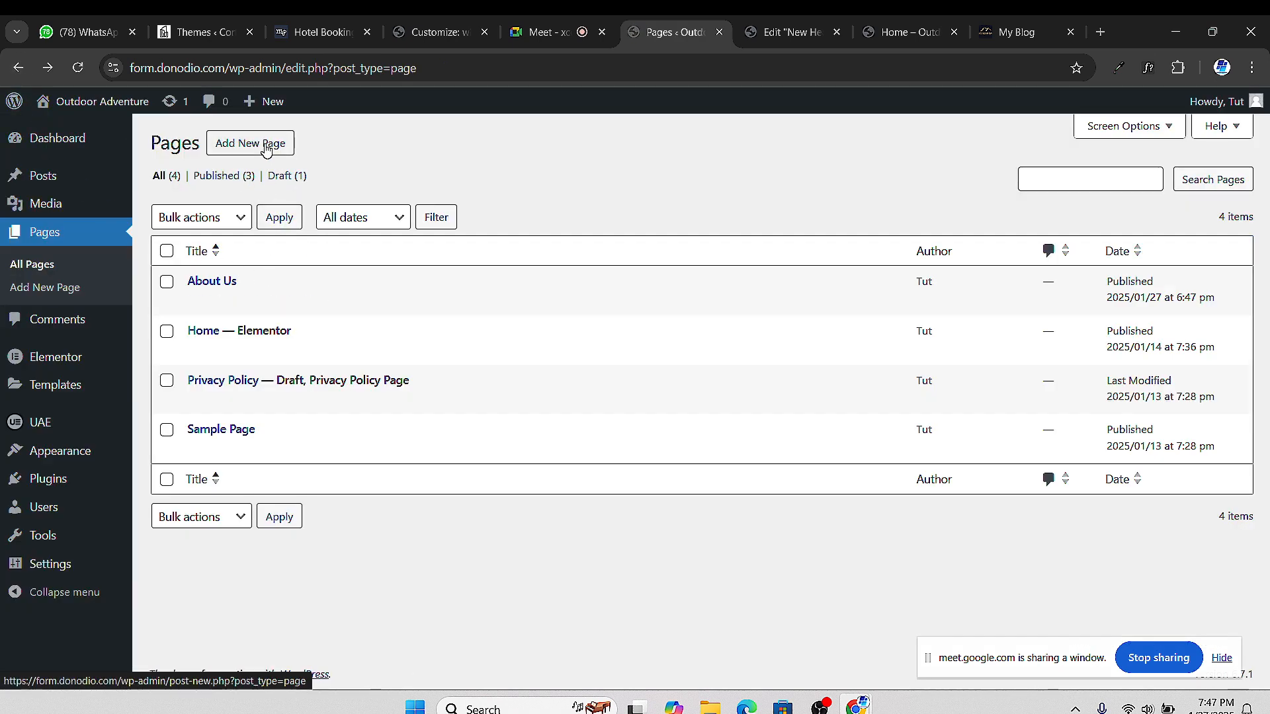
Create a new page titled 'Contact Us' and publish it
{"action": "left_click", "coordinate": [266, 147]}
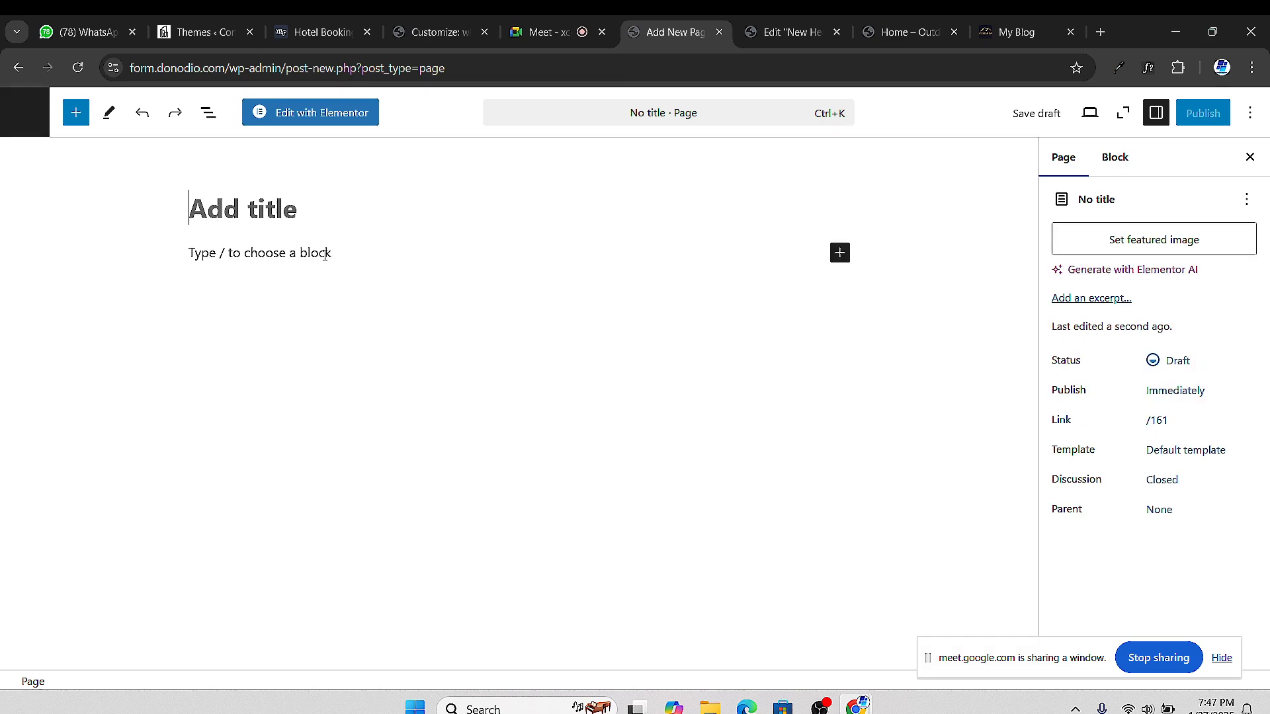
{"action": "type", "text": "Con"}
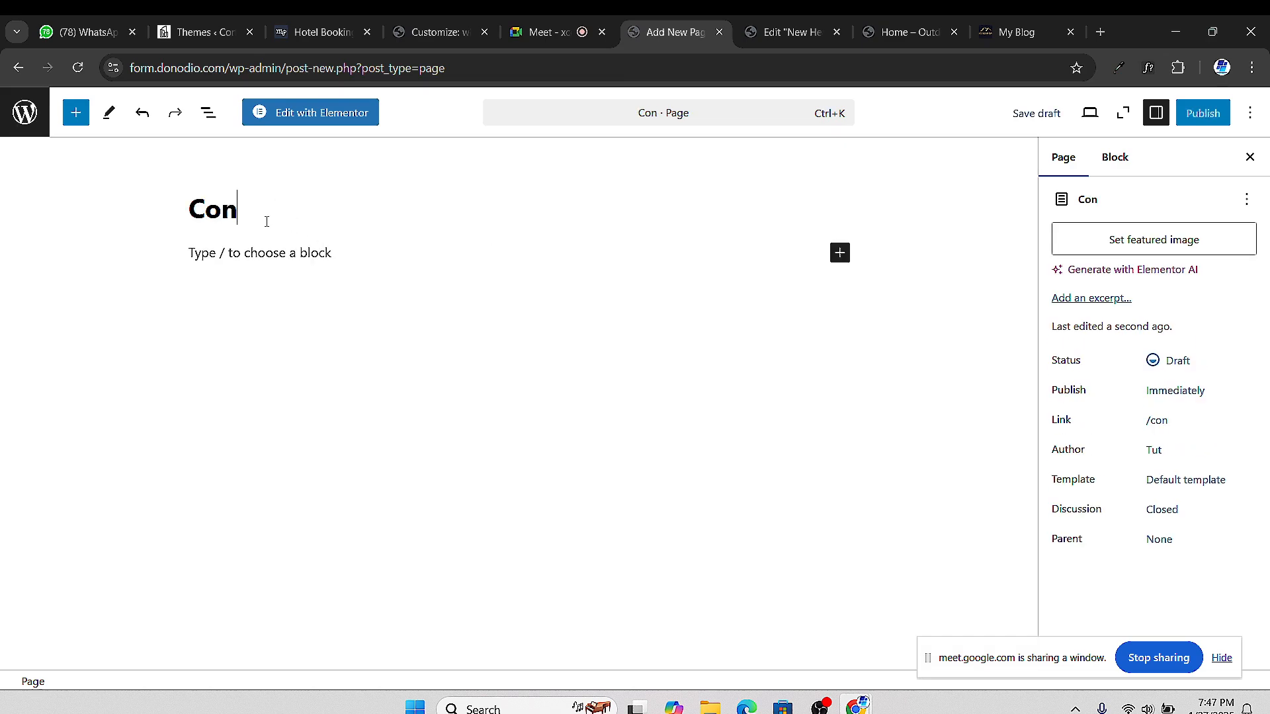
{"action": "type", "text": "tact Us"}
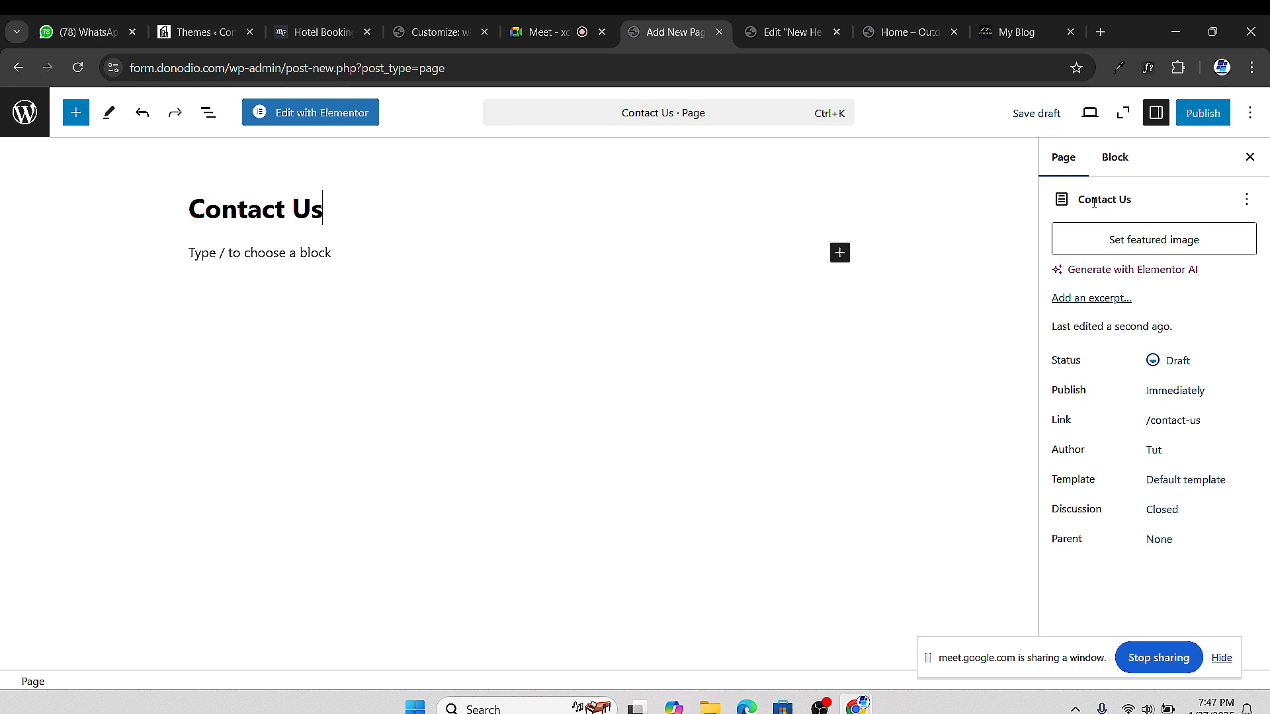
{"action": "left_click", "coordinate": [1200, 113]}
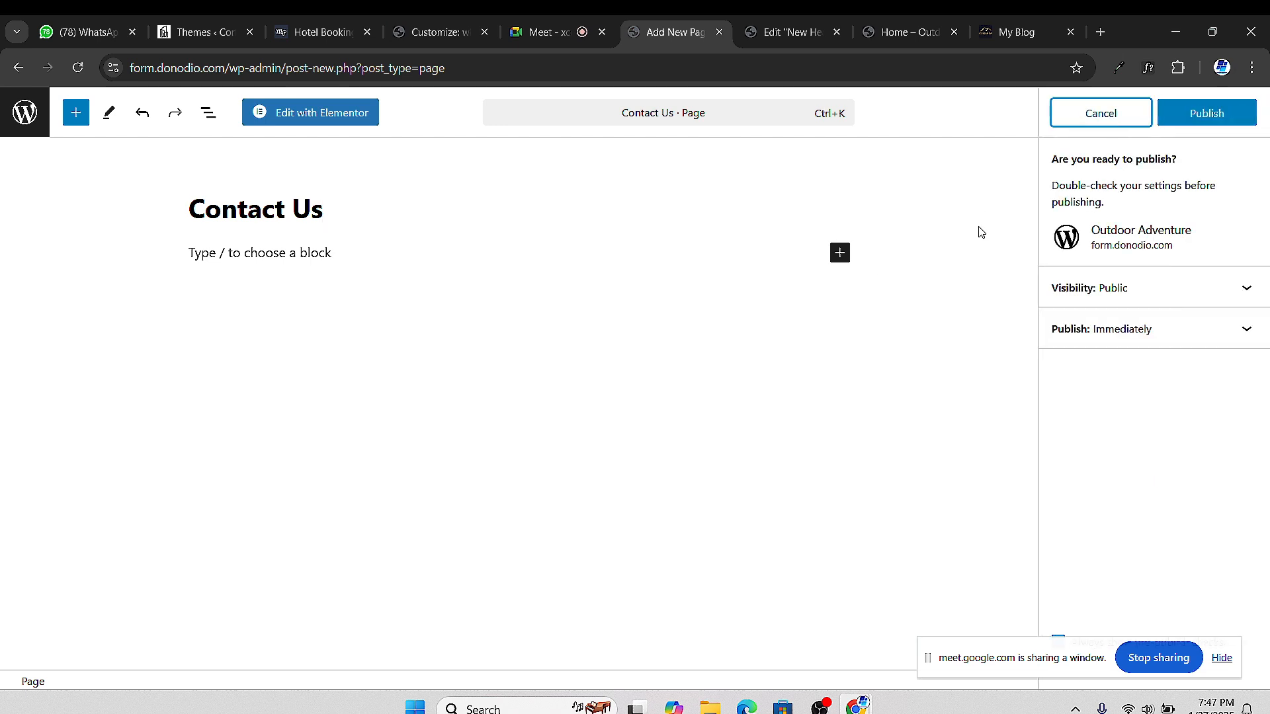
{"action": "left_click", "coordinate": [1171, 117]}
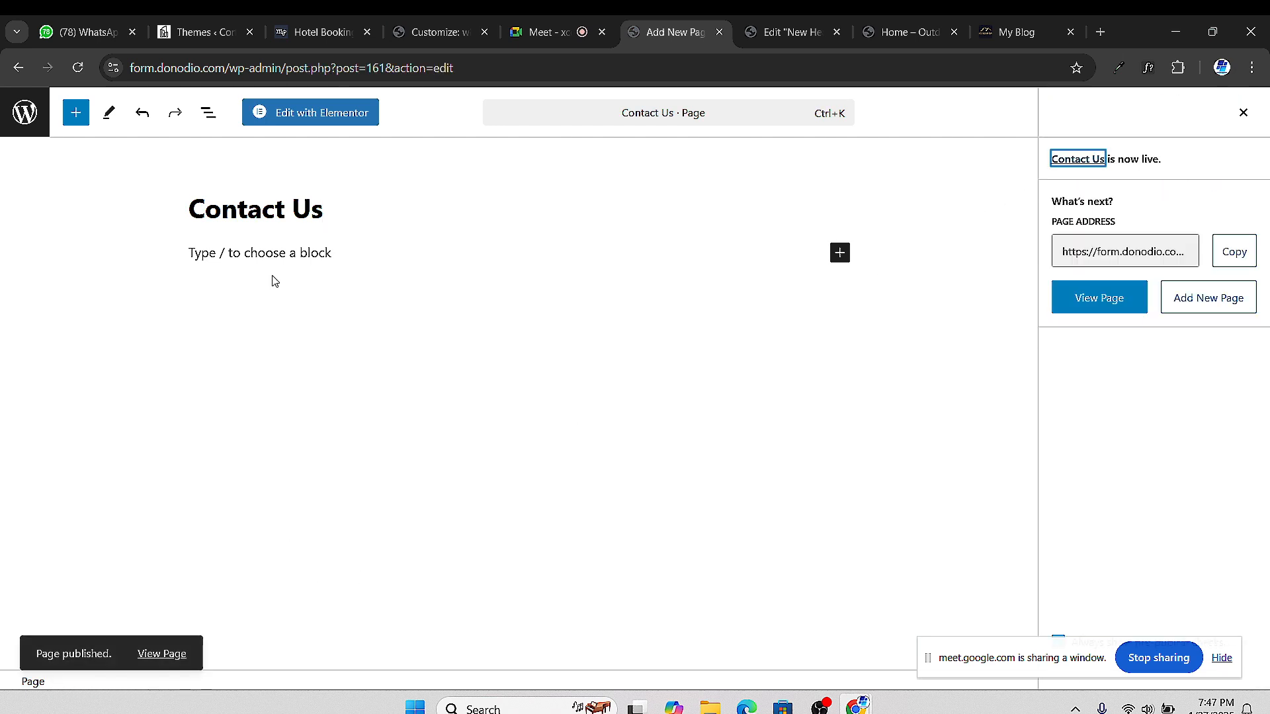
{"action": "left_click", "coordinate": [20, 68]}
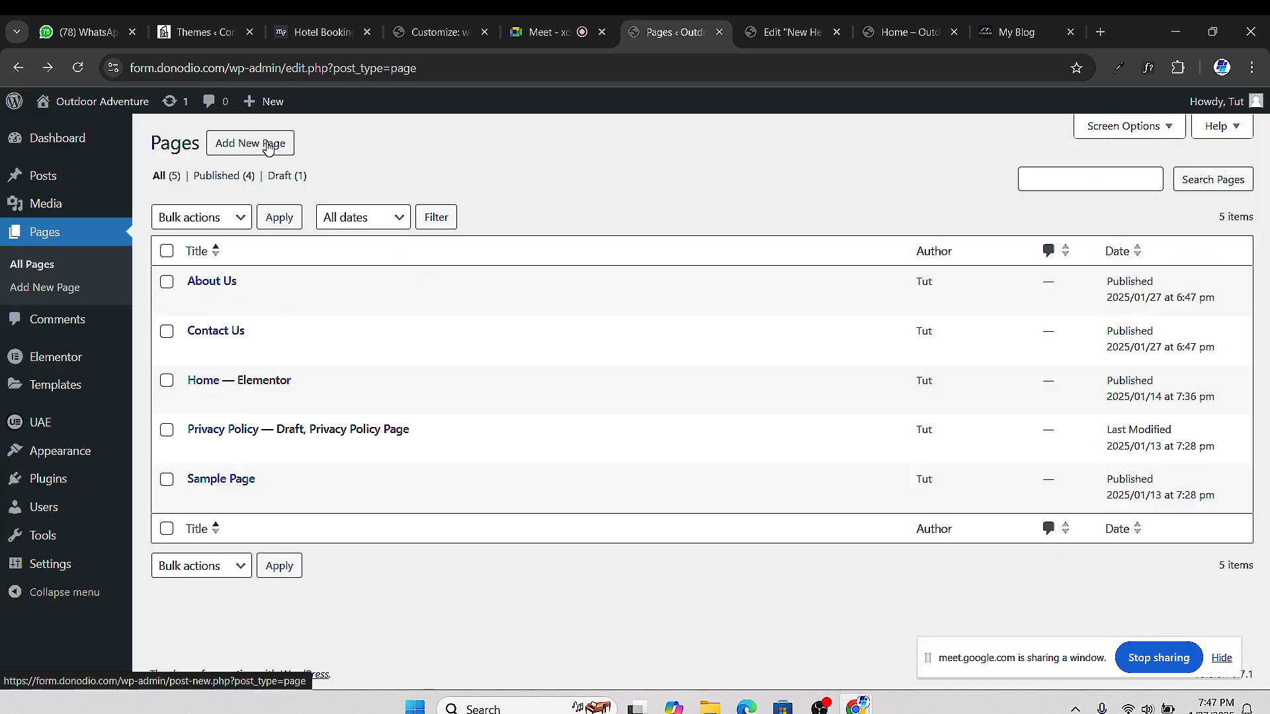
Create another new page titled 'Our Team' and publish it
{"action": "left_click", "coordinate": [268, 147]}
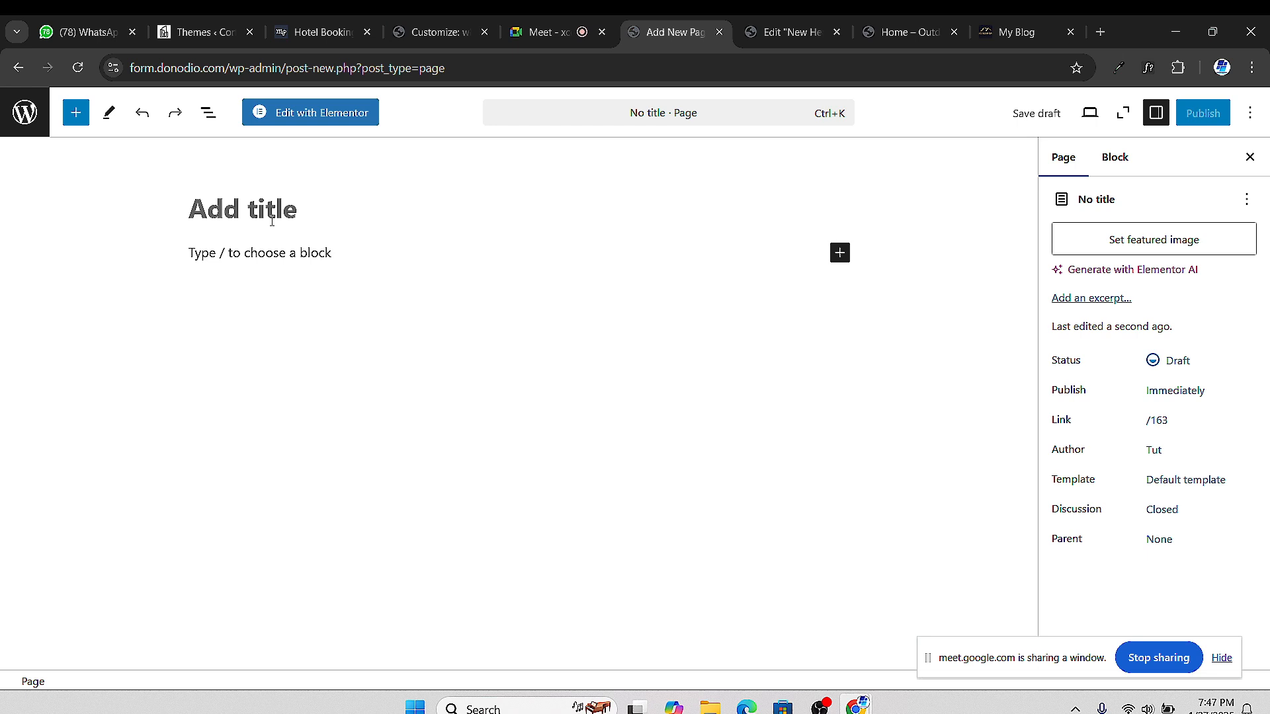
{"action": "type", "text": "Staff"}
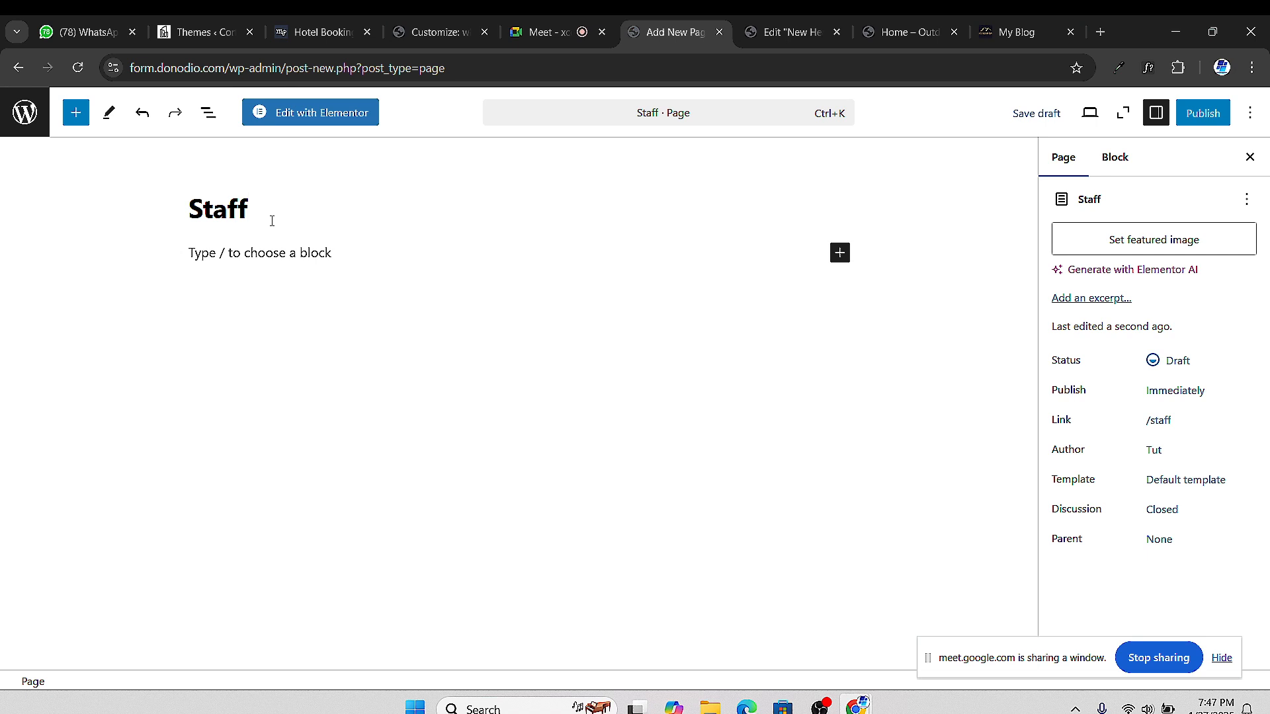
{"action": "key", "text": "BackSpace"}
{"action": "key", "text": "BackSpace"}
{"action": "key", "text": "BackSpace"}
{"action": "key", "text": "BackSpace"}
{"action": "key", "text": "BackSpace"}
{"action": "type", "text": "O"}
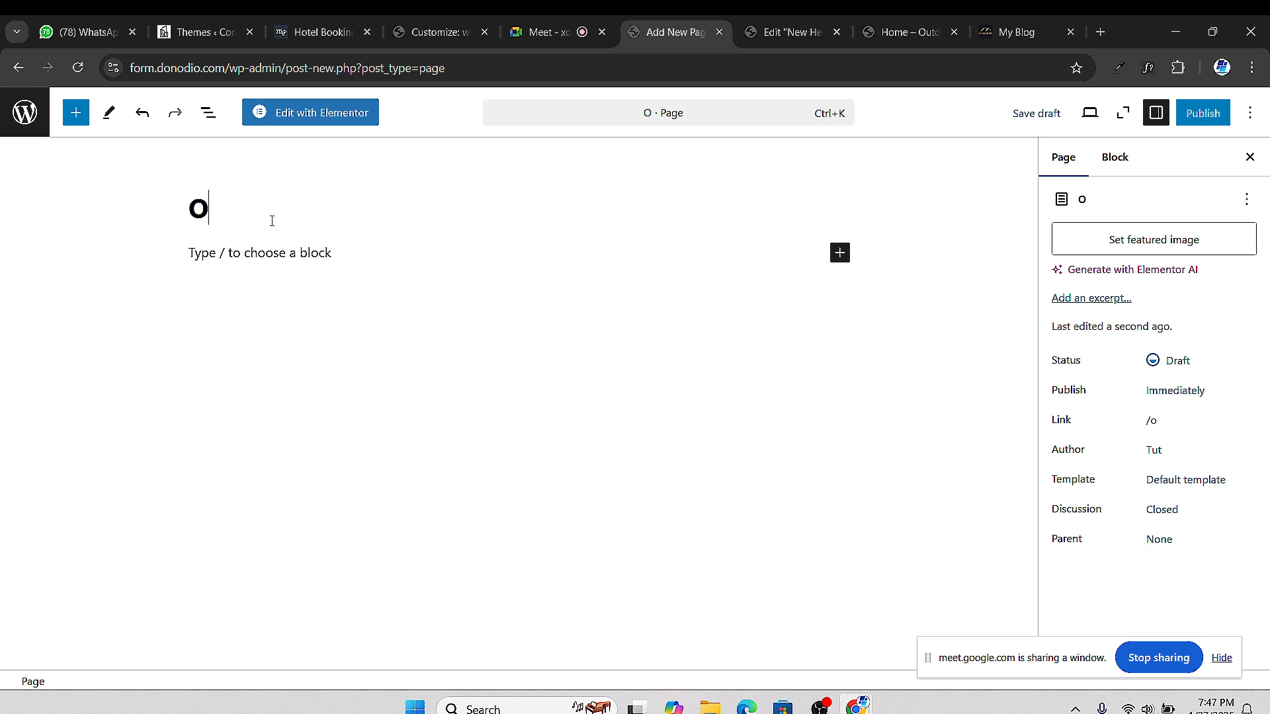
{"action": "type", "text": "ur Team"}
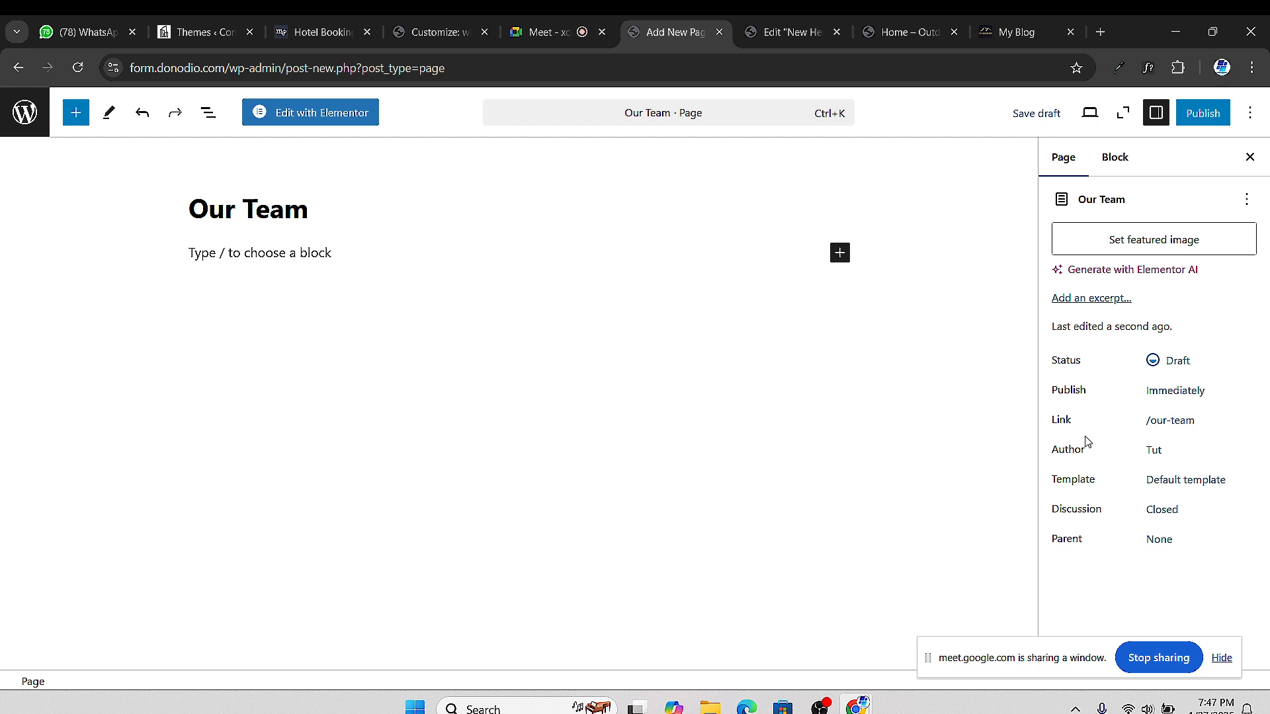
{"action": "left_click", "coordinate": [1202, 116]}
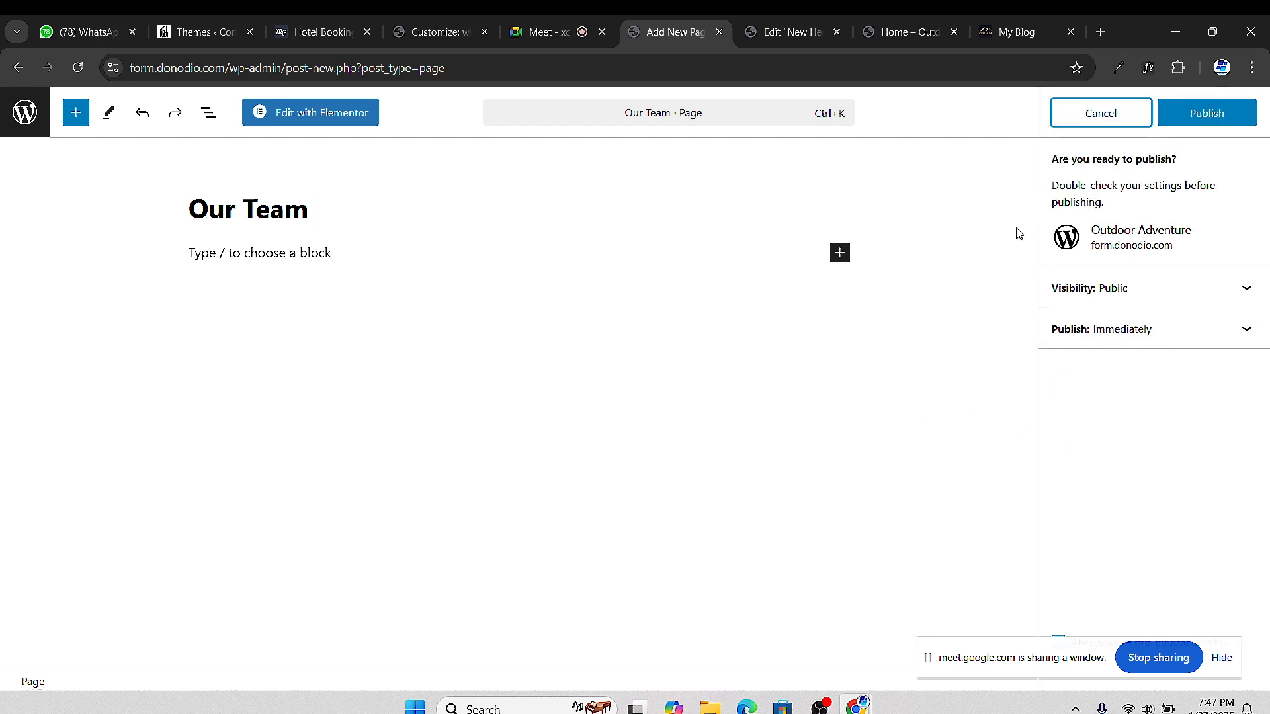
{"action": "left_click", "coordinate": [1210, 113]}
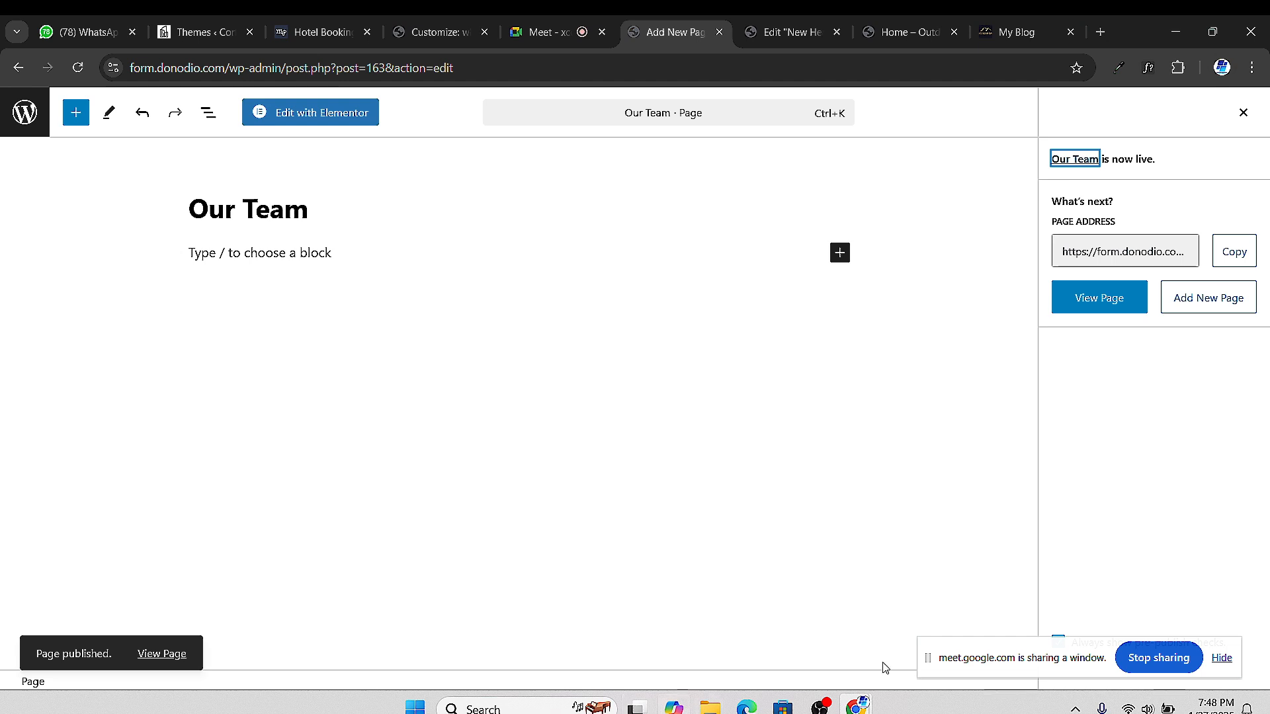
{"action": "mouse_move", "coordinate": [826, 710]}
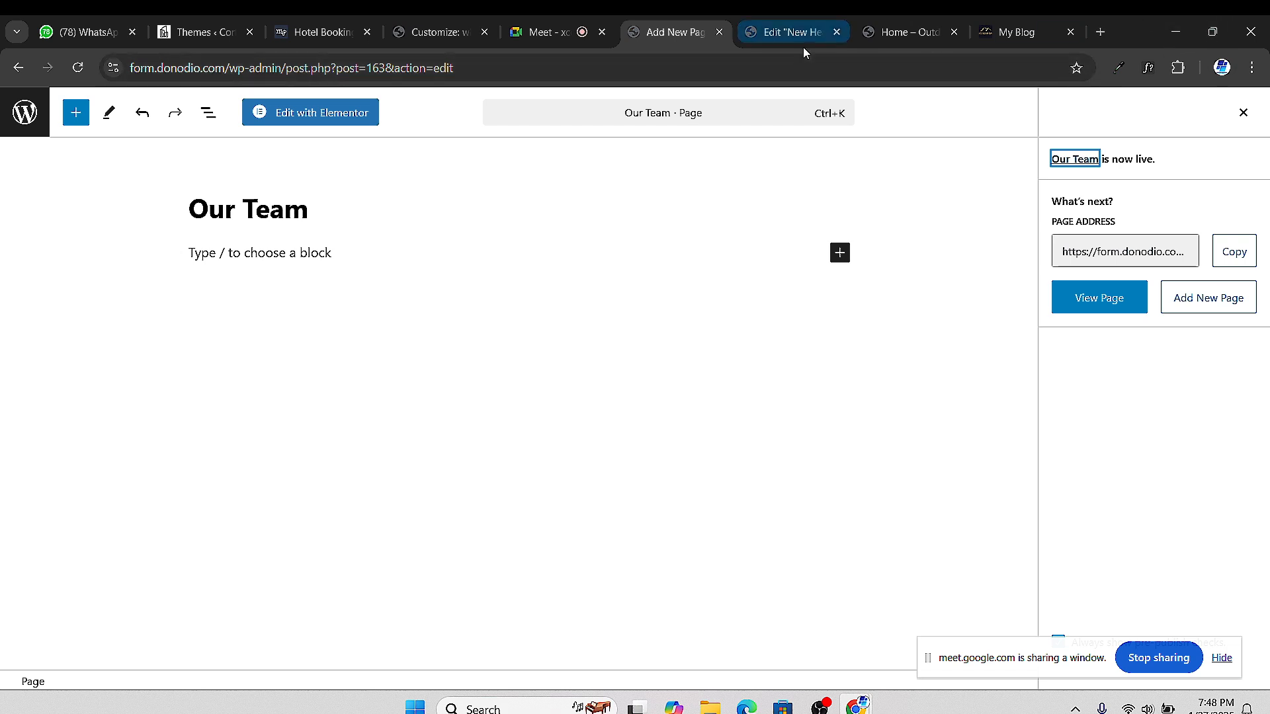
{"action": "mouse_move", "coordinate": [911, 37]}
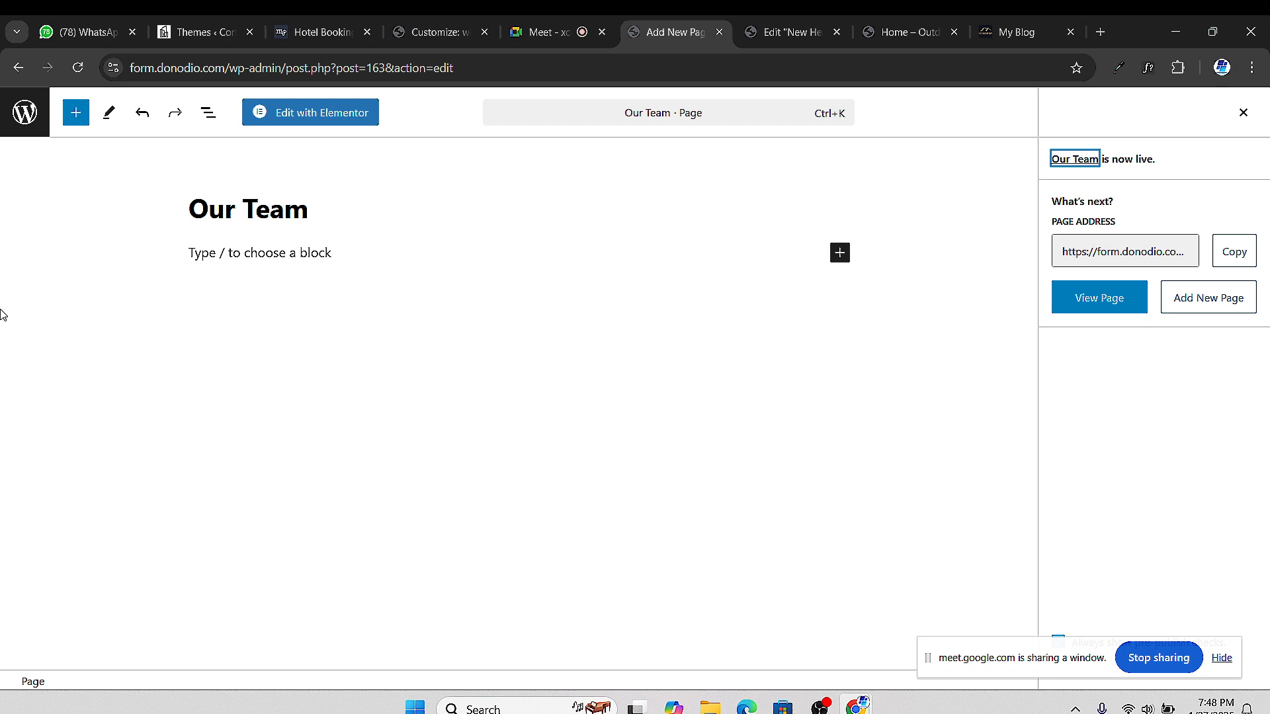
{"action": "right_click", "coordinate": [18, 72]}
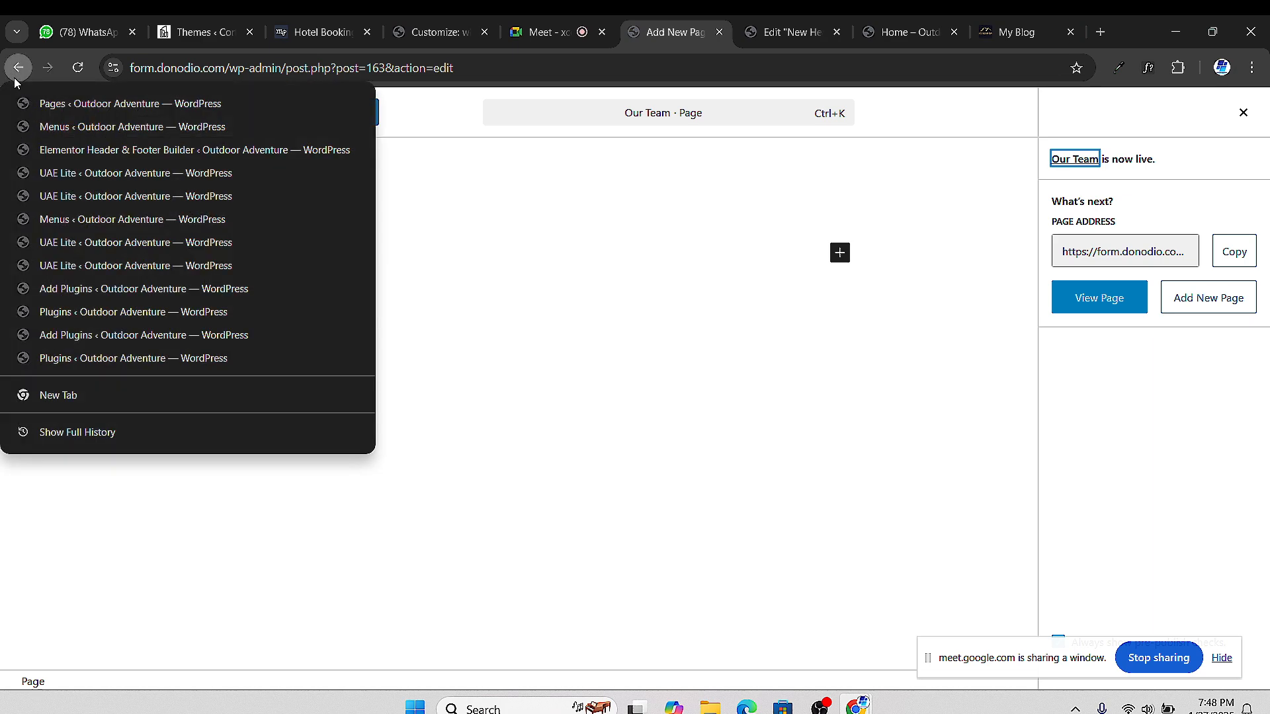
Go from the pages list to the Appearance > Menus screen
{"action": "left_click", "coordinate": [18, 69]}
{"action": "left_click", "coordinate": [18, 69]}
{"action": "mouse_move", "coordinate": [80, 389]}
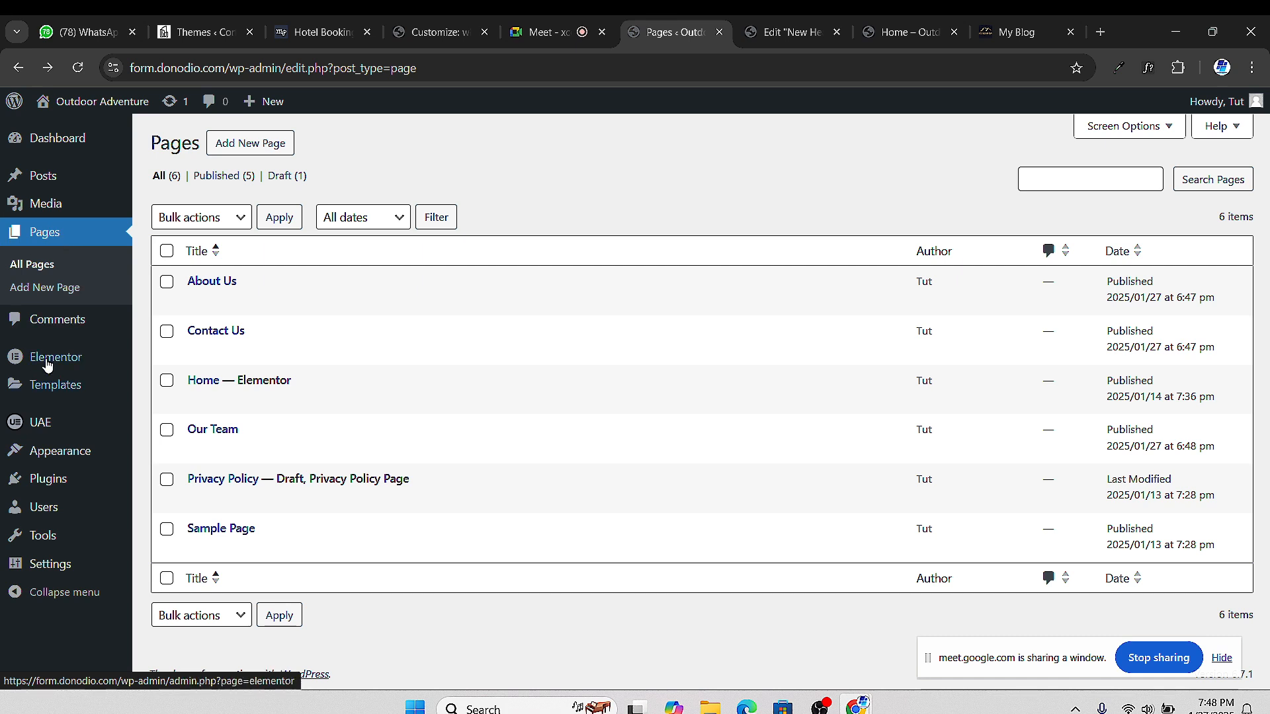
{"action": "mouse_move", "coordinate": [67, 458]}
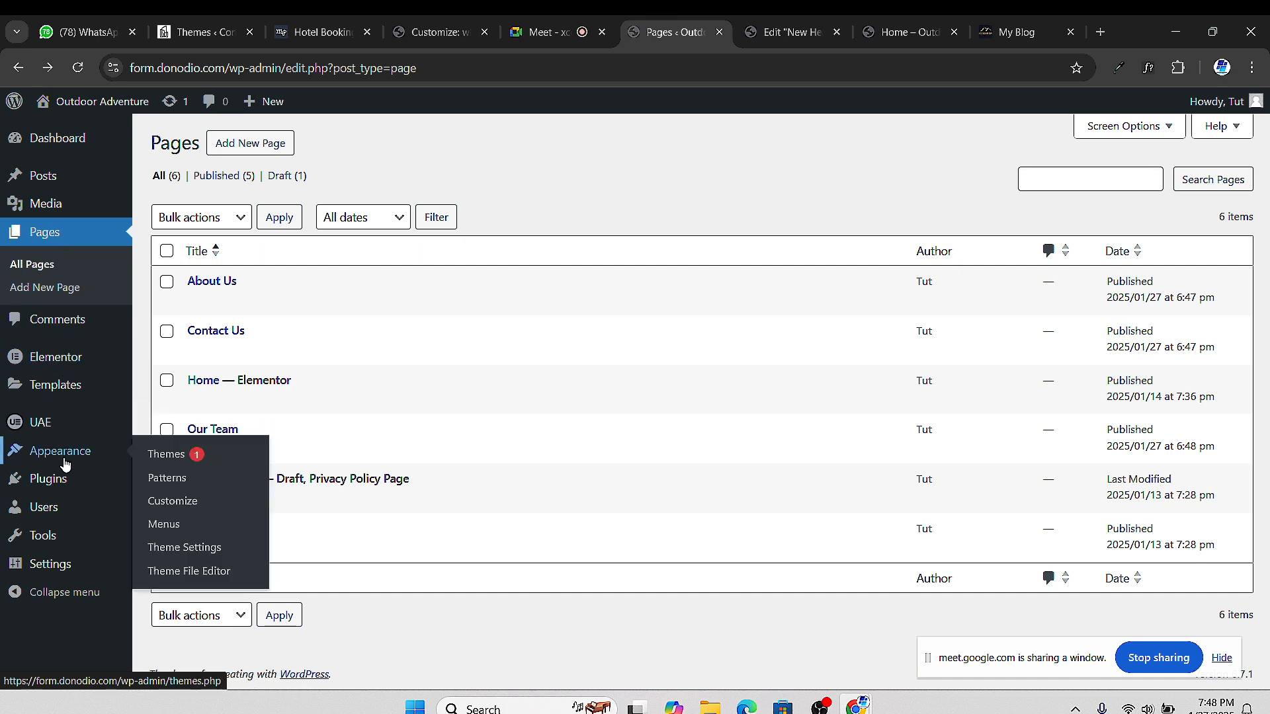
{"action": "left_click", "coordinate": [174, 523]}
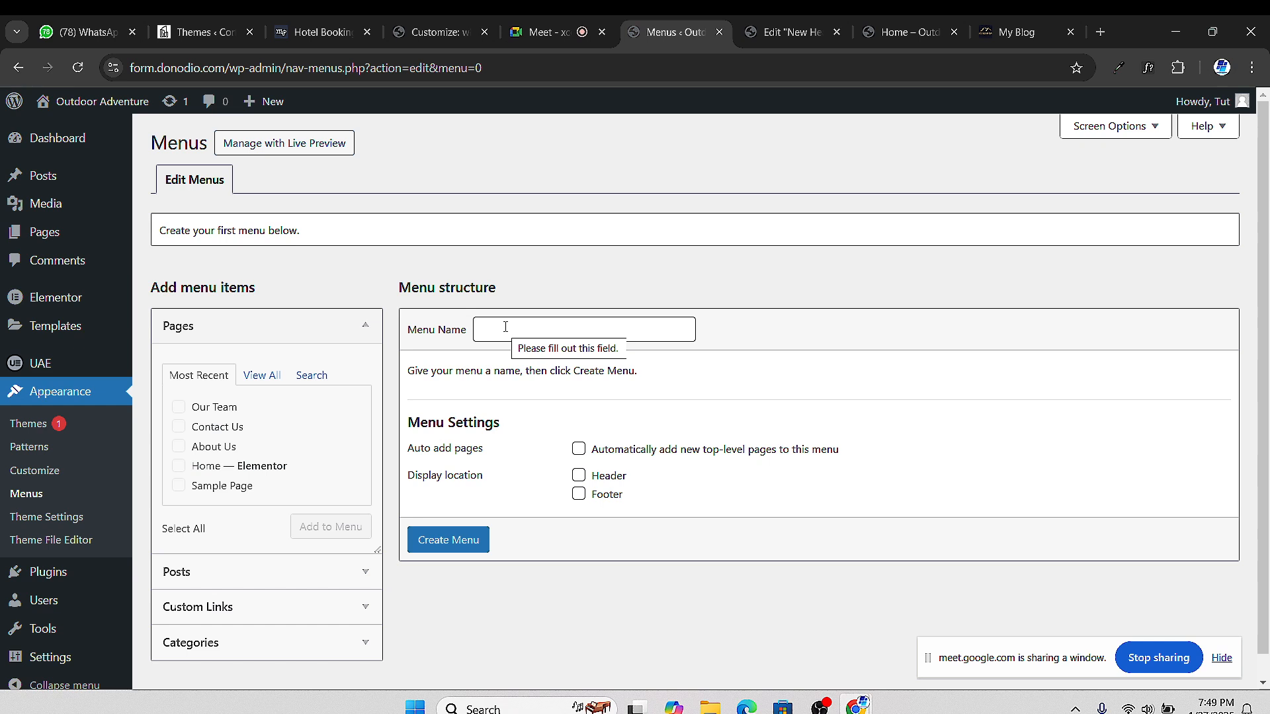
Name the new menu 'Main Menu', tick the Header display location, and create it
{"action": "left_click_drag", "start_coordinate": [515, 371], "coordinate": [527, 397]}
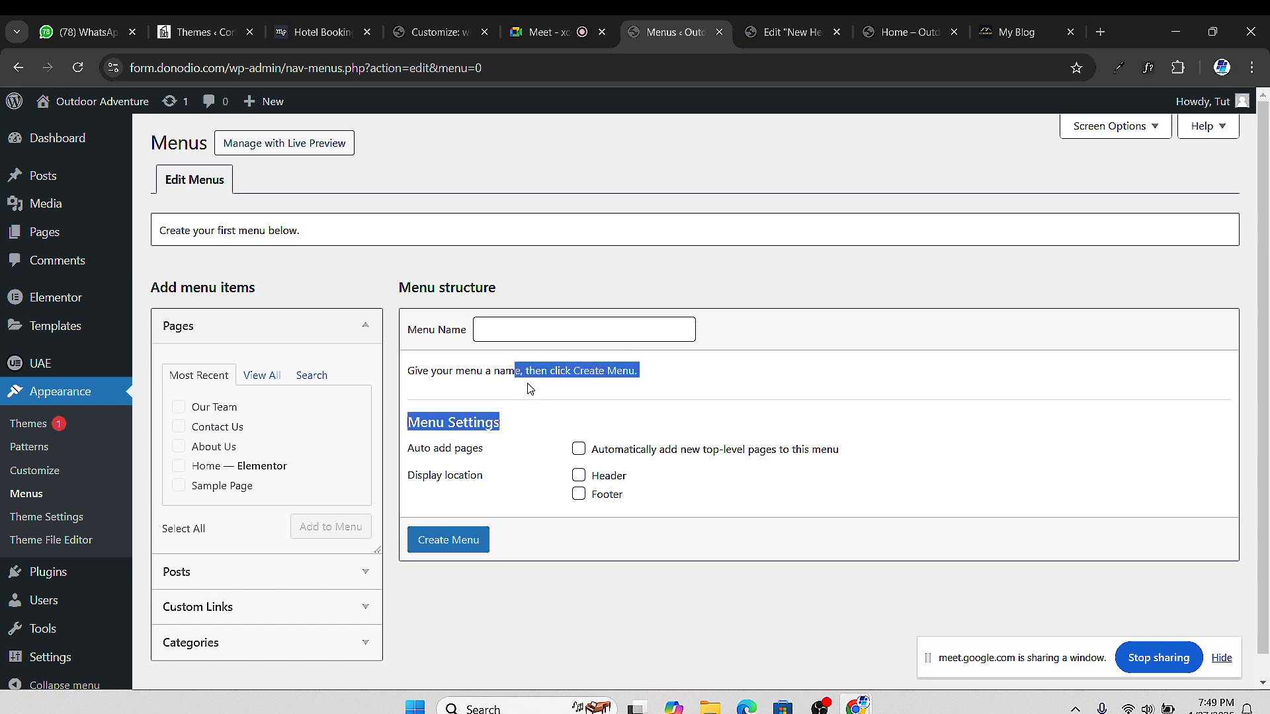
{"action": "left_click", "coordinate": [520, 353]}
{"action": "left_click", "coordinate": [519, 332]}
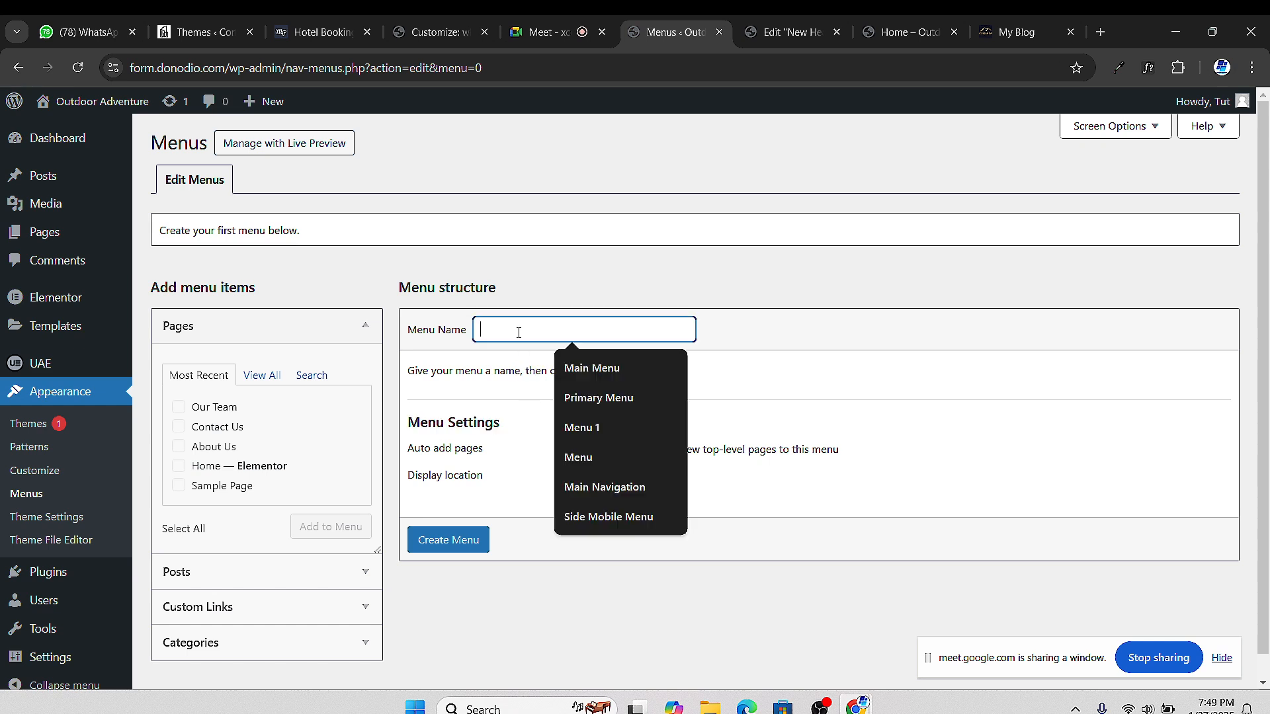
{"action": "left_click", "coordinate": [599, 368]}
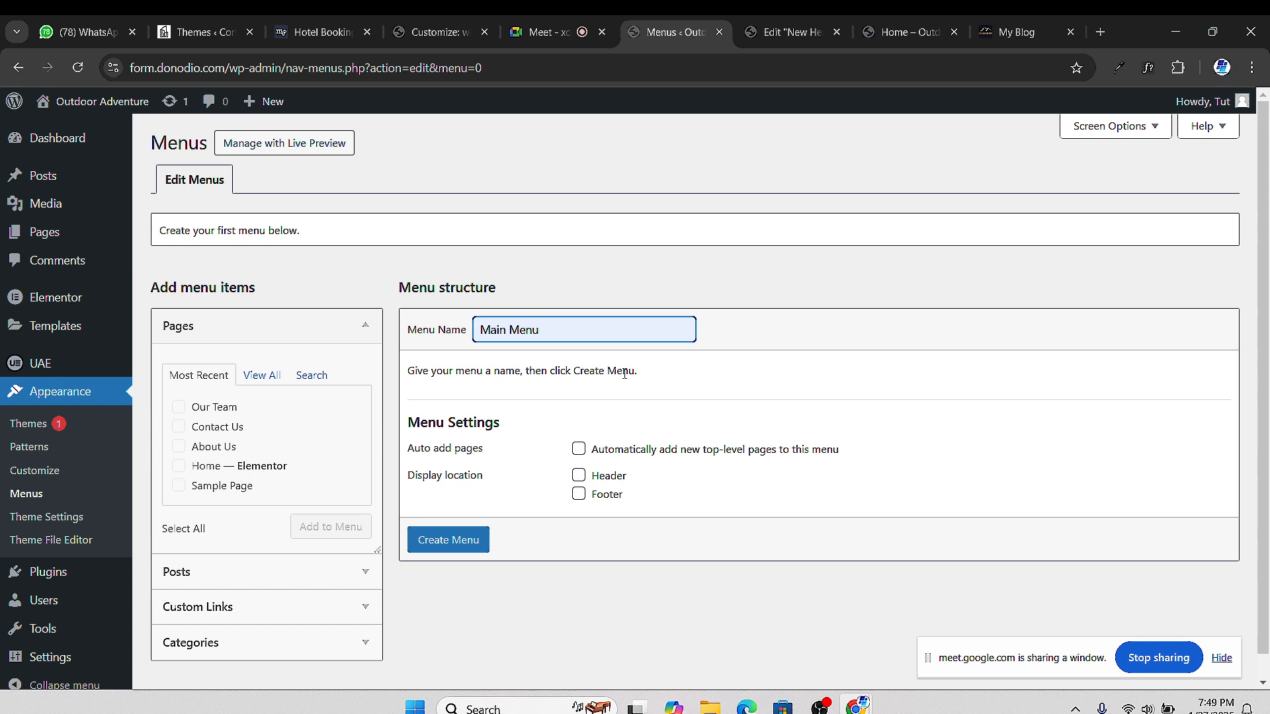
{"action": "left_click", "coordinate": [578, 475]}
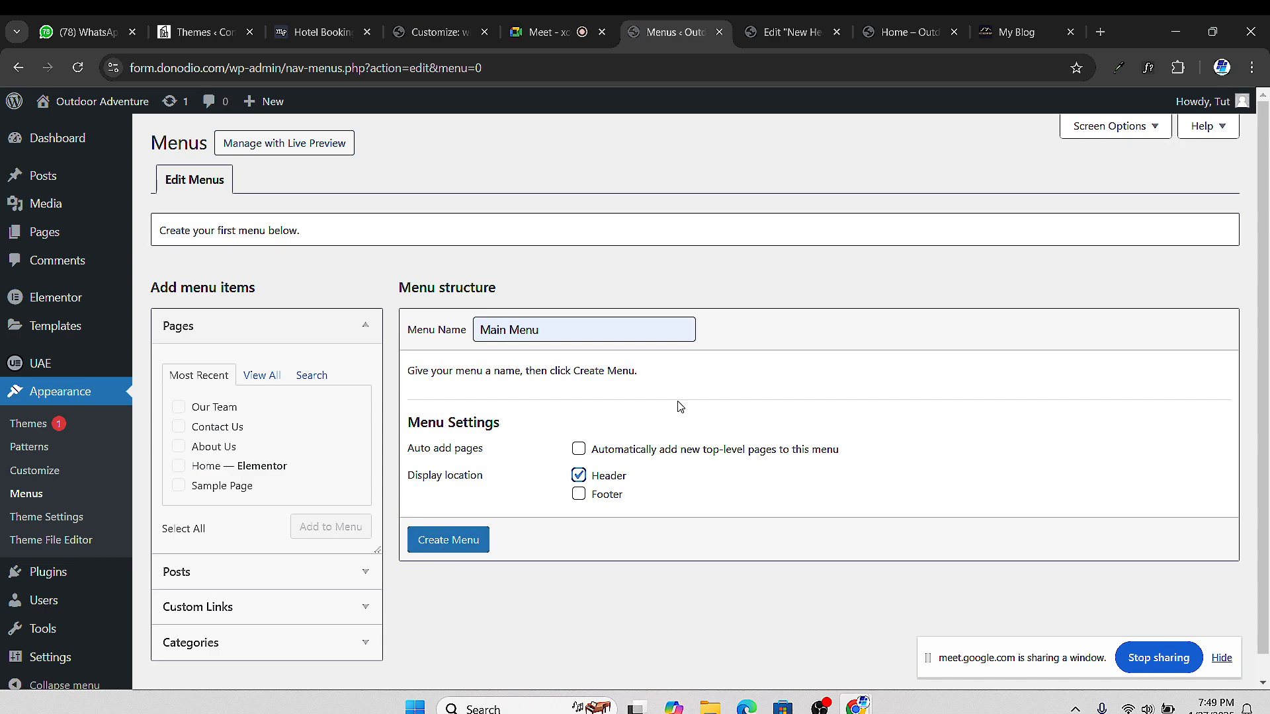
{"action": "left_click", "coordinate": [1015, 32]}
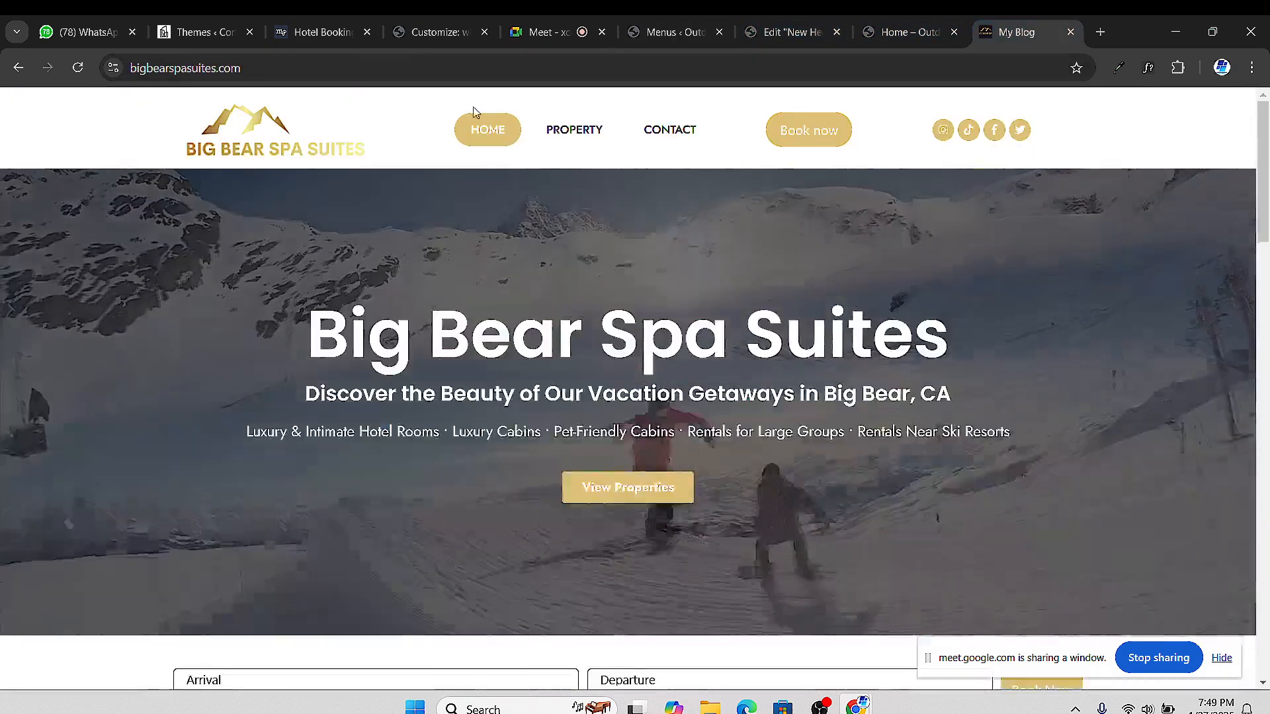
{"action": "left_click", "coordinate": [761, 31]}
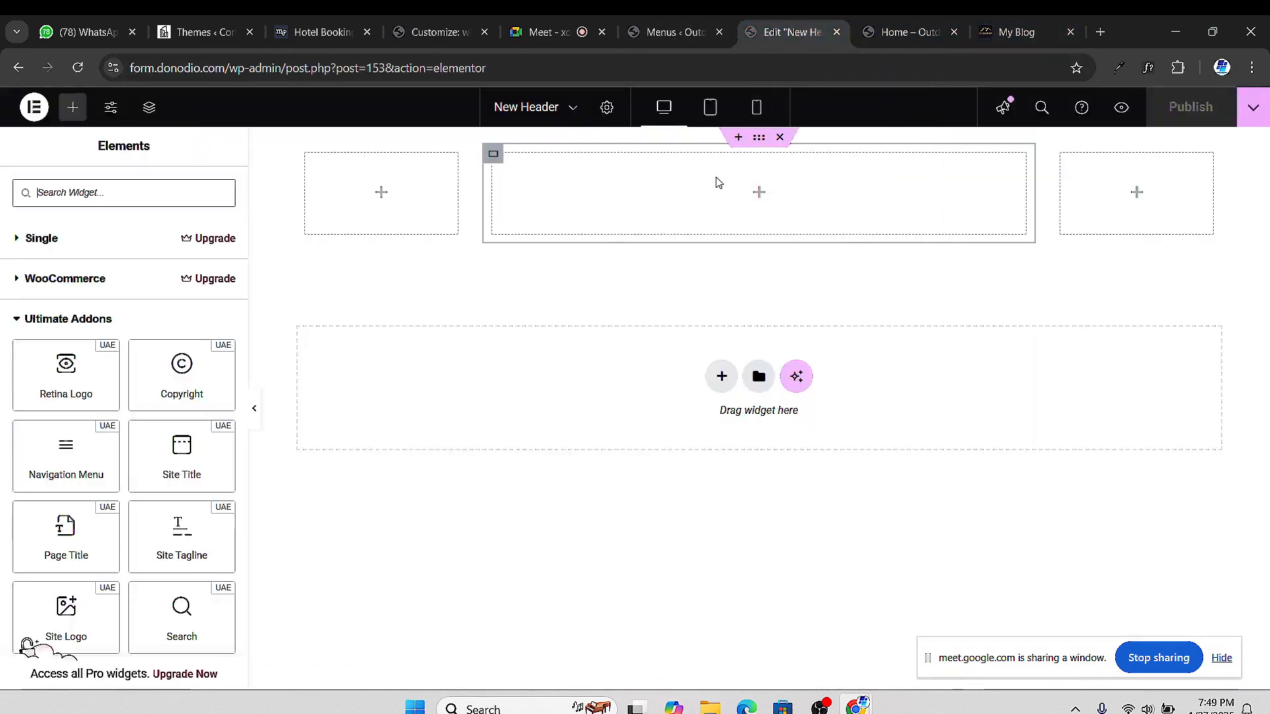
{"action": "left_click", "coordinate": [668, 31]}
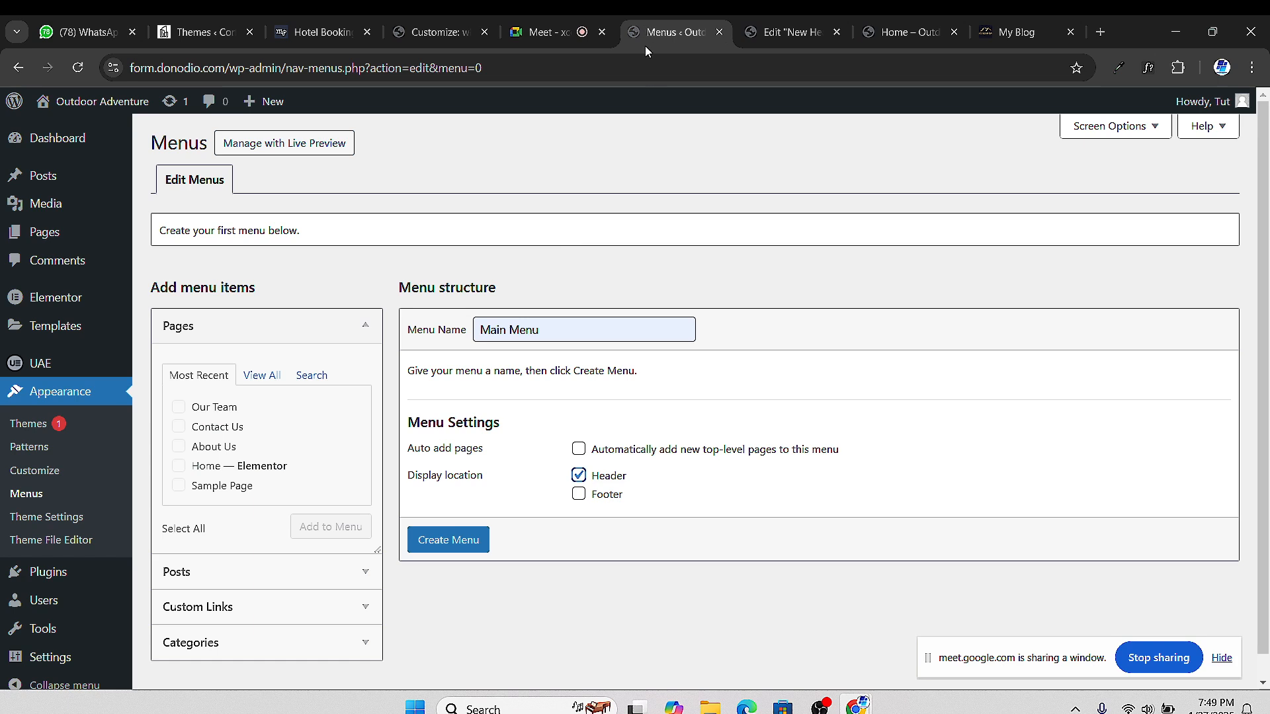
{"action": "left_click", "coordinate": [447, 541]}
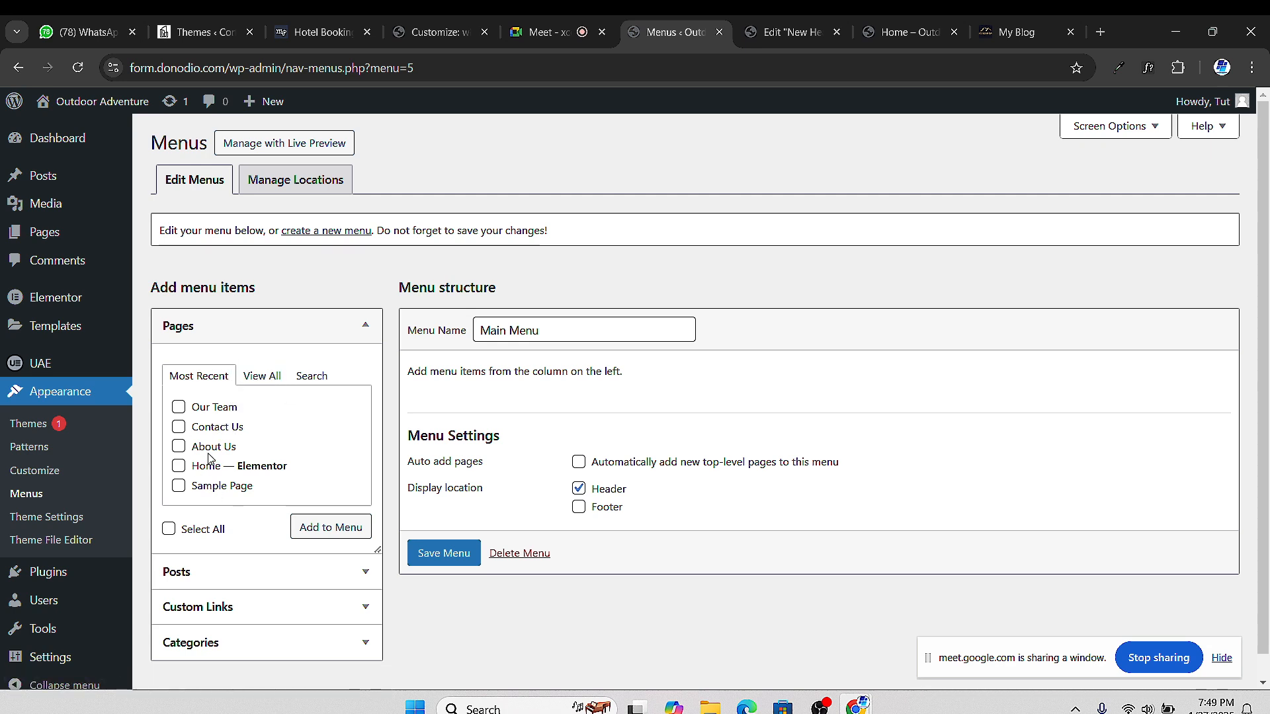
Add the About Us, Contact Us, Home — Elementor and Our Team pages to Main Menu
{"action": "left_click", "coordinate": [262, 376]}
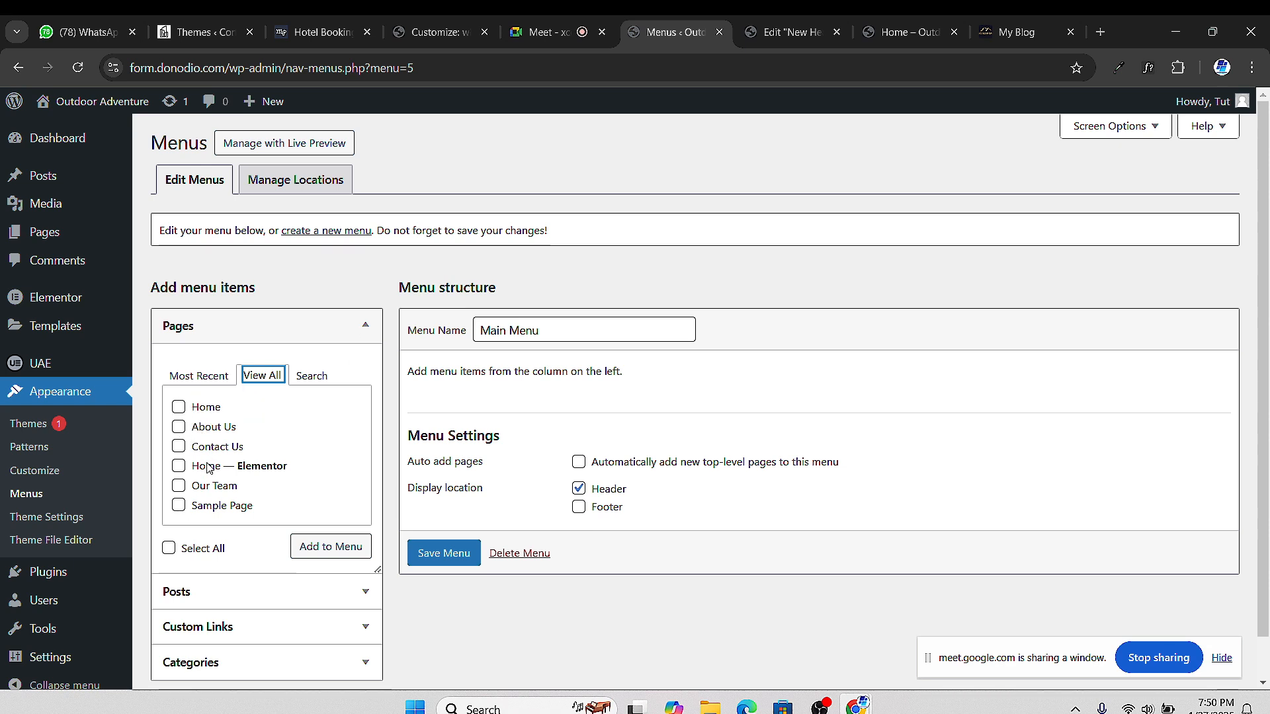
{"action": "left_click", "coordinate": [177, 426]}
{"action": "left_click", "coordinate": [179, 448]}
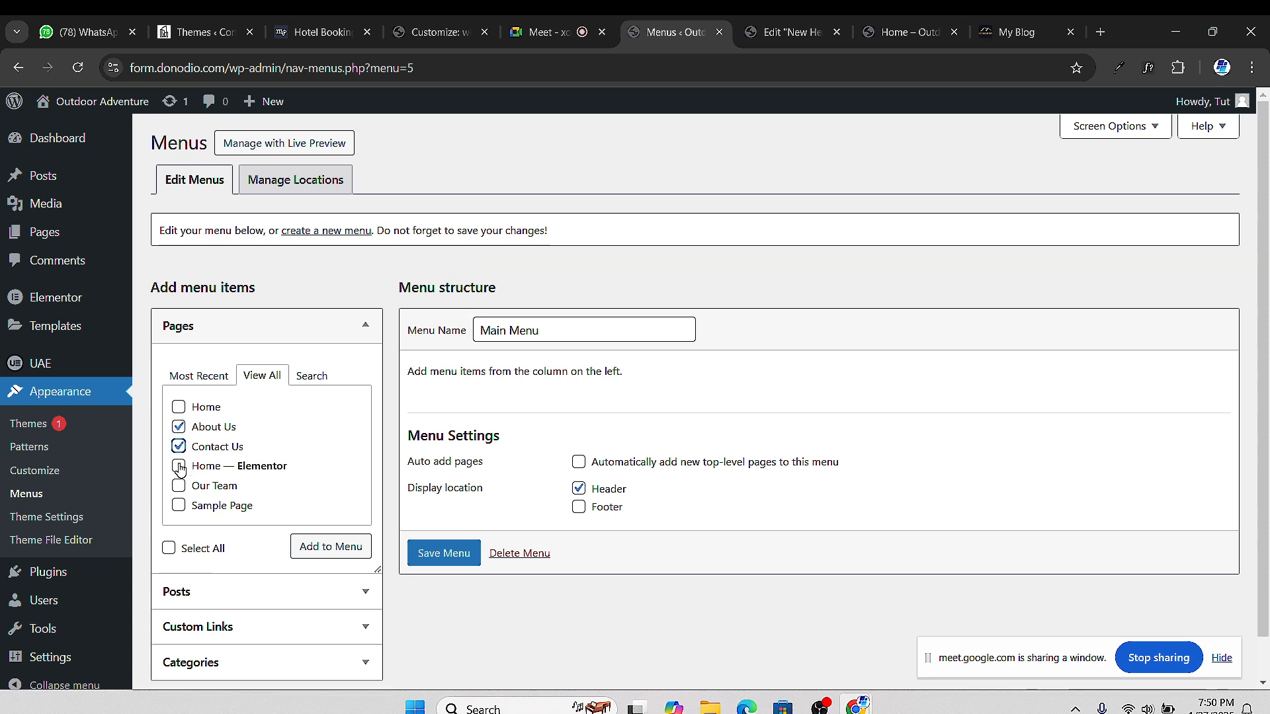
{"action": "left_click", "coordinate": [179, 466]}
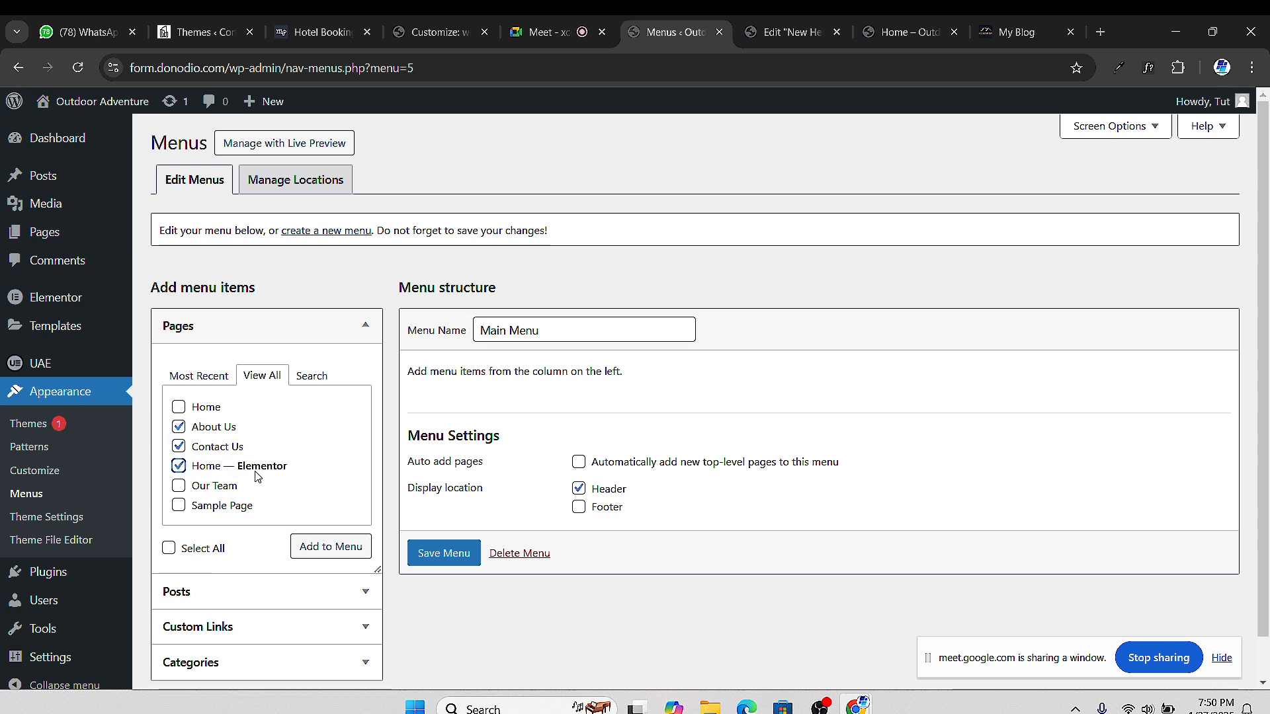
{"action": "left_click", "coordinate": [179, 486]}
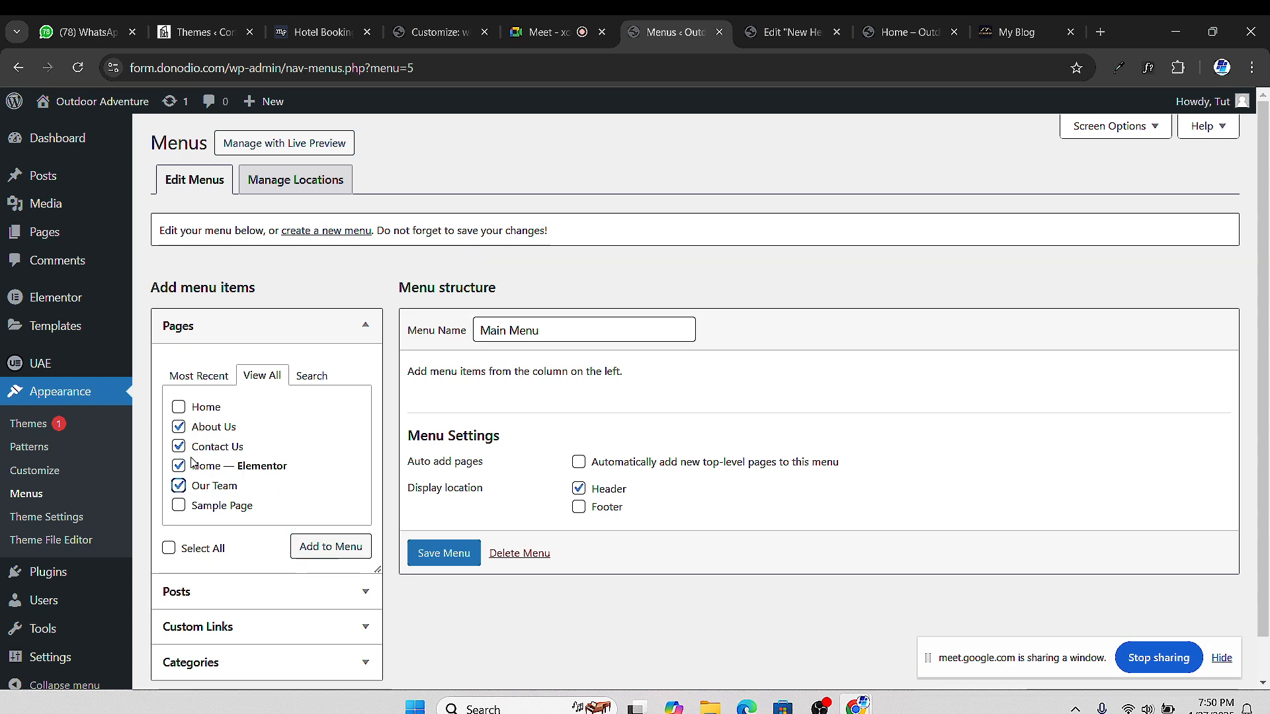
{"action": "left_click", "coordinate": [324, 553]}
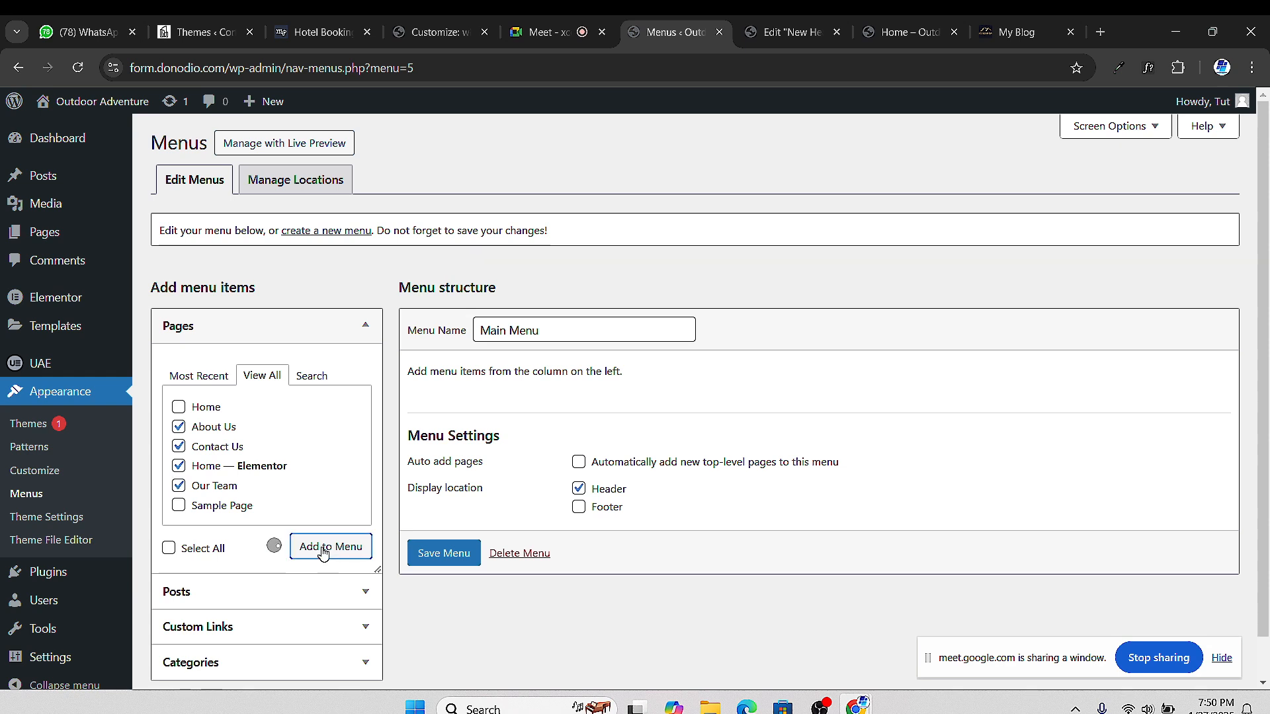
{"action": "scroll", "coordinate": [662, 503], "scroll_direction": "down", "scroll_amount": 1}
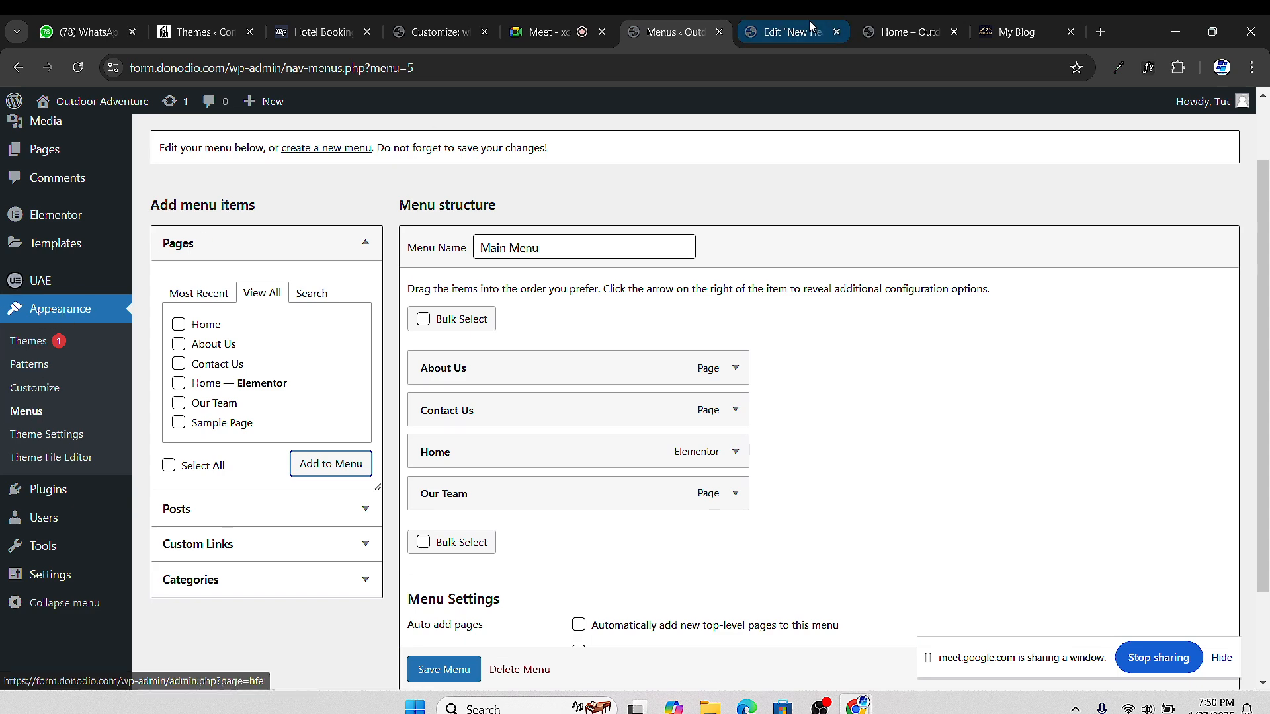
Preview the site's front page, go to the admin dashboard, then switch to the Google Meet tab
{"action": "left_click", "coordinate": [877, 30]}
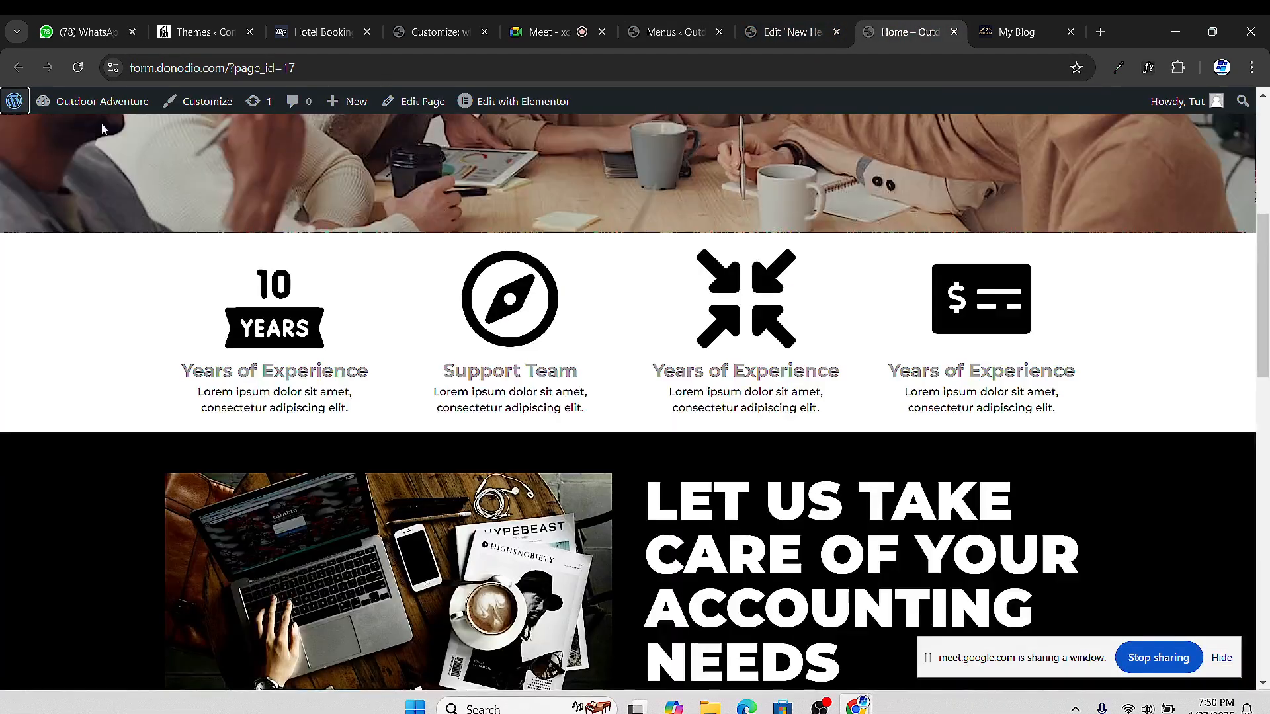
{"action": "left_click", "coordinate": [85, 133]}
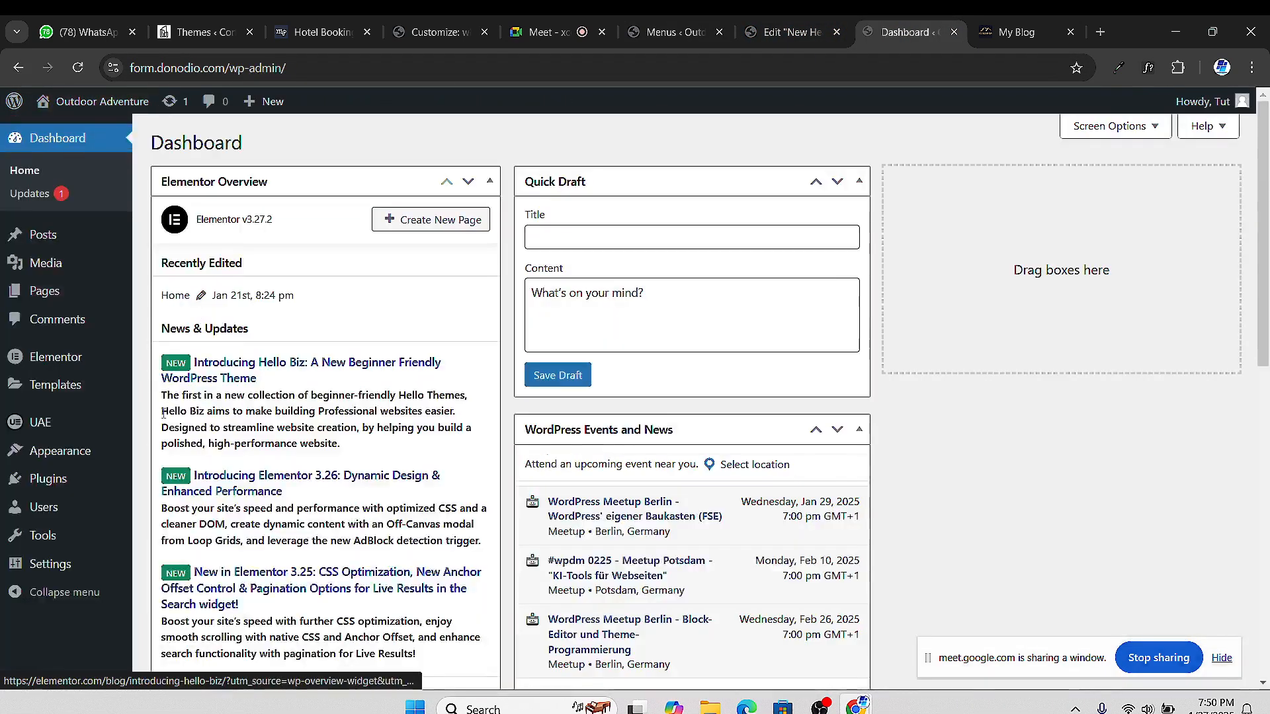
{"action": "mouse_move", "coordinate": [96, 445]}
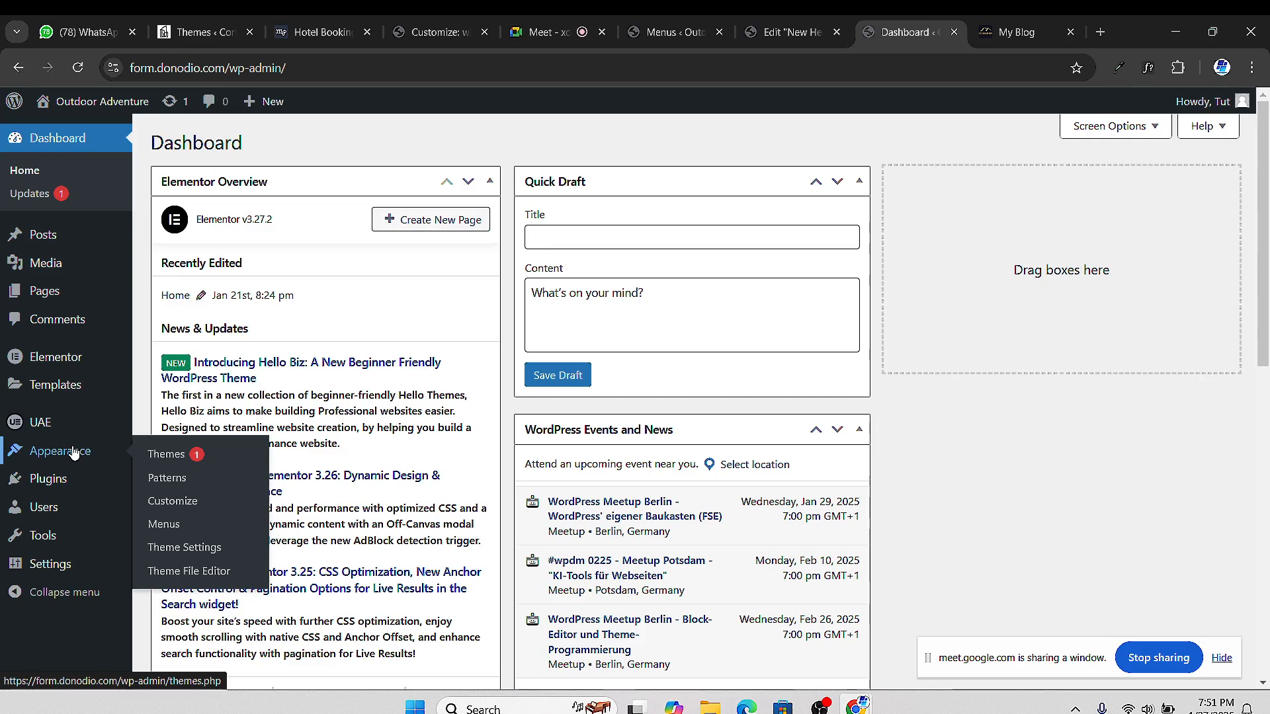
{"action": "left_click", "coordinate": [539, 32]}
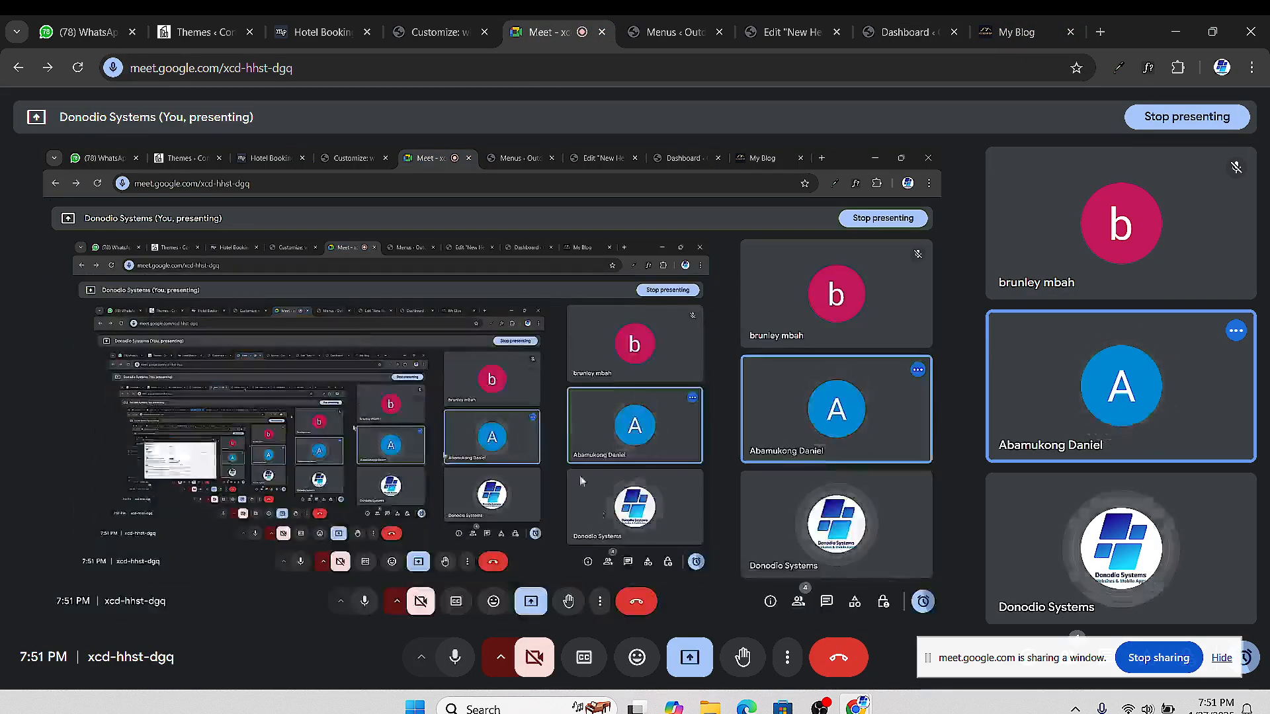
Stop presenting the screen in Google Meet and return to the WordPress Dashboard tab
{"action": "left_click", "coordinate": [711, 664]}
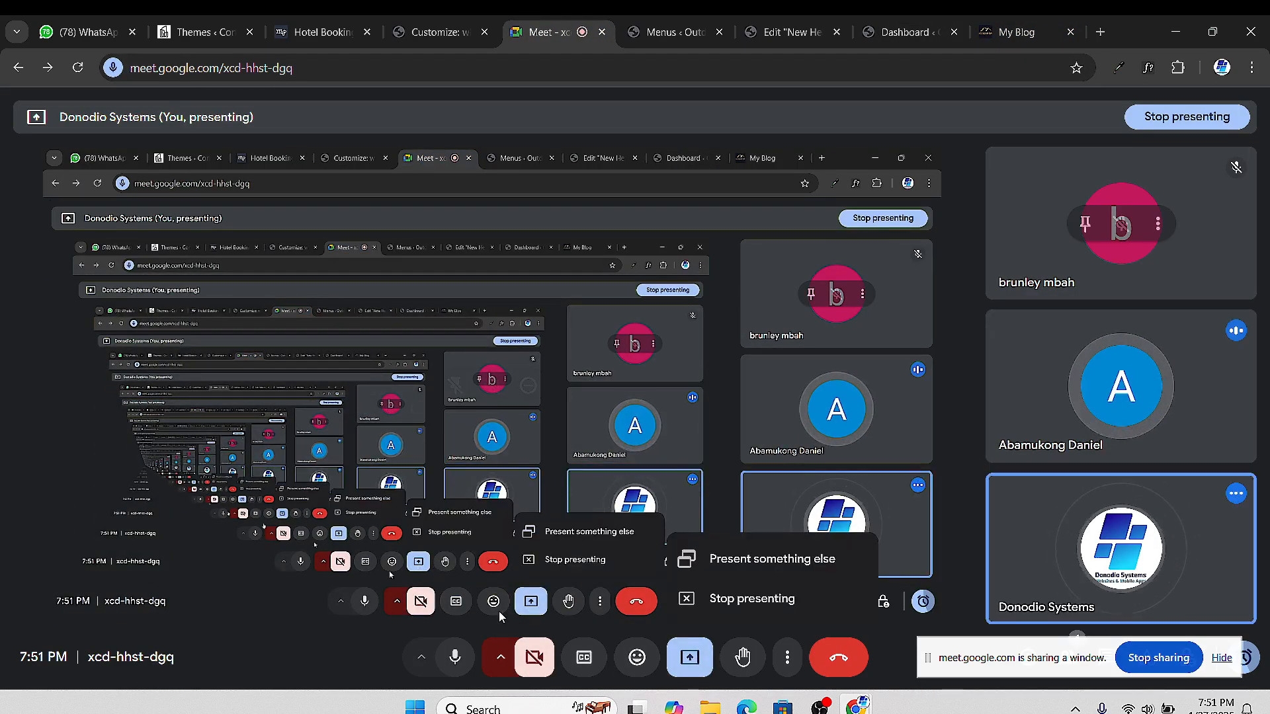
{"action": "left_click", "coordinate": [759, 600]}
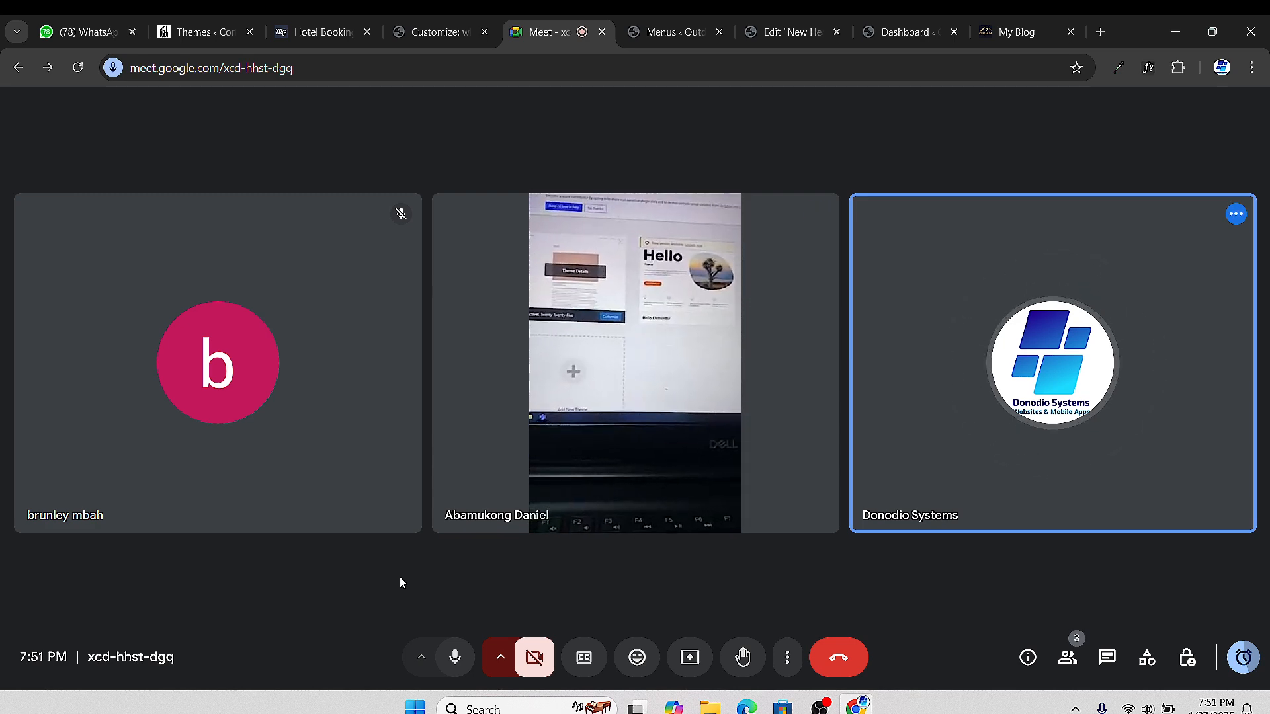
{"action": "left_click", "coordinate": [887, 38]}
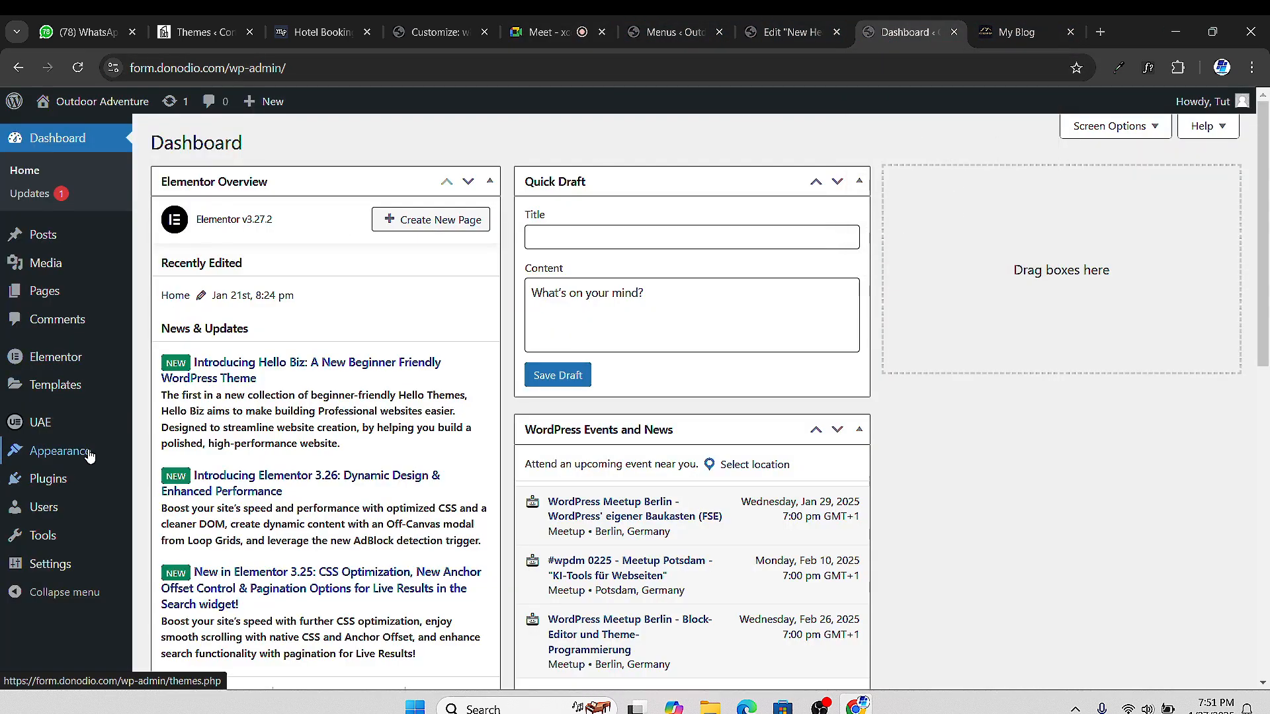
Update the Hello Elementor theme and delete the Twenty Twenty-Four theme
{"action": "left_click", "coordinate": [166, 458]}
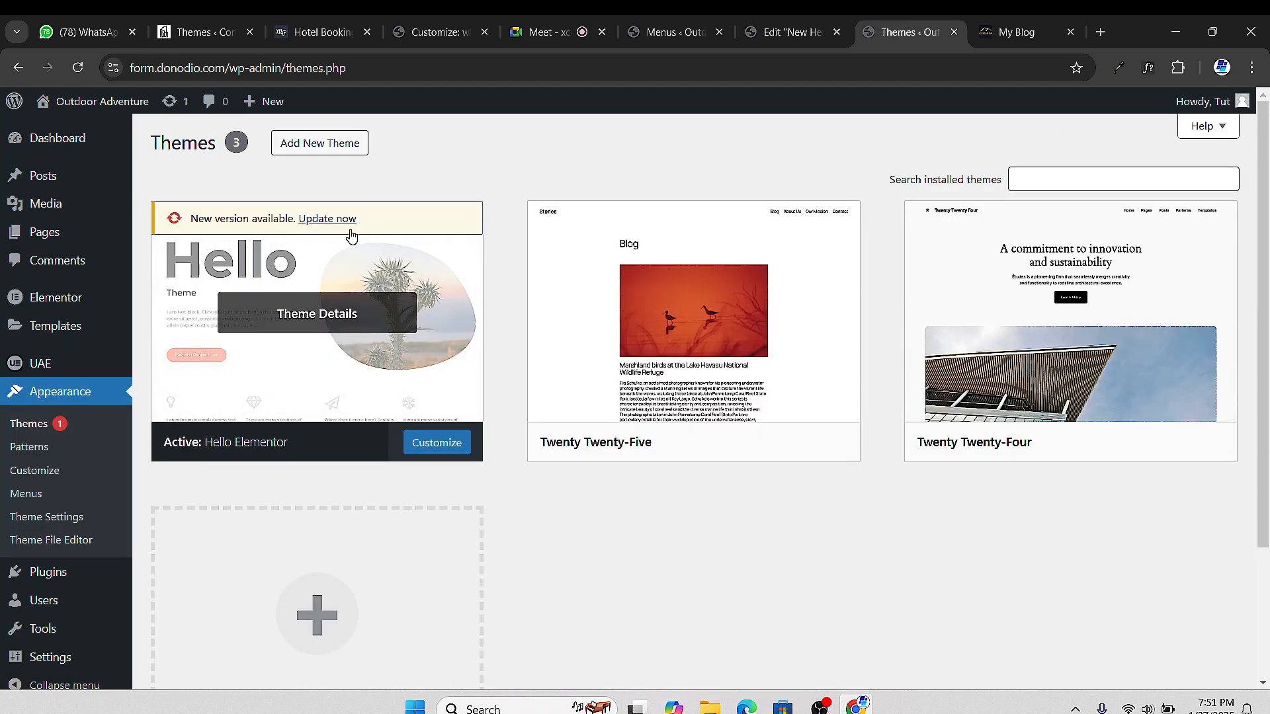
{"action": "left_click", "coordinate": [344, 219]}
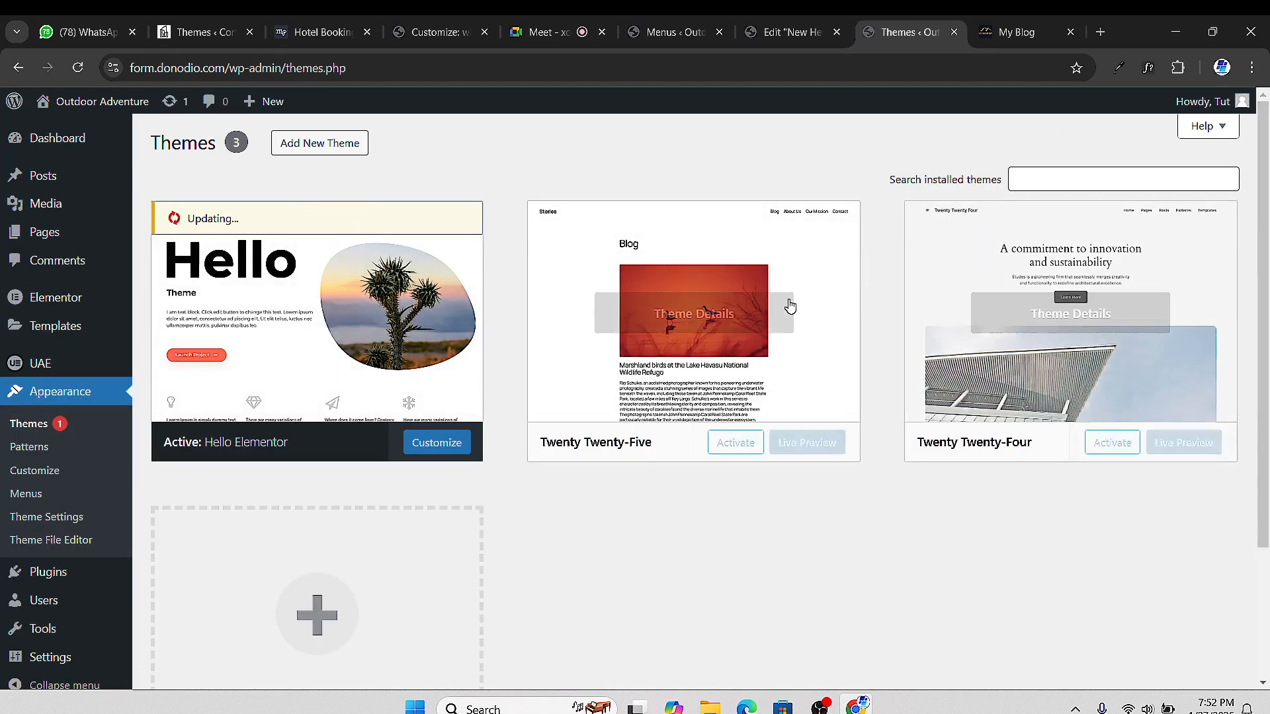
{"action": "left_click", "coordinate": [1025, 250]}
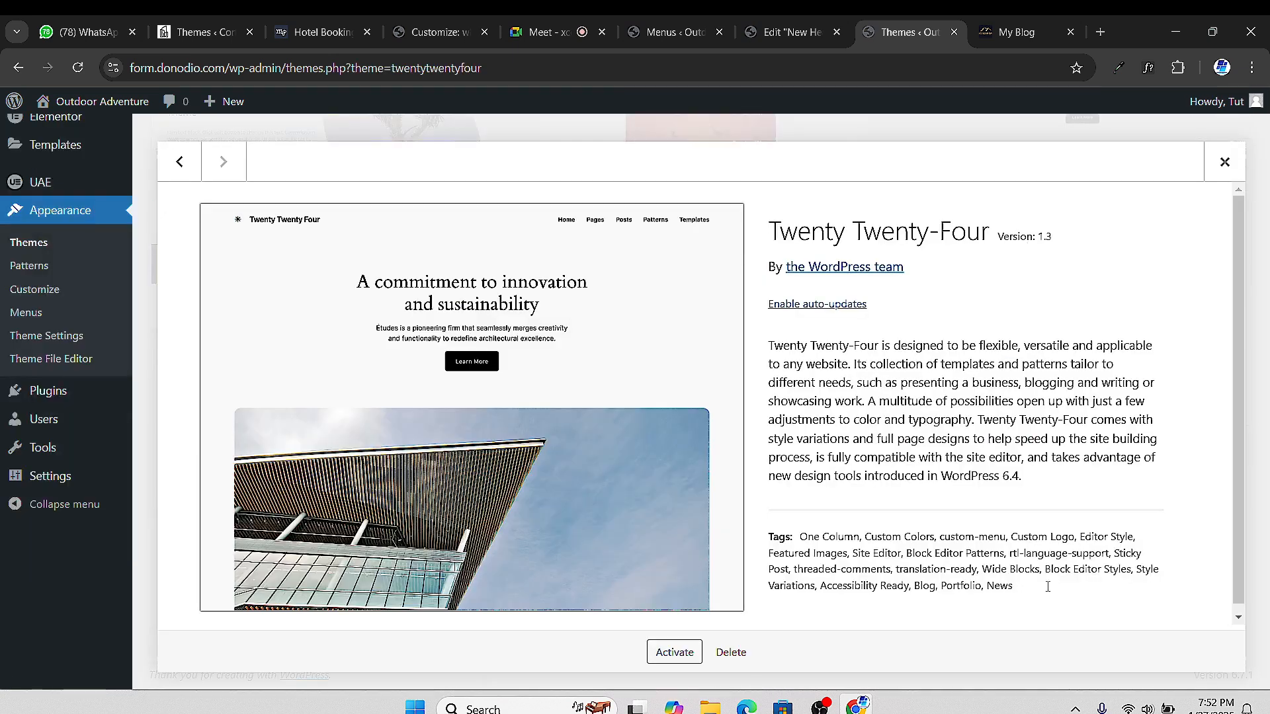
{"action": "left_click", "coordinate": [731, 652]}
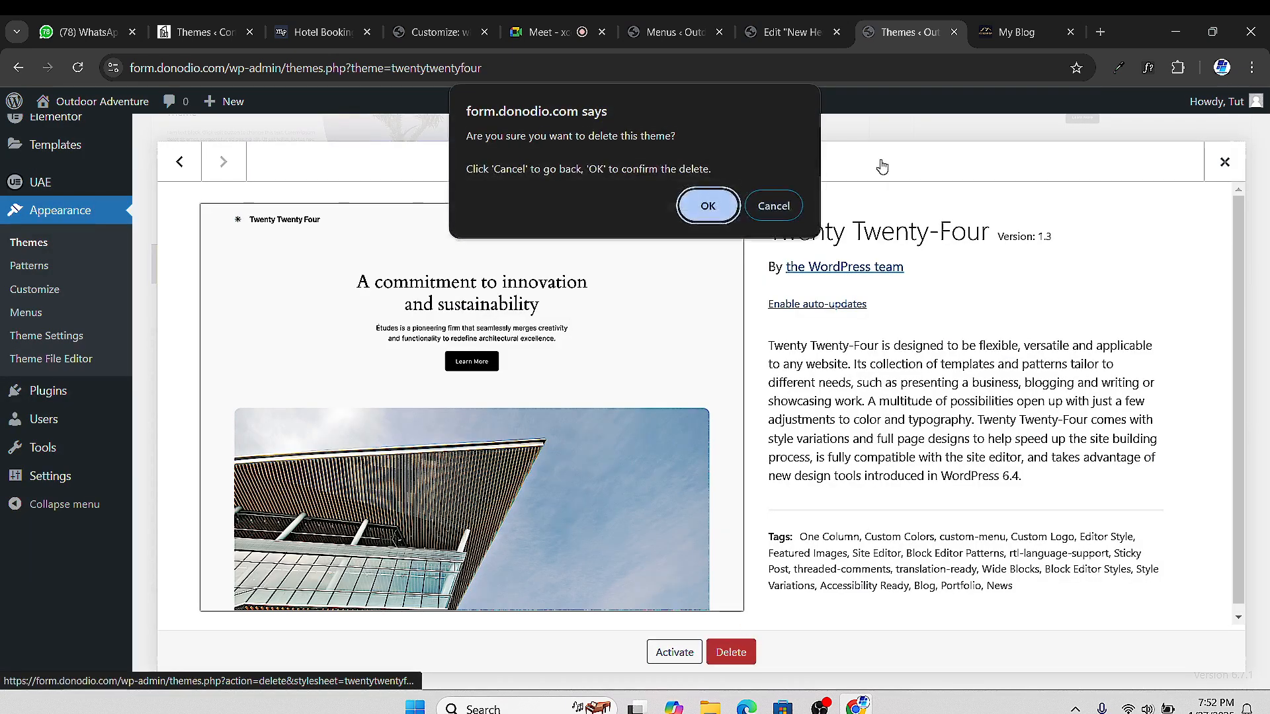
{"action": "left_click", "coordinate": [708, 205]}
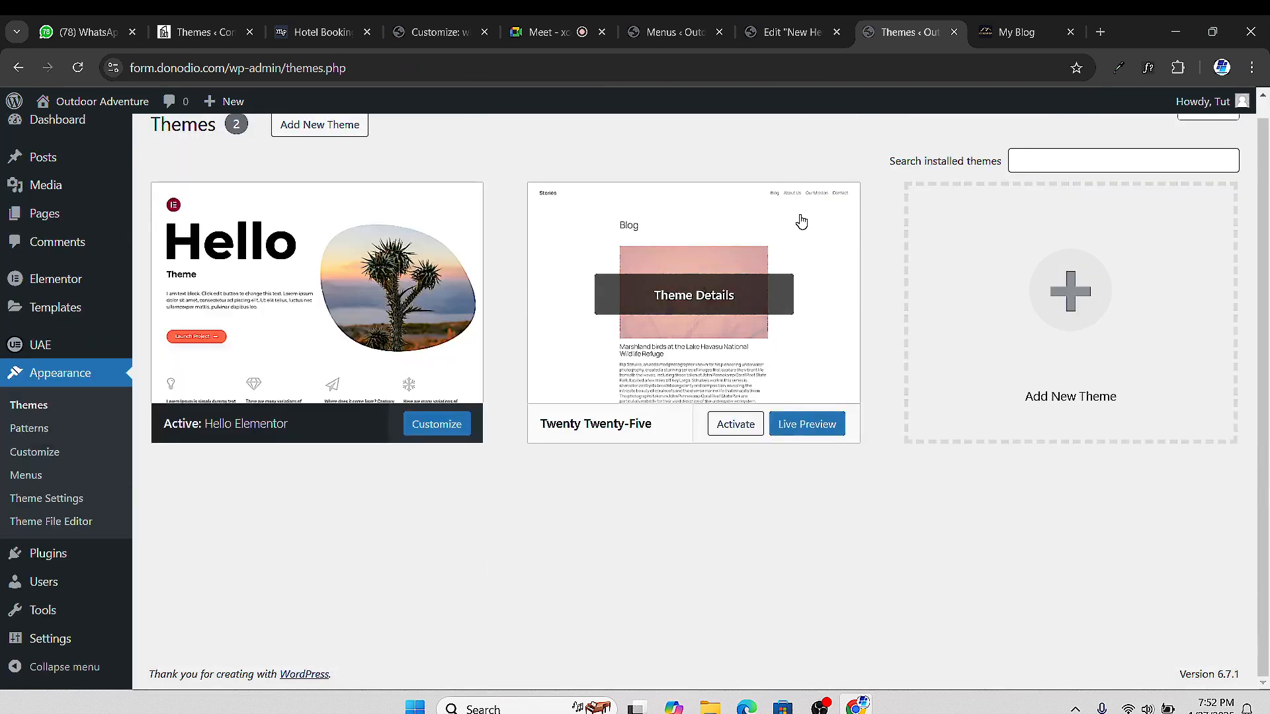
Delete the Twenty Twenty-Five theme, then return to the Main Menu editor tab
{"action": "left_click", "coordinate": [800, 218]}
{"action": "left_click", "coordinate": [731, 653]}
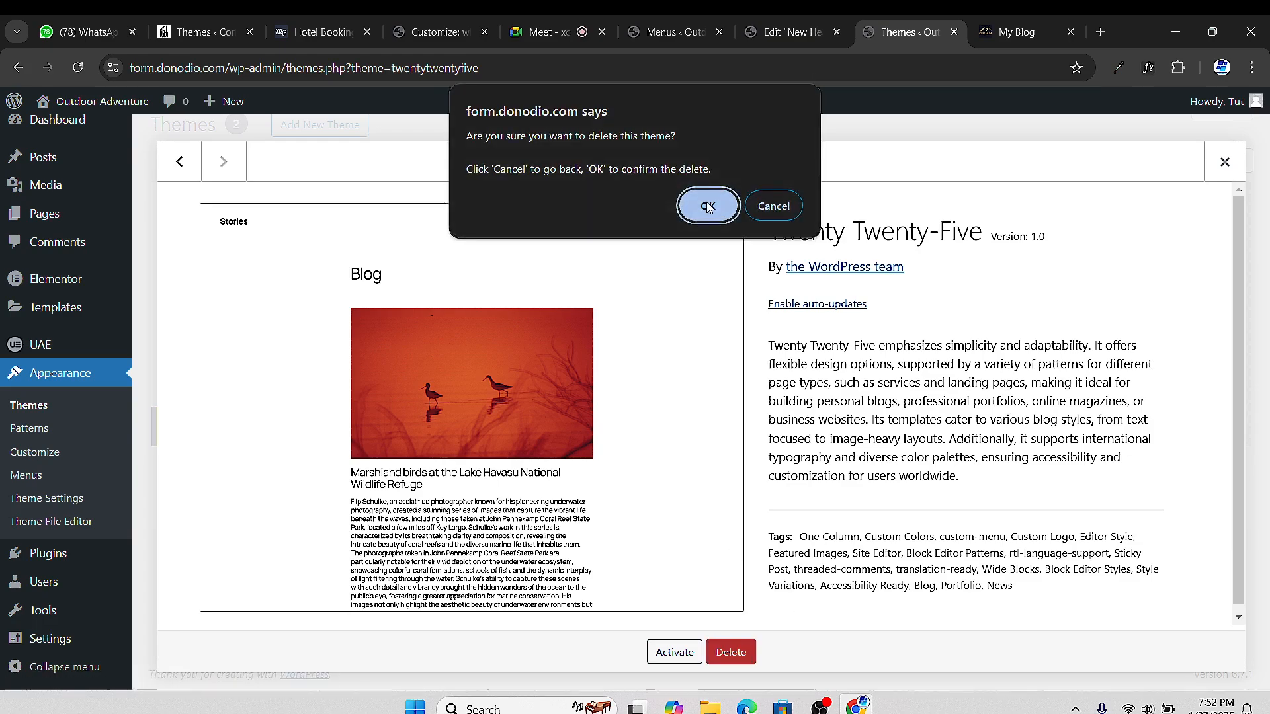
{"action": "key", "text": "Return"}
{"action": "left_click", "coordinate": [1017, 32]}
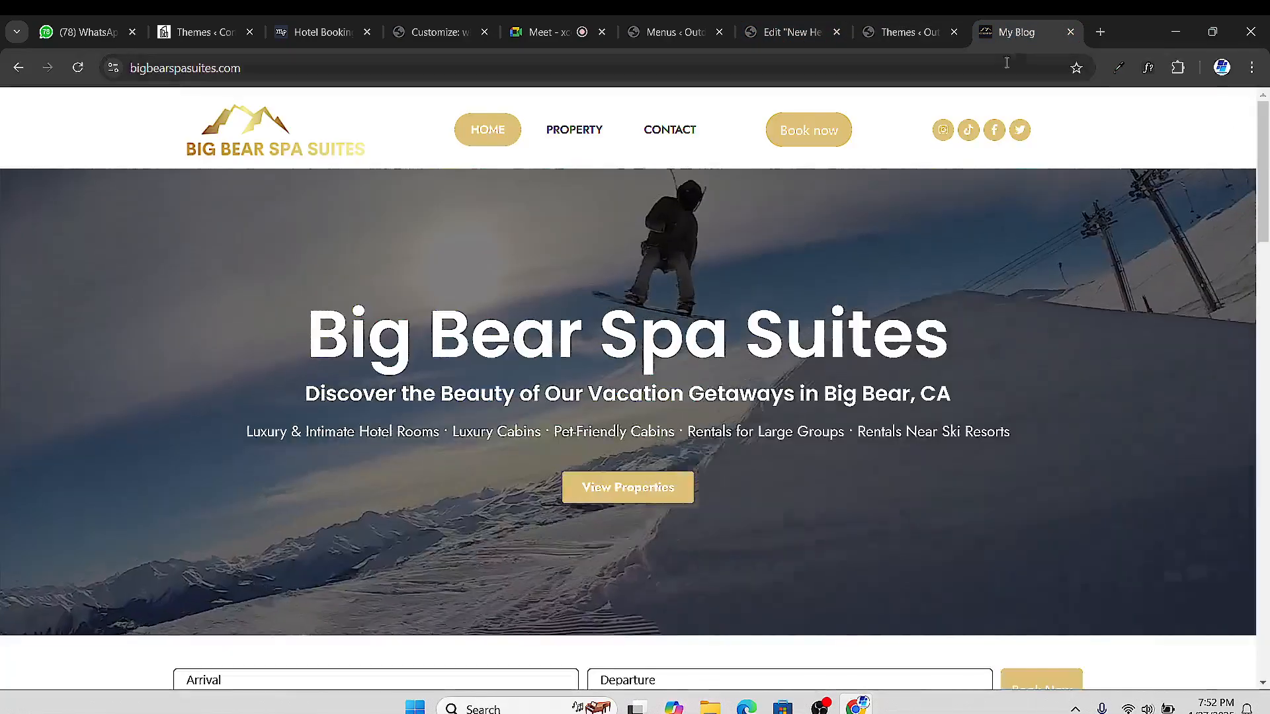
{"action": "left_click", "coordinate": [546, 31]}
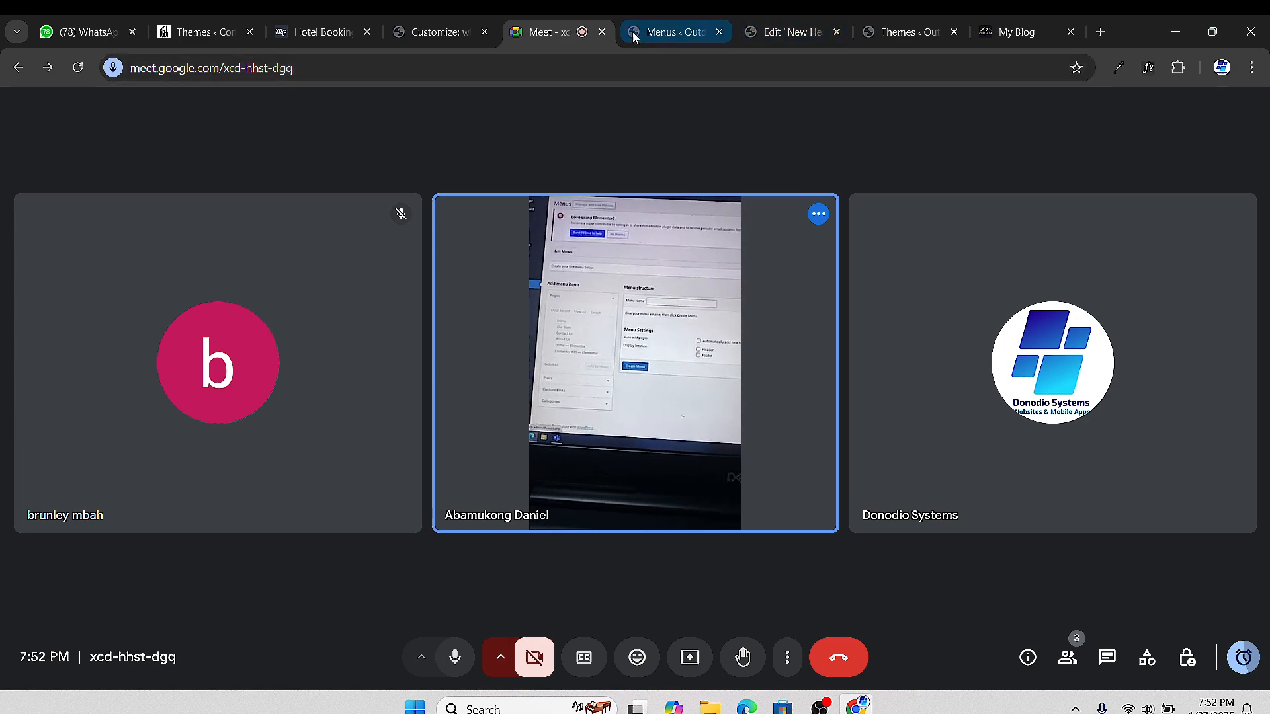
{"action": "left_click", "coordinate": [909, 32]}
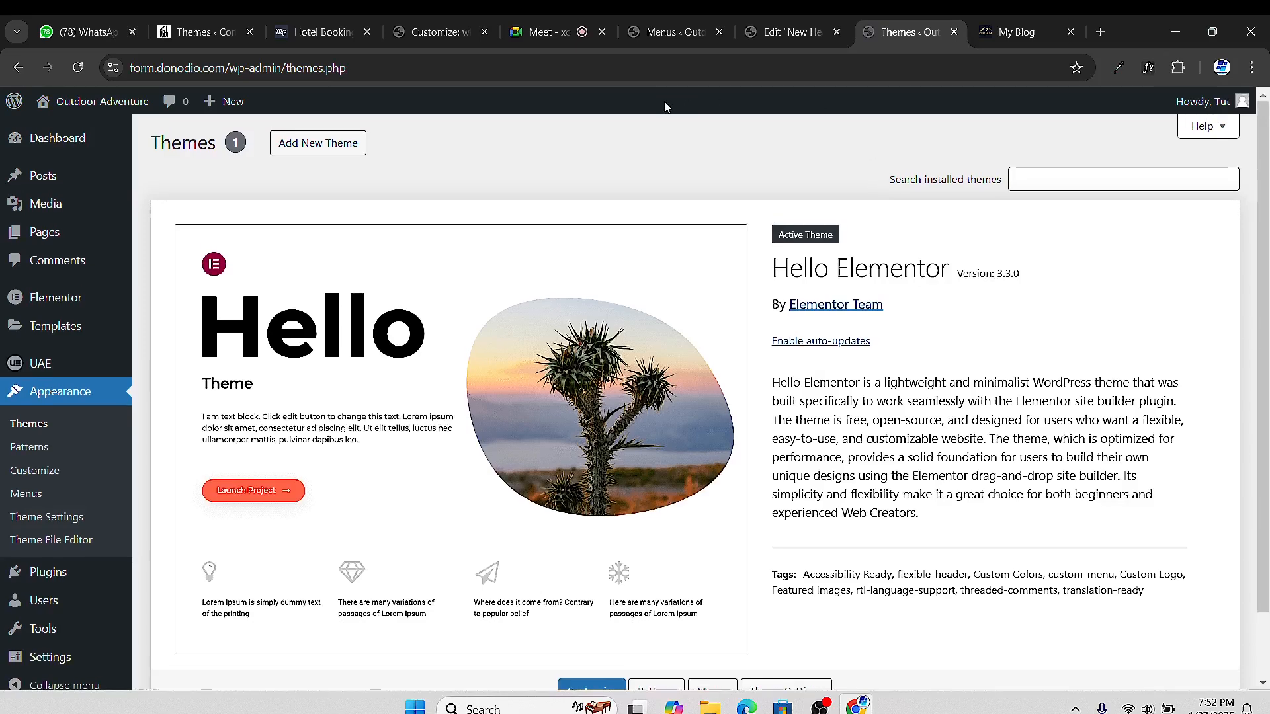
{"action": "left_click", "coordinate": [655, 30]}
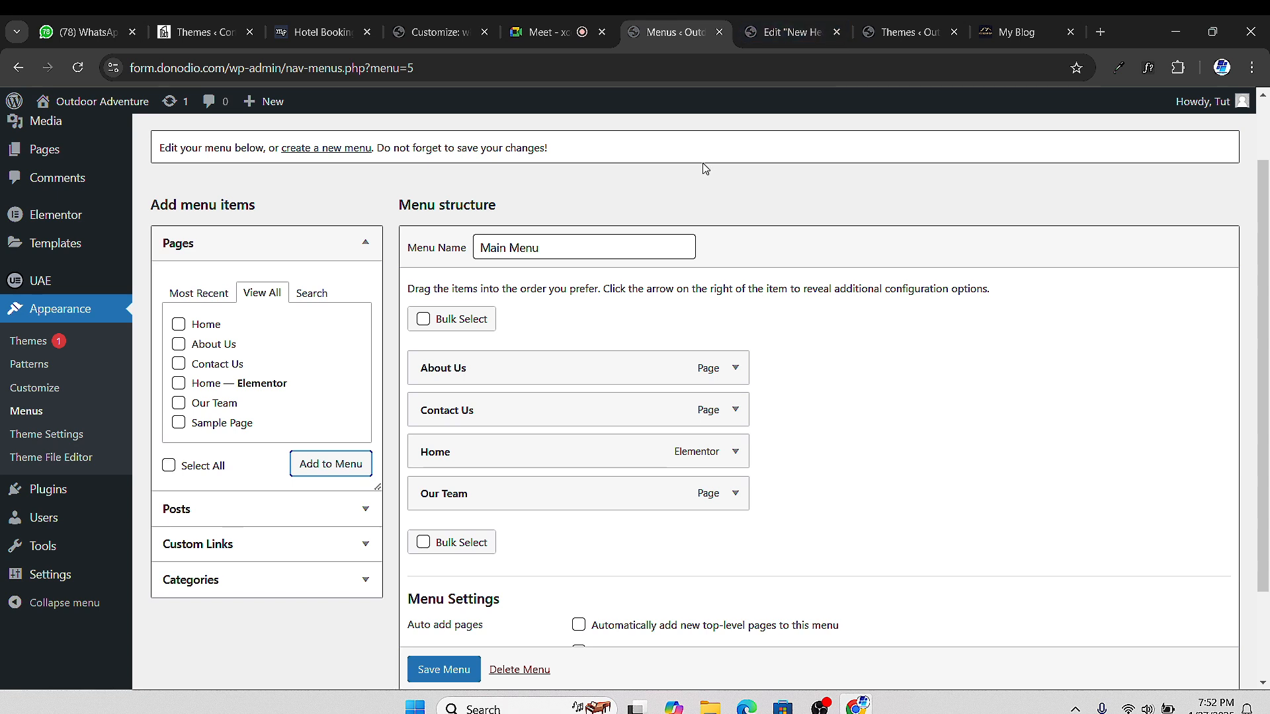
Save Main Menu and dismiss the 'Main Menu has been updated' notice
{"action": "mouse_move", "coordinate": [544, 41]}
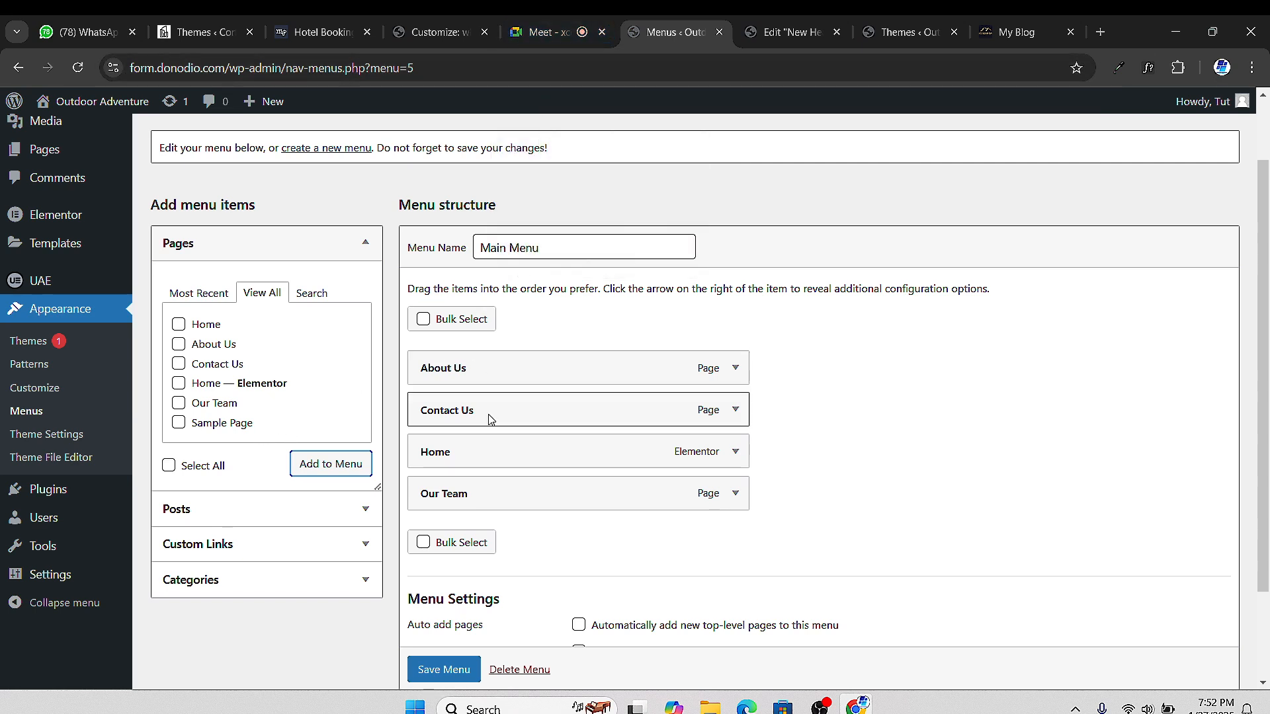
{"action": "scroll", "coordinate": [489, 416], "scroll_direction": "down", "scroll_amount": 3}
{"action": "scroll", "coordinate": [499, 409], "scroll_direction": "up", "scroll_amount": 2}
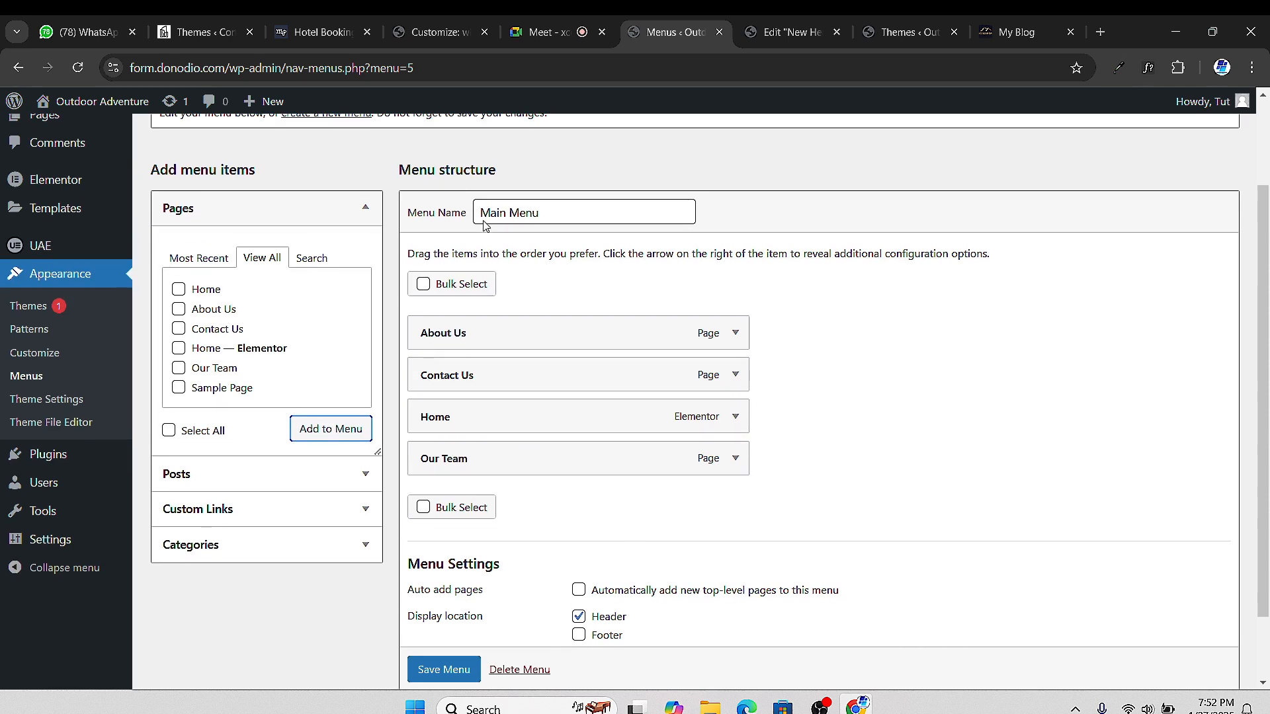
{"action": "scroll", "coordinate": [425, 397], "scroll_direction": "down", "scroll_amount": 2}
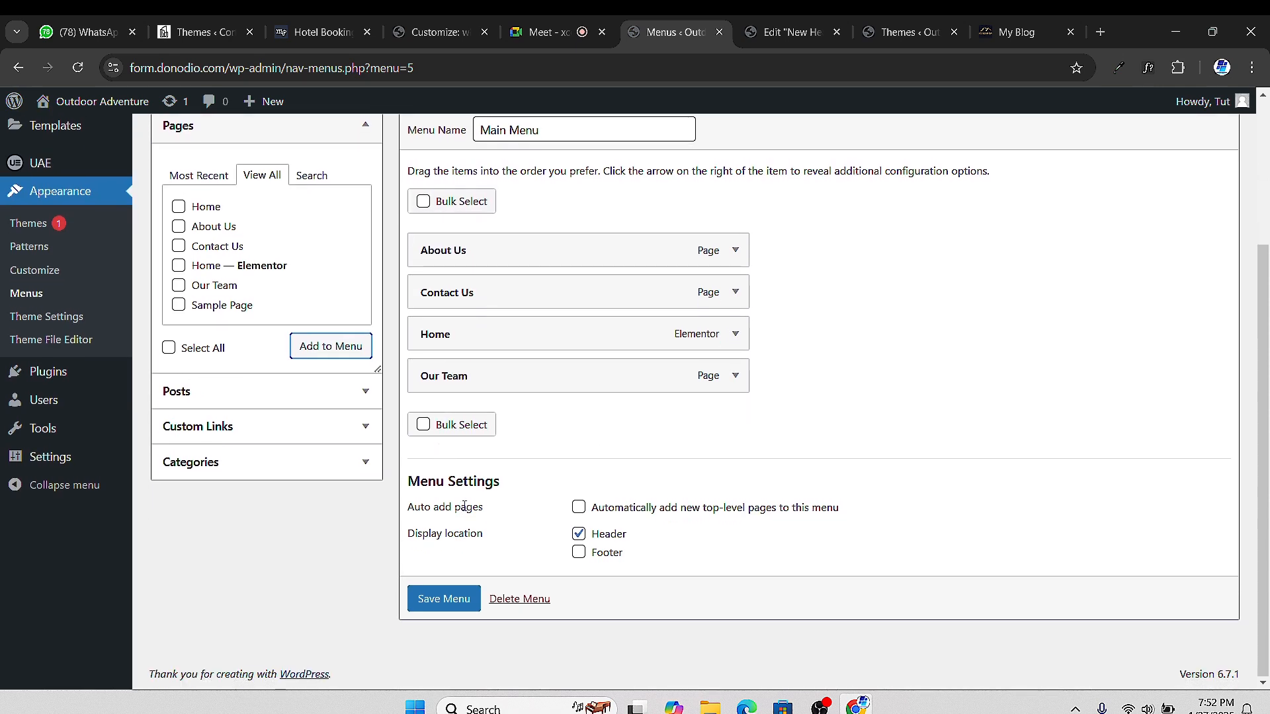
{"action": "left_click", "coordinate": [445, 600]}
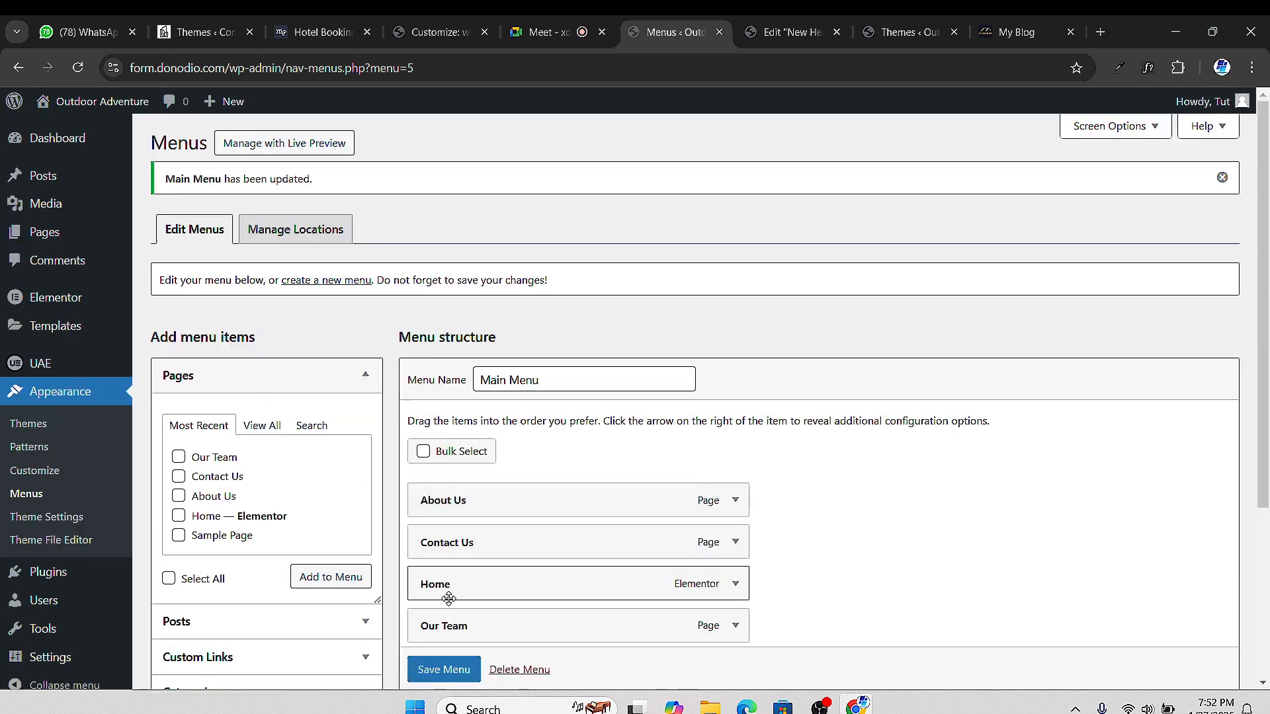
{"action": "left_click", "coordinate": [1223, 178]}
Switch over to the Elementor 'Edit New Header' tab
{"action": "scroll", "coordinate": [414, 631], "scroll_direction": "down", "scroll_amount": 3}
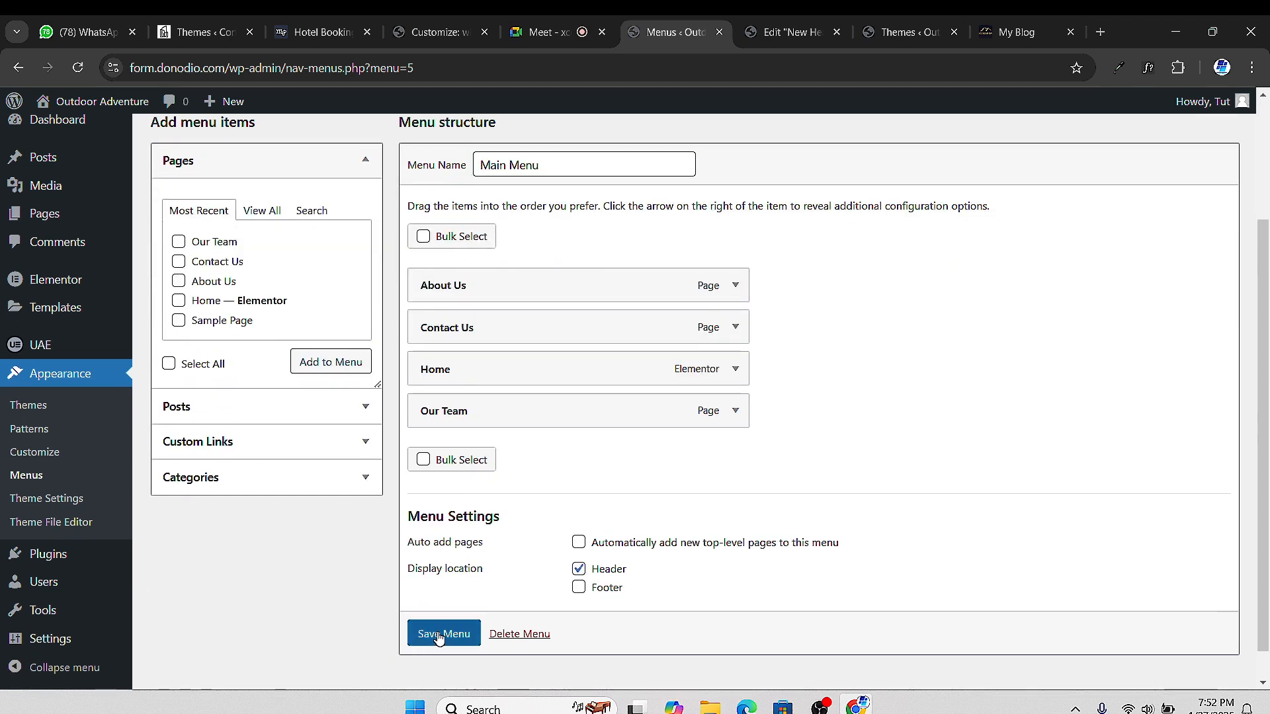
{"action": "scroll", "coordinate": [463, 529], "scroll_direction": "up", "scroll_amount": 3}
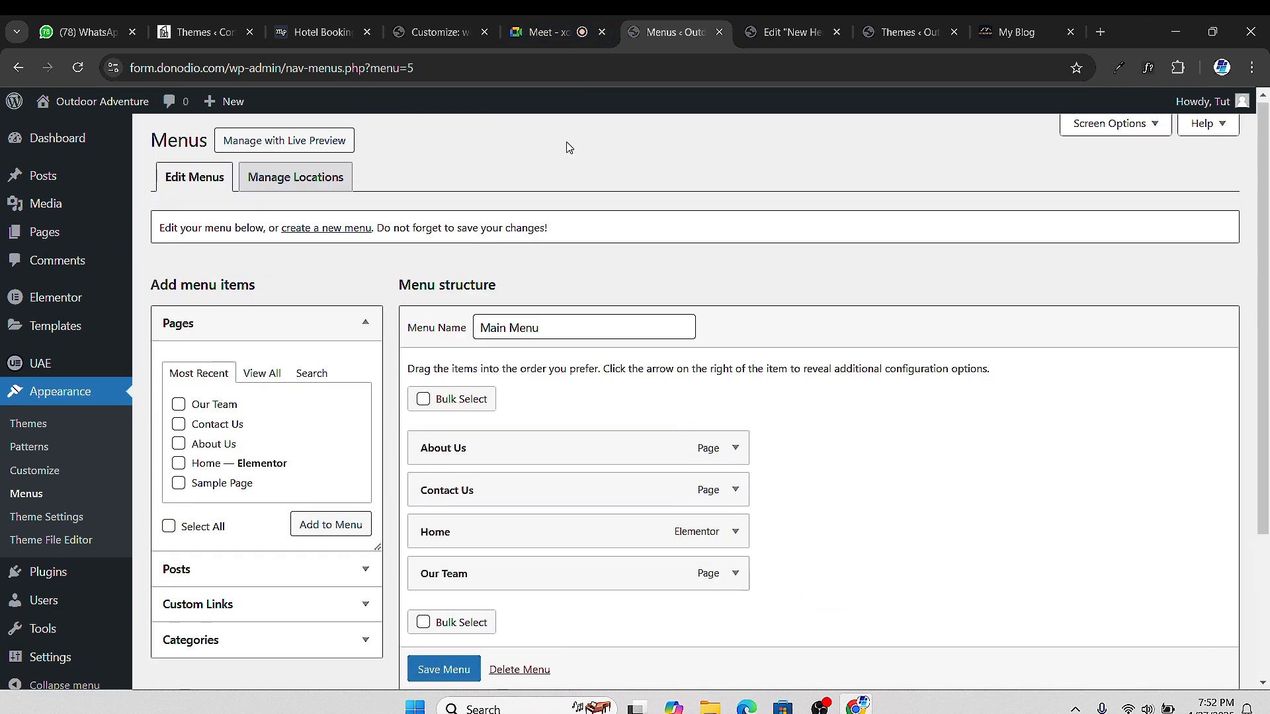
{"action": "left_click", "coordinate": [782, 33]}
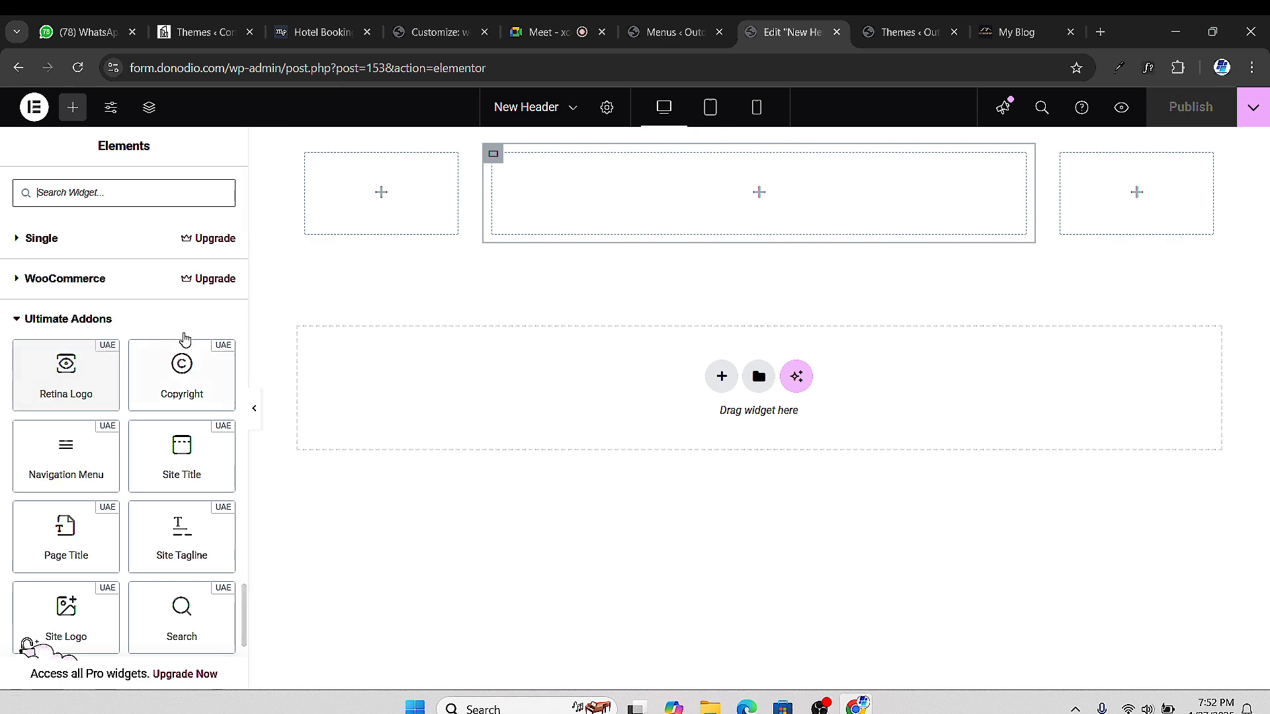
{"action": "left_click", "coordinate": [678, 33]}
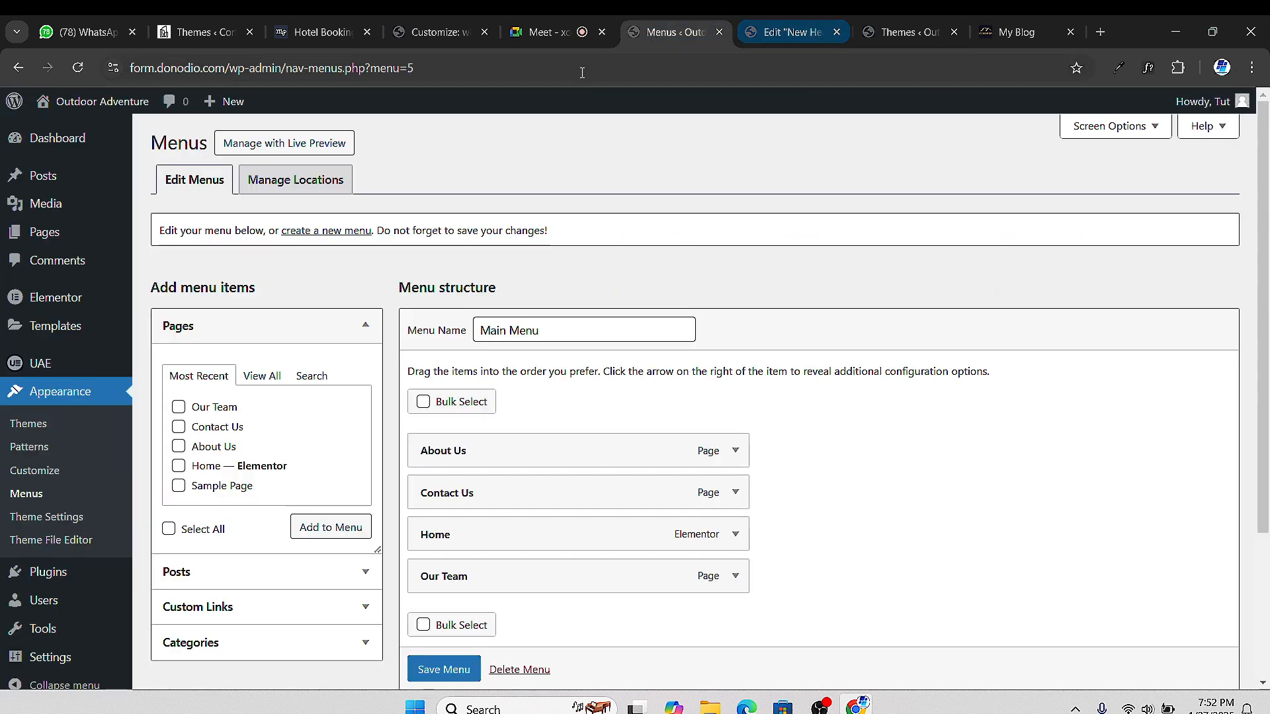
{"action": "left_click", "coordinate": [778, 33]}
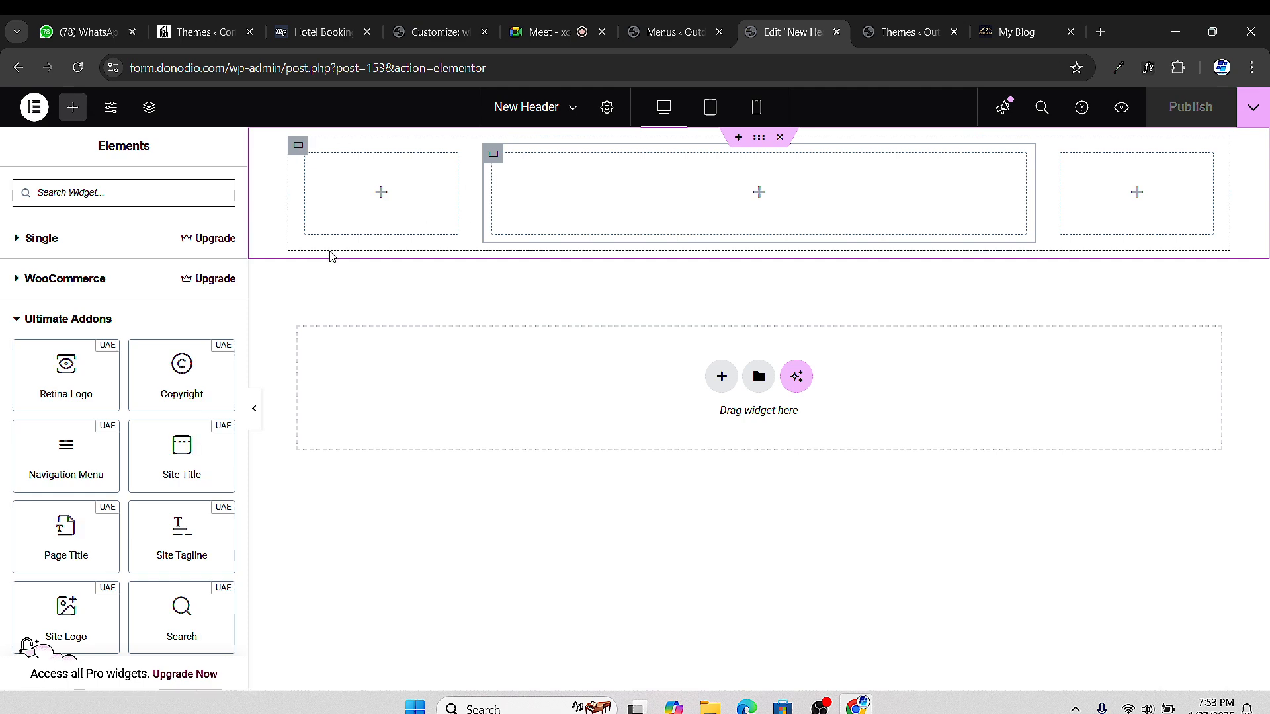
Share the browser window in Google Meet via Present > Window, then return to the Menus tab
{"action": "left_click", "coordinate": [564, 35]}
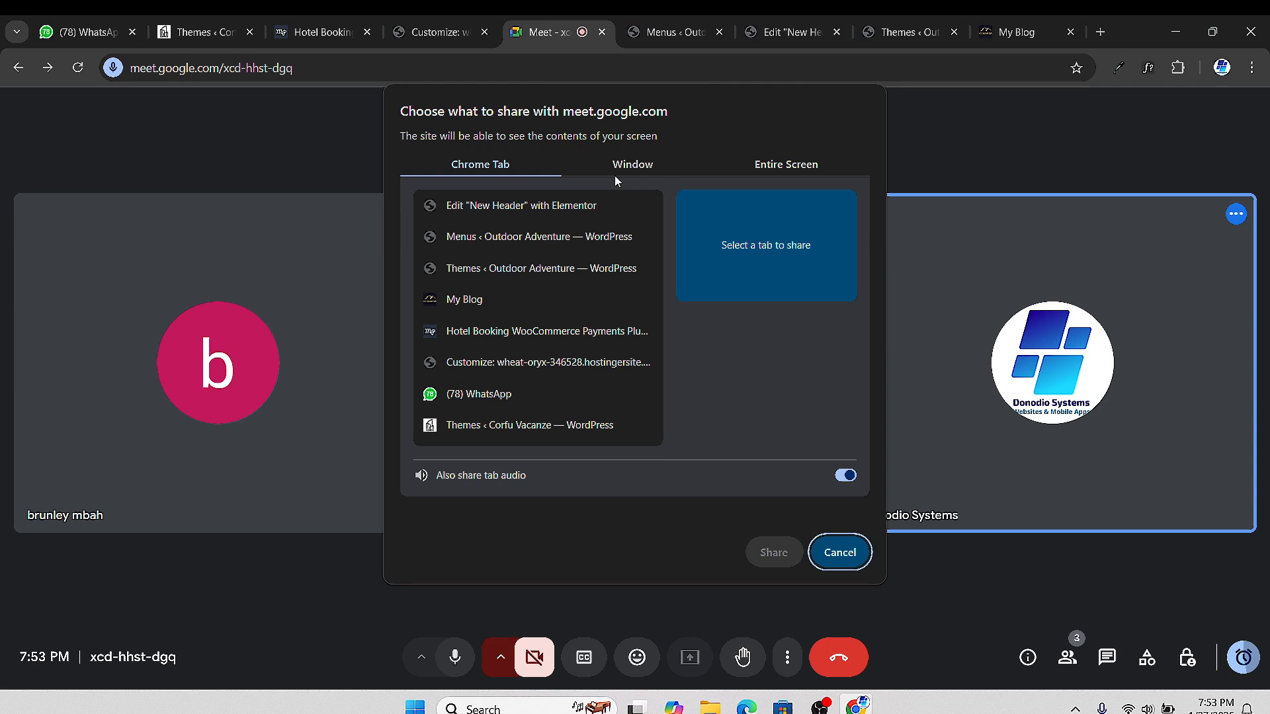
{"action": "left_click", "coordinate": [622, 167]}
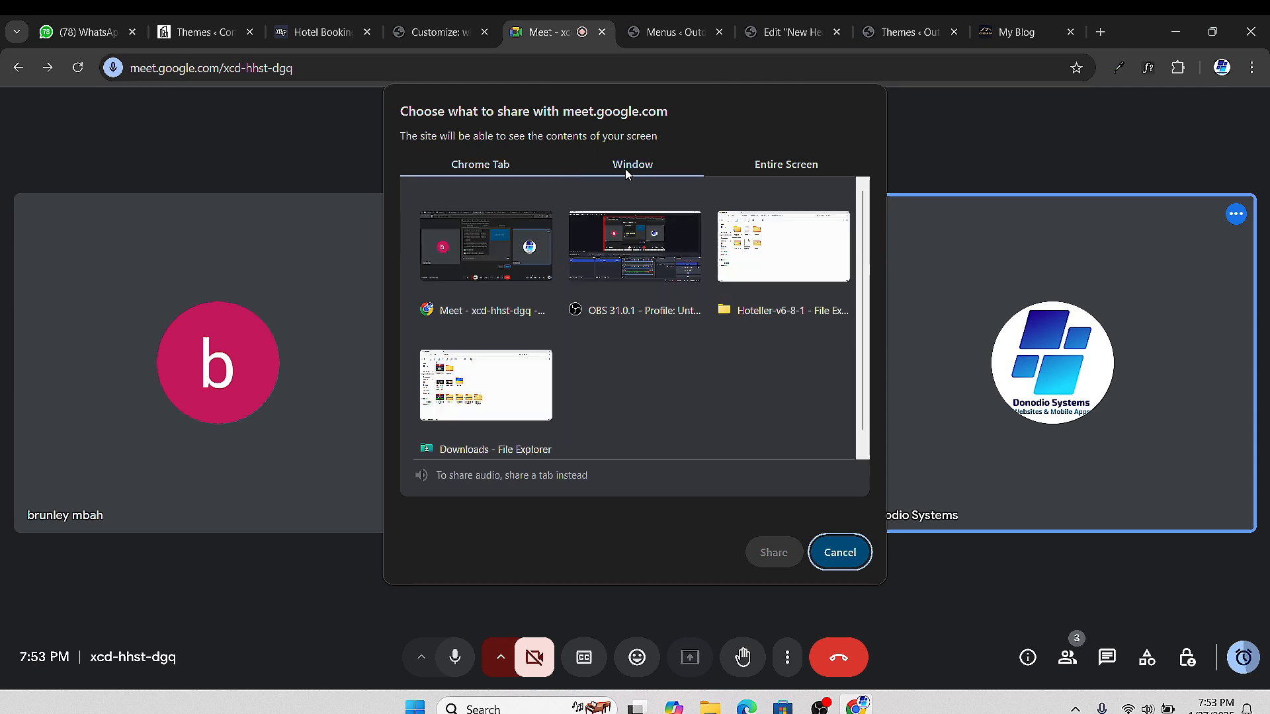
{"action": "left_click", "coordinate": [498, 255]}
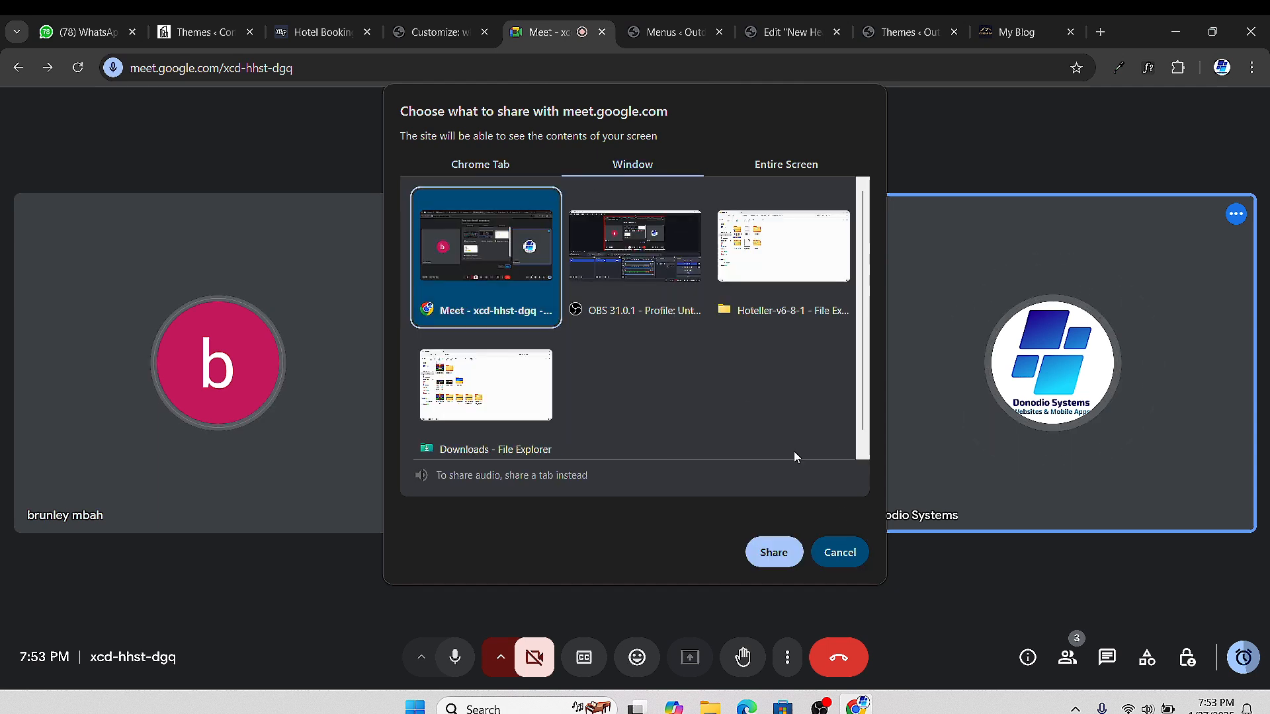
{"action": "left_click", "coordinate": [774, 552]}
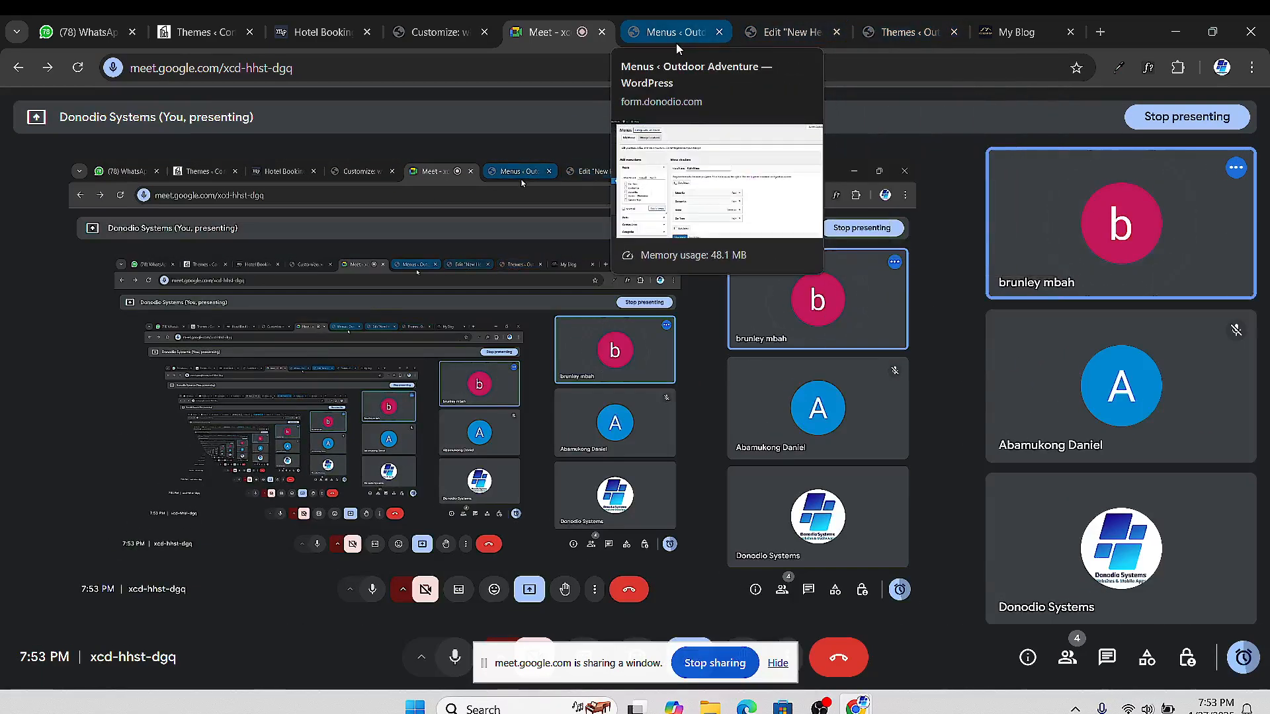
{"action": "left_click", "coordinate": [675, 33]}
Scroll through Main Menu's Menu Settings, then switch to the 'Edit New Header' tab
{"action": "scroll", "coordinate": [570, 454], "scroll_direction": "down", "scroll_amount": 3}
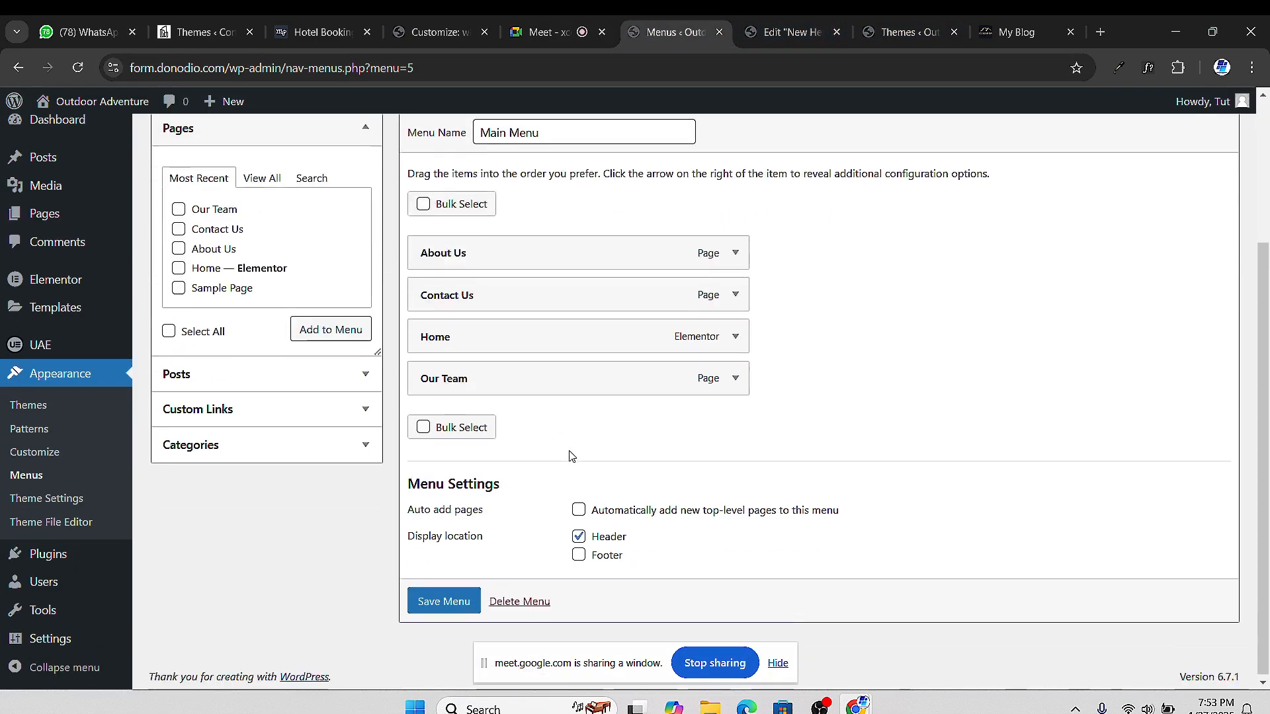
{"action": "scroll", "coordinate": [599, 485], "scroll_direction": "up", "scroll_amount": 1}
{"action": "scroll", "coordinate": [505, 619], "scroll_direction": "down", "scroll_amount": 1}
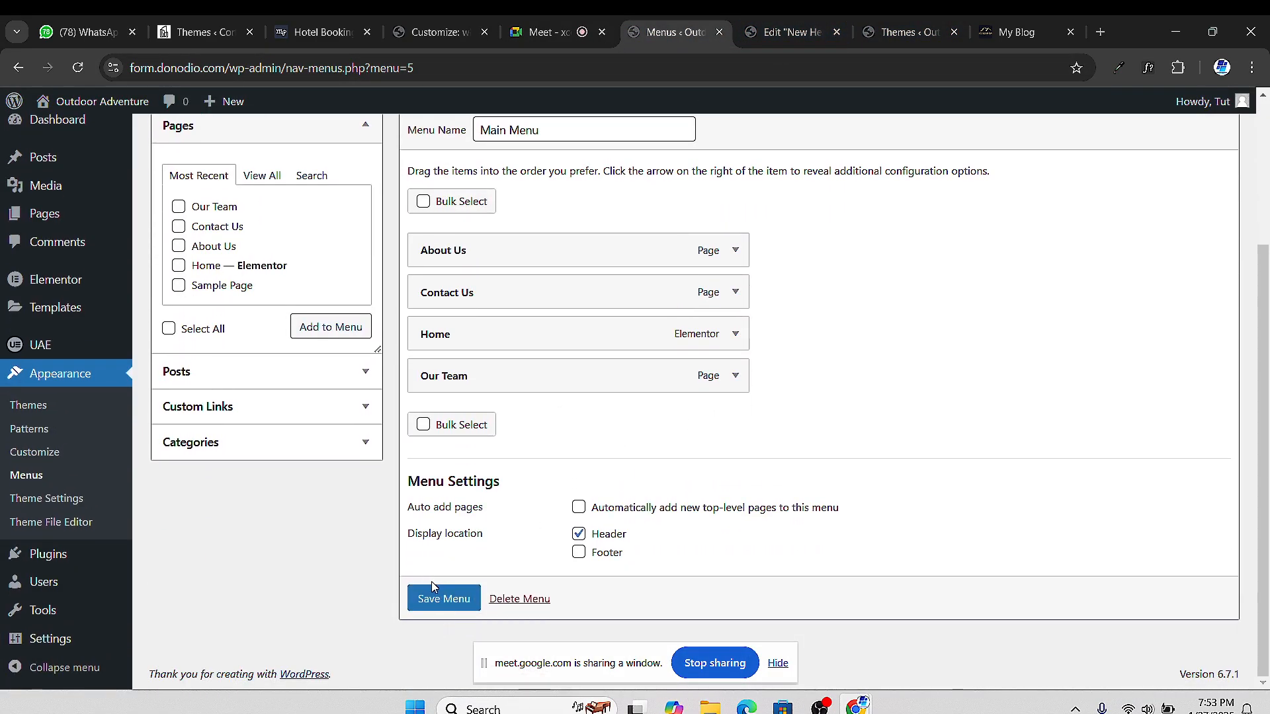
{"action": "scroll", "coordinate": [434, 585], "scroll_direction": "up", "scroll_amount": 2}
{"action": "scroll", "coordinate": [705, 115], "scroll_direction": "down", "scroll_amount": 1}
{"action": "left_click", "coordinate": [791, 31]}
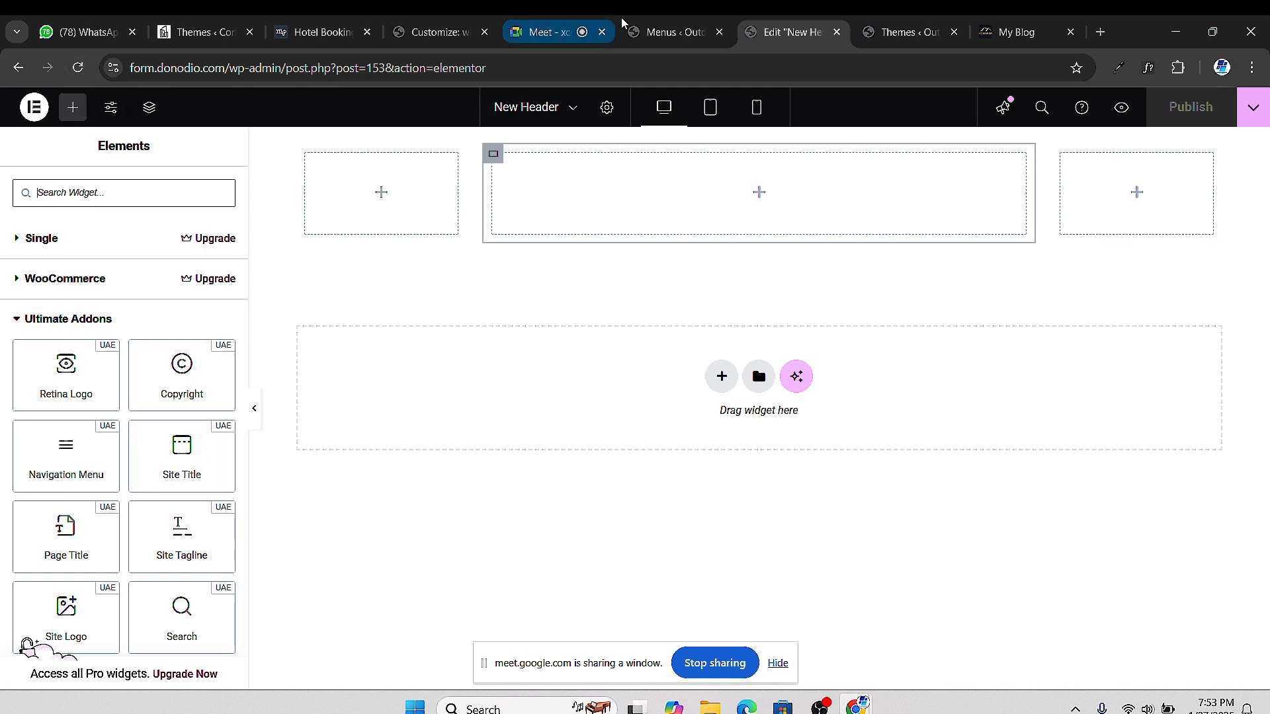
Browse the Ultimate Addons widgets, reload the New Header editor, then switch to the Menus tab
{"action": "left_click", "coordinate": [670, 32]}
{"action": "left_click", "coordinate": [810, 21]}
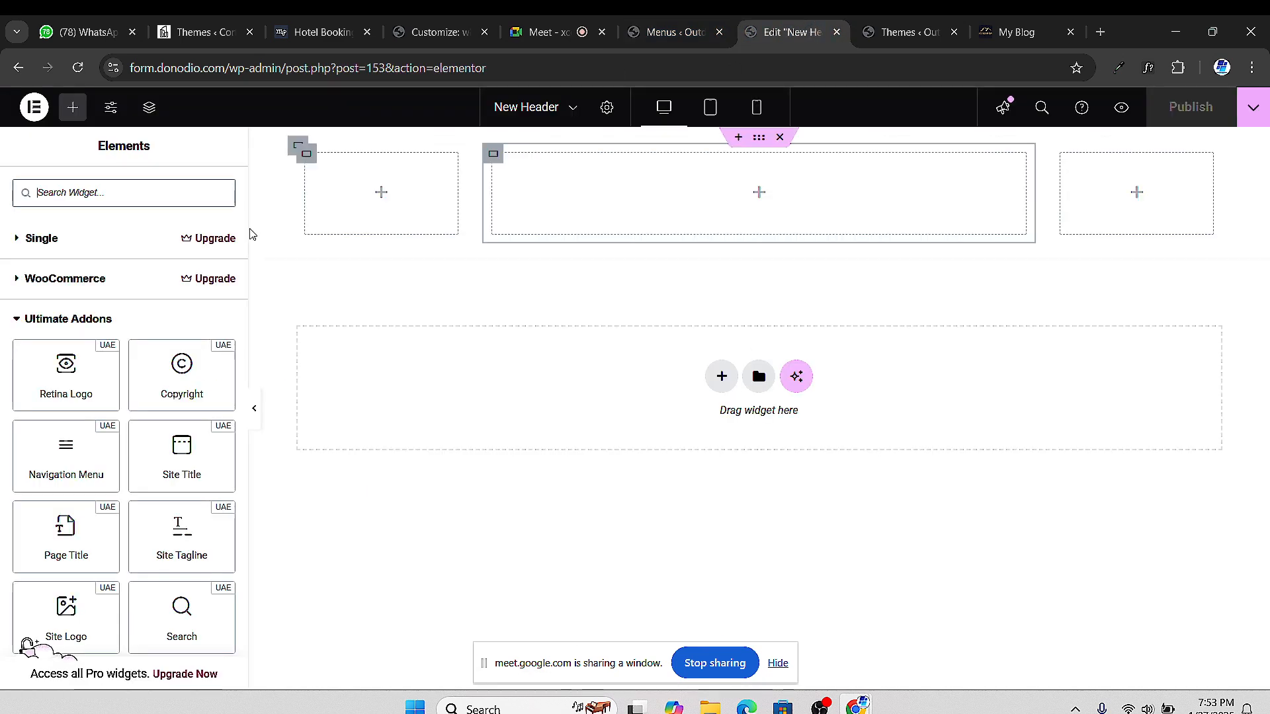
{"action": "scroll", "coordinate": [66, 503], "scroll_direction": "down", "scroll_amount": 3}
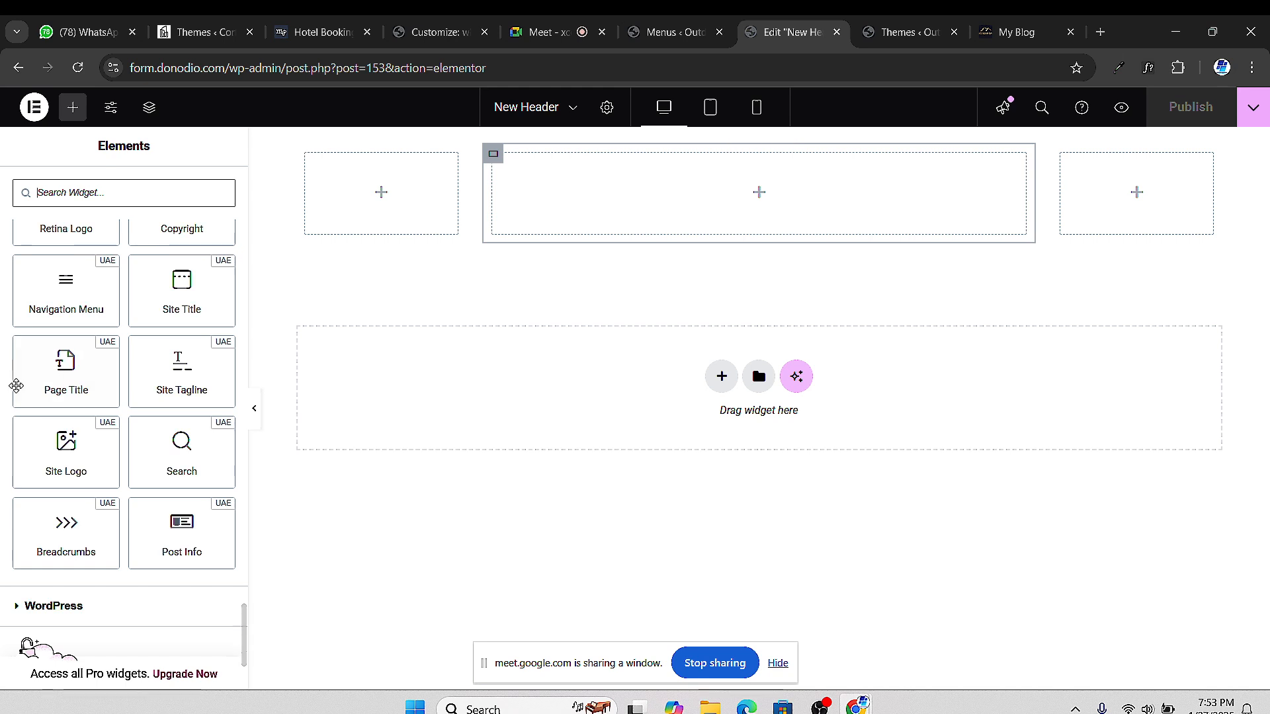
{"action": "scroll", "coordinate": [80, 325], "scroll_direction": "up", "scroll_amount": 1}
{"action": "scroll", "coordinate": [80, 325], "scroll_direction": "down", "scroll_amount": 1}
{"action": "left_click", "coordinate": [78, 66]}
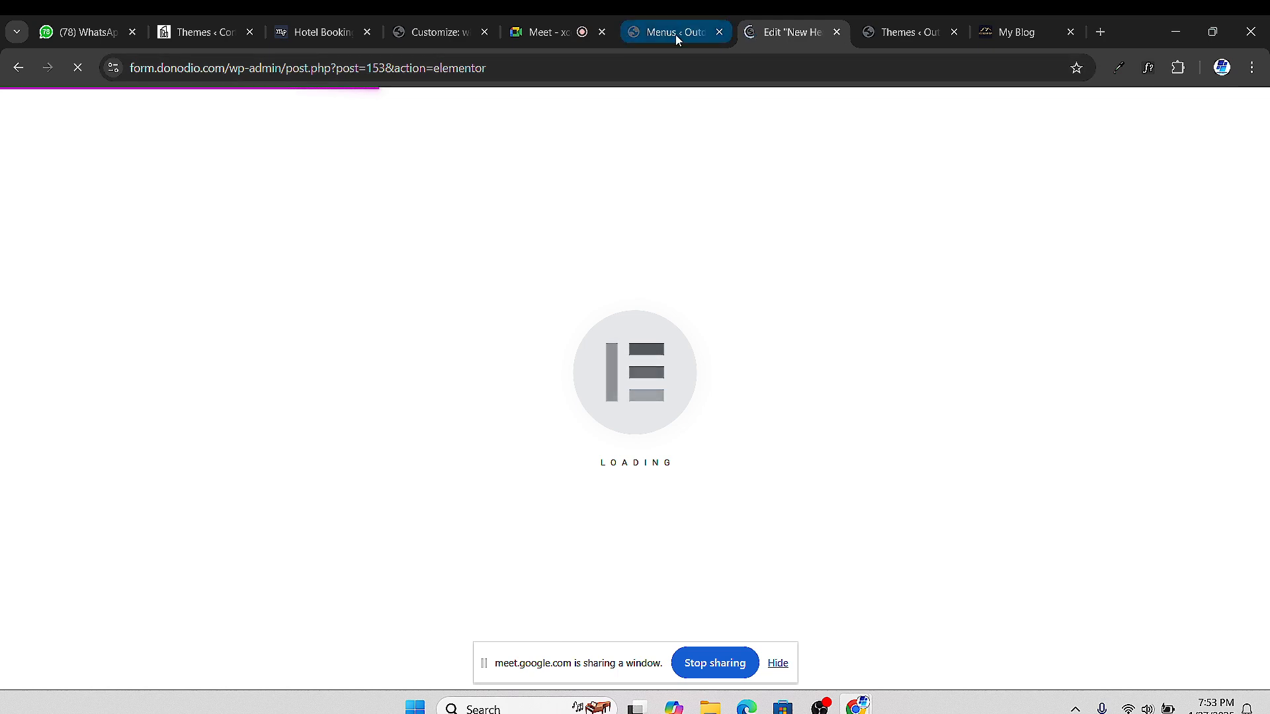
{"action": "left_click", "coordinate": [655, 35]}
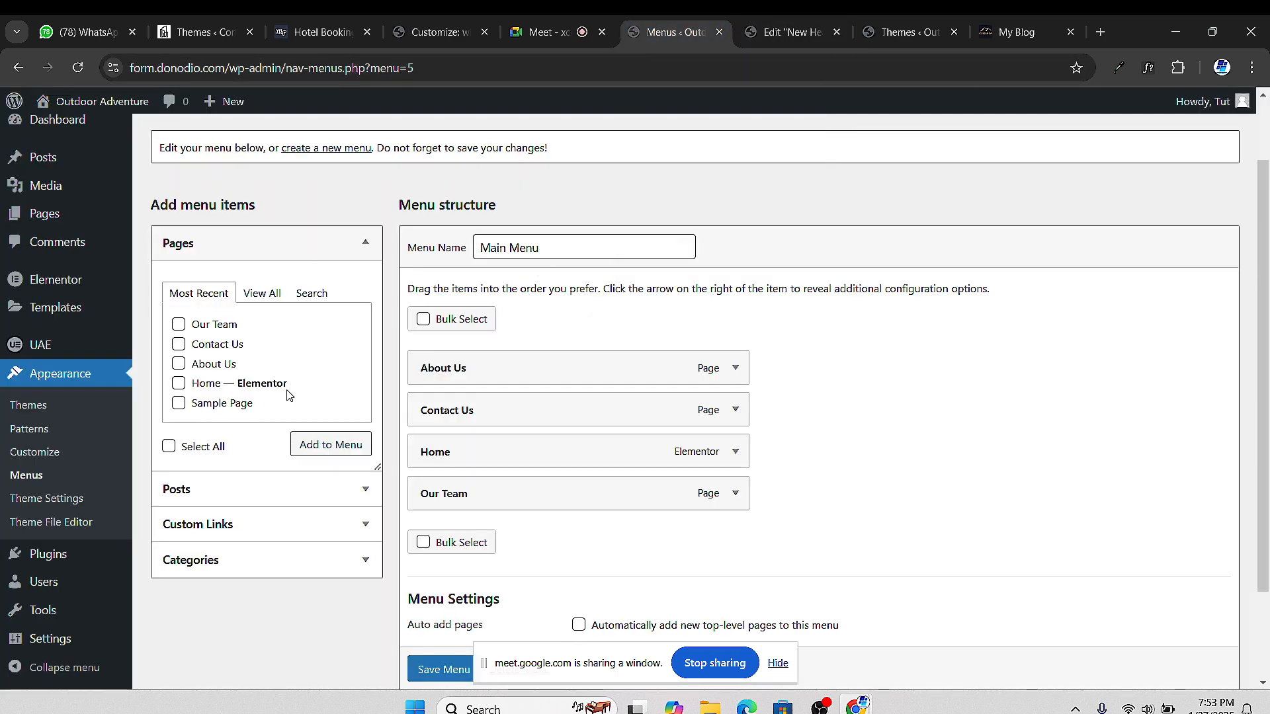
Check the logo options under Customizer > Site Identity, then open a new browser tab
{"action": "left_click", "coordinate": [24, 461]}
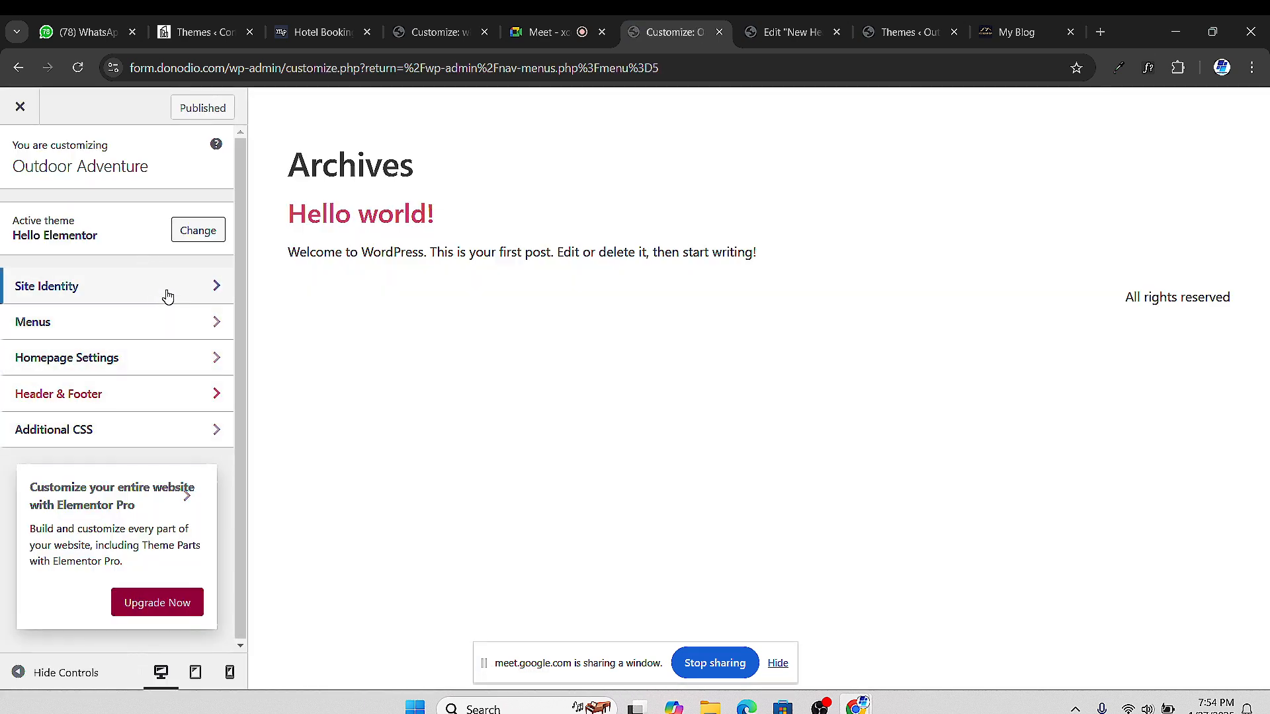
{"action": "left_click", "coordinate": [171, 288]}
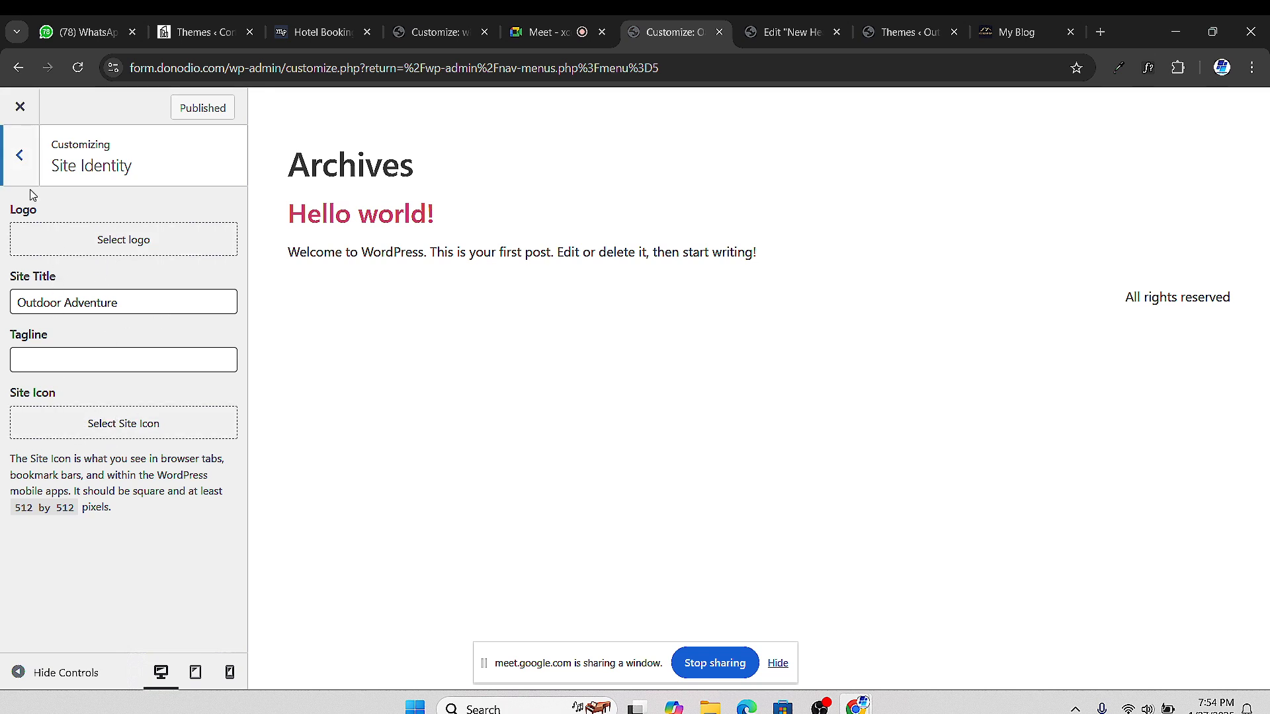
{"action": "left_click", "coordinate": [20, 155]}
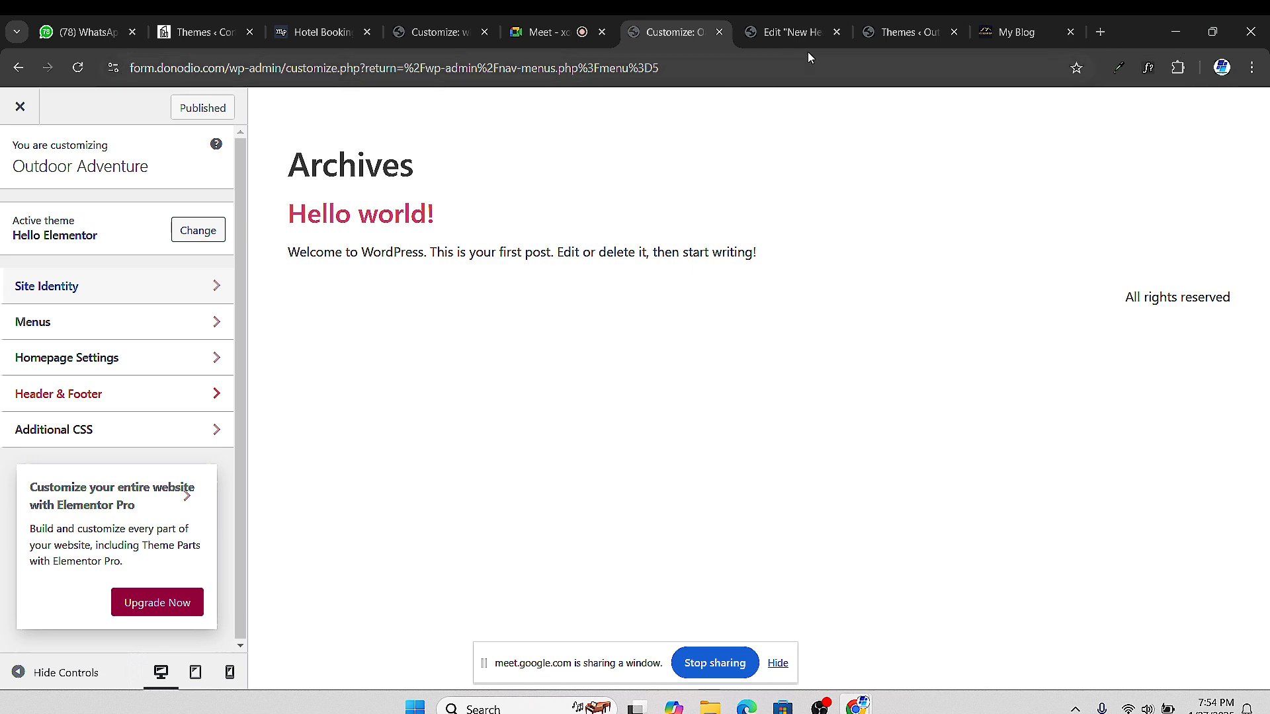
{"action": "left_click", "coordinate": [1100, 32]}
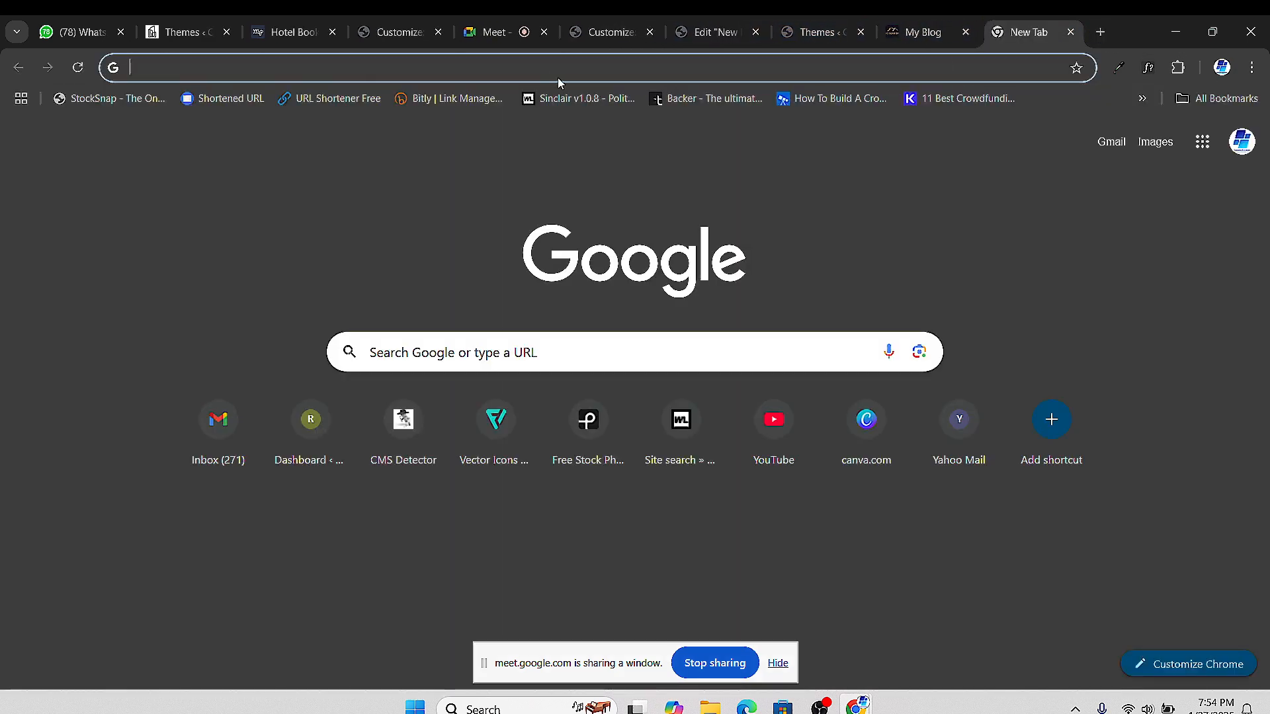
Load logomakr.com and scroll its homepage, glance at the Big Bear Spa Suites tab, then open a blank tab
{"action": "type", "text": "logo"}
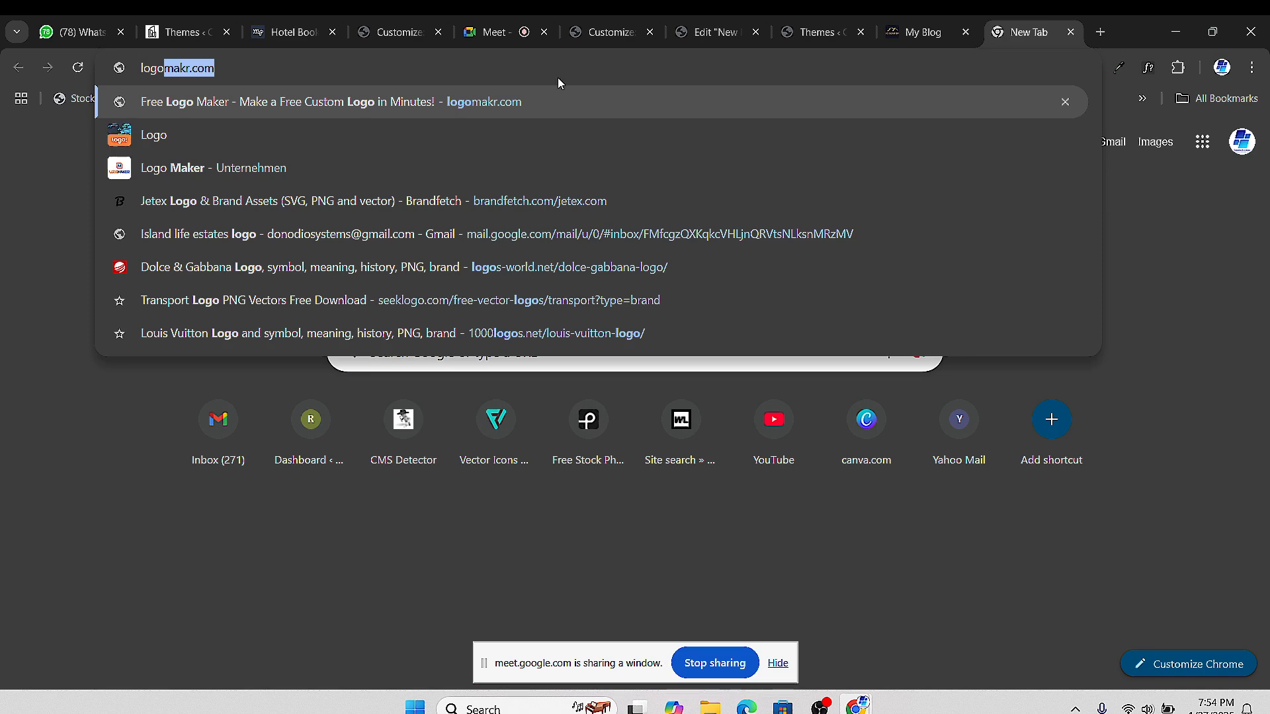
{"action": "key", "text": "Return"}
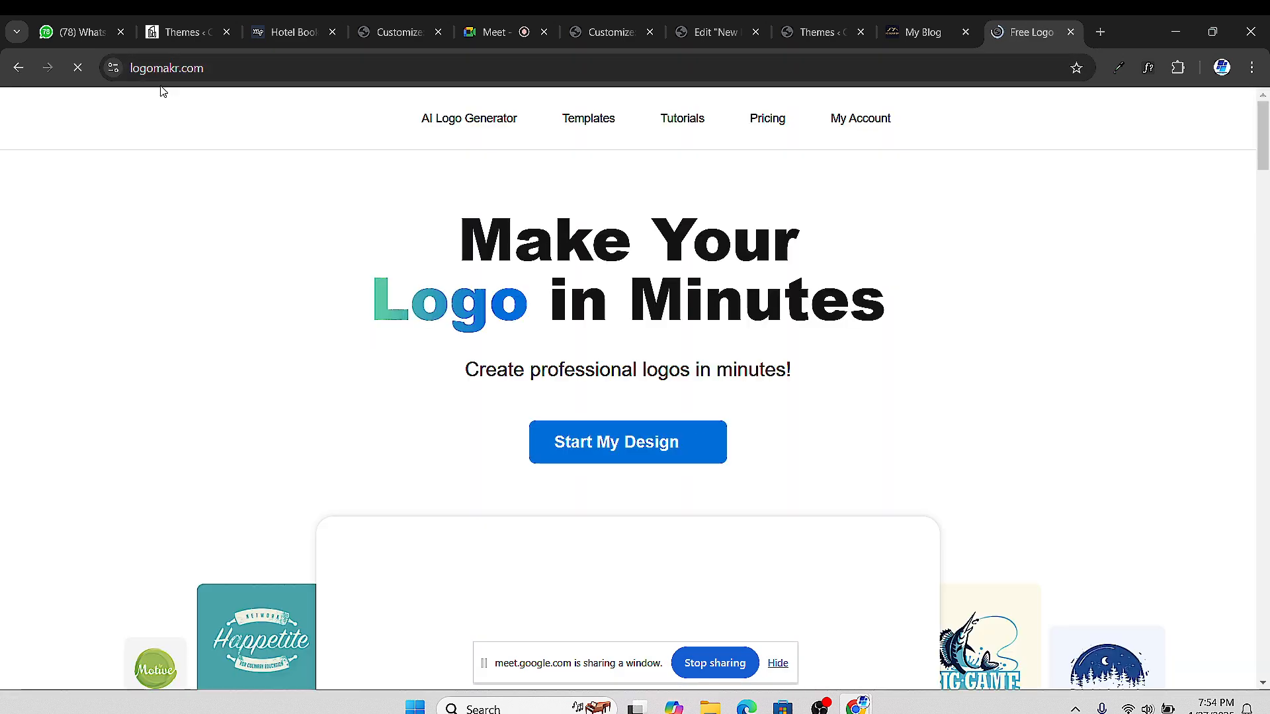
{"action": "scroll", "coordinate": [182, 92], "scroll_direction": "down", "scroll_amount": 3}
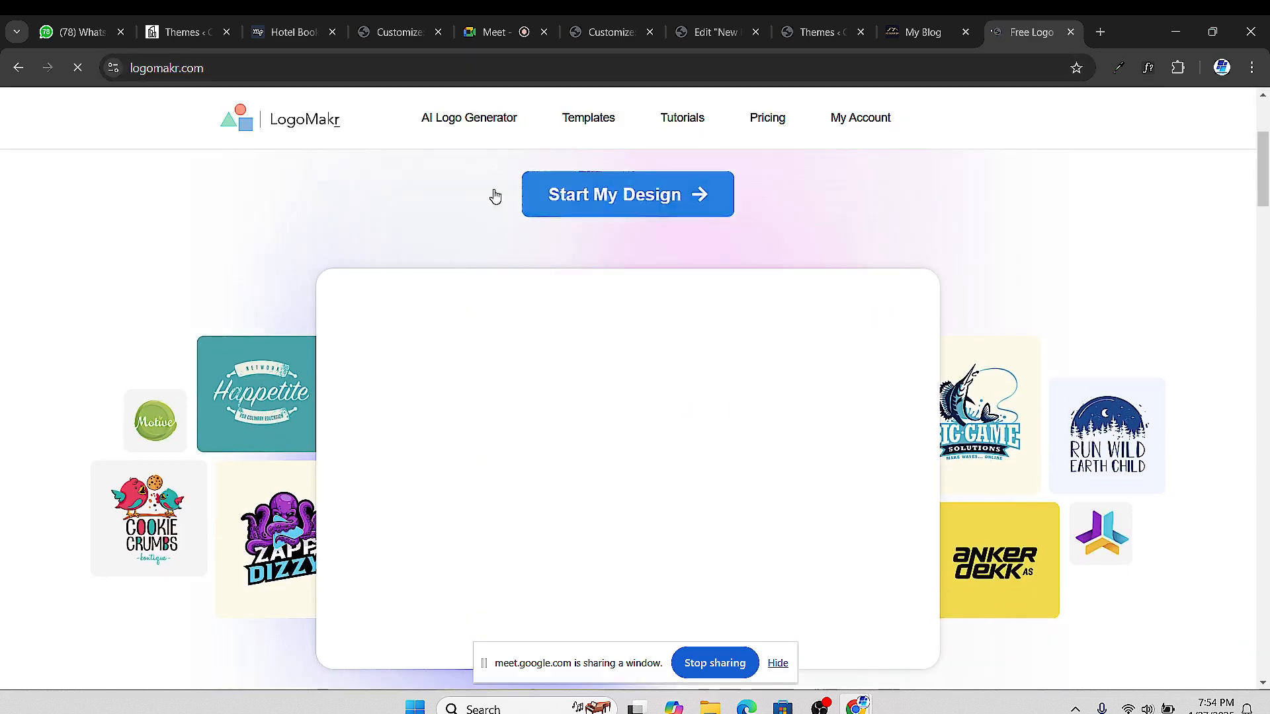
{"action": "scroll", "coordinate": [133, 192], "scroll_direction": "up", "scroll_amount": 2}
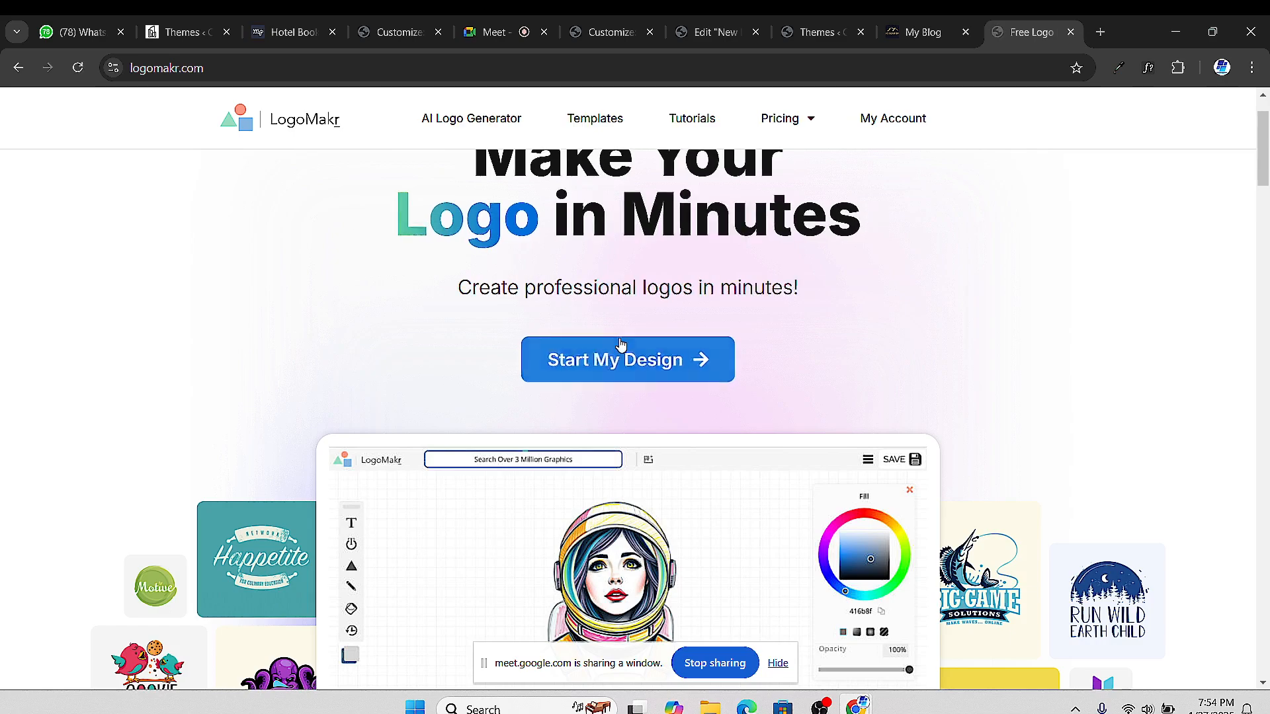
{"action": "scroll", "coordinate": [631, 362], "scroll_direction": "down", "scroll_amount": 5}
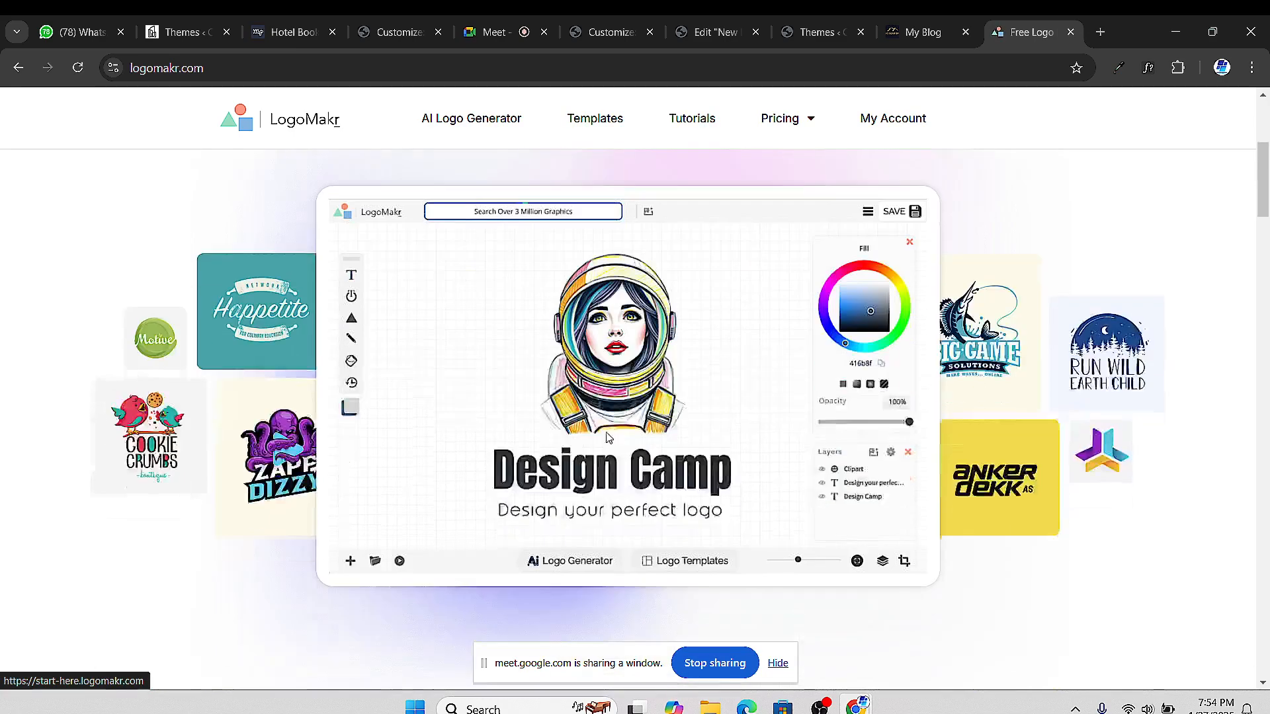
{"action": "scroll", "coordinate": [608, 434], "scroll_direction": "up", "scroll_amount": 6}
{"action": "left_click", "coordinate": [925, 36]}
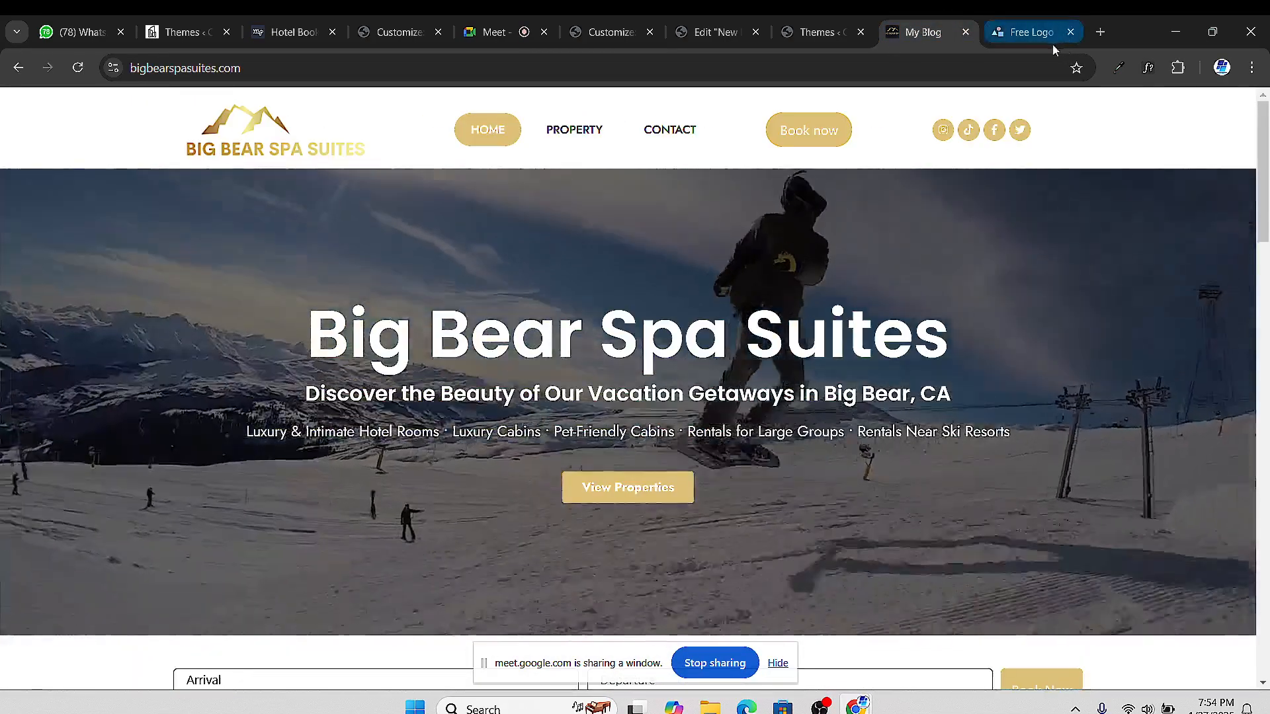
{"action": "left_click", "coordinate": [1100, 32]}
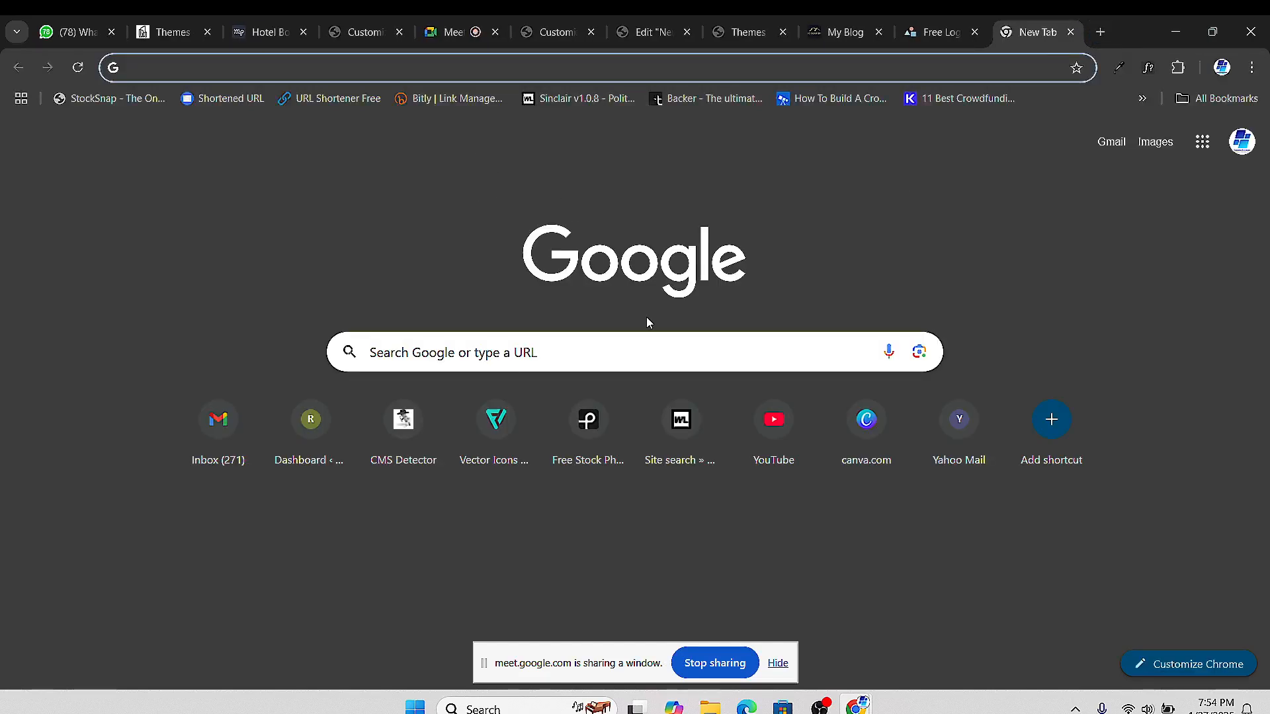
Open Flaticon's vector icons site and search for 'company' icons
{"action": "left_click", "coordinate": [506, 429]}
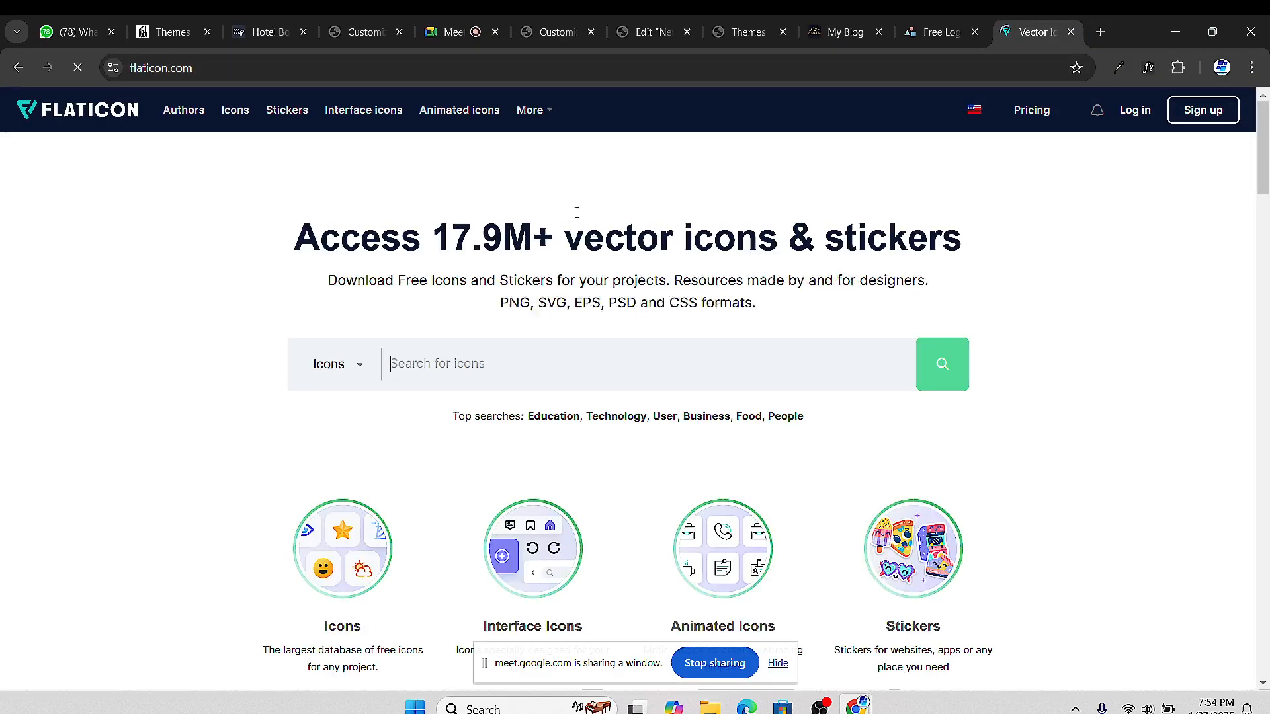
{"action": "left_click", "coordinate": [464, 356]}
{"action": "type", "text": "c"}
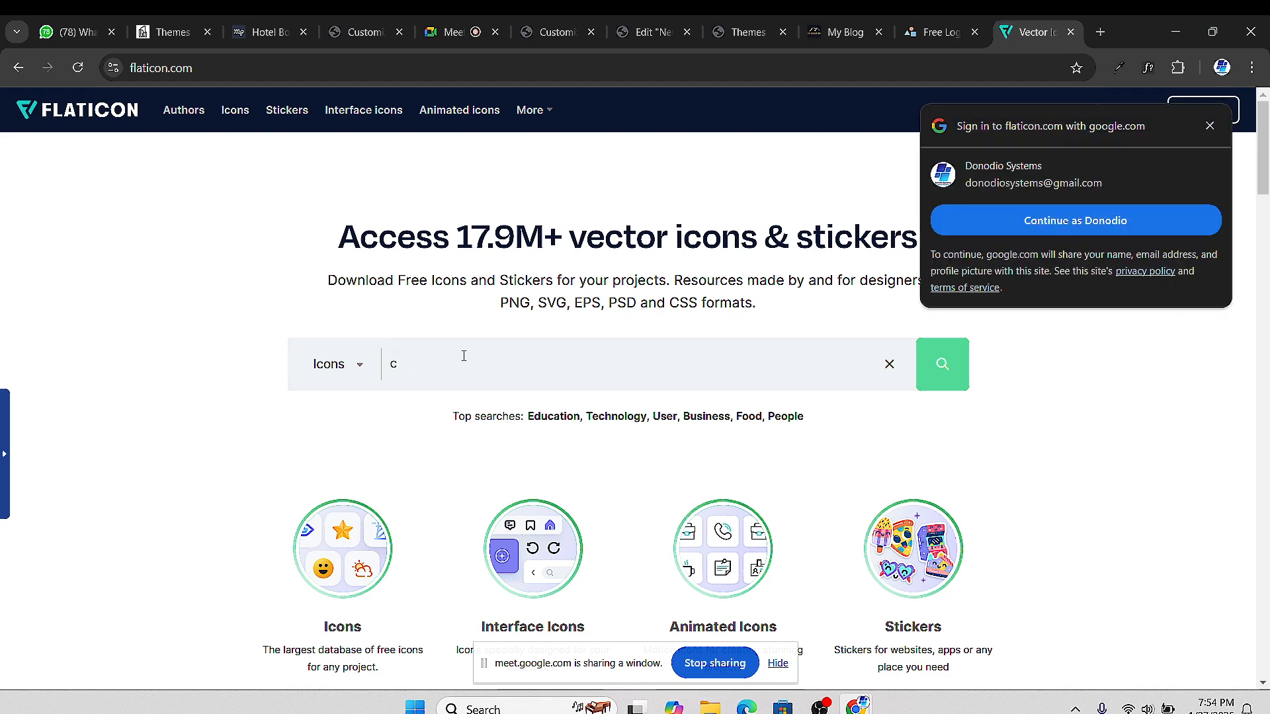
{"action": "left_click", "coordinate": [464, 356]}
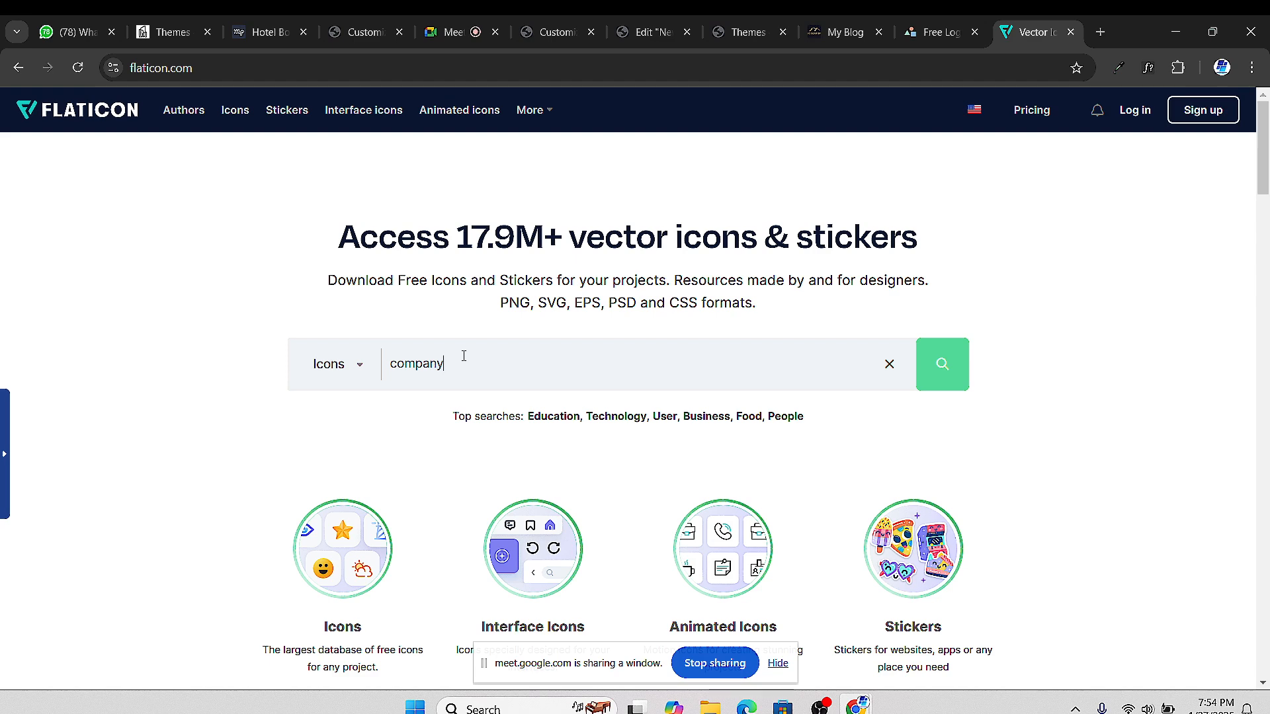
{"action": "key", "text": "Return"}
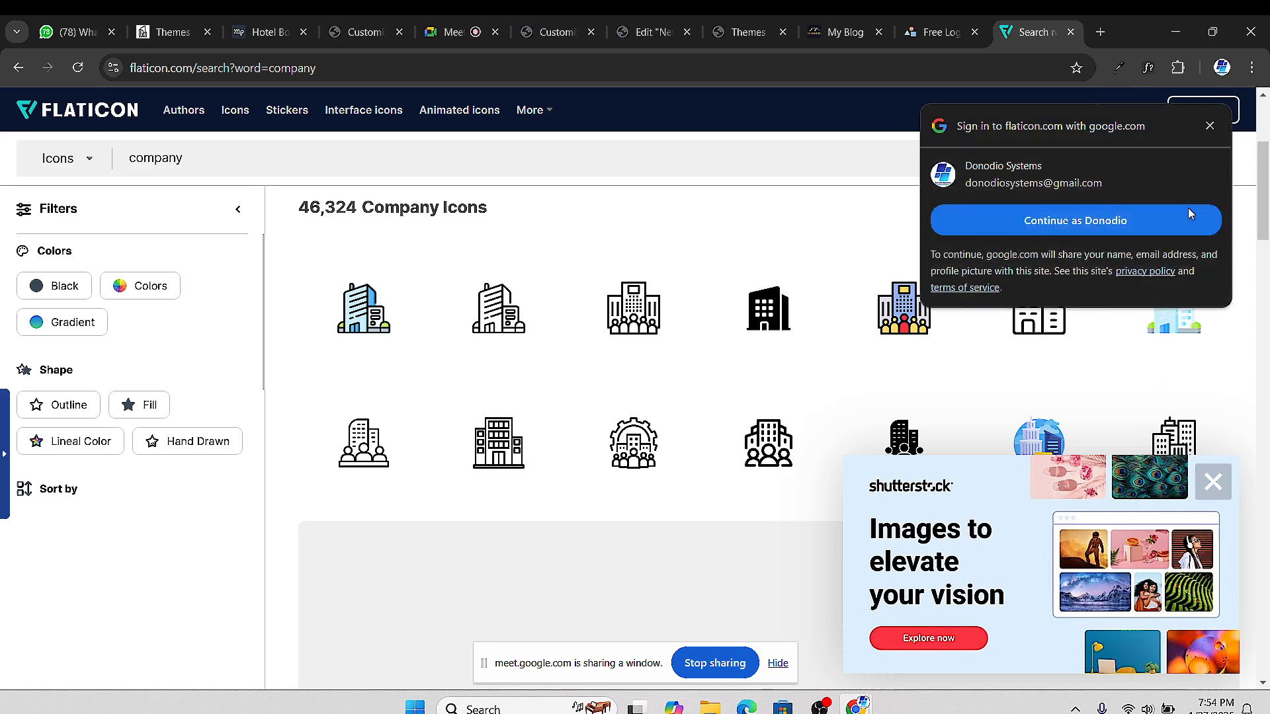
Dismiss the Google sign-in and Shutterstock popups, then open the Enterprise building icon's details
{"action": "left_click", "coordinate": [1209, 127]}
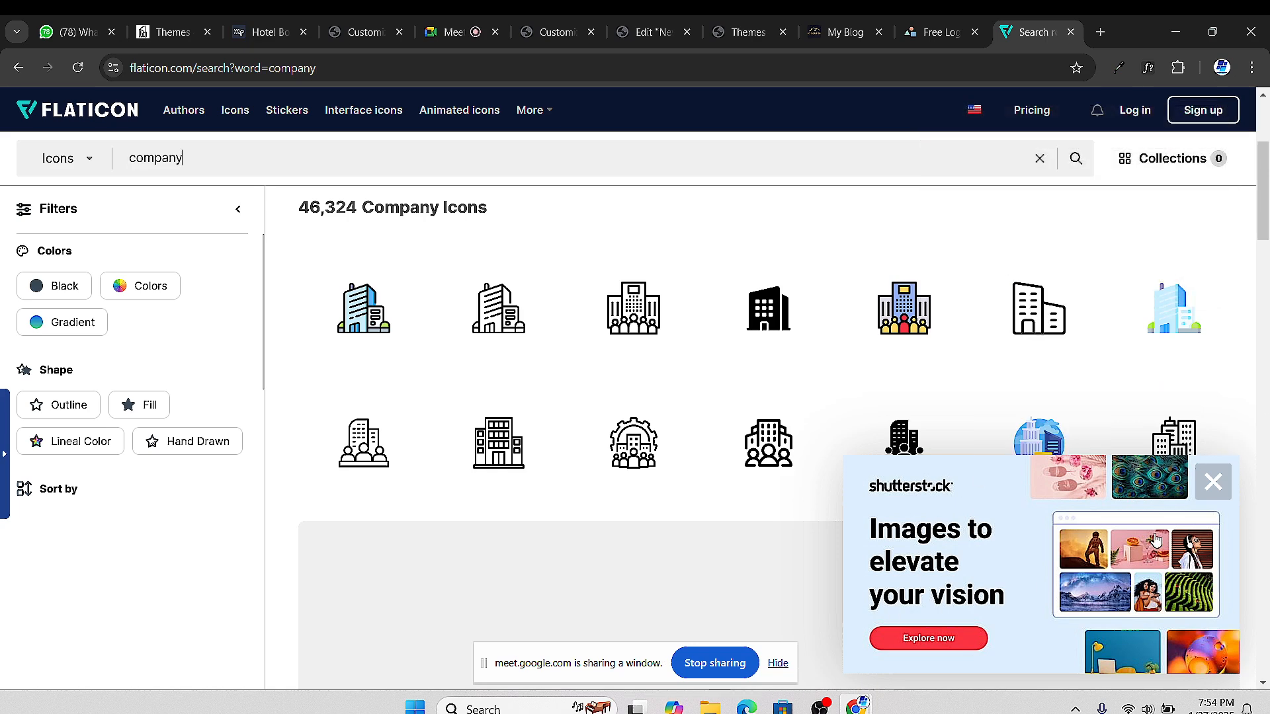
{"action": "left_click", "coordinate": [1211, 483]}
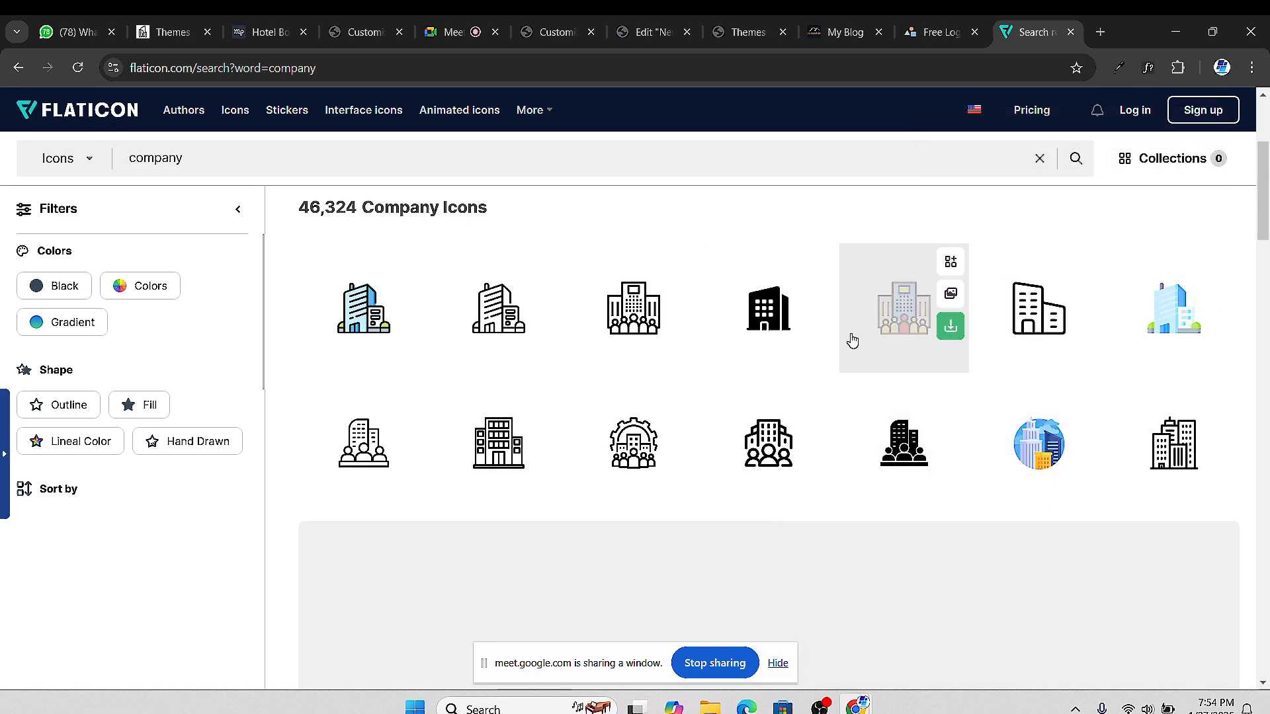
{"action": "scroll", "coordinate": [781, 519], "scroll_direction": "down", "scroll_amount": 3}
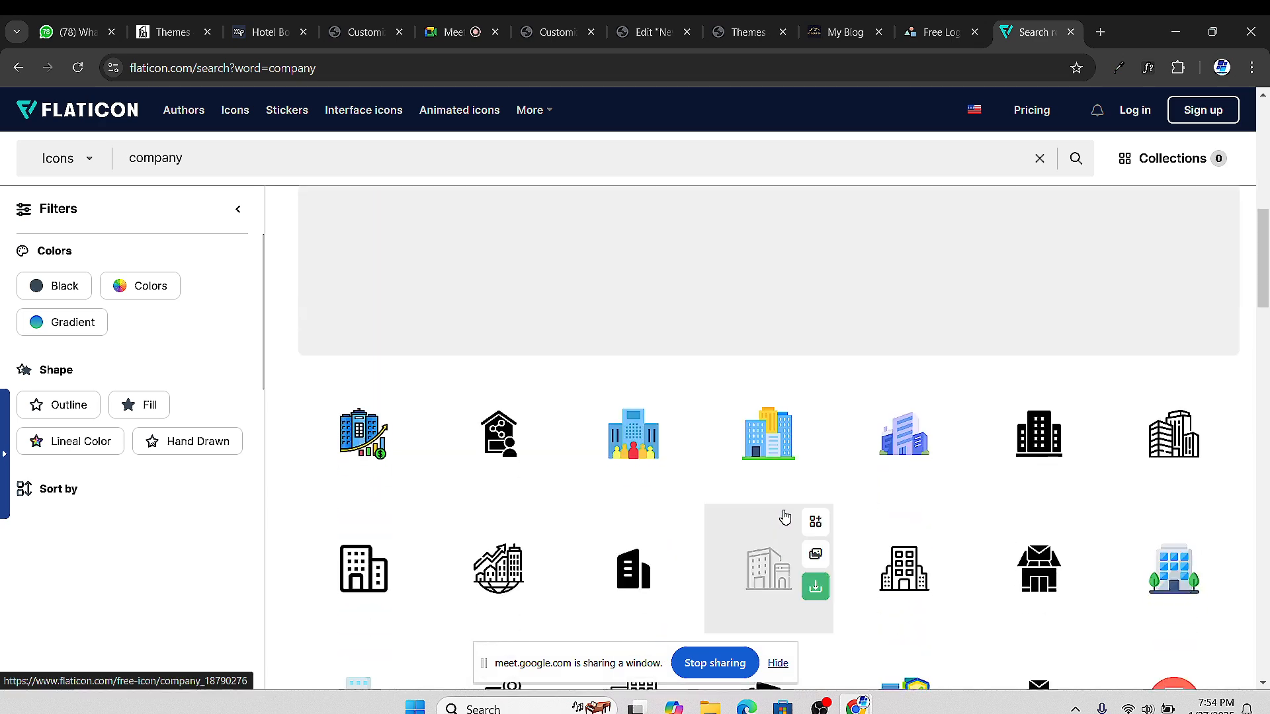
{"action": "scroll", "coordinate": [876, 479], "scroll_direction": "up", "scroll_amount": 3}
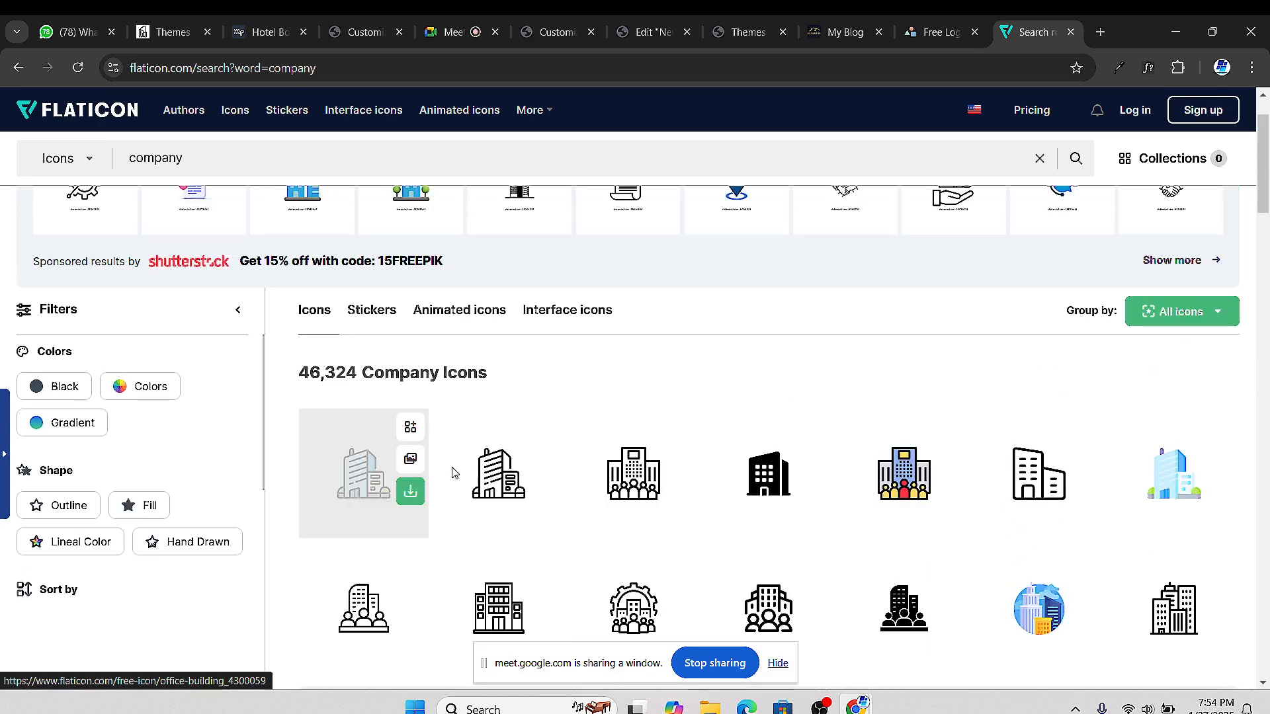
{"action": "left_click", "coordinate": [896, 456]}
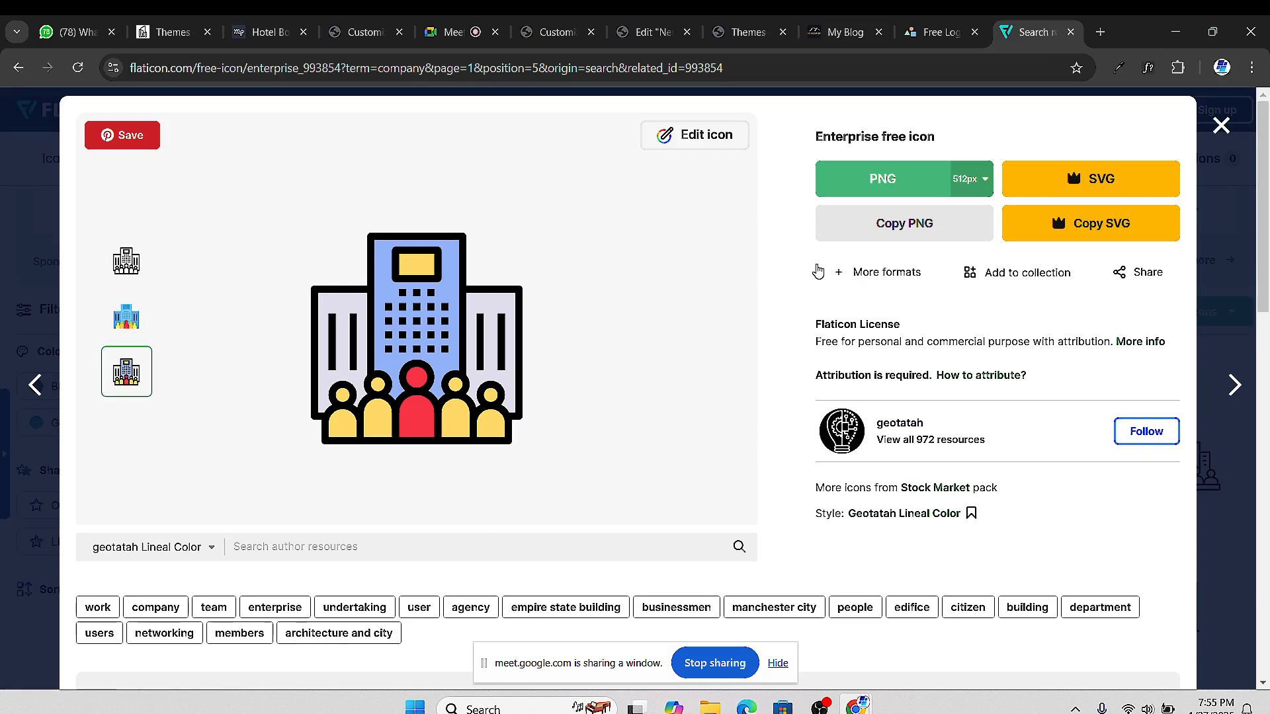
Download the Enterprise icon as a 512px PNG (enterprise.png), then return to the LogoMakr tab
{"action": "left_click", "coordinate": [890, 181]}
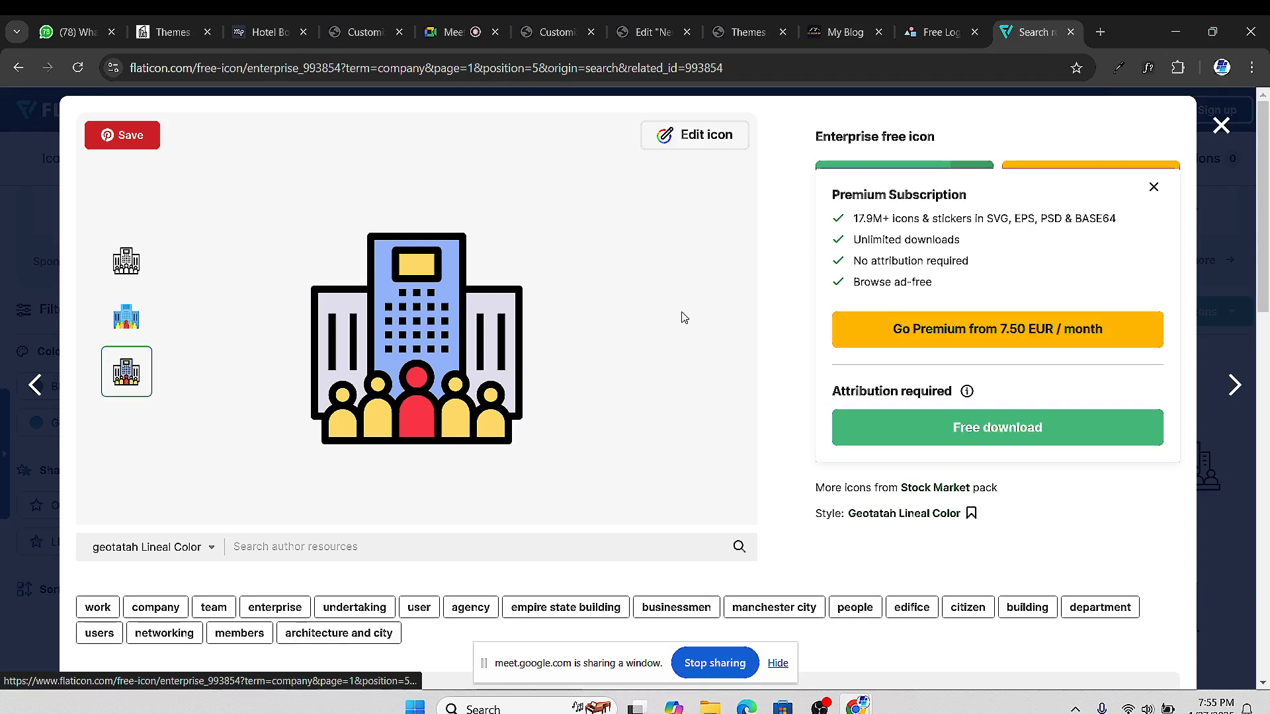
{"action": "left_click", "coordinate": [1153, 186]}
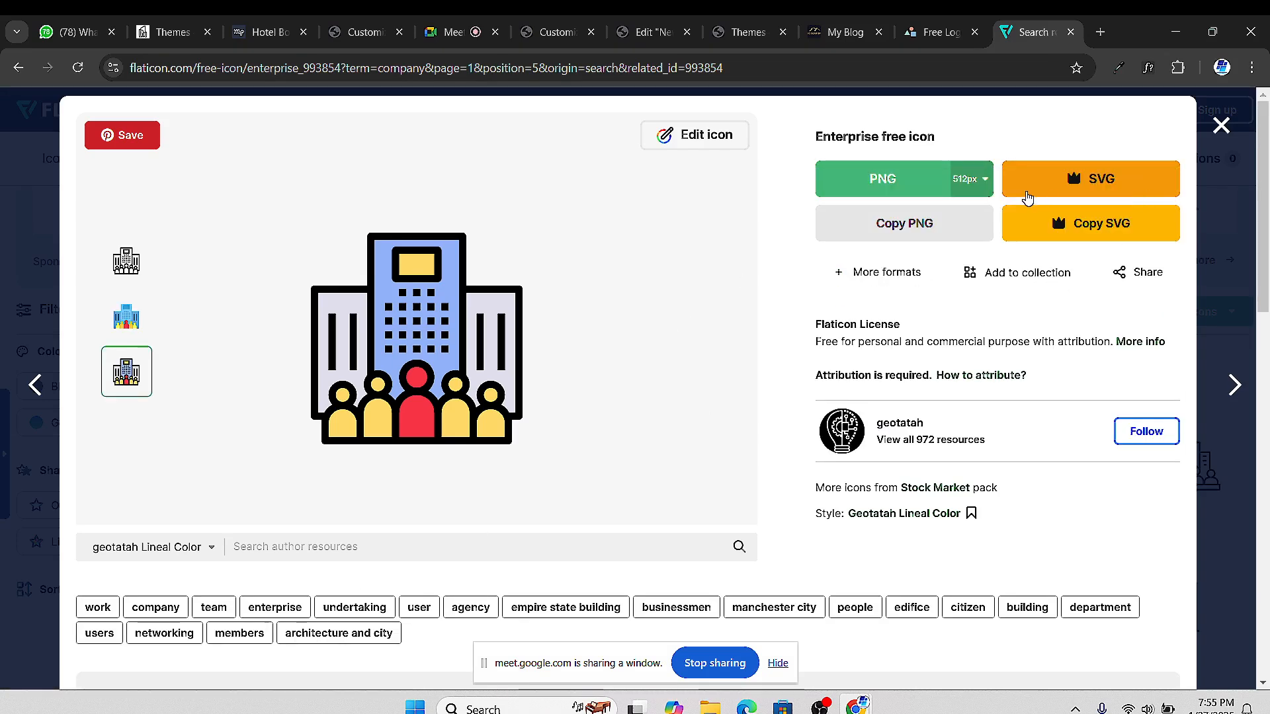
{"action": "left_click", "coordinate": [970, 182]}
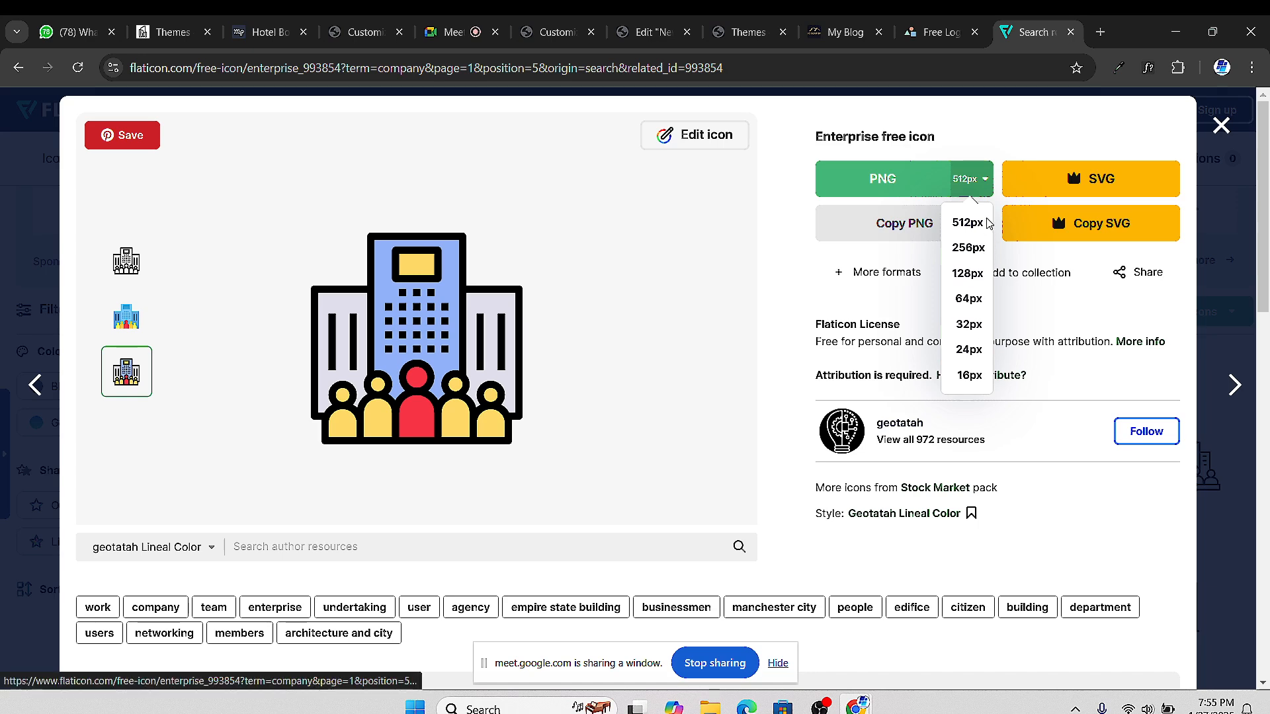
{"action": "left_click", "coordinate": [970, 224]}
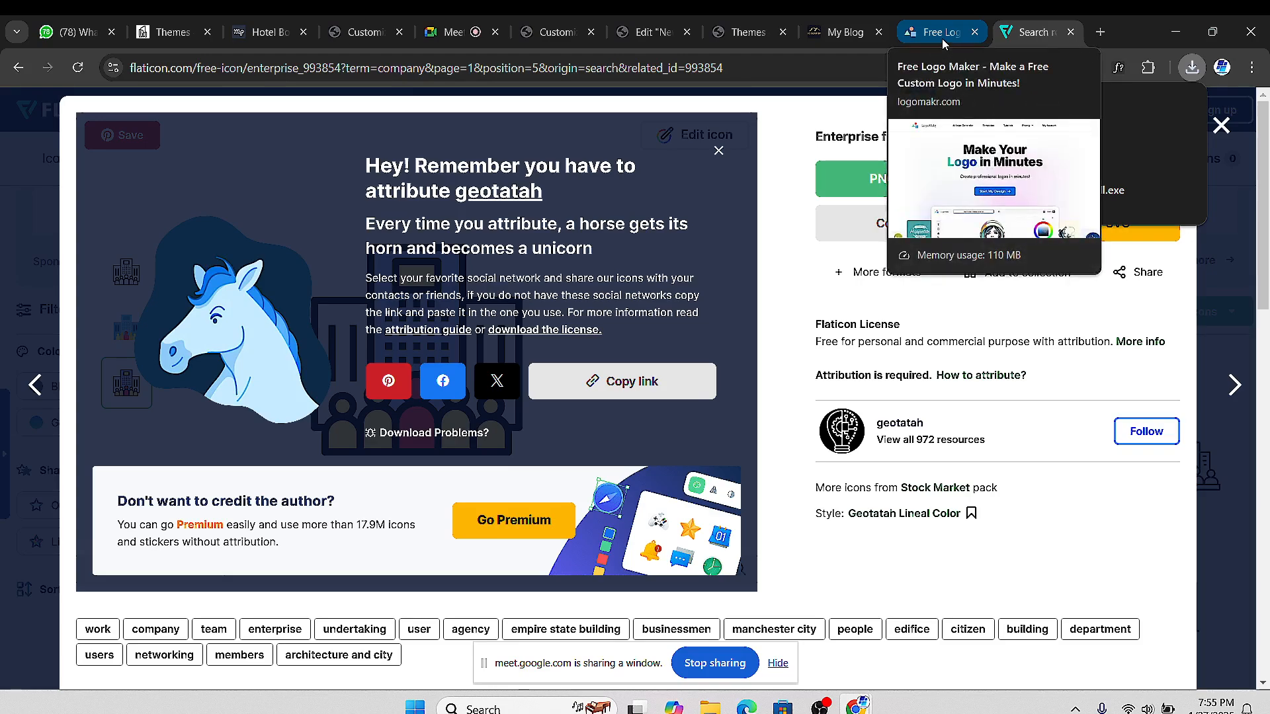
{"action": "left_click", "coordinate": [942, 39]}
Browse LogoMakr's logo templates and icon maker sections, then return to the Big Bear Spa Suites tab
{"action": "scroll", "coordinate": [645, 473], "scroll_direction": "down", "scroll_amount": 1}
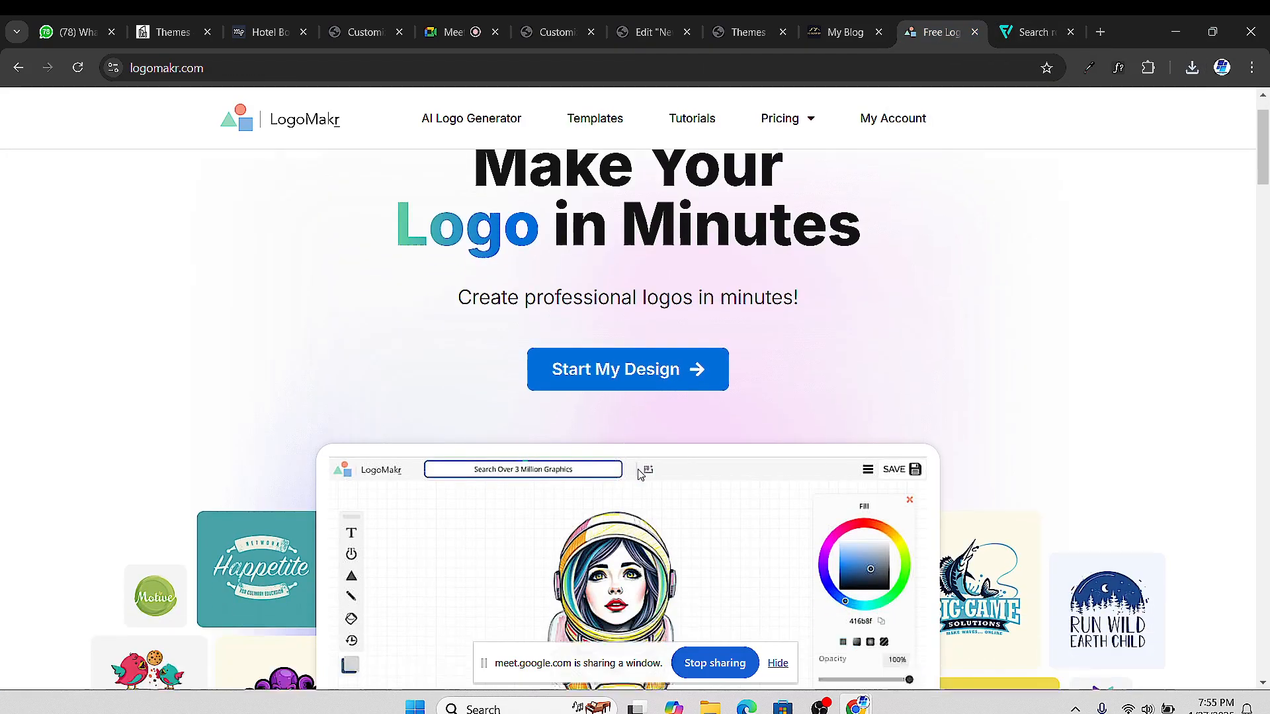
{"action": "scroll", "coordinate": [660, 468], "scroll_direction": "down", "scroll_amount": 3}
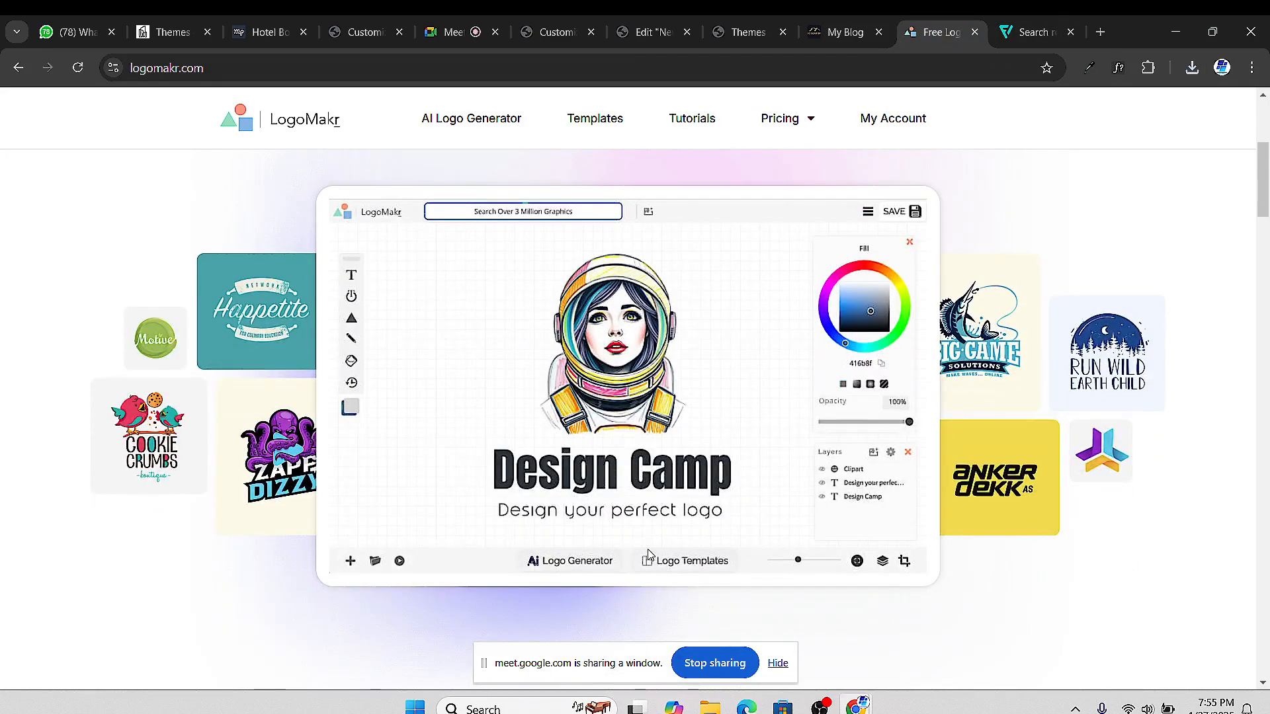
{"action": "scroll", "coordinate": [627, 441], "scroll_direction": "up", "scroll_amount": 2}
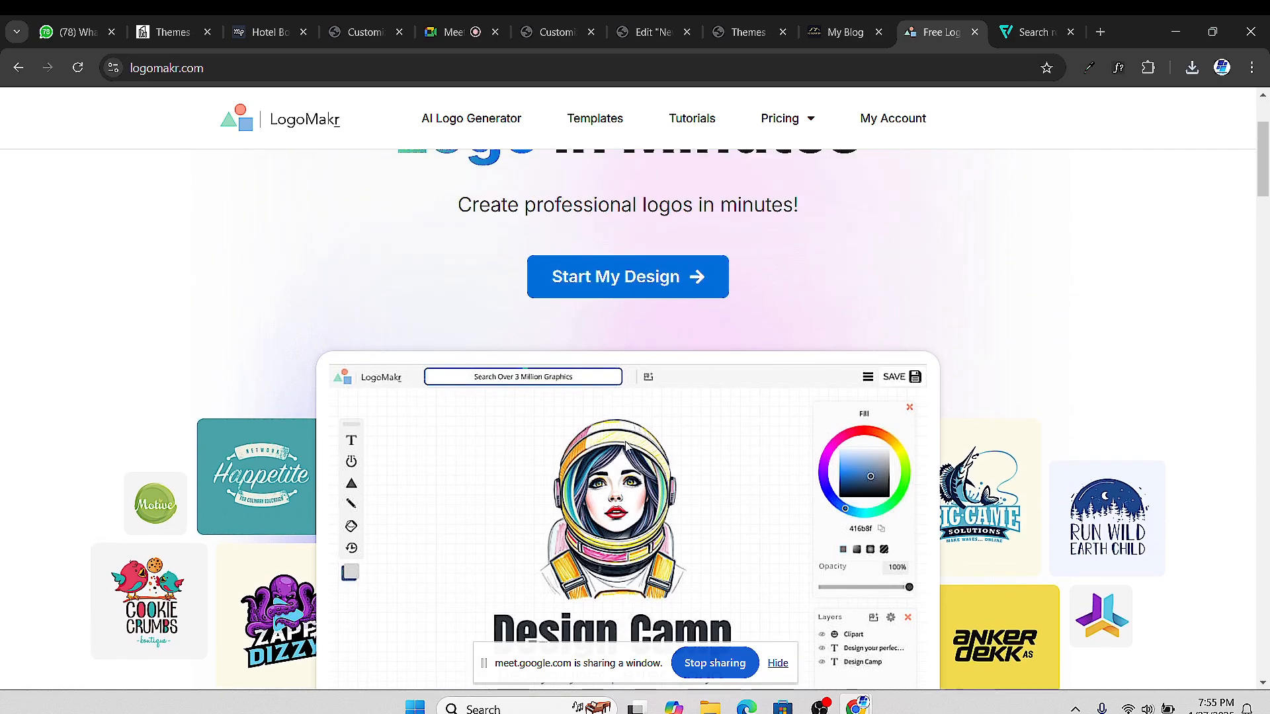
{"action": "scroll", "coordinate": [609, 433], "scroll_direction": "down", "scroll_amount": 6}
{"action": "scroll", "coordinate": [599, 427], "scroll_direction": "down", "scroll_amount": 5}
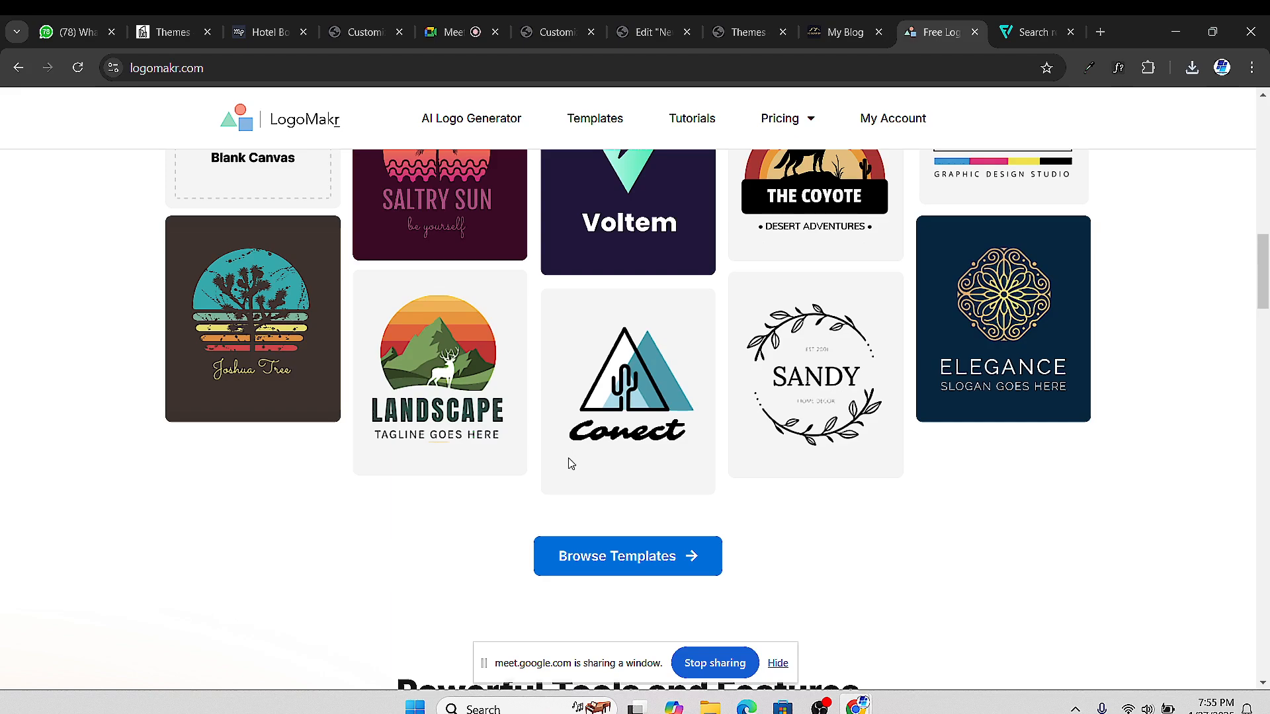
{"action": "scroll", "coordinate": [571, 464], "scroll_direction": "down", "scroll_amount": 10}
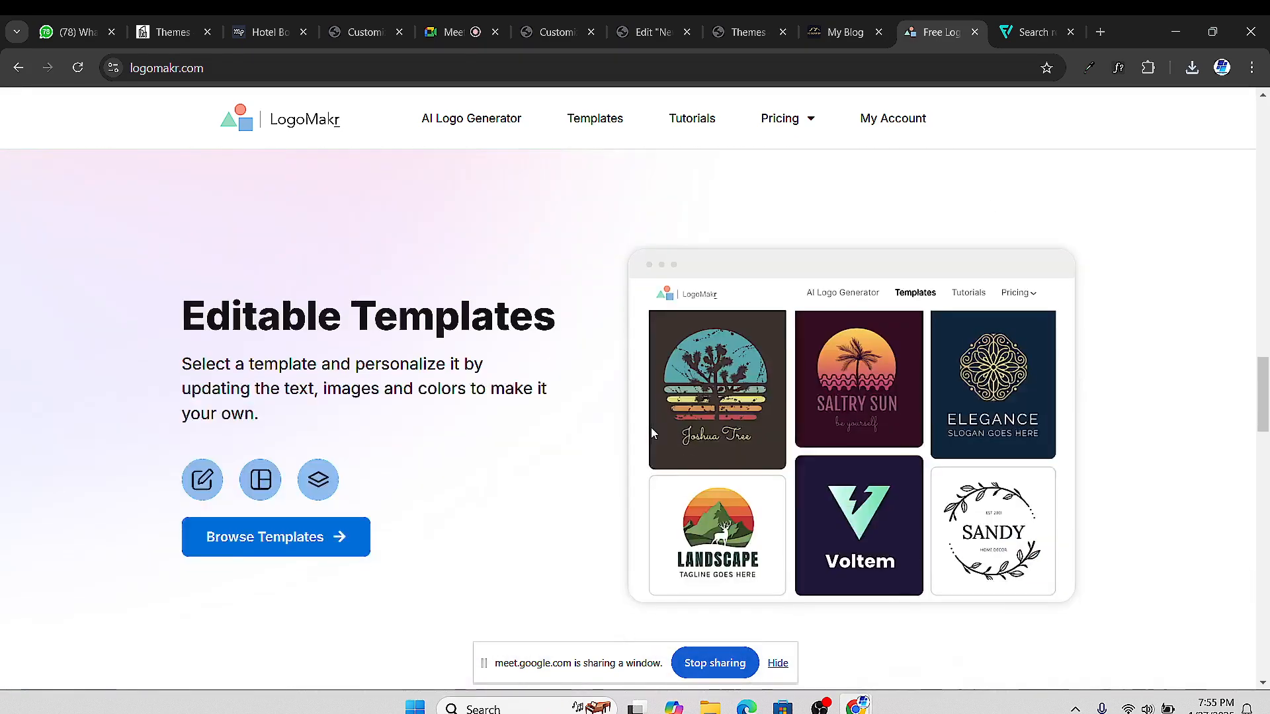
{"action": "scroll", "coordinate": [535, 391], "scroll_direction": "down", "scroll_amount": 8}
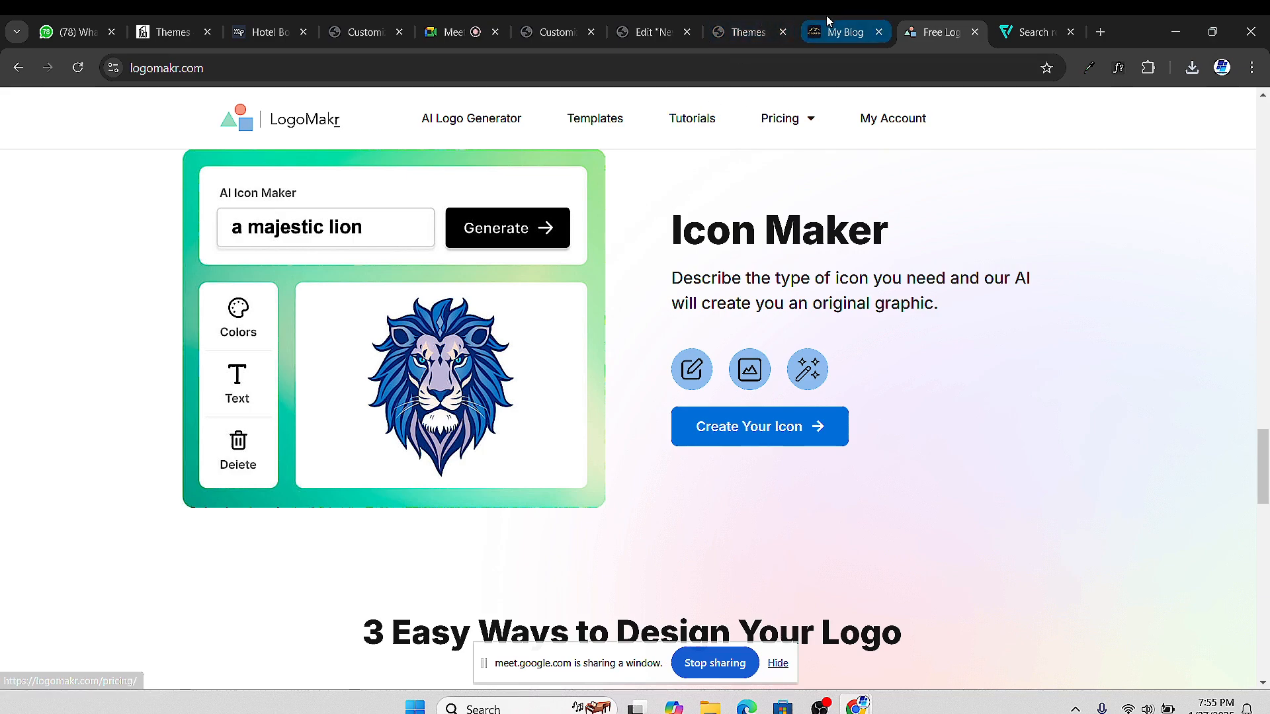
{"action": "left_click", "coordinate": [840, 32]}
Verify the Main Menu holds About Us, Contact Us, Home and Our Team
{"action": "left_click", "coordinate": [737, 32]}
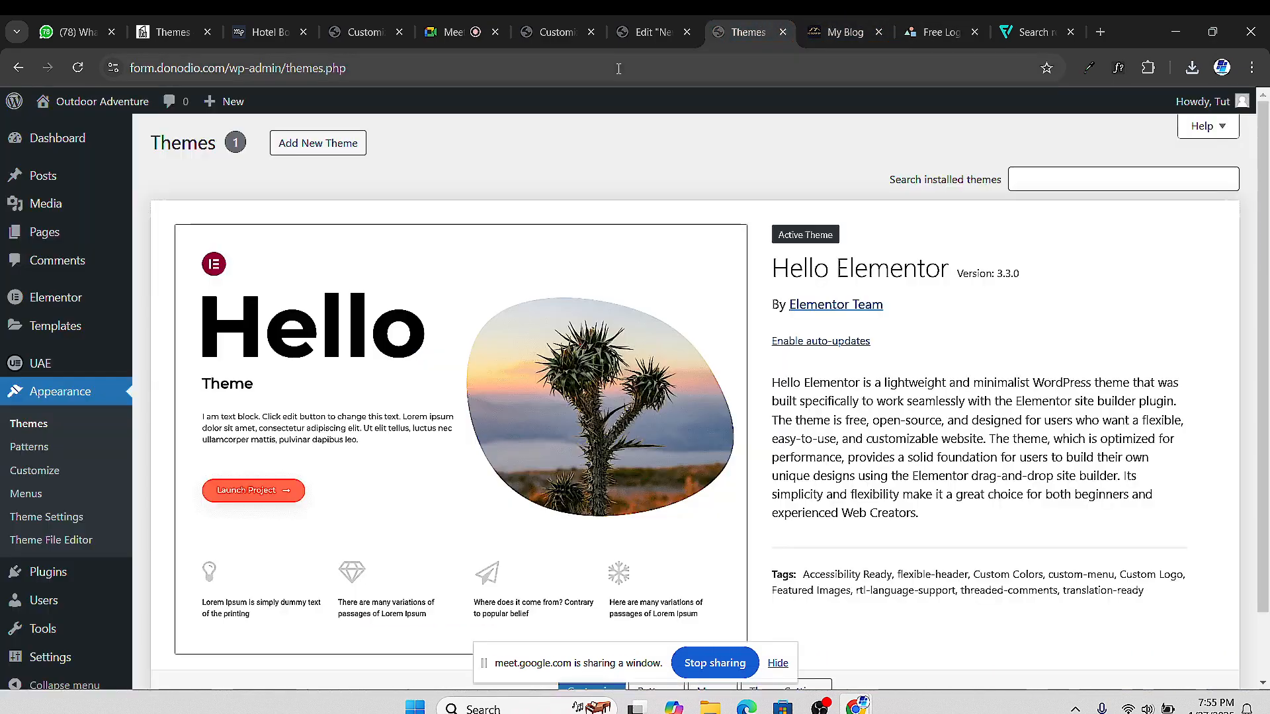
{"action": "left_click", "coordinate": [618, 34]}
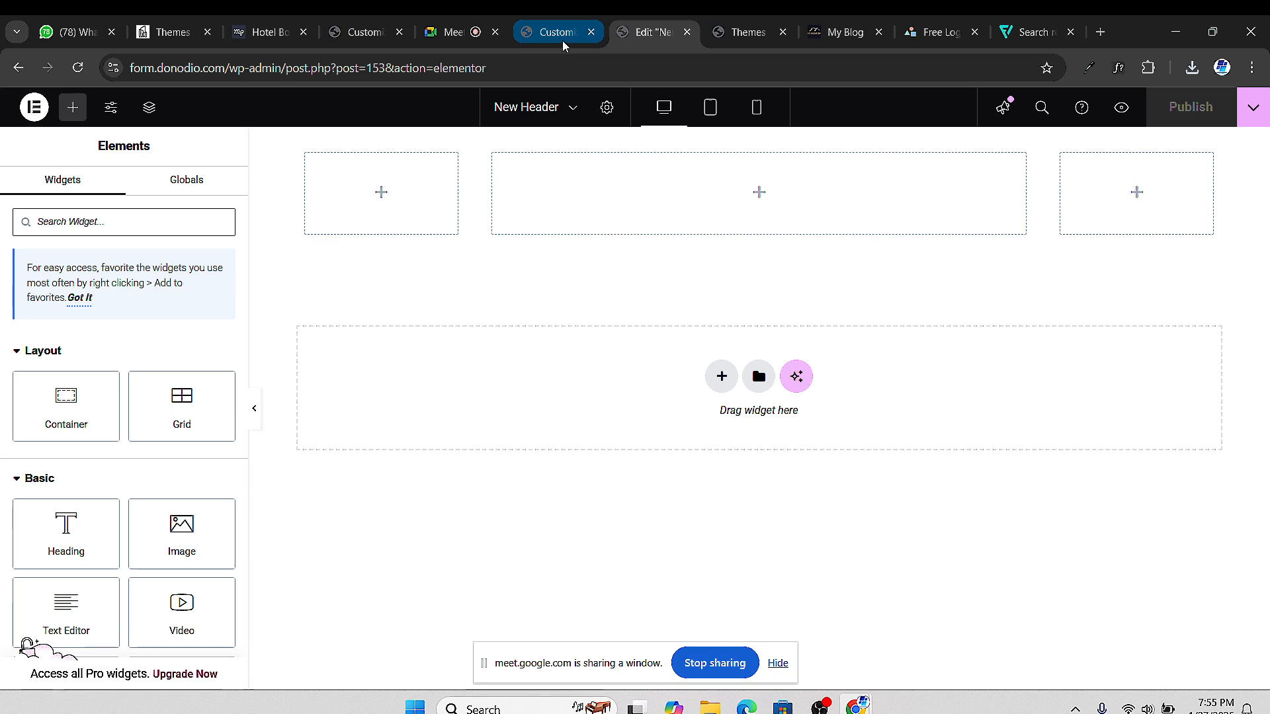
{"action": "left_click", "coordinate": [562, 34]}
{"action": "left_click", "coordinate": [19, 107]}
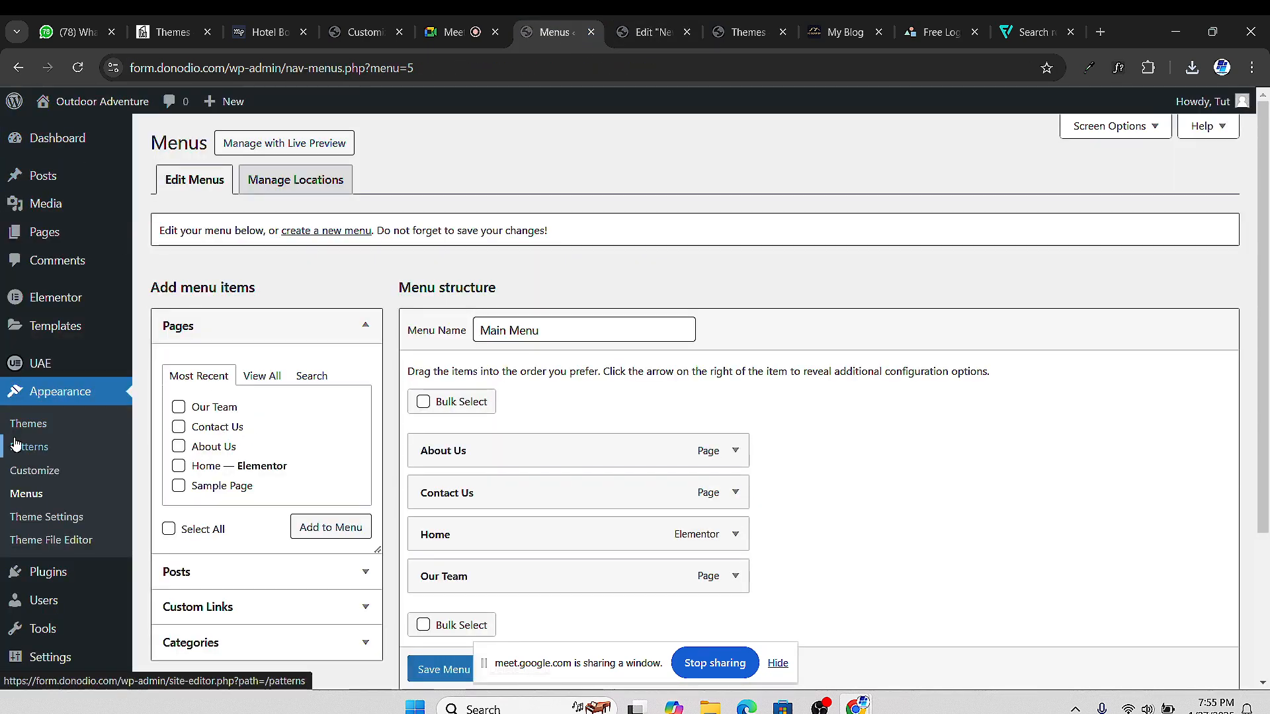
{"action": "left_click", "coordinate": [645, 32]}
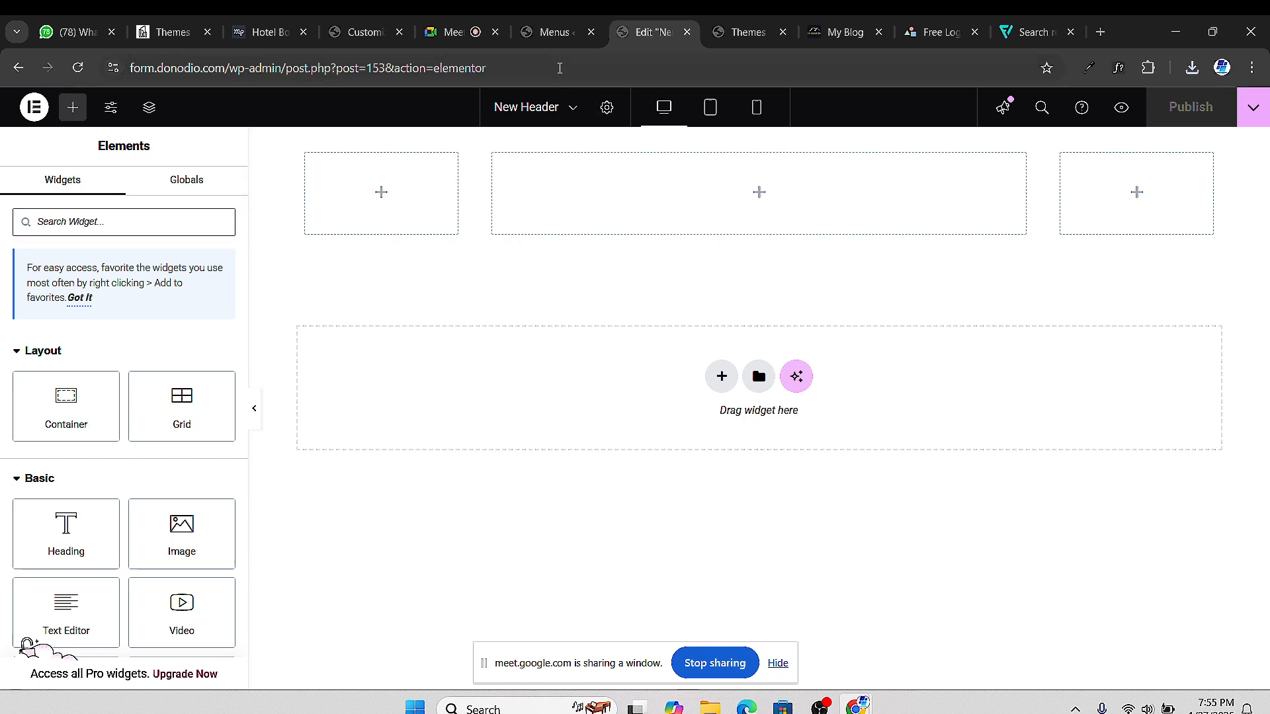
{"action": "left_click", "coordinate": [554, 32]}
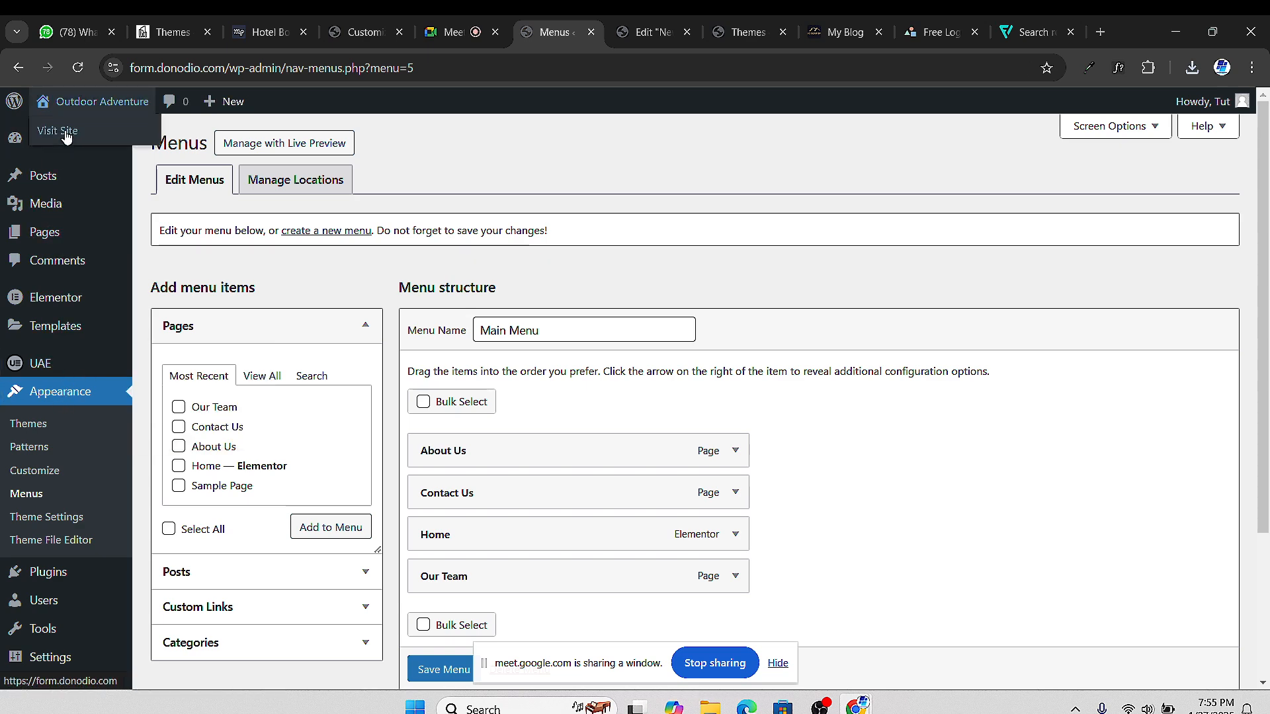
Preview the live front page, then confirm Hello Elementor 3.3.0 is the only installed theme
{"action": "left_click", "coordinate": [60, 132]}
{"action": "left_click", "coordinate": [19, 68]}
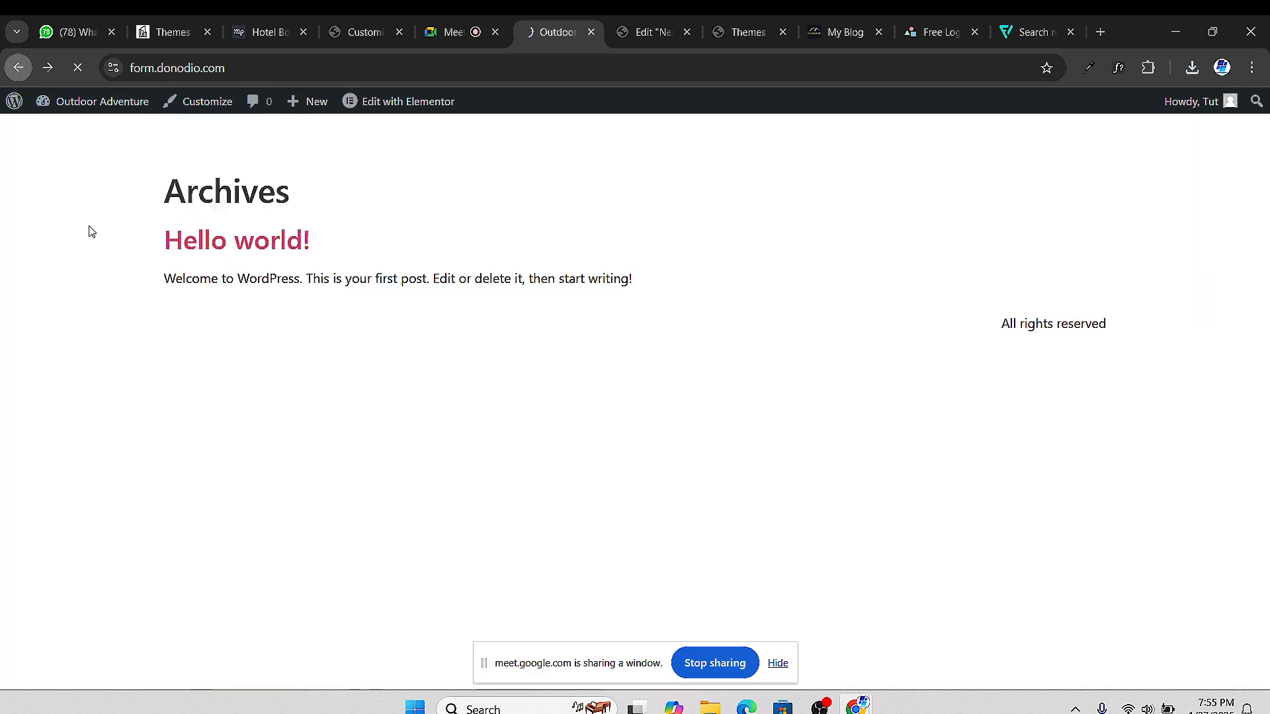
{"action": "left_click", "coordinate": [66, 398]}
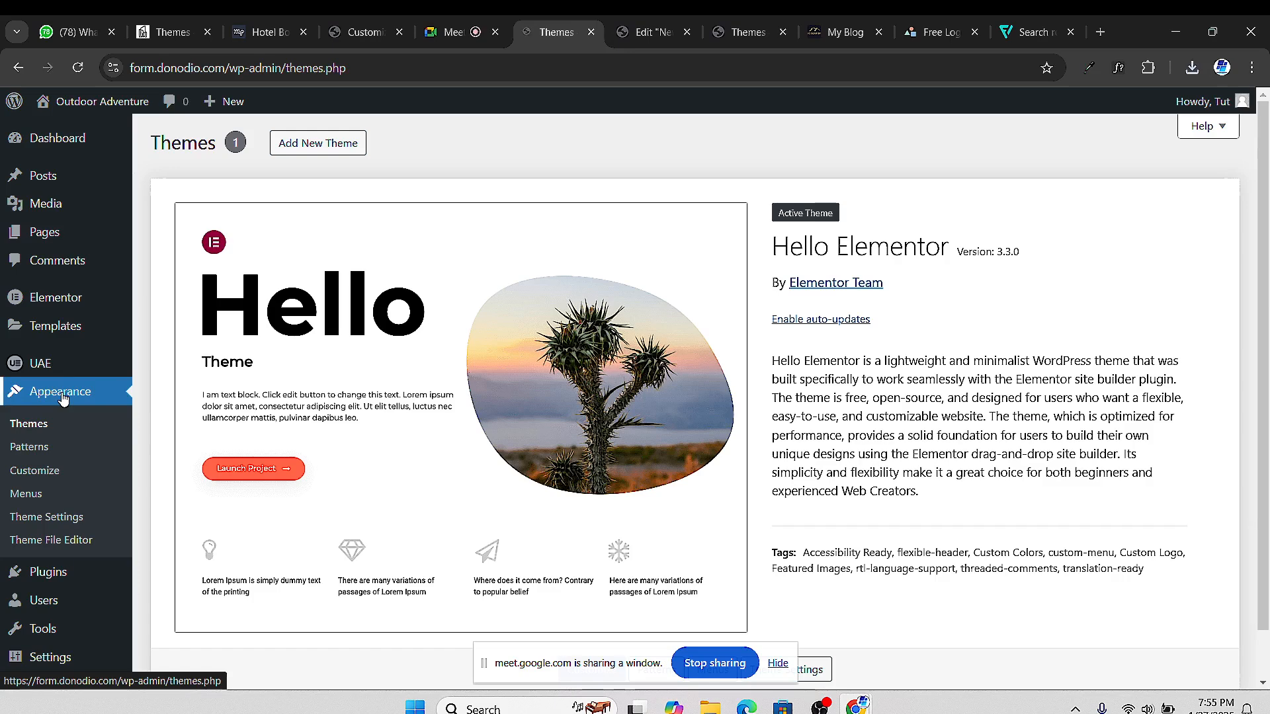
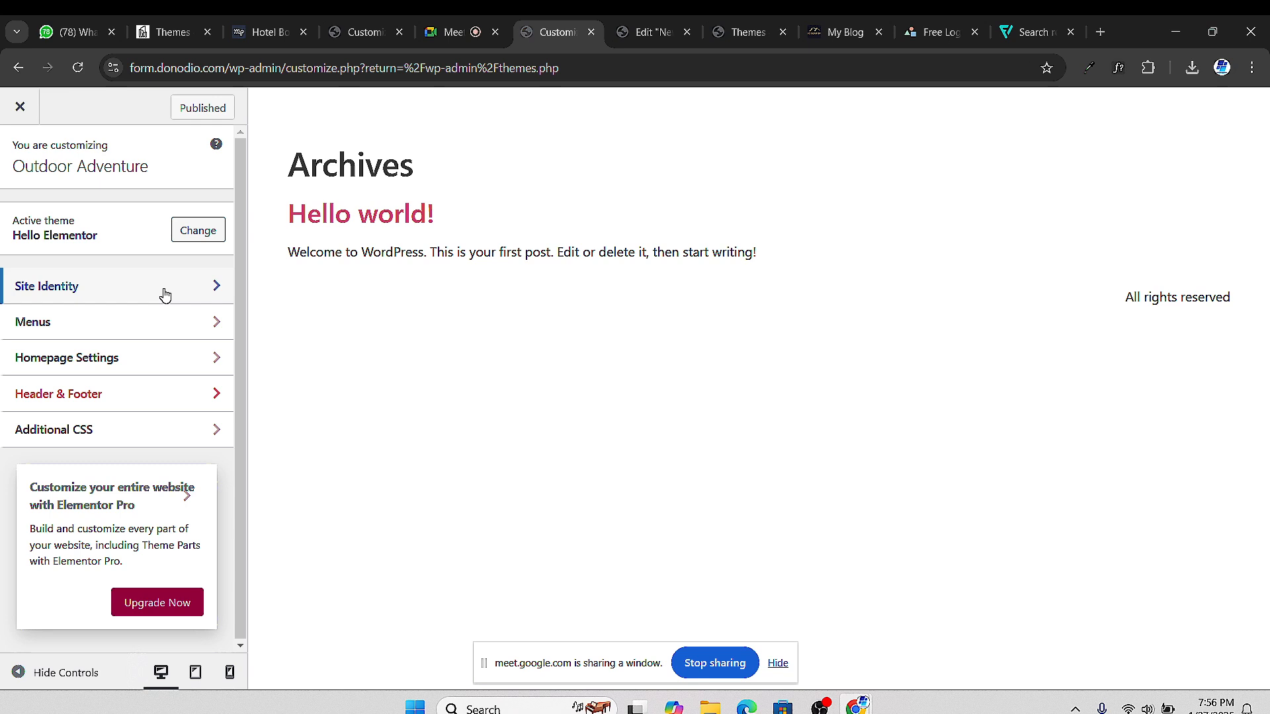
Upload enterprise.png from Downloads into the media library for the site logo
{"action": "left_click", "coordinate": [165, 295]}
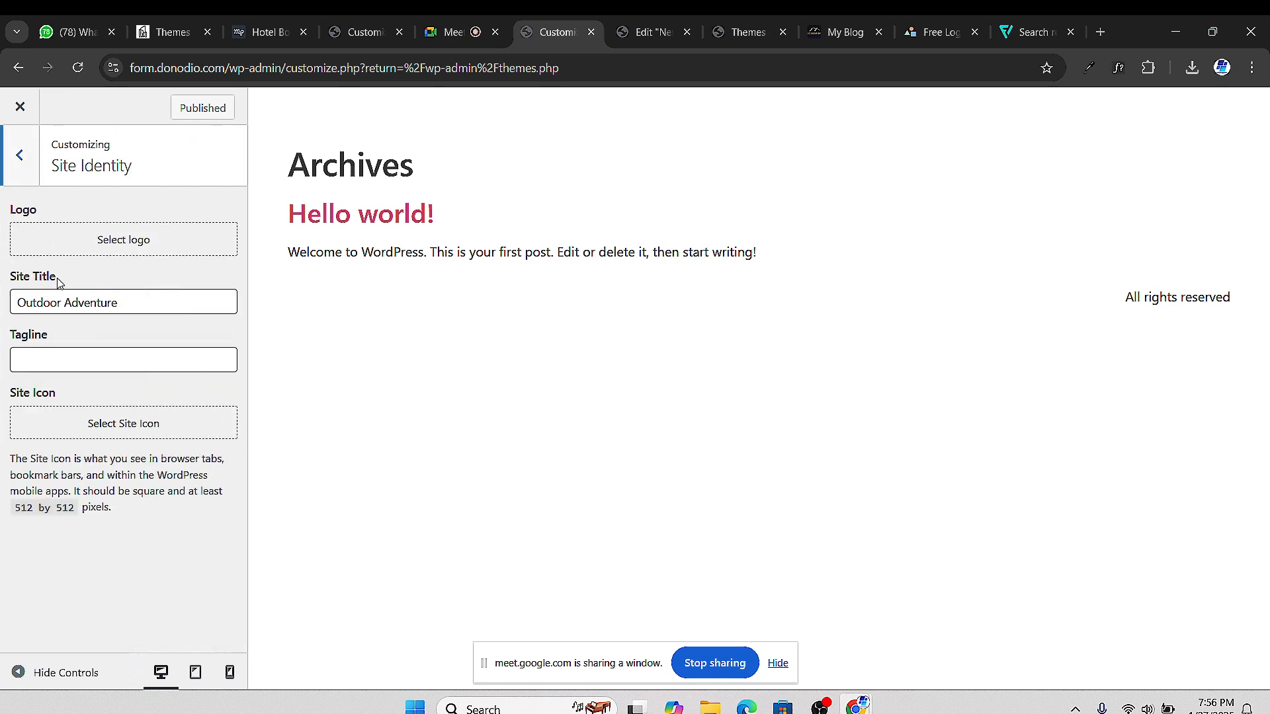
{"action": "left_click", "coordinate": [135, 239]}
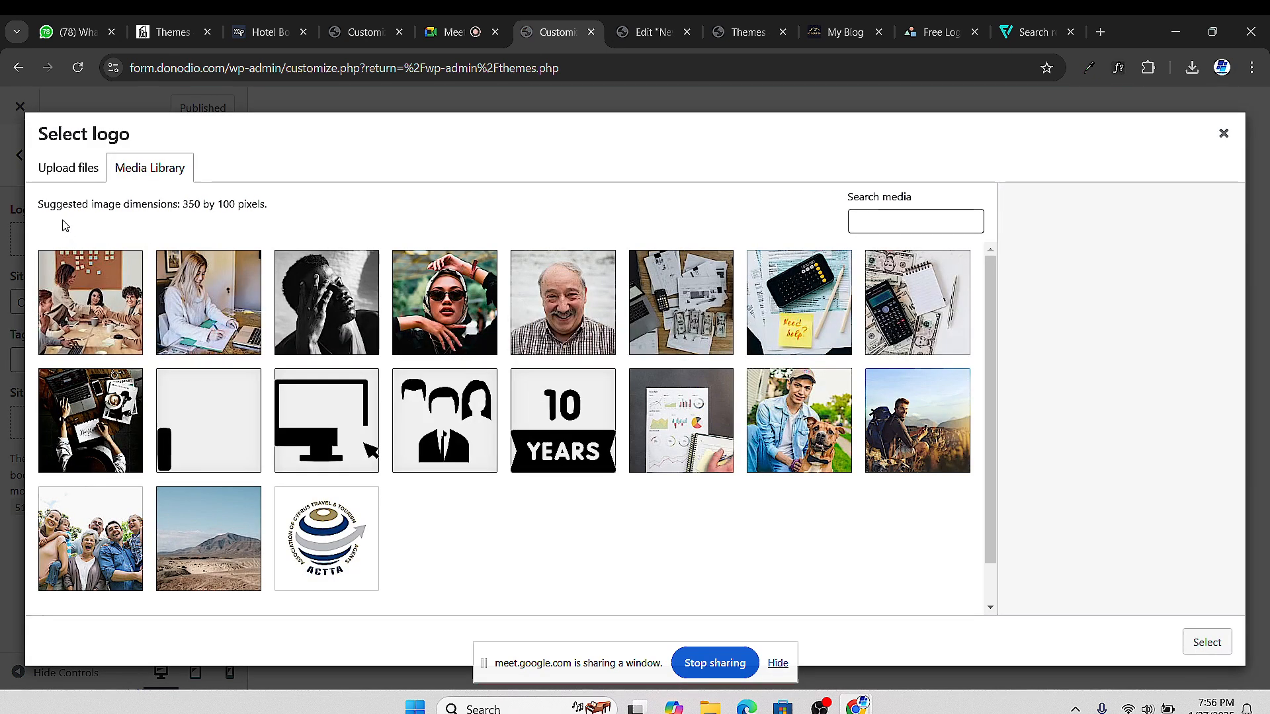
{"action": "left_click", "coordinate": [69, 170]}
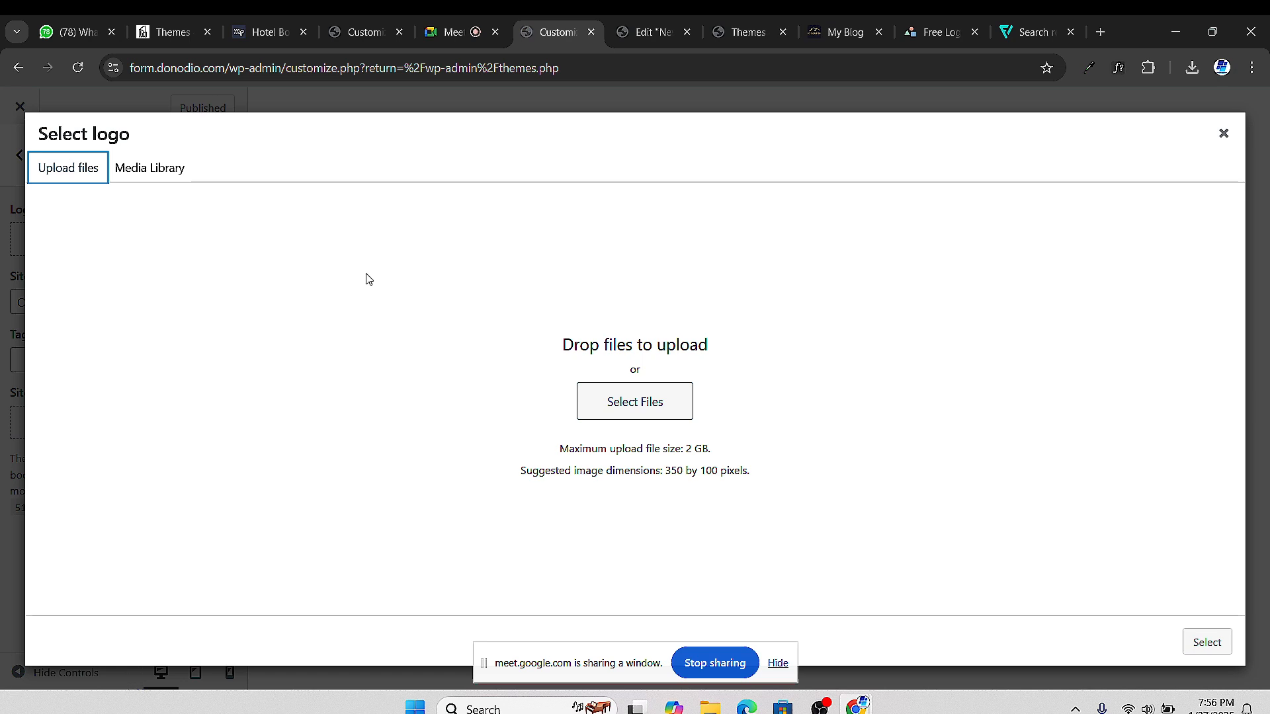
{"action": "left_click", "coordinate": [651, 412]}
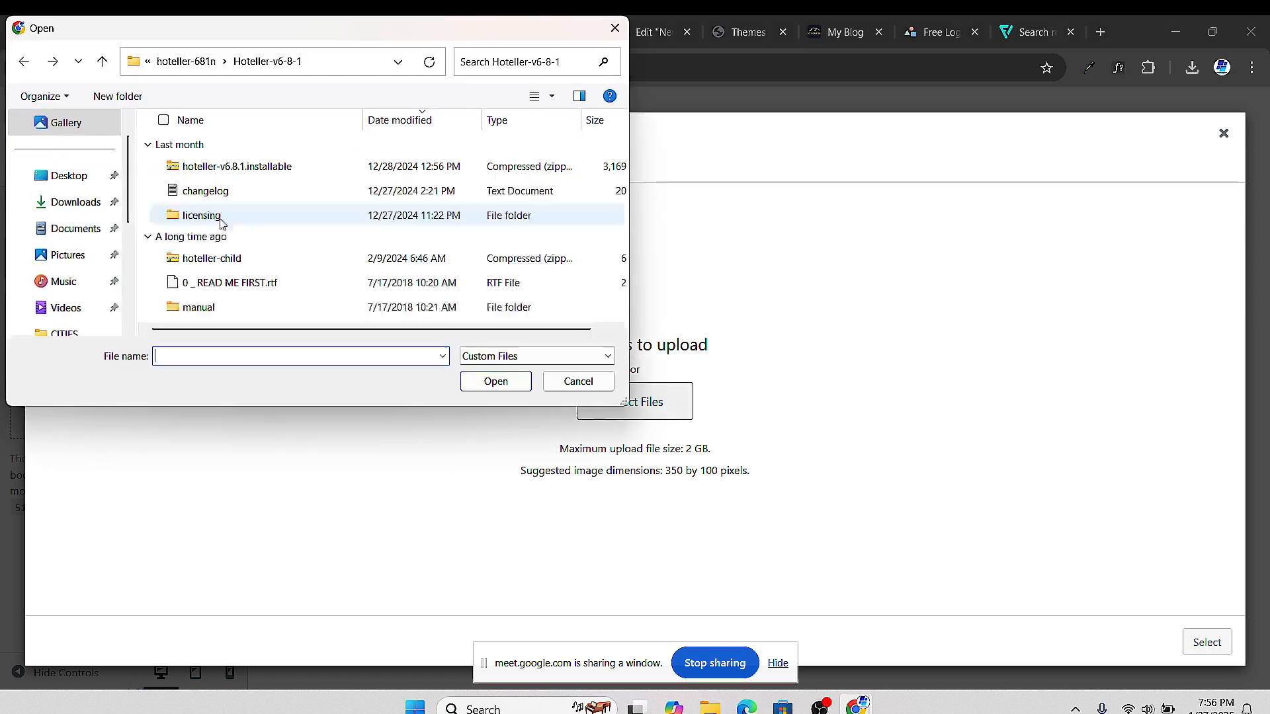
{"action": "left_click", "coordinate": [76, 202]}
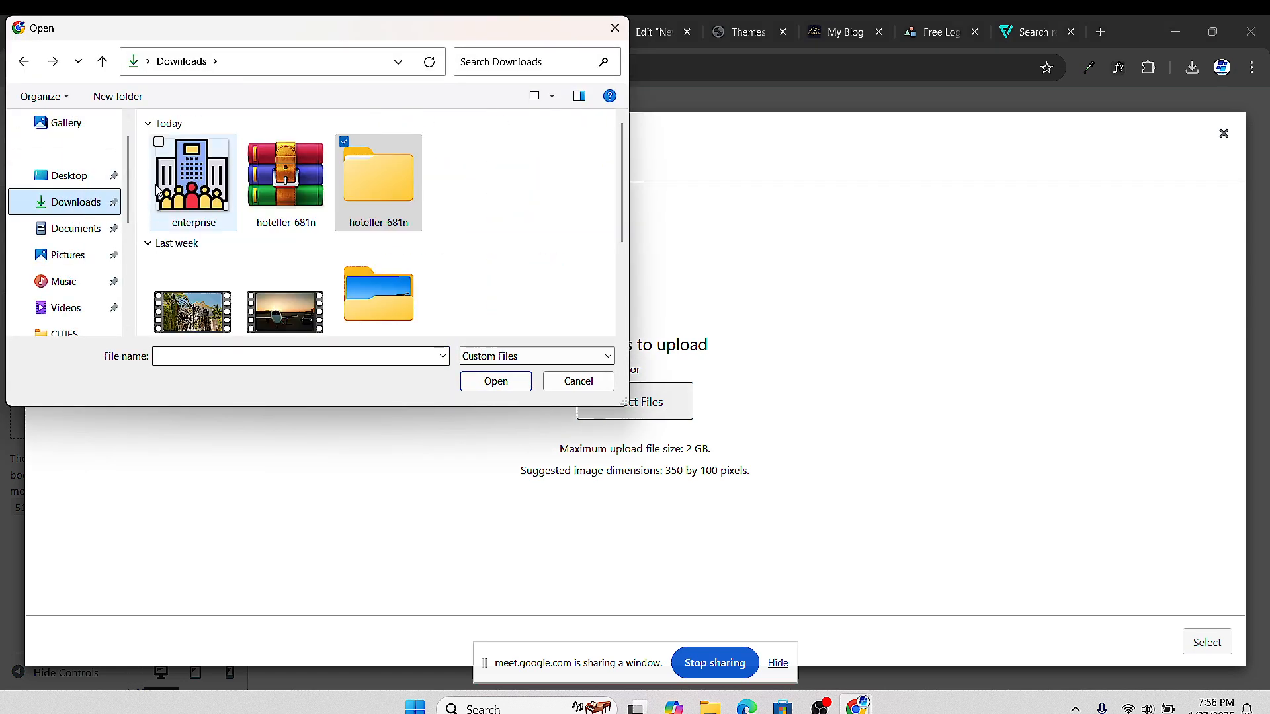
{"action": "left_click", "coordinate": [197, 165]}
{"action": "left_click", "coordinate": [502, 381]}
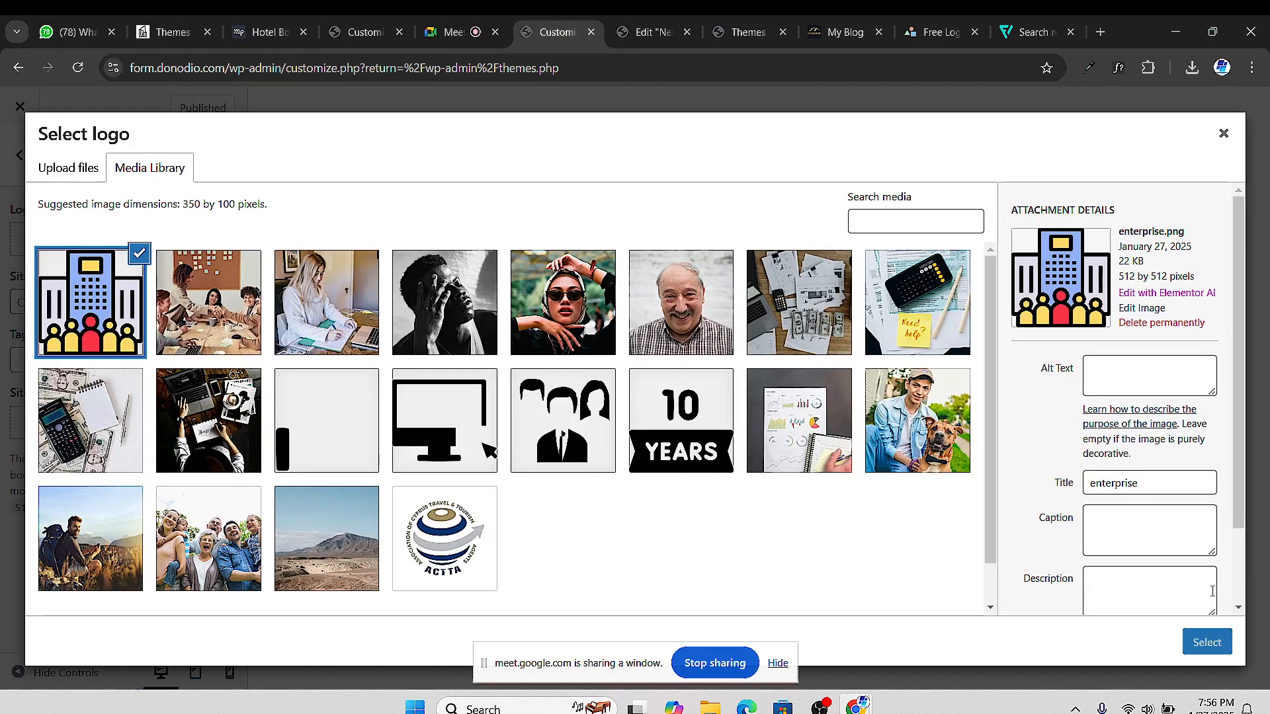
Use the enterprise building image as the site logo, skipping cropping
{"action": "left_click", "coordinate": [1207, 643]}
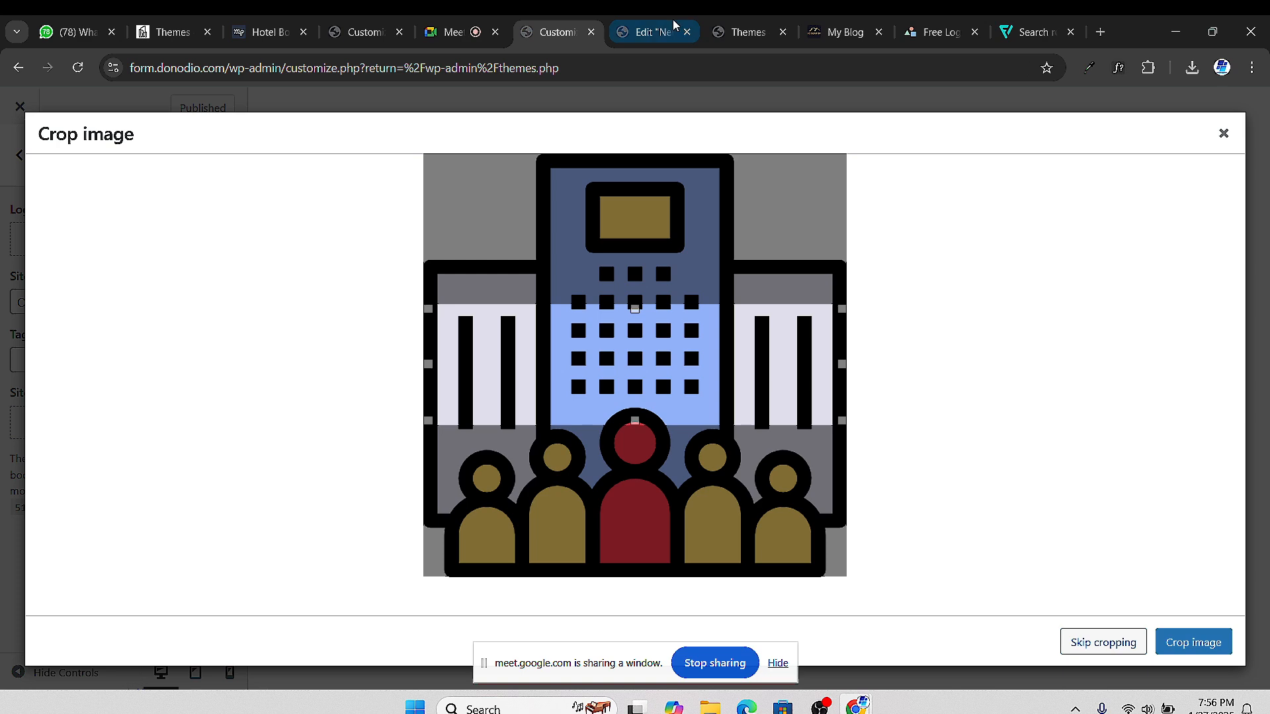
{"action": "left_click", "coordinate": [463, 33]}
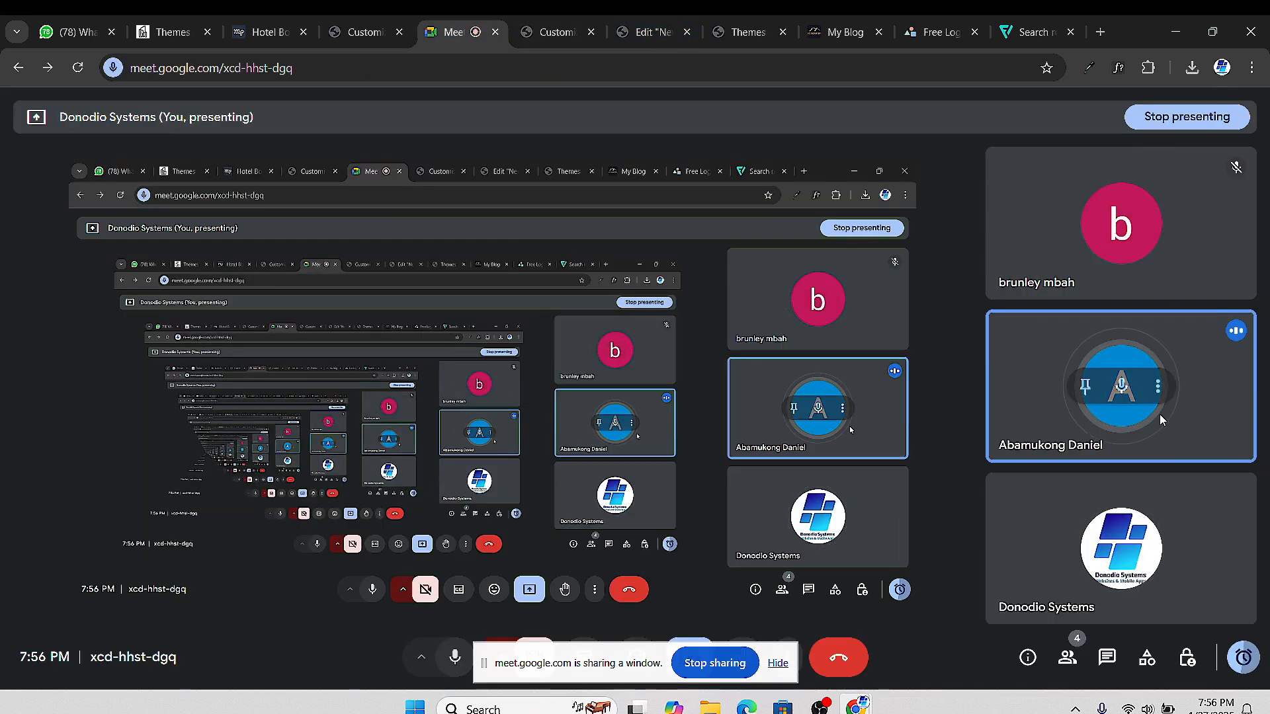
{"action": "left_click", "coordinate": [733, 34]}
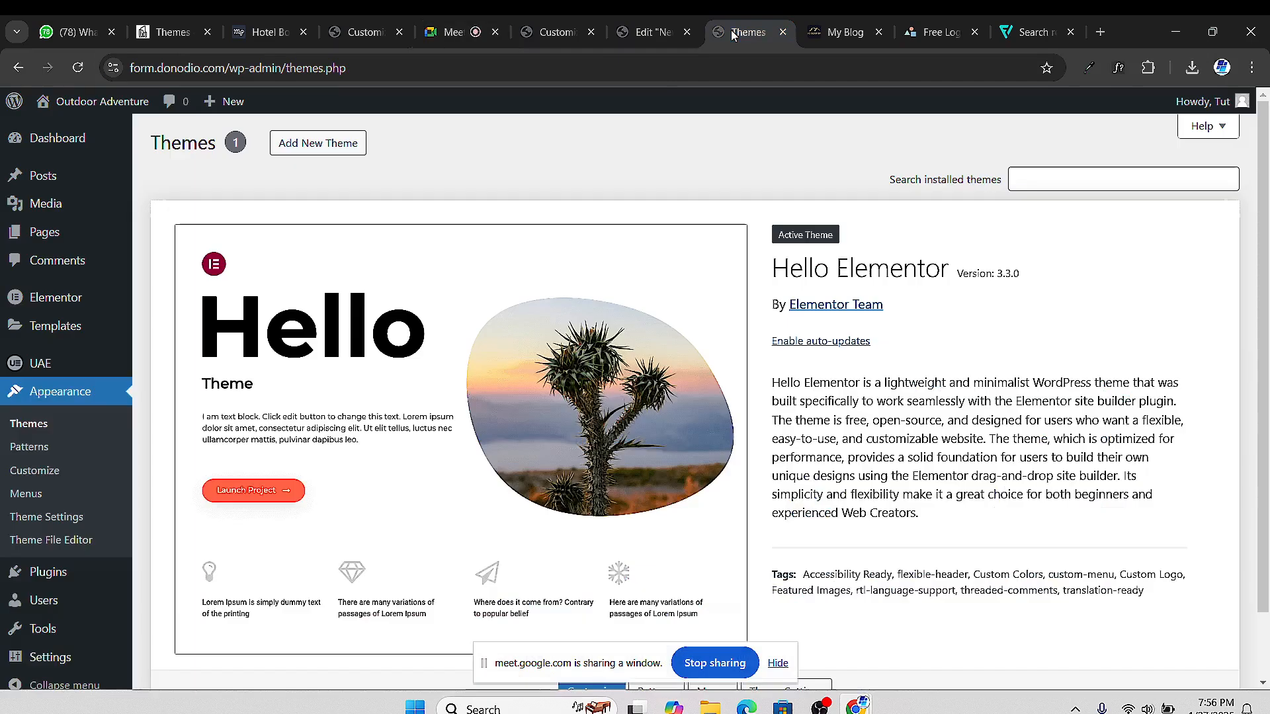
{"action": "left_click", "coordinate": [652, 33]}
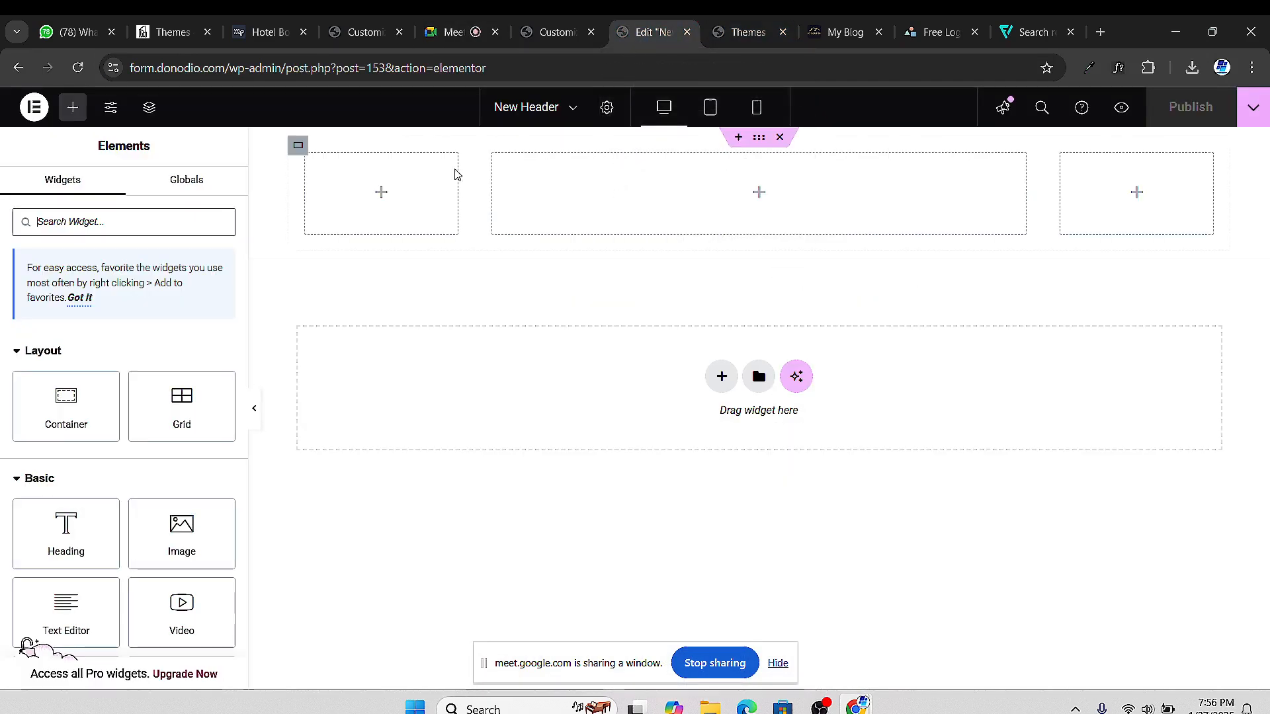
{"action": "left_click", "coordinate": [558, 32]}
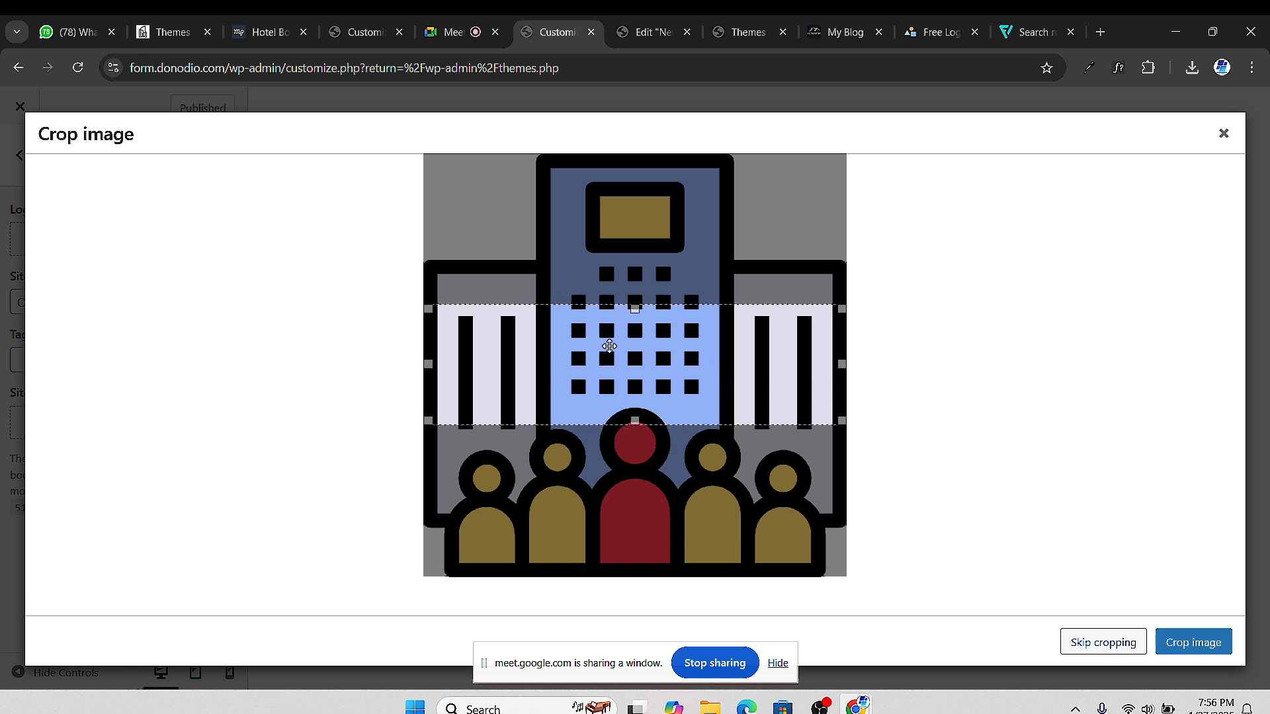
{"action": "mouse_move", "coordinate": [641, 314]}
{"action": "left_mouse_down"}
{"action": "mouse_move", "coordinate": [640, 291]}
{"action": "mouse_move", "coordinate": [643, 327]}
{"action": "left_mouse_up"}
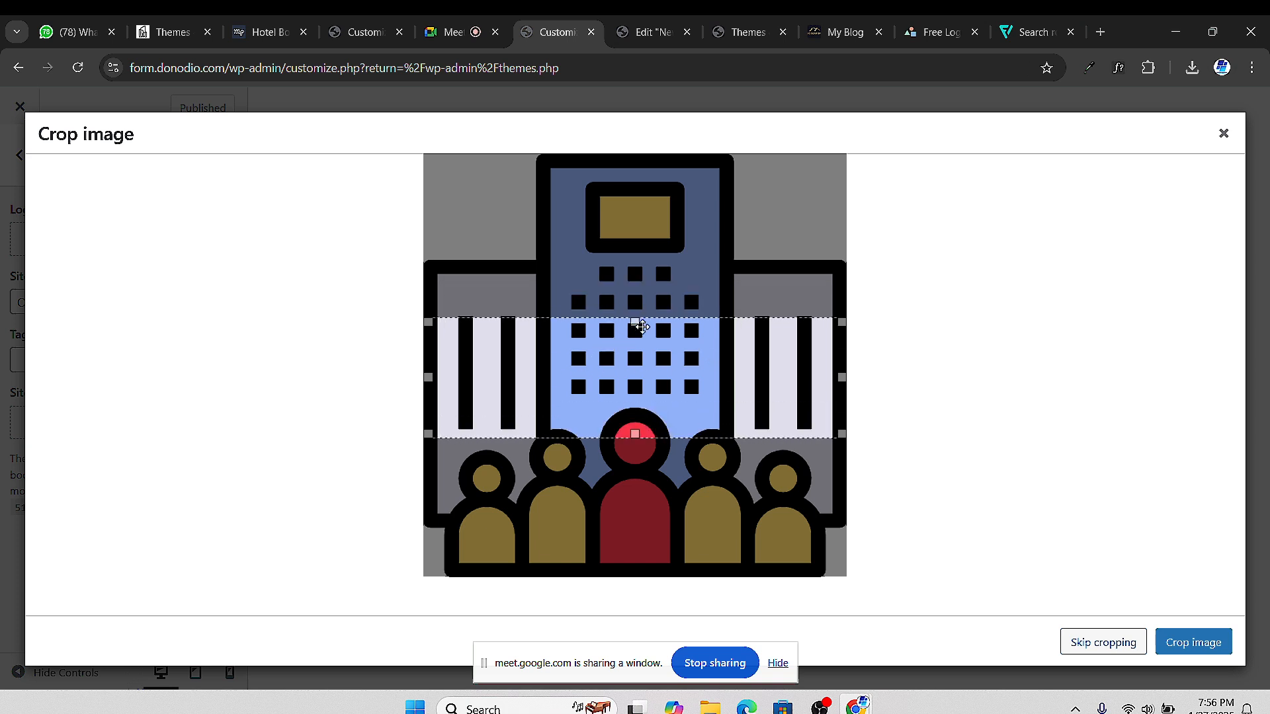
{"action": "left_click", "coordinate": [1126, 643]}
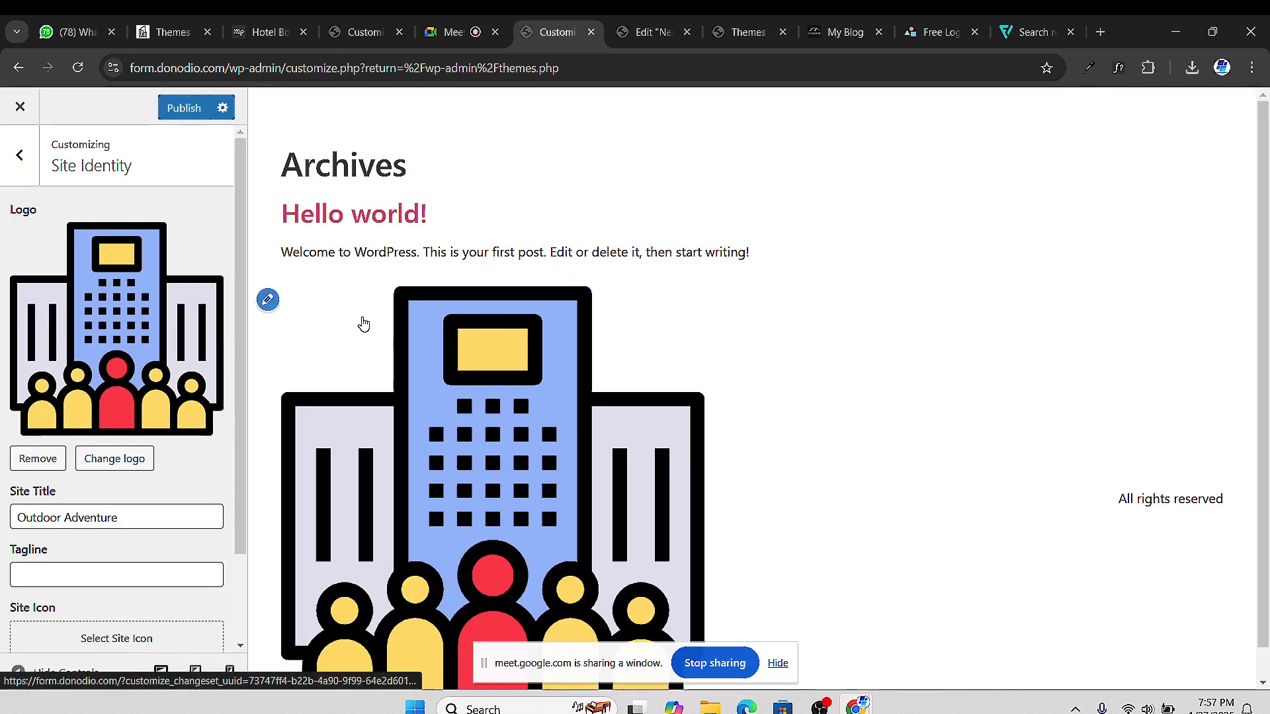
{"action": "scroll", "coordinate": [533, 316], "scroll_direction": "down", "scroll_amount": 1}
{"action": "scroll", "coordinate": [103, 468], "scroll_direction": "down", "scroll_amount": 2}
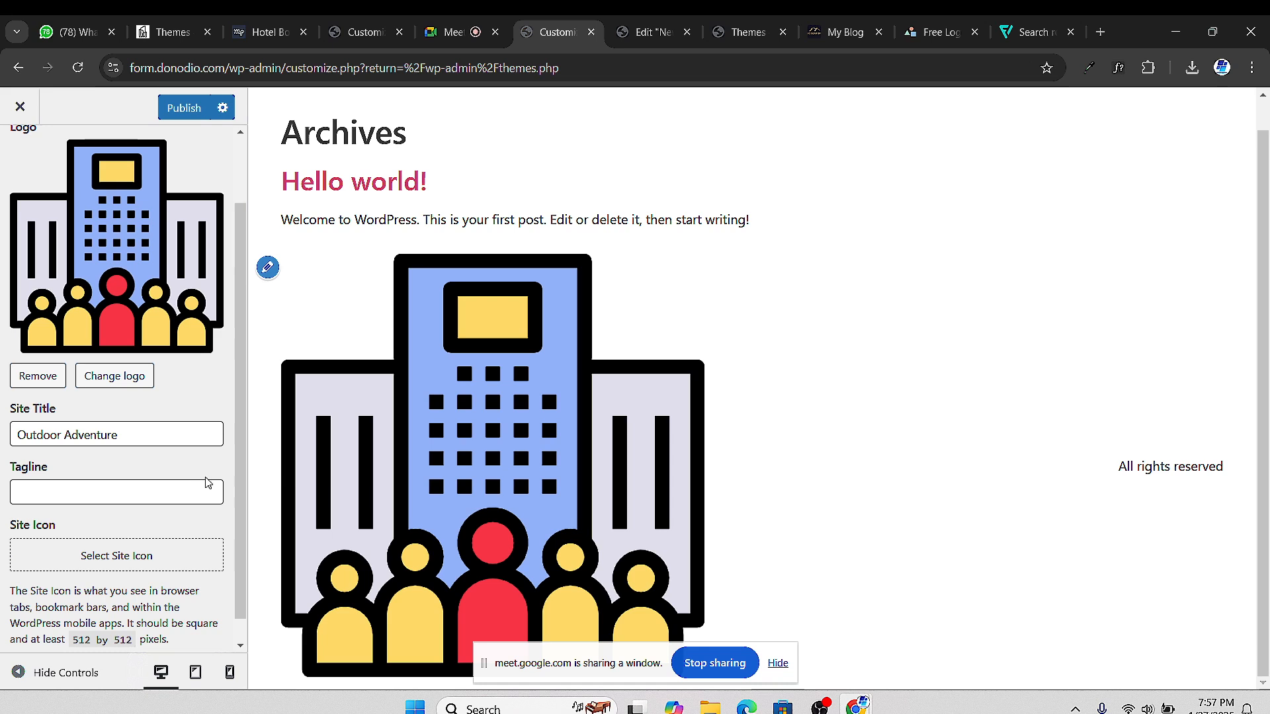
{"action": "scroll", "coordinate": [237, 531], "scroll_direction": "down", "scroll_amount": 1}
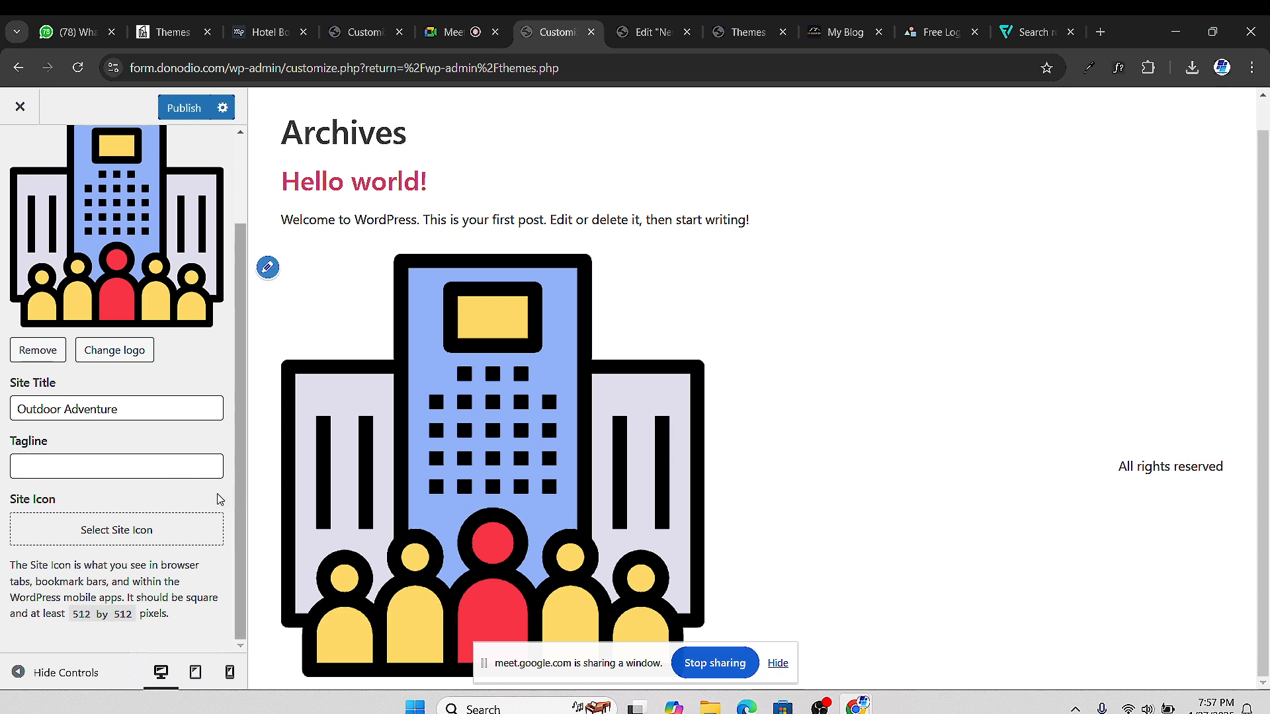
{"action": "scroll", "coordinate": [218, 501], "scroll_direction": "up", "scroll_amount": 2}
{"action": "scroll", "coordinate": [138, 289], "scroll_direction": "up", "scroll_amount": 1}
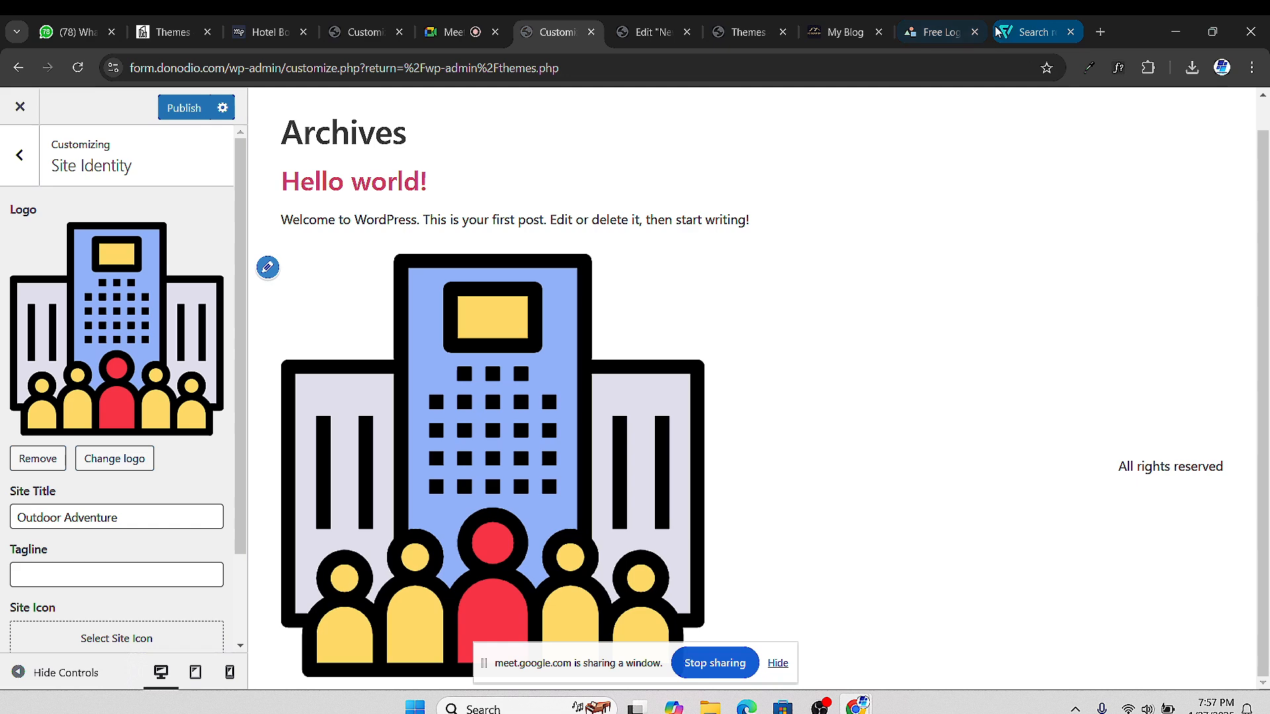
{"action": "mouse_move", "coordinate": [1011, 30]}
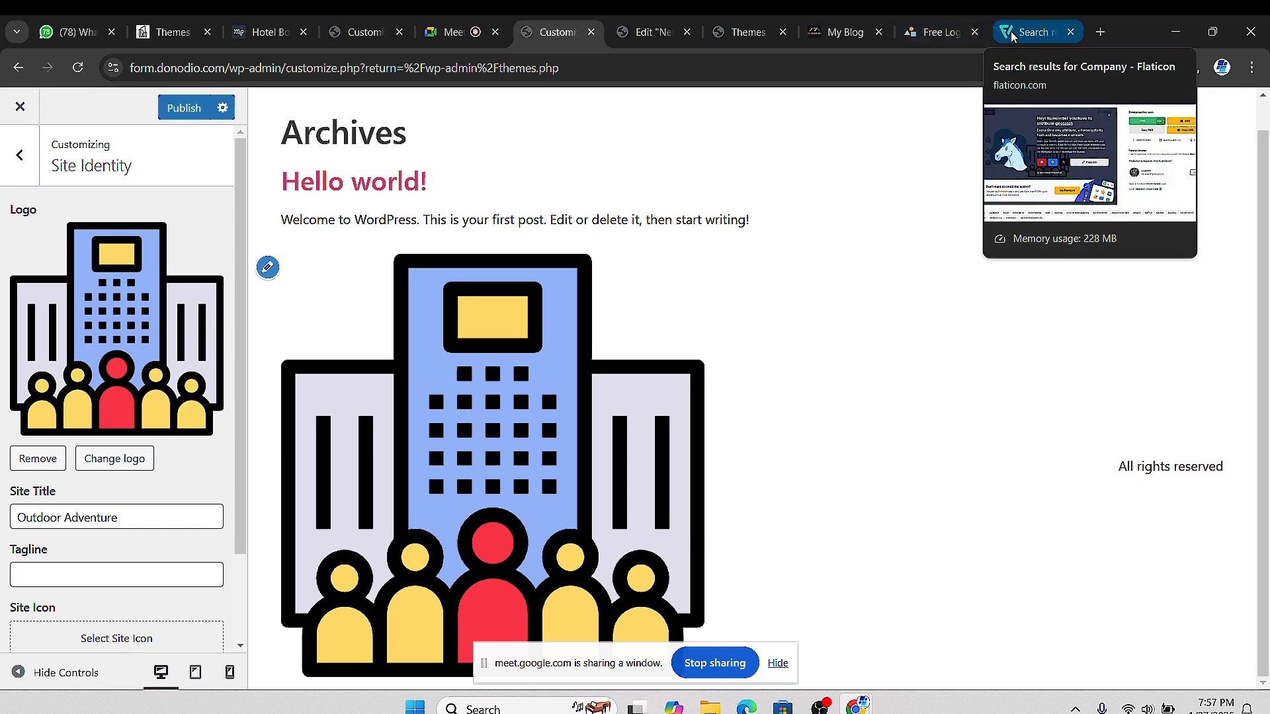
Close the Flaticon icon details to get back to the company icon results
{"action": "left_click", "coordinate": [1012, 36]}
{"action": "scroll", "coordinate": [1264, 156], "scroll_direction": "up", "scroll_amount": 3}
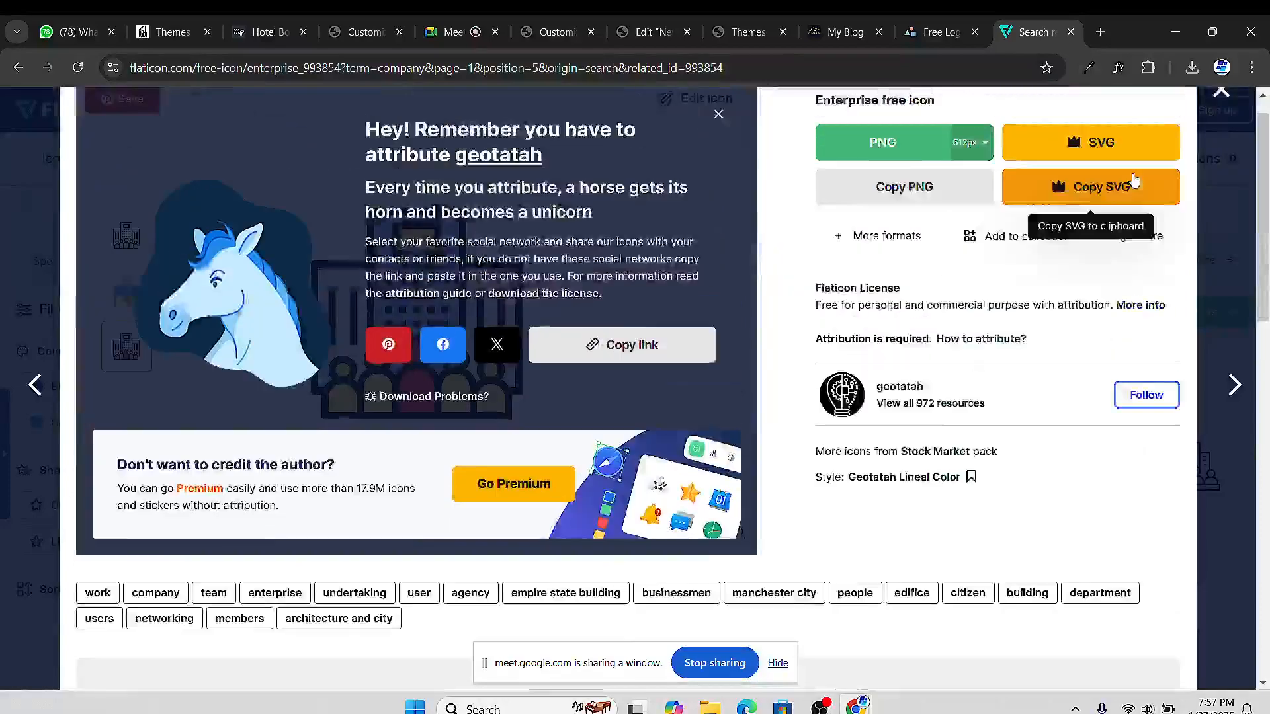
{"action": "left_click", "coordinate": [1225, 126]}
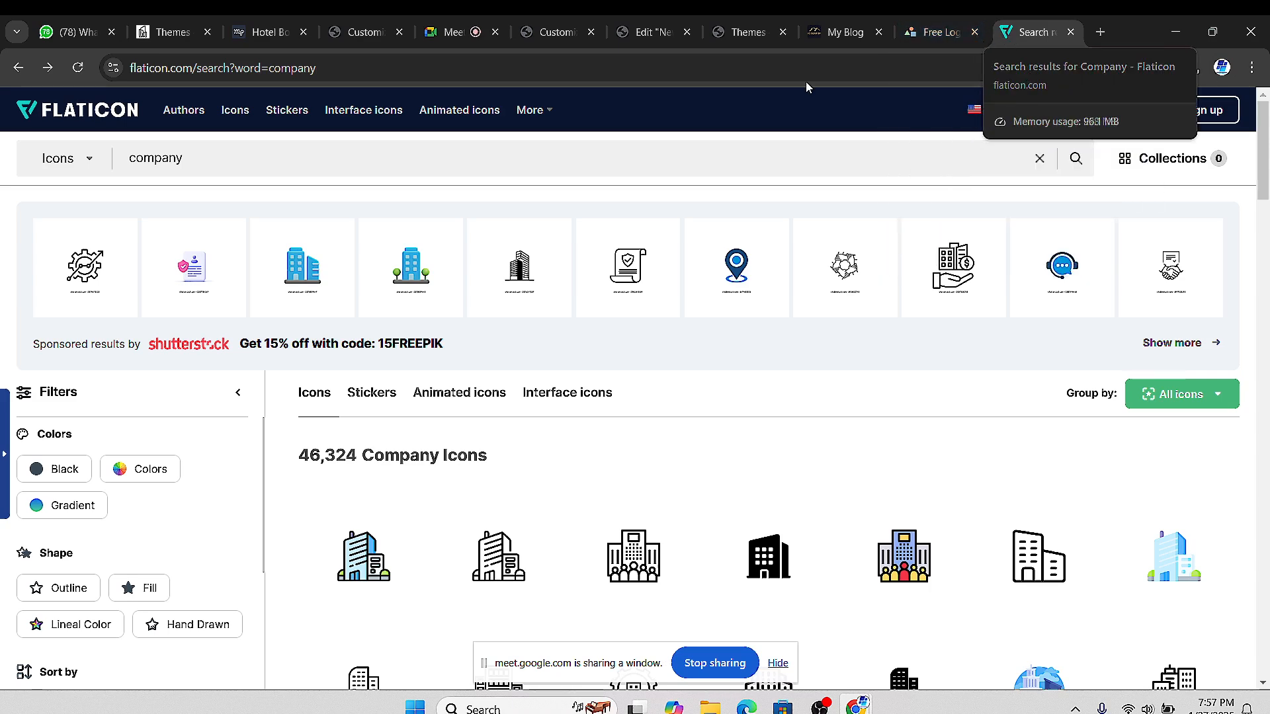
Close the Themes, LogoMakr and Flaticon tabs and return to the Customizer's Site Identity
{"action": "left_click", "coordinate": [731, 32]}
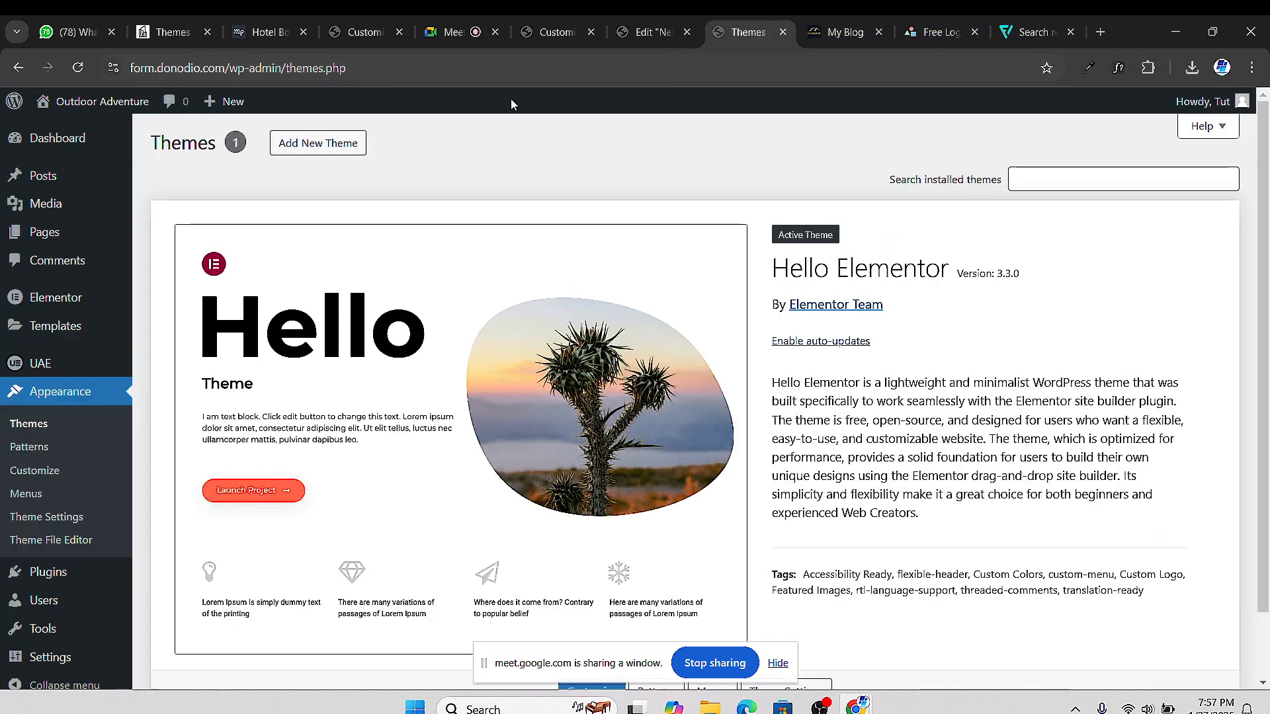
{"action": "left_click", "coordinate": [652, 32]}
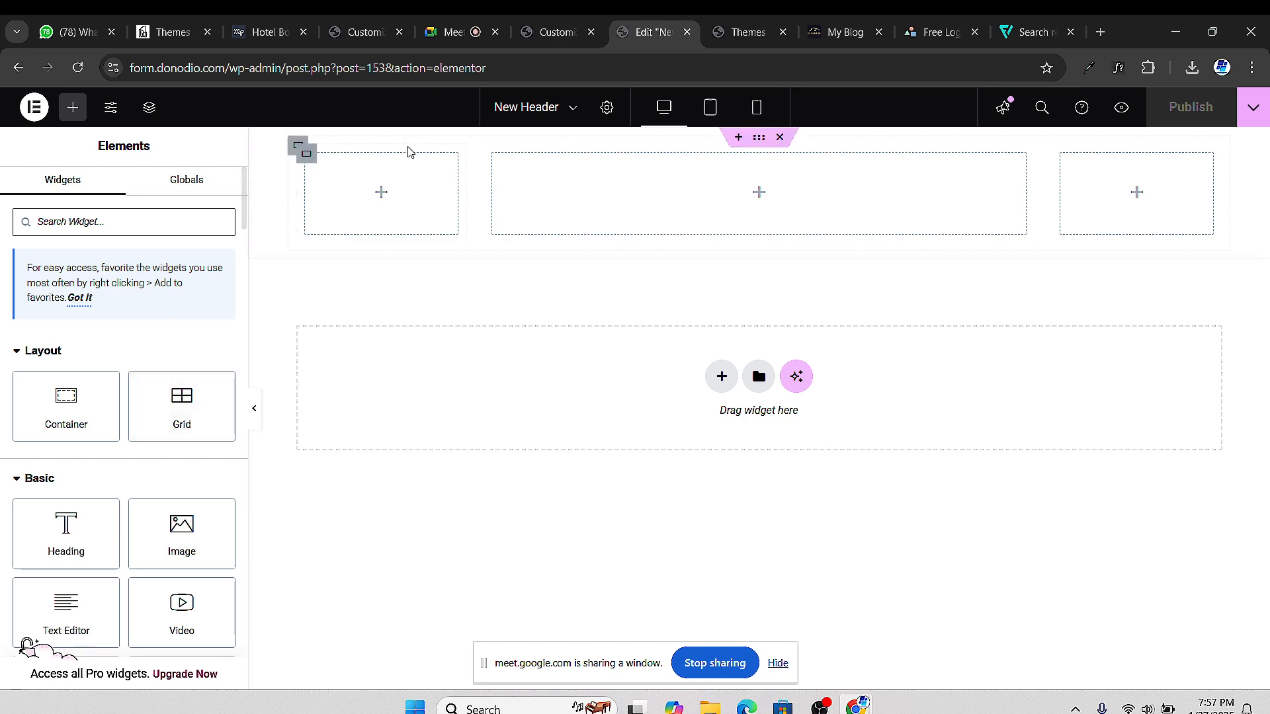
{"action": "left_click", "coordinate": [553, 35]}
{"action": "left_click", "coordinate": [741, 32]}
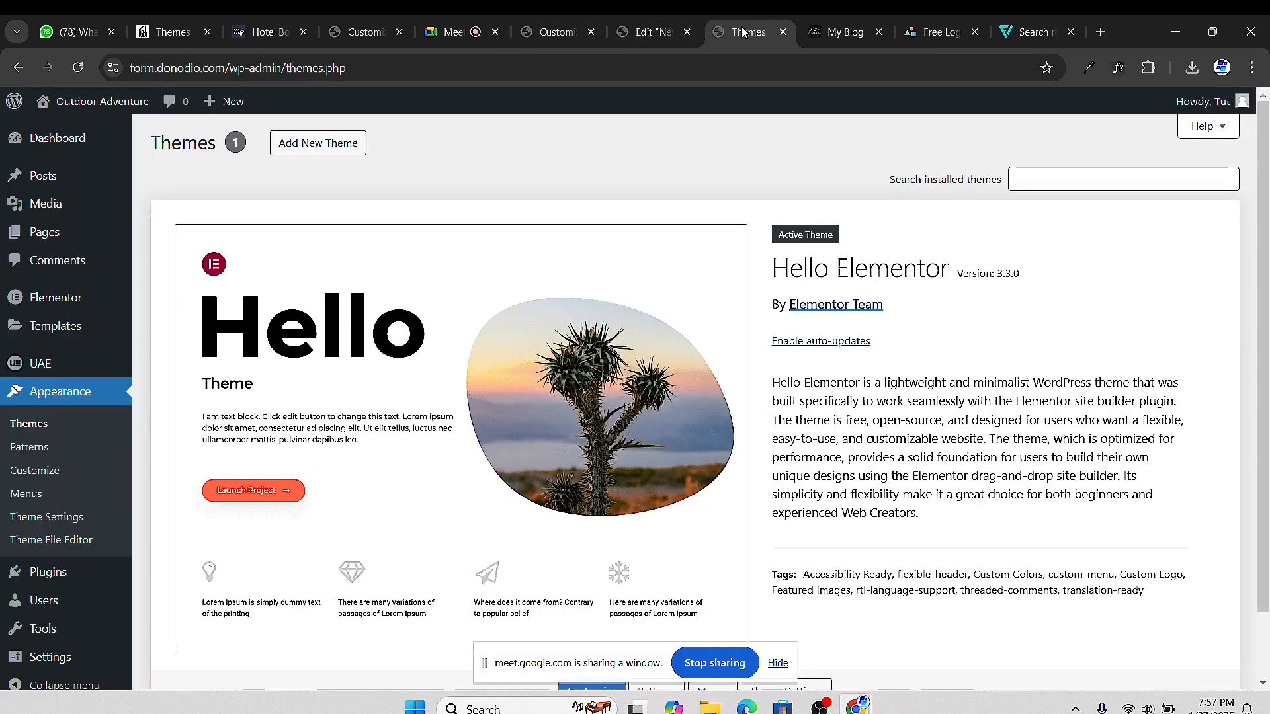
{"action": "left_click", "coordinate": [783, 32]}
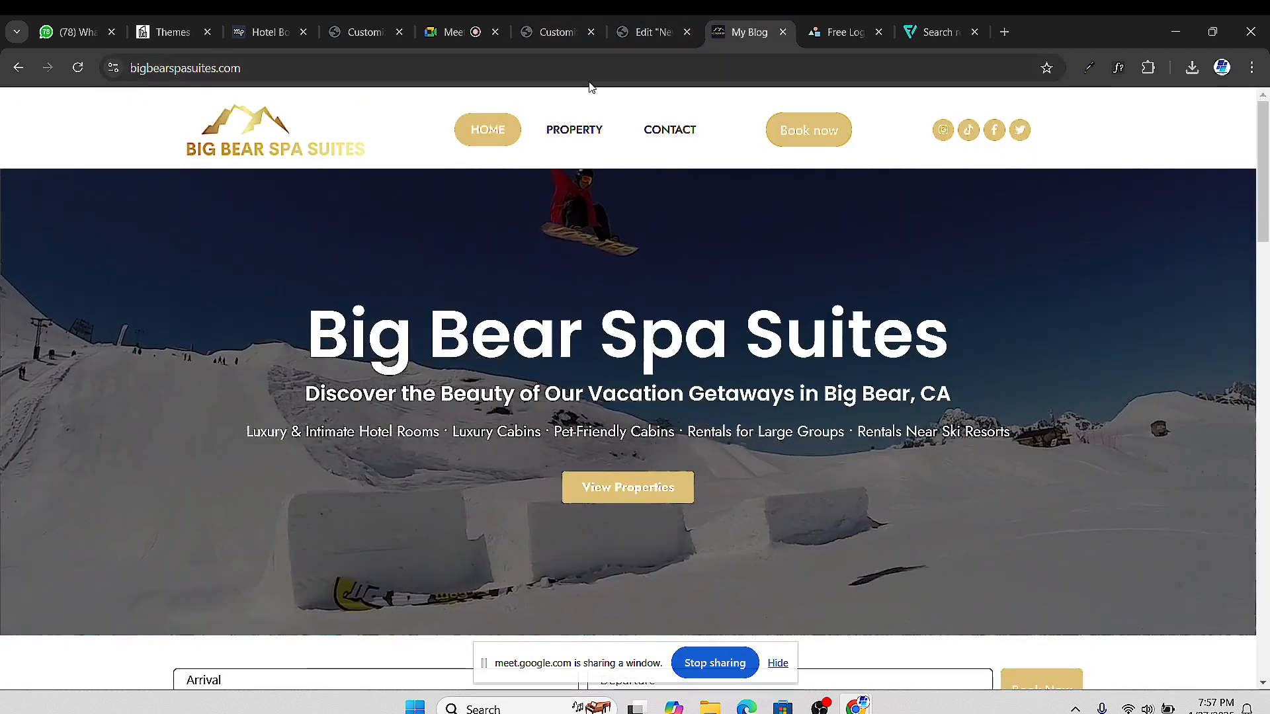
{"action": "left_click", "coordinate": [835, 36]}
{"action": "left_click", "coordinate": [878, 33]}
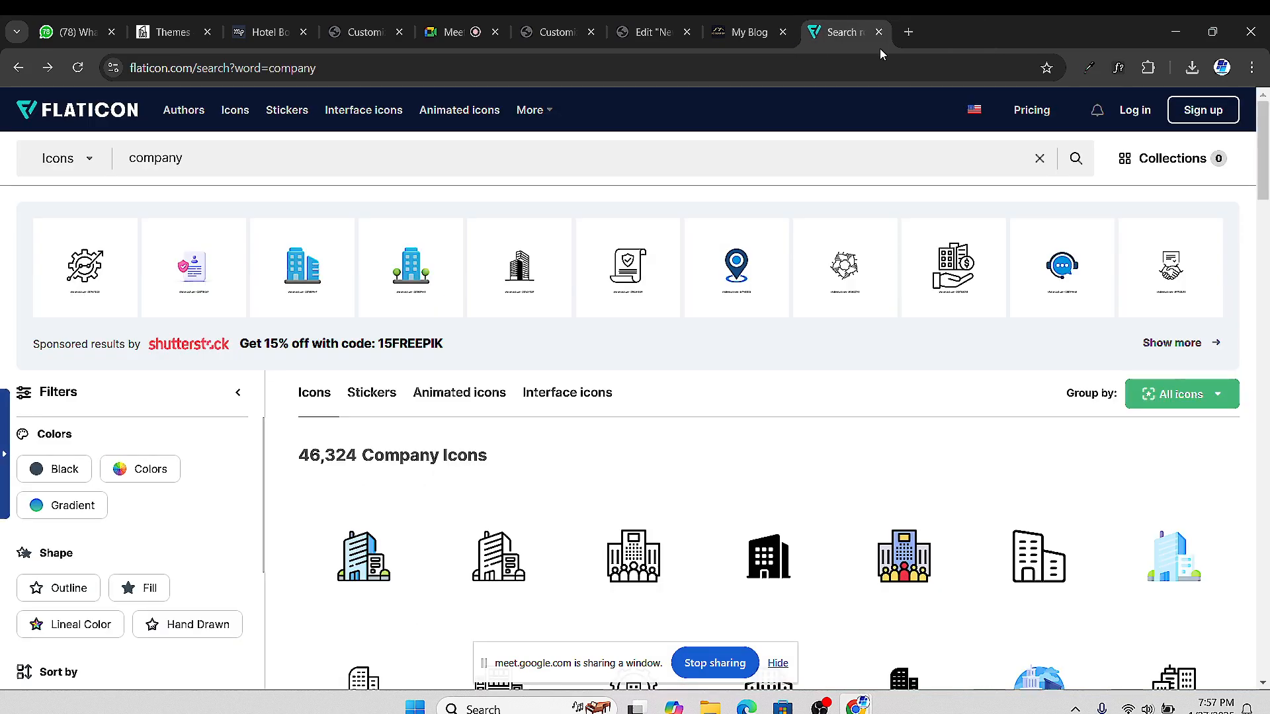
{"action": "left_click", "coordinate": [879, 32]}
{"action": "left_click", "coordinate": [617, 37]}
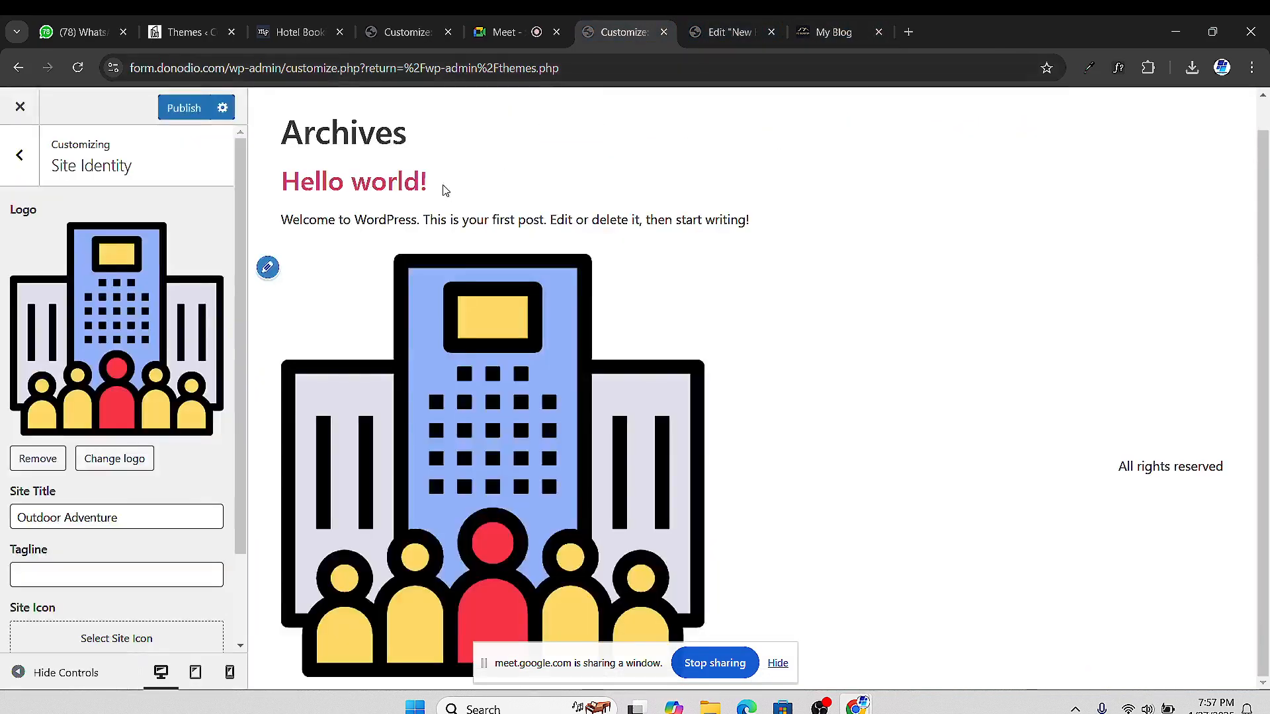
{"action": "scroll", "coordinate": [54, 543], "scroll_direction": "down", "scroll_amount": 2}
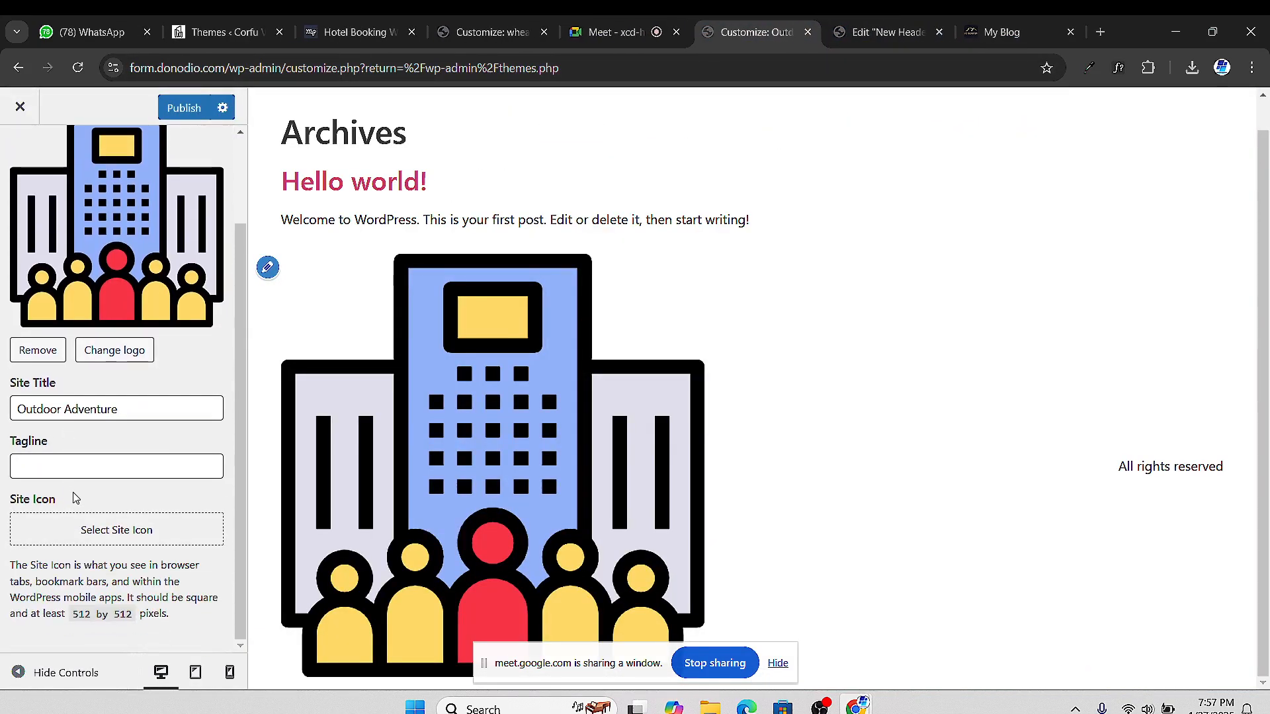
Set the enterprise building image as the site icon
{"action": "left_click", "coordinate": [104, 531]}
{"action": "left_click", "coordinate": [91, 309]}
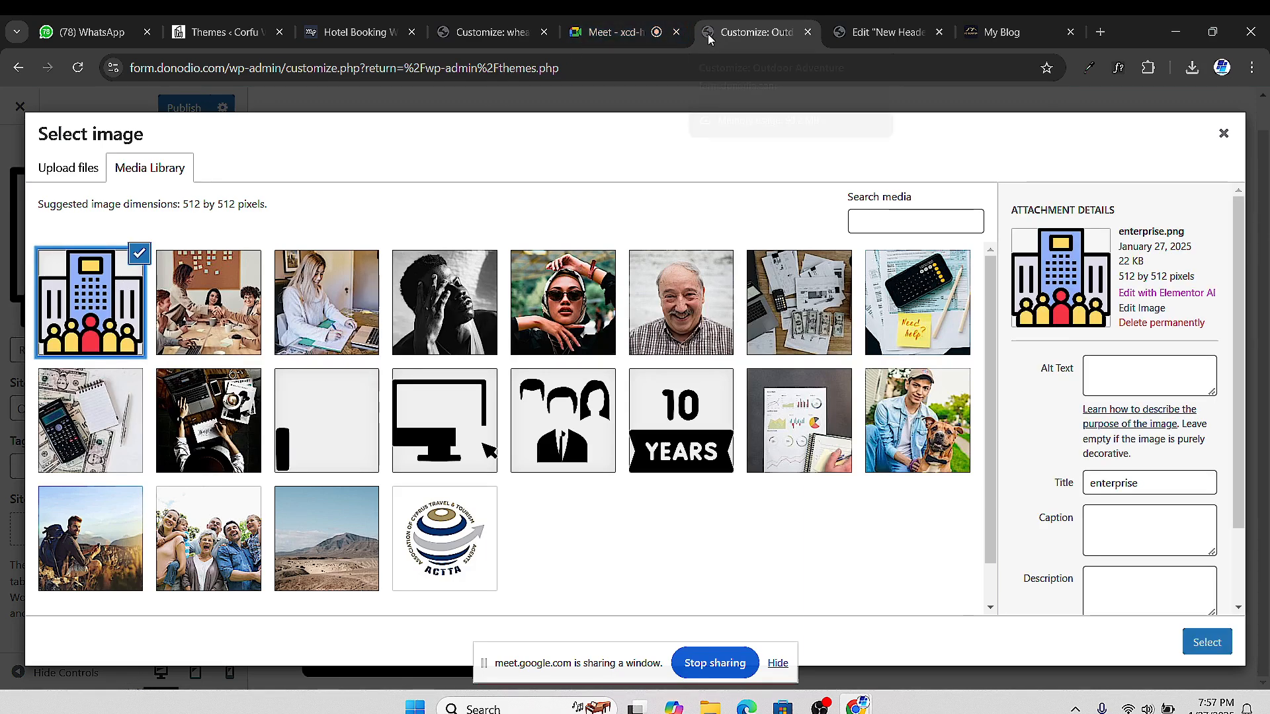
{"action": "left_click", "coordinate": [1215, 642]}
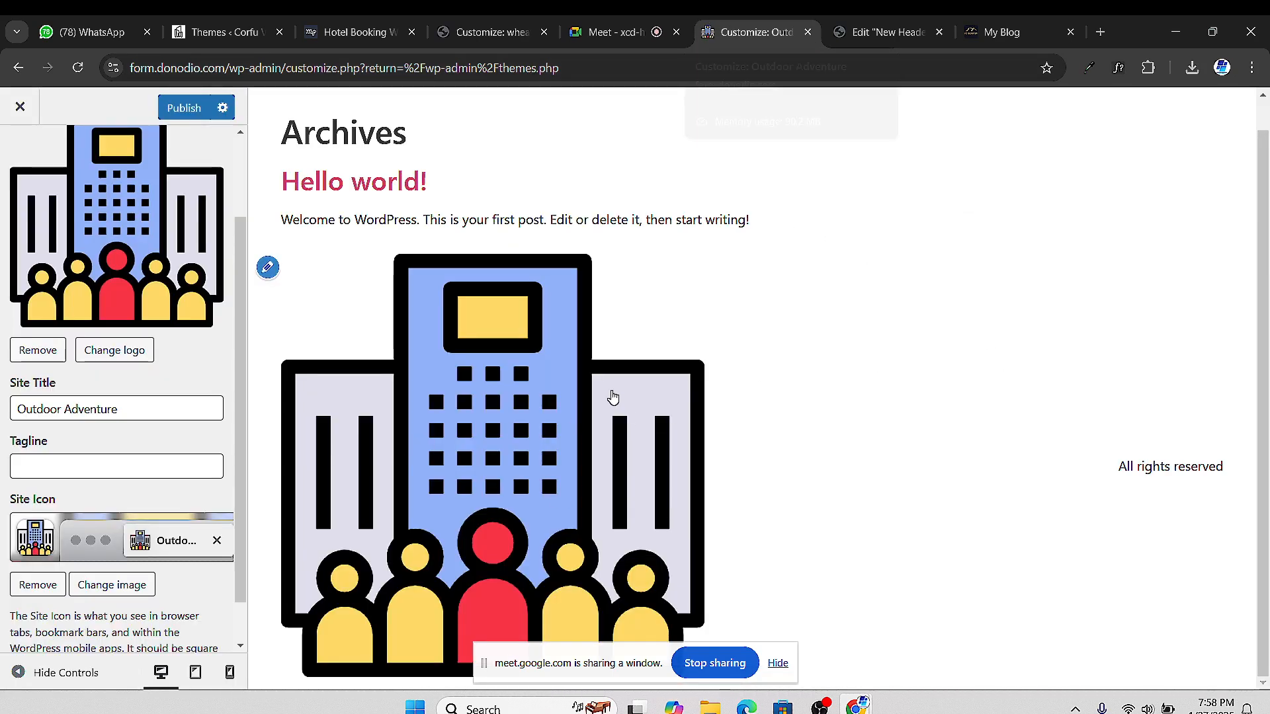
Publish the Customizer changes and switch back to the Edit New Header tab
{"action": "scroll", "coordinate": [26, 559], "scroll_direction": "down", "scroll_amount": 1}
{"action": "scroll", "coordinate": [57, 504], "scroll_direction": "up", "scroll_amount": 2}
{"action": "scroll", "coordinate": [116, 427], "scroll_direction": "down", "scroll_amount": 1}
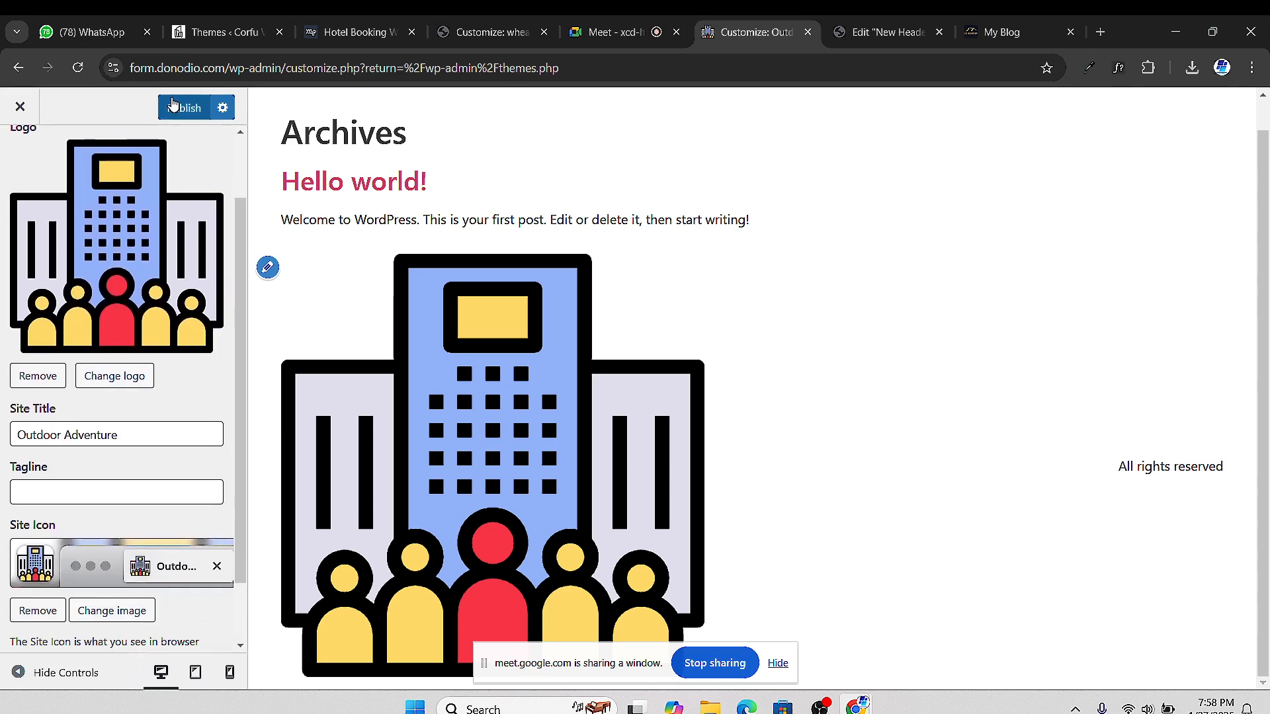
{"action": "left_click", "coordinate": [188, 110]}
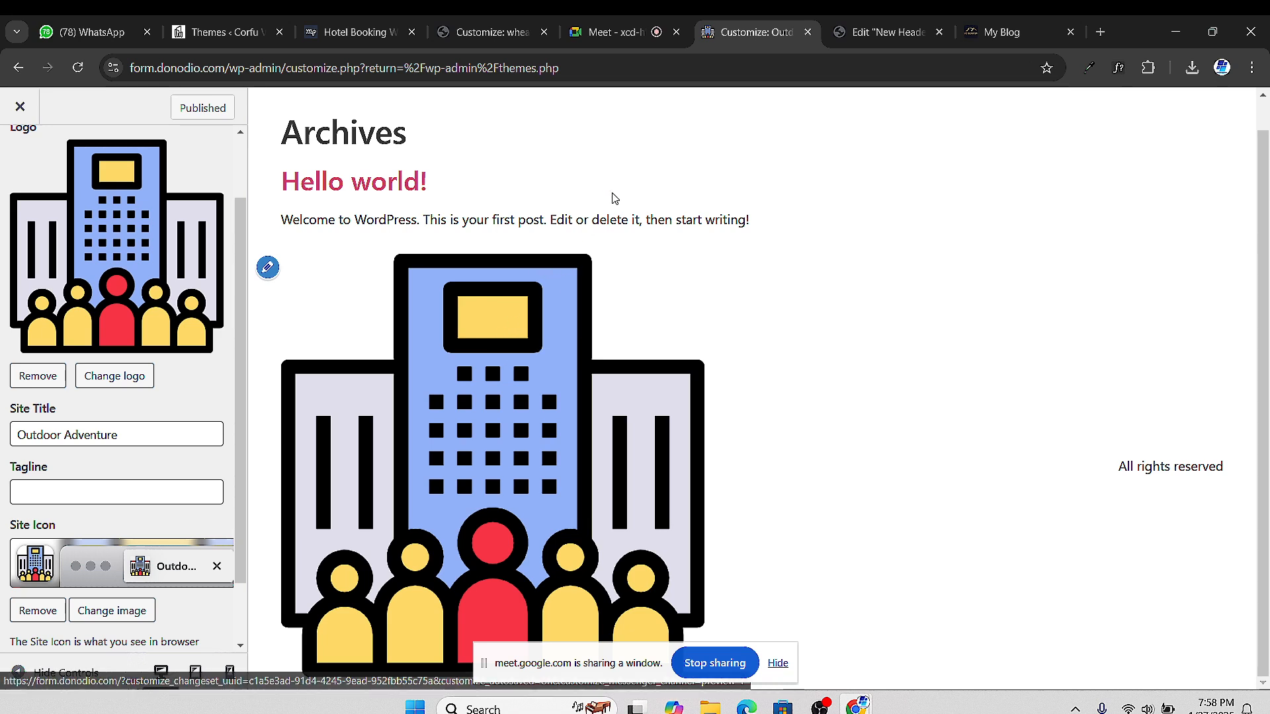
{"action": "left_click", "coordinate": [886, 32]}
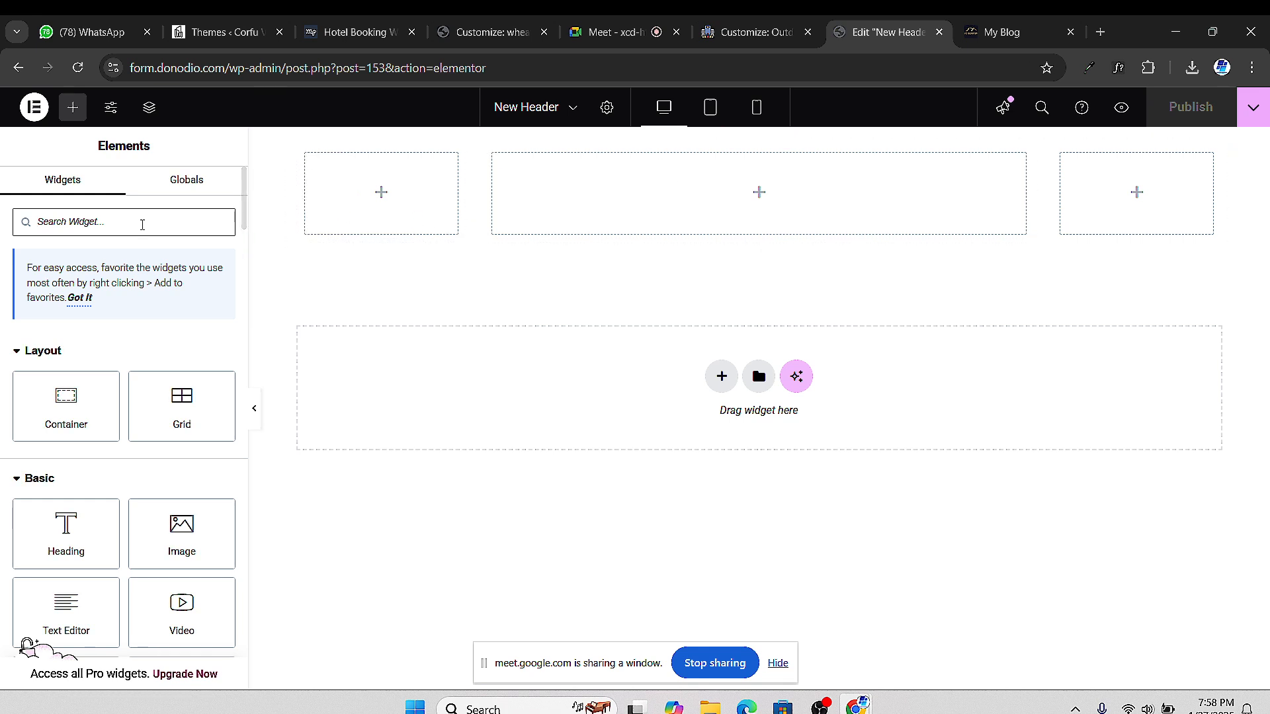
Reload the New Header editor and compare with the Big Bear Spa Suites and Hoteller tabs
{"action": "left_click", "coordinate": [78, 68]}
{"action": "left_click_drag", "start_coordinate": [242, 204], "coordinate": [231, 627]}
{"action": "scroll", "coordinate": [231, 627], "scroll_direction": "down", "scroll_amount": 1}
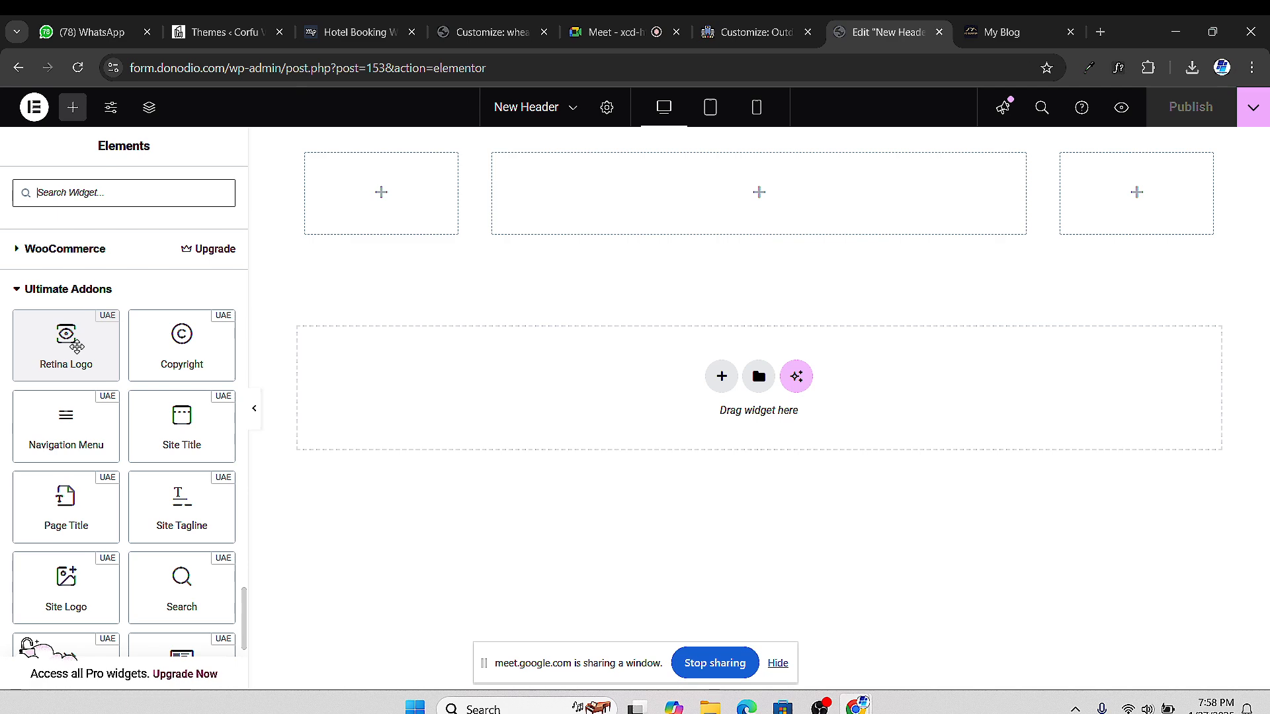
{"action": "left_click", "coordinate": [999, 31]}
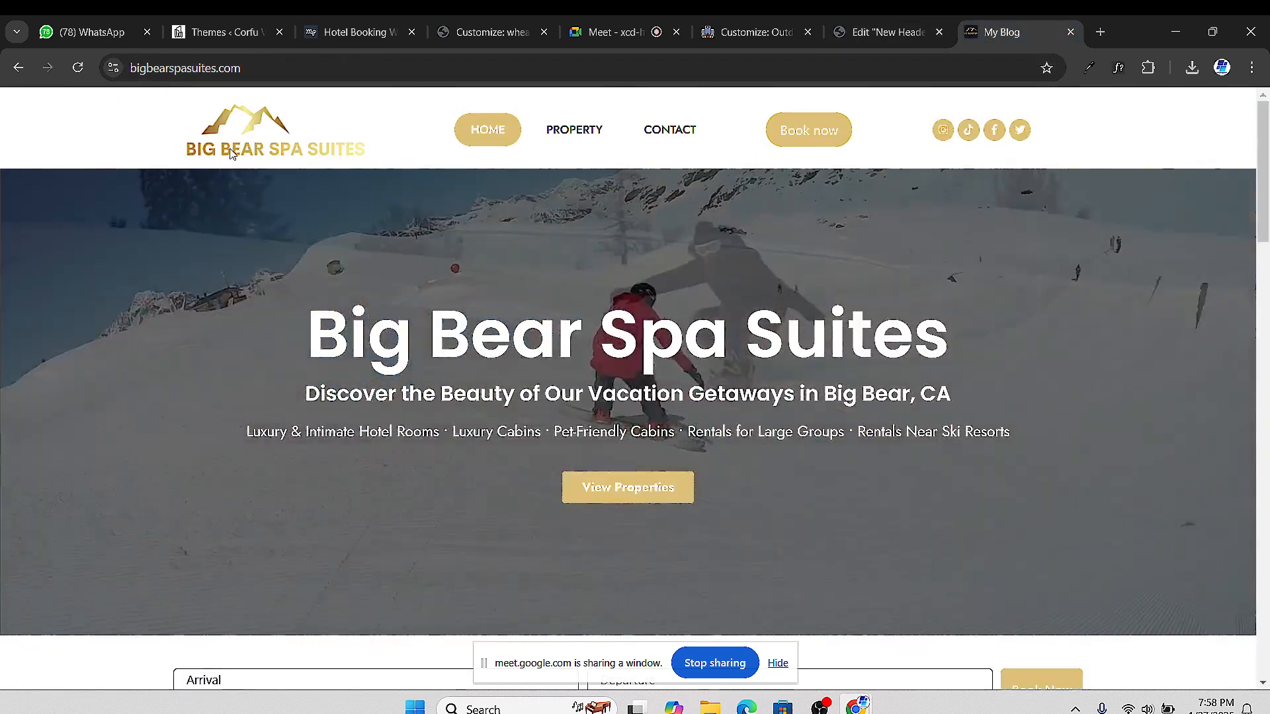
{"action": "left_click", "coordinate": [489, 32]}
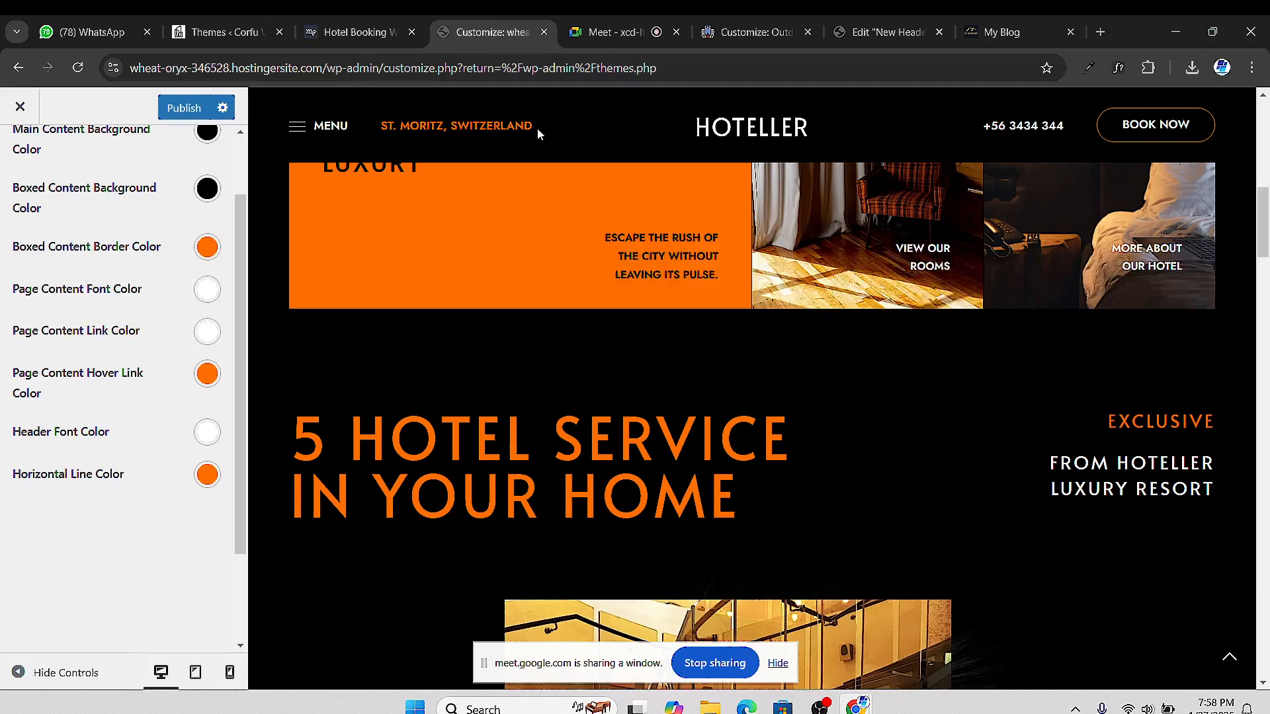
{"action": "left_click", "coordinate": [751, 31]}
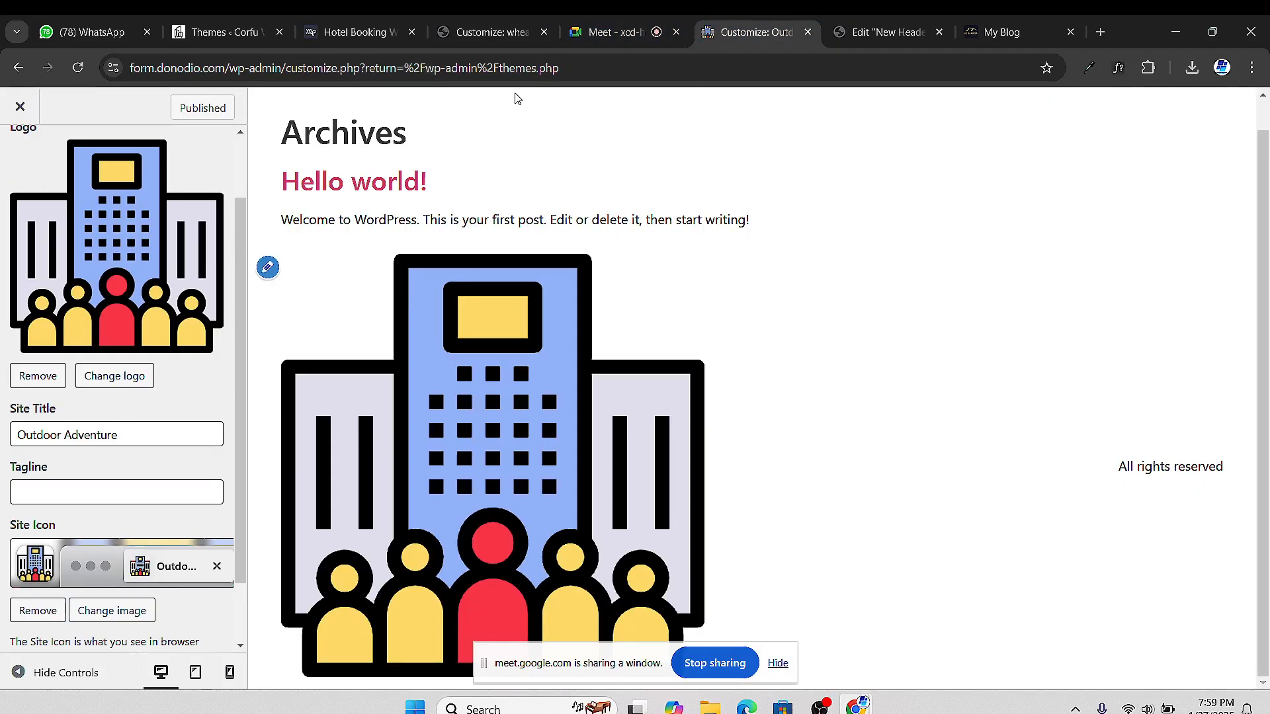
{"action": "left_click", "coordinate": [887, 32]}
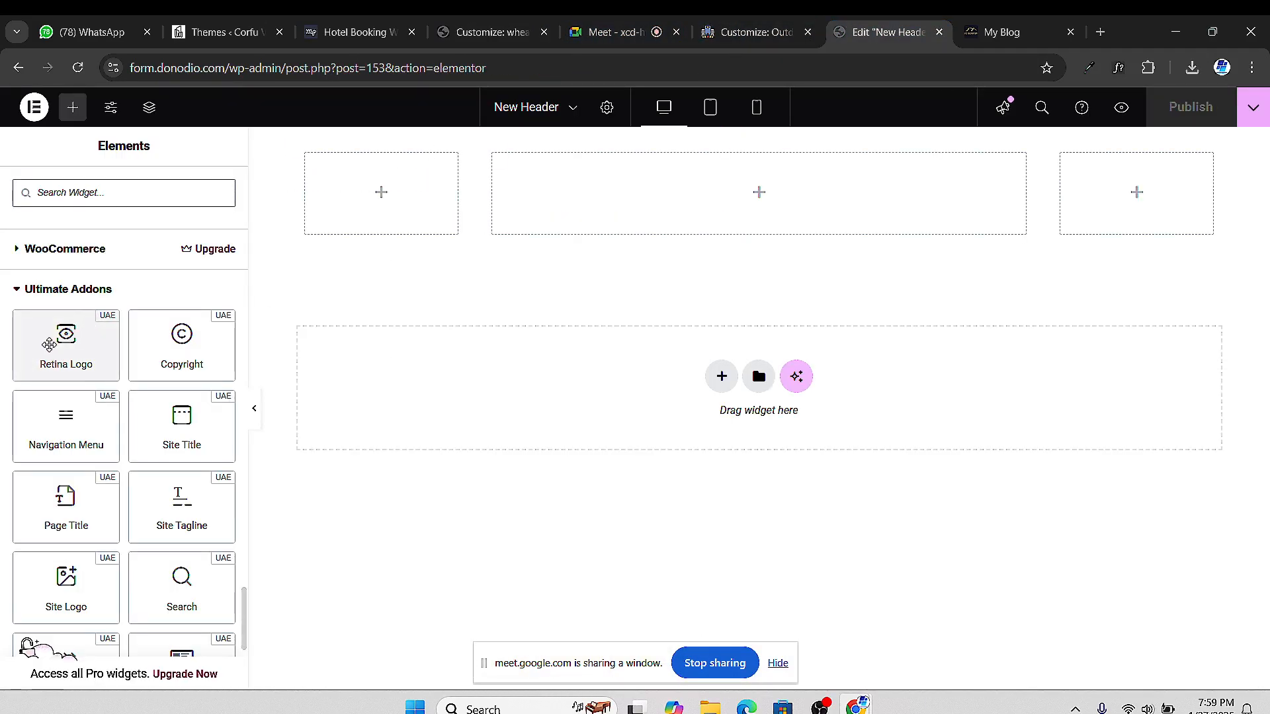
Drop a Retina Logo into the left column with the building illustration as default image
{"action": "left_click_drag", "start_coordinate": [49, 344], "coordinate": [346, 209]}
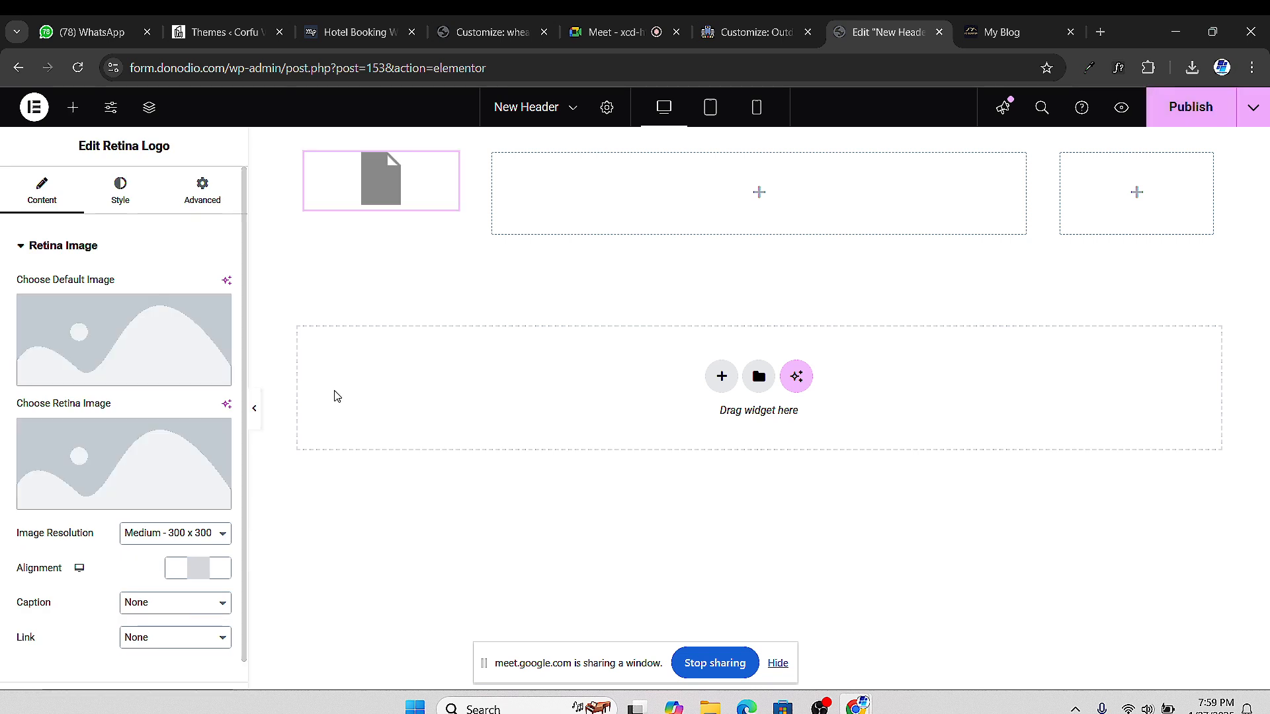
{"action": "mouse_move", "coordinate": [126, 335]}
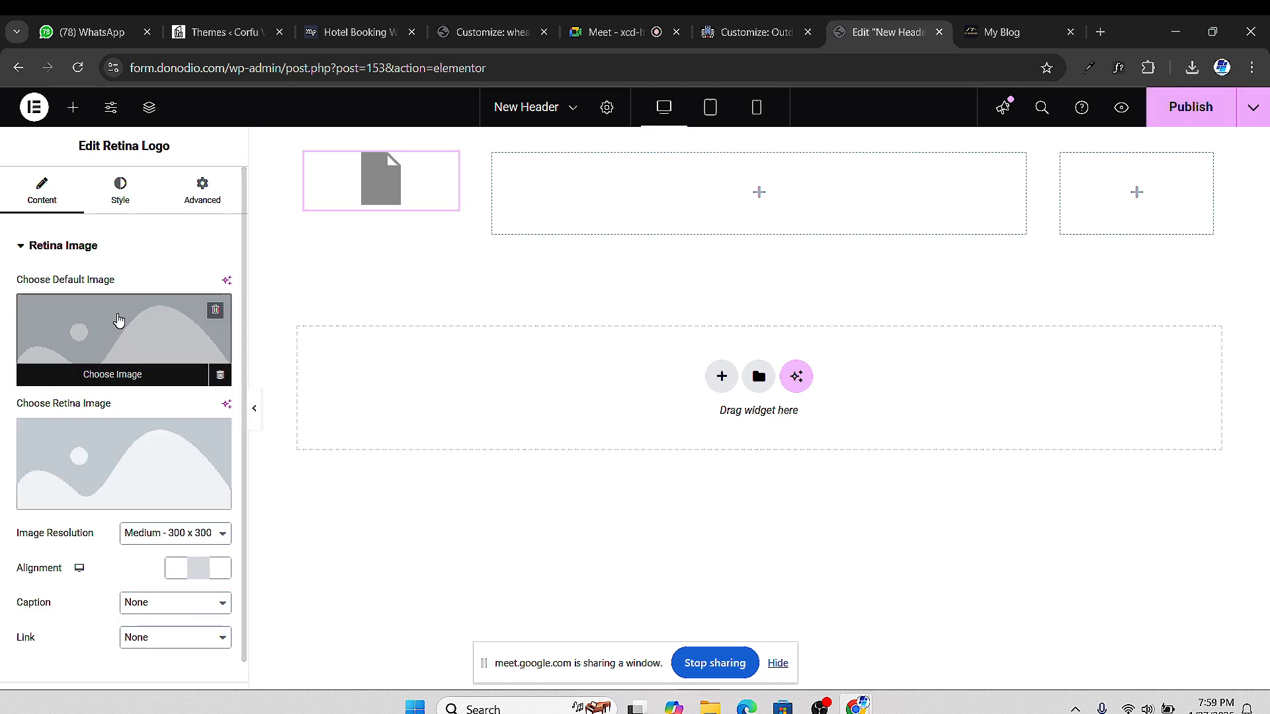
{"action": "left_click", "coordinate": [119, 342]}
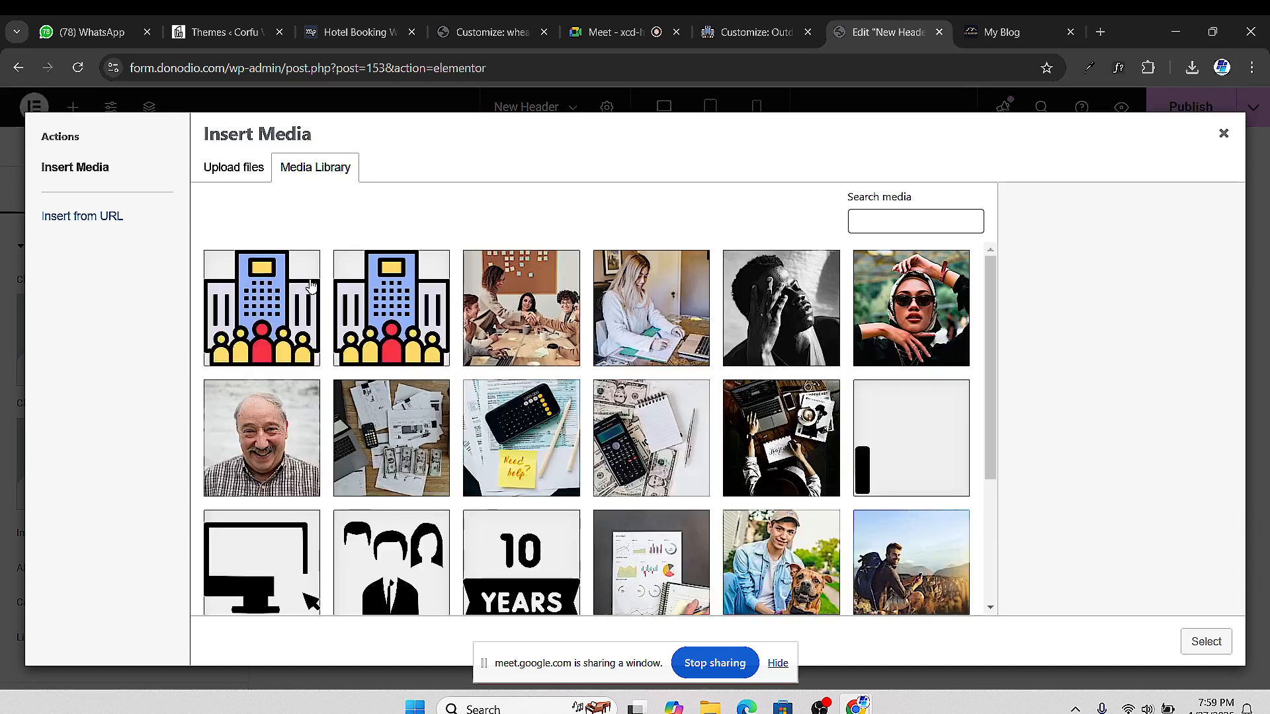
{"action": "left_click", "coordinate": [284, 331]}
{"action": "left_click", "coordinate": [1205, 645]}
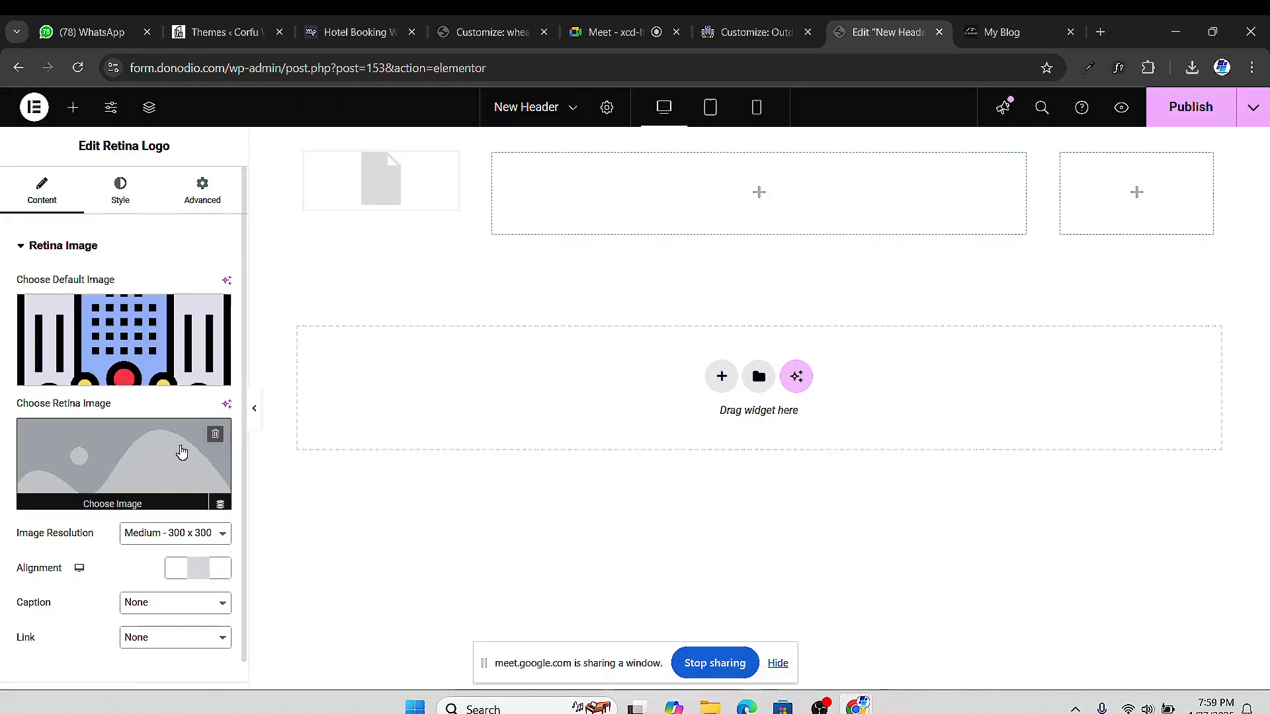
{"action": "mouse_move", "coordinate": [213, 431]}
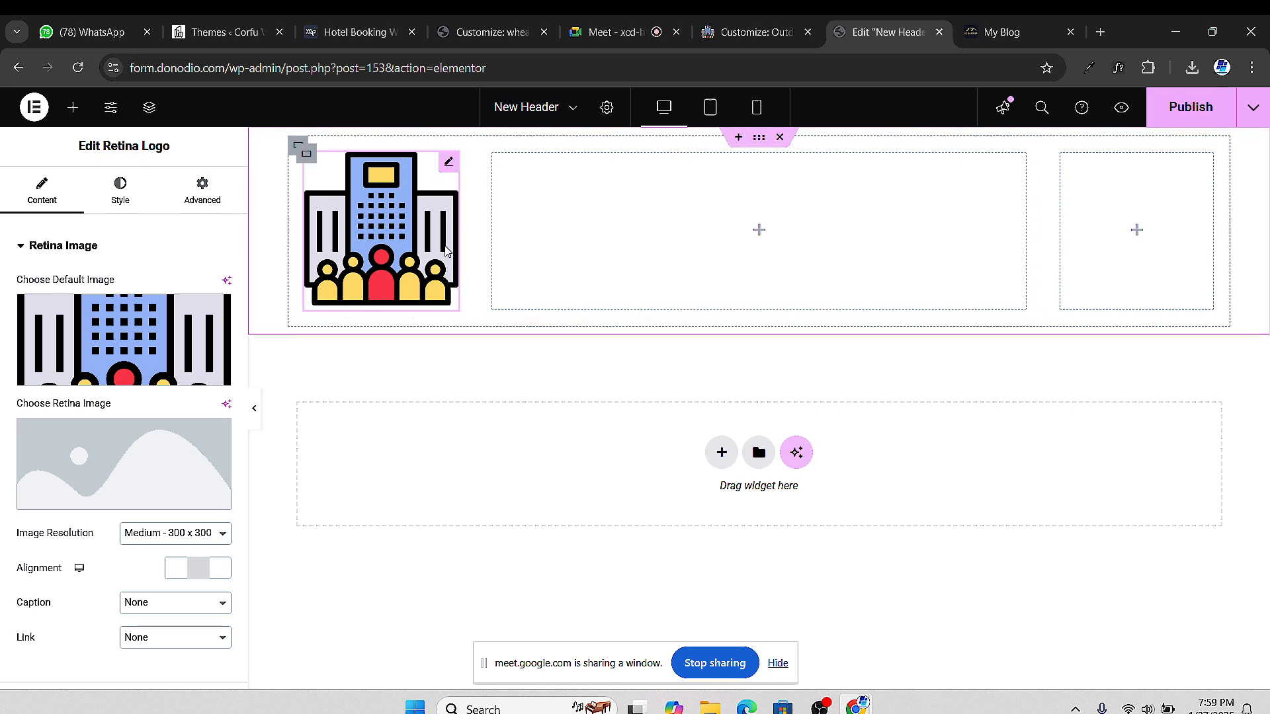
Delete the Retina Logo widget from the header's left column
{"action": "right_click", "coordinate": [451, 172]}
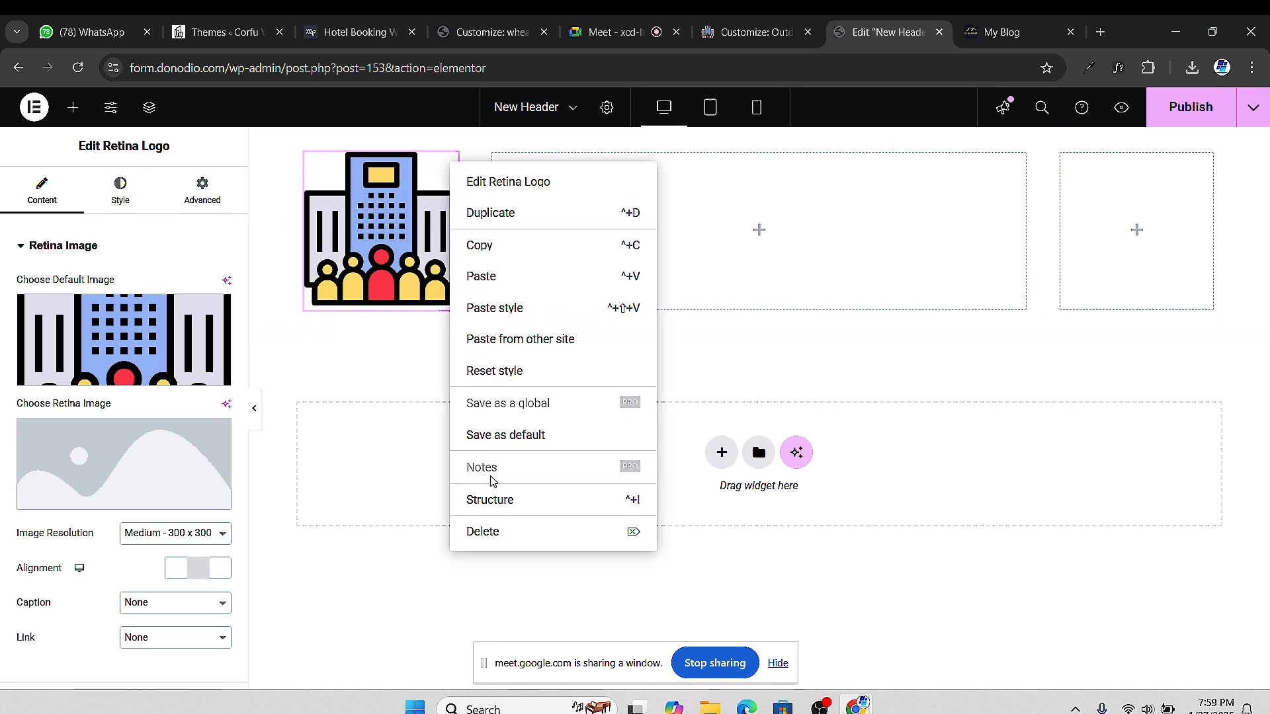
{"action": "left_click", "coordinate": [483, 531]}
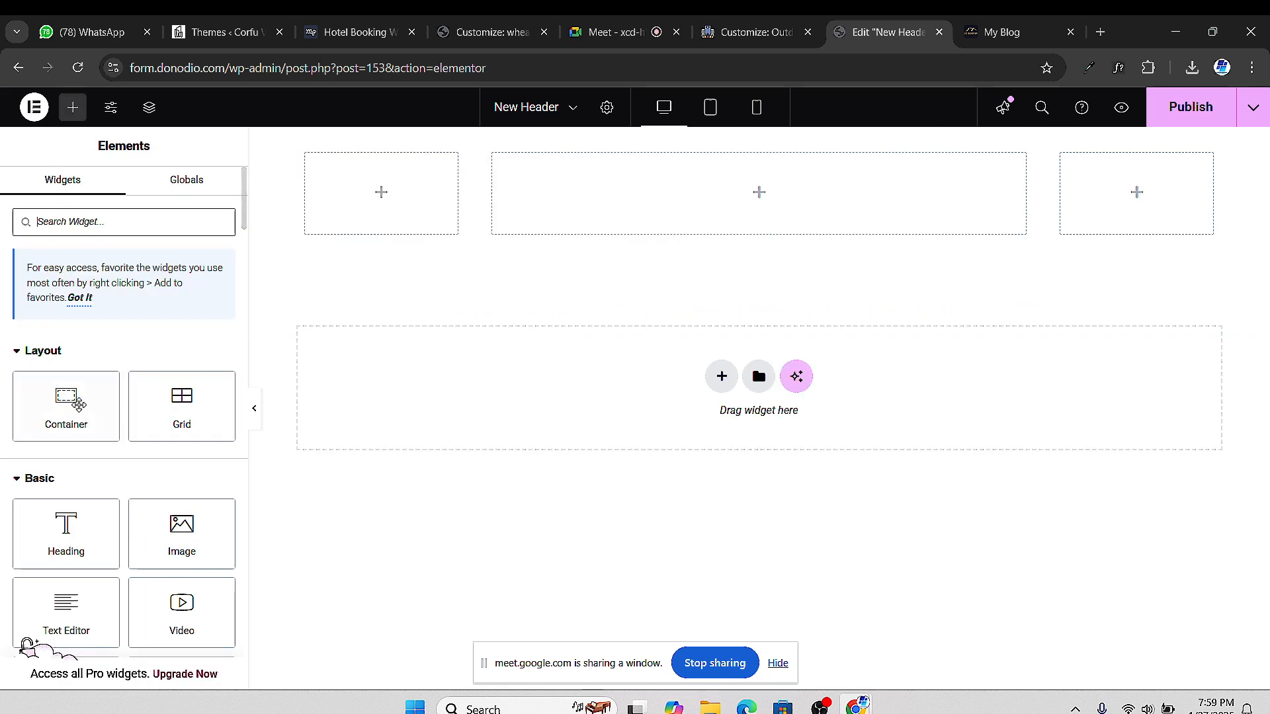
{"action": "scroll", "coordinate": [116, 292], "scroll_direction": "down", "scroll_amount": 15}
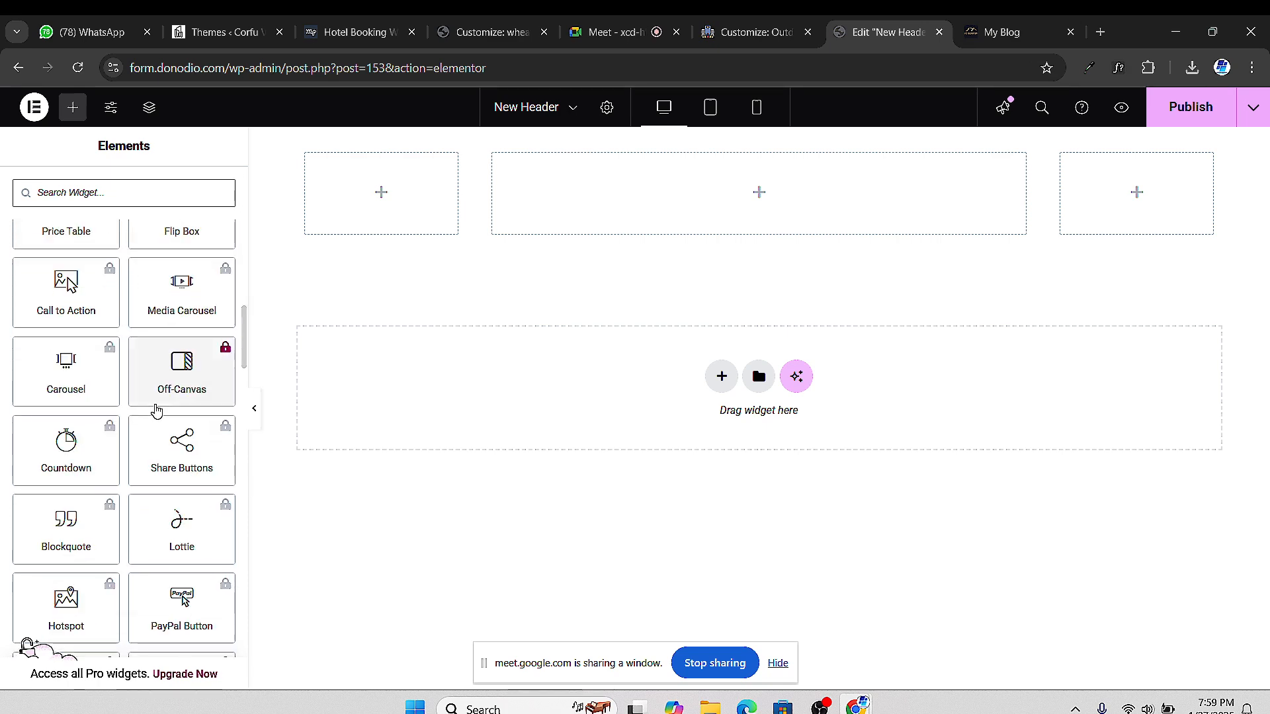
{"action": "scroll", "coordinate": [156, 478], "scroll_direction": "down", "scroll_amount": 6}
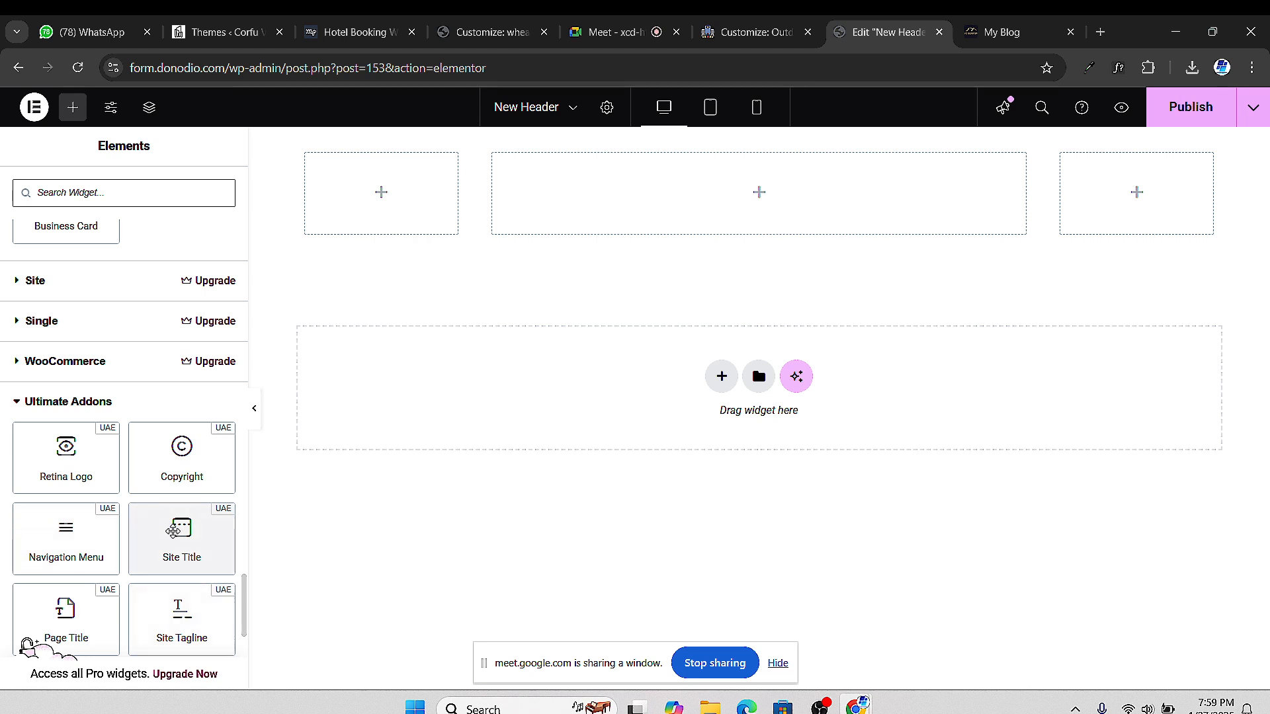
{"action": "scroll", "coordinate": [155, 553], "scroll_direction": "down", "scroll_amount": 1}
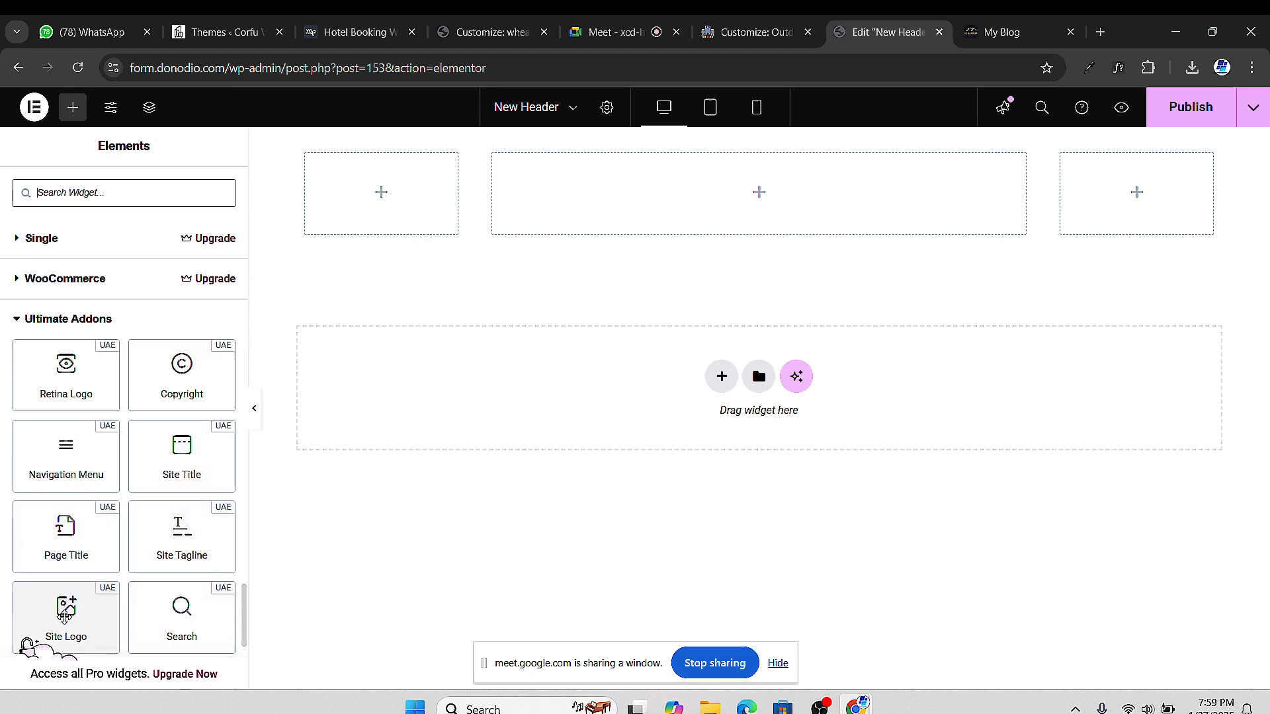
Drag the Ultimate Addons Site Logo widget into the left column to show the building logo
{"action": "left_click_drag", "start_coordinate": [65, 609], "coordinate": [326, 210]}
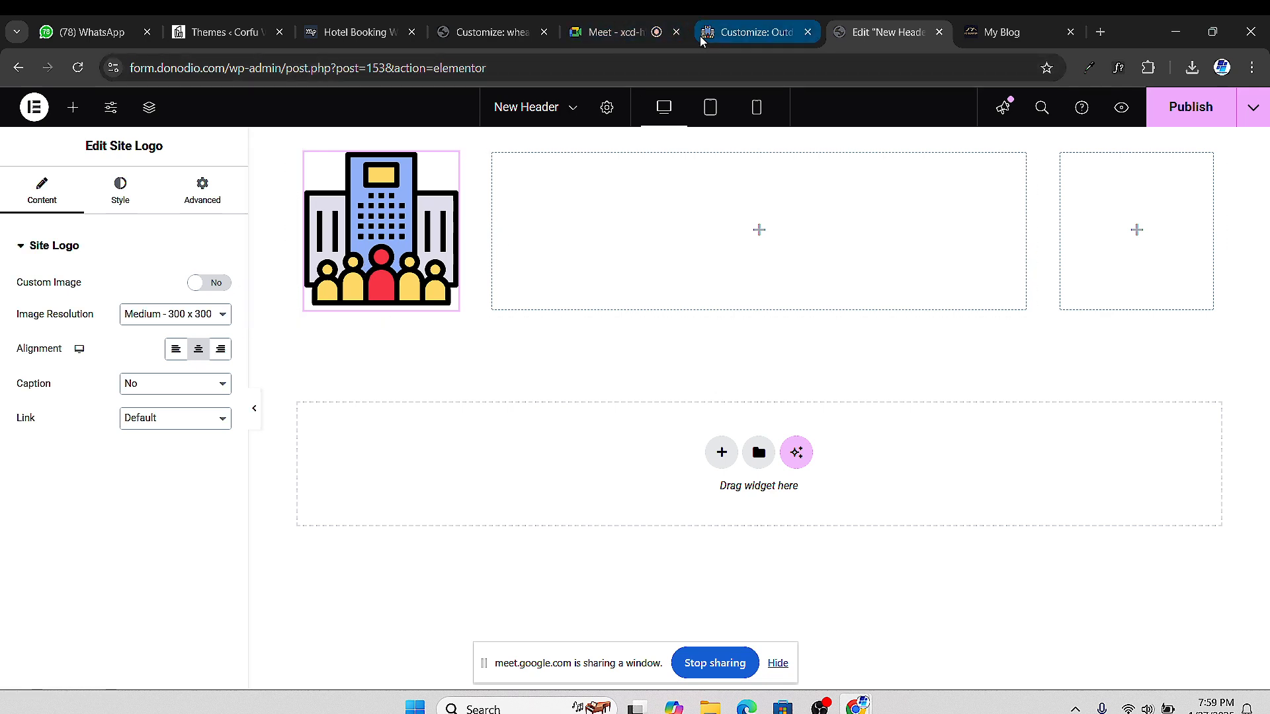
{"action": "left_click", "coordinate": [728, 32]}
{"action": "left_click", "coordinate": [854, 31]}
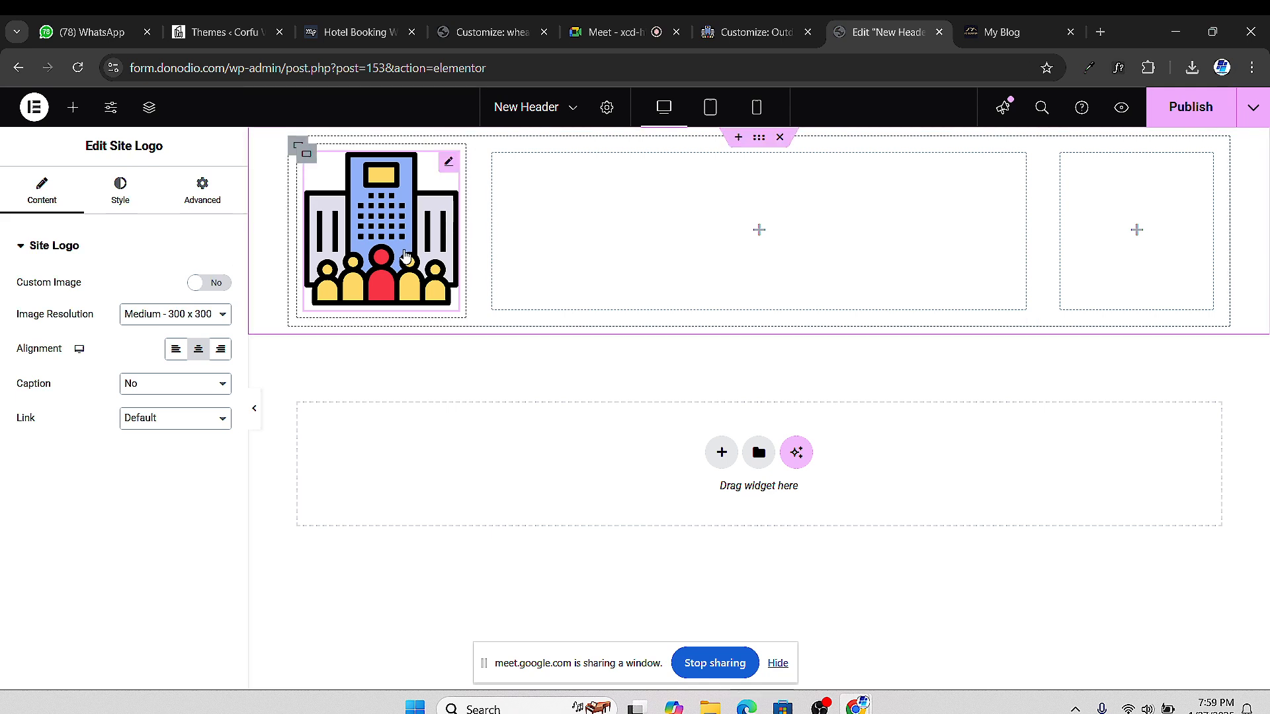
Keep the site's own logo and apply a Custom 60 x 60 image resolution
{"action": "left_click", "coordinate": [212, 285]}
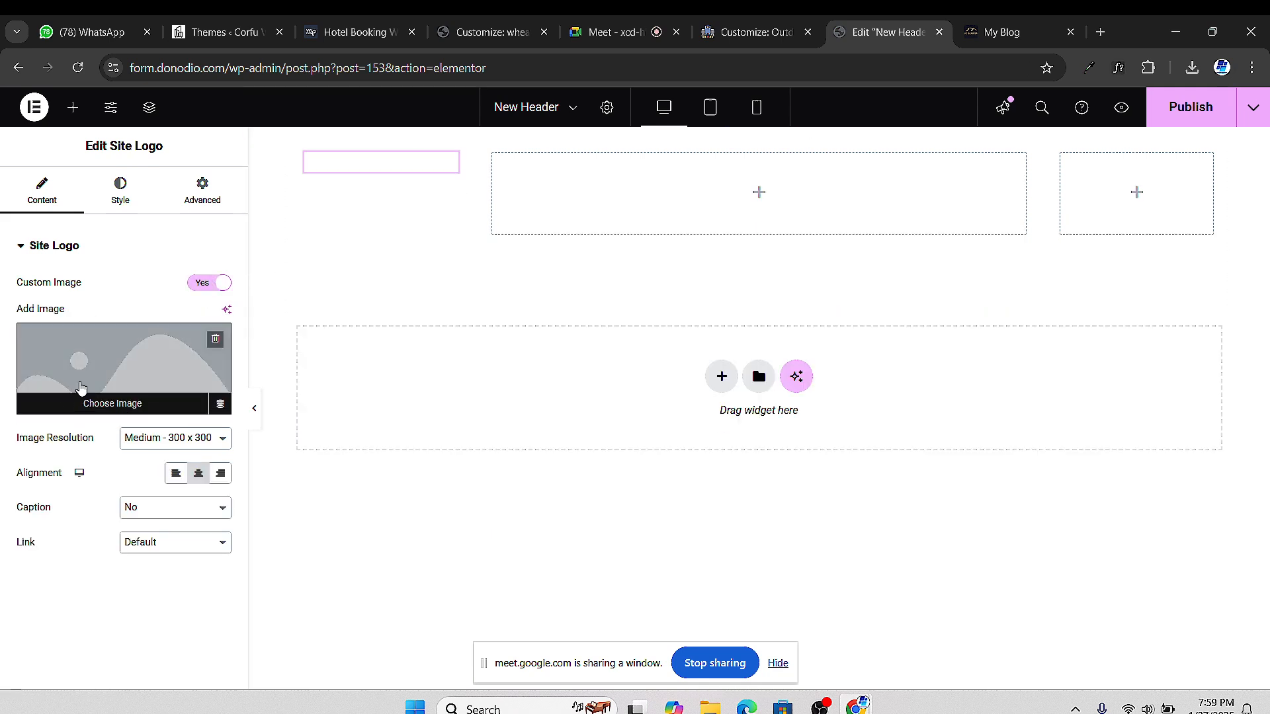
{"action": "left_click", "coordinate": [197, 289]}
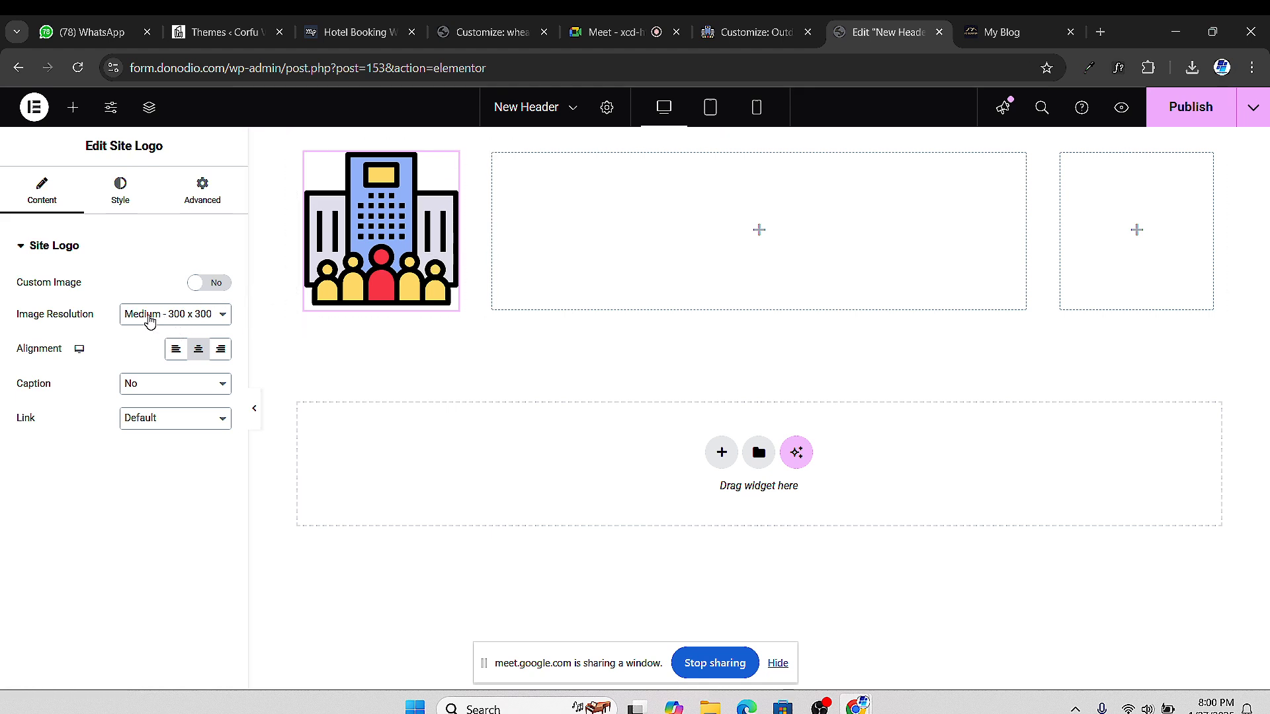
{"action": "left_click", "coordinate": [151, 321]}
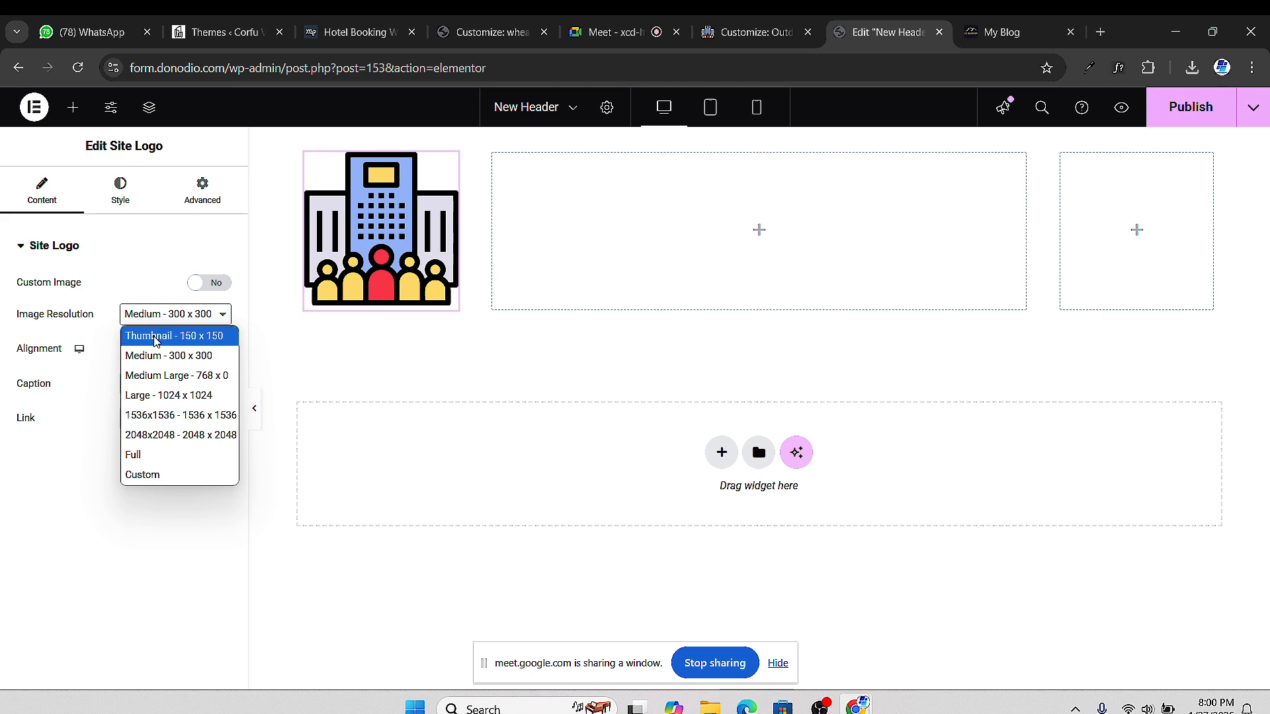
{"action": "left_click", "coordinate": [156, 341]}
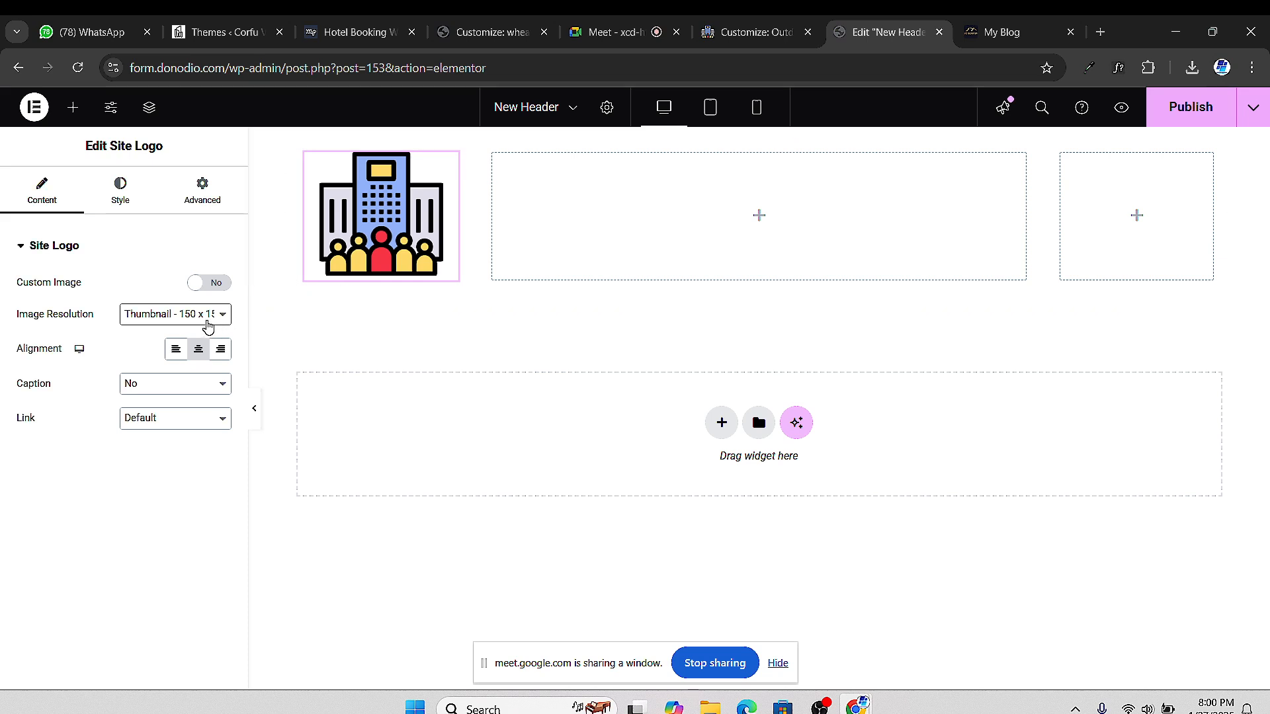
{"action": "left_click", "coordinate": [177, 314]}
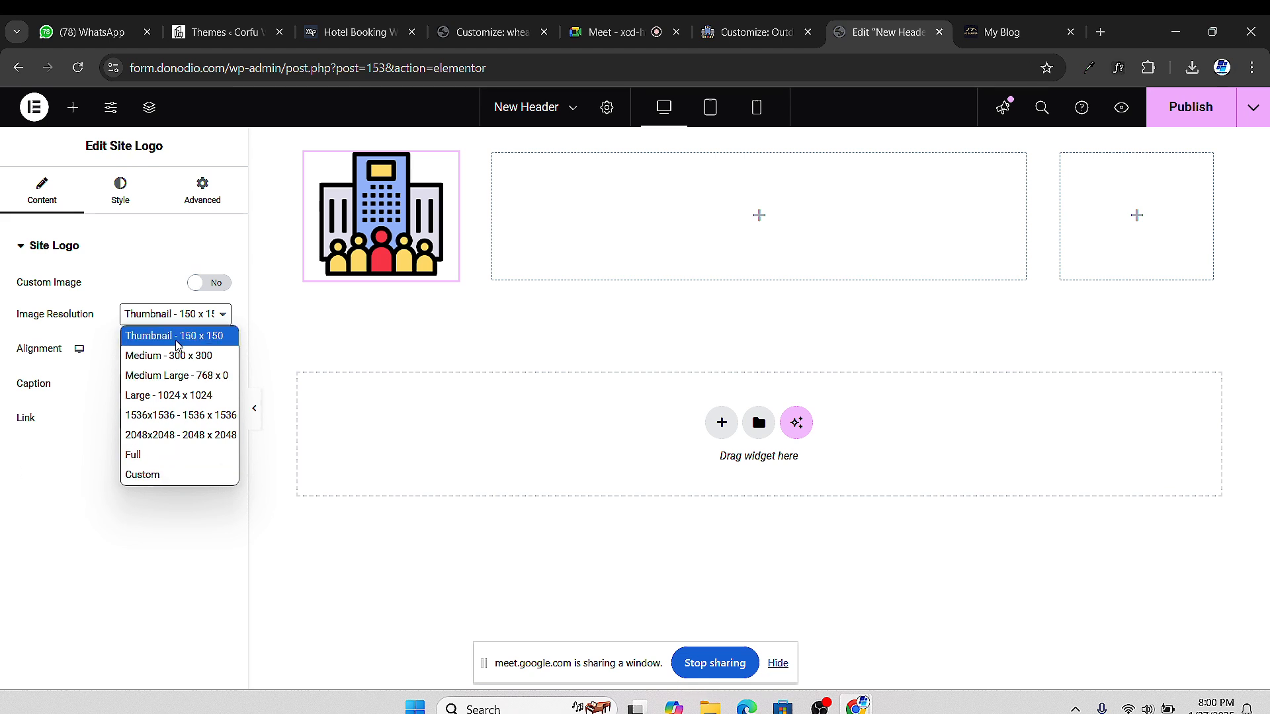
{"action": "left_click", "coordinate": [200, 476]}
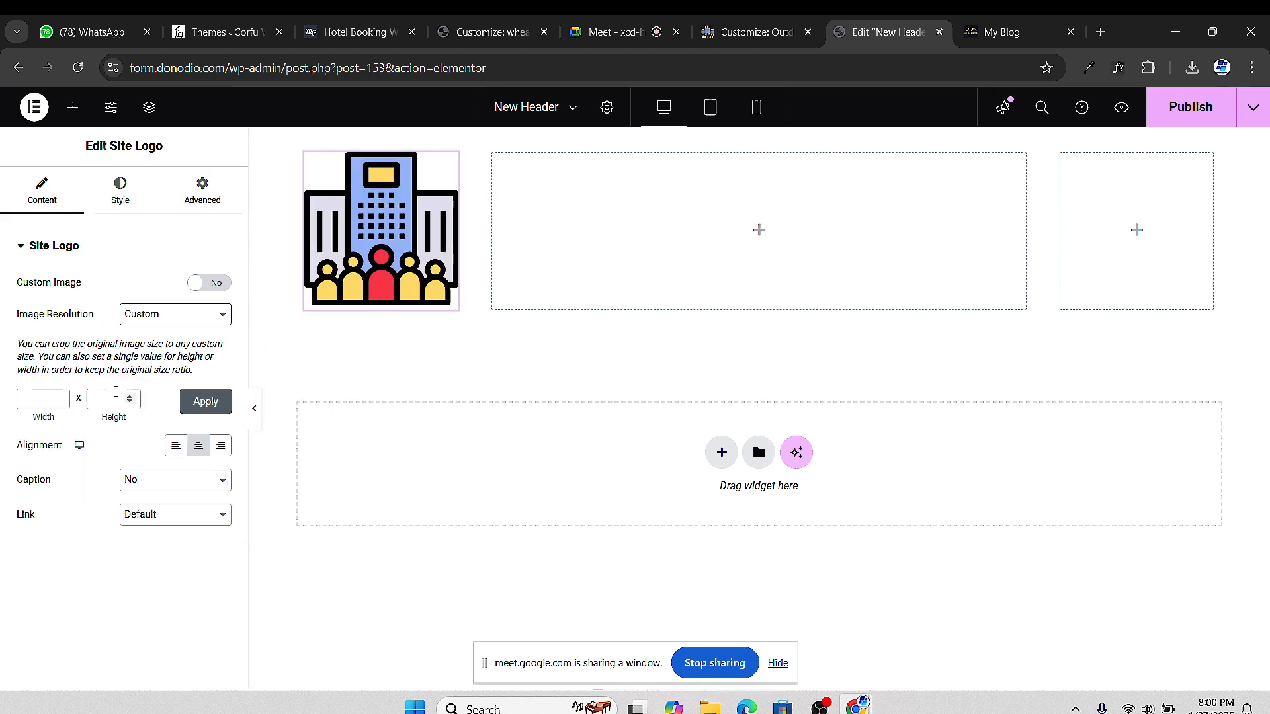
{"action": "left_click", "coordinate": [31, 393]}
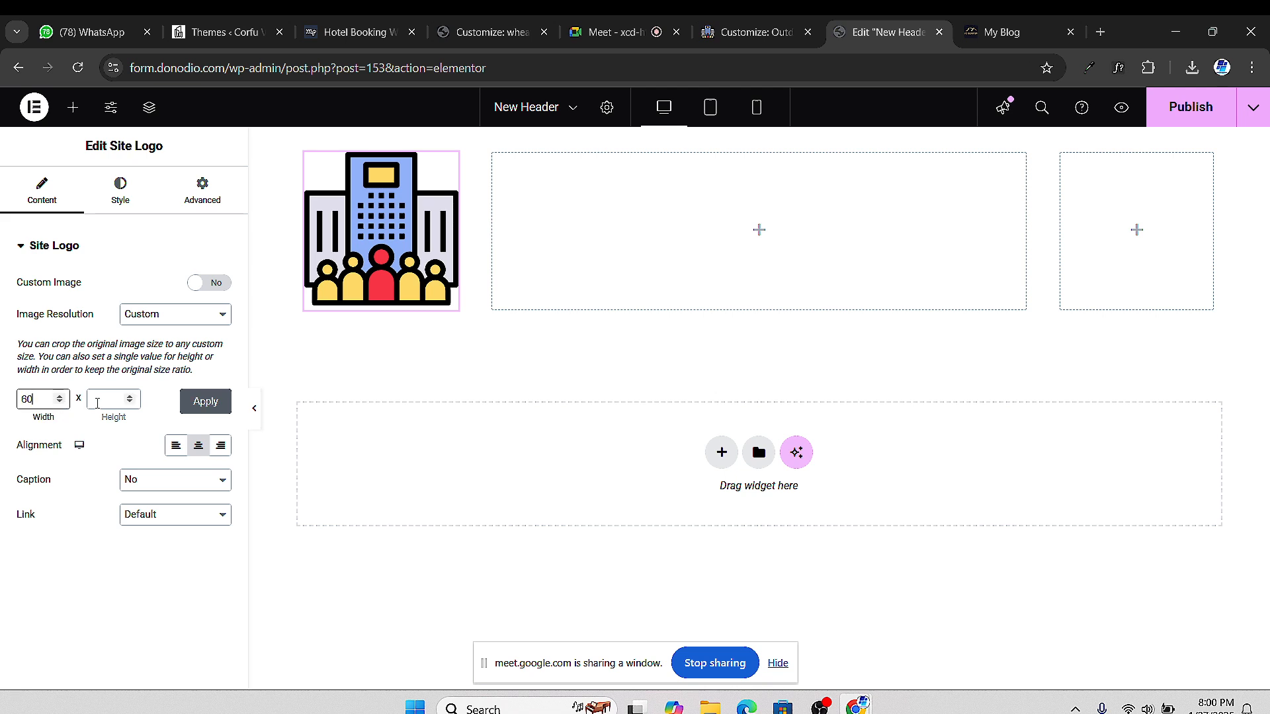
{"action": "left_click", "coordinate": [103, 401]}
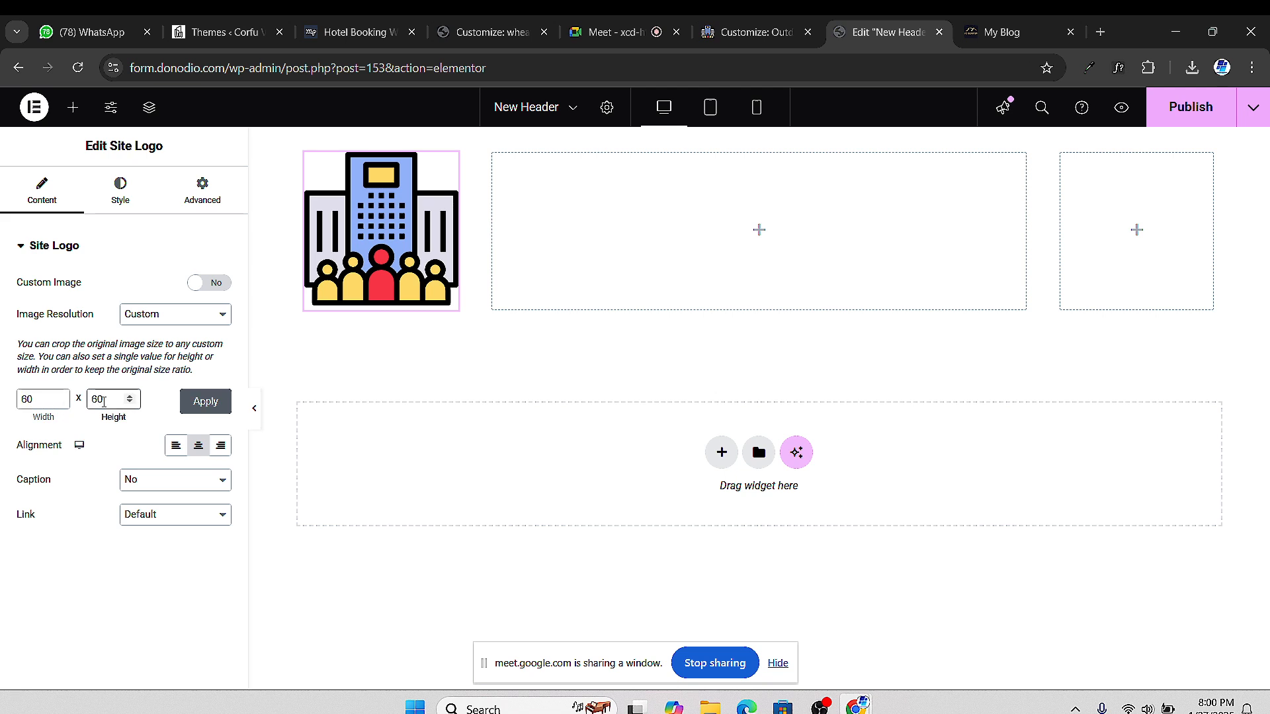
{"action": "type", "text": "60"}
{"action": "left_click", "coordinate": [198, 405]}
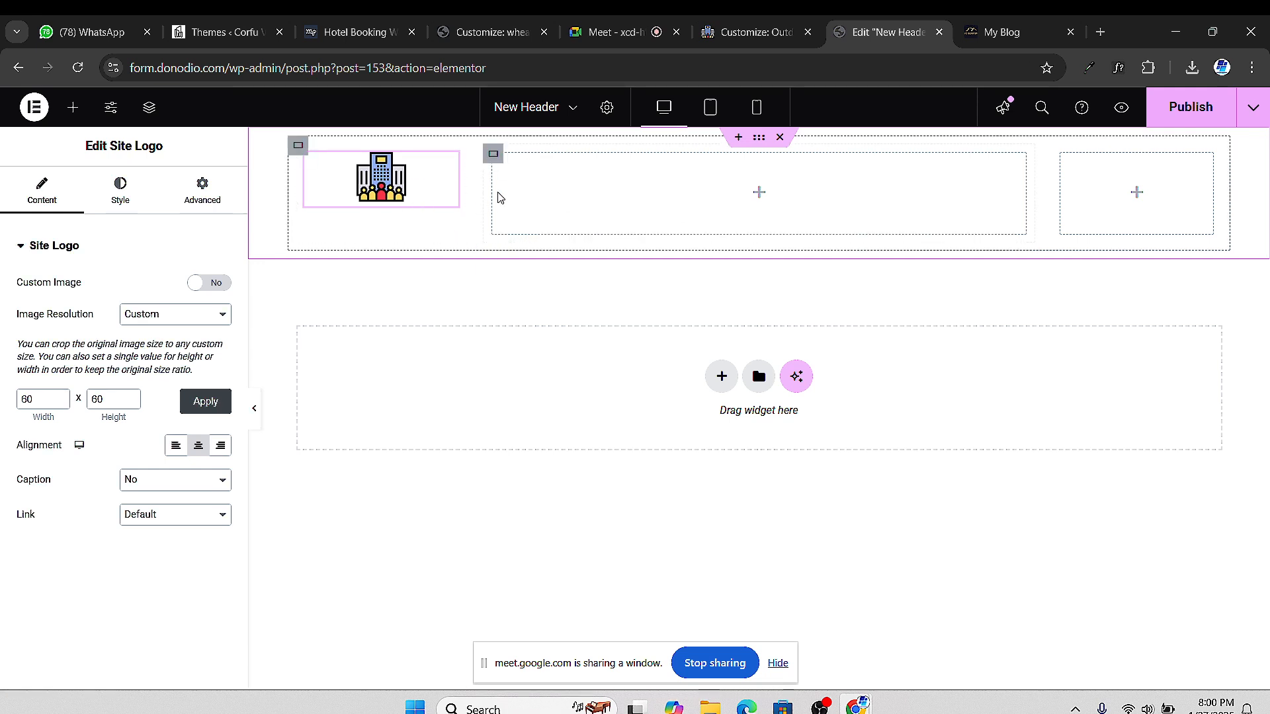
Glance at the Big Bear Spa Suites site and Customizer, then switch back to the Edit New Header tab
{"action": "left_click", "coordinate": [1049, 33]}
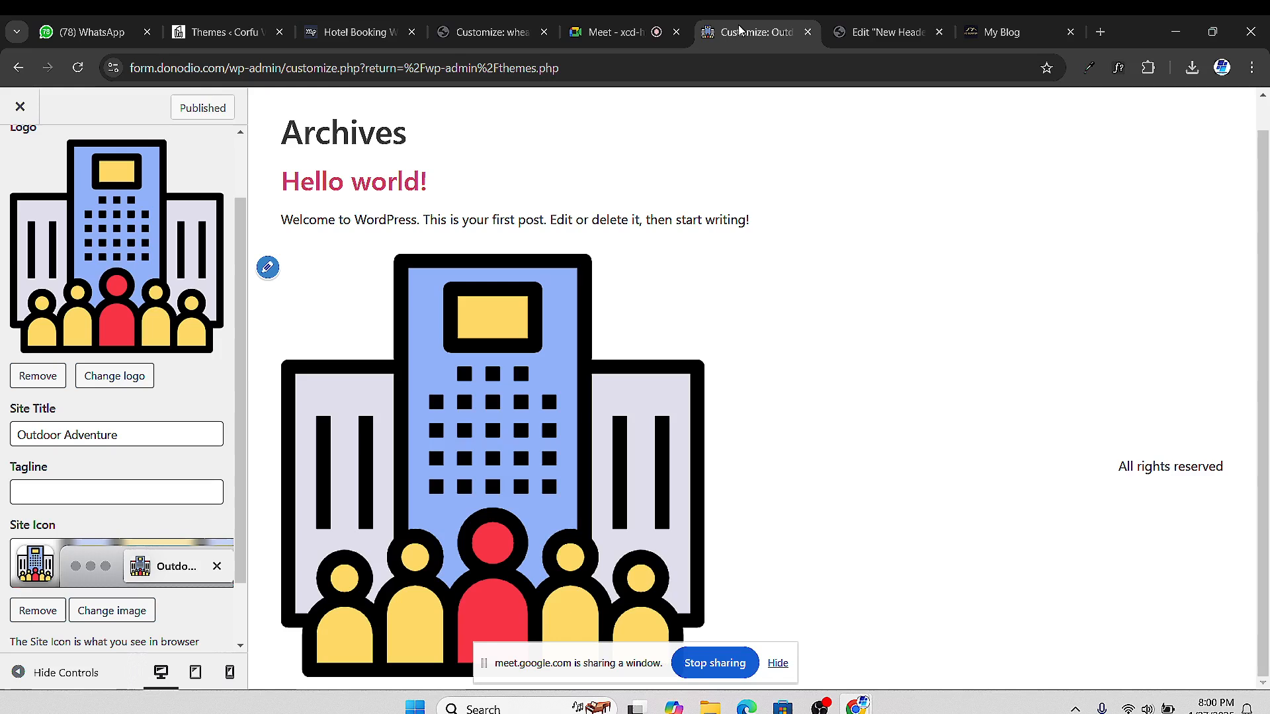
{"action": "left_click", "coordinate": [750, 32]}
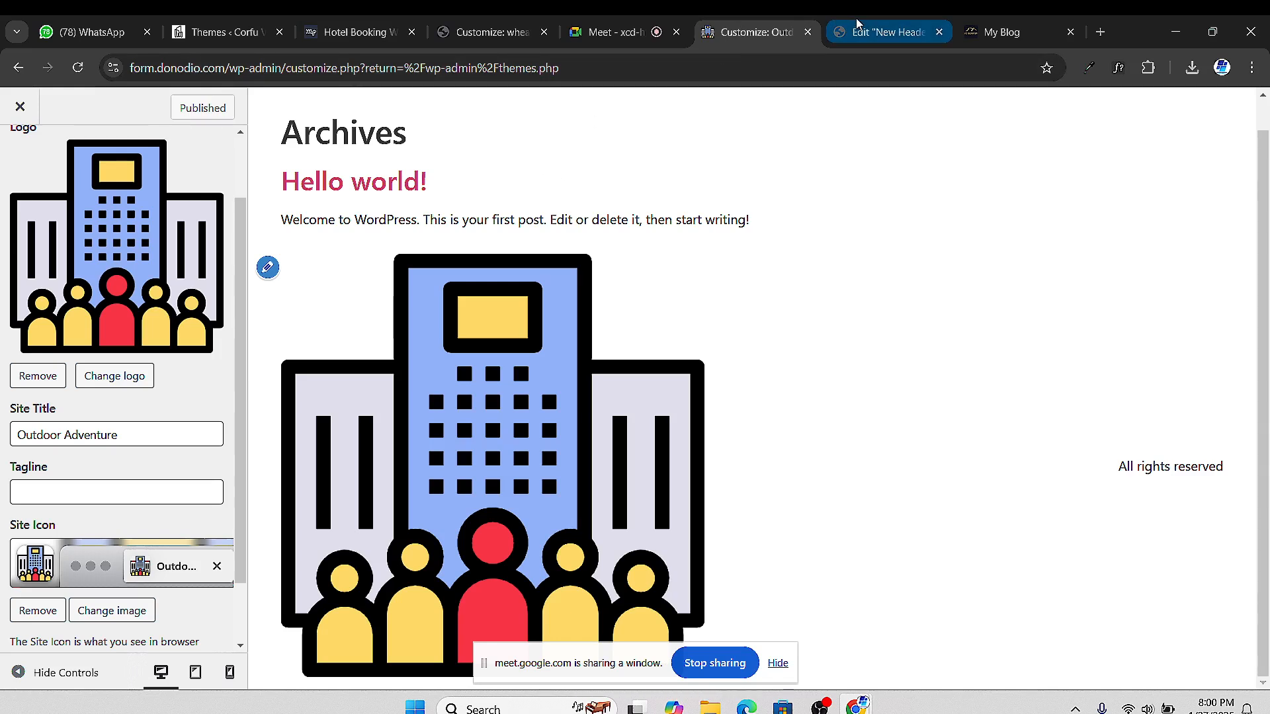
{"action": "left_click", "coordinate": [886, 32]}
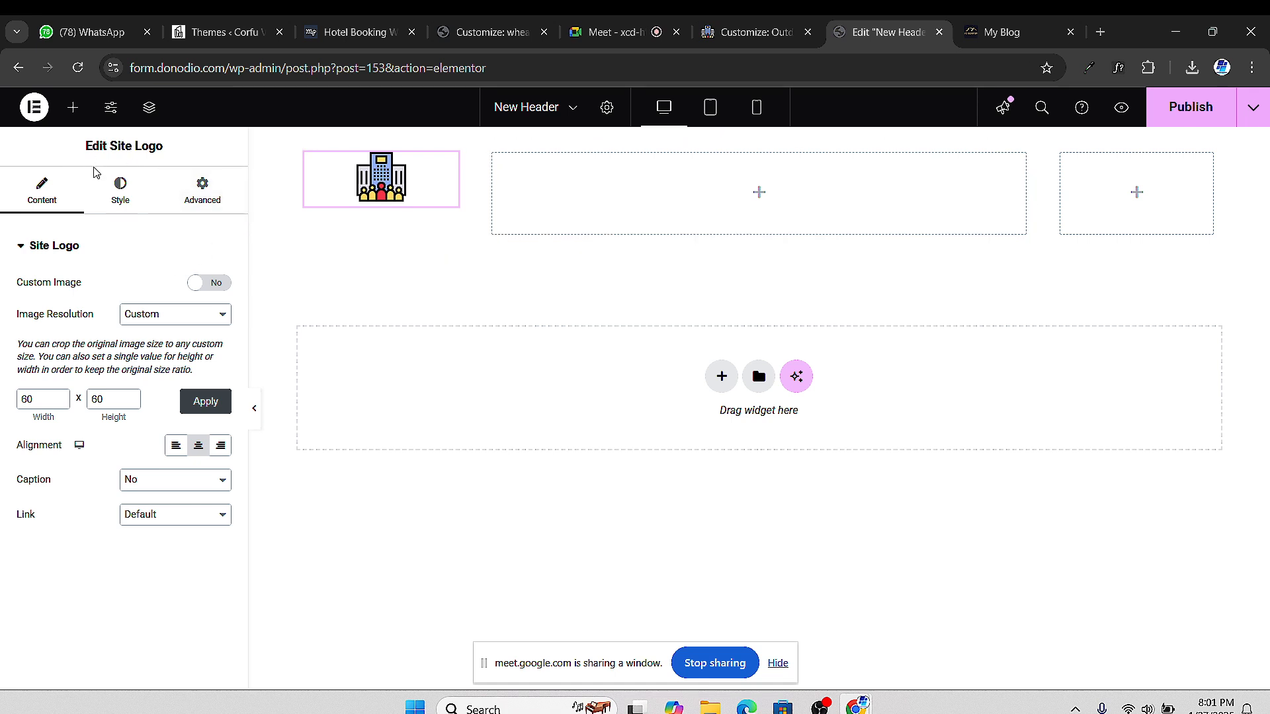
Drag the Ultimate Addons Navigation Menu widget into the header's middle column
{"action": "left_click", "coordinate": [74, 108]}
{"action": "scroll", "coordinate": [117, 594], "scroll_direction": "down", "scroll_amount": 2}
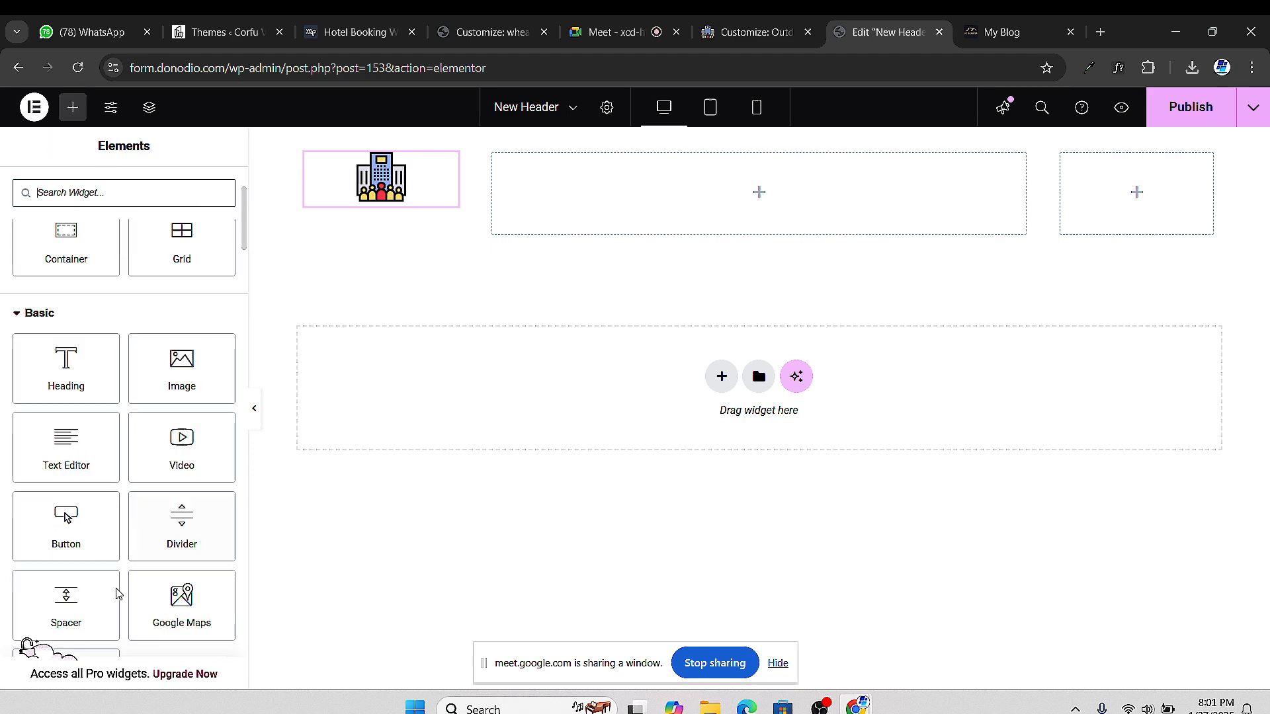
{"action": "scroll", "coordinate": [118, 594], "scroll_direction": "down", "scroll_amount": 4}
{"action": "scroll", "coordinate": [170, 498], "scroll_direction": "down", "scroll_amount": 1}
{"action": "scroll", "coordinate": [156, 405], "scroll_direction": "up", "scroll_amount": 7}
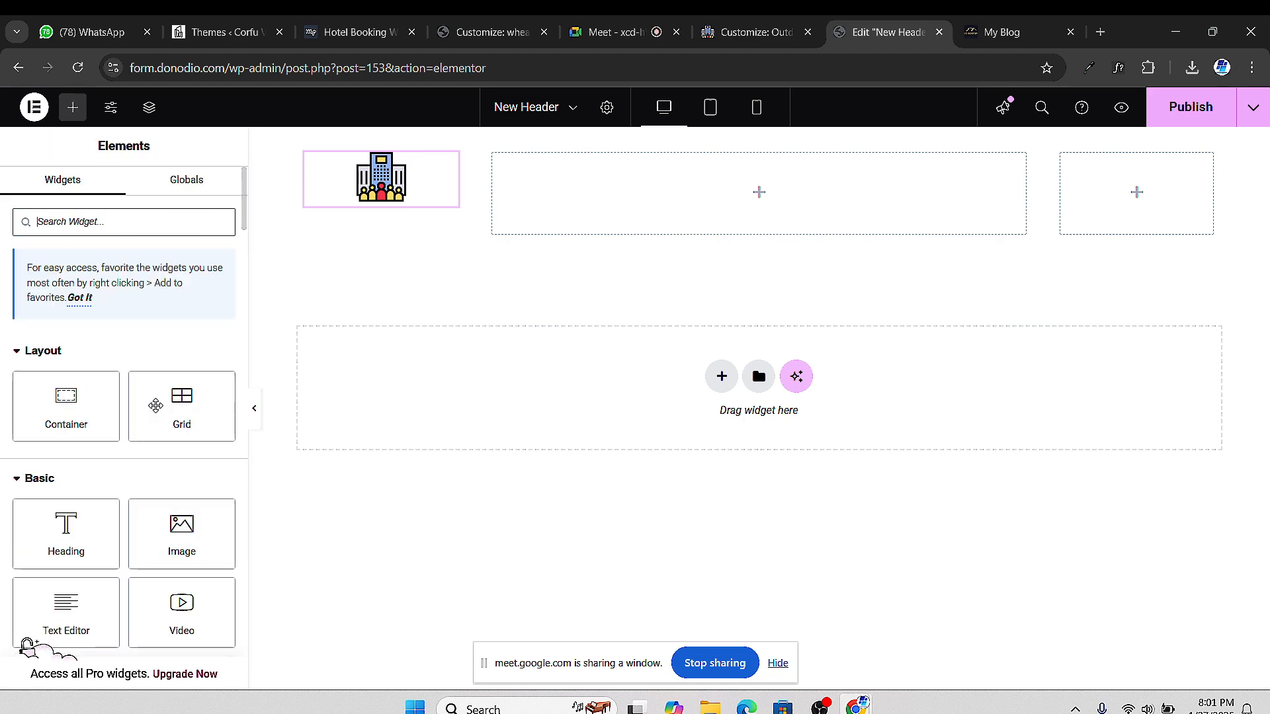
{"action": "scroll", "coordinate": [145, 384], "scroll_direction": "down", "scroll_amount": 3}
{"action": "scroll", "coordinate": [133, 318], "scroll_direction": "up", "scroll_amount": 3}
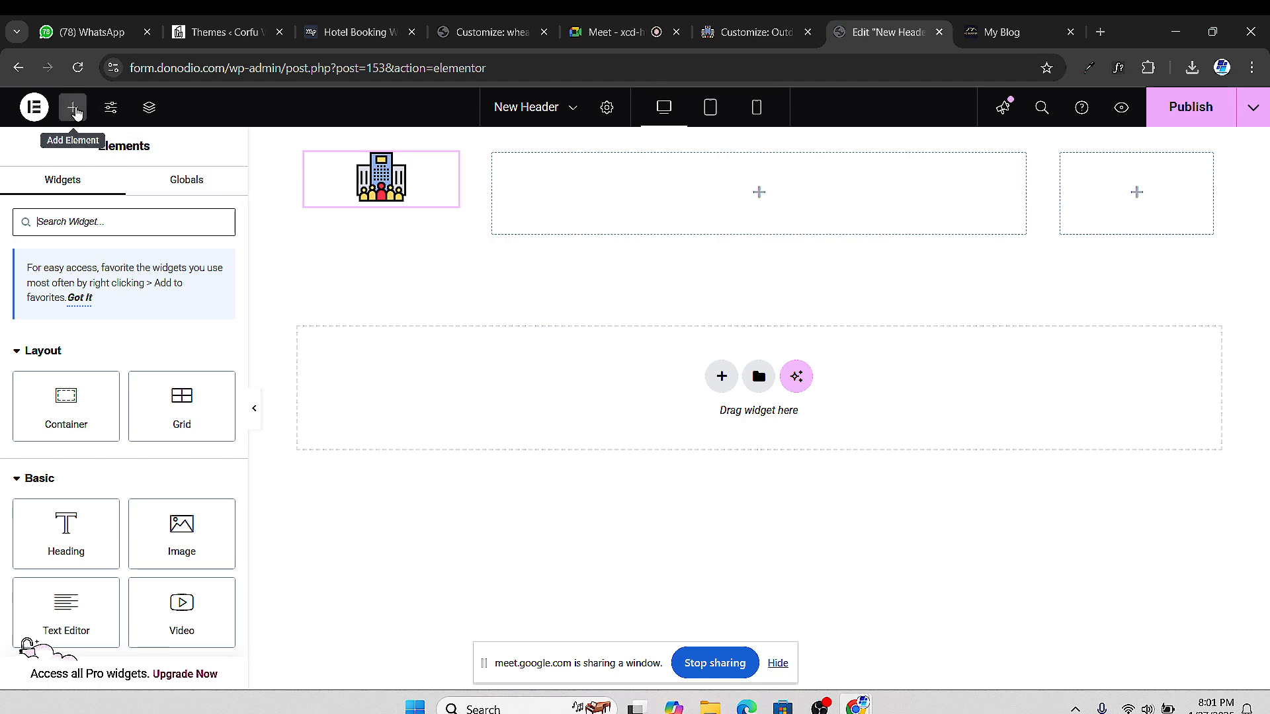
{"action": "scroll", "coordinate": [119, 298], "scroll_direction": "down", "scroll_amount": 6}
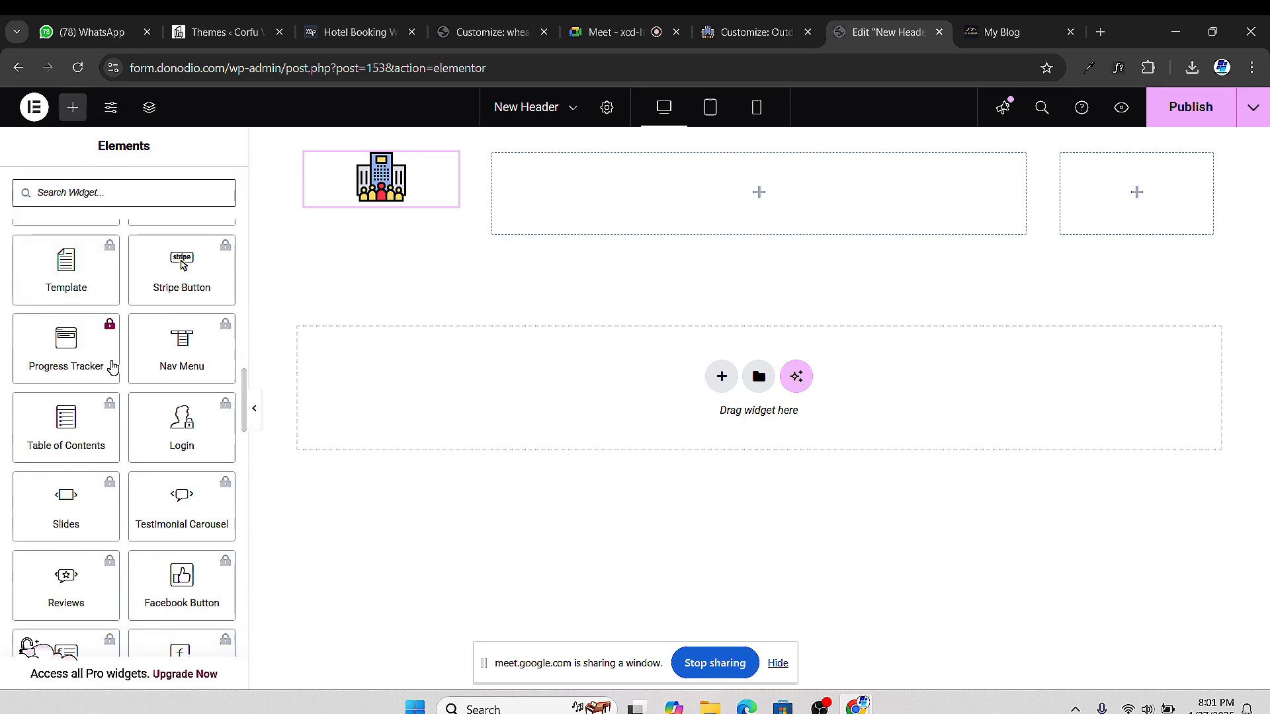
{"action": "scroll", "coordinate": [113, 367], "scroll_direction": "down", "scroll_amount": 15}
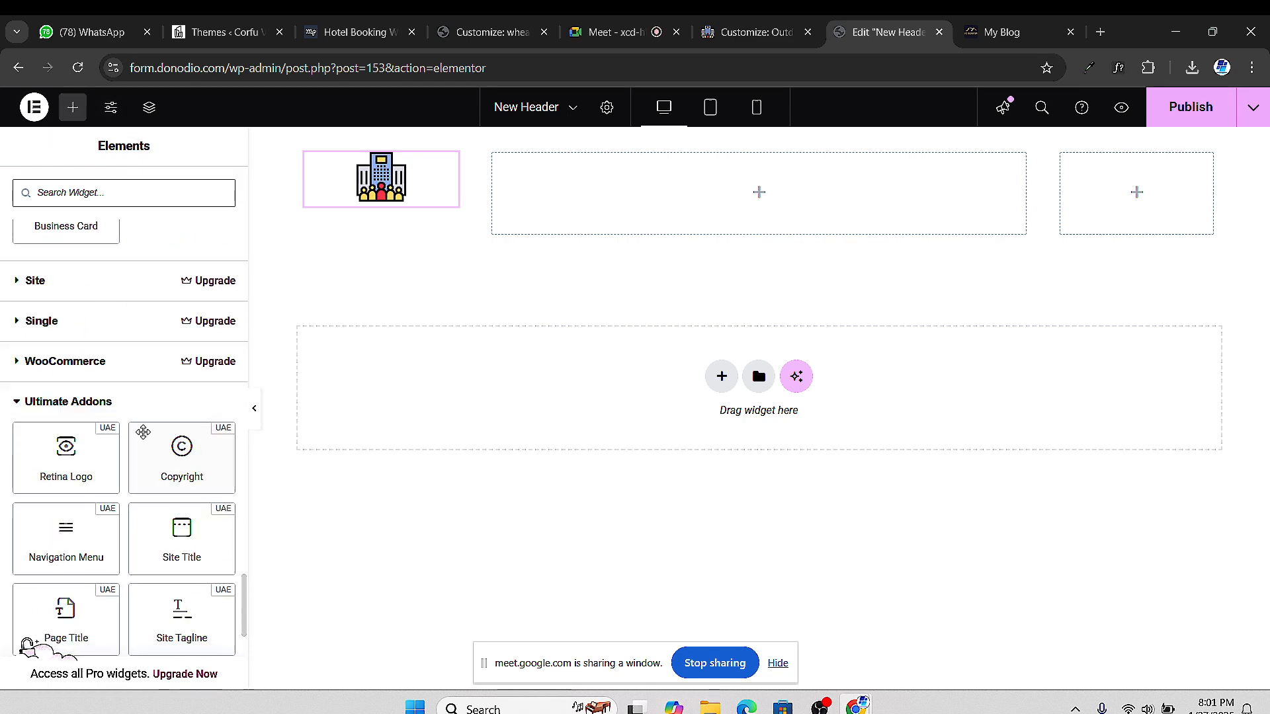
{"action": "scroll", "coordinate": [139, 436], "scroll_direction": "down", "scroll_amount": 5}
{"action": "scroll", "coordinate": [136, 443], "scroll_direction": "up", "scroll_amount": 4}
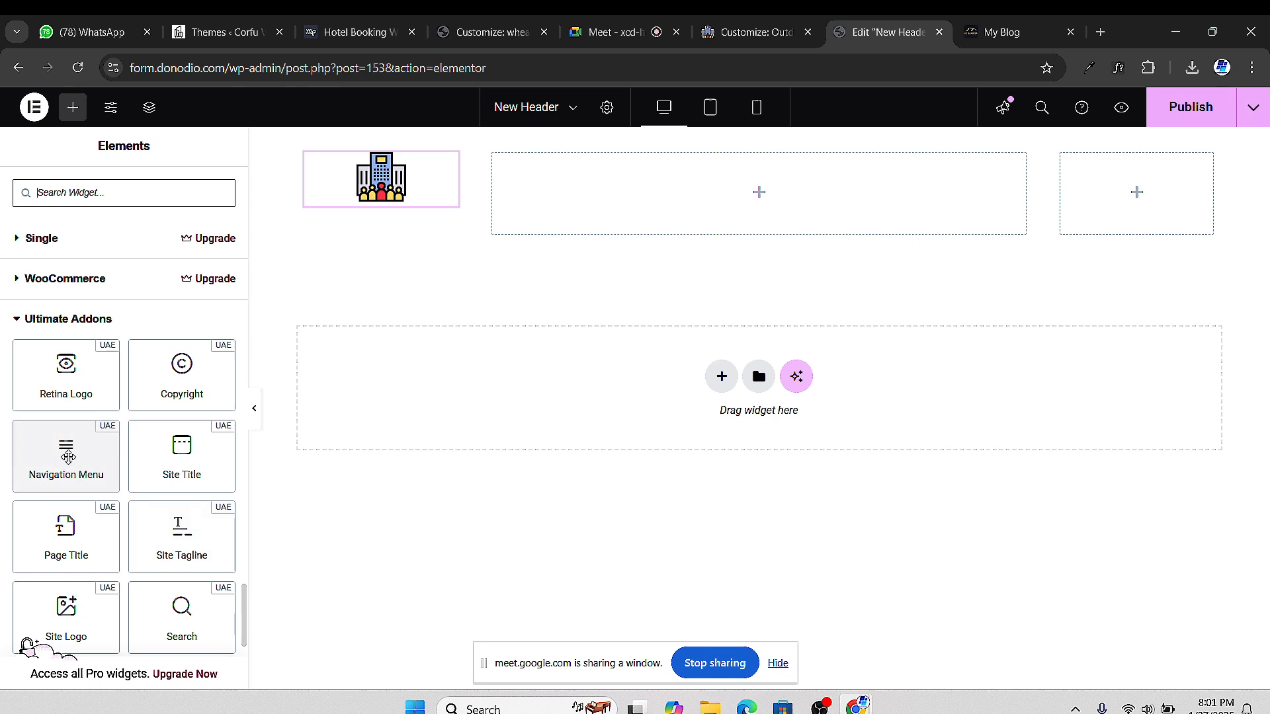
{"action": "left_click_drag", "start_coordinate": [61, 453], "coordinate": [583, 272]}
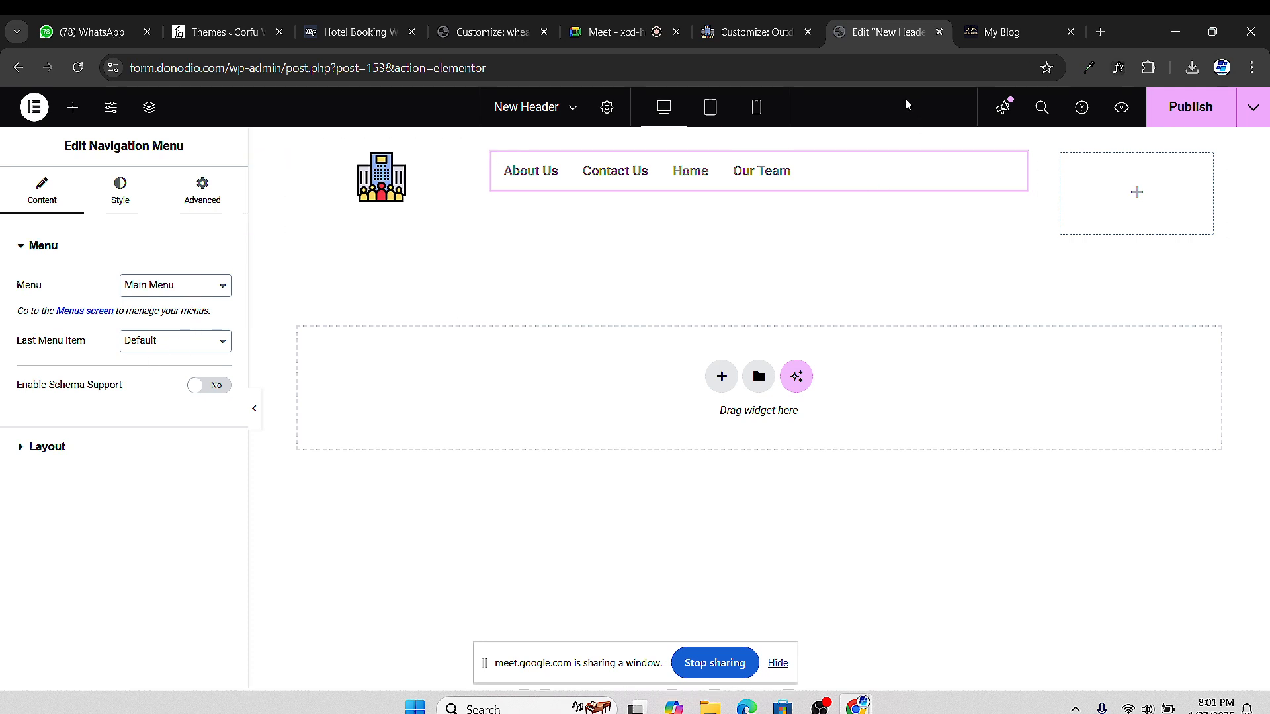
Load the site's front page by trimming the admin path from the address
{"action": "left_click", "coordinate": [756, 33]}
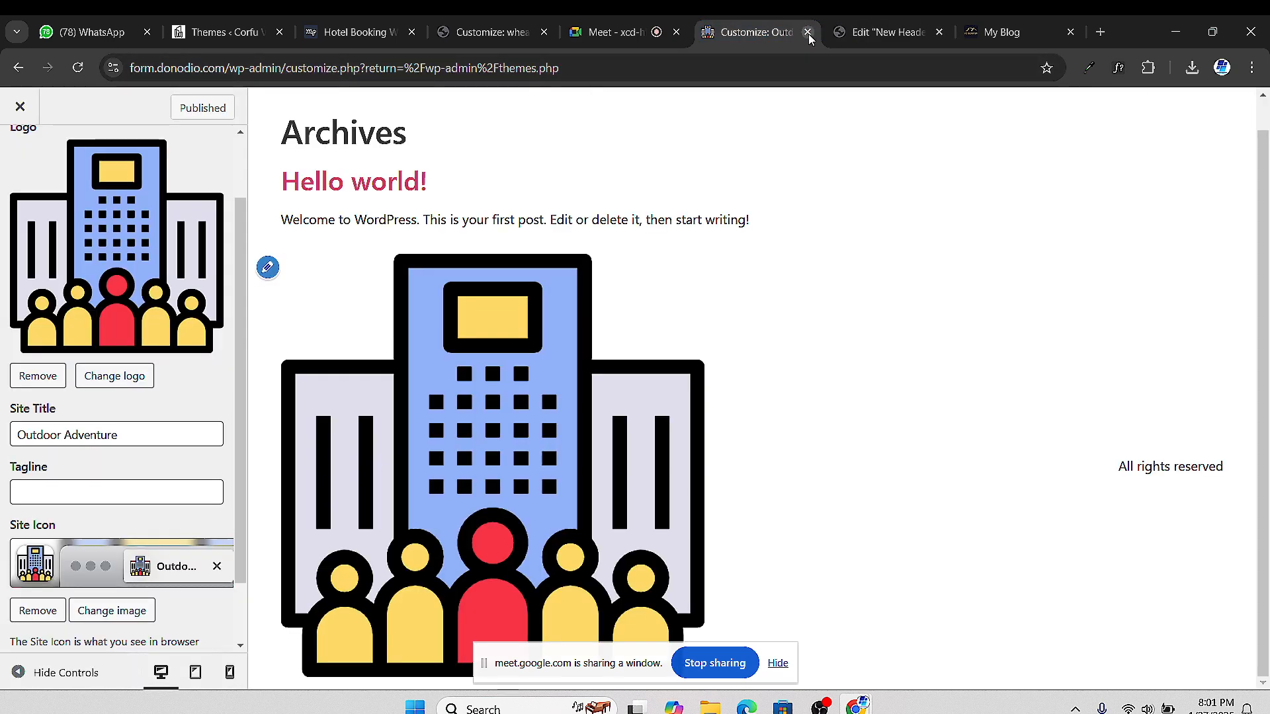
{"action": "left_click", "coordinate": [870, 30]}
{"action": "left_click", "coordinate": [757, 32]}
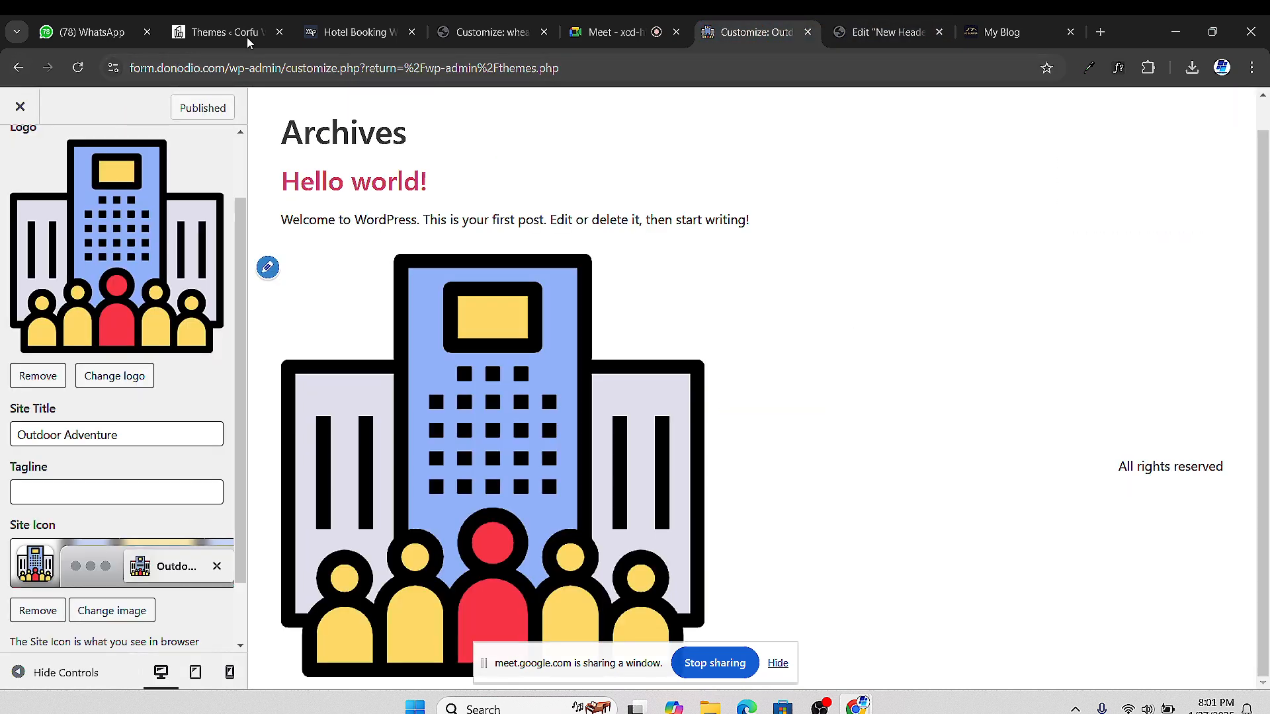
{"action": "left_click_drag", "start_coordinate": [561, 68], "coordinate": [231, 82]}
{"action": "key", "text": "BackSpace"}
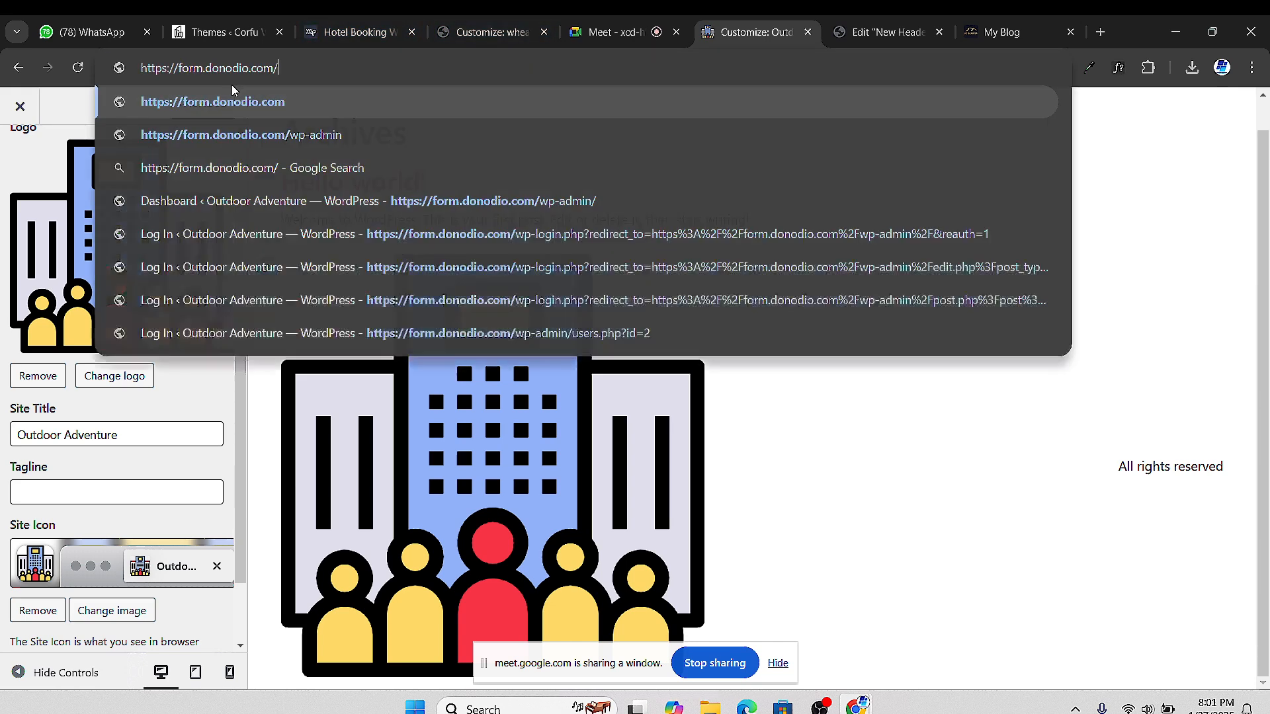
{"action": "key", "text": "Return"}
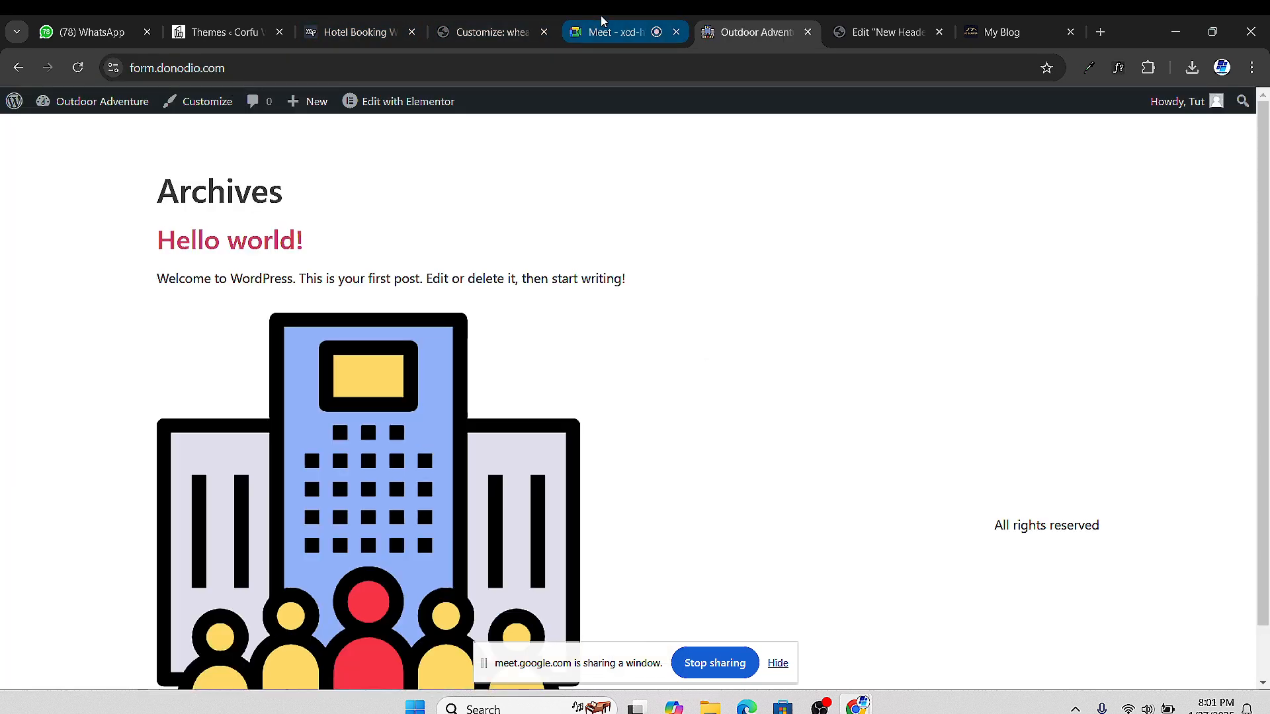
{"action": "scroll", "coordinate": [355, 354], "scroll_direction": "down", "scroll_amount": 2}
{"action": "scroll", "coordinate": [442, 433], "scroll_direction": "up", "scroll_amount": 2}
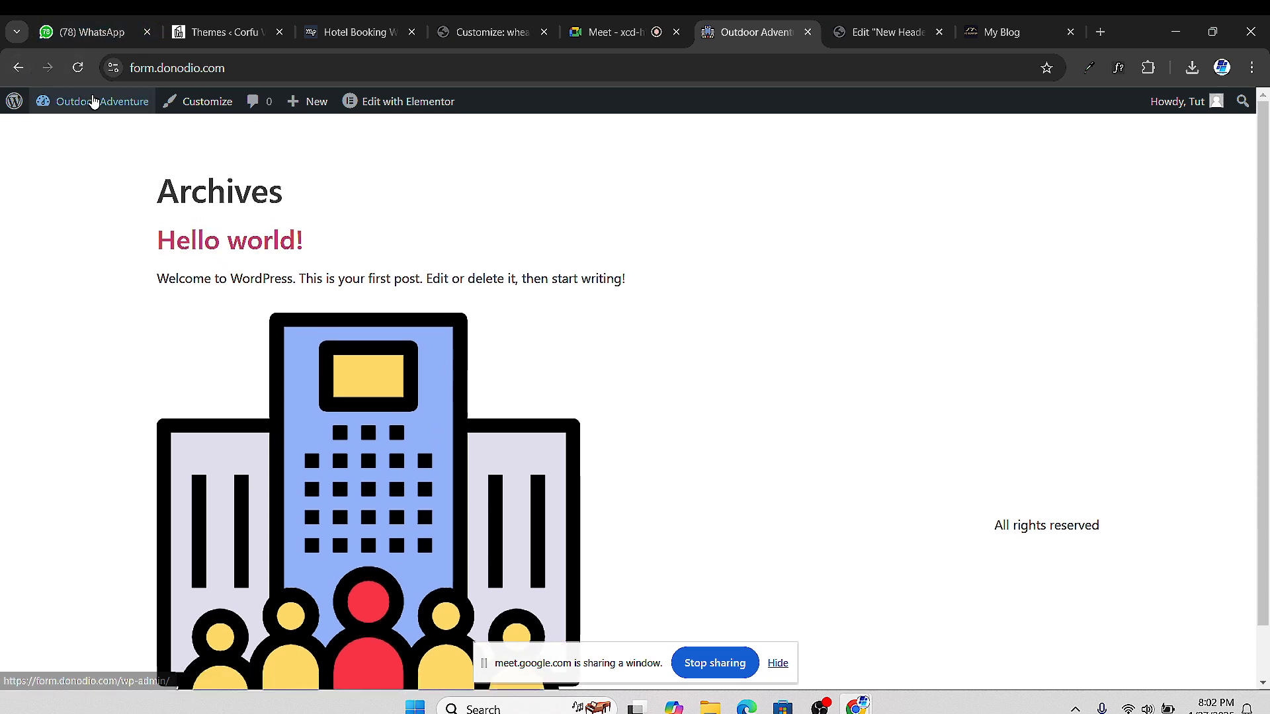
Open the live Home page via Dashboard > Pages > All Pages
{"action": "mouse_move", "coordinate": [92, 101]}
{"action": "left_click", "coordinate": [86, 130]}
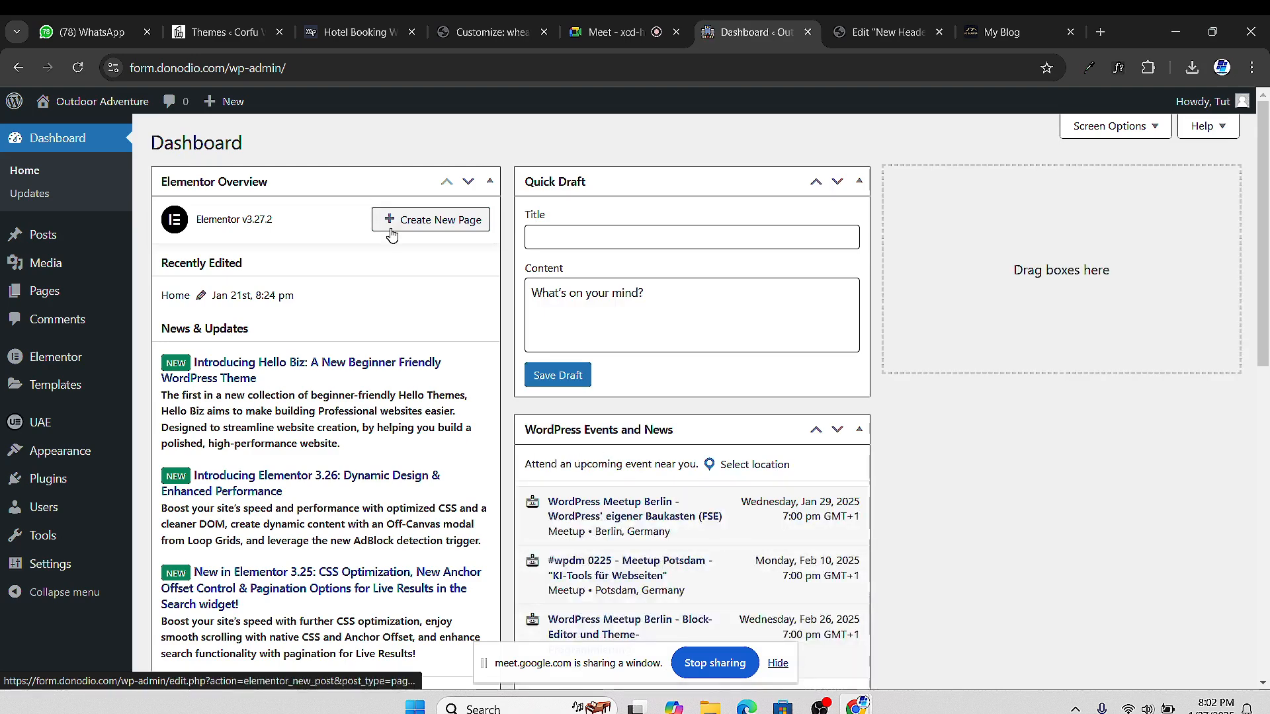
{"action": "scroll", "coordinate": [371, 251], "scroll_direction": "down", "scroll_amount": 2}
{"action": "mouse_move", "coordinate": [69, 469]}
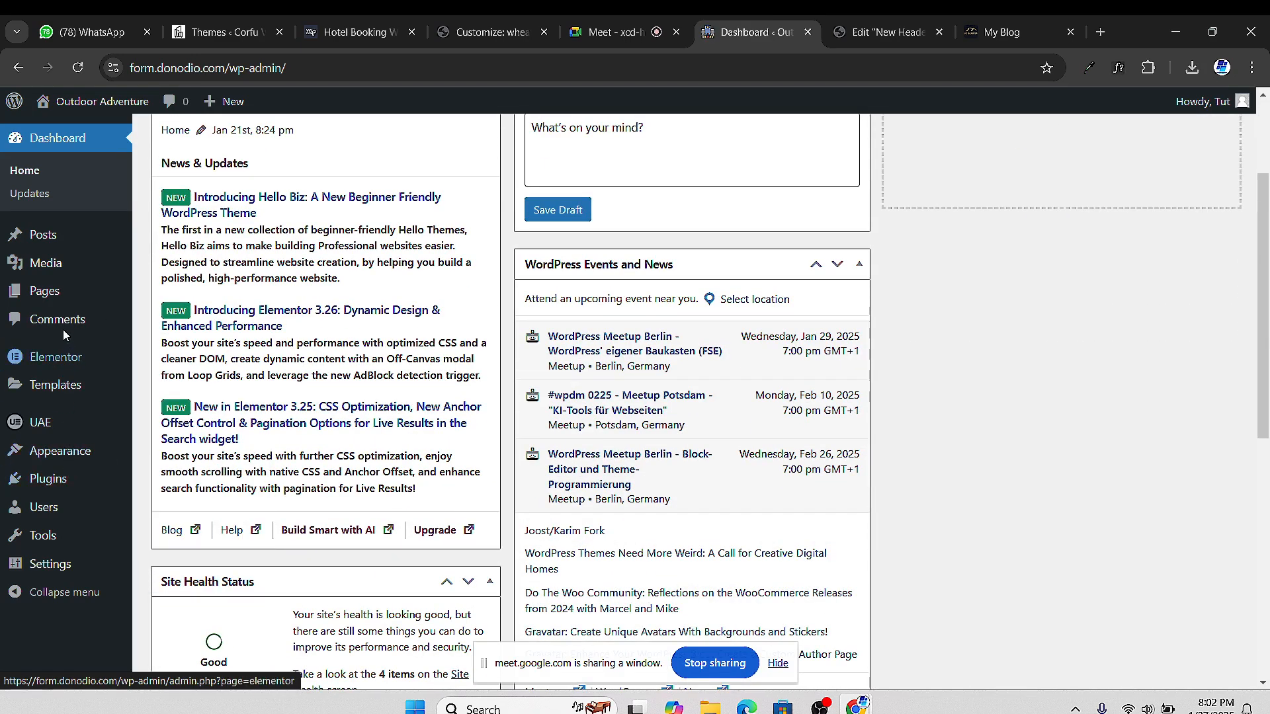
{"action": "mouse_move", "coordinate": [66, 292]}
{"action": "left_click", "coordinate": [196, 298]}
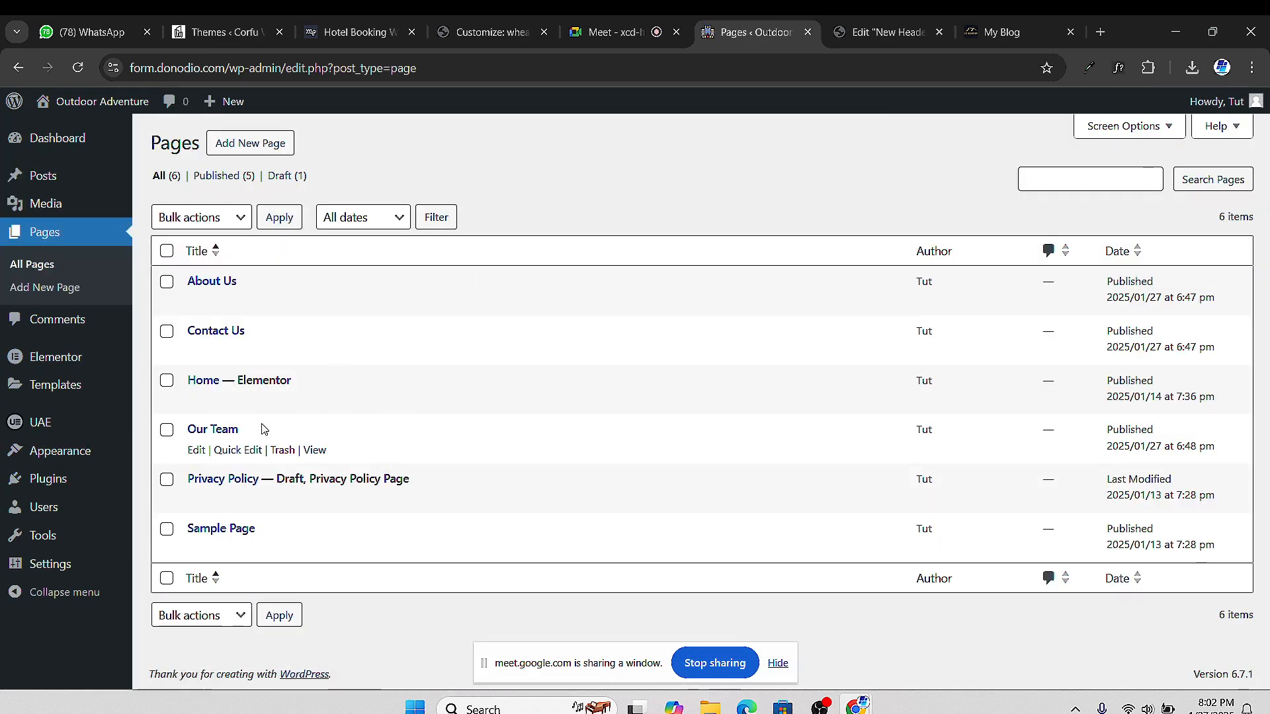
{"action": "left_click", "coordinate": [316, 401]}
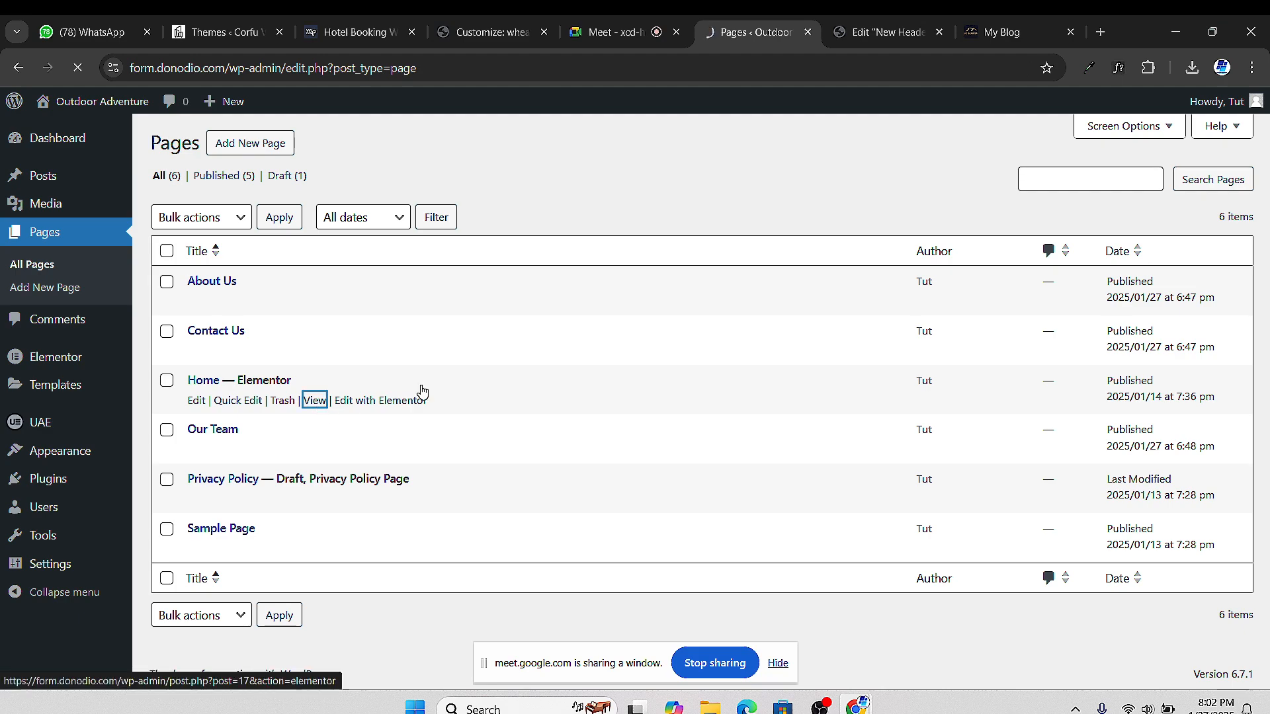
Scroll through the Home page, then return to the New Header editor
{"action": "scroll", "coordinate": [561, 255], "scroll_direction": "down", "scroll_amount": 12}
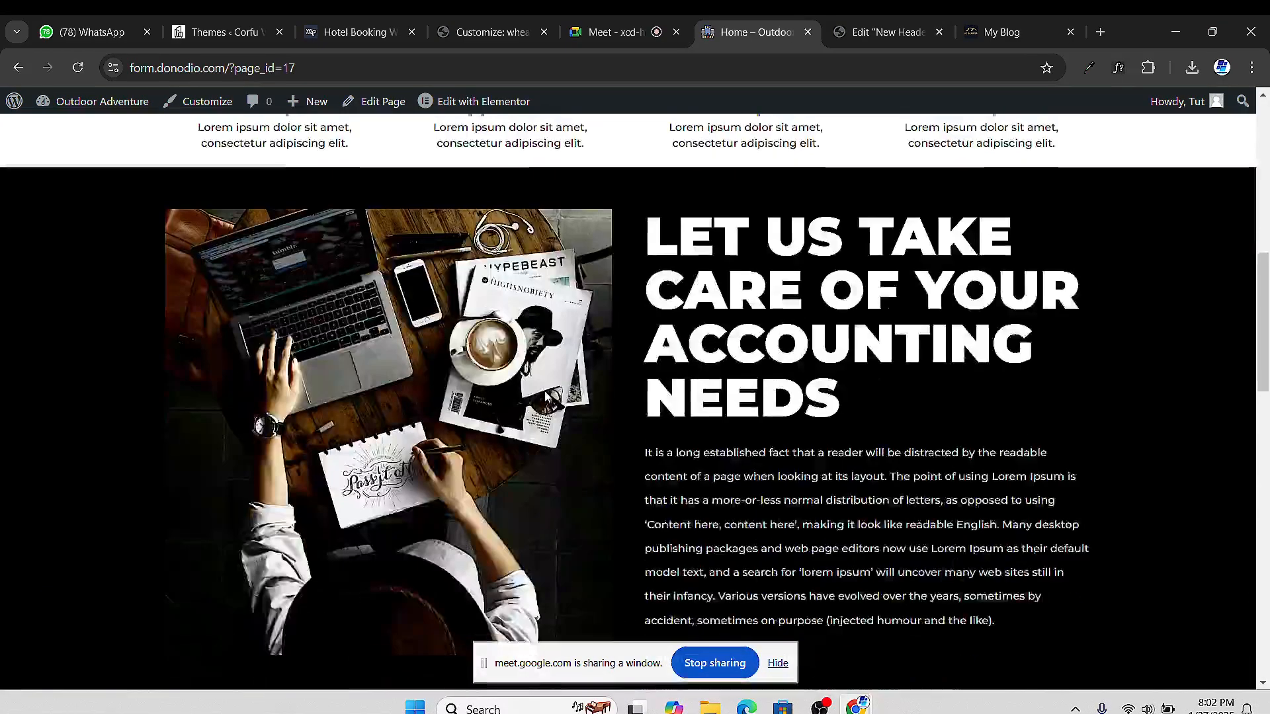
{"action": "scroll", "coordinate": [742, 475], "scroll_direction": "down", "scroll_amount": 3}
{"action": "scroll", "coordinate": [742, 475], "scroll_direction": "up", "scroll_amount": 4}
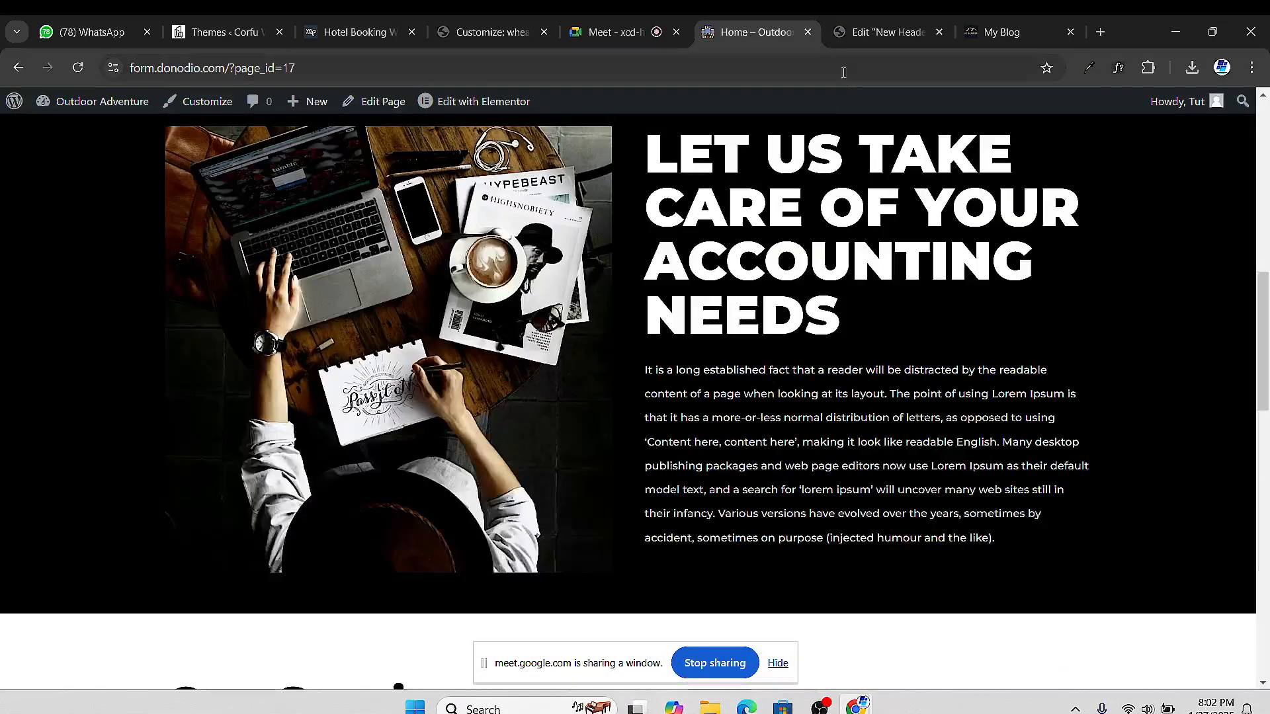
{"action": "left_click", "coordinate": [887, 31]}
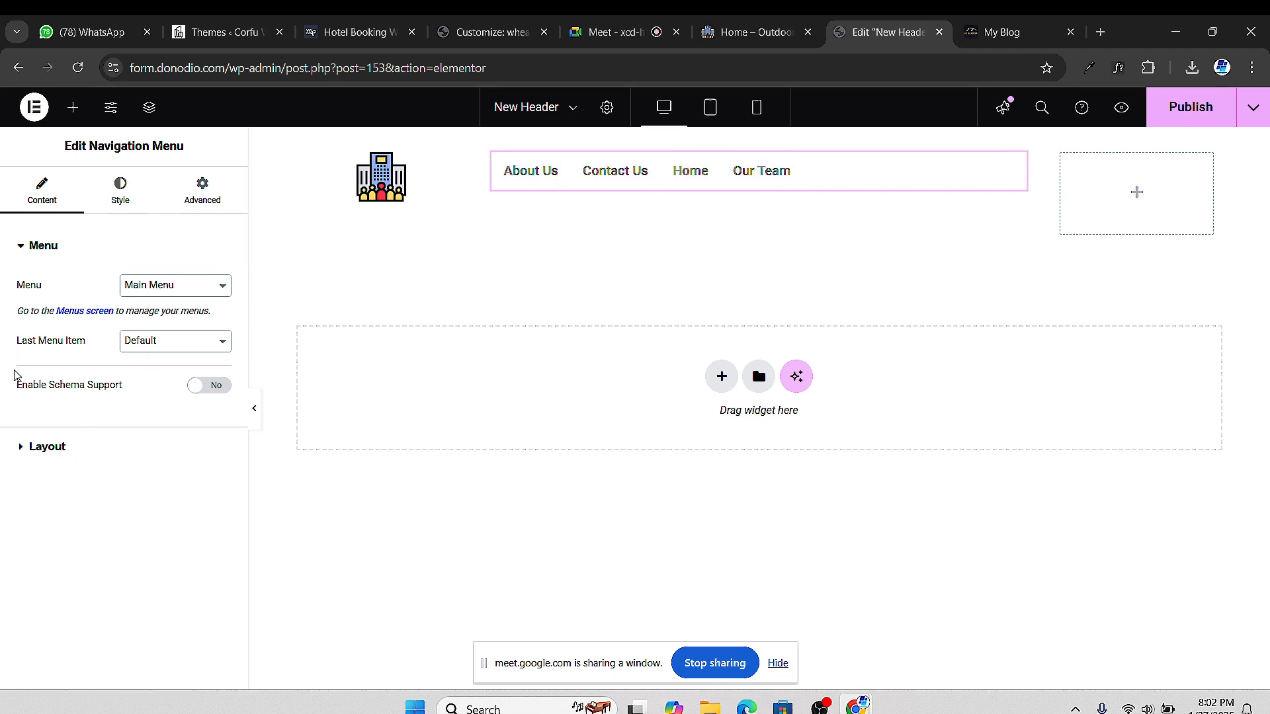
Centre the navigation menu items in its Layout settings, then bring up its Style settings
{"action": "left_click", "coordinate": [21, 451]}
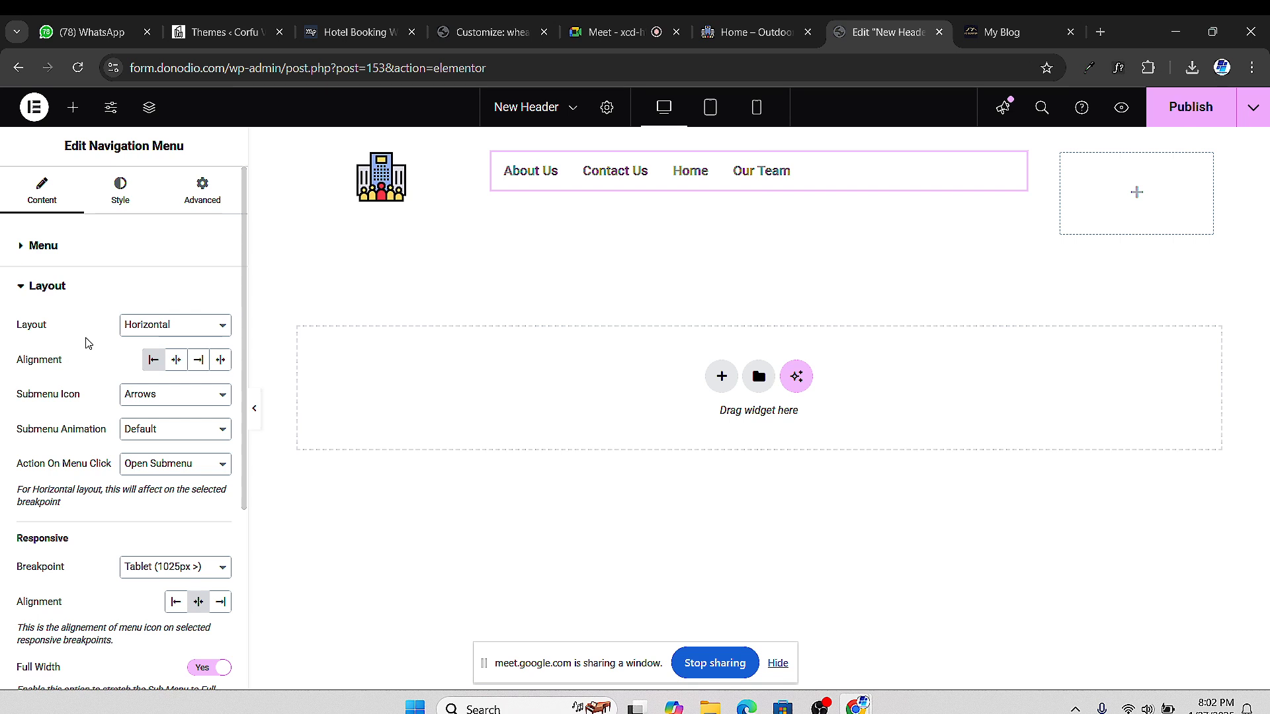
{"action": "left_click", "coordinate": [26, 286]}
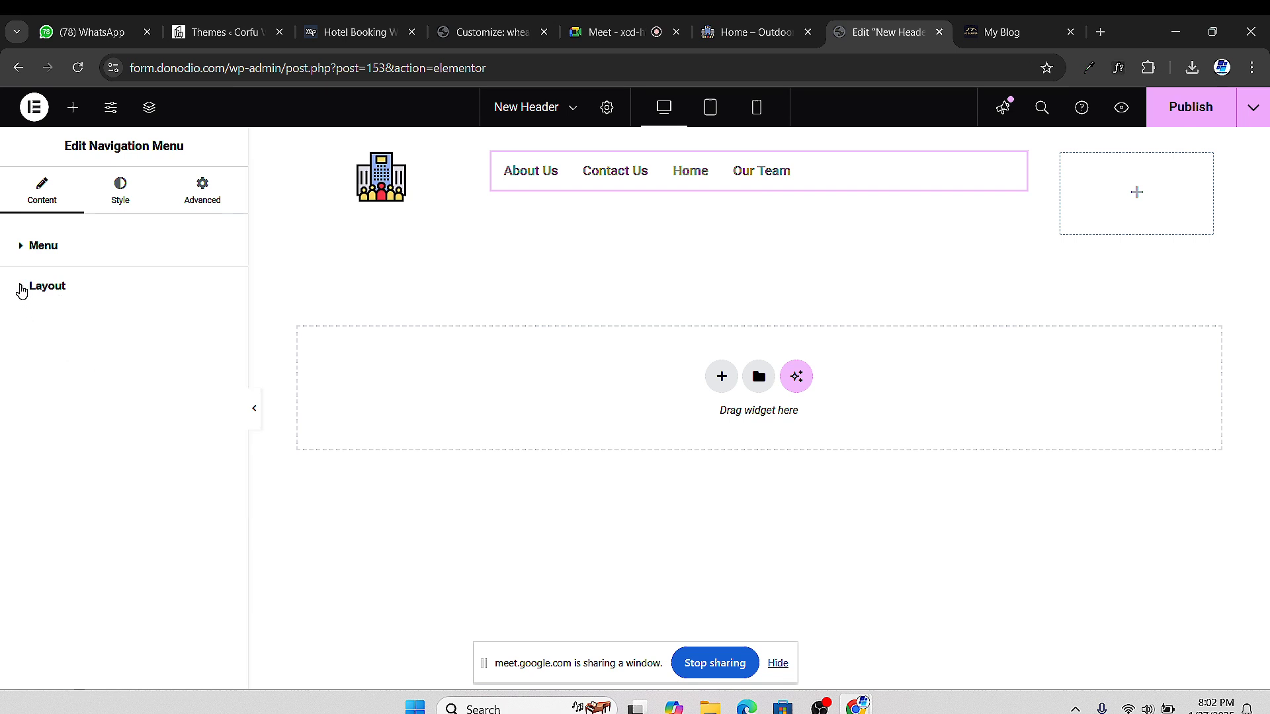
{"action": "left_click", "coordinate": [22, 289]}
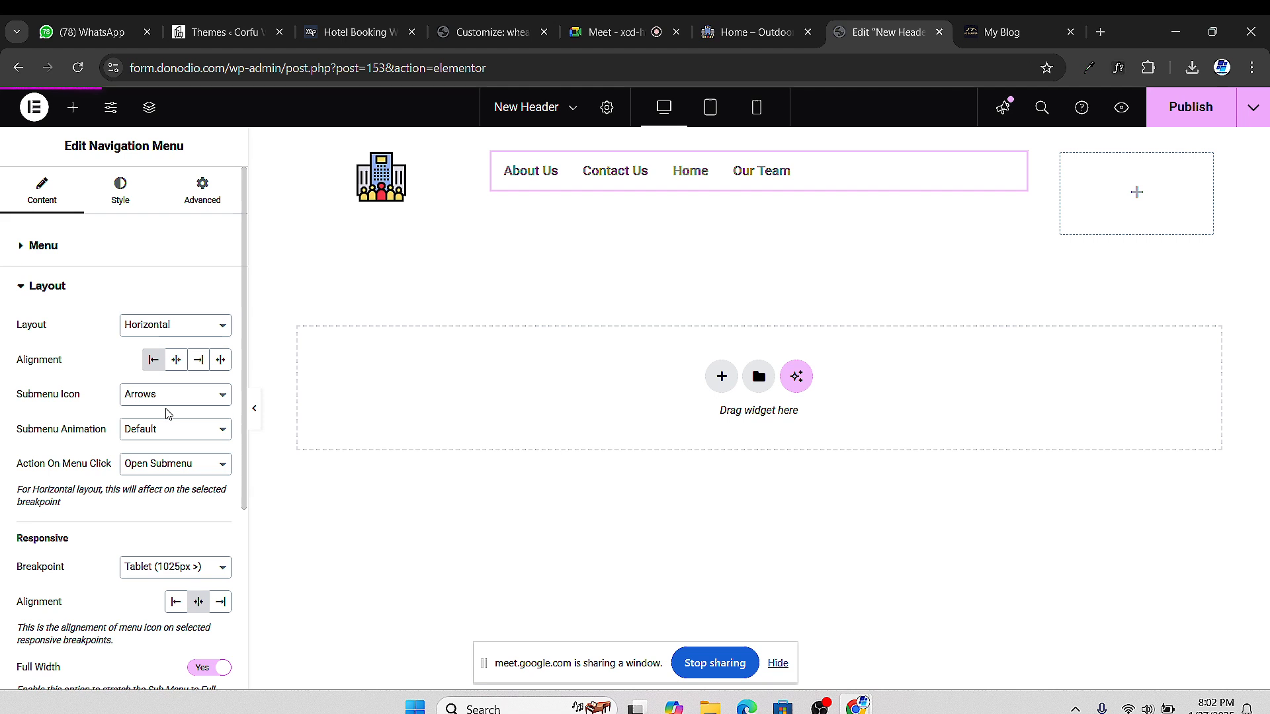
{"action": "left_click", "coordinate": [176, 366]}
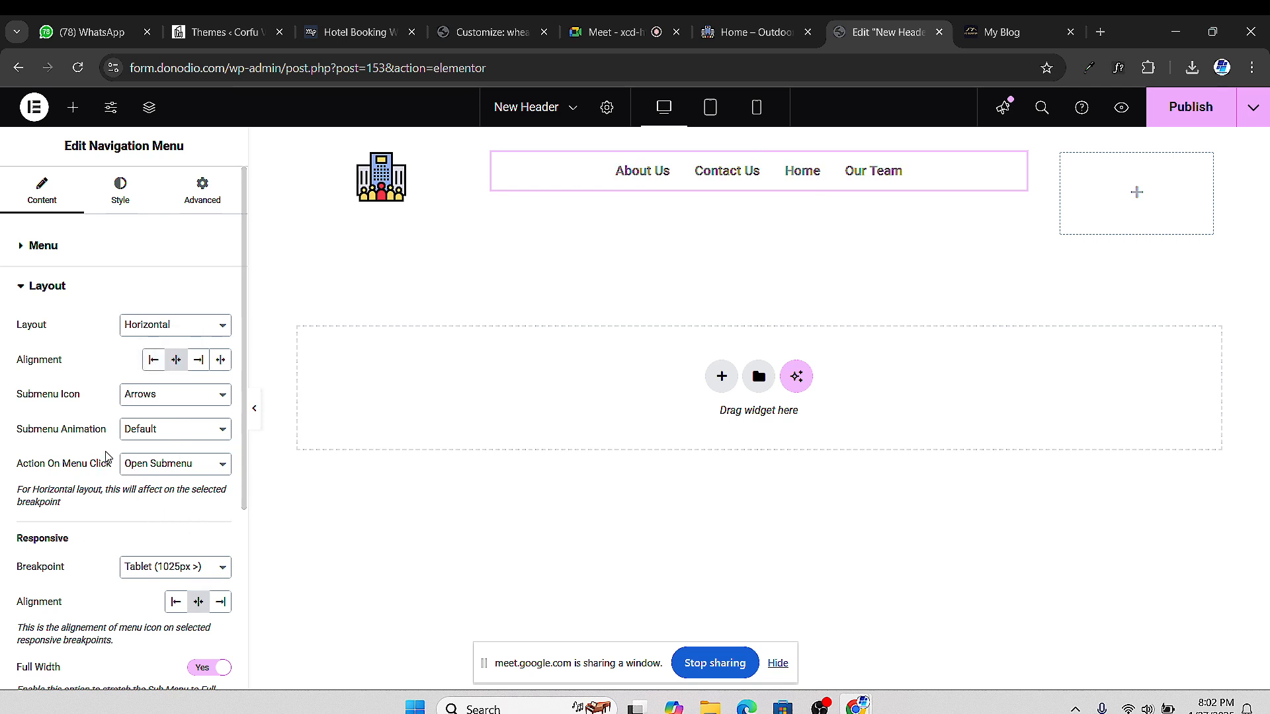
{"action": "scroll", "coordinate": [151, 504], "scroll_direction": "down", "scroll_amount": 4}
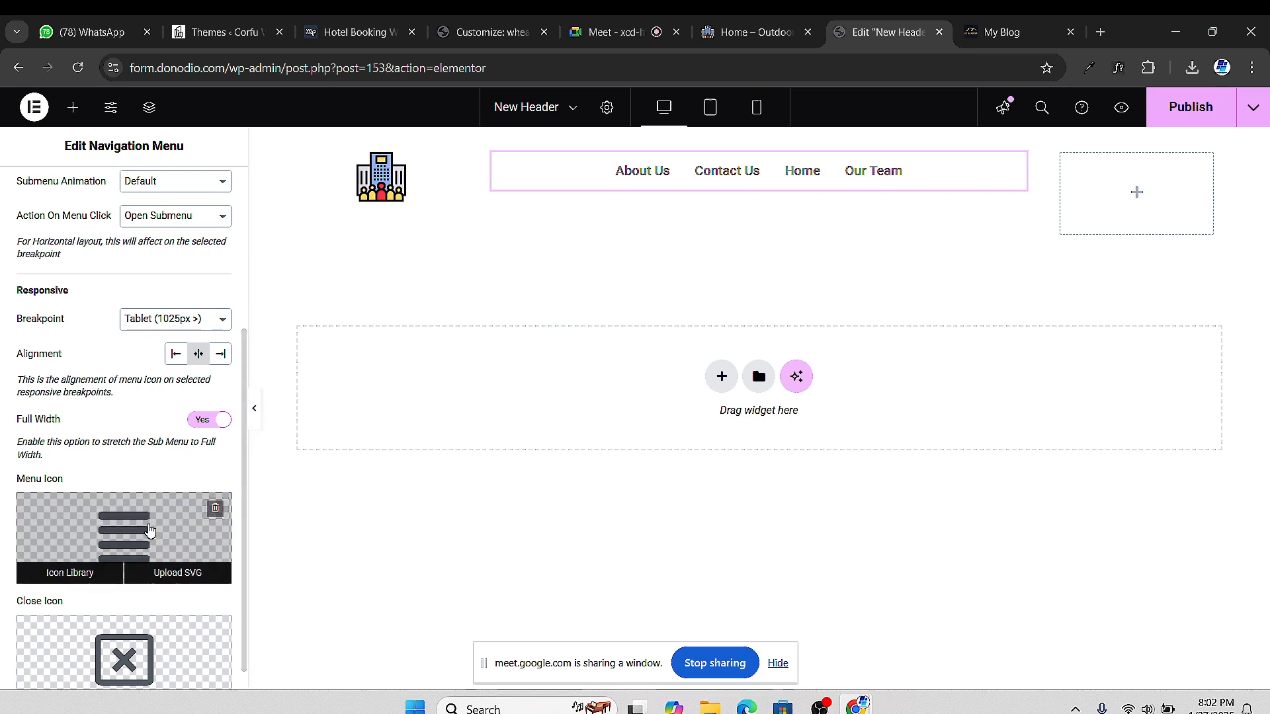
{"action": "mouse_move", "coordinate": [154, 545]}
{"action": "scroll", "coordinate": [130, 535], "scroll_direction": "down", "scroll_amount": 1}
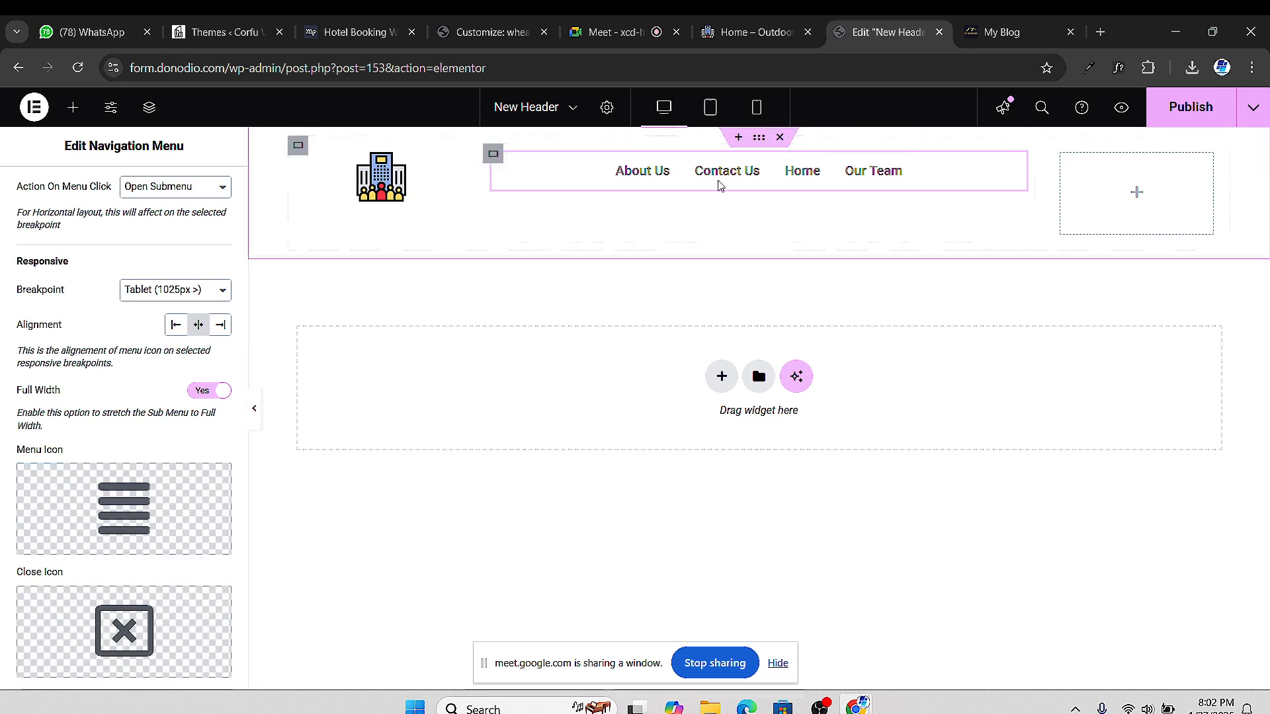
{"action": "scroll", "coordinate": [132, 522], "scroll_direction": "up", "scroll_amount": 5}
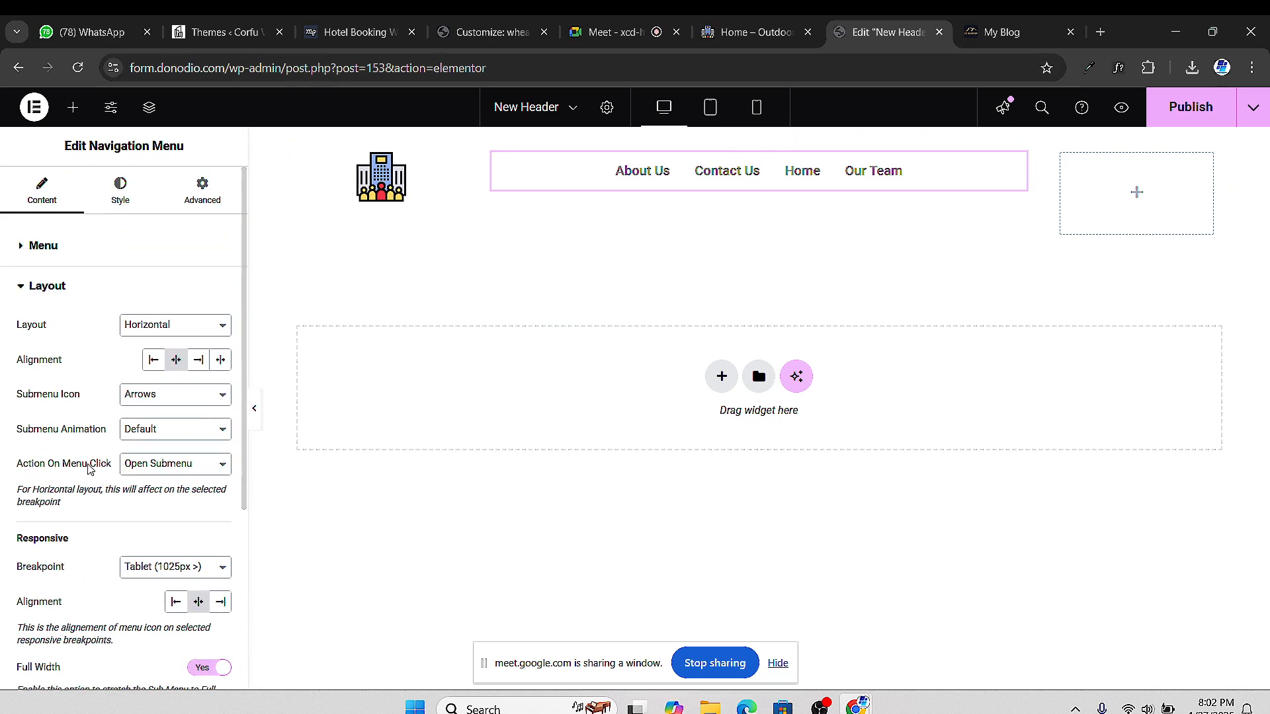
{"action": "left_click", "coordinate": [141, 210]}
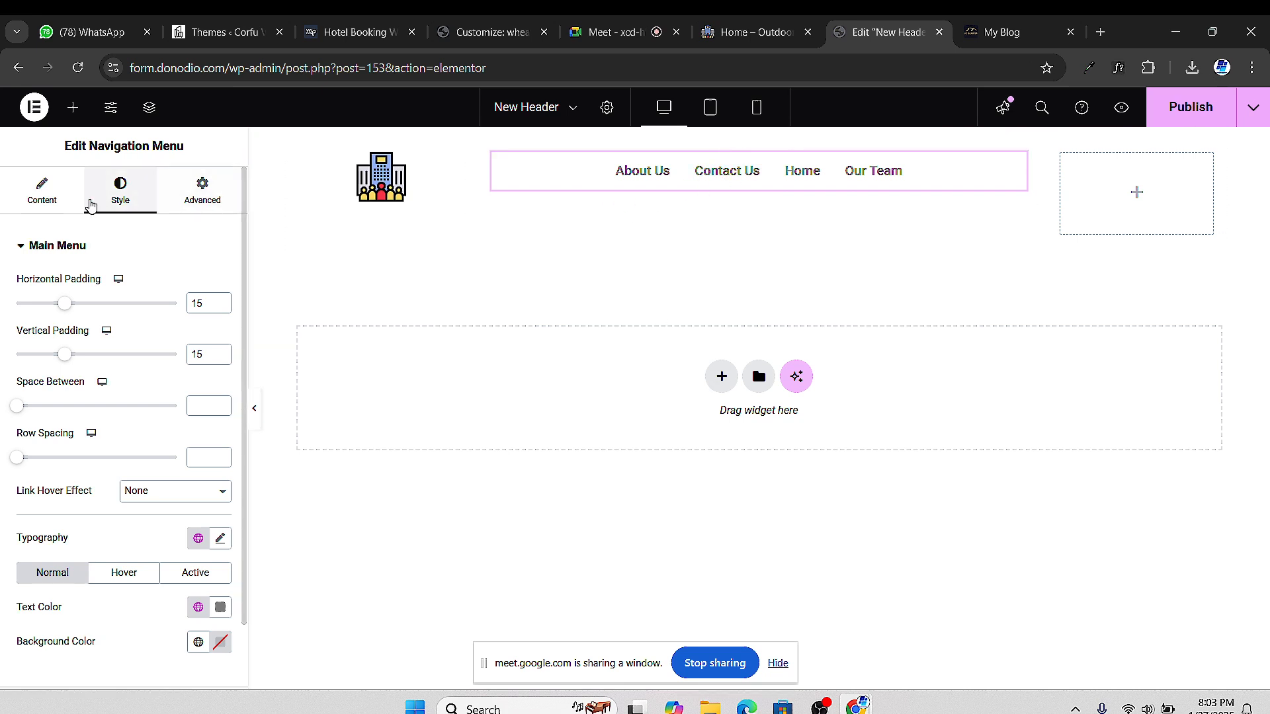
Browse the Ultimate Addons widgets, reopen the navigation menu's content settings, then switch to the Google Meet call
{"action": "left_click", "coordinate": [55, 207]}
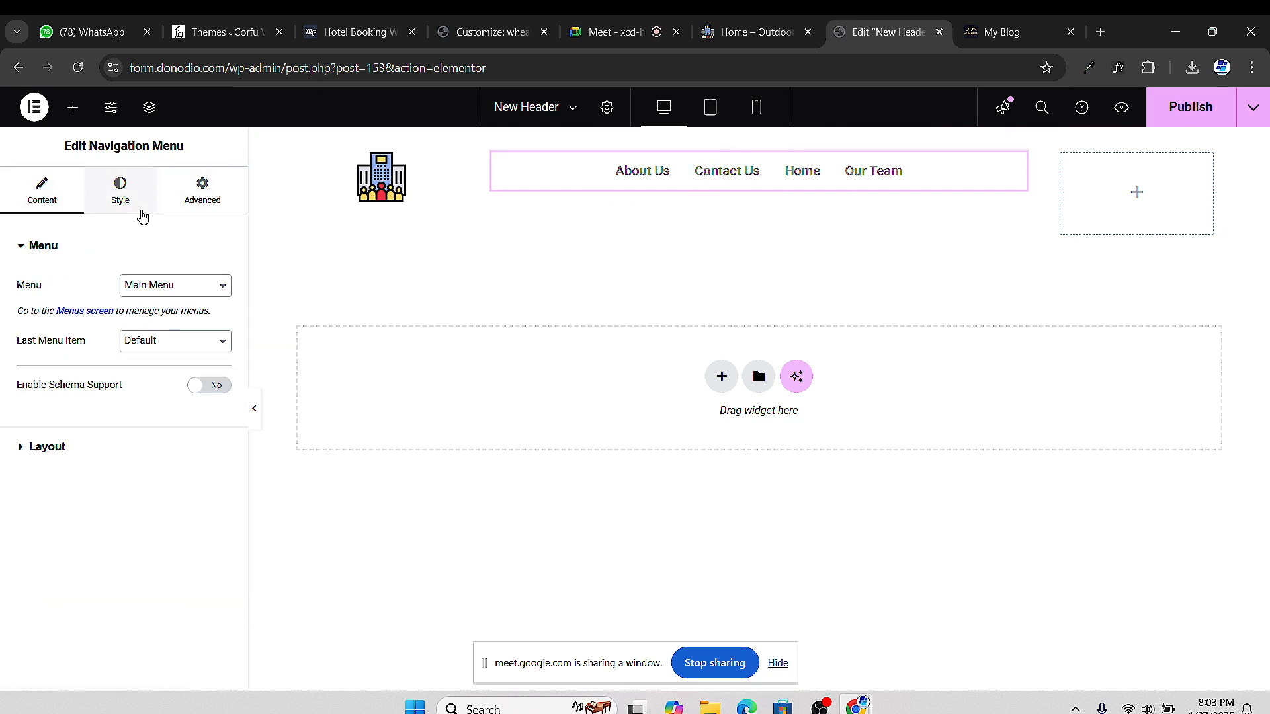
{"action": "left_click", "coordinate": [72, 108]}
{"action": "scroll", "coordinate": [145, 583], "scroll_direction": "down", "scroll_amount": 15}
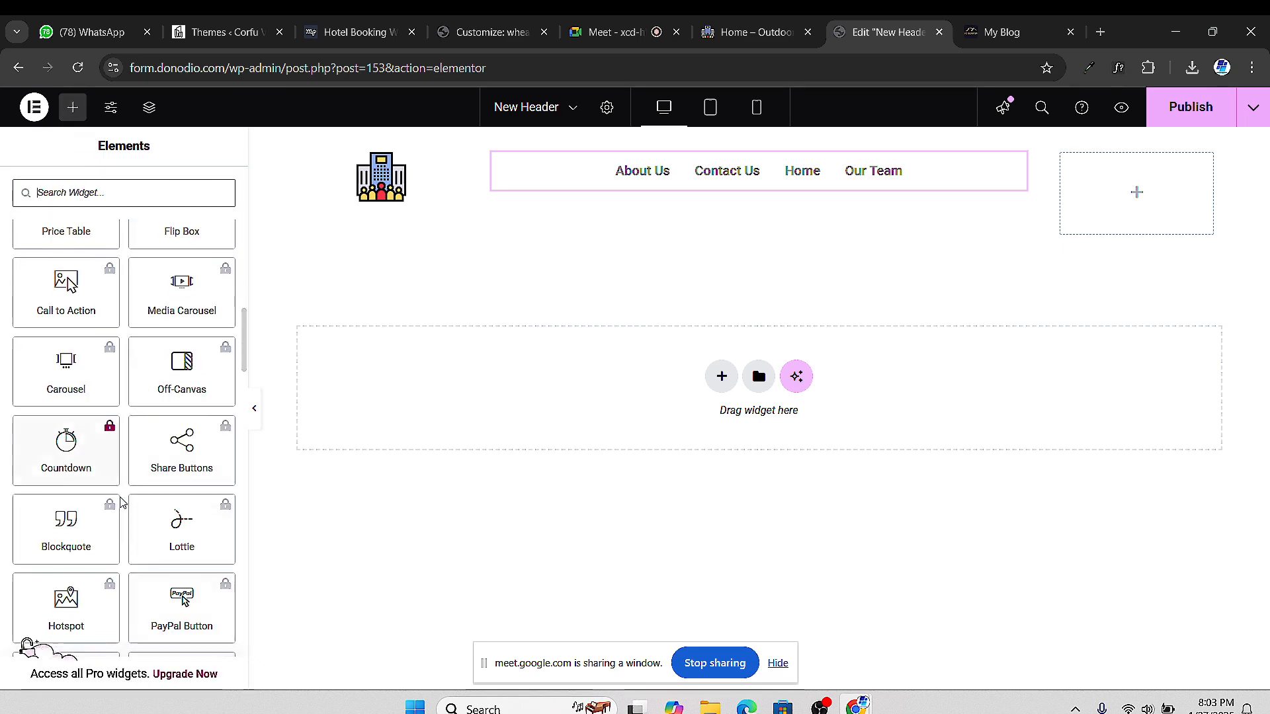
{"action": "scroll", "coordinate": [106, 450], "scroll_direction": "down", "scroll_amount": 15}
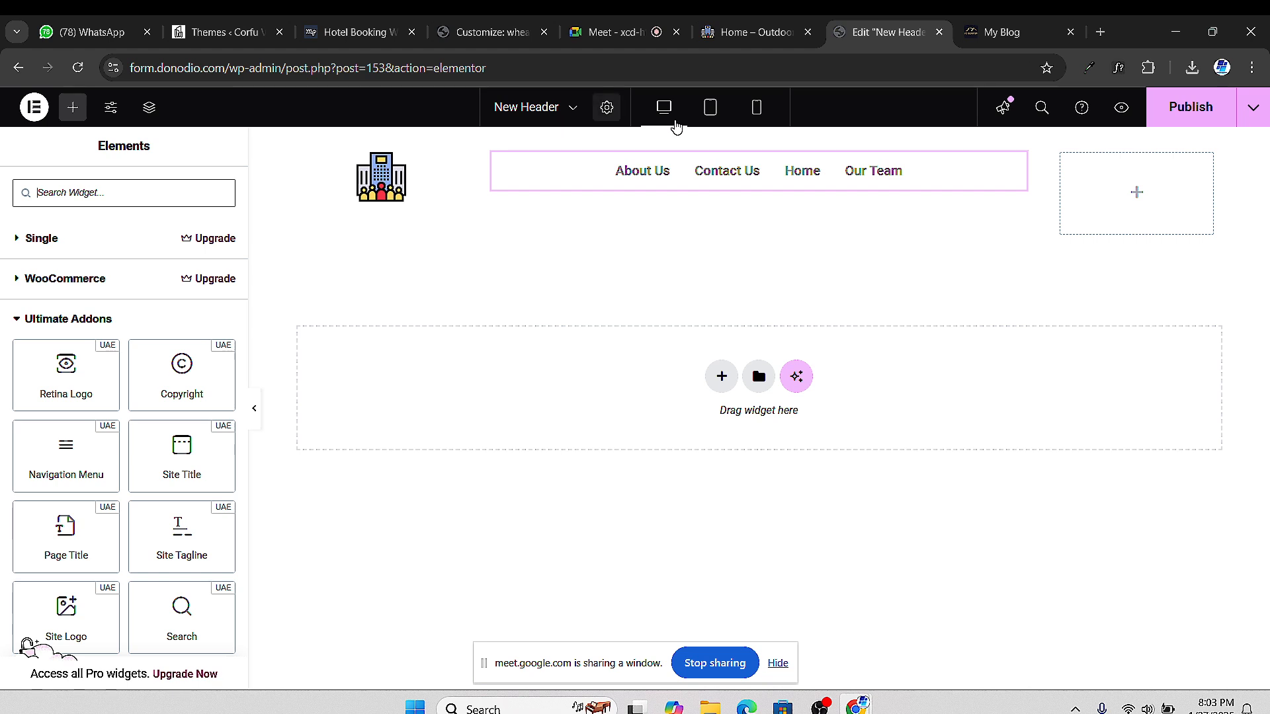
{"action": "left_click", "coordinate": [1015, 164]}
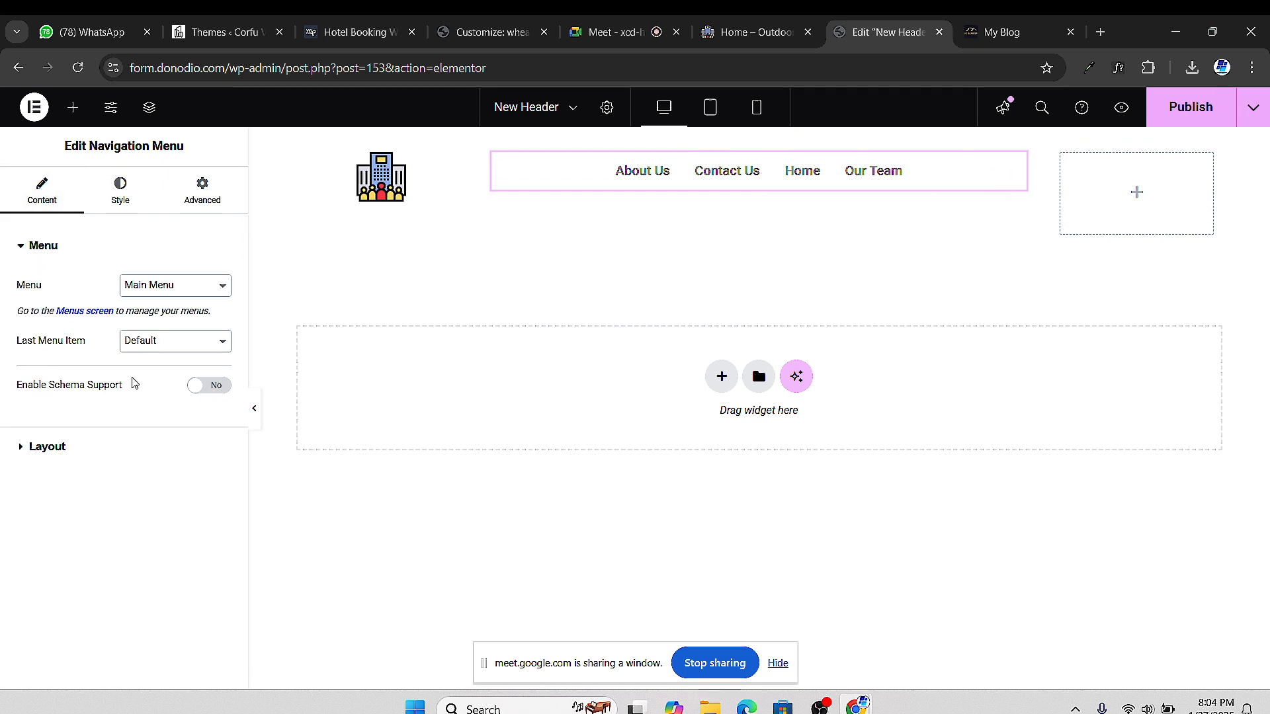
{"action": "left_click", "coordinate": [613, 37]}
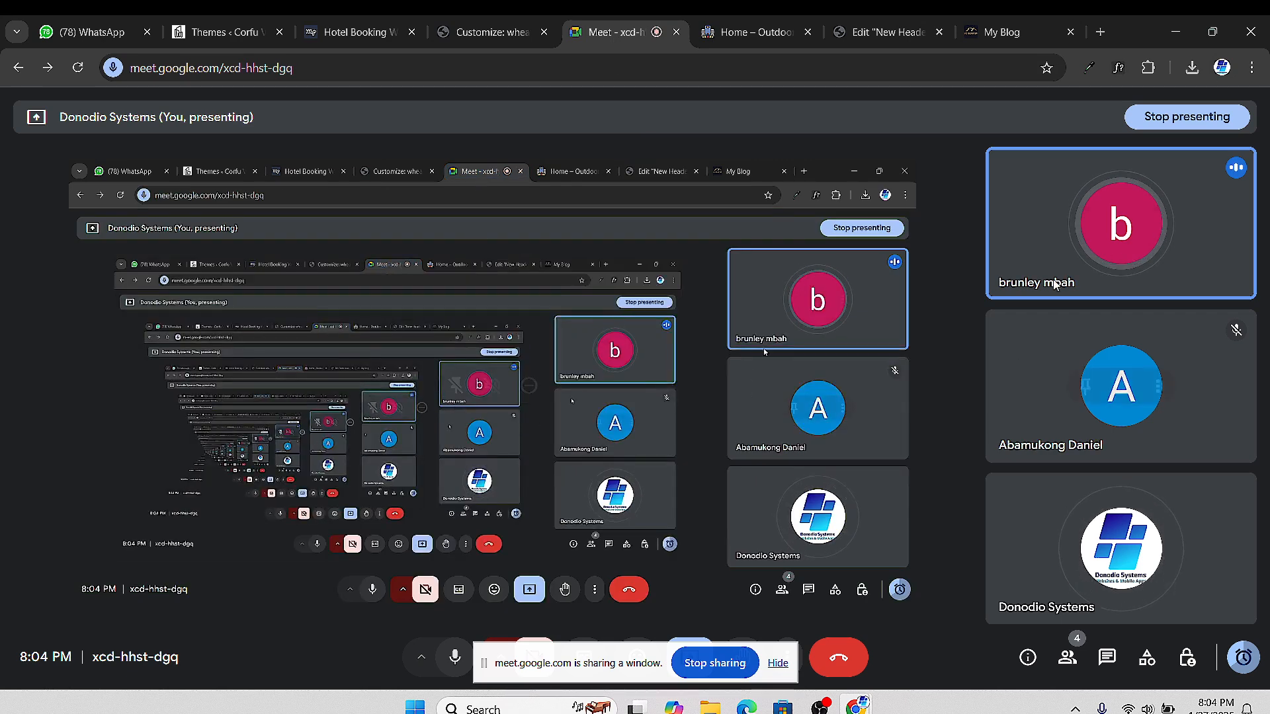
Mute one participant for everyone in the Meet call and go back to the Edit New Header tab
{"action": "left_click", "coordinate": [1141, 228]}
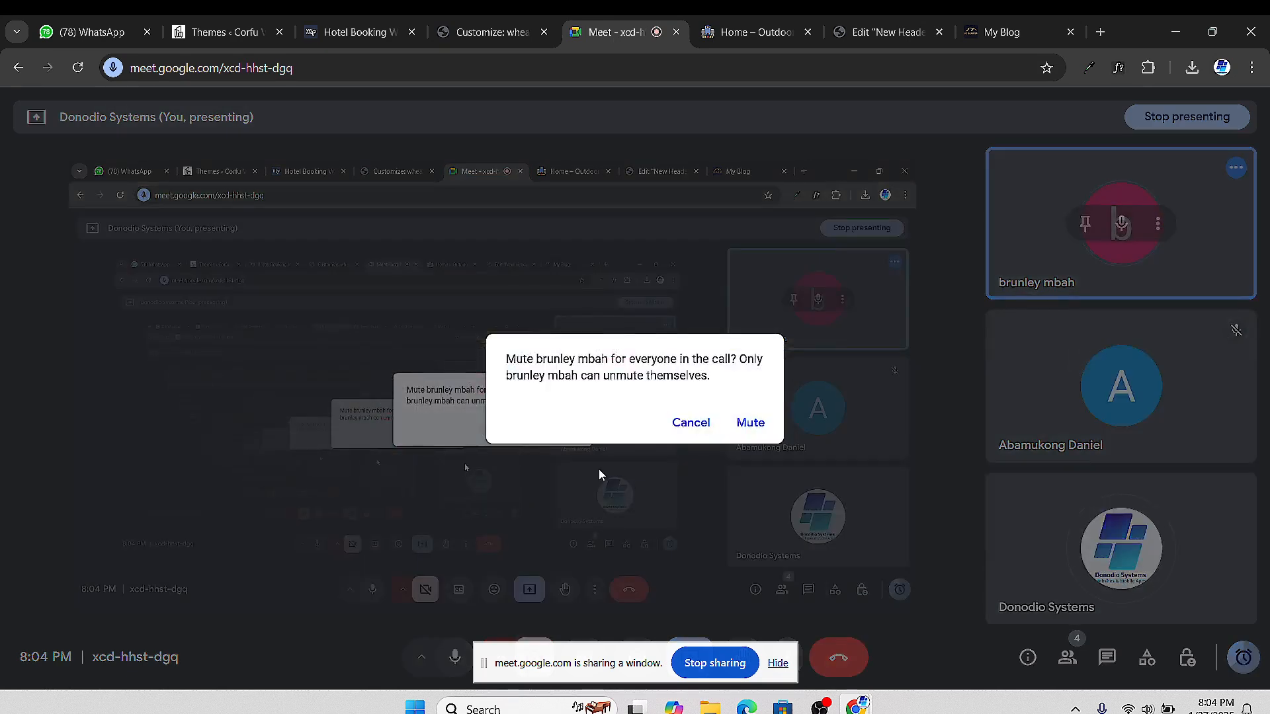
{"action": "left_click", "coordinate": [743, 424]}
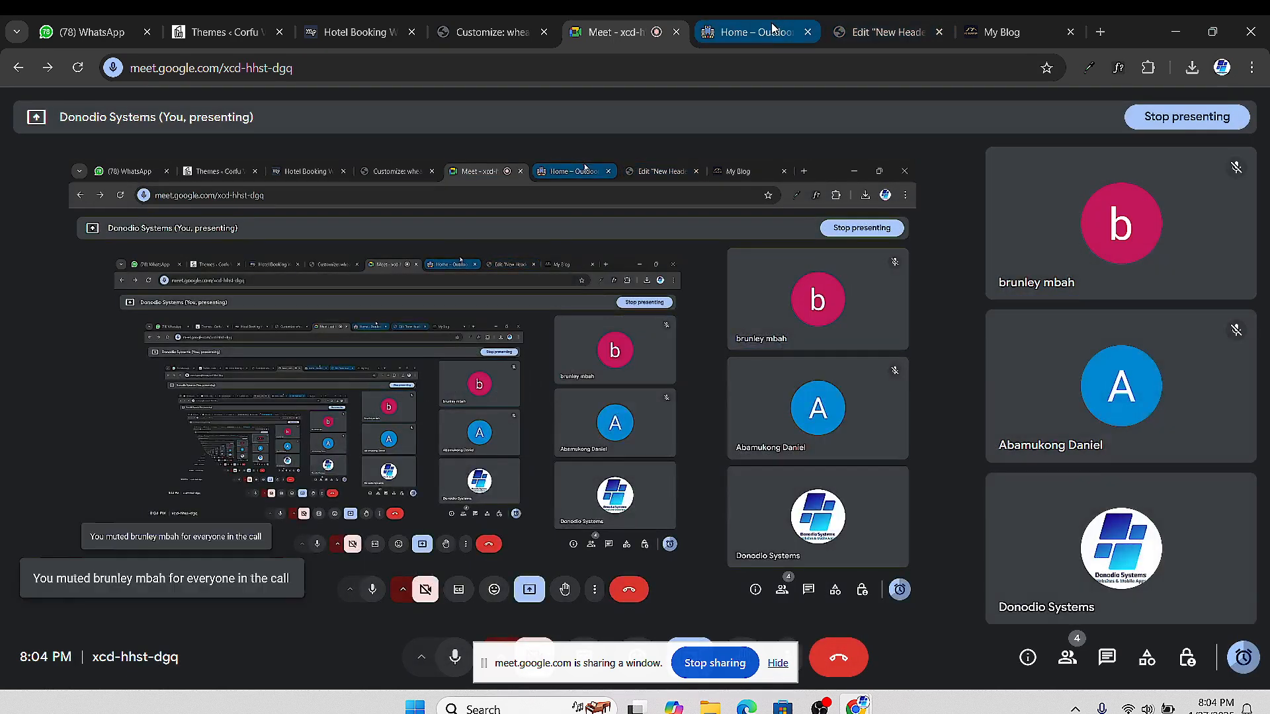
{"action": "left_click", "coordinate": [754, 33]}
{"action": "left_click", "coordinate": [844, 37]}
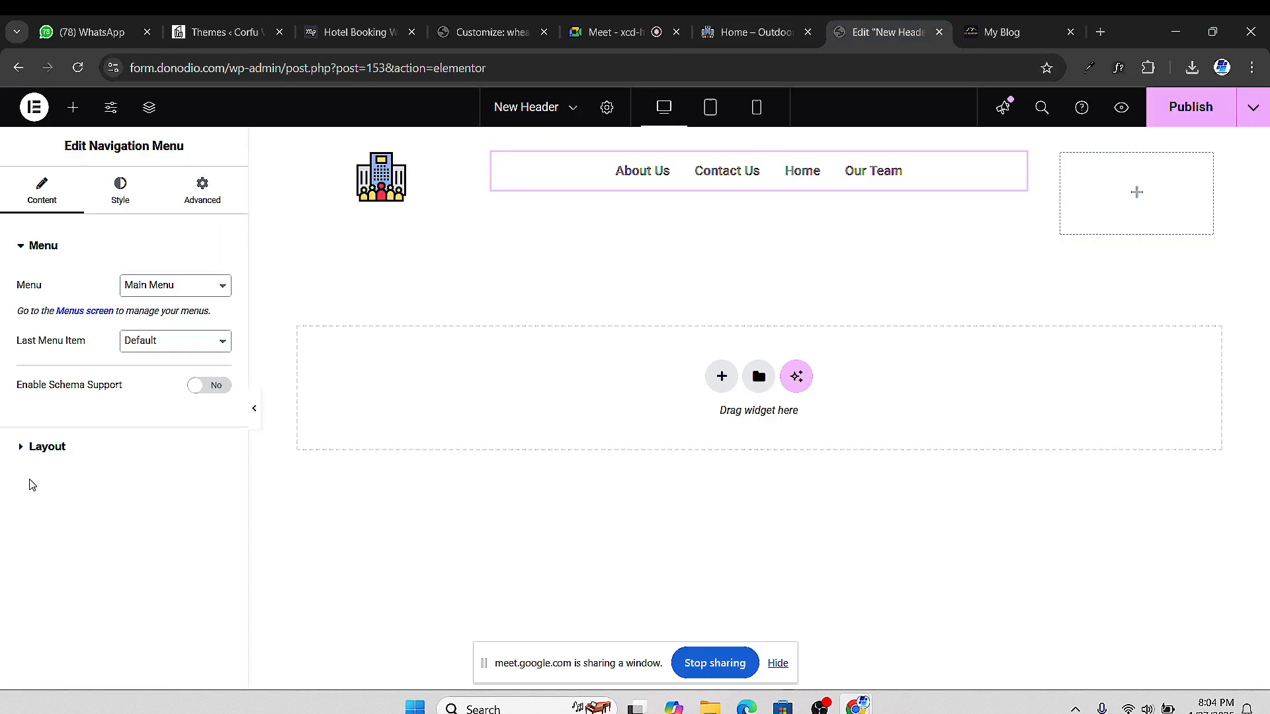
Give the Main Menu 20 horizontal padding and 0 space between its items
{"action": "left_click", "coordinate": [20, 452]}
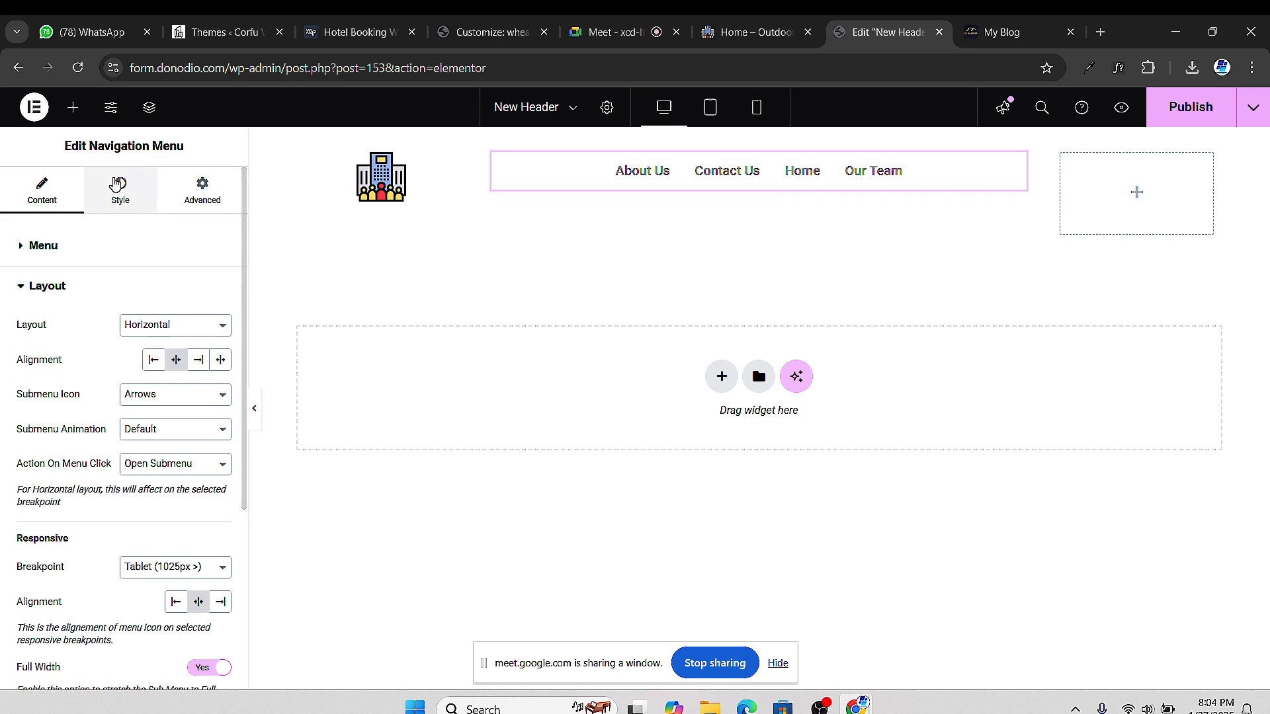
{"action": "left_click", "coordinate": [117, 188]}
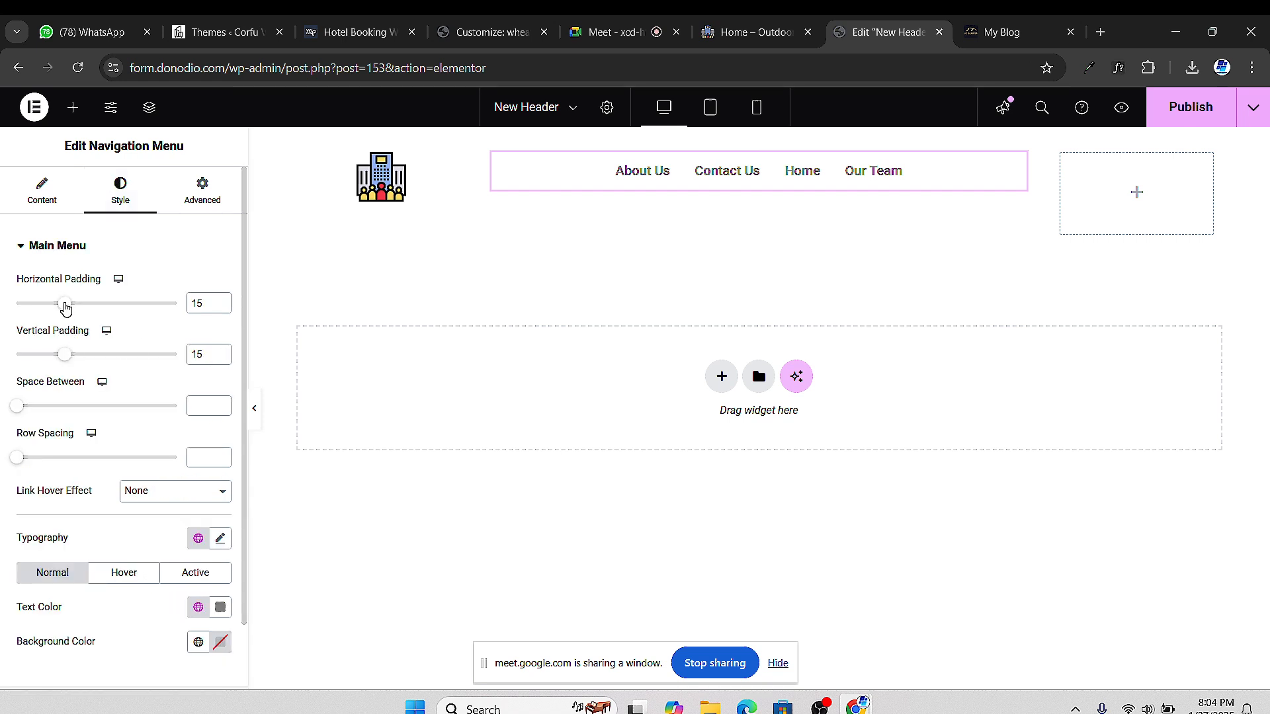
{"action": "left_click_drag", "start_coordinate": [66, 306], "coordinate": [97, 314]}
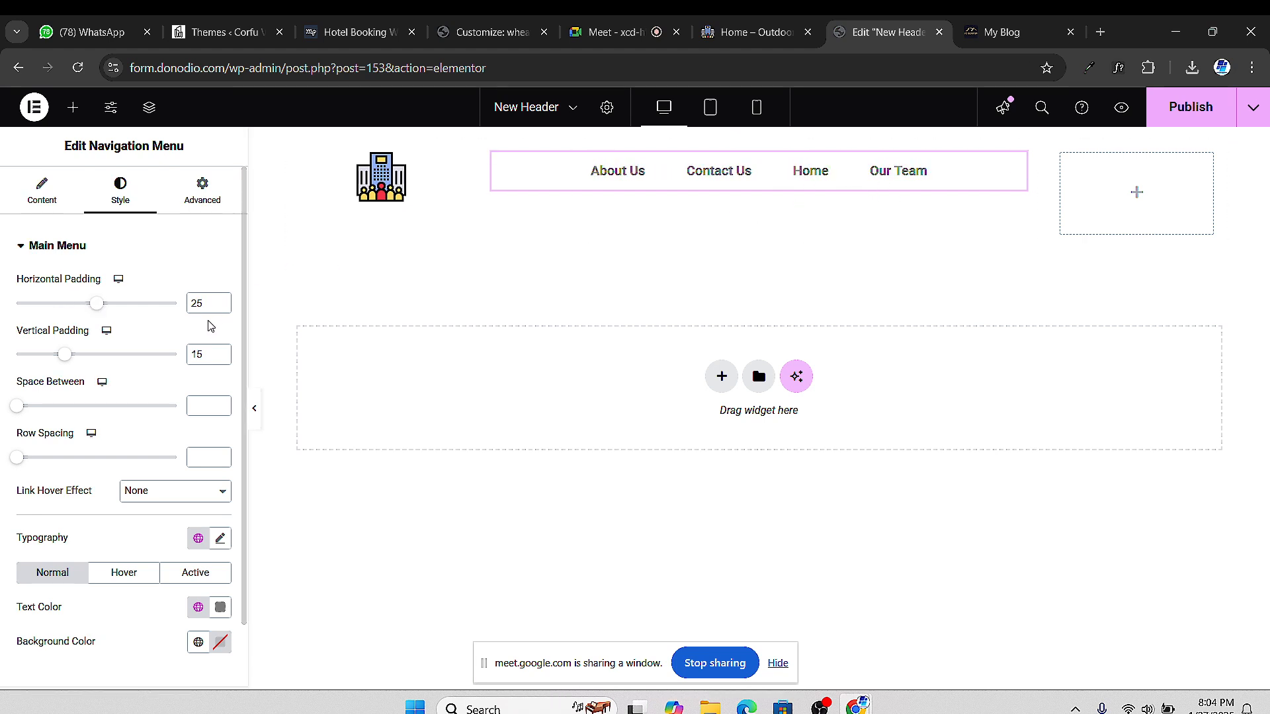
{"action": "left_click", "coordinate": [223, 308]}
{"action": "left_click", "coordinate": [222, 308]}
{"action": "left_click", "coordinate": [222, 308]}
{"action": "left_click", "coordinate": [222, 308]}
{"action": "left_click", "coordinate": [222, 308]}
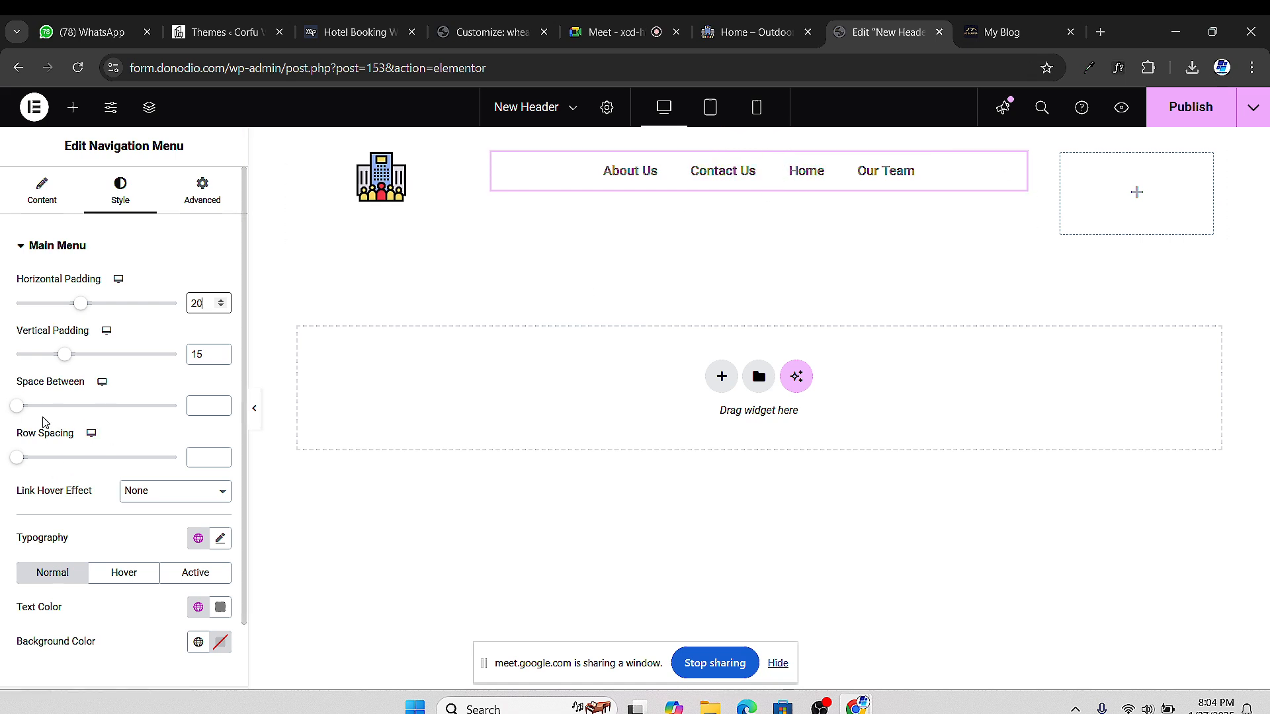
{"action": "mouse_move", "coordinate": [22, 411]}
{"action": "left_mouse_down"}
{"action": "mouse_move", "coordinate": [71, 414]}
{"action": "mouse_move", "coordinate": [4, 416]}
{"action": "left_mouse_up"}
{"action": "scroll", "coordinate": [140, 522], "scroll_direction": "down", "scroll_amount": 1}
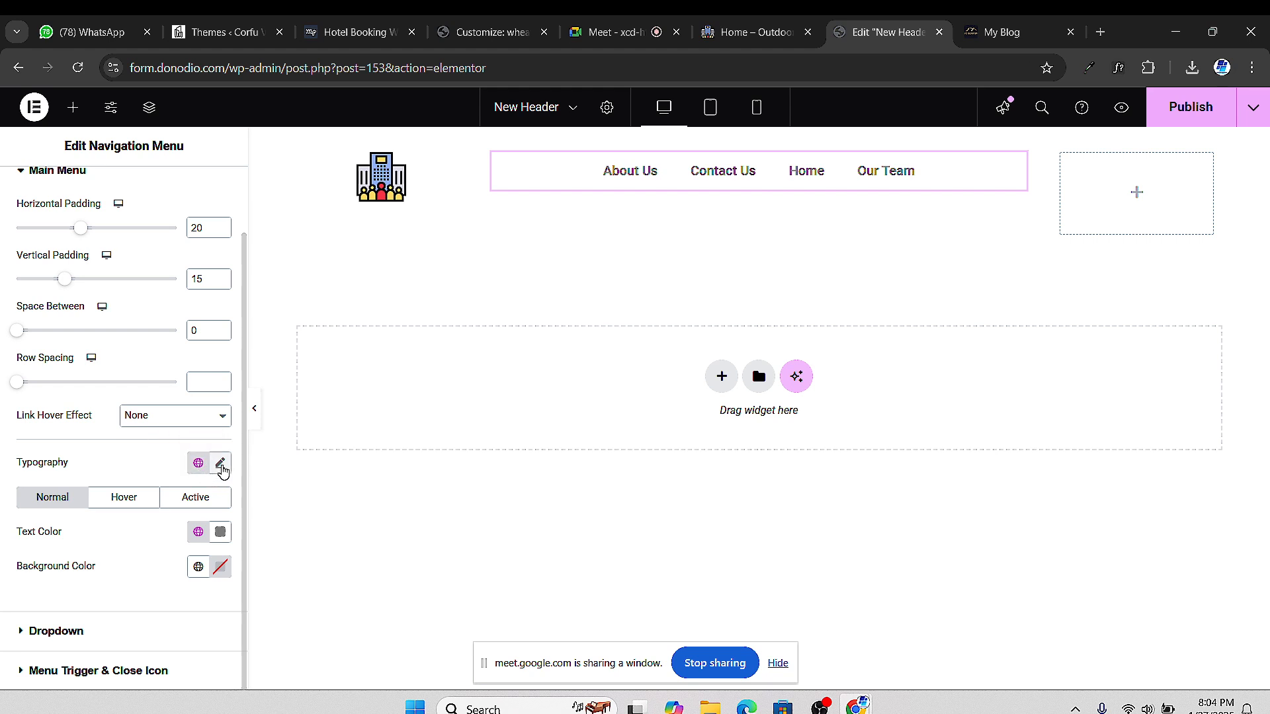
Set the navigation menu's typography font family to Montserrat
{"action": "left_click", "coordinate": [220, 465]}
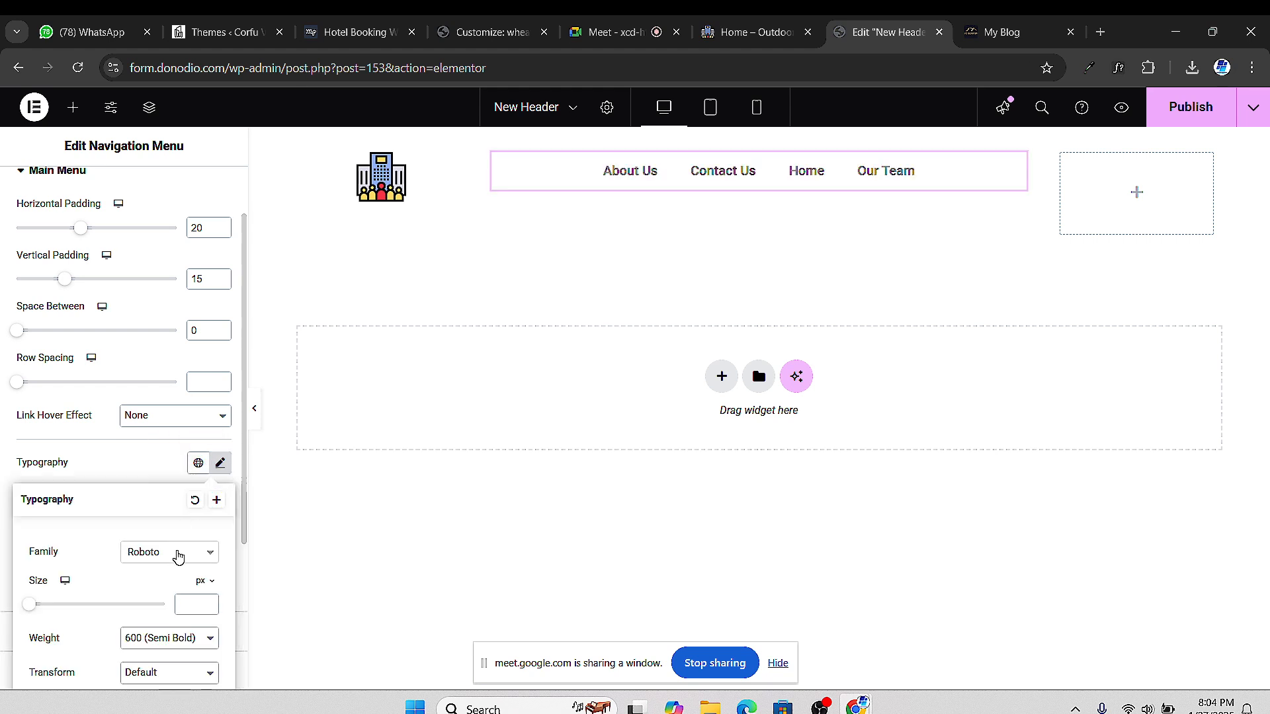
{"action": "left_click", "coordinate": [176, 554]}
{"action": "type", "text": "m"}
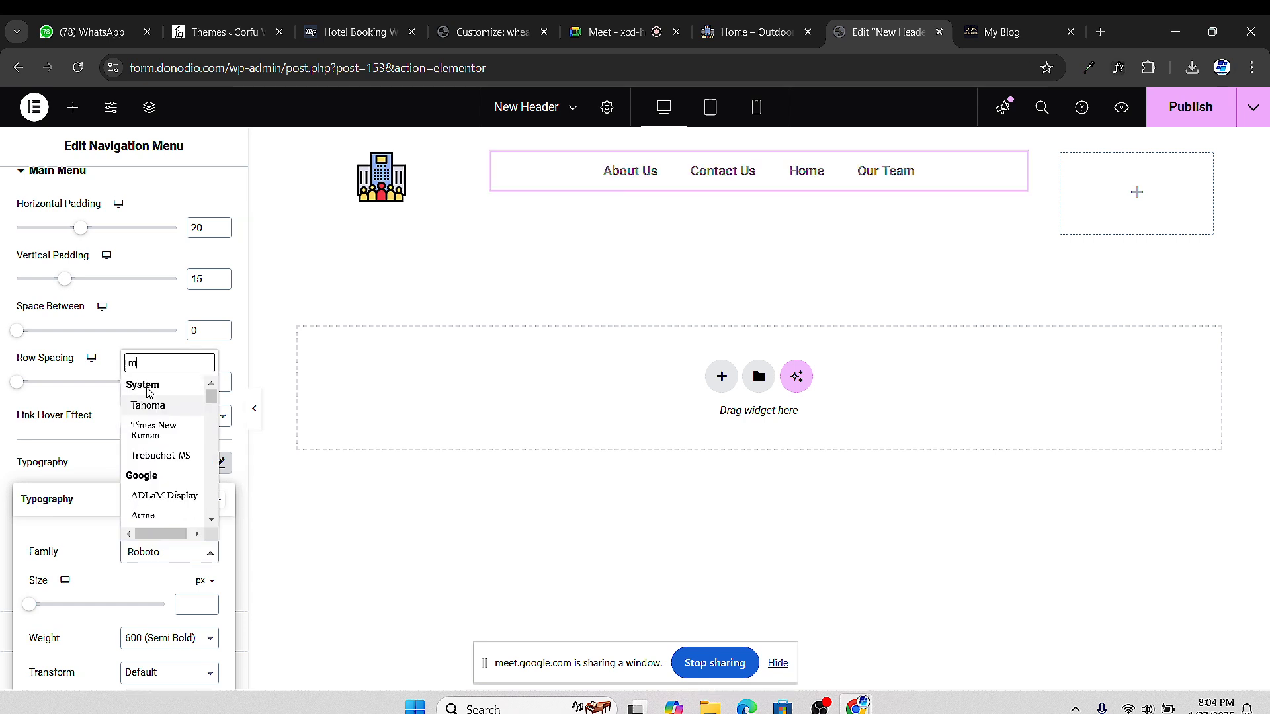
{"action": "type", "text": "ontse"}
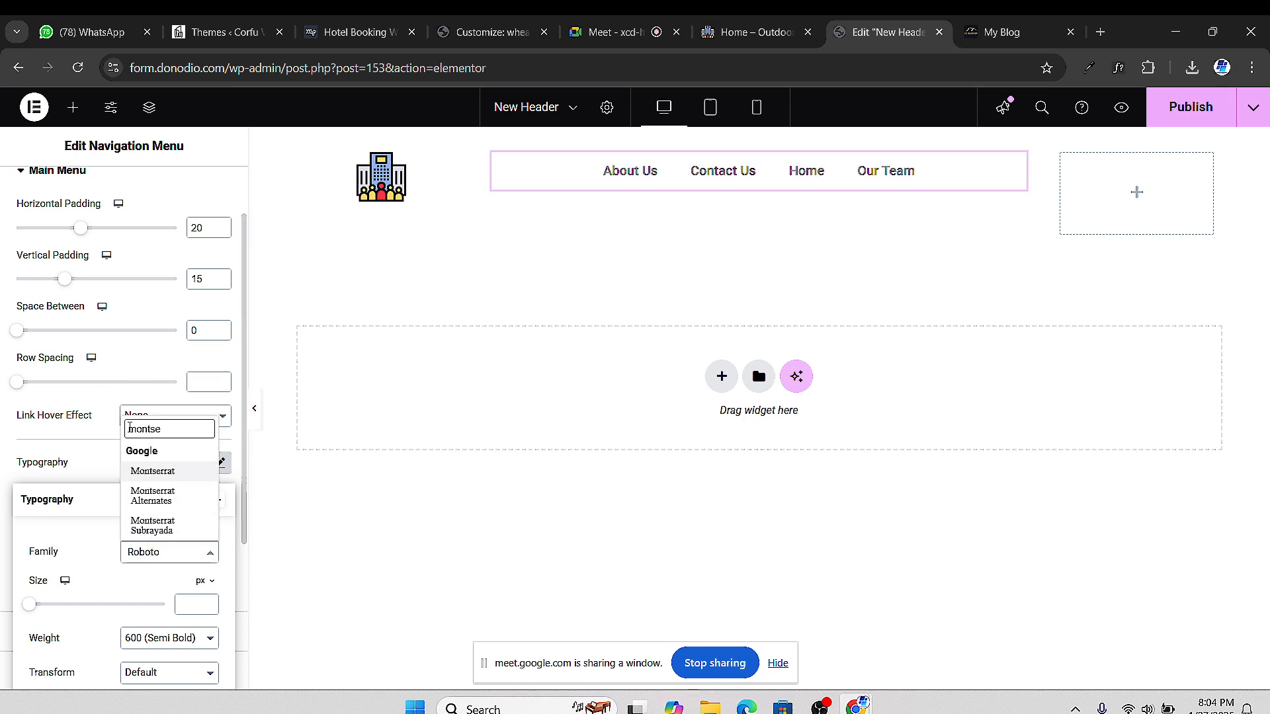
{"action": "left_click", "coordinate": [148, 471]}
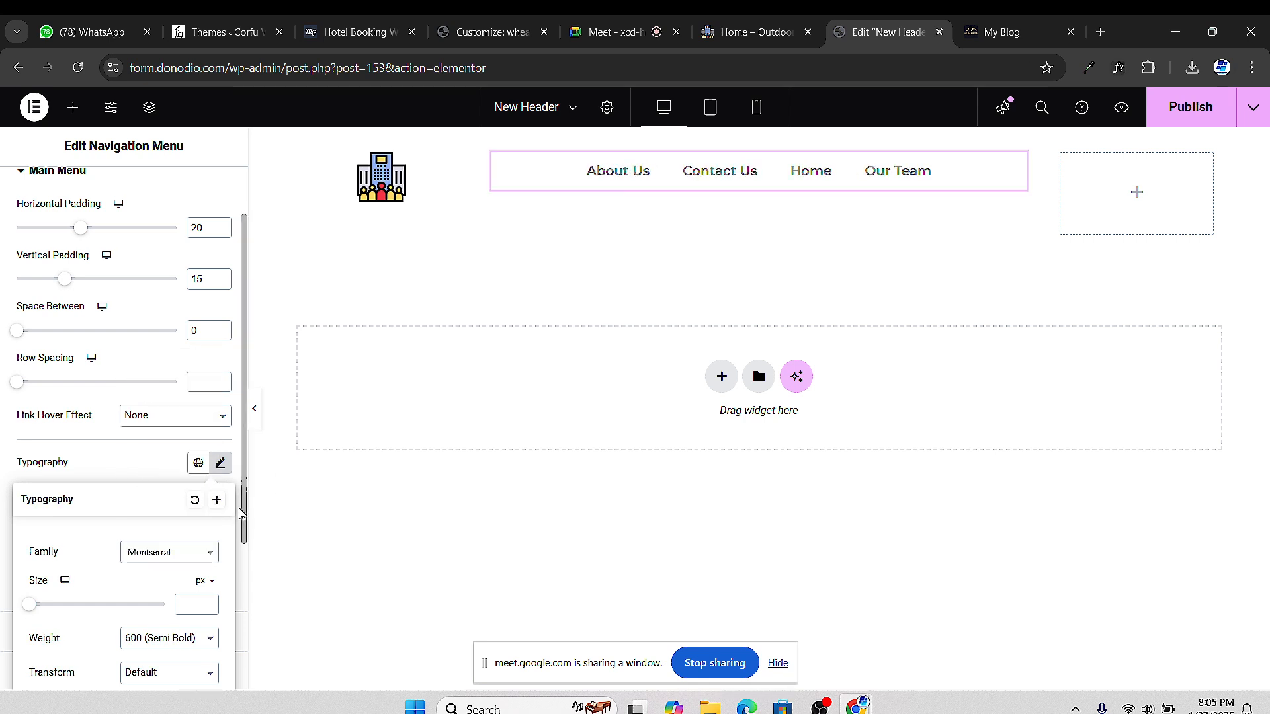
{"action": "scroll", "coordinate": [237, 506], "scroll_direction": "down", "scroll_amount": 1}
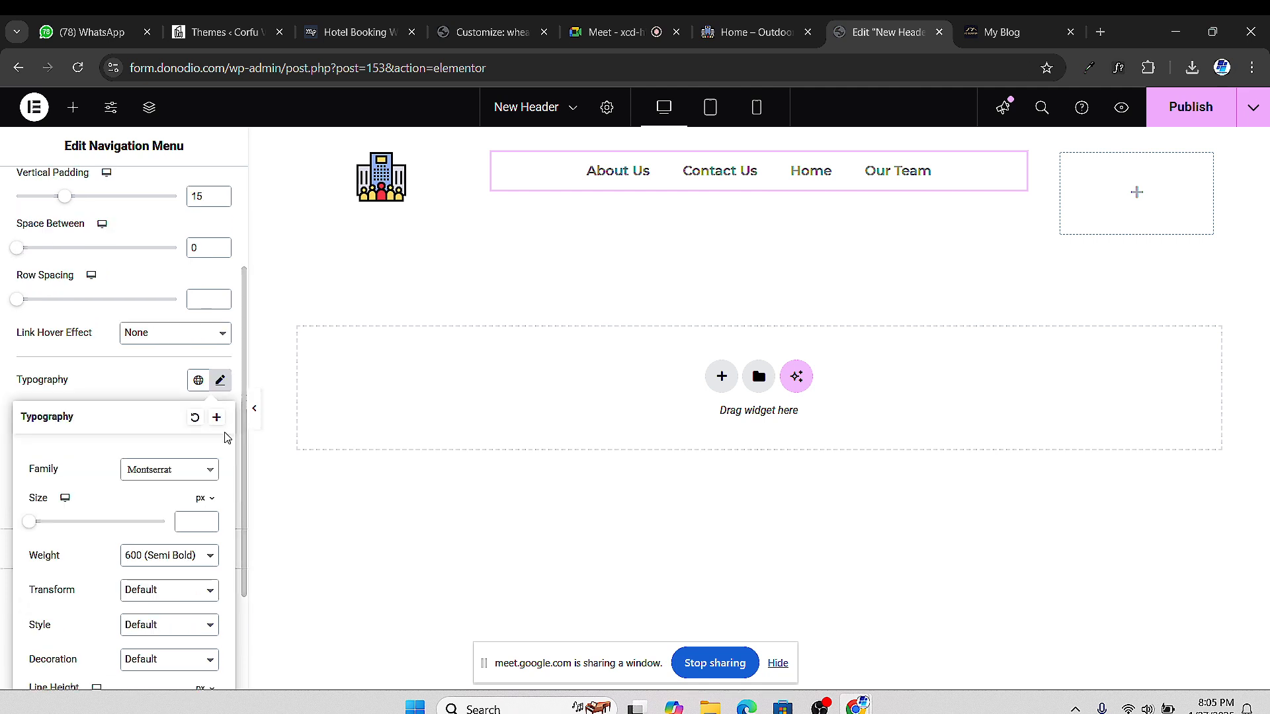
{"action": "left_click", "coordinate": [2, 365]}
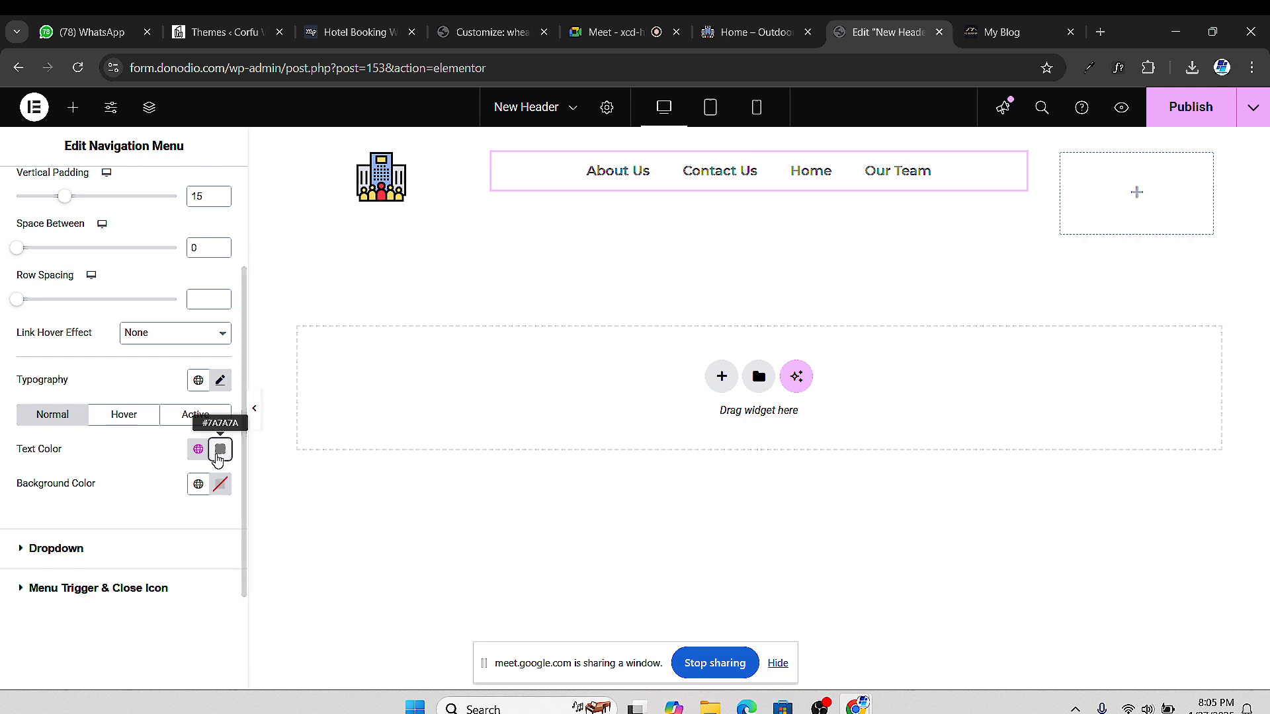
Change the menu text colour to near-black #282828
{"action": "left_click", "coordinate": [220, 451]}
{"action": "left_click_drag", "start_coordinate": [275, 374], "coordinate": [117, 430]}
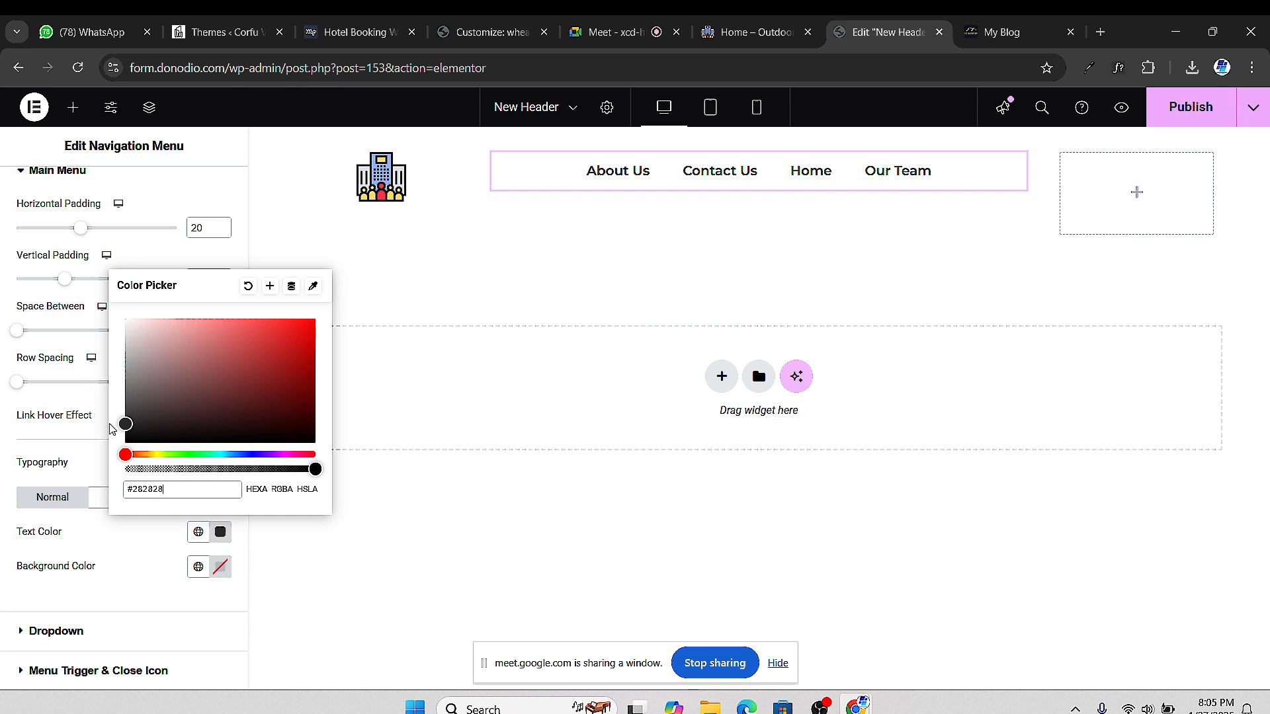
{"action": "left_click", "coordinate": [4, 491]}
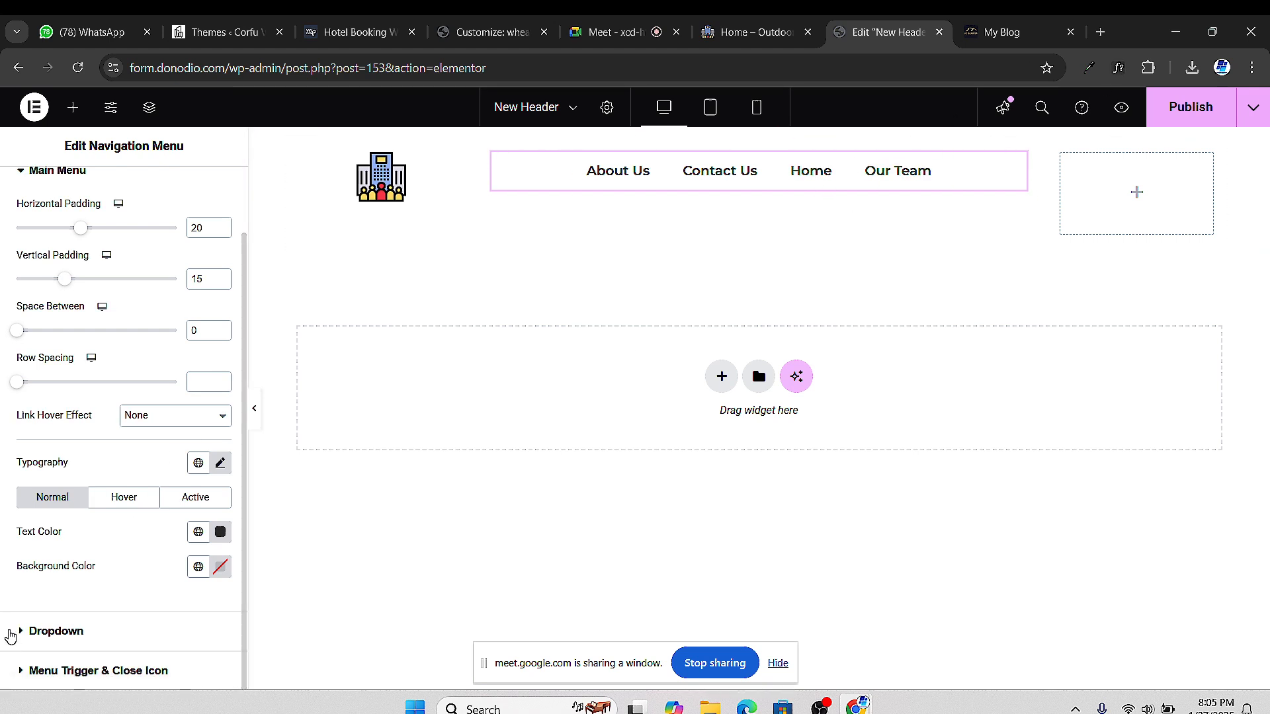
{"action": "scroll", "coordinate": [199, 397], "scroll_direction": "up", "scroll_amount": 1}
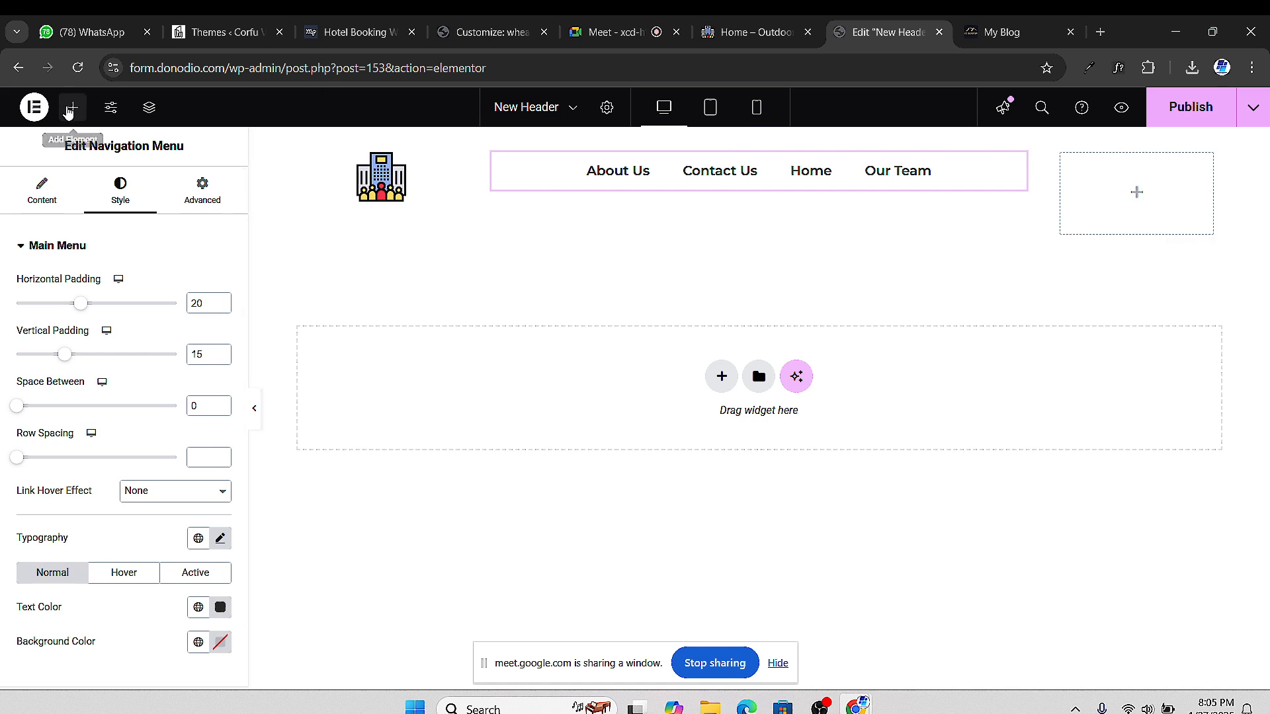
Place a Button widget in the header's right column and select its 'Click here' label
{"action": "left_click", "coordinate": [73, 107]}
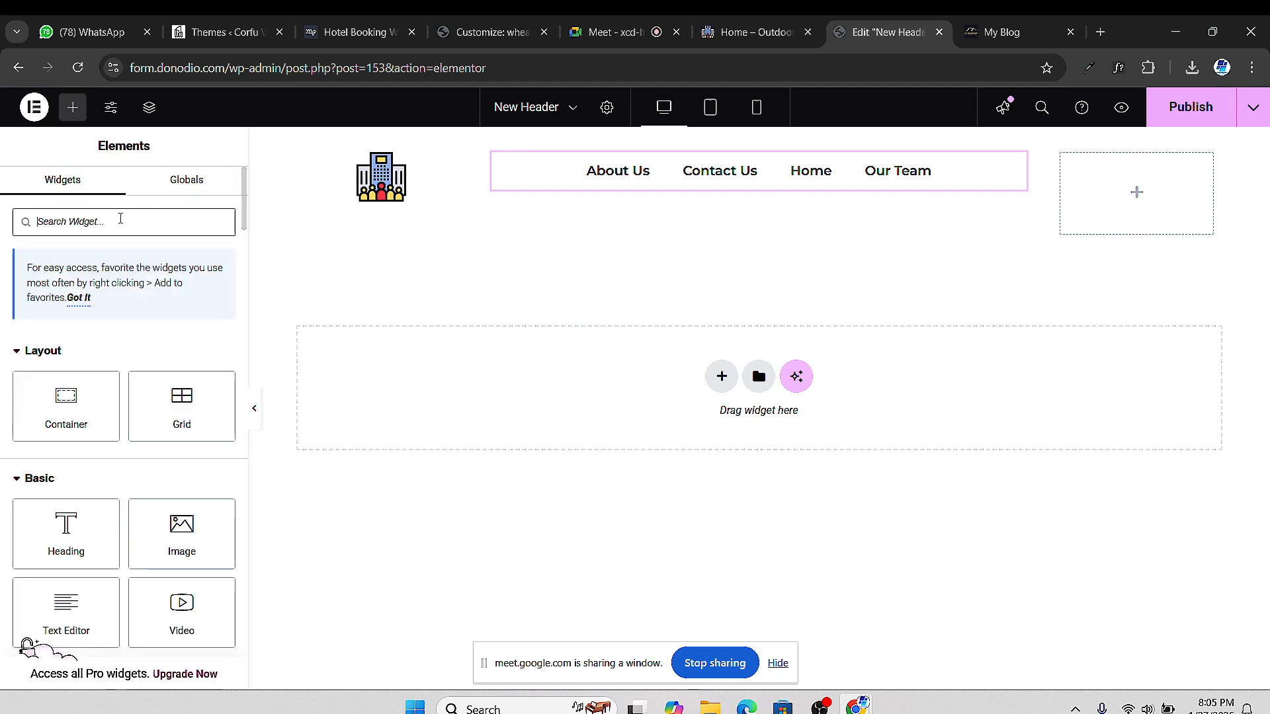
{"action": "type", "text": "button"}
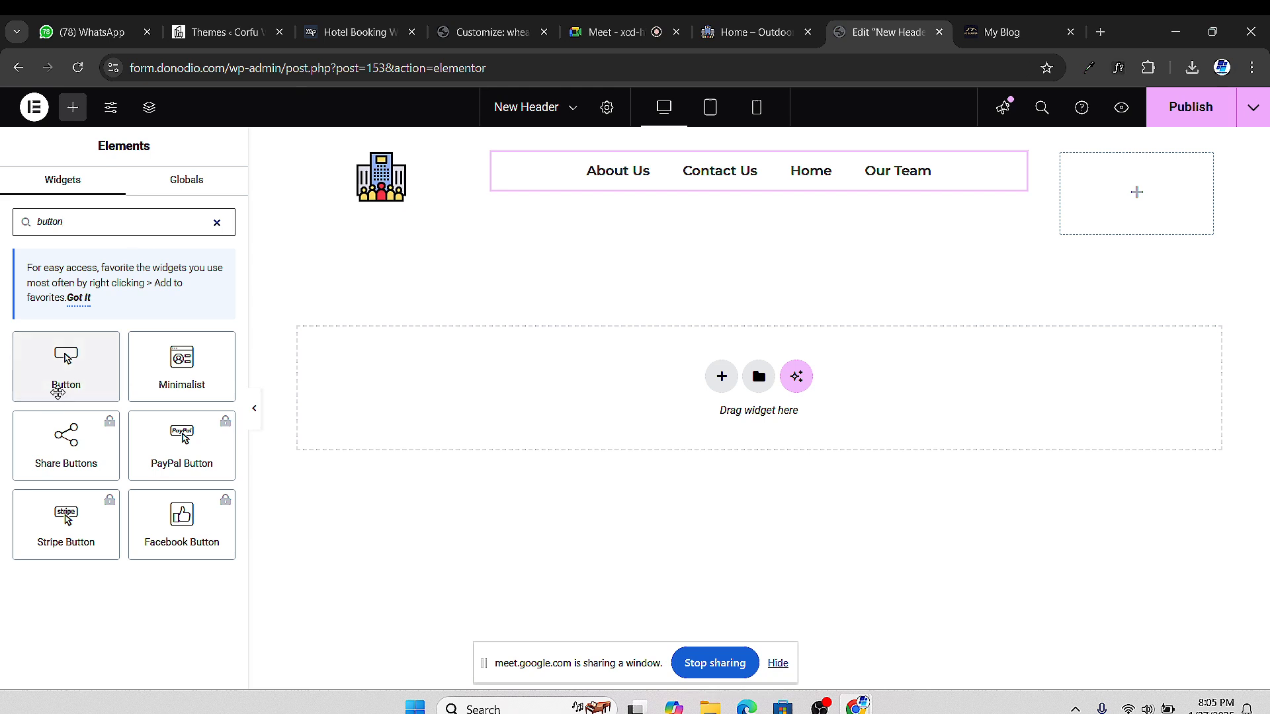
{"action": "left_click_drag", "start_coordinate": [60, 376], "coordinate": [1130, 197]}
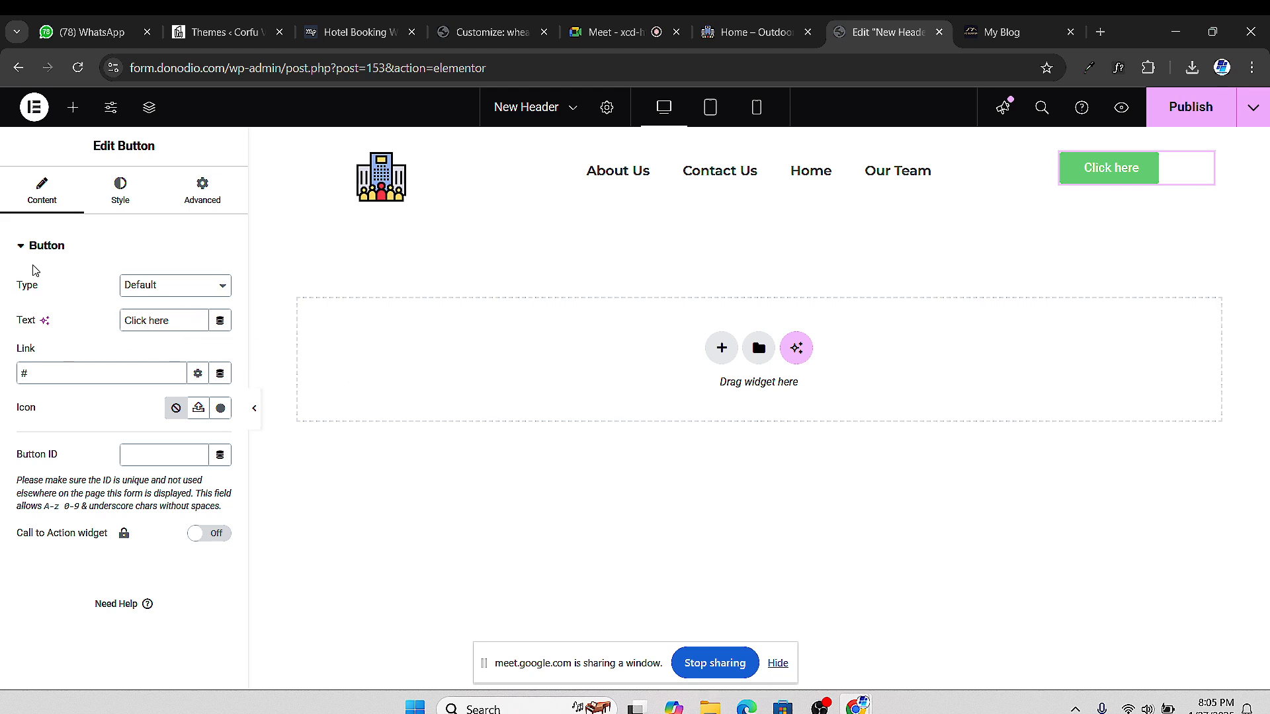
{"action": "triple_click", "coordinate": [152, 316]}
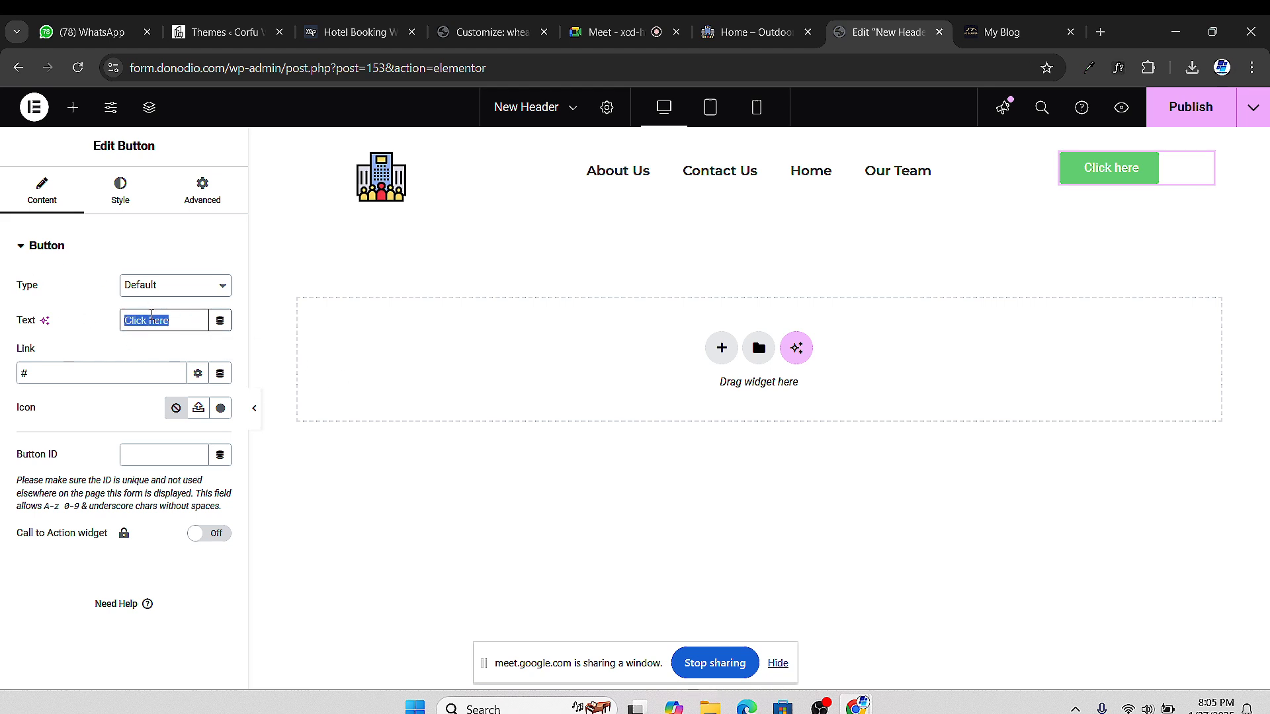
Relabel the button 'Call Us'
{"action": "type", "text": "C"}
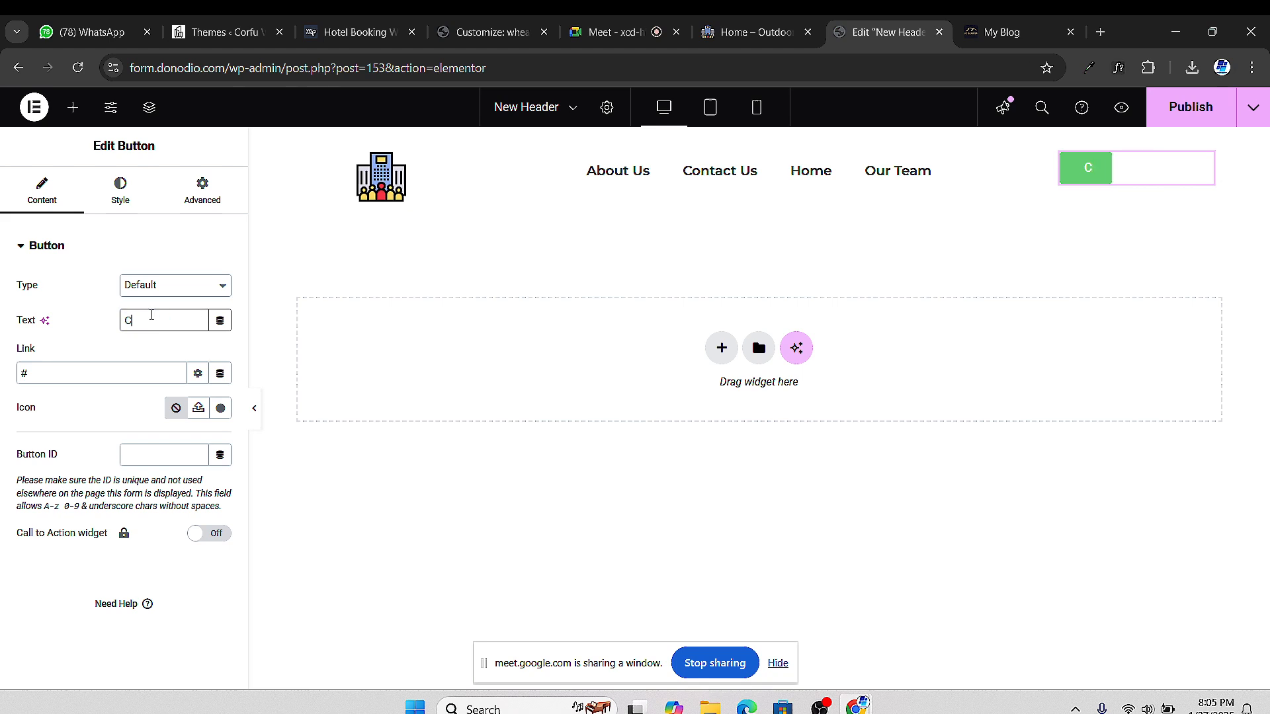
{"action": "type", "text": "ontact Us"}
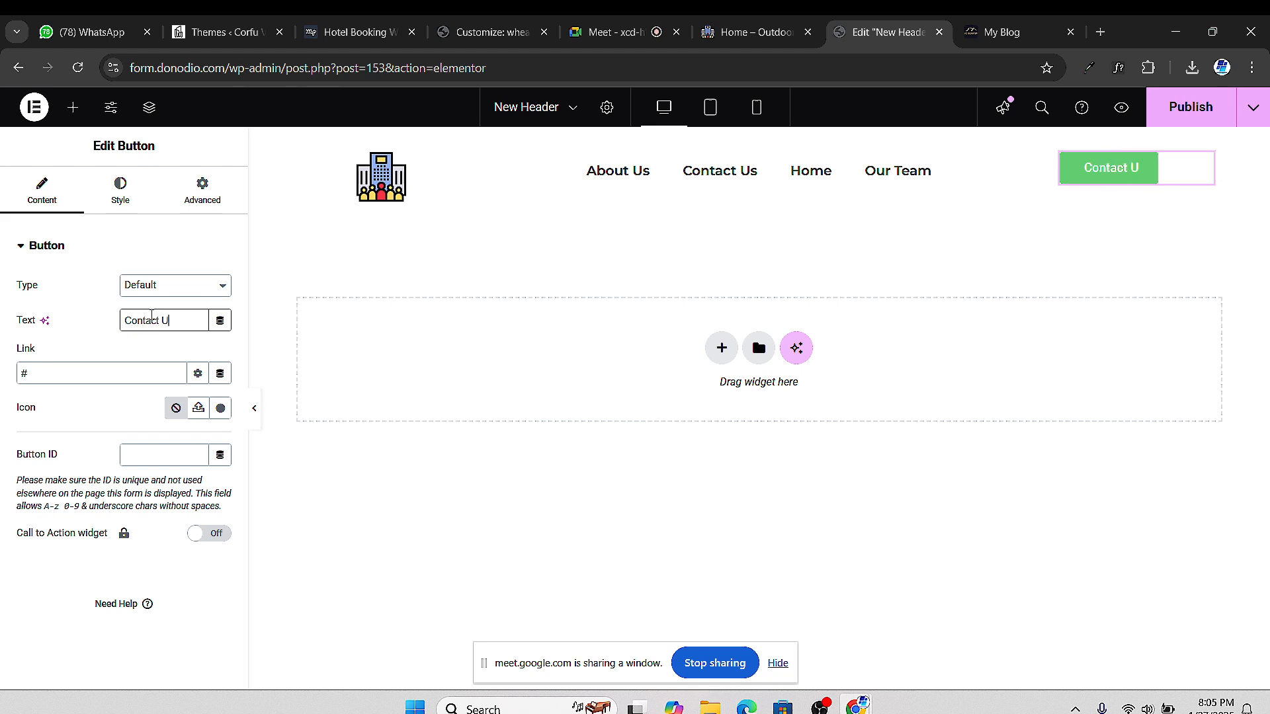
{"action": "key", "text": "BackSpace"}
{"action": "key", "text": "BackSpace"}
{"action": "key", "text": "BackSpace"}
{"action": "key", "text": "BackSpace"}
{"action": "key", "text": "BackSpace"}
{"action": "key", "text": "BackSpace"}
{"action": "key", "text": "BackSpace"}
{"action": "key", "text": "BackSpace"}
{"action": "key", "text": "BackSpace"}
{"action": "key", "text": "BackSpace"}
{"action": "type", "text": "Call Us"}
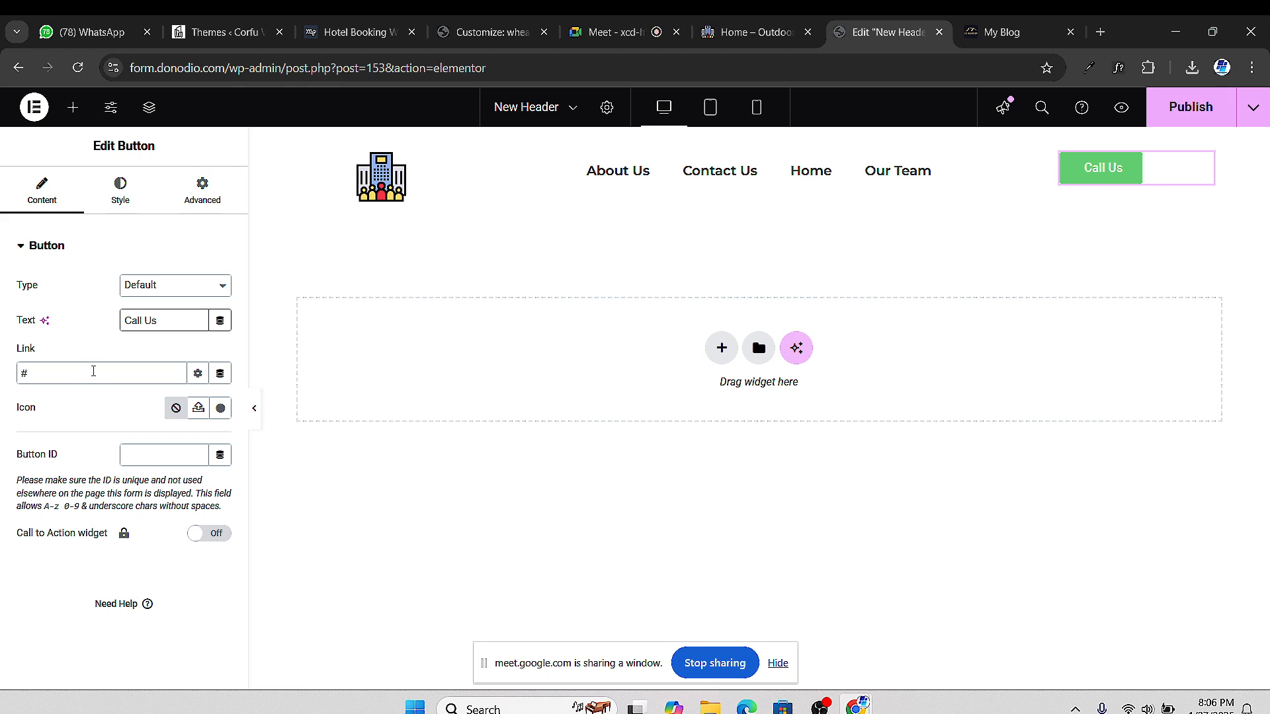
Replace the button's # link with a Tel: link to the business phone number
{"action": "left_click", "coordinate": [94, 371]}
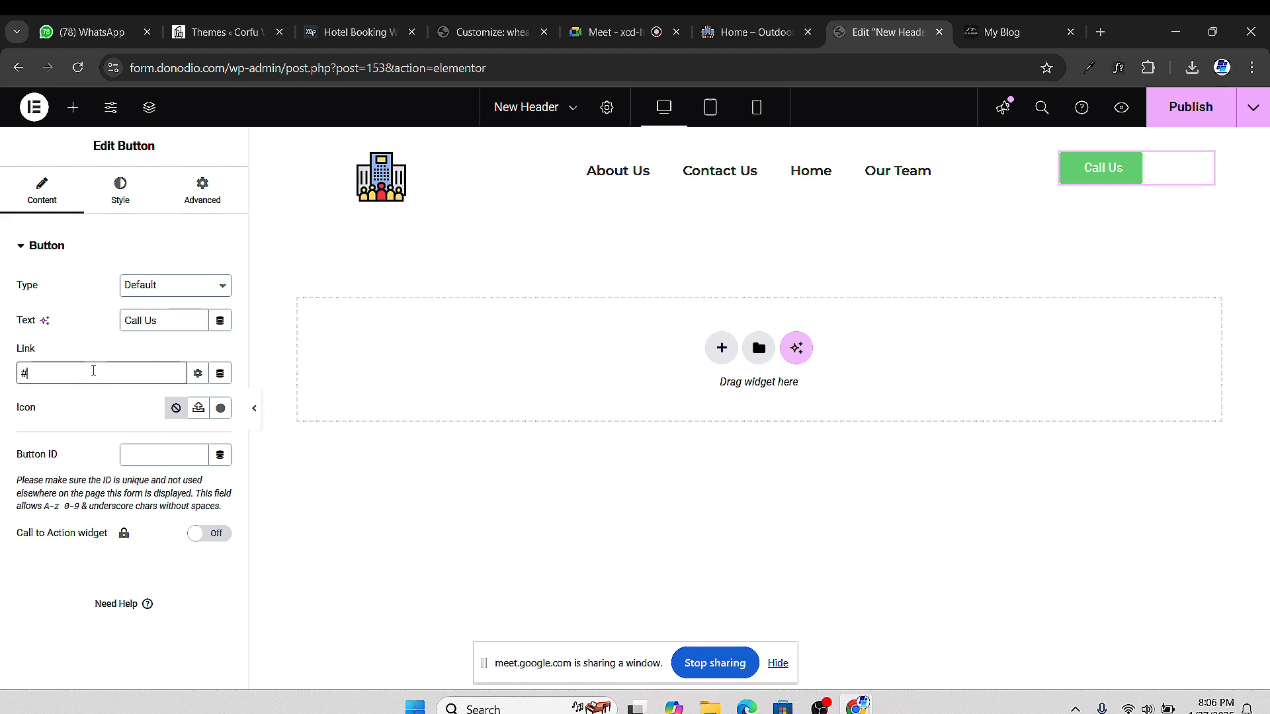
{"action": "key", "text": "BackSpace"}
{"action": "type", "text": "t"}
{"action": "key", "text": "BackSpace"}
{"action": "type", "text": "Te"}
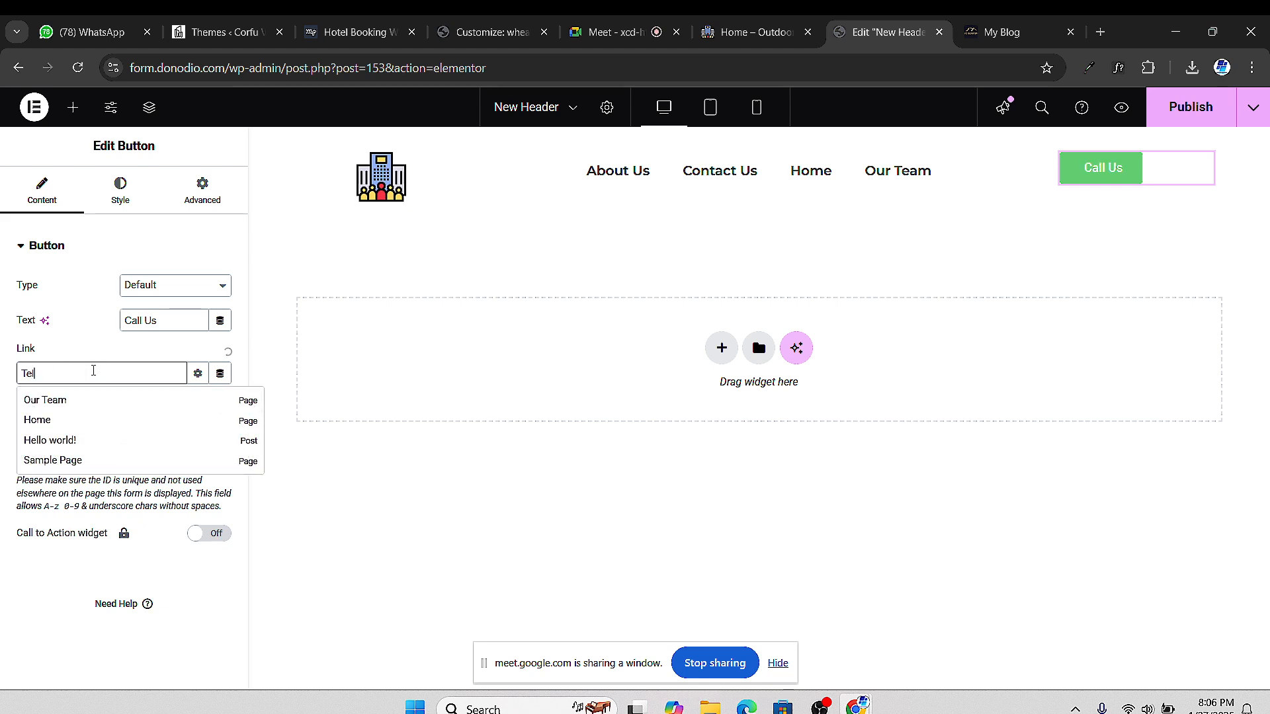
{"action": "type", "text": "l"}
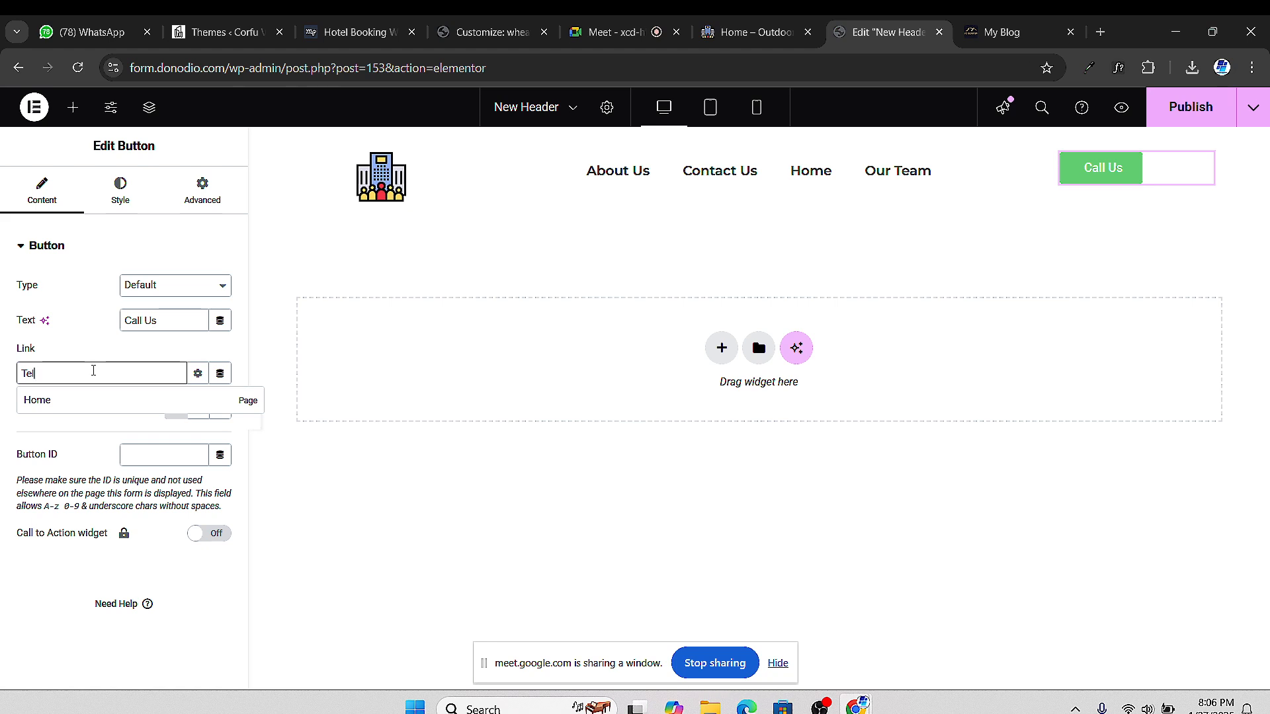
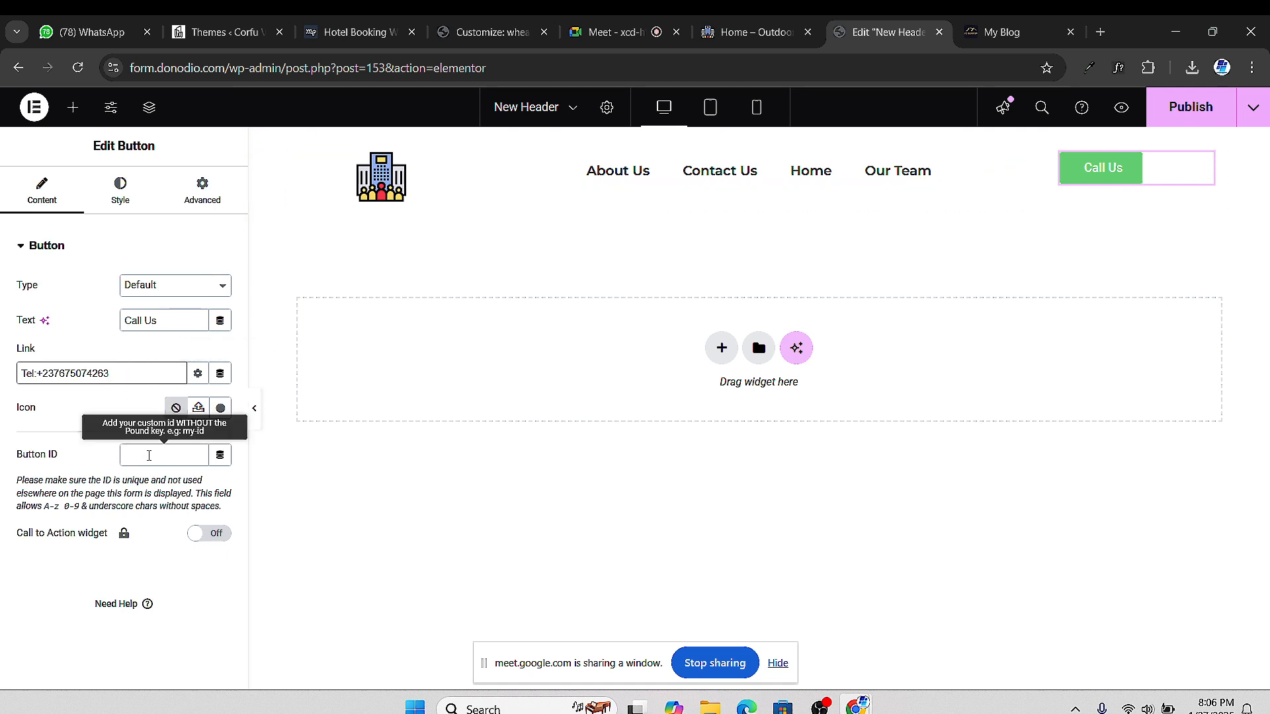
Centre the Call Us button in its column and set its font to Montserrat
{"action": "left_click", "coordinate": [132, 200]}
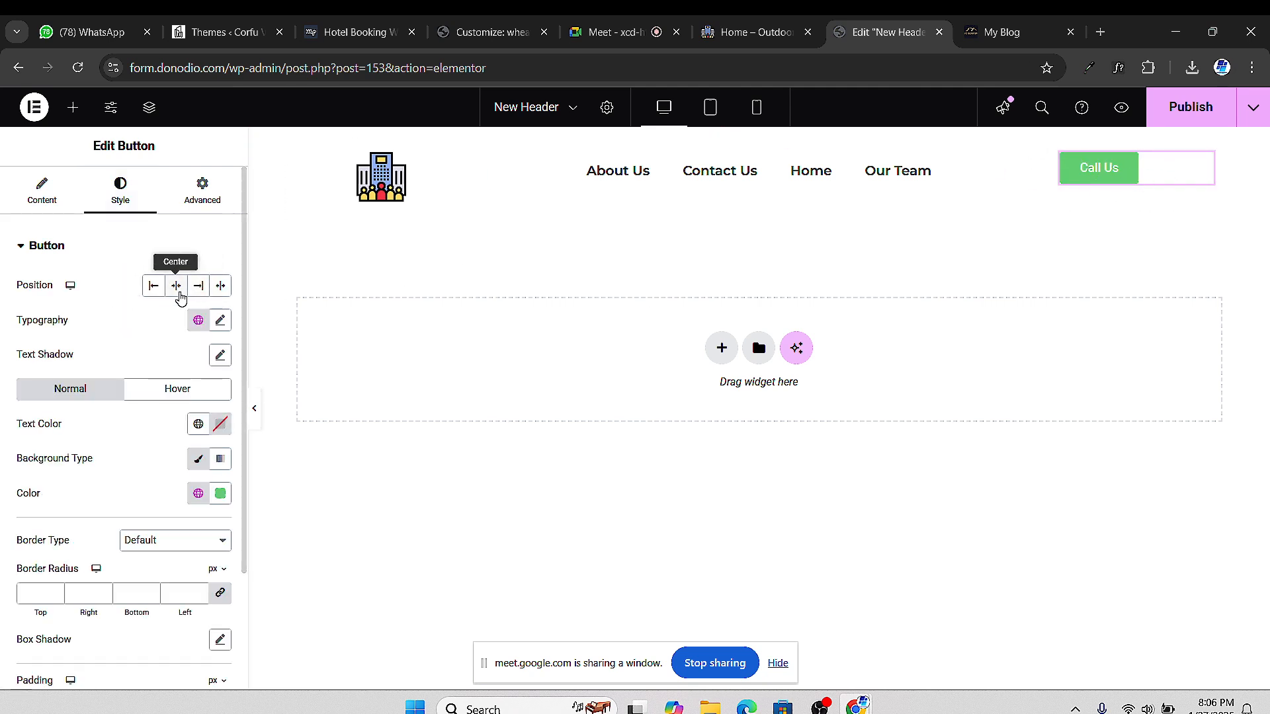
{"action": "left_click", "coordinate": [179, 294]}
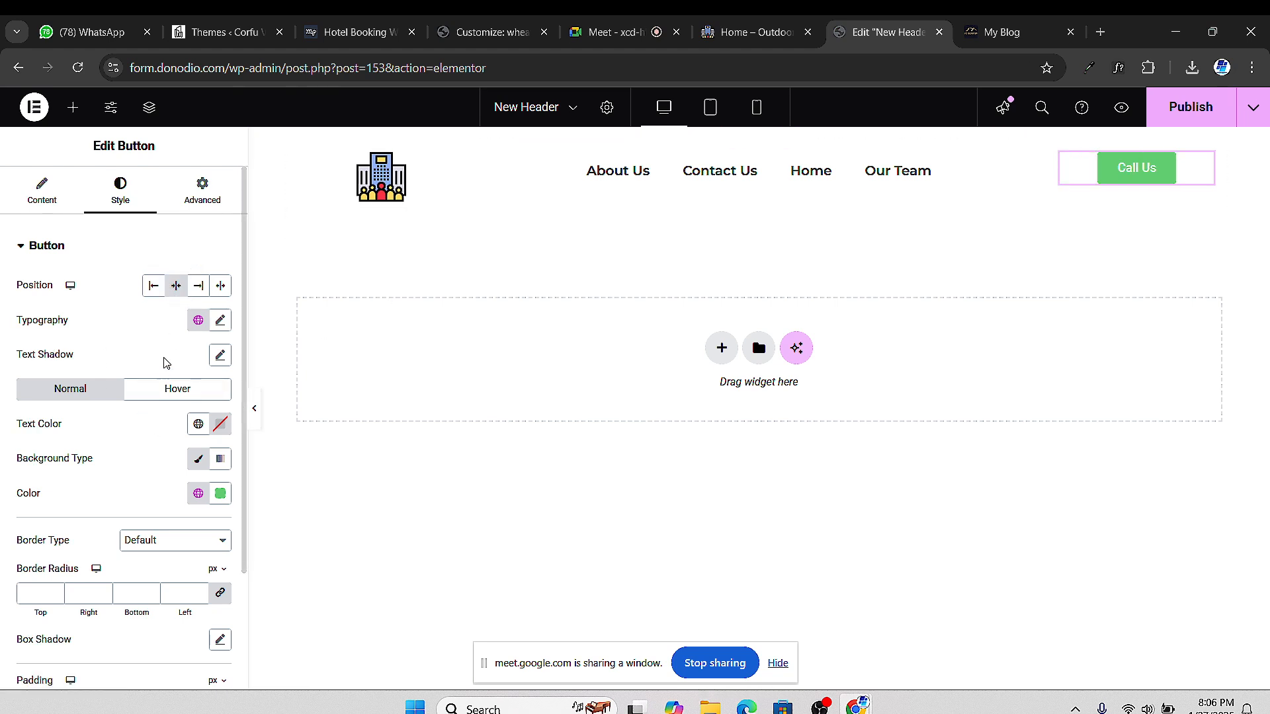
{"action": "left_click", "coordinate": [220, 320]}
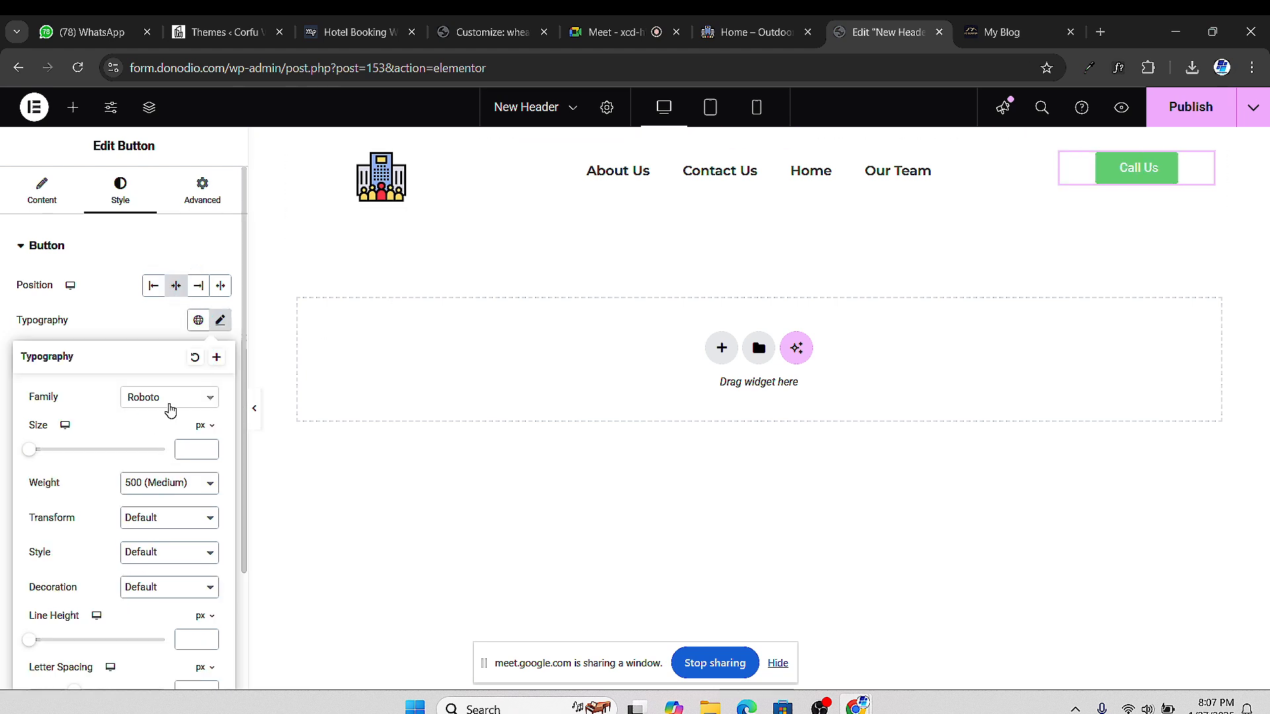
{"action": "left_click", "coordinate": [172, 397]}
{"action": "type", "text": "montse"}
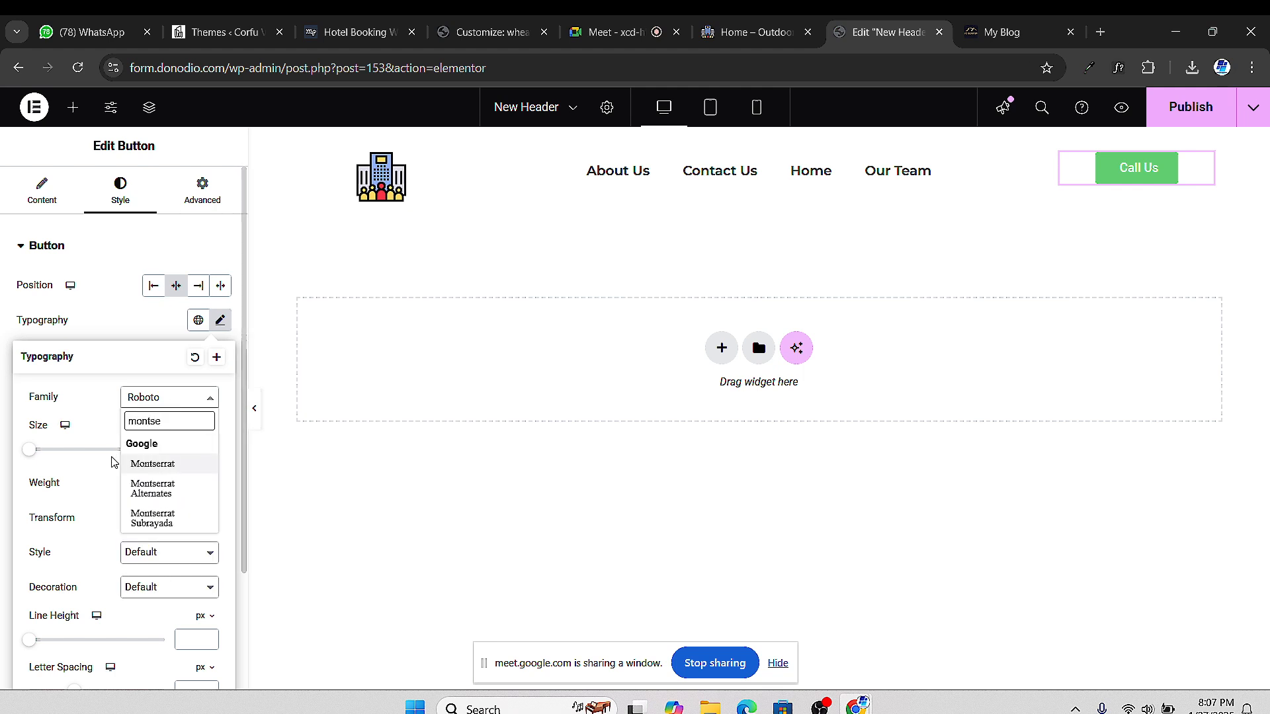
{"action": "left_click", "coordinate": [148, 464]}
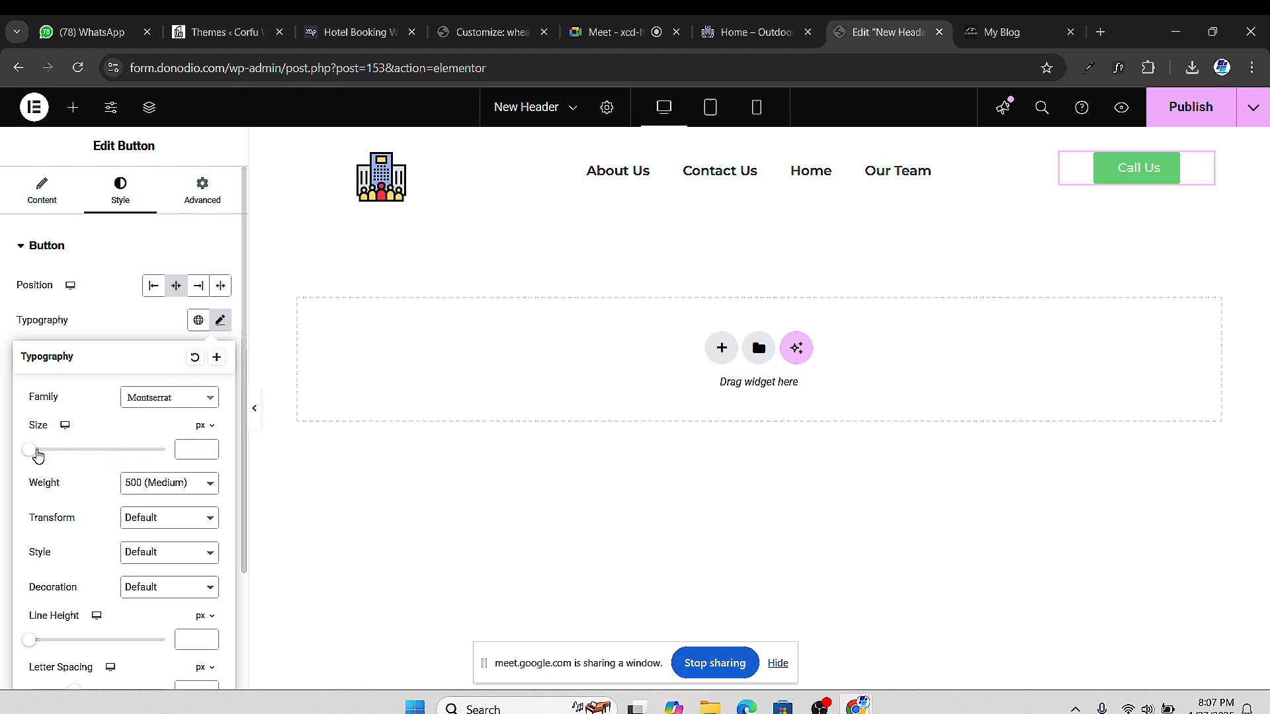
Set the button text size to 16 and font weight to 600 Semi Bold
{"action": "left_click_drag", "start_coordinate": [30, 453], "coordinate": [43, 459]}
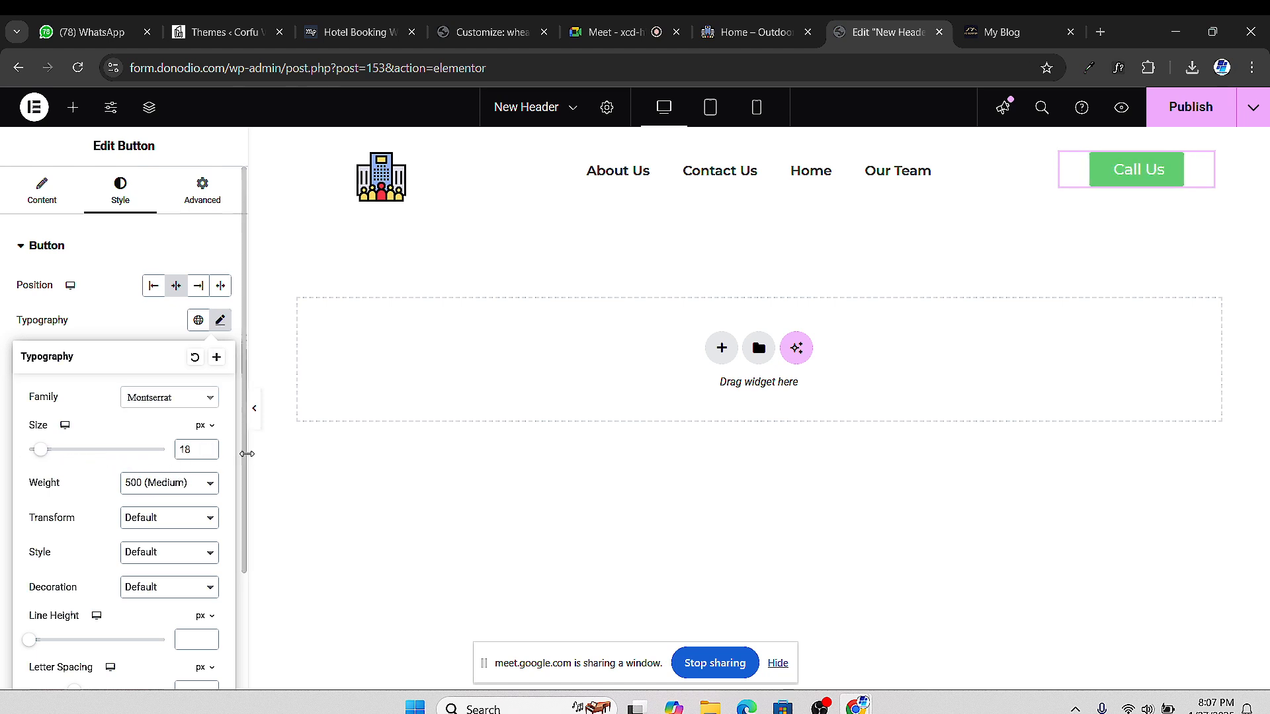
{"action": "left_click", "coordinate": [209, 454]}
{"action": "left_click", "coordinate": [209, 454]}
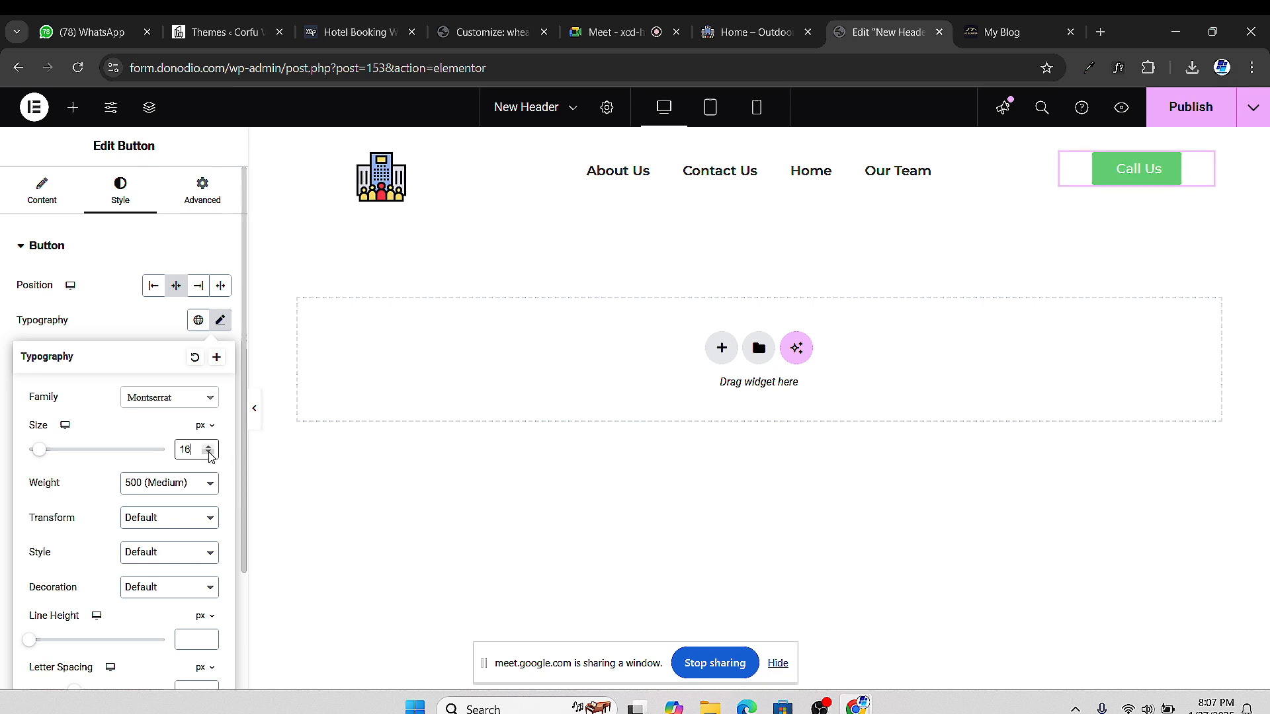
{"action": "left_click", "coordinate": [178, 496]}
{"action": "left_click", "coordinate": [167, 341]}
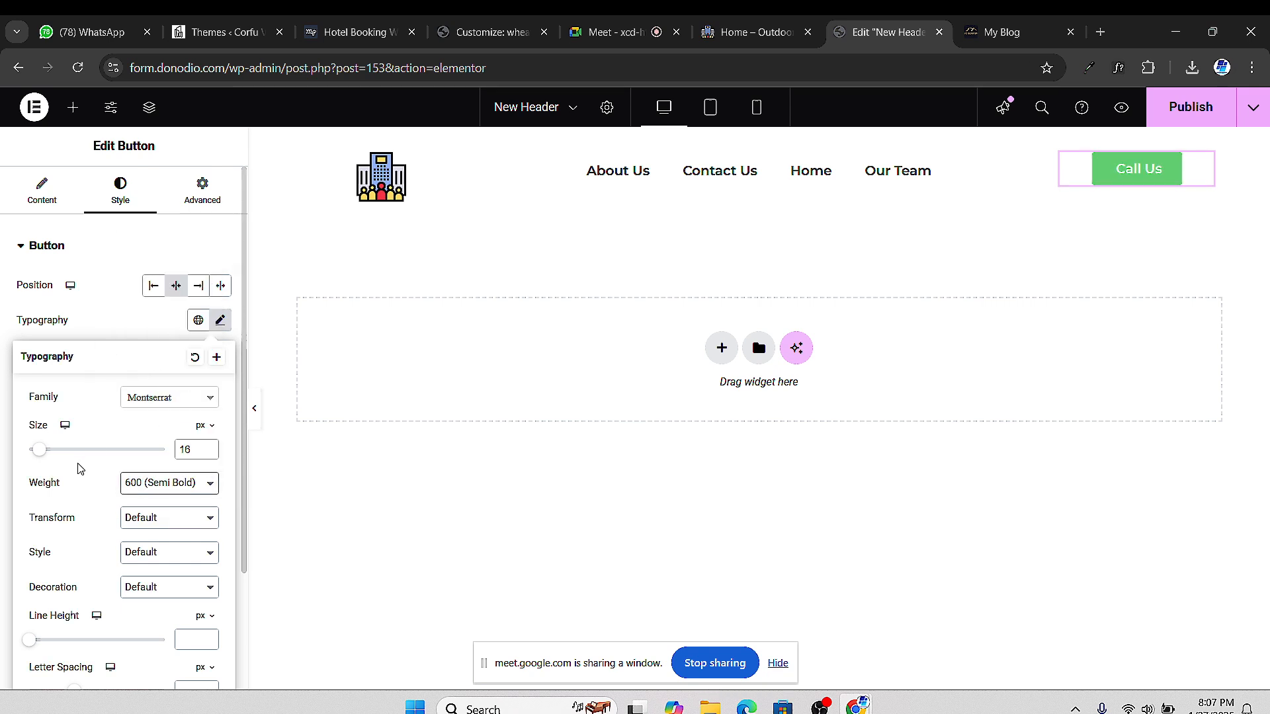
{"action": "scroll", "coordinate": [127, 420], "scroll_direction": "down", "scroll_amount": 2}
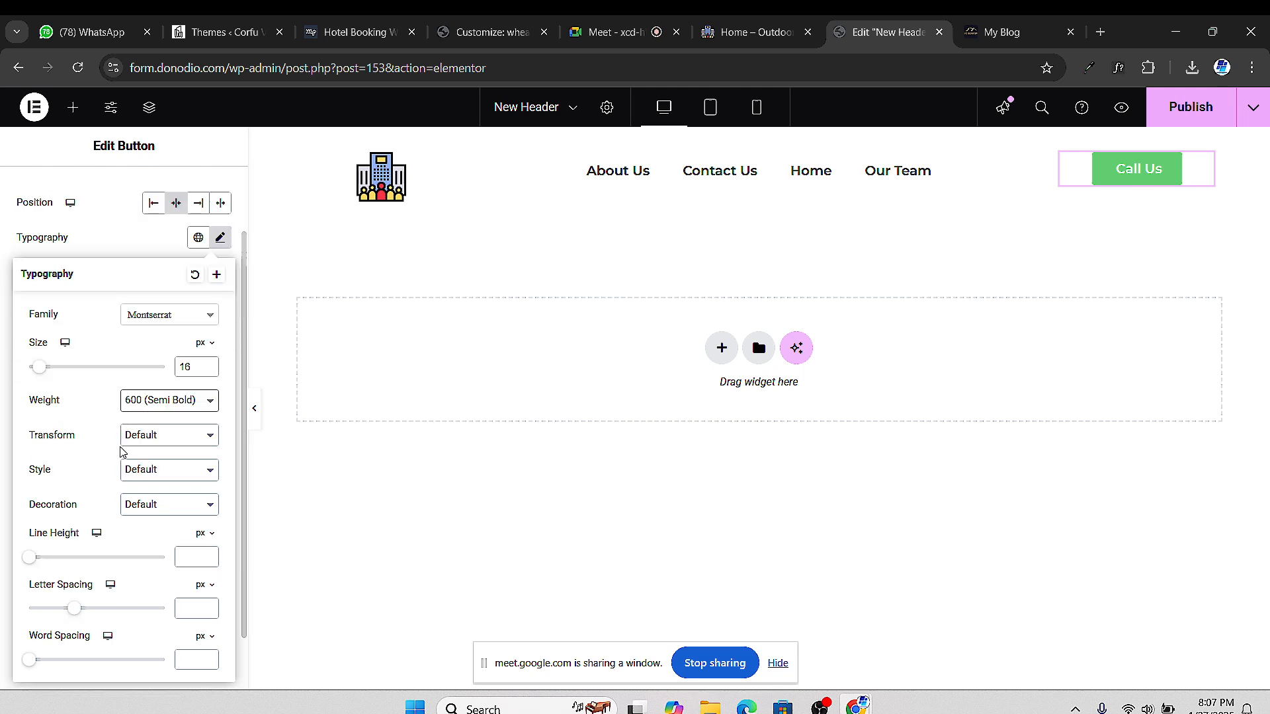
{"action": "scroll", "coordinate": [117, 374], "scroll_direction": "down", "scroll_amount": 1}
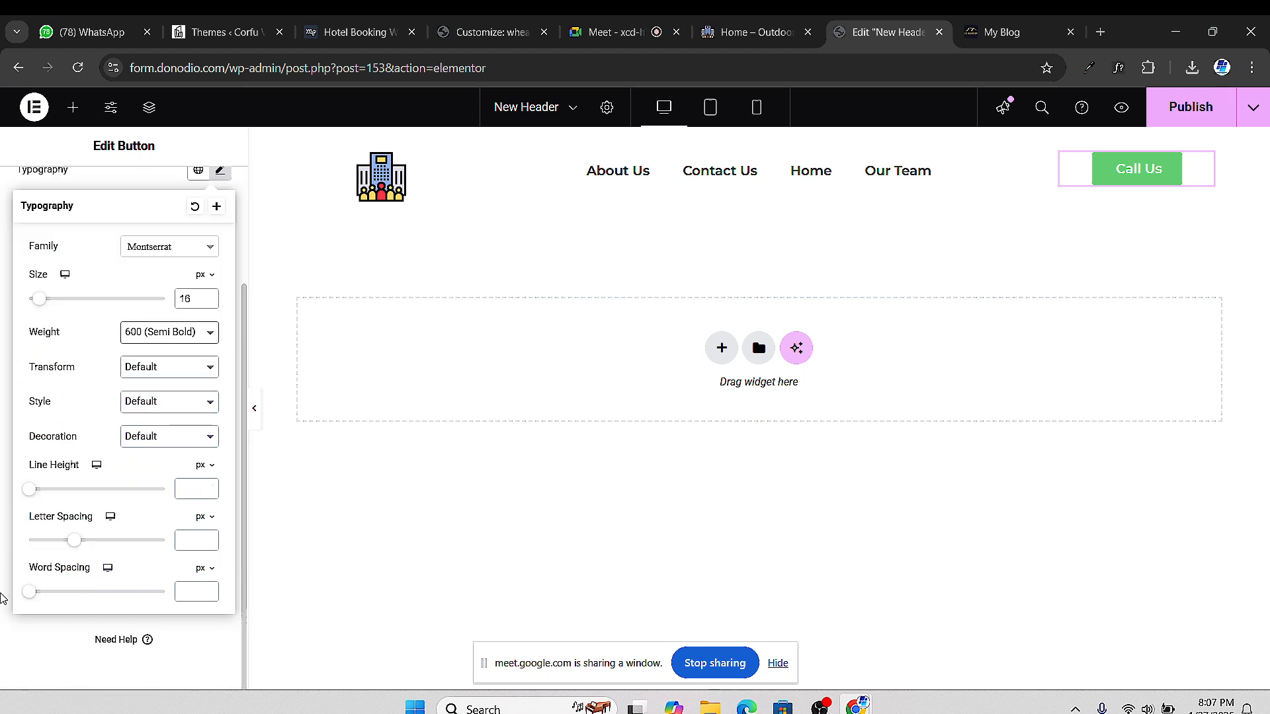
{"action": "left_click", "coordinate": [1, 621]}
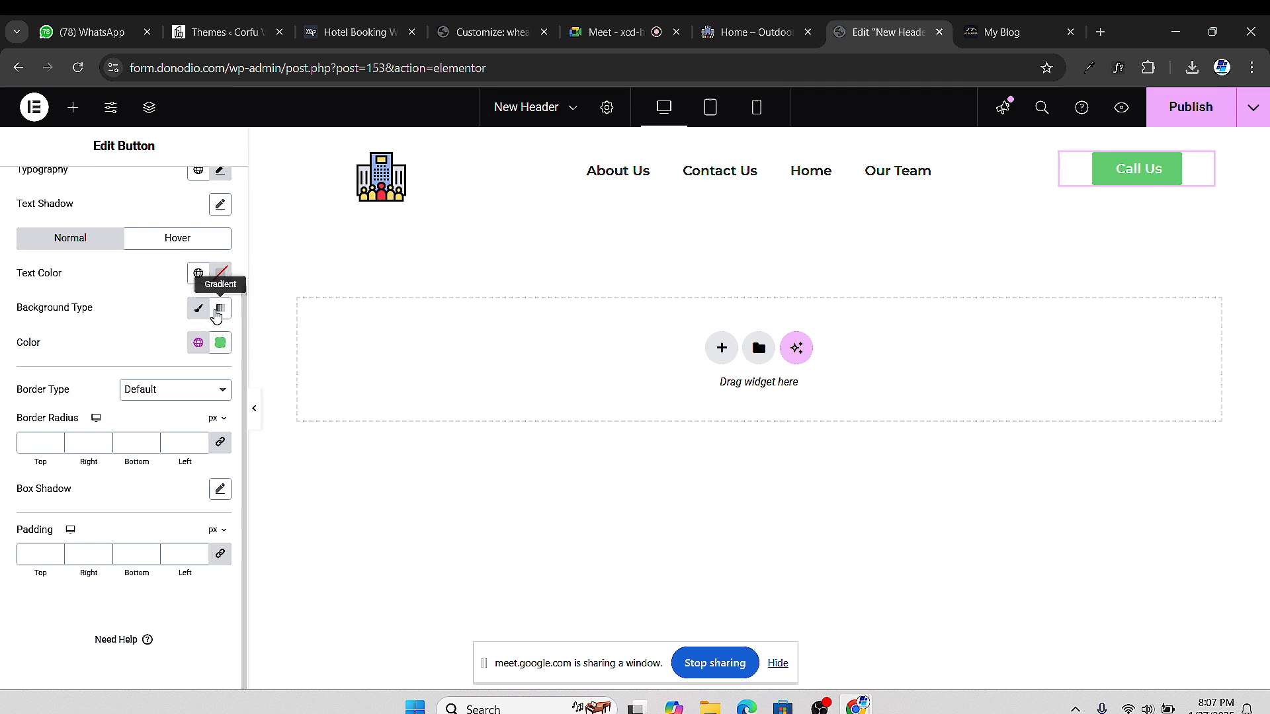
Give the Call Us button a solid black #000000 background
{"action": "scroll", "coordinate": [158, 276], "scroll_direction": "up", "scroll_amount": 1}
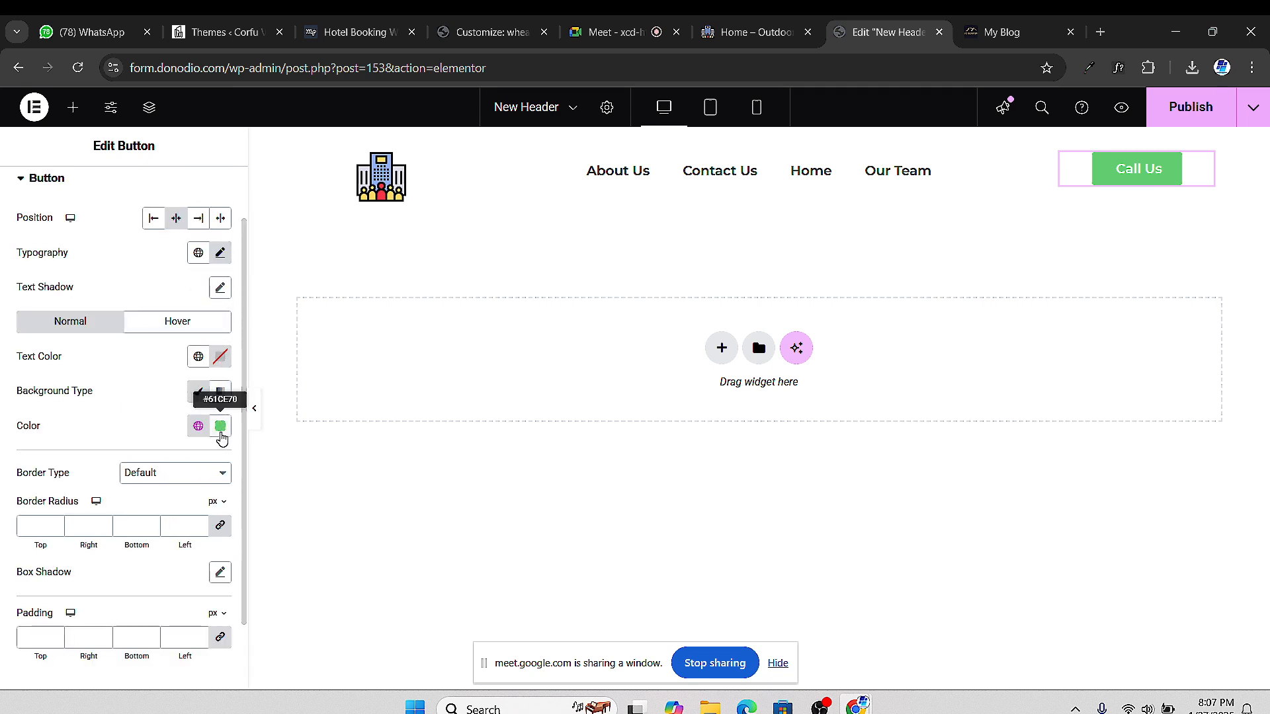
{"action": "left_click", "coordinate": [221, 429]}
{"action": "left_click_drag", "start_coordinate": [130, 579], "coordinate": [93, 615]}
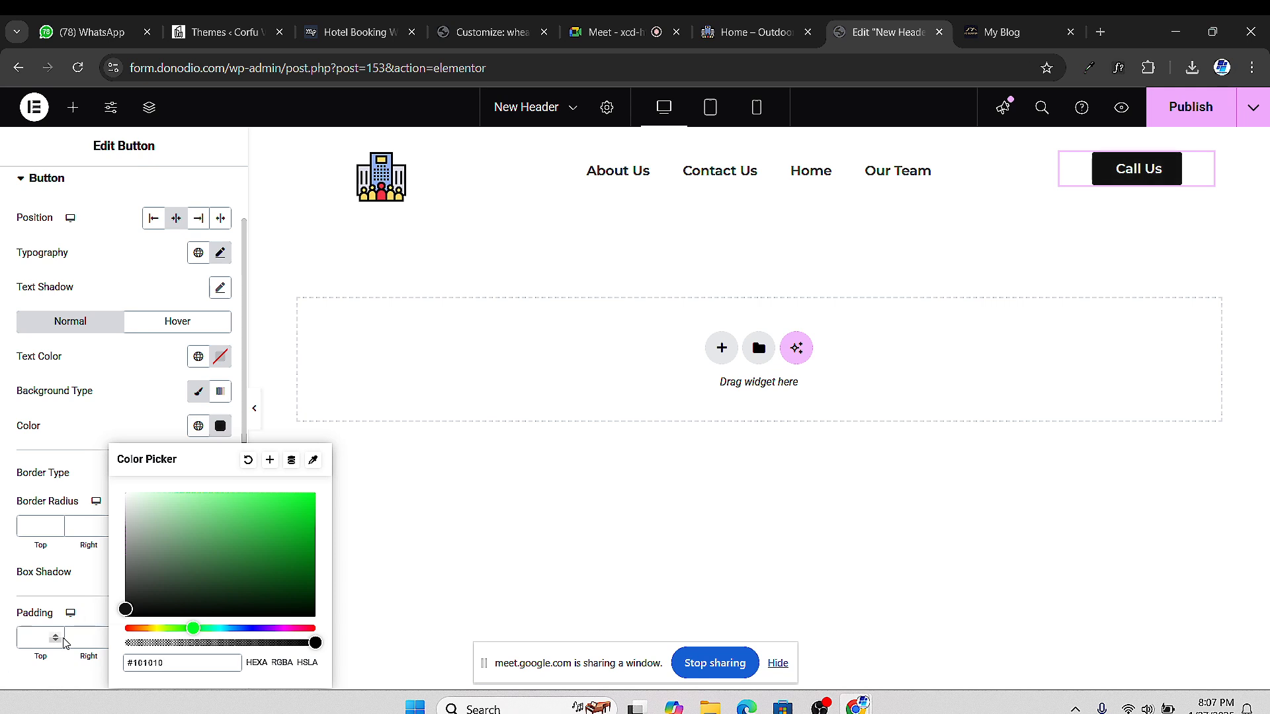
{"action": "left_click_drag", "start_coordinate": [127, 608], "coordinate": [112, 622]}
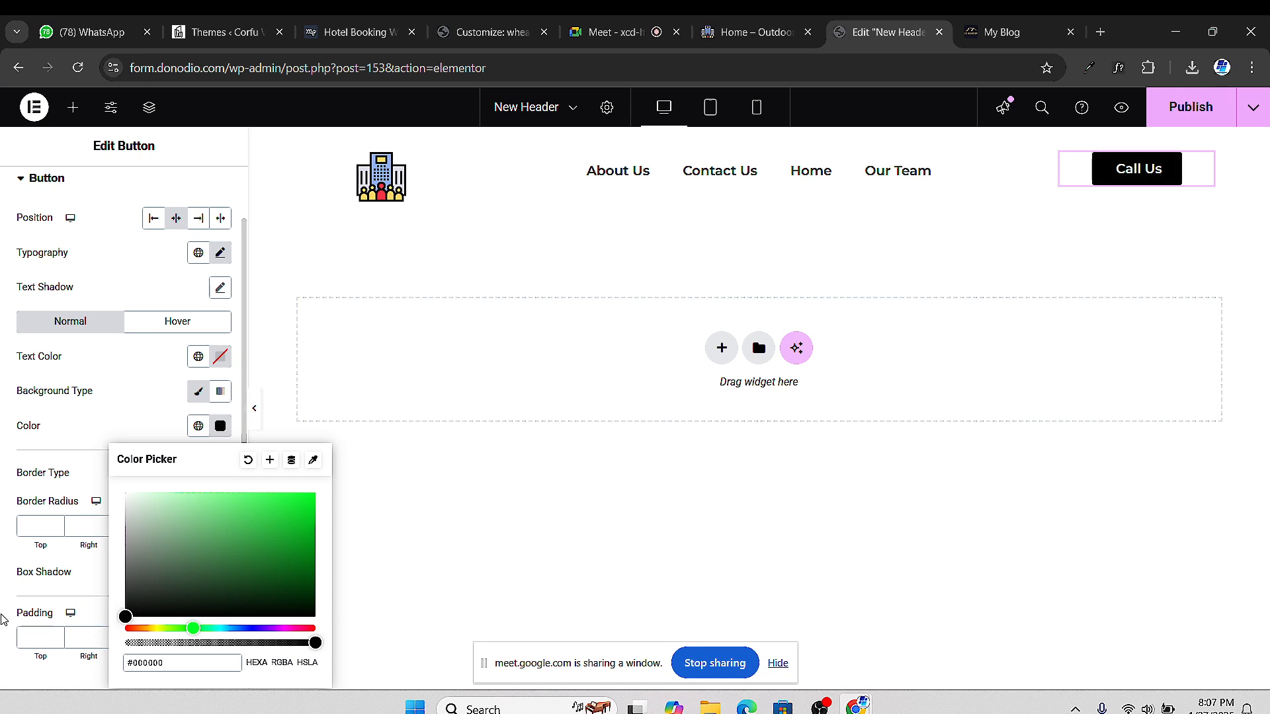
{"action": "left_click", "coordinate": [2, 597]}
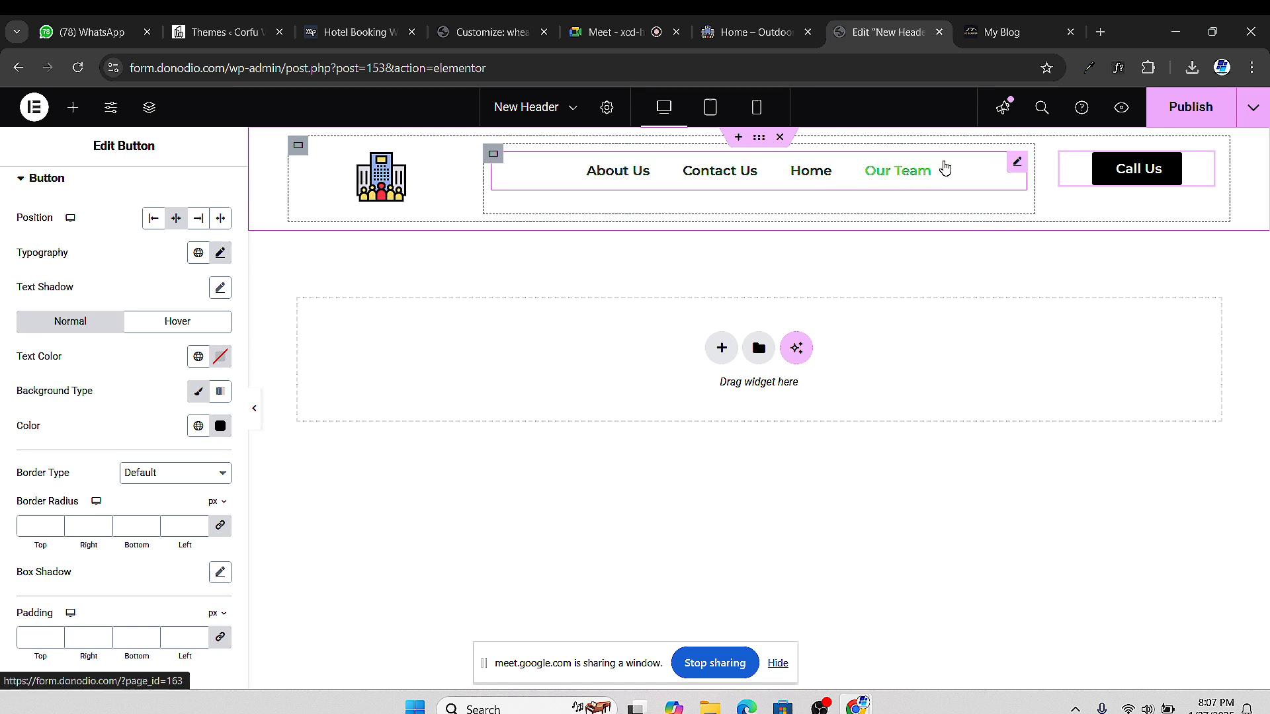
Set Justify Content to Center on both the menu container and the Call Us container
{"action": "left_click", "coordinate": [493, 155]}
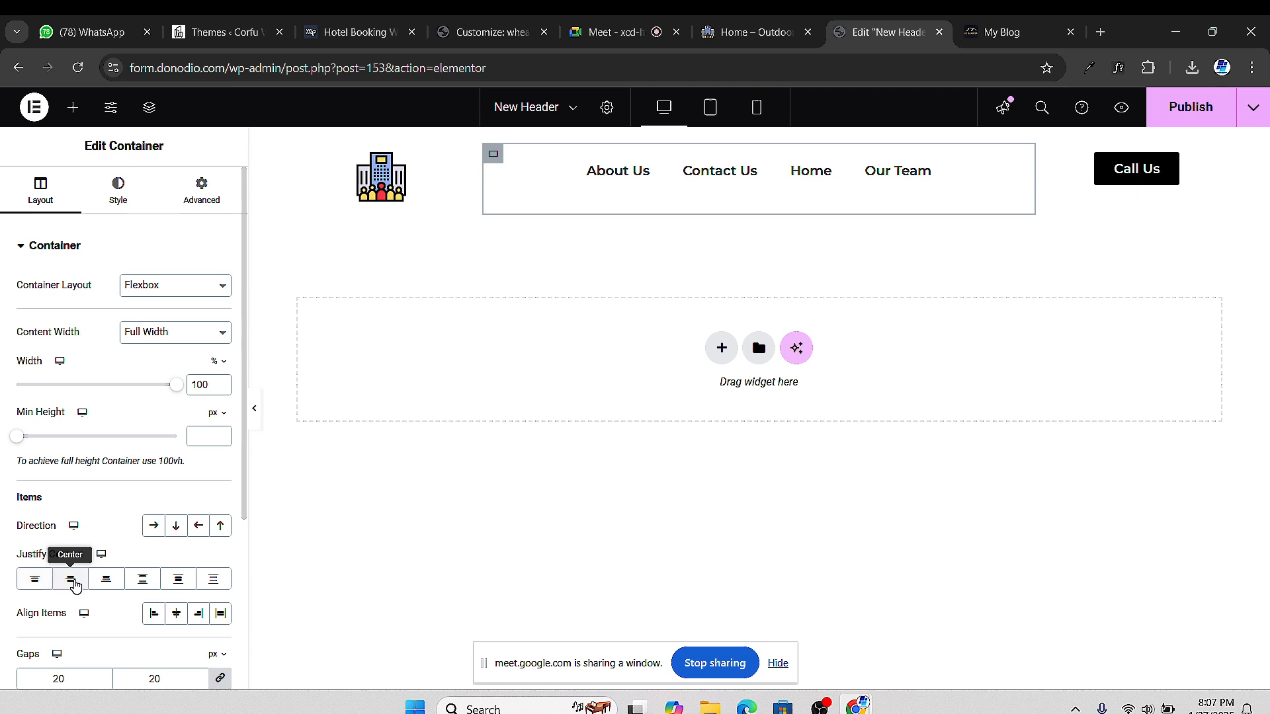
{"action": "left_click", "coordinate": [73, 581]}
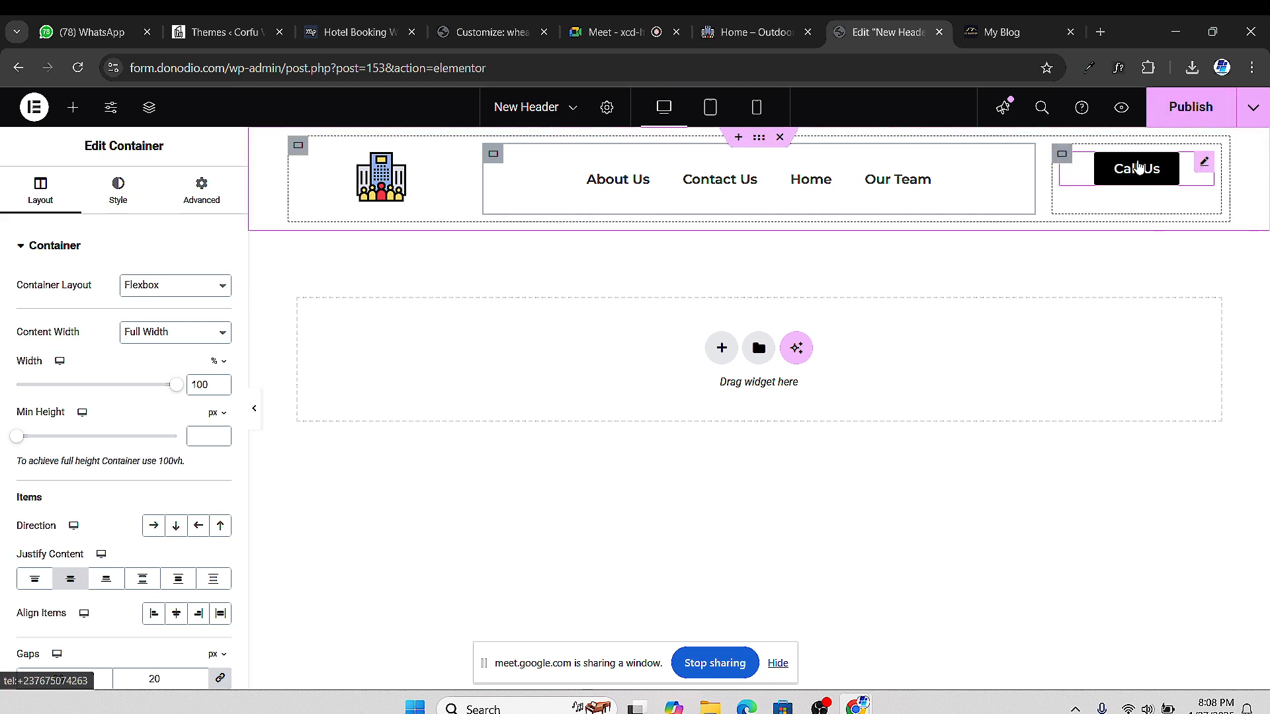
{"action": "left_click", "coordinate": [1061, 155]}
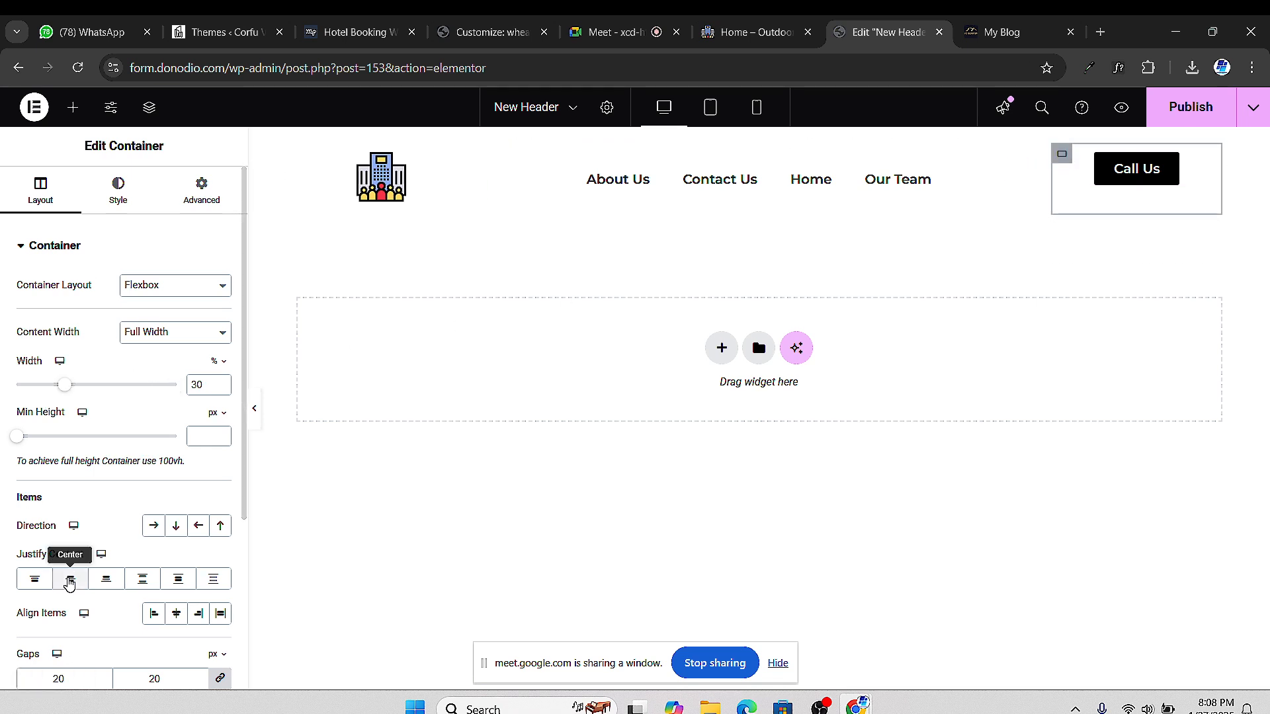
{"action": "left_click", "coordinate": [70, 582]}
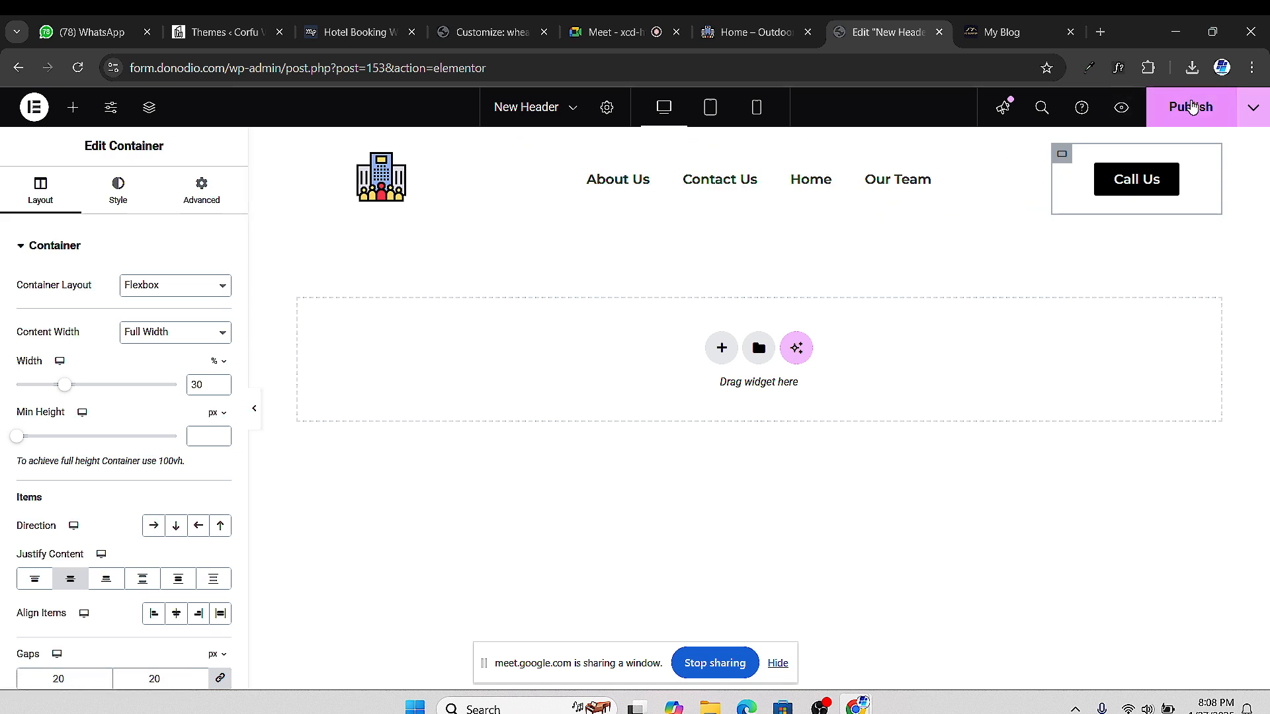
Publish the New Header, reload the live Home page to check it, then return to the editor
{"action": "left_click", "coordinate": [1191, 107]}
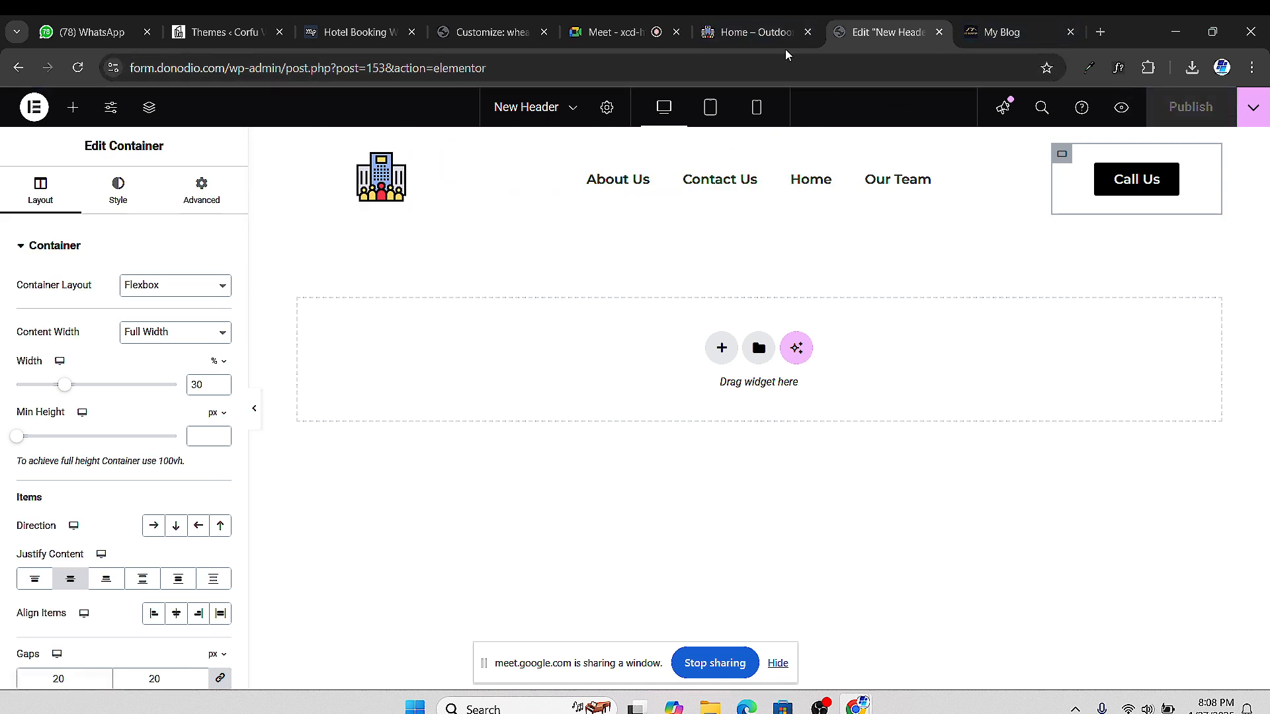
{"action": "left_click", "coordinate": [754, 33]}
{"action": "scroll", "coordinate": [393, 295], "scroll_direction": "up", "scroll_amount": 10}
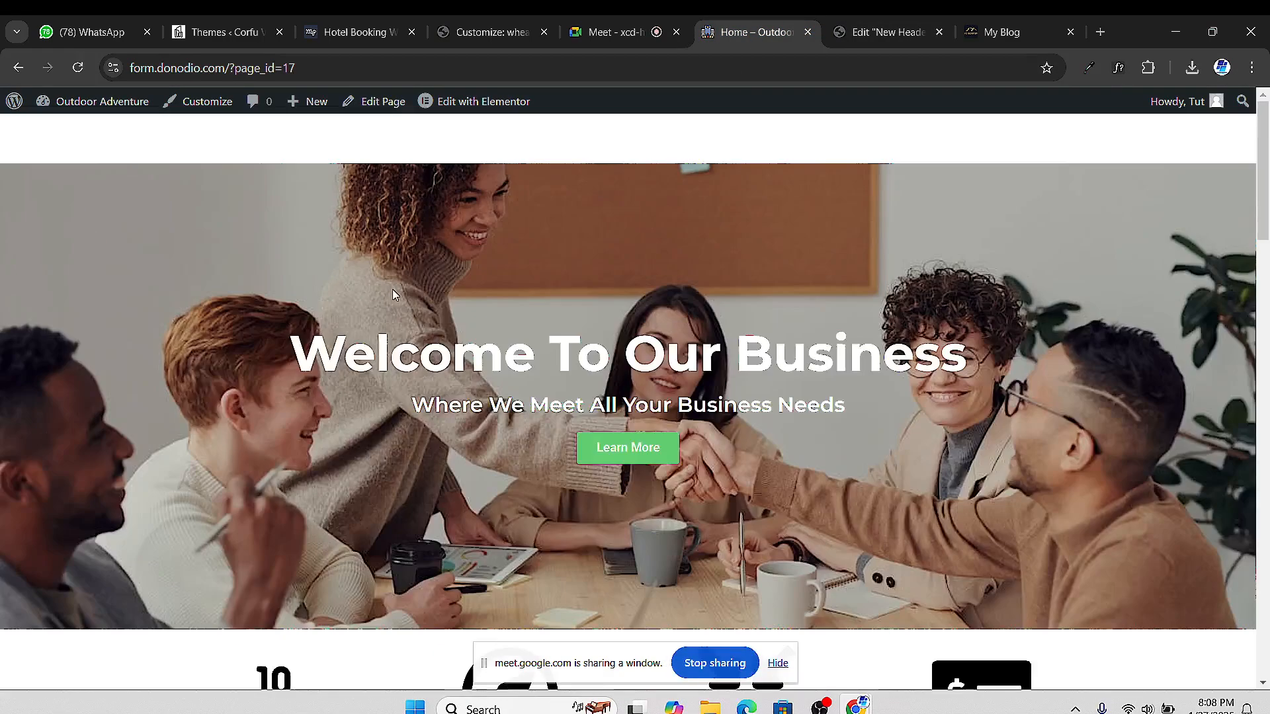
{"action": "scroll", "coordinate": [392, 289], "scroll_direction": "down", "scroll_amount": 1}
{"action": "scroll", "coordinate": [766, 200], "scroll_direction": "up", "scroll_amount": 1}
{"action": "scroll", "coordinate": [766, 200], "scroll_direction": "down", "scroll_amount": 2}
{"action": "scroll", "coordinate": [721, 151], "scroll_direction": "up", "scroll_amount": 2}
{"action": "scroll", "coordinate": [724, 199], "scroll_direction": "down", "scroll_amount": 2}
{"action": "scroll", "coordinate": [205, 165], "scroll_direction": "up", "scroll_amount": 2}
{"action": "key", "text": "F5"}
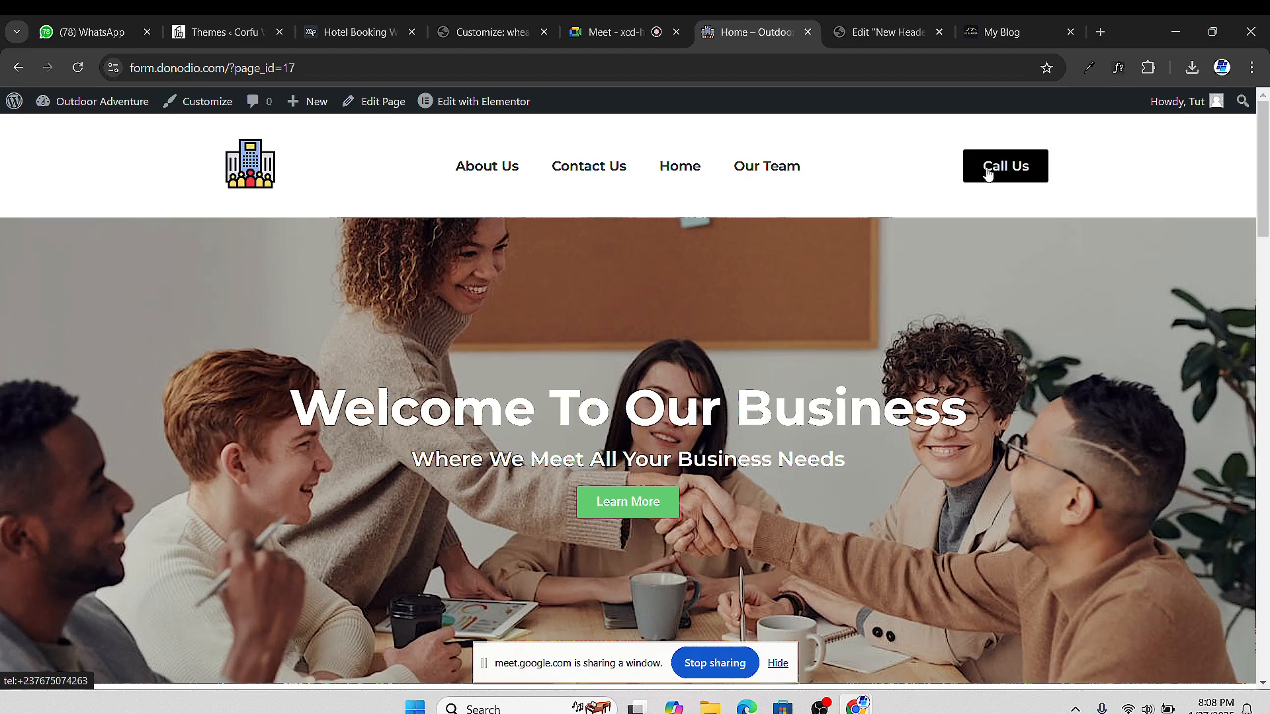
{"action": "left_click", "coordinate": [886, 32]}
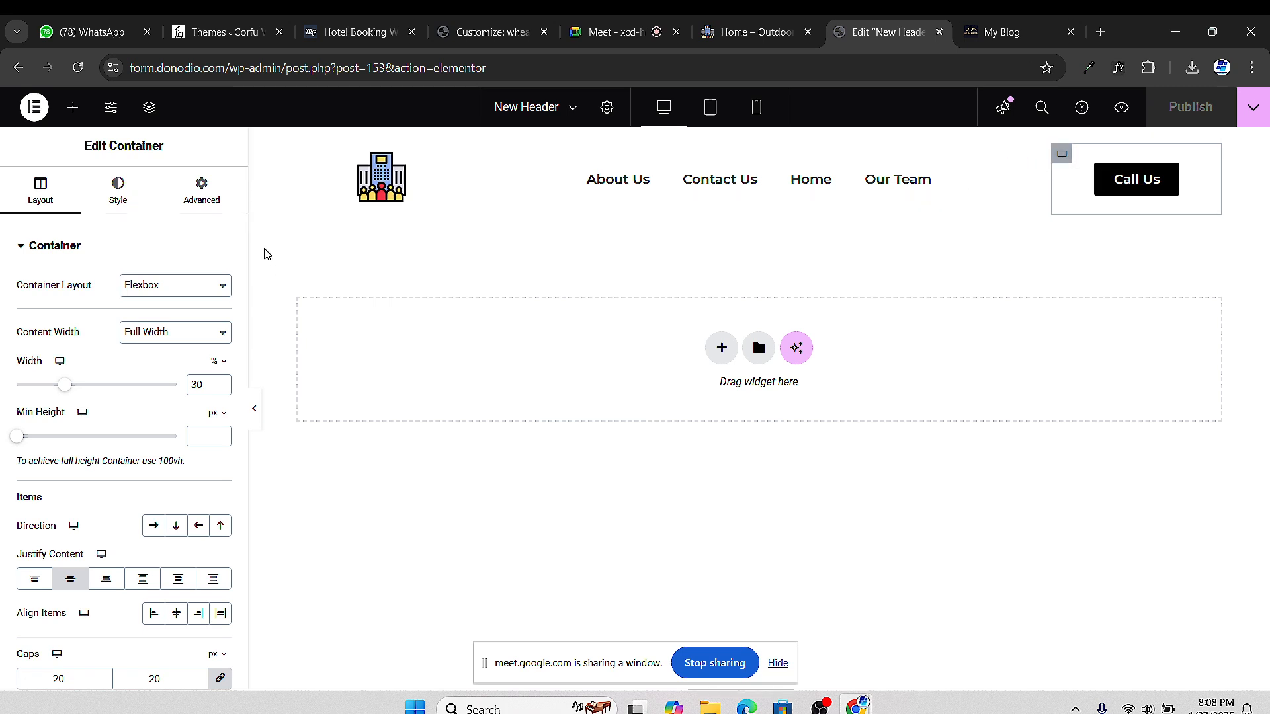
Set padding to 0 on the logo, menu and Call Us containers
{"action": "left_click", "coordinate": [308, 159]}
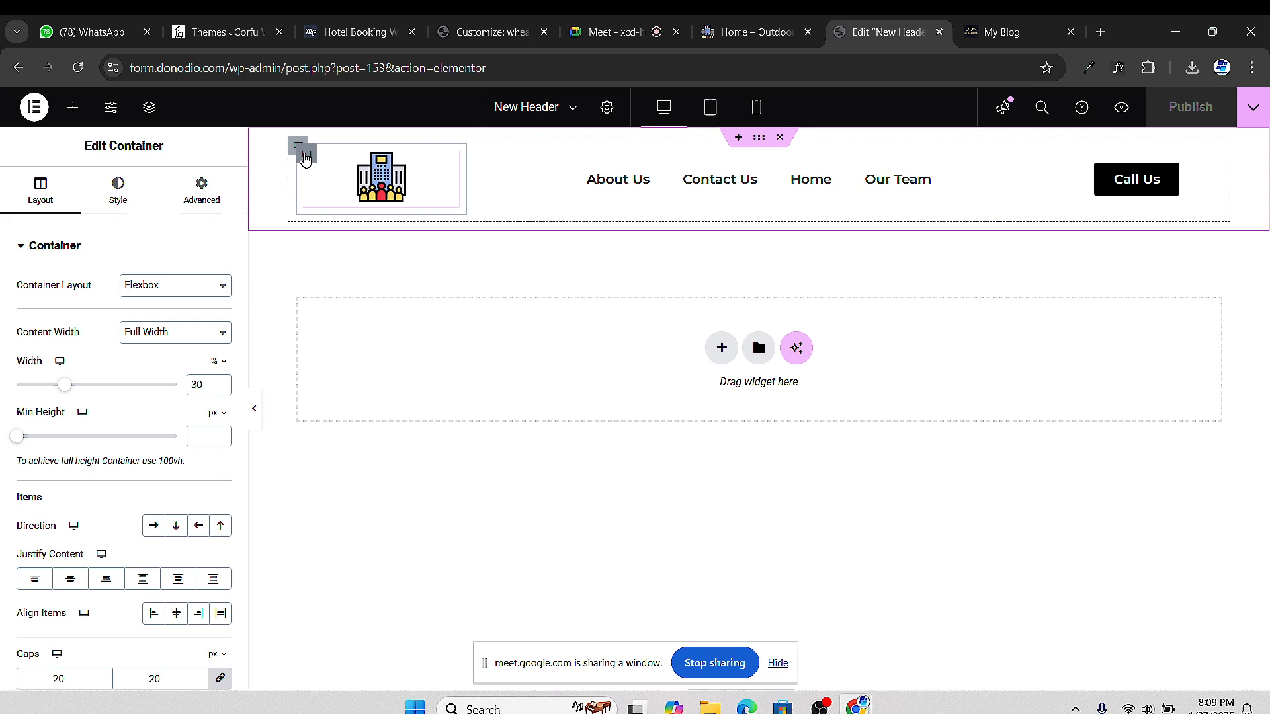
{"action": "left_click", "coordinate": [212, 202]}
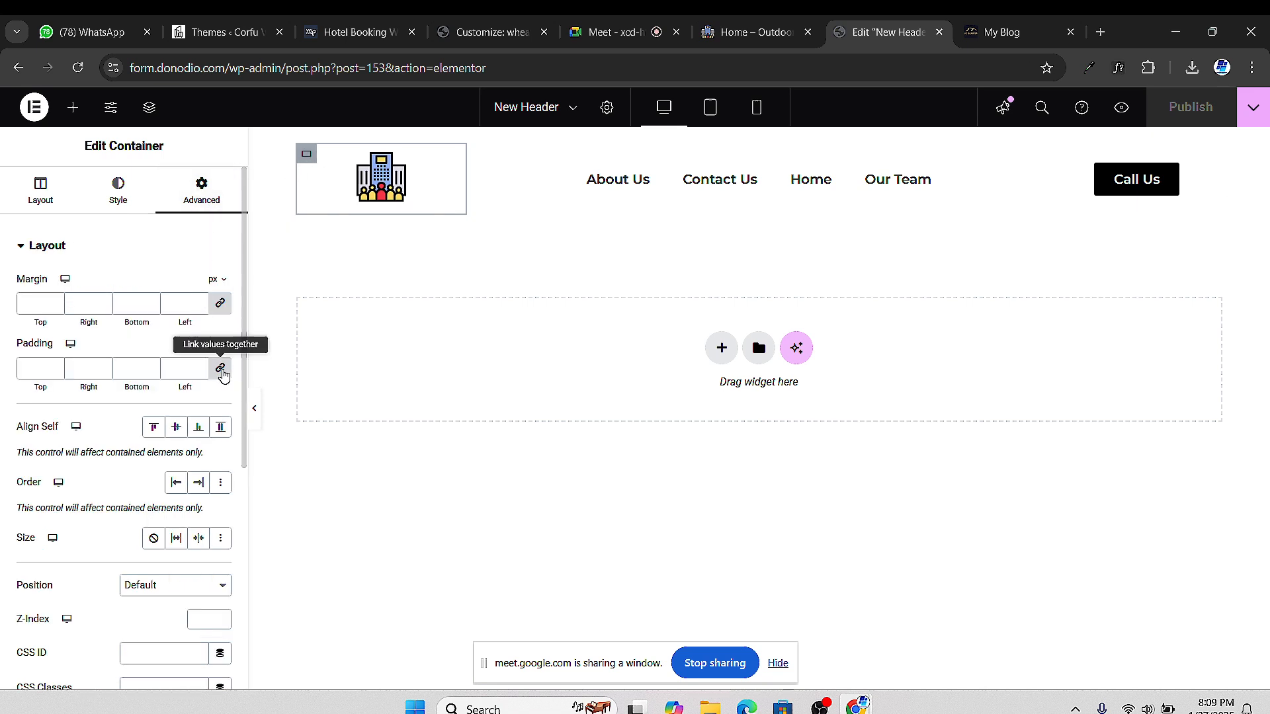
{"action": "left_click", "coordinate": [221, 369]}
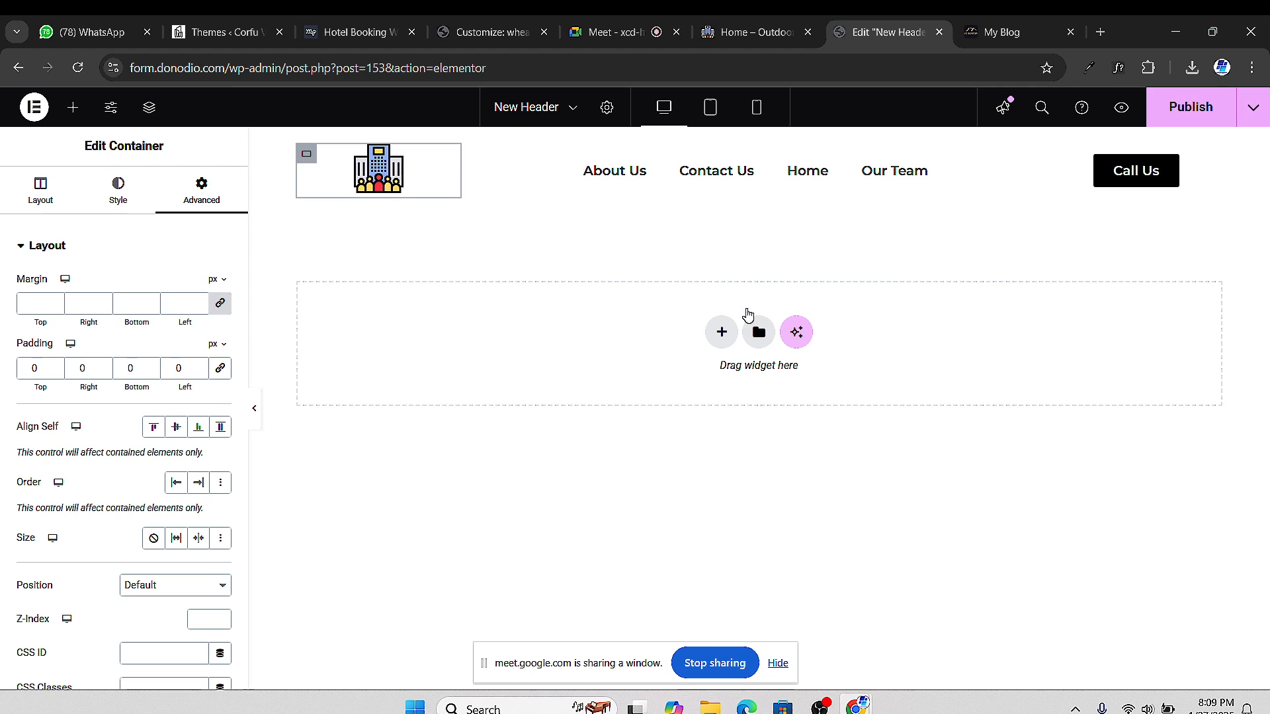
{"action": "left_click", "coordinate": [489, 158]}
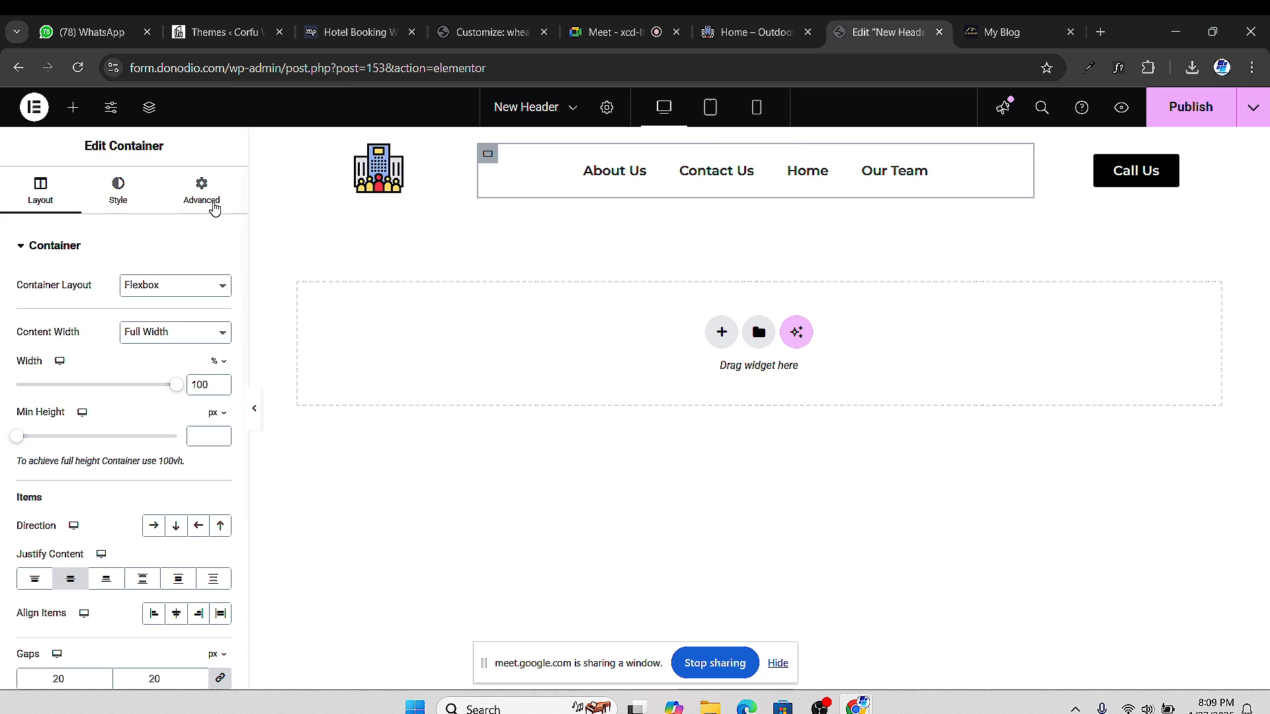
{"action": "left_click", "coordinate": [196, 199]}
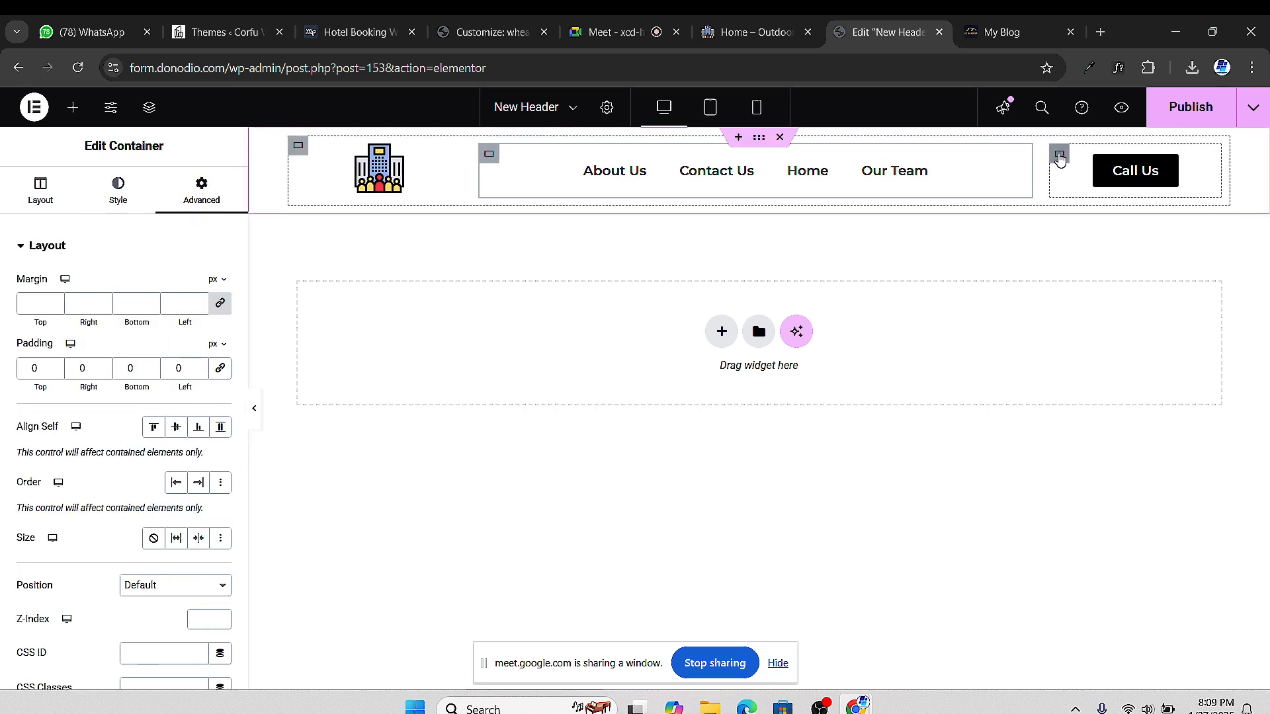
{"action": "left_click", "coordinate": [1059, 153]}
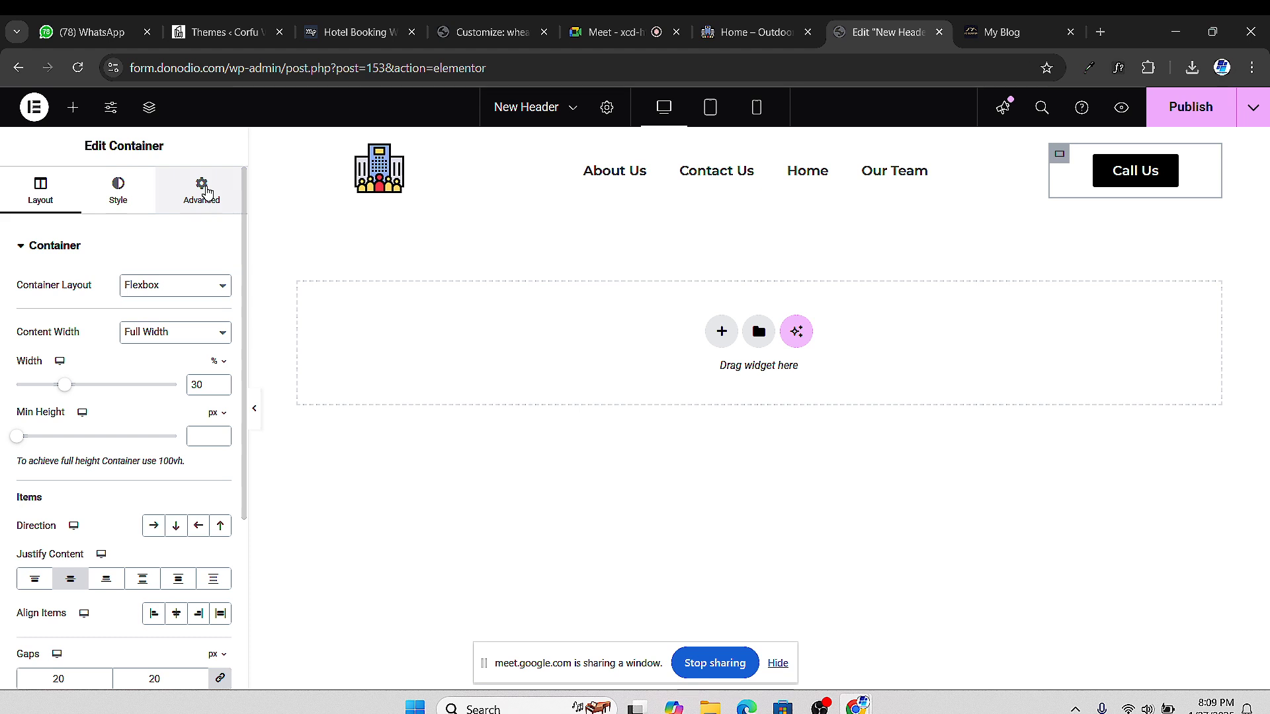
{"action": "left_click", "coordinate": [202, 191]}
{"action": "left_click", "coordinate": [222, 370]}
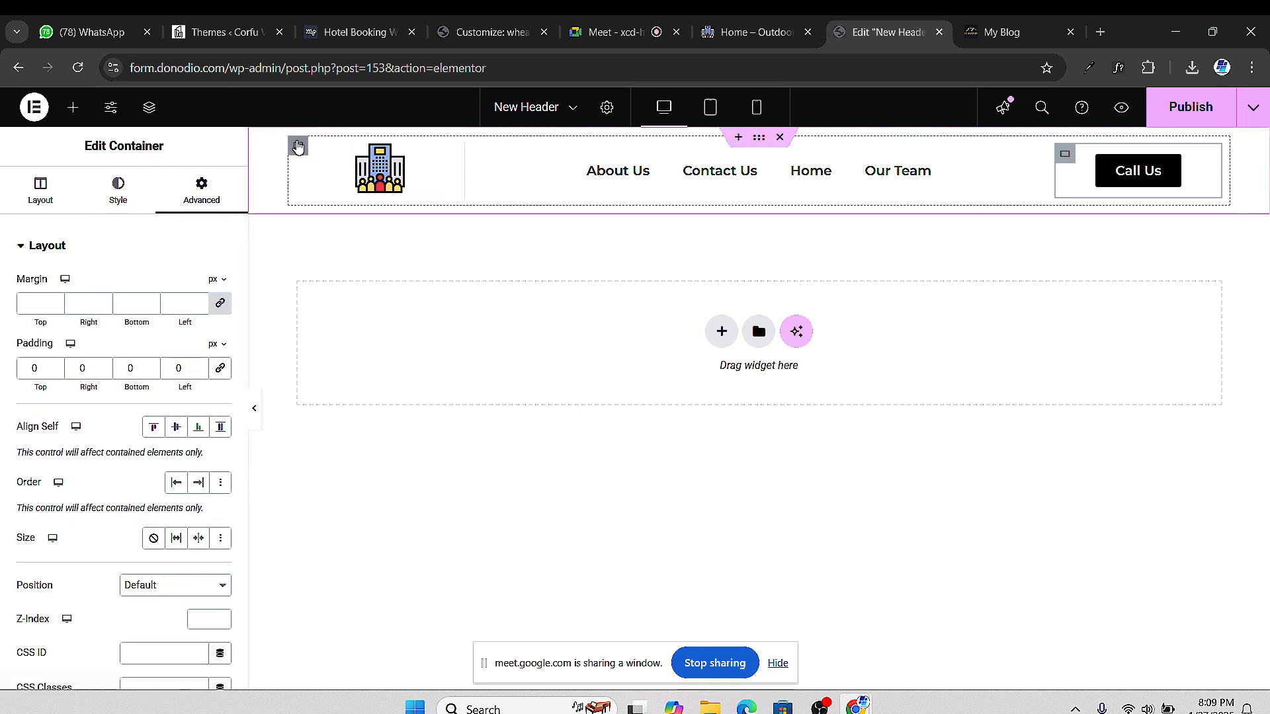
Zero the outer header container's padding, publish, and view the live Home page
{"action": "left_click", "coordinate": [297, 145]}
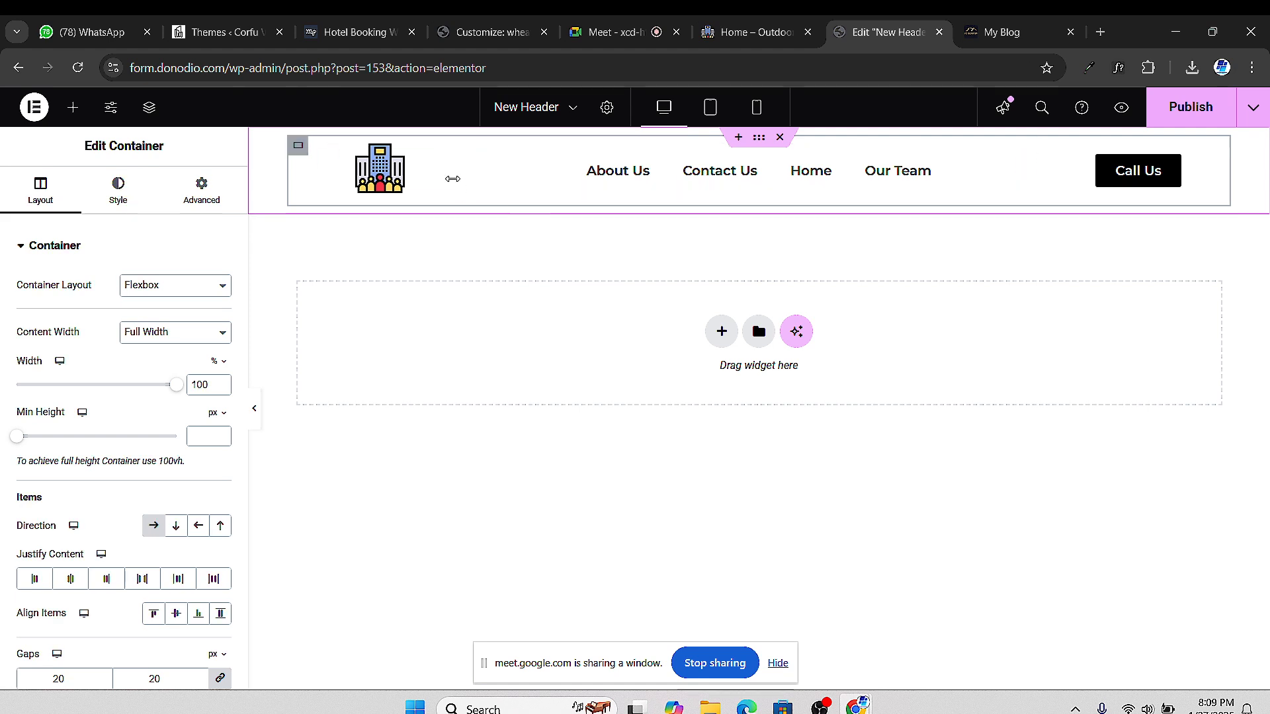
{"action": "left_click", "coordinate": [213, 197]}
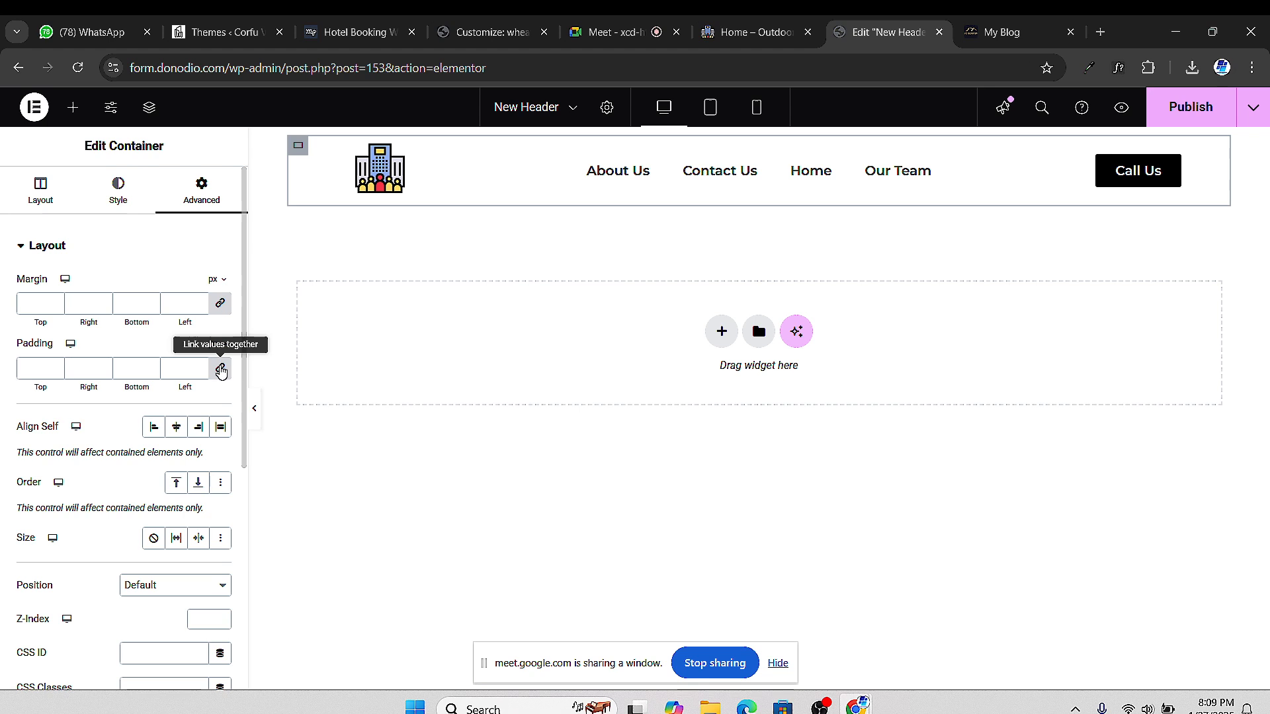
{"action": "left_click", "coordinate": [220, 368]}
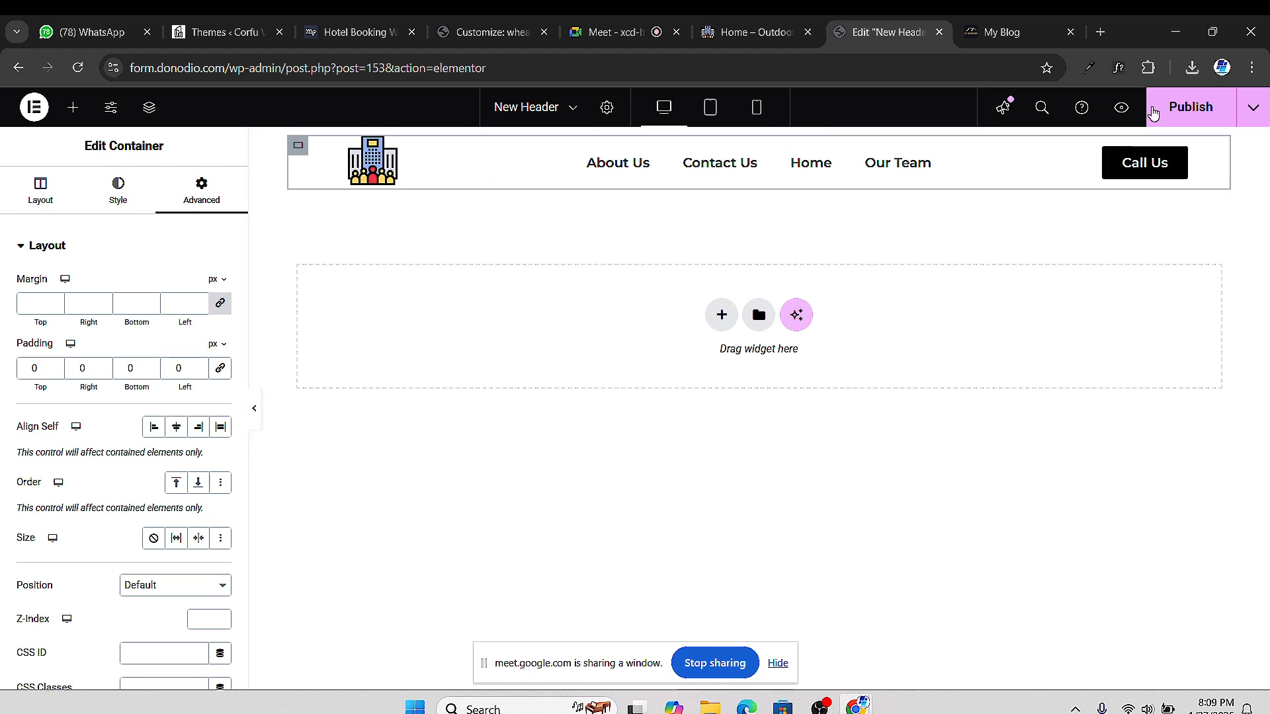
{"action": "left_click", "coordinate": [1191, 108]}
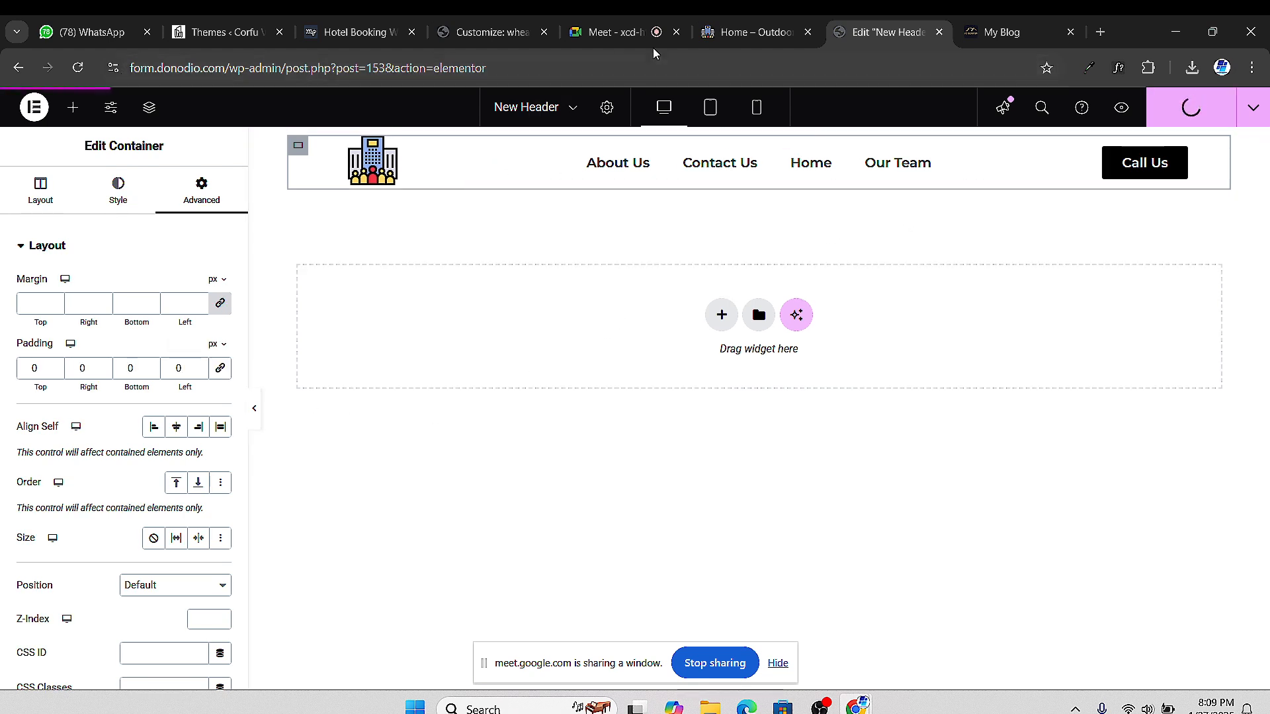
{"action": "left_click", "coordinate": [746, 34]}
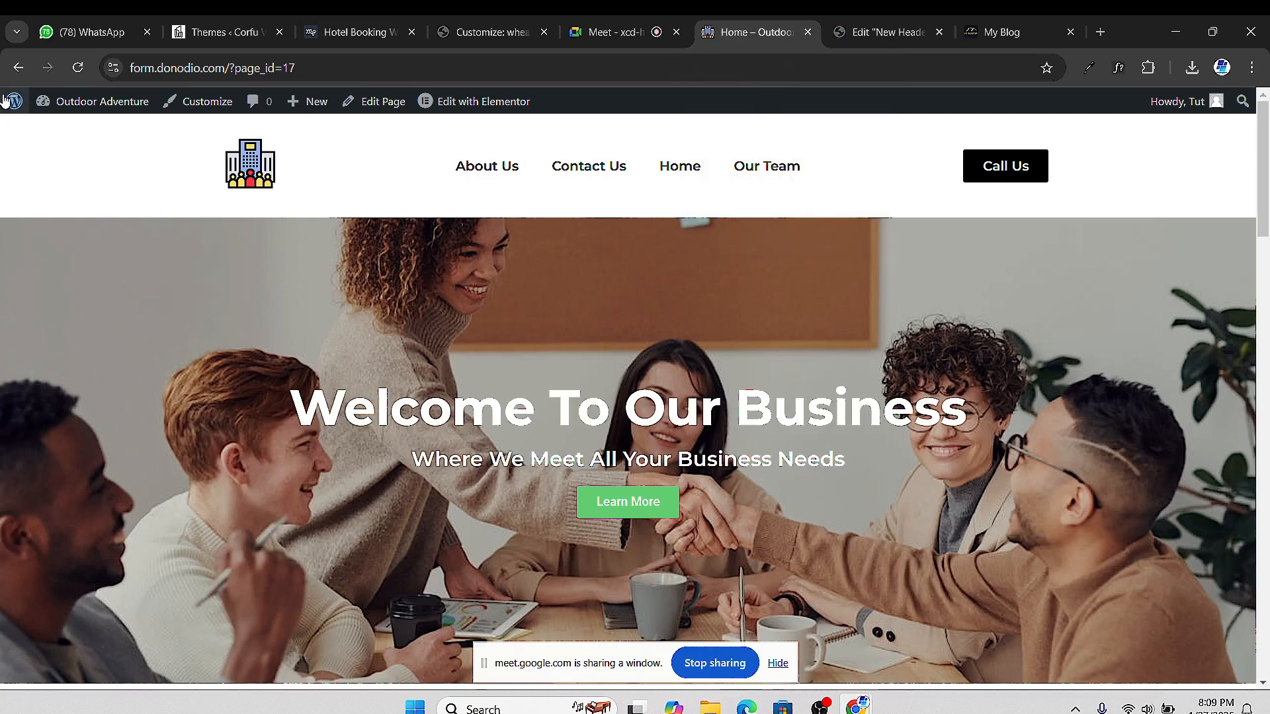
Reload the live Home – Outdoor page and scroll down to check the footer
{"action": "left_click", "coordinate": [80, 69]}
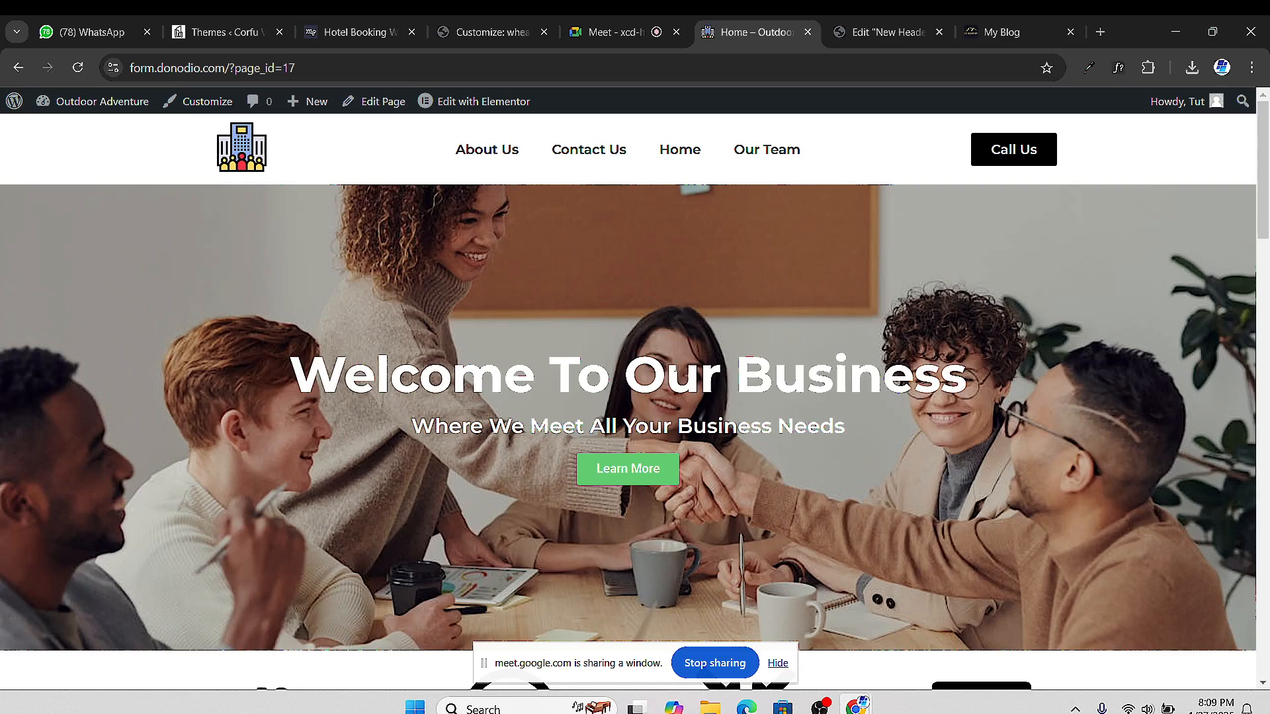
{"action": "scroll", "coordinate": [739, 391], "scroll_direction": "down", "scroll_amount": 7}
{"action": "scroll", "coordinate": [739, 391], "scroll_direction": "up", "scroll_amount": 7}
{"action": "scroll", "coordinate": [560, 395], "scroll_direction": "down", "scroll_amount": 3}
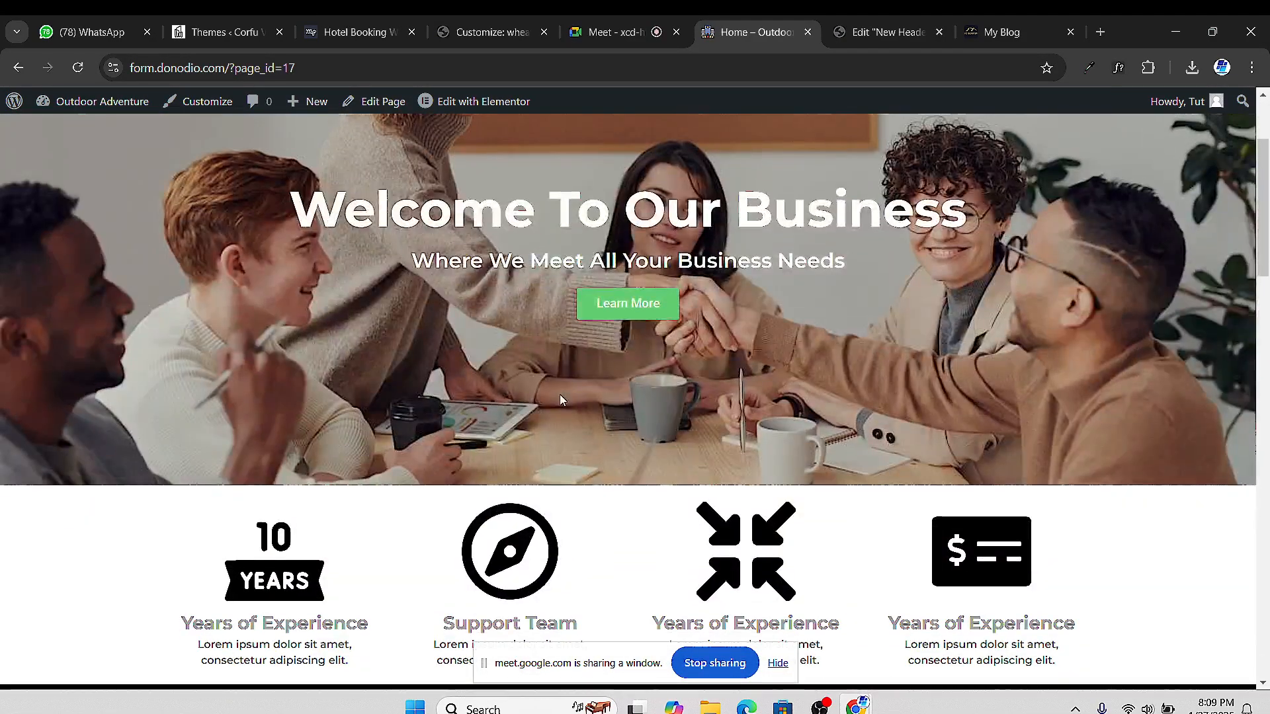
{"action": "scroll", "coordinate": [560, 394], "scroll_direction": "down", "scroll_amount": 15}
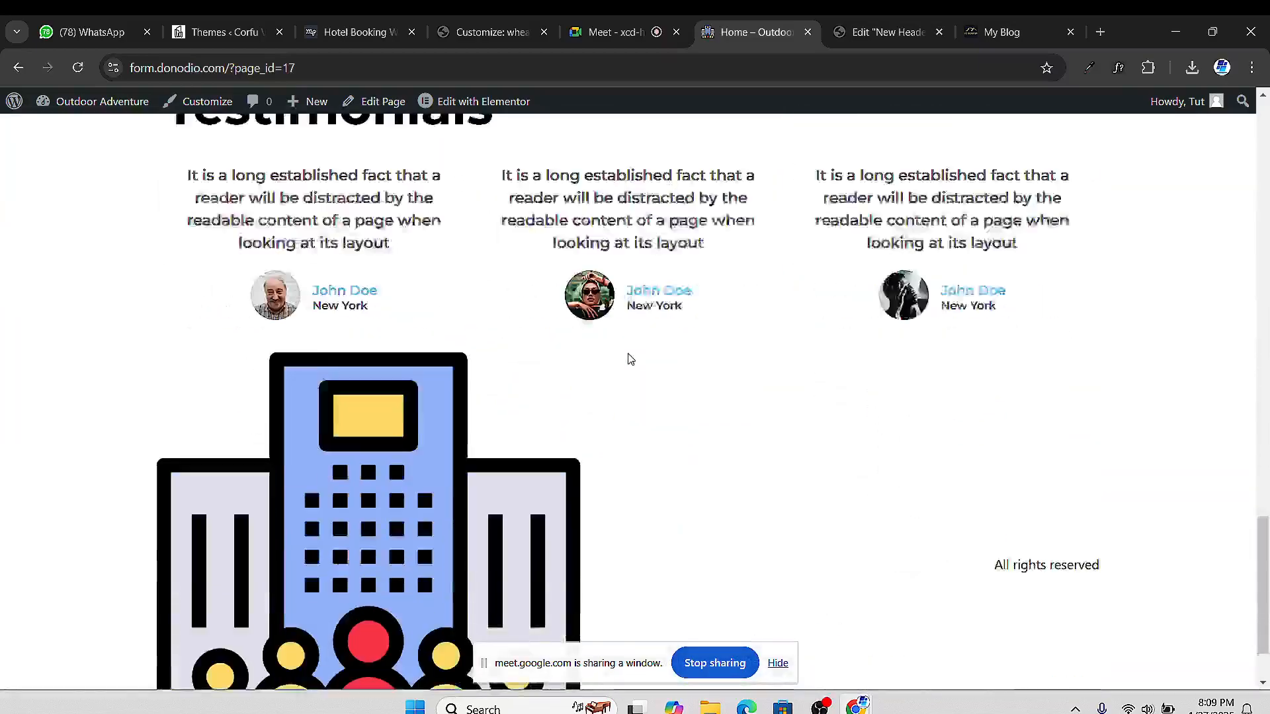
{"action": "scroll", "coordinate": [628, 360], "scroll_direction": "up", "scroll_amount": 1}
{"action": "scroll", "coordinate": [627, 359], "scroll_direction": "down", "scroll_amount": 2}
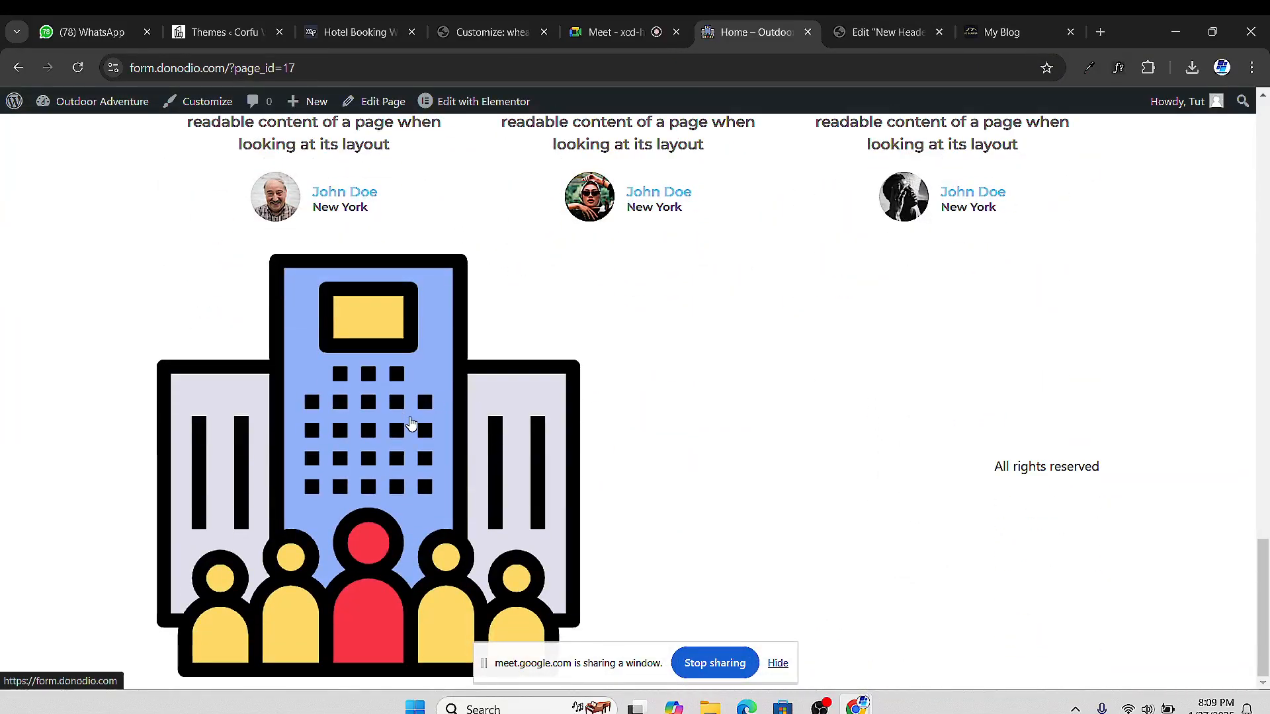
{"action": "scroll", "coordinate": [463, 560], "scroll_direction": "up", "scroll_amount": 1}
{"action": "scroll", "coordinate": [436, 529], "scroll_direction": "down", "scroll_amount": 1}
{"action": "scroll", "coordinate": [418, 575], "scroll_direction": "up", "scroll_amount": 1}
{"action": "scroll", "coordinate": [357, 544], "scroll_direction": "down", "scroll_amount": 1}
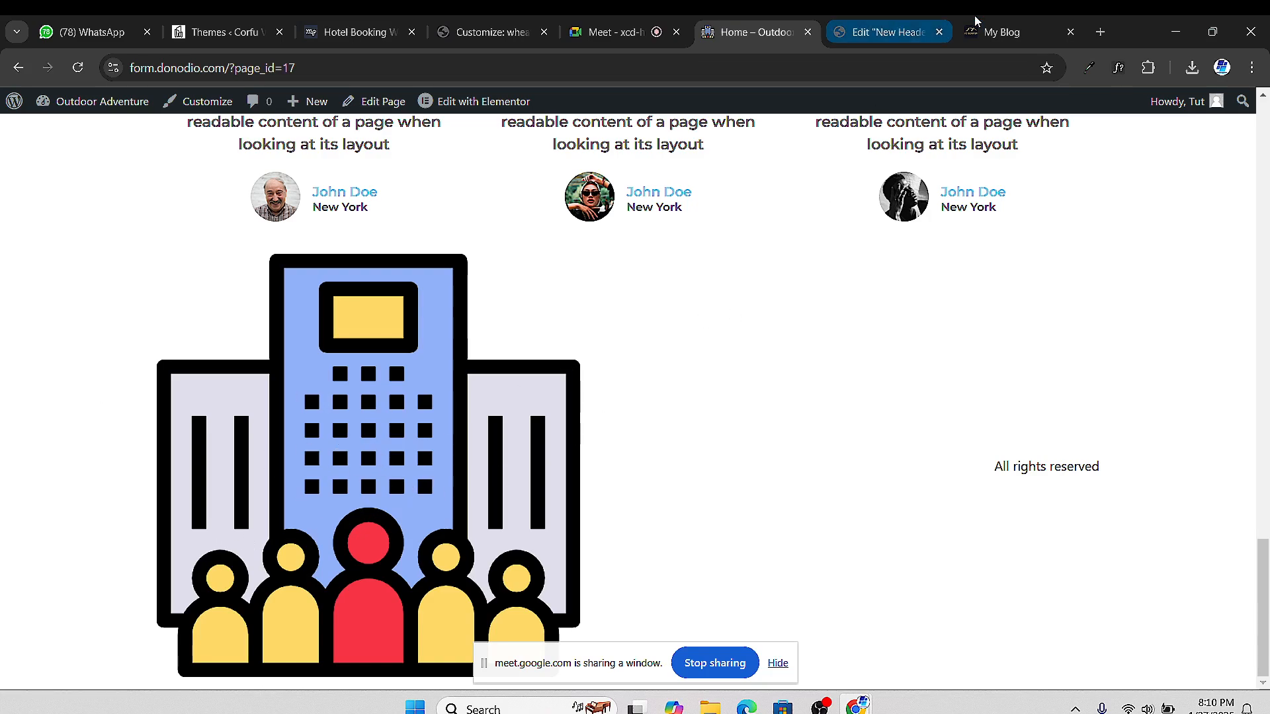
Glance at the Google Meet call, then return to the live home page at its top
{"action": "left_click", "coordinate": [635, 34]}
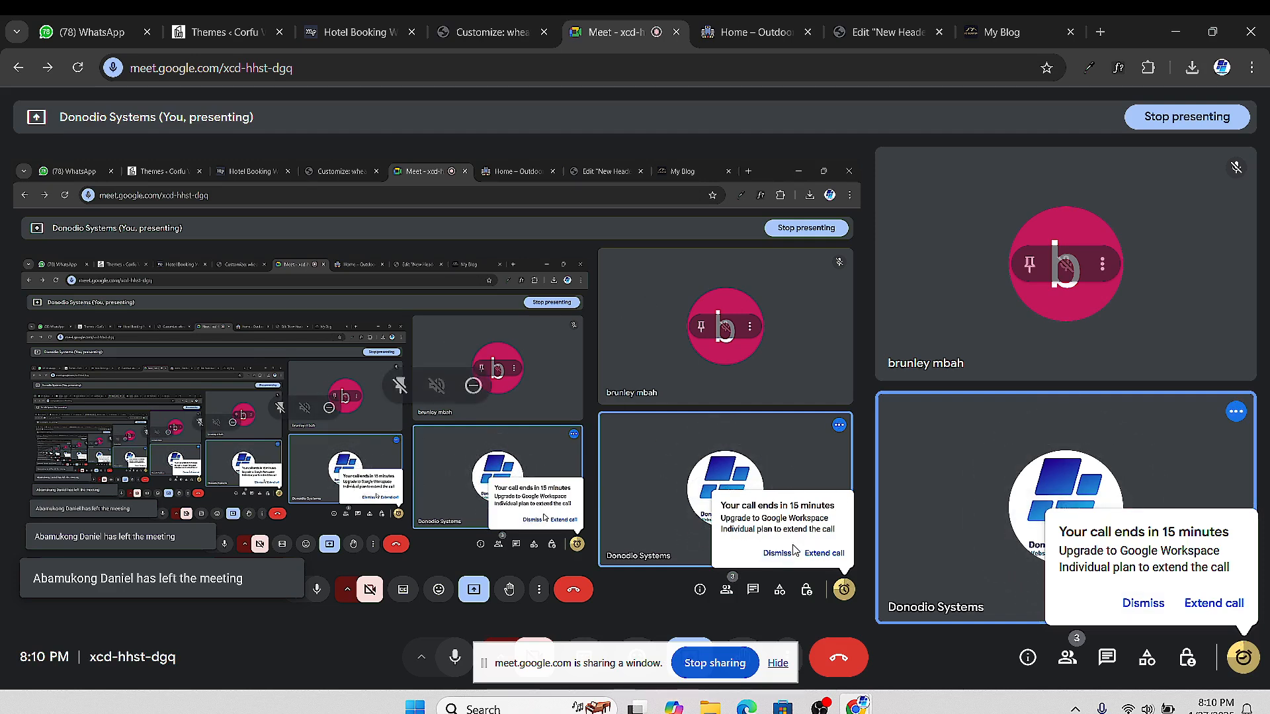
{"action": "left_click", "coordinate": [859, 36]}
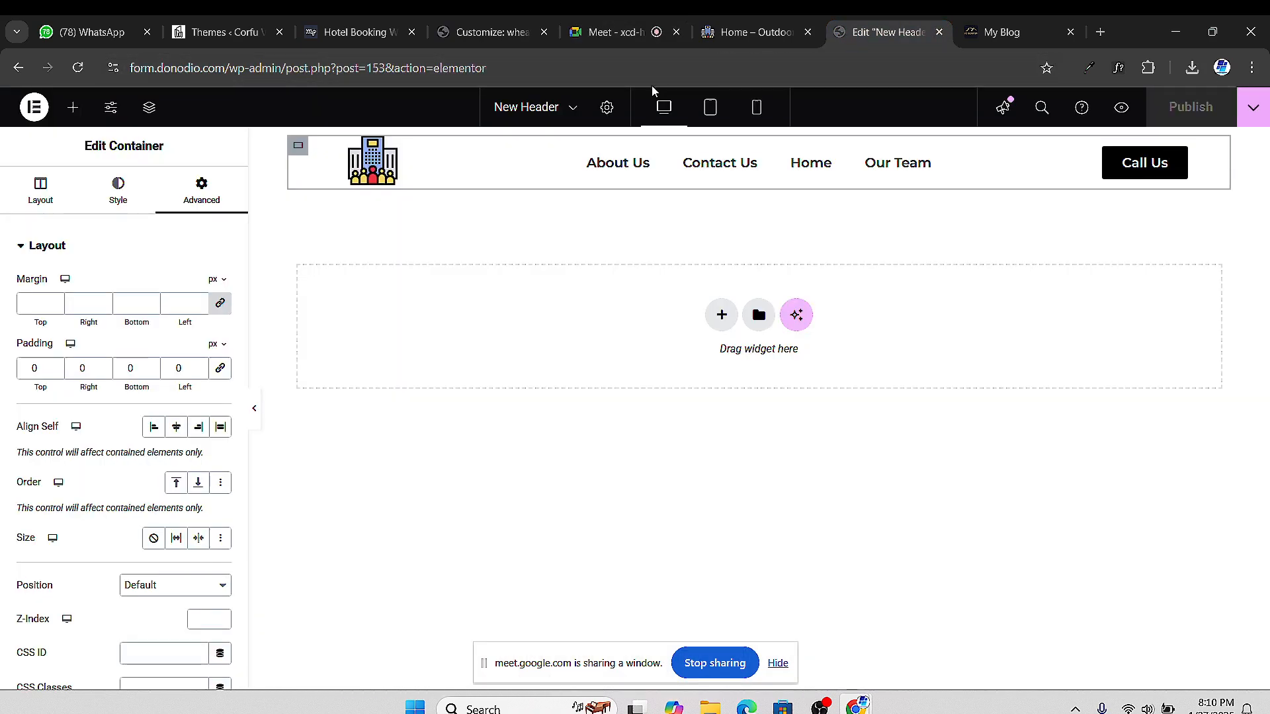
{"action": "left_click", "coordinate": [741, 34]}
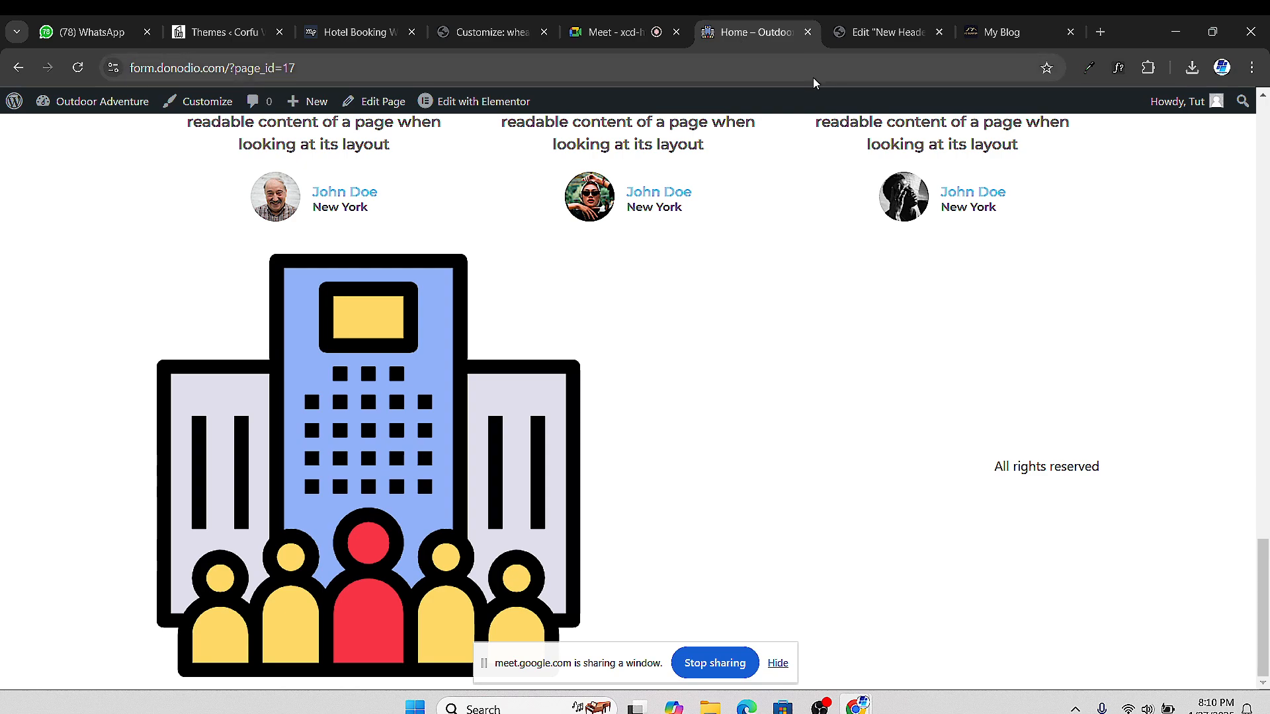
{"action": "scroll", "coordinate": [505, 402], "scroll_direction": "up", "scroll_amount": 20}
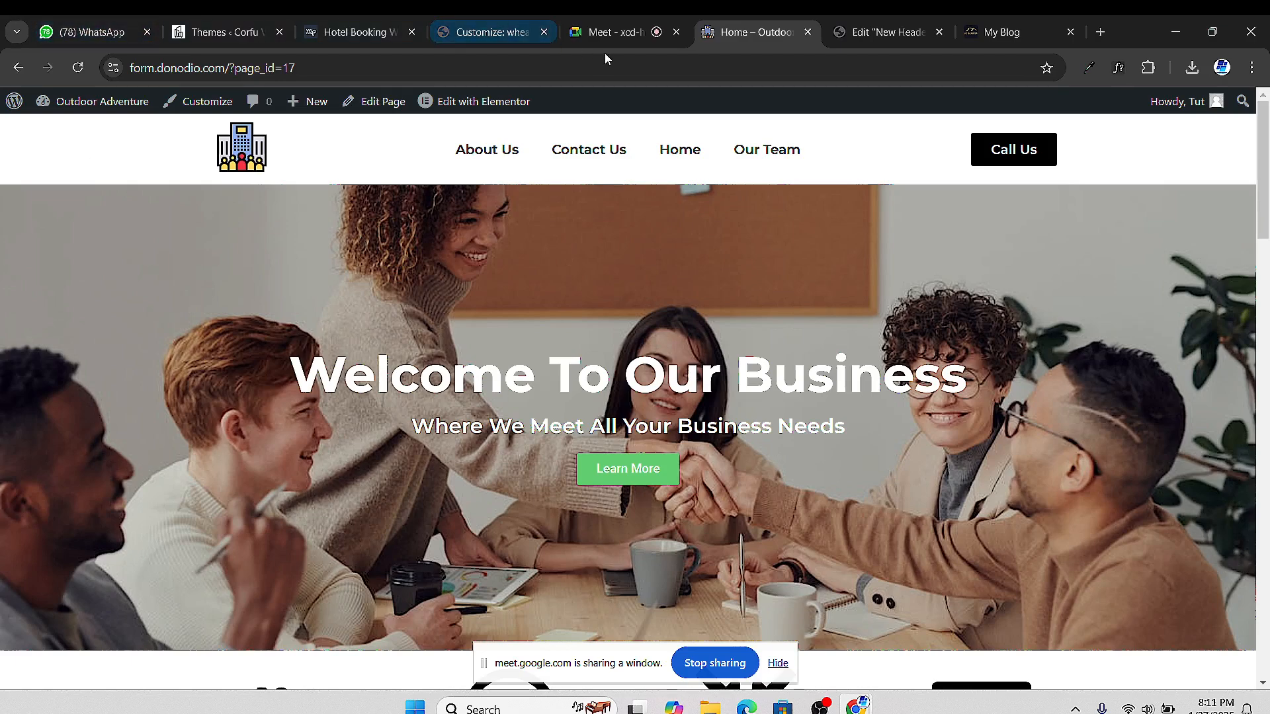
Switch from the live website to the Google Meet call tab
{"action": "left_click", "coordinate": [608, 33]}
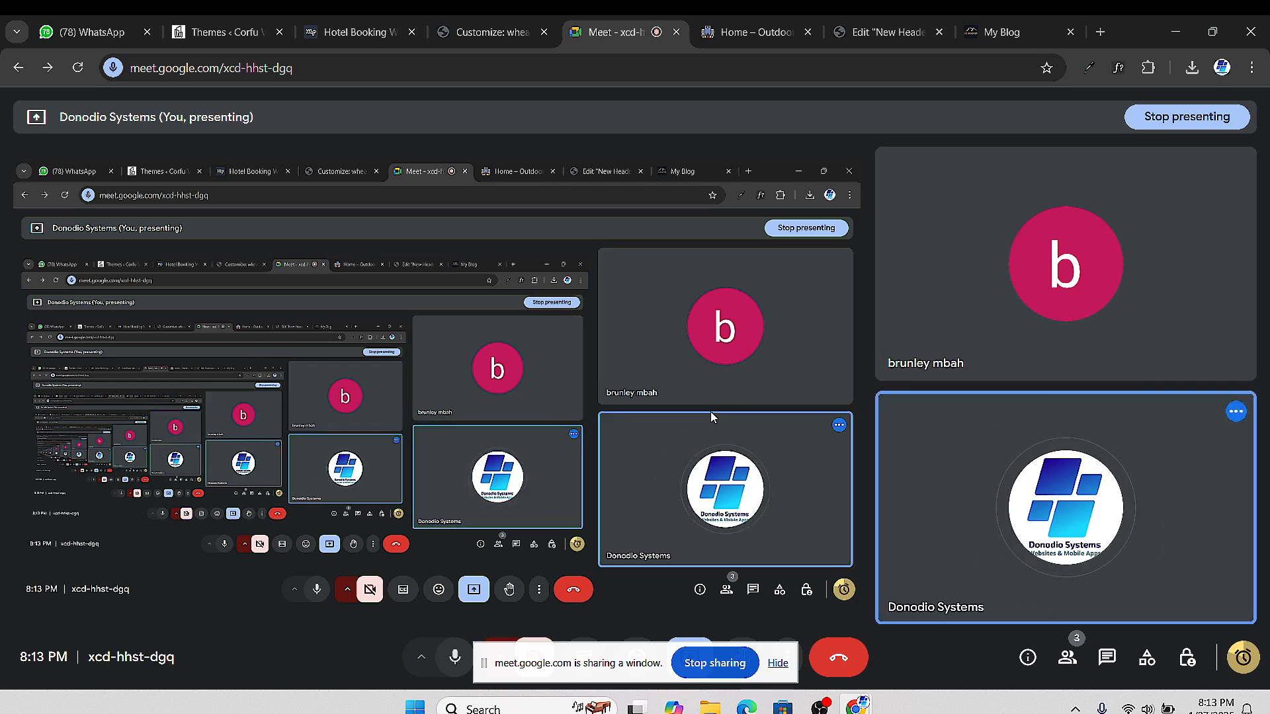
{"action": "mouse_move", "coordinate": [1068, 268]}
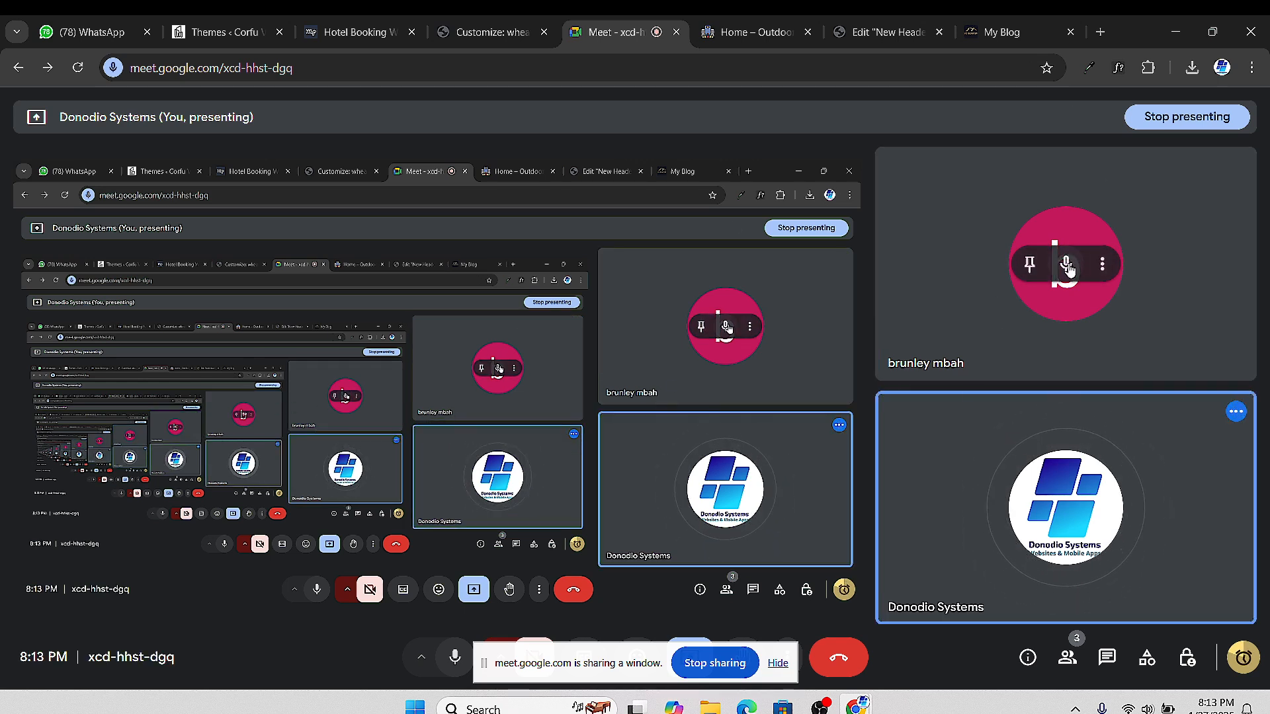
{"action": "mouse_move", "coordinate": [905, 410]}
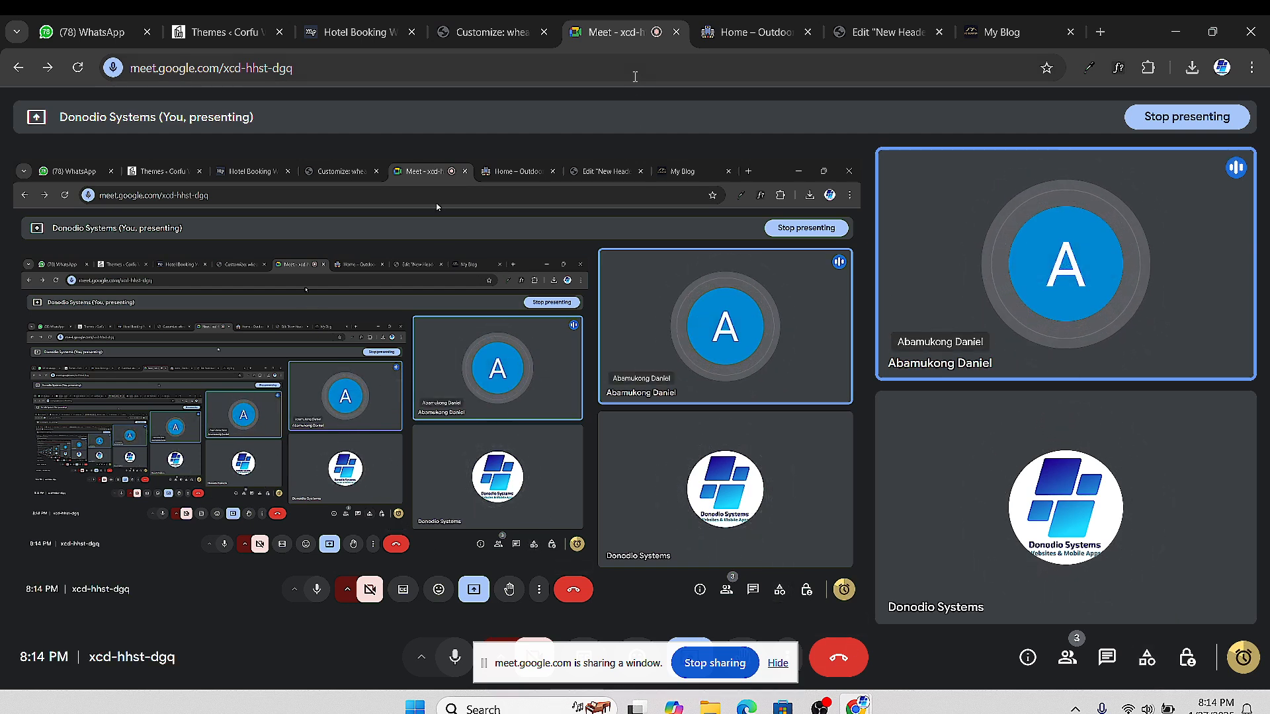
Open the live Outdoor Adventure home page and scroll through its sections
{"action": "left_click", "coordinate": [736, 30]}
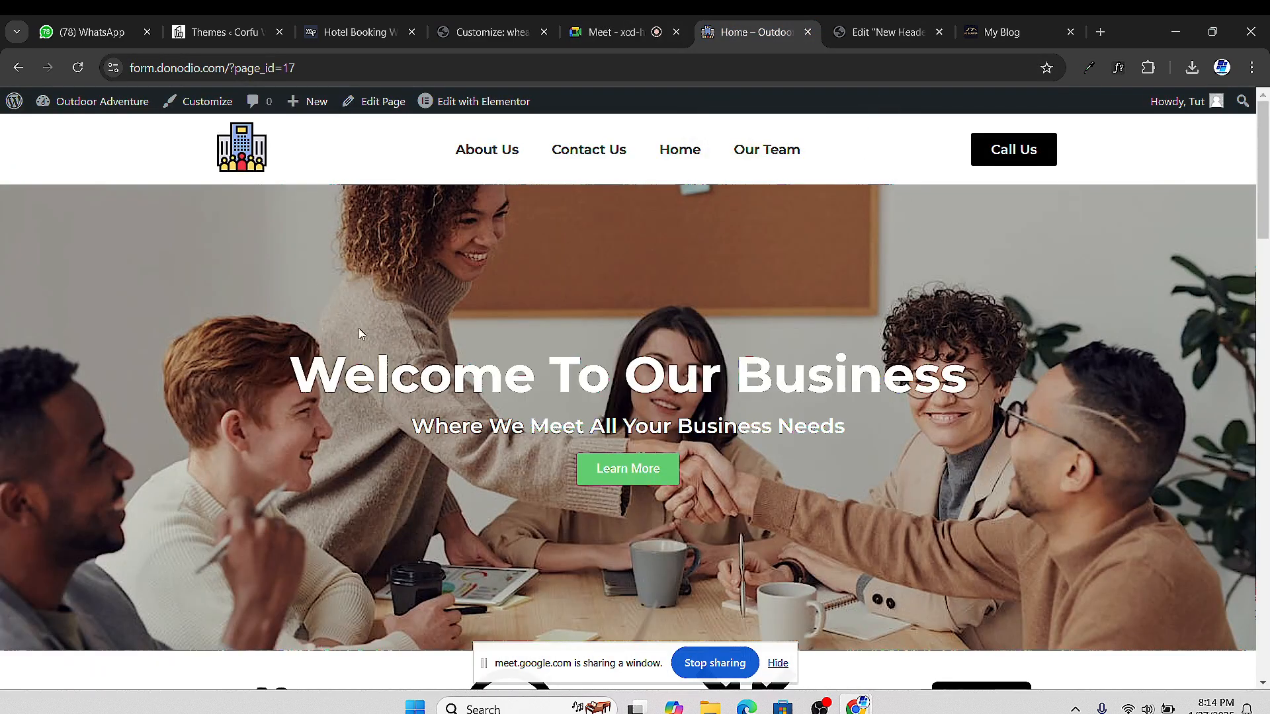
{"action": "scroll", "coordinate": [474, 416], "scroll_direction": "down", "scroll_amount": 5}
{"action": "scroll", "coordinate": [474, 417], "scroll_direction": "down", "scroll_amount": 6}
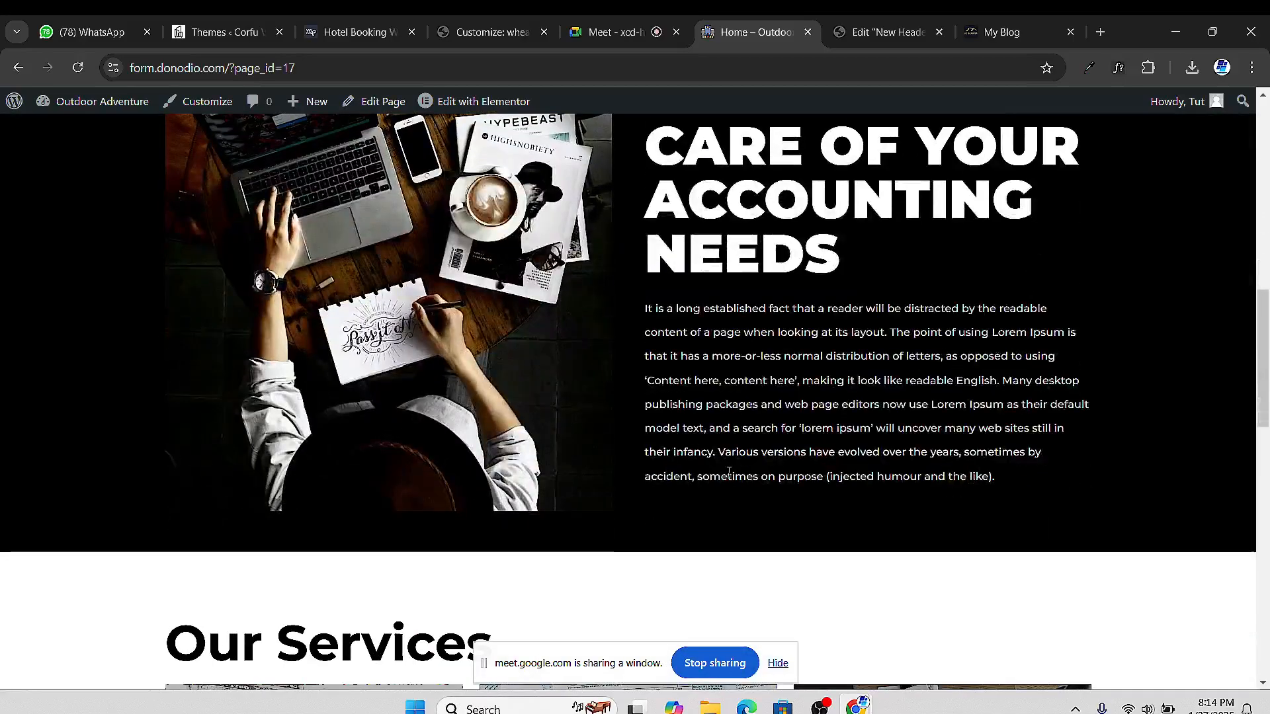
{"action": "scroll", "coordinate": [730, 489], "scroll_direction": "down", "scroll_amount": 7}
{"action": "scroll", "coordinate": [650, 493], "scroll_direction": "down", "scroll_amount": 2}
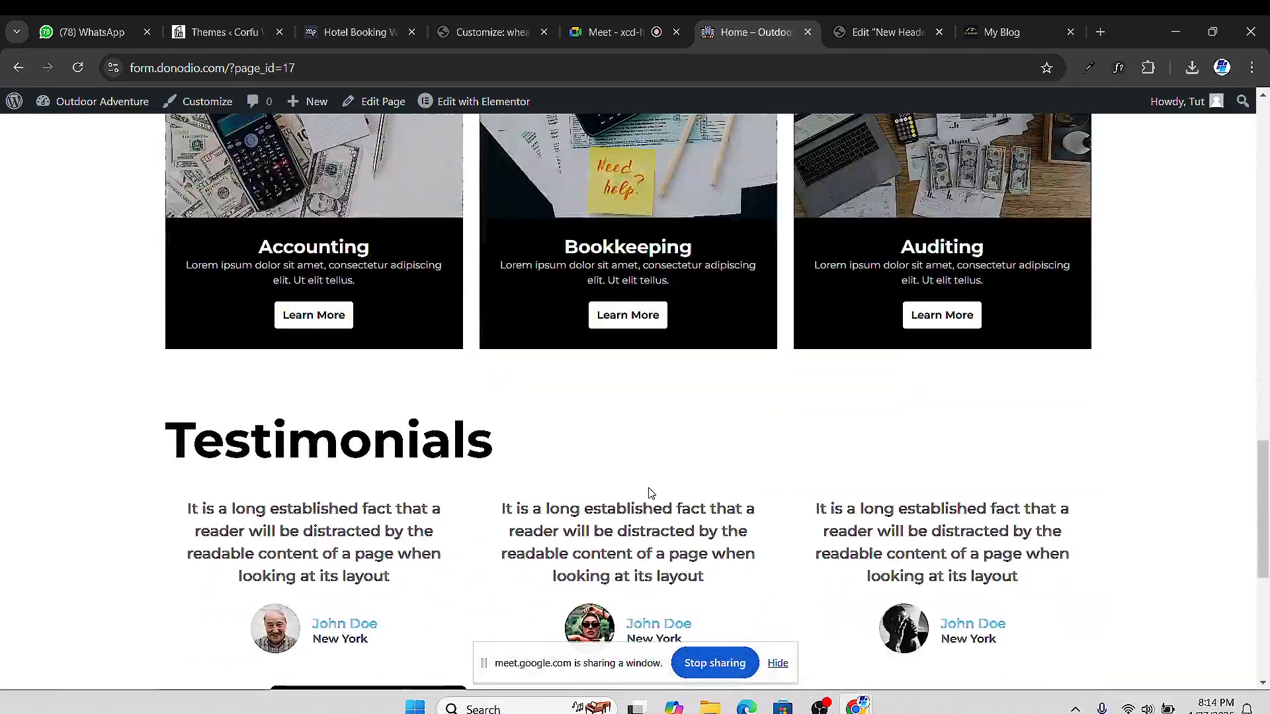
{"action": "scroll", "coordinate": [635, 450], "scroll_direction": "down", "scroll_amount": 3}
{"action": "scroll", "coordinate": [445, 539], "scroll_direction": "down", "scroll_amount": 4}
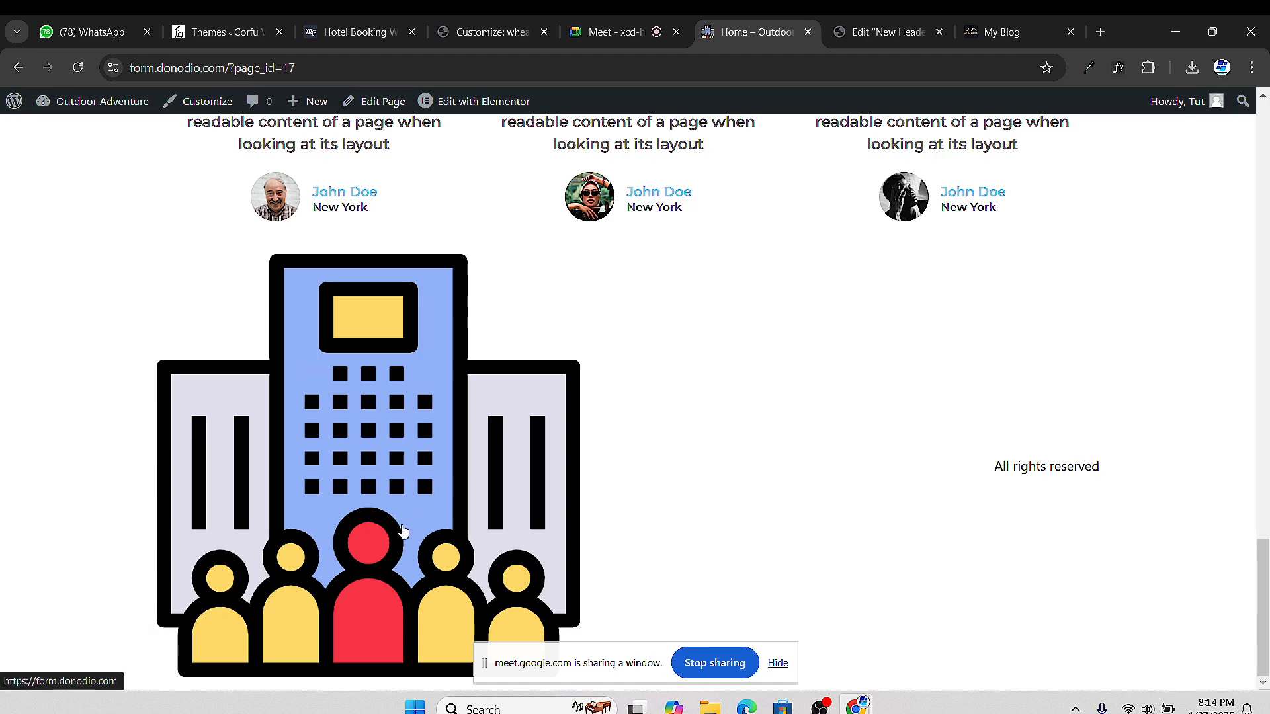
{"action": "scroll", "coordinate": [402, 532], "scroll_direction": "up", "scroll_amount": 15}
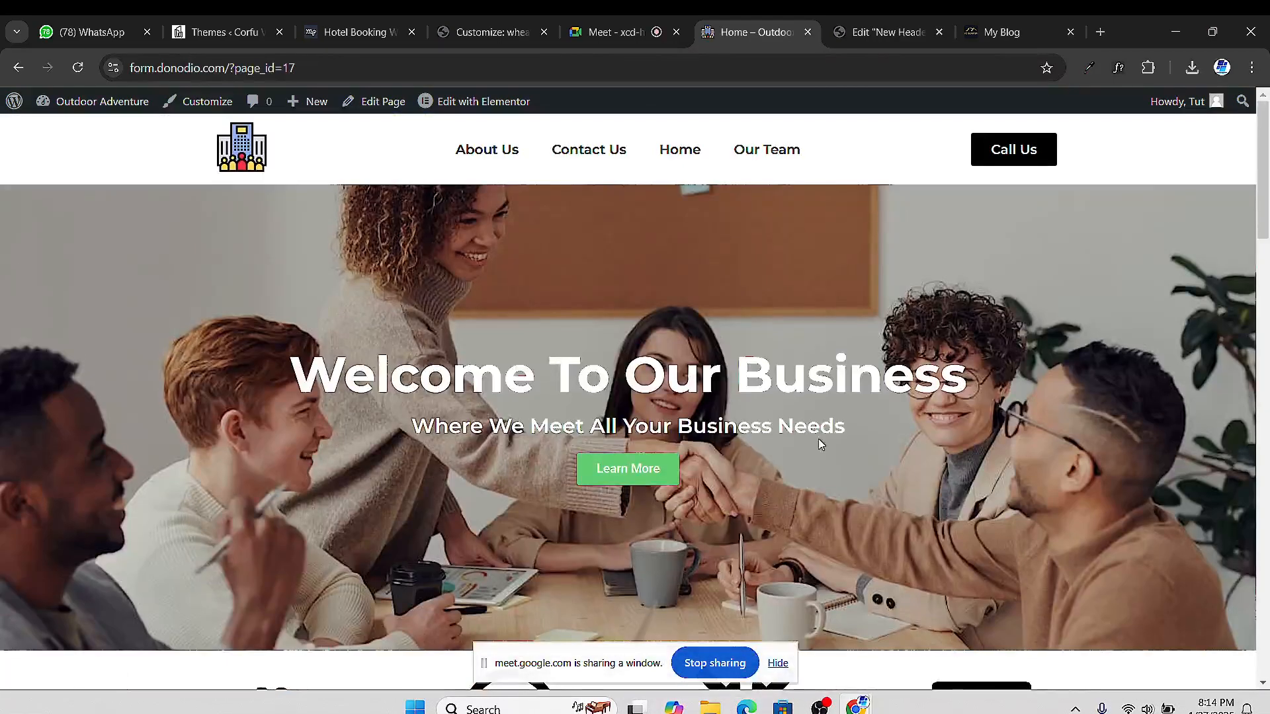
Test the header's Call Us link by opening it in Phone Link, then close the picker
{"action": "left_click", "coordinate": [1025, 152]}
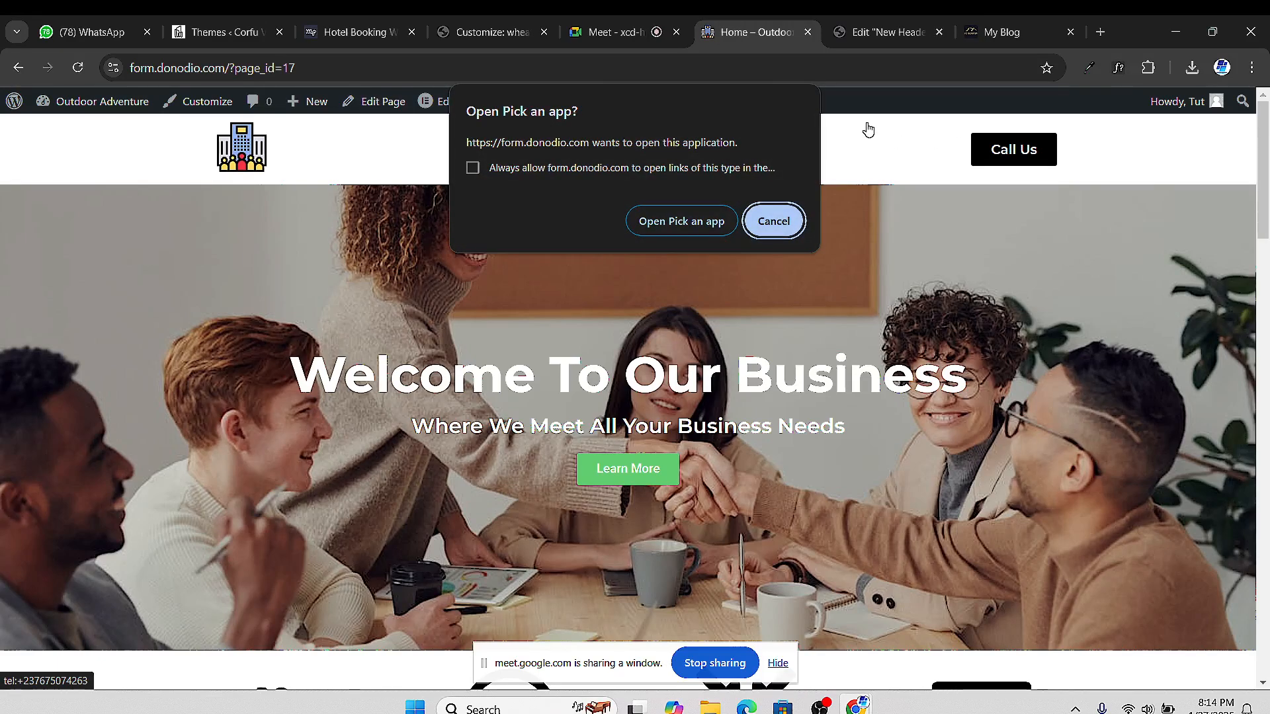
{"action": "left_click", "coordinate": [680, 226]}
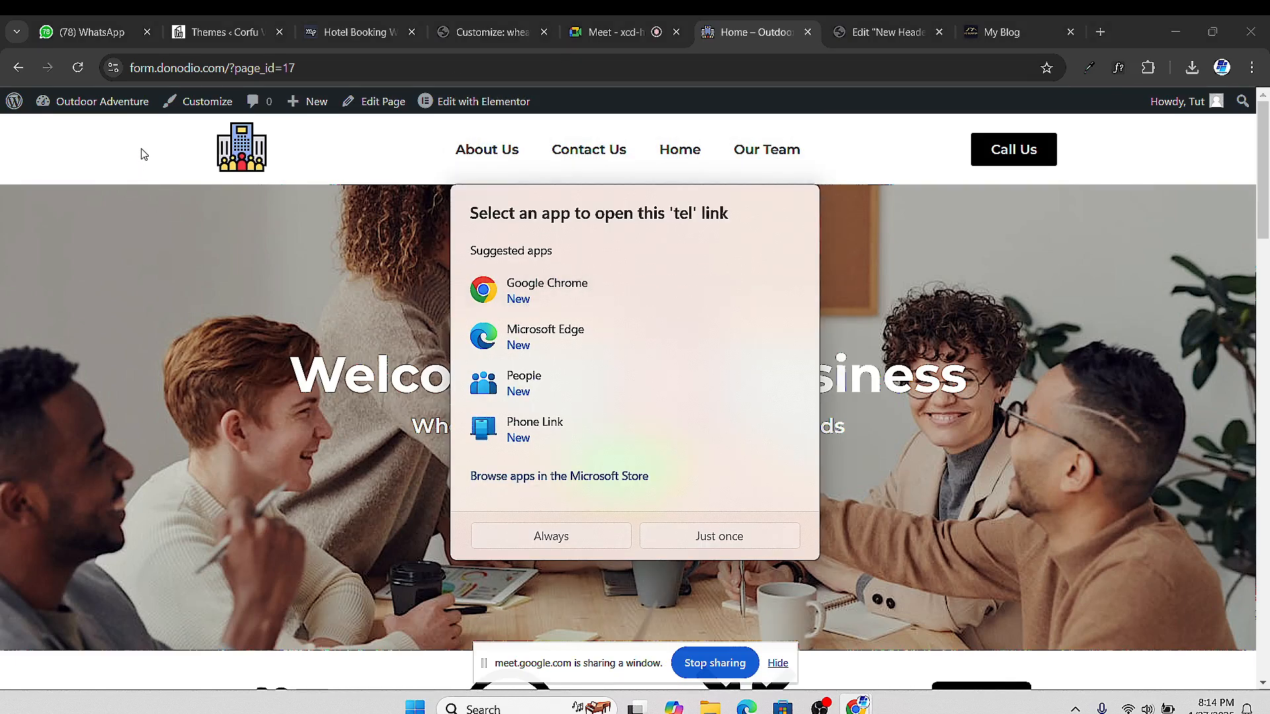
{"action": "left_click", "coordinate": [541, 430]}
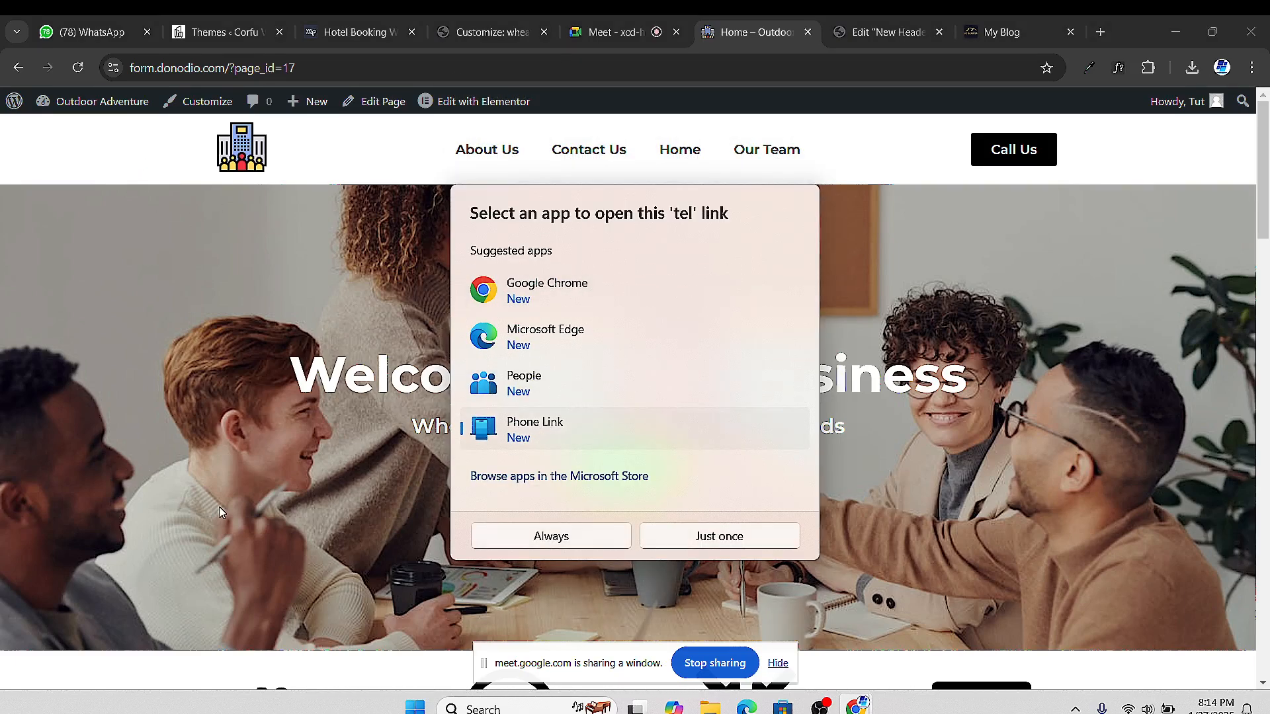
{"action": "left_click", "coordinate": [609, 535]}
Flip through the New Header, My Blog and Home – Outdoor Adventure tabs, ending on the homepage
{"action": "left_click", "coordinate": [880, 34]}
{"action": "left_click", "coordinate": [1002, 32]}
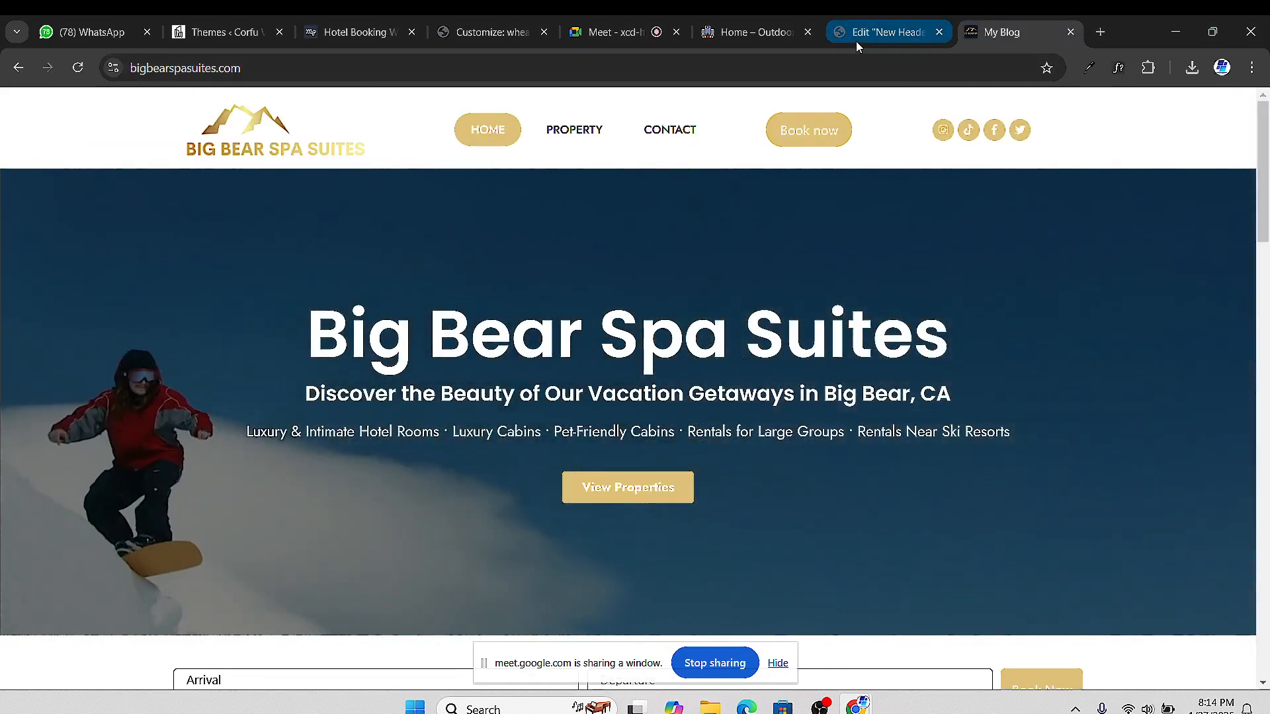
{"action": "left_click", "coordinate": [856, 39]}
{"action": "left_click", "coordinate": [747, 38]}
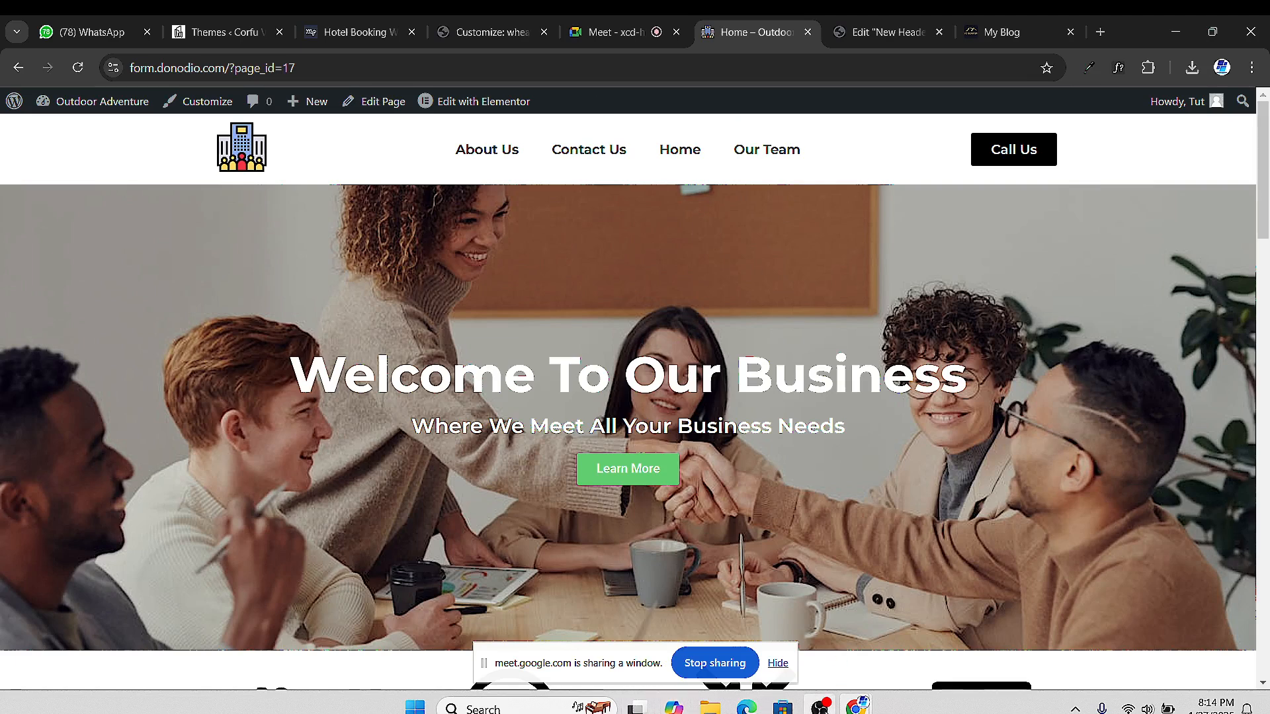
{"action": "mouse_move", "coordinate": [820, 707]}
{"action": "mouse_move", "coordinate": [849, 41]}
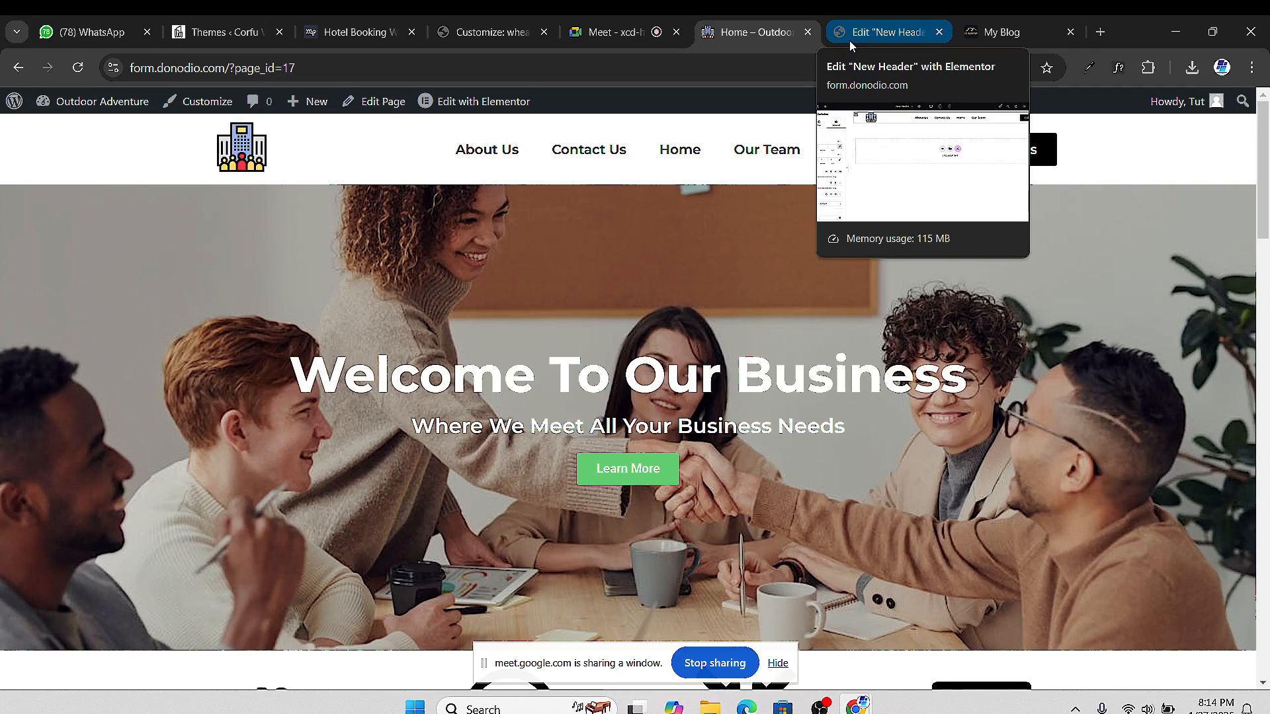
{"action": "left_click", "coordinate": [636, 34]}
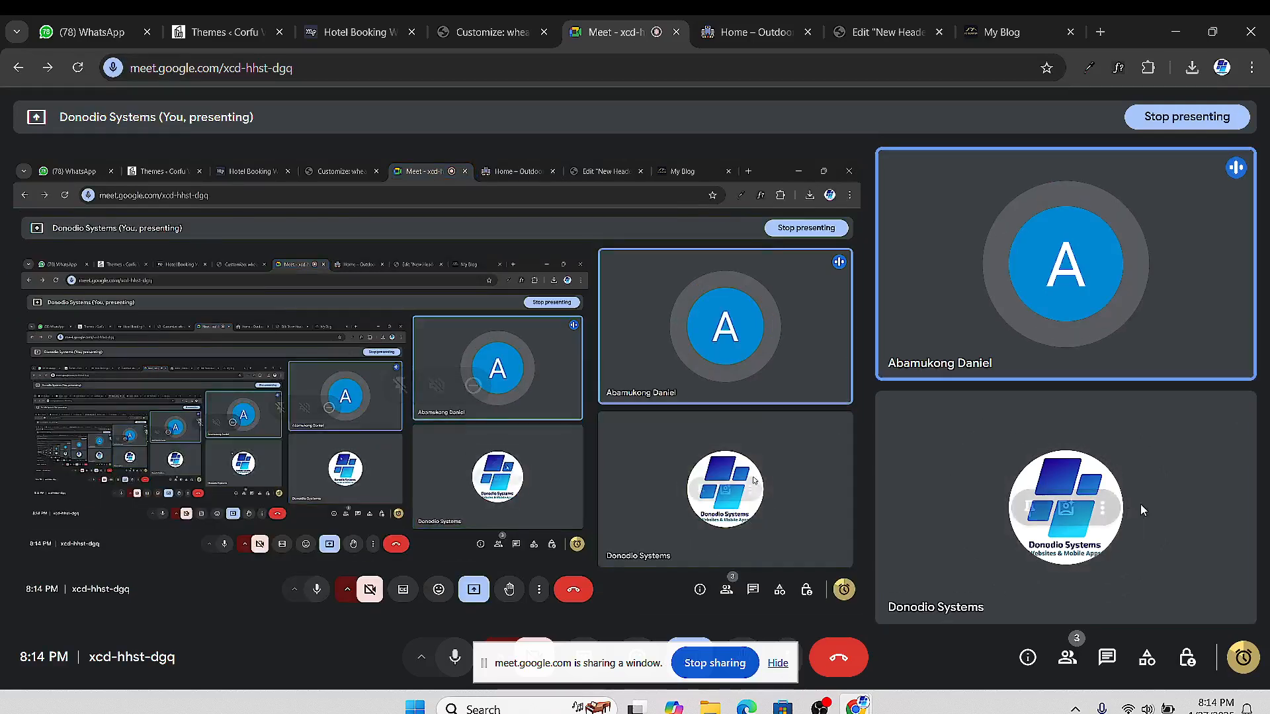
{"action": "left_click", "coordinate": [1244, 655]}
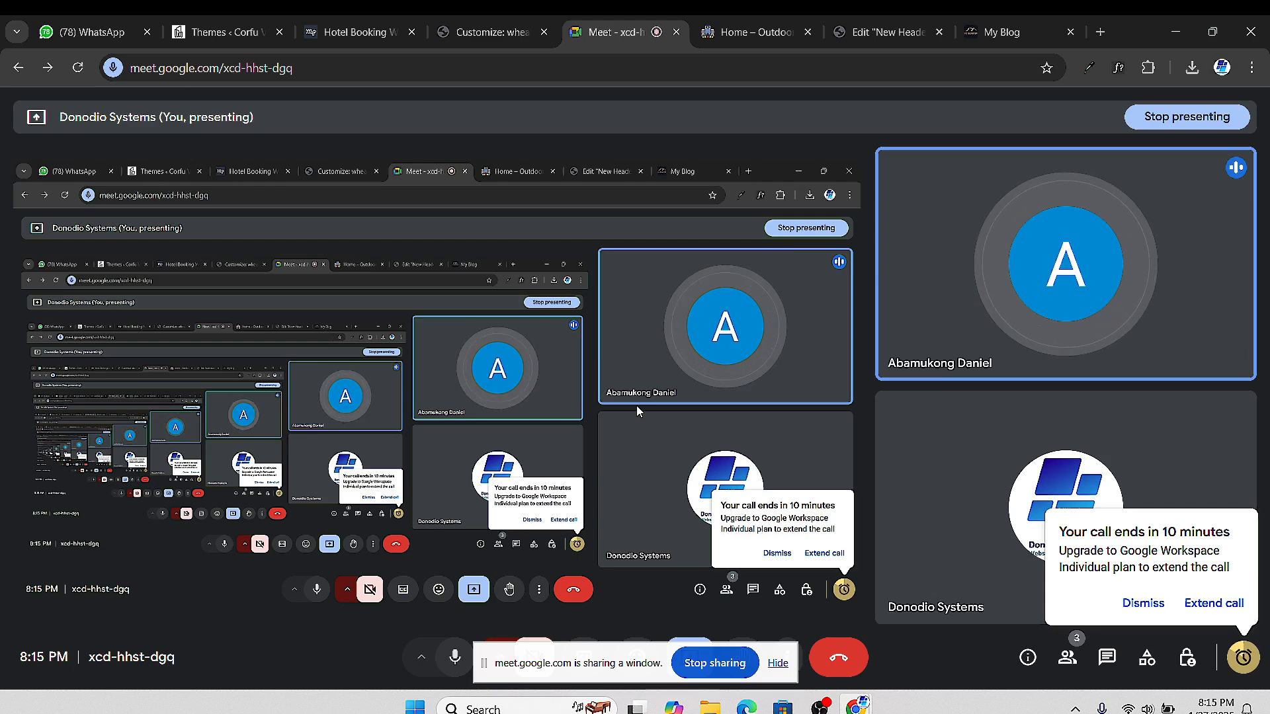
{"action": "left_click", "coordinate": [771, 39]}
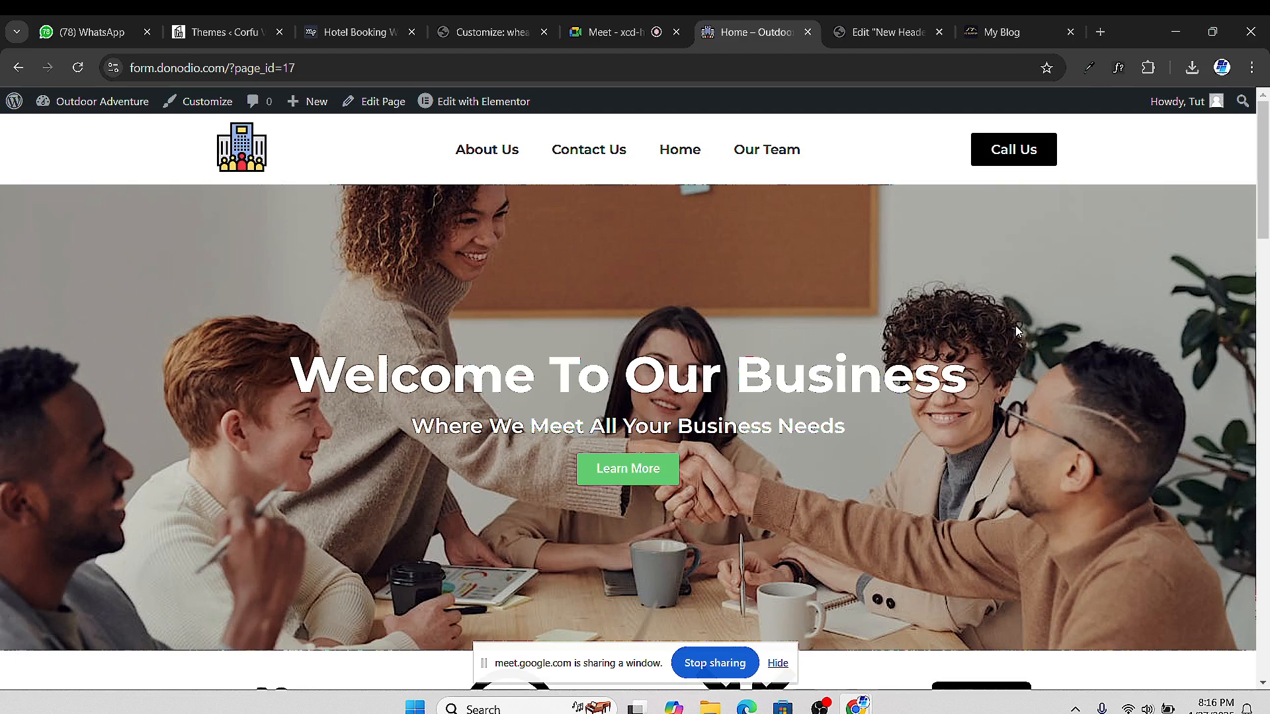
Show the Google Meet presenting view with the 8-minute call warning
{"action": "left_click", "coordinate": [590, 35]}
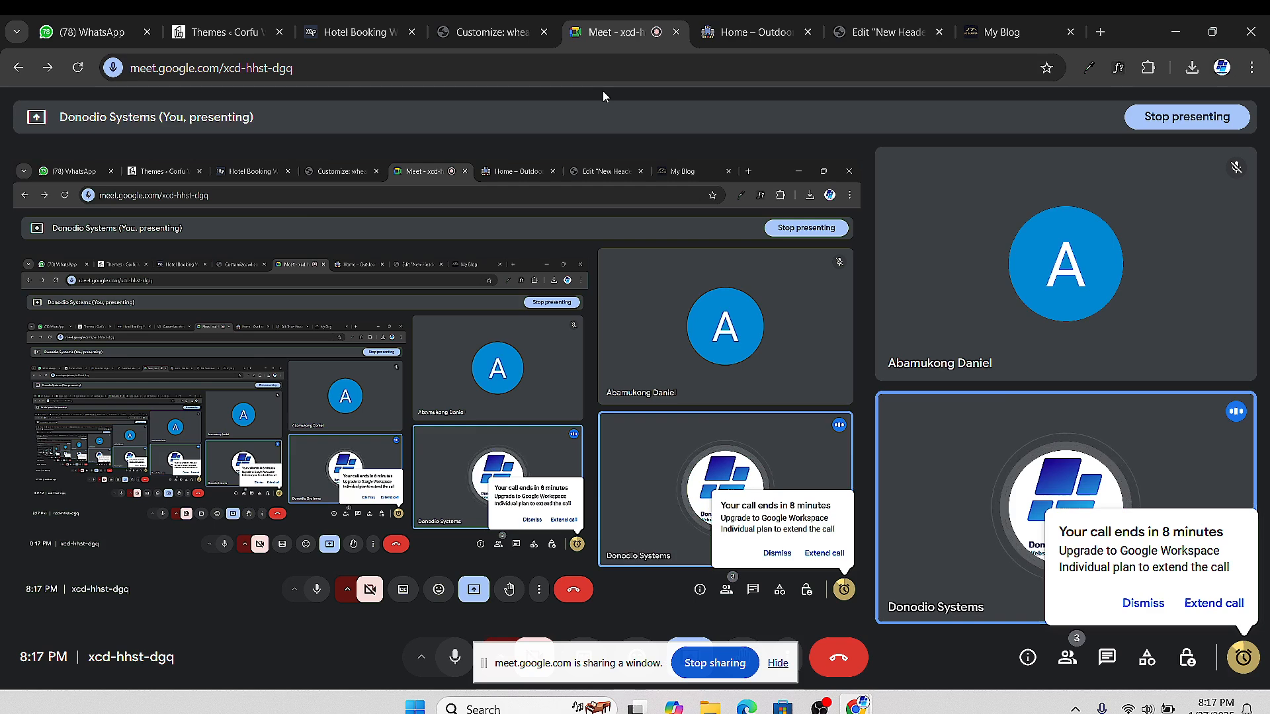
{"action": "mouse_move", "coordinate": [1069, 520]}
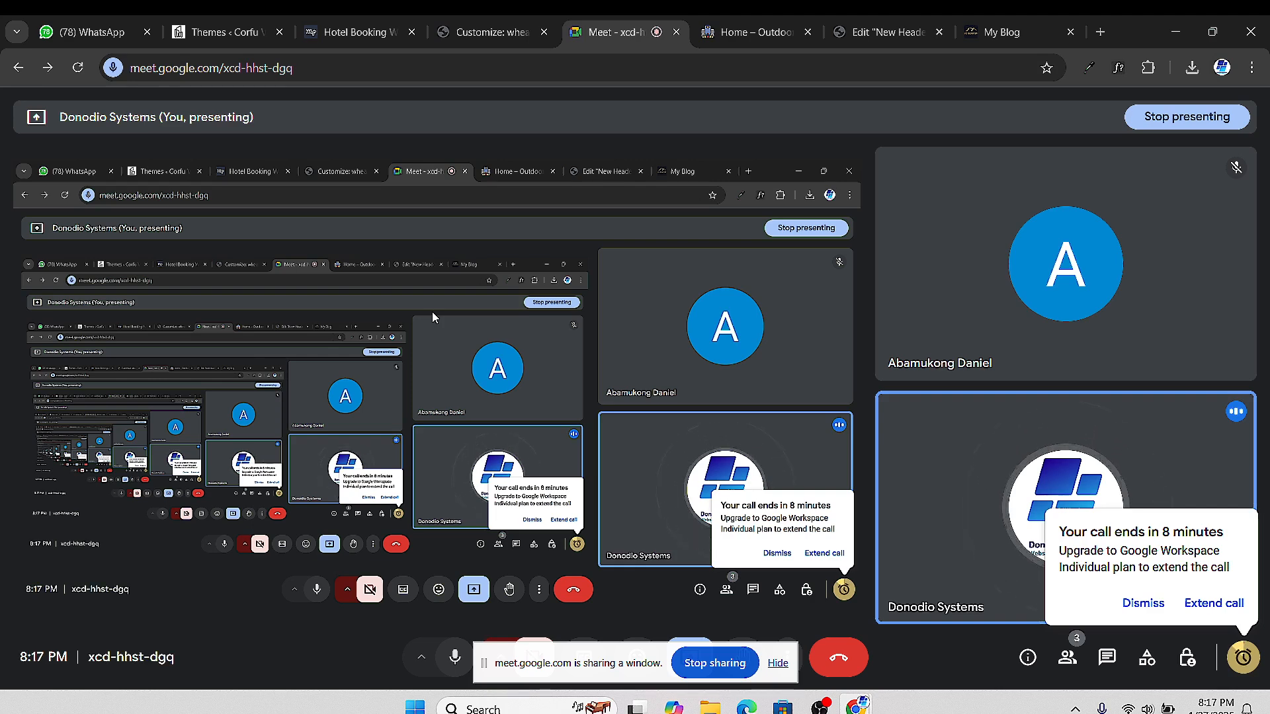
Bring up the live Outdoor Adventure homepage and scroll down to its Our Services section
{"action": "left_click", "coordinate": [900, 32]}
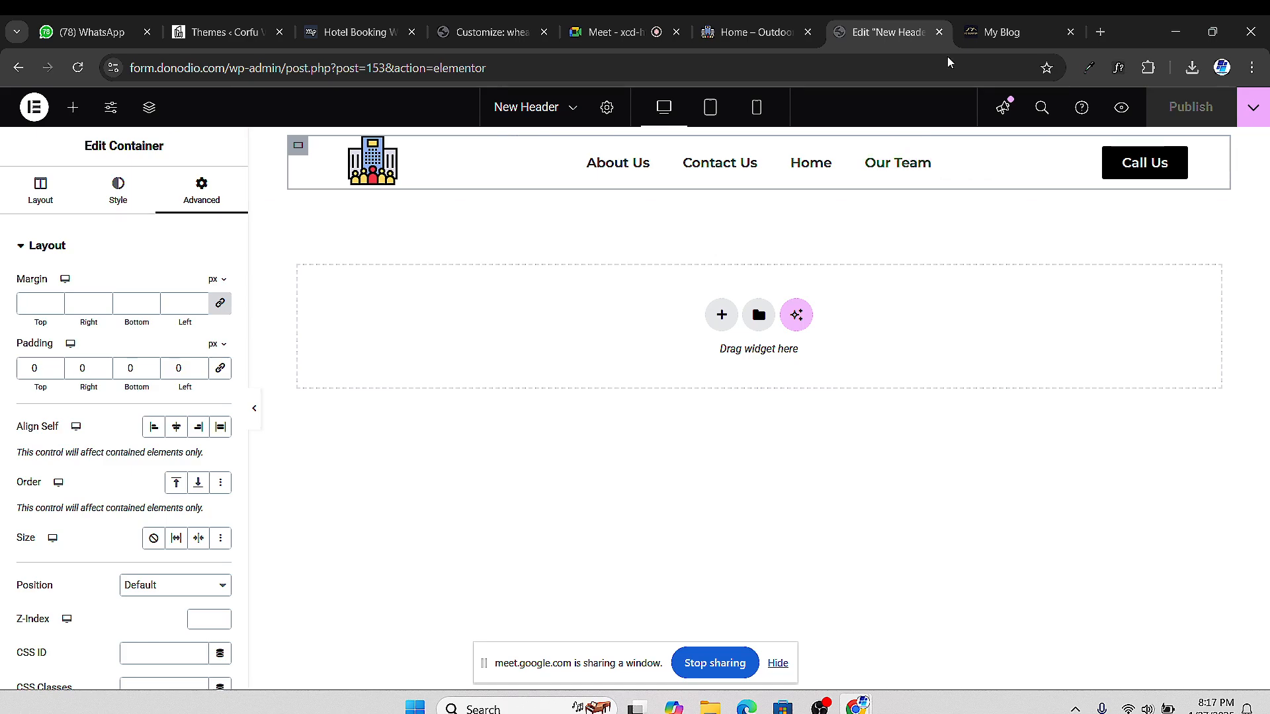
{"action": "left_click", "coordinate": [758, 32]}
{"action": "scroll", "coordinate": [839, 263], "scroll_direction": "down", "scroll_amount": 5}
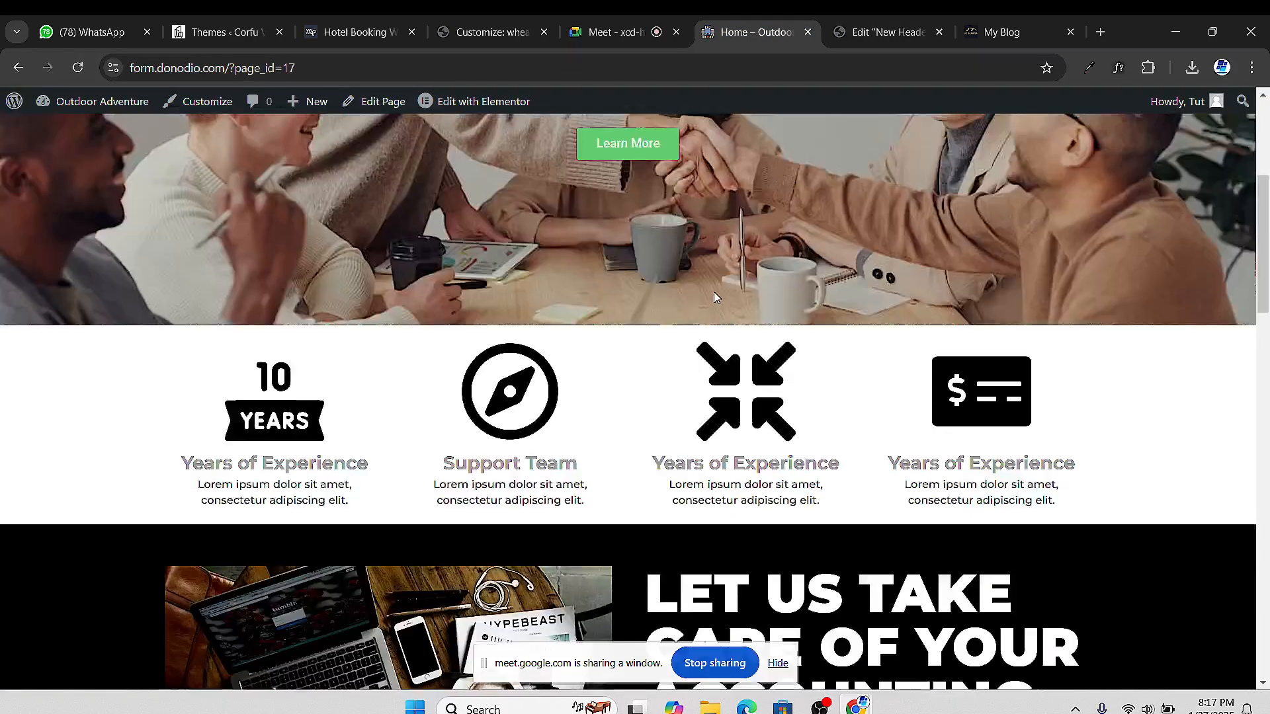
{"action": "scroll", "coordinate": [713, 292], "scroll_direction": "up", "scroll_amount": 5}
{"action": "scroll", "coordinate": [749, 283], "scroll_direction": "down", "scroll_amount": 15}
{"action": "scroll", "coordinate": [798, 278], "scroll_direction": "up", "scroll_amount": 15}
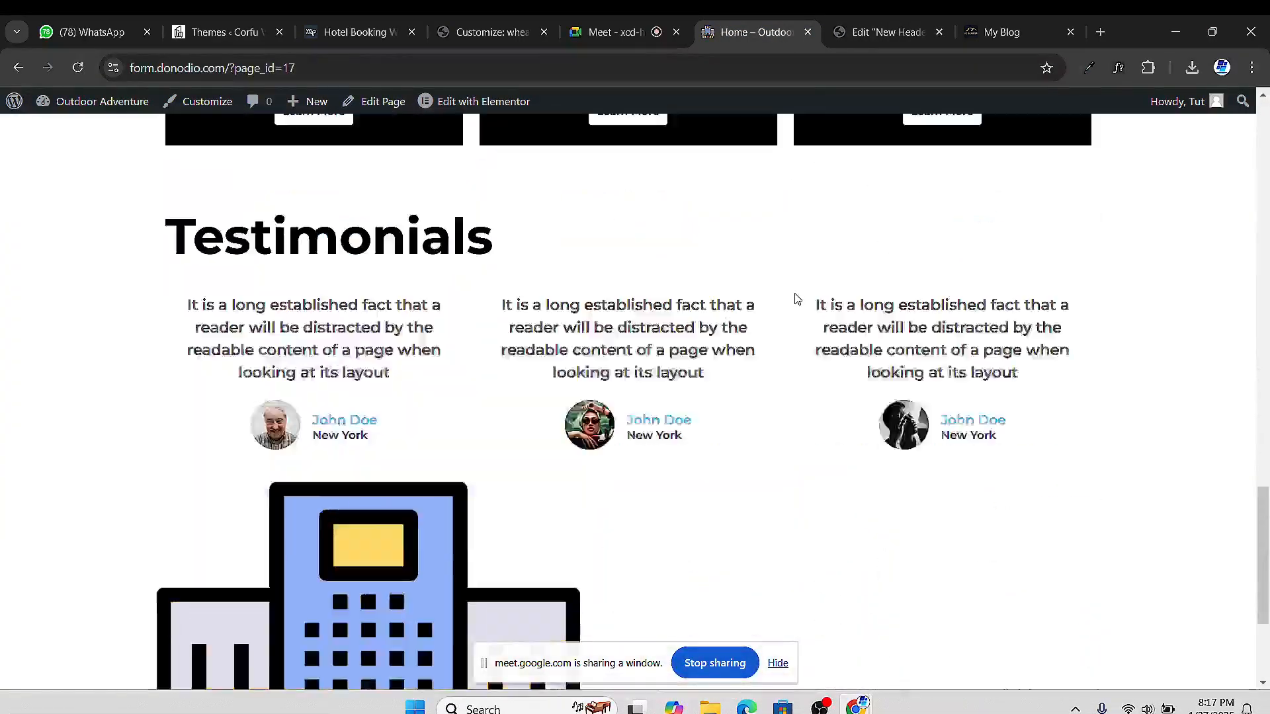
{"action": "scroll", "coordinate": [661, 138], "scroll_direction": "down", "scroll_amount": 4}
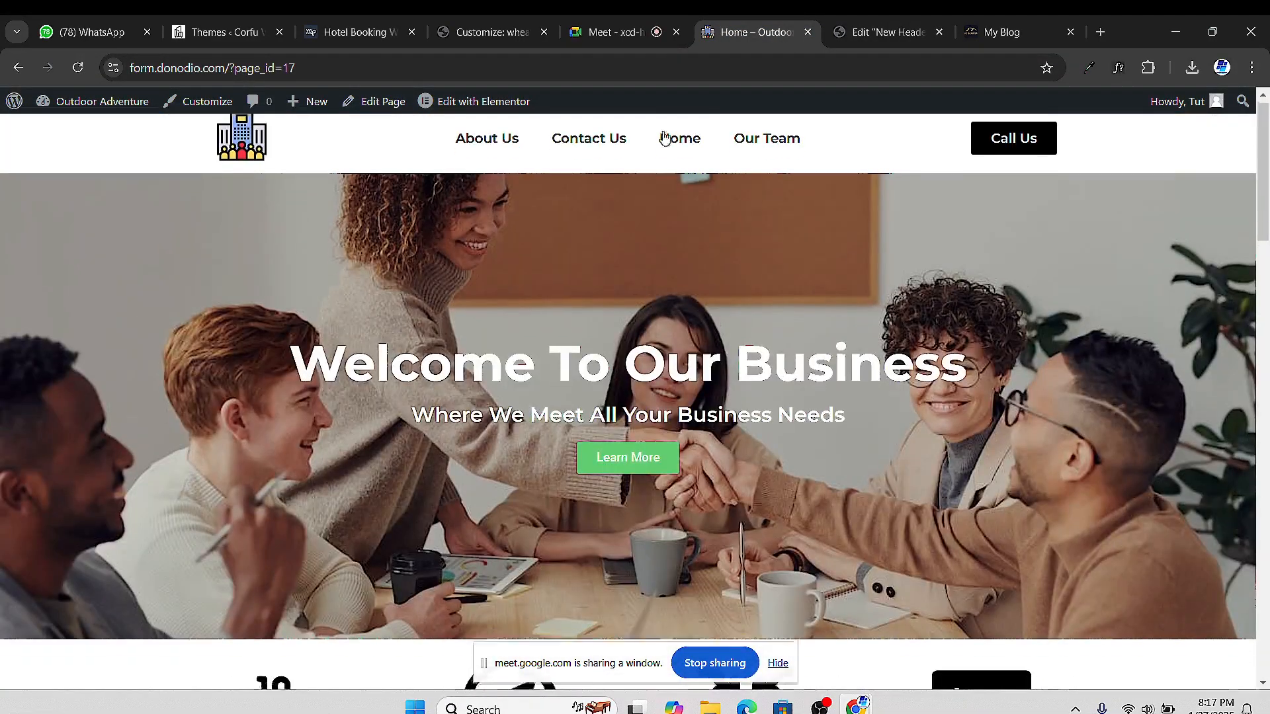
{"action": "scroll", "coordinate": [680, 173], "scroll_direction": "up", "scroll_amount": 4}
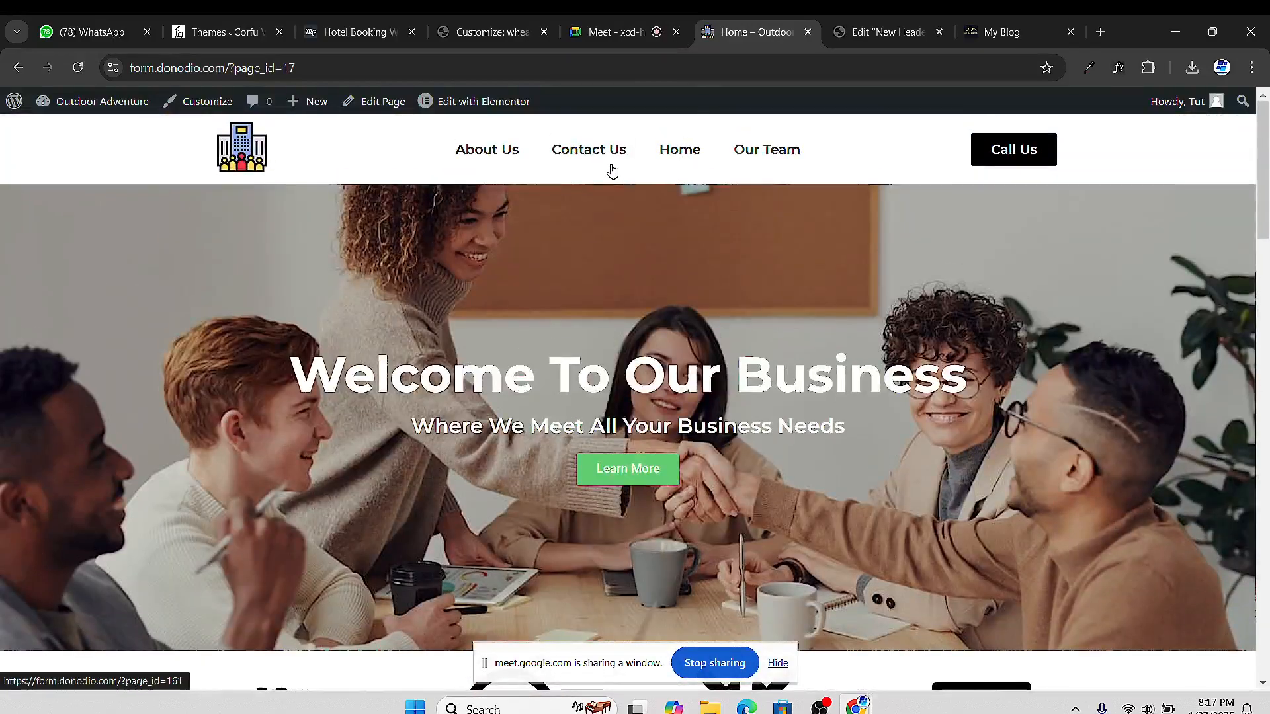
{"action": "scroll", "coordinate": [593, 213], "scroll_direction": "down", "scroll_amount": 10}
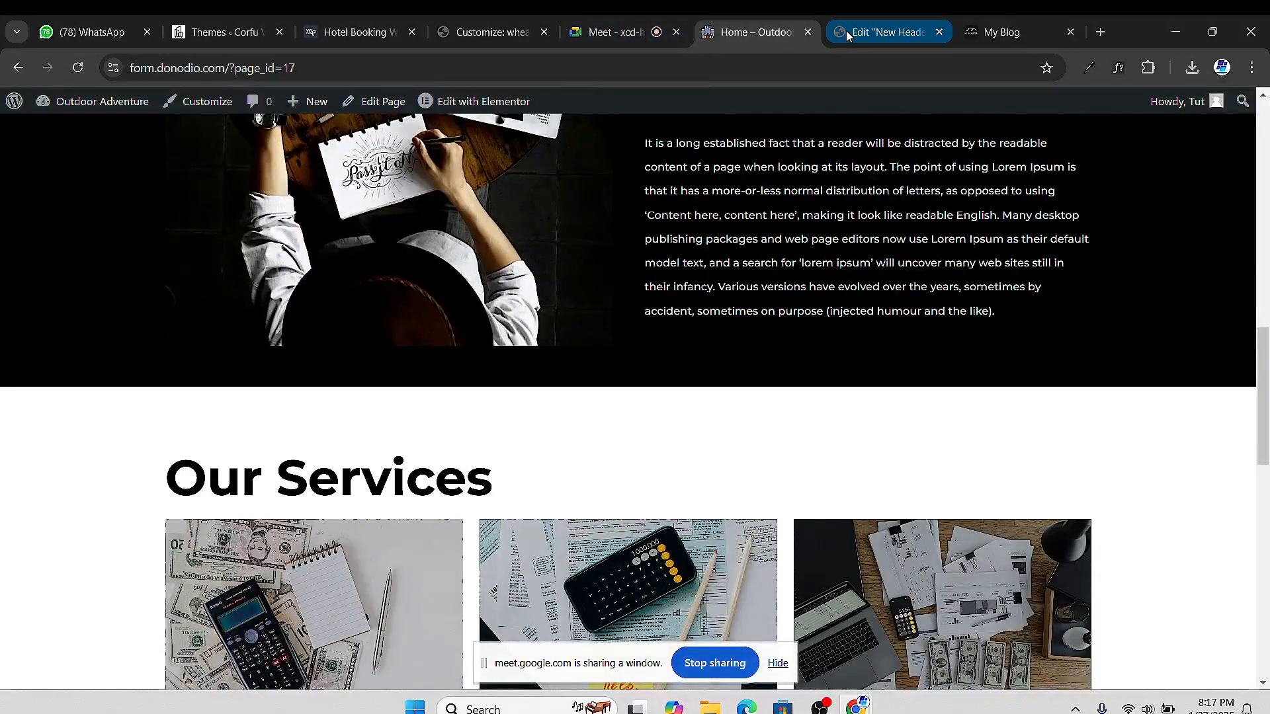
Trim the editor address down to /wp-admin/ to load the WordPress Dashboard
{"action": "left_click", "coordinate": [850, 32]}
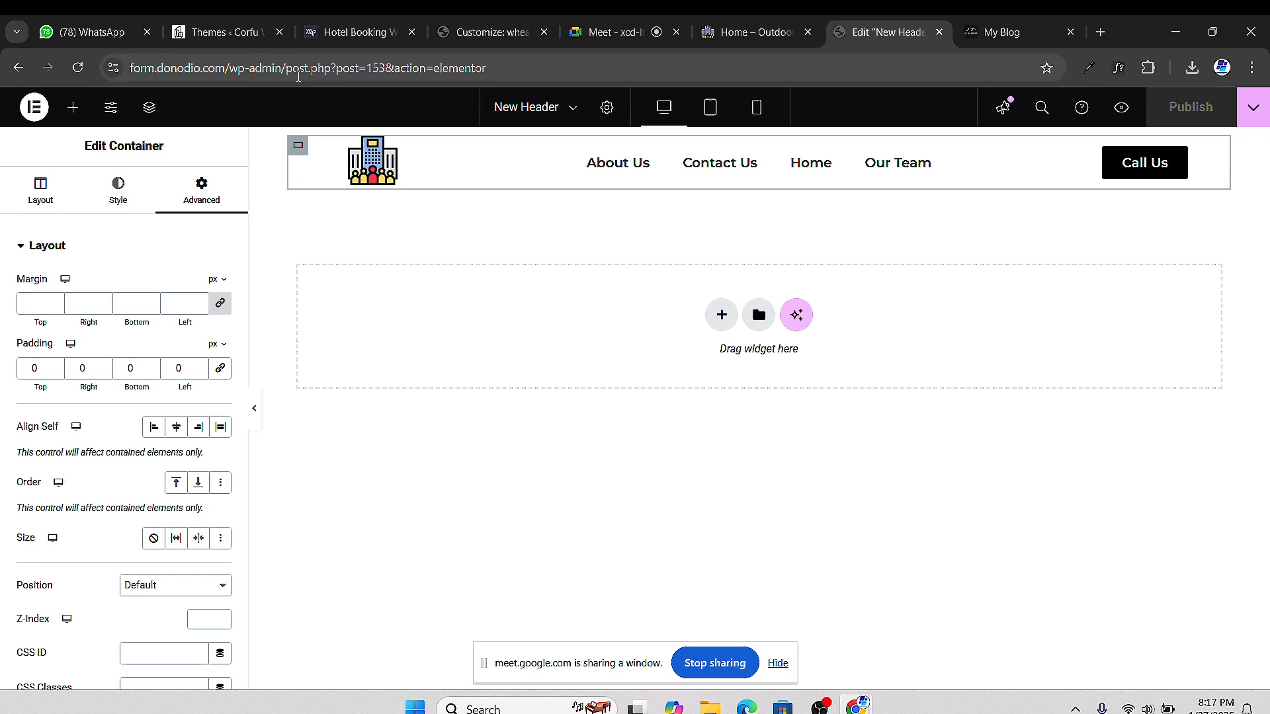
{"action": "left_click_drag", "start_coordinate": [291, 72], "coordinate": [620, 88]}
{"action": "key", "text": "BackSpace"}
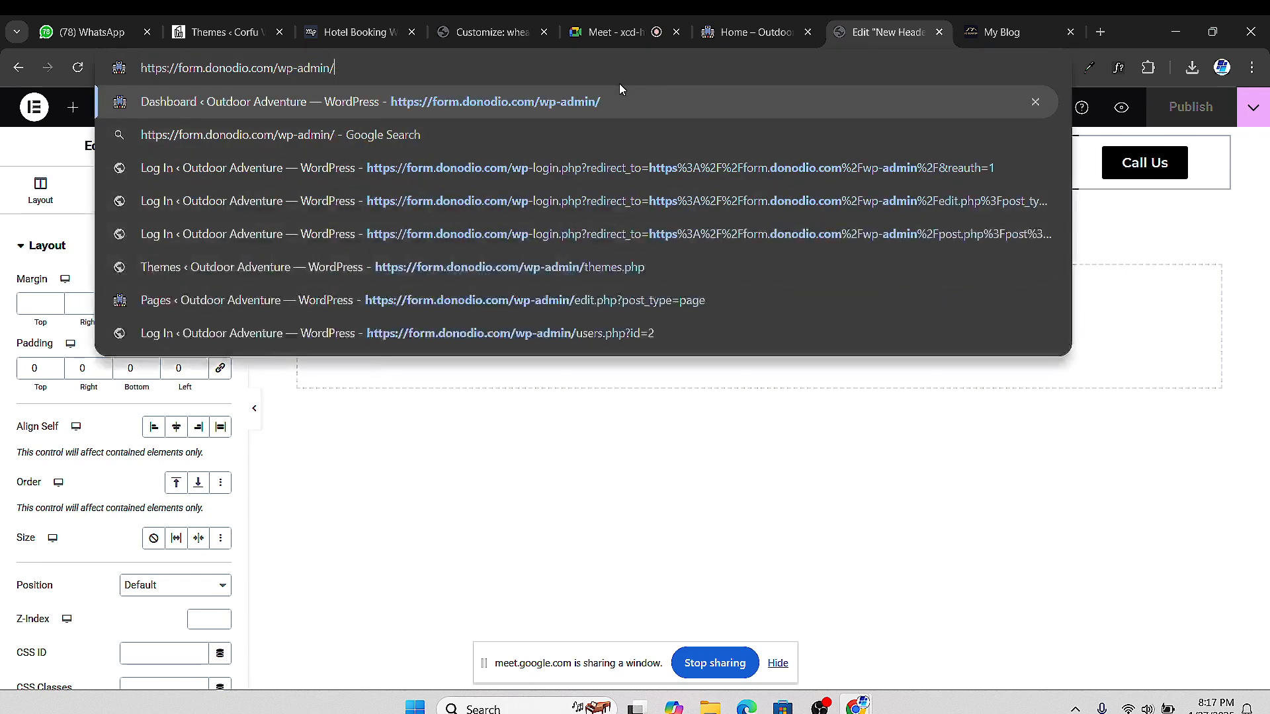
{"action": "key", "text": "Return"}
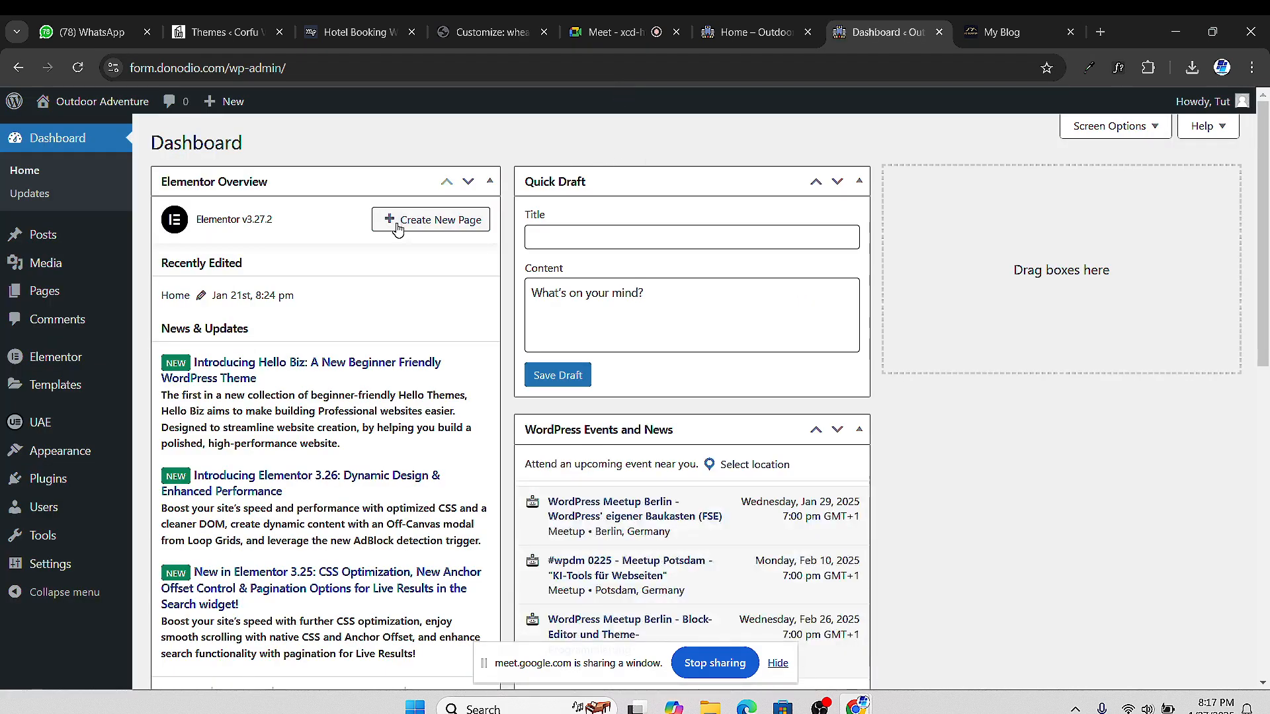
{"action": "scroll", "coordinate": [629, 208], "scroll_direction": "down", "scroll_amount": 6}
{"action": "scroll", "coordinate": [1214, 353], "scroll_direction": "up", "scroll_amount": 6}
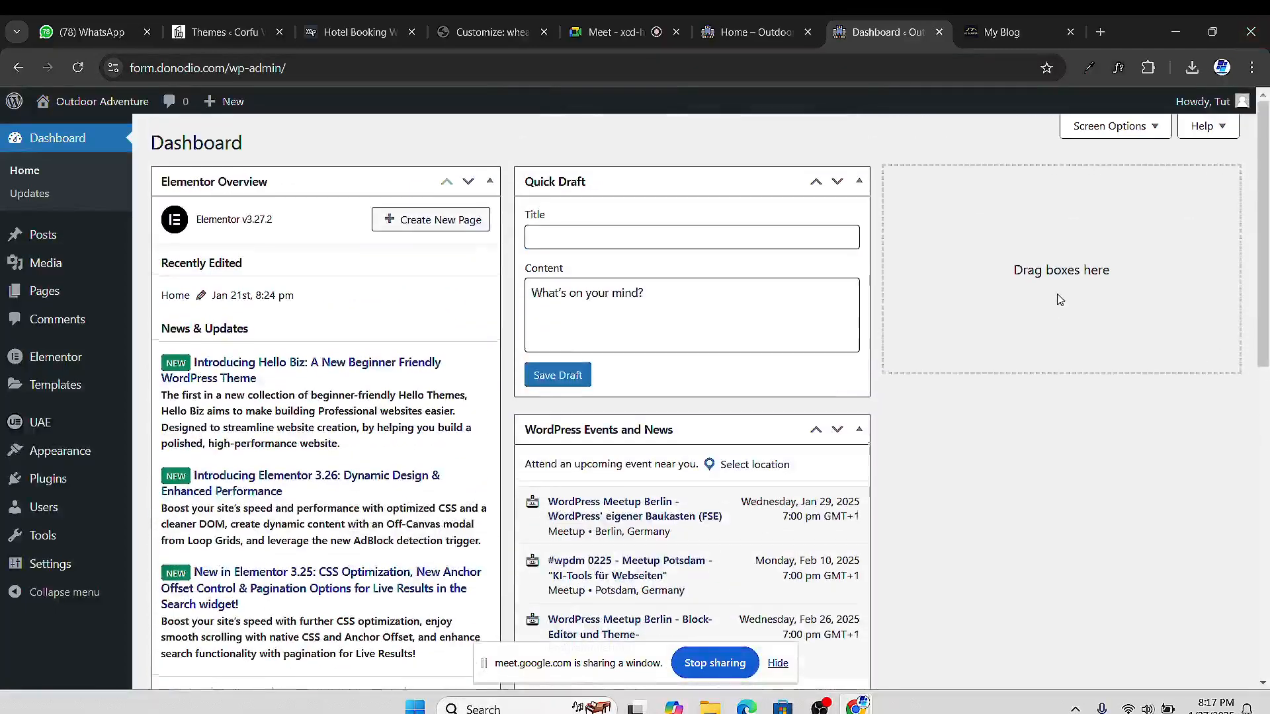
{"action": "scroll", "coordinate": [1142, 192], "scroll_direction": "down", "scroll_amount": 2}
{"action": "scroll", "coordinate": [1128, 196], "scroll_direction": "up", "scroll_amount": 2}
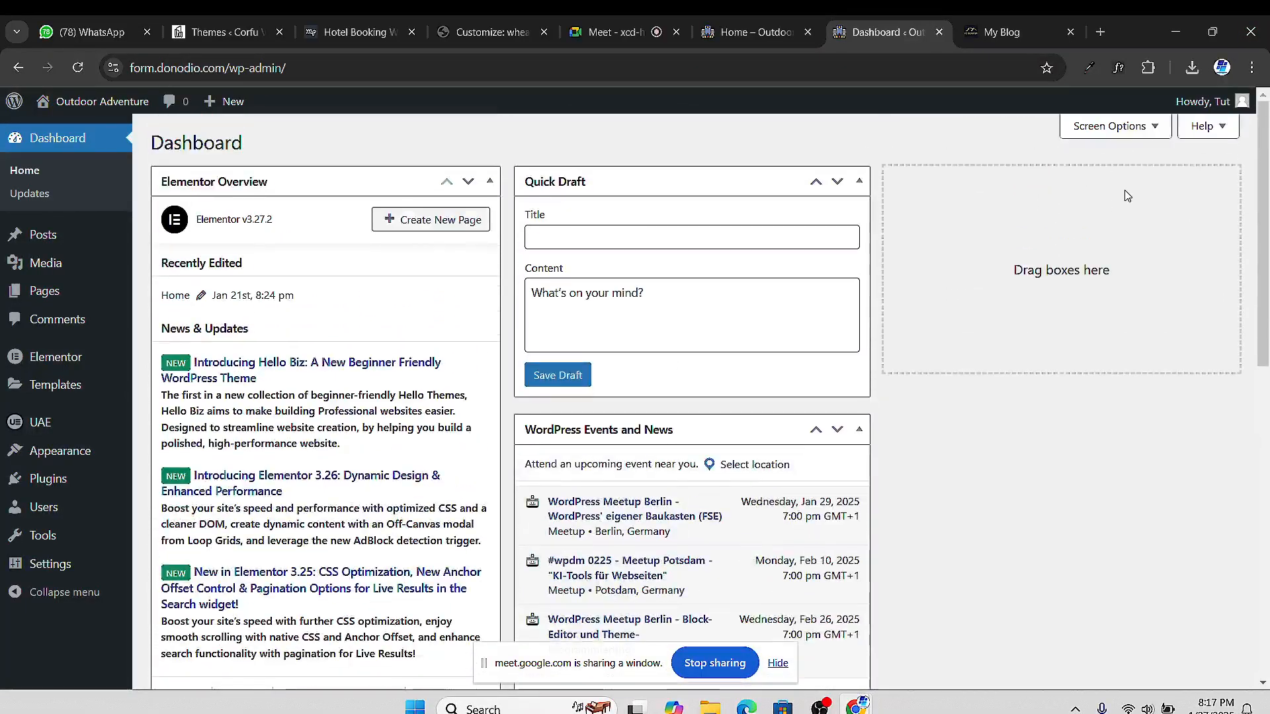
In Screen Options, hide Elementor Overview, At a Glance, Activity, Quick Draft and Events and News
{"action": "left_click", "coordinate": [1143, 132]}
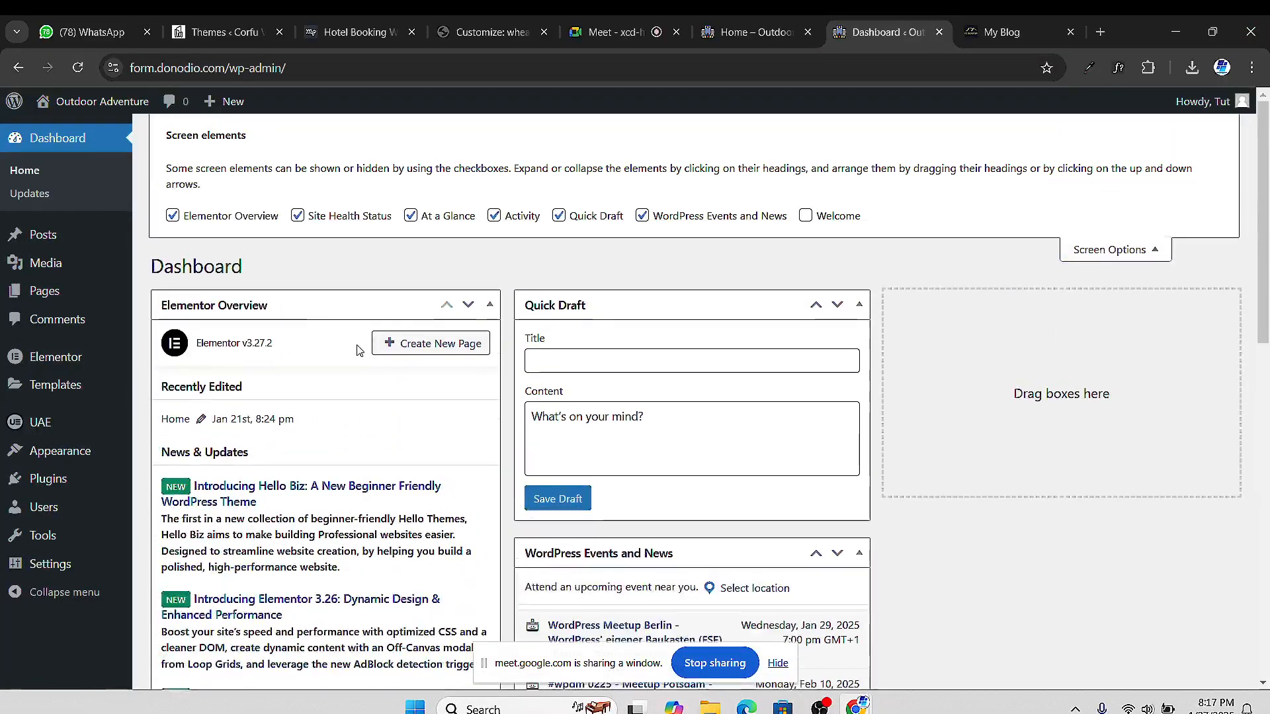
{"action": "left_click", "coordinate": [173, 218]}
{"action": "left_click", "coordinate": [409, 219]}
{"action": "left_click", "coordinate": [494, 219]}
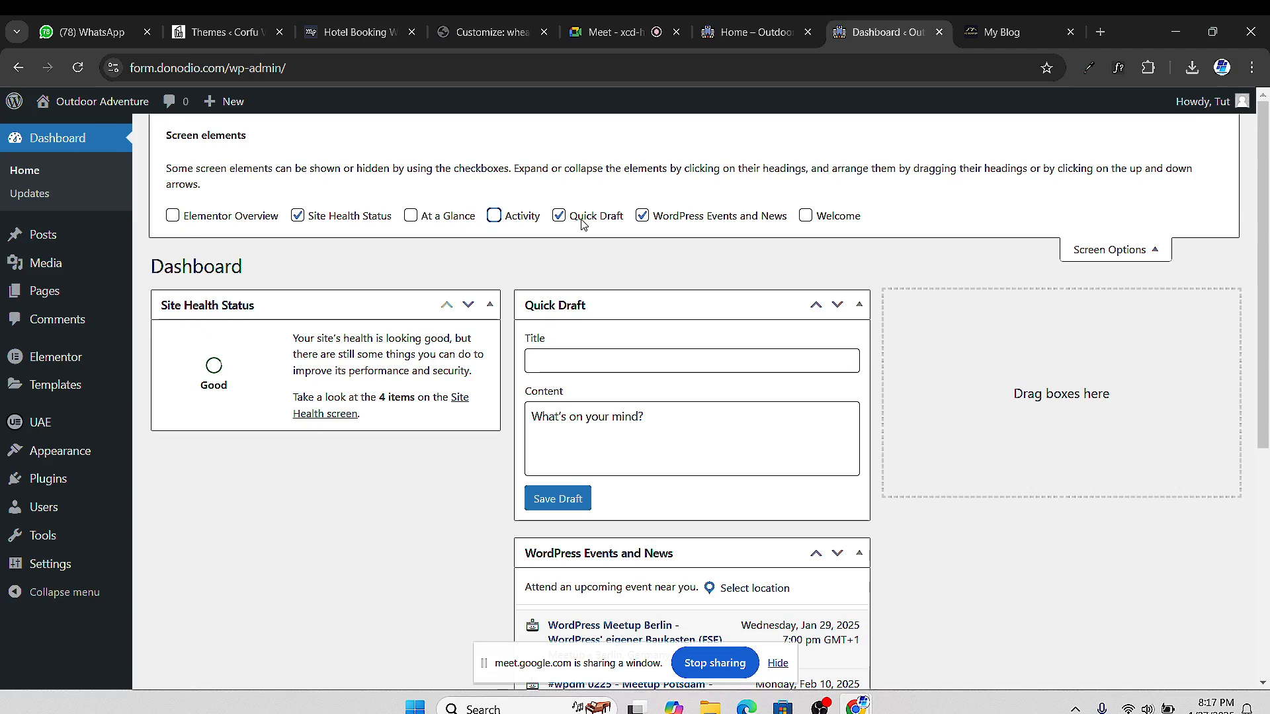
{"action": "left_click", "coordinate": [573, 219]}
{"action": "left_click", "coordinate": [642, 217]}
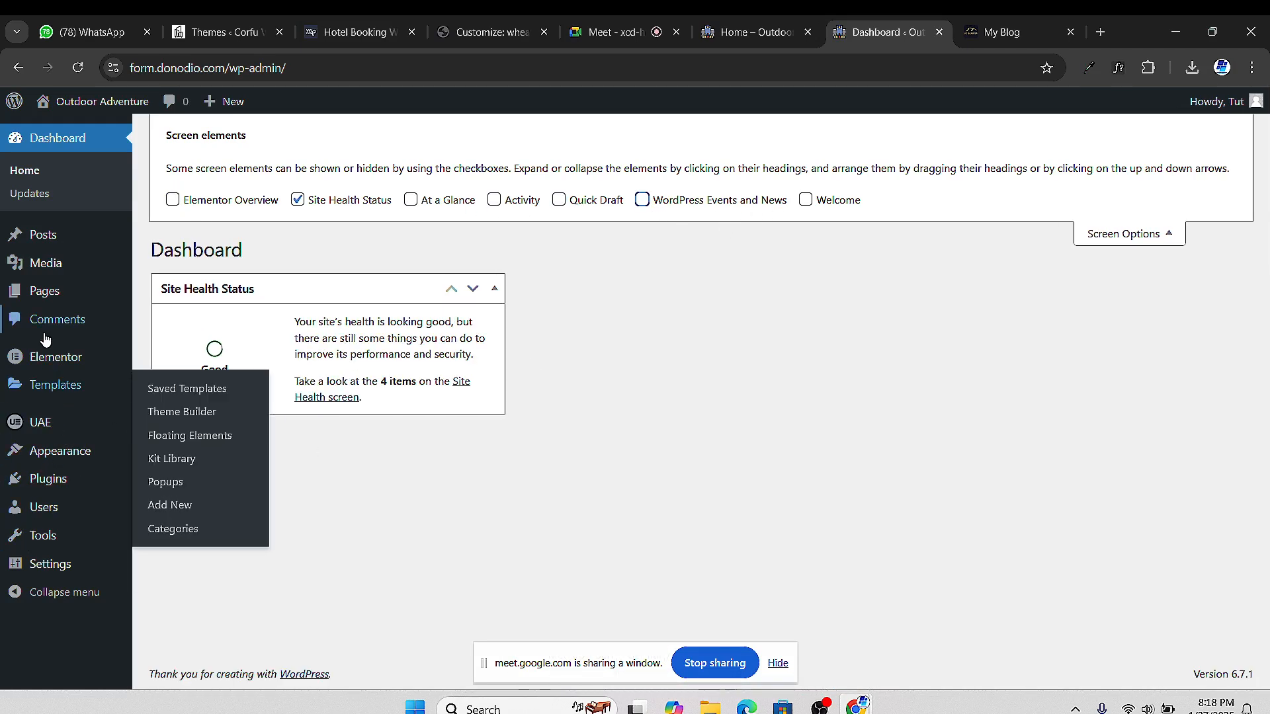
{"action": "mouse_move", "coordinate": [63, 434]}
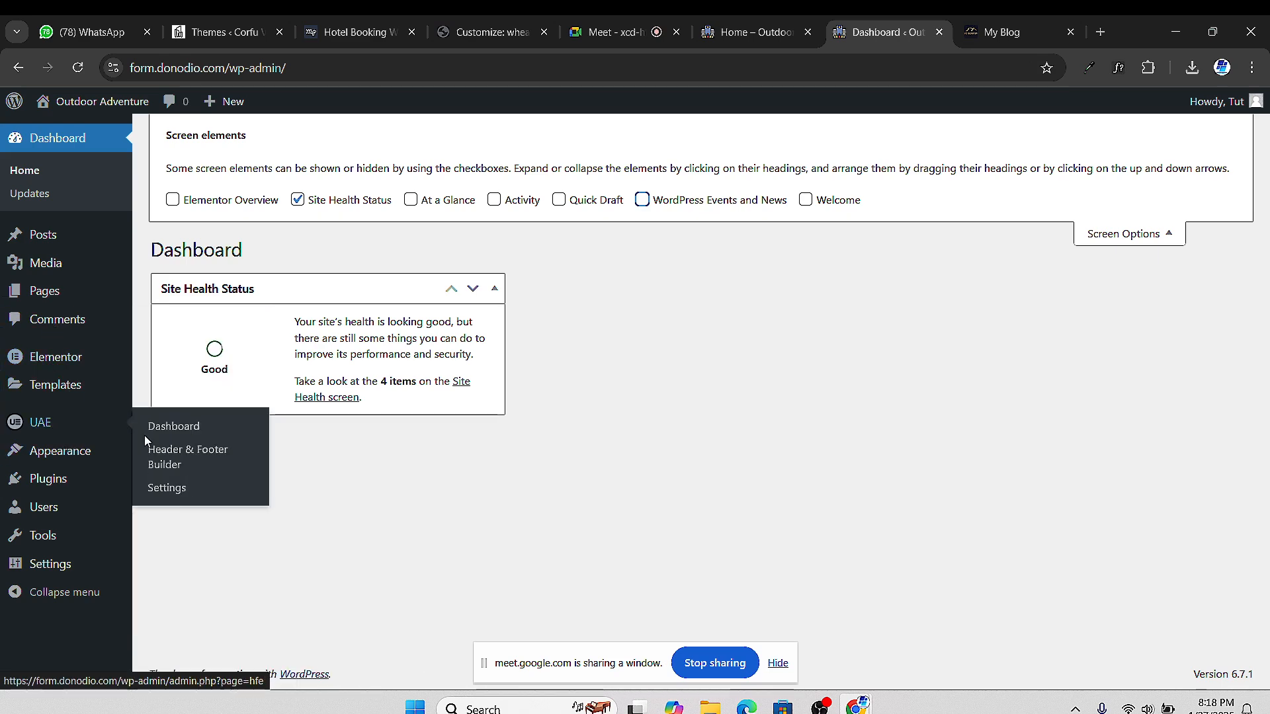
Start a new Header & Footer Builder template titled 'New Footer'
{"action": "left_click", "coordinate": [171, 455]}
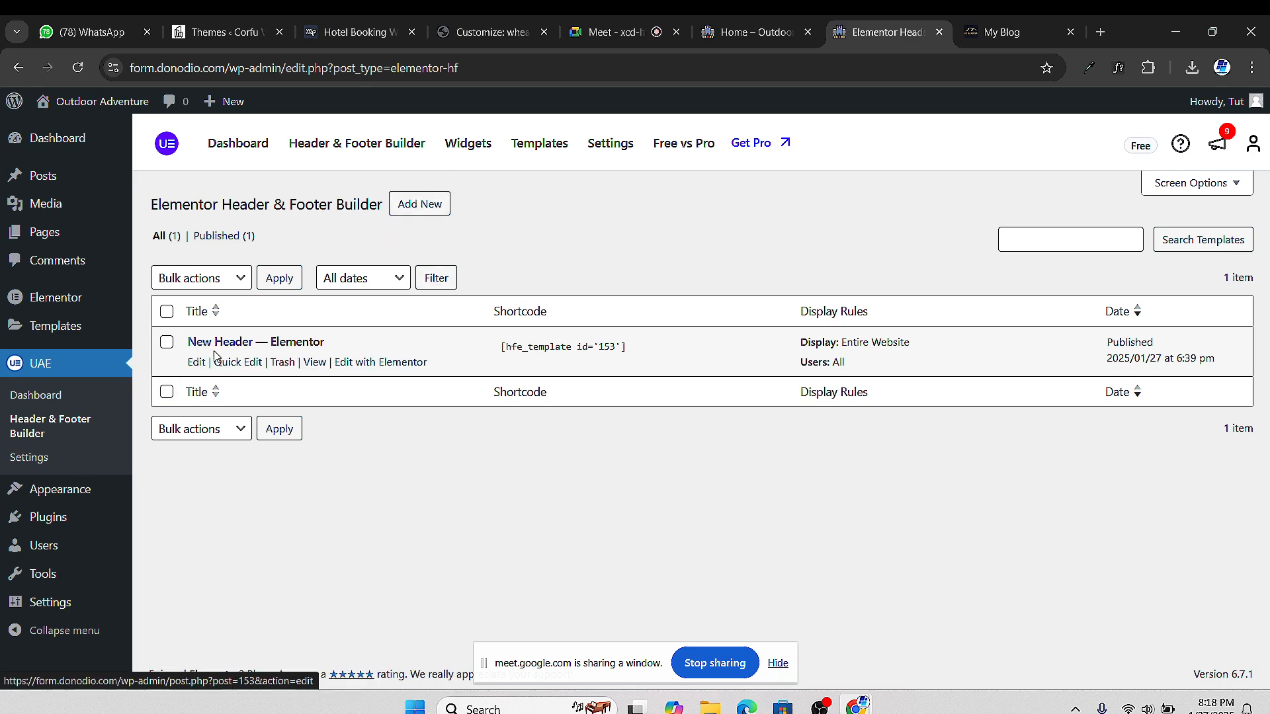
{"action": "left_click", "coordinate": [421, 205]}
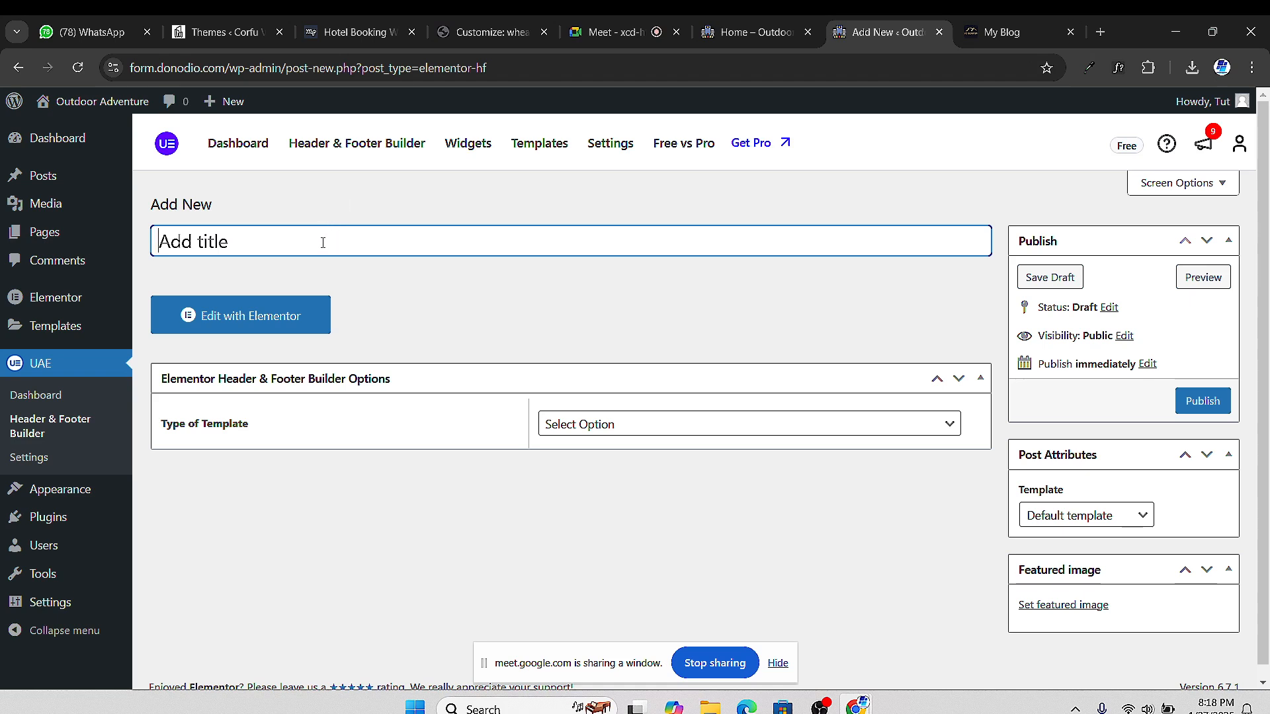
{"action": "type", "text": "New Footer"}
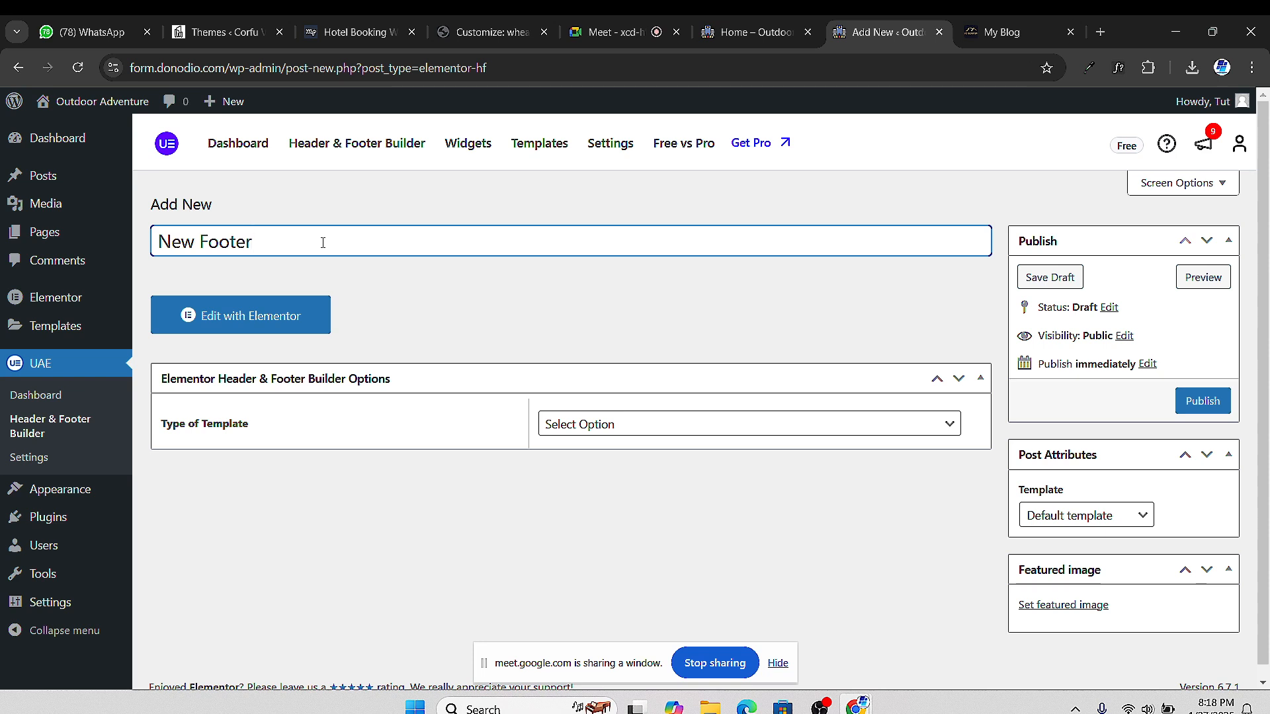
Set type Footer, display on Entire Website, user roles All, and publish the template
{"action": "left_click", "coordinate": [629, 427]}
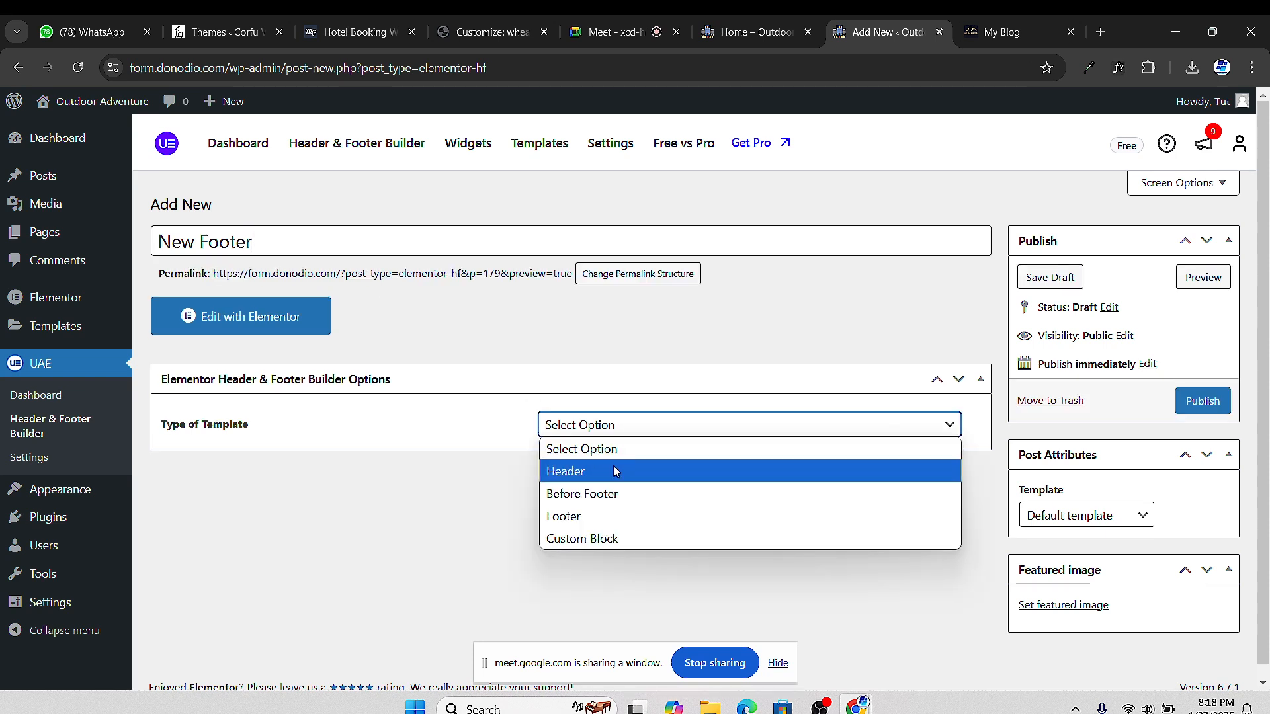
{"action": "left_click", "coordinate": [604, 516]}
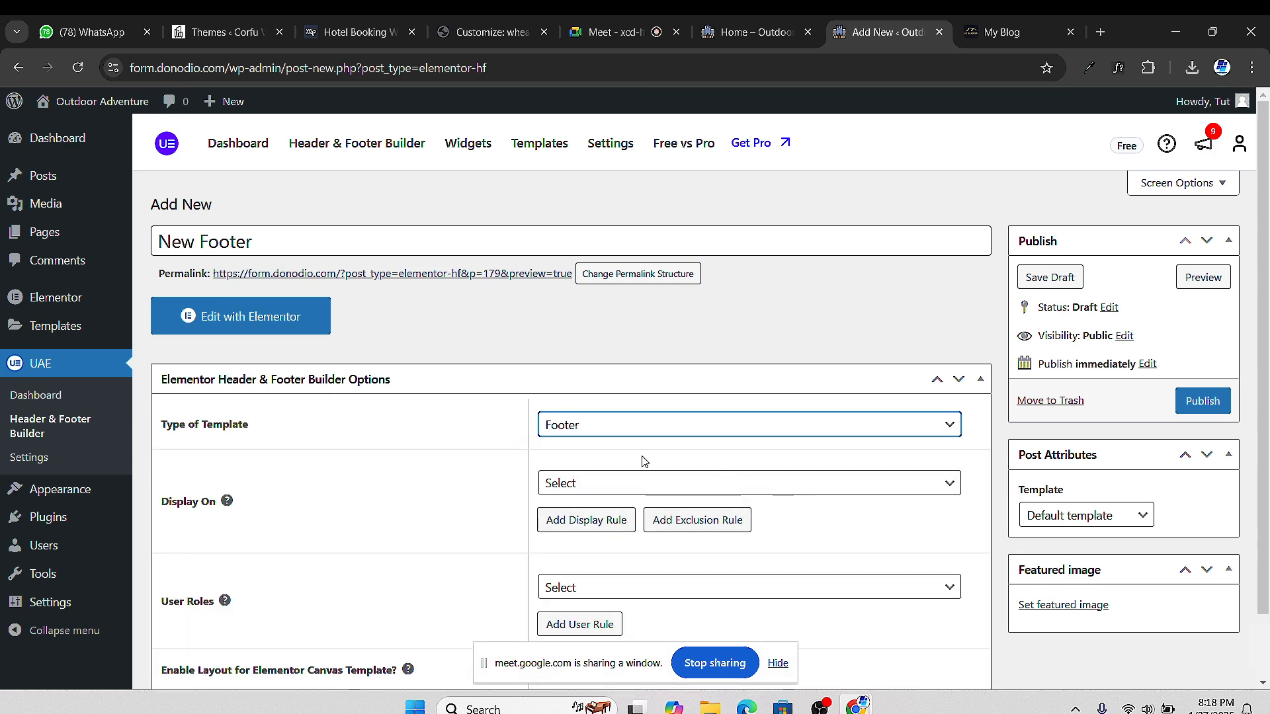
{"action": "left_click", "coordinate": [692, 482]}
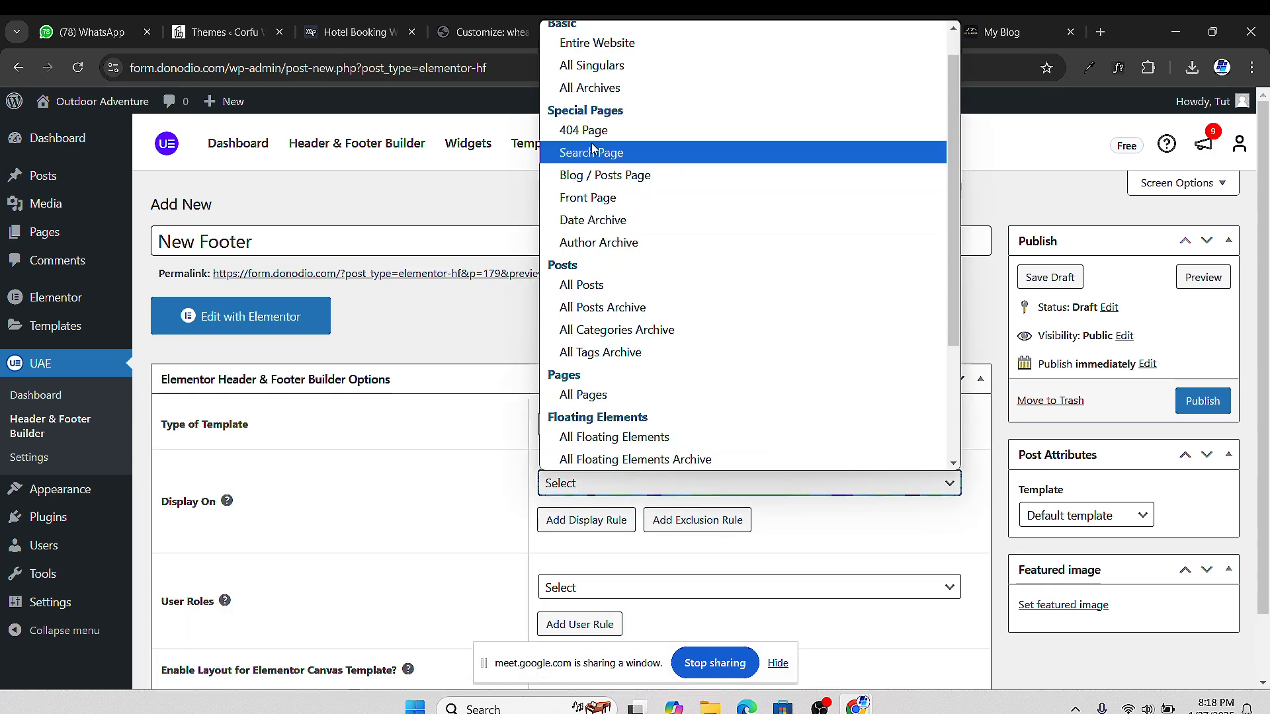
{"action": "left_click", "coordinate": [585, 46]}
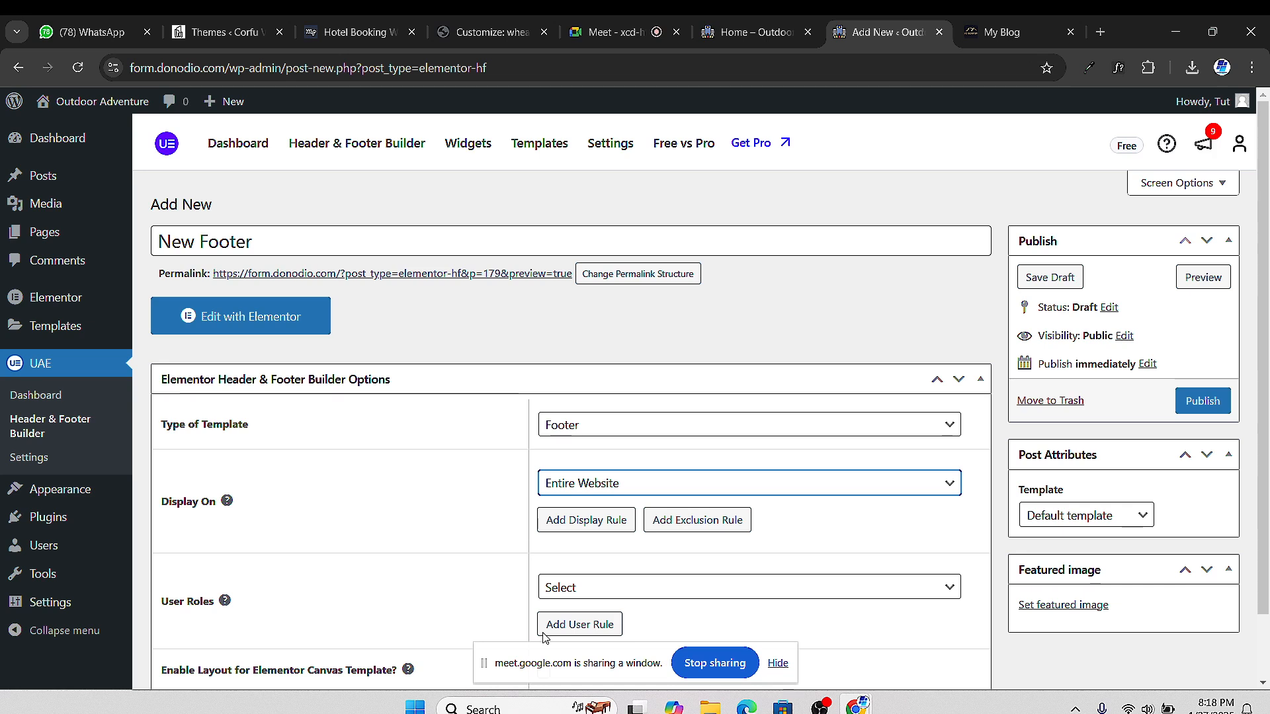
{"action": "scroll", "coordinate": [579, 495], "scroll_direction": "down", "scroll_amount": 2}
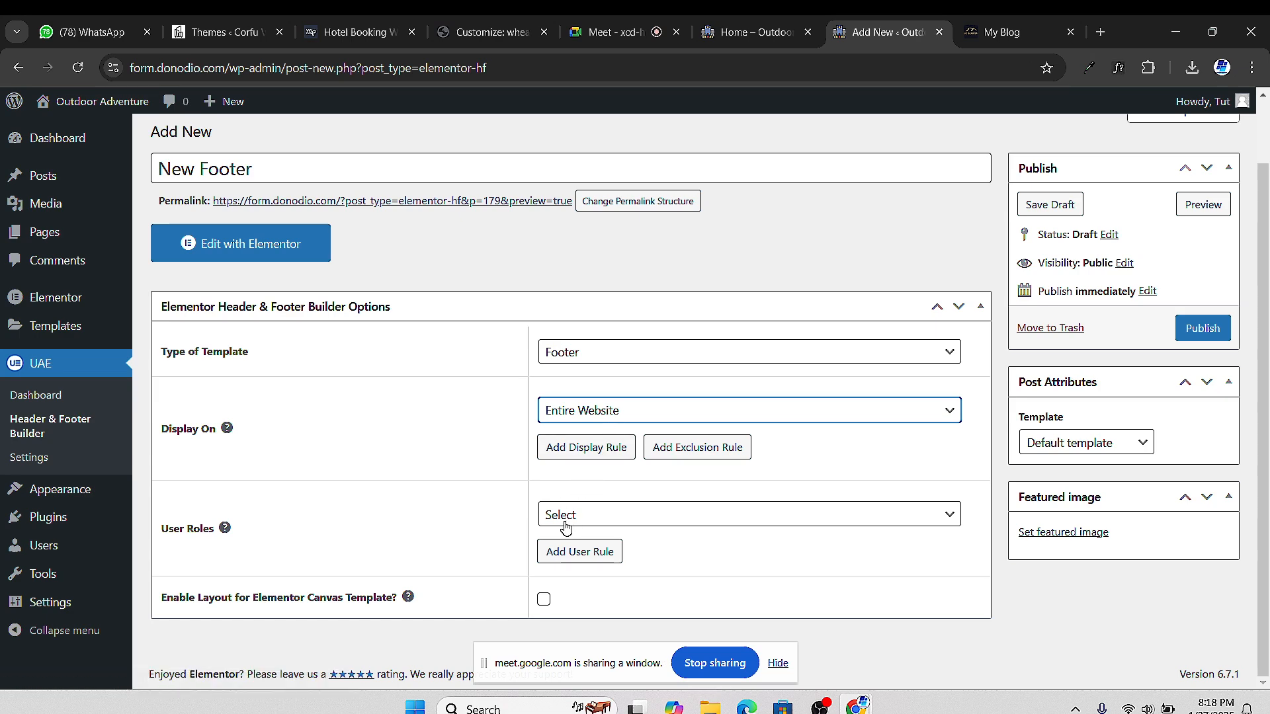
{"action": "left_click", "coordinate": [595, 522]}
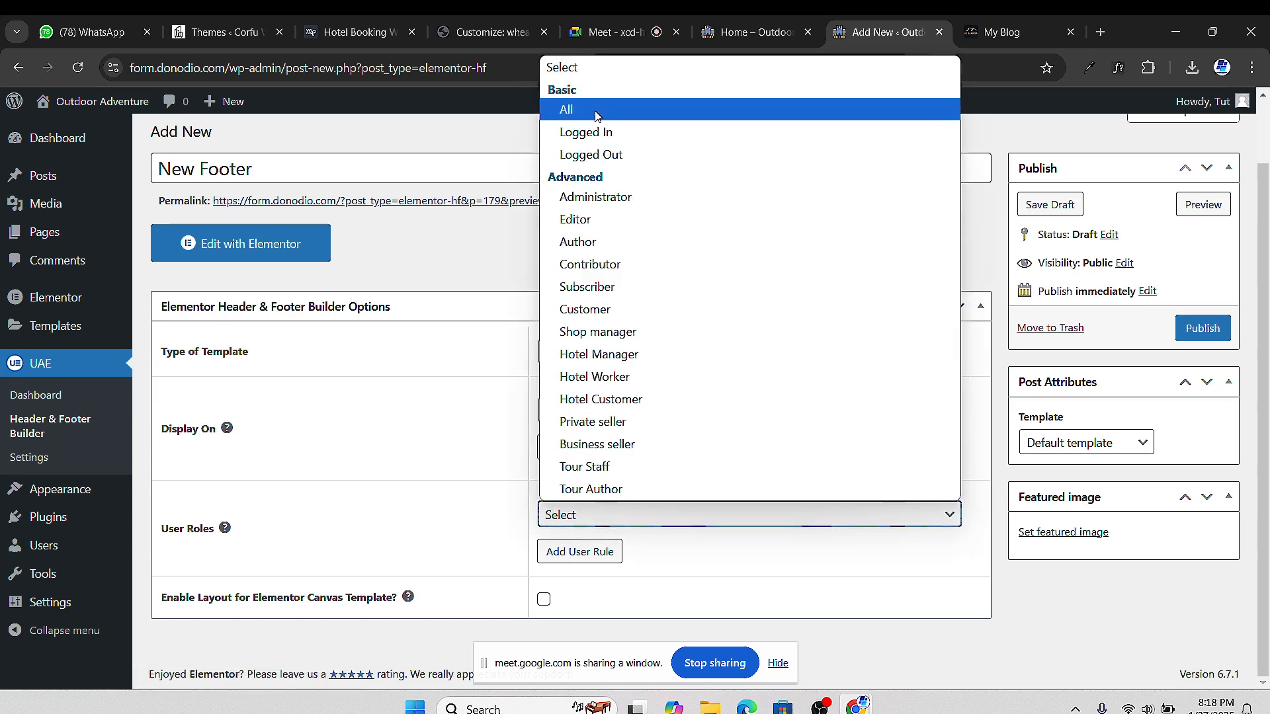
{"action": "left_click", "coordinate": [565, 111]}
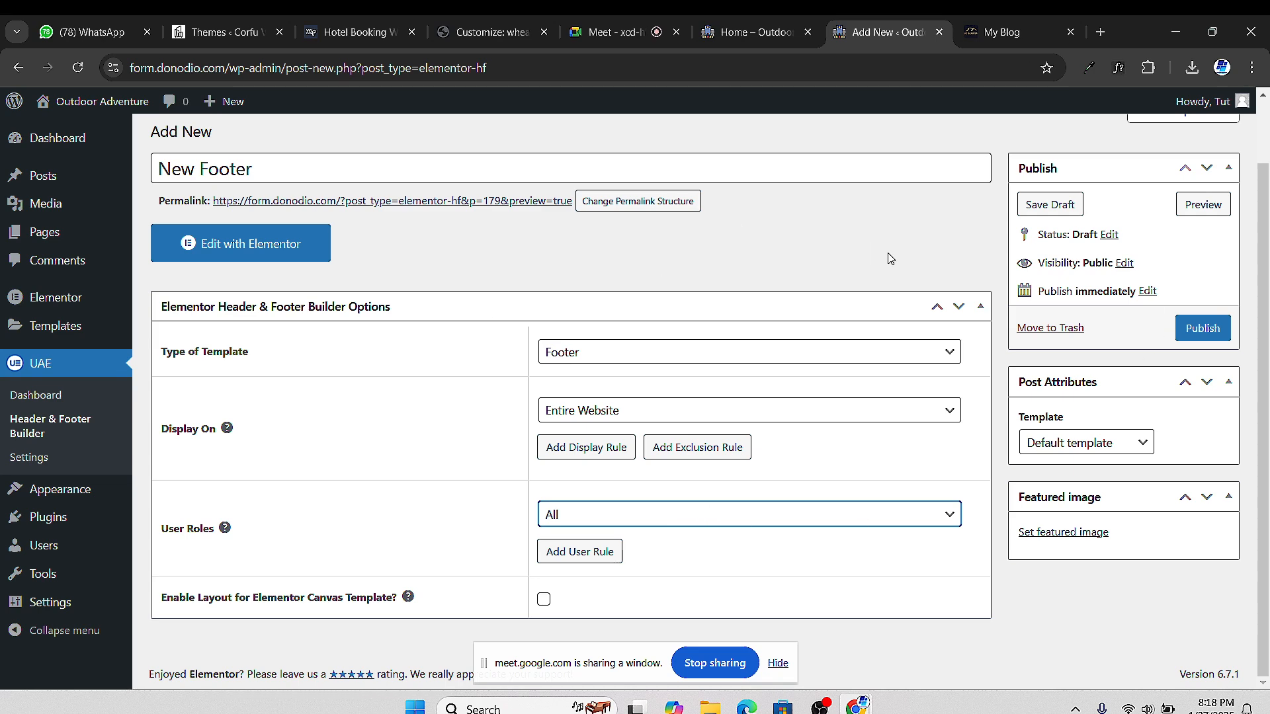
{"action": "left_click", "coordinate": [1201, 328]}
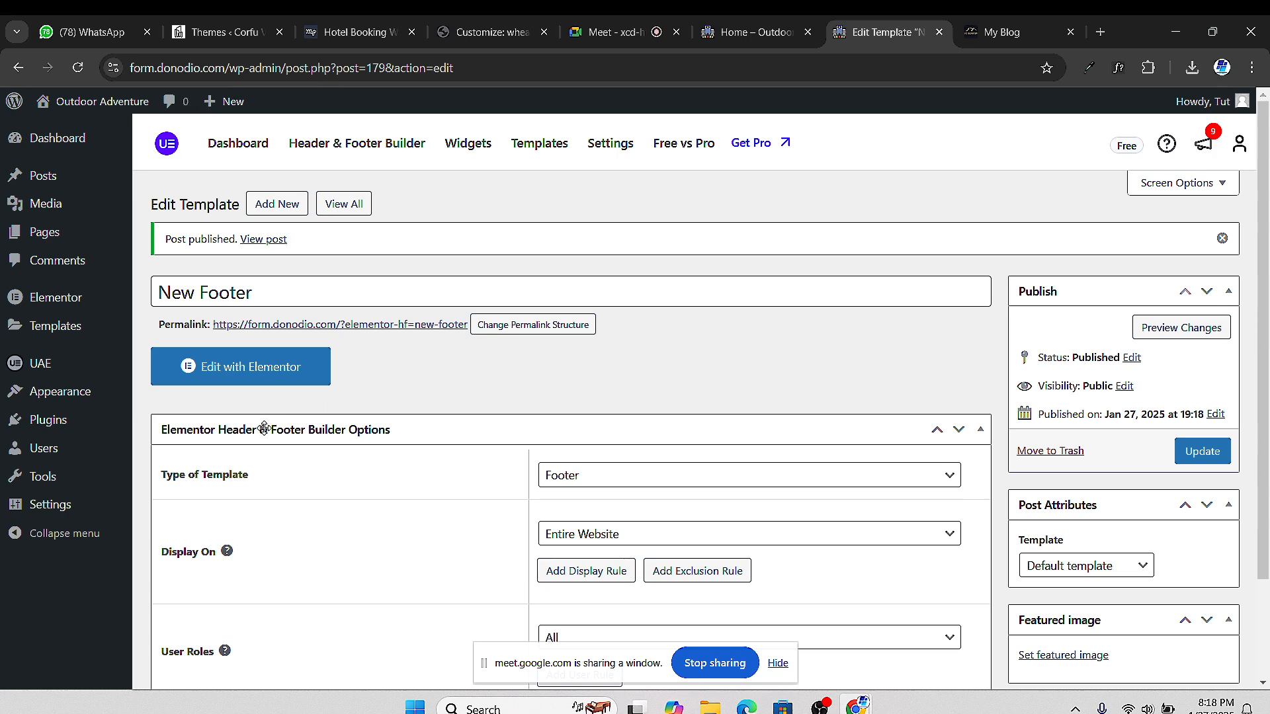
Edit New Footer in Elementor, add a single-column Flexbox container, and nest a container inside
{"action": "left_click", "coordinate": [262, 373]}
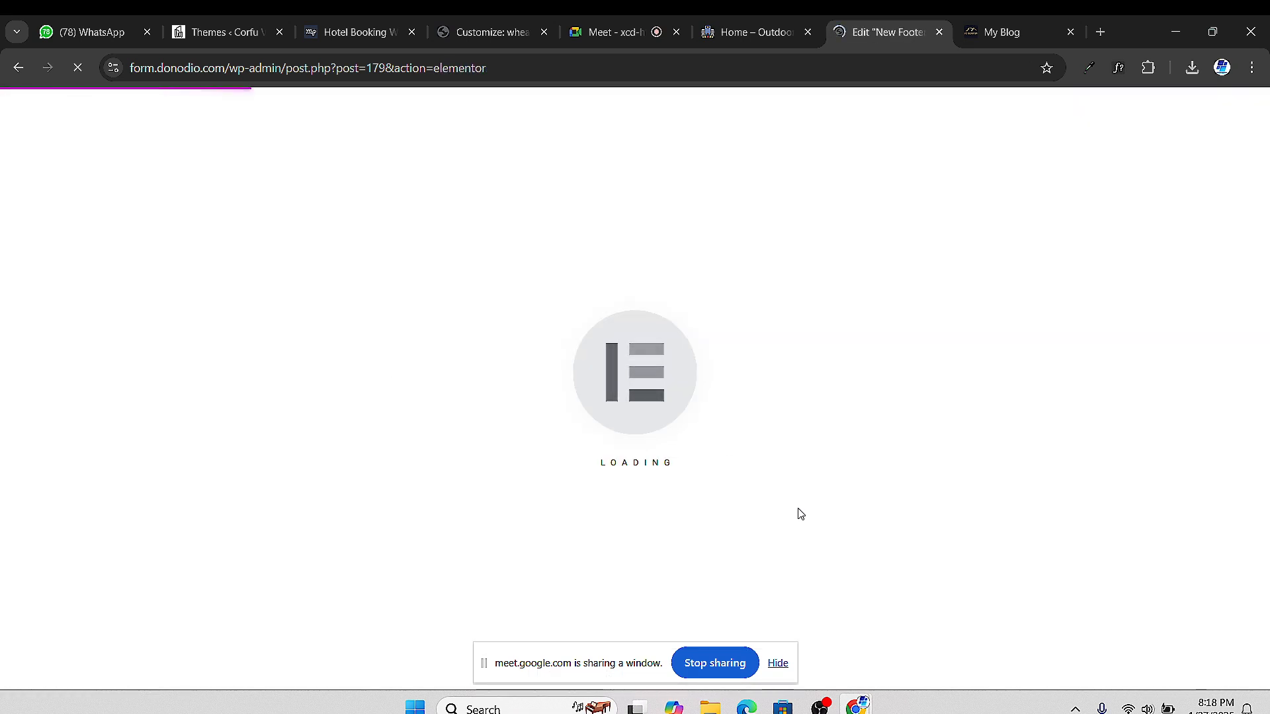
{"action": "left_click_drag", "start_coordinate": [575, 672], "coordinate": [1047, 676]}
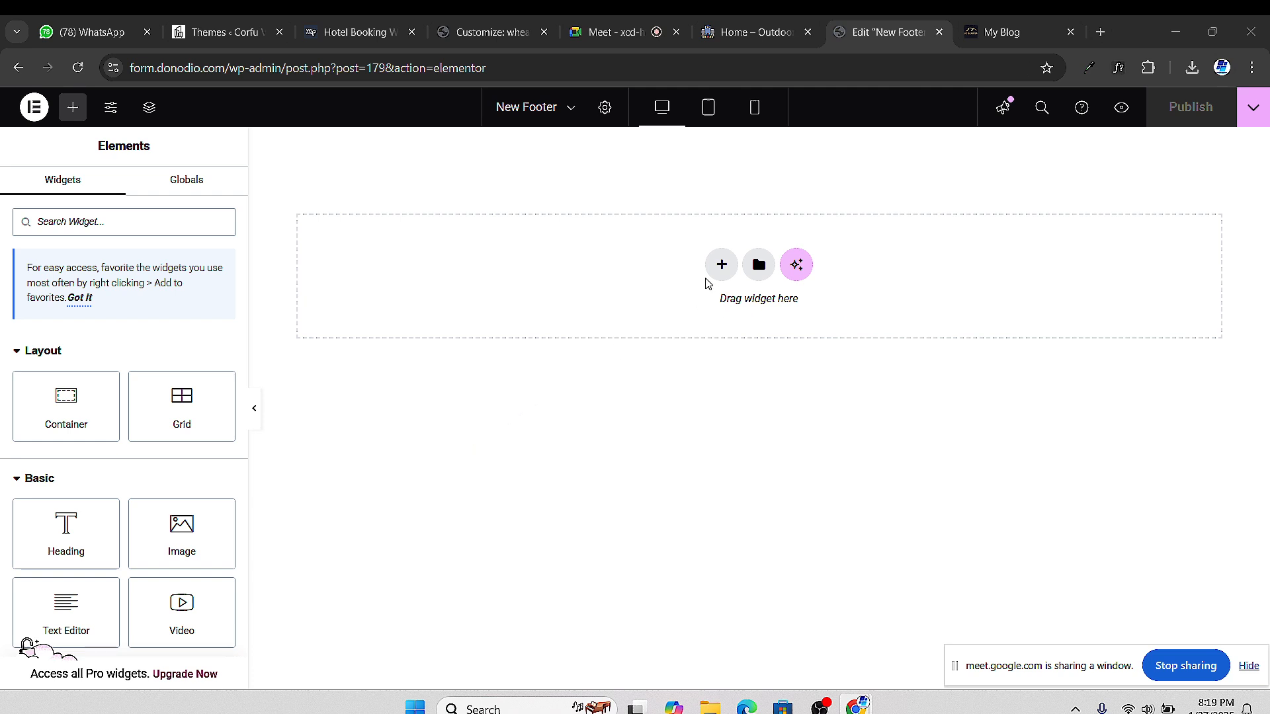
{"action": "left_click", "coordinate": [720, 265]}
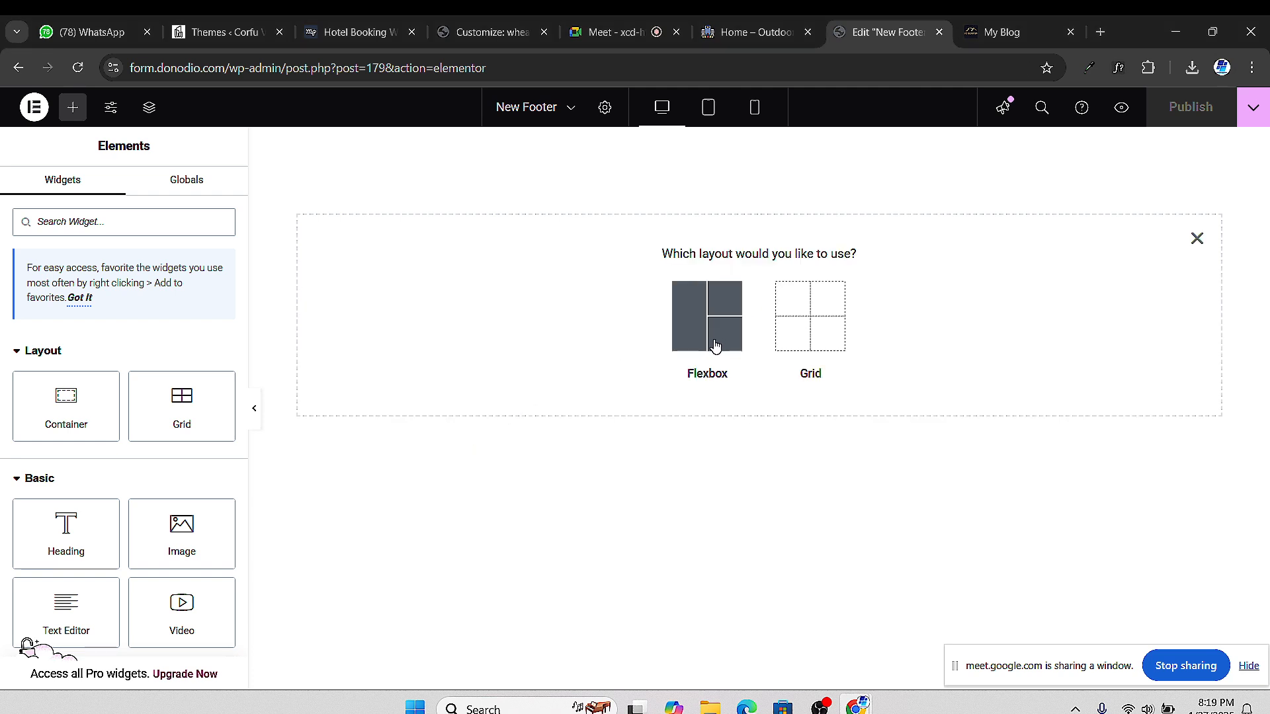
{"action": "left_click", "coordinate": [704, 335]}
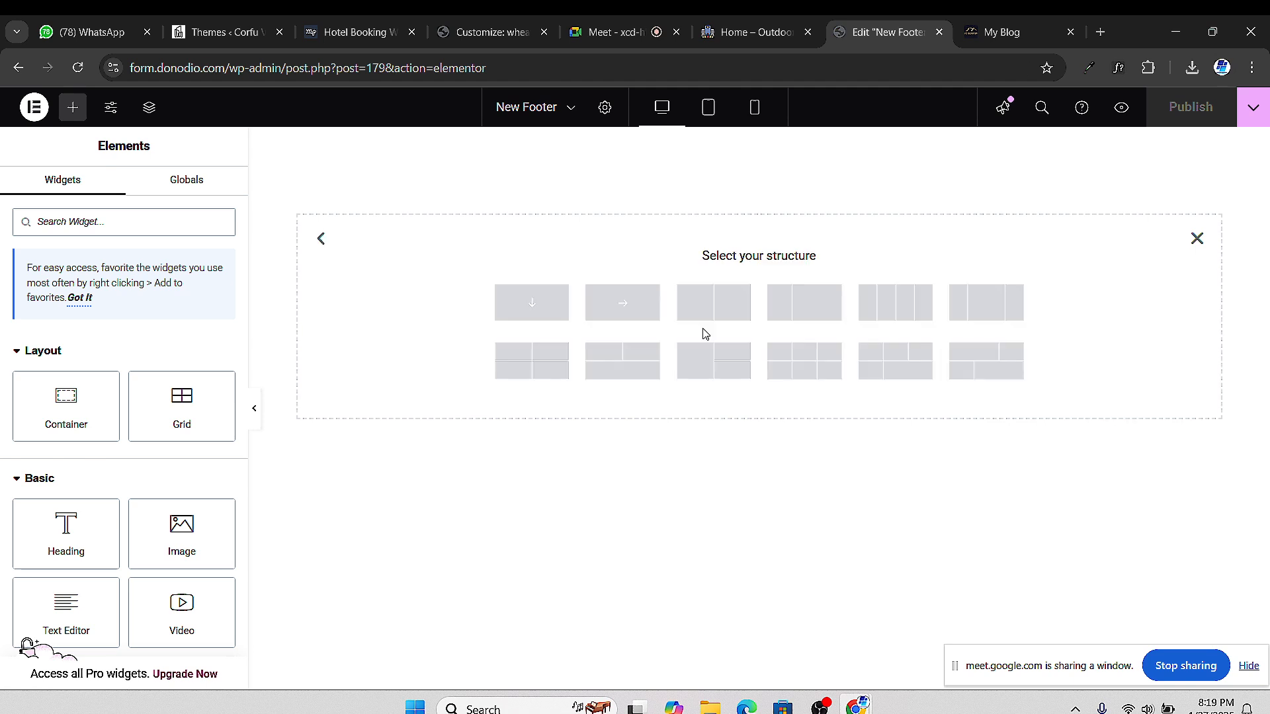
{"action": "left_click", "coordinate": [538, 311]}
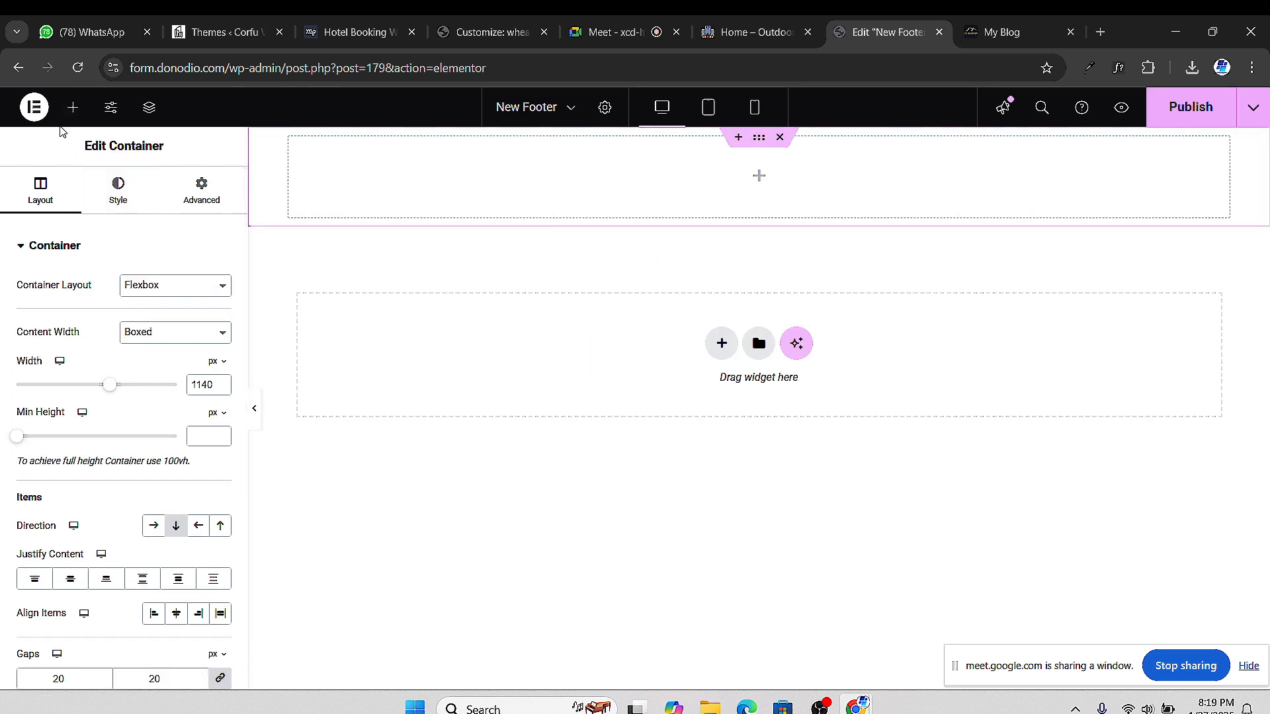
{"action": "left_click", "coordinate": [72, 107]}
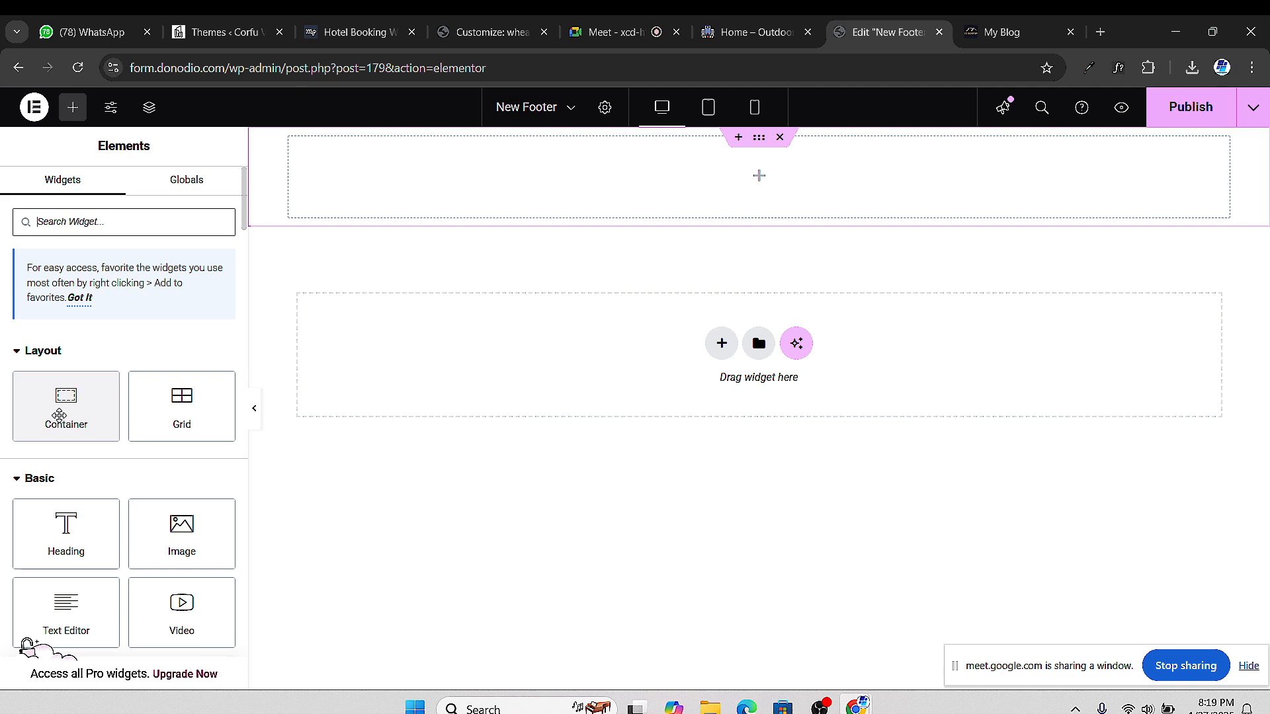
{"action": "left_click_drag", "start_coordinate": [60, 413], "coordinate": [429, 206]}
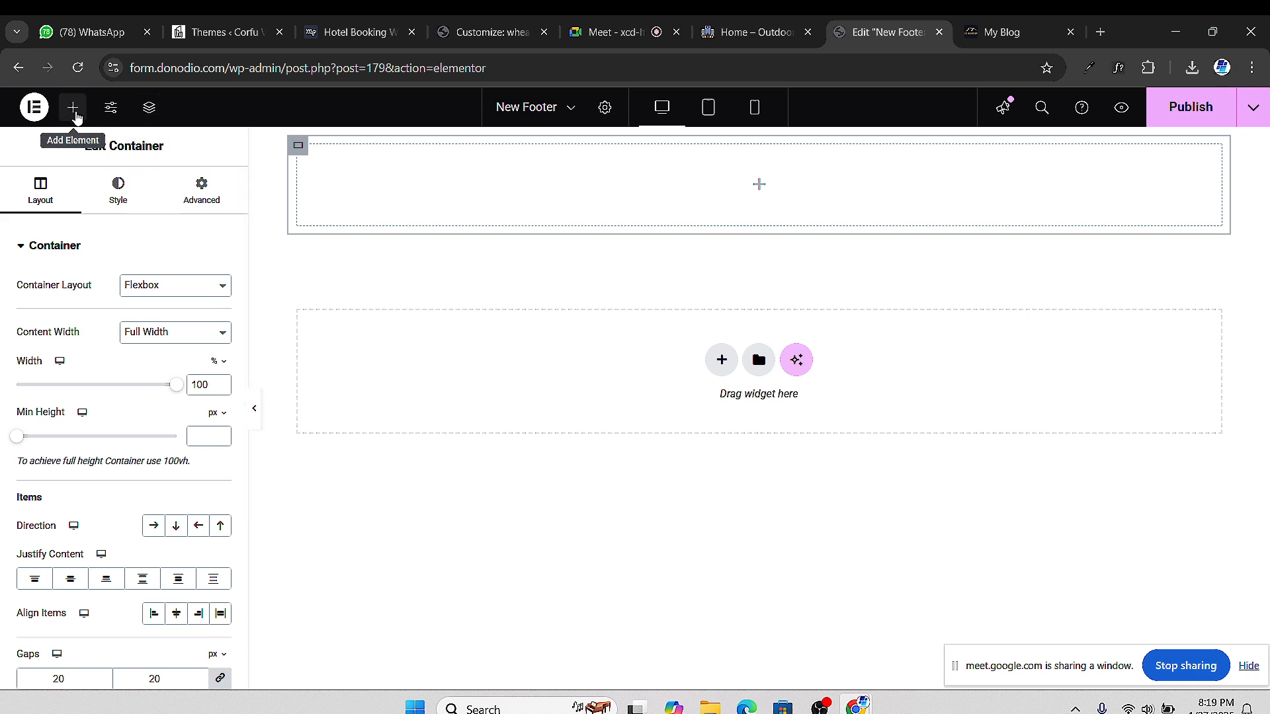
Drop a Container into the footer container and duplicate it twice for three inner containers
{"action": "left_click", "coordinate": [73, 108]}
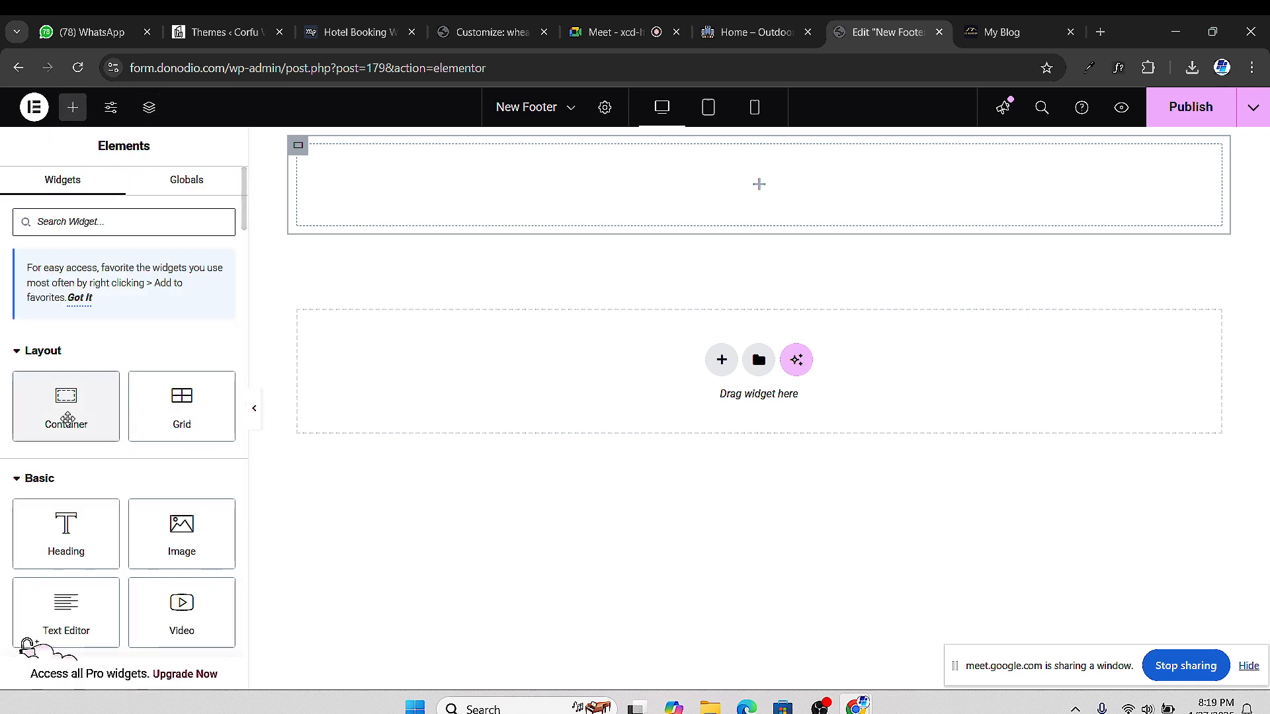
{"action": "left_click_drag", "start_coordinate": [66, 414], "coordinate": [598, 199]}
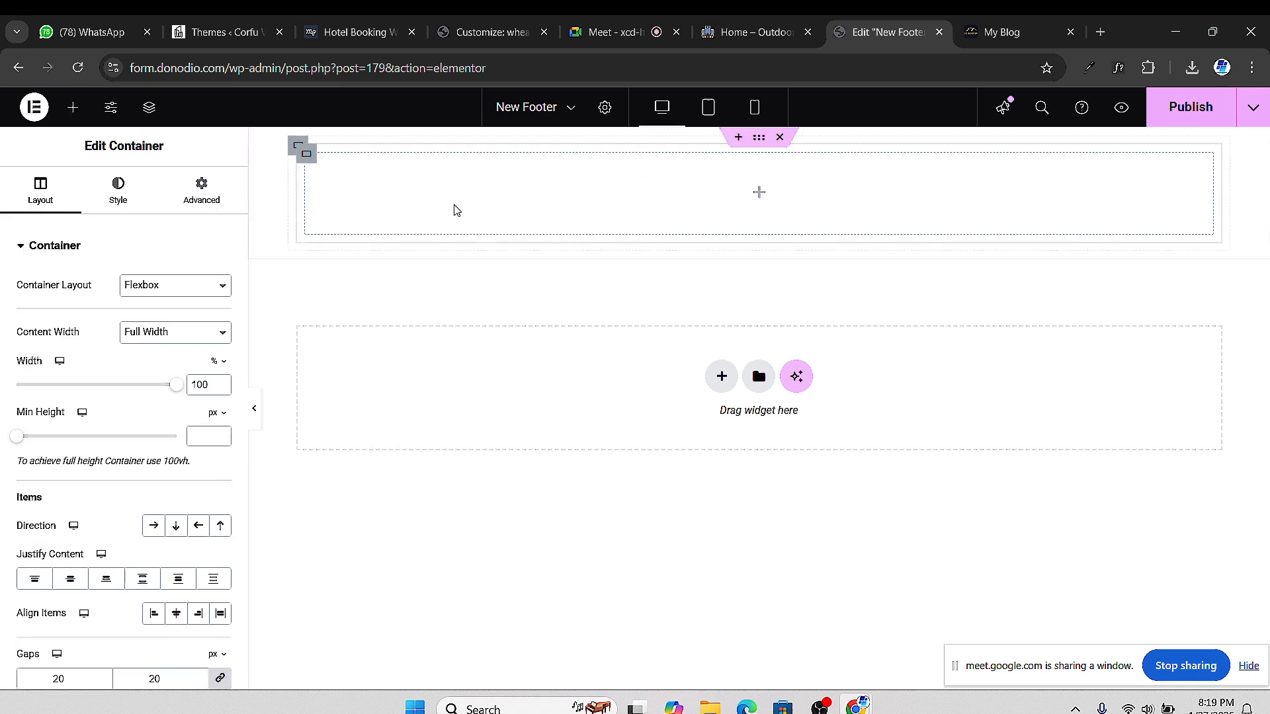
{"action": "right_click", "coordinate": [312, 165]}
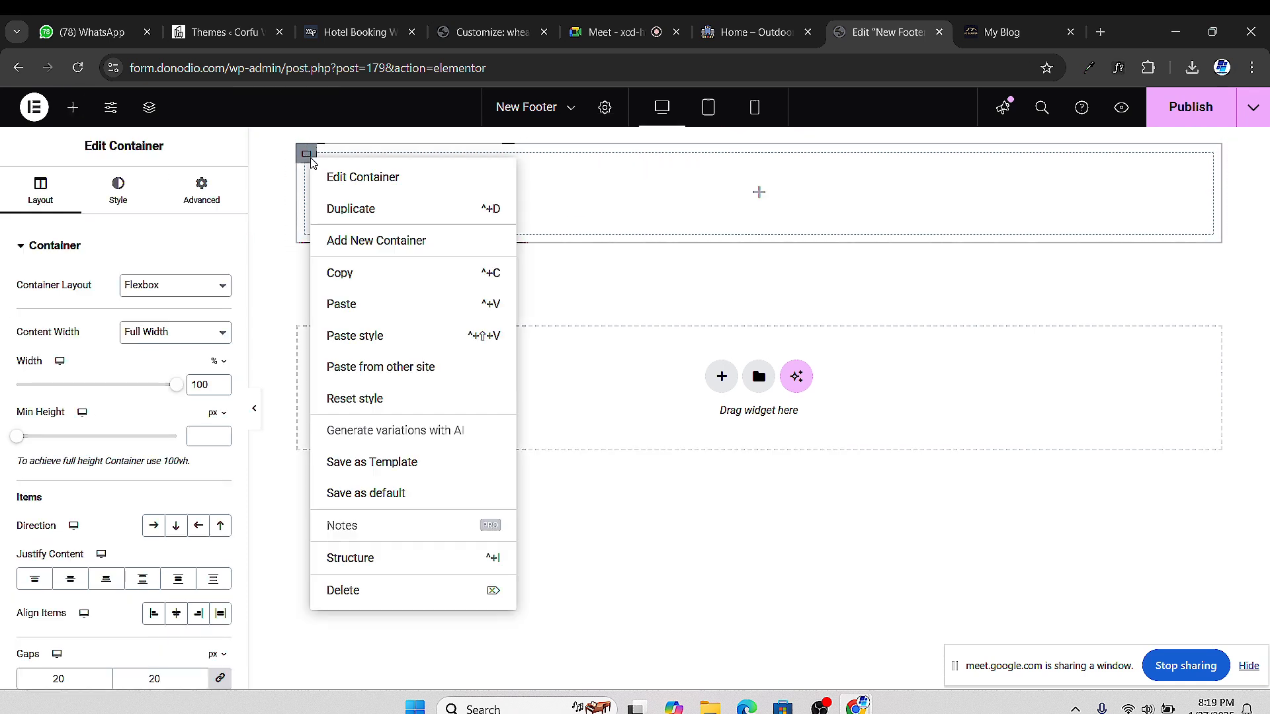
{"action": "left_click", "coordinate": [389, 226]}
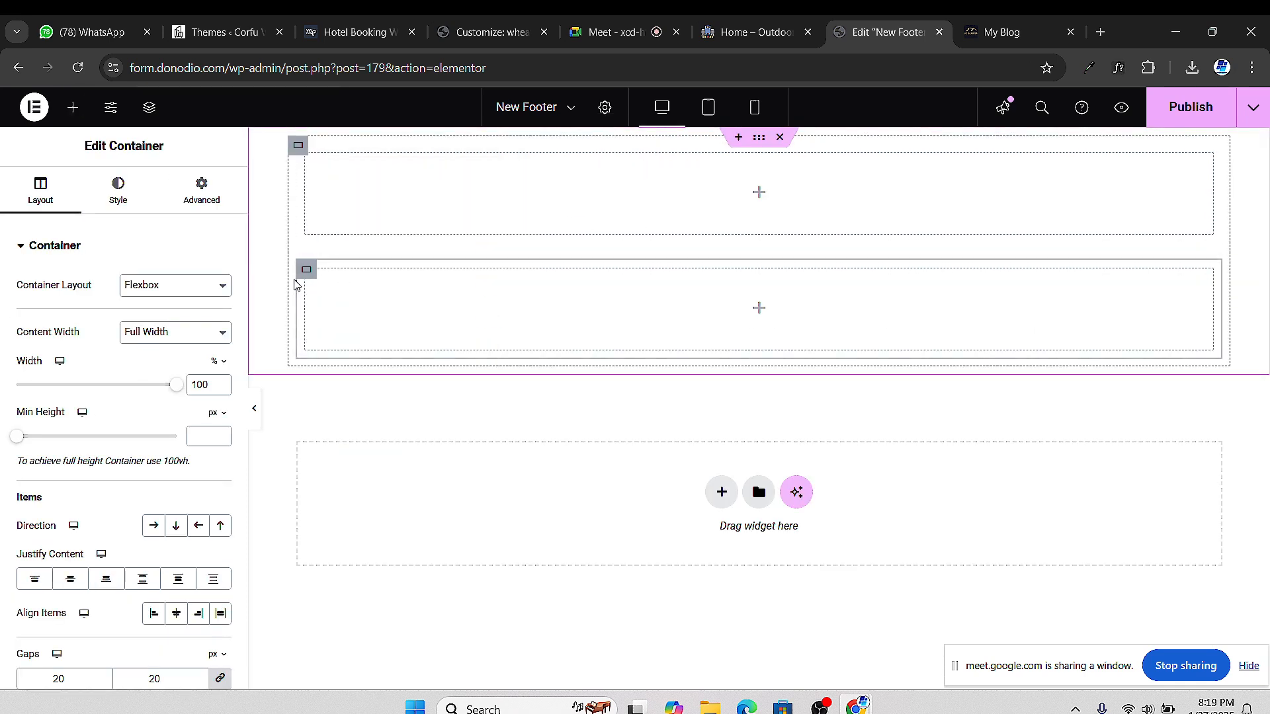
{"action": "right_click", "coordinate": [304, 272]}
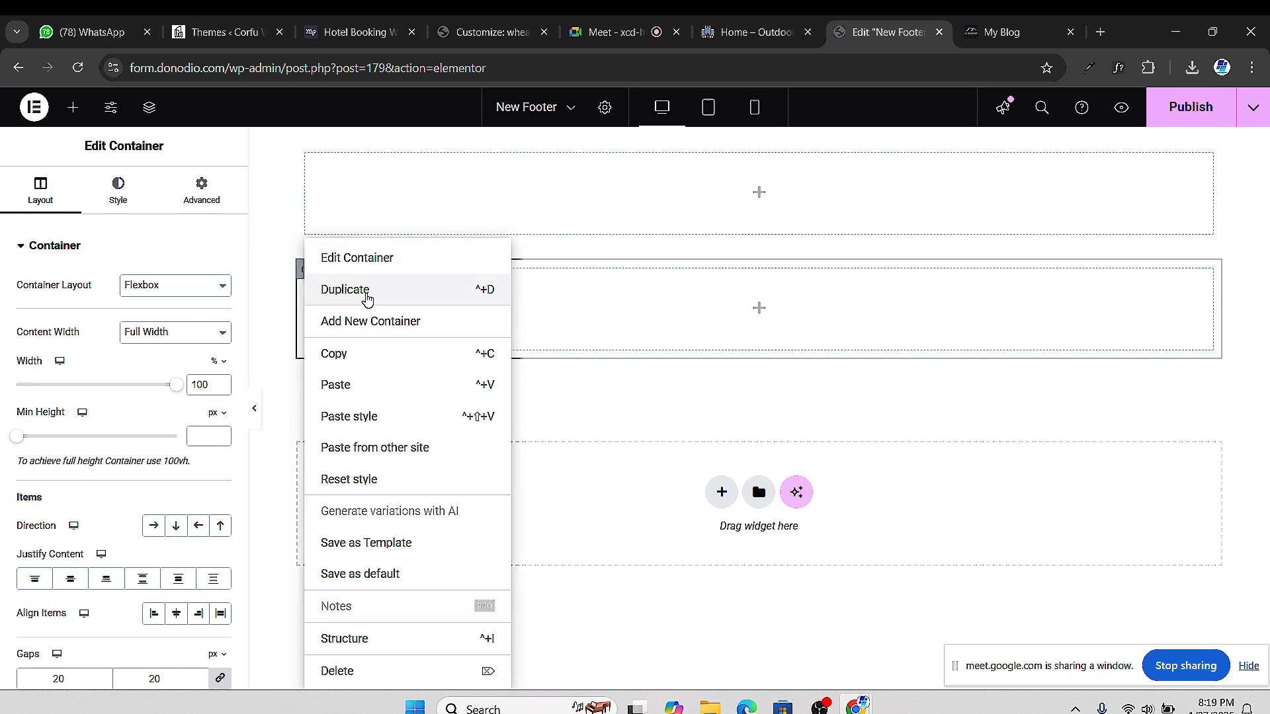
{"action": "left_click", "coordinate": [365, 292]}
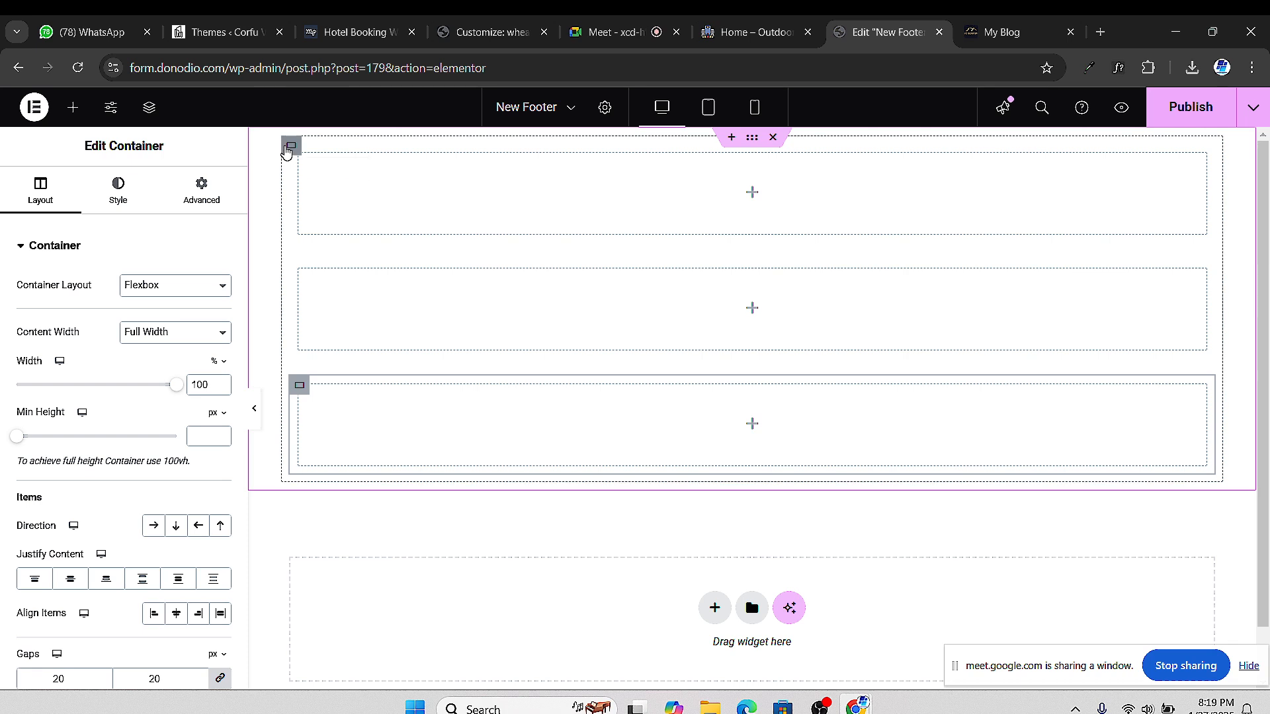
Set the outer container's Direction to Row - horizontal so the three sit side by side
{"action": "left_click", "coordinate": [286, 151]}
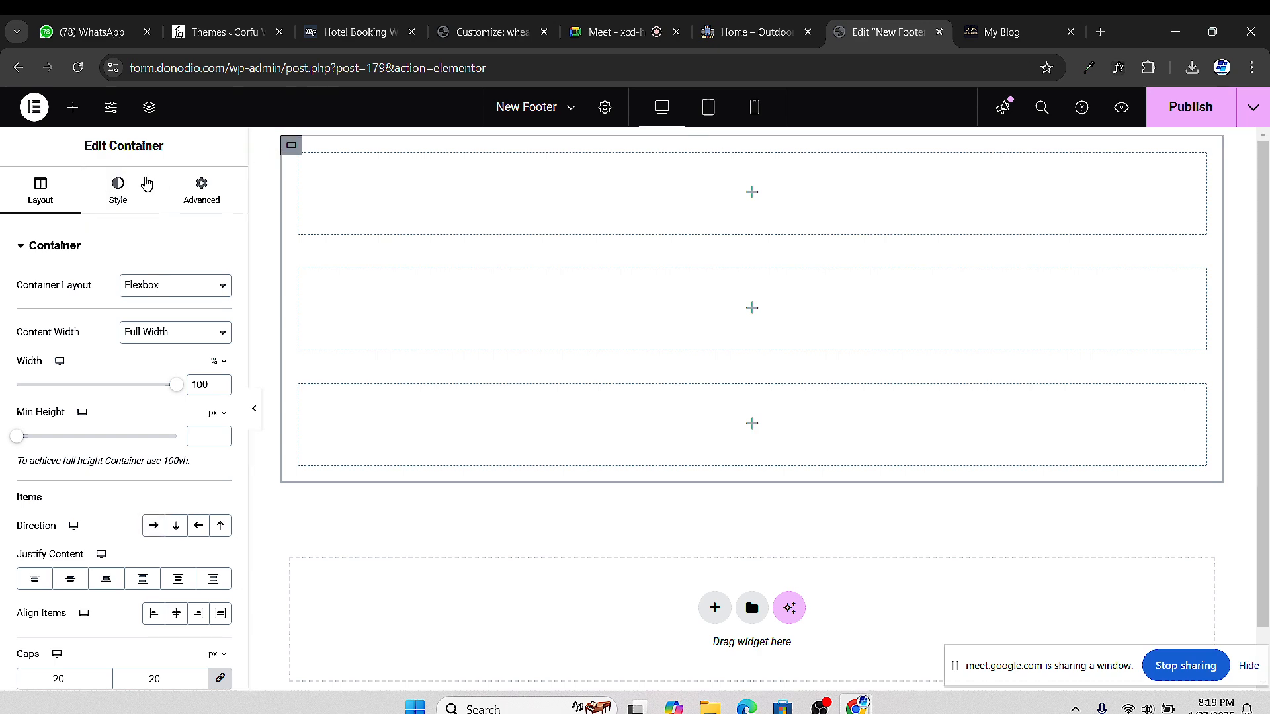
{"action": "scroll", "coordinate": [17, 248], "scroll_direction": "down", "scroll_amount": 4}
{"action": "scroll", "coordinate": [52, 314], "scroll_direction": "up", "scroll_amount": 4}
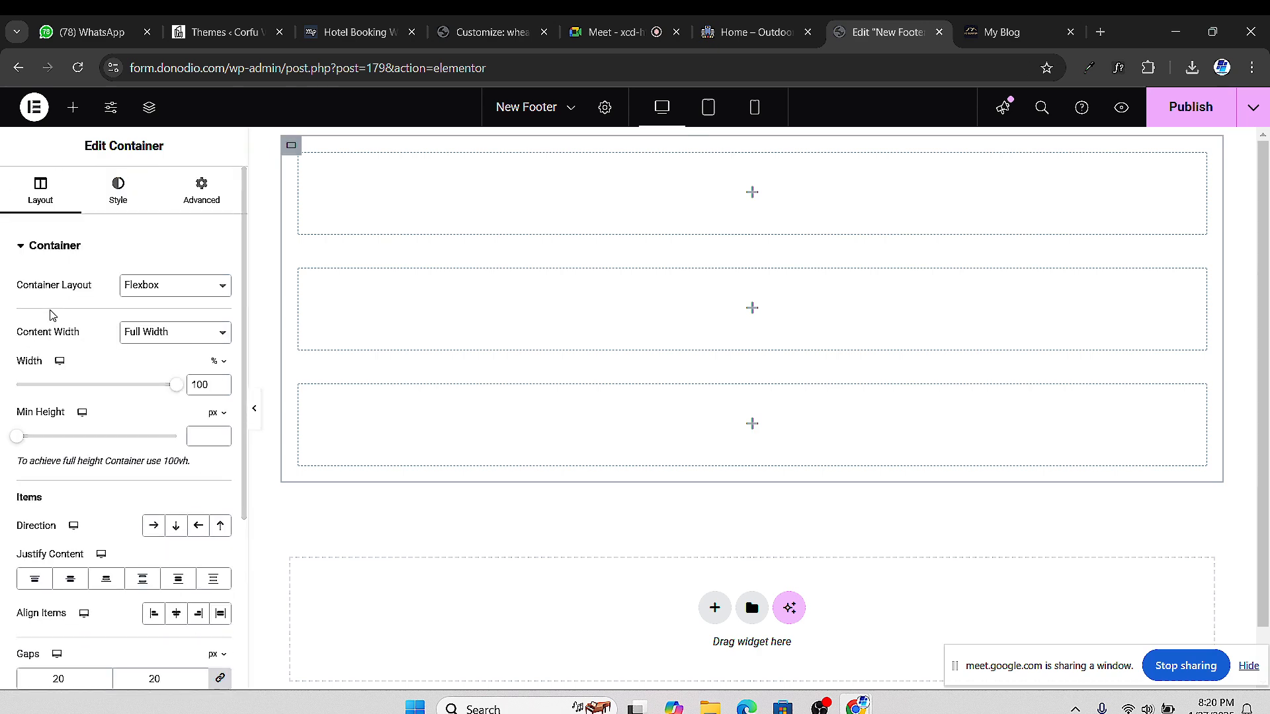
{"action": "scroll", "coordinate": [66, 344], "scroll_direction": "down", "scroll_amount": 1}
{"action": "scroll", "coordinate": [86, 375], "scroll_direction": "up", "scroll_amount": 1}
{"action": "scroll", "coordinate": [130, 366], "scroll_direction": "down", "scroll_amount": 1}
{"action": "scroll", "coordinate": [172, 404], "scroll_direction": "up", "scroll_amount": 1}
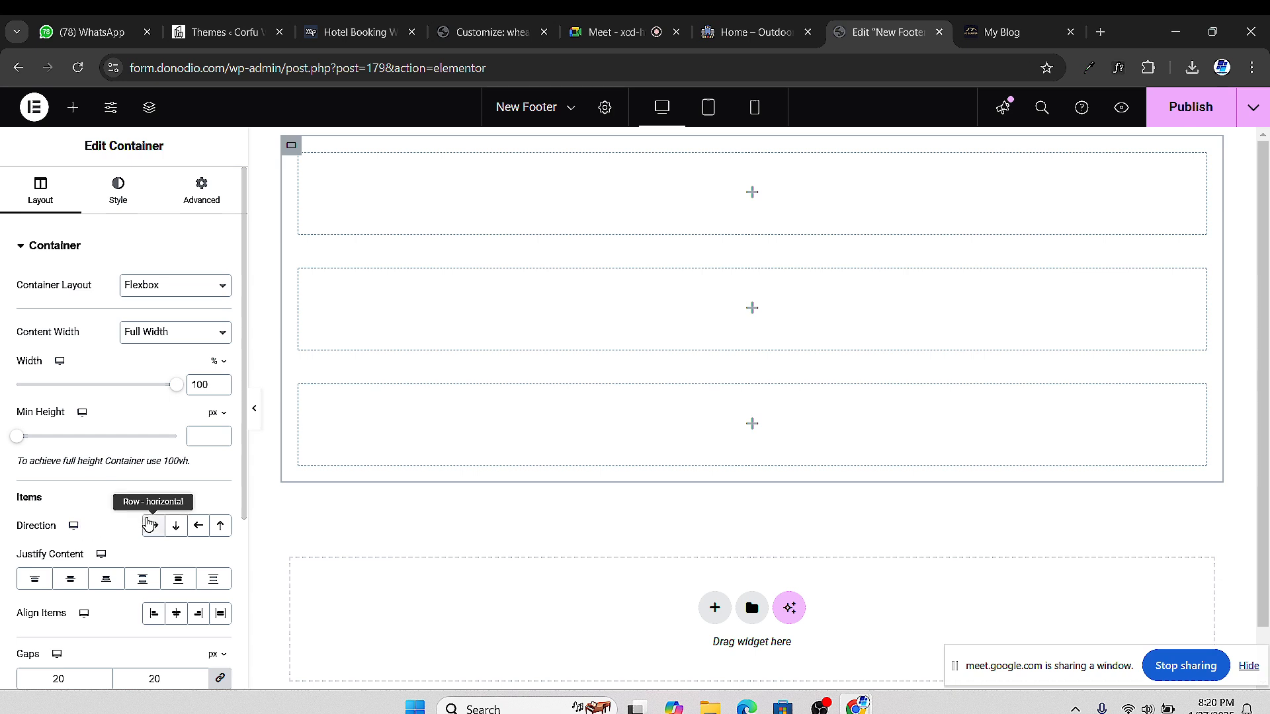
{"action": "left_click", "coordinate": [151, 530]}
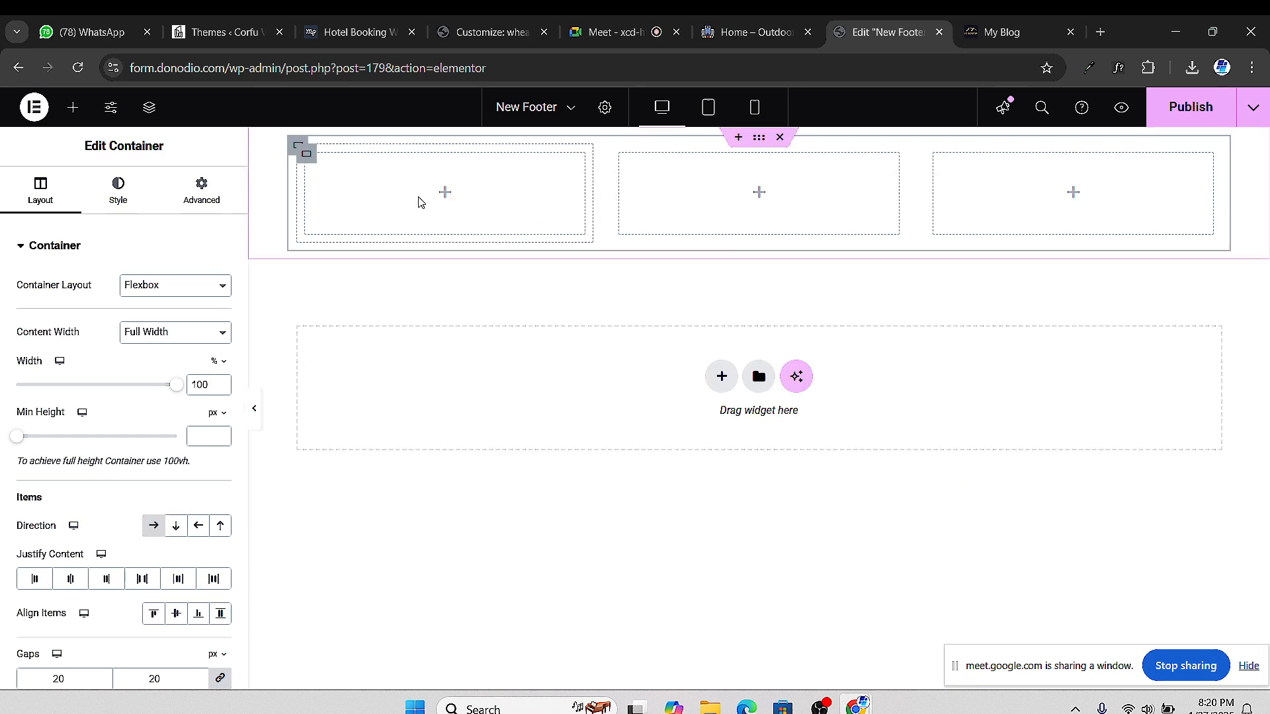
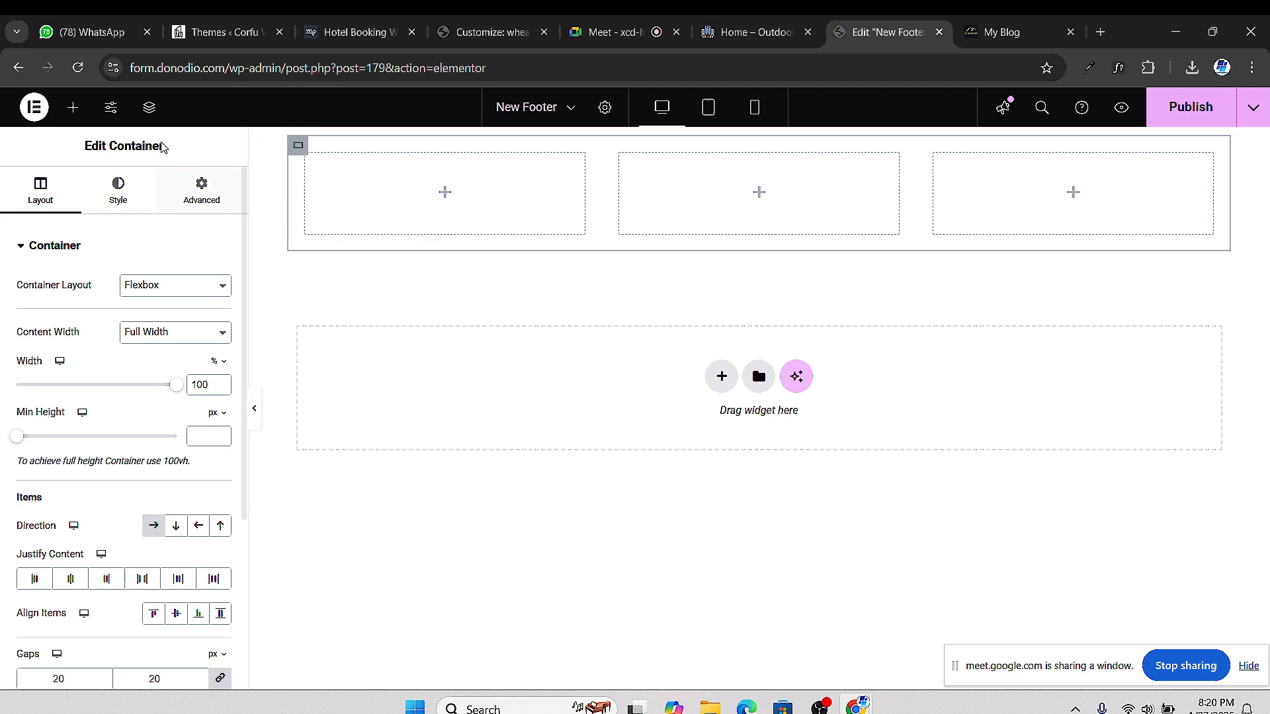
Place the Site Logo widget in the first footer column at Thumbnail 150 x 150 resolution
{"action": "left_click", "coordinate": [73, 107]}
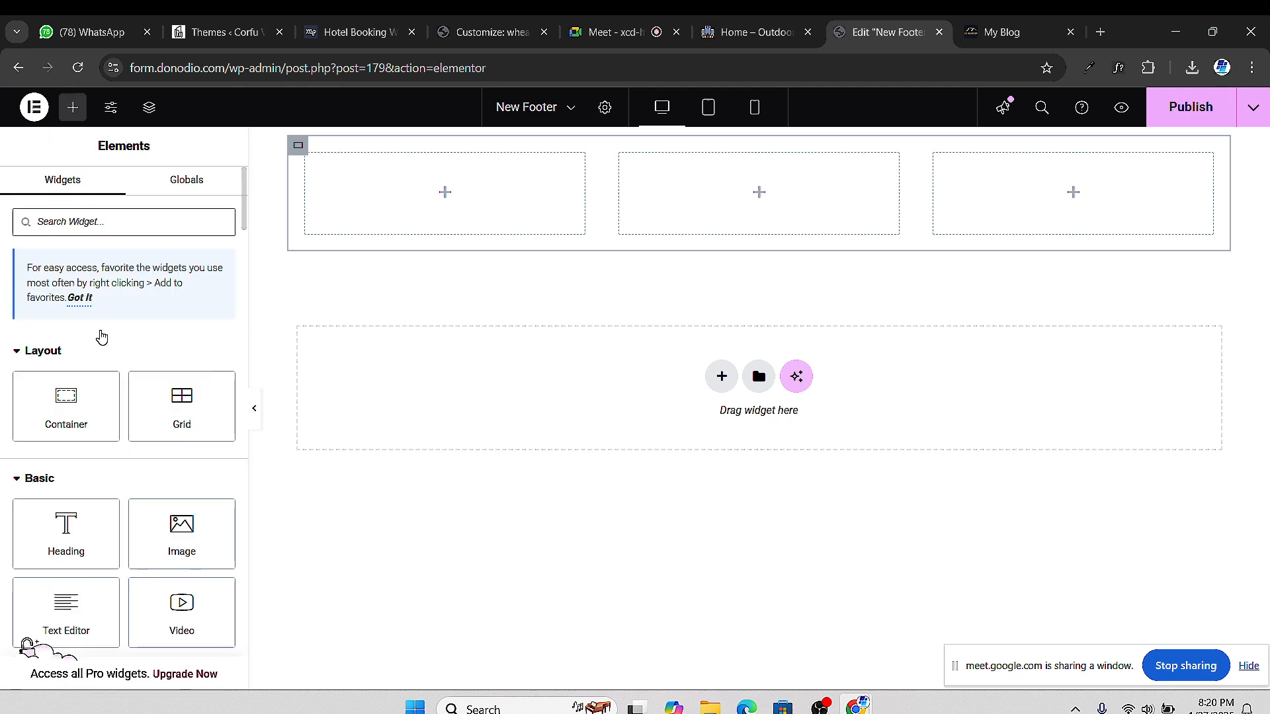
{"action": "type", "text": "logo"}
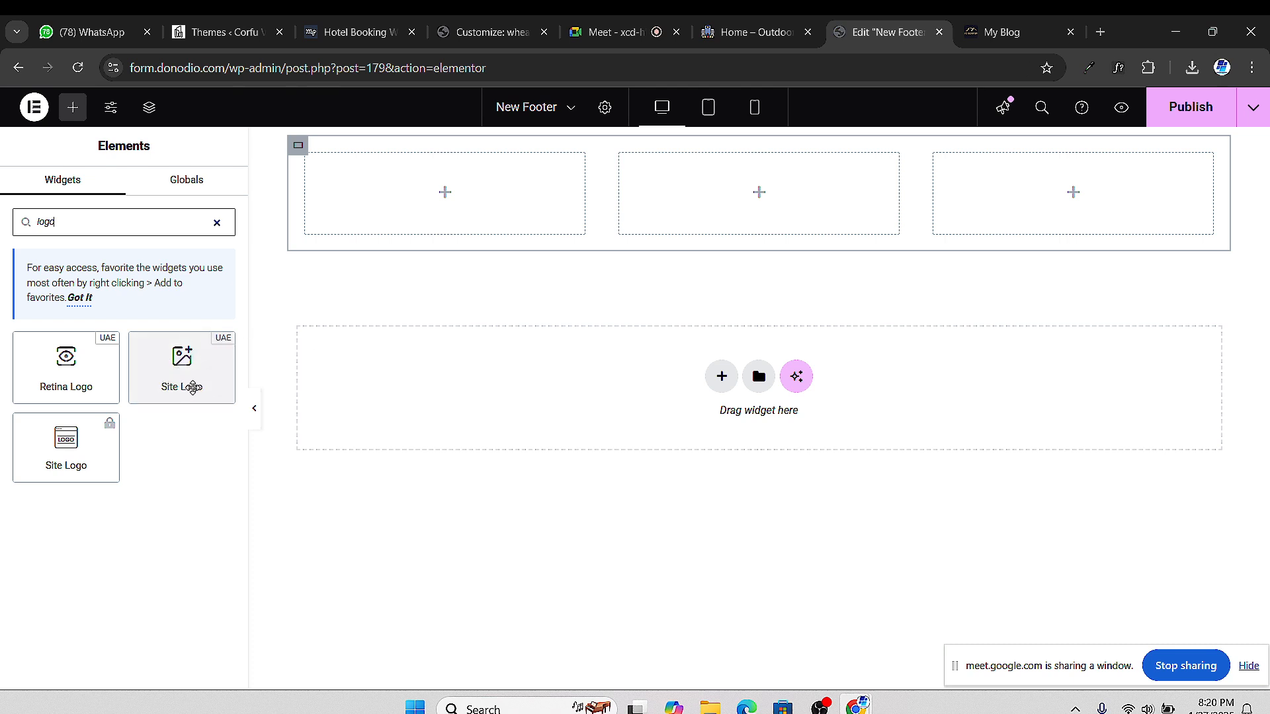
{"action": "left_click_drag", "start_coordinate": [174, 375], "coordinate": [510, 191]}
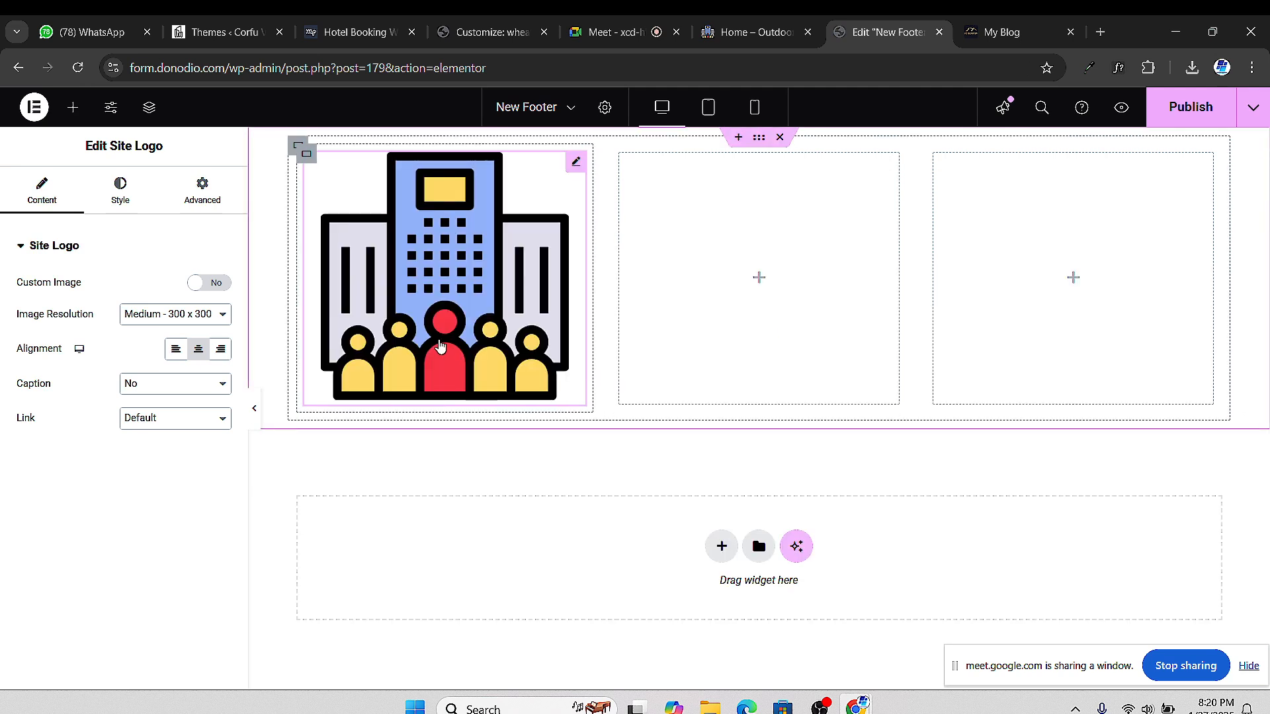
{"action": "left_click", "coordinate": [197, 320]}
{"action": "left_click", "coordinate": [162, 334]}
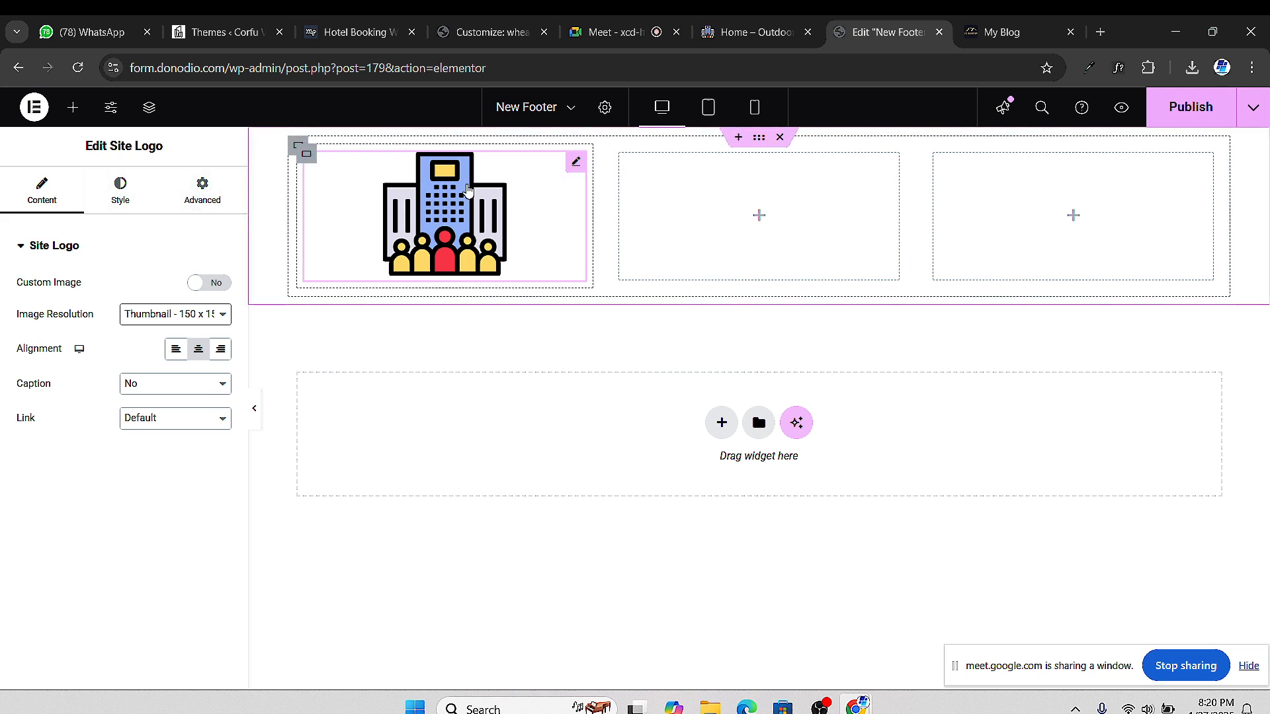
Add a Heading widget to the middle footer column and retitle it 'Quick Links'
{"action": "left_click", "coordinate": [72, 109]}
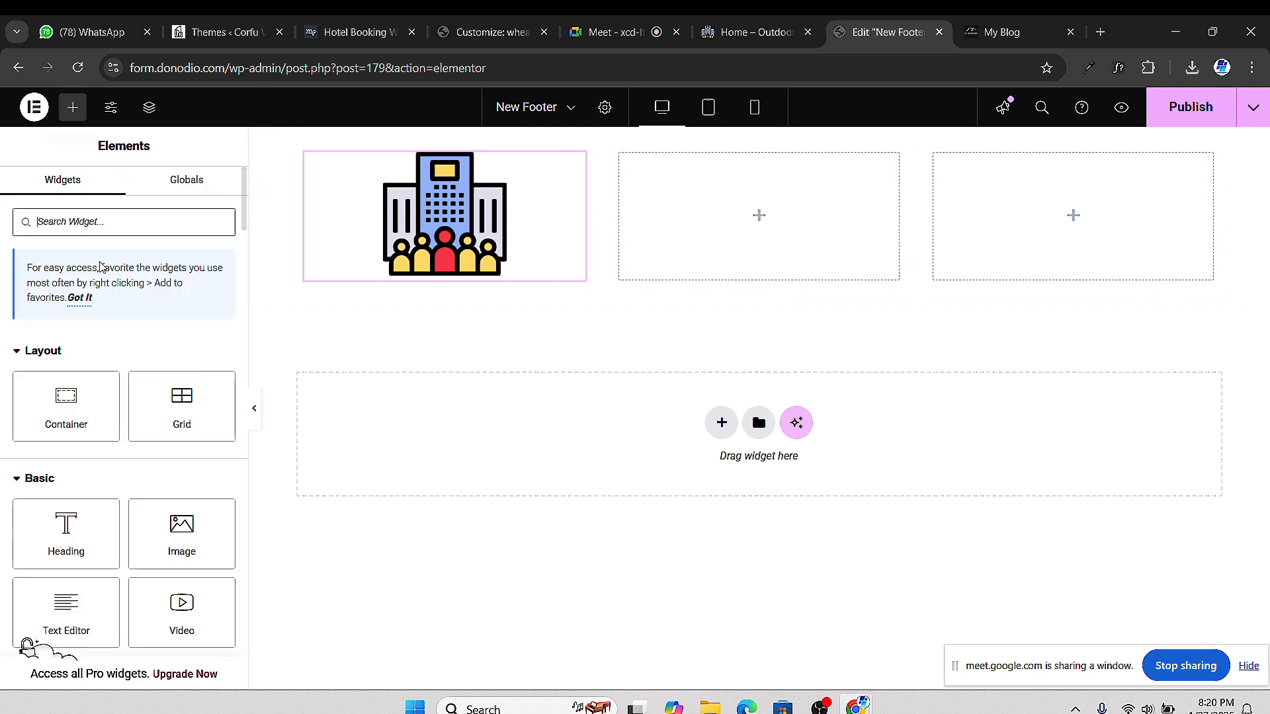
{"action": "left_click_drag", "start_coordinate": [65, 539], "coordinate": [765, 227]}
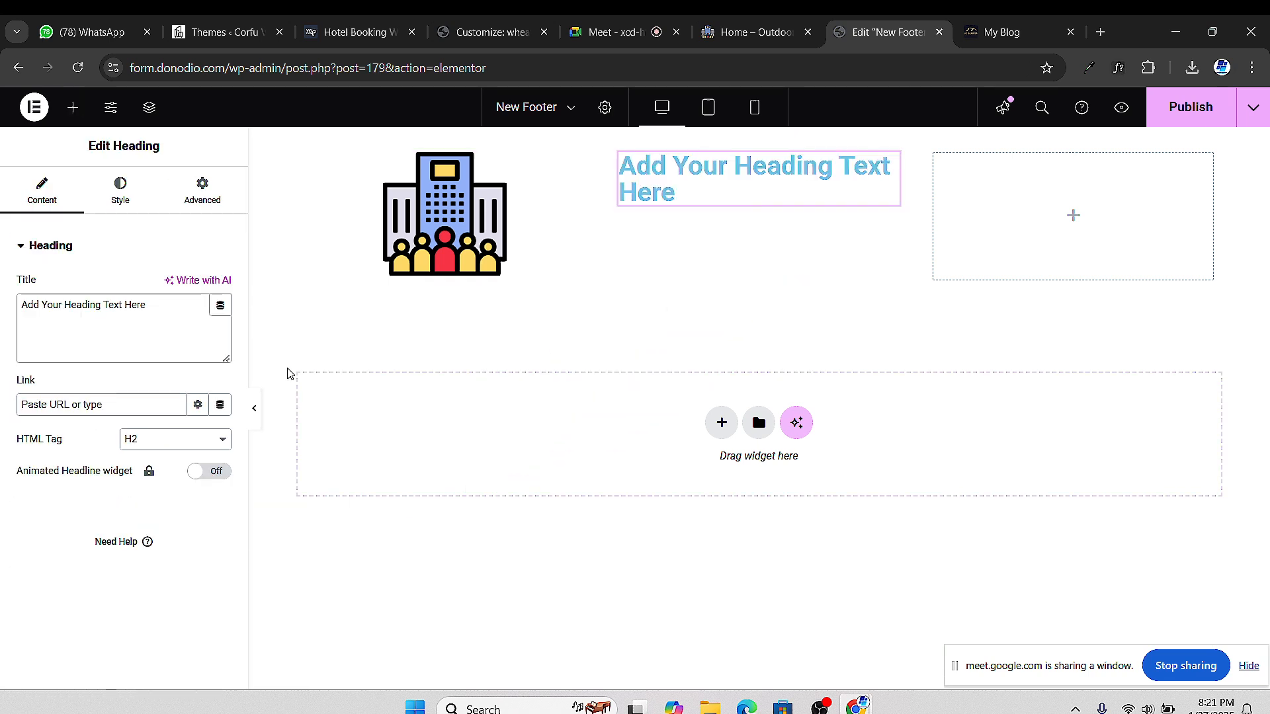
{"action": "left_click", "coordinate": [65, 303]}
{"action": "key", "text": "ctrl+a"}
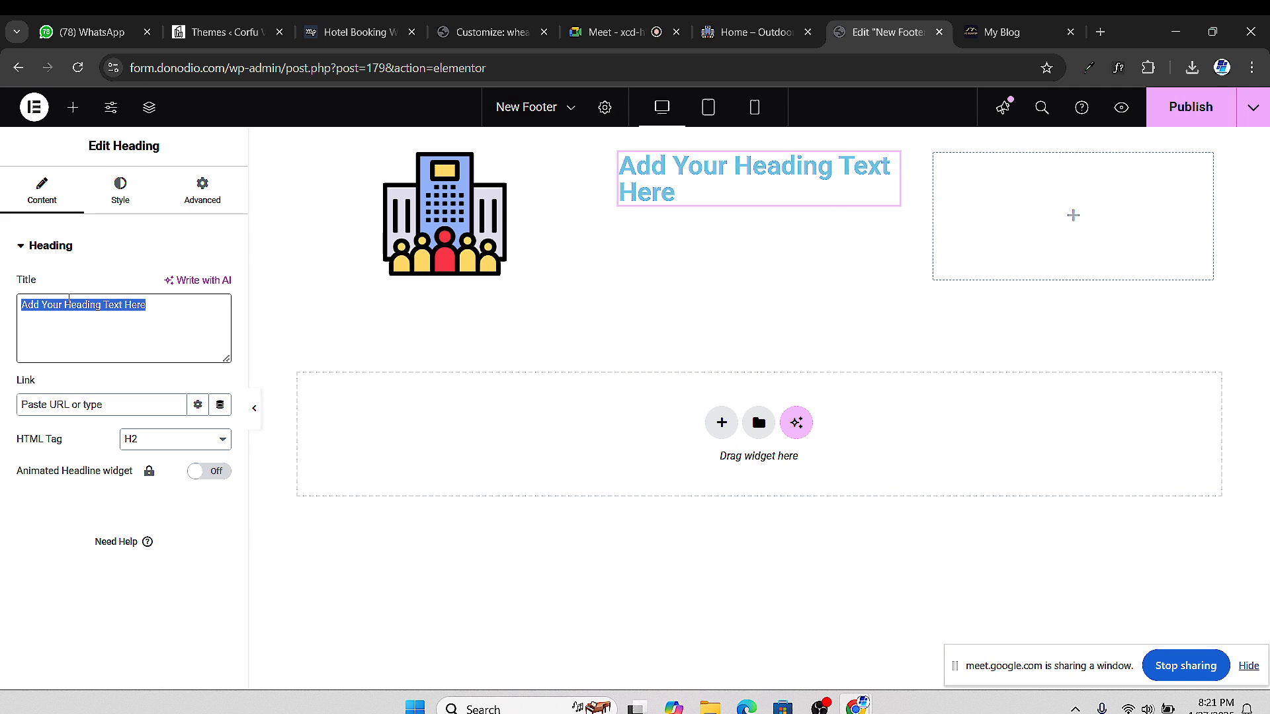
{"action": "type", "text": "Qui"}
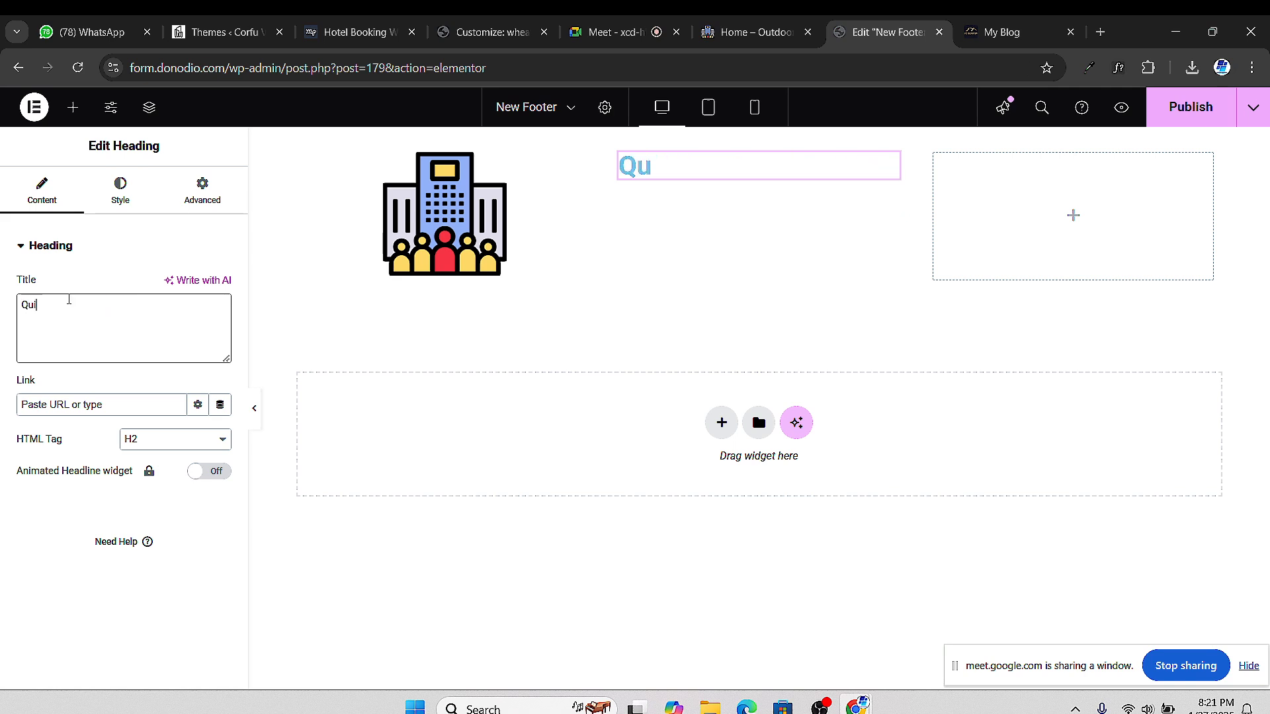
{"action": "type", "text": "ck Links"}
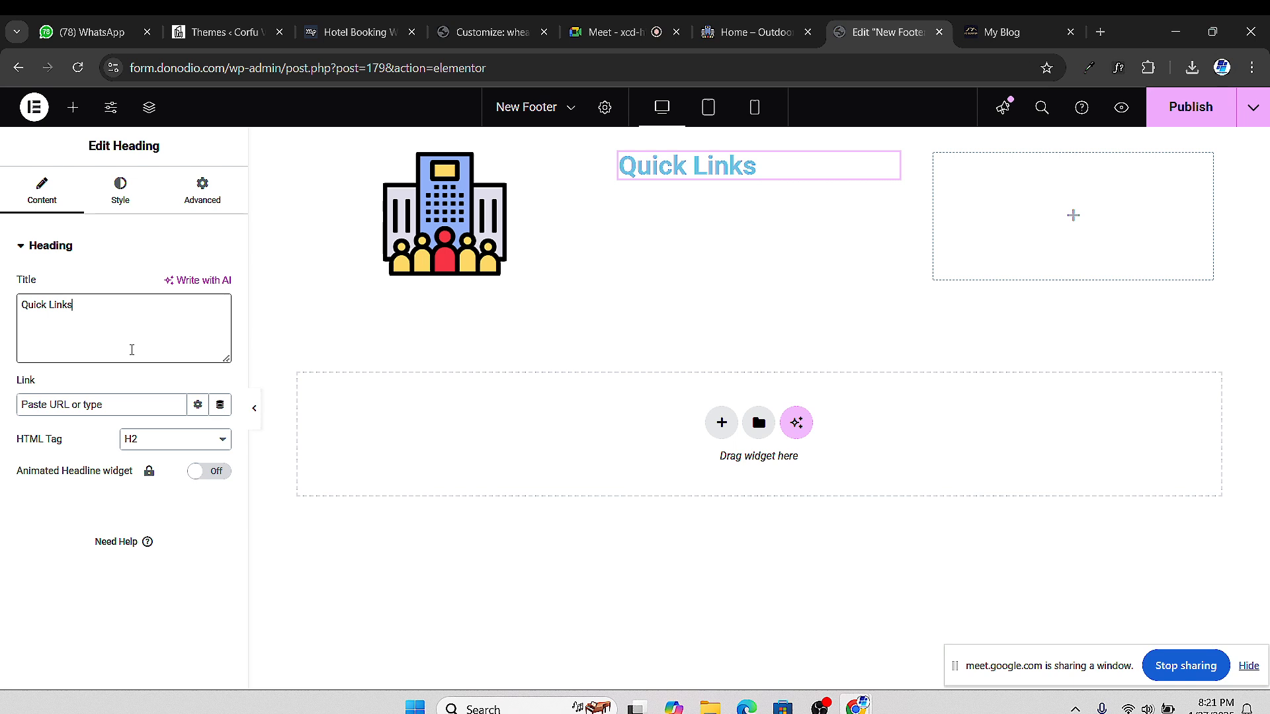
Centre the heading and set its typography to Montserrat, size 20, weight 700 bold
{"action": "left_click", "coordinate": [128, 202]}
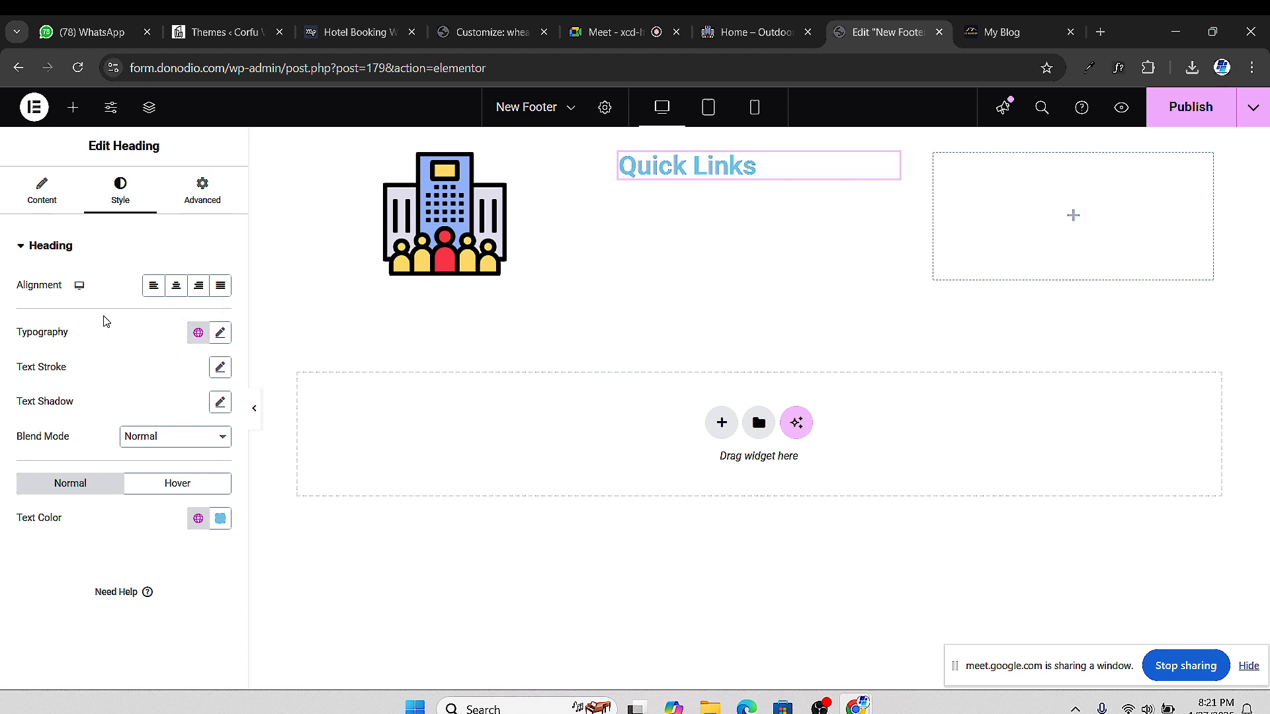
{"action": "left_click", "coordinate": [176, 285]}
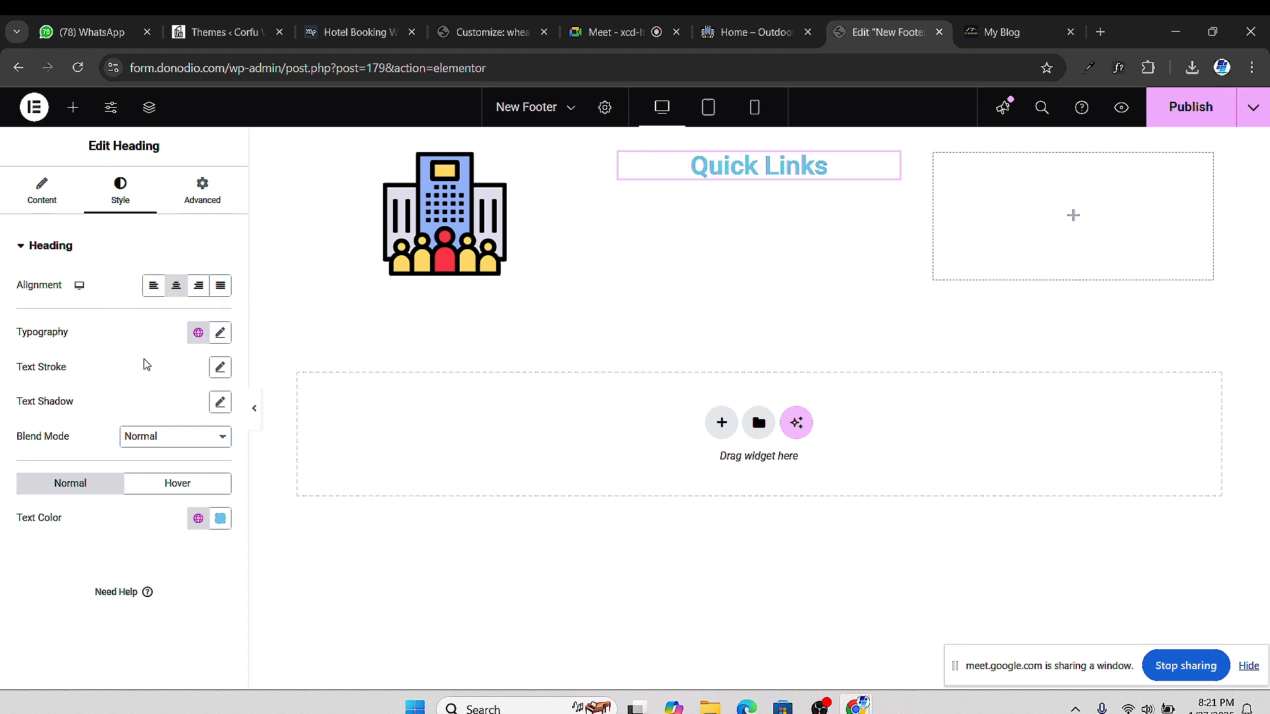
{"action": "left_click", "coordinate": [221, 334]}
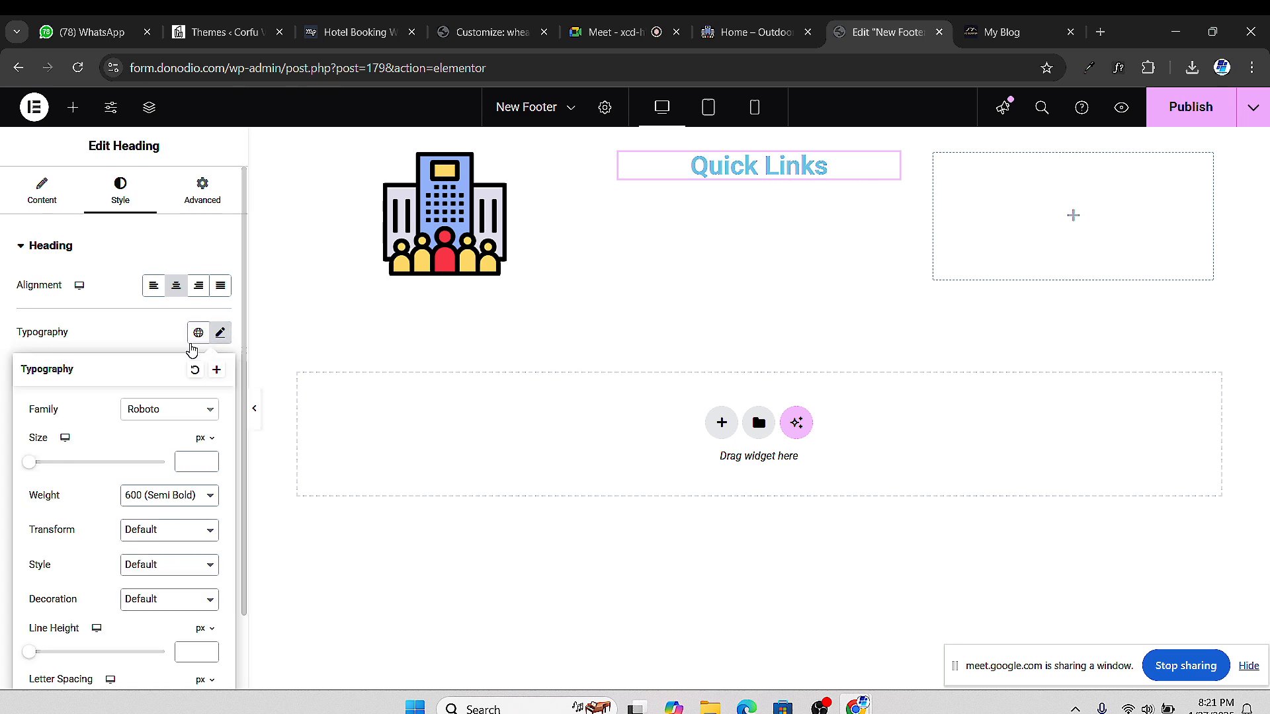
{"action": "left_click", "coordinate": [170, 409]}
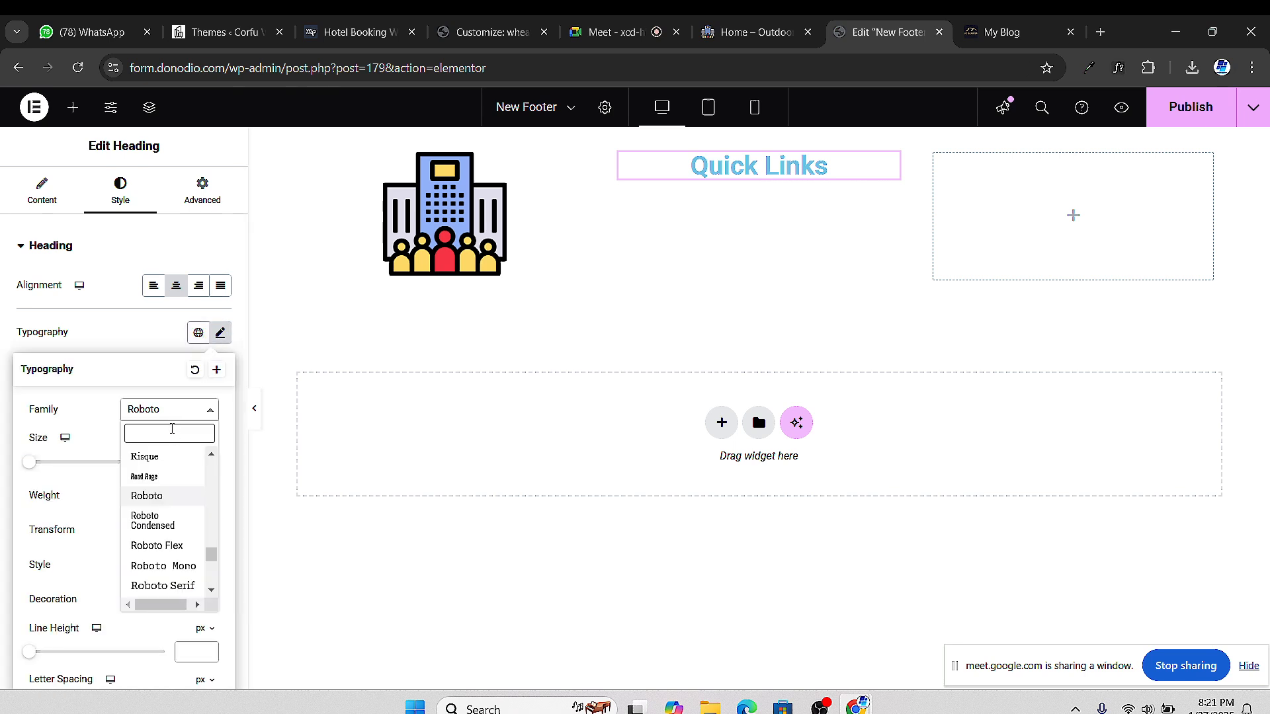
{"action": "type", "text": "monts"}
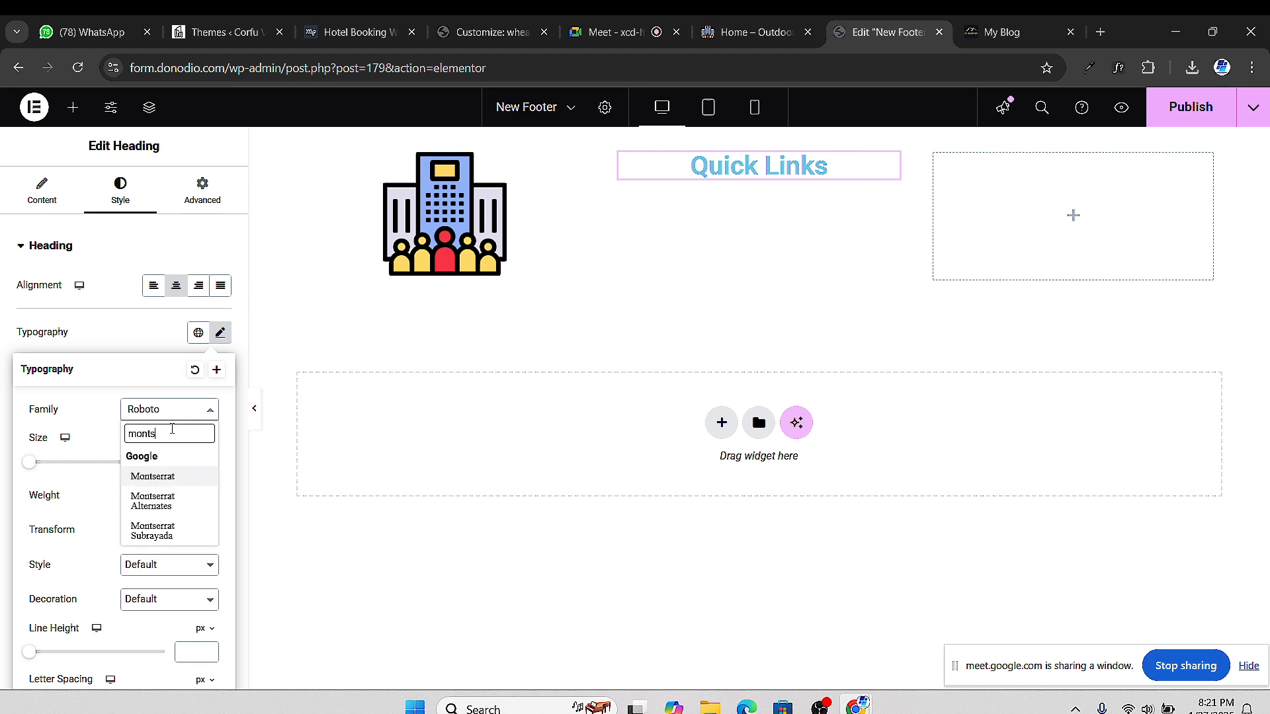
{"action": "left_click", "coordinate": [169, 481]}
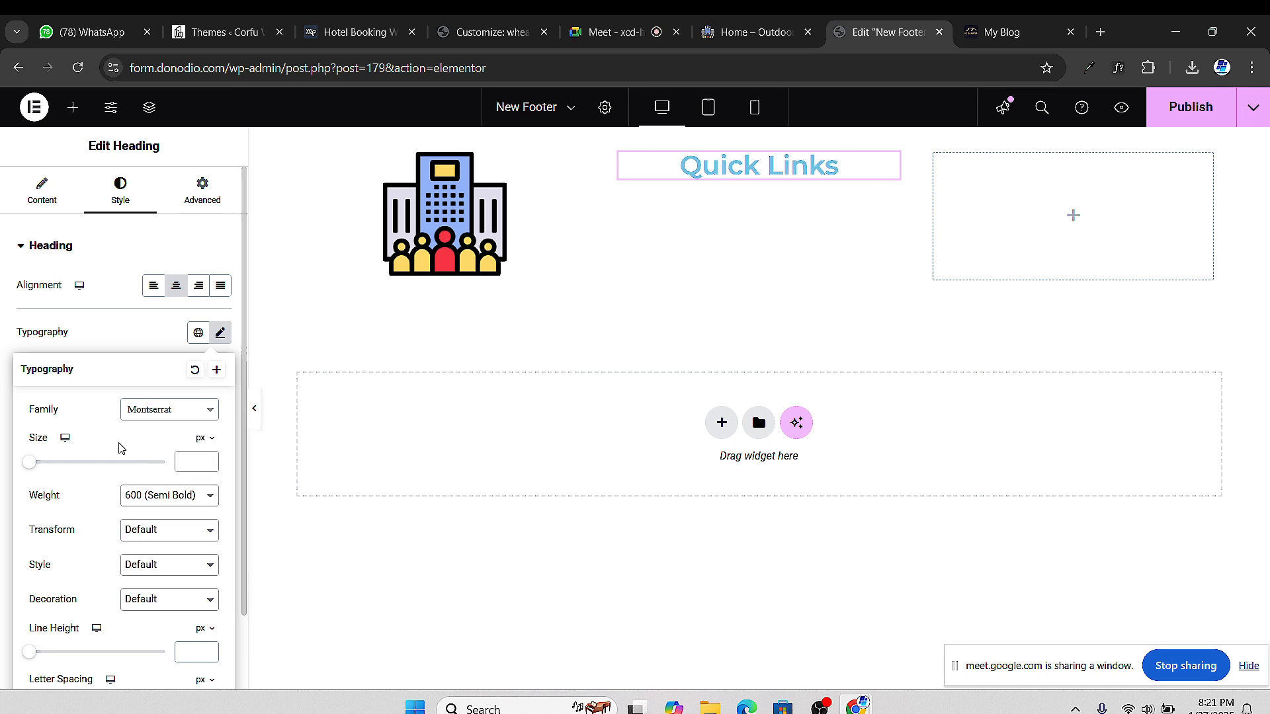
{"action": "left_click_drag", "start_coordinate": [37, 464], "coordinate": [44, 470]}
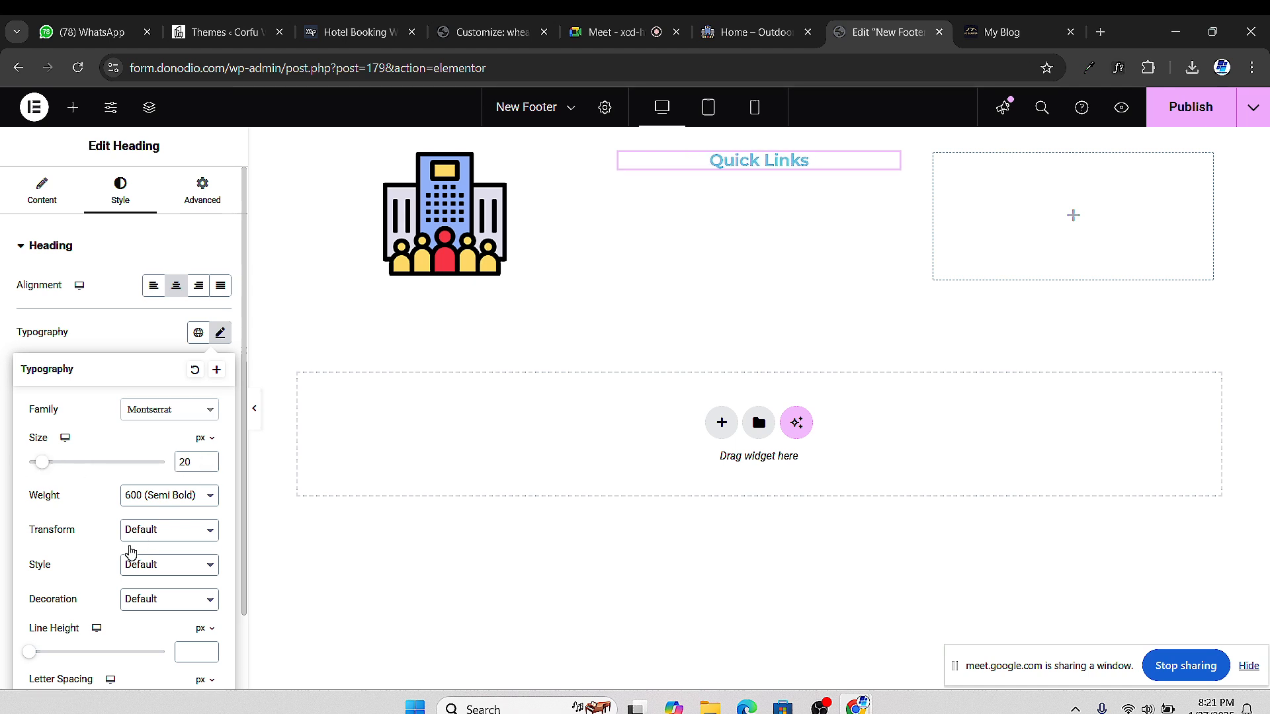
{"action": "left_click", "coordinate": [173, 496]}
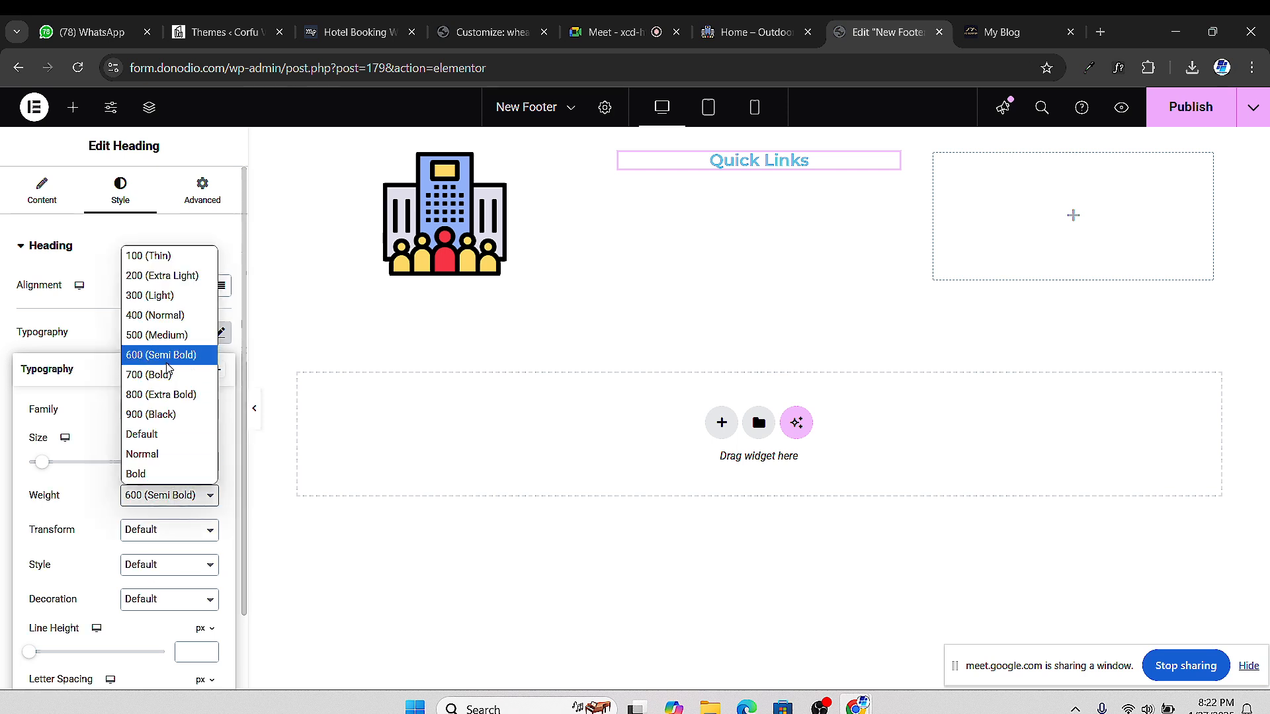
{"action": "left_click", "coordinate": [159, 375]}
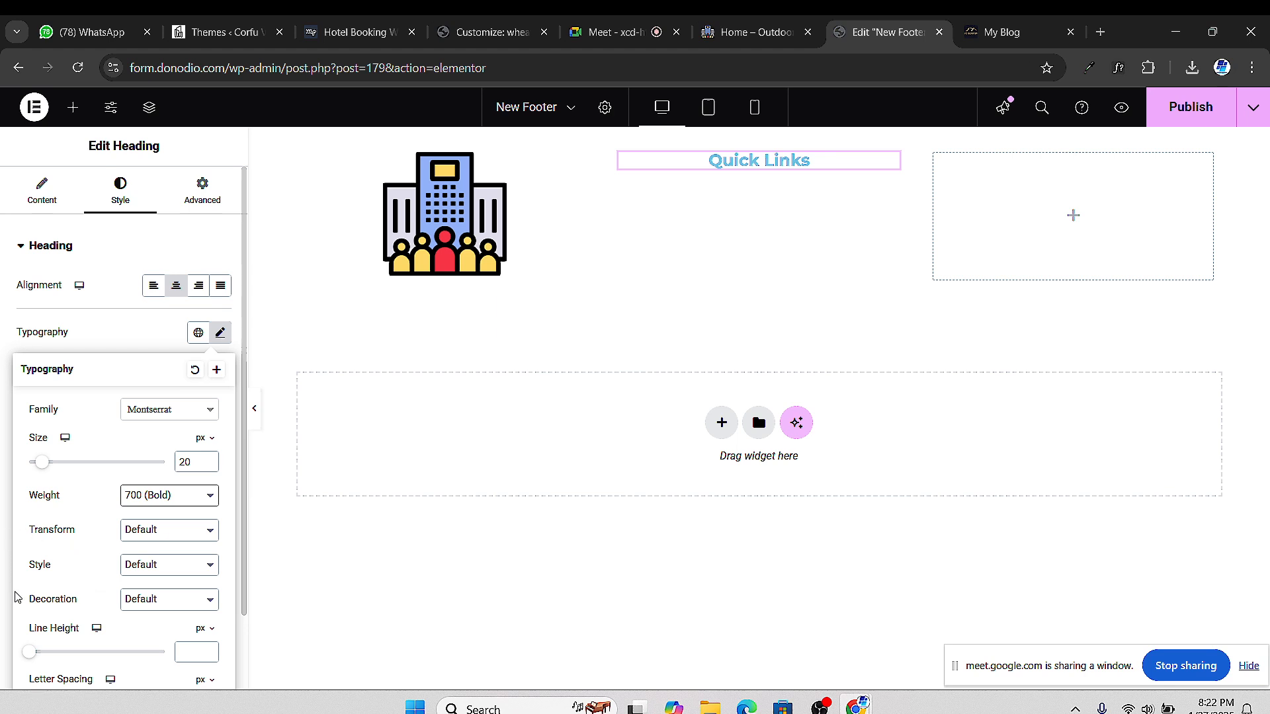
{"action": "scroll", "coordinate": [18, 598], "scroll_direction": "down", "scroll_amount": 1}
{"action": "left_click", "coordinate": [3, 527]}
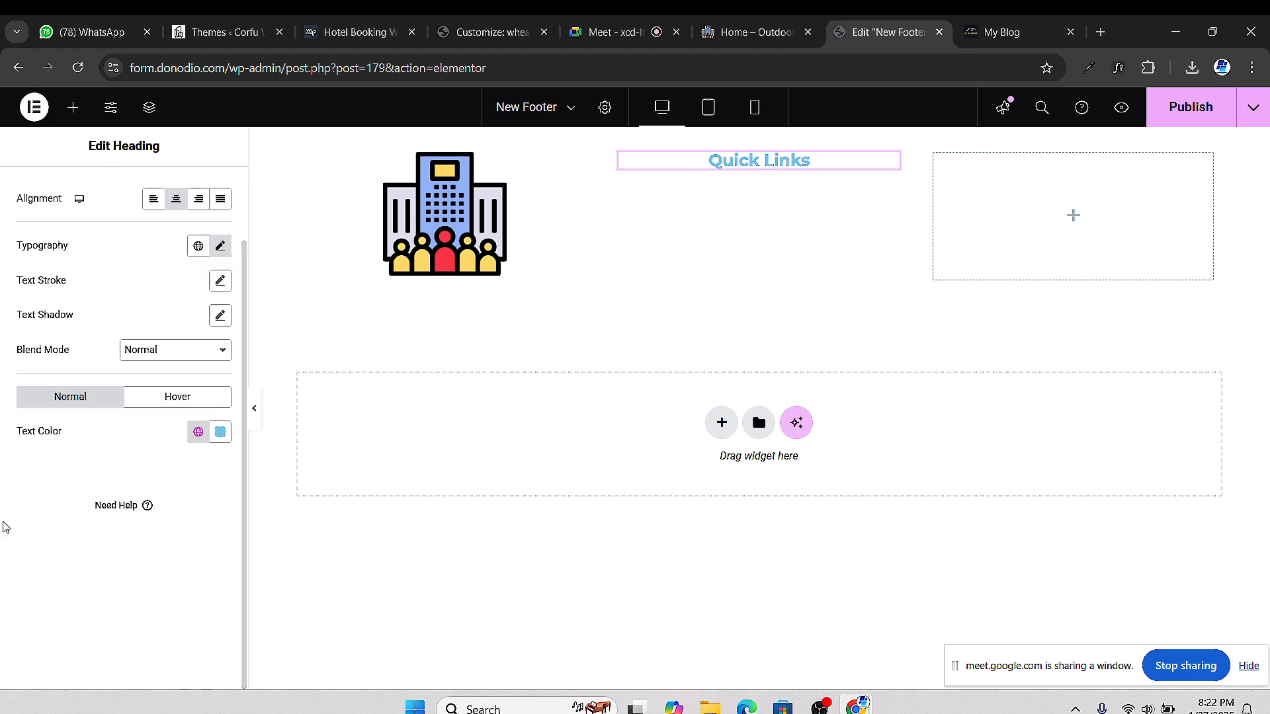
Make the Quick Links heading text black (#000000)
{"action": "left_click", "coordinate": [220, 432]}
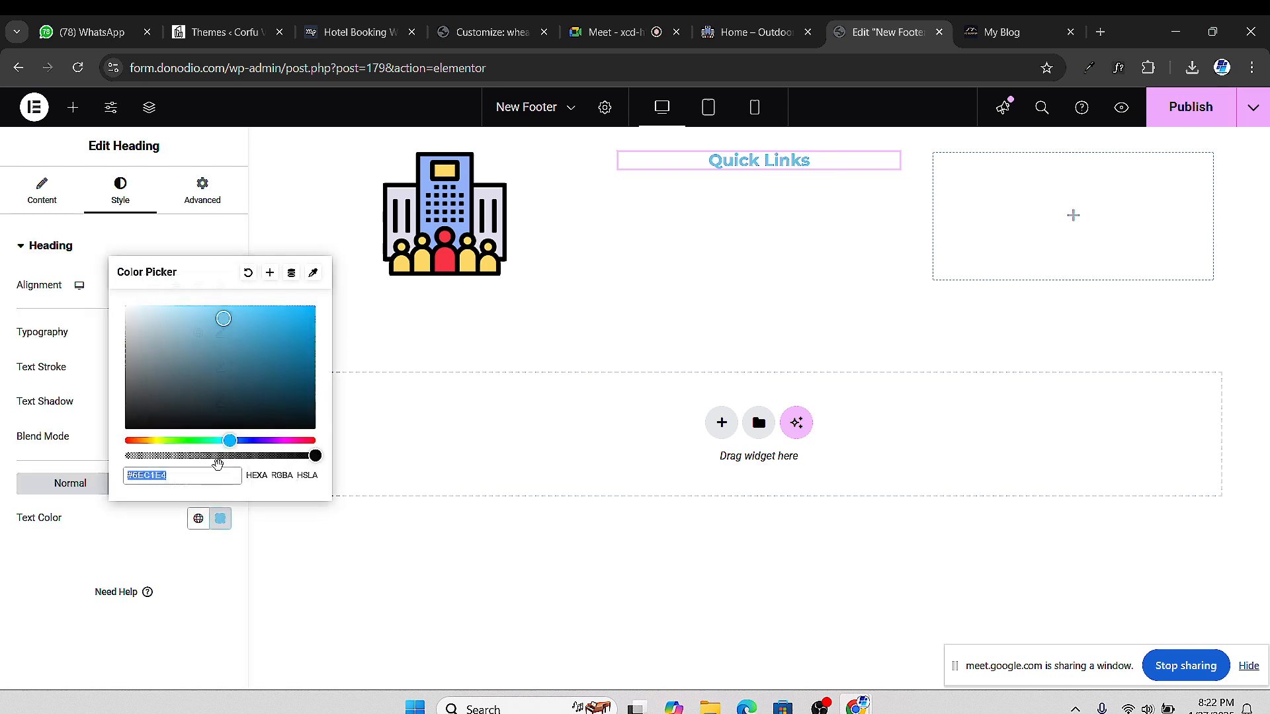
{"action": "left_click", "coordinate": [169, 353]}
{"action": "left_click_drag", "start_coordinate": [169, 352], "coordinate": [86, 468]}
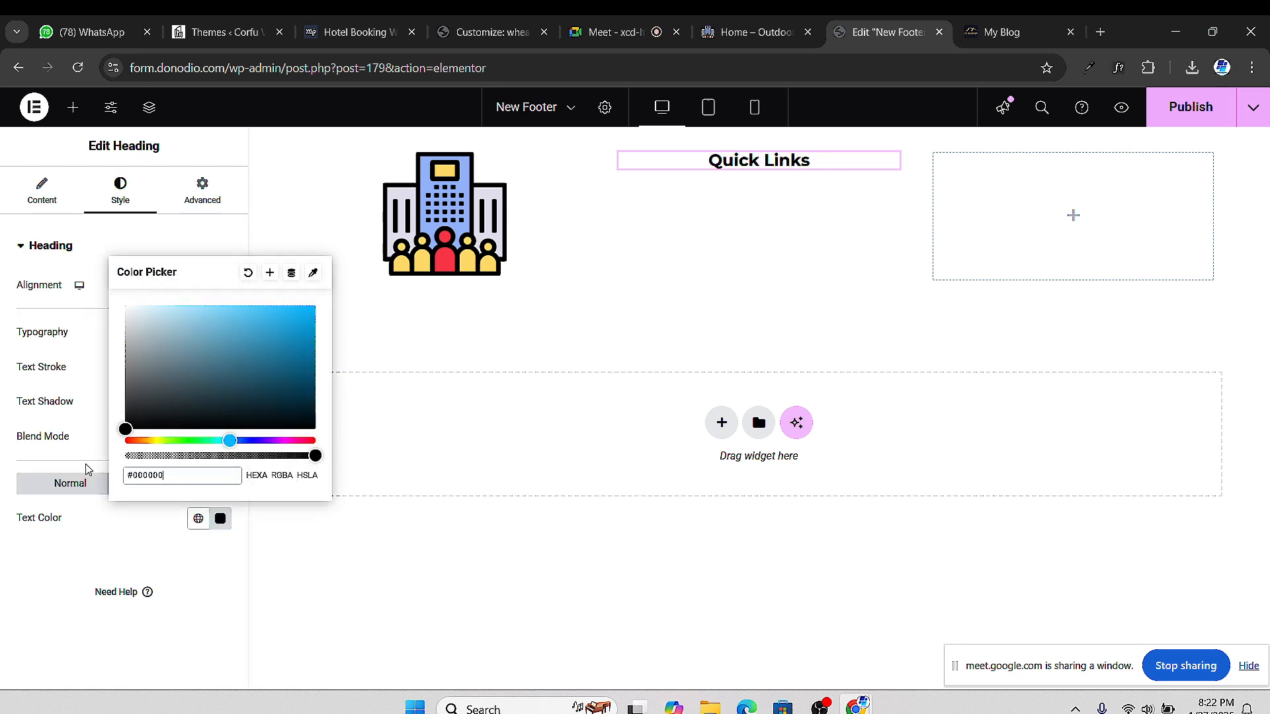
{"action": "left_click", "coordinate": [2, 579]}
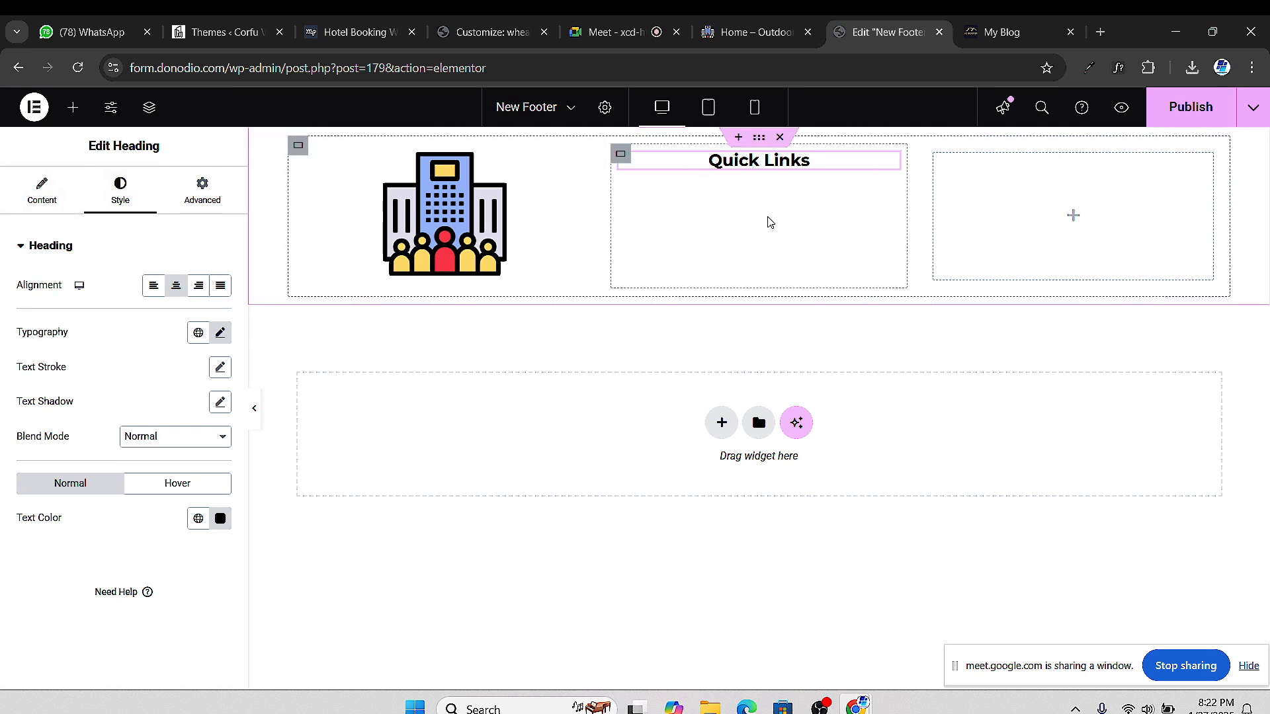
{"action": "left_click", "coordinate": [748, 32]}
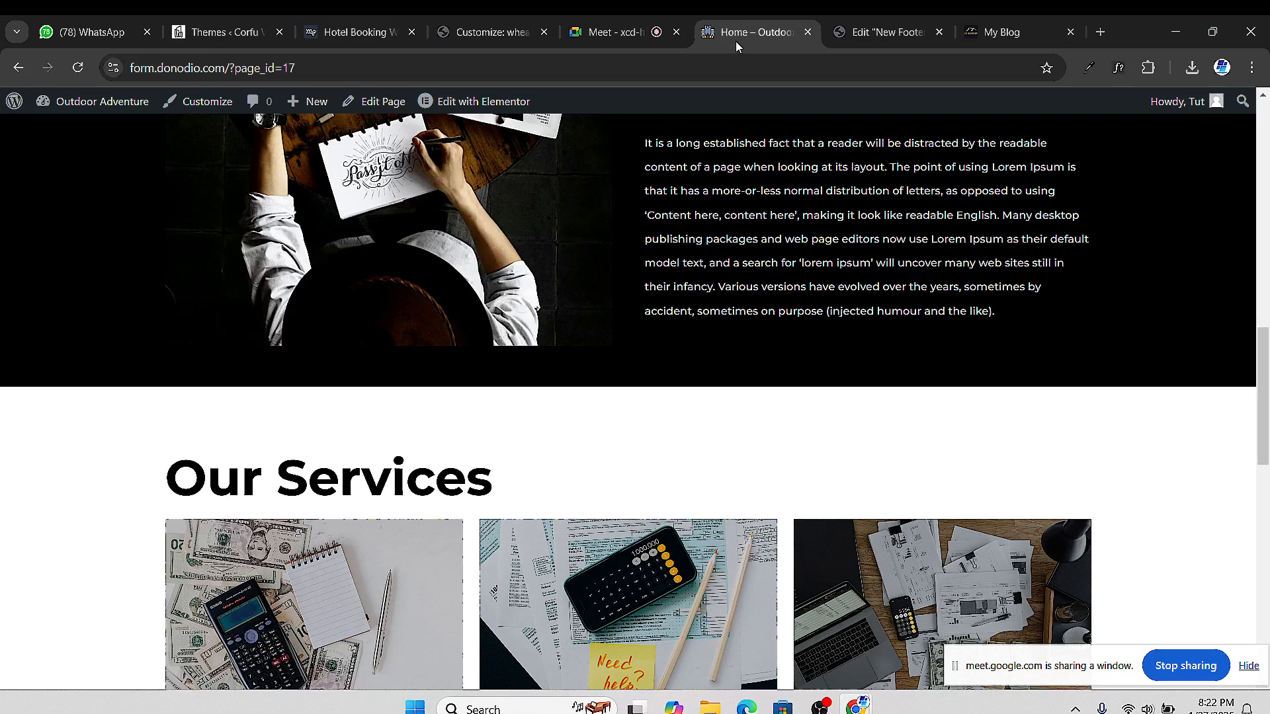
{"action": "scroll", "coordinate": [541, 198], "scroll_direction": "up", "scroll_amount": 10}
{"action": "scroll", "coordinate": [541, 132], "scroll_direction": "down", "scroll_amount": 4}
{"action": "scroll", "coordinate": [618, 269], "scroll_direction": "up", "scroll_amount": 4}
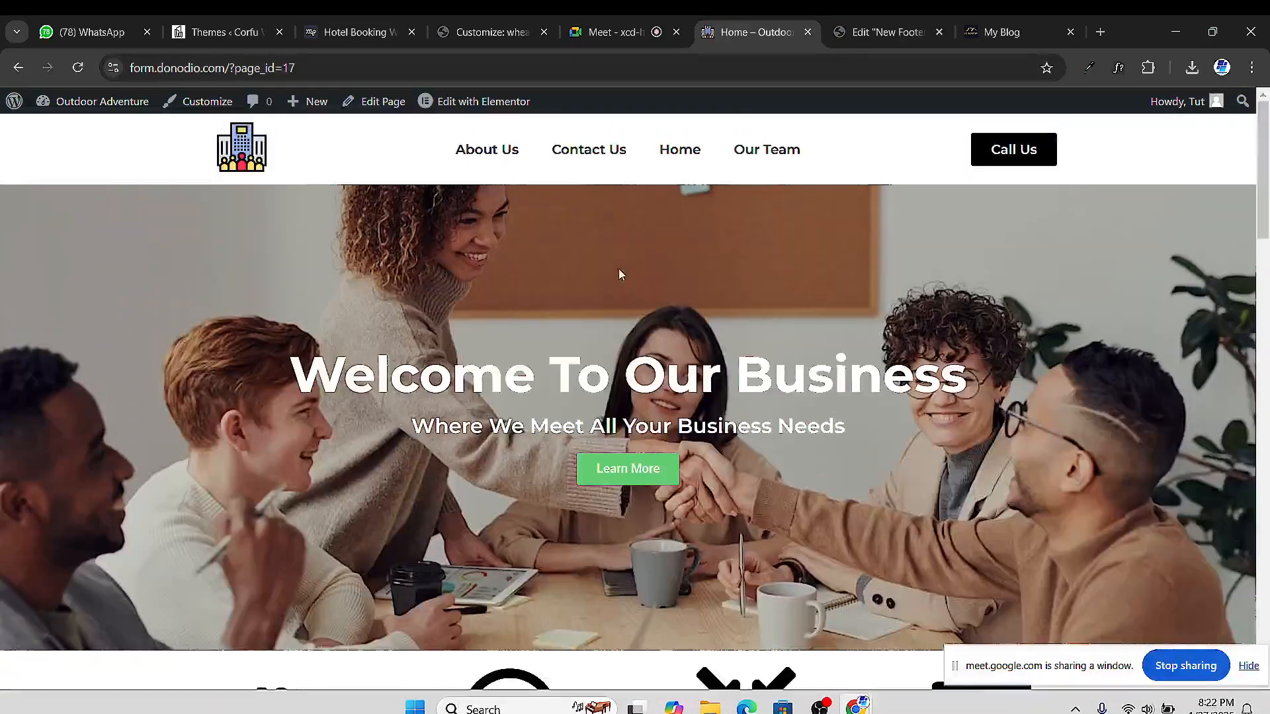
{"action": "left_click", "coordinate": [887, 32]}
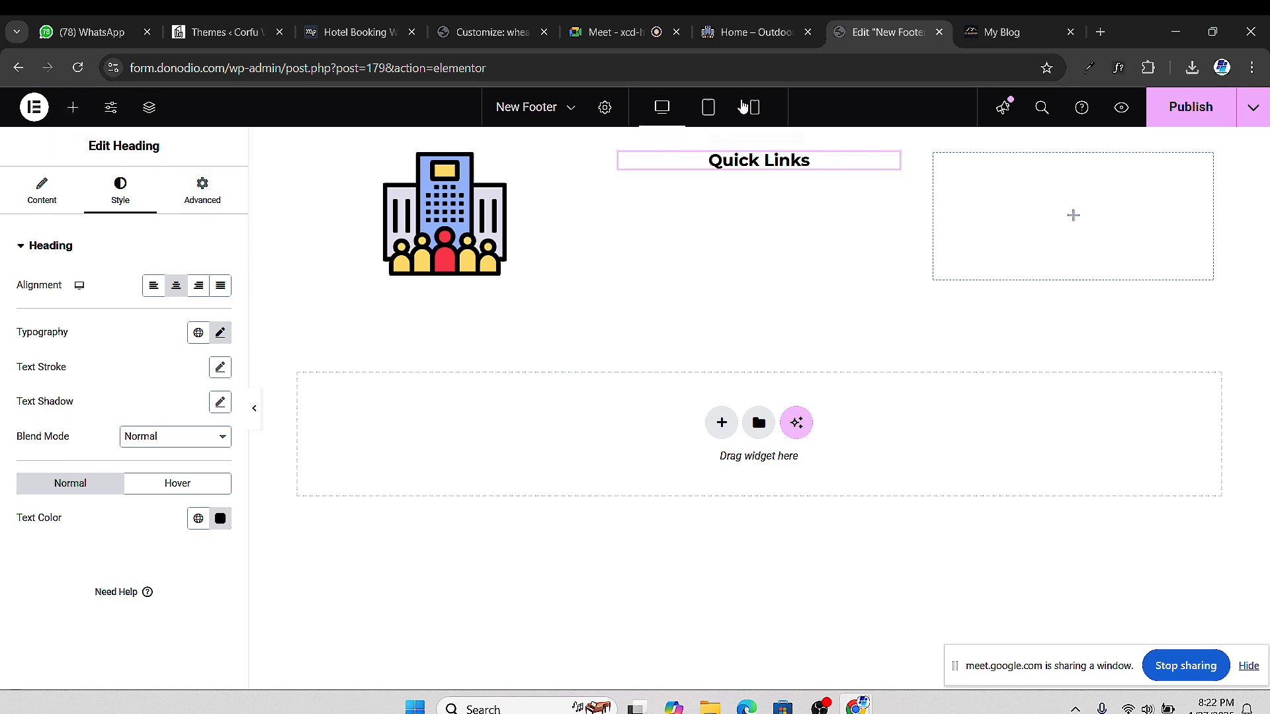
{"action": "left_click", "coordinate": [615, 32]}
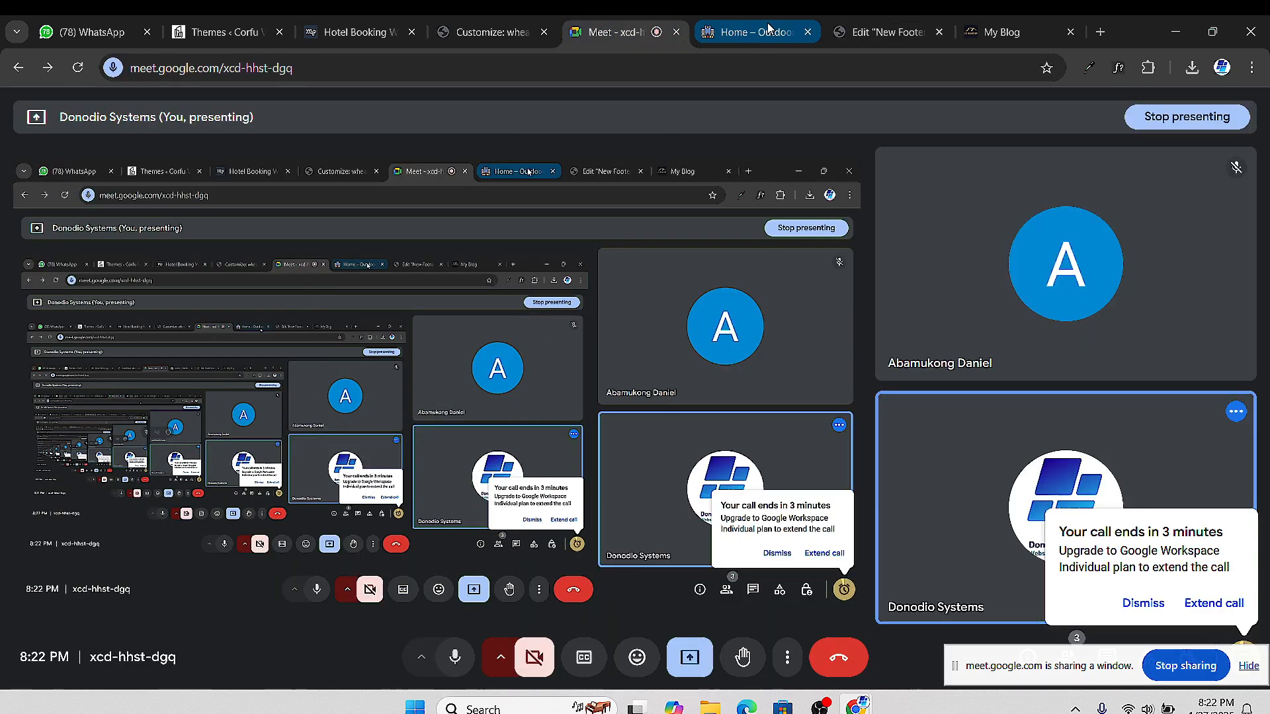
{"action": "left_click", "coordinate": [751, 31]}
{"action": "left_click", "coordinate": [858, 32]}
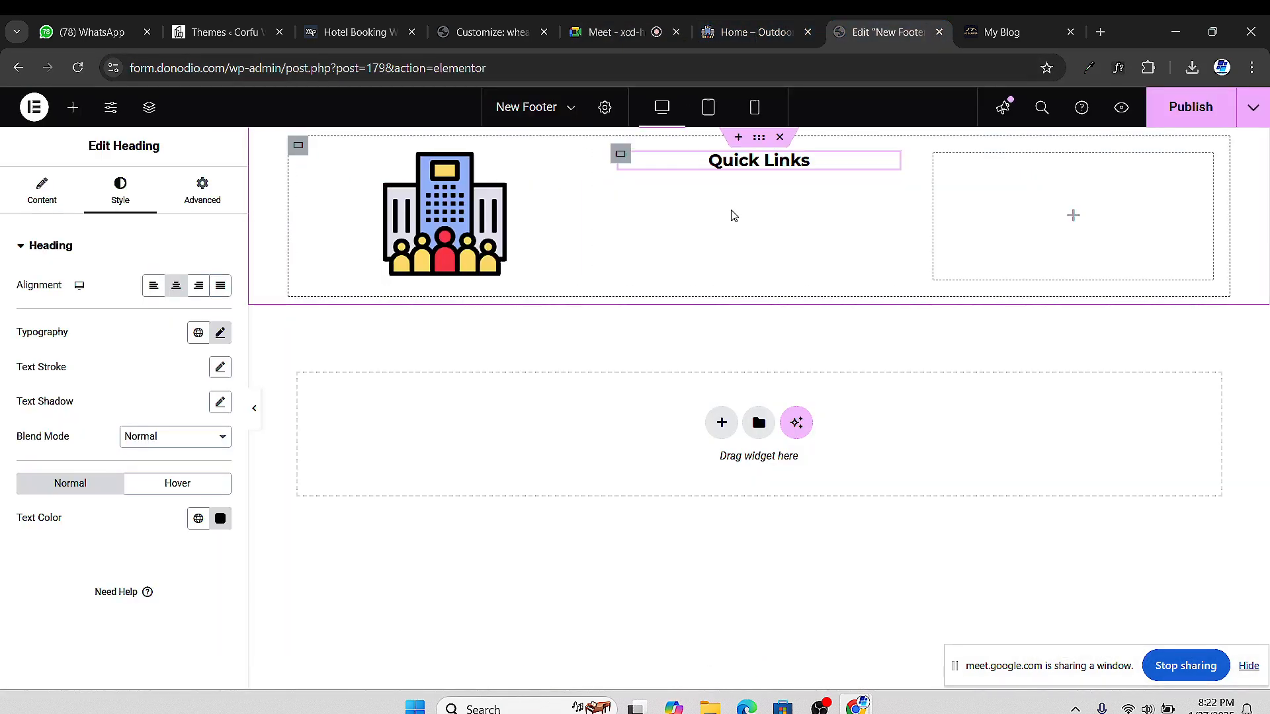
Place a Navigation Menu widget below the Quick Links heading
{"action": "left_click", "coordinate": [73, 107]}
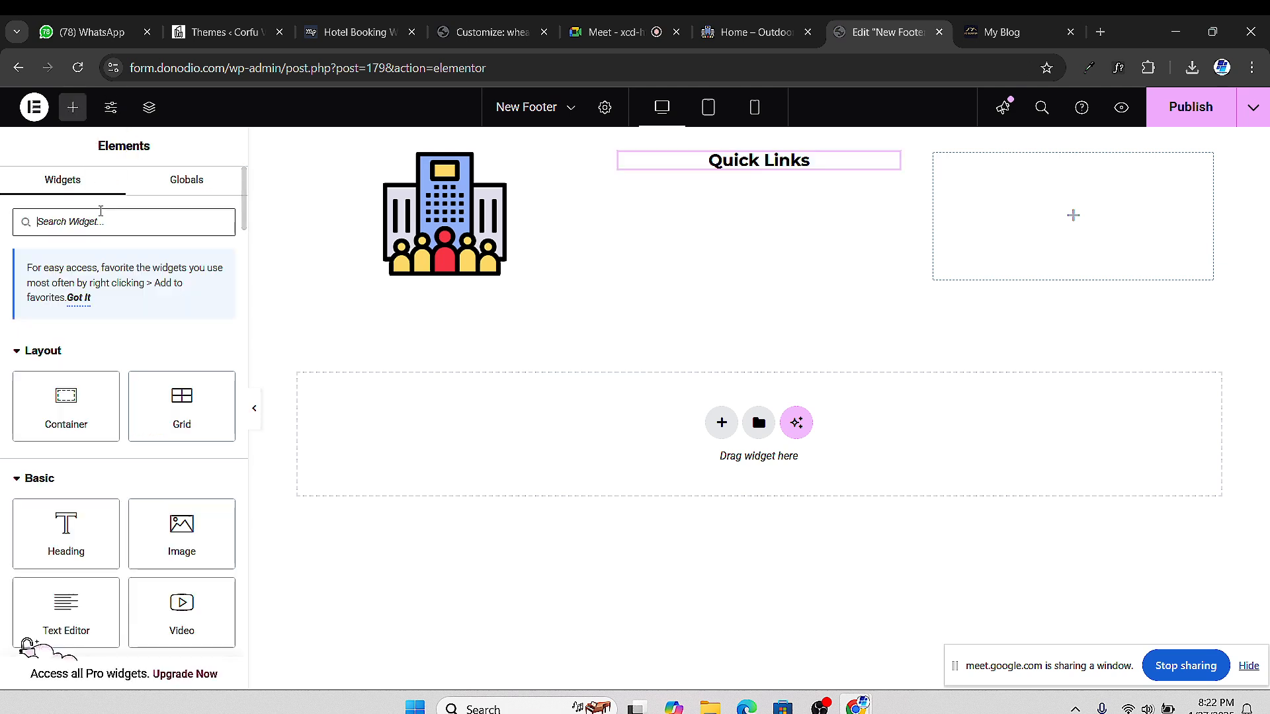
{"action": "left_click", "coordinate": [86, 212]}
{"action": "type", "text": "menu"}
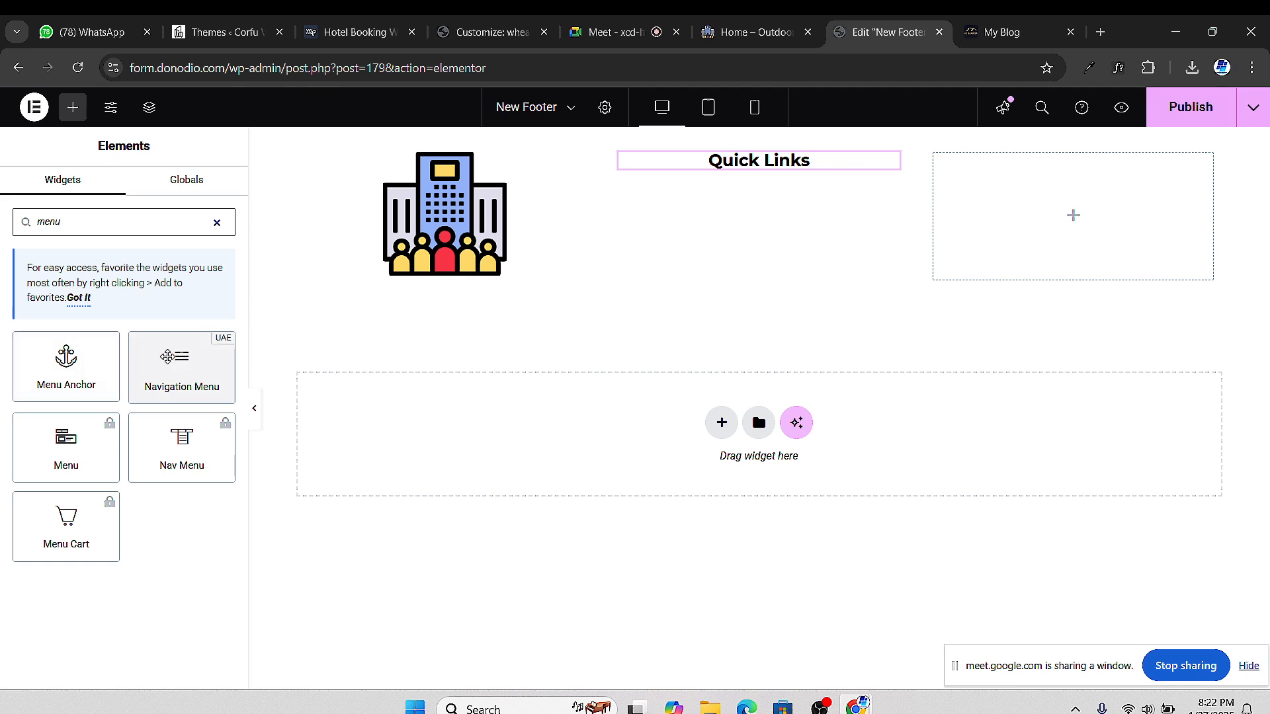
{"action": "left_click_drag", "start_coordinate": [202, 347], "coordinate": [740, 174]}
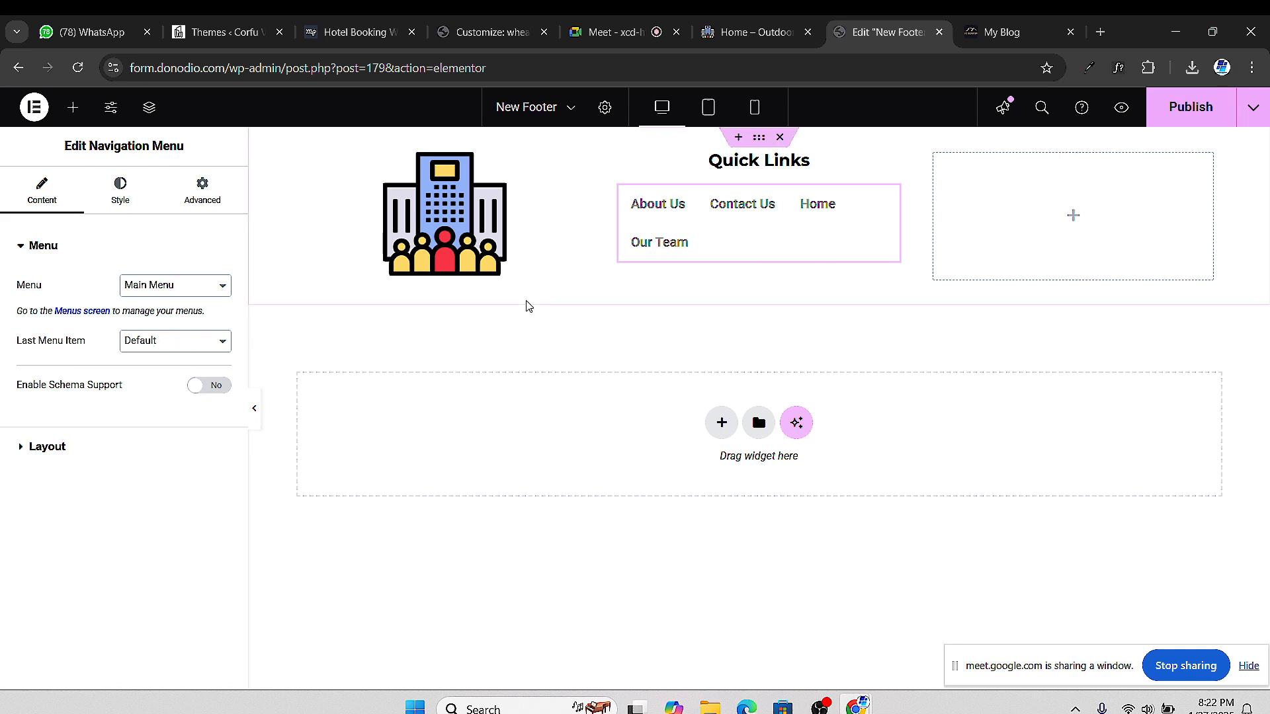
Set the menu layout to Vertical with Center alignment
{"action": "left_click", "coordinate": [18, 450]}
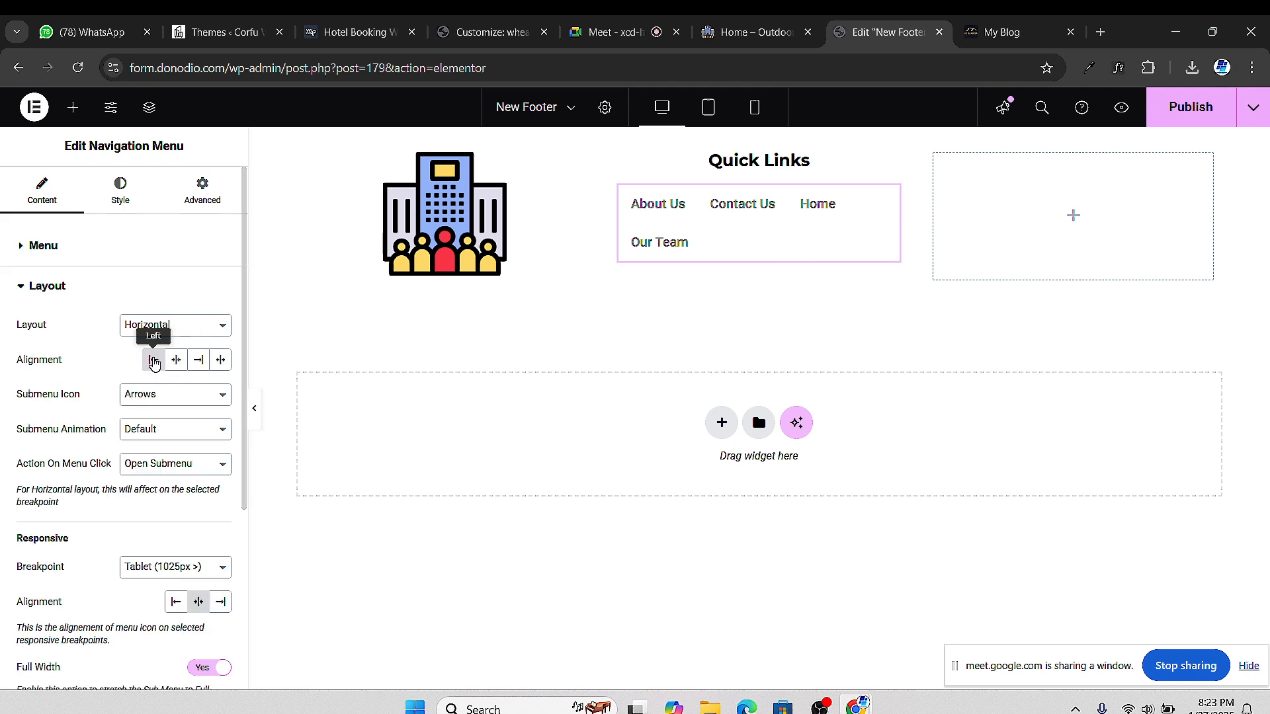
{"action": "left_click", "coordinate": [167, 328]}
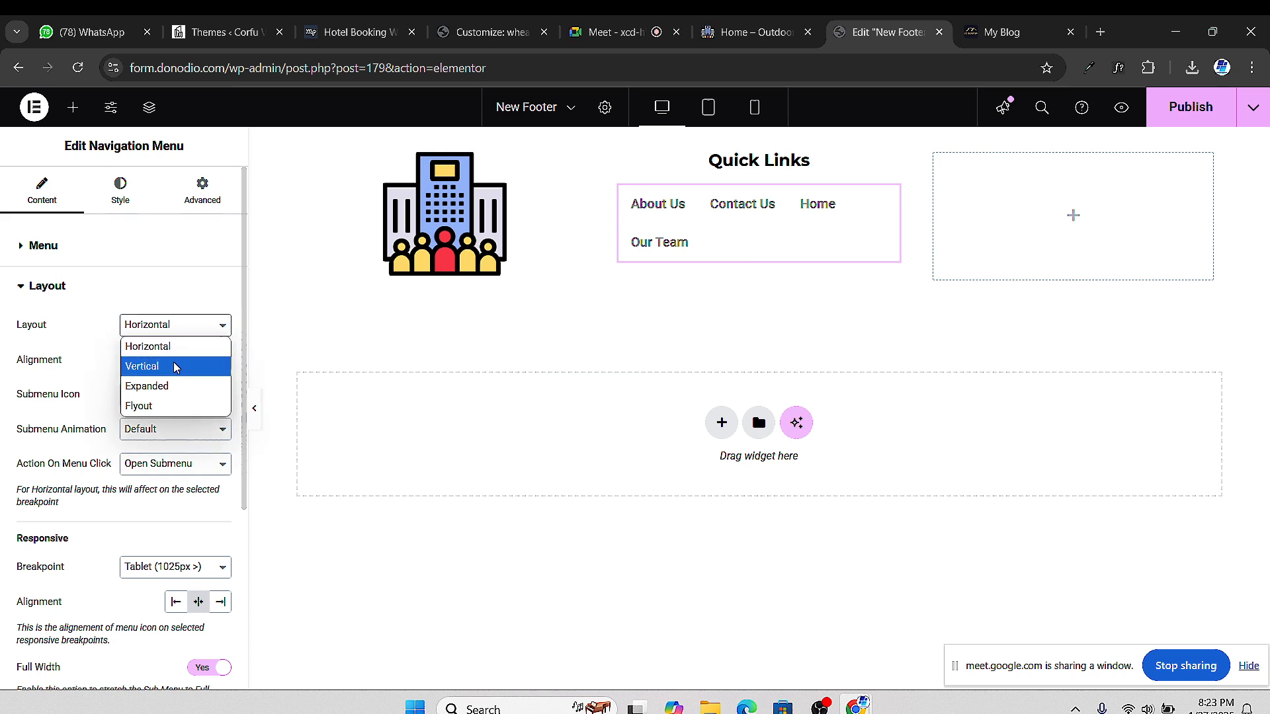
{"action": "left_click", "coordinate": [173, 365]}
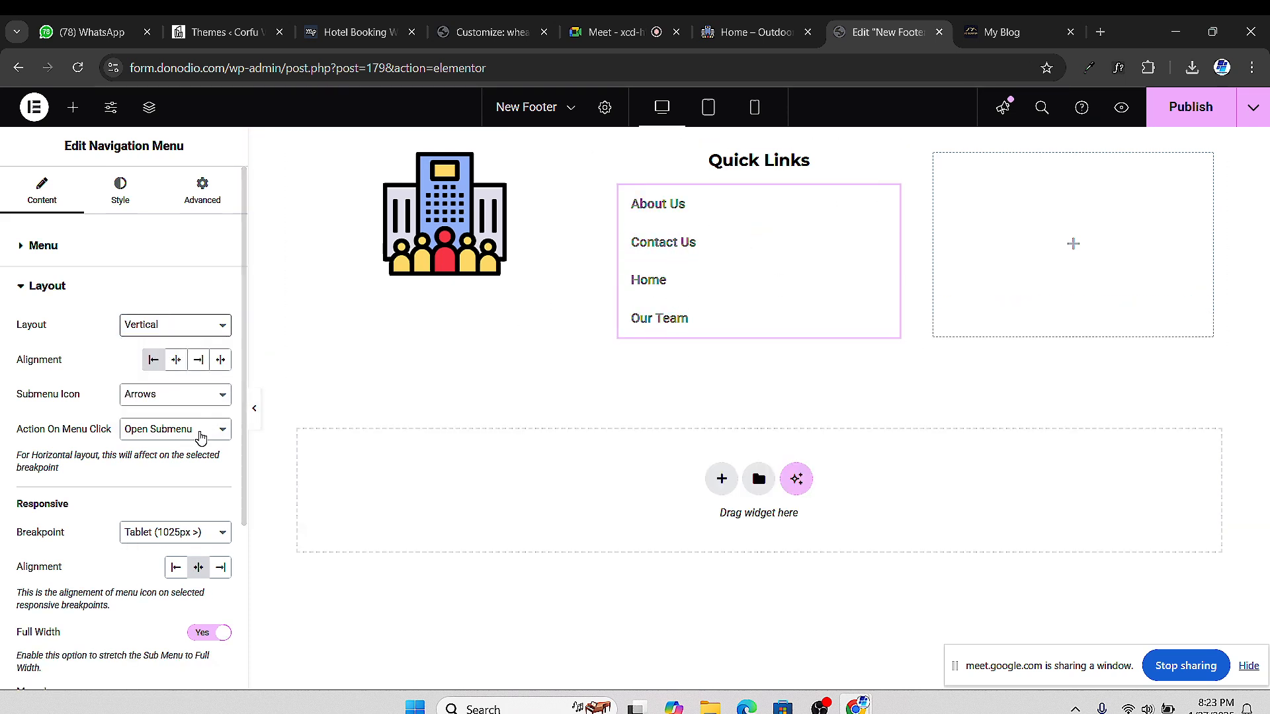
{"action": "scroll", "coordinate": [199, 433], "scroll_direction": "down", "scroll_amount": 3}
{"action": "scroll", "coordinate": [186, 386], "scroll_direction": "up", "scroll_amount": 3}
{"action": "left_click", "coordinate": [180, 370]}
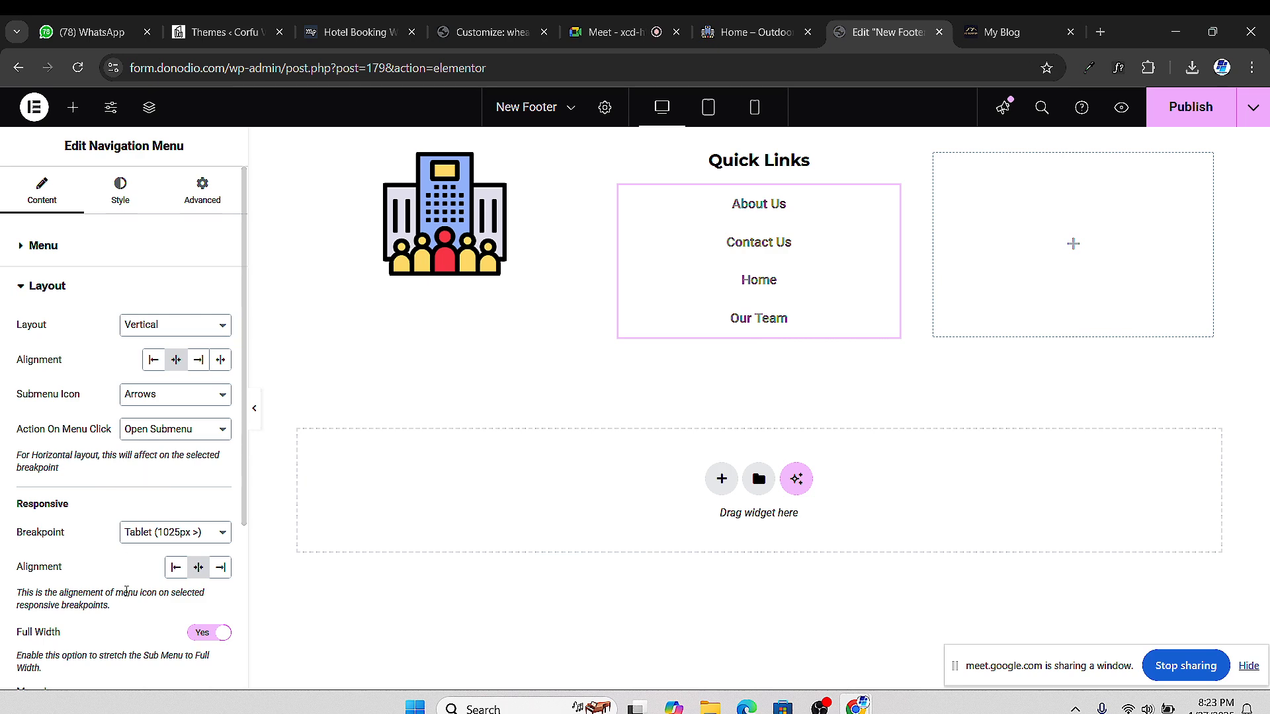
{"action": "scroll", "coordinate": [125, 591], "scroll_direction": "down", "scroll_amount": 4}
{"action": "mouse_move", "coordinate": [92, 489]}
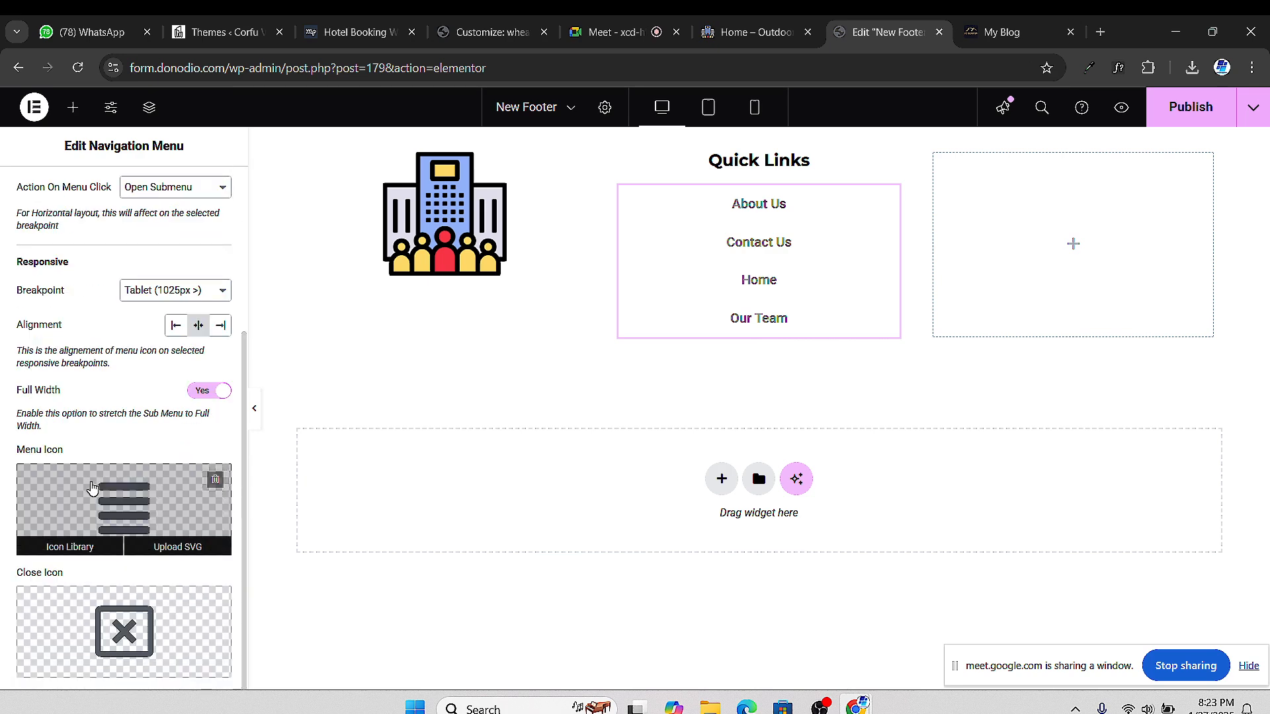
{"action": "scroll", "coordinate": [96, 488], "scroll_direction": "up", "scroll_amount": 4}
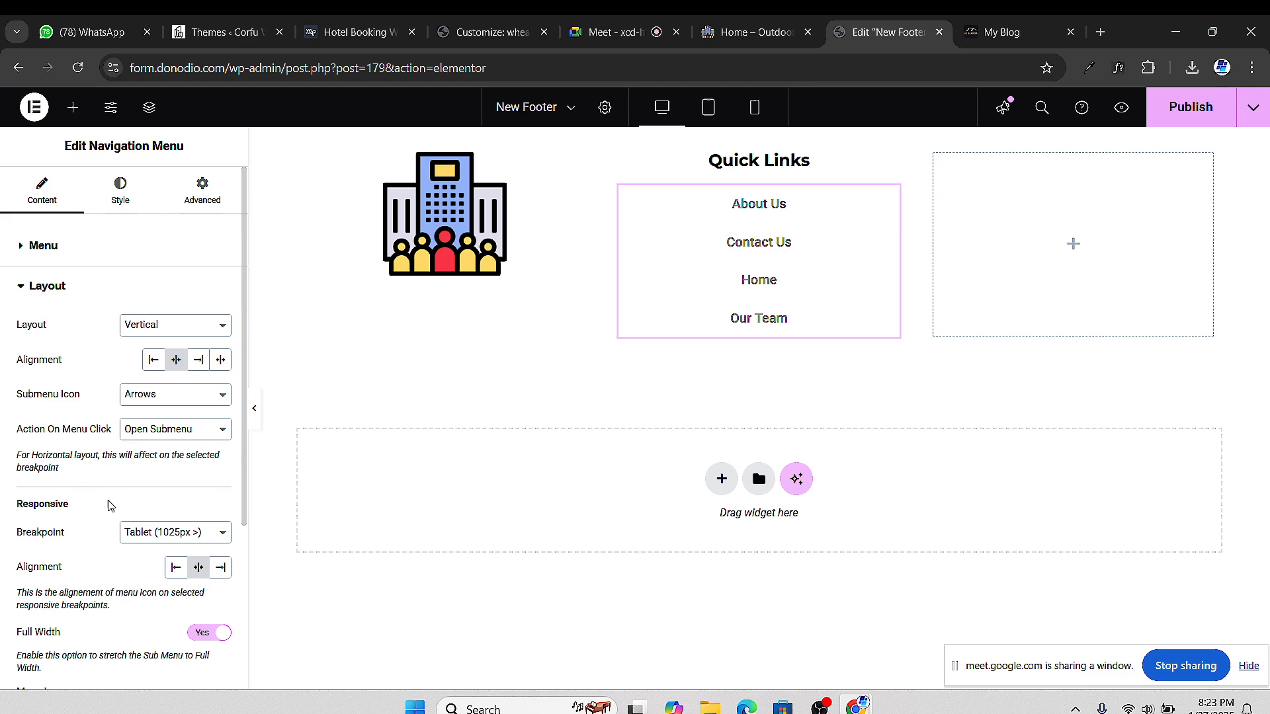
{"action": "scroll", "coordinate": [124, 533], "scroll_direction": "down", "scroll_amount": 3}
{"action": "scroll", "coordinate": [126, 546], "scroll_direction": "up", "scroll_amount": 3}
Set the menu's vertical padding to 6 and its font to Montserrat Semi Bold (600)
{"action": "left_click", "coordinate": [127, 203]}
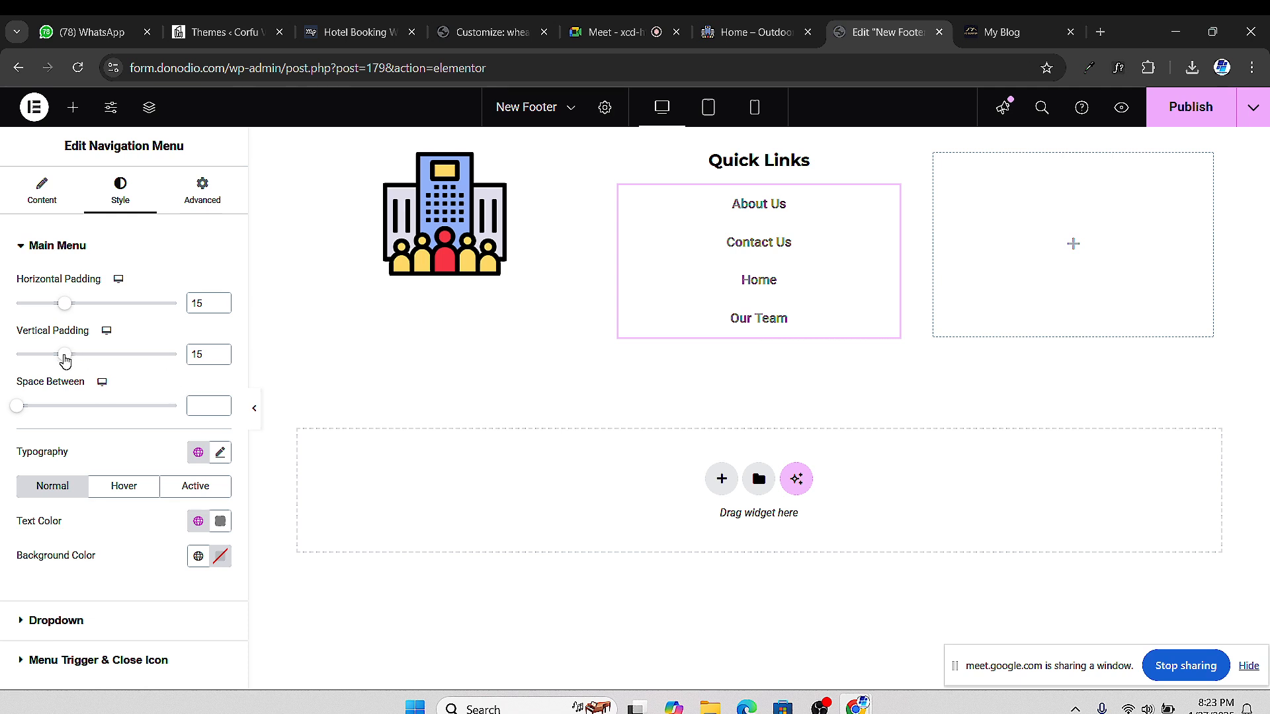
{"action": "left_click_drag", "start_coordinate": [64, 359], "coordinate": [37, 368]}
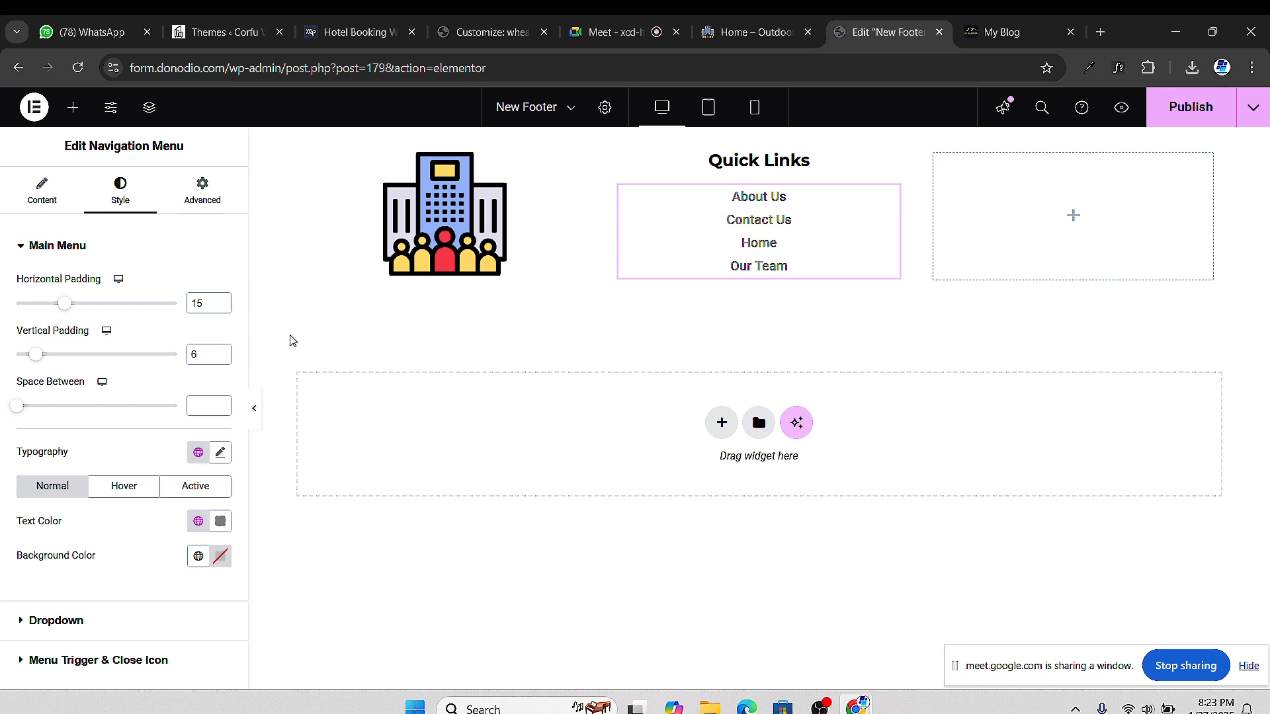
{"action": "left_click", "coordinate": [219, 454]}
{"action": "left_click", "coordinate": [162, 543]}
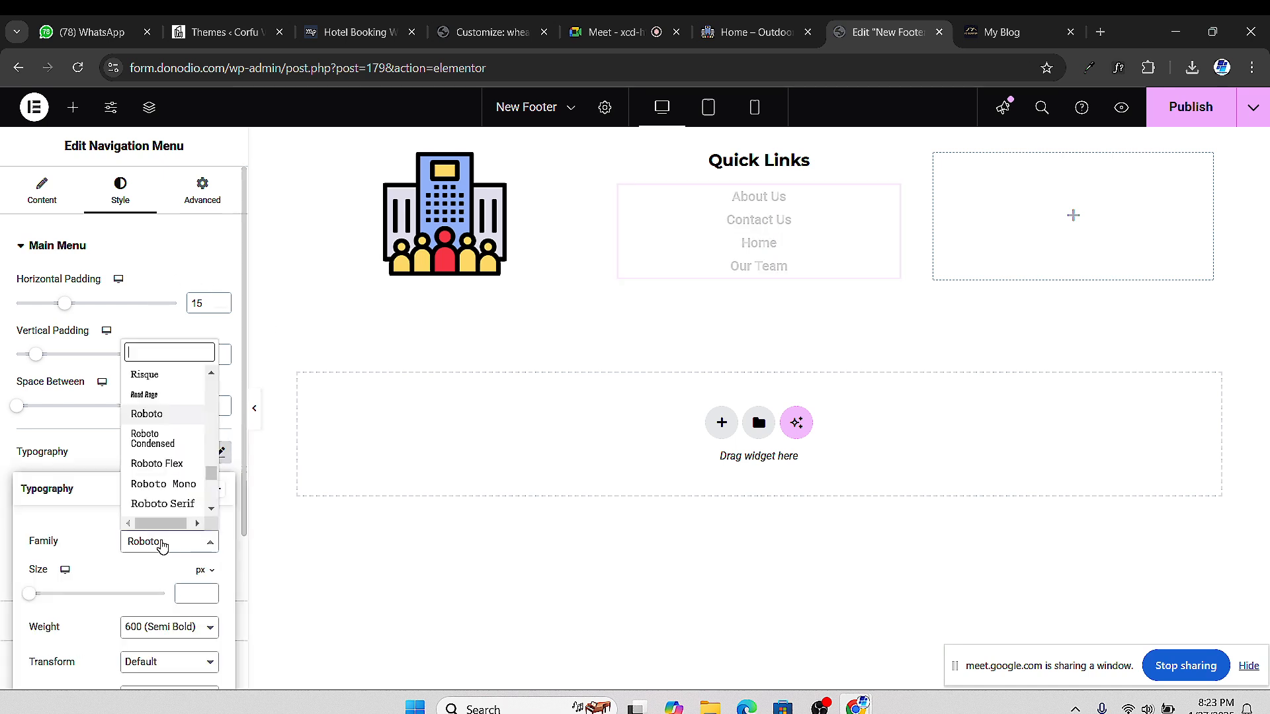
{"action": "type", "text": "montse"}
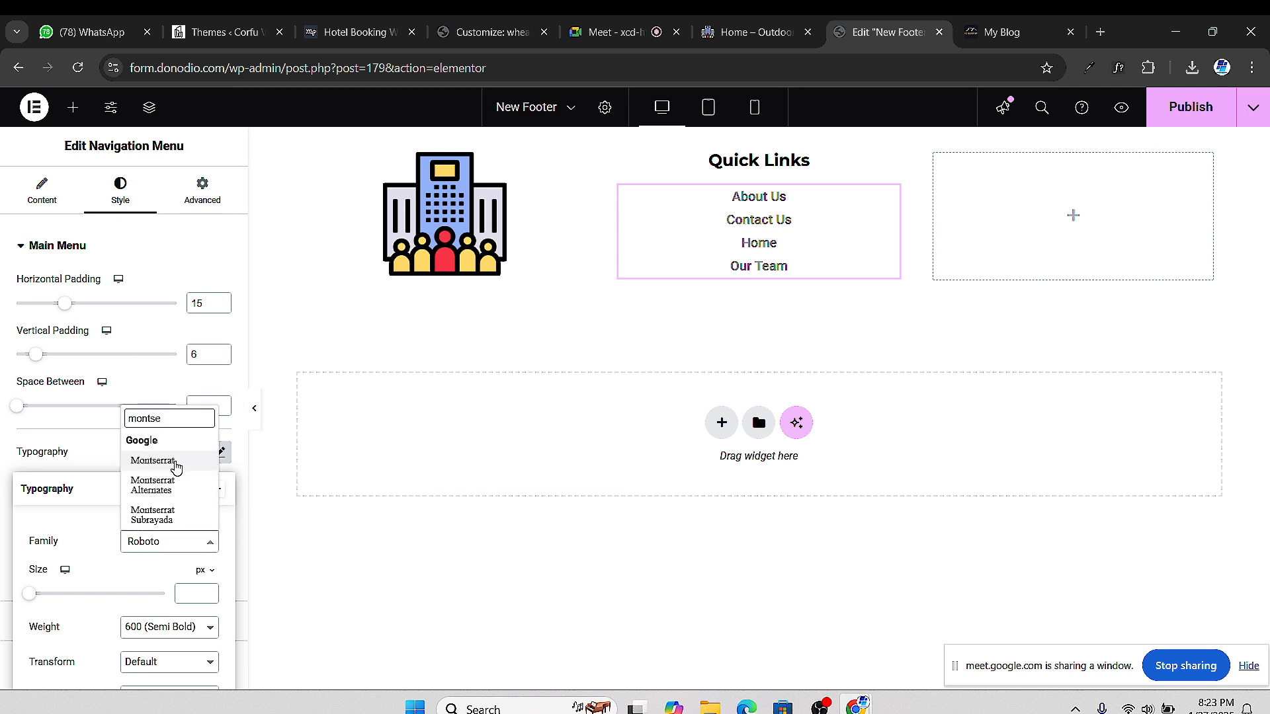
{"action": "left_click", "coordinate": [175, 461]}
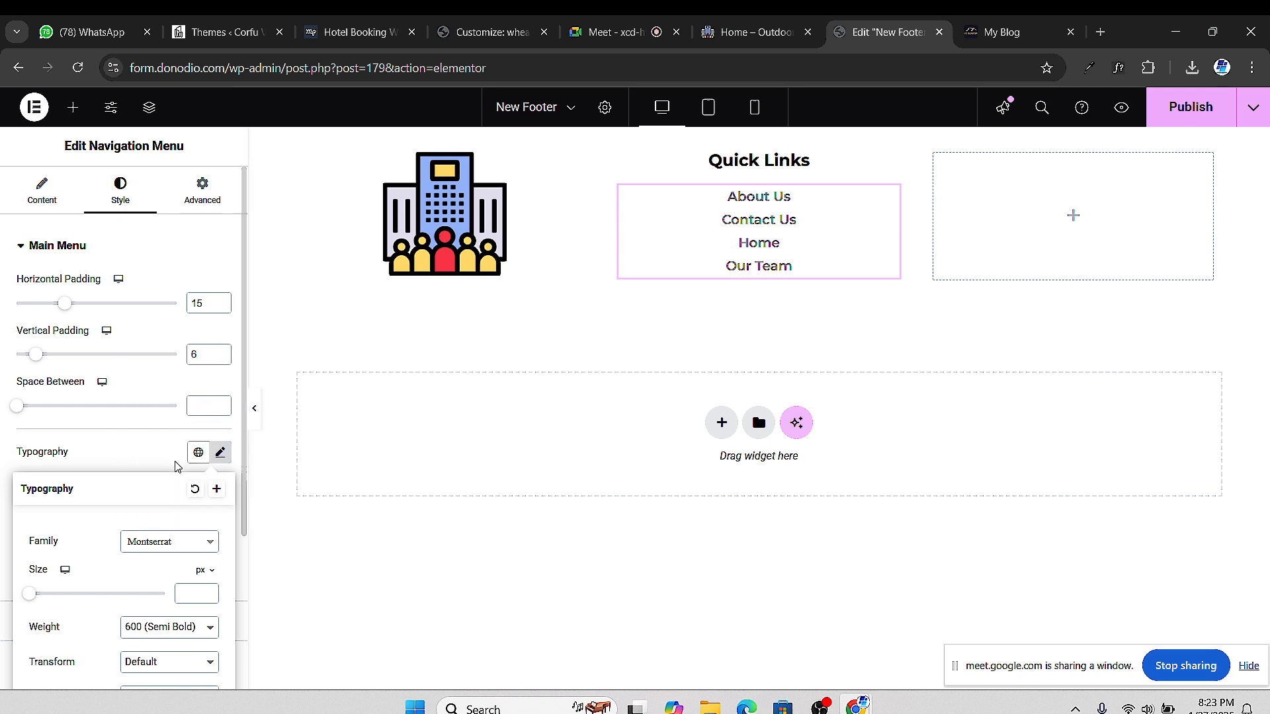
{"action": "scroll", "coordinate": [159, 625], "scroll_direction": "down", "scroll_amount": 1}
{"action": "left_click", "coordinate": [161, 549]}
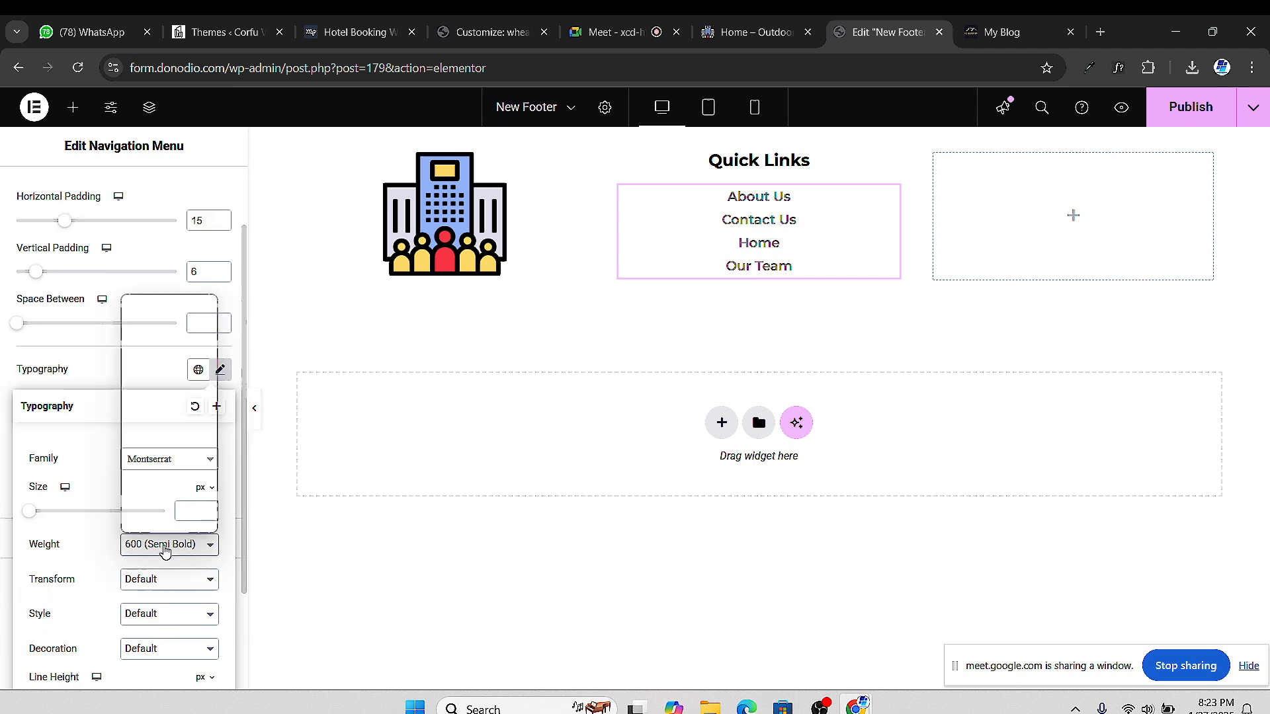
{"action": "left_click", "coordinate": [165, 384]}
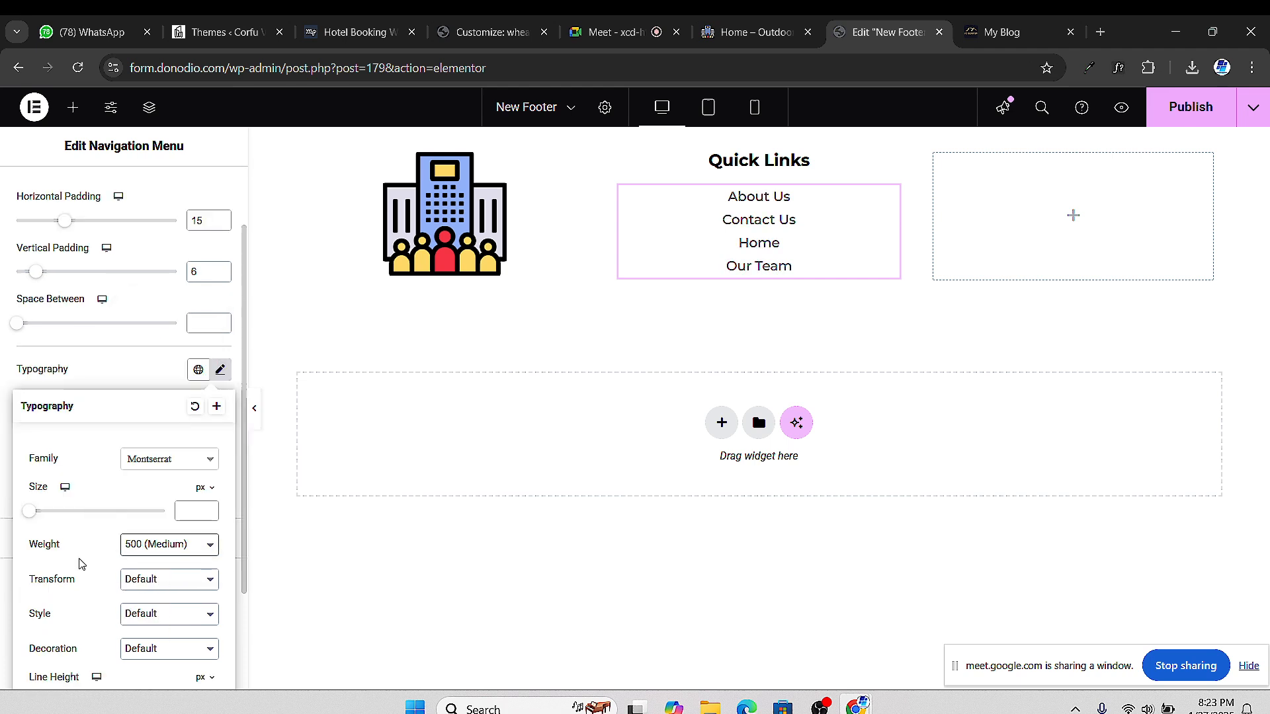
{"action": "left_click", "coordinate": [169, 546]}
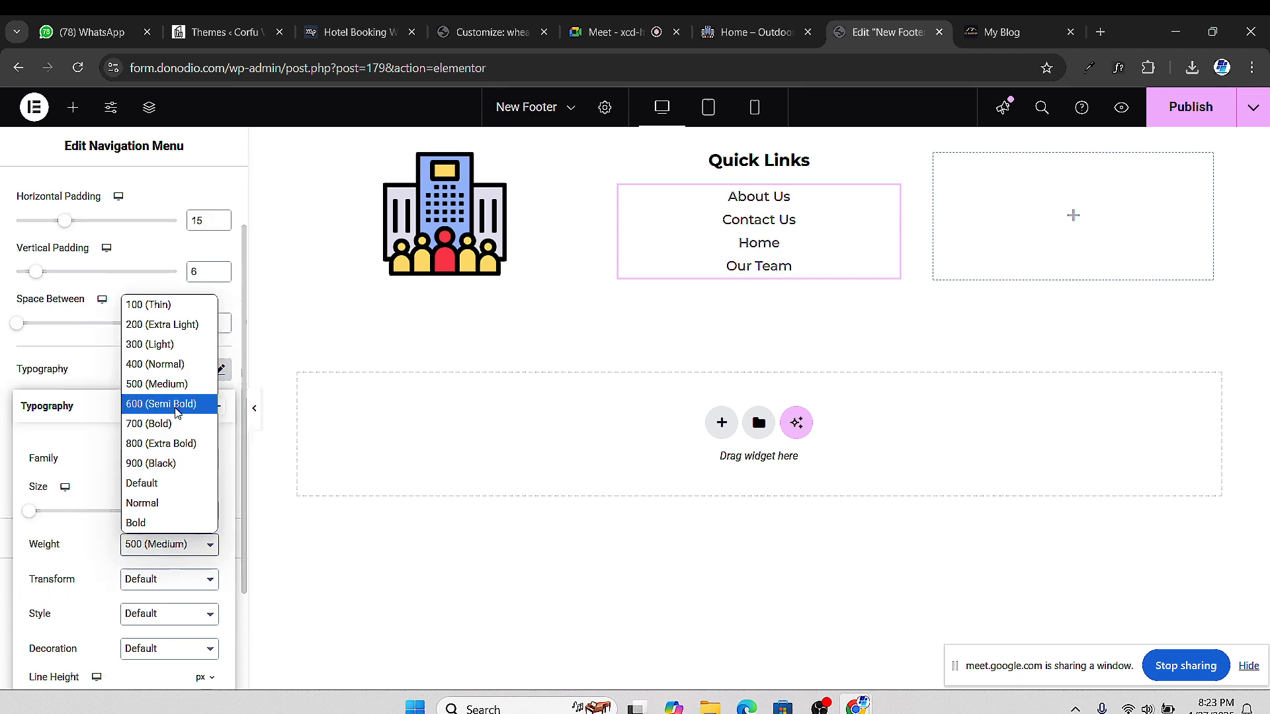
{"action": "left_click", "coordinate": [178, 405]}
{"action": "left_click", "coordinate": [28, 387]}
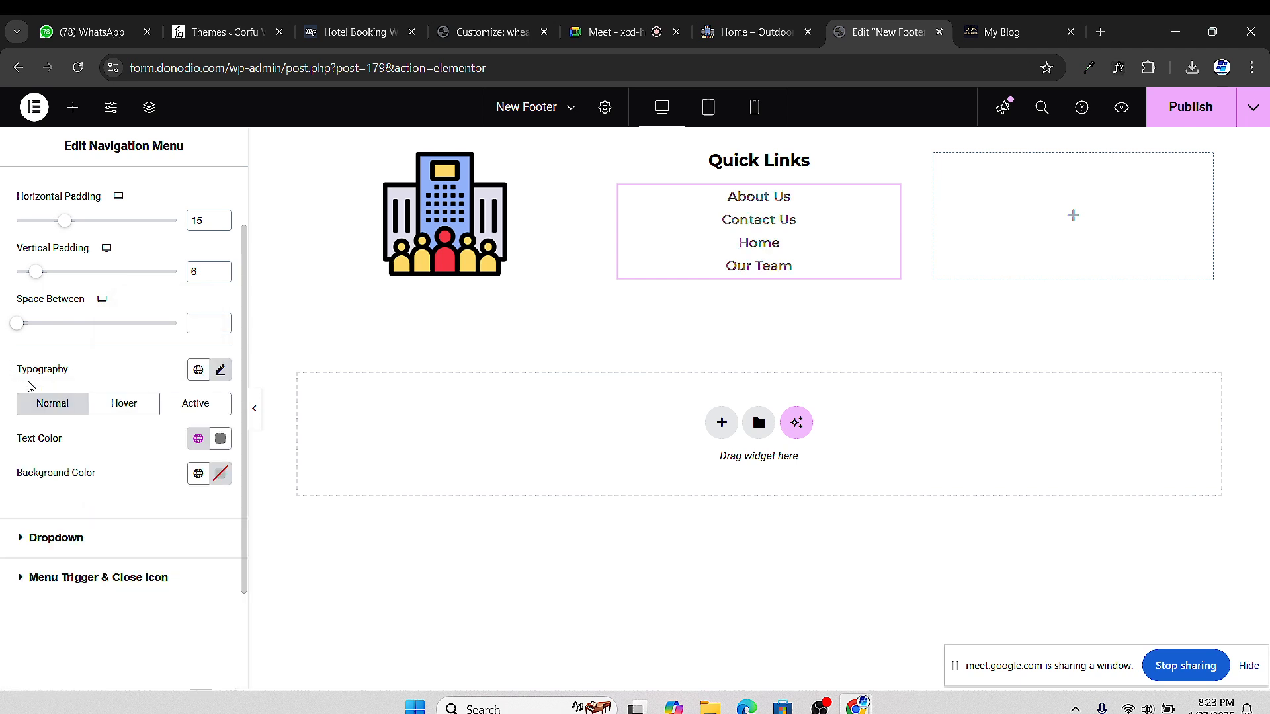
Make the menu link text light grey (#CDCDCD), then select the Quick Links heading
{"action": "left_click", "coordinate": [220, 439]}
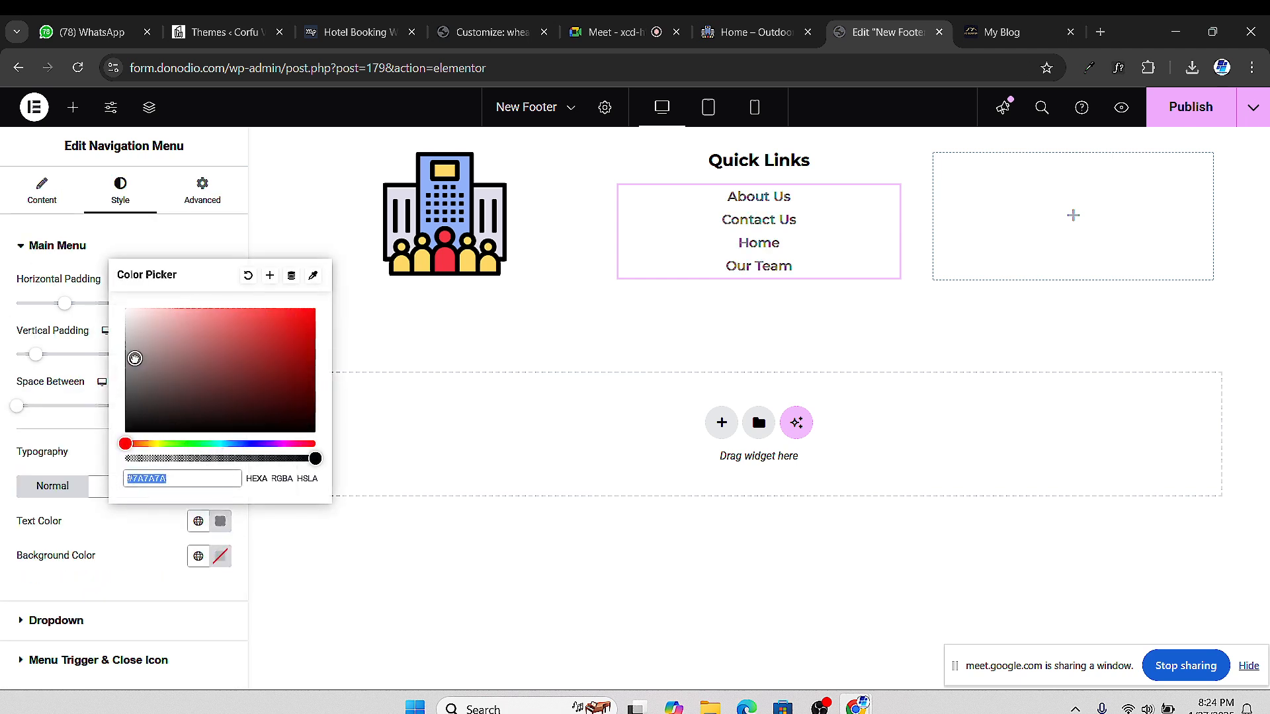
{"action": "type", "text": "#FFFFFF"}
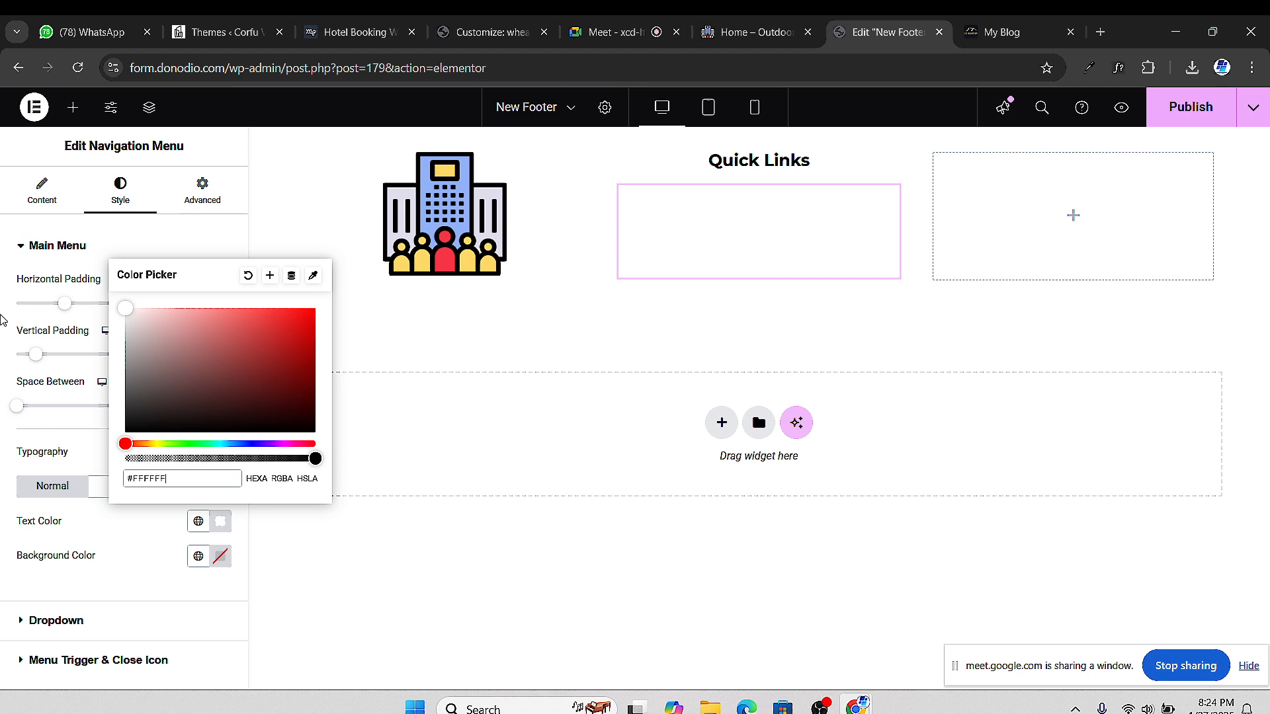
{"action": "left_click_drag", "start_coordinate": [136, 351], "coordinate": [116, 338]}
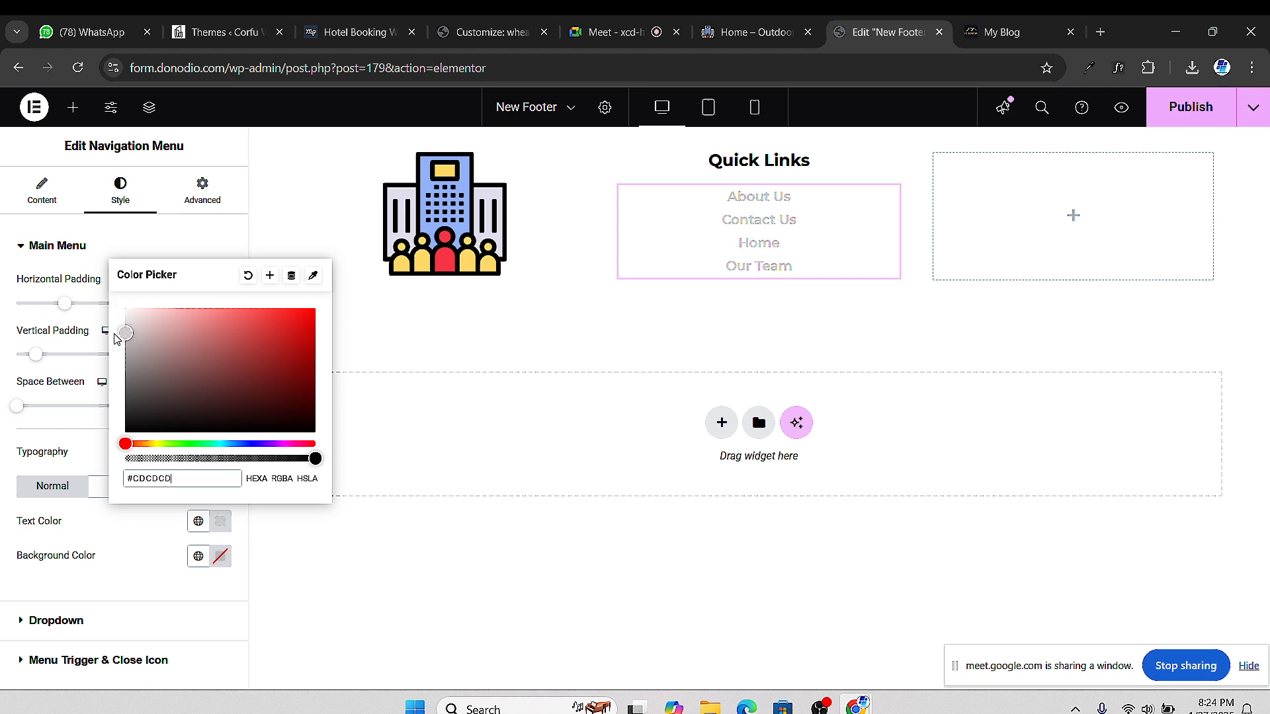
{"action": "left_click", "coordinate": [4, 512]}
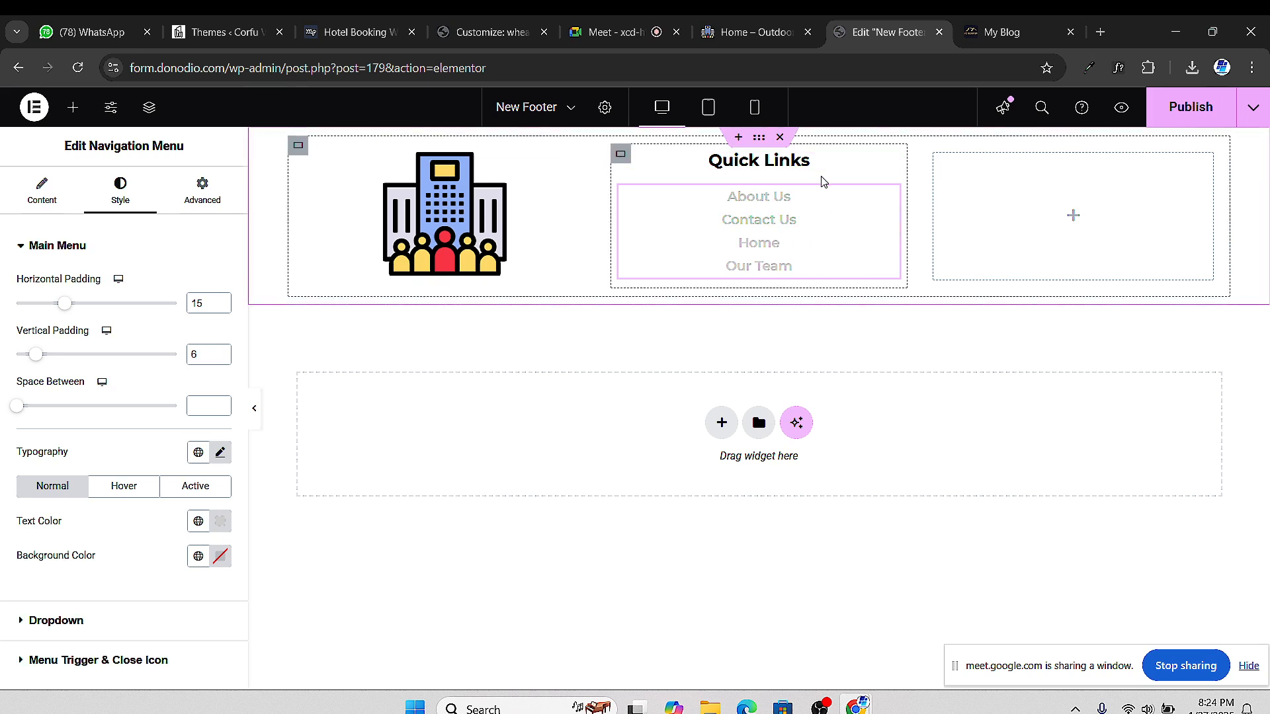
{"action": "left_click", "coordinate": [887, 164]}
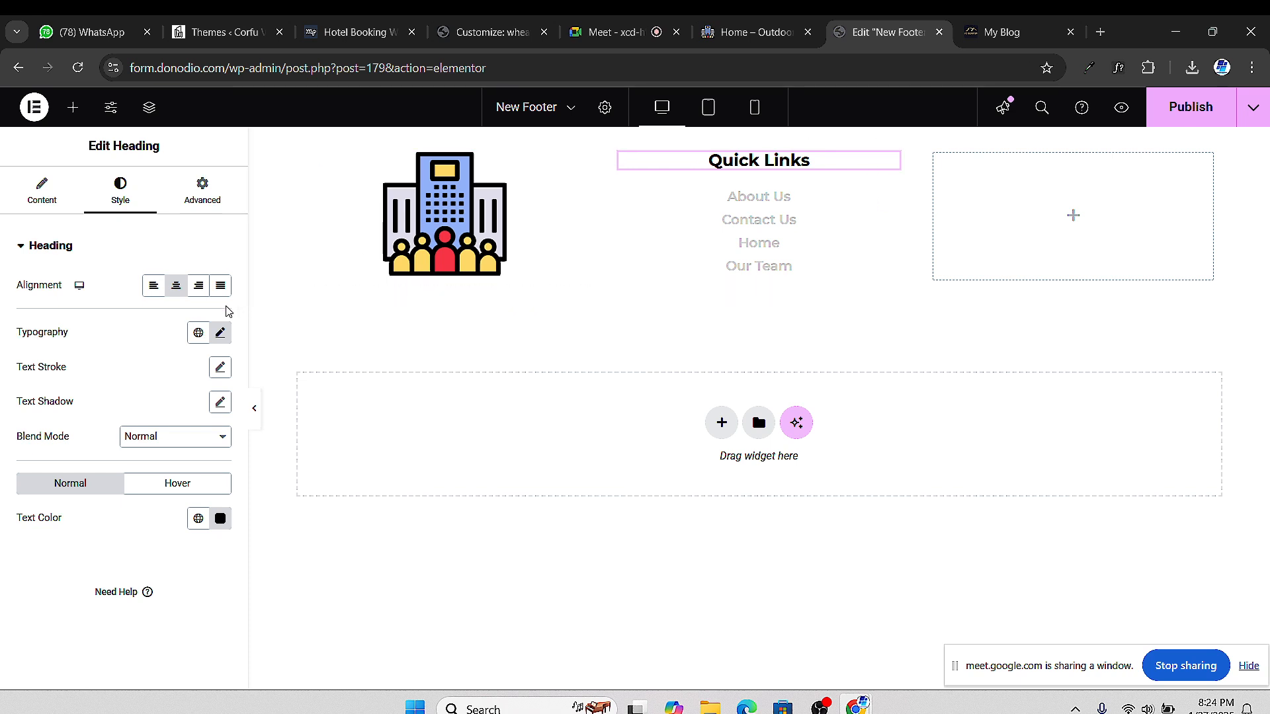
Set the Quick Links heading text colour to light grey #D6D6D6
{"action": "left_click", "coordinate": [220, 518]}
{"action": "left_click_drag", "start_coordinate": [128, 387], "coordinate": [125, 325]}
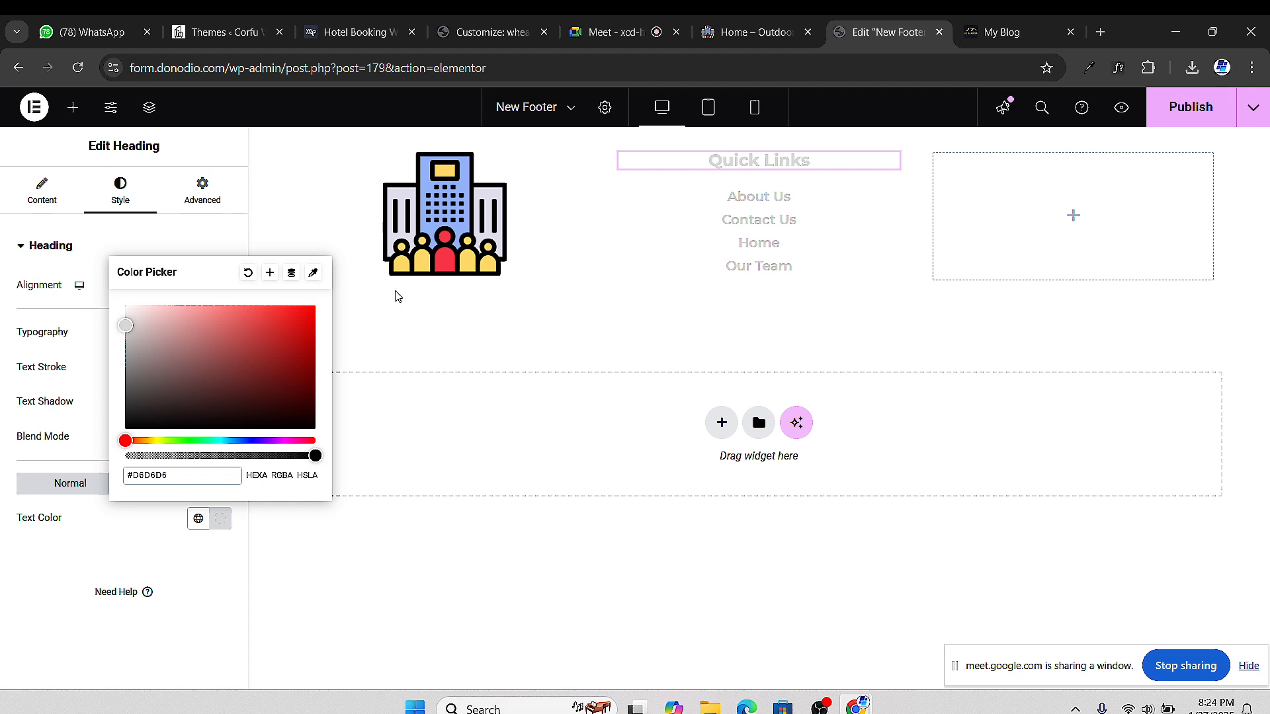
{"action": "left_click", "coordinate": [73, 119]}
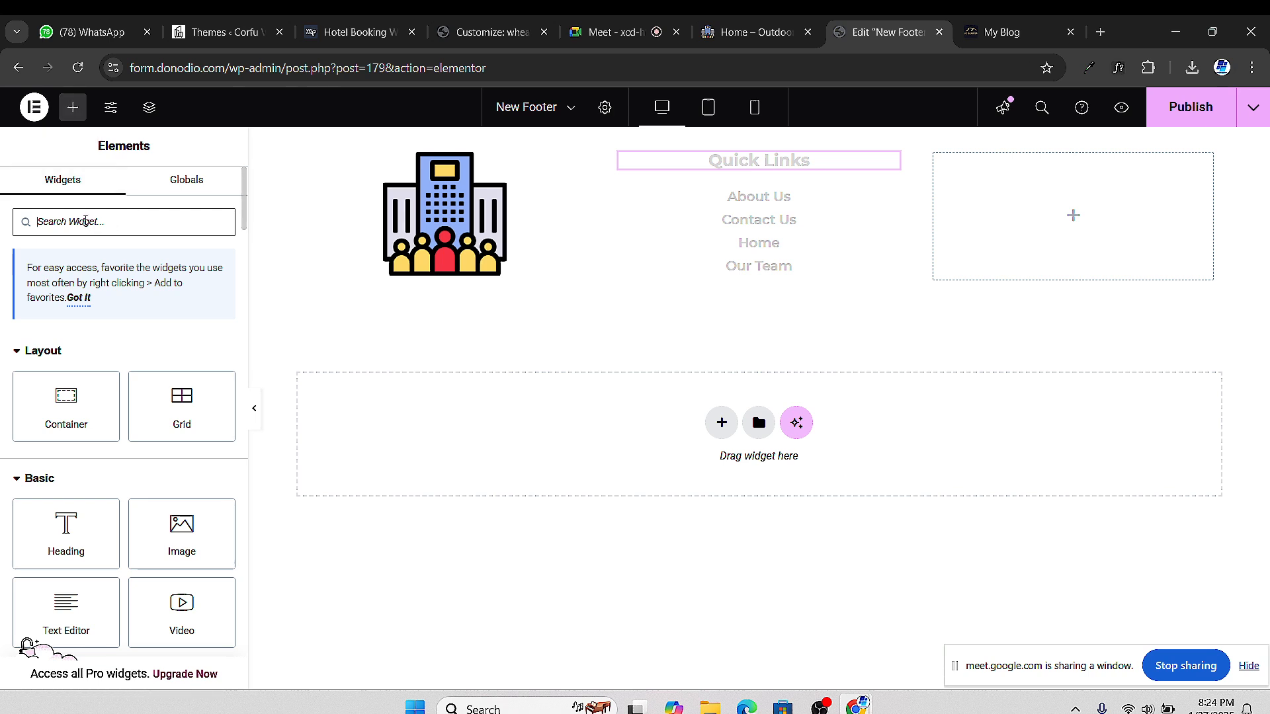
Drop a Social Icons widget (Facebook, Twitter, YouTube) into the right footer column
{"action": "type", "text": "icon"}
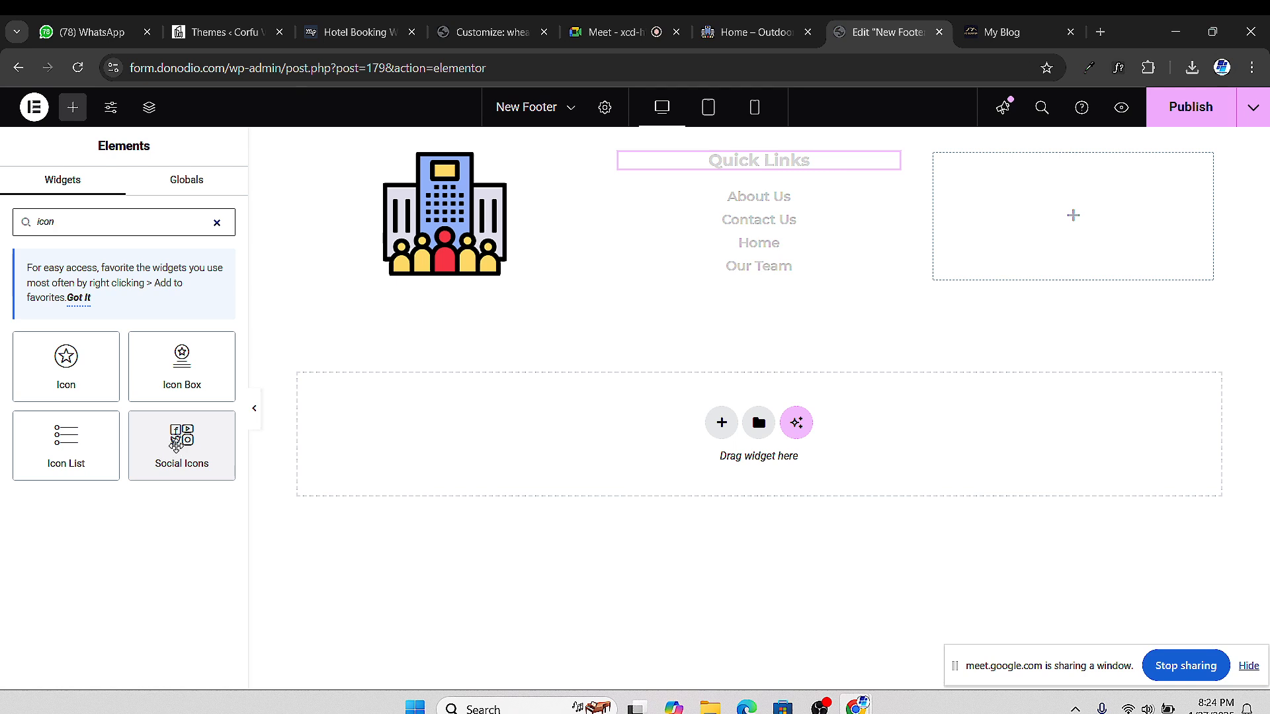
{"action": "left_click_drag", "start_coordinate": [170, 457], "coordinate": [1012, 225]}
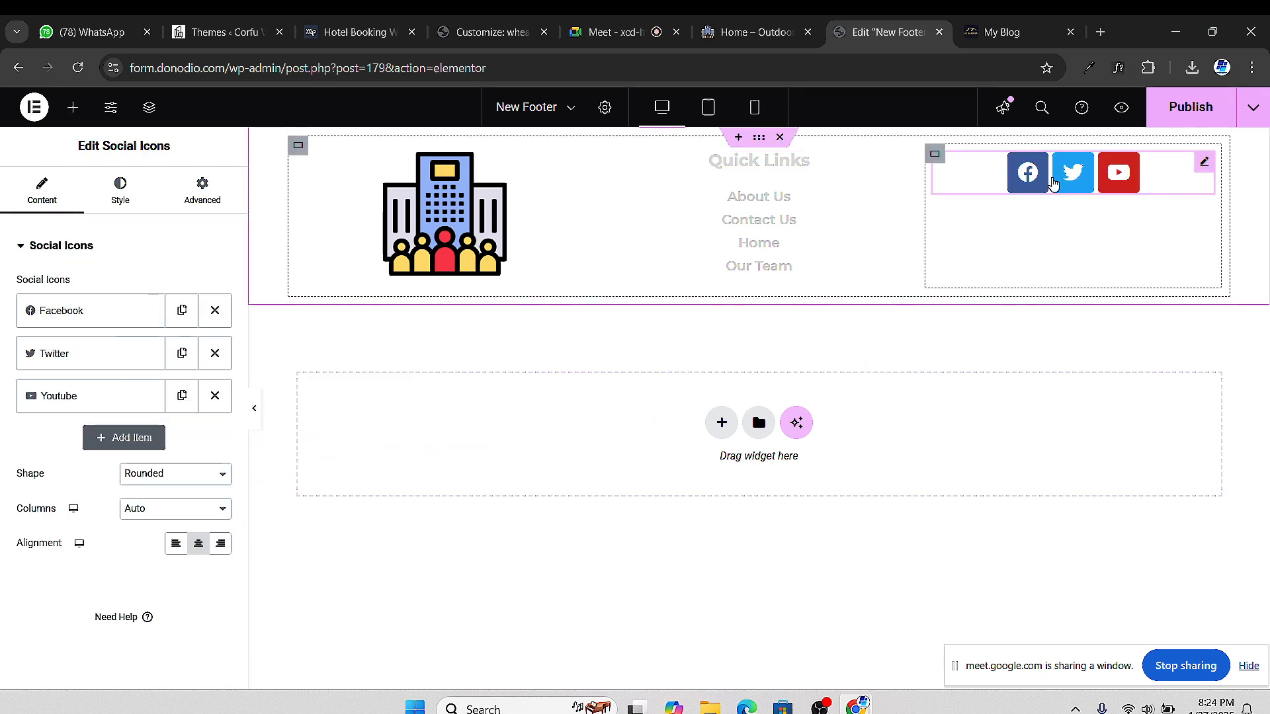
{"action": "left_click", "coordinate": [627, 42]}
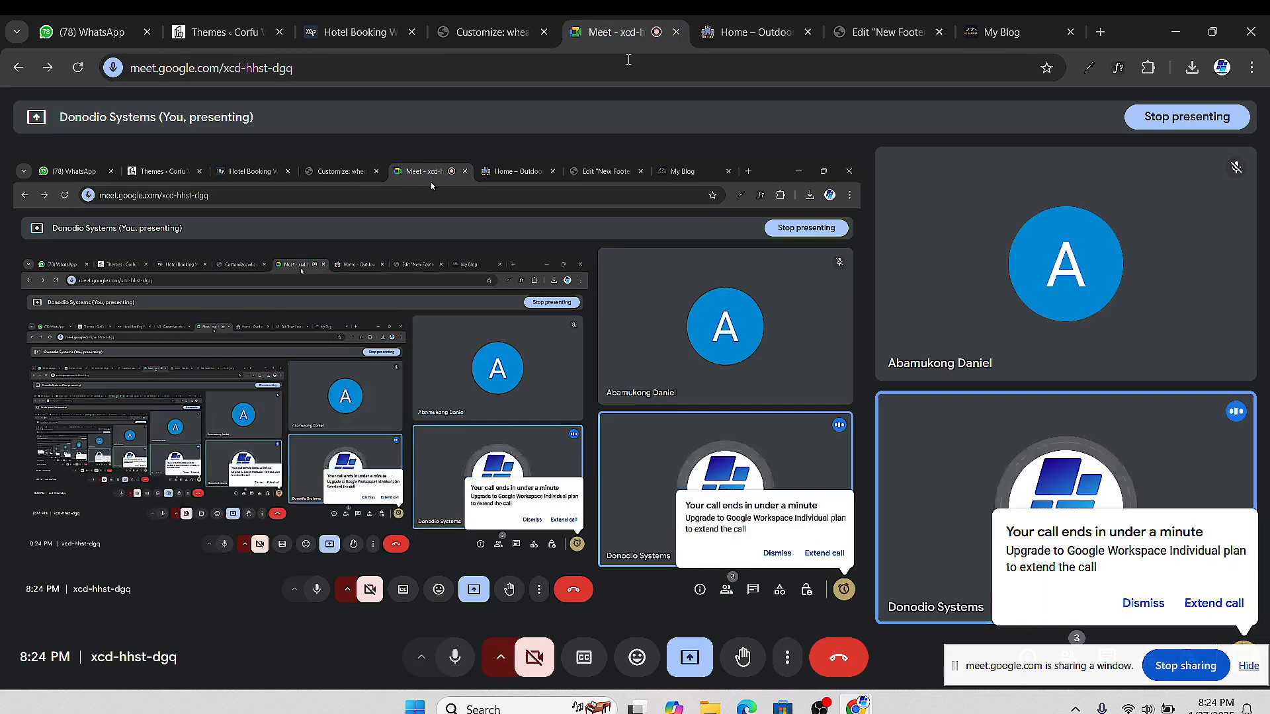
Start a new instant meeting from the Google Meet home page
{"action": "left_click", "coordinate": [878, 33]}
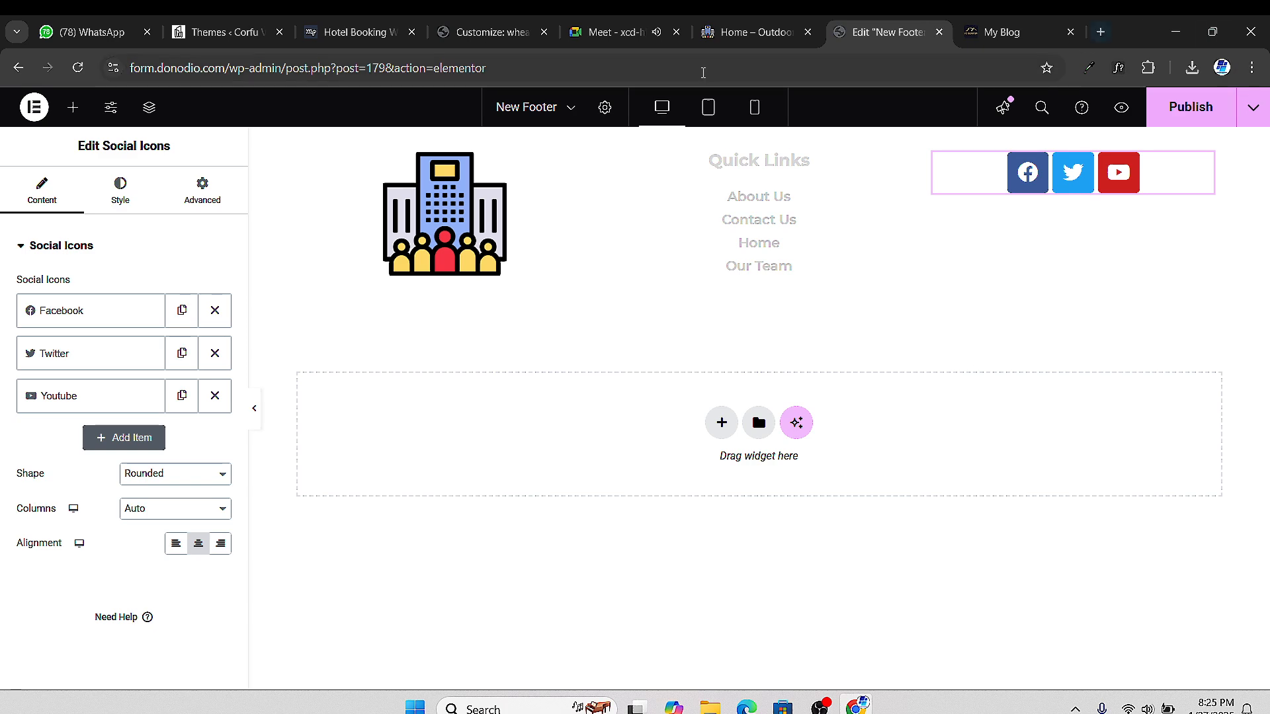
{"action": "left_click", "coordinate": [619, 31]}
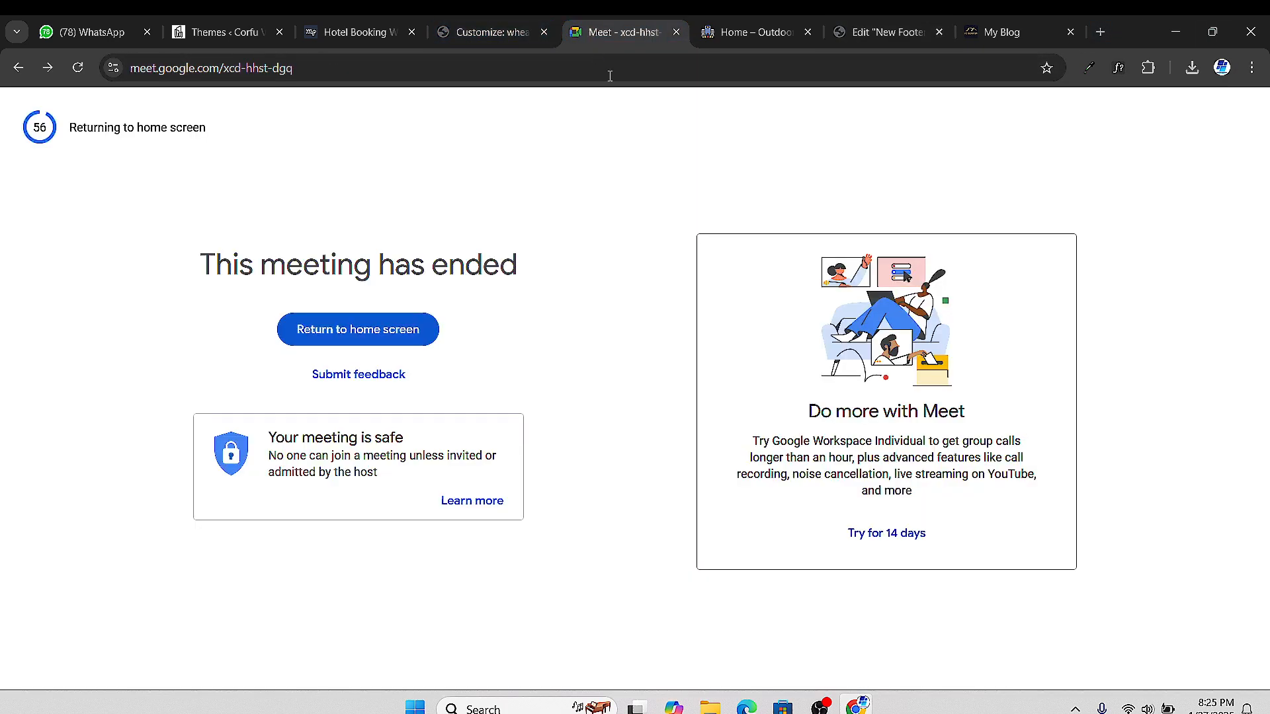
{"action": "left_click", "coordinate": [359, 334]}
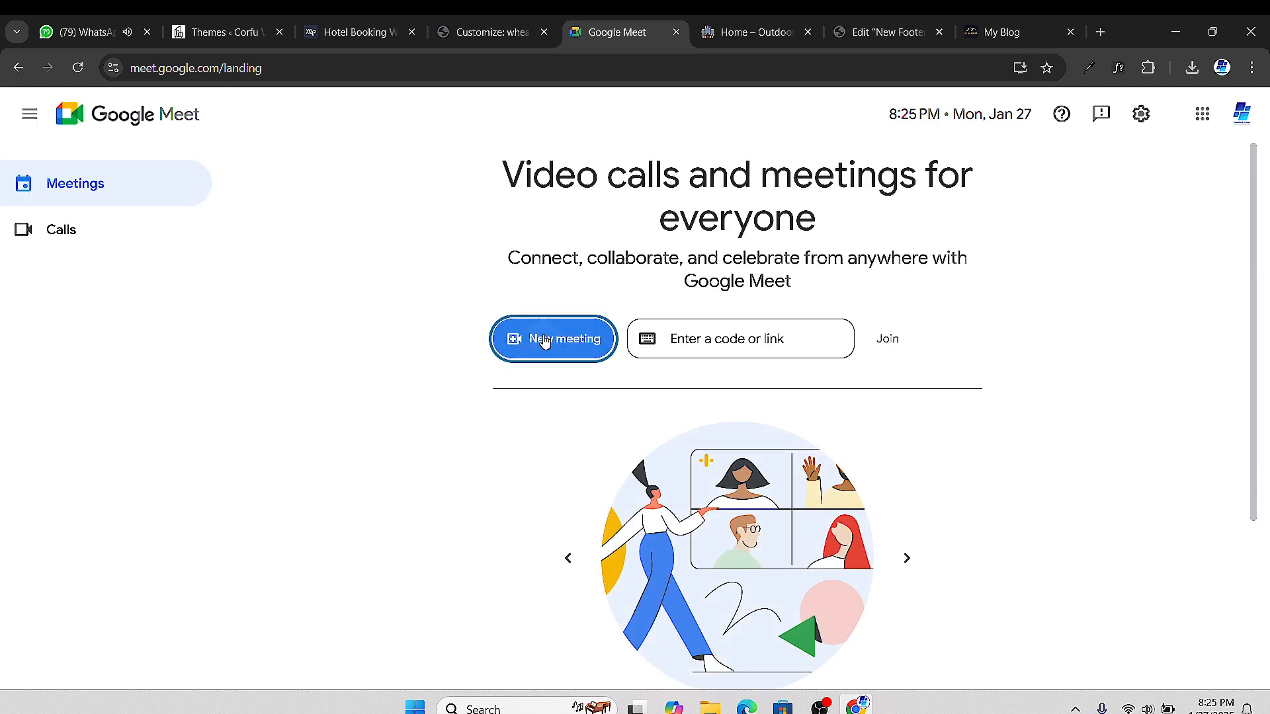
{"action": "left_click", "coordinate": [538, 342]}
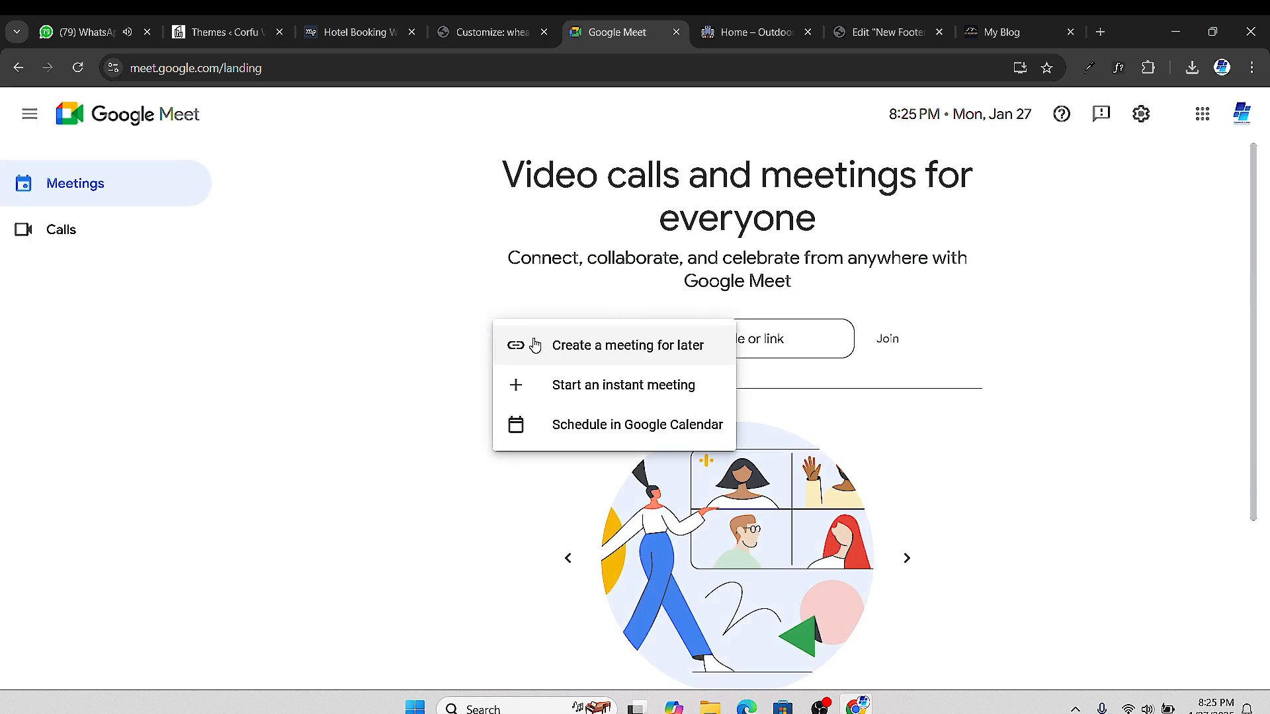
{"action": "left_click", "coordinate": [607, 385]}
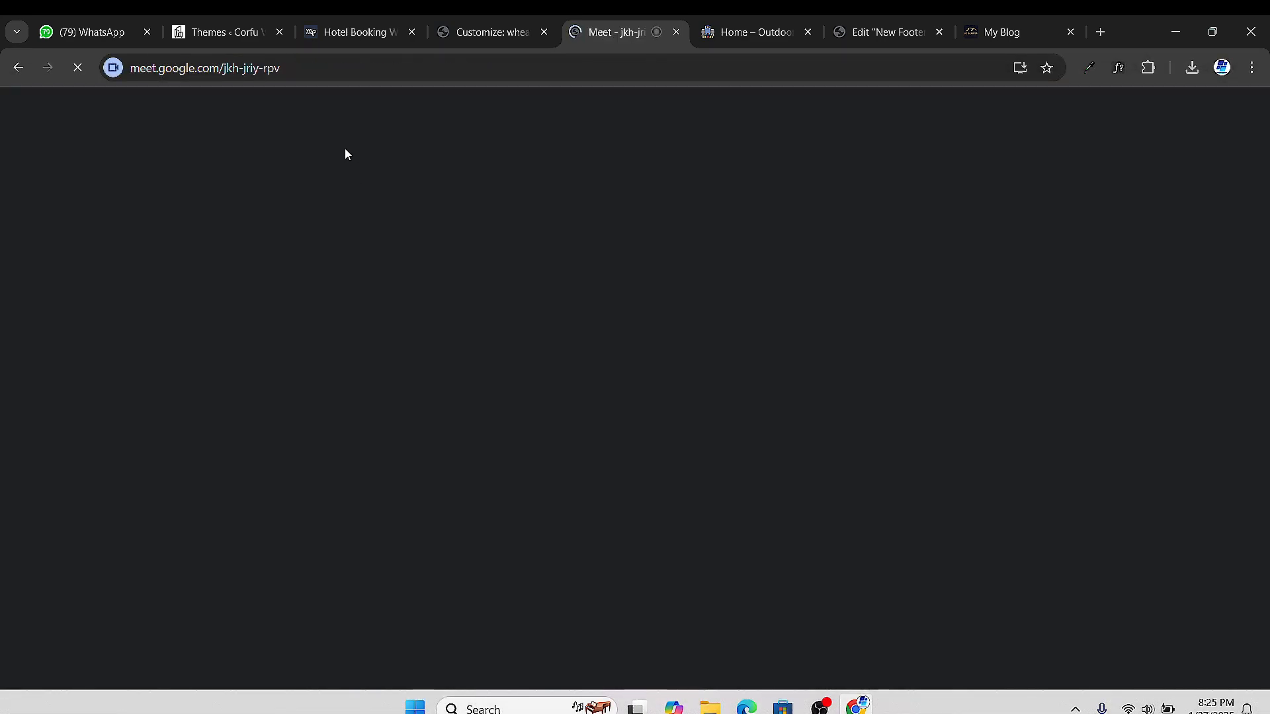
Copy the new meeting's link from the address bar
{"action": "left_click", "coordinate": [249, 68]}
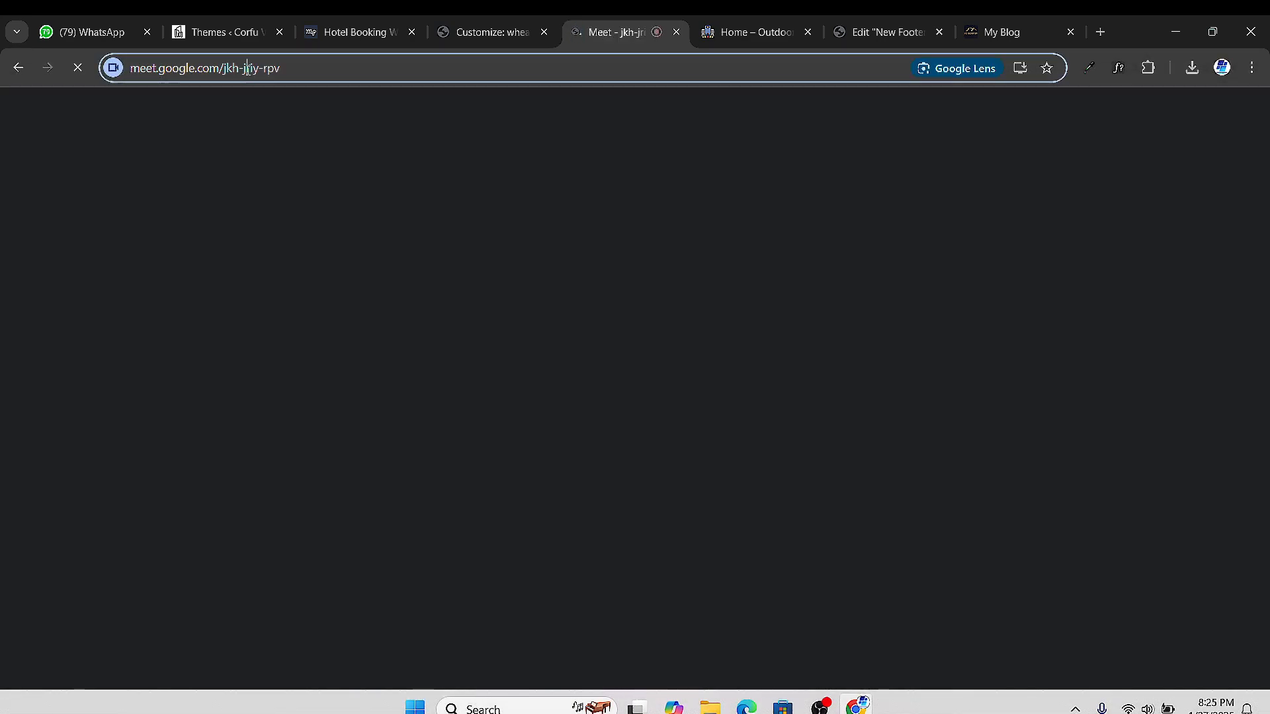
{"action": "right_click", "coordinate": [250, 68]}
{"action": "left_click", "coordinate": [324, 227]}
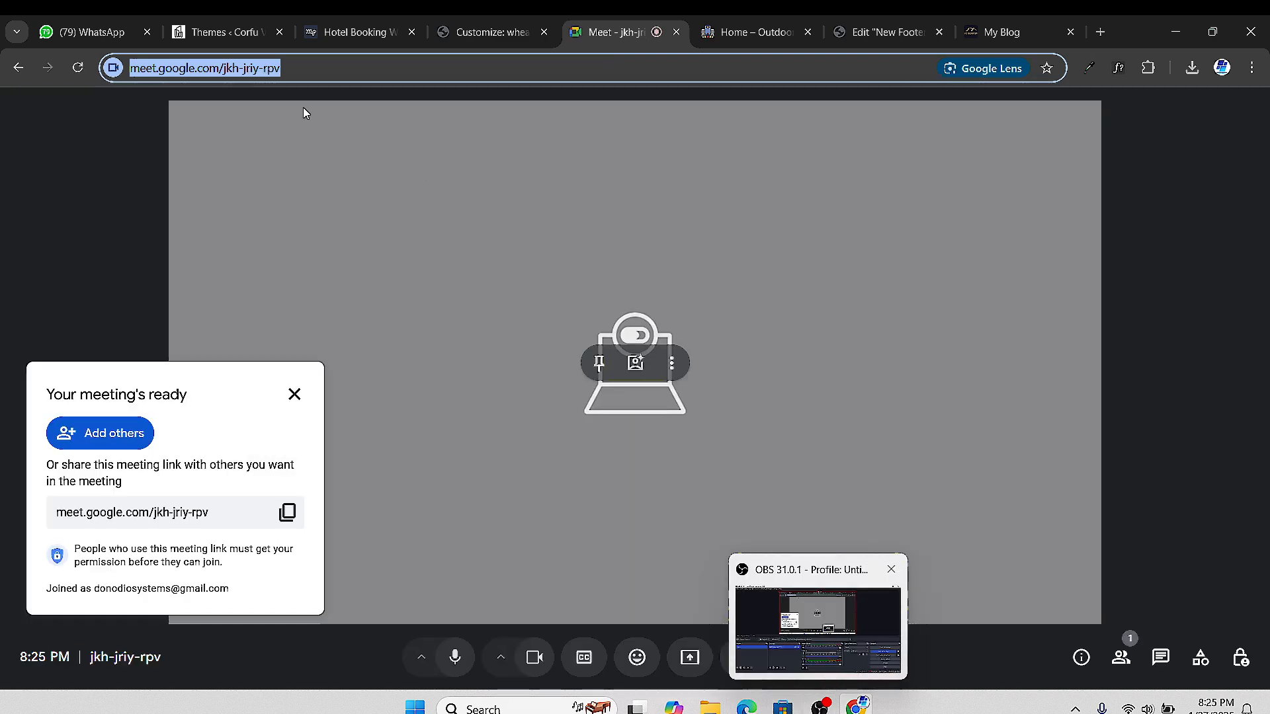
{"action": "left_click", "coordinate": [89, 32]}
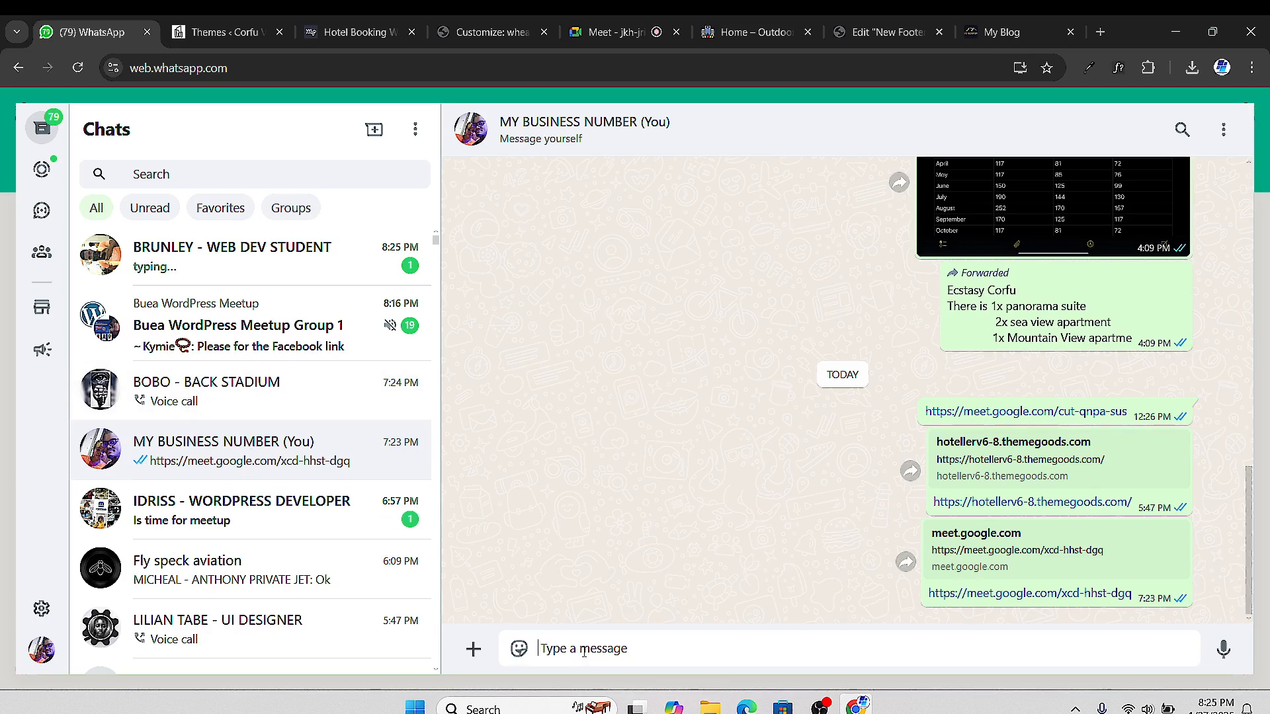
Paste the Meet link into the message-yourself chat and send it
{"action": "key", "text": "ctrl+v"}
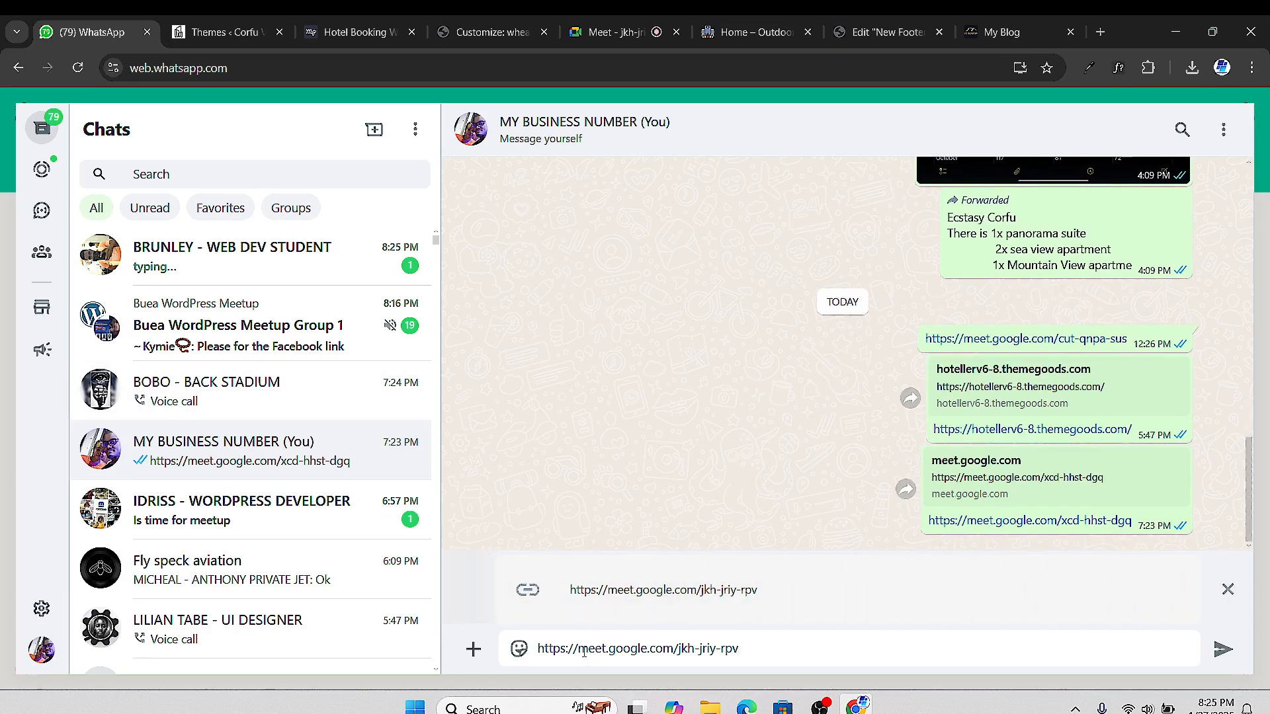
{"action": "key", "text": "Return"}
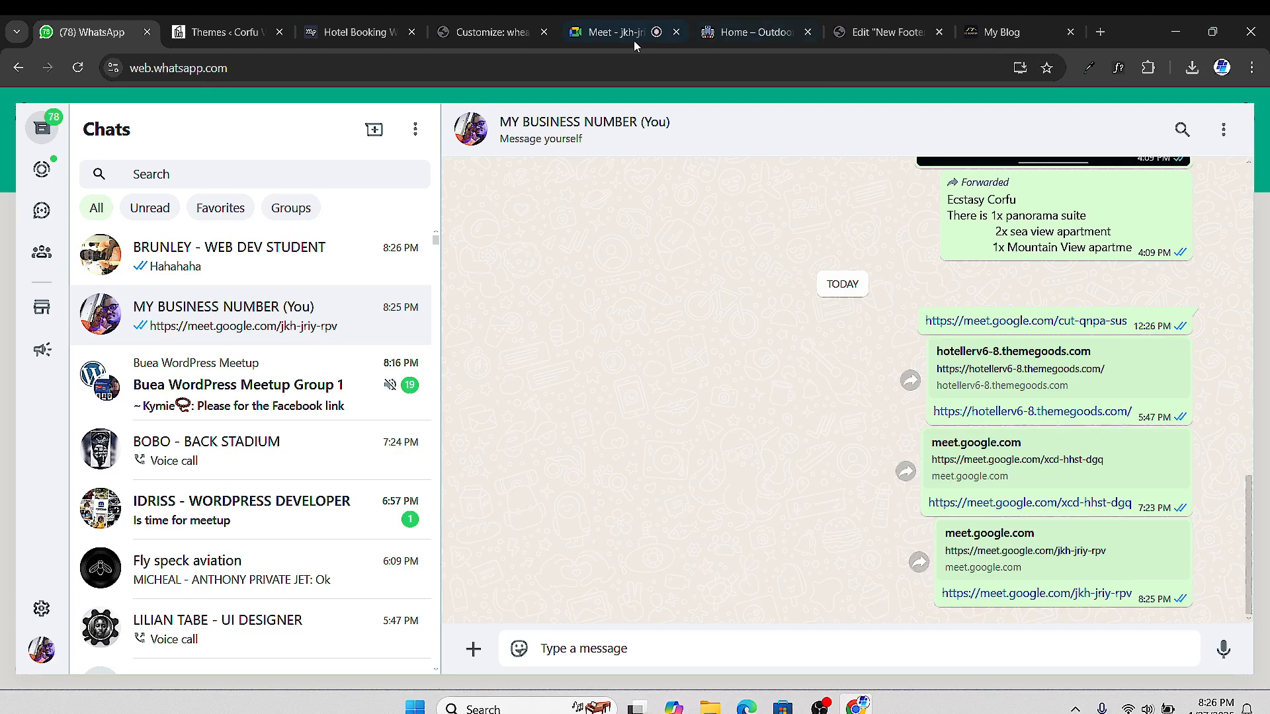
Admit the waiting participant into the Meet call
{"action": "left_click", "coordinate": [615, 31]}
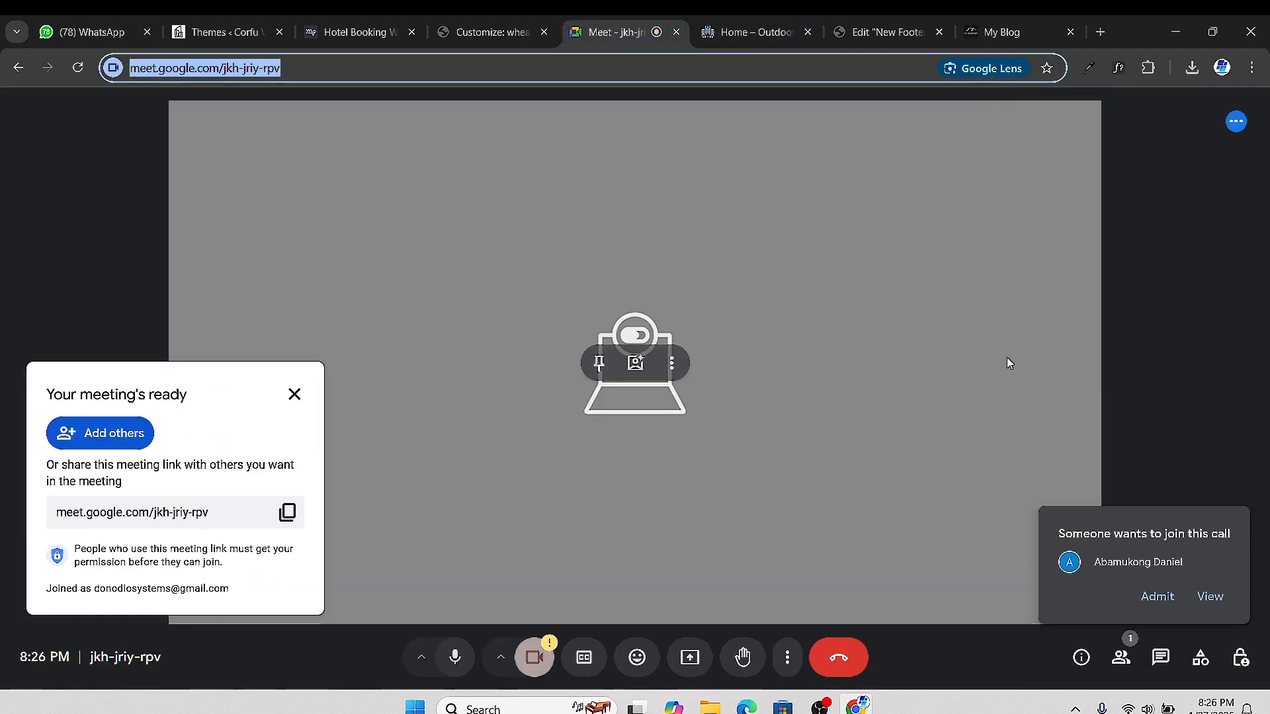
{"action": "left_click", "coordinate": [1157, 597]}
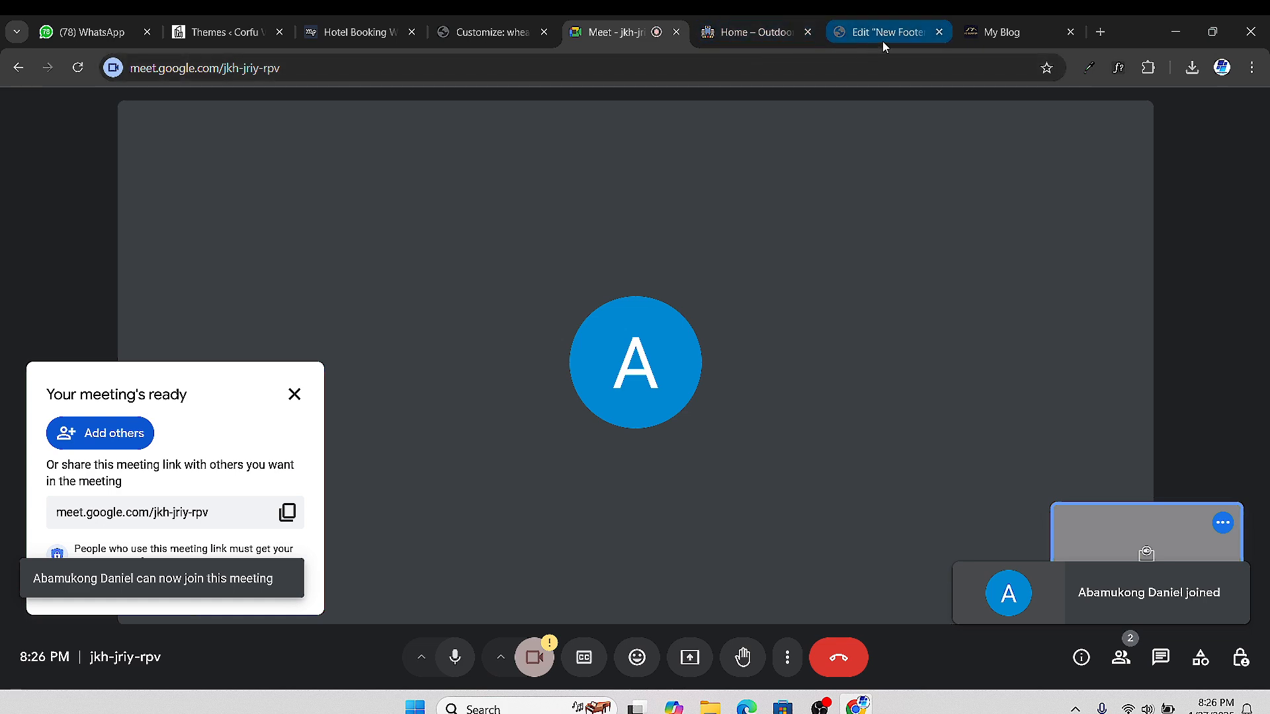
{"action": "left_click", "coordinate": [735, 33]}
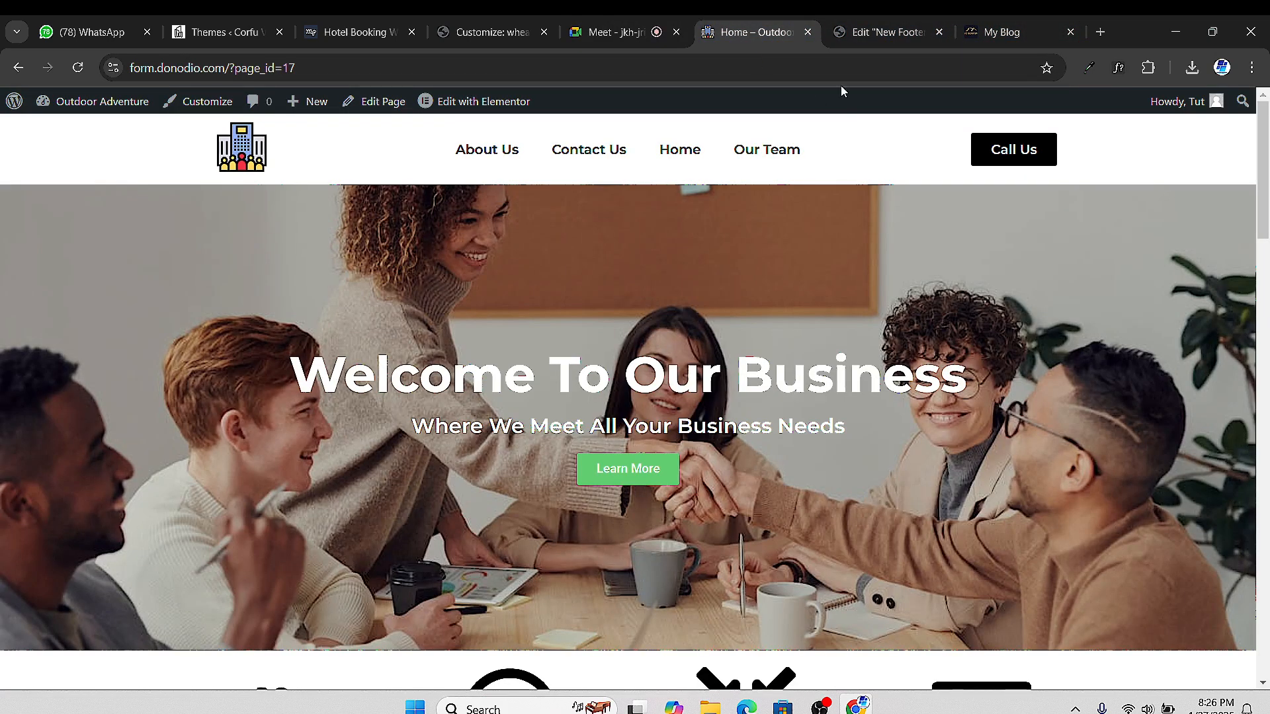
{"action": "left_click", "coordinate": [853, 34]}
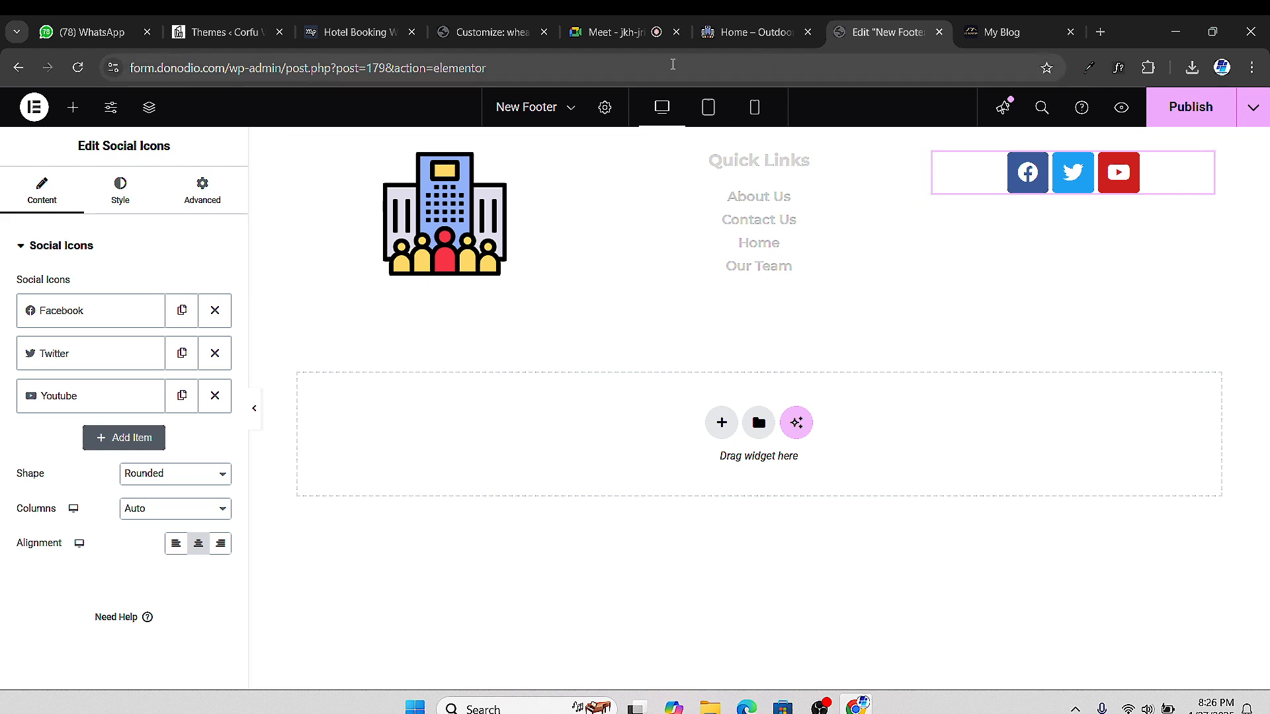
{"action": "left_click", "coordinate": [578, 35]}
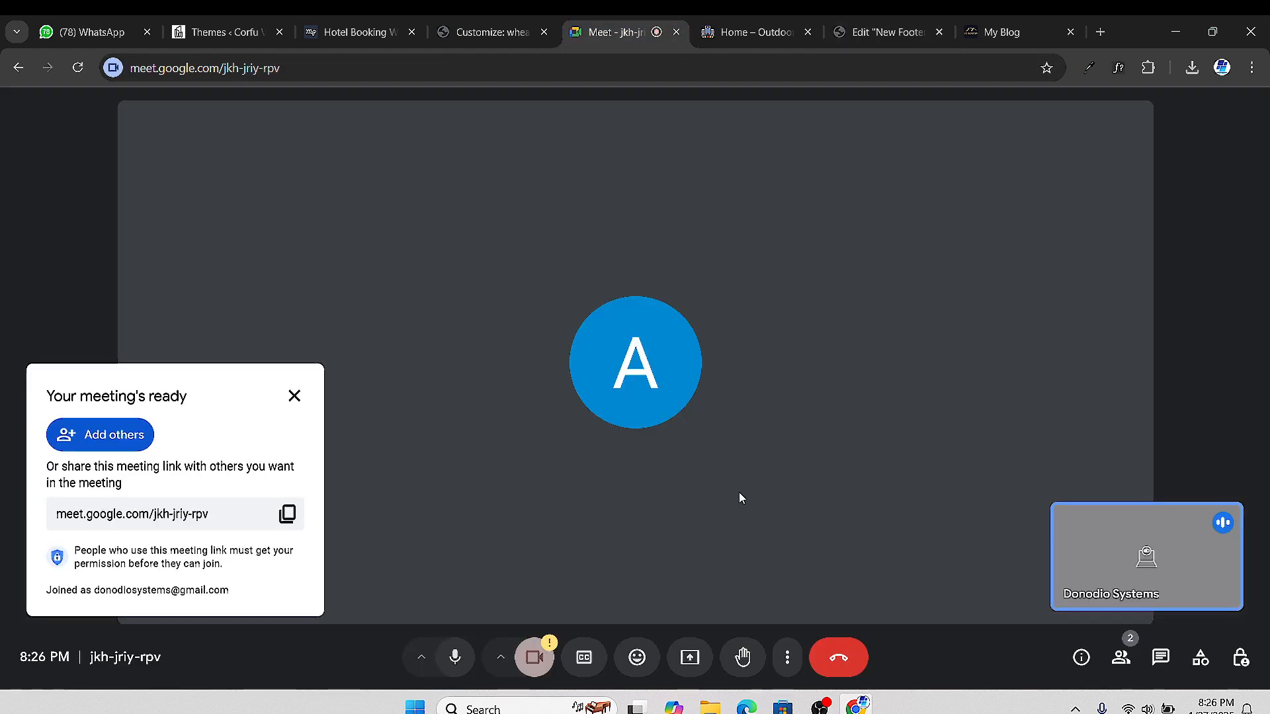
Present the Meet Chrome window to the call
{"action": "left_click", "coordinate": [682, 659]}
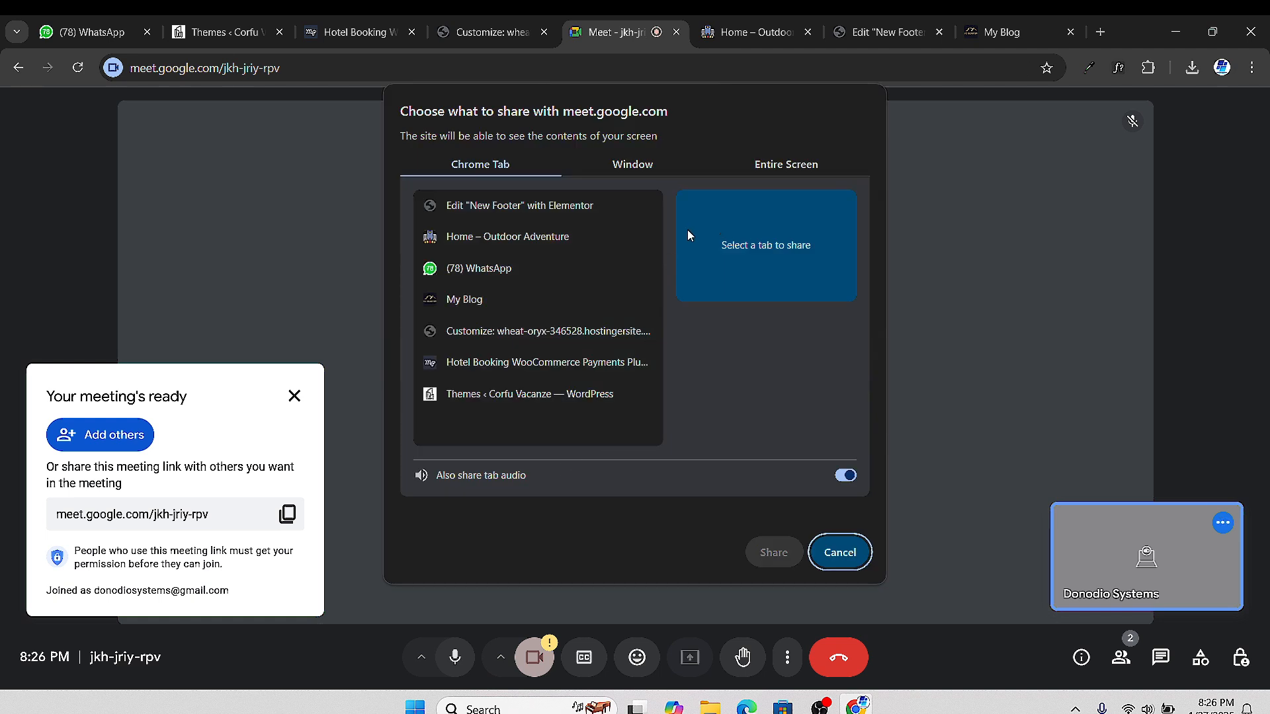
{"action": "left_click", "coordinate": [640, 167]}
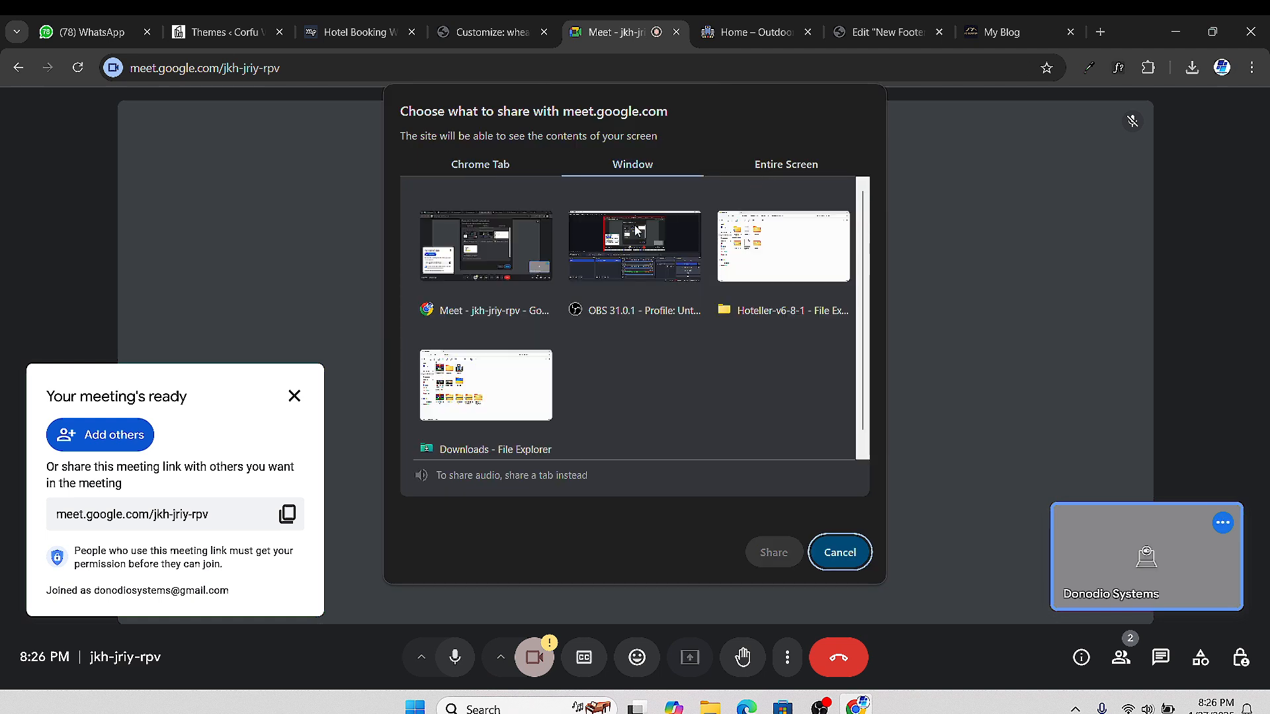
{"action": "left_click", "coordinate": [503, 250]}
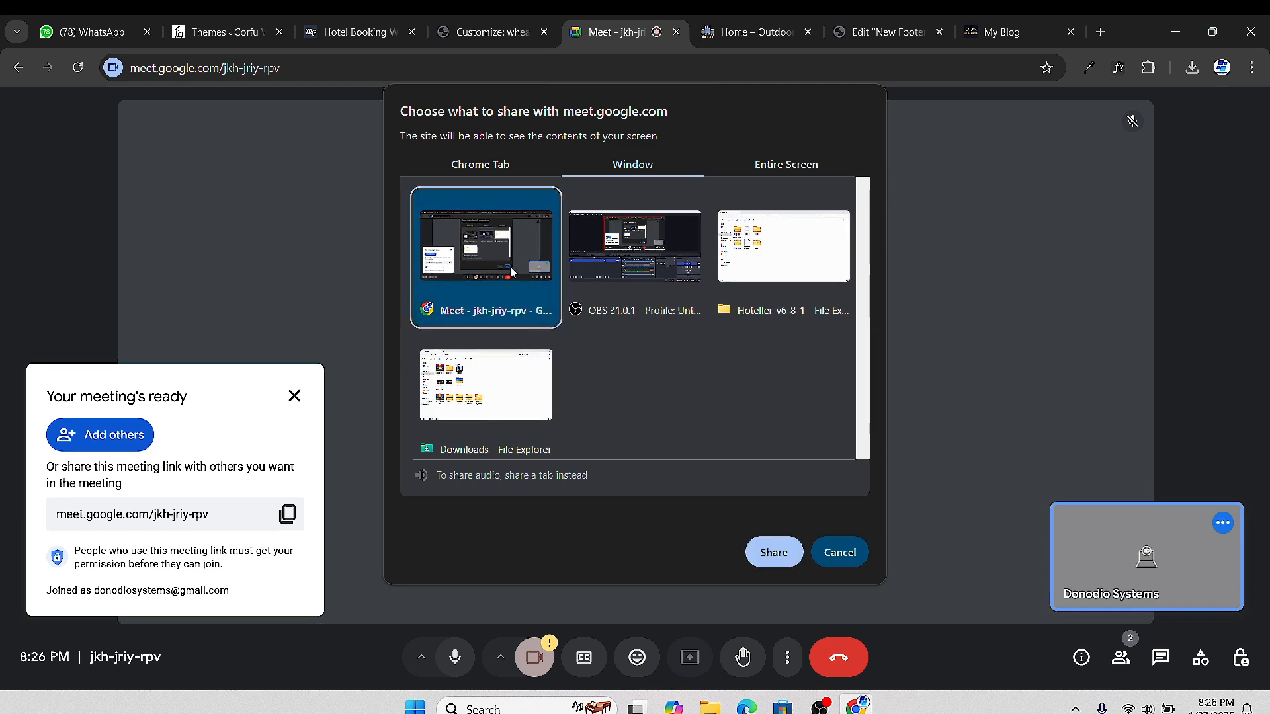
{"action": "left_click", "coordinate": [772, 556]}
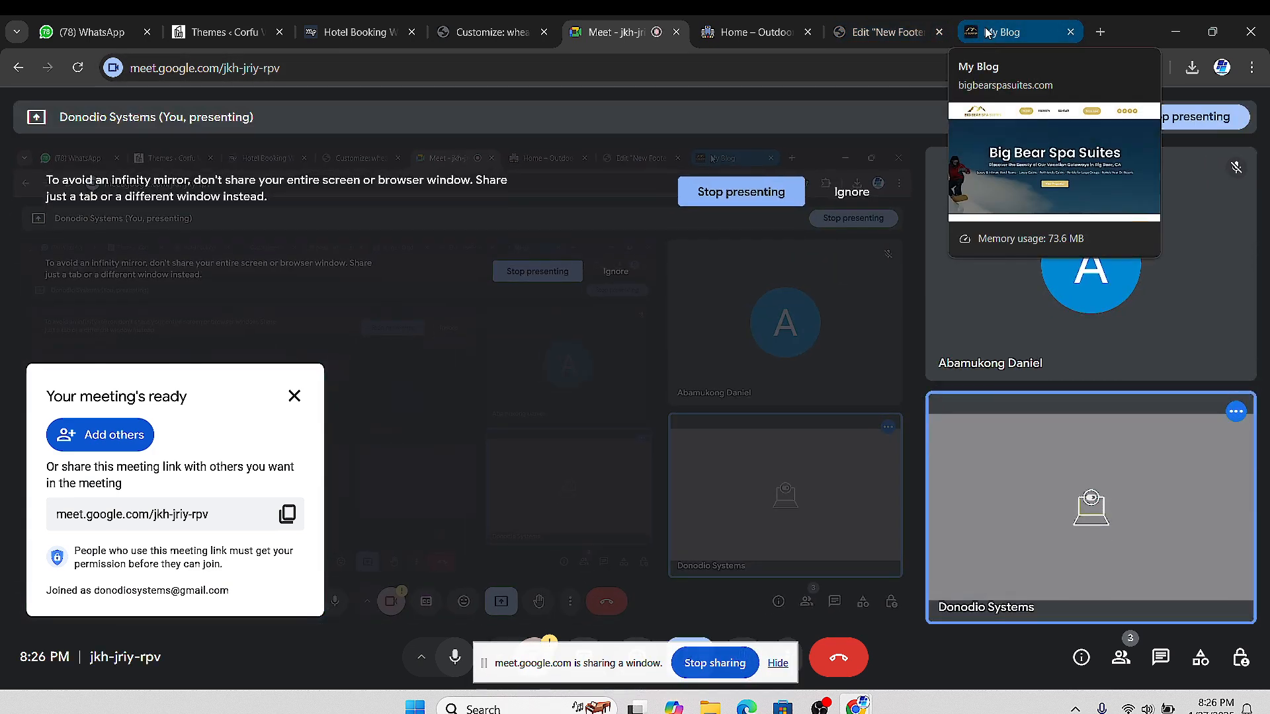
Return through the site tabs to the New Footer editor
{"action": "left_click", "coordinate": [985, 30]}
{"action": "left_click", "coordinate": [721, 37]}
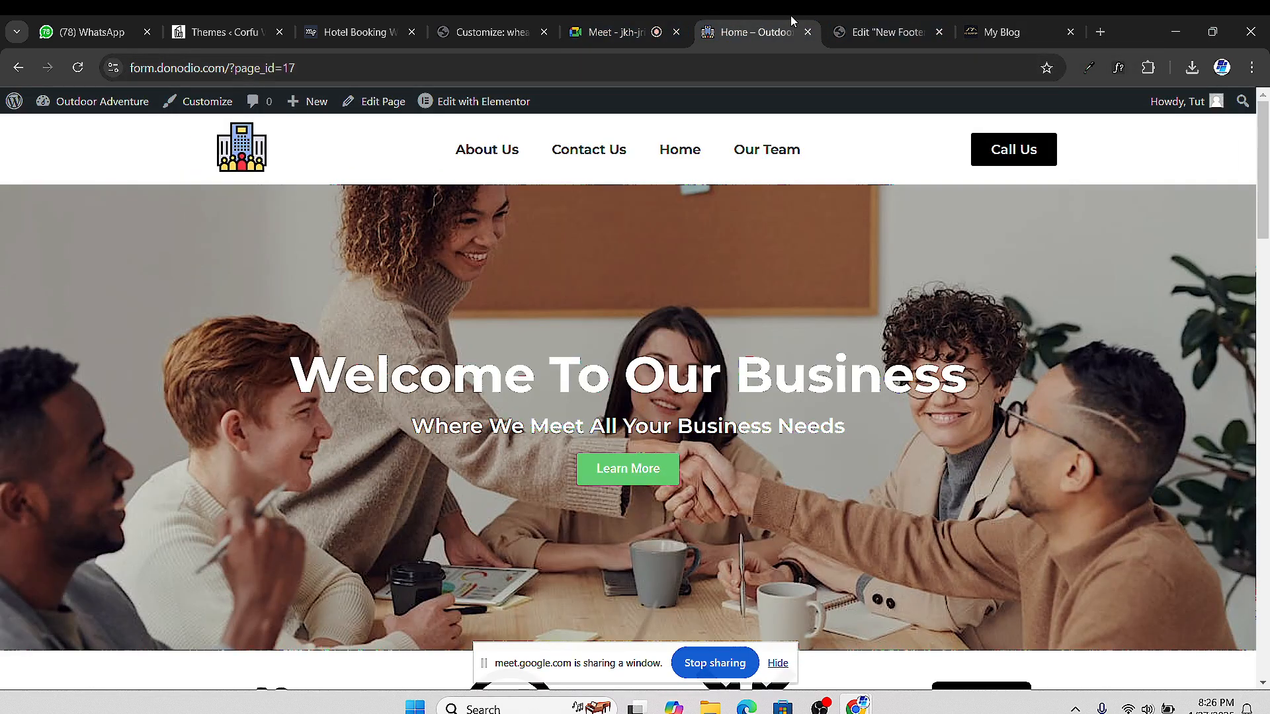
{"action": "left_click", "coordinate": [602, 37]}
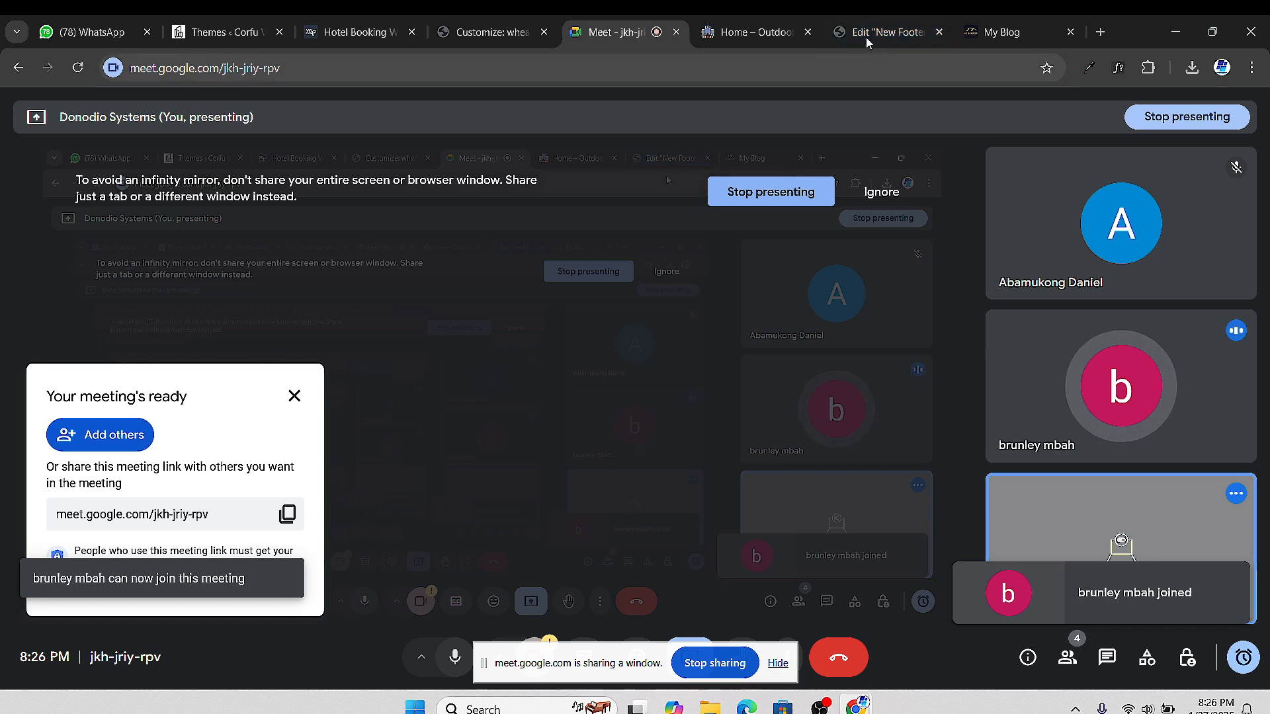
{"action": "mouse_move", "coordinate": [862, 32]}
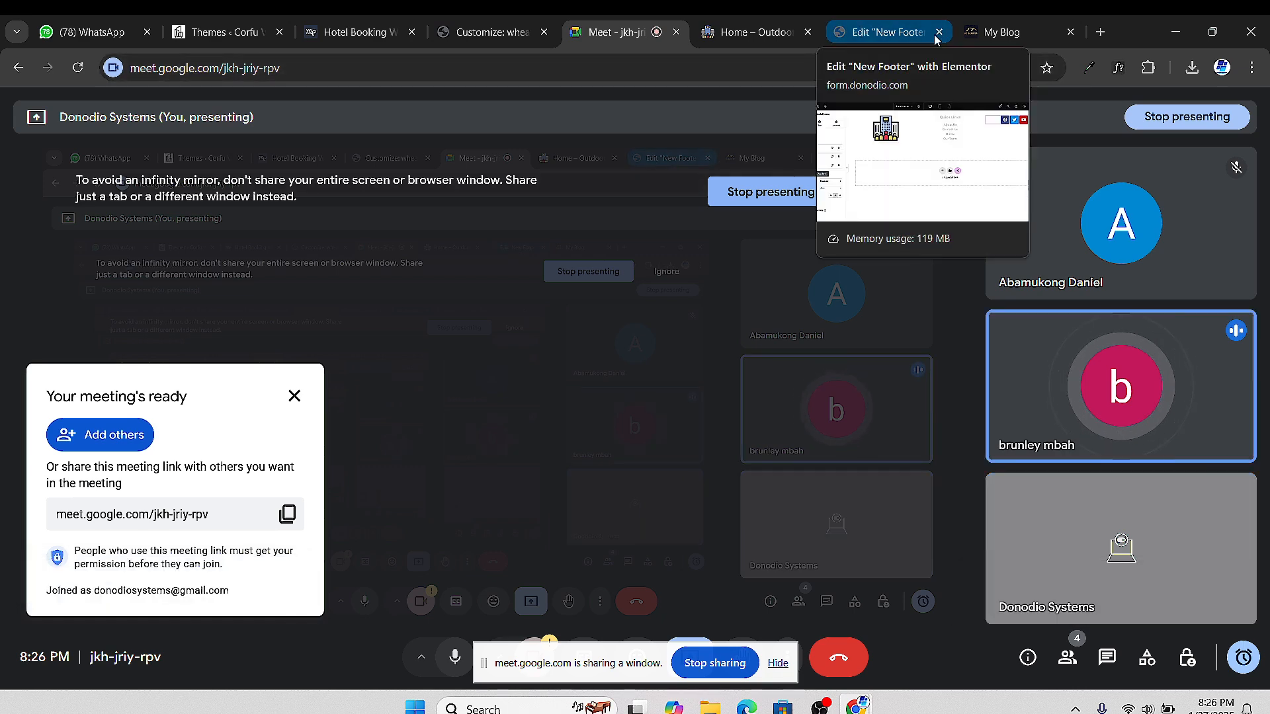
{"action": "left_click", "coordinate": [746, 35]}
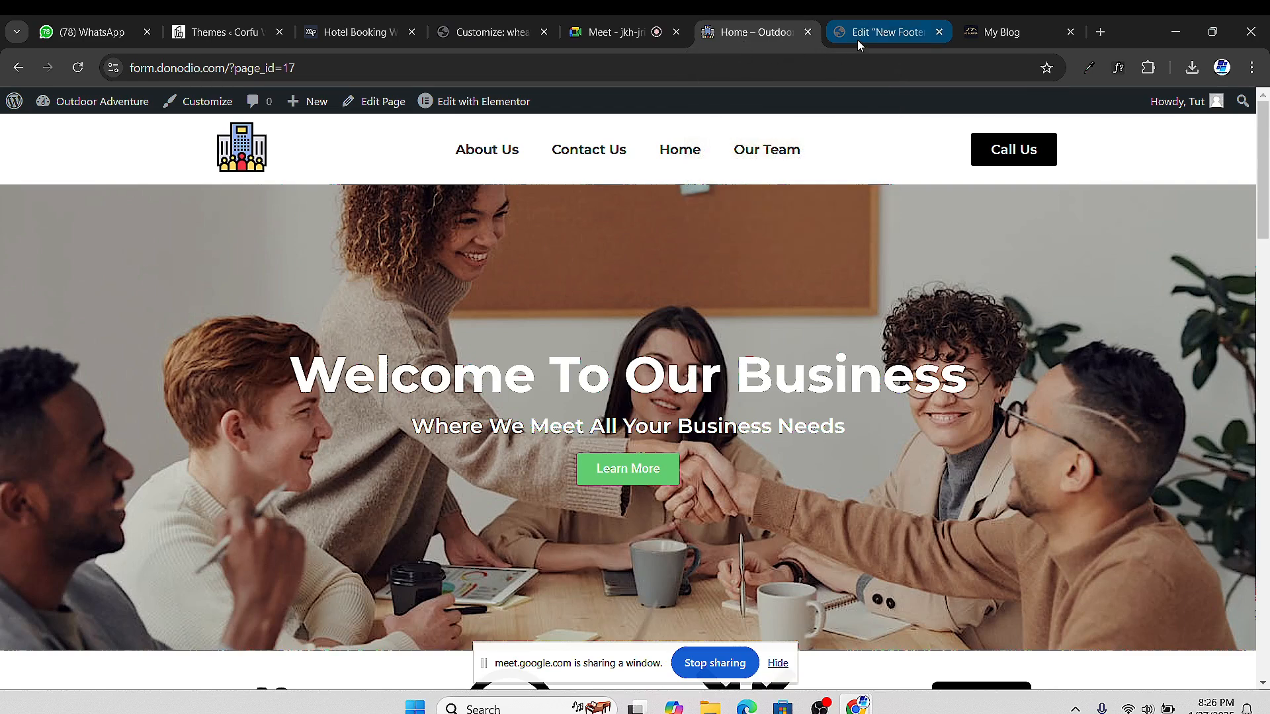
{"action": "left_click", "coordinate": [863, 40]}
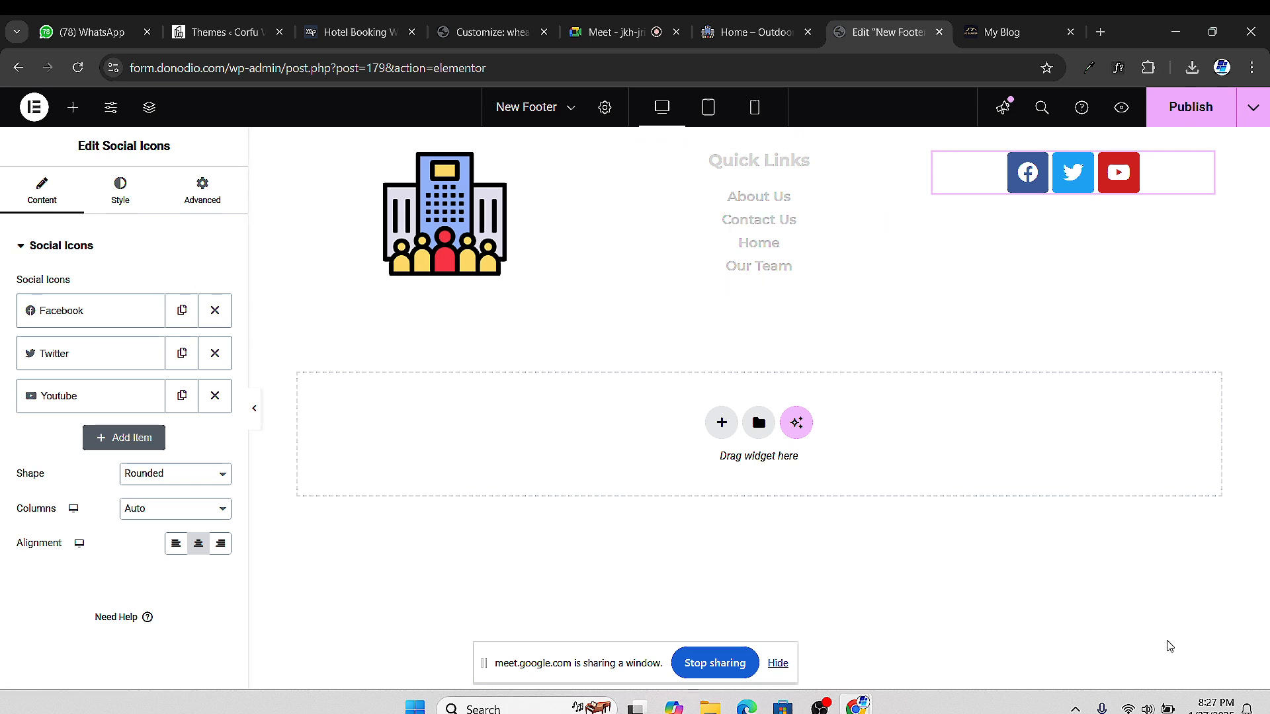
{"action": "left_click", "coordinate": [1152, 708]}
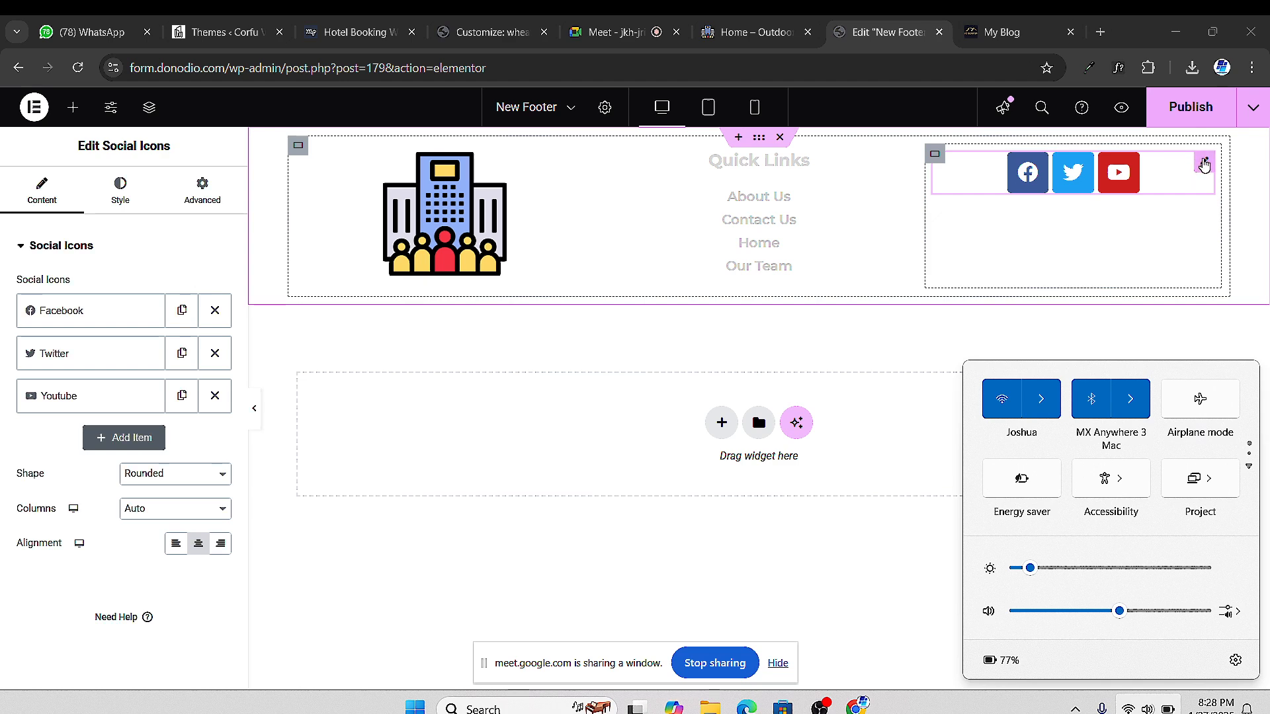
{"action": "left_click", "coordinate": [1204, 166]}
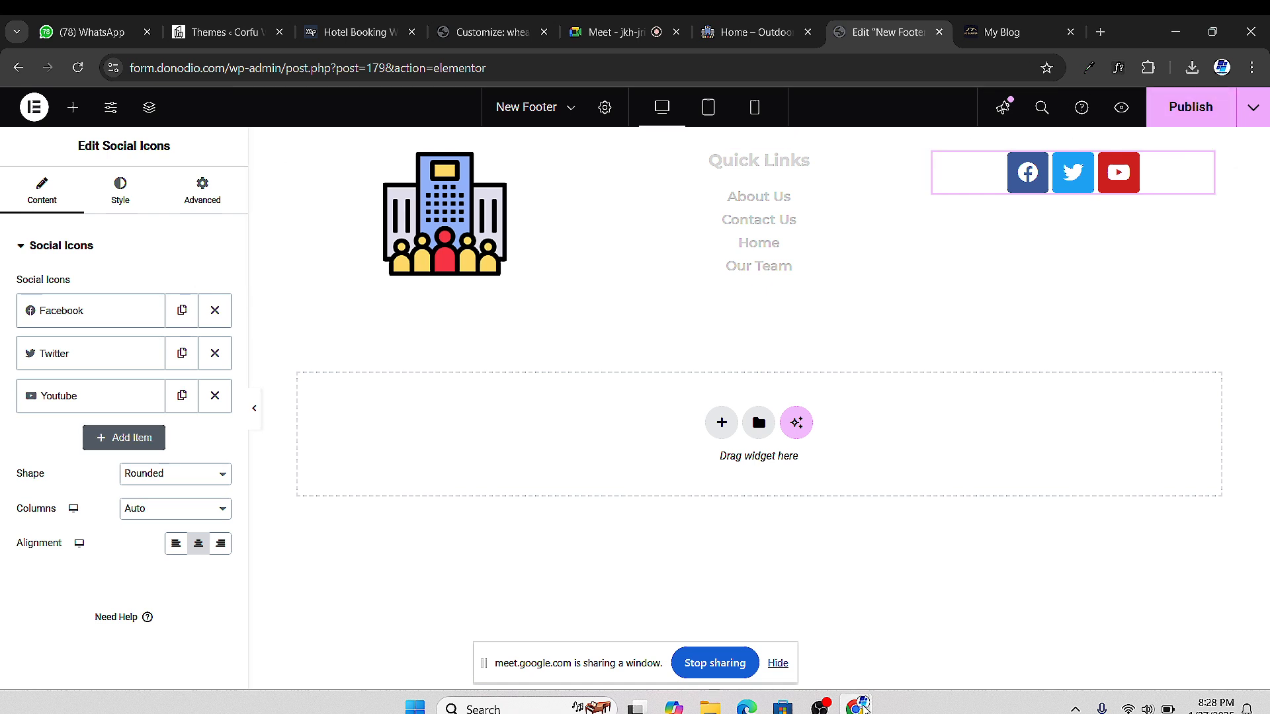
{"action": "mouse_move", "coordinate": [820, 707]}
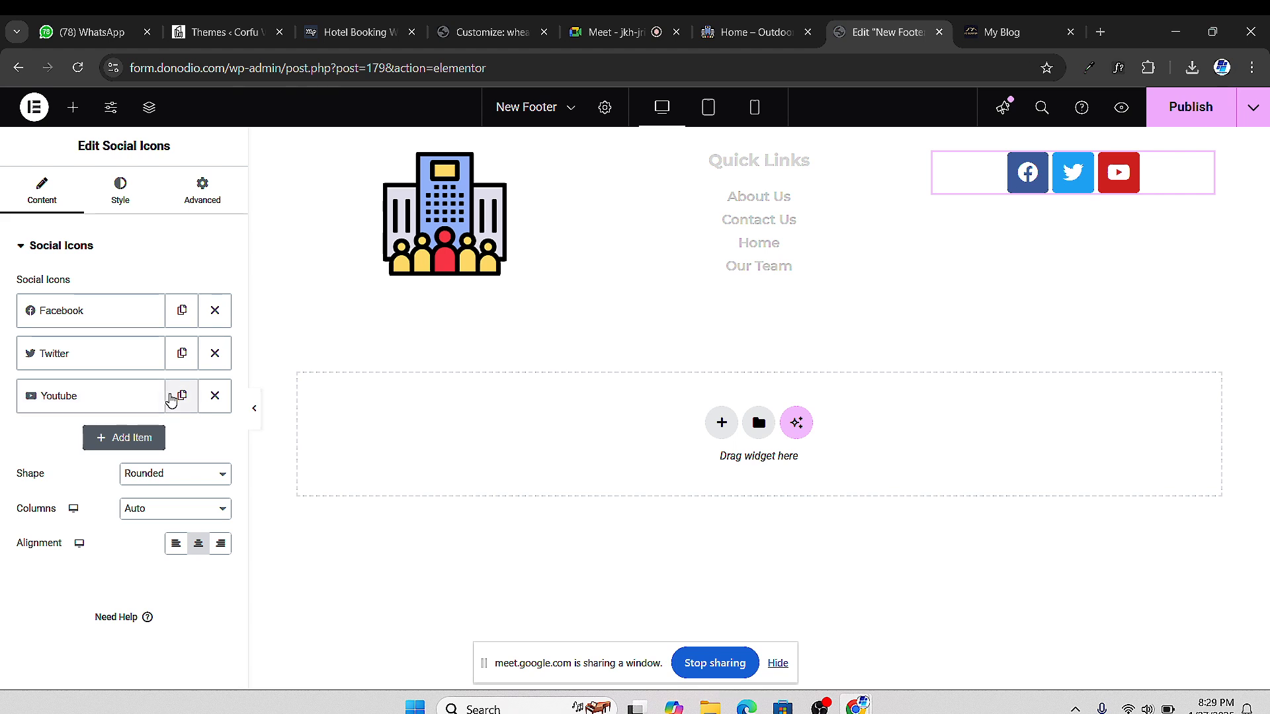
Replace the footer's YouTube social icon with Instagram from the icon library
{"action": "left_click", "coordinate": [215, 396]}
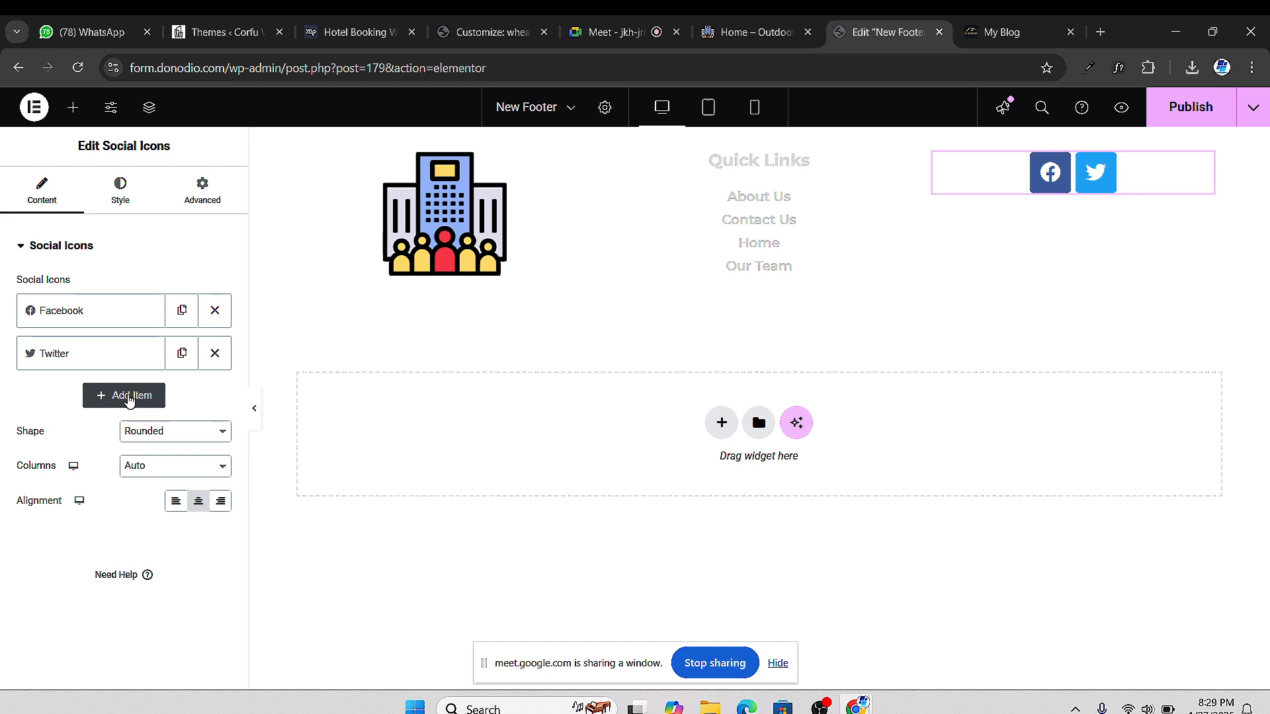
{"action": "left_click", "coordinate": [129, 397]}
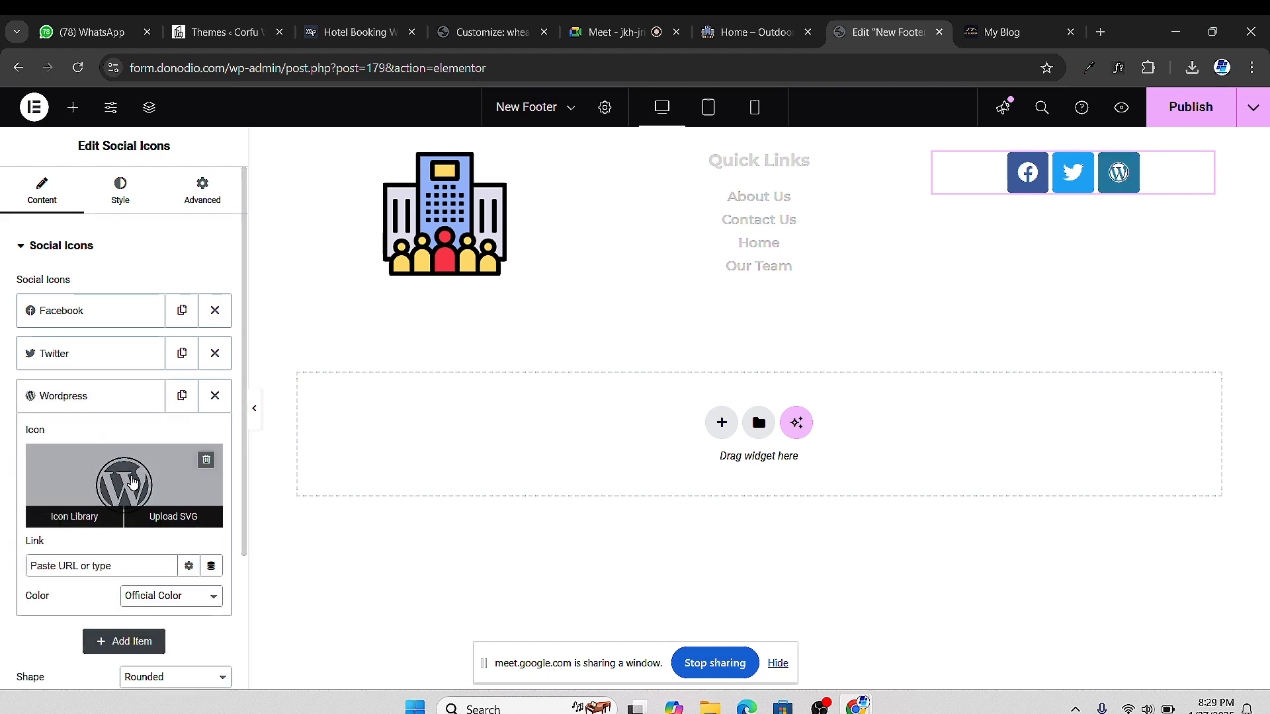
{"action": "mouse_move", "coordinate": [111, 483]}
{"action": "left_click", "coordinate": [122, 478]}
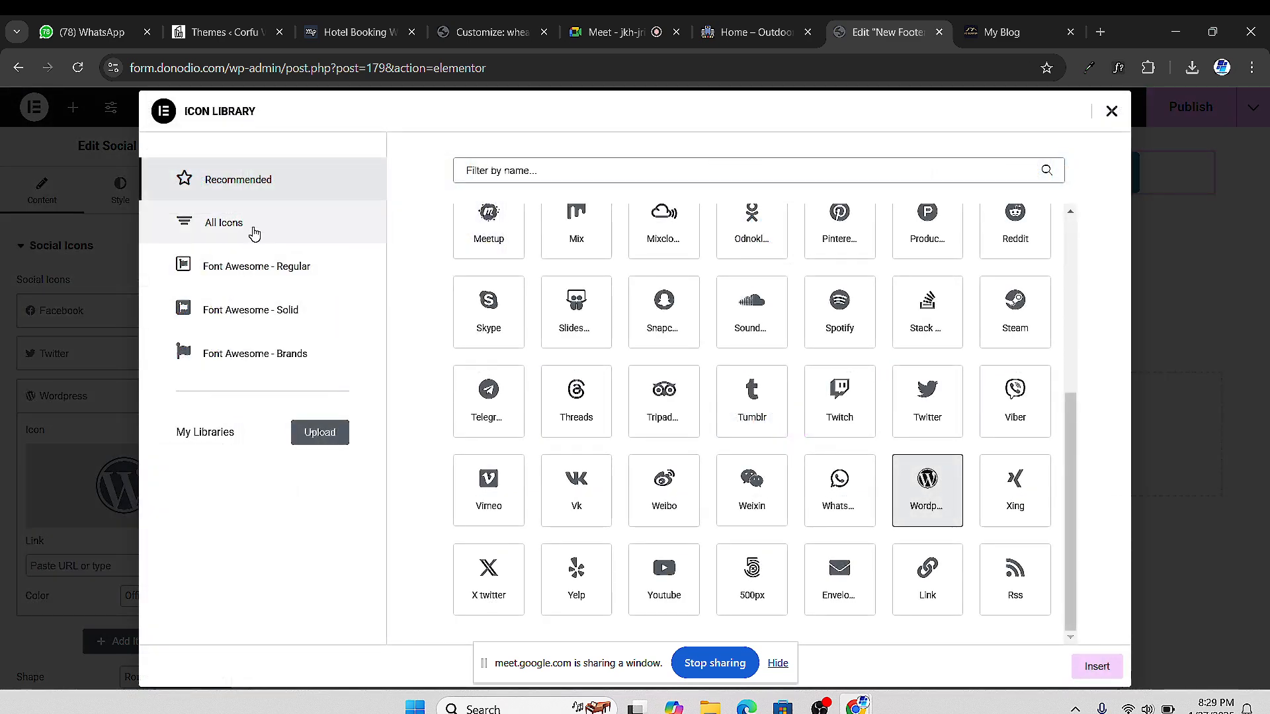
{"action": "left_click", "coordinate": [254, 233]}
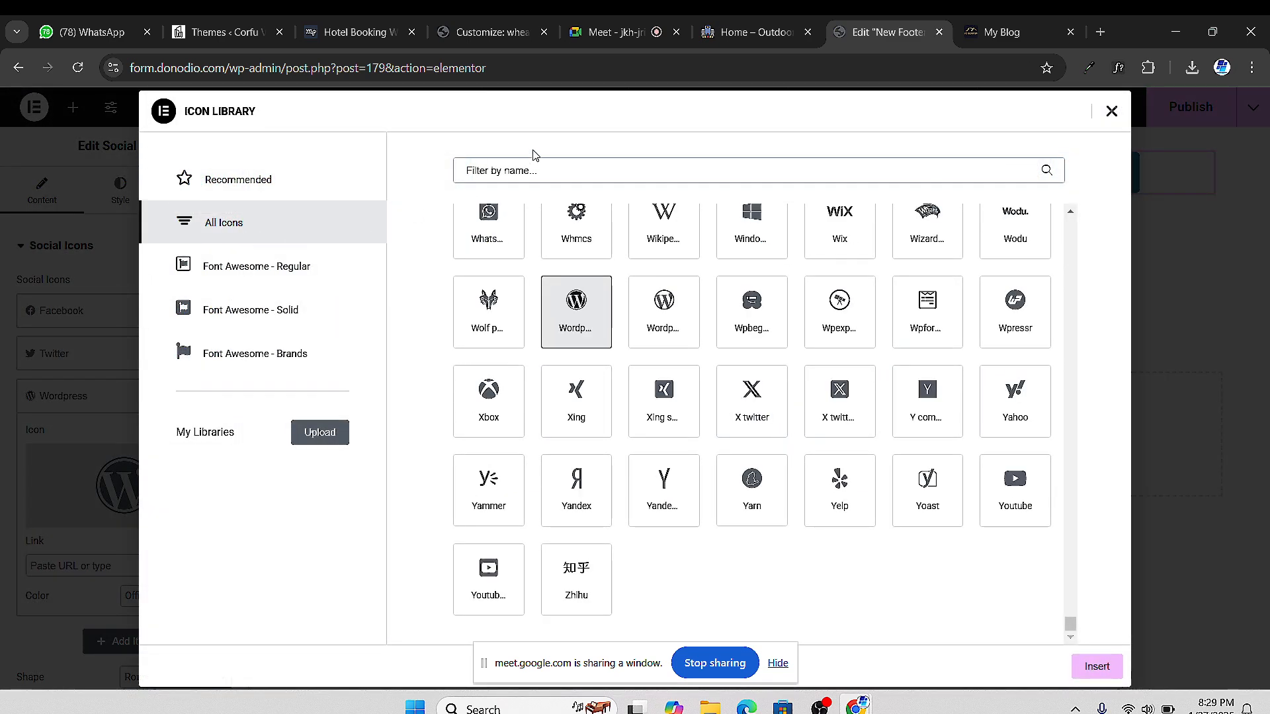
{"action": "left_click", "coordinate": [495, 172]}
{"action": "type", "text": "insta"}
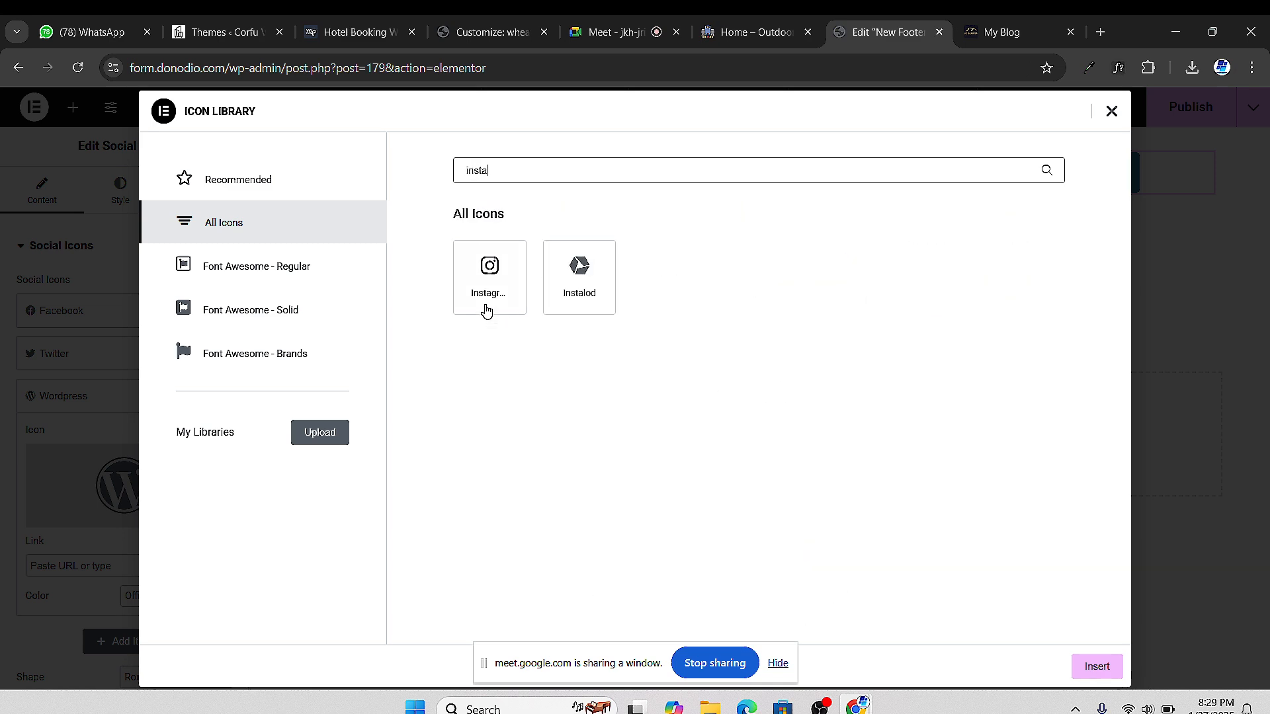
{"action": "left_click", "coordinate": [488, 284]}
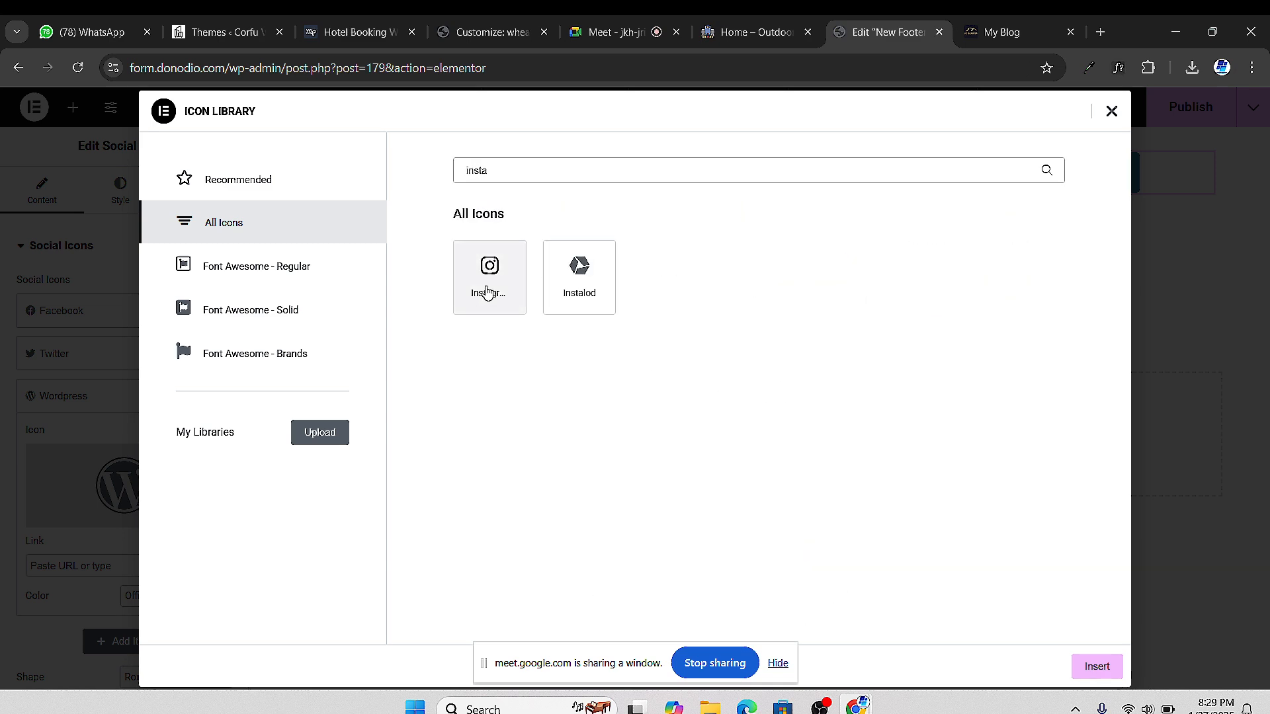
{"action": "left_click", "coordinate": [1095, 667]}
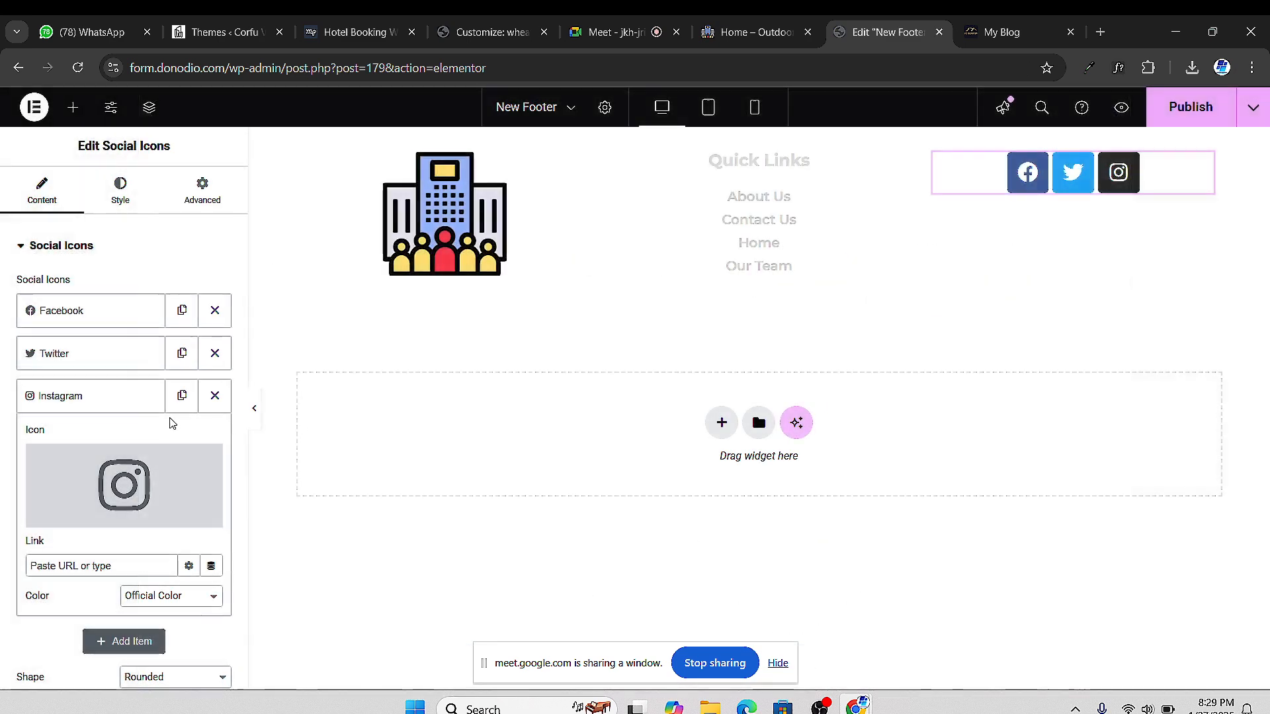
Add a fourth social item using the Tiktok icon, found by searching All Icons for 'tiktok'
{"action": "left_click", "coordinate": [92, 409]}
{"action": "left_click", "coordinate": [98, 437]}
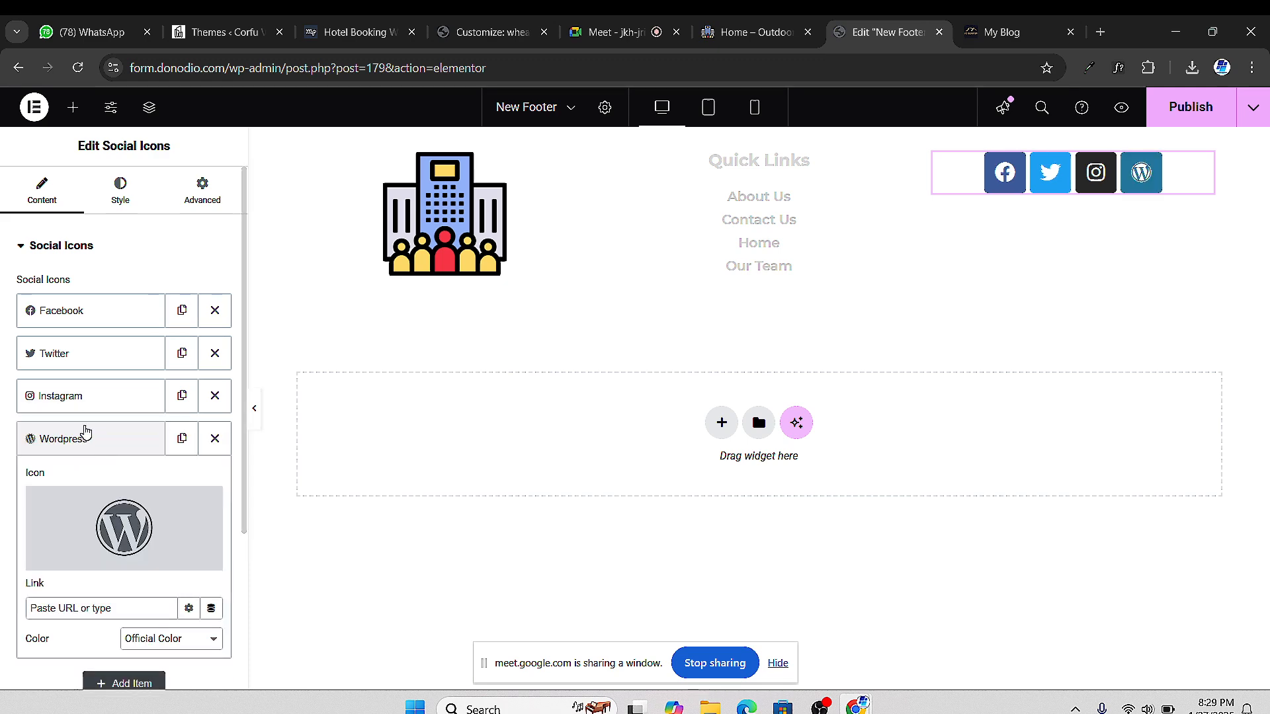
{"action": "left_click", "coordinate": [130, 529]}
{"action": "left_click", "coordinate": [568, 179]}
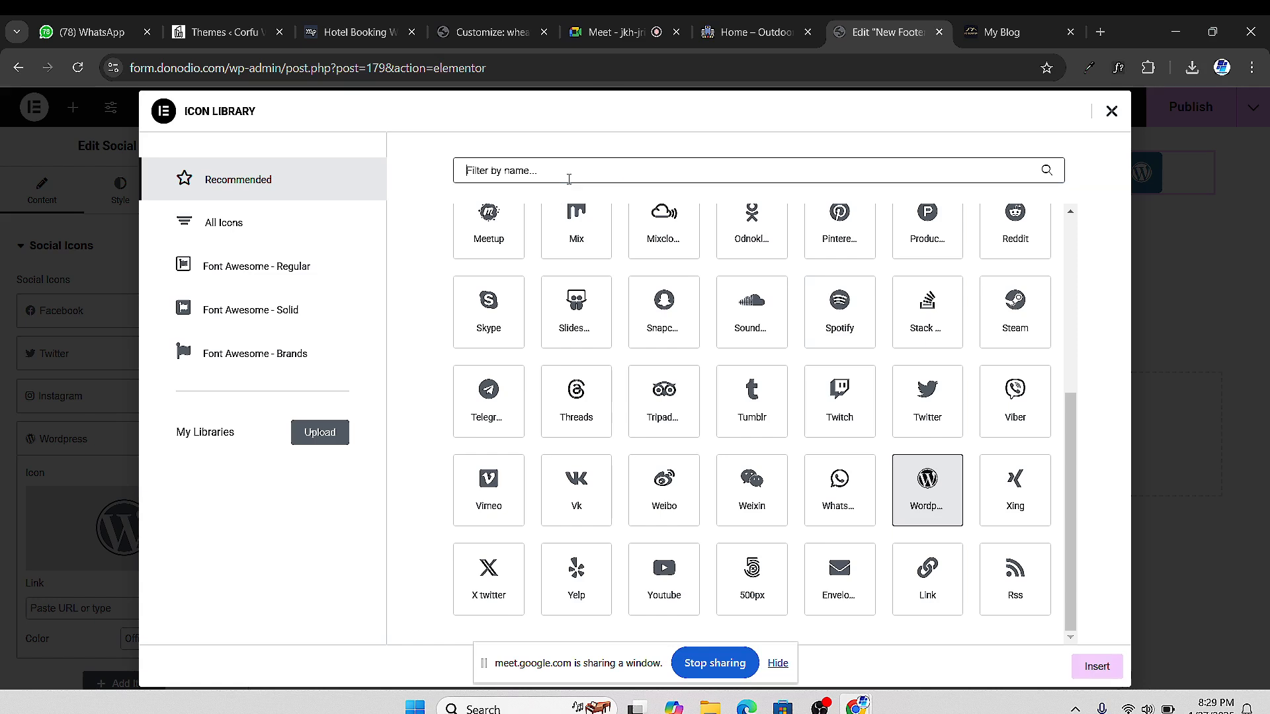
{"action": "type", "text": "tiktok"}
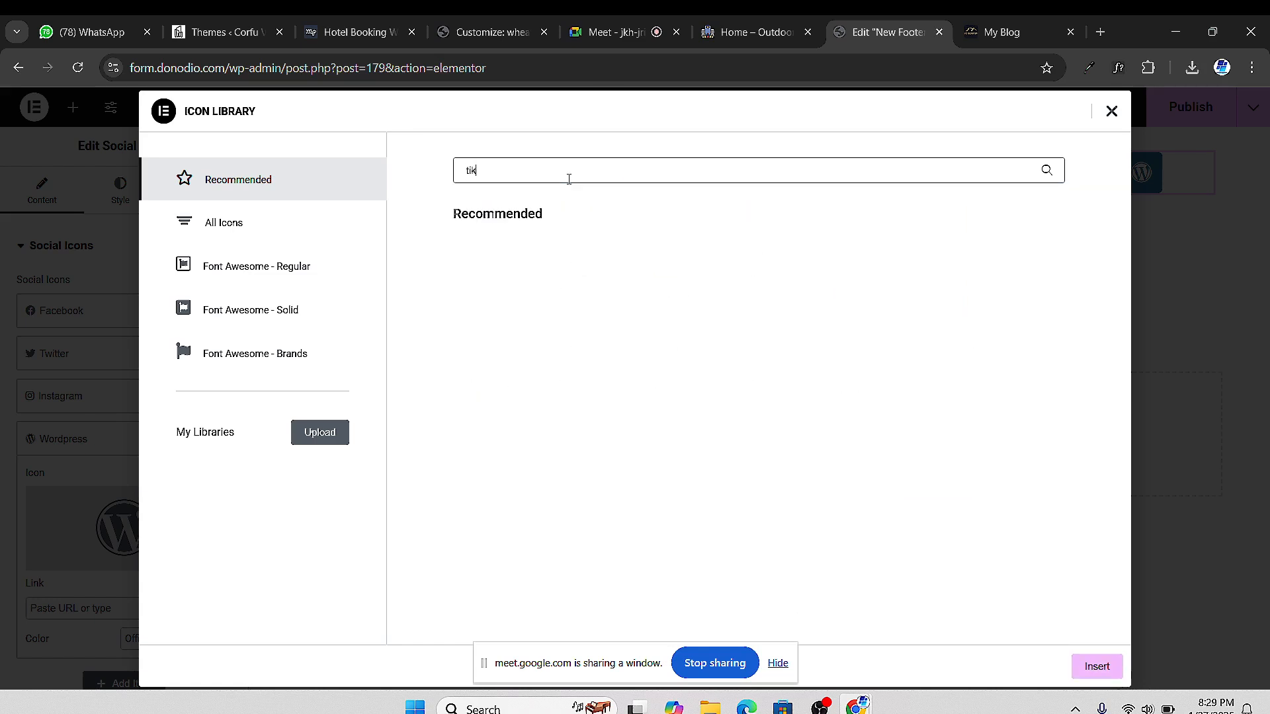
{"action": "left_click", "coordinate": [322, 237]}
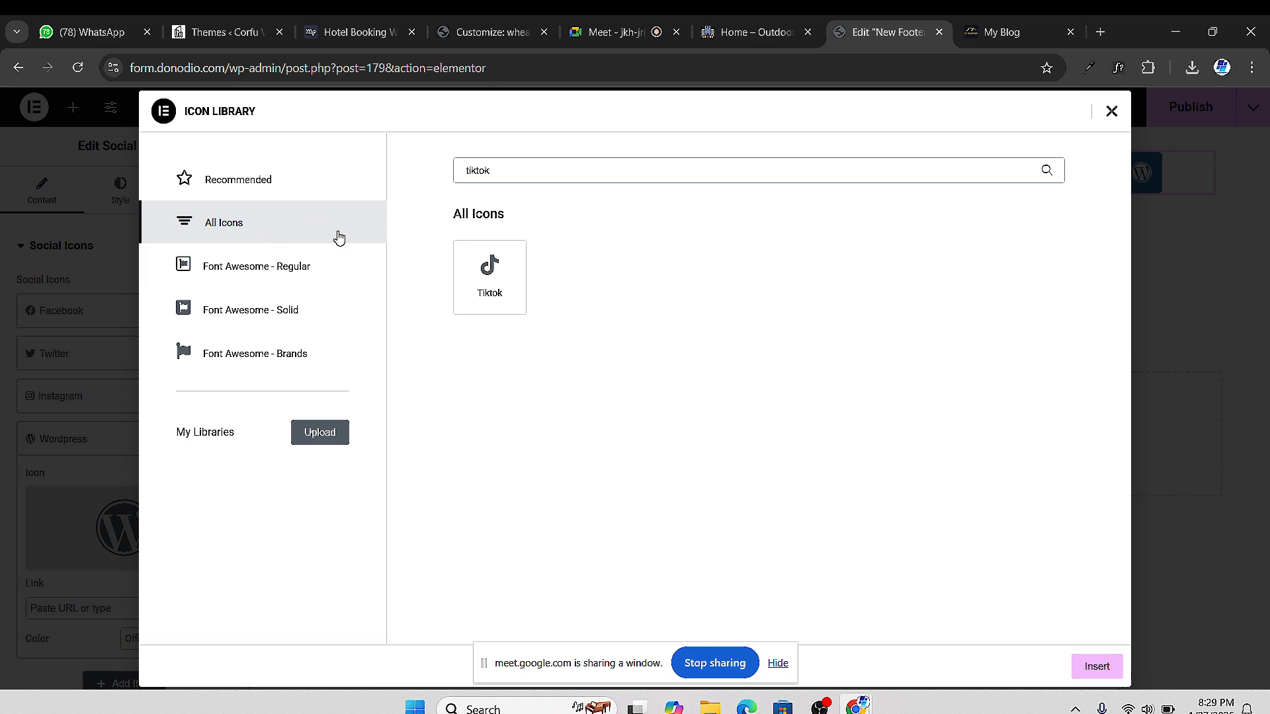
{"action": "left_click", "coordinate": [522, 281]}
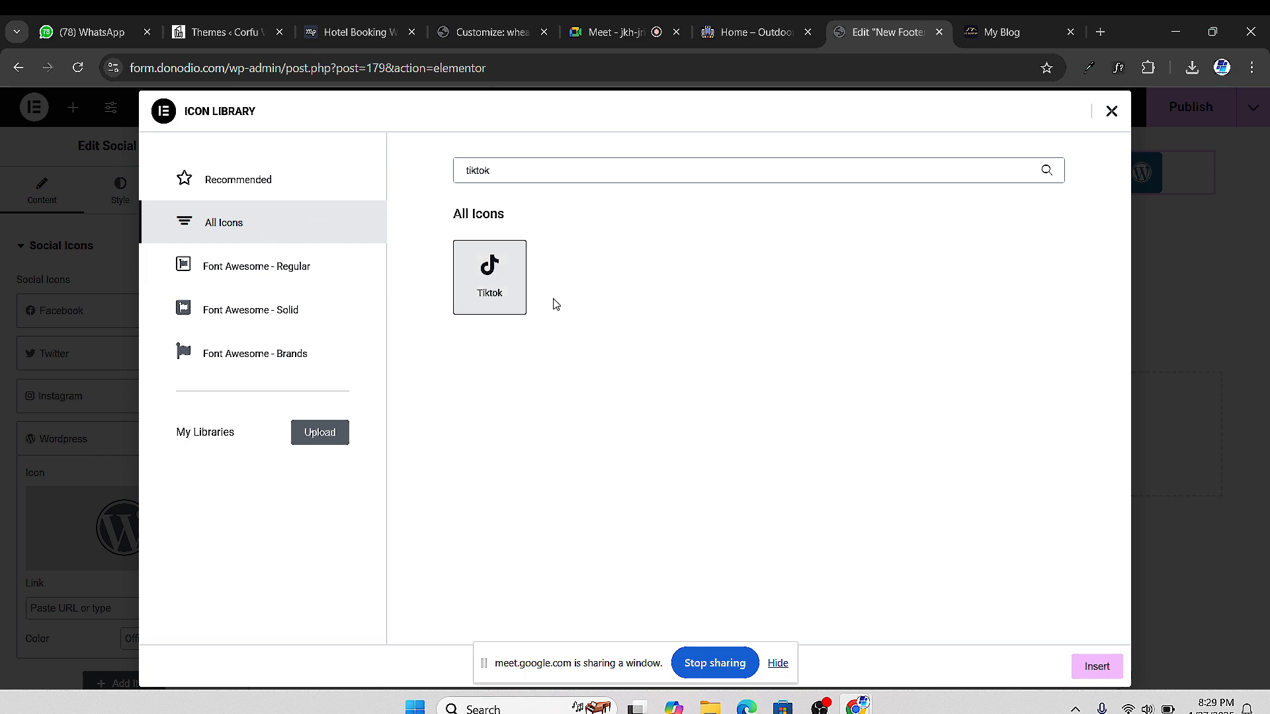
{"action": "left_click", "coordinate": [1086, 669]}
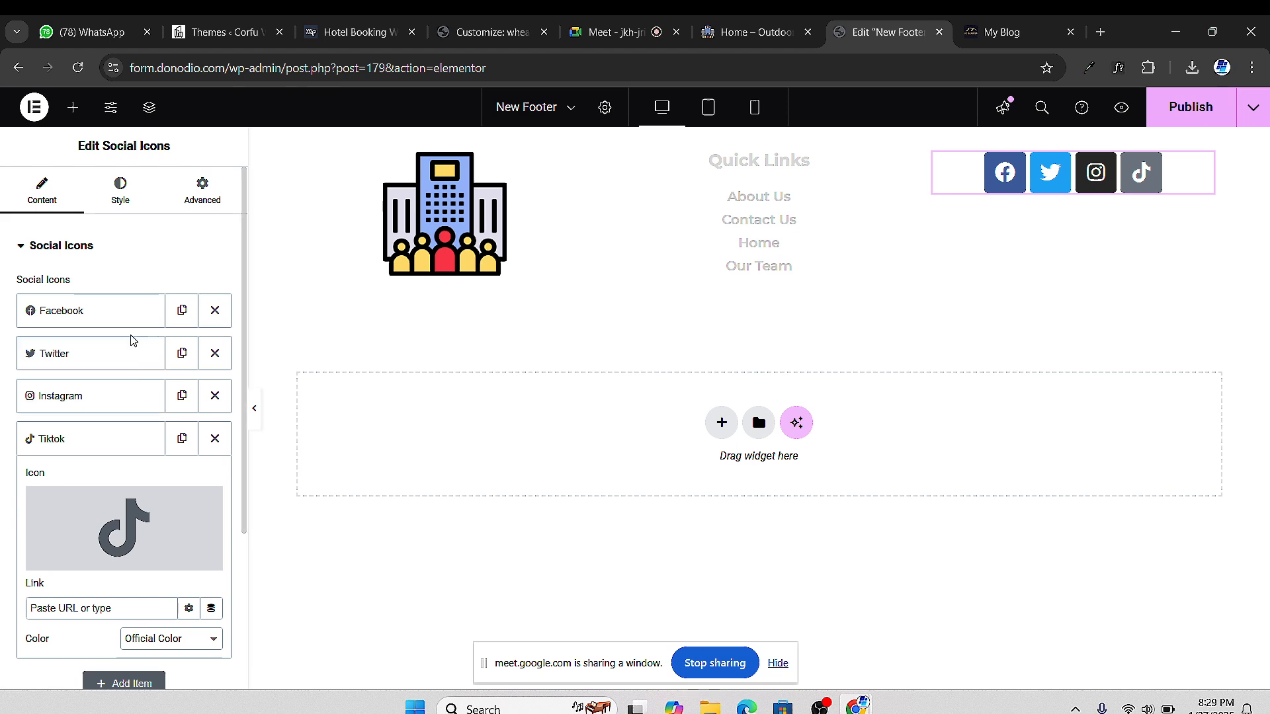
Swap the Twitter item's bird for the X twitter icon, found by filtering 'x'
{"action": "left_click", "coordinate": [90, 361]}
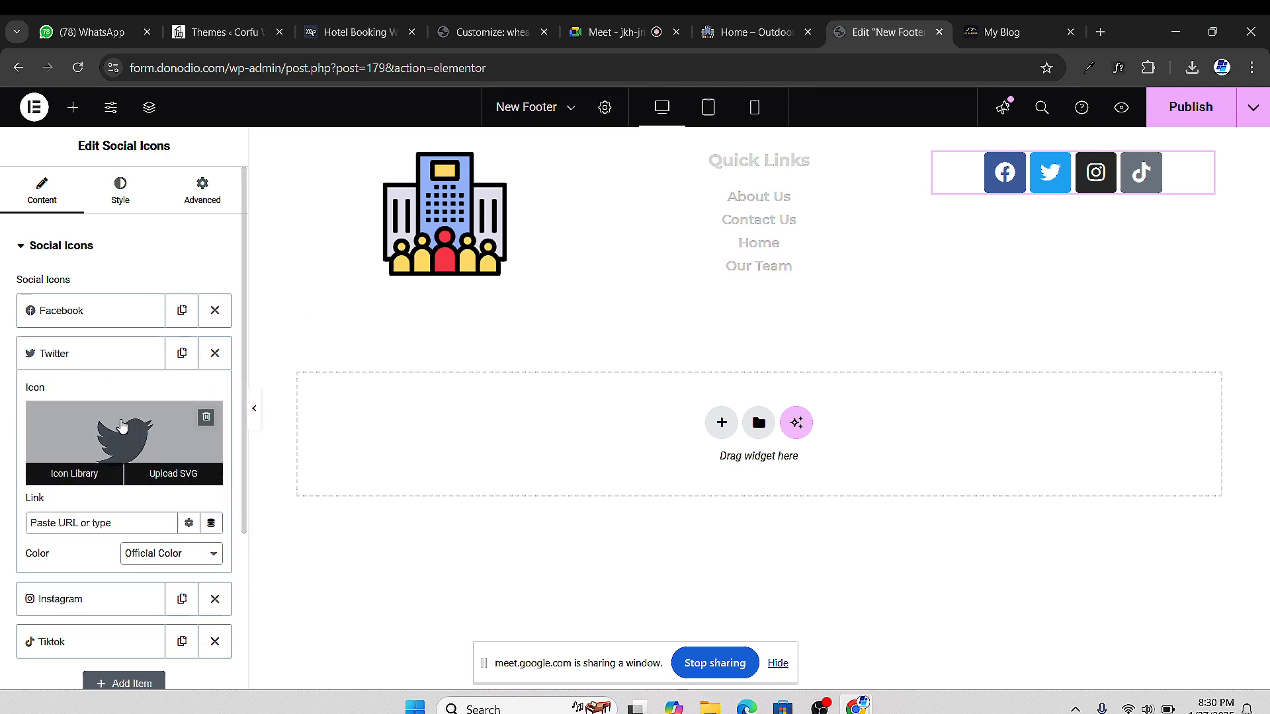
{"action": "left_click", "coordinate": [150, 456]}
{"action": "left_click", "coordinate": [522, 170]}
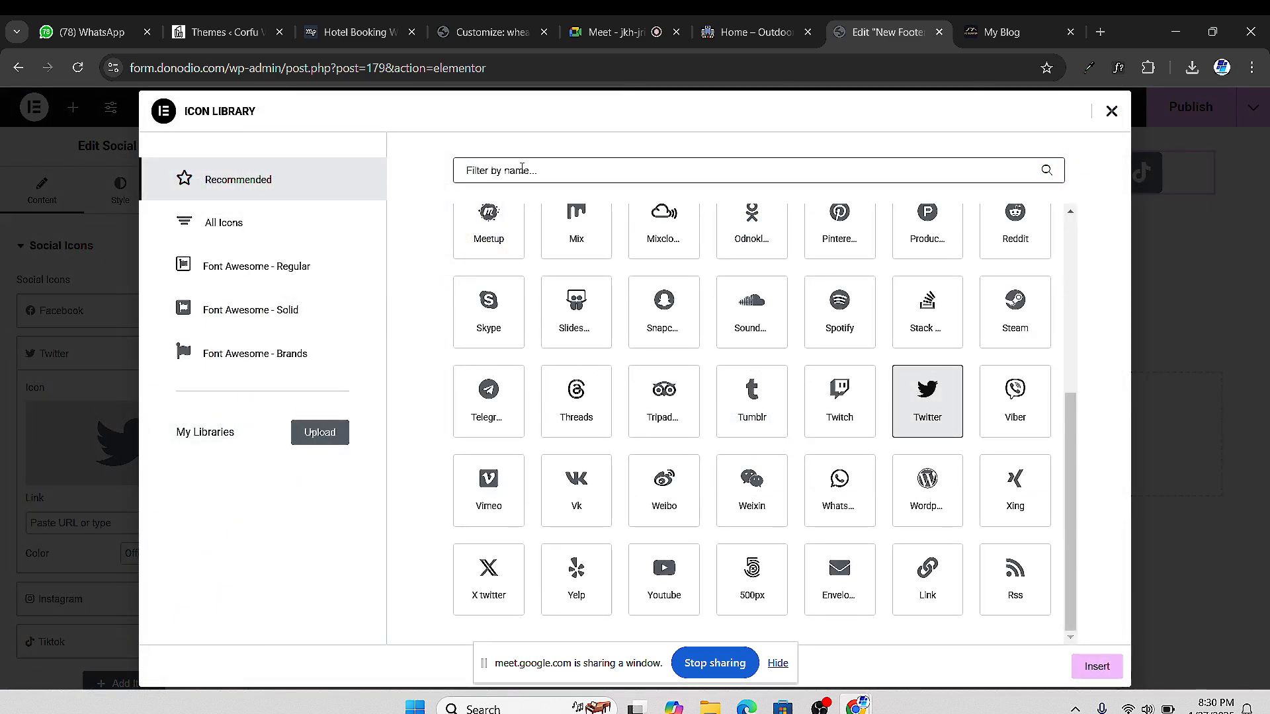
{"action": "type", "text": "x"}
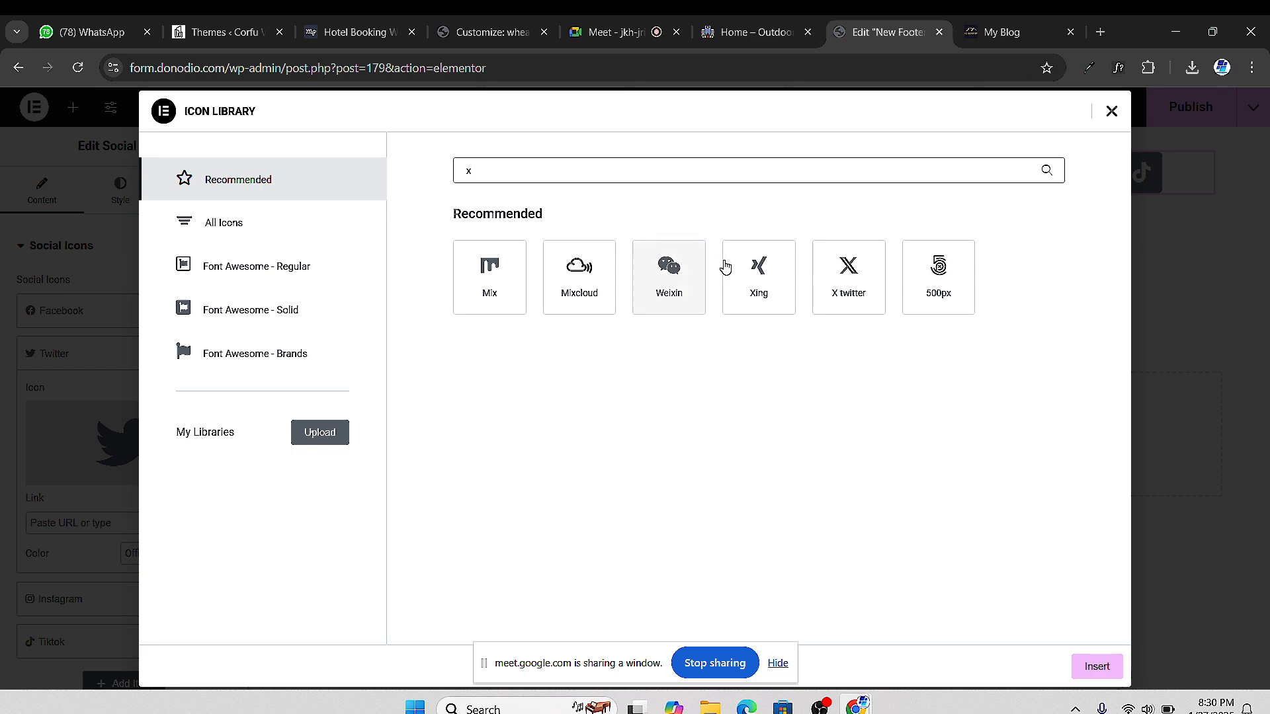
{"action": "left_click", "coordinate": [861, 283]}
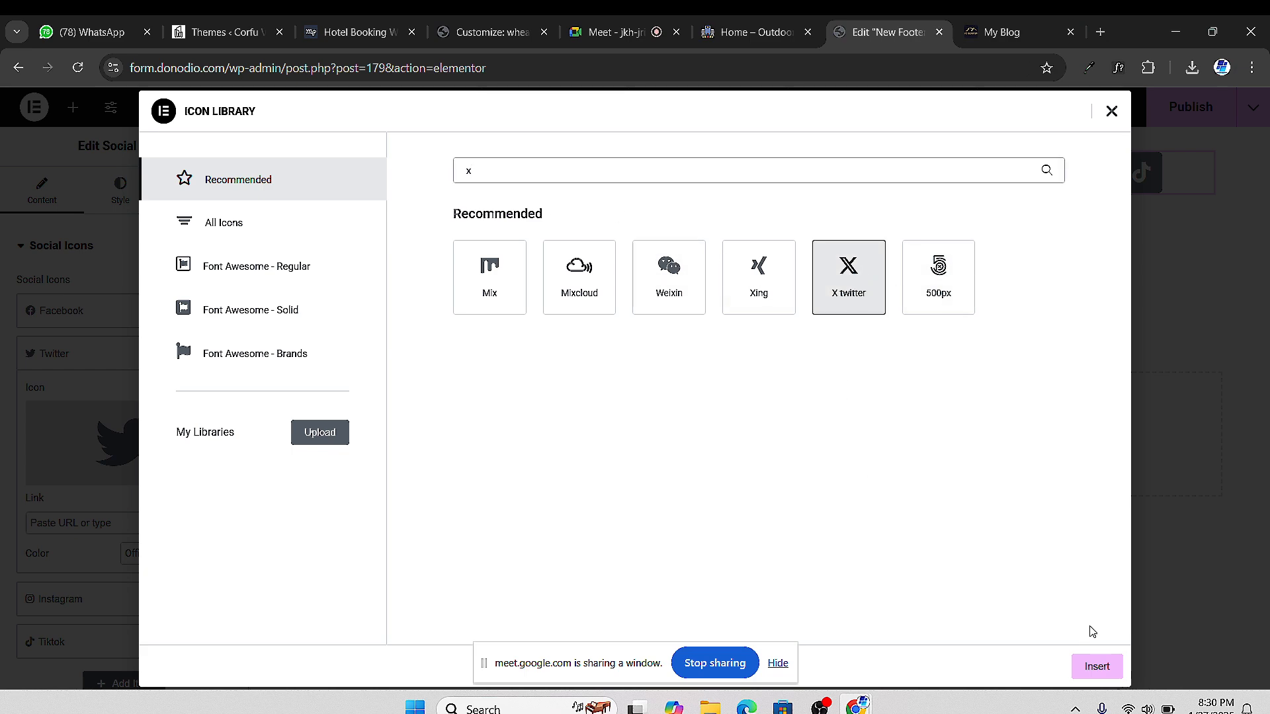
{"action": "left_click", "coordinate": [1098, 667]}
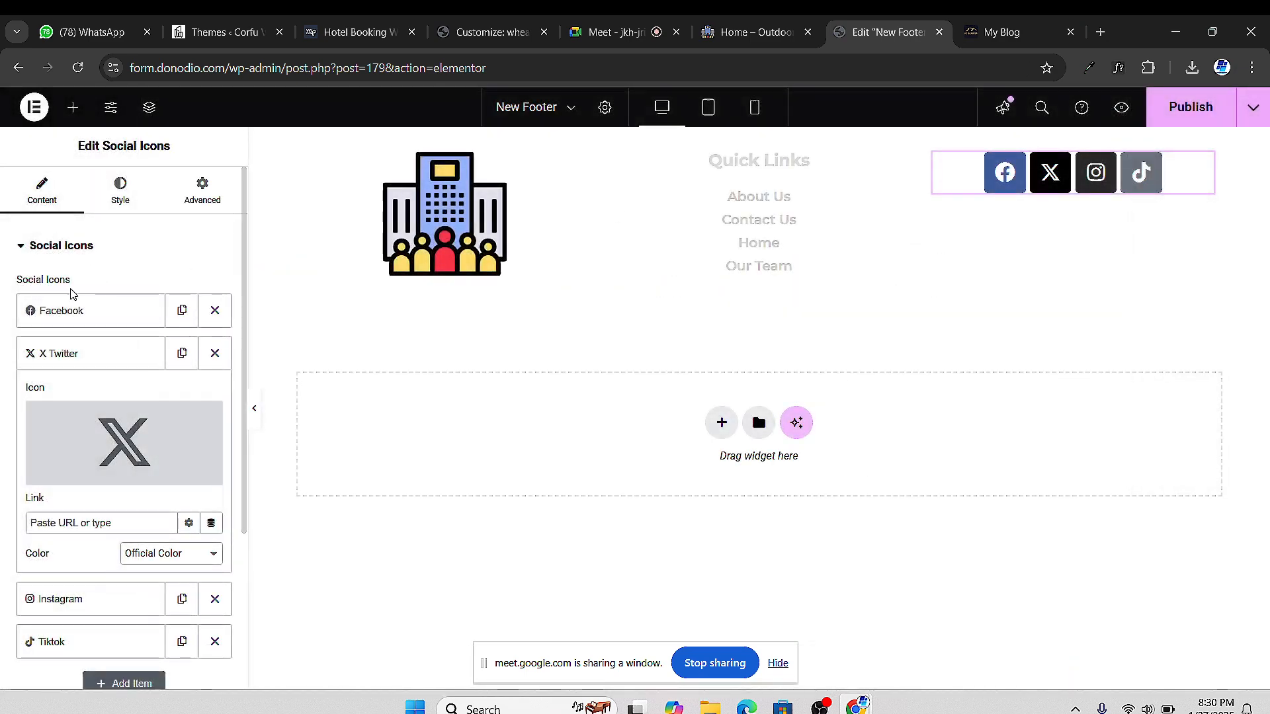
Search All Icons for 'met' for the Facebook item, then keep its existing Facebook icon
{"action": "left_click", "coordinate": [114, 315]}
{"action": "left_click", "coordinate": [128, 384]}
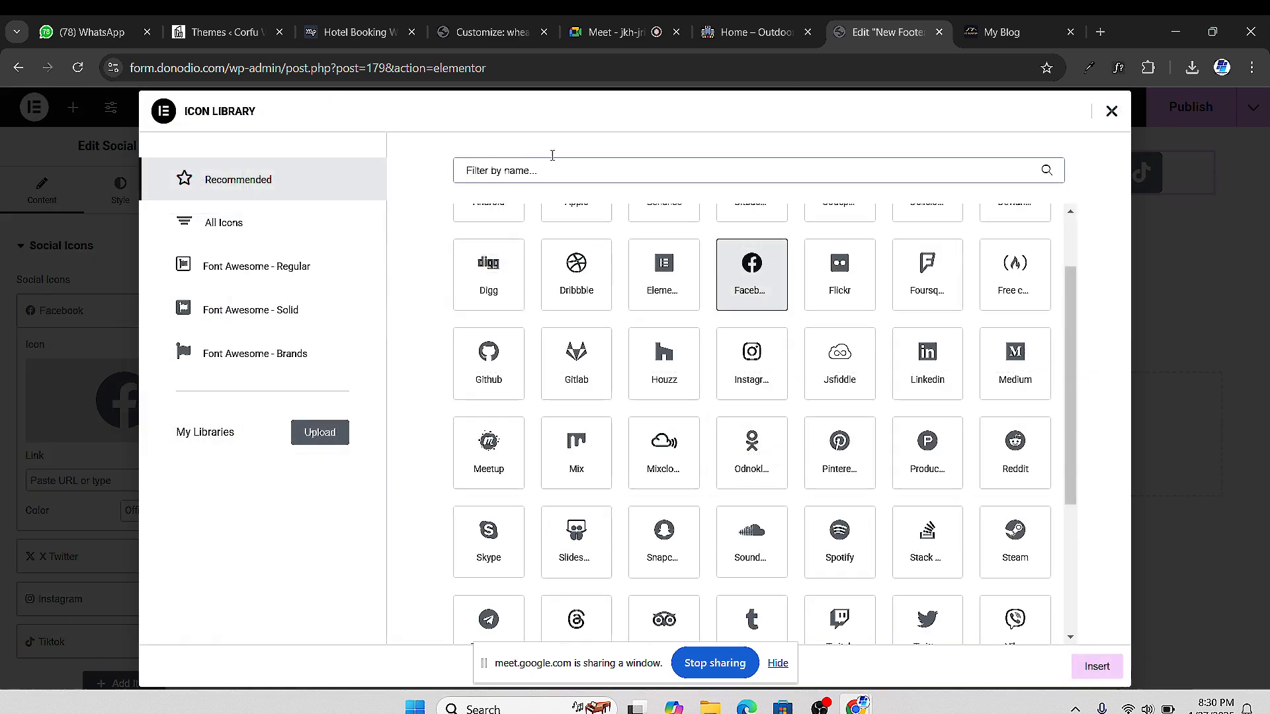
{"action": "left_click", "coordinate": [289, 222]}
{"action": "left_click", "coordinate": [499, 176]}
{"action": "type", "text": "meta"}
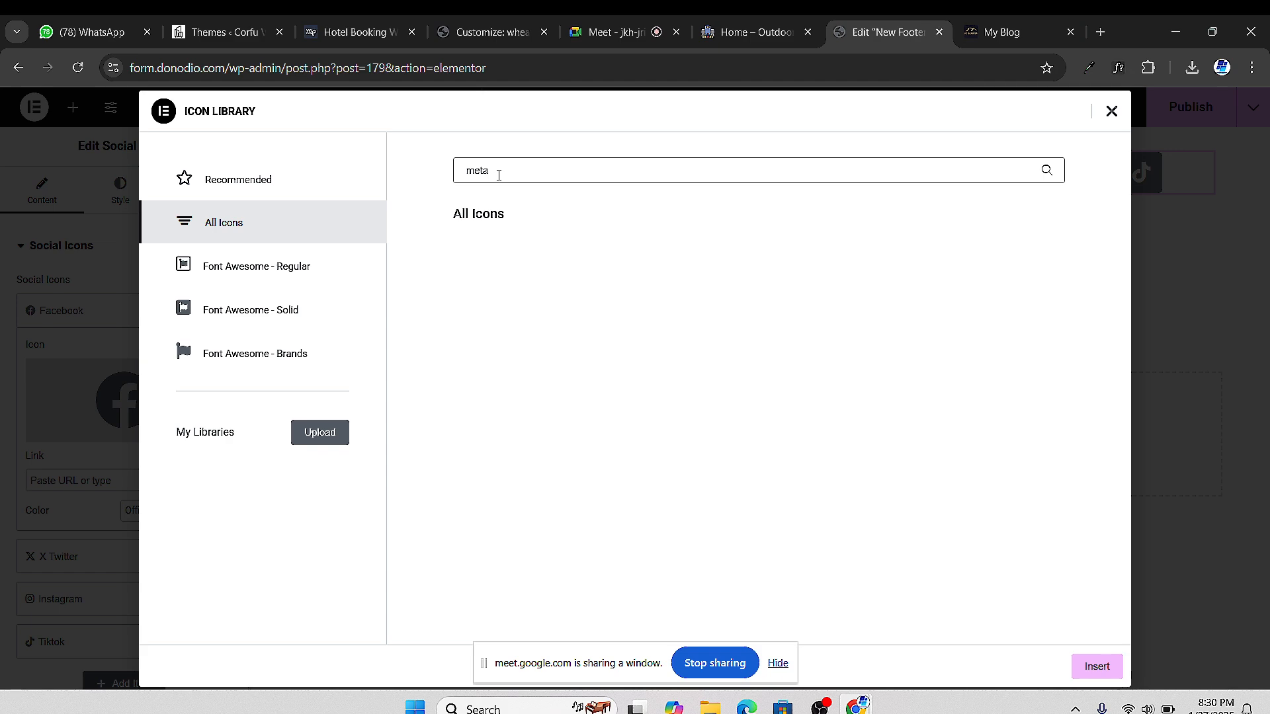
{"action": "key", "text": "BackSpace"}
{"action": "key", "text": "BackSpace"}
{"action": "key", "text": "BackSpace"}
{"action": "key", "text": "BackSpace"}
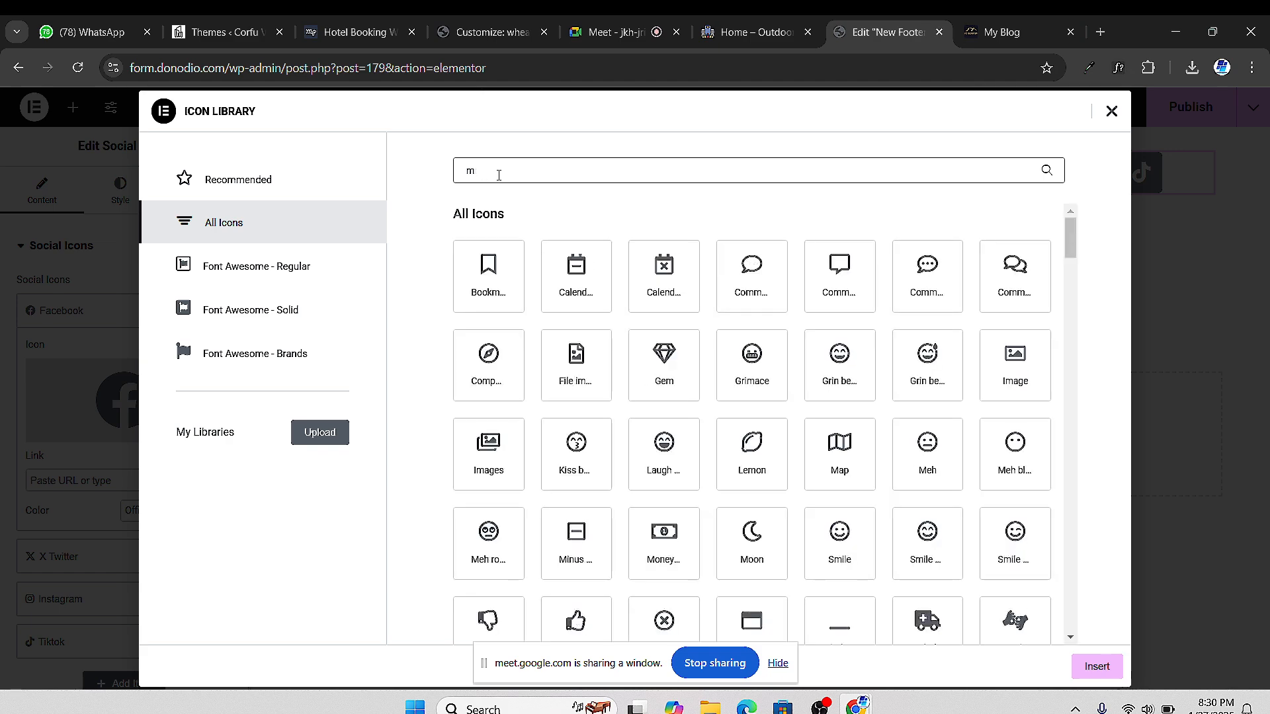
{"action": "left_click", "coordinate": [1097, 667]}
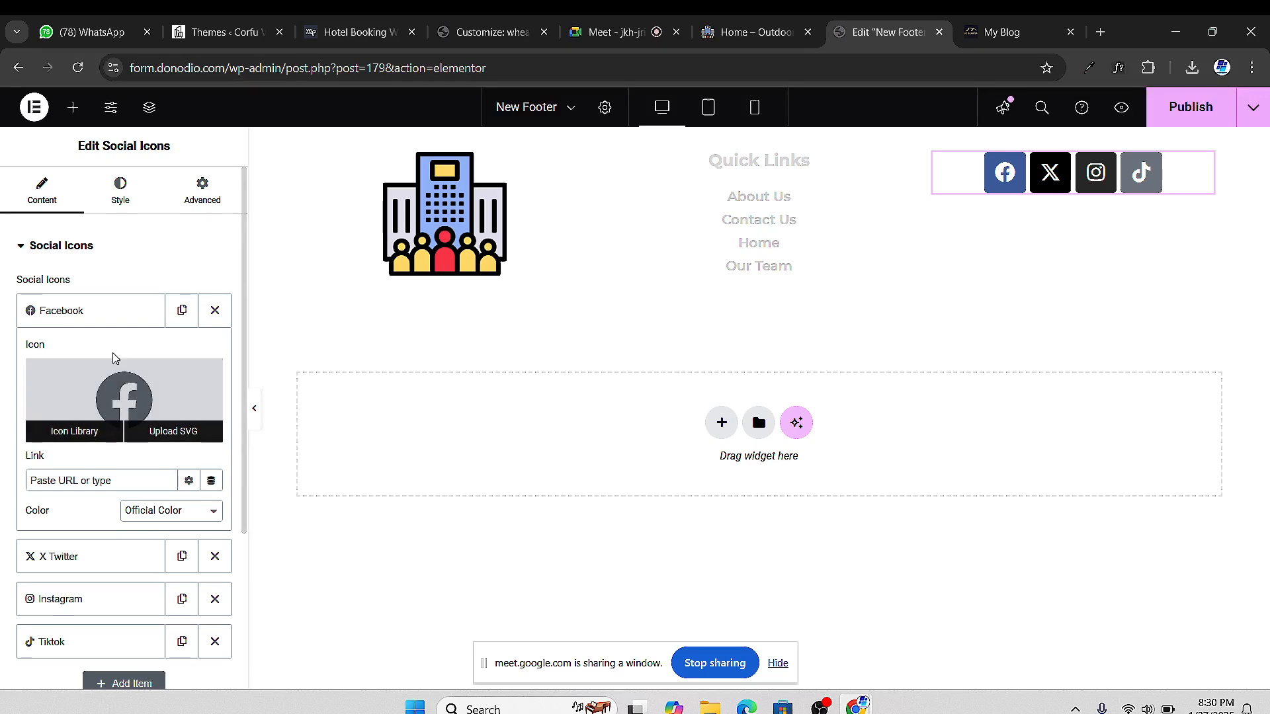
{"action": "left_click", "coordinate": [94, 311]}
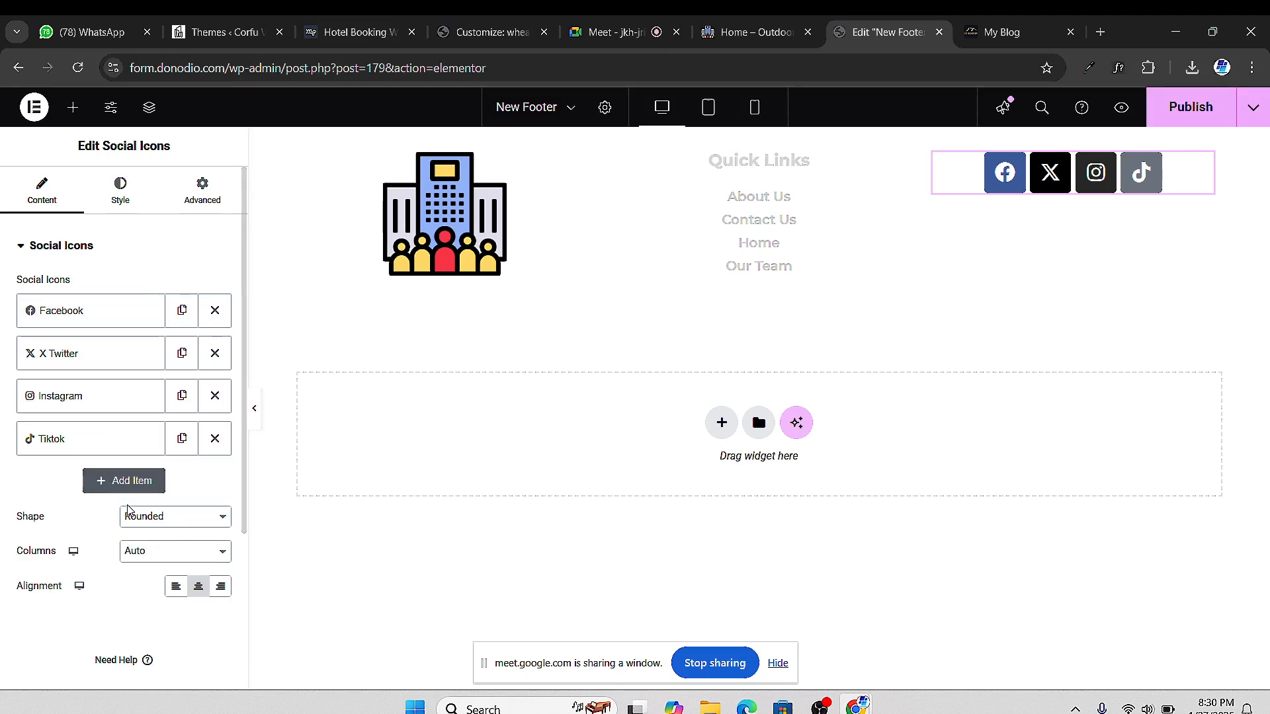
Change the social icons' Shape from Rounded to Circle and look over the Facebook and Instagram items
{"action": "left_click", "coordinate": [178, 520]}
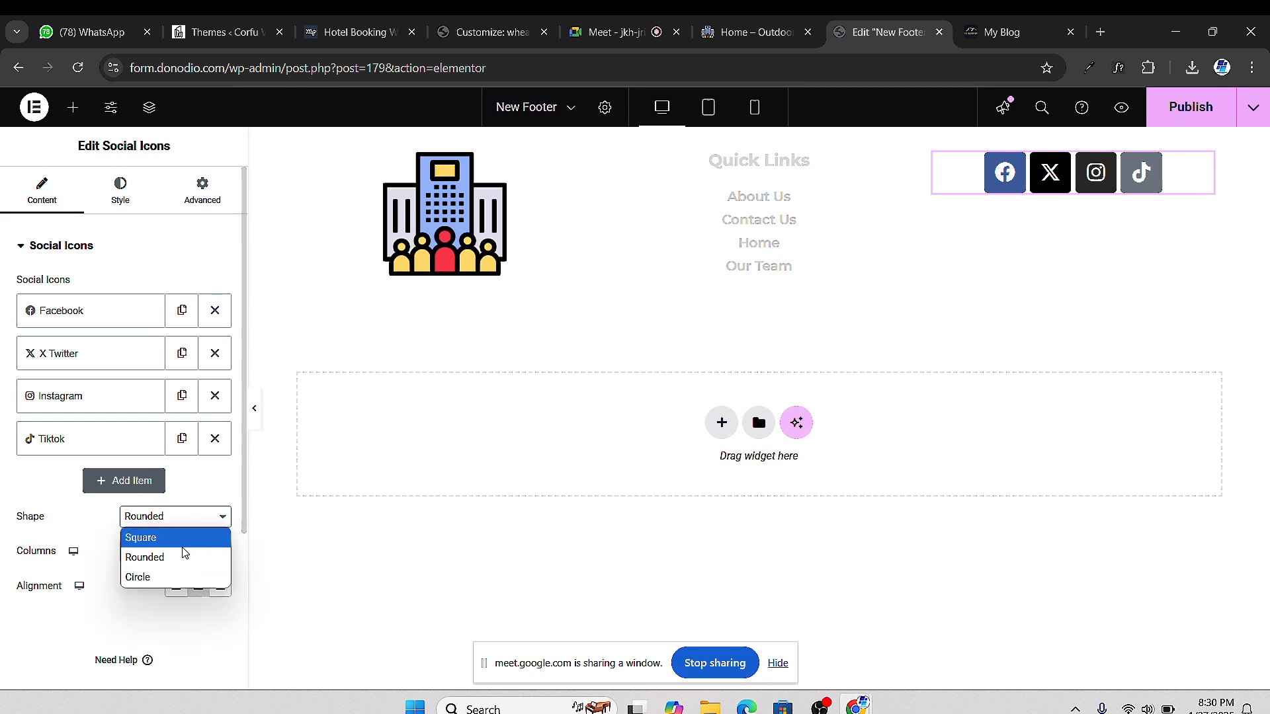
{"action": "left_click", "coordinate": [179, 580]}
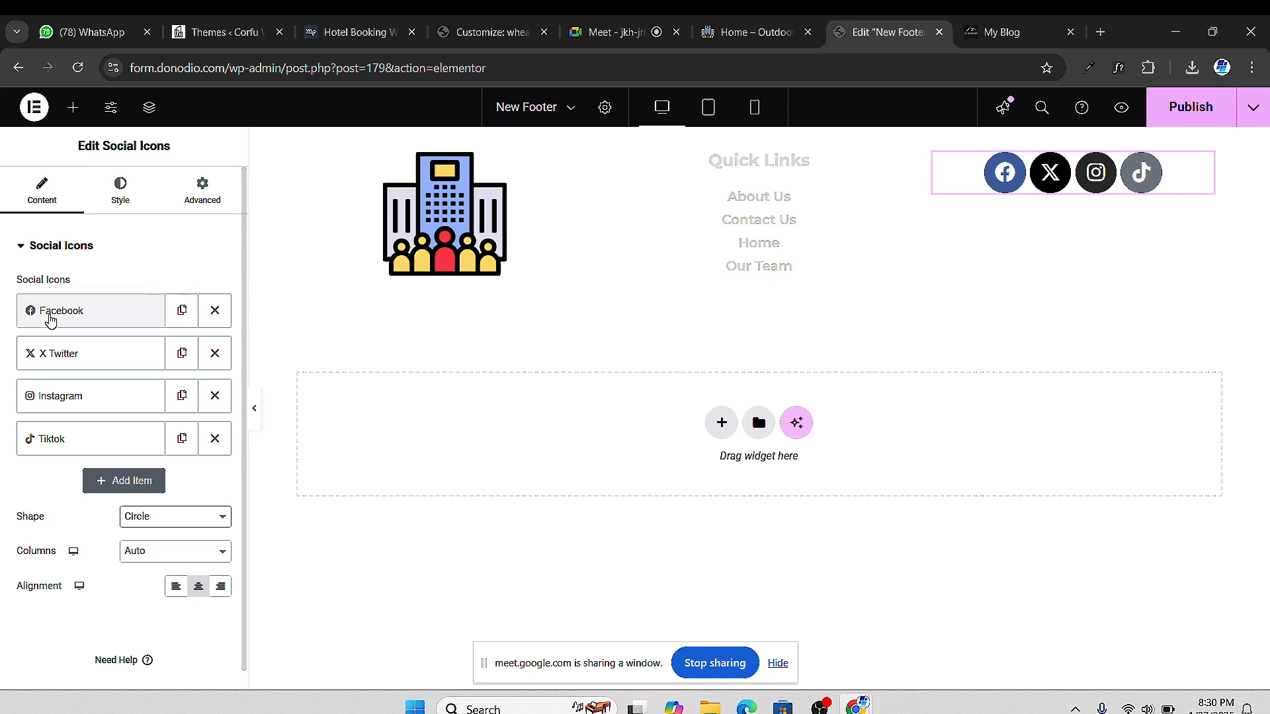
{"action": "left_click", "coordinate": [74, 319]}
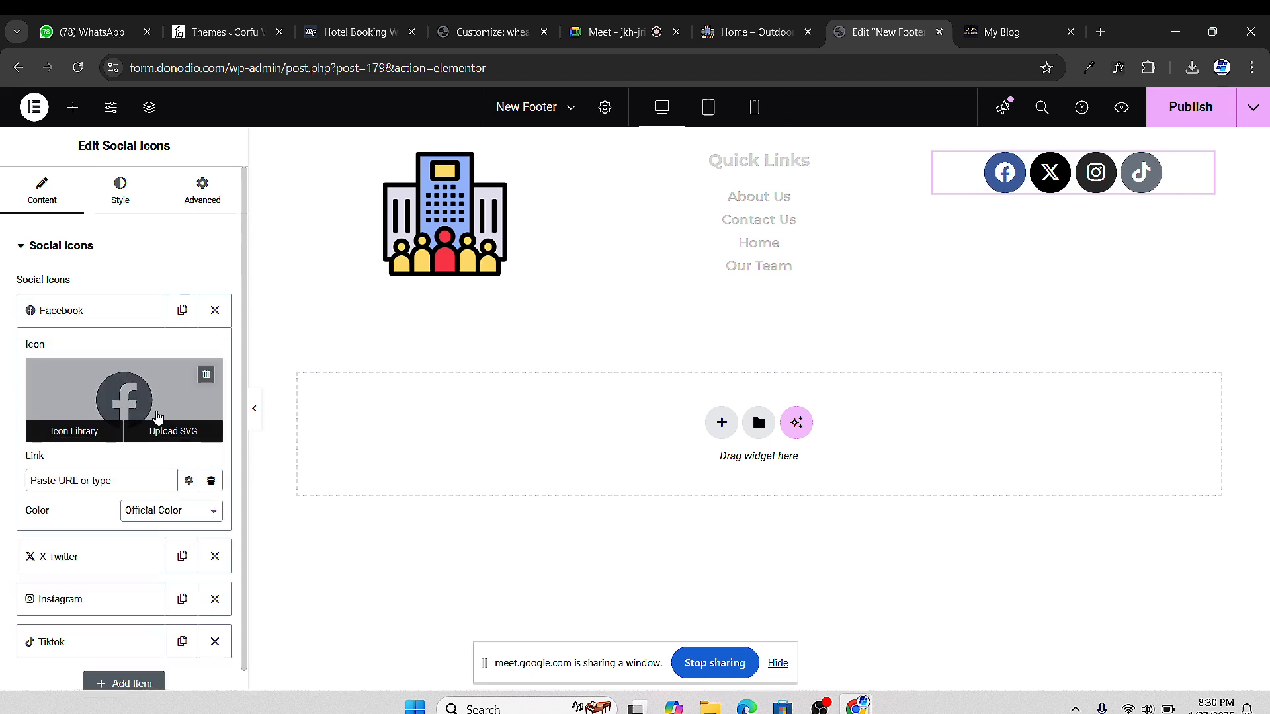
{"action": "left_click", "coordinate": [99, 311]}
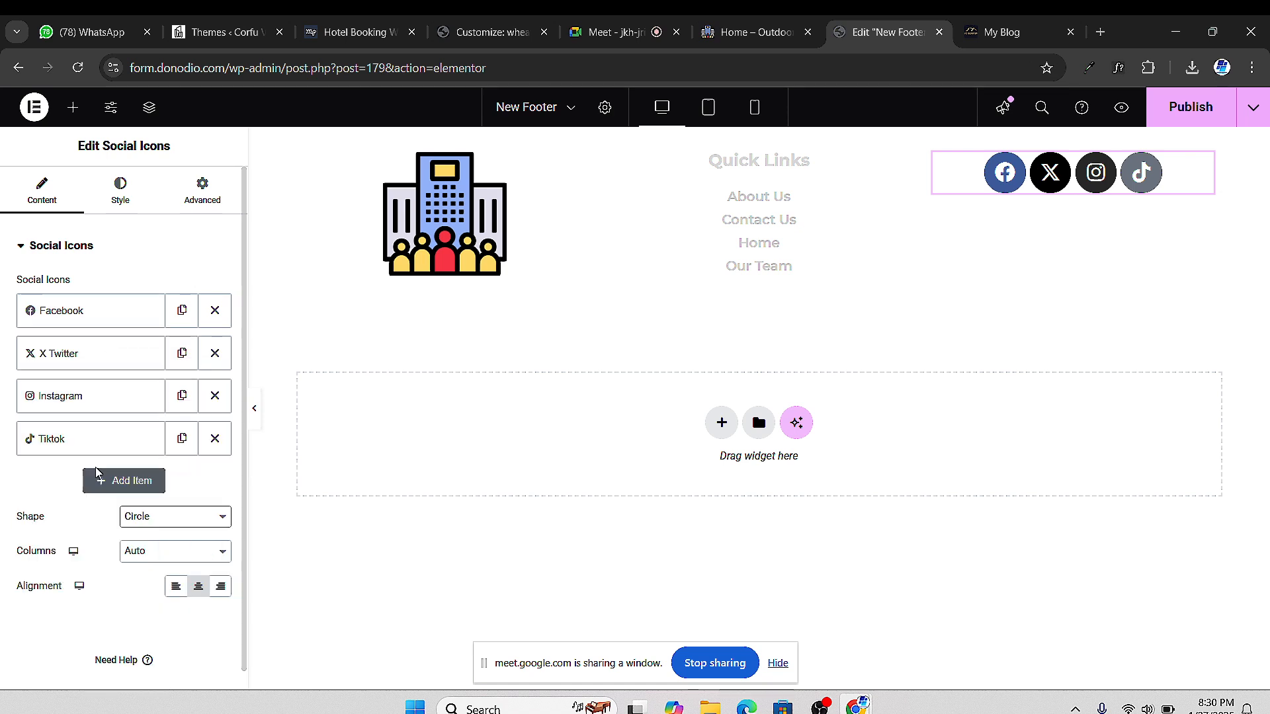
{"action": "left_click", "coordinate": [92, 405]}
{"action": "scroll", "coordinate": [130, 439], "scroll_direction": "down", "scroll_amount": 1}
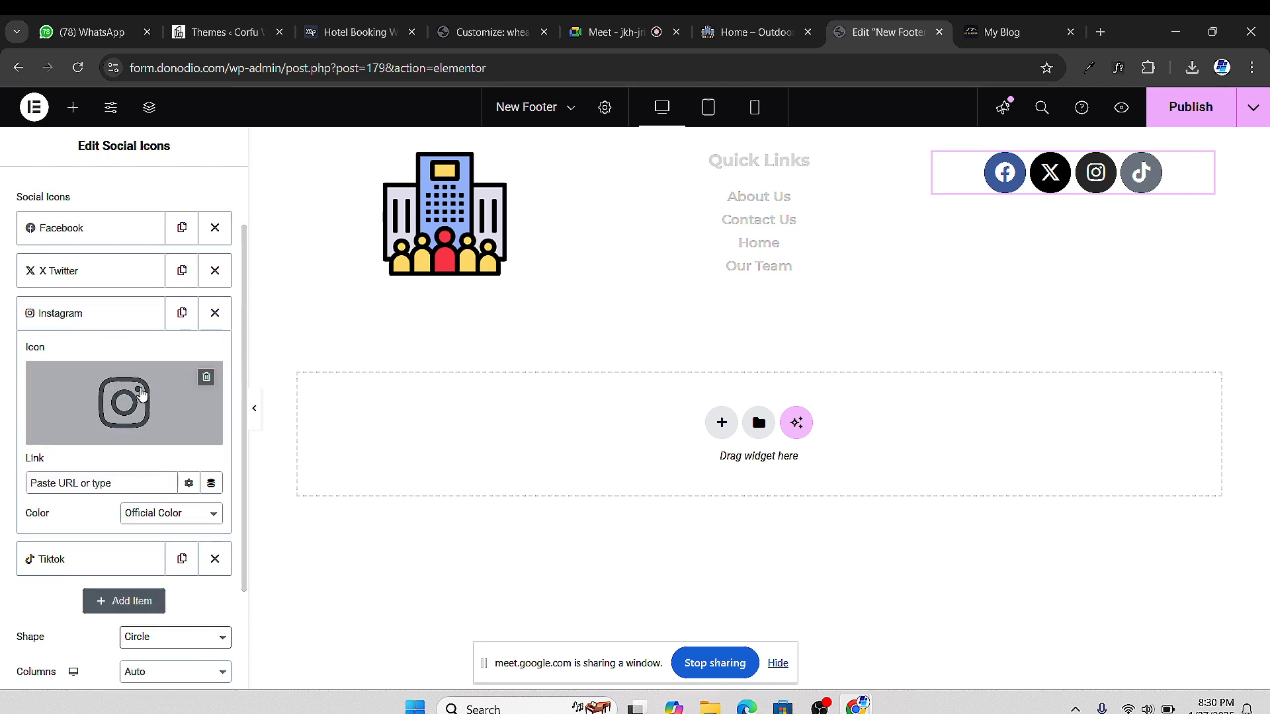
Try a custom colour on the Tiktok icon, then return it to the official colour
{"action": "left_click", "coordinate": [106, 327]}
{"action": "left_click", "coordinate": [62, 360]}
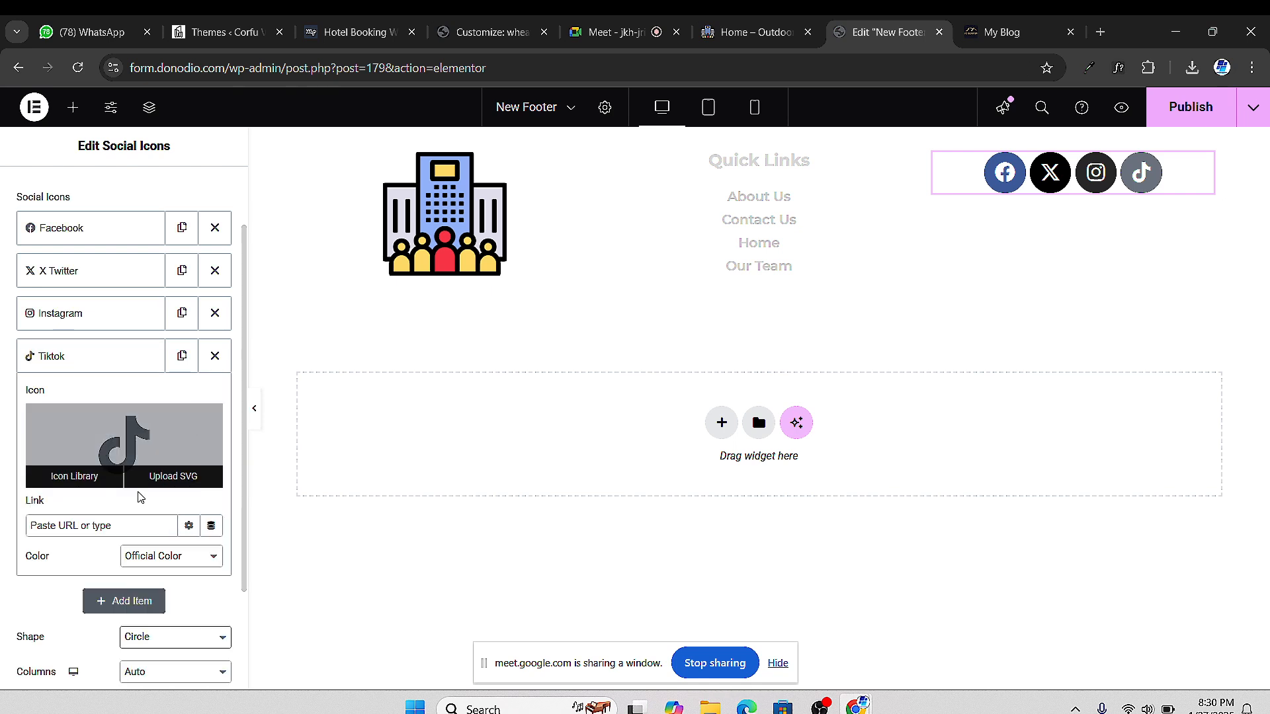
{"action": "left_click", "coordinate": [169, 554]}
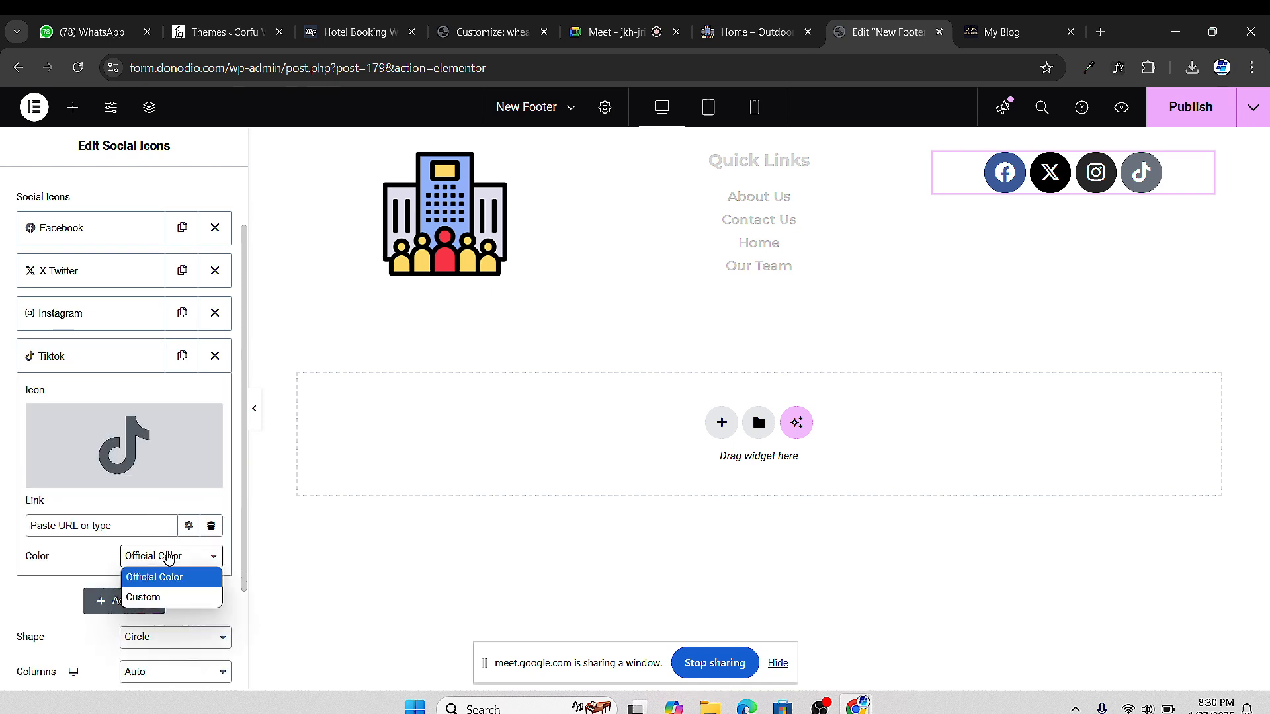
{"action": "left_click", "coordinate": [173, 595]}
{"action": "left_click", "coordinate": [154, 557]}
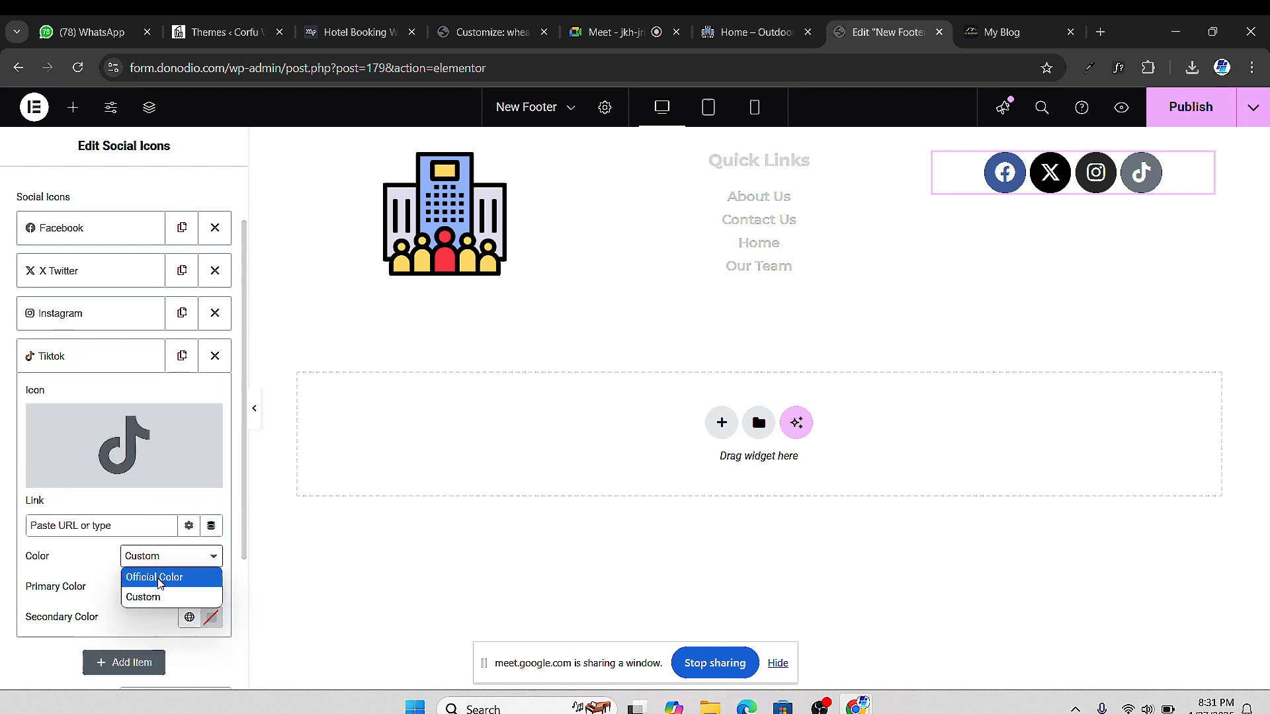
{"action": "left_click", "coordinate": [159, 579]}
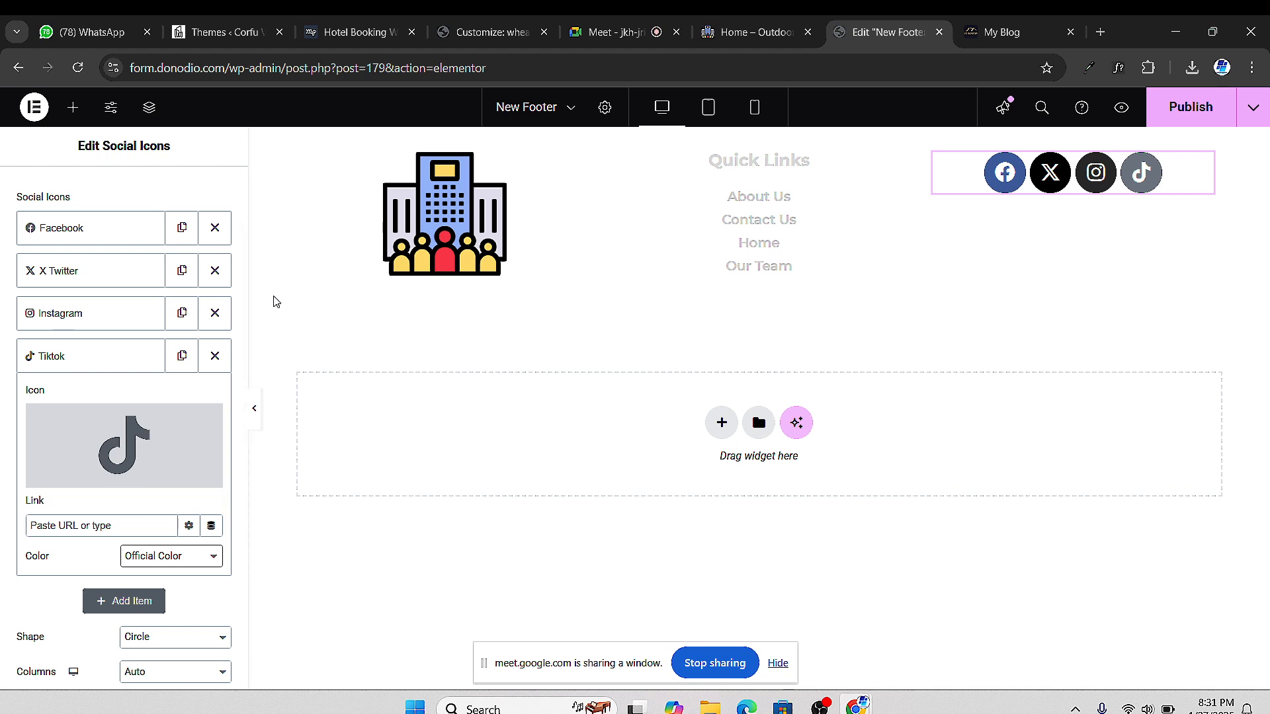
Give the Facebook icon a custom primary colour, settling on fully opaque light grey #CACACA
{"action": "left_click", "coordinate": [78, 231]}
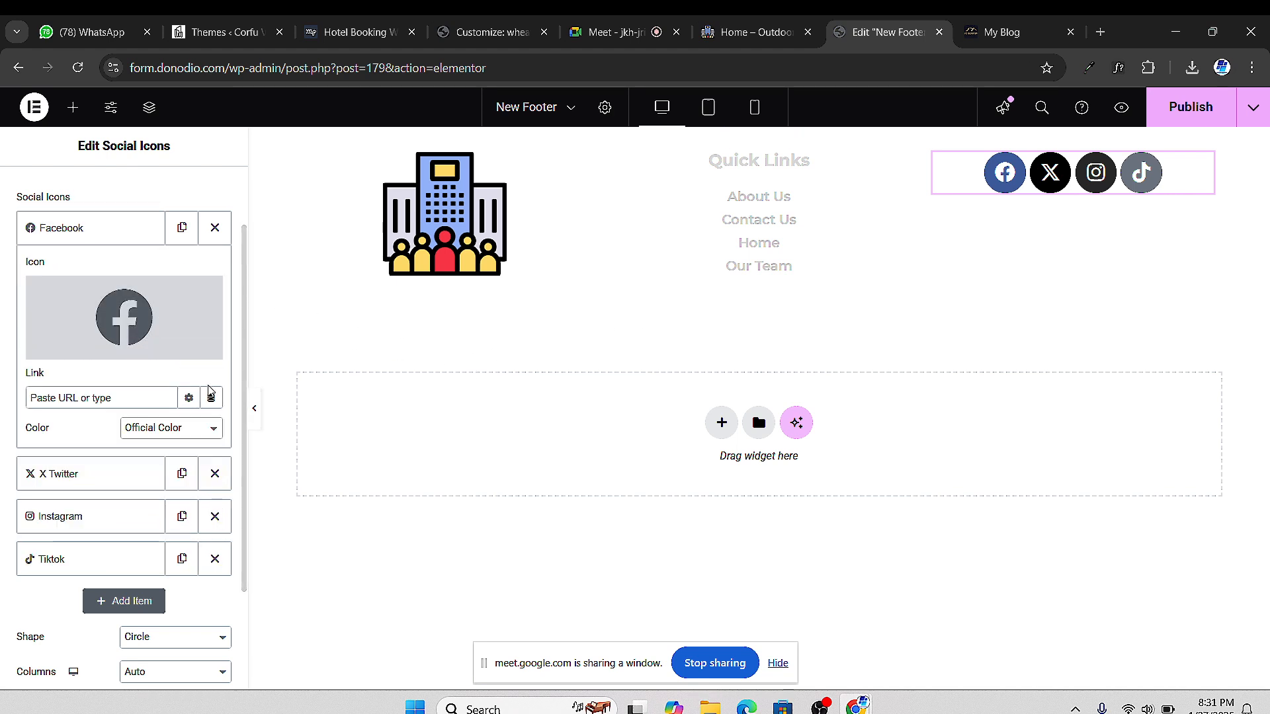
{"action": "mouse_move", "coordinate": [158, 363]}
{"action": "left_click", "coordinate": [154, 439]}
{"action": "left_click", "coordinate": [156, 469]}
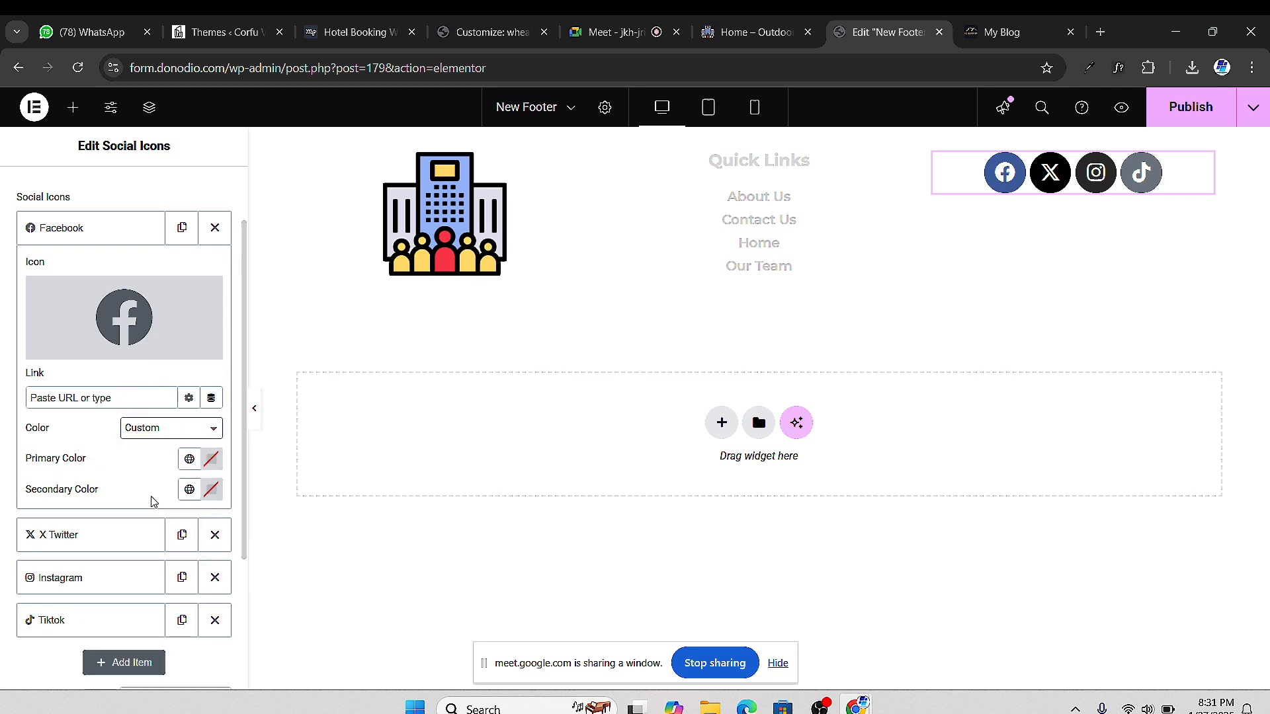
{"action": "left_click", "coordinate": [211, 461]}
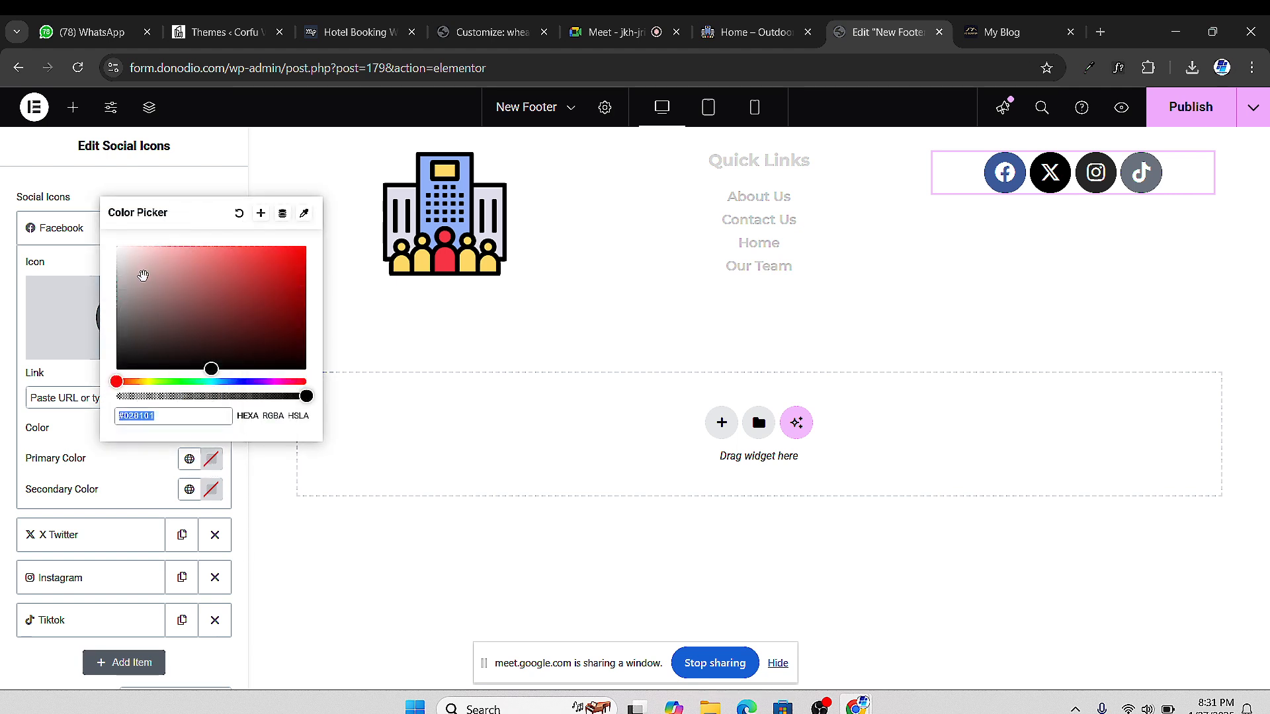
{"action": "type", "text": "#FFFFFF"}
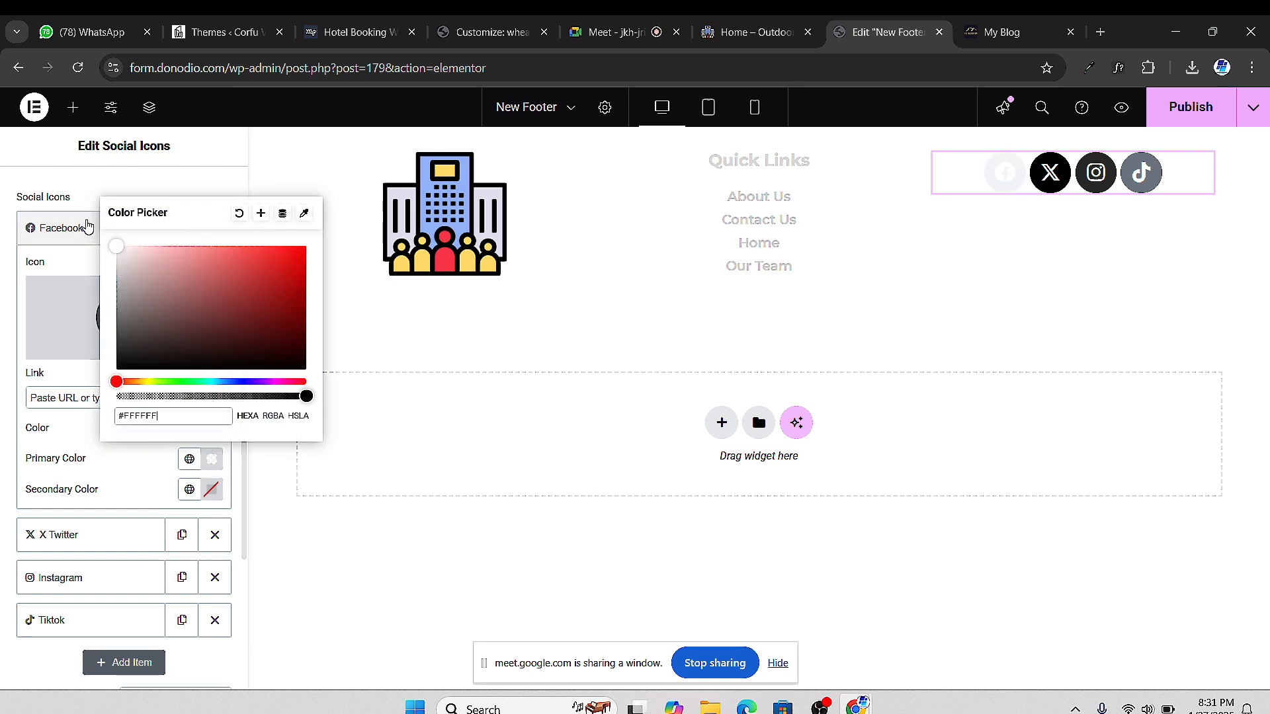
{"action": "left_click_drag", "start_coordinate": [119, 351], "coordinate": [185, 270]}
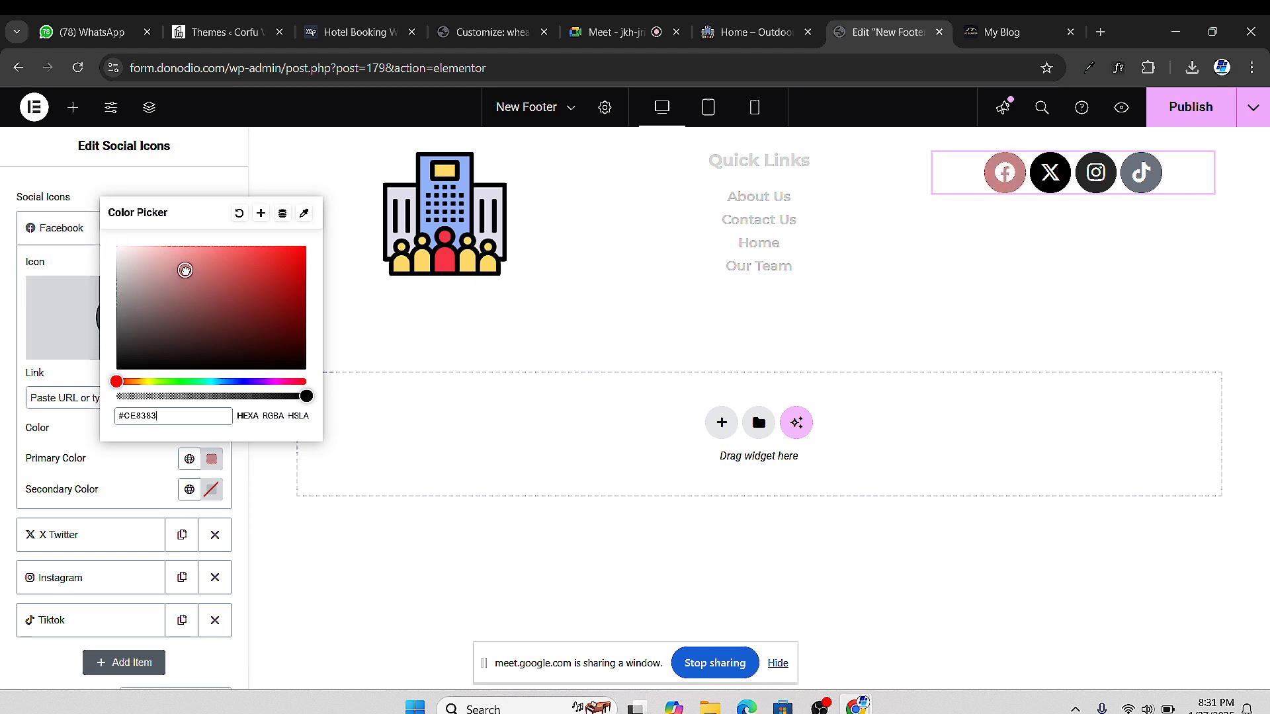
{"action": "left_click_drag", "start_coordinate": [186, 270], "coordinate": [108, 317]}
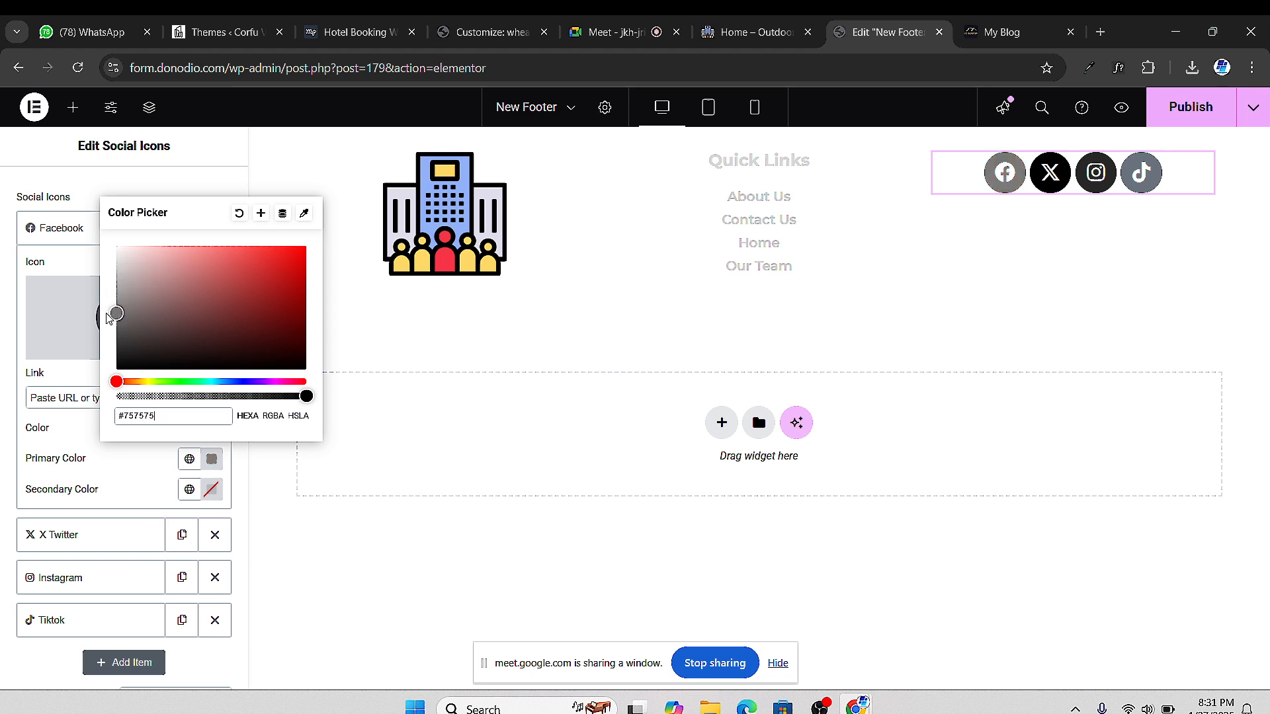
{"action": "left_click_drag", "start_coordinate": [304, 398], "coordinate": [116, 396]}
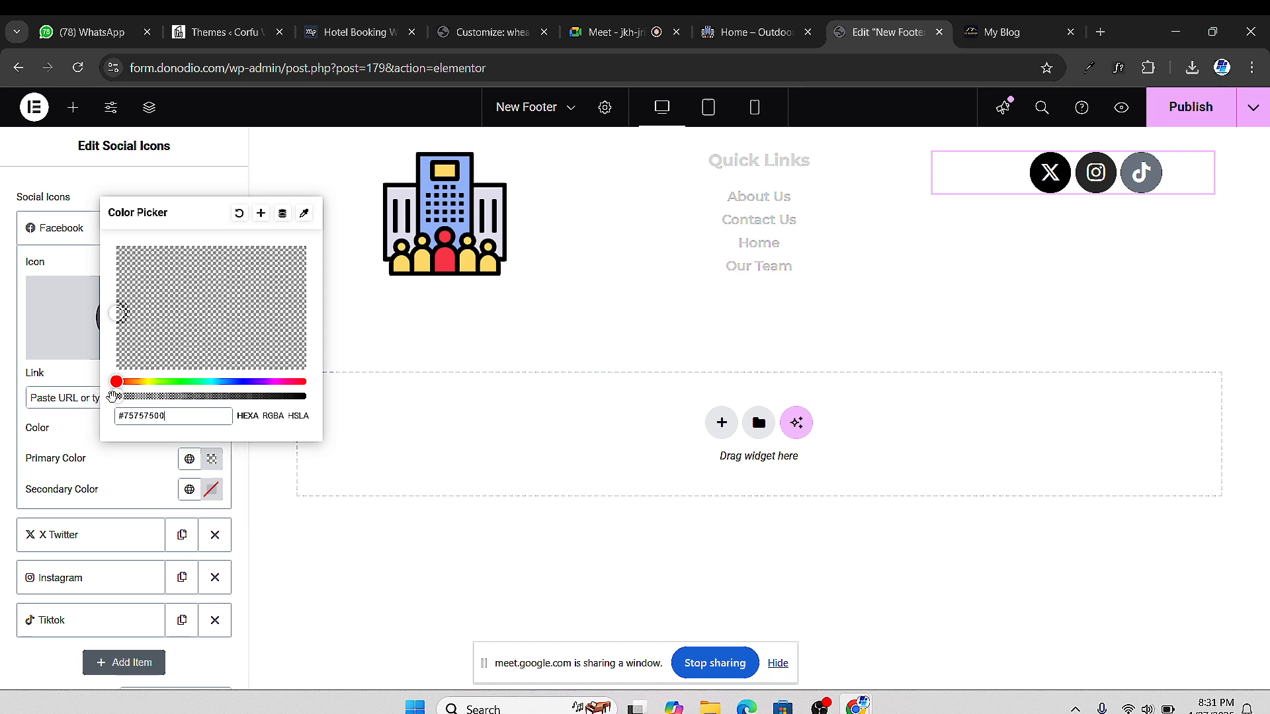
{"action": "left_click", "coordinate": [78, 438]}
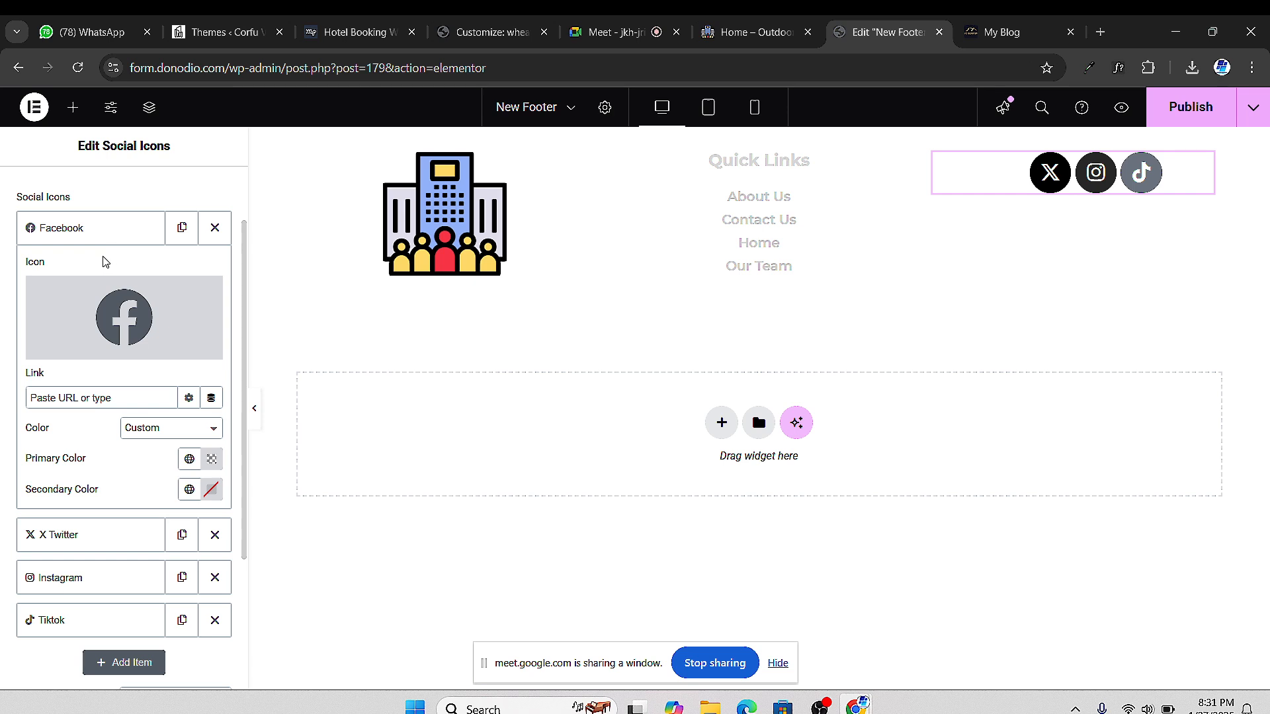
{"action": "left_click", "coordinate": [211, 459]}
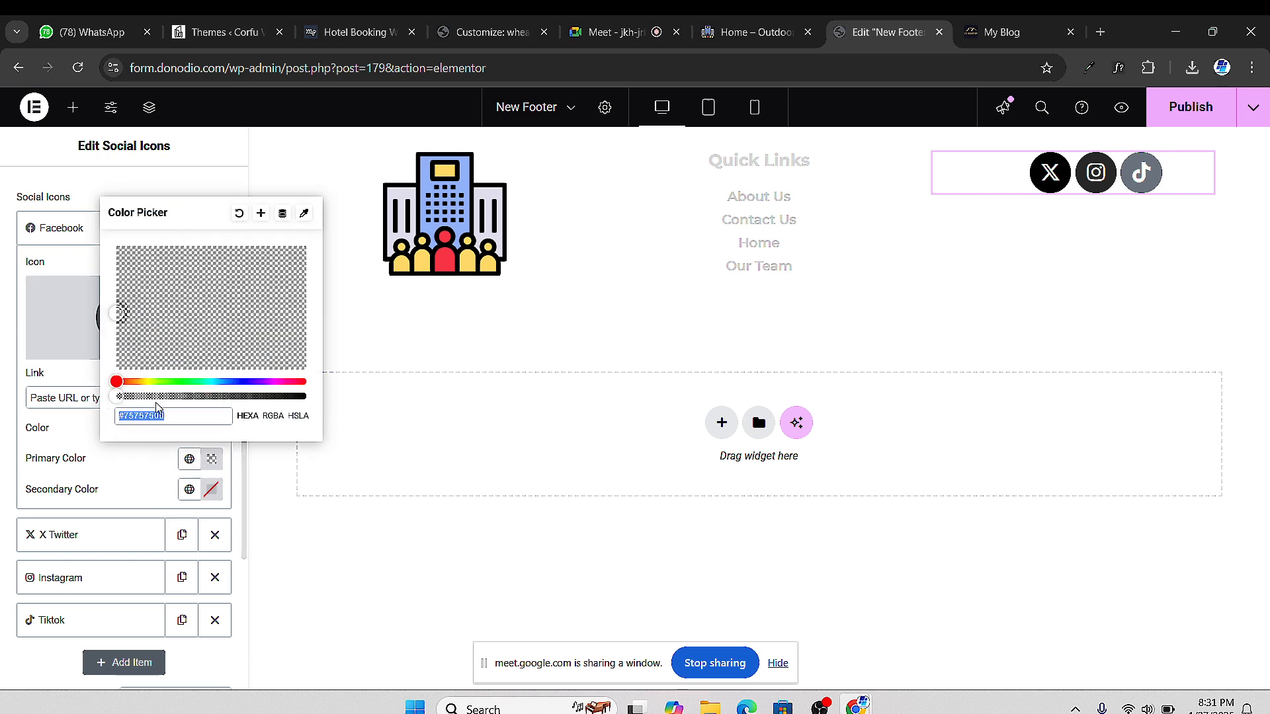
{"action": "left_click_drag", "start_coordinate": [117, 395], "coordinate": [317, 395]}
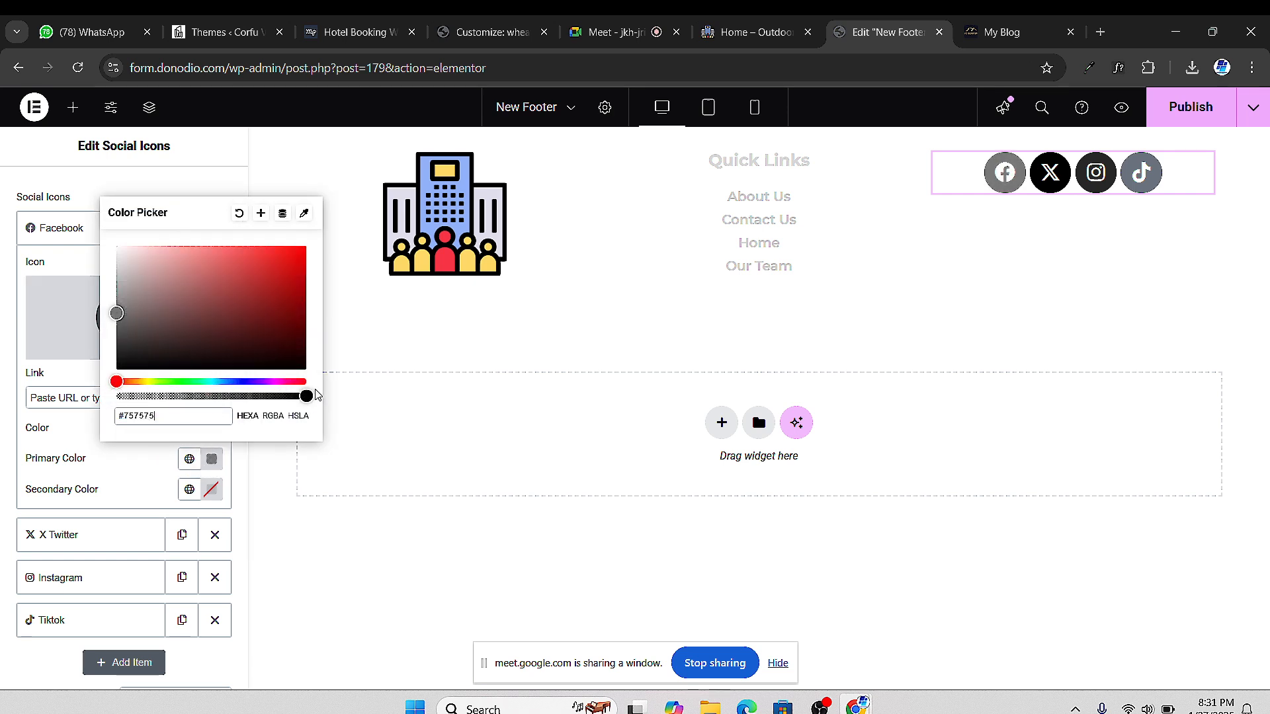
{"action": "left_click_drag", "start_coordinate": [123, 286], "coordinate": [115, 272]}
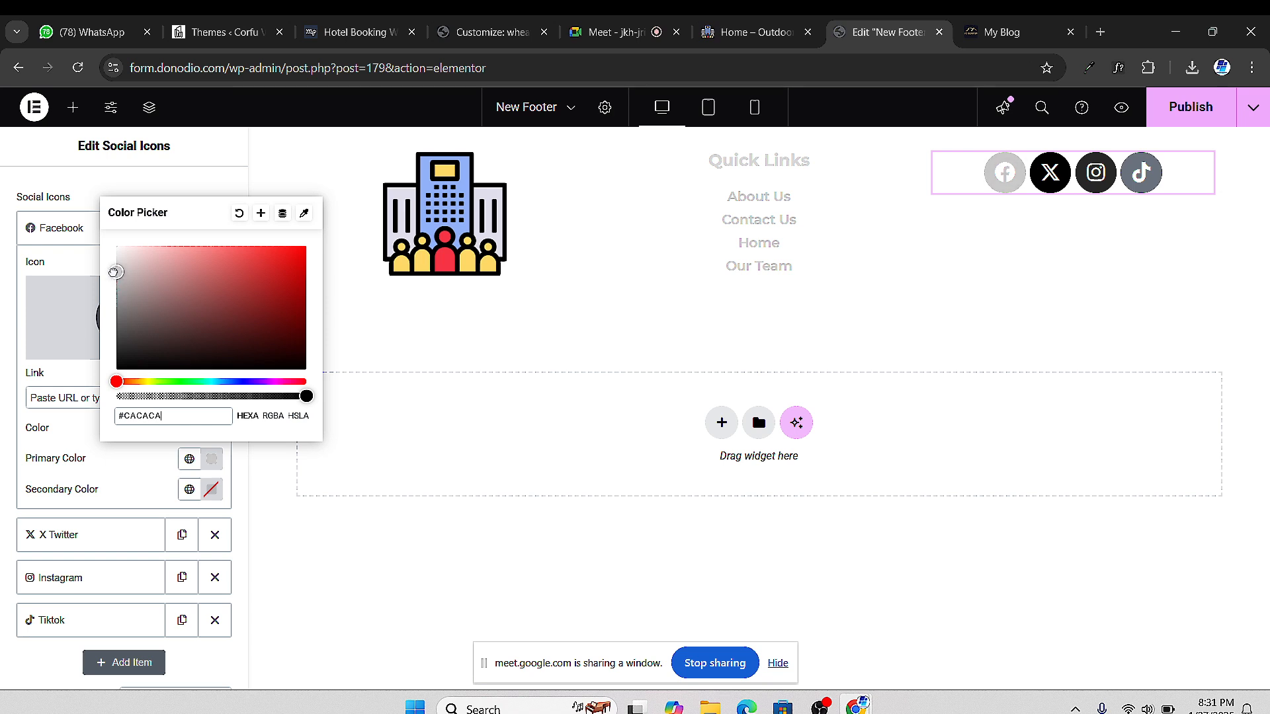
{"action": "left_click", "coordinate": [102, 487]}
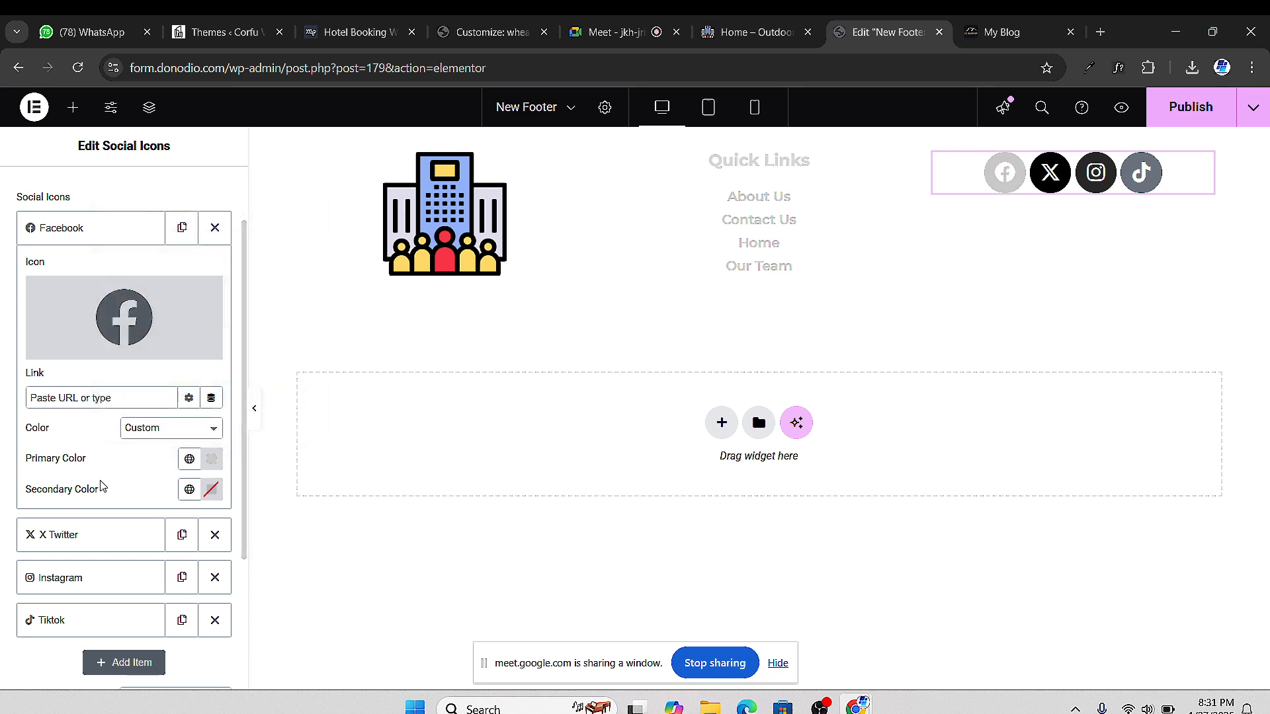
Copy the #CACACA hex value from the Facebook icon's colour picker
{"action": "left_click", "coordinate": [211, 458]}
{"action": "left_click", "coordinate": [146, 416]}
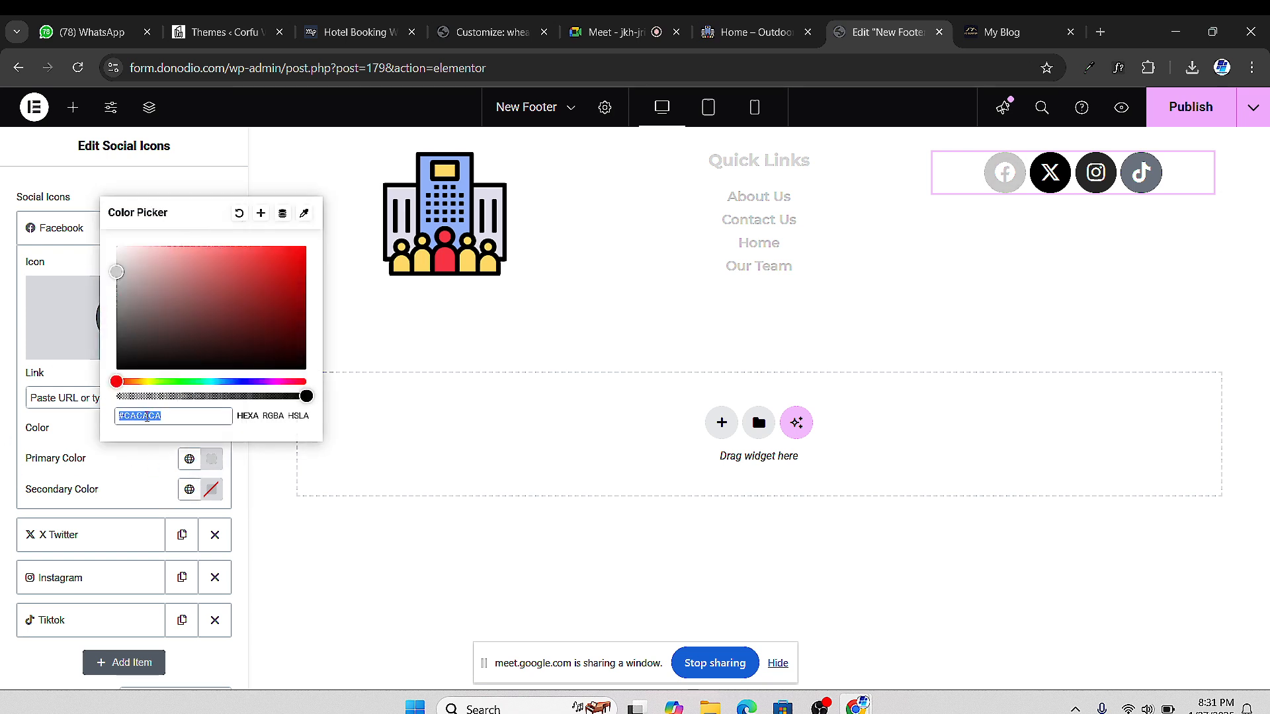
{"action": "right_click", "coordinate": [147, 415]}
{"action": "left_click", "coordinate": [187, 93]}
{"action": "left_click", "coordinate": [61, 229]}
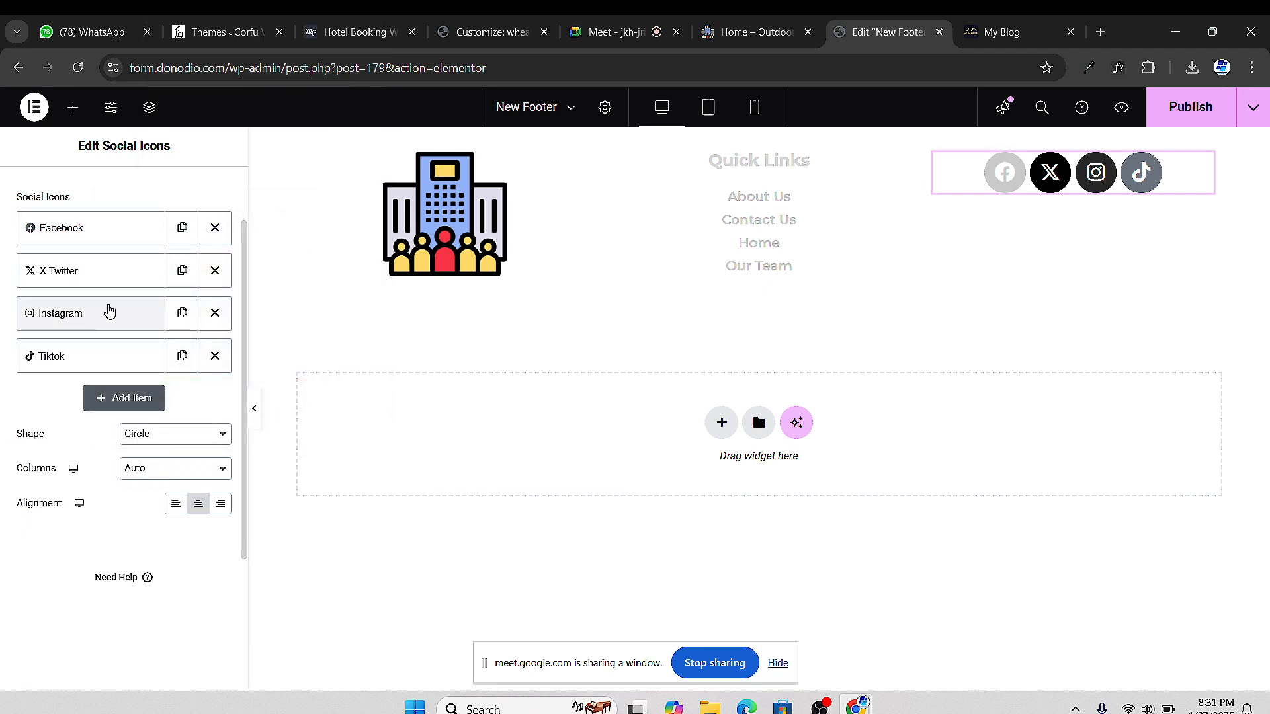
Set the X Twitter icon to a custom colour by pasting #CACACA
{"action": "left_click", "coordinate": [97, 282]}
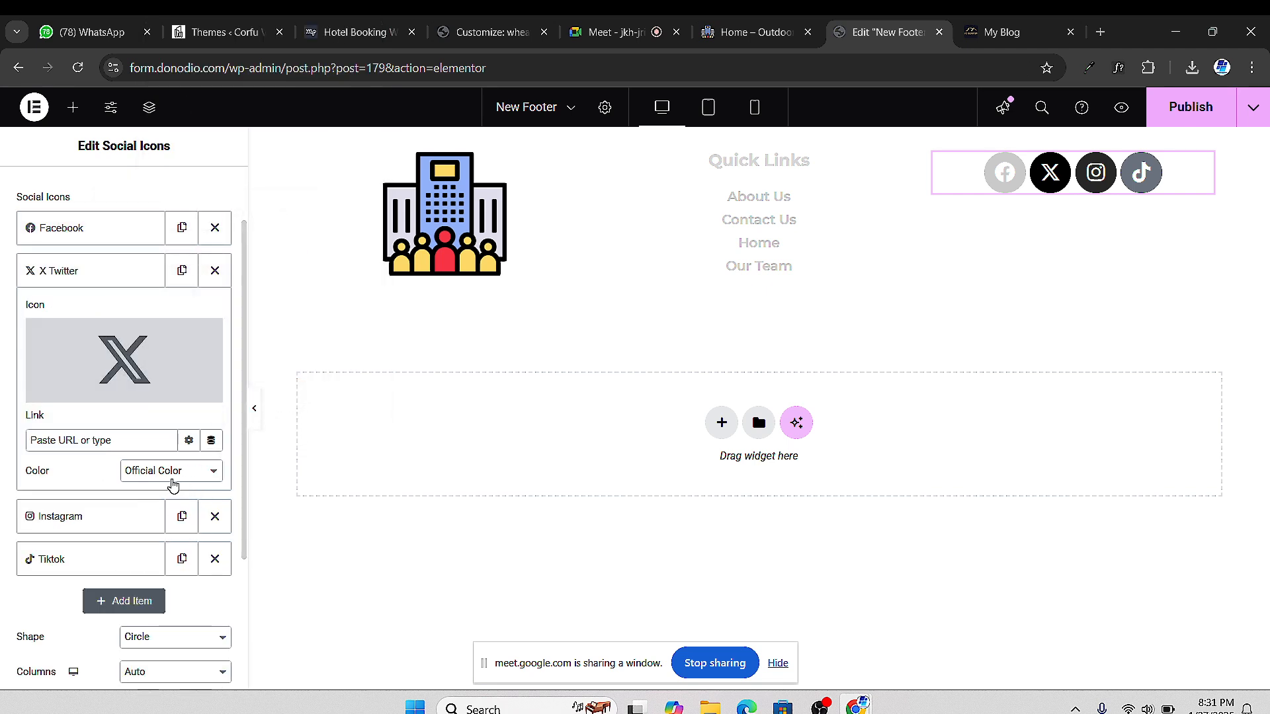
{"action": "left_click", "coordinate": [172, 484]}
{"action": "left_click", "coordinate": [176, 514]}
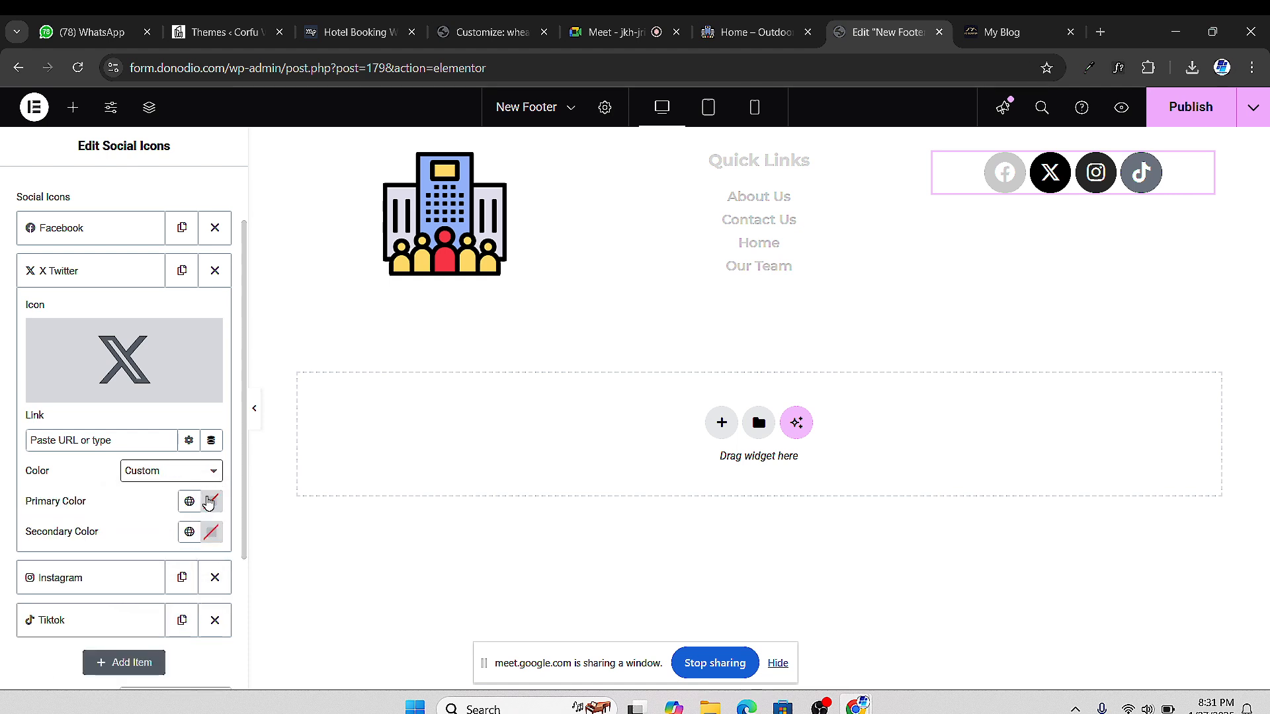
{"action": "left_click", "coordinate": [209, 503]}
{"action": "double_click", "coordinate": [136, 458]}
{"action": "right_click", "coordinate": [139, 458]}
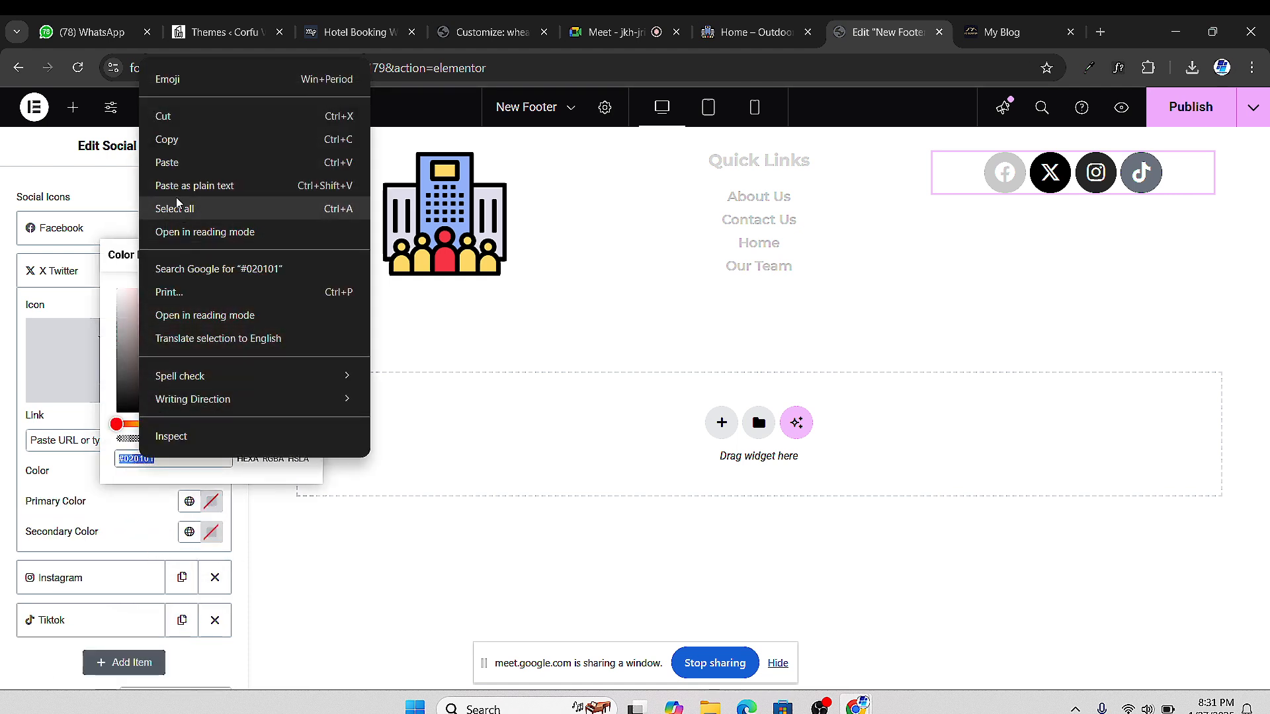
{"action": "left_click", "coordinate": [173, 163]}
{"action": "left_click", "coordinate": [58, 284]}
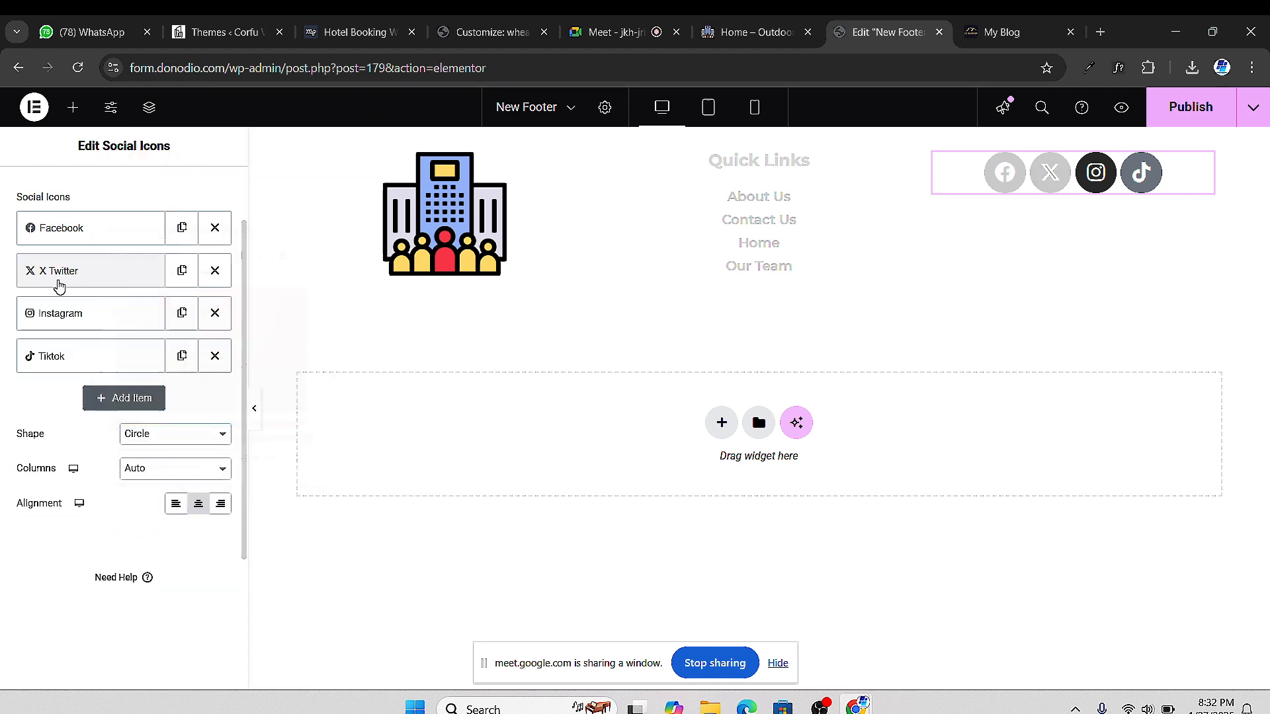
Set the Instagram icon to a custom colour by pasting #CACACA
{"action": "left_click", "coordinate": [58, 313]}
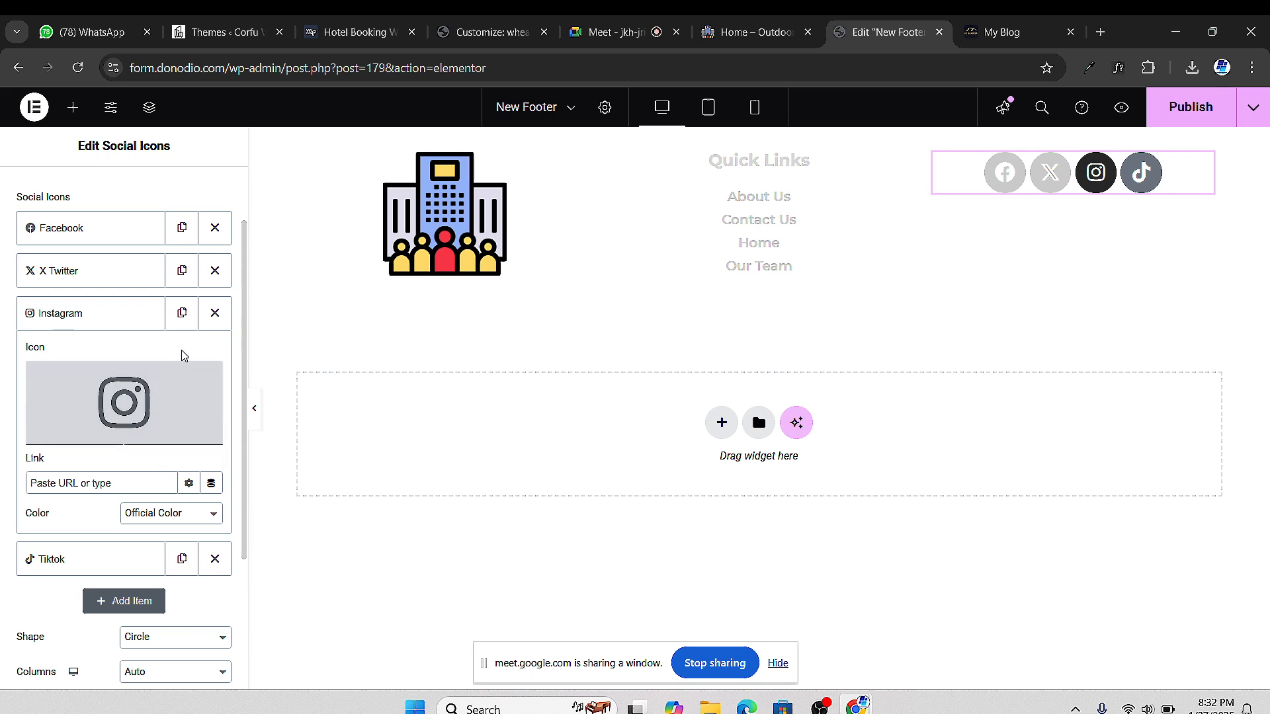
{"action": "left_click", "coordinate": [166, 514]}
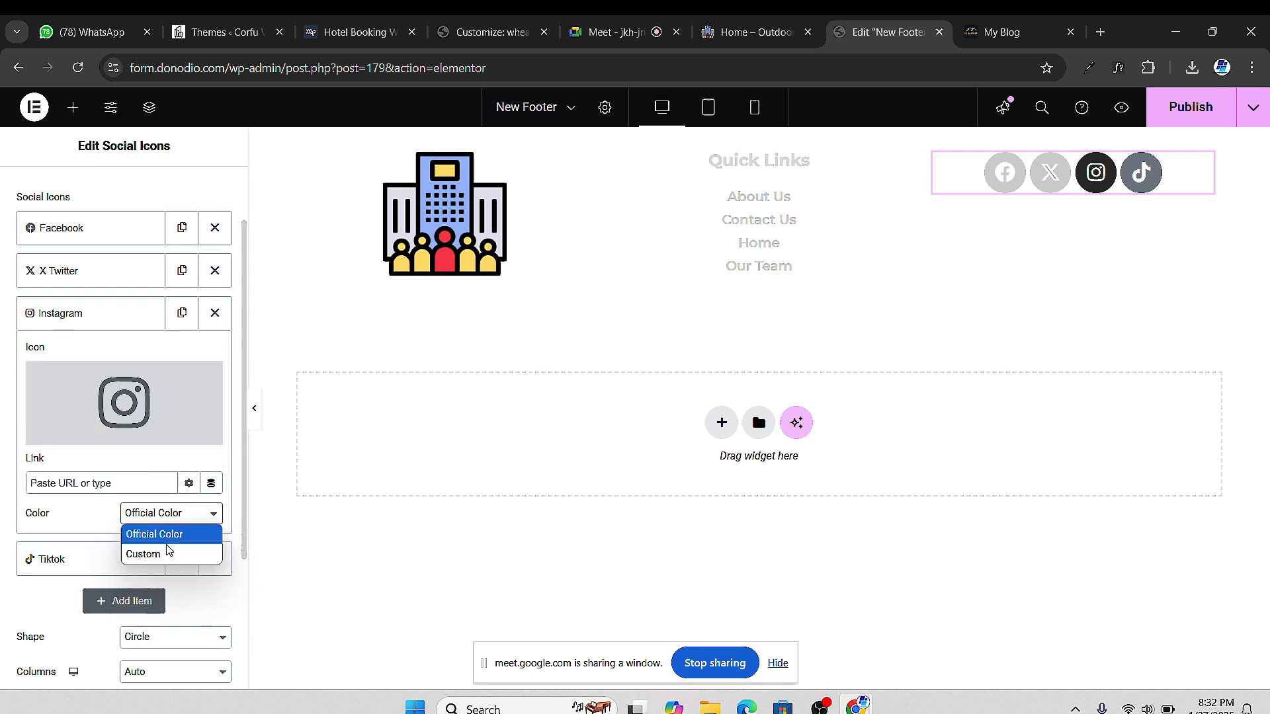
{"action": "left_click", "coordinate": [143, 554]}
{"action": "left_click", "coordinate": [213, 551]}
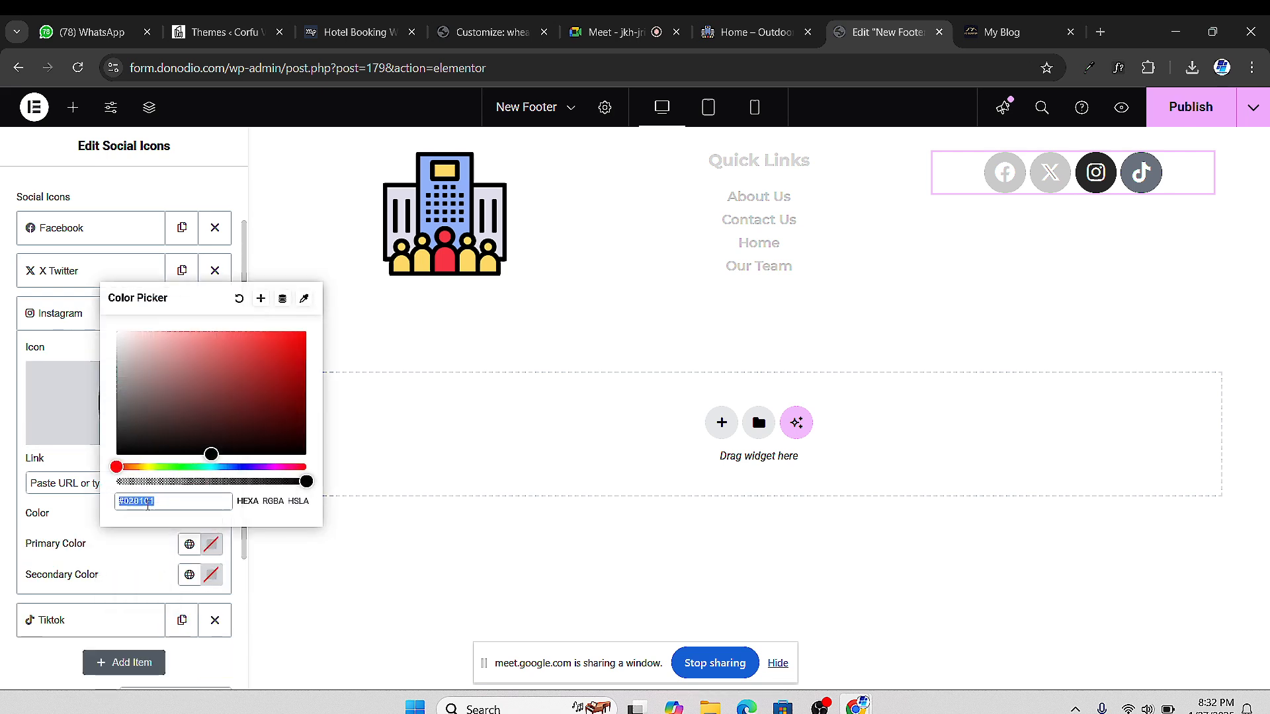
{"action": "right_click", "coordinate": [135, 501]}
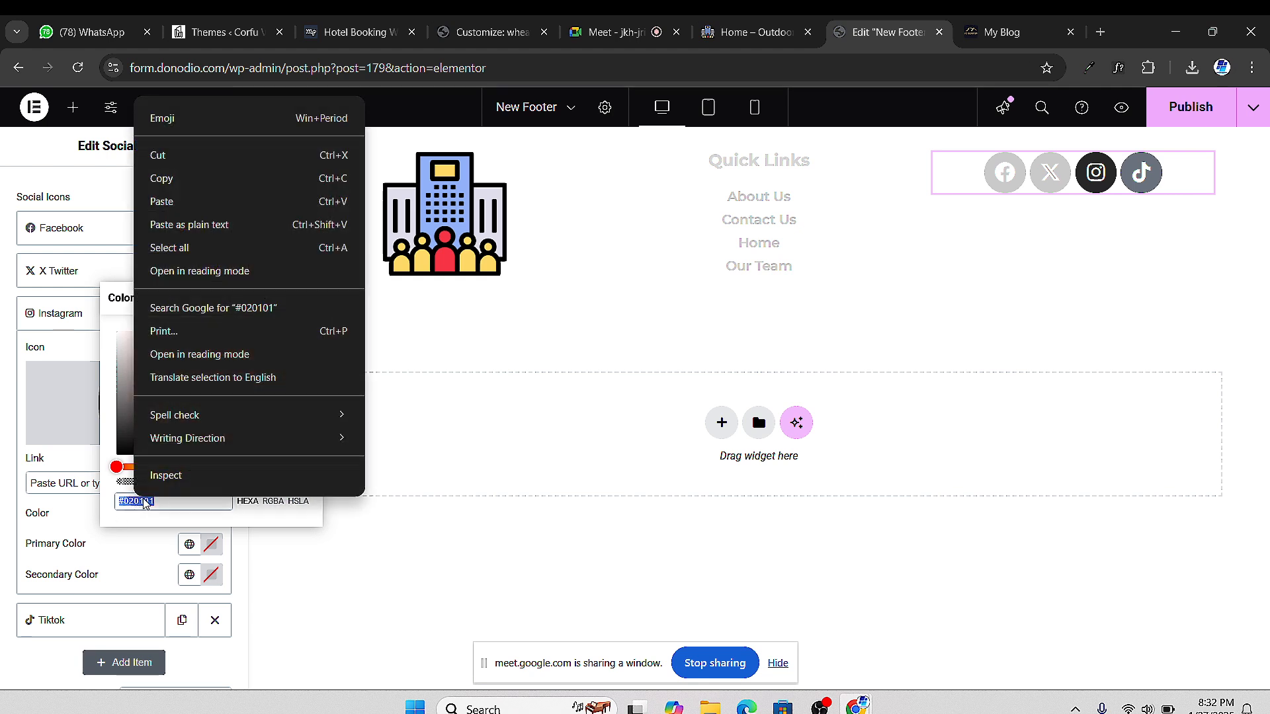
{"action": "left_click", "coordinate": [189, 205]}
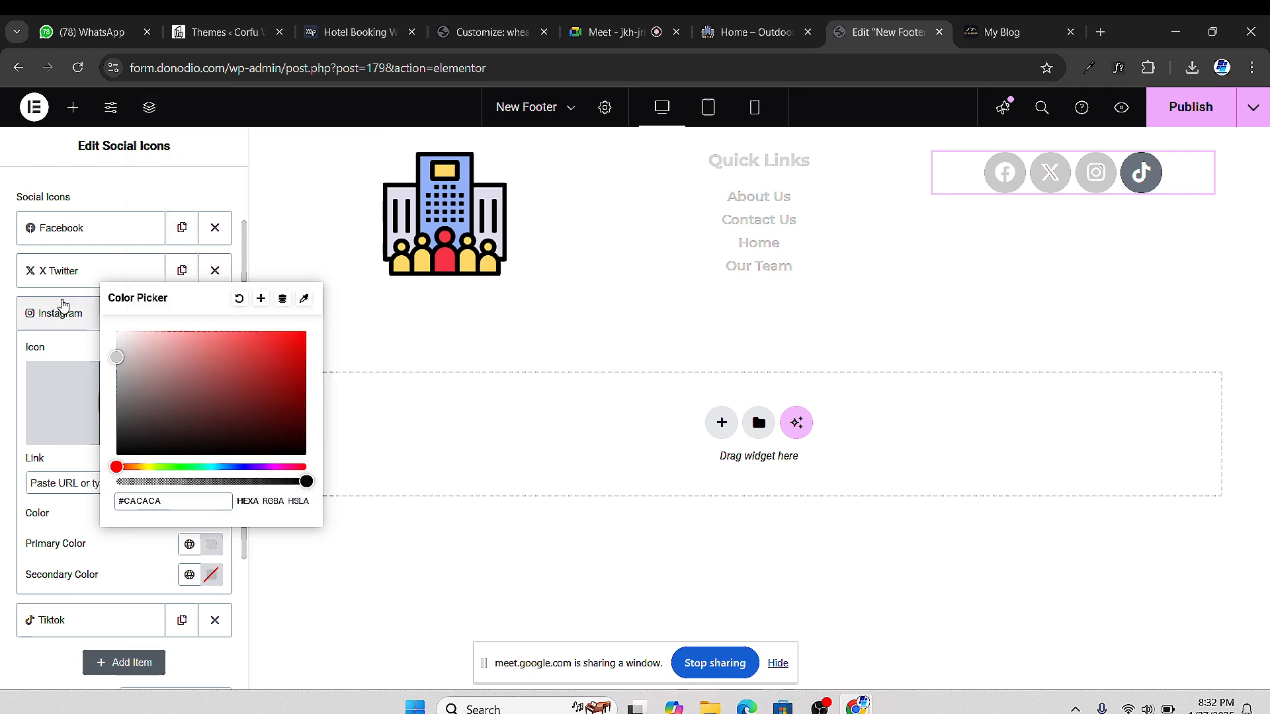
{"action": "left_click", "coordinate": [62, 313]}
Set the Tiktok icon to a custom colour by pasting #CACACA
{"action": "left_click", "coordinate": [66, 357]}
{"action": "scroll", "coordinate": [176, 501], "scroll_direction": "down", "scroll_amount": 2}
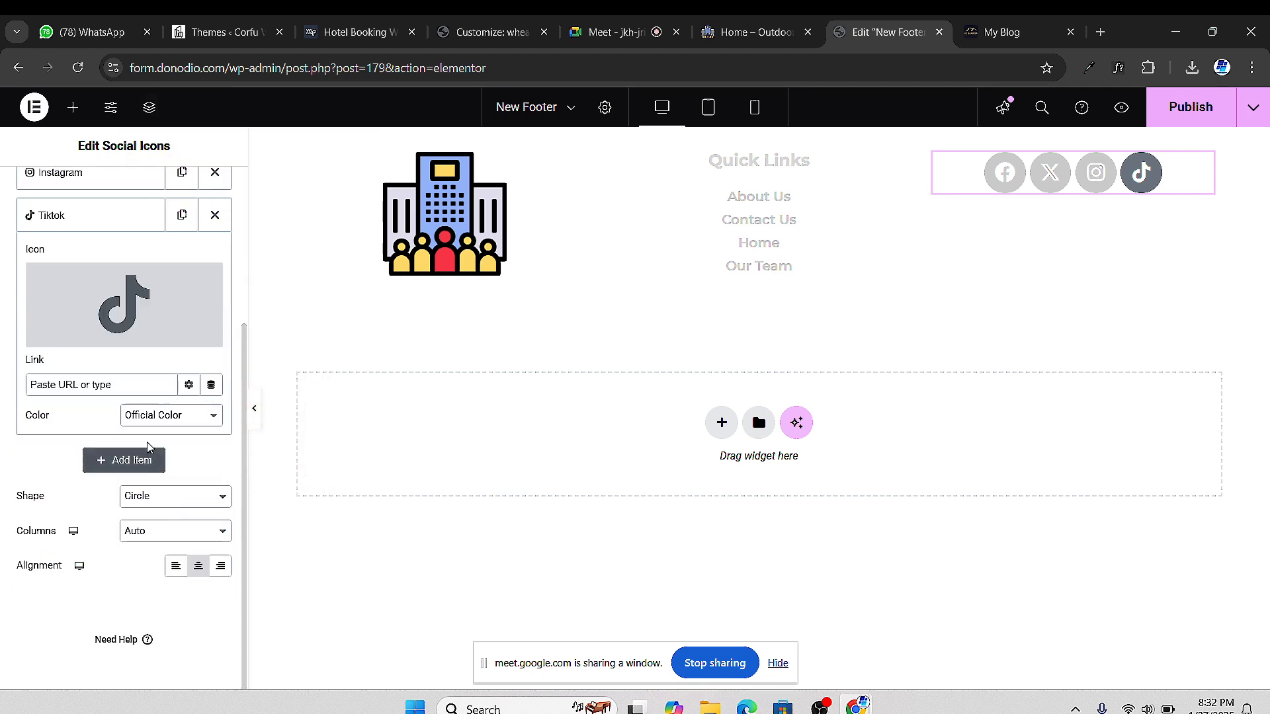
{"action": "left_click", "coordinate": [149, 420]}
{"action": "left_click", "coordinate": [151, 454]}
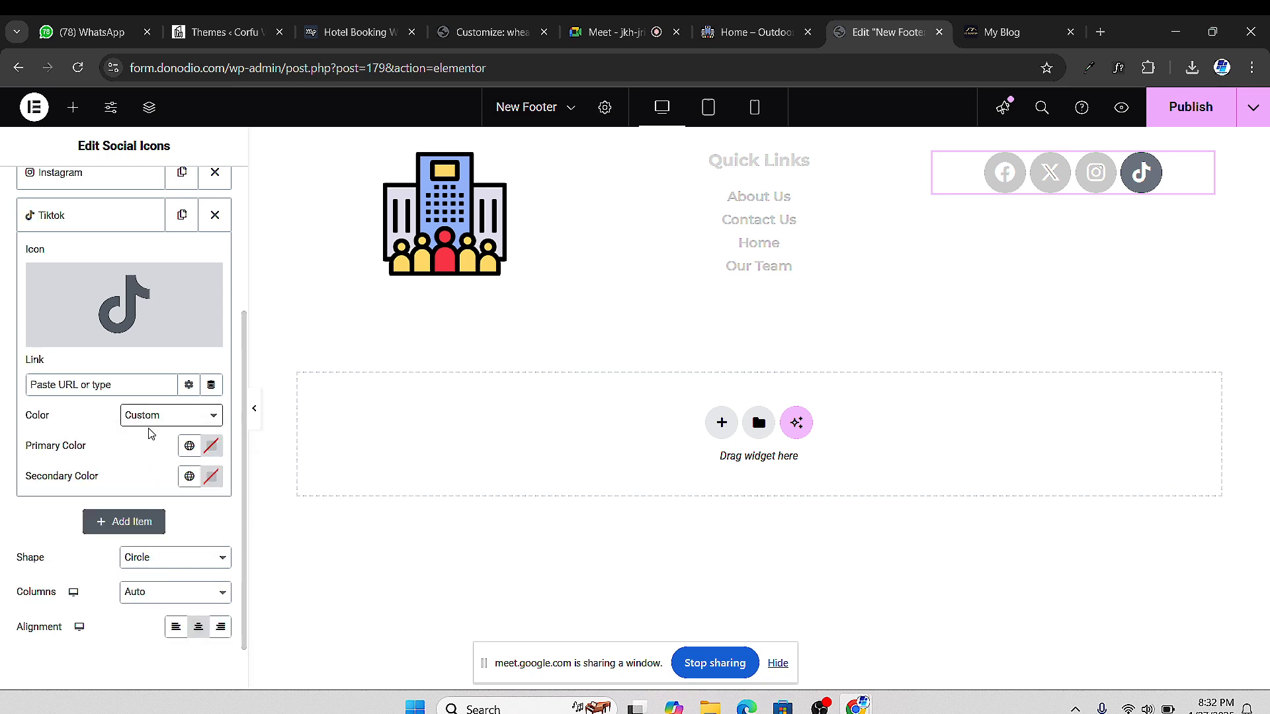
{"action": "left_click", "coordinate": [208, 445]}
{"action": "triple_click", "coordinate": [135, 403]}
{"action": "right_click", "coordinate": [136, 403]}
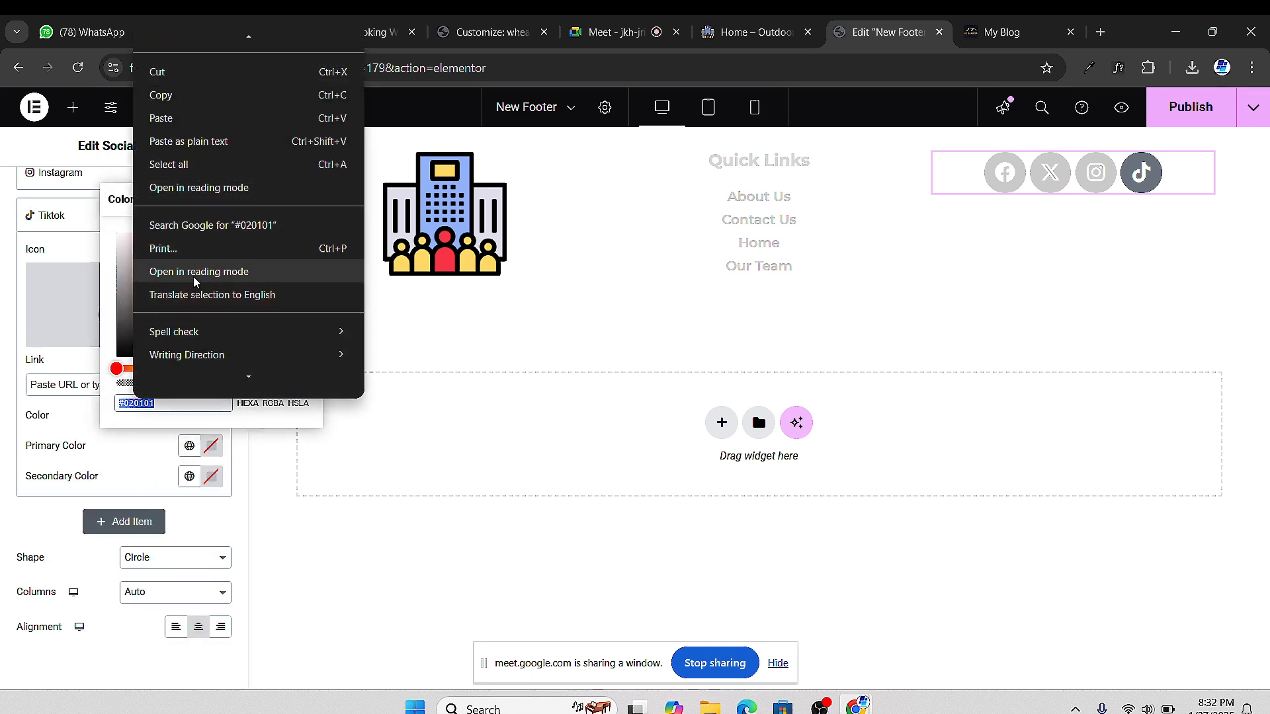
{"action": "left_click", "coordinate": [161, 117]}
{"action": "left_click", "coordinate": [19, 414]}
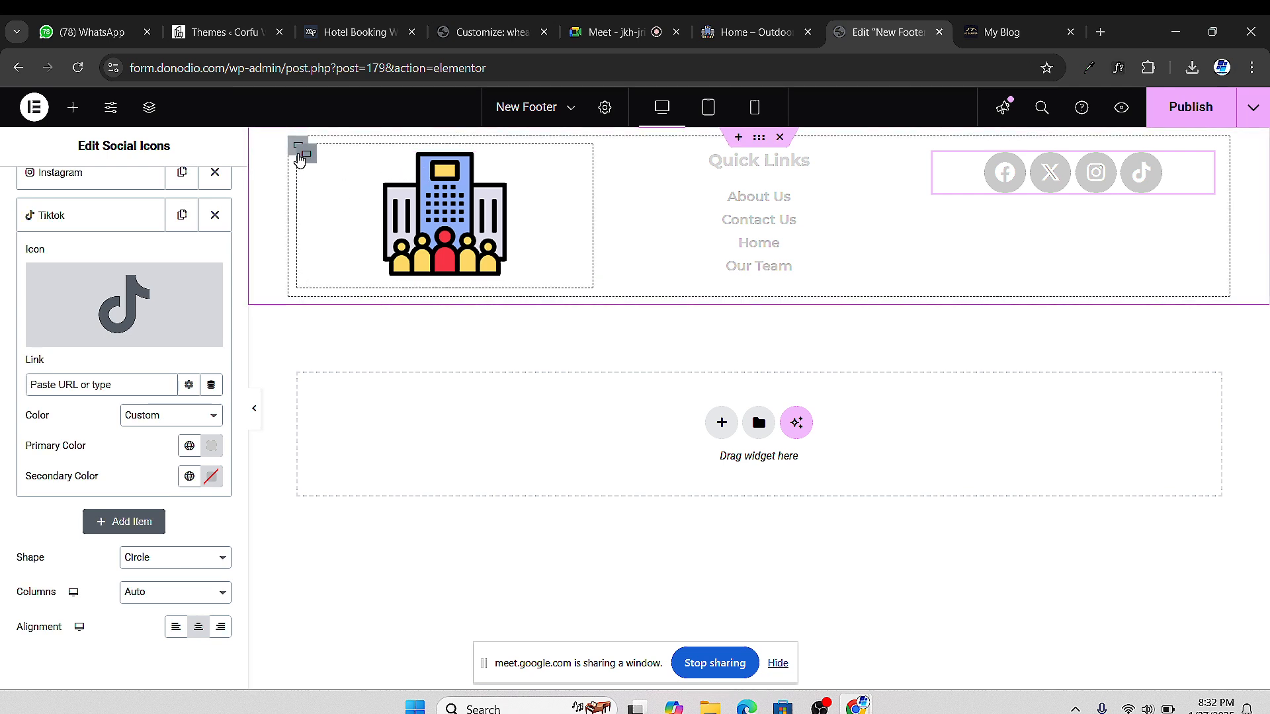
Unlink the footer container's padding and set top and bottom to 40, keeping 25 px sides
{"action": "left_click", "coordinate": [291, 145]}
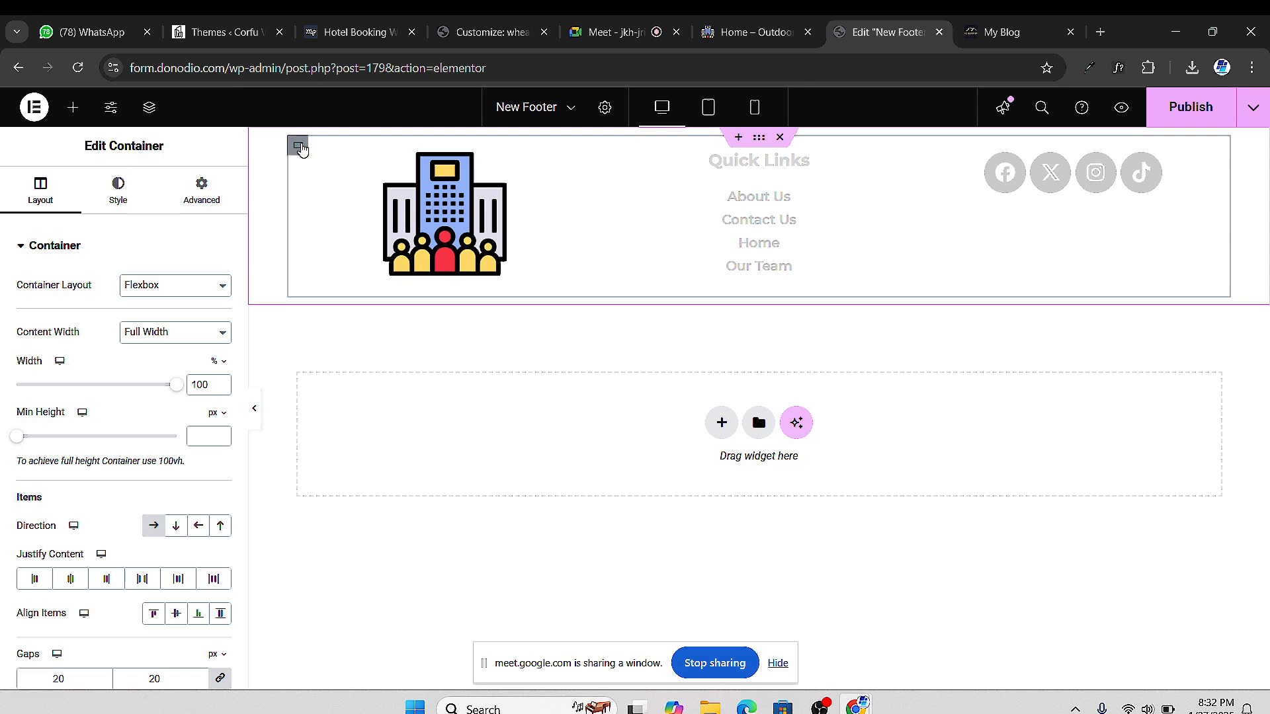
{"action": "left_click", "coordinate": [202, 192]}
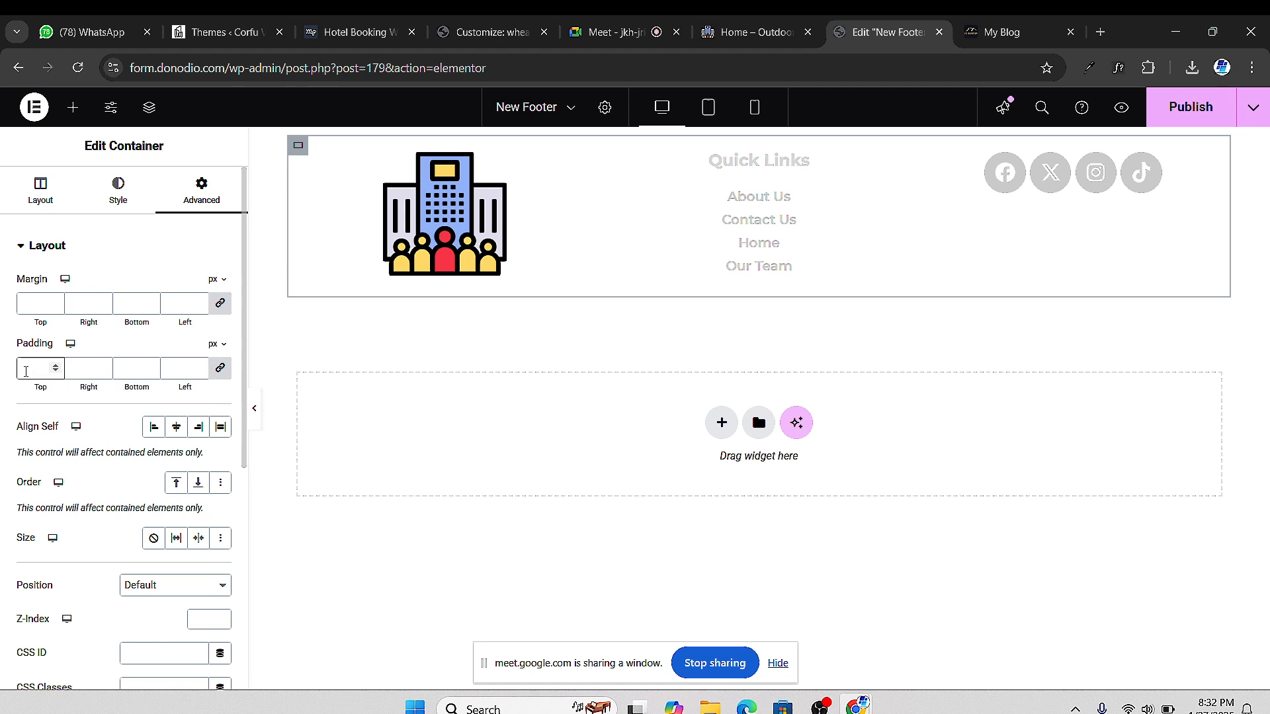
{"action": "type", "text": "15"}
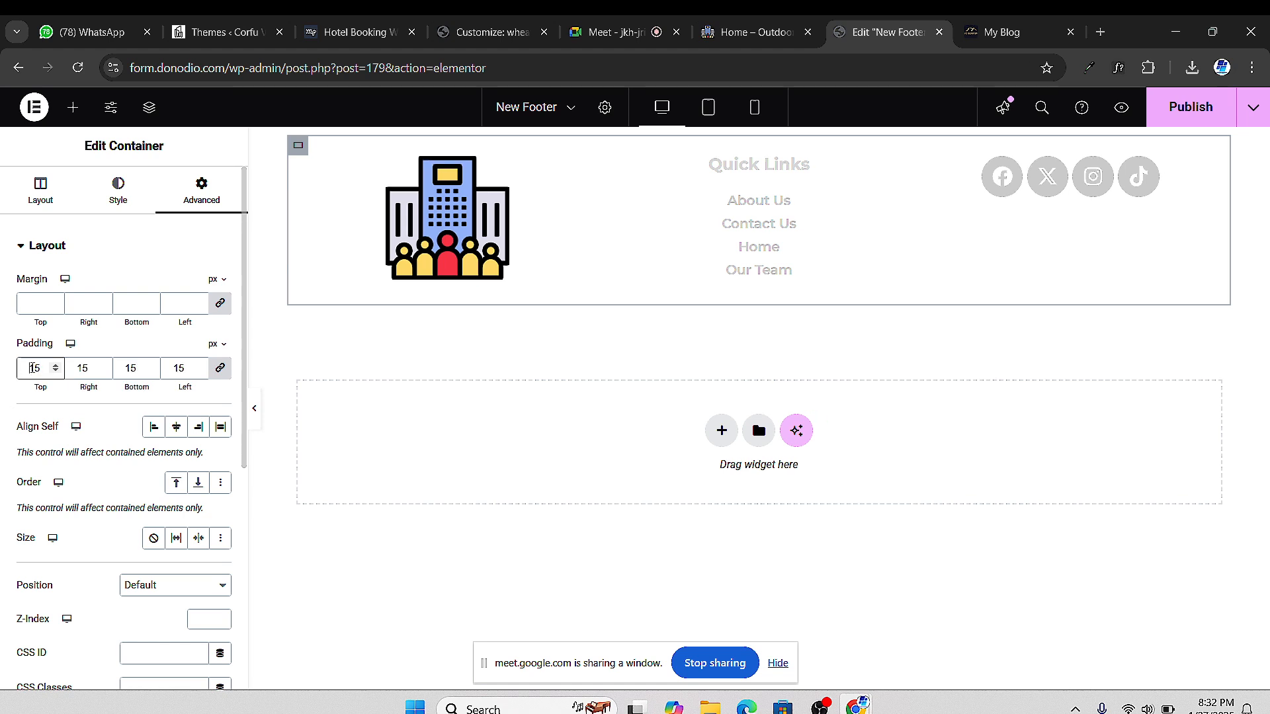
{"action": "type", "text": "25"}
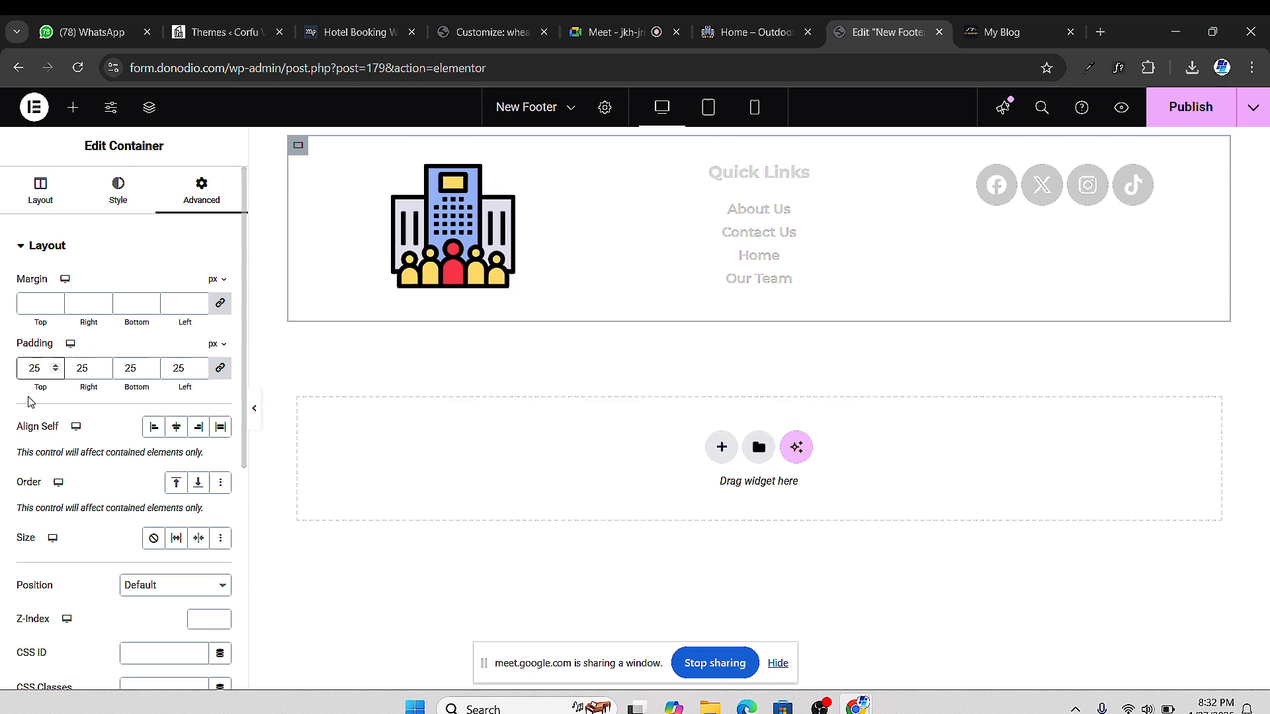
{"action": "left_click", "coordinate": [223, 371]}
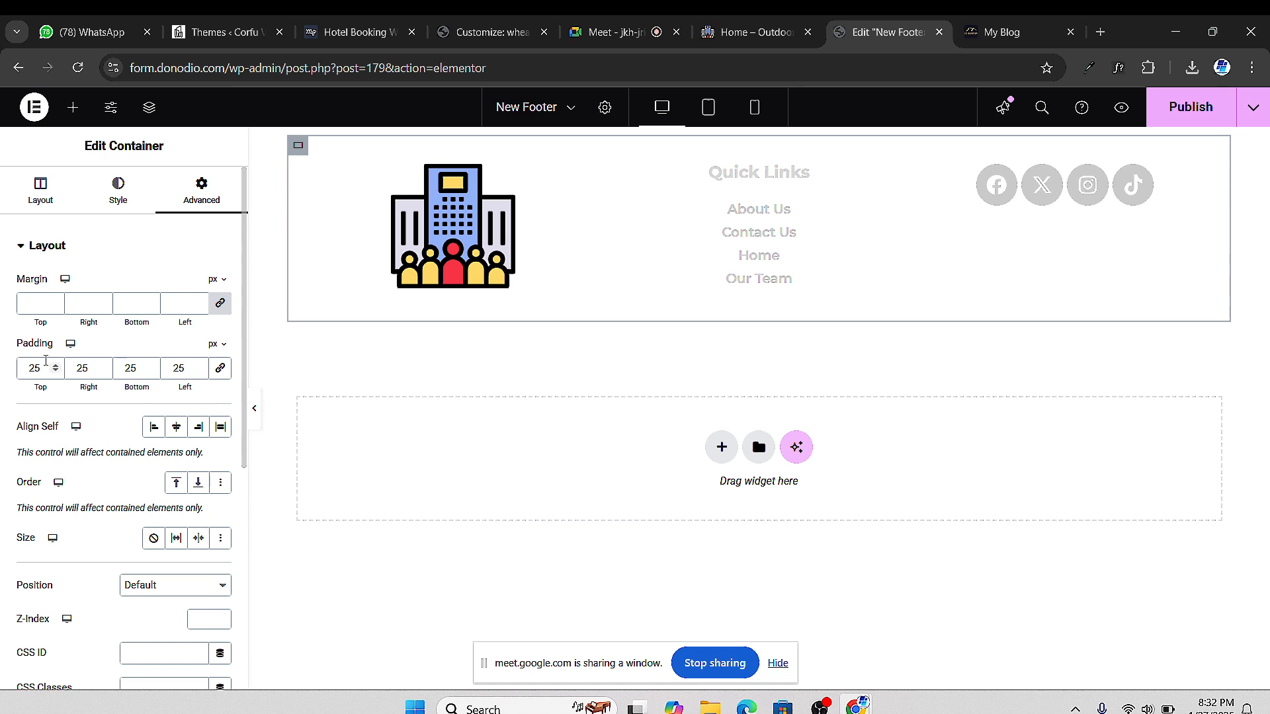
{"action": "left_click", "coordinate": [39, 368]}
{"action": "type", "text": "40"}
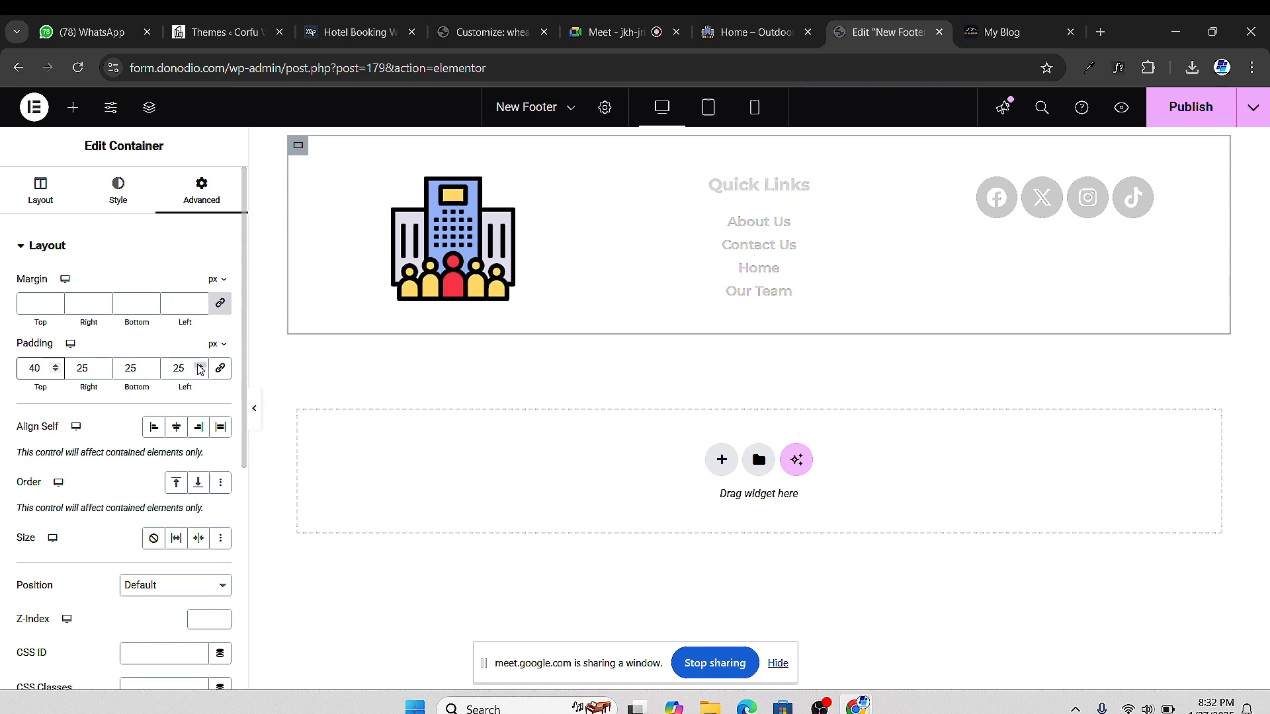
{"action": "double_click", "coordinate": [130, 368]}
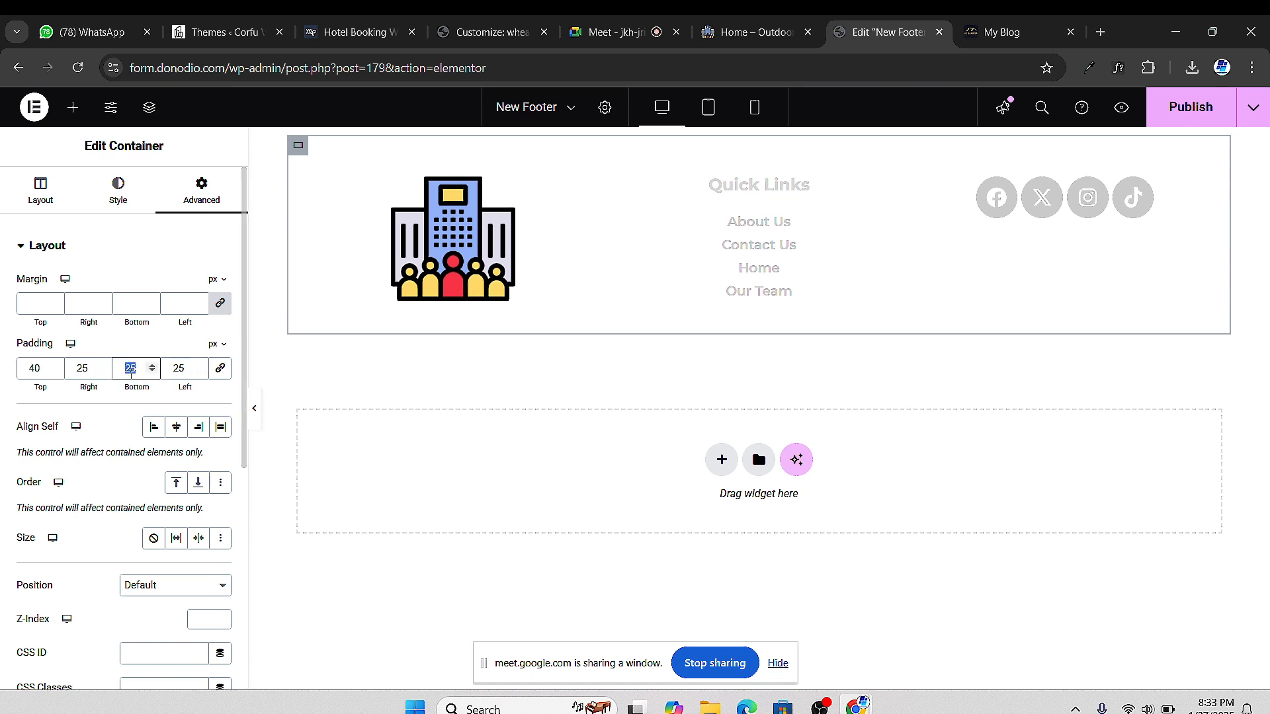
{"action": "type", "text": "40"}
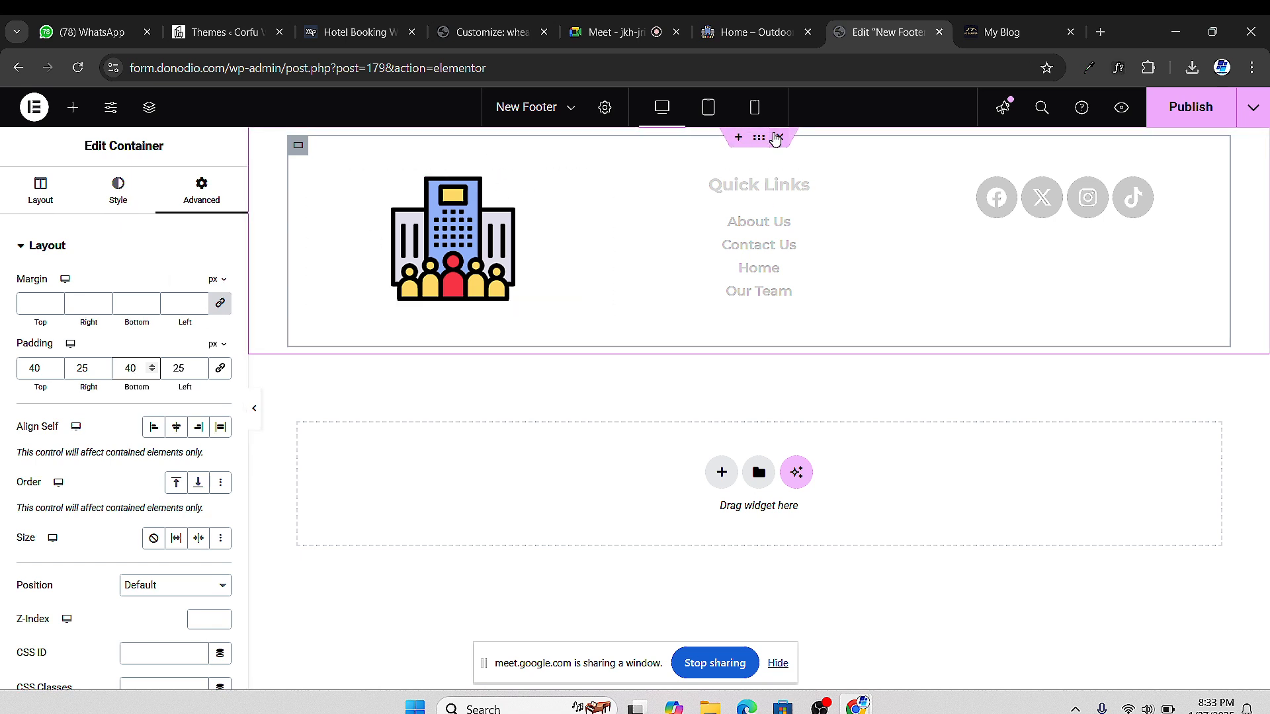
{"action": "left_click", "coordinate": [760, 139]}
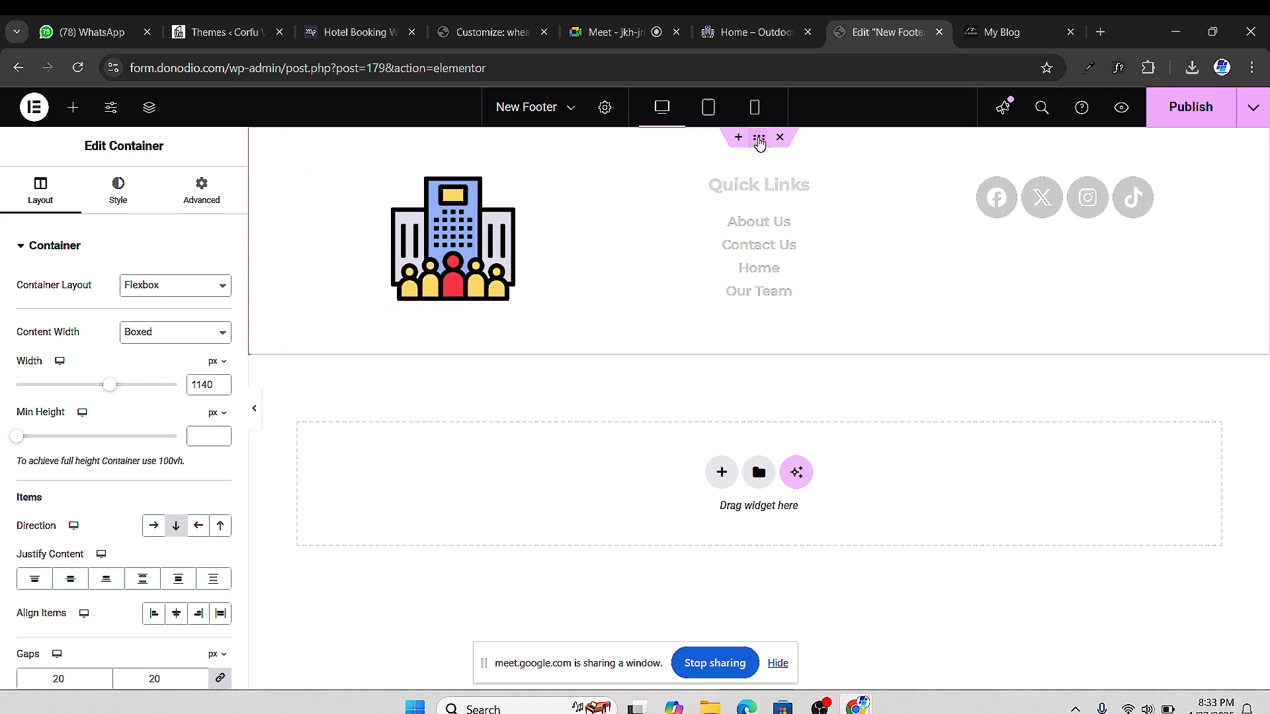
Set the footer container's Classic background colour to black #000000
{"action": "left_click", "coordinate": [119, 190]}
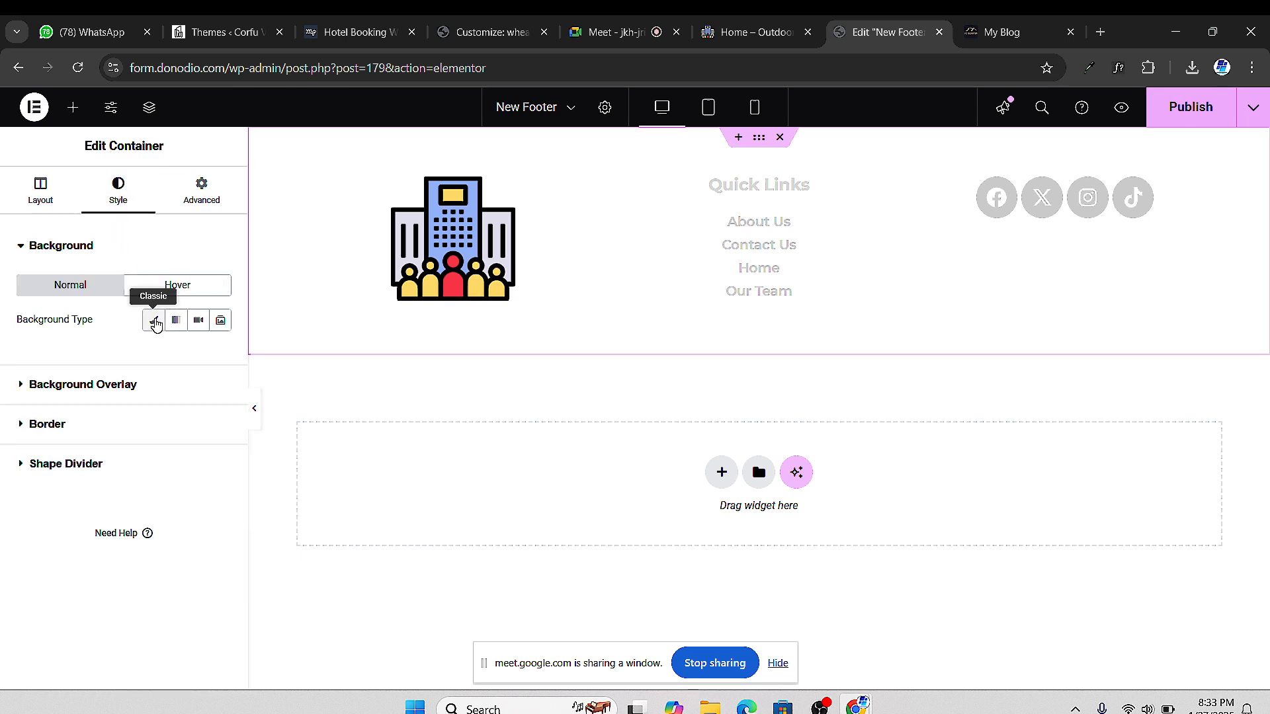
{"action": "left_click", "coordinate": [154, 321]}
{"action": "left_click", "coordinate": [220, 354]}
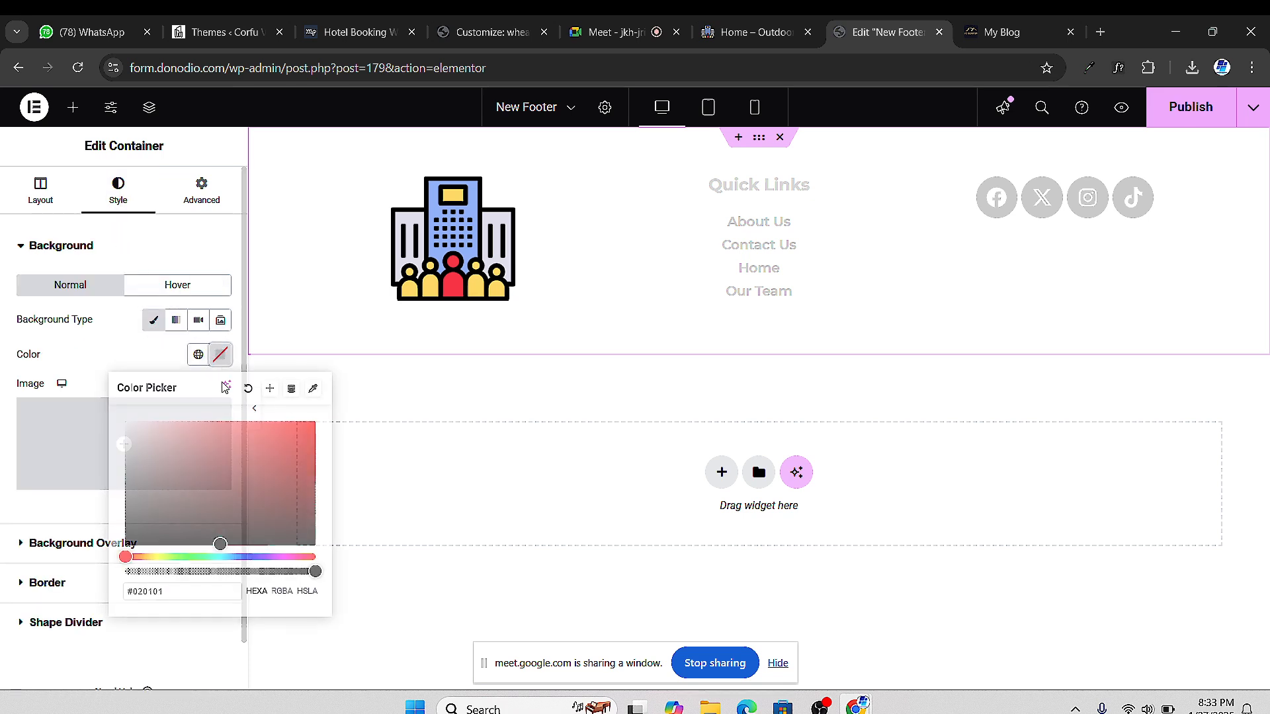
{"action": "left_click_drag", "start_coordinate": [179, 490], "coordinate": [123, 546]}
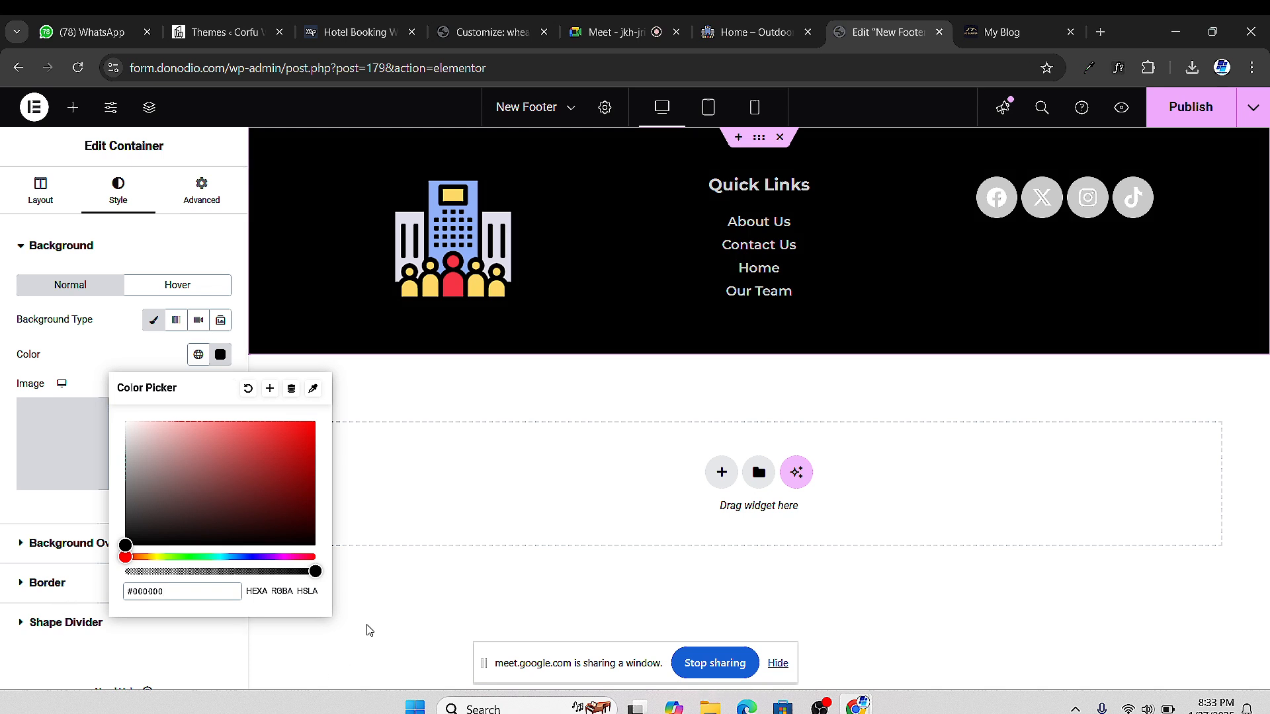
{"action": "left_click", "coordinate": [515, 547]}
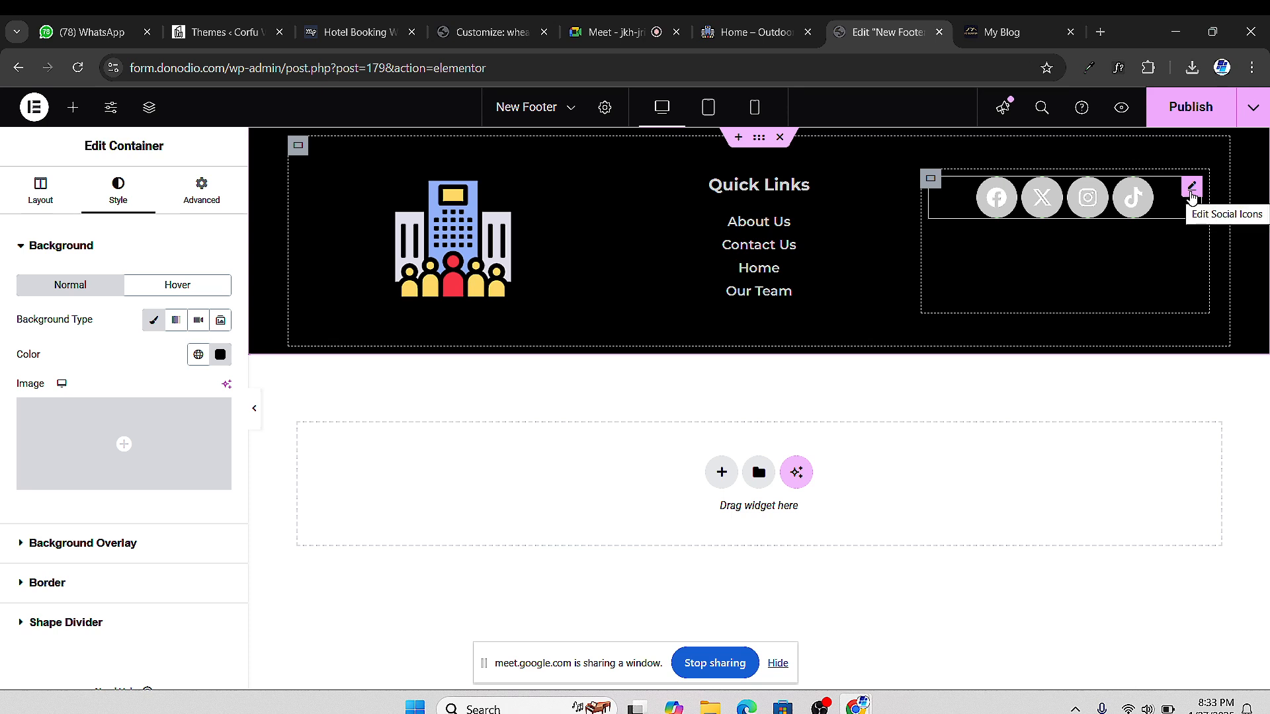
Set the Facebook and X Twitter icons' primary colour to black
{"action": "left_click", "coordinate": [1191, 187]}
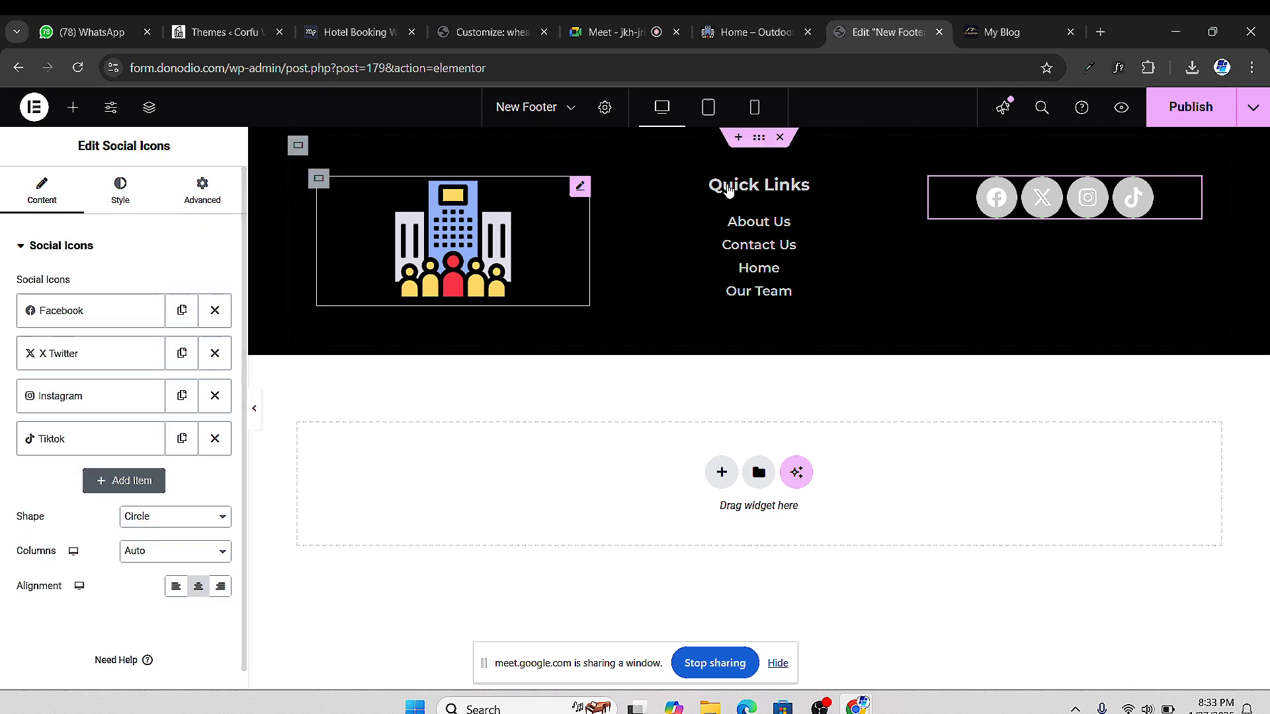
{"action": "left_click", "coordinate": [61, 311]}
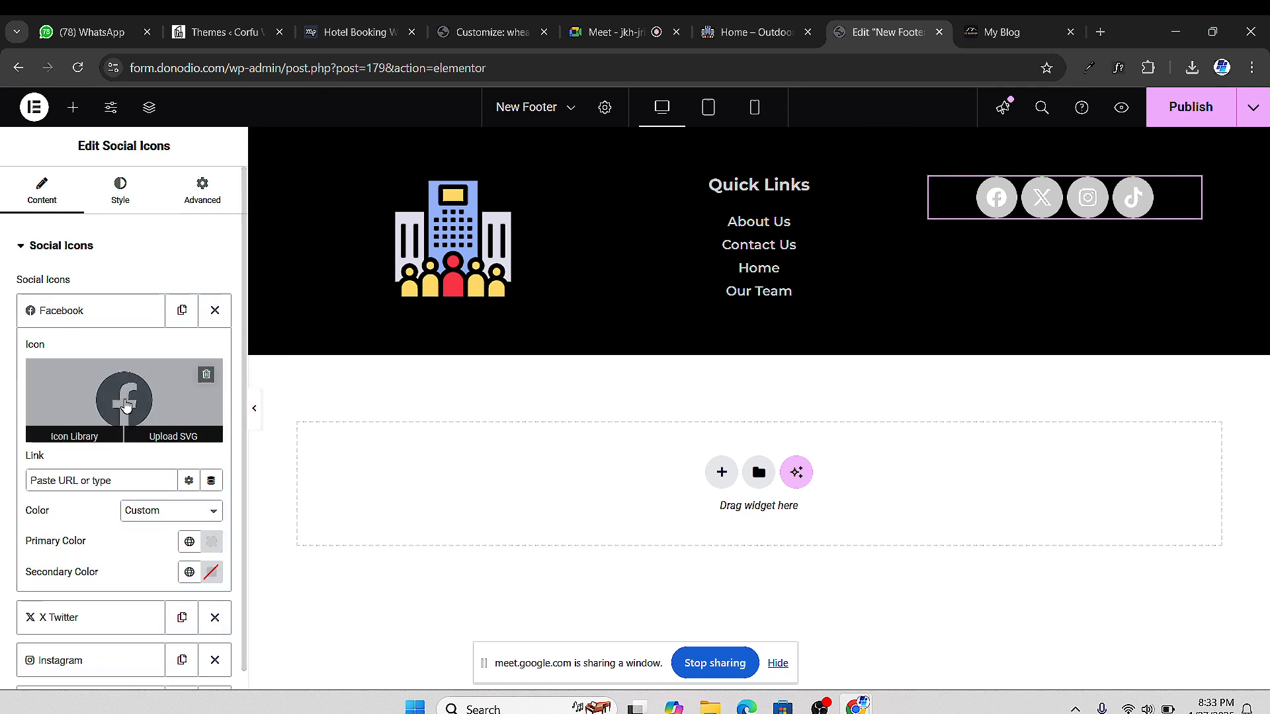
{"action": "left_click", "coordinate": [212, 541]}
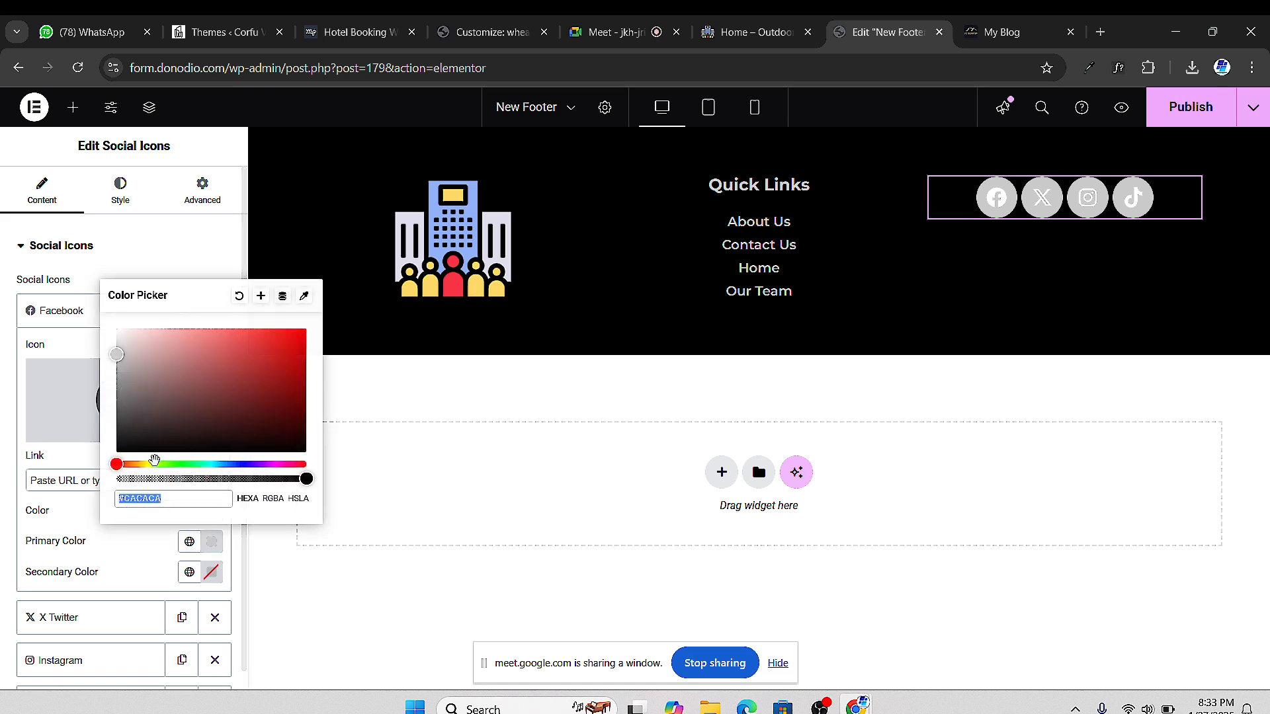
{"action": "left_click", "coordinate": [4, 485]}
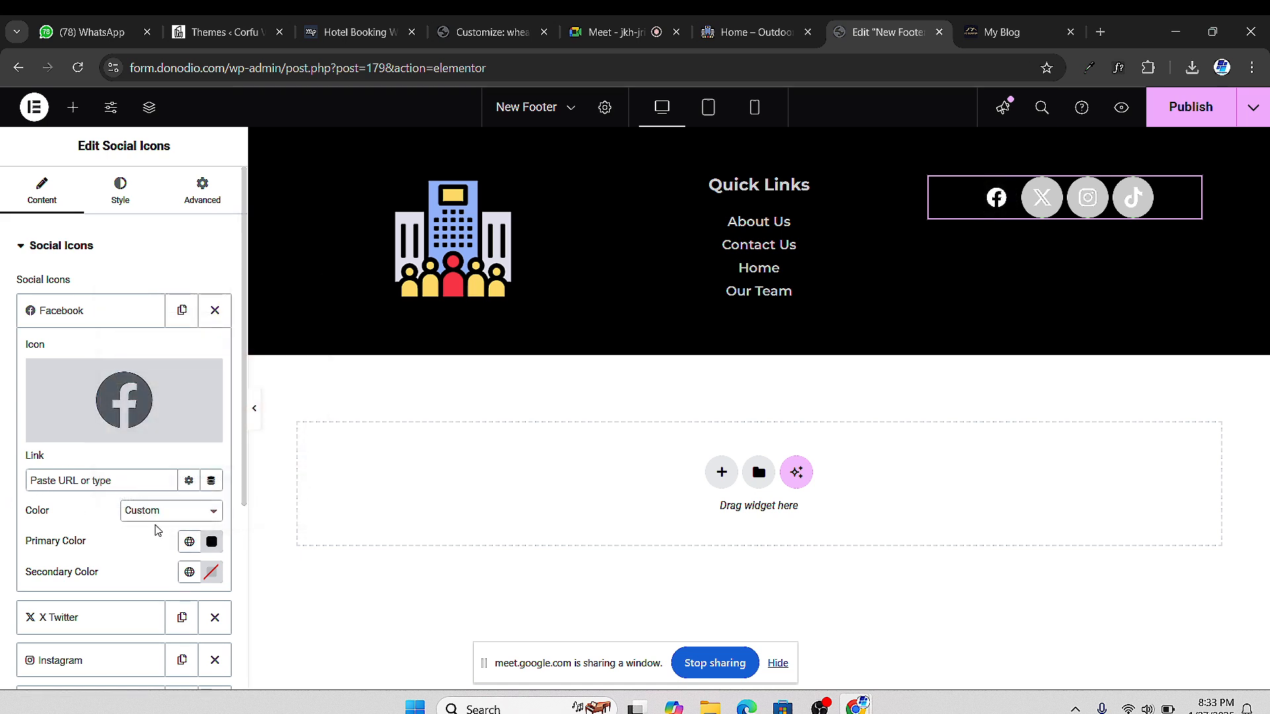
{"action": "left_click", "coordinate": [96, 322]}
{"action": "left_click", "coordinate": [94, 355]}
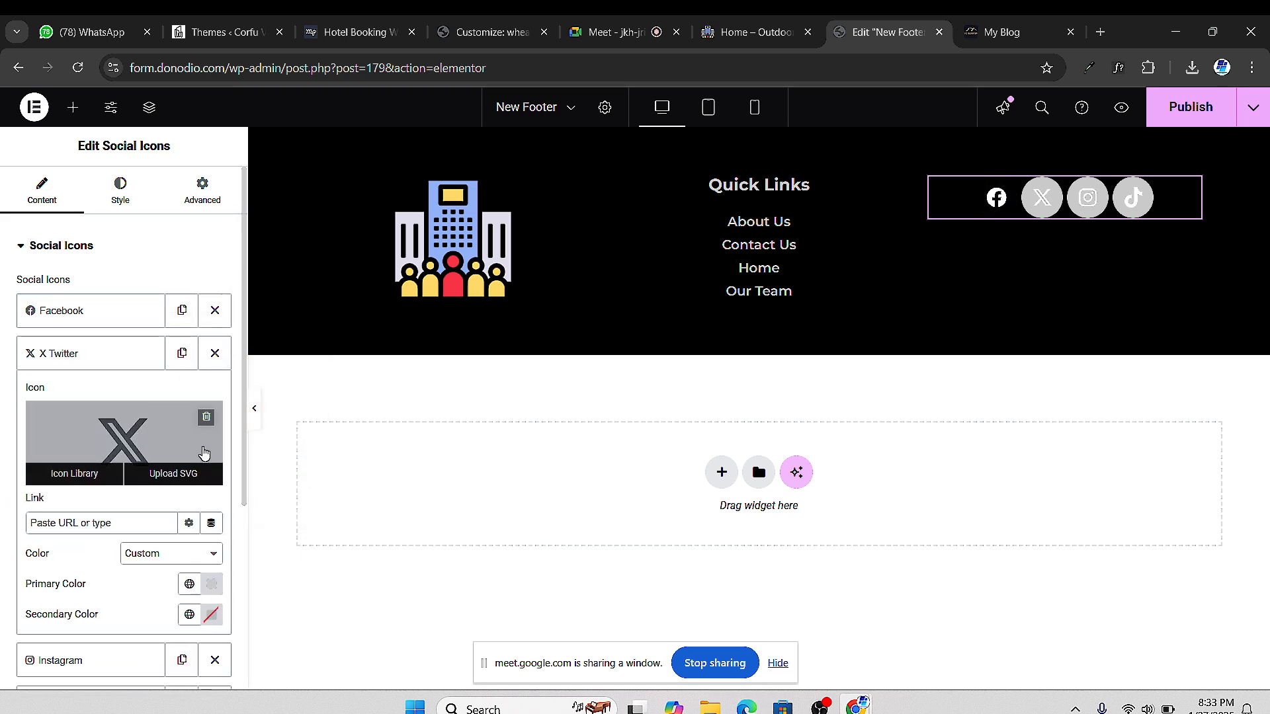
{"action": "left_click", "coordinate": [214, 586]}
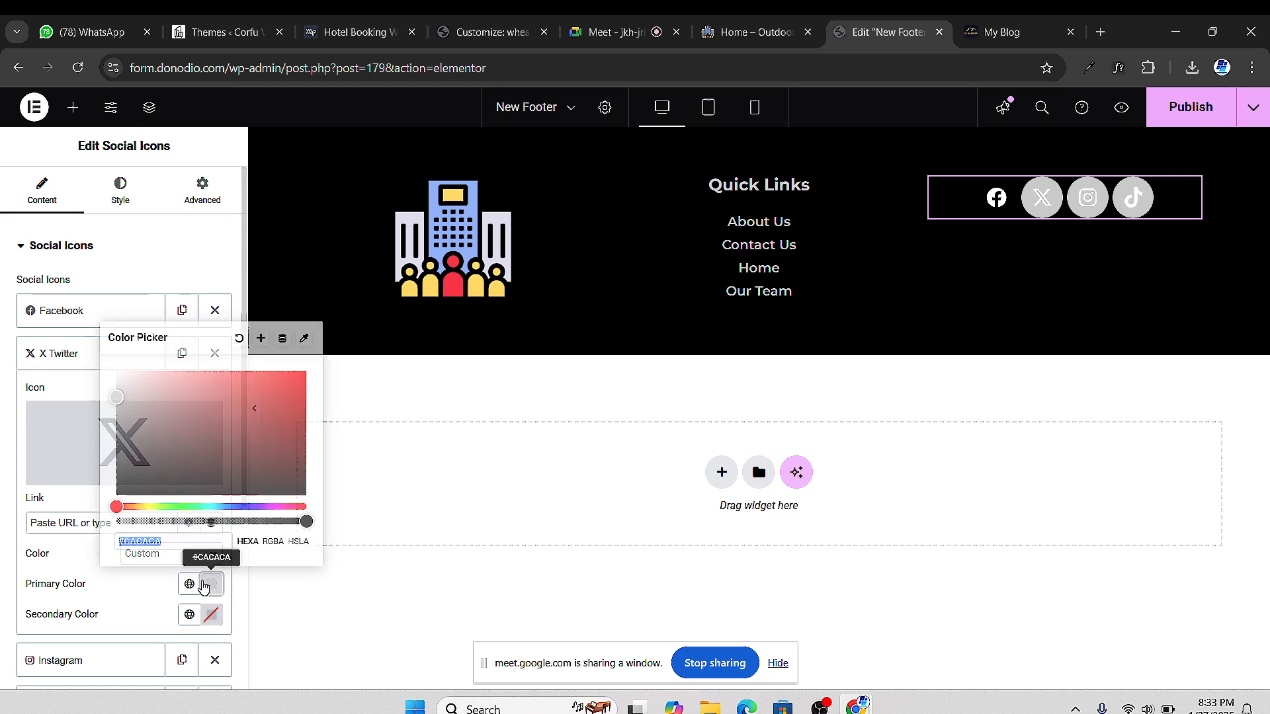
{"action": "left_click_drag", "start_coordinate": [131, 477], "coordinate": [64, 527]}
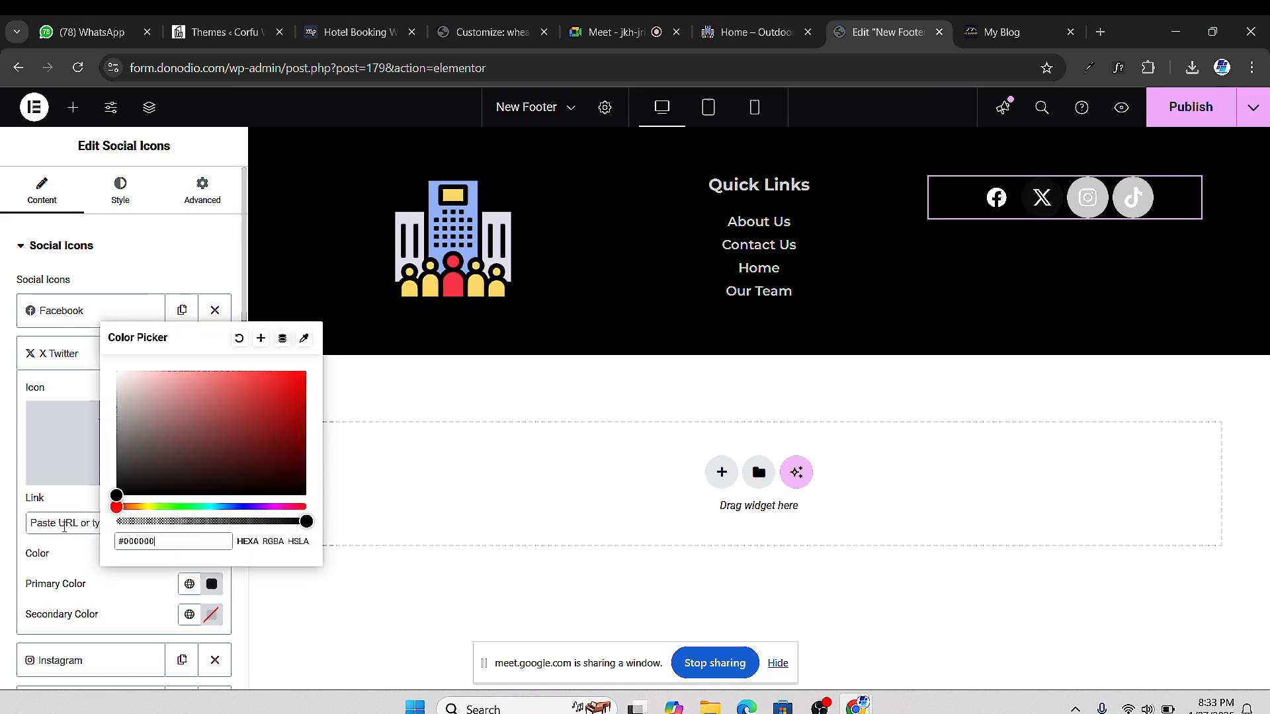
{"action": "left_click", "coordinate": [60, 365]}
Set the Instagram and Tiktok icons' primary colour to black and publish the footer
{"action": "left_click", "coordinate": [73, 394]}
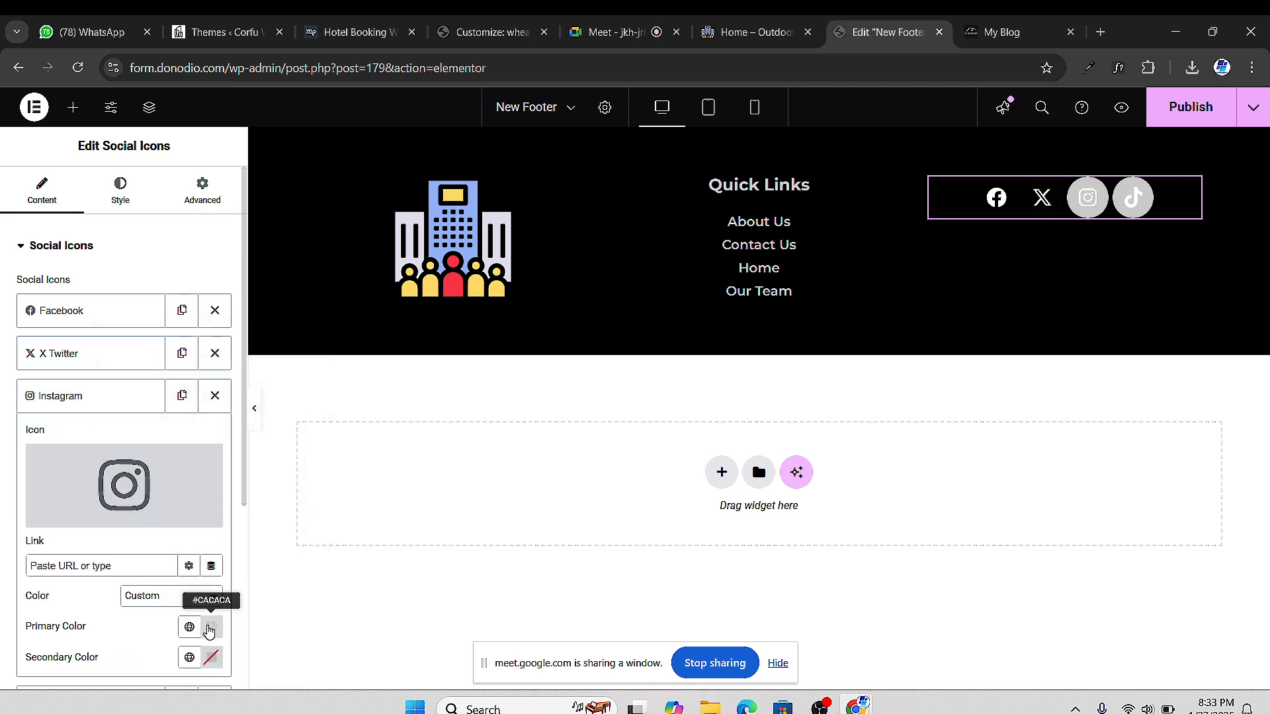
{"action": "left_click", "coordinate": [209, 632]}
{"action": "left_click_drag", "start_coordinate": [135, 480], "coordinate": [40, 570]}
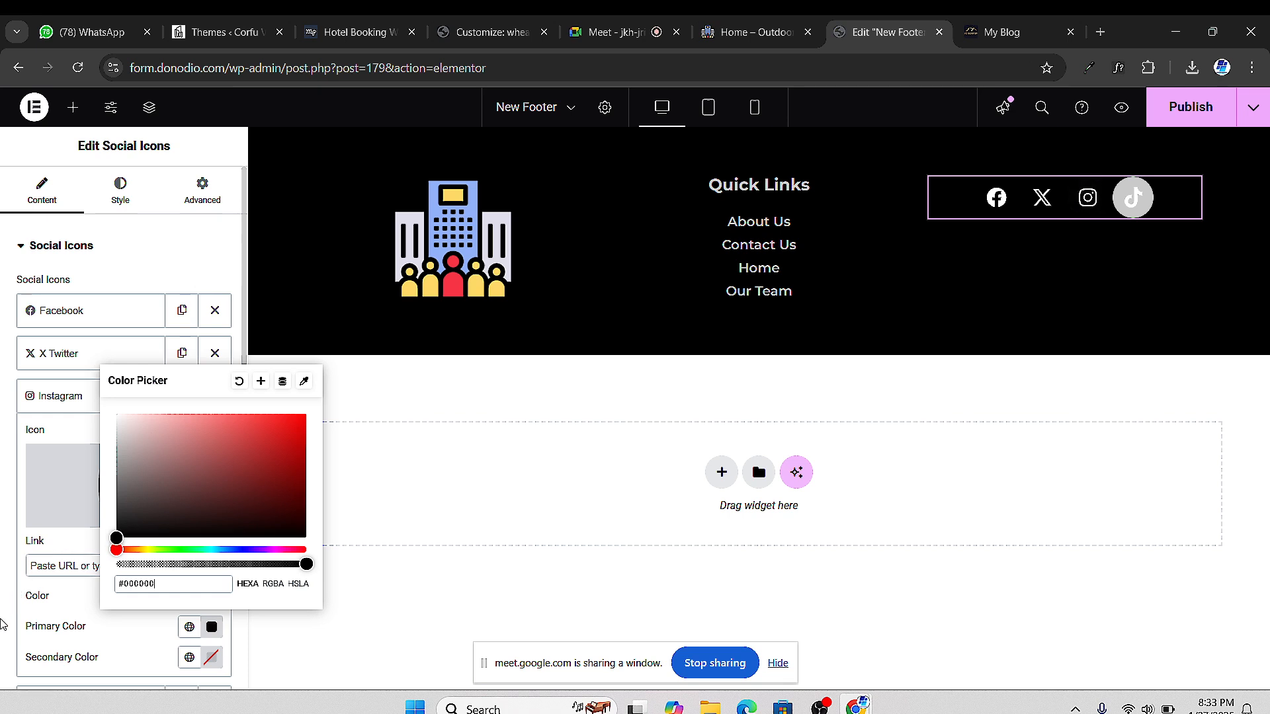
{"action": "left_click", "coordinate": [63, 395]}
{"action": "left_click", "coordinate": [119, 442]}
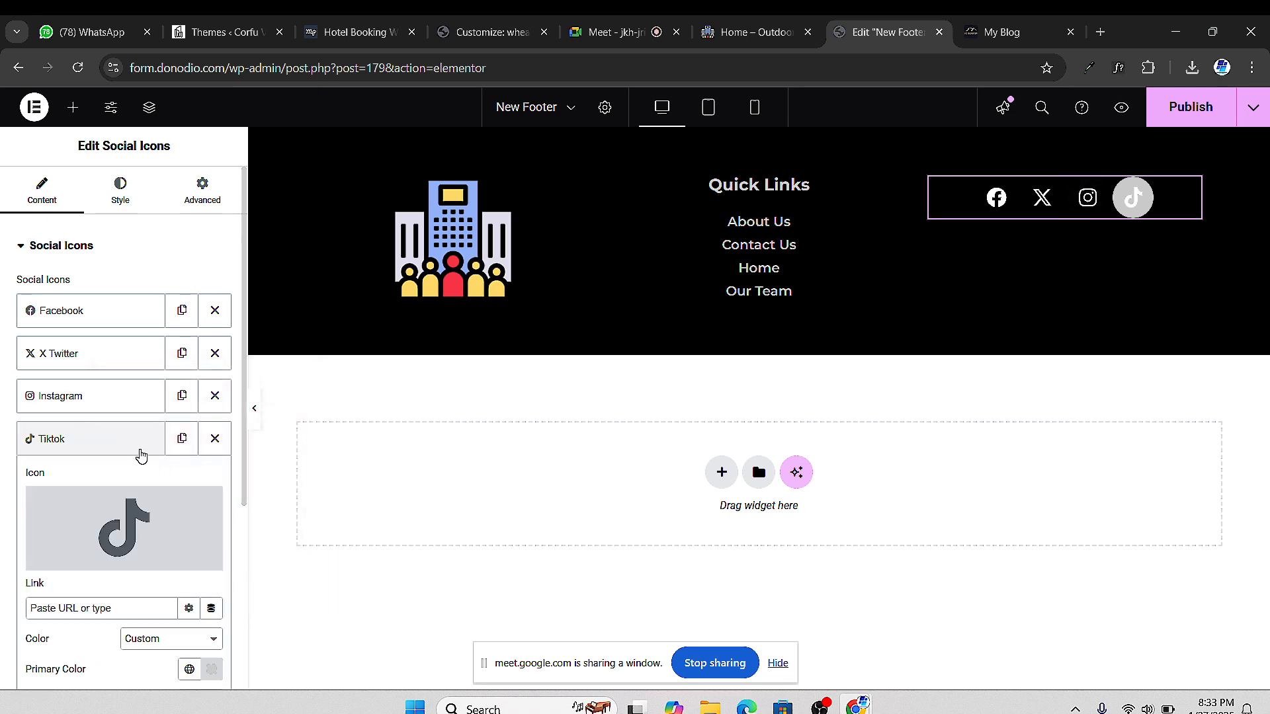
{"action": "scroll", "coordinate": [225, 554], "scroll_direction": "down", "scroll_amount": 3}
{"action": "left_click", "coordinate": [211, 504]}
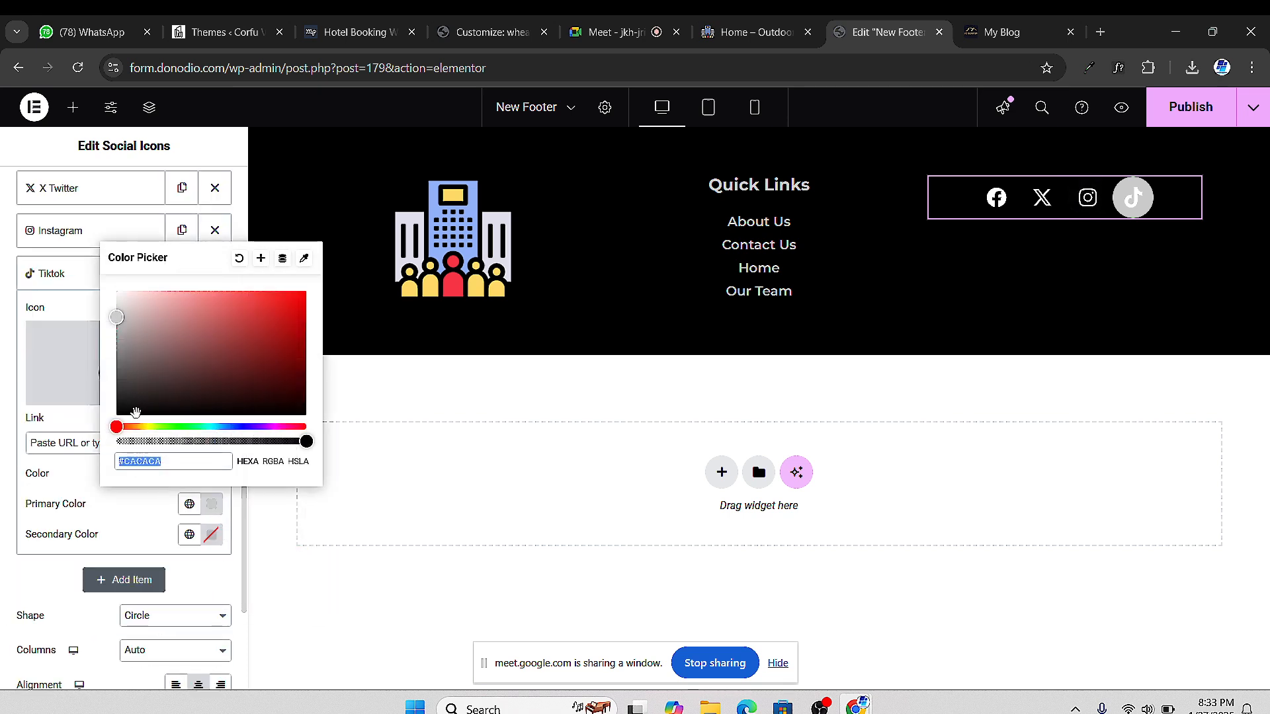
{"action": "left_click_drag", "start_coordinate": [135, 395], "coordinate": [97, 433]}
{"action": "left_click", "coordinate": [3, 523]}
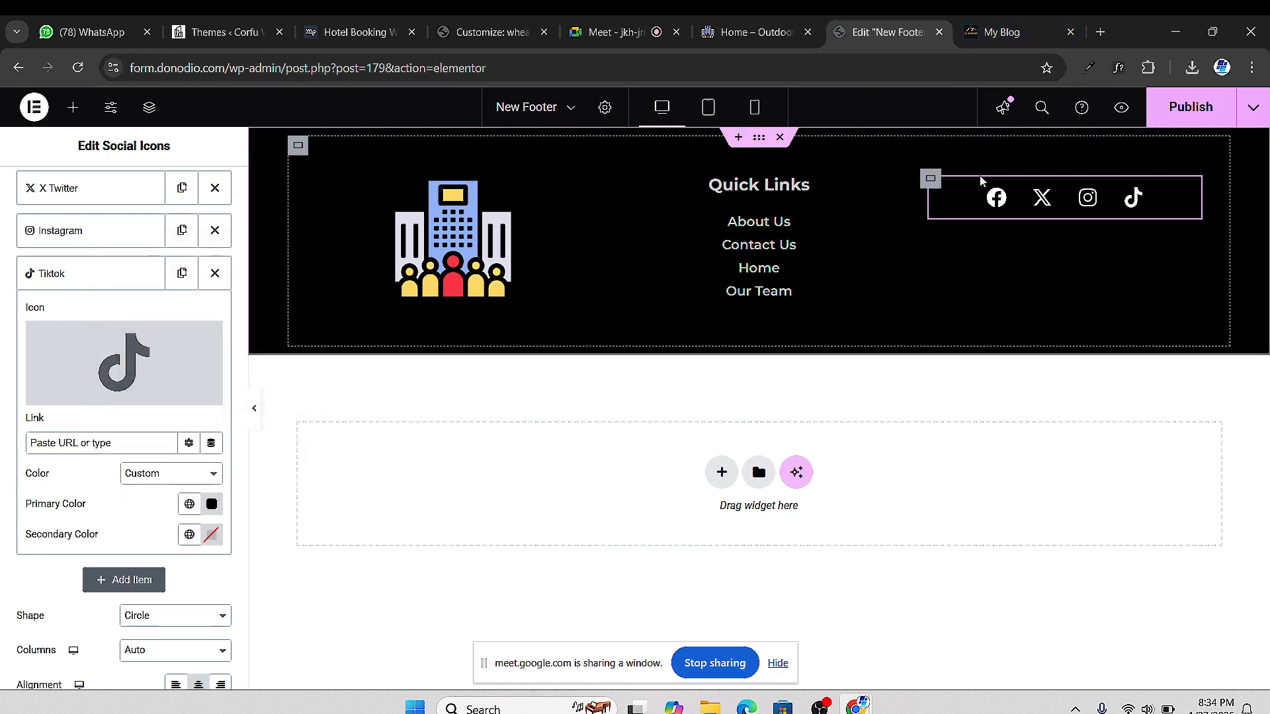
{"action": "left_click", "coordinate": [1184, 107]}
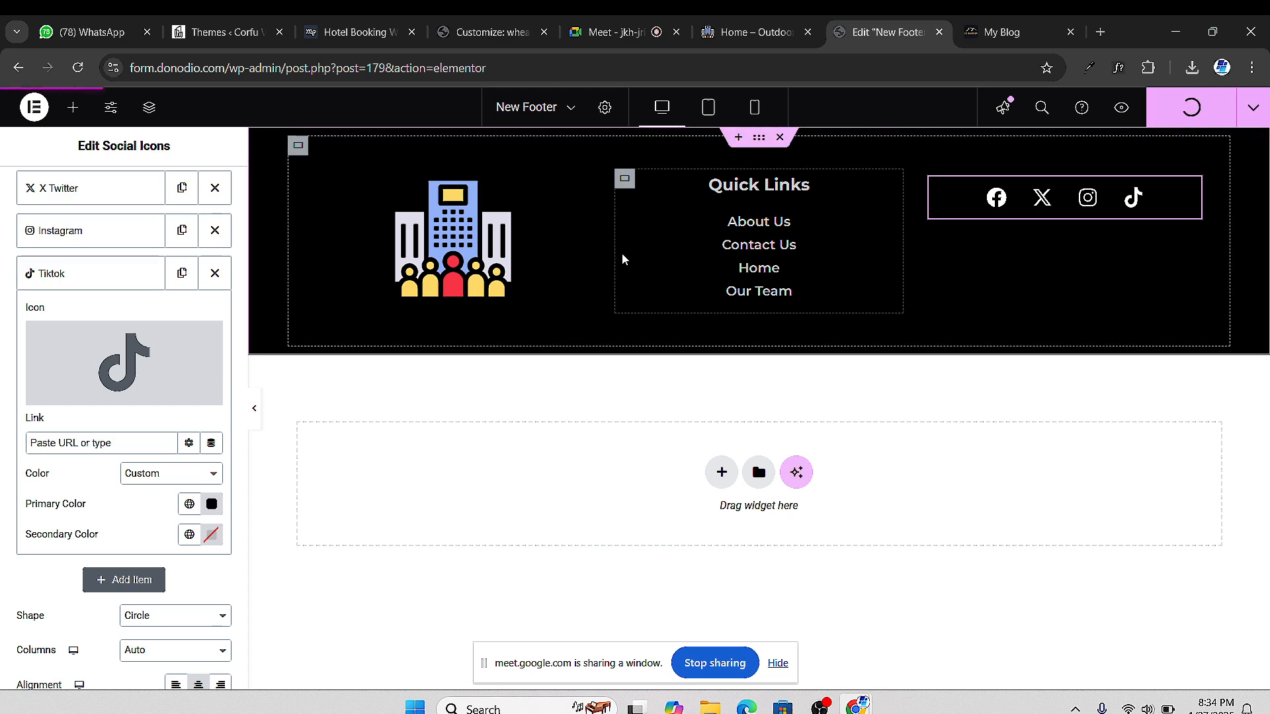
{"action": "left_click", "coordinate": [754, 32]}
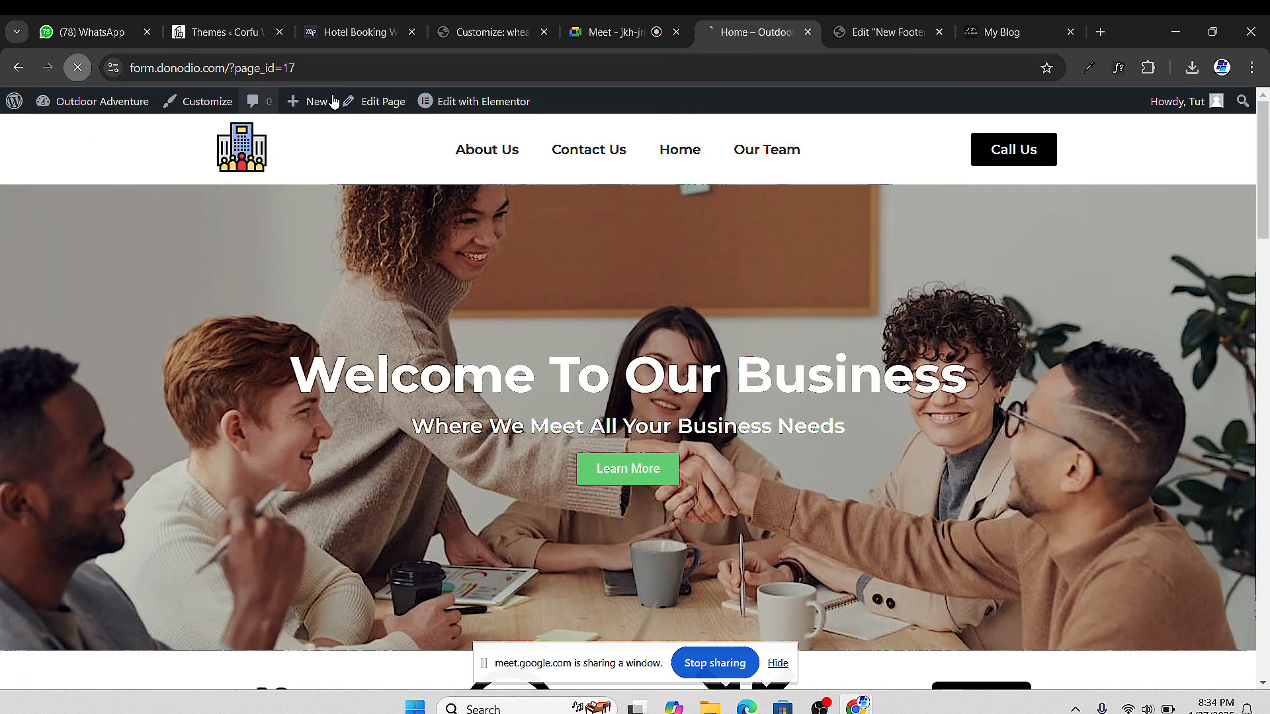
{"action": "left_click", "coordinate": [583, 34]}
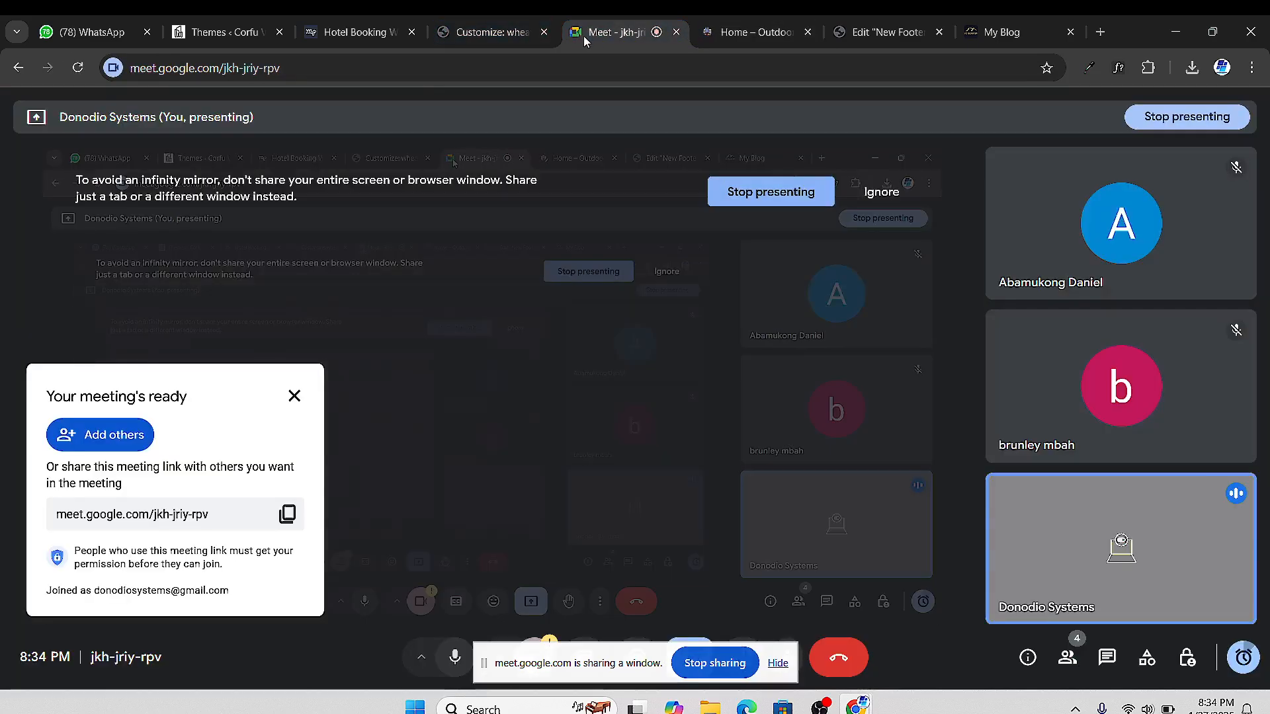
{"action": "left_click", "coordinate": [761, 33]}
{"action": "scroll", "coordinate": [662, 430], "scroll_direction": "down", "scroll_amount": 10}
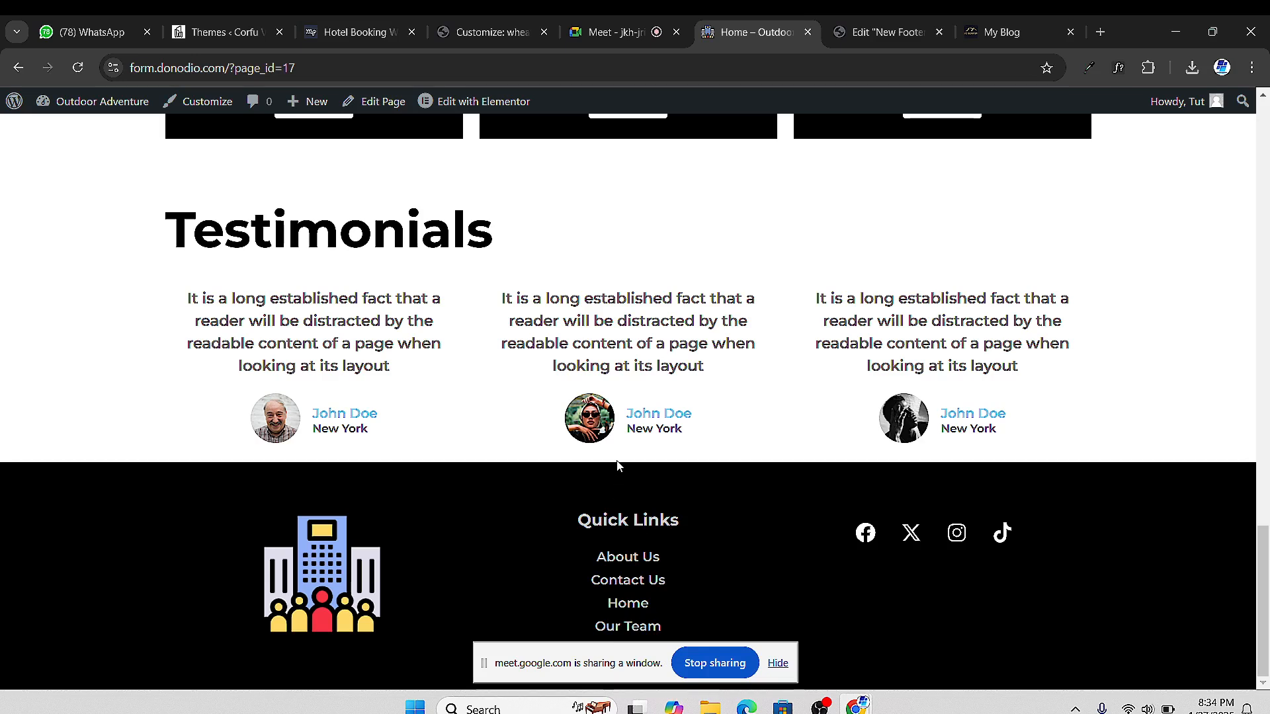
{"action": "scroll", "coordinate": [618, 467], "scroll_direction": "up", "scroll_amount": 1}
{"action": "scroll", "coordinate": [794, 476], "scroll_direction": "down", "scroll_amount": 1}
{"action": "scroll", "coordinate": [600, 357], "scroll_direction": "up", "scroll_amount": 1}
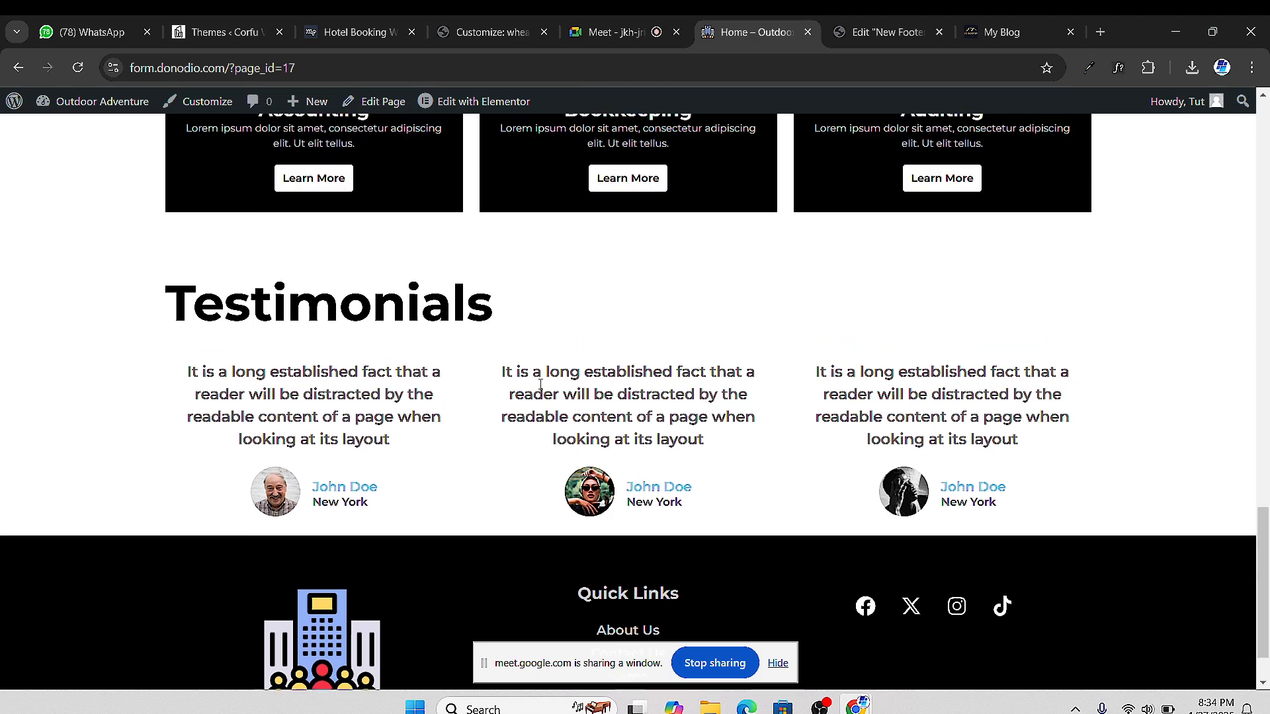
{"action": "scroll", "coordinate": [599, 354], "scroll_direction": "down", "scroll_amount": 1}
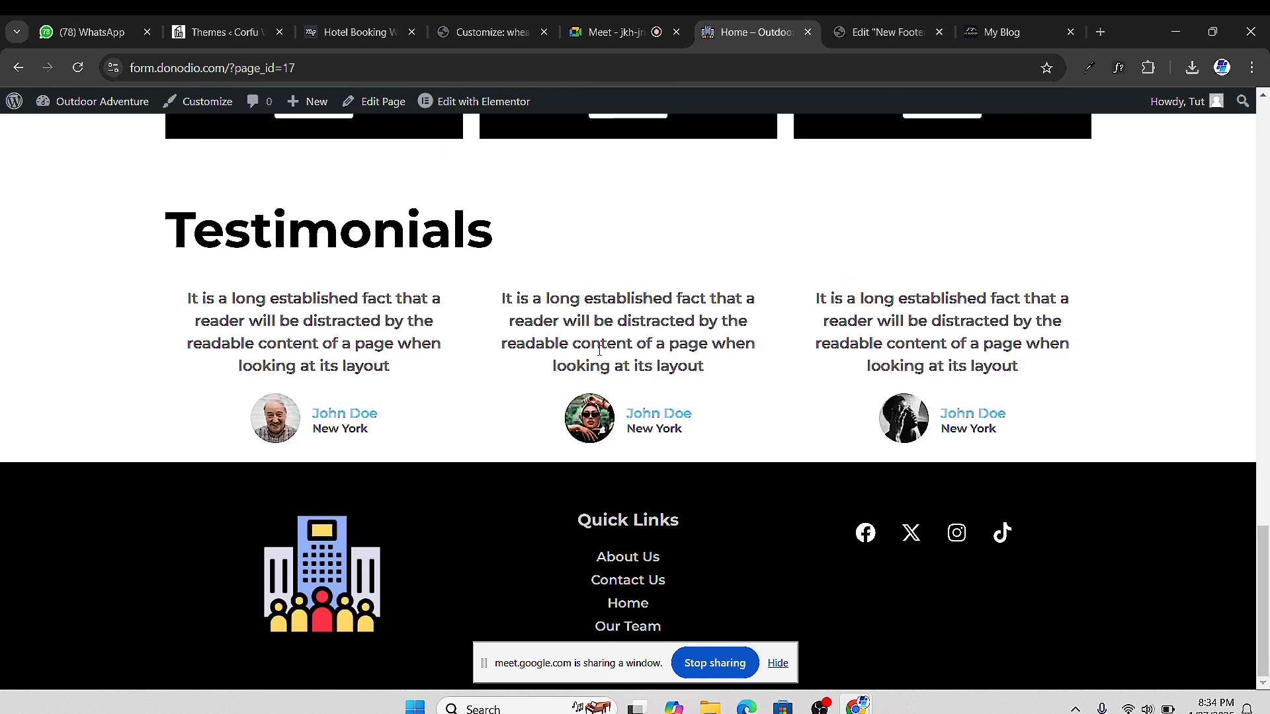
{"action": "left_click", "coordinate": [871, 29]}
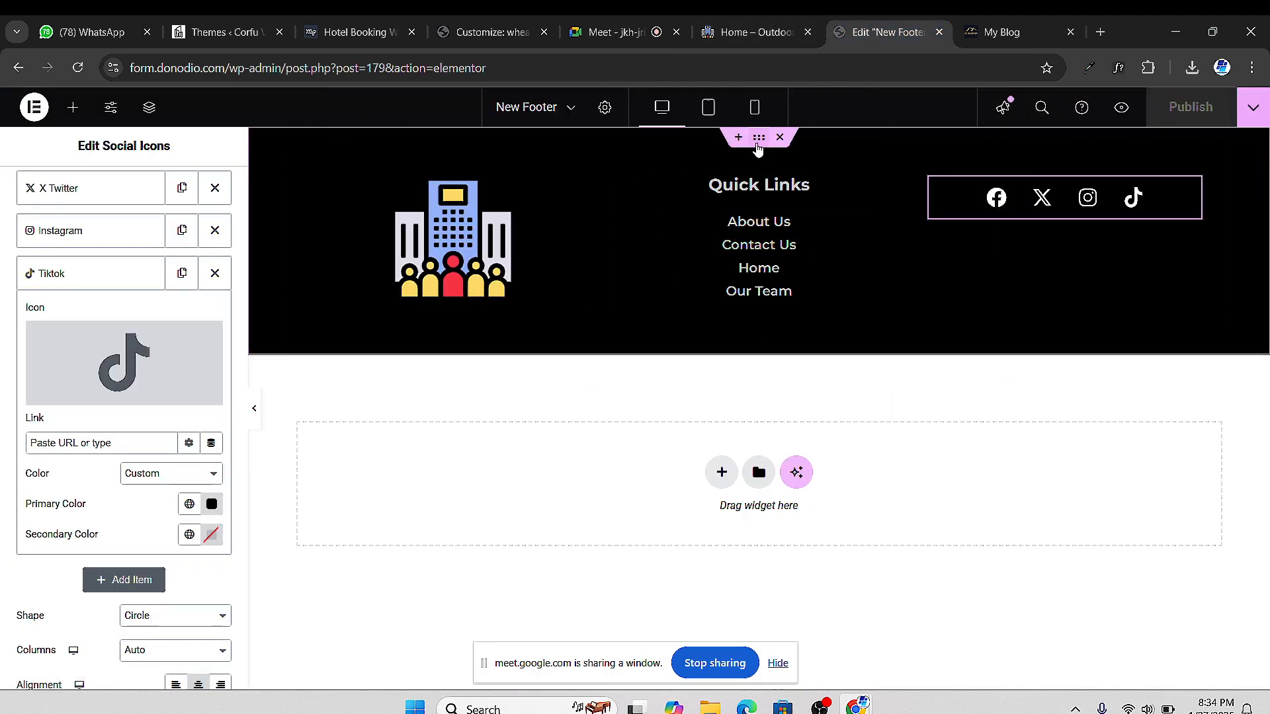
Set the footer container's top margin to 40 px and publish the change
{"action": "left_click", "coordinate": [759, 142]}
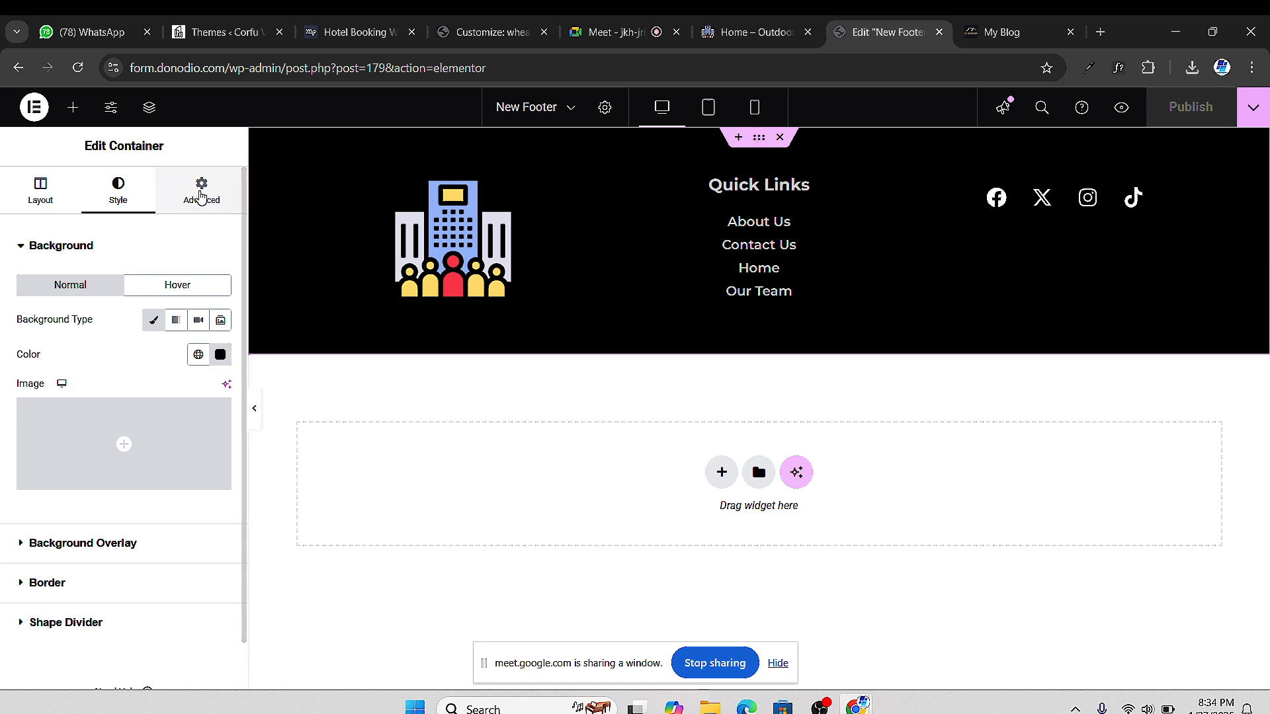
{"action": "left_click", "coordinate": [202, 190]}
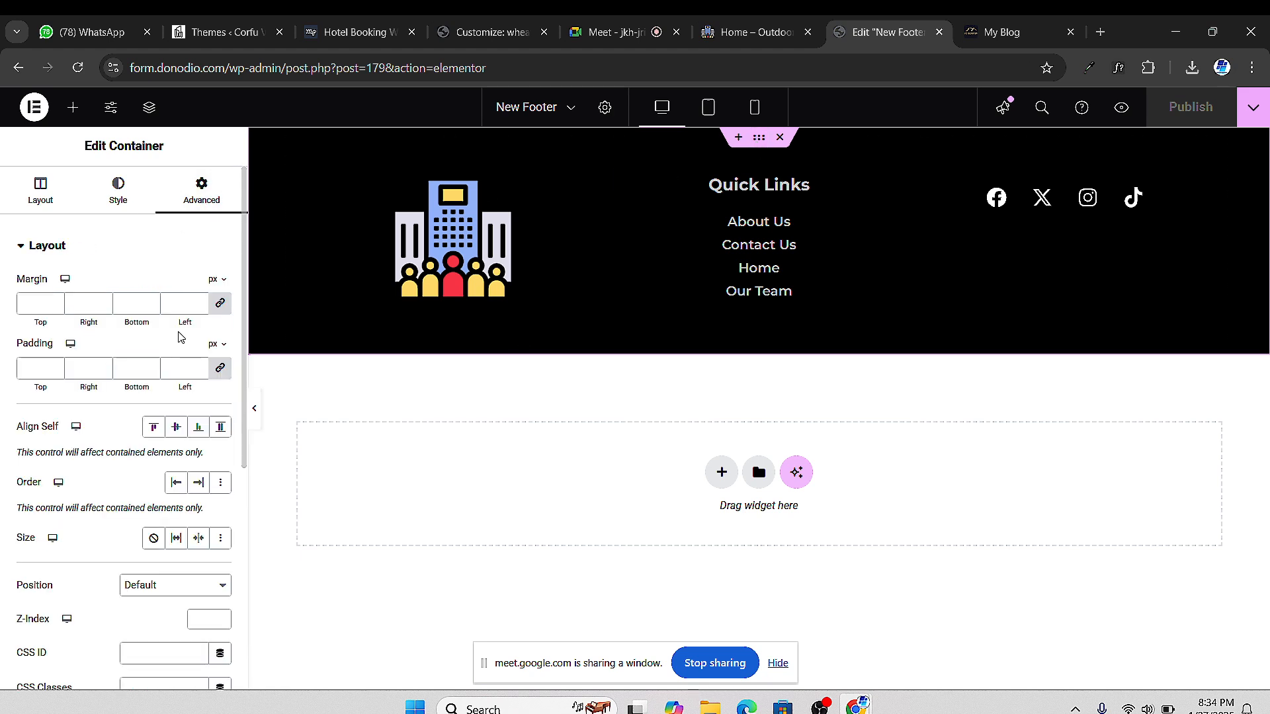
{"action": "left_click", "coordinate": [220, 305]}
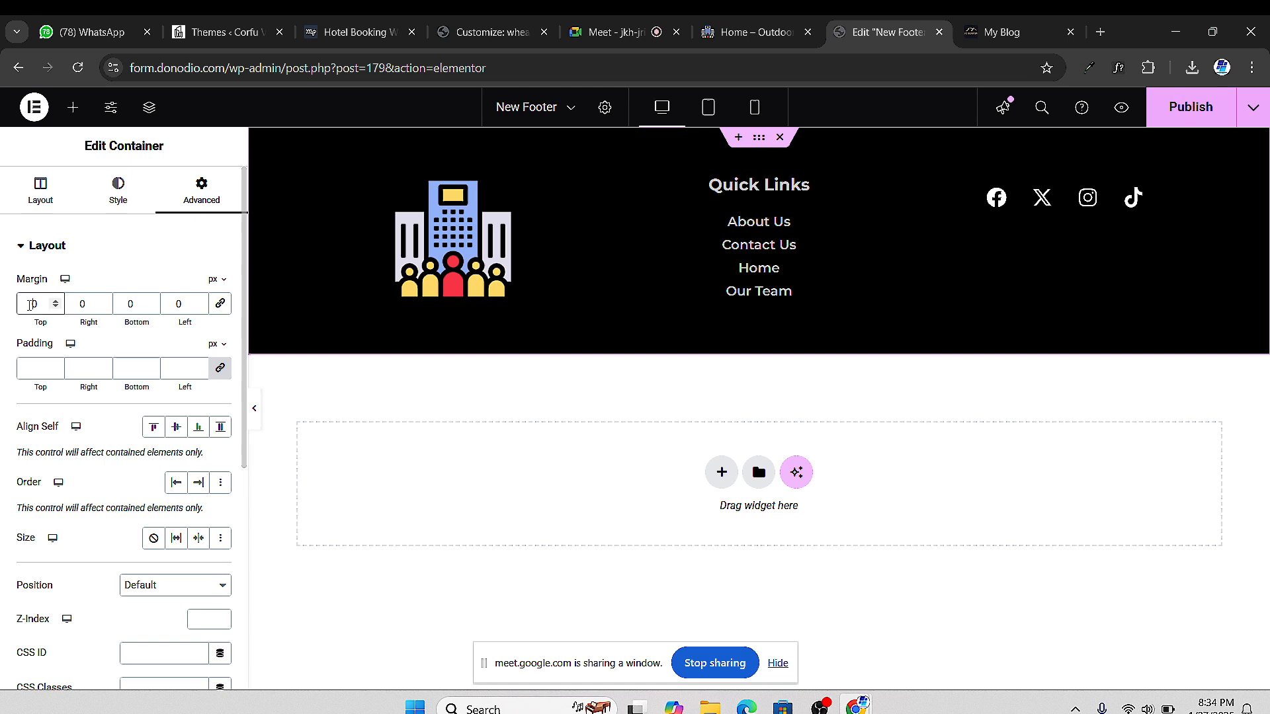
{"action": "type", "text": "3"}
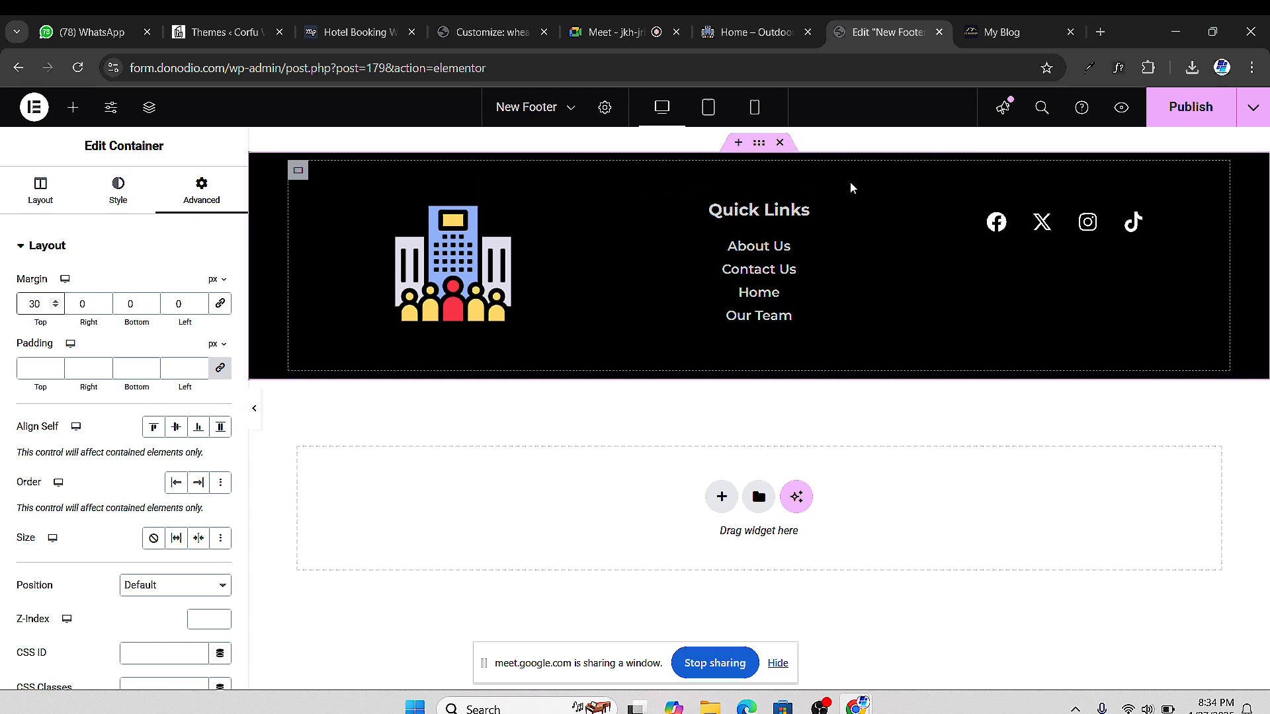
{"action": "left_click", "coordinate": [56, 301]}
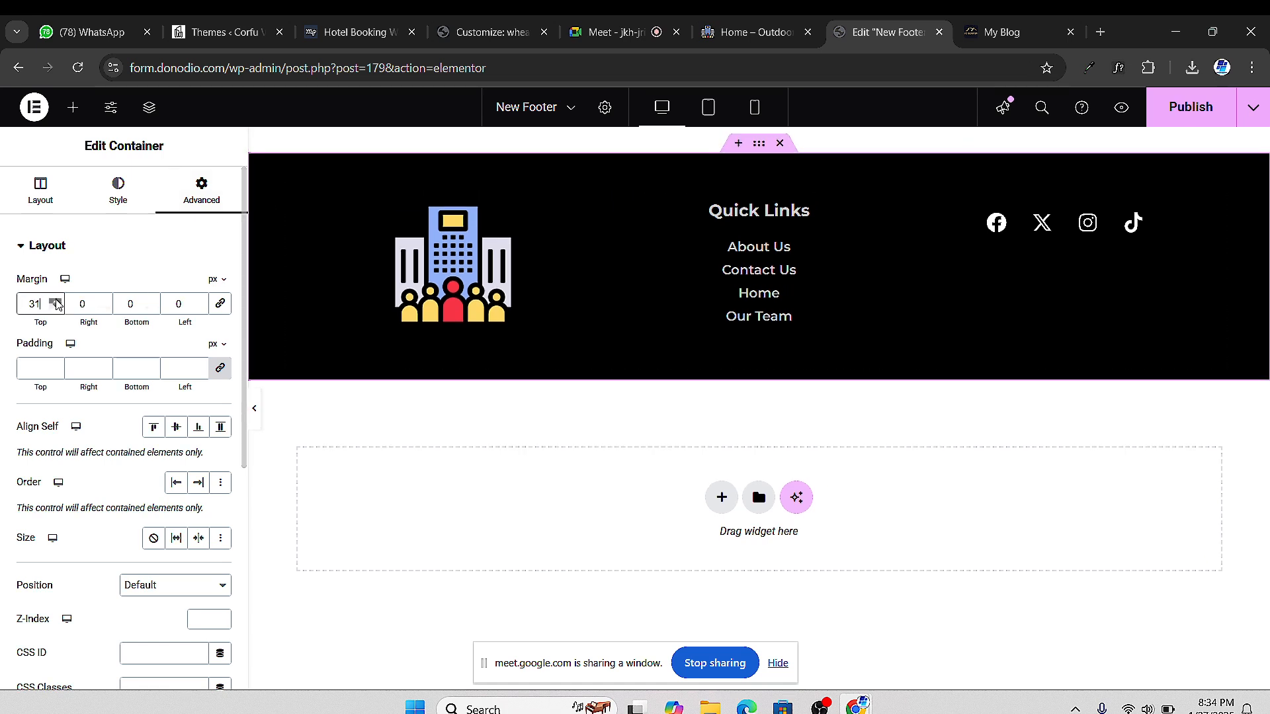
{"action": "left_click", "coordinate": [56, 302]}
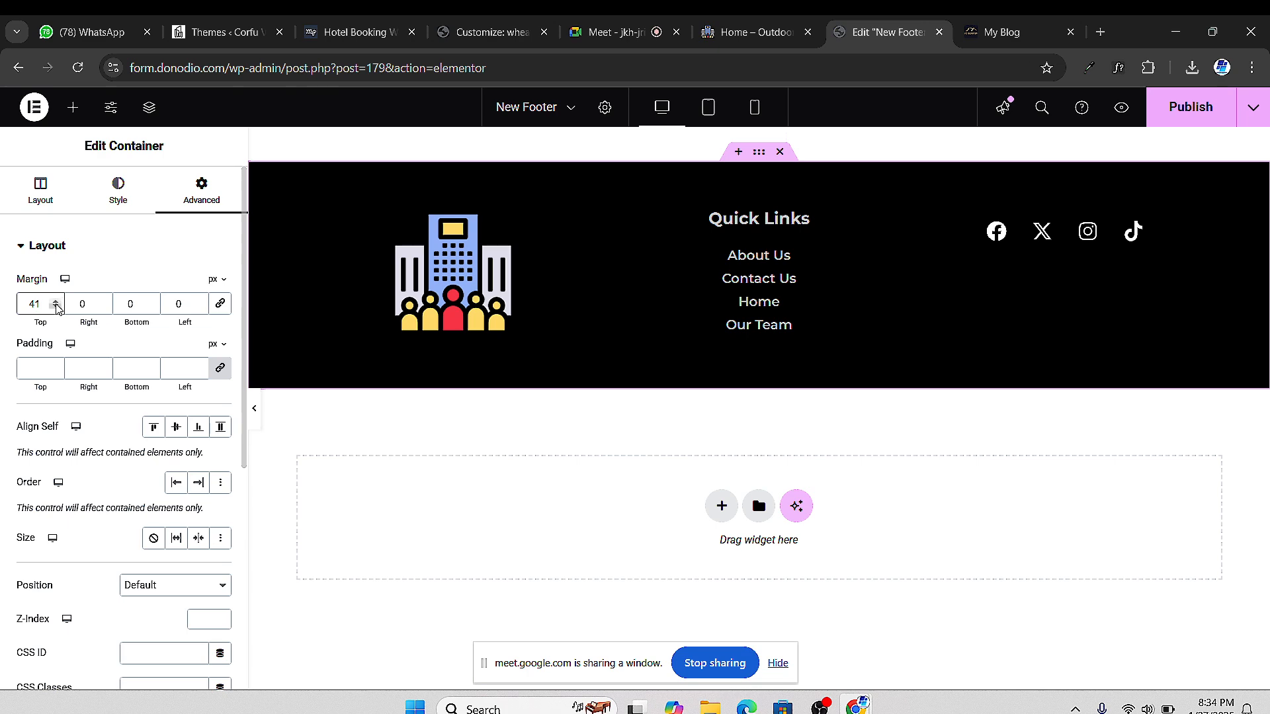
{"action": "left_click", "coordinate": [56, 307]}
{"action": "left_click", "coordinate": [1185, 118]}
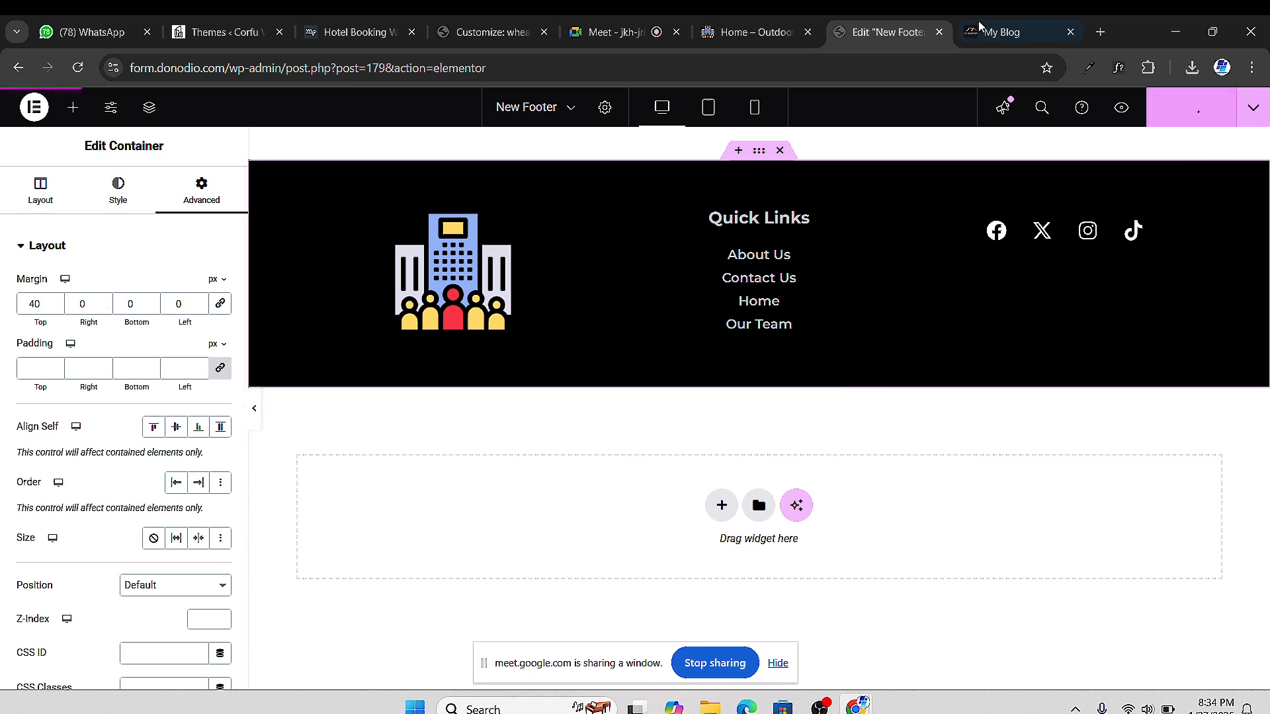
Reload the live Home – Outdoor Adventure page and scroll down to check the new footer
{"action": "left_click", "coordinate": [732, 40]}
{"action": "left_click", "coordinate": [78, 67]}
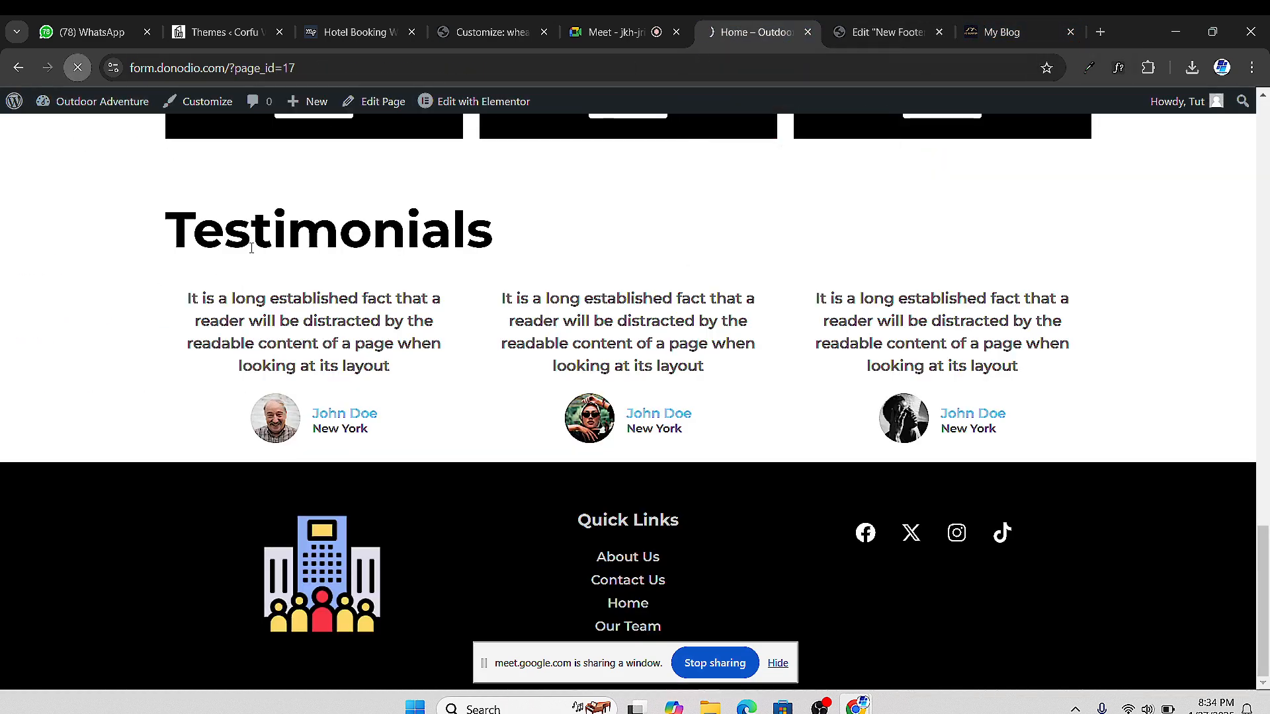
{"action": "scroll", "coordinate": [633, 461], "scroll_direction": "down", "scroll_amount": 1}
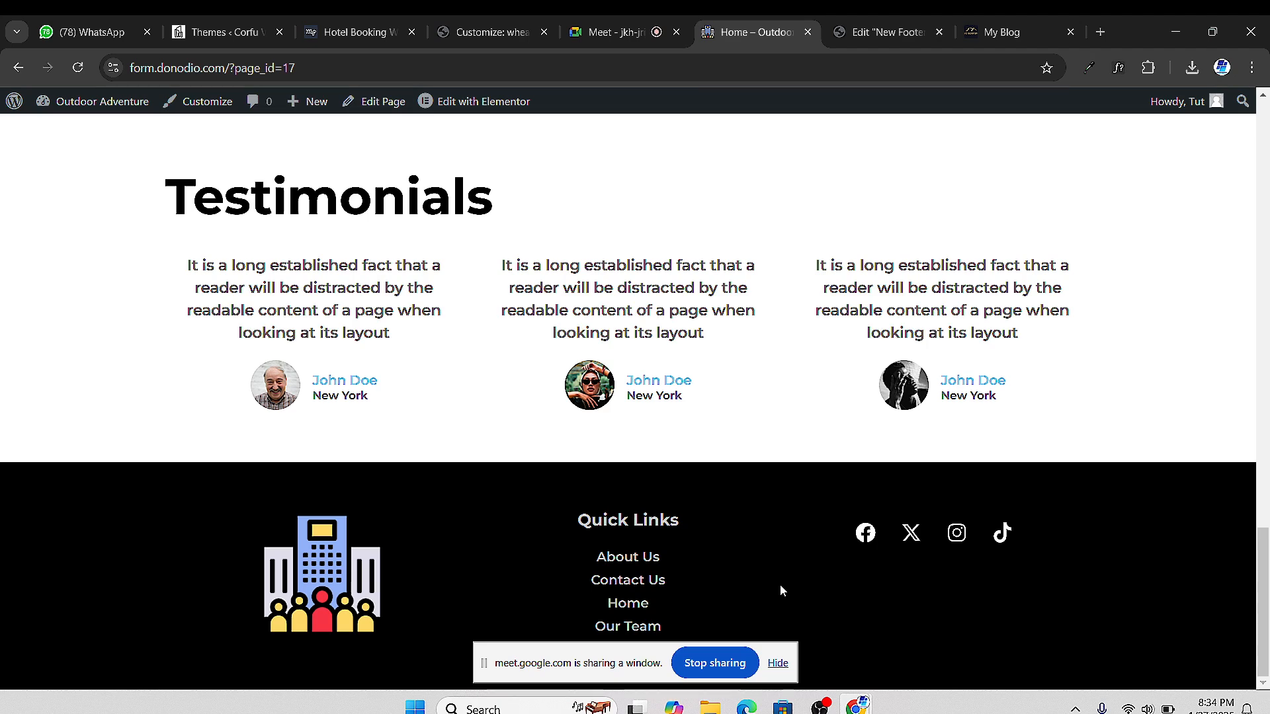
{"action": "scroll", "coordinate": [843, 411], "scroll_direction": "up", "scroll_amount": 15}
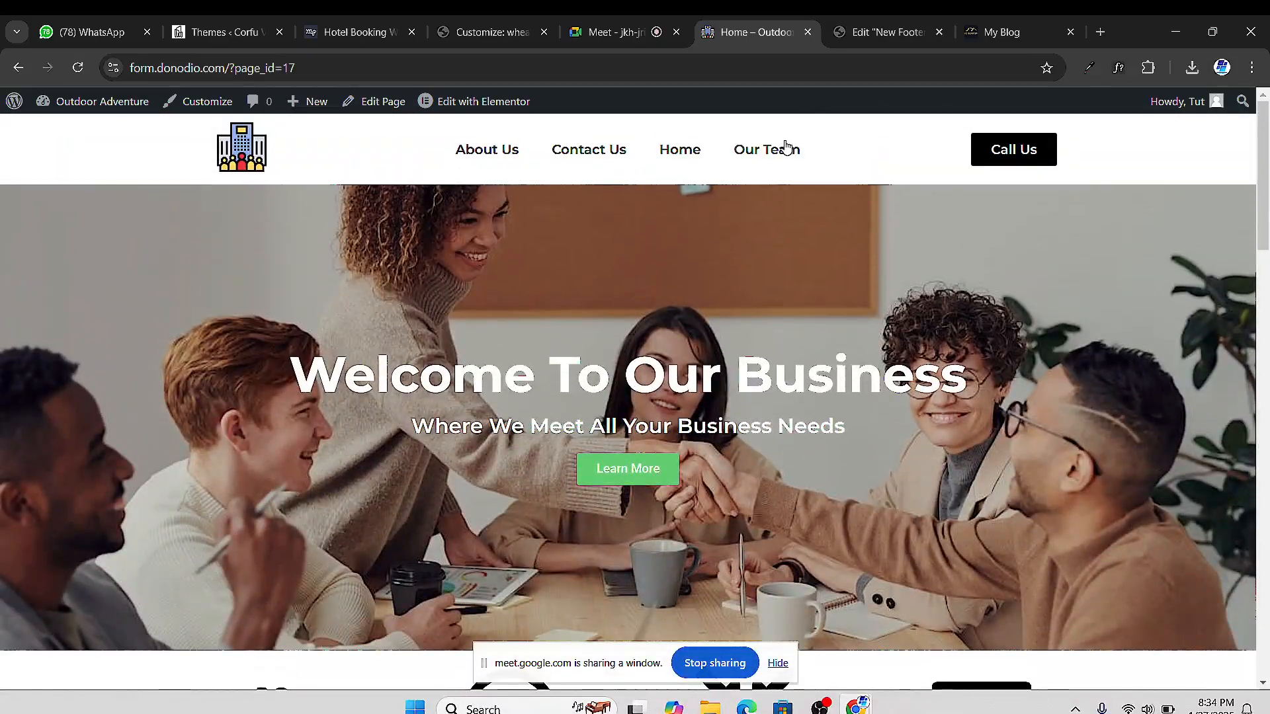
{"action": "scroll", "coordinate": [666, 197], "scroll_direction": "down", "scroll_amount": 15}
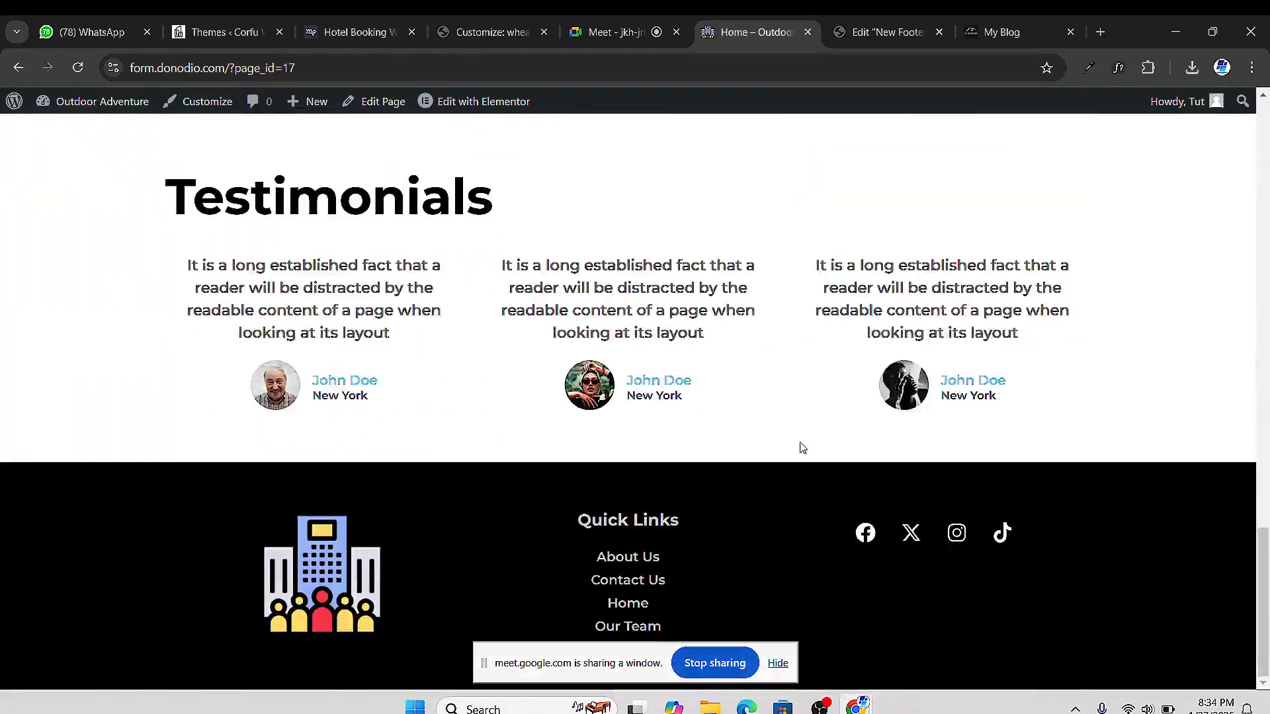
{"action": "scroll", "coordinate": [803, 445], "scroll_direction": "up", "scroll_amount": 5}
{"action": "scroll", "coordinate": [828, 526], "scroll_direction": "up", "scroll_amount": 7}
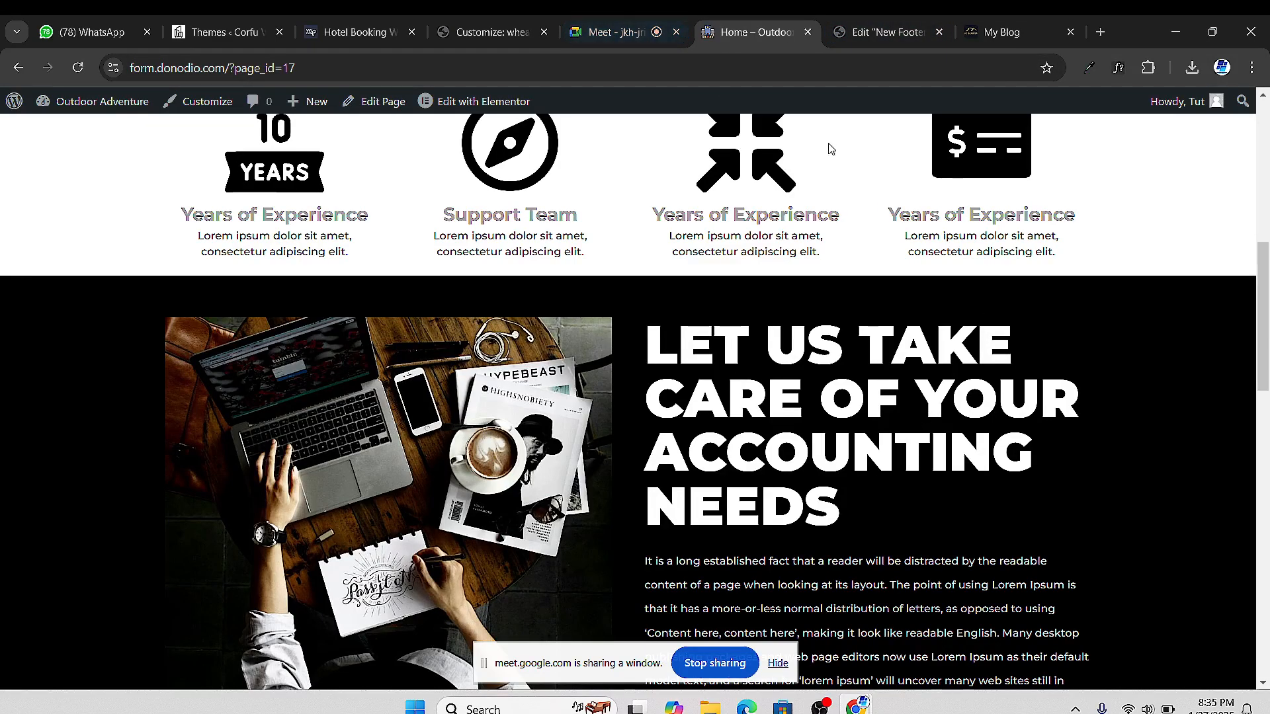
{"action": "scroll", "coordinate": [831, 149], "scroll_direction": "up", "scroll_amount": 8}
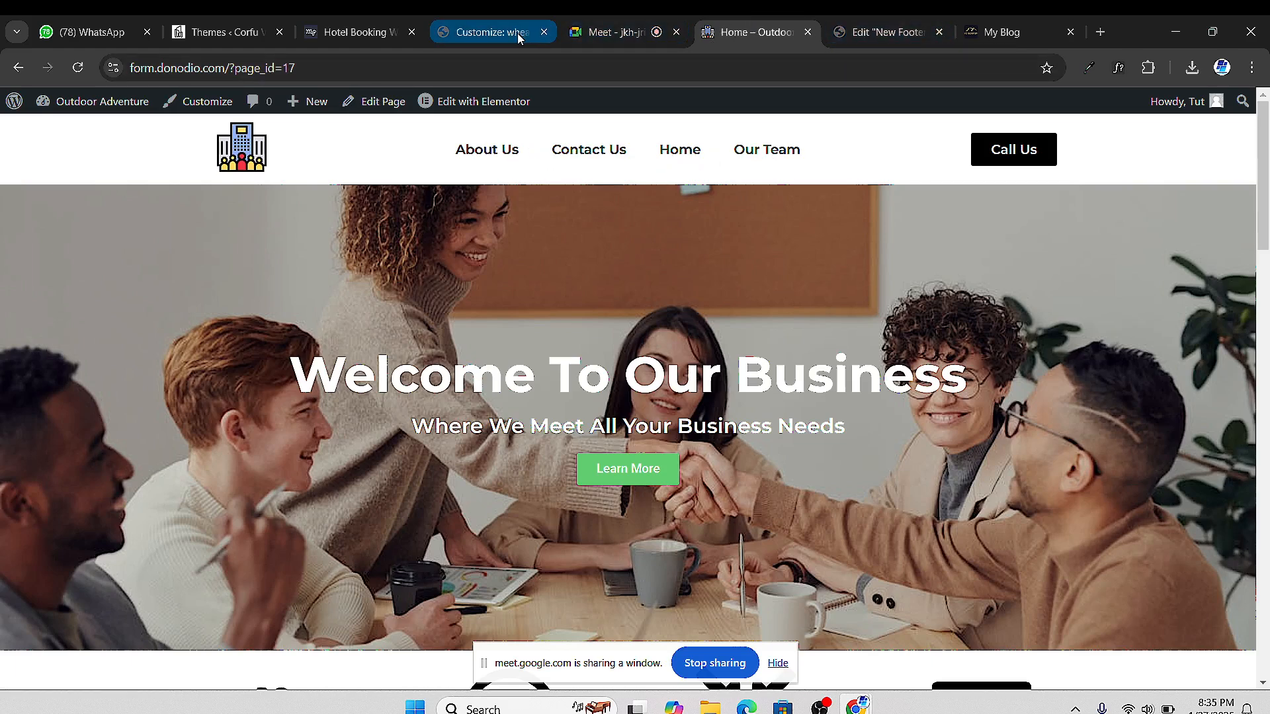
{"action": "left_click", "coordinate": [493, 32]}
Trim the footer editor URL to /wp-admin/ to reach the dashboard, then open Appearance > Menus
{"action": "left_click", "coordinate": [868, 36]}
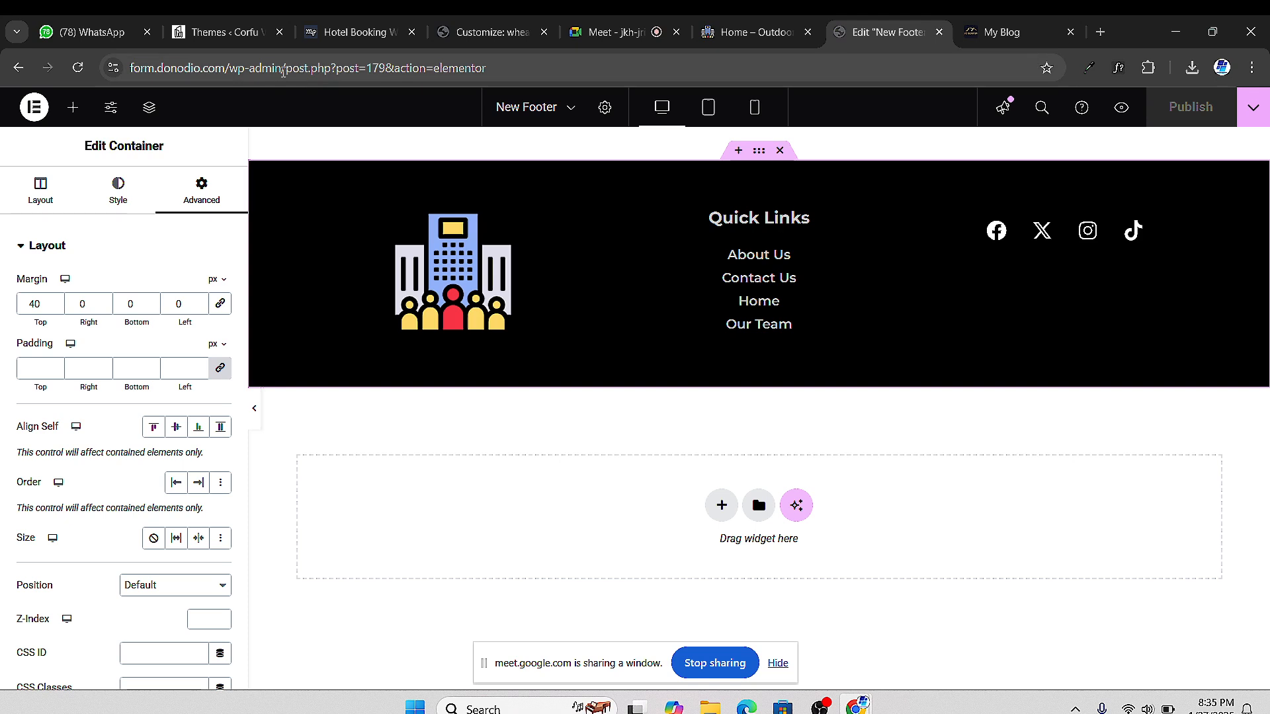
{"action": "left_click", "coordinate": [291, 75]}
{"action": "left_click", "coordinate": [295, 74]}
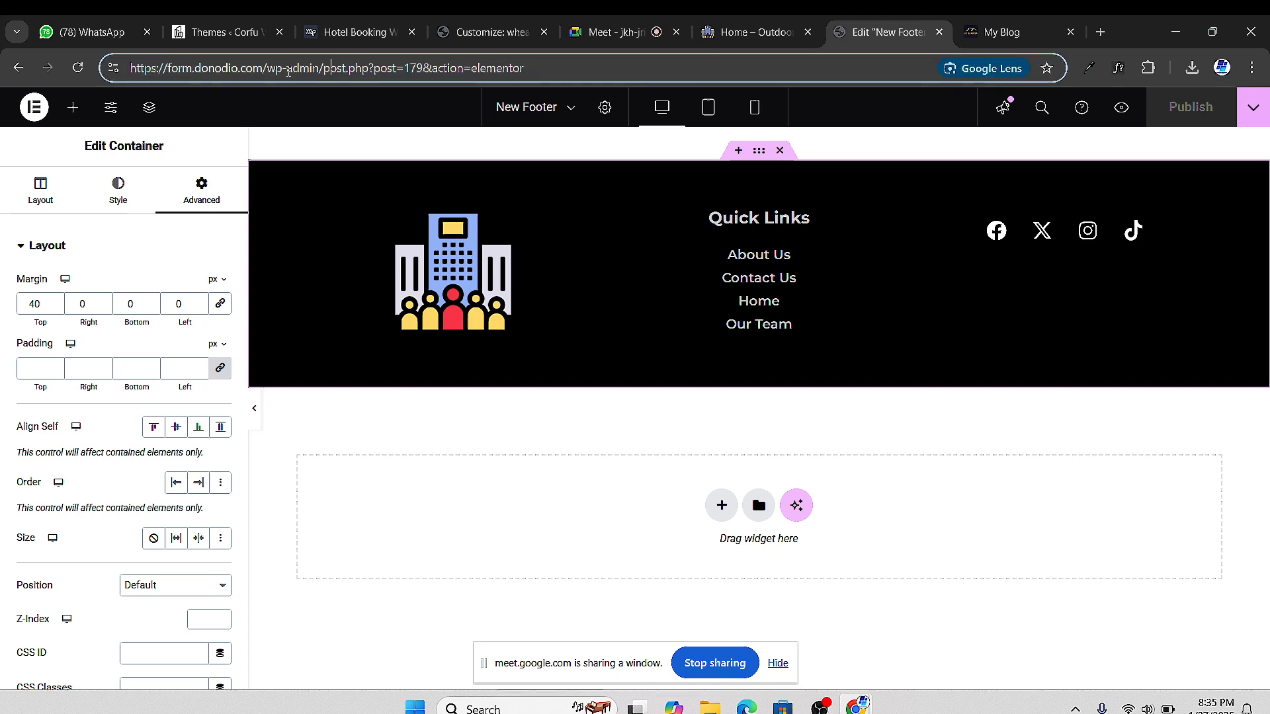
{"action": "left_click_drag", "start_coordinate": [287, 68], "coordinate": [406, 69]}
{"action": "left_click", "coordinate": [336, 68]}
{"action": "left_click_drag", "start_coordinate": [323, 68], "coordinate": [508, 68]}
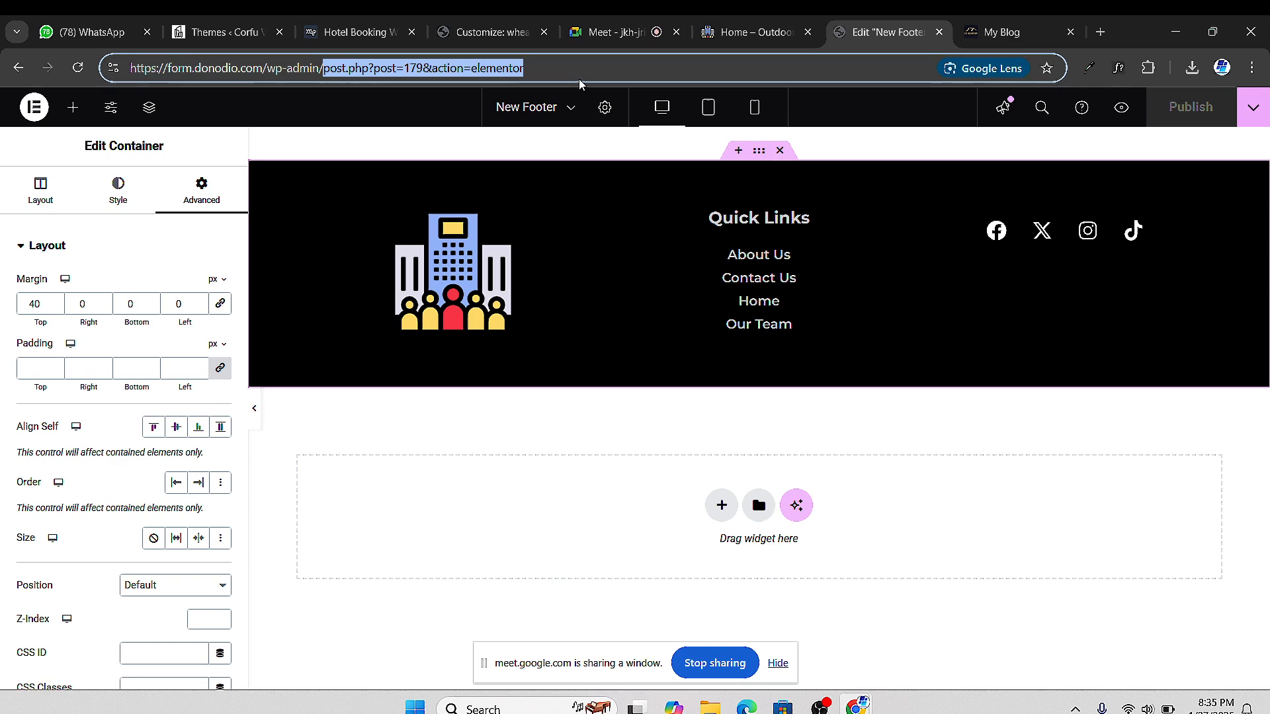
{"action": "key", "text": "BackSpace"}
{"action": "key", "text": "Return"}
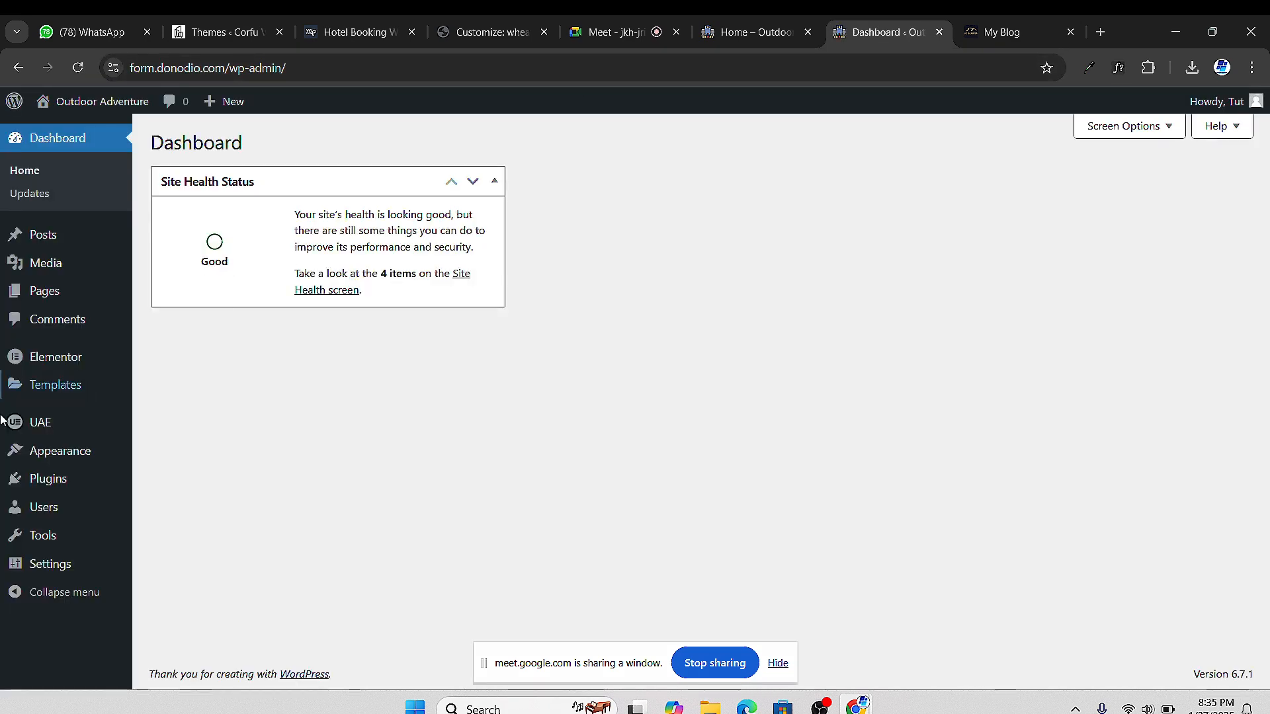
{"action": "mouse_move", "coordinate": [80, 444]}
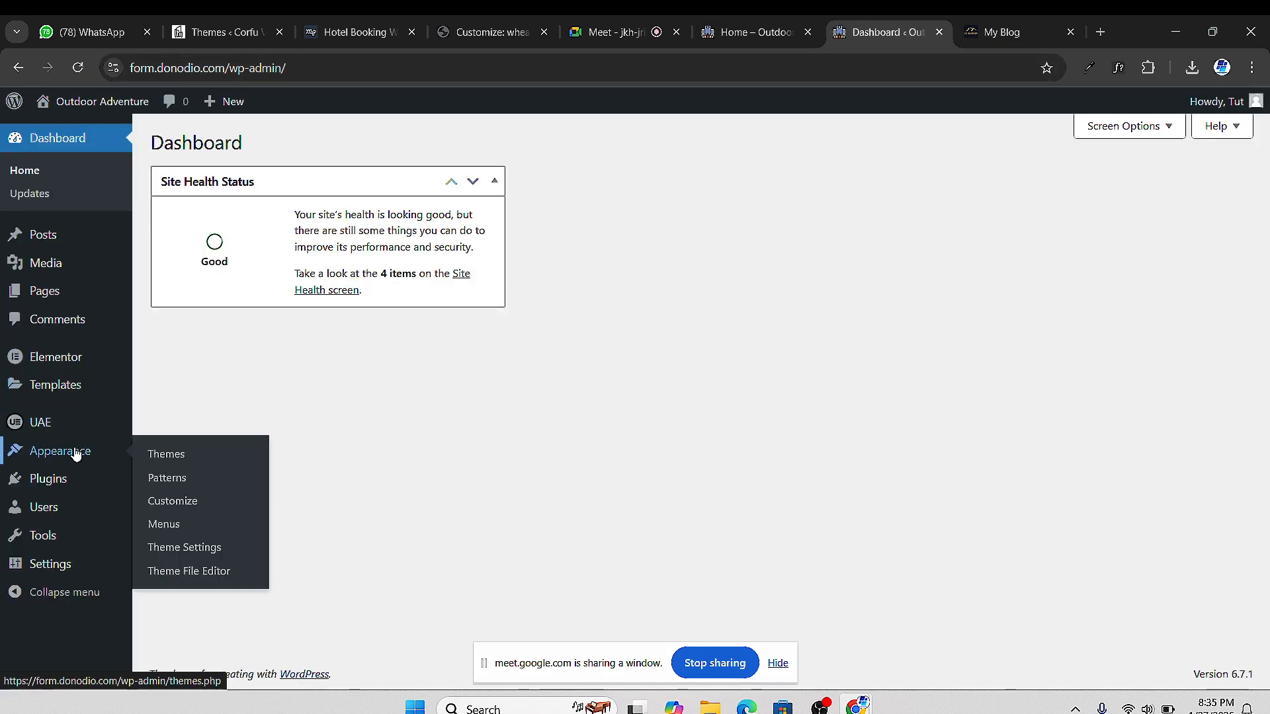
{"action": "left_click", "coordinate": [173, 526]}
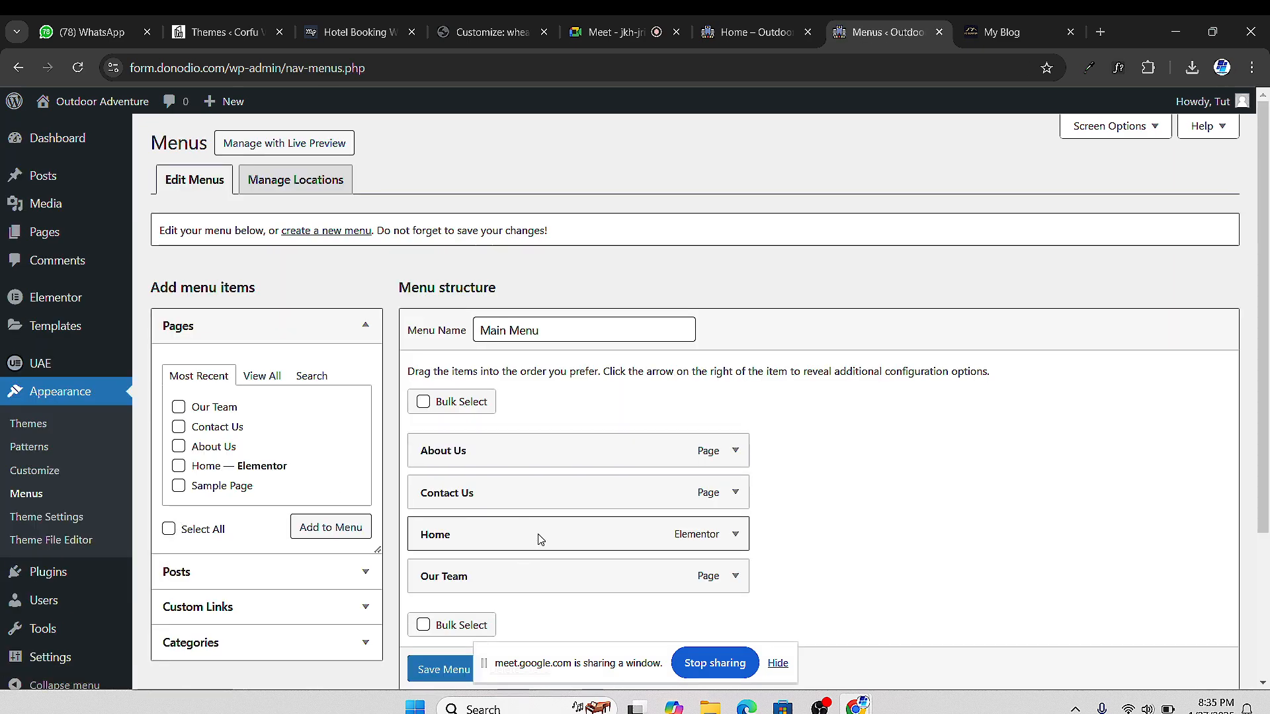
Drag Home to the top and Contact Us below Our Team, save the Main Menu, and view the homepage
{"action": "scroll", "coordinate": [517, 489], "scroll_direction": "down", "scroll_amount": 3}
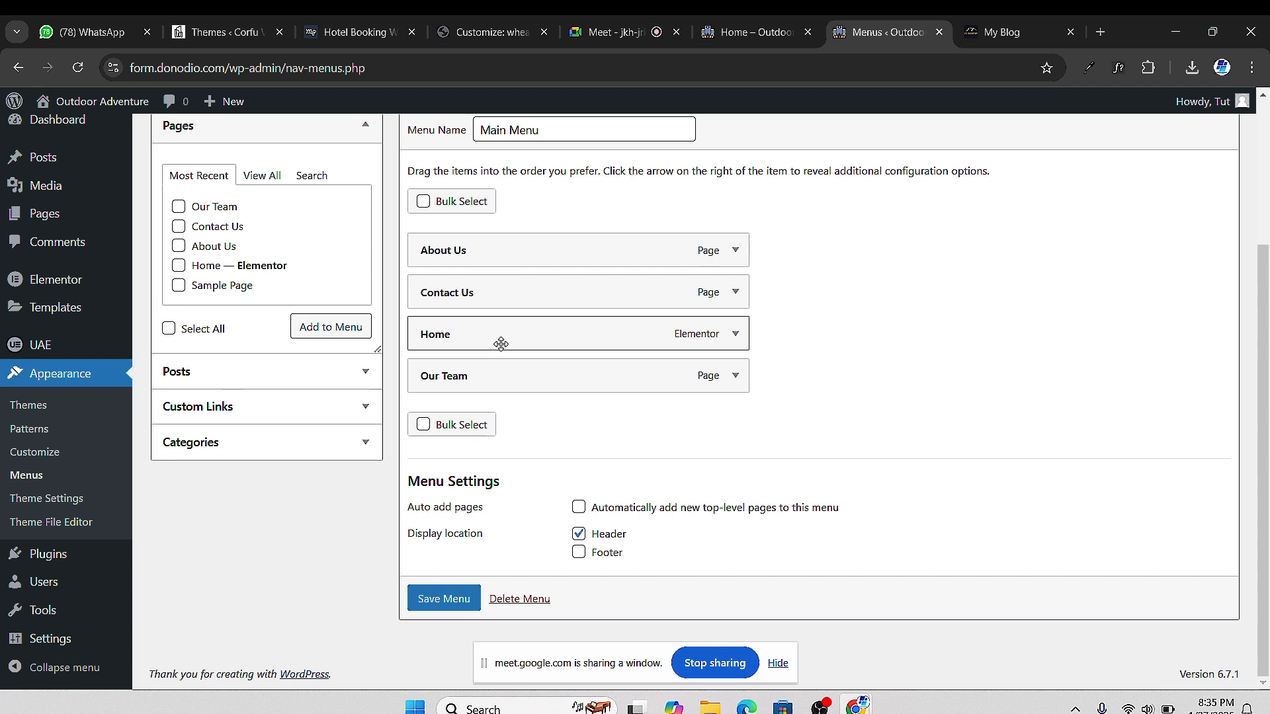
{"action": "left_click_drag", "start_coordinate": [498, 341], "coordinate": [524, 259]}
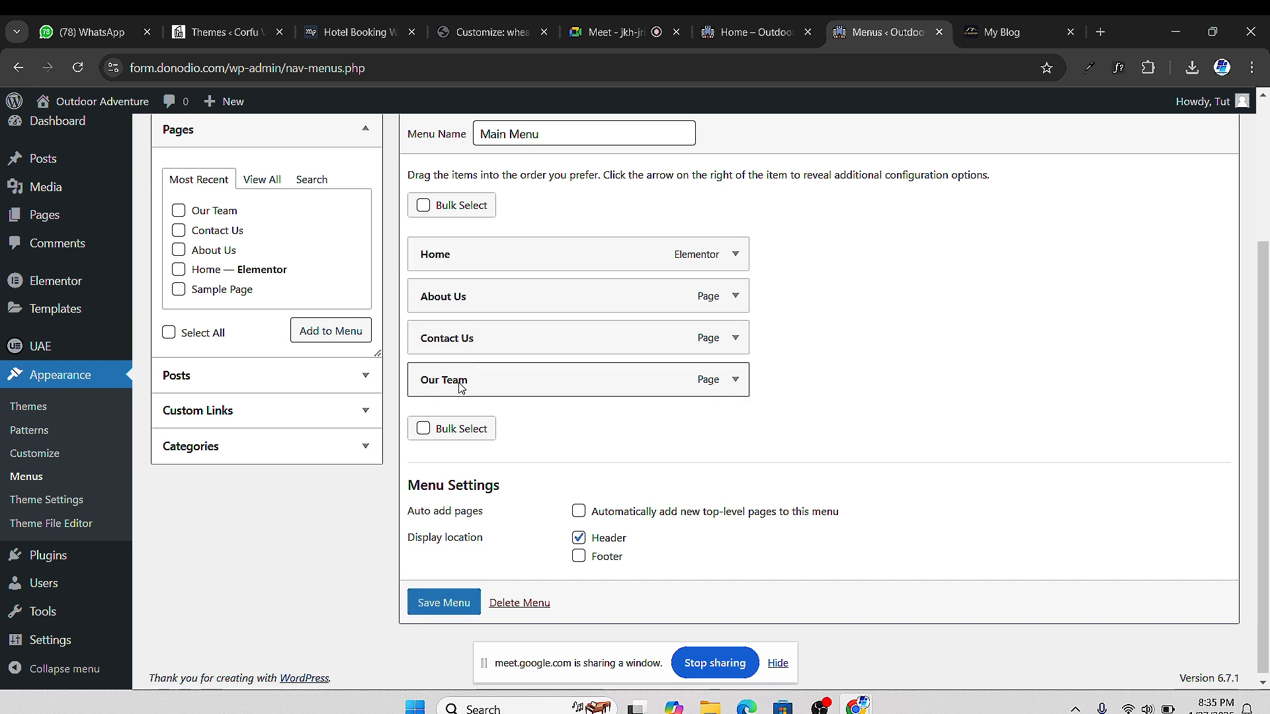
{"action": "left_click_drag", "start_coordinate": [470, 343], "coordinate": [471, 380]}
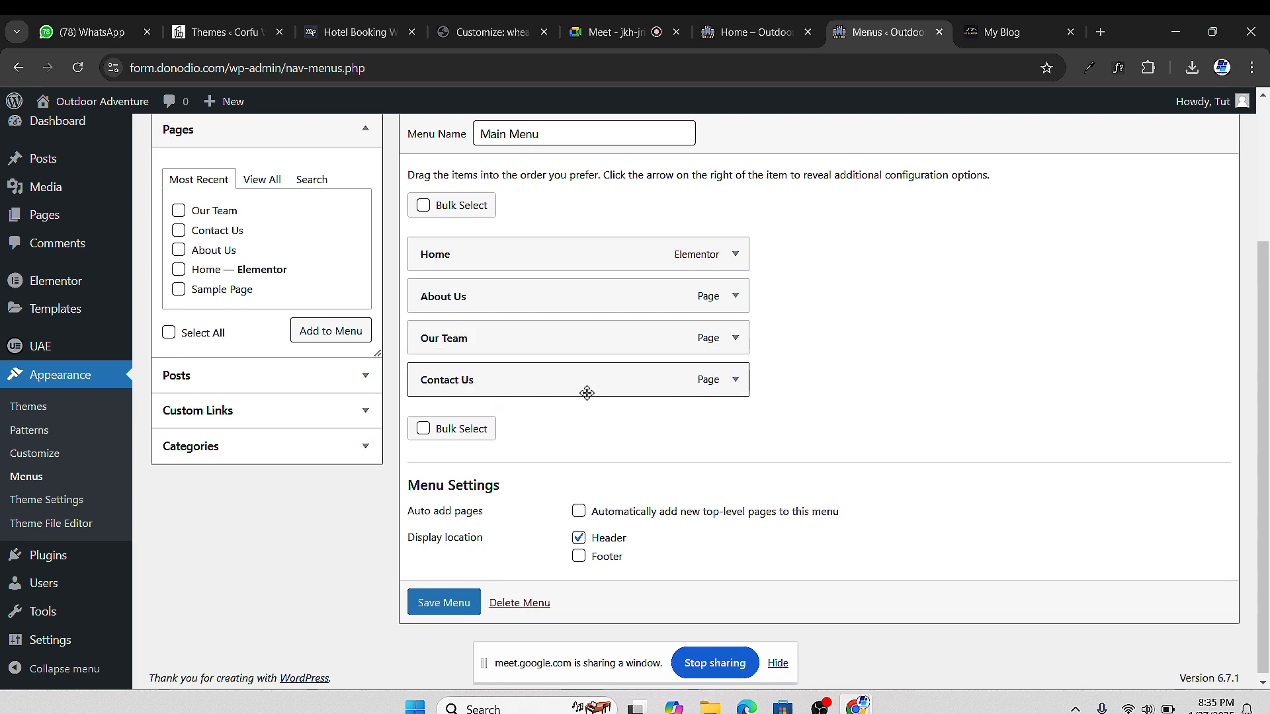
{"action": "left_click", "coordinate": [463, 602]}
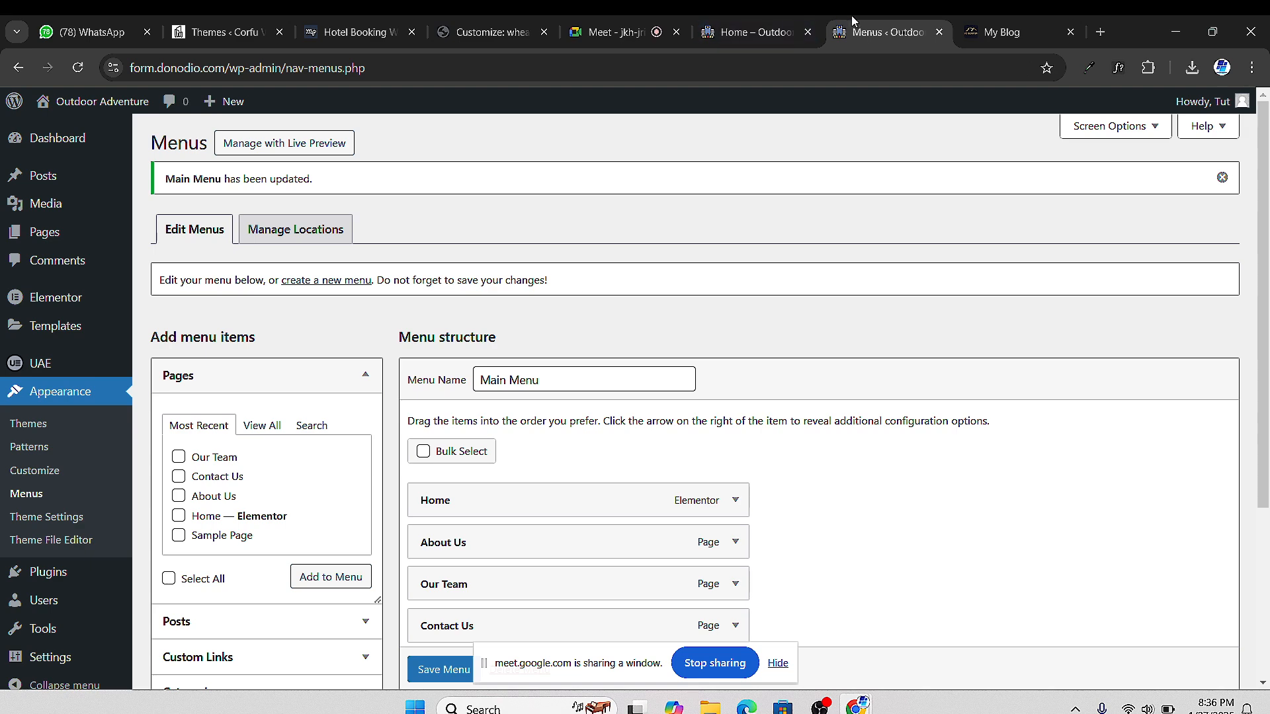
{"action": "left_click", "coordinate": [783, 36]}
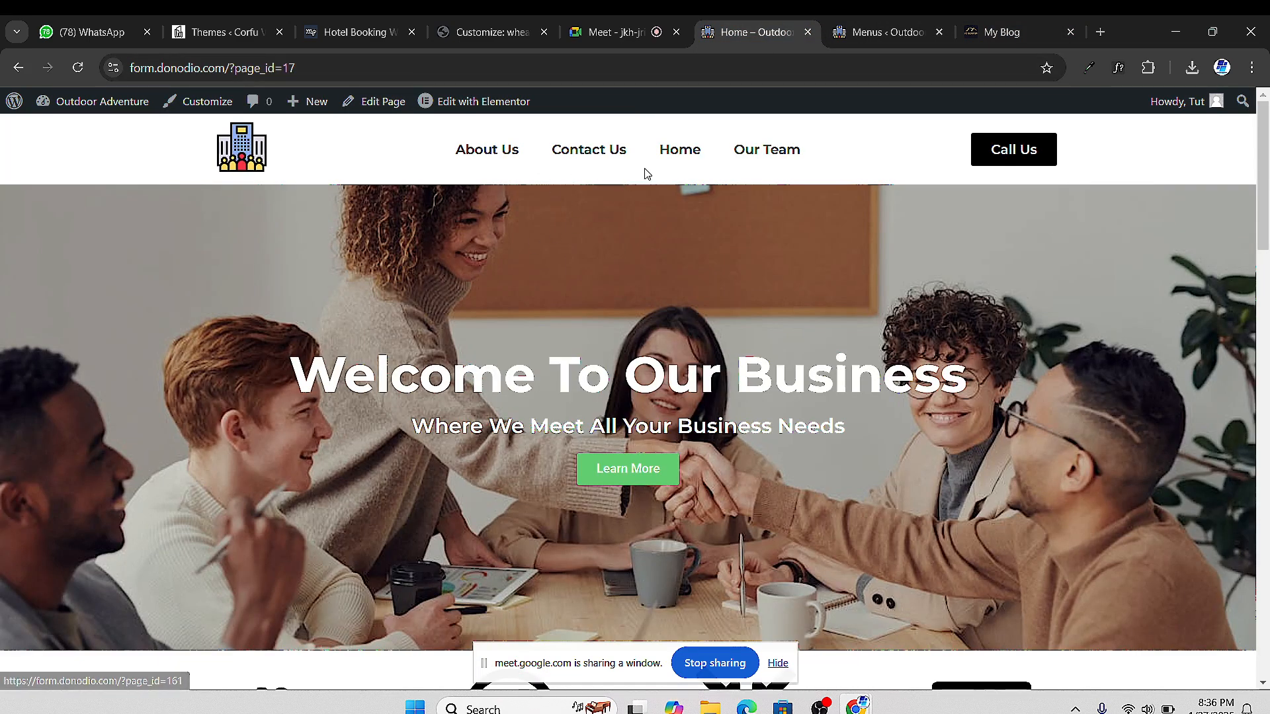
{"action": "key", "text": "F5"}
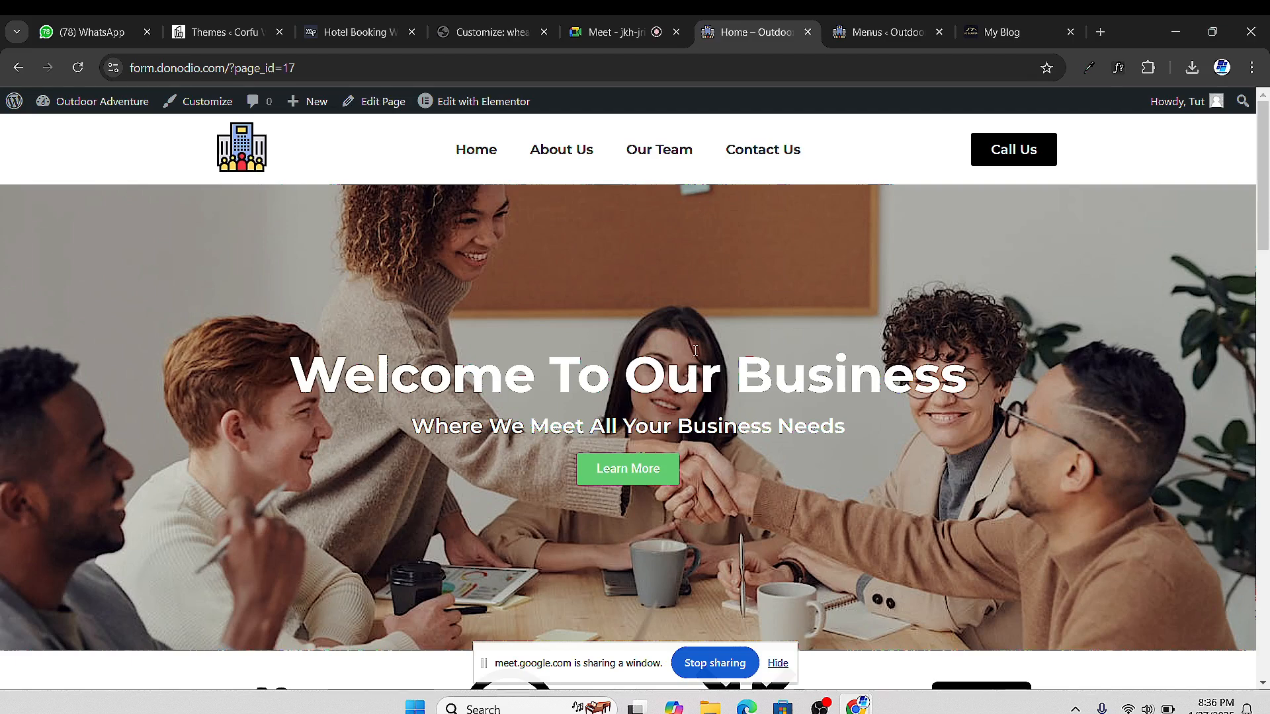
{"action": "scroll", "coordinate": [614, 400], "scroll_direction": "down", "scroll_amount": 5}
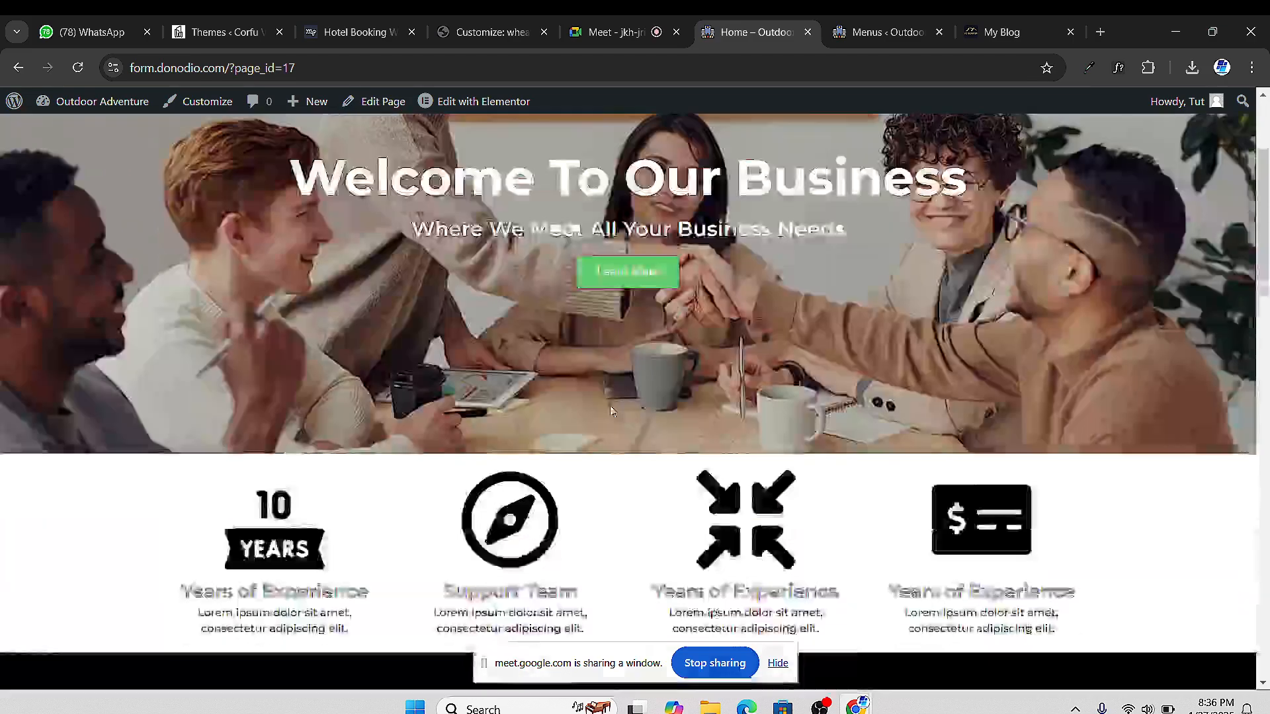
{"action": "scroll", "coordinate": [615, 405], "scroll_direction": "up", "scroll_amount": 5}
{"action": "scroll", "coordinate": [620, 413], "scroll_direction": "down", "scroll_amount": 1}
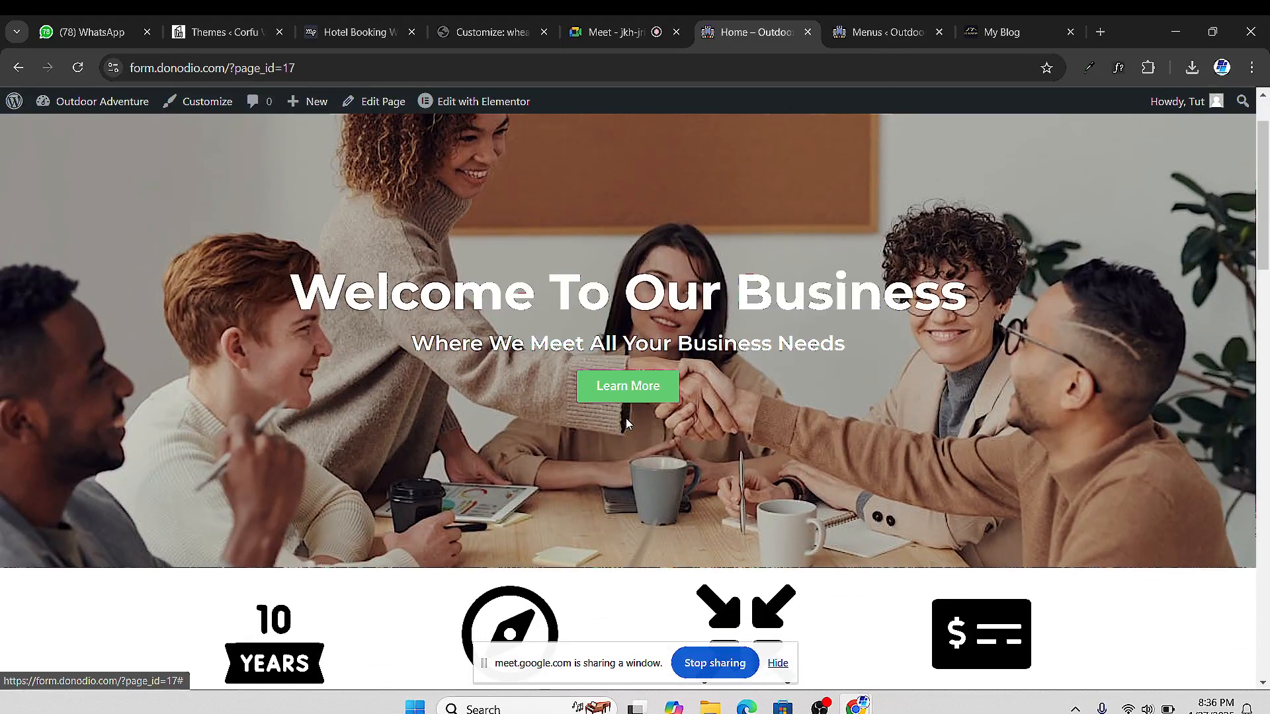
{"action": "scroll", "coordinate": [650, 410], "scroll_direction": "up", "scroll_amount": 1}
{"action": "scroll", "coordinate": [719, 413], "scroll_direction": "down", "scroll_amount": 4}
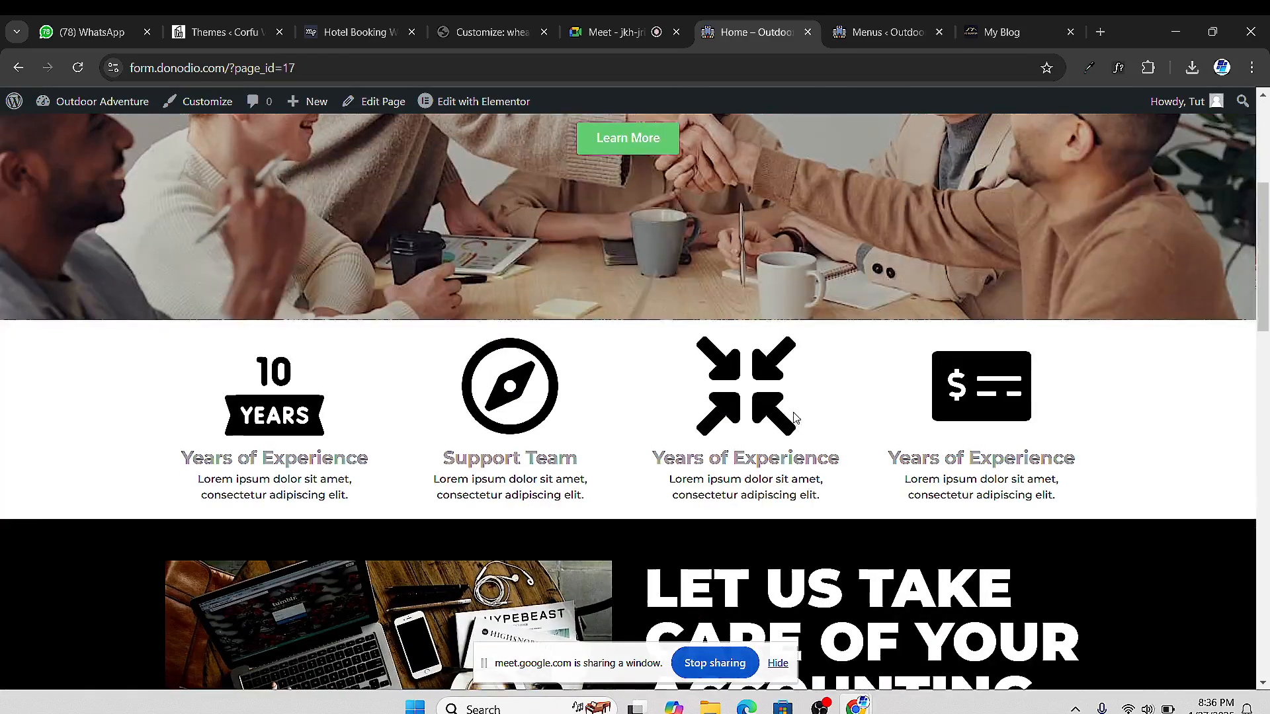
{"action": "scroll", "coordinate": [760, 407], "scroll_direction": "up", "scroll_amount": 5}
{"action": "scroll", "coordinate": [860, 400], "scroll_direction": "down", "scroll_amount": 6}
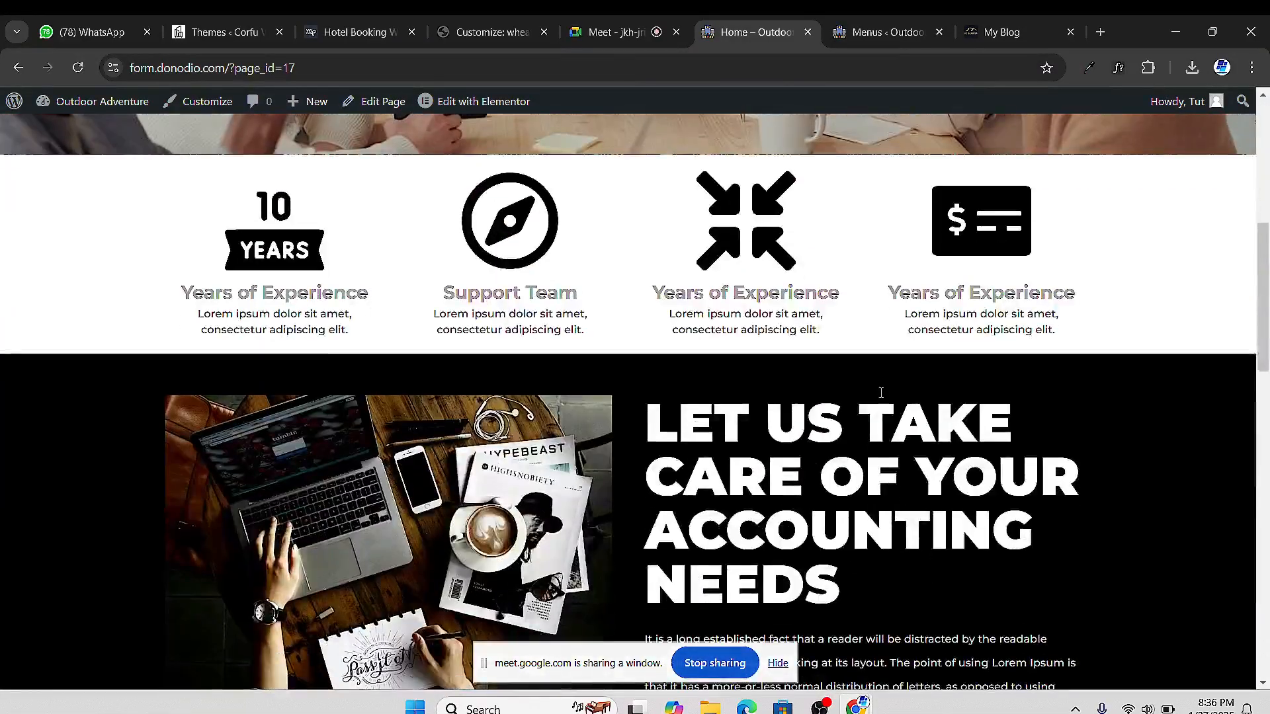
{"action": "scroll", "coordinate": [880, 396], "scroll_direction": "down", "scroll_amount": 4}
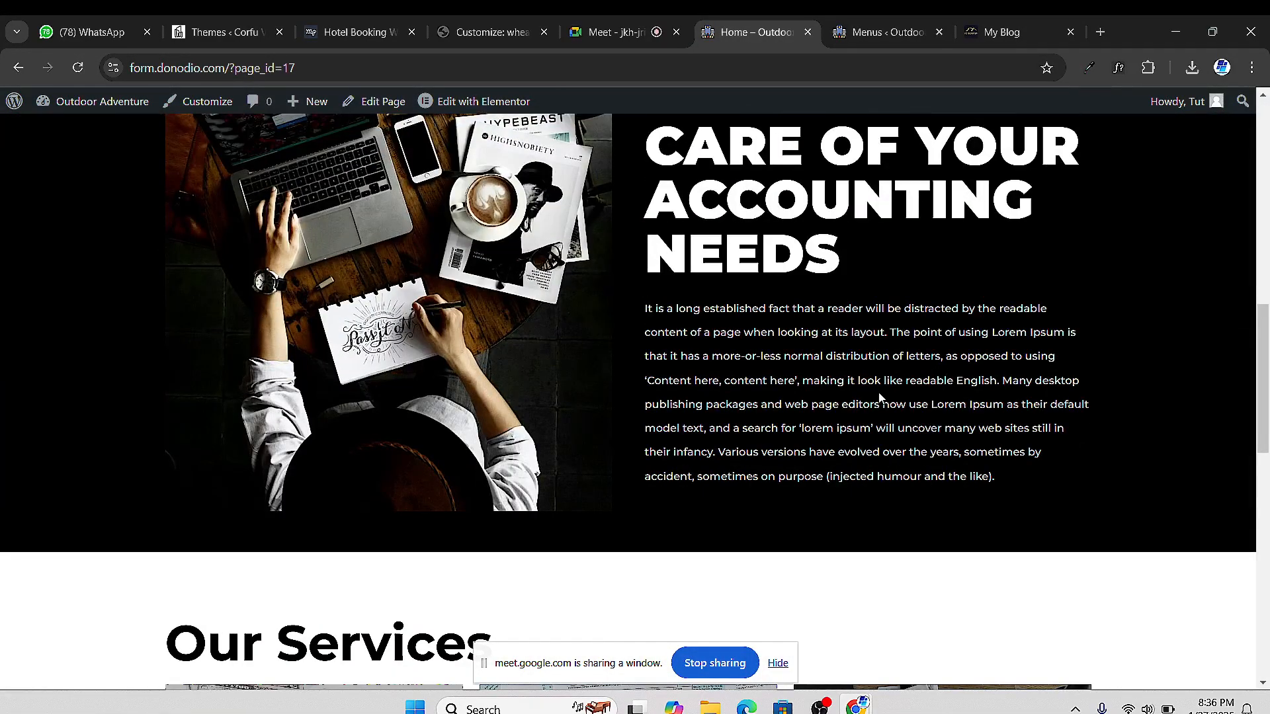
{"action": "scroll", "coordinate": [629, 334], "scroll_direction": "up", "scroll_amount": 10}
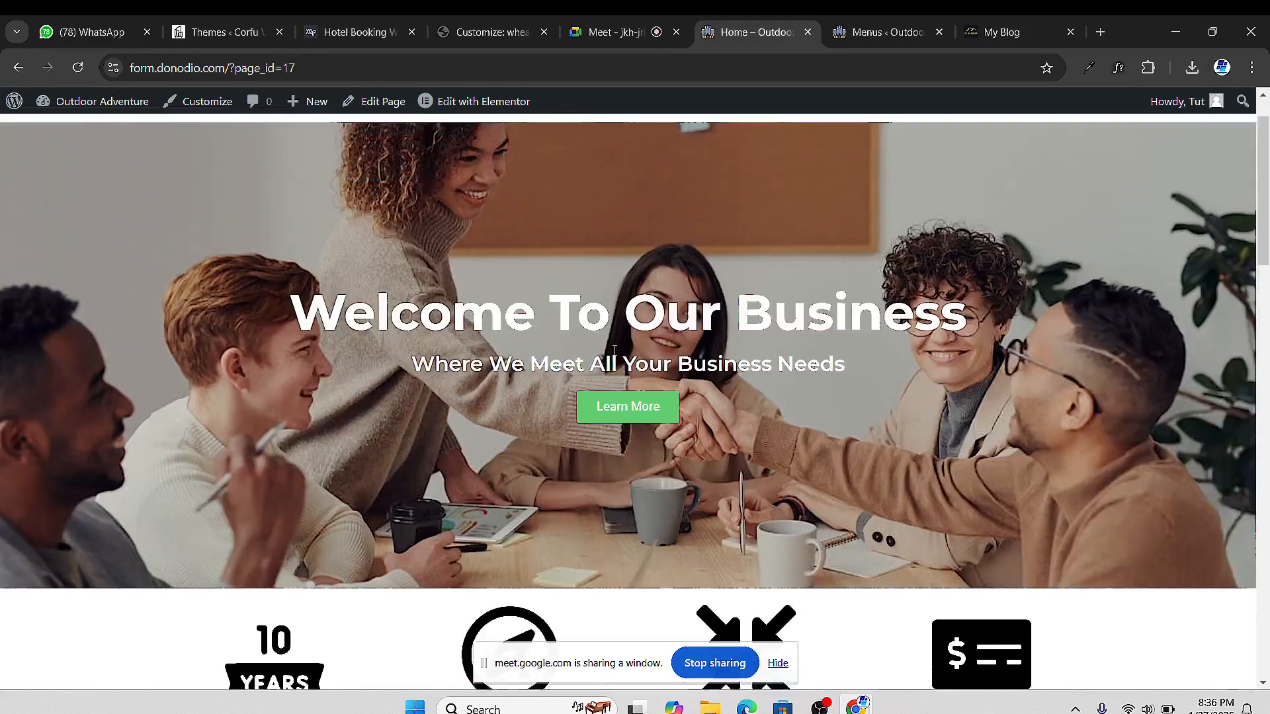
{"action": "scroll", "coordinate": [657, 167], "scroll_direction": "down", "scroll_amount": 4}
{"action": "scroll", "coordinate": [656, 166], "scroll_direction": "up", "scroll_amount": 4}
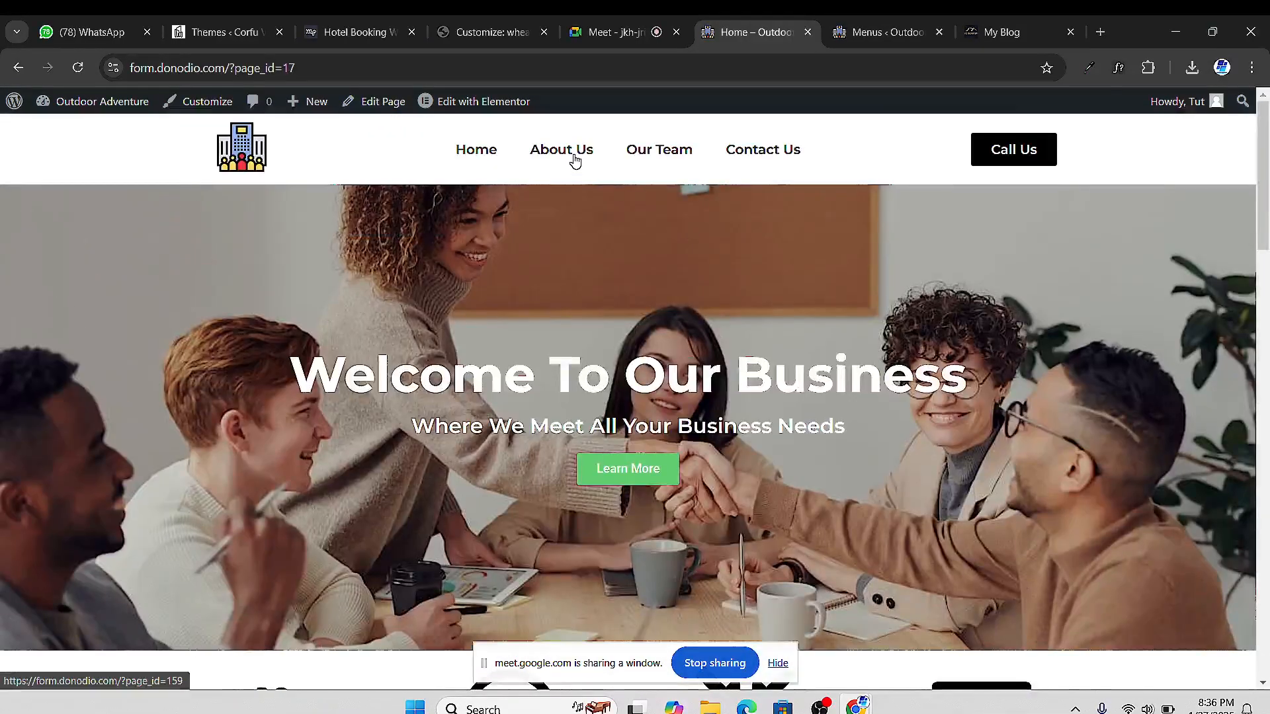
{"action": "scroll", "coordinate": [720, 446], "scroll_direction": "down", "scroll_amount": 15}
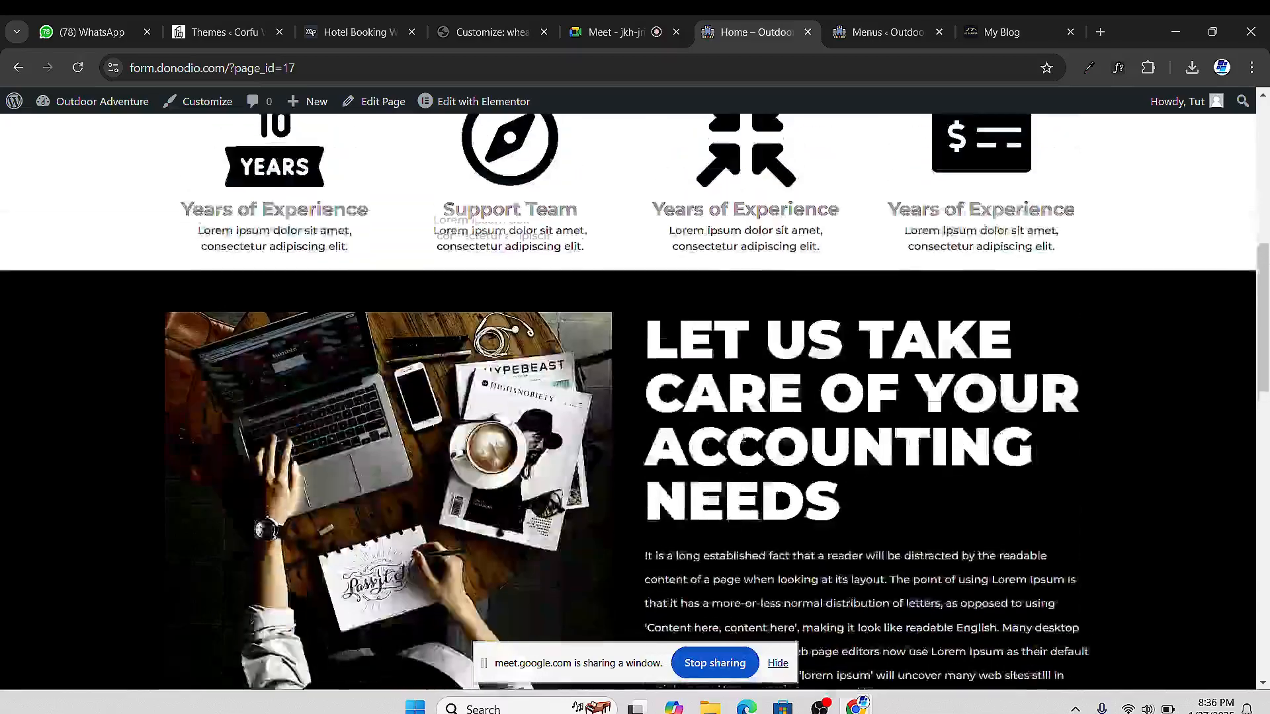
{"action": "scroll", "coordinate": [849, 421], "scroll_direction": "up", "scroll_amount": 15}
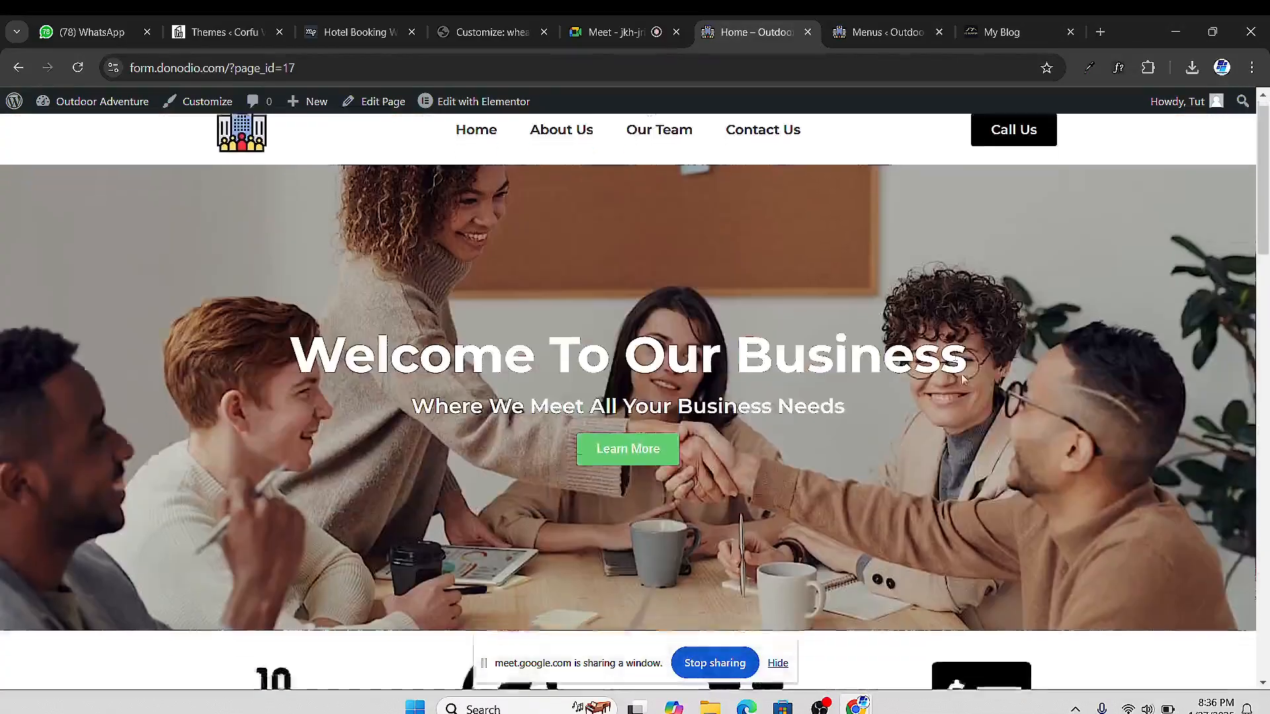
{"action": "scroll", "coordinate": [908, 384], "scroll_direction": "down", "scroll_amount": 1}
{"action": "scroll", "coordinate": [906, 384], "scroll_direction": "up", "scroll_amount": 1}
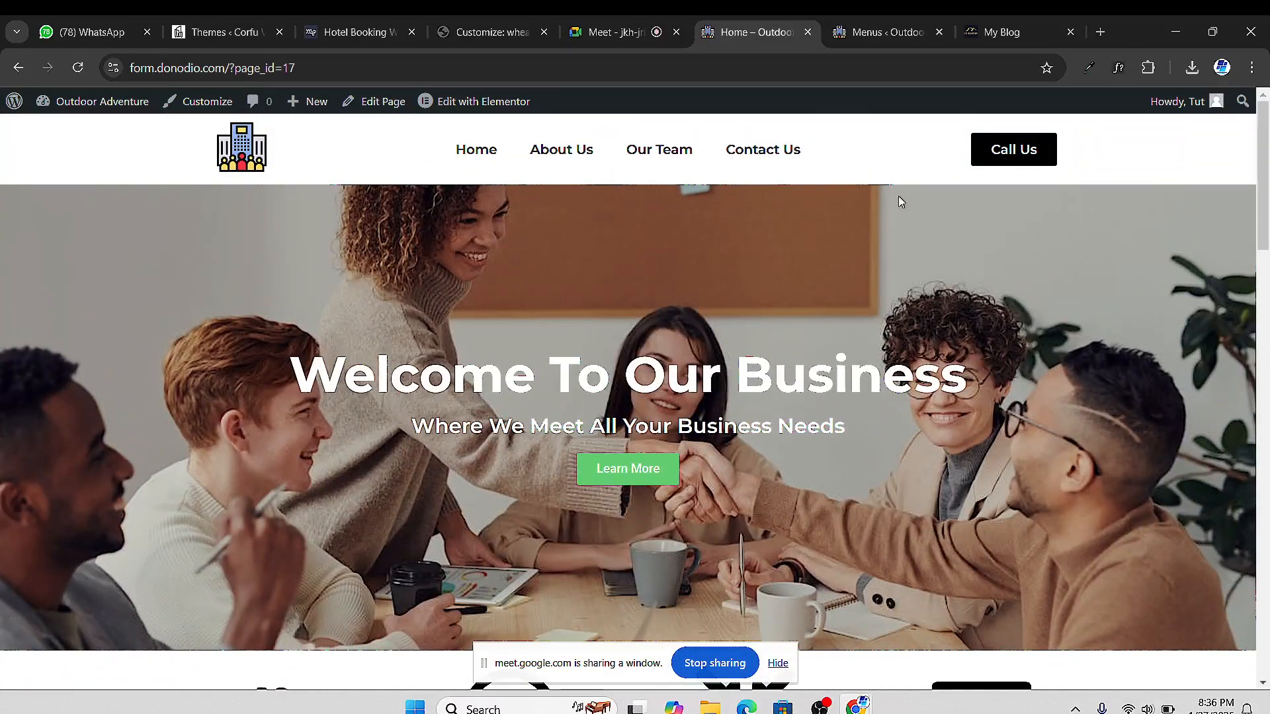
Open Pages > All Pages from the Menus tab and right-click the About Us Edit link
{"action": "left_click", "coordinate": [867, 35]}
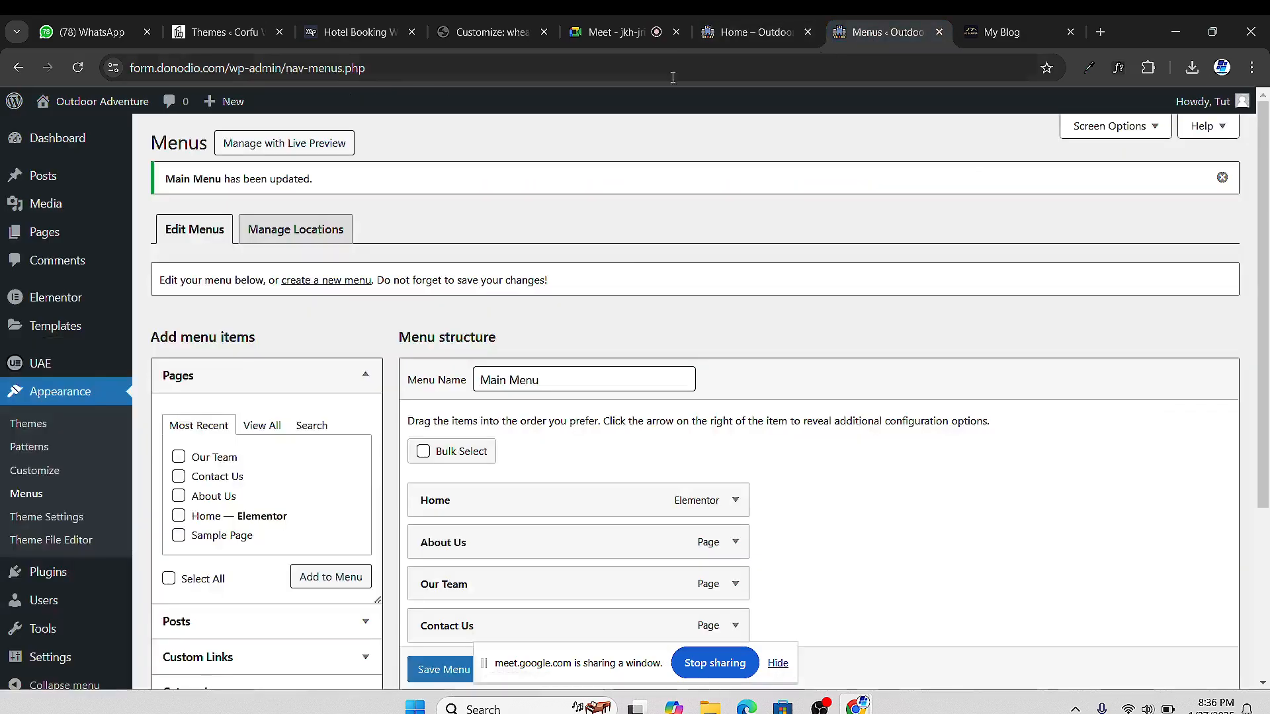
{"action": "mouse_move", "coordinate": [53, 243]}
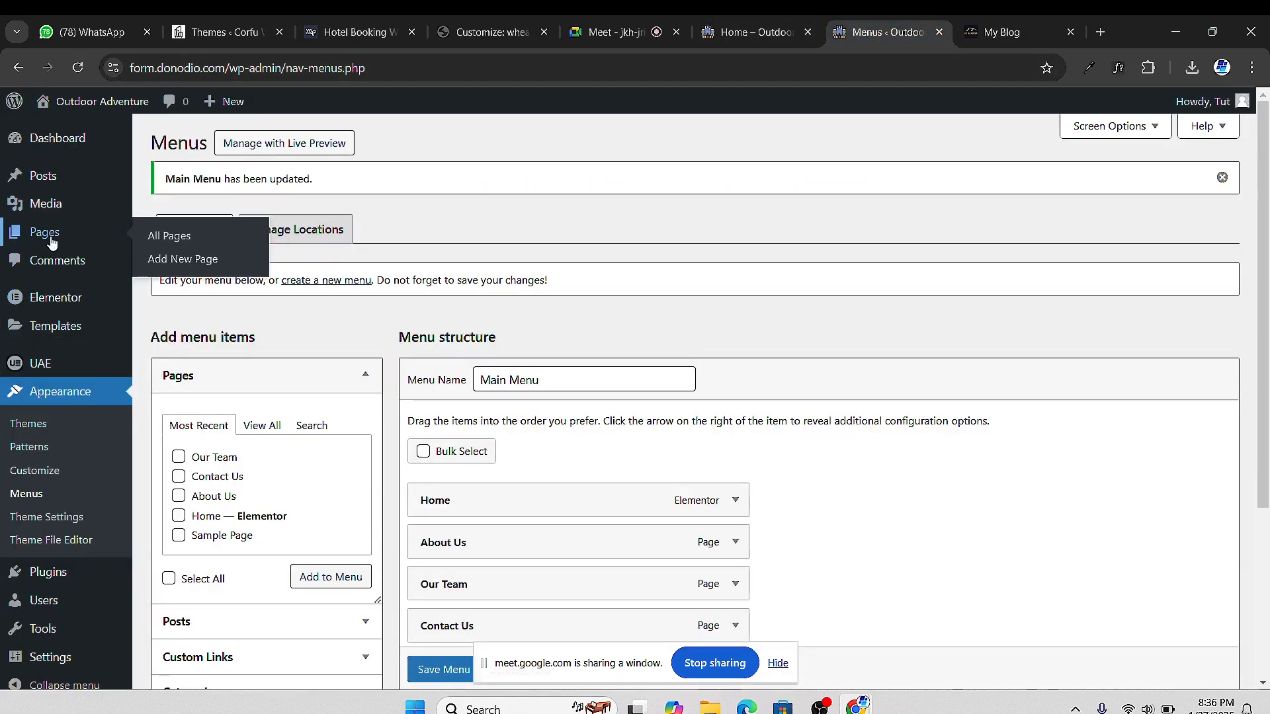
{"action": "left_click", "coordinate": [167, 238]}
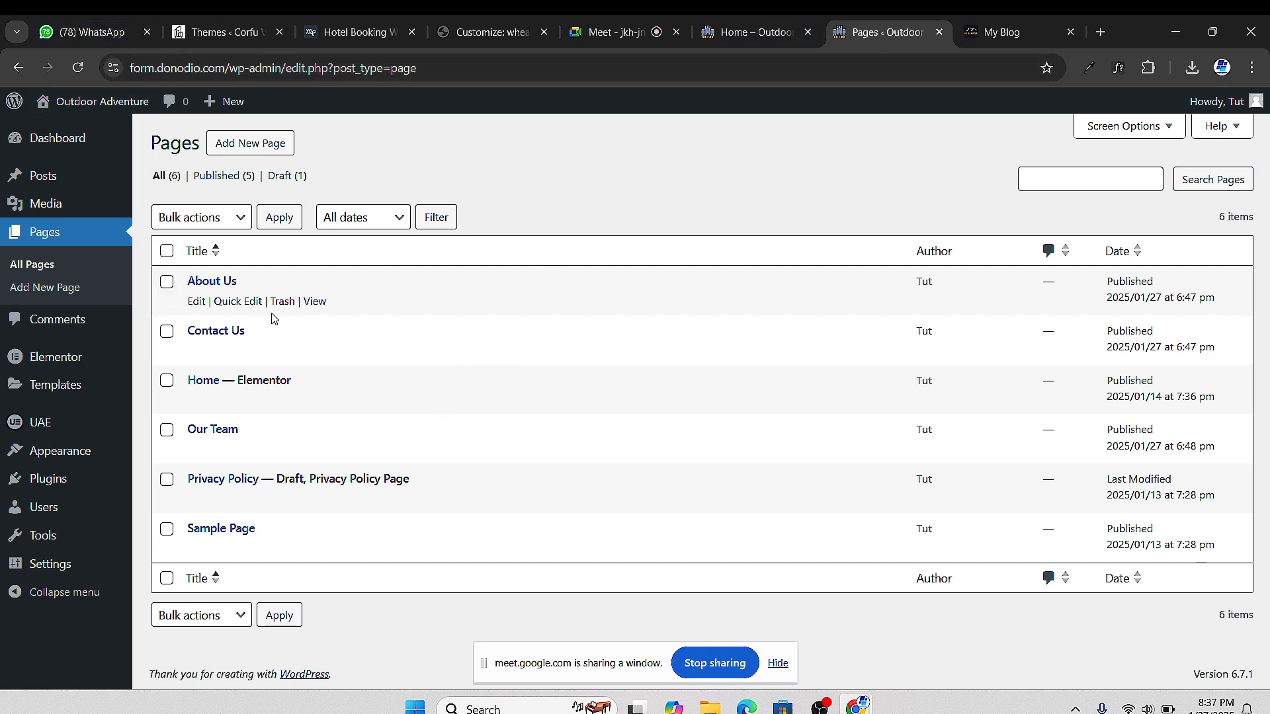
{"action": "right_click", "coordinate": [197, 303]}
Open the About Us editor in a new tab, then close the customizer tab
{"action": "left_click", "coordinate": [258, 330]}
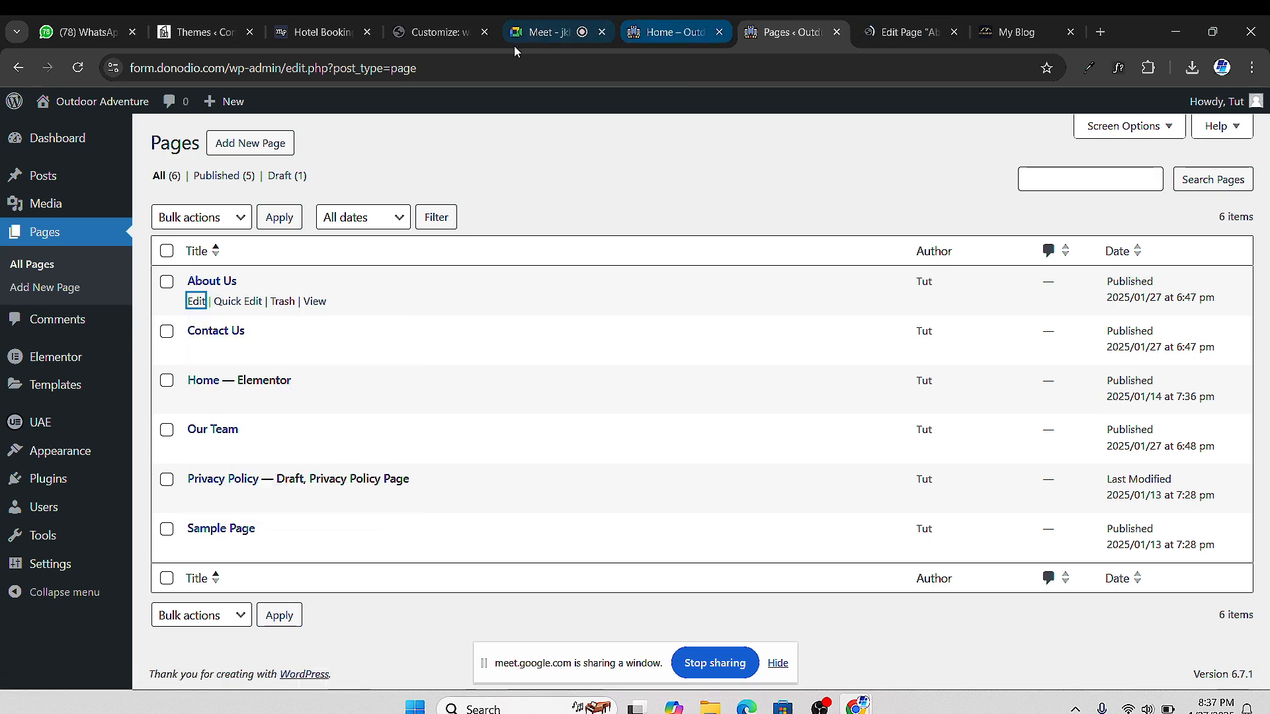
{"action": "left_click", "coordinate": [438, 38]}
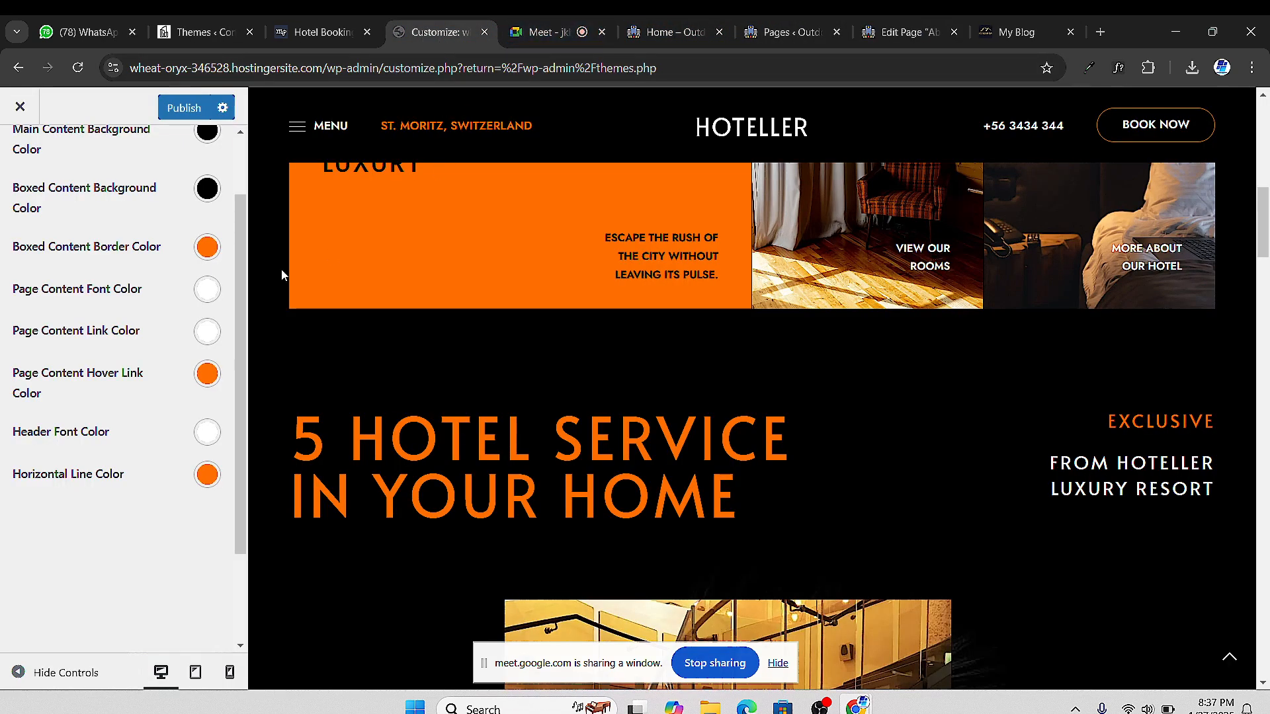
{"action": "scroll", "coordinate": [284, 275], "scroll_direction": "up", "scroll_amount": 3}
{"action": "left_click", "coordinate": [485, 32]}
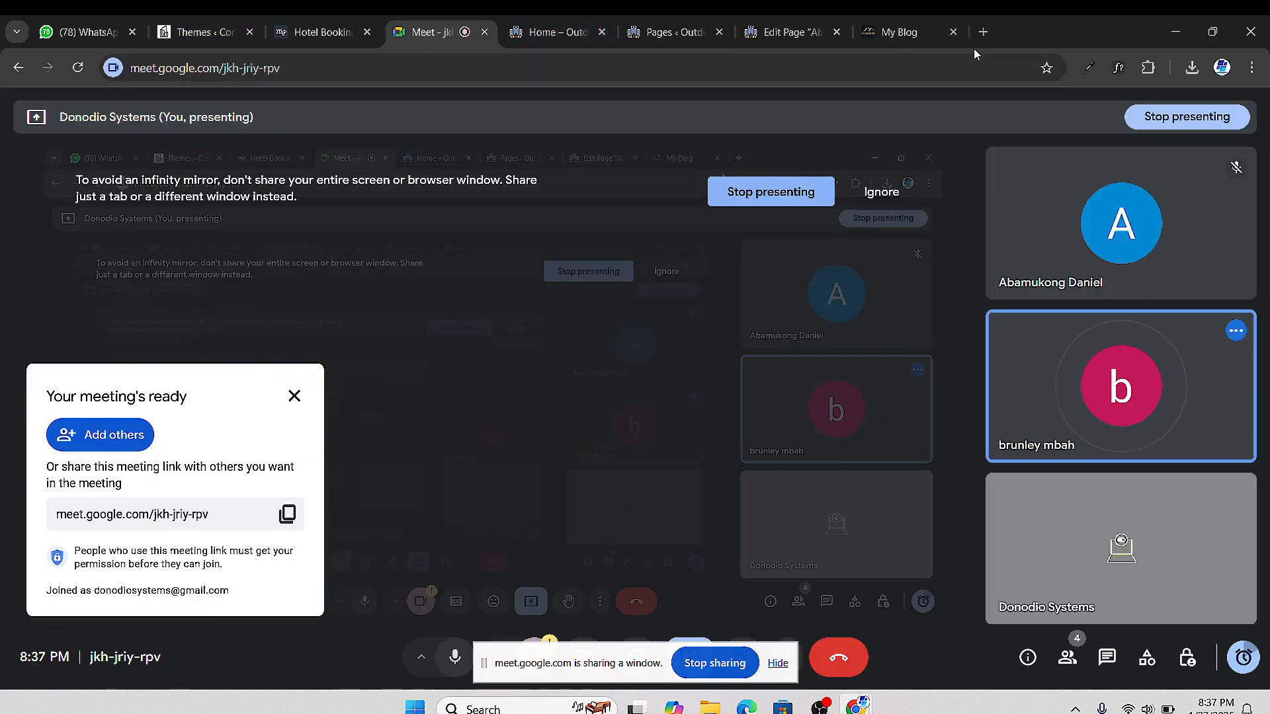
Restore the customizer tab from Chrome's history, move it back into place, and close the blank tab
{"action": "left_click", "coordinate": [984, 32]}
{"action": "left_click", "coordinate": [1252, 67]}
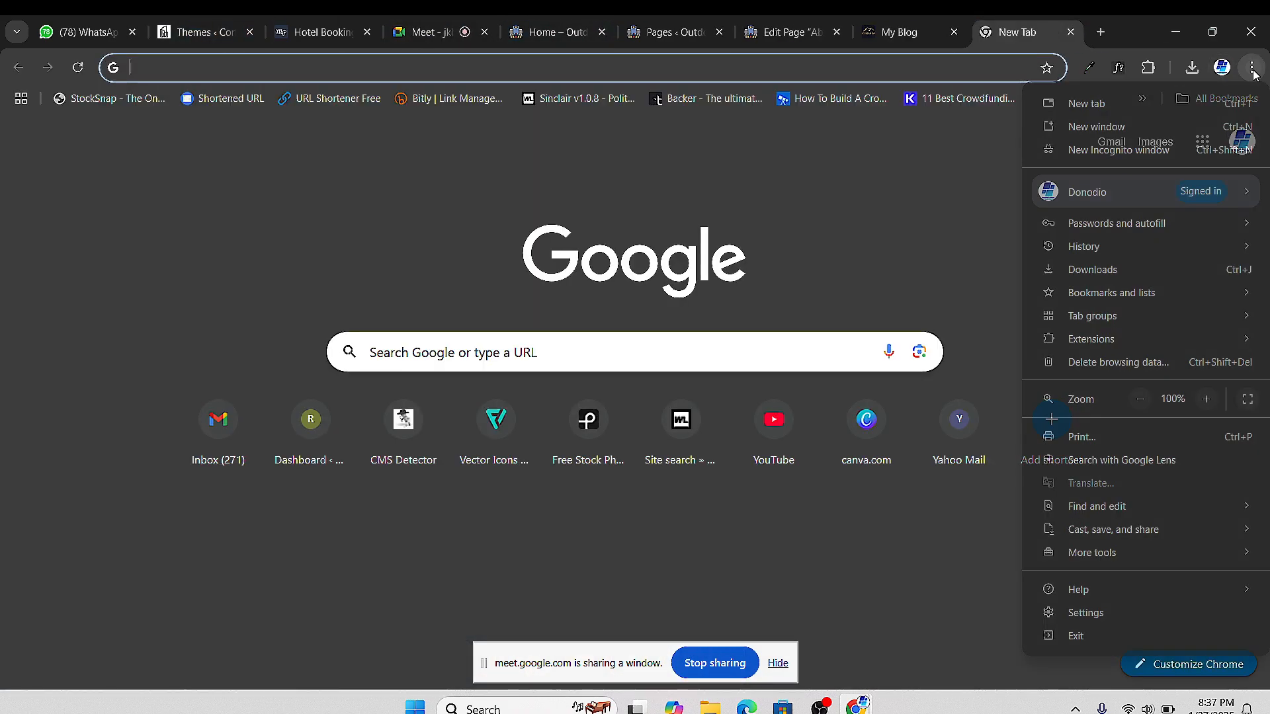
{"action": "mouse_move", "coordinate": [1083, 249]}
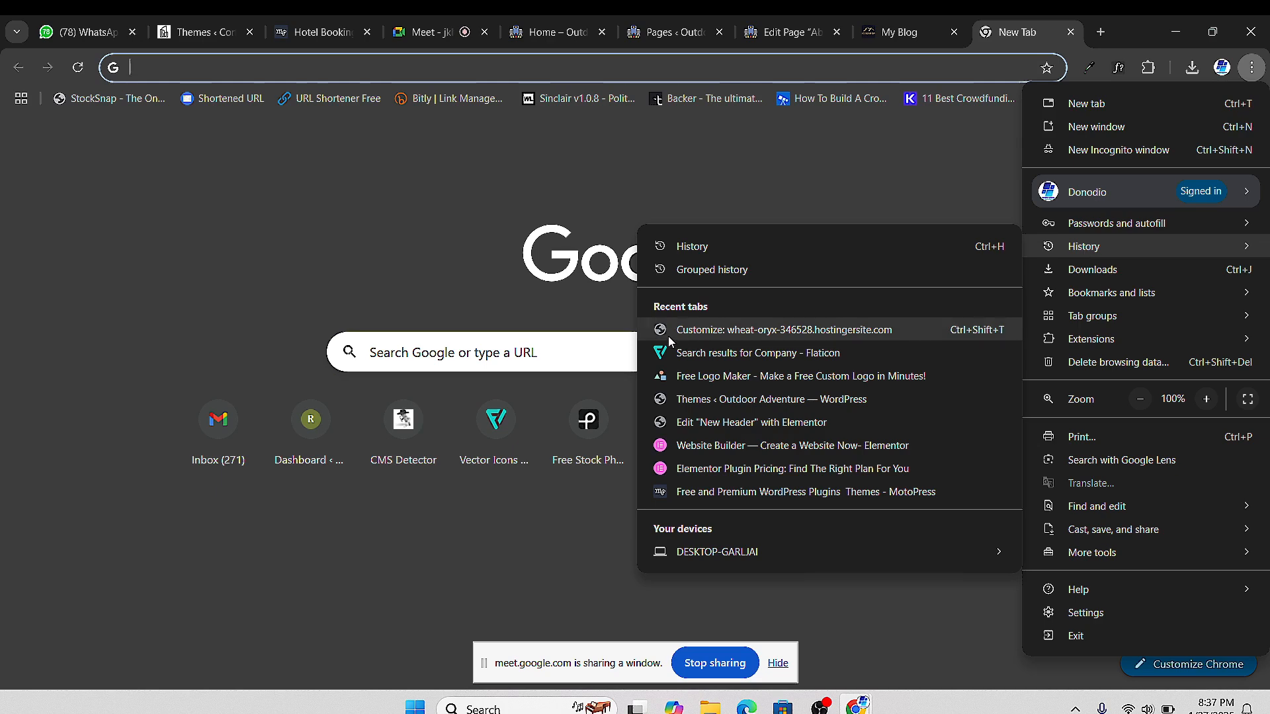
{"action": "left_click", "coordinate": [690, 332]}
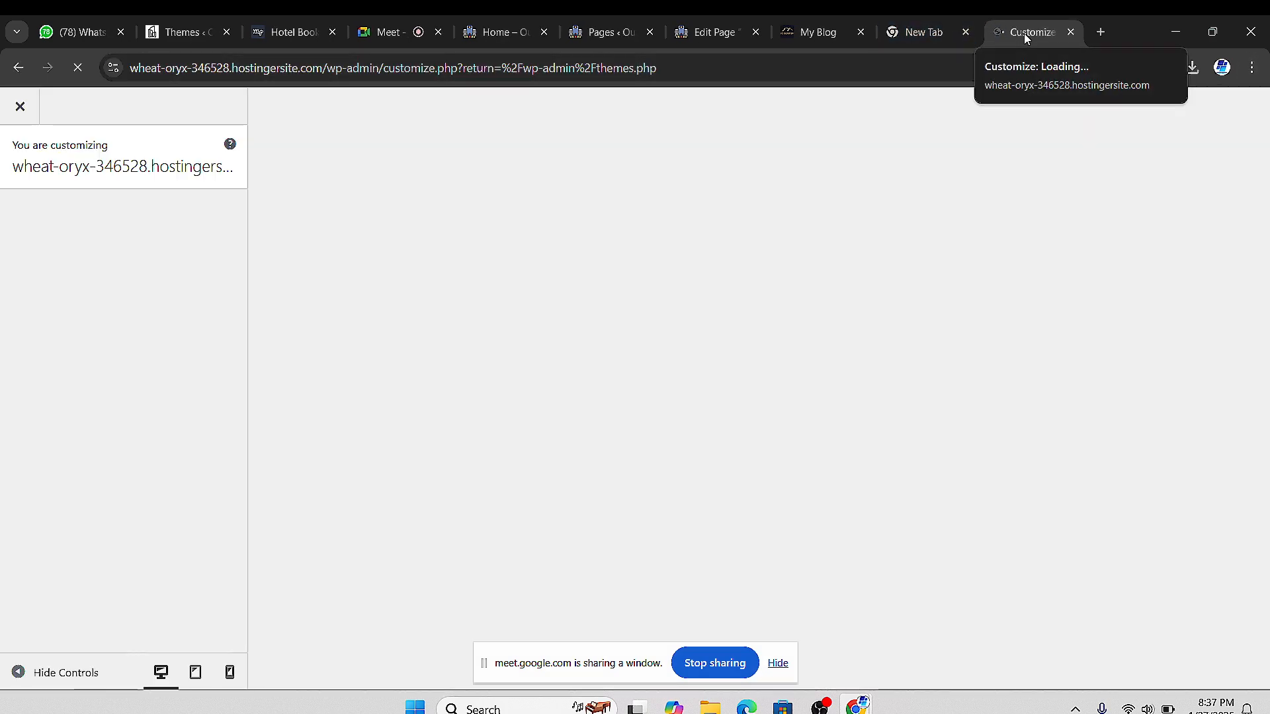
{"action": "left_click_drag", "start_coordinate": [1026, 32], "coordinate": [321, 22]}
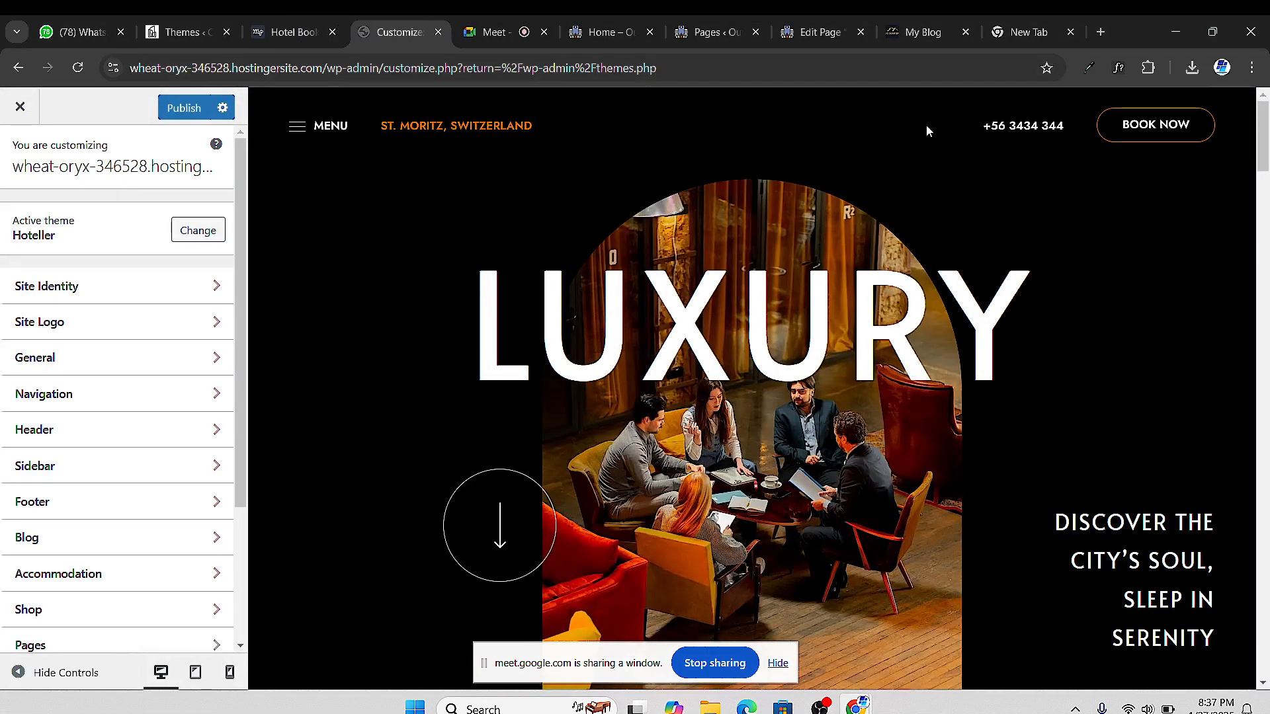
{"action": "left_click", "coordinate": [1027, 33]}
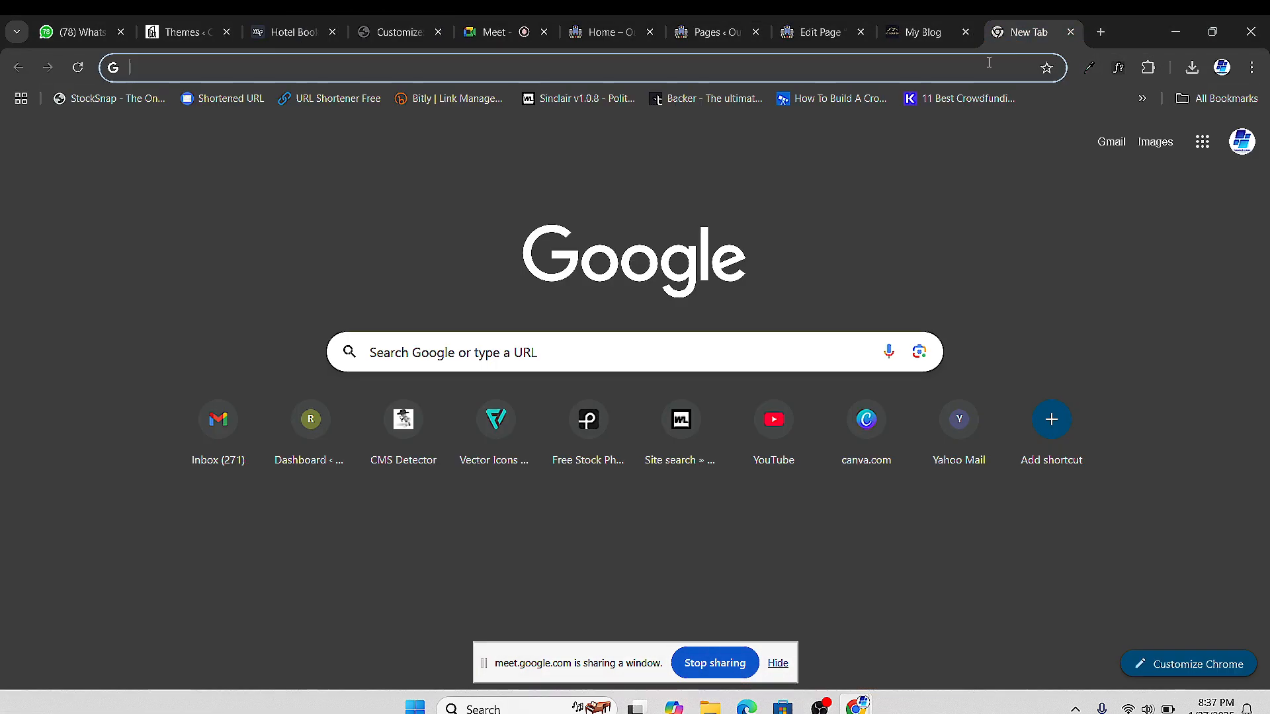
{"action": "left_click", "coordinate": [1071, 32]}
Launch Edit with Elementor on the About Us page and open its Page Settings panel
{"action": "left_click", "coordinate": [919, 36]}
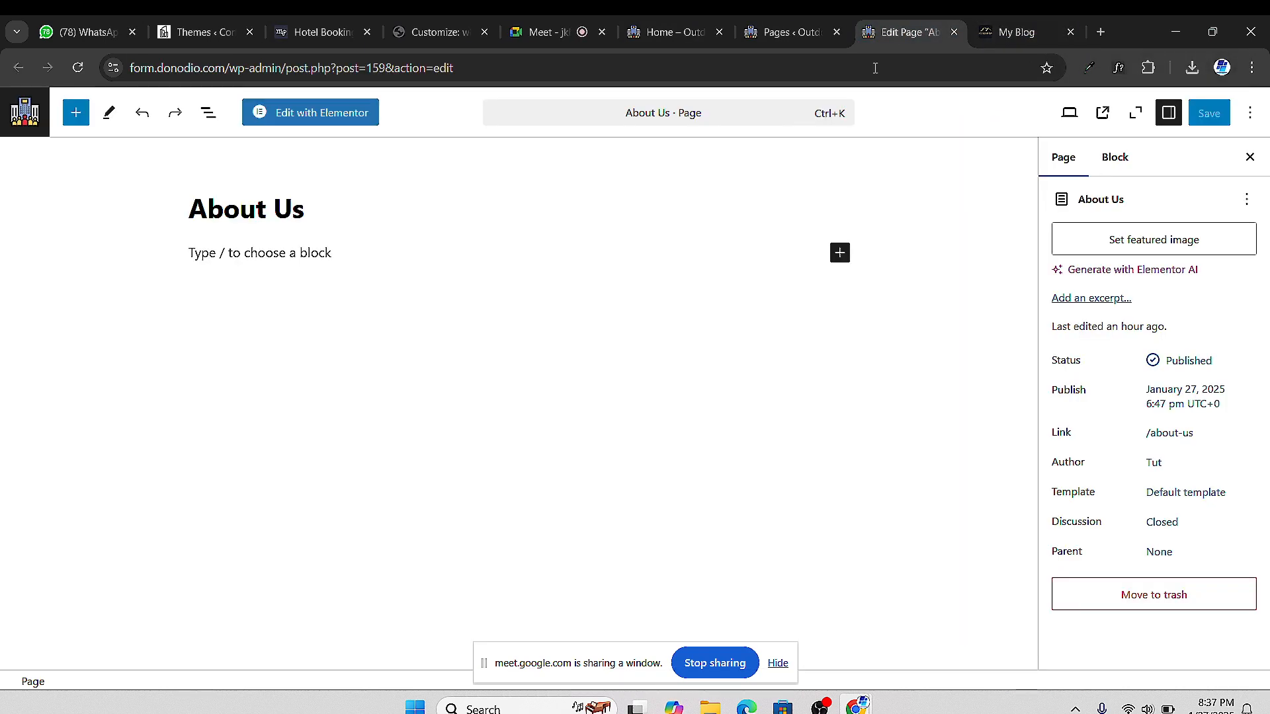
{"action": "left_click", "coordinate": [308, 115]}
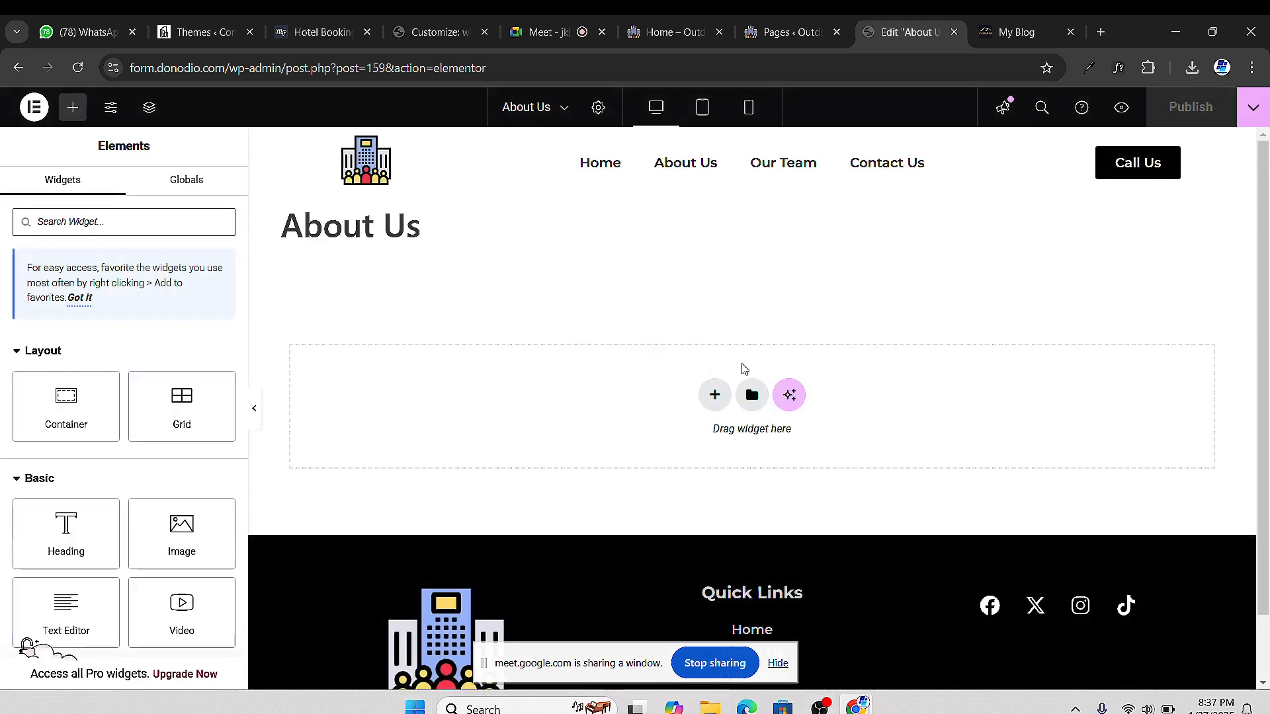
{"action": "left_click", "coordinate": [539, 32]}
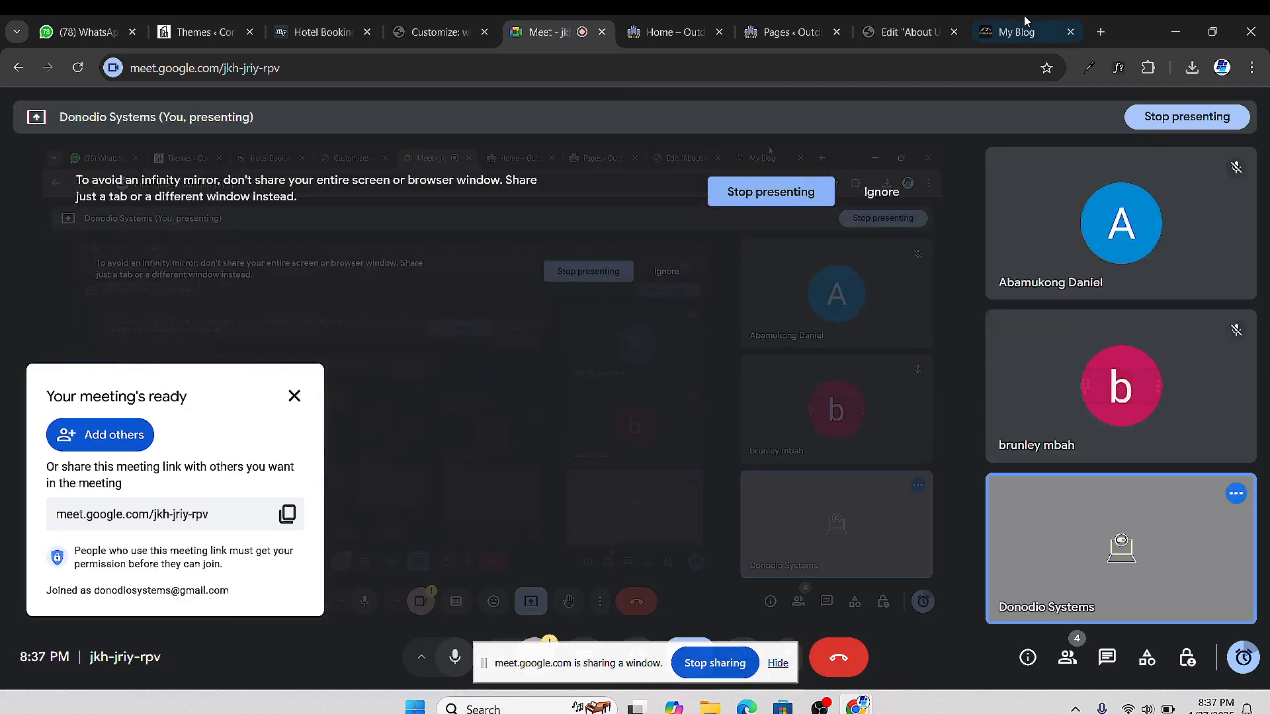
{"action": "left_click", "coordinate": [908, 37]}
{"action": "mouse_move", "coordinate": [1007, 45]}
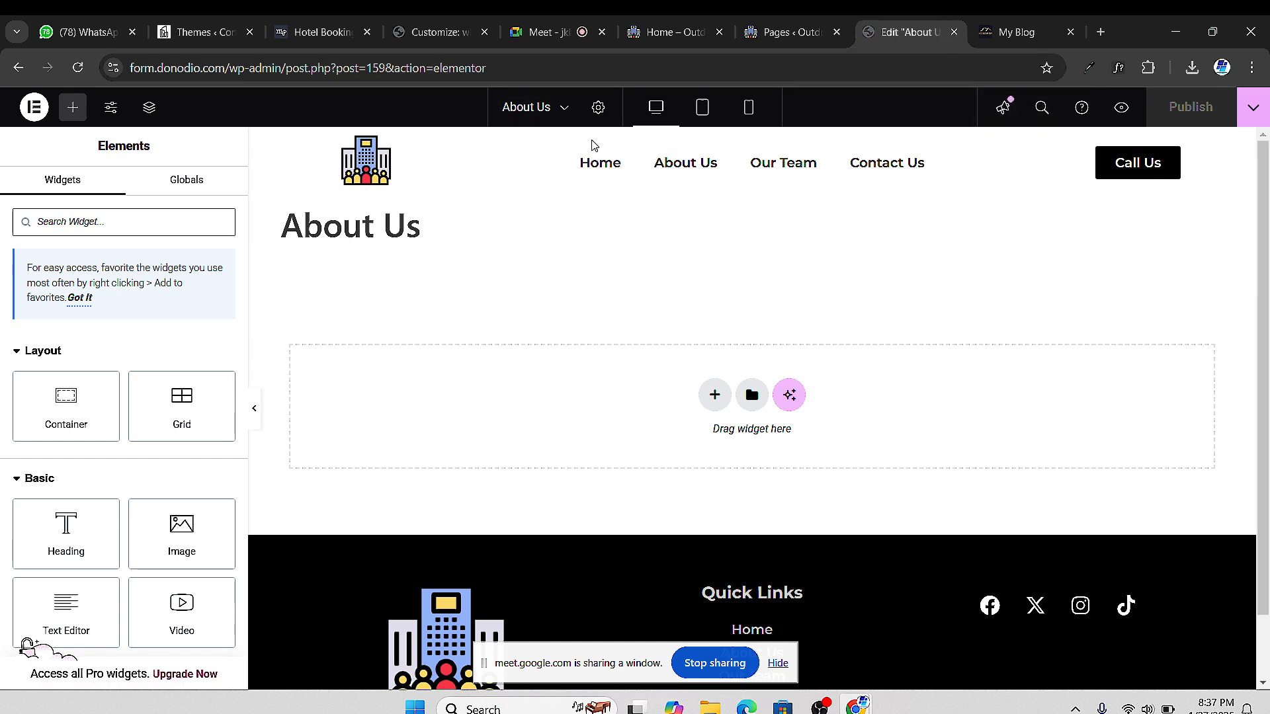
{"action": "left_click", "coordinate": [599, 108]}
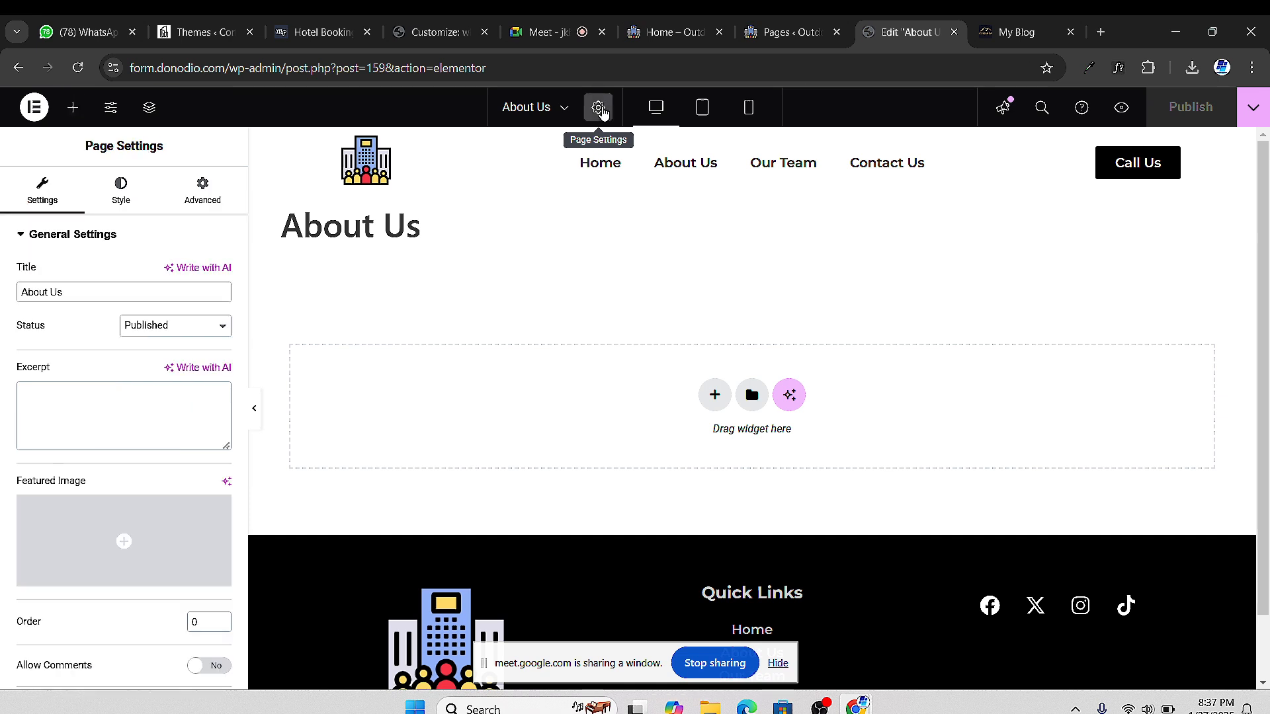
Turn Hide Title on, choose the Elementor Full Width page layout, and publish About Us
{"action": "scroll", "coordinate": [163, 492], "scroll_direction": "down", "scroll_amount": 3}
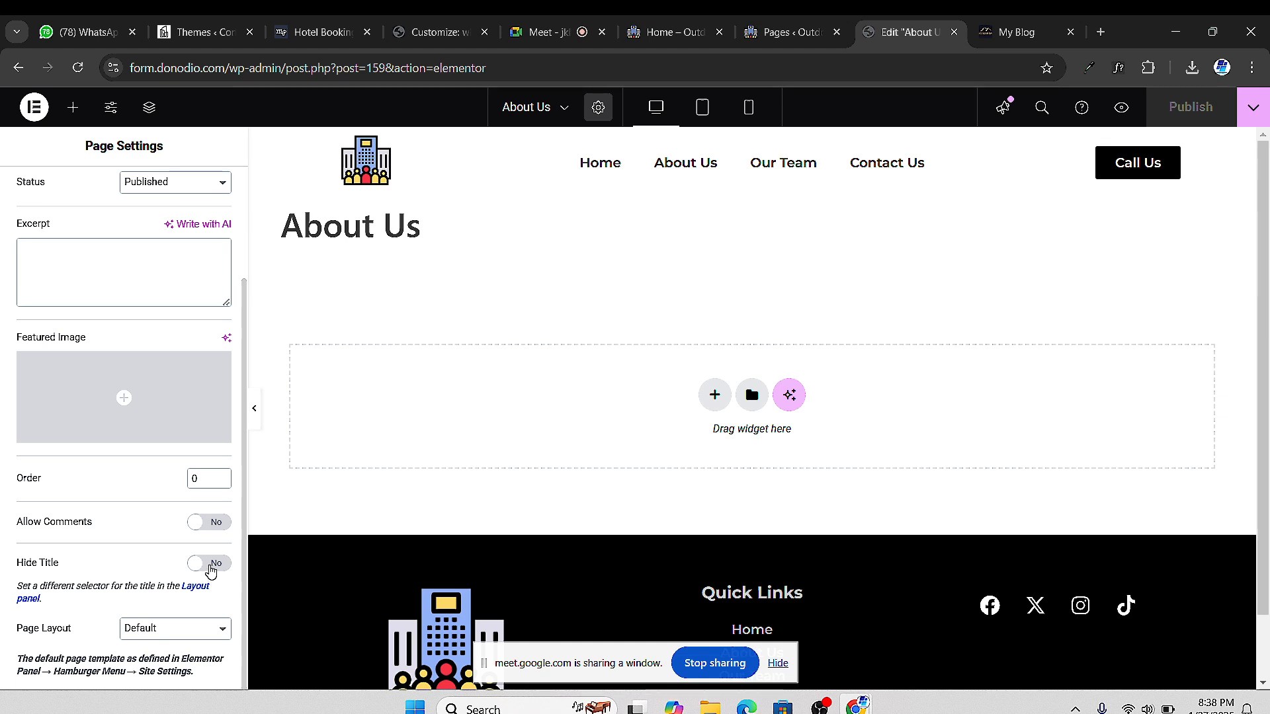
{"action": "left_click", "coordinate": [209, 564]}
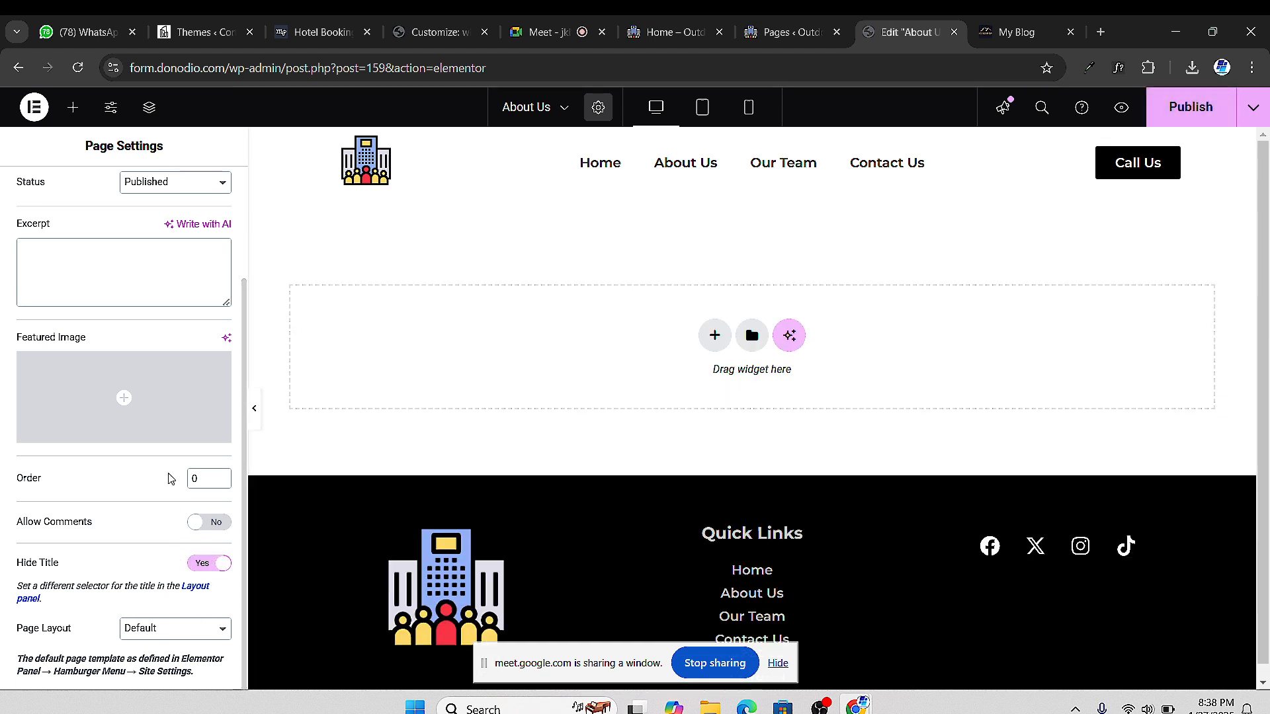
{"action": "left_click", "coordinate": [189, 629]}
{"action": "left_click", "coordinate": [193, 588]}
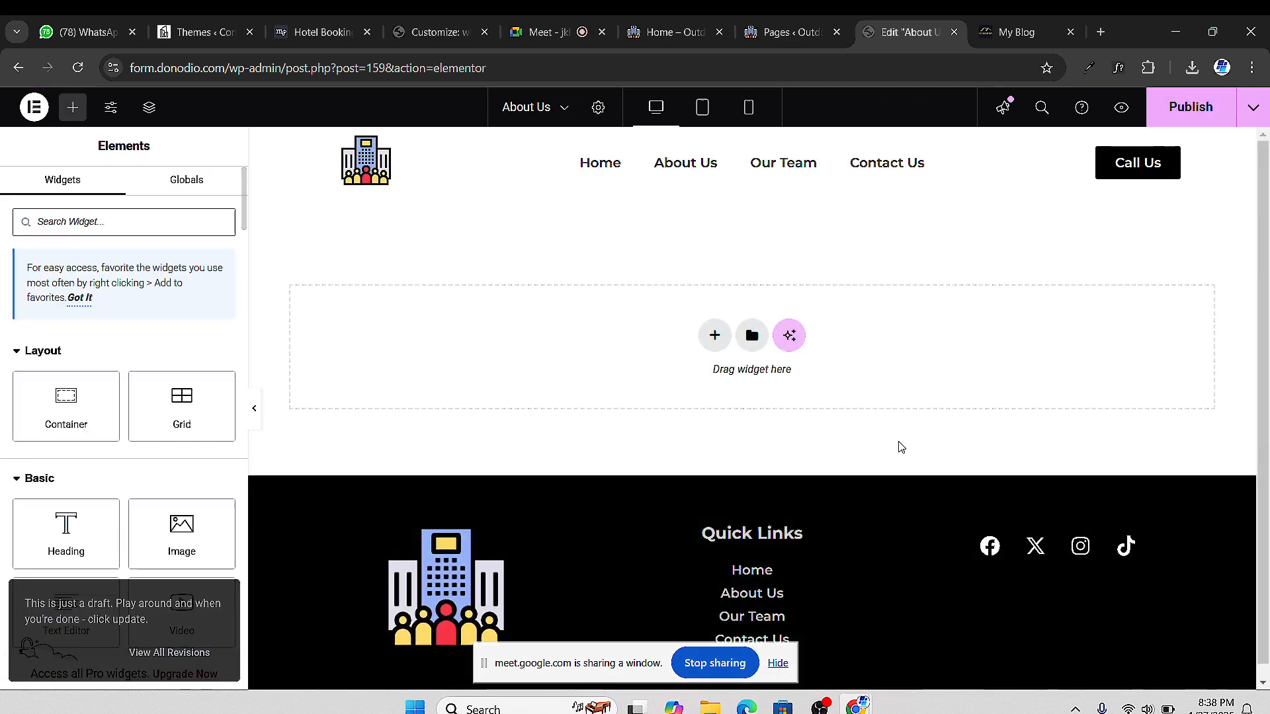
{"action": "left_click", "coordinate": [1203, 110]}
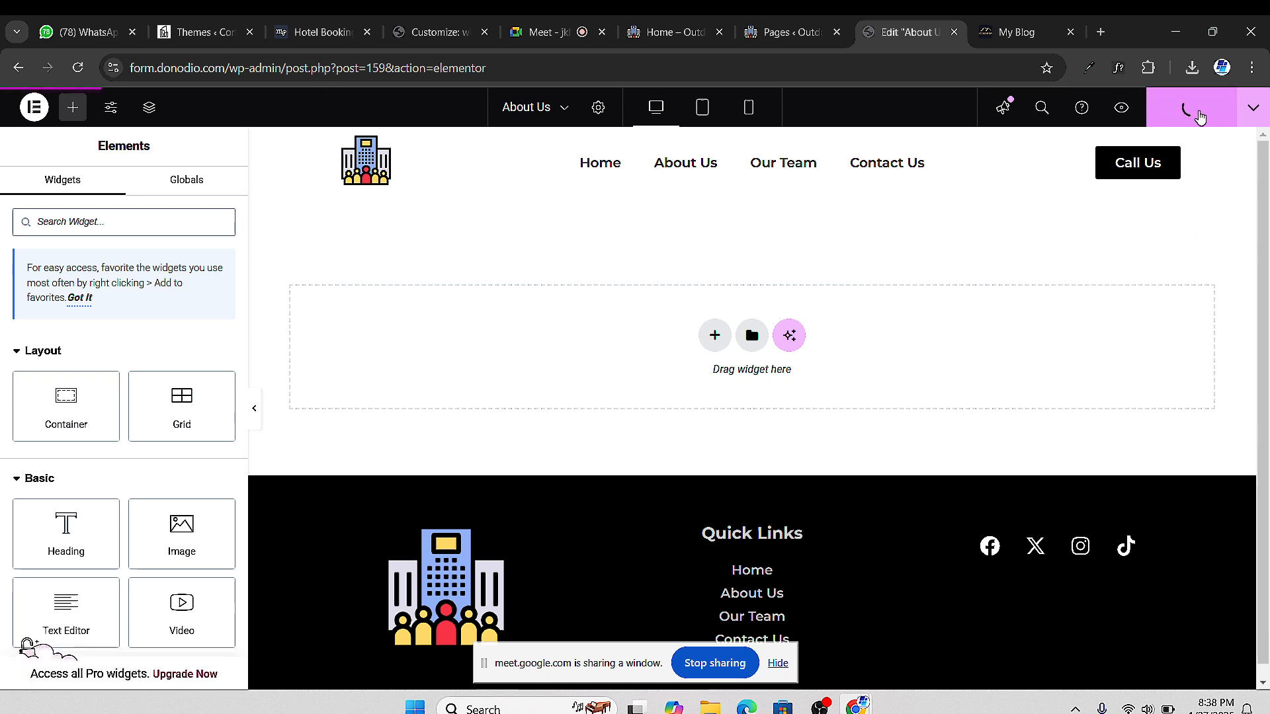
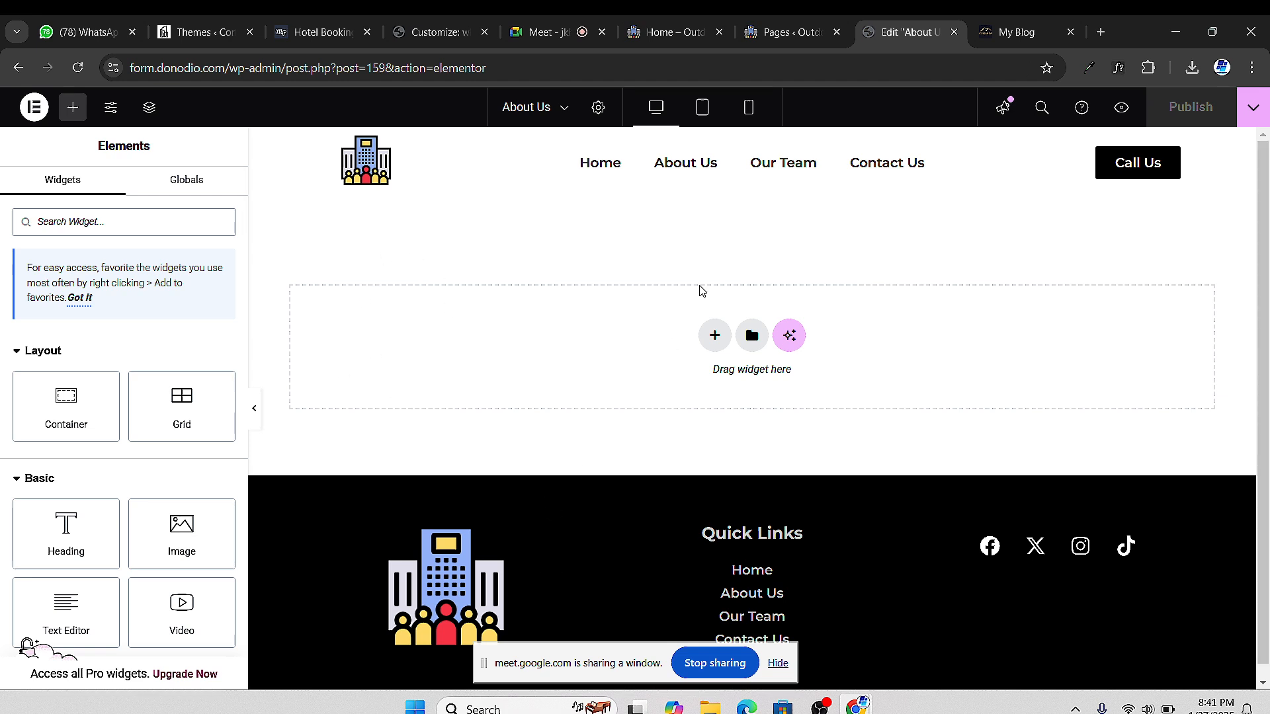
Move between the Pages list, About Us editor and video meeting, dismissing the sharing warning
{"action": "left_click", "coordinate": [786, 32]}
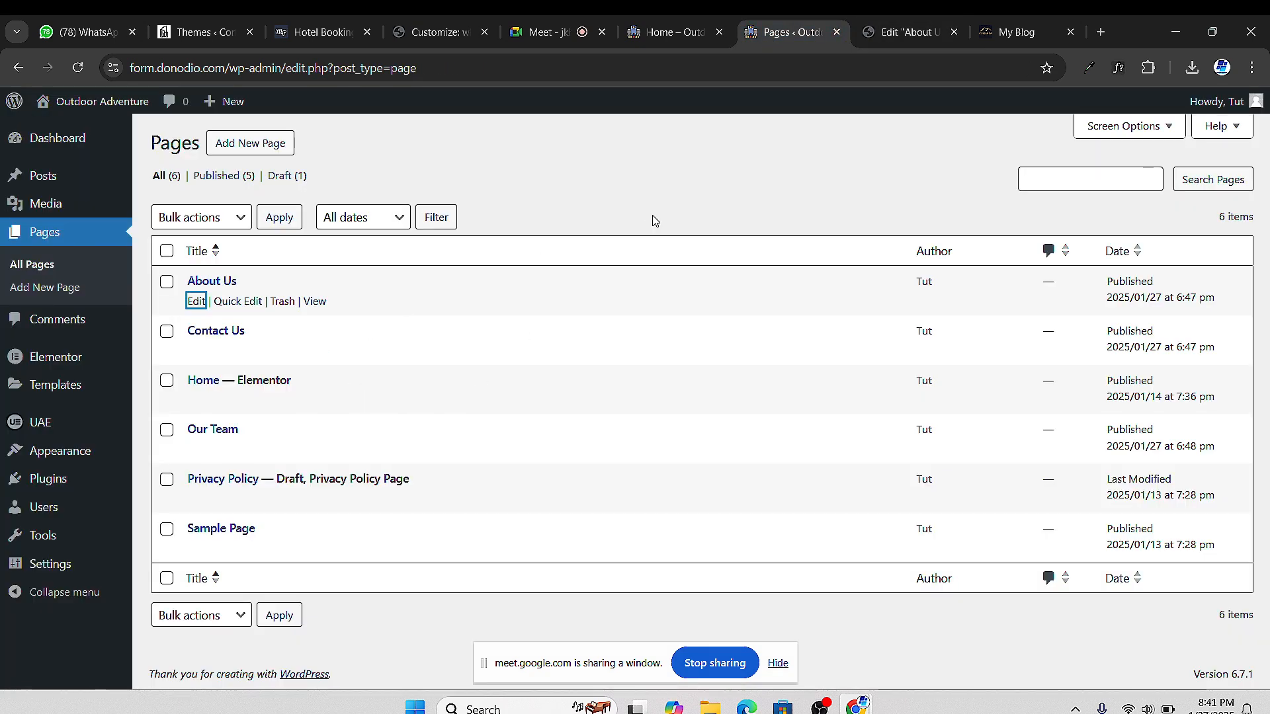
{"action": "left_click", "coordinate": [884, 37]}
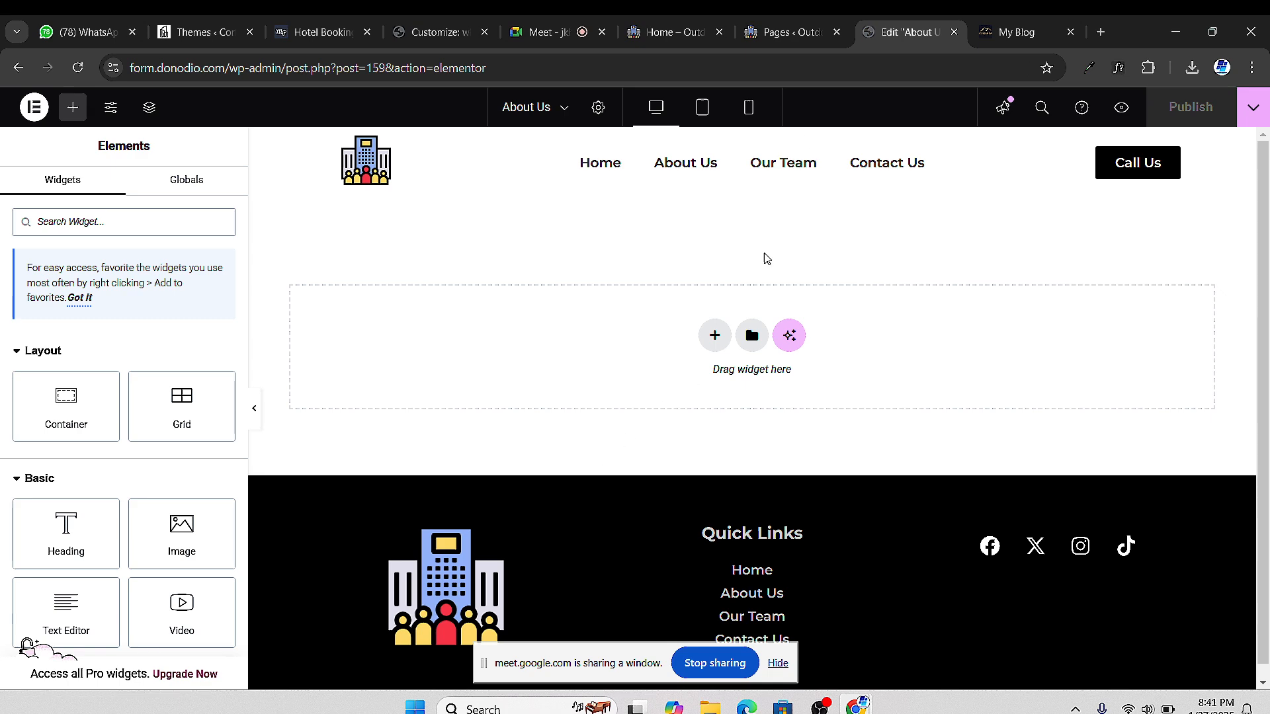
{"action": "left_click", "coordinate": [553, 33]}
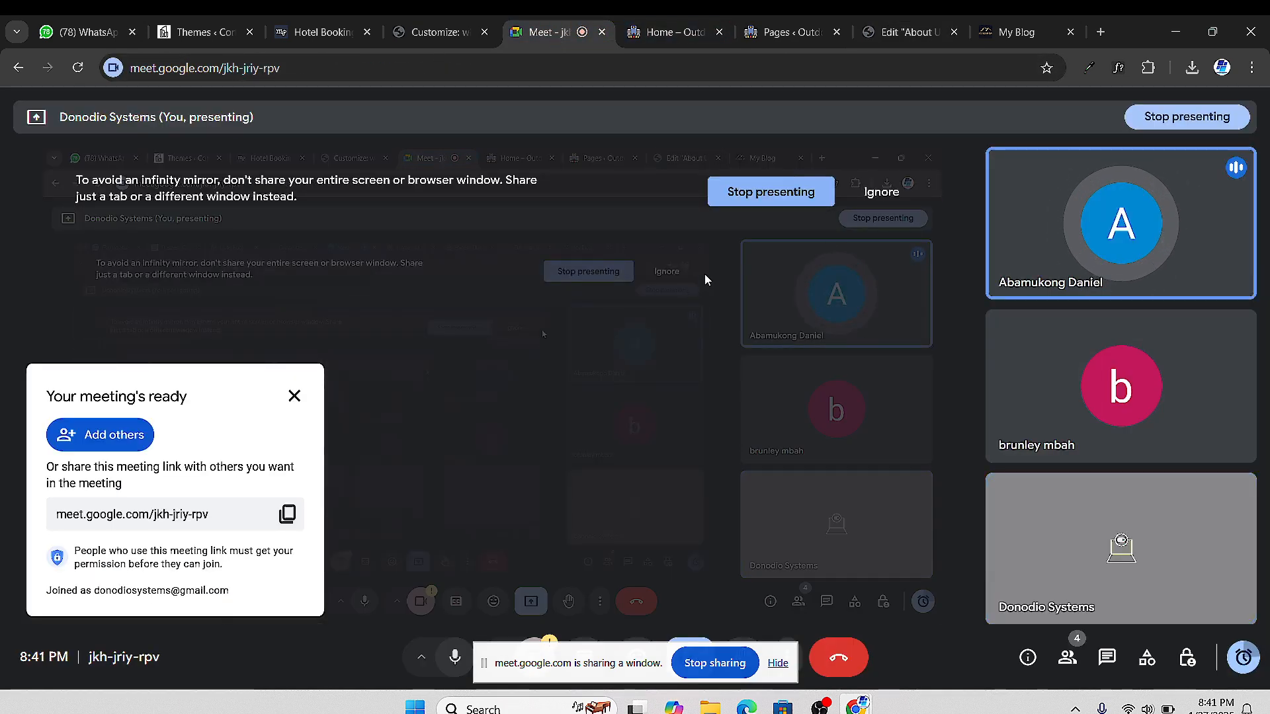
{"action": "left_click", "coordinate": [880, 192]}
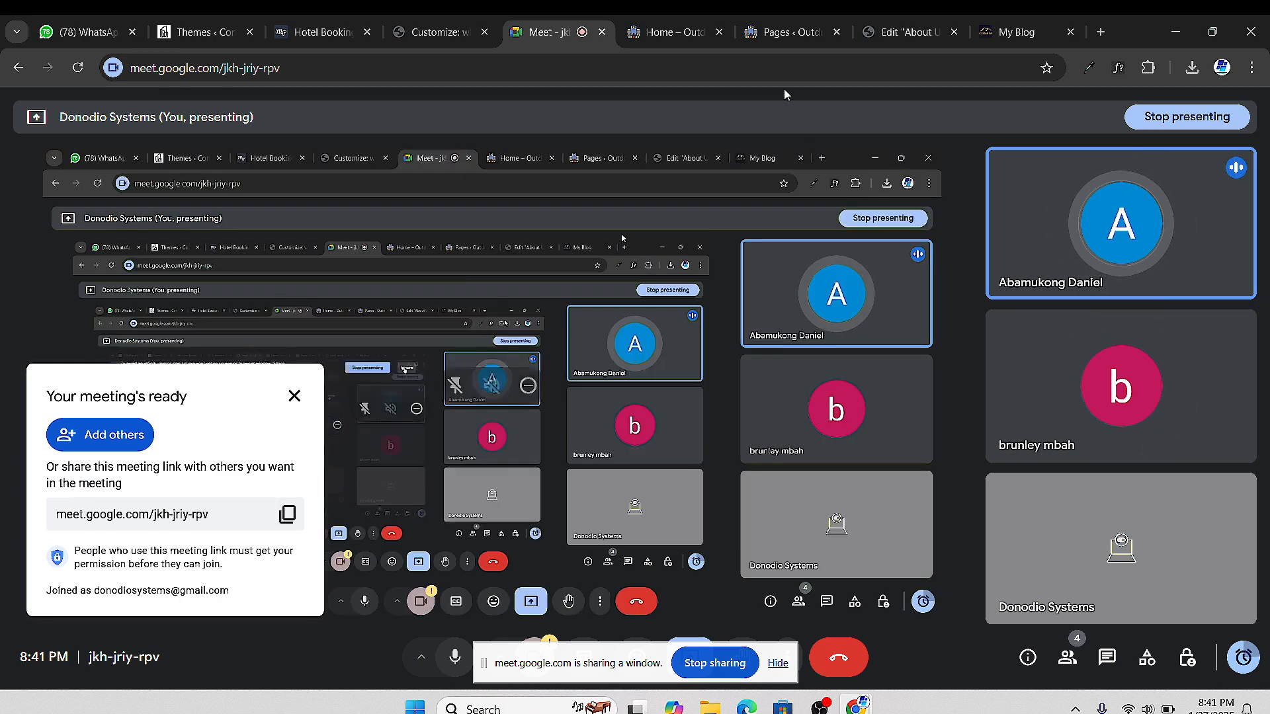
{"action": "left_click", "coordinate": [792, 34]}
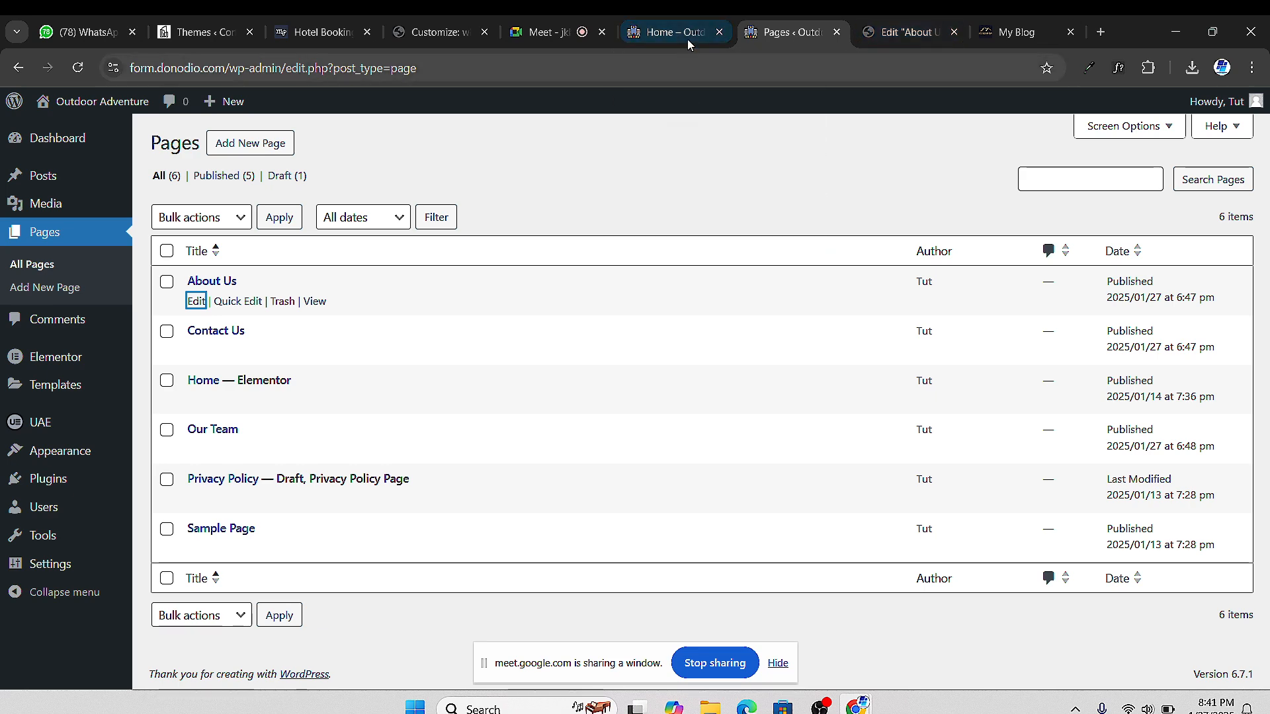
{"action": "left_click", "coordinate": [869, 34]}
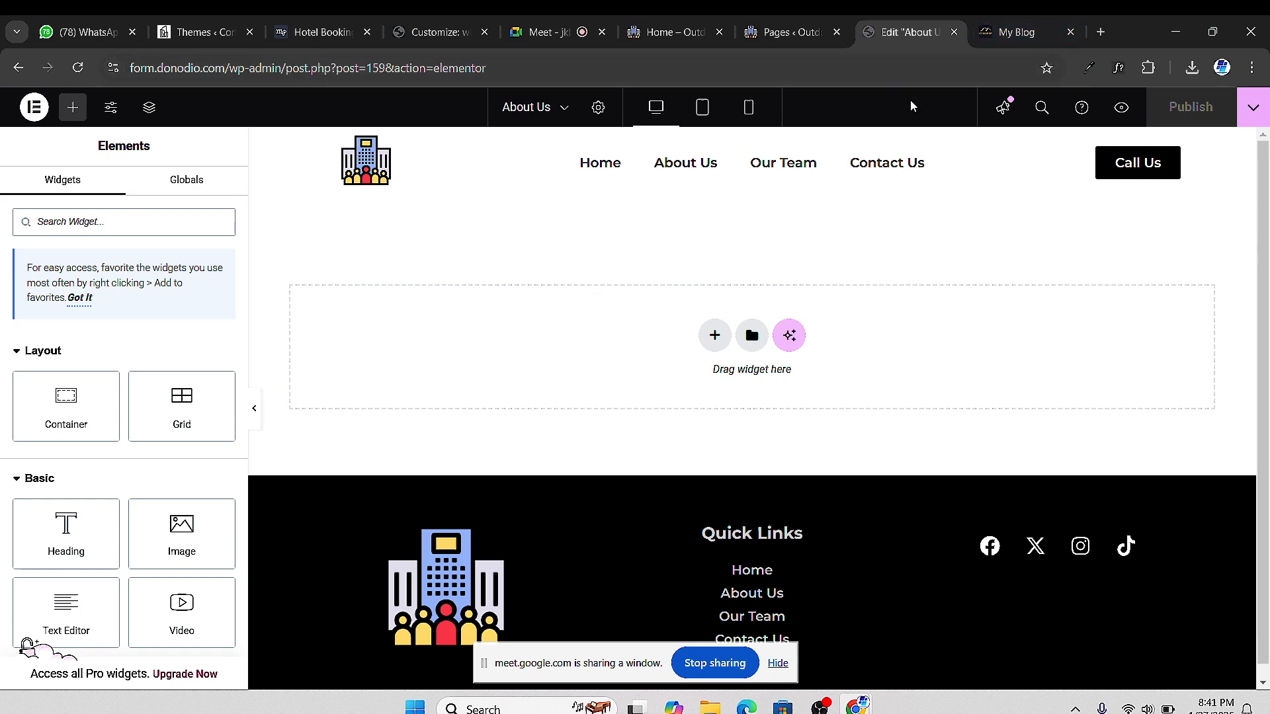
{"action": "left_click", "coordinate": [776, 35]}
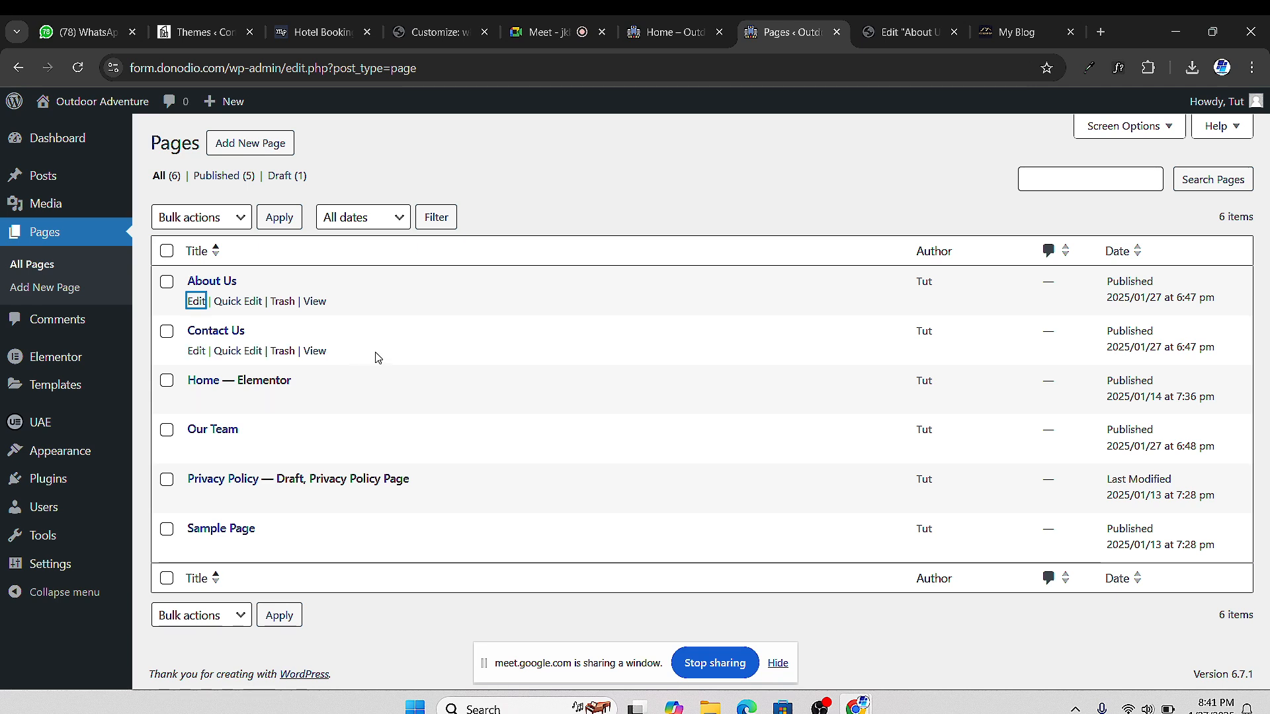
{"action": "left_click", "coordinate": [901, 32]}
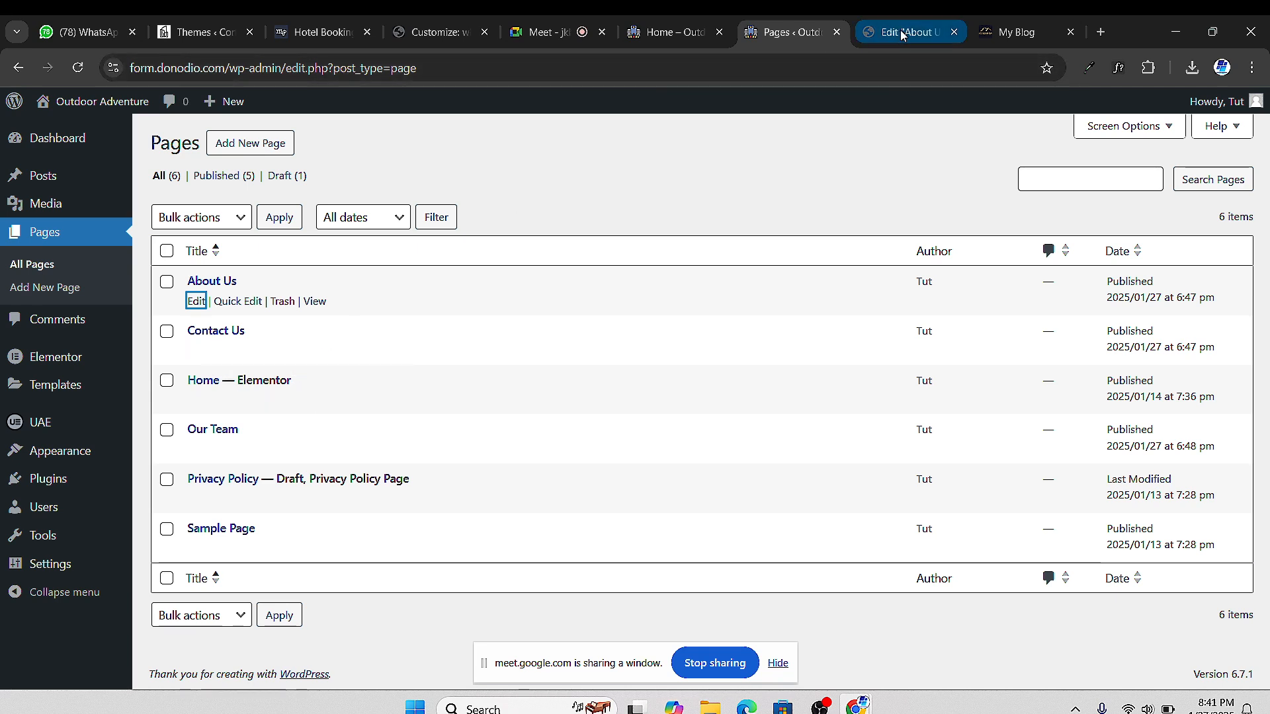
{"action": "left_click", "coordinate": [757, 33]}
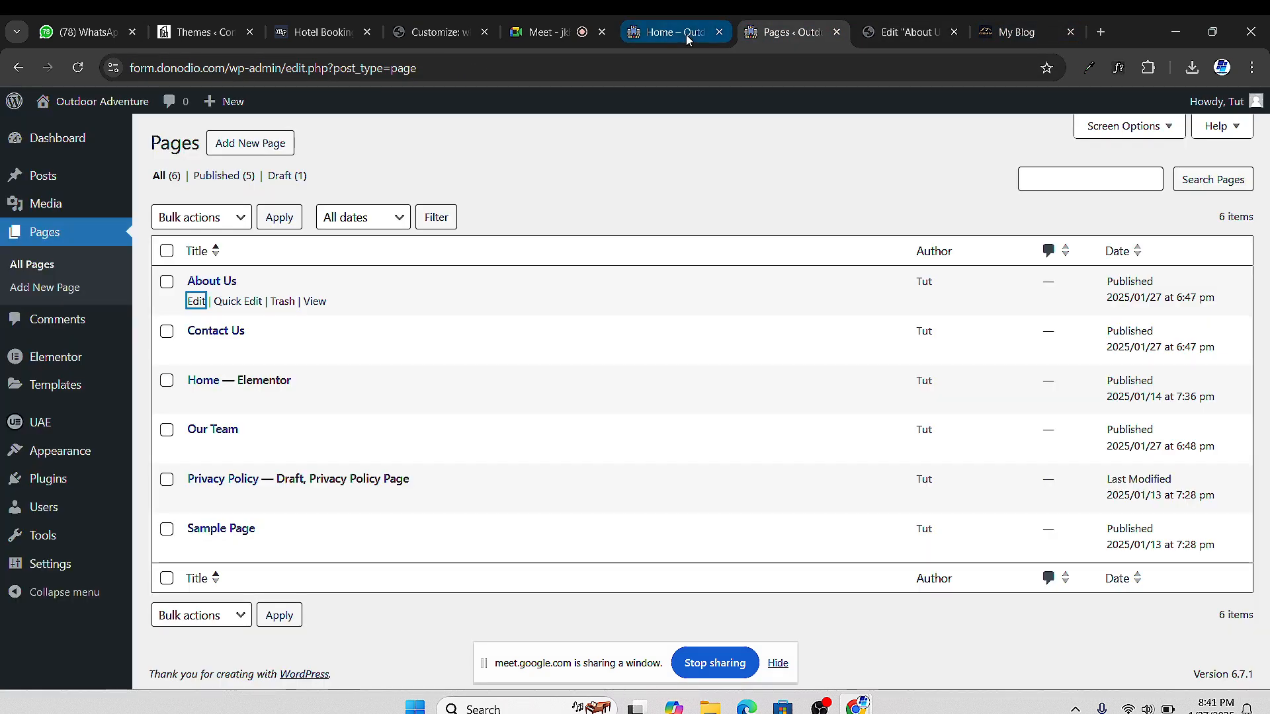
View the live Home page, then close its tab
{"action": "left_click", "coordinate": [685, 34]}
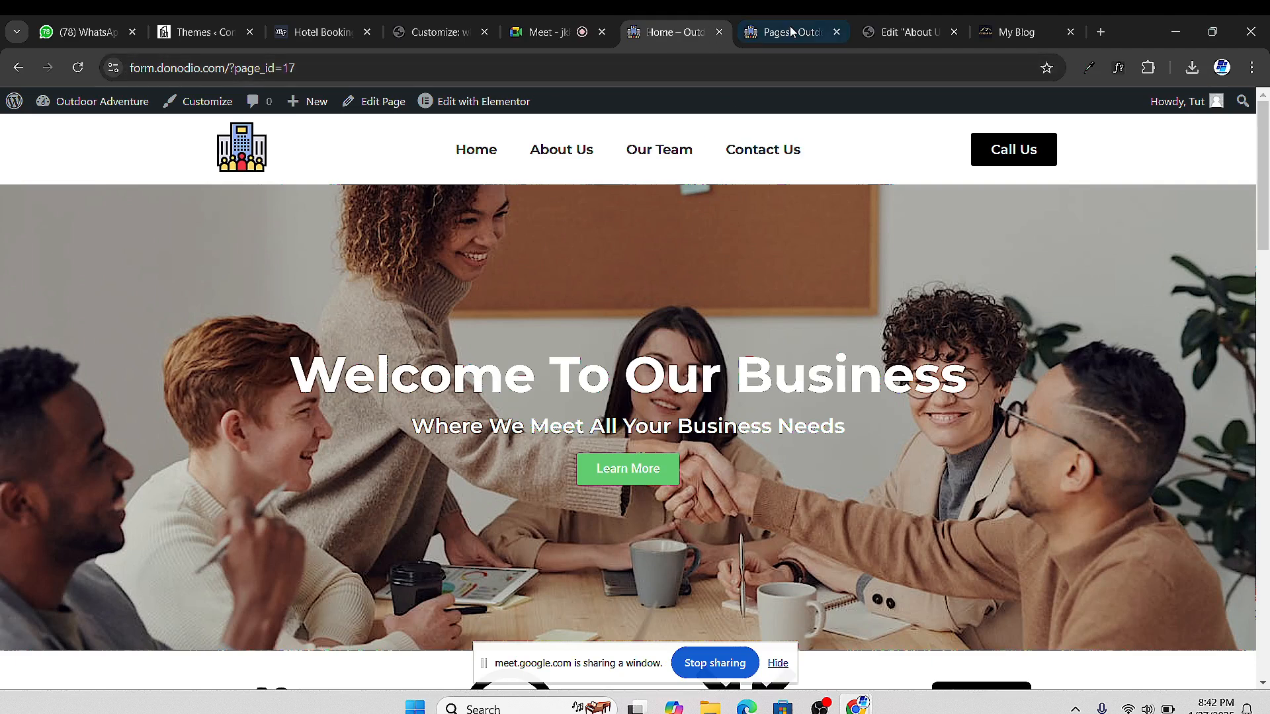
{"action": "mouse_move", "coordinate": [512, 101]}
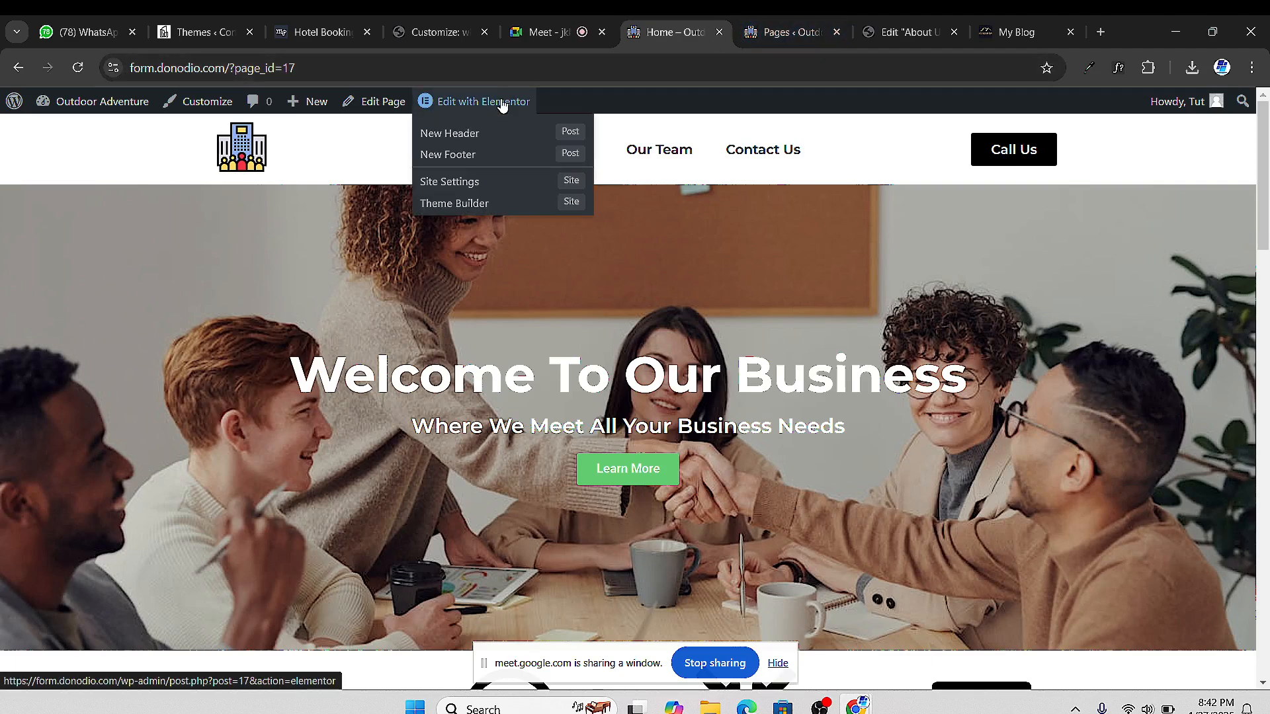
{"action": "left_click", "coordinate": [719, 32]}
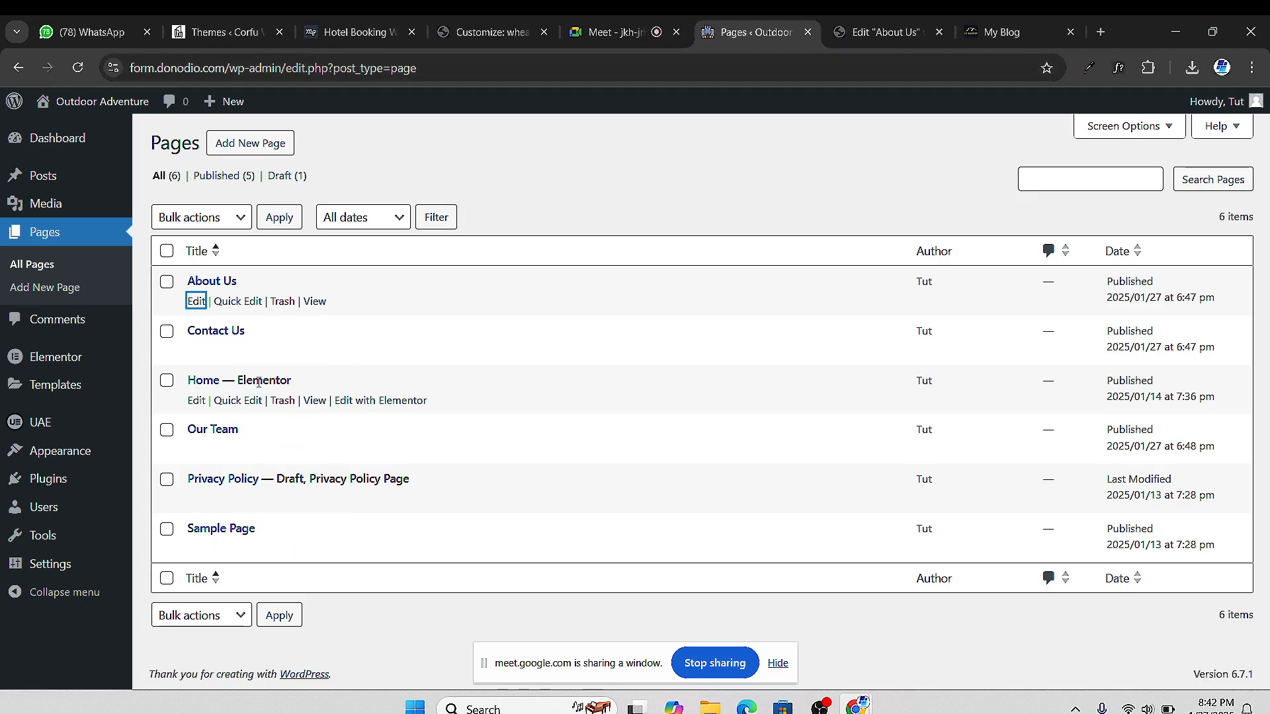
Open the Home page's Elementor editor in a new tab
{"action": "right_click", "coordinate": [352, 401]}
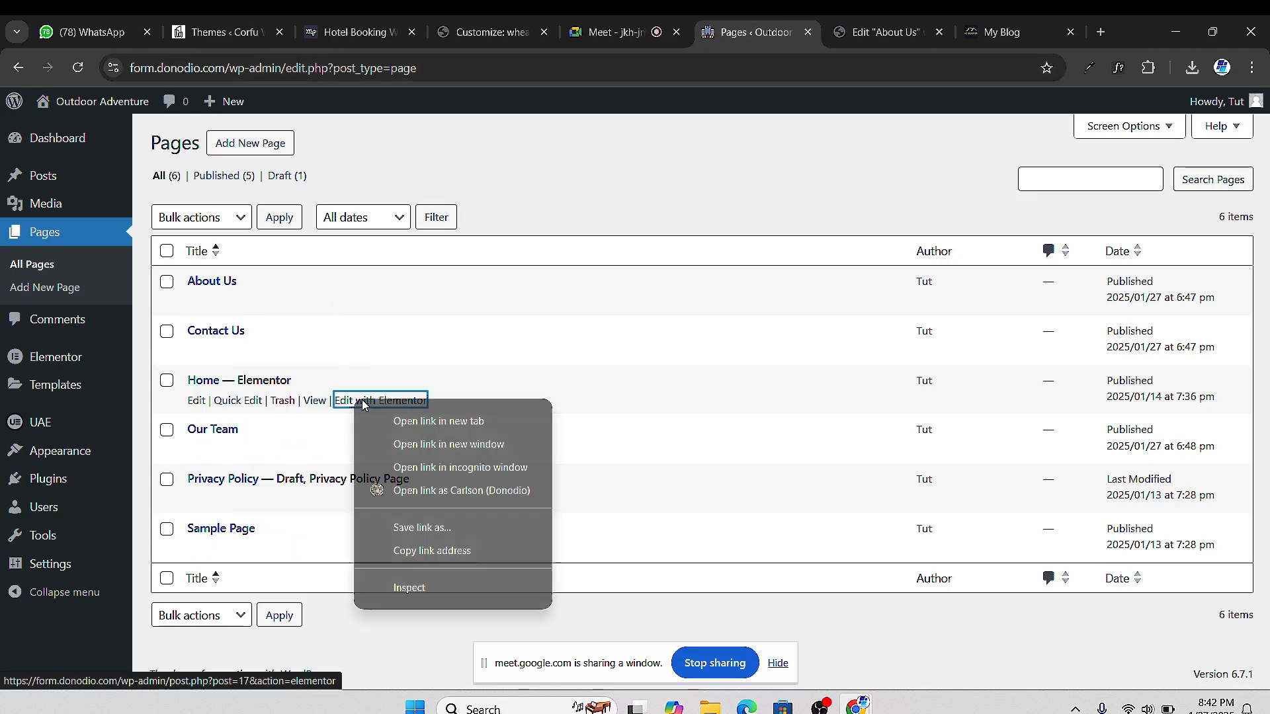
{"action": "left_click", "coordinate": [468, 427]}
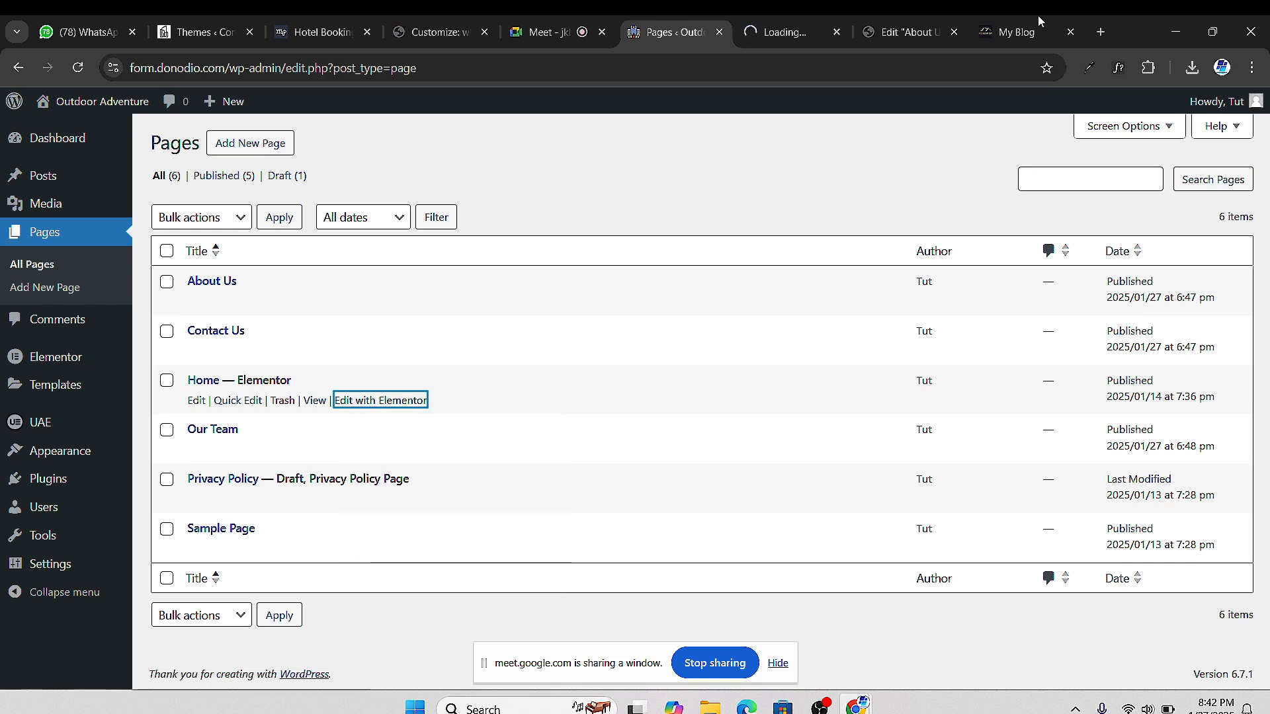
{"action": "left_click", "coordinate": [752, 41]}
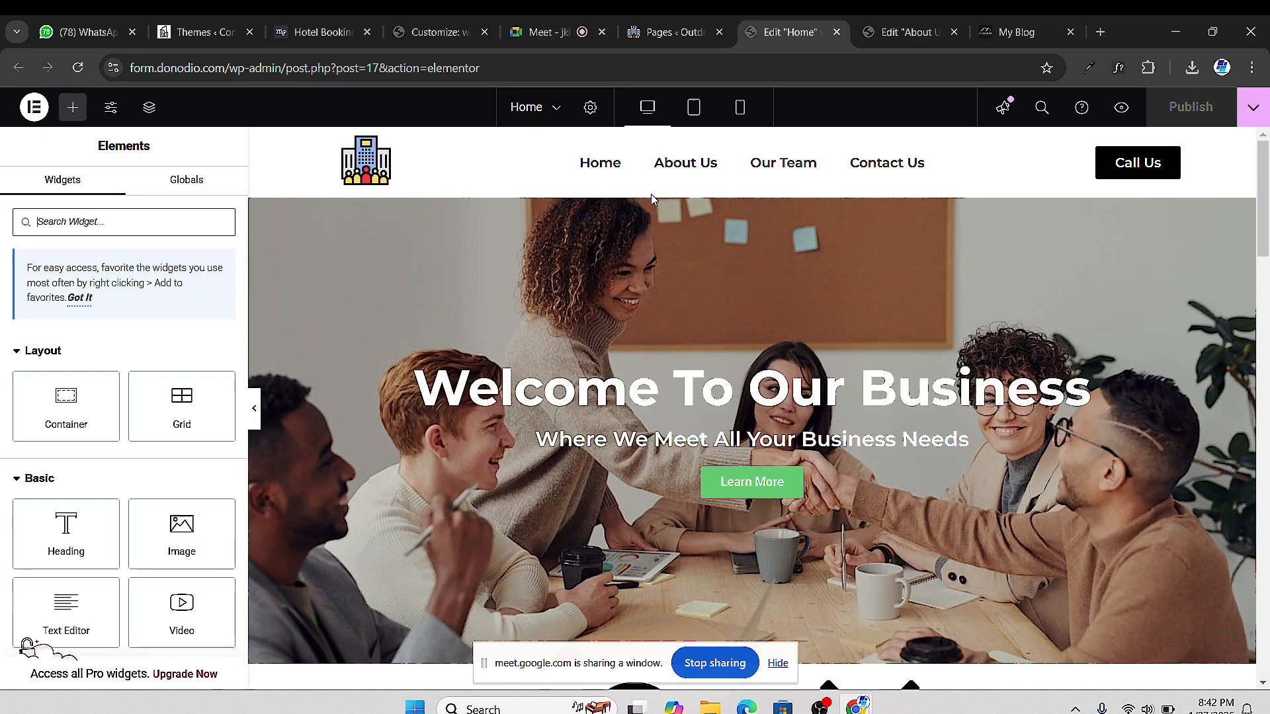
Copy the Home page's top hero section
{"action": "scroll", "coordinate": [750, 271], "scroll_direction": "down", "scroll_amount": 2}
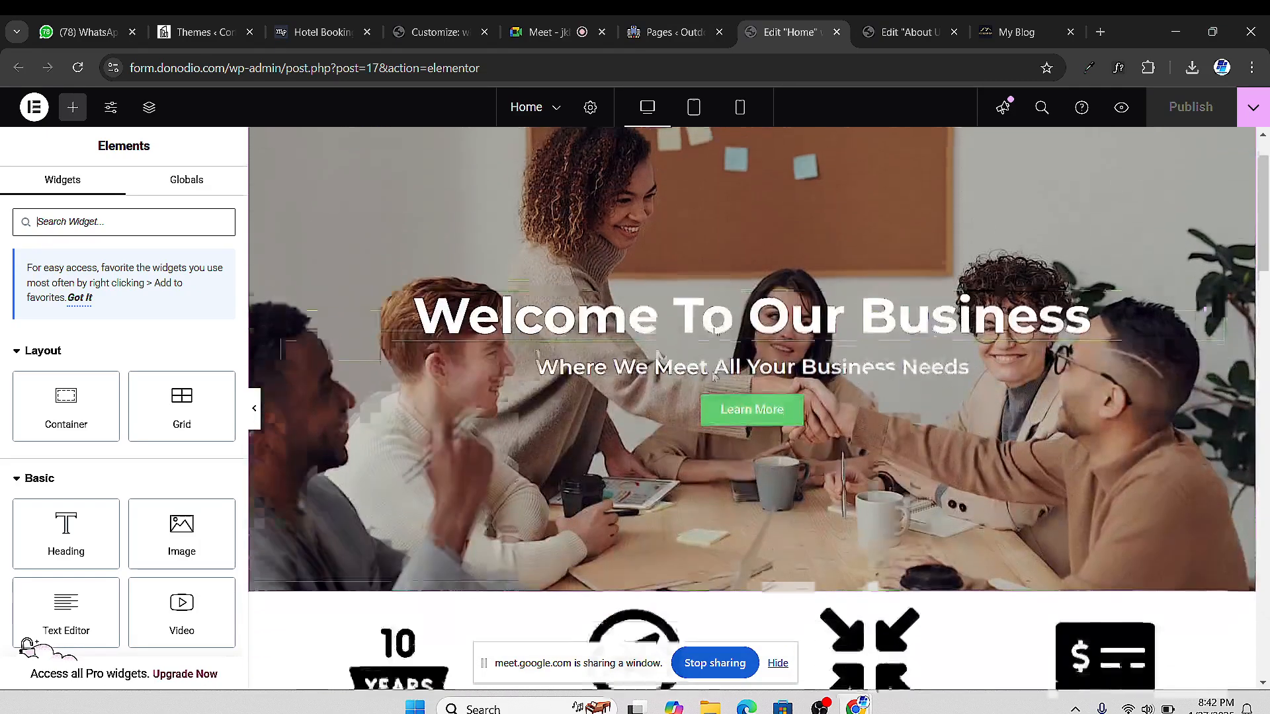
{"action": "scroll", "coordinate": [997, 177], "scroll_direction": "up", "scroll_amount": 2}
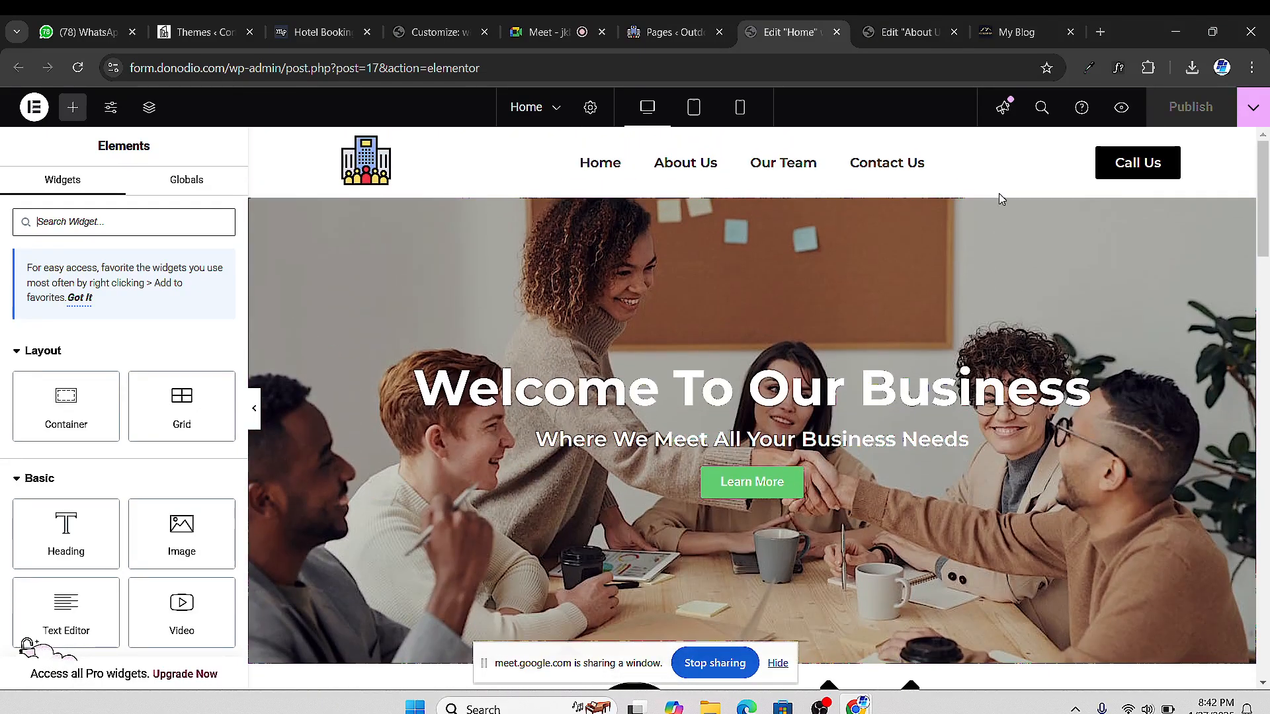
{"action": "scroll", "coordinate": [999, 198], "scroll_direction": "down", "scroll_amount": 10}
{"action": "scroll", "coordinate": [910, 284], "scroll_direction": "up", "scroll_amount": 7}
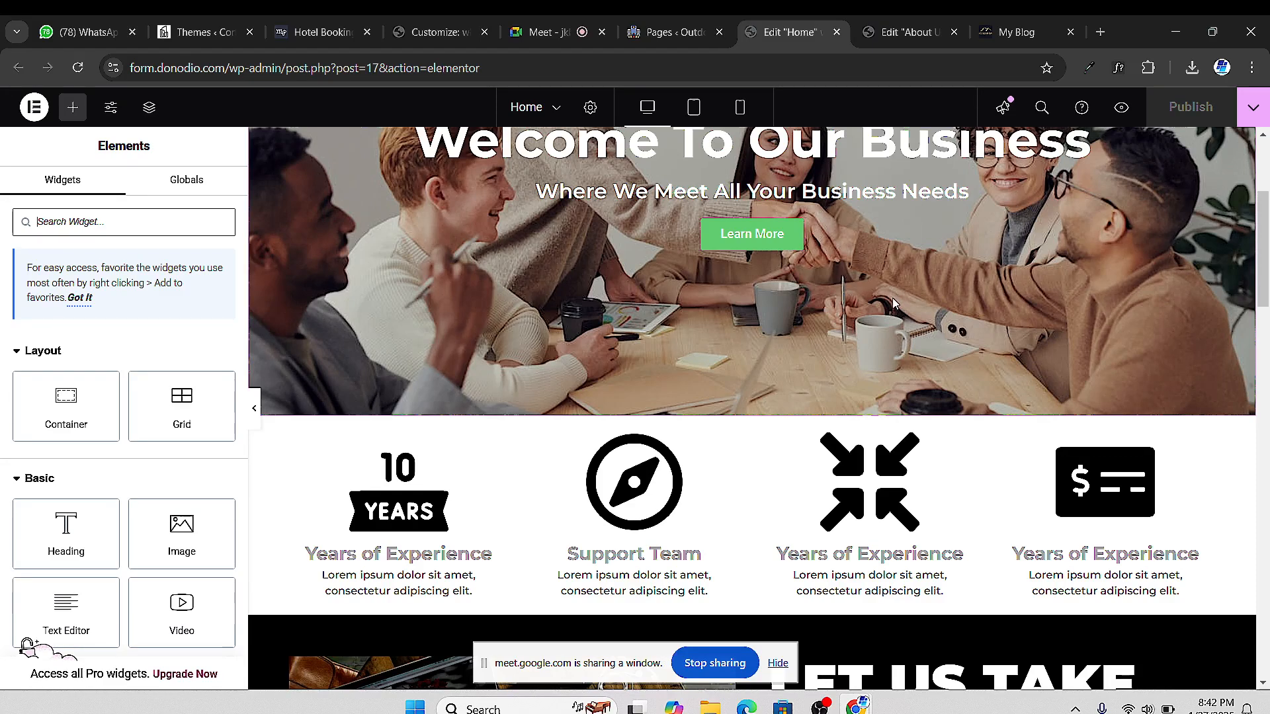
{"action": "scroll", "coordinate": [892, 298], "scroll_direction": "up", "scroll_amount": 4}
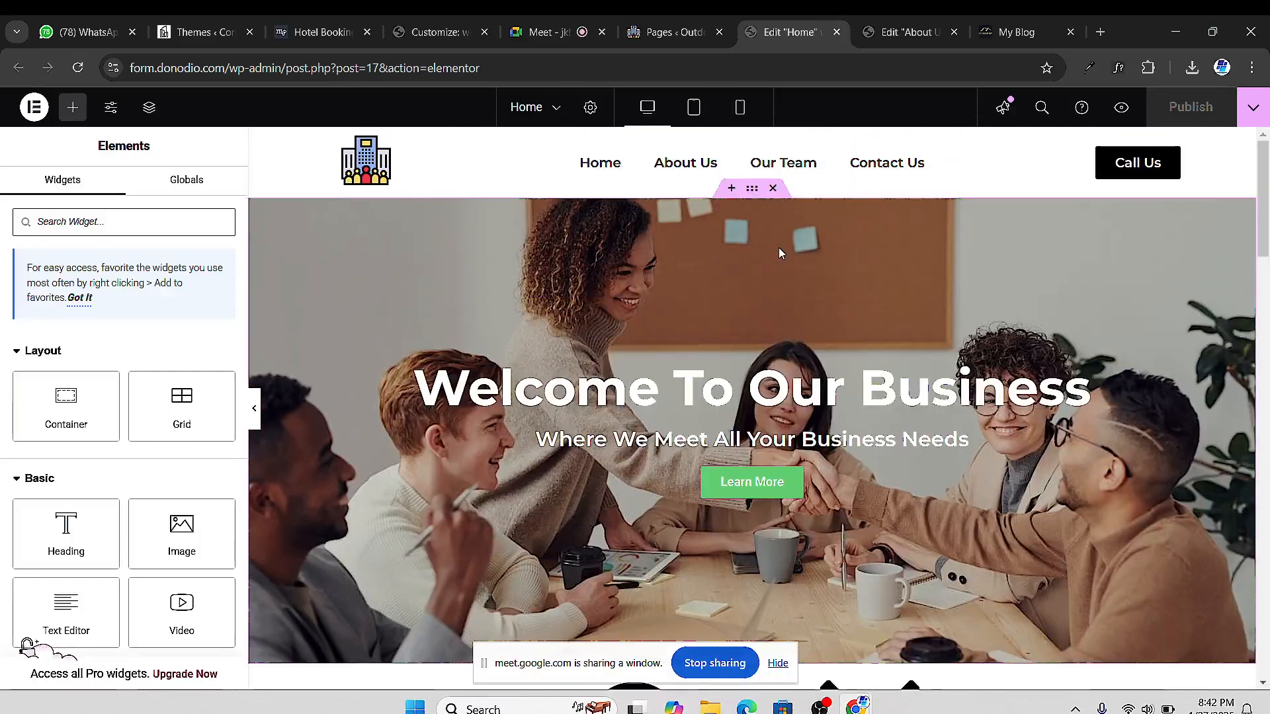
{"action": "right_click", "coordinate": [752, 189]}
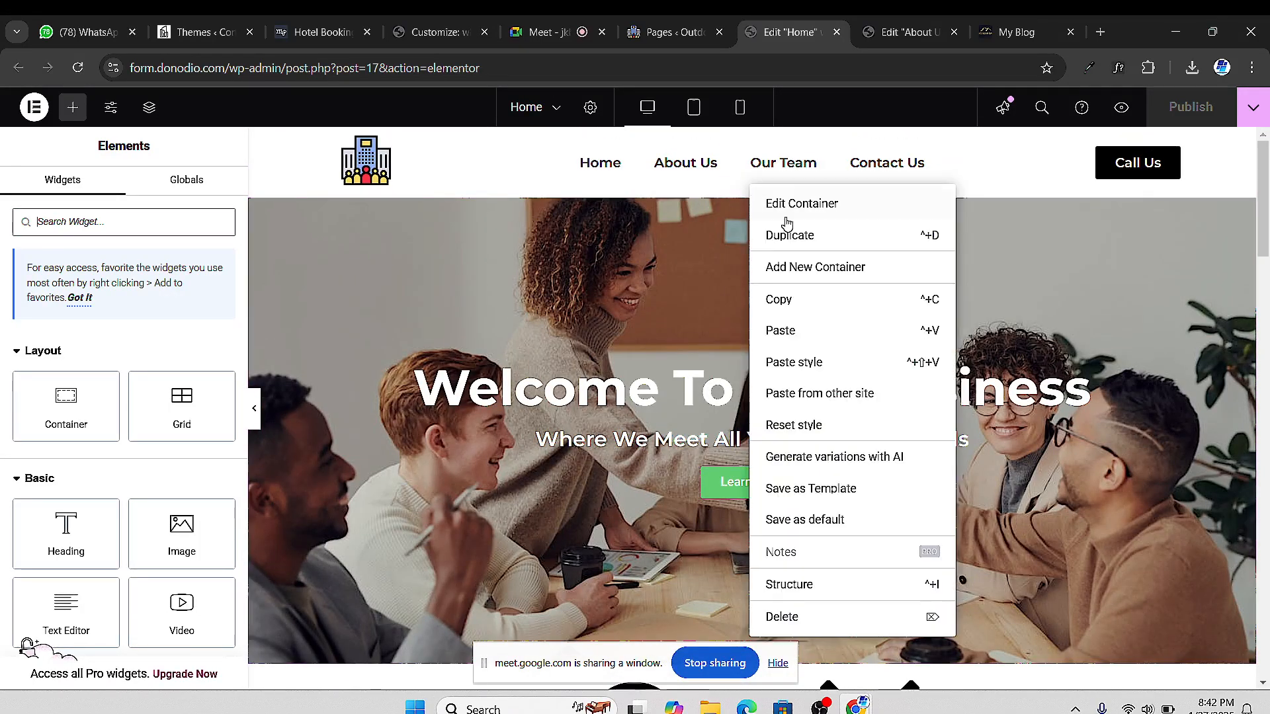
{"action": "left_click", "coordinate": [796, 306]}
Paste the copied hero section into the empty About Us page
{"action": "left_click", "coordinate": [918, 37]}
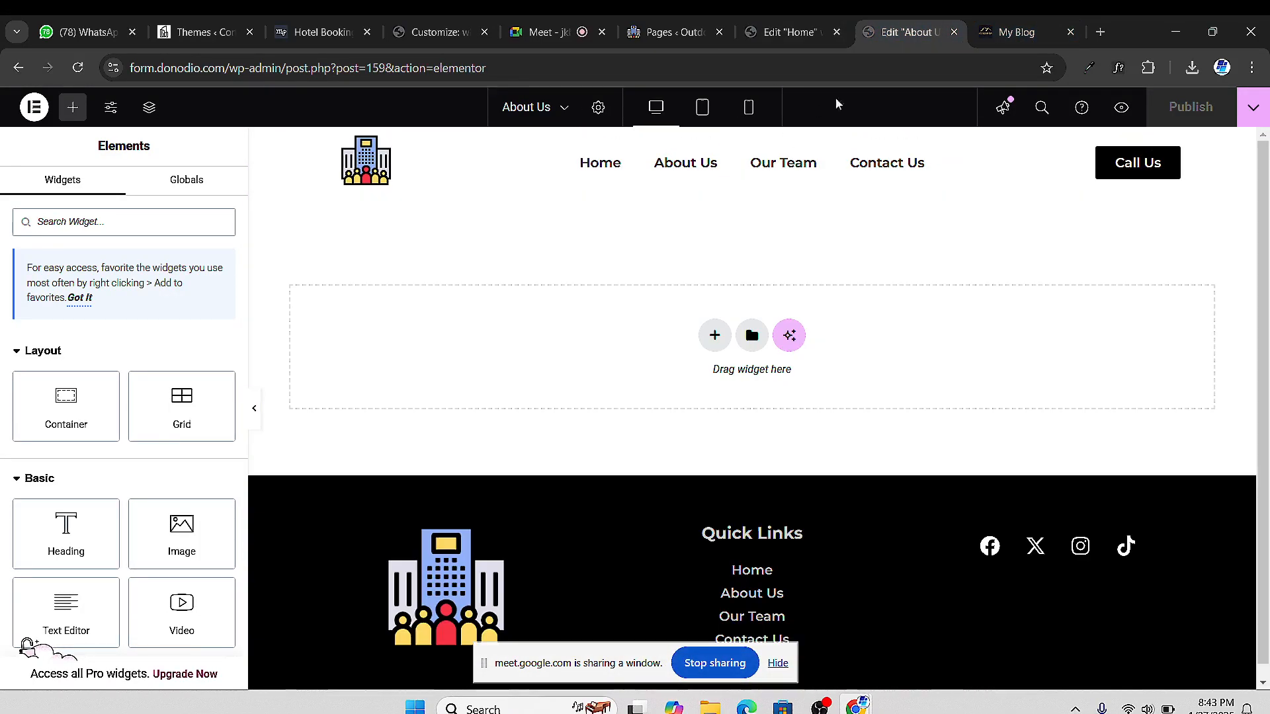
{"action": "right_click", "coordinate": [345, 327]}
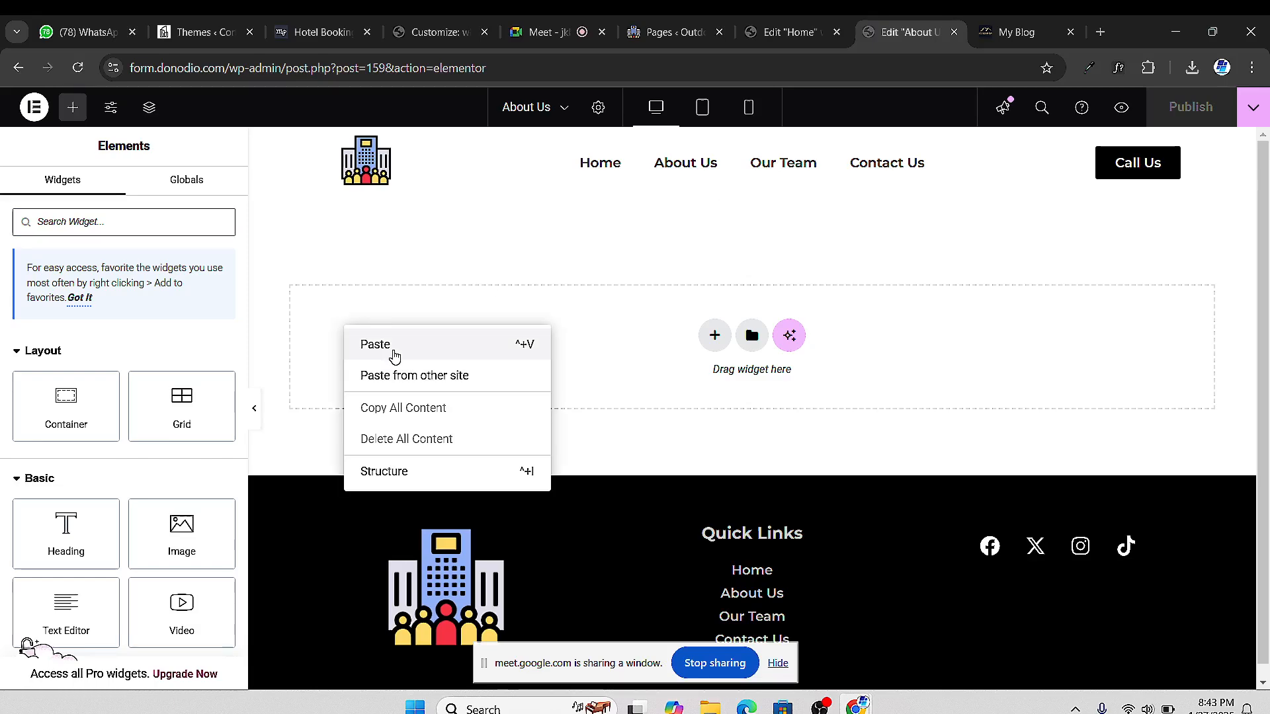
{"action": "left_click", "coordinate": [375, 344]}
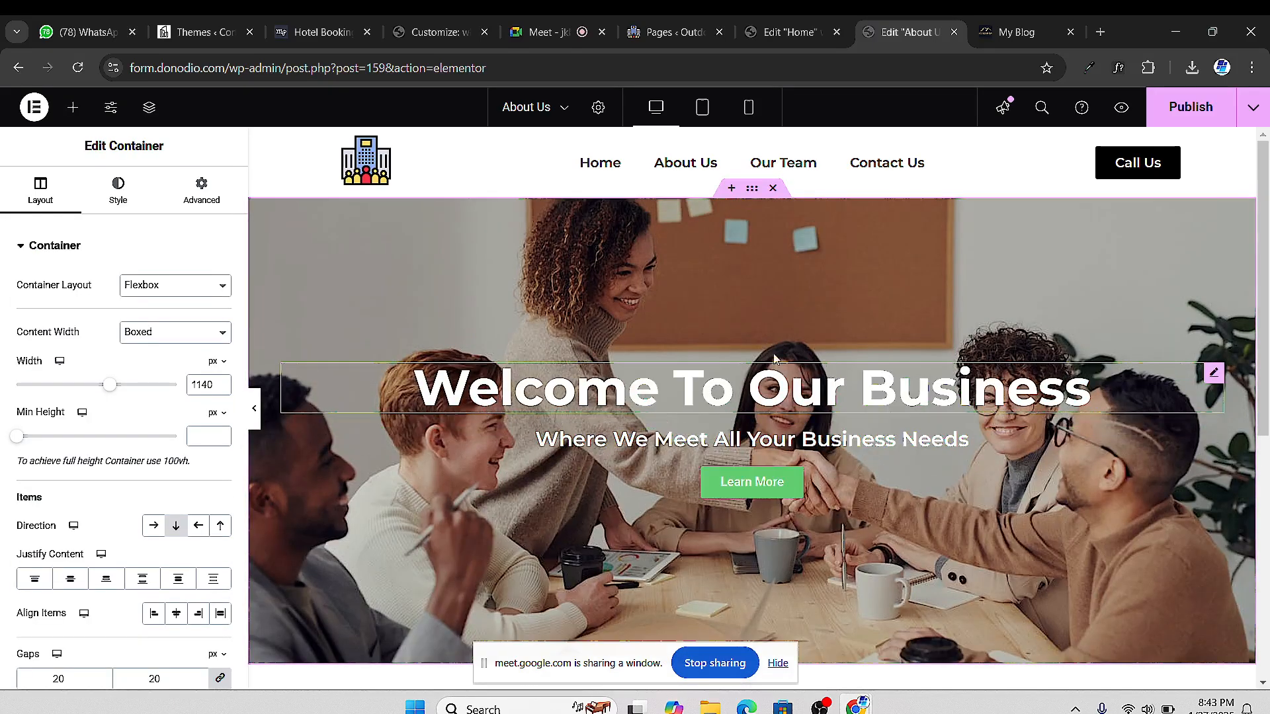
{"action": "scroll", "coordinate": [669, 371], "scroll_direction": "down", "scroll_amount": 3}
{"action": "scroll", "coordinate": [676, 367], "scroll_direction": "up", "scroll_amount": 3}
Change the hero heading to 'About Us' with an 80 font size
{"action": "left_click", "coordinate": [1211, 374]}
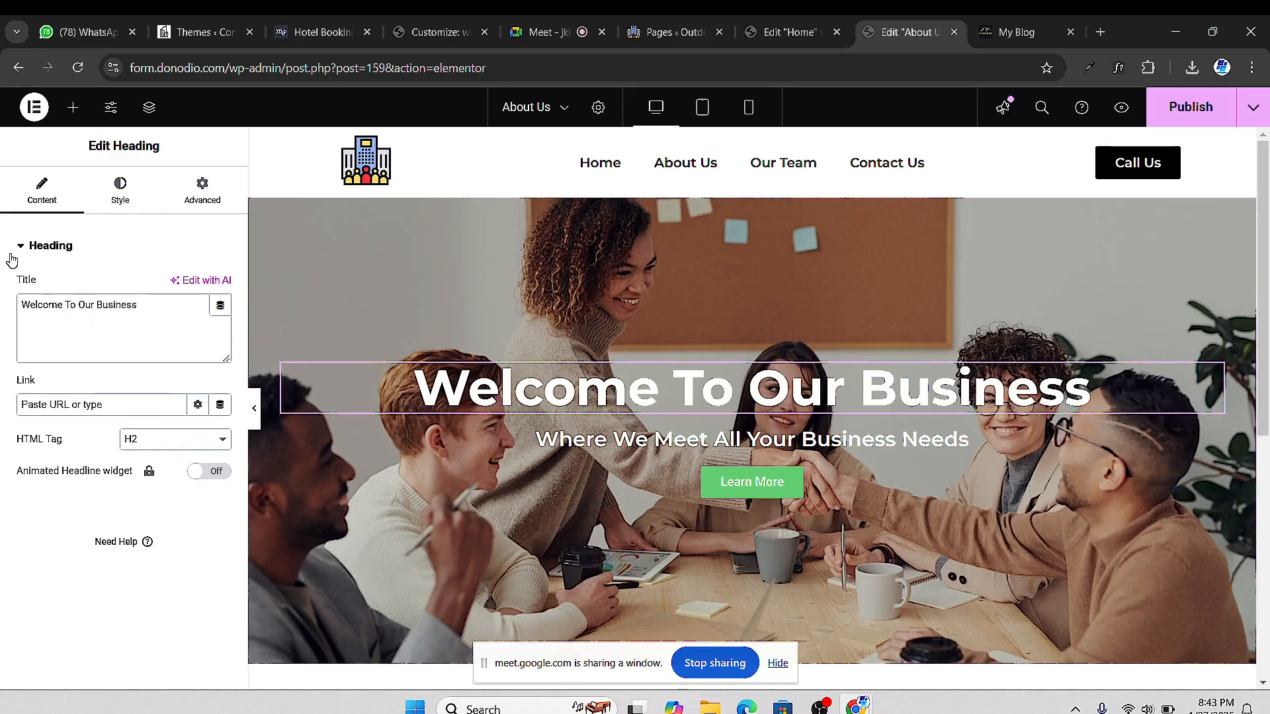
{"action": "triple_click", "coordinate": [65, 309]}
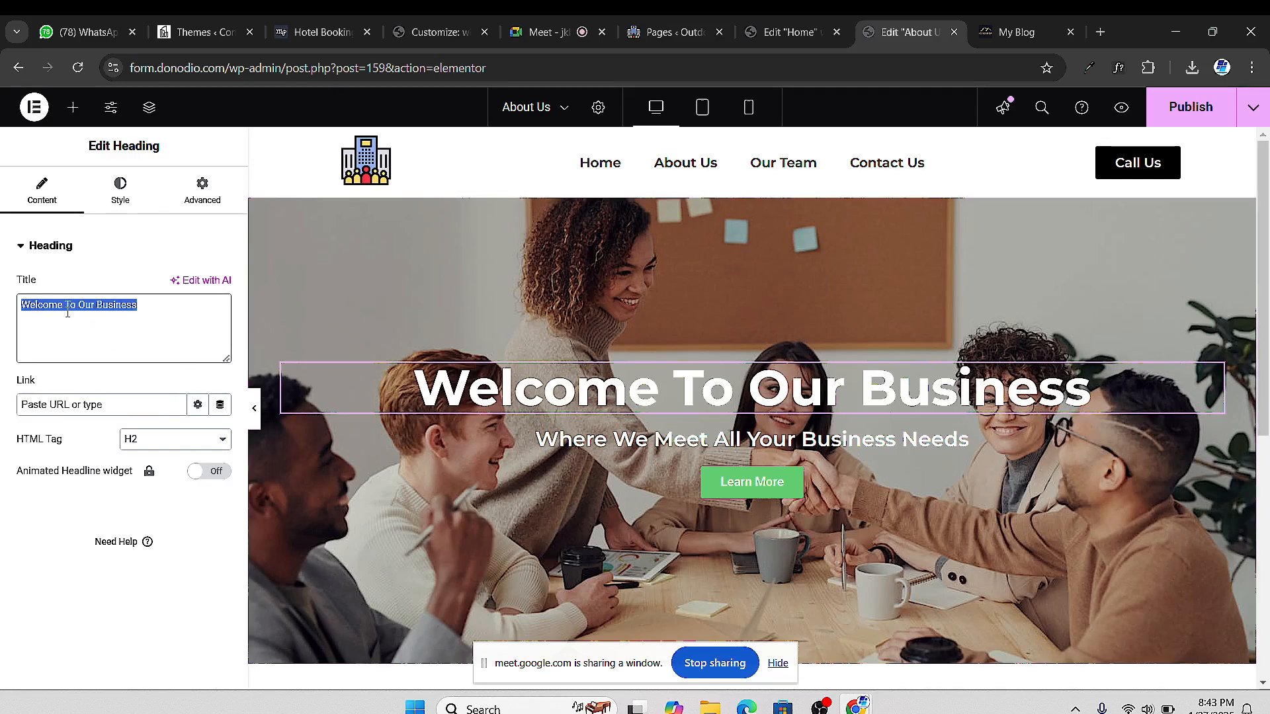
{"action": "type", "text": "About Us"}
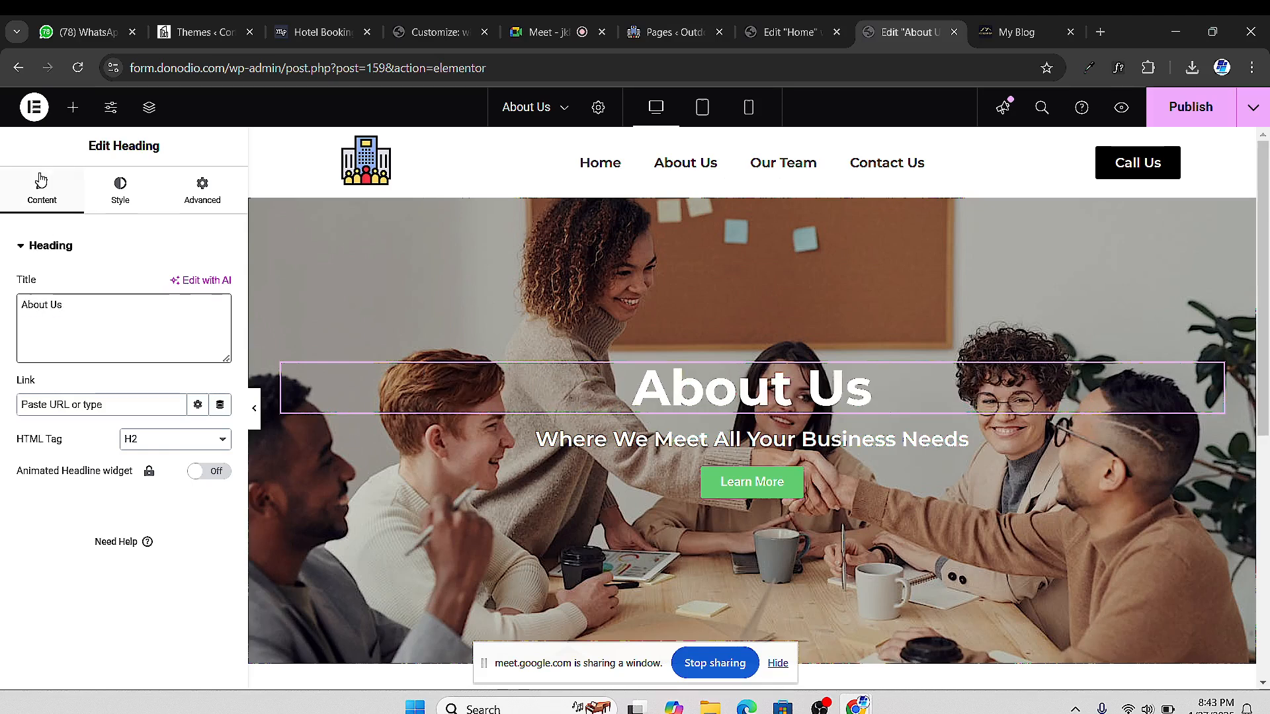
{"action": "left_click", "coordinate": [117, 186]}
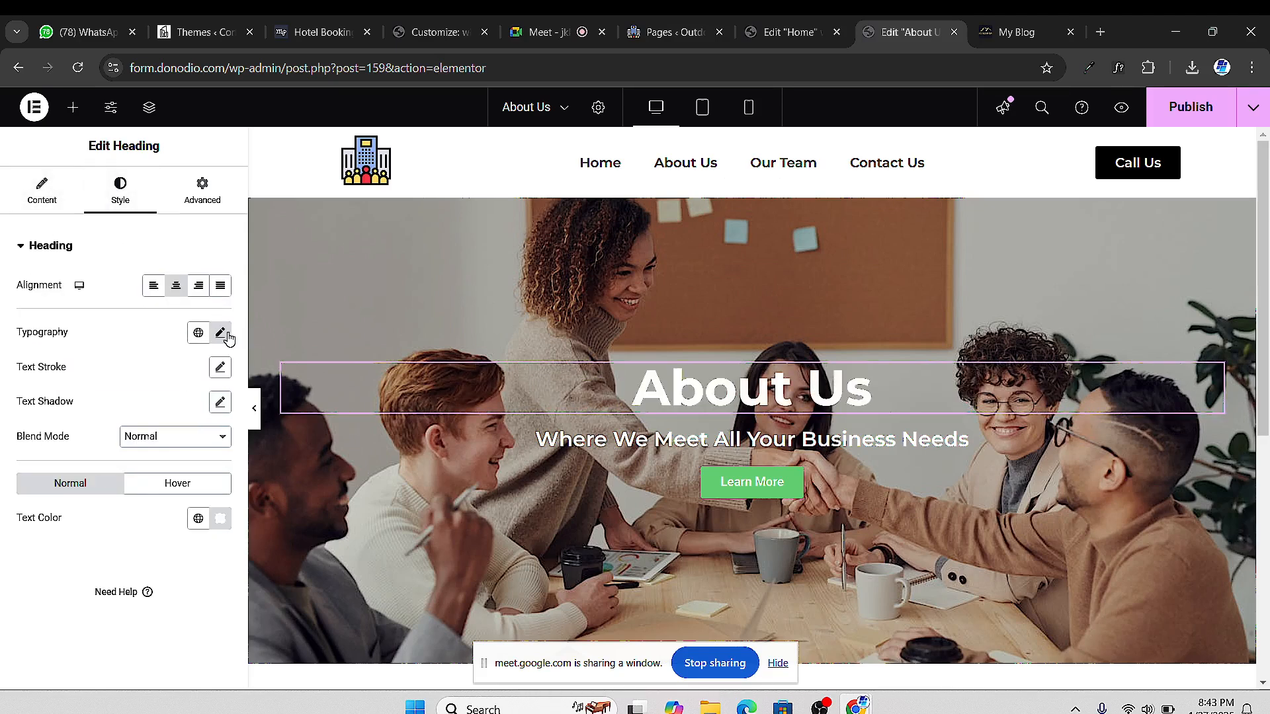
{"action": "left_click", "coordinate": [220, 333]}
{"action": "left_click_drag", "start_coordinate": [71, 463], "coordinate": [83, 465]}
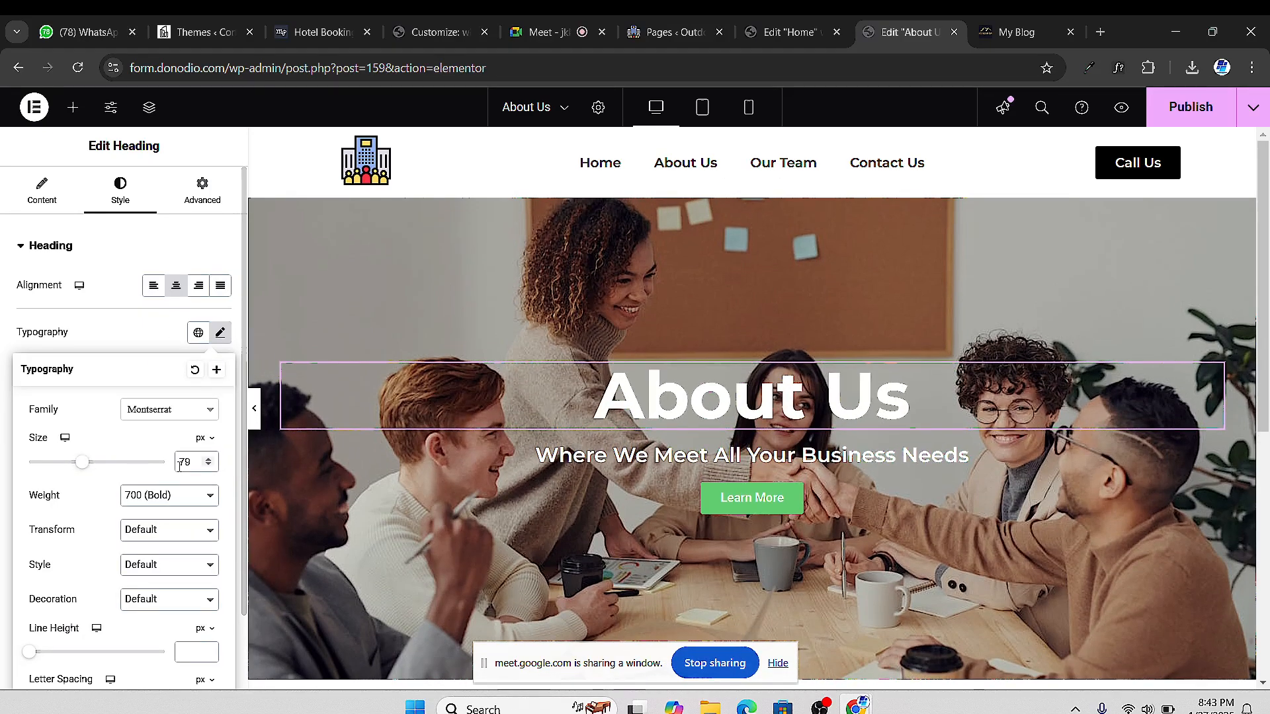
{"action": "left_click", "coordinate": [209, 458]}
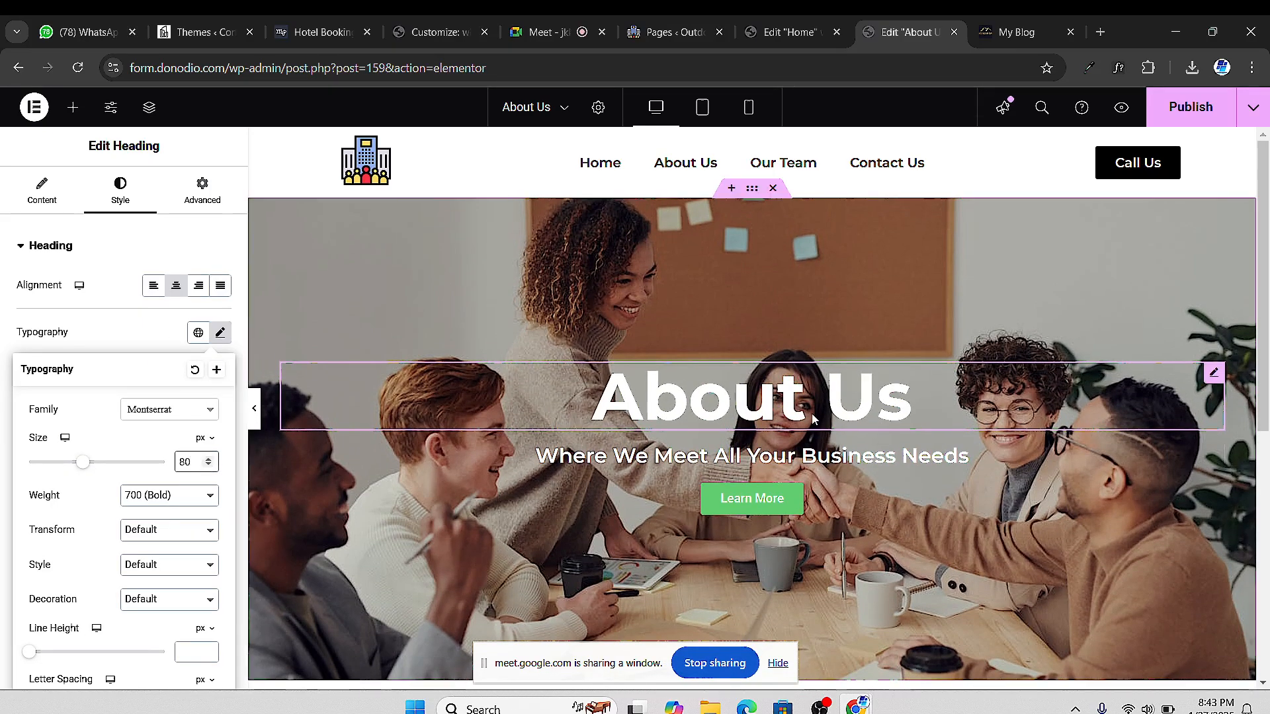
{"action": "scroll", "coordinate": [514, 404], "scroll_direction": "down", "scroll_amount": 4}
{"action": "scroll", "coordinate": [648, 379], "scroll_direction": "up", "scroll_amount": 4}
{"action": "scroll", "coordinate": [755, 205], "scroll_direction": "down", "scroll_amount": 1}
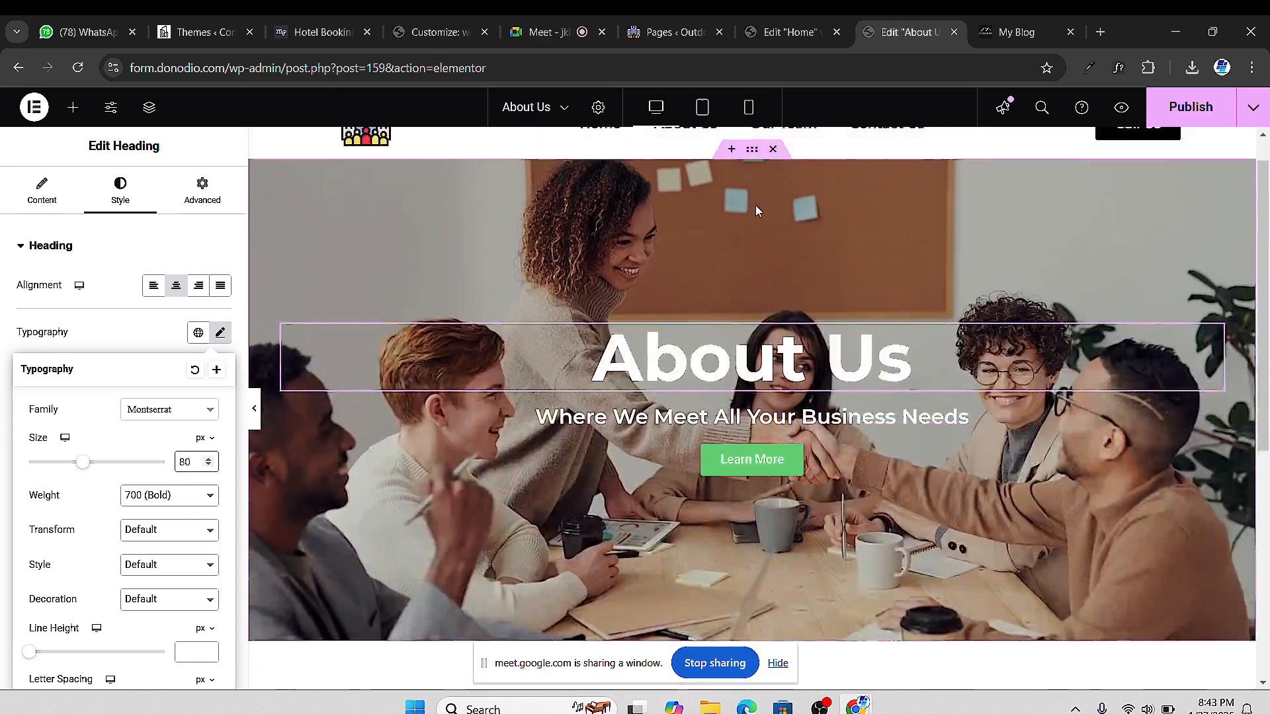
{"action": "scroll", "coordinate": [755, 205], "scroll_direction": "up", "scroll_amount": 1}
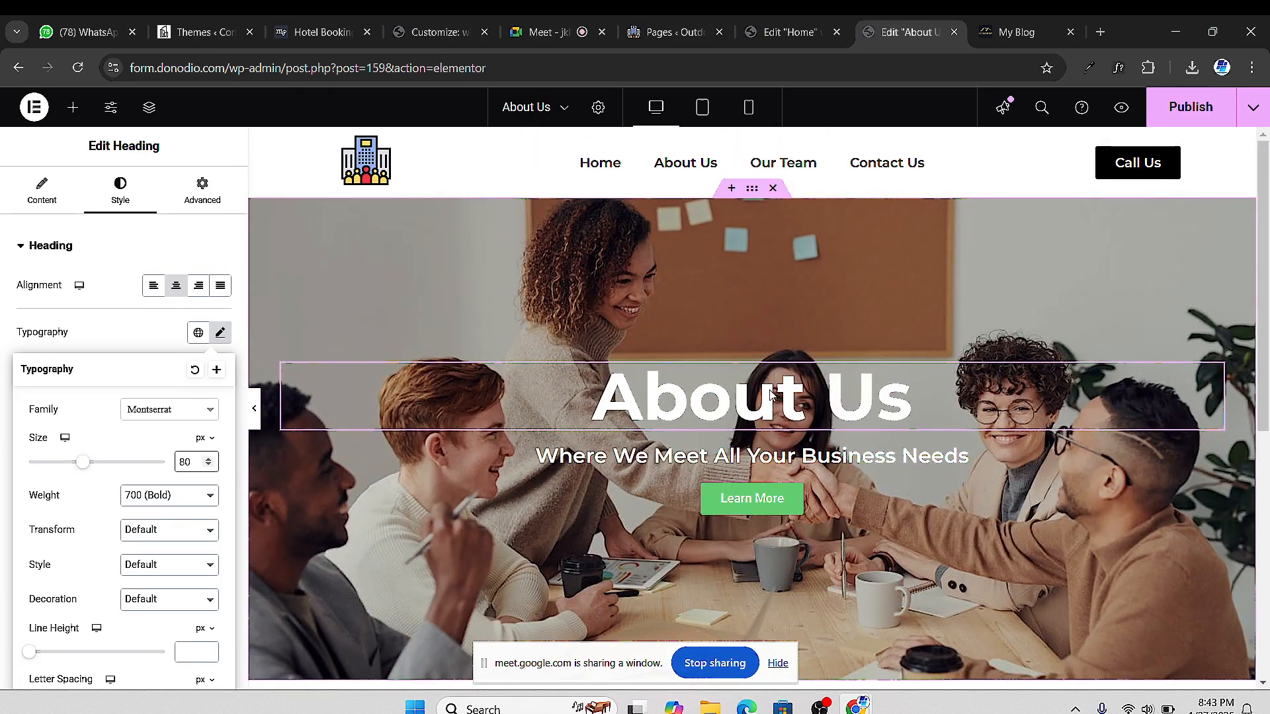
Delete the Learn More button and the subheading from the hero
{"action": "scroll", "coordinate": [1214, 417], "scroll_direction": "down", "scroll_amount": 3}
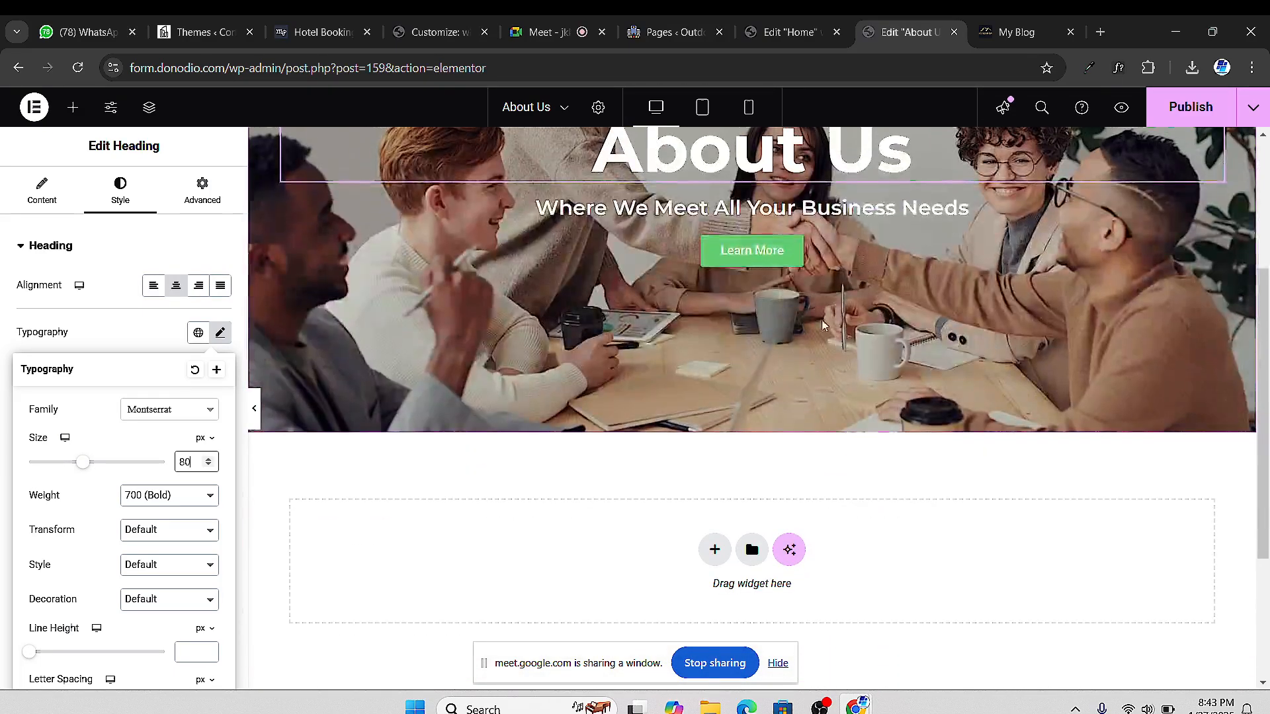
{"action": "right_click", "coordinate": [821, 251]}
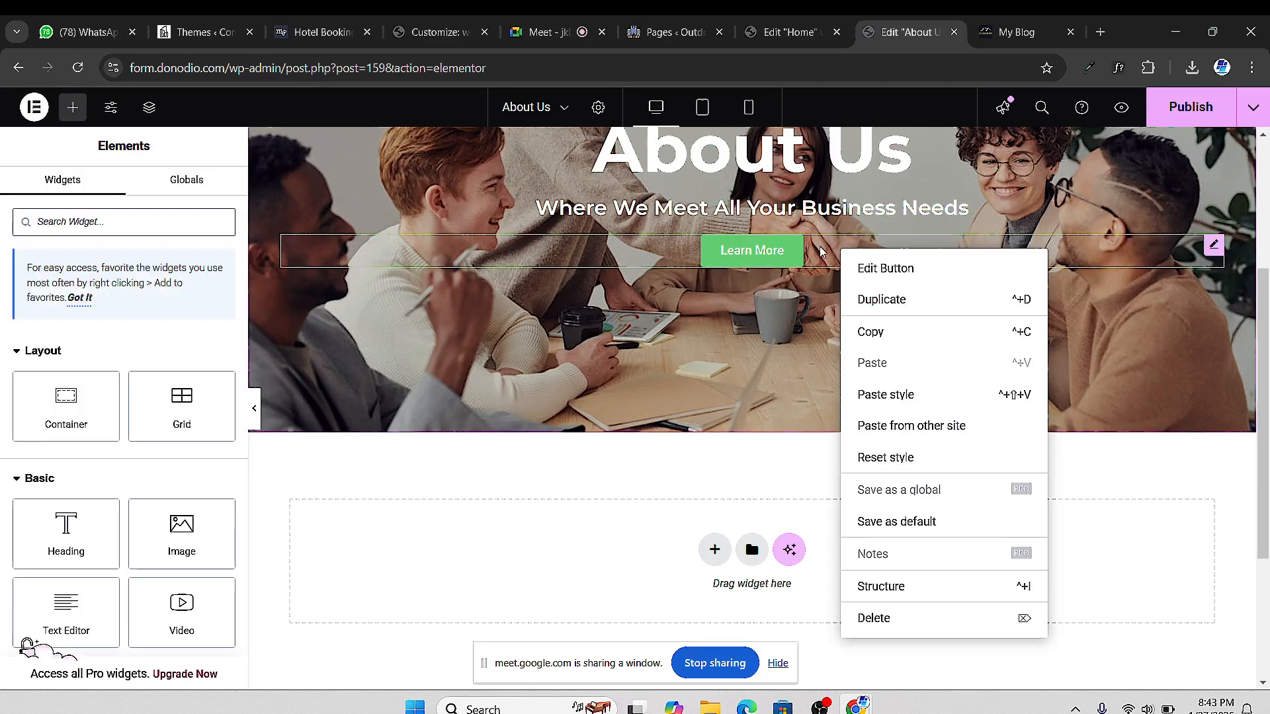
{"action": "left_click", "coordinate": [860, 616]}
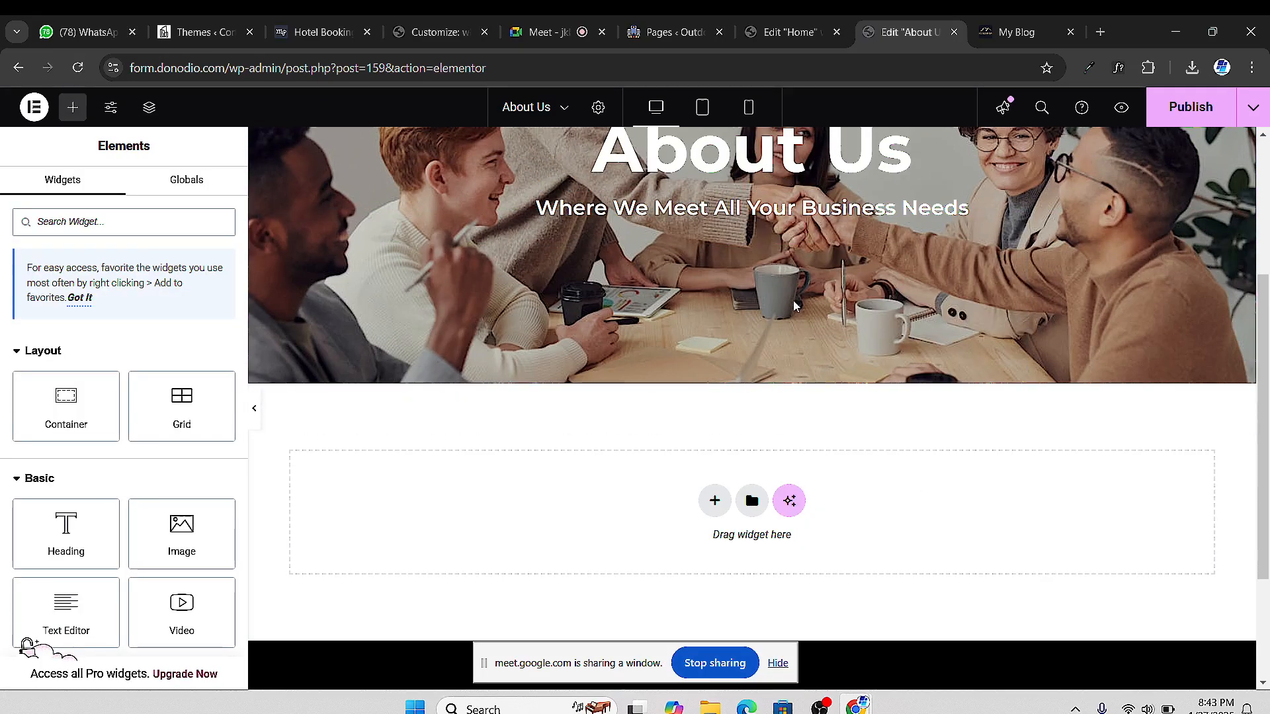
{"action": "scroll", "coordinate": [795, 306], "scroll_direction": "up", "scroll_amount": 3}
{"action": "scroll", "coordinate": [761, 344], "scroll_direction": "down", "scroll_amount": 2}
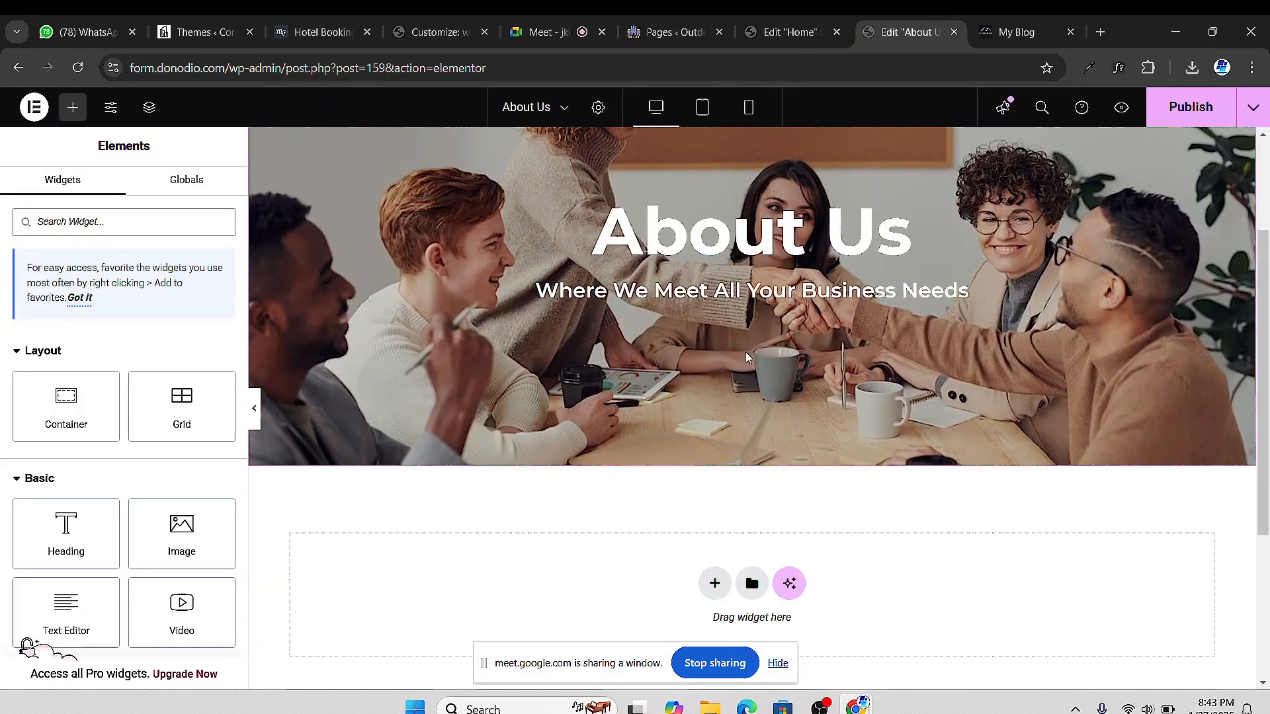
{"action": "right_click", "coordinate": [765, 300]}
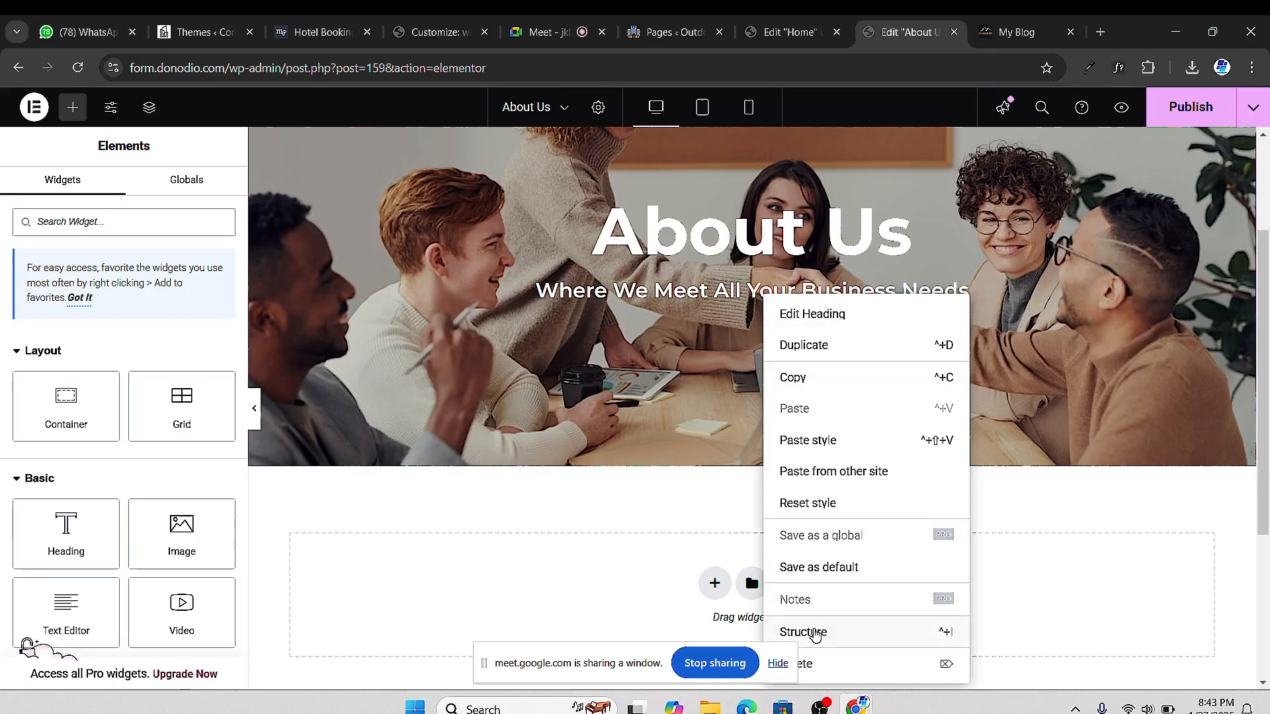
{"action": "left_click", "coordinate": [824, 663]}
{"action": "scroll", "coordinate": [661, 300], "scroll_direction": "up", "scroll_amount": 3}
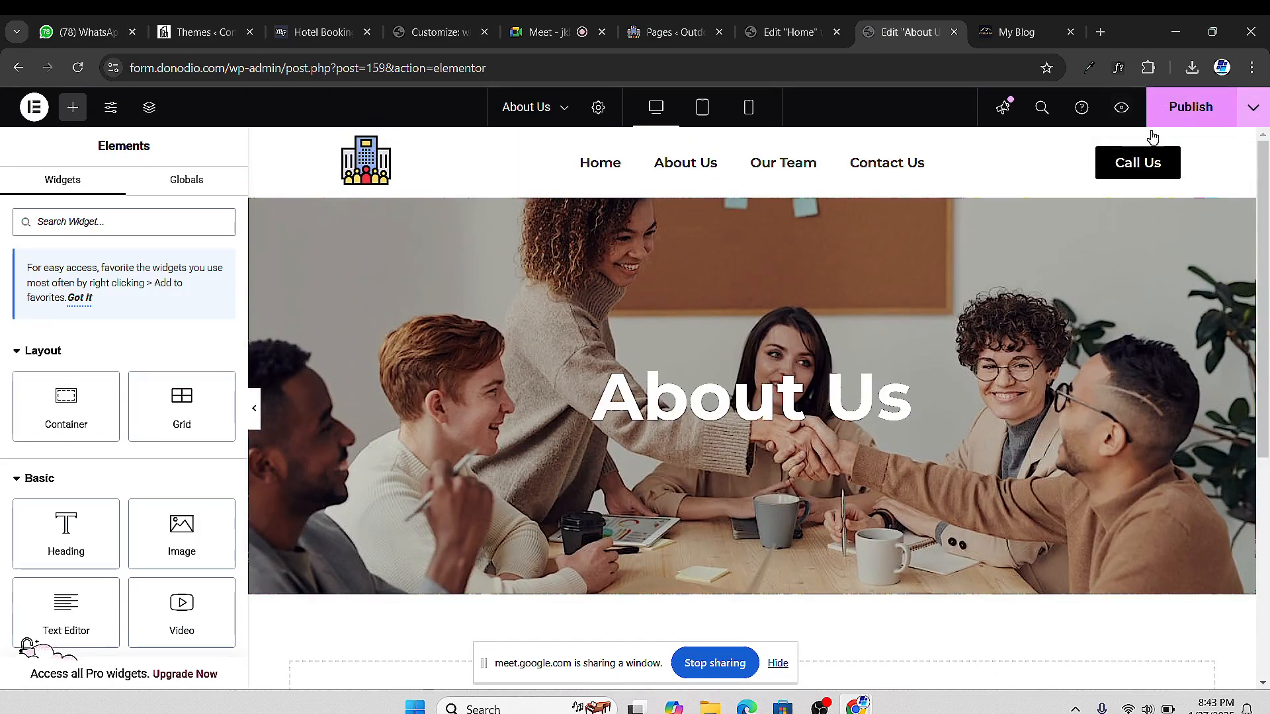
Publish About Us, check its preview, and return to the editor
{"action": "left_click", "coordinate": [1165, 110]}
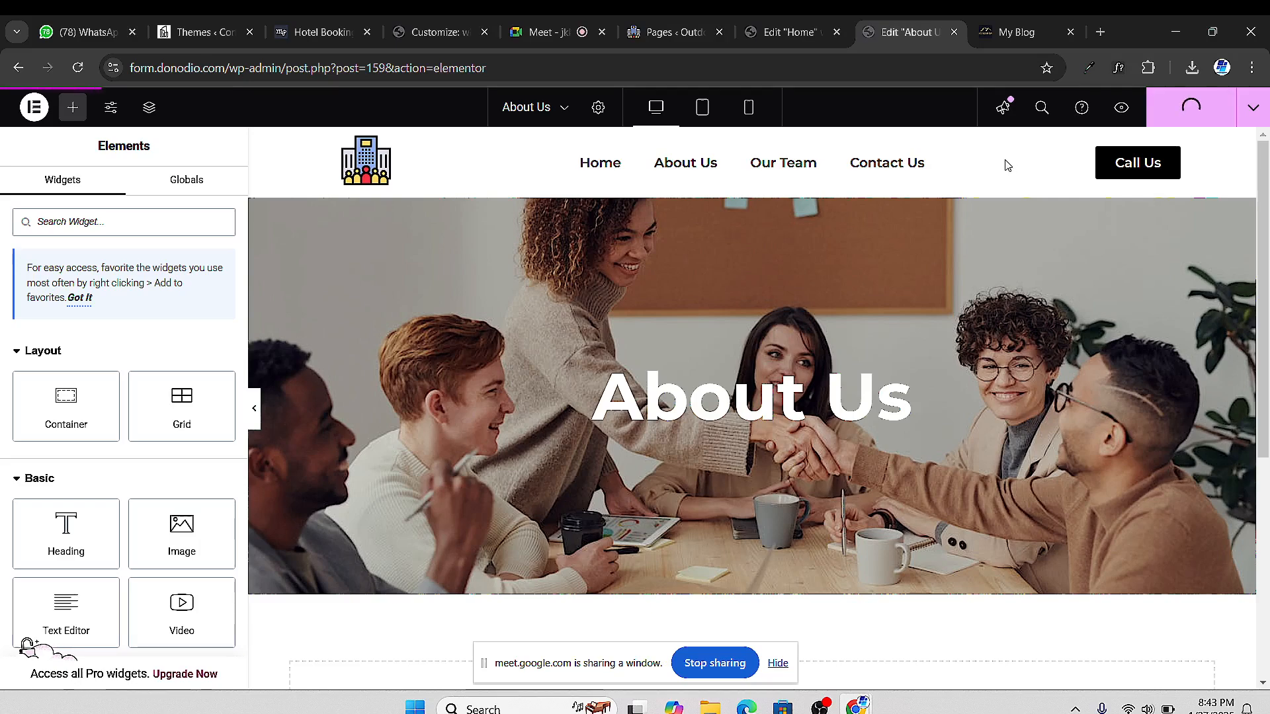
{"action": "left_click", "coordinate": [1121, 108]}
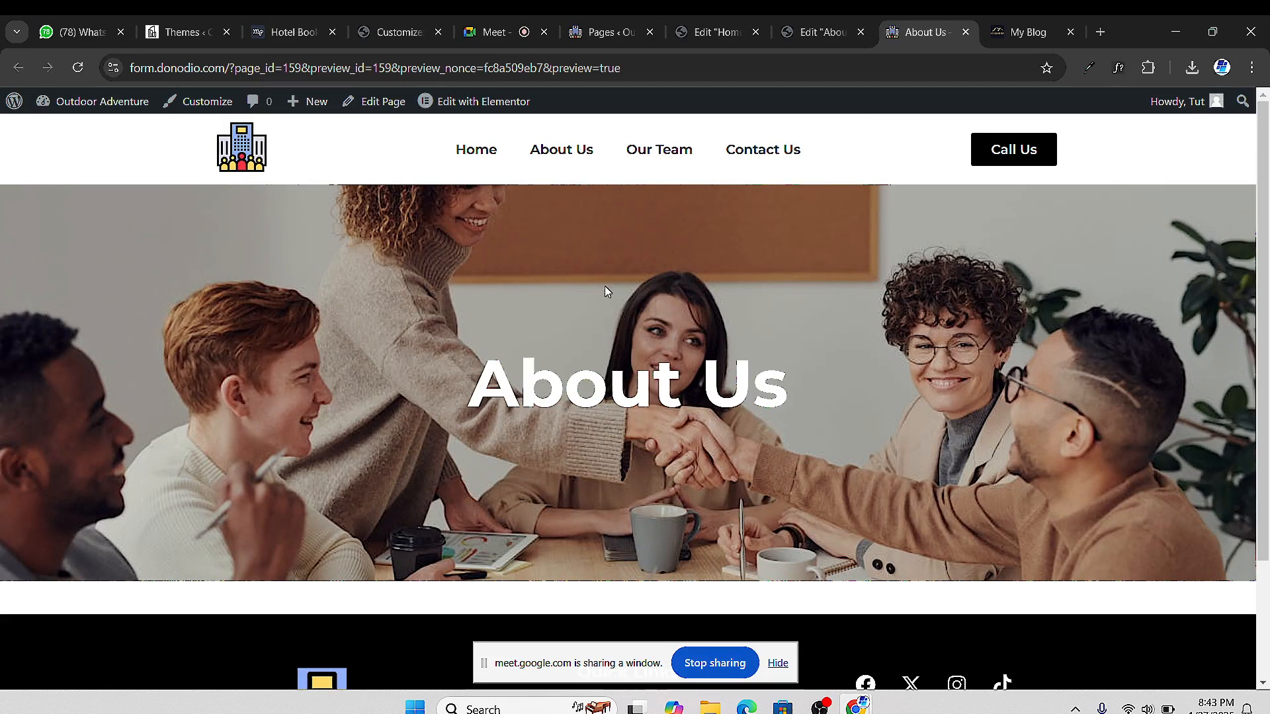
{"action": "scroll", "coordinate": [605, 286], "scroll_direction": "down", "scroll_amount": 3}
{"action": "scroll", "coordinate": [622, 303], "scroll_direction": "up", "scroll_amount": 3}
{"action": "scroll", "coordinate": [628, 291], "scroll_direction": "down", "scroll_amount": 1}
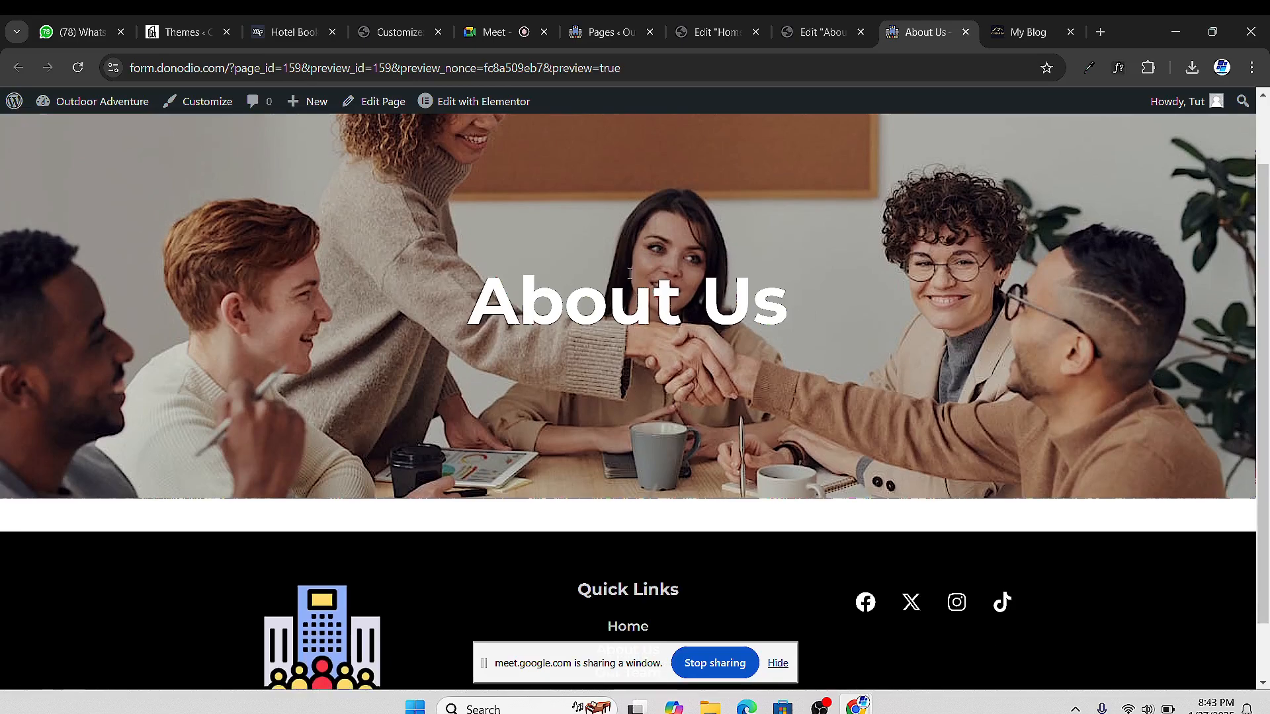
{"action": "scroll", "coordinate": [633, 285], "scroll_direction": "up", "scroll_amount": 1}
{"action": "left_click", "coordinate": [865, 41]}
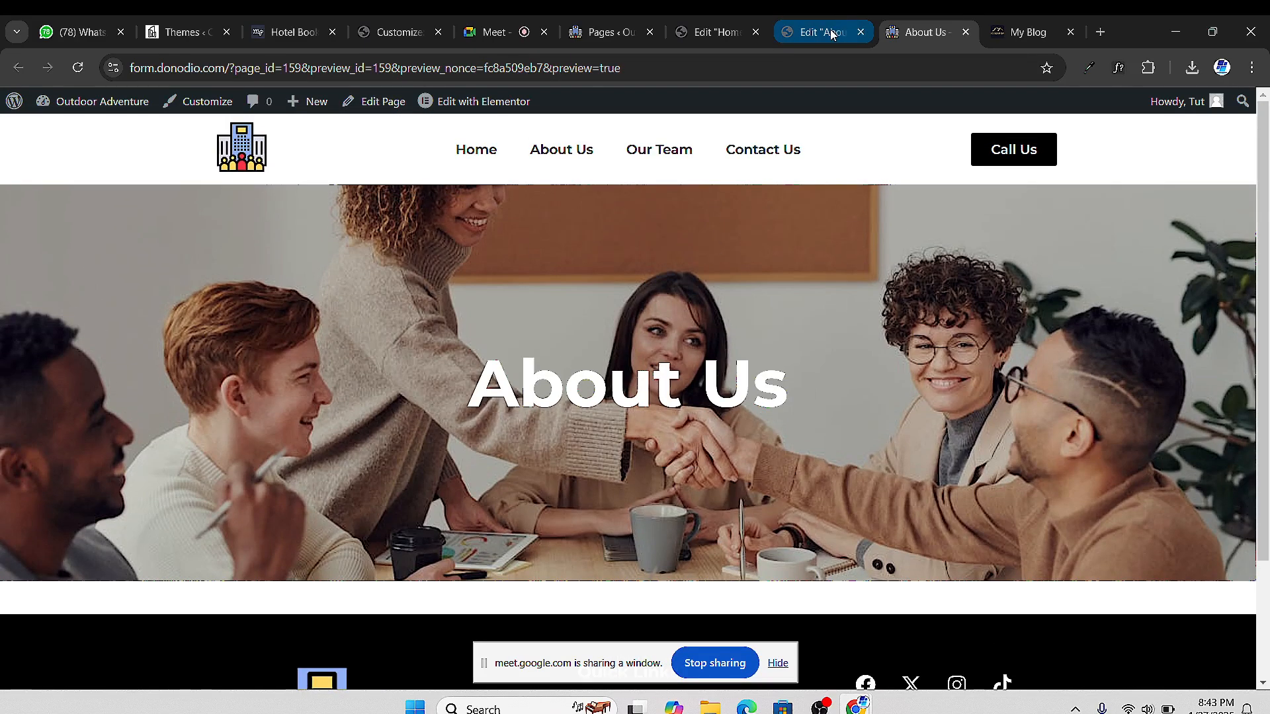
{"action": "left_click_drag", "start_coordinate": [744, 188], "coordinate": [754, 199]}
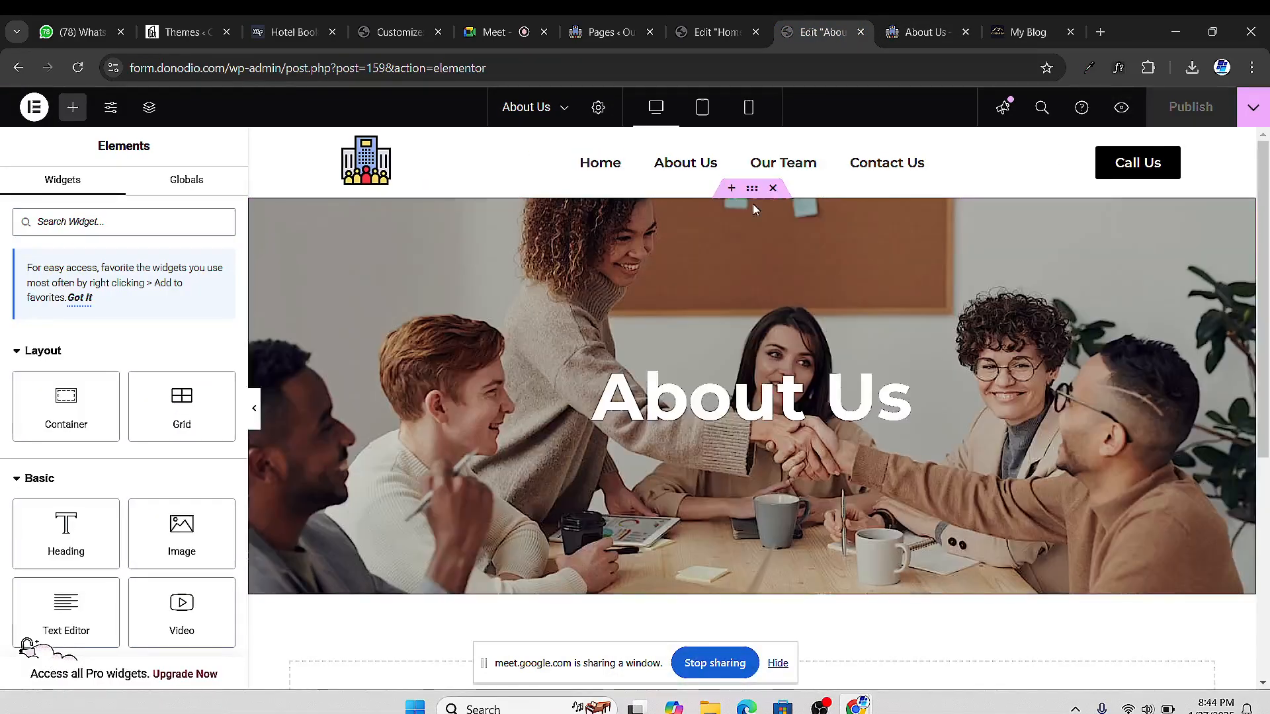
Set the hero container's top and bottom padding to 125 px
{"action": "left_click", "coordinate": [754, 197]}
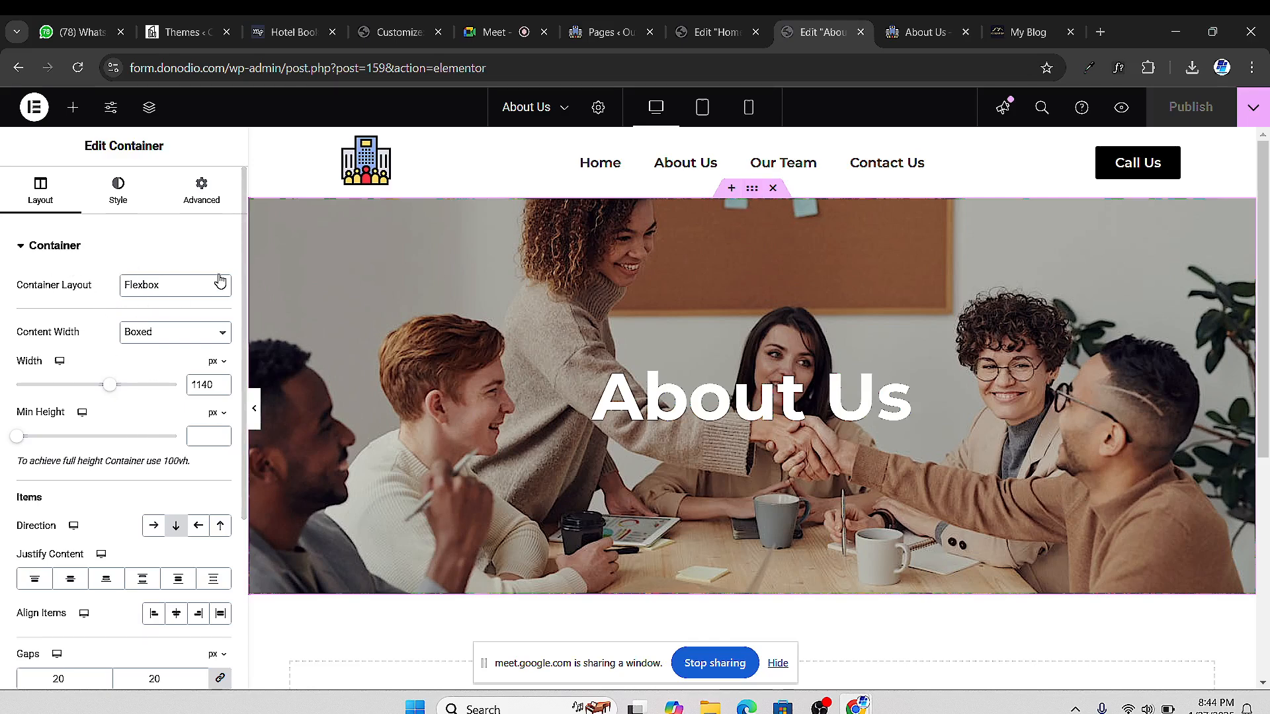
{"action": "left_click", "coordinate": [191, 197]}
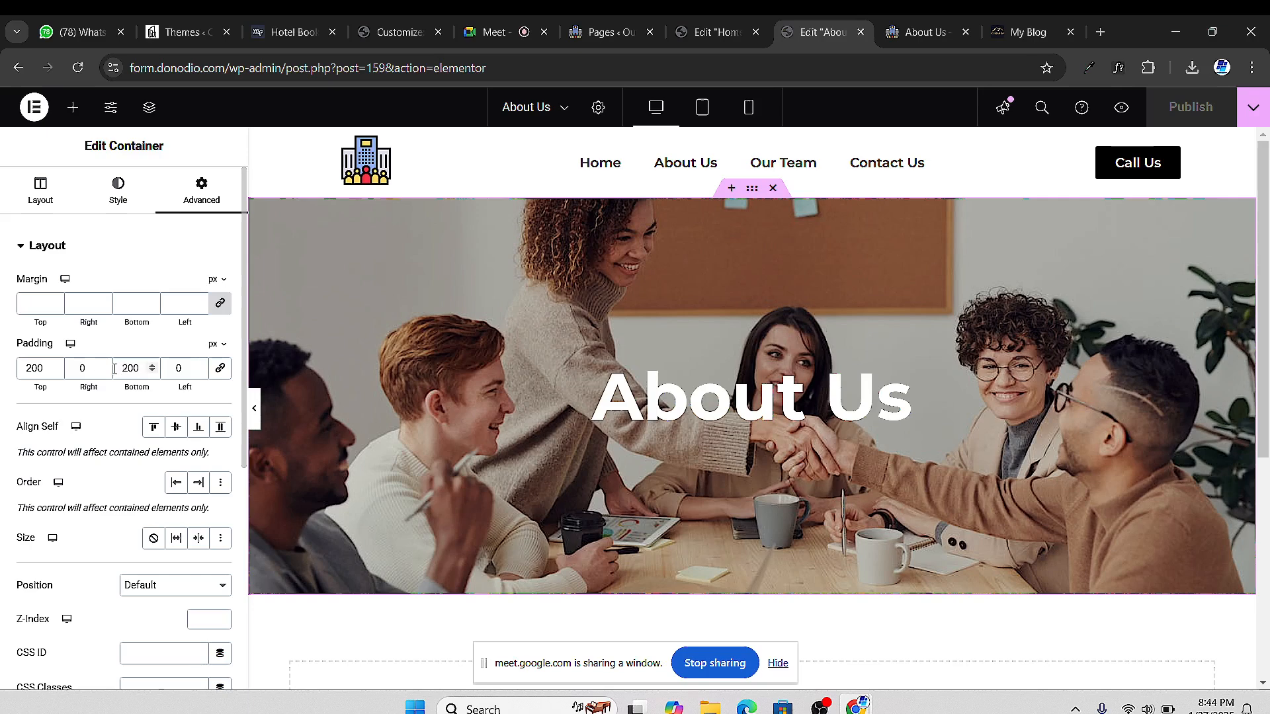
{"action": "double_click", "coordinate": [40, 374]}
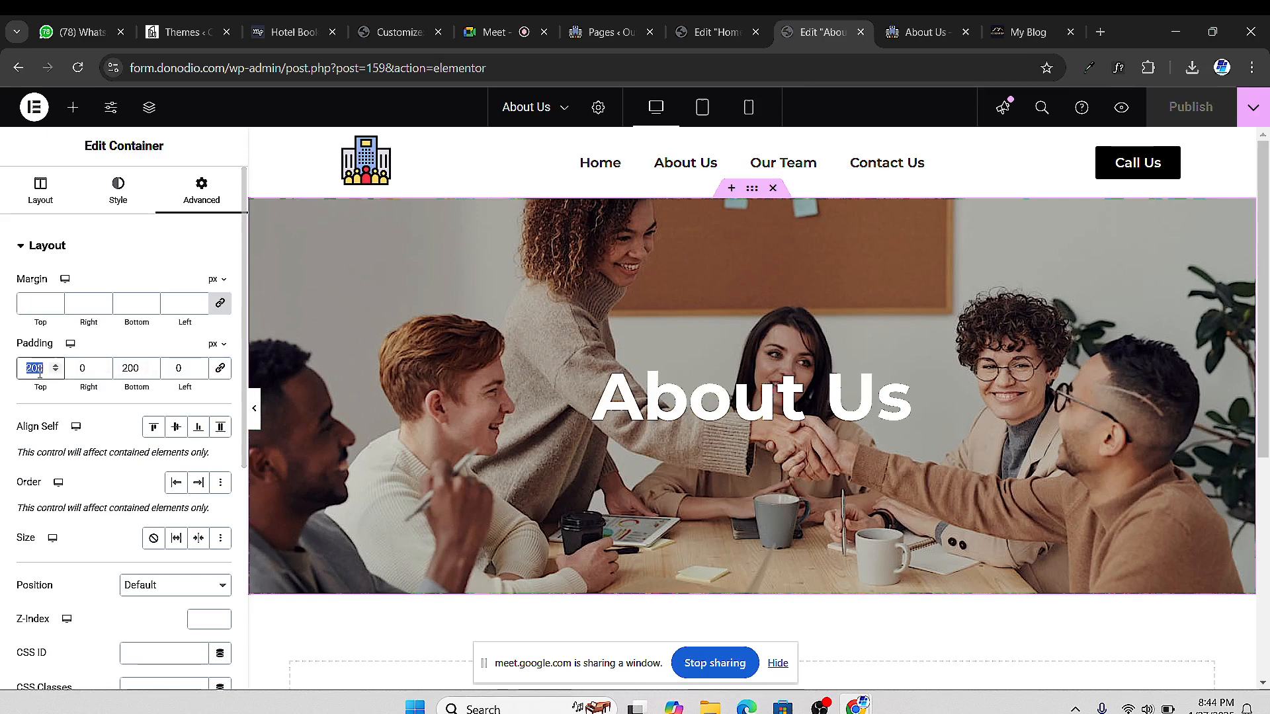
{"action": "type", "text": "150"}
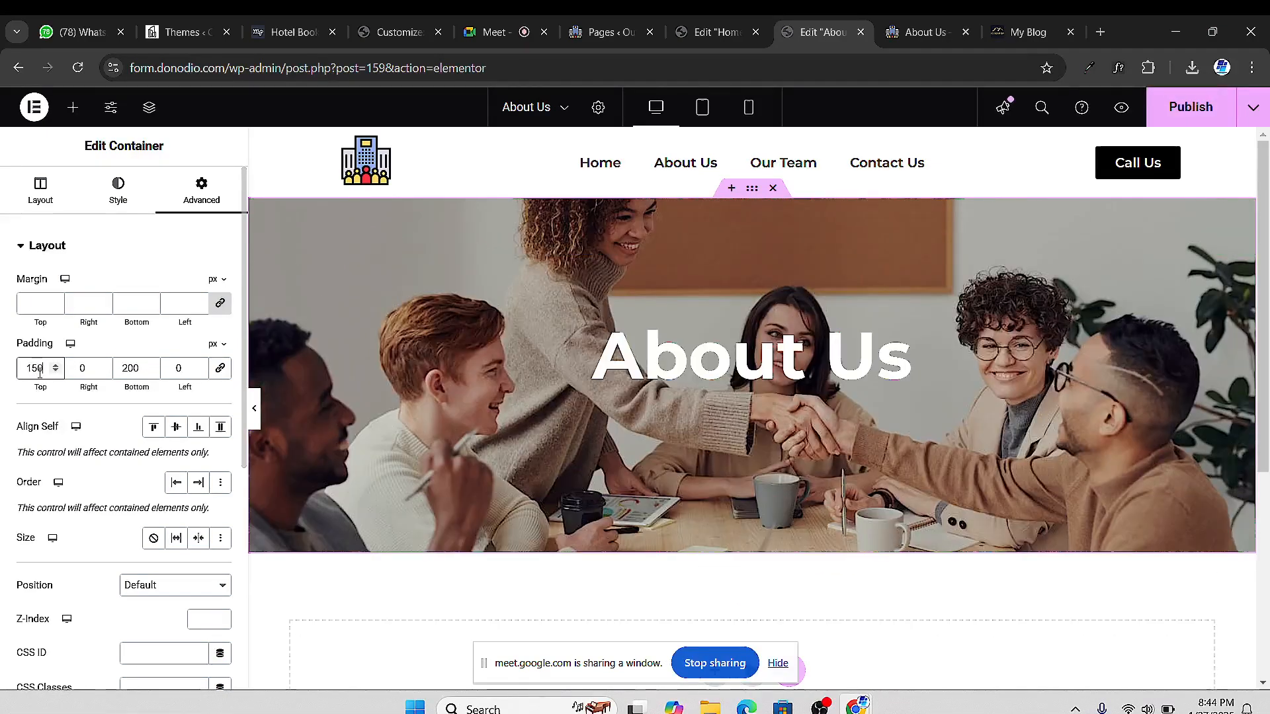
{"action": "double_click", "coordinate": [123, 372]}
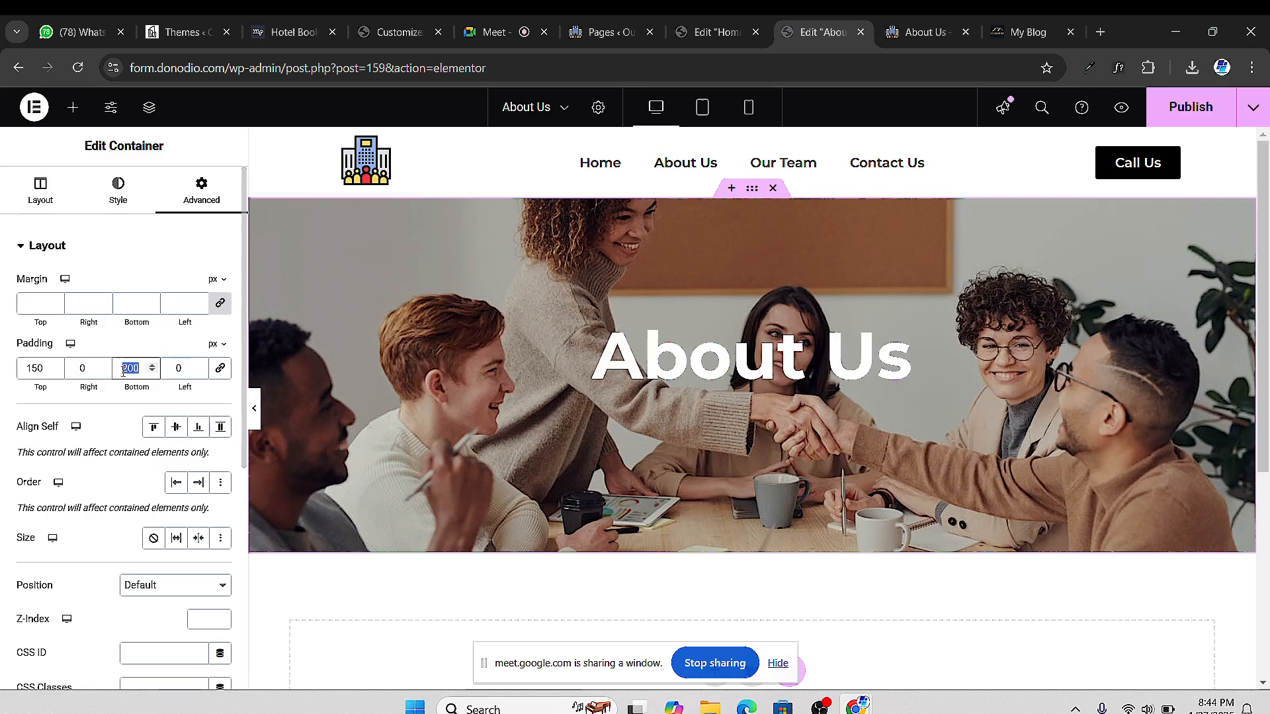
{"action": "type", "text": "150"}
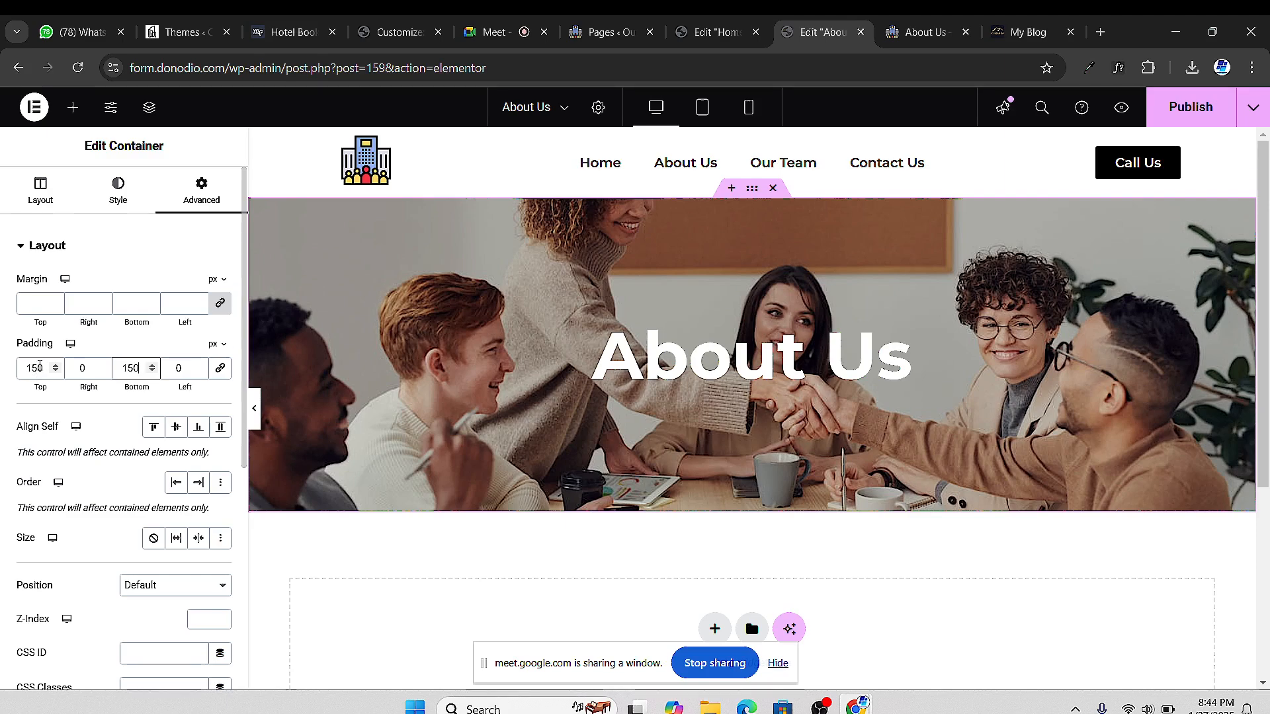
{"action": "double_click", "coordinate": [34, 368]}
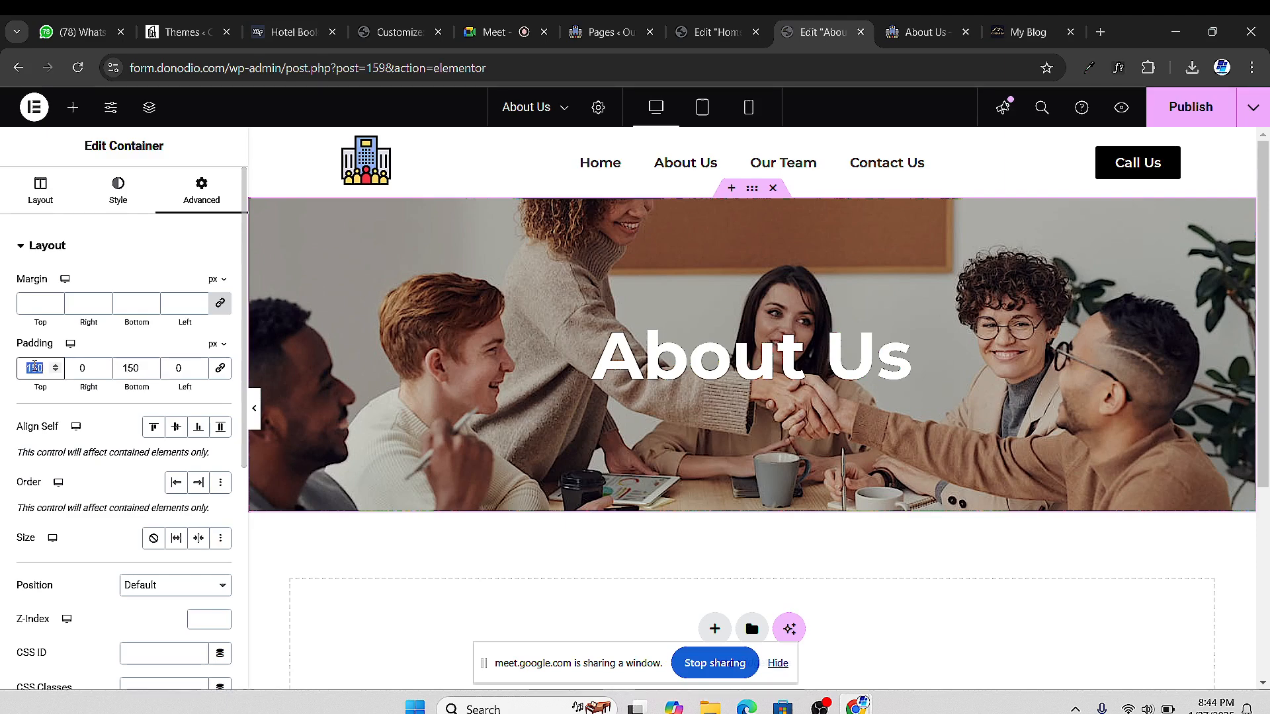
{"action": "type", "text": "125"}
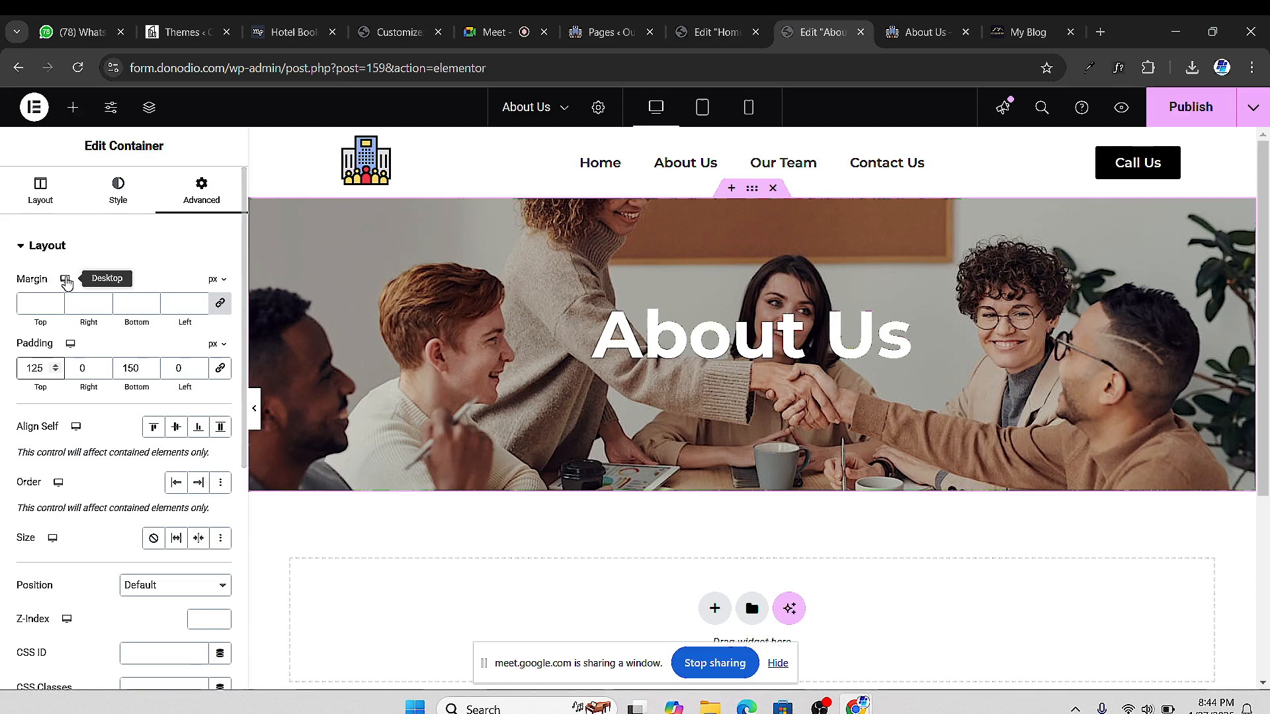
{"action": "double_click", "coordinate": [129, 361]}
{"action": "type", "text": "125"}
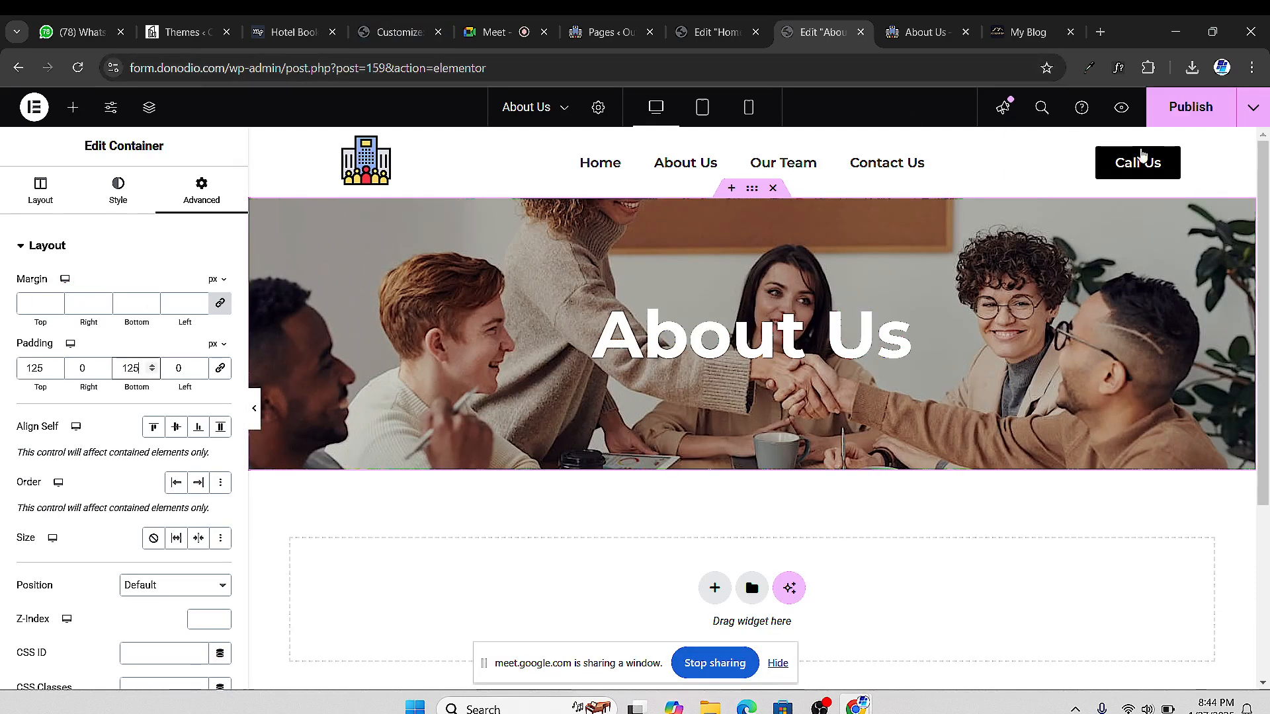
Publish the padding change and check the live About Us page
{"action": "left_click", "coordinate": [1184, 113]}
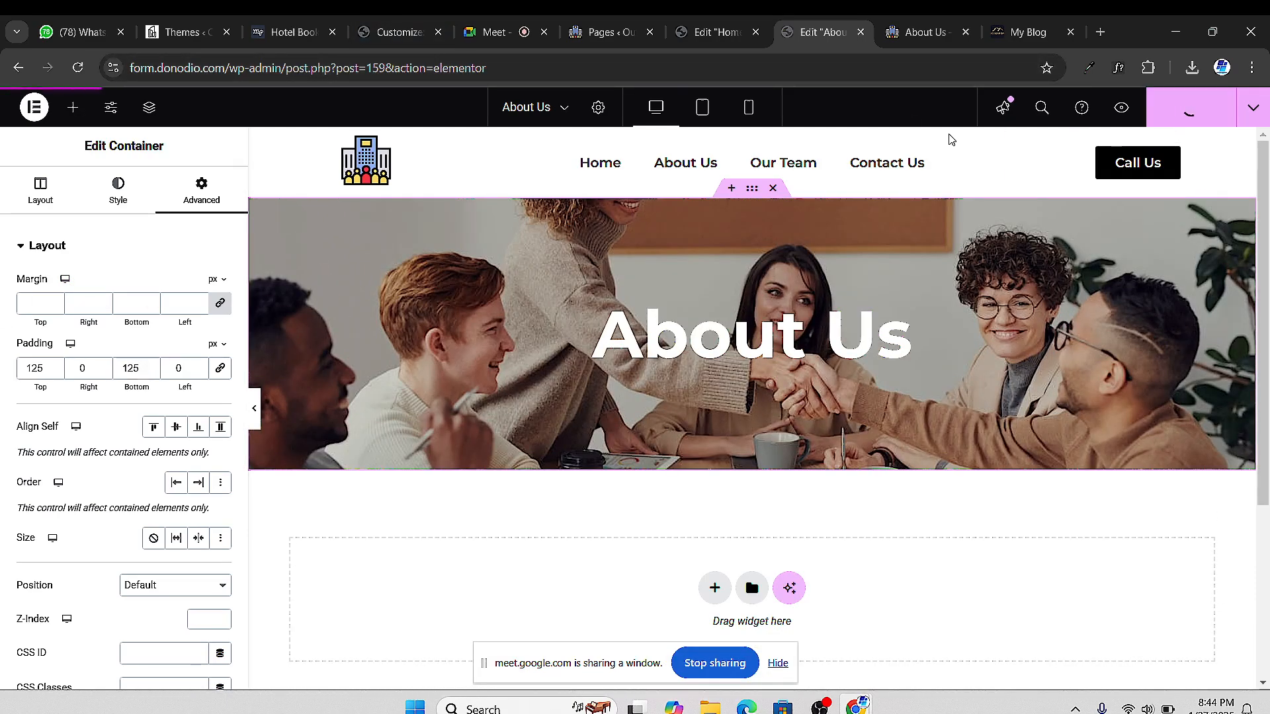
{"action": "left_click", "coordinate": [918, 33]}
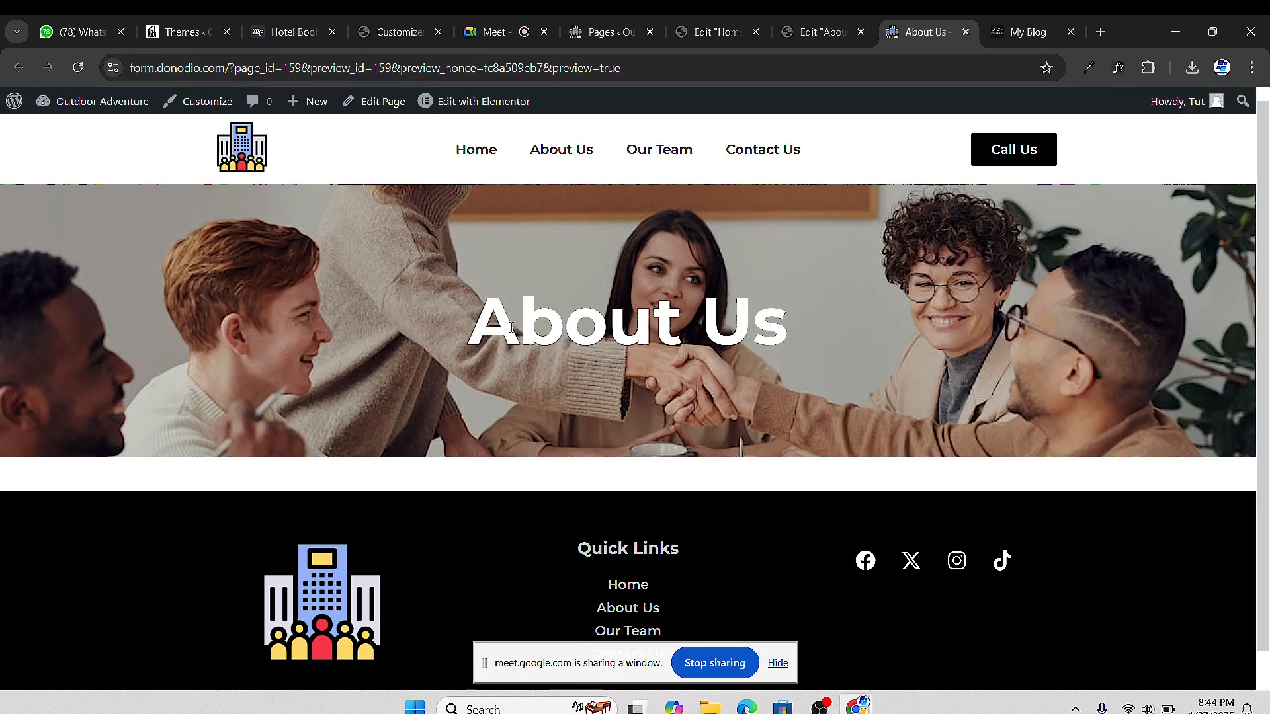
{"action": "left_click", "coordinate": [803, 33]}
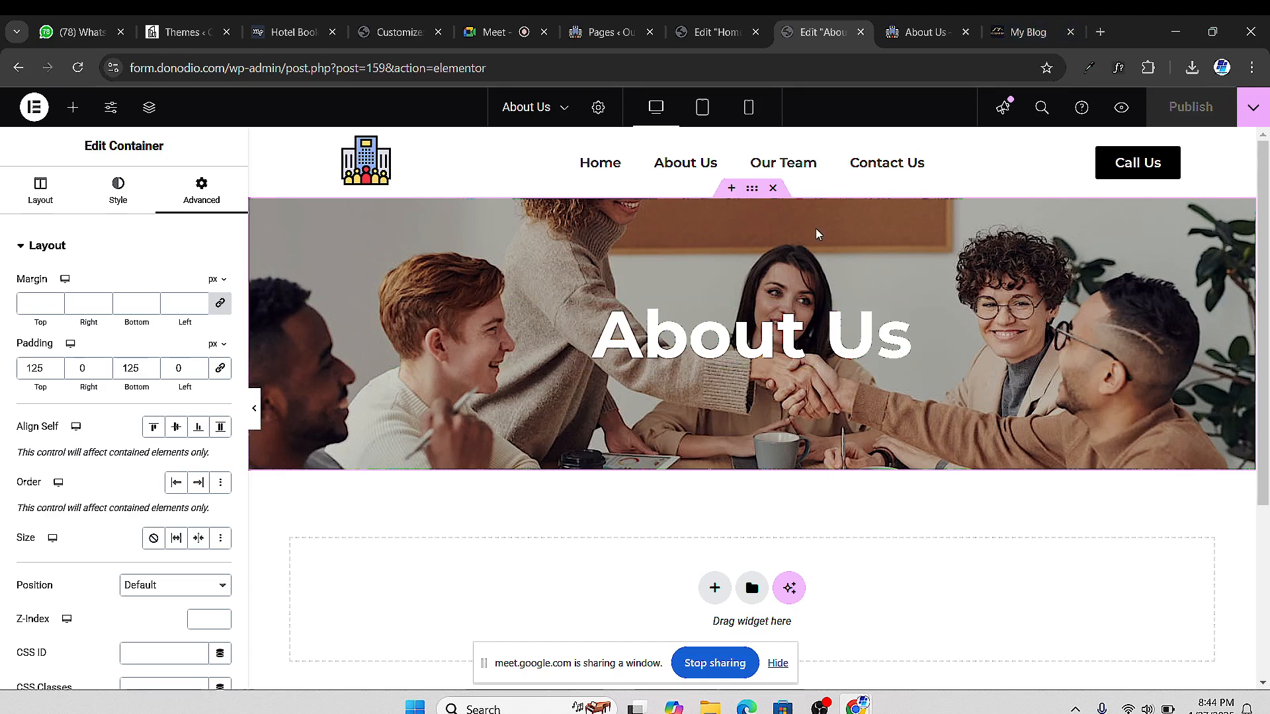
Open the Pexels free stock photo site in a new browser tab
{"action": "left_click", "coordinate": [1100, 31]}
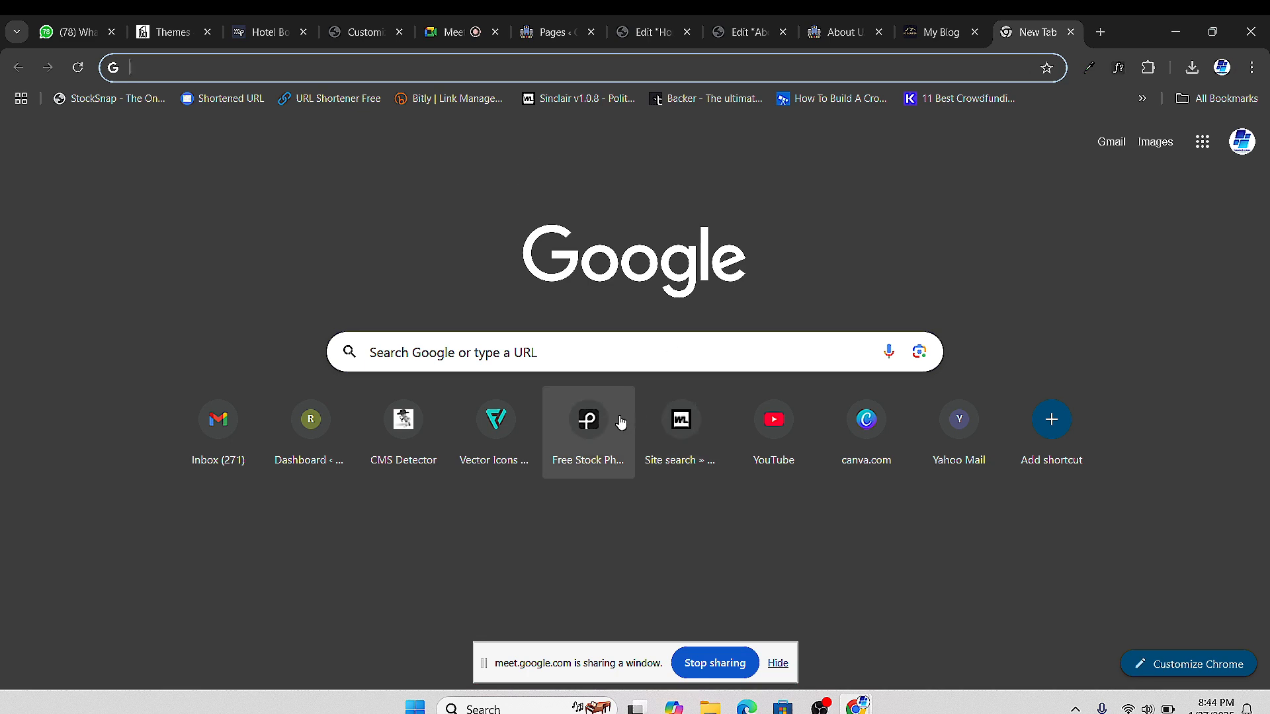
{"action": "left_click", "coordinate": [587, 418]}
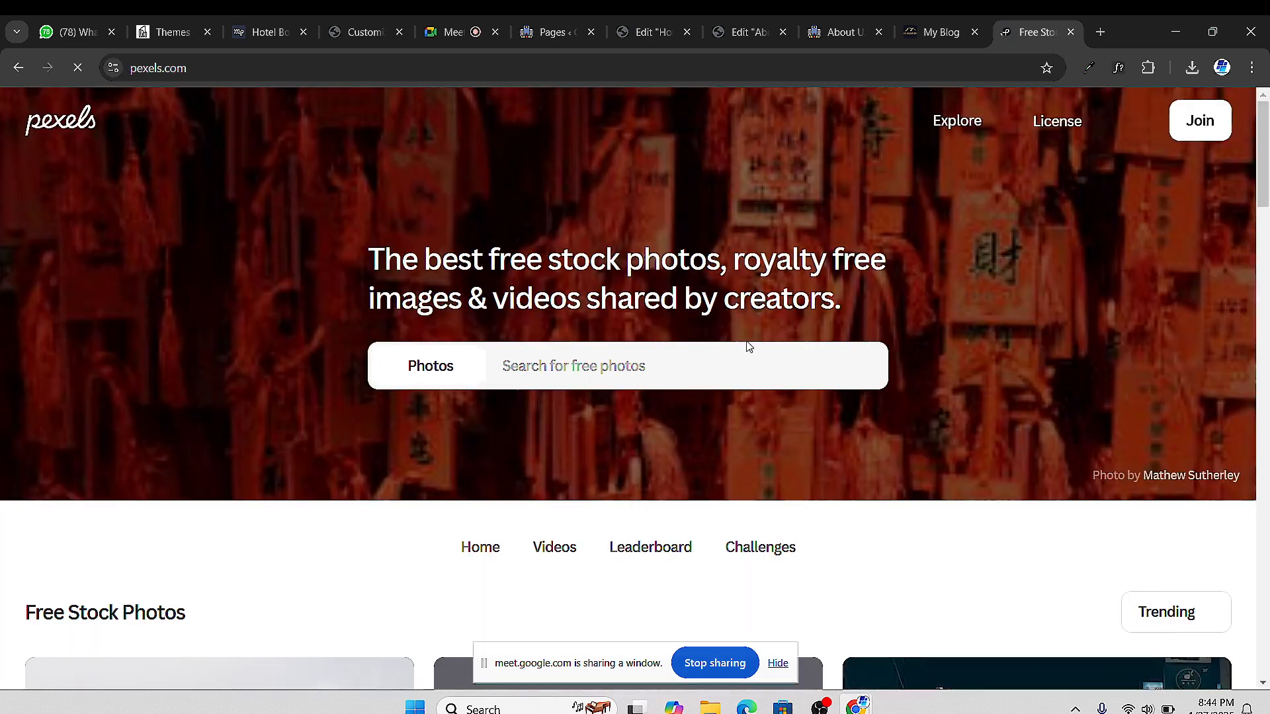
{"action": "scroll", "coordinate": [605, 367], "scroll_direction": "down", "scroll_amount": 5}
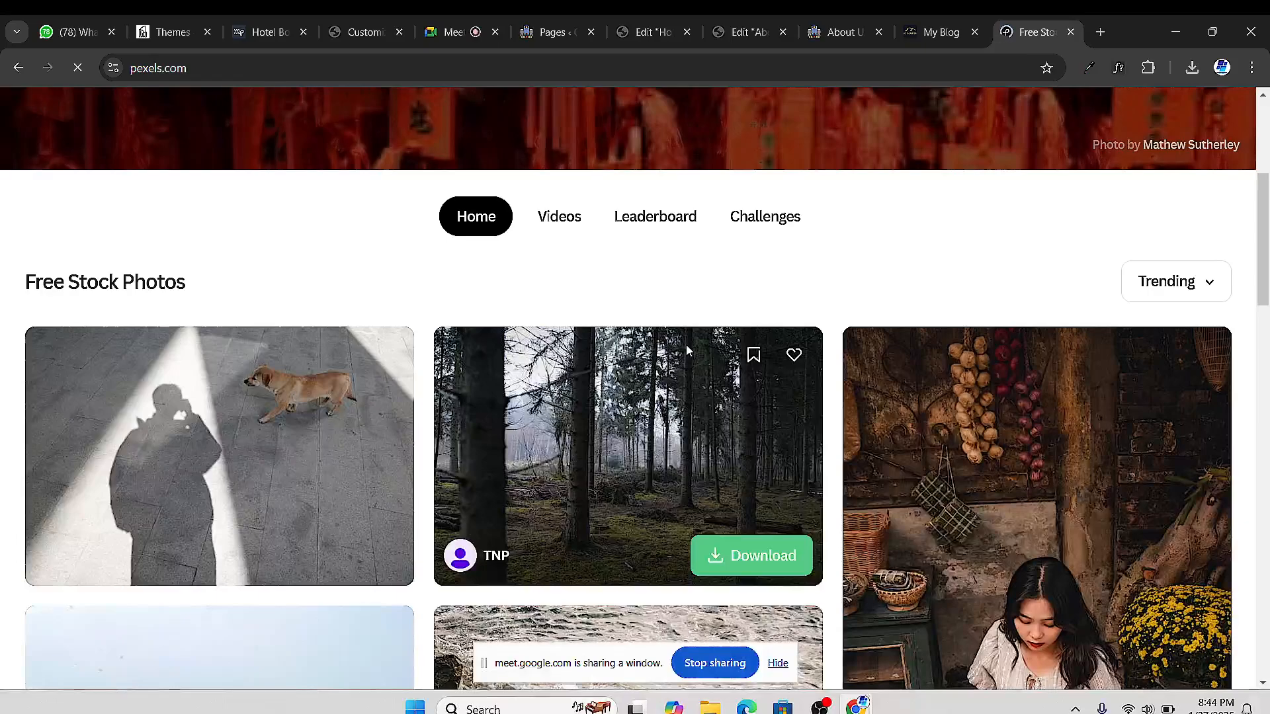
{"action": "scroll", "coordinate": [686, 344], "scroll_direction": "down", "scroll_amount": 10}
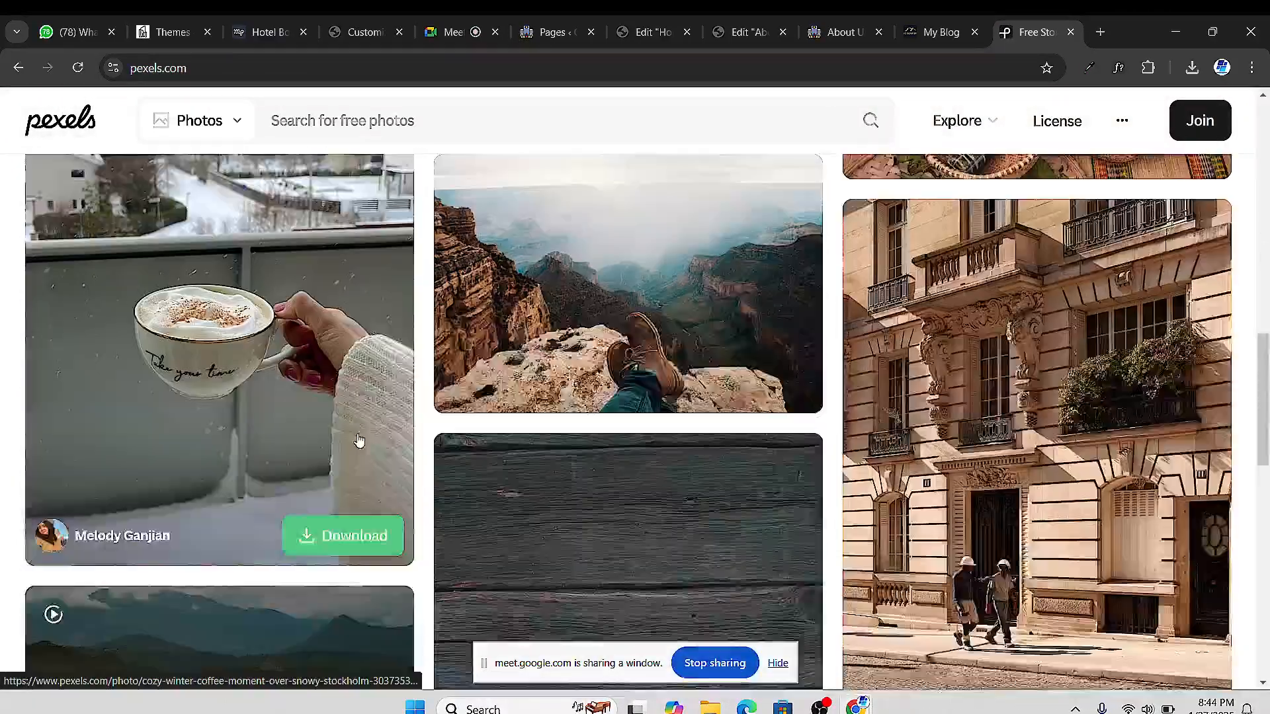
{"action": "scroll", "coordinate": [652, 384], "scroll_direction": "up", "scroll_amount": 4}
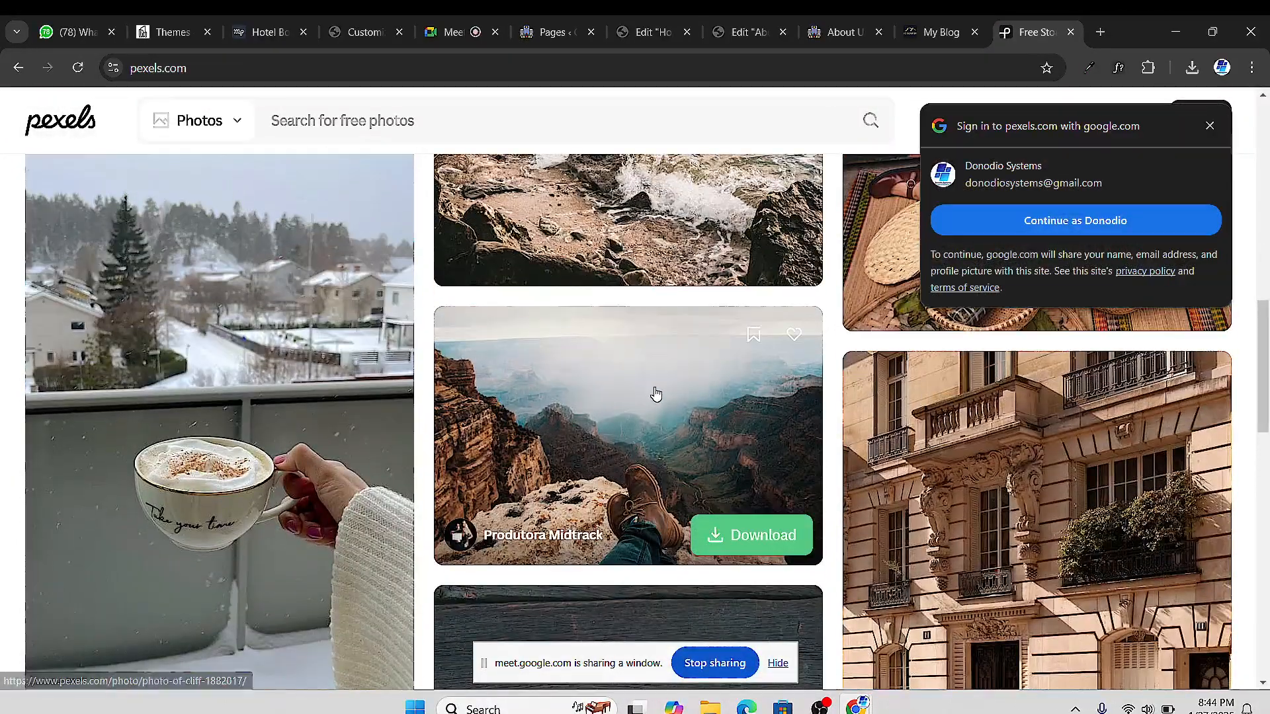
{"action": "scroll", "coordinate": [656, 395], "scroll_direction": "down", "scroll_amount": 5}
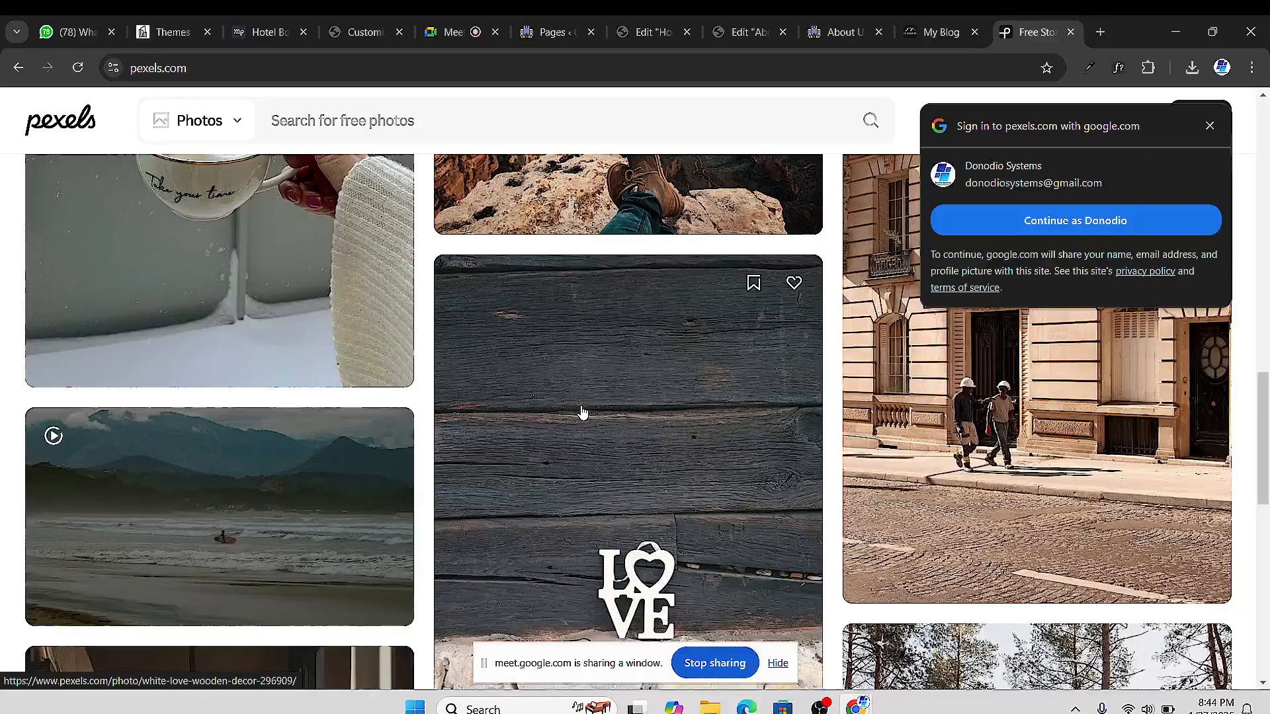
{"action": "scroll", "coordinate": [528, 450], "scroll_direction": "down", "scroll_amount": 9}
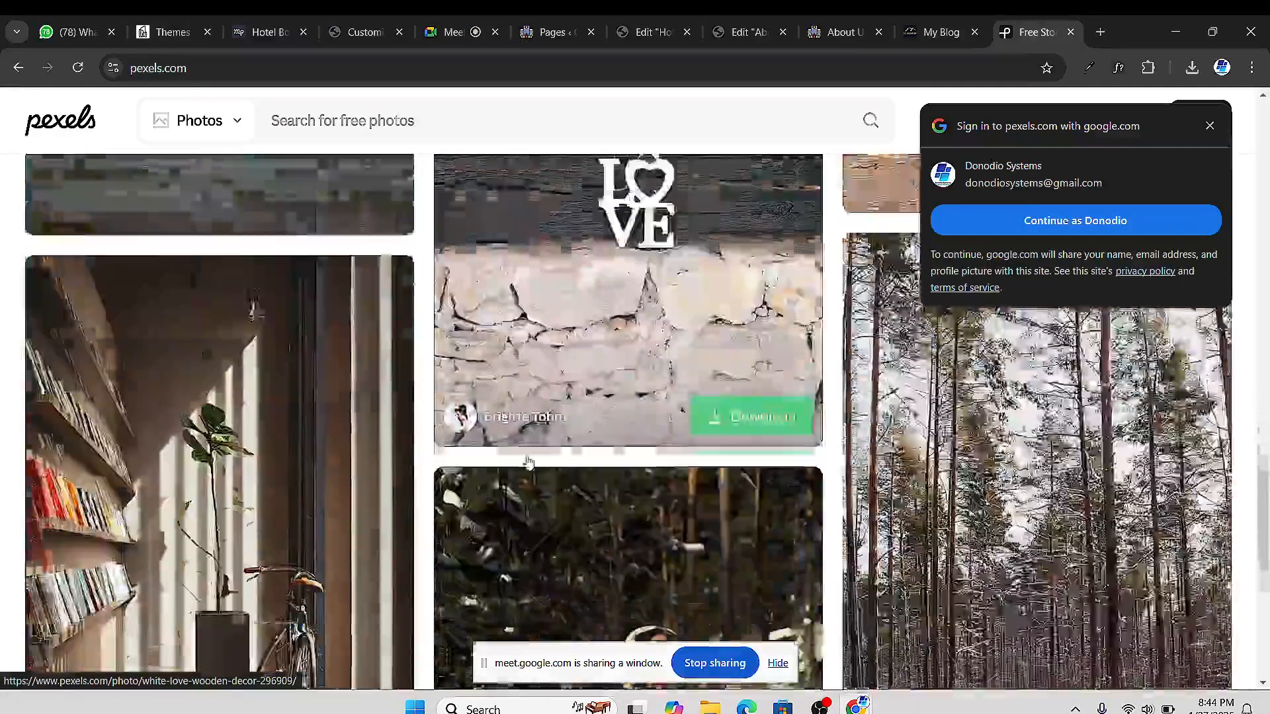
{"action": "scroll", "coordinate": [520, 463], "scroll_direction": "up", "scroll_amount": 20}
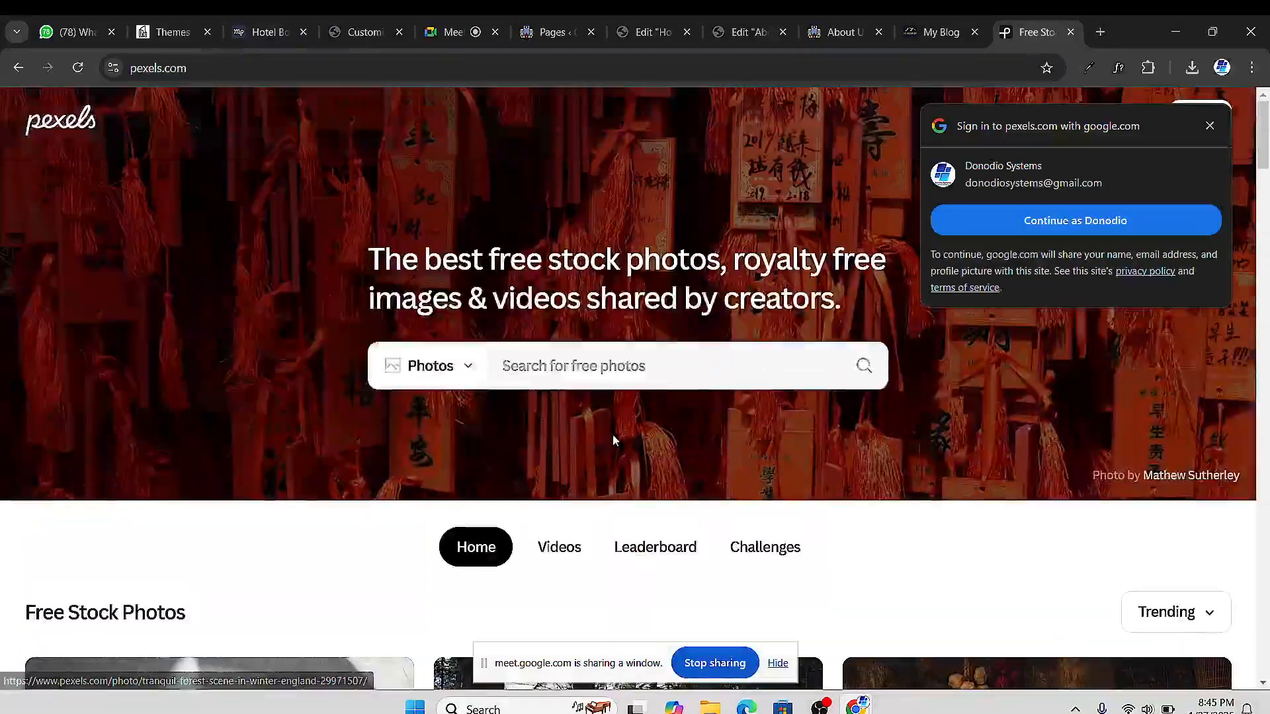
{"action": "scroll", "coordinate": [612, 434], "scroll_direction": "down", "scroll_amount": 2}
Search Pexels for 'office' and open the photo of a man at his desk
{"action": "left_click", "coordinate": [471, 202]}
{"action": "left_click", "coordinate": [515, 208]}
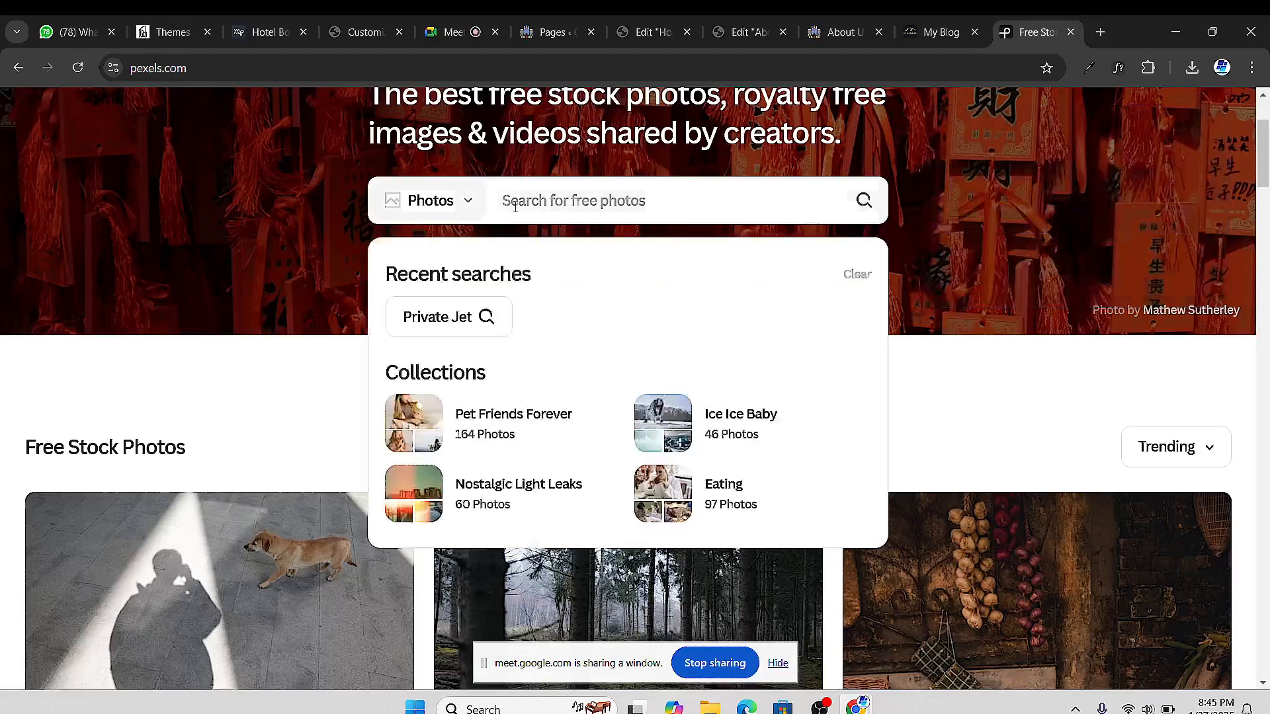
{"action": "type", "text": "co"}
{"action": "key", "text": "BackSpace"}
{"action": "key", "text": "BackSpace"}
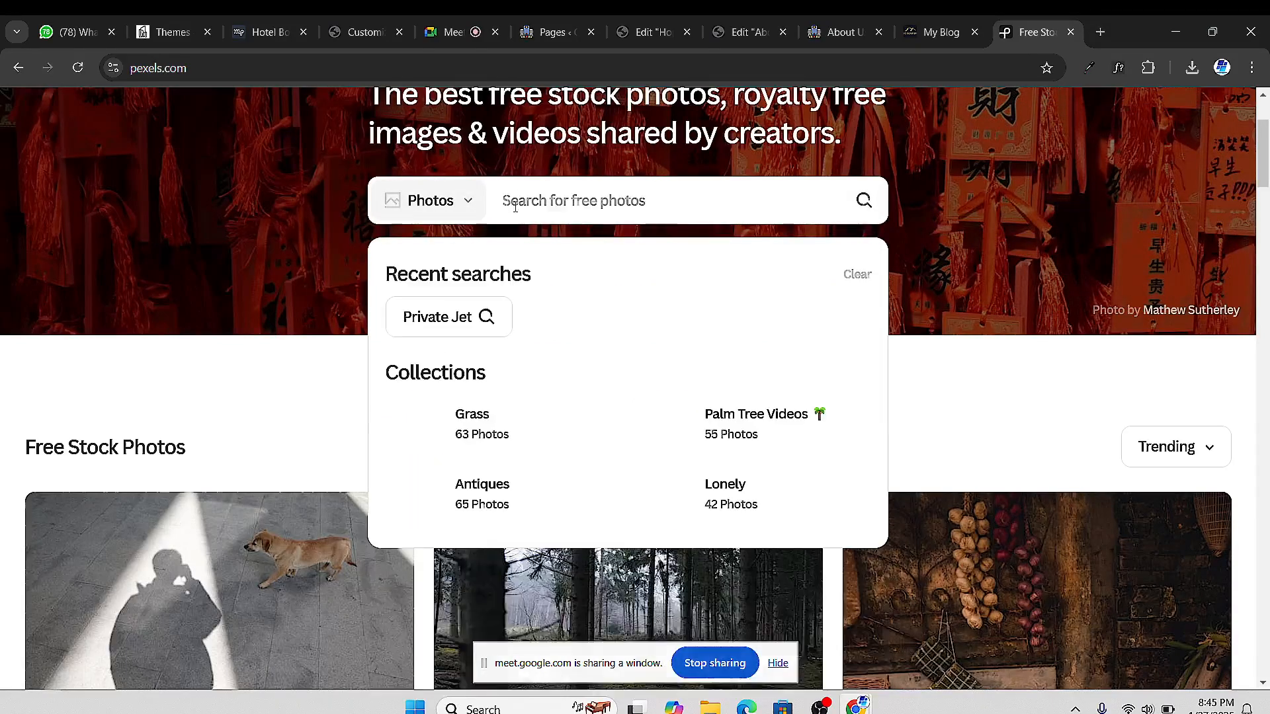
{"action": "type", "text": "office"}
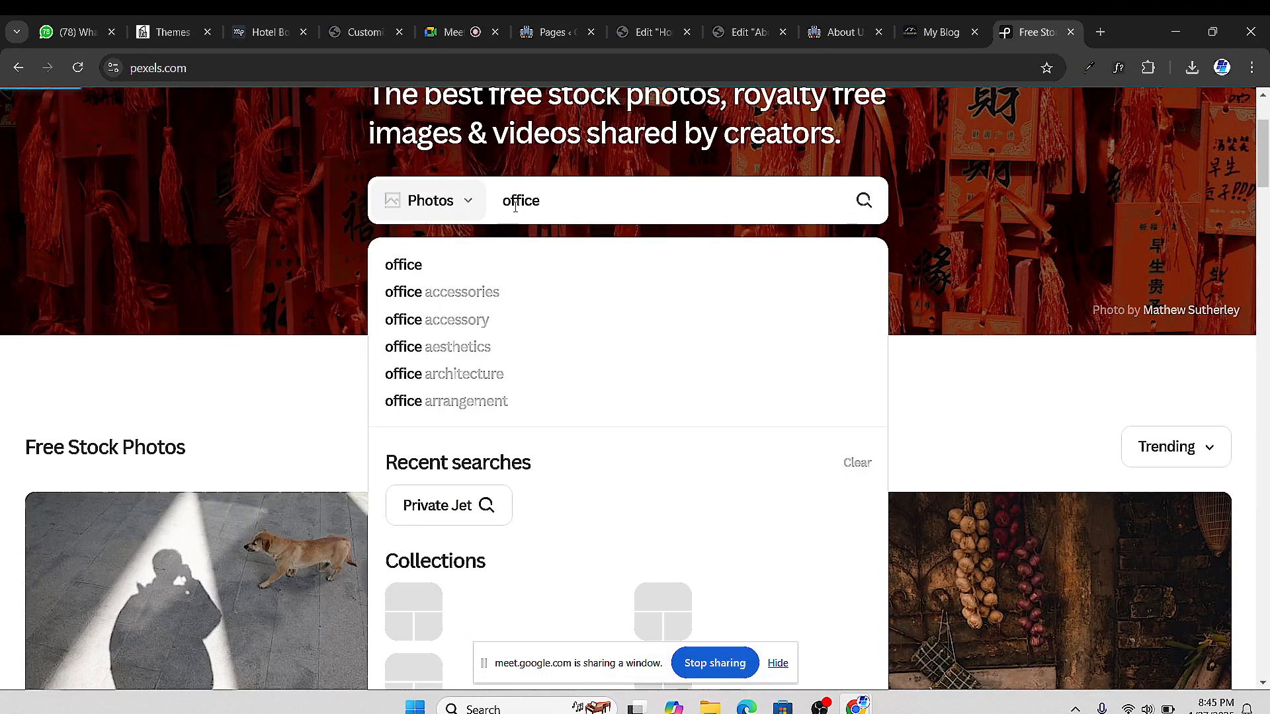
{"action": "key", "text": "Return"}
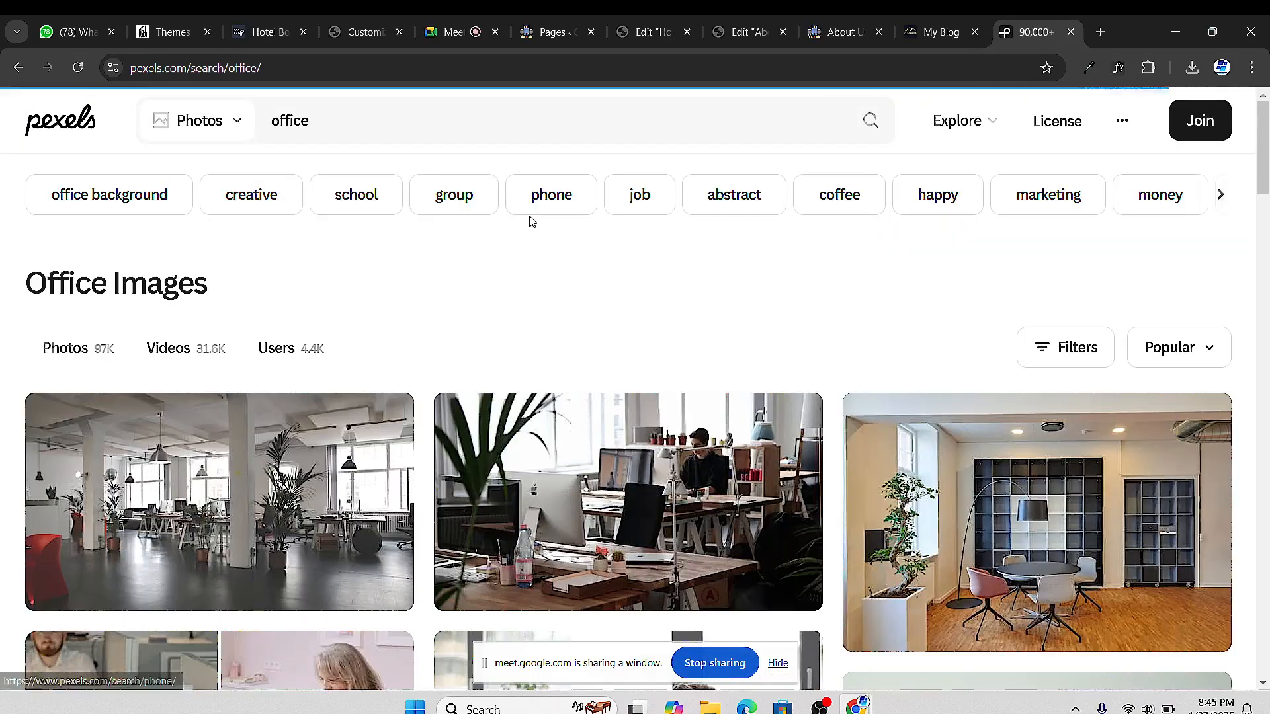
{"action": "scroll", "coordinate": [423, 463], "scroll_direction": "down", "scroll_amount": 1}
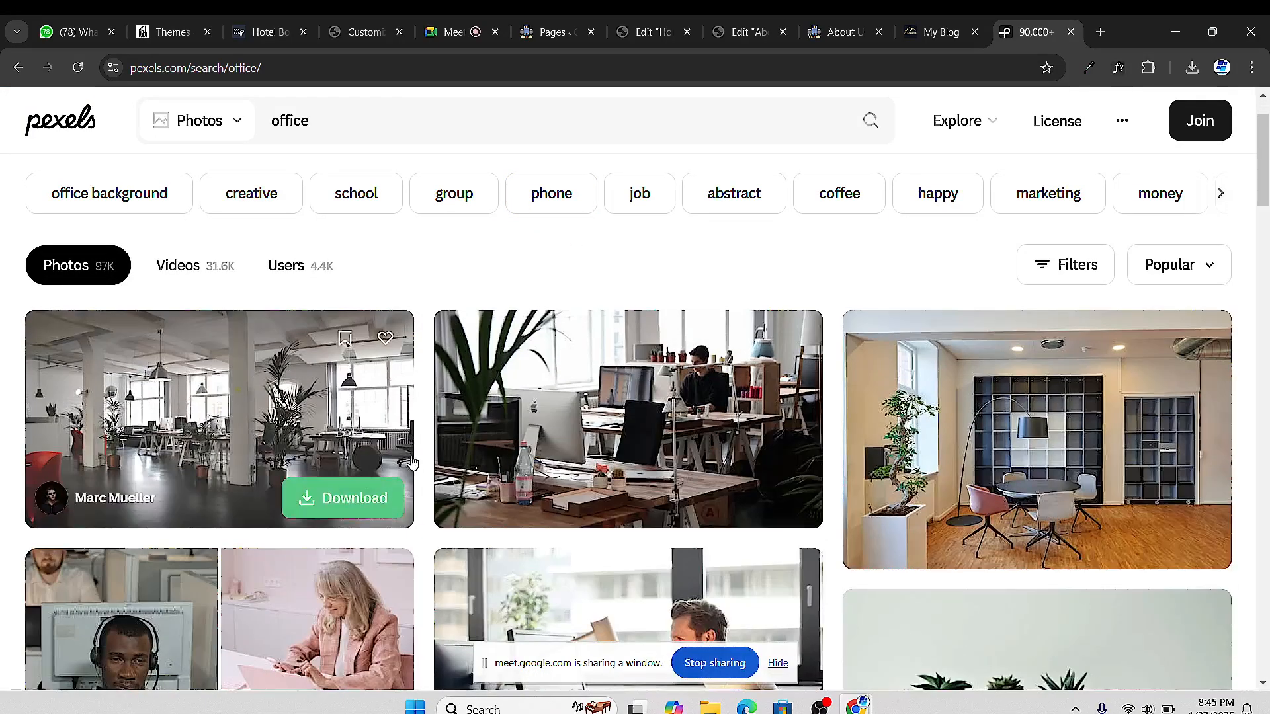
{"action": "scroll", "coordinate": [454, 458], "scroll_direction": "down", "scroll_amount": 4}
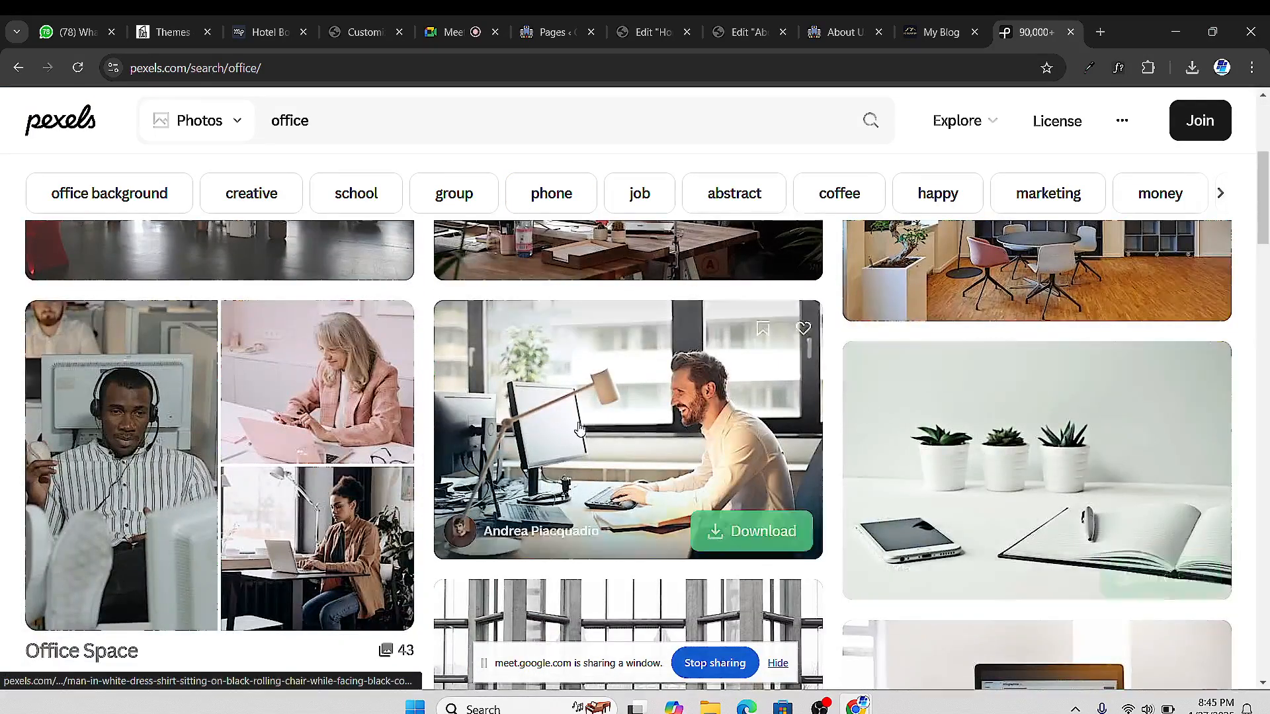
{"action": "scroll", "coordinate": [794, 463], "scroll_direction": "up", "scroll_amount": 5}
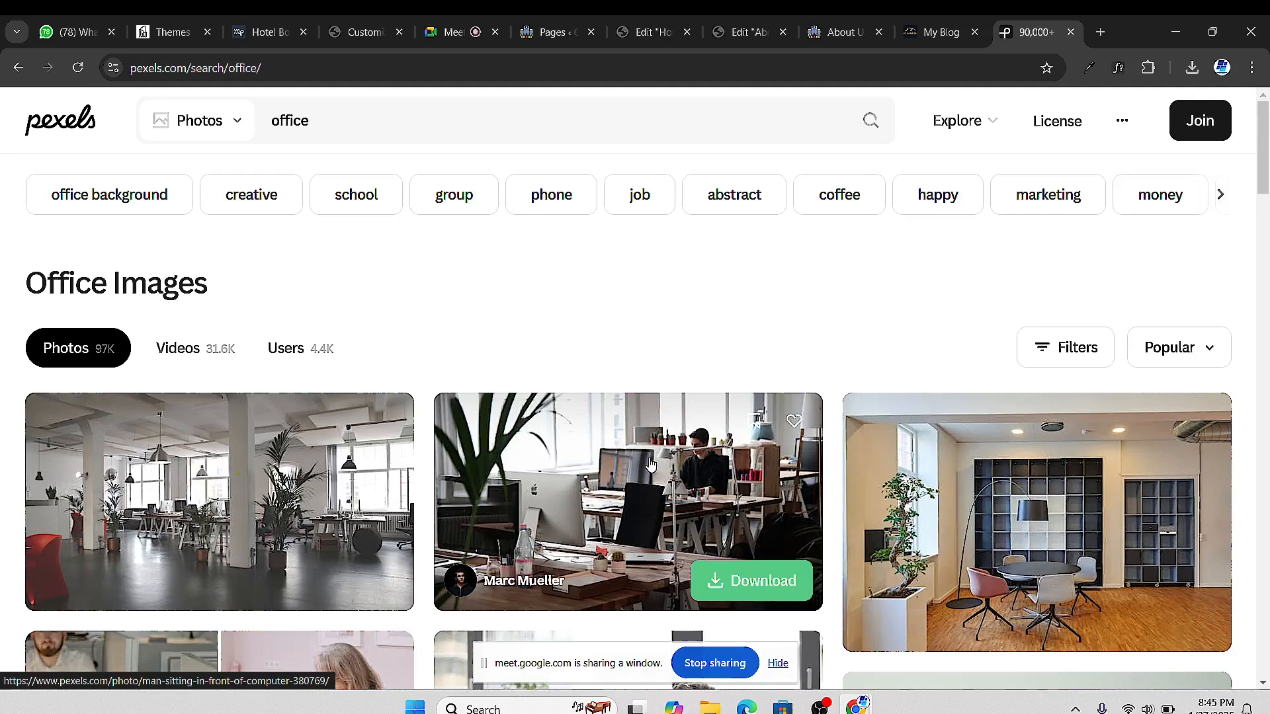
{"action": "left_click", "coordinate": [587, 448]}
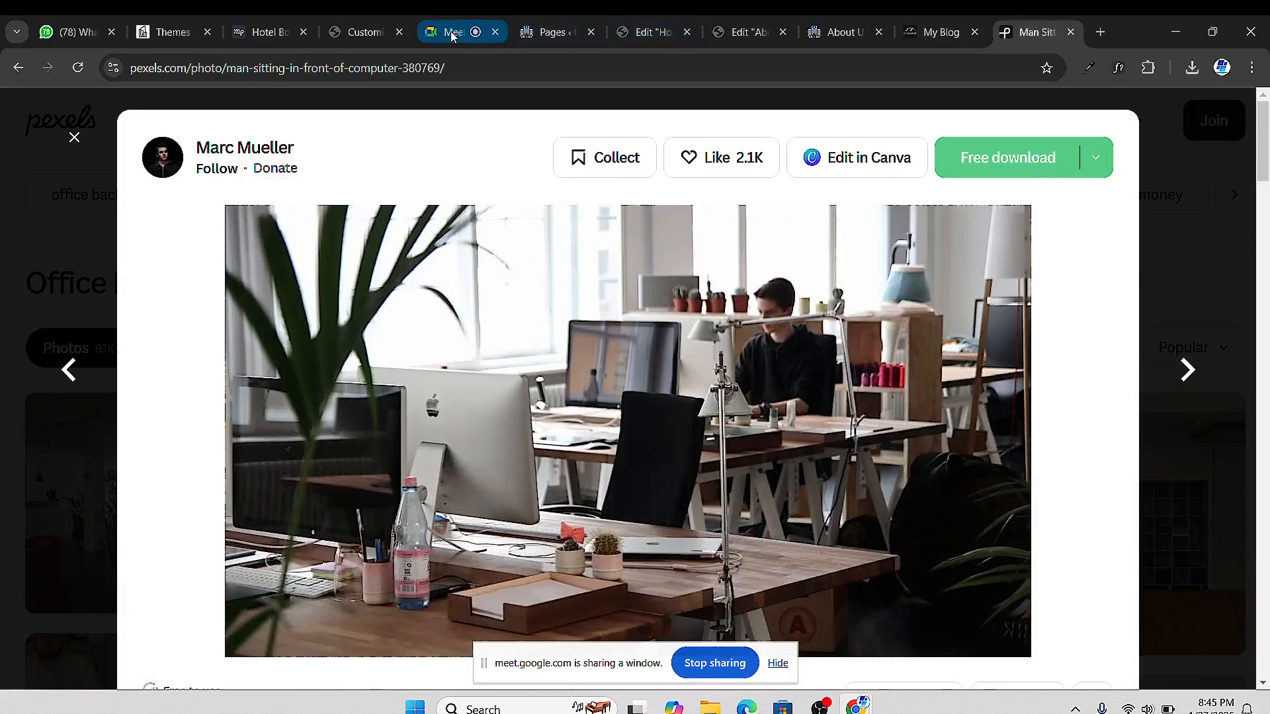
Mute a participant in the video meeting and return to the photo
{"action": "left_click", "coordinate": [451, 32]}
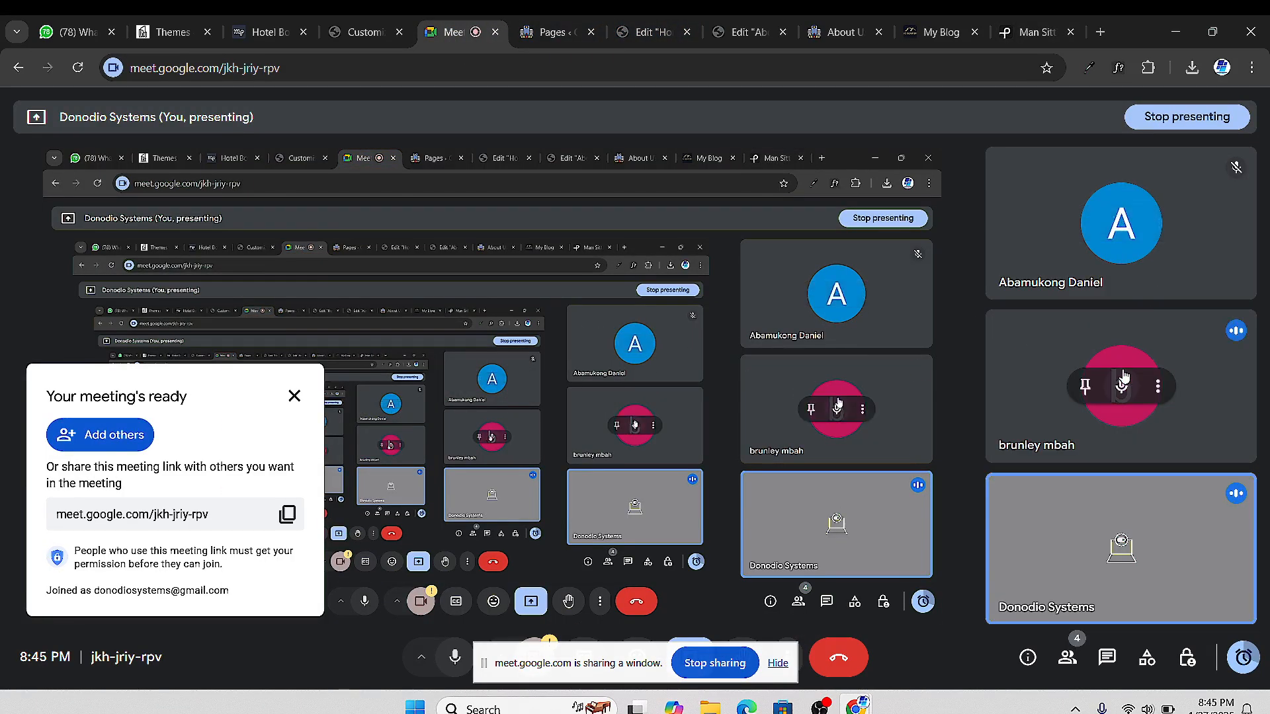
{"action": "left_click", "coordinate": [1122, 389]}
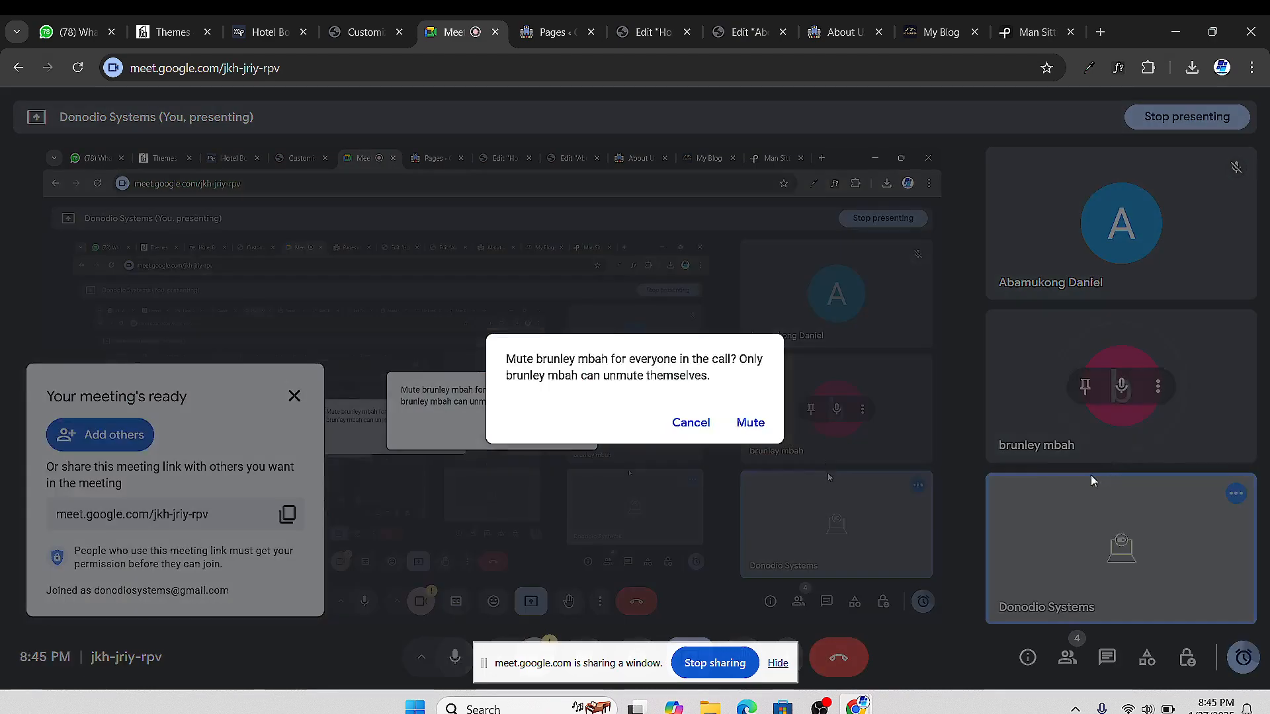
{"action": "left_click", "coordinate": [751, 423]}
{"action": "left_click", "coordinate": [1035, 32]}
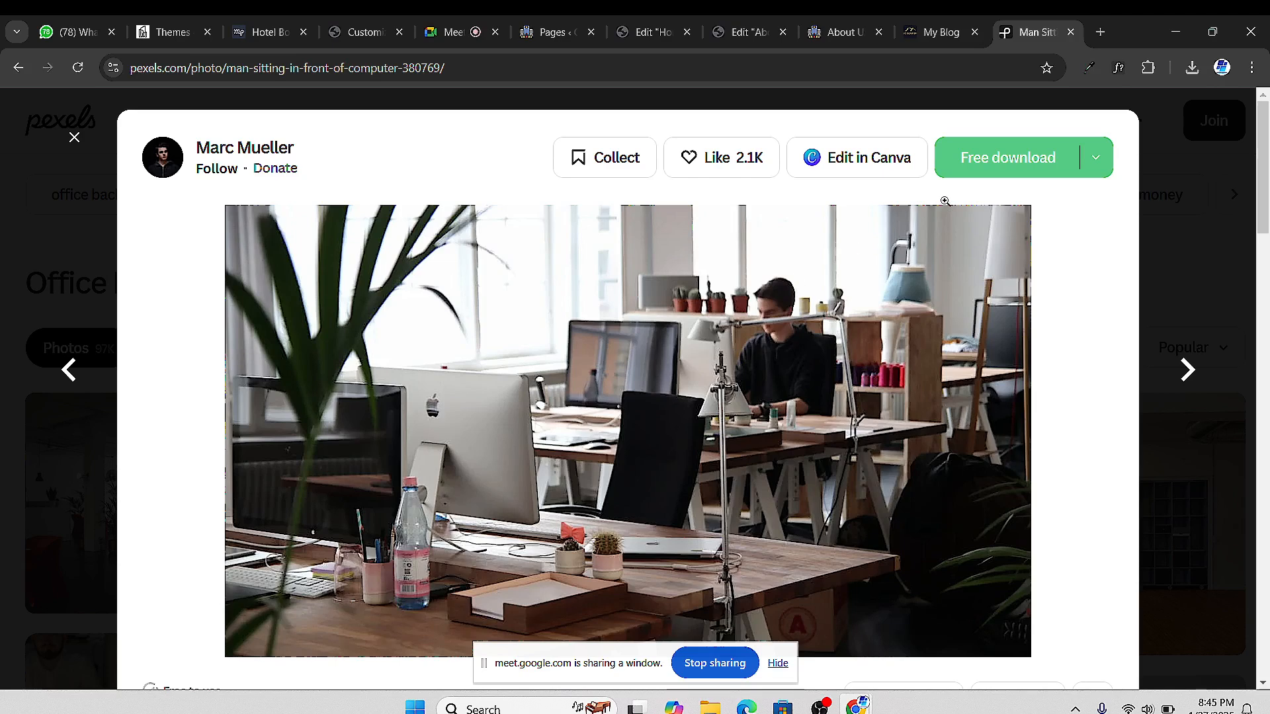
Download the photo at Large 1920x1078 and return to the About Us editor
{"action": "left_click", "coordinate": [1098, 157]}
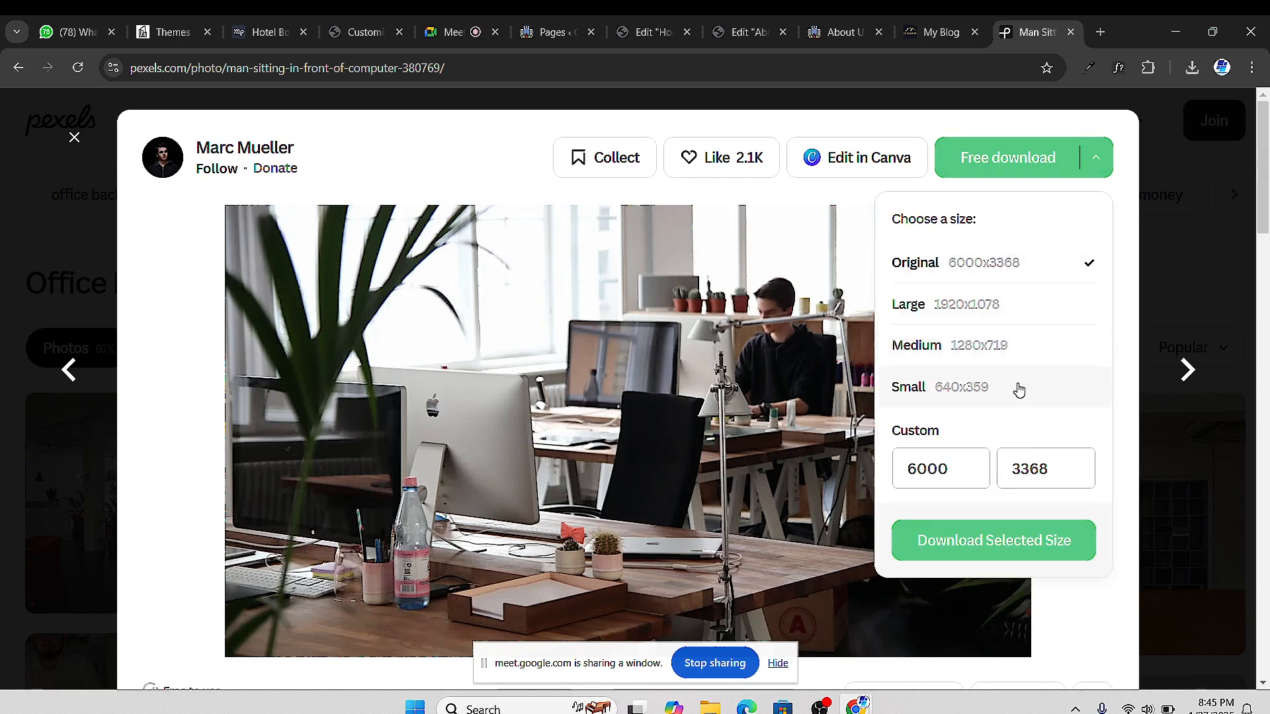
{"action": "left_click", "coordinate": [989, 318]}
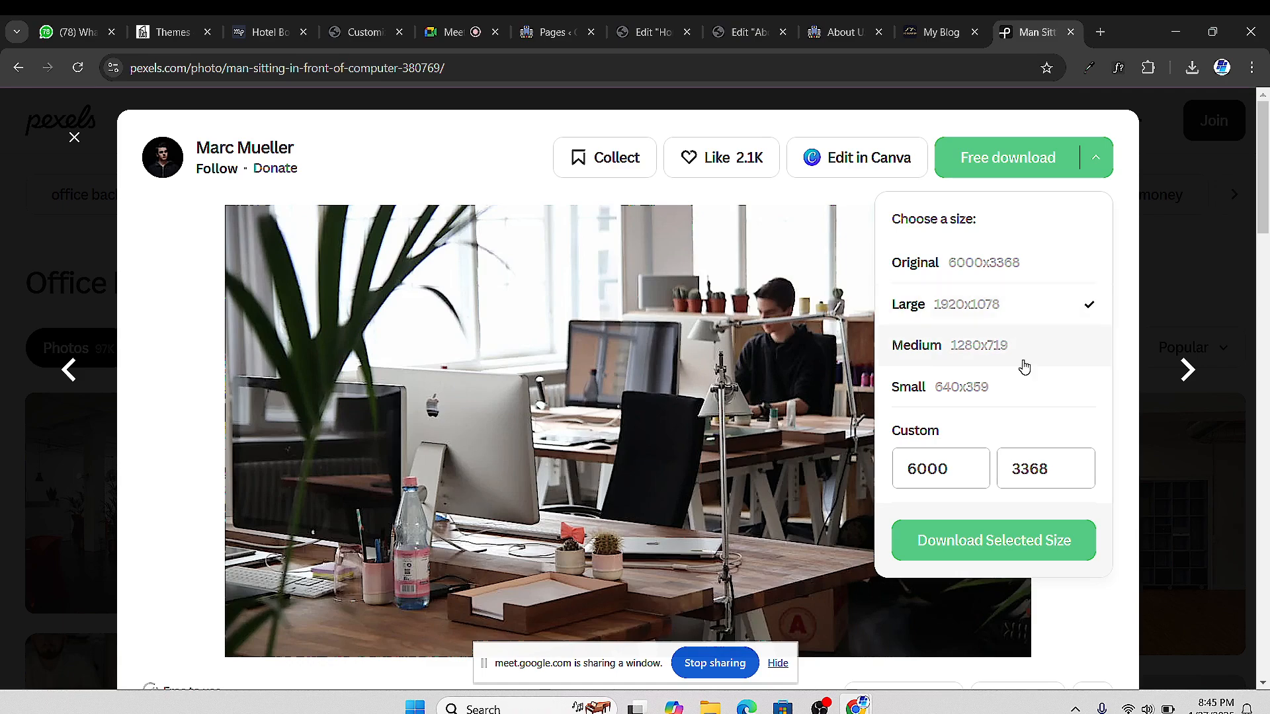
{"action": "left_click", "coordinate": [1018, 542]}
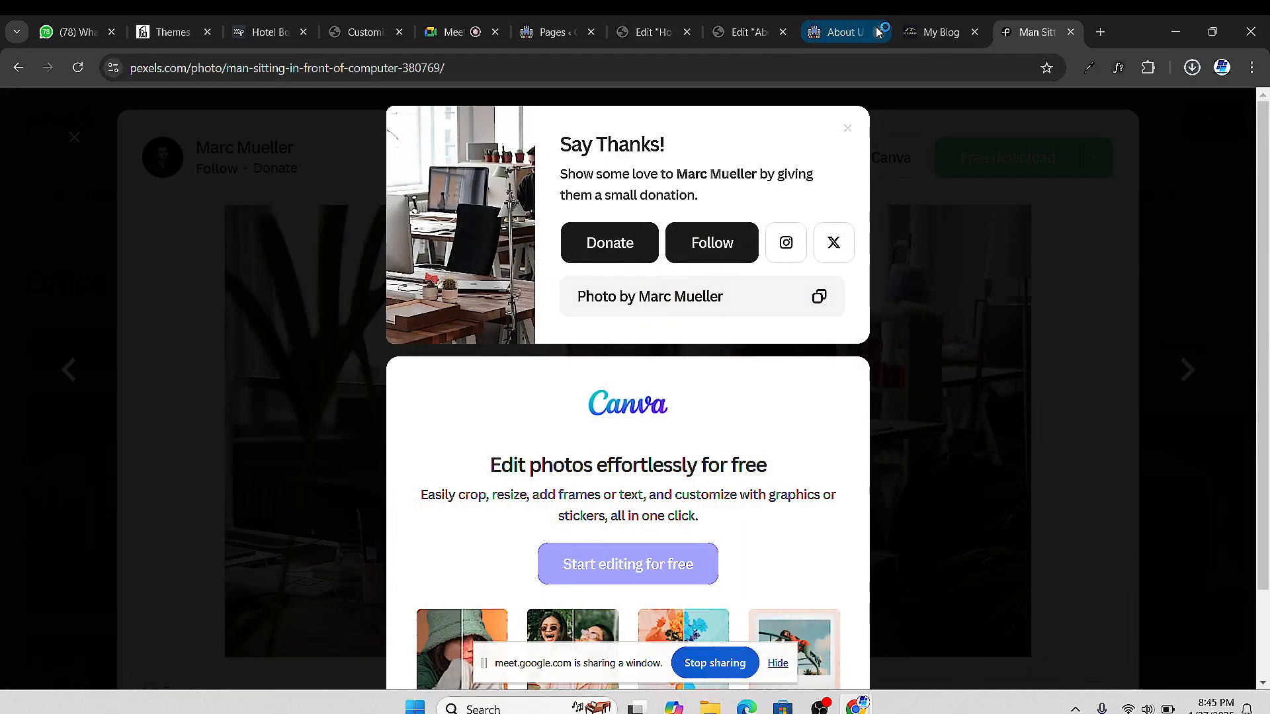
{"action": "left_click", "coordinate": [834, 37]}
{"action": "left_click", "coordinate": [732, 34]}
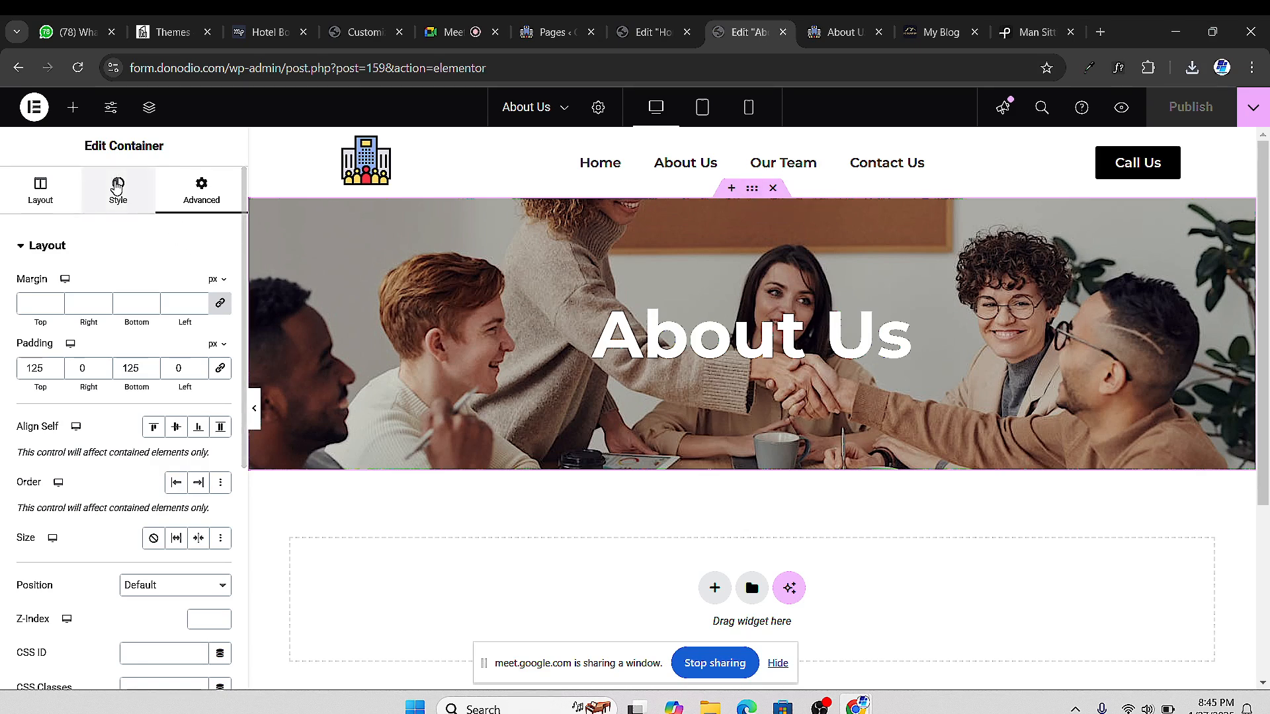
Upload the downloaded Pexels office JPG and set it as the hero's background image
{"action": "left_click", "coordinate": [117, 185]}
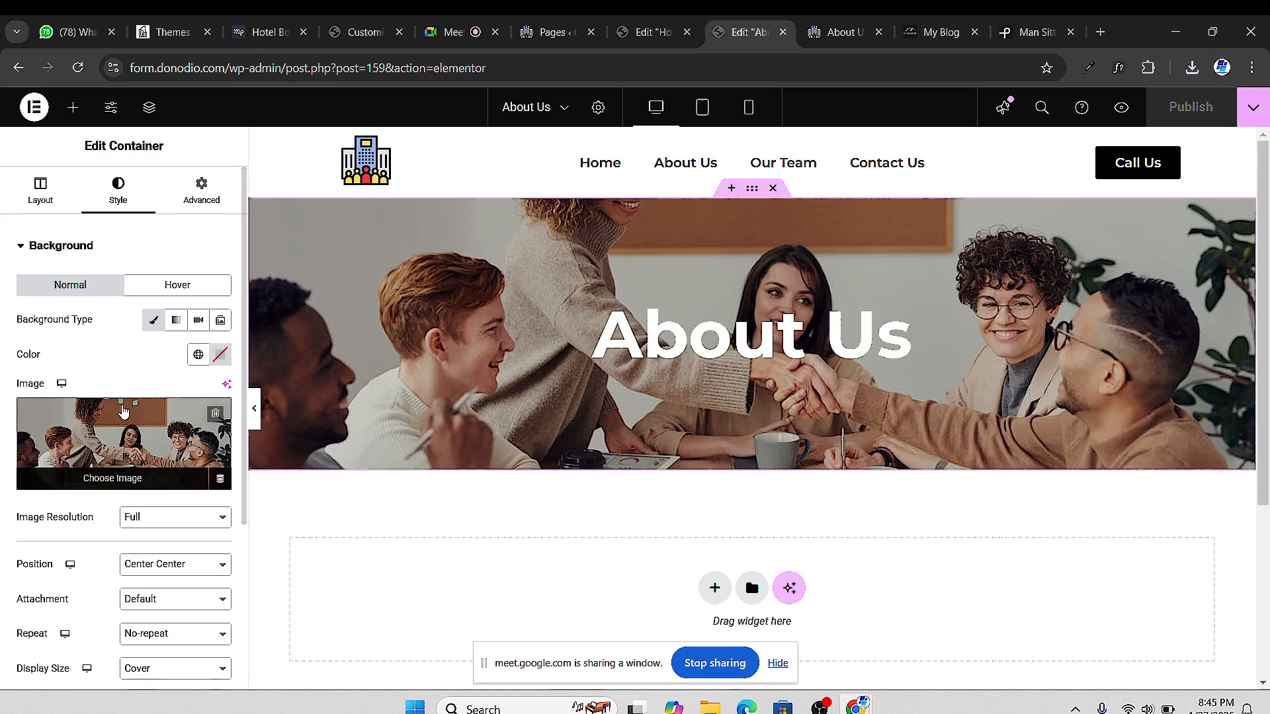
{"action": "left_click", "coordinate": [129, 422]}
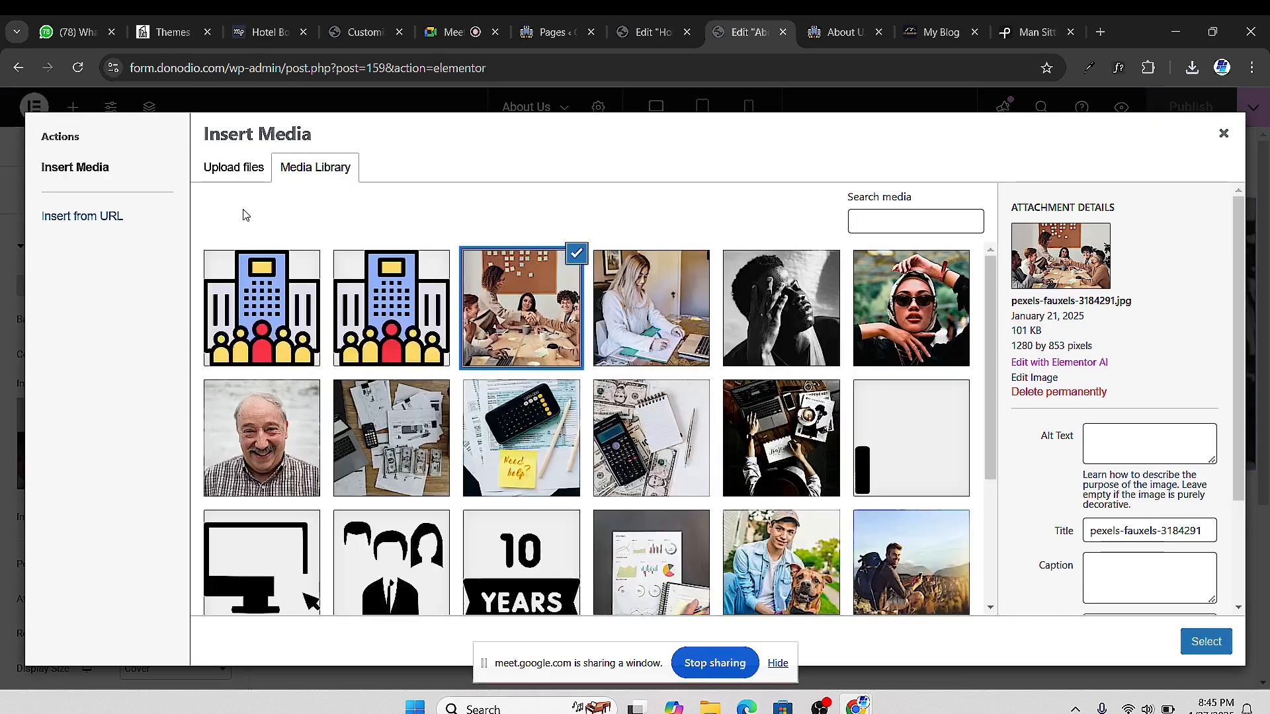
{"action": "left_click", "coordinate": [229, 171]}
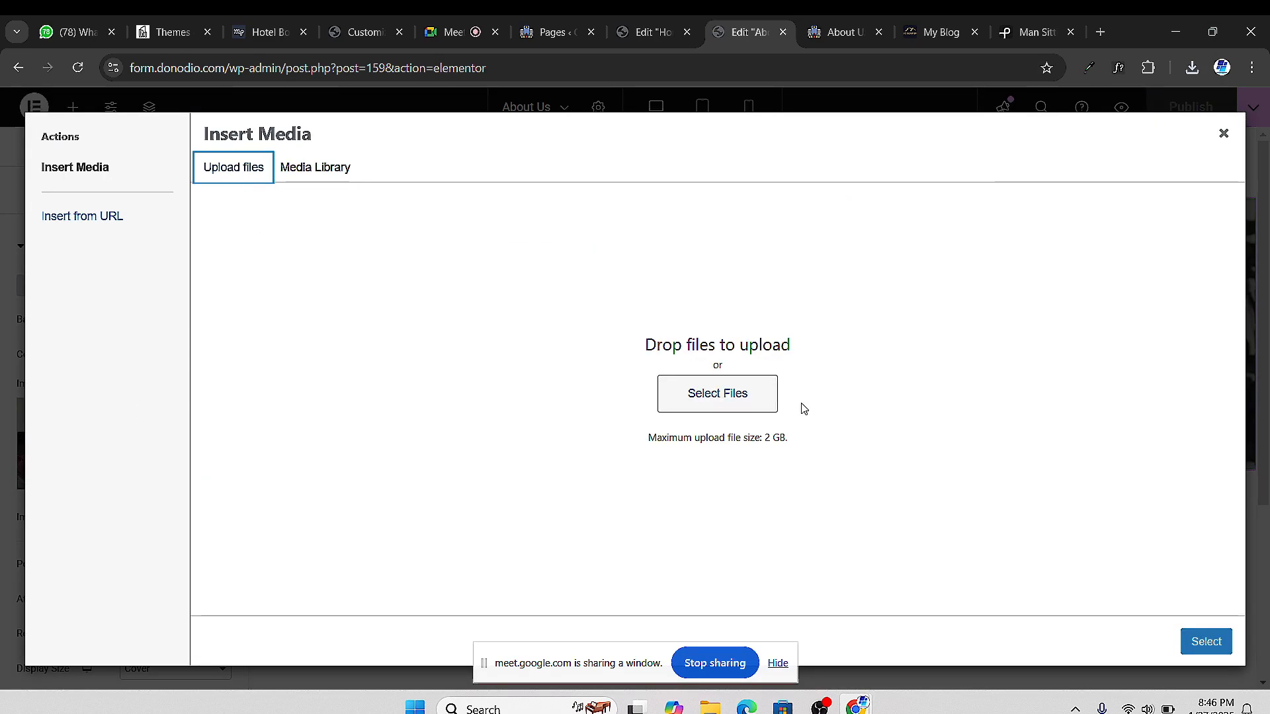
{"action": "left_click", "coordinate": [753, 406]}
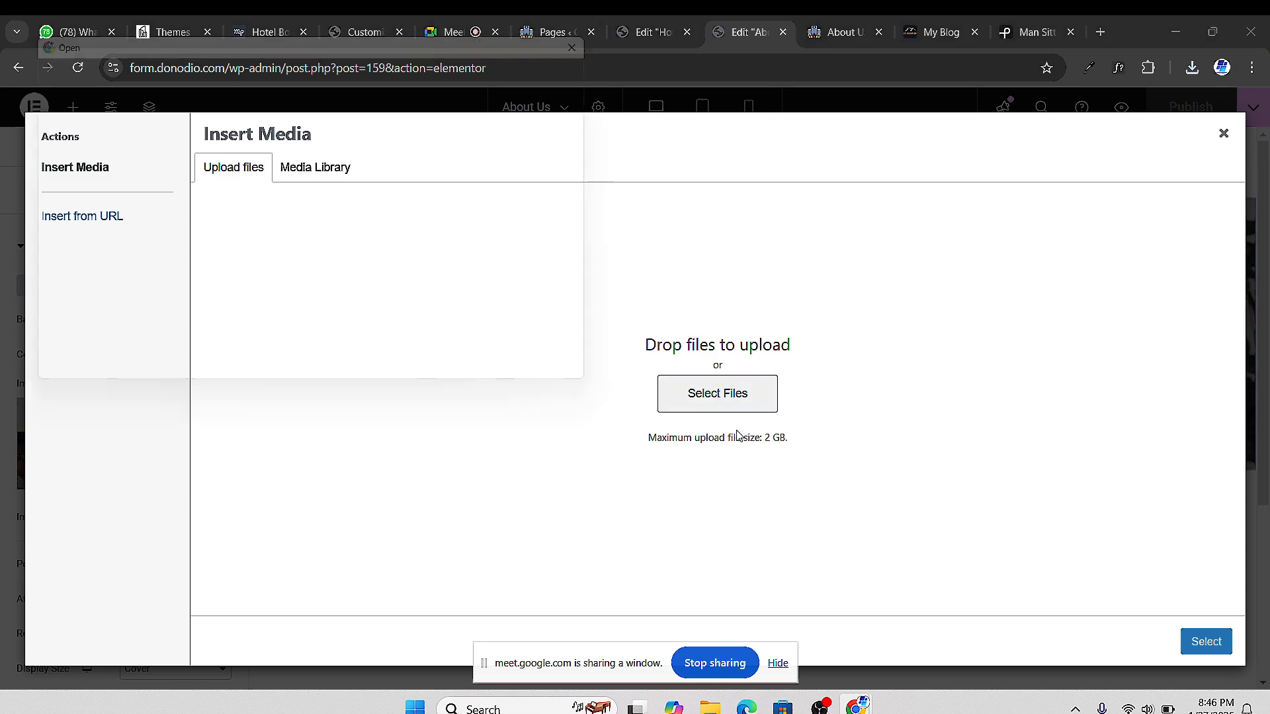
{"action": "left_click", "coordinate": [205, 238]}
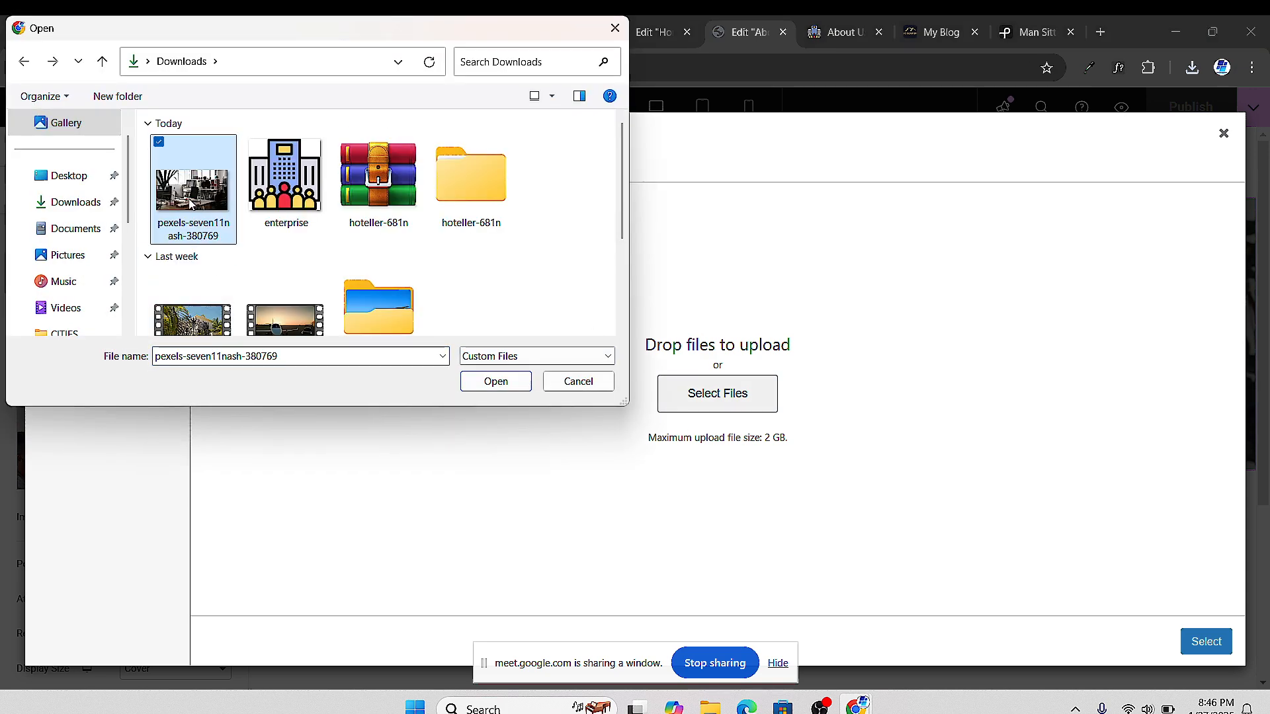
{"action": "left_click", "coordinate": [488, 383]}
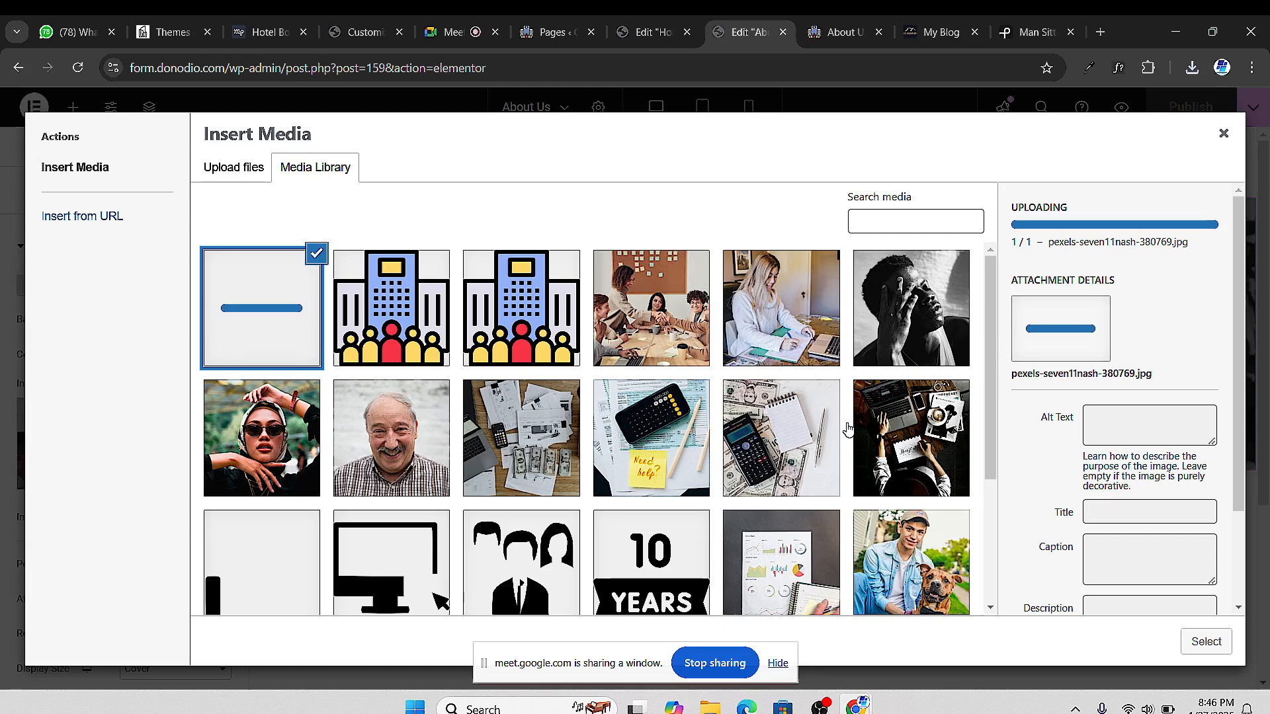
{"action": "left_click", "coordinate": [1206, 643]}
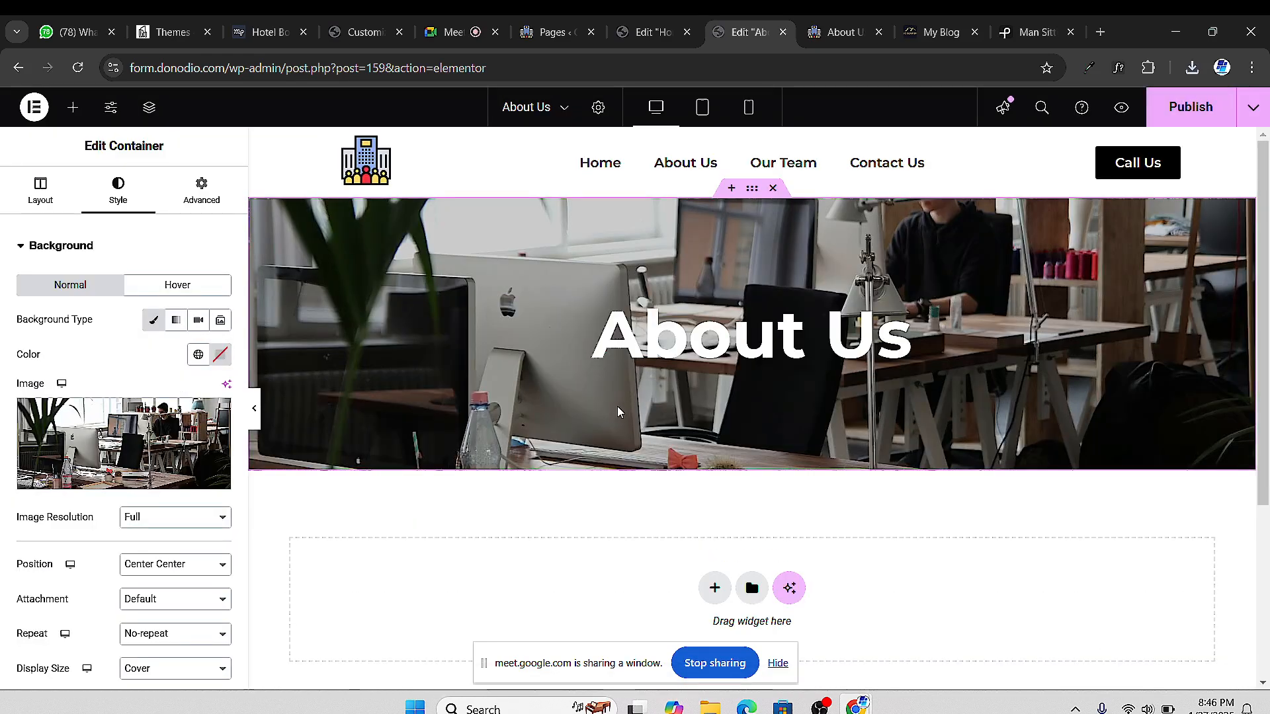
{"action": "scroll", "coordinate": [94, 539], "scroll_direction": "down", "scroll_amount": 1}
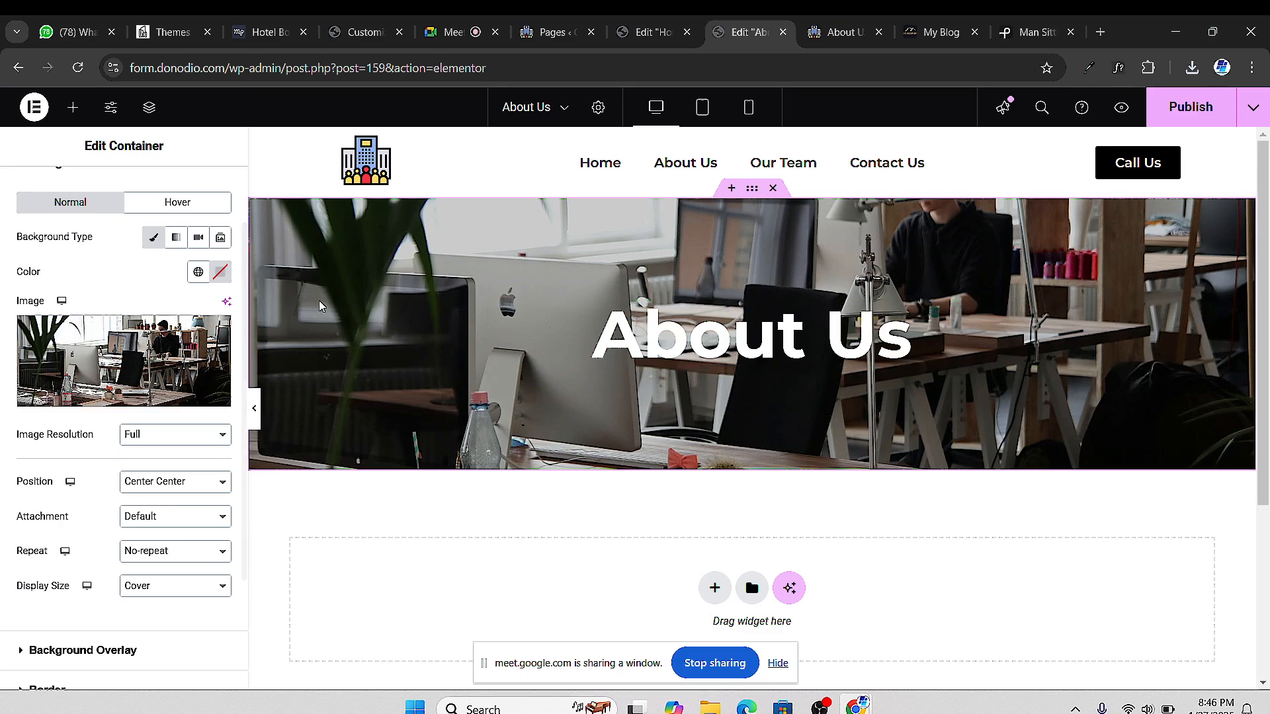
Raise the black background overlay opacity to 0.5 and preview the darkened hero
{"action": "scroll", "coordinate": [91, 462], "scroll_direction": "down", "scroll_amount": 2}
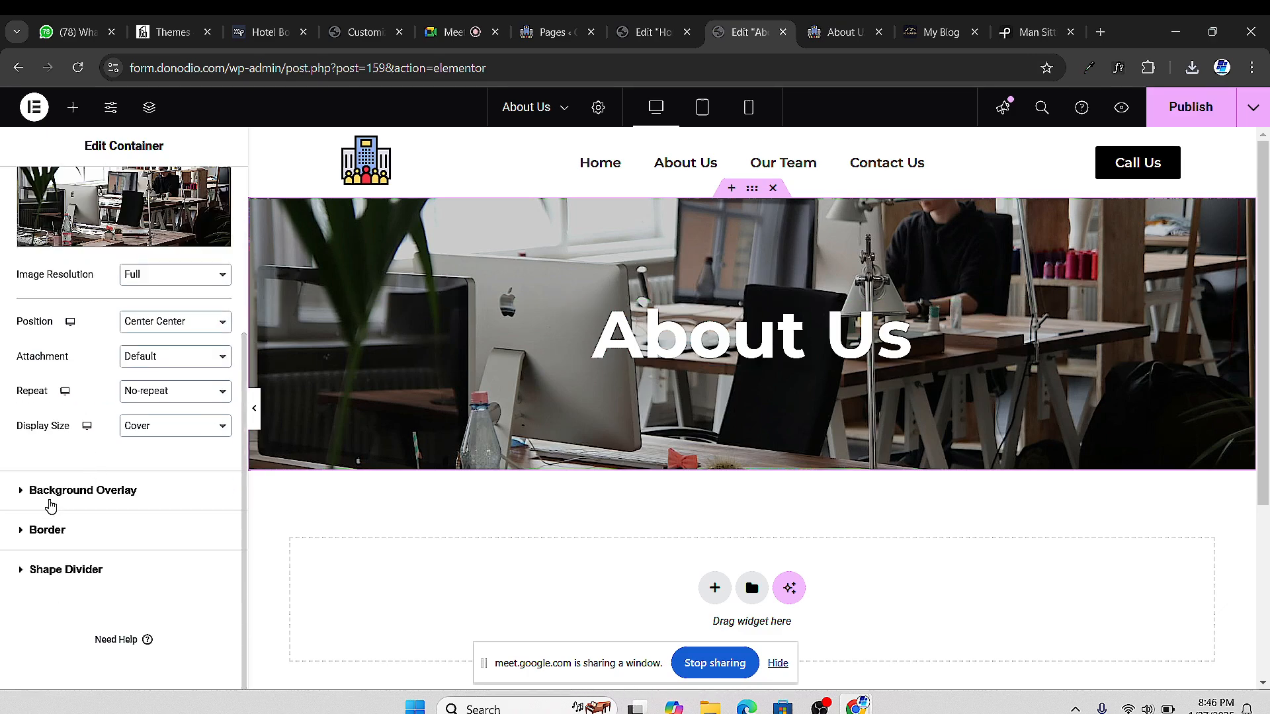
{"action": "left_click", "coordinate": [23, 499]}
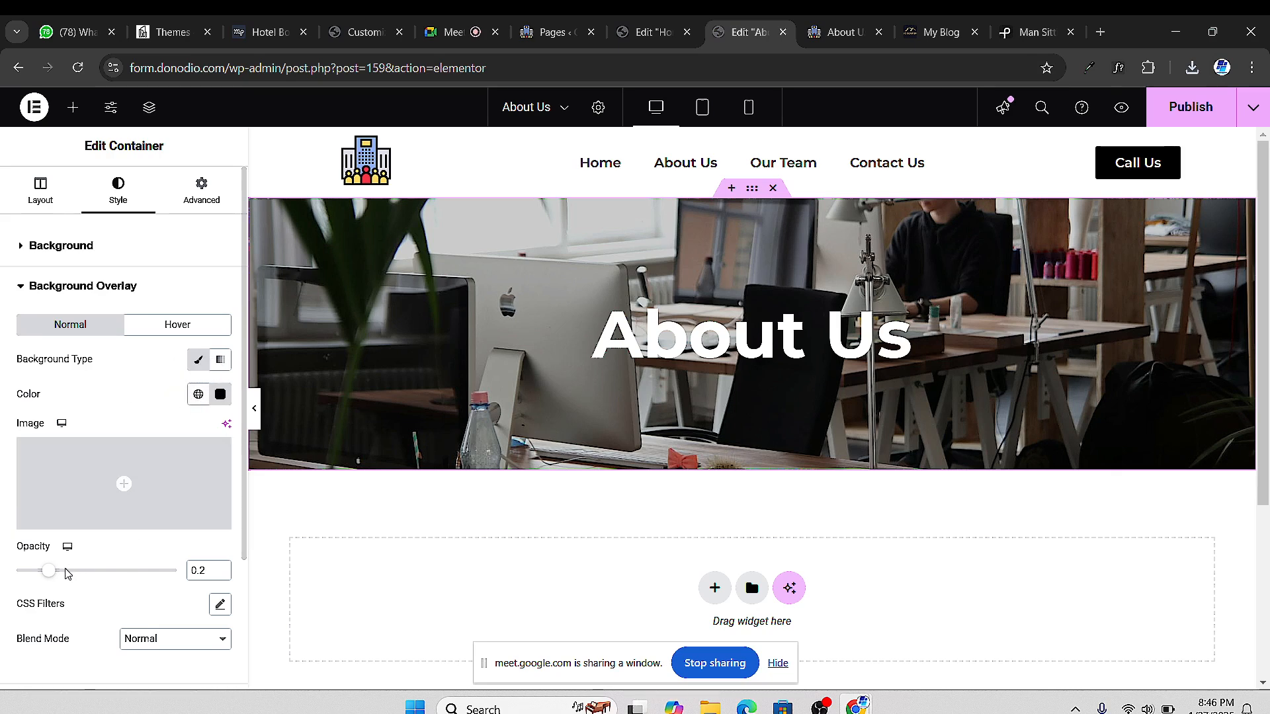
{"action": "left_click_drag", "start_coordinate": [57, 579], "coordinate": [99, 580]}
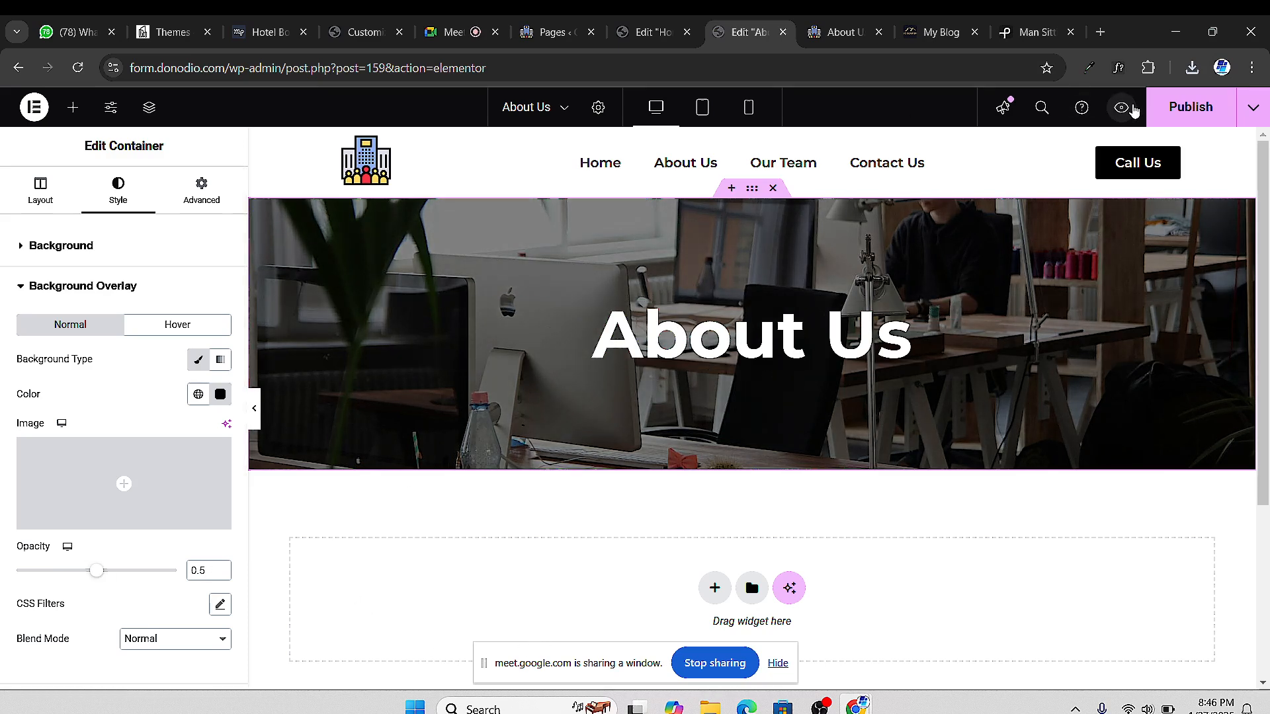
{"action": "left_click", "coordinate": [1121, 107]}
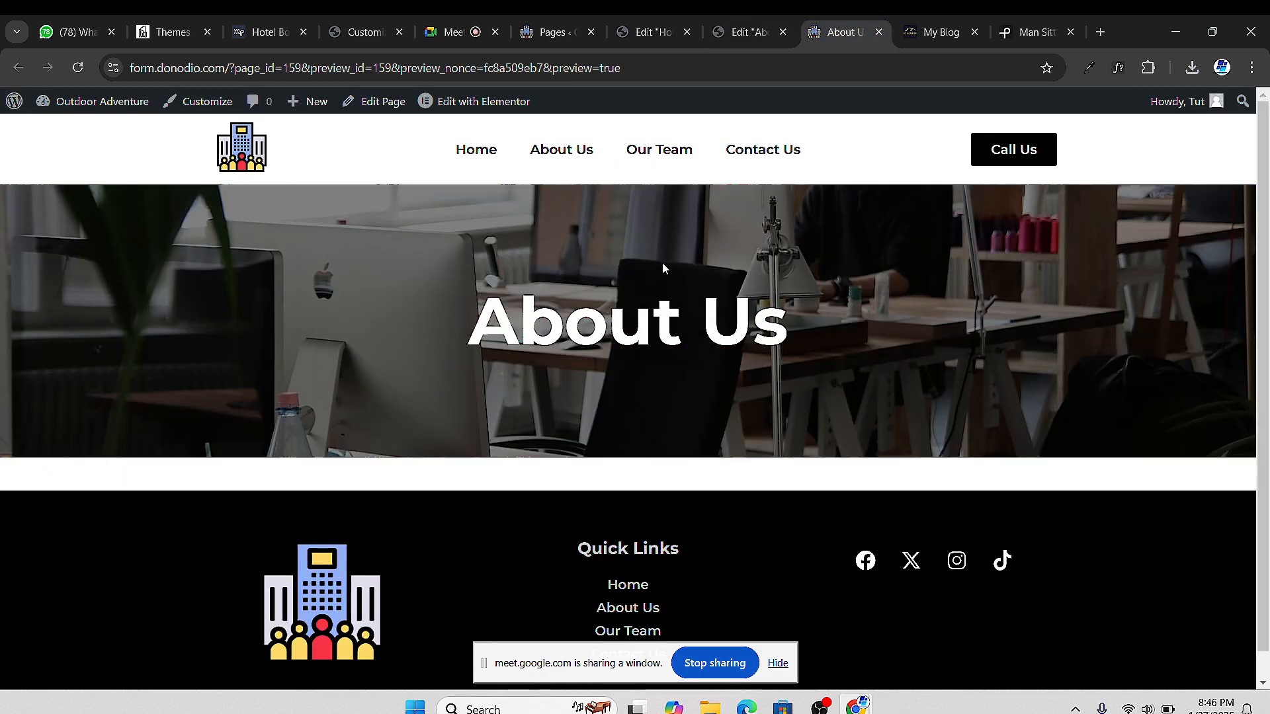
{"action": "left_click", "coordinate": [730, 36]}
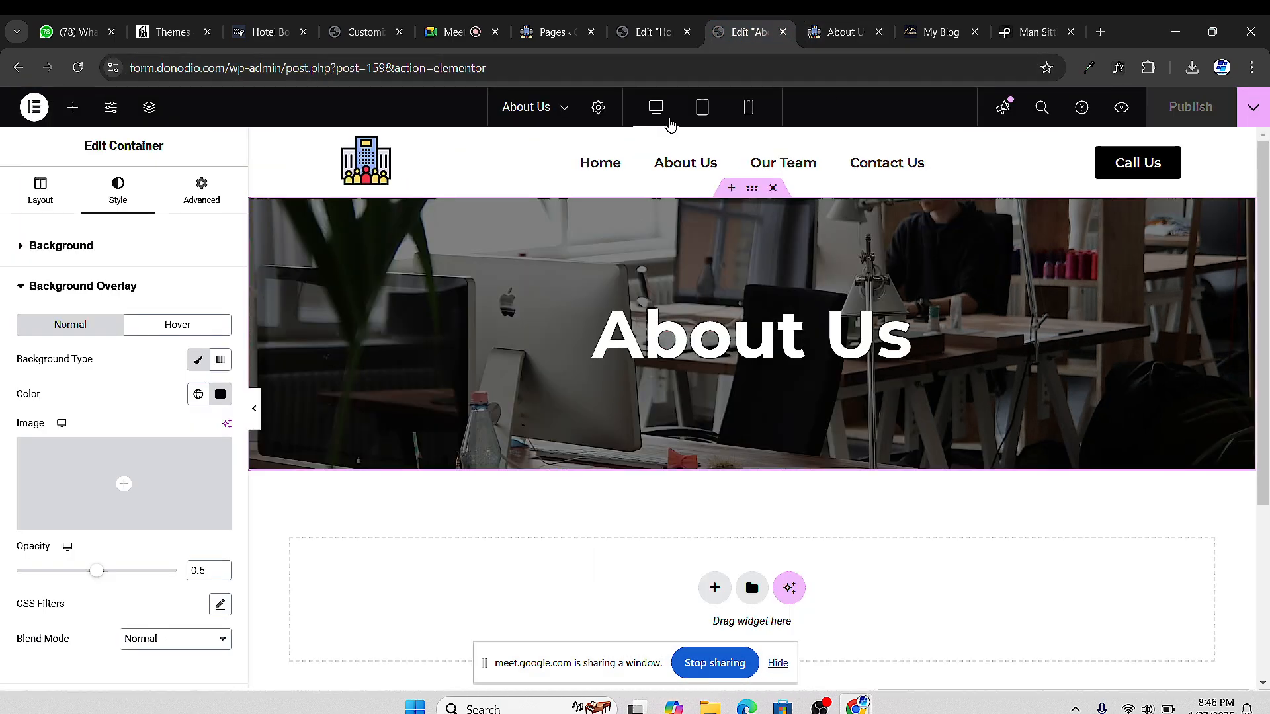
{"action": "scroll", "coordinate": [523, 334], "scroll_direction": "down", "scroll_amount": 3}
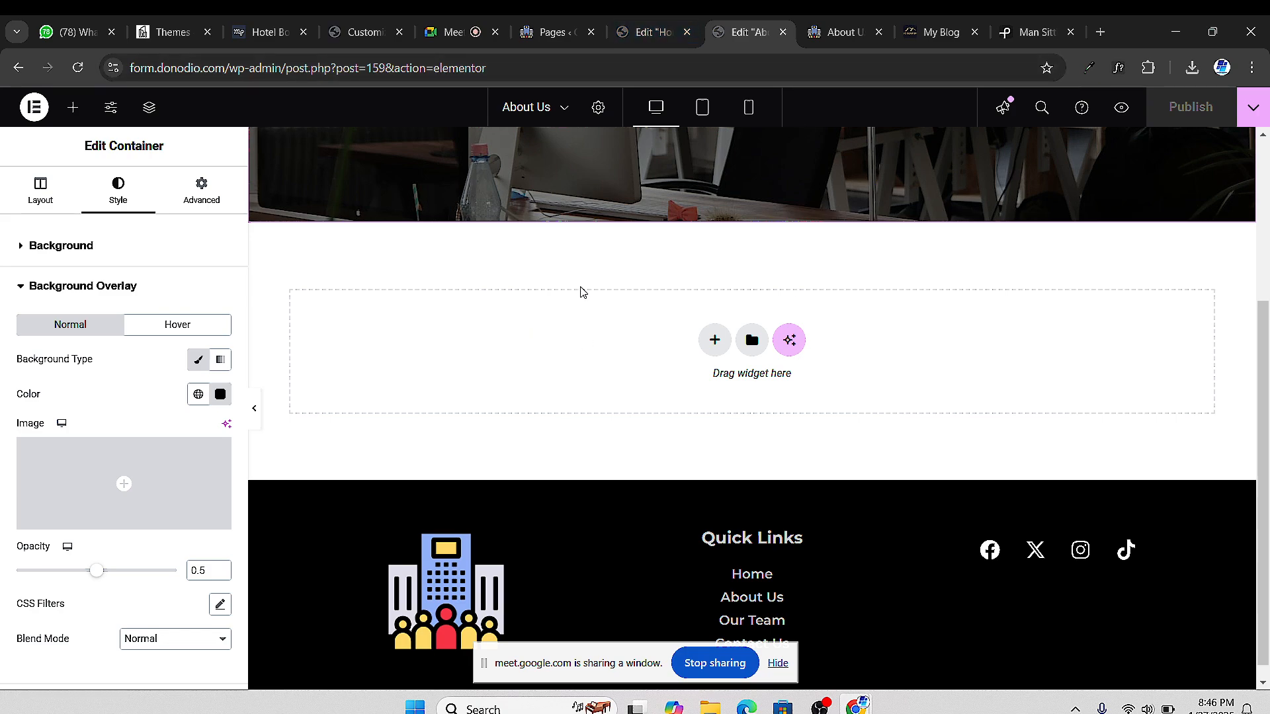
Compare against the Home page editor, then return to the About Us editor
{"action": "left_click", "coordinate": [648, 31]}
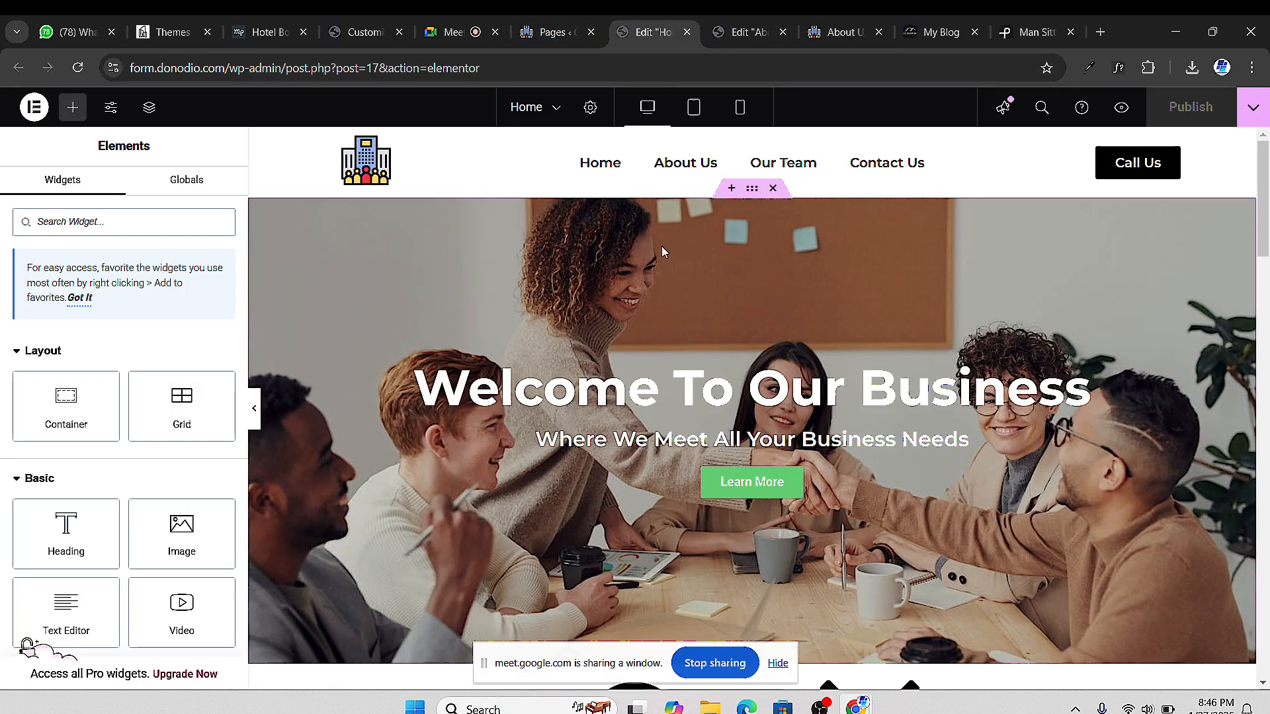
{"action": "scroll", "coordinate": [683, 273], "scroll_direction": "down", "scroll_amount": 10}
{"action": "scroll", "coordinate": [721, 409], "scroll_direction": "up", "scroll_amount": 1}
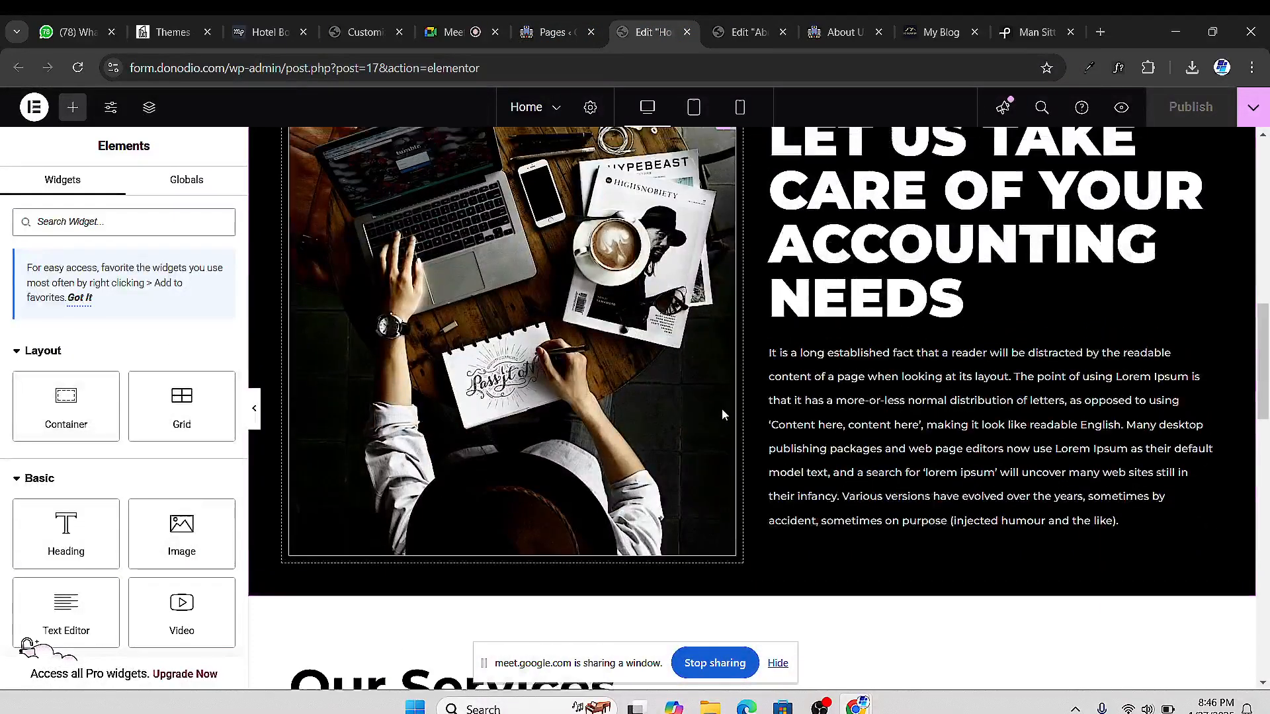
{"action": "scroll", "coordinate": [789, 379], "scroll_direction": "up", "scroll_amount": 2}
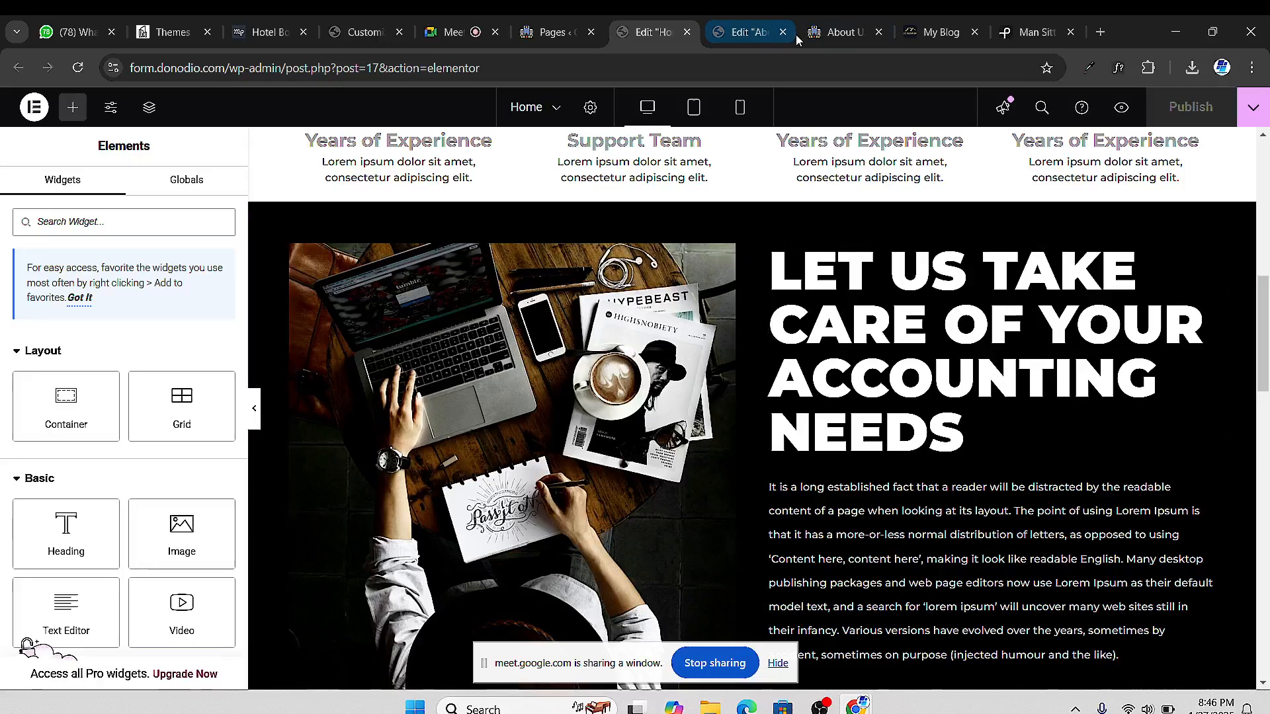
{"action": "left_click", "coordinate": [753, 33]}
{"action": "scroll", "coordinate": [521, 275], "scroll_direction": "up", "scroll_amount": 1}
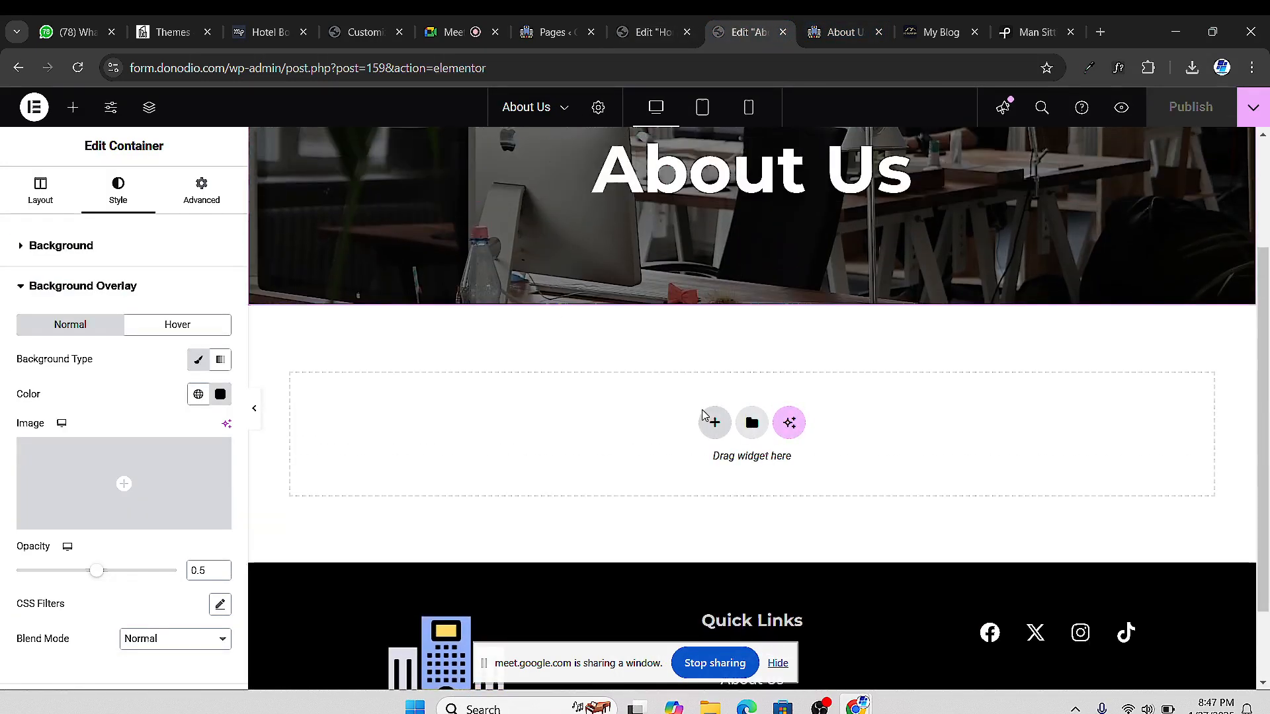
Add a two-column flexbox container below the About Us banner
{"action": "left_click", "coordinate": [714, 423]}
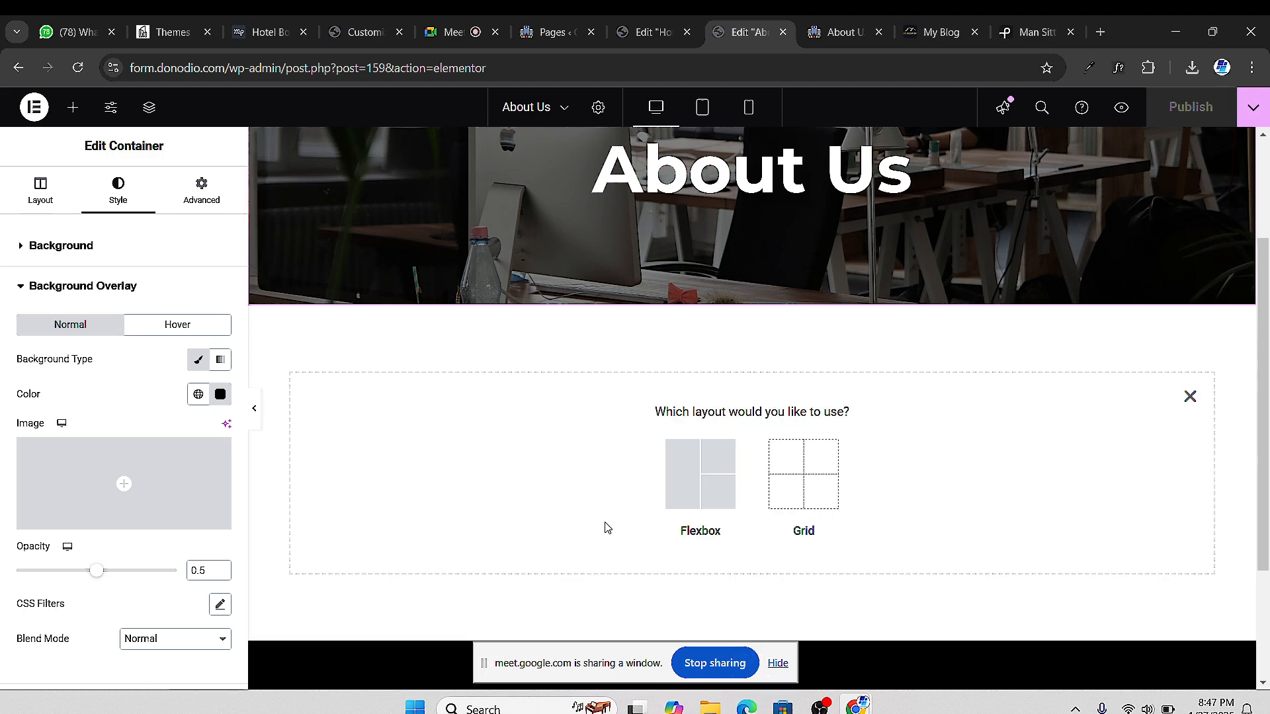
{"action": "left_click", "coordinate": [692, 471]}
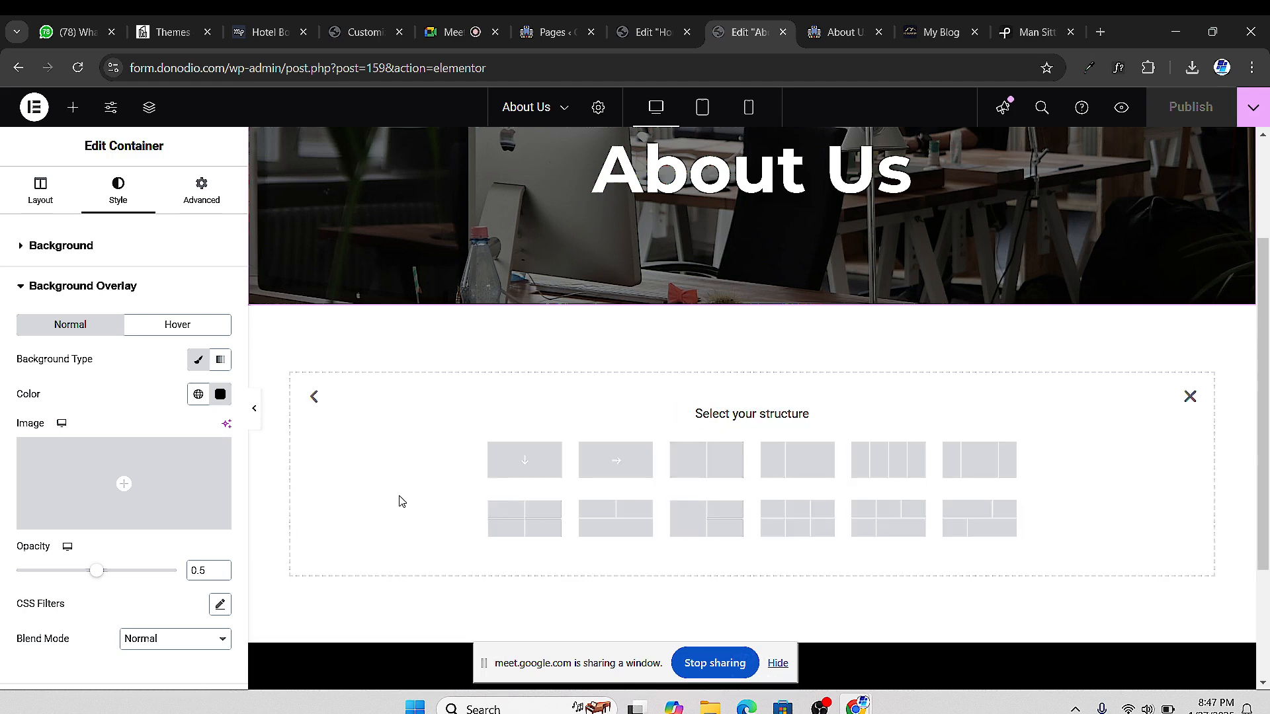
{"action": "left_click", "coordinate": [713, 456]}
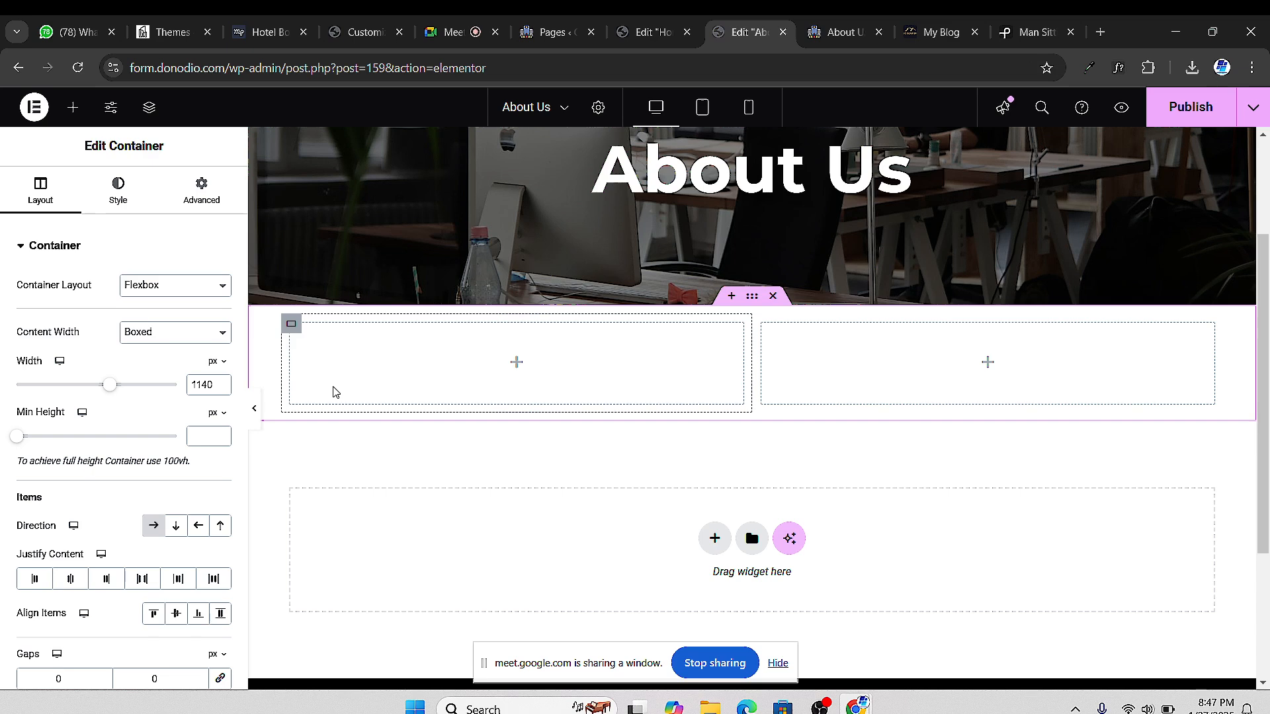
{"action": "left_click", "coordinate": [1032, 31]}
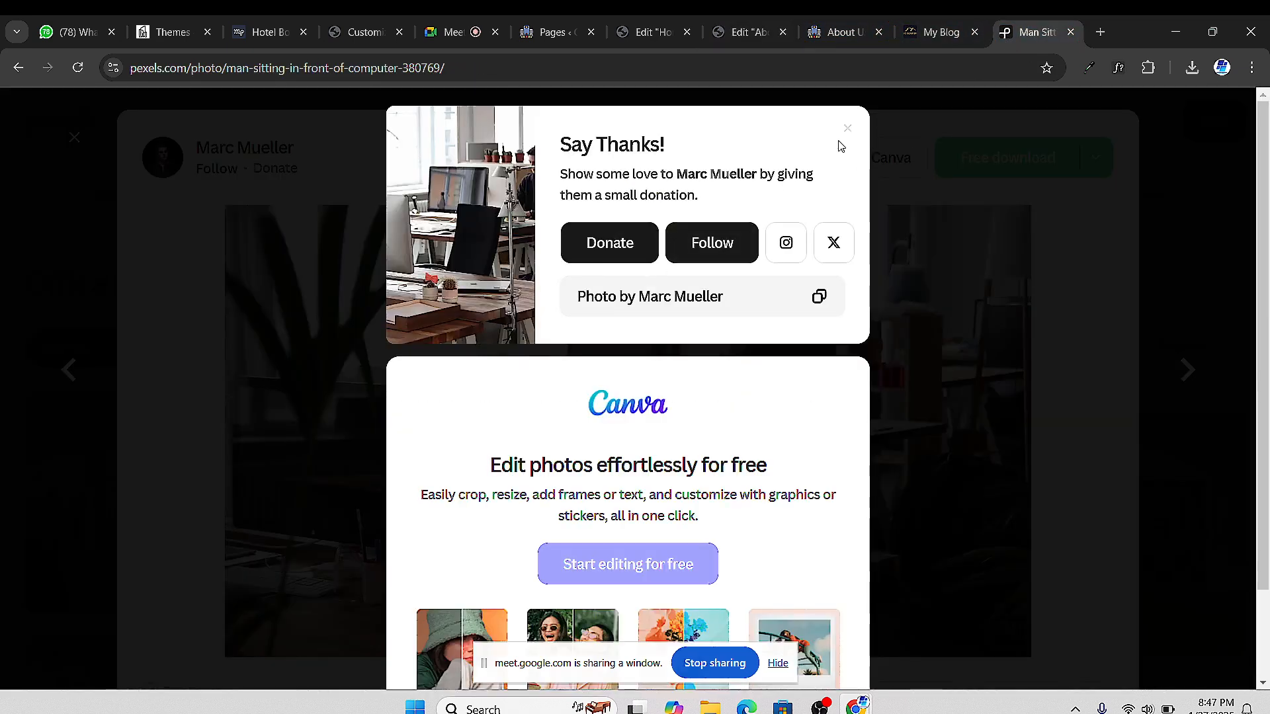
Close the thank-you popup and photo, then filter the office results to Square orientation
{"action": "scroll", "coordinate": [915, 242], "scroll_direction": "down", "scroll_amount": 2}
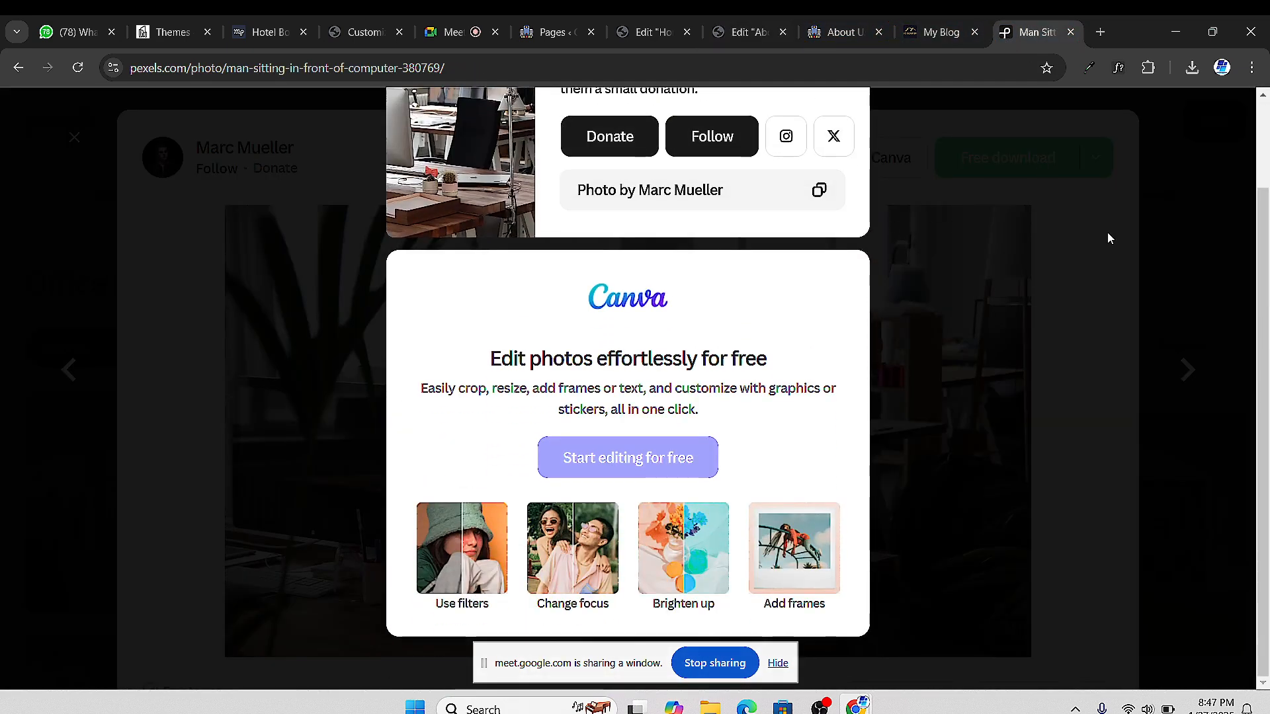
{"action": "left_click", "coordinate": [1108, 234]}
{"action": "left_click", "coordinate": [74, 137]}
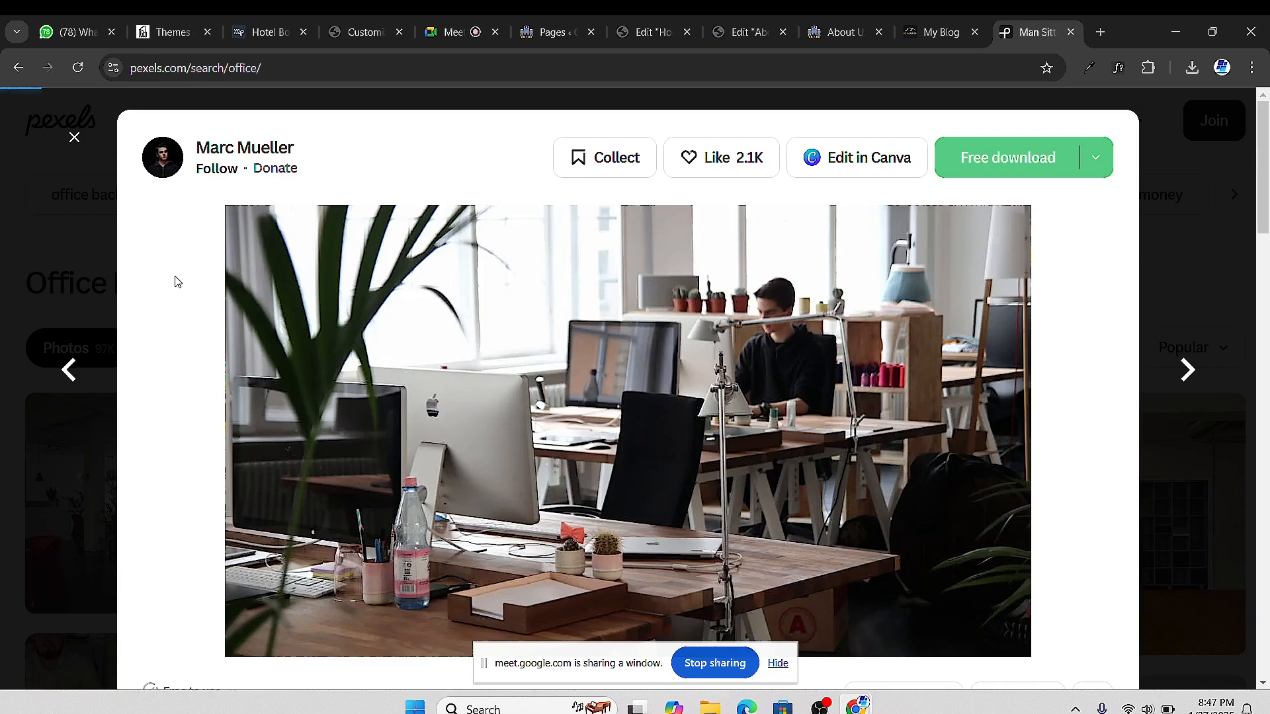
{"action": "scroll", "coordinate": [626, 452], "scroll_direction": "down", "scroll_amount": 5}
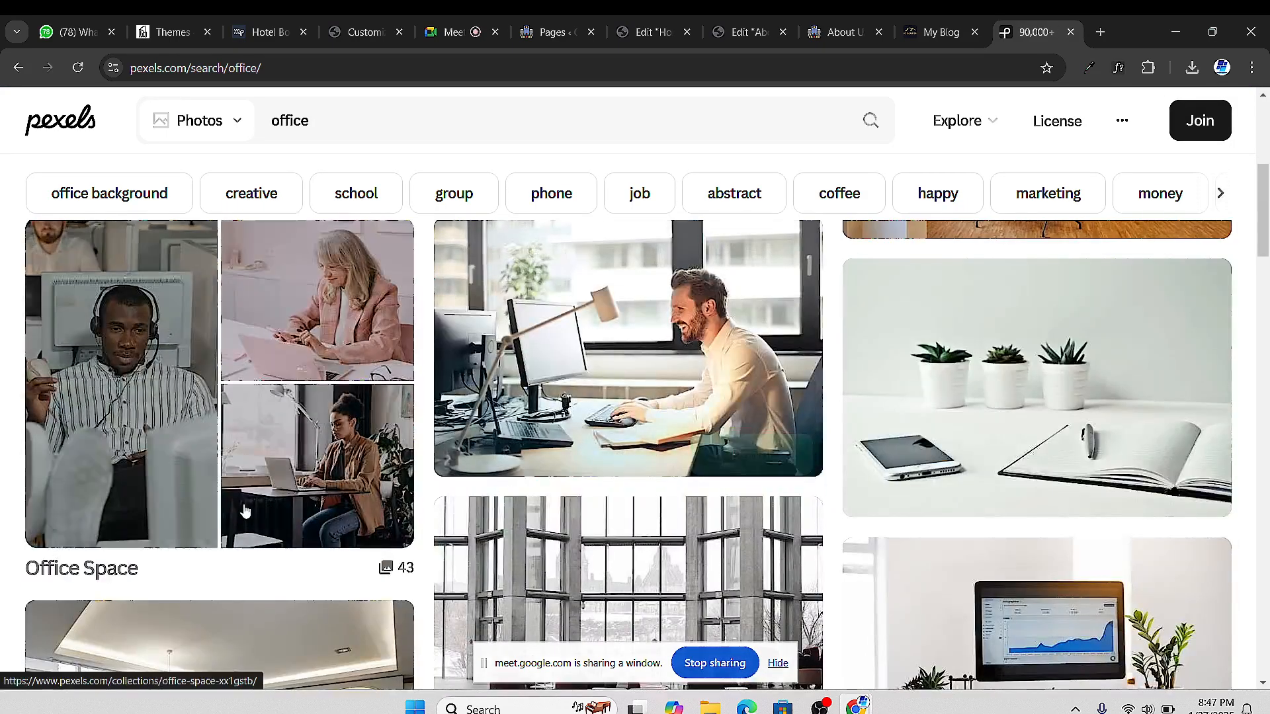
{"action": "scroll", "coordinate": [626, 452], "scroll_direction": "down", "scroll_amount": 5}
{"action": "scroll", "coordinate": [938, 386], "scroll_direction": "down", "scroll_amount": 4}
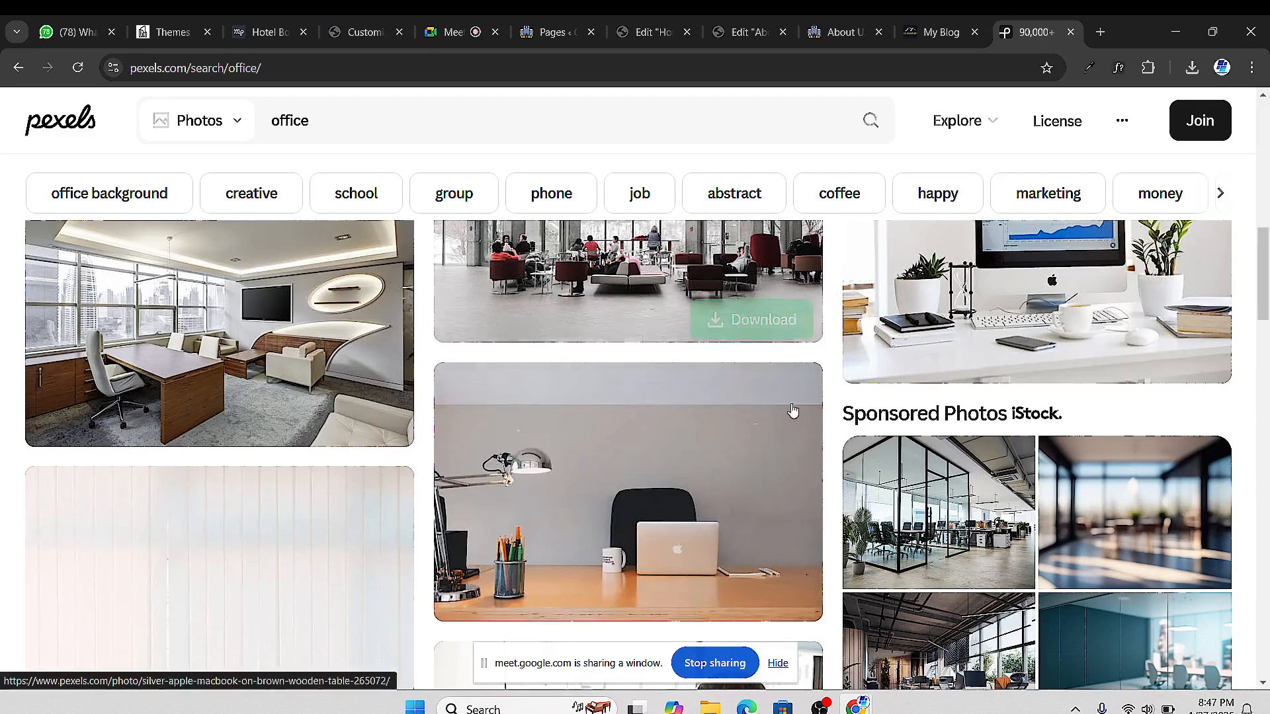
{"action": "scroll", "coordinate": [895, 425], "scroll_direction": "up", "scroll_amount": 8}
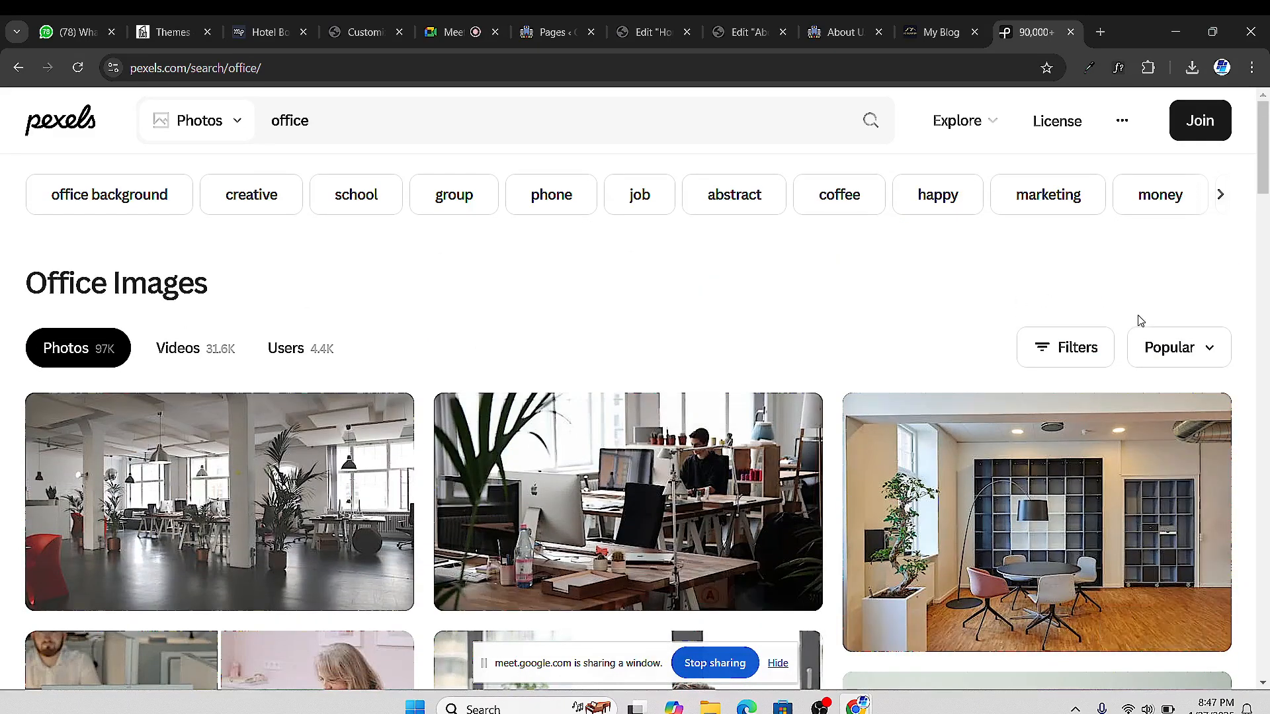
{"action": "left_click", "coordinate": [1064, 349]}
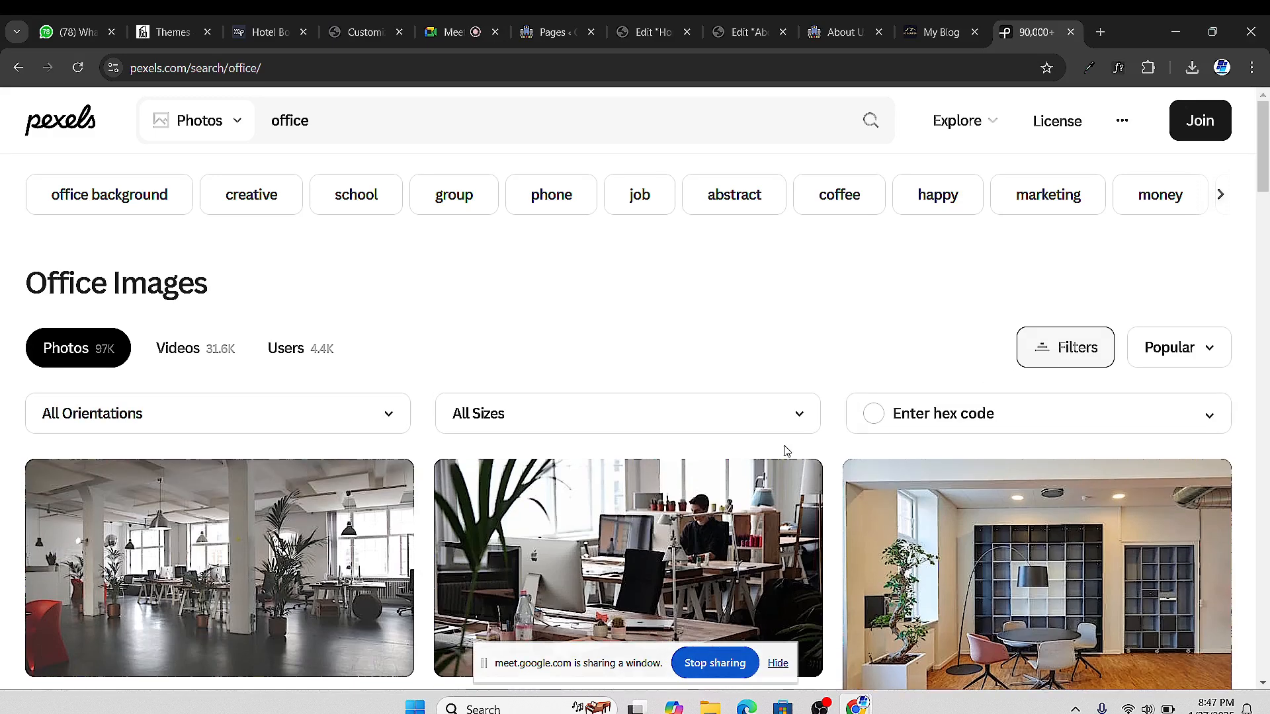
{"action": "left_click", "coordinate": [233, 420]}
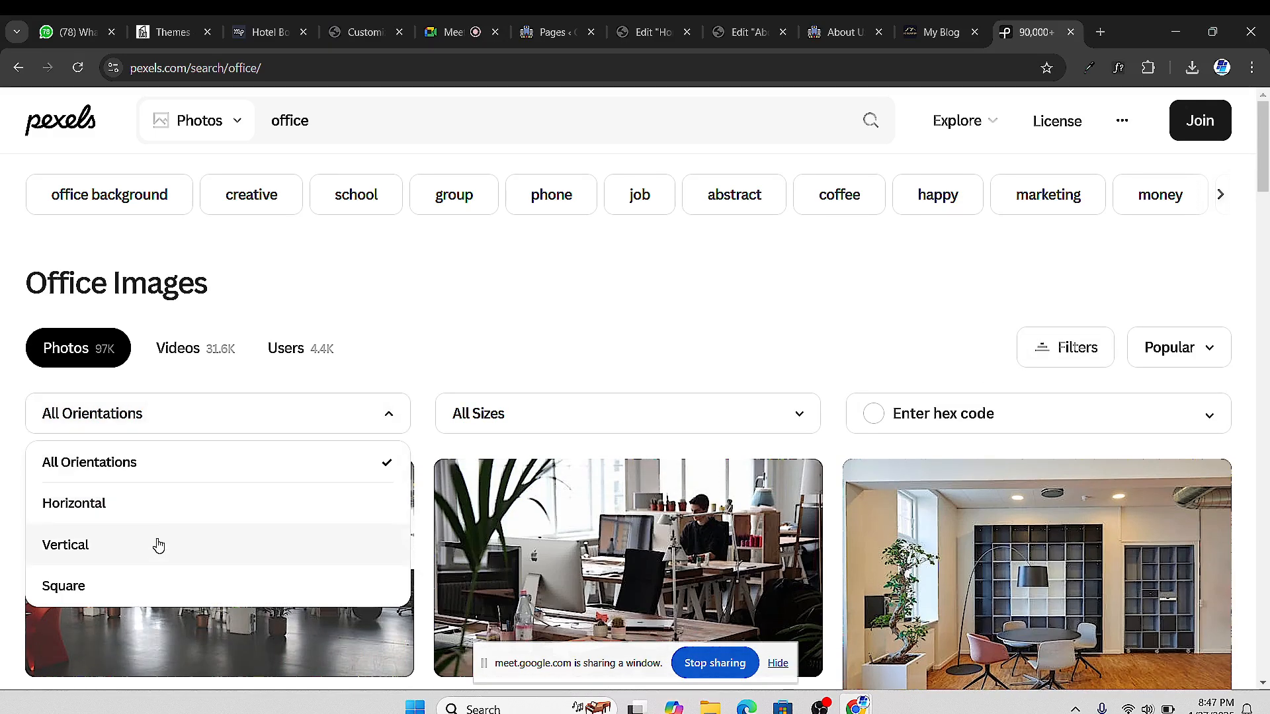
{"action": "left_click", "coordinate": [157, 587]}
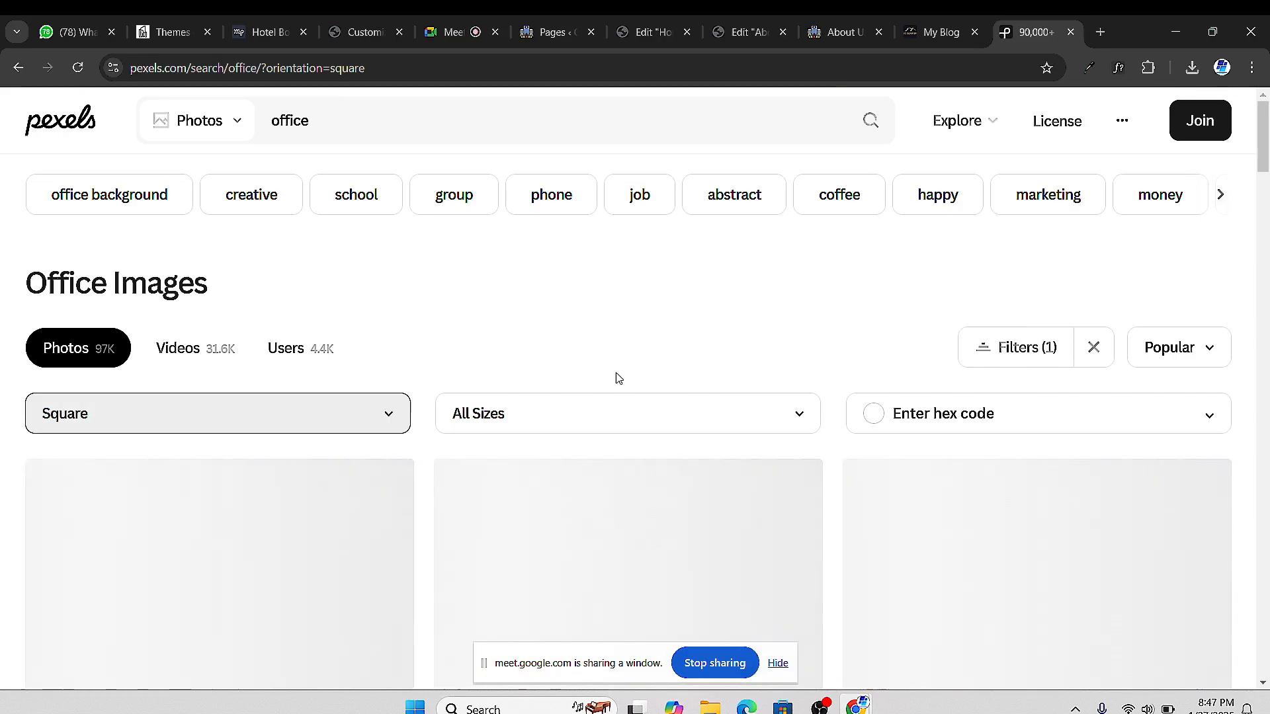
Open the laughing man office photo and download it at Medium 1280x1280
{"action": "scroll", "coordinate": [748, 385], "scroll_direction": "down", "scroll_amount": 4}
{"action": "scroll", "coordinate": [763, 394], "scroll_direction": "up", "scroll_amount": 1}
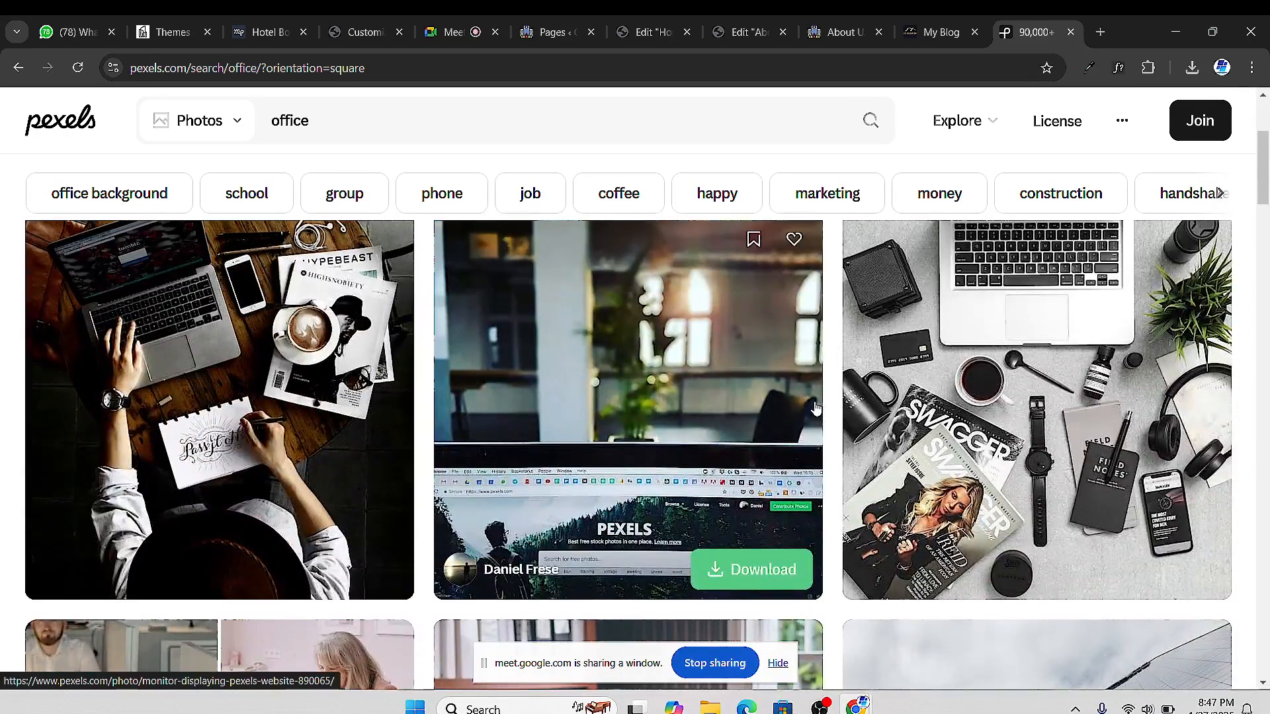
{"action": "scroll", "coordinate": [1051, 391], "scroll_direction": "up", "scroll_amount": 1}
{"action": "scroll", "coordinate": [1051, 390], "scroll_direction": "up", "scroll_amount": 2}
{"action": "scroll", "coordinate": [705, 549], "scroll_direction": "down", "scroll_amount": 5}
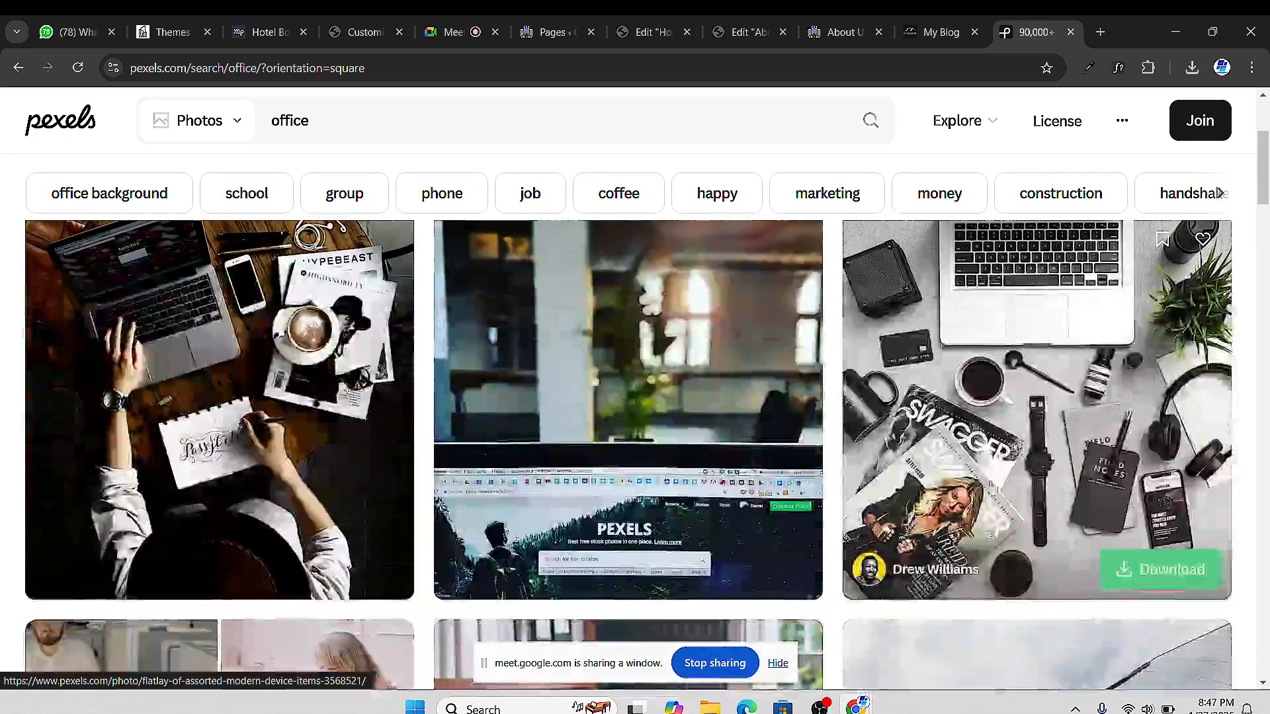
{"action": "scroll", "coordinate": [705, 549], "scroll_direction": "down", "scroll_amount": 4}
{"action": "scroll", "coordinate": [612, 424], "scroll_direction": "up", "scroll_amount": 2}
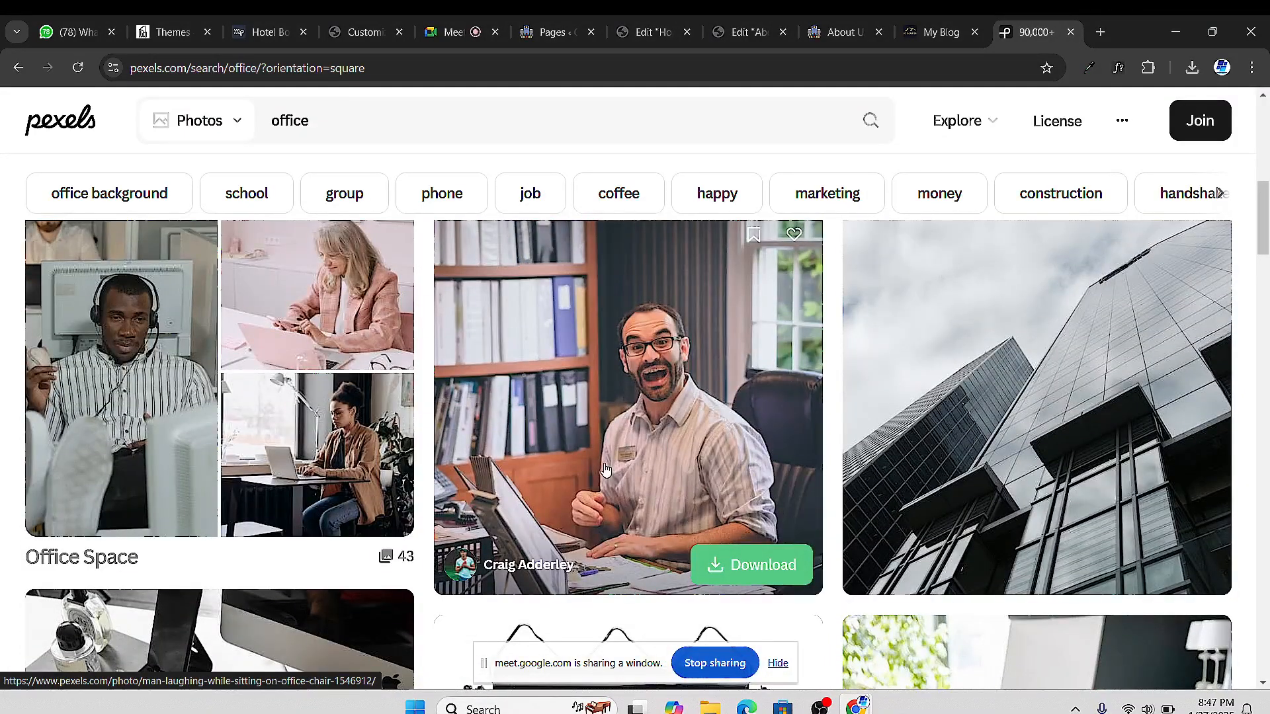
{"action": "left_click", "coordinate": [636, 393]}
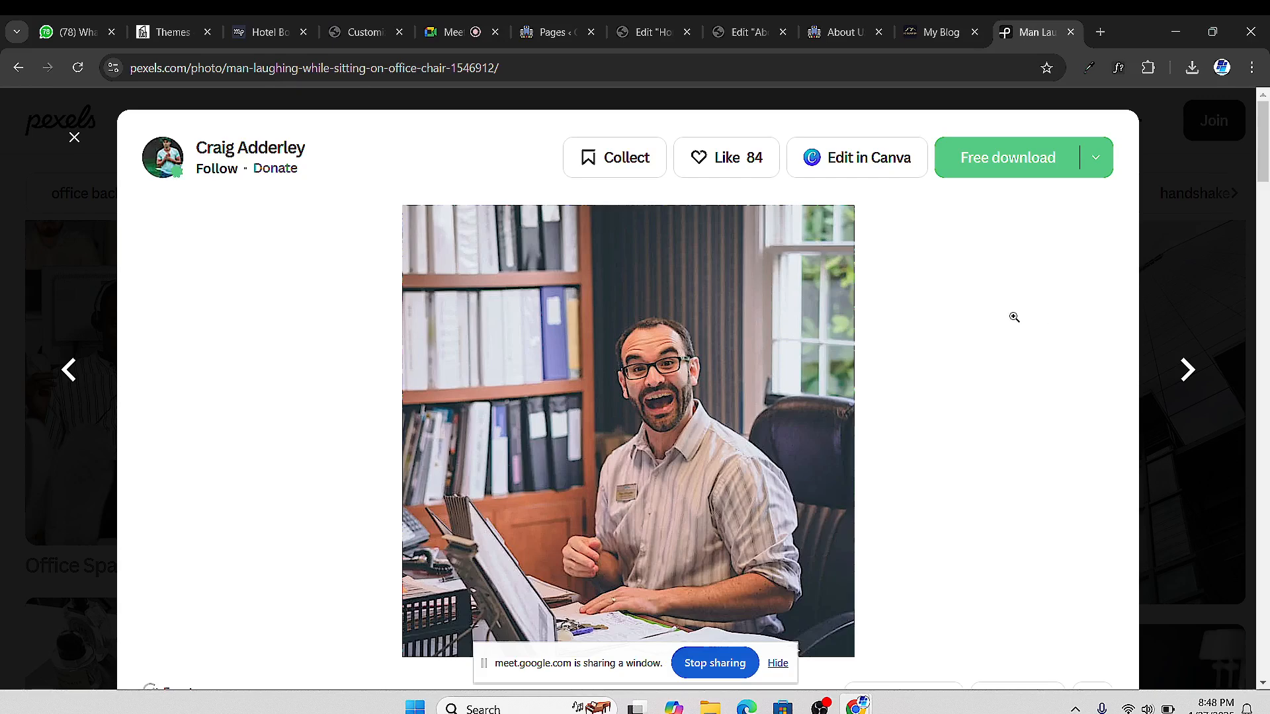
{"action": "left_click", "coordinate": [1097, 157]}
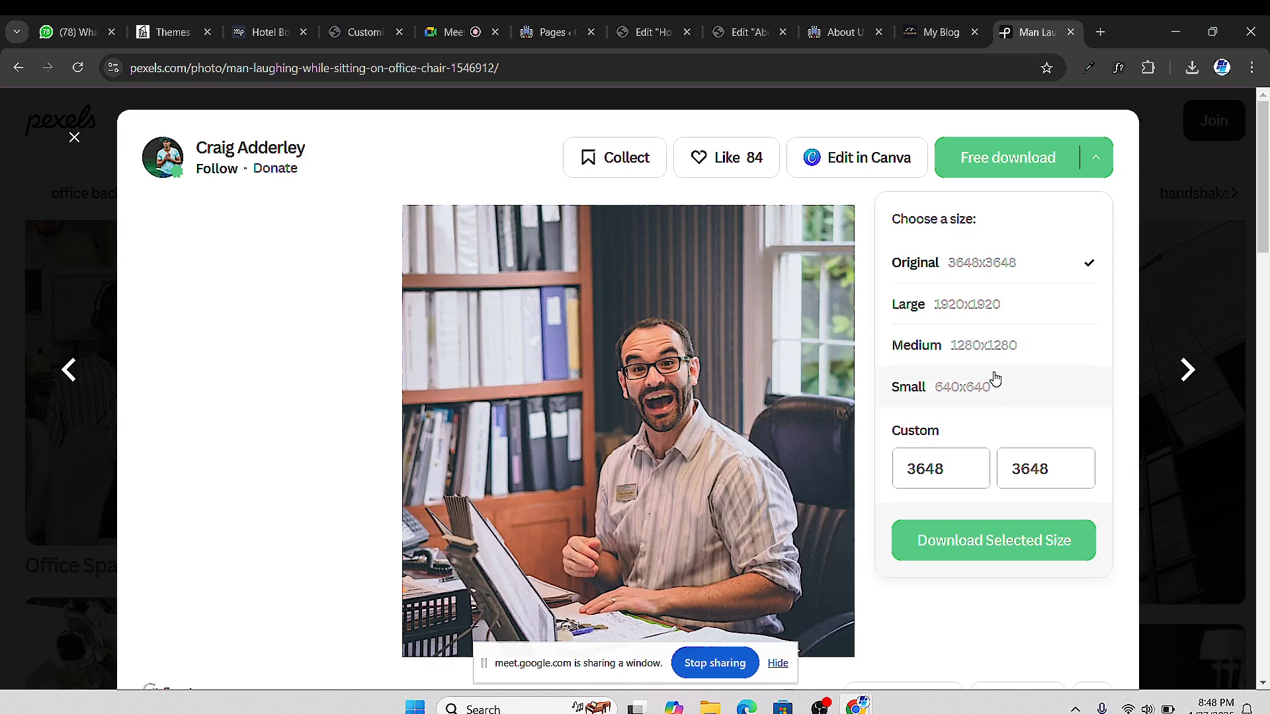
{"action": "left_click", "coordinate": [993, 540]}
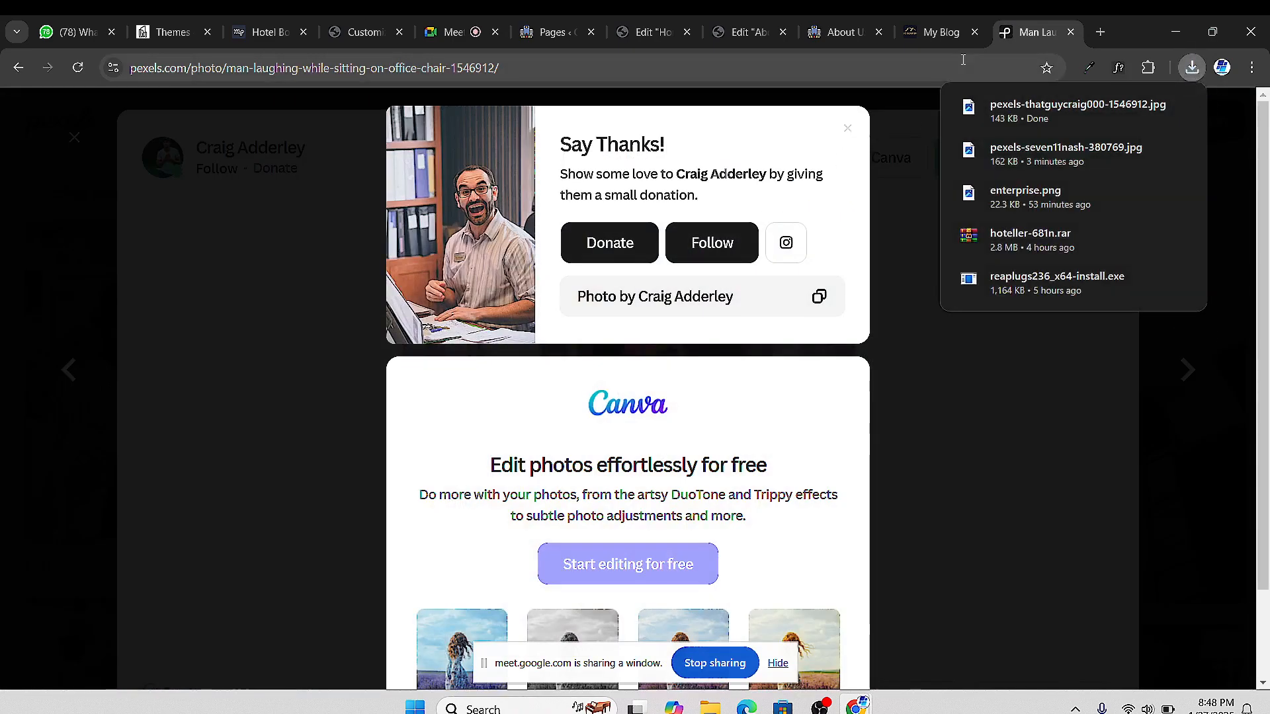
Glance at the Home editor, return to the About Us editor, and open the widgets panel
{"action": "left_click", "coordinate": [751, 32]}
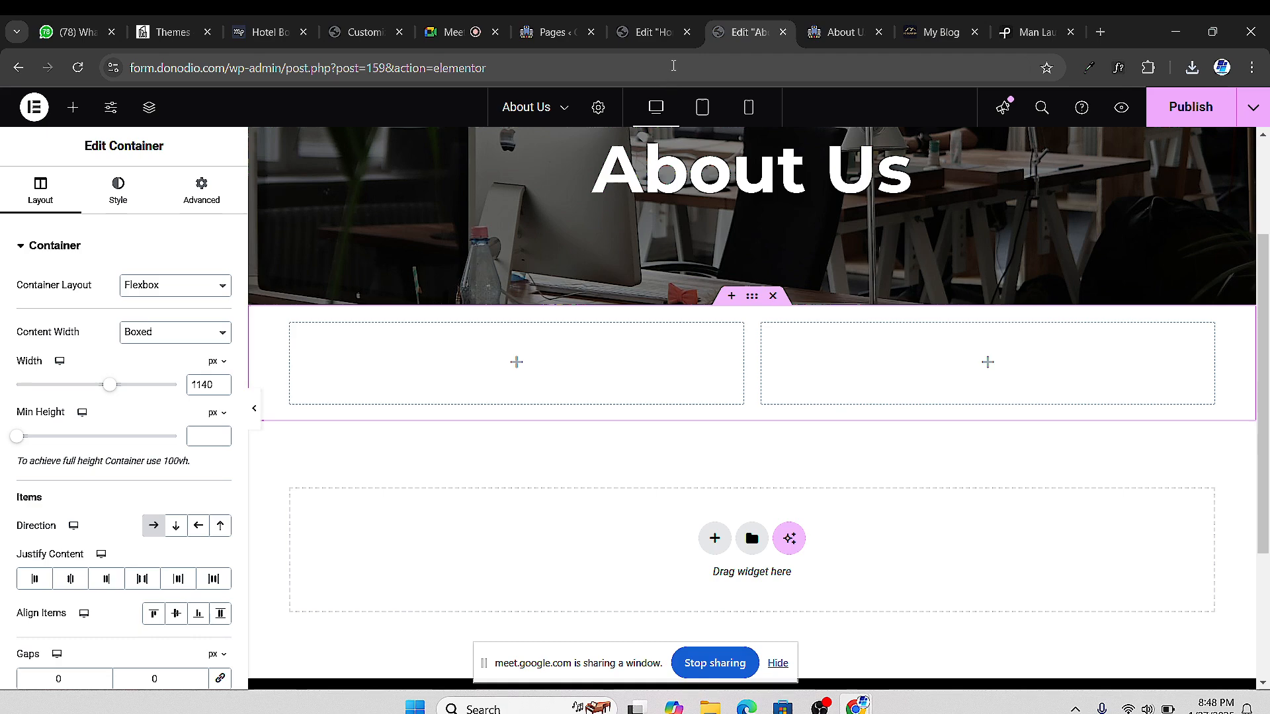
{"action": "left_click", "coordinate": [648, 32]}
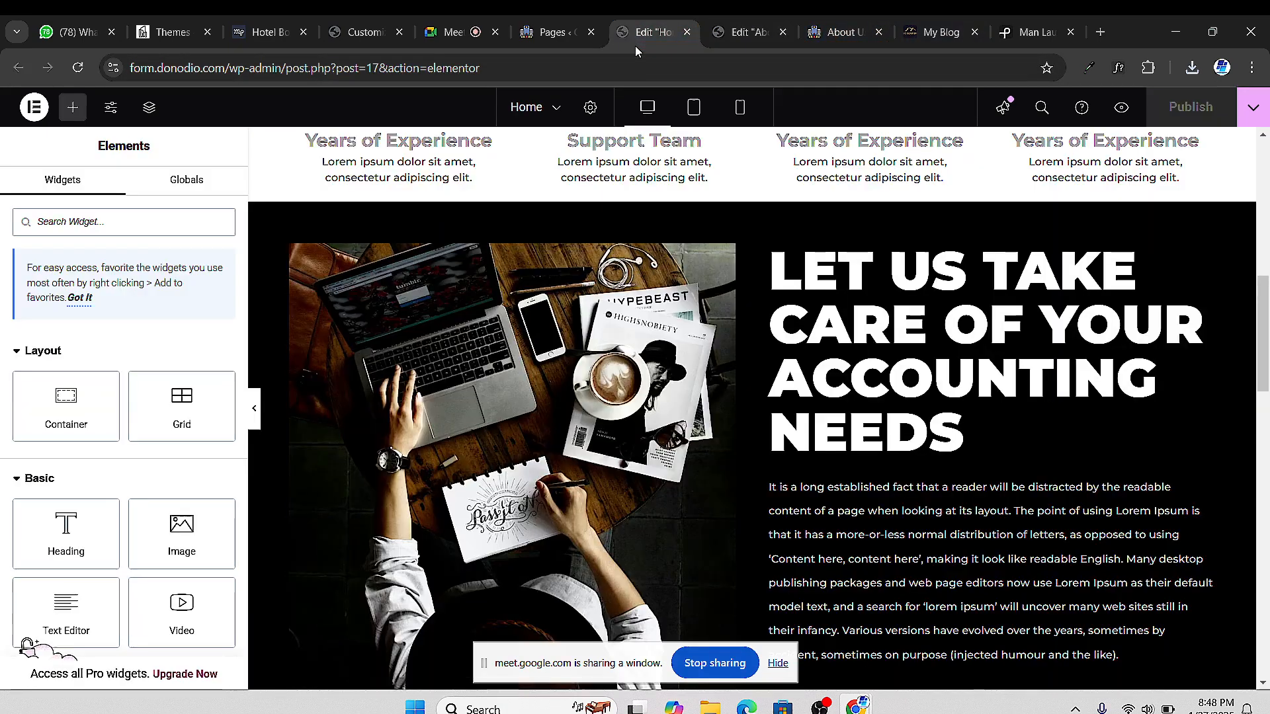
{"action": "scroll", "coordinate": [545, 356], "scroll_direction": "down", "scroll_amount": 3}
{"action": "scroll", "coordinate": [524, 395], "scroll_direction": "up", "scroll_amount": 3}
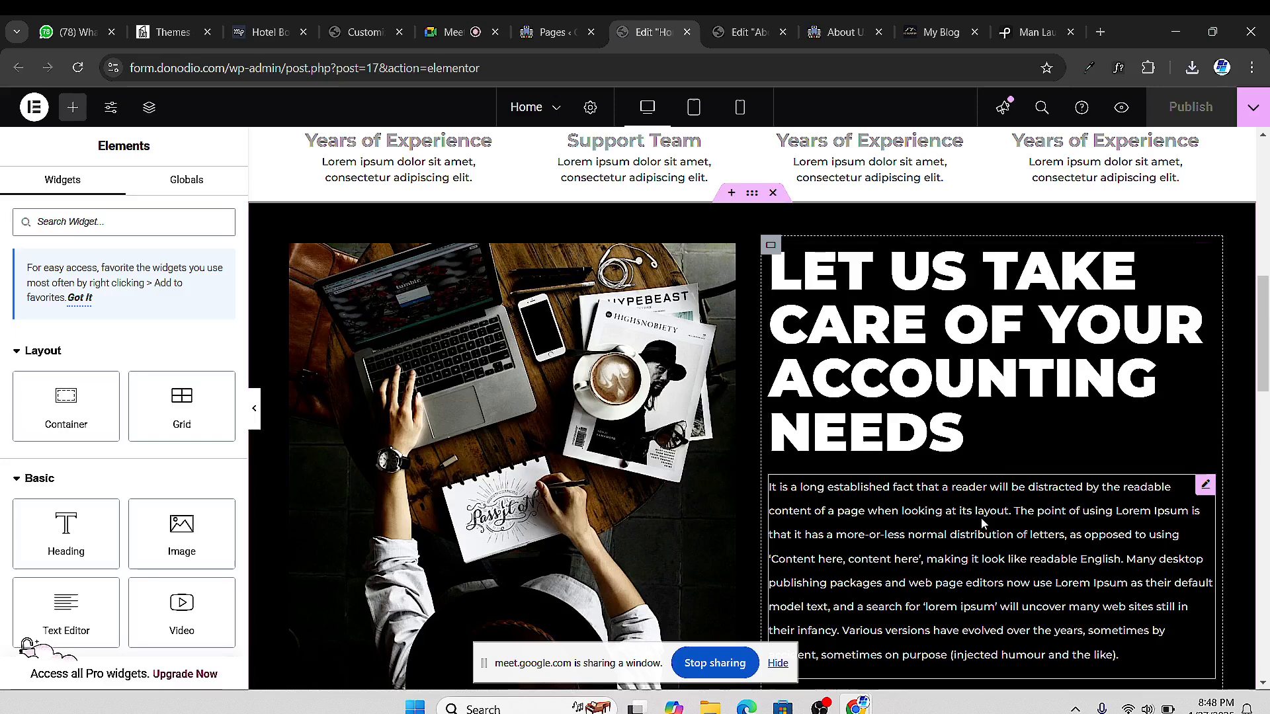
{"action": "left_click", "coordinate": [768, 42]}
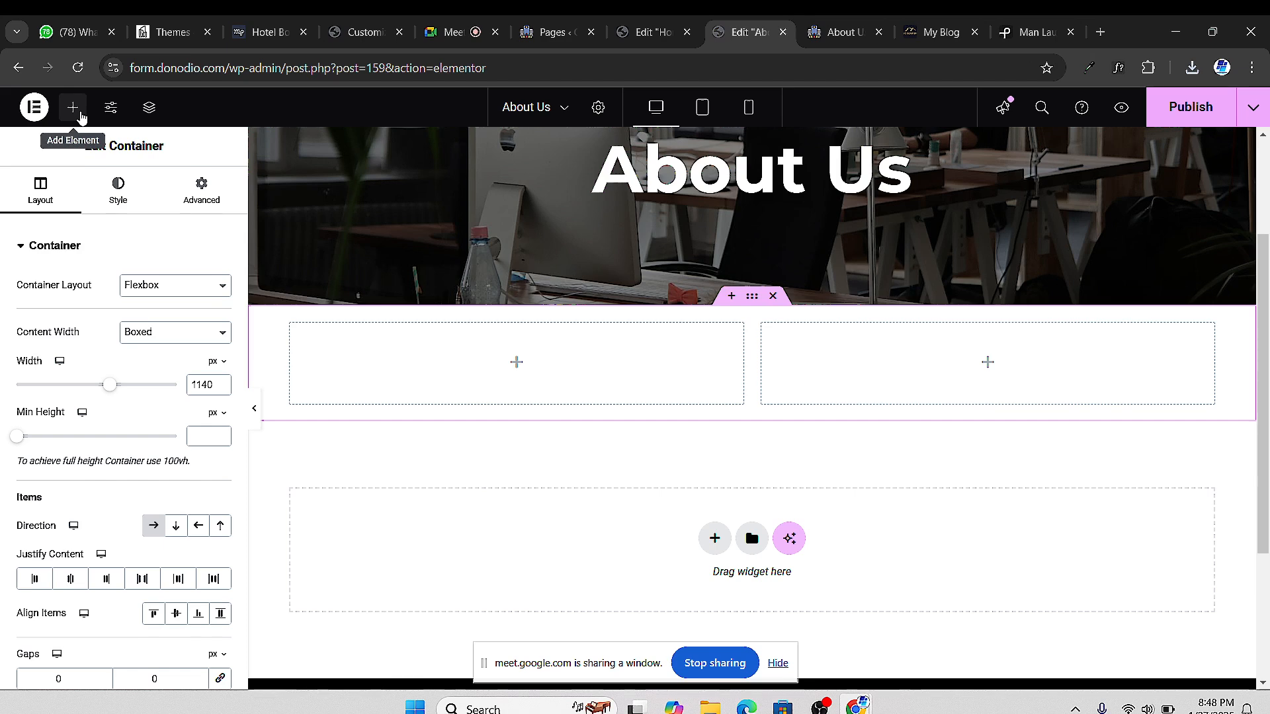
{"action": "left_click", "coordinate": [73, 107]}
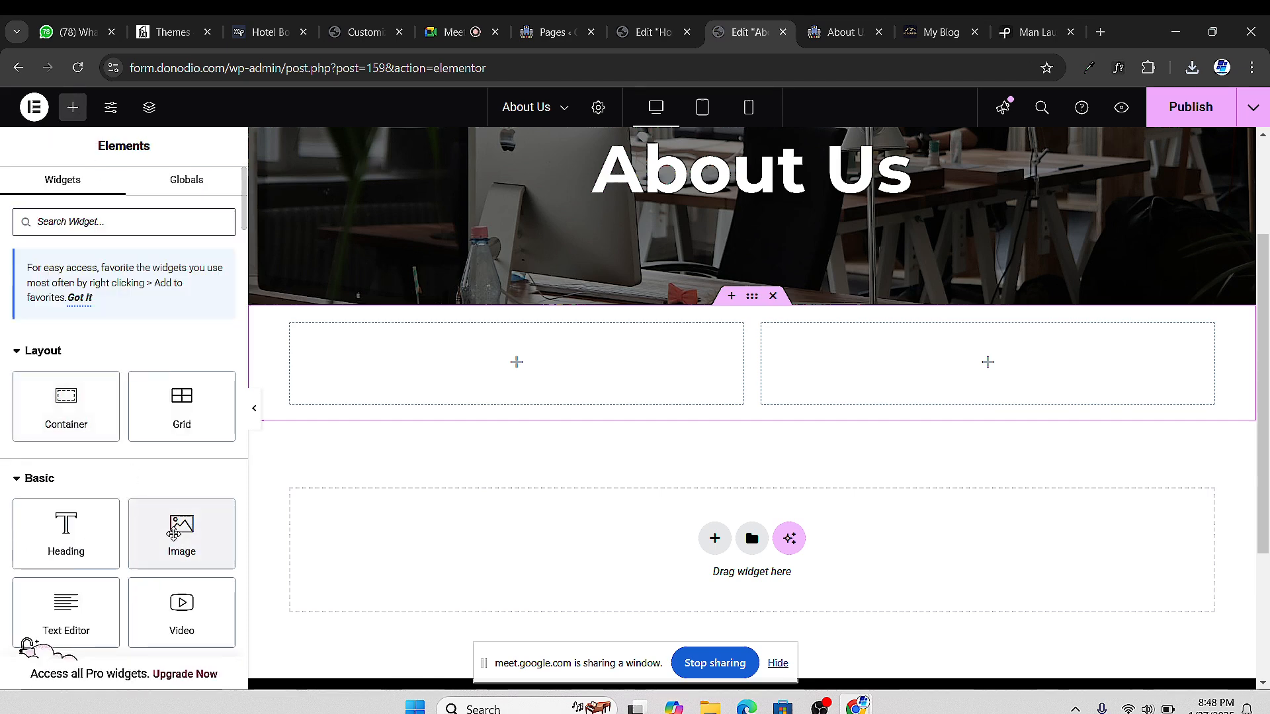
Add an Image widget to the right column showing the newly uploaded laughing-man office photo
{"action": "left_click_drag", "start_coordinate": [177, 526], "coordinate": [945, 375]}
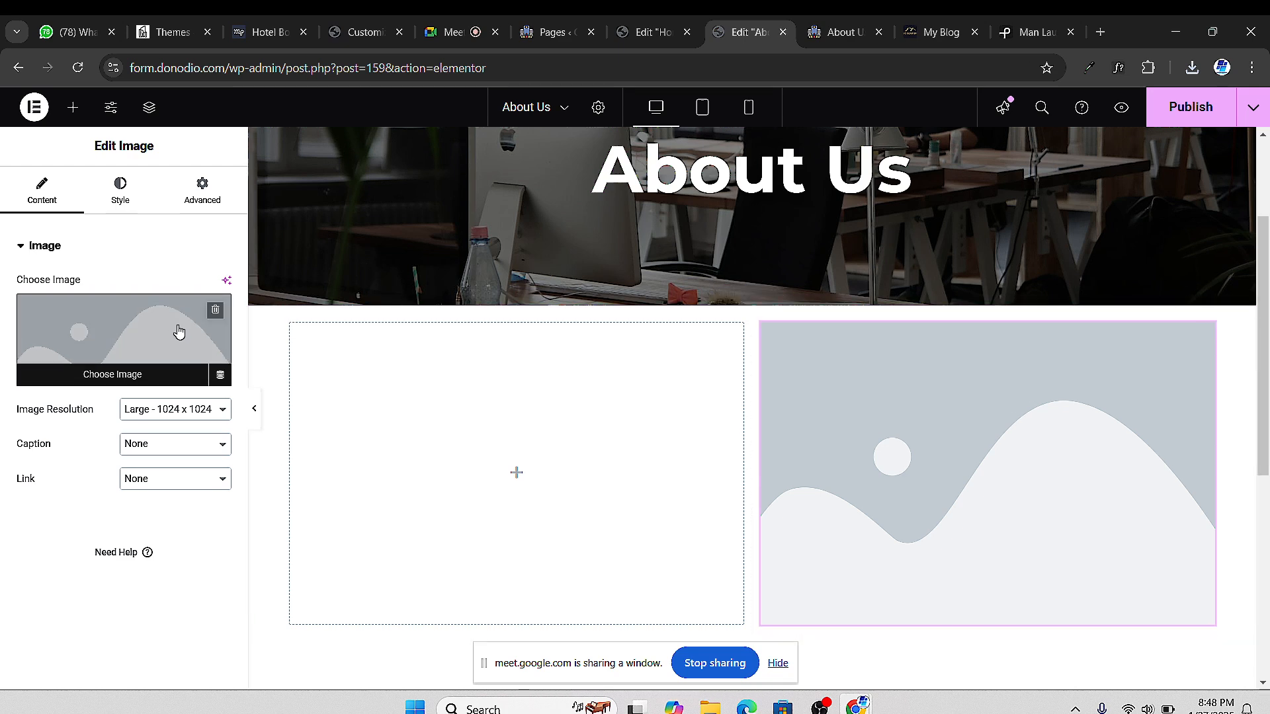
{"action": "left_click", "coordinate": [153, 332]}
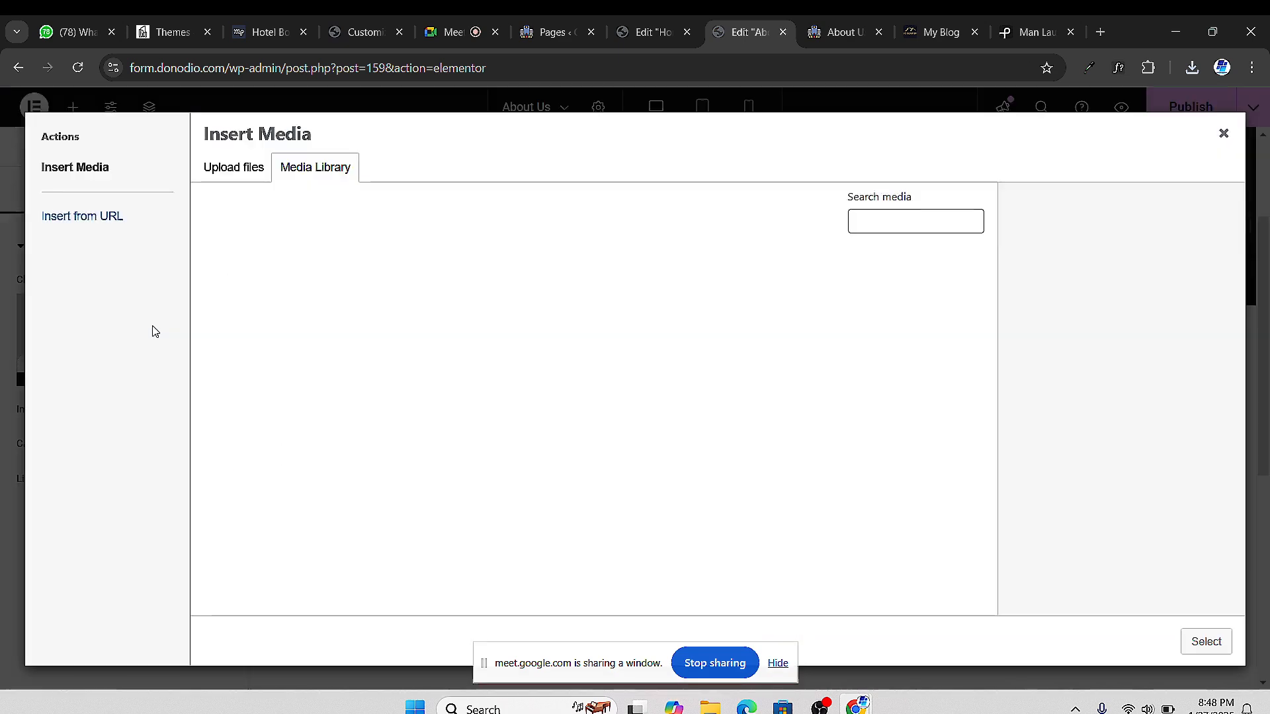
{"action": "left_click", "coordinate": [253, 175]}
{"action": "left_click", "coordinate": [734, 393]}
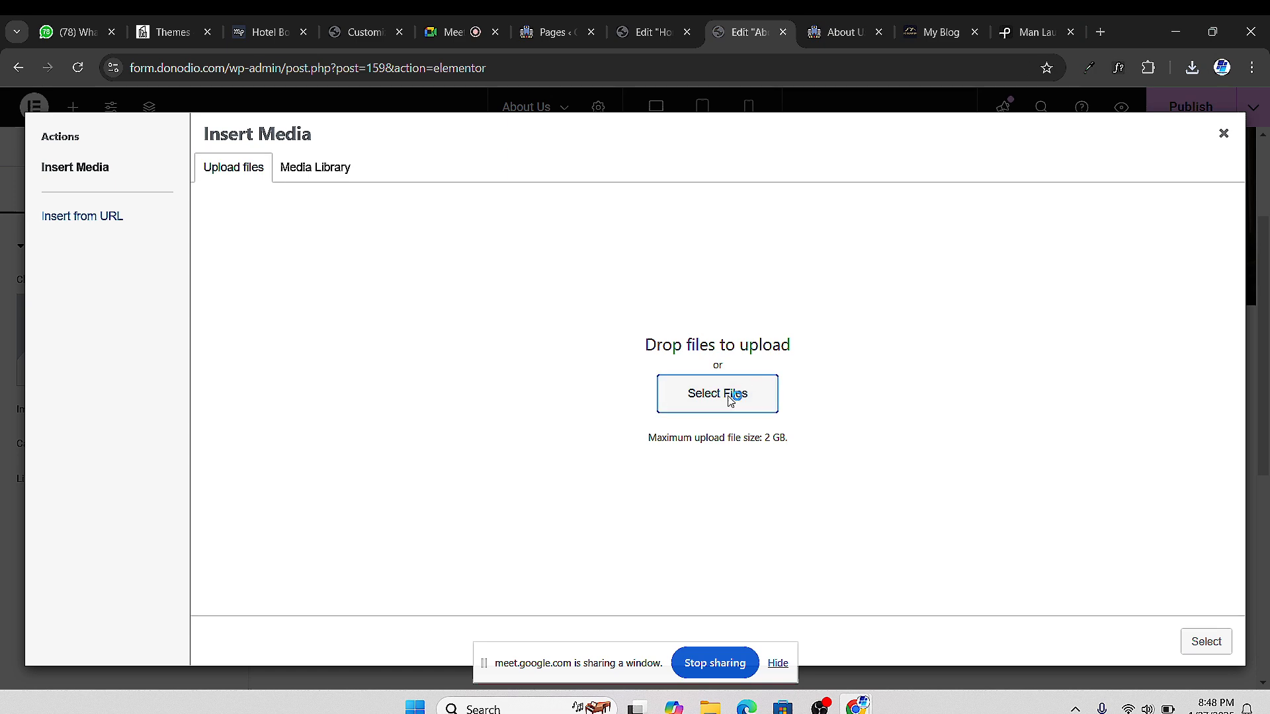
{"action": "left_click", "coordinate": [194, 210]}
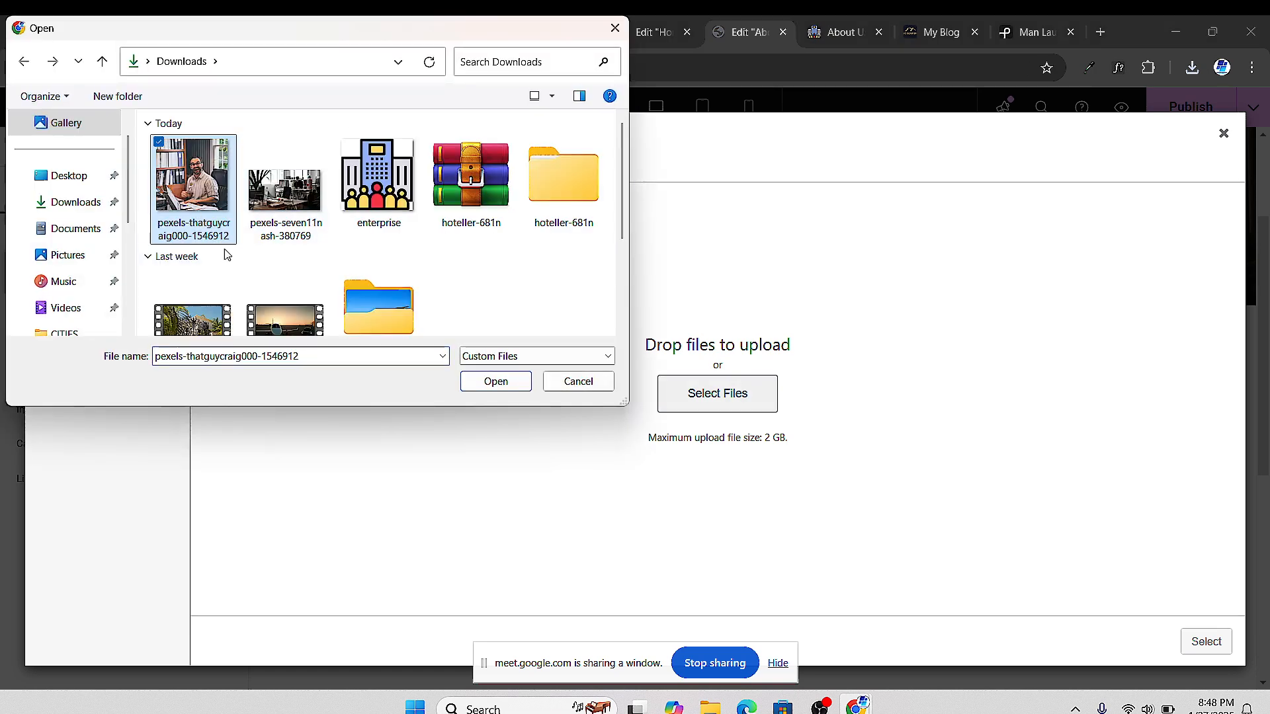
{"action": "left_click", "coordinate": [499, 383]}
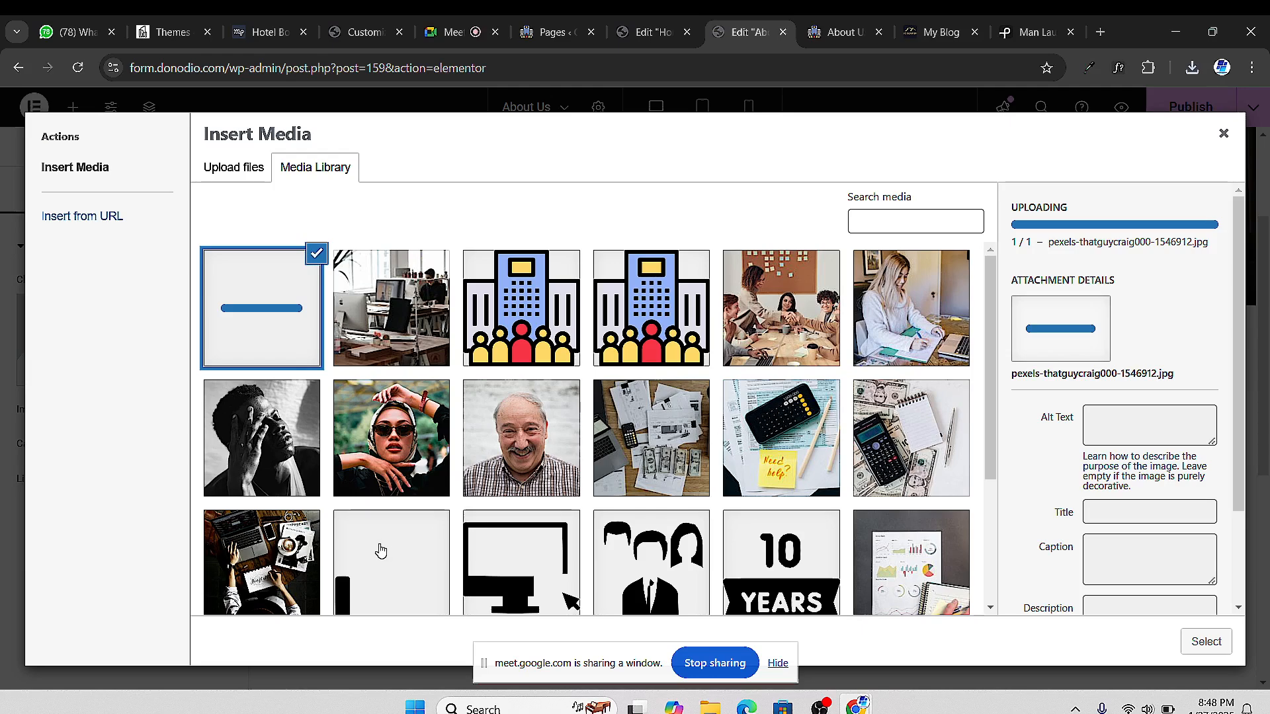
{"action": "left_click", "coordinate": [1205, 642]}
Copy the accounting heading from the Home page editor
{"action": "scroll", "coordinate": [743, 431], "scroll_direction": "down", "scroll_amount": 5}
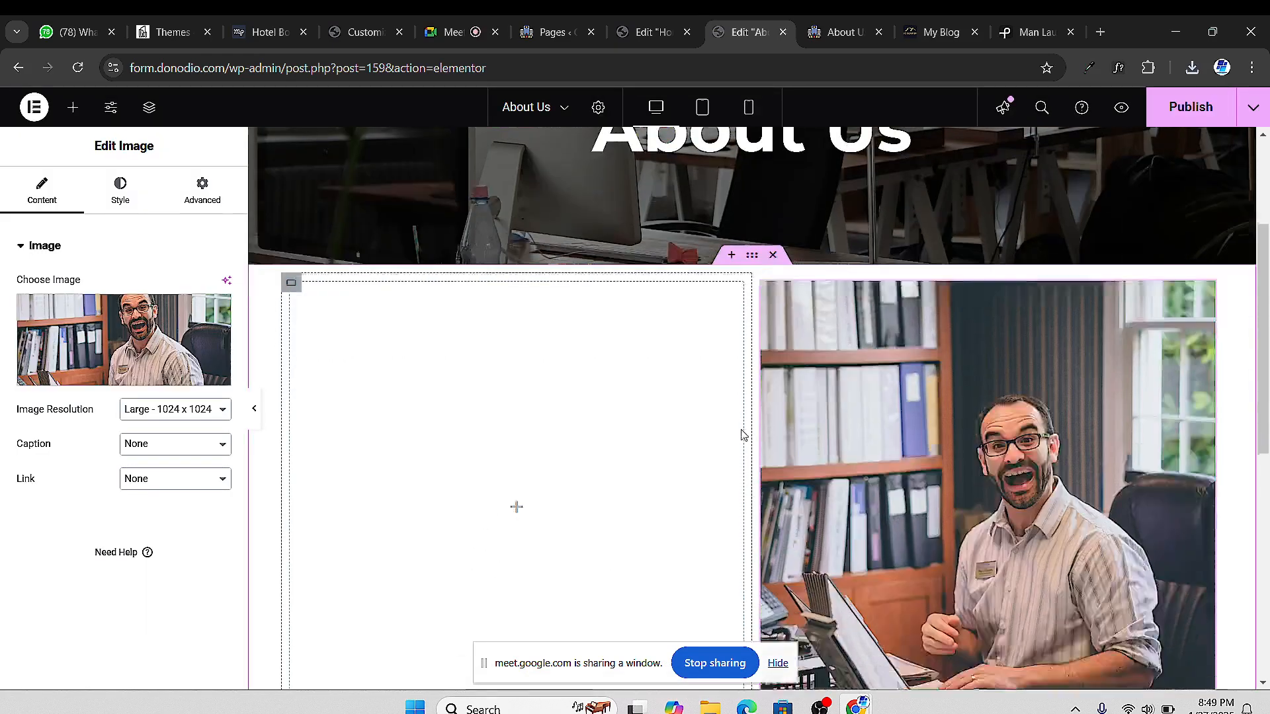
{"action": "scroll", "coordinate": [581, 419], "scroll_direction": "up", "scroll_amount": 2}
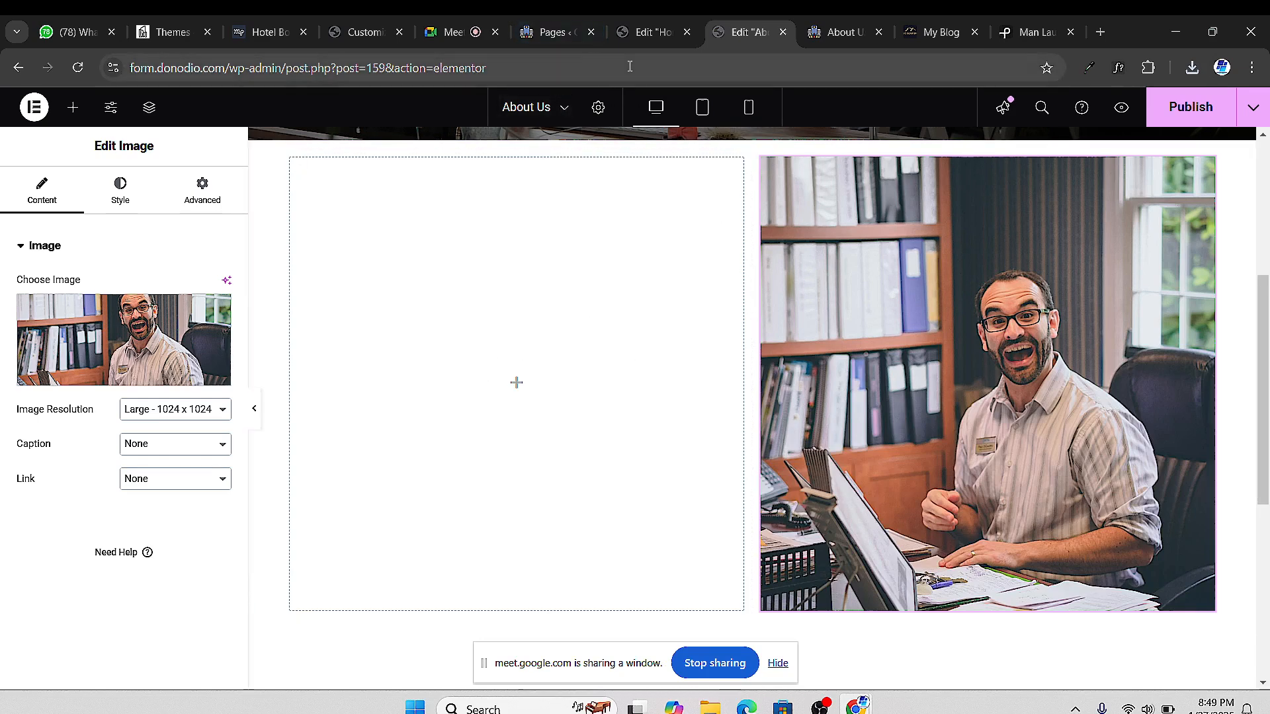
{"action": "left_click", "coordinate": [823, 41]}
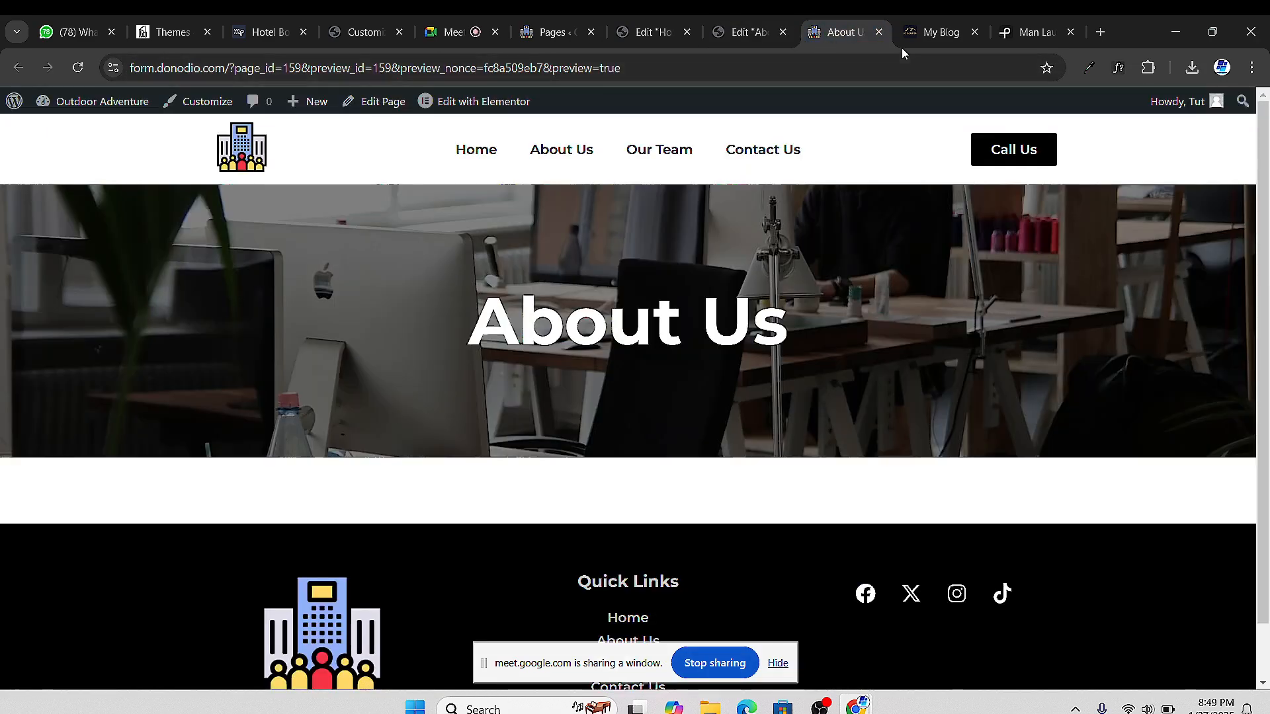
{"action": "left_click", "coordinate": [645, 35]}
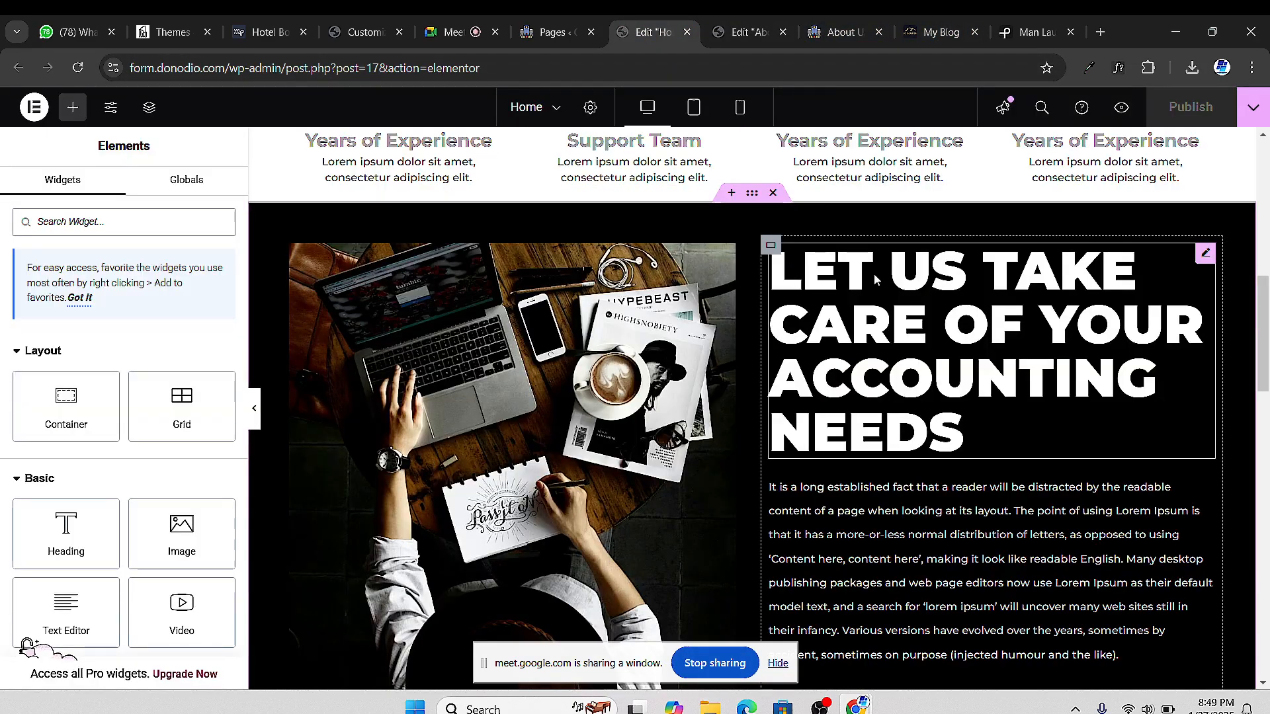
{"action": "left_click", "coordinate": [1203, 254]}
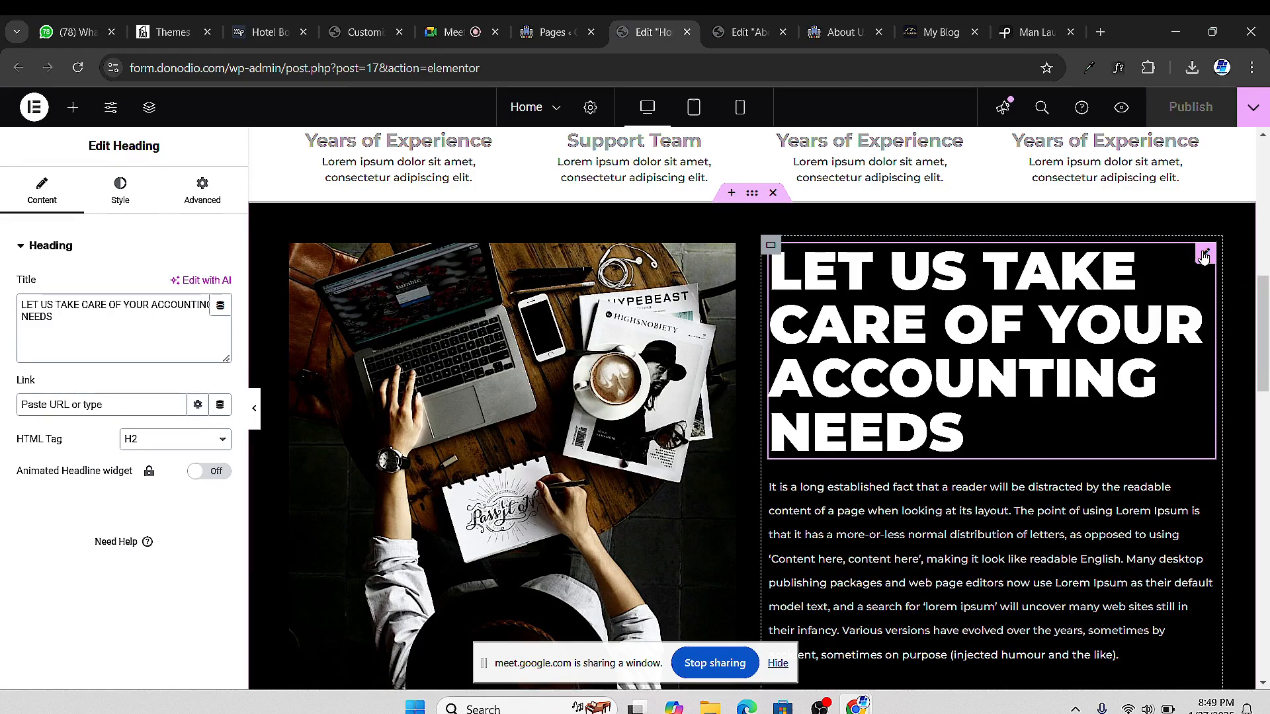
{"action": "right_click", "coordinate": [1202, 254]}
{"action": "left_click", "coordinate": [1116, 335]}
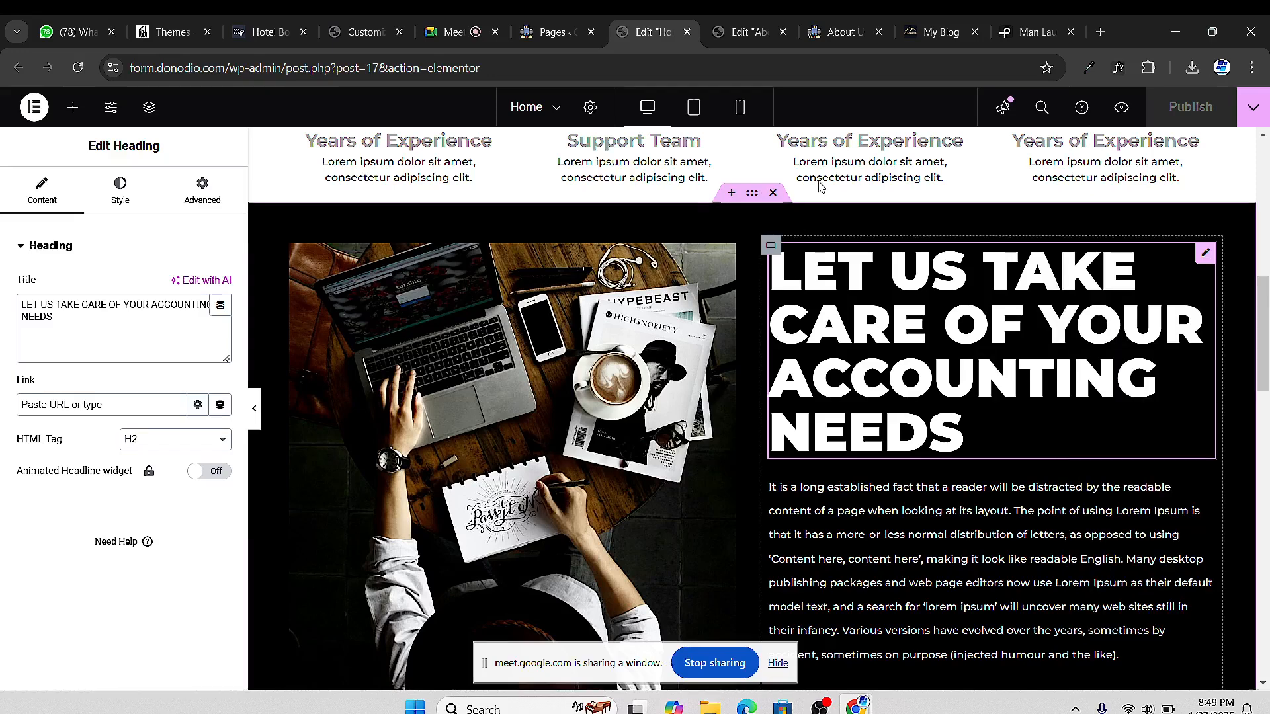
{"action": "left_click", "coordinate": [752, 35]}
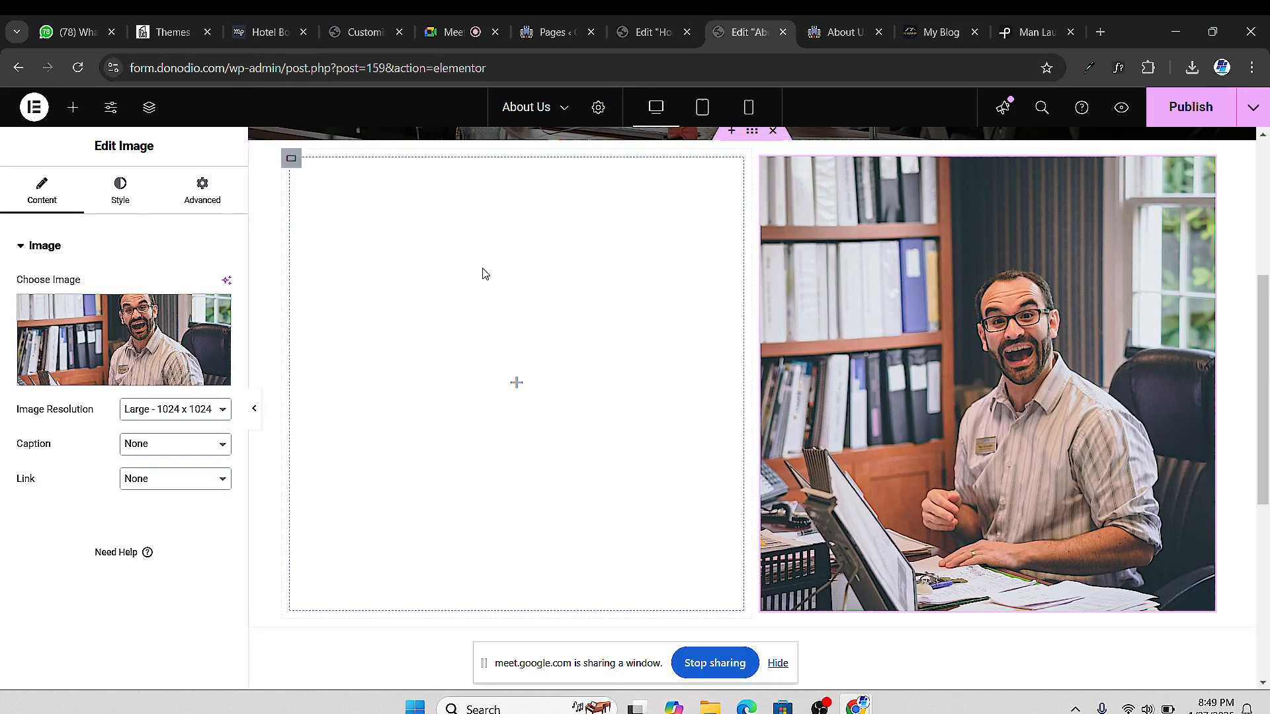
Paste the heading into the empty left About Us column and colour its text black
{"action": "right_click", "coordinate": [357, 388]}
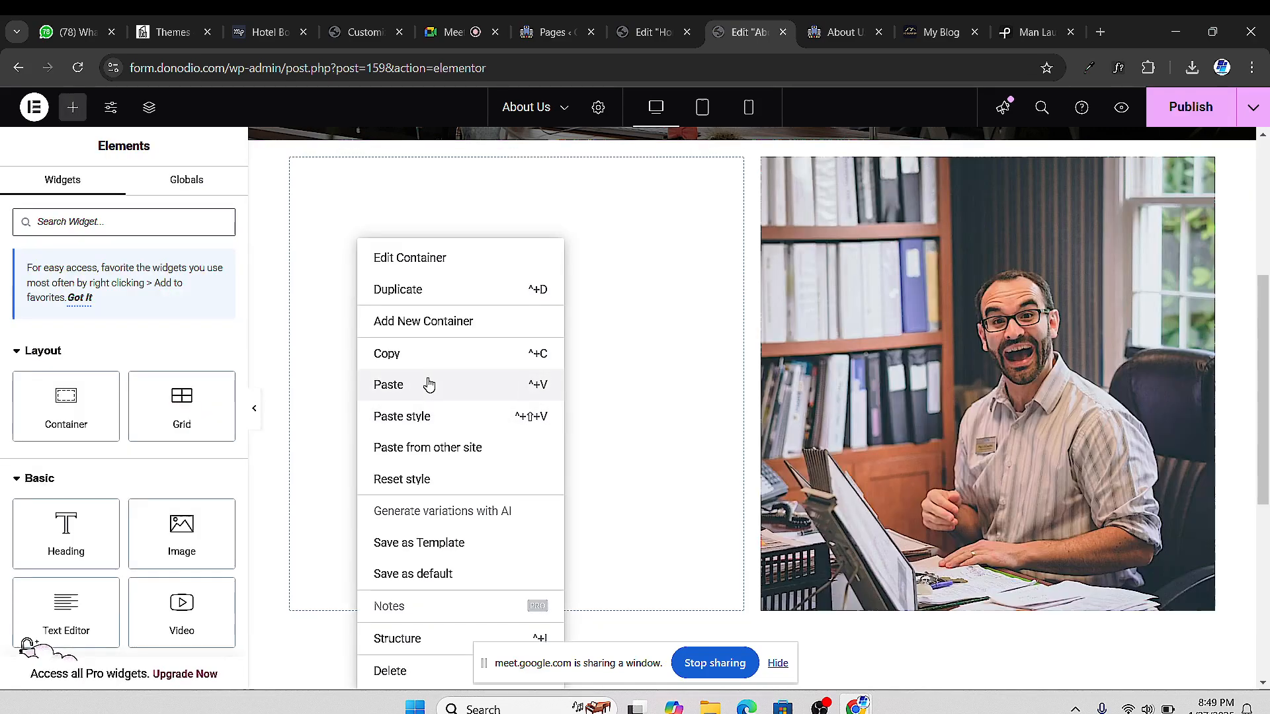
{"action": "left_click", "coordinate": [423, 386]}
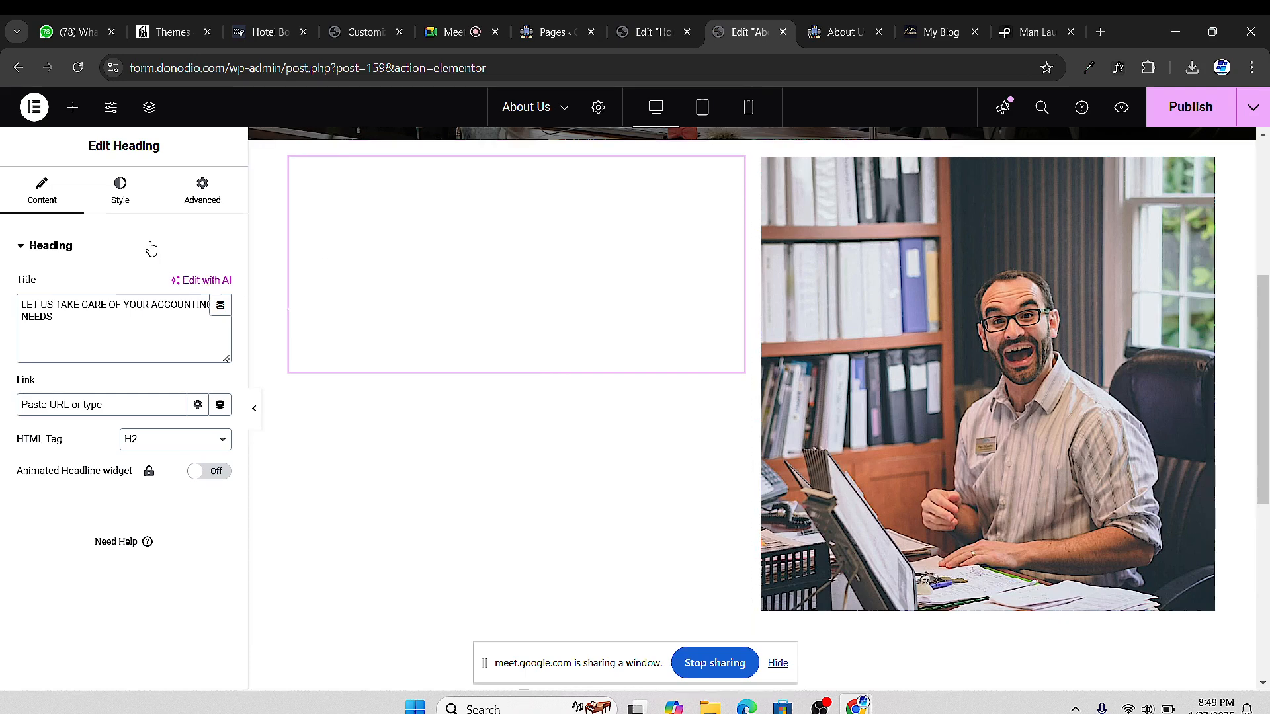
{"action": "left_click", "coordinate": [124, 201]}
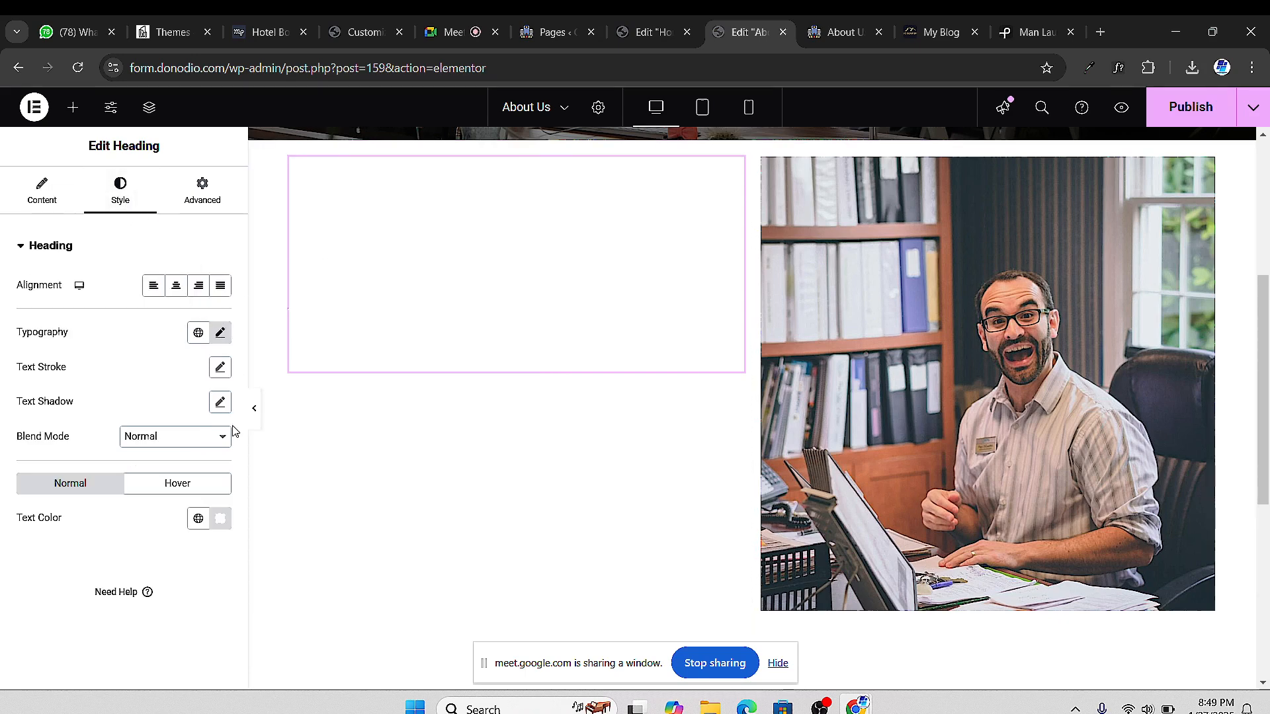
{"action": "left_click", "coordinate": [221, 520]}
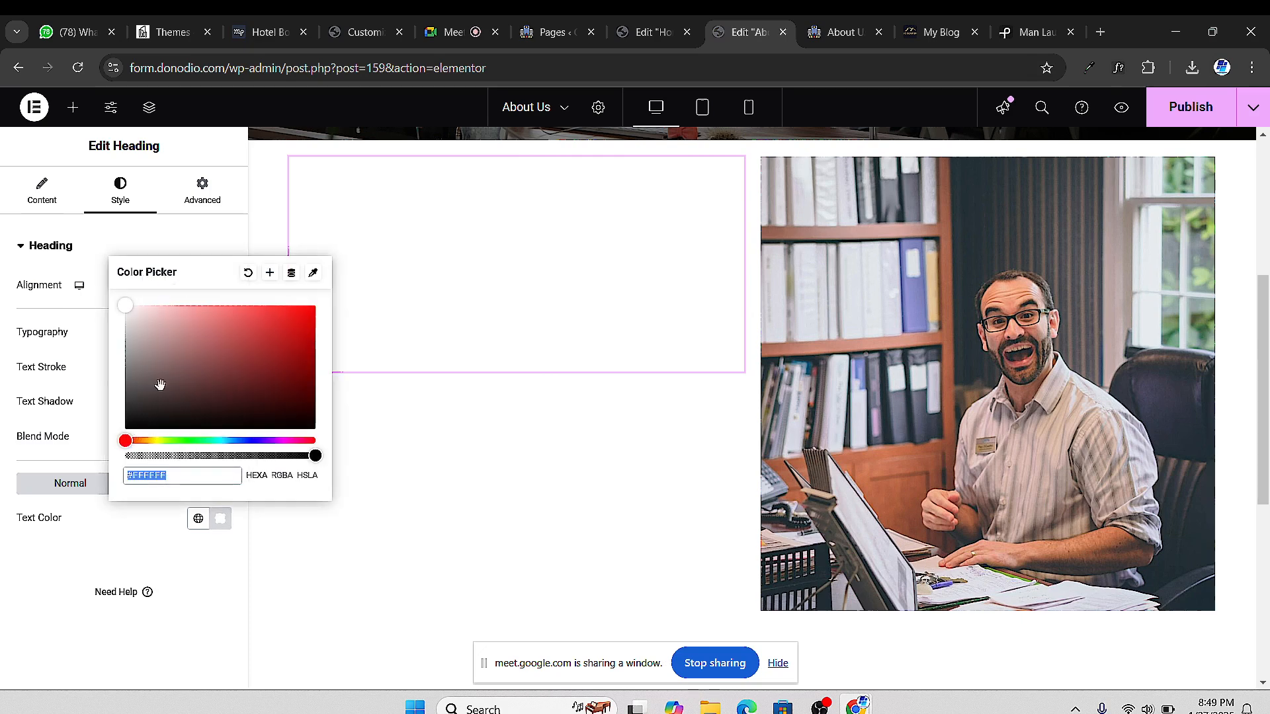
{"action": "left_click_drag", "start_coordinate": [161, 383], "coordinate": [90, 439]}
{"action": "left_click", "coordinate": [7, 606]}
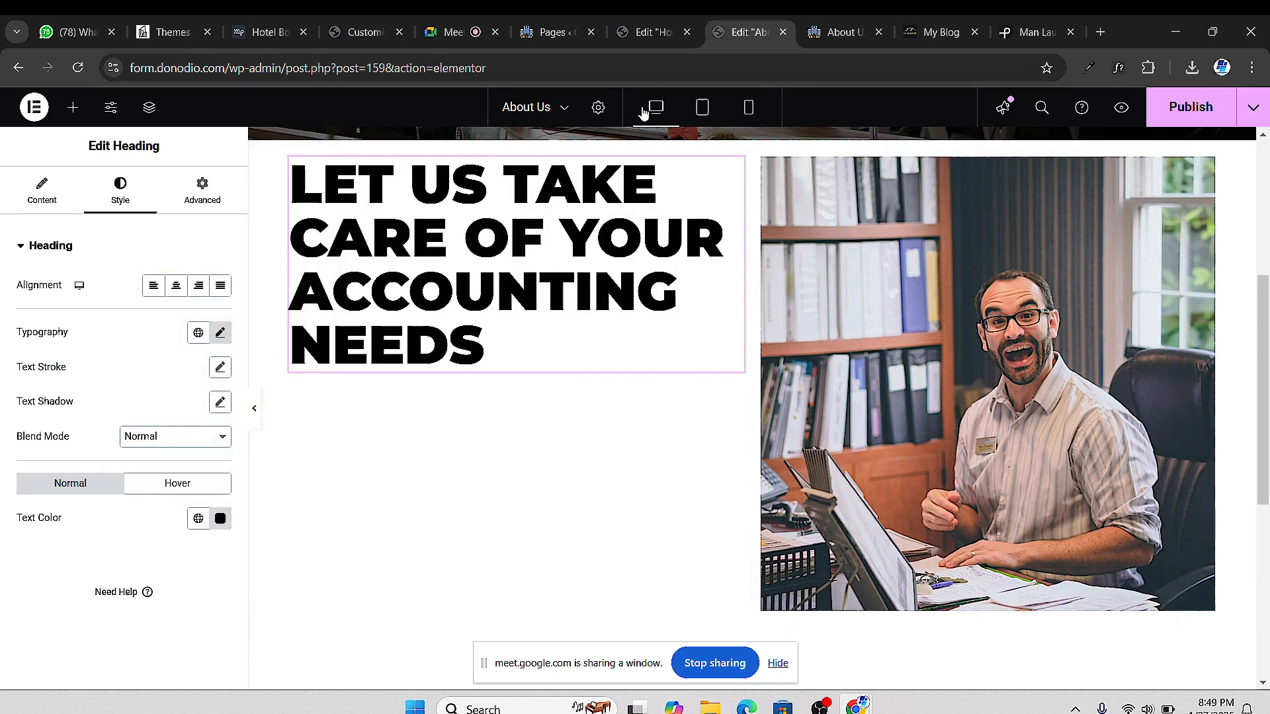
{"action": "key", "text": "ctrl+Page_Up"}
Paste a copy of the Home page's Lorem Ipsum paragraph under the About Us heading
{"action": "scroll", "coordinate": [1211, 560], "scroll_direction": "down", "scroll_amount": 3}
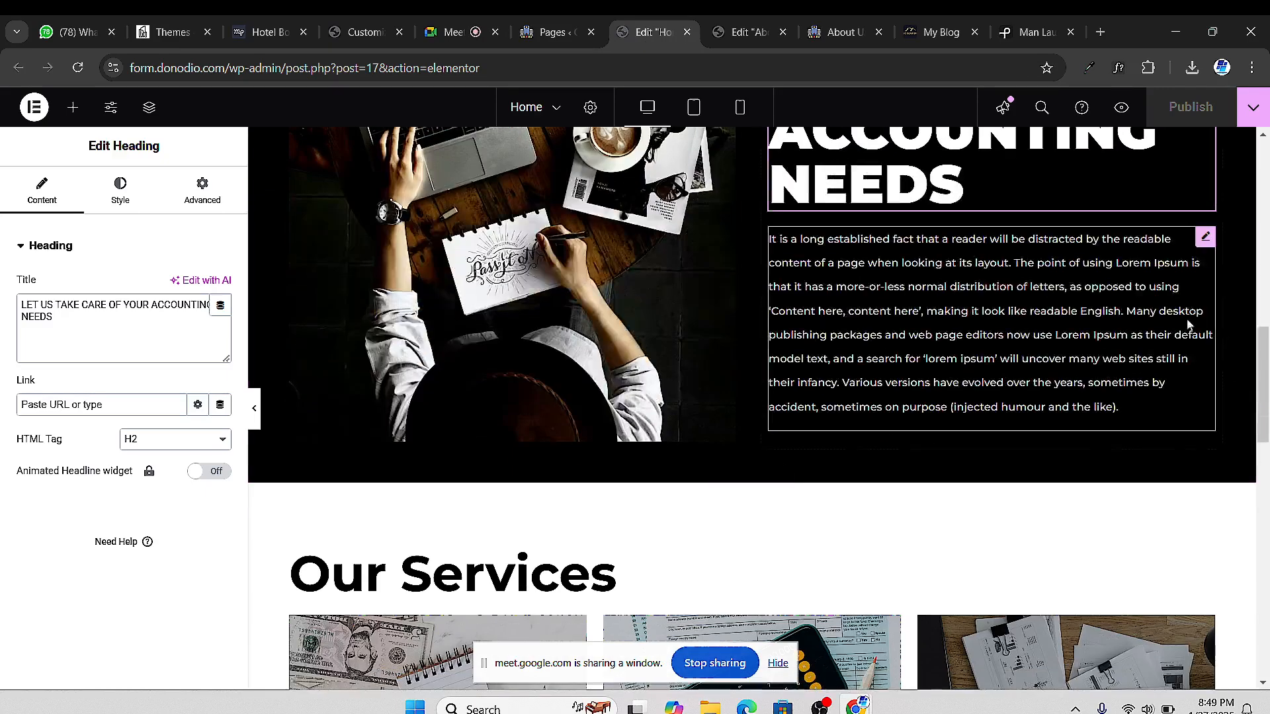
{"action": "right_click", "coordinate": [1203, 241]}
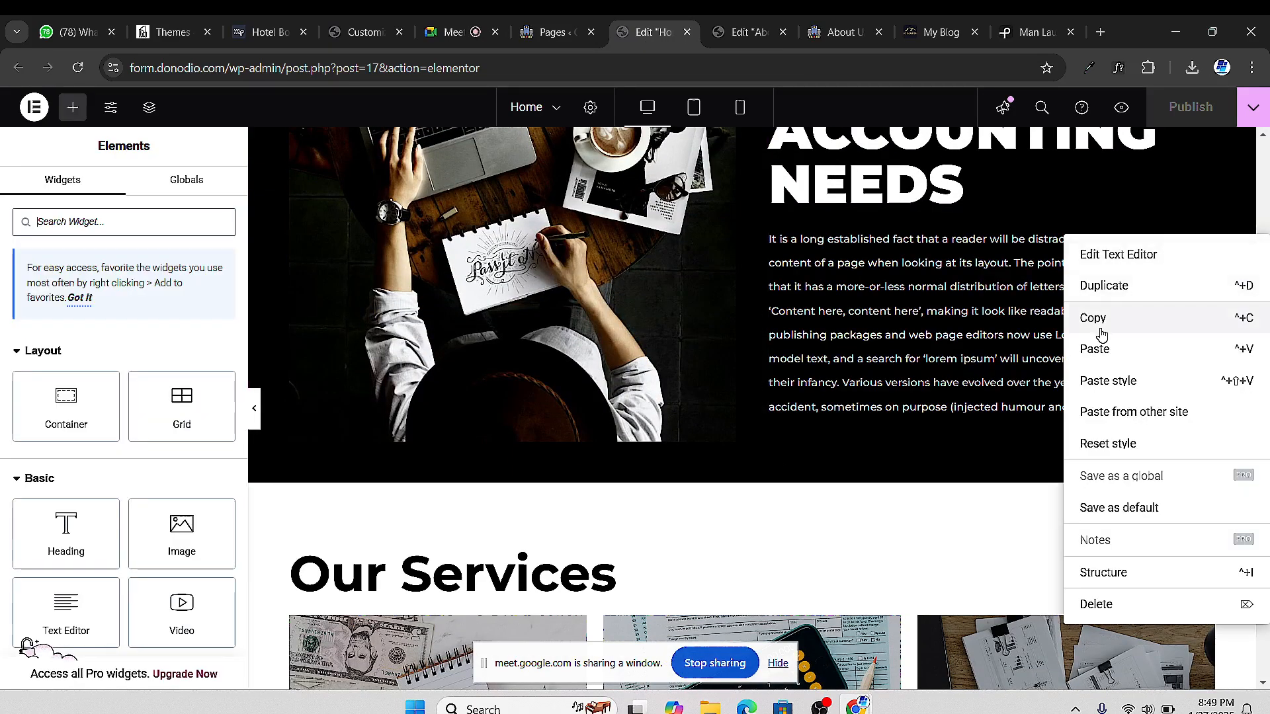
{"action": "left_click", "coordinate": [1027, 298]}
{"action": "left_click", "coordinate": [741, 32]}
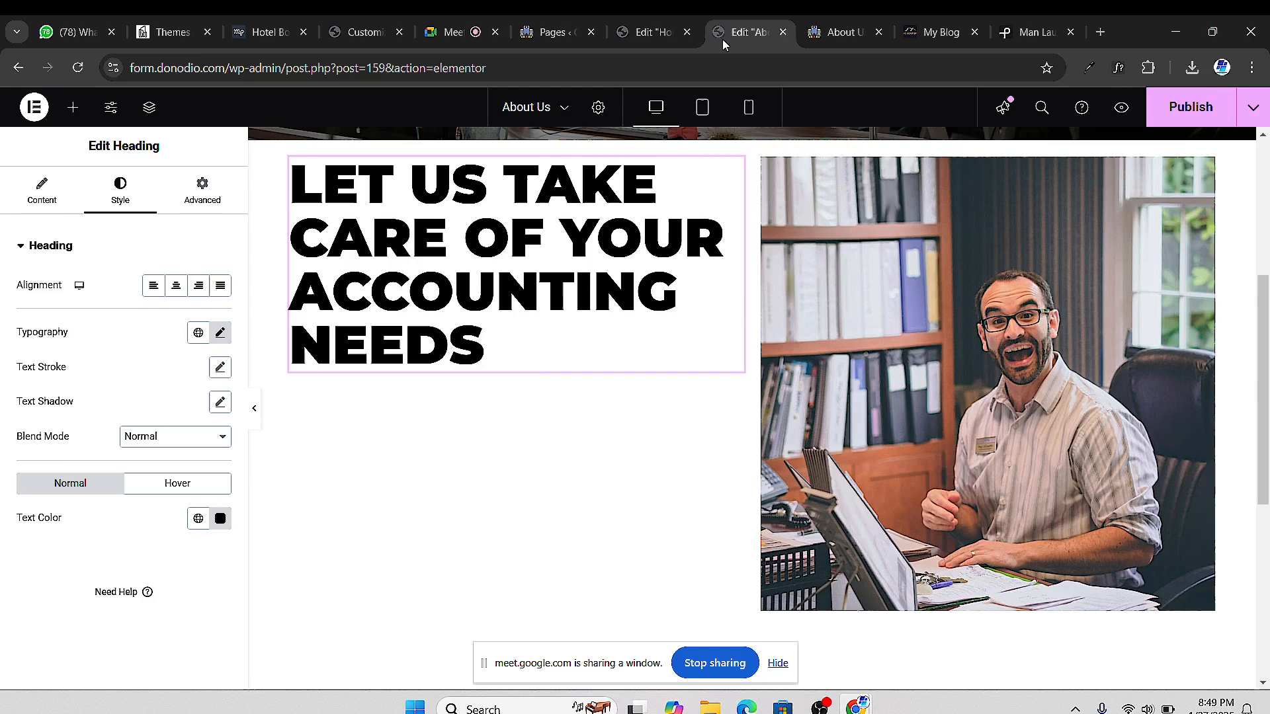
{"action": "right_click", "coordinate": [347, 414]}
{"action": "left_click", "coordinate": [385, 395]}
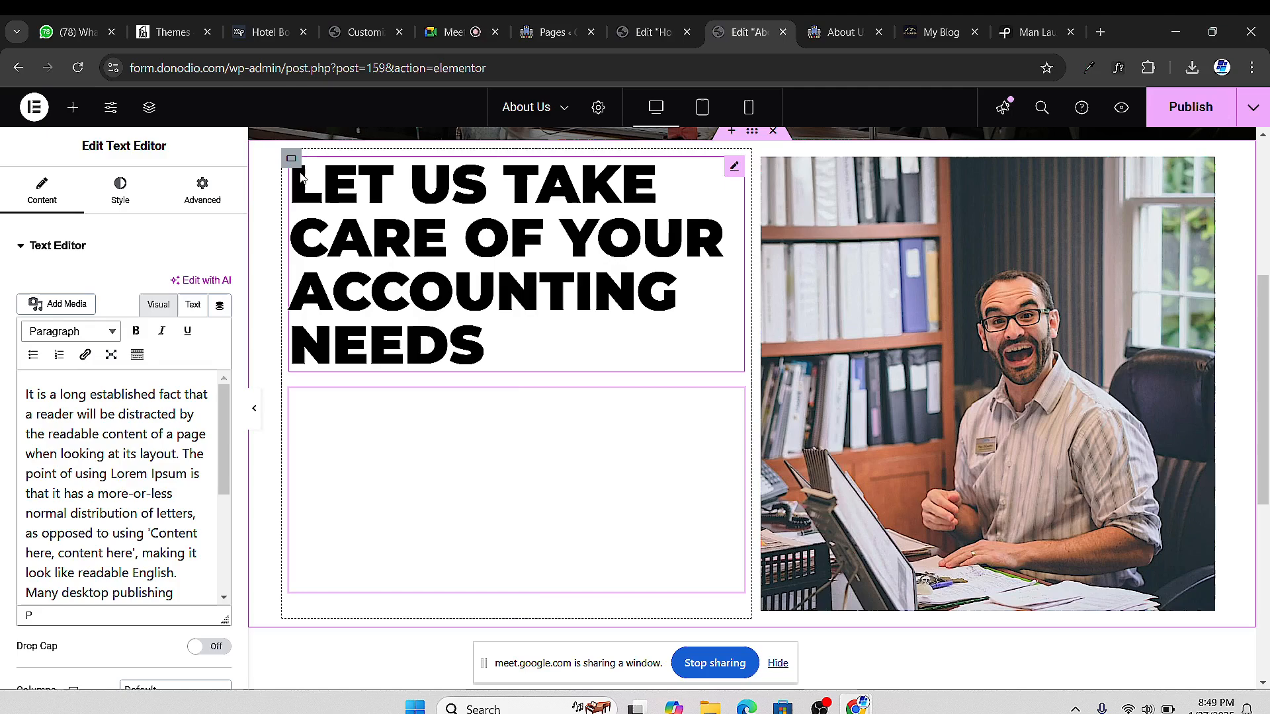
Make the paragraph text black and save the page with a preview
{"action": "left_click", "coordinate": [119, 207]}
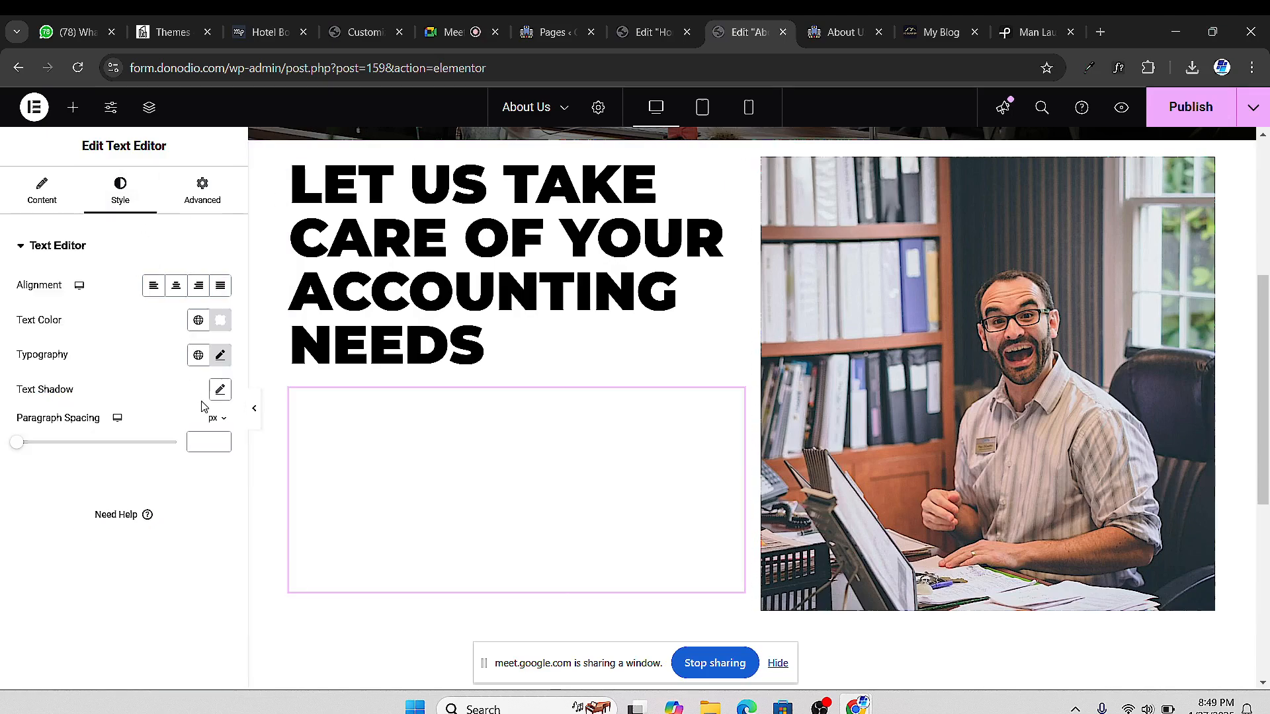
{"action": "left_click", "coordinate": [219, 320]}
{"action": "left_click_drag", "start_coordinate": [177, 486], "coordinate": [83, 523]}
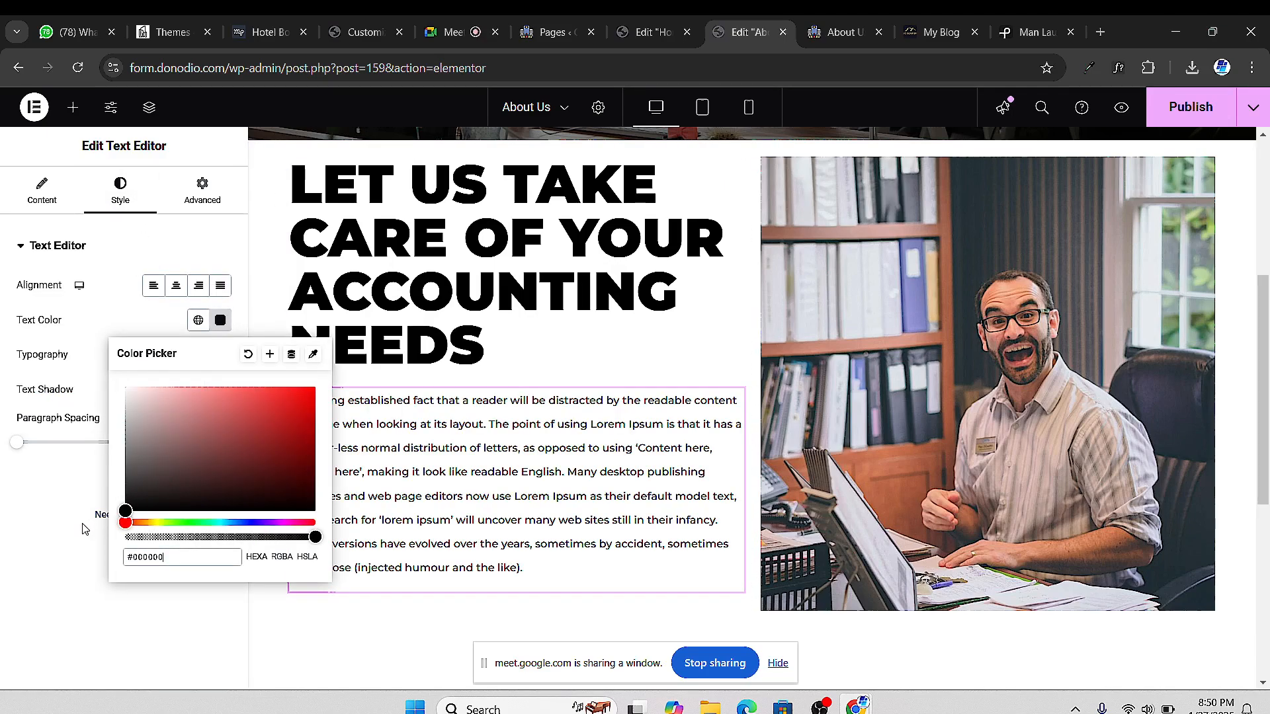
{"action": "left_click", "coordinate": [58, 557]}
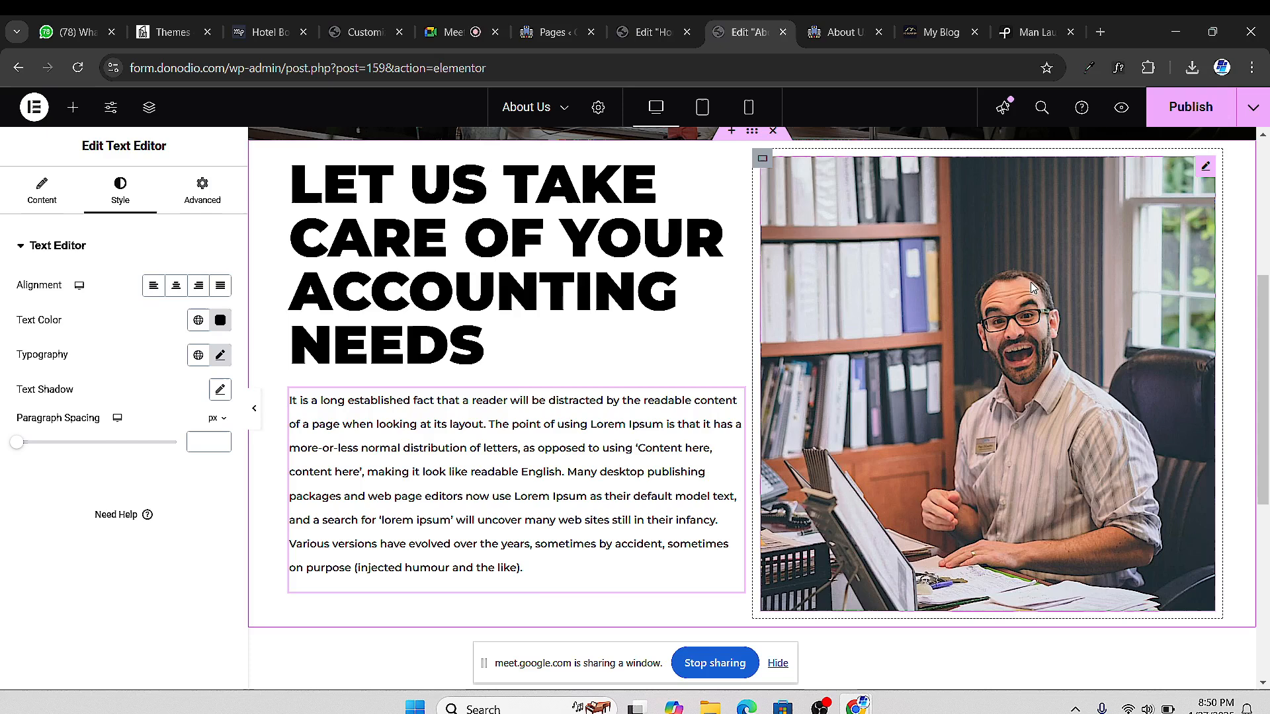
{"action": "left_click", "coordinate": [1122, 109]}
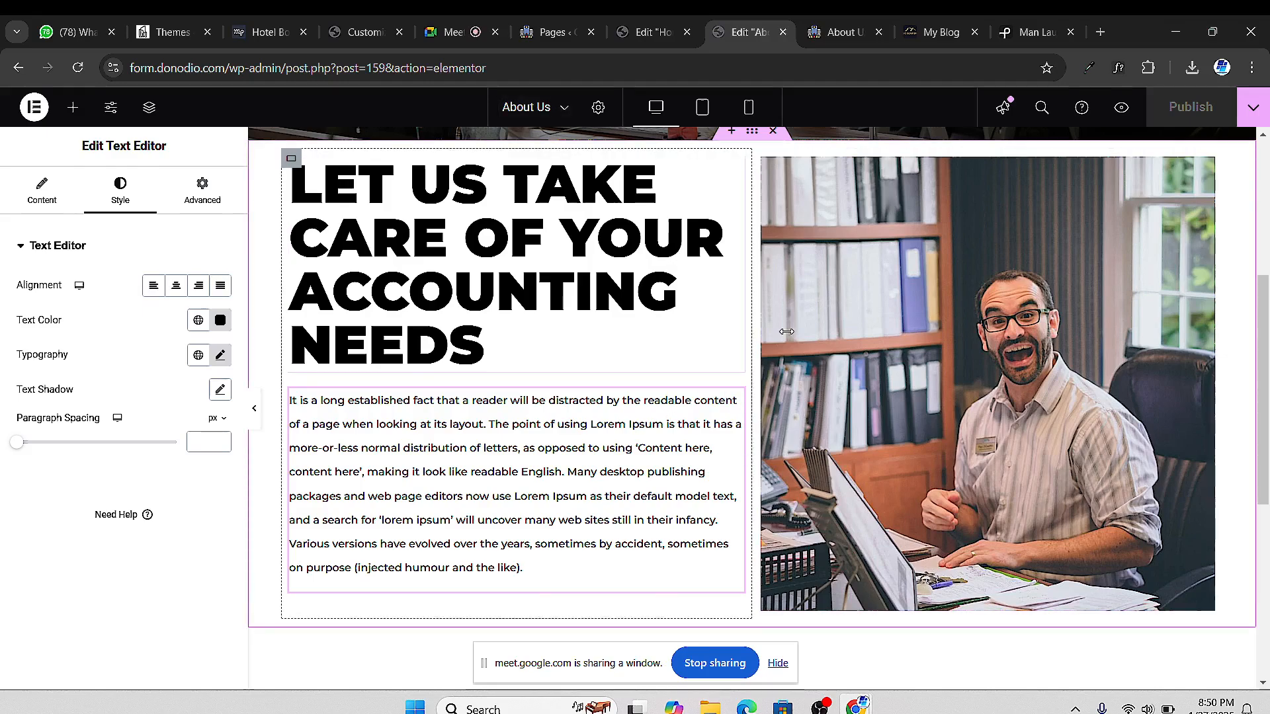
{"action": "scroll", "coordinate": [676, 430], "scroll_direction": "down", "scroll_amount": 3}
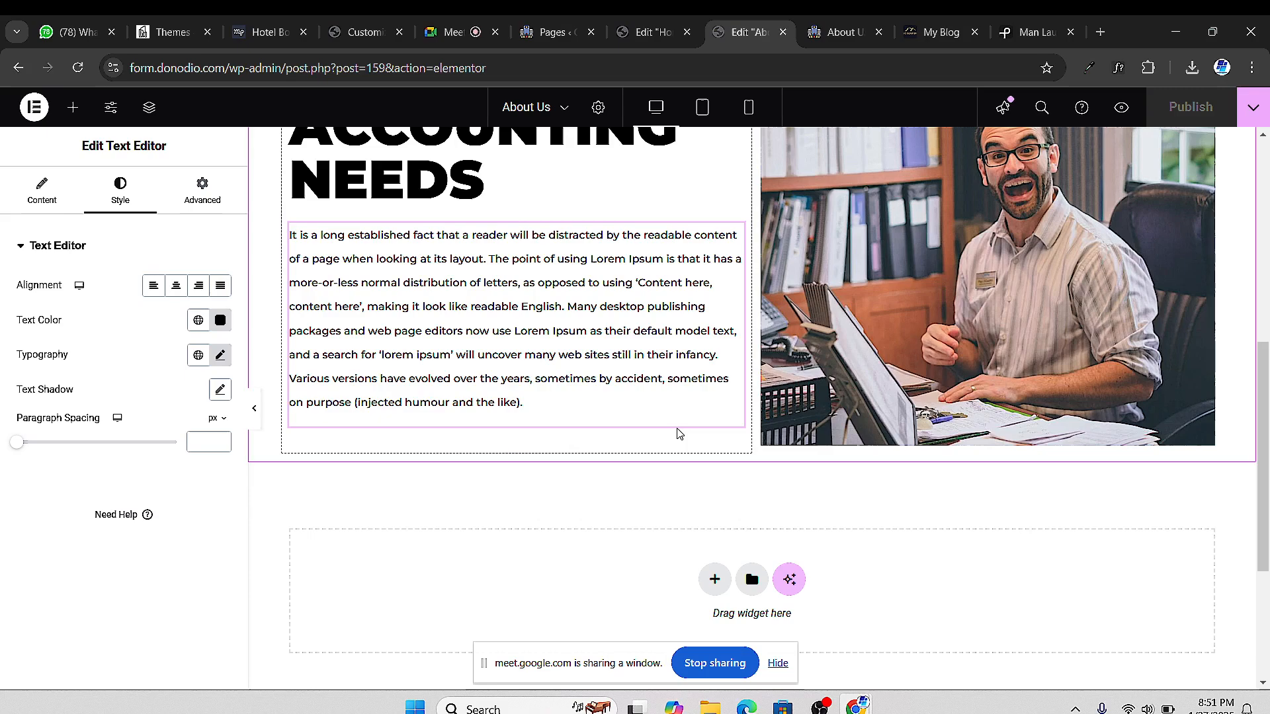
Admit the waiting participant in Google Meet, then return to the About Us editor
{"action": "left_click", "coordinate": [442, 39]}
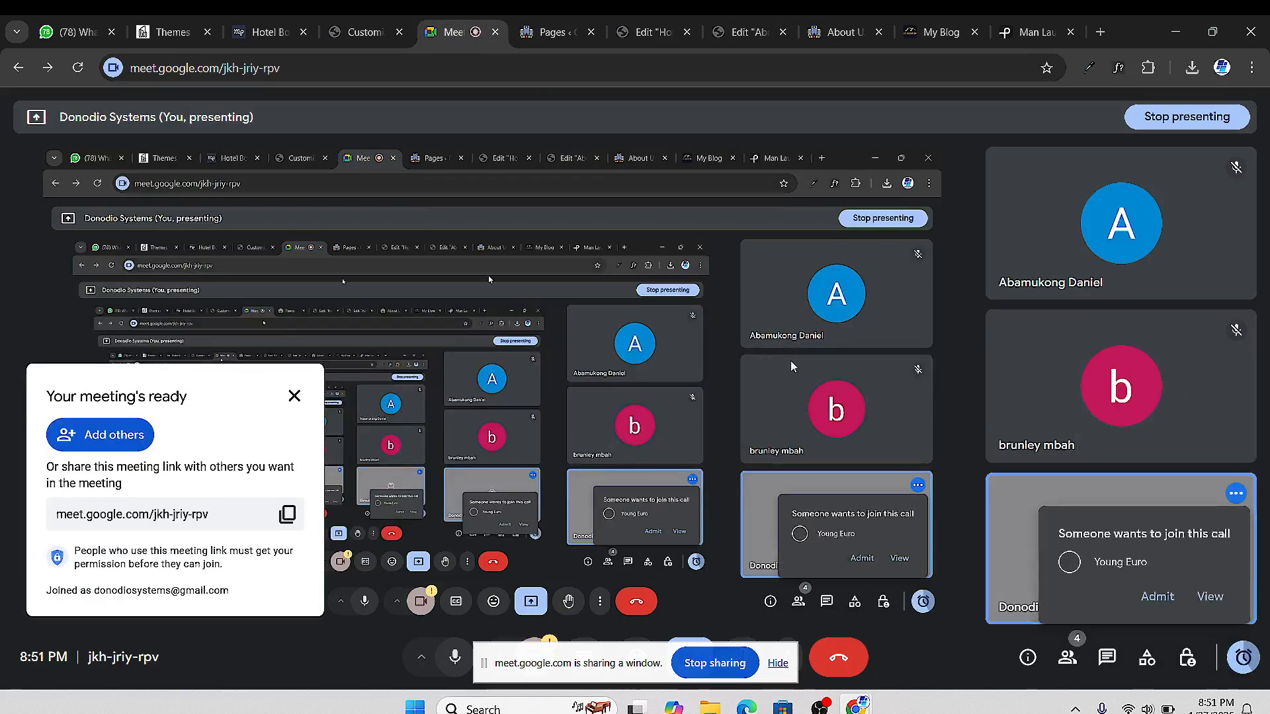
{"action": "left_click", "coordinate": [1158, 599]}
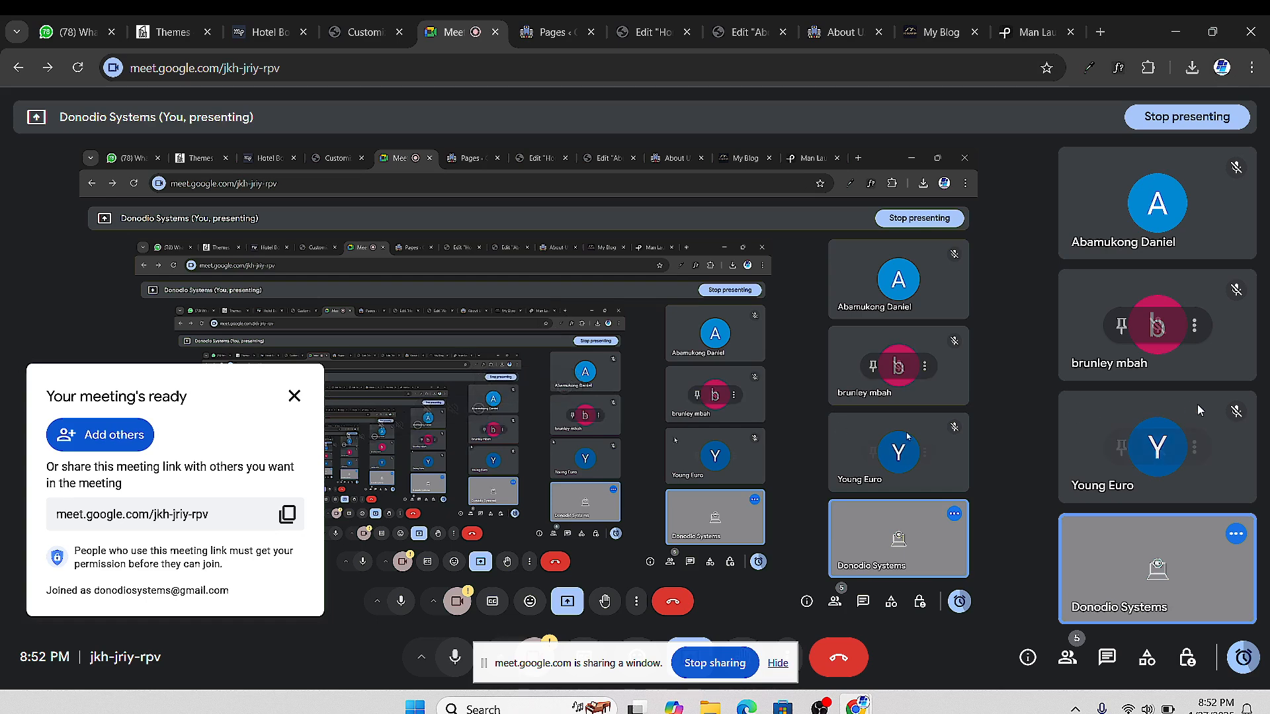
{"action": "left_click", "coordinate": [722, 40]}
{"action": "left_click", "coordinate": [824, 41]}
{"action": "left_click", "coordinate": [760, 39]}
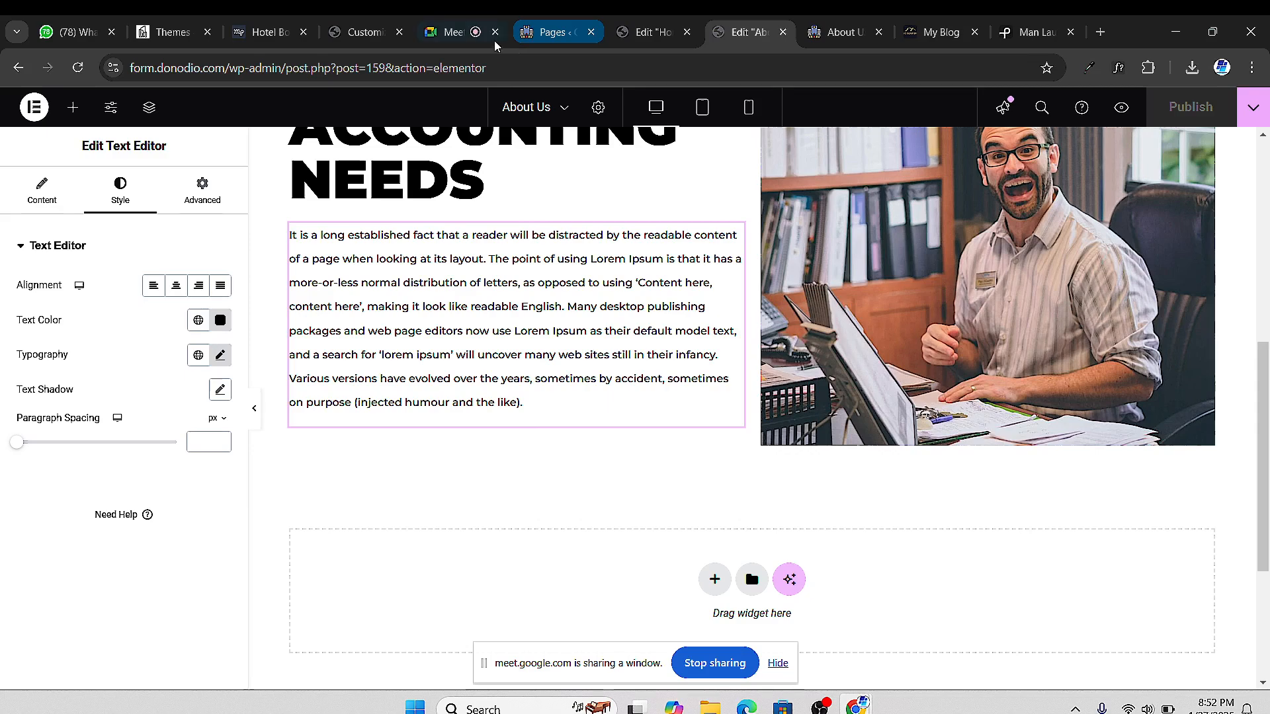
Bring the Google Meet call tab to the front
{"action": "left_click", "coordinate": [449, 38]}
{"action": "mouse_move", "coordinate": [1164, 443]}
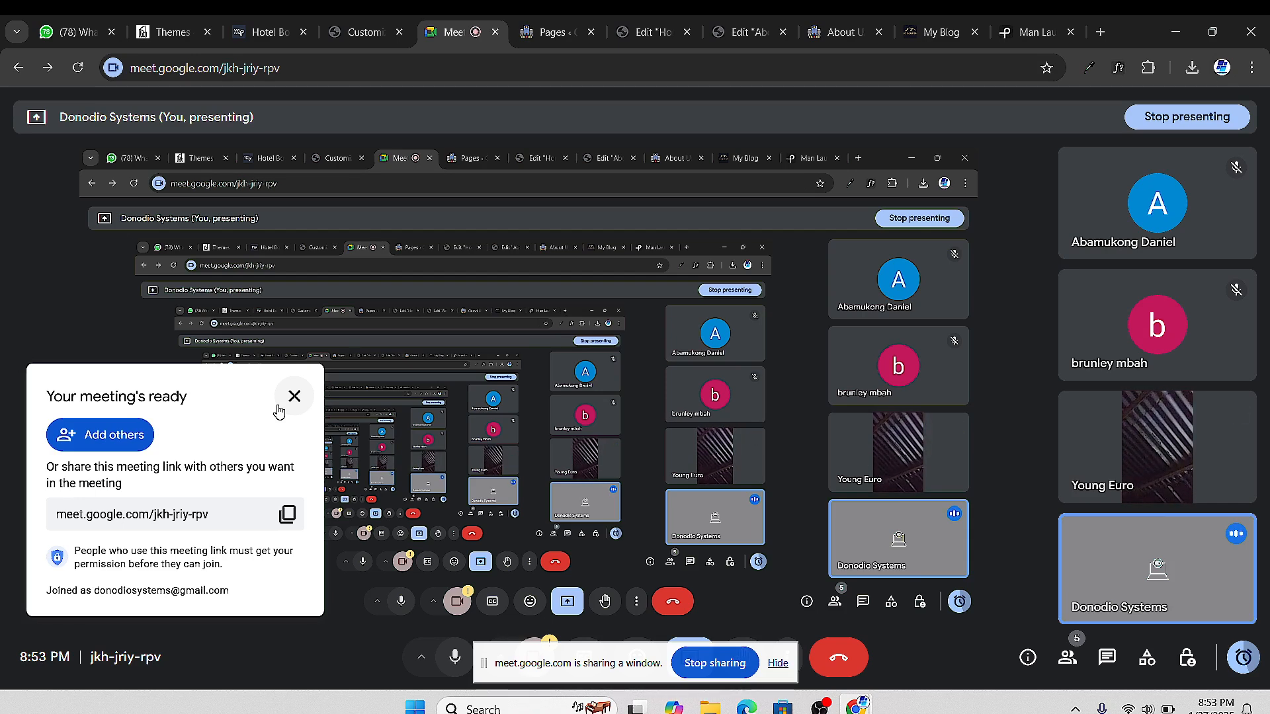
Dismiss the call-time warning and meeting-ready notice, then show the WordPress Pages list
{"action": "left_click", "coordinate": [1244, 657]}
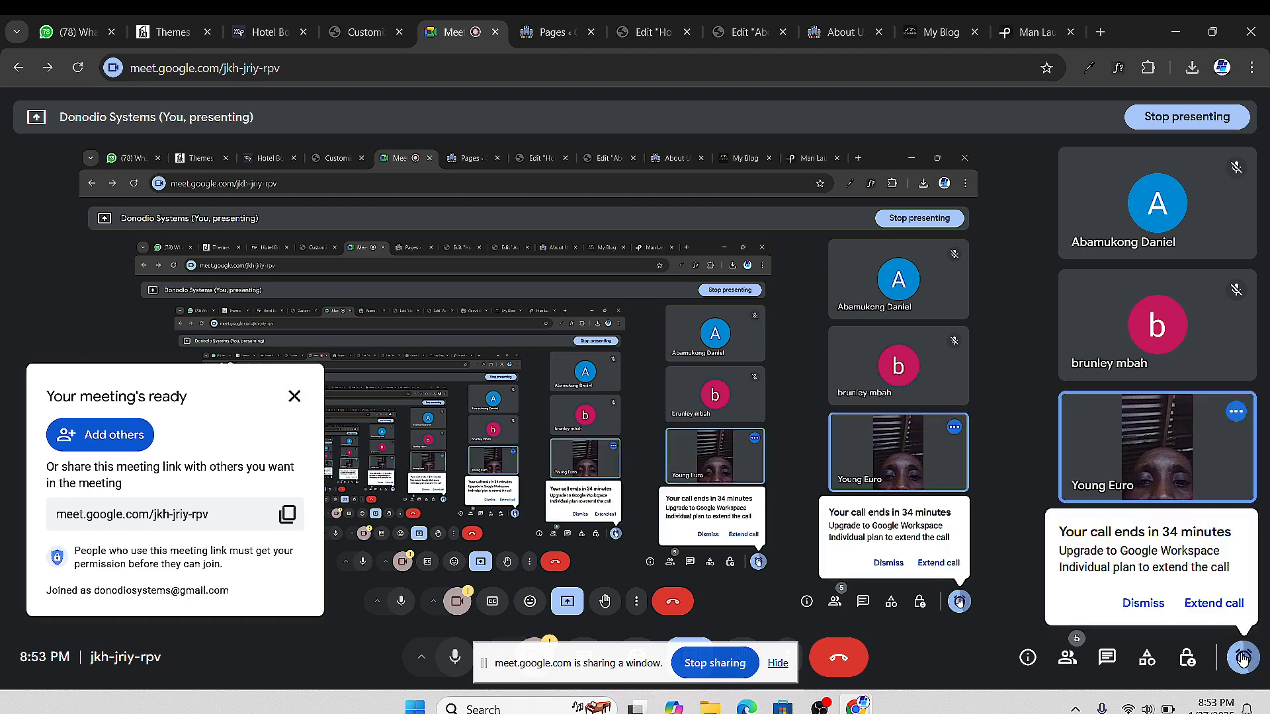
{"action": "left_click", "coordinate": [1243, 657]}
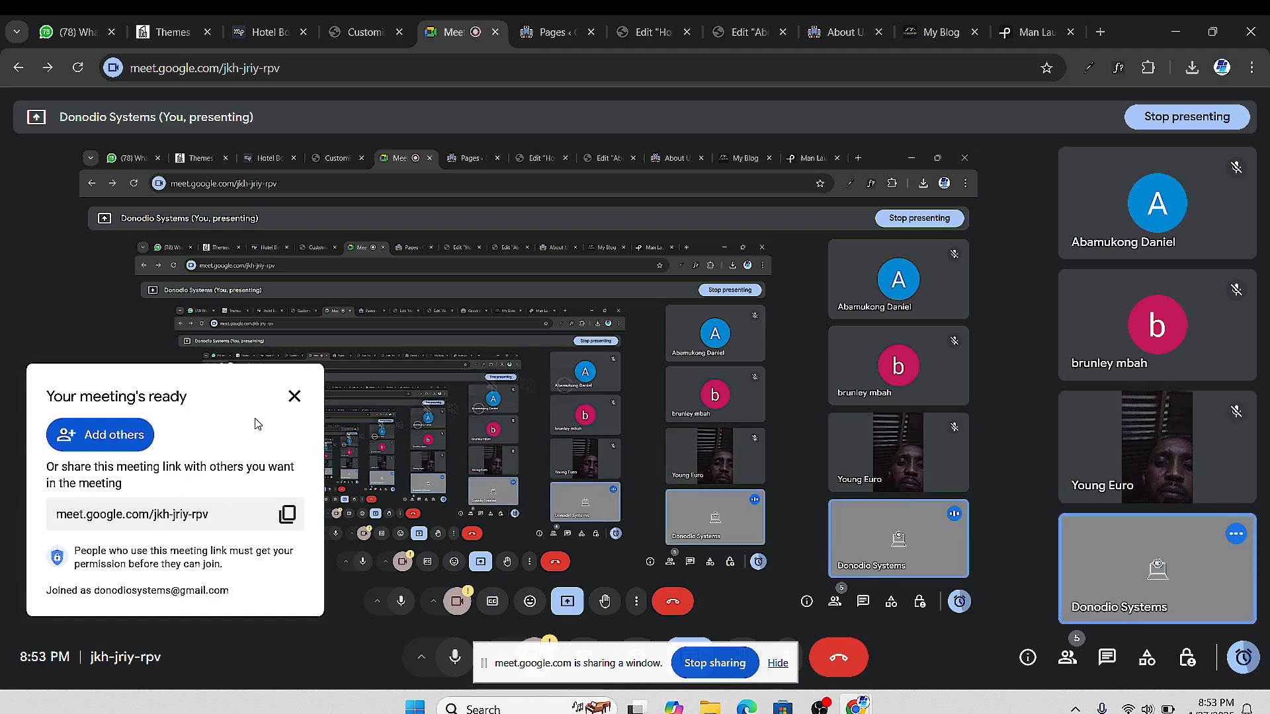
{"action": "left_click", "coordinate": [294, 396]}
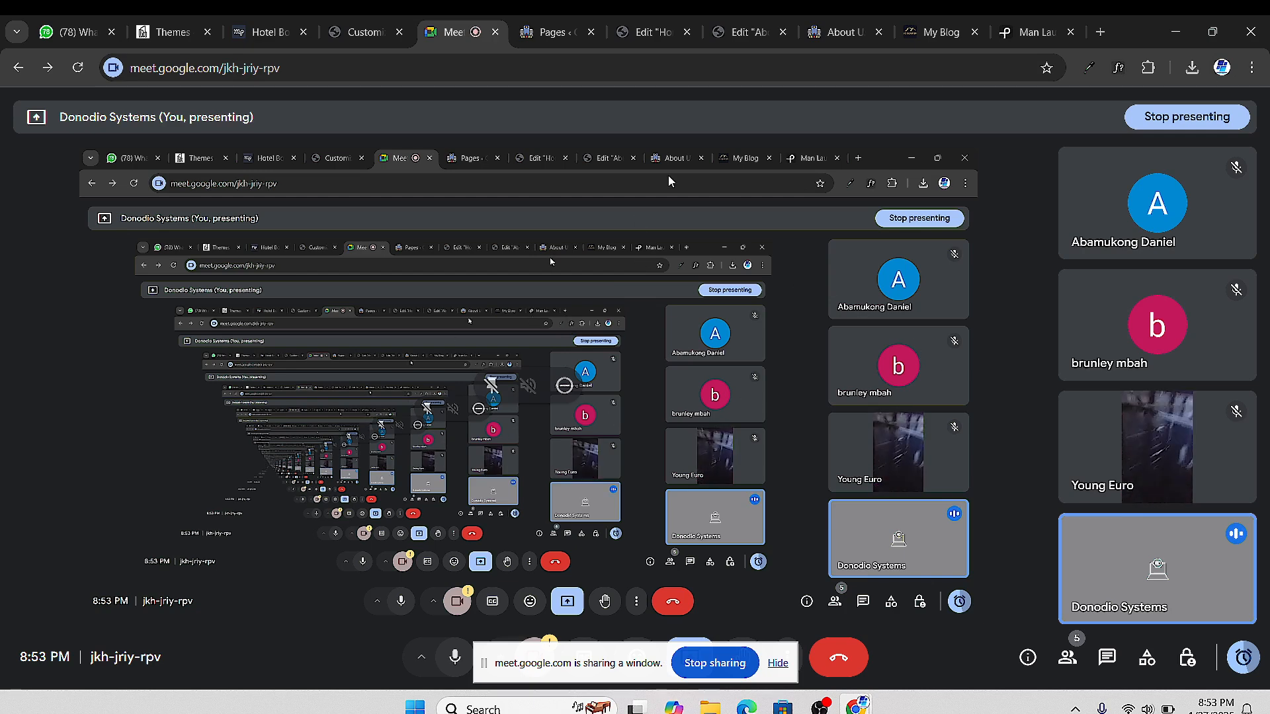
{"action": "left_click", "coordinate": [549, 41]}
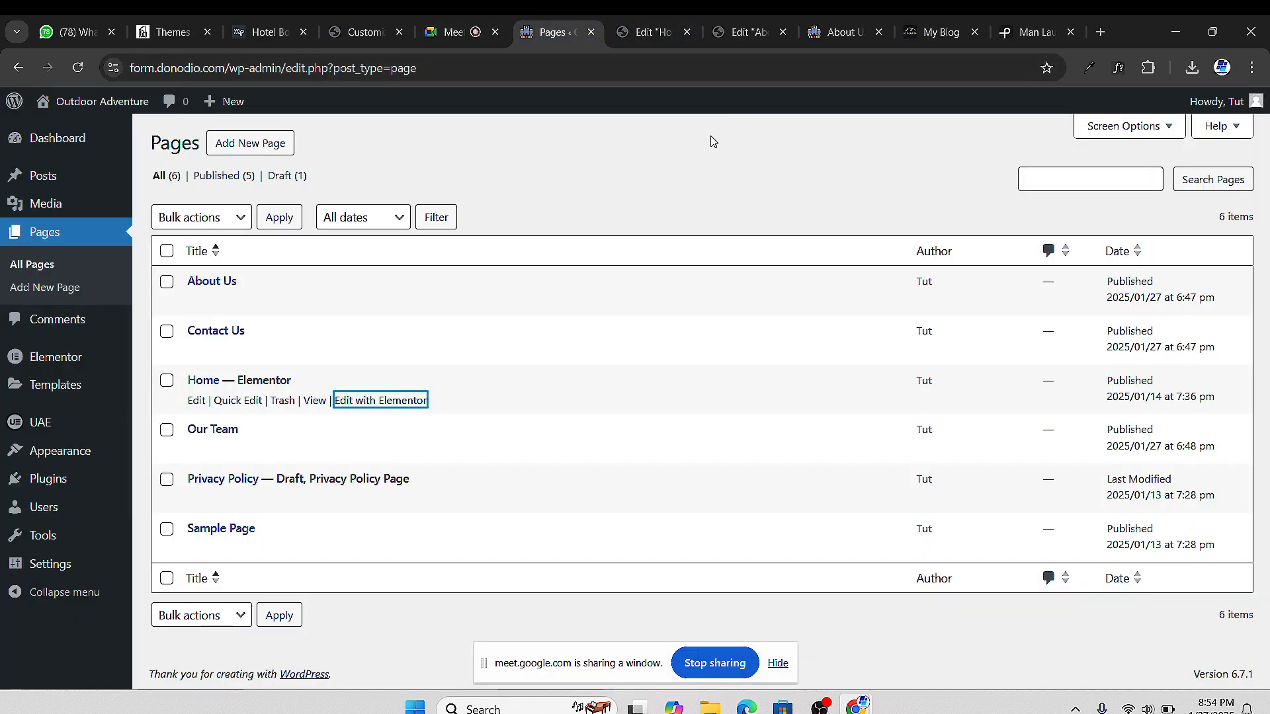
Reopen the About Us editor and scroll to the empty container above the footer
{"action": "left_click", "coordinate": [635, 31]}
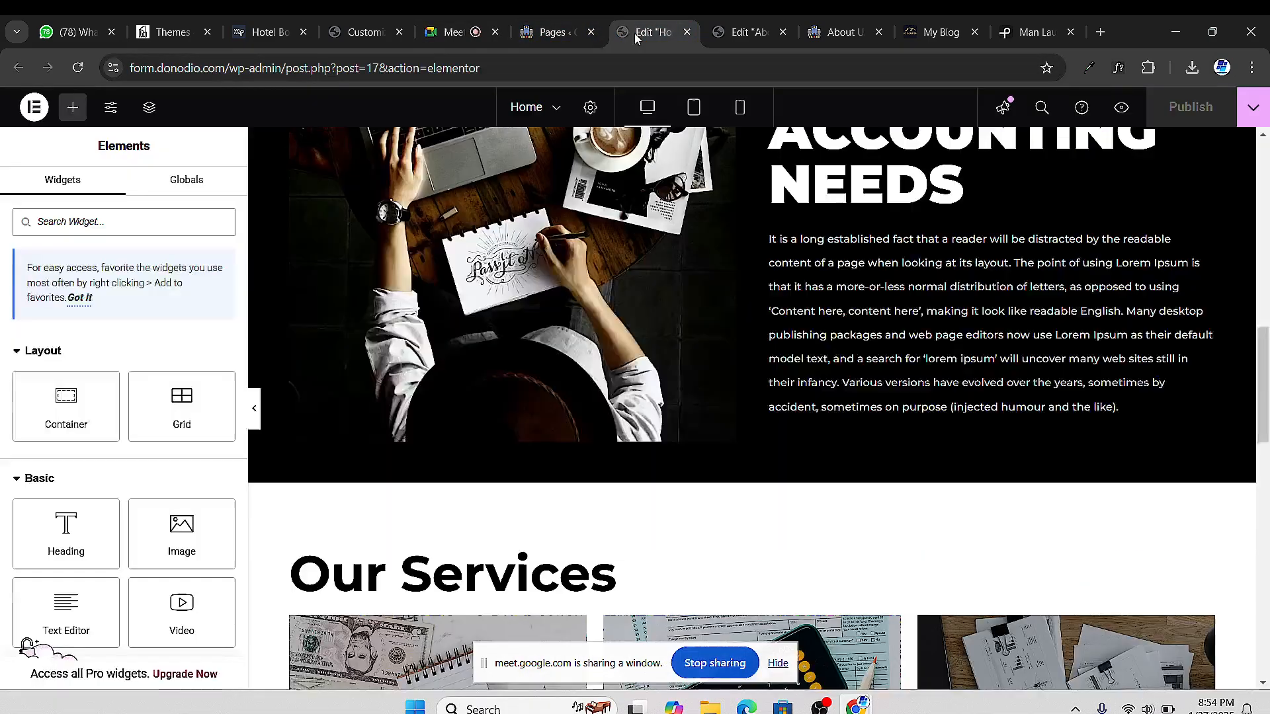
{"action": "left_click", "coordinate": [733, 34]}
{"action": "scroll", "coordinate": [827, 437], "scroll_direction": "up", "scroll_amount": 3}
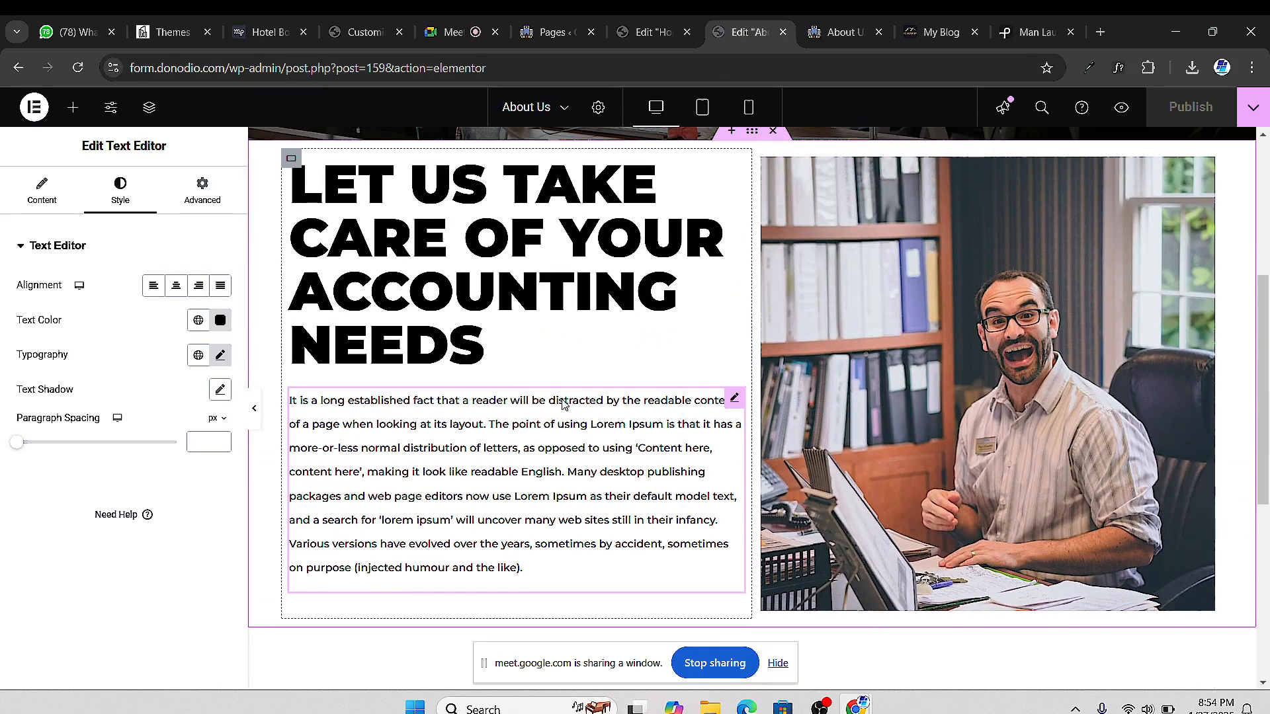
{"action": "scroll", "coordinate": [661, 357], "scroll_direction": "down", "scroll_amount": 1}
{"action": "scroll", "coordinate": [773, 369], "scroll_direction": "up", "scroll_amount": 2}
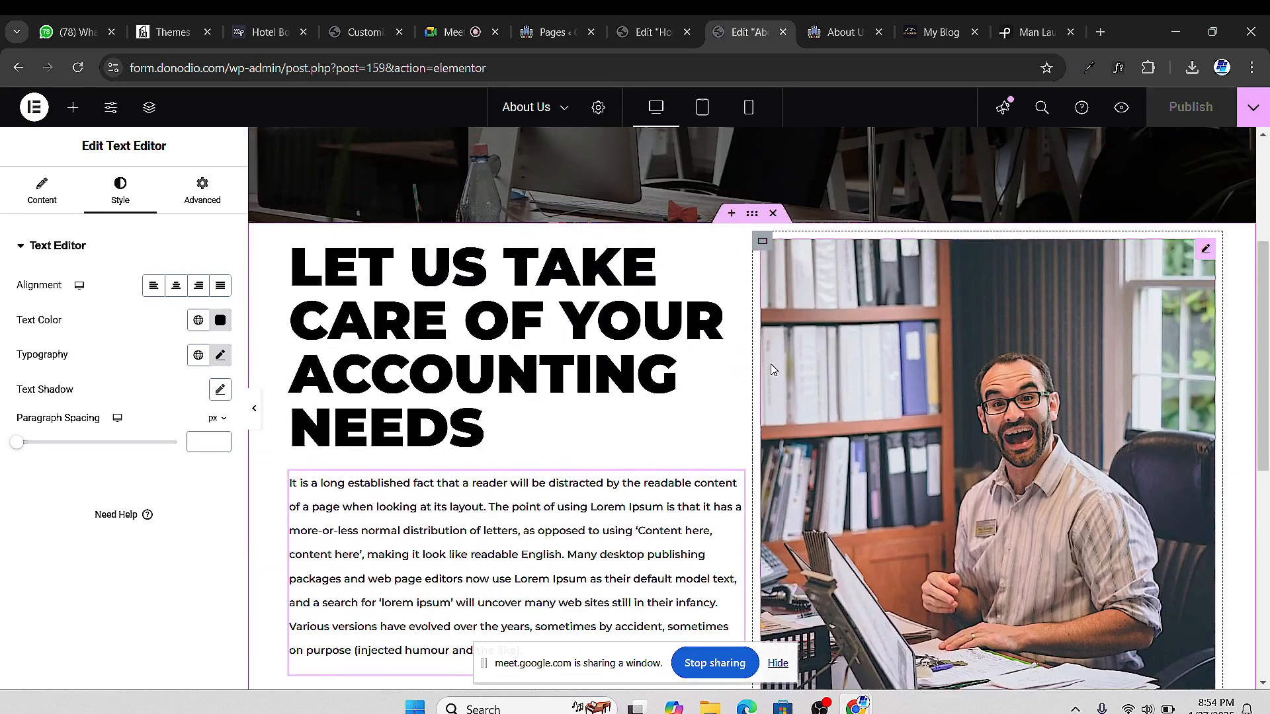
{"action": "scroll", "coordinate": [773, 369], "scroll_direction": "down", "scroll_amount": 5}
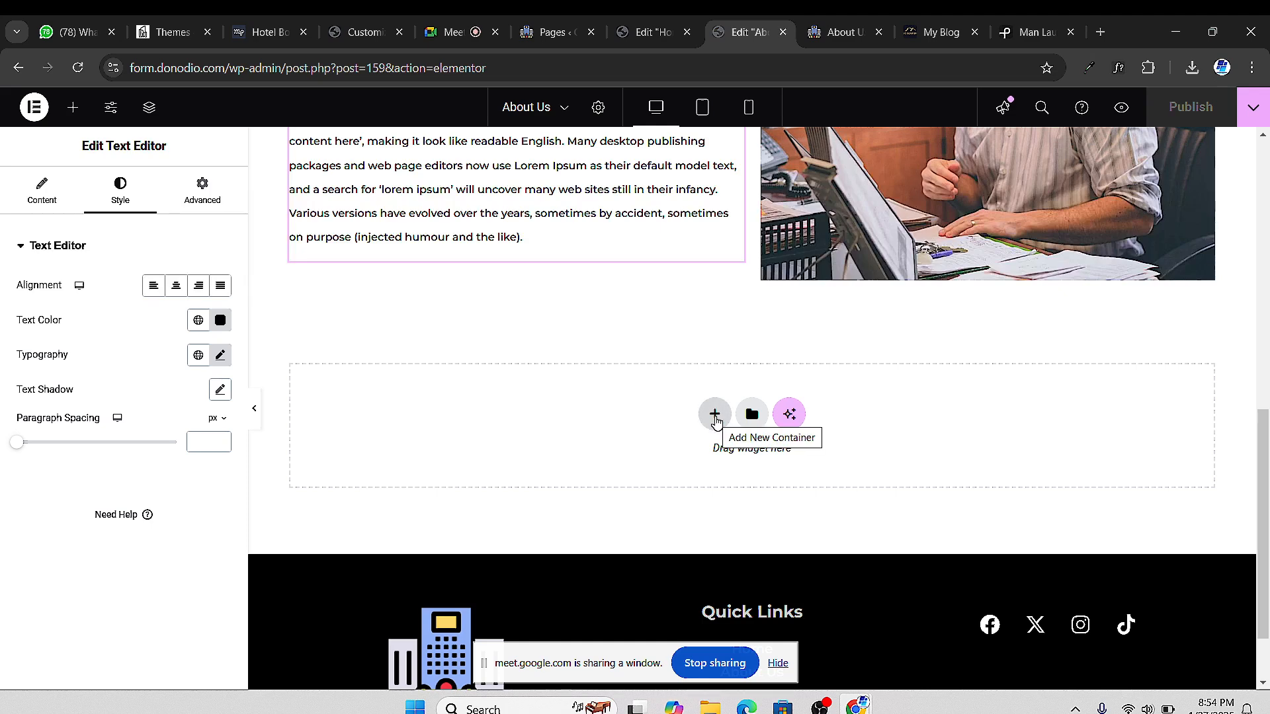
{"action": "scroll", "coordinate": [609, 428], "scroll_direction": "down", "scroll_amount": 2}
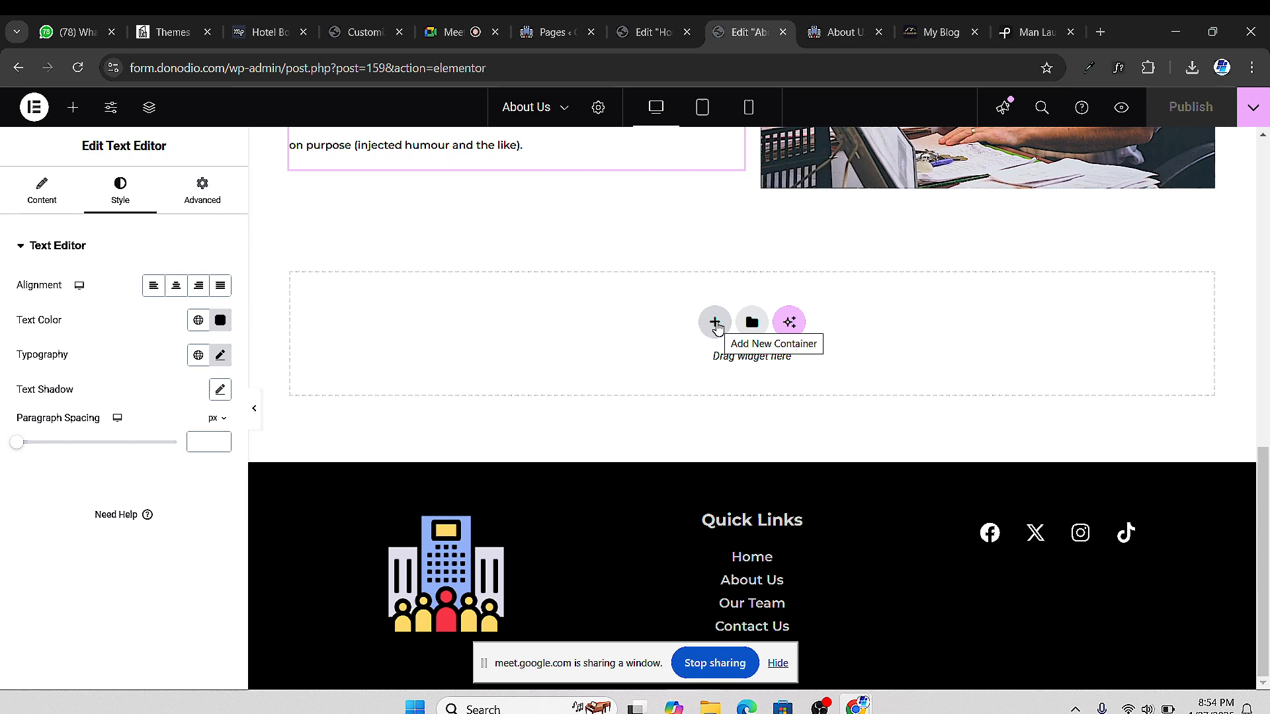
Add a new single-column flexbox container below the accounting paragraph
{"action": "left_click", "coordinate": [717, 324]}
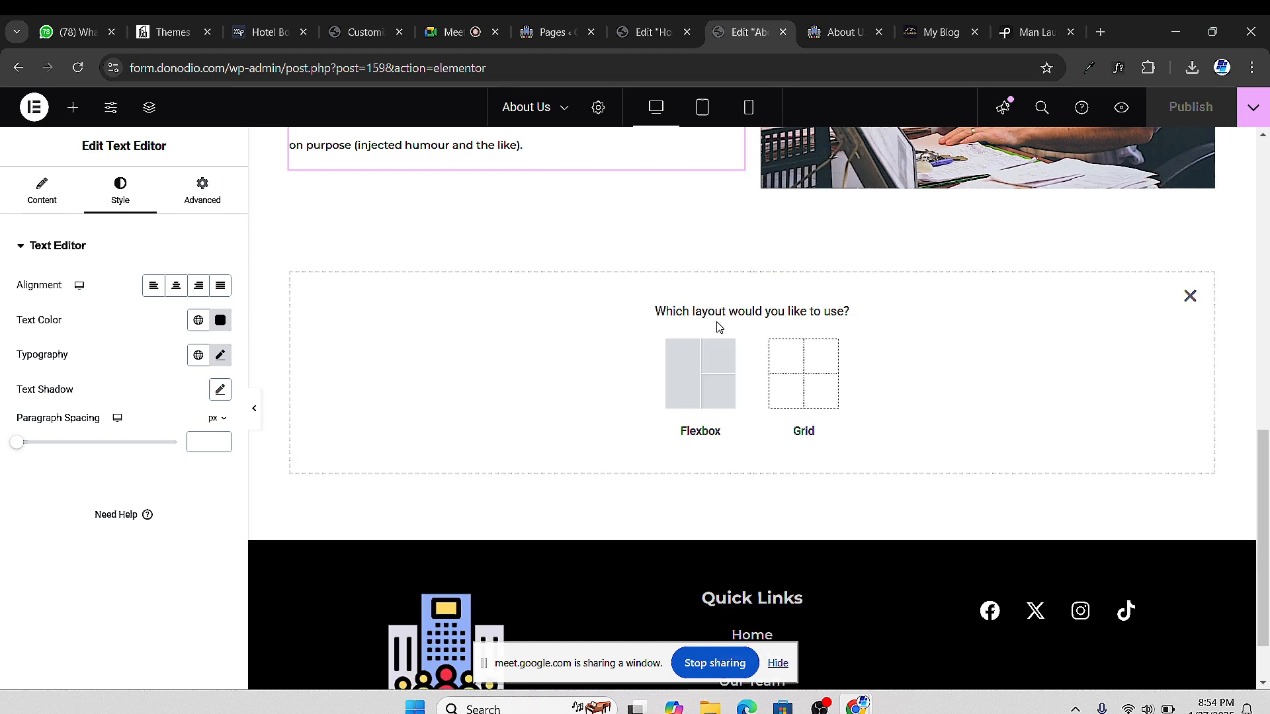
{"action": "left_click", "coordinate": [720, 363]}
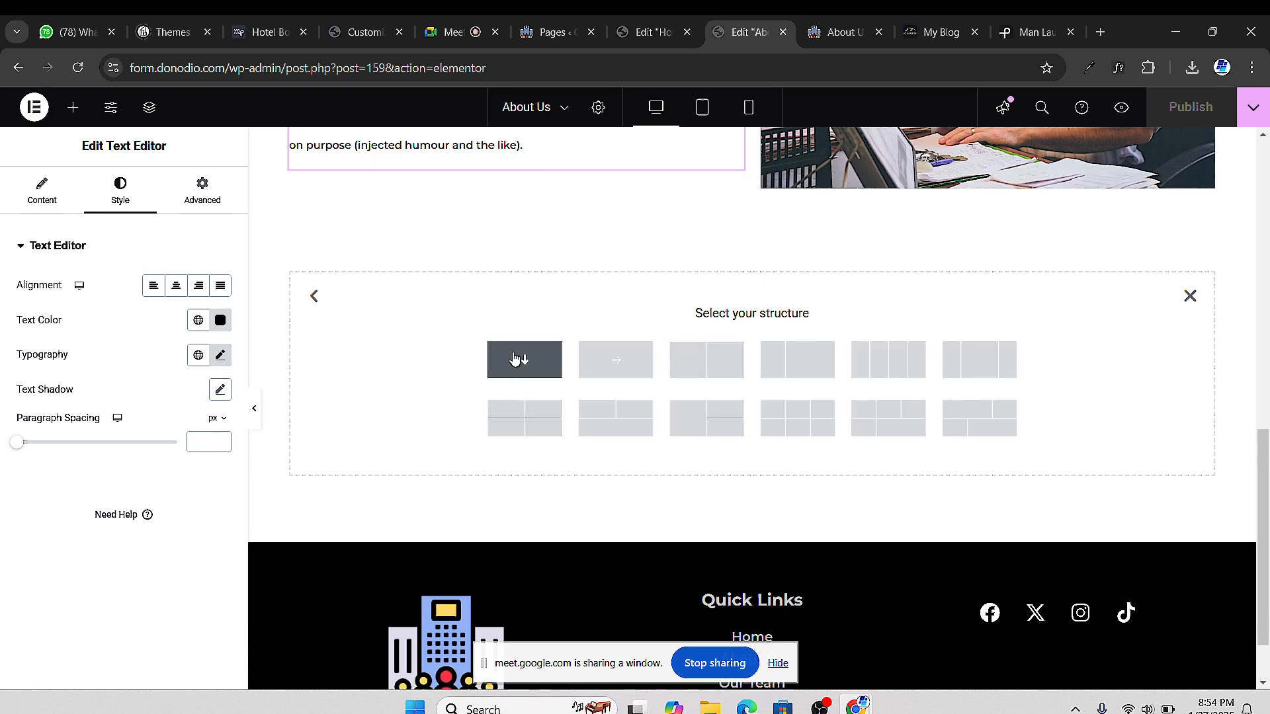
{"action": "left_click", "coordinate": [493, 434]}
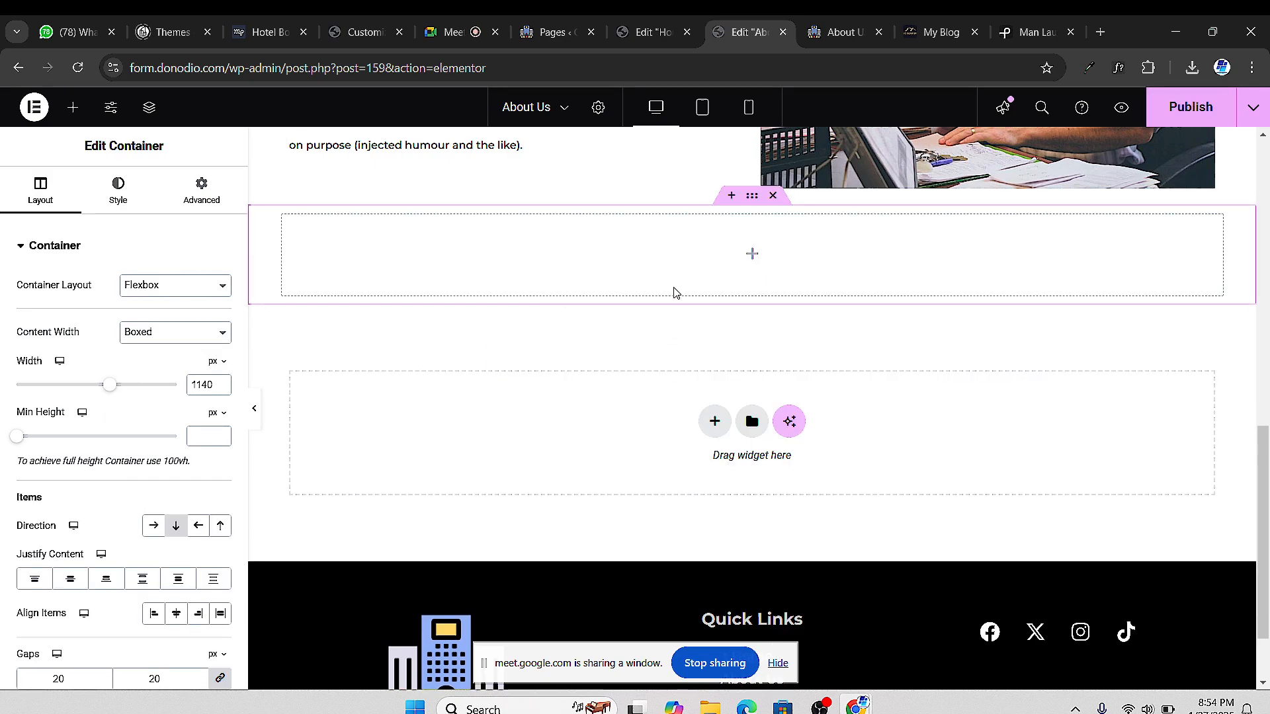
{"action": "scroll", "coordinate": [595, 297], "scroll_direction": "up", "scroll_amount": 3}
{"action": "scroll", "coordinate": [628, 360], "scroll_direction": "down", "scroll_amount": 4}
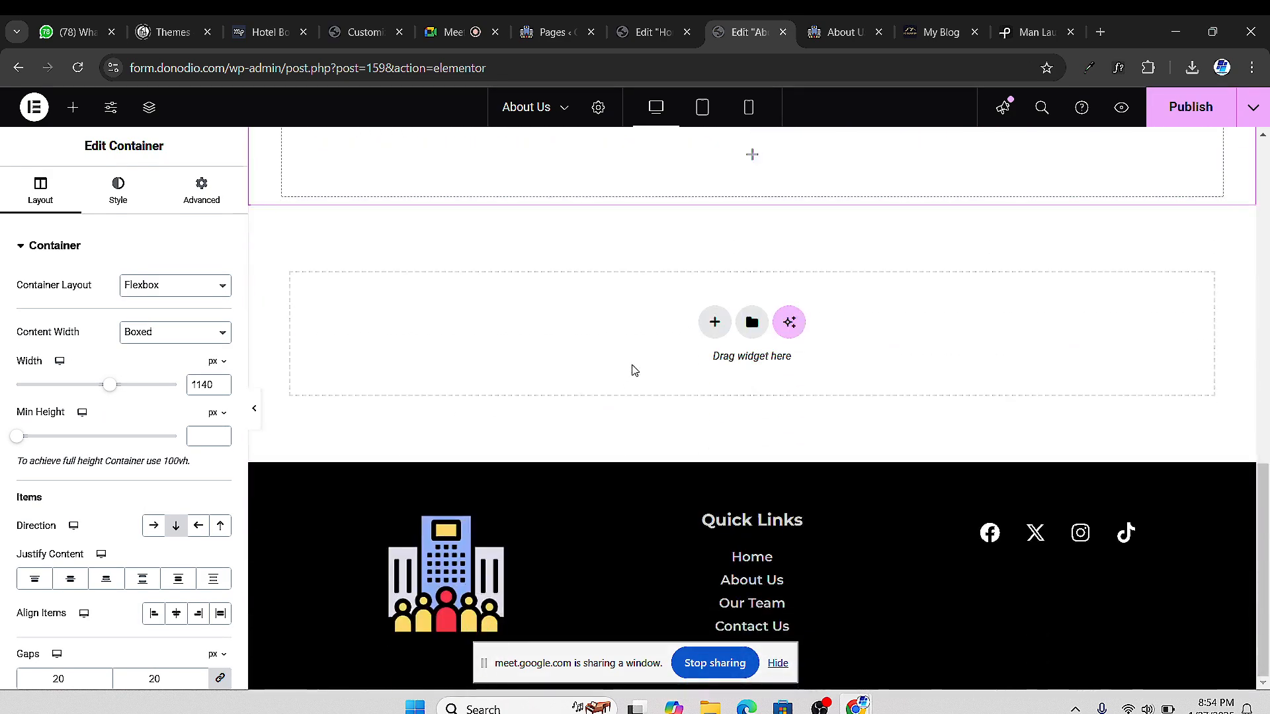
{"action": "scroll", "coordinate": [688, 371], "scroll_direction": "up", "scroll_amount": 3}
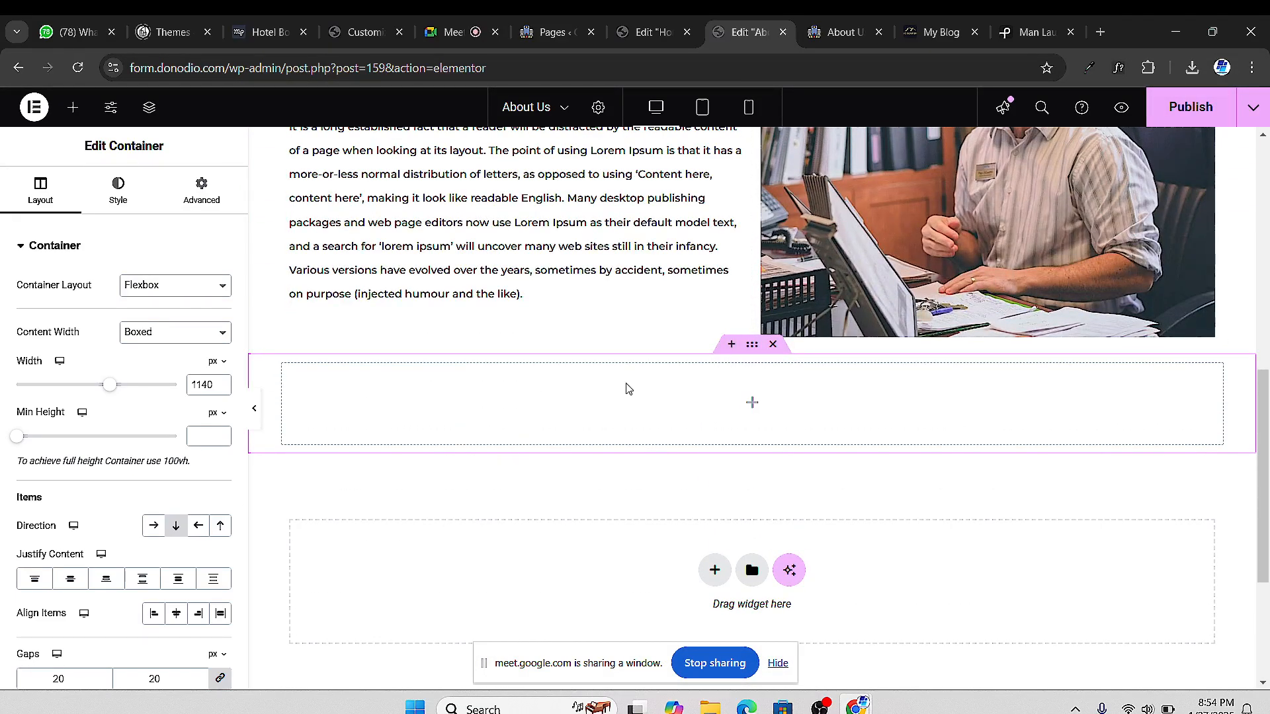
Place an inner container in it and duplicate it so two stack vertically
{"action": "left_click", "coordinate": [72, 108]}
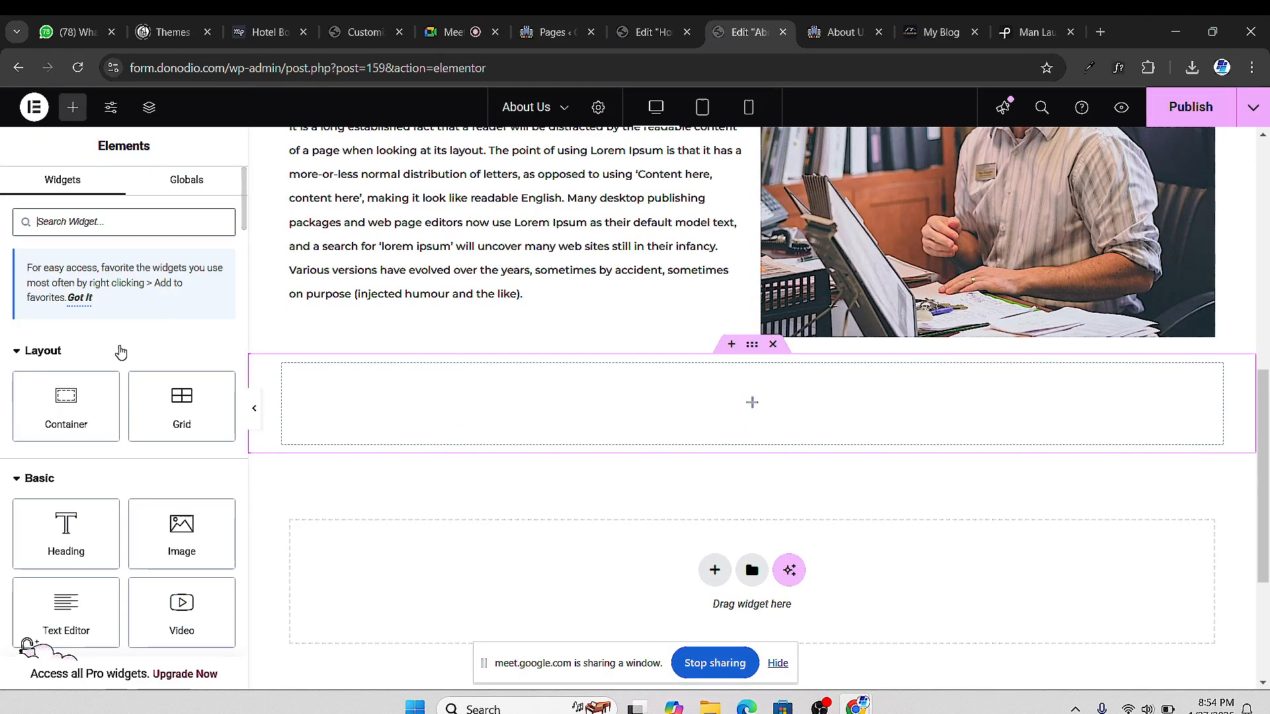
{"action": "left_click_drag", "start_coordinate": [84, 413], "coordinate": [545, 407]}
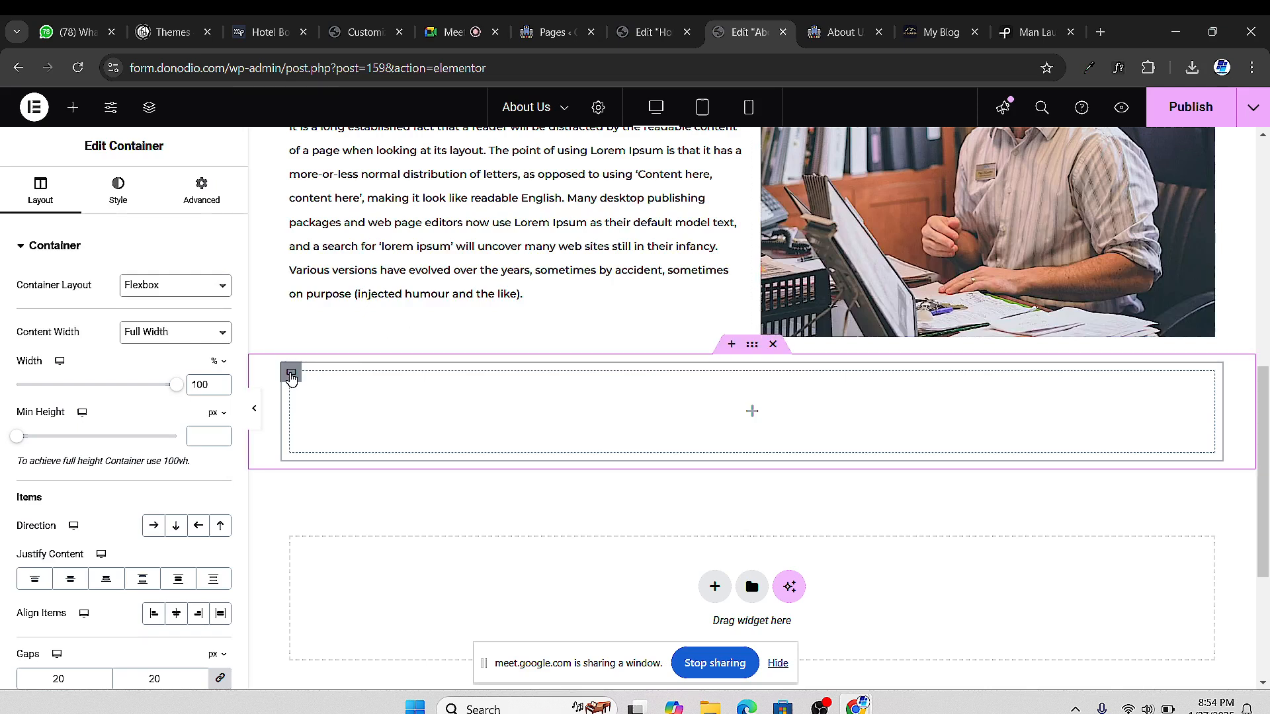
{"action": "right_click", "coordinate": [291, 372]}
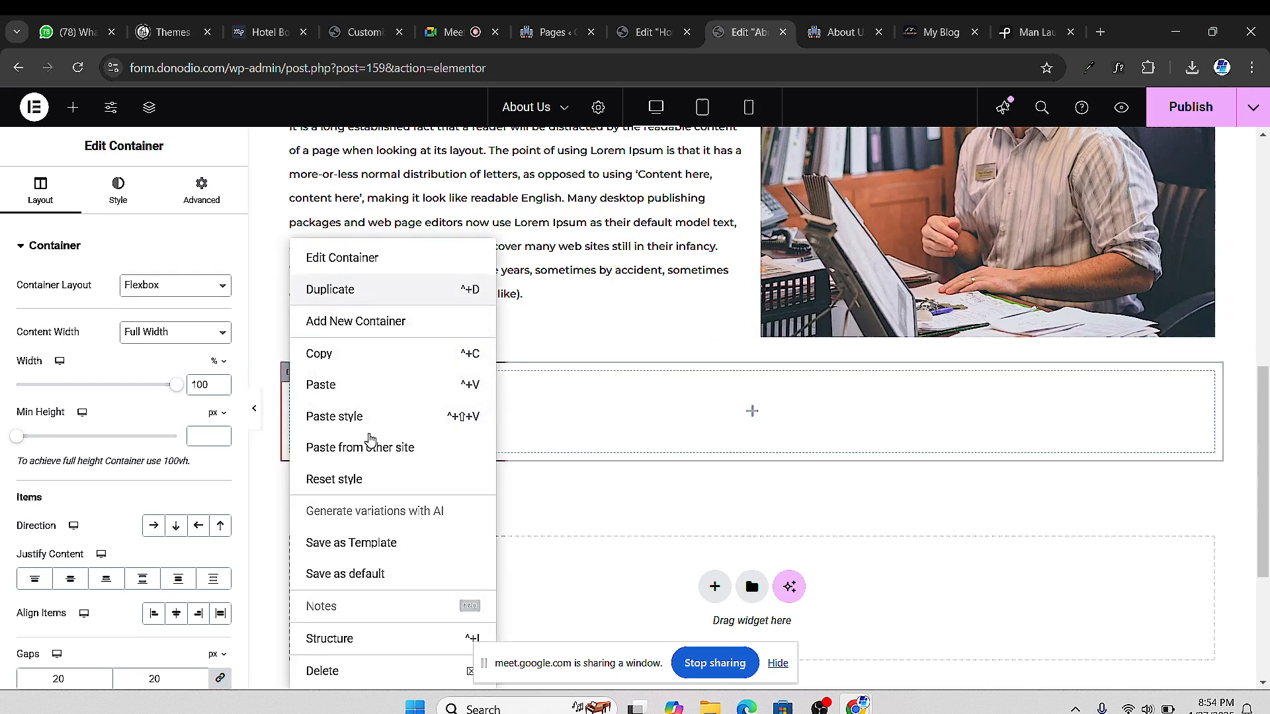
{"action": "left_click", "coordinate": [338, 290]}
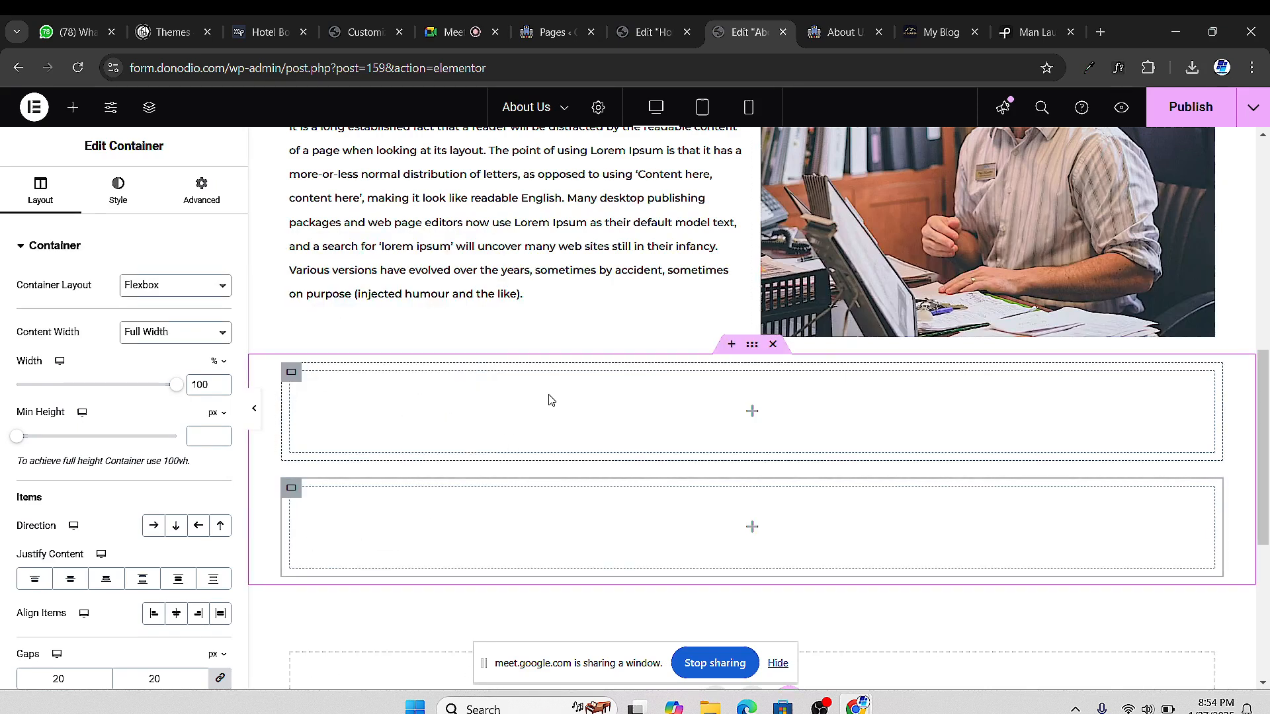
{"action": "scroll", "coordinate": [638, 417], "scroll_direction": "up", "scroll_amount": 5}
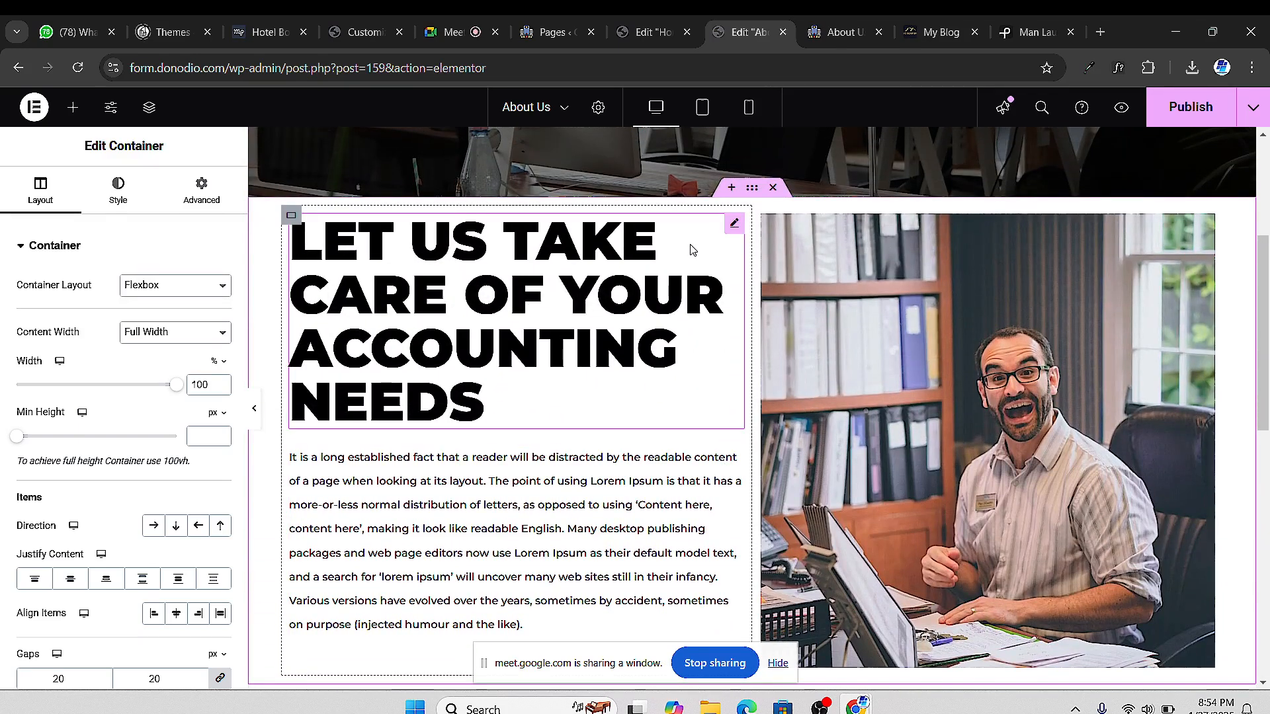
{"action": "scroll", "coordinate": [692, 250], "scroll_direction": "down", "scroll_amount": 5}
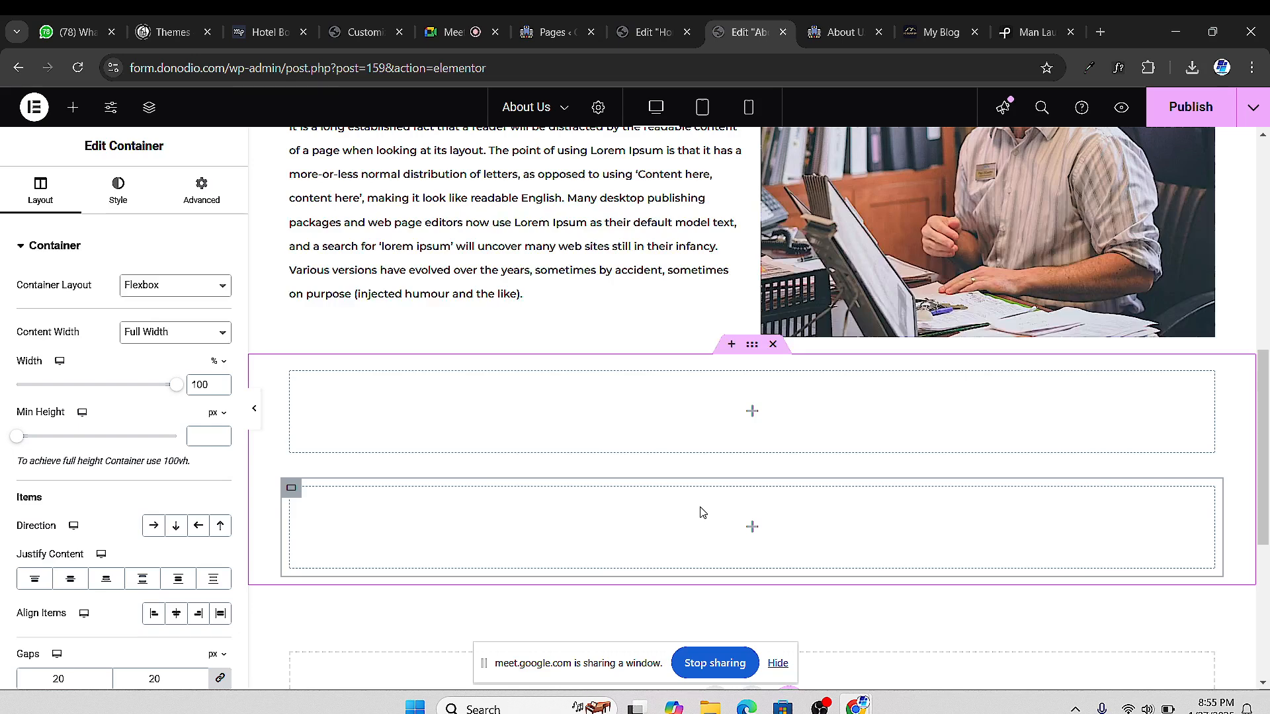
{"action": "scroll", "coordinate": [589, 386], "scroll_direction": "up", "scroll_amount": 3}
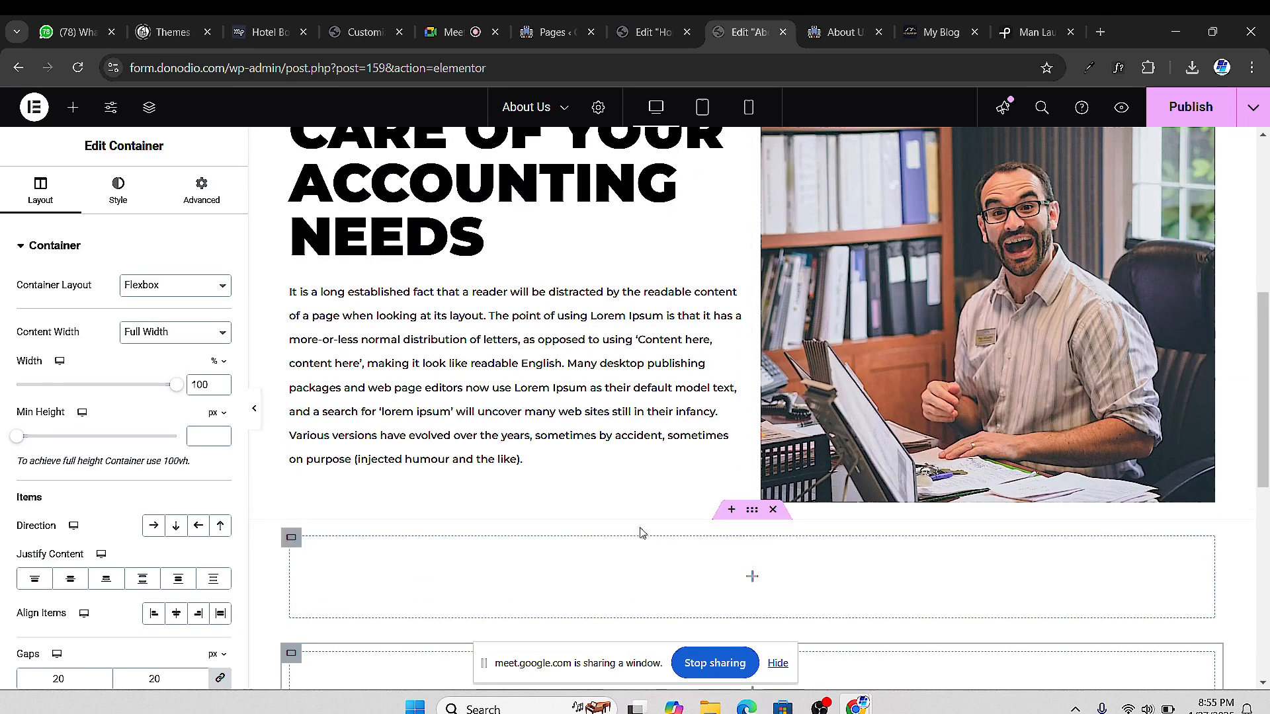
{"action": "scroll", "coordinate": [621, 417], "scroll_direction": "down", "scroll_amount": 3}
{"action": "scroll", "coordinate": [635, 426], "scroll_direction": "up", "scroll_amount": 1}
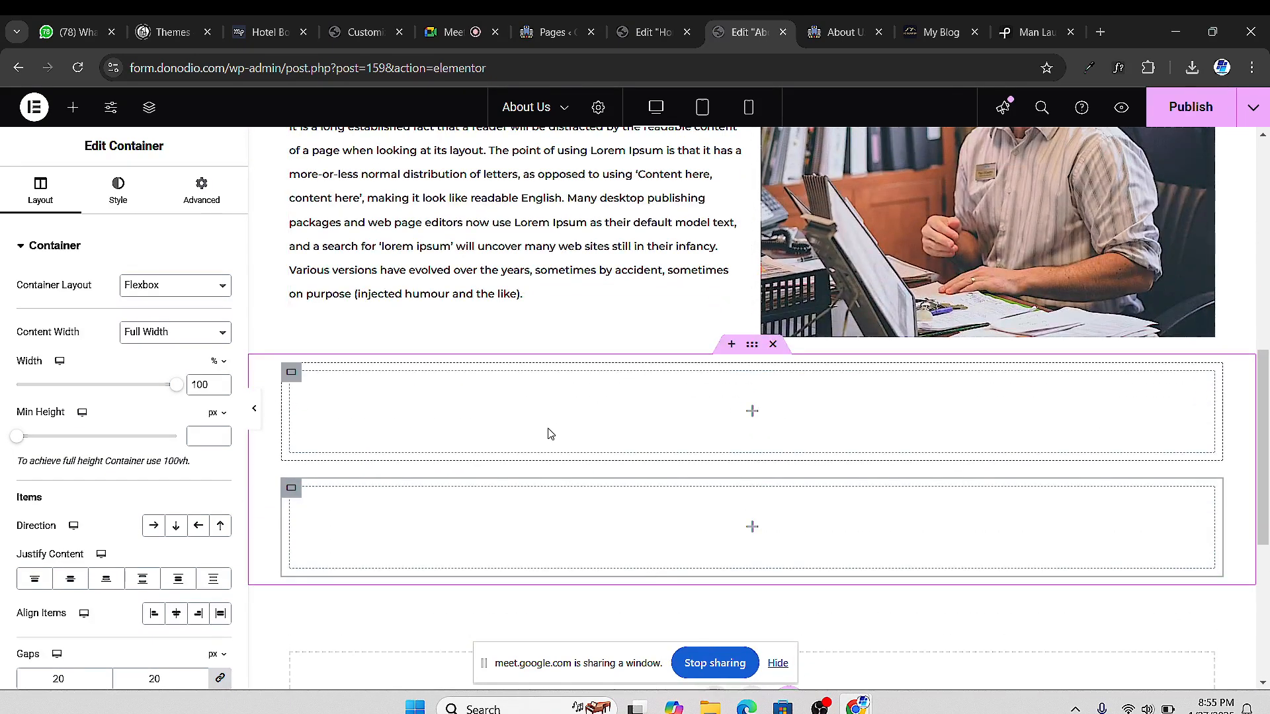
Drop a Heading widget into the upper inner container and title it 'Our Numbers'
{"action": "left_click", "coordinate": [71, 117]}
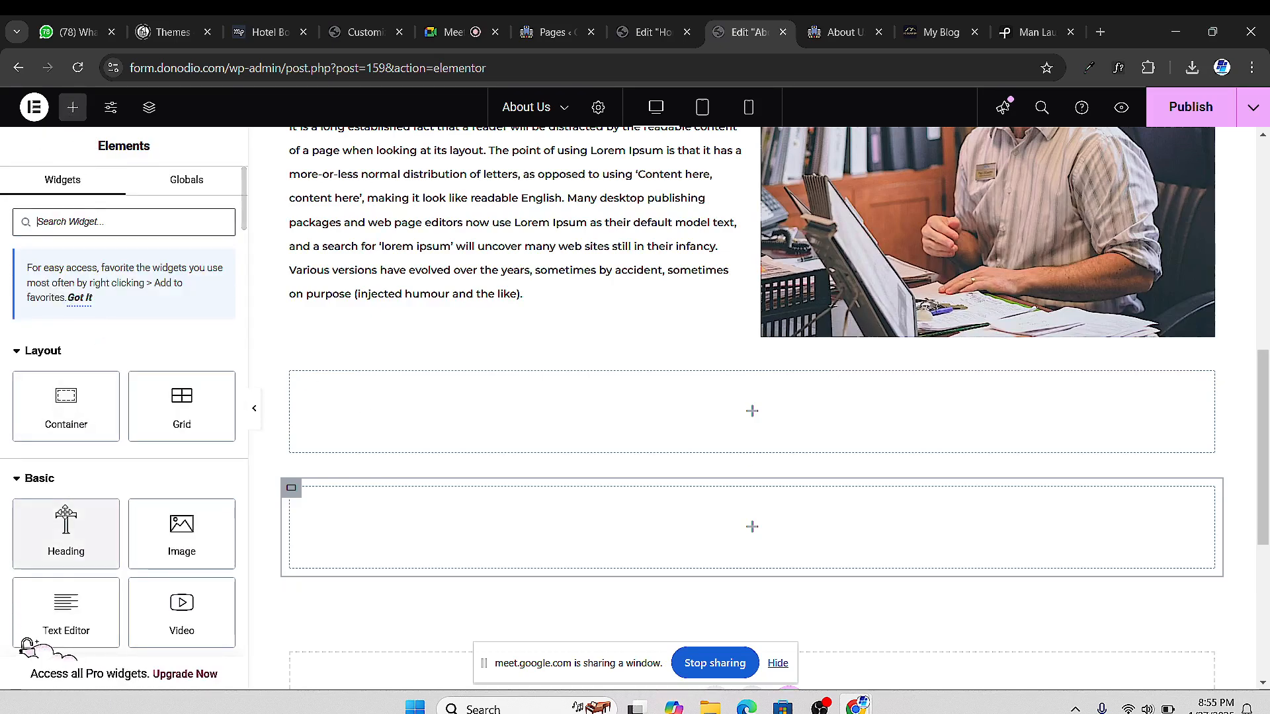
{"action": "left_click_drag", "start_coordinate": [64, 523], "coordinate": [737, 396]}
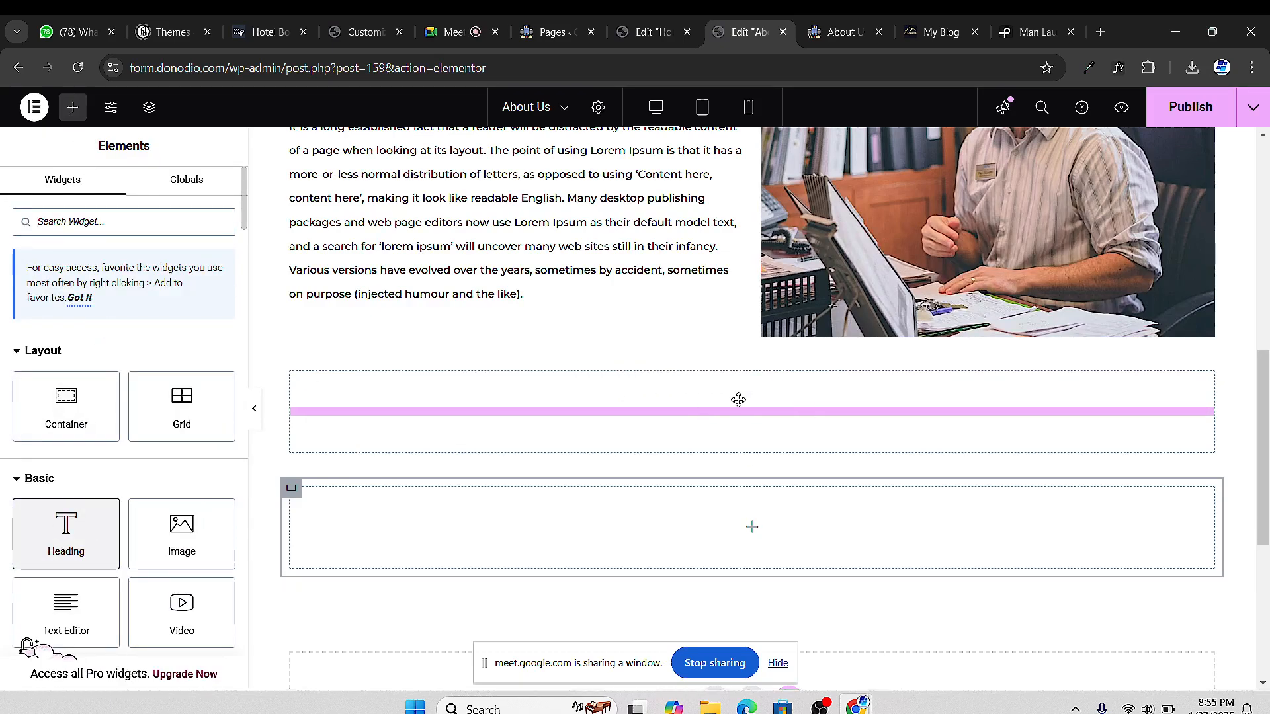
{"action": "left_click", "coordinate": [58, 308]}
{"action": "key", "text": "ctrl+a"}
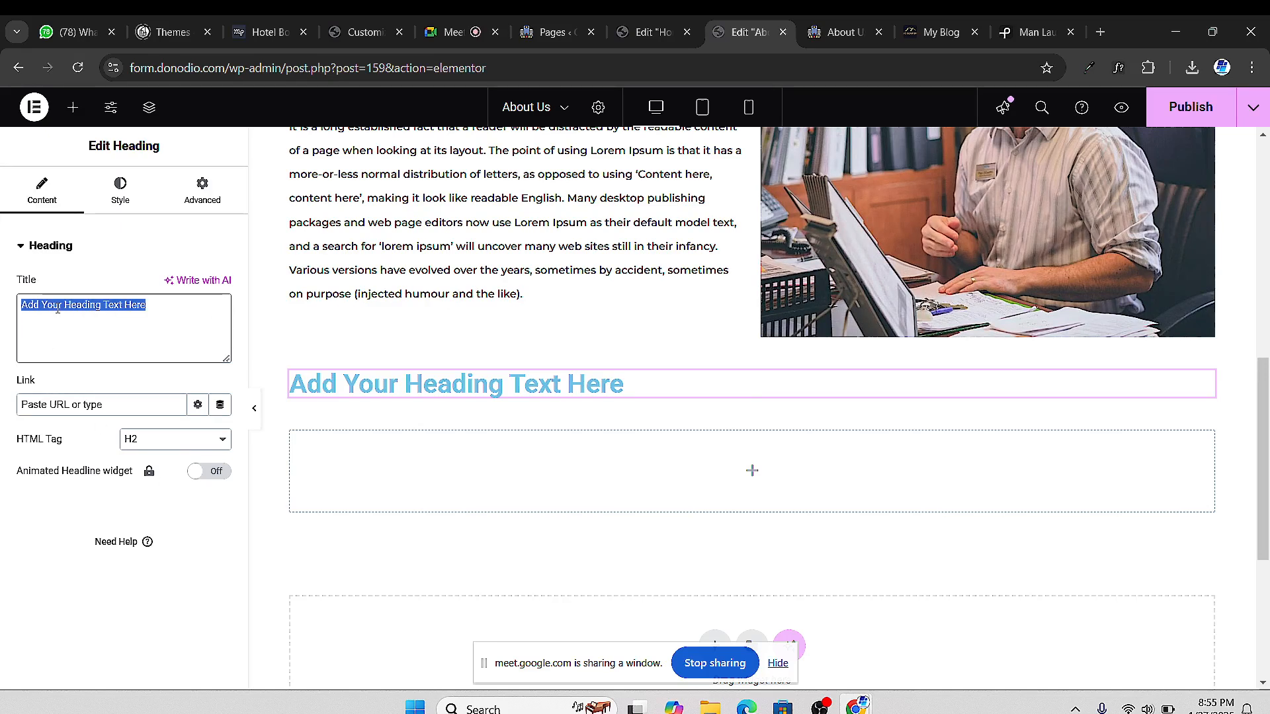
{"action": "type", "text": "Our"}
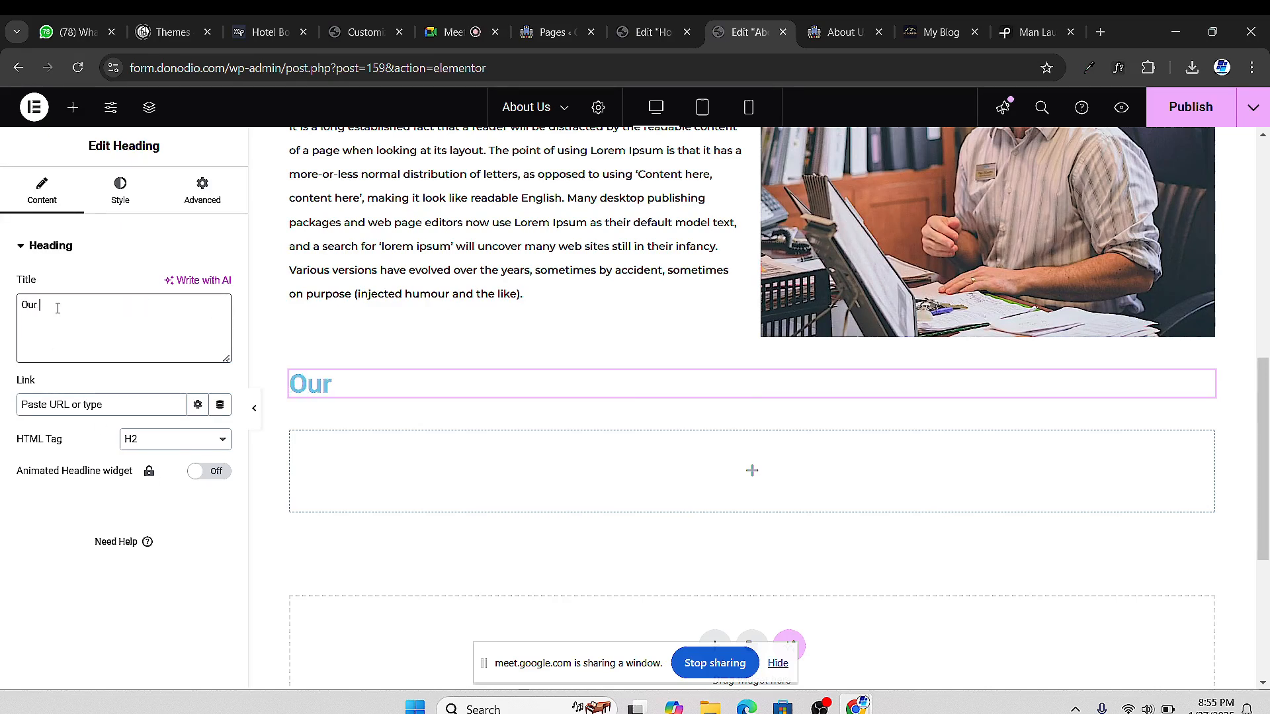
{"action": "type", "text": " Numbers"}
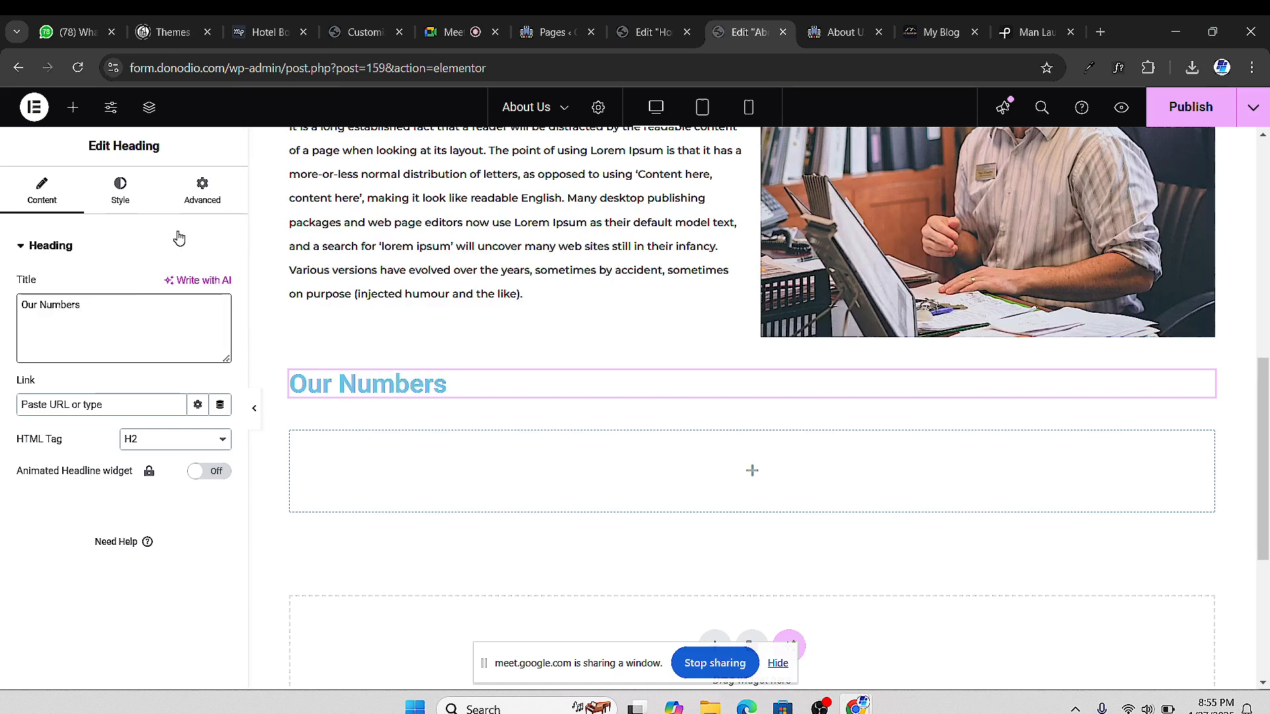
Set the heading typography to Montserrat, weight 700 Bold, size 56 px
{"action": "left_click", "coordinate": [123, 191]}
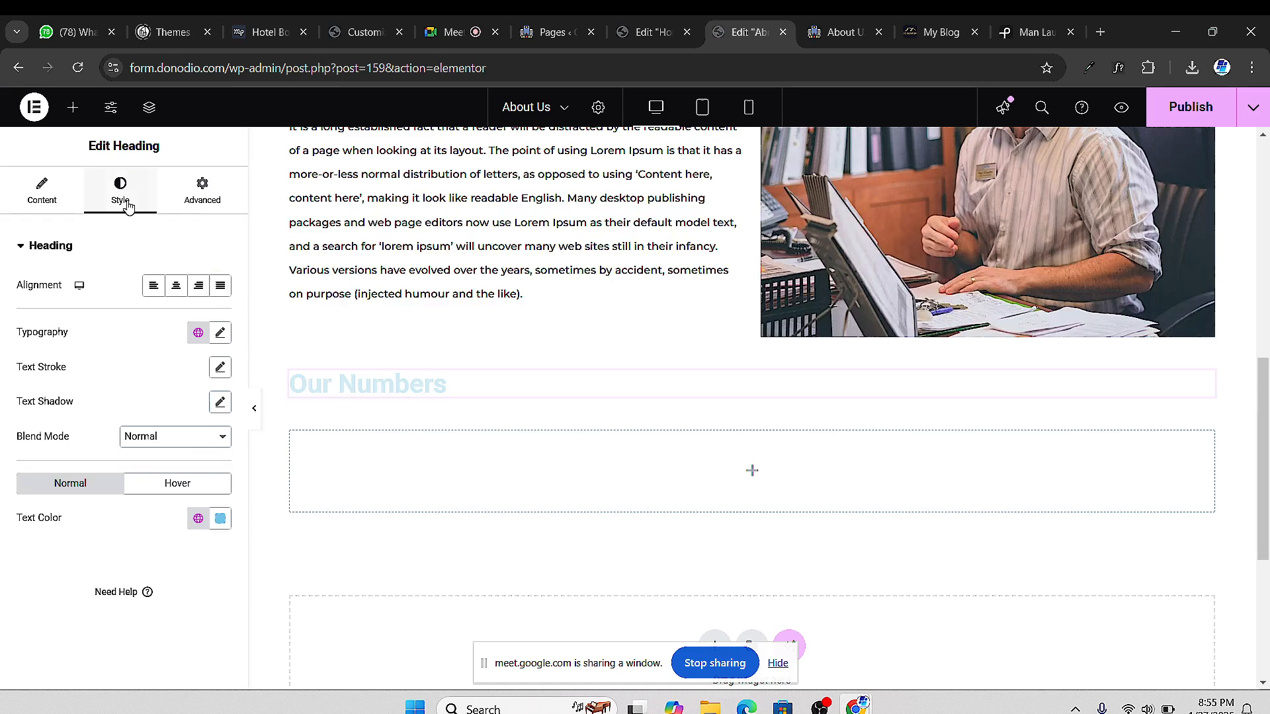
{"action": "left_click", "coordinate": [220, 333]}
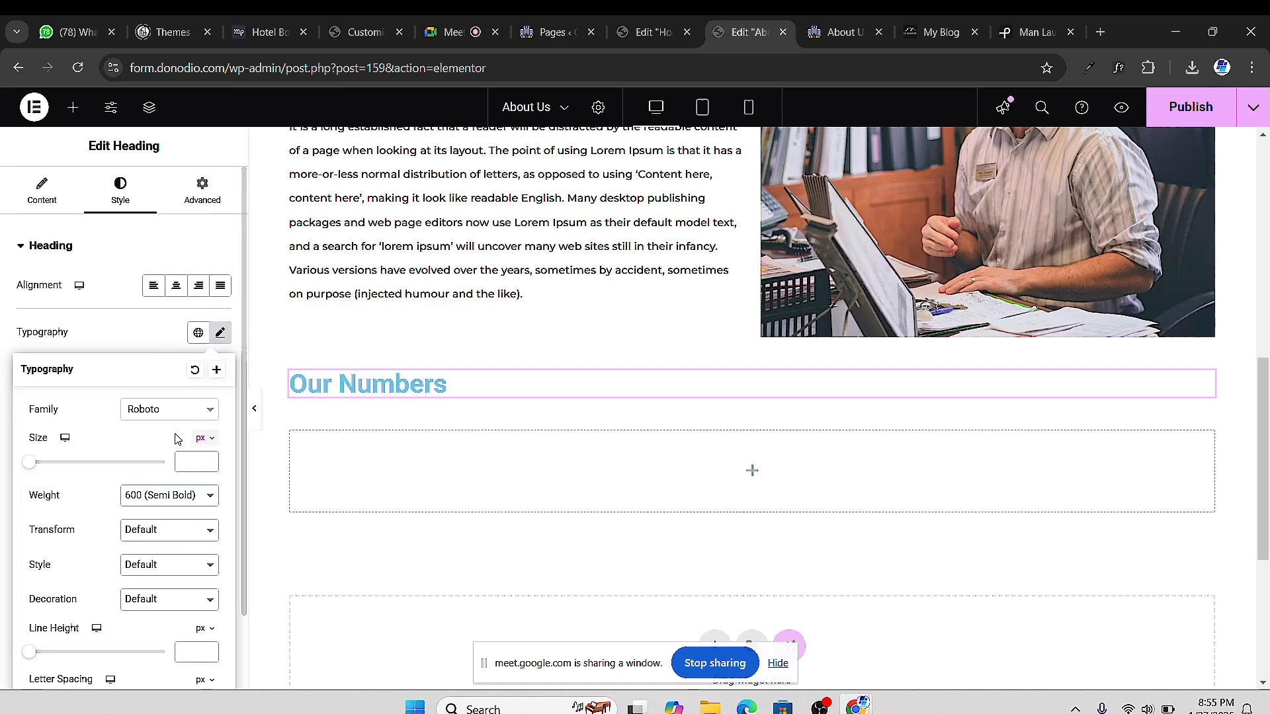
{"action": "left_click", "coordinate": [162, 410]}
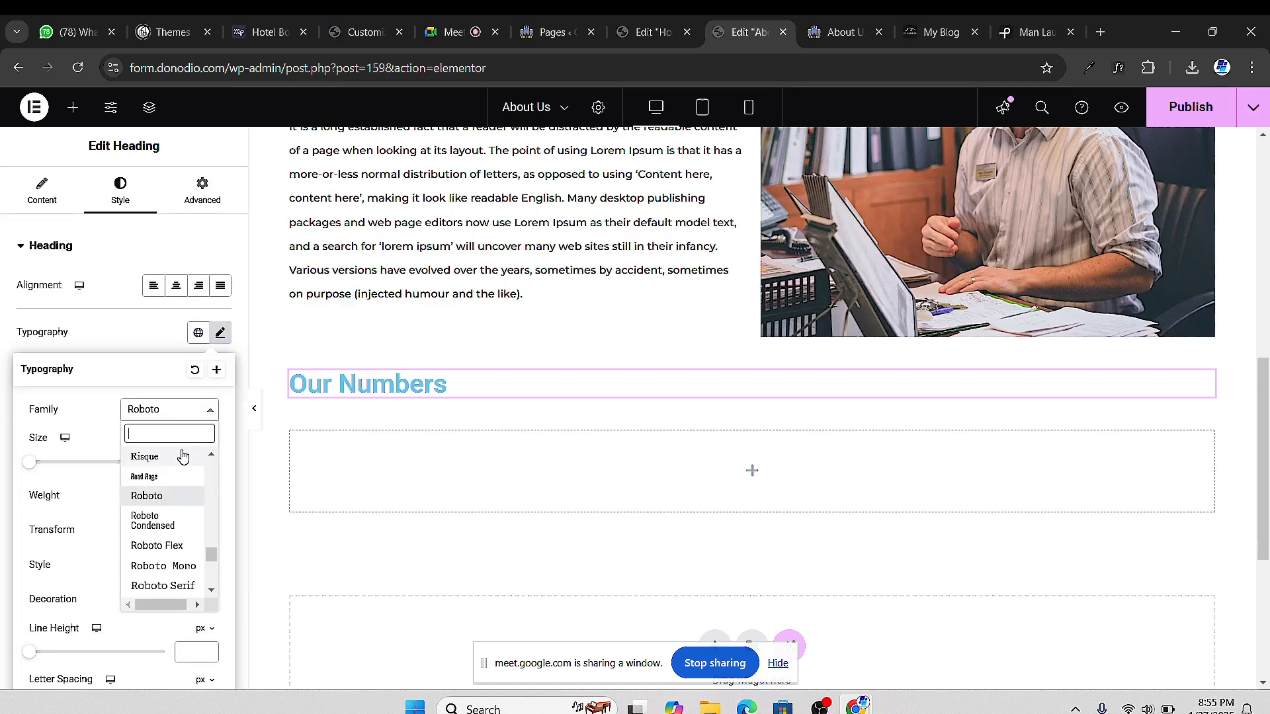
{"action": "type", "text": "monts"}
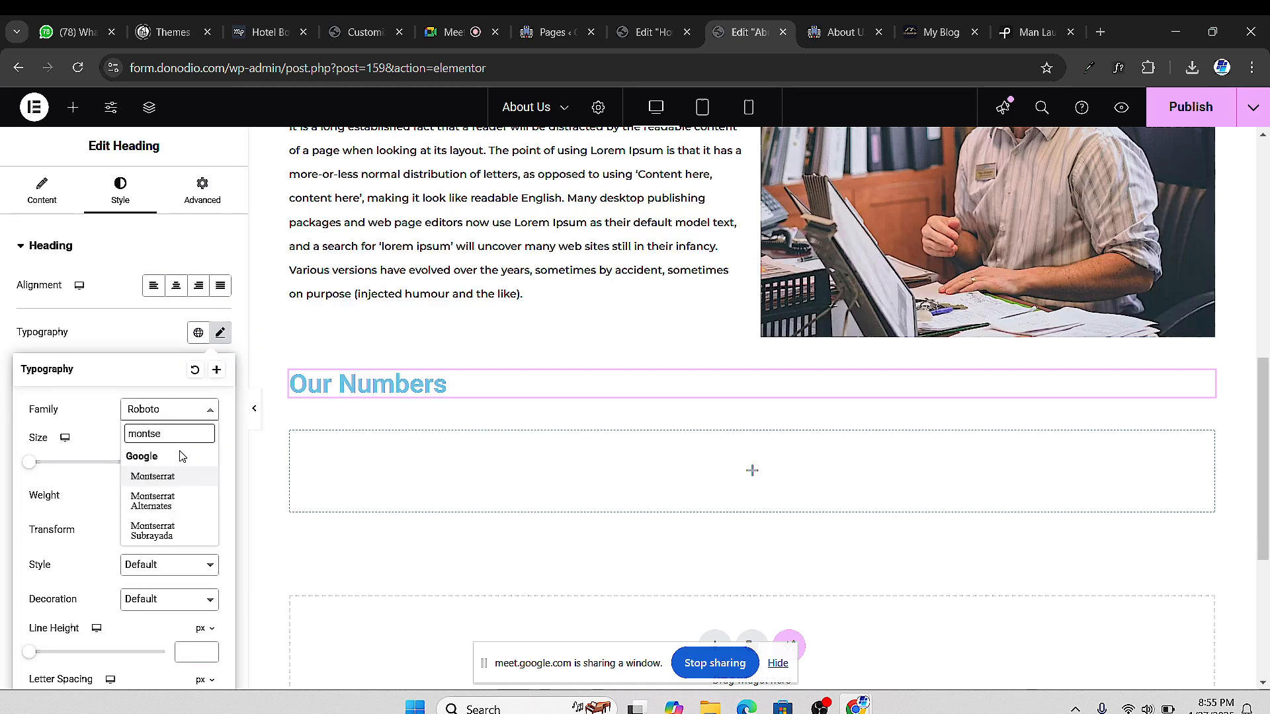
{"action": "type", "text": "e"}
{"action": "left_click", "coordinate": [178, 477]}
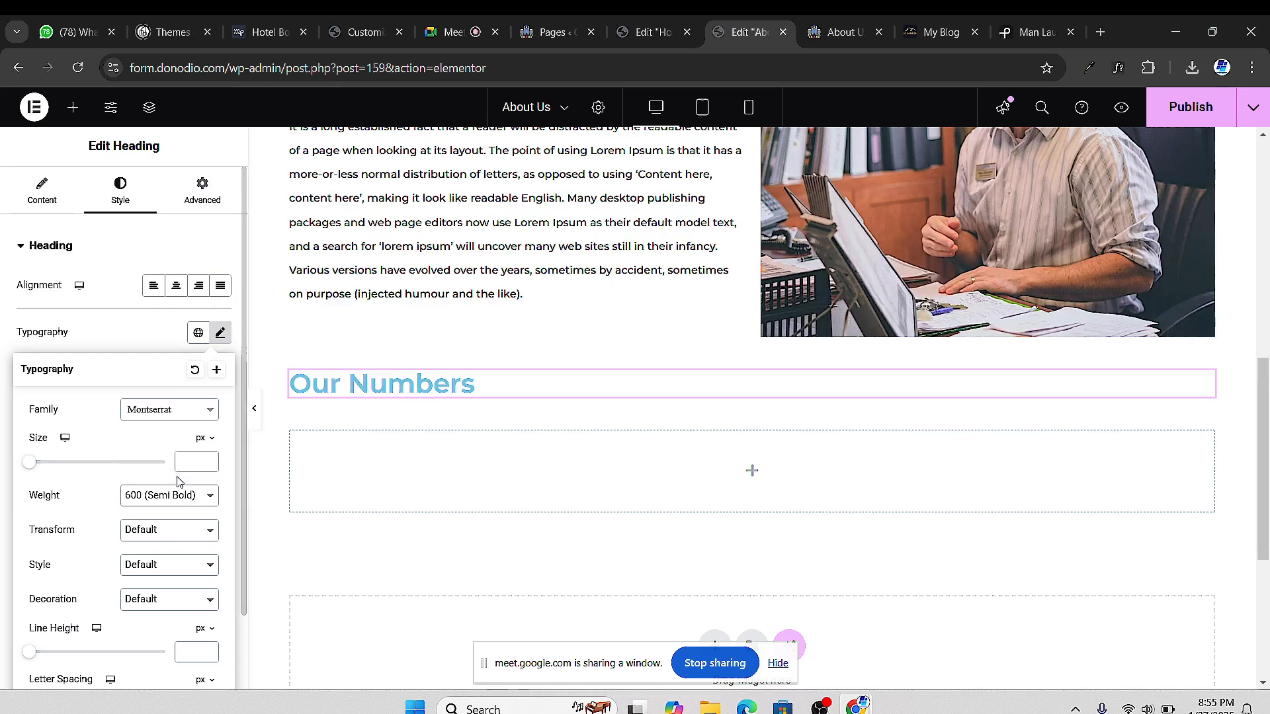
{"action": "left_click", "coordinate": [180, 496]}
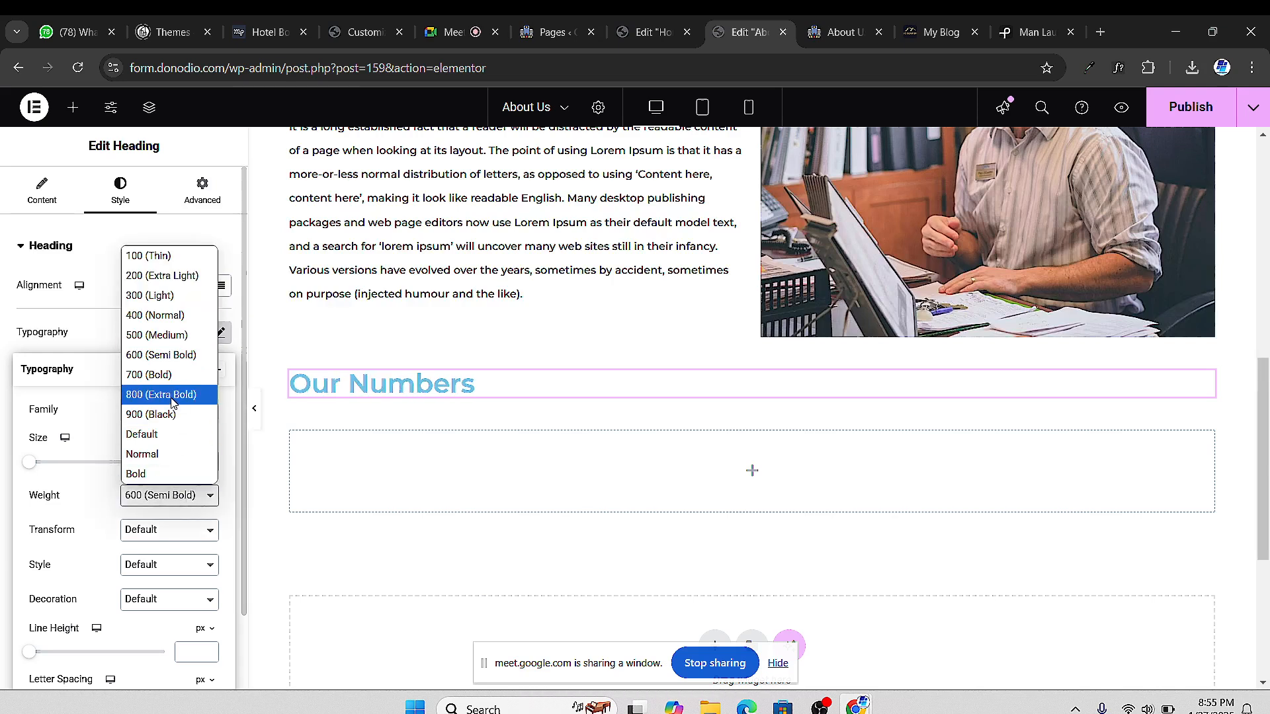
{"action": "left_click", "coordinate": [171, 375]}
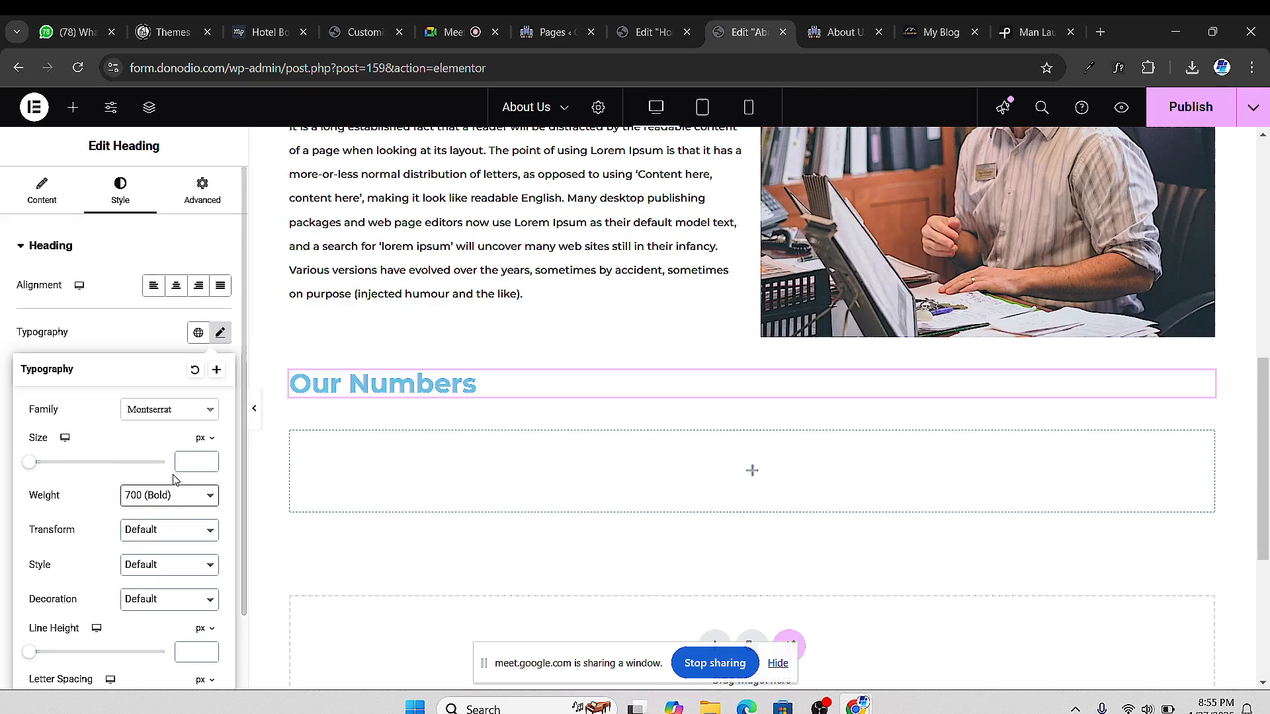
{"action": "left_click_drag", "start_coordinate": [30, 463], "coordinate": [66, 463]}
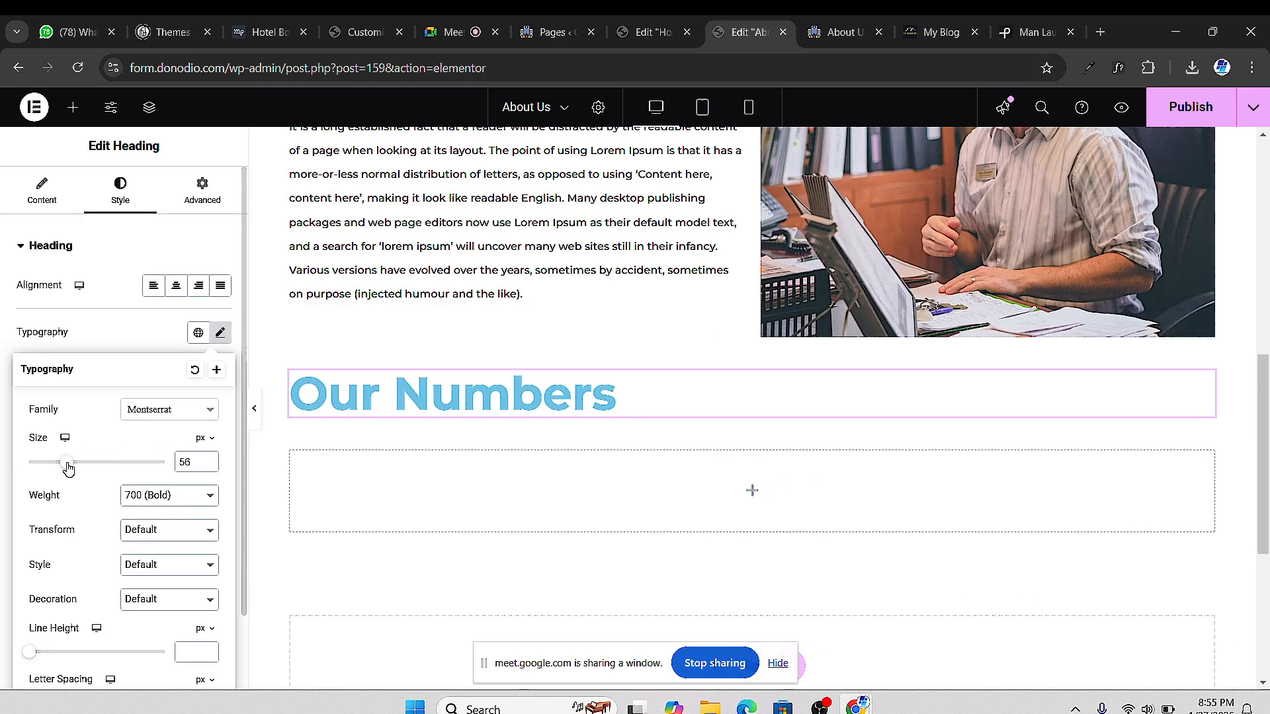
Compare with the ACCOUNTING NEEDS heading's typography, then raise Our Numbers to 60 px
{"action": "scroll", "coordinate": [336, 381], "scroll_direction": "up", "scroll_amount": 5}
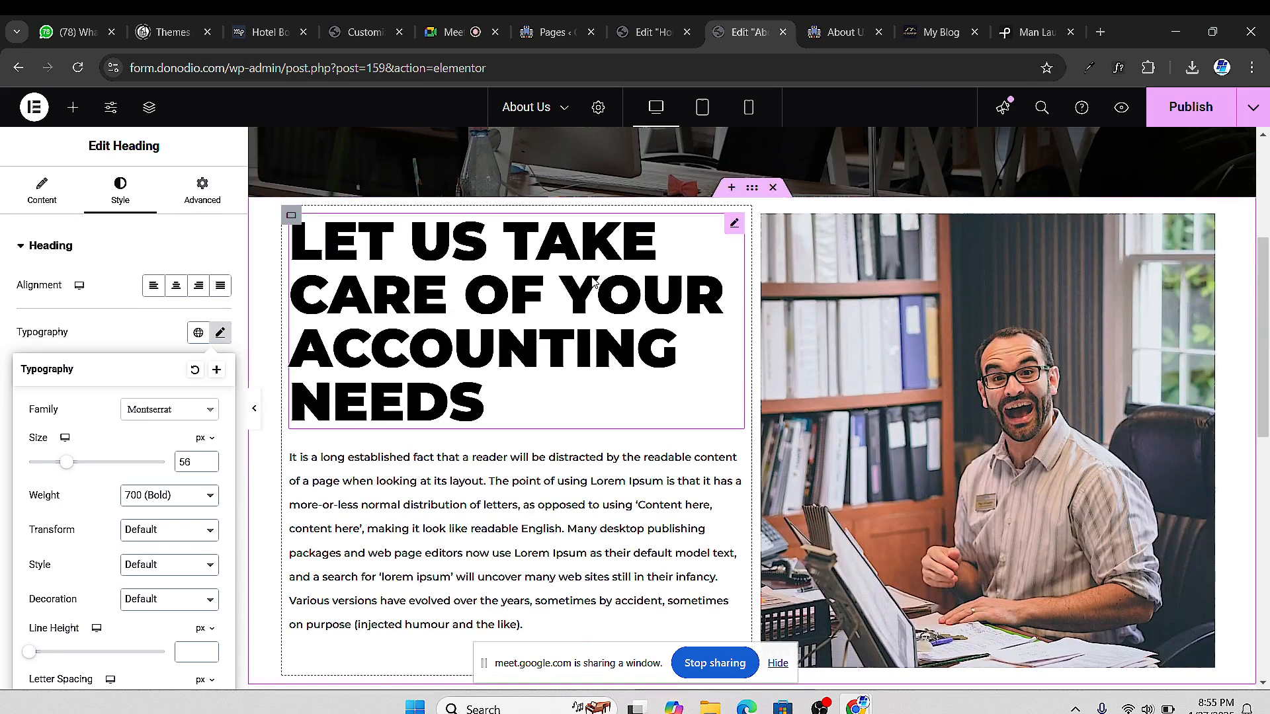
{"action": "left_click", "coordinate": [733, 225]}
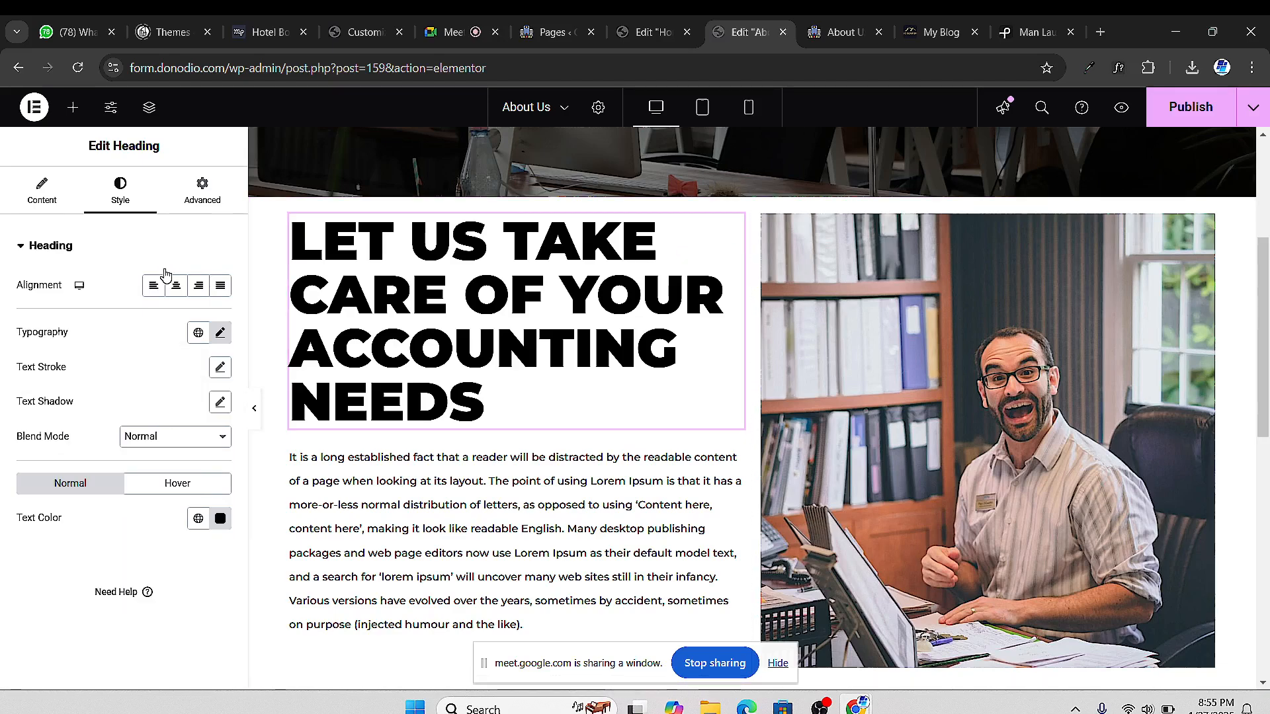
{"action": "left_click", "coordinate": [221, 332]}
{"action": "scroll", "coordinate": [468, 433], "scroll_direction": "down", "scroll_amount": 7}
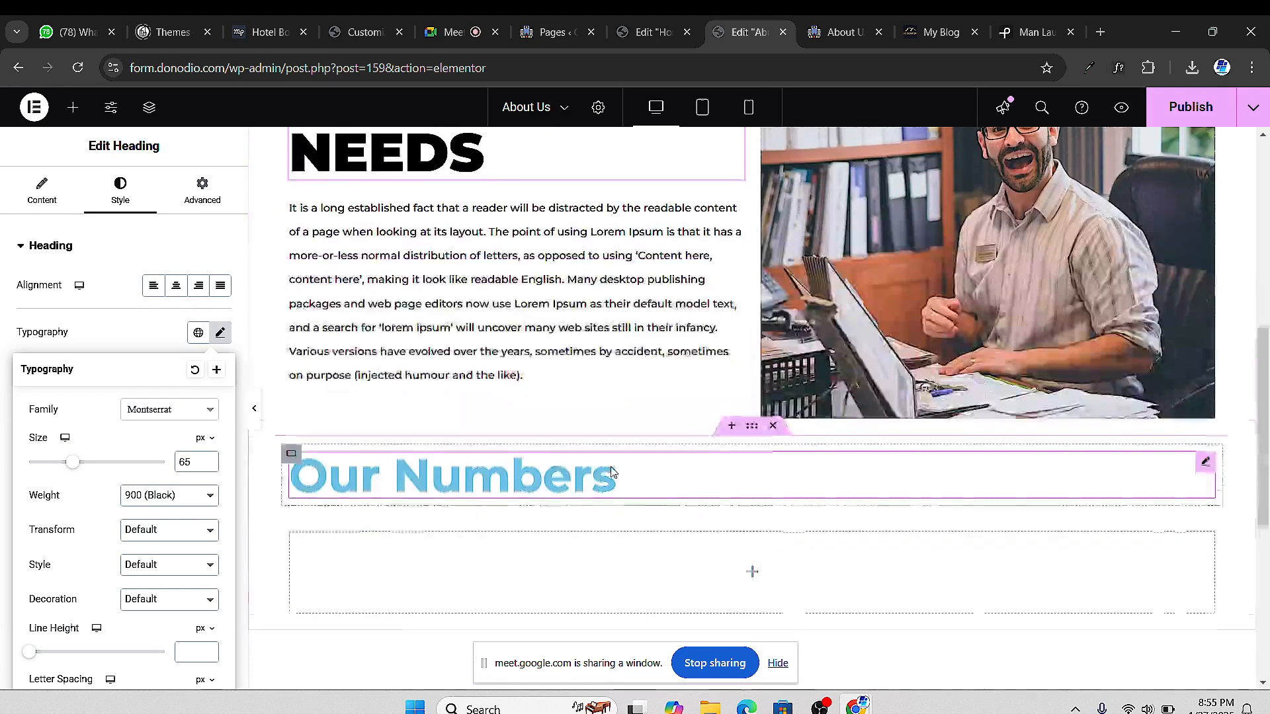
{"action": "scroll", "coordinate": [618, 275], "scroll_direction": "up", "scroll_amount": 1}
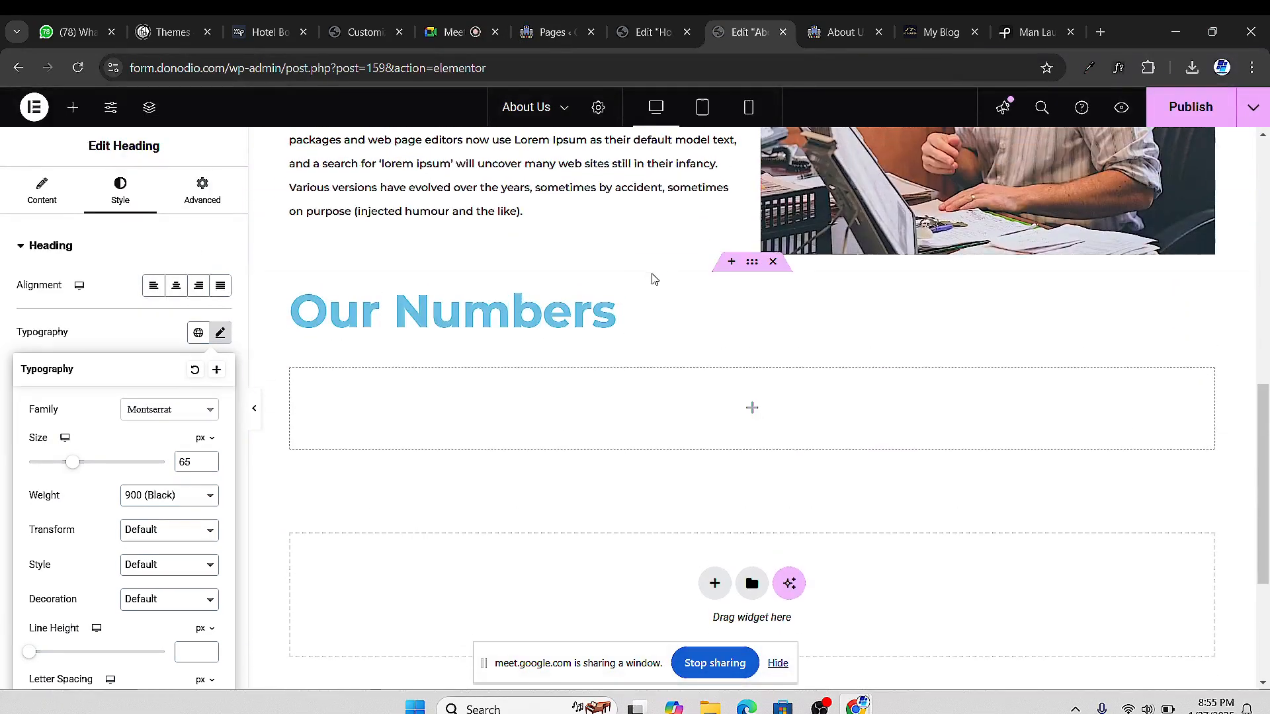
{"action": "left_click", "coordinate": [479, 355]}
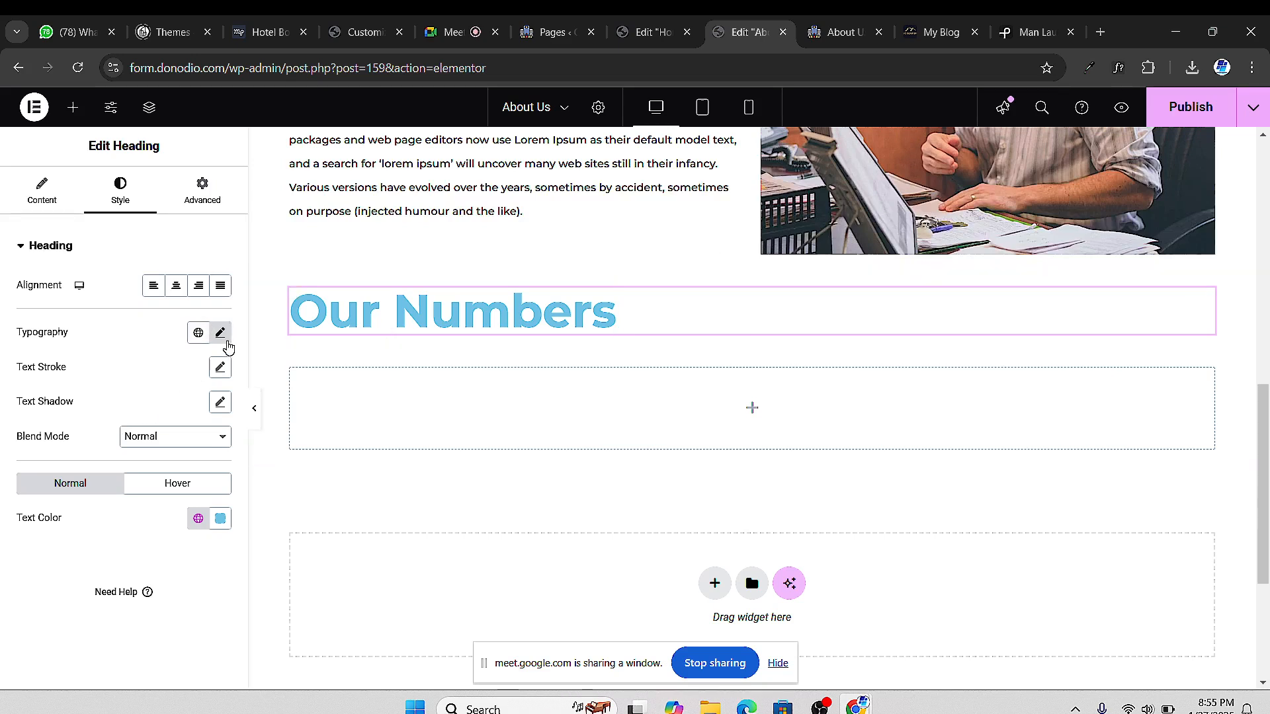
{"action": "left_click", "coordinate": [221, 334]}
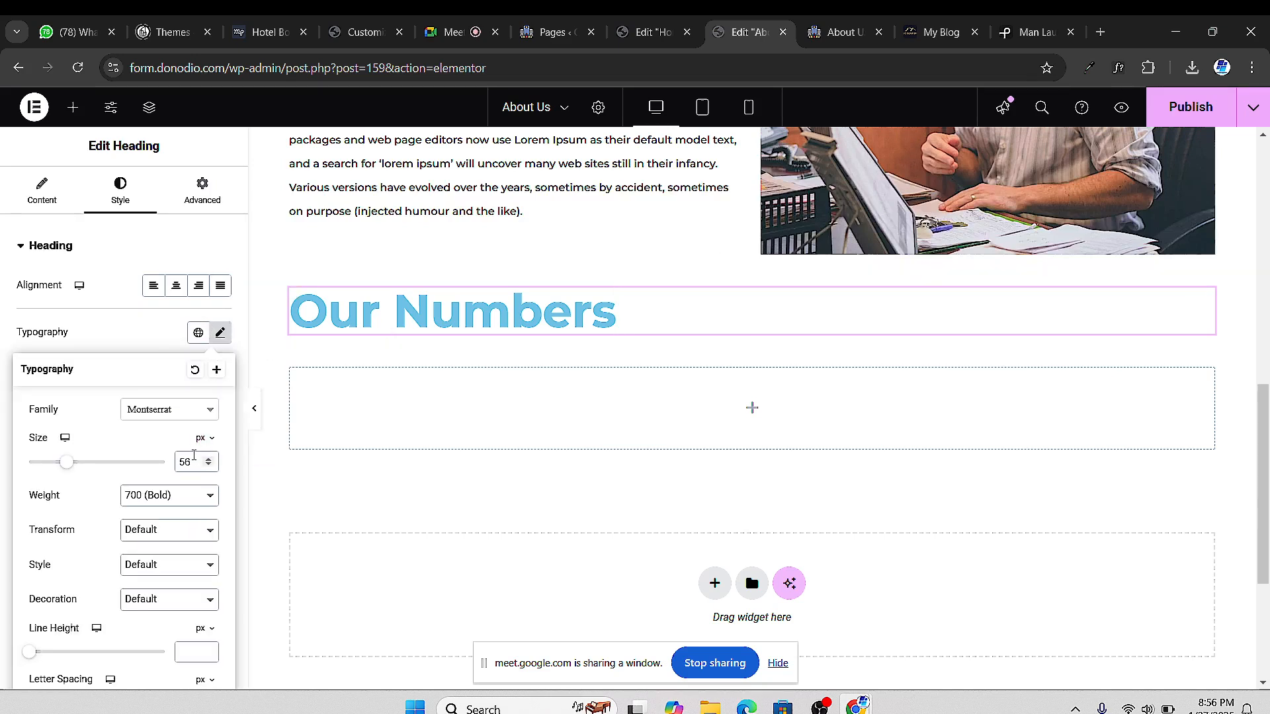
{"action": "left_click", "coordinate": [212, 459]}
{"action": "left_click", "coordinate": [212, 459]}
{"action": "left_click", "coordinate": [212, 460]}
{"action": "left_click", "coordinate": [211, 460]}
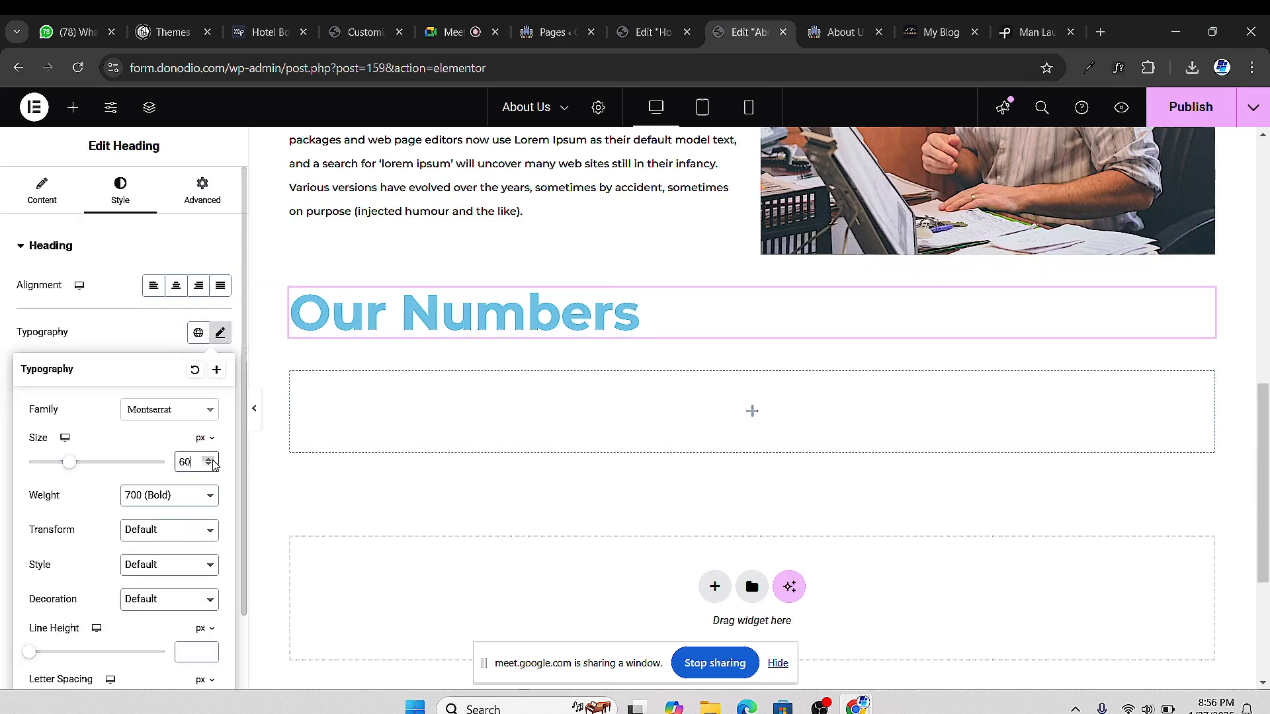
Colour the Our Numbers heading black (#000000) and select the empty container below
{"action": "scroll", "coordinate": [176, 582], "scroll_direction": "down", "scroll_amount": 1}
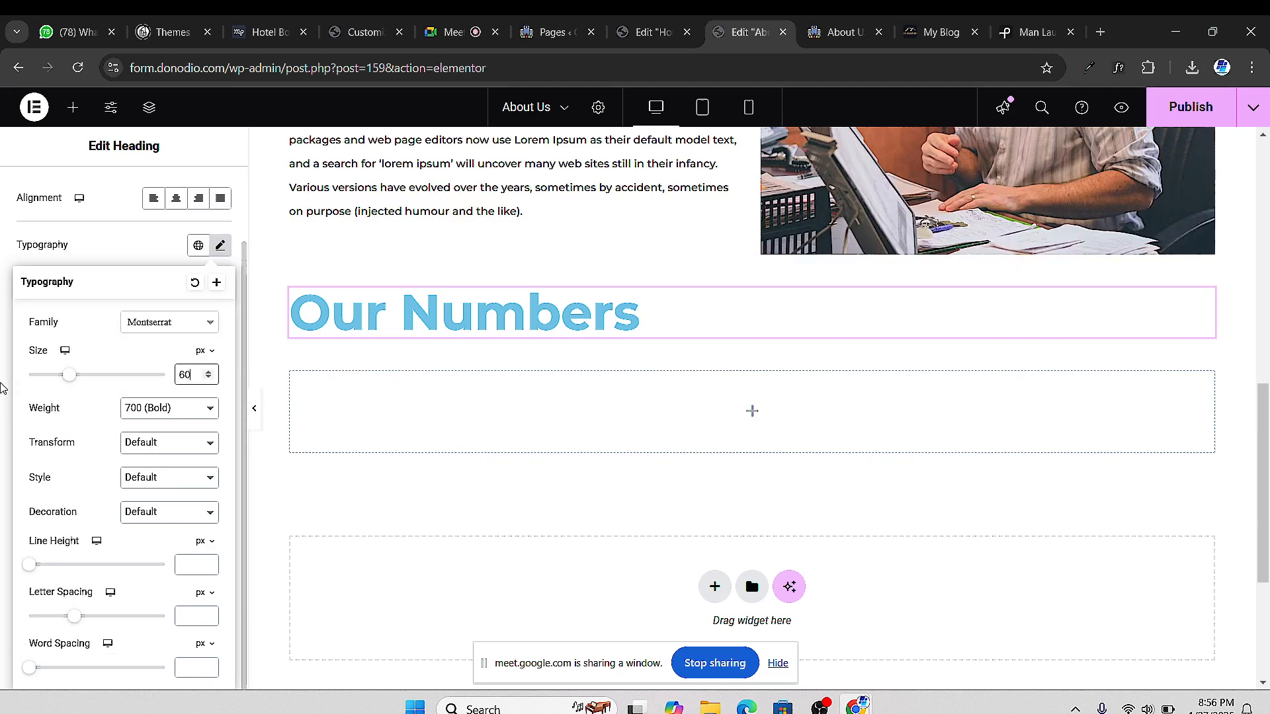
{"action": "left_click", "coordinate": [2, 388]}
{"action": "left_click", "coordinate": [219, 433]}
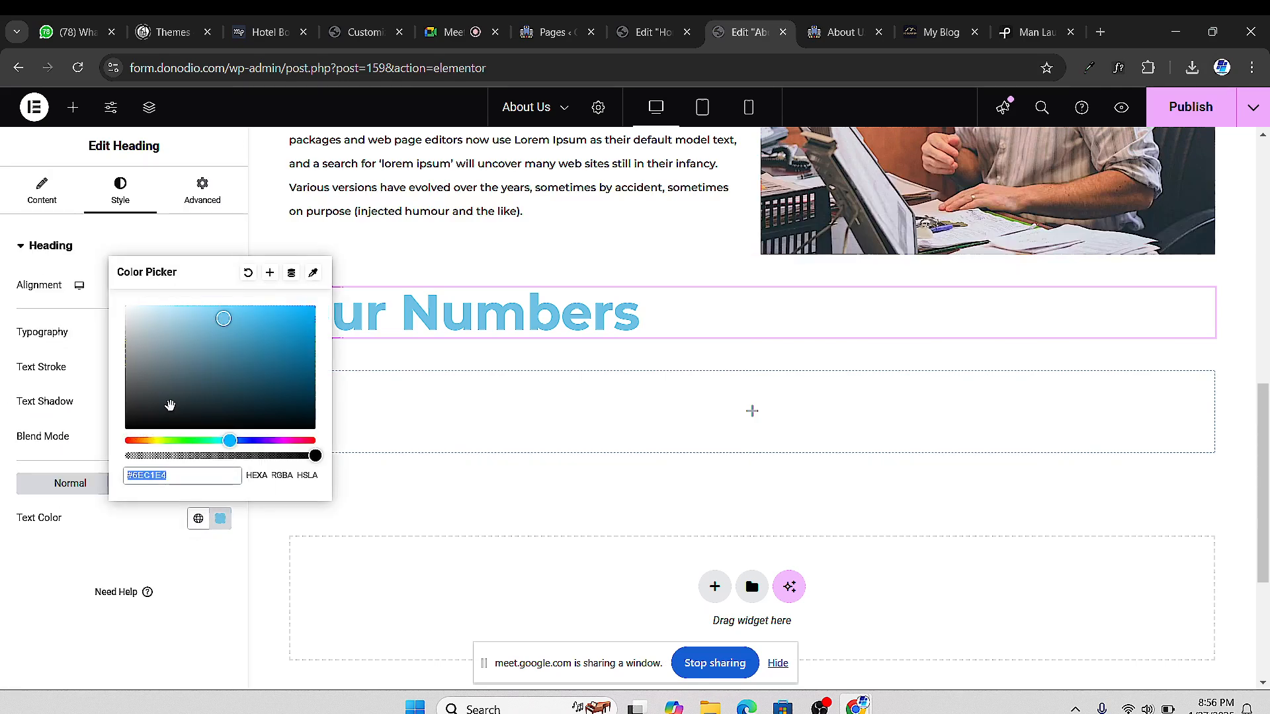
{"action": "left_click_drag", "start_coordinate": [170, 404], "coordinate": [102, 437]}
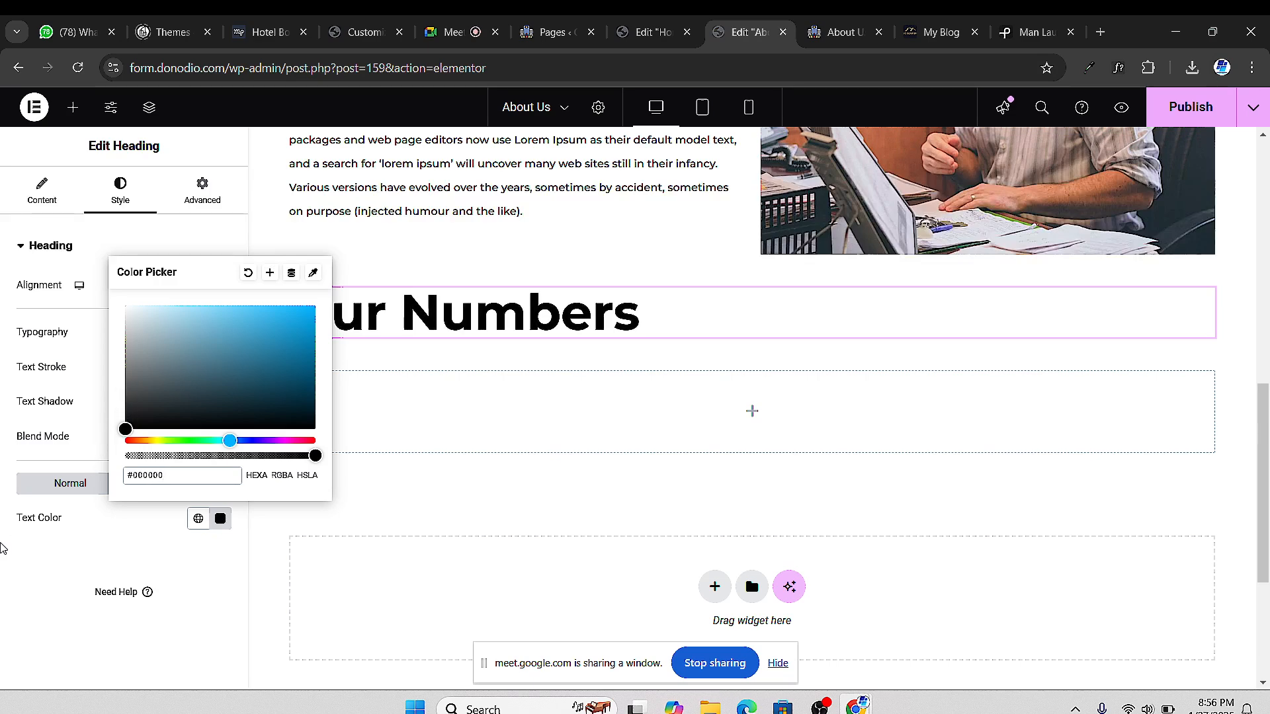
{"action": "left_click", "coordinate": [7, 561]}
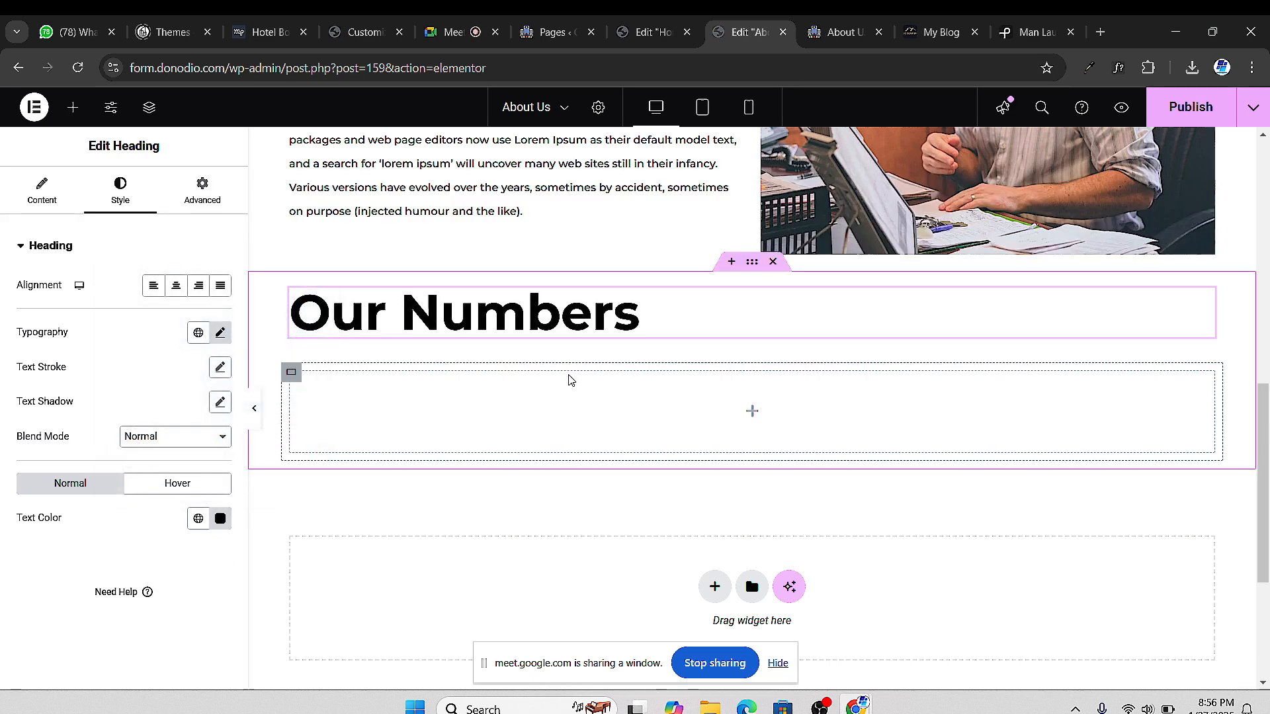
{"action": "left_click", "coordinate": [292, 376]}
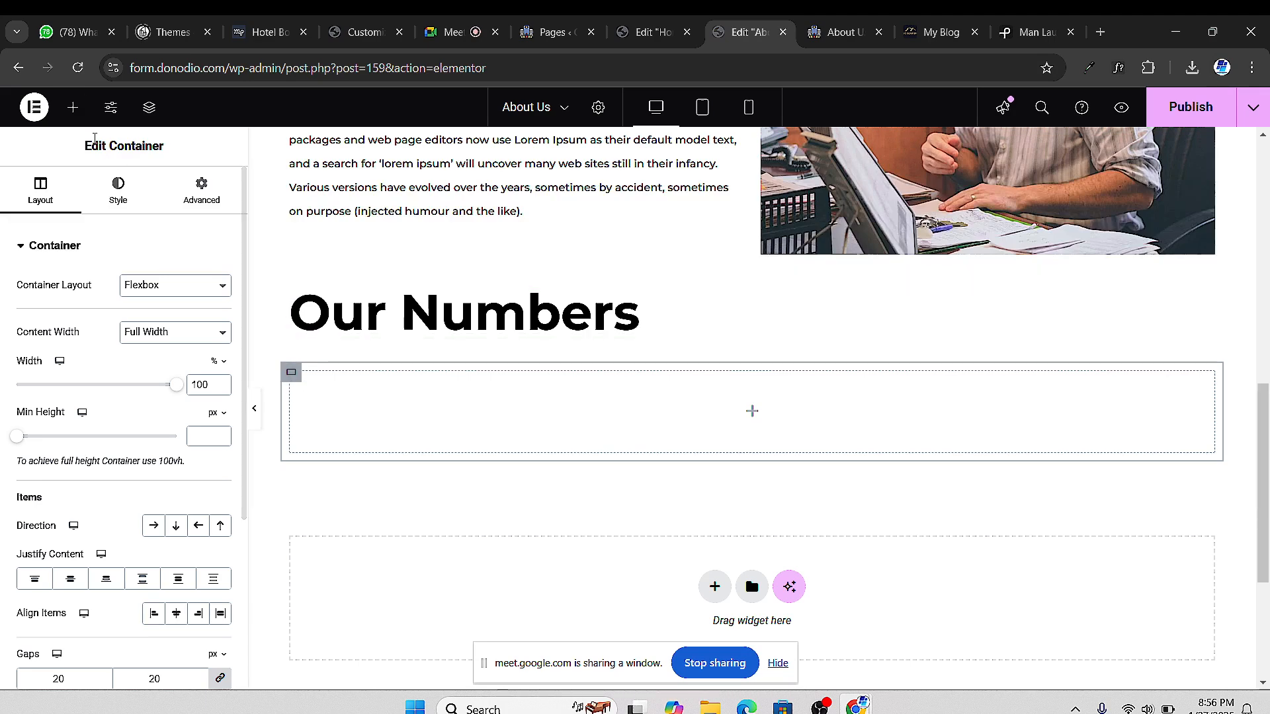
Add a nested container inside the empty box and duplicate it twice to make three
{"action": "left_click", "coordinate": [72, 107]}
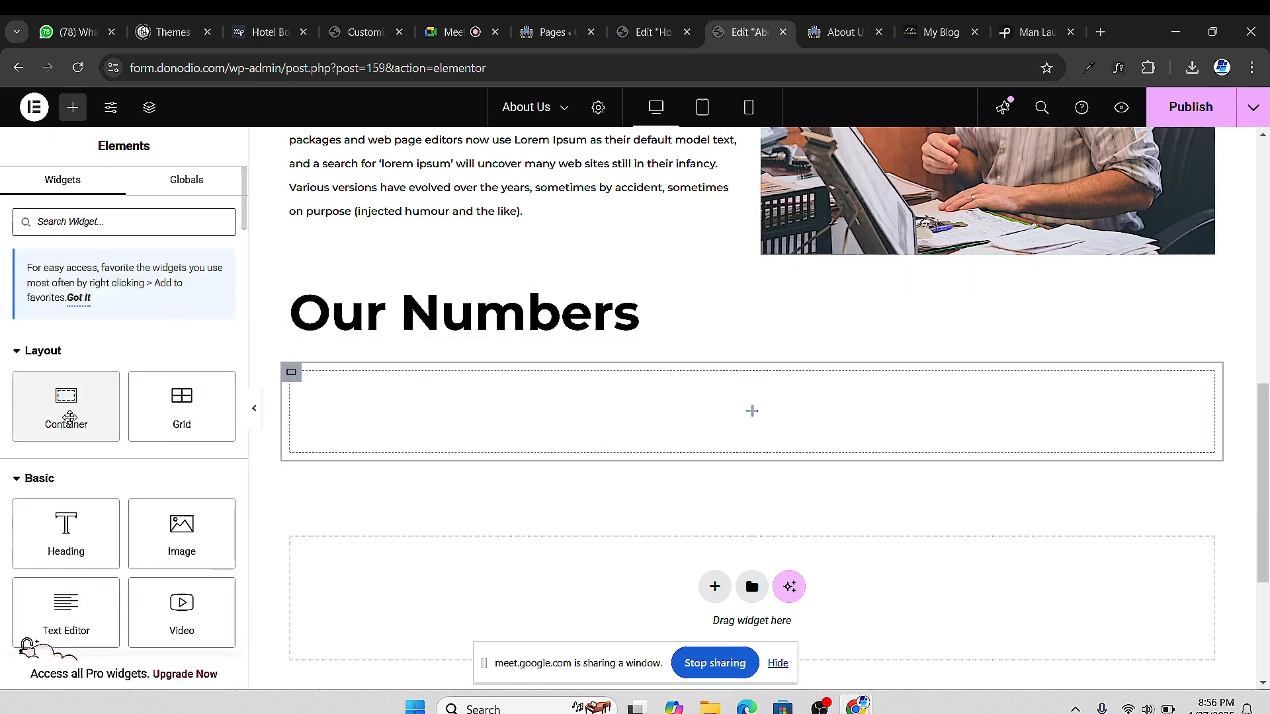
{"action": "left_click_drag", "start_coordinate": [69, 416], "coordinate": [471, 380]}
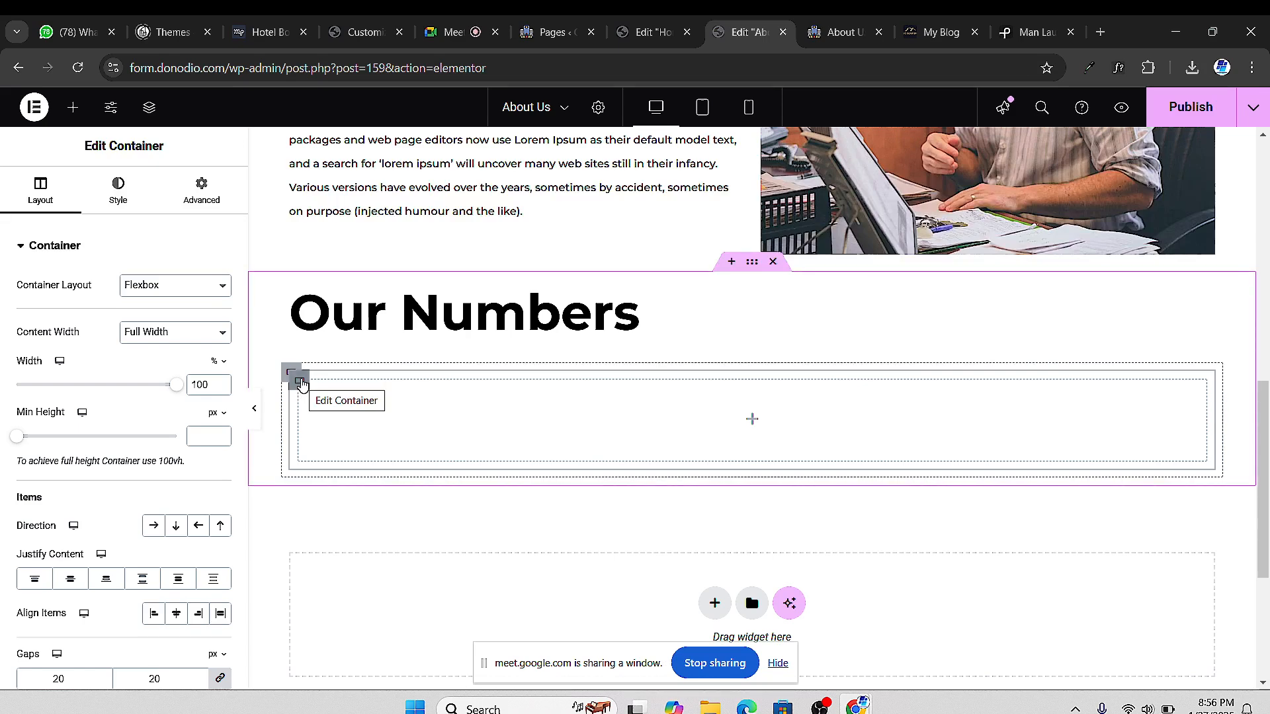
{"action": "right_click", "coordinate": [301, 383]}
{"action": "left_click", "coordinate": [376, 298]}
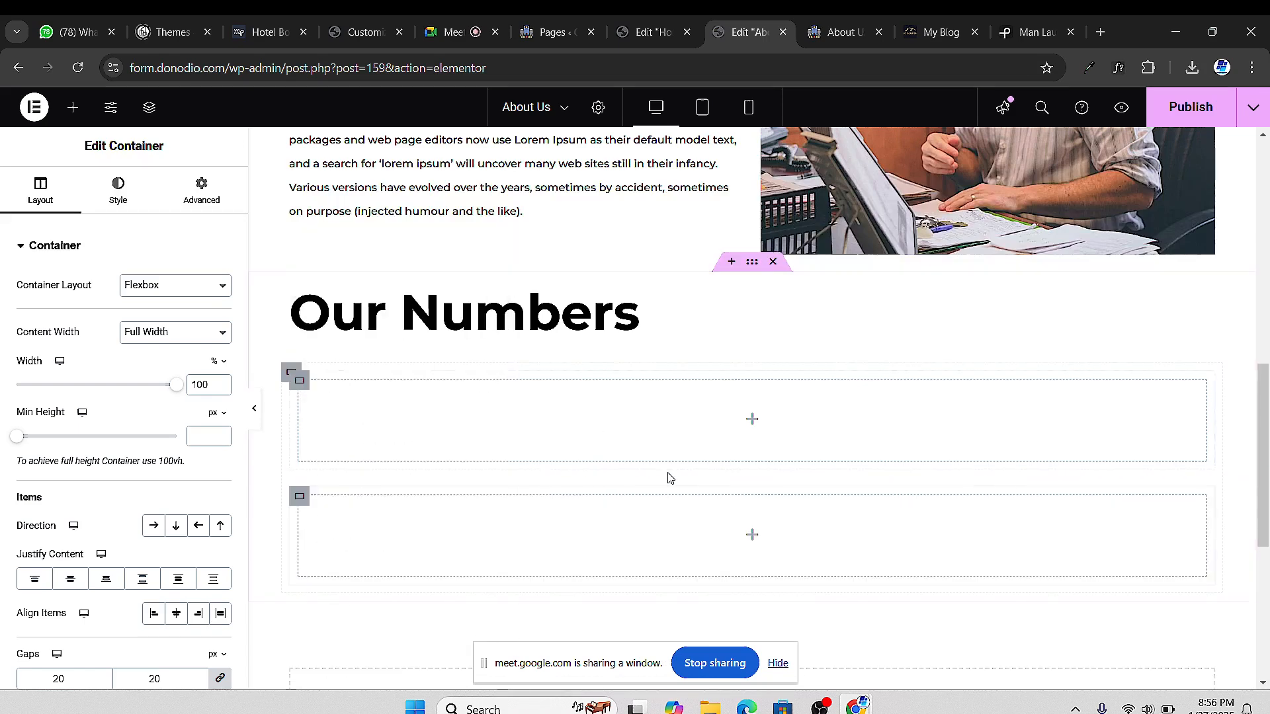
{"action": "right_click", "coordinate": [300, 497]}
{"action": "left_click", "coordinate": [374, 291]}
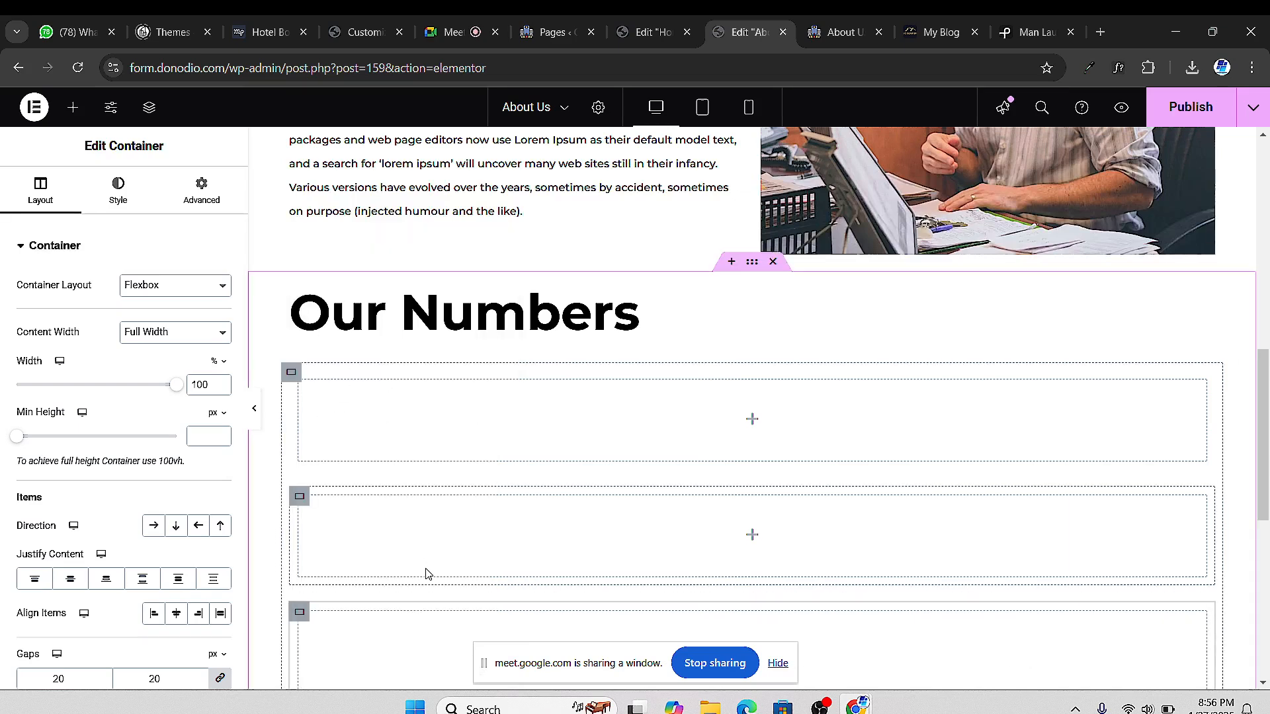
Set the outer container's Direction to Row - horizontal so the three boxes sit side by side
{"action": "left_click", "coordinate": [289, 372]}
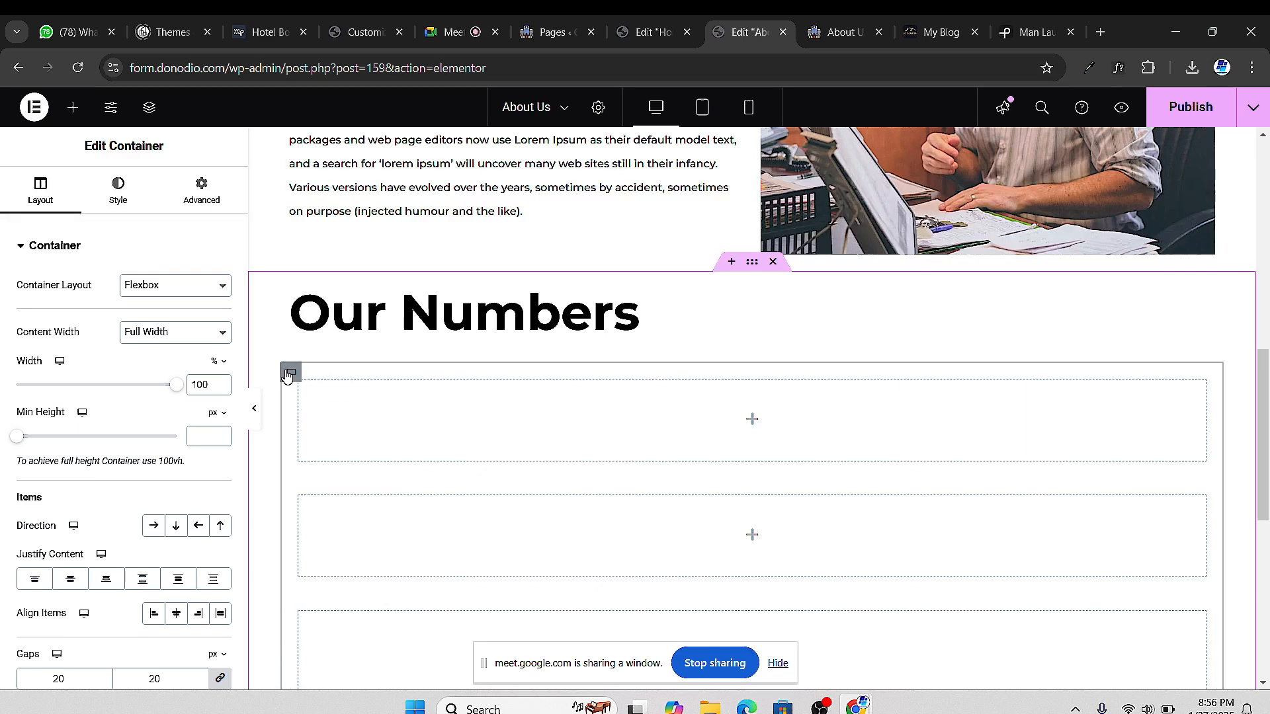
{"action": "left_click", "coordinate": [152, 527]}
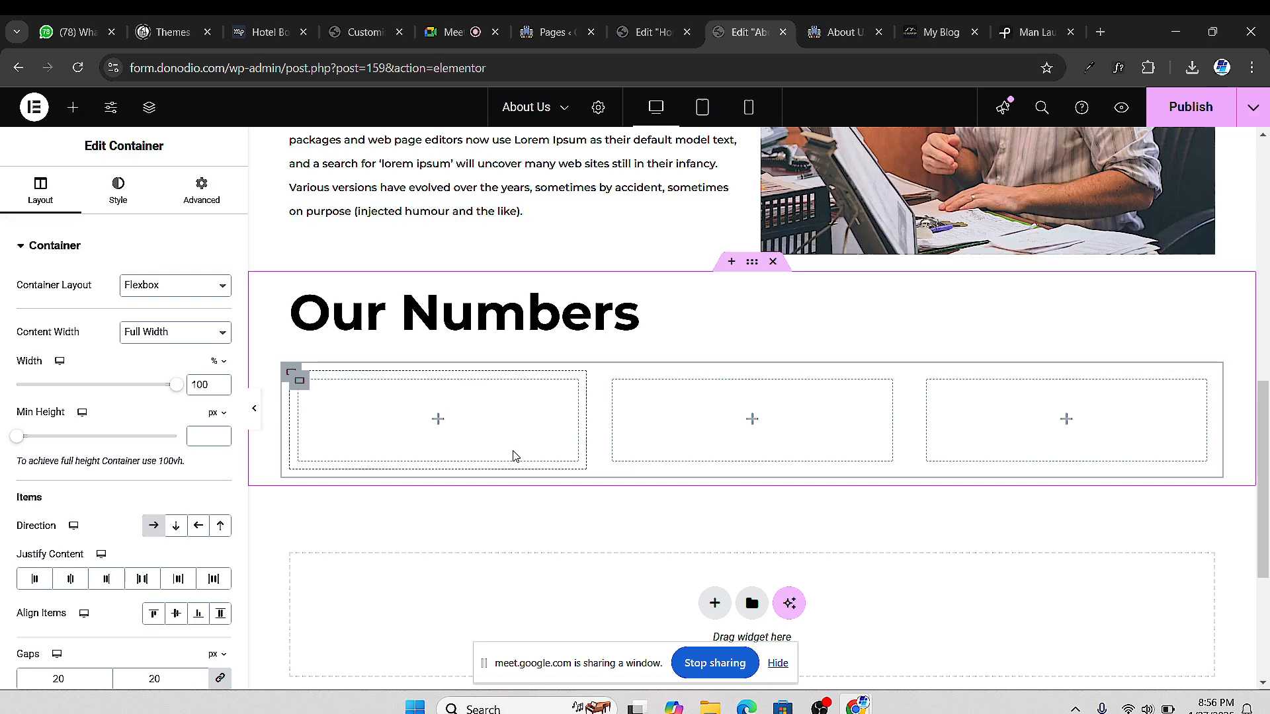
{"action": "left_click", "coordinate": [73, 107]}
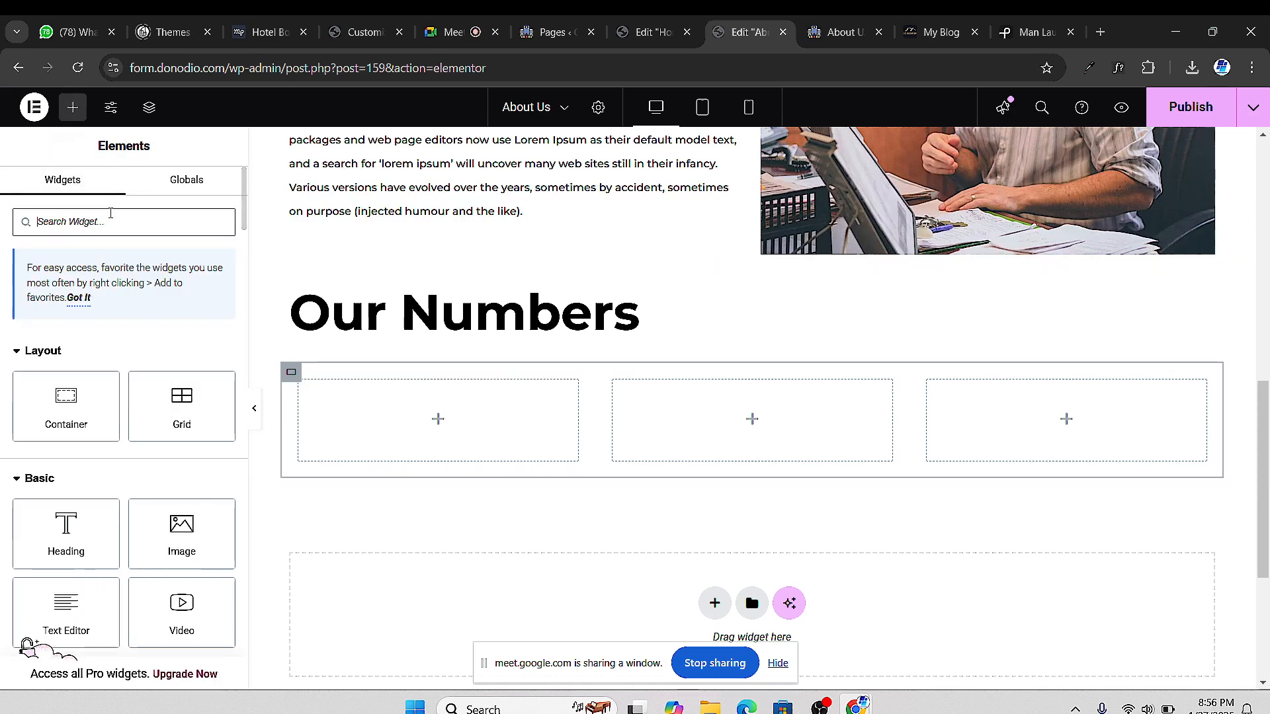
Search the widgets for 'num' and then 'stat' to look for a counter element
{"action": "type", "text": "num"}
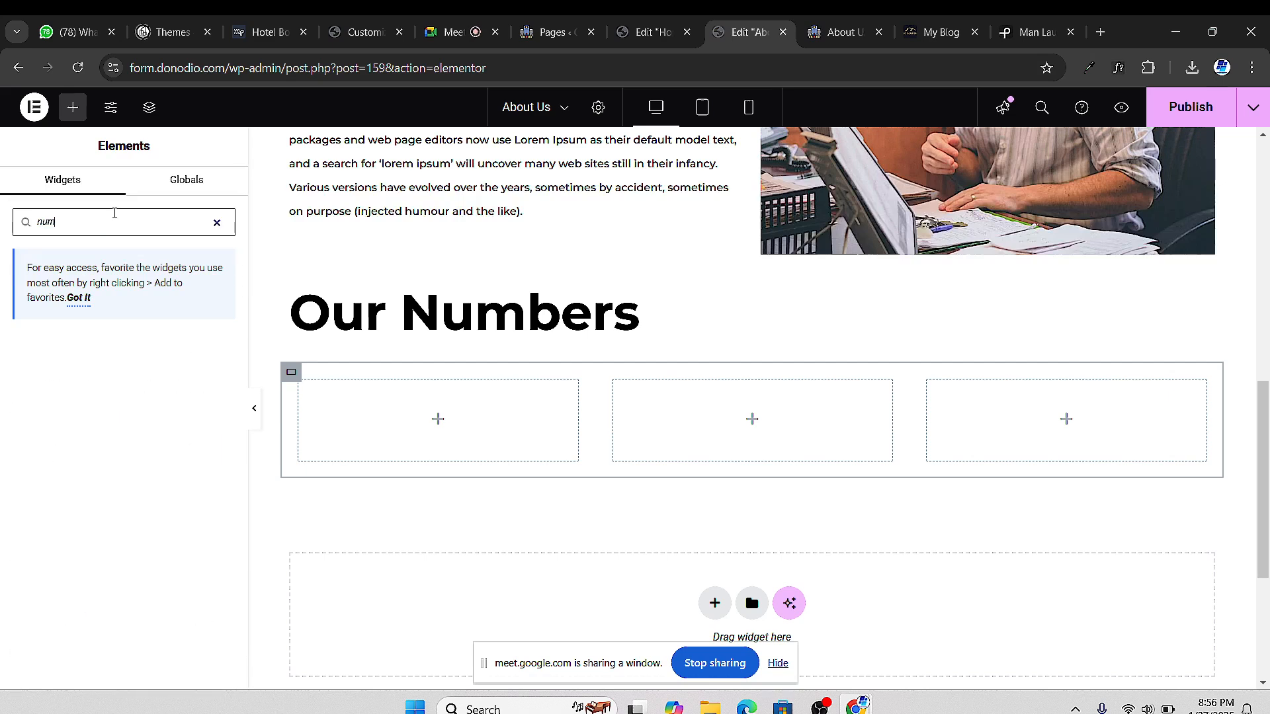
{"action": "key", "text": "BackSpace"}
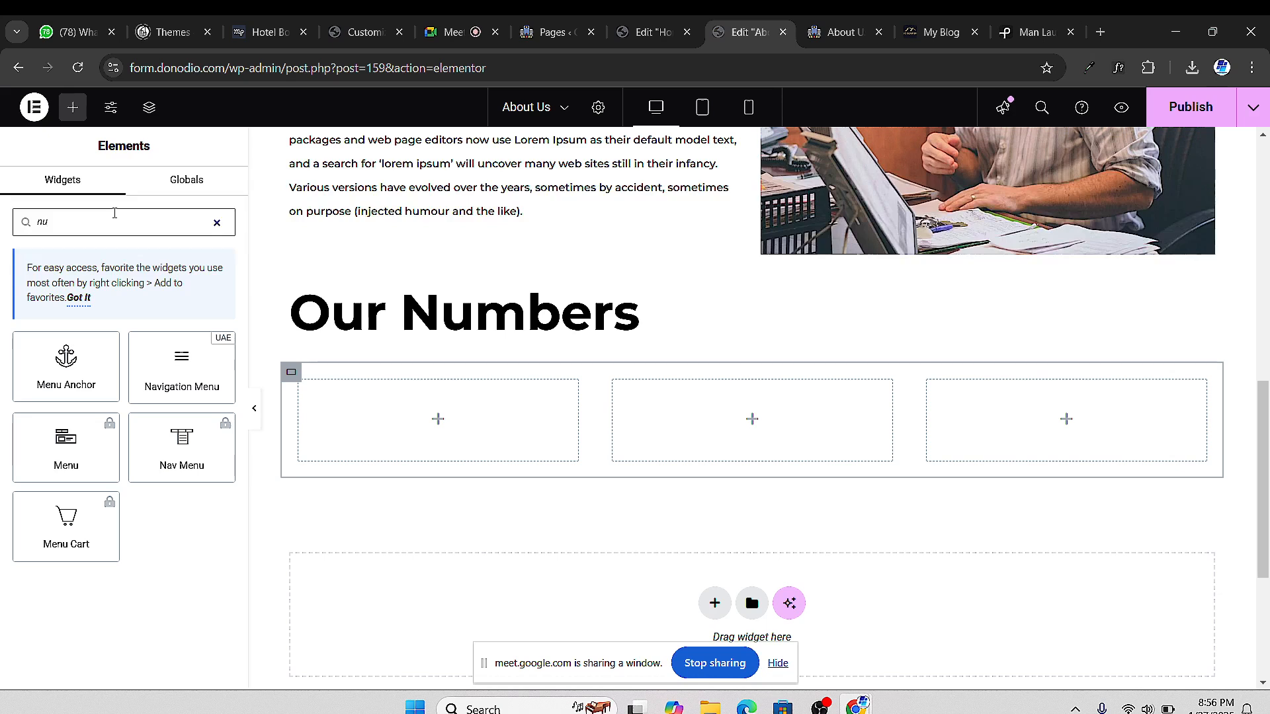
{"action": "key", "text": "BackSpace"}
{"action": "key", "text": "BackSpace"}
{"action": "type", "text": "stat"}
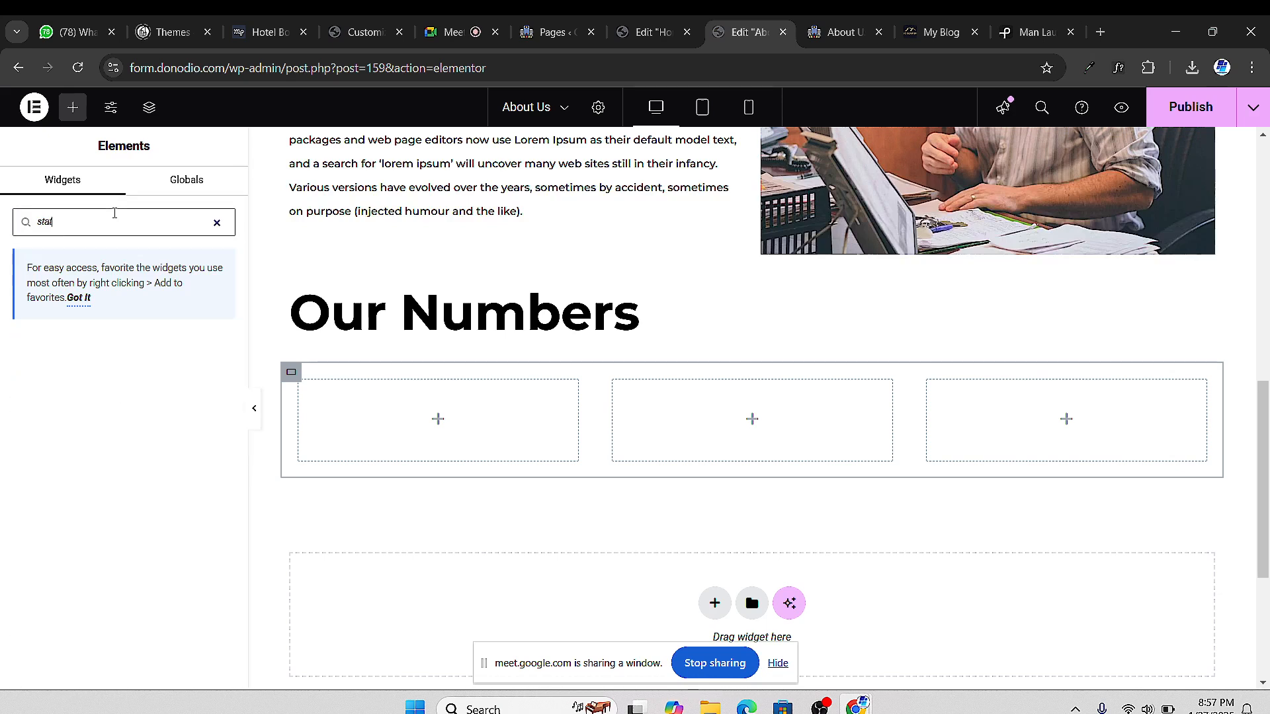
{"action": "key", "text": "BackSpace"}
{"action": "key", "text": "BackSpace"}
{"action": "key", "text": "BackSpace"}
{"action": "key", "text": "BackSpace"}
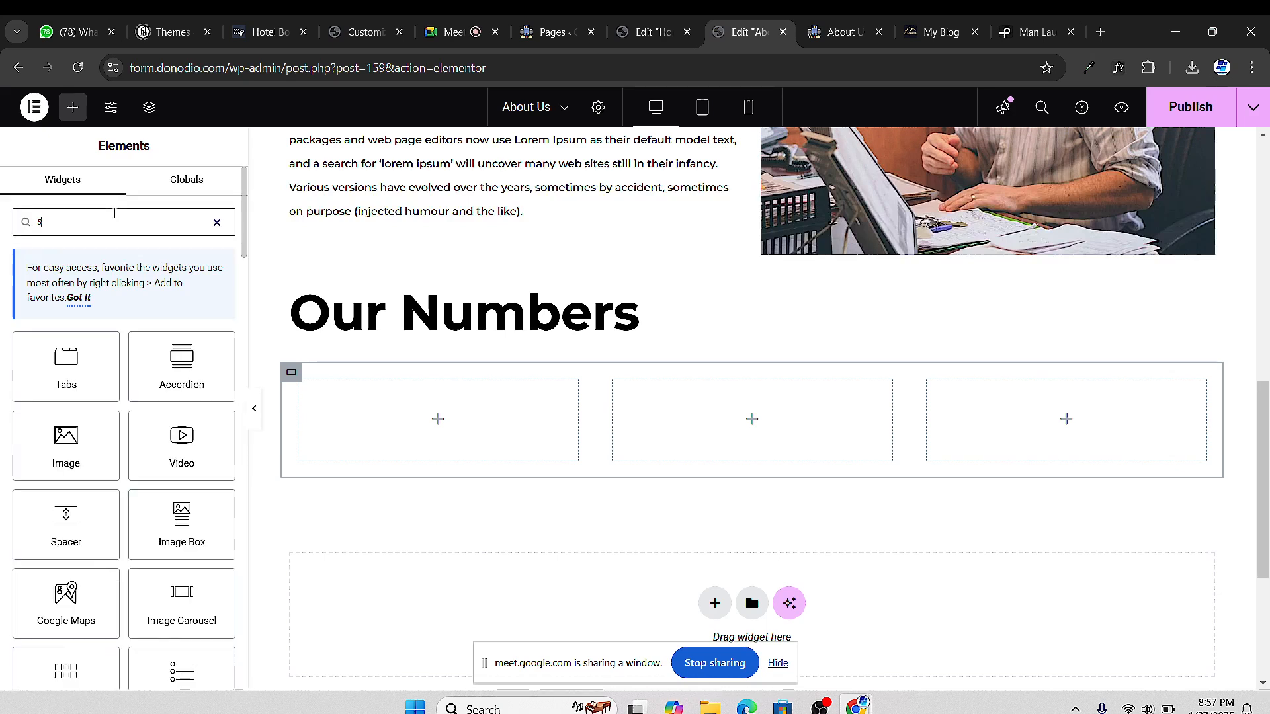
Scroll the Elements list down to the General section showing the Counter widget
{"action": "scroll", "coordinate": [67, 463], "scroll_direction": "down", "scroll_amount": 3}
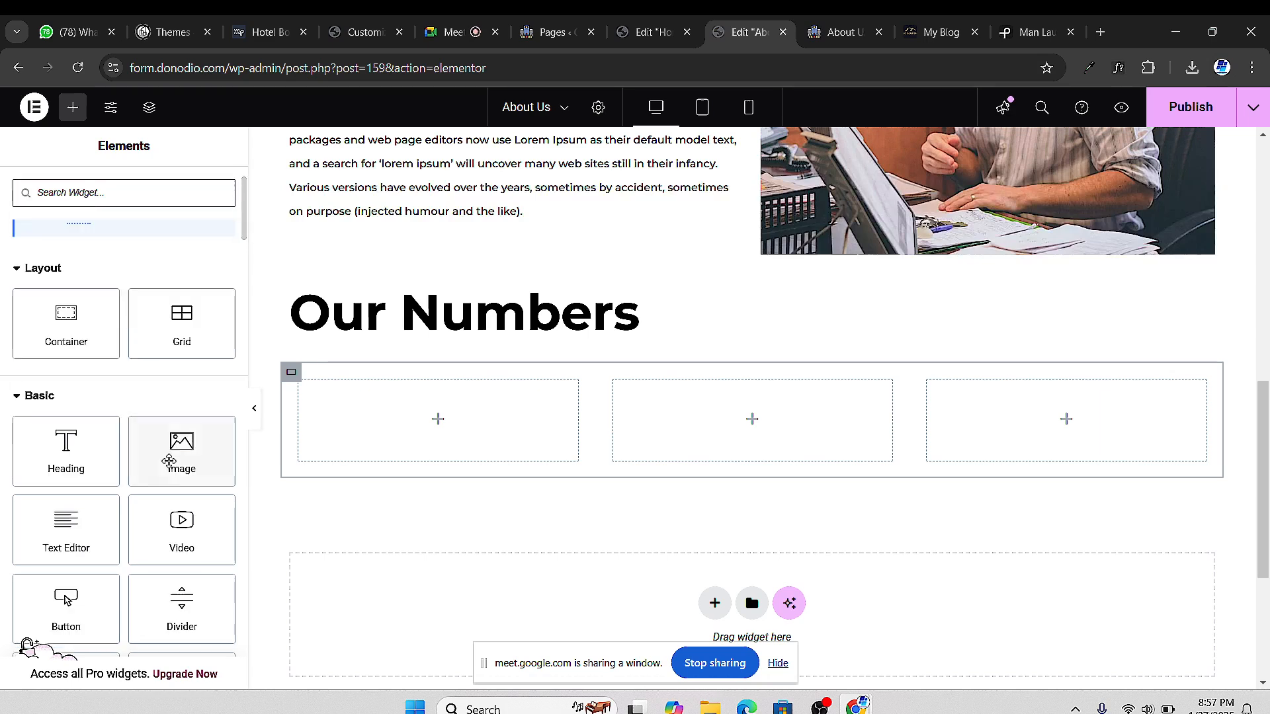
{"action": "scroll", "coordinate": [159, 477], "scroll_direction": "down", "scroll_amount": 4}
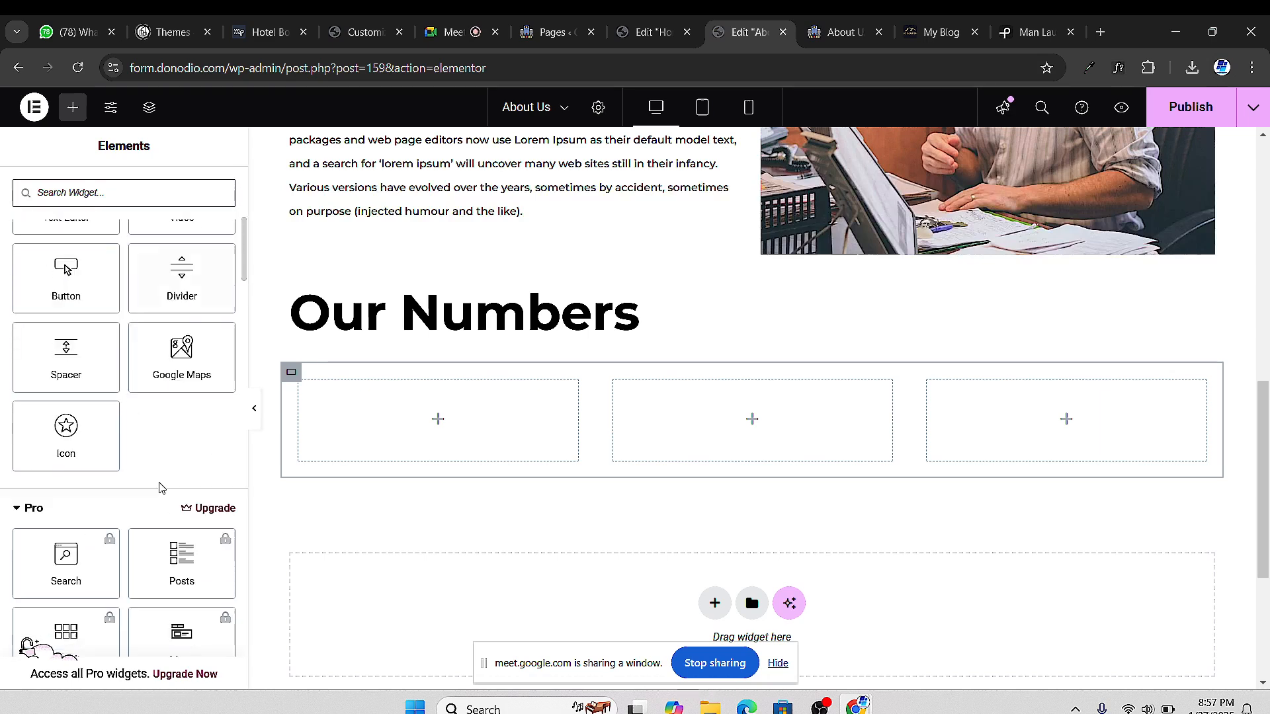
{"action": "scroll", "coordinate": [147, 439], "scroll_direction": "up", "scroll_amount": 3}
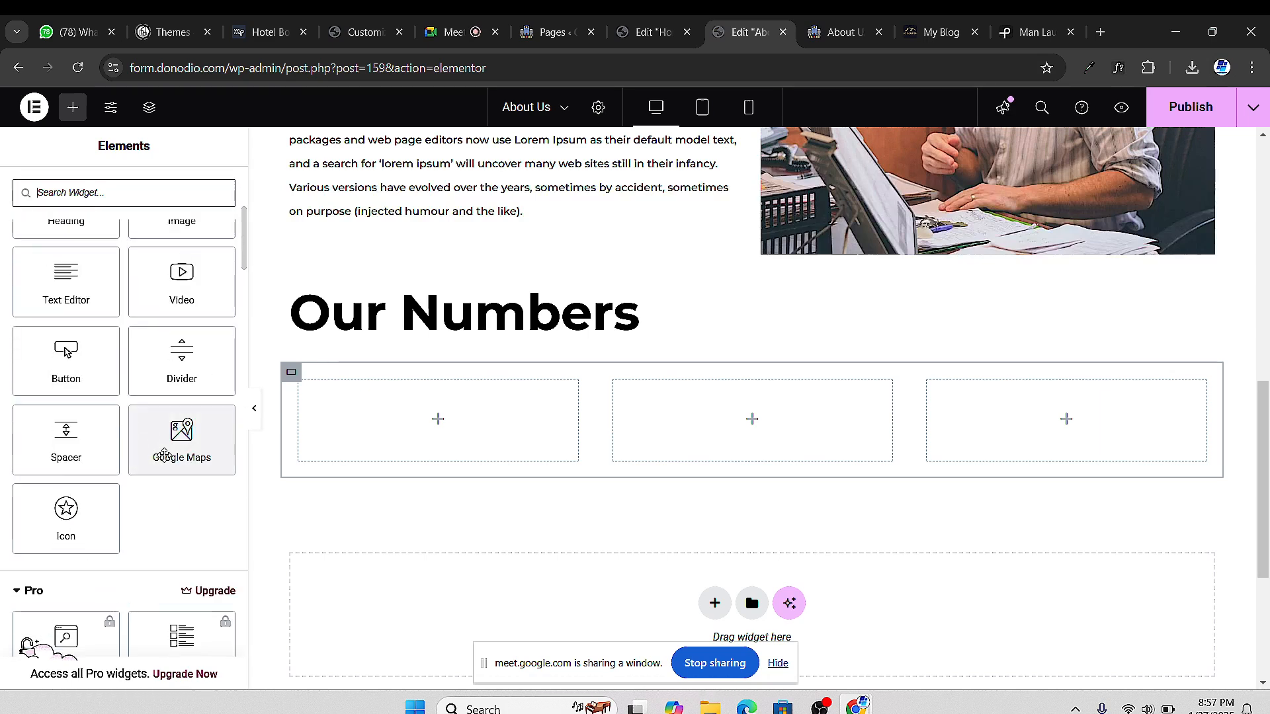
{"action": "scroll", "coordinate": [165, 455], "scroll_direction": "up", "scroll_amount": 4}
{"action": "scroll", "coordinate": [165, 455], "scroll_direction": "down", "scroll_amount": 1}
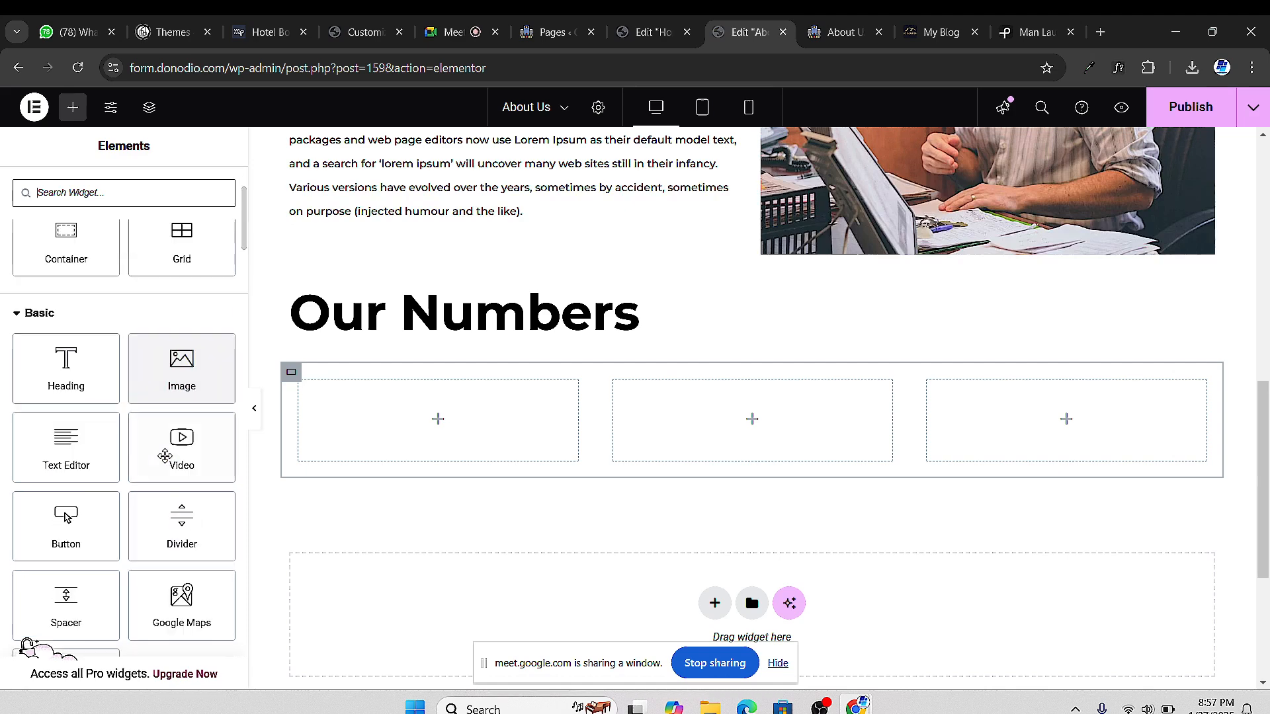
{"action": "scroll", "coordinate": [173, 503], "scroll_direction": "down", "scroll_amount": 5}
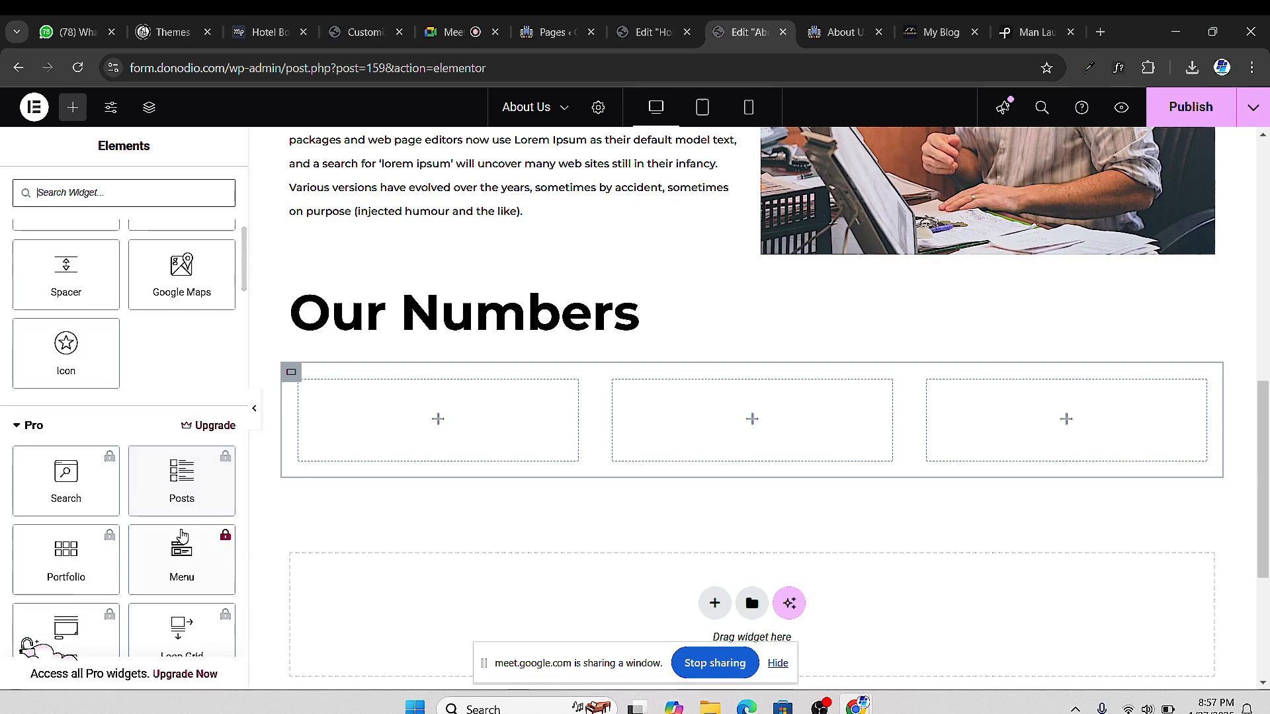
{"action": "scroll", "coordinate": [130, 478], "scroll_direction": "up", "scroll_amount": 1}
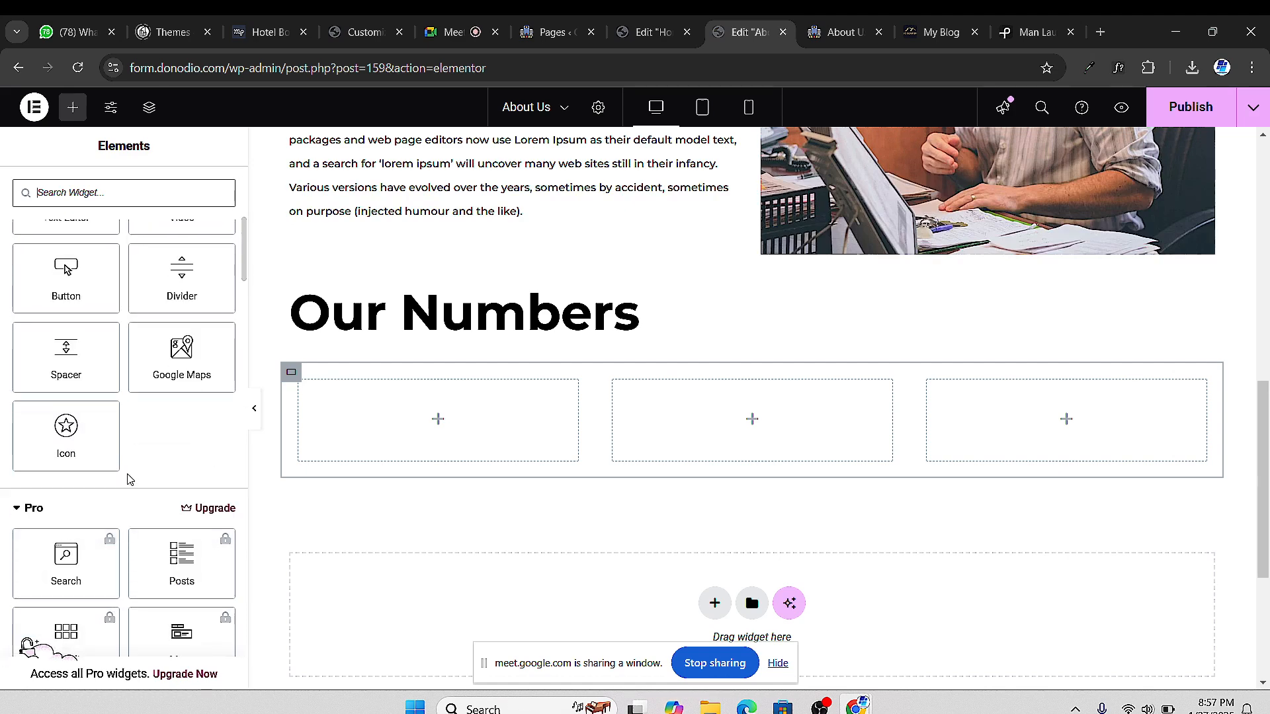
{"action": "scroll", "coordinate": [130, 479], "scroll_direction": "up", "scroll_amount": 1}
{"action": "scroll", "coordinate": [191, 410], "scroll_direction": "up", "scroll_amount": 2}
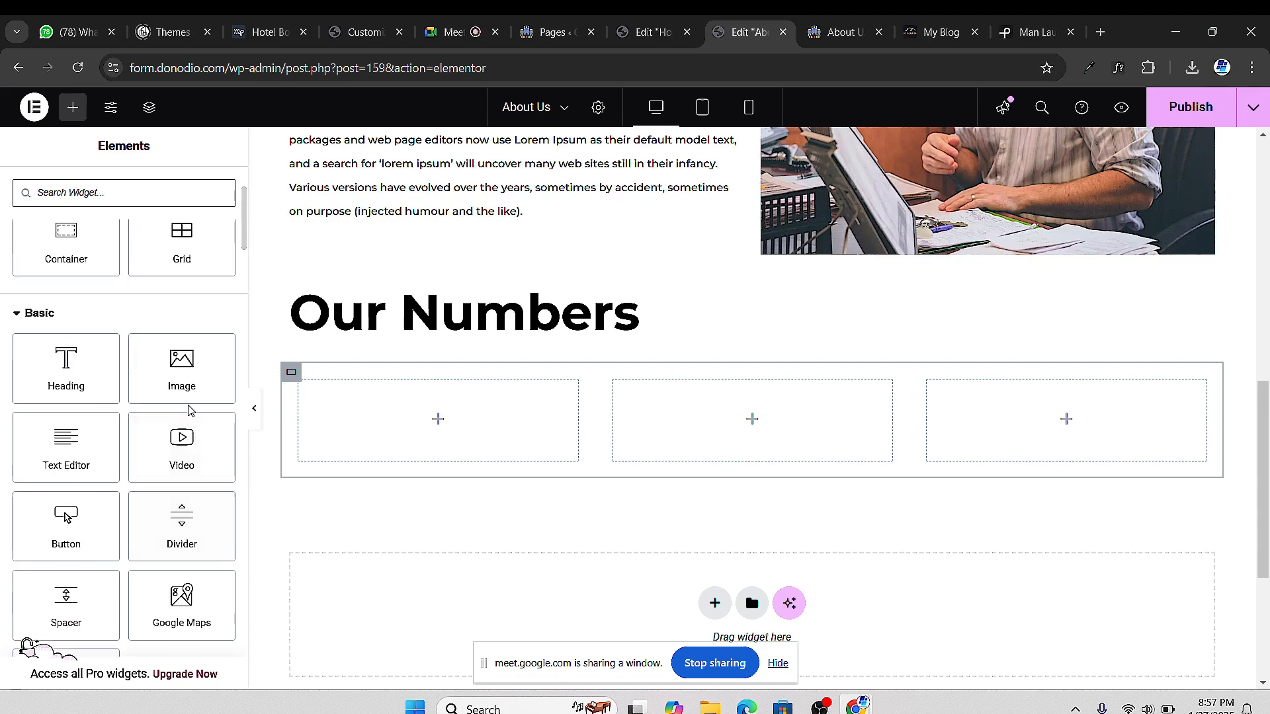
{"action": "scroll", "coordinate": [190, 410], "scroll_direction": "down", "scroll_amount": 8}
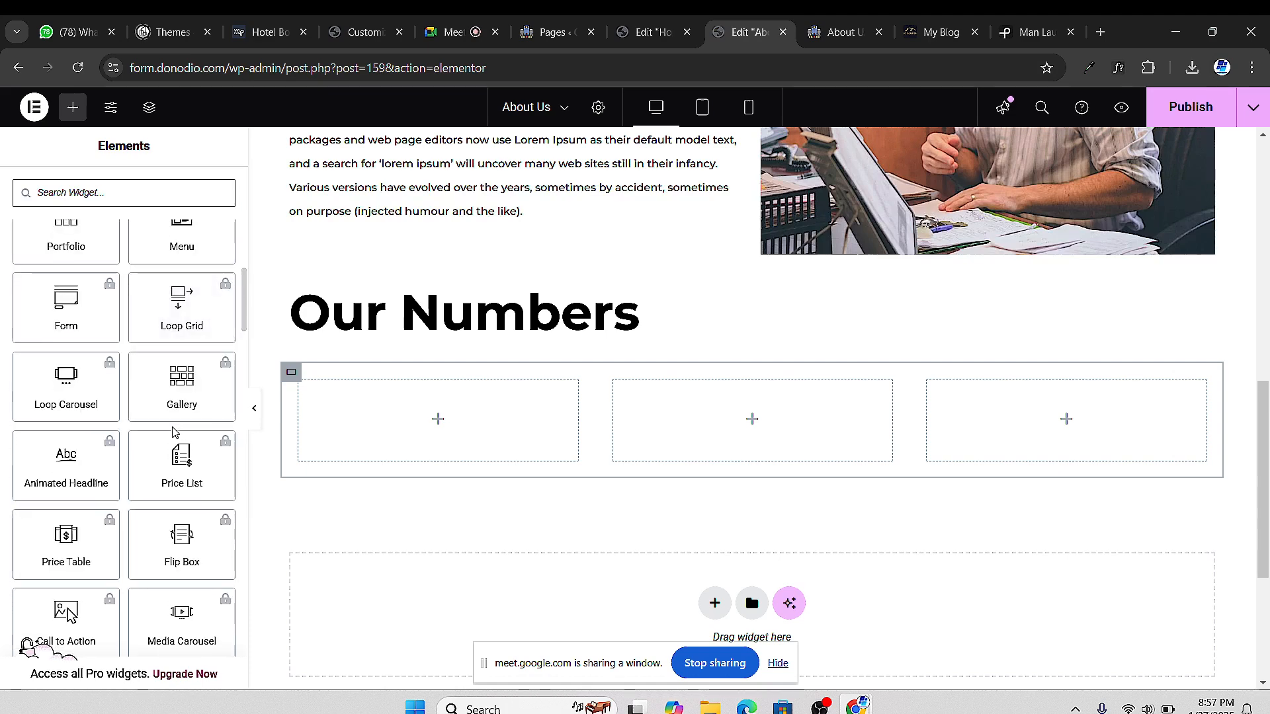
{"action": "scroll", "coordinate": [173, 431], "scroll_direction": "down", "scroll_amount": 8}
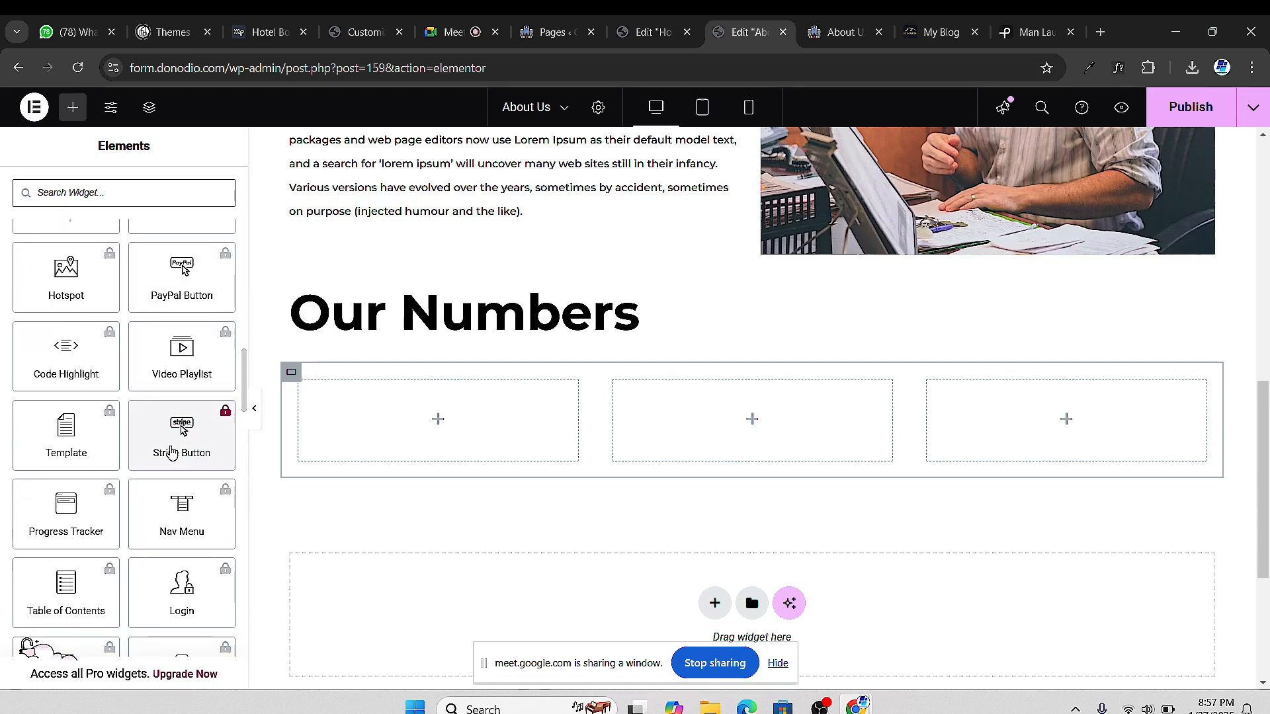
{"action": "scroll", "coordinate": [172, 453], "scroll_direction": "down", "scroll_amount": 8}
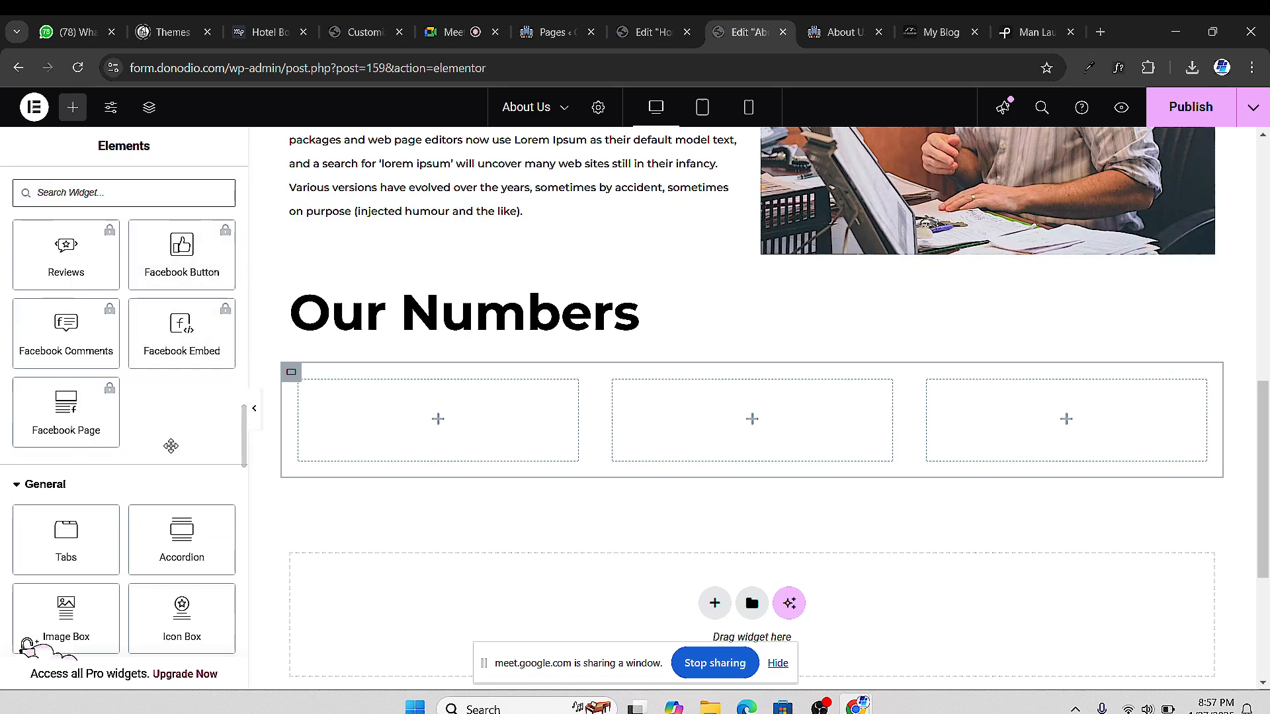
{"action": "scroll", "coordinate": [170, 446], "scroll_direction": "down", "scroll_amount": 3}
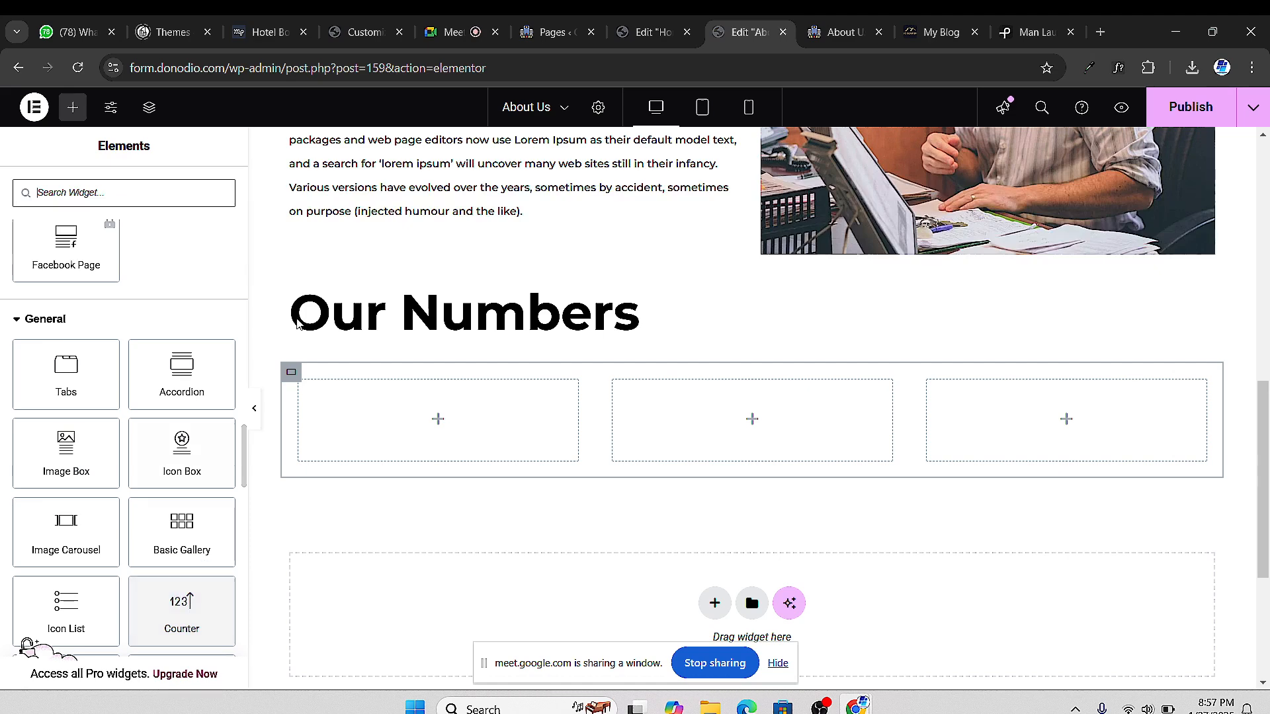
In the Meet tab, mute a participant for everyone, then return to the Edit About Us tab
{"action": "left_click", "coordinate": [453, 31]}
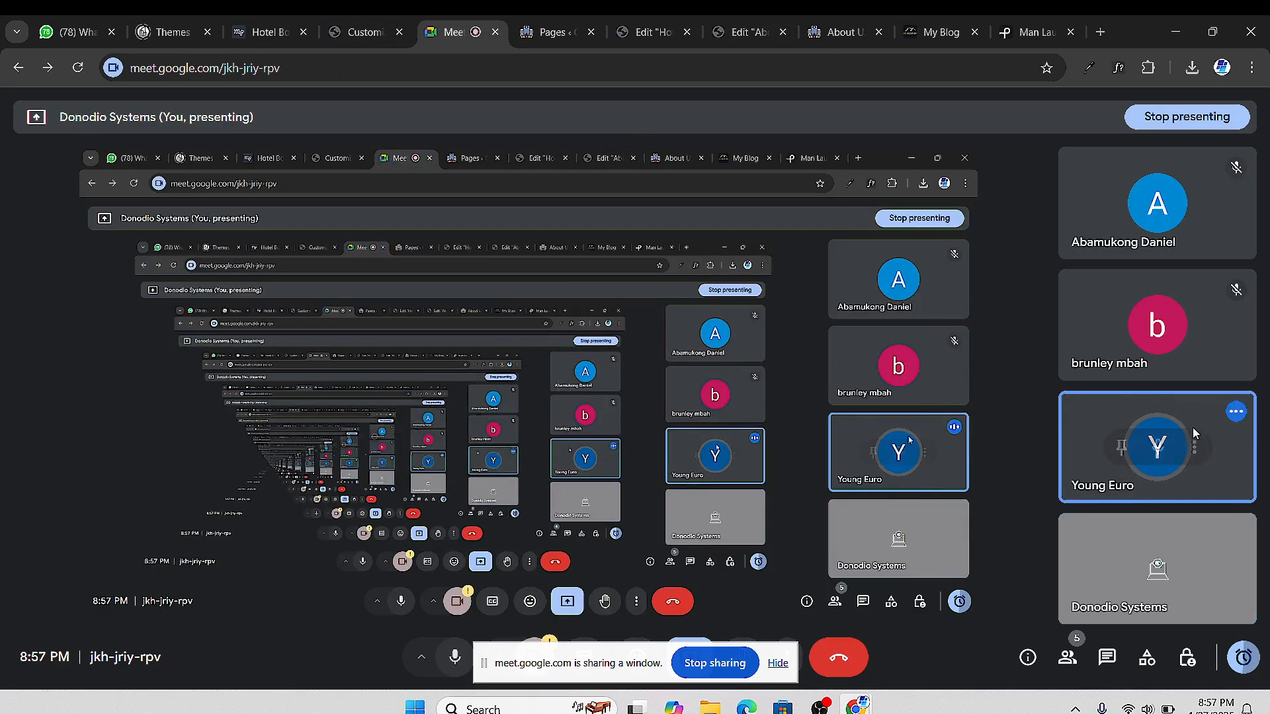
{"action": "left_click", "coordinate": [1158, 447]}
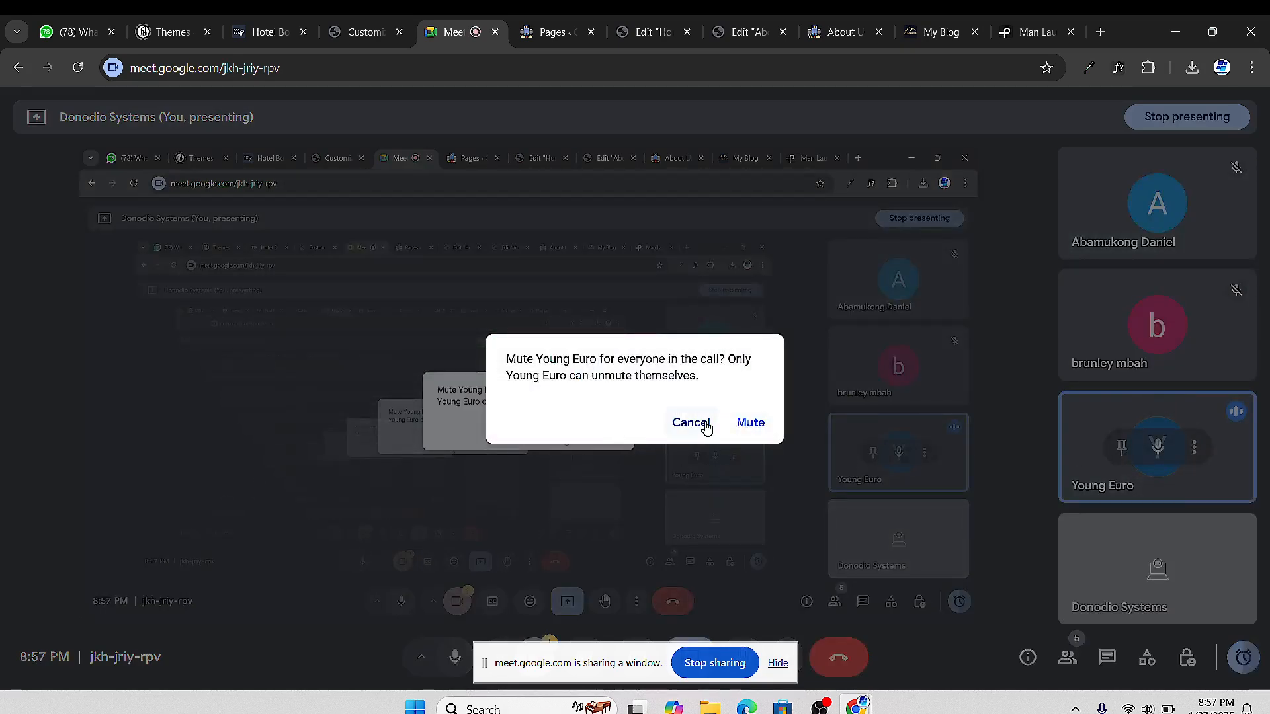
{"action": "left_click", "coordinate": [750, 423]}
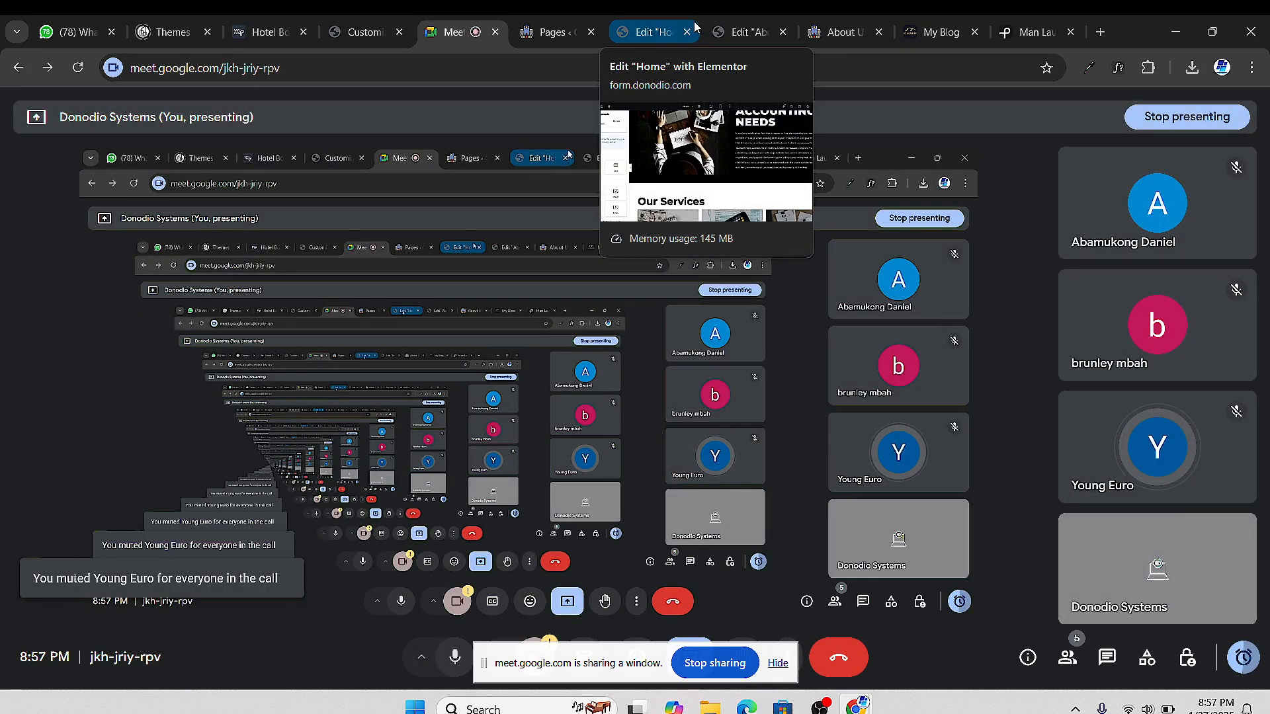
{"action": "left_click", "coordinate": [744, 32]}
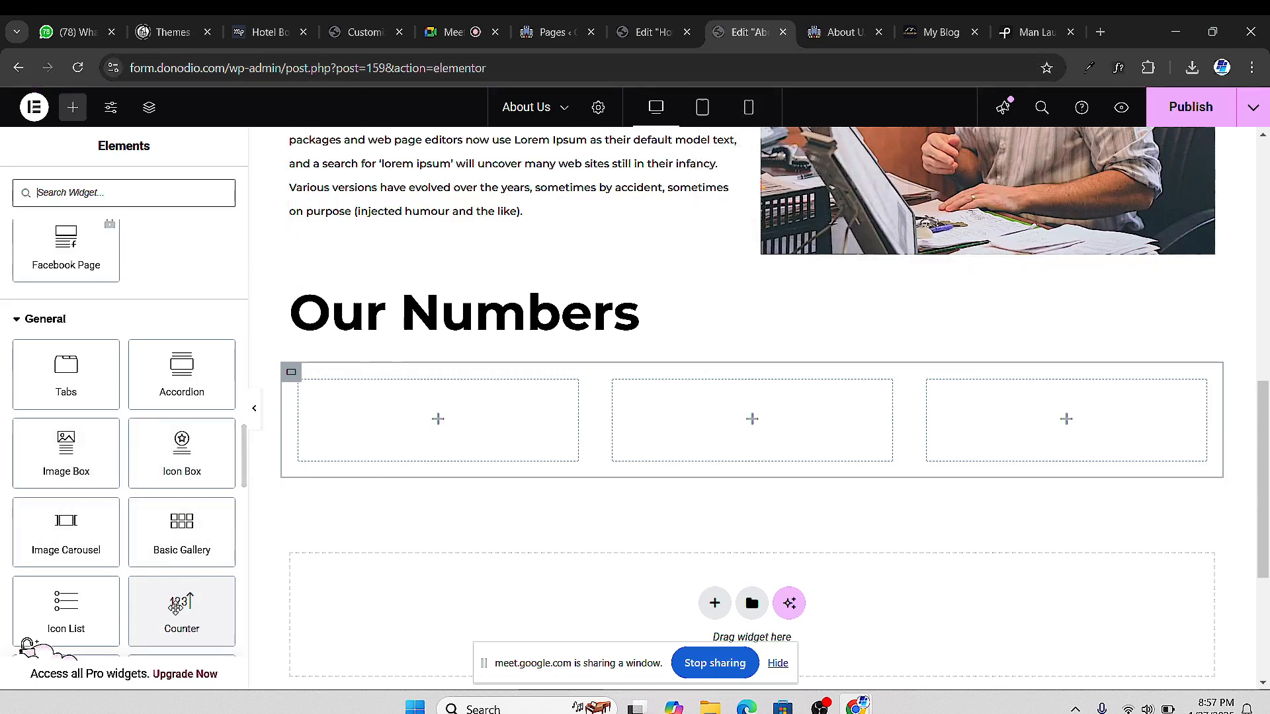
Drop a Counter widget into the first column with Ending Number 3450, no prefix, and suffix '+'
{"action": "left_click_drag", "start_coordinate": [175, 619], "coordinate": [388, 443]}
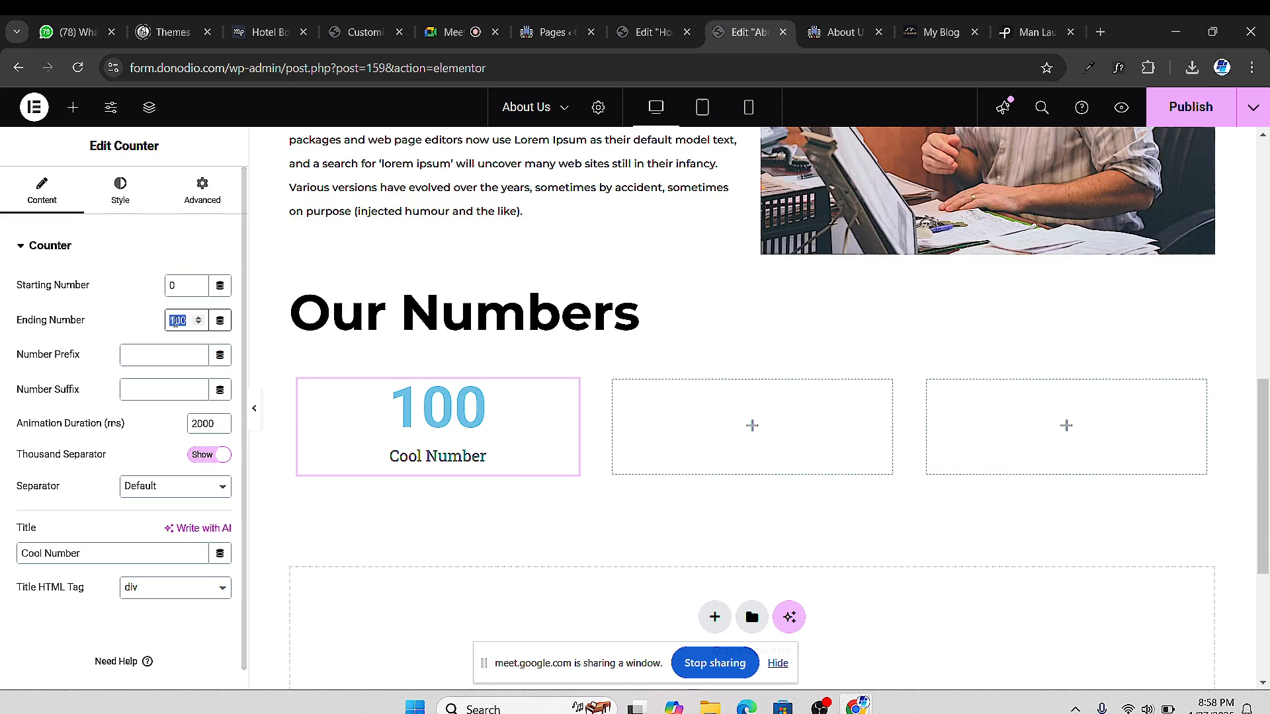
{"action": "type", "text": "3"}
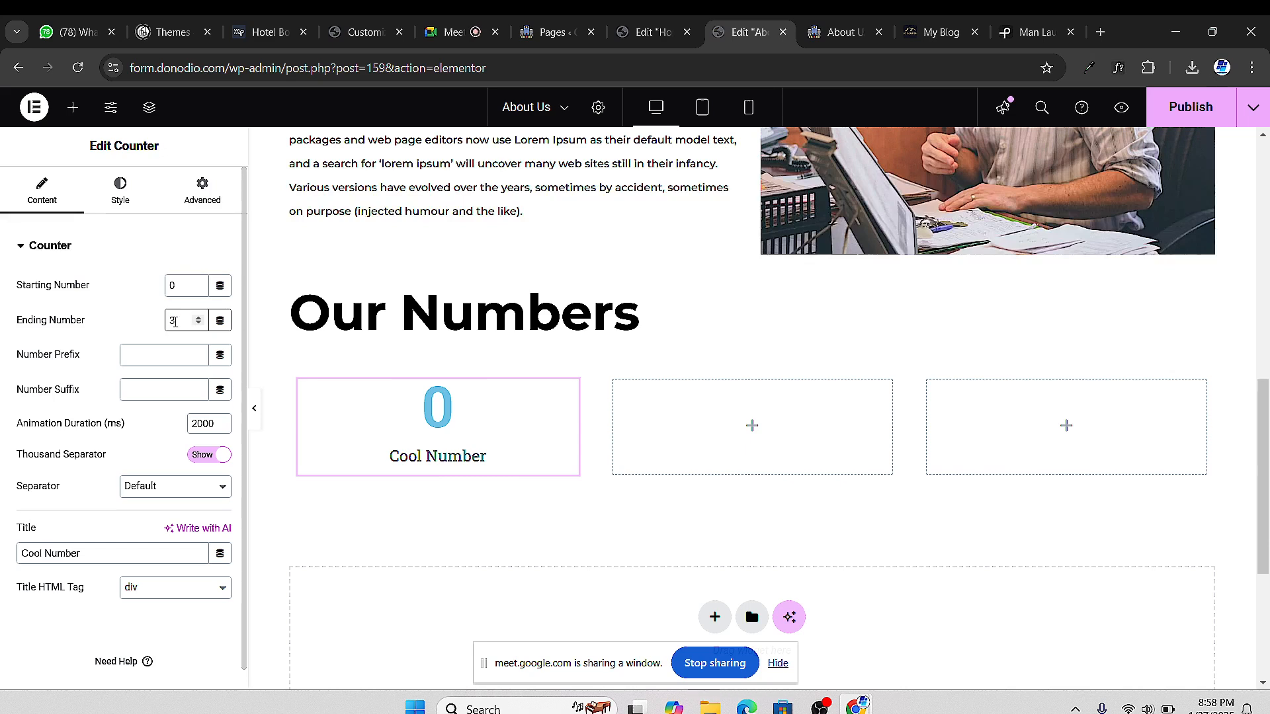
{"action": "type", "text": "457"}
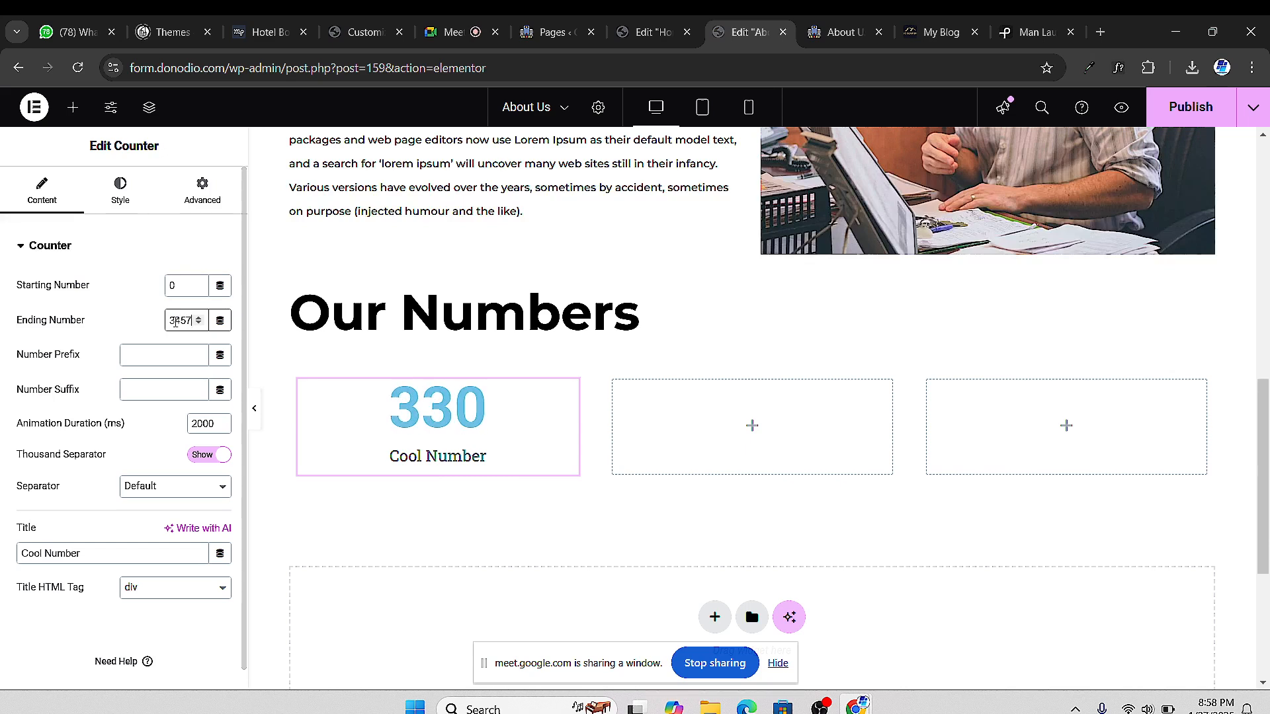
{"action": "key", "text": "BackSpace"}
{"action": "type", "text": "0"}
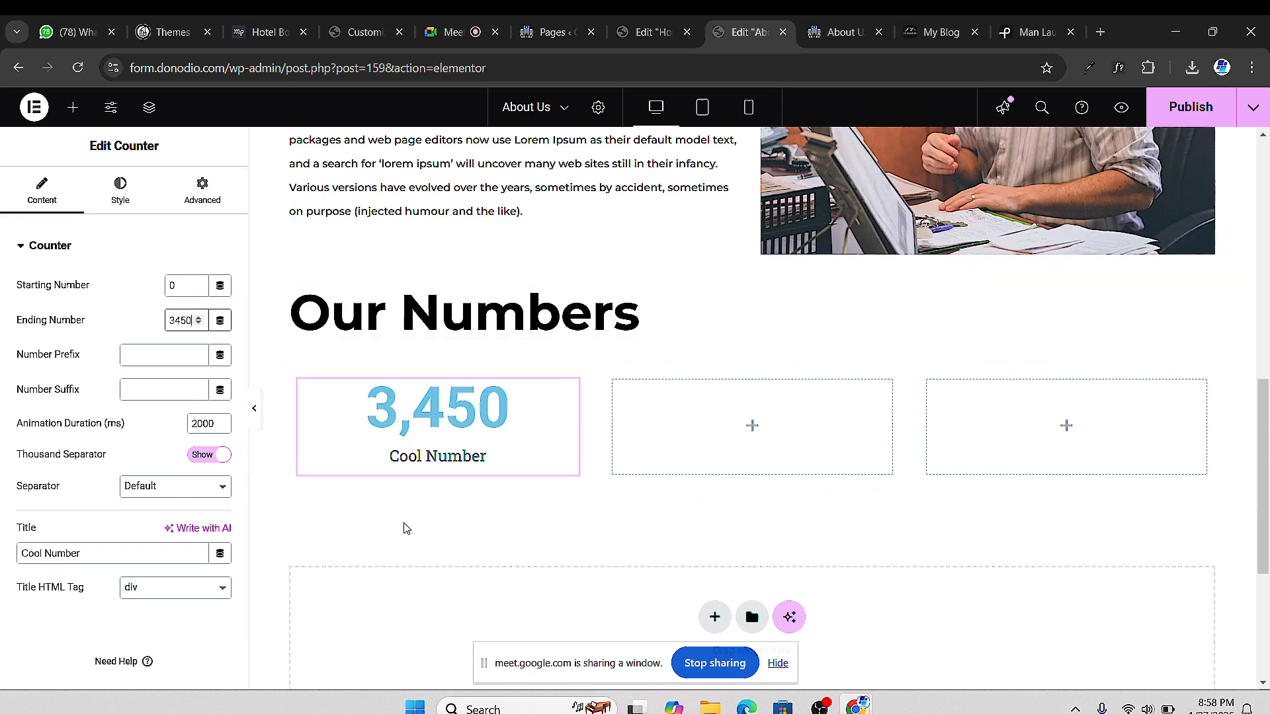
{"action": "left_click", "coordinate": [167, 360]}
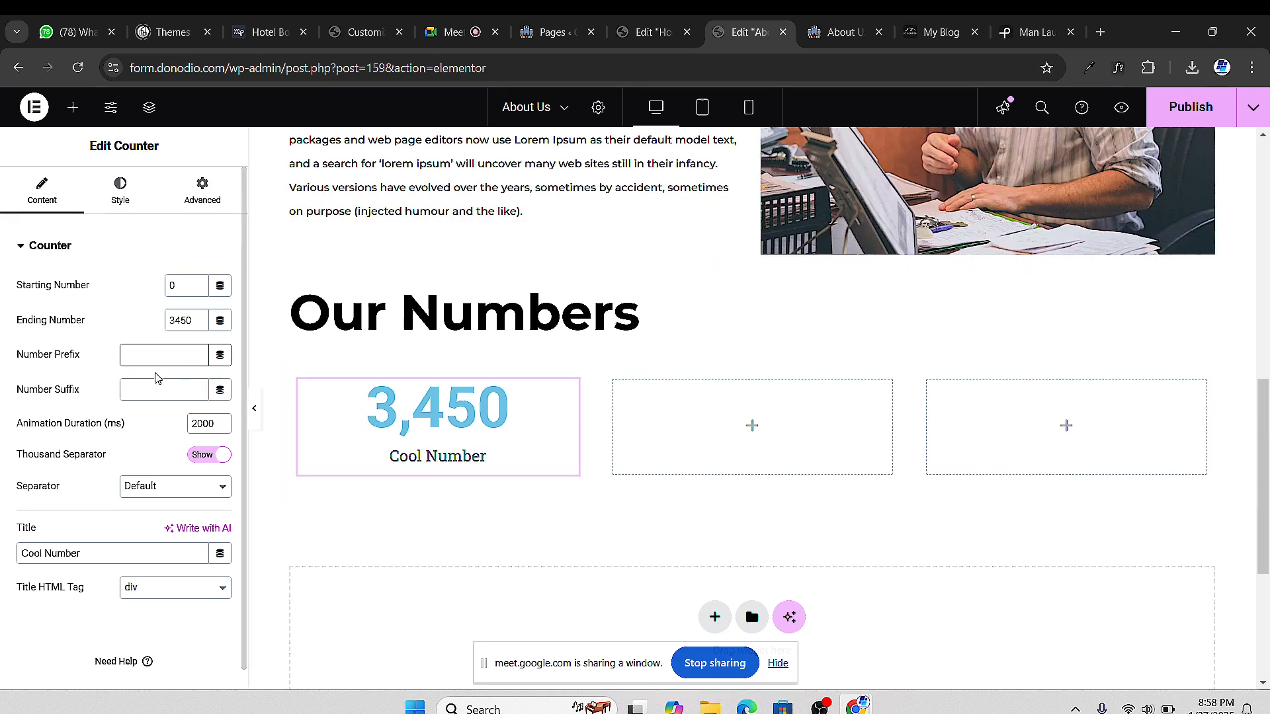
{"action": "type", "text": "+"}
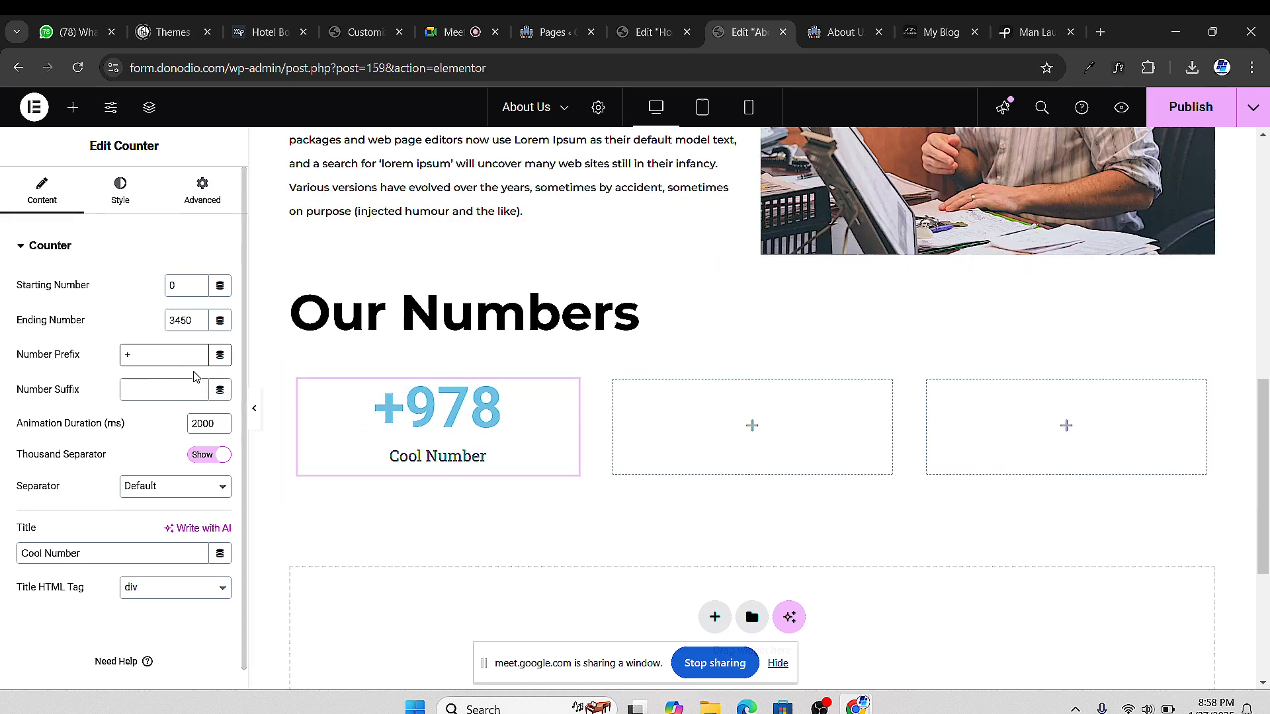
{"action": "key", "text": "BackSpace"}
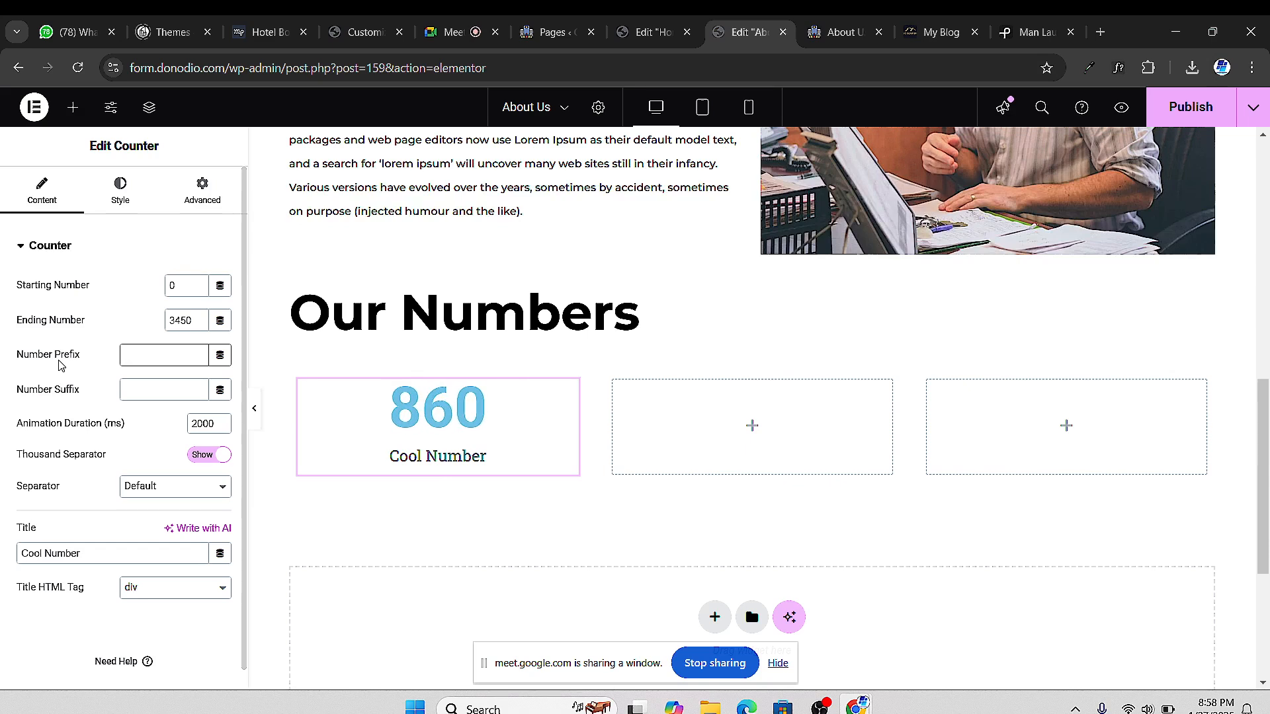
{"action": "left_click", "coordinate": [133, 397]}
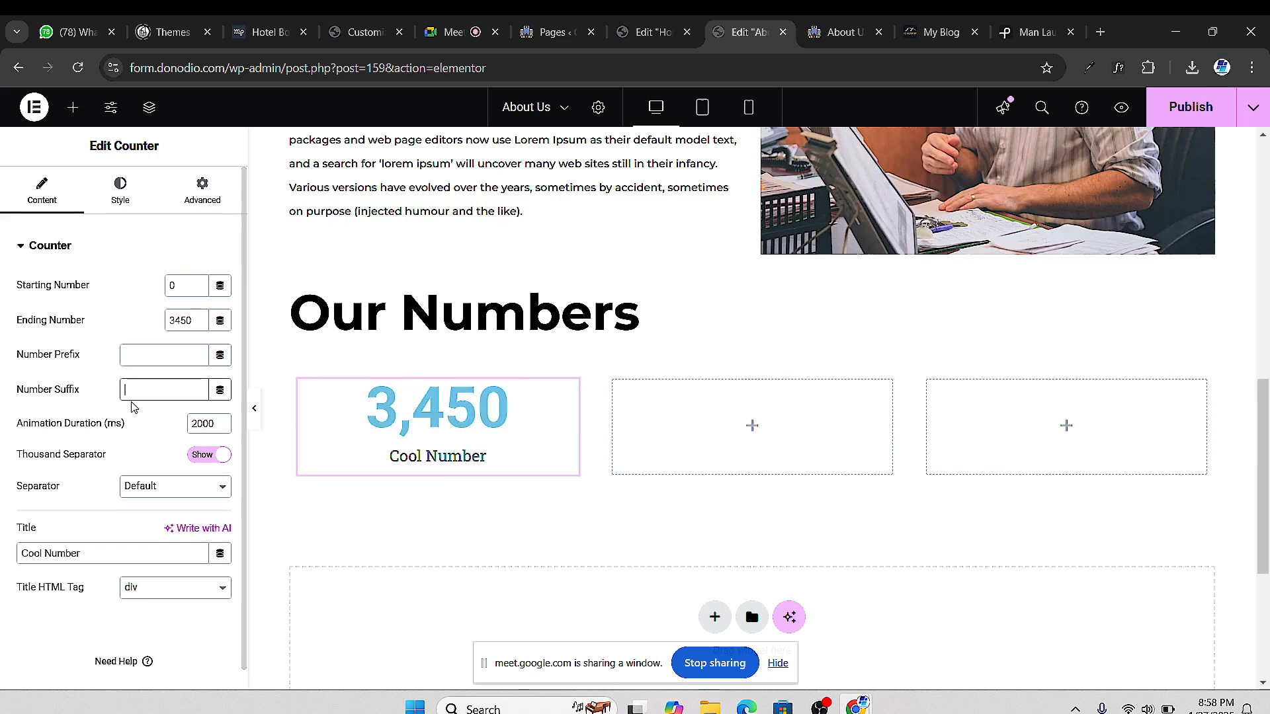
{"action": "type", "text": "+"}
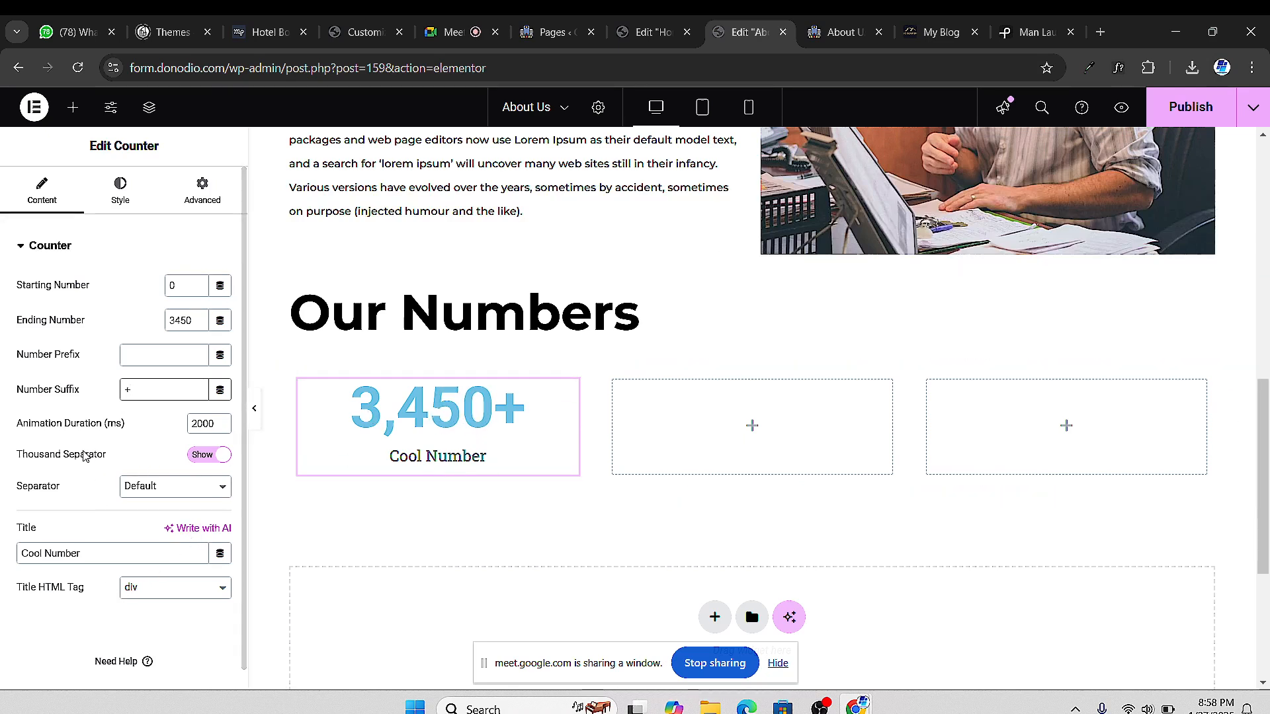
{"action": "scroll", "coordinate": [77, 553], "scroll_direction": "down", "scroll_amount": 1}
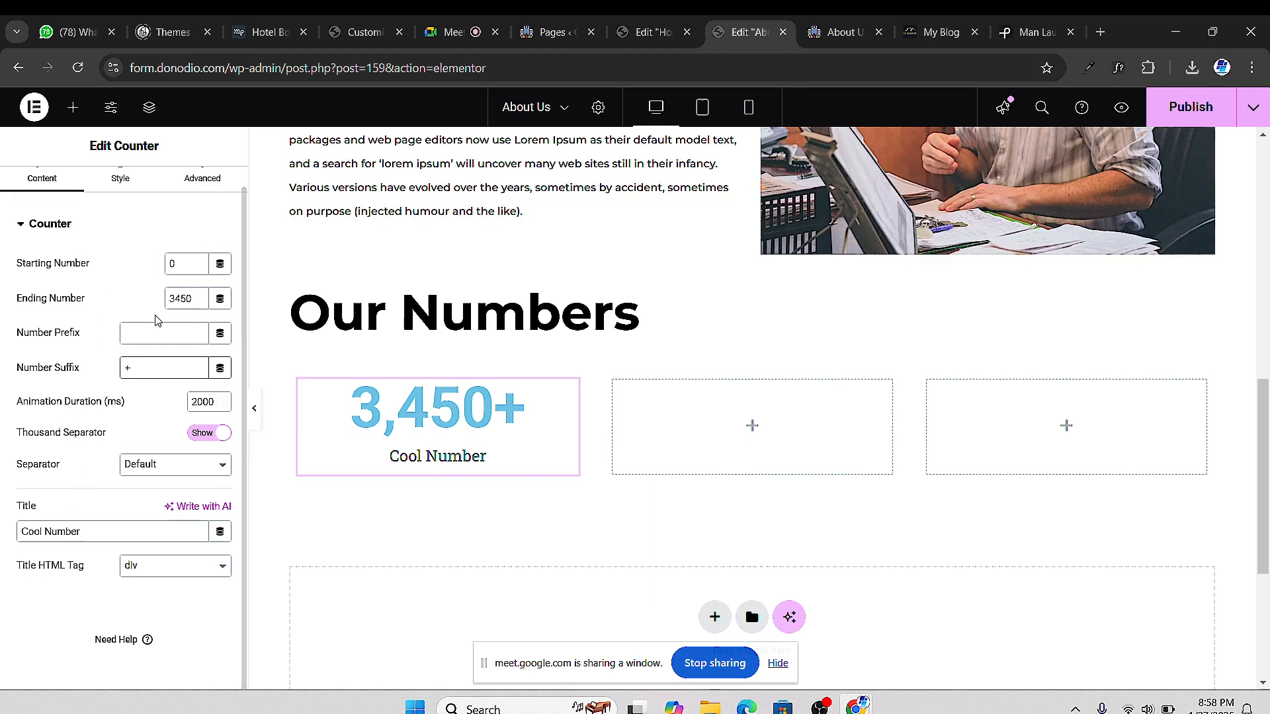
Replace the counter title 'Cool Number' with 'Clients Served'
{"action": "triple_click", "coordinate": [70, 532]}
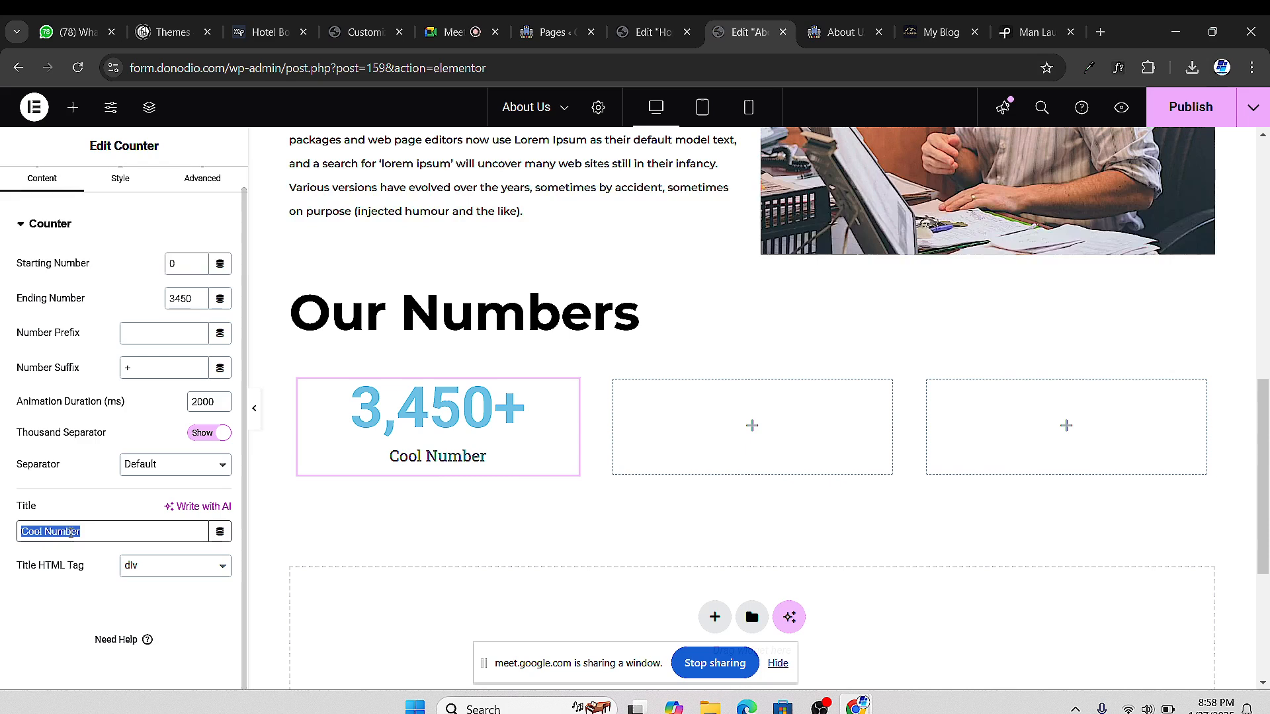
{"action": "type", "text": "Clien"}
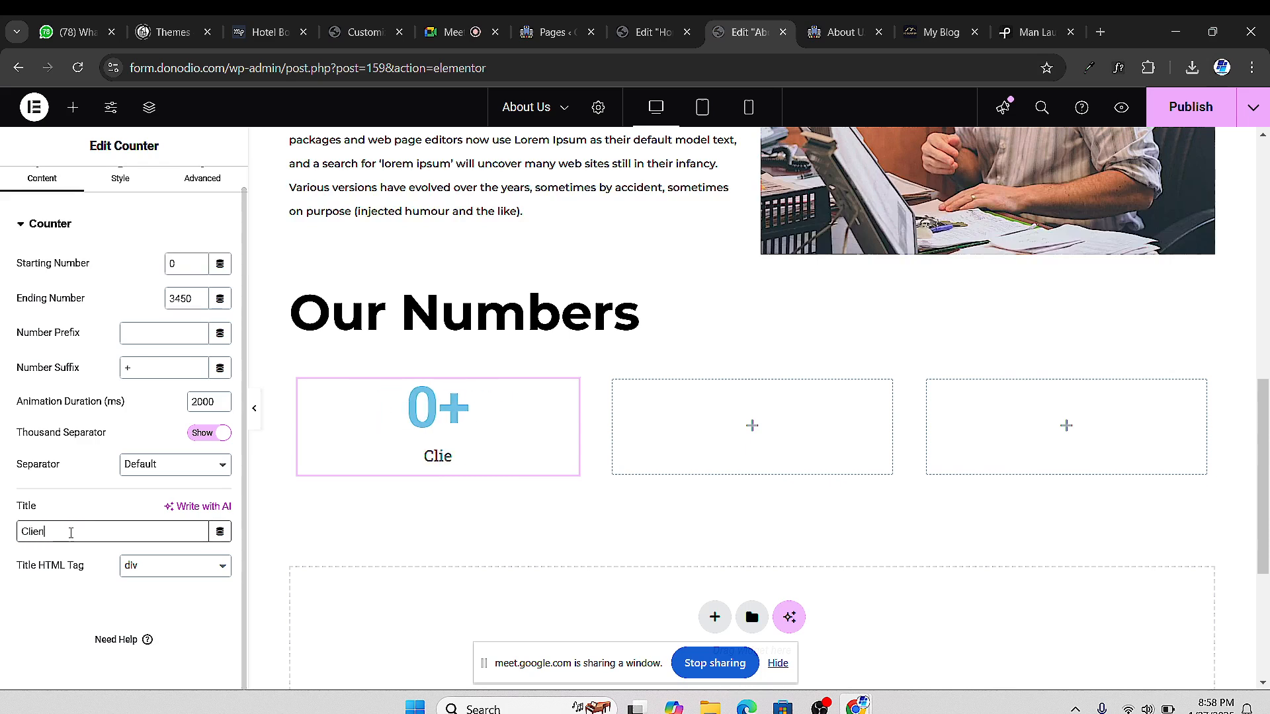
{"action": "type", "text": "ts Serv"}
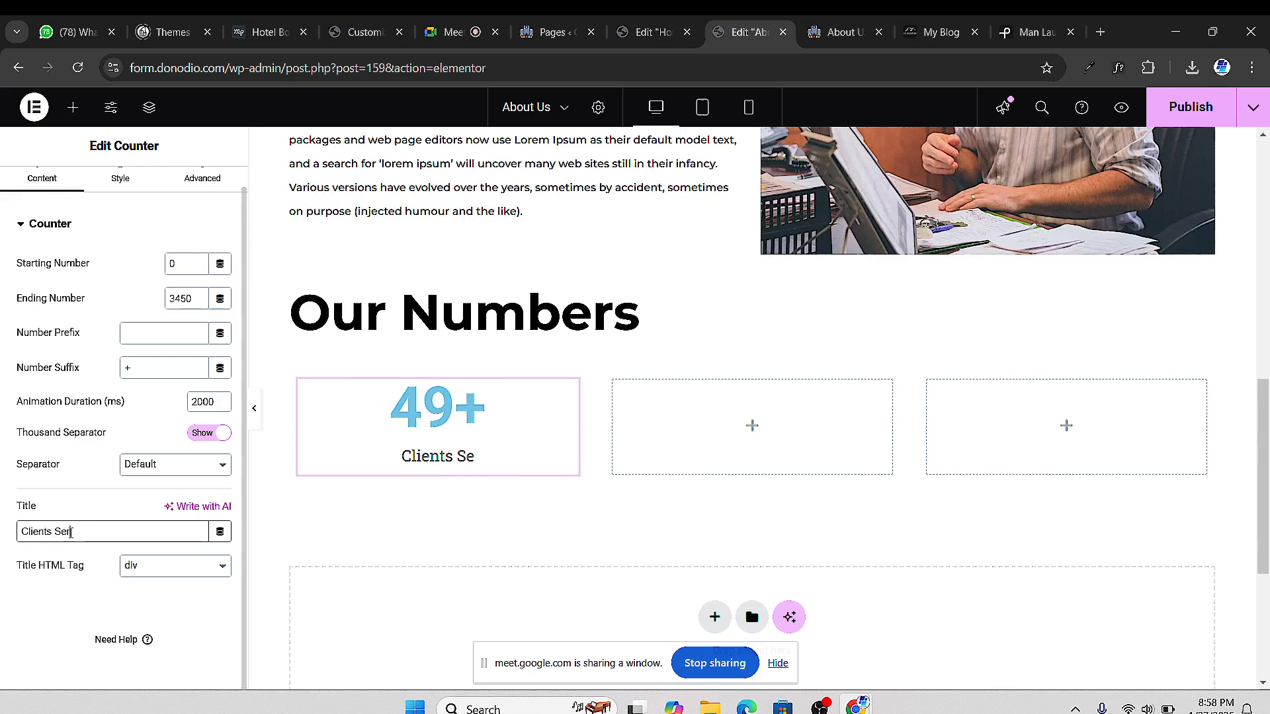
{"action": "type", "text": "ed"}
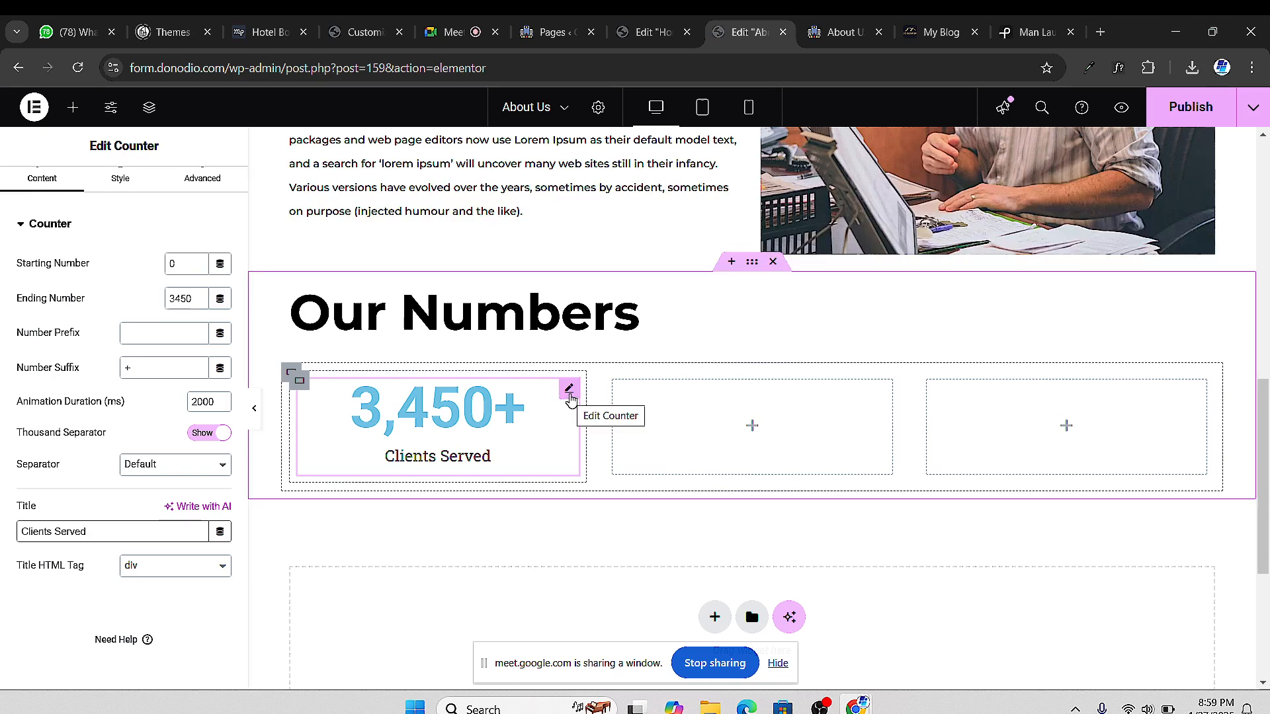
{"action": "scroll", "coordinate": [118, 342], "scroll_direction": "up", "scroll_amount": 1}
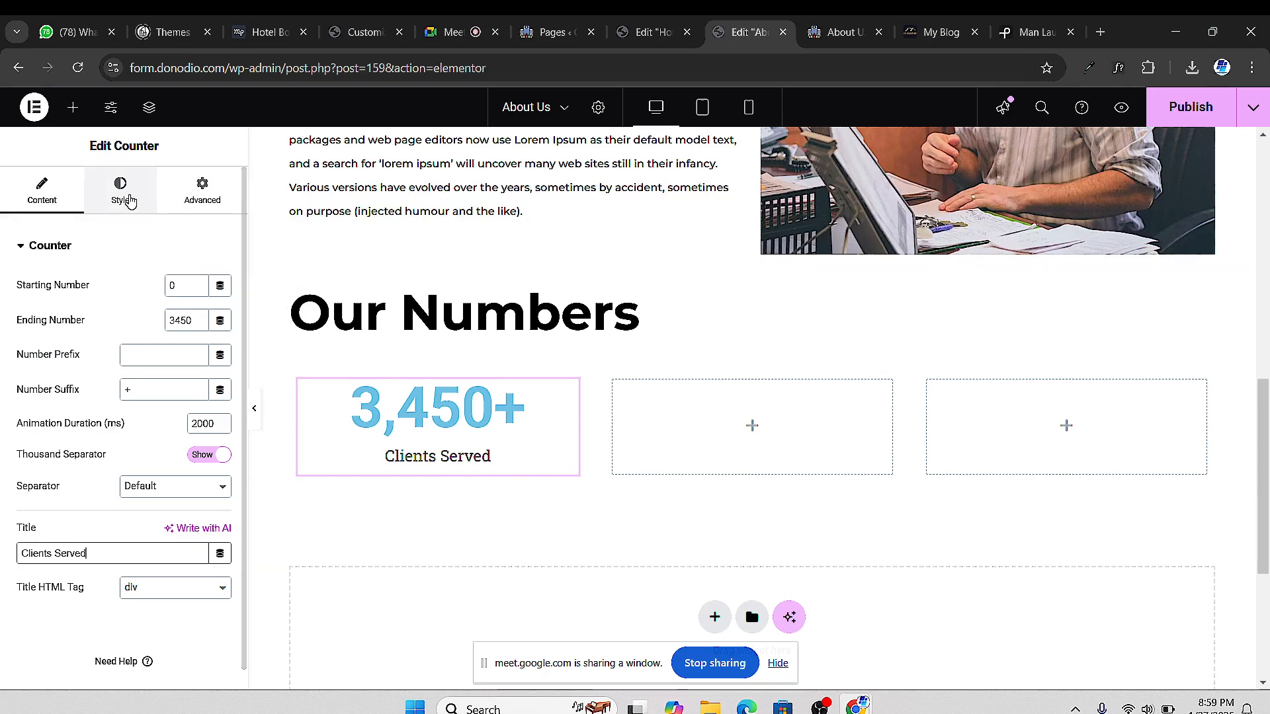
{"action": "scroll", "coordinate": [867, 338], "scroll_direction": "up", "scroll_amount": 5}
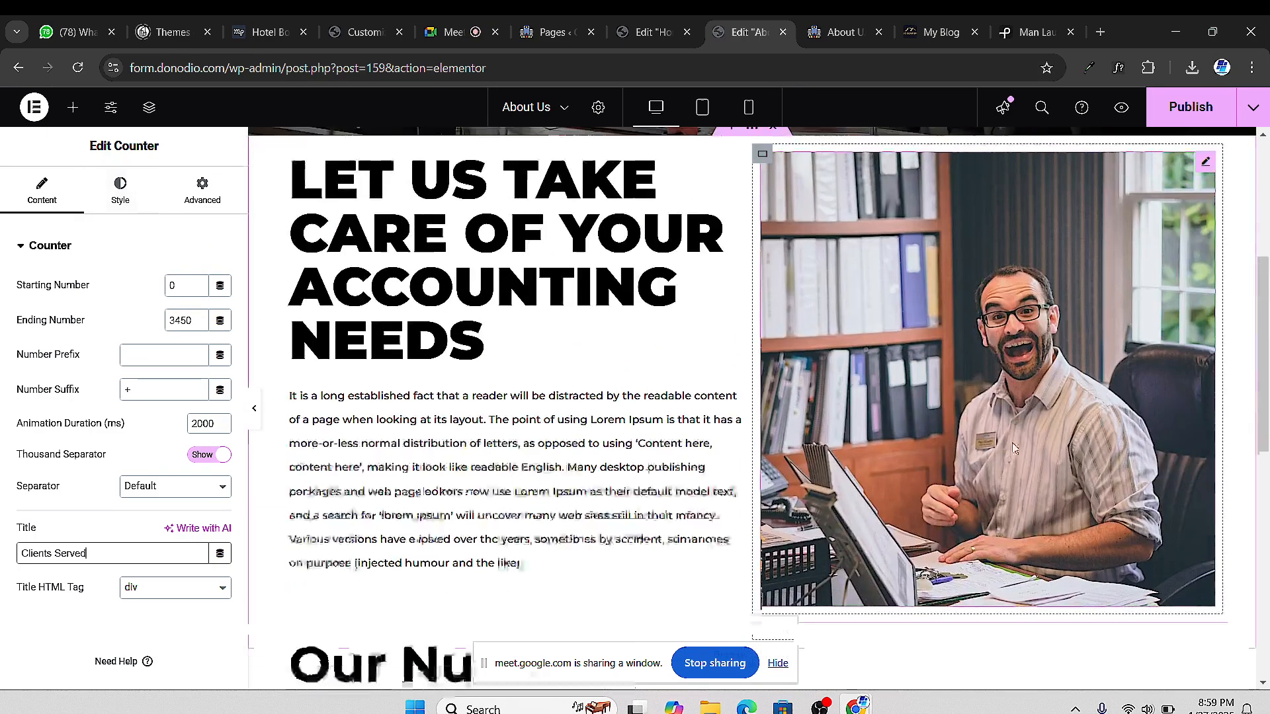
{"action": "scroll", "coordinate": [986, 461], "scroll_direction": "down", "scroll_amount": 5}
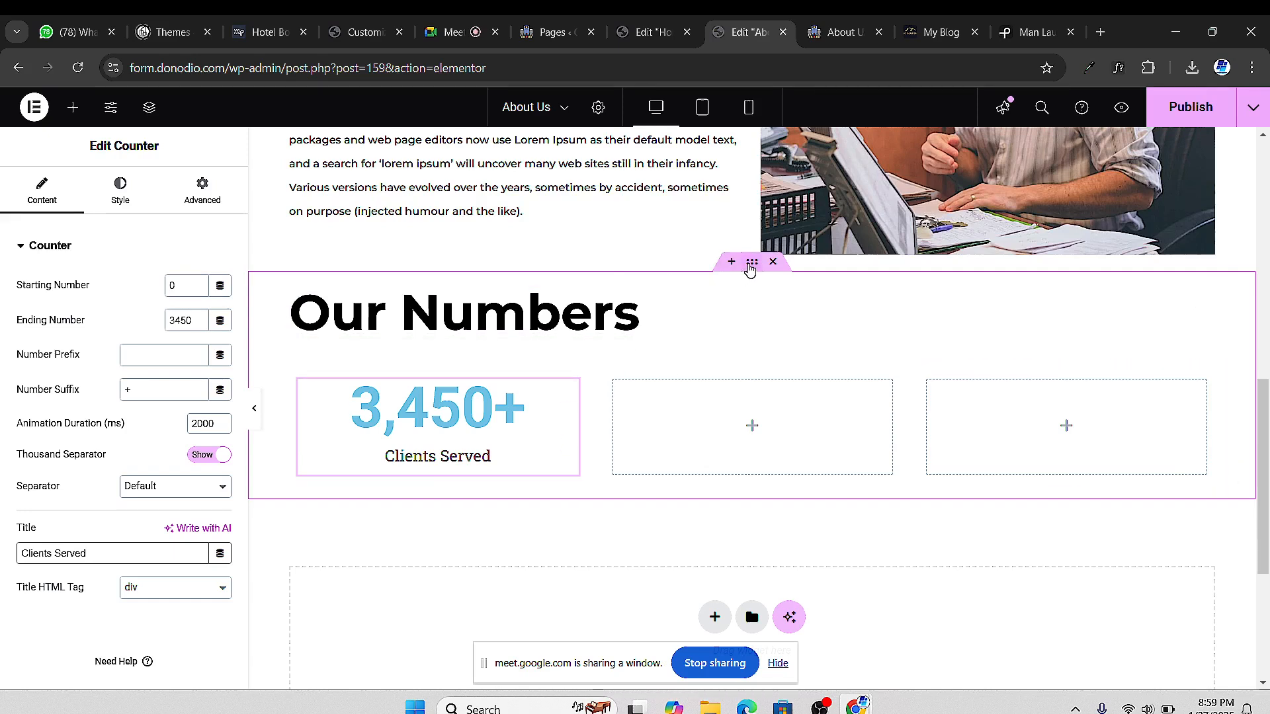
Change the 'Our Numbers' heading text colour to light grey #C6C6C6
{"action": "left_click", "coordinate": [634, 321]}
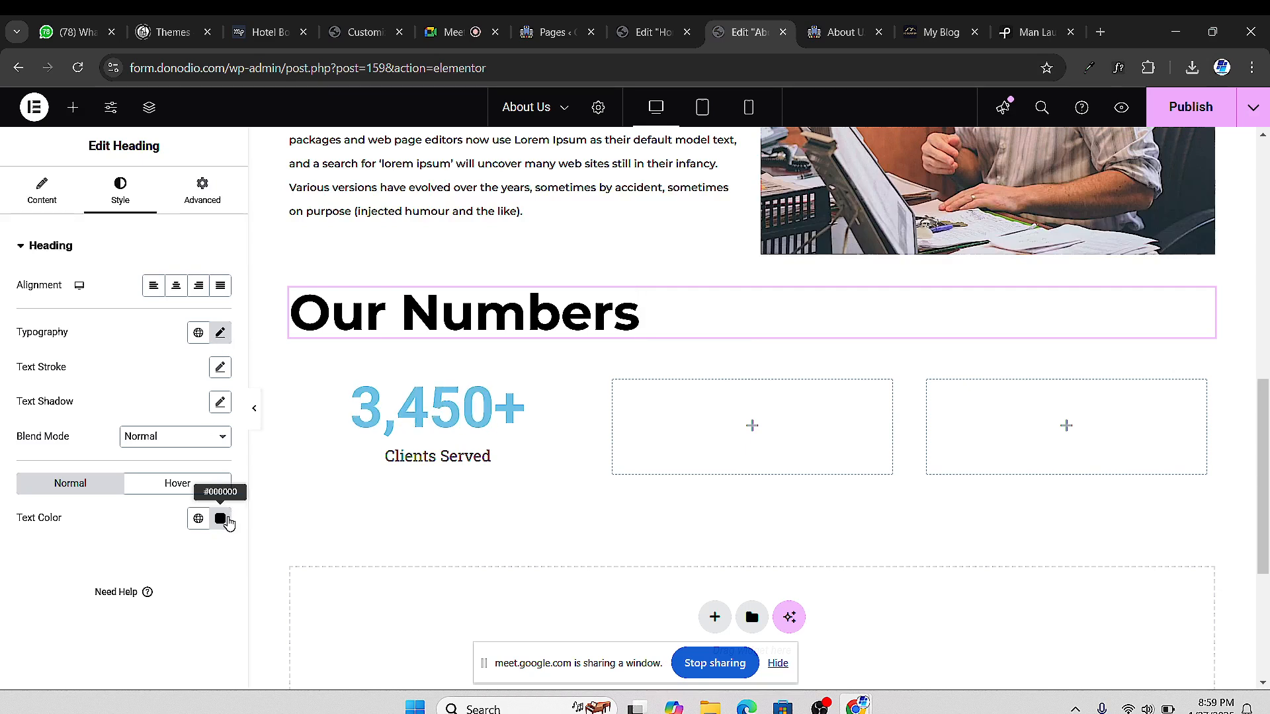
{"action": "left_click", "coordinate": [221, 519]}
{"action": "left_click_drag", "start_coordinate": [126, 410], "coordinate": [124, 333]}
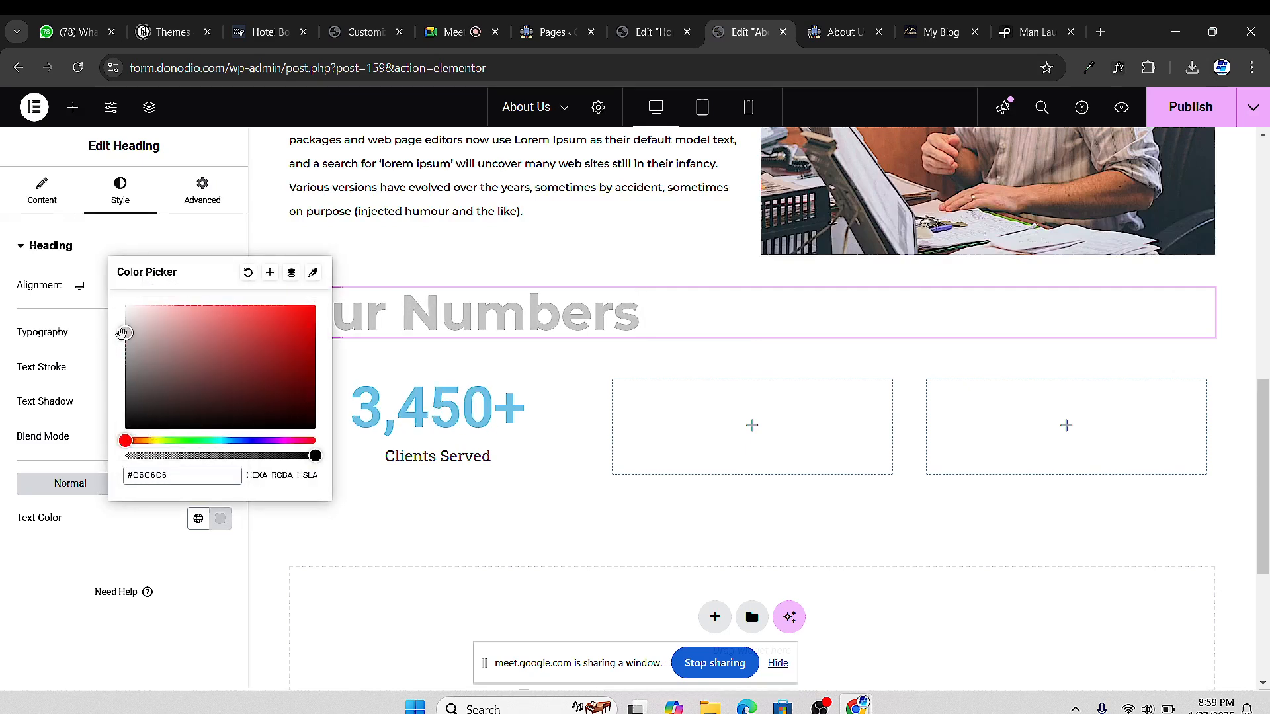
Give the Our Numbers container a Classic background in black #000000
{"action": "left_click", "coordinate": [21, 587]}
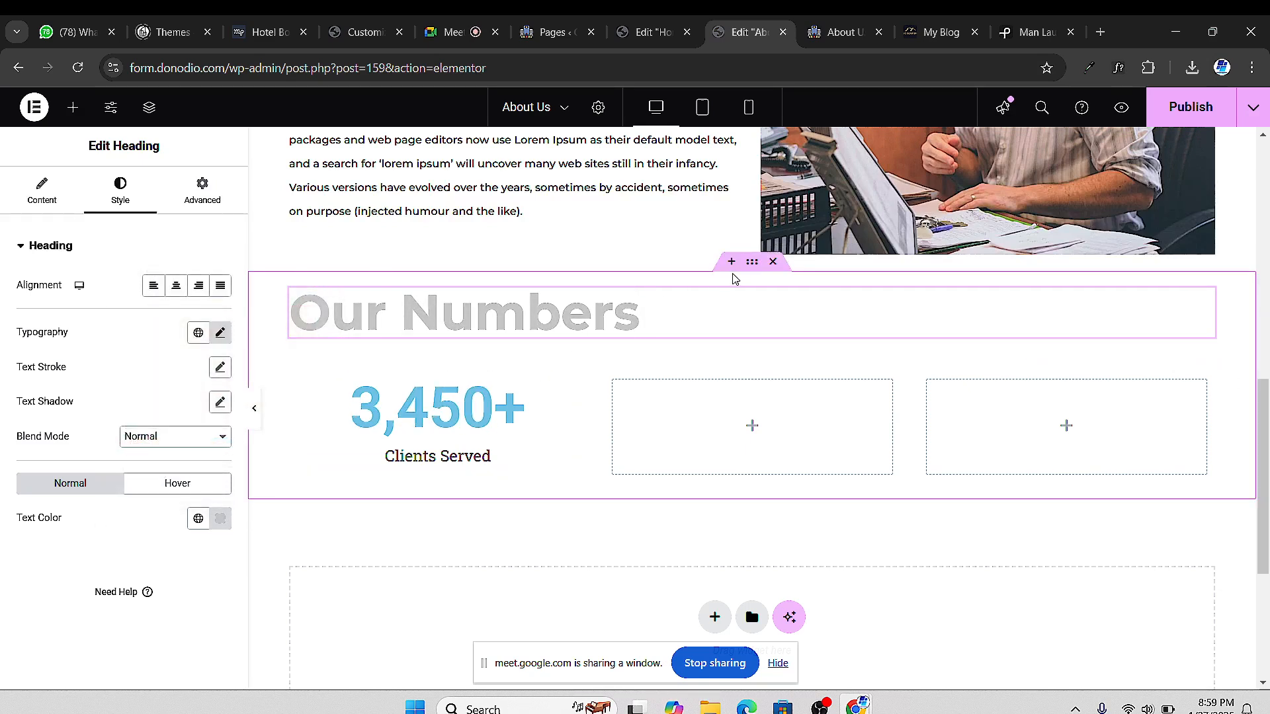
{"action": "left_click", "coordinate": [751, 264]}
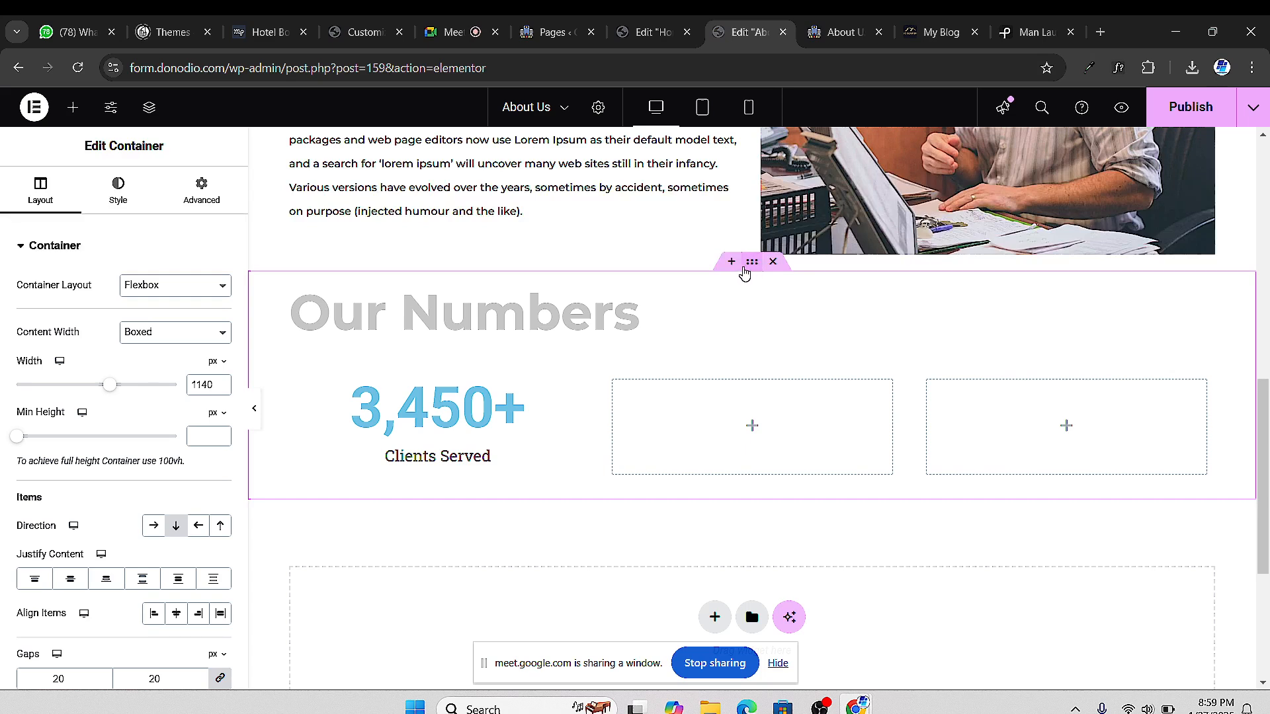
{"action": "left_click", "coordinate": [118, 197]}
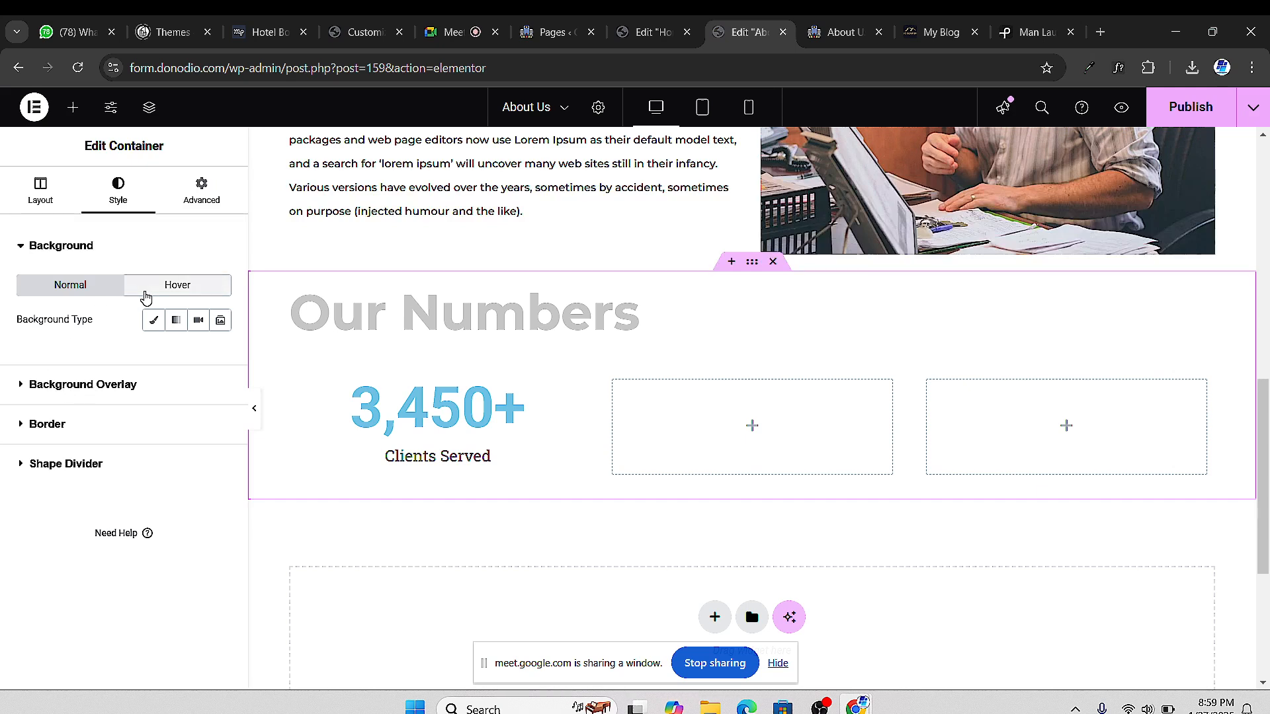
{"action": "left_click", "coordinate": [154, 321]}
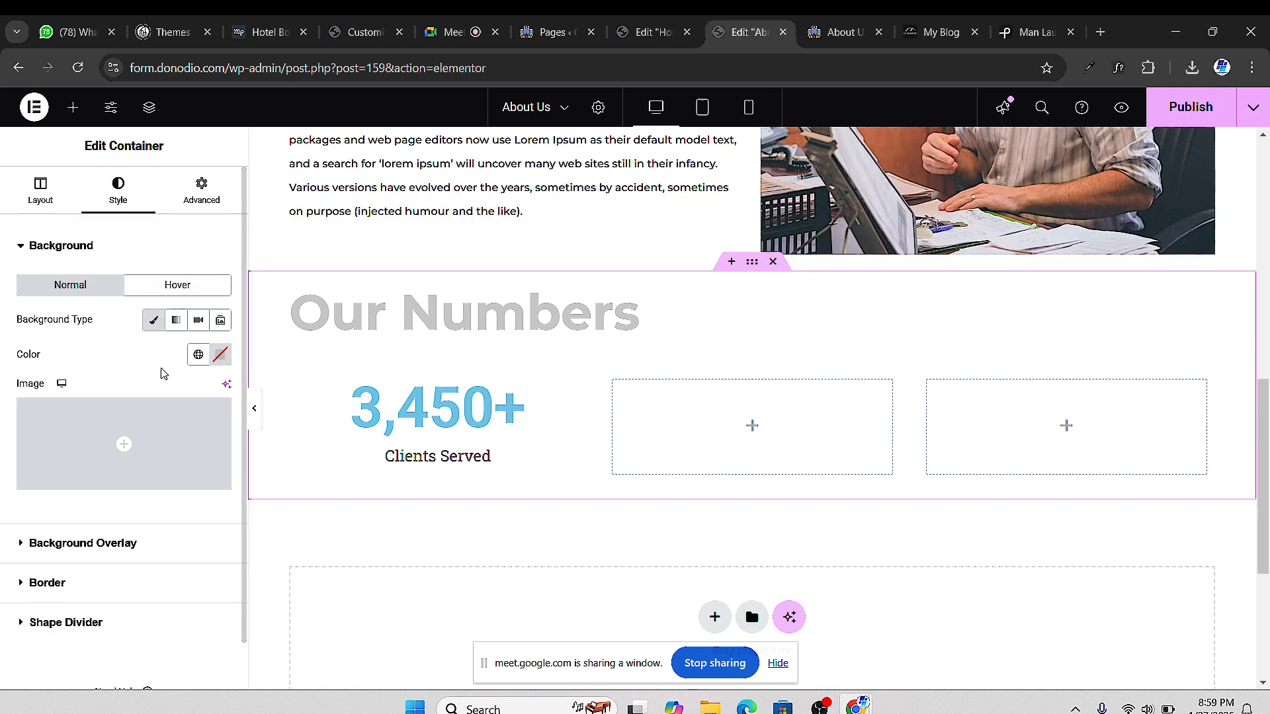
{"action": "left_click", "coordinate": [219, 357]}
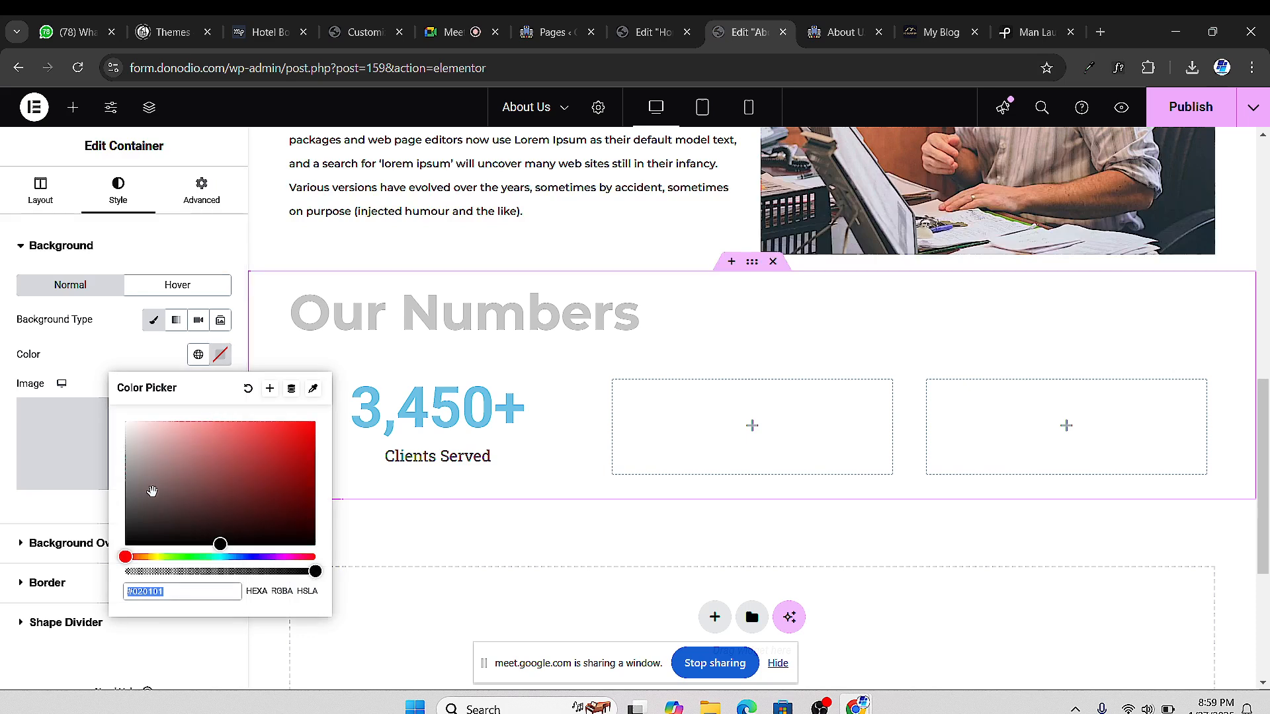
{"action": "left_click_drag", "start_coordinate": [152, 491], "coordinate": [123, 549]}
{"action": "left_click", "coordinate": [3, 597]}
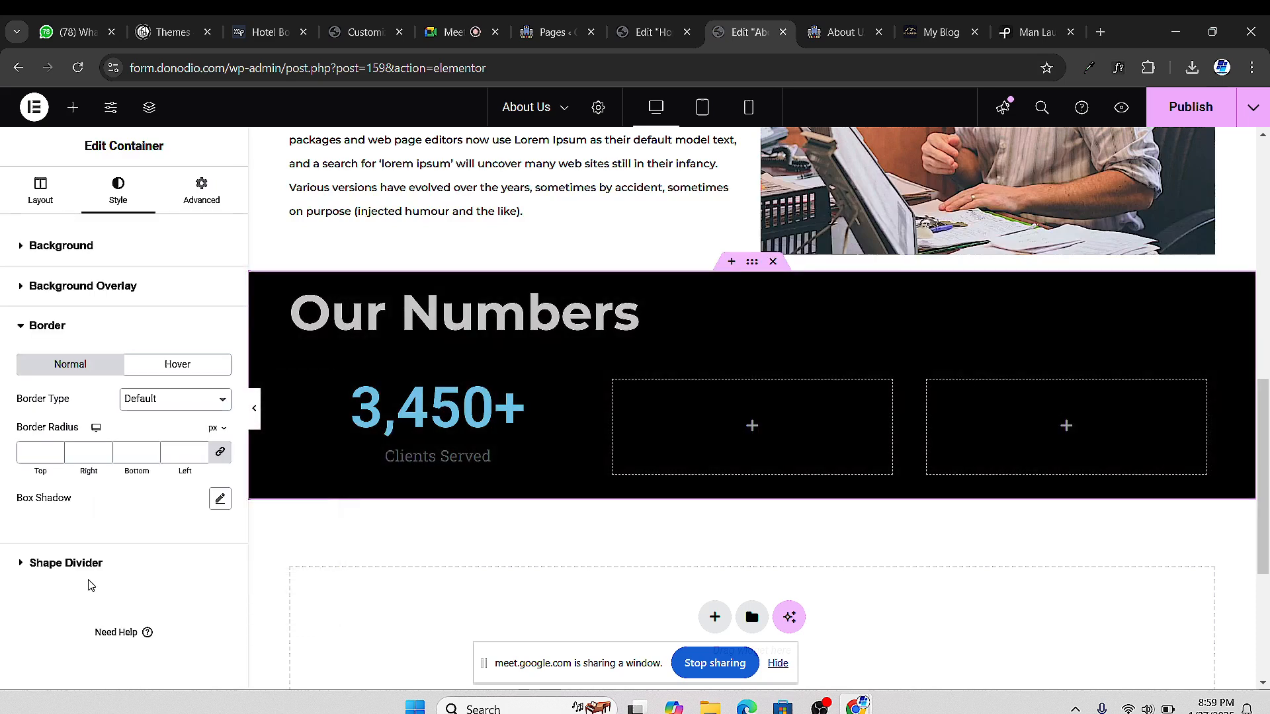
Set the 'Our Numbers' heading text colour to #FFFFFF
{"action": "left_click", "coordinate": [628, 326]}
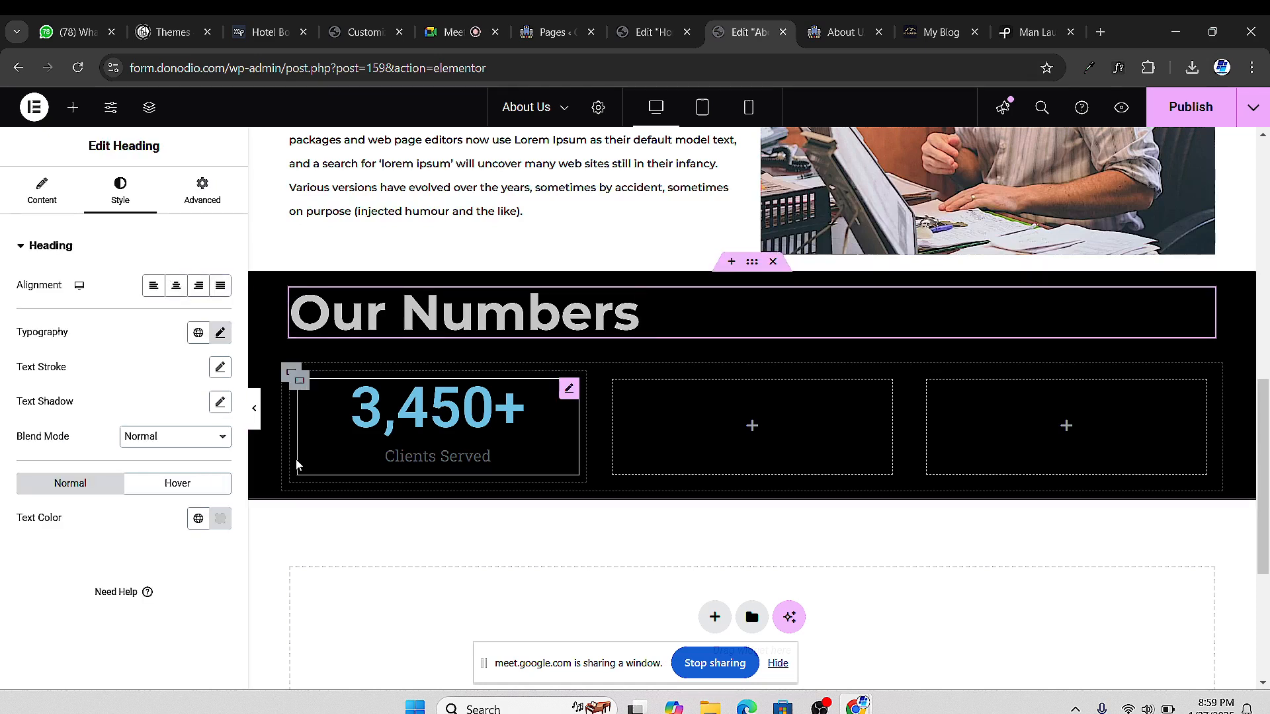
{"action": "left_click", "coordinate": [220, 519]}
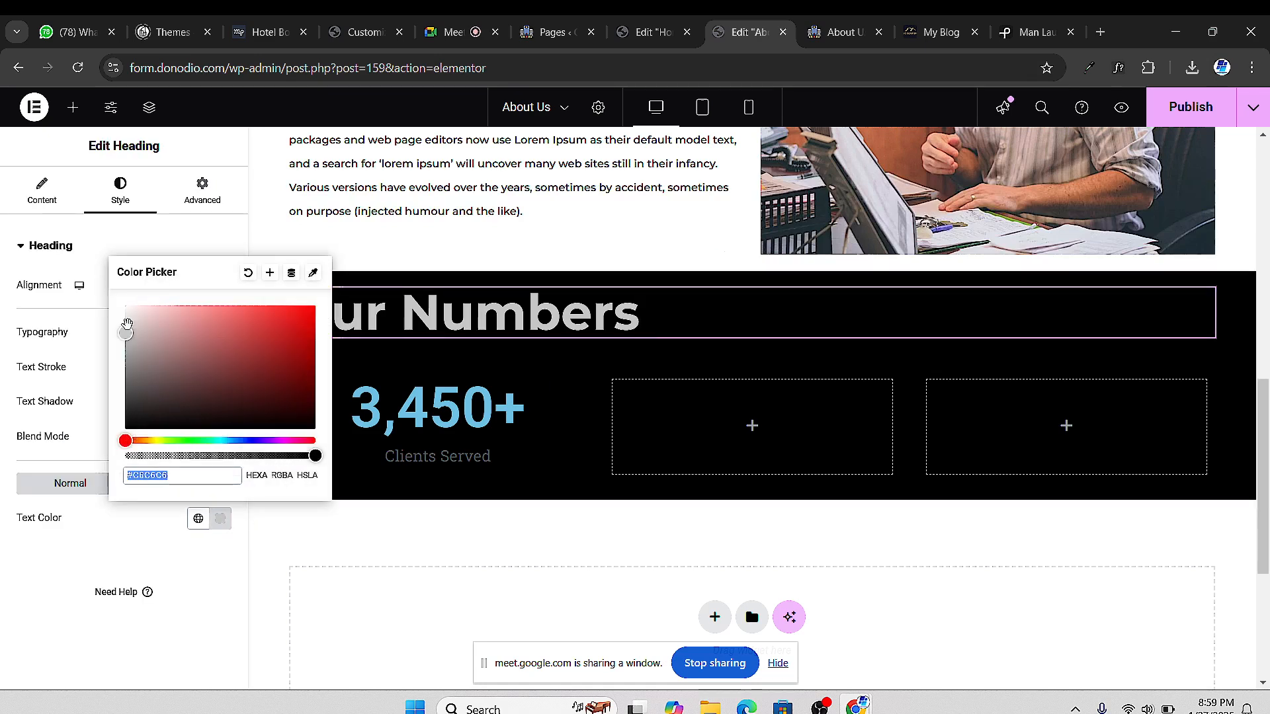
{"action": "type", "text": "#FFFFFF"}
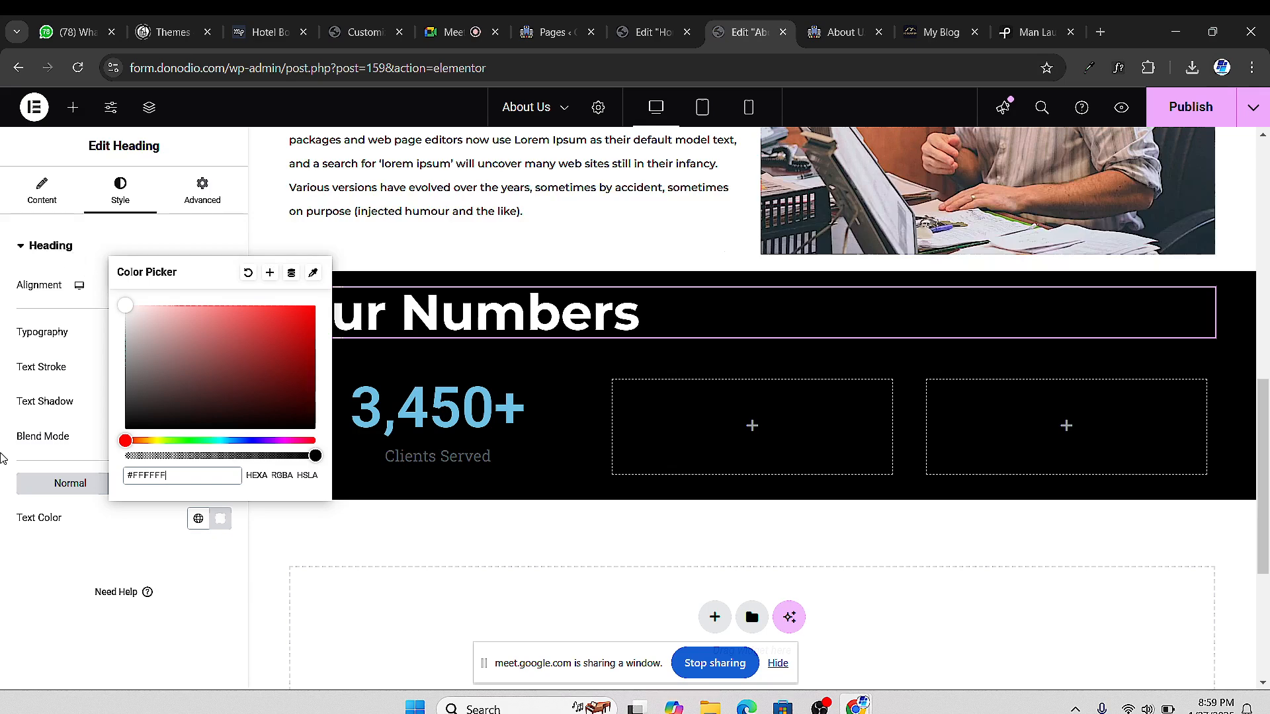
{"action": "left_click", "coordinate": [8, 678]}
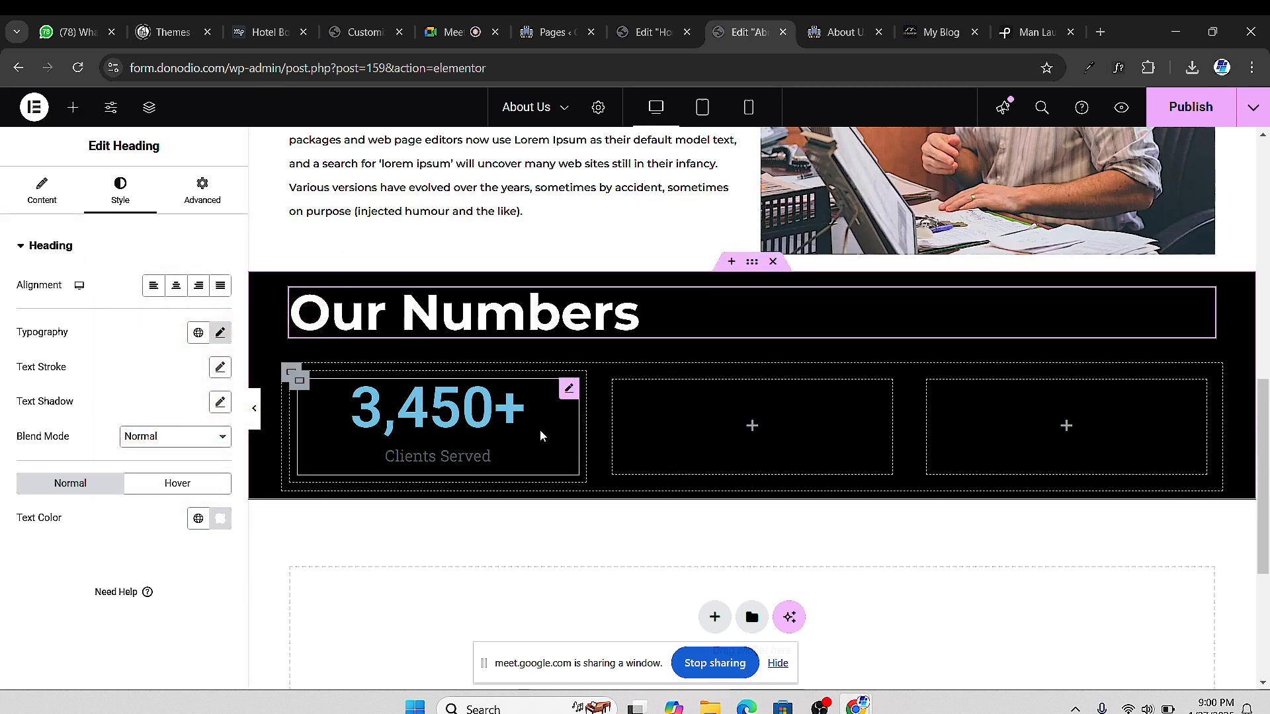
Make the Clients Served counter's number colour white
{"action": "left_click", "coordinate": [570, 390]}
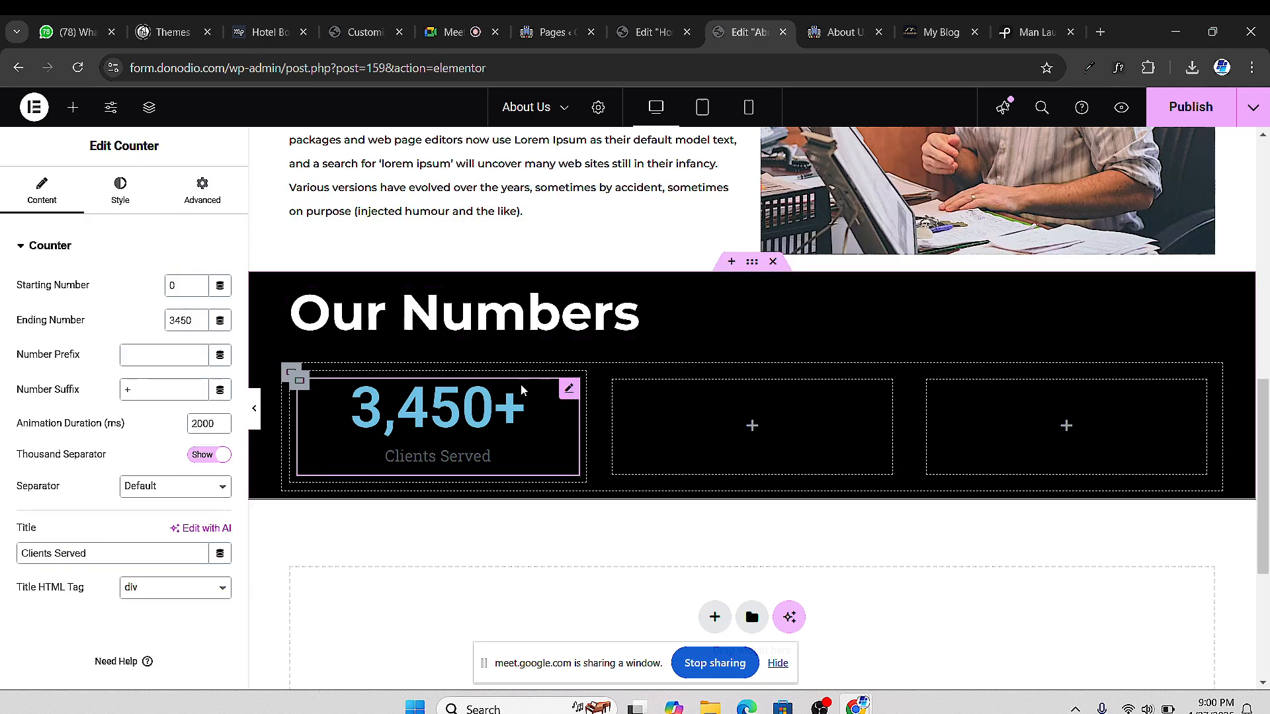
{"action": "left_click", "coordinate": [126, 199]}
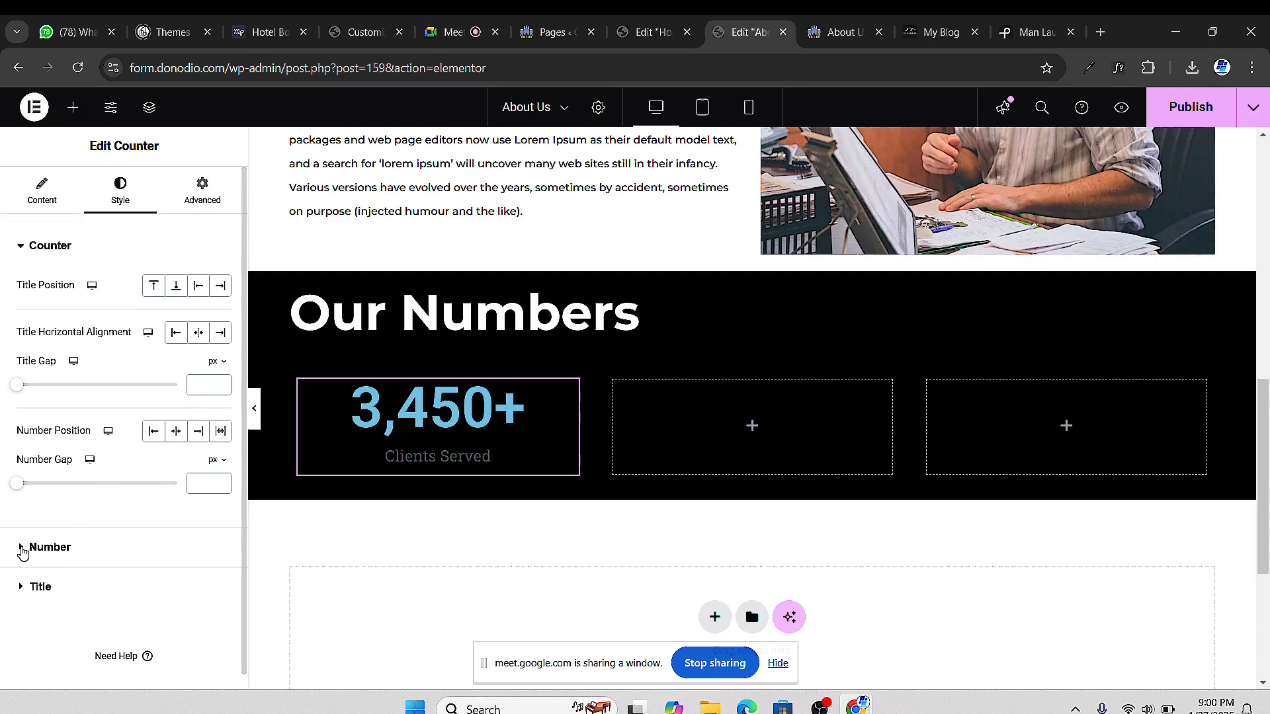
{"action": "left_click", "coordinate": [74, 547]}
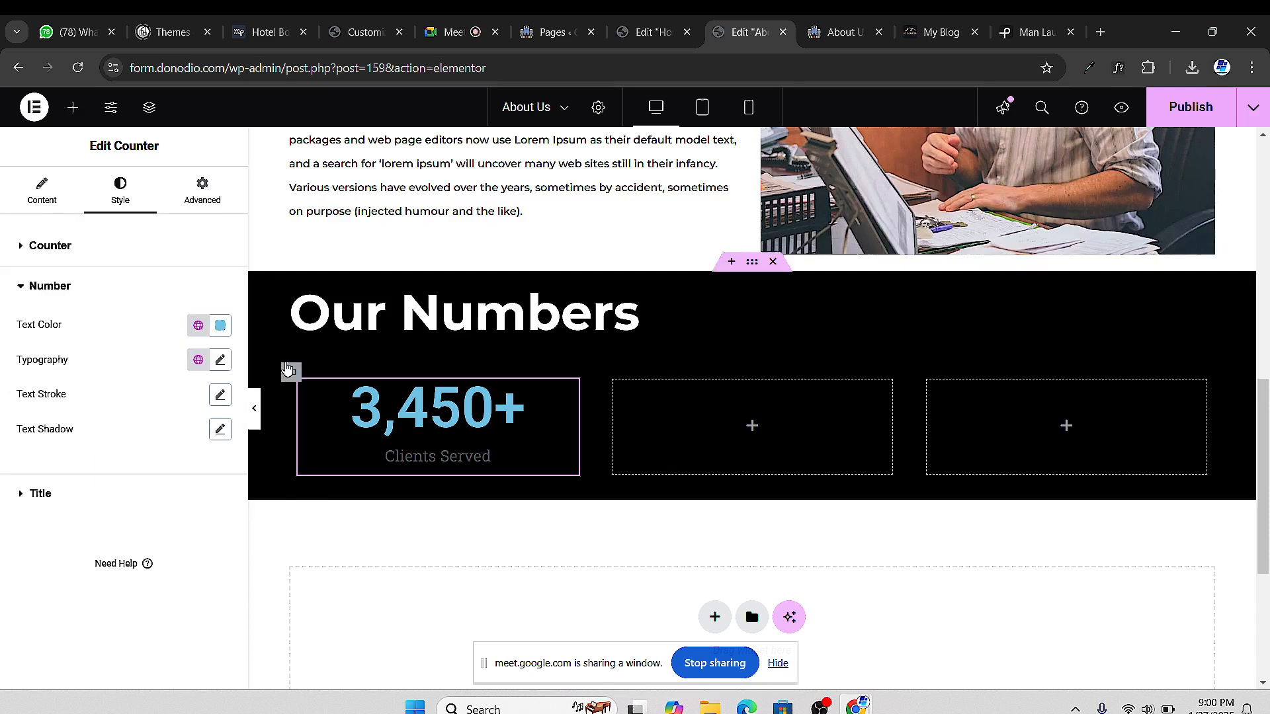
{"action": "left_click", "coordinate": [224, 330]}
{"action": "left_click_drag", "start_coordinate": [133, 410], "coordinate": [45, 347]}
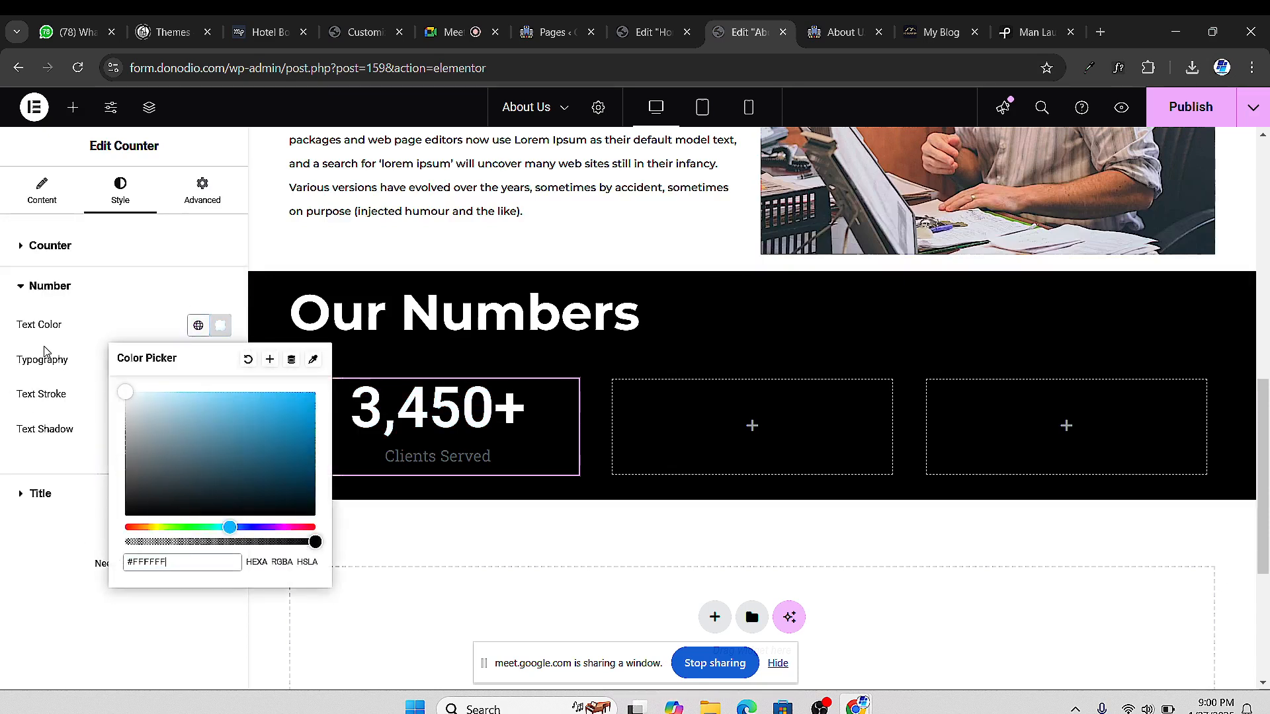
{"action": "left_click", "coordinate": [1, 550]}
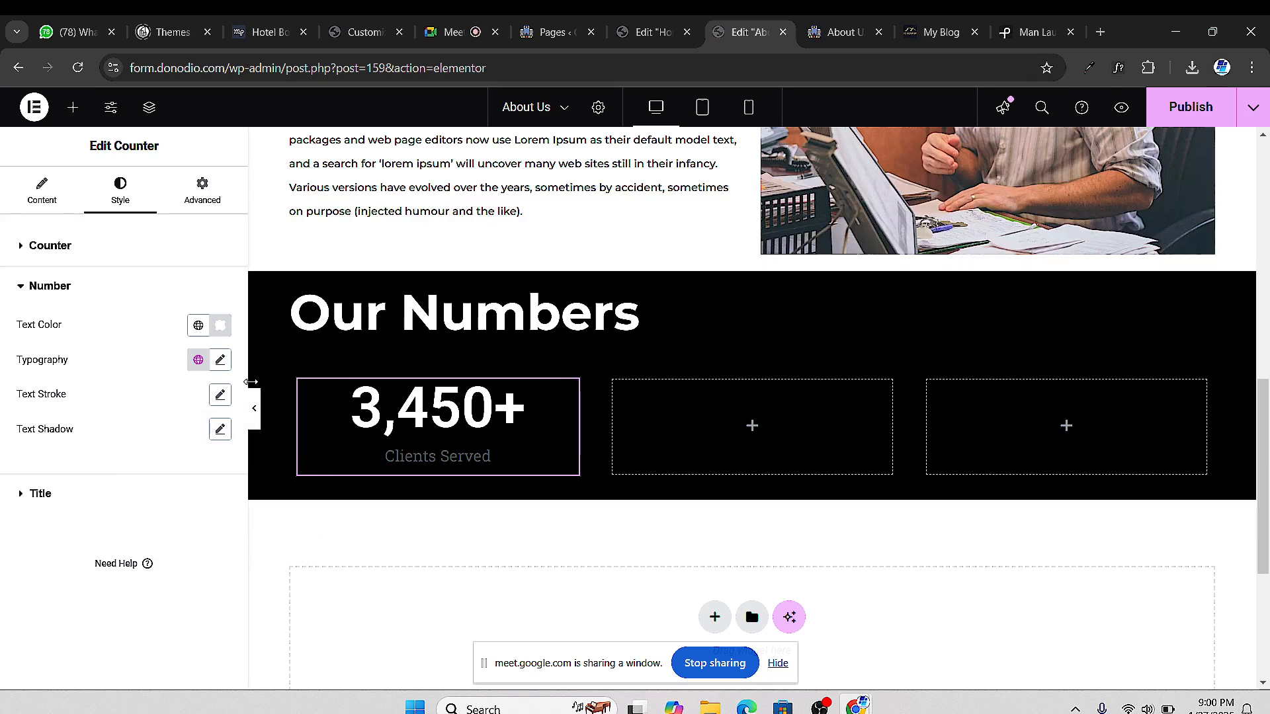
Set the counter number's typography to Montserrat at 90 px
{"action": "left_click", "coordinate": [220, 360]}
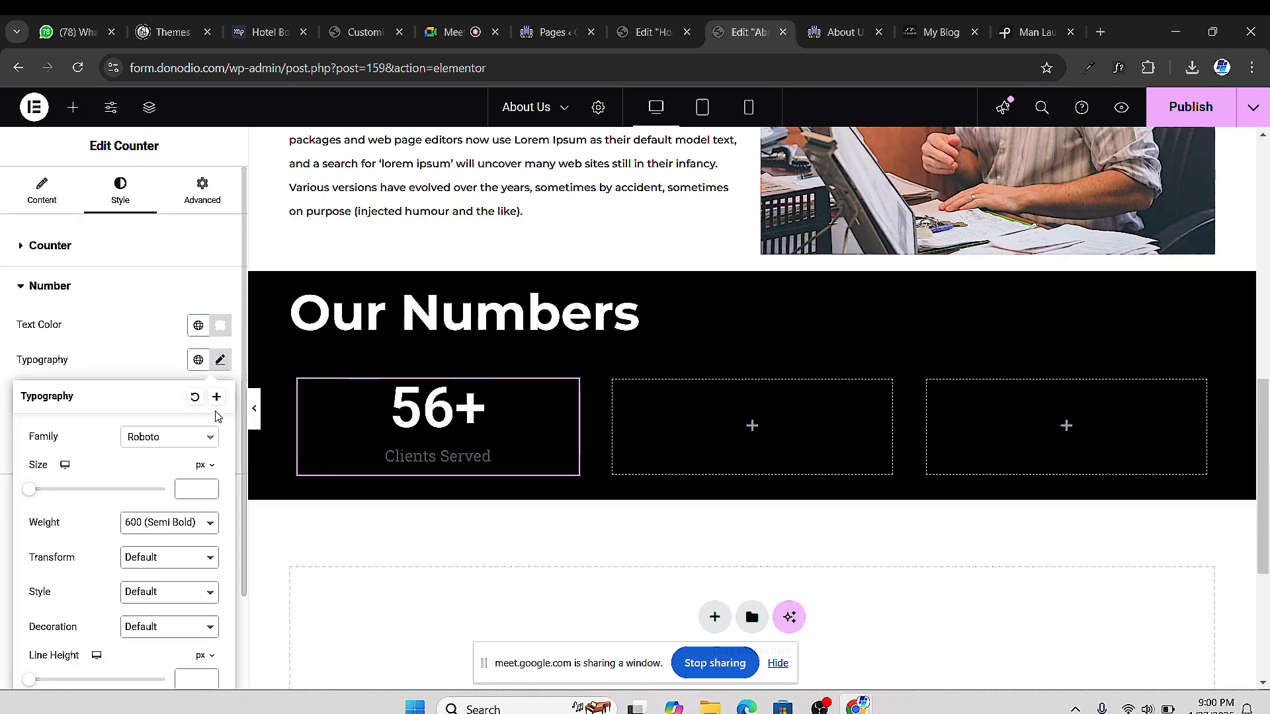
{"action": "left_click", "coordinate": [165, 437]}
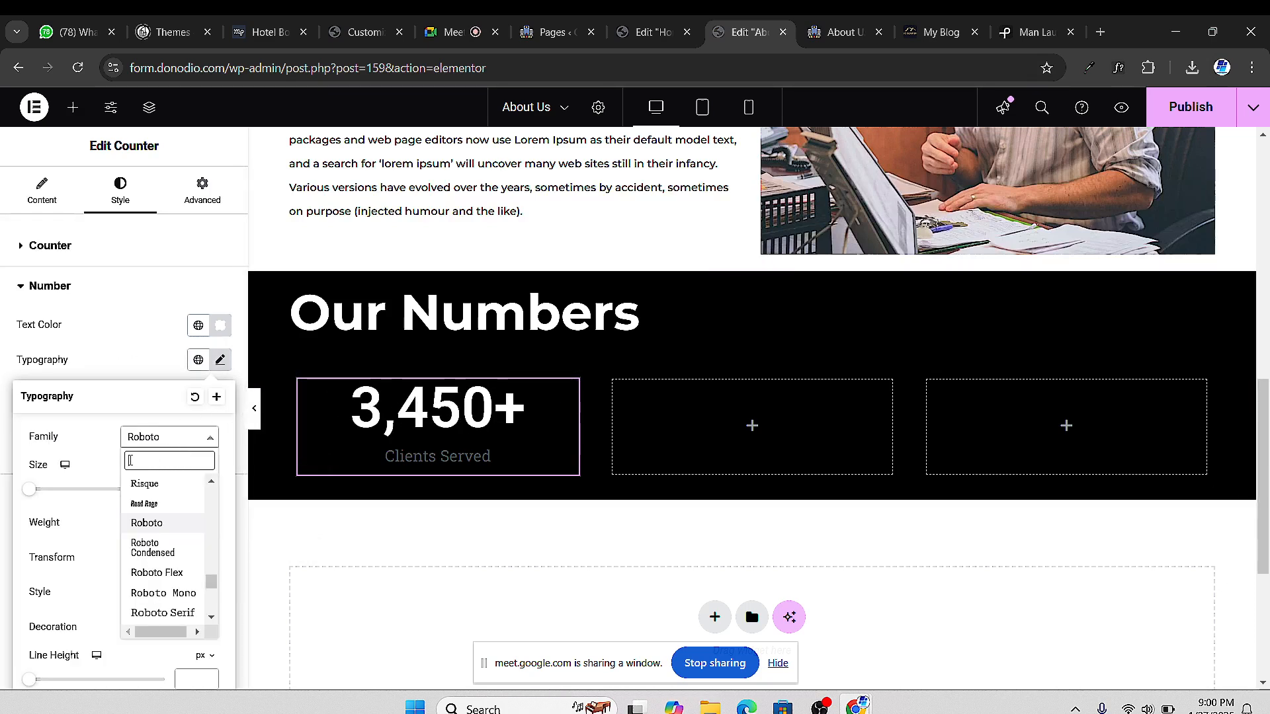
{"action": "type", "text": "montse"}
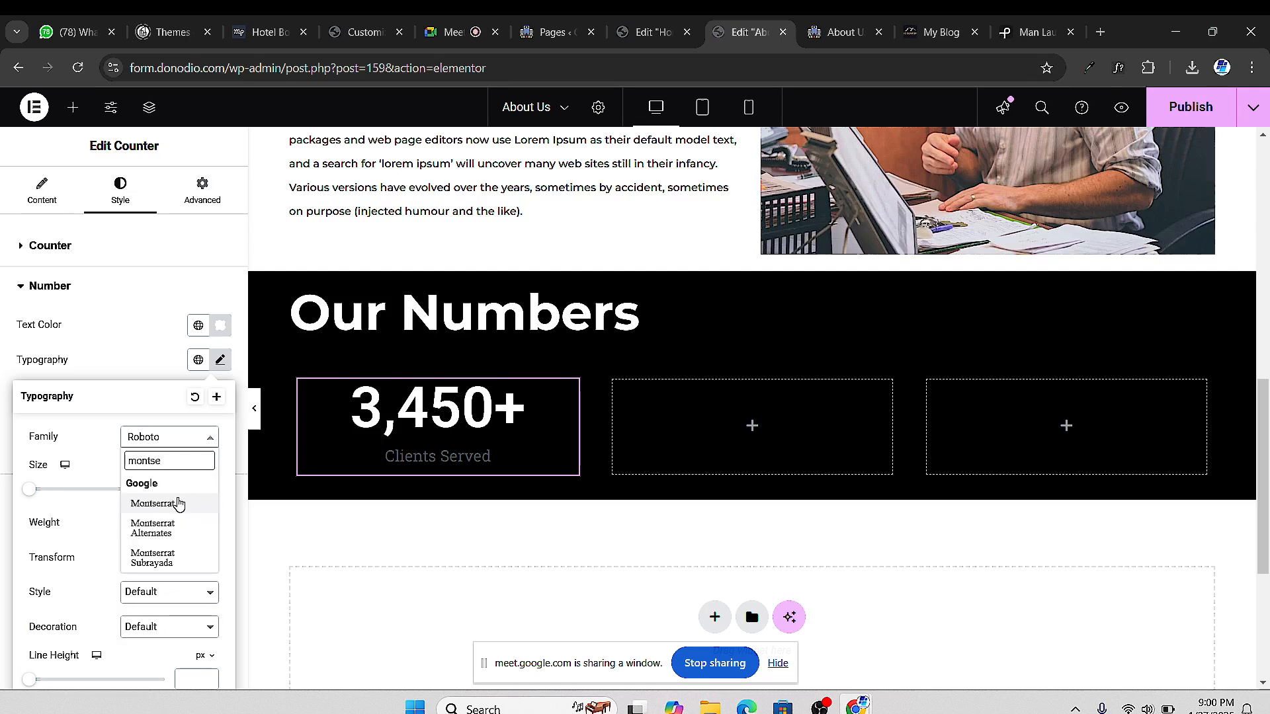
{"action": "left_click", "coordinate": [154, 504]}
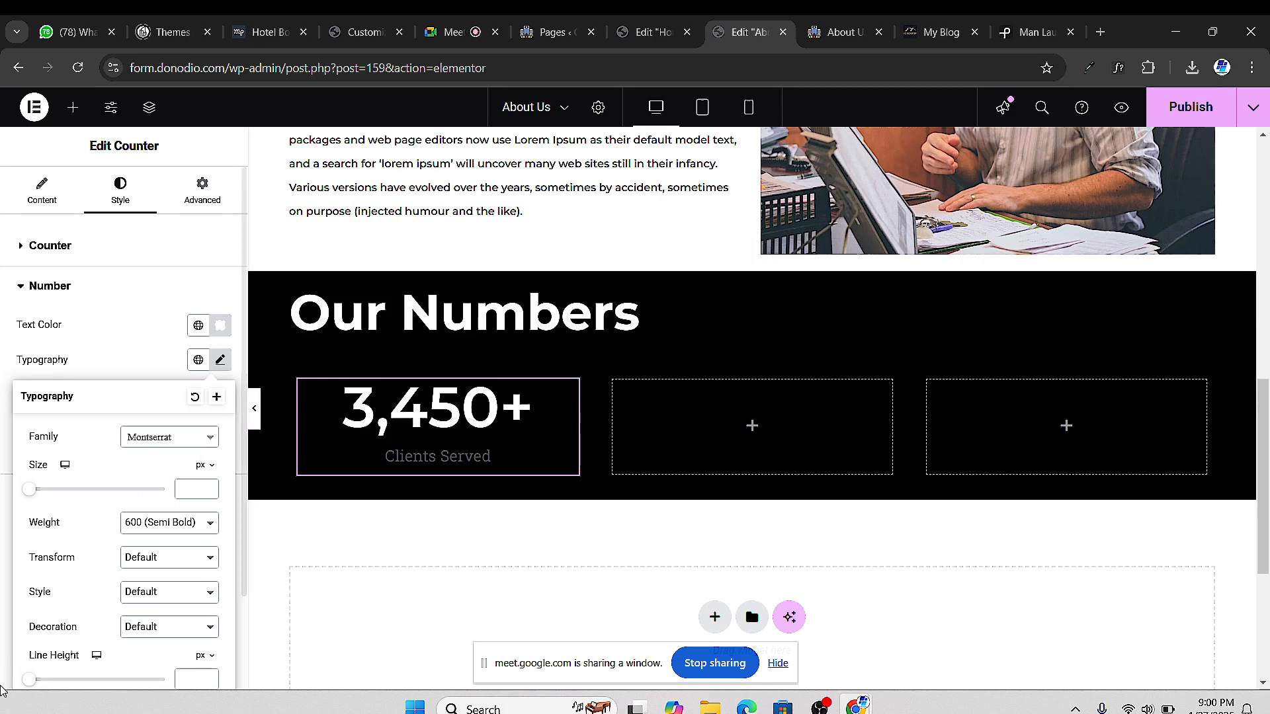
{"action": "left_click_drag", "start_coordinate": [31, 496], "coordinate": [90, 520]}
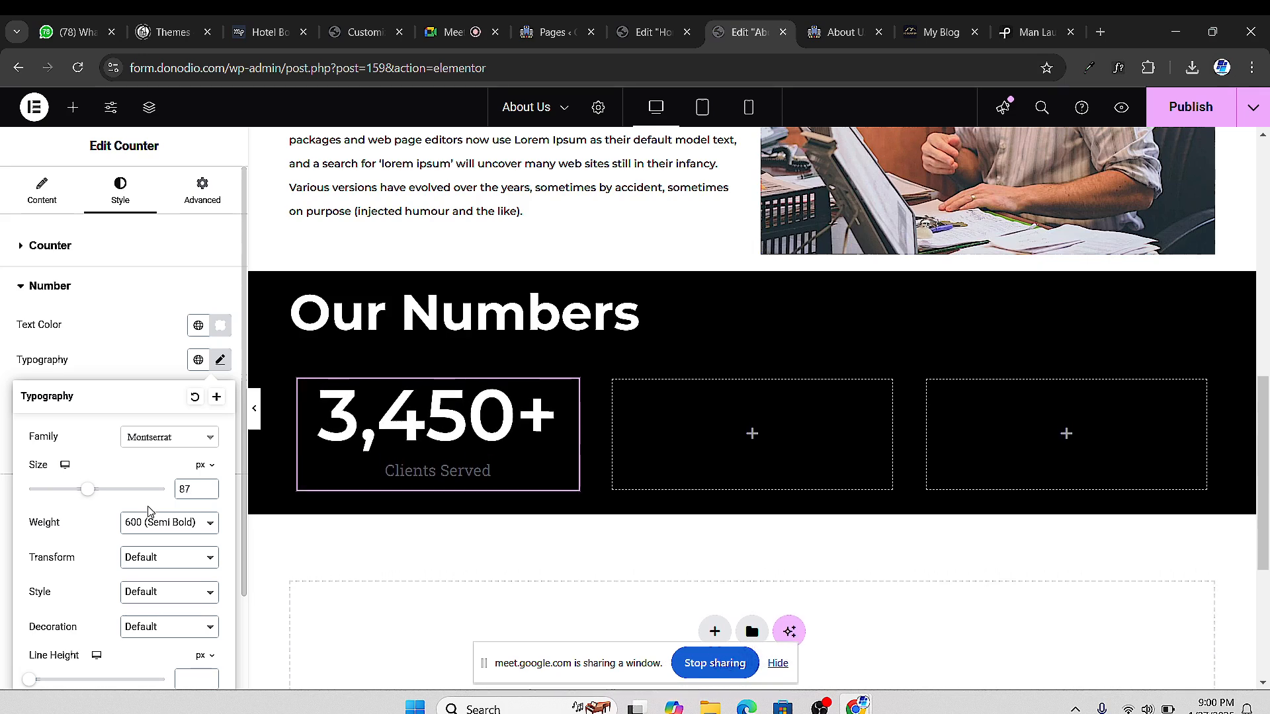
{"action": "left_click", "coordinate": [209, 489]}
{"action": "left_click", "coordinate": [209, 488]}
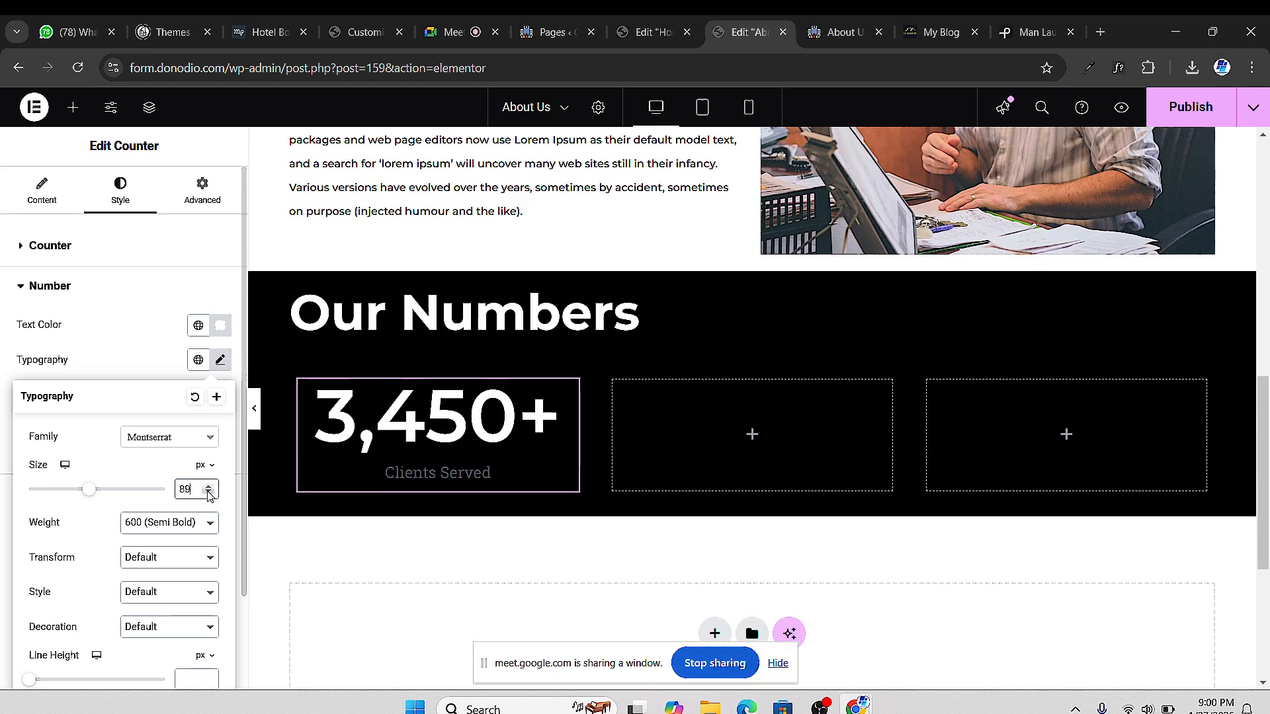
{"action": "left_click", "coordinate": [209, 493]}
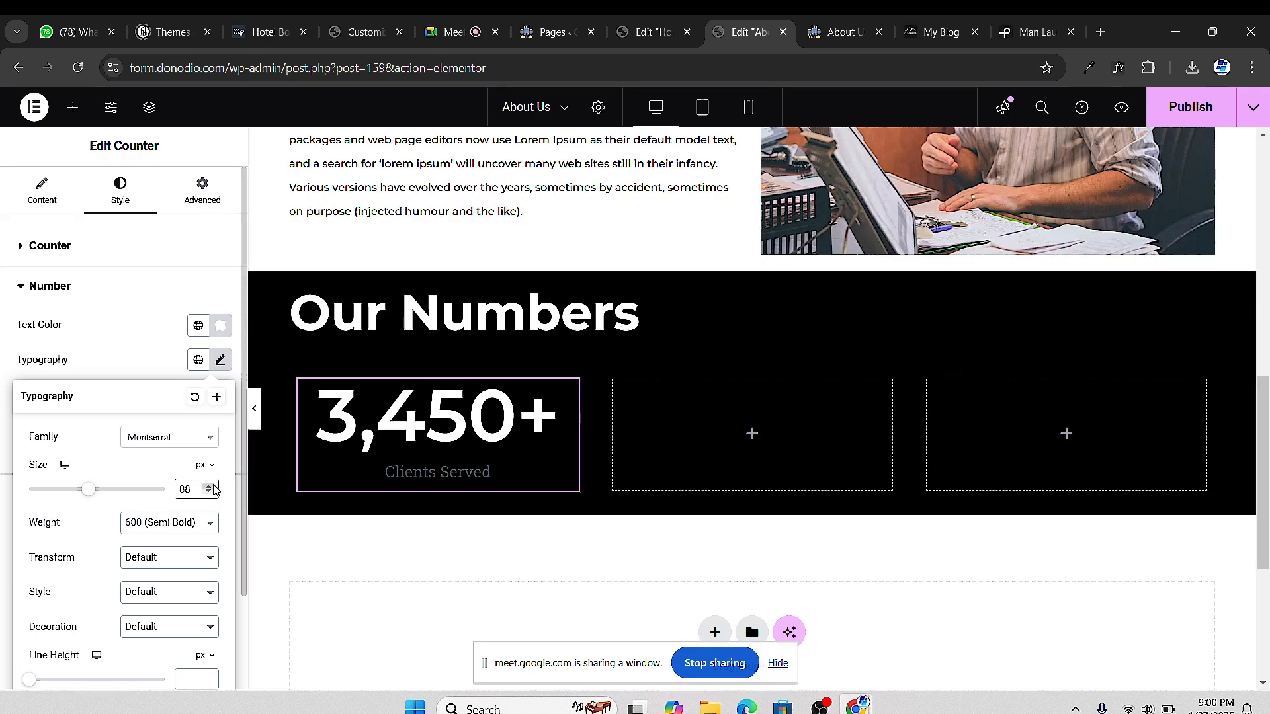
{"action": "left_click", "coordinate": [208, 487]}
{"action": "left_click", "coordinate": [208, 488]}
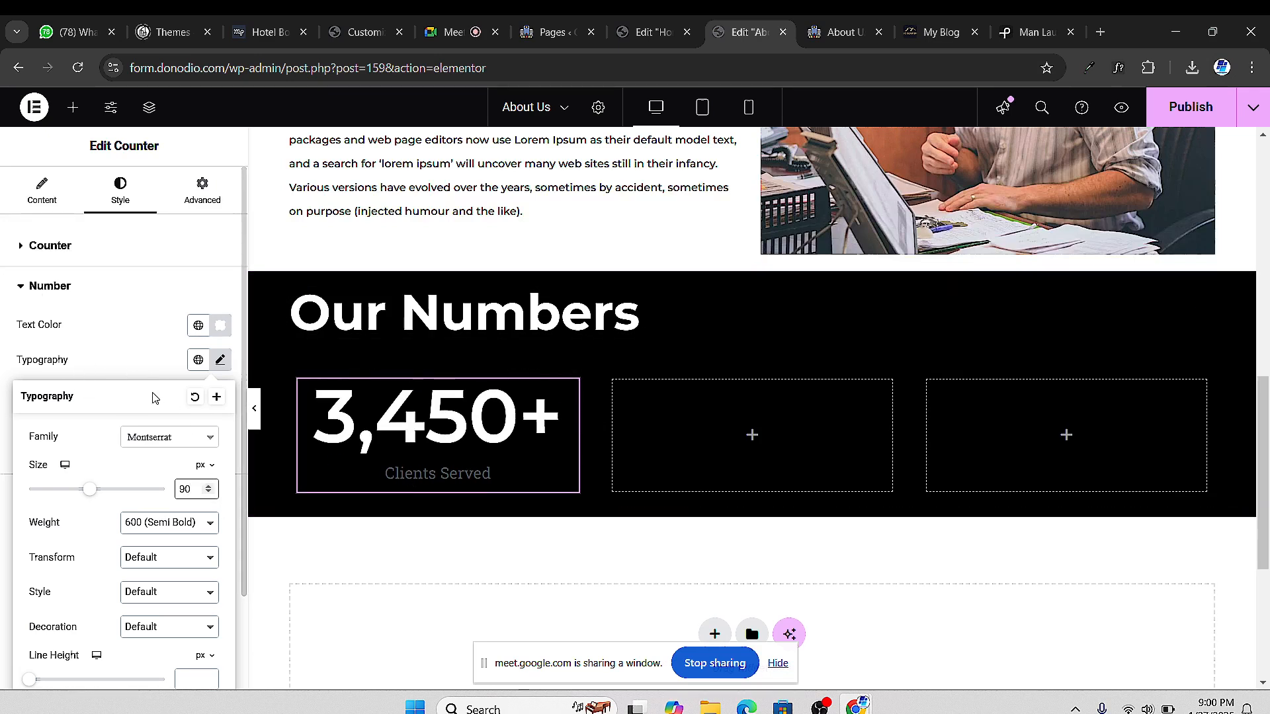
Set the counter number's font weight to 300 (Light)
{"action": "left_click", "coordinate": [164, 515]}
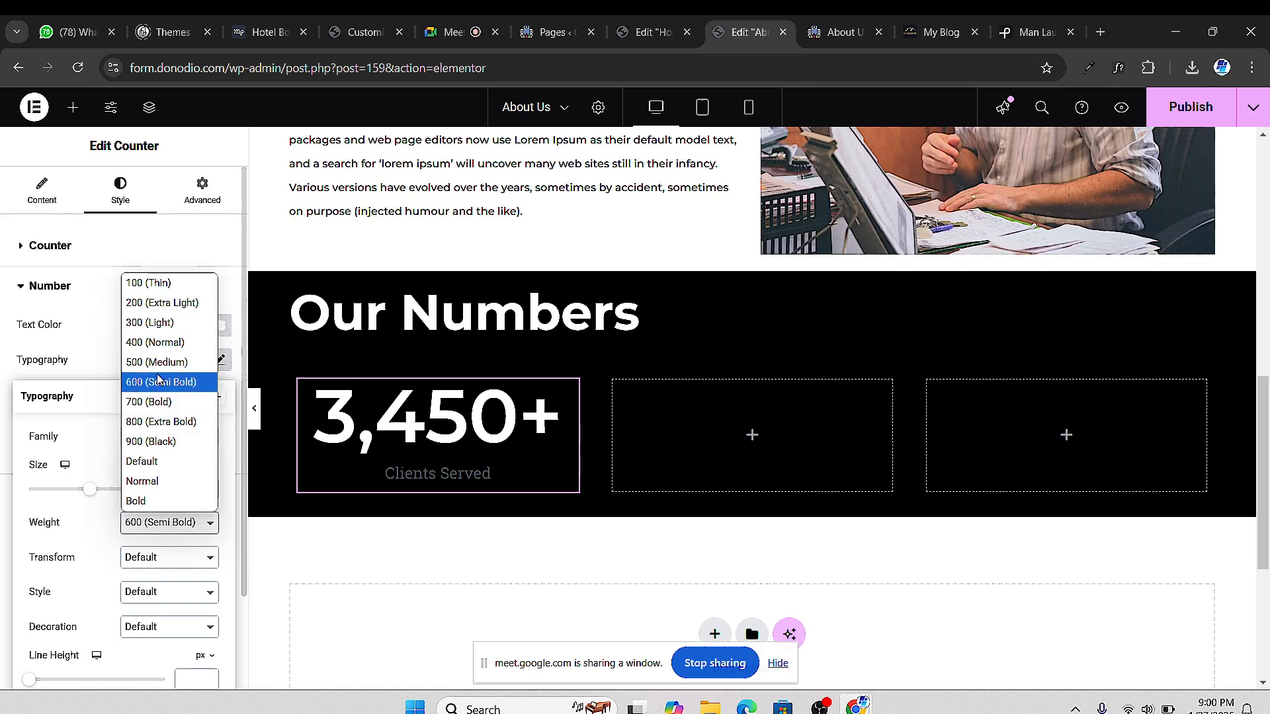
{"action": "left_click", "coordinate": [152, 340]}
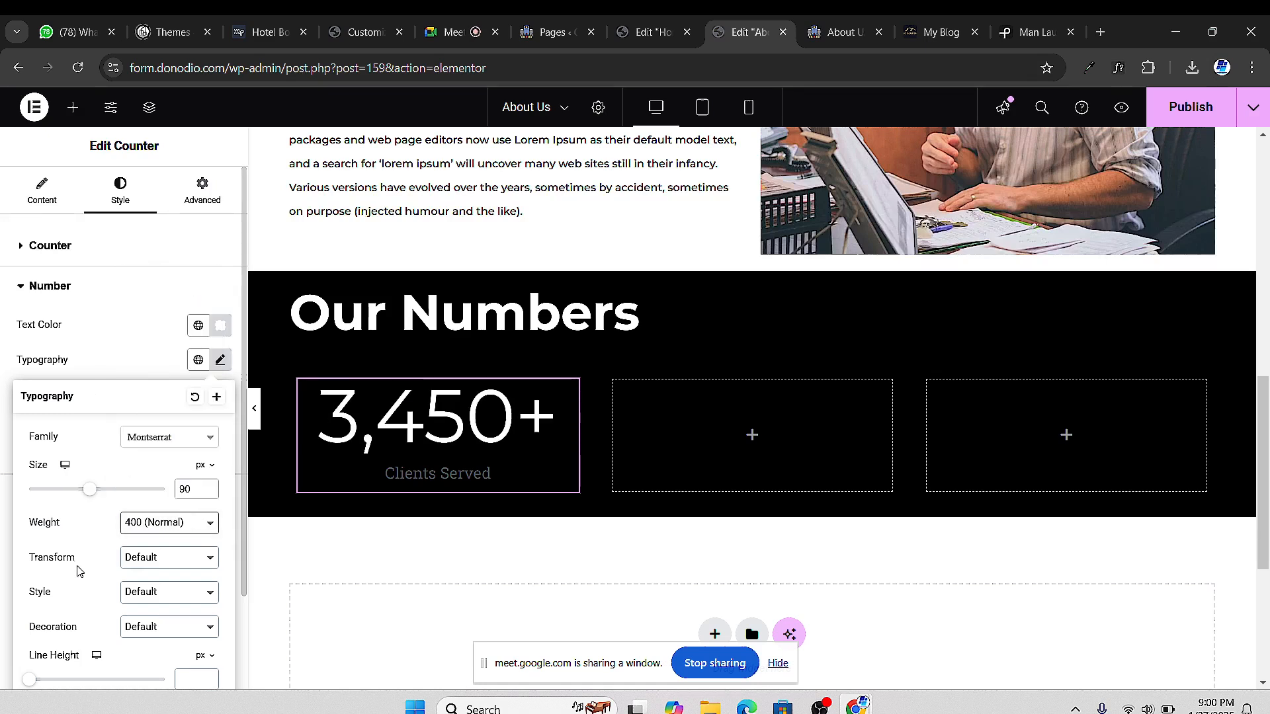
{"action": "left_click", "coordinate": [161, 444]}
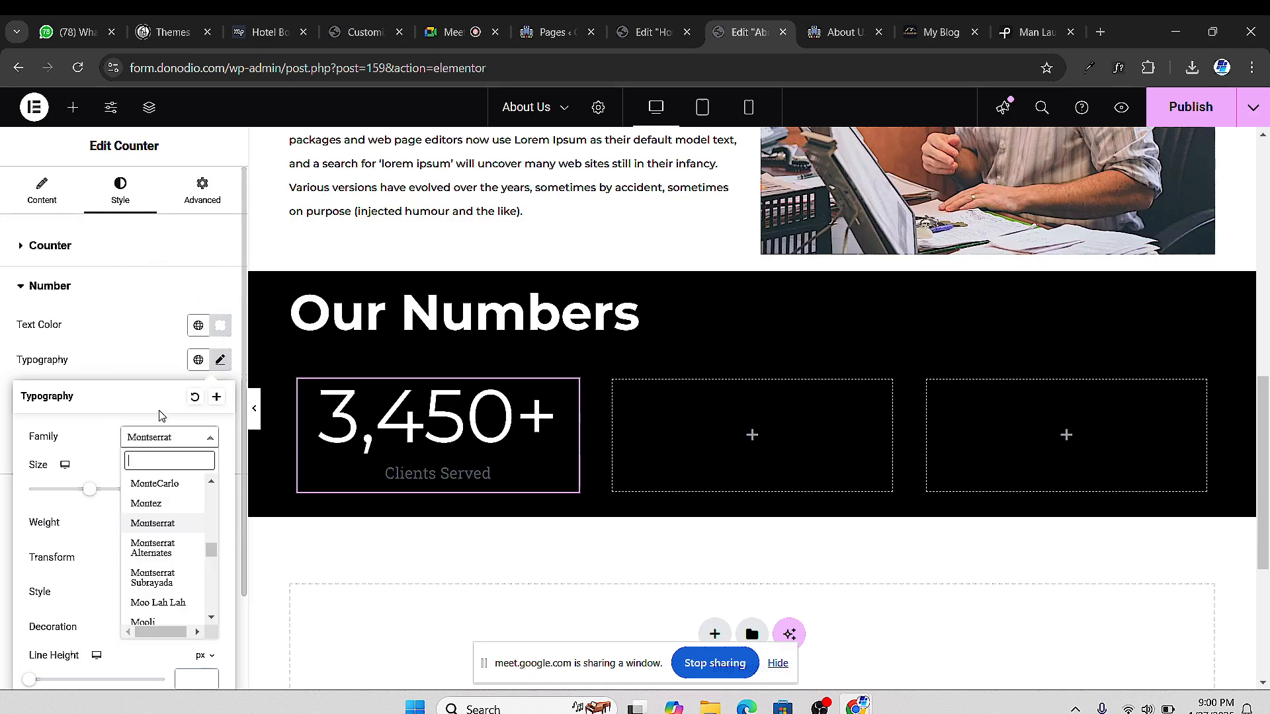
{"action": "left_click", "coordinate": [98, 427]}
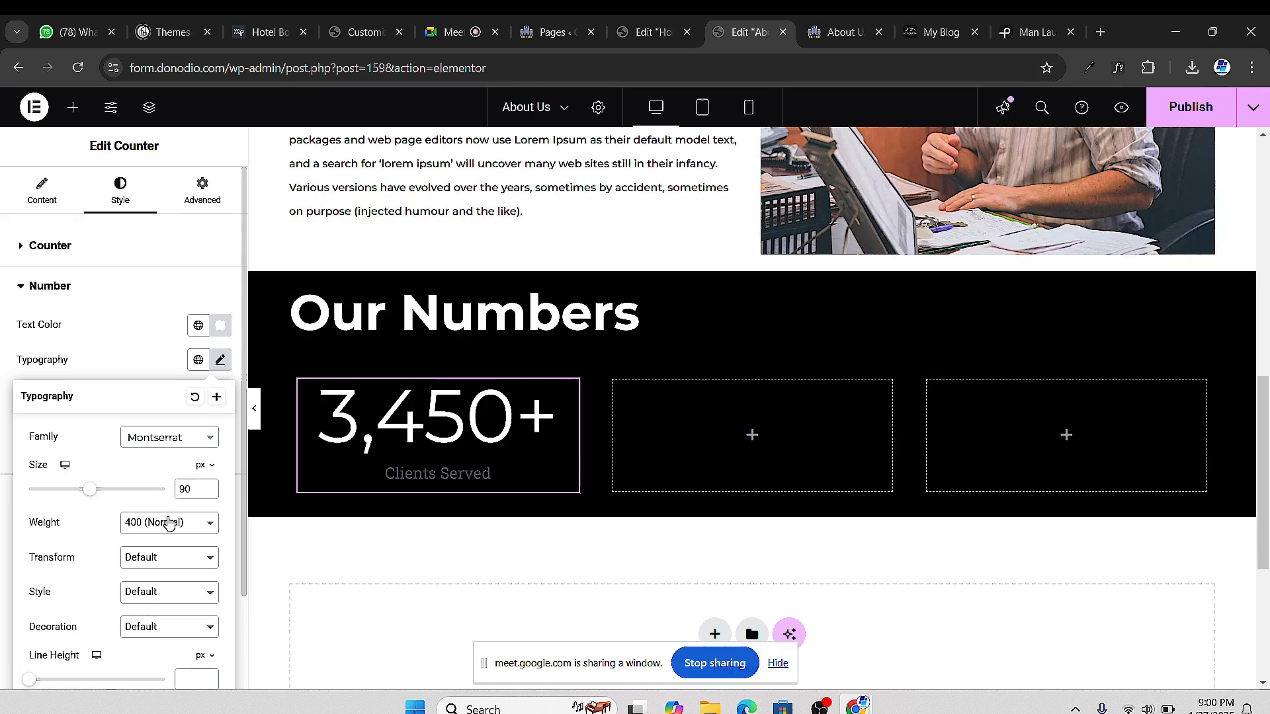
{"action": "left_click", "coordinate": [169, 523]}
{"action": "left_click", "coordinate": [153, 323]}
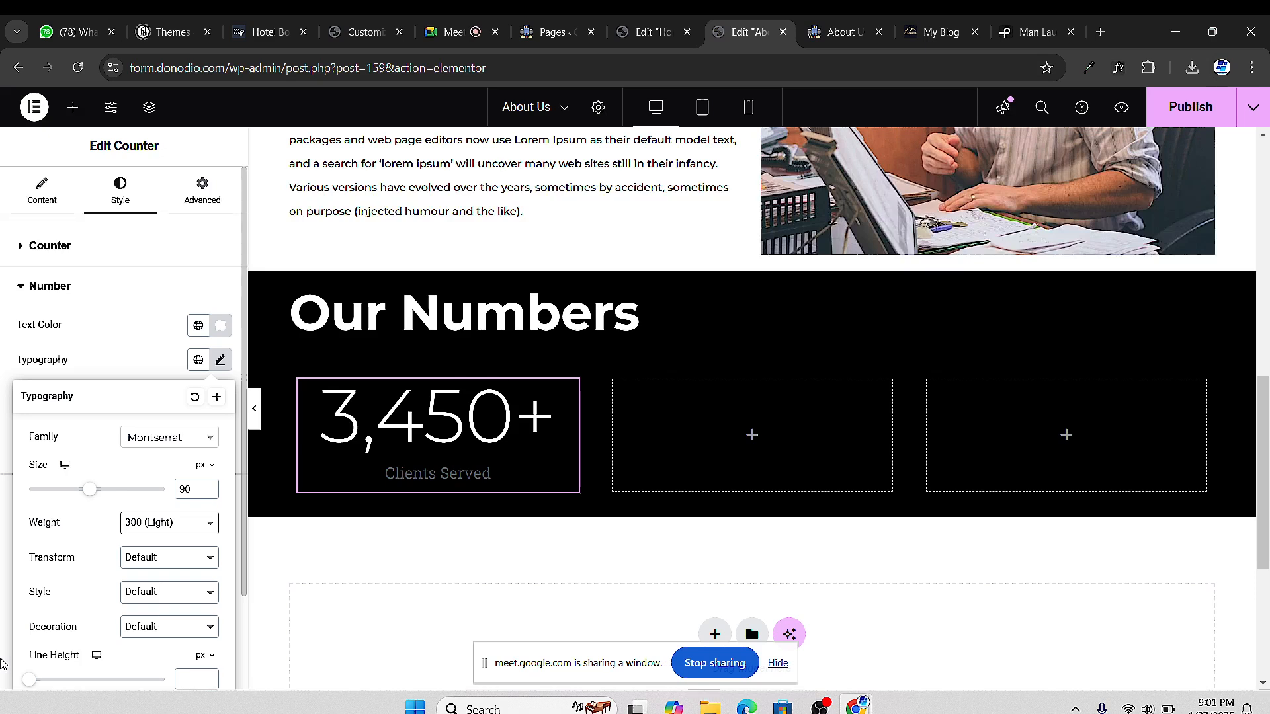
{"action": "left_click", "coordinate": [2, 663]}
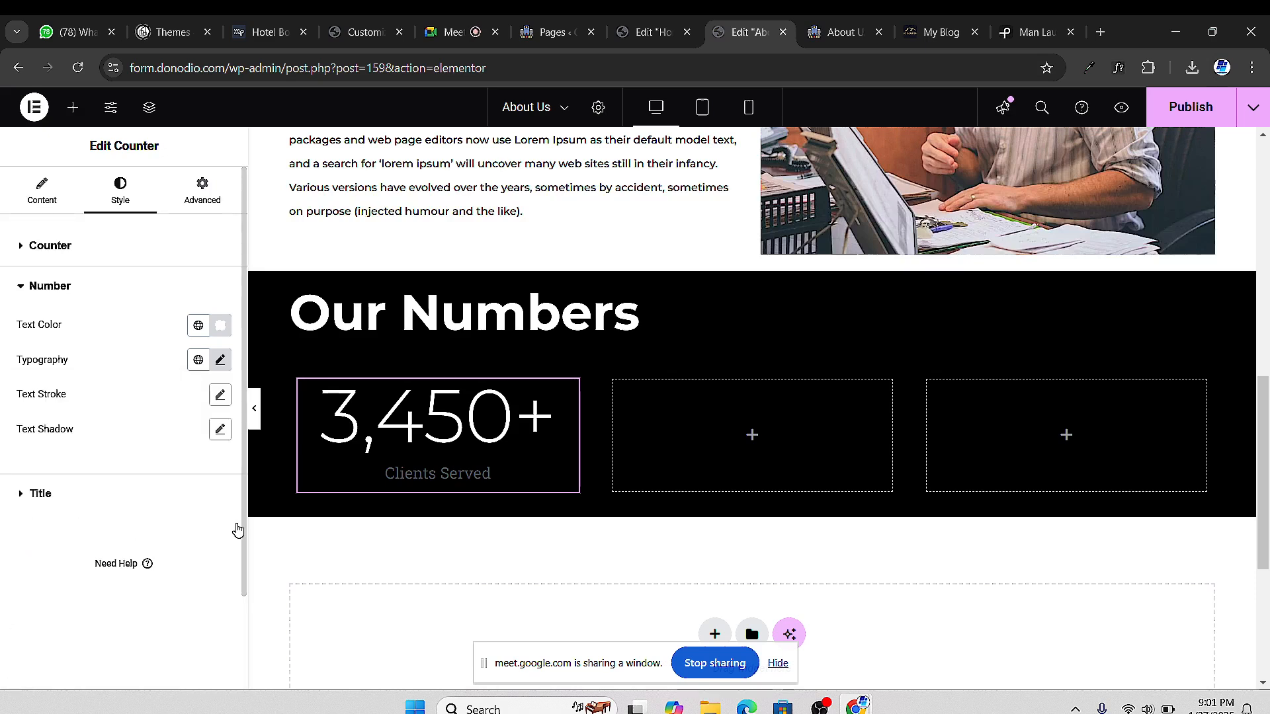
{"action": "left_click", "coordinate": [152, 494]}
Turn the Clients Served title text white
{"action": "left_click", "coordinate": [220, 365]}
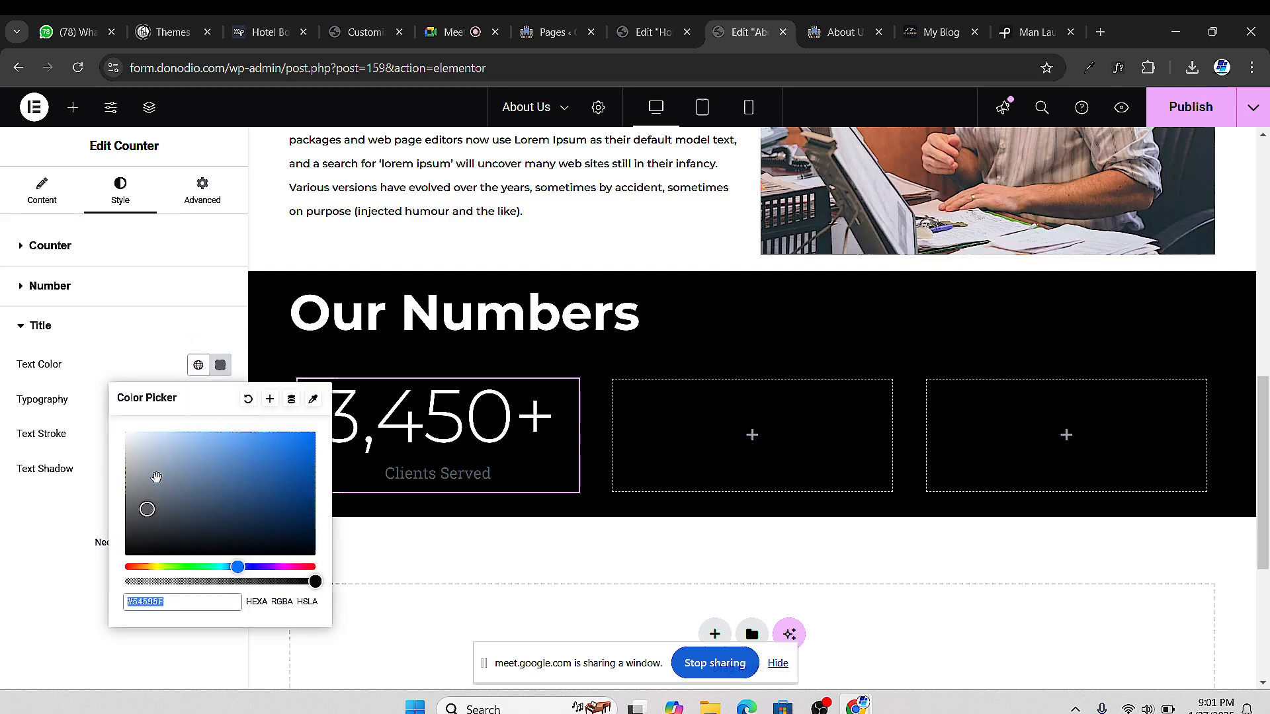
{"action": "left_click_drag", "start_coordinate": [147, 505], "coordinate": [93, 414]}
{"action": "left_click", "coordinate": [3, 508]}
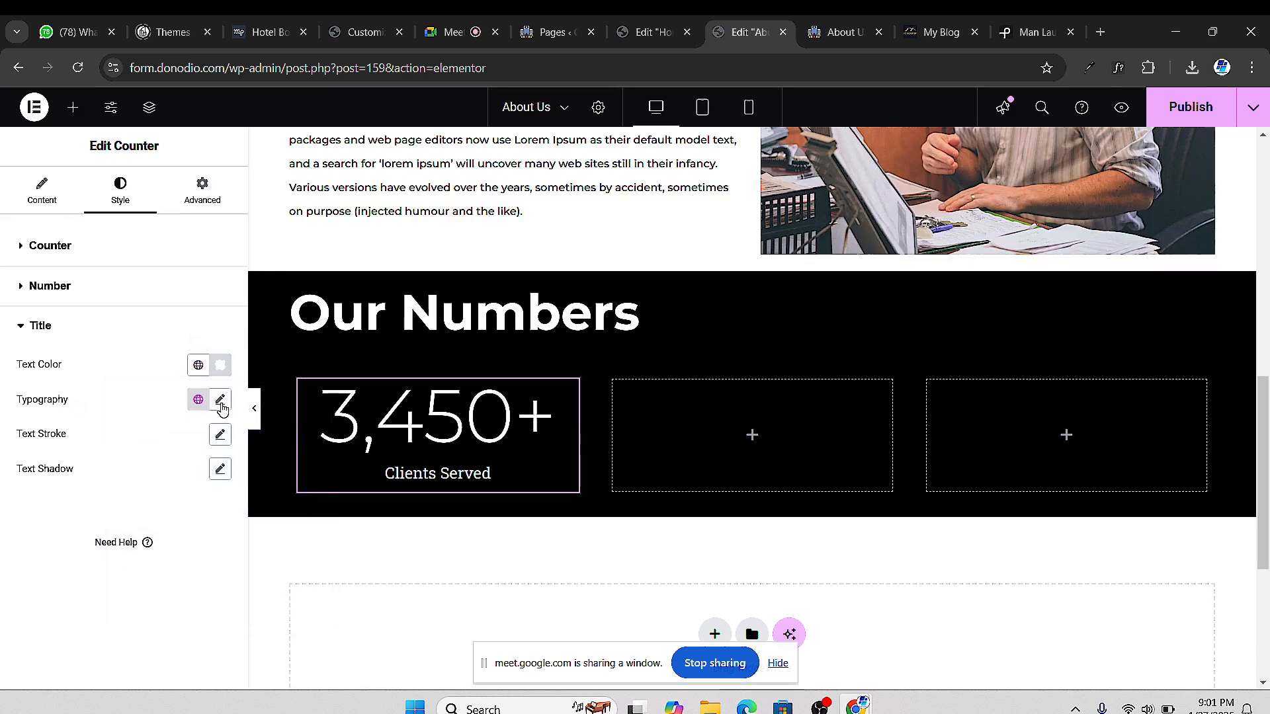
Set the Clients Served title to Montserrat, weight 700 (Bold), size 30 px
{"action": "left_click", "coordinate": [221, 402]}
{"action": "left_click", "coordinate": [172, 480]}
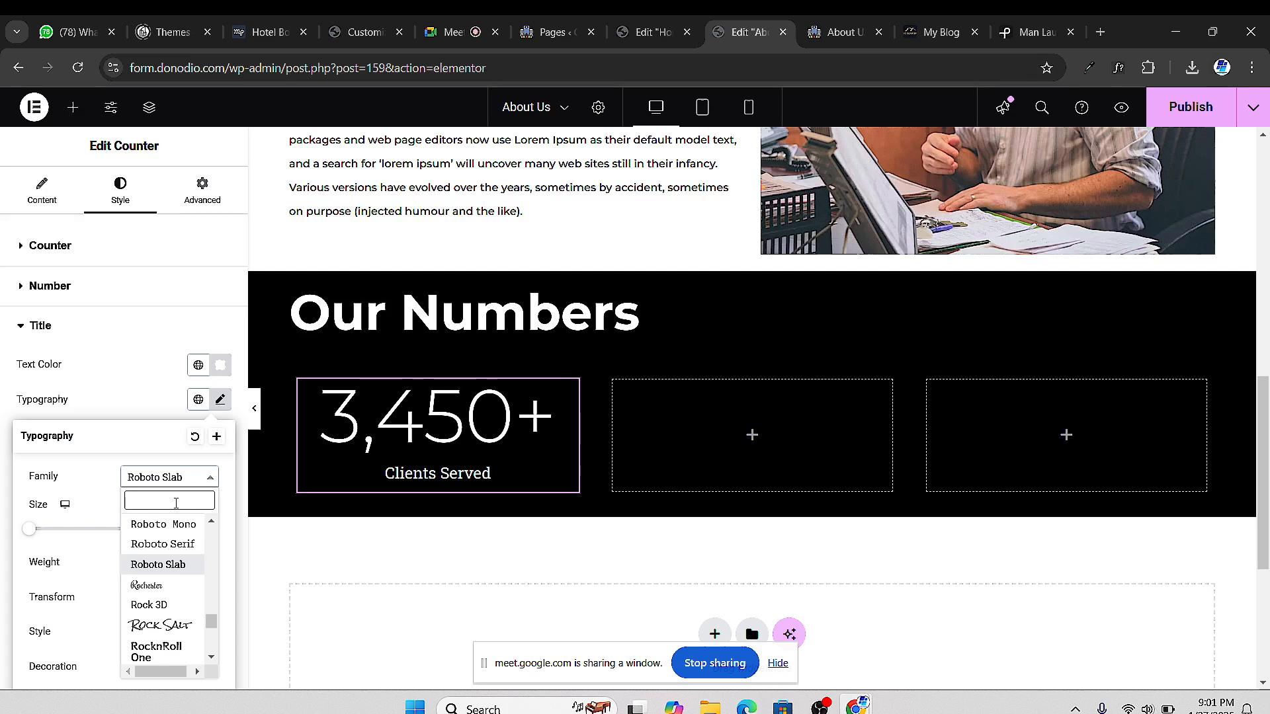
{"action": "type", "text": "mon"}
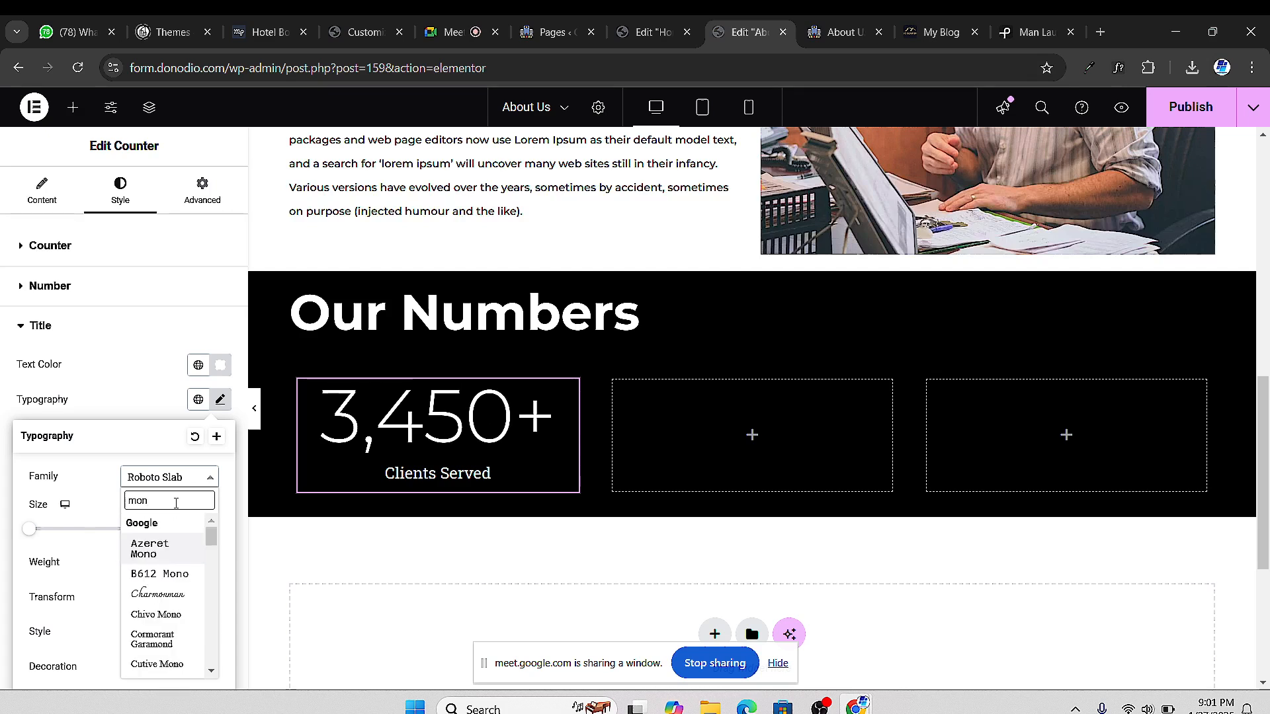
{"action": "type", "text": "ts"}
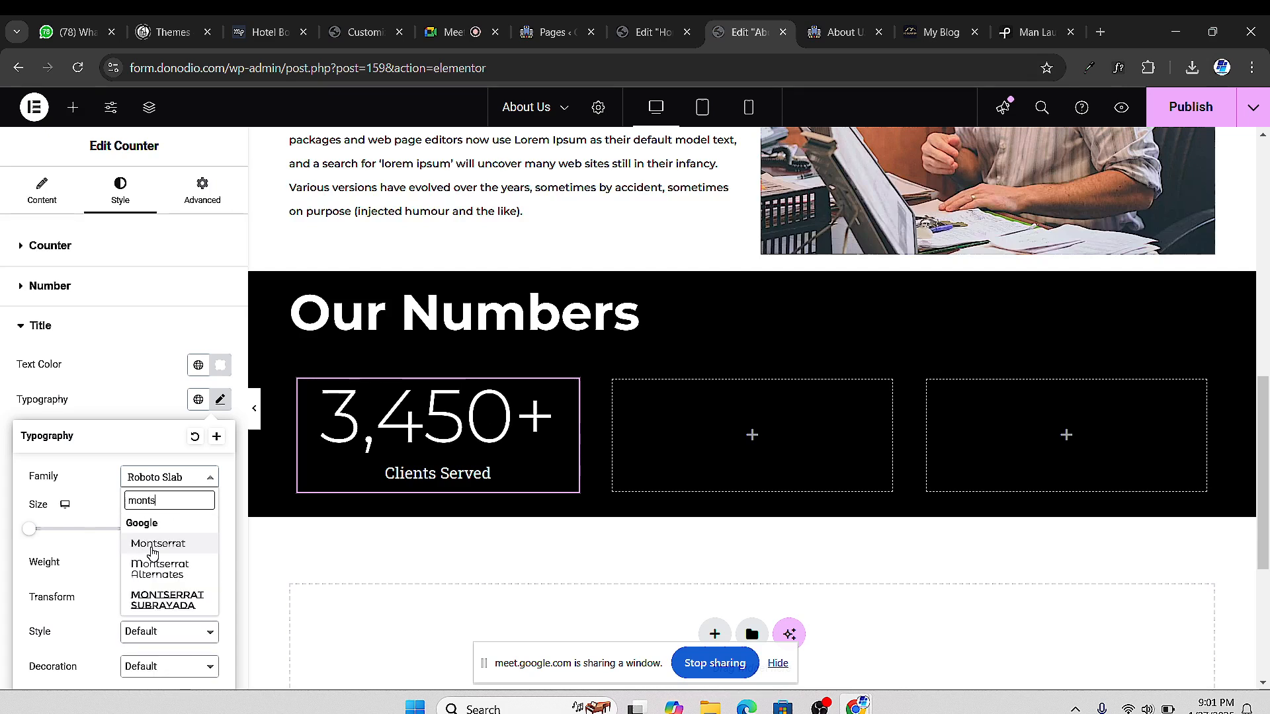
{"action": "left_click", "coordinate": [152, 544]}
{"action": "left_click", "coordinate": [176, 570]}
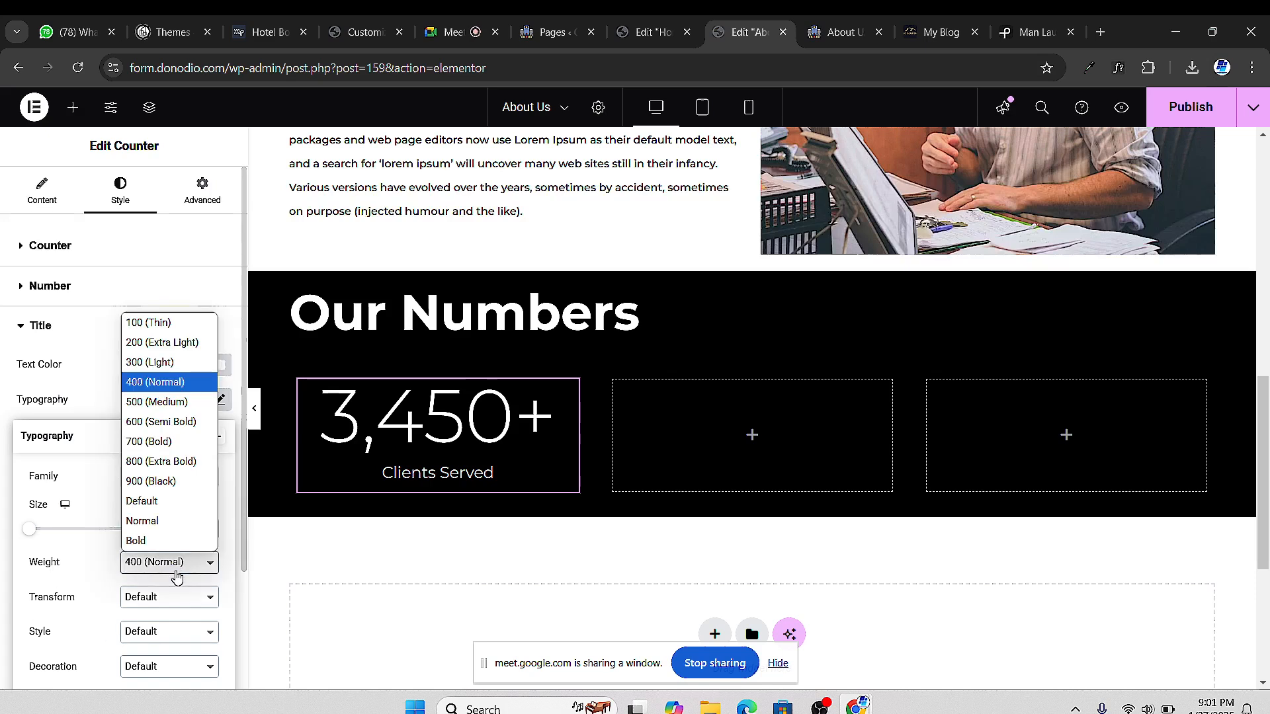
{"action": "left_click", "coordinate": [155, 441]}
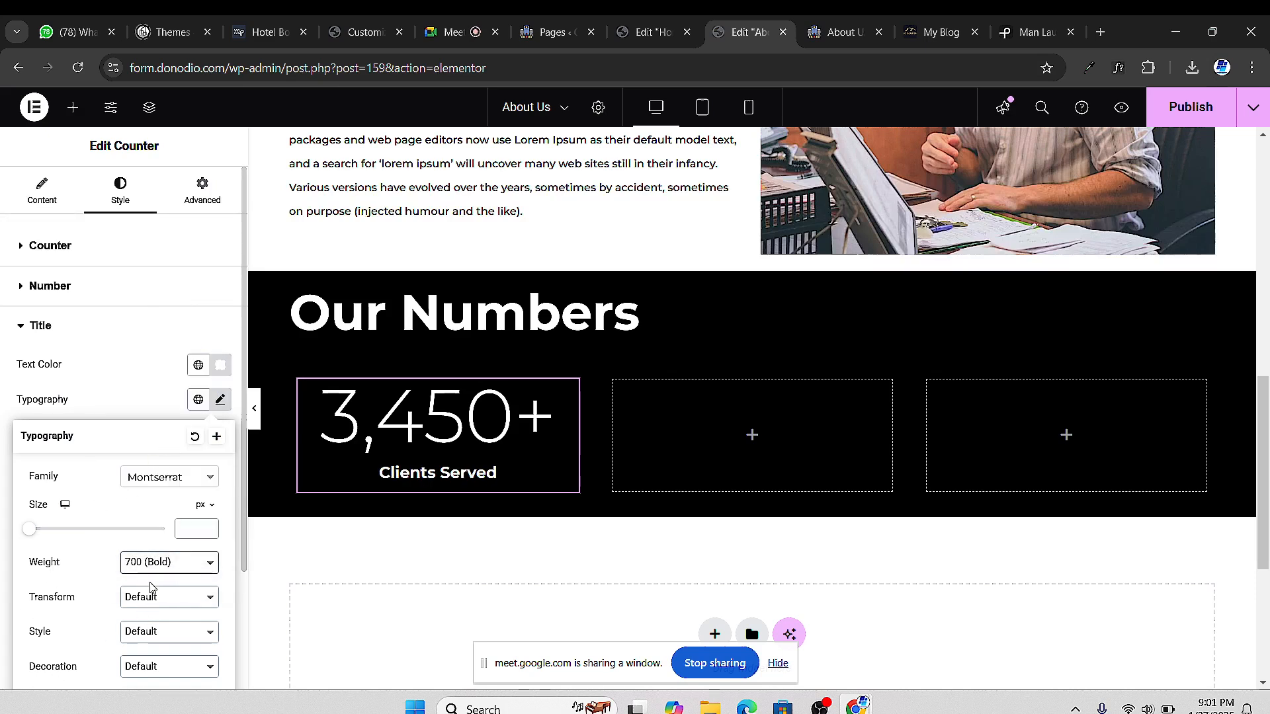
{"action": "left_click_drag", "start_coordinate": [33, 533], "coordinate": [46, 534]}
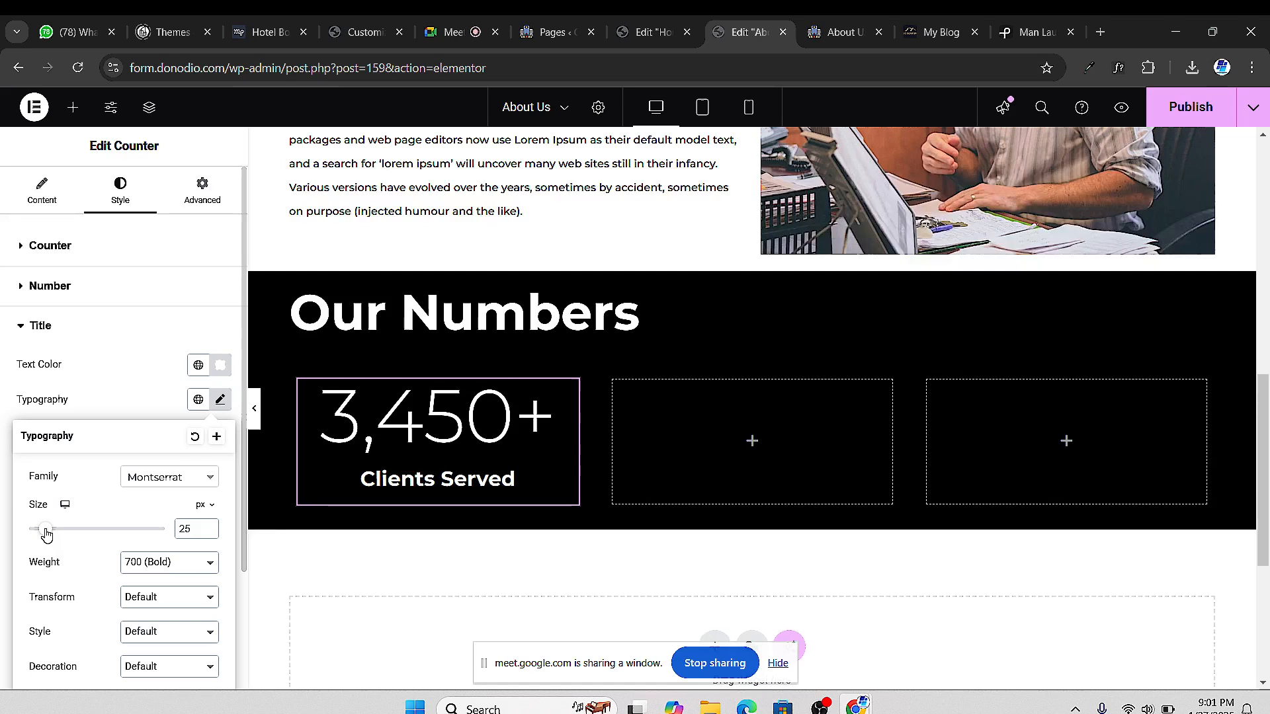
{"action": "left_click", "coordinate": [211, 527]}
{"action": "left_click", "coordinate": [211, 527]}
{"action": "left_click", "coordinate": [211, 526]}
{"action": "left_click", "coordinate": [211, 527]}
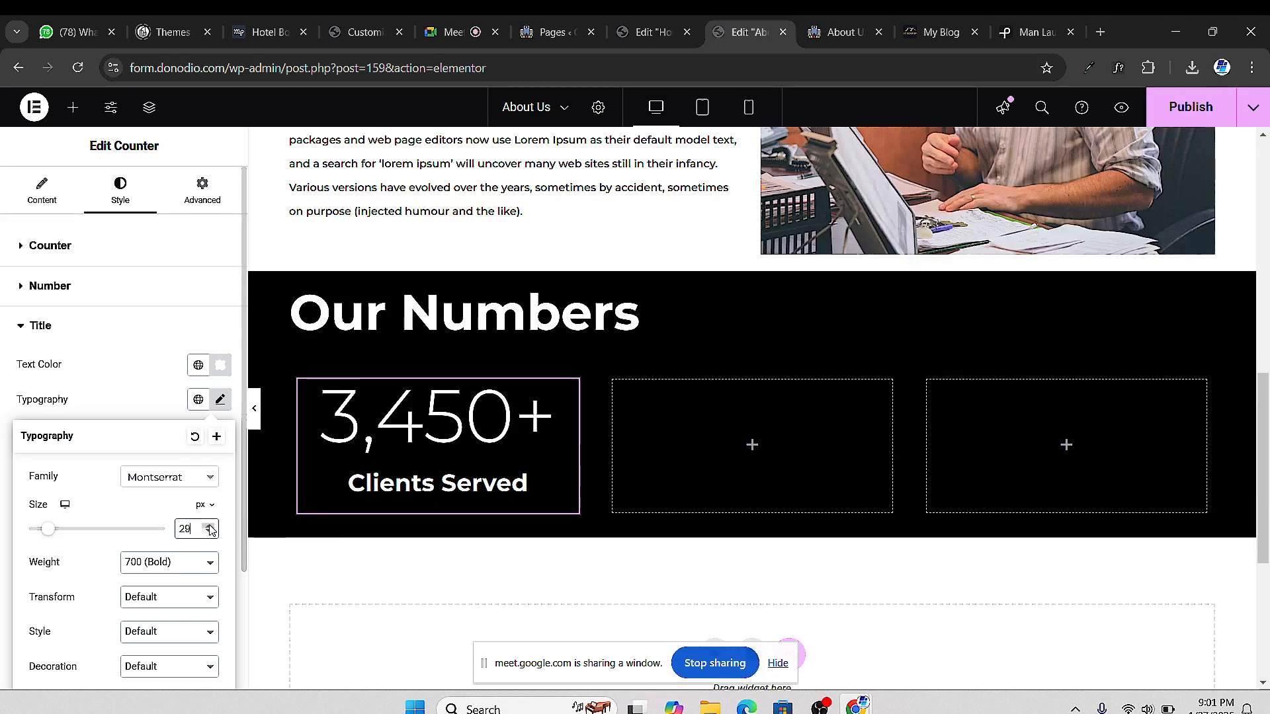
{"action": "left_click", "coordinate": [211, 527]}
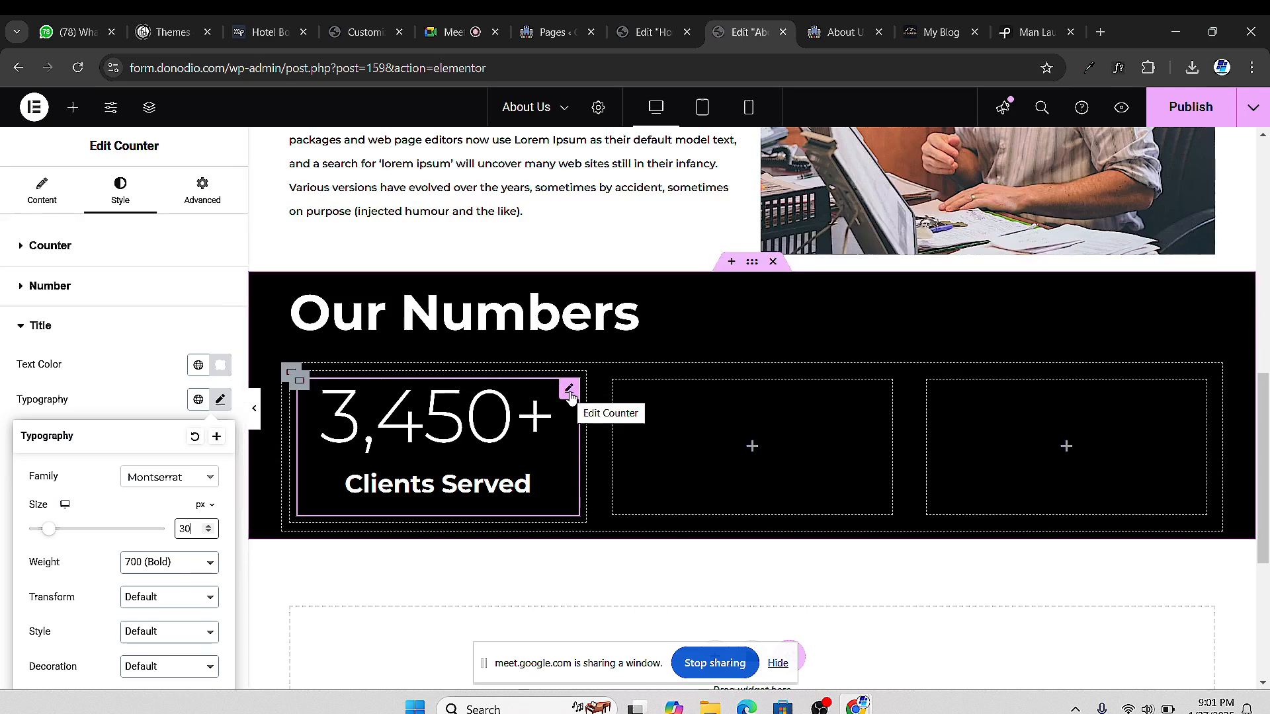
Duplicate the 3,450+ Clients Served counter into the middle column, then again into the right column
{"action": "right_click", "coordinate": [570, 395]}
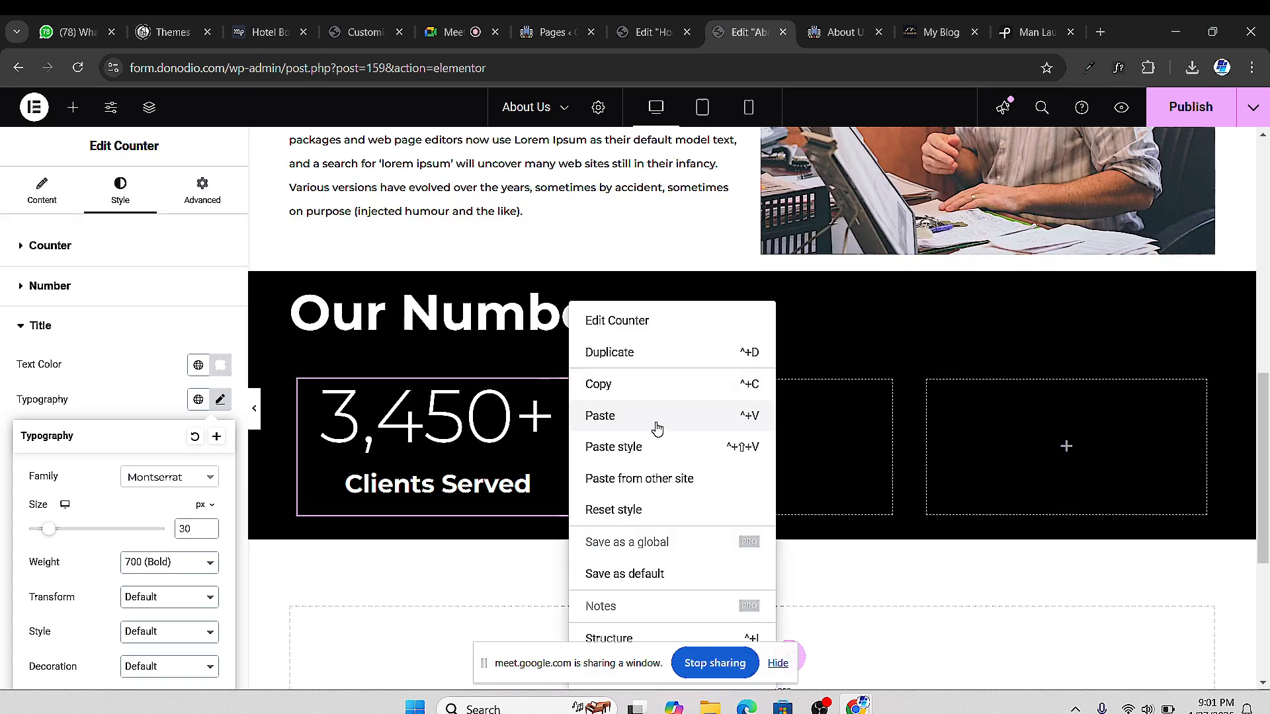
{"action": "left_click", "coordinate": [610, 357]}
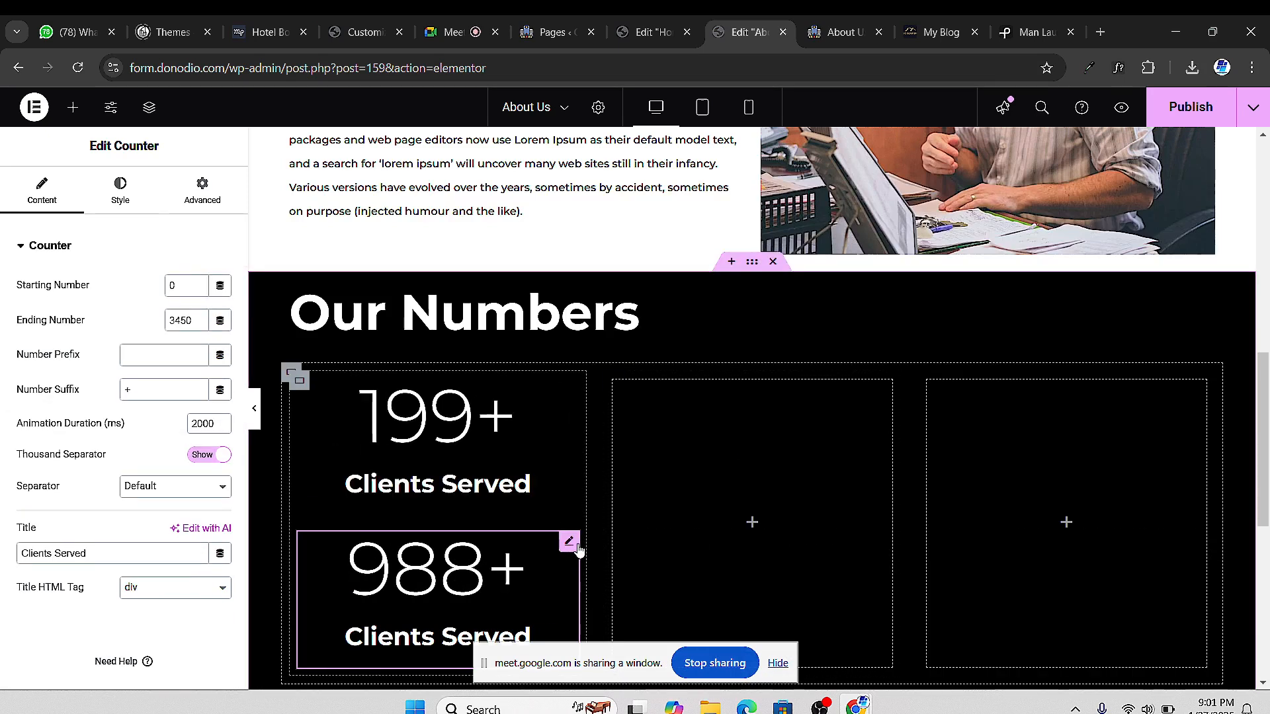
{"action": "mouse_move", "coordinate": [574, 548]}
{"action": "left_mouse_down"}
{"action": "mouse_move", "coordinate": [721, 469]}
{"action": "mouse_move", "coordinate": [717, 508]}
{"action": "left_mouse_up"}
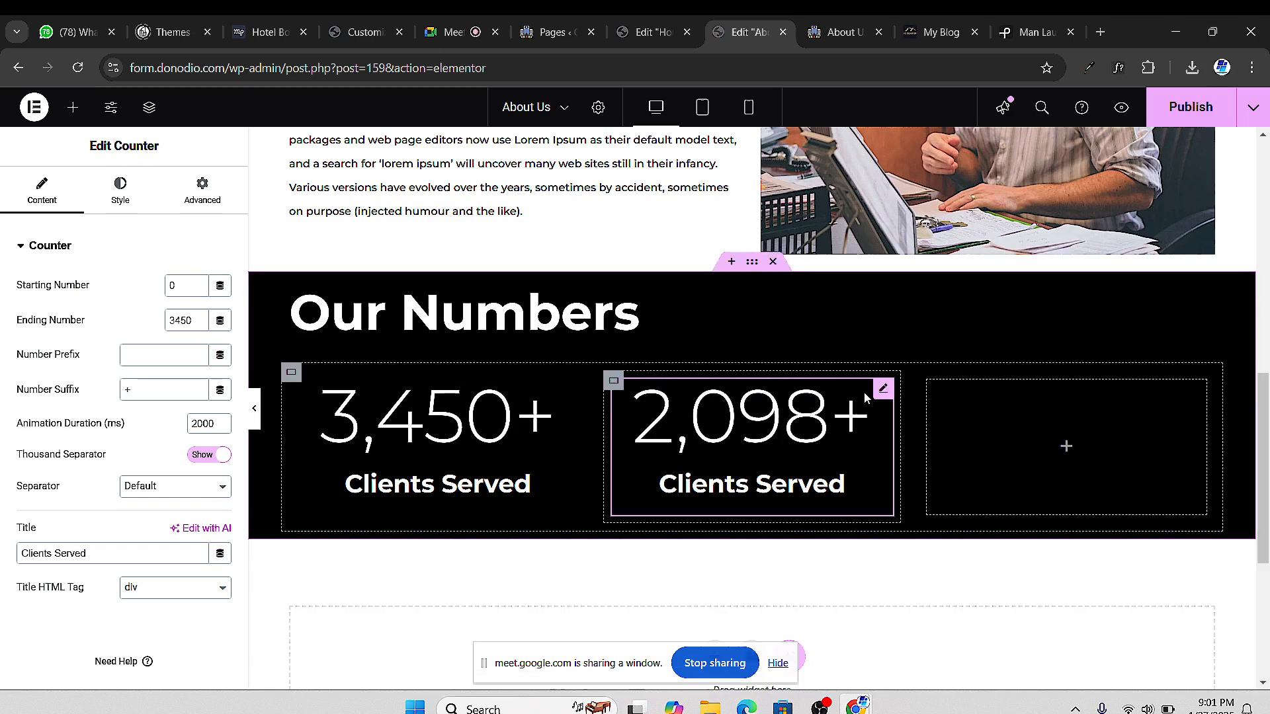
{"action": "right_click", "coordinate": [885, 393]}
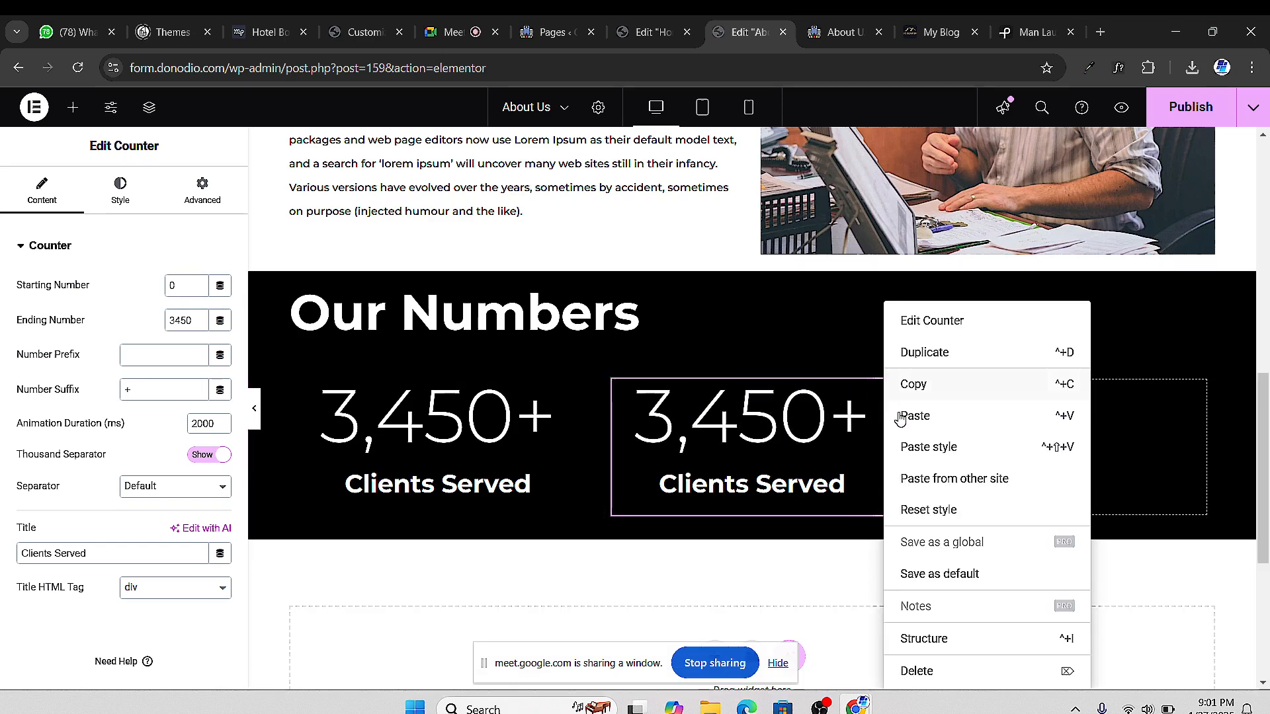
{"action": "left_click", "coordinate": [927, 351]}
{"action": "left_click_drag", "start_coordinate": [886, 535], "coordinate": [1037, 426]}
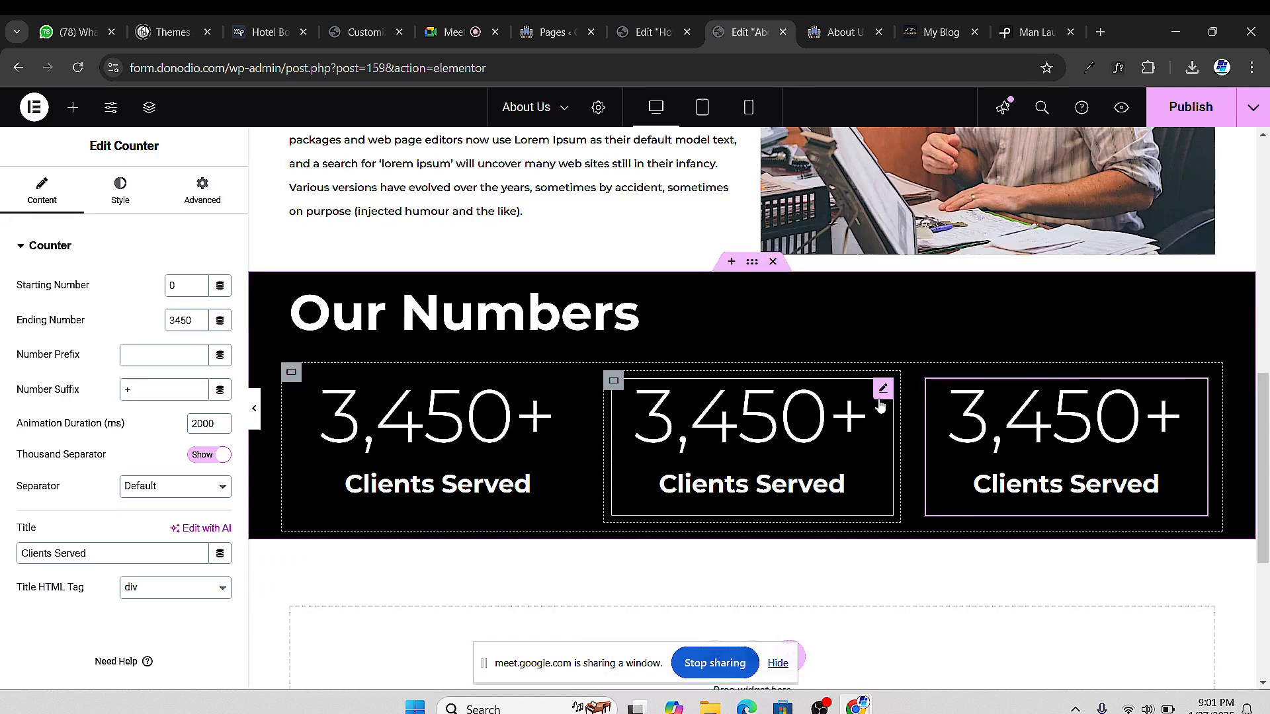
{"action": "left_click", "coordinate": [884, 392]}
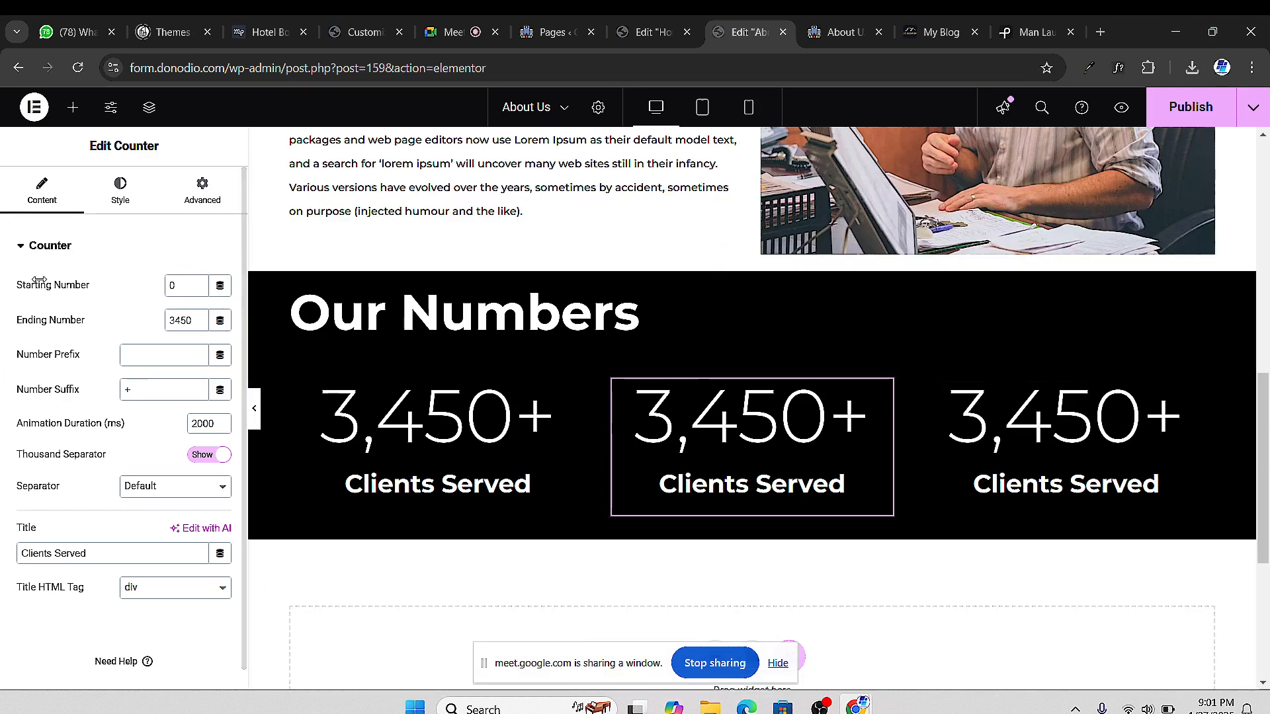
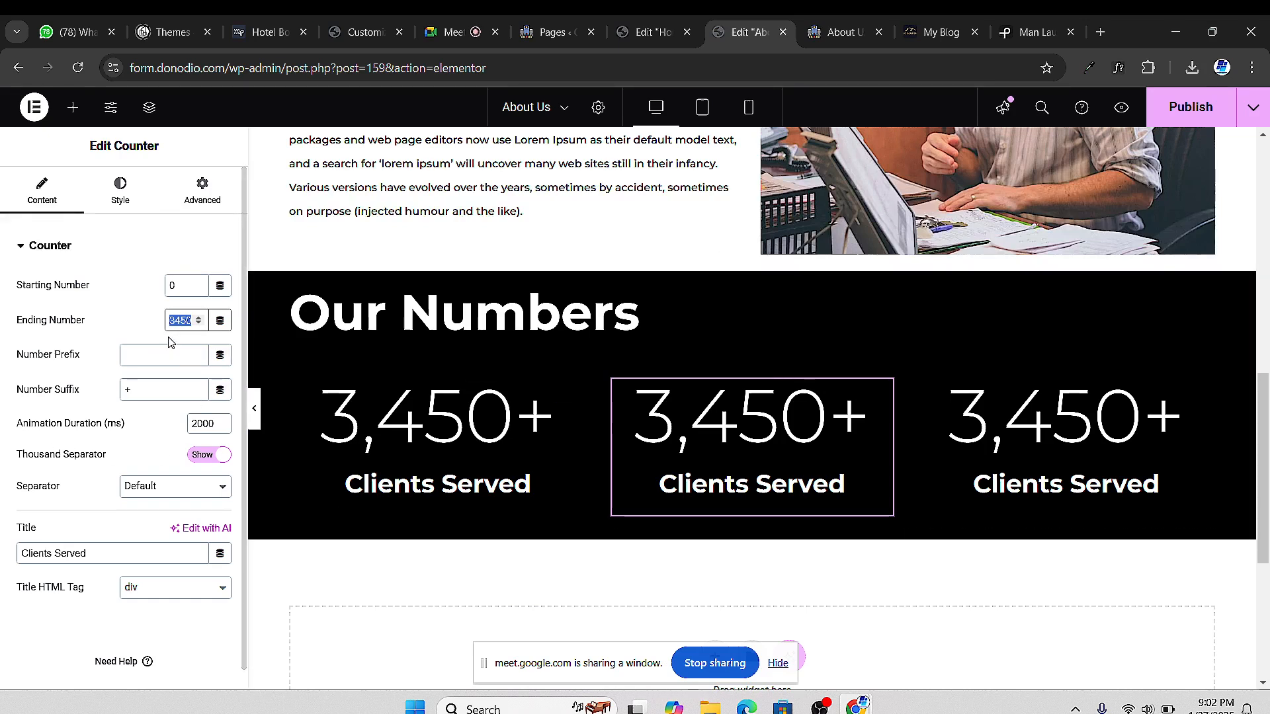
Set the middle counter's ending number to 90 and its title to Countries
{"action": "type", "text": "90"}
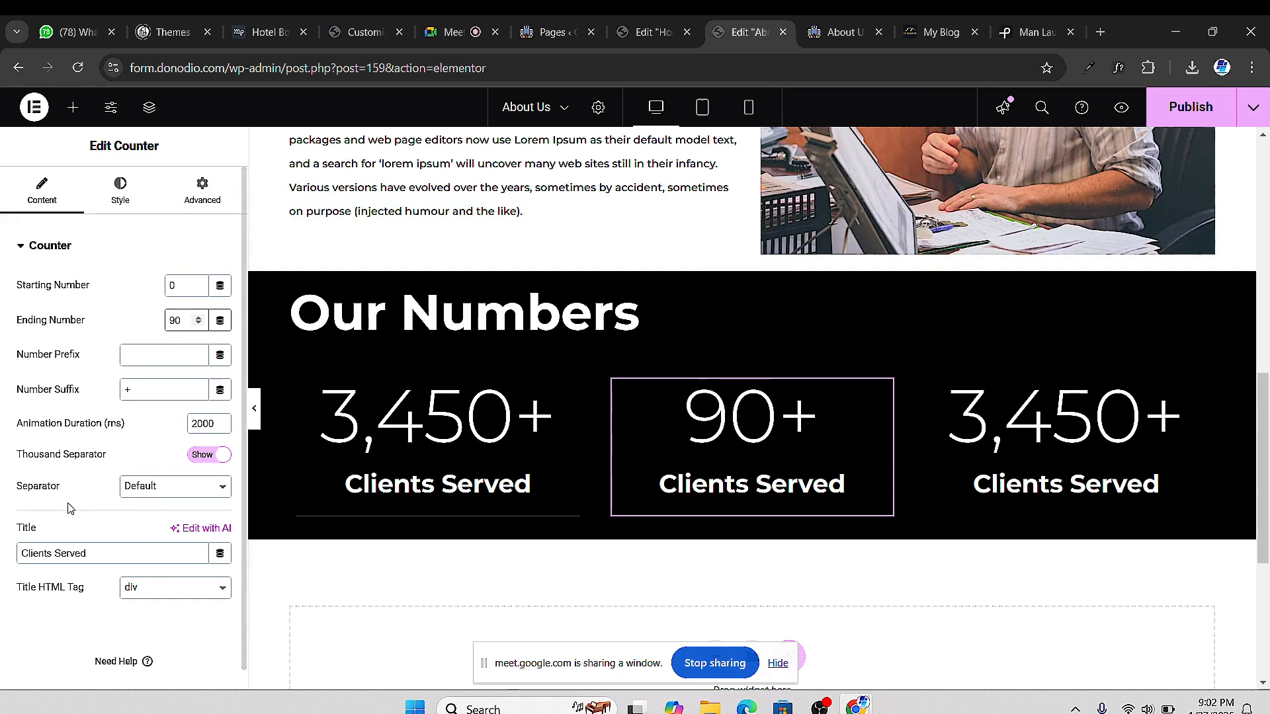
{"action": "double_click", "coordinate": [59, 553]}
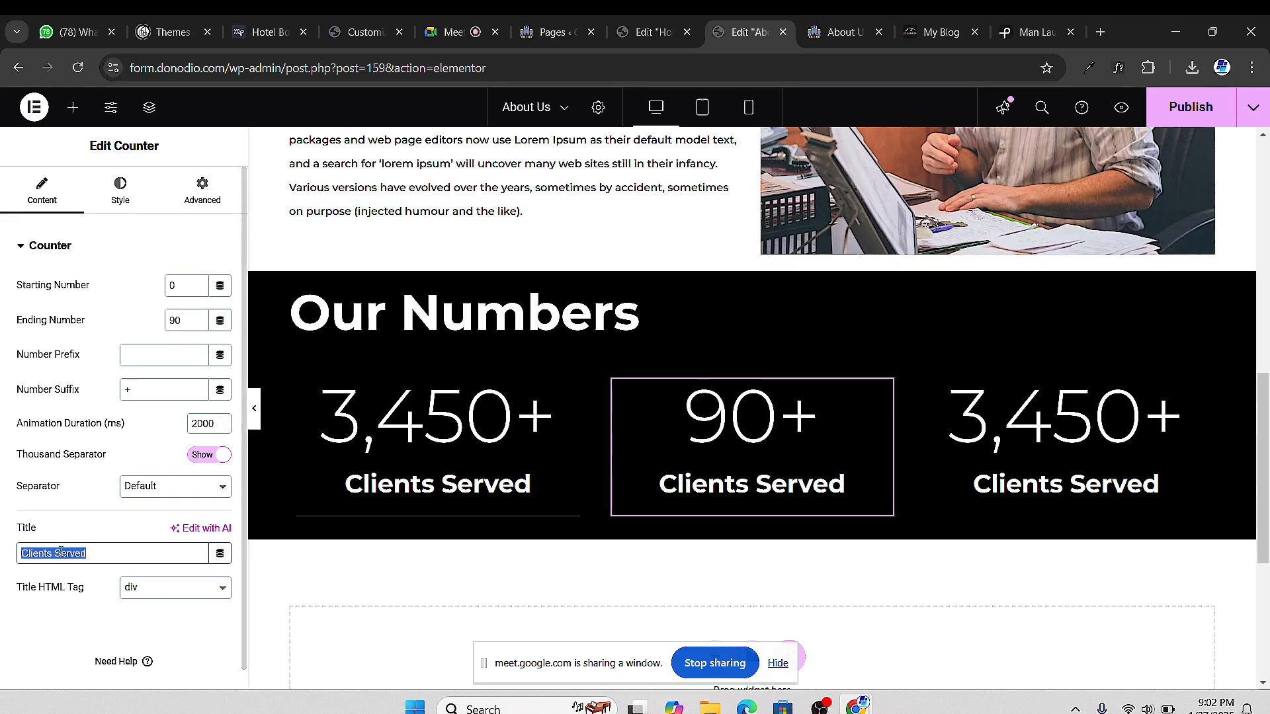
{"action": "type", "text": "Countrie"}
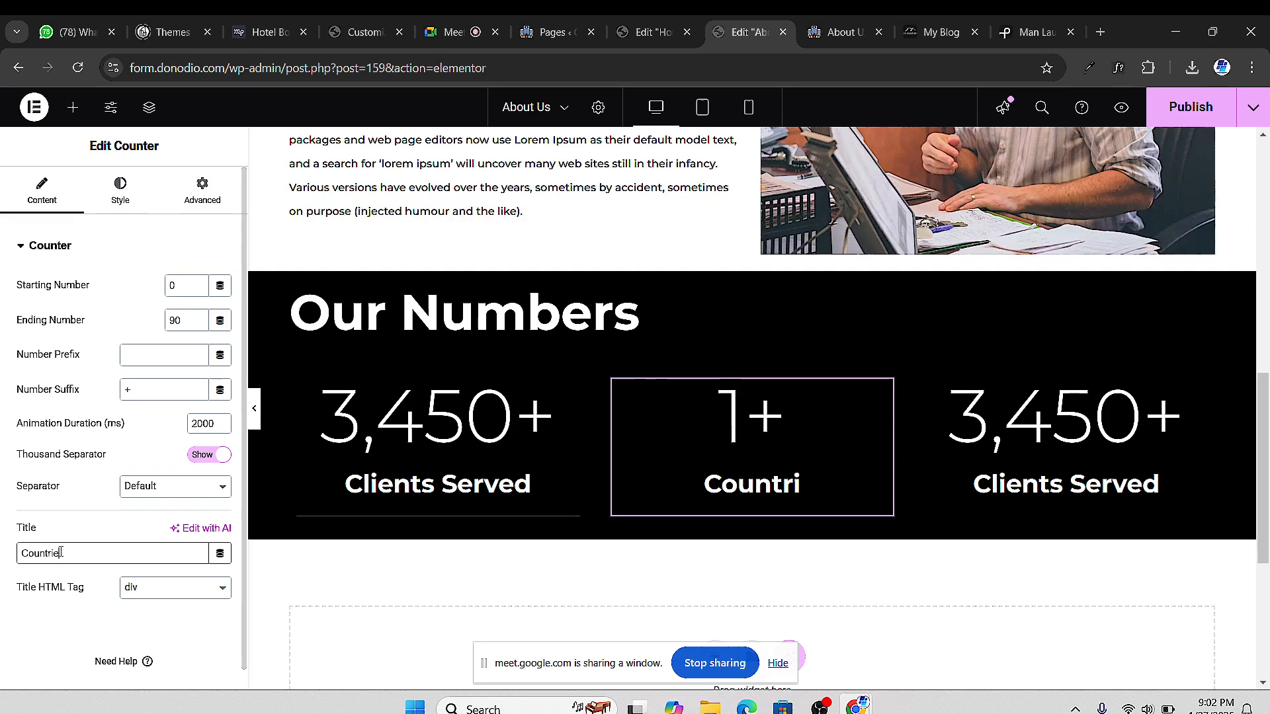
{"action": "type", "text": "s"}
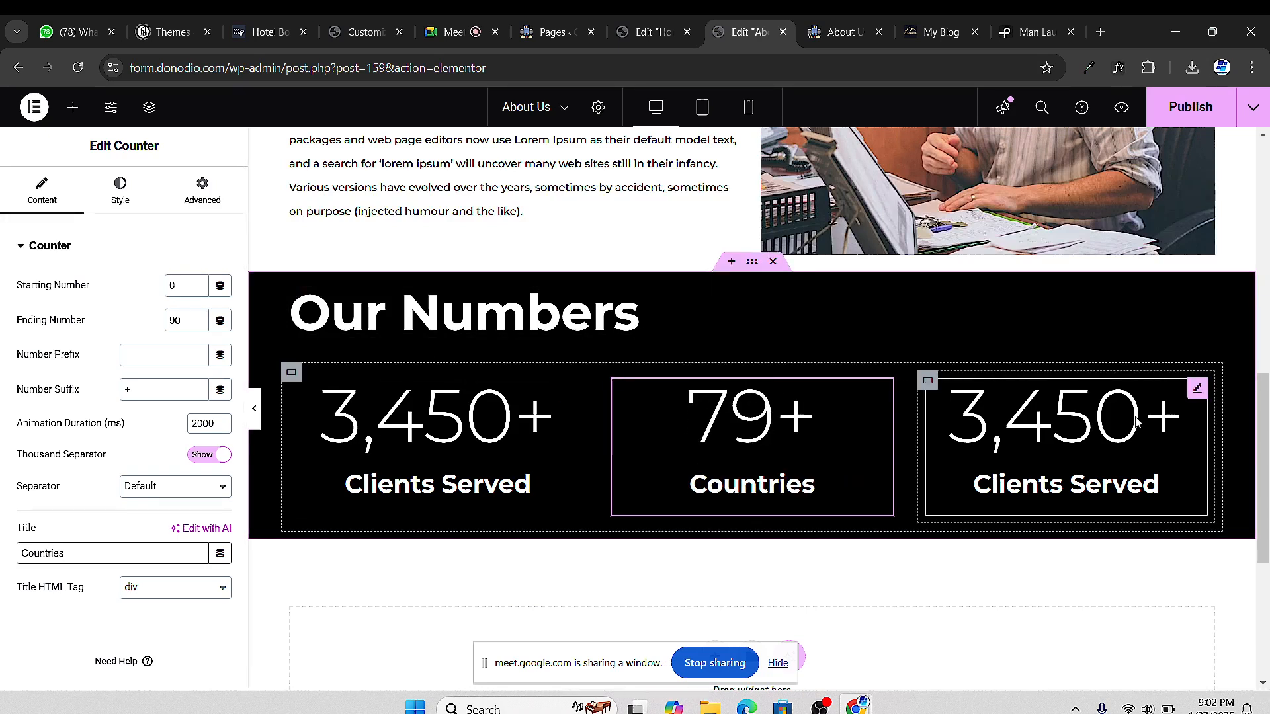
{"action": "left_click", "coordinate": [1199, 391]}
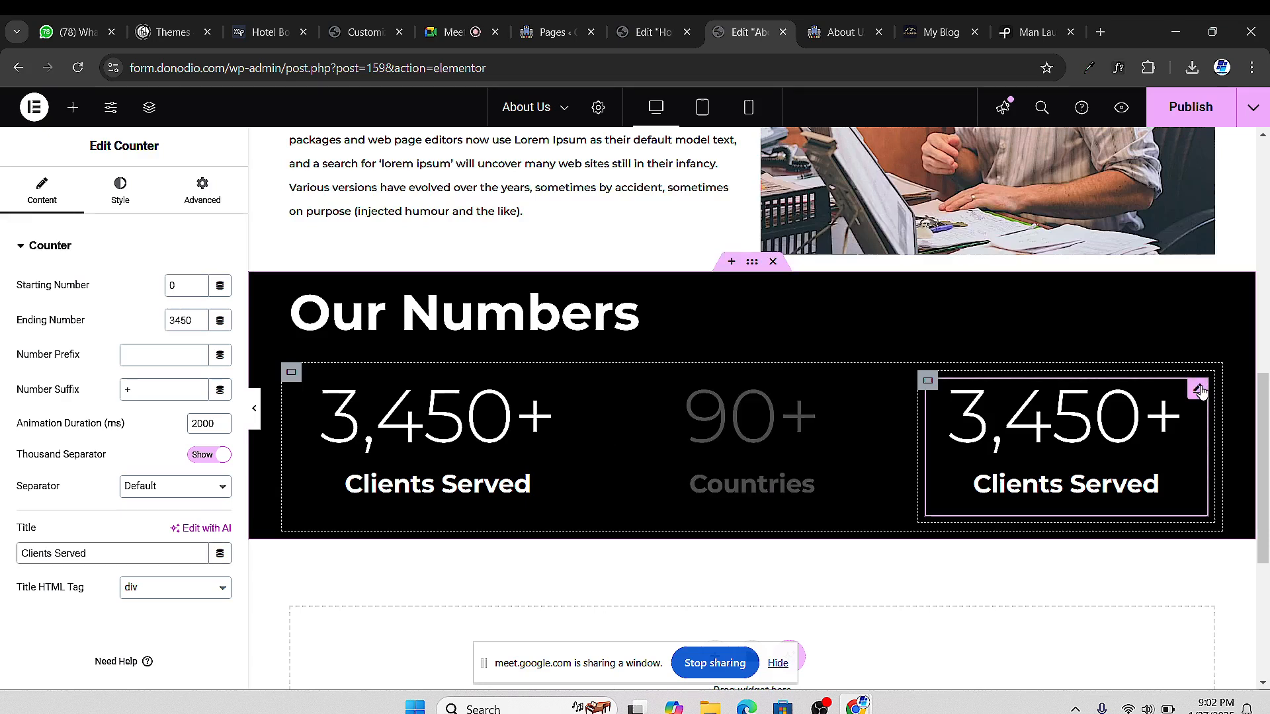
{"action": "left_click", "coordinate": [459, 37]}
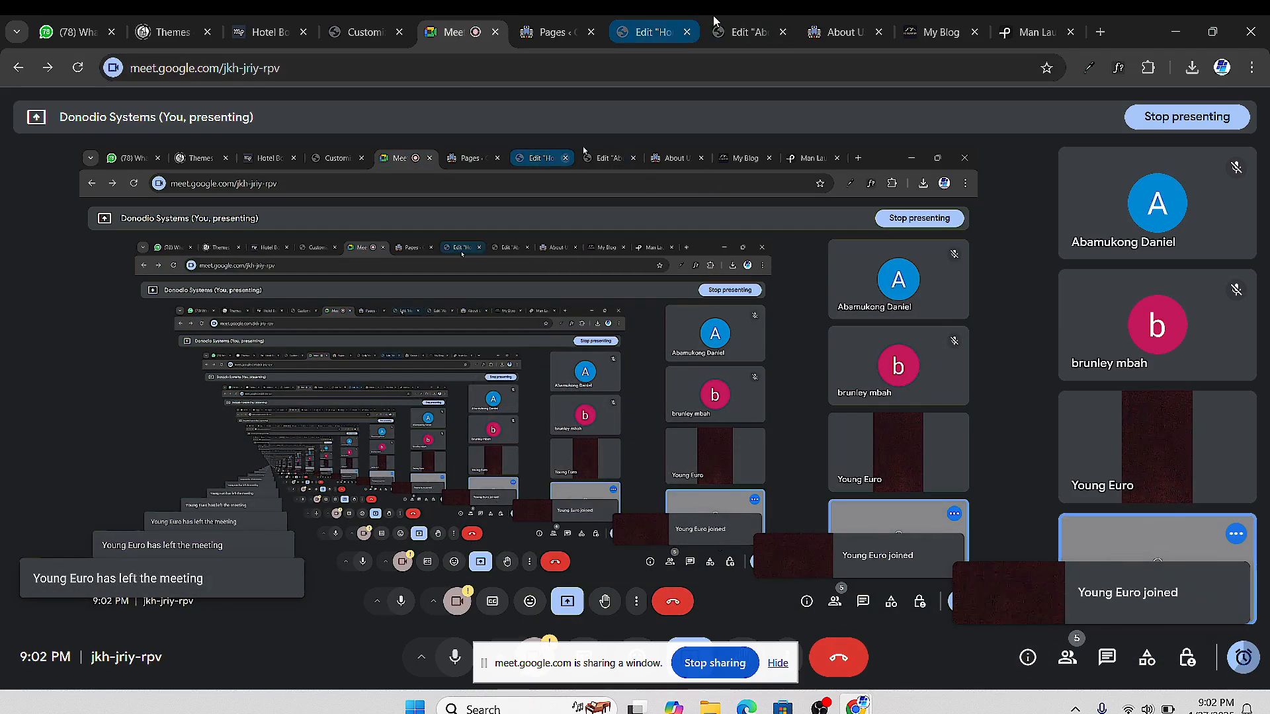
{"action": "left_click", "coordinate": [817, 35]}
{"action": "left_click", "coordinate": [749, 32]}
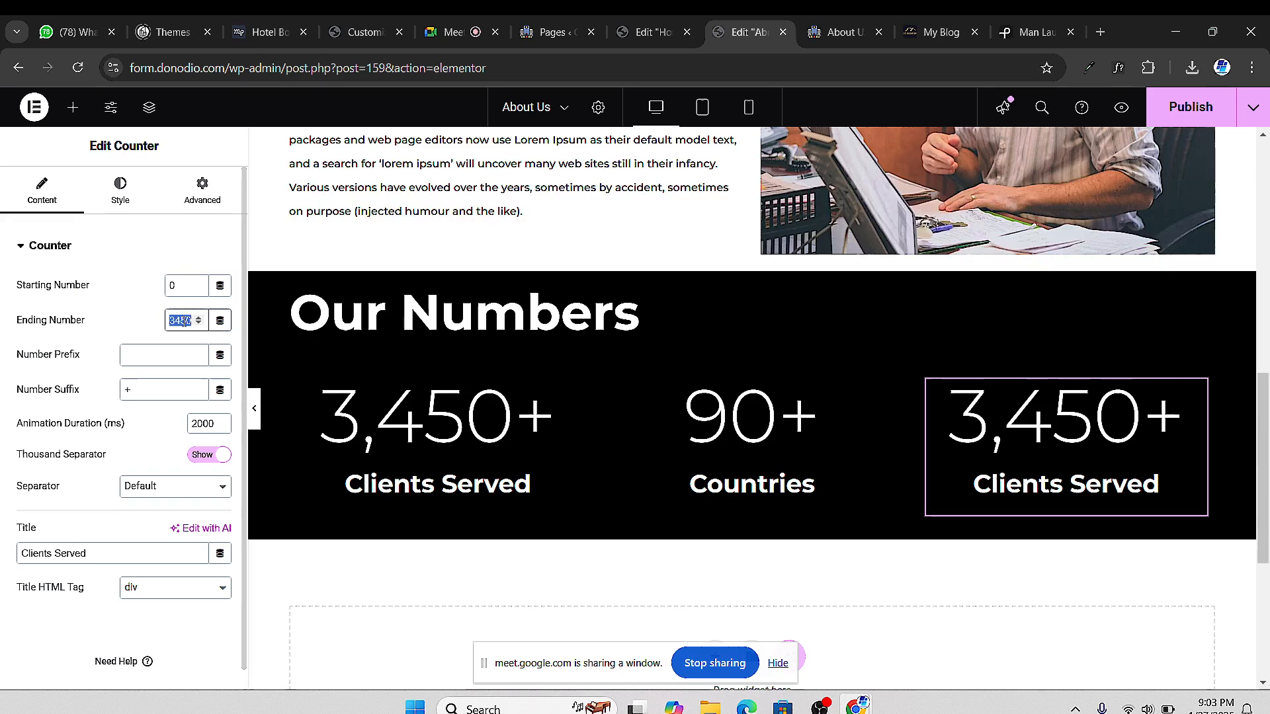
Give the third counter ending number 50, prefix $ and suffix bn+
{"action": "type", "text": "50"}
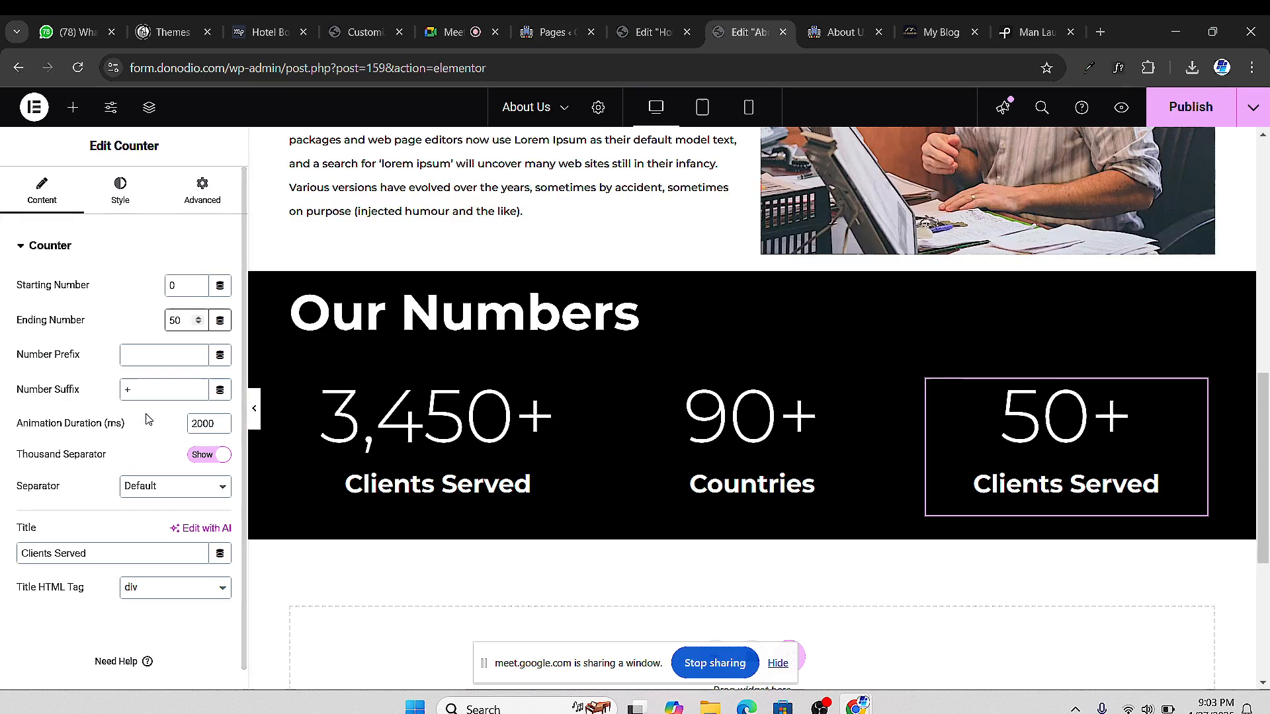
{"action": "left_click", "coordinate": [147, 353]}
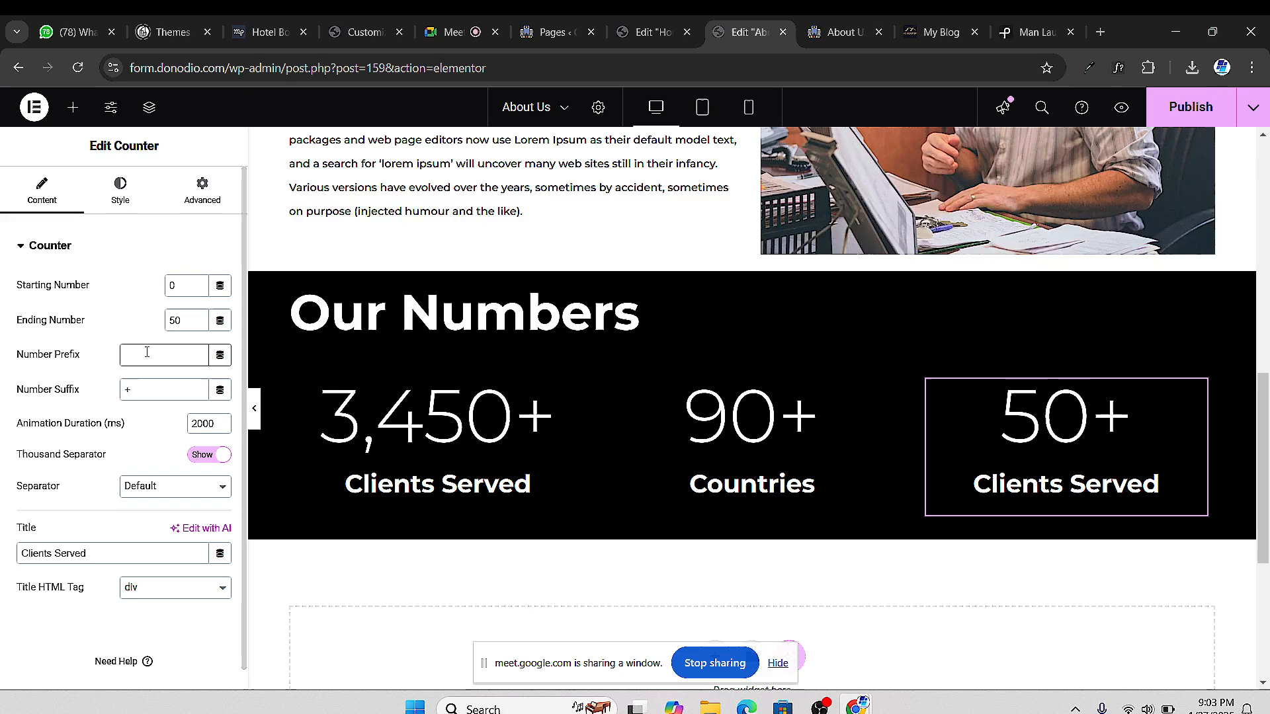
{"action": "type", "text": "$"}
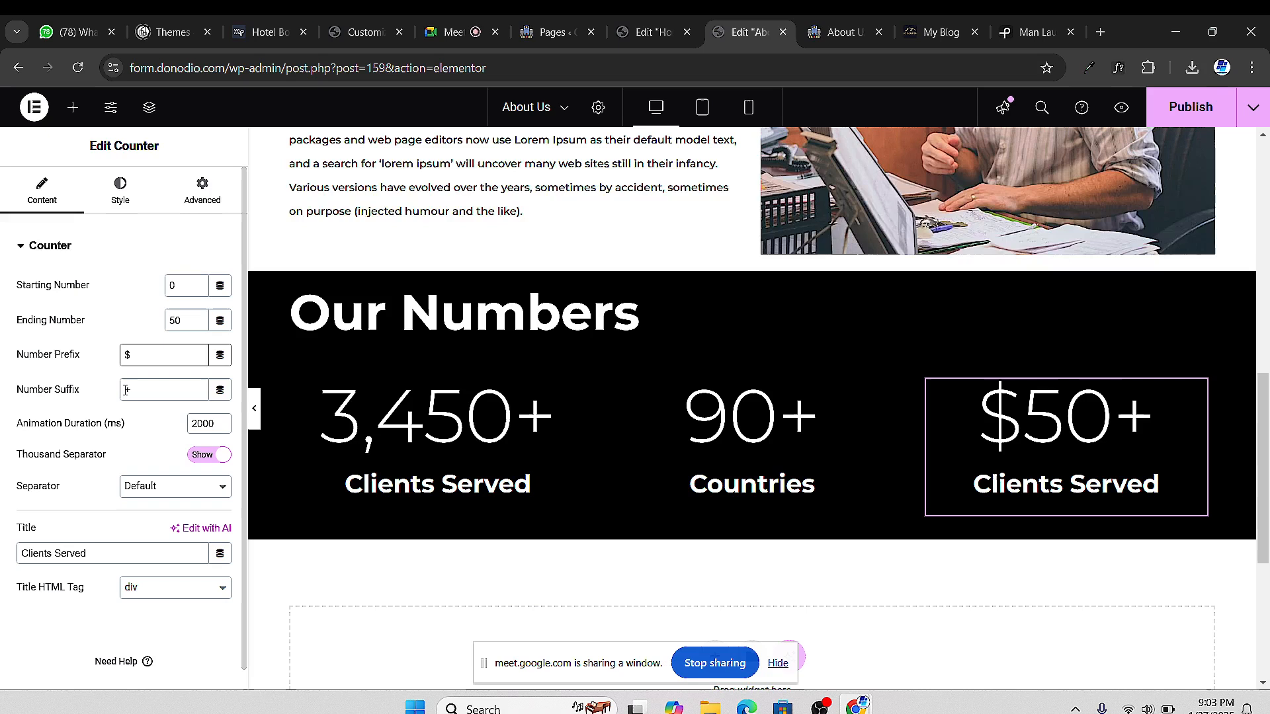
{"action": "left_click", "coordinate": [147, 389]}
{"action": "type", "text": "Bn"}
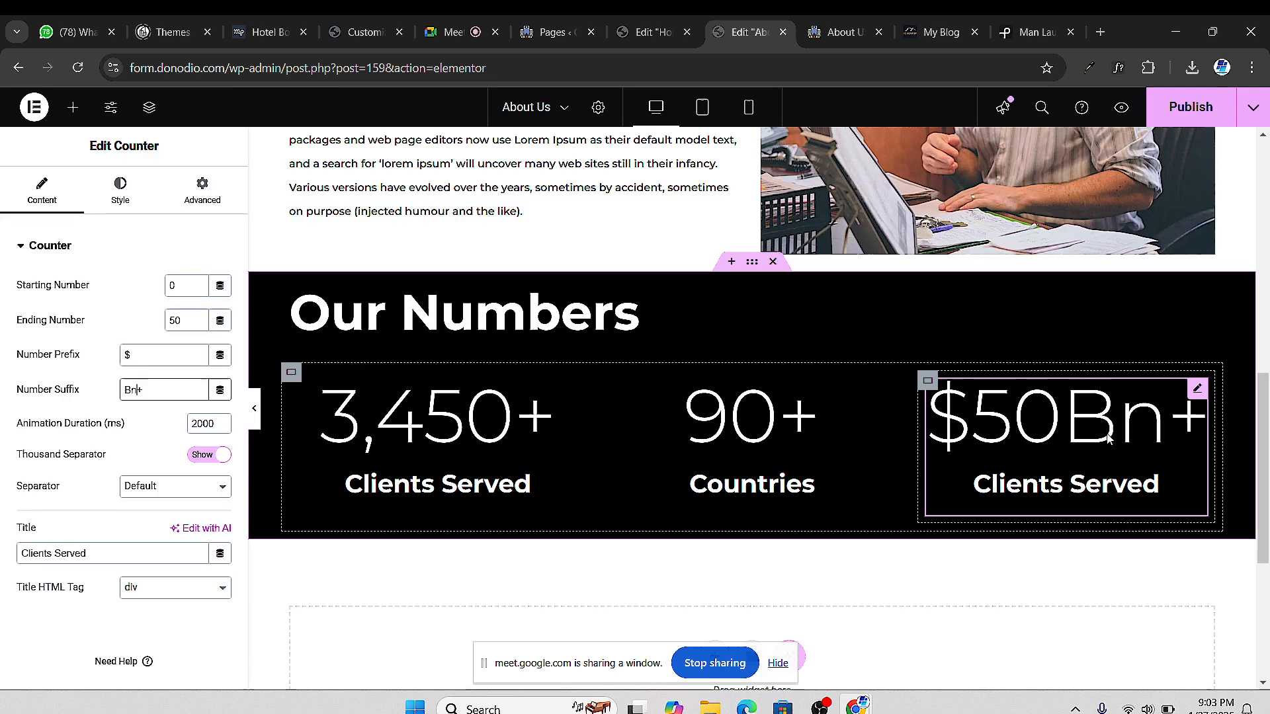
{"action": "left_click", "coordinate": [126, 380]}
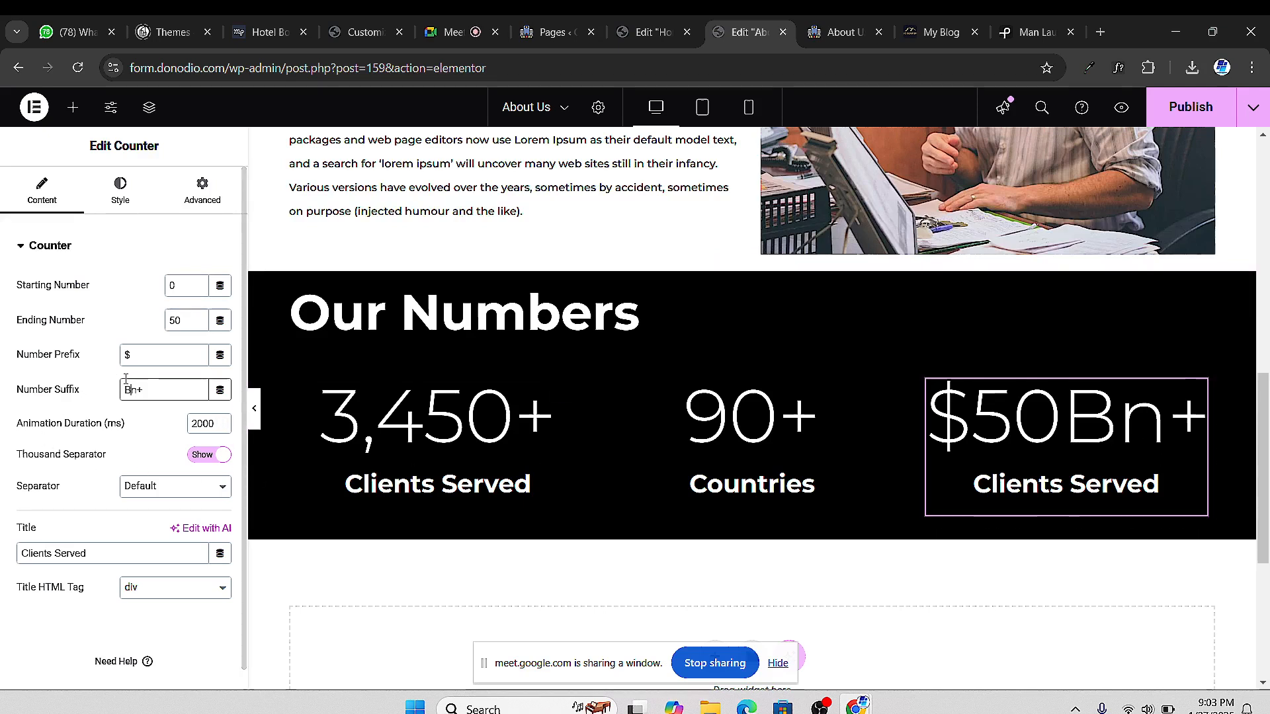
{"action": "key", "text": "Delete"}
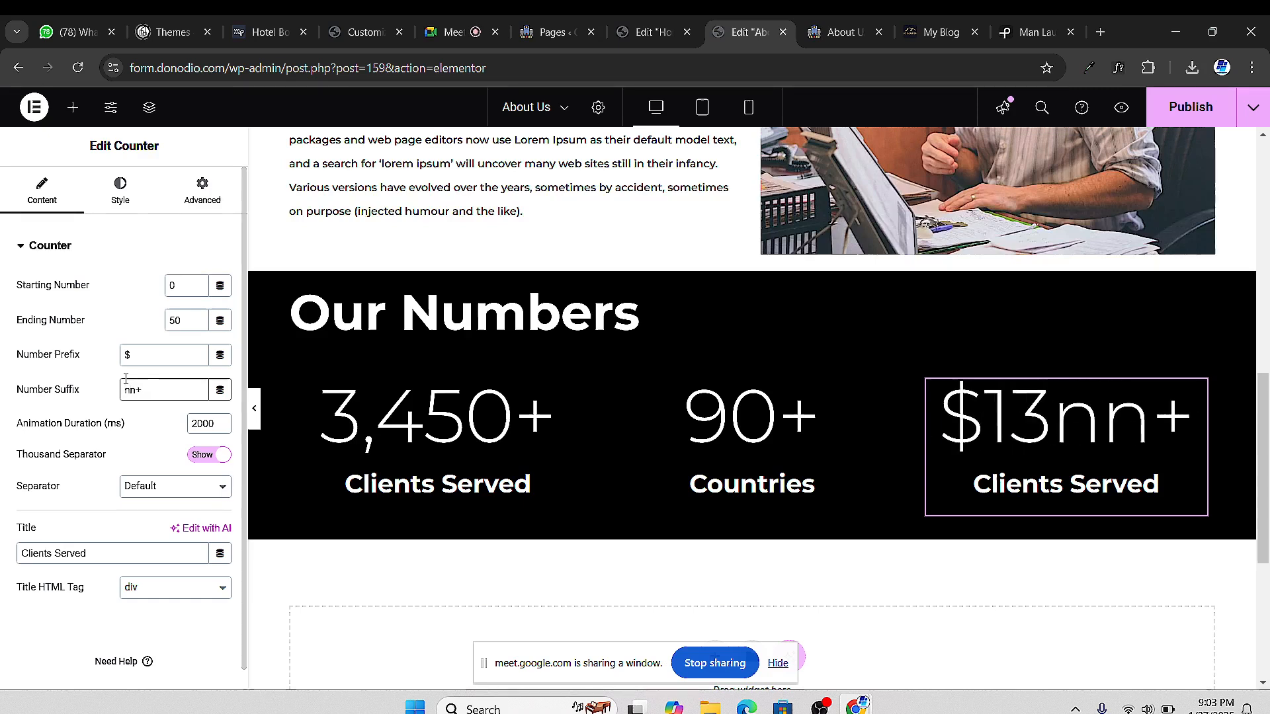
{"action": "type", "text": "b"}
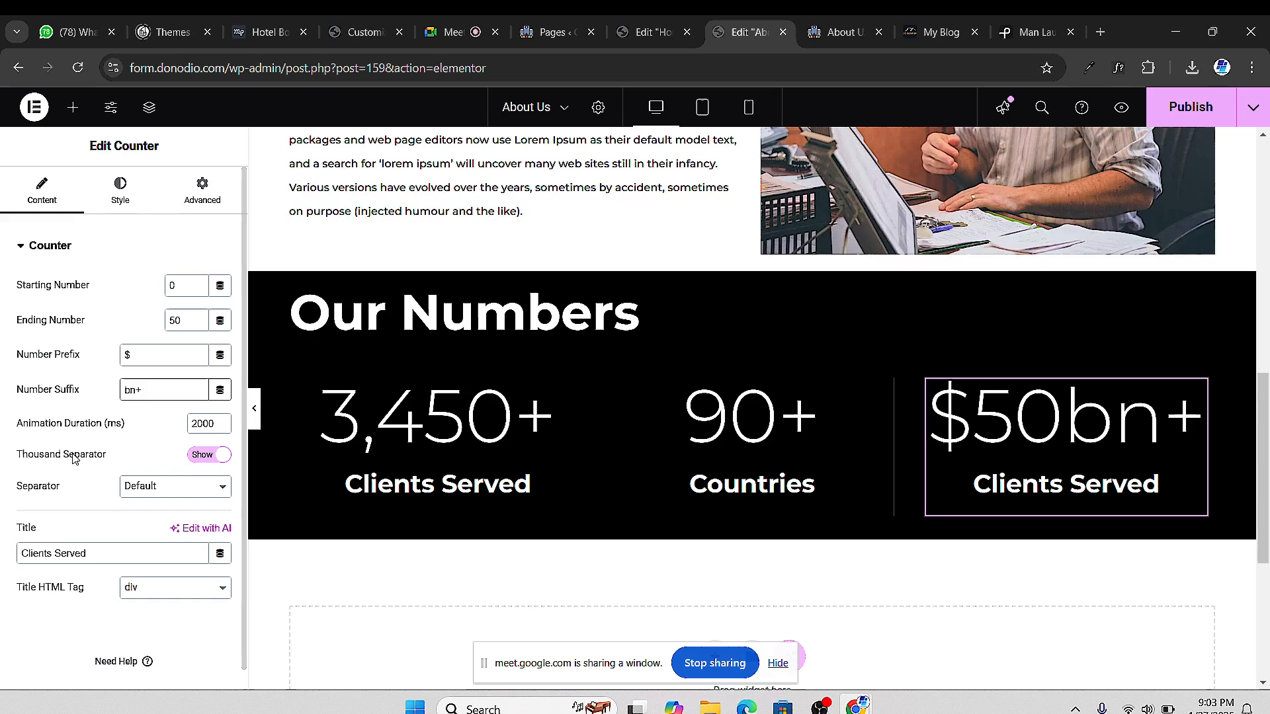
Retitle the third counter Earned and save the page with Ctrl+S
{"action": "left_click", "coordinate": [56, 553]}
{"action": "left_click", "coordinate": [58, 552]}
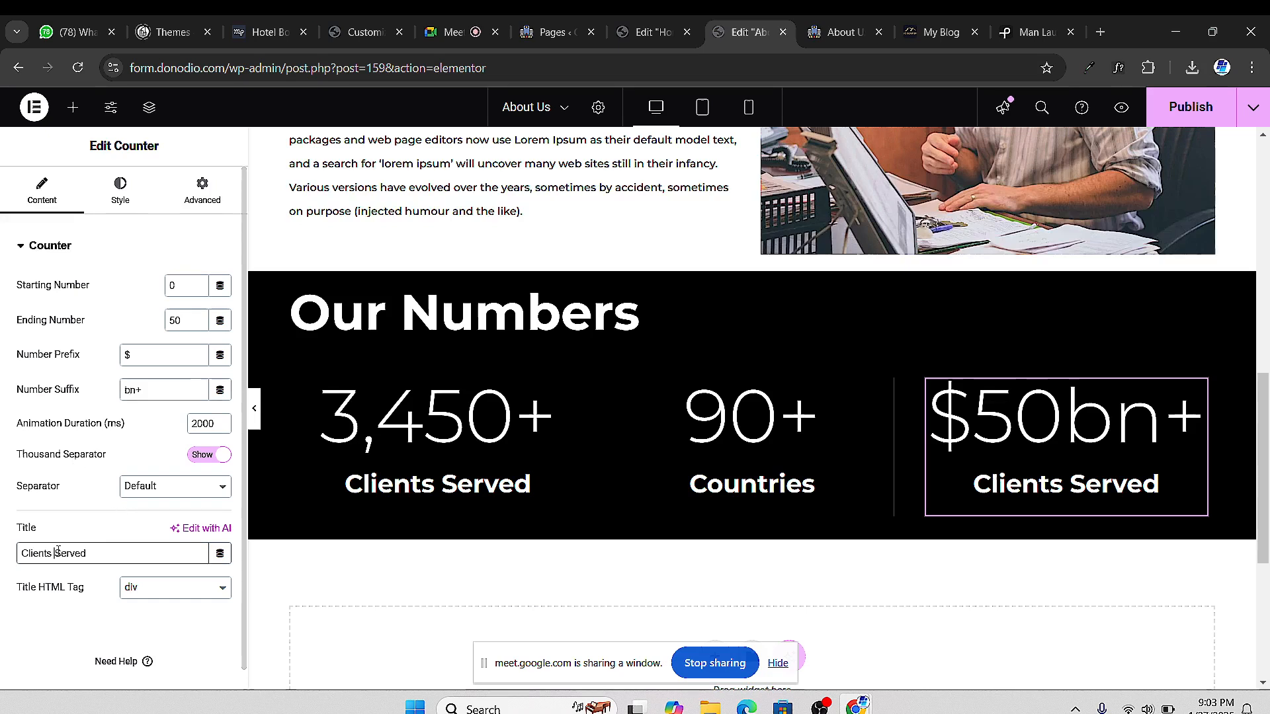
{"action": "type", "text": "Earned"}
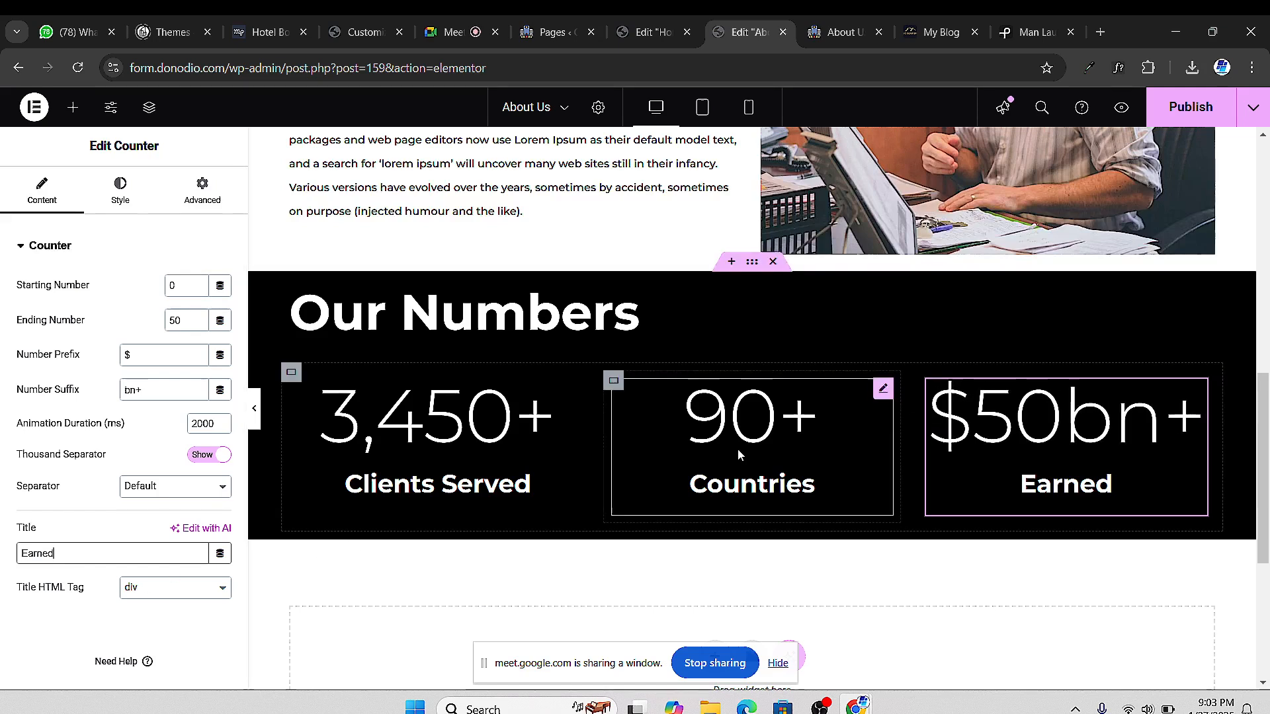
{"action": "key", "text": "ctrl+s"}
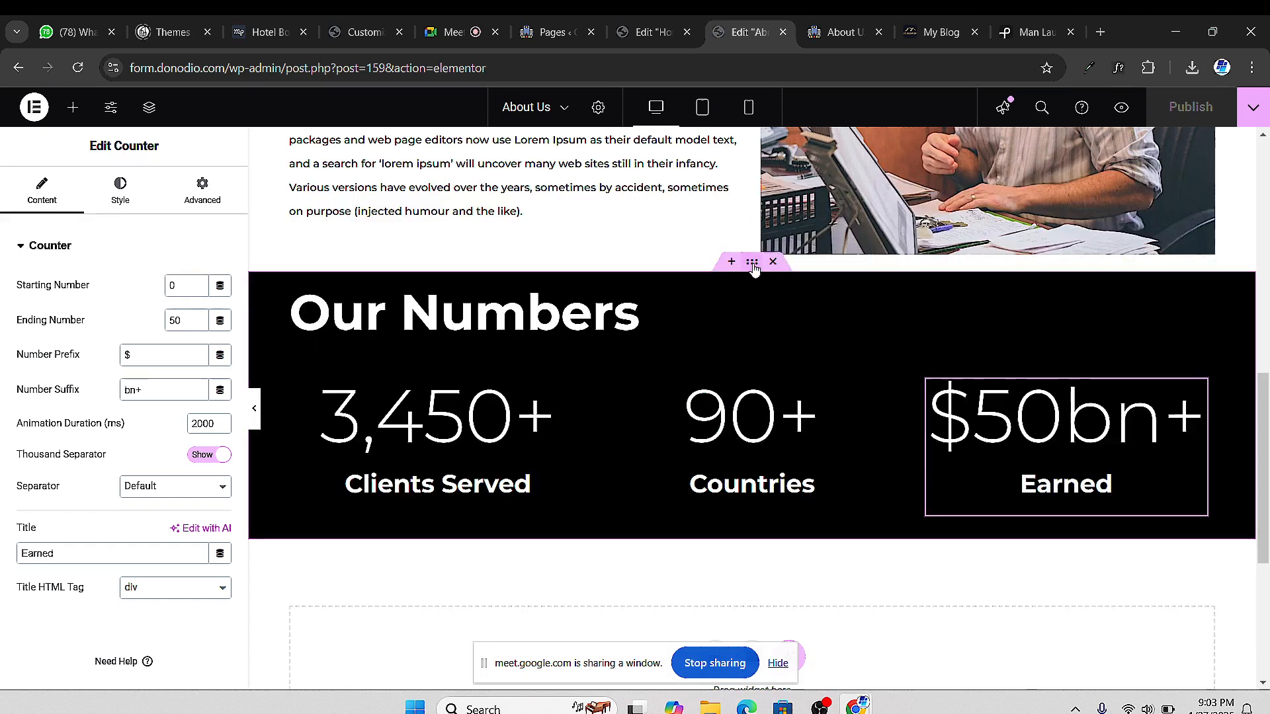
Give the Our Numbers container unlinked padding of 100 px top and 100 px bottom
{"action": "left_click", "coordinate": [752, 263]}
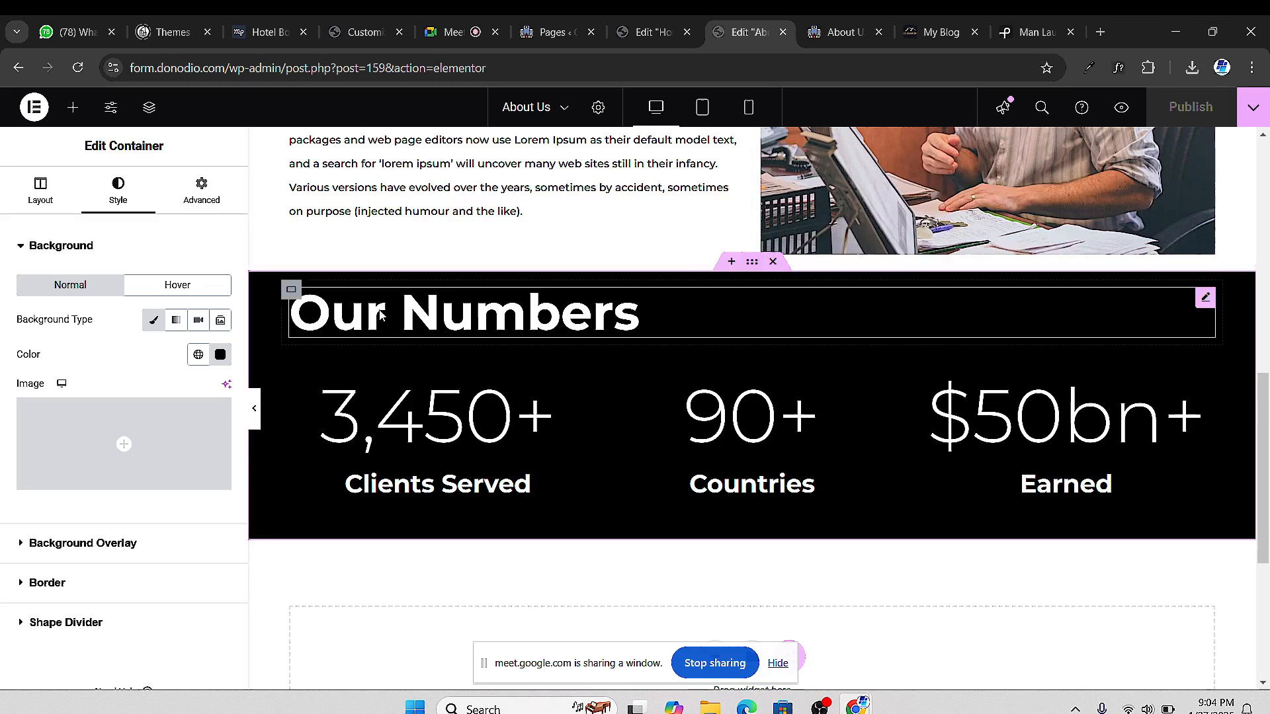
{"action": "left_click", "coordinate": [198, 202]}
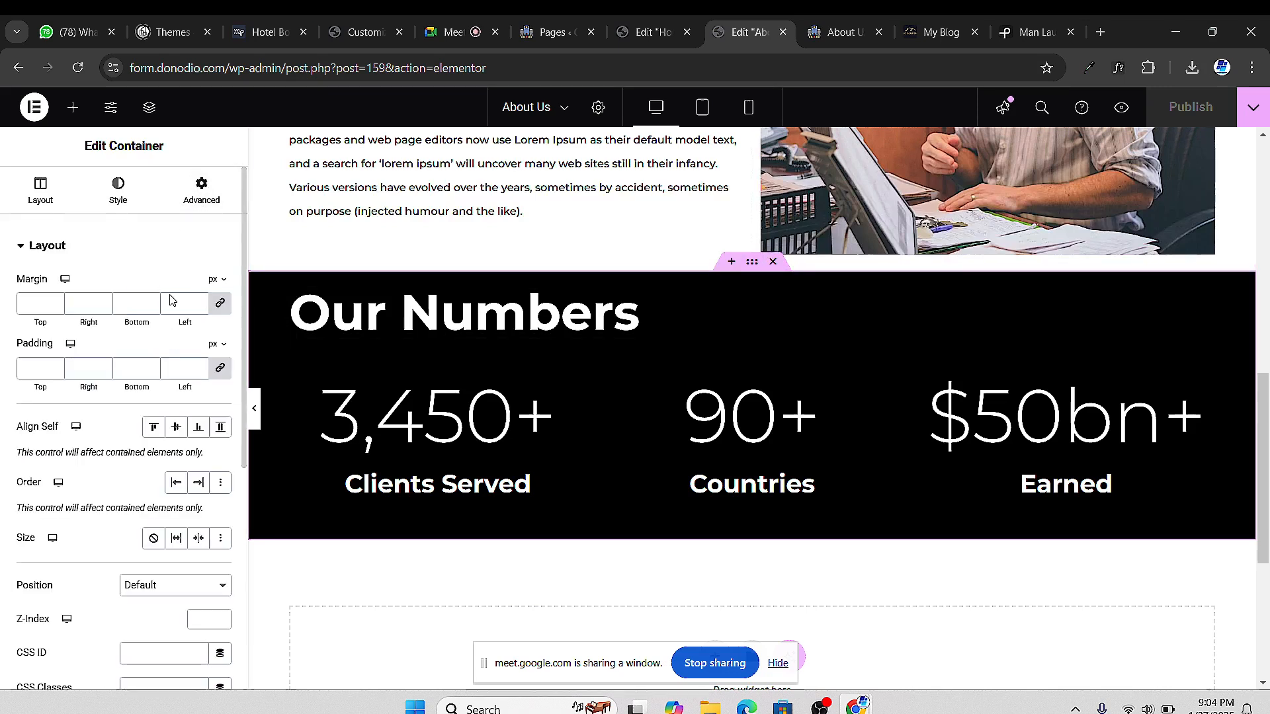
{"action": "left_click", "coordinate": [221, 369]}
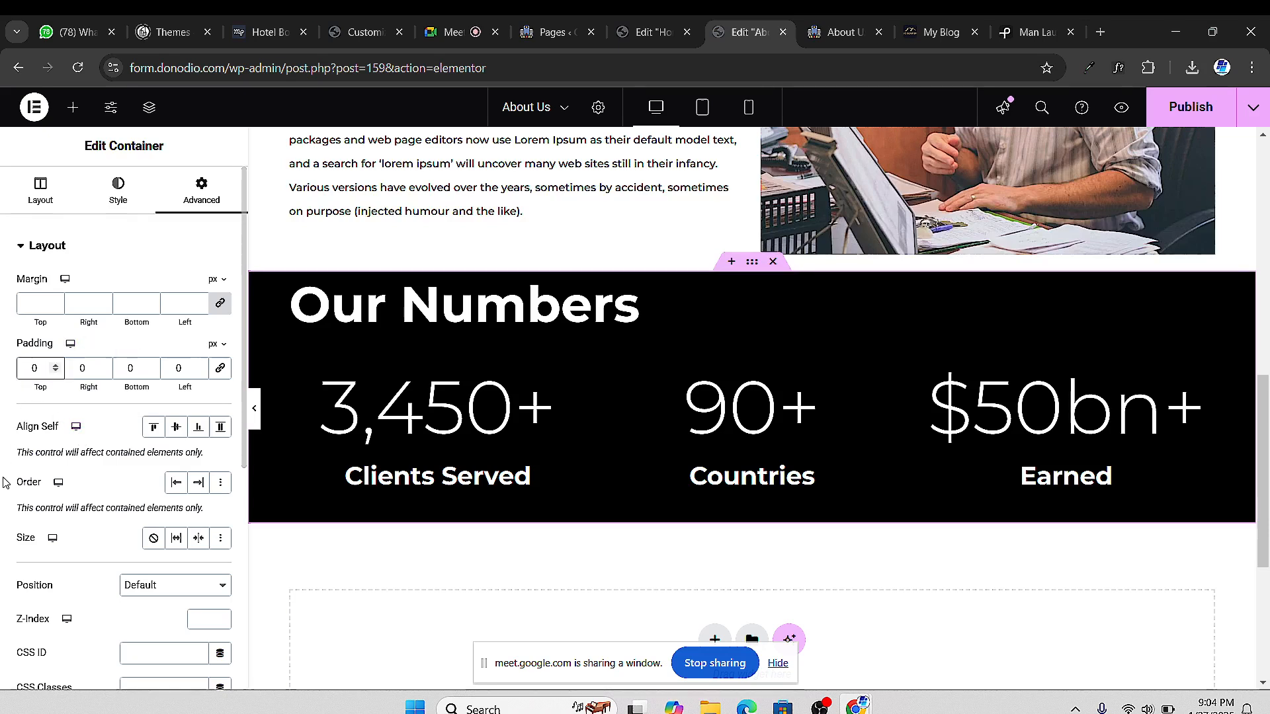
{"action": "type", "text": "100"}
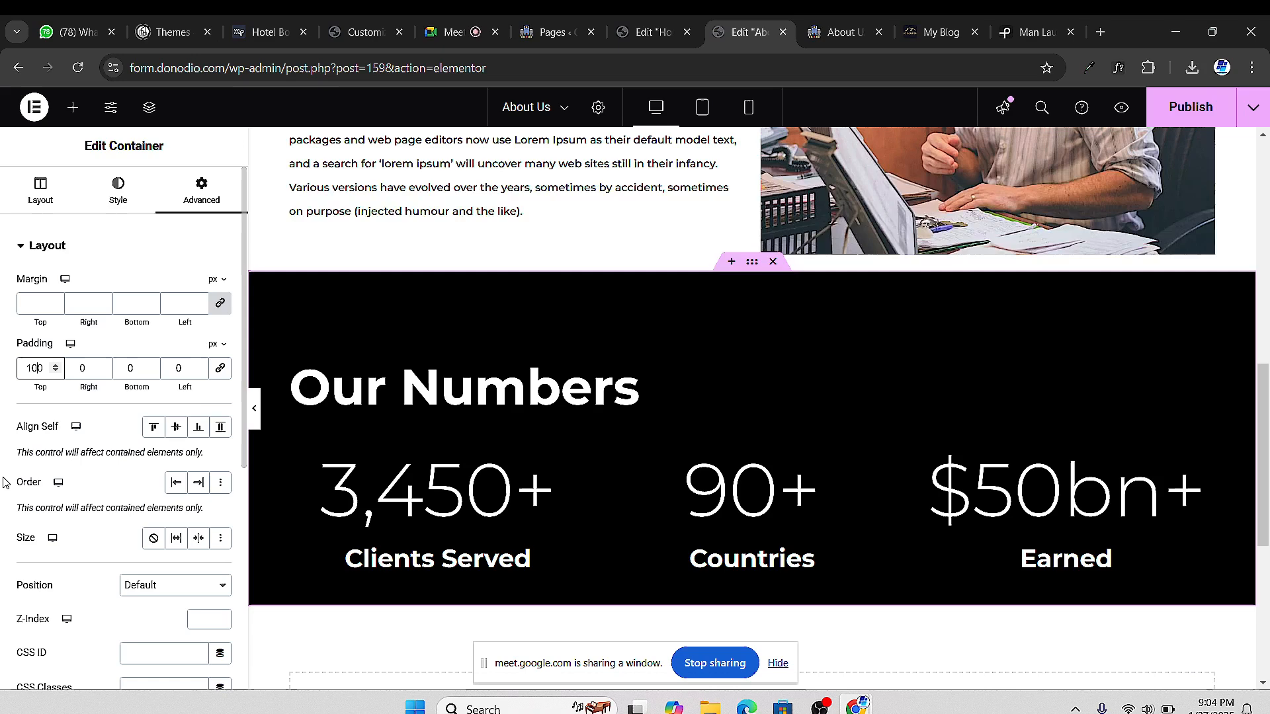
{"action": "left_click", "coordinate": [119, 369]}
{"action": "type", "text": "100"}
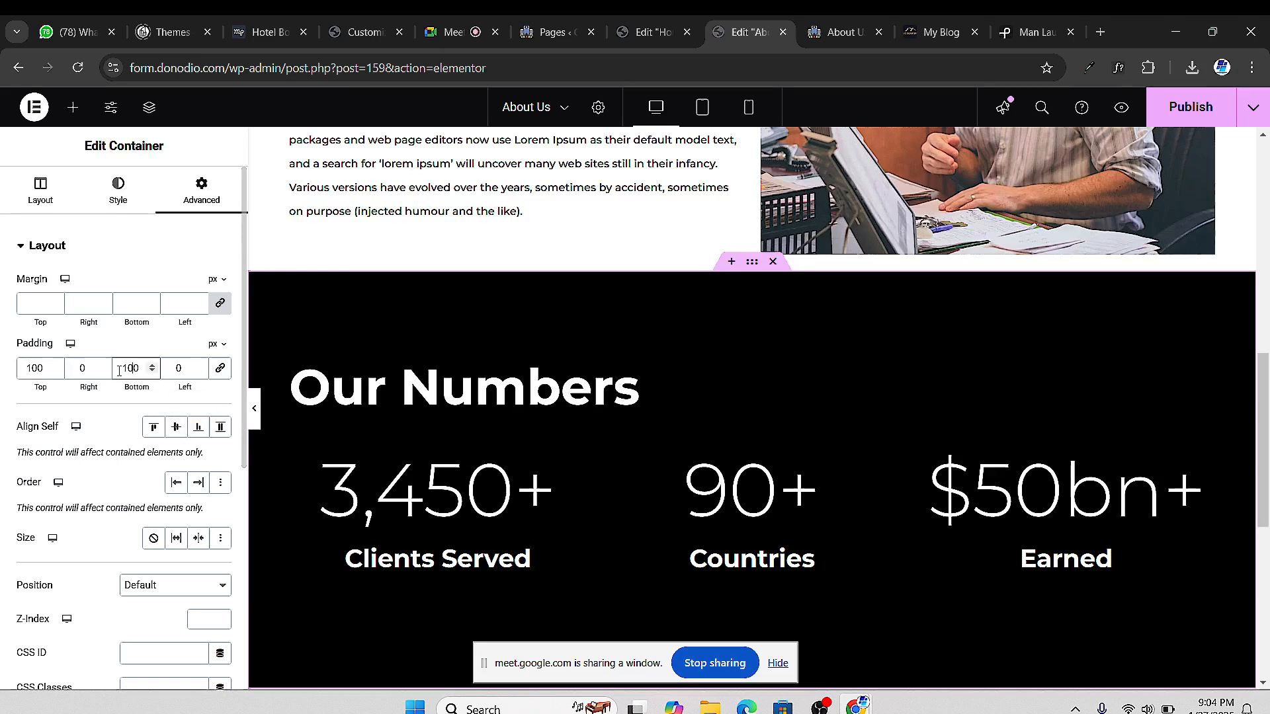
{"action": "scroll", "coordinate": [728, 344], "scroll_direction": "down", "scroll_amount": 3}
{"action": "scroll", "coordinate": [701, 348], "scroll_direction": "up", "scroll_amount": 1}
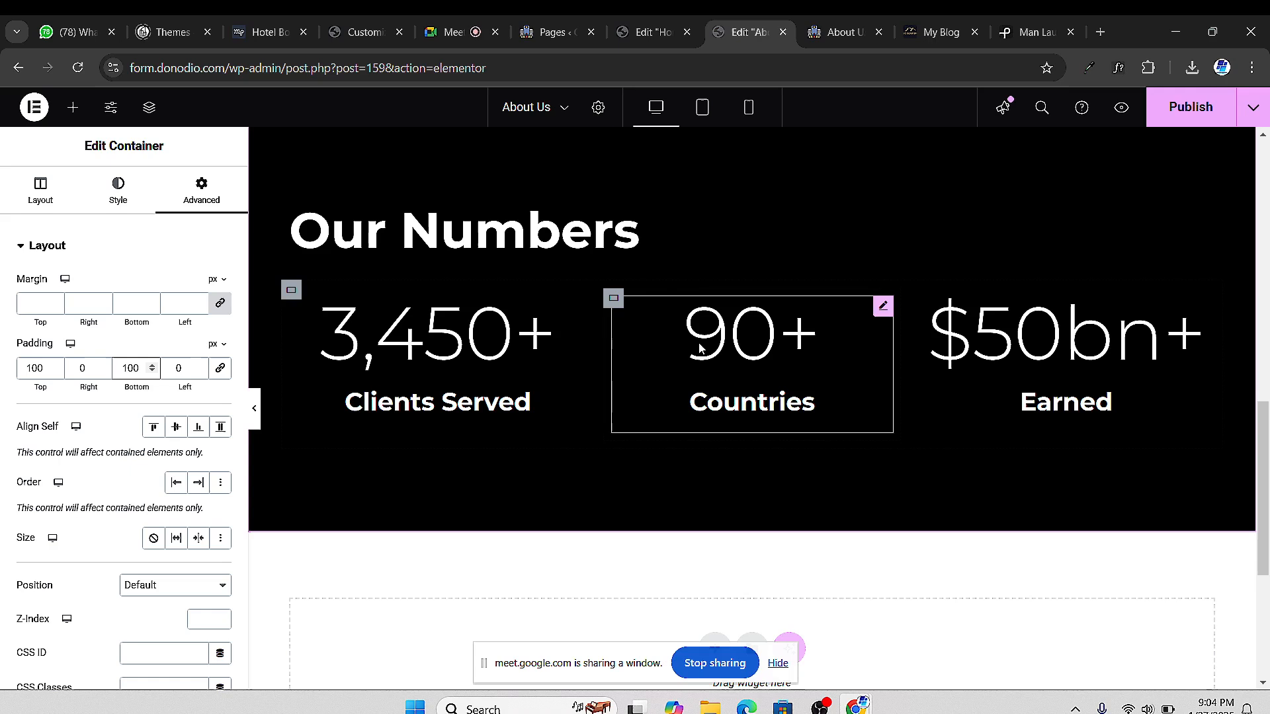
{"action": "scroll", "coordinate": [701, 349], "scroll_direction": "down", "scroll_amount": 1}
Set the Our Numbers heading's font size to 80 px
{"action": "left_click", "coordinate": [641, 229]}
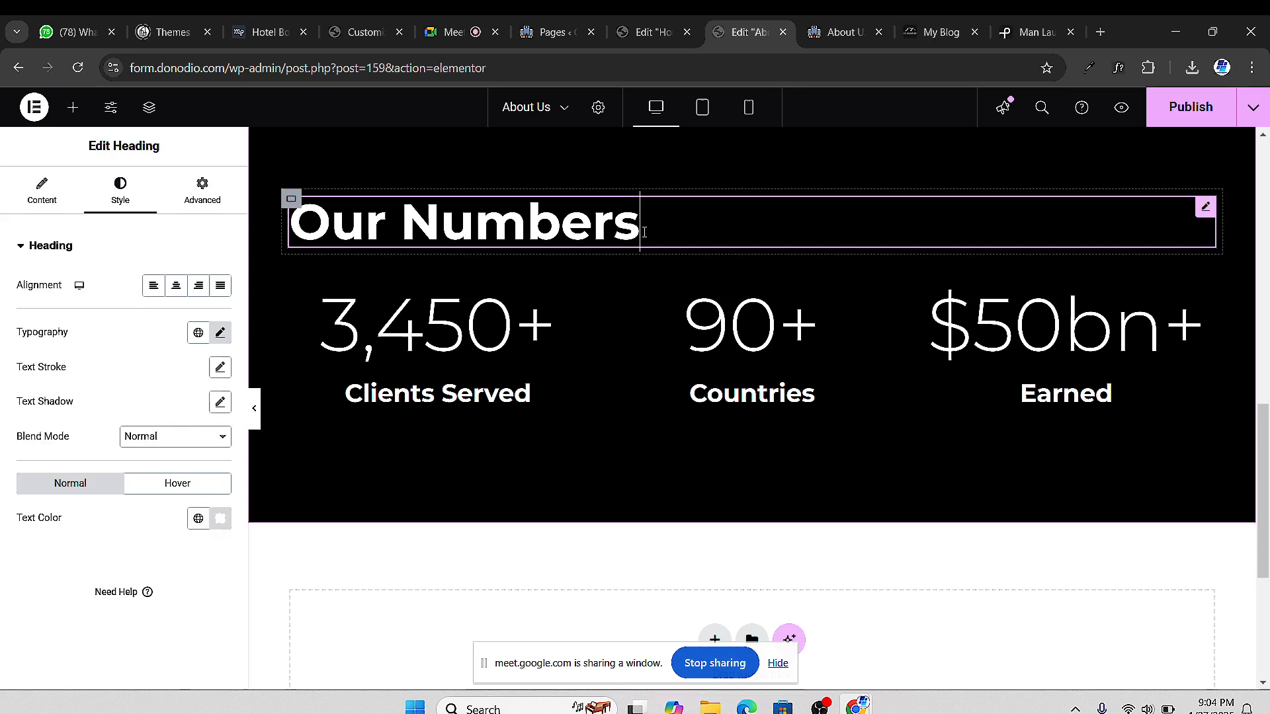
{"action": "left_click", "coordinate": [221, 335]}
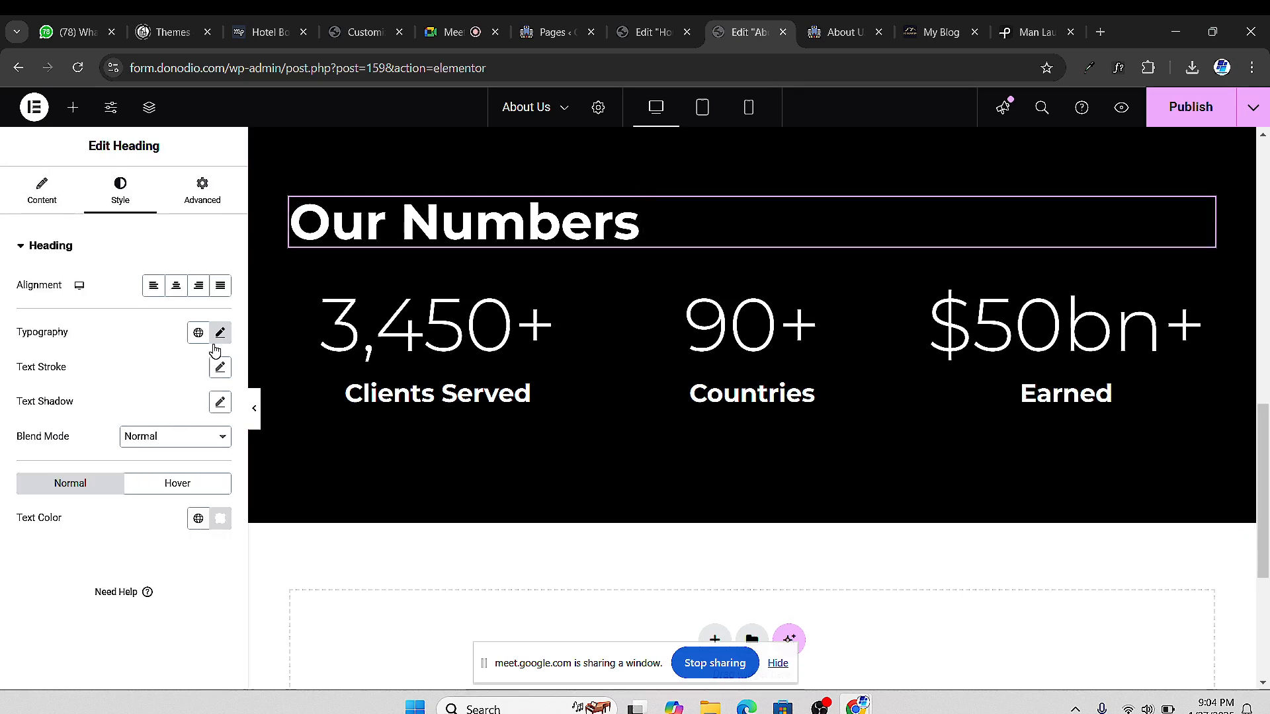
{"action": "left_click_drag", "start_coordinate": [72, 467], "coordinate": [88, 474]}
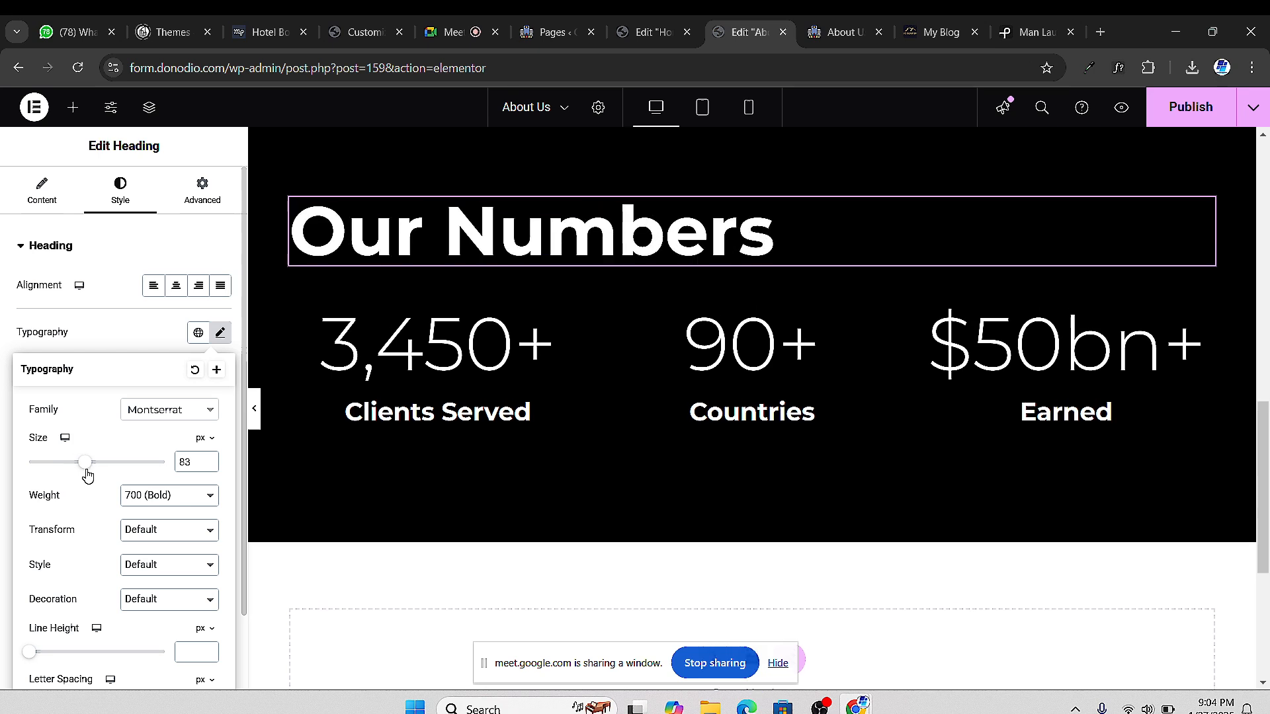
{"action": "left_click", "coordinate": [208, 466]}
{"action": "left_click", "coordinate": [208, 466]}
{"action": "left_click", "coordinate": [208, 466]}
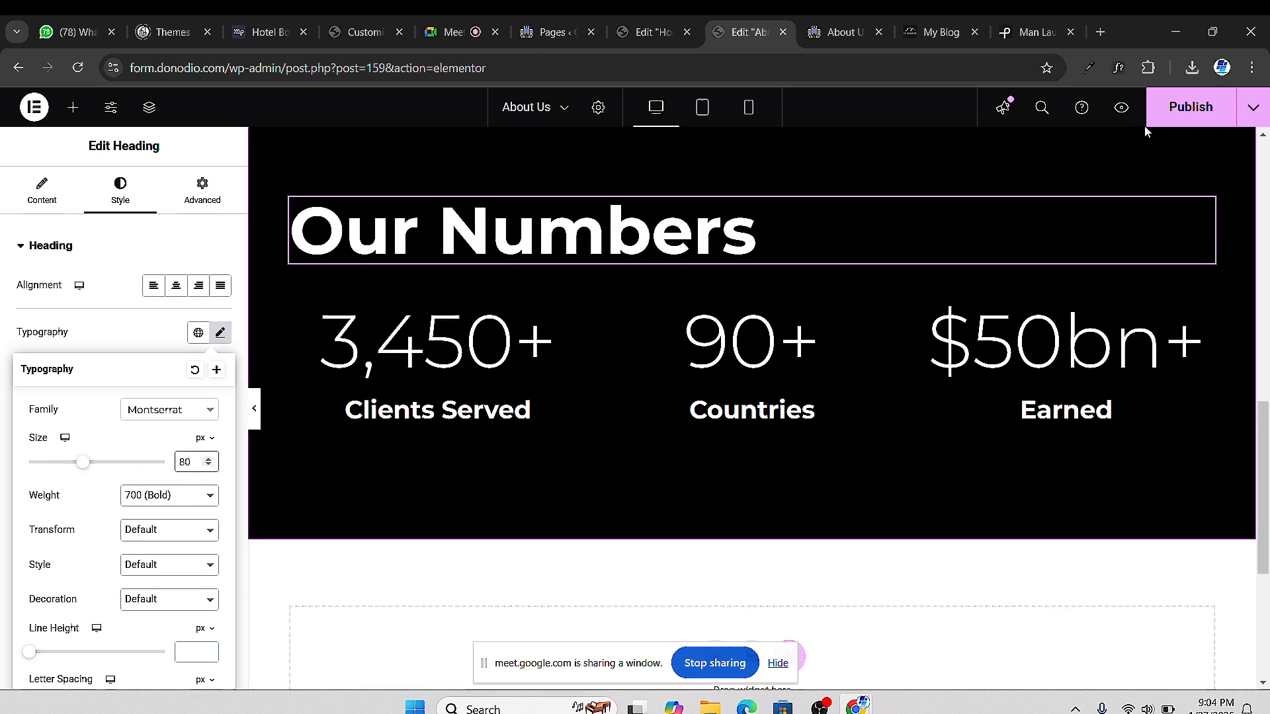
{"action": "scroll", "coordinate": [554, 275], "scroll_direction": "up", "scroll_amount": 1}
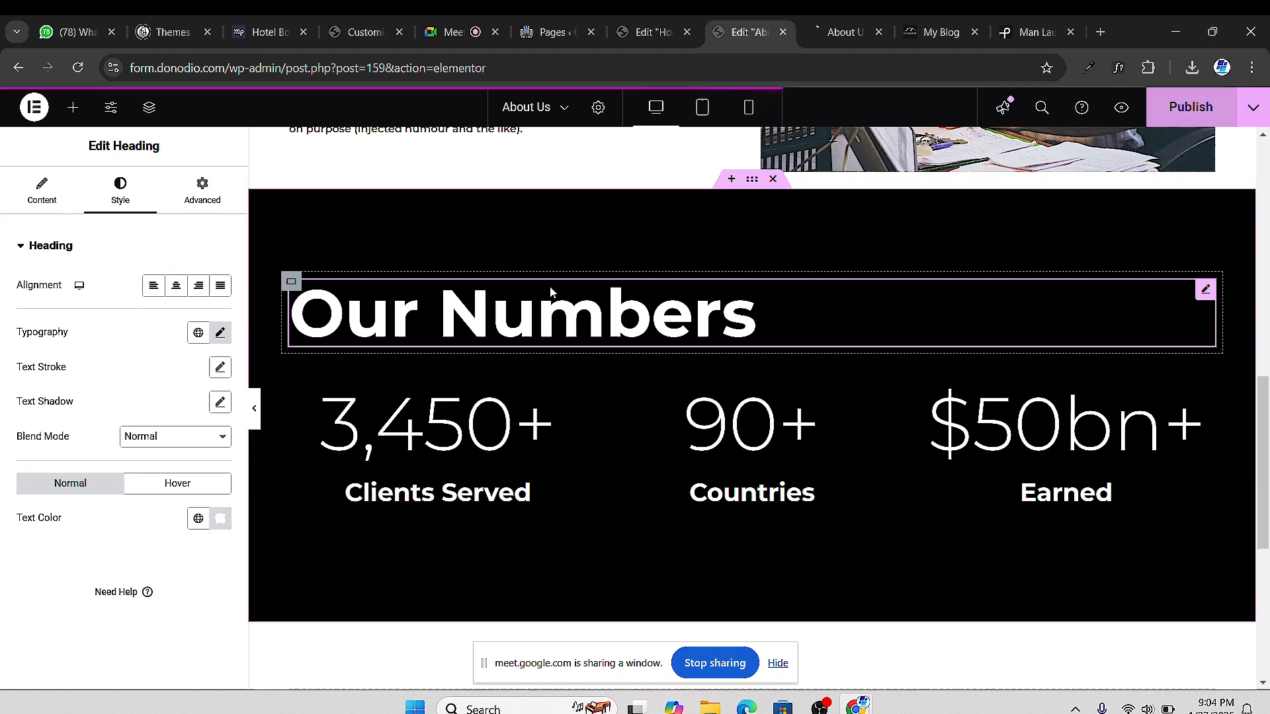
Scroll through the About Us preview to review the updated page
{"action": "left_click", "coordinate": [827, 36]}
{"action": "scroll", "coordinate": [576, 236], "scroll_direction": "down", "scroll_amount": 10}
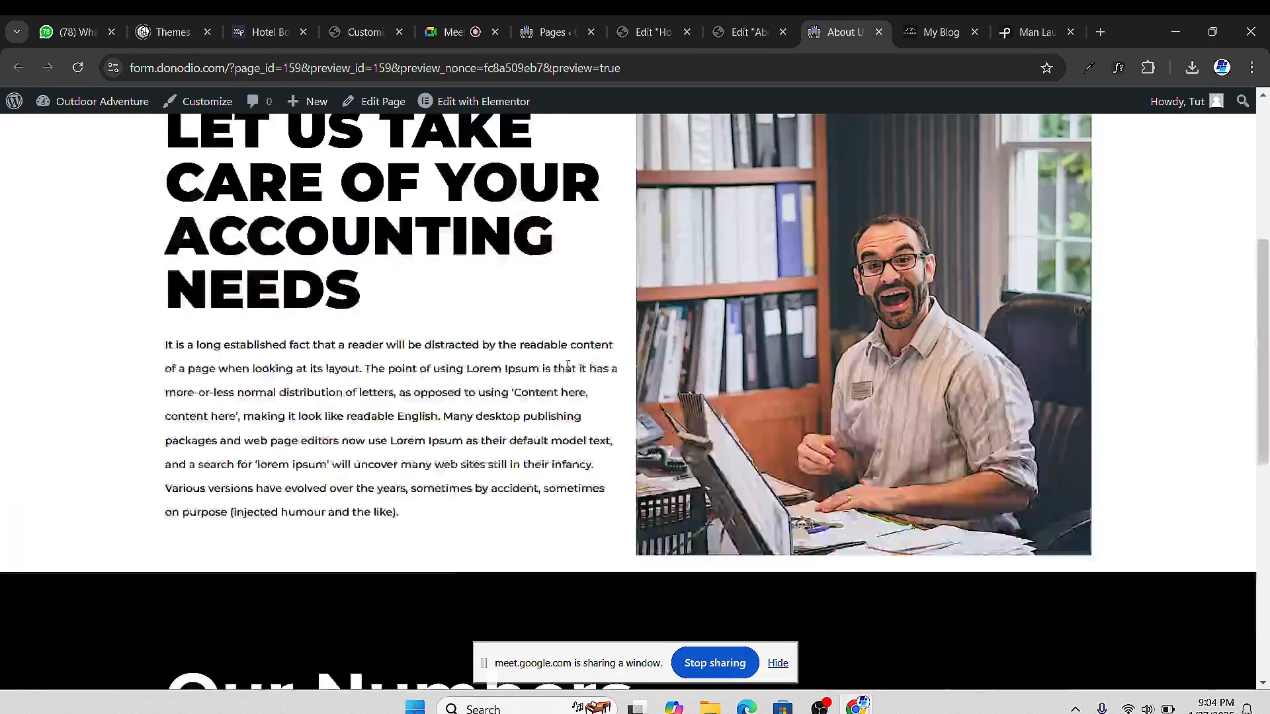
{"action": "scroll", "coordinate": [579, 361], "scroll_direction": "up", "scroll_amount": 4}
{"action": "scroll", "coordinate": [581, 365], "scroll_direction": "up", "scroll_amount": 6}
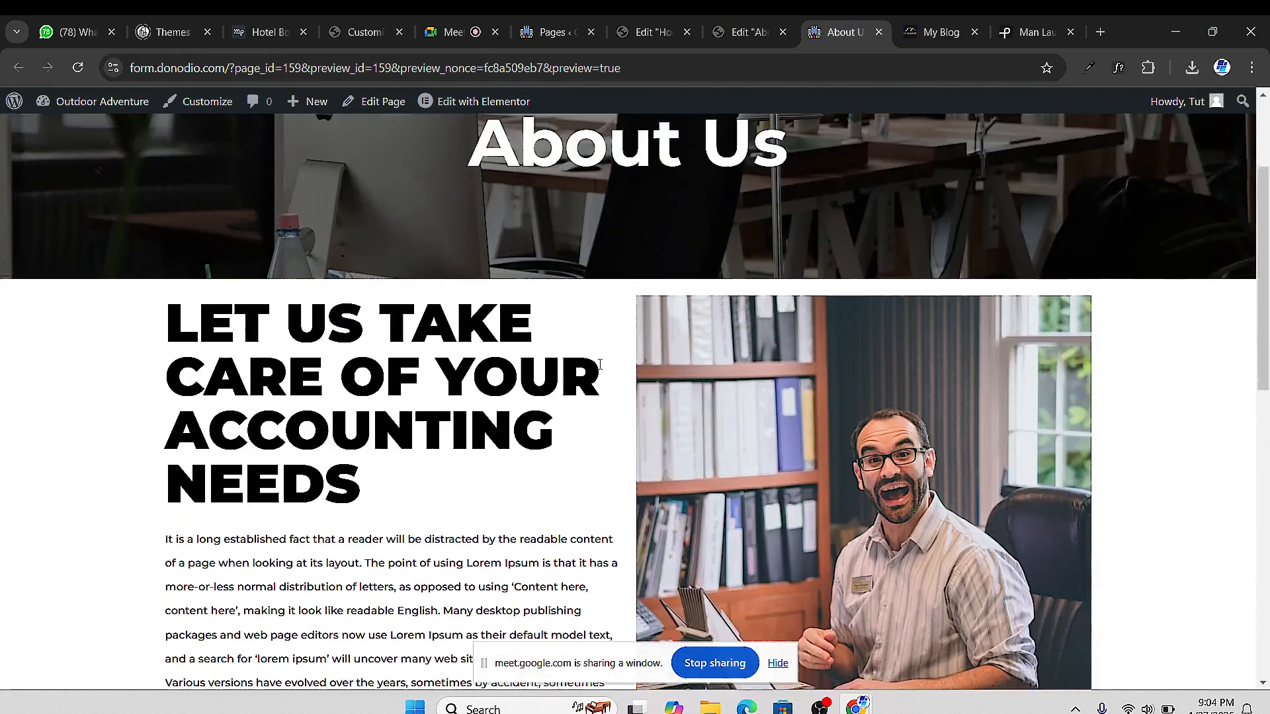
{"action": "scroll", "coordinate": [625, 397], "scroll_direction": "down", "scroll_amount": 2}
{"action": "scroll", "coordinate": [627, 397], "scroll_direction": "down", "scroll_amount": 3}
{"action": "scroll", "coordinate": [562, 414], "scroll_direction": "up", "scroll_amount": 4}
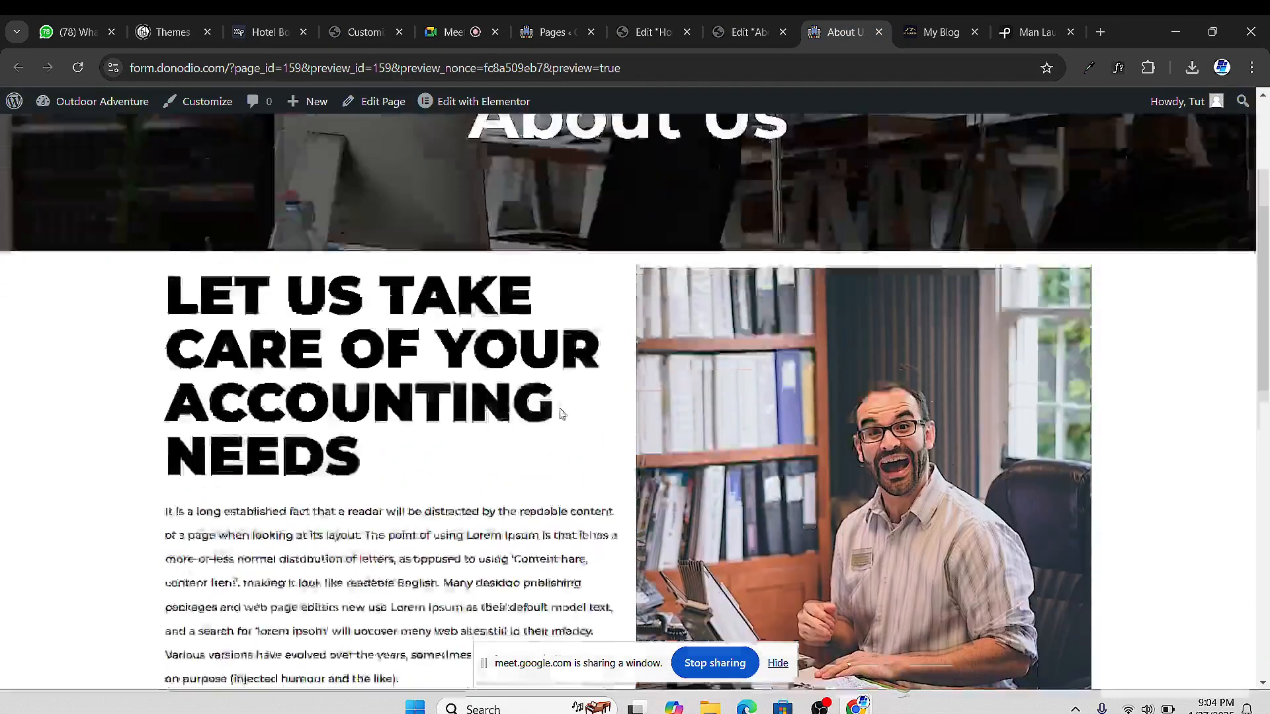
{"action": "scroll", "coordinate": [582, 407], "scroll_direction": "down", "scroll_amount": 12}
{"action": "scroll", "coordinate": [598, 400], "scroll_direction": "up", "scroll_amount": 8}
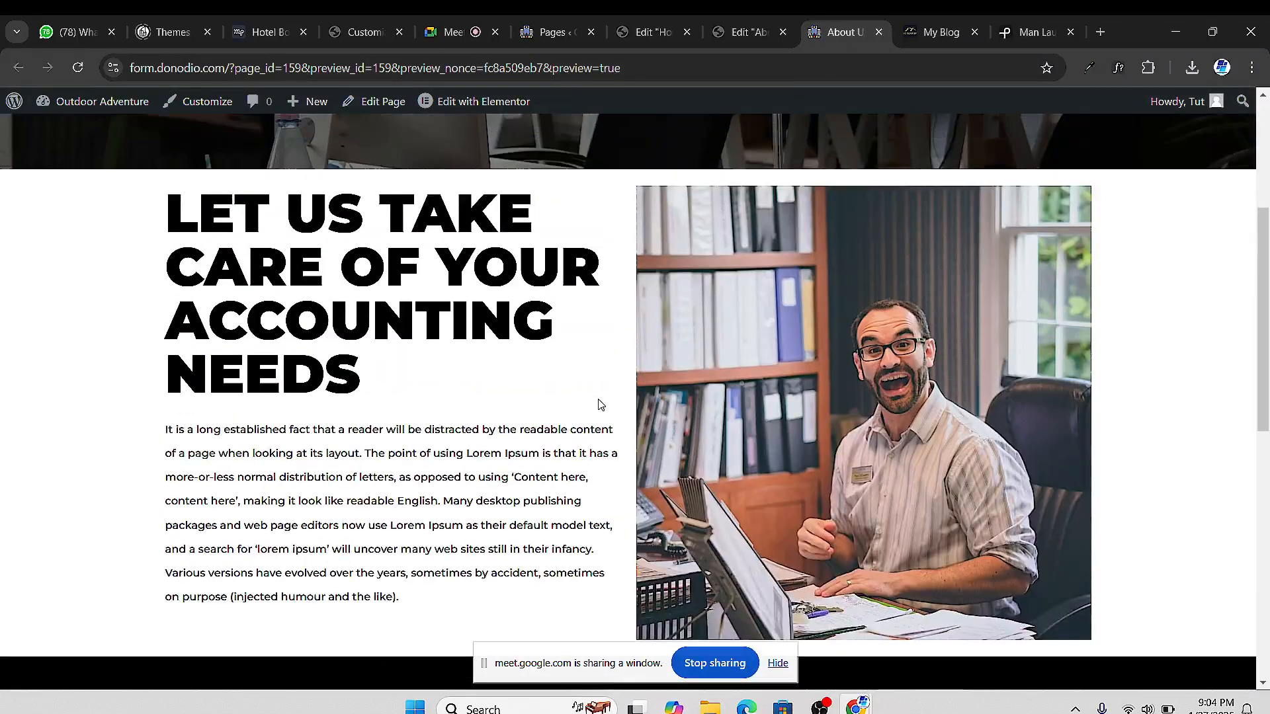
{"action": "scroll", "coordinate": [609, 407], "scroll_direction": "down", "scroll_amount": 6}
{"action": "scroll", "coordinate": [613, 409], "scroll_direction": "up", "scroll_amount": 1}
{"action": "scroll", "coordinate": [612, 410], "scroll_direction": "down", "scroll_amount": 3}
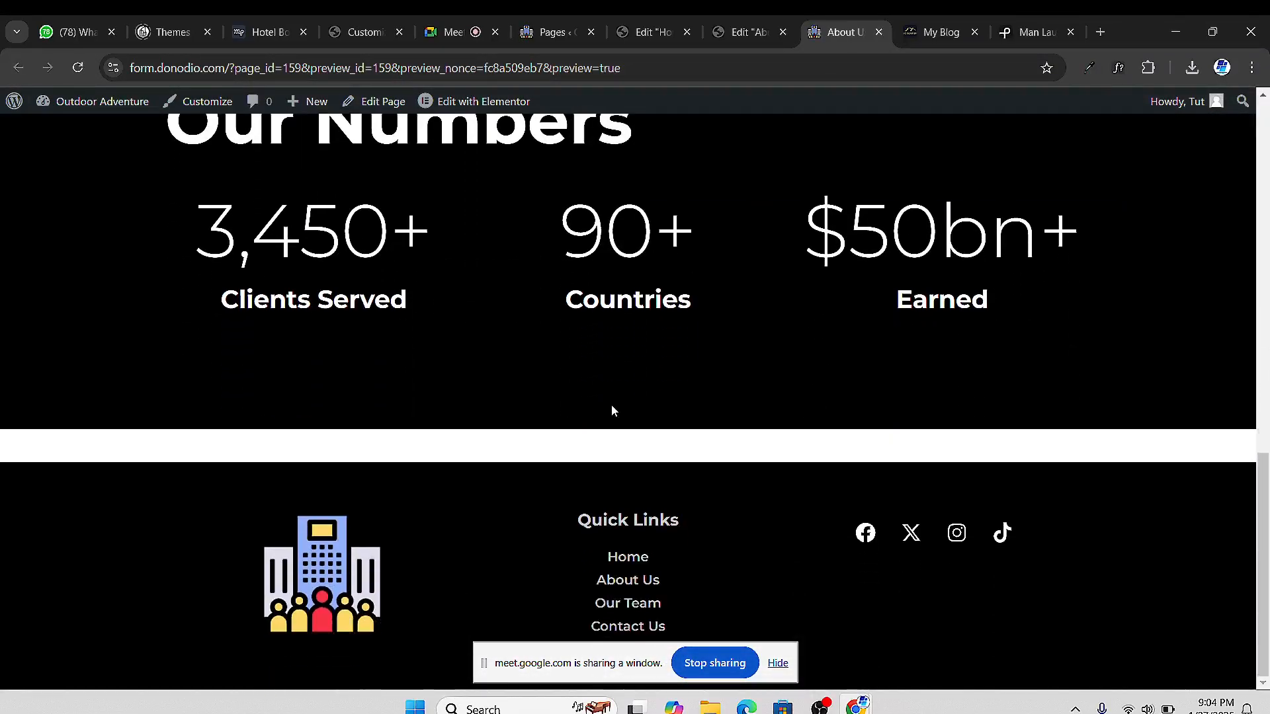
{"action": "scroll", "coordinate": [596, 417], "scroll_direction": "up", "scroll_amount": 4}
{"action": "scroll", "coordinate": [546, 450], "scroll_direction": "up", "scroll_amount": 7}
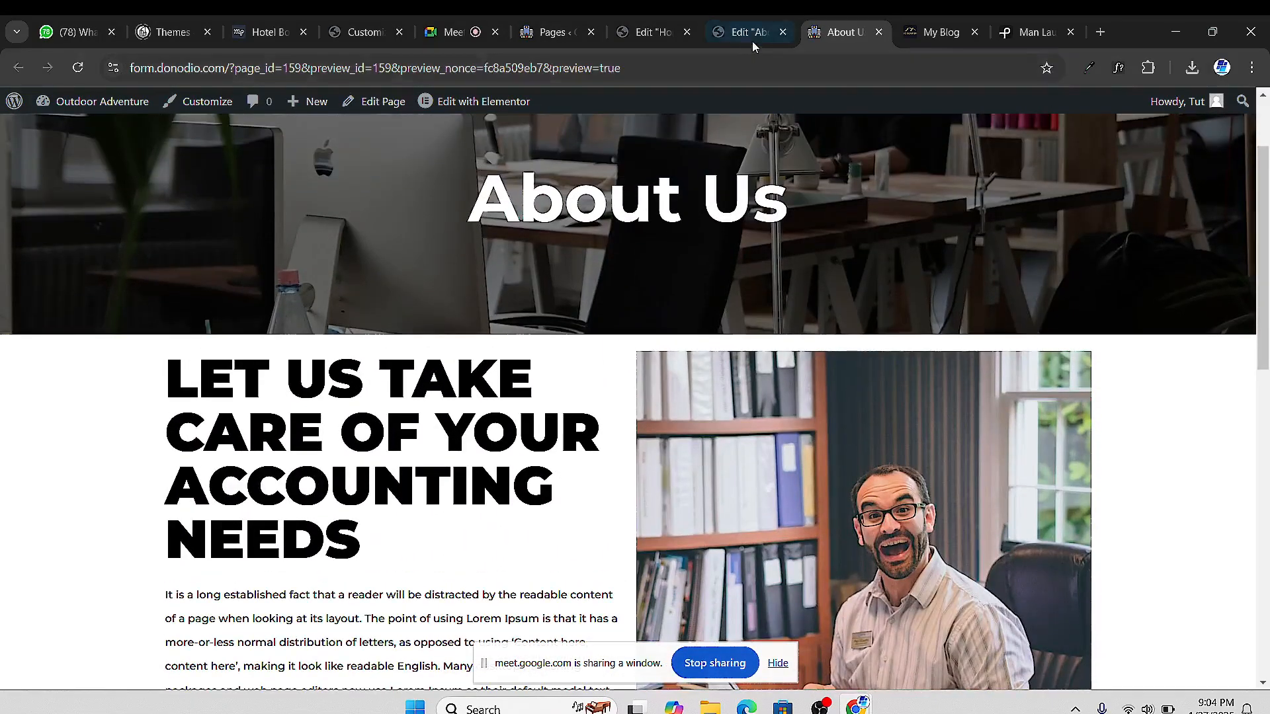
Give the accounting-needs container unlinked padding of 50 px top and 50 px bottom
{"action": "left_click", "coordinate": [751, 33]}
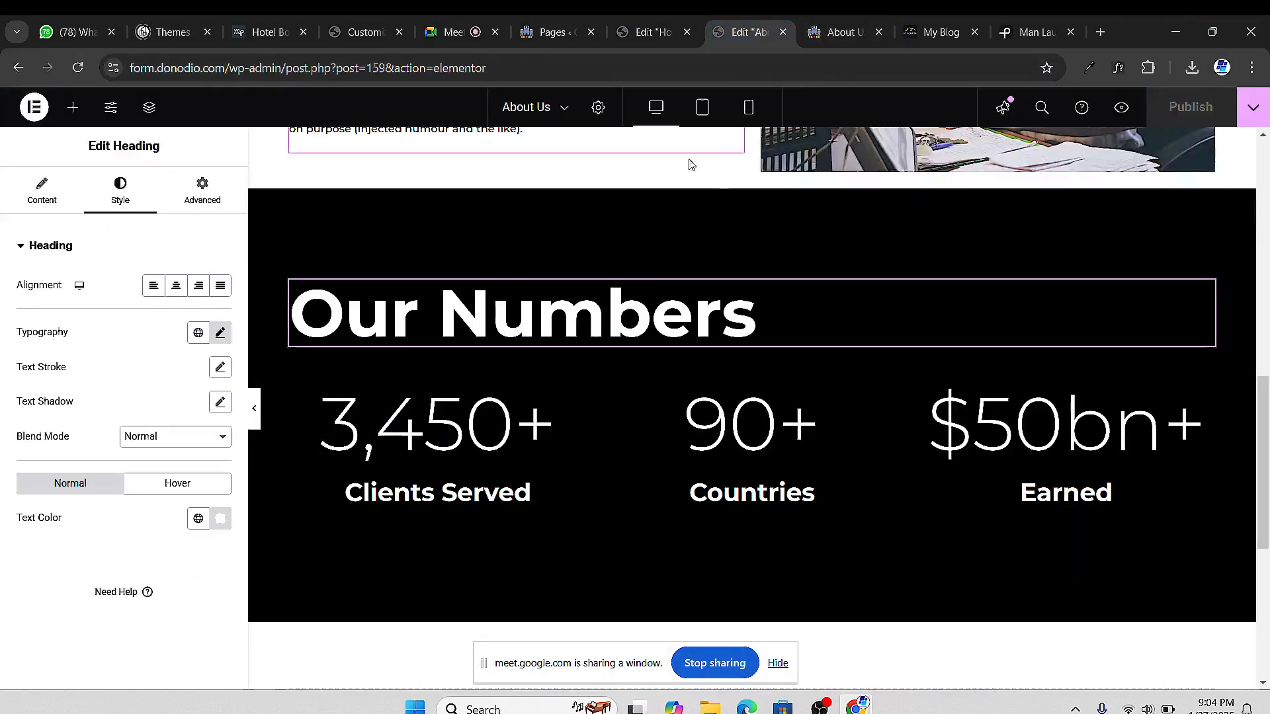
{"action": "scroll", "coordinate": [691, 163], "scroll_direction": "up", "scroll_amount": 10}
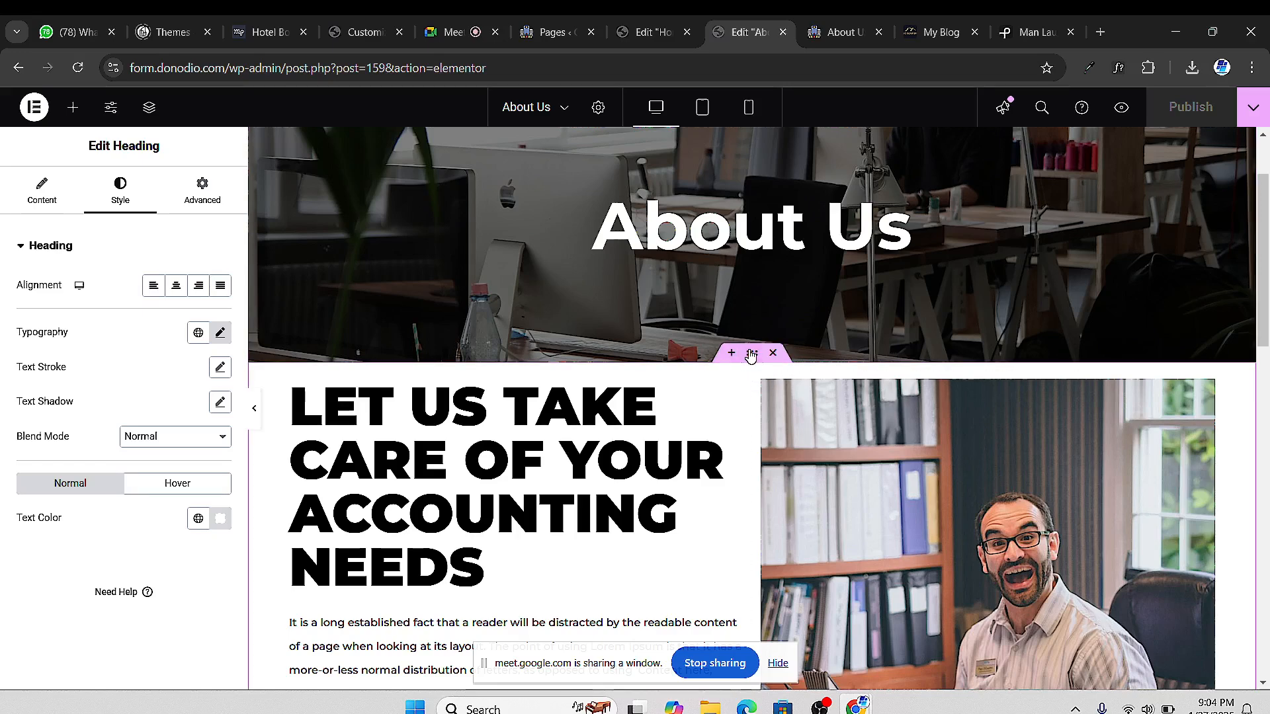
{"action": "left_click", "coordinate": [751, 354]}
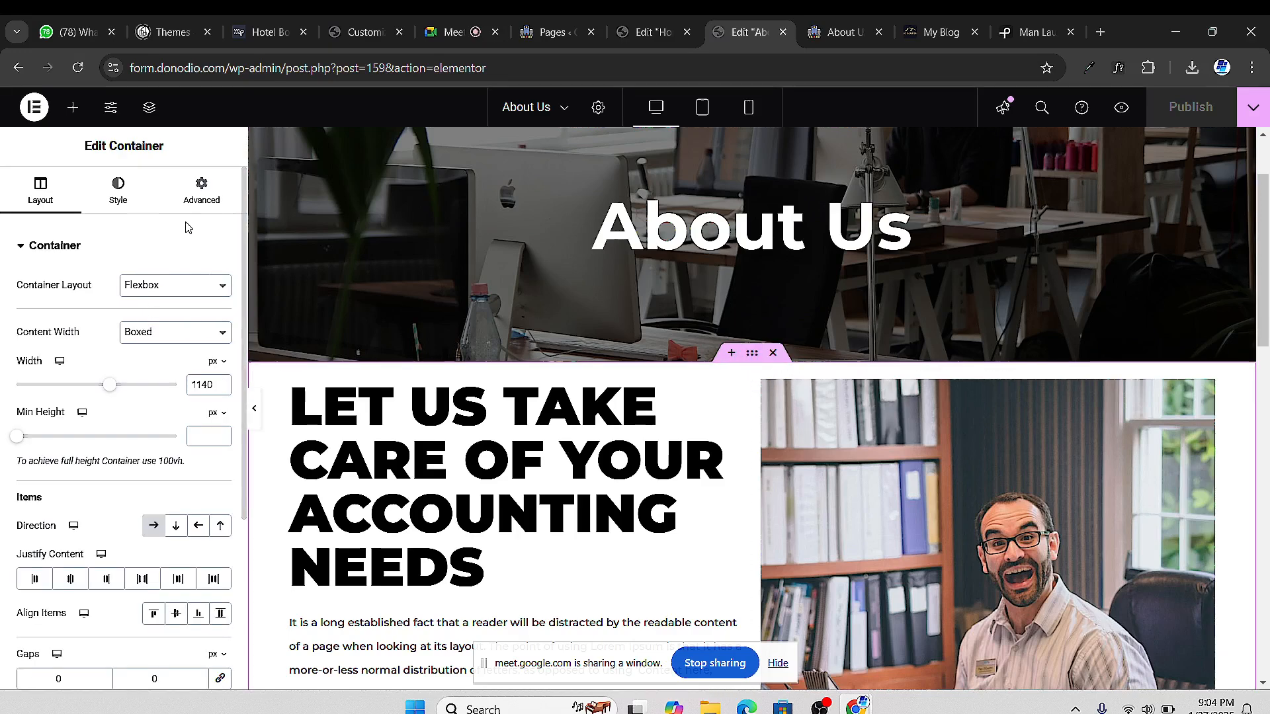
{"action": "left_click", "coordinate": [200, 199]}
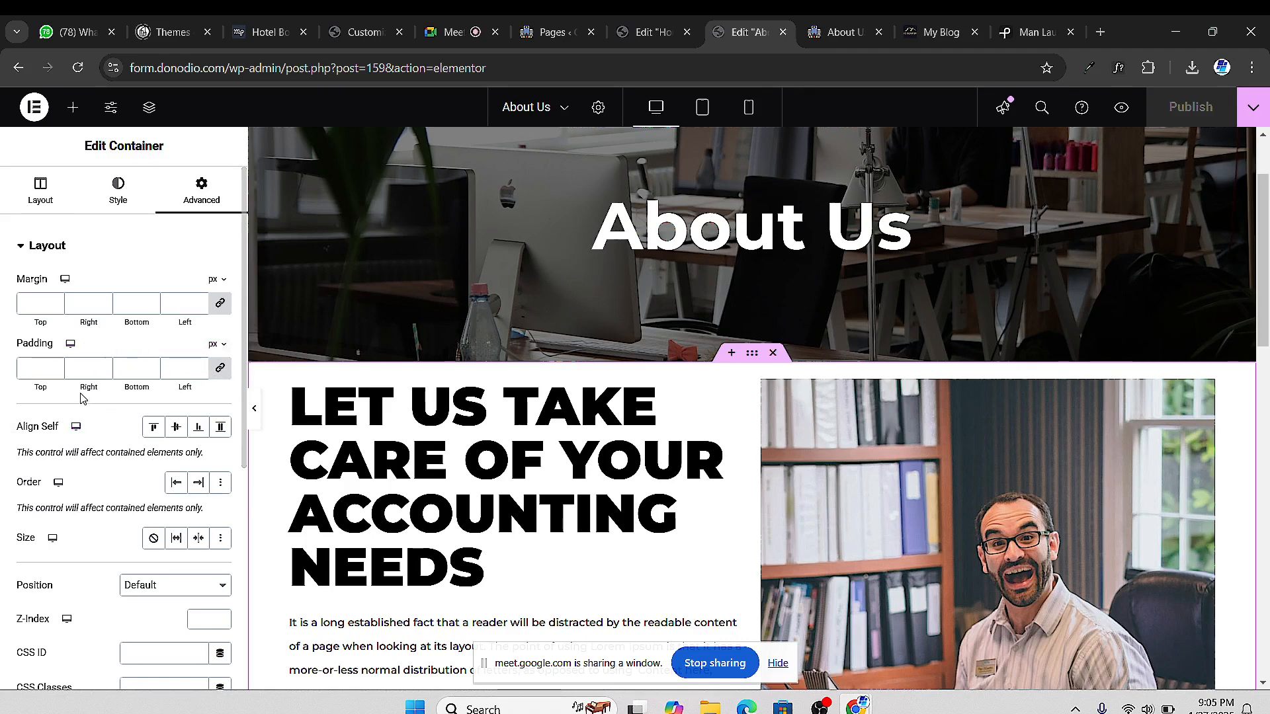
{"action": "left_click", "coordinate": [221, 369]}
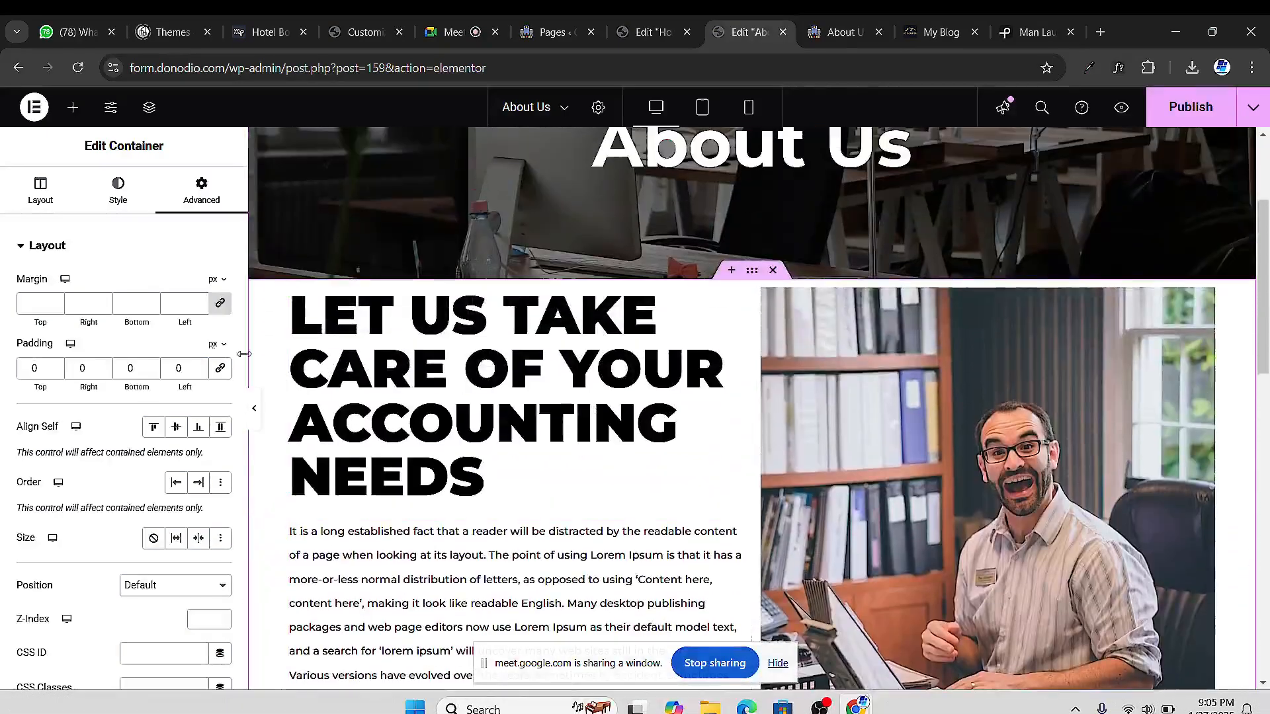
{"action": "left_click", "coordinate": [26, 368]}
{"action": "type", "text": "5"}
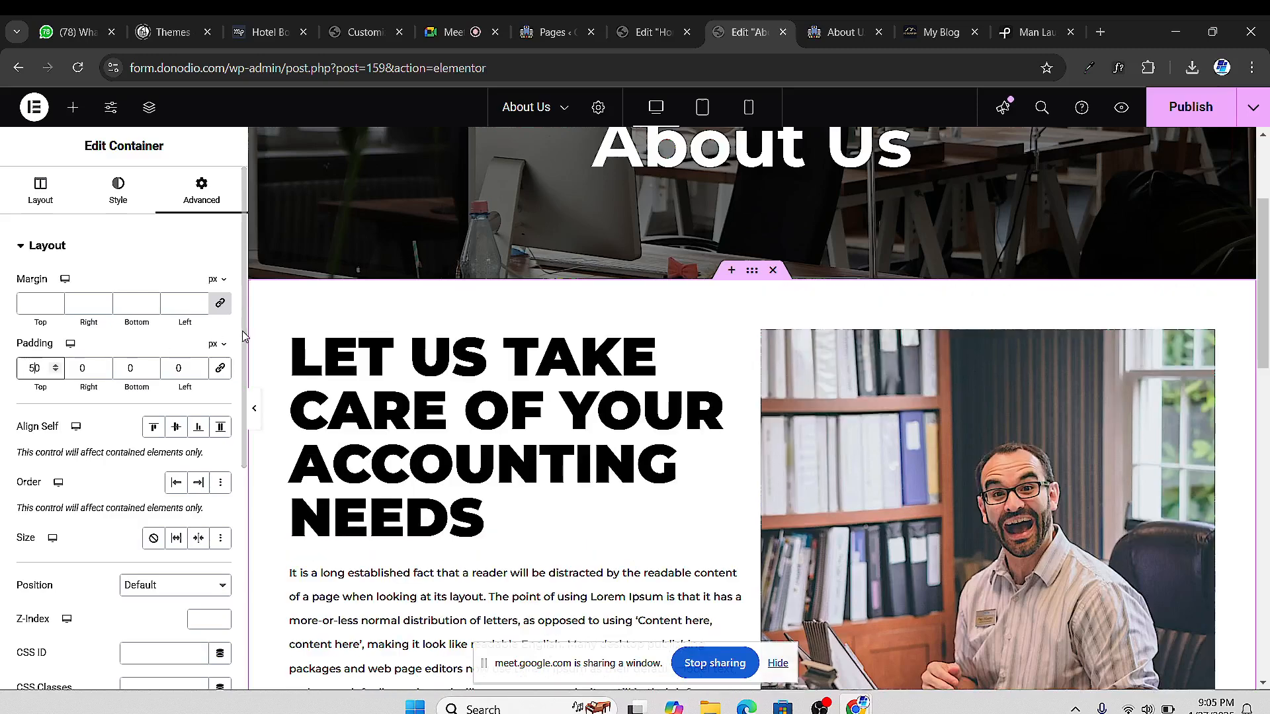
{"action": "scroll", "coordinate": [542, 364], "scroll_direction": "down", "scroll_amount": 3}
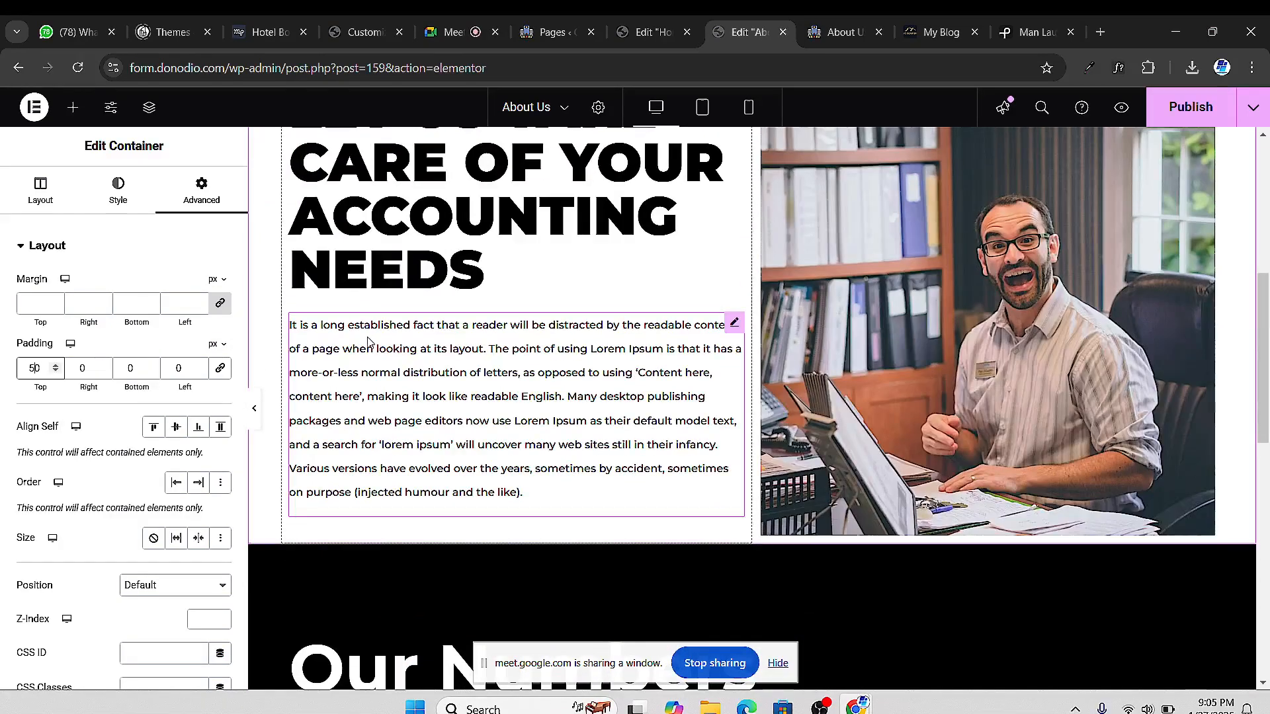
{"action": "left_click", "coordinate": [128, 368]}
{"action": "type", "text": "5"}
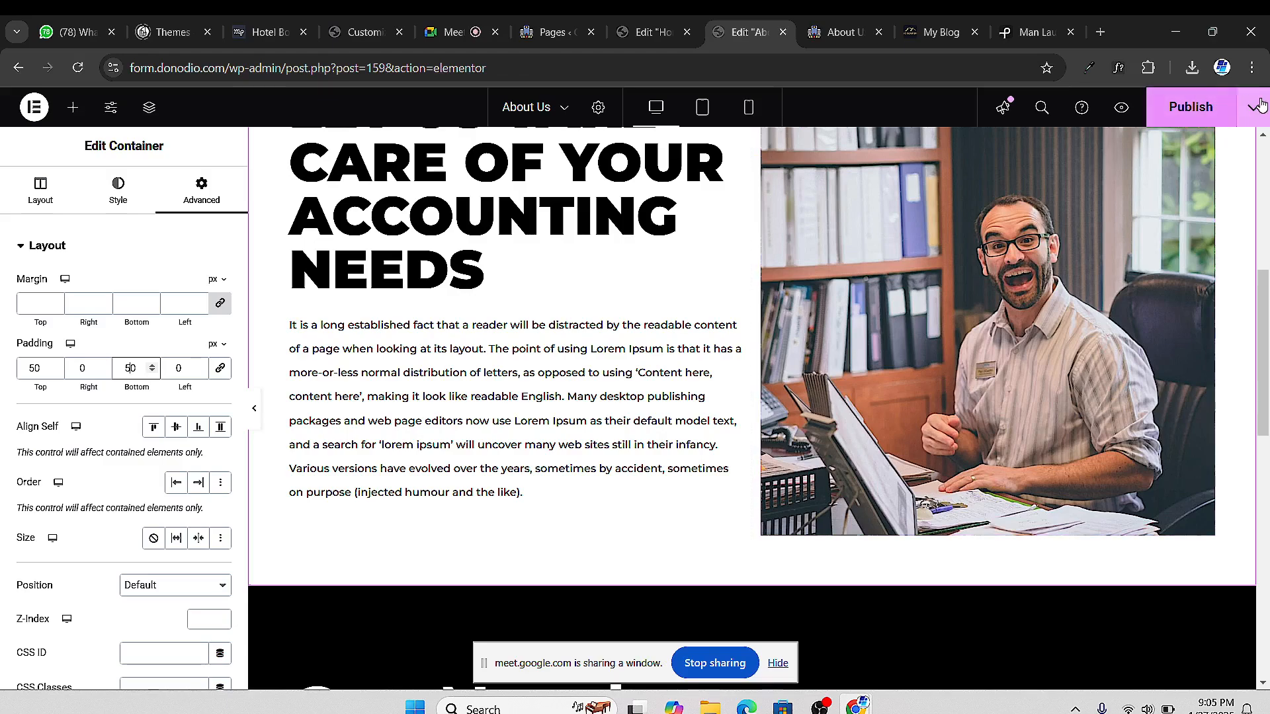
Publish the About Us page and scroll through its live preview
{"action": "left_click", "coordinate": [1184, 111]}
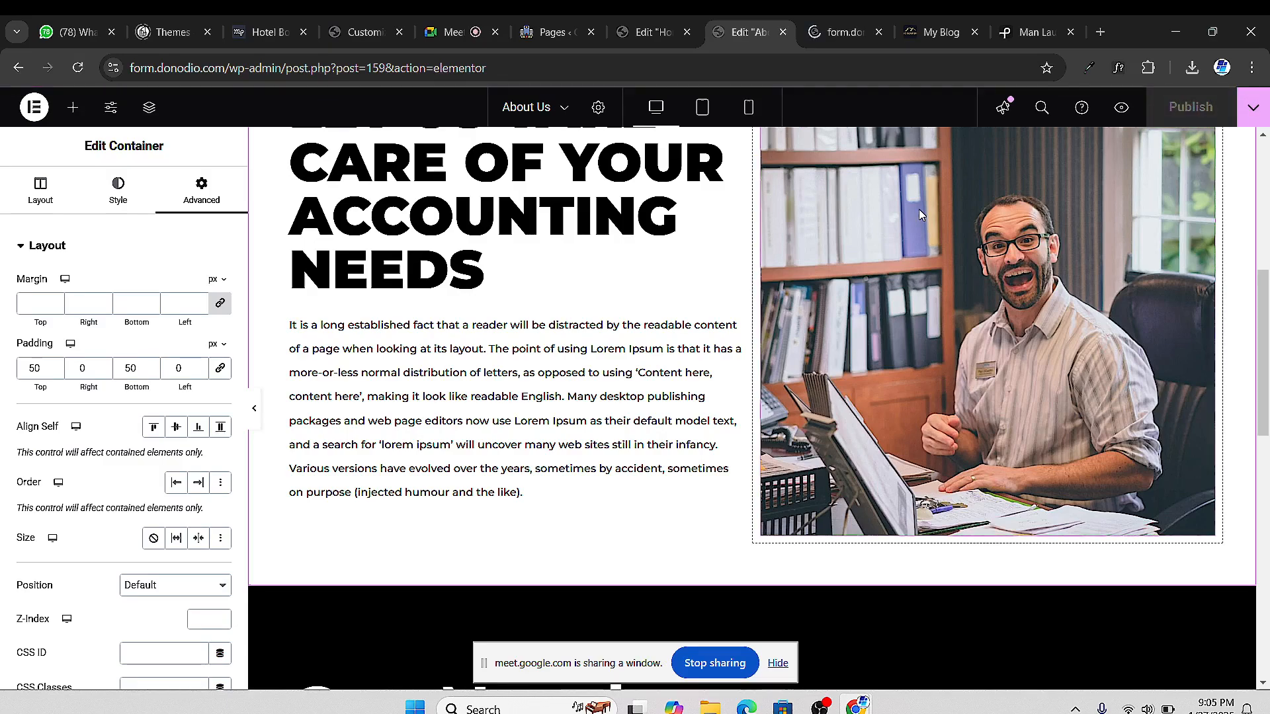
{"action": "left_click", "coordinate": [804, 37]}
{"action": "scroll", "coordinate": [136, 379], "scroll_direction": "down", "scroll_amount": 5}
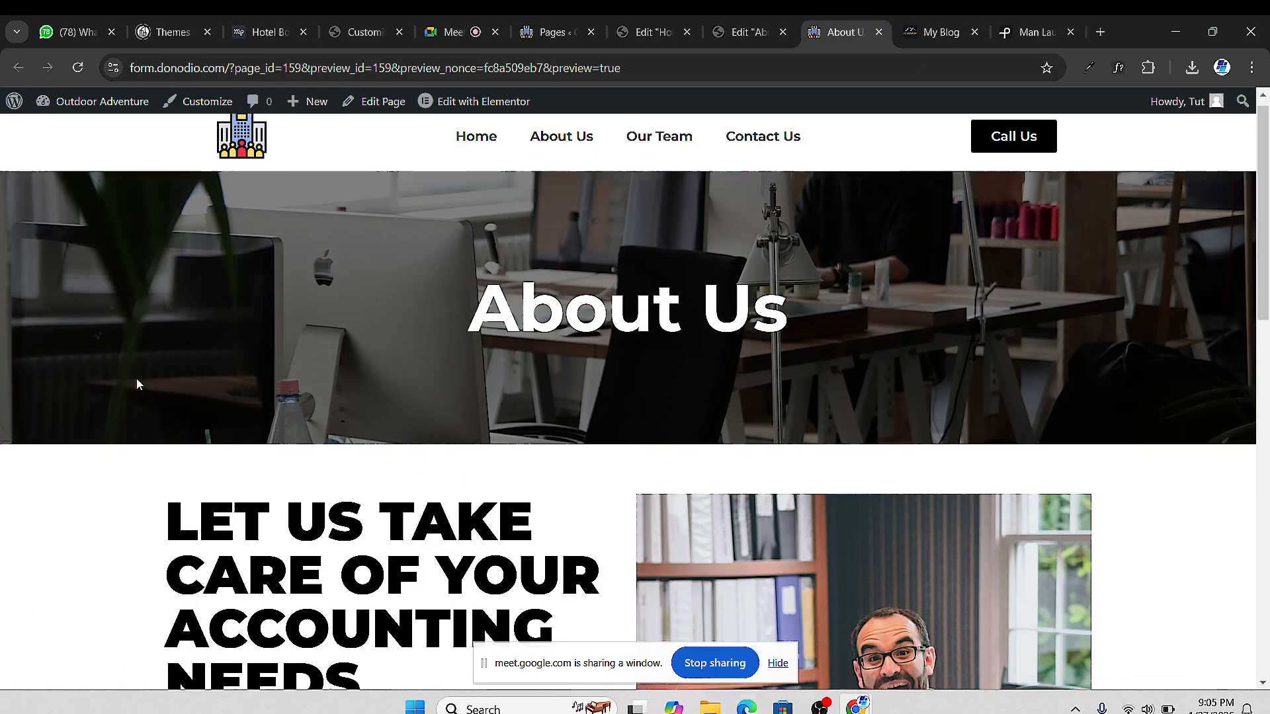
{"action": "scroll", "coordinate": [212, 380], "scroll_direction": "down", "scroll_amount": 4}
{"action": "scroll", "coordinate": [227, 383], "scroll_direction": "up", "scroll_amount": 4}
{"action": "scroll", "coordinate": [264, 387], "scroll_direction": "down", "scroll_amount": 4}
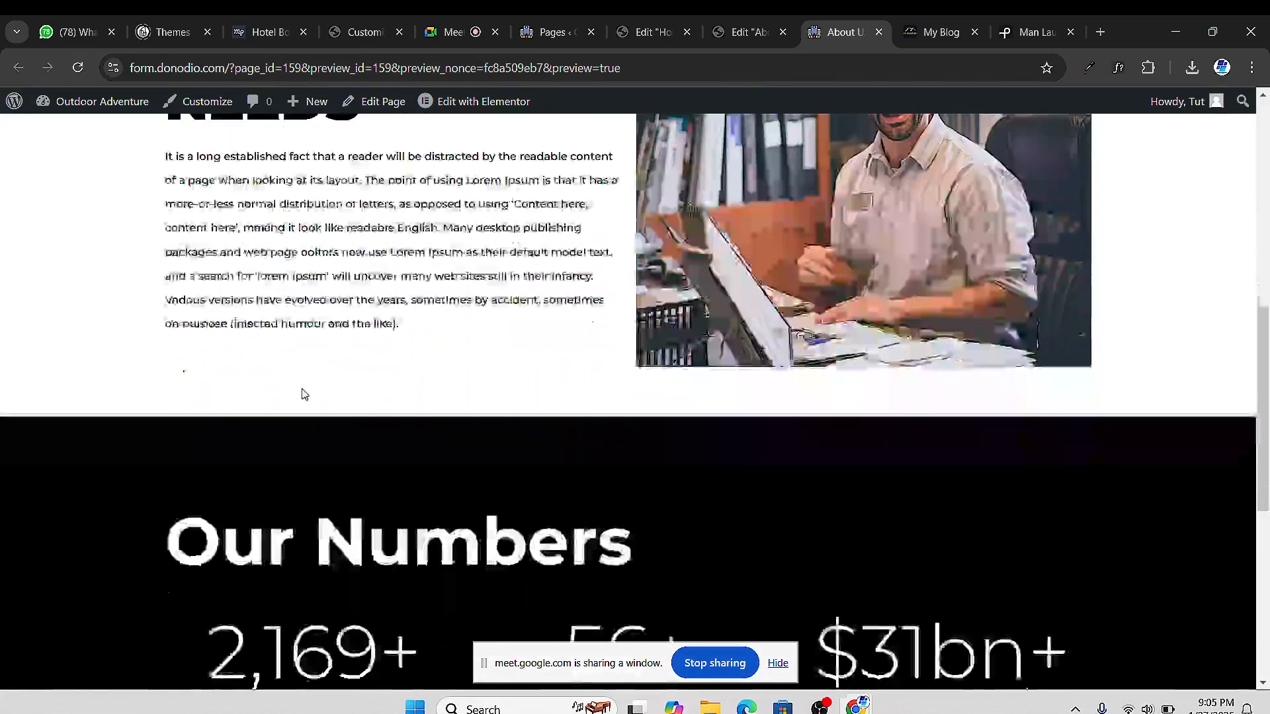
{"action": "scroll", "coordinate": [304, 391], "scroll_direction": "up", "scroll_amount": 6}
{"action": "scroll", "coordinate": [510, 385], "scroll_direction": "down", "scroll_amount": 3}
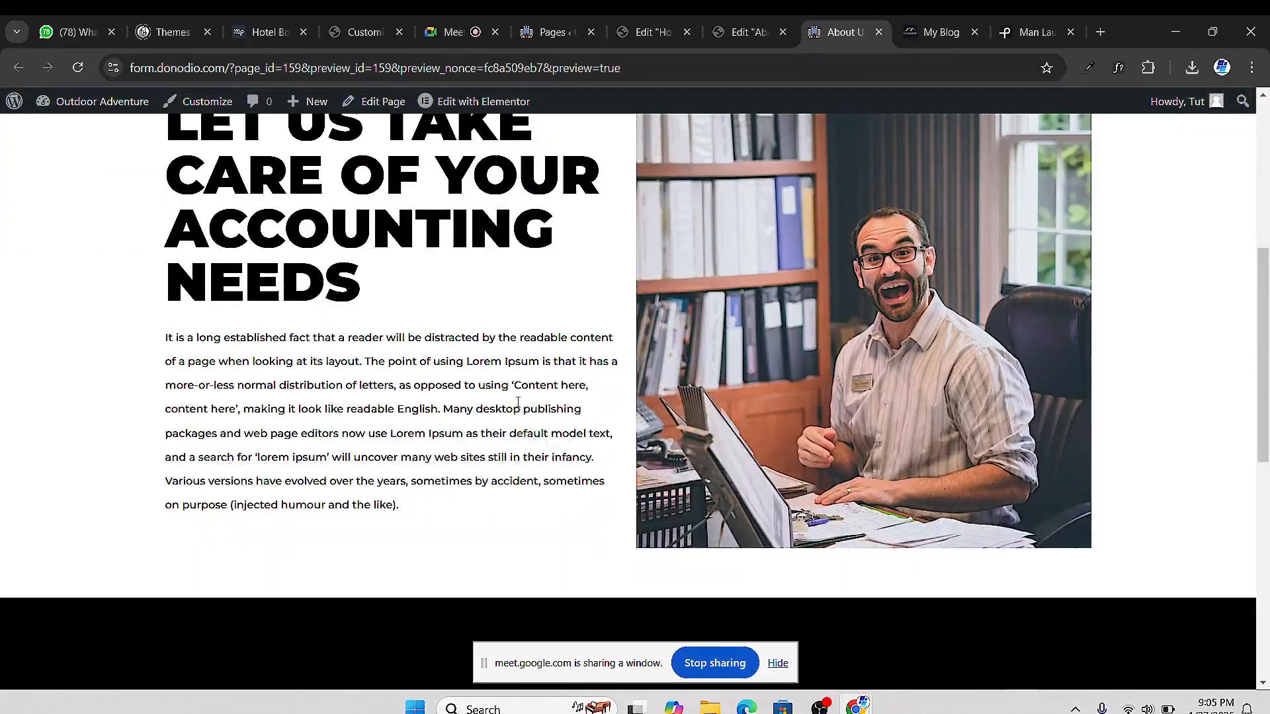
{"action": "scroll", "coordinate": [860, 403], "scroll_direction": "down", "scroll_amount": 6}
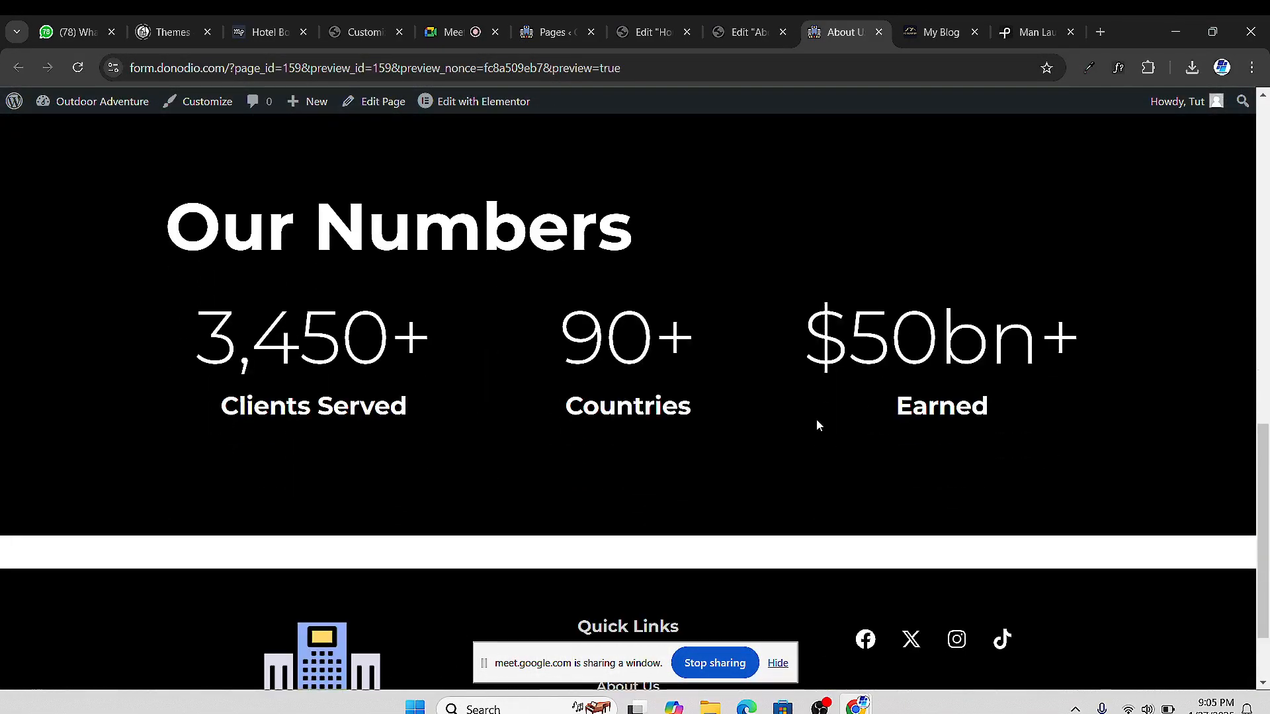
{"action": "scroll", "coordinate": [824, 417], "scroll_direction": "up", "scroll_amount": 2}
{"action": "scroll", "coordinate": [811, 448], "scroll_direction": "down", "scroll_amount": 2}
{"action": "scroll", "coordinate": [699, 454], "scroll_direction": "down", "scroll_amount": 2}
{"action": "left_click", "coordinate": [645, 35]}
Copy the testimonials container from the Home page
{"action": "scroll", "coordinate": [652, 463], "scroll_direction": "down", "scroll_amount": 10}
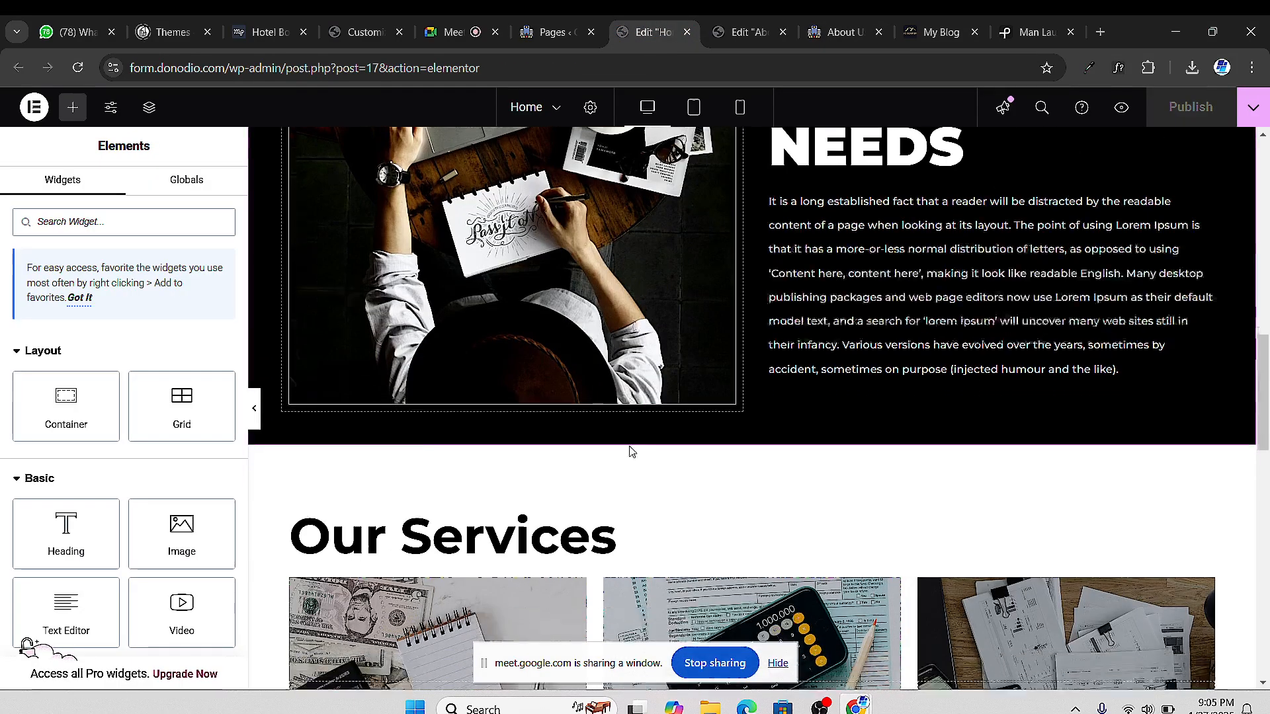
{"action": "scroll", "coordinate": [740, 350], "scroll_direction": "up", "scroll_amount": 3}
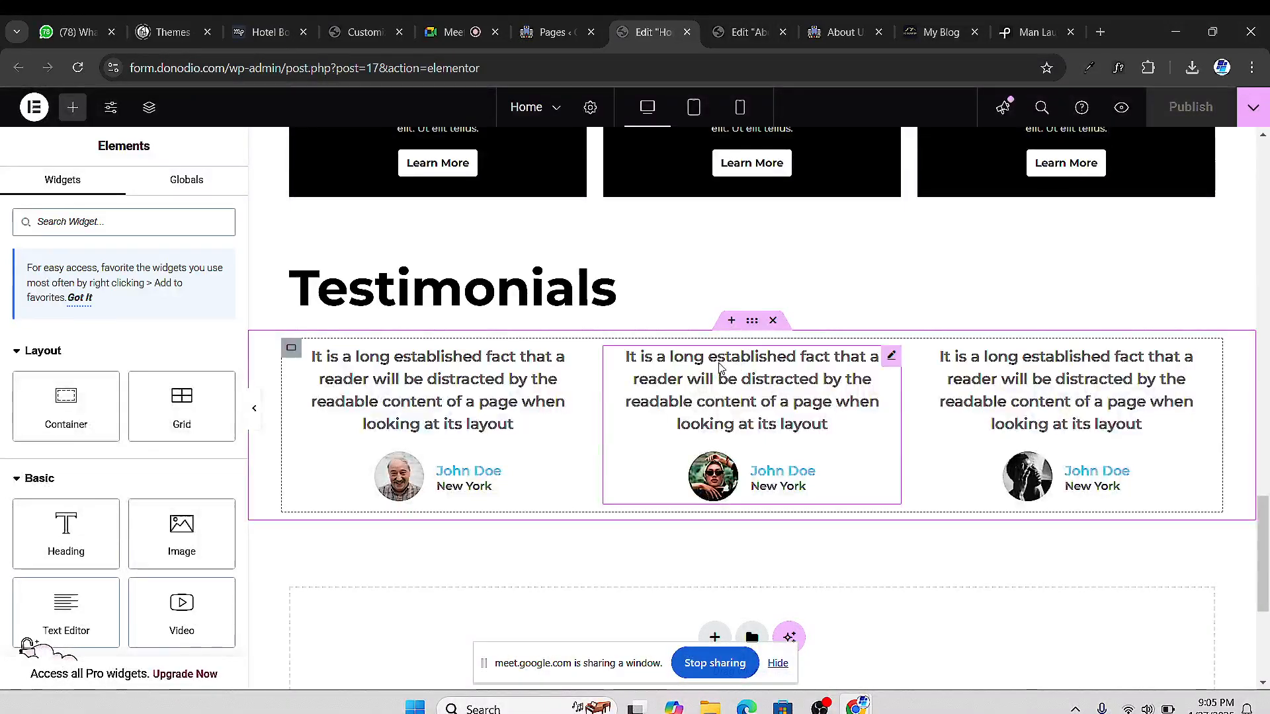
{"action": "right_click", "coordinate": [751, 328]}
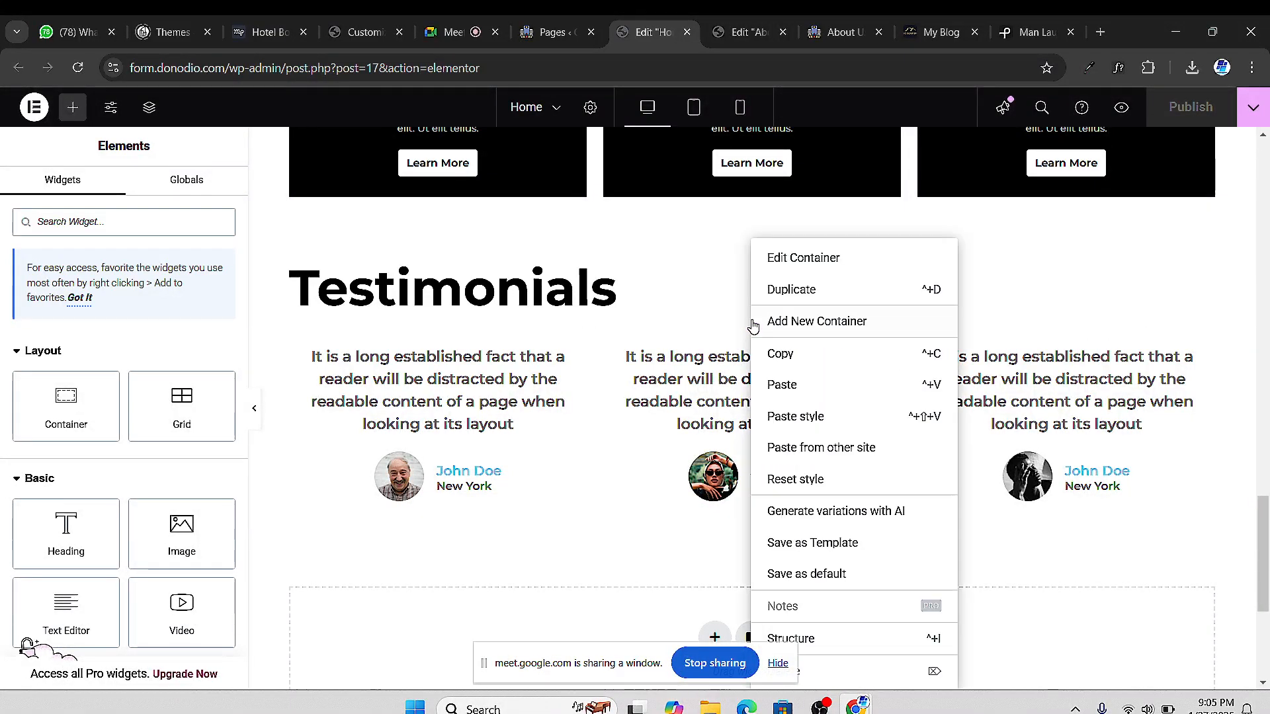
{"action": "left_click", "coordinate": [1085, 230]}
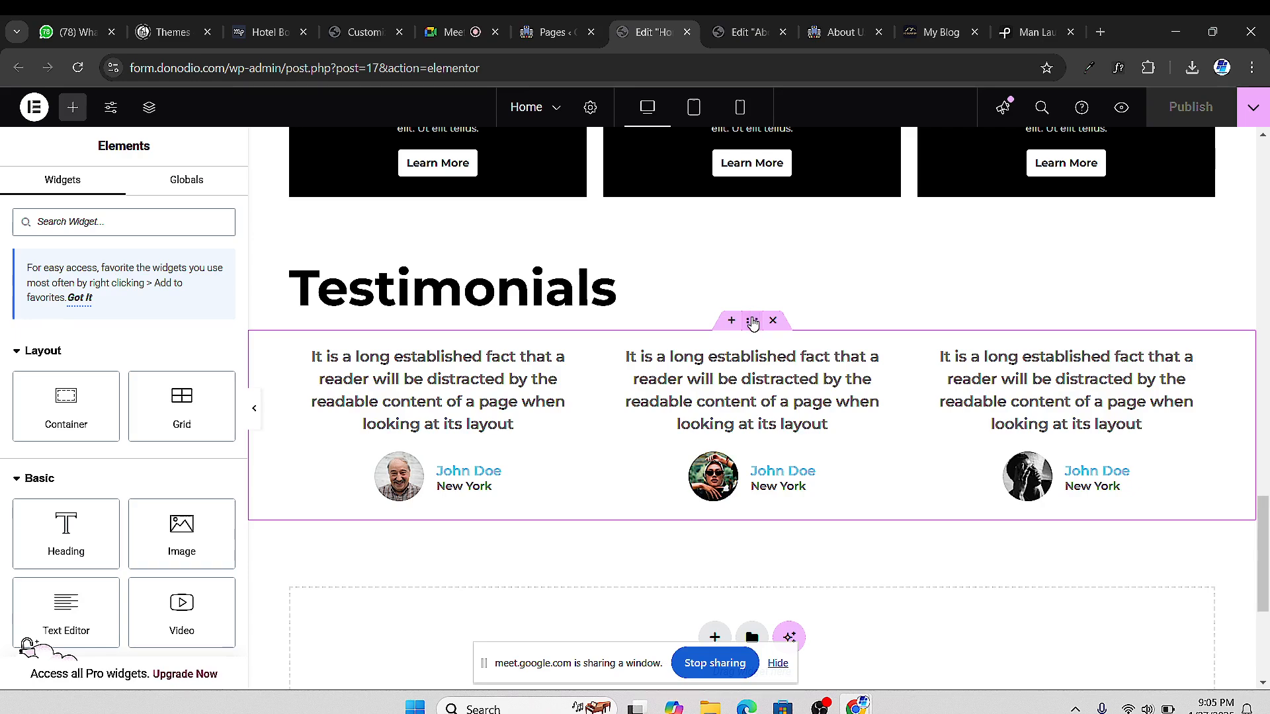
{"action": "left_click", "coordinate": [752, 323]}
{"action": "right_click", "coordinate": [753, 323]}
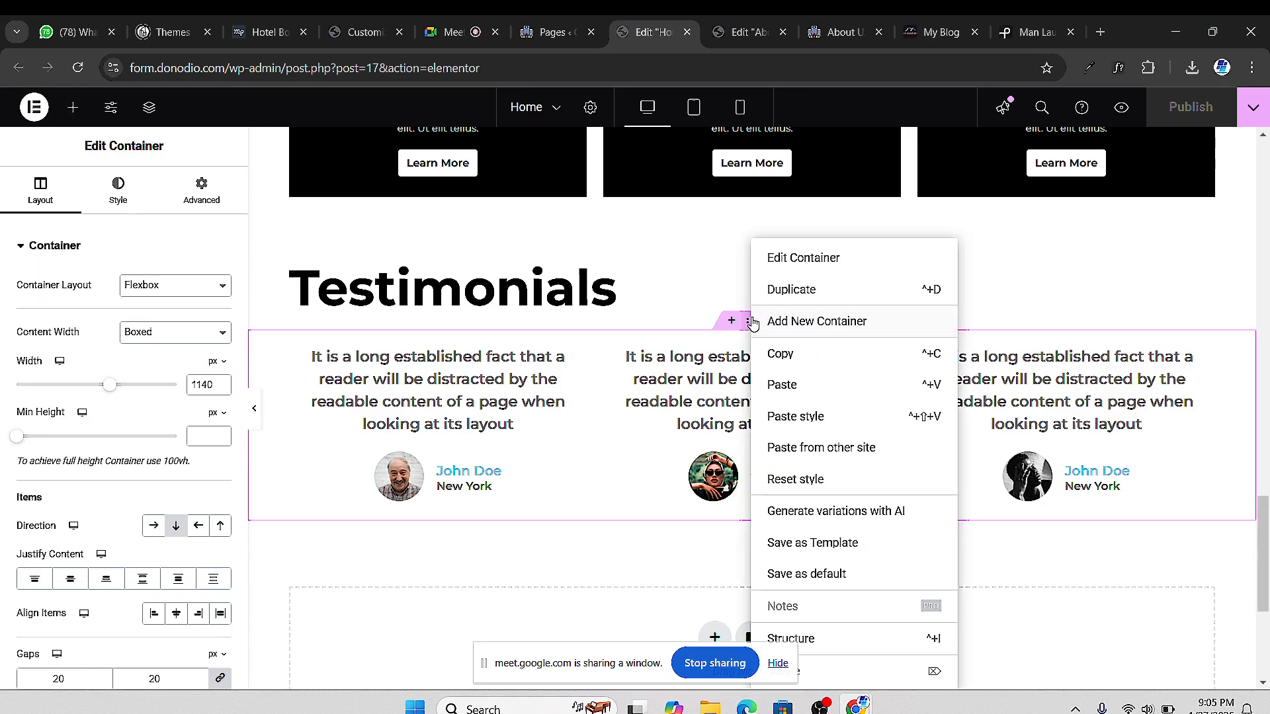
{"action": "left_click", "coordinate": [797, 357]}
Paste the testimonials into About Us's empty container below Our Numbers and publish
{"action": "left_click", "coordinate": [825, 38]}
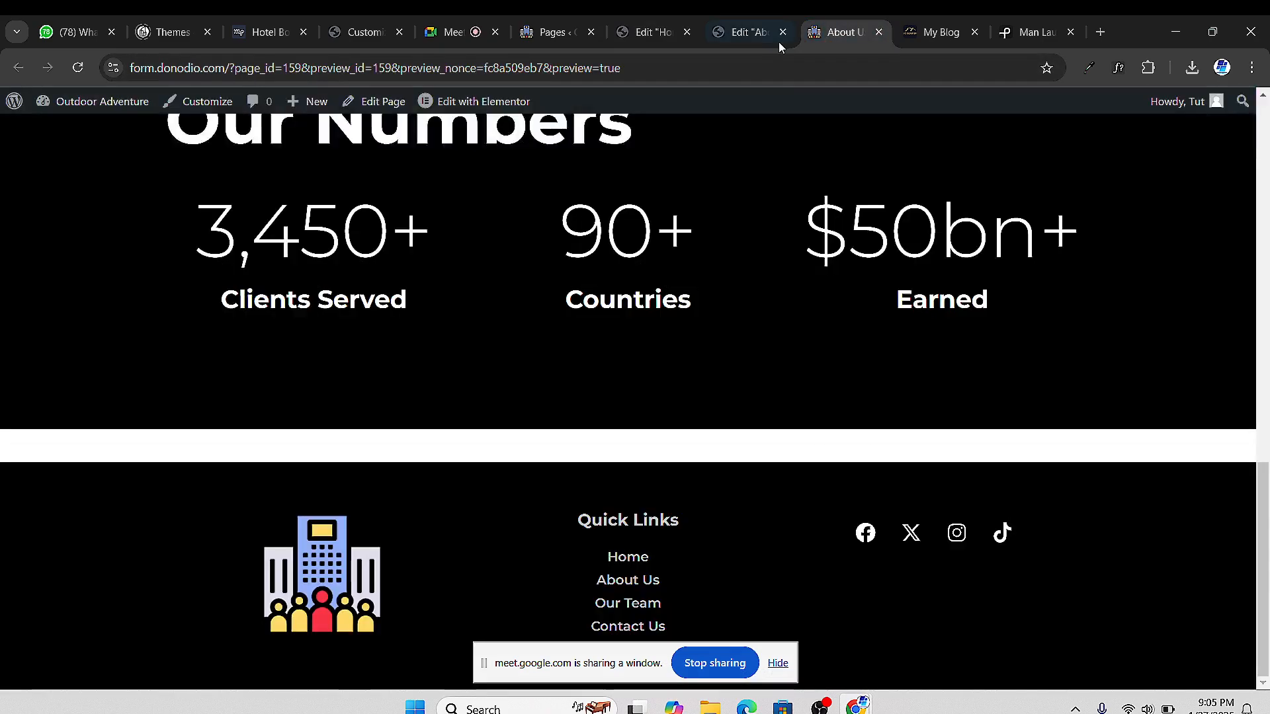
{"action": "left_click", "coordinate": [764, 36]}
{"action": "scroll", "coordinate": [734, 201], "scroll_direction": "down", "scroll_amount": 10}
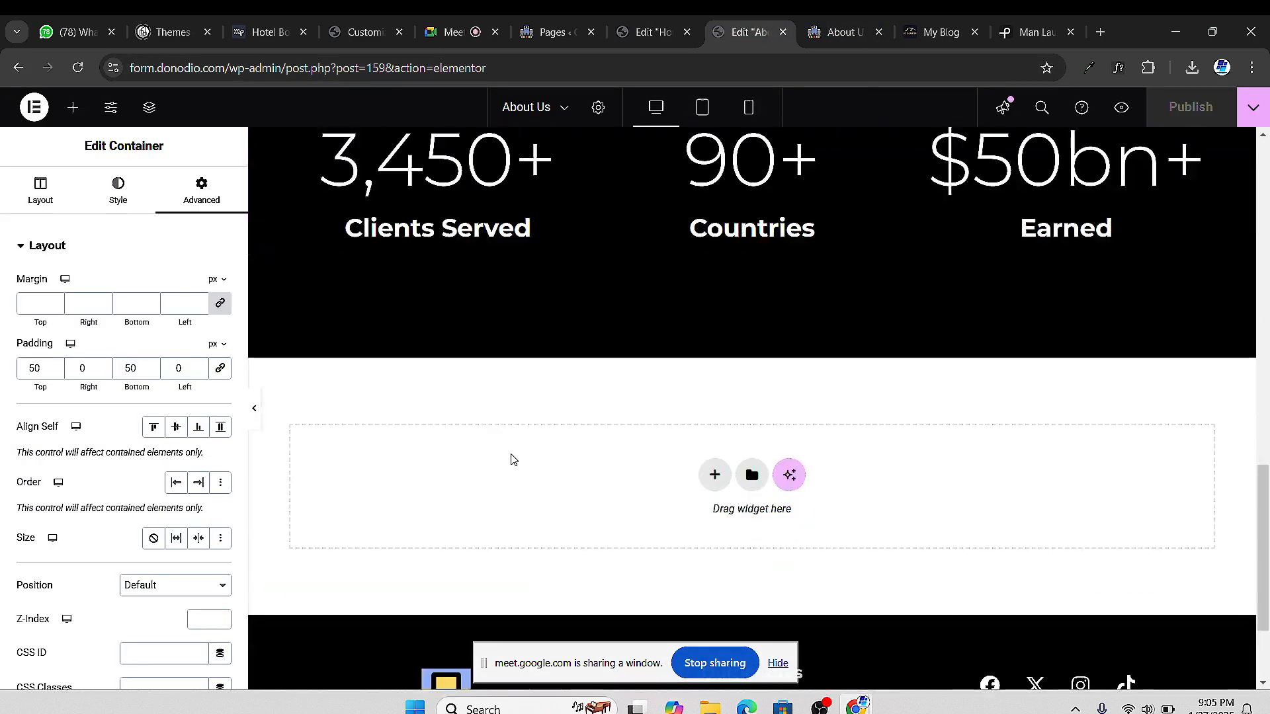
{"action": "right_click", "coordinate": [498, 474]}
{"action": "left_click", "coordinate": [546, 499]}
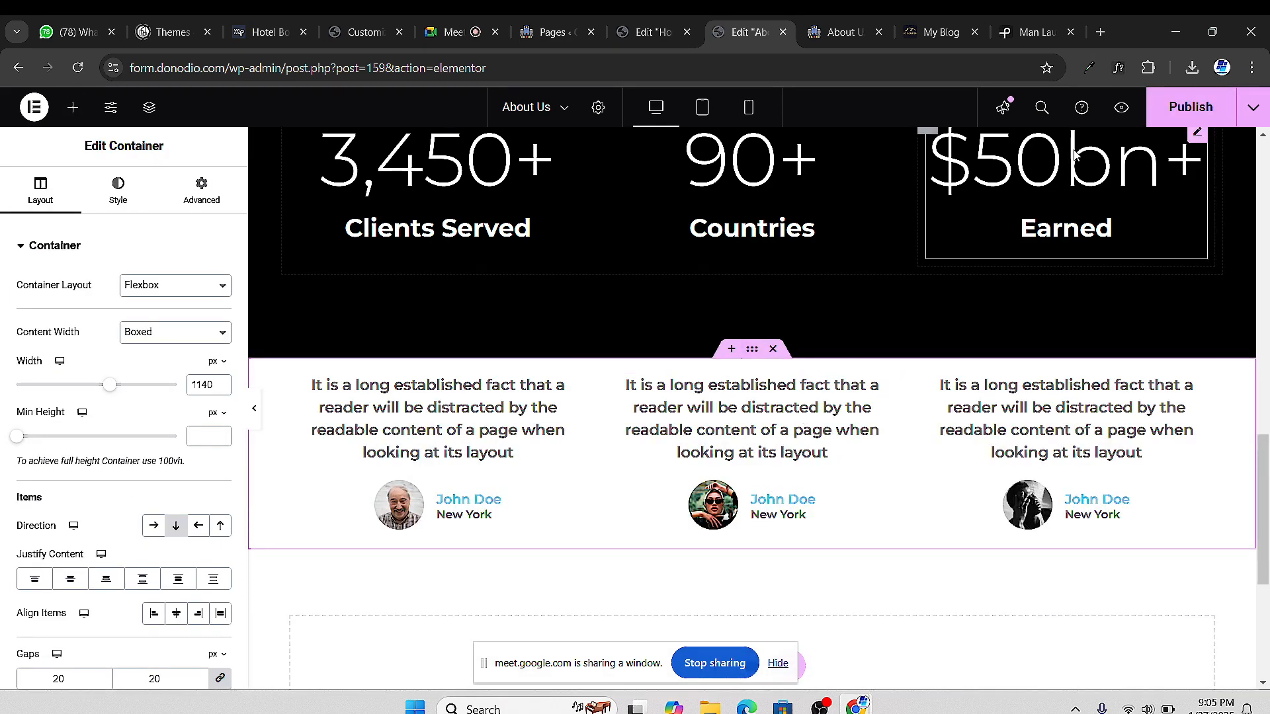
{"action": "left_click", "coordinate": [1191, 107]}
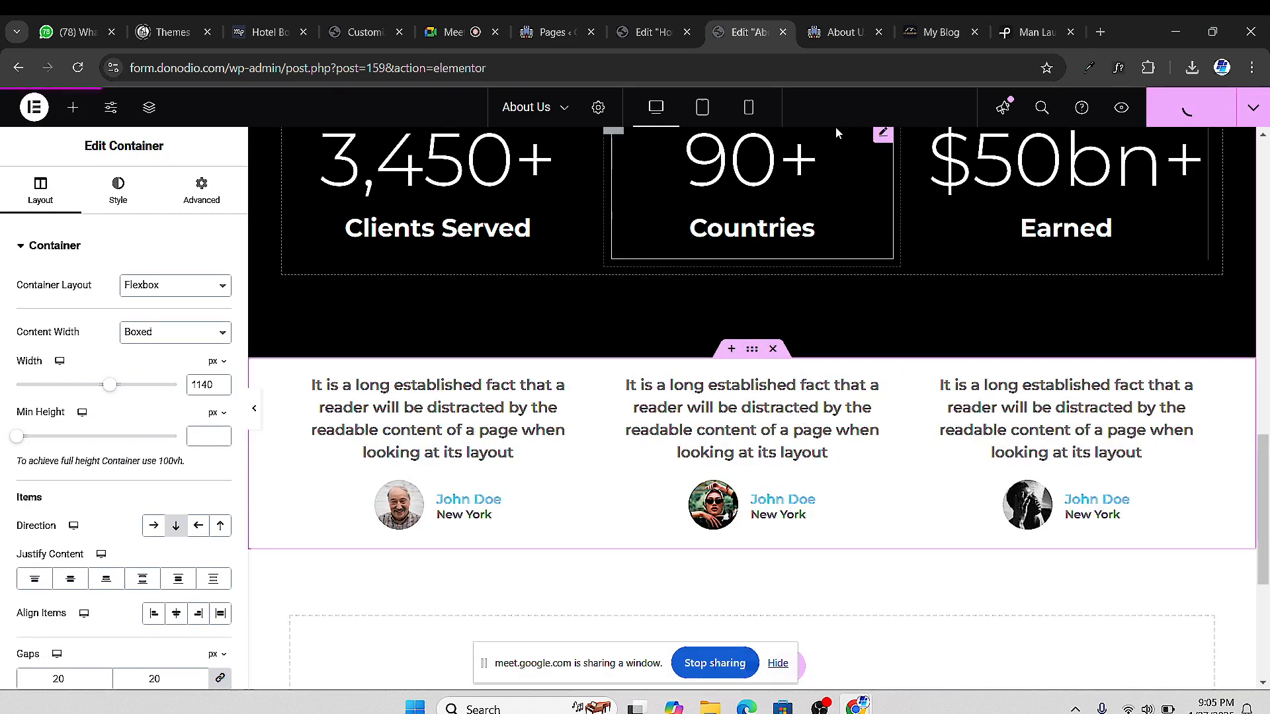
{"action": "left_click", "coordinate": [815, 41]}
{"action": "scroll", "coordinate": [442, 372], "scroll_direction": "down", "scroll_amount": 4}
{"action": "scroll", "coordinate": [442, 372], "scroll_direction": "down", "scroll_amount": 10}
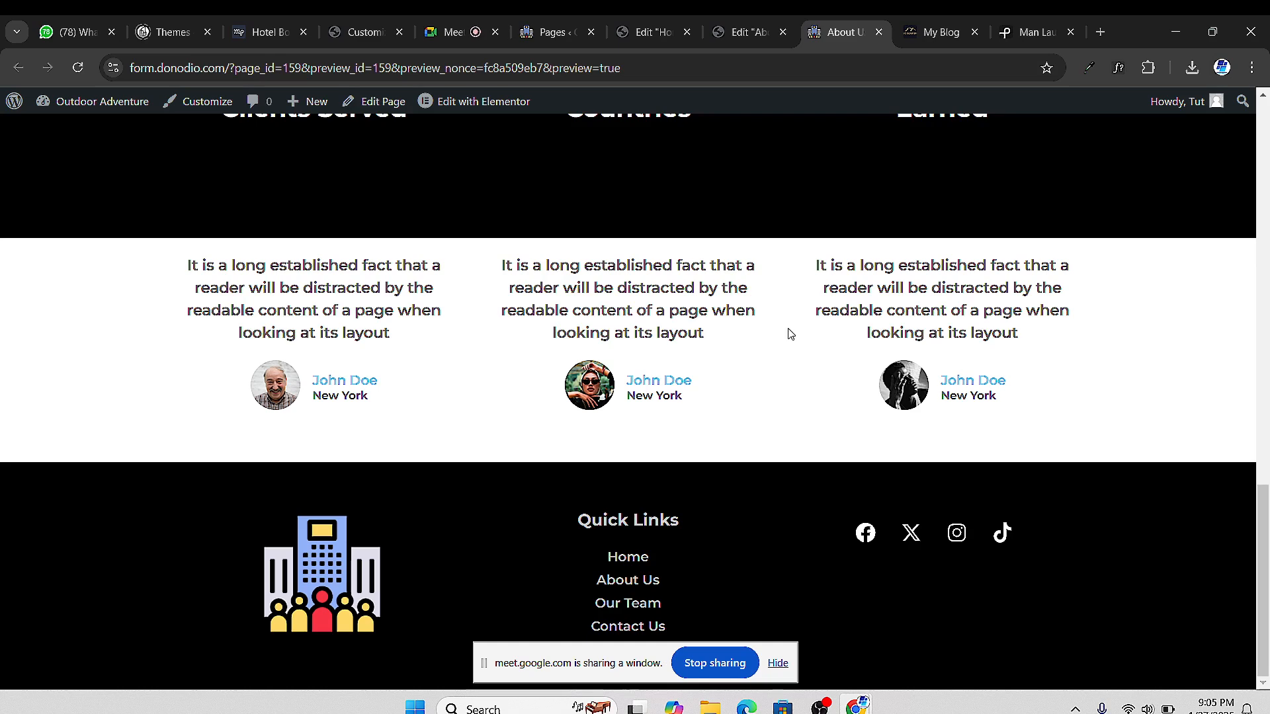
Give the testimonials container 40 px top and bottom margin and publish
{"action": "left_click", "coordinate": [746, 32]}
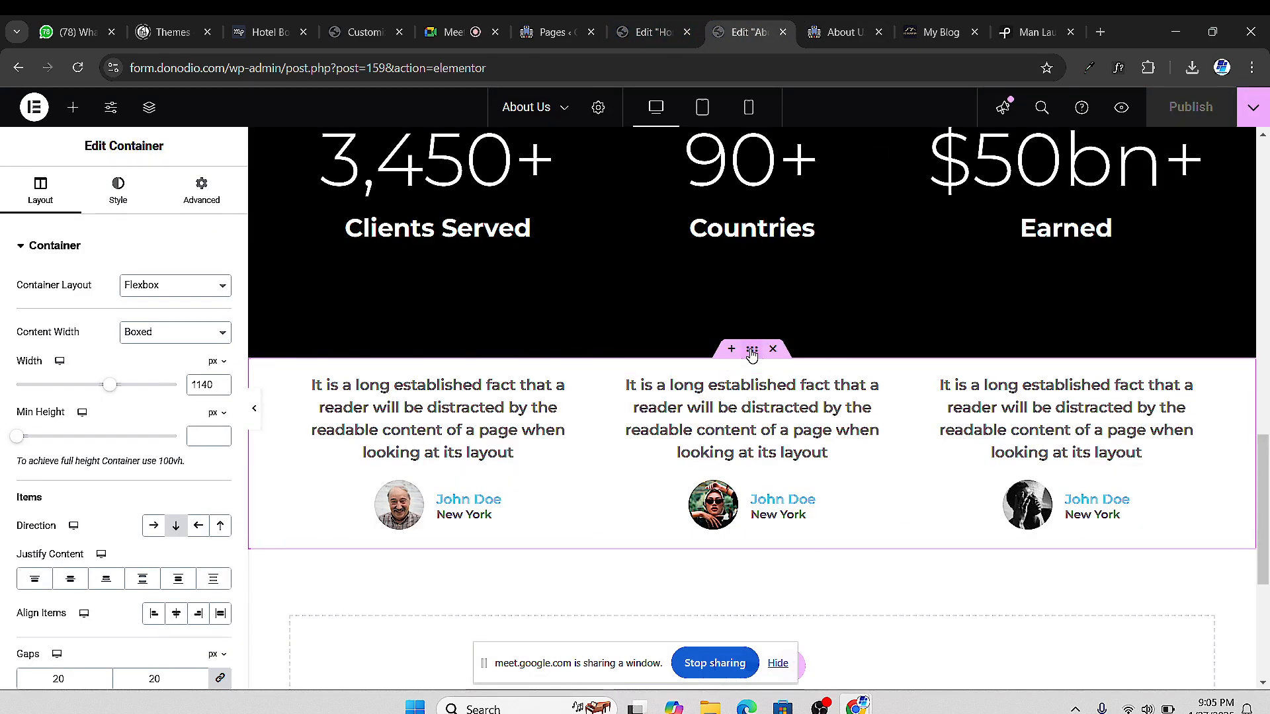
{"action": "left_click", "coordinate": [202, 195]}
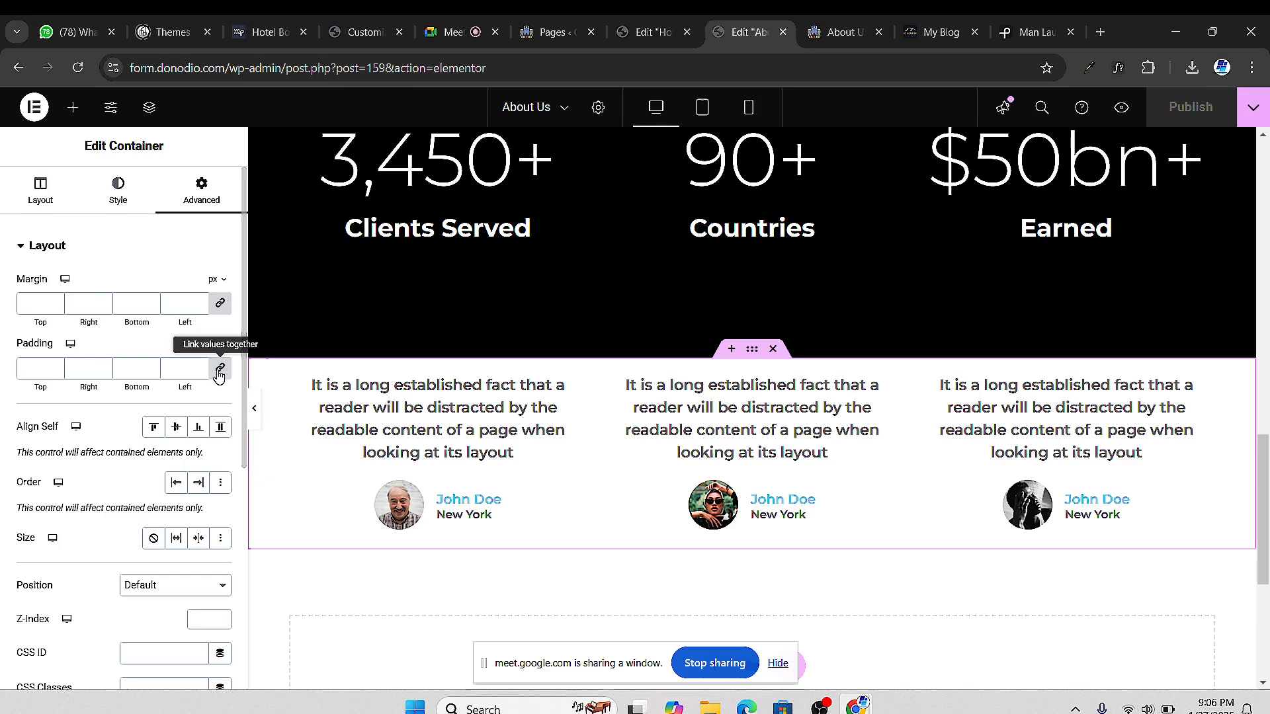
{"action": "left_click", "coordinate": [38, 304]}
{"action": "type", "text": "0"}
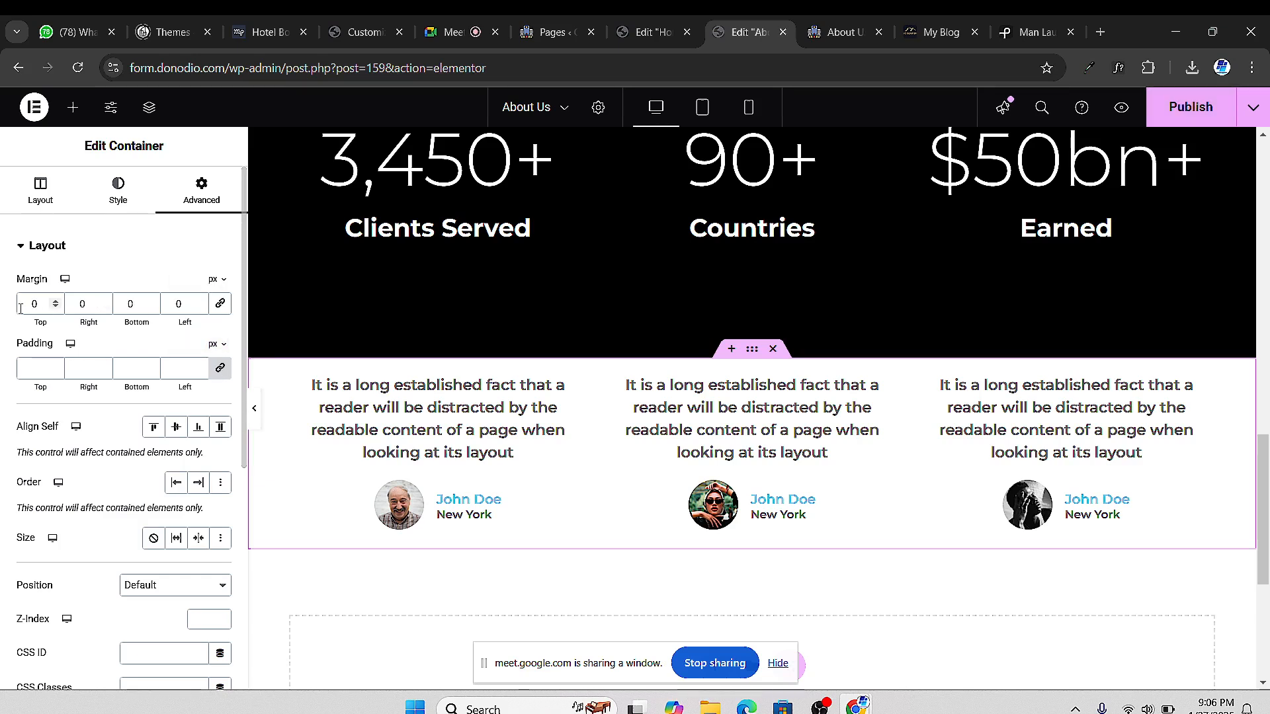
{"action": "type", "text": "4"}
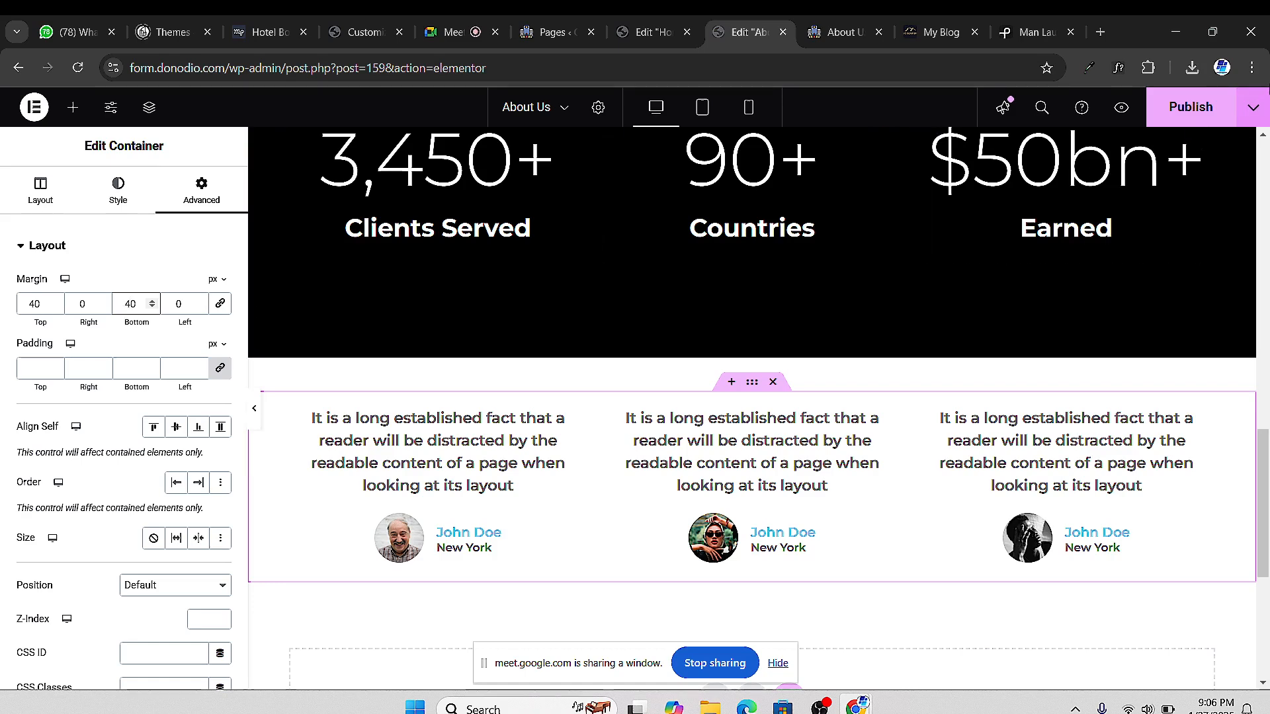
{"action": "left_click", "coordinate": [1194, 107]}
Scroll through the published About Us page, then open Contact Us from the site menu
{"action": "left_click", "coordinate": [822, 37]}
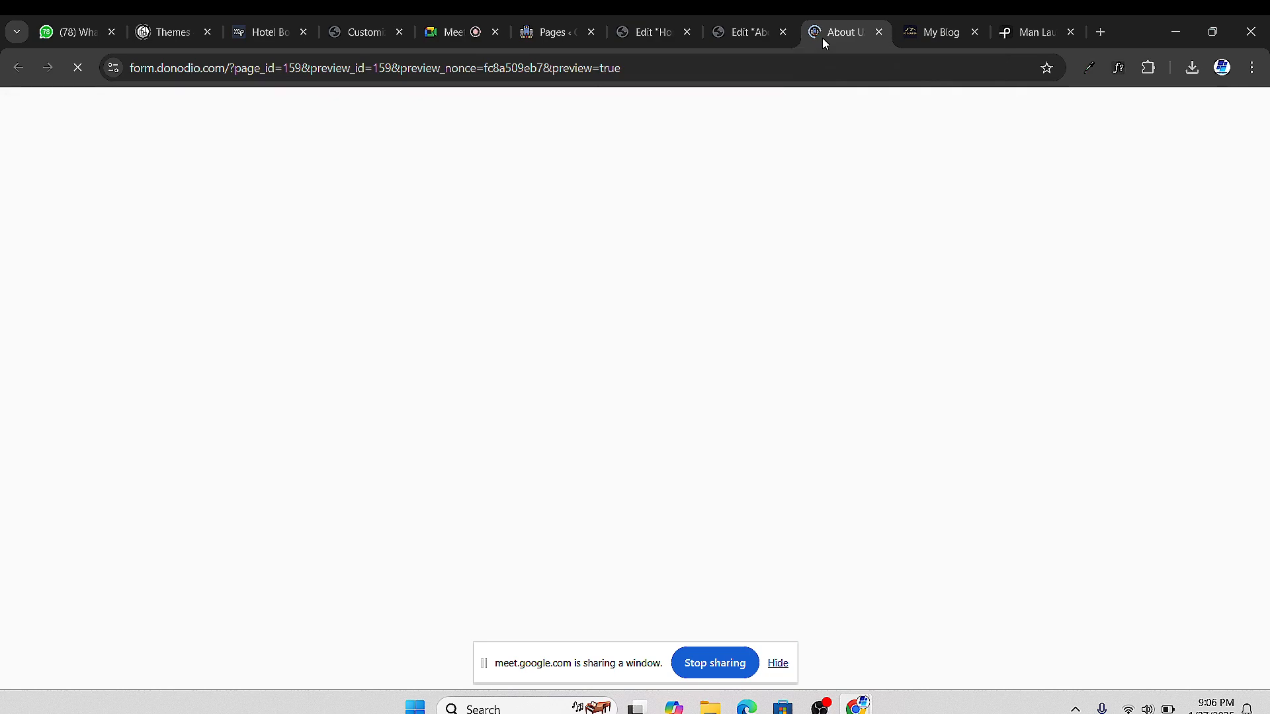
{"action": "scroll", "coordinate": [602, 467], "scroll_direction": "down", "scroll_amount": 15}
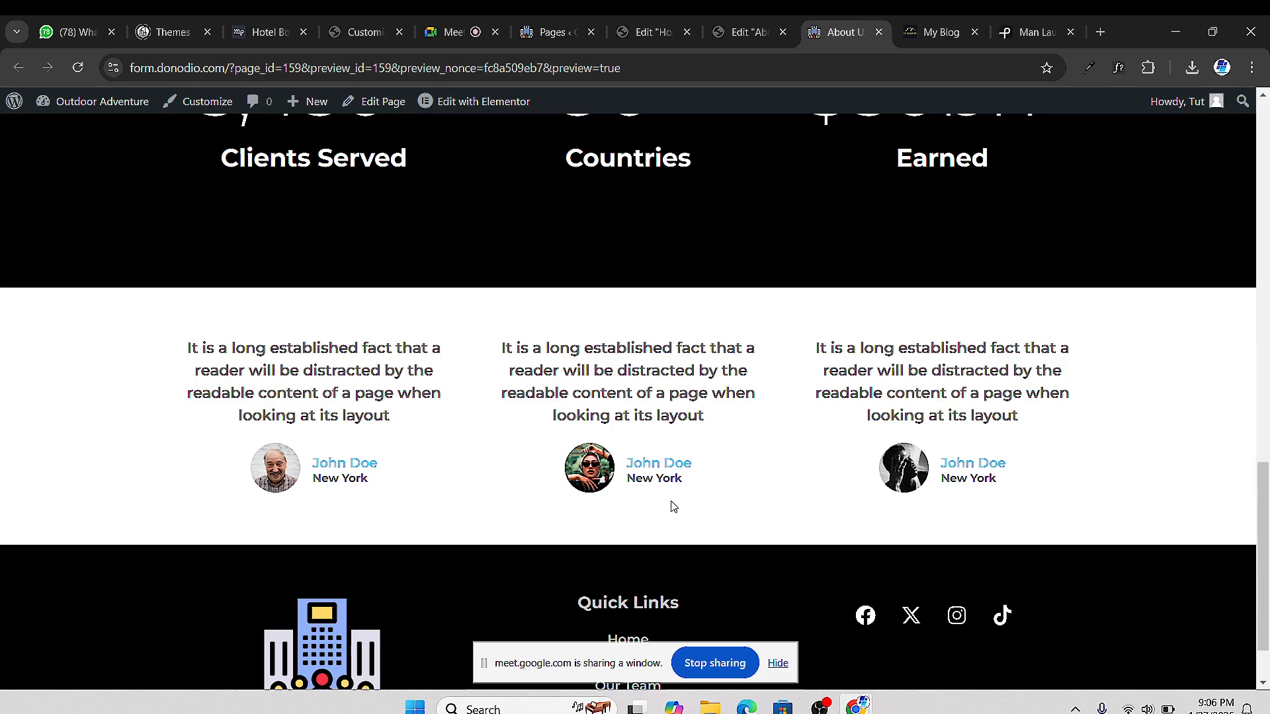
{"action": "scroll", "coordinate": [684, 516], "scroll_direction": "up", "scroll_amount": 3}
{"action": "scroll", "coordinate": [688, 509], "scroll_direction": "down", "scroll_amount": 4}
{"action": "scroll", "coordinate": [682, 503], "scroll_direction": "up", "scroll_amount": 9}
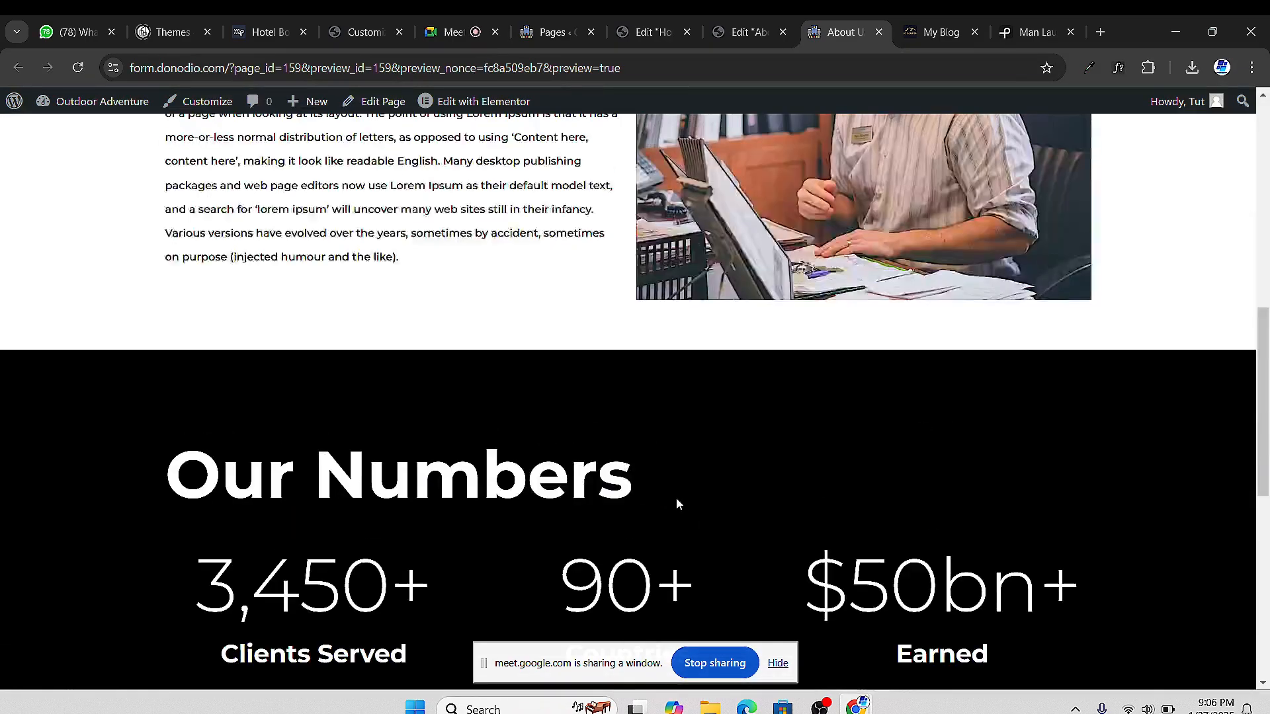
{"action": "scroll", "coordinate": [930, 413], "scroll_direction": "up", "scroll_amount": 1}
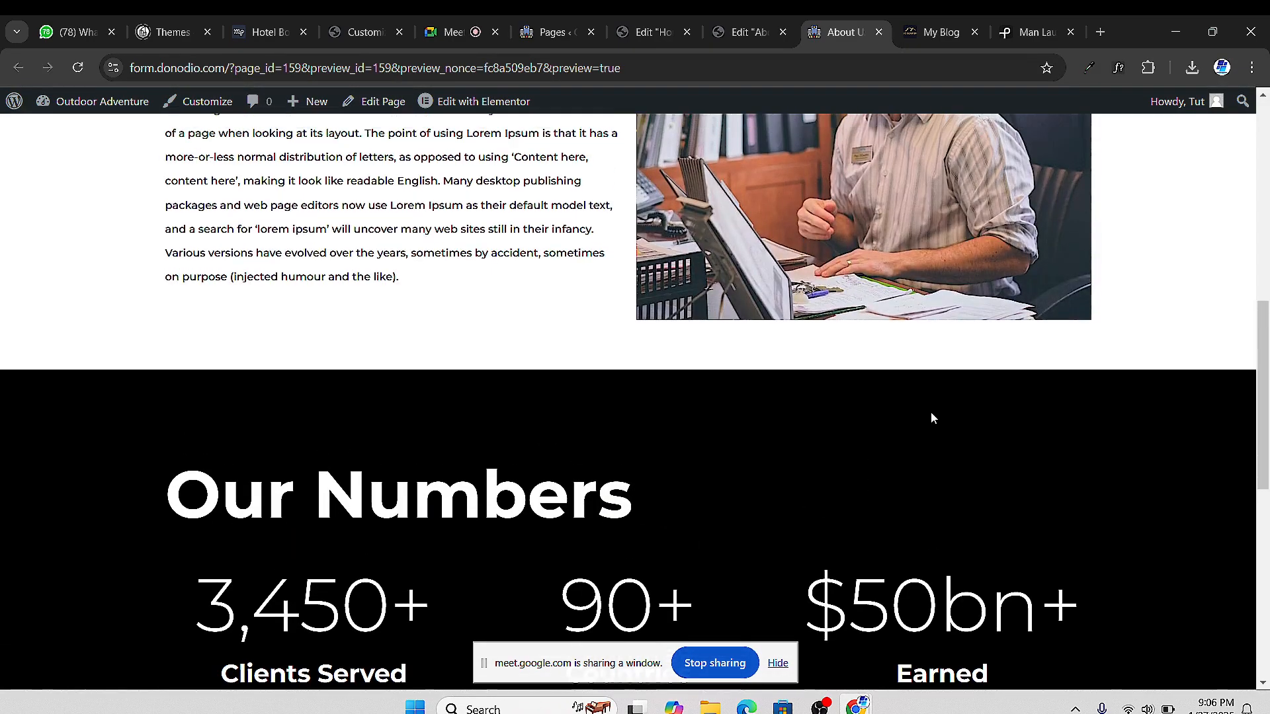
{"action": "scroll", "coordinate": [939, 463], "scroll_direction": "down", "scroll_amount": 5}
{"action": "scroll", "coordinate": [688, 454], "scroll_direction": "up", "scroll_amount": 4}
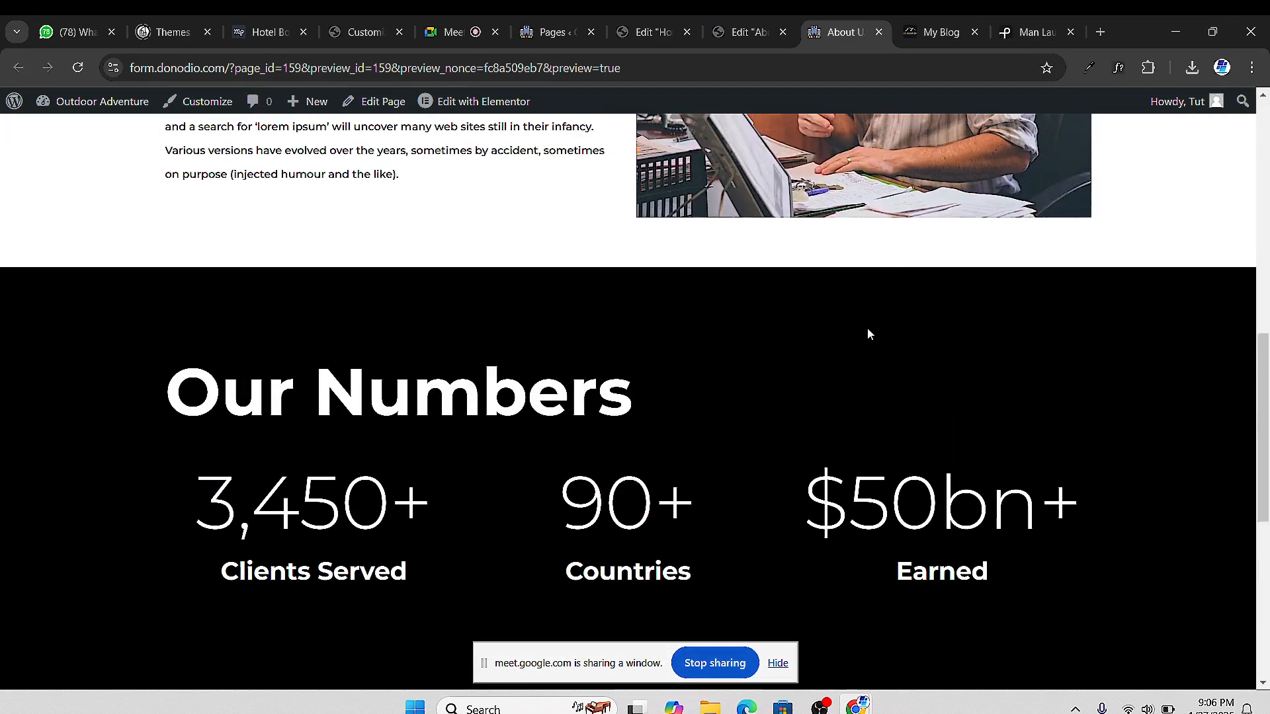
{"action": "scroll", "coordinate": [760, 245], "scroll_direction": "up", "scroll_amount": 11}
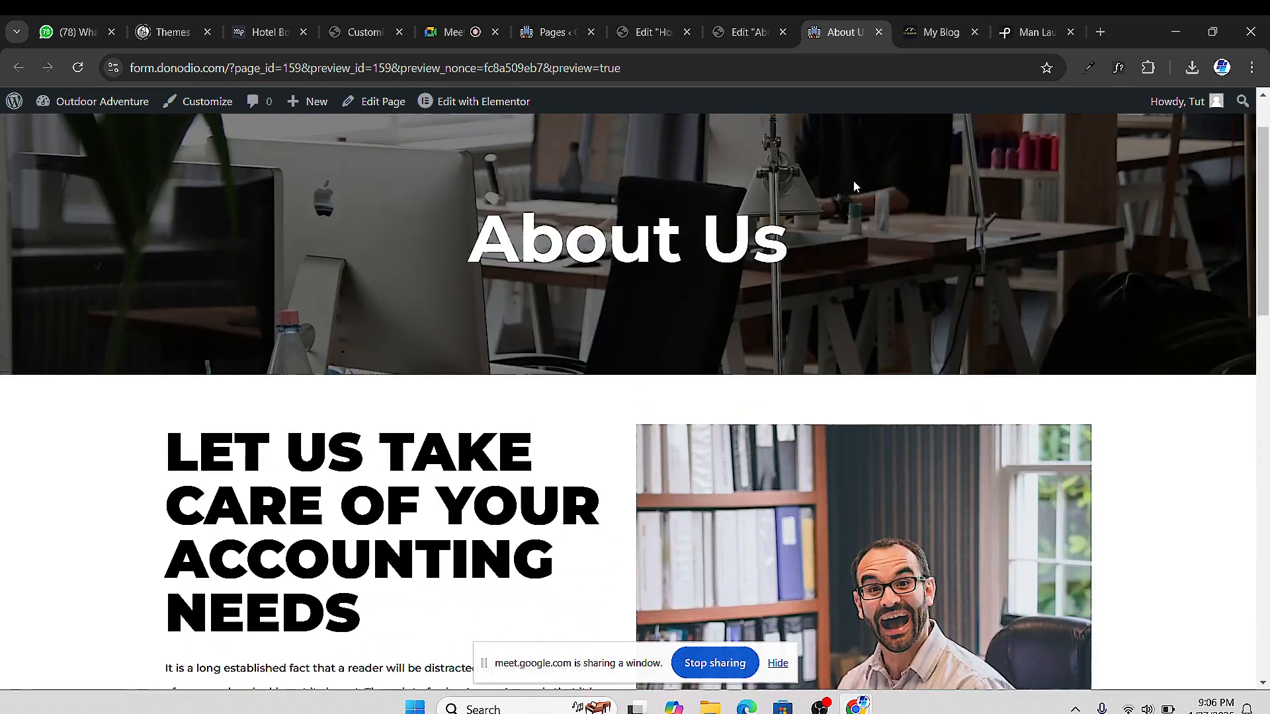
{"action": "scroll", "coordinate": [755, 258], "scroll_direction": "up", "scroll_amount": 2}
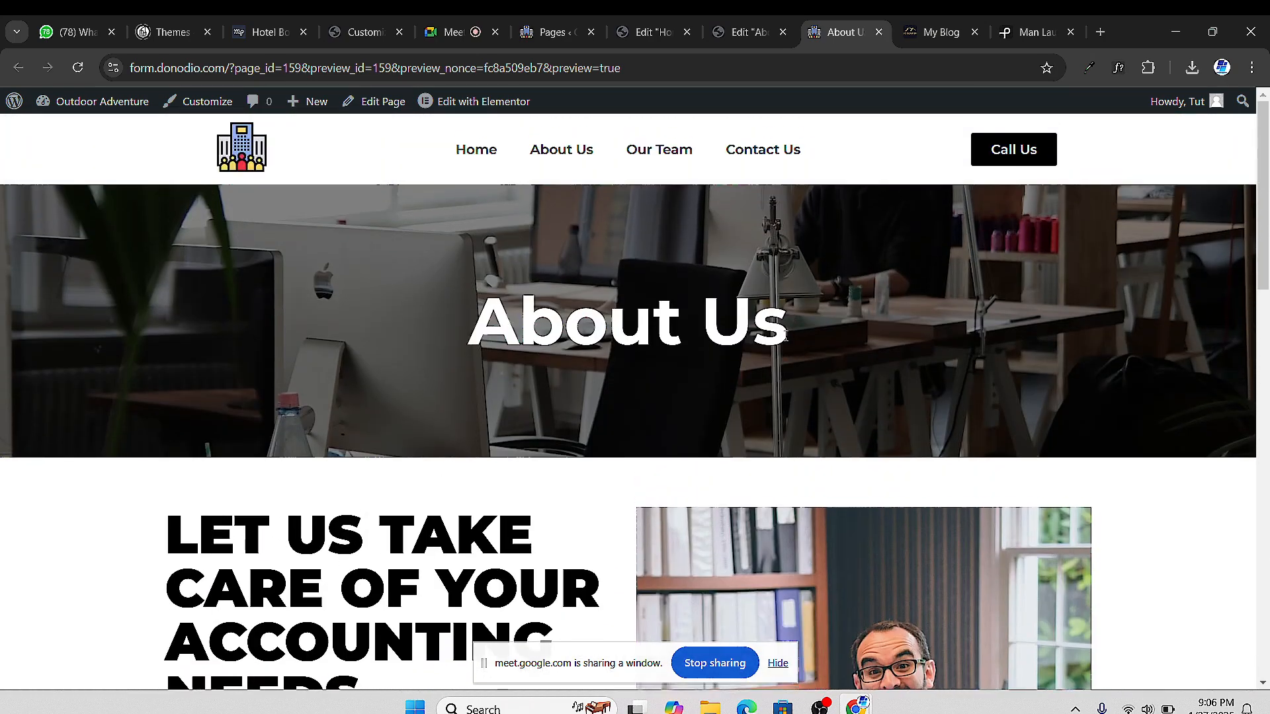
{"action": "scroll", "coordinate": [823, 393], "scroll_direction": "down", "scroll_amount": 4}
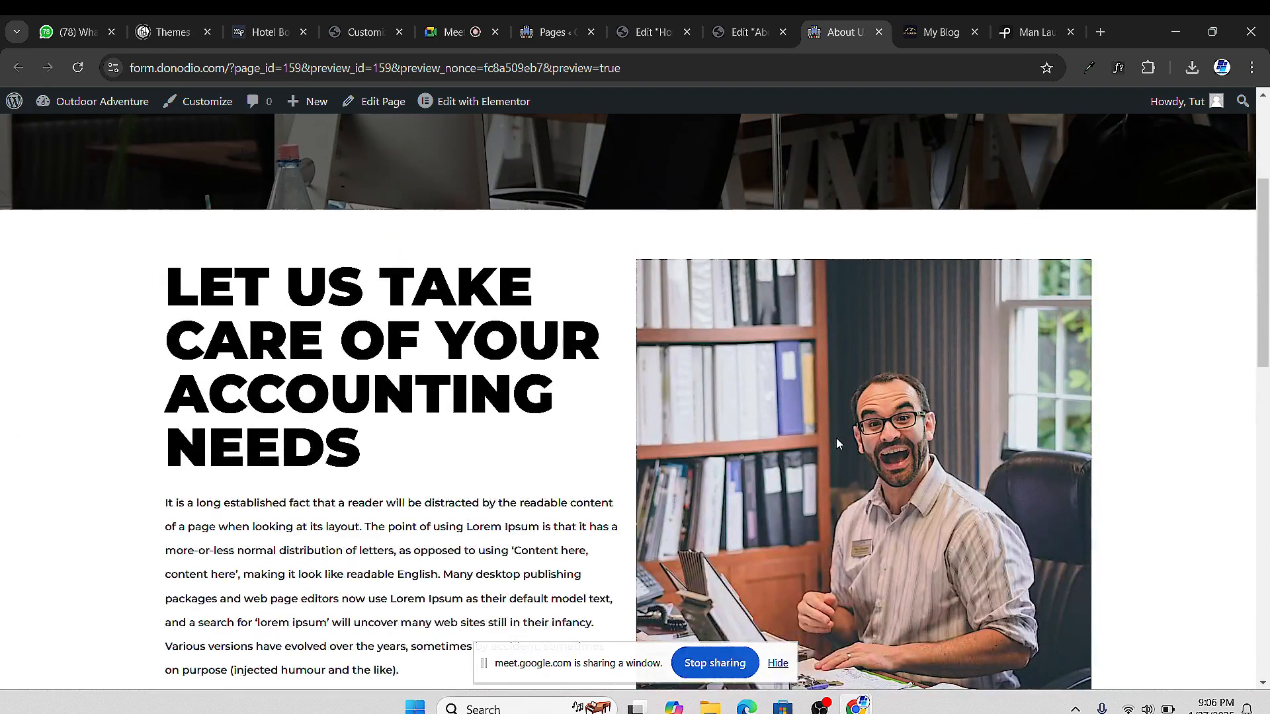
{"action": "scroll", "coordinate": [836, 438], "scroll_direction": "down", "scroll_amount": 3}
{"action": "scroll", "coordinate": [848, 445], "scroll_direction": "up", "scroll_amount": 2}
{"action": "scroll", "coordinate": [849, 445], "scroll_direction": "down", "scroll_amount": 2}
{"action": "scroll", "coordinate": [849, 445], "scroll_direction": "up", "scroll_amount": 2}
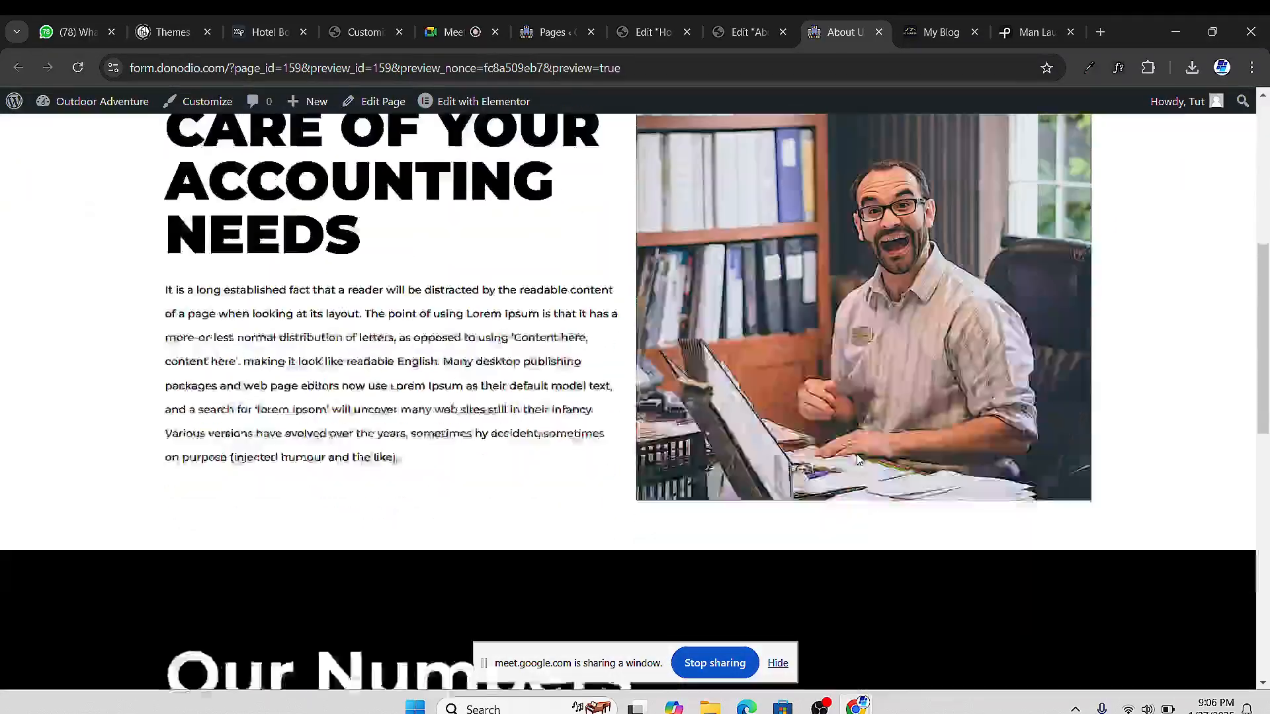
{"action": "scroll", "coordinate": [856, 459], "scroll_direction": "down", "scroll_amount": 7}
{"action": "scroll", "coordinate": [860, 469], "scroll_direction": "up", "scroll_amount": 2}
{"action": "scroll", "coordinate": [865, 475], "scroll_direction": "down", "scroll_amount": 5}
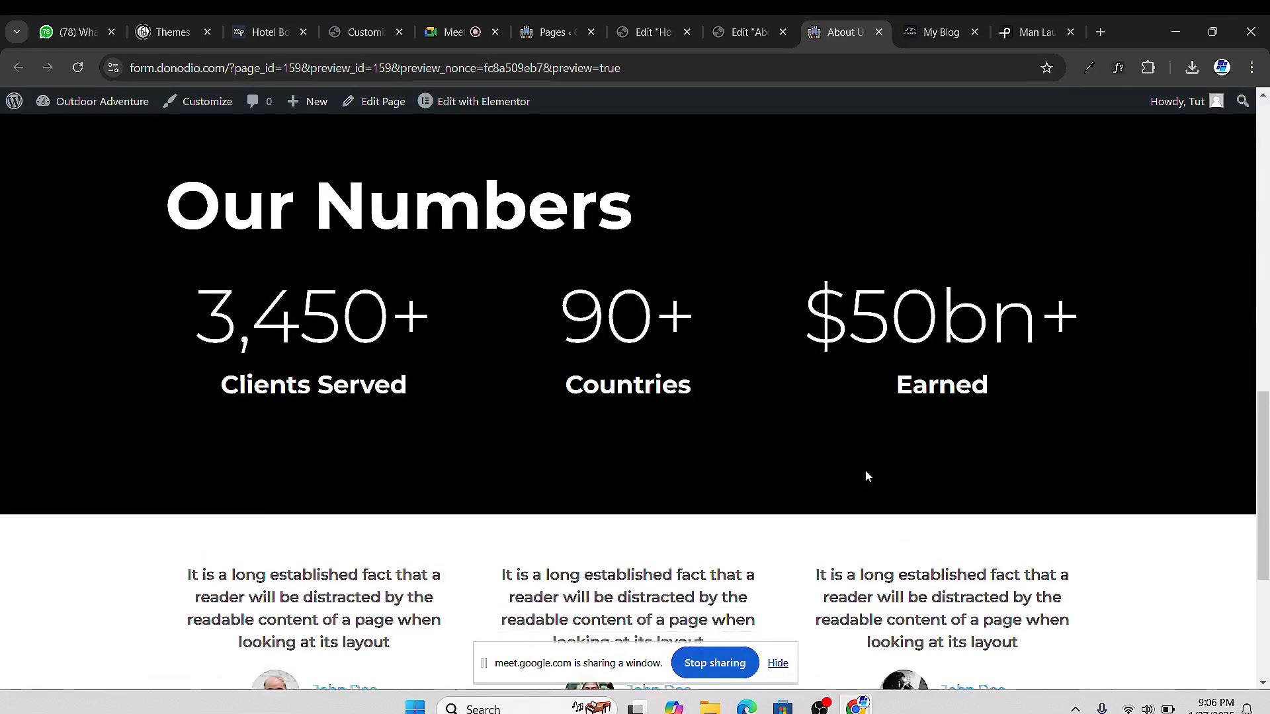
{"action": "scroll", "coordinate": [867, 476], "scroll_direction": "up", "scroll_amount": 8}
{"action": "scroll", "coordinate": [881, 477], "scroll_direction": "up", "scroll_amount": 8}
{"action": "scroll", "coordinate": [890, 480], "scroll_direction": "up", "scroll_amount": 1}
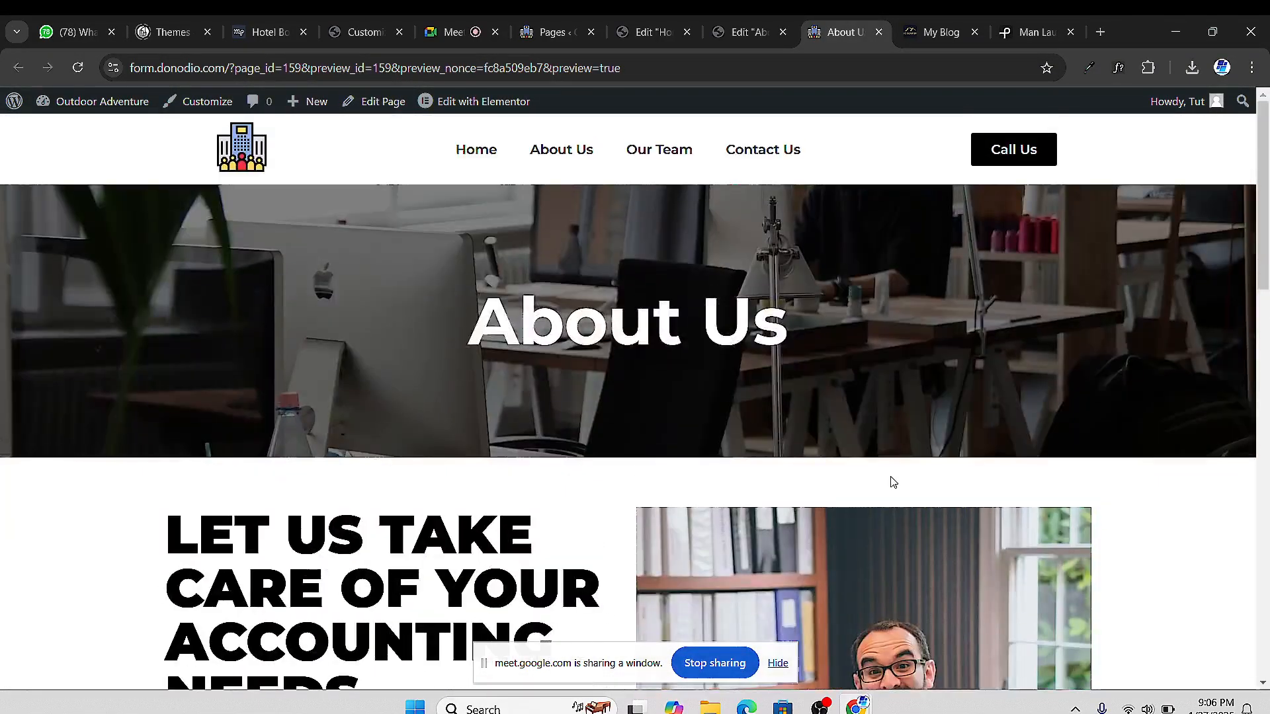
{"action": "scroll", "coordinate": [893, 481], "scroll_direction": "down", "scroll_amount": 1}
{"action": "scroll", "coordinate": [894, 483], "scroll_direction": "down", "scroll_amount": 2}
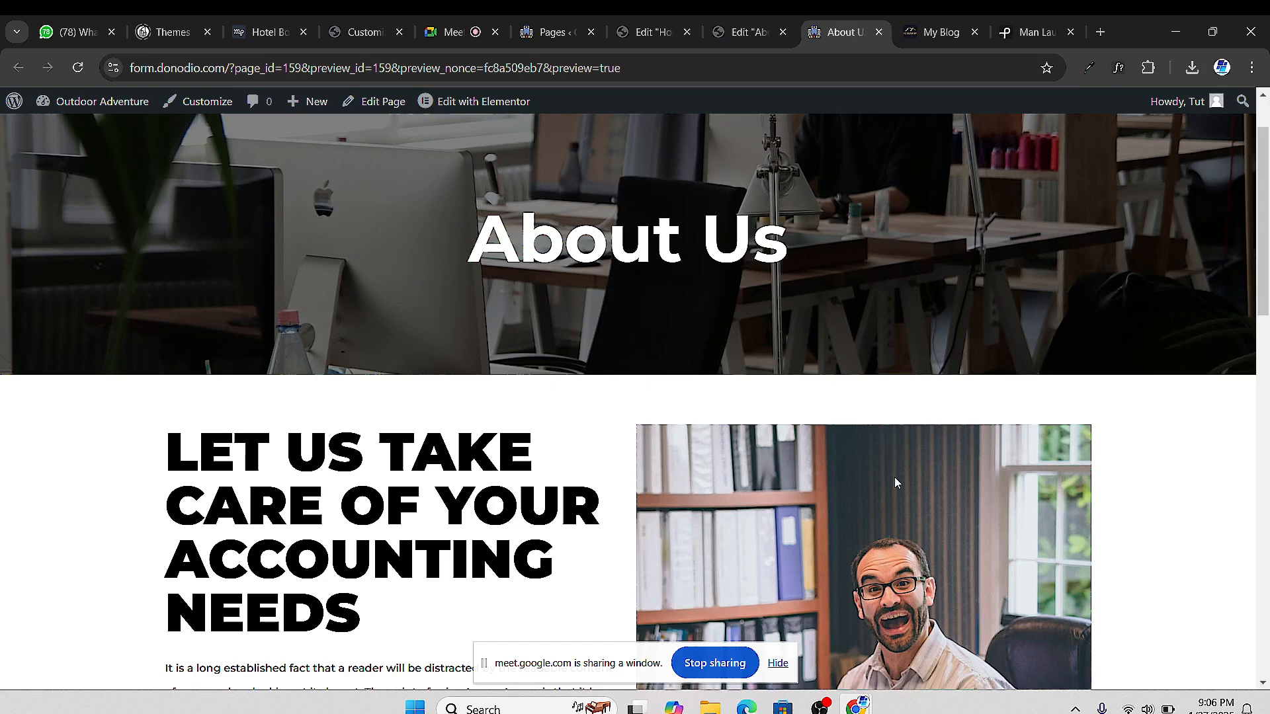
{"action": "scroll", "coordinate": [516, 278], "scroll_direction": "up", "scroll_amount": 1}
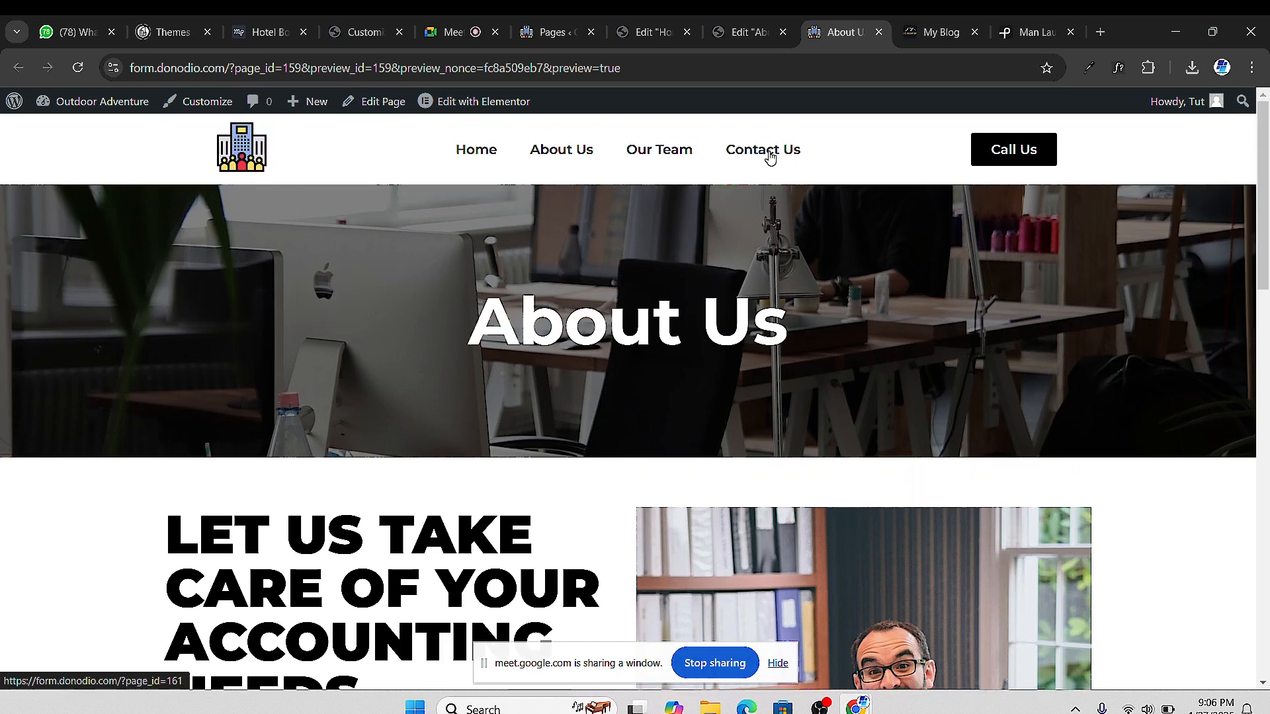
{"action": "left_click", "coordinate": [769, 156]}
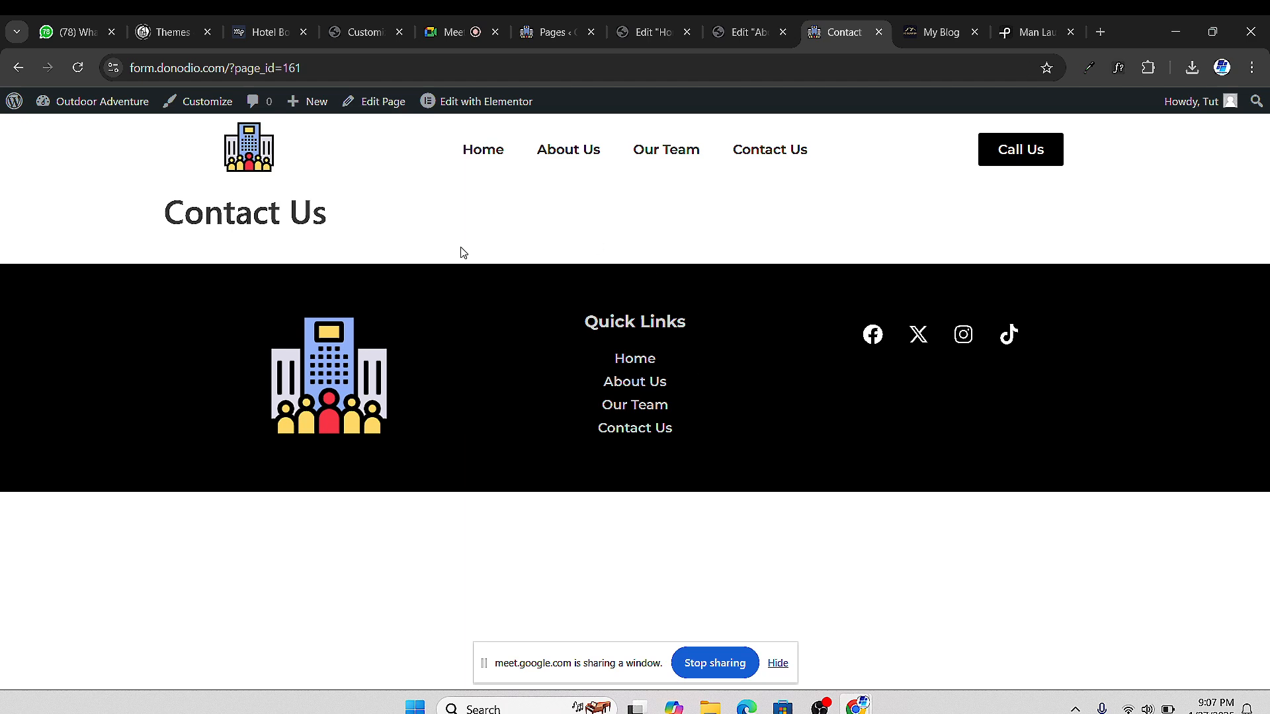
Bring the Google Meet call window to the front
{"action": "left_click", "coordinate": [461, 37]}
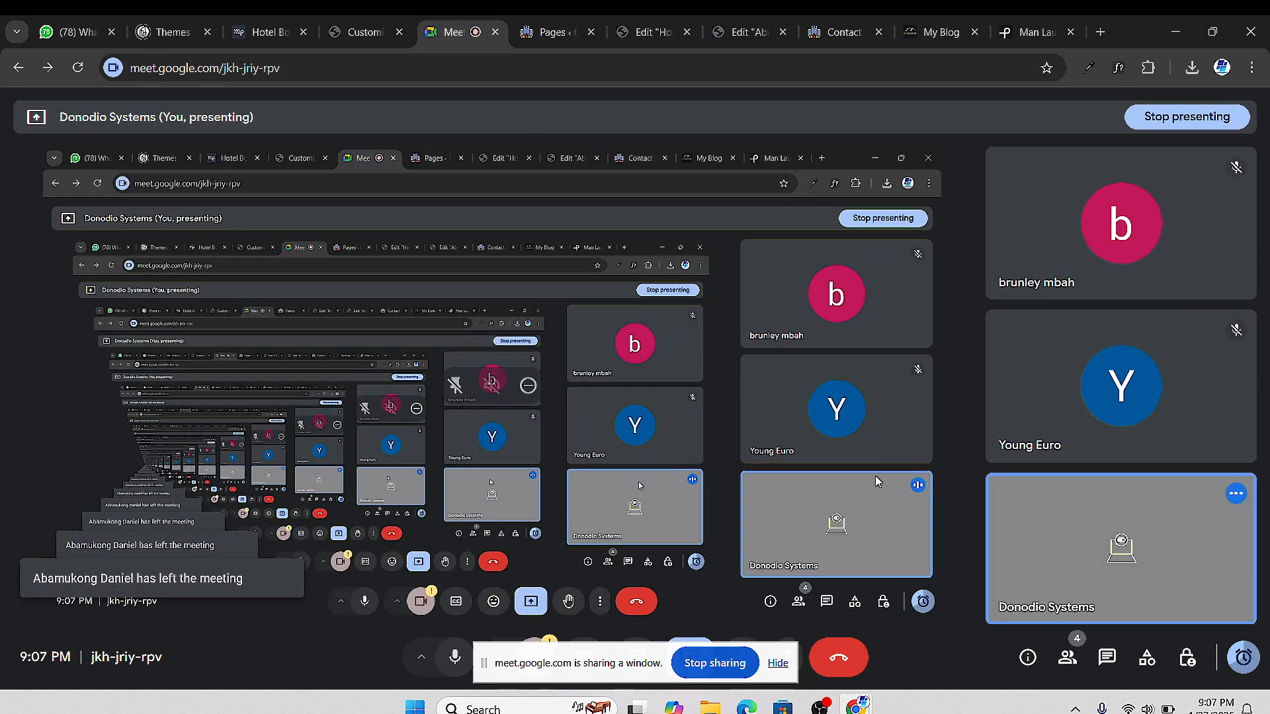
{"action": "mouse_move", "coordinate": [1095, 357]}
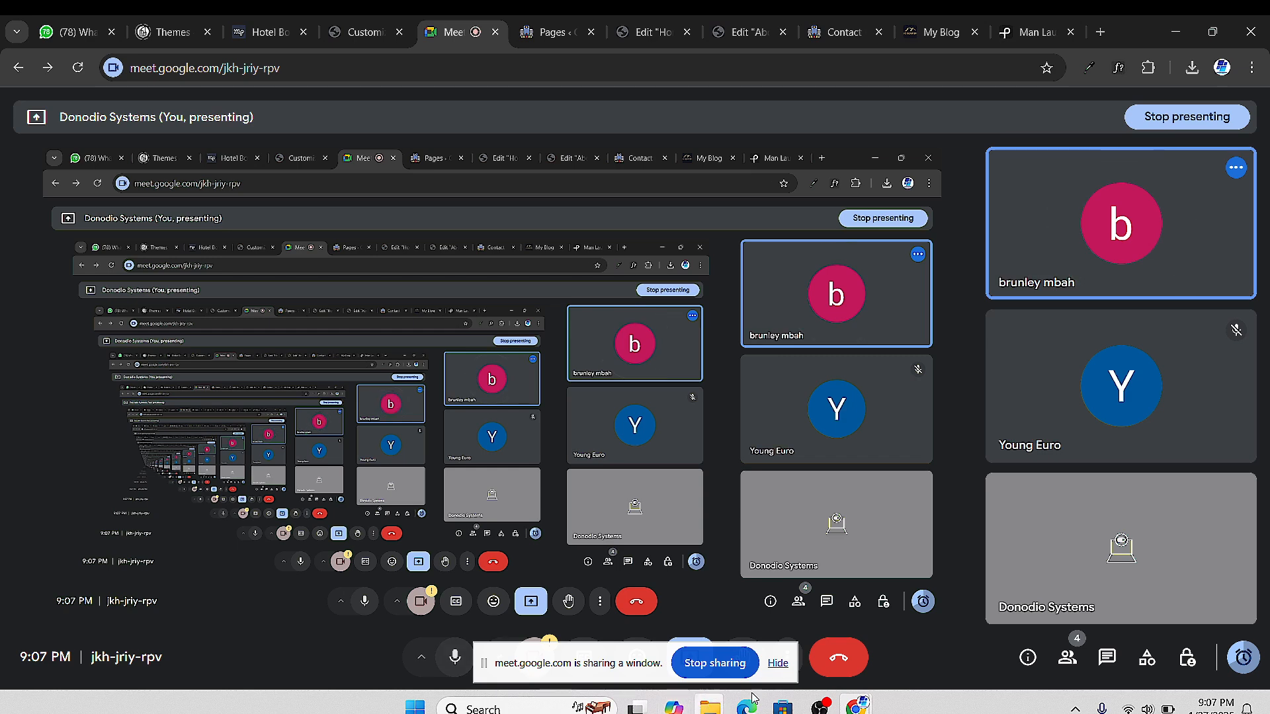
{"action": "left_click", "coordinate": [820, 707]}
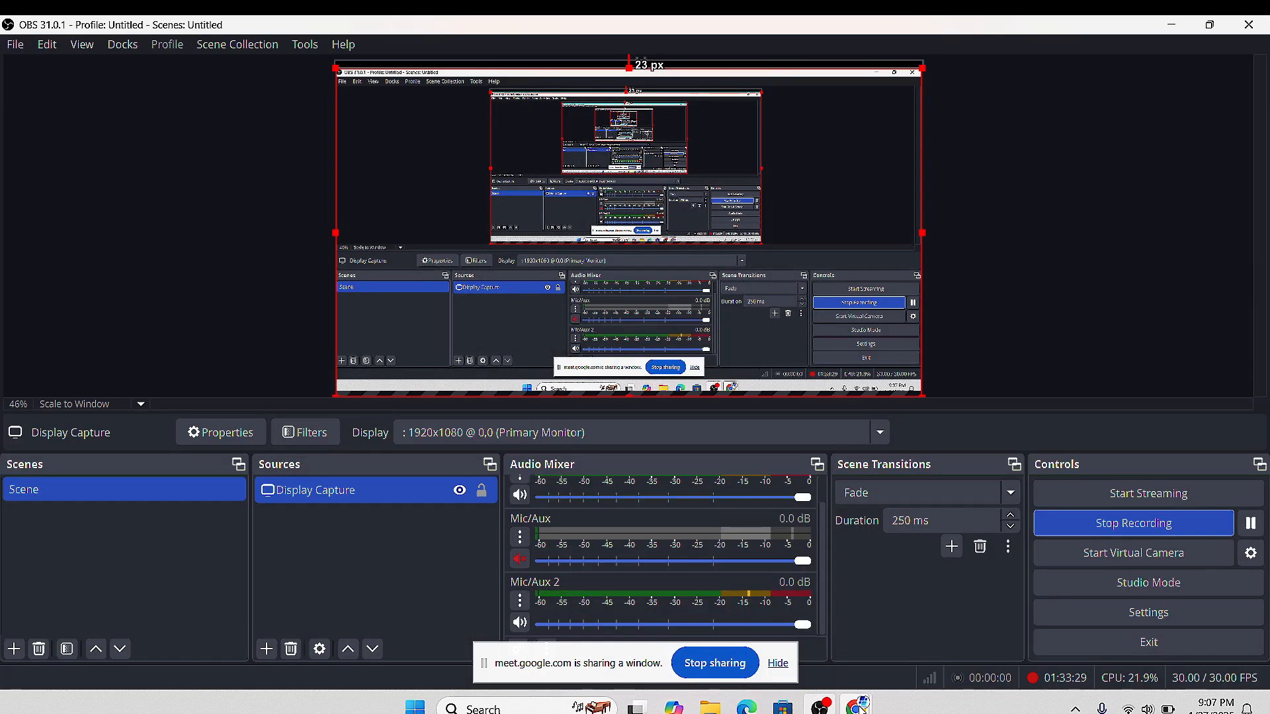
{"action": "mouse_move", "coordinate": [858, 706]}
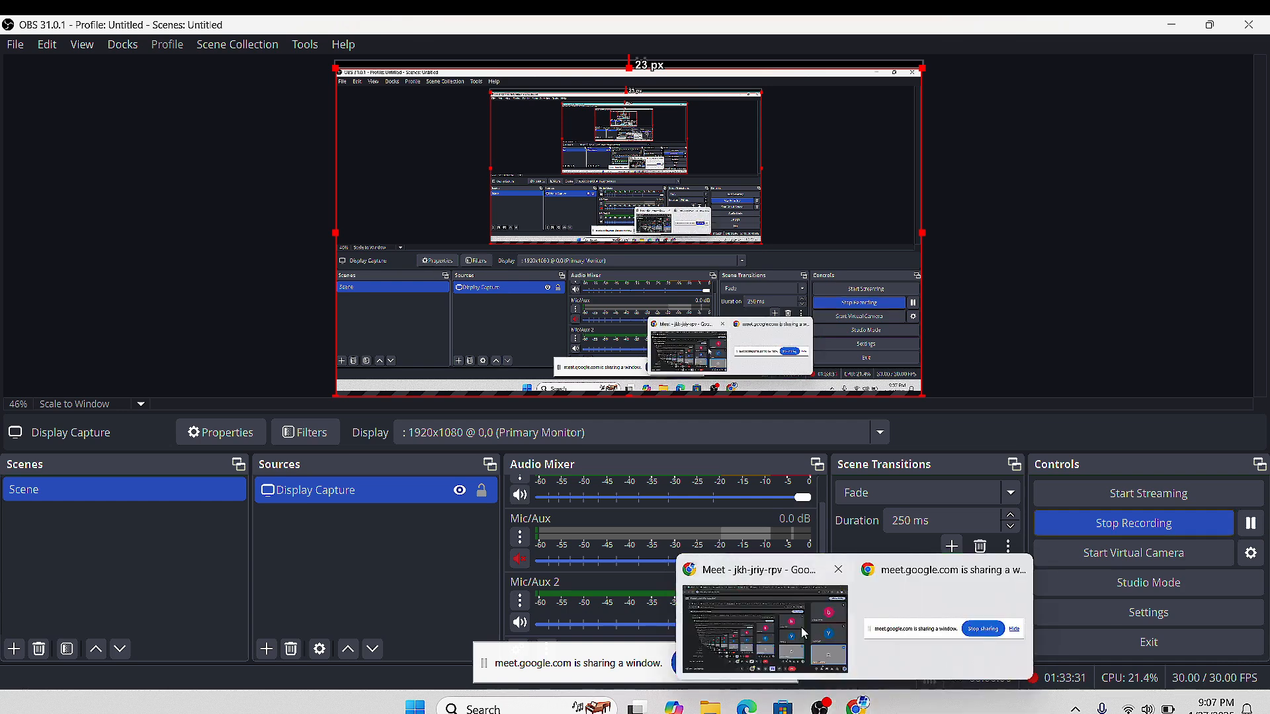
{"action": "left_click", "coordinate": [767, 629]}
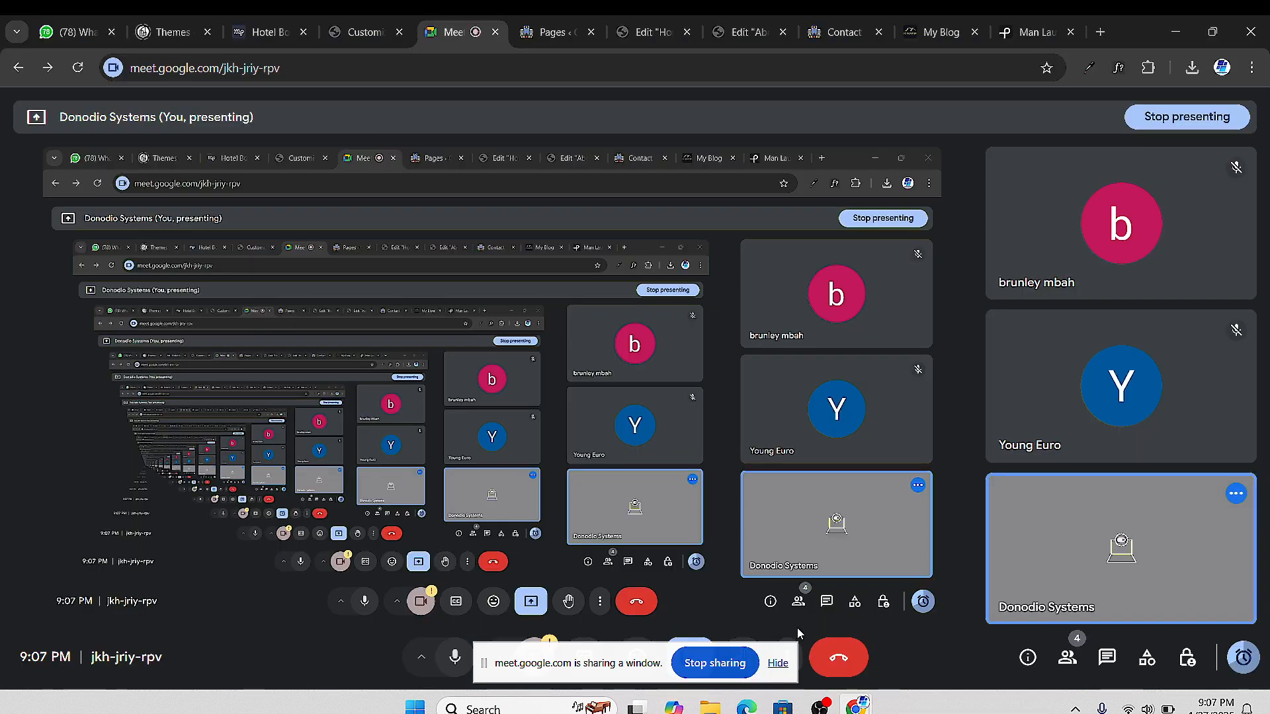
Check the call's remaining time, dismiss the notice, and return to the About Us editor
{"action": "left_click", "coordinate": [1244, 656]}
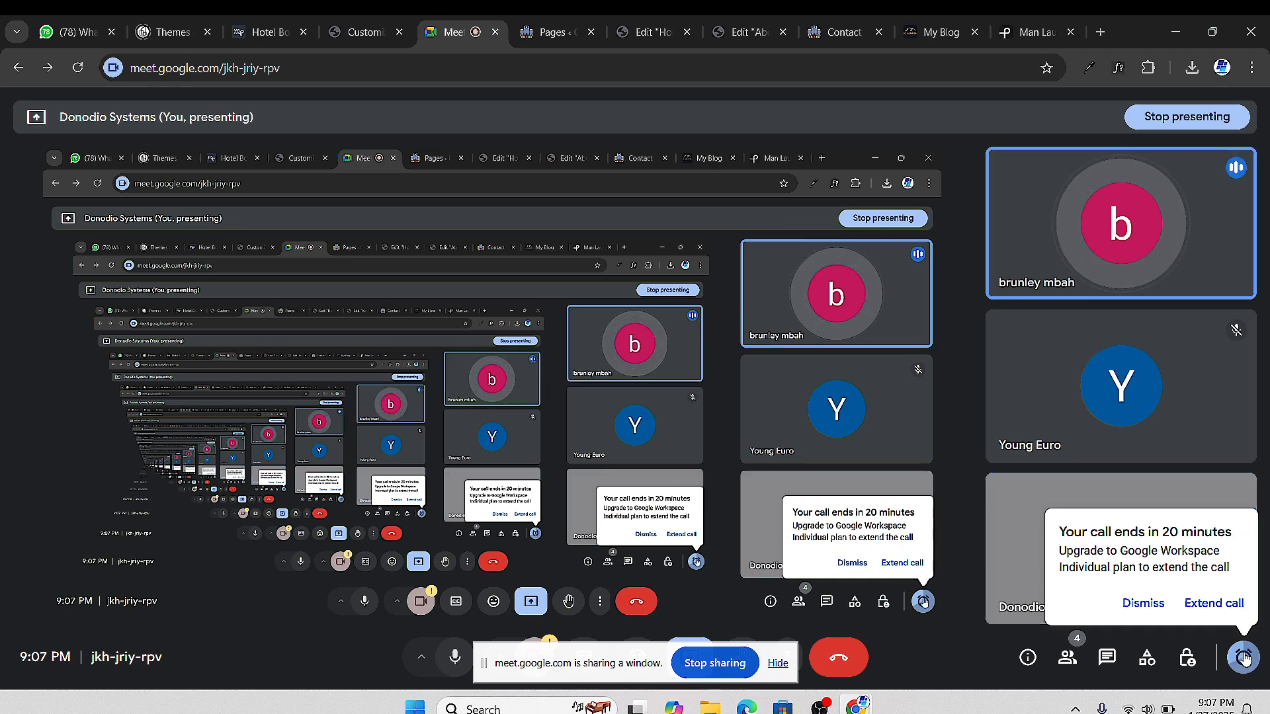
{"action": "left_click", "coordinate": [1244, 656]}
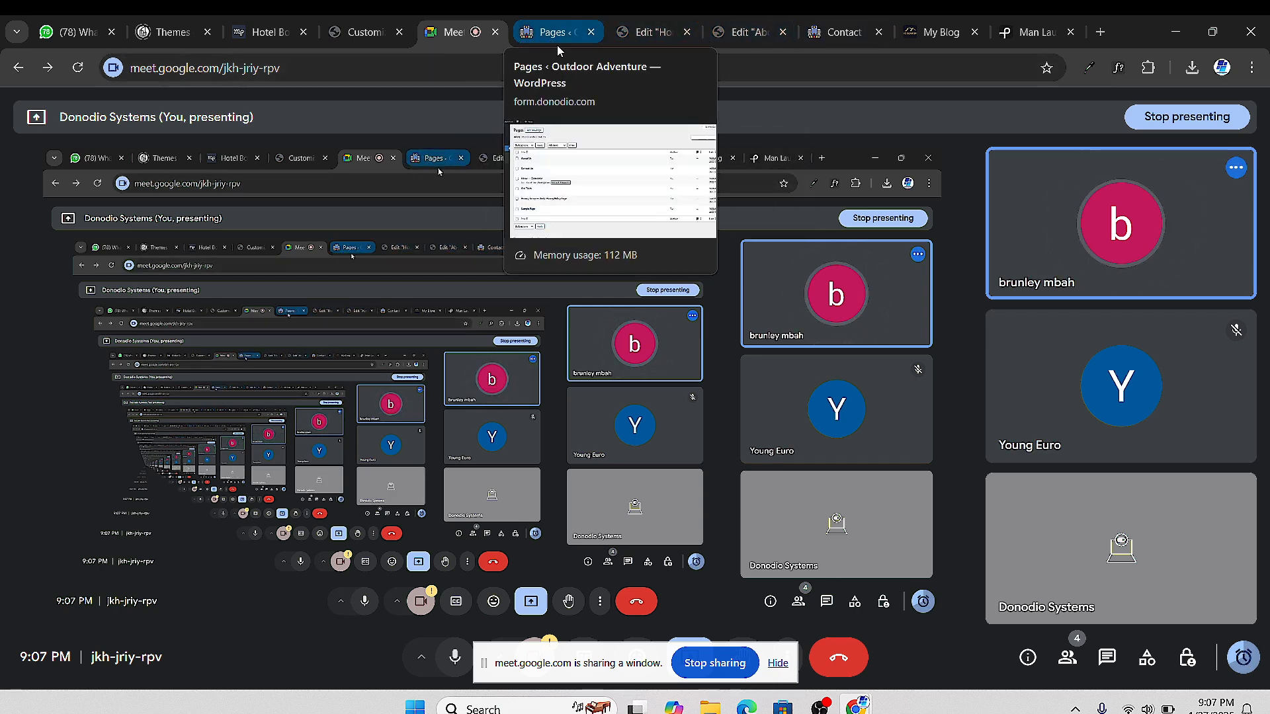
{"action": "left_click", "coordinate": [649, 31]}
{"action": "left_click", "coordinate": [734, 33]}
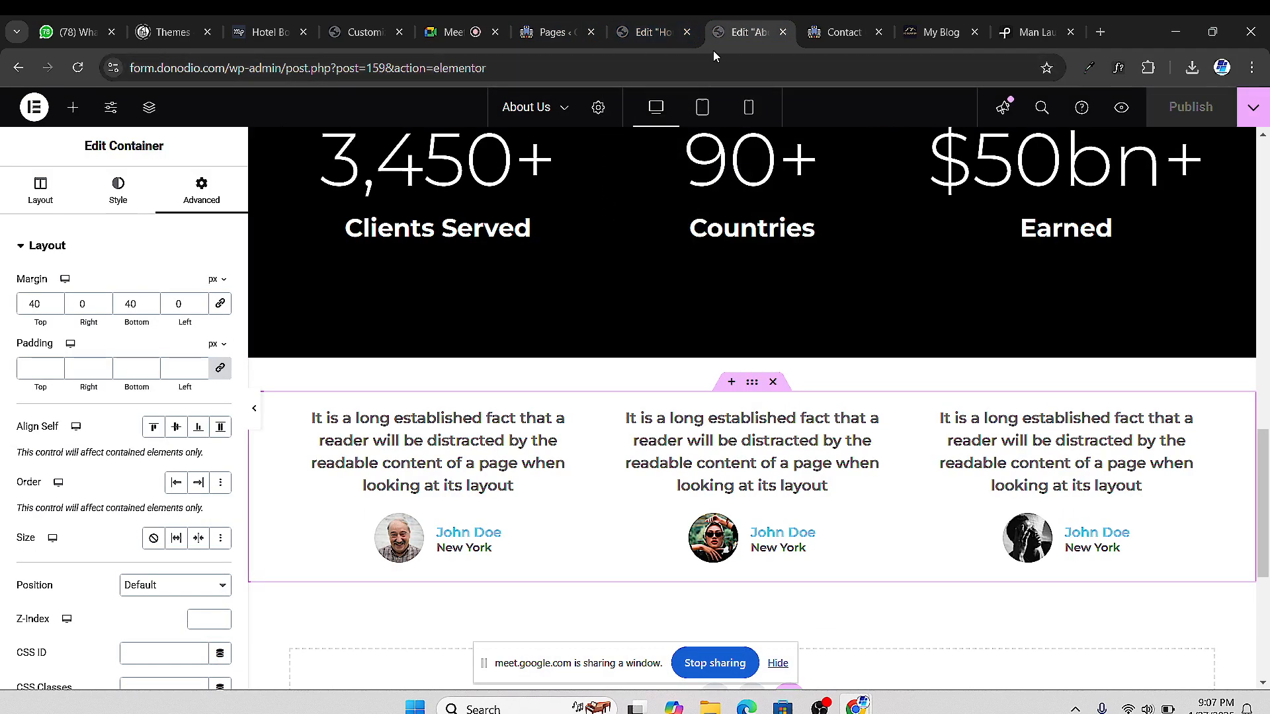
Look over the Contact Us page and the Pages list, then return to Google Meet
{"action": "left_click", "coordinate": [833, 39]}
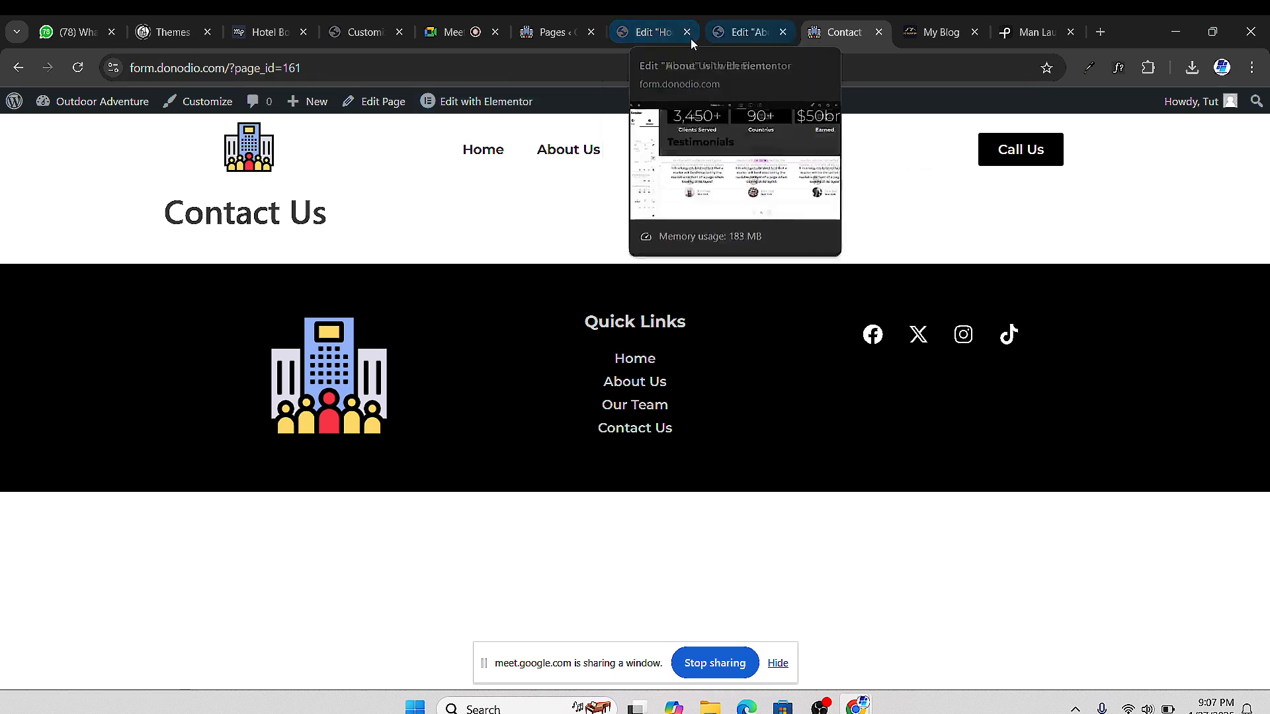
{"action": "left_click", "coordinate": [553, 37]}
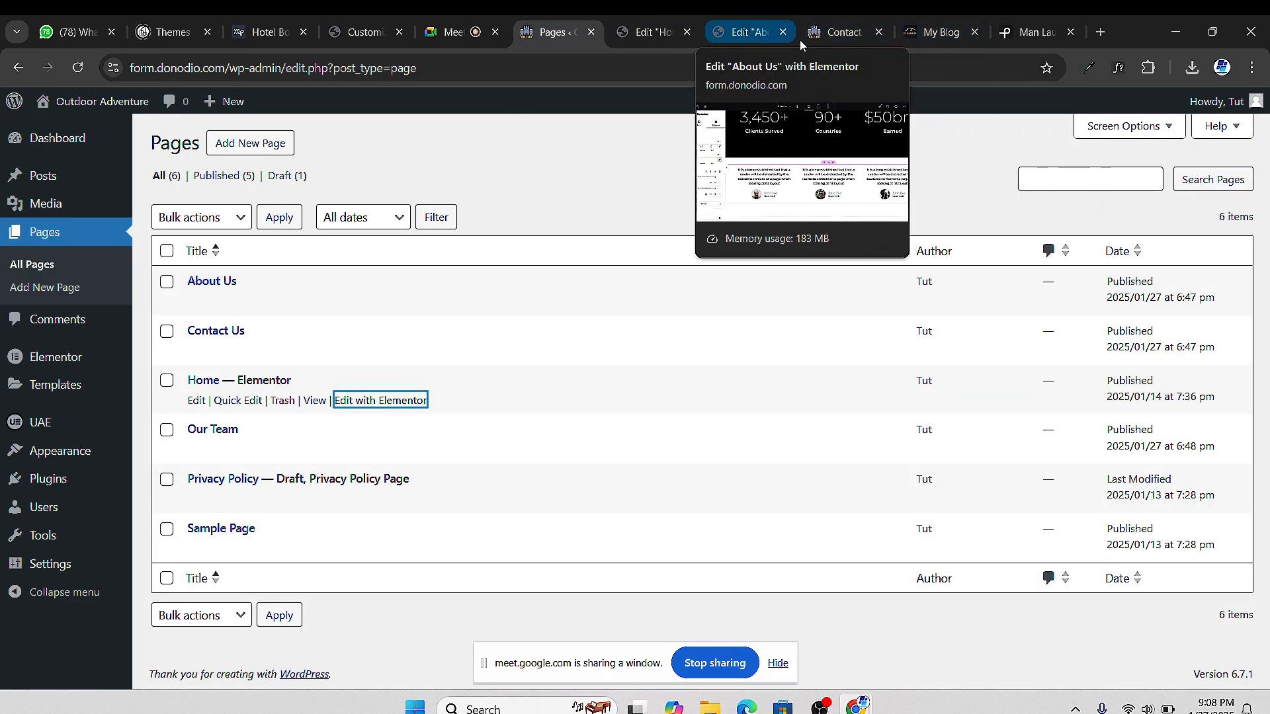
{"action": "left_click", "coordinate": [453, 32]}
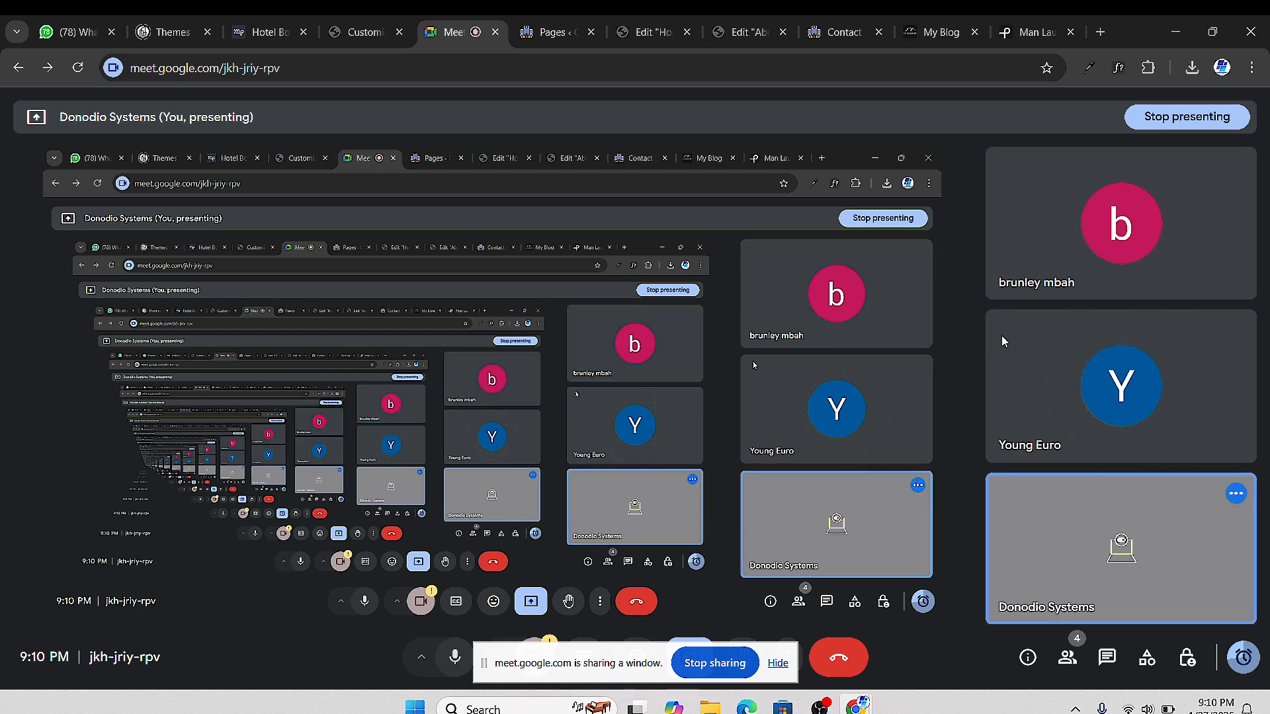
Mute one participant for everyone, then return to the About Us editor
{"action": "mouse_move", "coordinate": [1097, 415]}
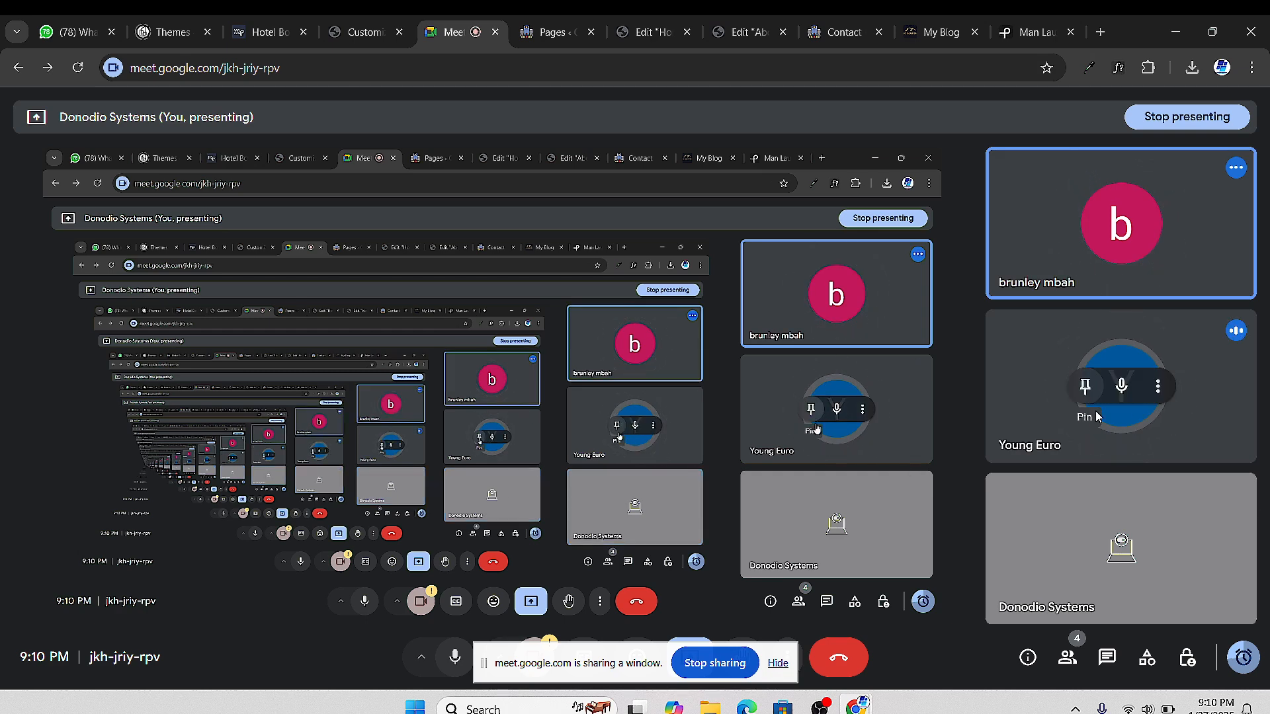
{"action": "left_click", "coordinate": [1122, 386]}
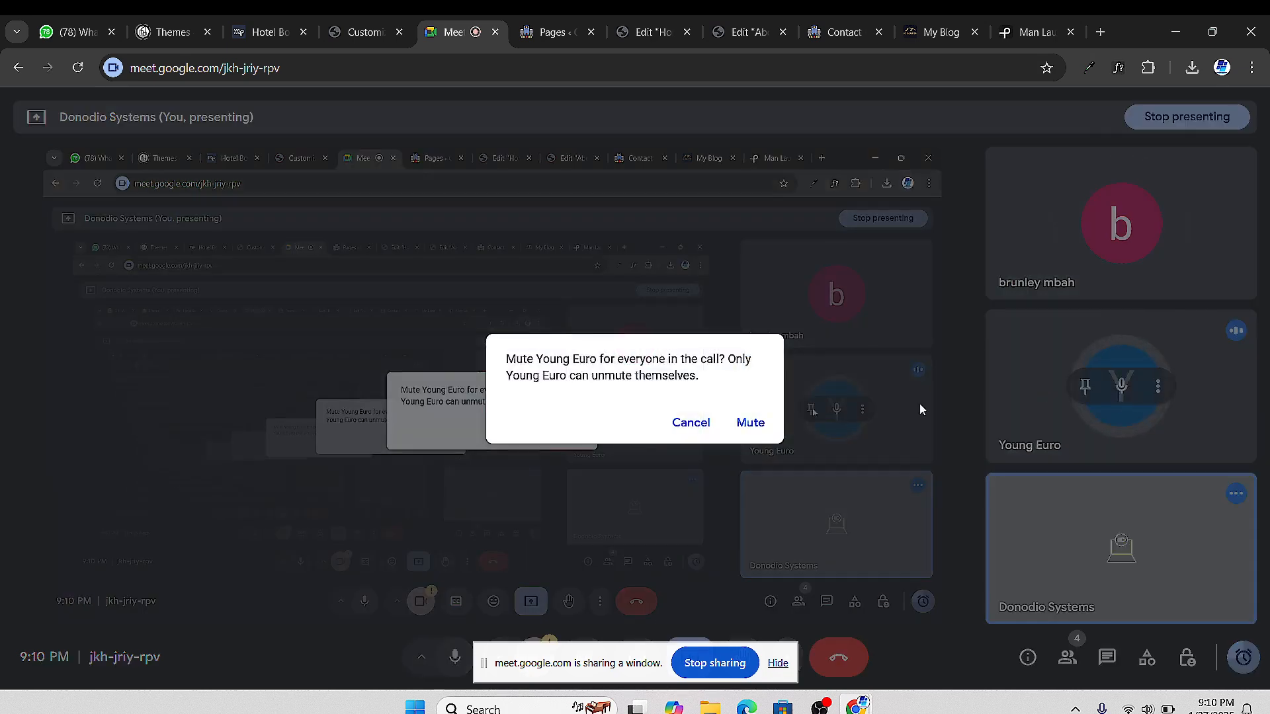
{"action": "left_click", "coordinate": [748, 424]}
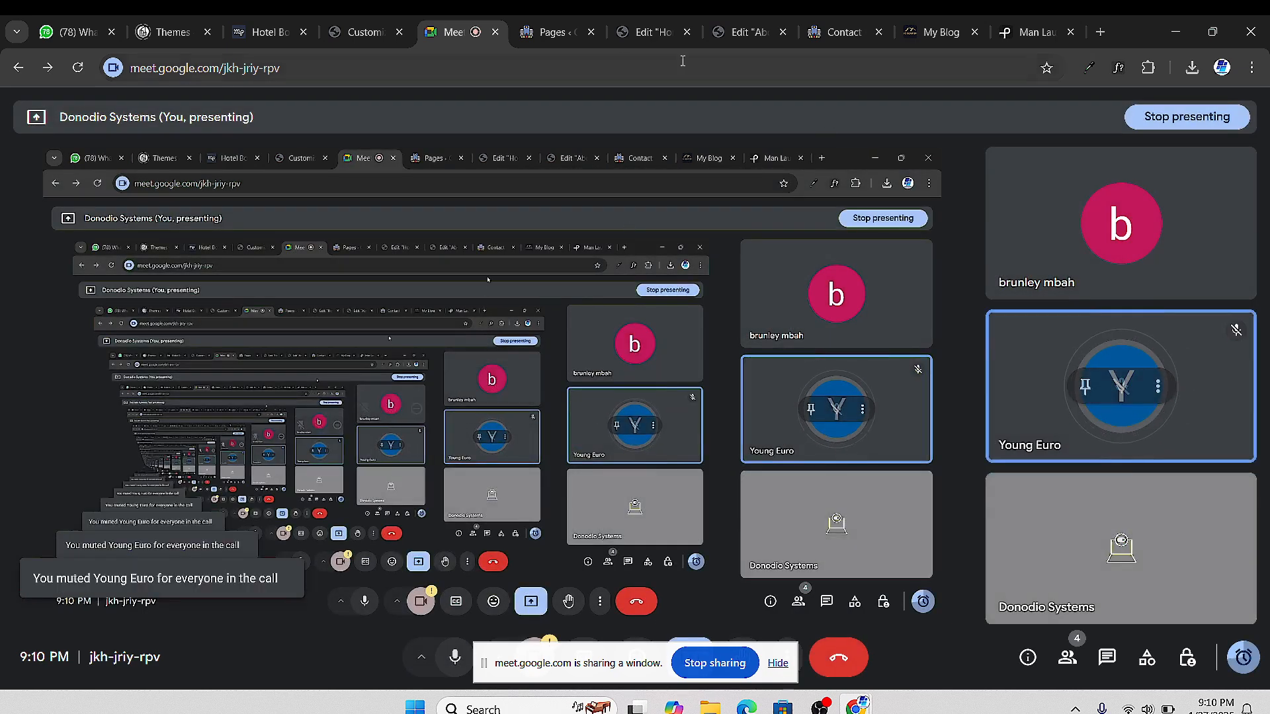
{"action": "left_click", "coordinate": [645, 36], "text": "shift"}
Check the About Us, Contact Us, Meet and Home tabs, then return to the WordPress Pages list
{"action": "left_click", "coordinate": [733, 41]}
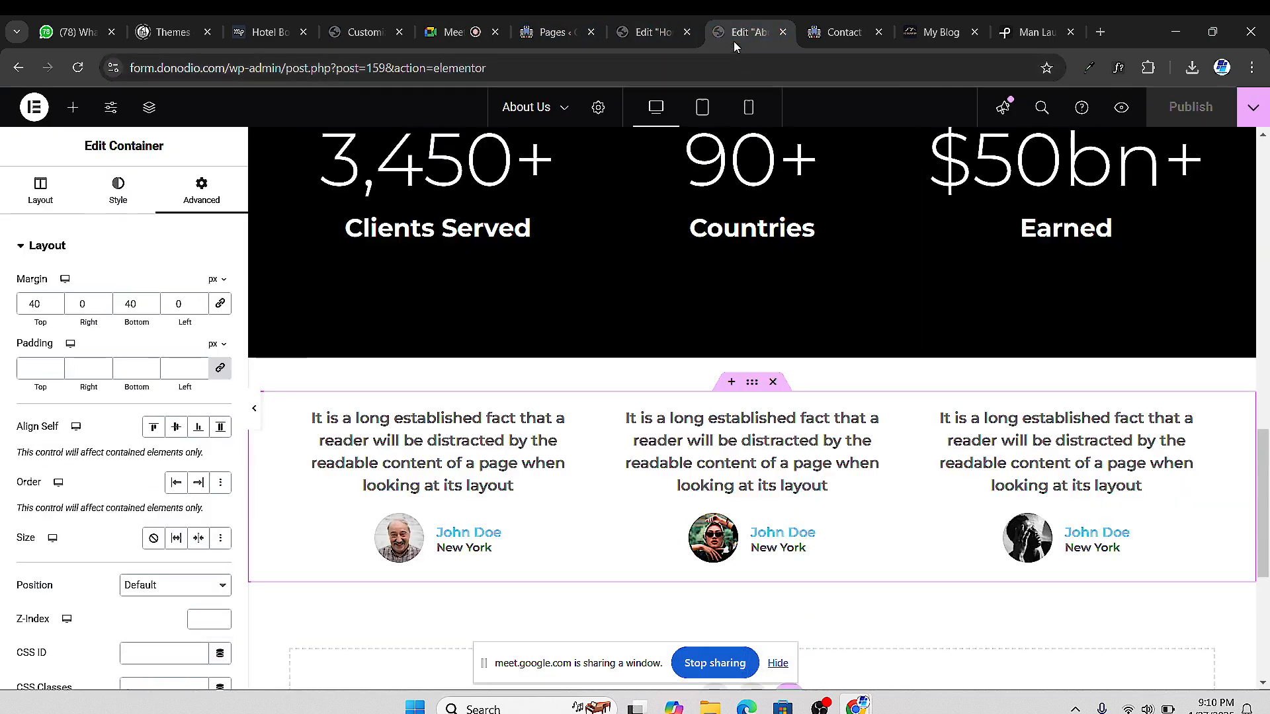
{"action": "left_click", "coordinate": [807, 37]}
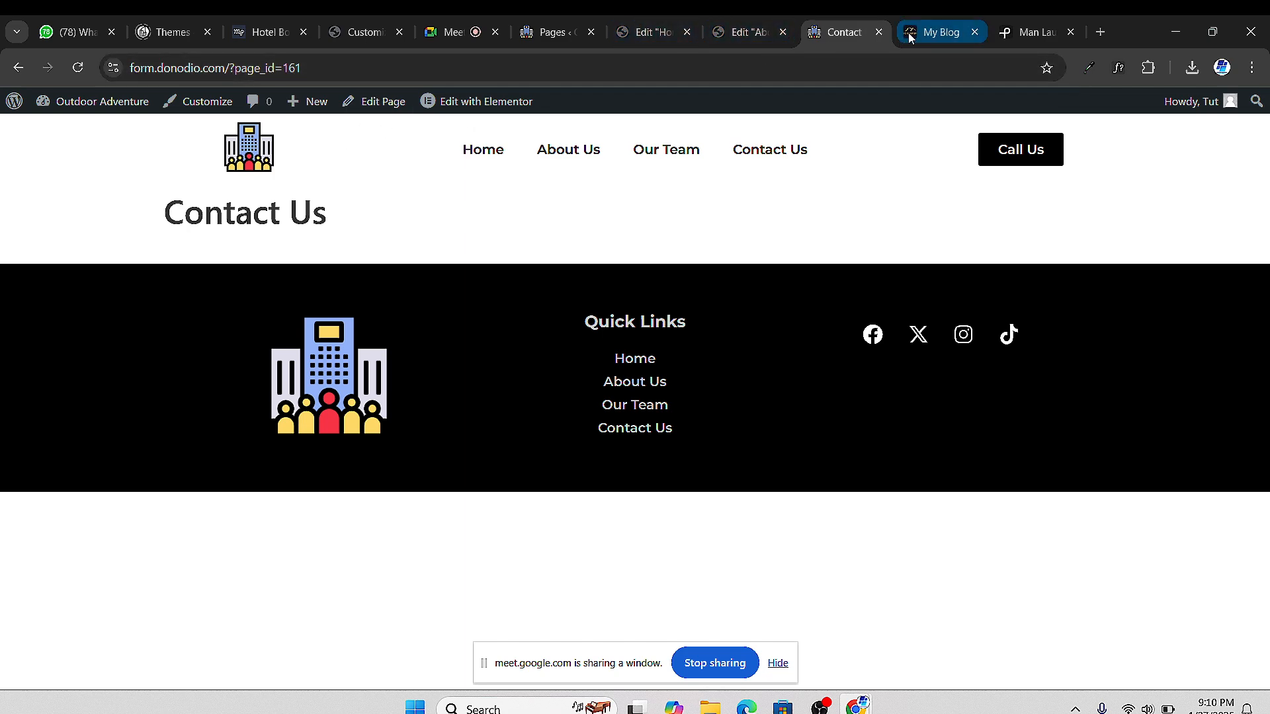
{"action": "left_click", "coordinate": [456, 41]}
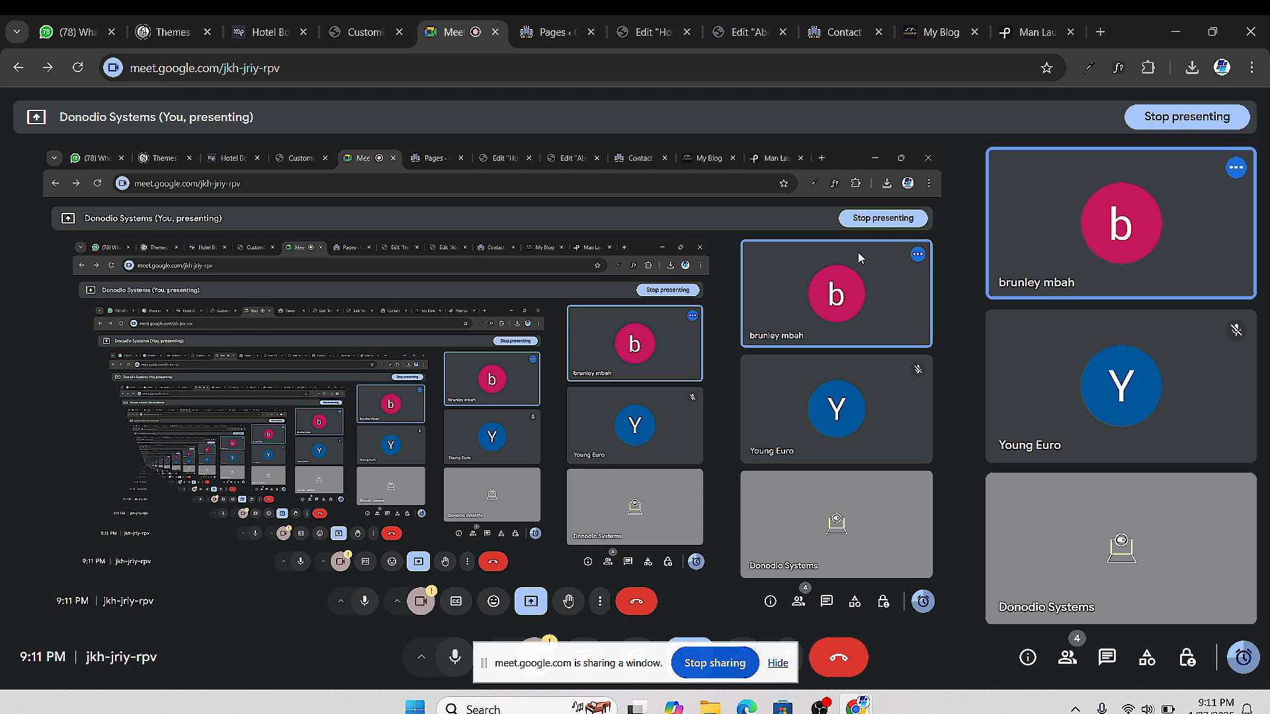
{"action": "left_click", "coordinate": [652, 32]}
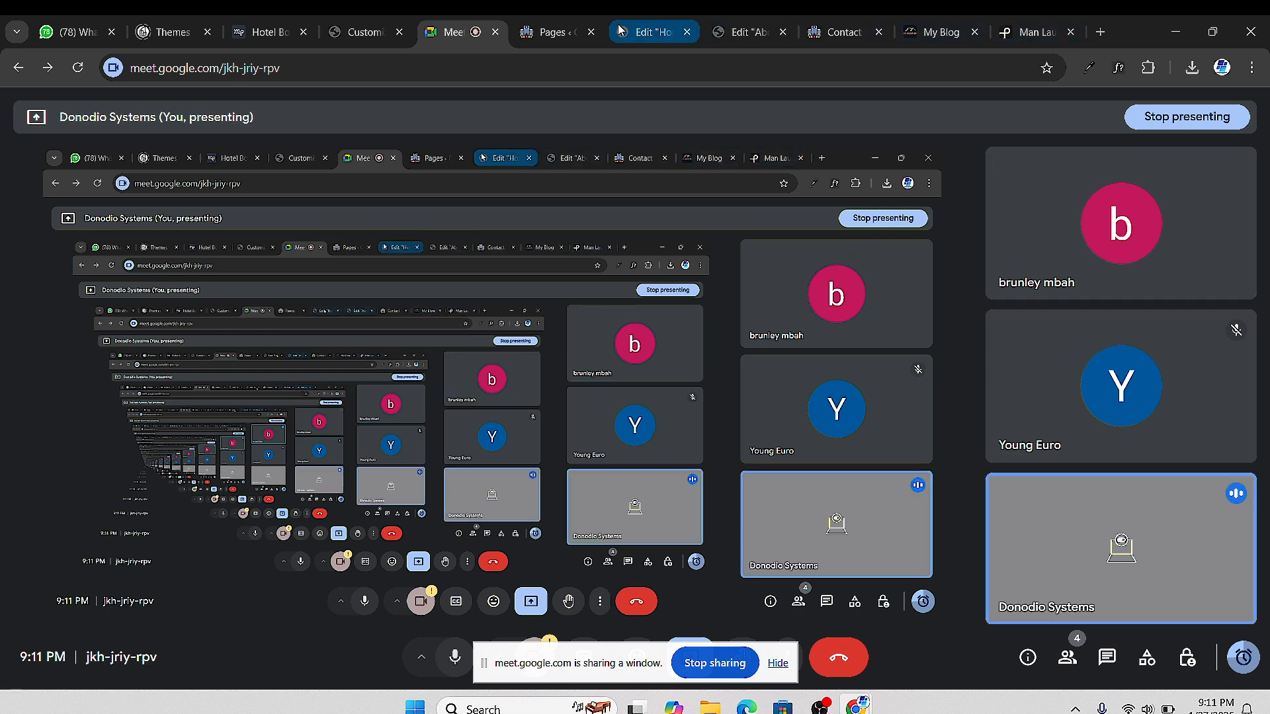
{"action": "left_click", "coordinate": [553, 32]}
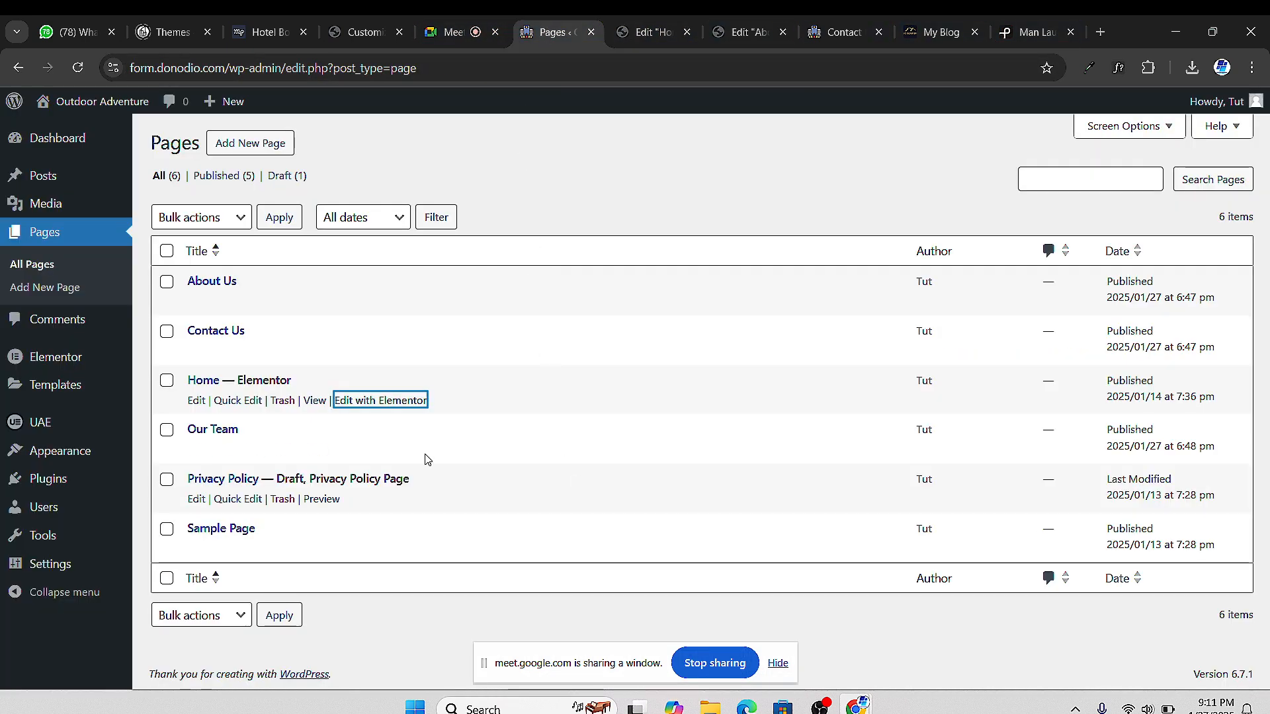
Start a new page from the Pages list and give it the title 'Contact Us'
{"action": "left_click", "coordinate": [38, 267]}
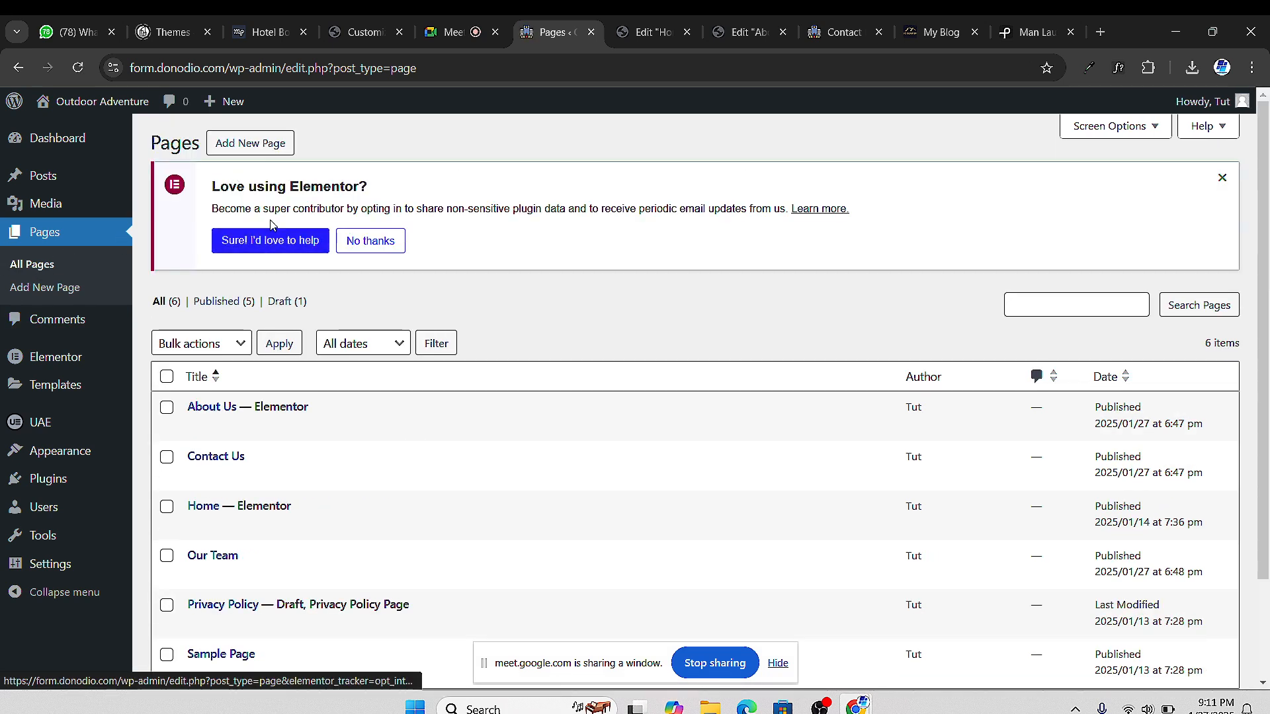
{"action": "left_click", "coordinate": [257, 151]}
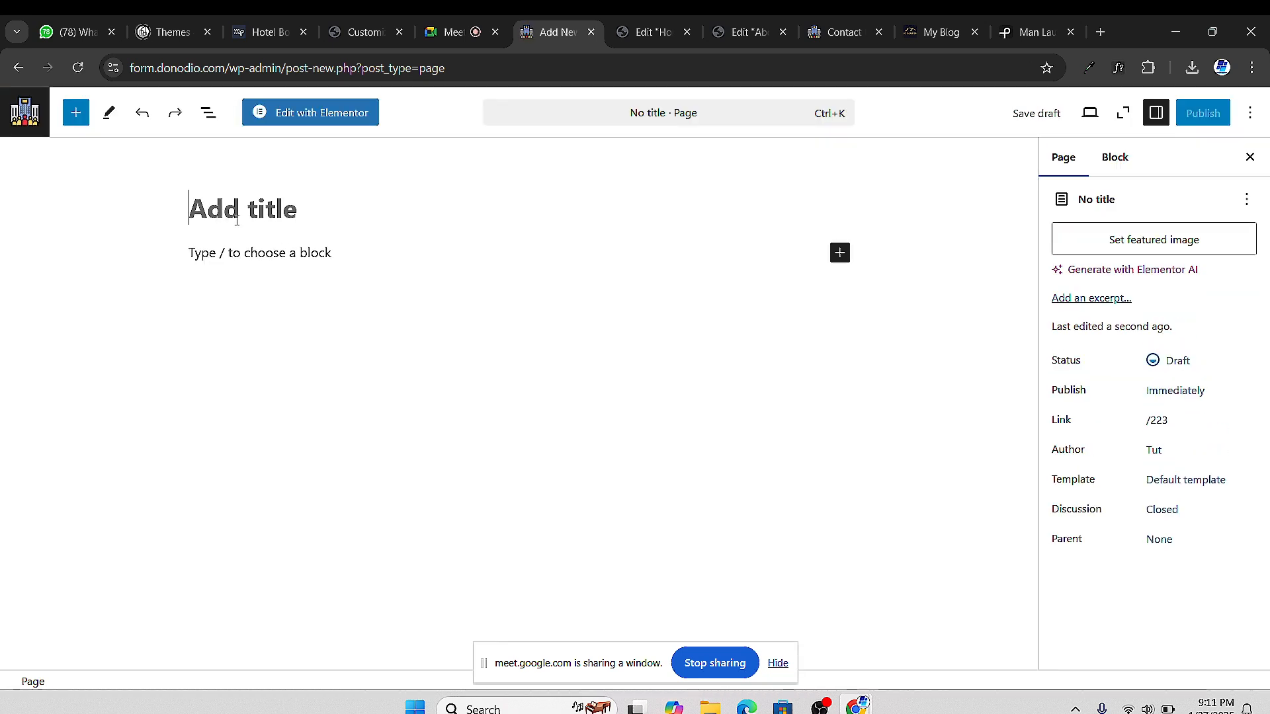
{"action": "type", "text": "con"}
{"action": "key", "text": "BackSpace"}
{"action": "key", "text": "BackSpace"}
{"action": "key", "text": "BackSpace"}
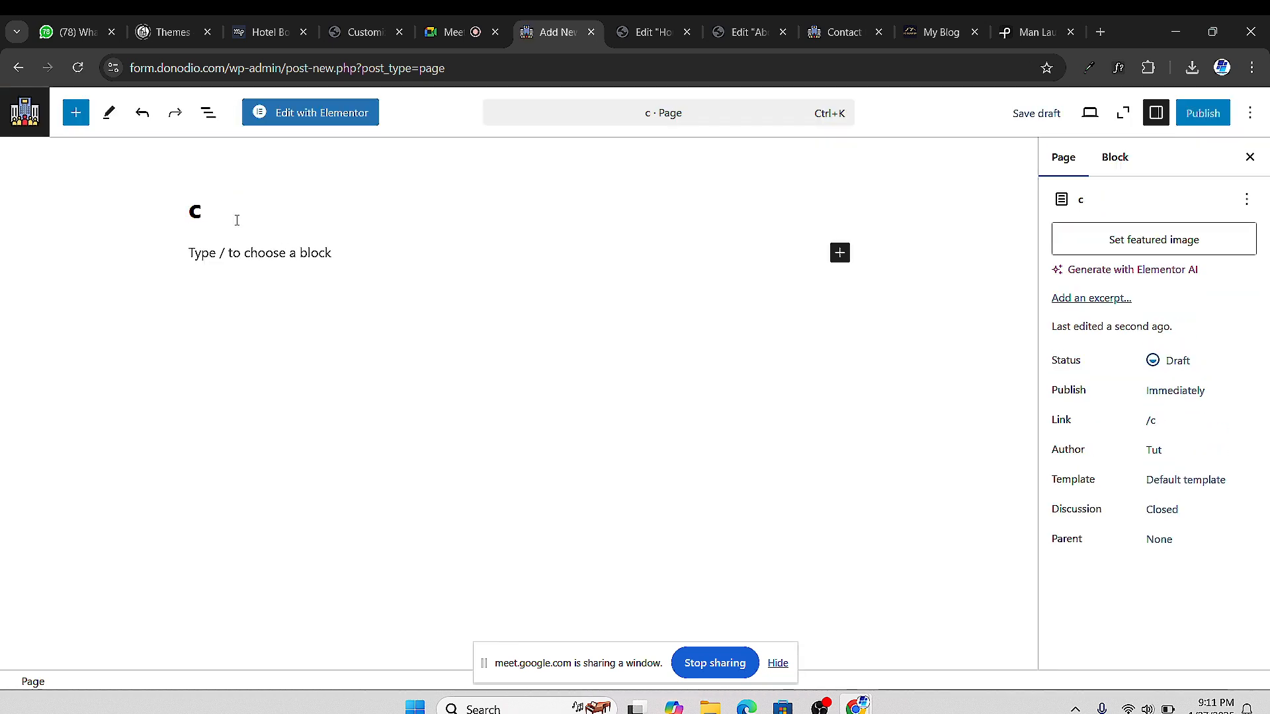
{"action": "type", "text": "Cont"}
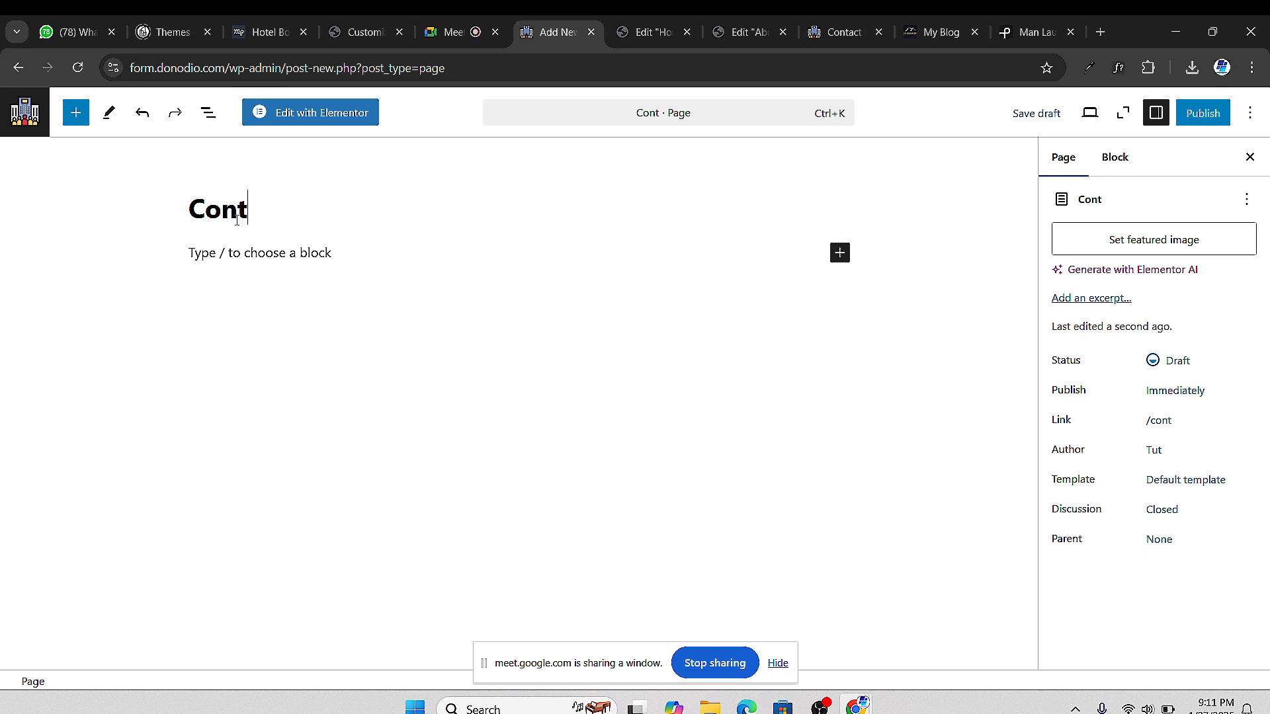
{"action": "type", "text": "act Us"}
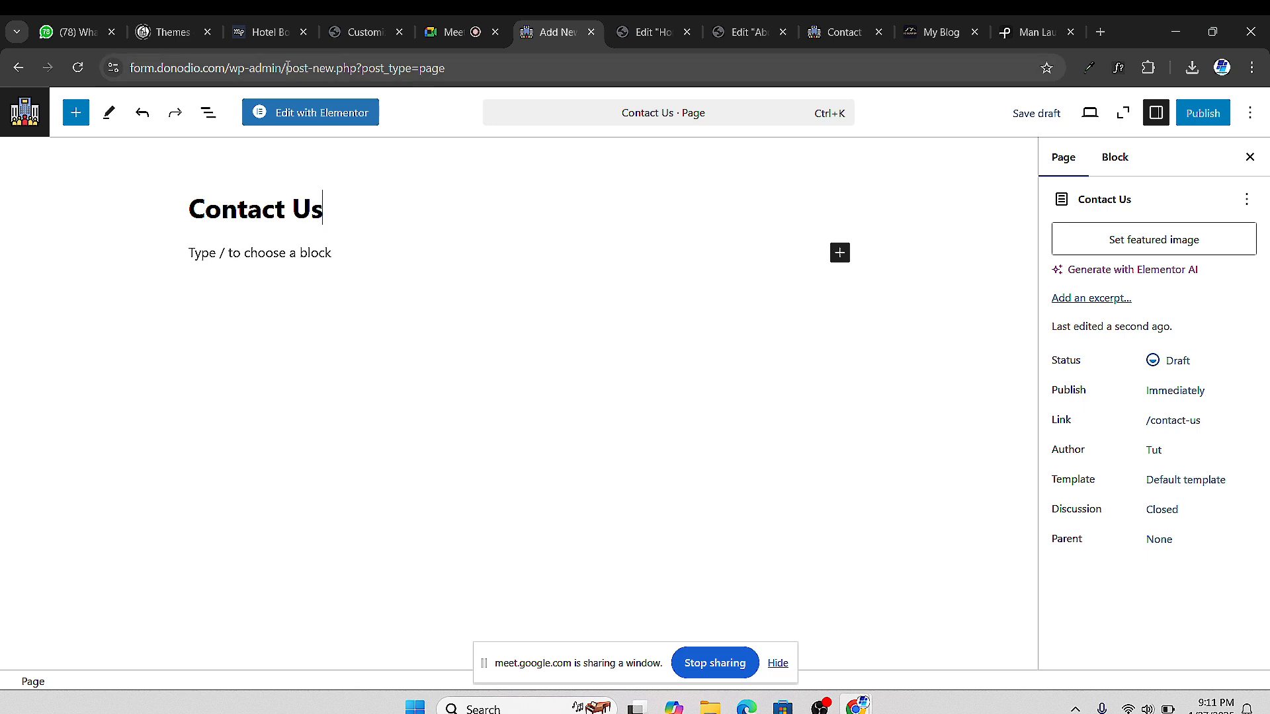
{"action": "left_click", "coordinate": [24, 113]}
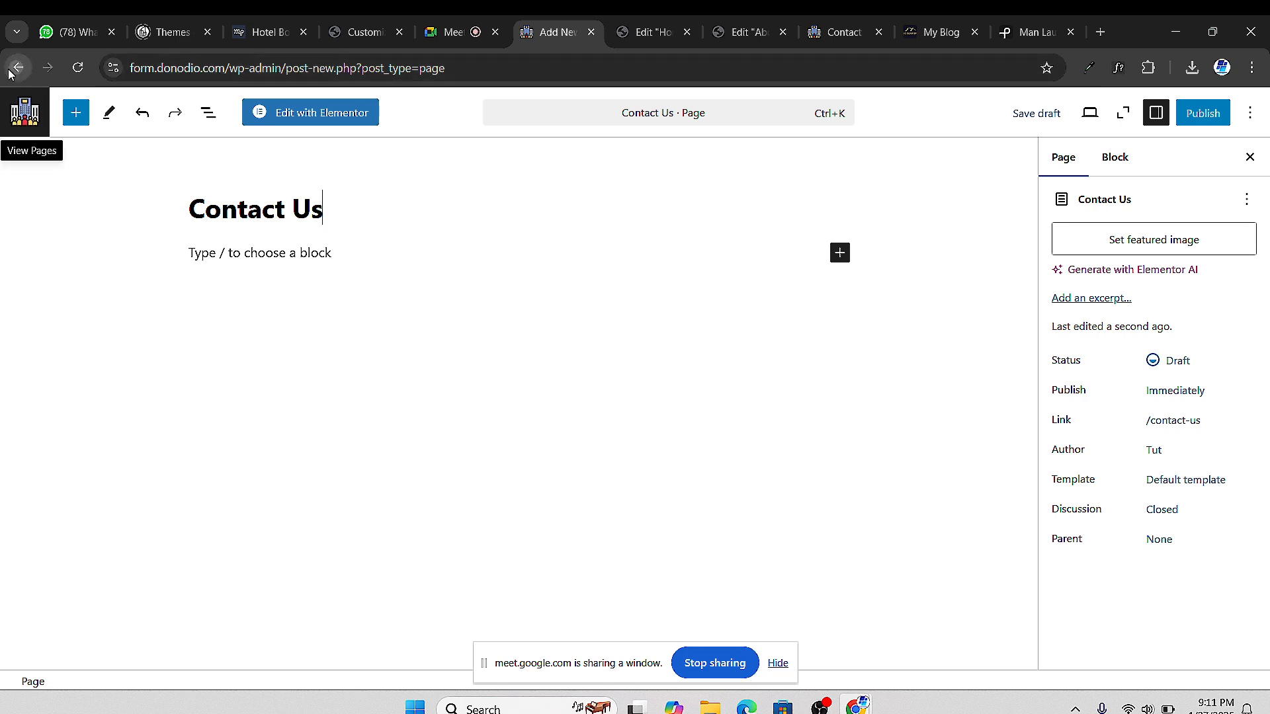
Leave the unsaved draft without saving and close the About Us, Home and Contact editor tabs
{"action": "left_click", "coordinate": [698, 165]}
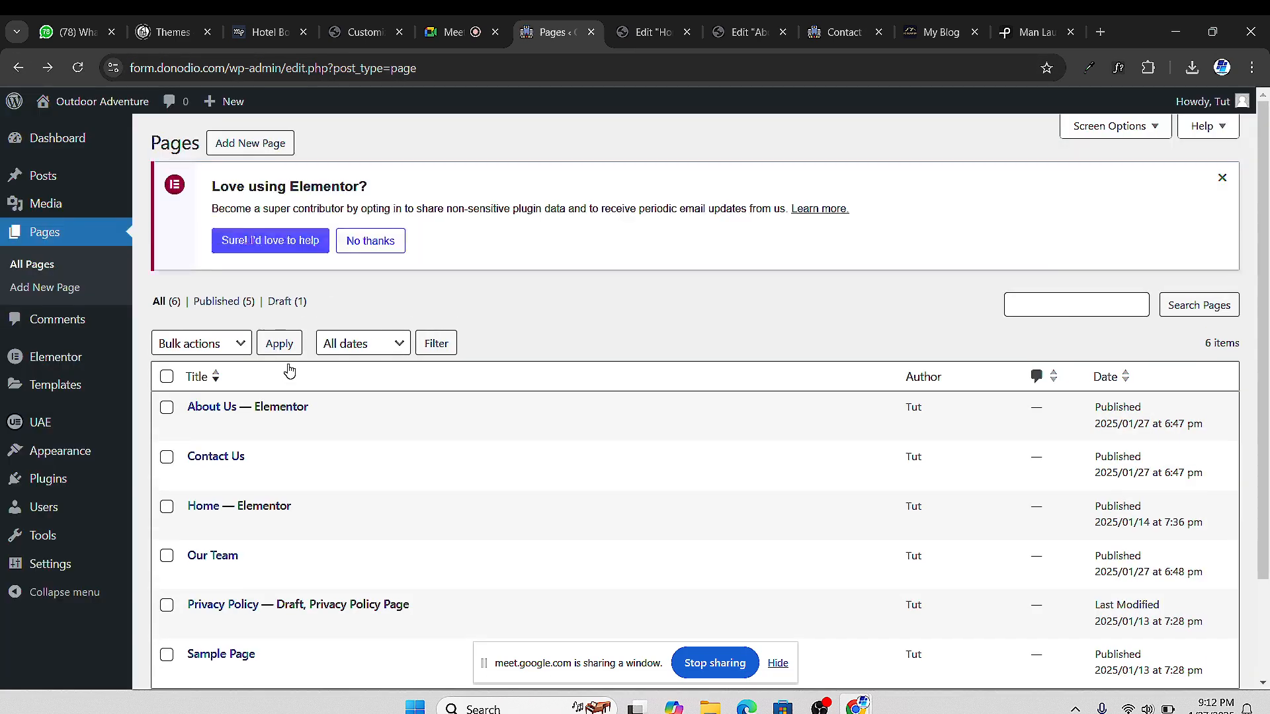
{"action": "scroll", "coordinate": [316, 407], "scroll_direction": "down", "scroll_amount": 2}
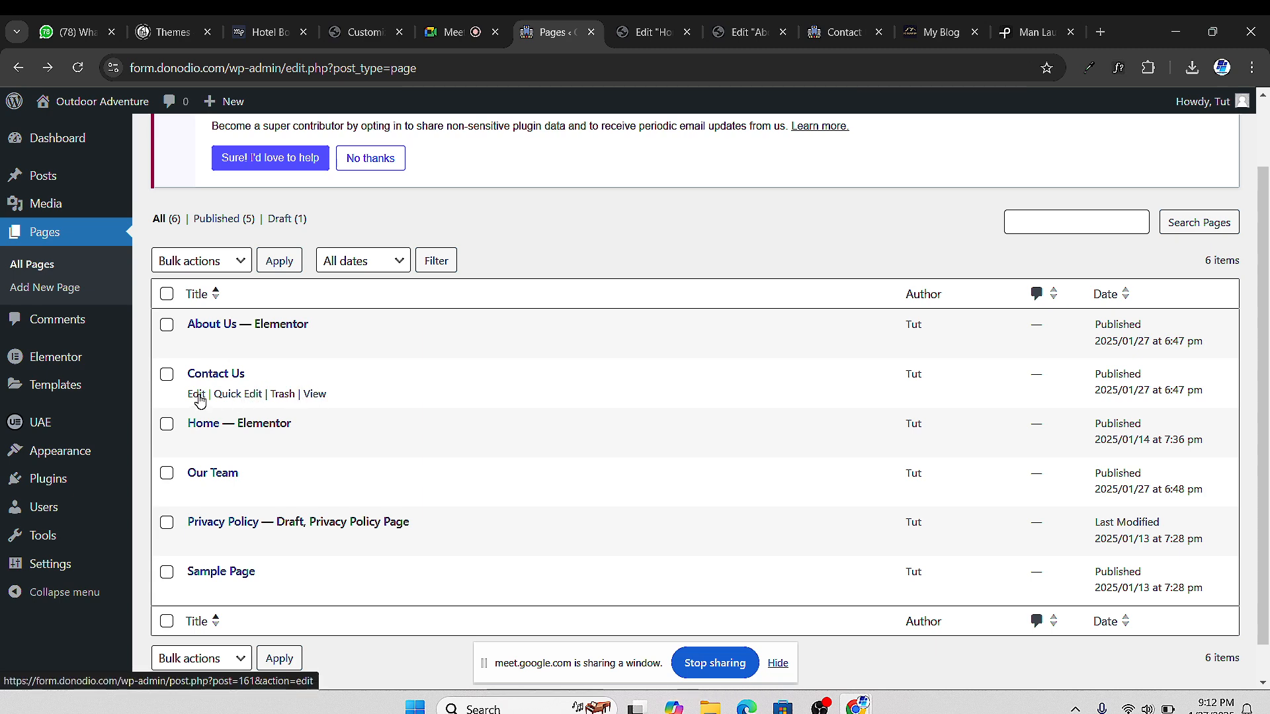
{"action": "left_click", "coordinate": [757, 41]}
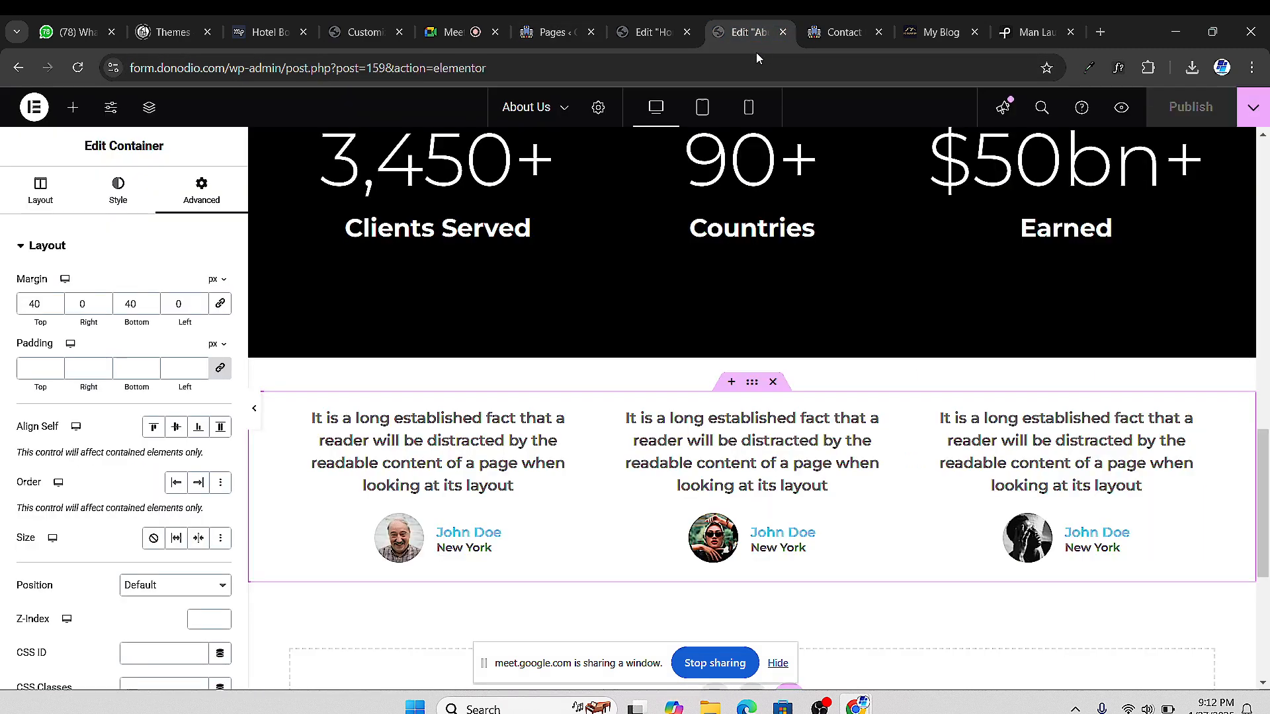
{"action": "left_click", "coordinate": [785, 32]}
{"action": "left_click", "coordinate": [667, 47]}
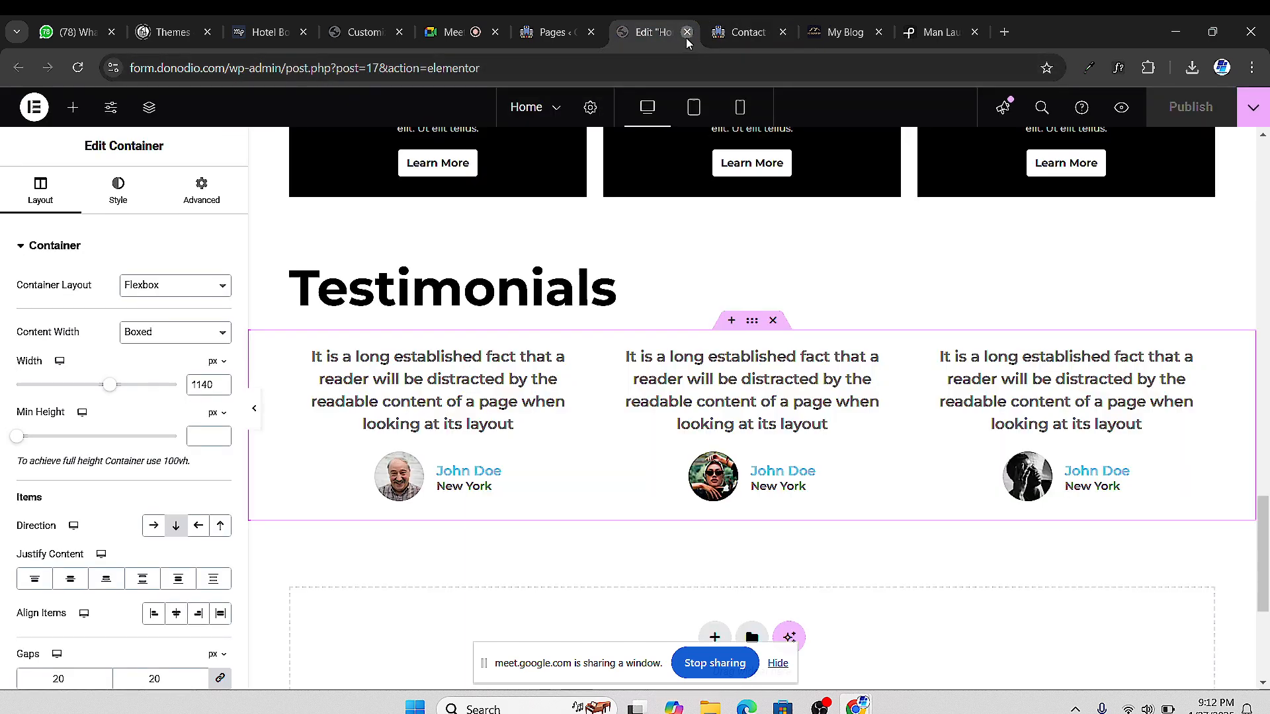
{"action": "left_click", "coordinate": [688, 33]}
{"action": "left_click", "coordinate": [687, 33]}
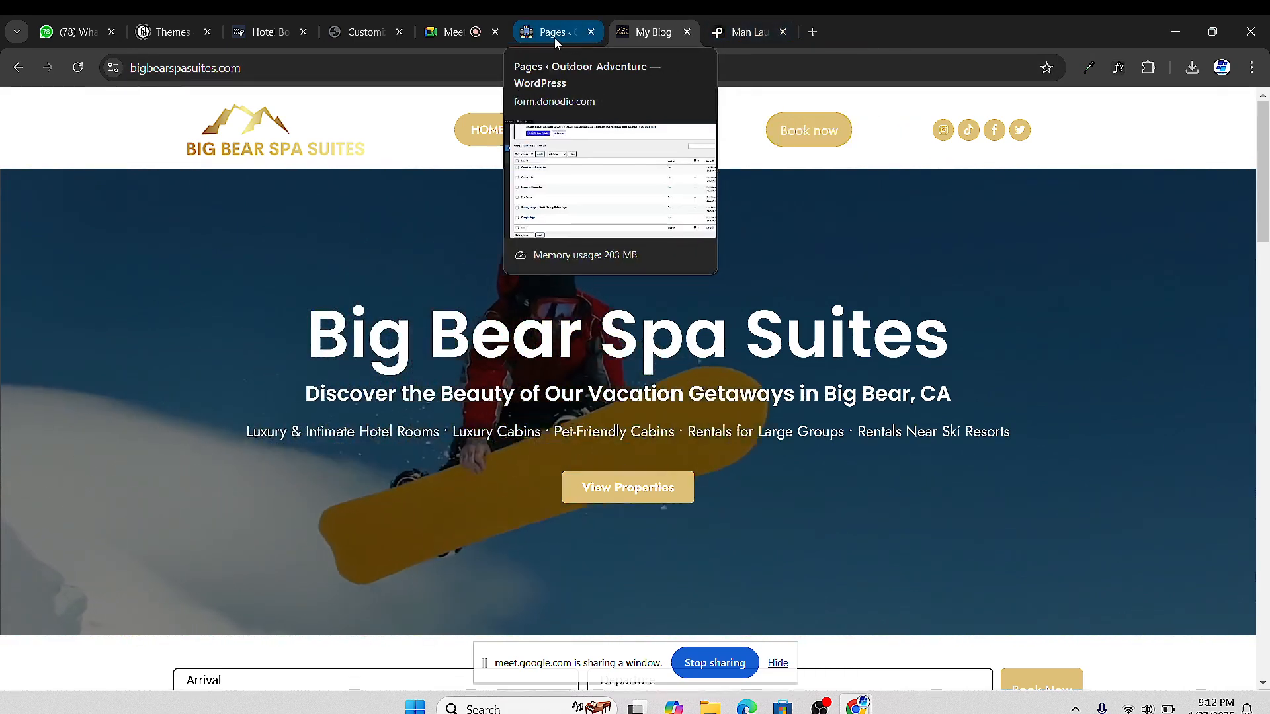
Open the existing Contact Us page's editor in a new tab from the Pages list
{"action": "left_click", "coordinate": [554, 38]}
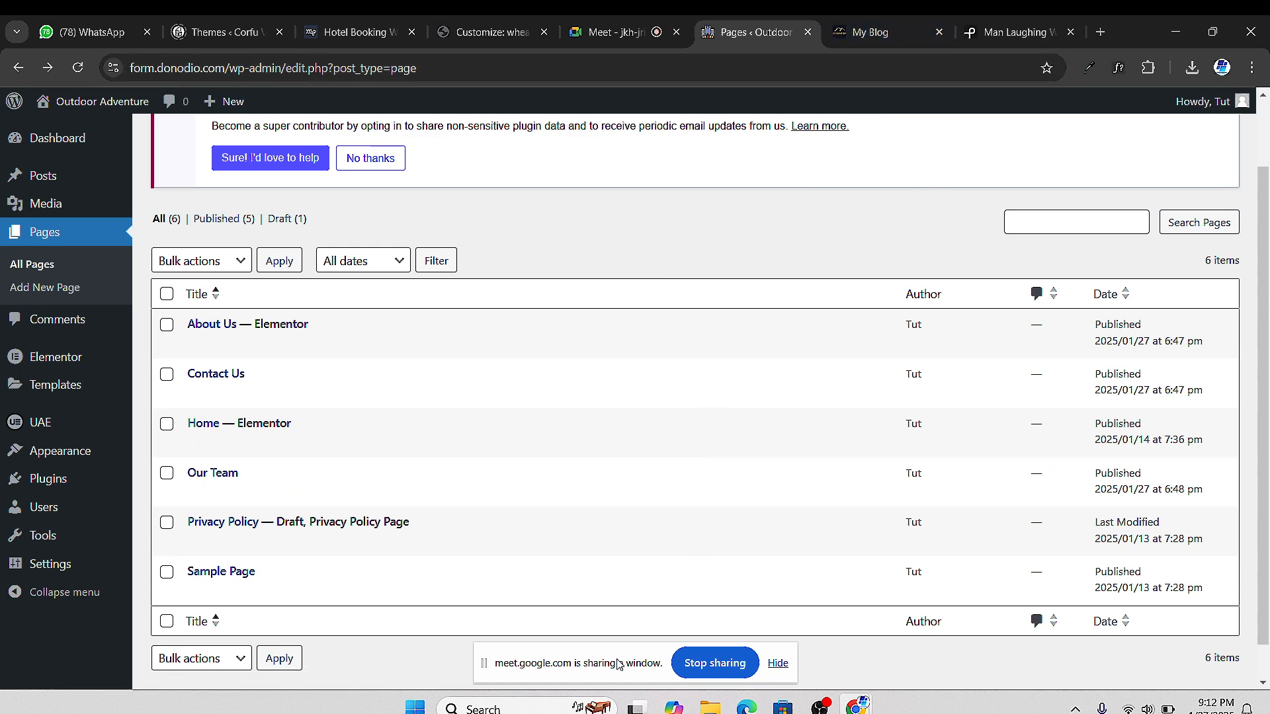
{"action": "left_click_drag", "start_coordinate": [625, 659], "coordinate": [991, 645]}
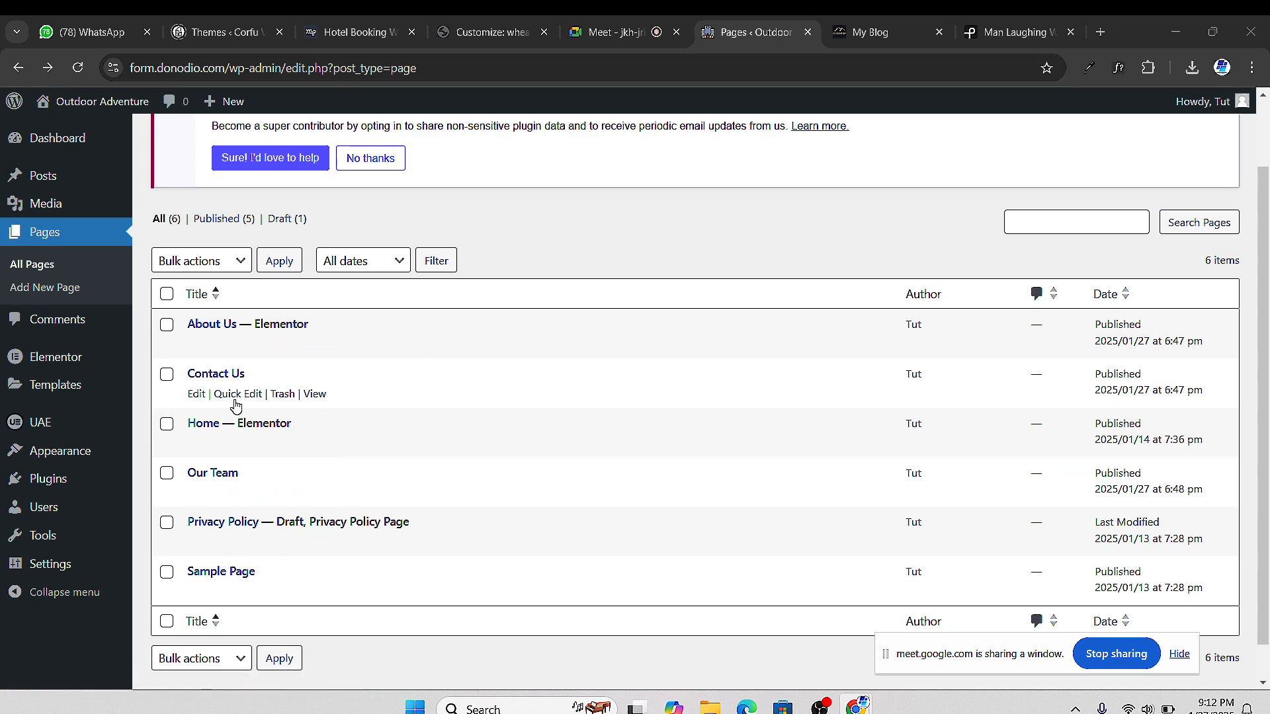
{"action": "right_click", "coordinate": [198, 398]}
{"action": "left_click", "coordinate": [284, 413]}
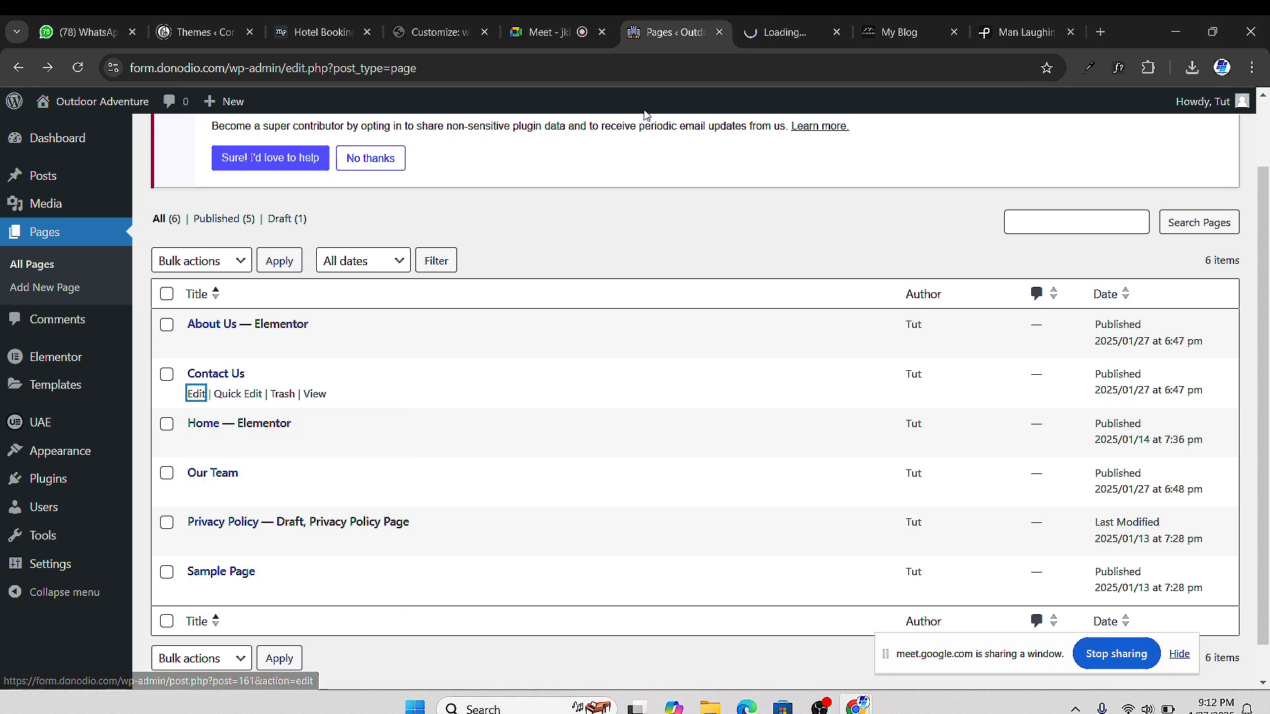
{"action": "key", "text": "ctrl+Tab"}
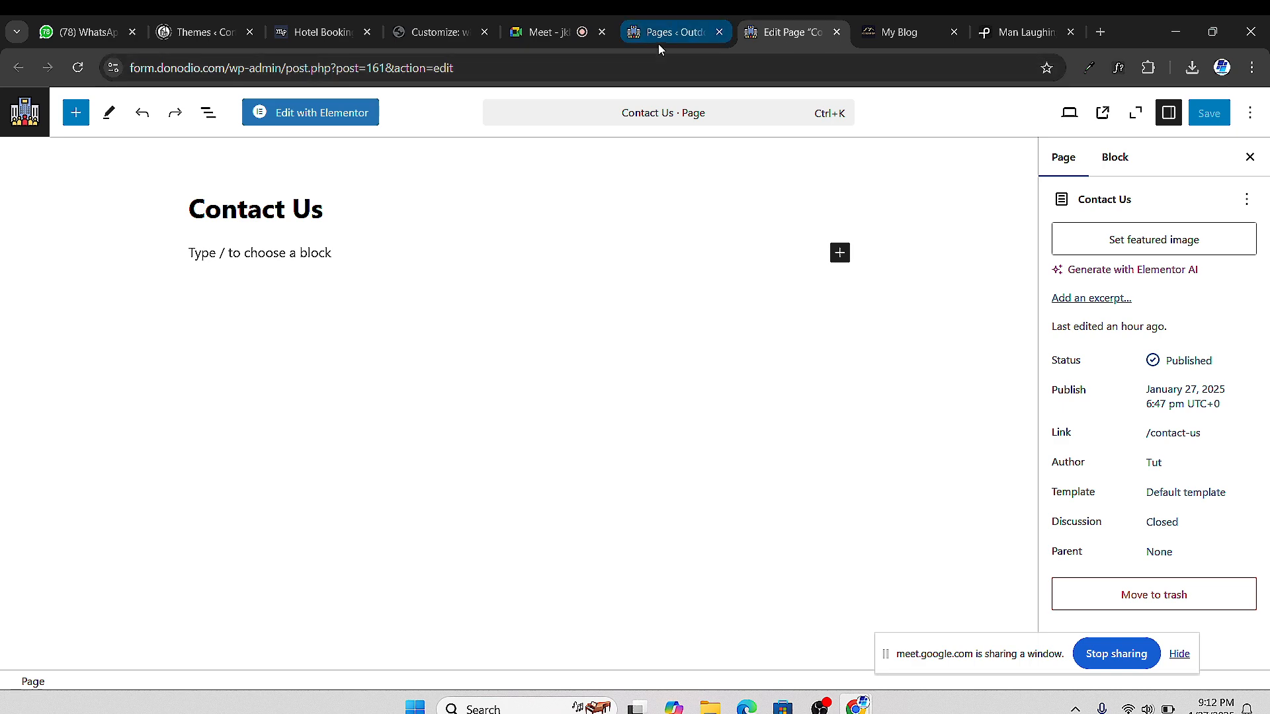
In the Meet call, dismiss the time-limit warning and raised-hand notification
{"action": "left_click", "coordinate": [546, 41]}
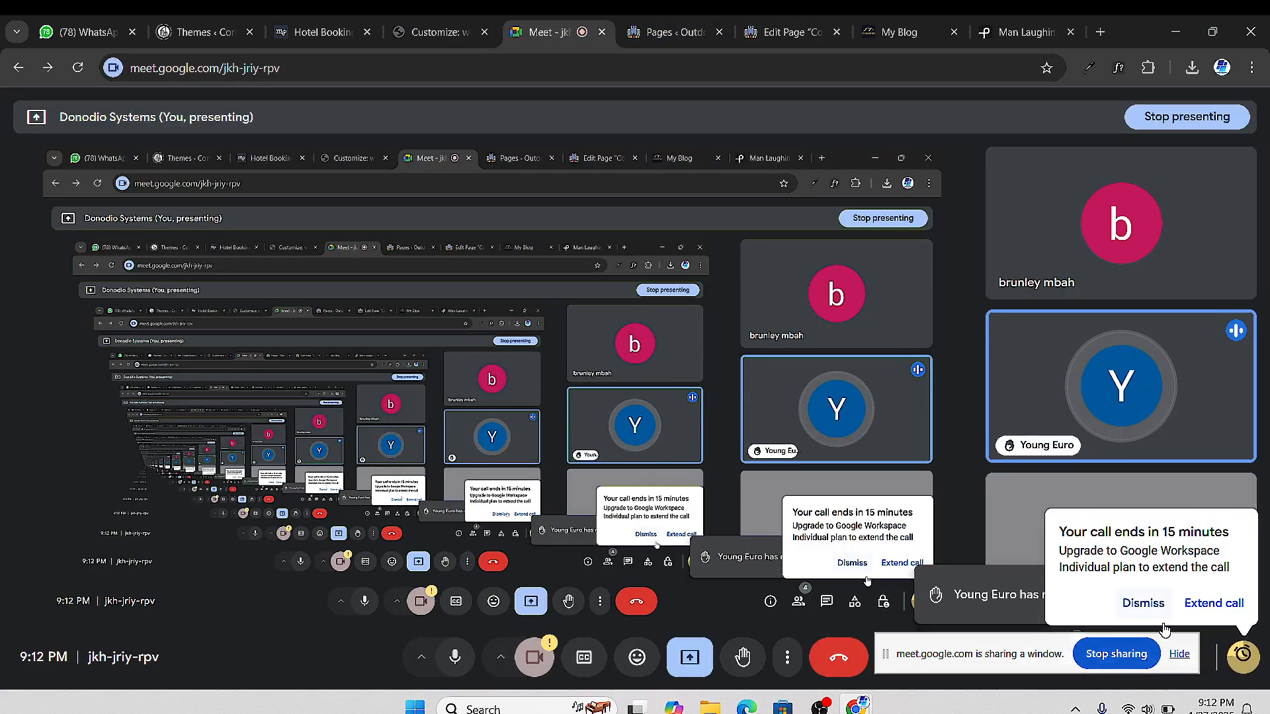
{"action": "left_click", "coordinate": [1143, 599]}
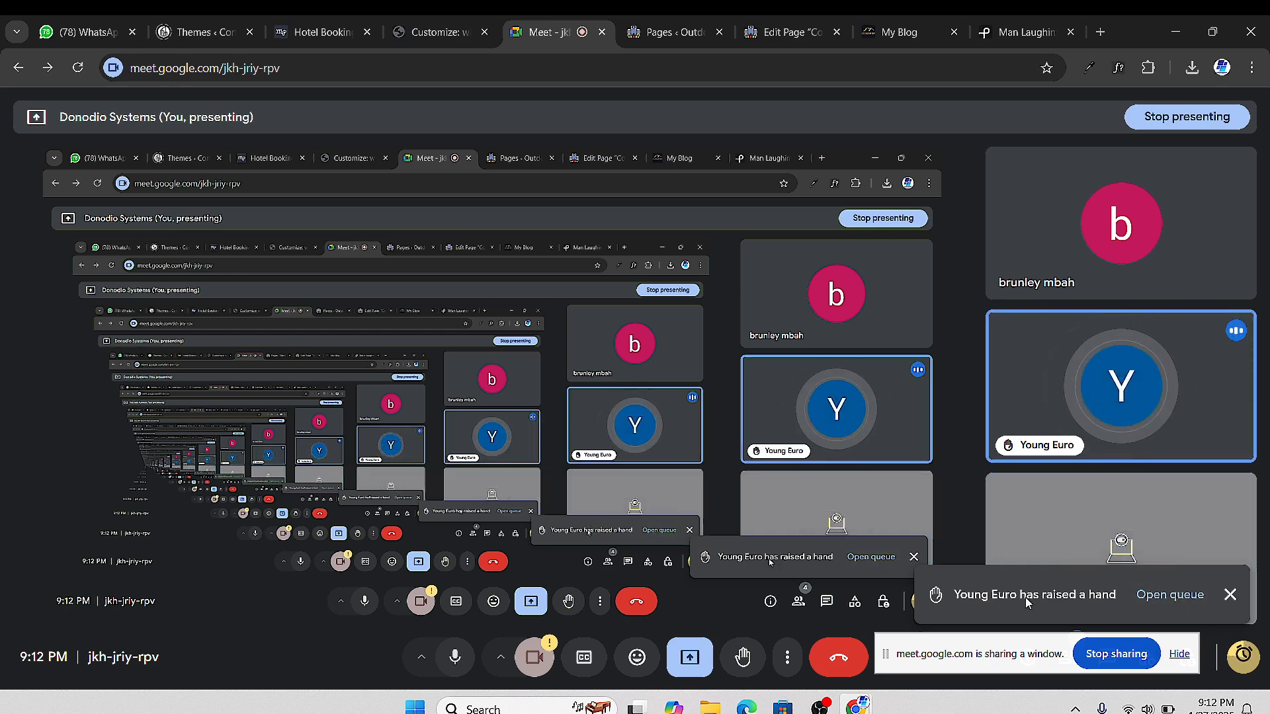
{"action": "left_click", "coordinate": [1230, 595]}
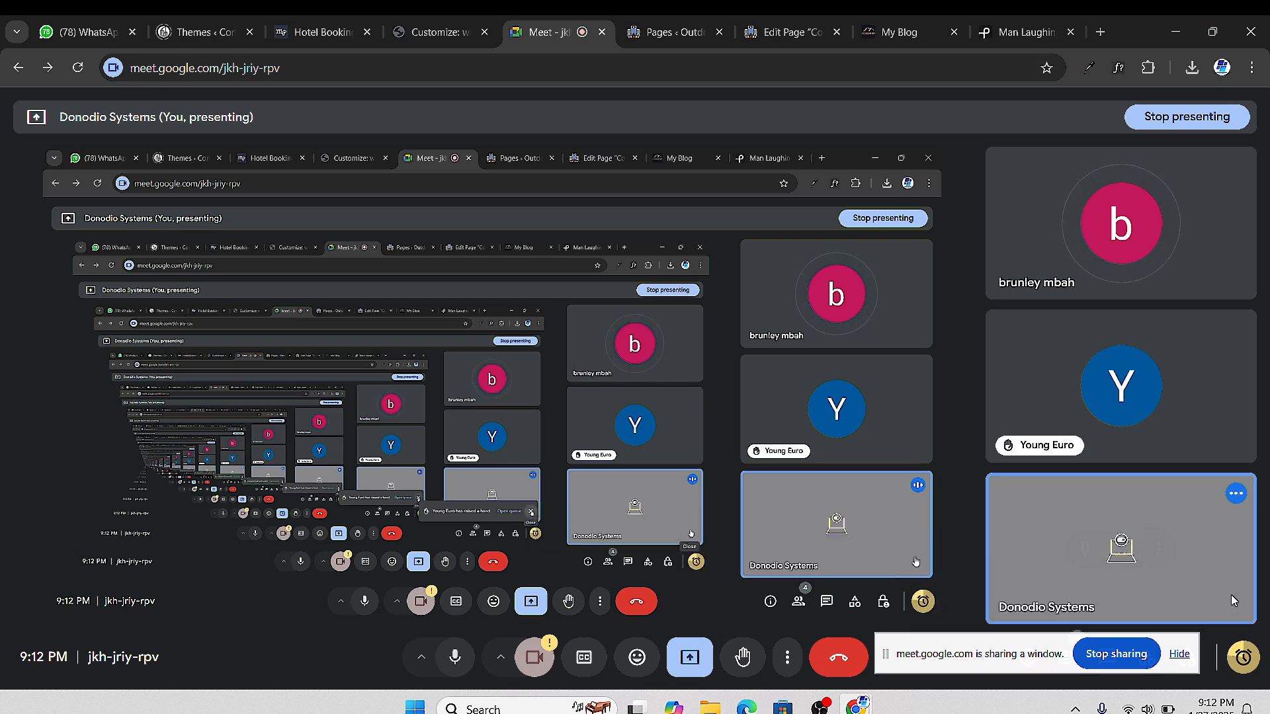
{"action": "left_click", "coordinate": [1238, 648]}
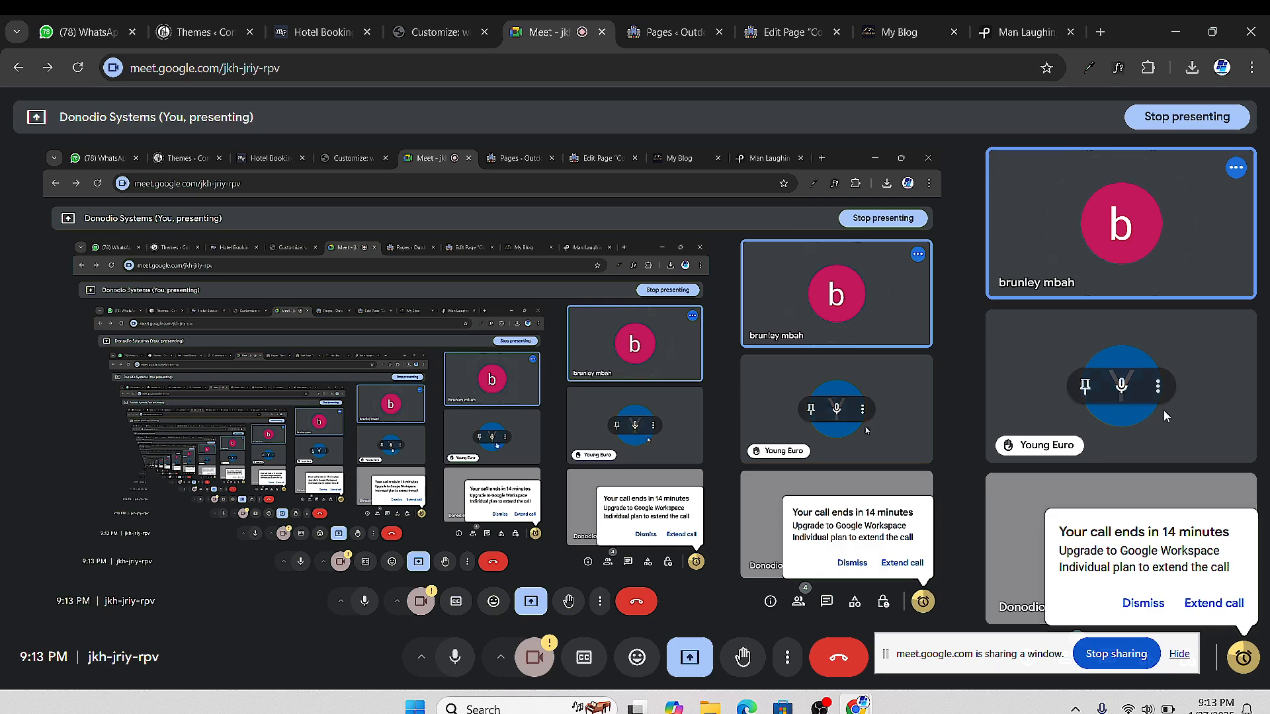
Mute both other participants for everyone, then return to WordPress
{"action": "left_click", "coordinate": [1120, 387]}
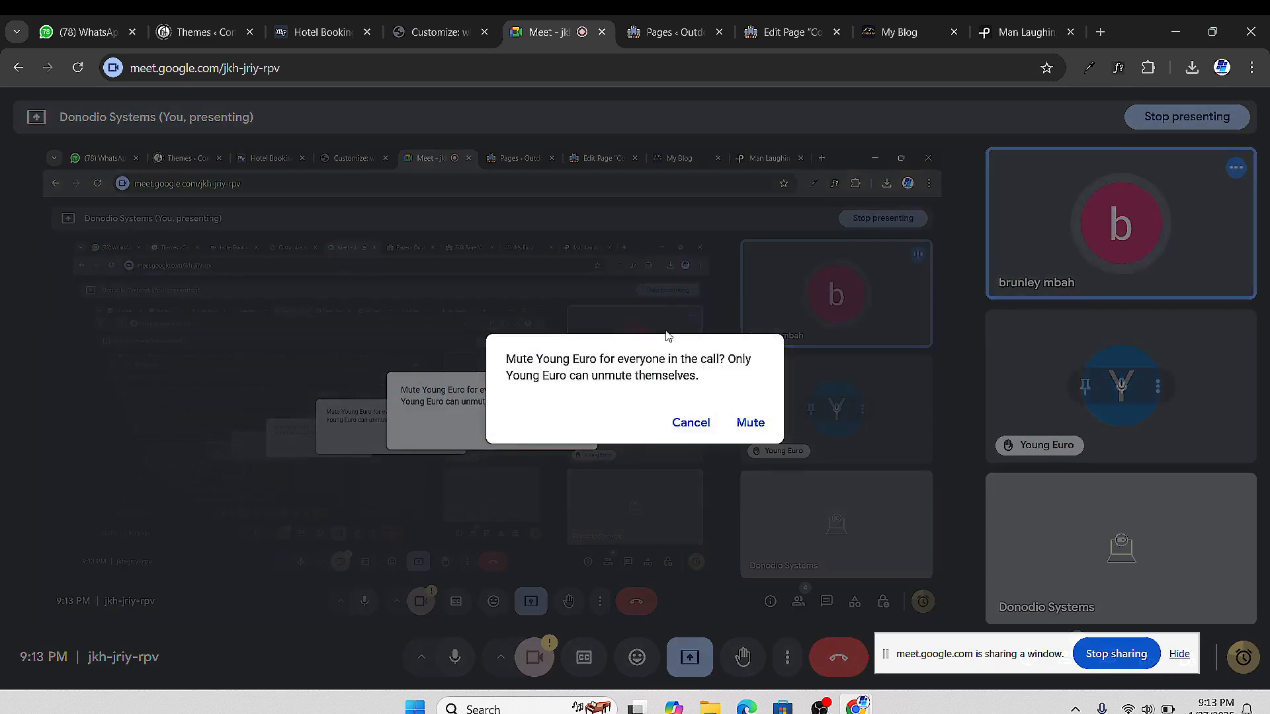
{"action": "left_click", "coordinate": [750, 422]}
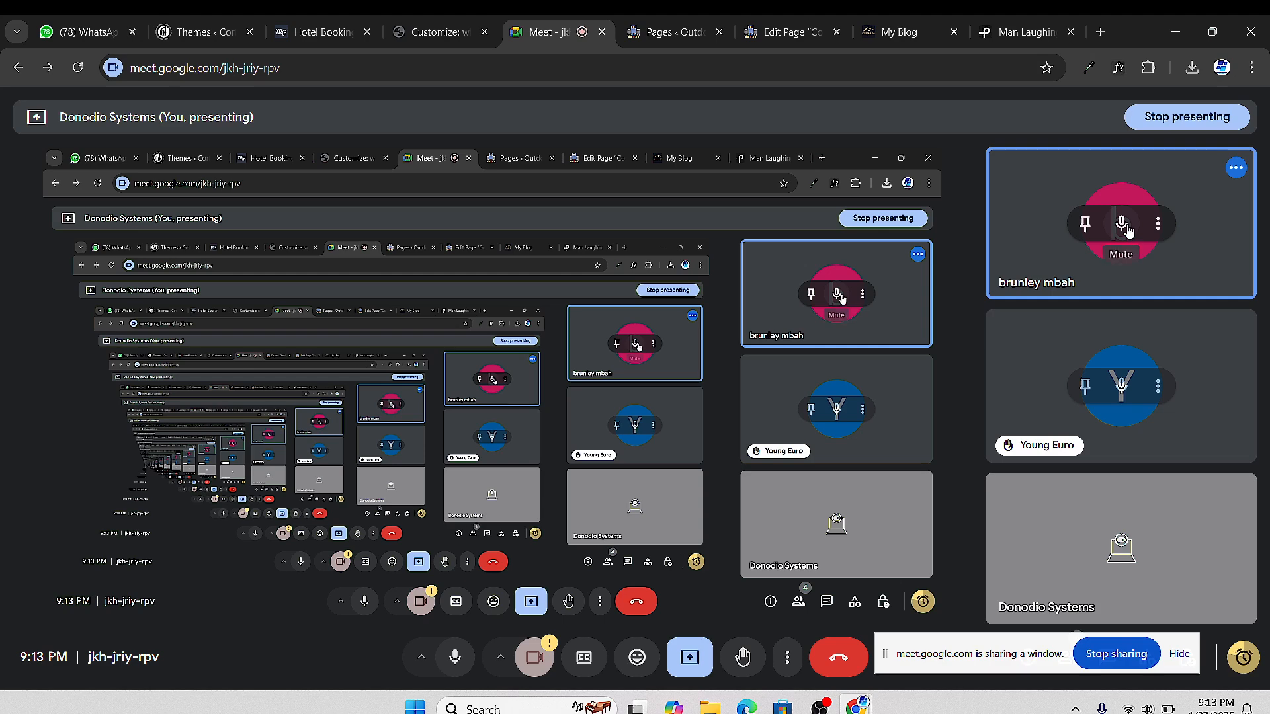
{"action": "left_click", "coordinate": [1122, 224]}
{"action": "left_click", "coordinate": [750, 422]}
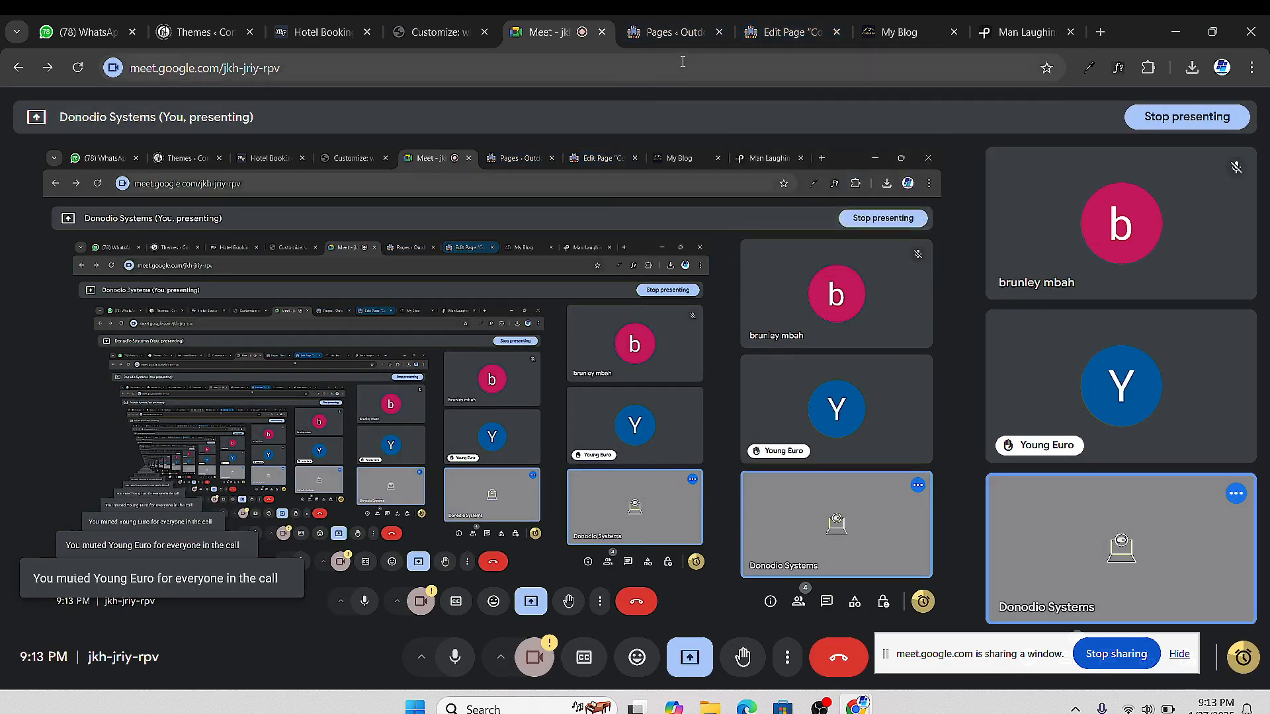
{"action": "left_click", "coordinate": [772, 40]}
{"action": "left_click", "coordinate": [688, 36]}
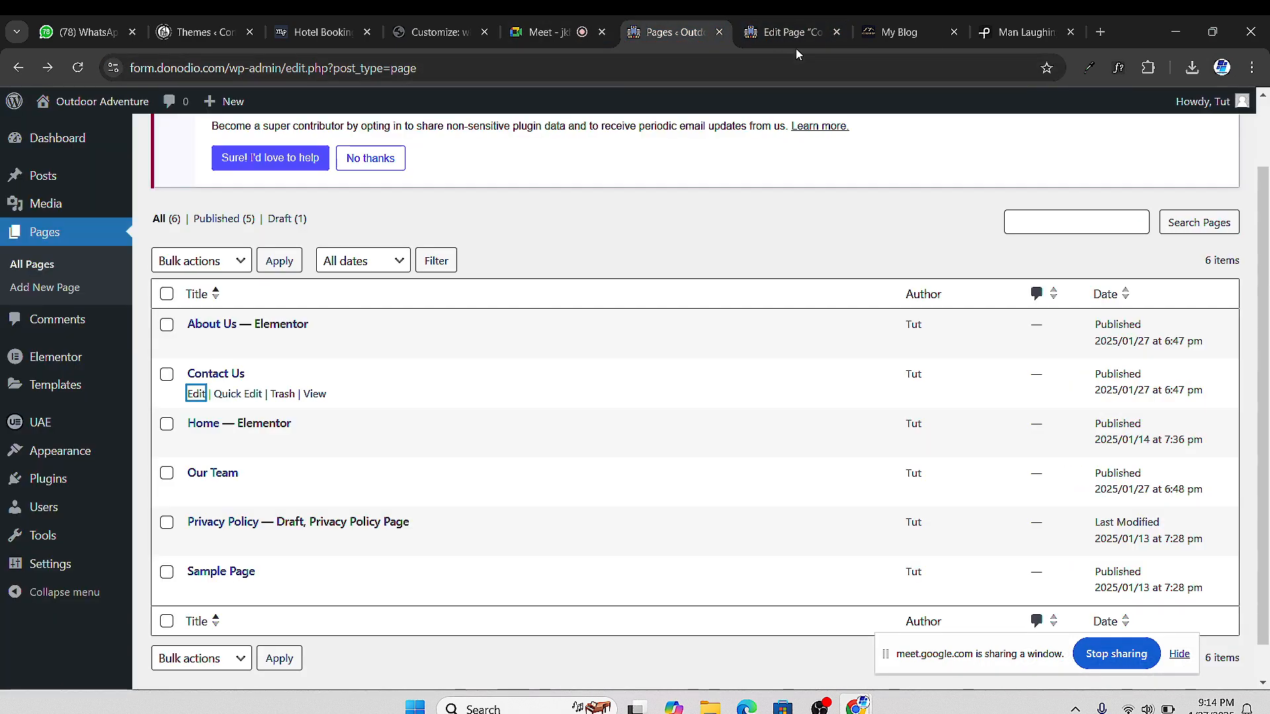
{"action": "left_click", "coordinate": [786, 38]}
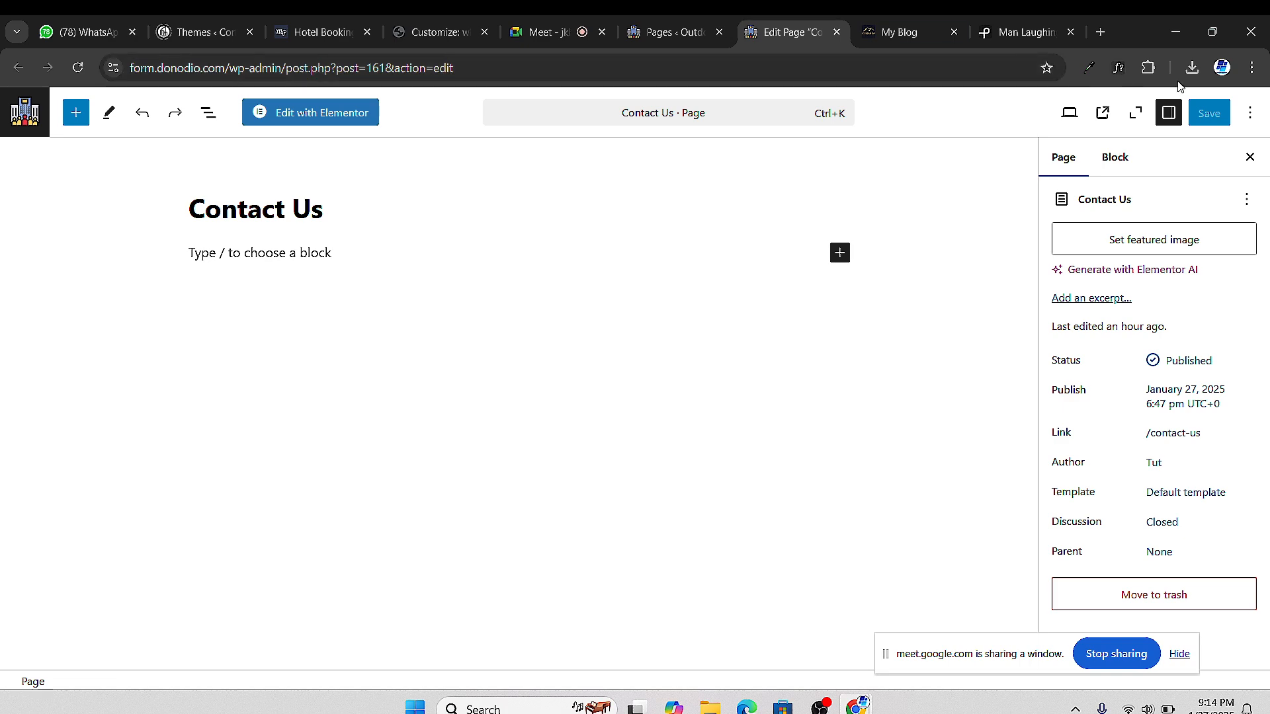
{"action": "left_click", "coordinate": [837, 32]}
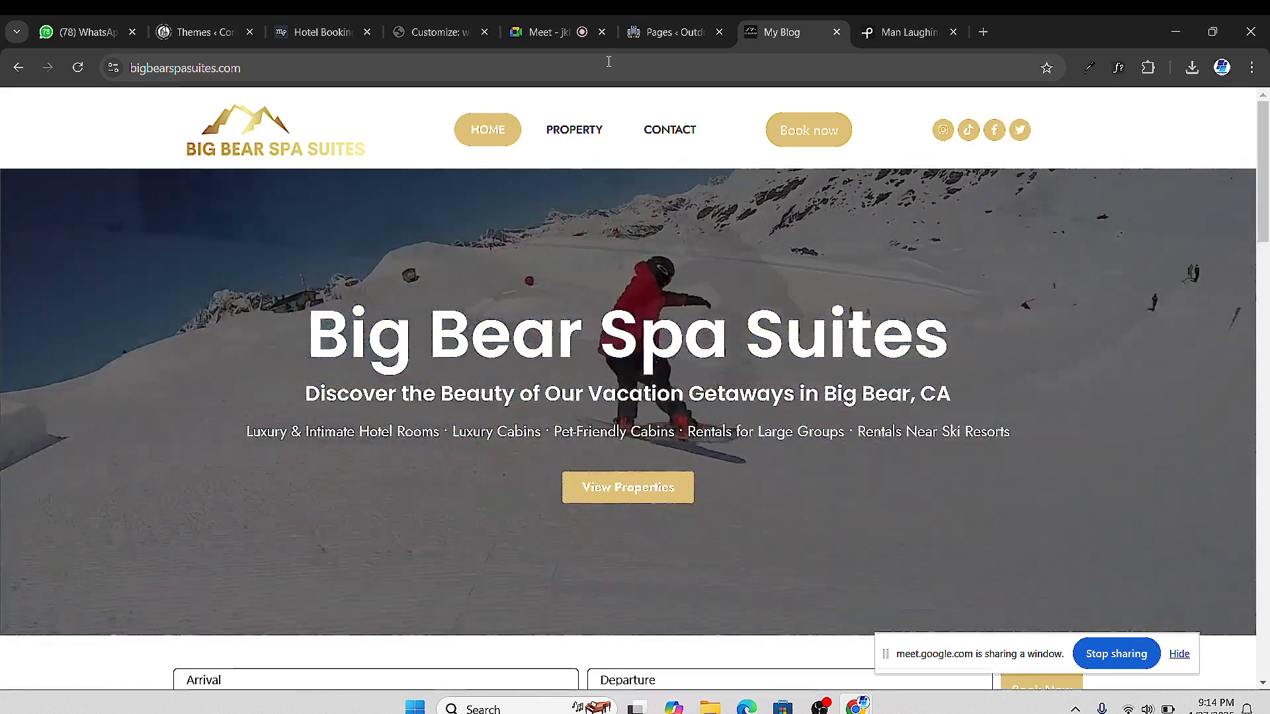
{"action": "left_click", "coordinate": [539, 33]}
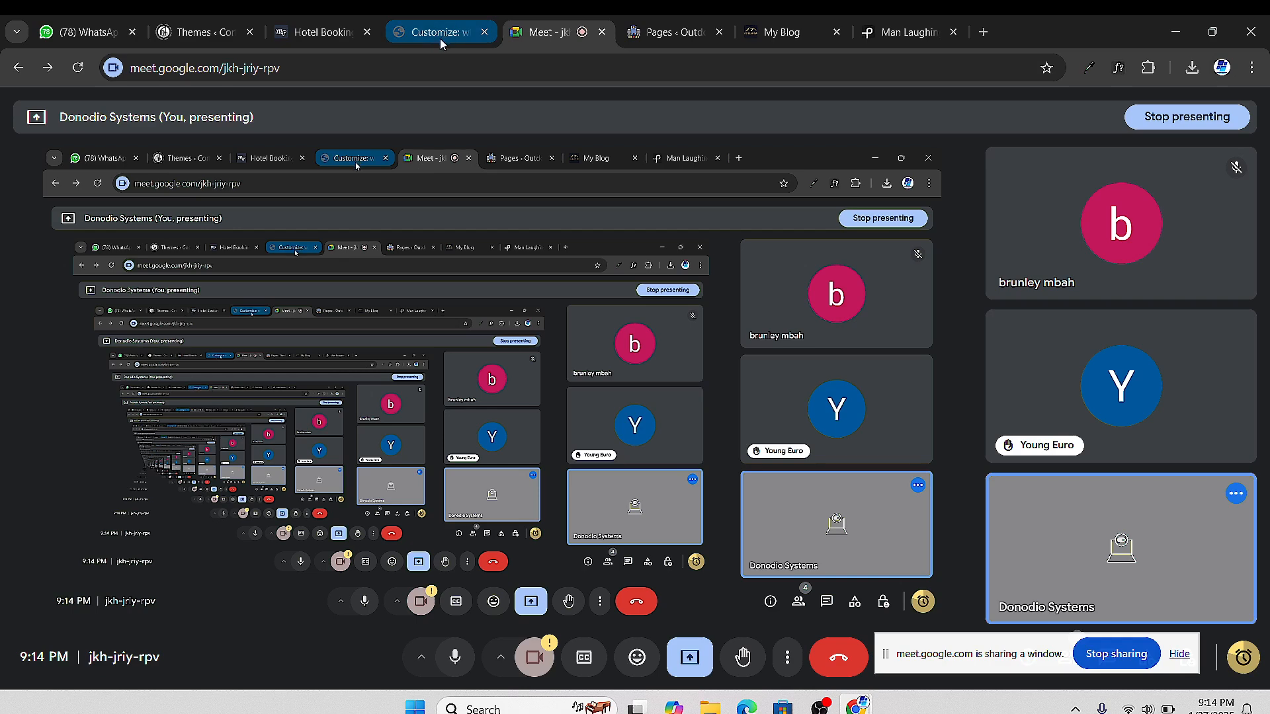
{"action": "left_click", "coordinate": [442, 33]}
{"action": "left_click", "coordinate": [748, 32]}
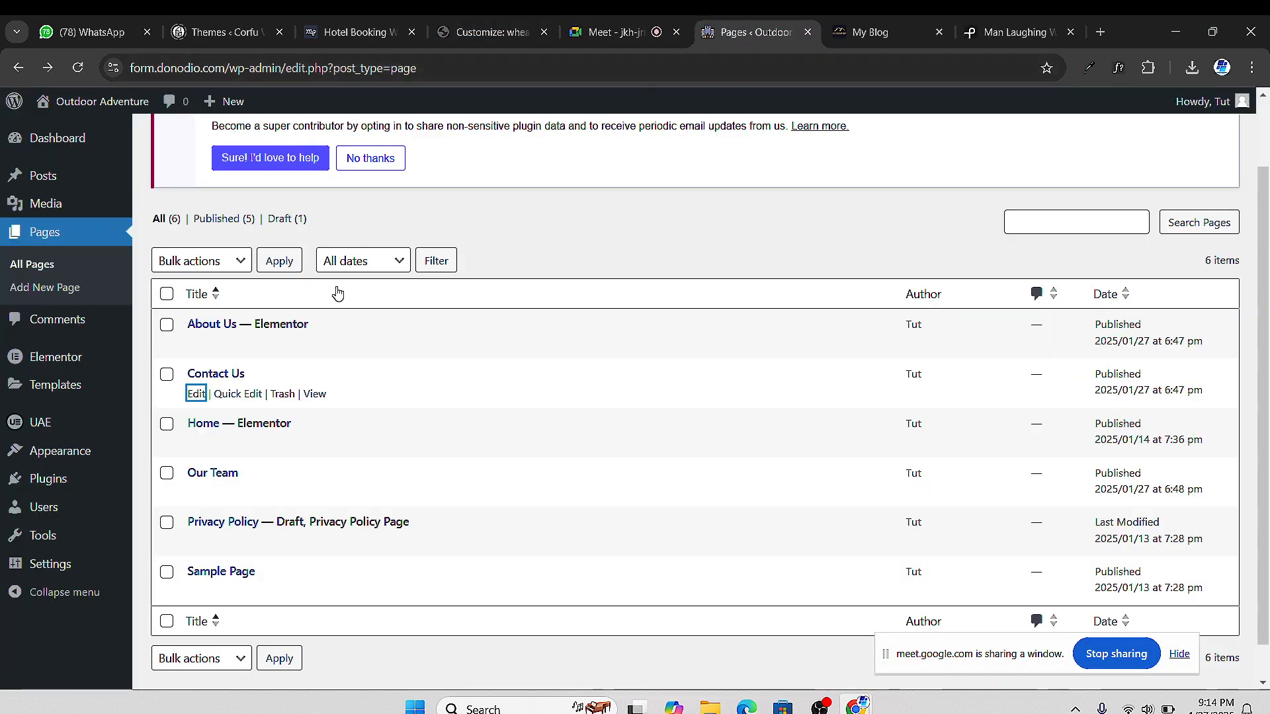
{"action": "right_click", "coordinate": [194, 395]}
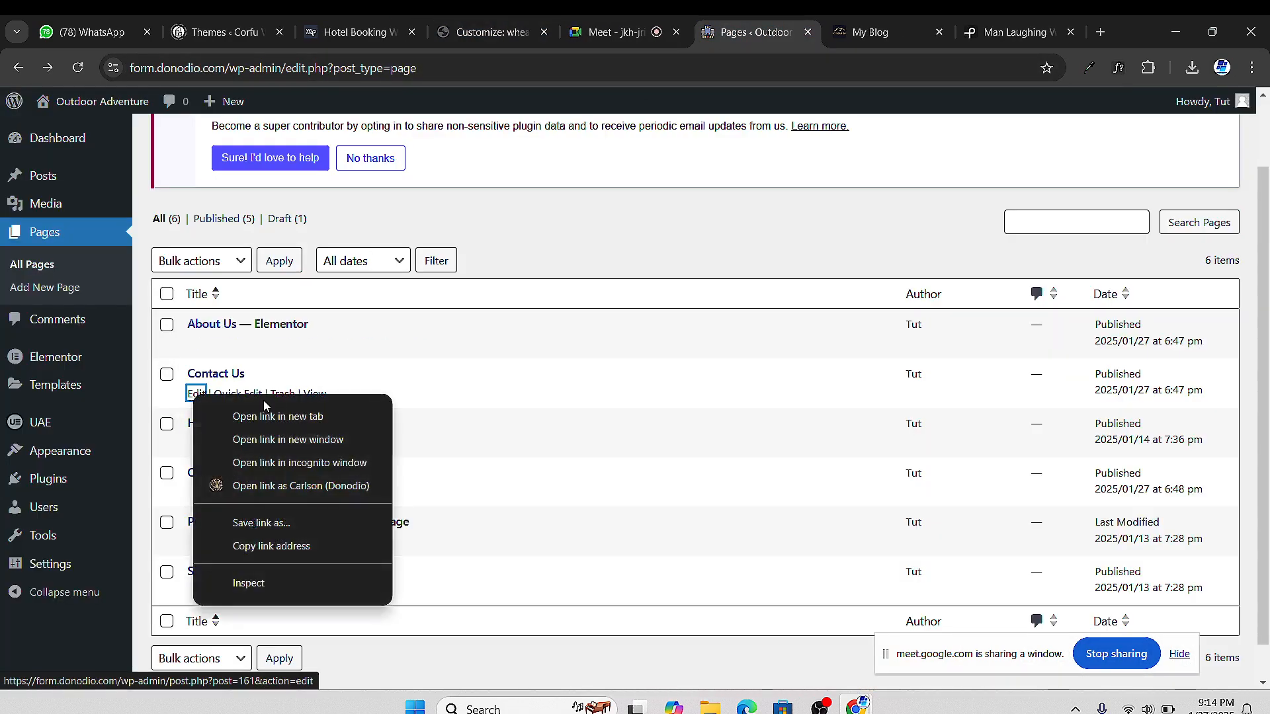
{"action": "left_click", "coordinate": [278, 417]}
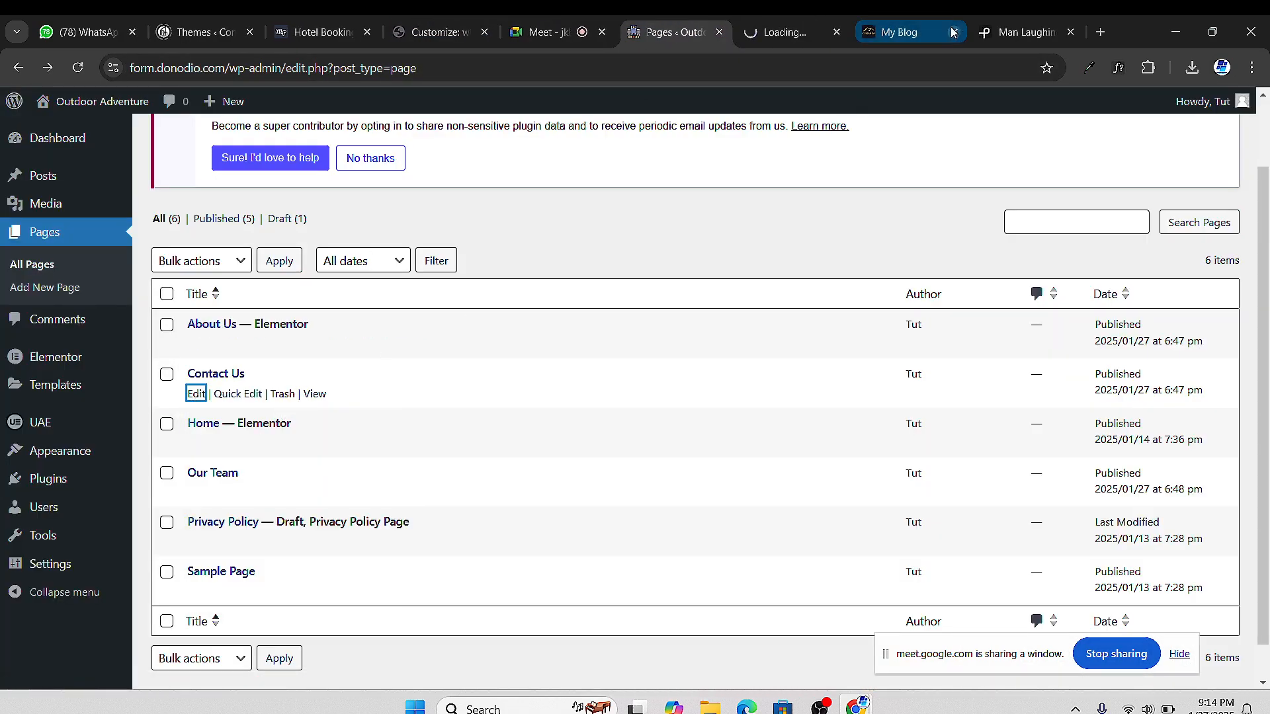
In the Meet call, mute one participant's microphone for everyone and confirm
{"action": "left_click", "coordinate": [516, 41]}
{"action": "mouse_move", "coordinate": [1124, 389]}
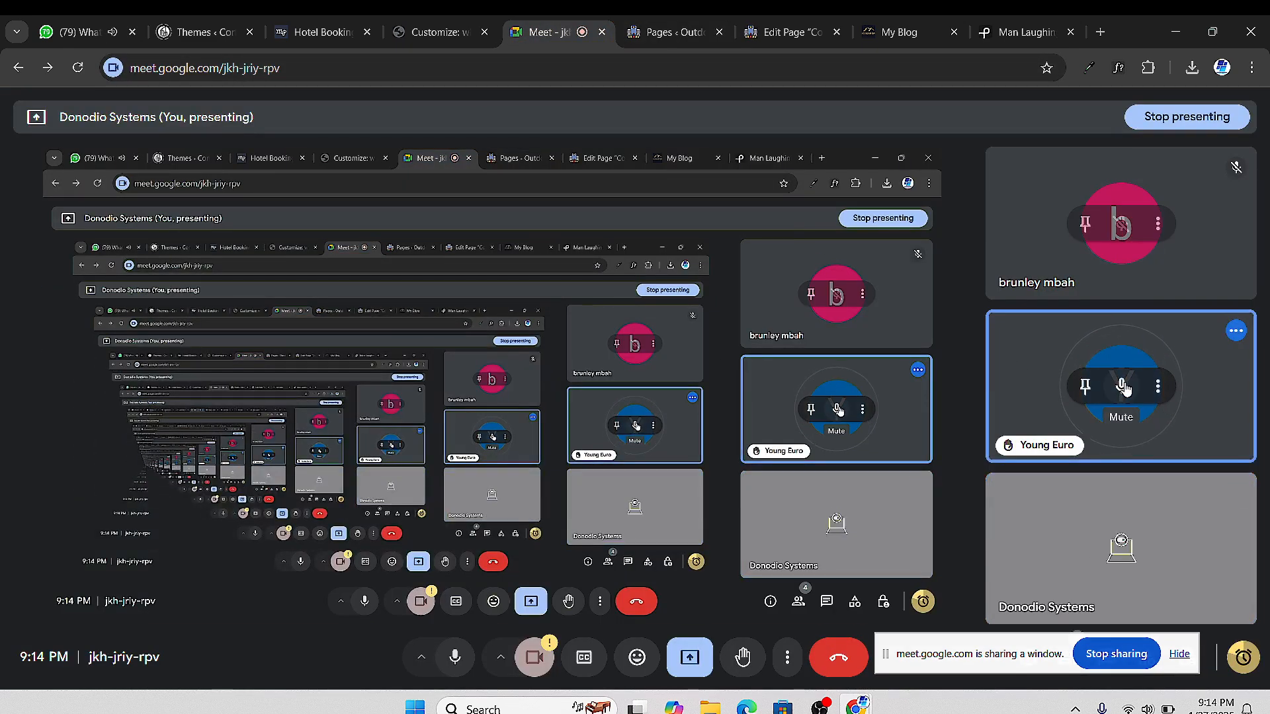
{"action": "left_click", "coordinate": [1122, 387]}
{"action": "left_click", "coordinate": [766, 431]}
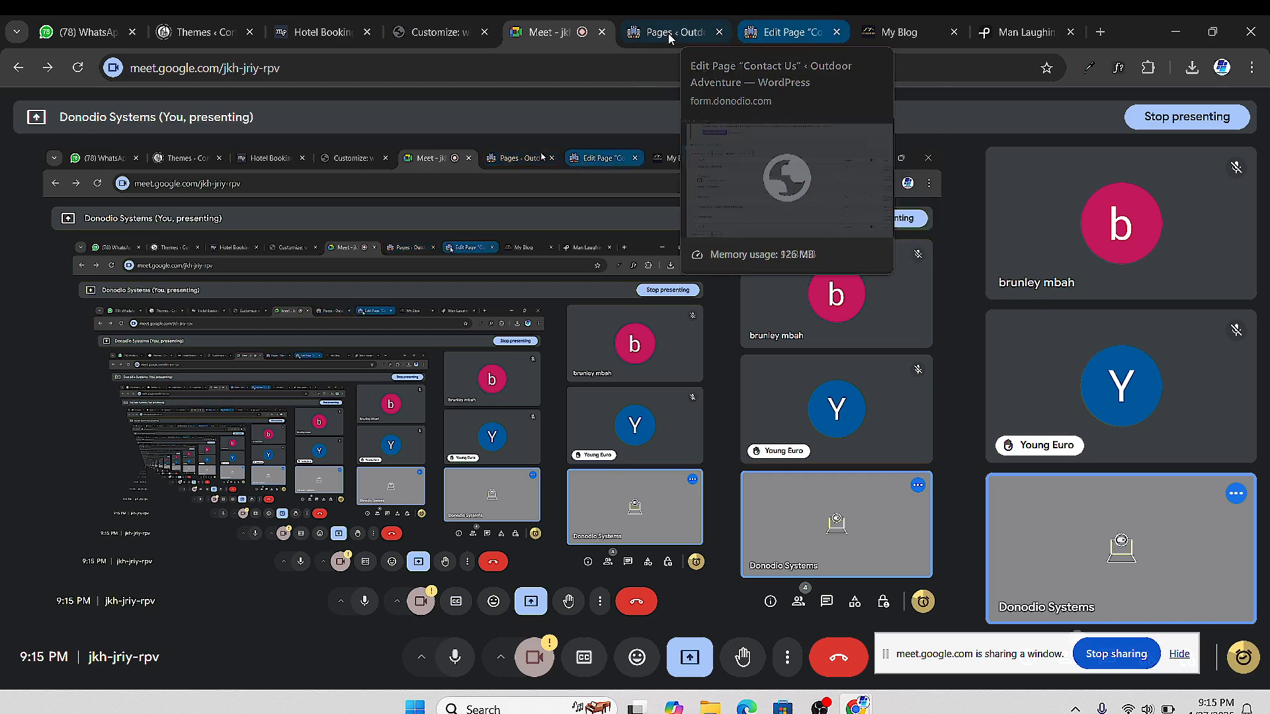
Open the Contact Us page in Elementor and load the installed Plugins list in another tab
{"action": "left_click", "coordinate": [751, 30]}
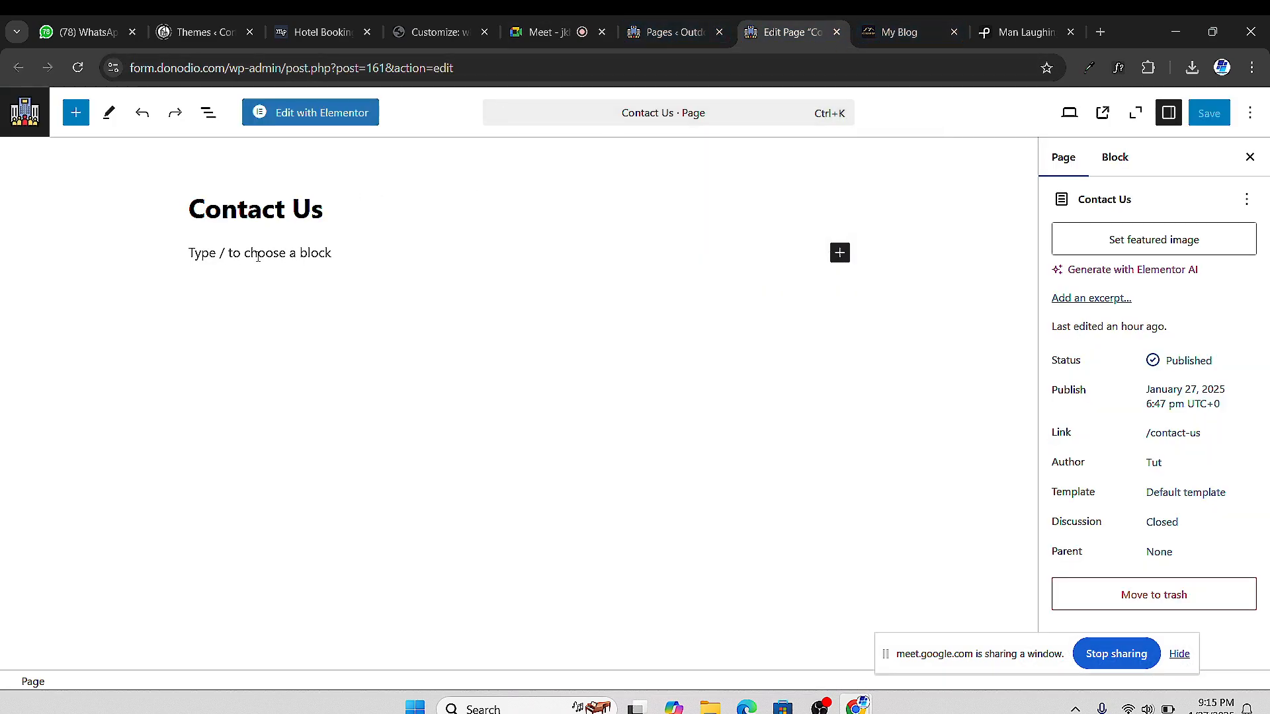
{"action": "left_click", "coordinate": [325, 123]}
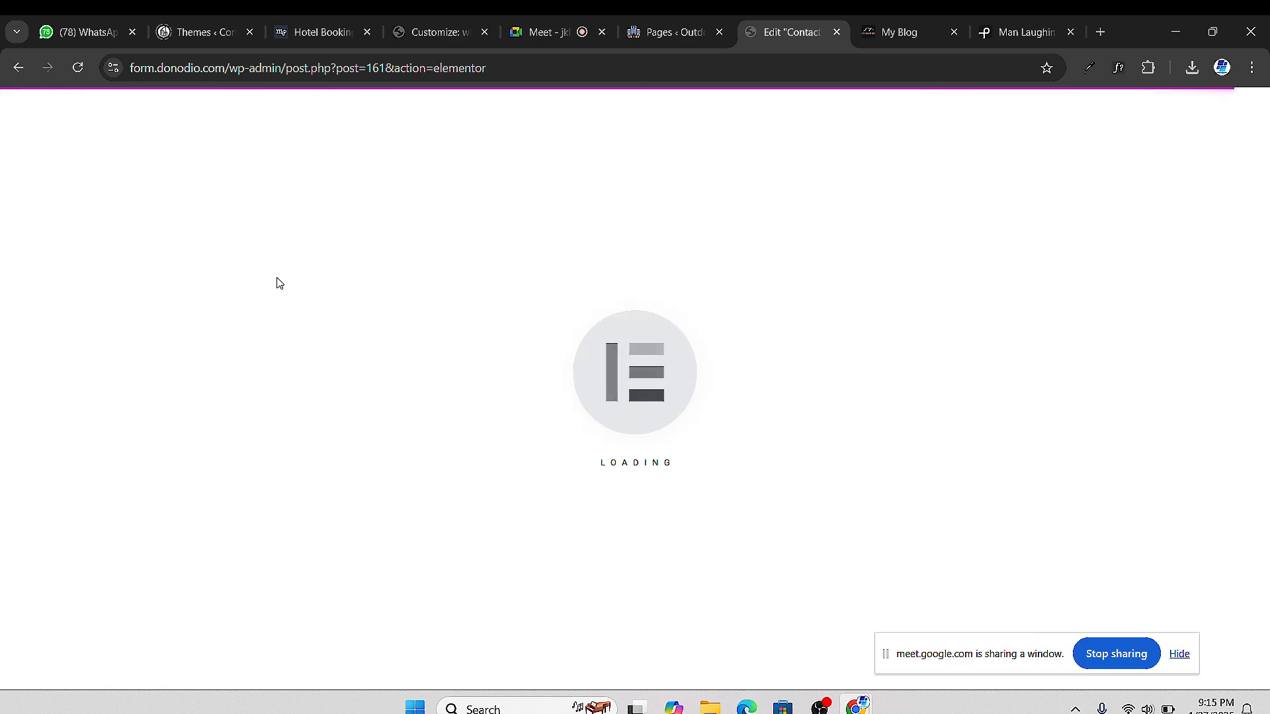
{"action": "left_click", "coordinate": [666, 32]}
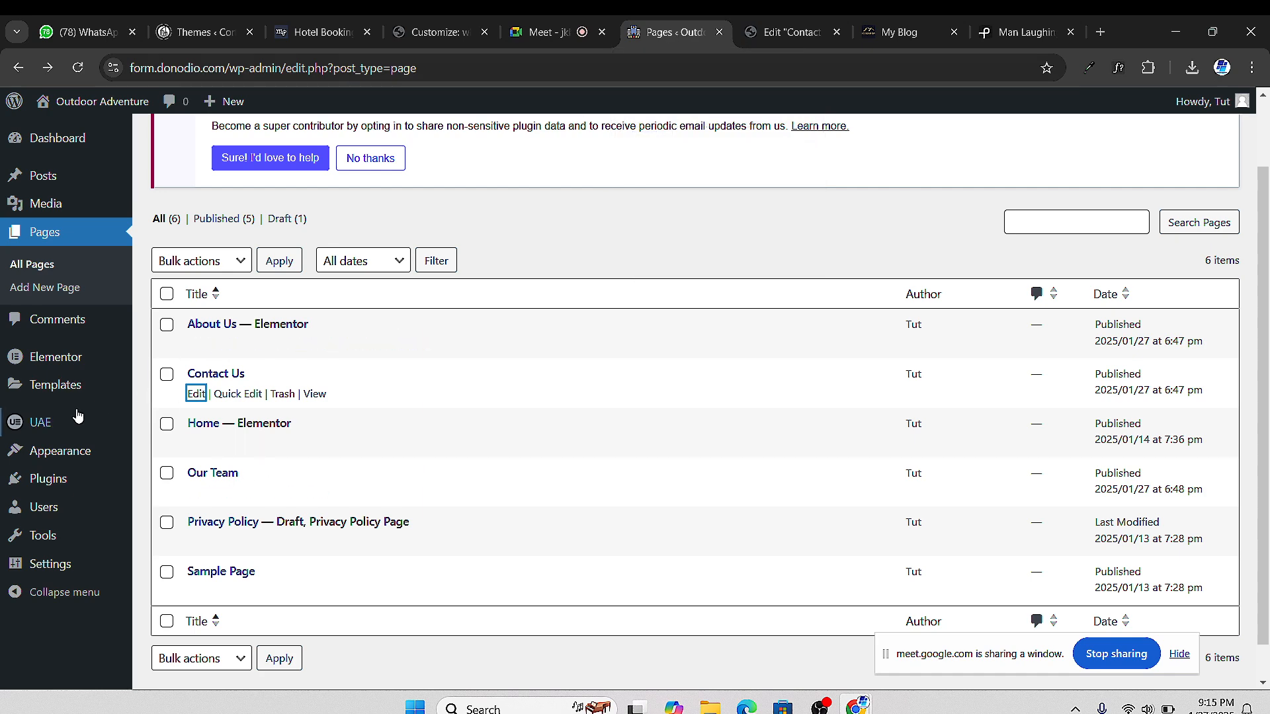
{"action": "left_click", "coordinate": [48, 476]}
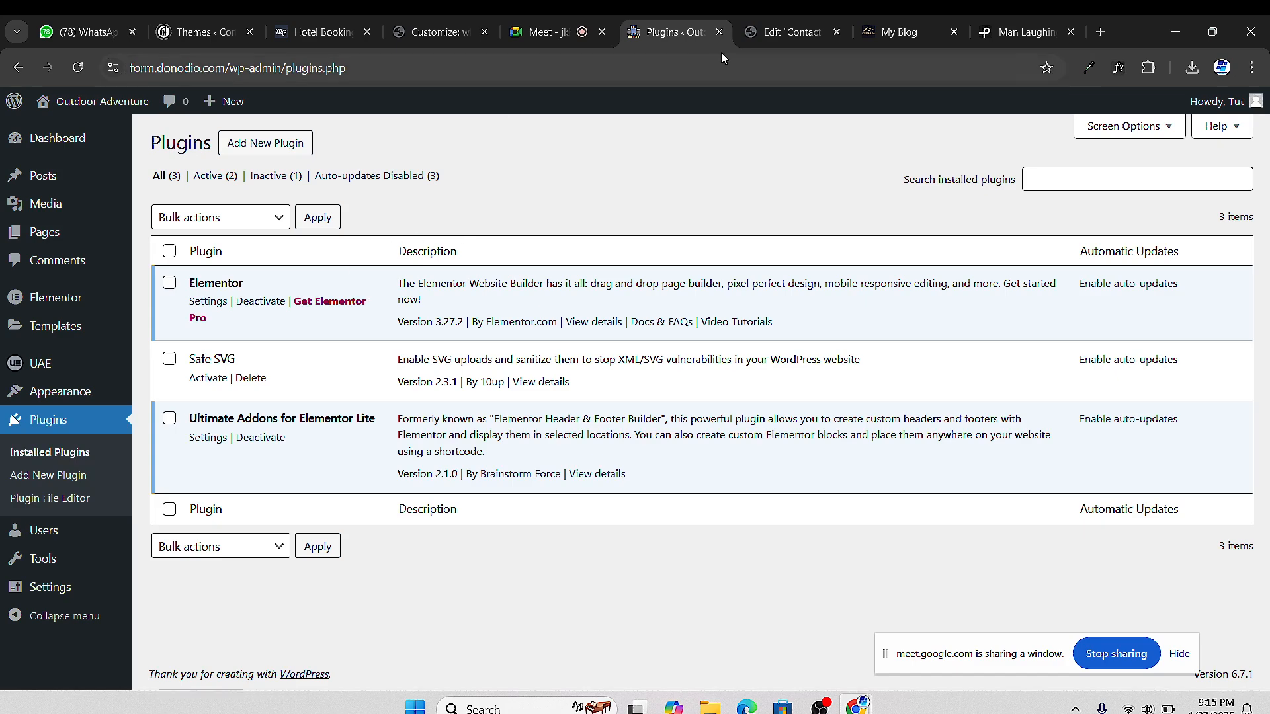
Try adding Elementor's Form widget, find it Pro-locked, and go back to Plugins
{"action": "left_click", "coordinate": [789, 37]}
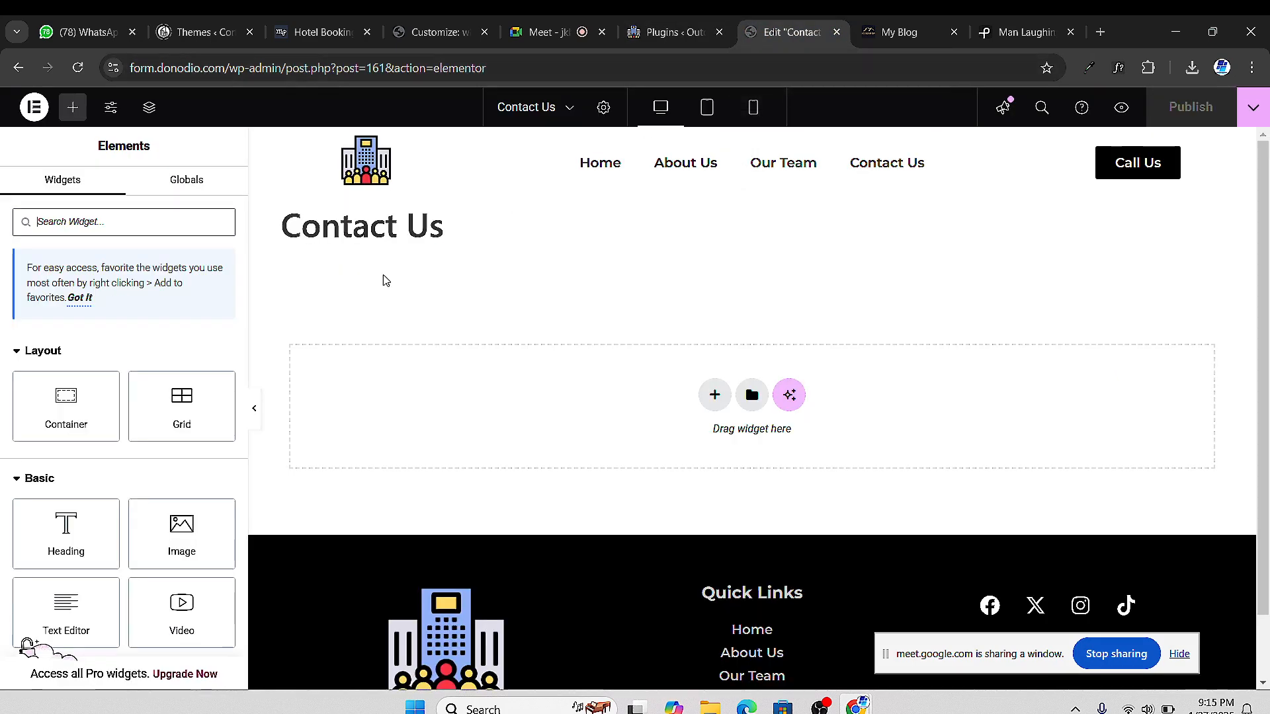
{"action": "scroll", "coordinate": [64, 457], "scroll_direction": "down", "scroll_amount": 4}
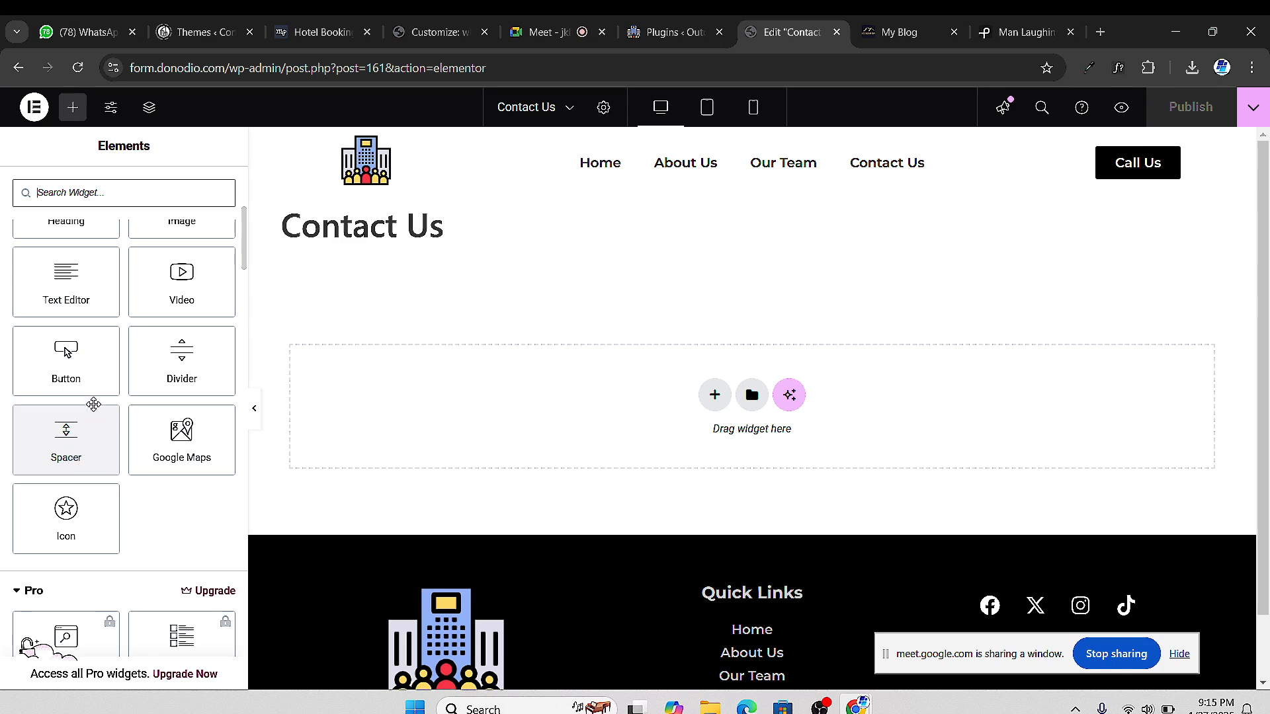
{"action": "scroll", "coordinate": [99, 410], "scroll_direction": "down", "scroll_amount": 4}
{"action": "scroll", "coordinate": [151, 449], "scroll_direction": "down", "scroll_amount": 2}
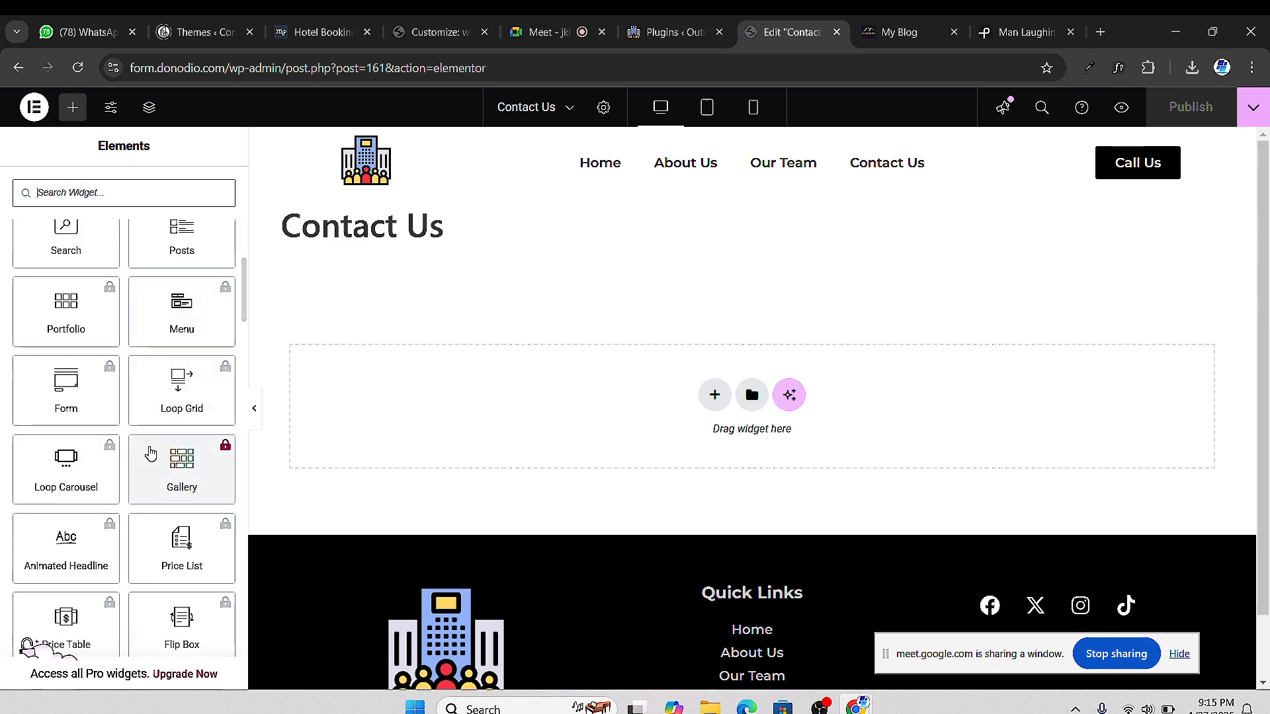
{"action": "left_click", "coordinate": [63, 396]}
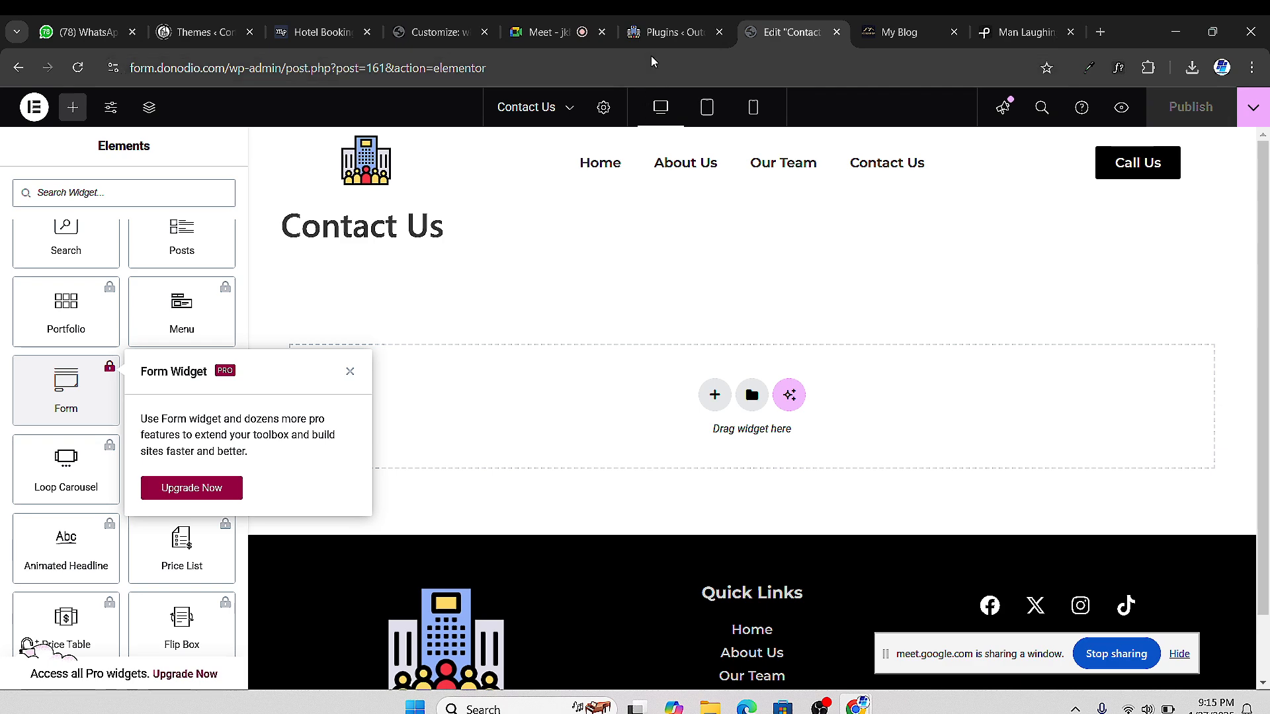
{"action": "left_click", "coordinate": [669, 31]}
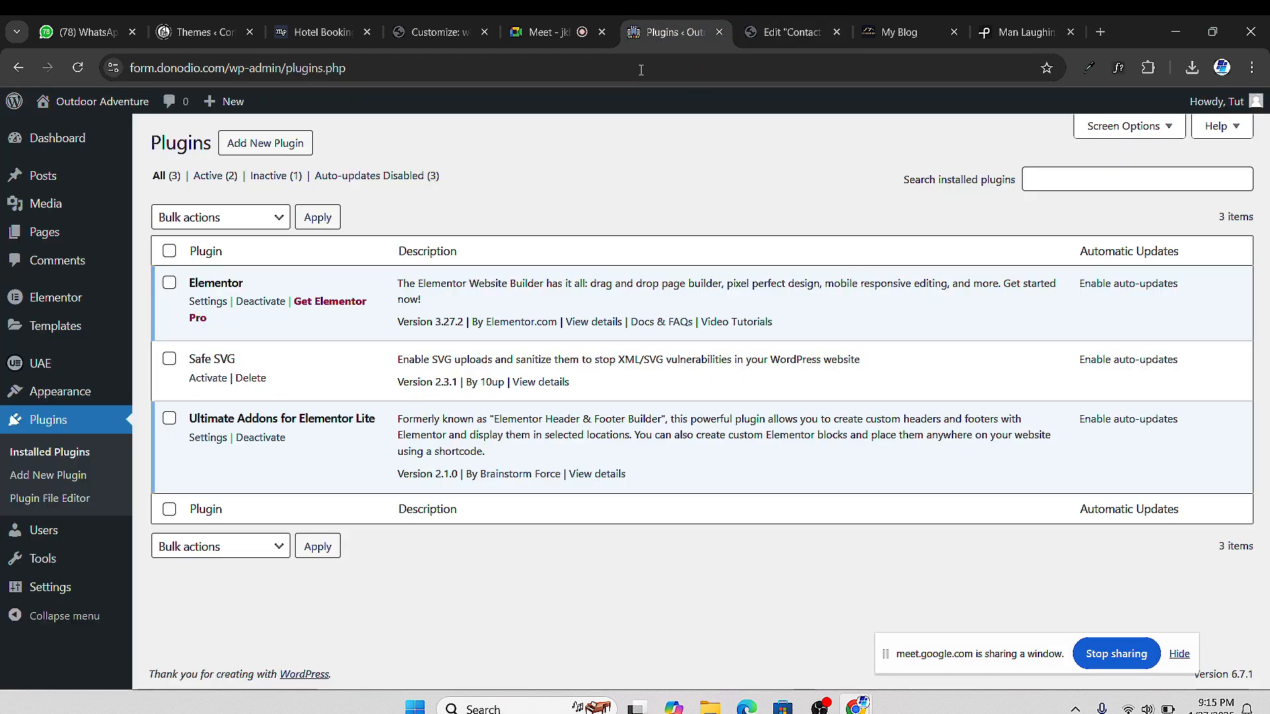
Search the plugin directory for 'metform' and install the MetForm plugin
{"action": "left_click", "coordinate": [286, 145]}
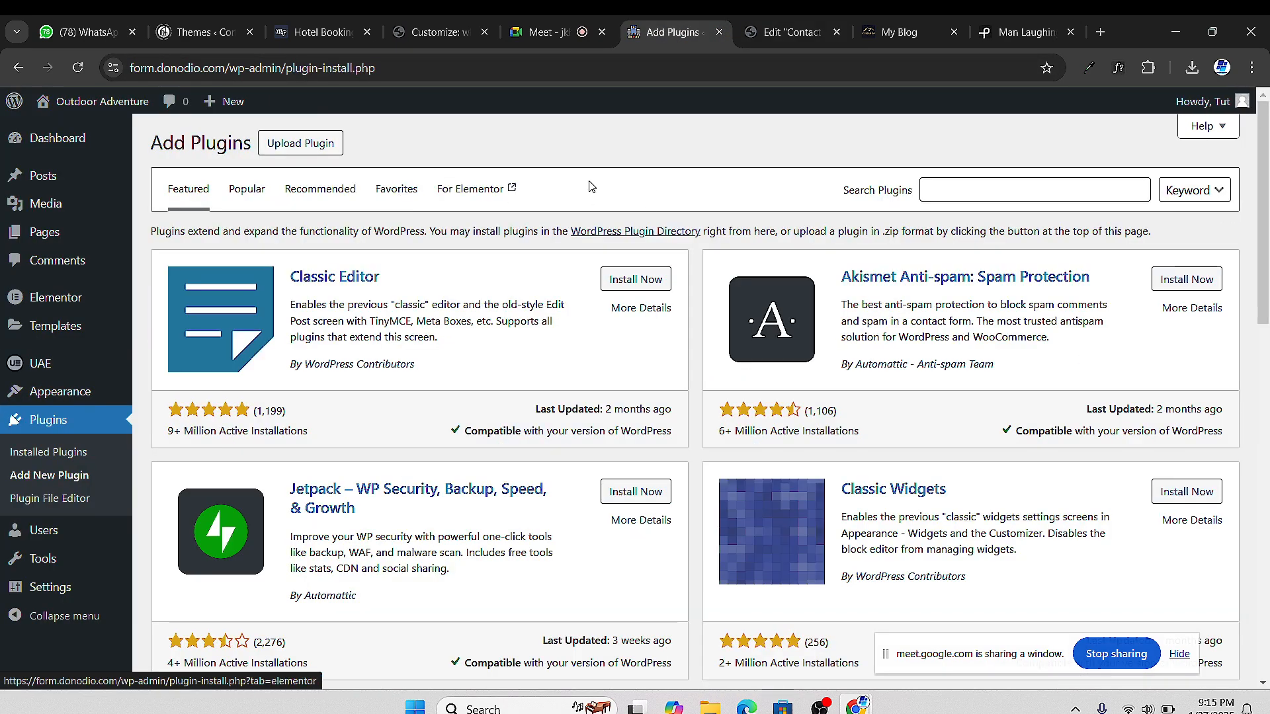
{"action": "left_click", "coordinate": [930, 194]}
{"action": "type", "text": "metform"}
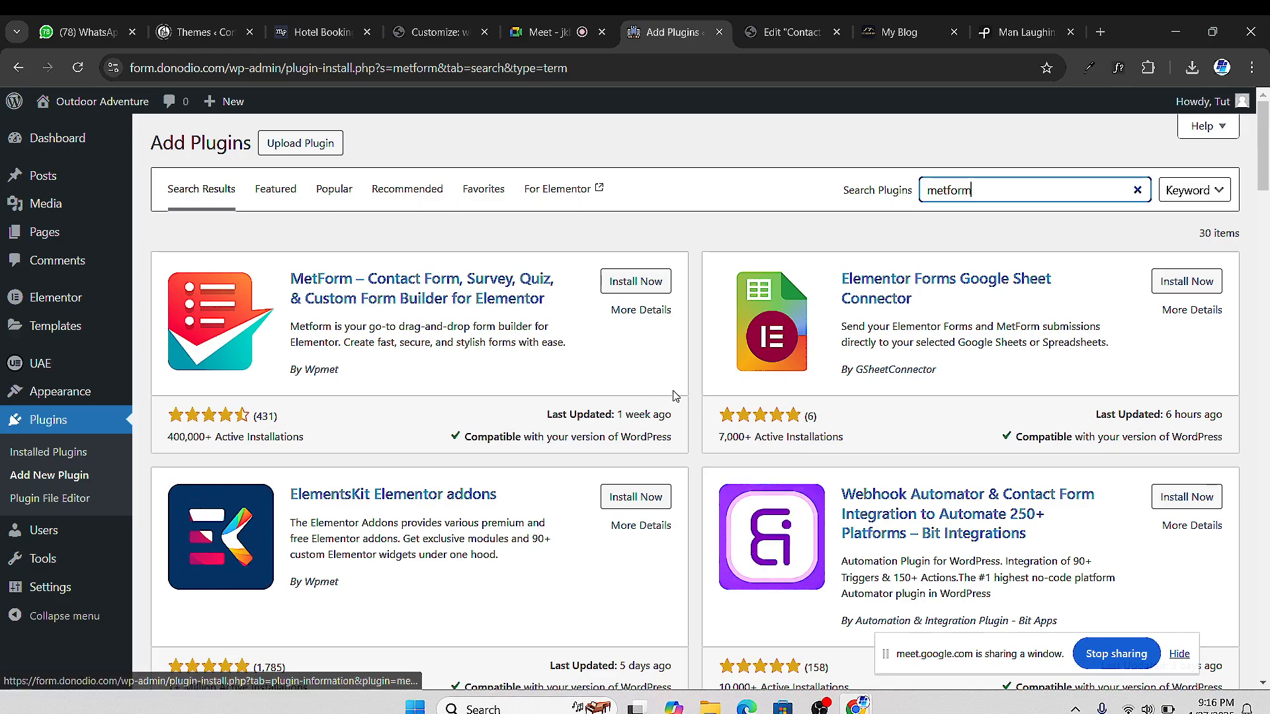
{"action": "scroll", "coordinate": [608, 320], "scroll_direction": "down", "scroll_amount": 3}
{"action": "scroll", "coordinate": [609, 320], "scroll_direction": "down", "scroll_amount": 5}
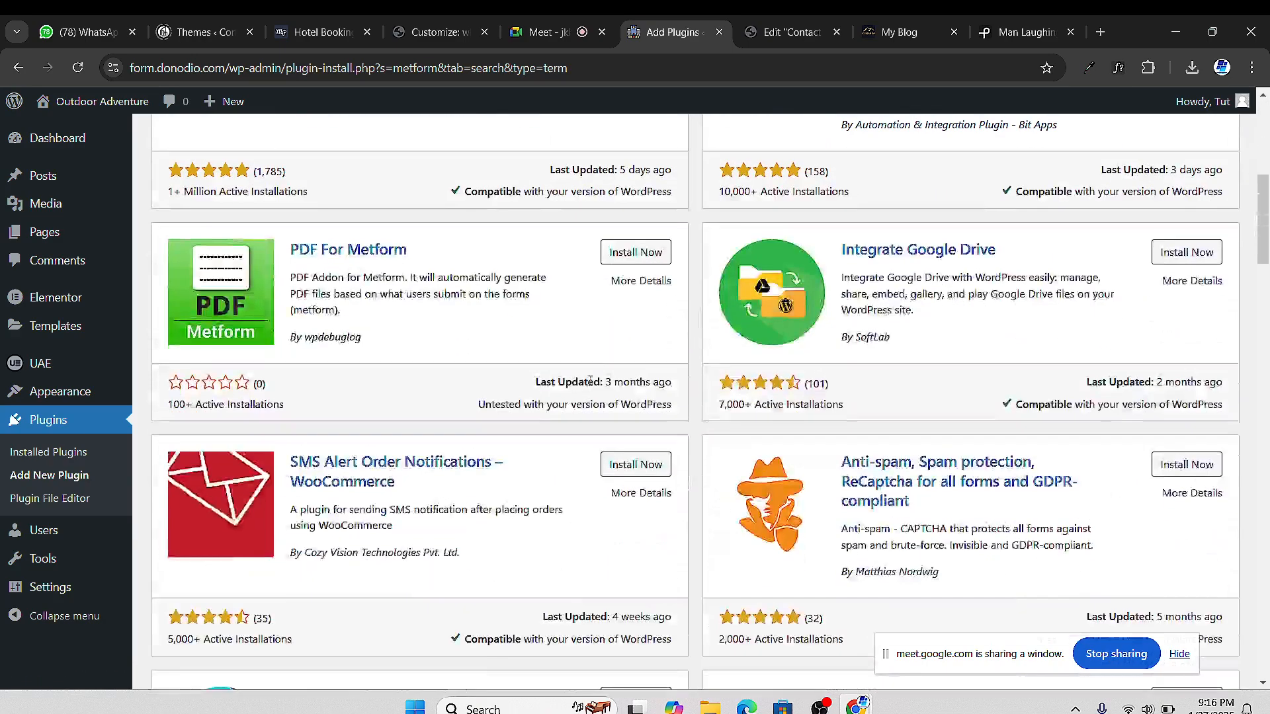
{"action": "scroll", "coordinate": [595, 389], "scroll_direction": "up", "scroll_amount": 7}
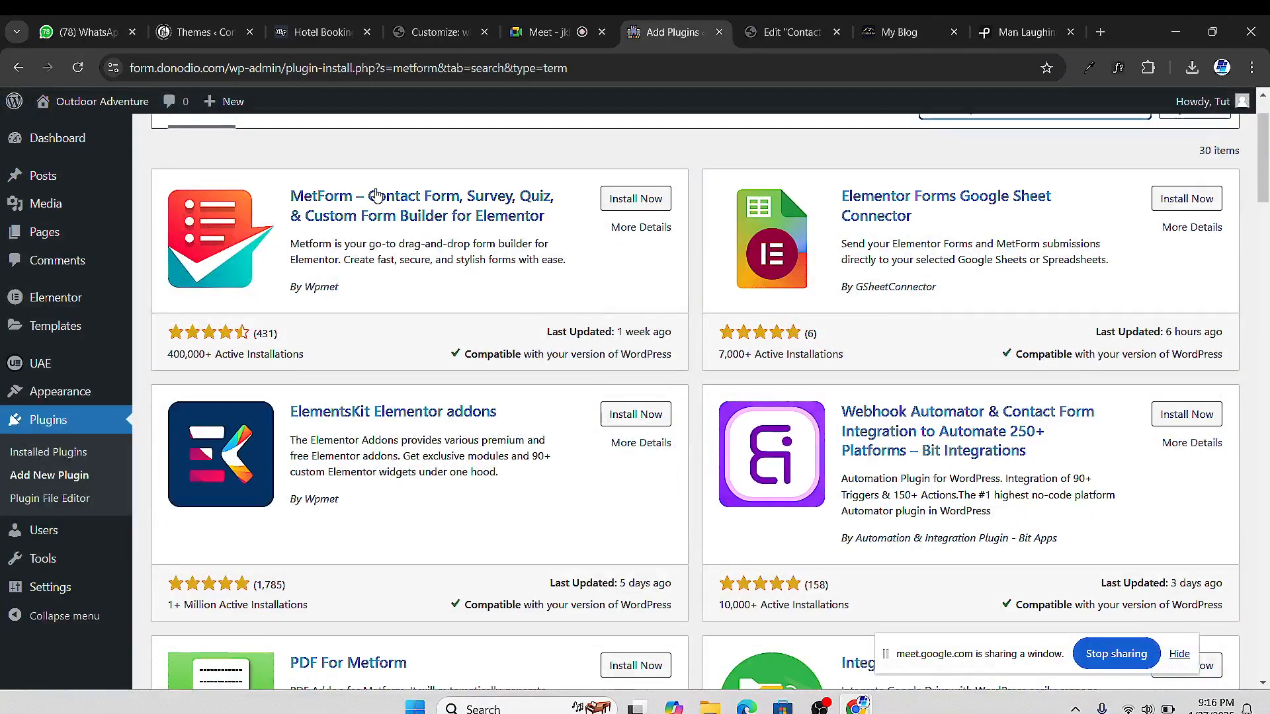
{"action": "scroll", "coordinate": [604, 212], "scroll_direction": "up", "scroll_amount": 2}
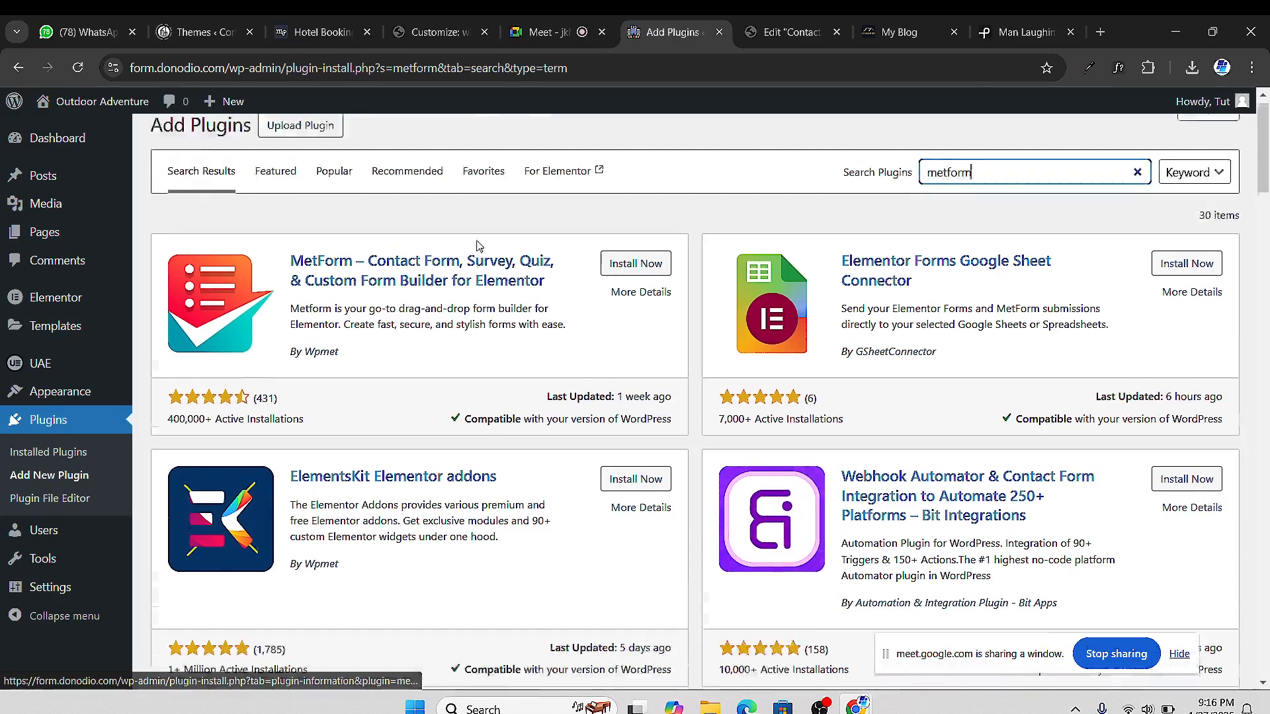
{"action": "left_click", "coordinate": [634, 281]}
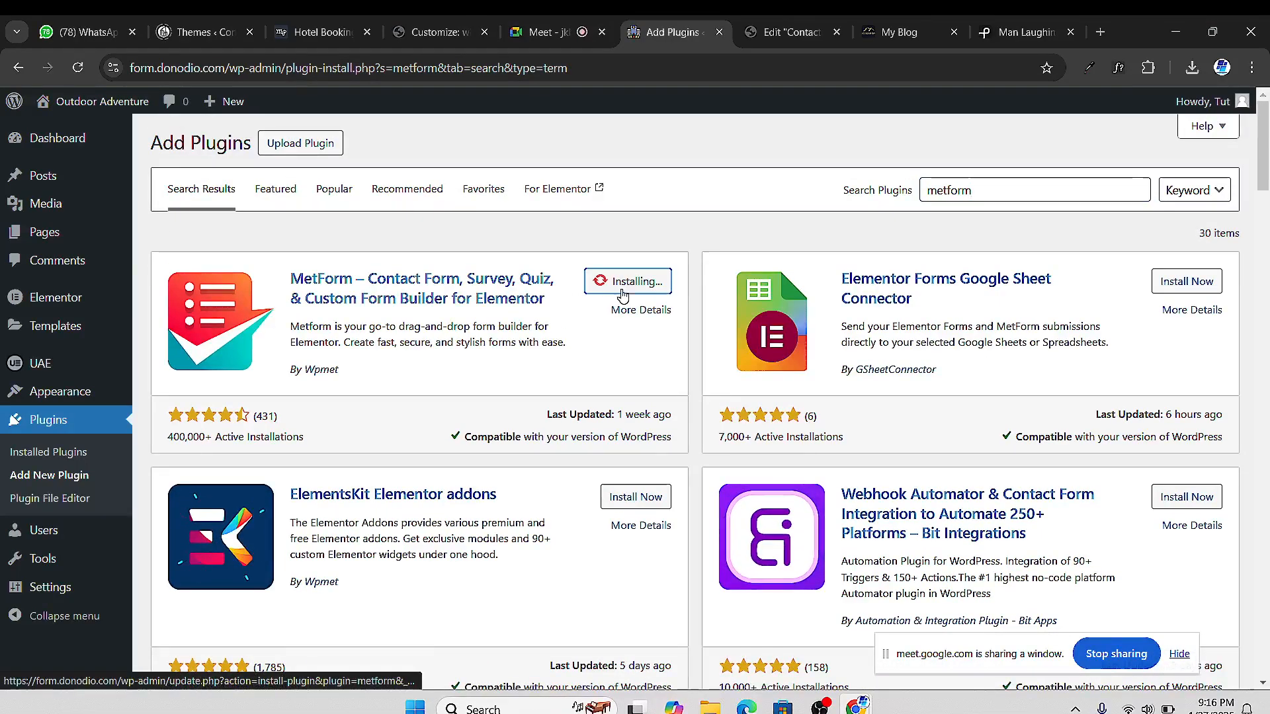
Mute another Meet participant for everyone, then activate the installed MetForm plugin
{"action": "left_click", "coordinate": [544, 38]}
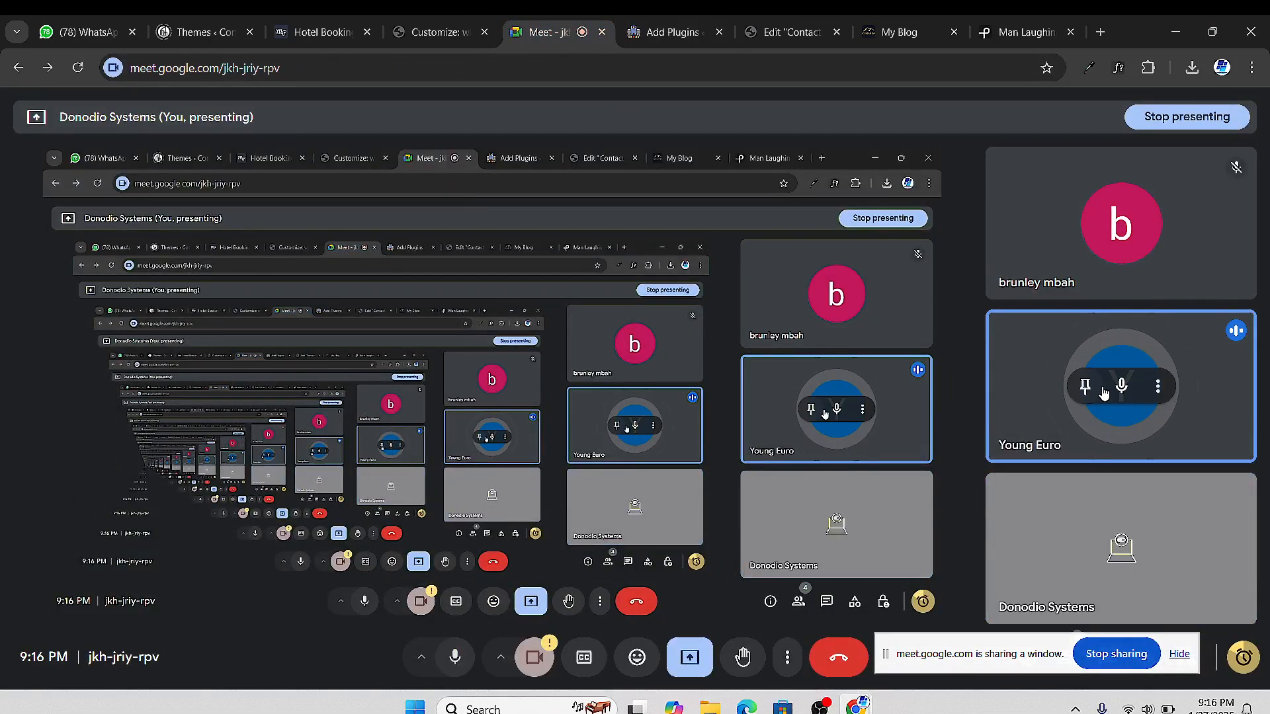
{"action": "left_click", "coordinate": [1121, 386]}
{"action": "left_click", "coordinate": [751, 423]}
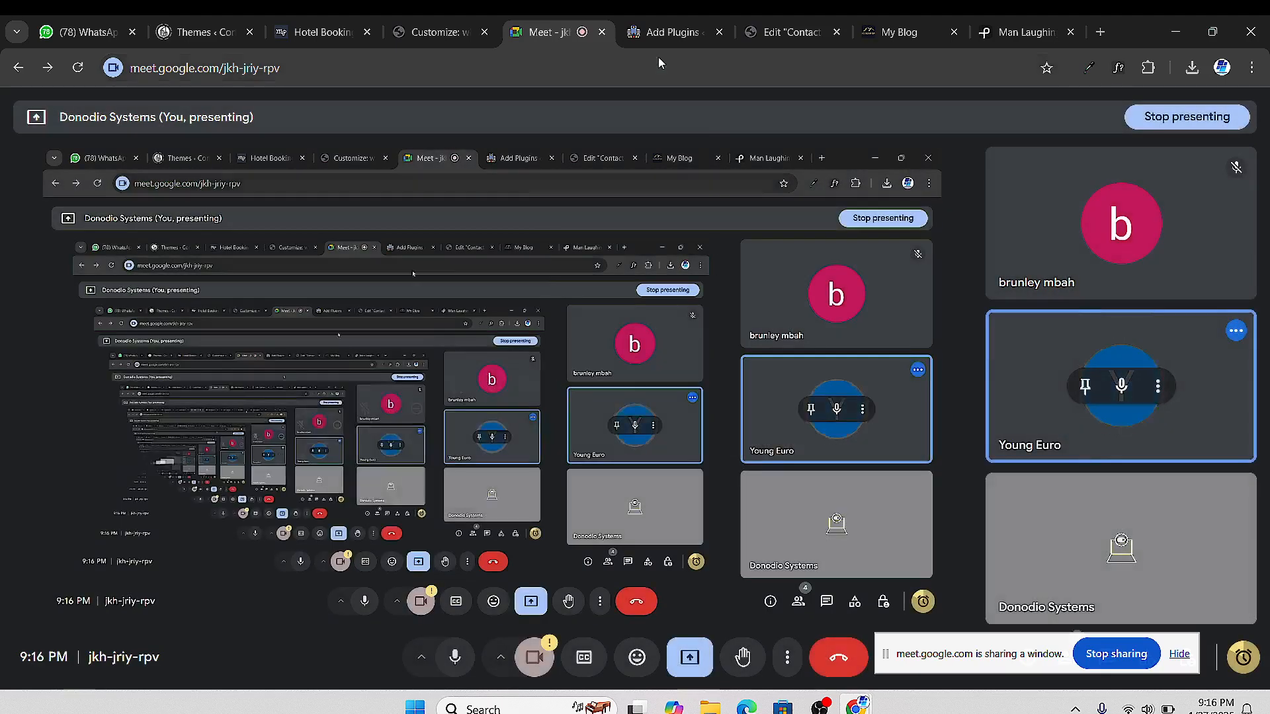
{"action": "left_click", "coordinate": [675, 33]}
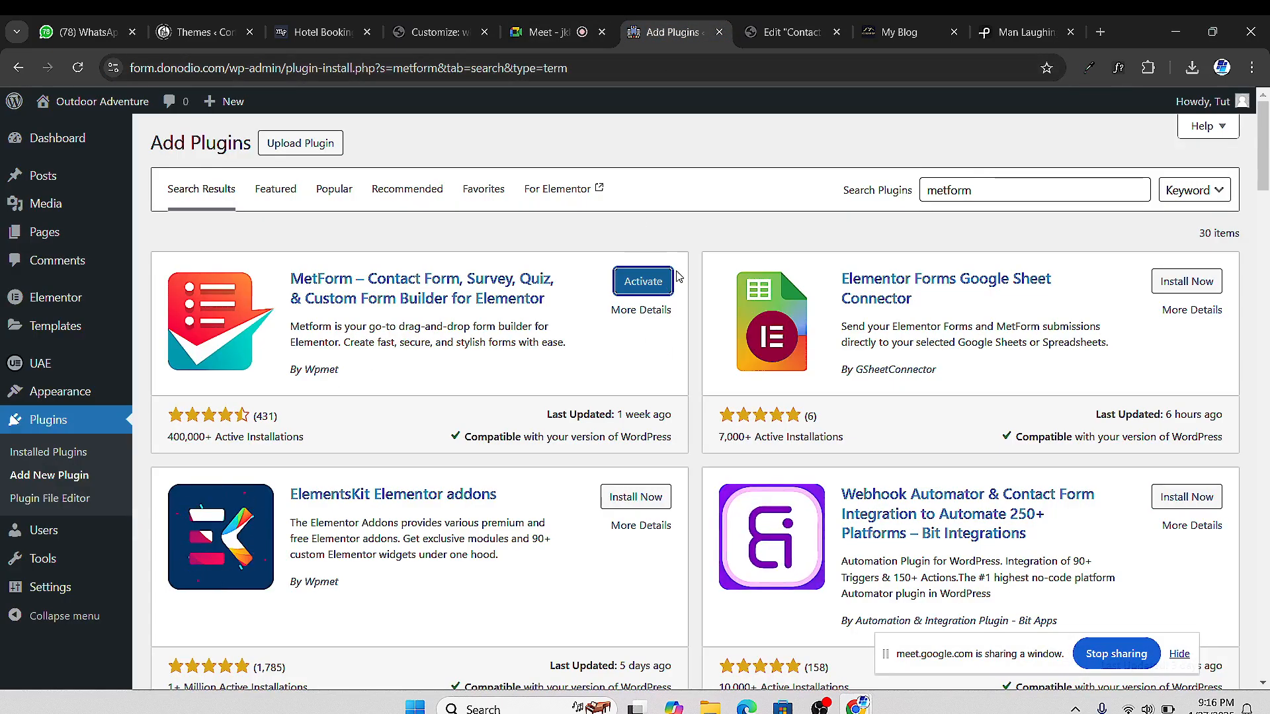
{"action": "left_click", "coordinate": [643, 281]}
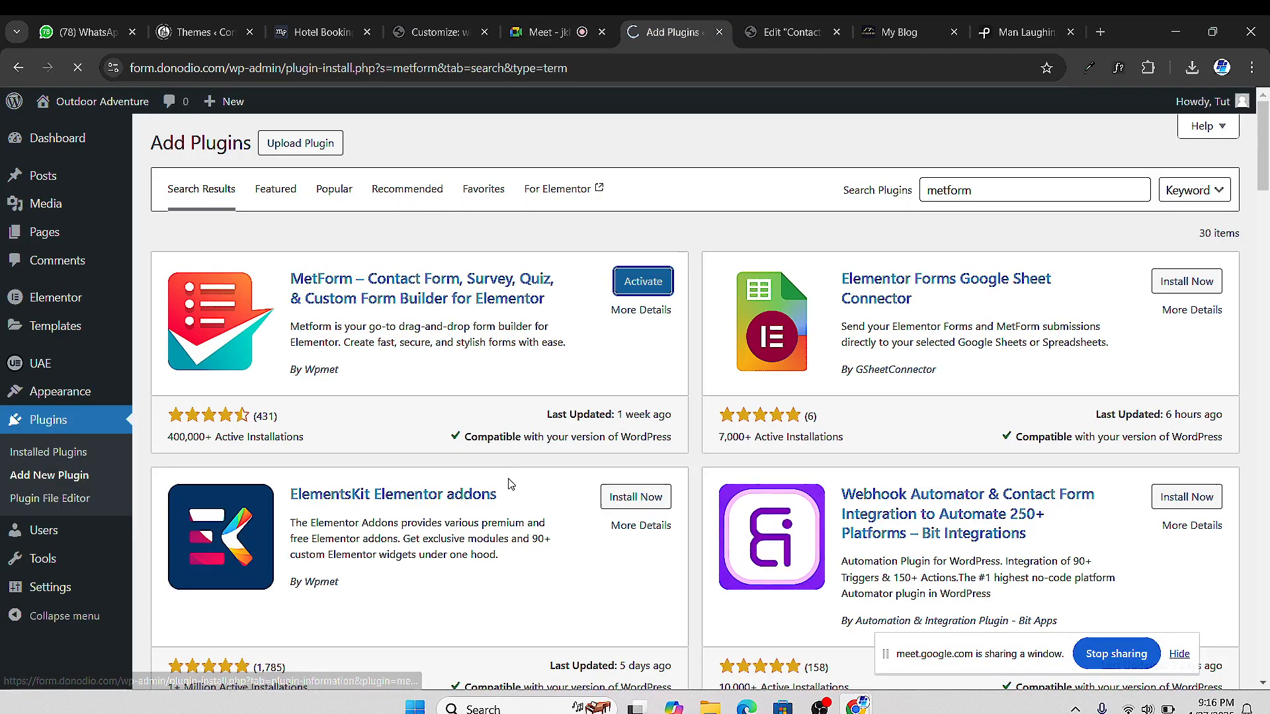
Back on the Plugins list, open MetForm > Forms from the admin sidebar
{"action": "left_click", "coordinate": [550, 40]}
{"action": "left_click", "coordinate": [668, 32]}
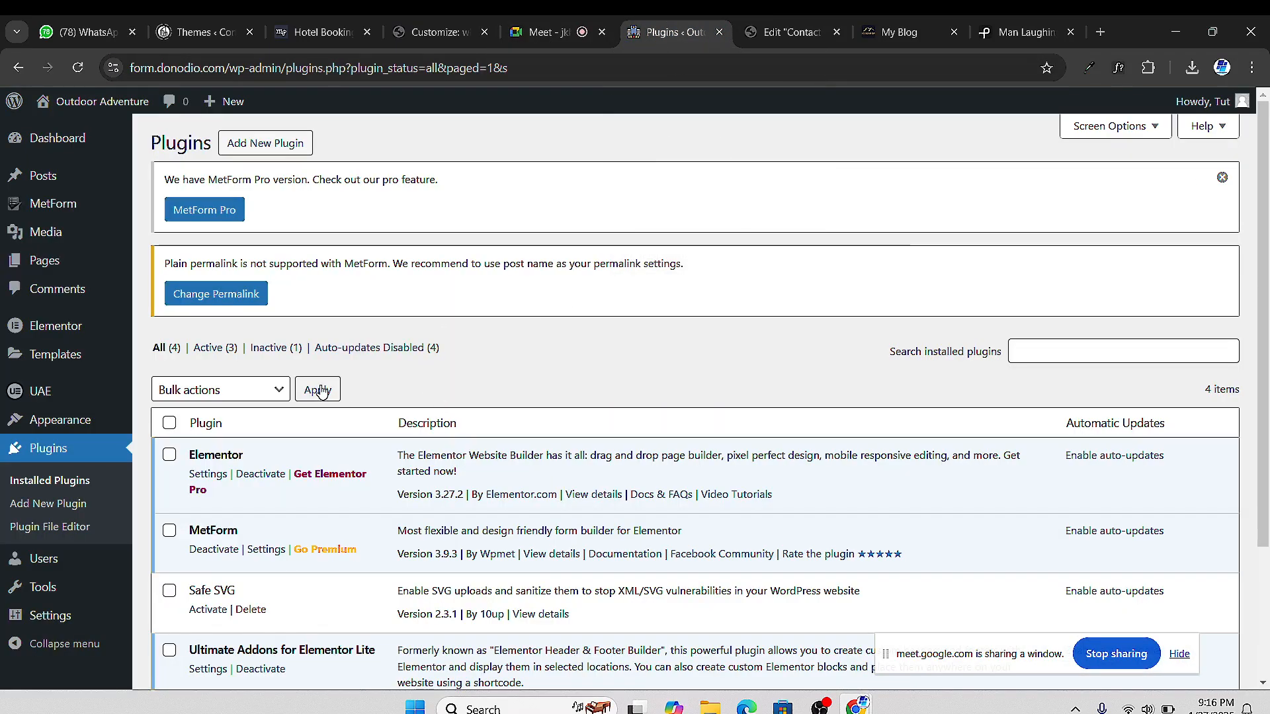
{"action": "scroll", "coordinate": [575, 340], "scroll_direction": "down", "scroll_amount": 3}
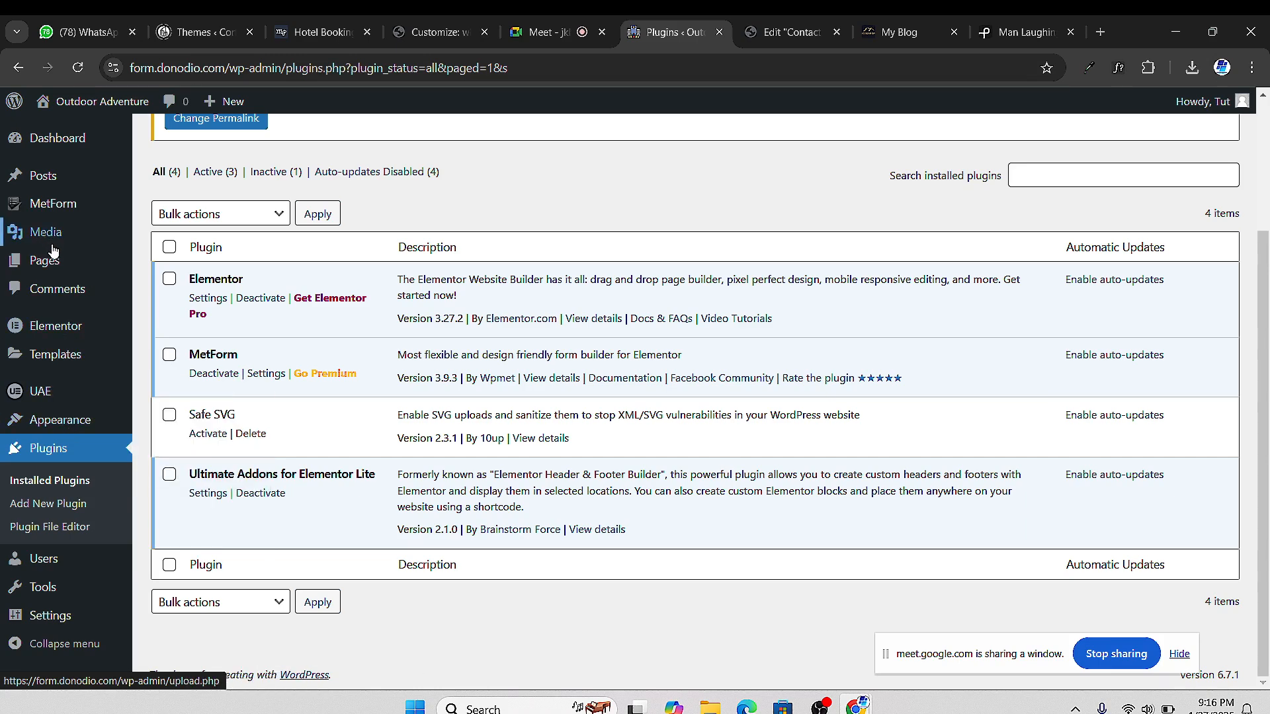
{"action": "scroll", "coordinate": [54, 262], "scroll_direction": "up", "scroll_amount": 3}
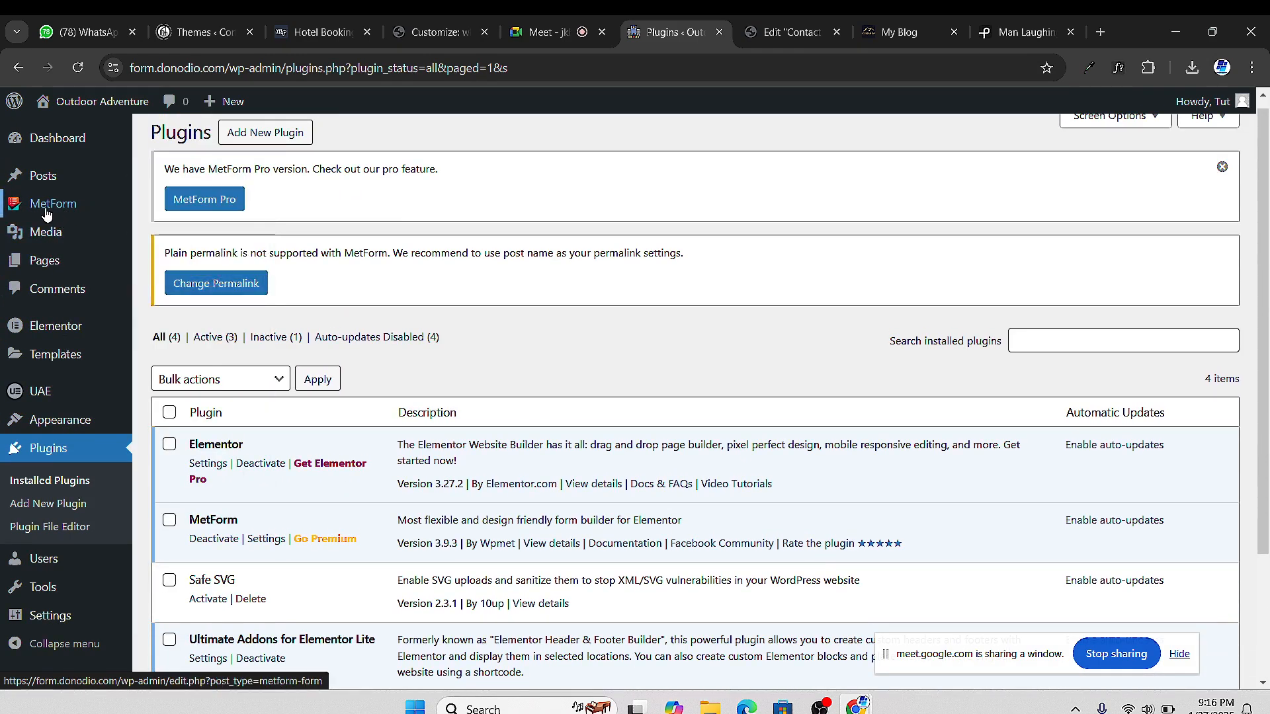
{"action": "mouse_move", "coordinate": [38, 210]}
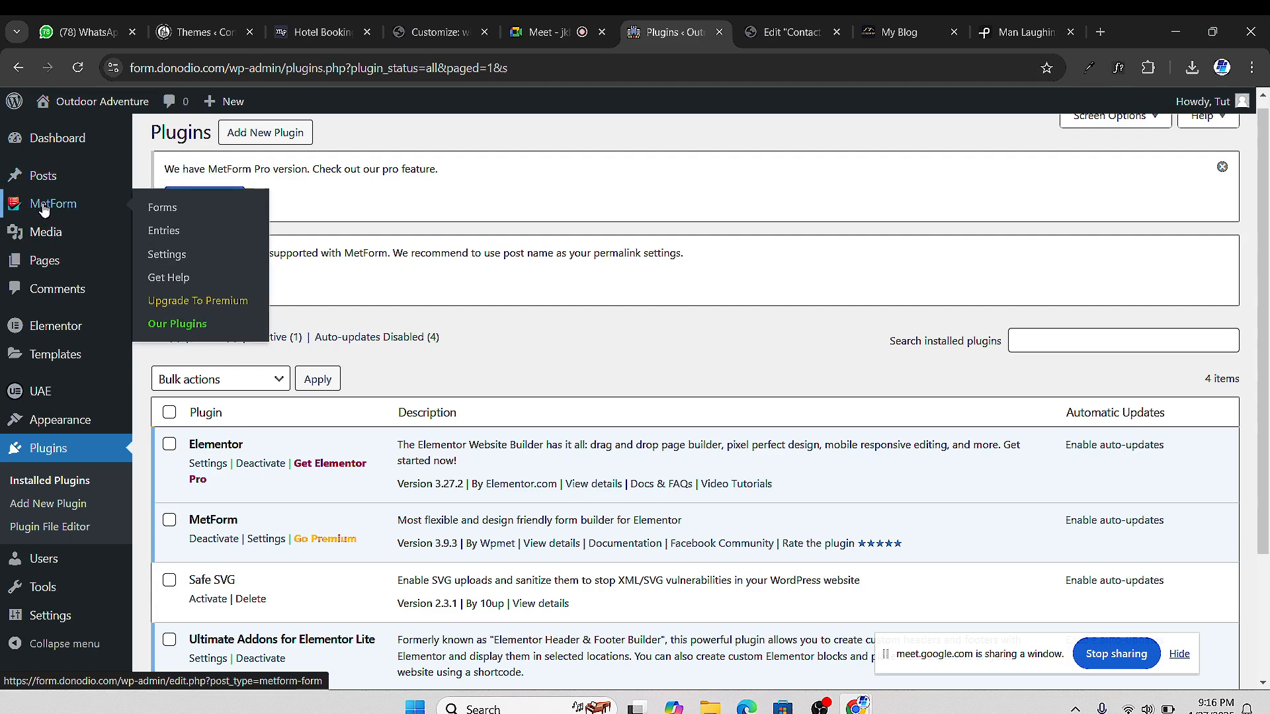
{"action": "left_click", "coordinate": [161, 209]}
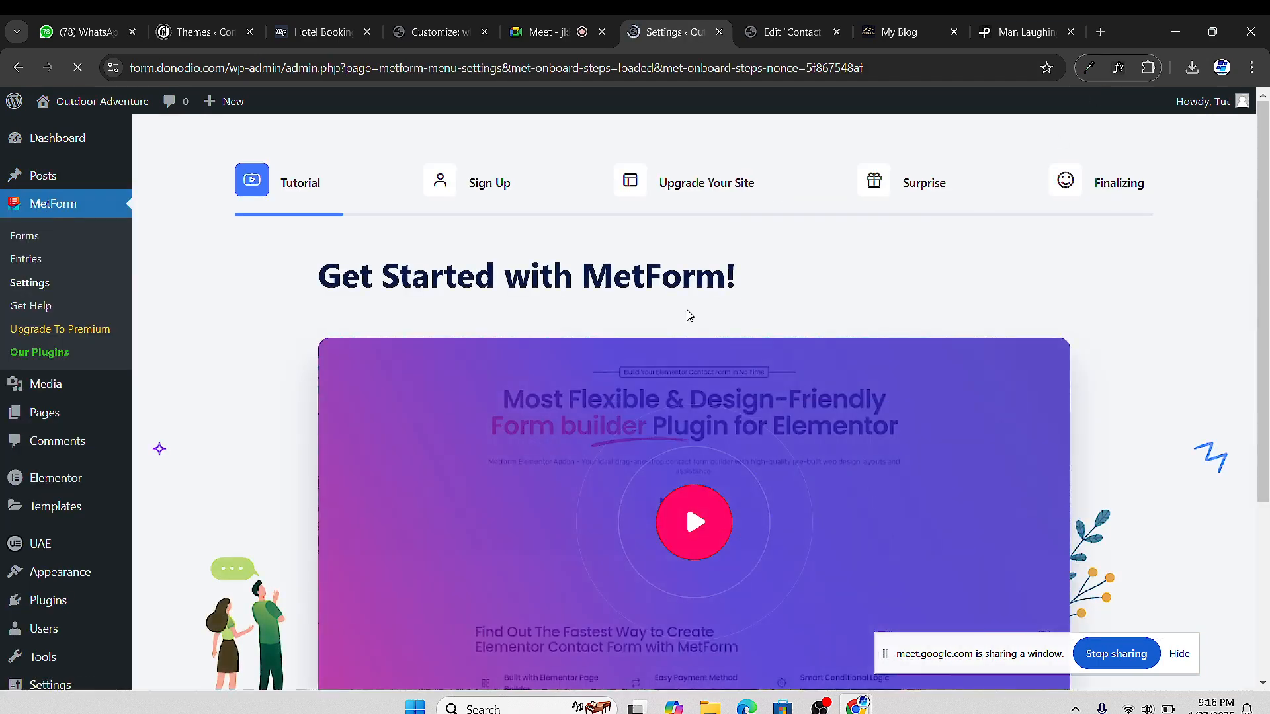
Glance at the Meet call and Contact Us editor, then review MetForm's Tutorial step
{"action": "scroll", "coordinate": [786, 267], "scroll_direction": "down", "scroll_amount": 4}
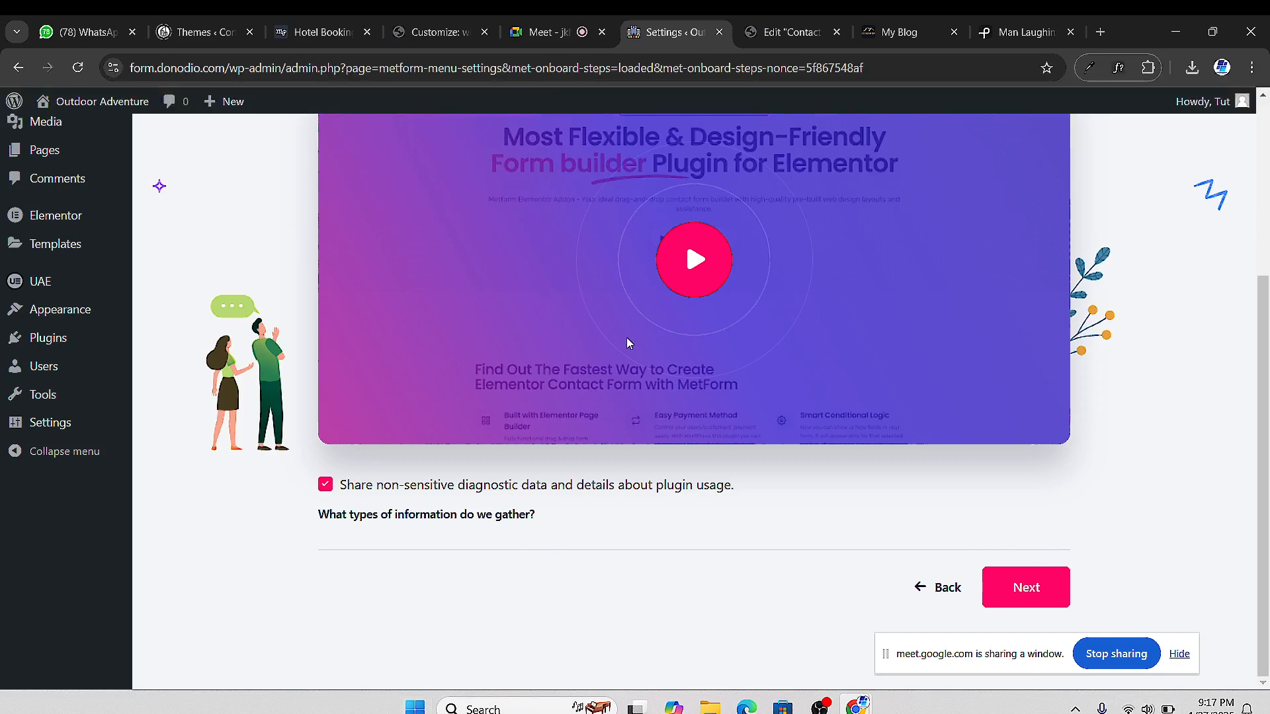
{"action": "left_click", "coordinate": [524, 35]}
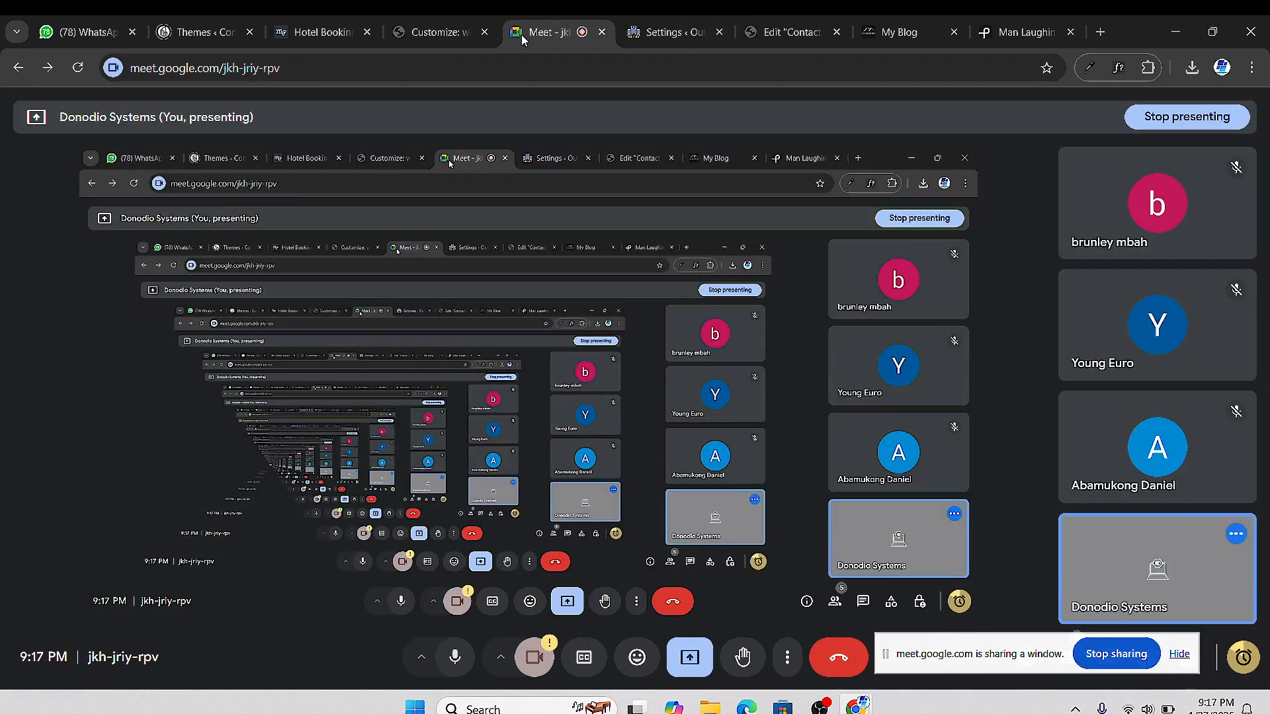
{"action": "left_click", "coordinate": [675, 32]}
{"action": "left_click", "coordinate": [772, 33]}
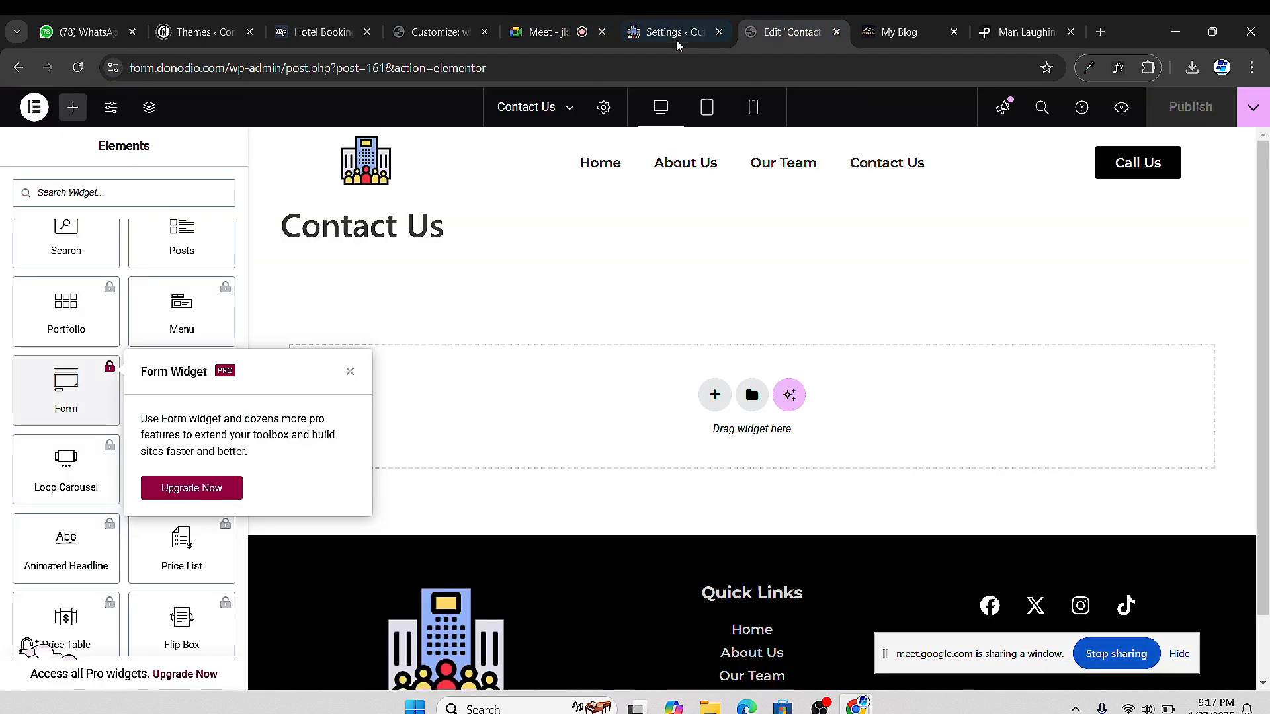
{"action": "left_click", "coordinate": [676, 39]}
{"action": "scroll", "coordinate": [959, 529], "scroll_direction": "up", "scroll_amount": 4}
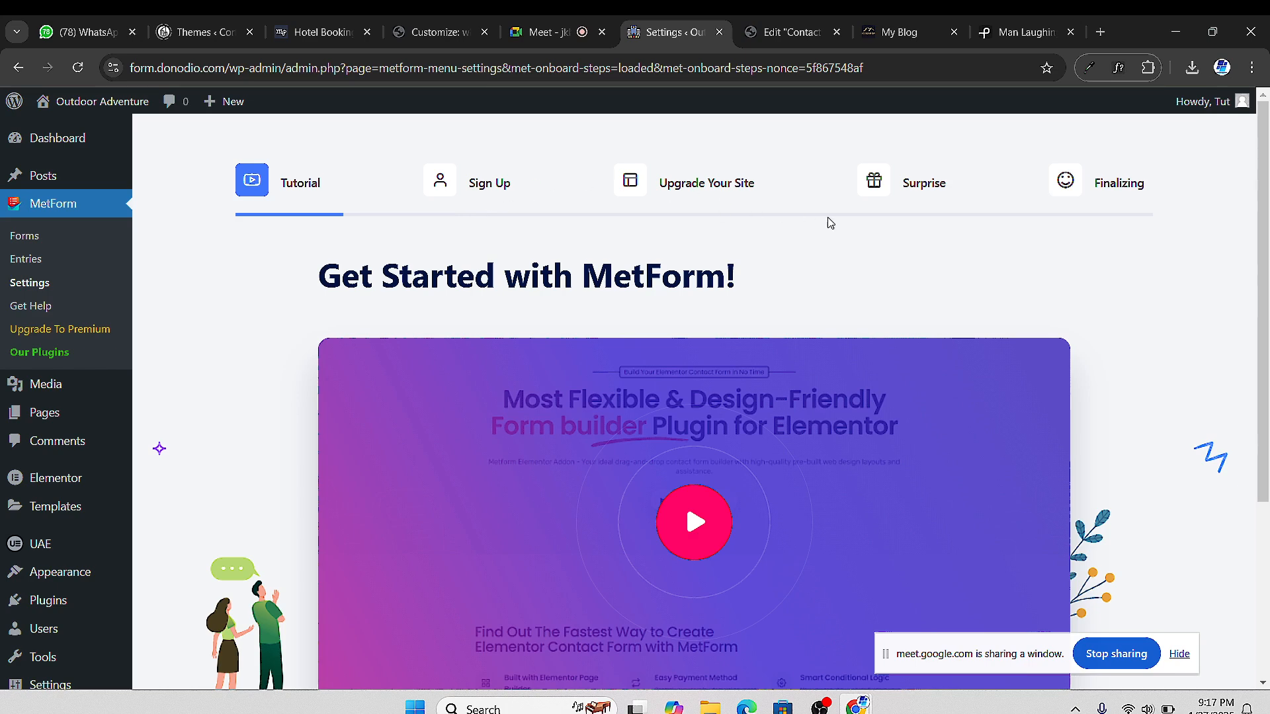
{"action": "scroll", "coordinate": [863, 397], "scroll_direction": "down", "scroll_amount": 3}
{"action": "scroll", "coordinate": [862, 397], "scroll_direction": "up", "scroll_amount": 2}
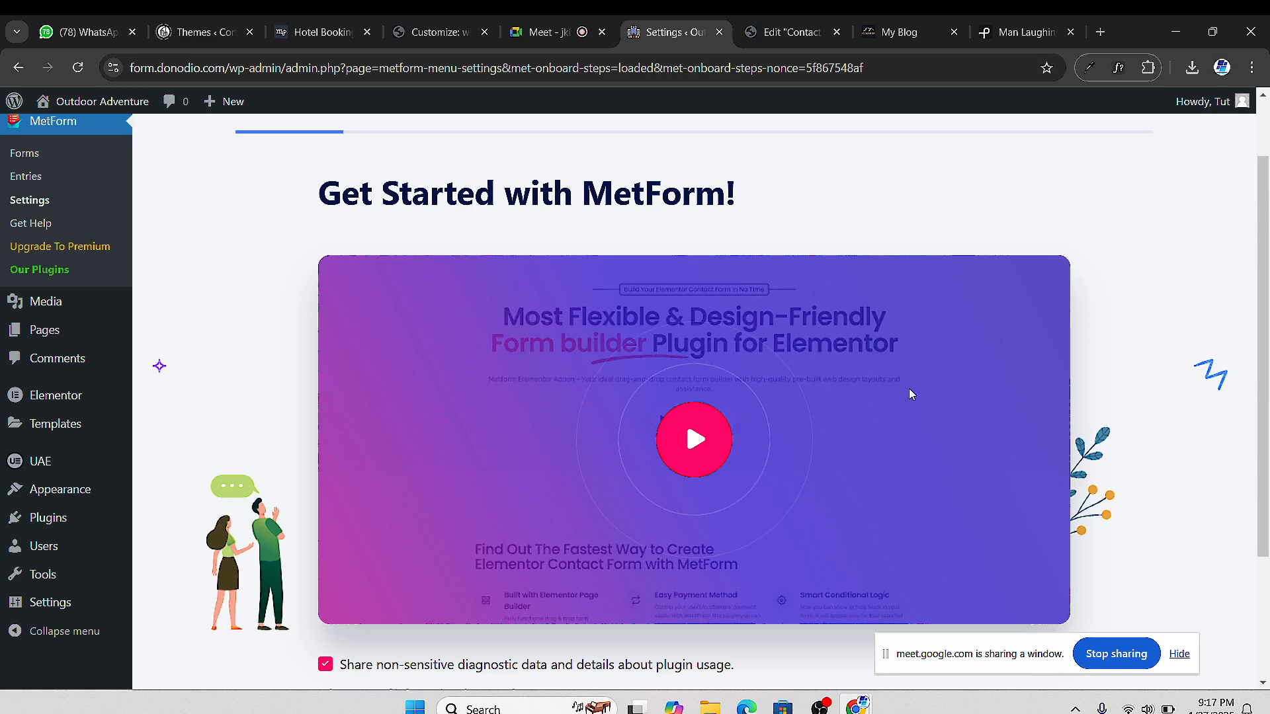
{"action": "scroll", "coordinate": [912, 396], "scroll_direction": "down", "scroll_amount": 3}
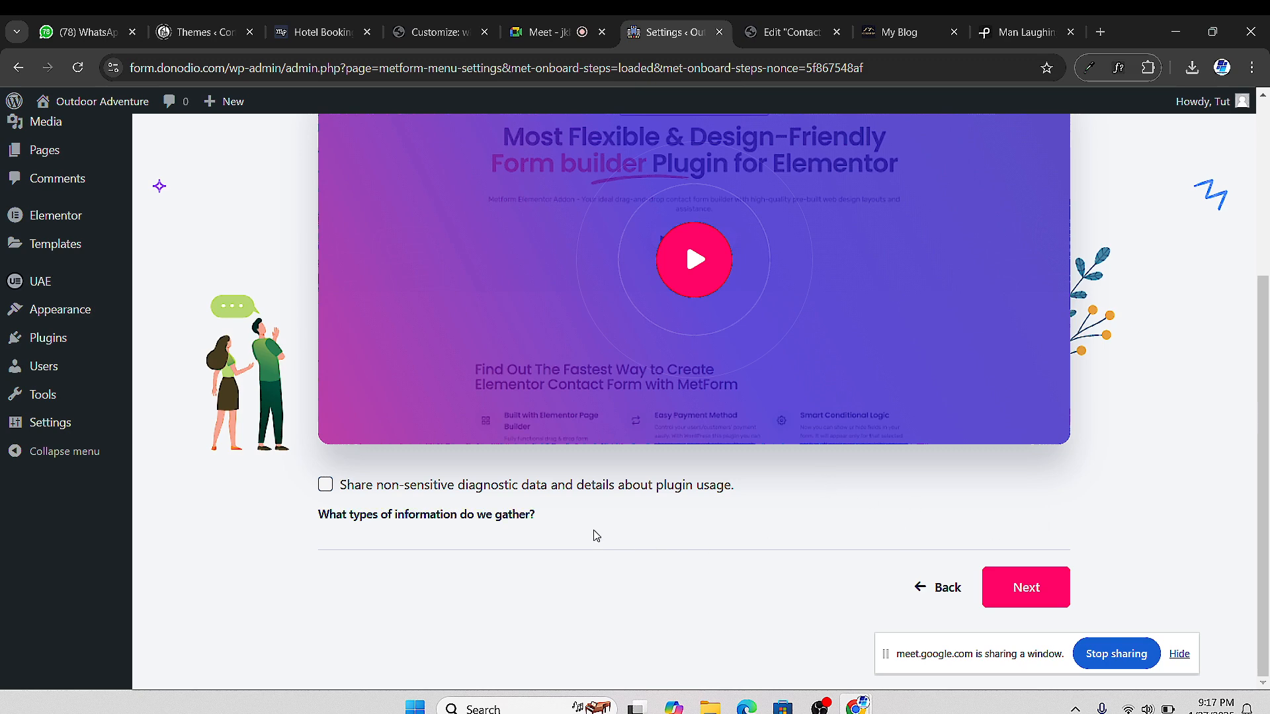
Advance past Sign Up, Upgrade Your Site and Surprise to Congratulations, then Save Changes
{"action": "left_click", "coordinate": [1034, 590]}
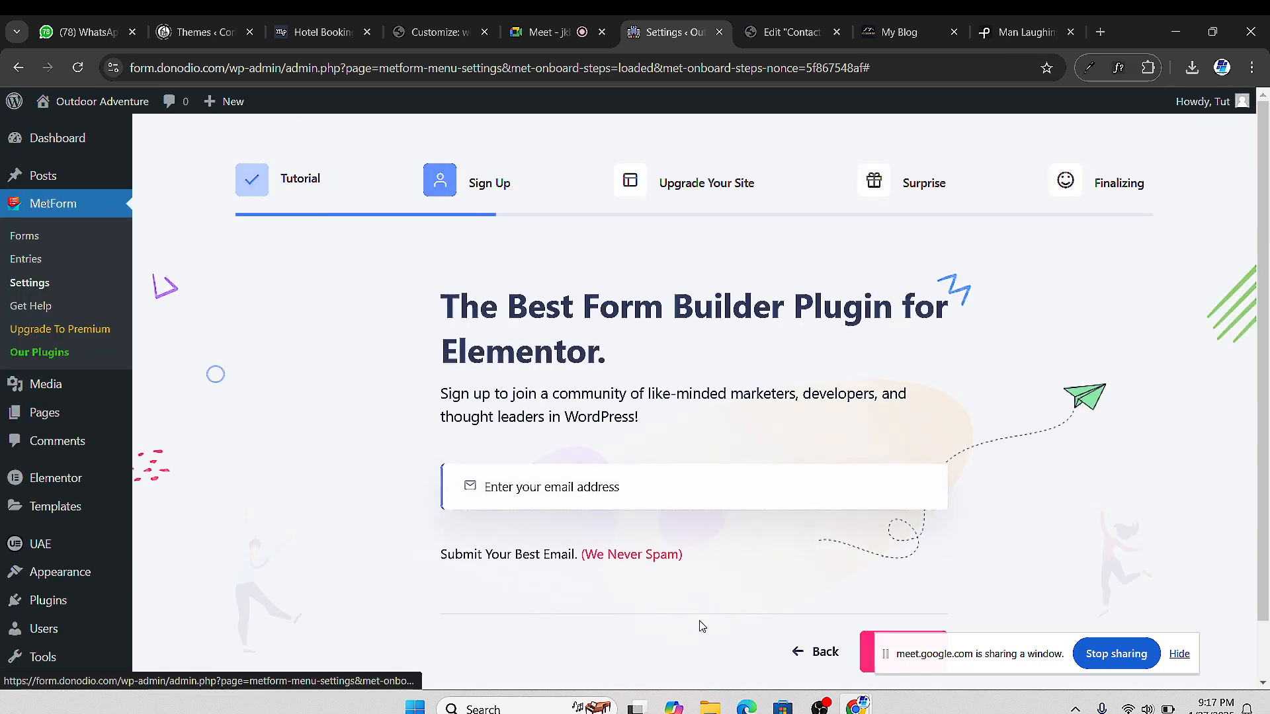
{"action": "scroll", "coordinate": [596, 484], "scroll_direction": "down", "scroll_amount": 1}
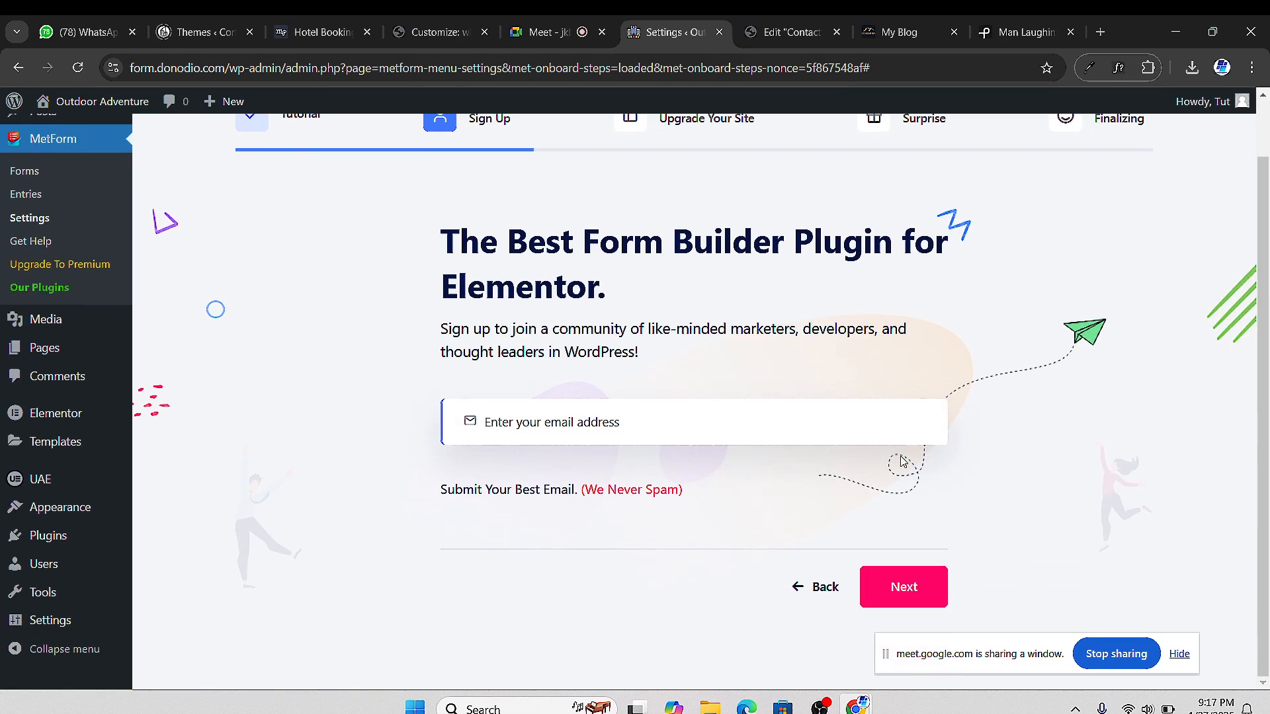
{"action": "left_click", "coordinate": [913, 590]}
{"action": "scroll", "coordinate": [910, 503], "scroll_direction": "down", "scroll_amount": 7}
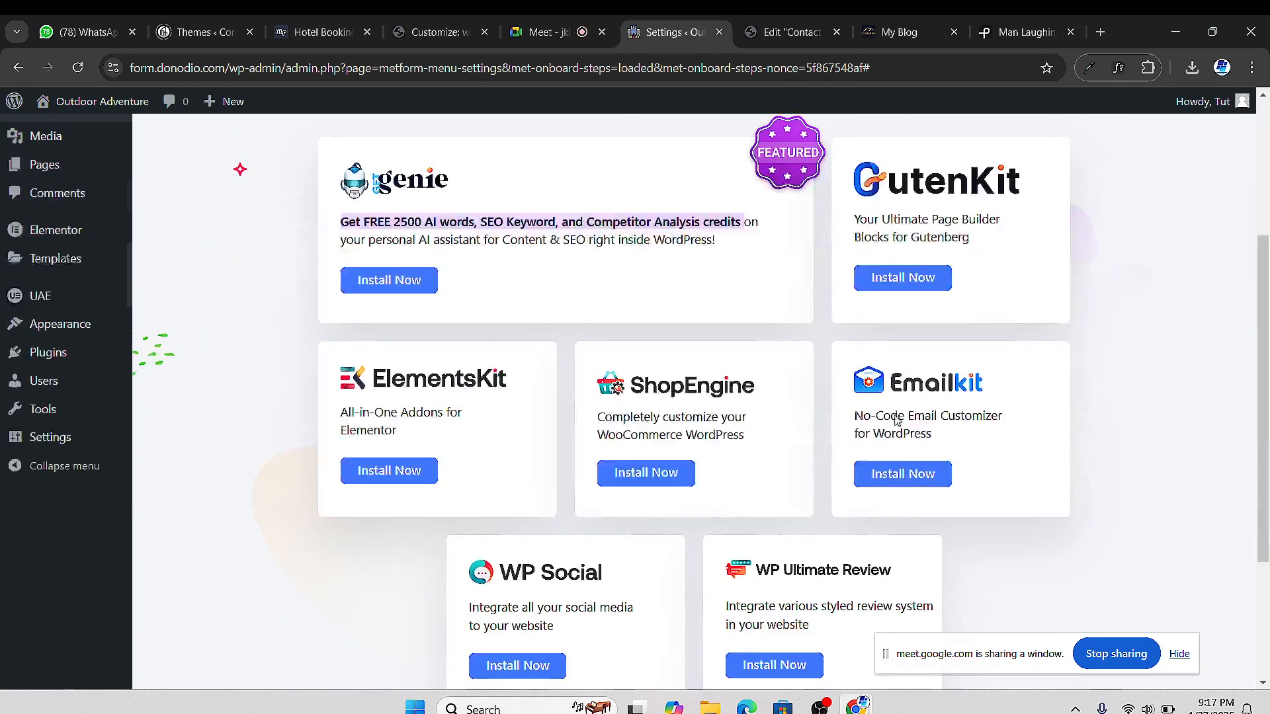
{"action": "left_click", "coordinate": [1026, 586]}
{"action": "scroll", "coordinate": [828, 488], "scroll_direction": "down", "scroll_amount": 3}
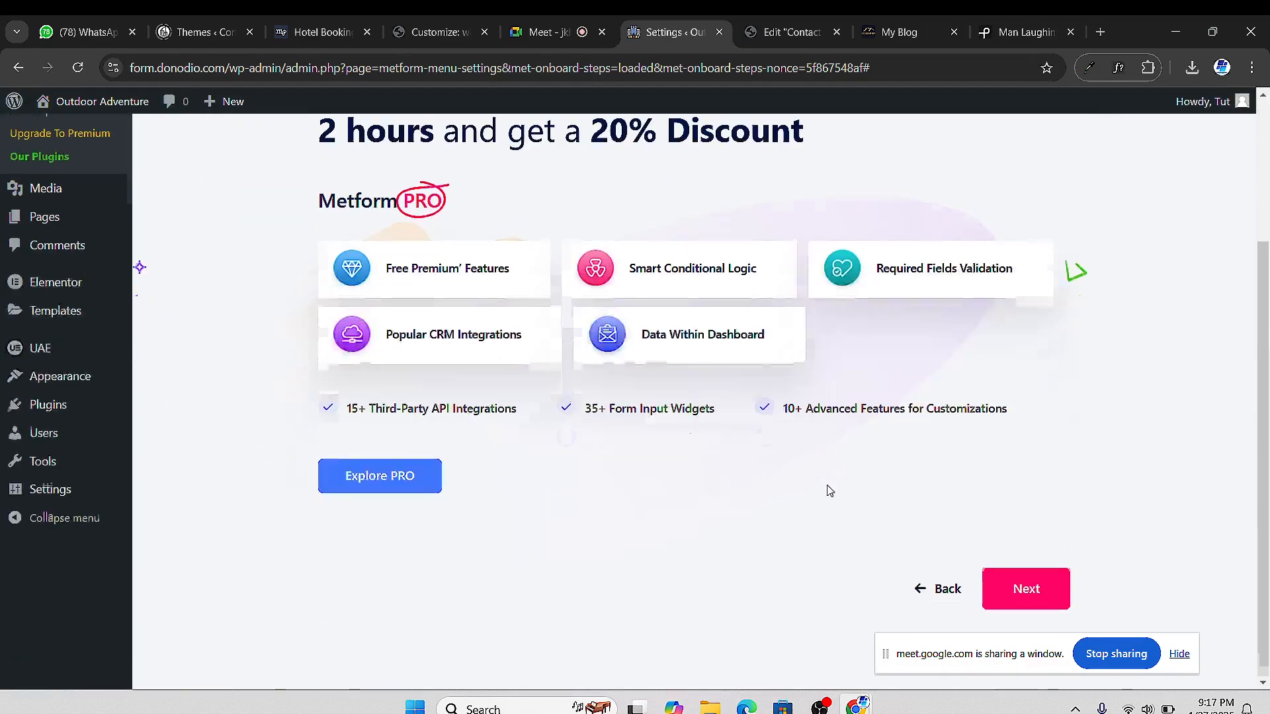
{"action": "left_click", "coordinate": [995, 576]}
{"action": "scroll", "coordinate": [724, 357], "scroll_direction": "down", "scroll_amount": 3}
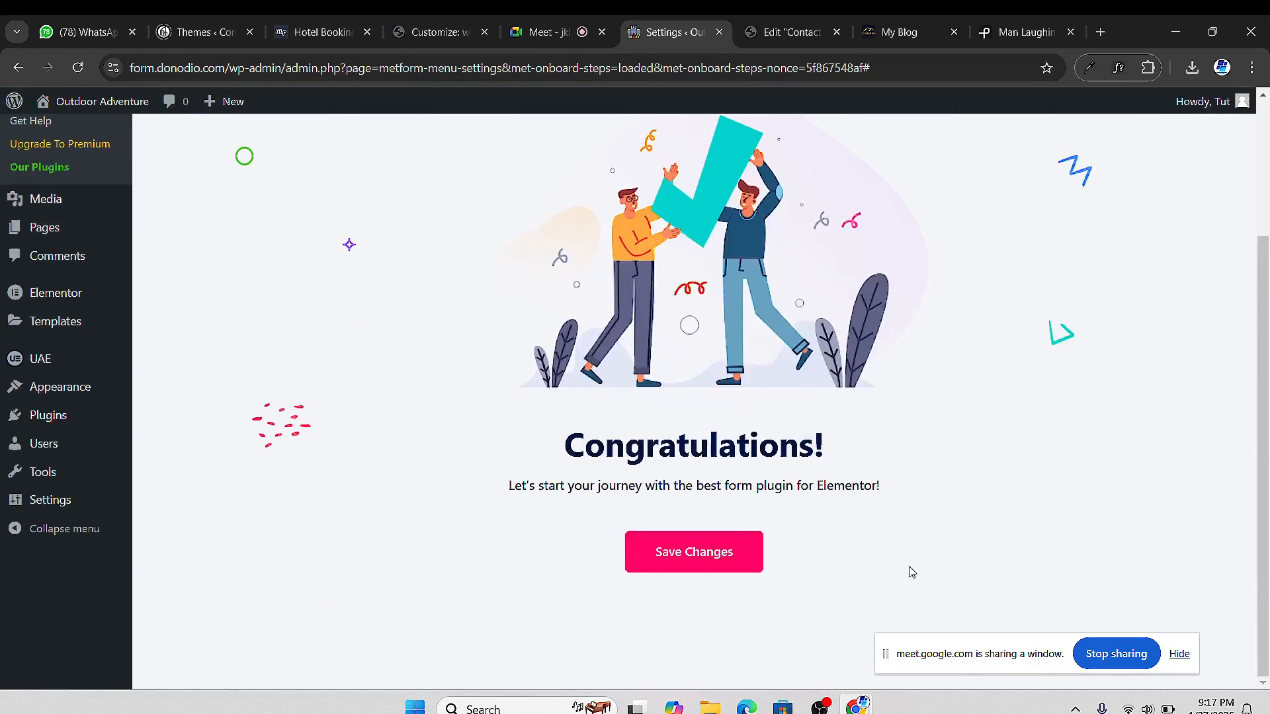
{"action": "scroll", "coordinate": [907, 569], "scroll_direction": "up", "scroll_amount": 1}
{"action": "left_click", "coordinate": [698, 634]}
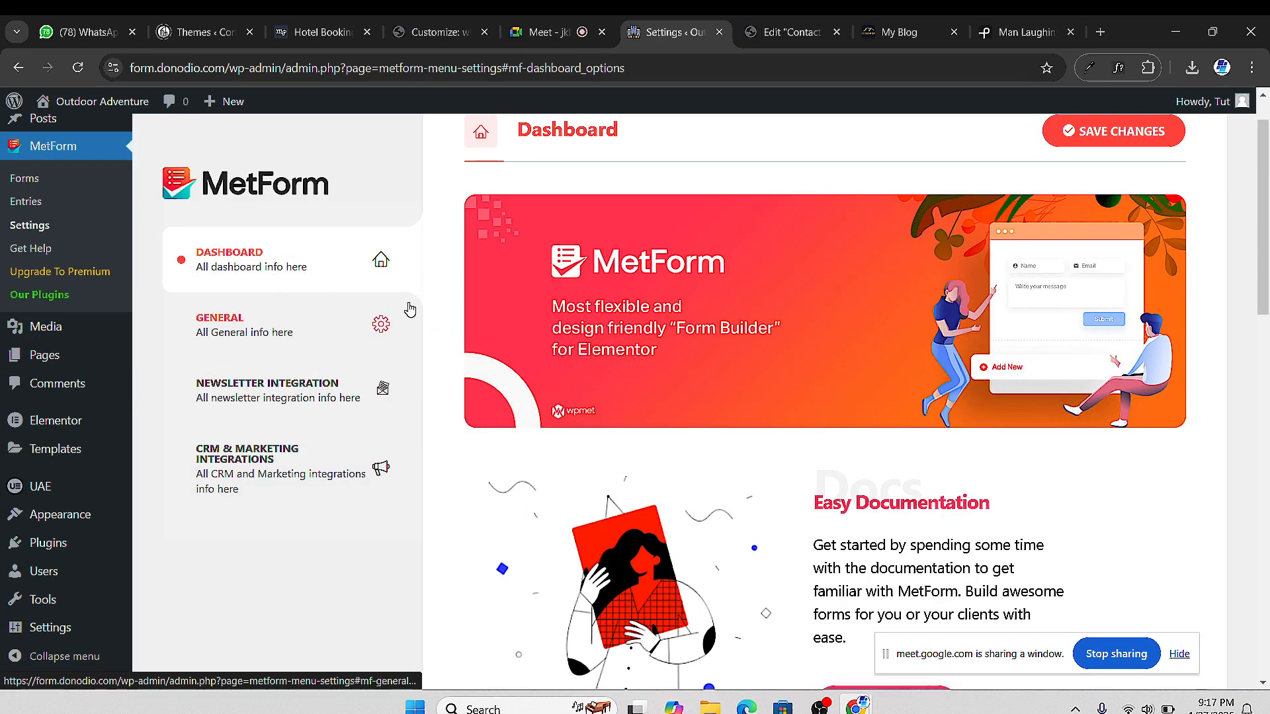
Open MetForm > Forms and close the 'Love using Elementor?' and MetForm Pro notices
{"action": "scroll", "coordinate": [742, 247], "scroll_direction": "up", "scroll_amount": 1}
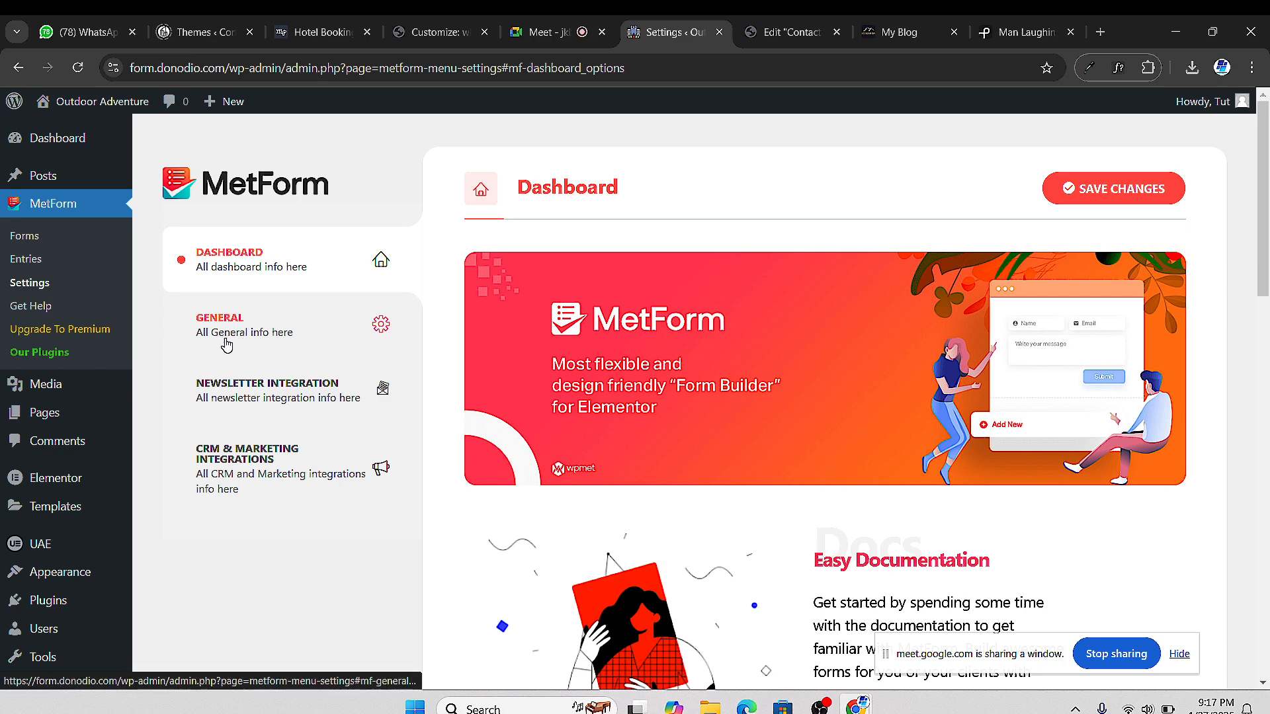
{"action": "left_click", "coordinate": [28, 237]}
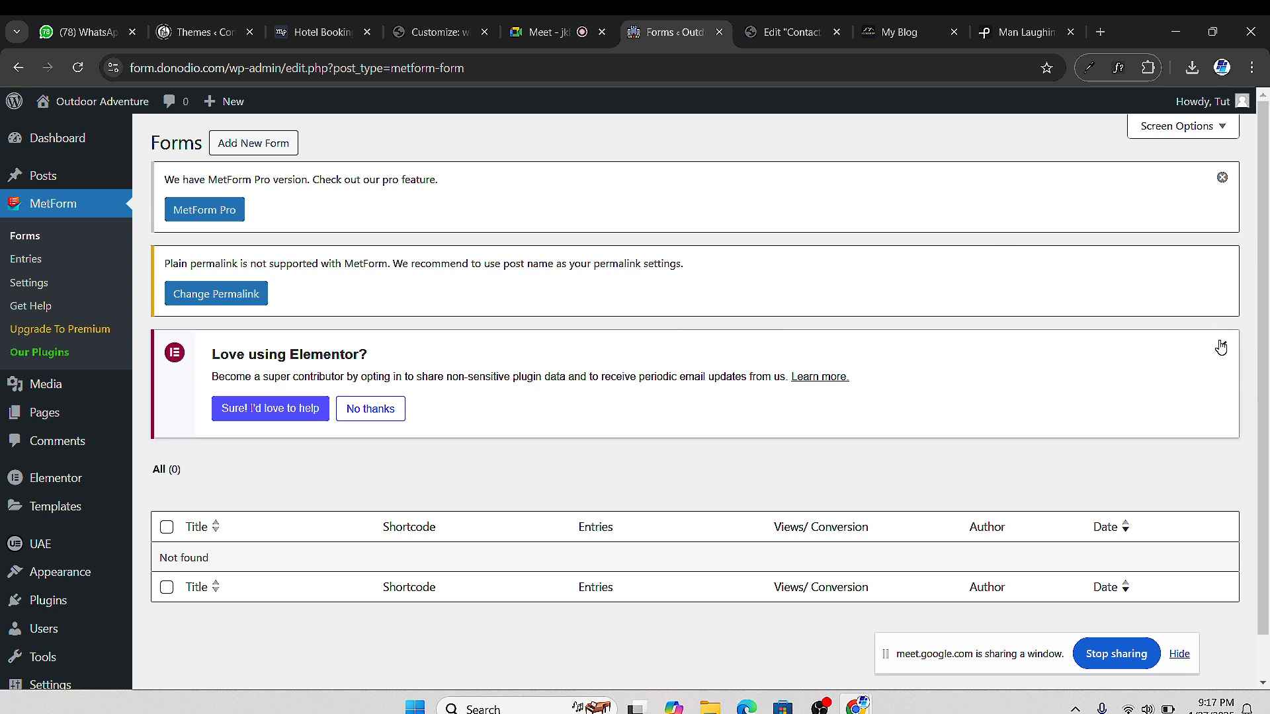
{"action": "left_click", "coordinate": [1221, 348]}
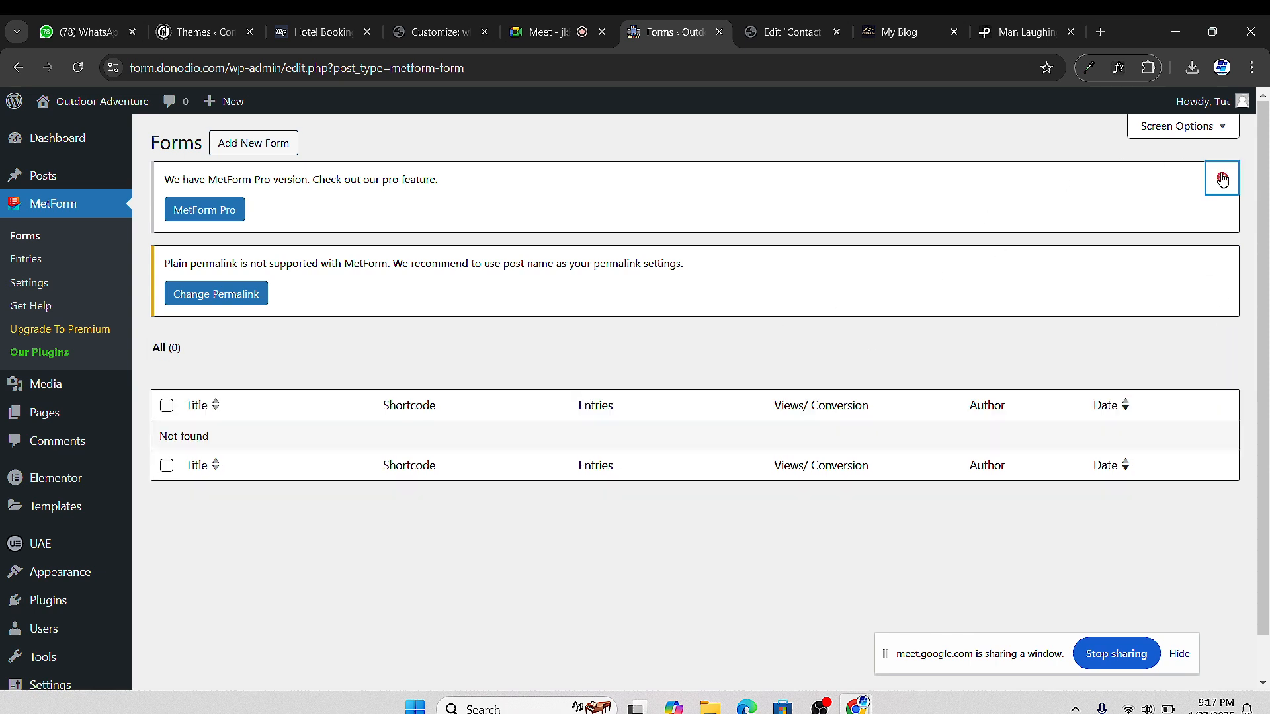
{"action": "left_click", "coordinate": [1222, 177]}
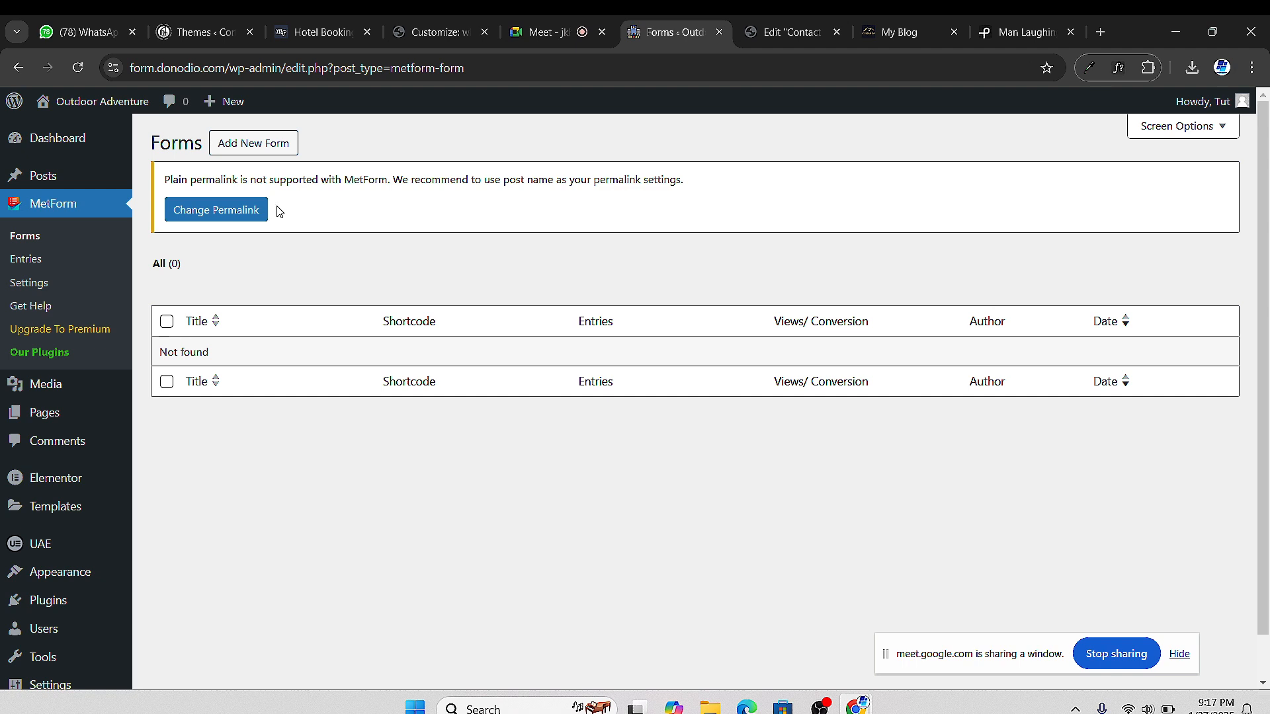
{"action": "left_click", "coordinate": [556, 43]}
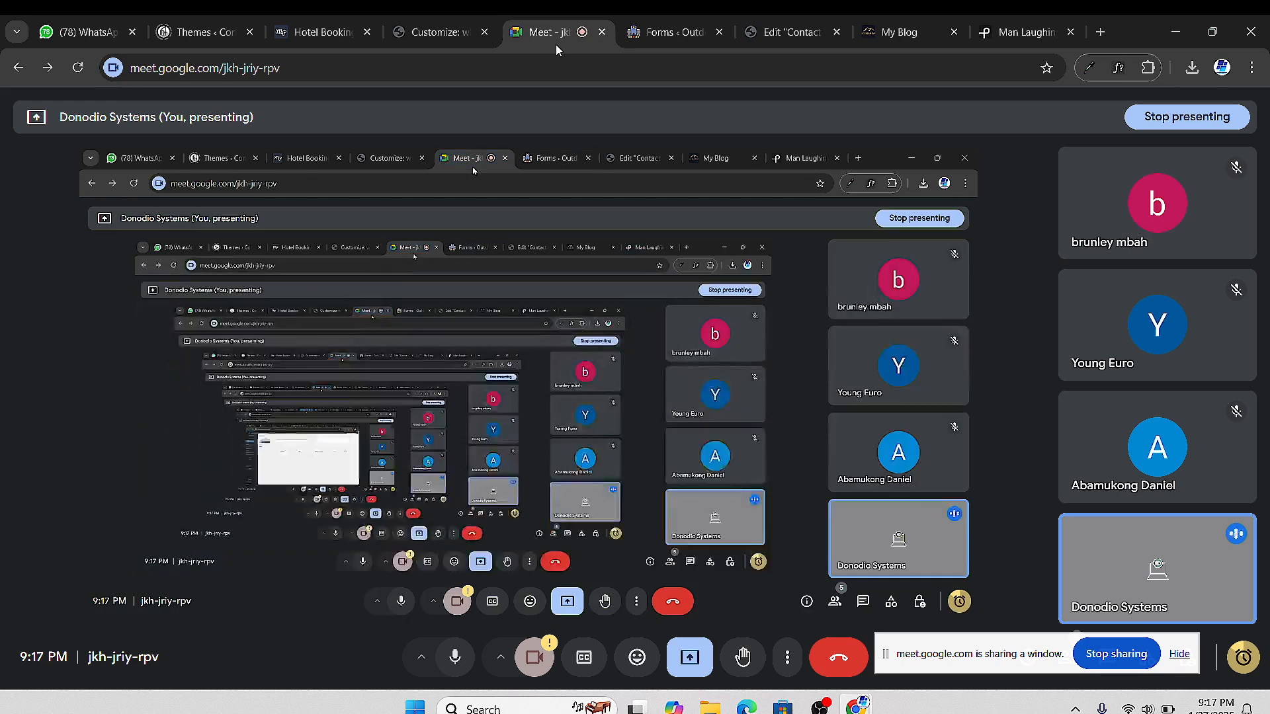
{"action": "left_click", "coordinate": [661, 41]}
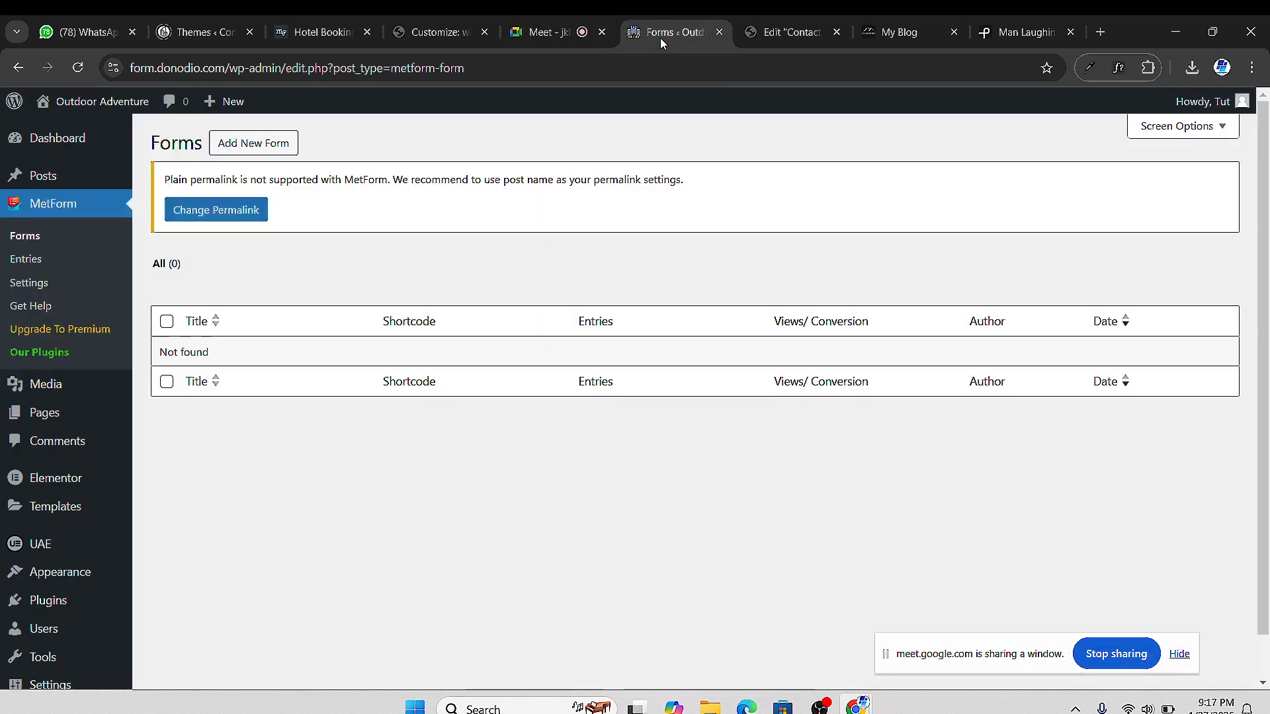
Open the Create Form window for a new MetForm form and select its name field
{"action": "left_click", "coordinate": [258, 151]}
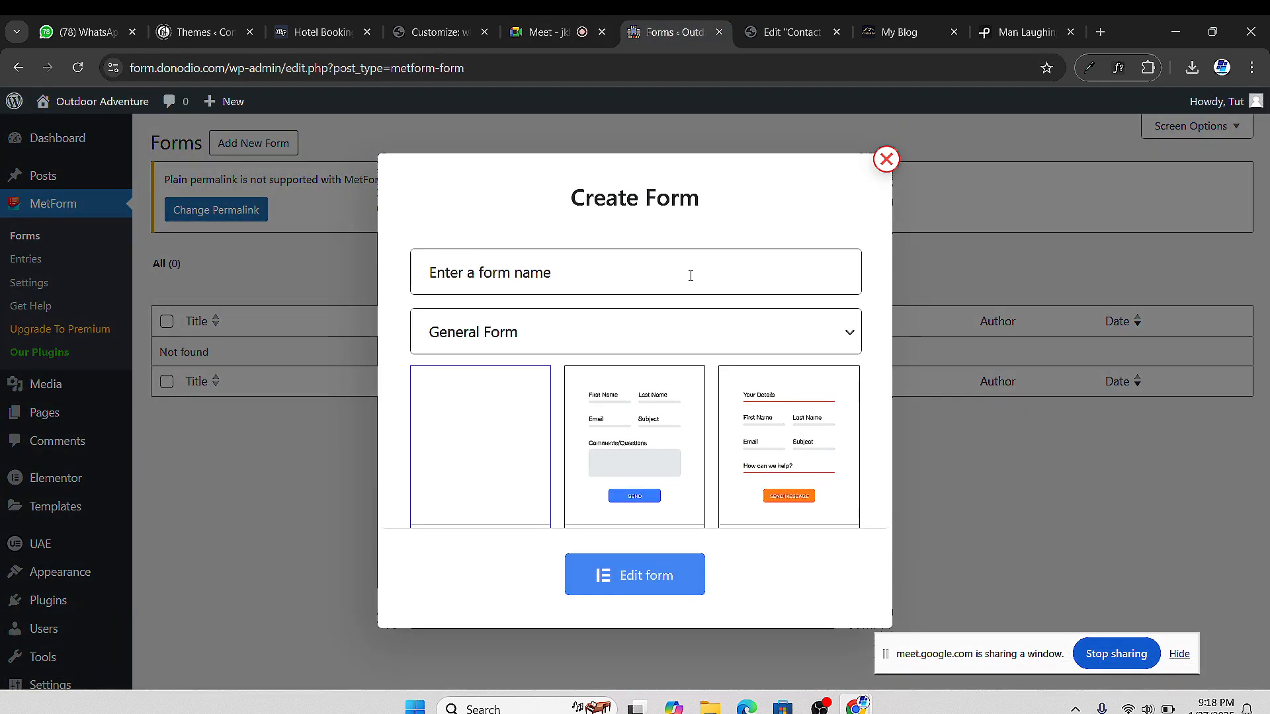
{"action": "left_click", "coordinate": [595, 258]}
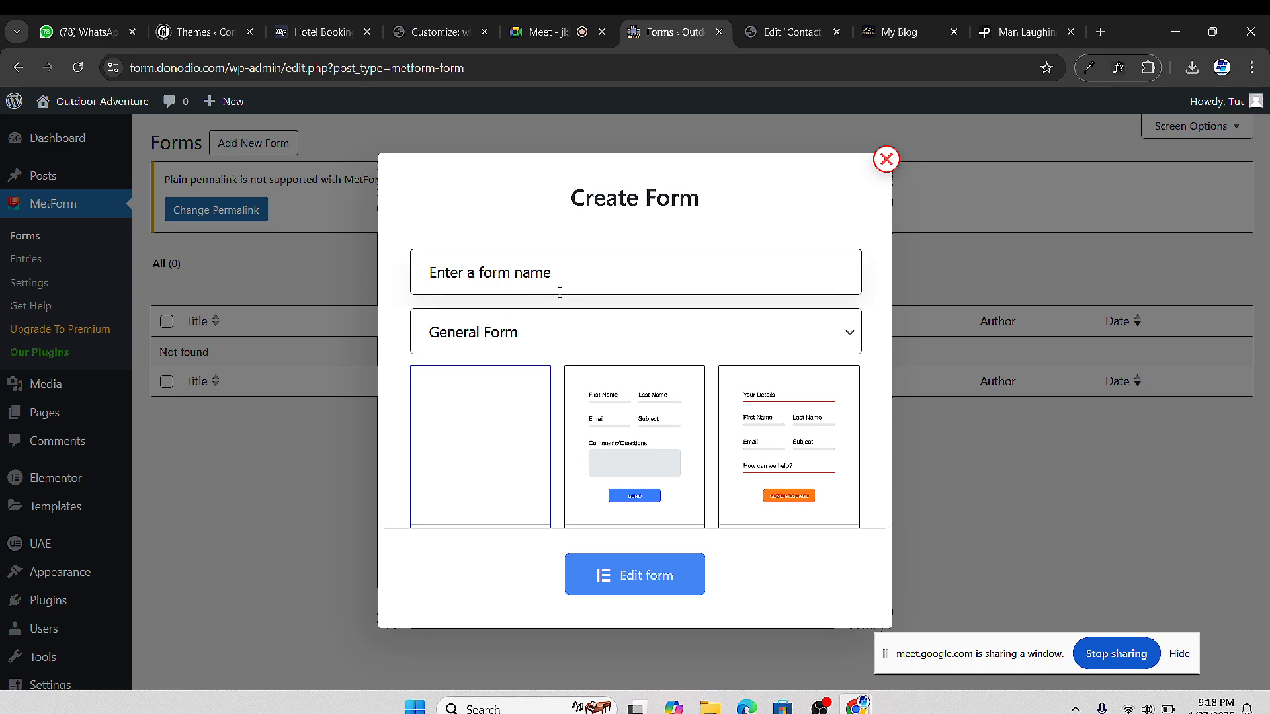
{"action": "scroll", "coordinate": [592, 397], "scroll_direction": "down", "scroll_amount": 3}
{"action": "scroll", "coordinate": [592, 403], "scroll_direction": "up", "scroll_amount": 3}
Look through the template grid, including Simple Contact Form 1–3
{"action": "left_click", "coordinate": [475, 446]}
{"action": "scroll", "coordinate": [651, 404], "scroll_direction": "down", "scroll_amount": 3}
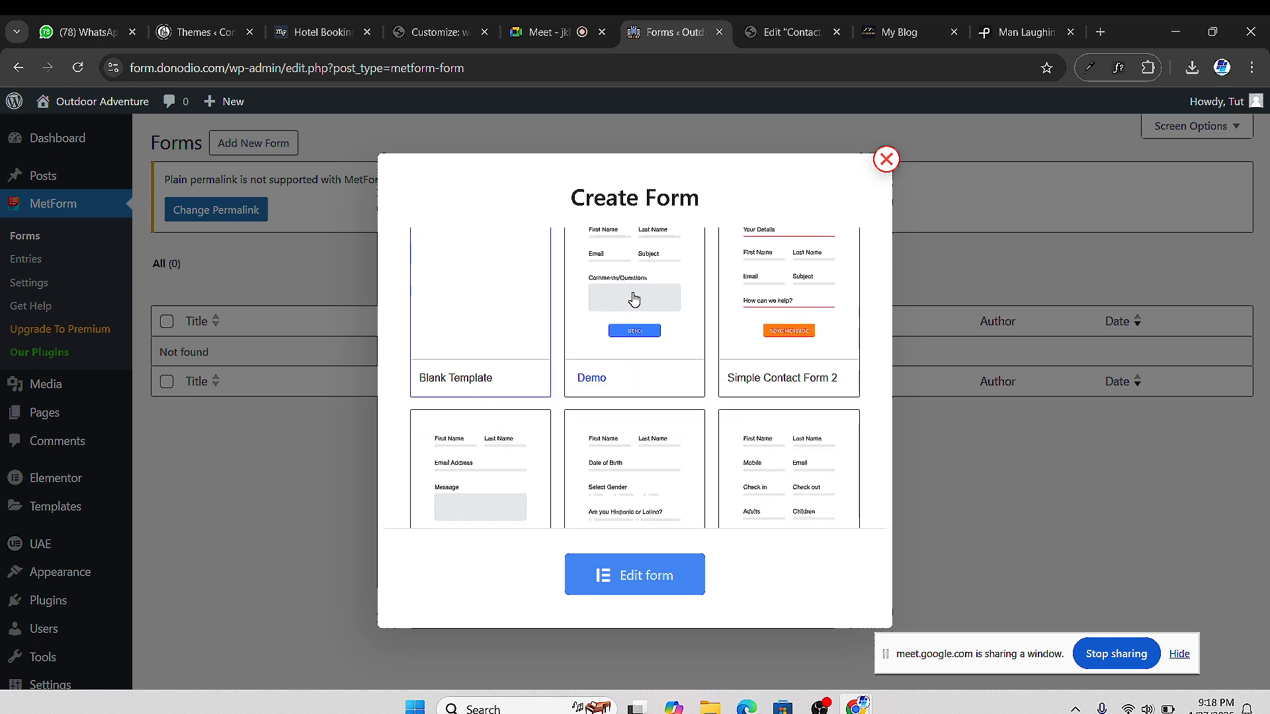
{"action": "scroll", "coordinate": [613, 349], "scroll_direction": "up", "scroll_amount": 3}
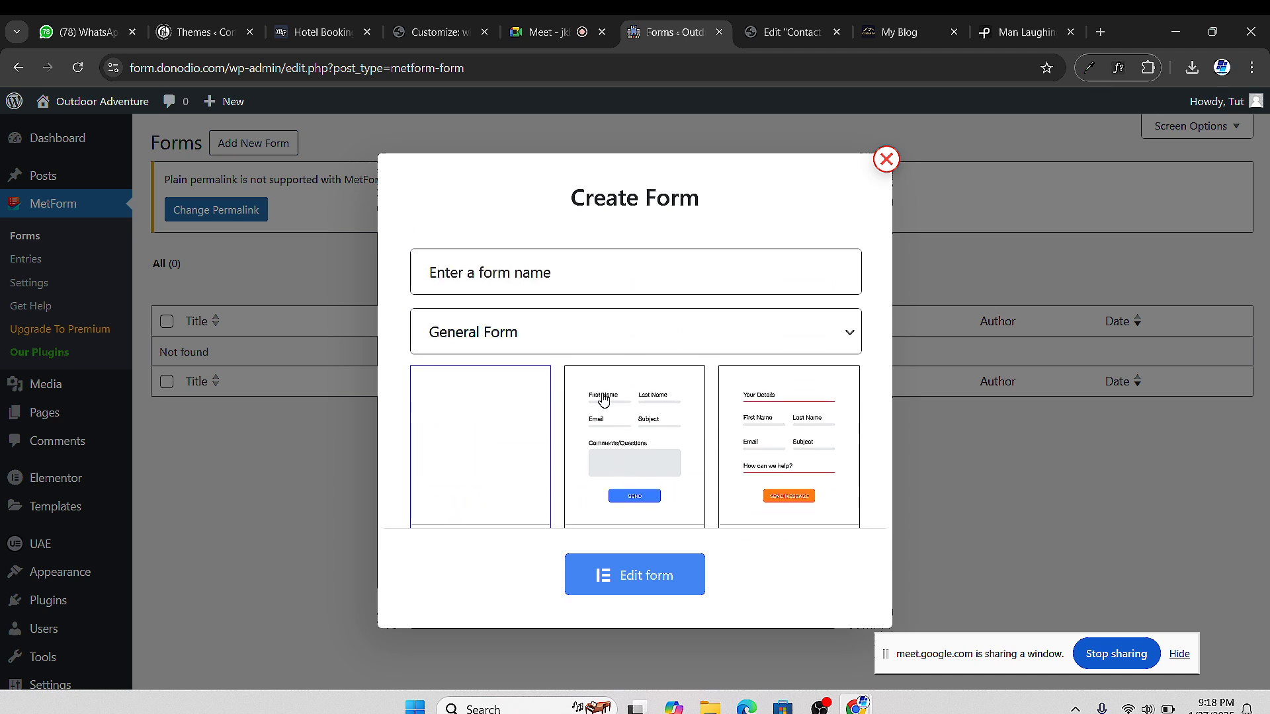
{"action": "scroll", "coordinate": [646, 448], "scroll_direction": "down", "scroll_amount": 2}
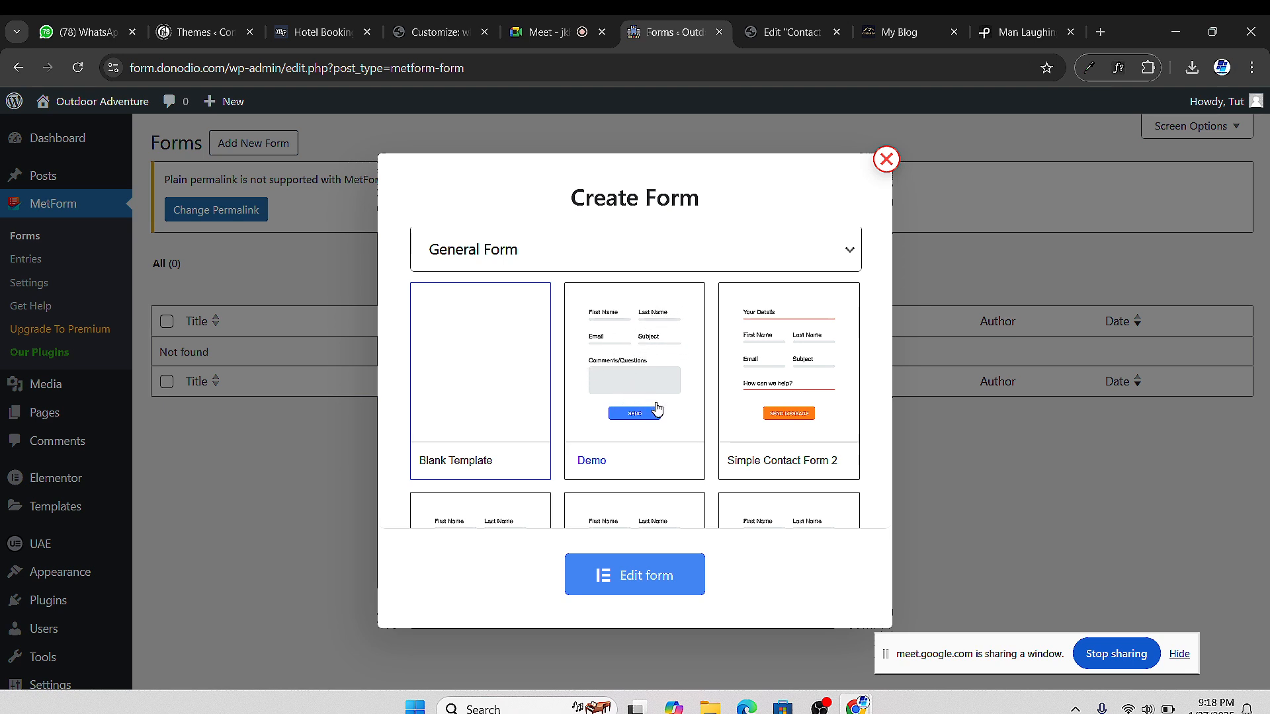
{"action": "scroll", "coordinate": [657, 411], "scroll_direction": "down", "scroll_amount": 4}
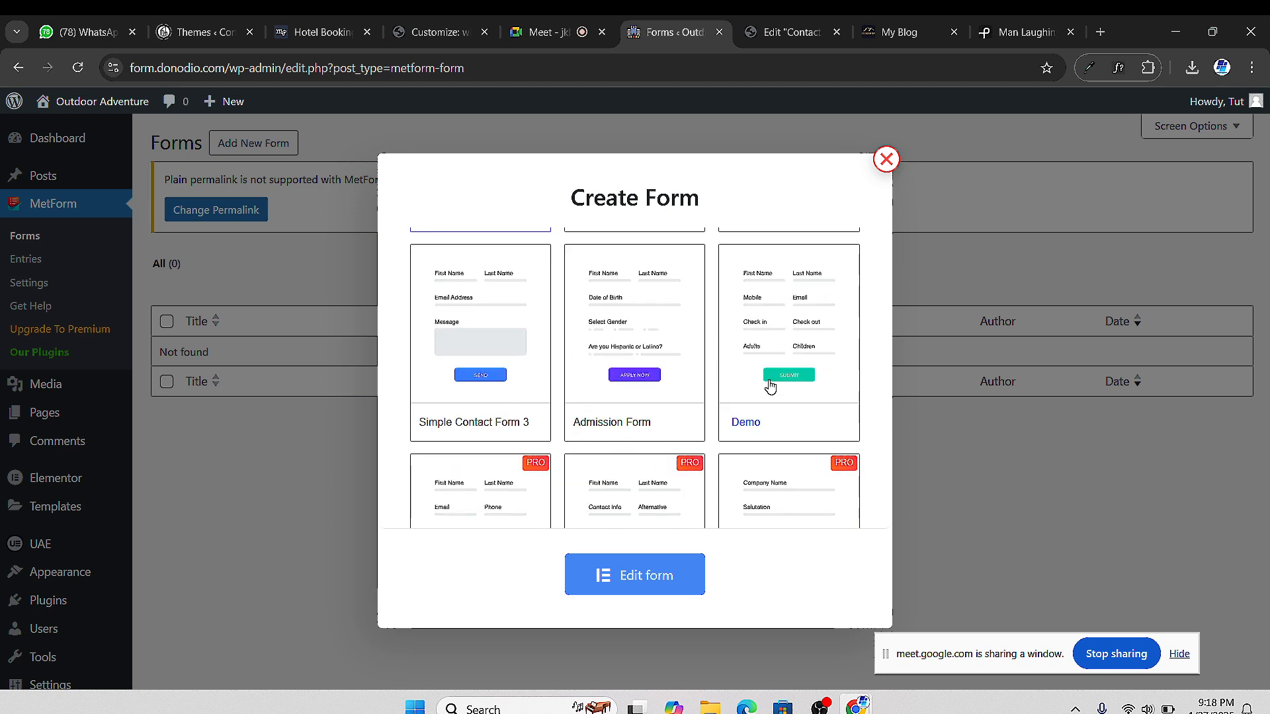
{"action": "scroll", "coordinate": [652, 434], "scroll_direction": "down", "scroll_amount": 5}
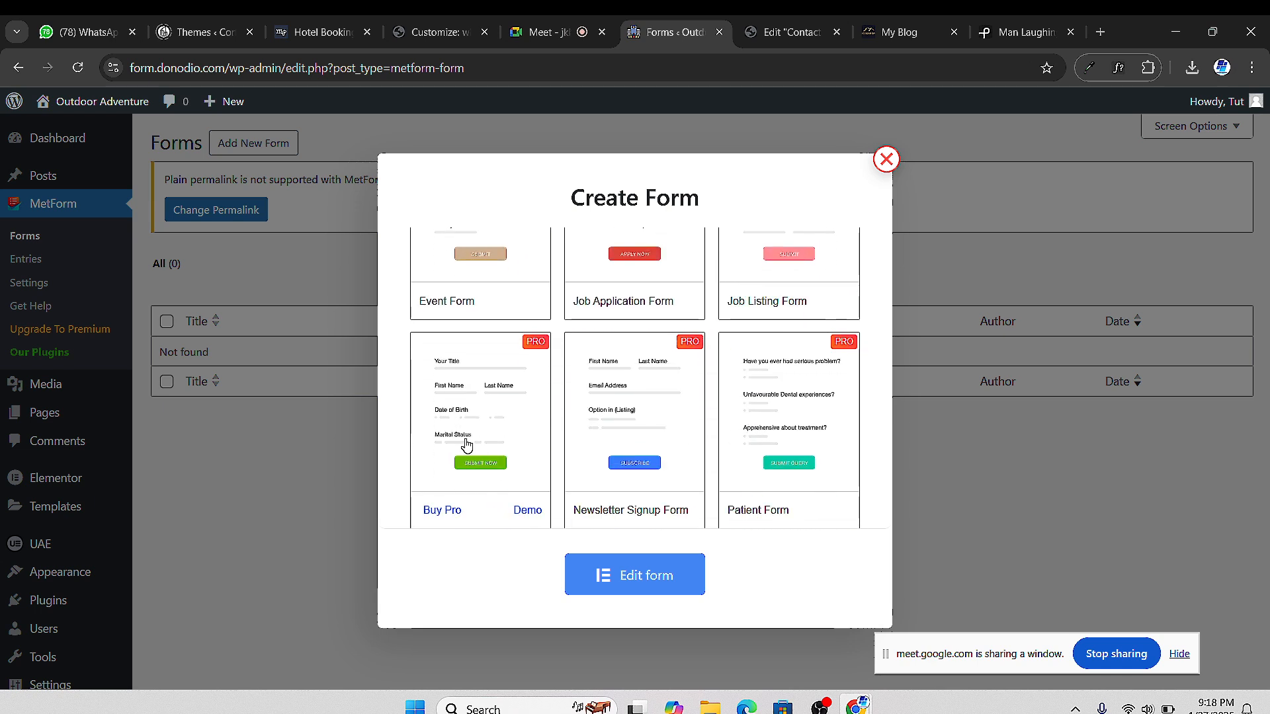
{"action": "scroll", "coordinate": [476, 450], "scroll_direction": "down", "scroll_amount": 2}
{"action": "scroll", "coordinate": [494, 459], "scroll_direction": "up", "scroll_amount": 7}
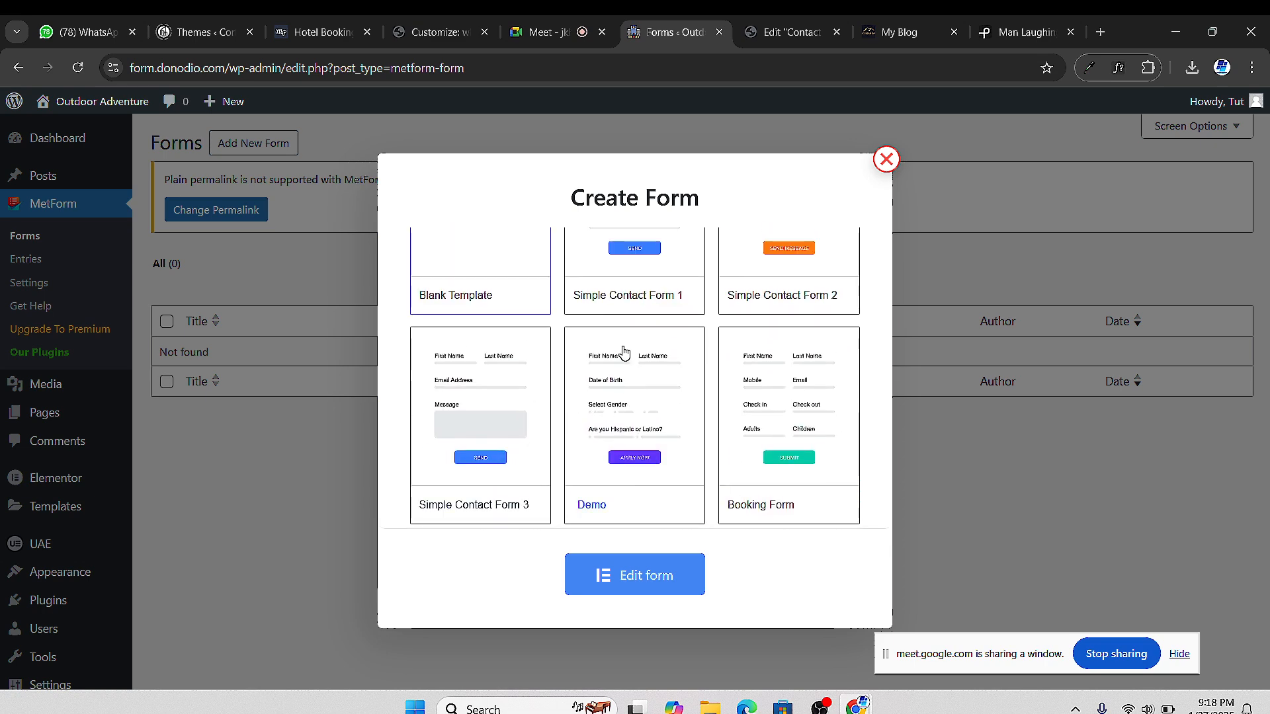
{"action": "scroll", "coordinate": [628, 357], "scroll_direction": "up", "scroll_amount": 3}
{"action": "scroll", "coordinate": [630, 360], "scroll_direction": "down", "scroll_amount": 1}
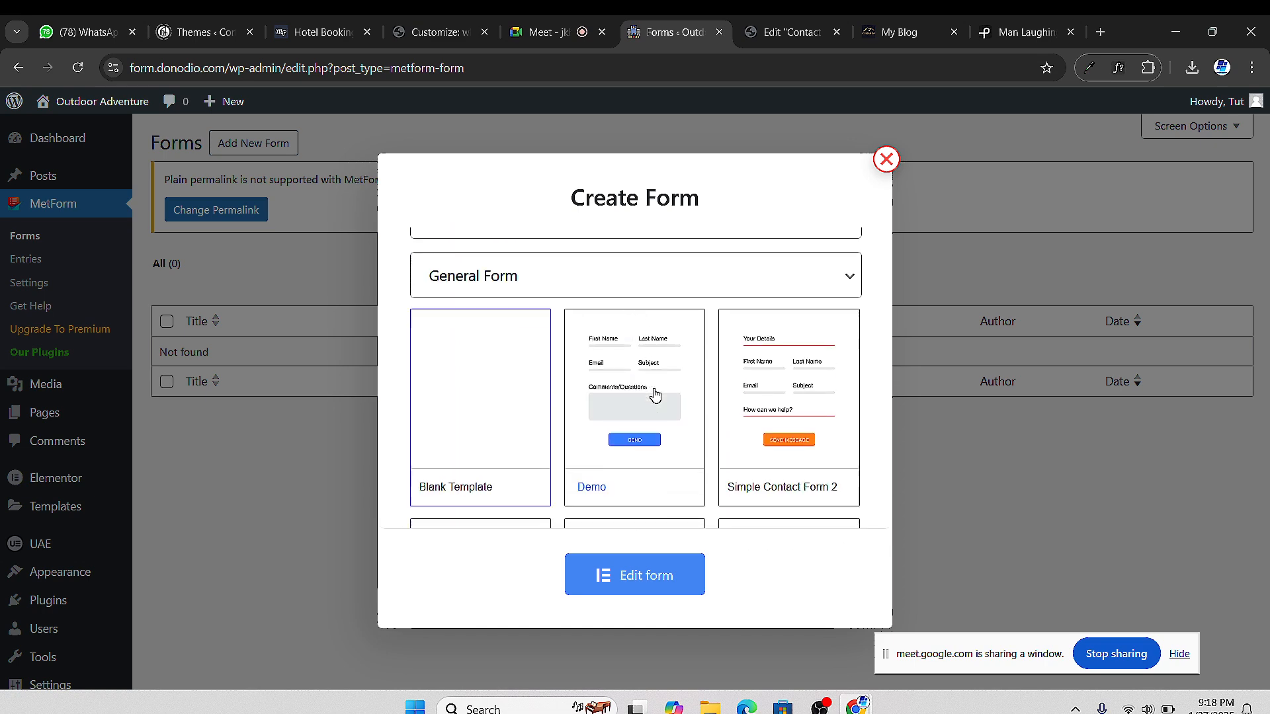
{"action": "scroll", "coordinate": [655, 396], "scroll_direction": "down", "scroll_amount": 1}
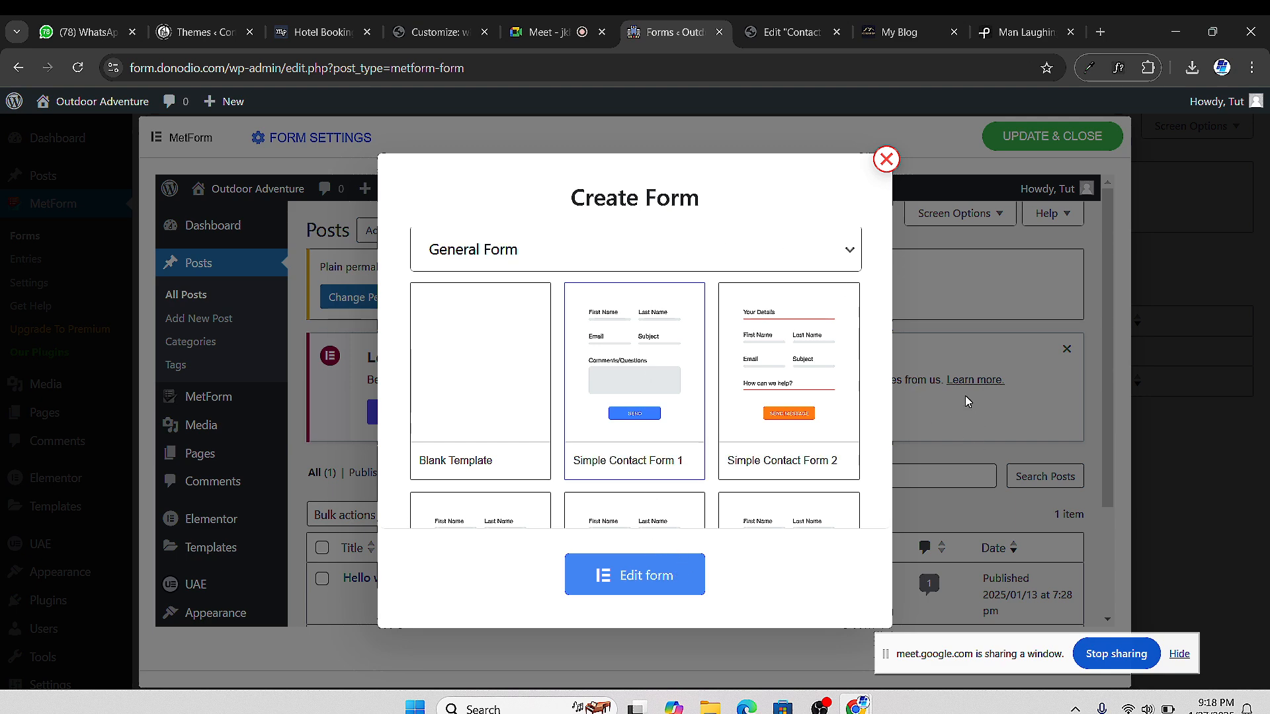
{"action": "scroll", "coordinate": [814, 262], "scroll_direction": "down", "scroll_amount": 4}
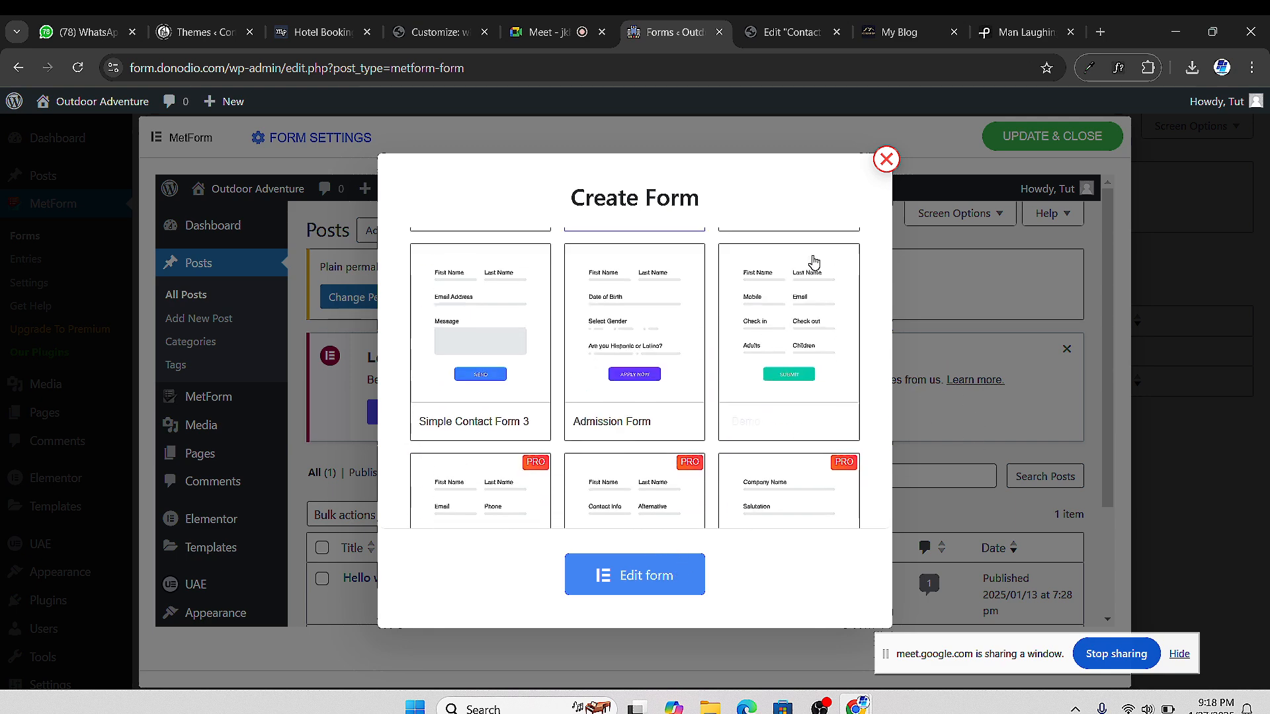
Close the Create Form window and the MetForm editor, returning to the empty Forms list
{"action": "left_click", "coordinate": [886, 165]}
{"action": "scroll", "coordinate": [632, 407], "scroll_direction": "down", "scroll_amount": 4}
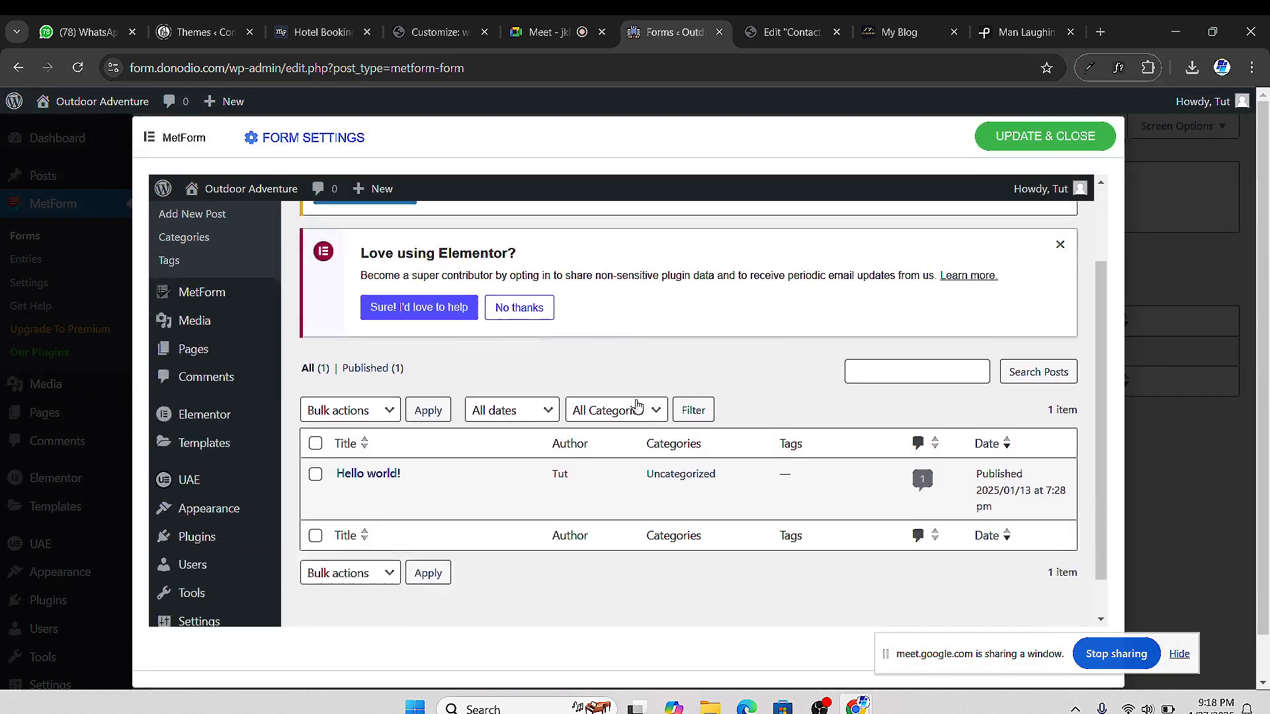
{"action": "scroll", "coordinate": [622, 422], "scroll_direction": "up", "scroll_amount": 3}
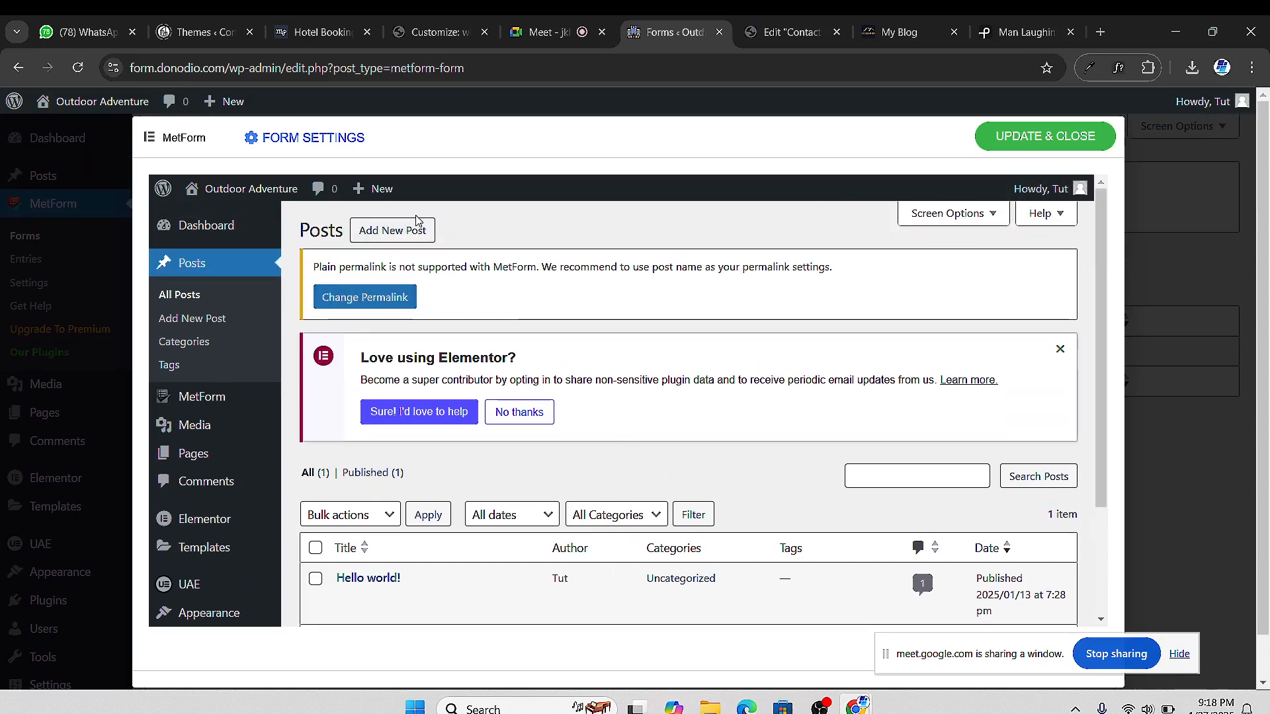
{"action": "scroll", "coordinate": [699, 358], "scroll_direction": "down", "scroll_amount": 1}
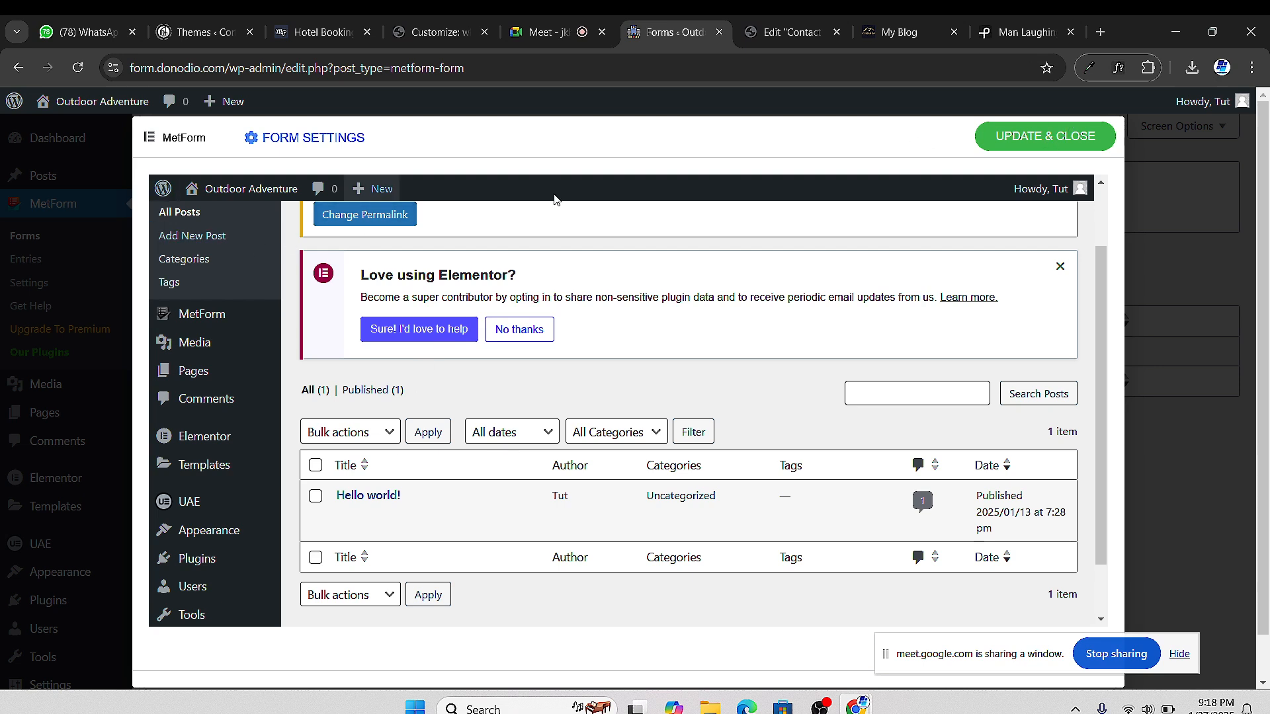
{"action": "scroll", "coordinate": [553, 199], "scroll_direction": "up", "scroll_amount": 1}
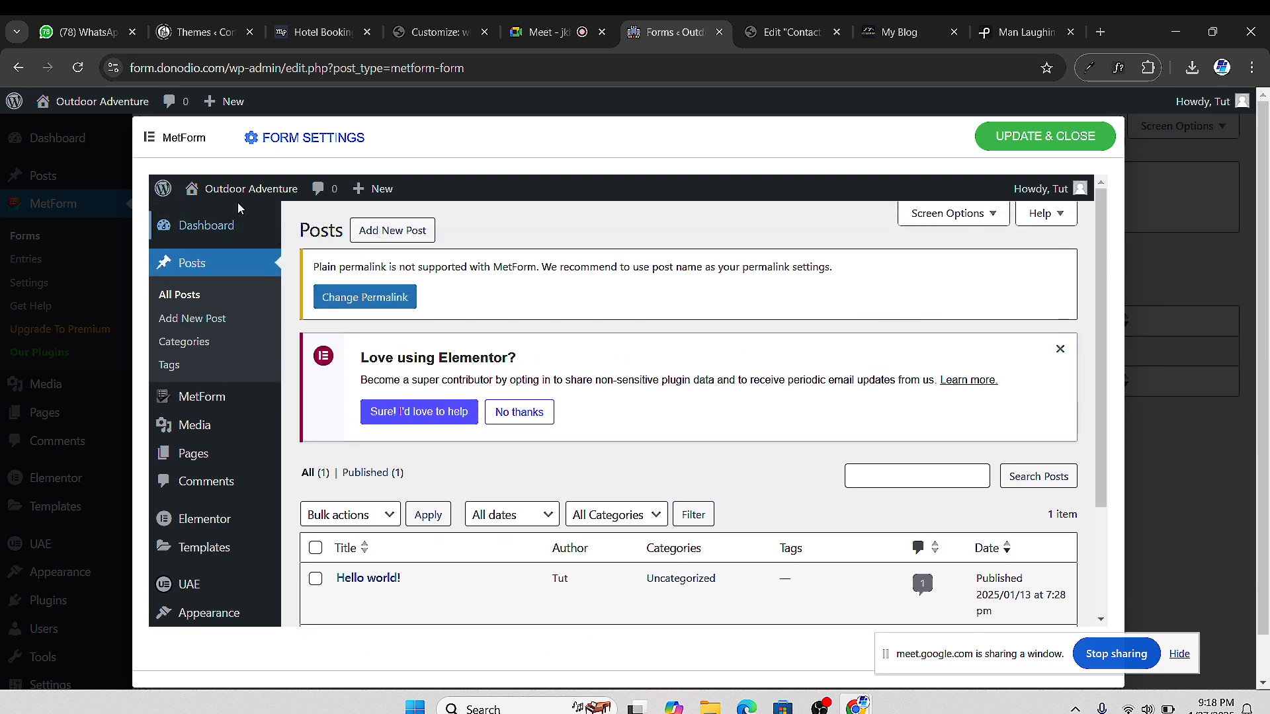
{"action": "left_click", "coordinate": [292, 139]}
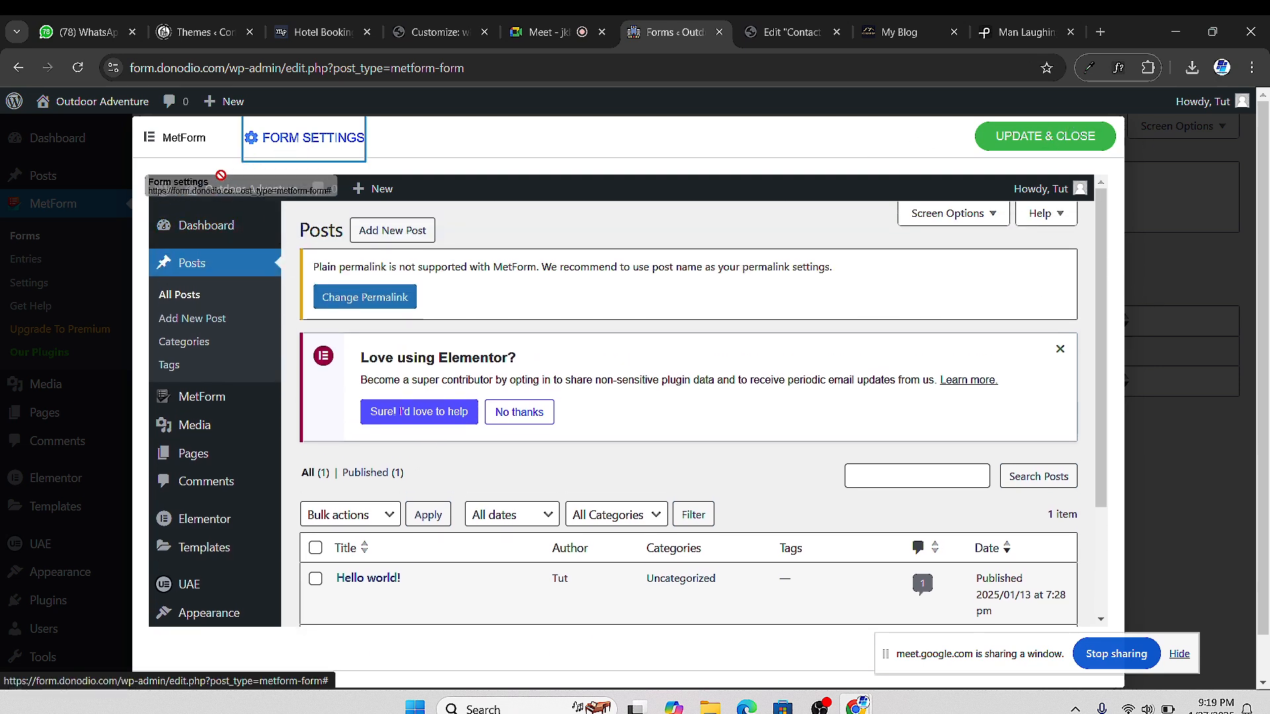
{"action": "left_click", "coordinate": [174, 141]}
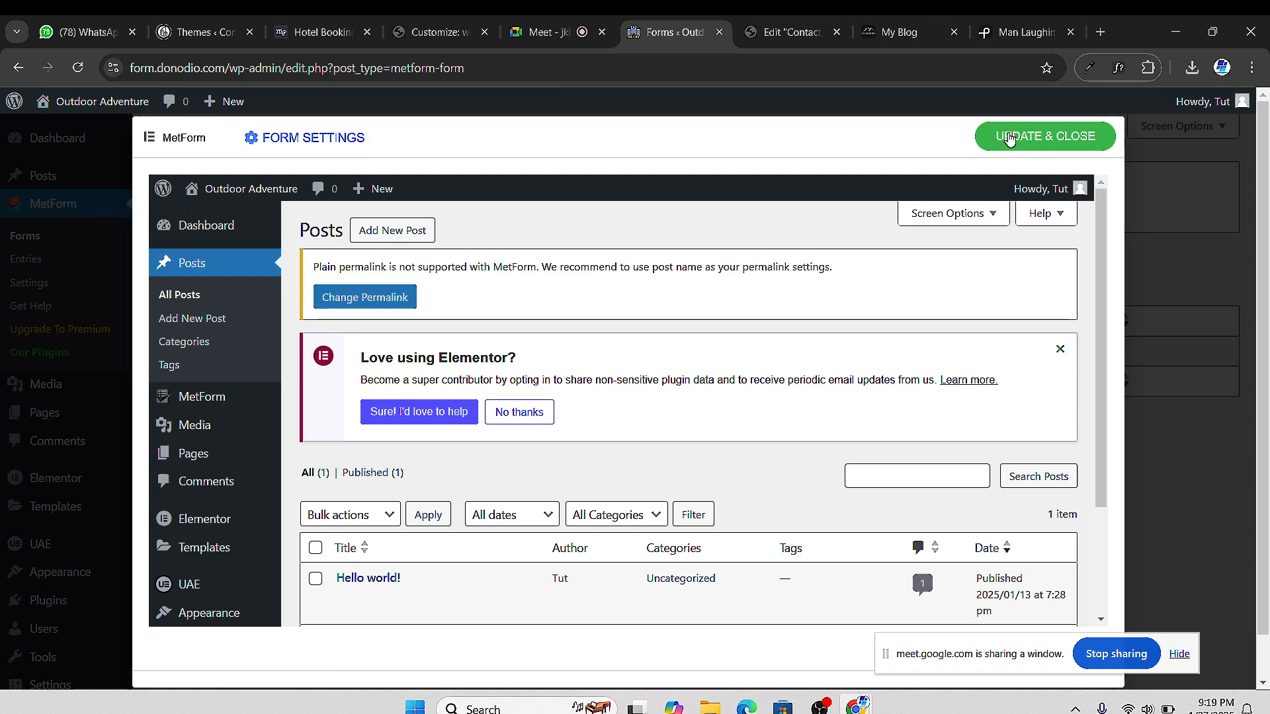
{"action": "left_click", "coordinate": [77, 68]}
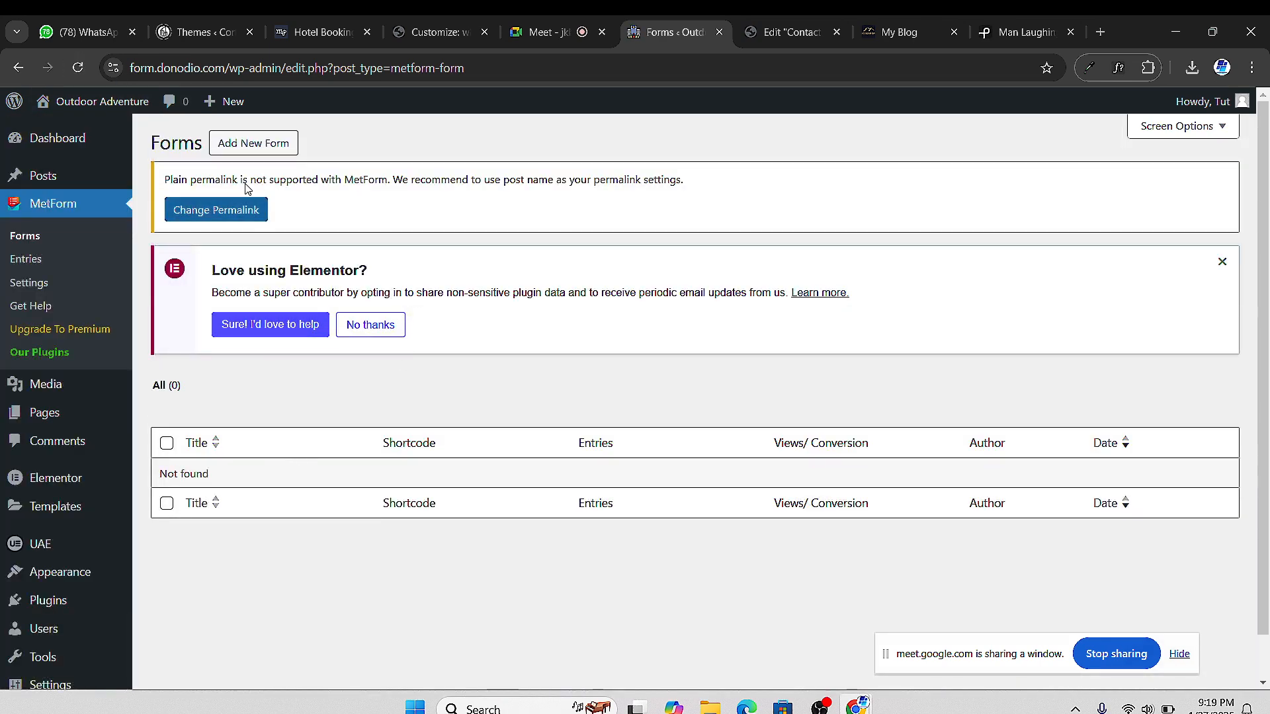
{"action": "left_click", "coordinate": [240, 147]}
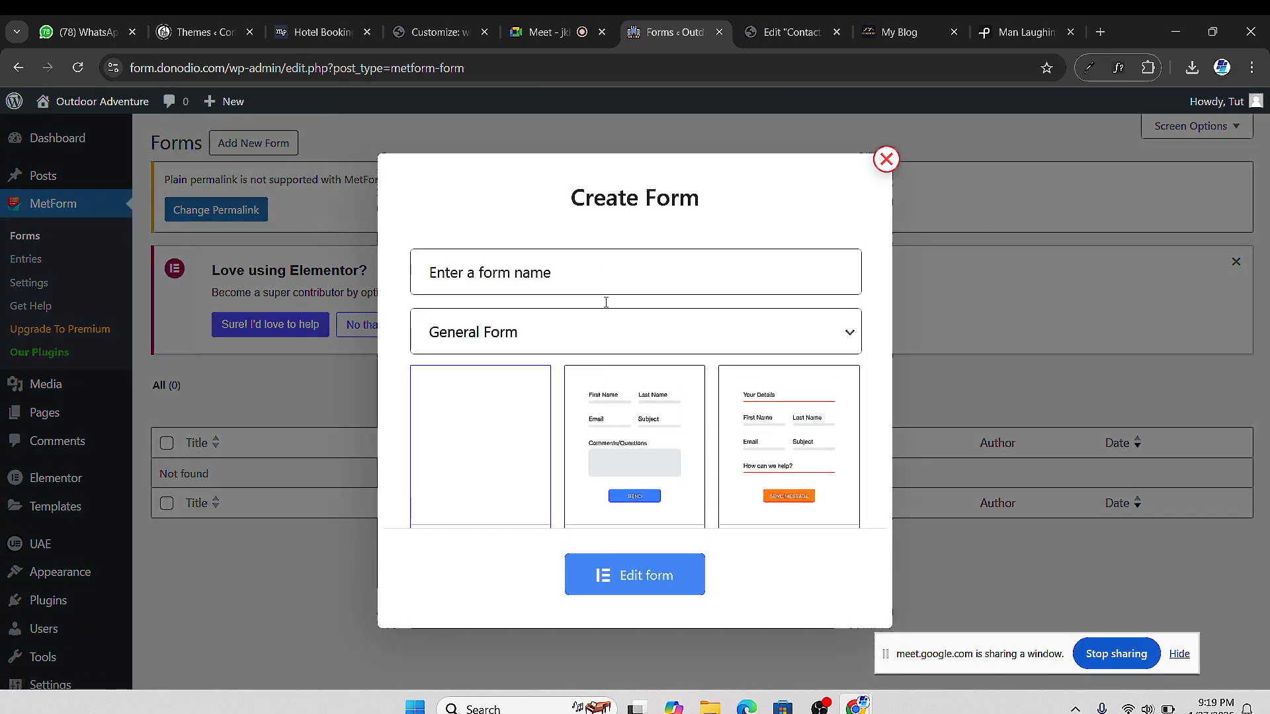
{"action": "scroll", "coordinate": [632, 442], "scroll_direction": "down", "scroll_amount": 3}
{"action": "scroll", "coordinate": [661, 350], "scroll_direction": "up", "scroll_amount": 3}
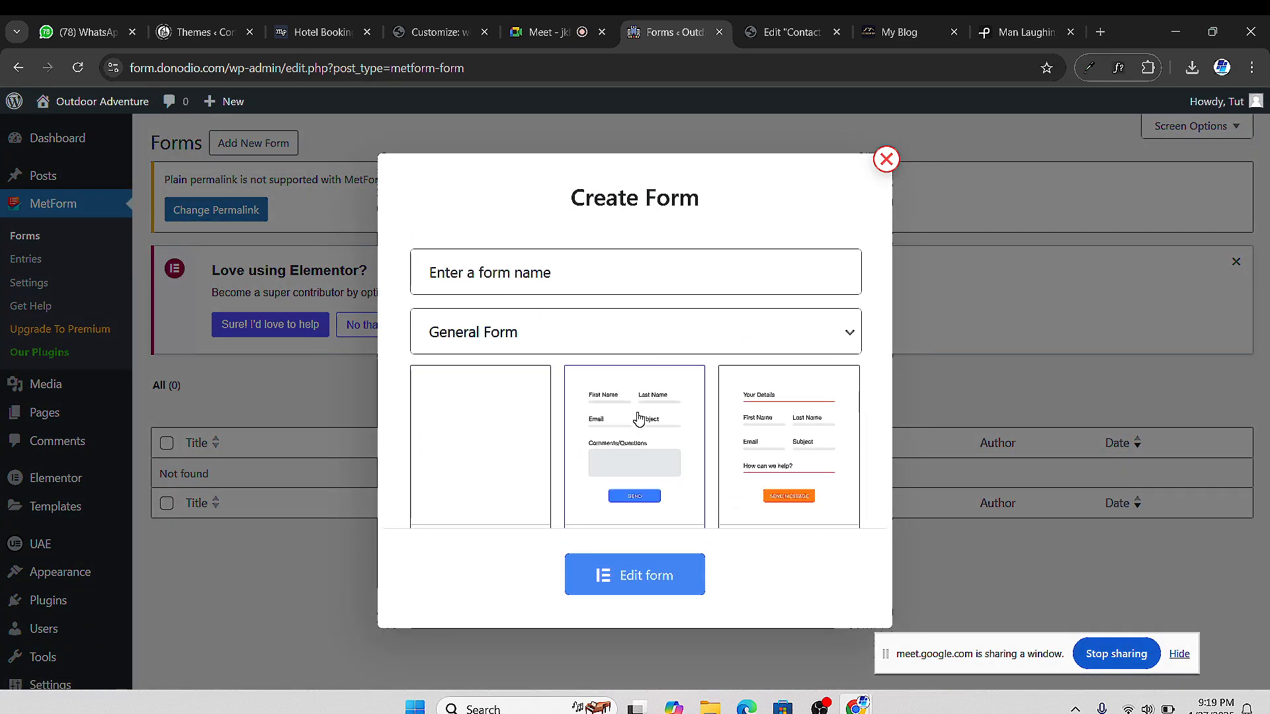
{"action": "scroll", "coordinate": [634, 410], "scroll_direction": "down", "scroll_amount": 5}
{"action": "scroll", "coordinate": [662, 430], "scroll_direction": "up", "scroll_amount": 4}
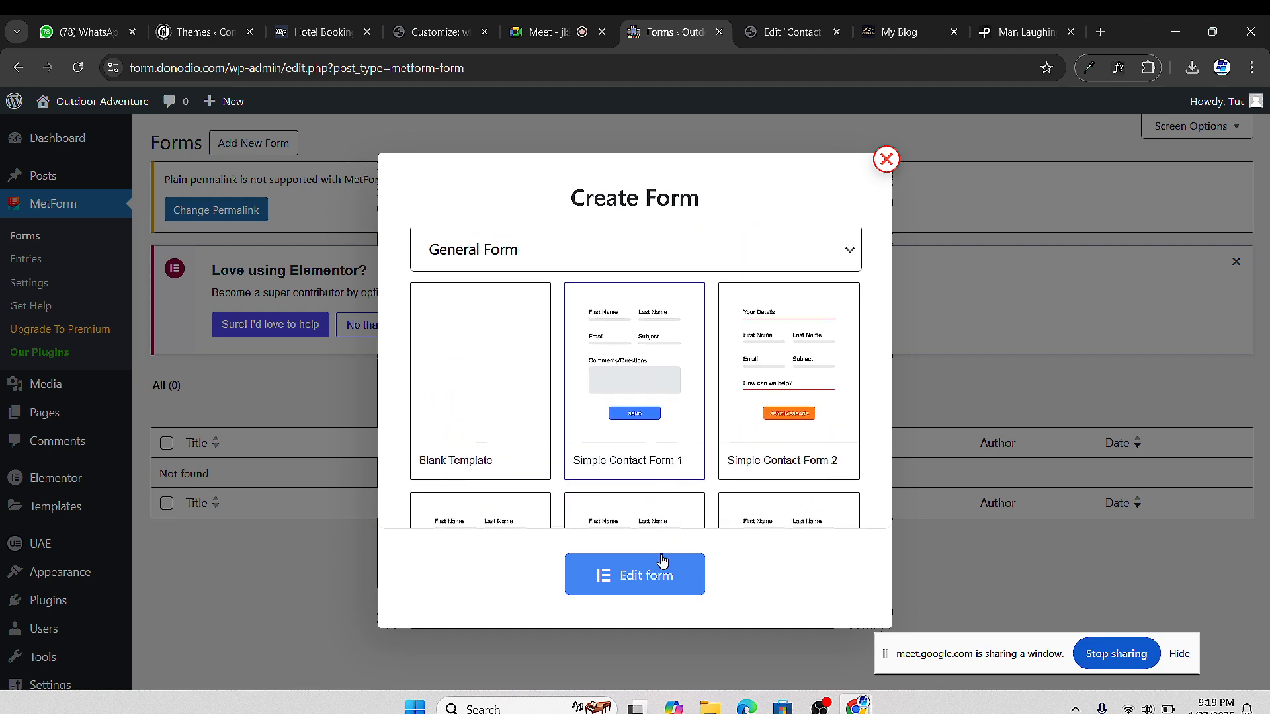
{"action": "left_click", "coordinate": [657, 579]}
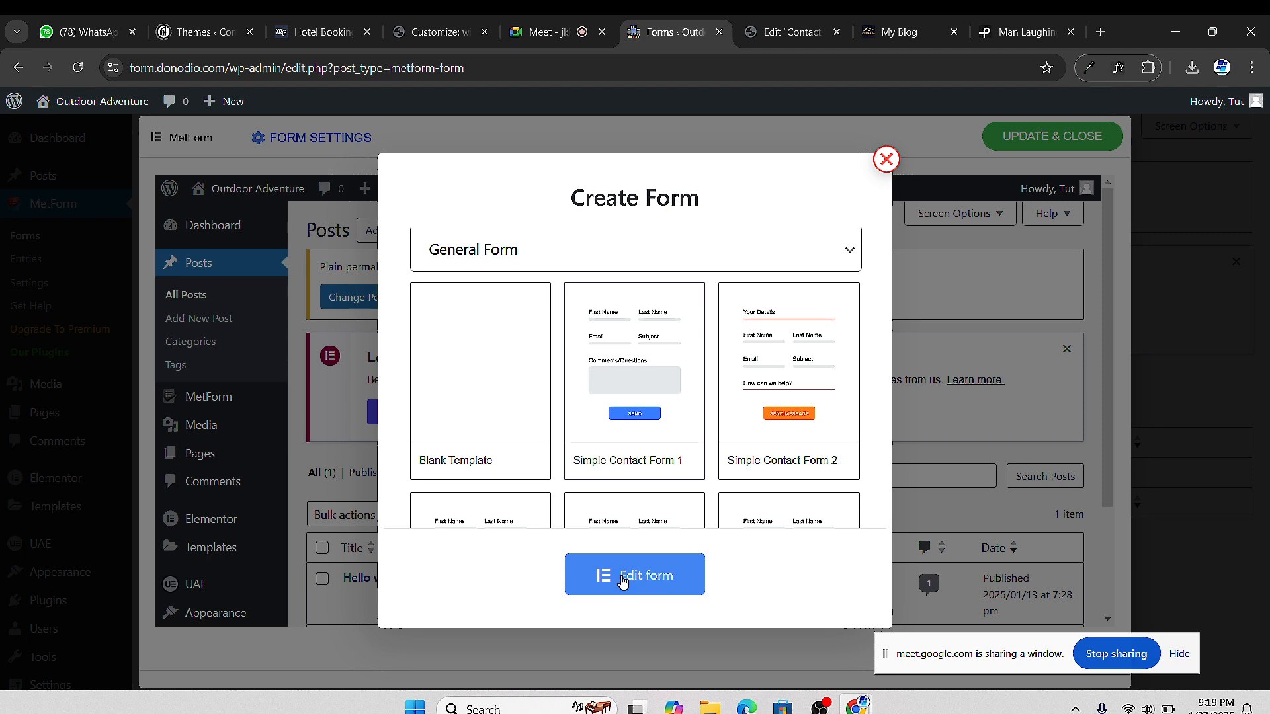
{"action": "left_click", "coordinate": [585, 259]}
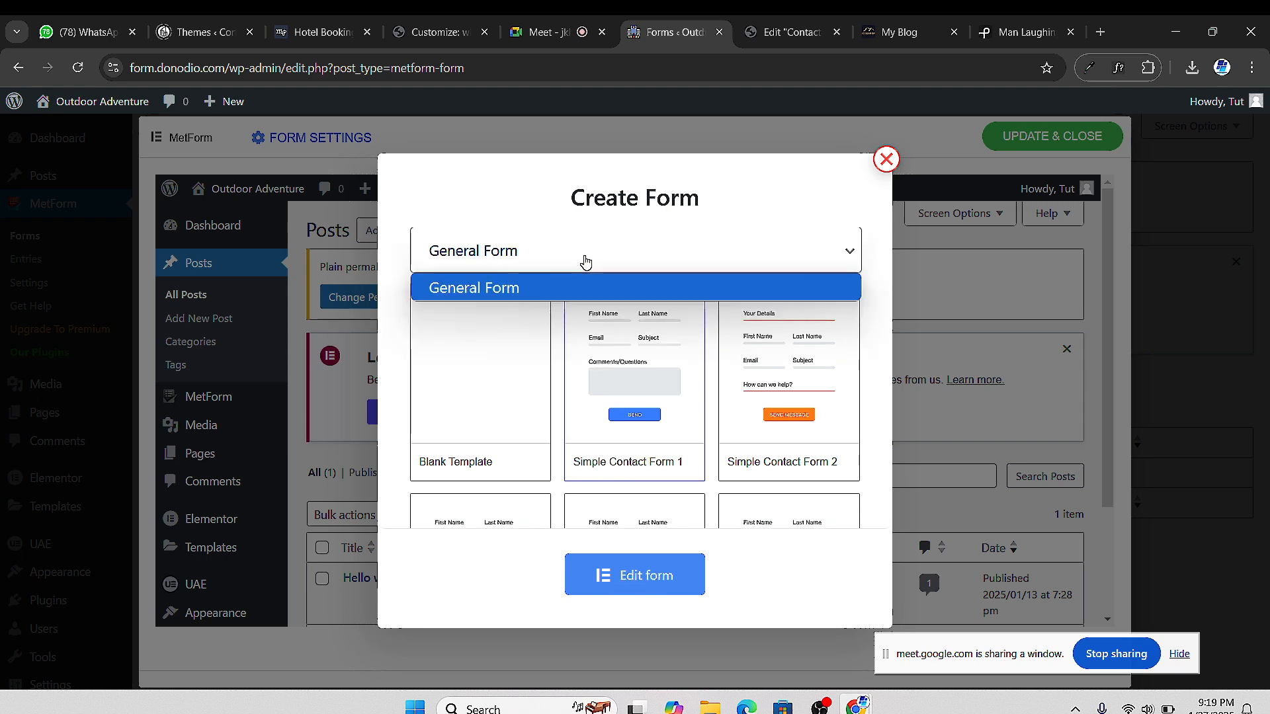
{"action": "left_click", "coordinate": [566, 284]}
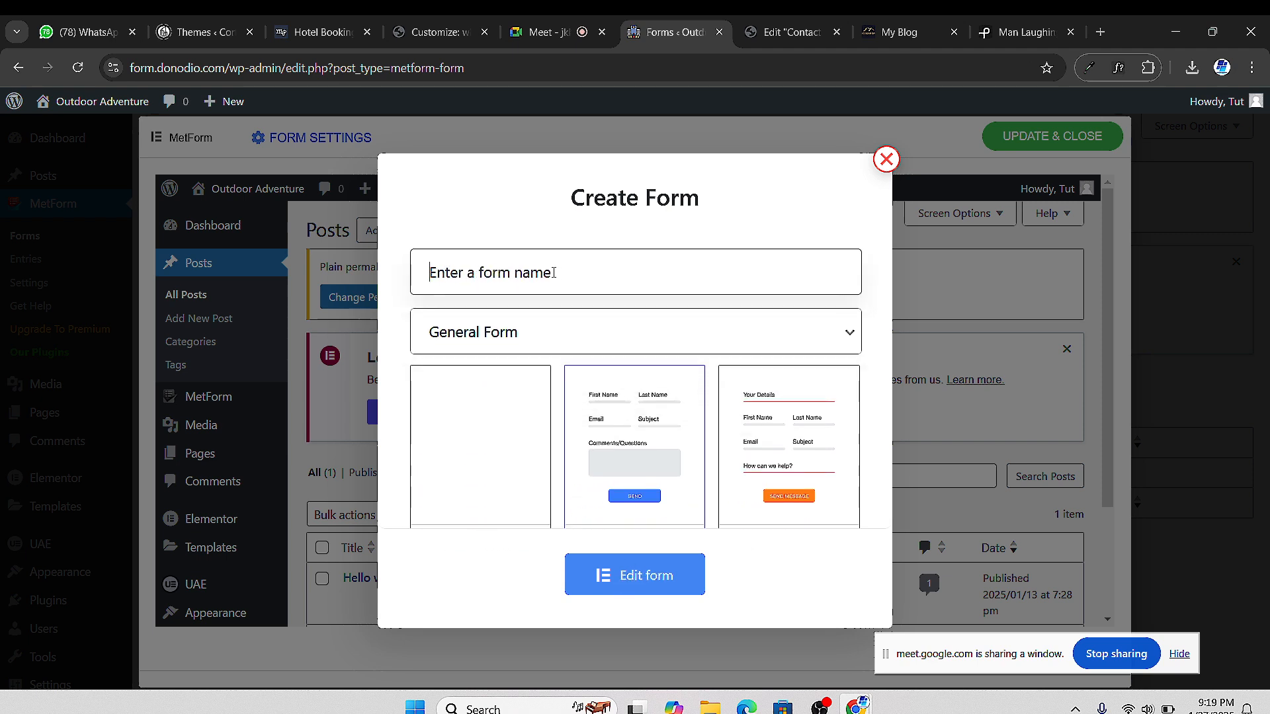
{"action": "type", "text": "Form 1"}
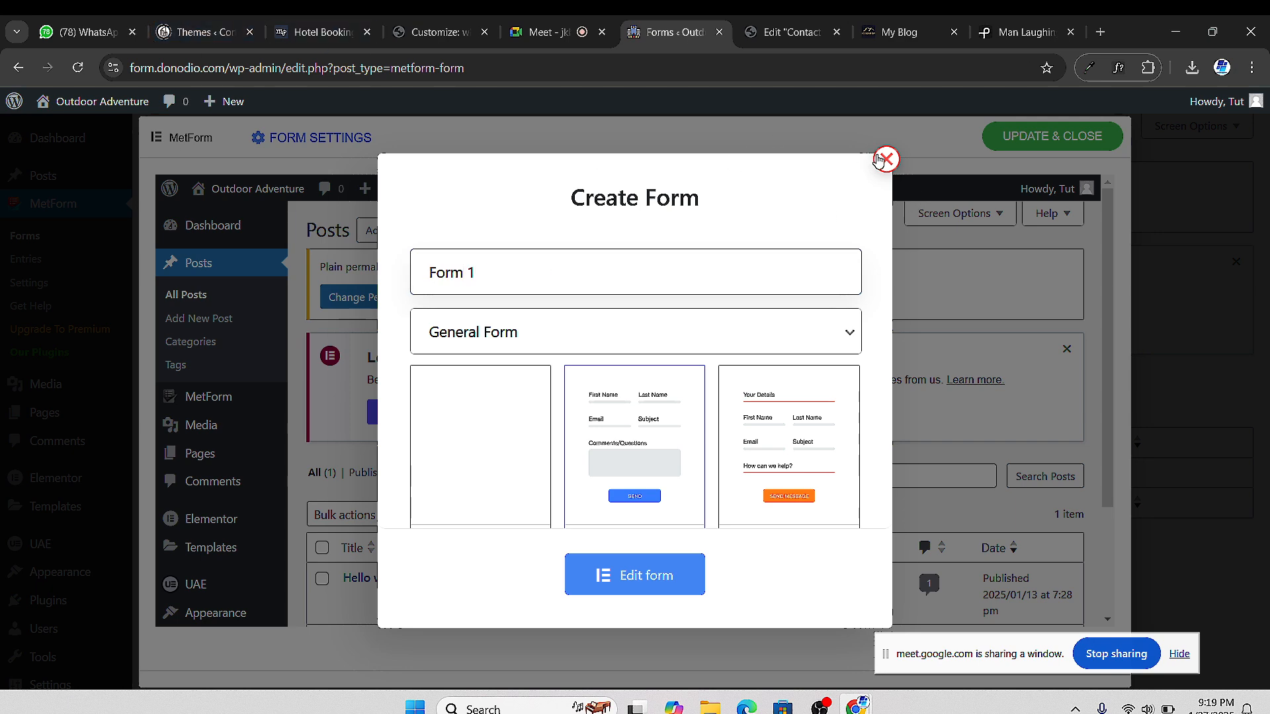
{"action": "left_click", "coordinate": [77, 68]}
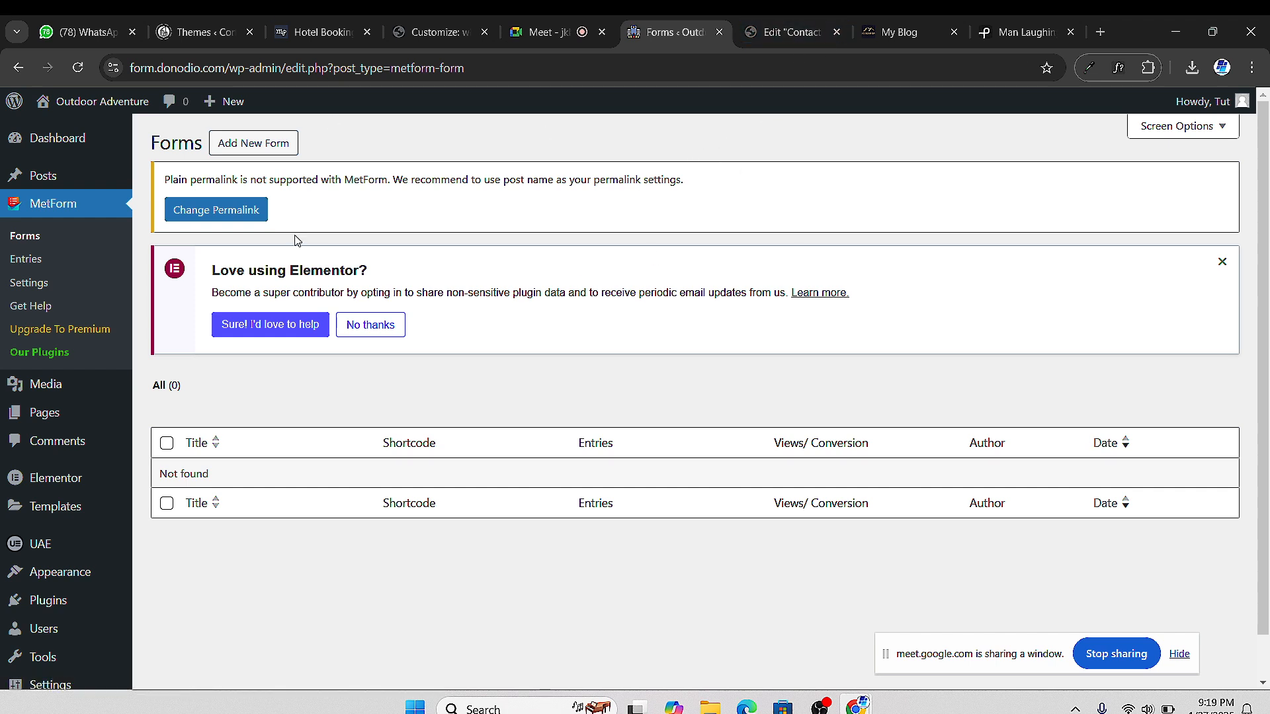
Create a new MetForm form named 'F' from the Simple Contact Form 1 template
{"action": "left_click", "coordinate": [271, 148]}
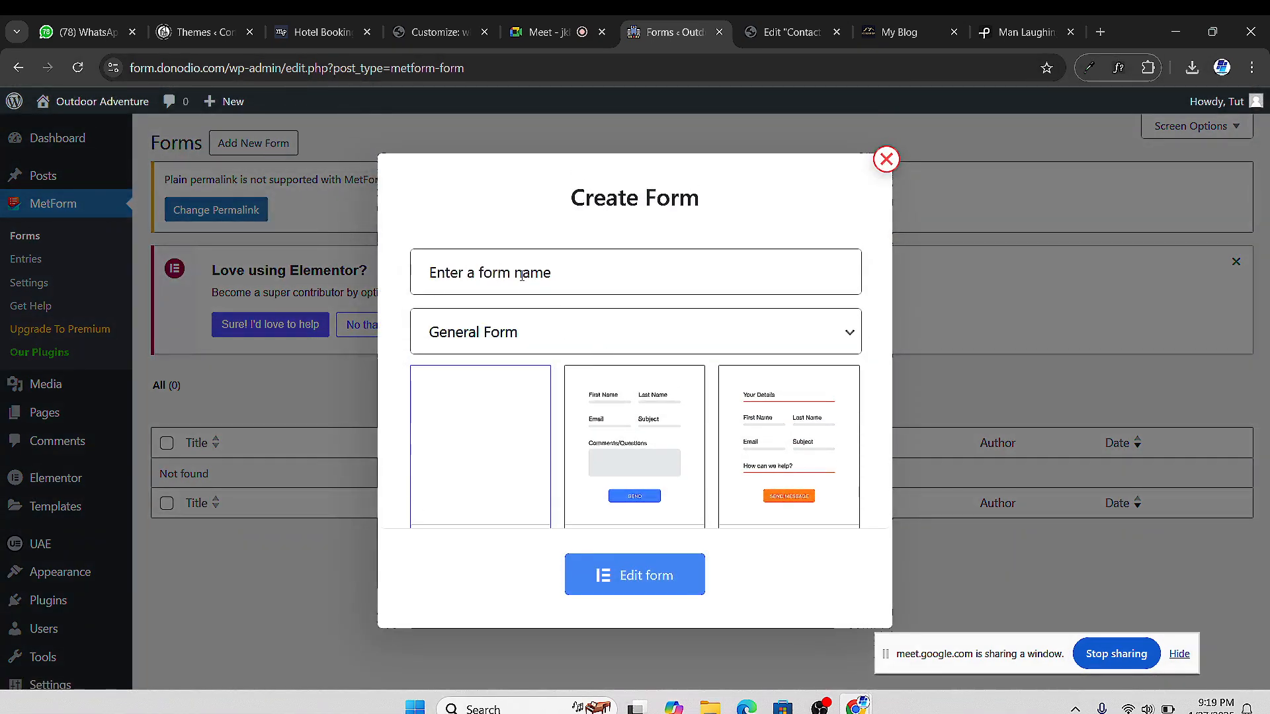
{"action": "left_click", "coordinate": [522, 275]}
{"action": "type", "text": "Form 1"}
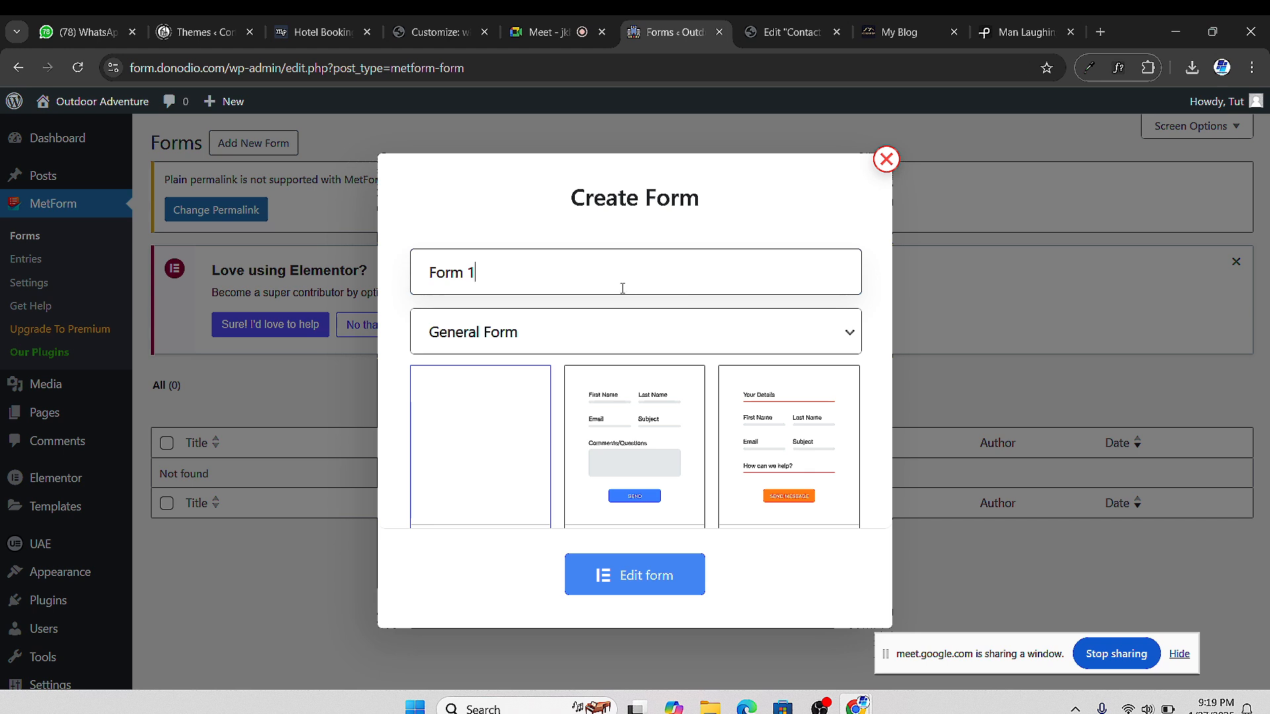
{"action": "scroll", "coordinate": [625, 330], "scroll_direction": "down", "scroll_amount": 2}
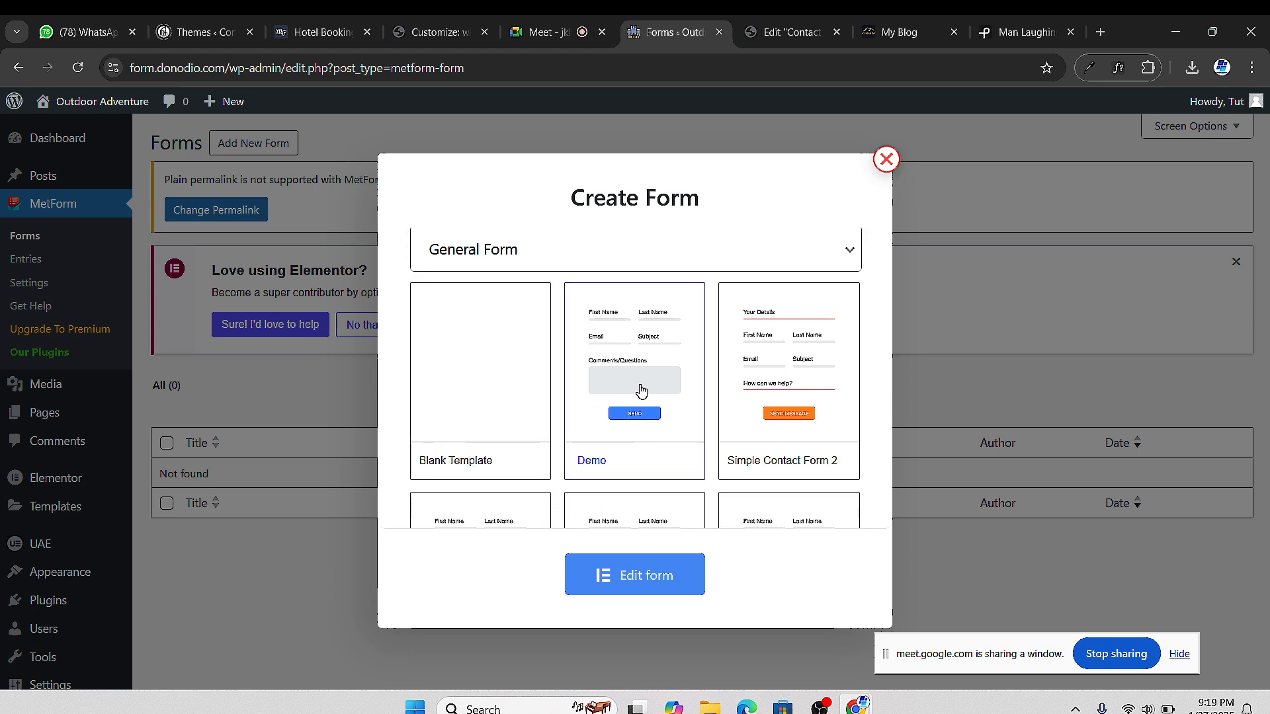
{"action": "left_click", "coordinate": [642, 581]}
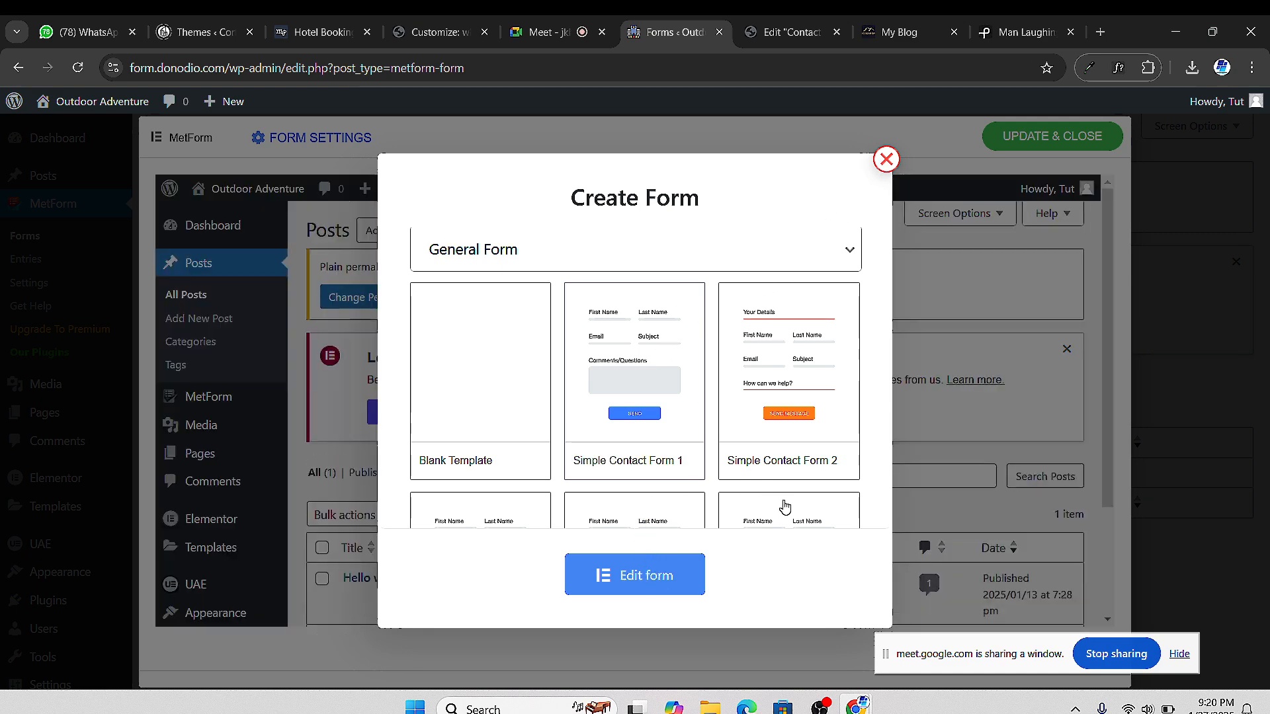
Close the Create Form window and save and close the form with UPDATE & CLOSE
{"action": "left_click", "coordinate": [886, 160]}
{"action": "scroll", "coordinate": [677, 425], "scroll_direction": "down", "scroll_amount": 5}
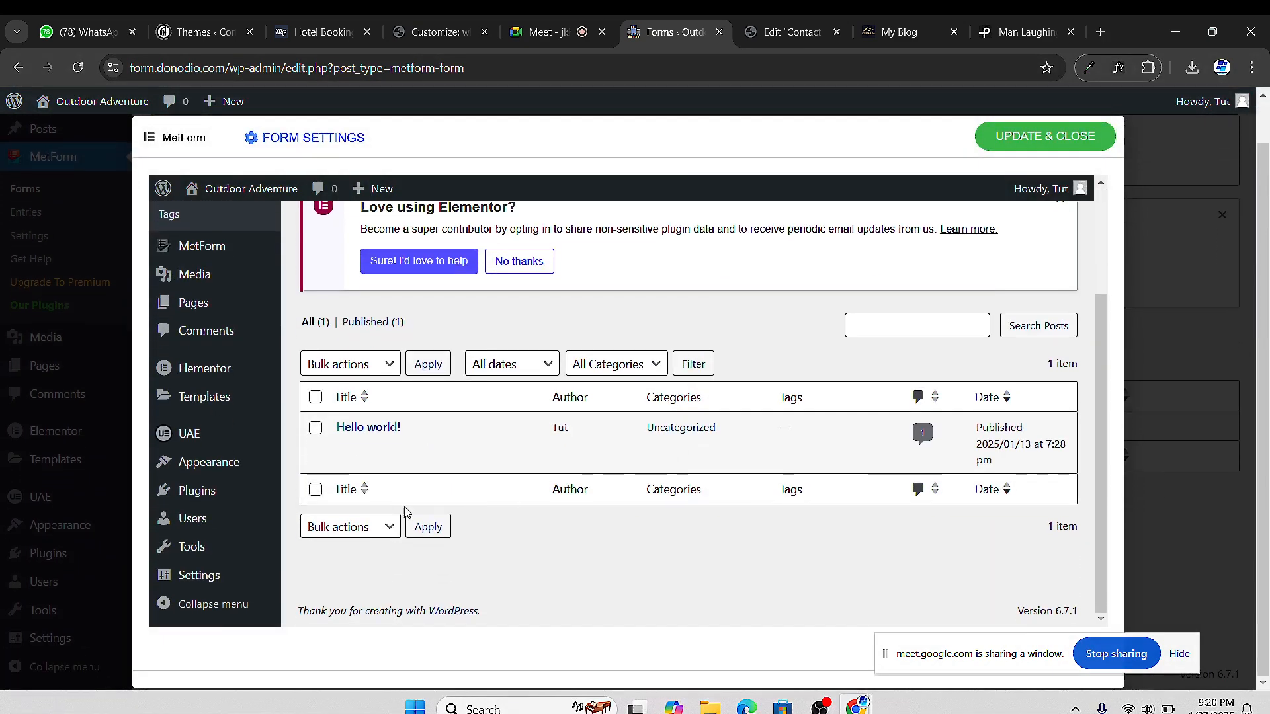
{"action": "scroll", "coordinate": [407, 509], "scroll_direction": "up", "scroll_amount": 3}
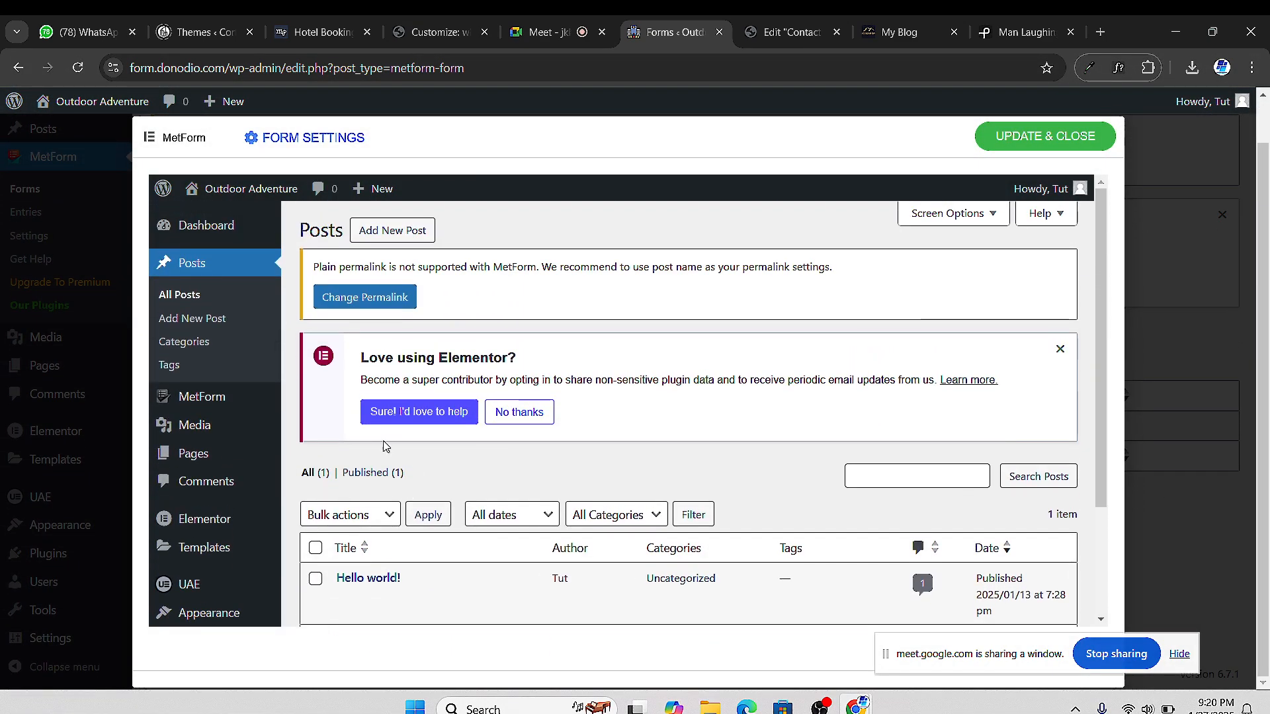
{"action": "left_click", "coordinate": [1045, 139]}
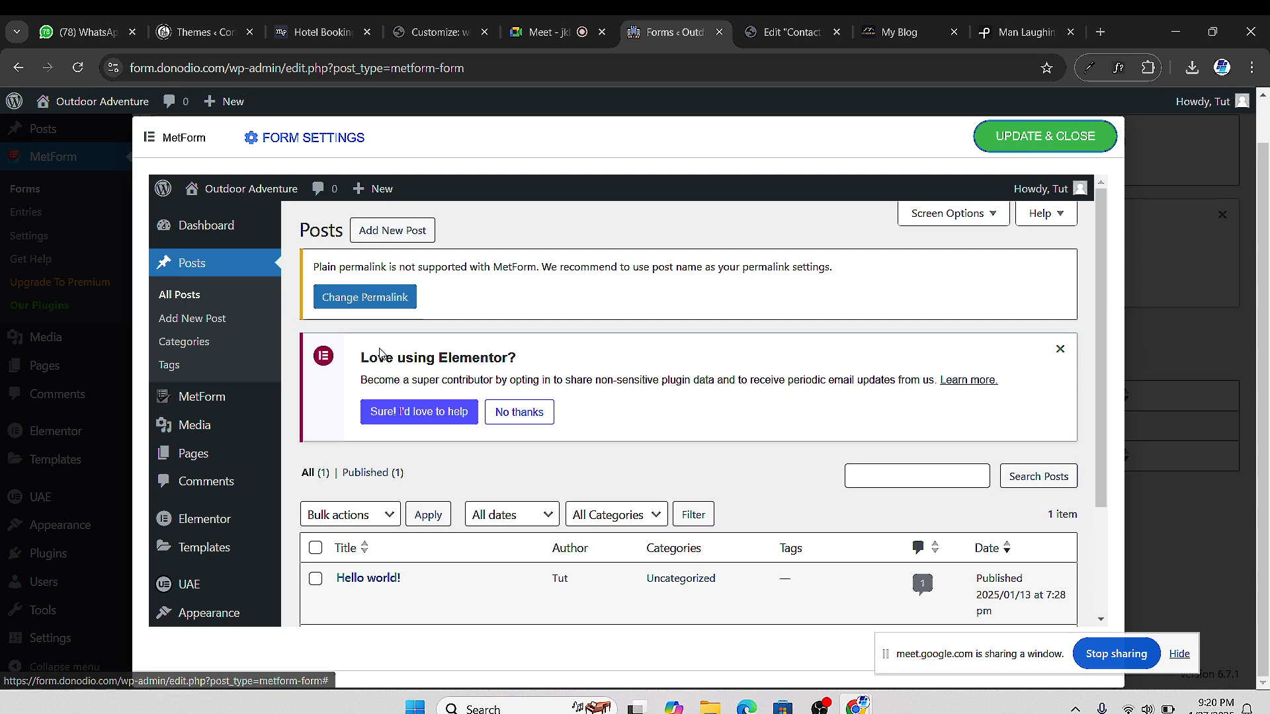
{"action": "scroll", "coordinate": [474, 315], "scroll_direction": "down", "scroll_amount": 3}
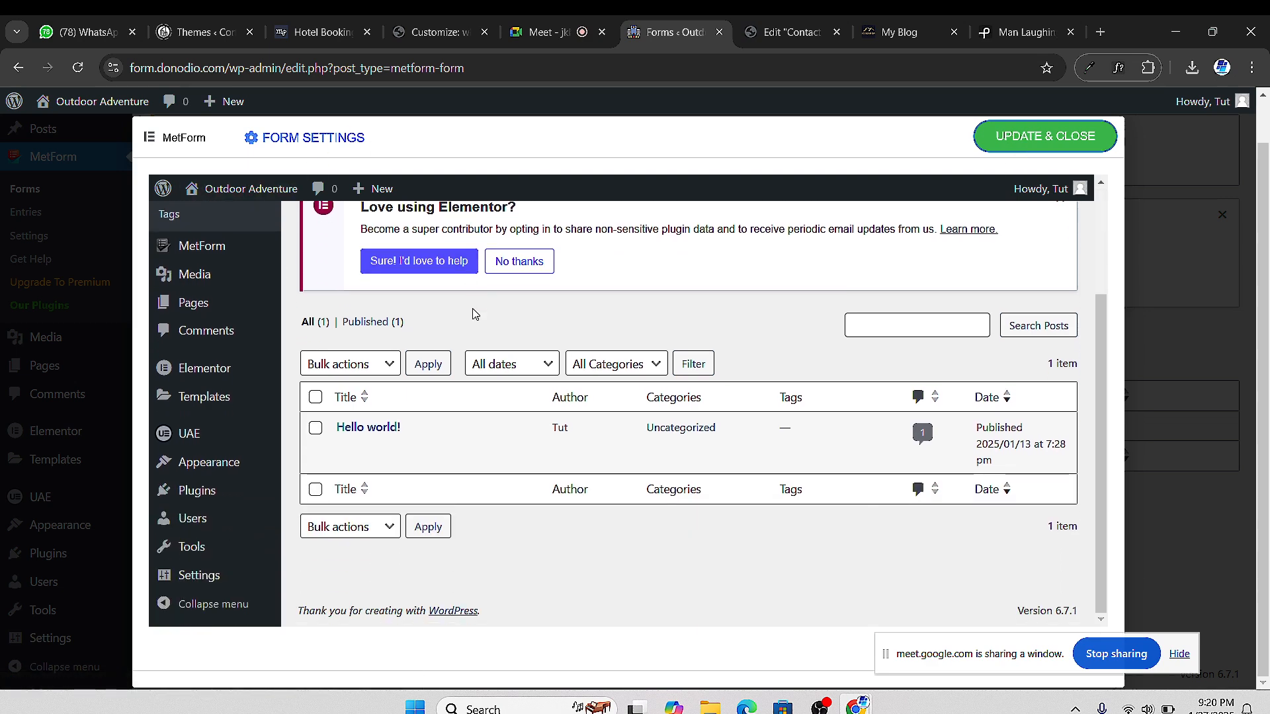
{"action": "scroll", "coordinate": [481, 317], "scroll_direction": "up", "scroll_amount": 3}
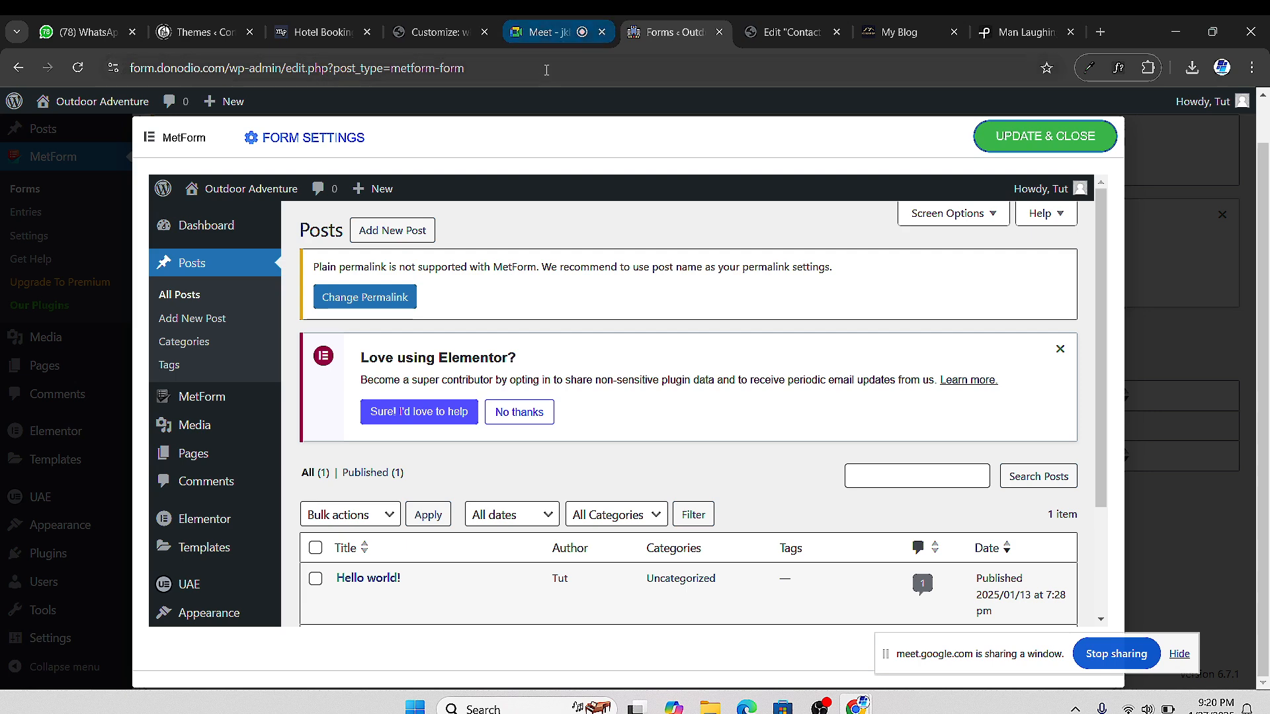
{"action": "left_click", "coordinate": [787, 32]}
{"action": "left_click", "coordinate": [665, 31]}
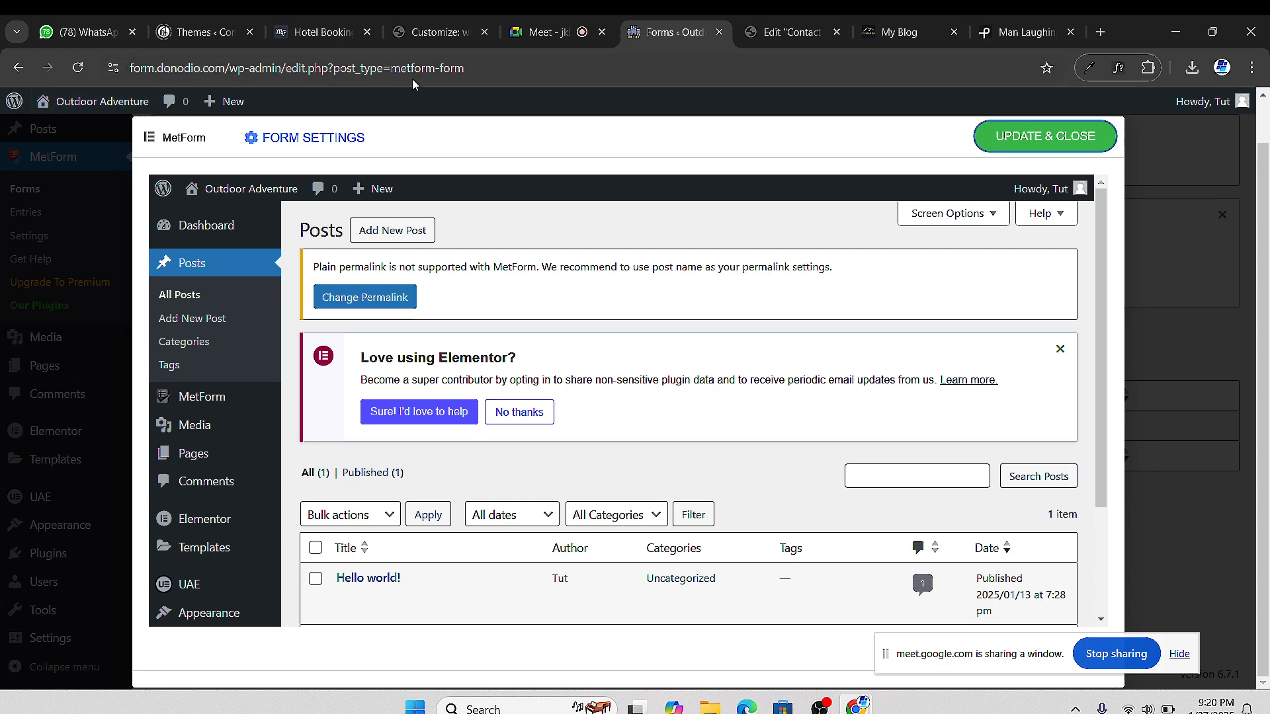
Copy the site's wp-admin address and load it in a new browser tab
{"action": "left_click", "coordinate": [263, 61]}
{"action": "left_click_drag", "start_coordinate": [201, 68], "coordinate": [142, 66]}
{"action": "key", "text": "ctrl+c"}
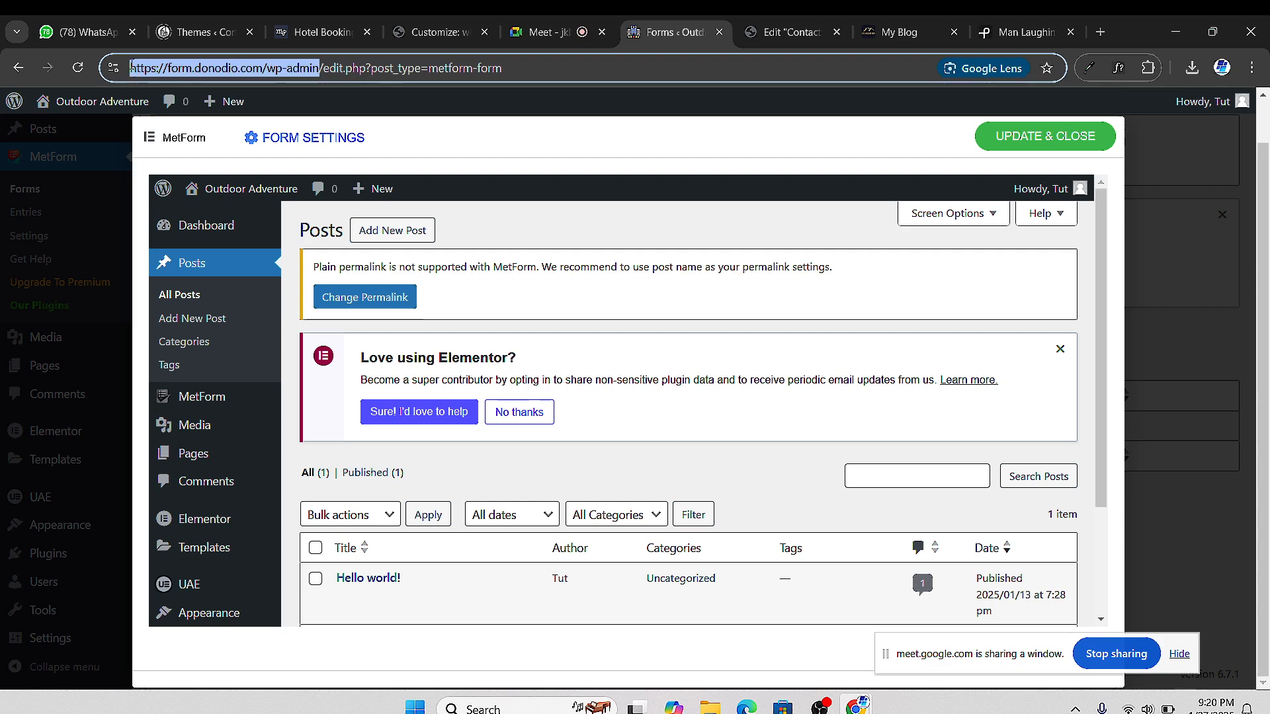
{"action": "right_click", "coordinate": [206, 70]}
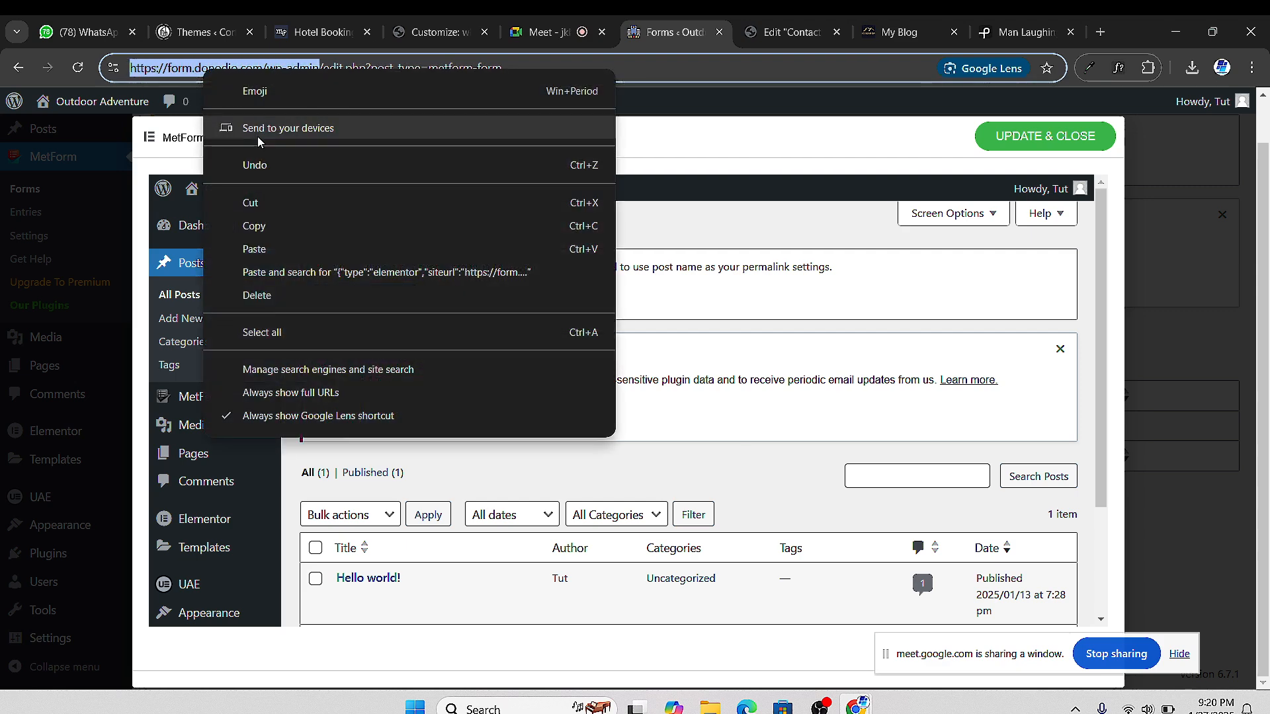
{"action": "left_click", "coordinate": [278, 225]}
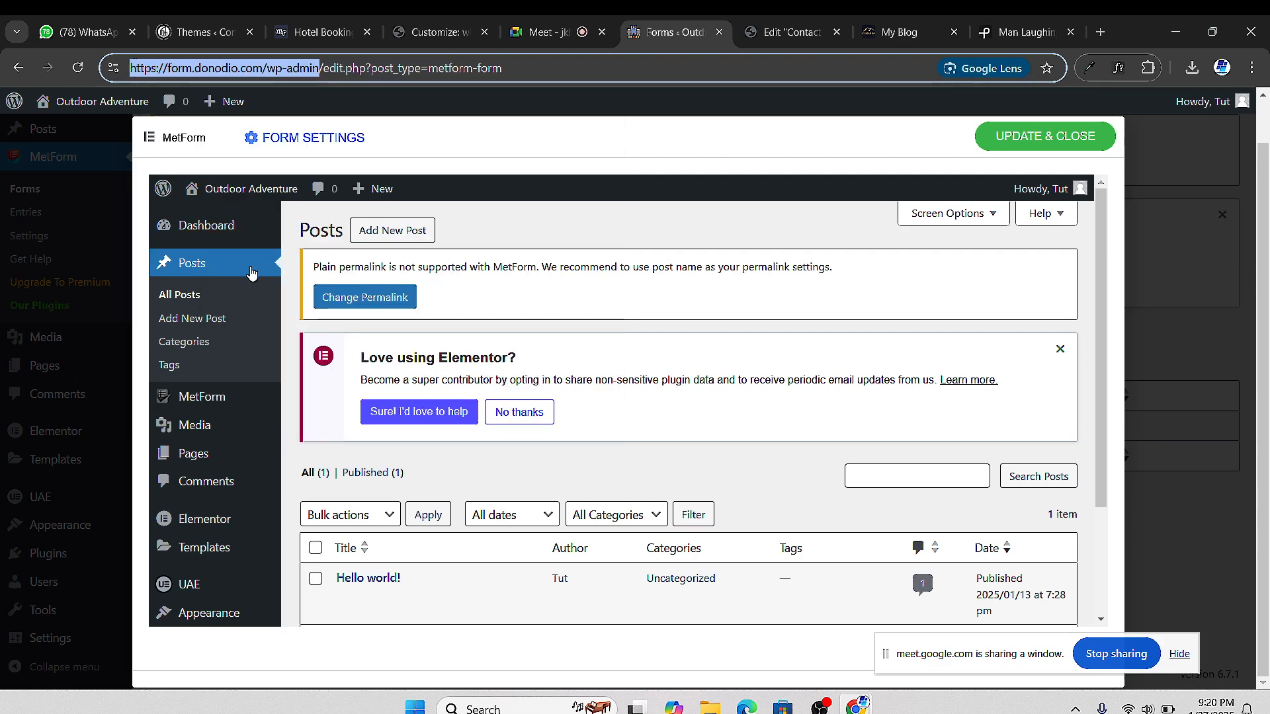
{"action": "left_click", "coordinate": [1100, 32]}
{"action": "right_click", "coordinate": [589, 68]}
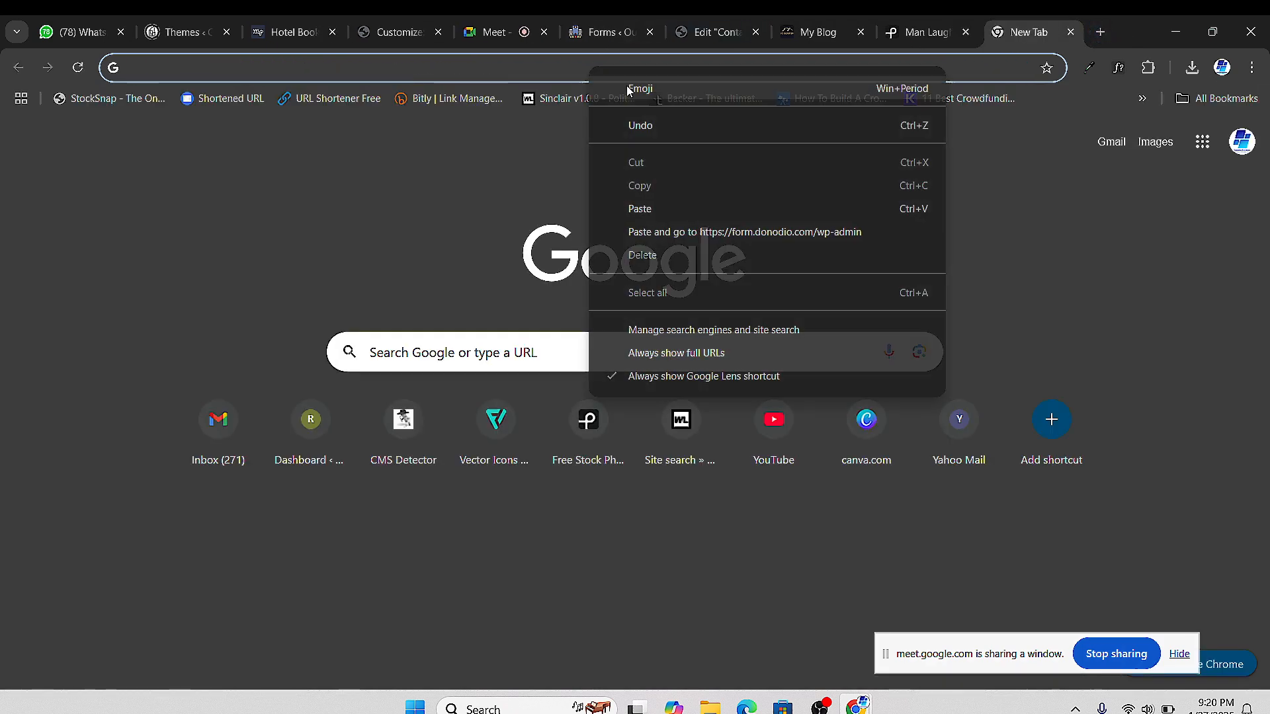
{"action": "left_click", "coordinate": [705, 232]}
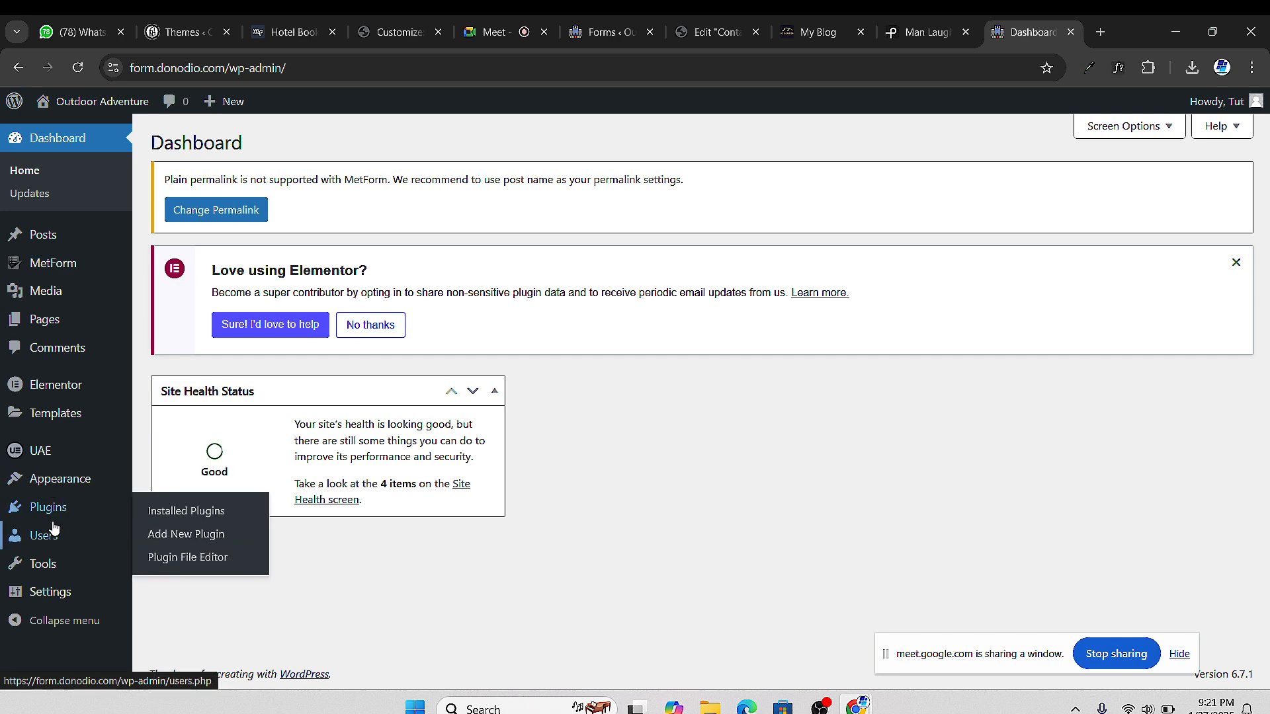
Delete the inactive Safe SVG plugin, then return to the Contact Us Elementor tab
{"action": "left_click", "coordinate": [50, 514]}
{"action": "scroll", "coordinate": [300, 420], "scroll_direction": "down", "scroll_amount": 2}
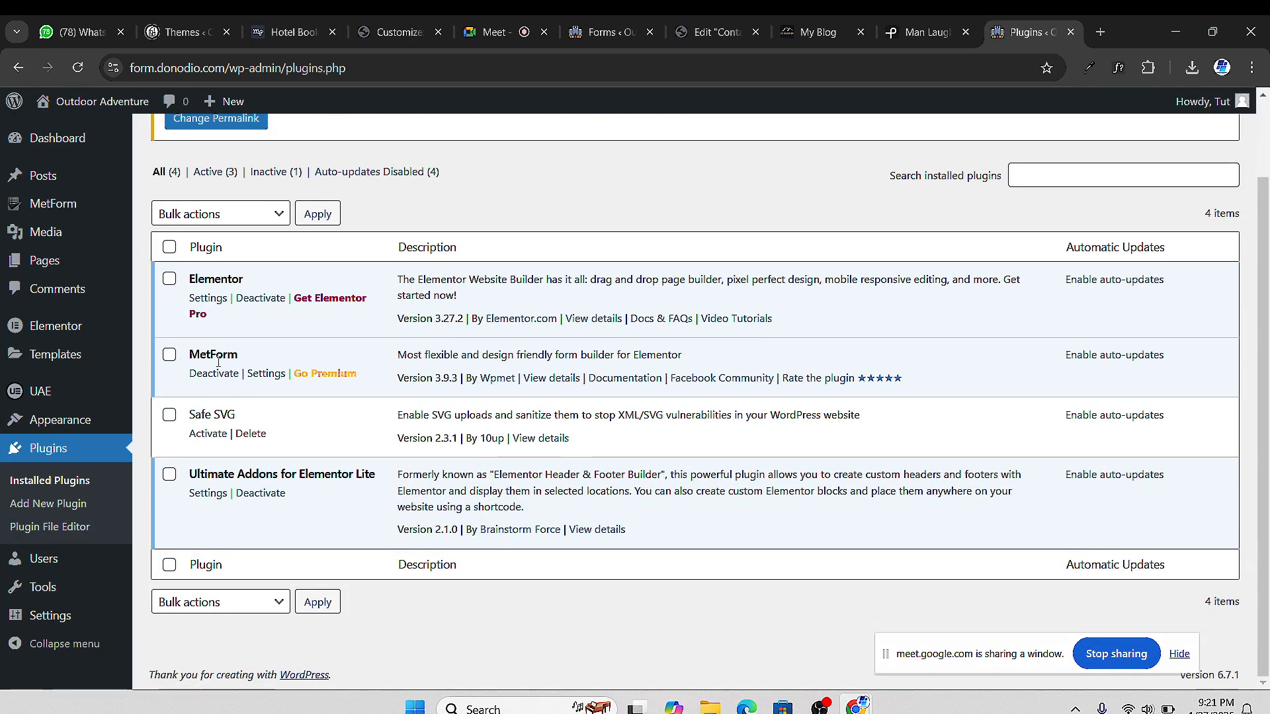
{"action": "left_click", "coordinate": [251, 434]}
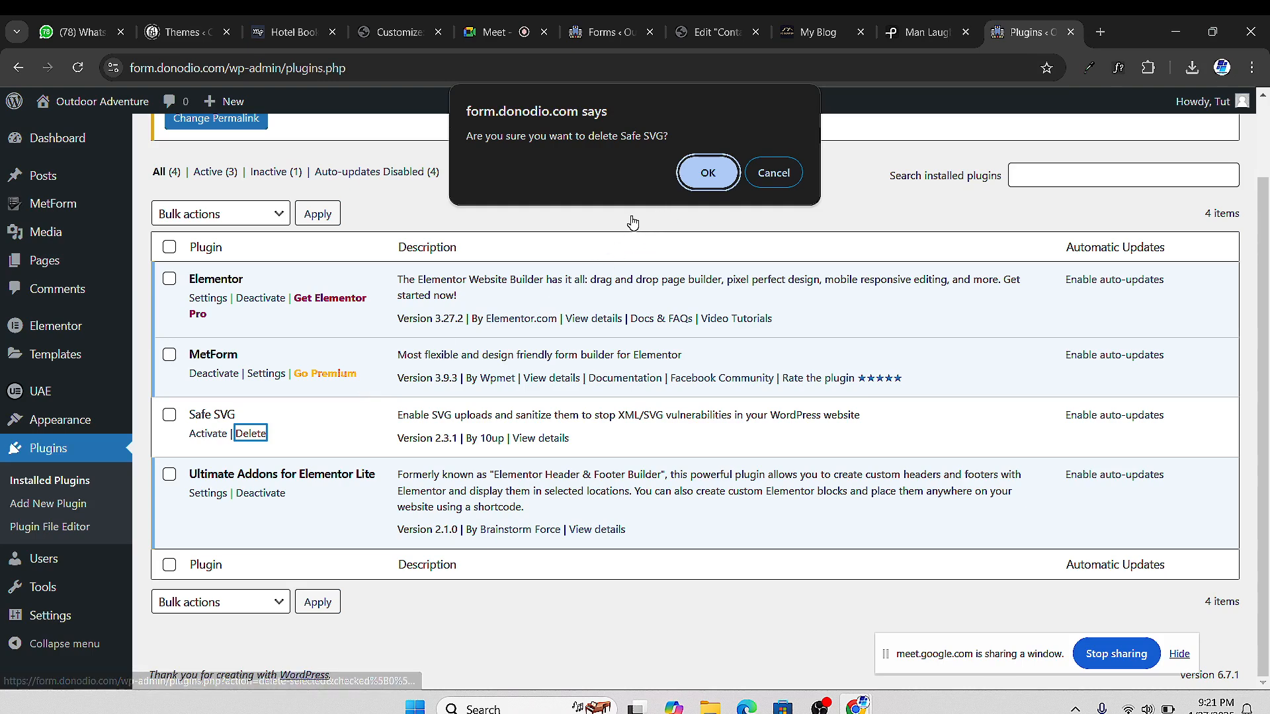
{"action": "left_click", "coordinate": [707, 173]}
{"action": "left_click", "coordinate": [832, 36]}
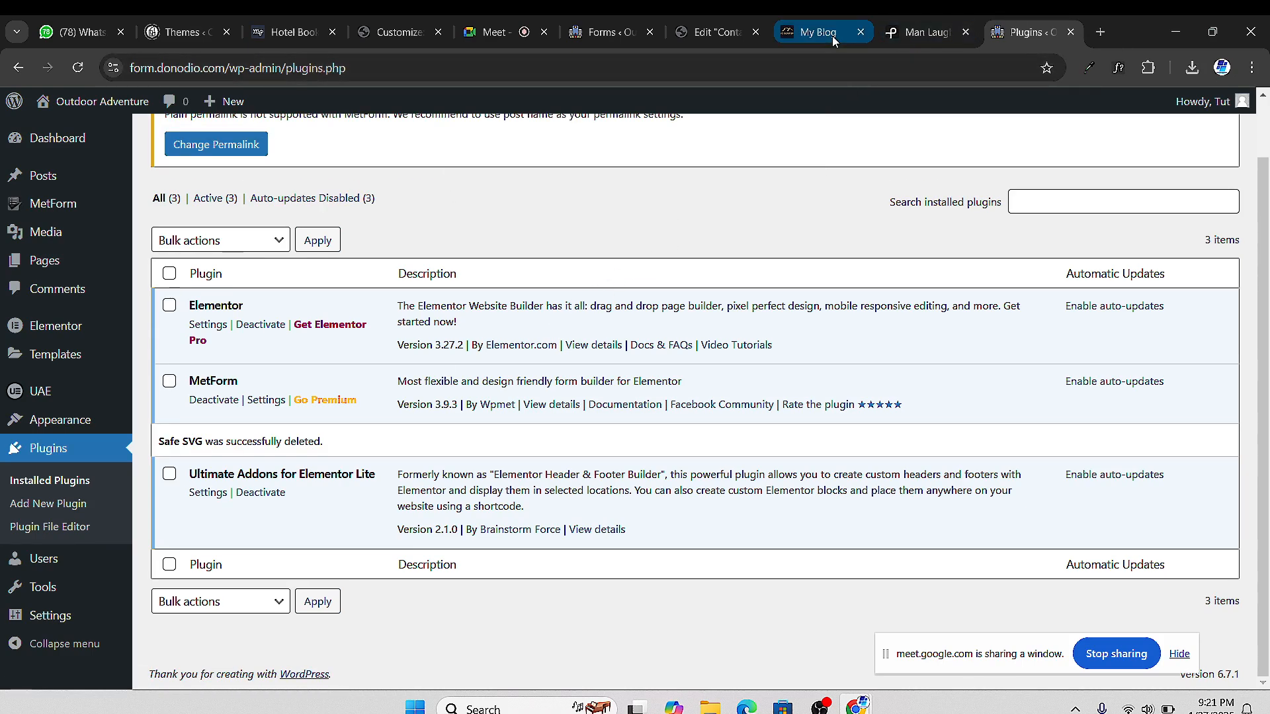
{"action": "left_click", "coordinate": [718, 32]}
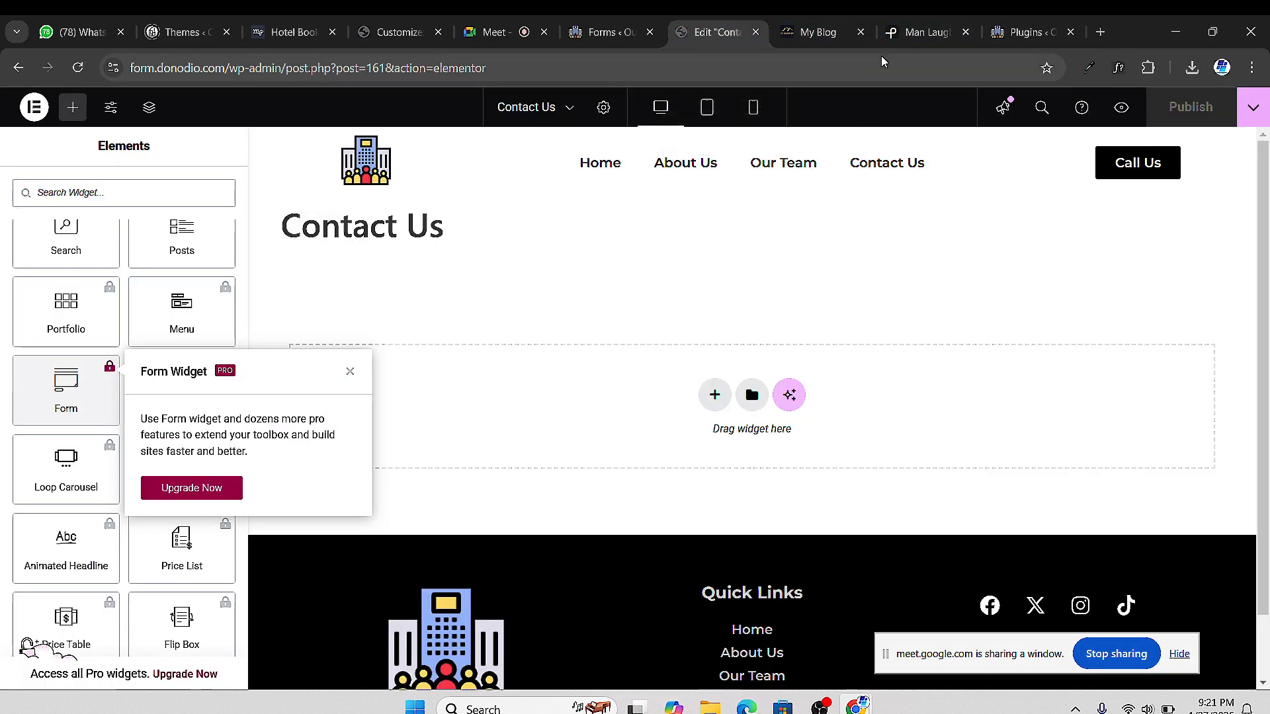
Switch to the Forms tab and open the new form's Form Settings dialog
{"action": "left_click", "coordinate": [905, 33]}
{"action": "left_click", "coordinate": [598, 31]}
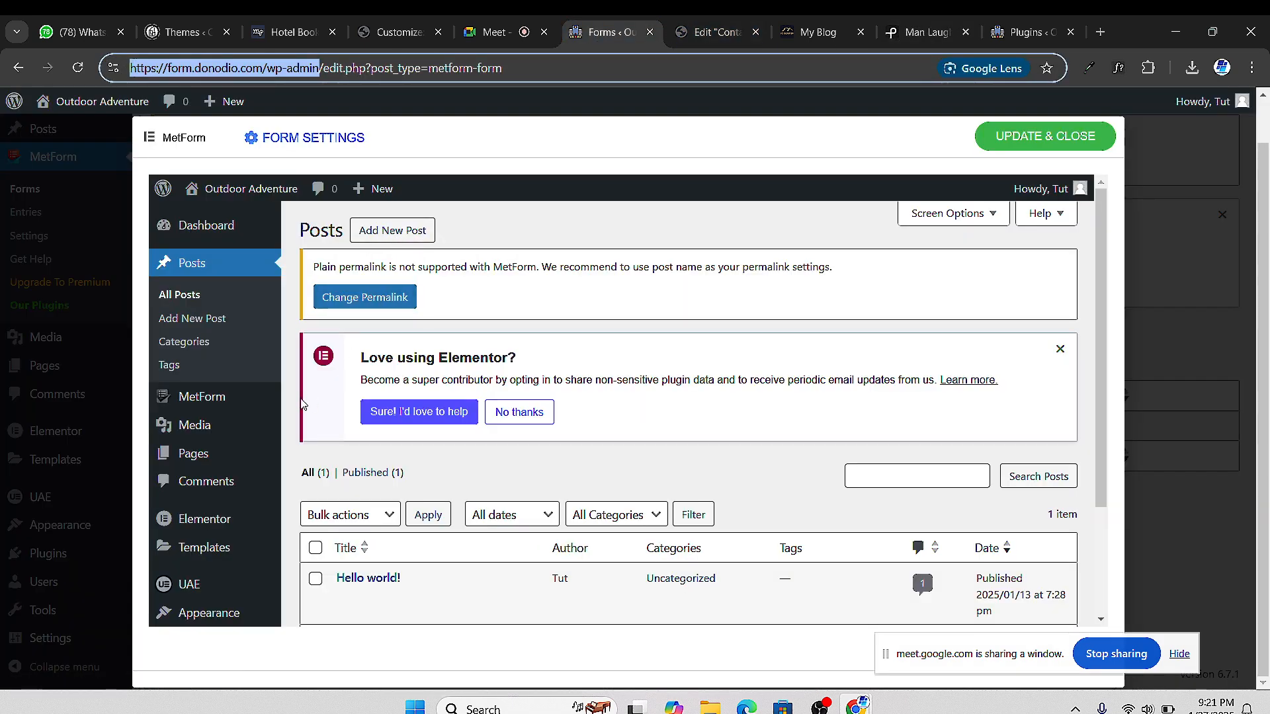
{"action": "scroll", "coordinate": [214, 499], "scroll_direction": "down", "scroll_amount": 3}
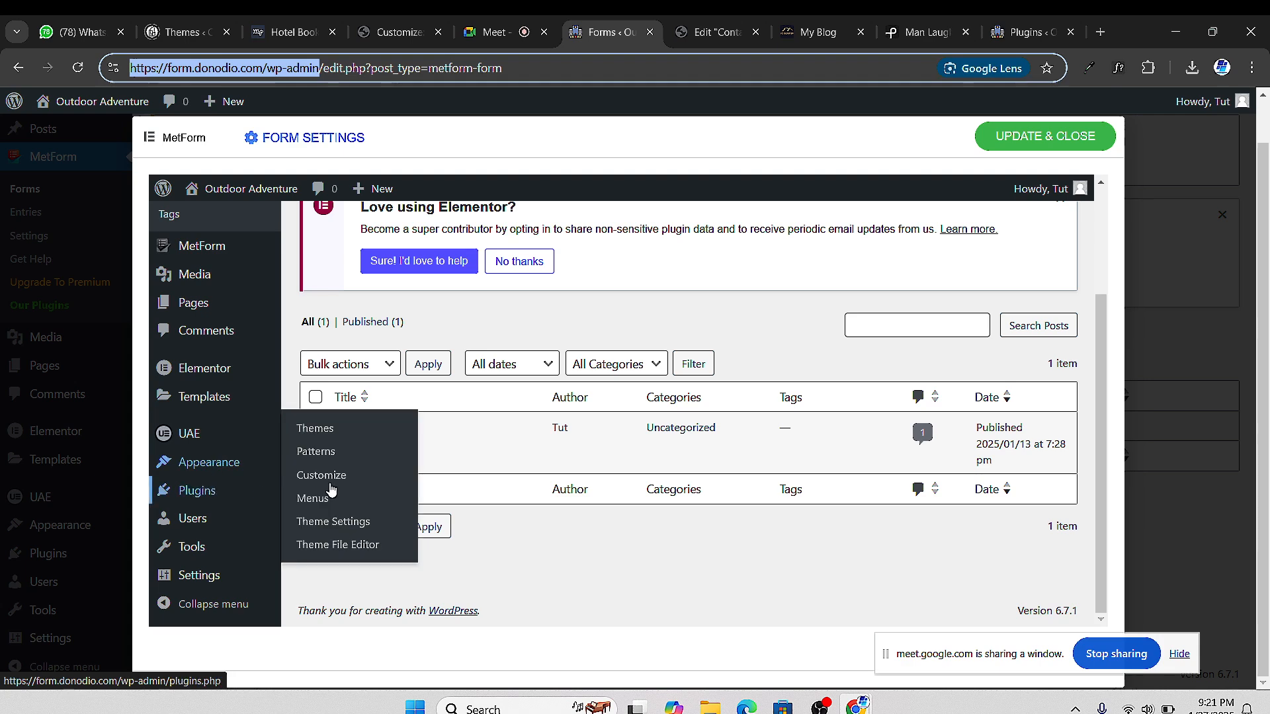
{"action": "scroll", "coordinate": [227, 506], "scroll_direction": "up", "scroll_amount": 3}
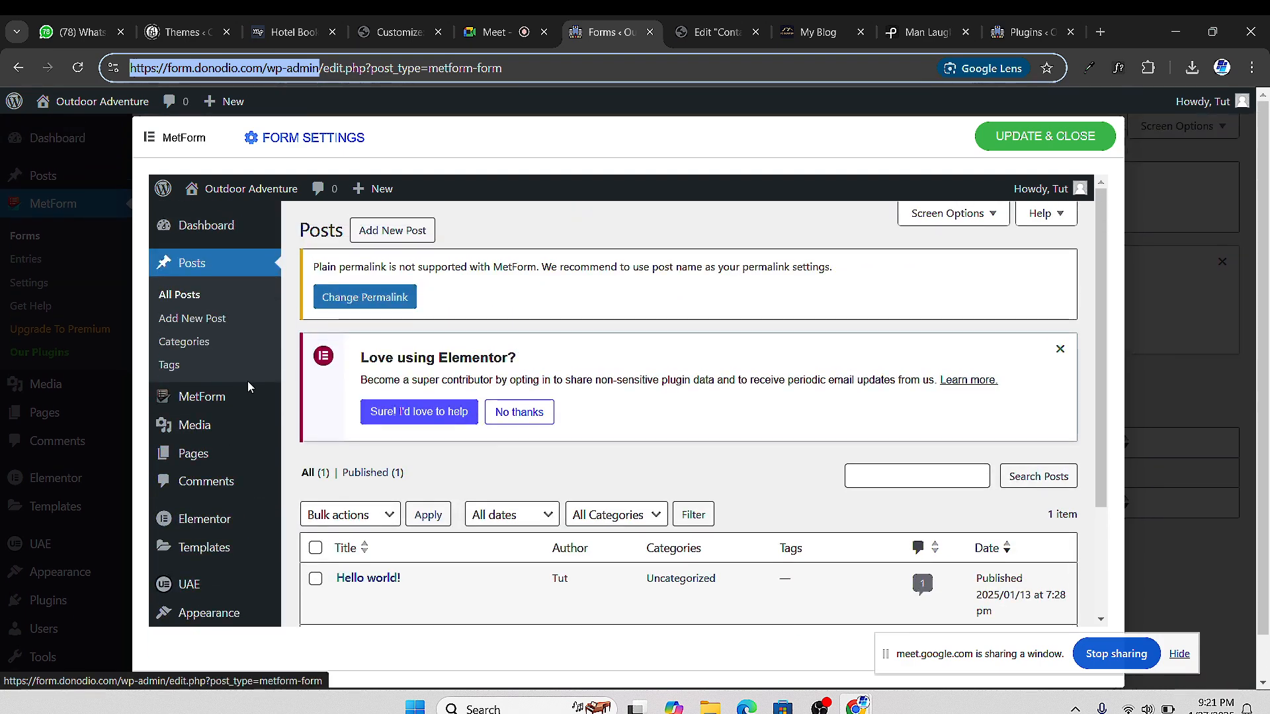
{"action": "left_click", "coordinate": [302, 142]}
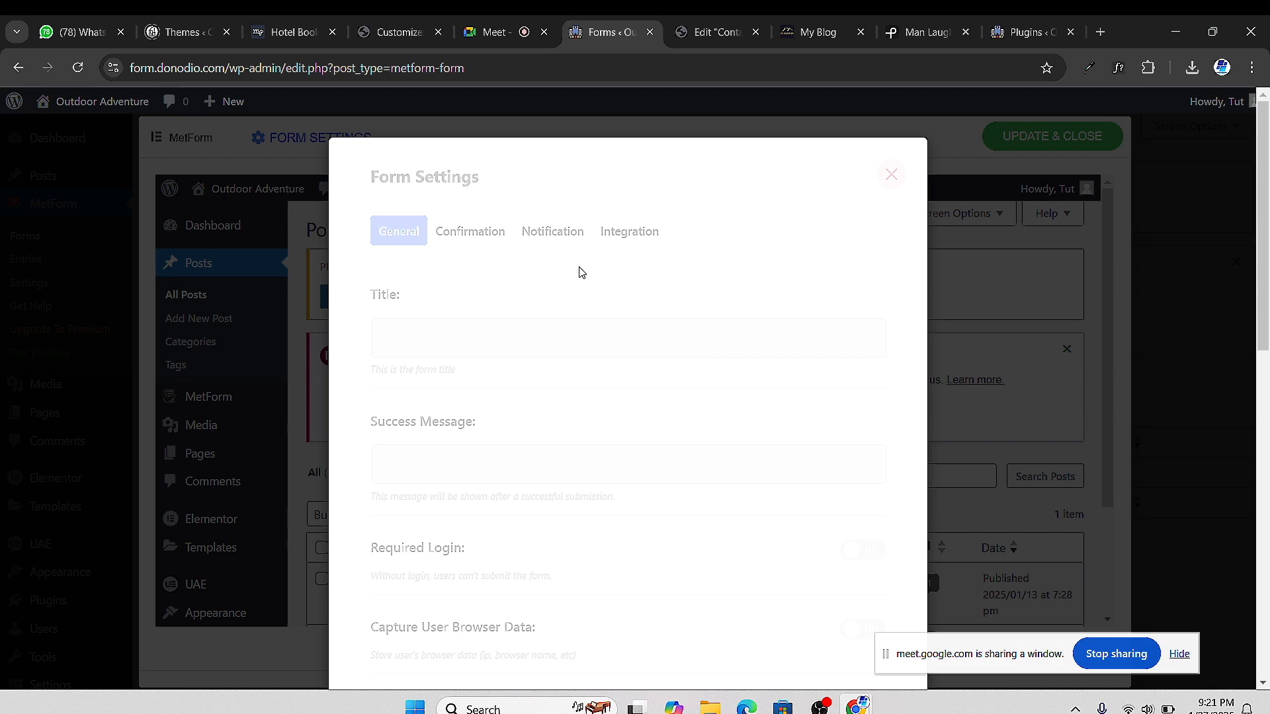
Close the Form Settings dialog so the MetForm Forms list reloads, showing zero forms
{"action": "scroll", "coordinate": [700, 428], "scroll_direction": "down", "scroll_amount": 10}
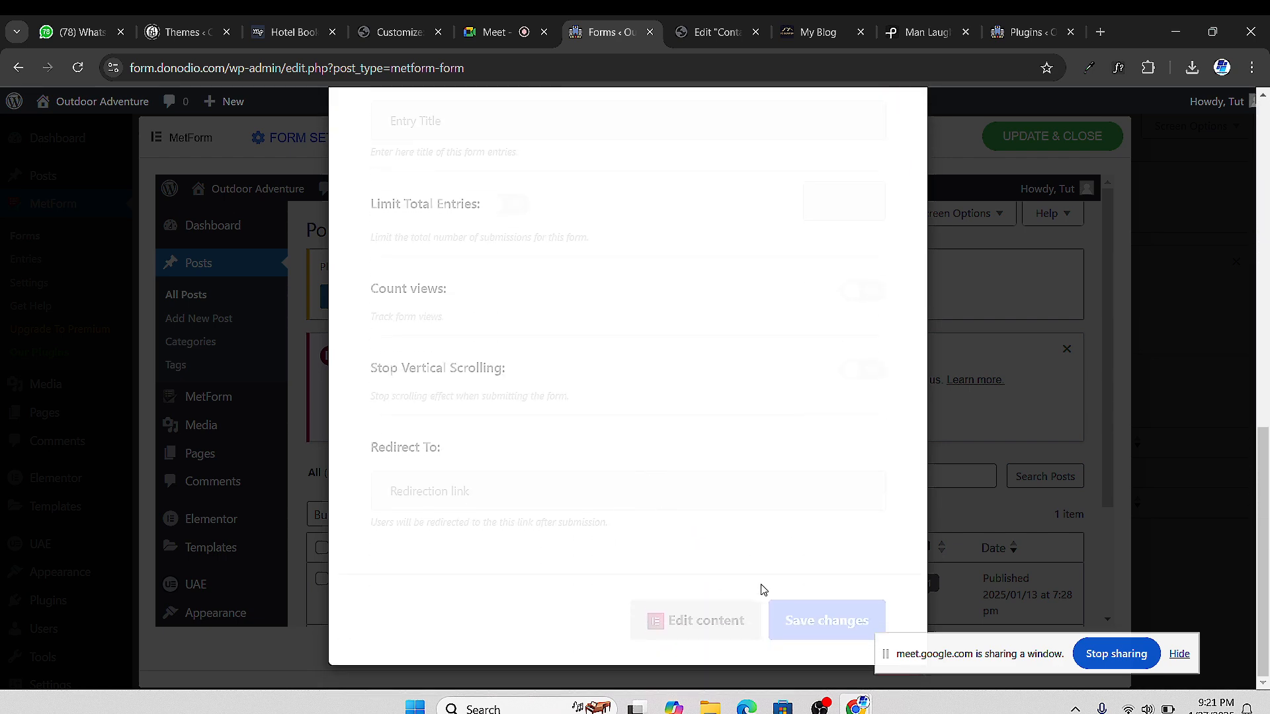
{"action": "scroll", "coordinate": [759, 454], "scroll_direction": "up", "scroll_amount": 10}
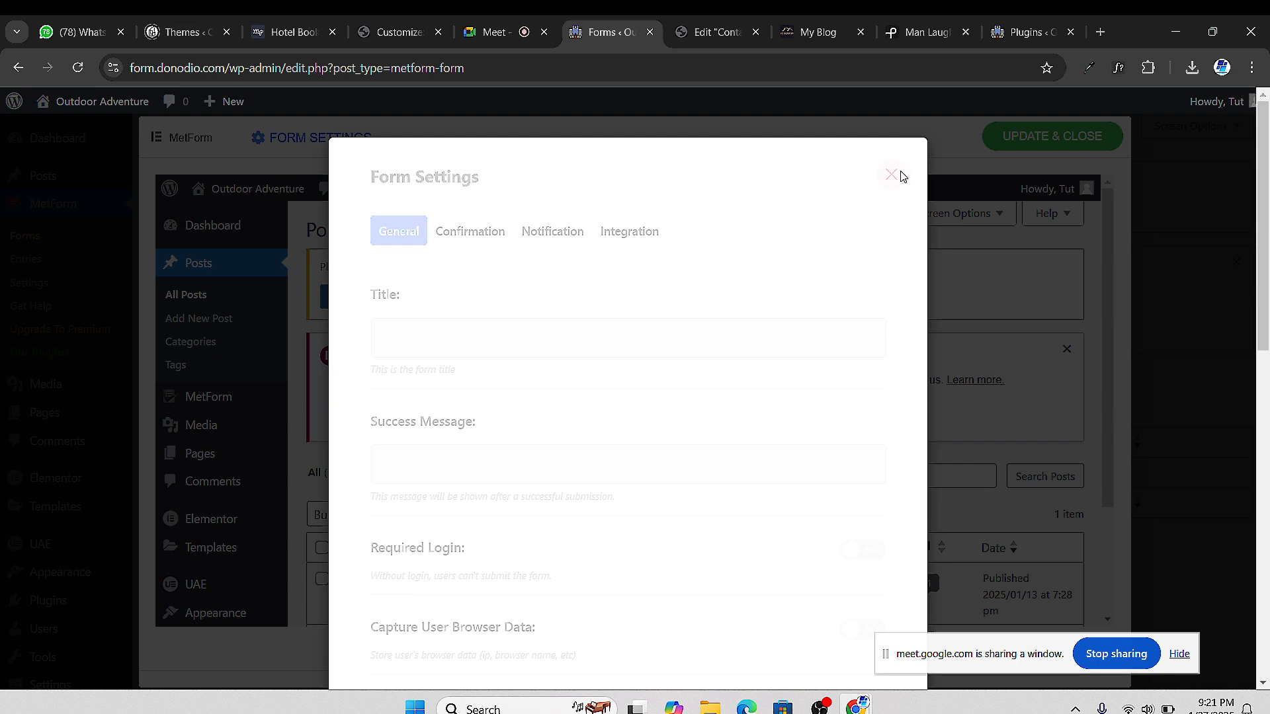
{"action": "left_click", "coordinate": [77, 67]}
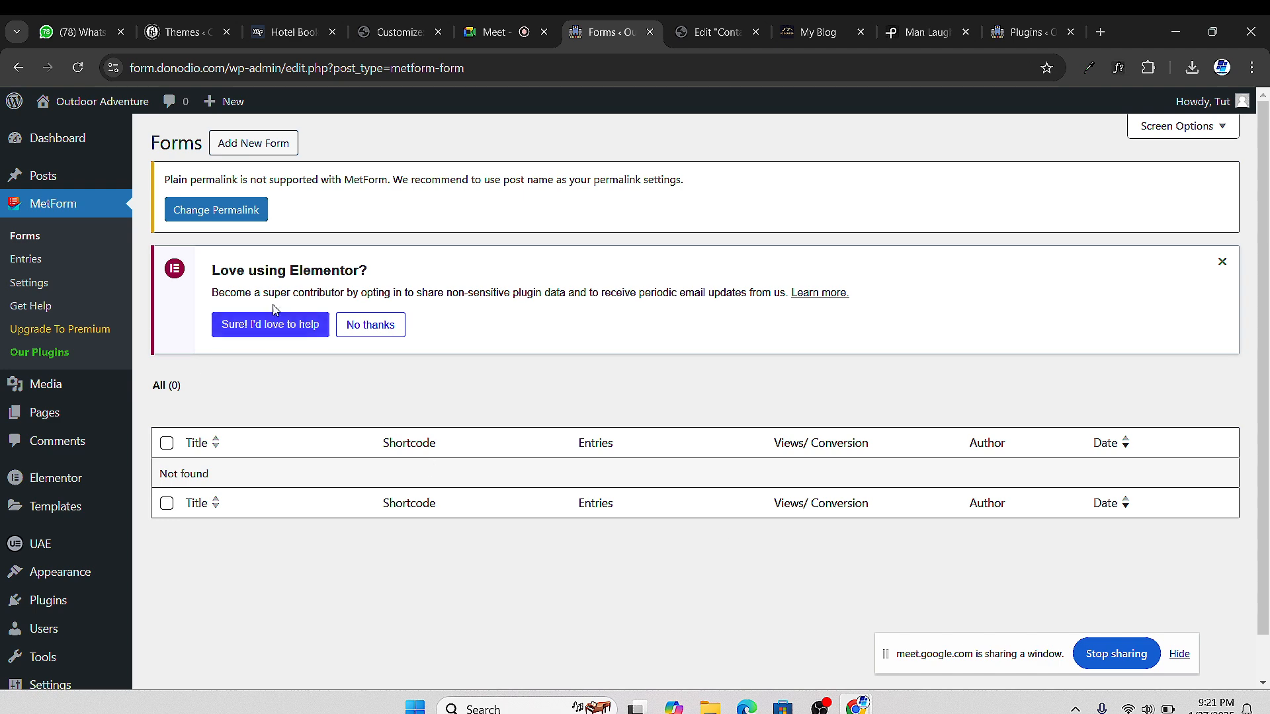
Start a new MetForm form and choose the Simple Contact Form 2 template
{"action": "left_click", "coordinate": [263, 147]}
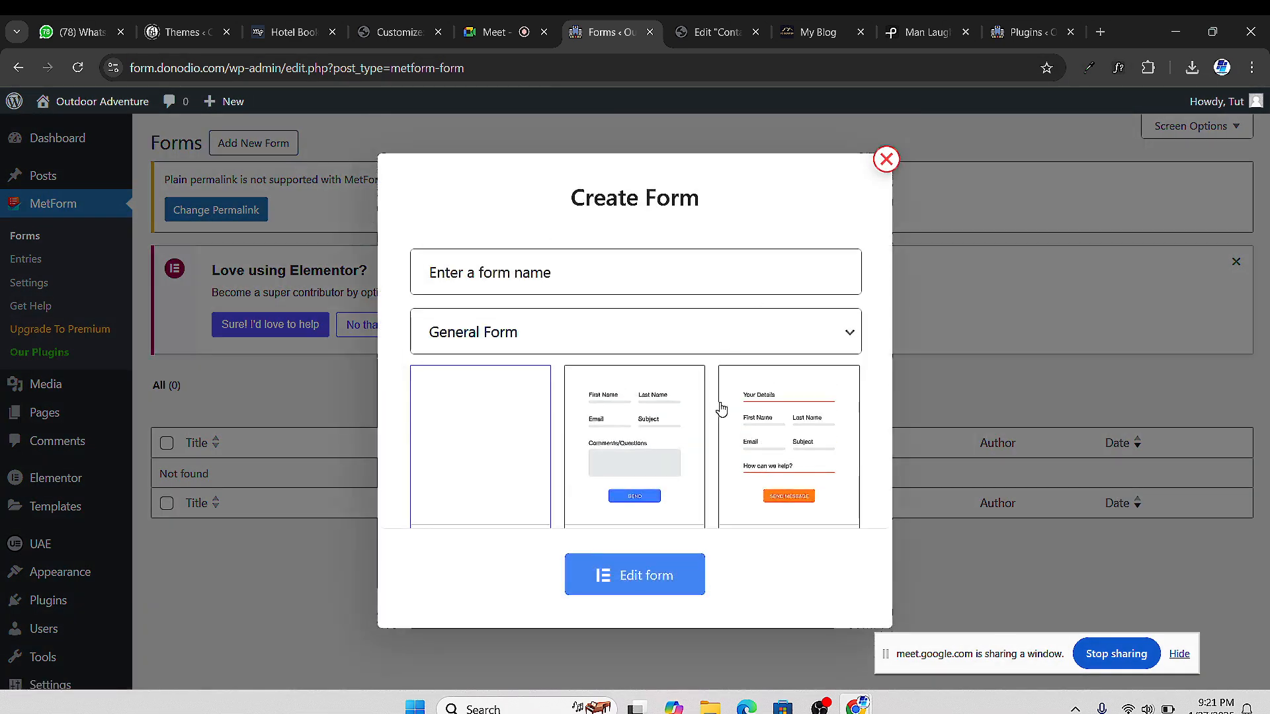
{"action": "scroll", "coordinate": [684, 441], "scroll_direction": "down", "scroll_amount": 1}
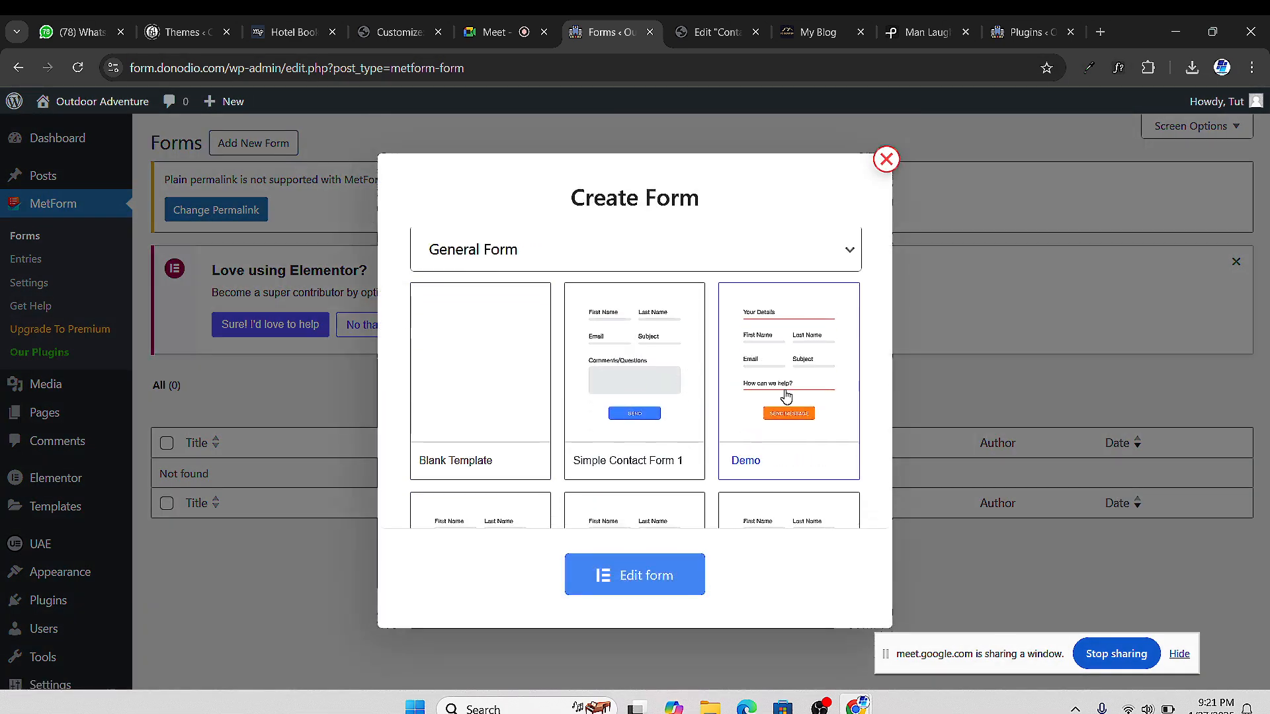
{"action": "left_click", "coordinate": [803, 466]}
{"action": "left_click", "coordinate": [634, 578]}
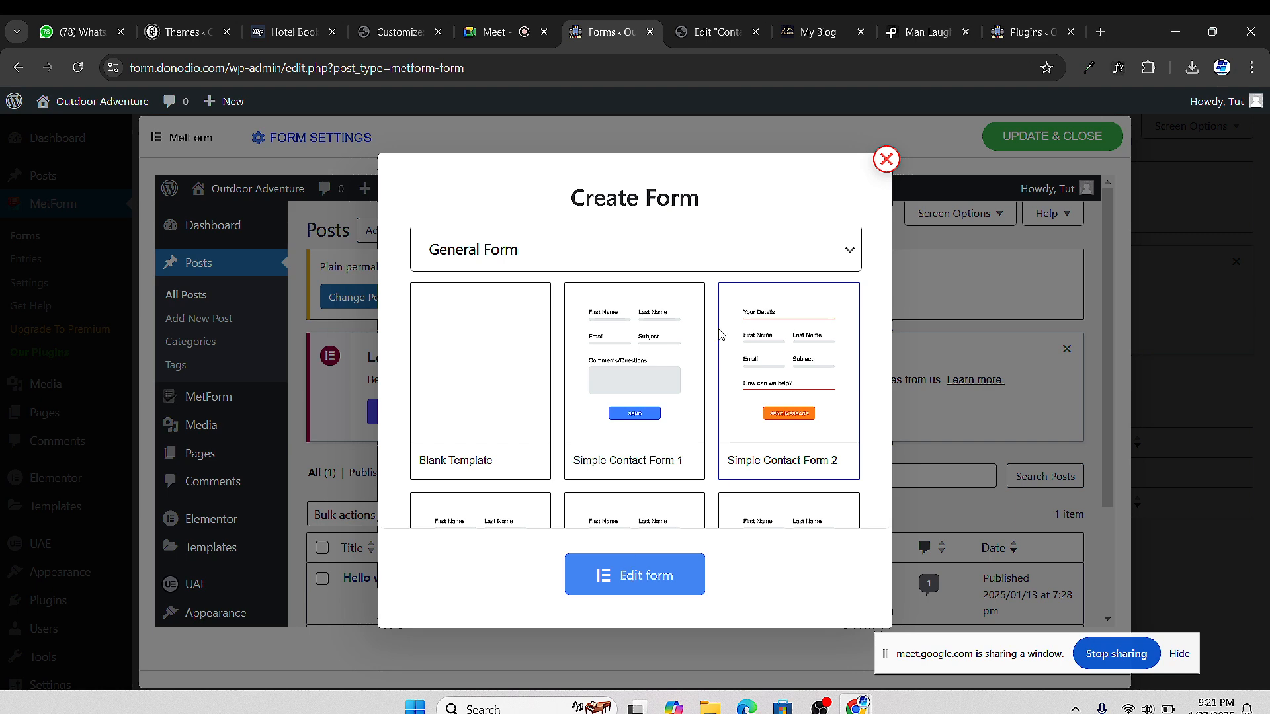
Keep General Form as the form type and open the chosen template for editing
{"action": "left_click", "coordinate": [851, 250]}
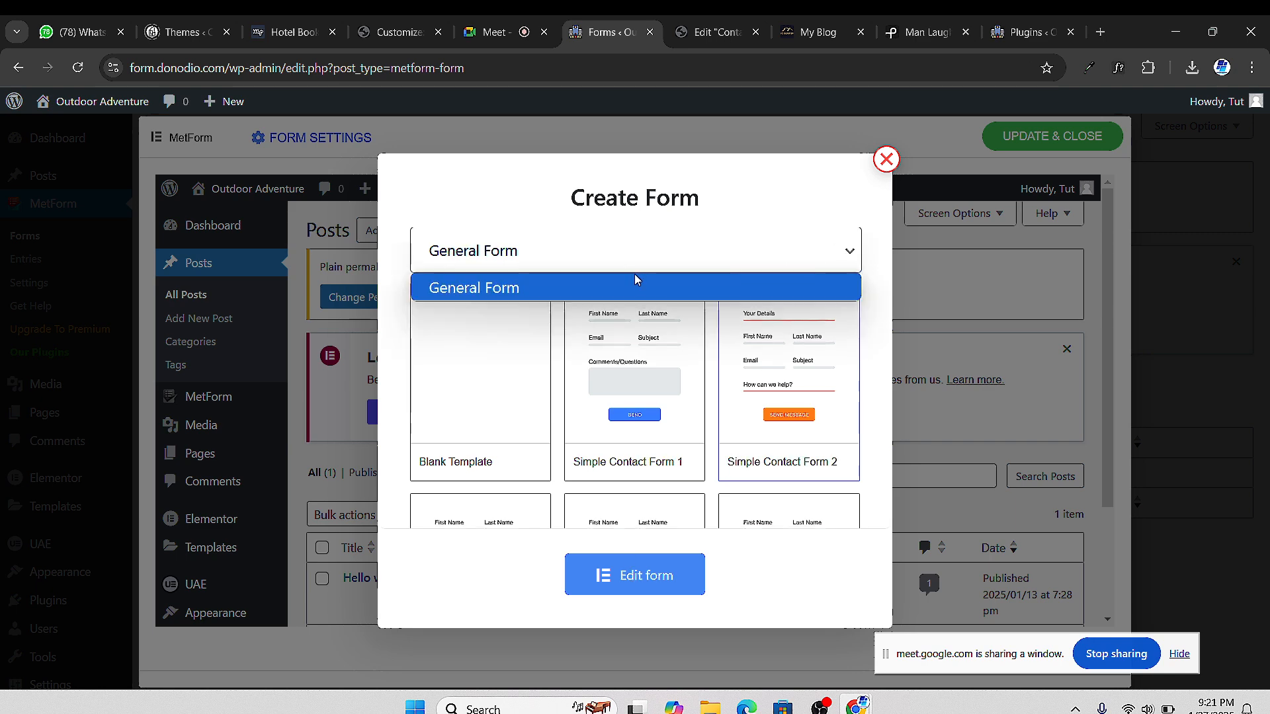
{"action": "left_click", "coordinate": [609, 287]}
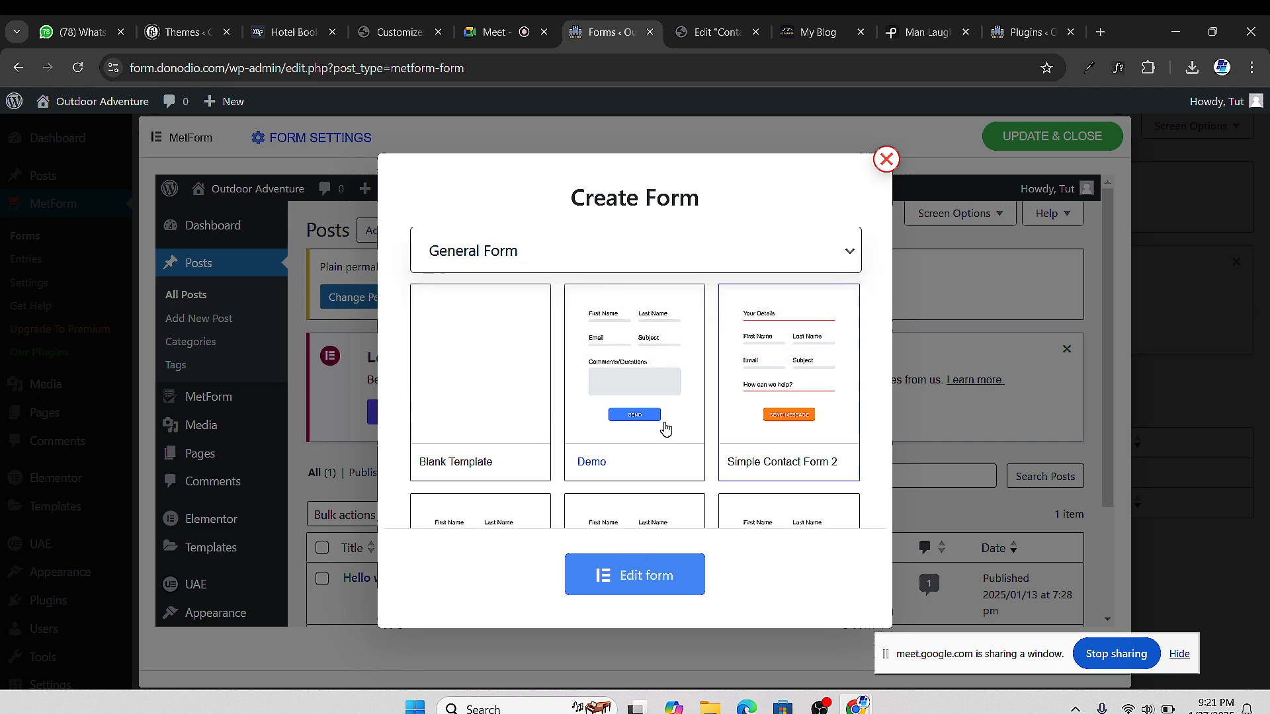
{"action": "scroll", "coordinate": [669, 463], "scroll_direction": "down", "scroll_amount": 4}
{"action": "scroll", "coordinate": [499, 346], "scroll_direction": "up", "scroll_amount": 5}
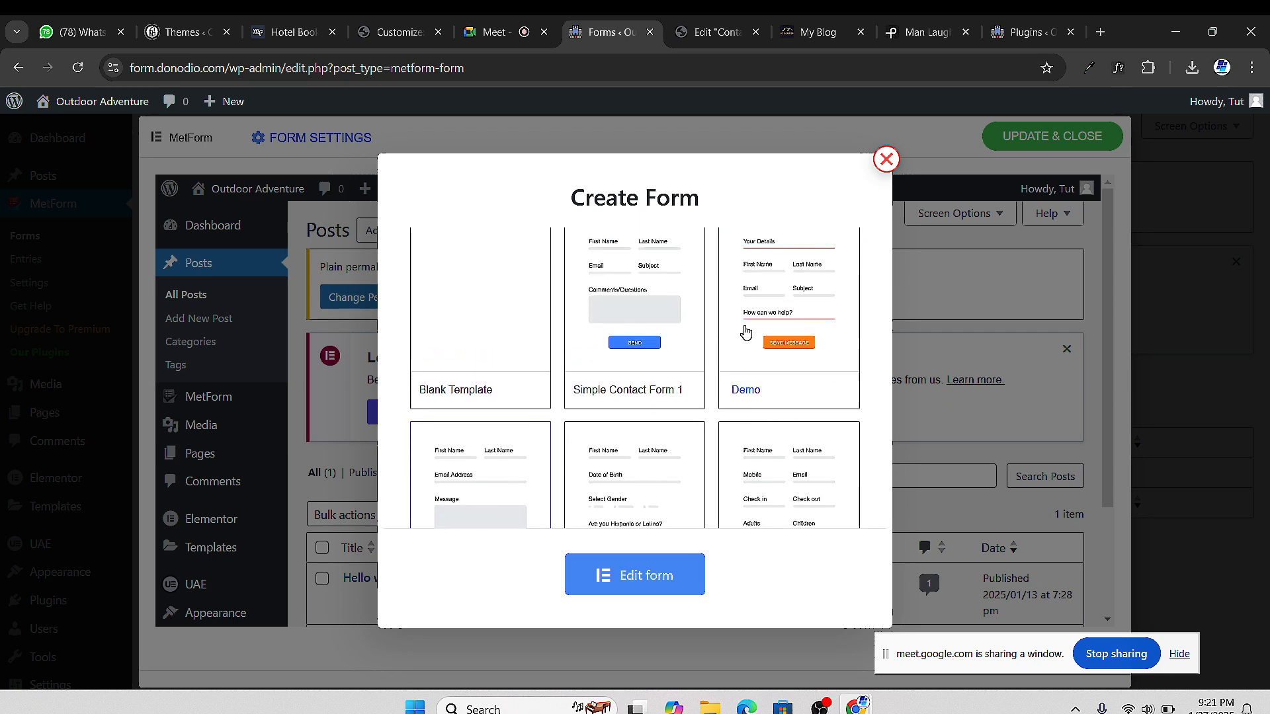
{"action": "scroll", "coordinate": [672, 351], "scroll_direction": "up", "scroll_amount": 3}
{"action": "scroll", "coordinate": [672, 354], "scroll_direction": "down", "scroll_amount": 2}
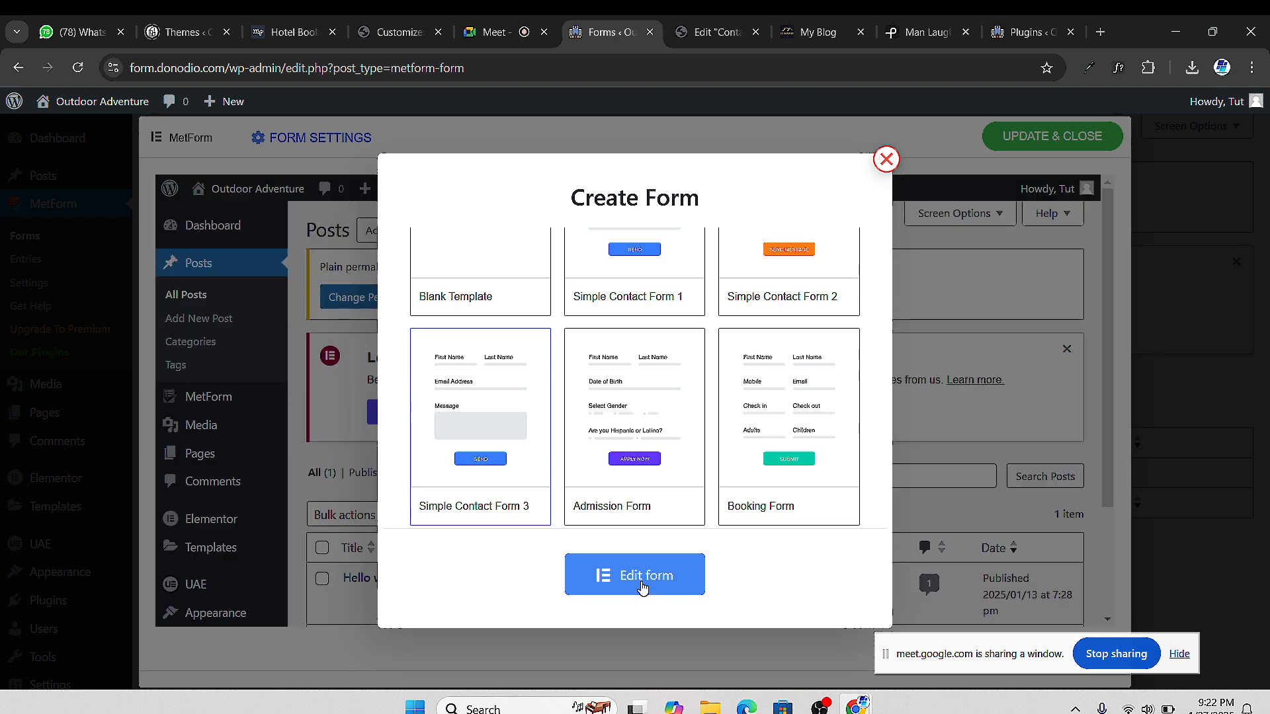
{"action": "left_click", "coordinate": [887, 161]}
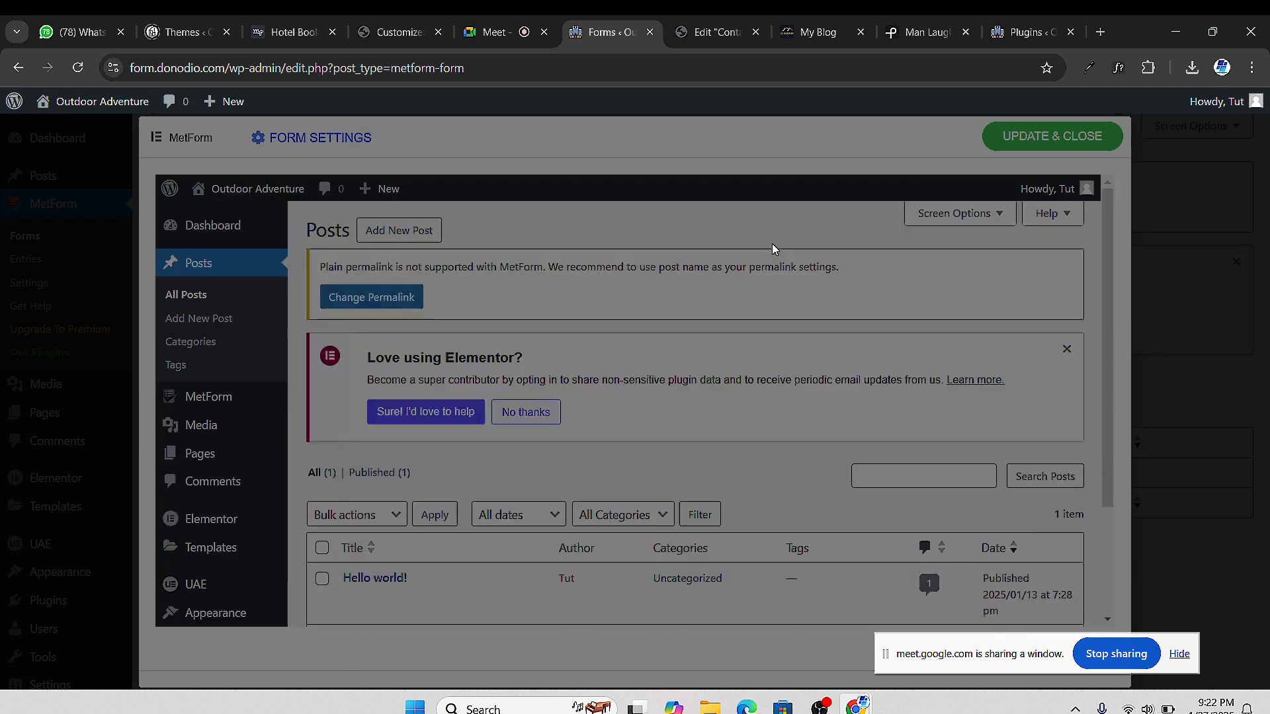
{"action": "scroll", "coordinate": [860, 374], "scroll_direction": "down", "scroll_amount": 3}
{"action": "scroll", "coordinate": [860, 374], "scroll_direction": "down", "scroll_amount": 2}
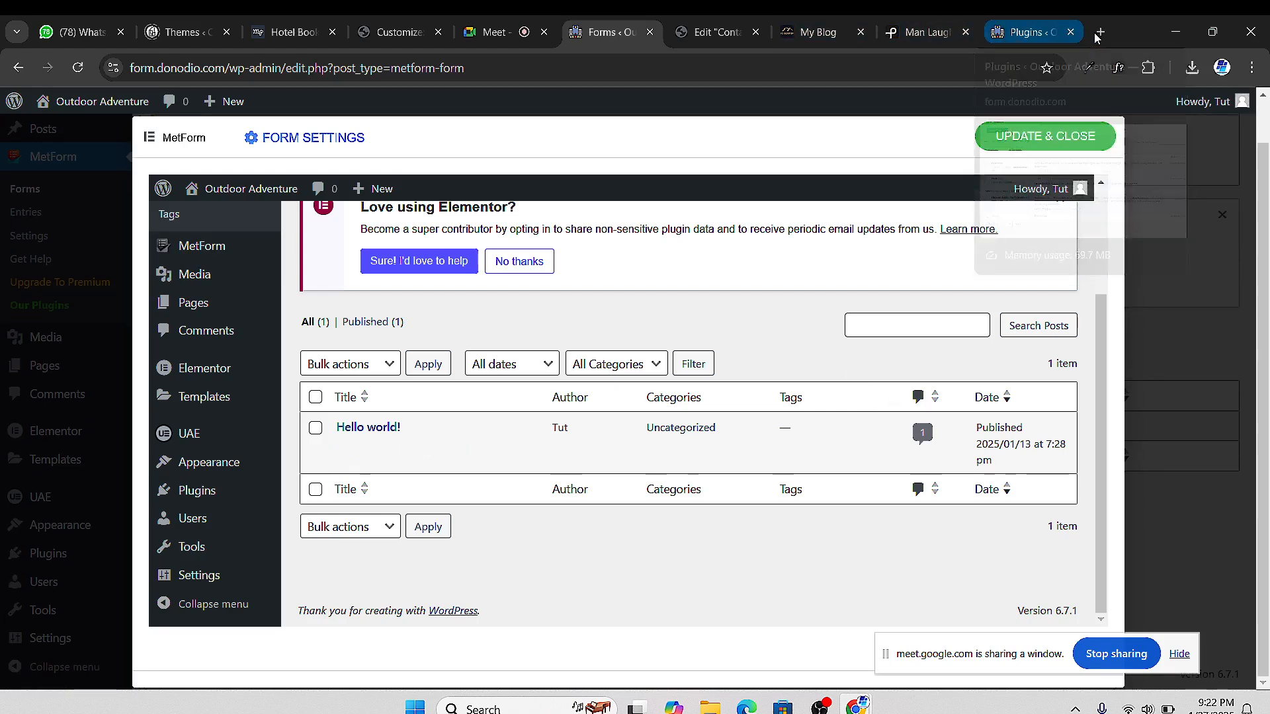
Search Google for 'free elementor contact form' in a new tab
{"action": "key", "text": "ctrl+t"}
{"action": "left_click", "coordinate": [413, 352]}
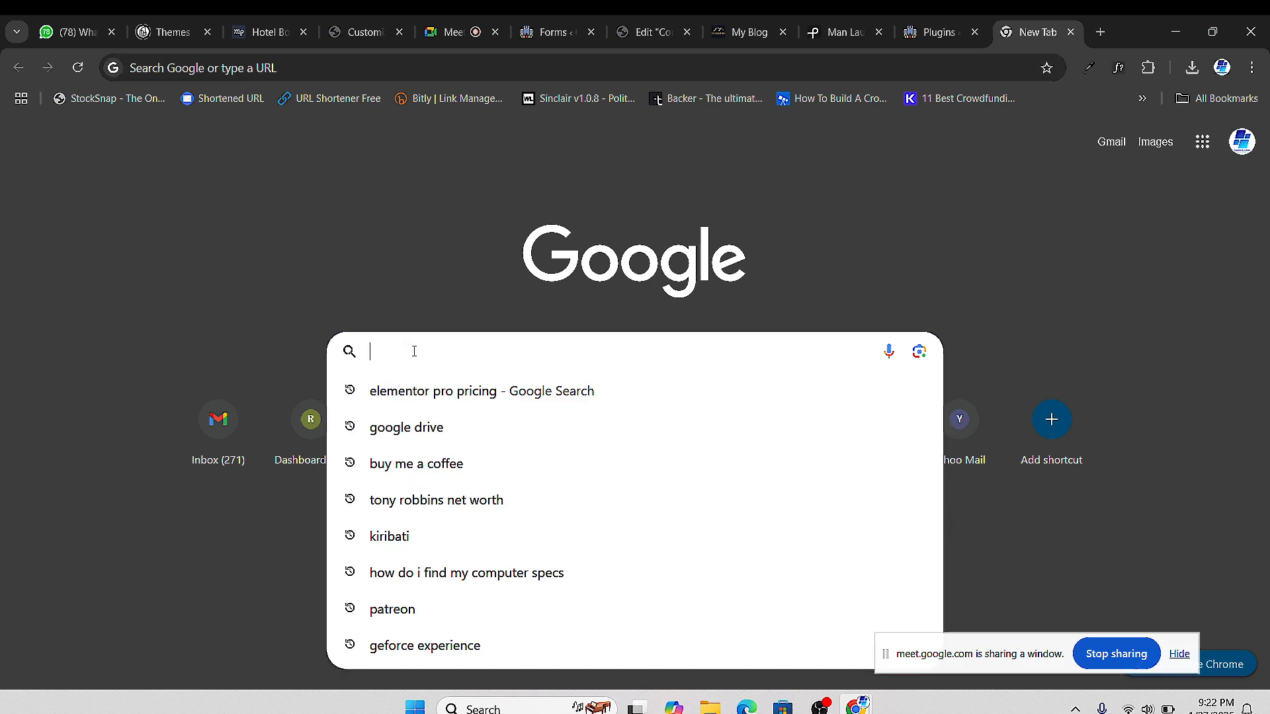
{"action": "type", "text": "free "}
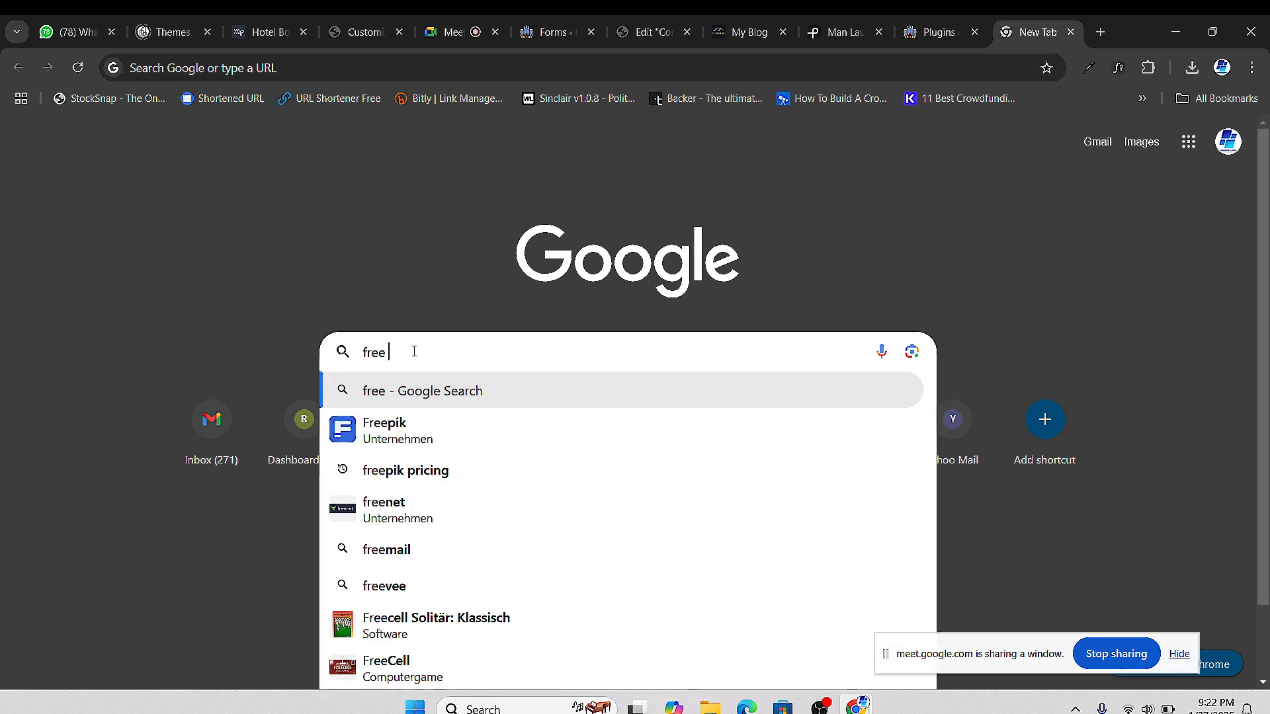
{"action": "type", "text": "elementor"}
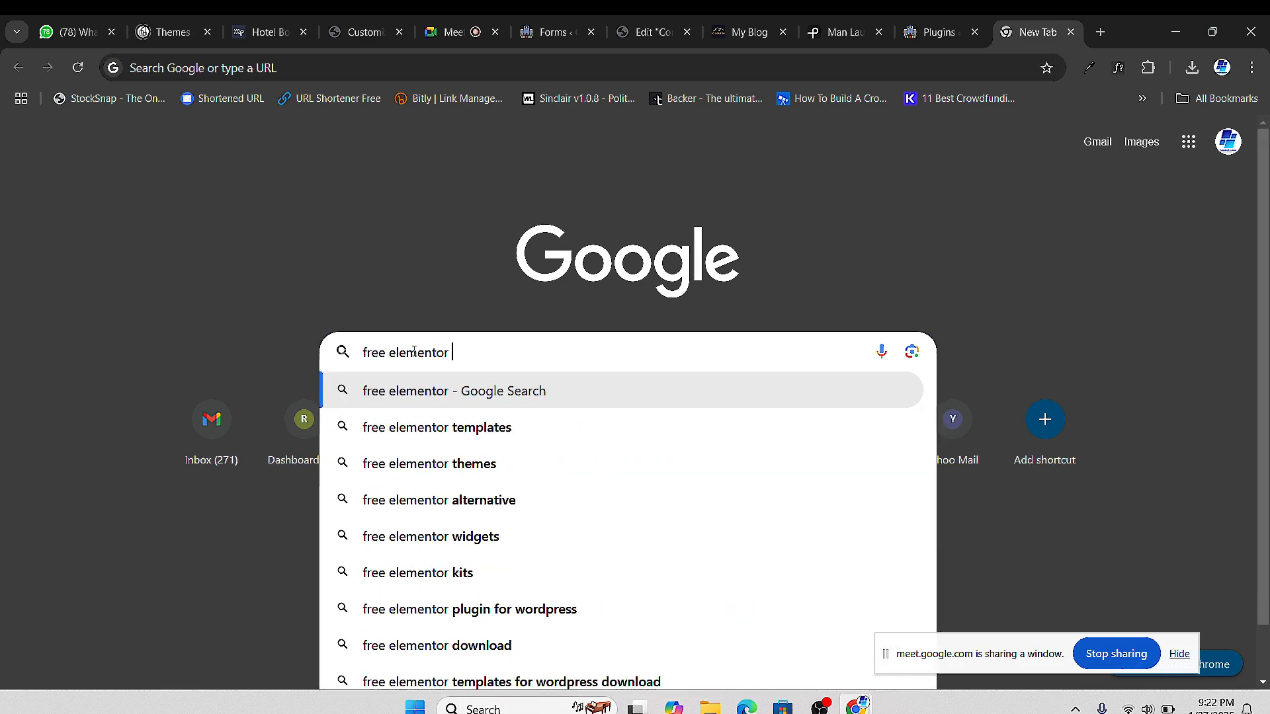
{"action": "type", "text": " c"}
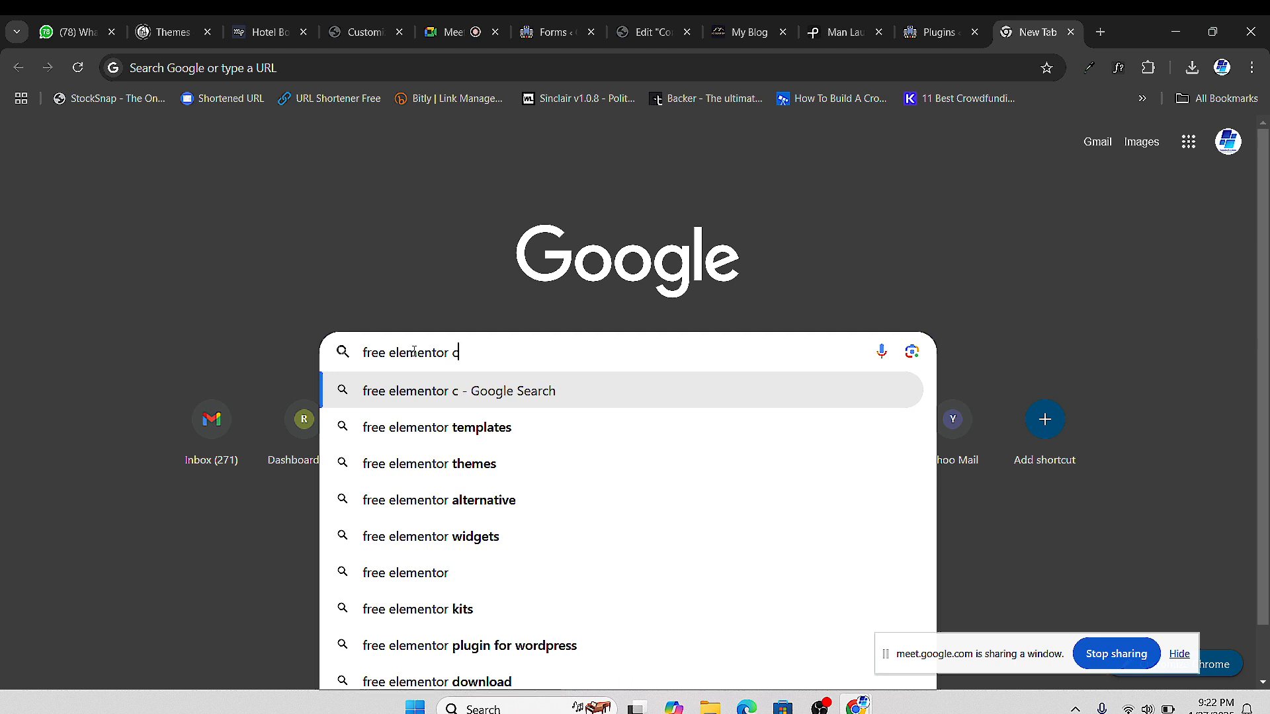
{"action": "type", "text": "ontact"}
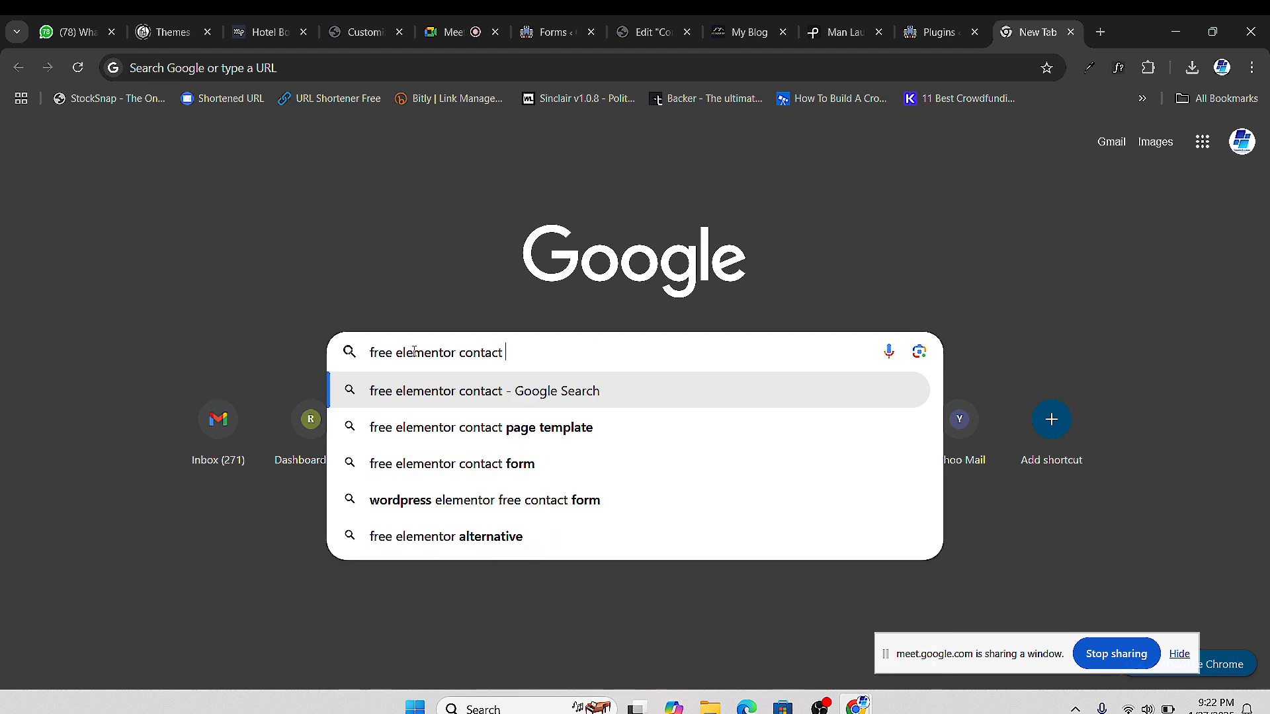
{"action": "left_click", "coordinate": [519, 464]}
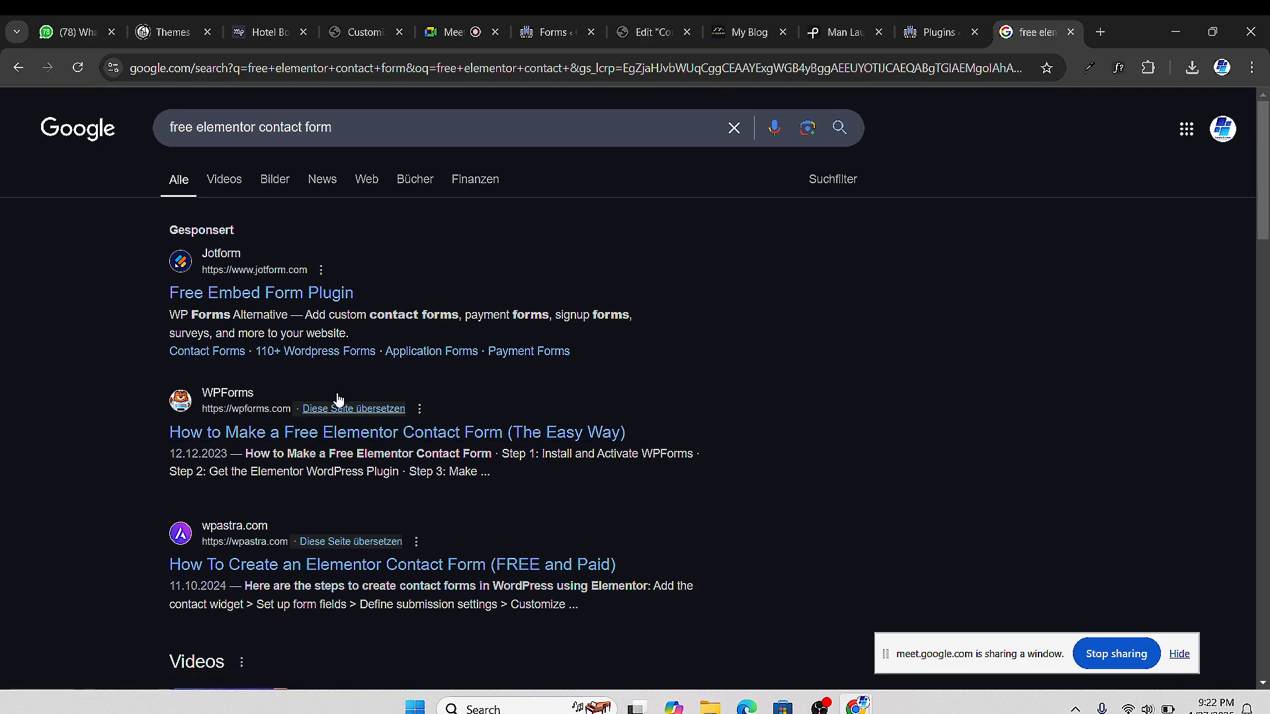
{"action": "scroll", "coordinate": [328, 410], "scroll_direction": "down", "scroll_amount": 4}
{"action": "scroll", "coordinate": [325, 342], "scroll_direction": "down", "scroll_amount": 2}
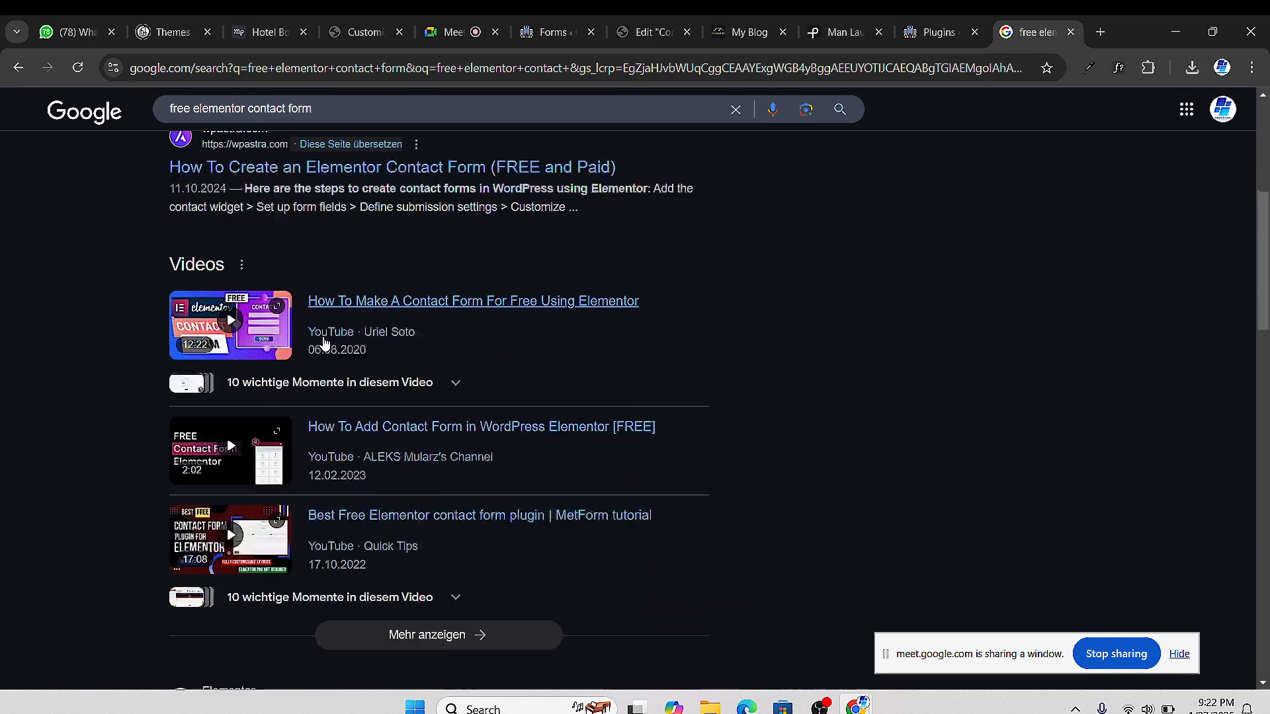
{"action": "scroll", "coordinate": [324, 342], "scroll_direction": "down", "scroll_amount": 2}
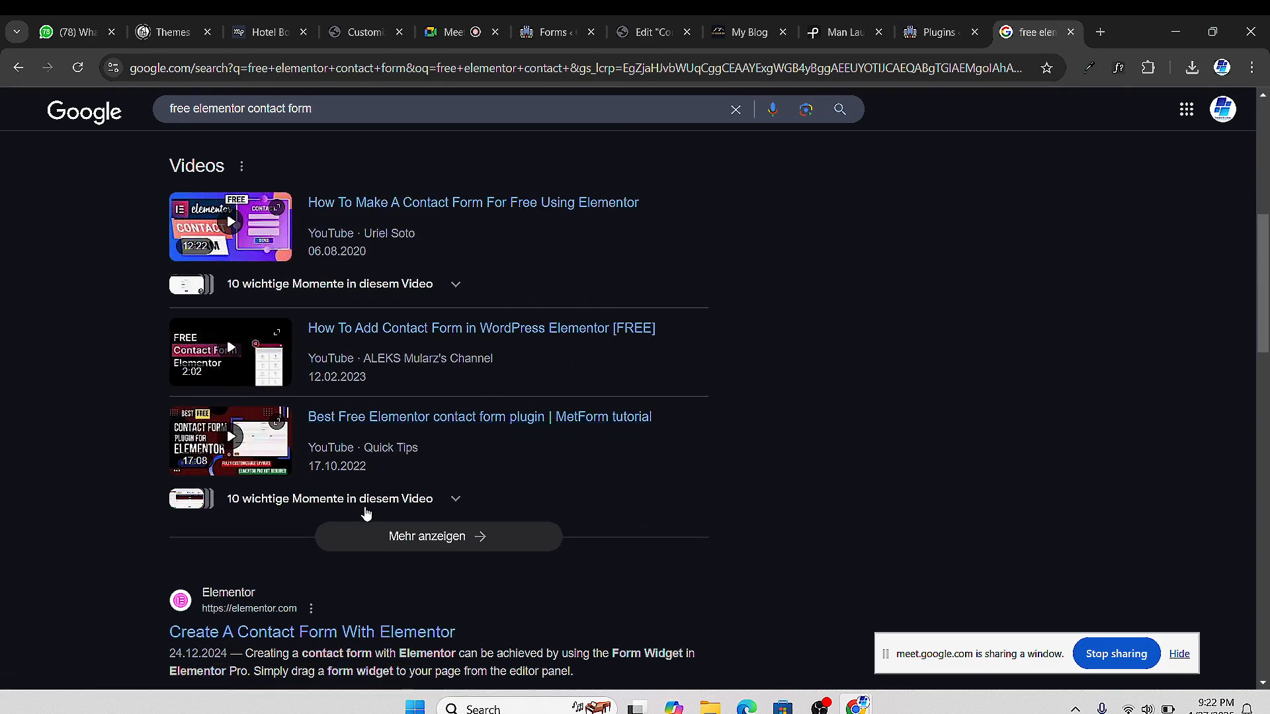
{"action": "scroll", "coordinate": [369, 516], "scroll_direction": "down", "scroll_amount": 5}
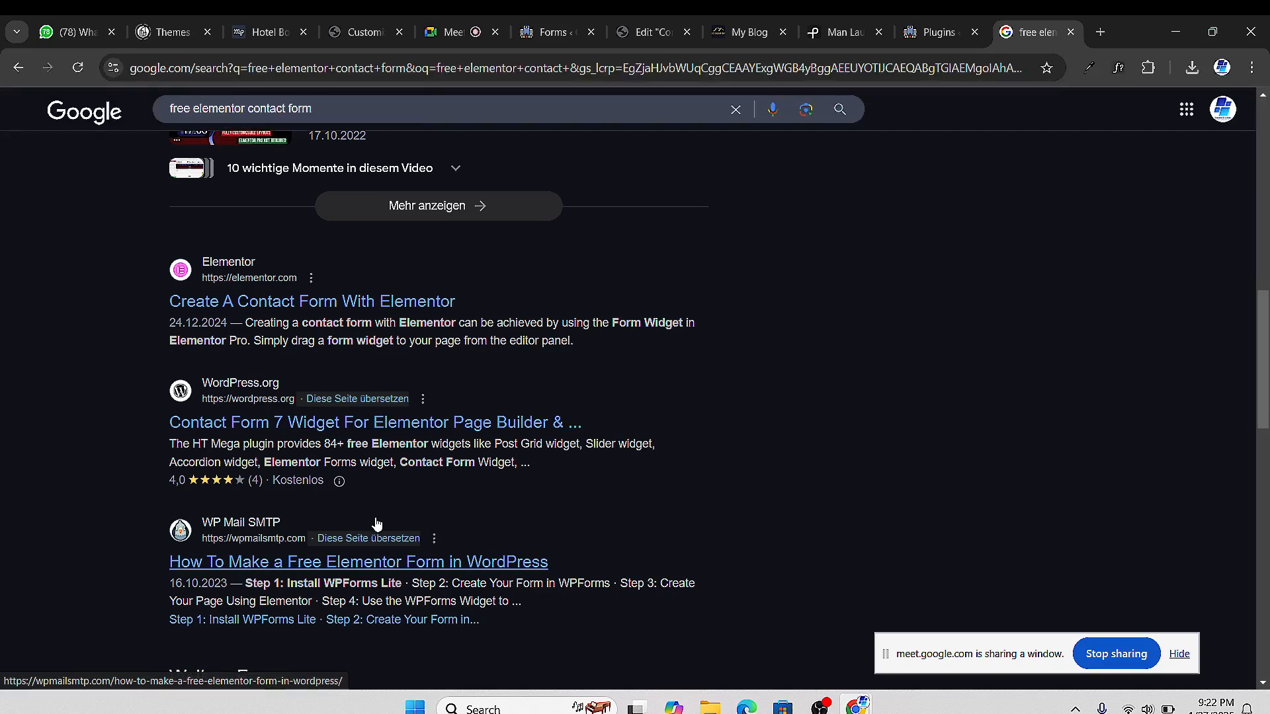
{"action": "scroll", "coordinate": [377, 524], "scroll_direction": "down", "scroll_amount": 4}
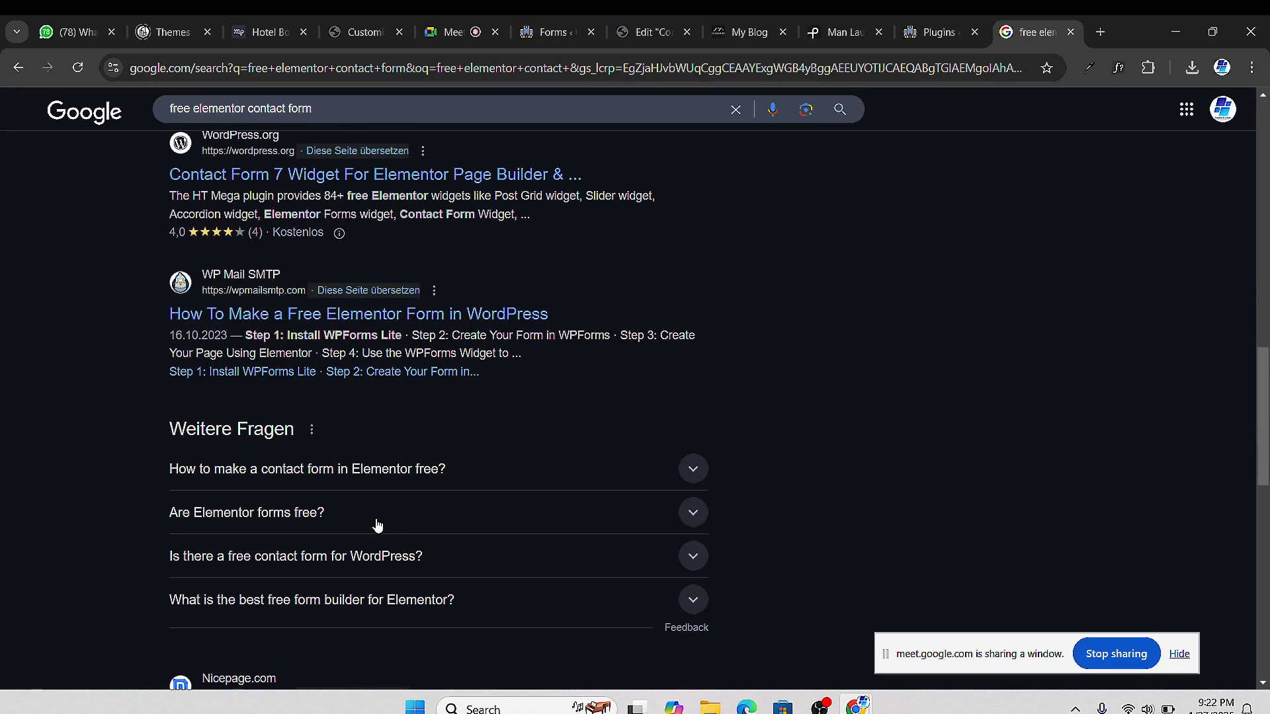
{"action": "scroll", "coordinate": [377, 524], "scroll_direction": "down", "scroll_amount": 4}
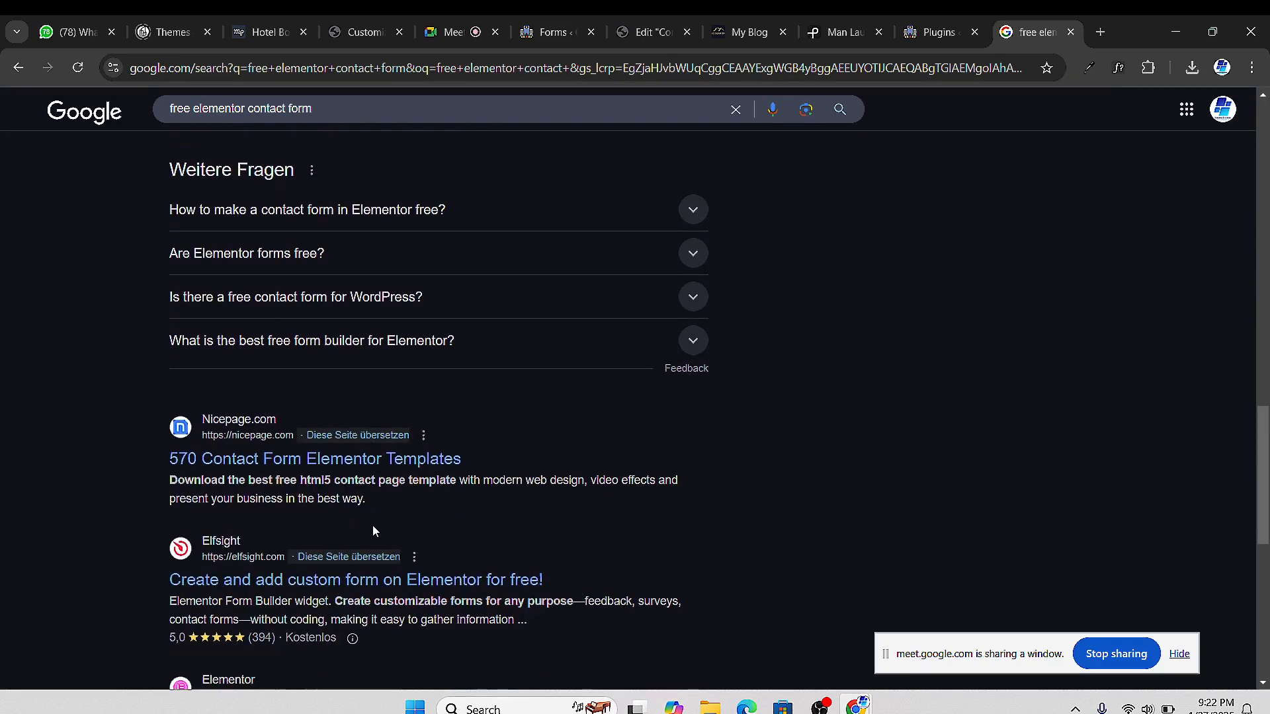
{"action": "scroll", "coordinate": [373, 528], "scroll_direction": "down", "scroll_amount": 4}
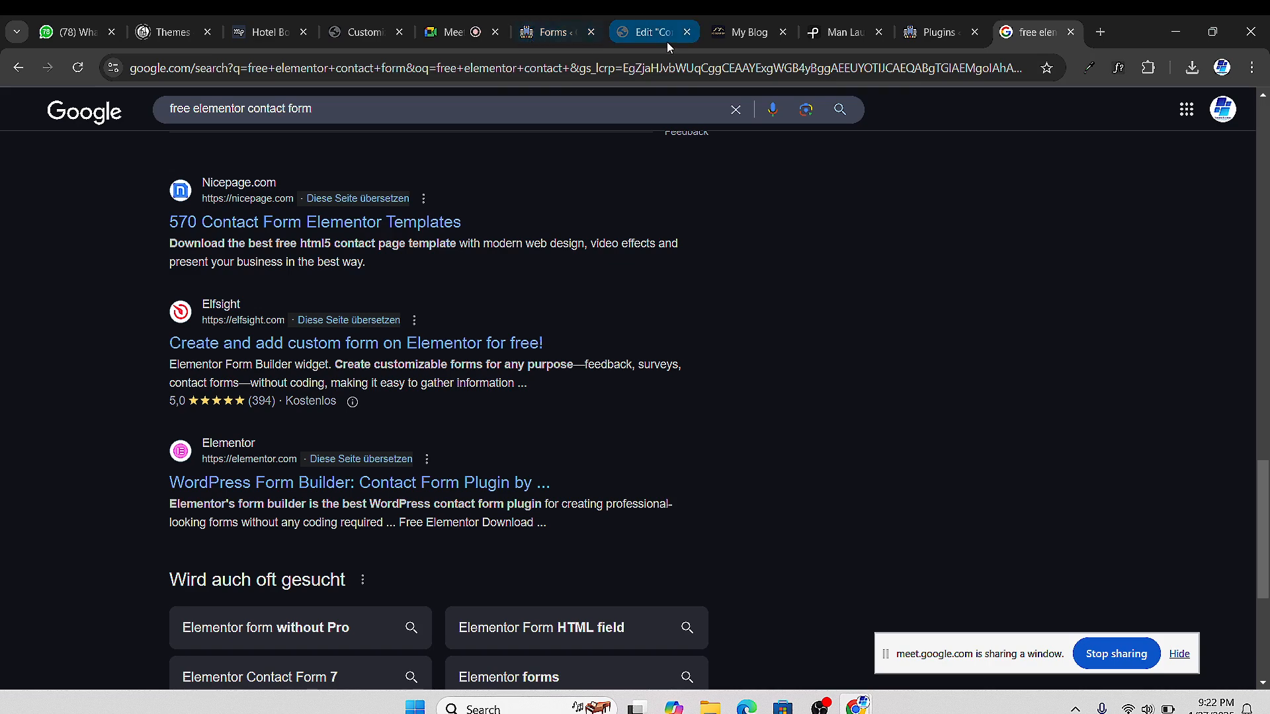
Go back to the WordPress Installed Plugins page to confirm Safe SVG is gone
{"action": "left_click", "coordinate": [754, 41]}
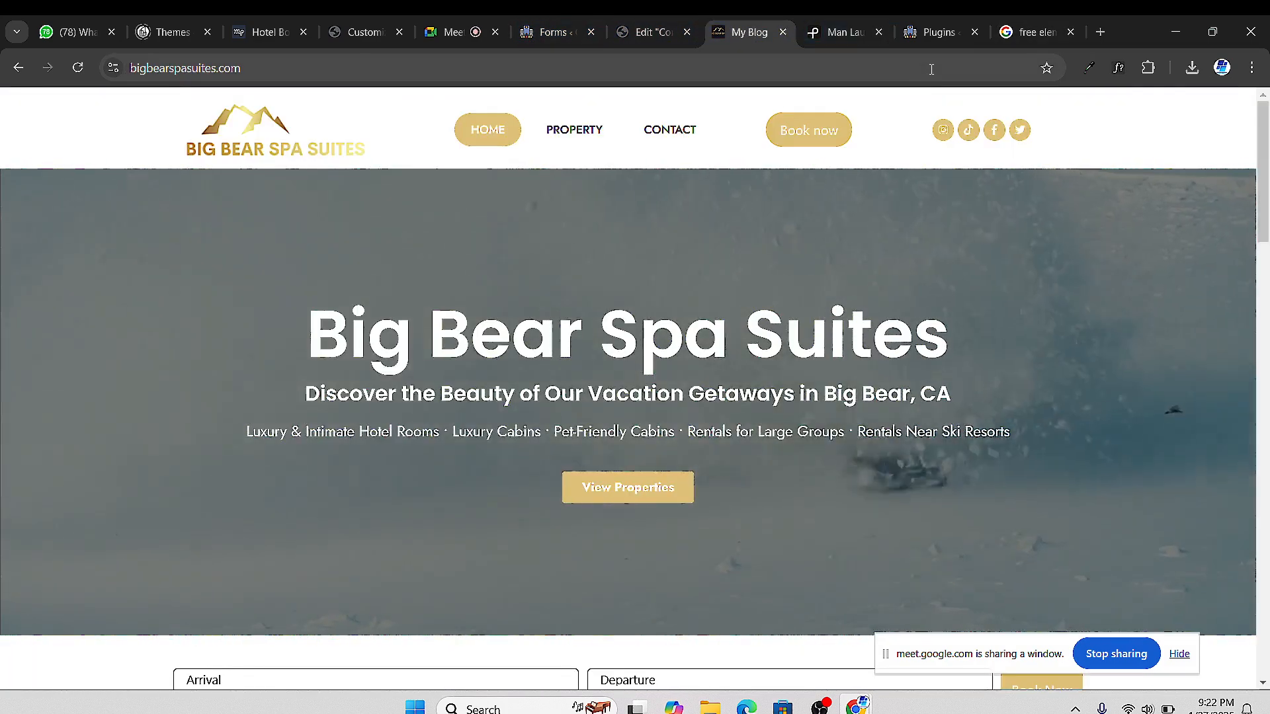
{"action": "left_click", "coordinate": [955, 42]}
{"action": "scroll", "coordinate": [336, 363], "scroll_direction": "up", "scroll_amount": 1}
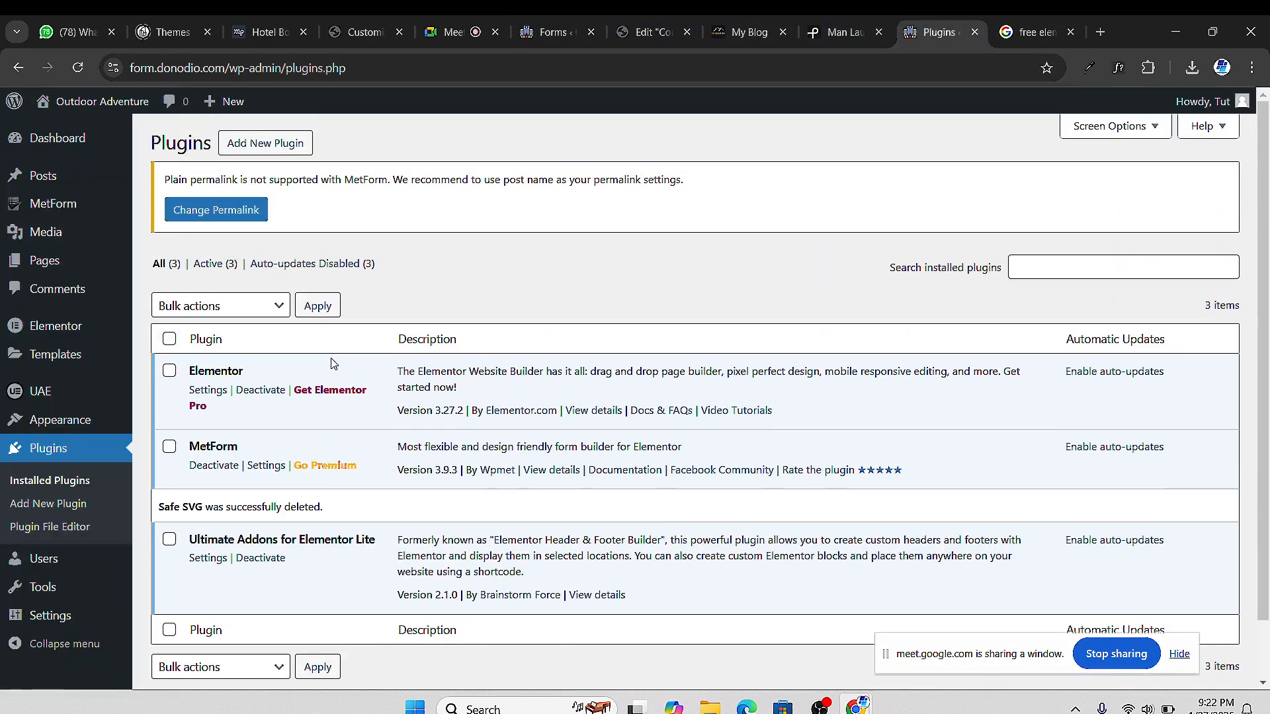
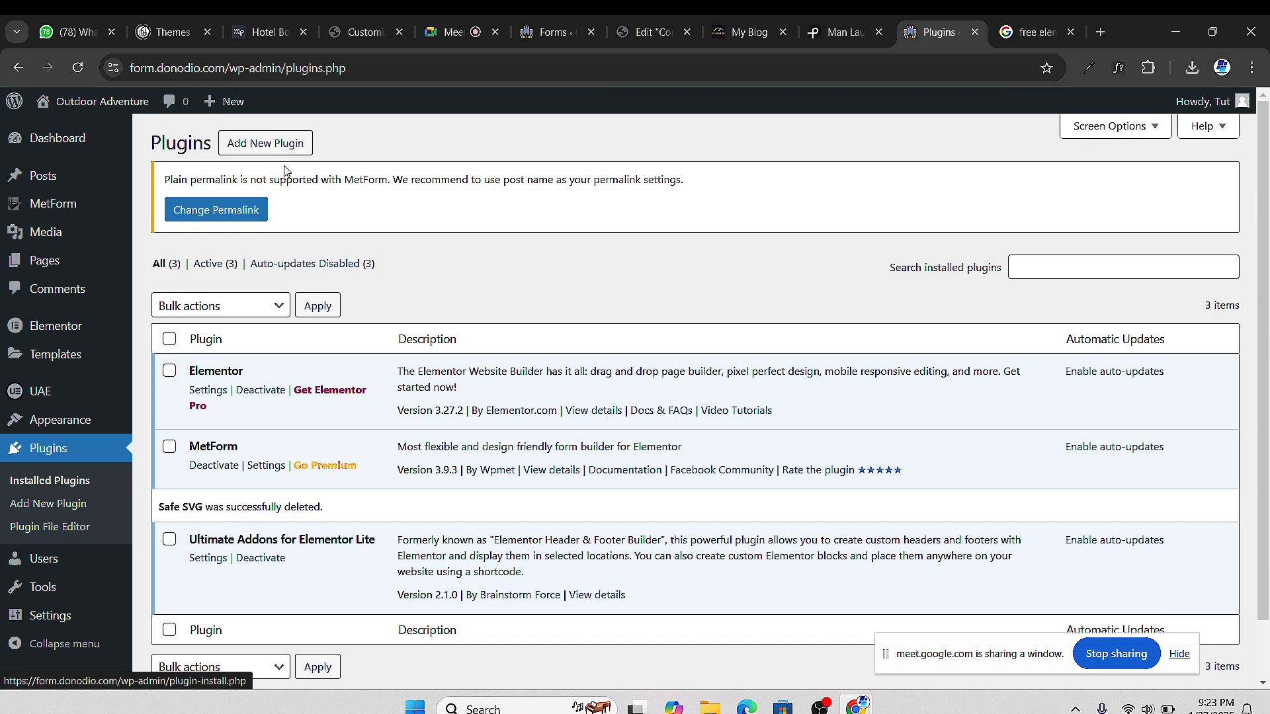
Search Add Plugins for 'wp form', then switch to the Google Meet call
{"action": "left_click", "coordinate": [267, 148]}
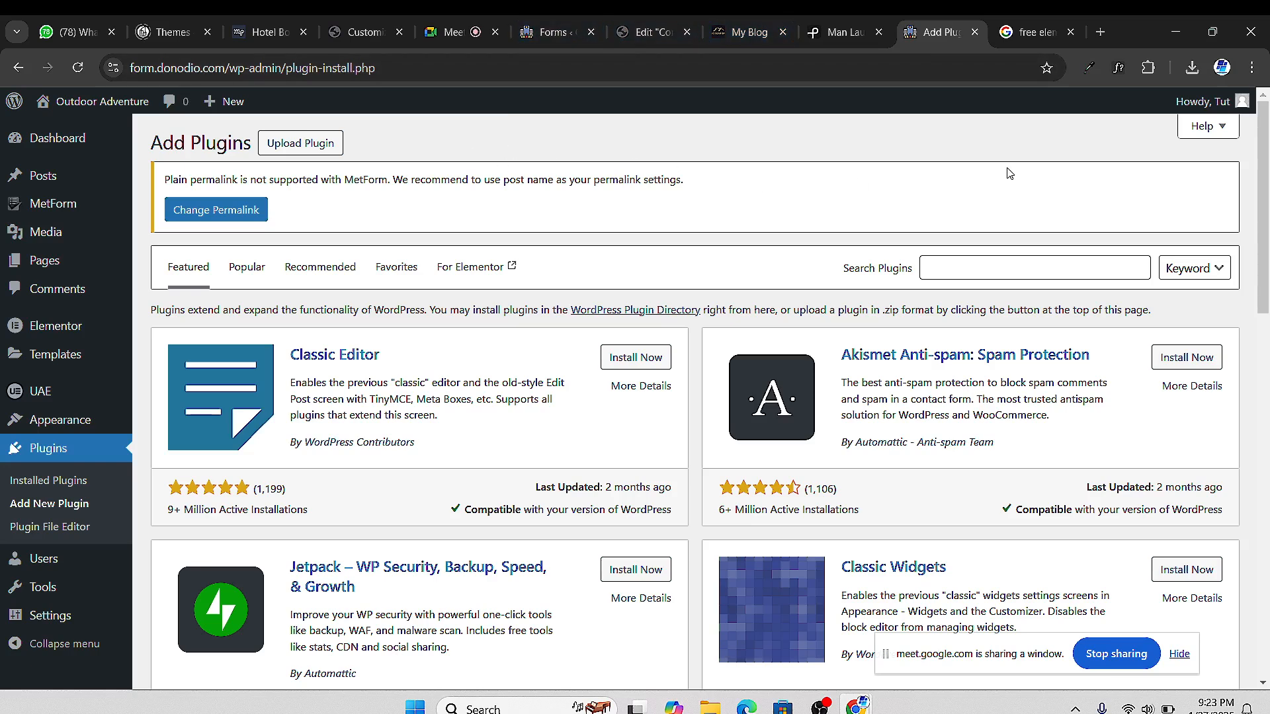
{"action": "left_click", "coordinate": [1000, 266]}
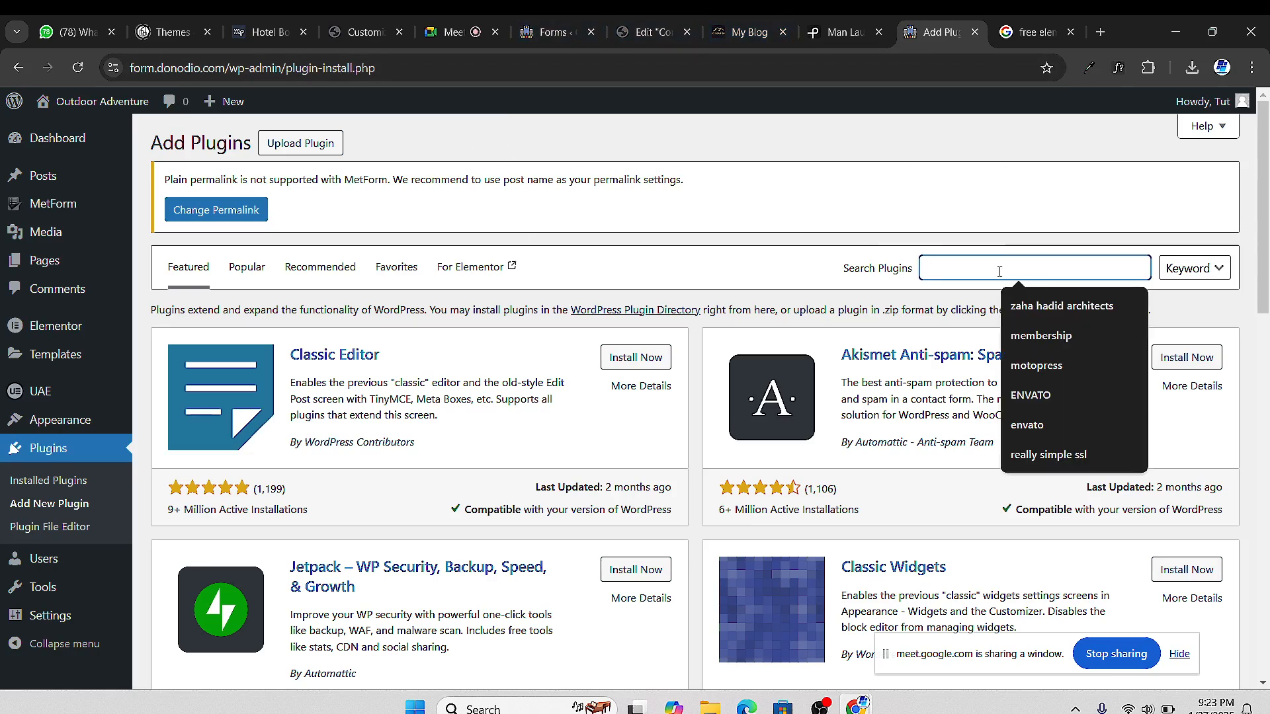
{"action": "type", "text": "wp forms"}
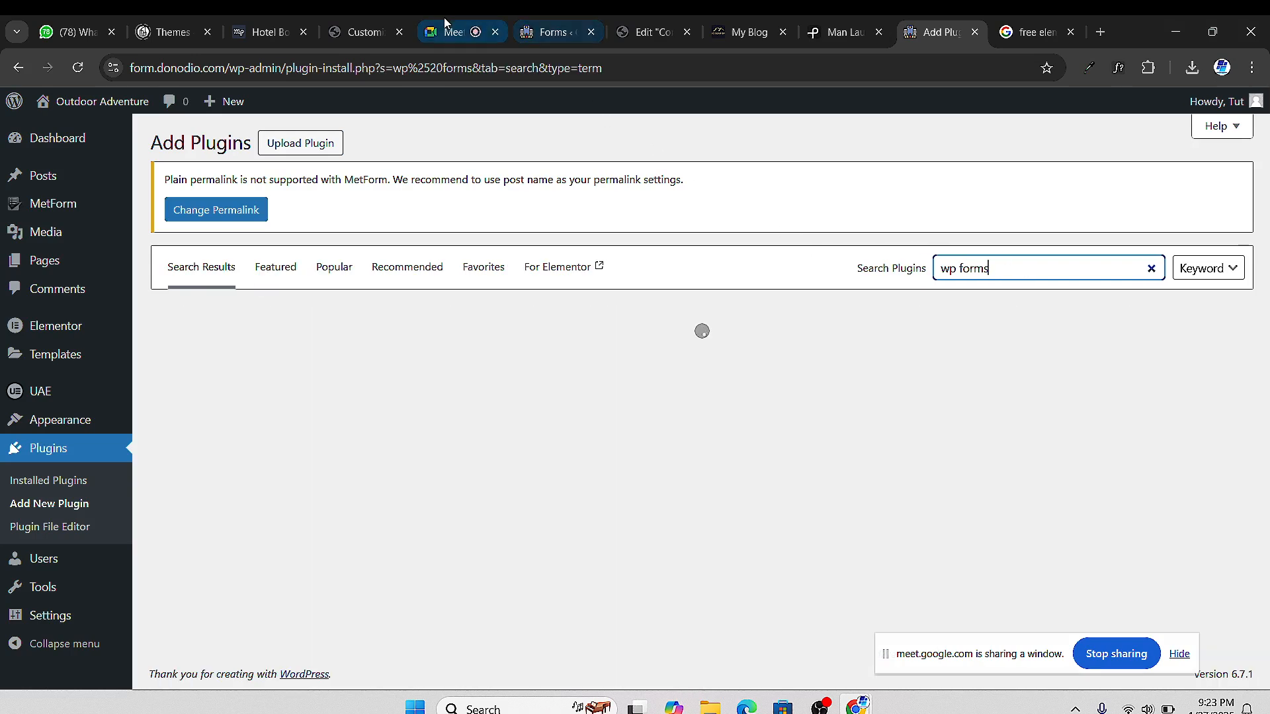
{"action": "left_click", "coordinate": [447, 30]}
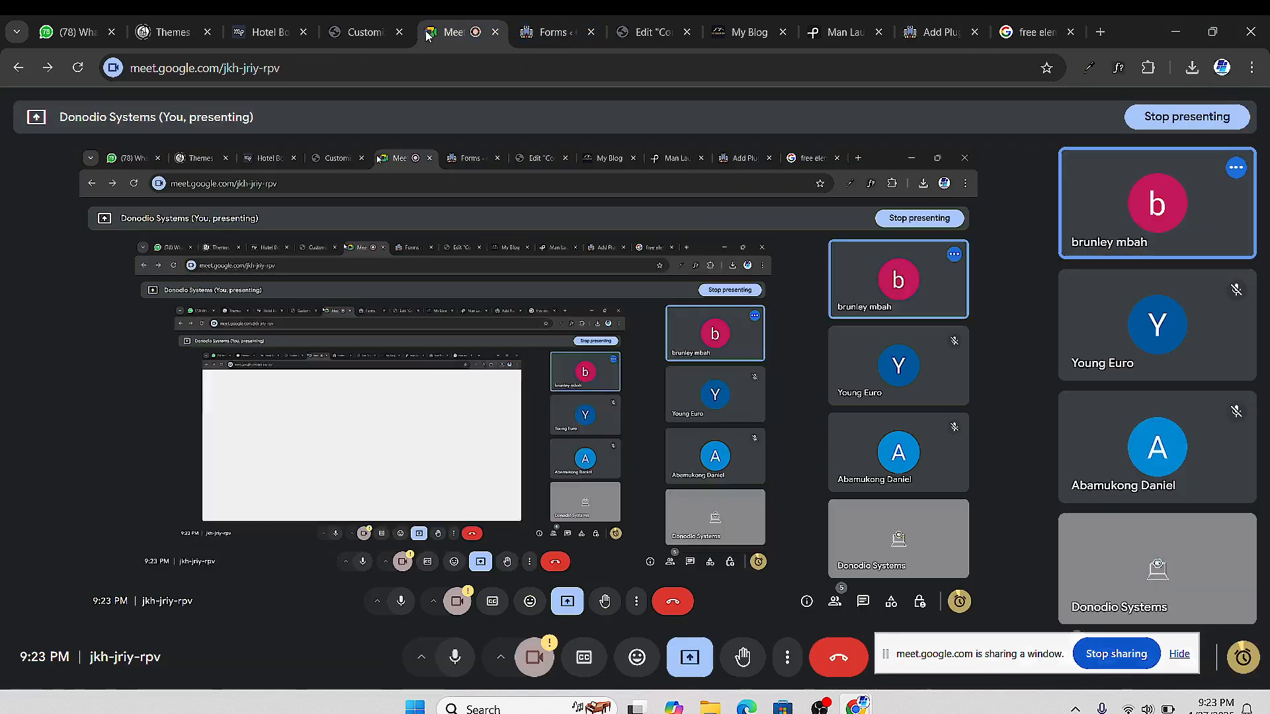
Mute one participant for everyone in Meet, then return to the 'wp forms' plugin results
{"action": "left_click", "coordinate": [1162, 205]}
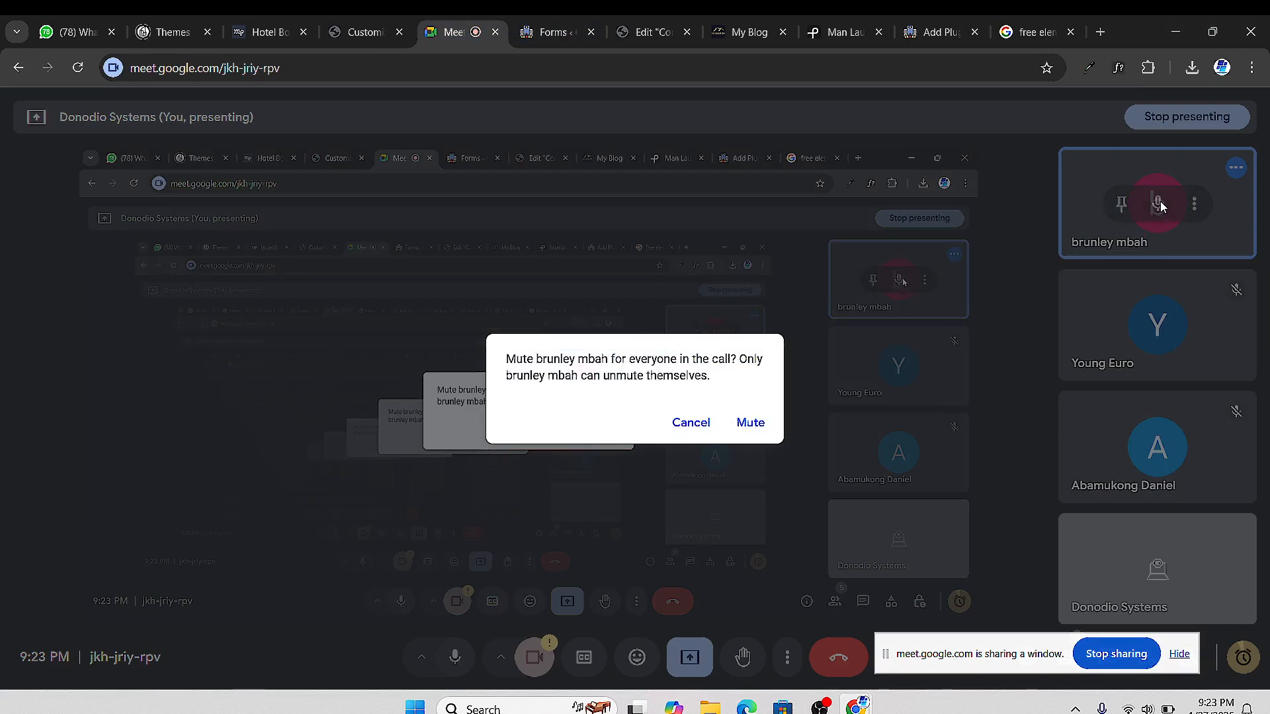
{"action": "left_click", "coordinate": [755, 424]}
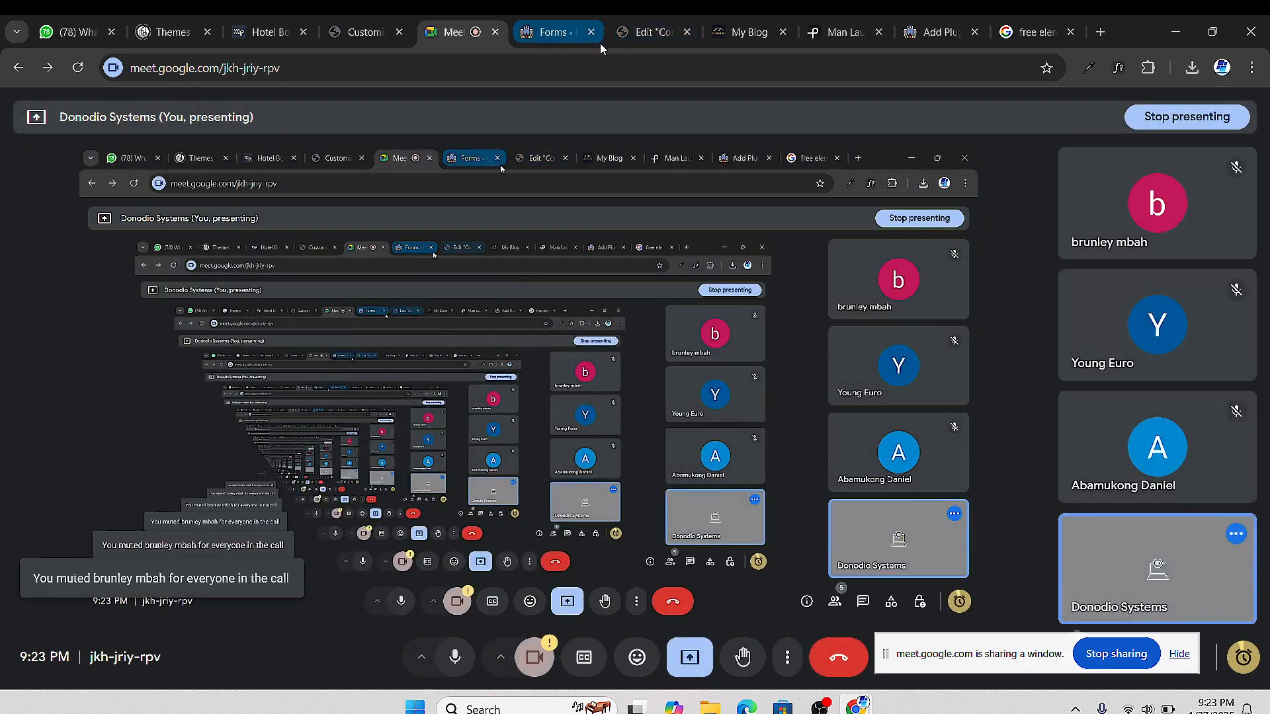
{"action": "left_click", "coordinate": [938, 32]}
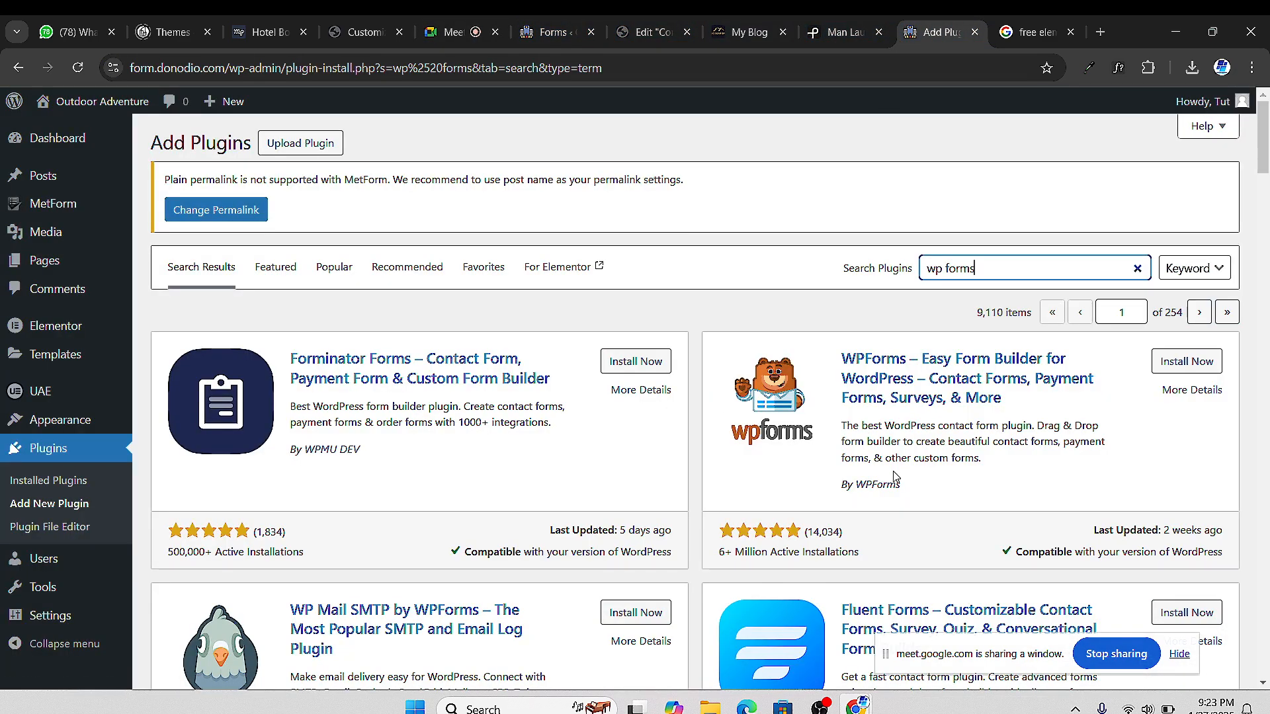
Install the WPForms plugin from the search results and activate it
{"action": "scroll", "coordinate": [895, 476], "scroll_direction": "down", "scroll_amount": 1}
{"action": "scroll", "coordinate": [880, 523], "scroll_direction": "down", "scroll_amount": 4}
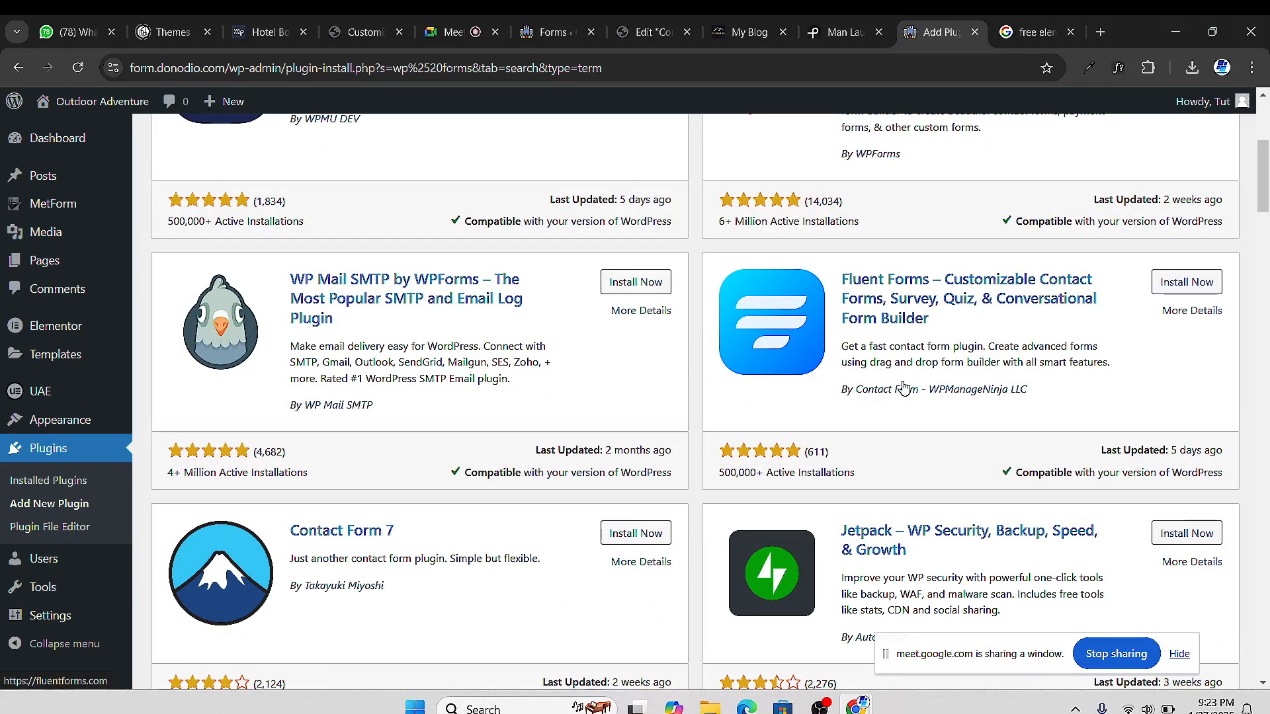
{"action": "scroll", "coordinate": [903, 389], "scroll_direction": "down", "scroll_amount": 5}
{"action": "scroll", "coordinate": [992, 384], "scroll_direction": "up", "scroll_amount": 7}
{"action": "scroll", "coordinate": [1063, 377], "scroll_direction": "down", "scroll_amount": 3}
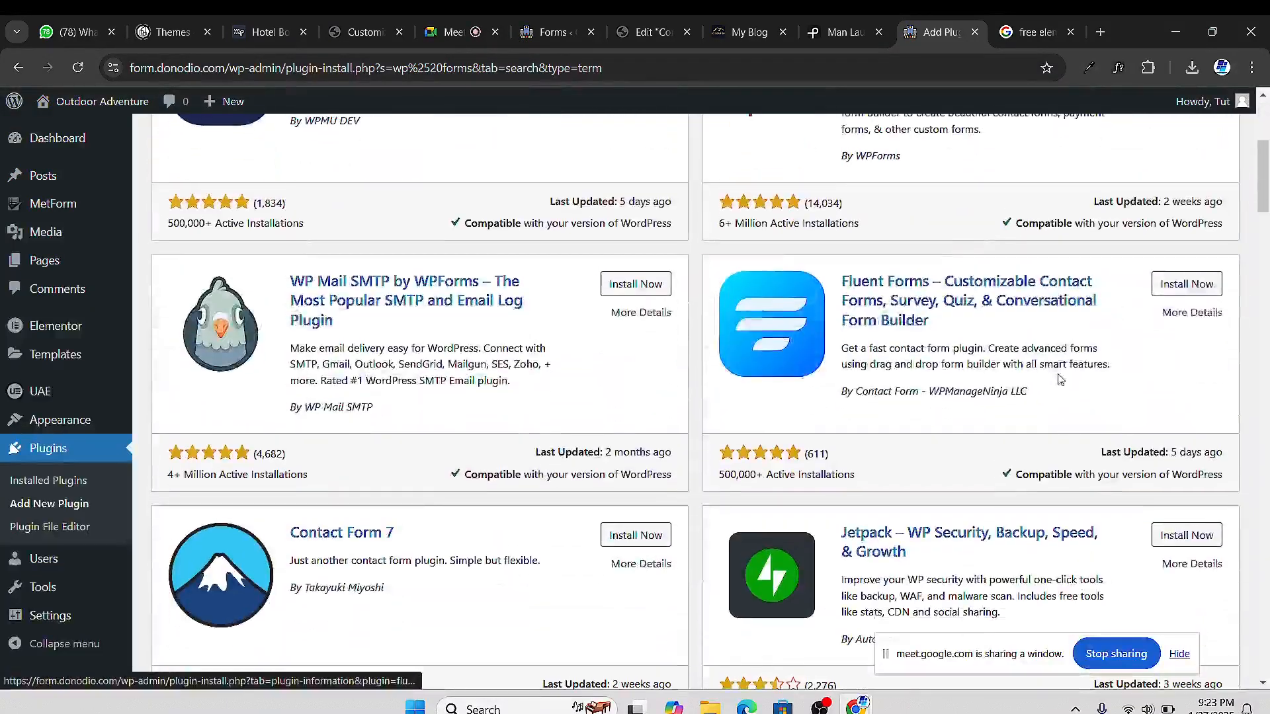
{"action": "scroll", "coordinate": [1060, 378], "scroll_direction": "up", "scroll_amount": 4}
{"action": "scroll", "coordinate": [1061, 378], "scroll_direction": "down", "scroll_amount": 1}
{"action": "left_click", "coordinate": [1172, 196]}
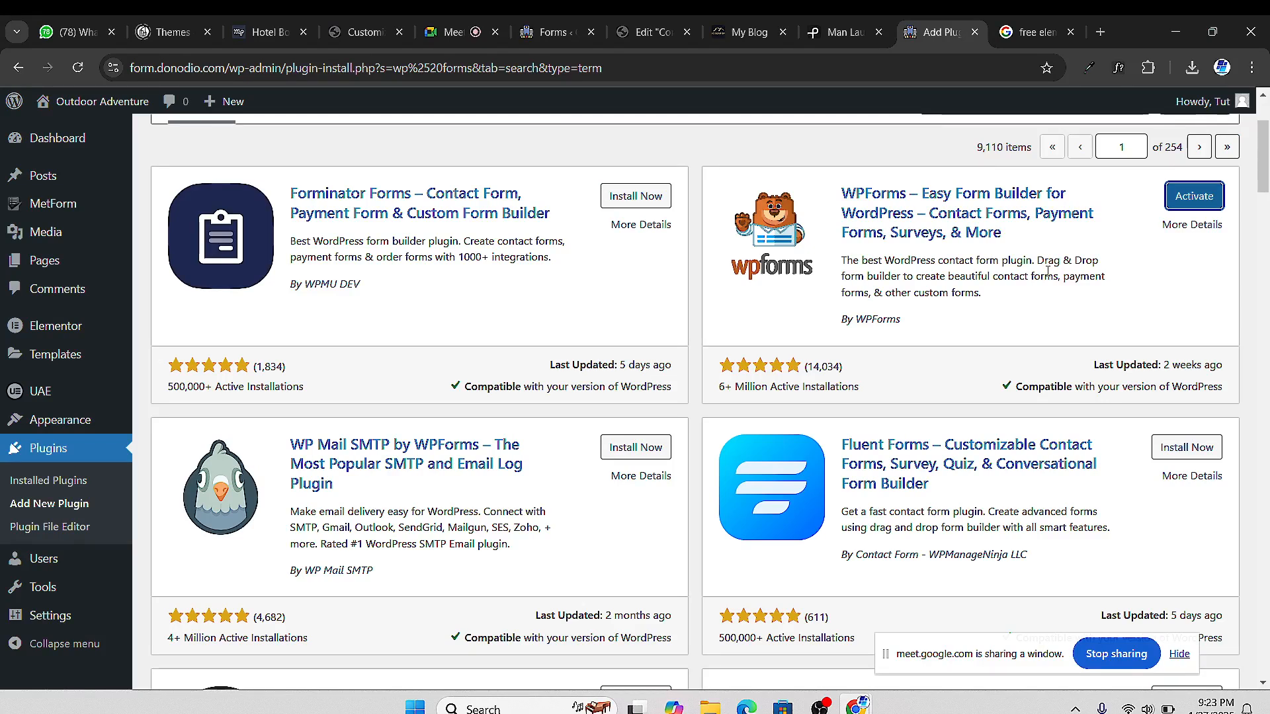
{"action": "left_click", "coordinate": [1217, 207]}
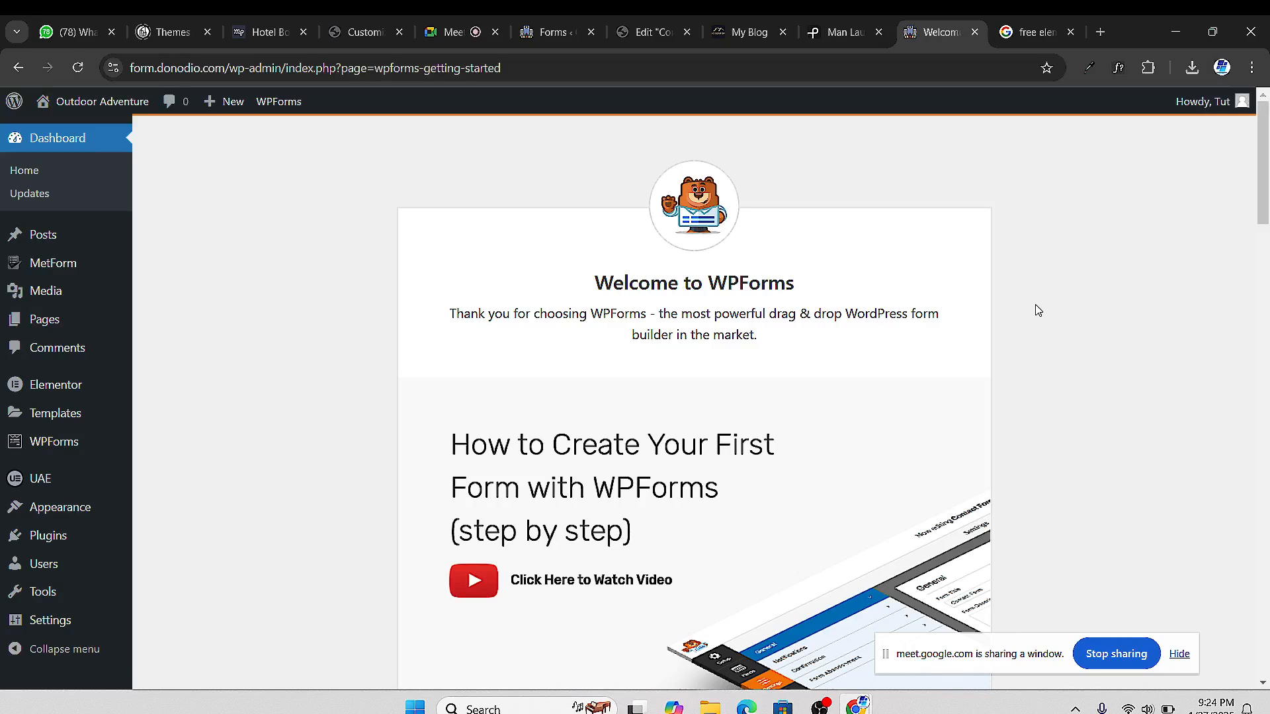
Create the first WPForms form through to template selection, then switch back to the Meet call
{"action": "scroll", "coordinate": [1029, 289], "scroll_direction": "down", "scroll_amount": 10}
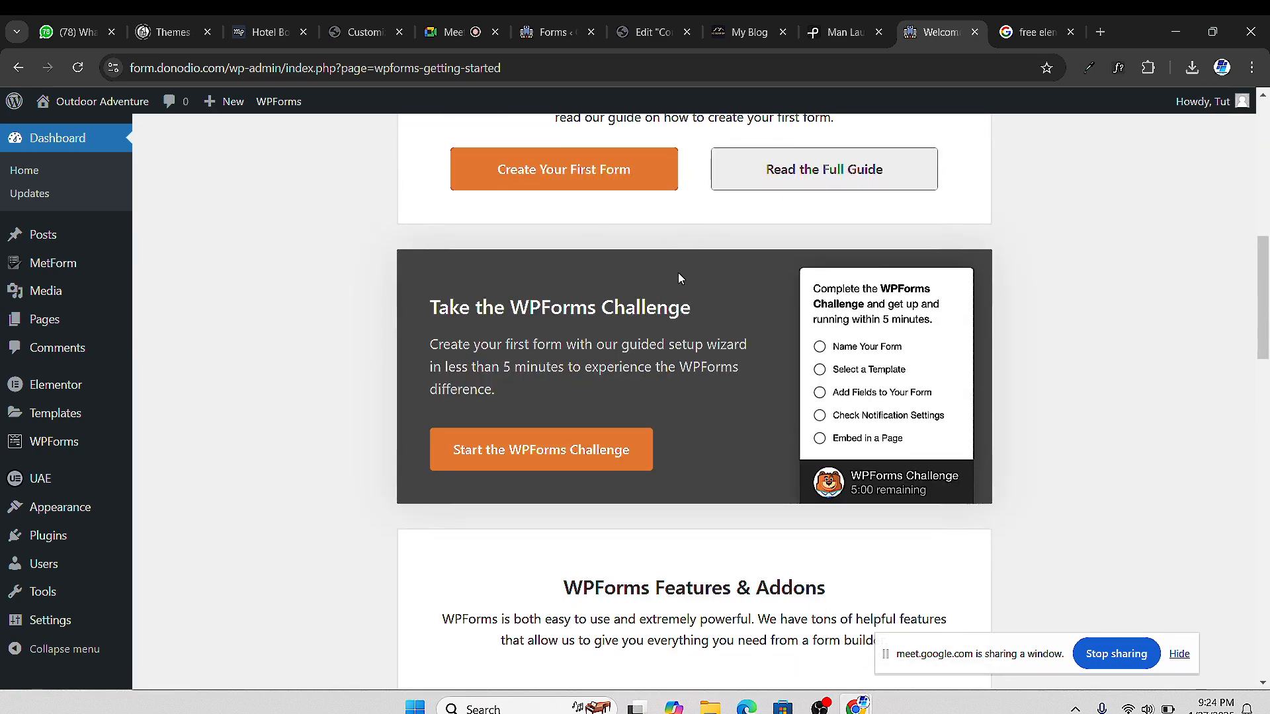
{"action": "left_click", "coordinate": [573, 174]}
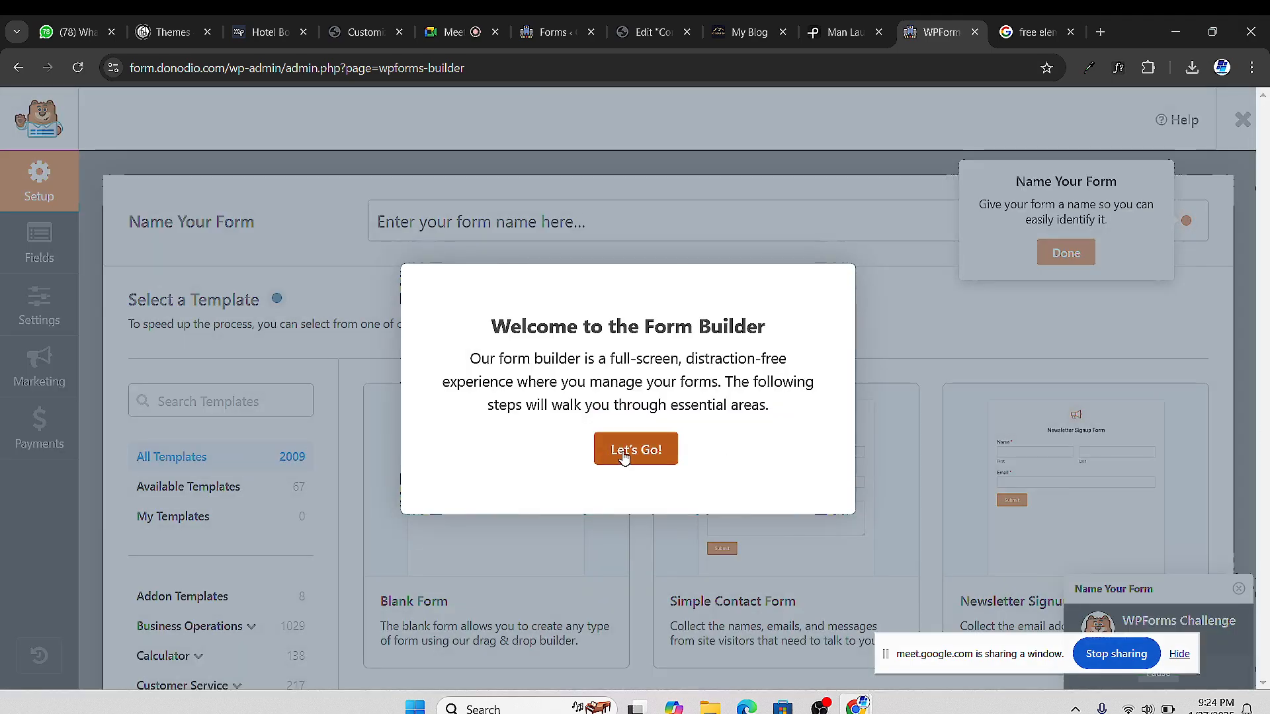
{"action": "left_click", "coordinate": [629, 455]}
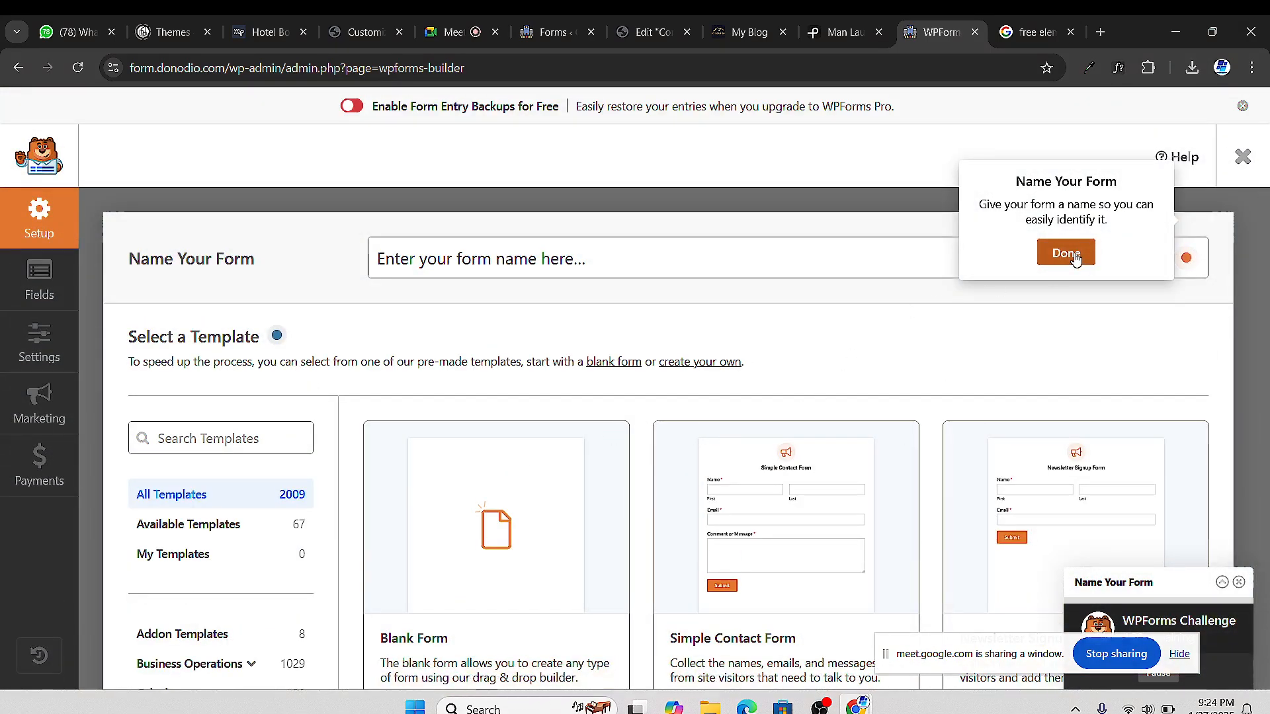
{"action": "left_click", "coordinate": [1066, 254]}
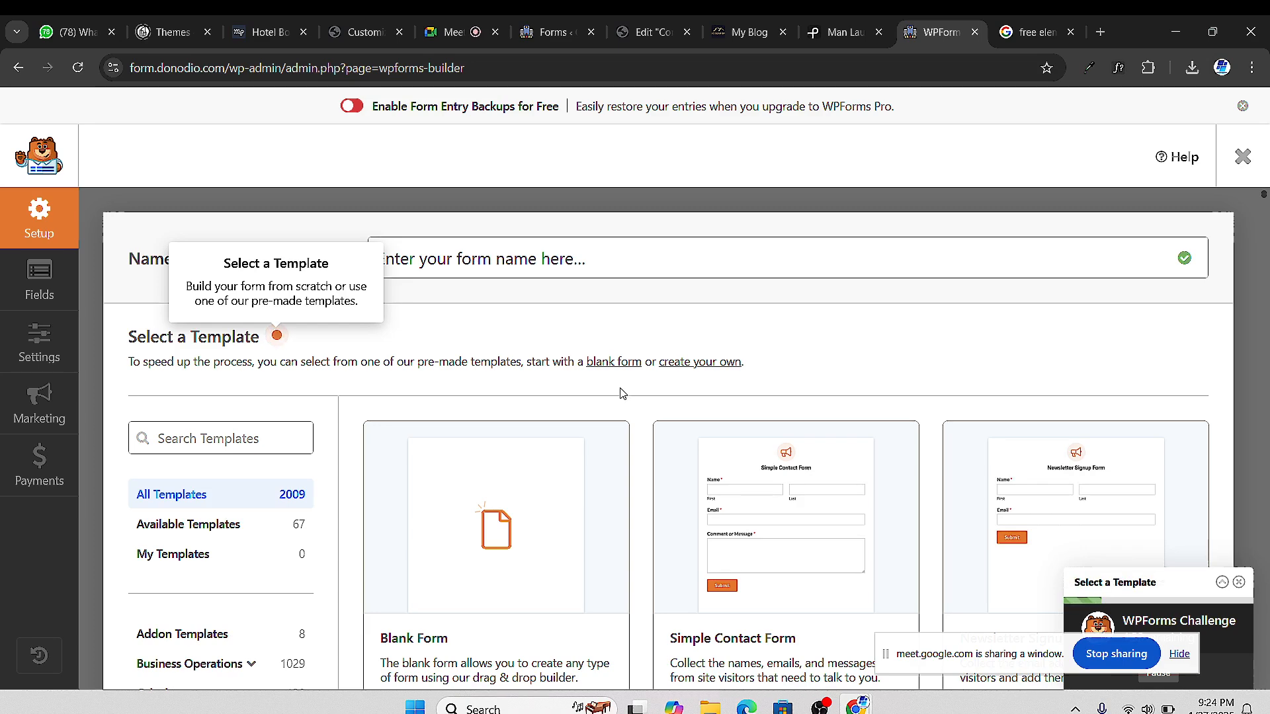
{"action": "scroll", "coordinate": [746, 544], "scroll_direction": "down", "scroll_amount": 2}
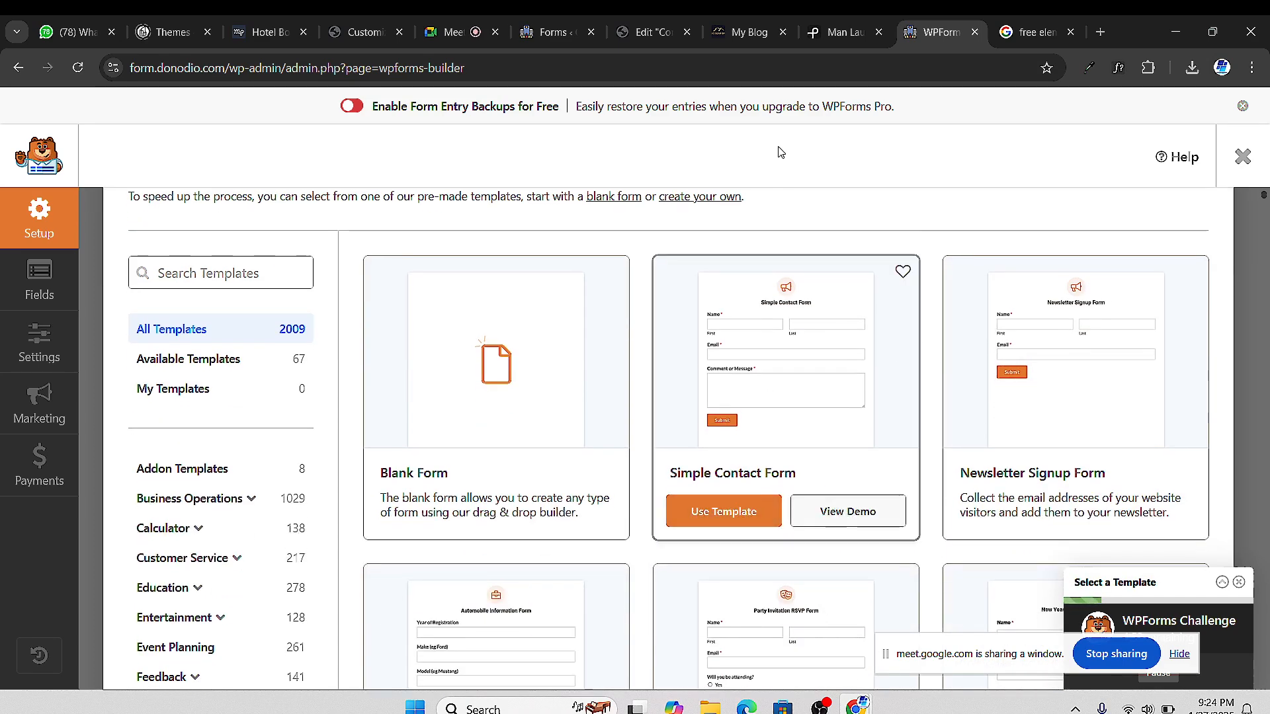
{"action": "left_click", "coordinate": [446, 43]}
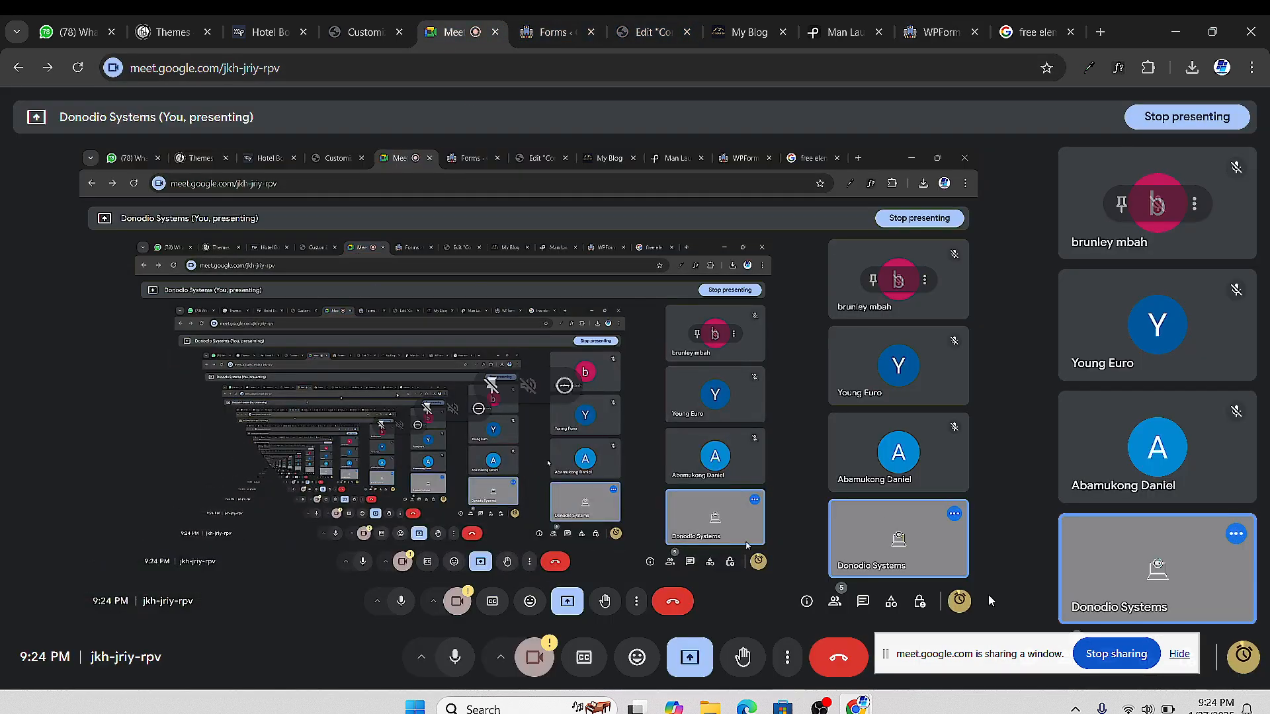
Check the remaining call time, then switch to the Big Bear Spa Suites site tab
{"action": "left_click", "coordinate": [1245, 658]}
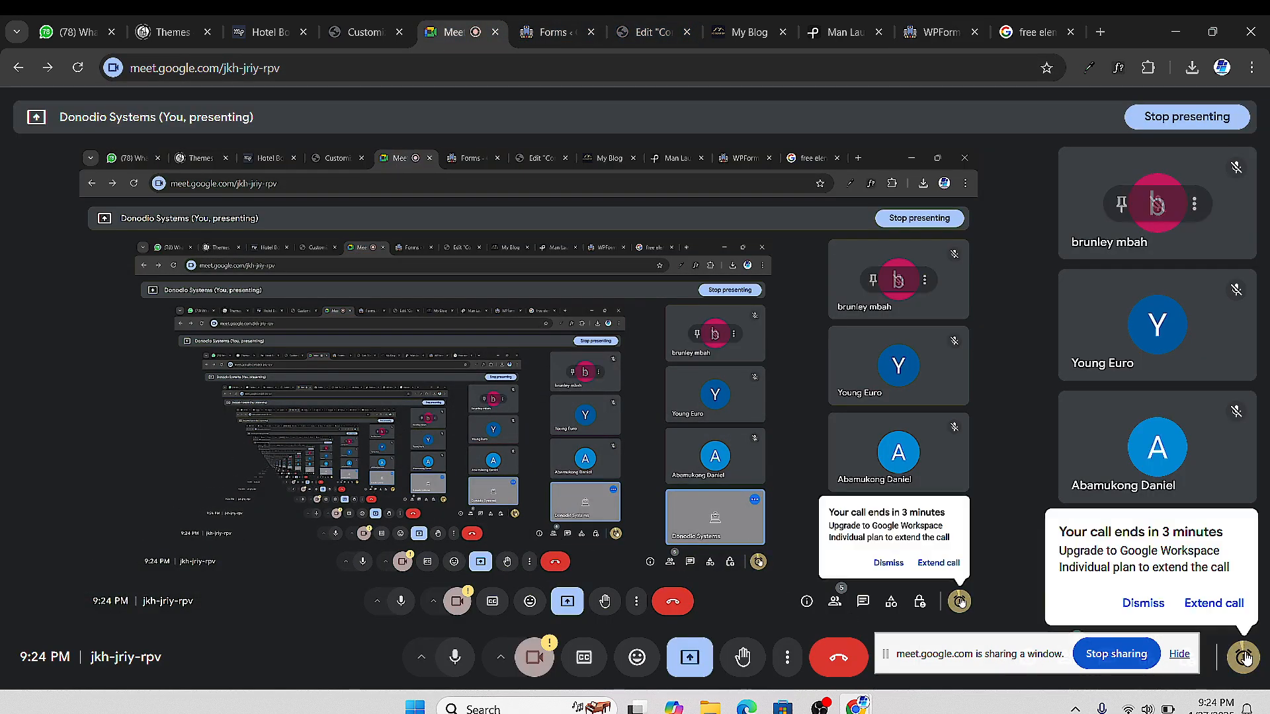
{"action": "left_click", "coordinate": [723, 36]}
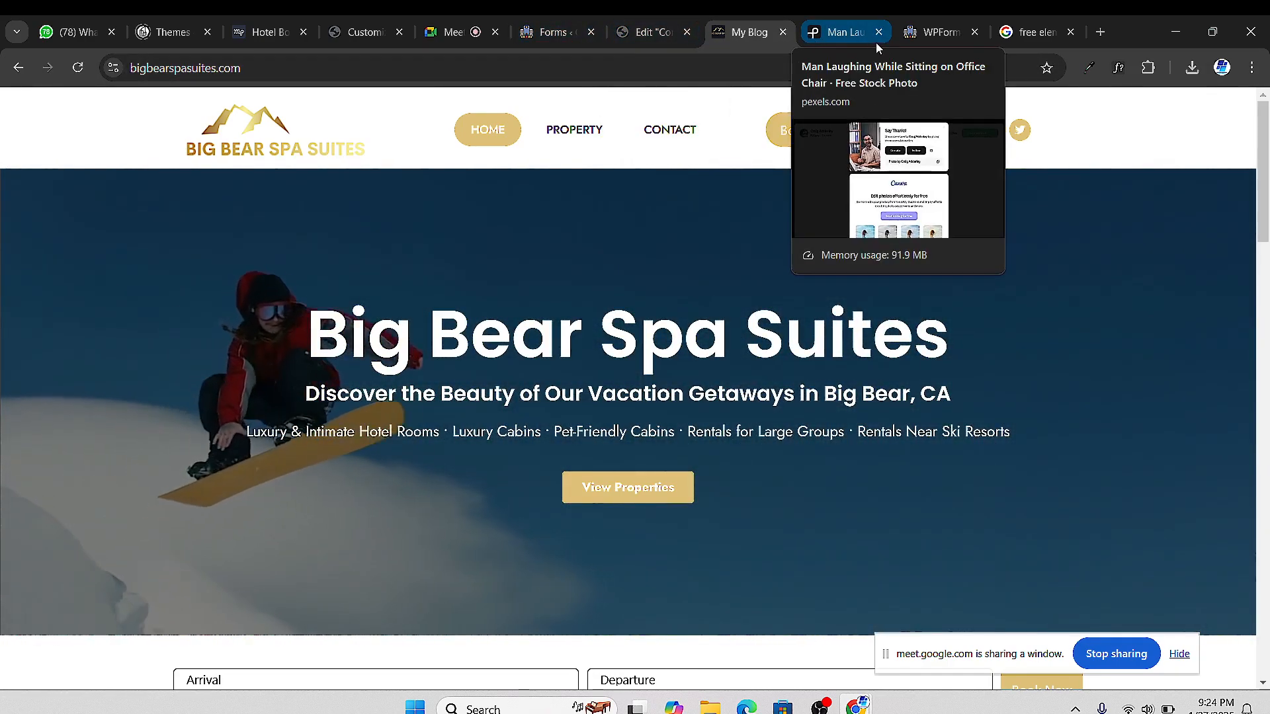
Glance at the Contact Us editor, close the MetForm forms tab, and return to WPForms templates
{"action": "left_click", "coordinate": [664, 34]}
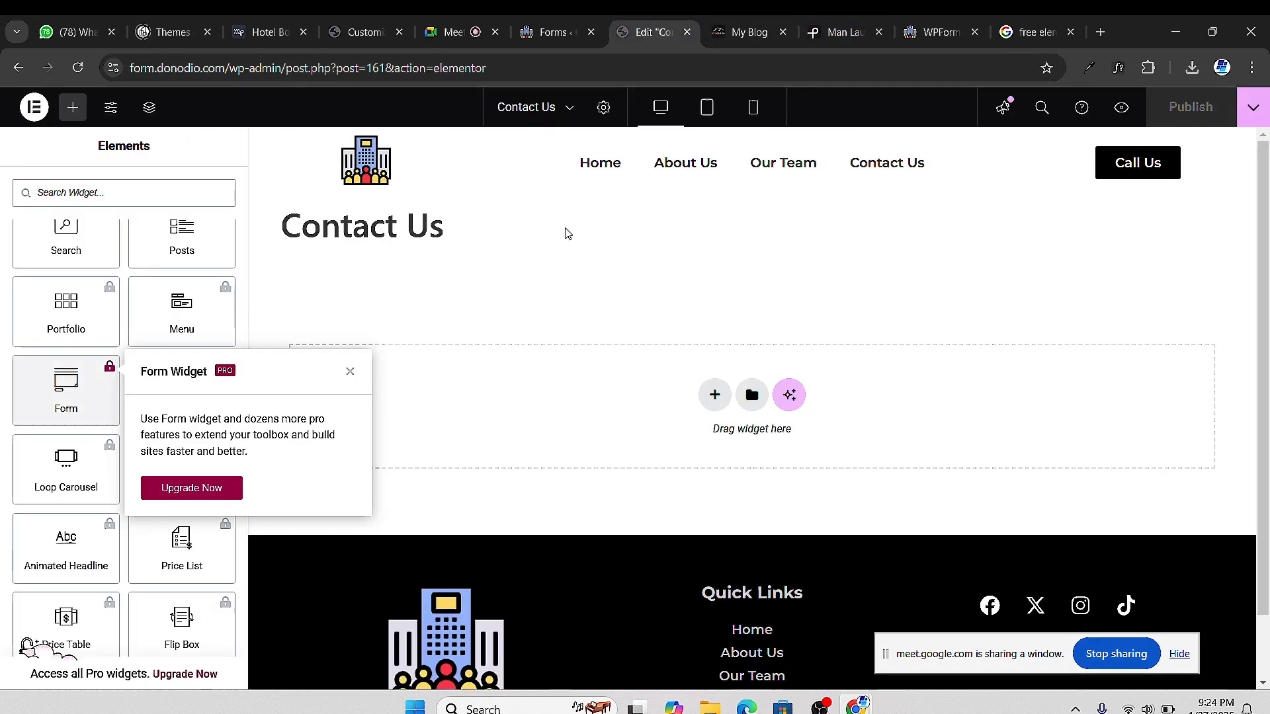
{"action": "left_click", "coordinate": [549, 32]}
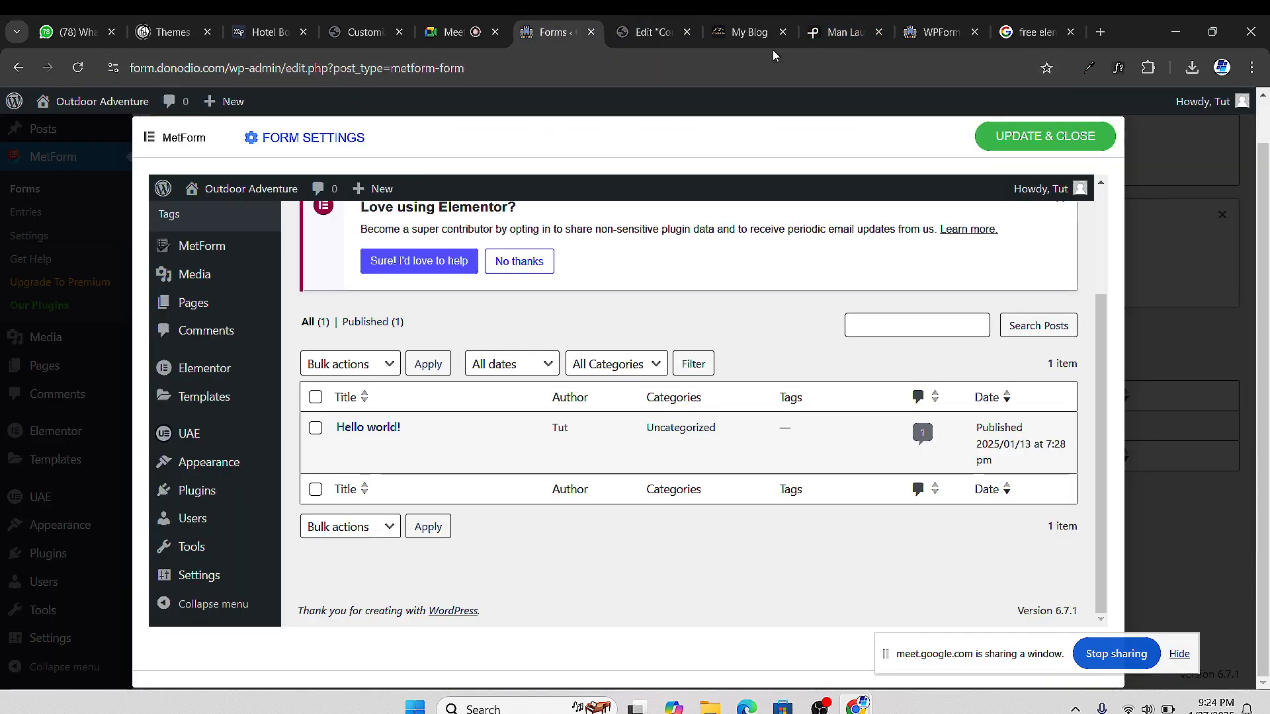
{"action": "left_click", "coordinate": [591, 32]}
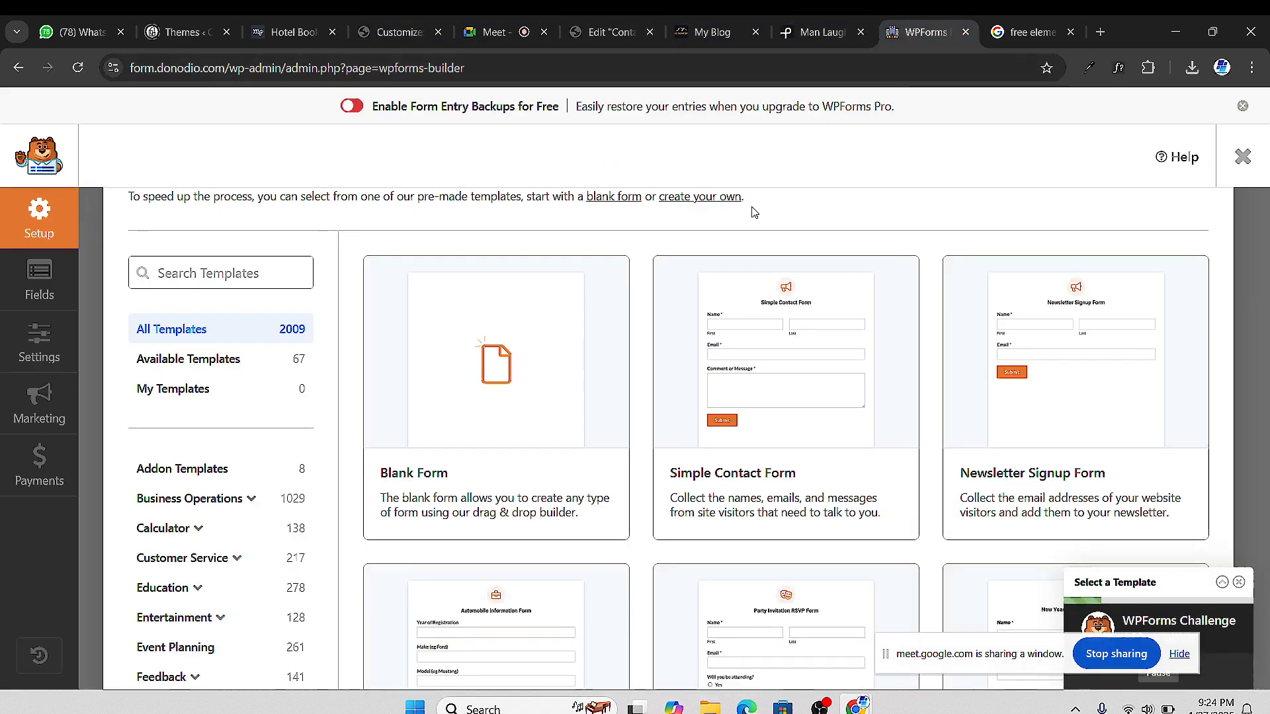
{"action": "left_click", "coordinate": [926, 31]}
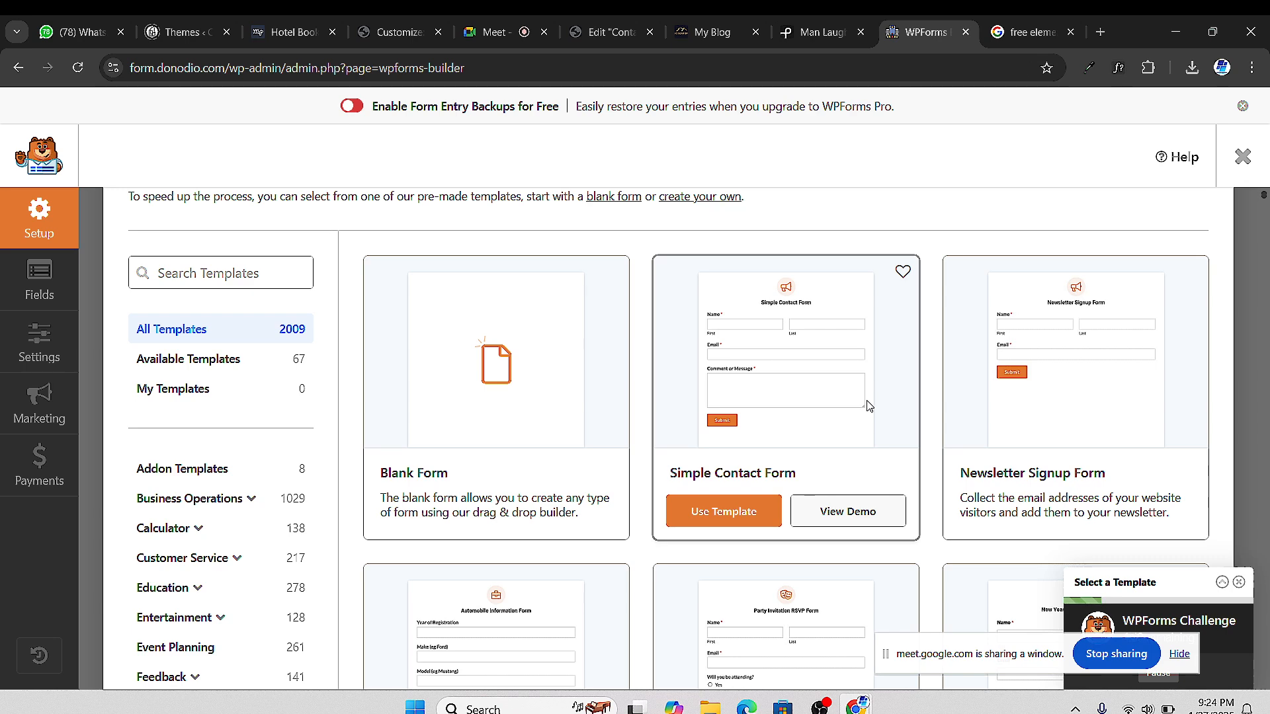
Open the Simple Contact Form template demo from the WPForms gallery
{"action": "scroll", "coordinate": [868, 541], "scroll_direction": "down", "scroll_amount": 5}
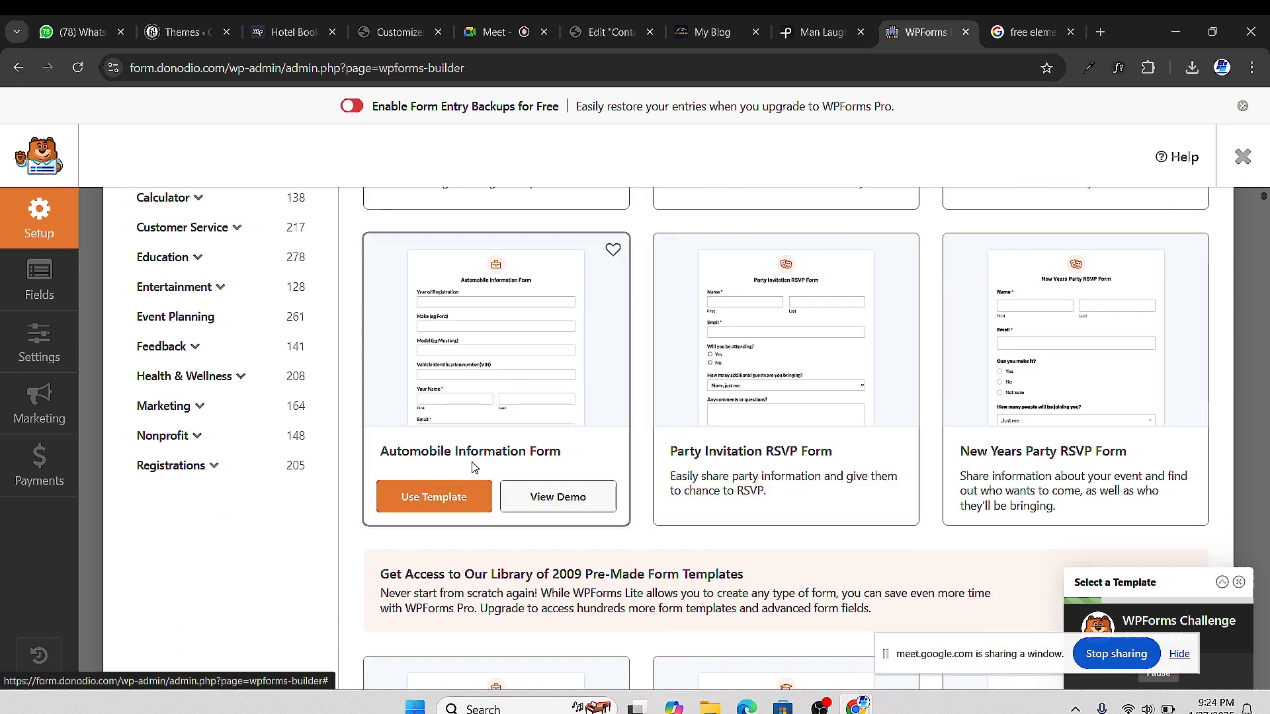
{"action": "scroll", "coordinate": [805, 401], "scroll_direction": "up", "scroll_amount": 6}
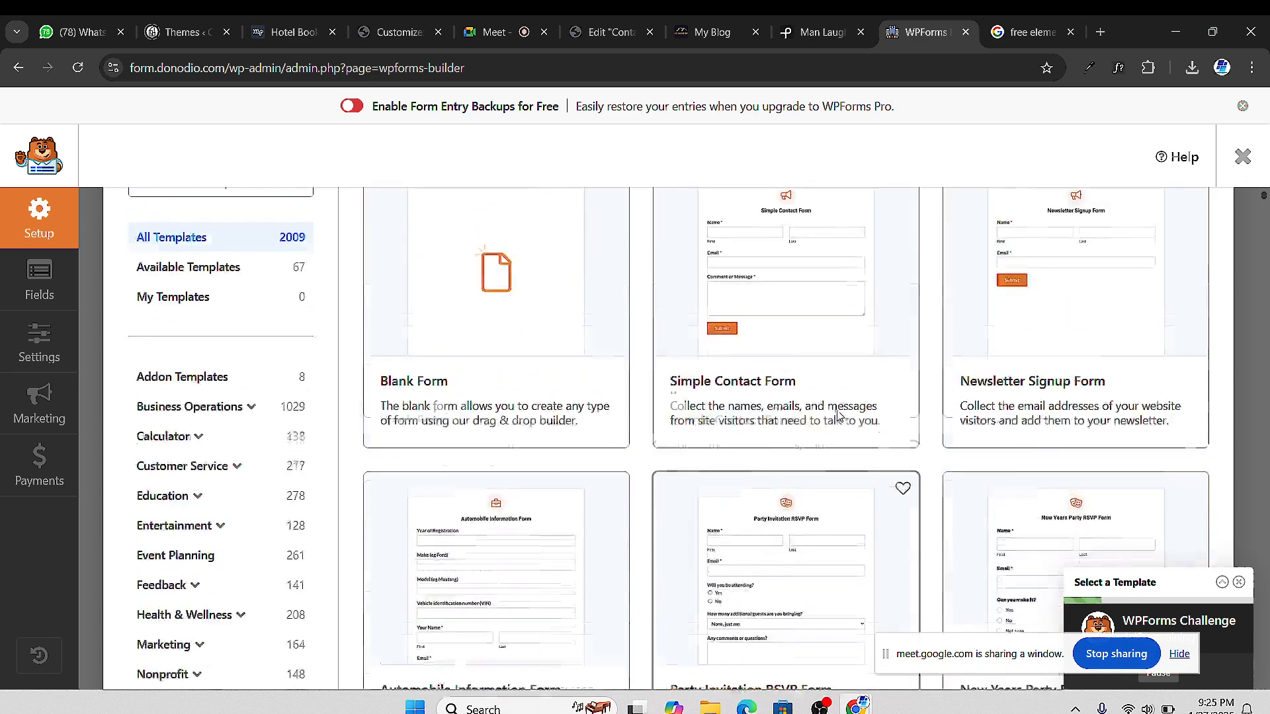
{"action": "scroll", "coordinate": [883, 465], "scroll_direction": "down", "scroll_amount": 3}
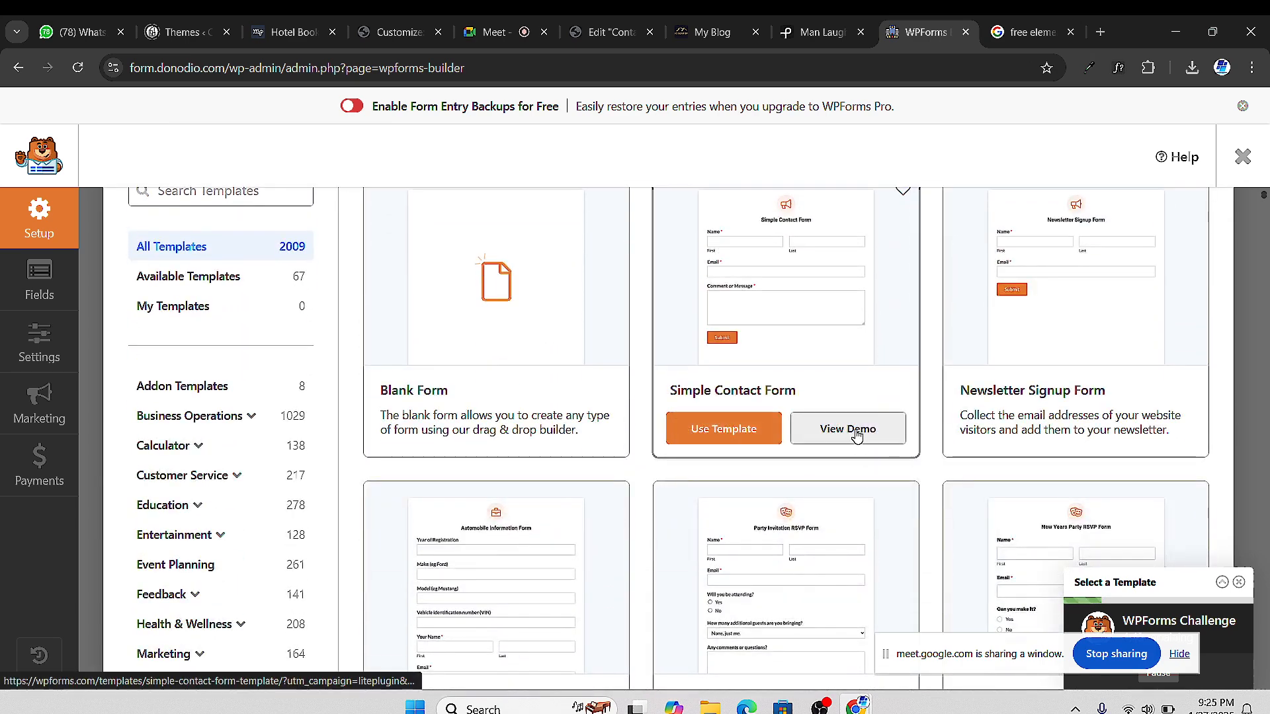
{"action": "left_click", "coordinate": [846, 432]}
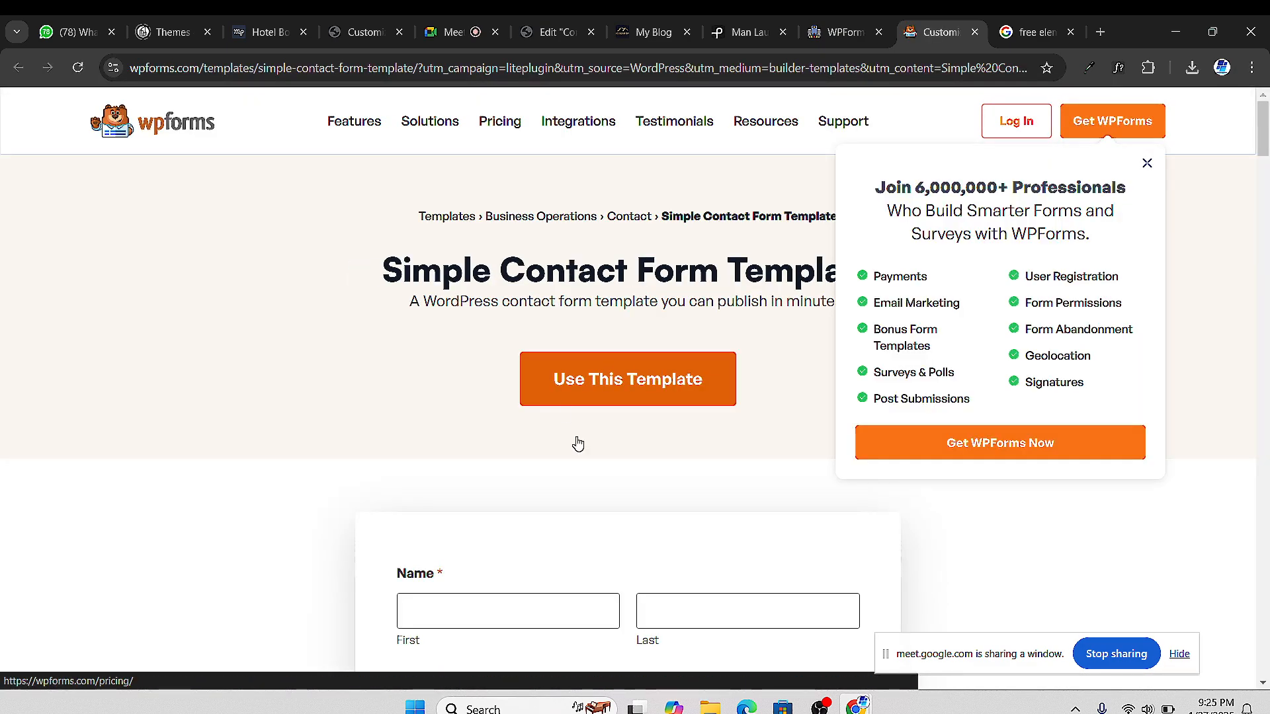
Scroll through the Simple Contact Form demo, then return to the template gallery
{"action": "scroll", "coordinate": [578, 444], "scroll_direction": "down", "scroll_amount": 5}
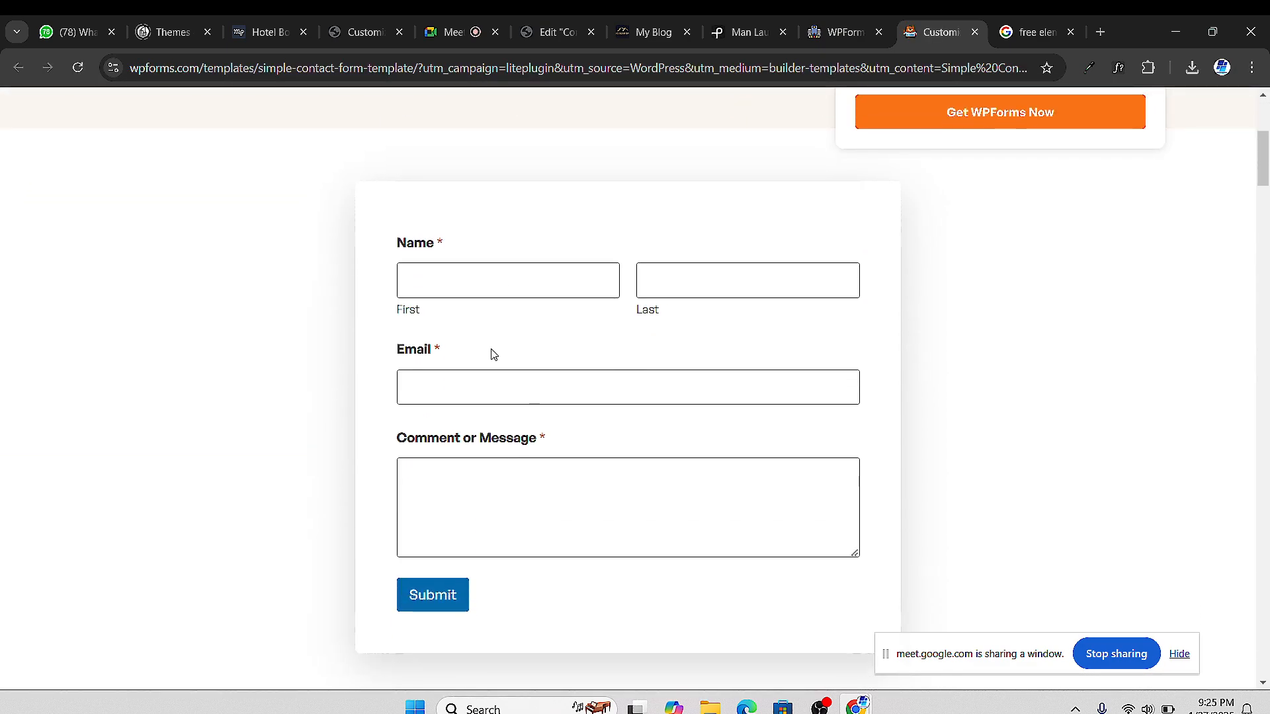
{"action": "scroll", "coordinate": [494, 355], "scroll_direction": "down", "scroll_amount": 1}
{"action": "scroll", "coordinate": [492, 372], "scroll_direction": "up", "scroll_amount": 1}
{"action": "left_click", "coordinate": [839, 31]}
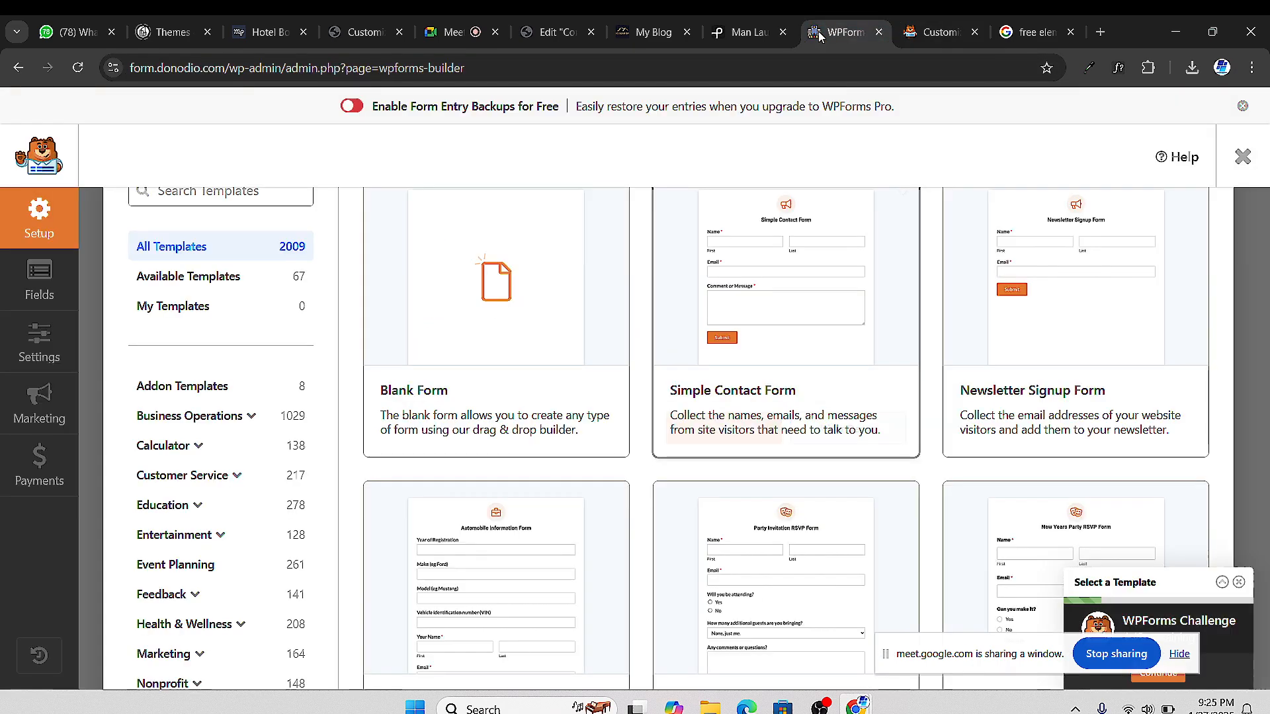
Open the Automobile Information Form demo and close the Simple Contact Form demo and Google tabs
{"action": "scroll", "coordinate": [1046, 384], "scroll_direction": "down", "scroll_amount": 2}
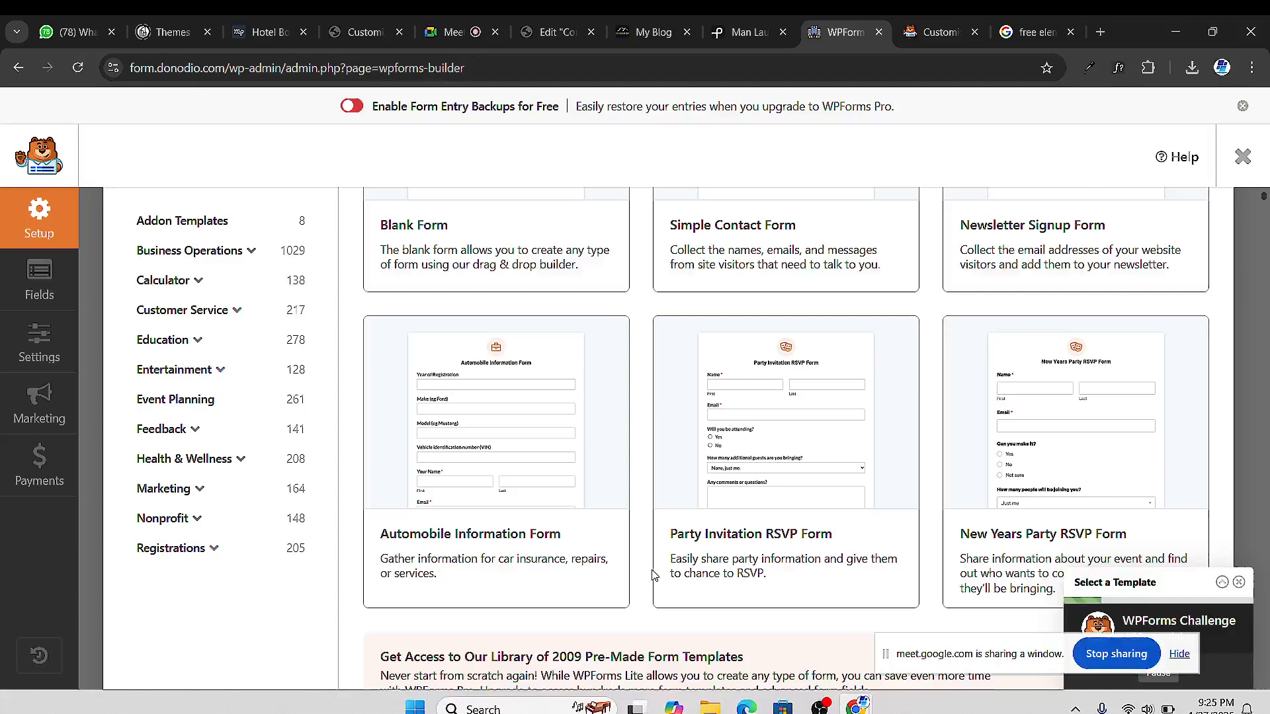
{"action": "mouse_move", "coordinate": [535, 503]}
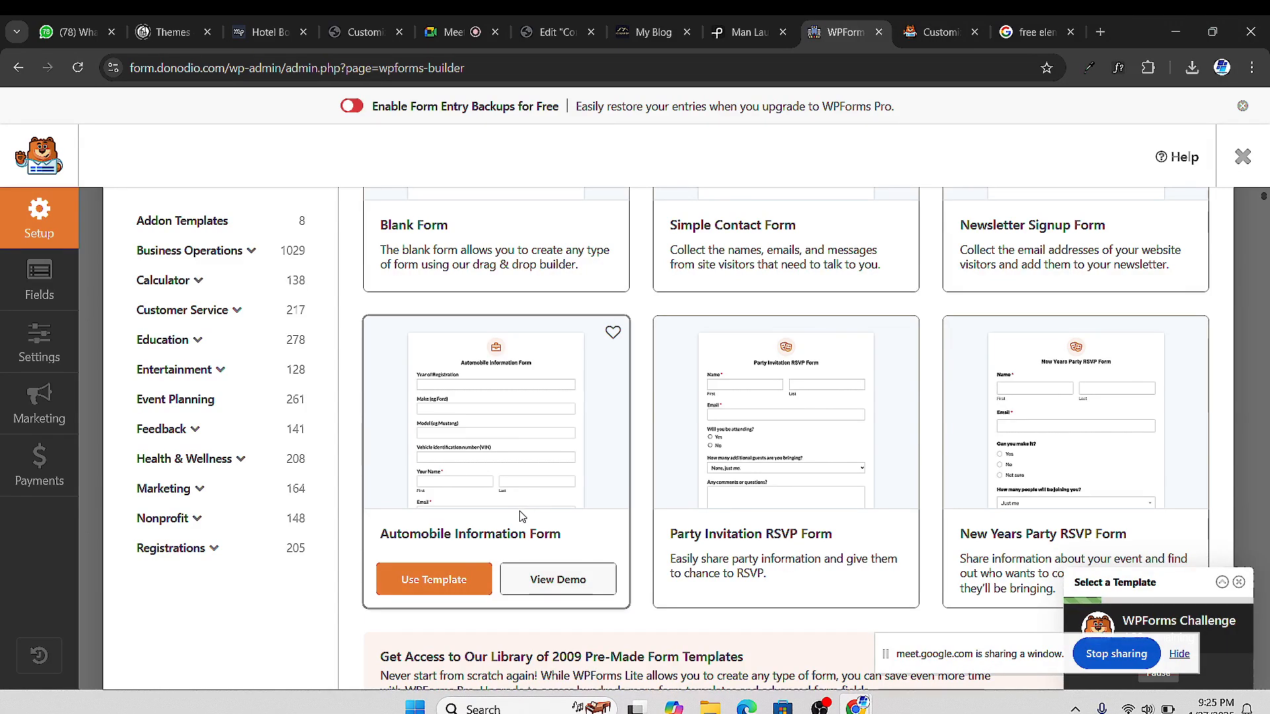
{"action": "left_click", "coordinate": [558, 580]}
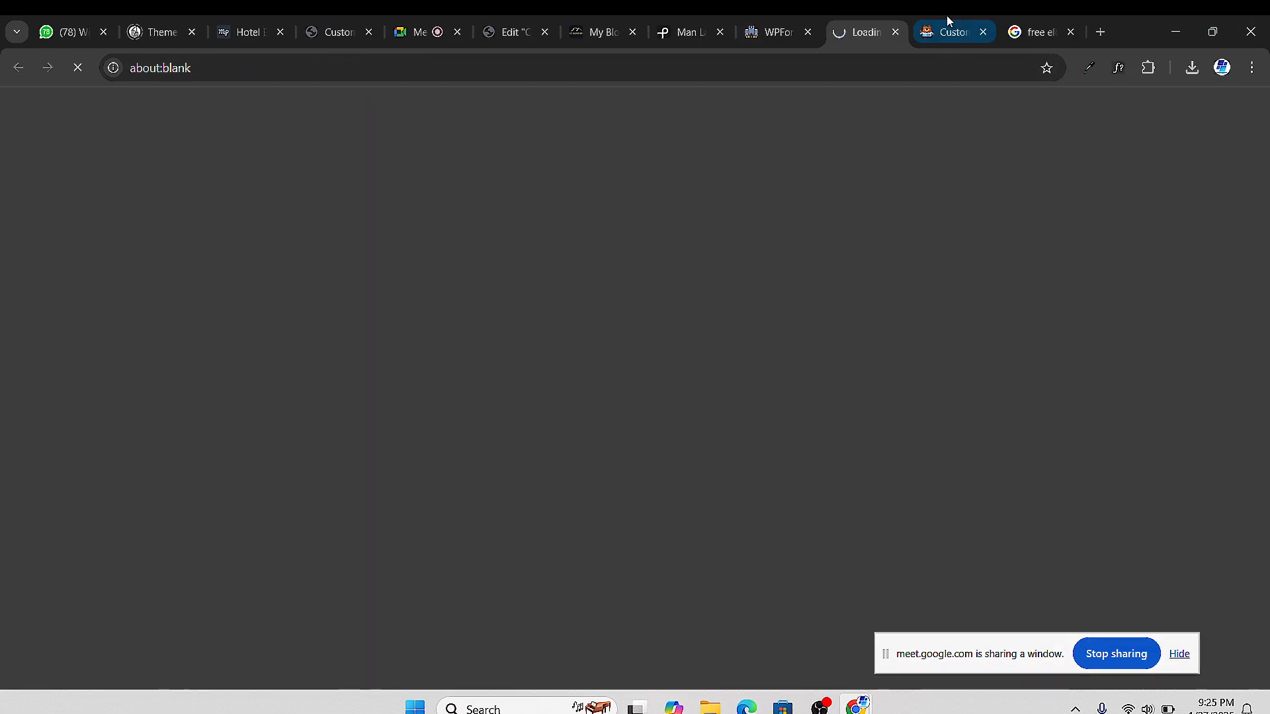
{"action": "left_click", "coordinate": [963, 38]}
{"action": "left_click", "coordinate": [983, 32]}
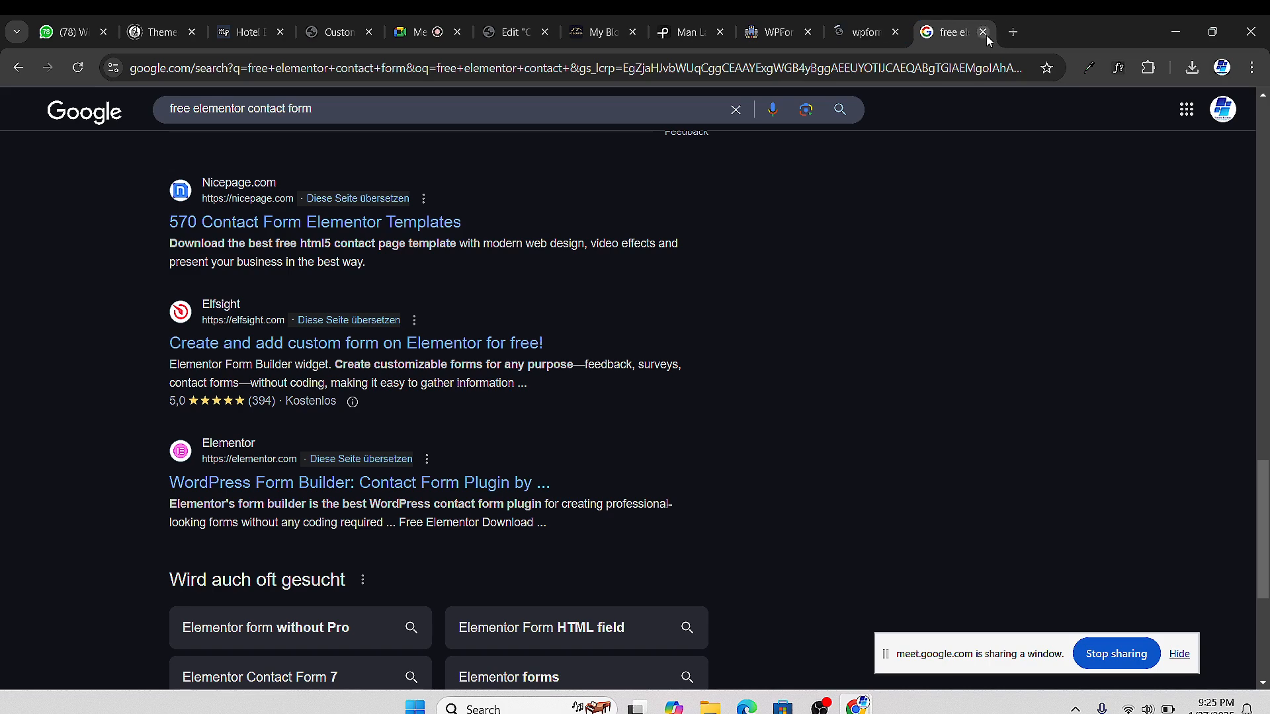
{"action": "left_click", "coordinate": [984, 32]}
{"action": "scroll", "coordinate": [513, 454], "scroll_direction": "down", "scroll_amount": 5}
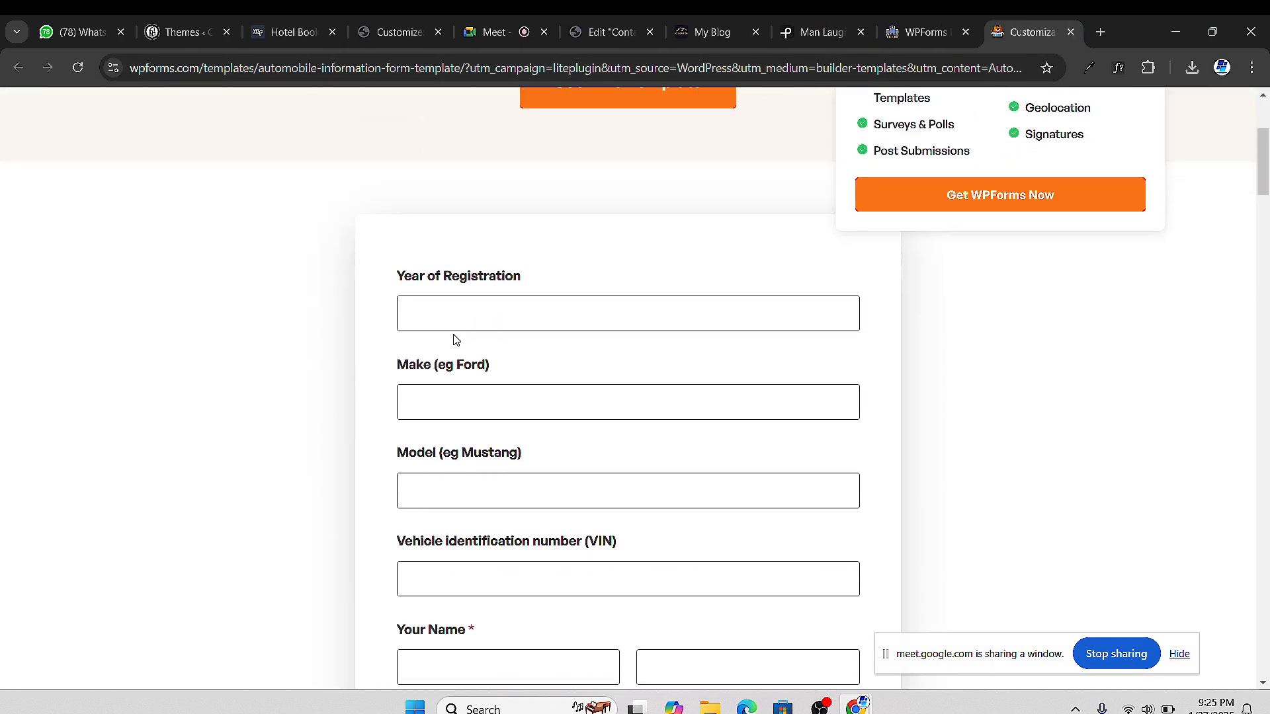
{"action": "scroll", "coordinate": [507, 313], "scroll_direction": "down", "scroll_amount": 3}
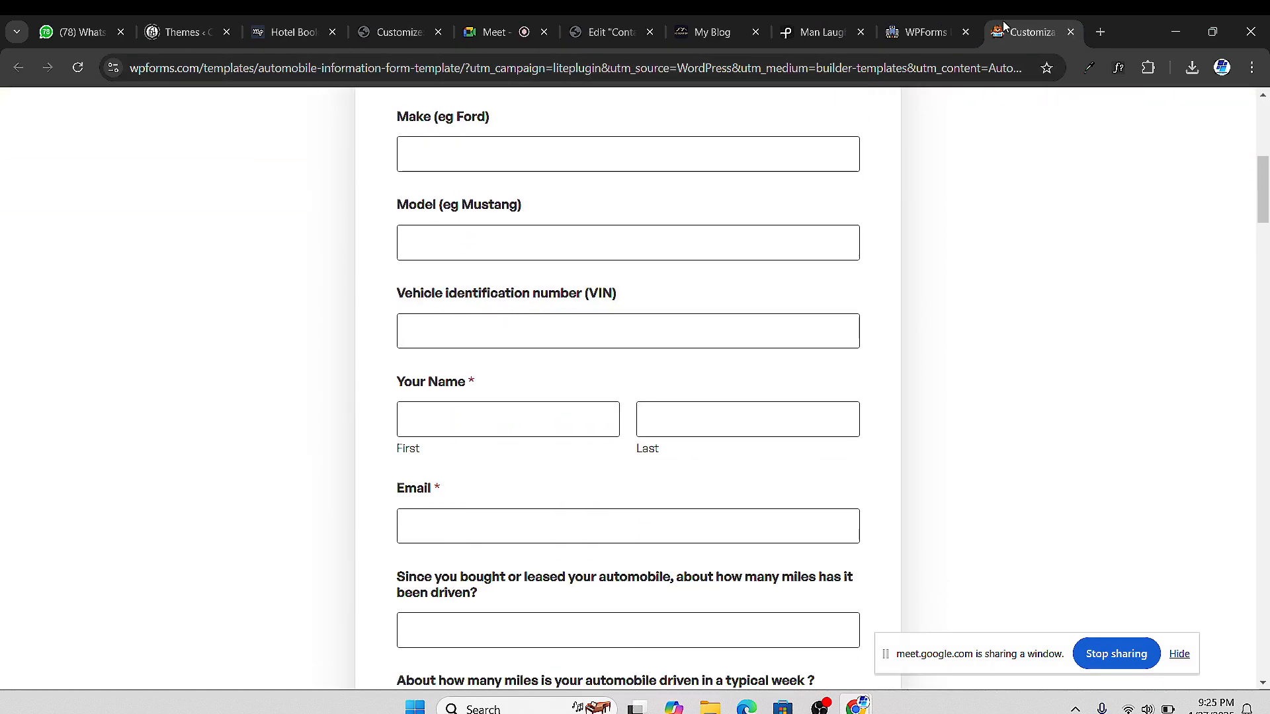
Close the Automobile demo and start a new form from the Simple Contact Form template
{"action": "left_click", "coordinate": [1071, 31]}
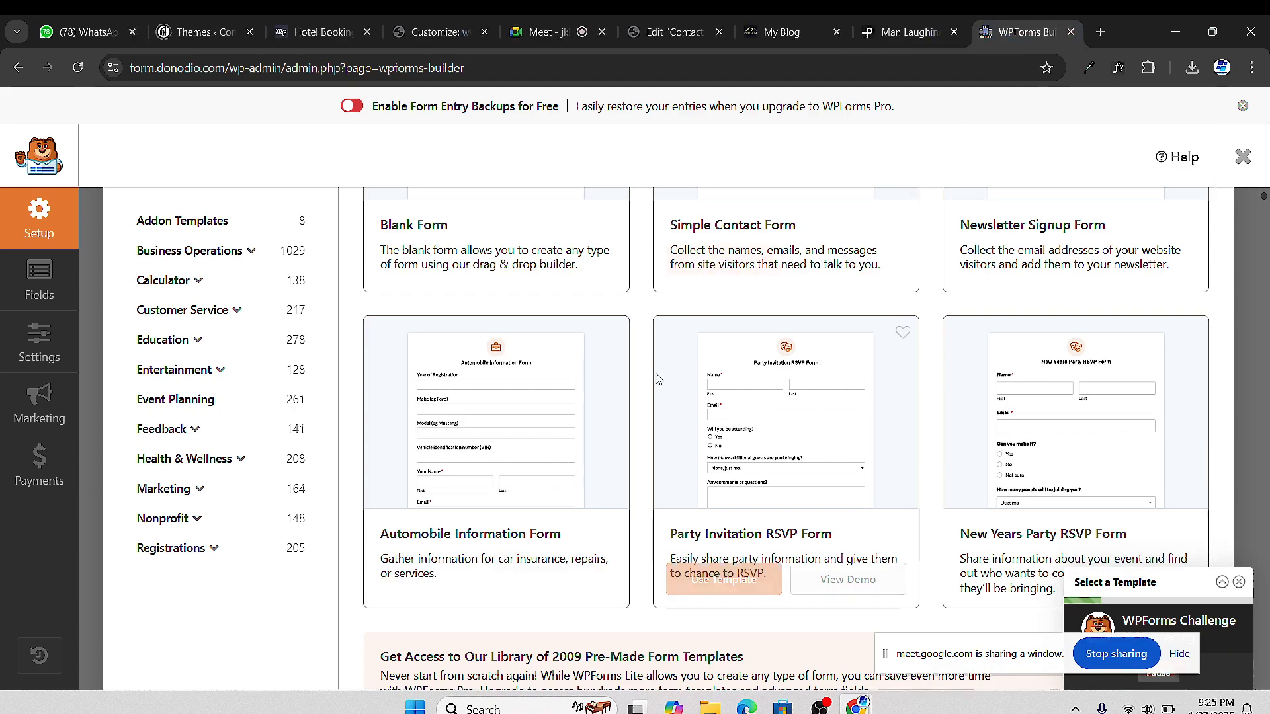
{"action": "scroll", "coordinate": [930, 428], "scroll_direction": "down", "scroll_amount": 6}
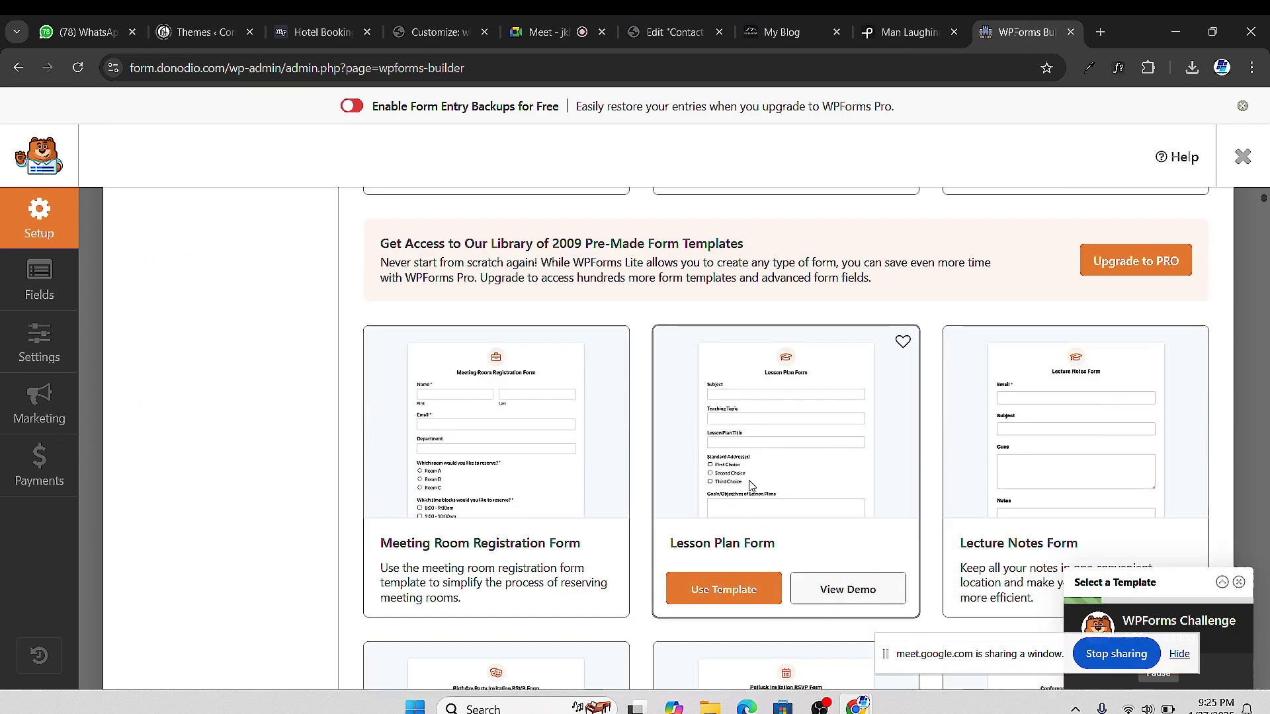
{"action": "mouse_move", "coordinate": [685, 414]}
{"action": "scroll", "coordinate": [1000, 326], "scroll_direction": "down", "scroll_amount": 3}
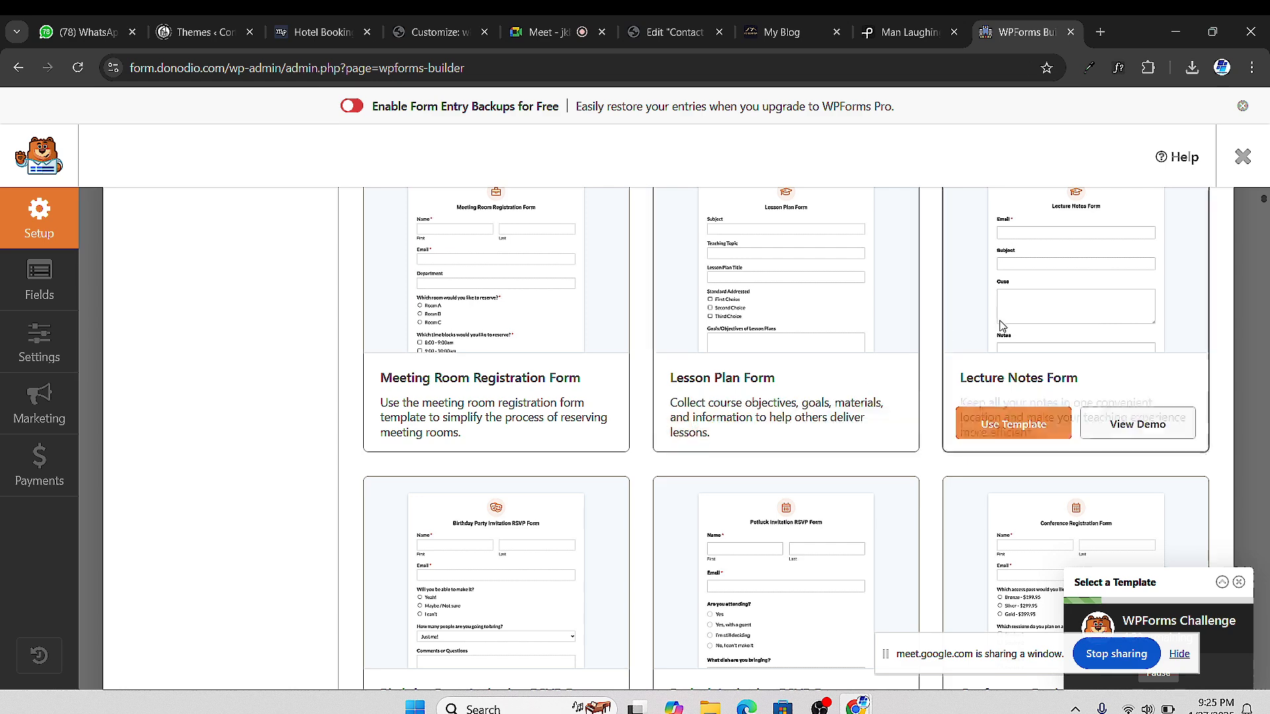
{"action": "scroll", "coordinate": [1025, 344], "scroll_direction": "up", "scroll_amount": 1}
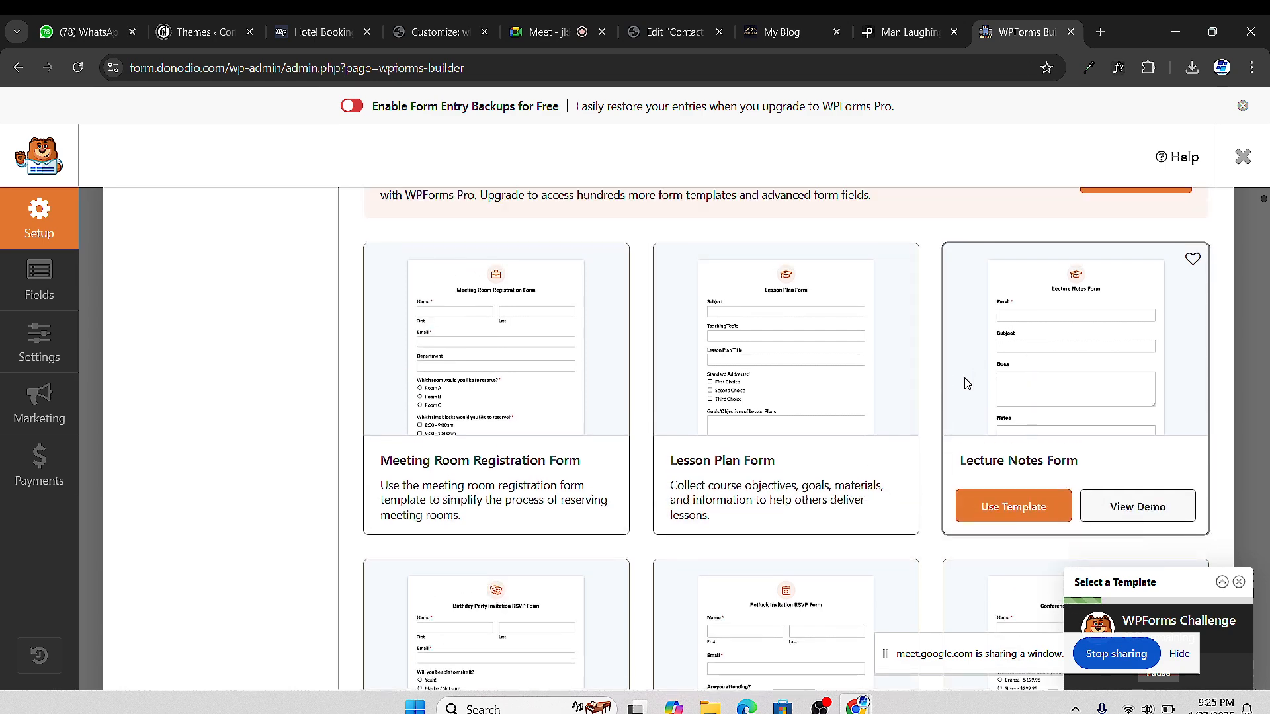
{"action": "scroll", "coordinate": [967, 384], "scroll_direction": "up", "scroll_amount": 8}
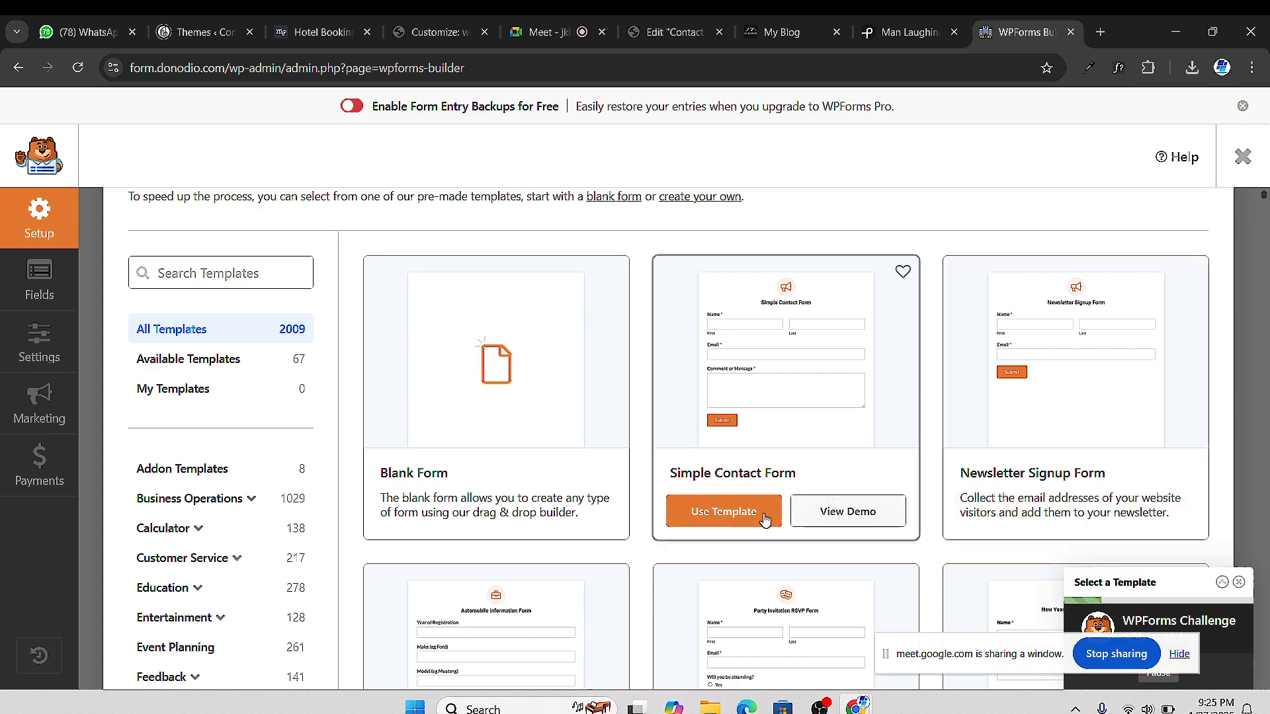
{"action": "left_click", "coordinate": [724, 515]}
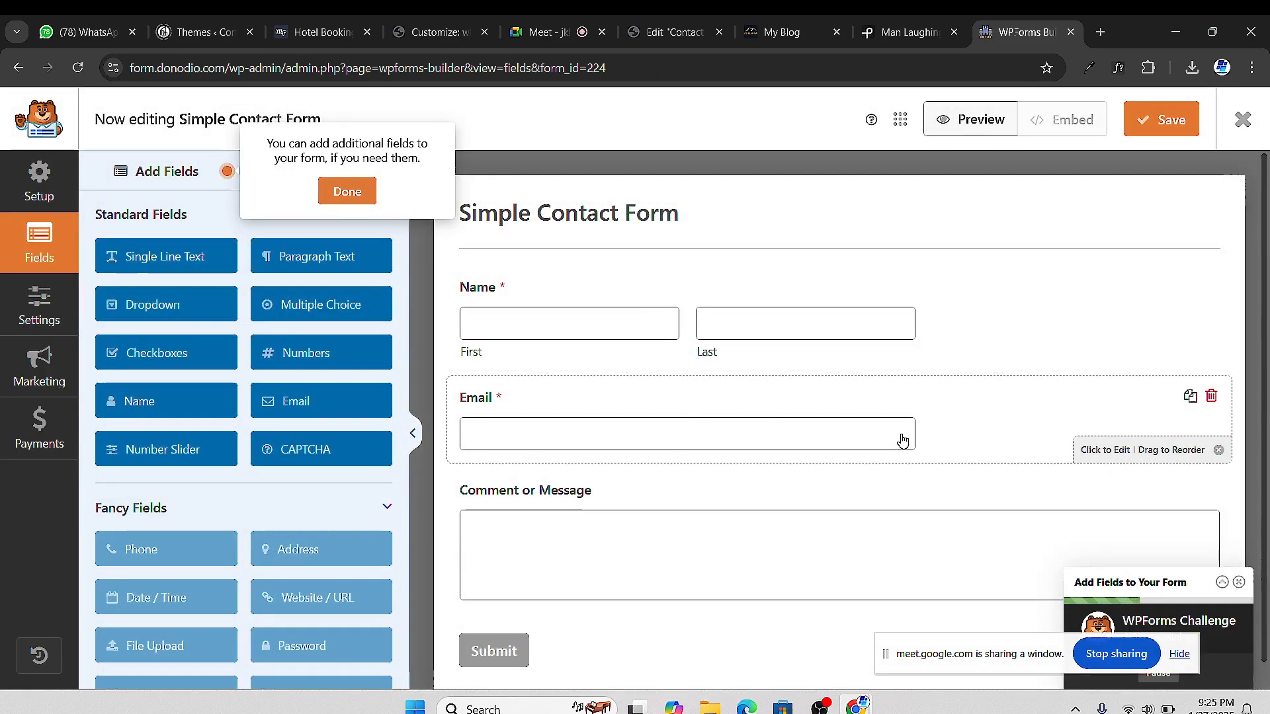
Review the Email field, notification and general settings, then return to the Setup template screen
{"action": "left_click", "coordinate": [902, 441]}
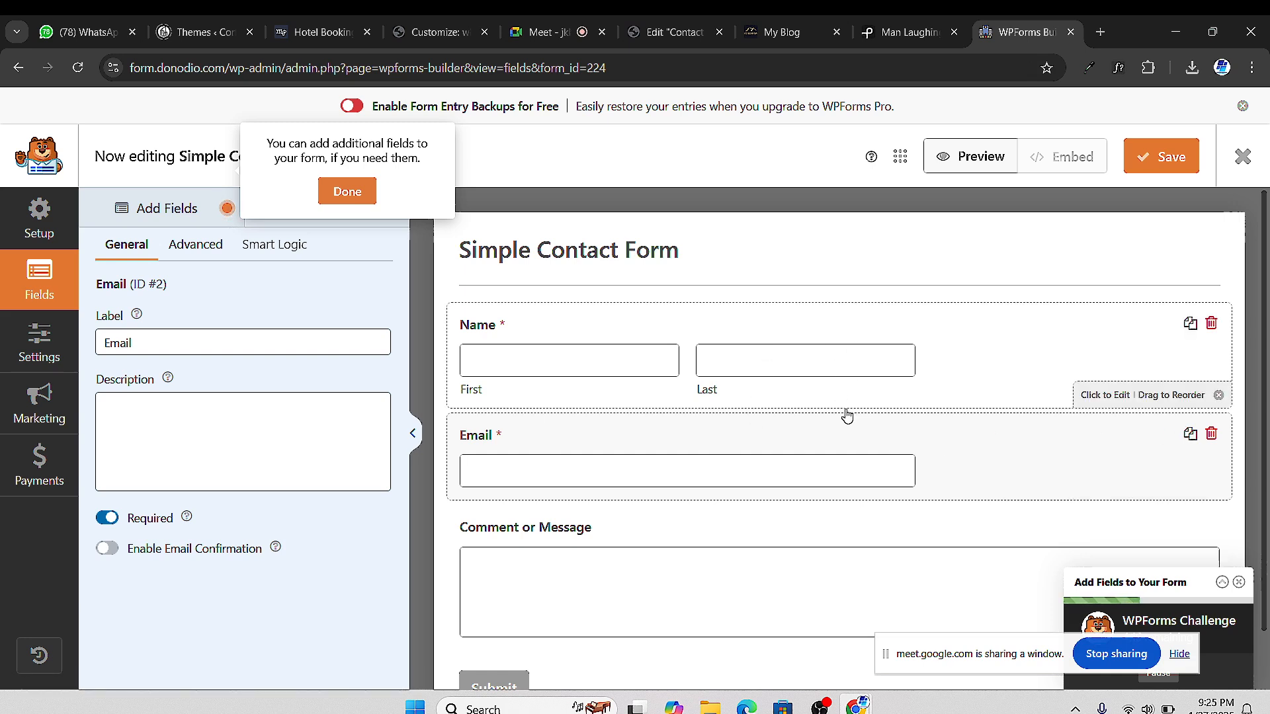
{"action": "scroll", "coordinate": [853, 430], "scroll_direction": "down", "scroll_amount": 1}
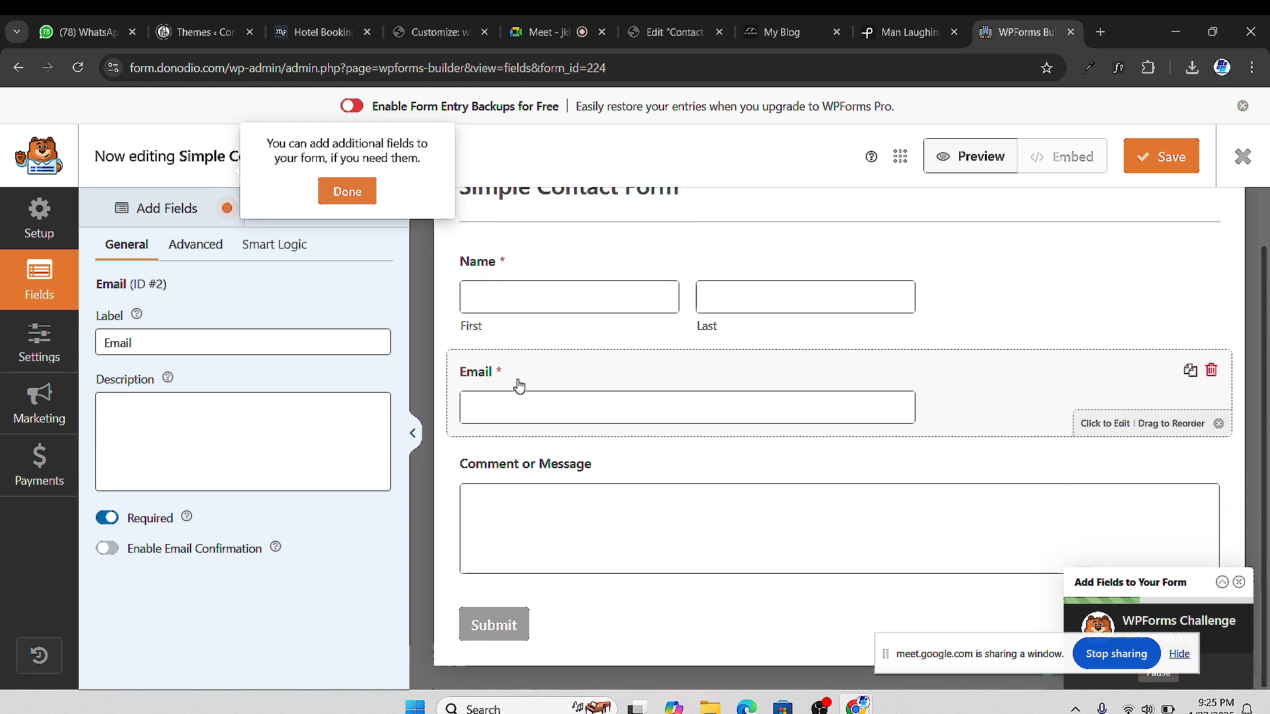
{"action": "left_click", "coordinate": [345, 193]}
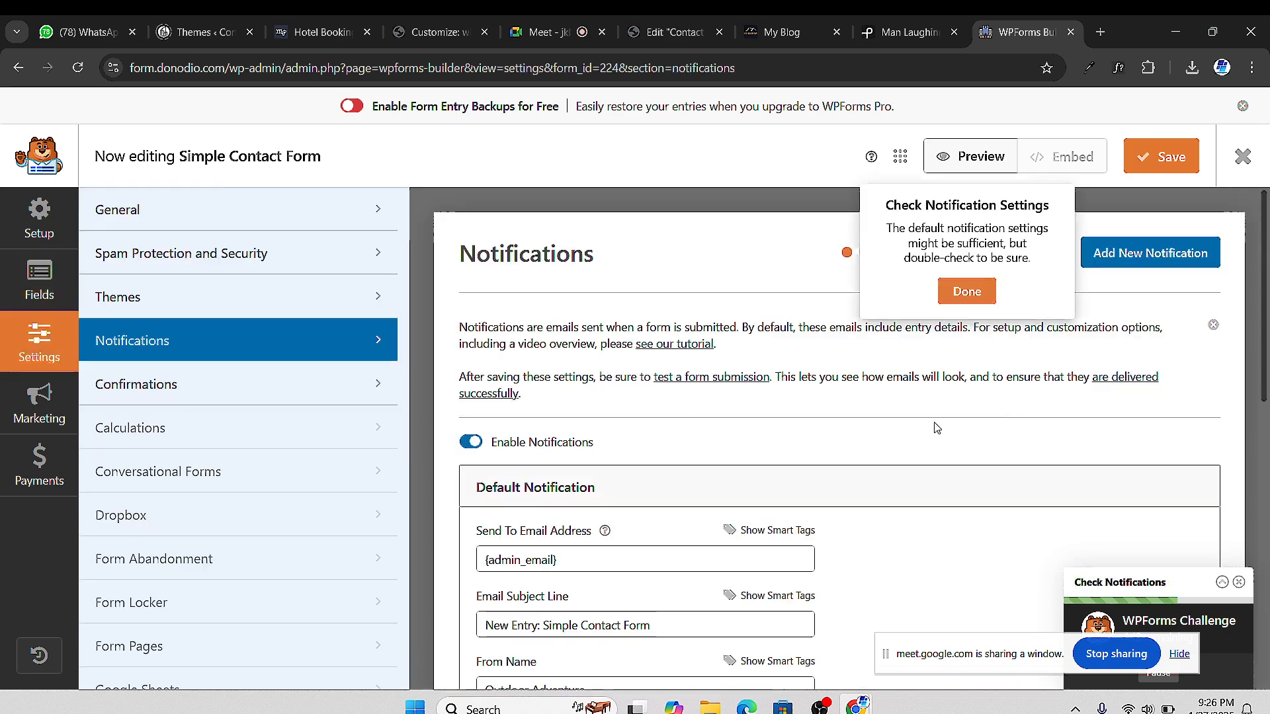
{"action": "left_click", "coordinate": [966, 366]}
{"action": "scroll", "coordinate": [926, 387], "scroll_direction": "down", "scroll_amount": 1}
{"action": "scroll", "coordinate": [882, 363], "scroll_direction": "up", "scroll_amount": 2}
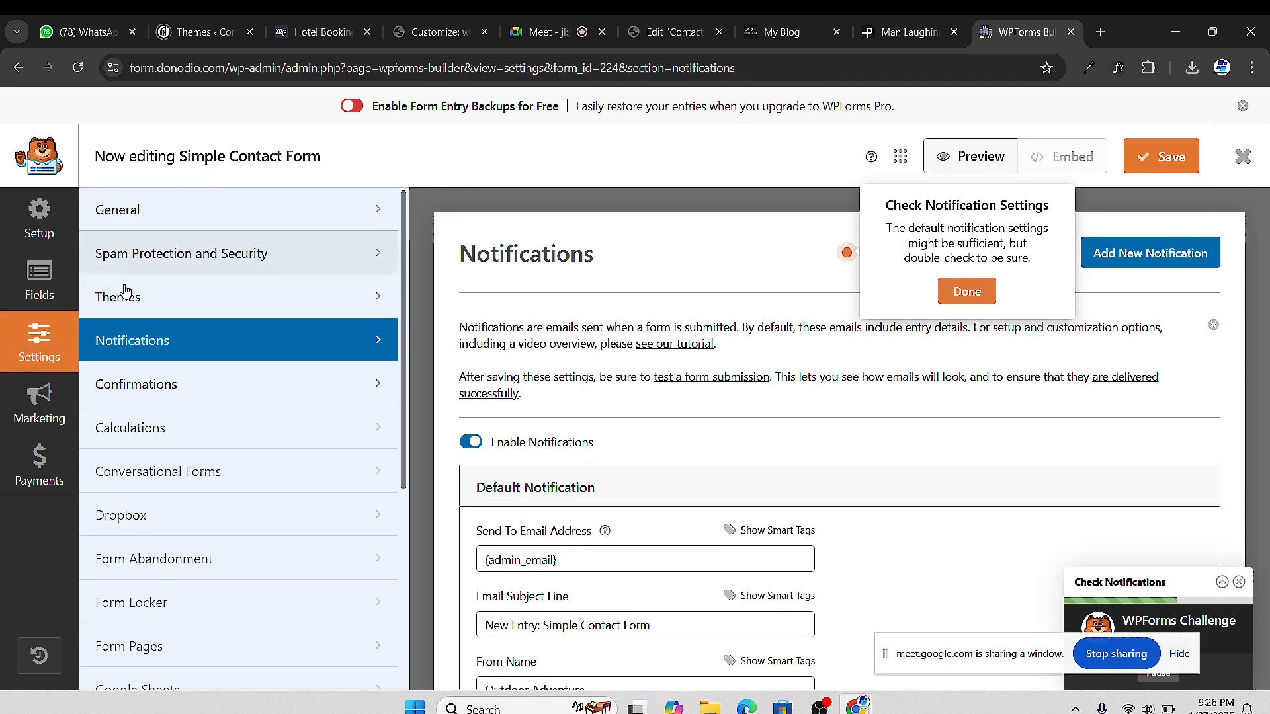
{"action": "left_click", "coordinate": [149, 215]}
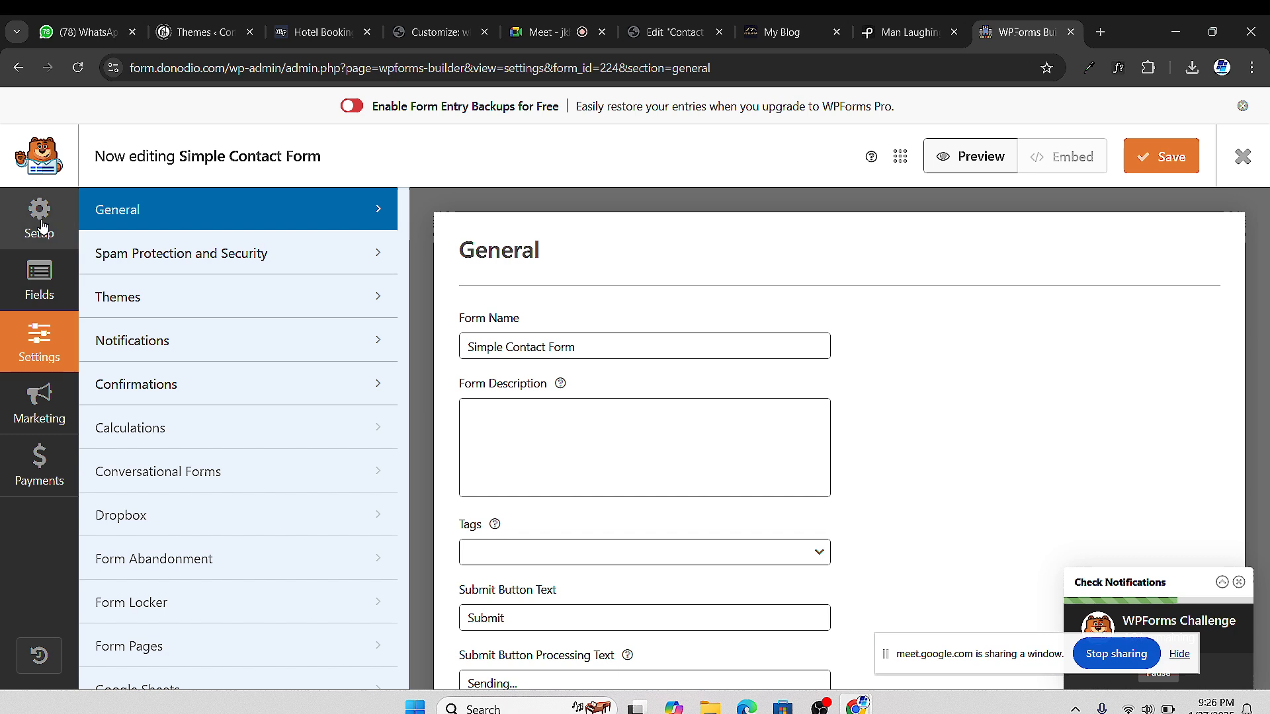
{"action": "left_click", "coordinate": [18, 69]}
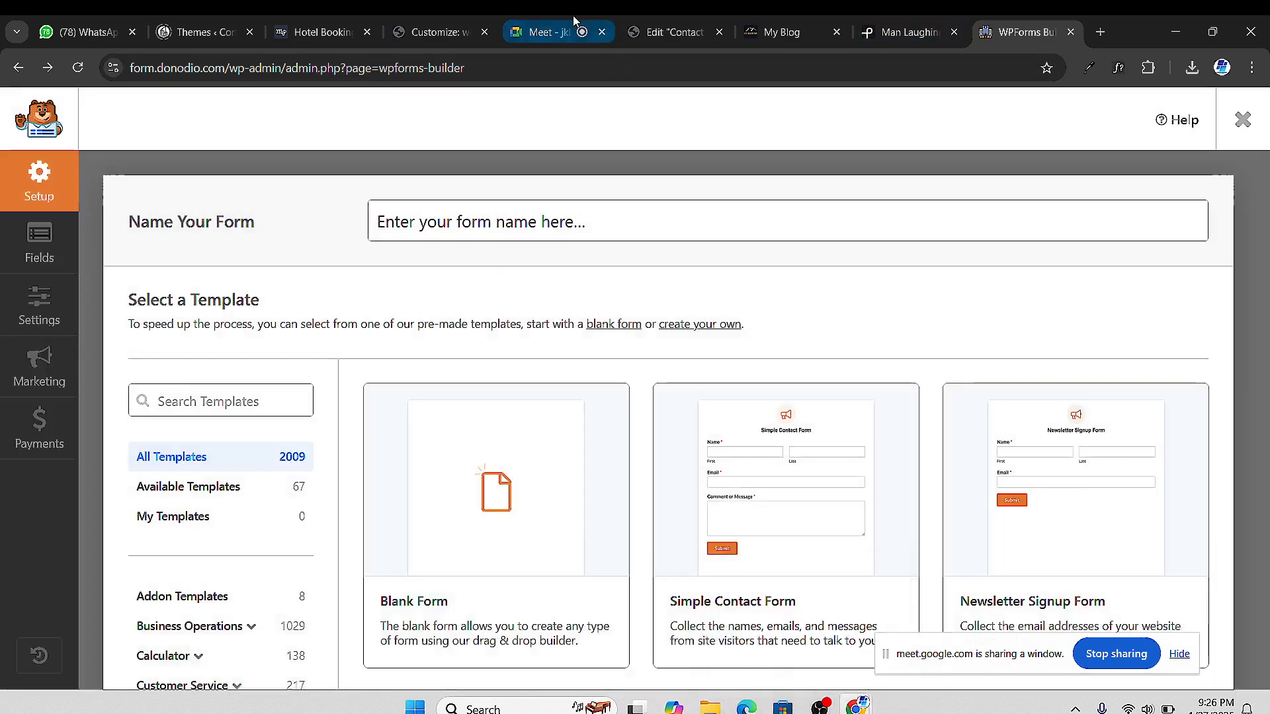
Create a new form from the Simple Contact Form template, save it, and open Embed
{"action": "scroll", "coordinate": [883, 418], "scroll_direction": "down", "scroll_amount": 2}
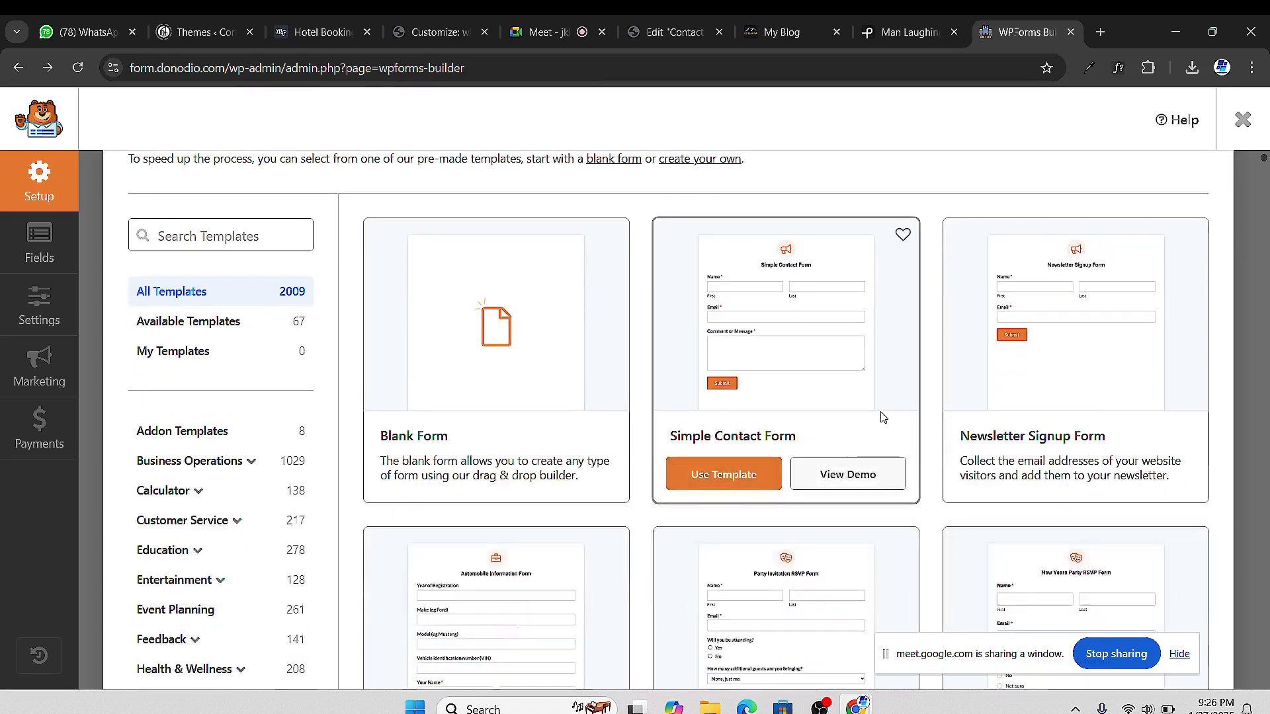
{"action": "left_click", "coordinate": [744, 509]}
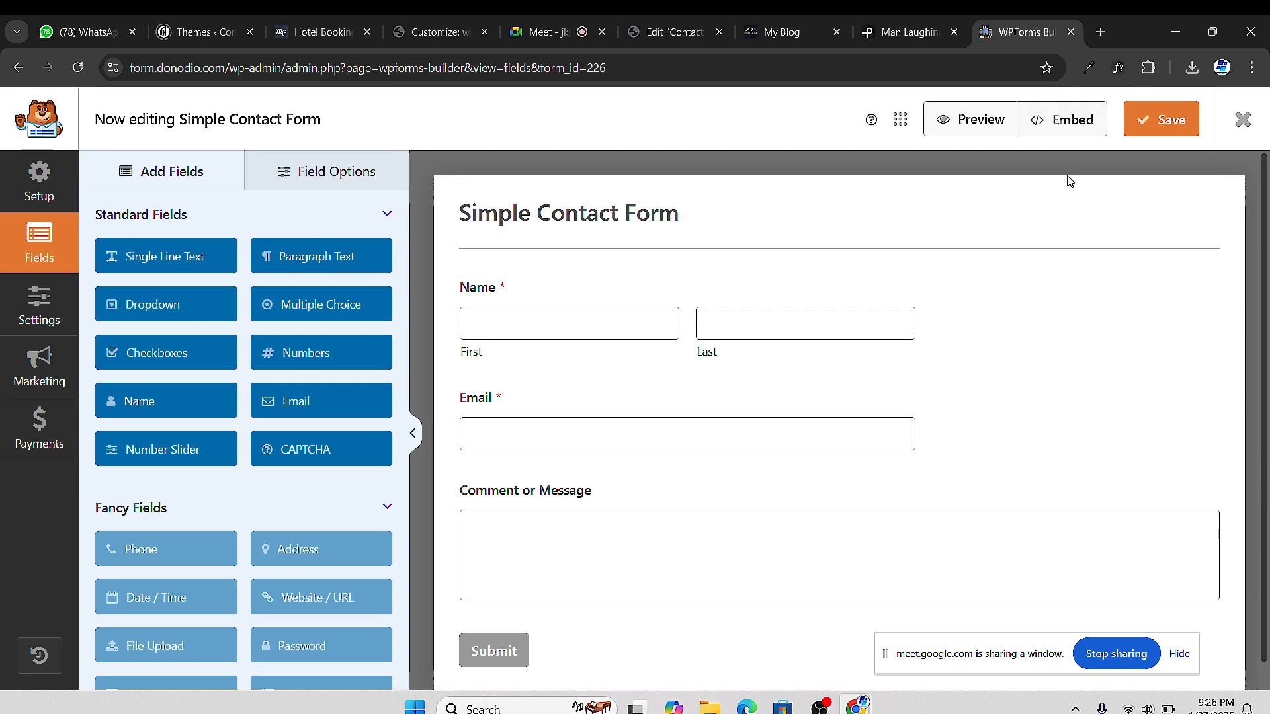
{"action": "scroll", "coordinate": [983, 453], "scroll_direction": "down", "scroll_amount": 1}
{"action": "scroll", "coordinate": [983, 453], "scroll_direction": "up", "scroll_amount": 1}
{"action": "scroll", "coordinate": [971, 468], "scroll_direction": "down", "scroll_amount": 1}
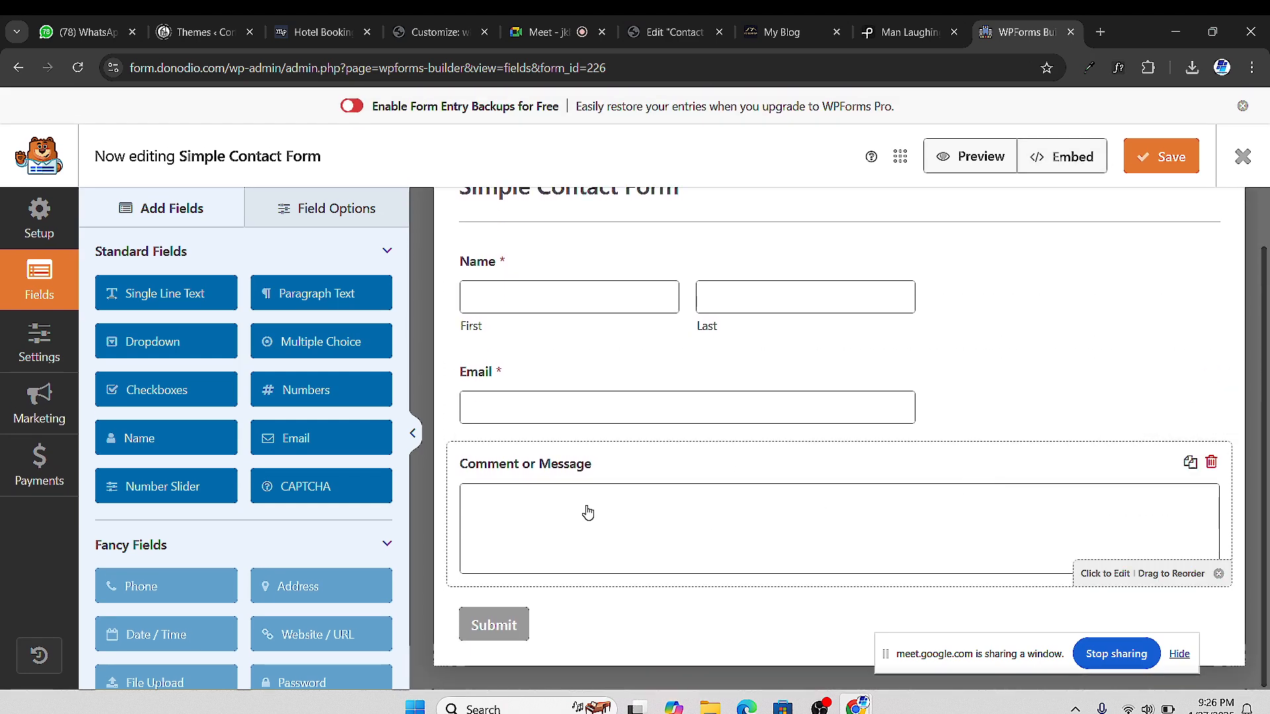
{"action": "left_click", "coordinate": [1147, 160]}
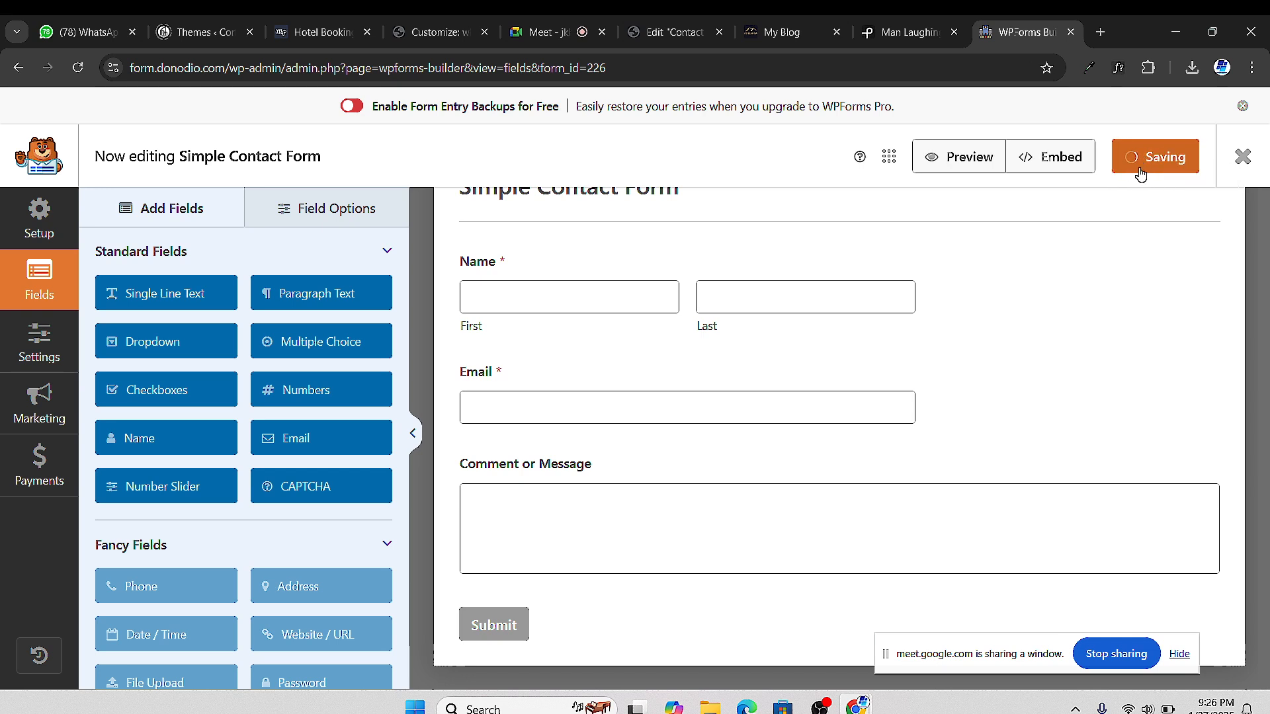
{"action": "left_click", "coordinate": [1049, 161]}
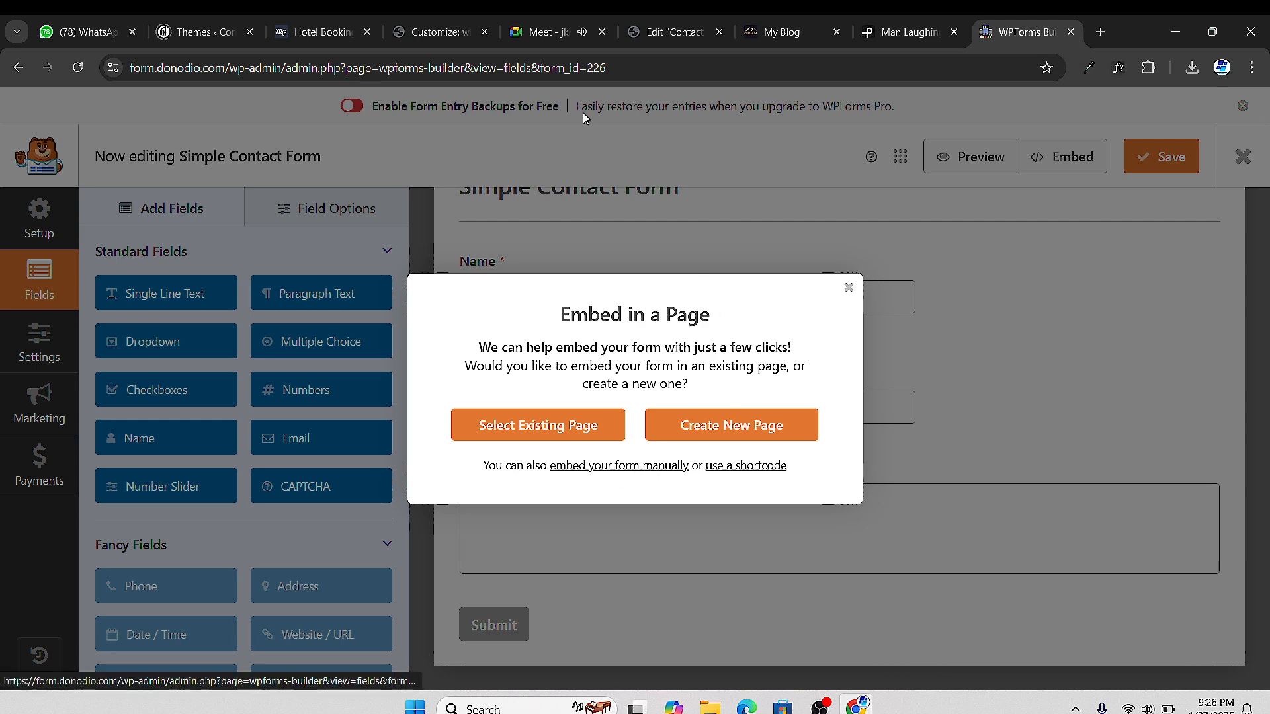
Go back to the Meet home screen and start a new instant meeting
{"action": "left_click", "coordinate": [539, 35]}
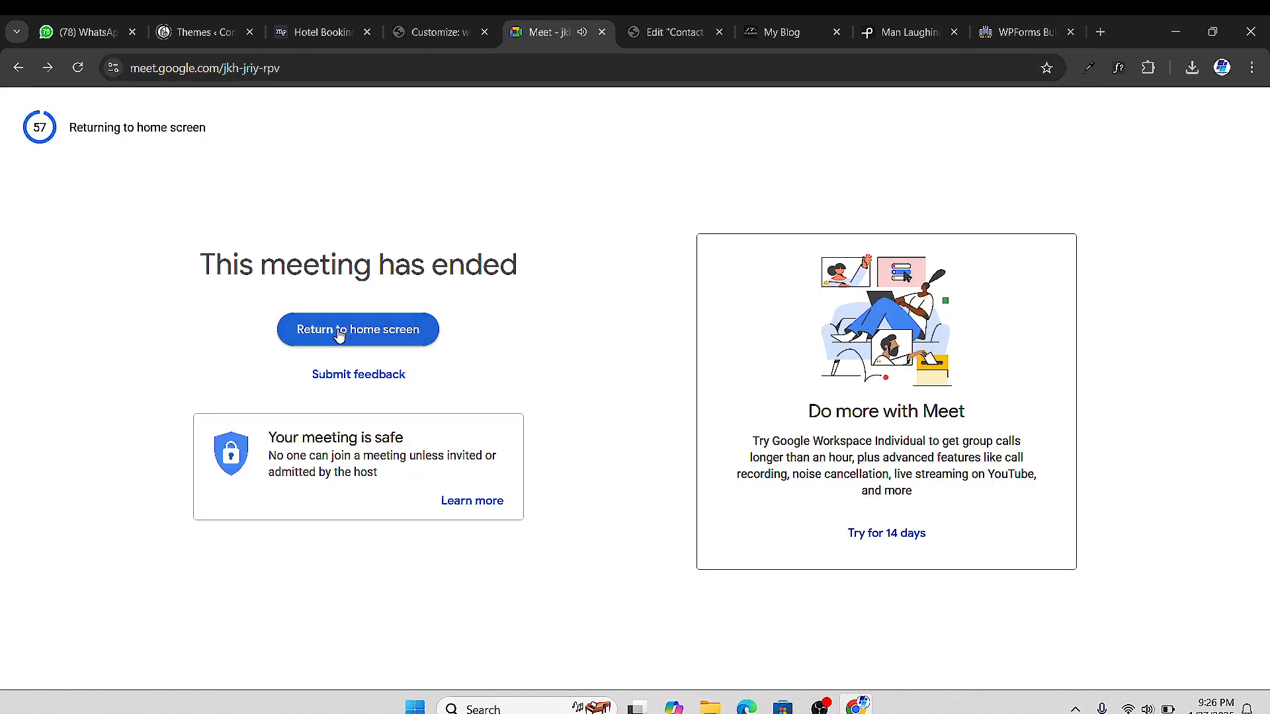
{"action": "left_click", "coordinate": [338, 330]}
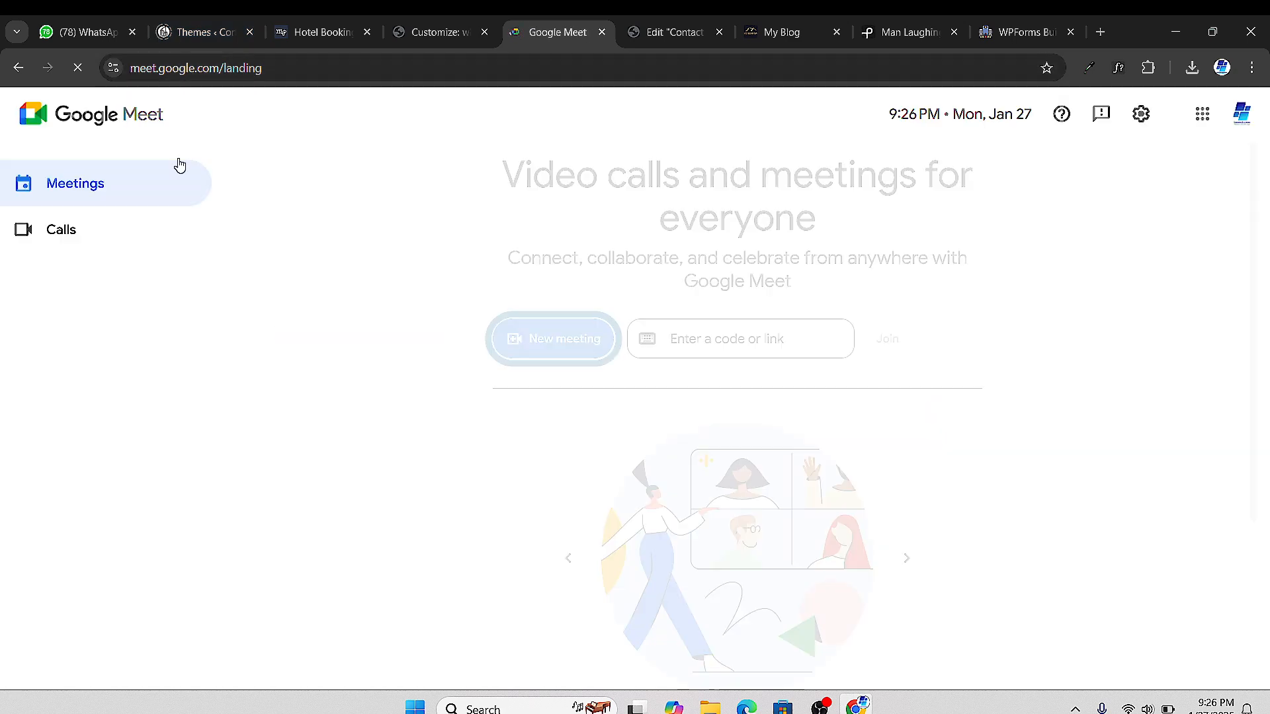
{"action": "left_click", "coordinate": [551, 353]}
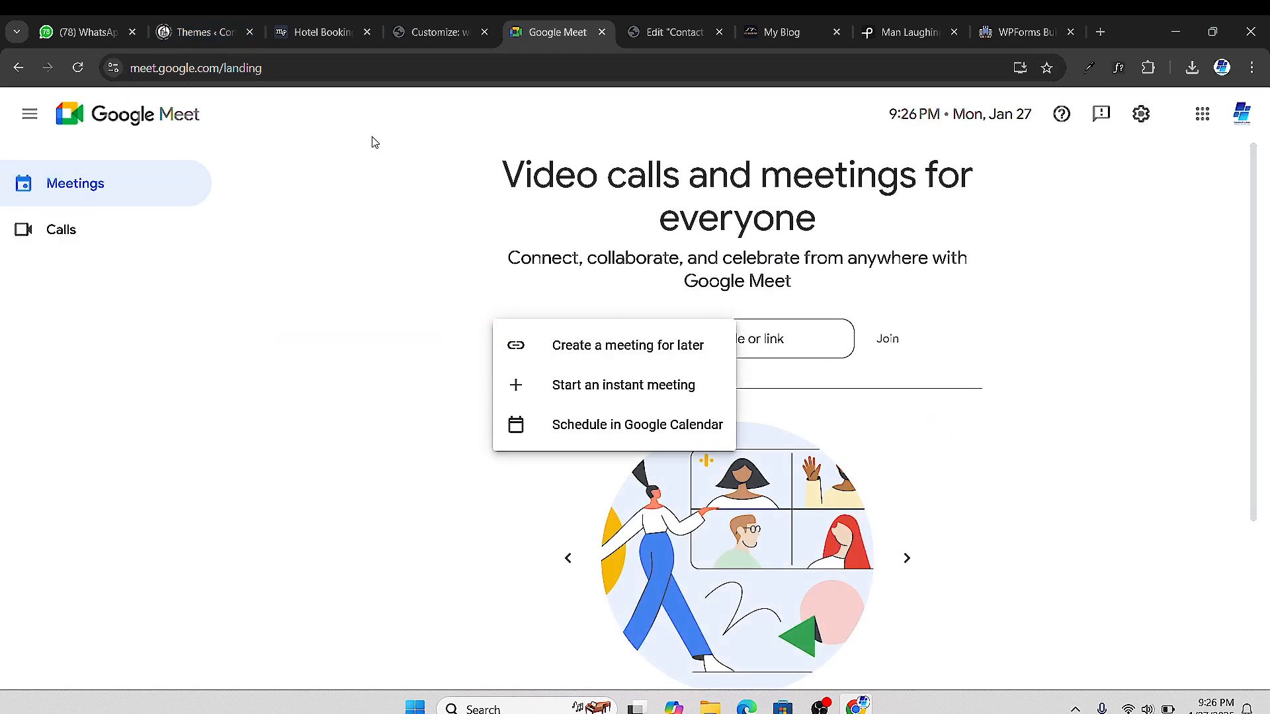
{"action": "left_click", "coordinate": [627, 390]}
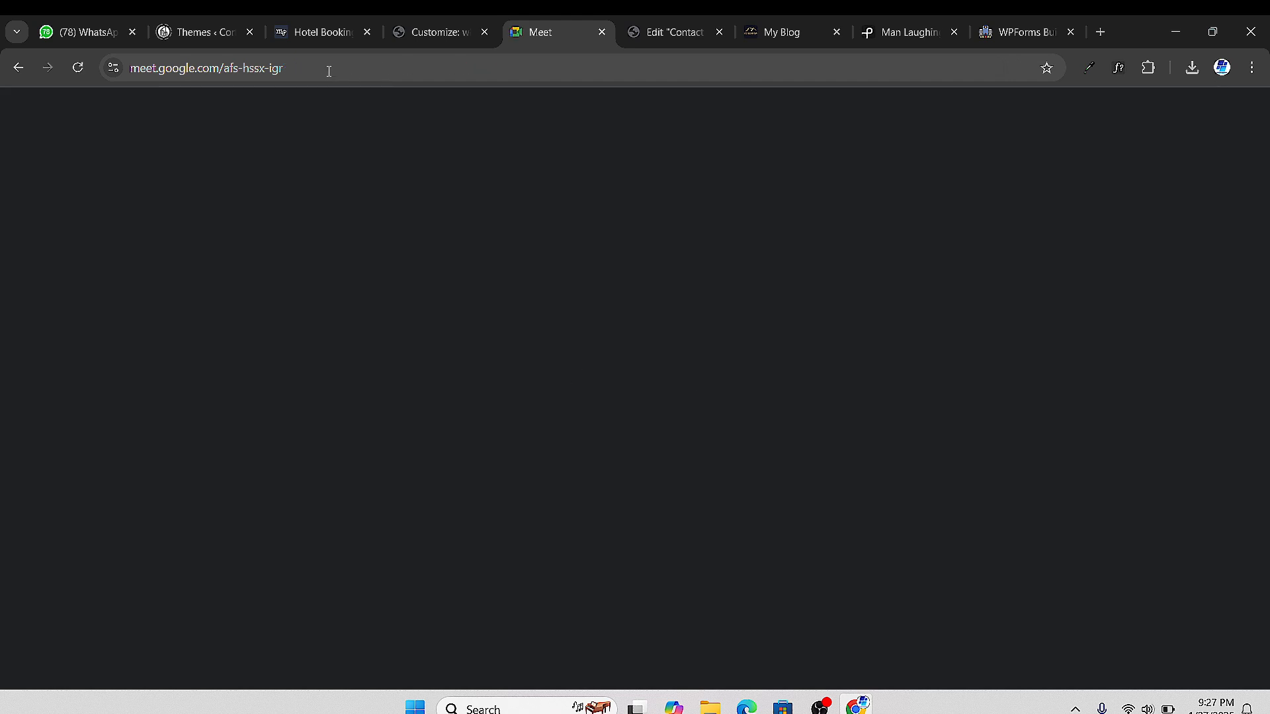
Copy the new meeting's link from the address bar for sharing on WhatsApp
{"action": "left_click", "coordinate": [330, 68]}
{"action": "right_click", "coordinate": [333, 67]}
{"action": "left_click", "coordinate": [423, 223]}
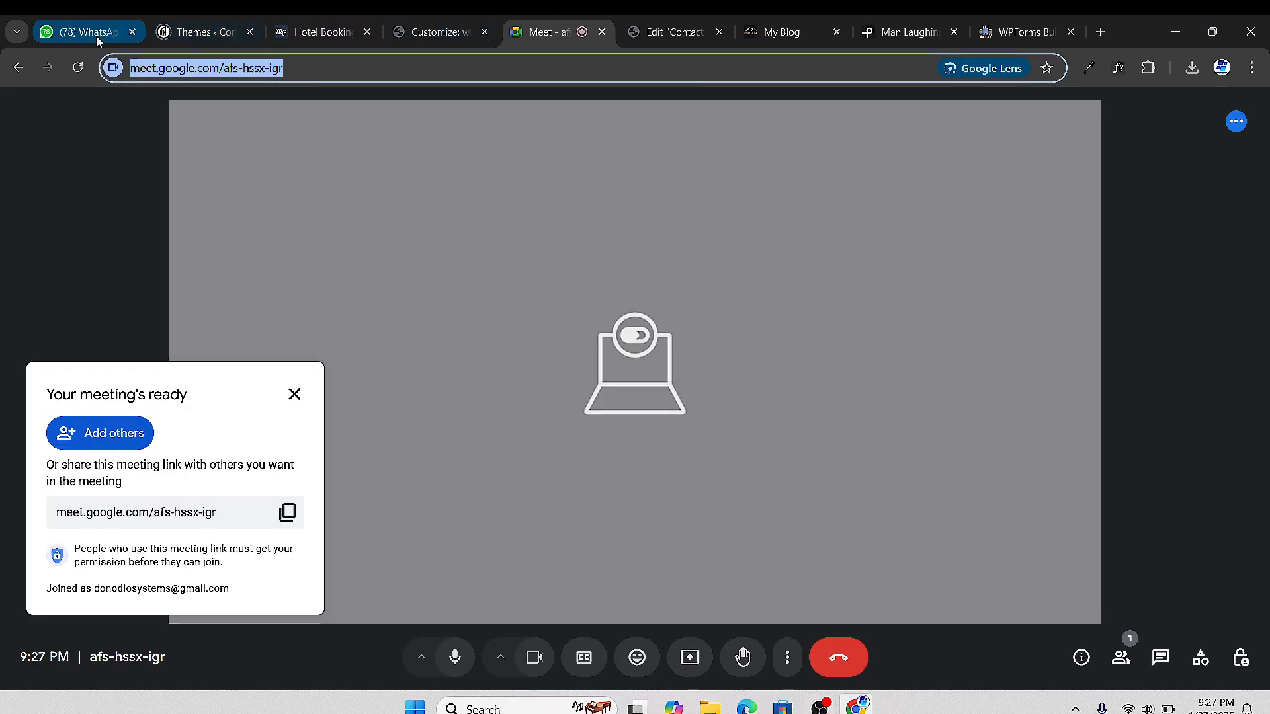
{"action": "left_click", "coordinate": [86, 32]}
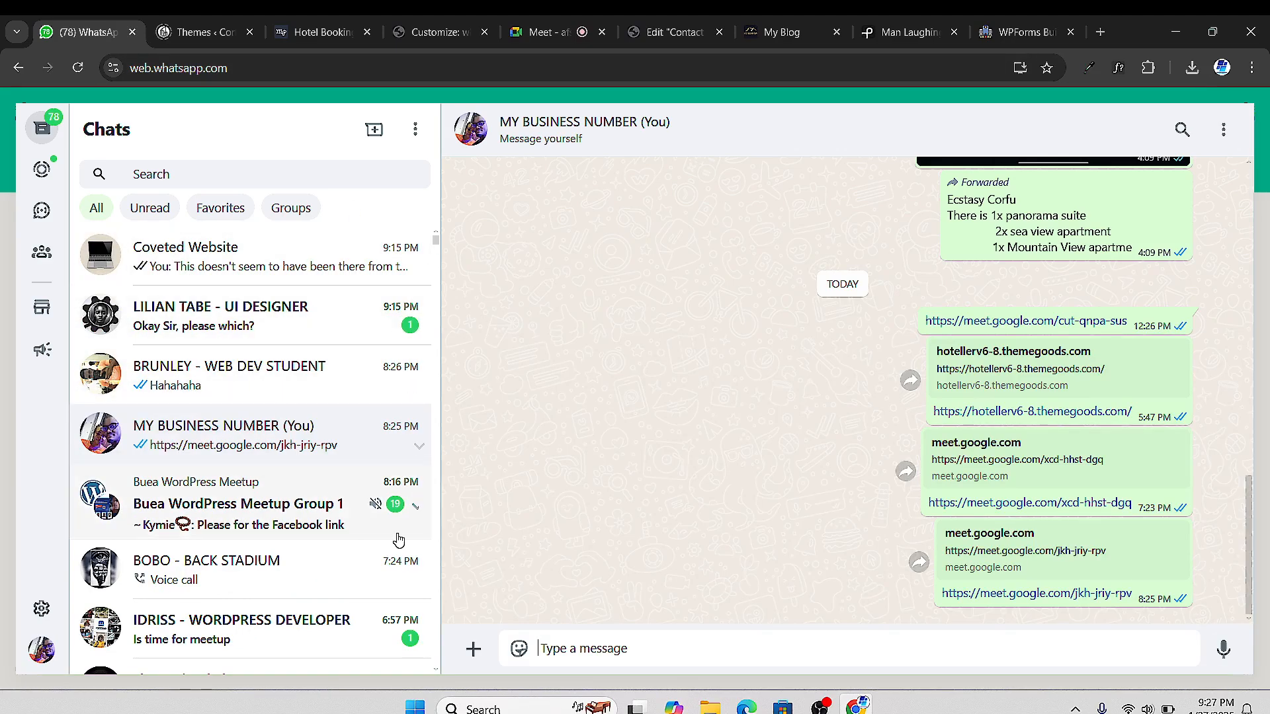
Paste the Google Meet link into the self-chat message box and send it
{"action": "right_click", "coordinate": [583, 649]}
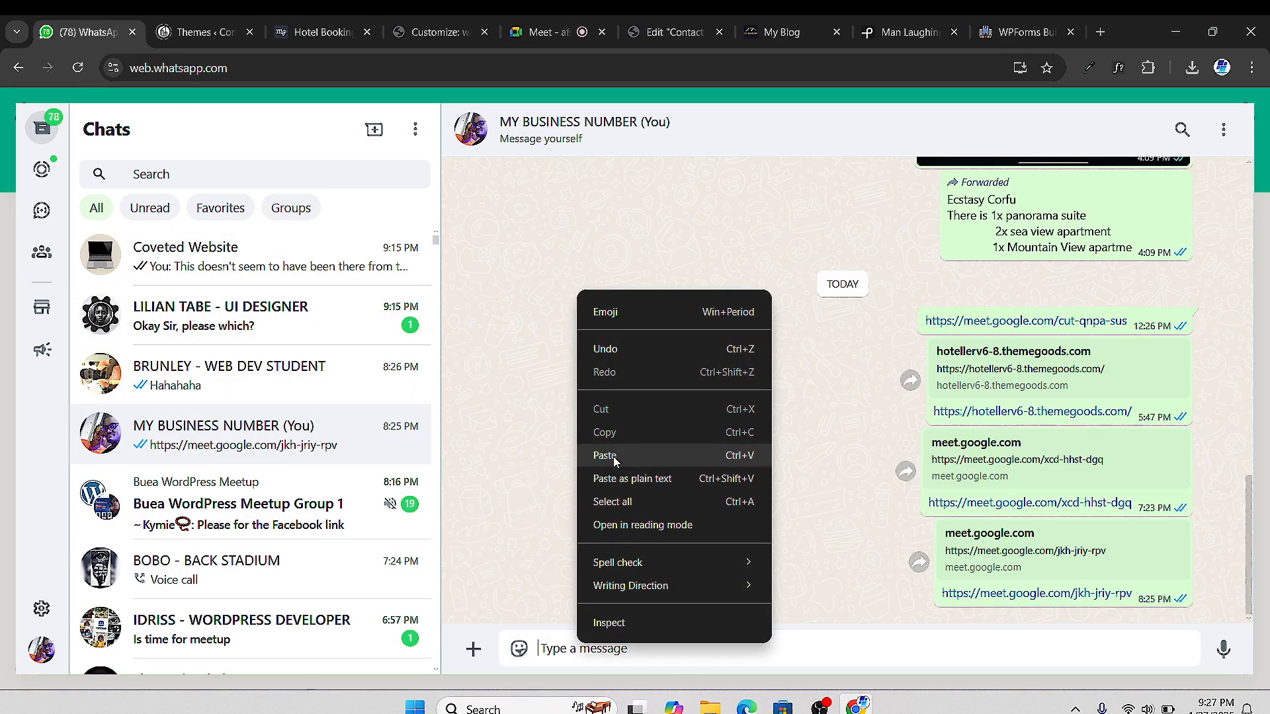
{"action": "left_click", "coordinate": [603, 455]}
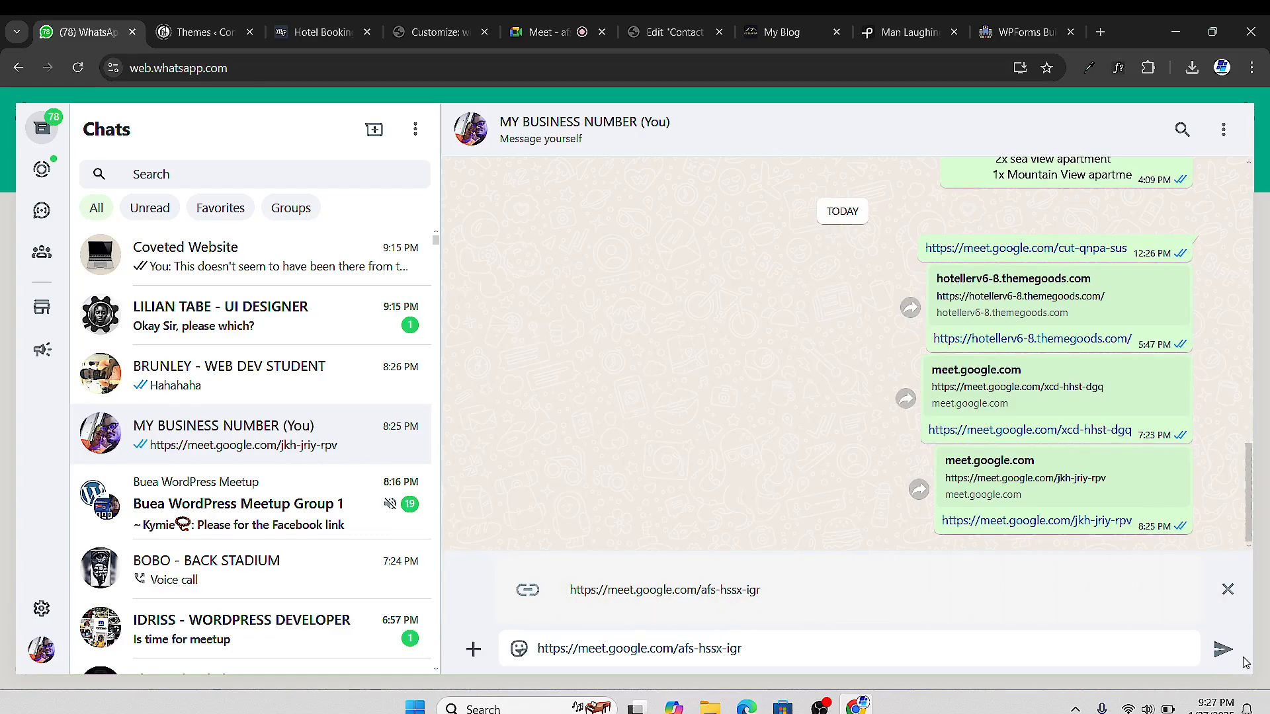
{"action": "key", "text": "Return"}
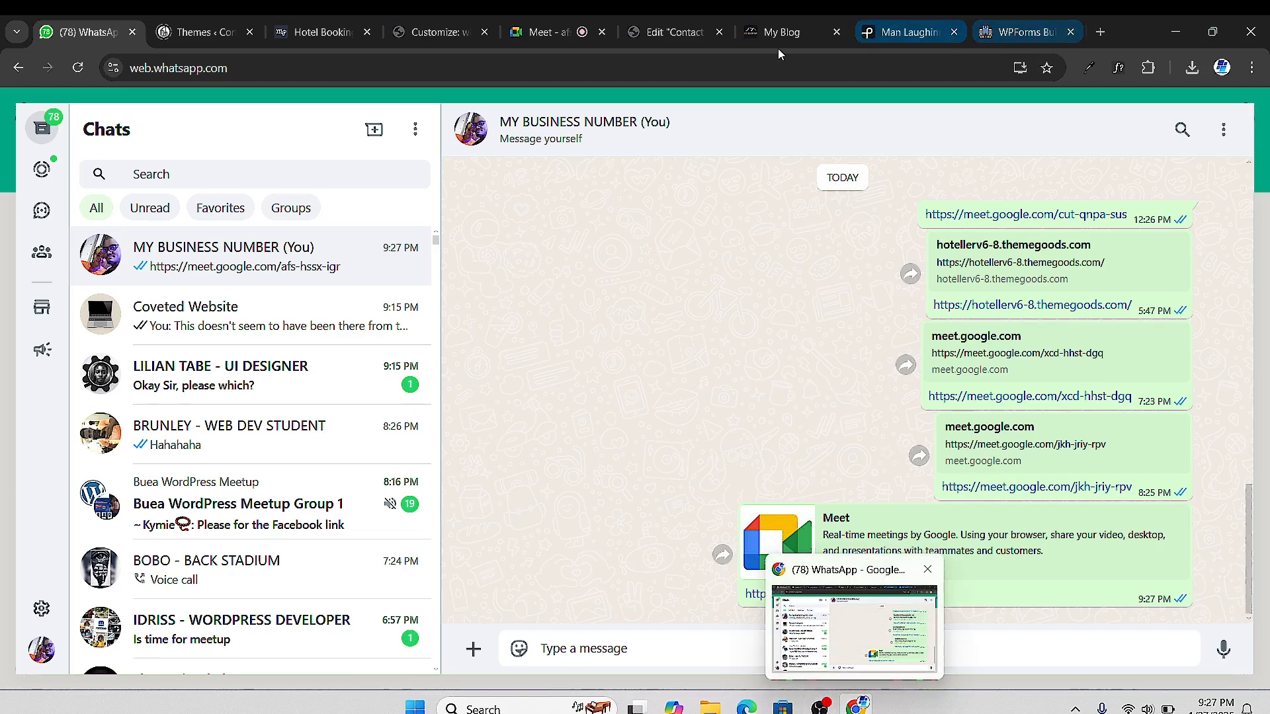
{"action": "left_click", "coordinate": [537, 36]}
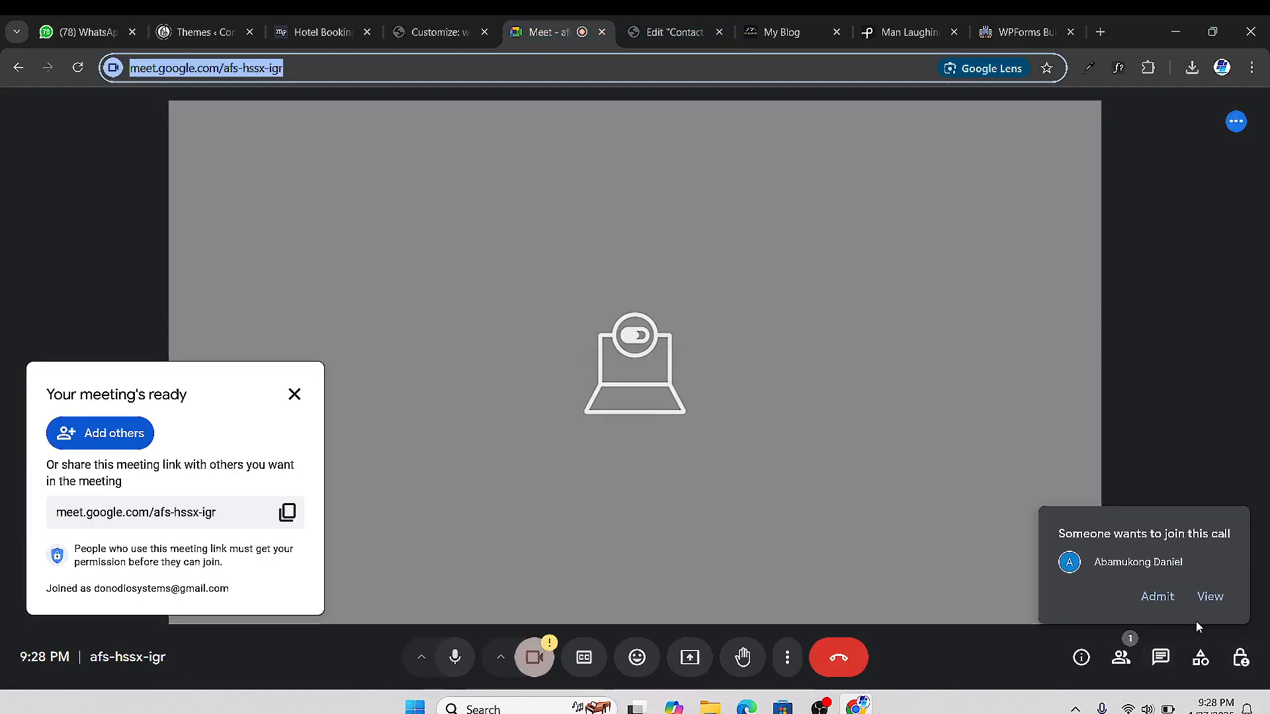
{"action": "left_click", "coordinate": [1158, 597]}
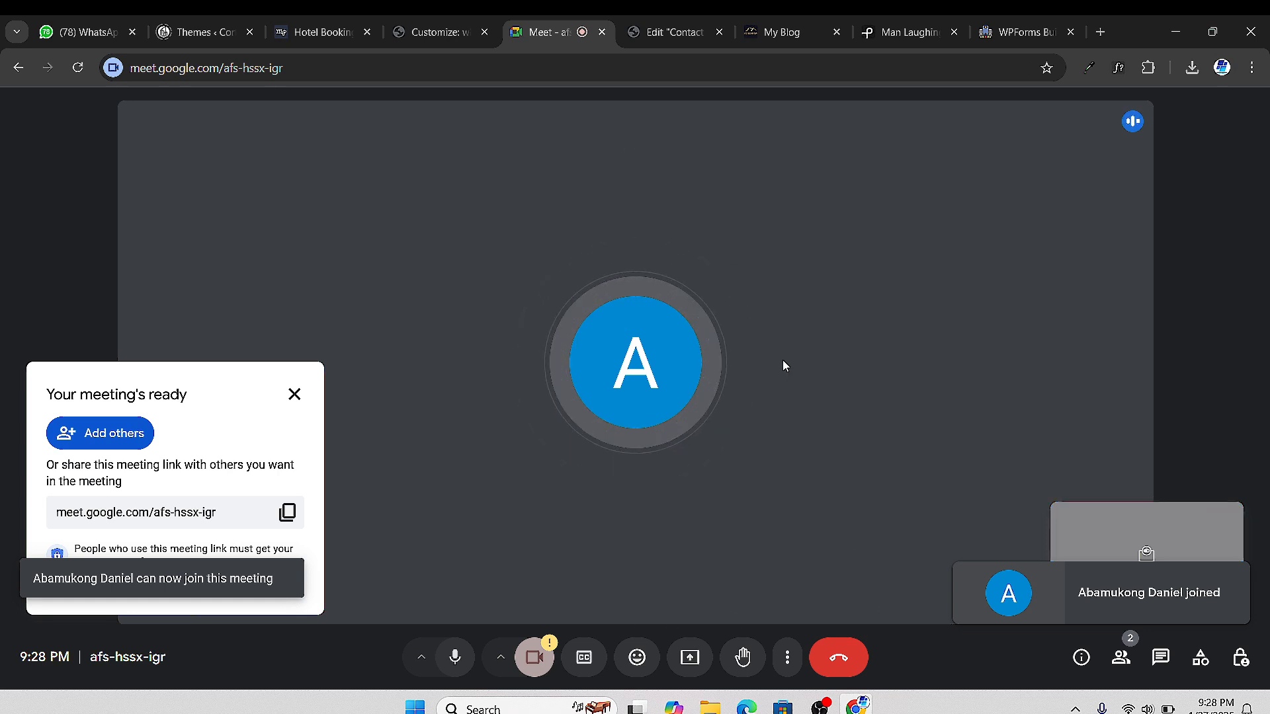
{"action": "left_click", "coordinate": [295, 395]}
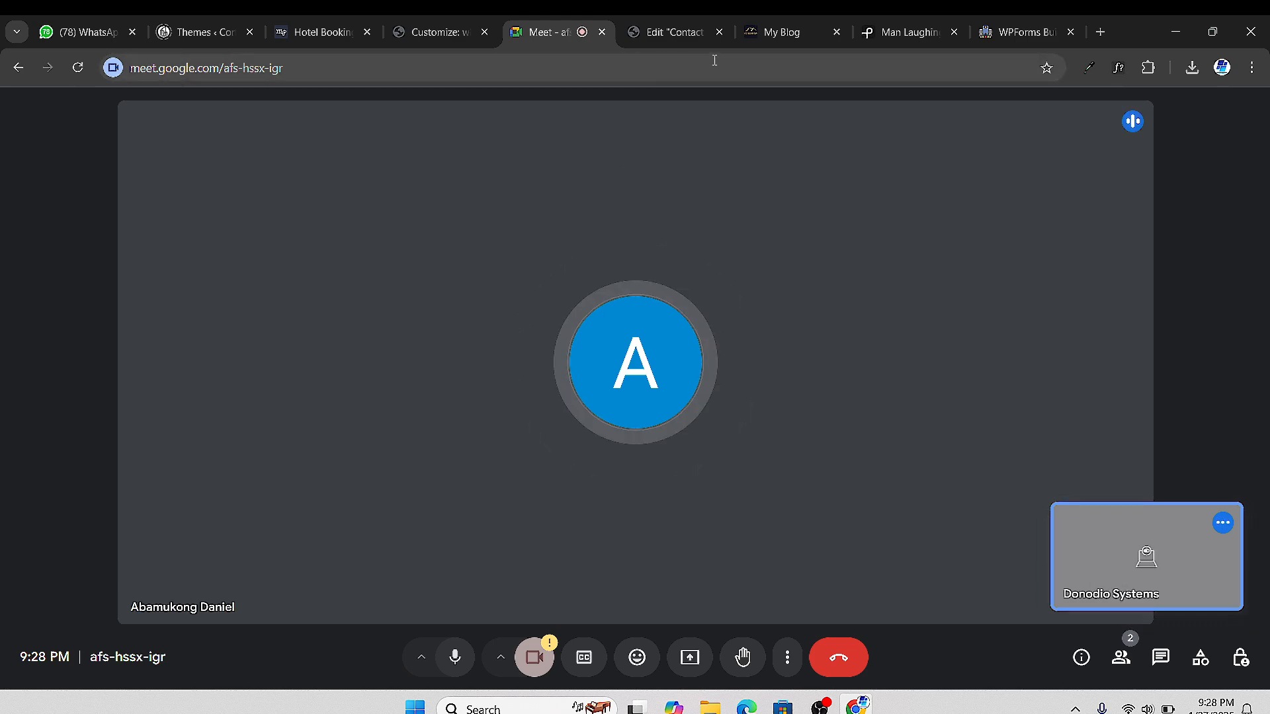
{"action": "mouse_move", "coordinate": [680, 38]}
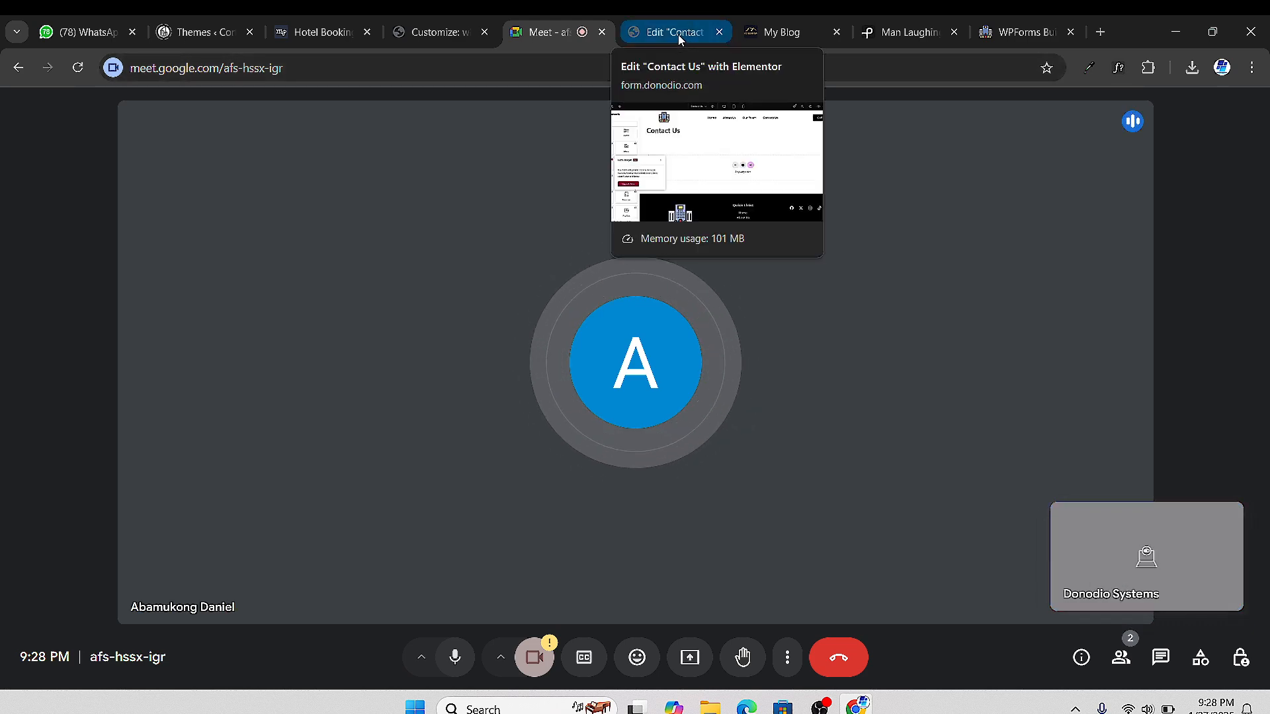
Copy the form's shortcode [wpforms id="226" title="false"] from the Embed in a Page dialog
{"action": "left_click", "coordinate": [676, 35]}
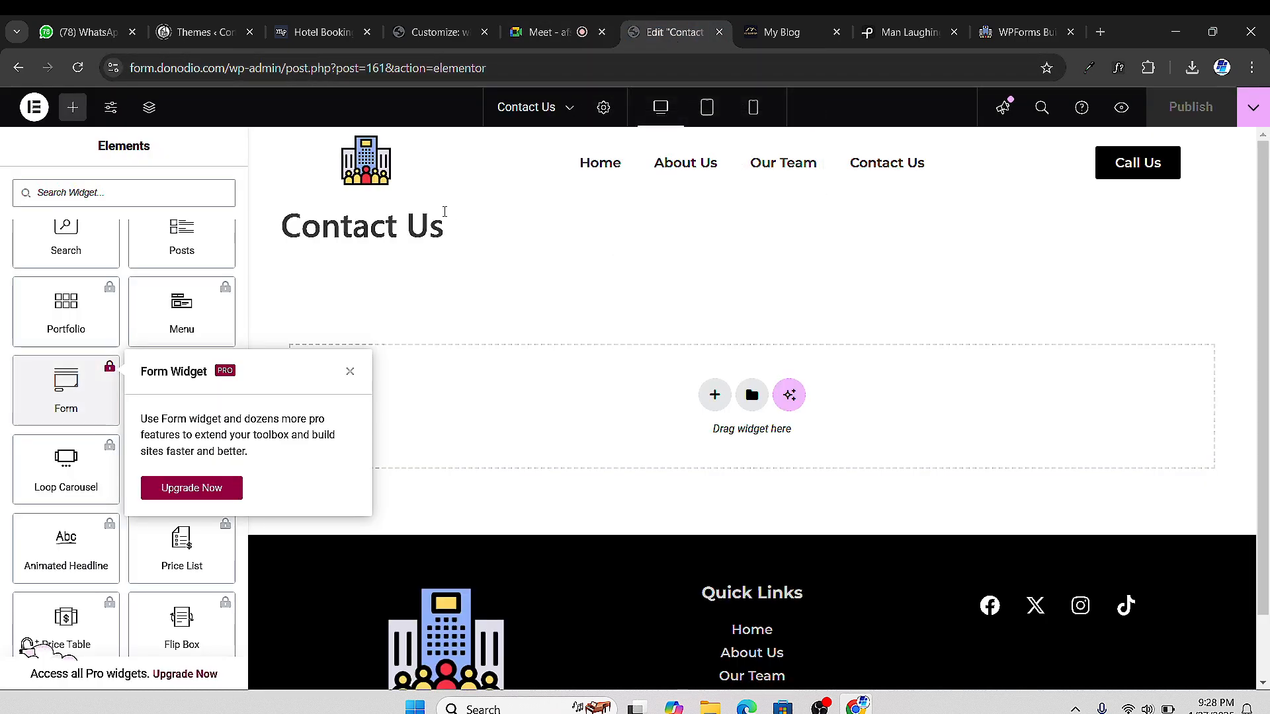
{"action": "left_click", "coordinate": [434, 31]}
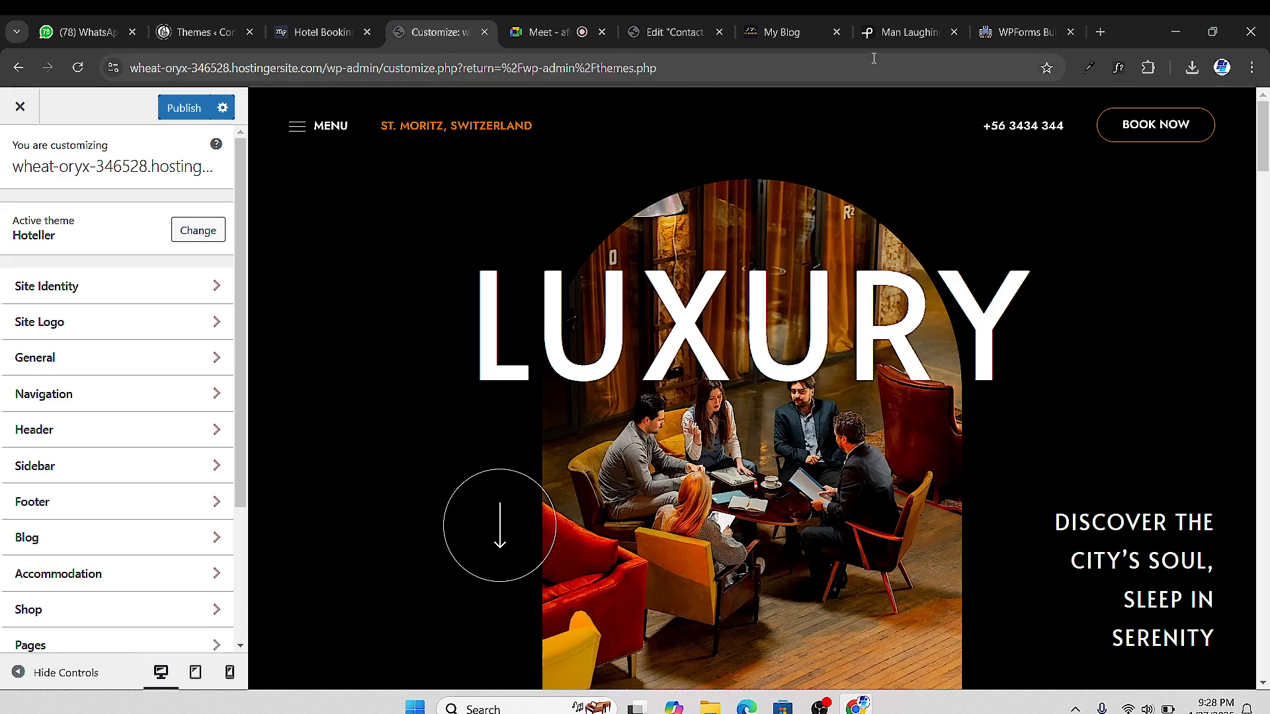
{"action": "left_click", "coordinate": [1022, 32]}
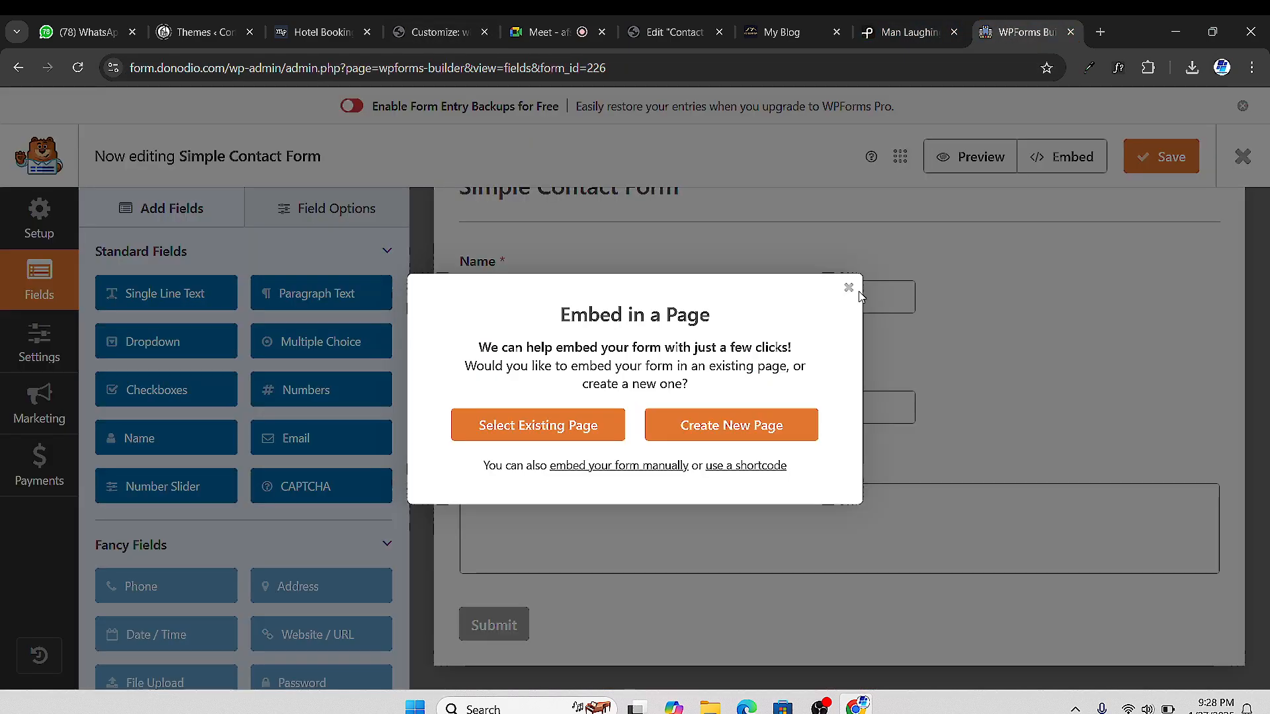
{"action": "left_click", "coordinate": [746, 466]}
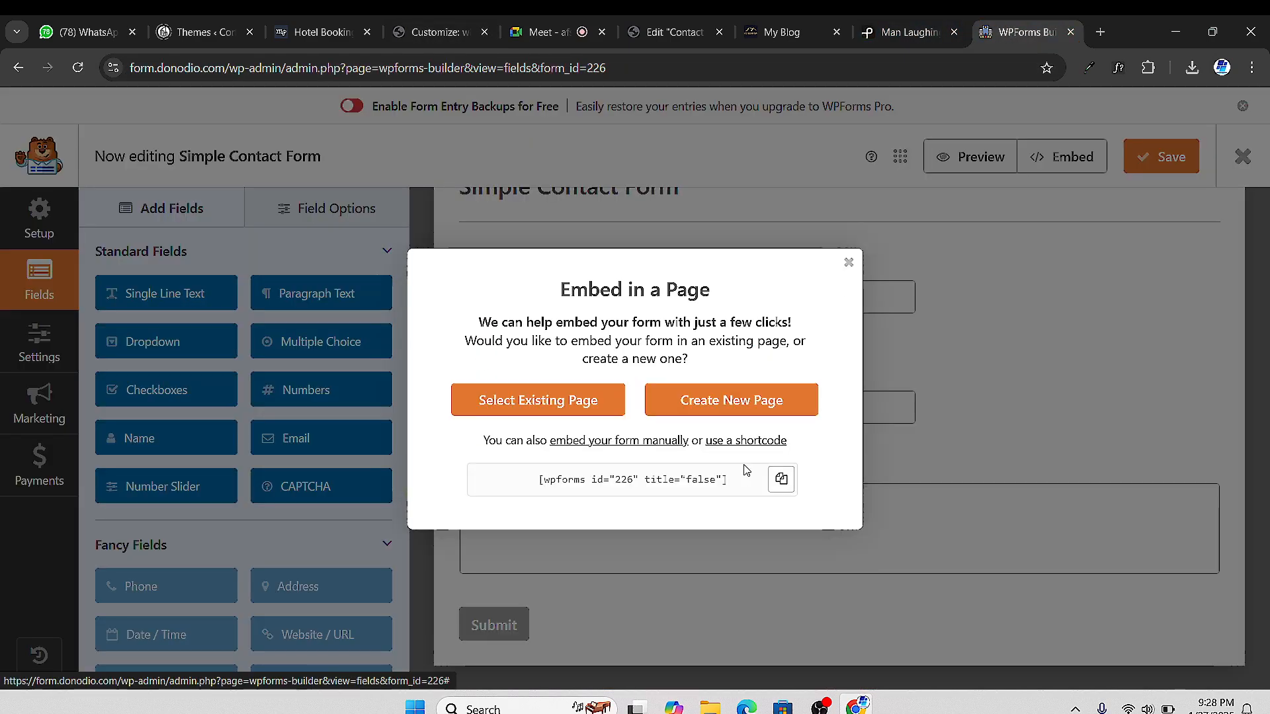
{"action": "left_click", "coordinate": [781, 481]}
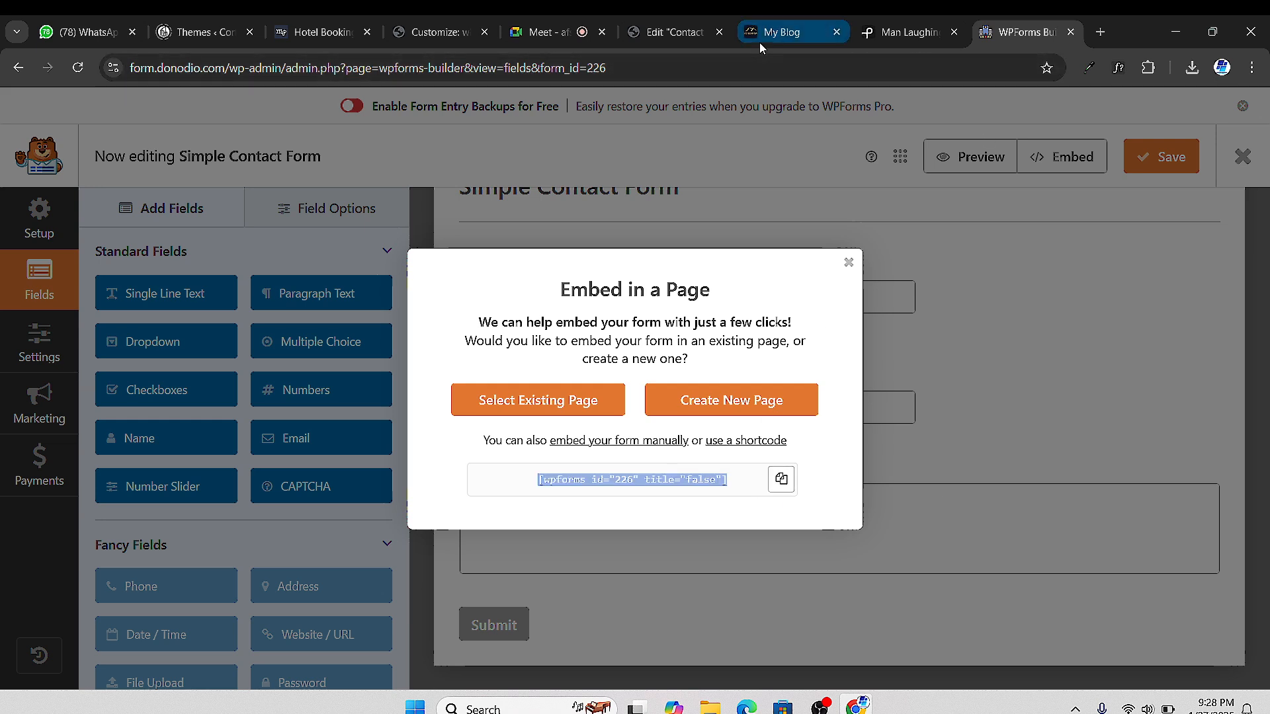
{"action": "left_click", "coordinate": [674, 33]}
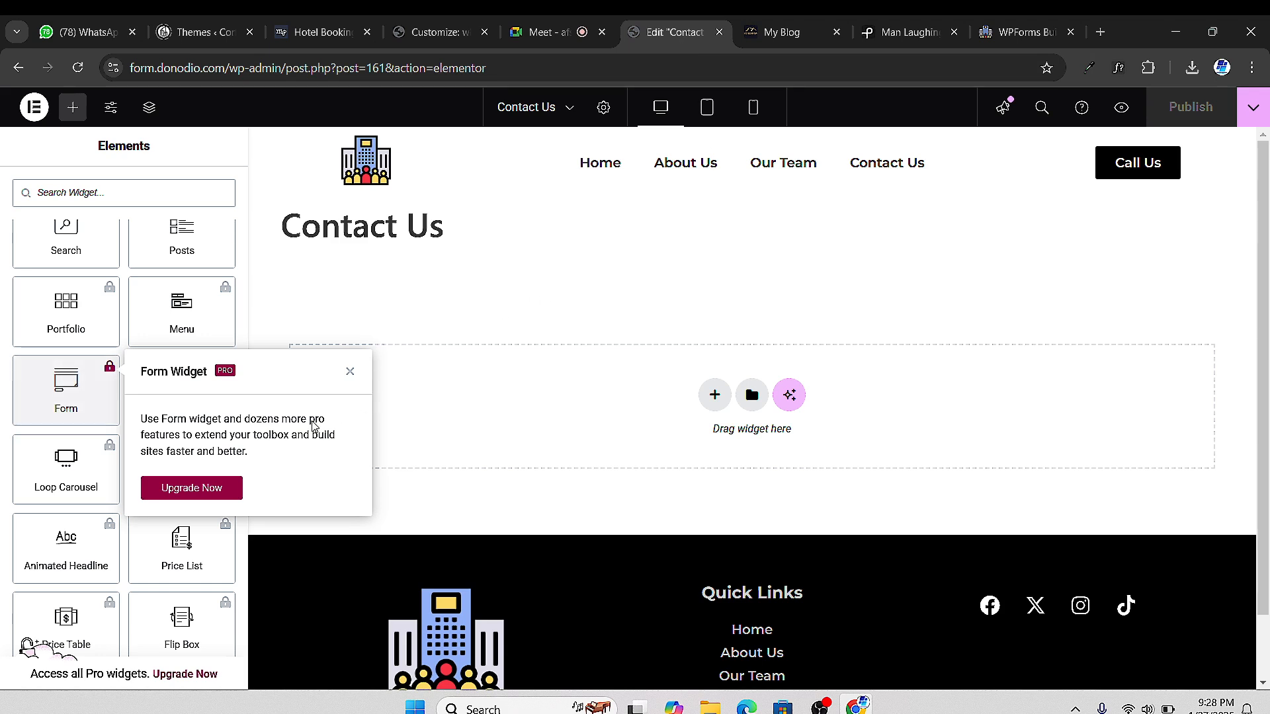
Dismiss the Form Widget upgrade popup and the Meet raised-hand notification
{"action": "left_click", "coordinate": [350, 371]}
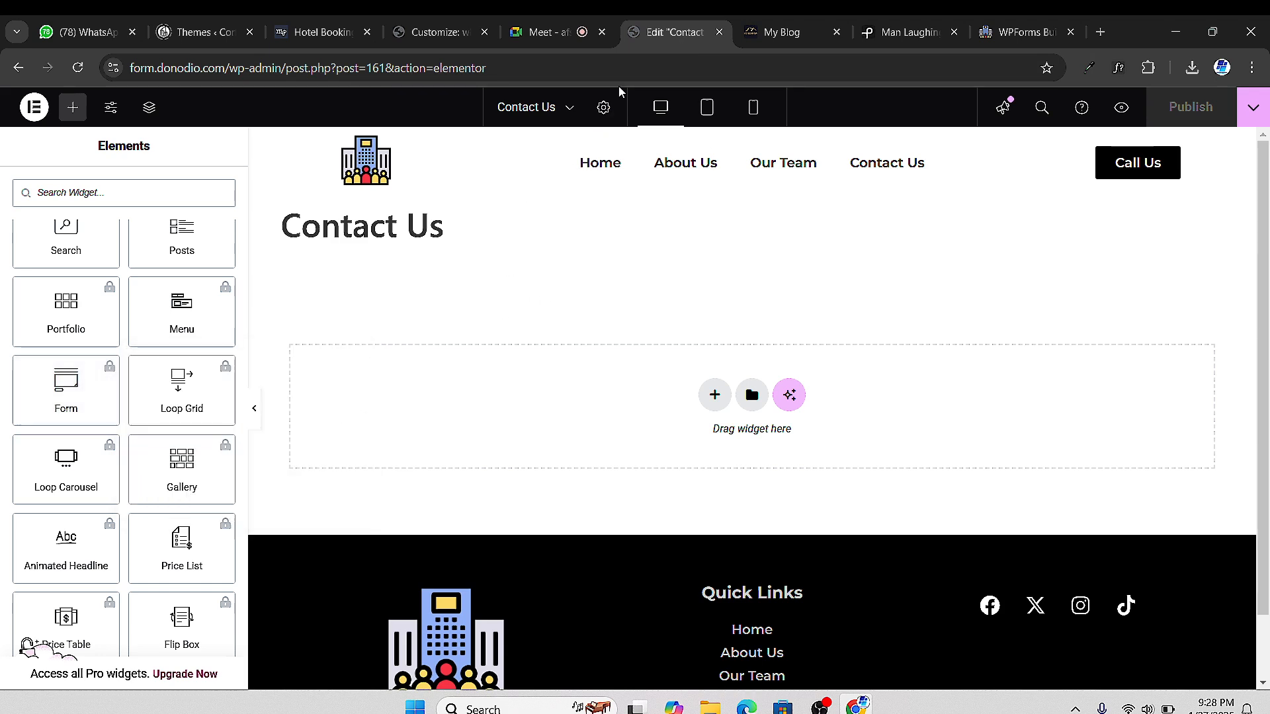
{"action": "left_click", "coordinate": [559, 33]}
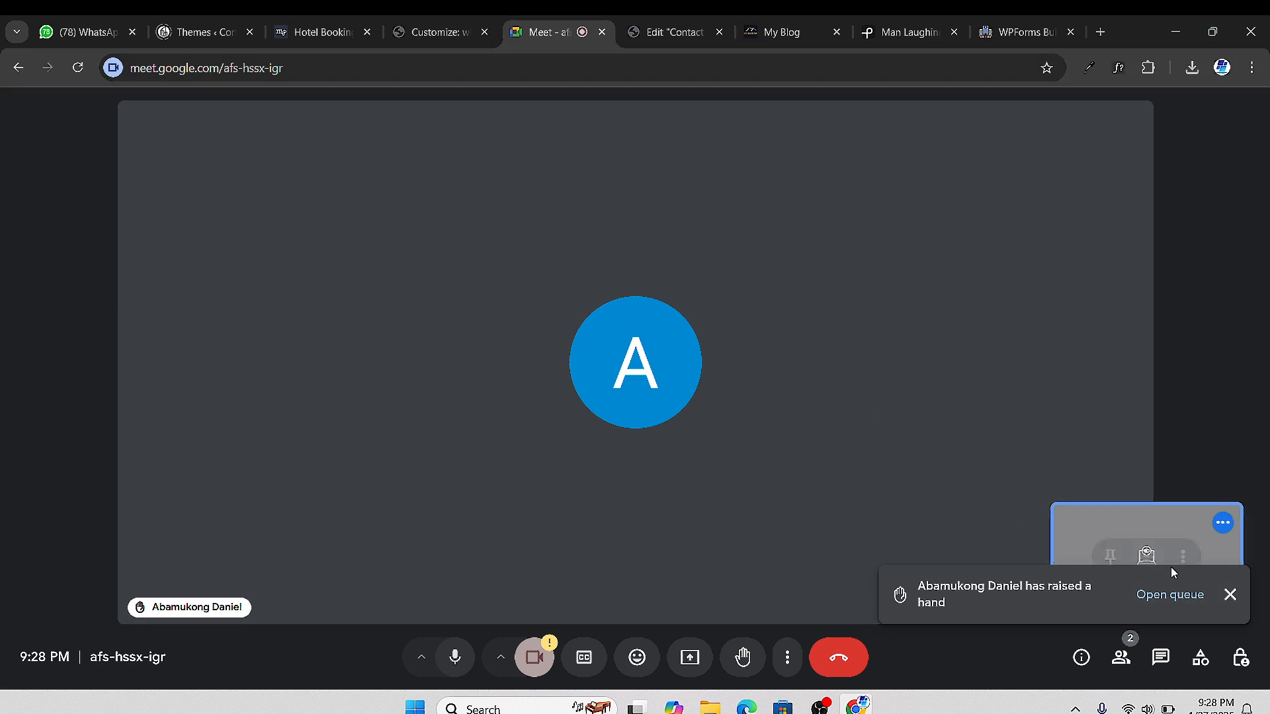
{"action": "left_click", "coordinate": [1229, 595]}
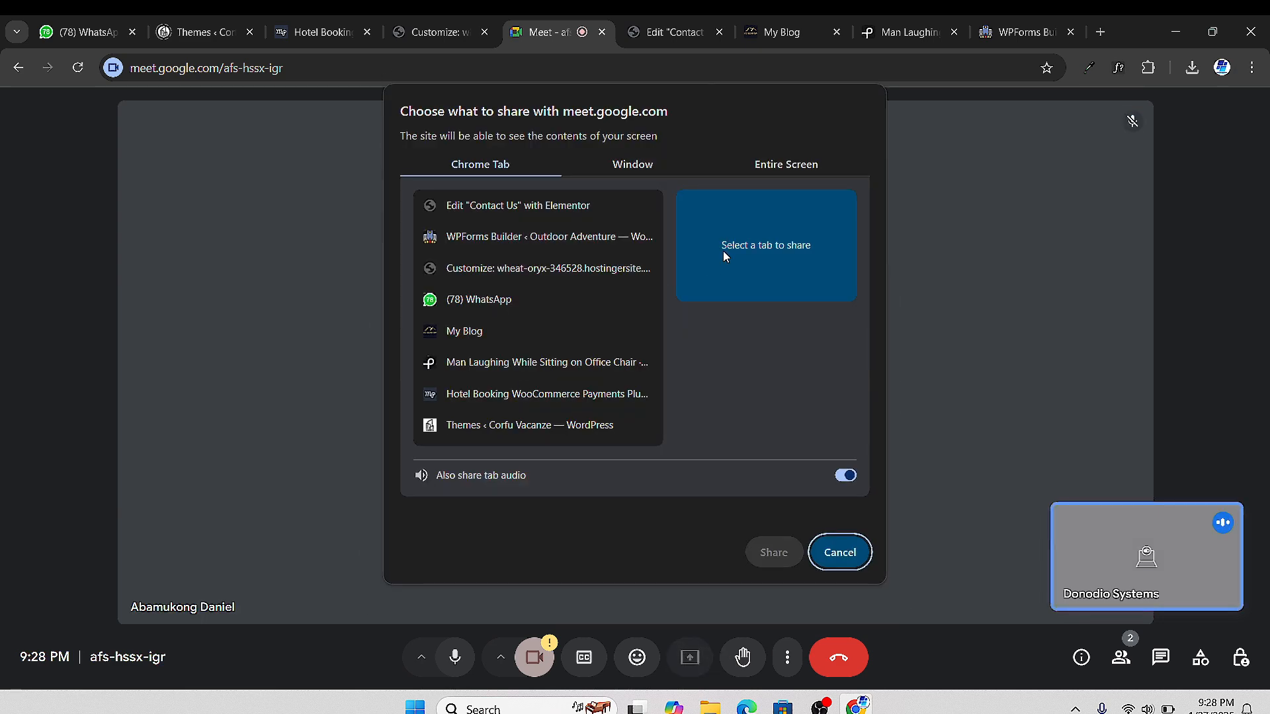
Share the browser window with the Google Meet call
{"action": "left_click", "coordinate": [779, 167]}
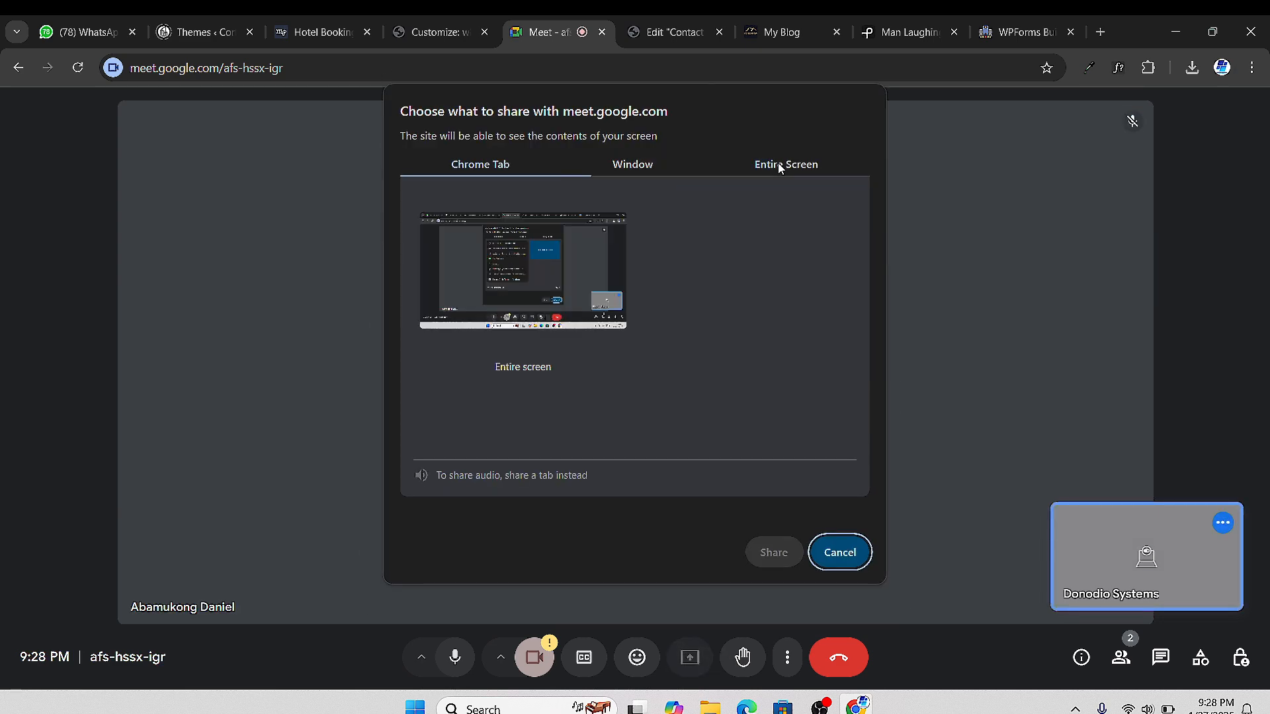
{"action": "left_click", "coordinate": [628, 169]}
{"action": "left_click", "coordinate": [516, 253]}
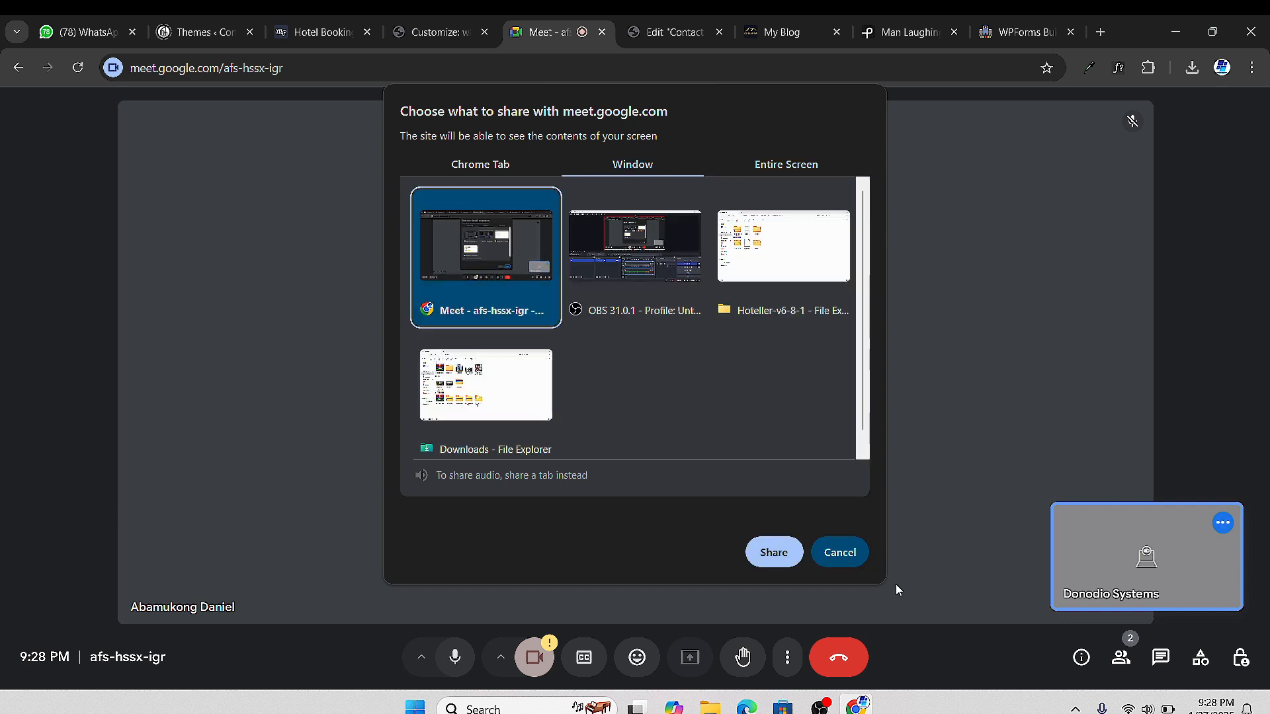
{"action": "left_click", "coordinate": [790, 559]}
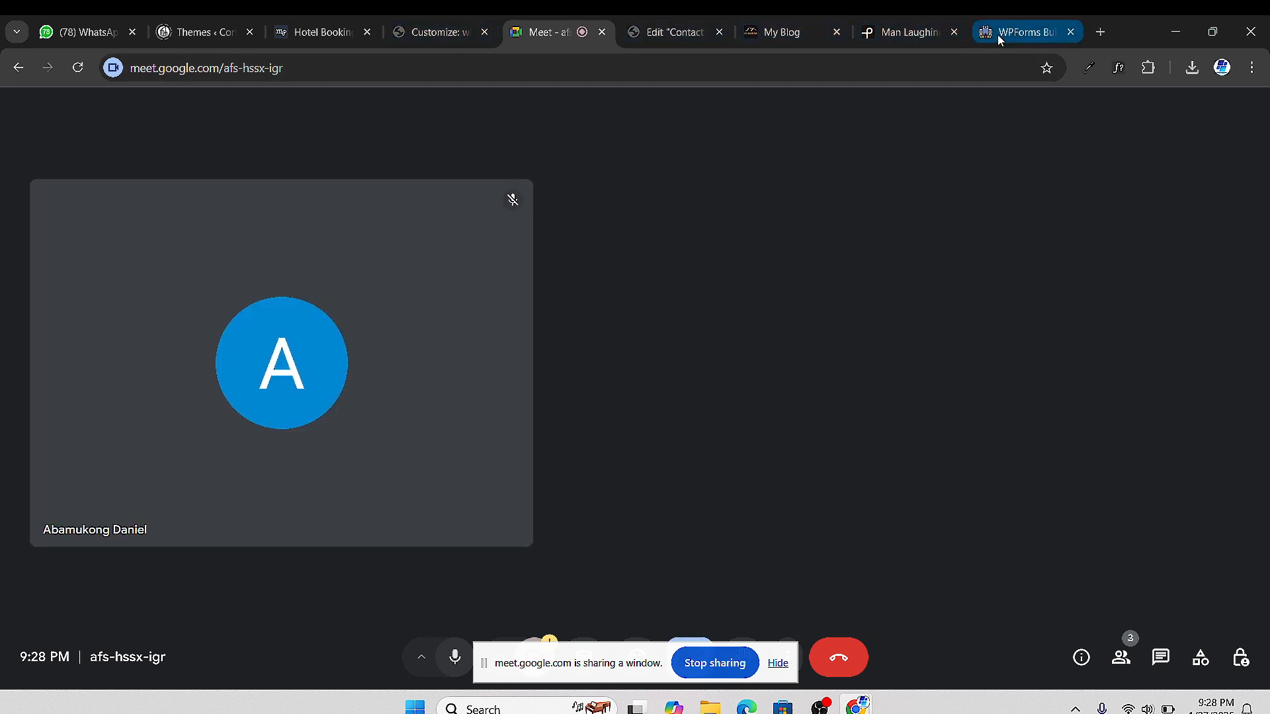
{"action": "left_click", "coordinate": [997, 35]}
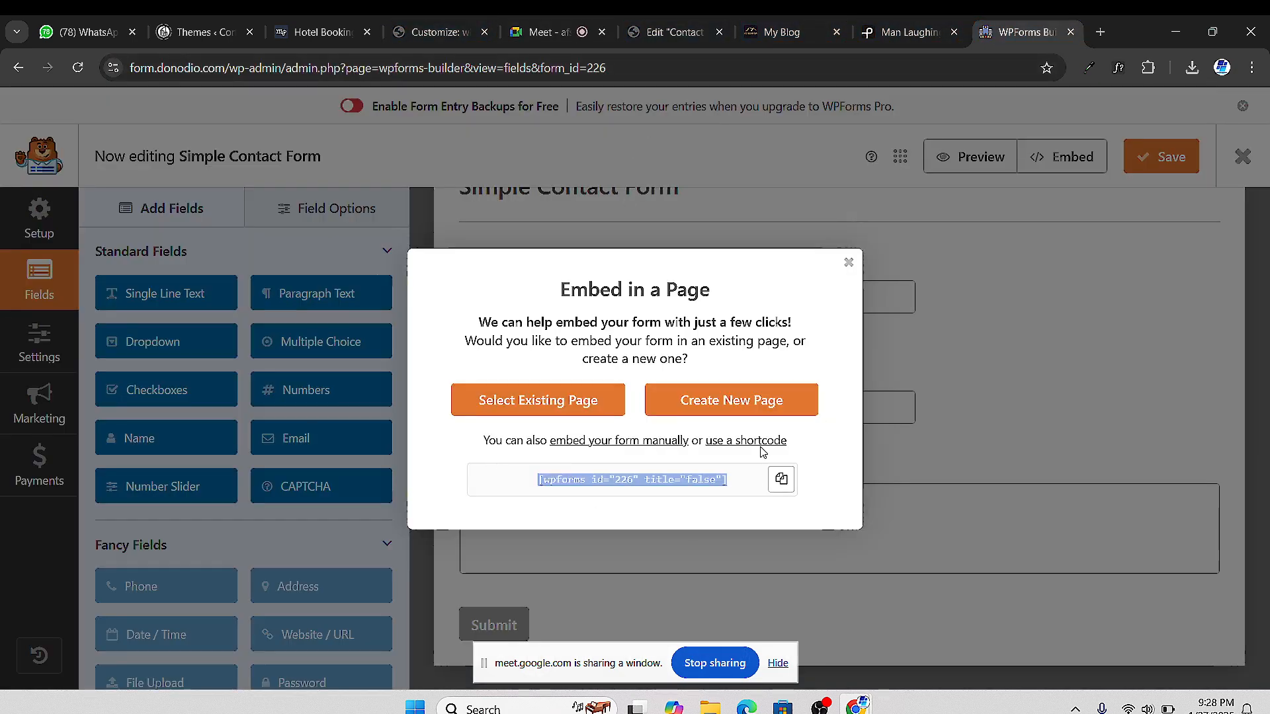
Recopy the form shortcode, then turn on Hide Title and set Page Layout to Elementor Full Width
{"action": "left_click", "coordinate": [781, 479]}
{"action": "left_click", "coordinate": [675, 32]}
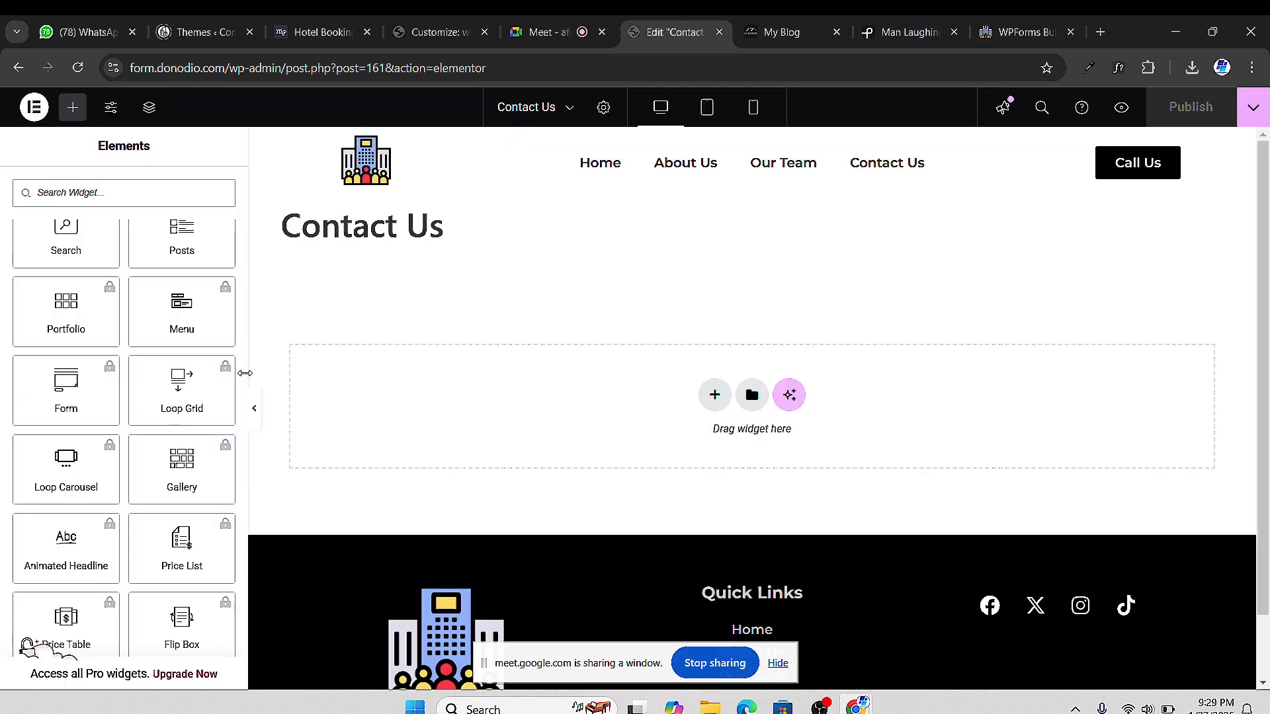
{"action": "left_click", "coordinate": [602, 108]}
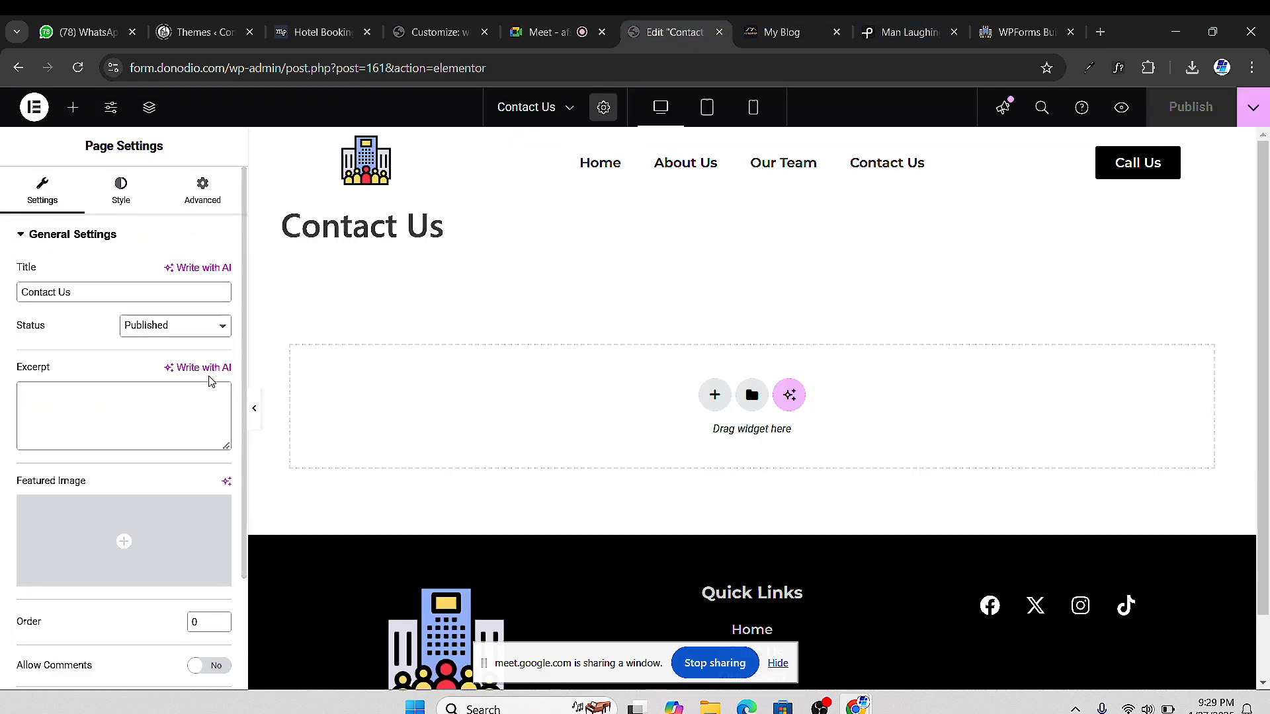
{"action": "scroll", "coordinate": [158, 478], "scroll_direction": "down", "scroll_amount": 2}
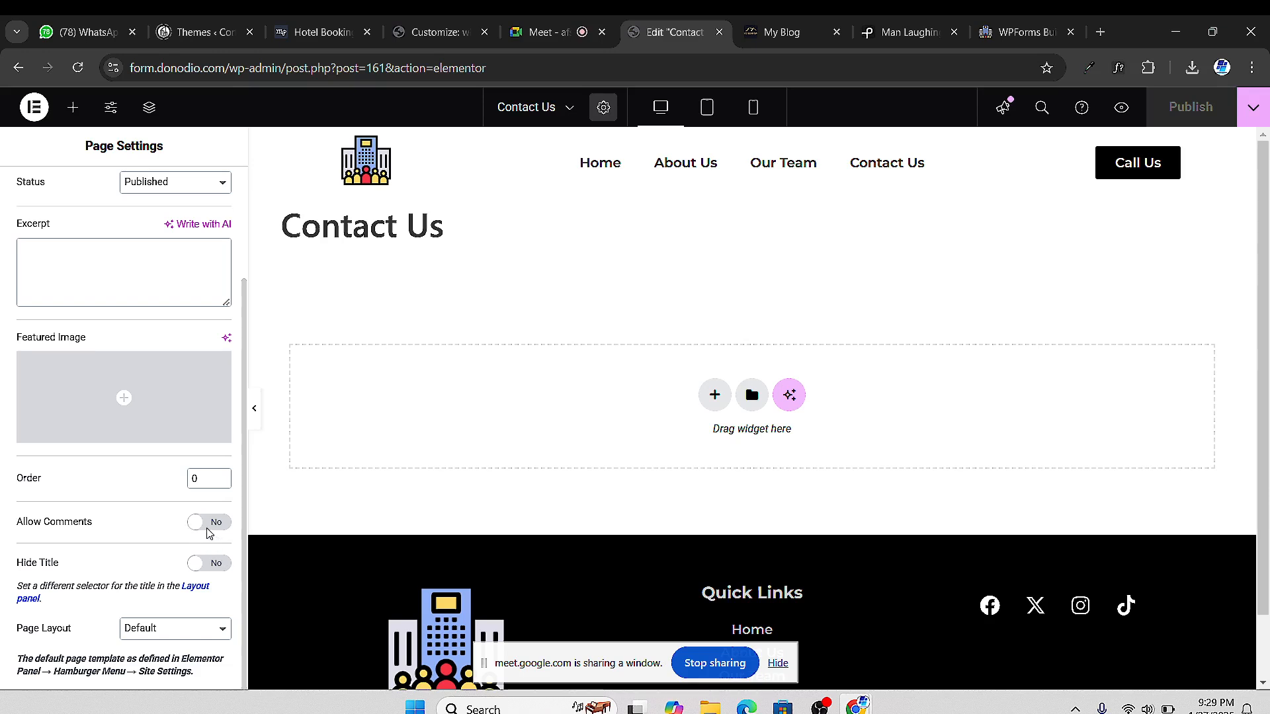
{"action": "left_click", "coordinate": [210, 564]}
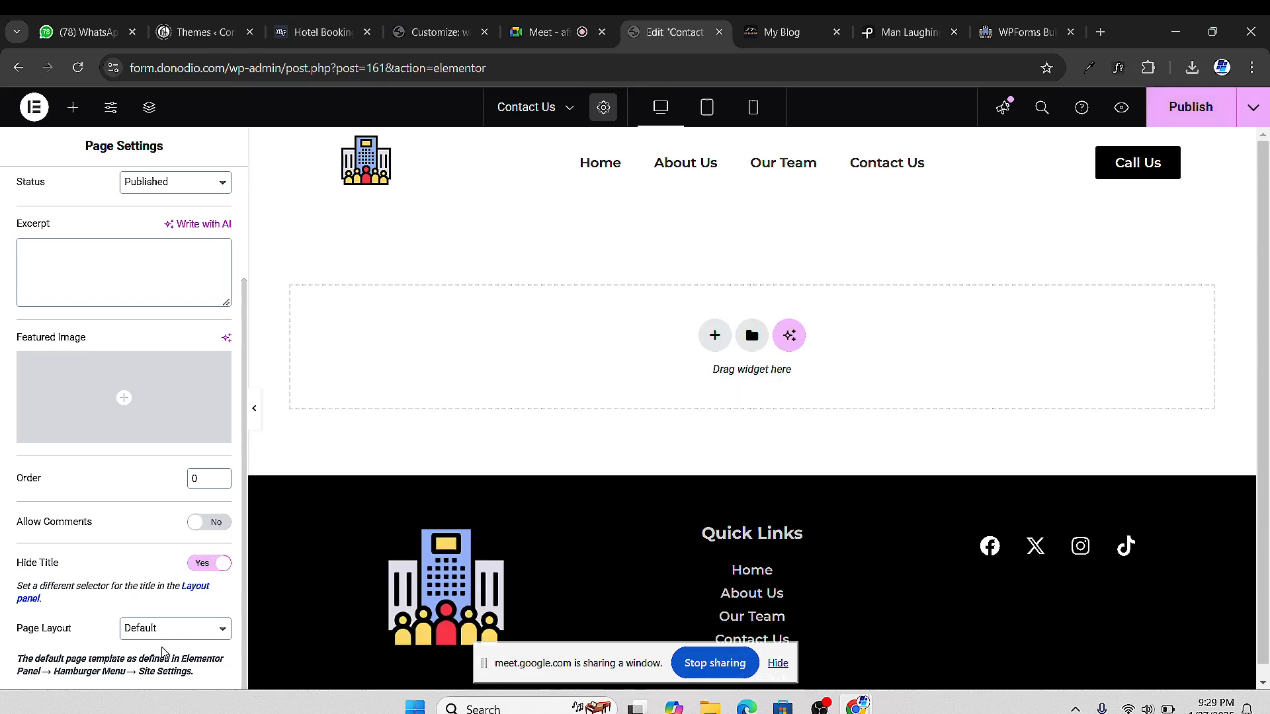
{"action": "left_click", "coordinate": [166, 629]}
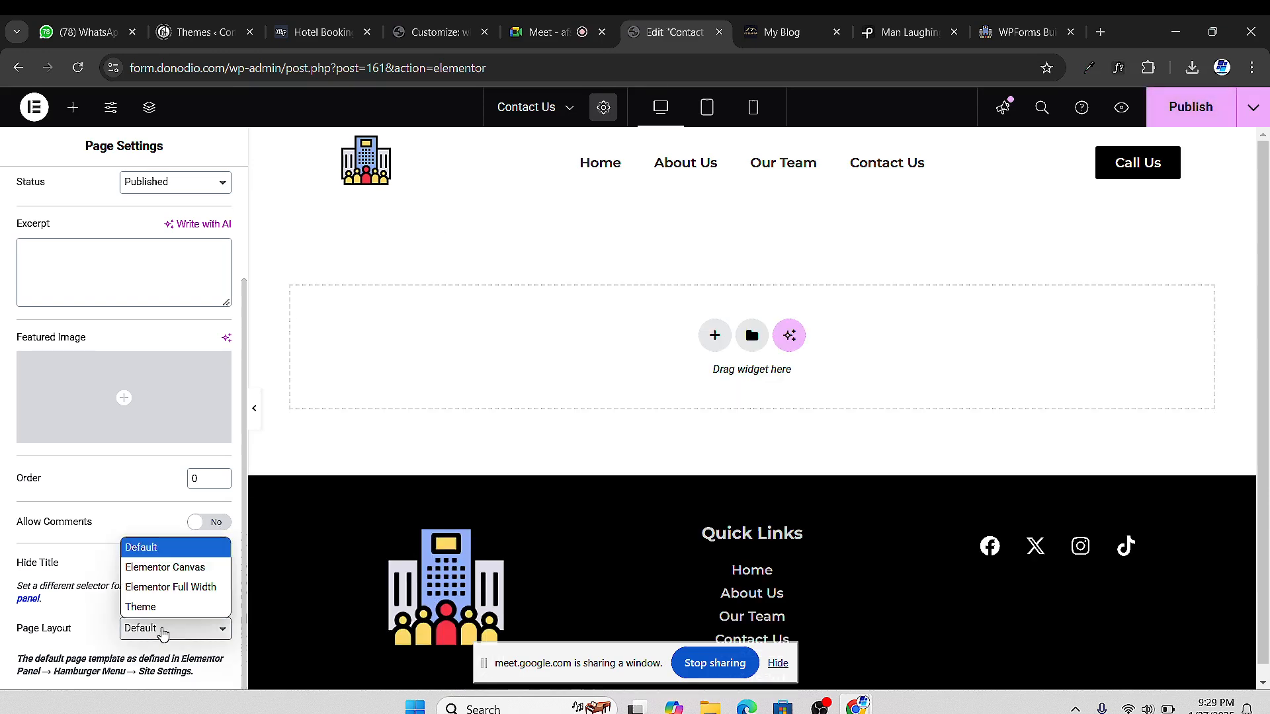
{"action": "left_click", "coordinate": [195, 588]}
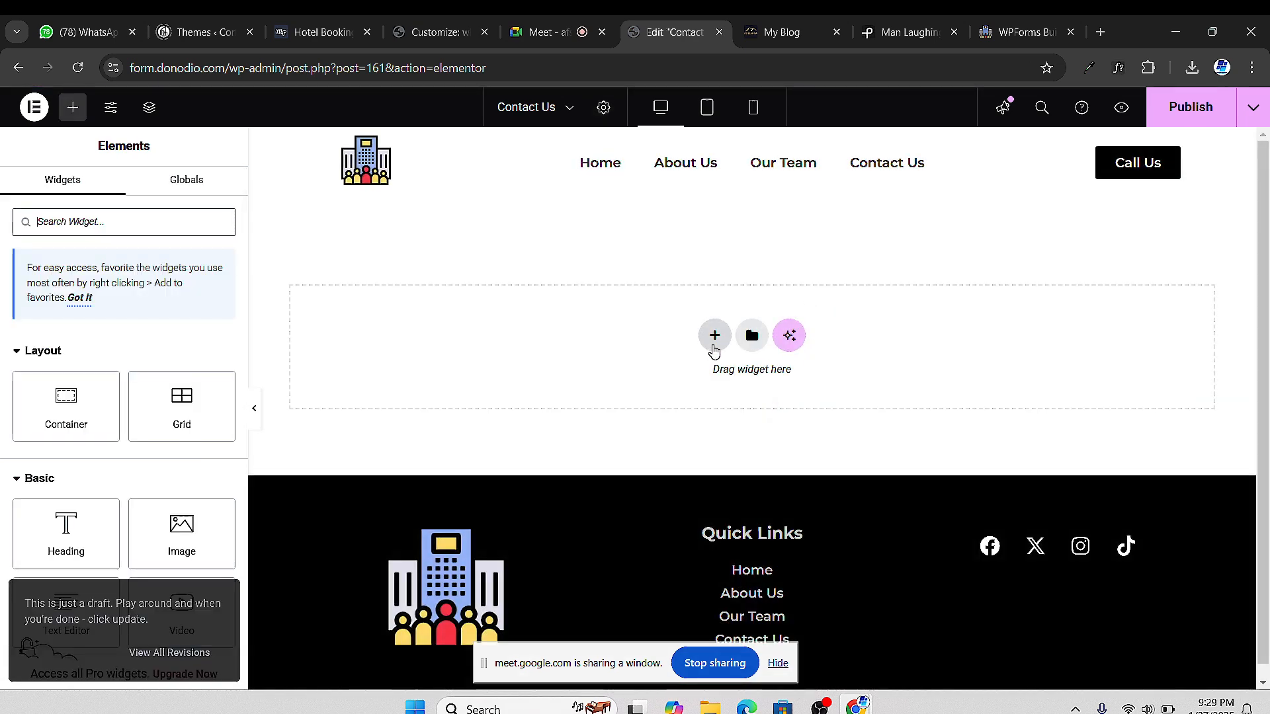
Insert a flexbox container with a 50/50 two-column structure on the Contact Us page
{"action": "left_click", "coordinate": [716, 337]}
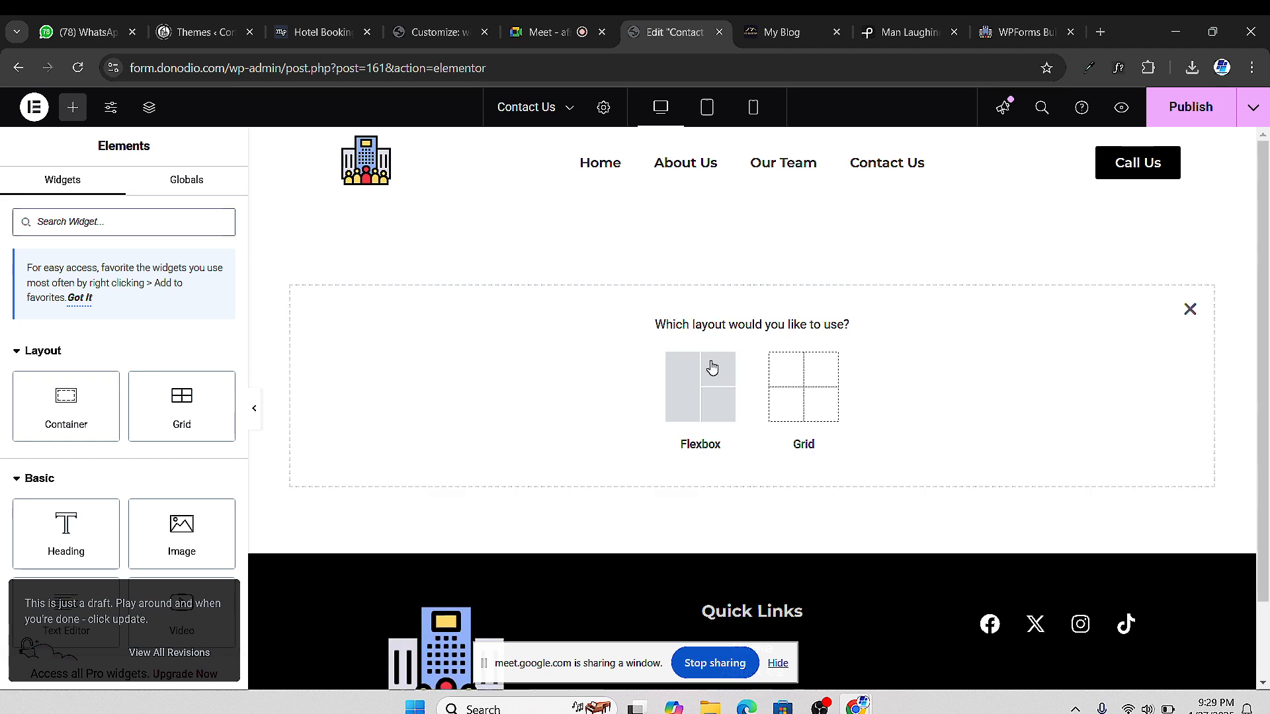
{"action": "left_click", "coordinate": [679, 384]}
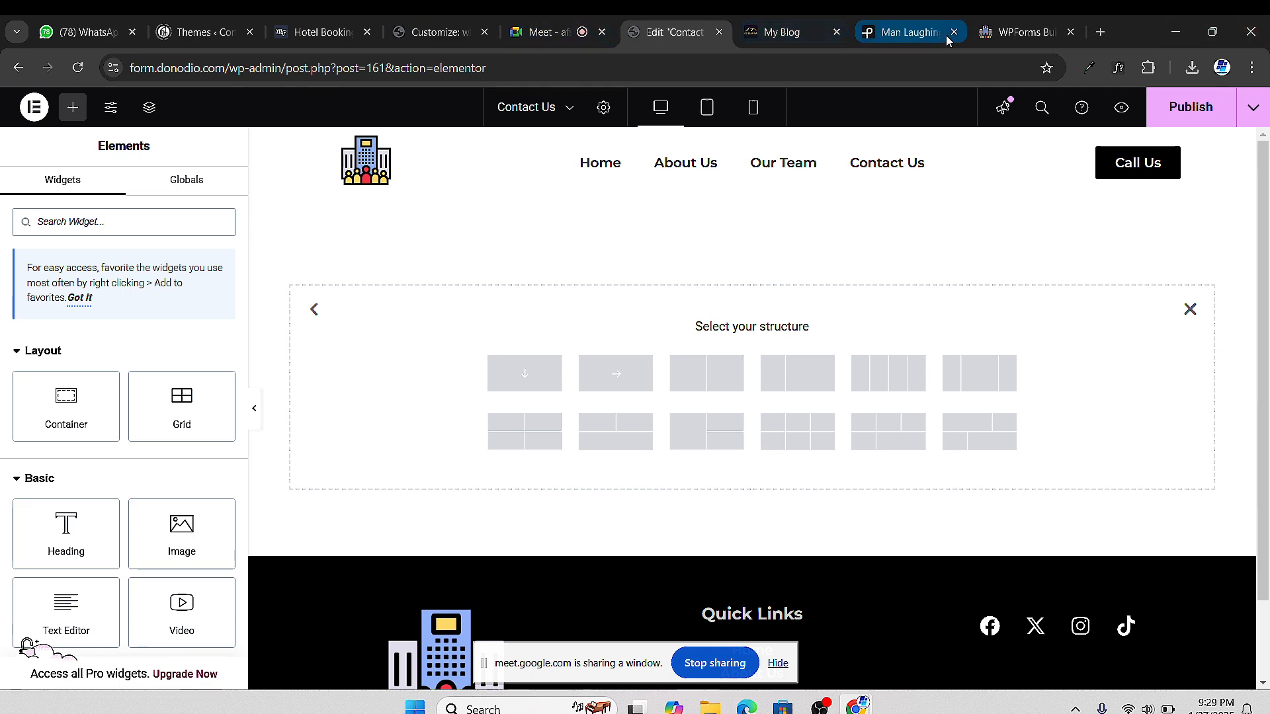
{"action": "left_click", "coordinate": [1017, 36]}
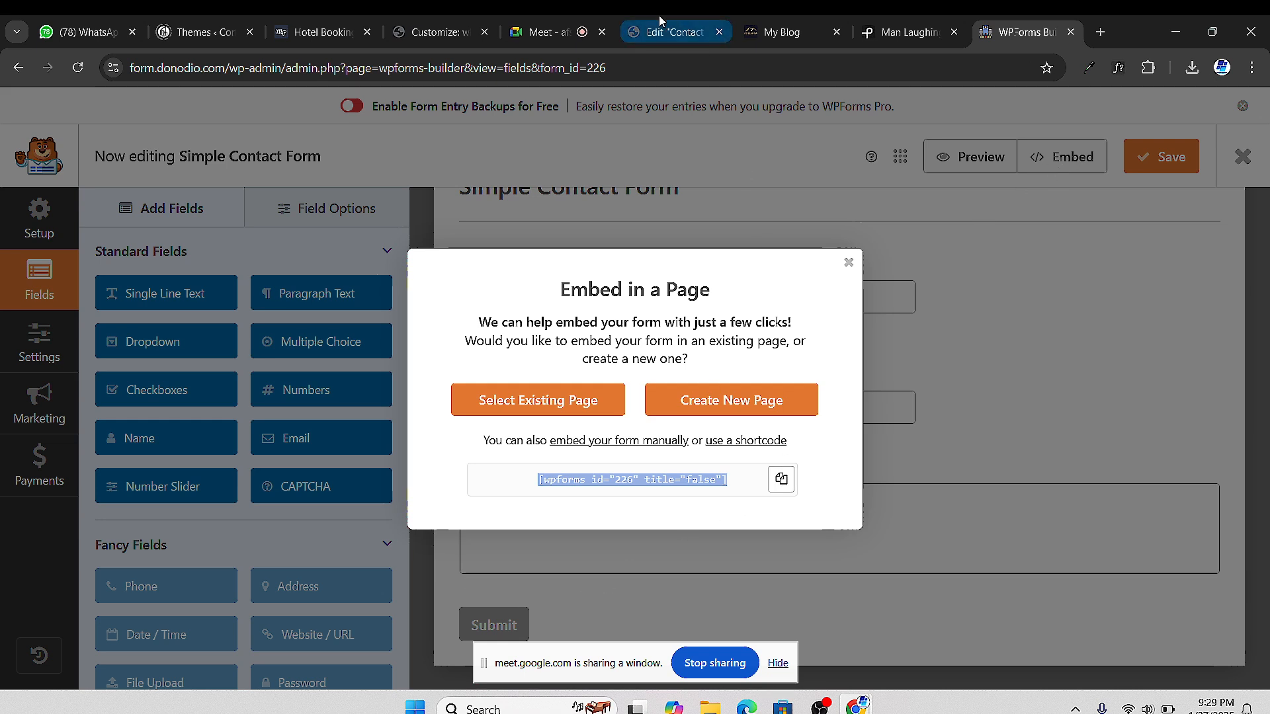
{"action": "left_click", "coordinate": [653, 33]}
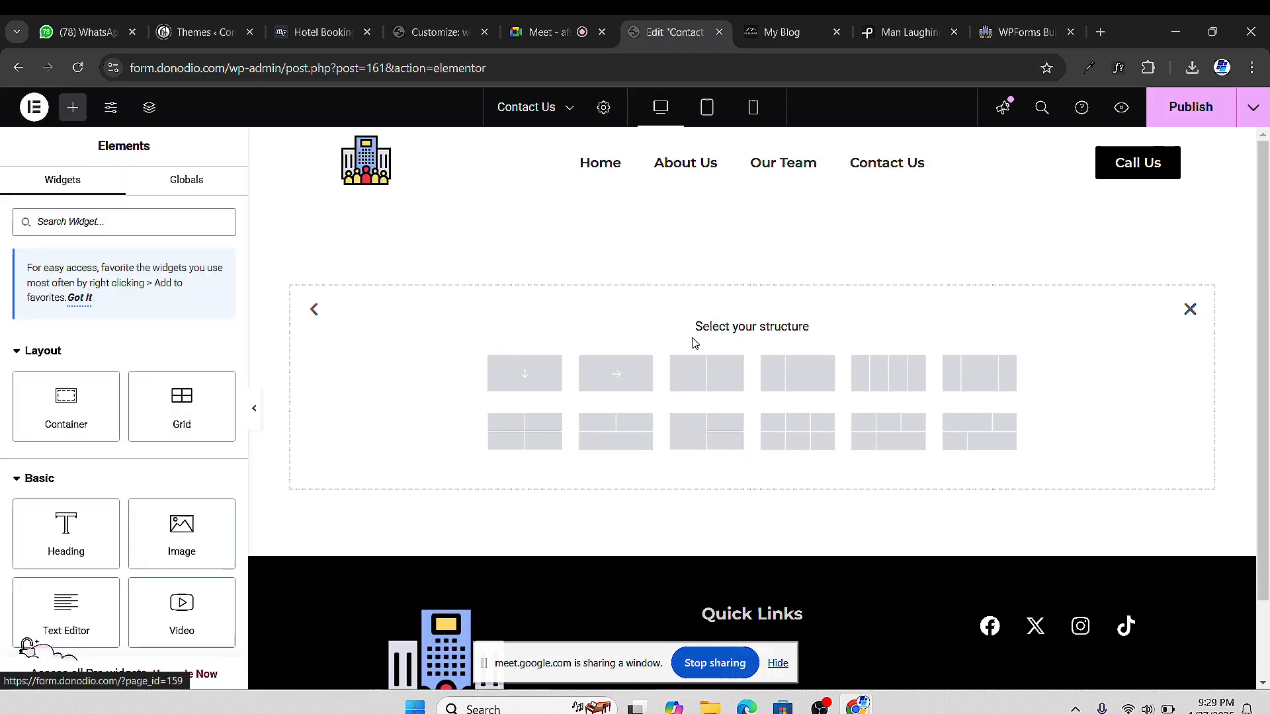
{"action": "left_click", "coordinate": [723, 386]}
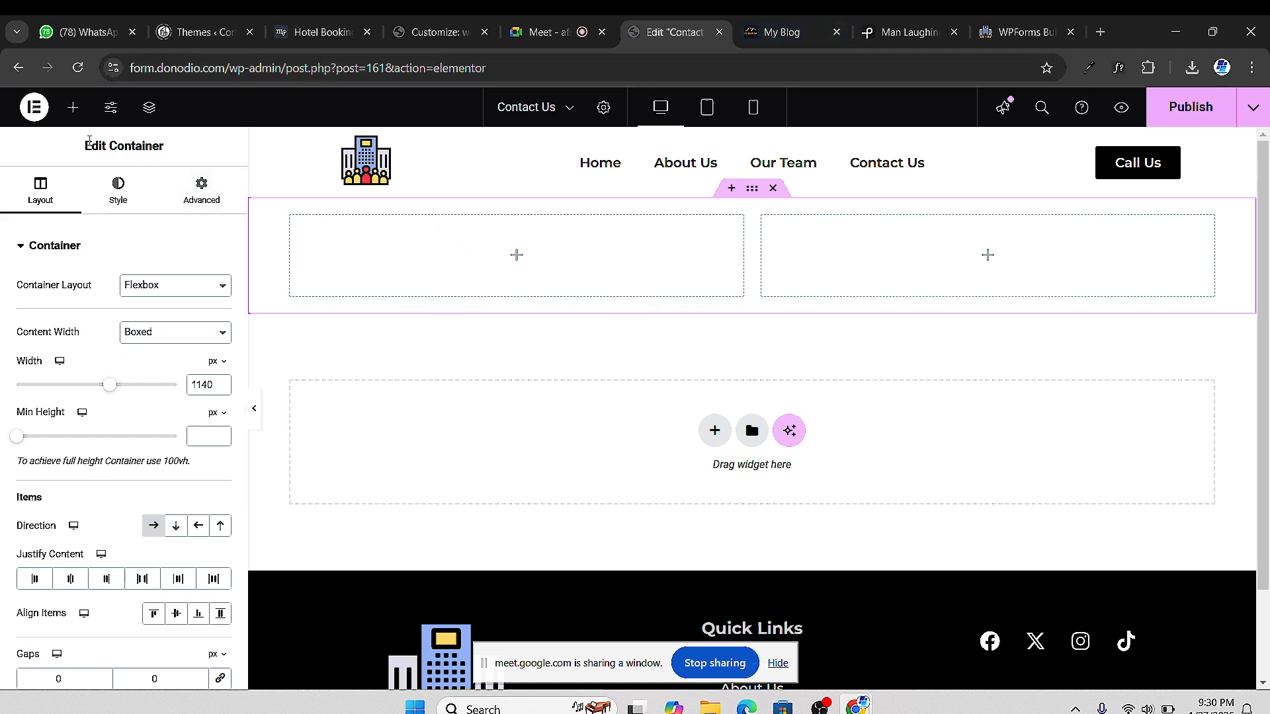
Search for 'sho' and drop a Shortcode widget into the left column
{"action": "left_click", "coordinate": [73, 107]}
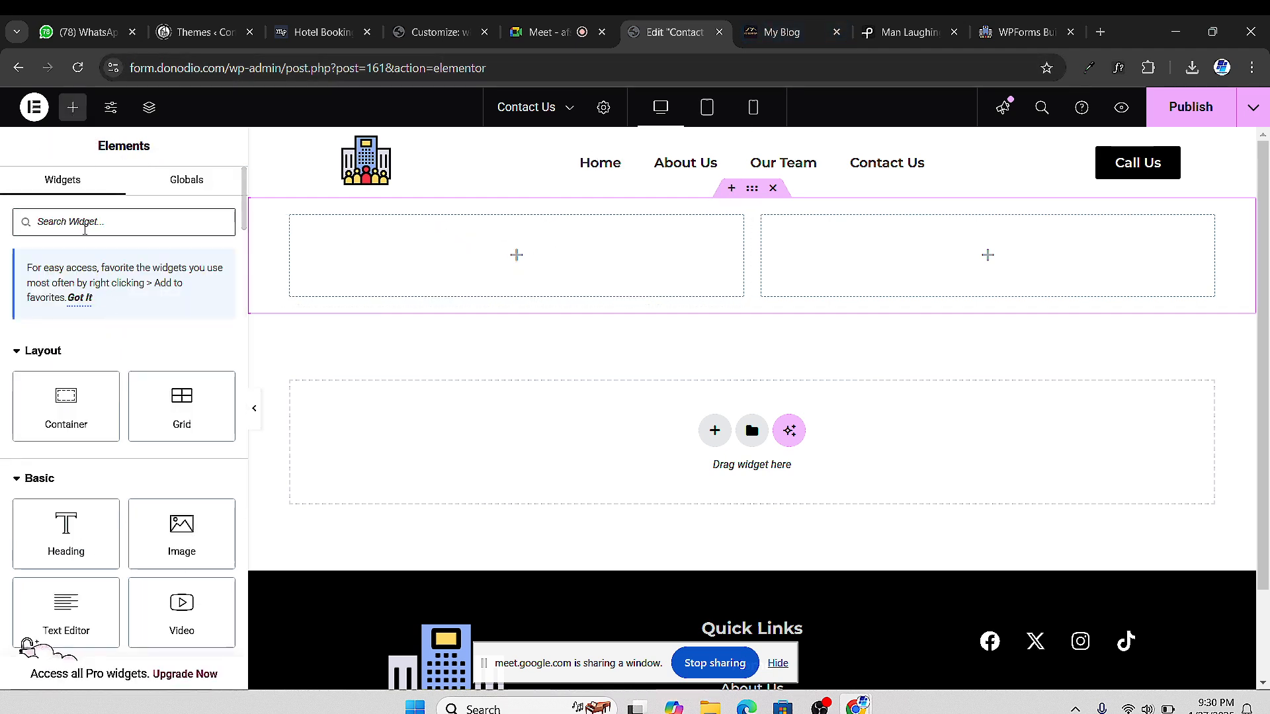
{"action": "left_click", "coordinate": [84, 225]}
{"action": "type", "text": "sho"}
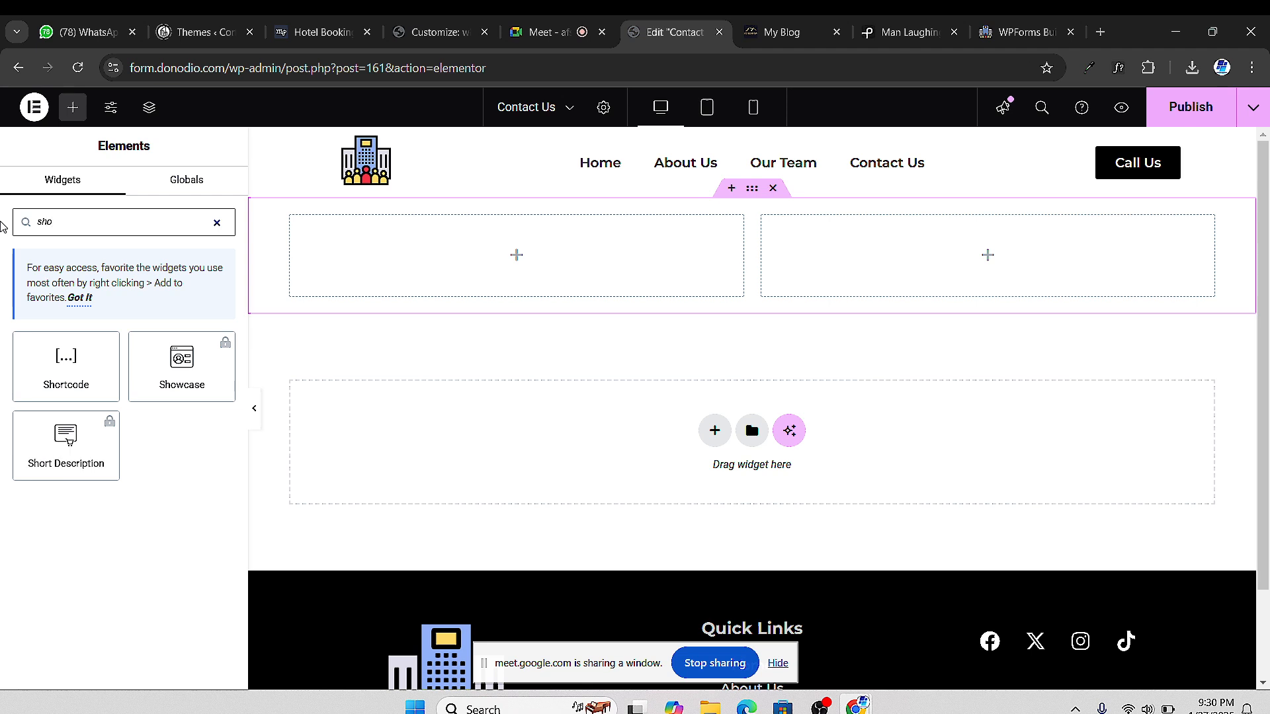
{"action": "left_click_drag", "start_coordinate": [57, 358], "coordinate": [562, 277]}
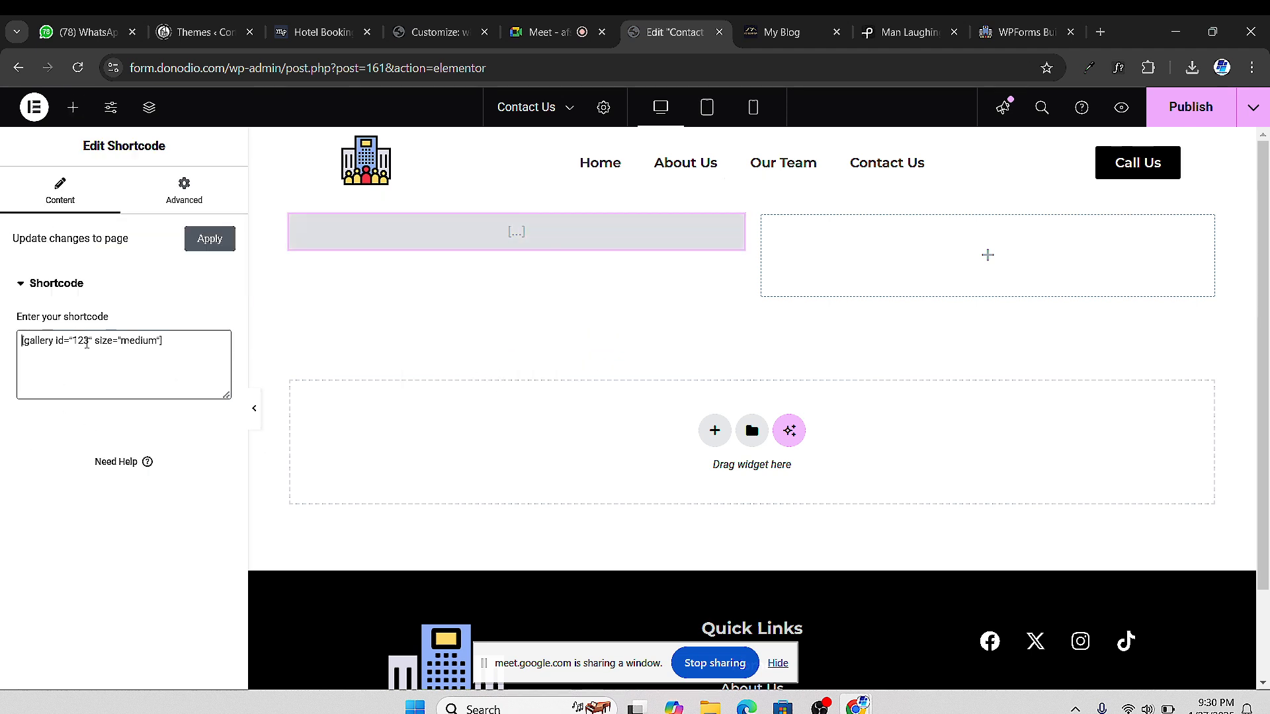
Replace the sample shortcode with [wpforms id="226" title="false"] and preview the page
{"action": "triple_click", "coordinate": [87, 343]}
{"action": "right_click", "coordinate": [87, 343]}
{"action": "left_click", "coordinate": [142, 508]}
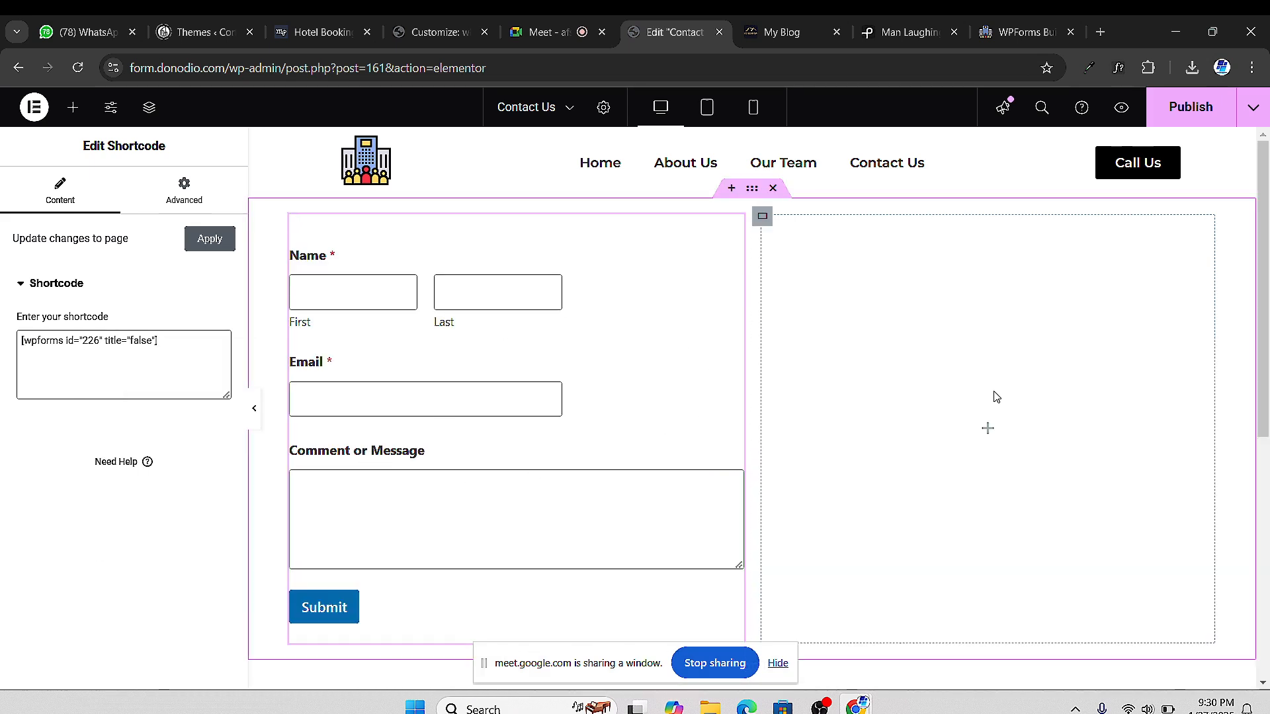
{"action": "scroll", "coordinate": [992, 252], "scroll_direction": "down", "scroll_amount": 2}
{"action": "scroll", "coordinate": [1070, 207], "scroll_direction": "up", "scroll_amount": 2}
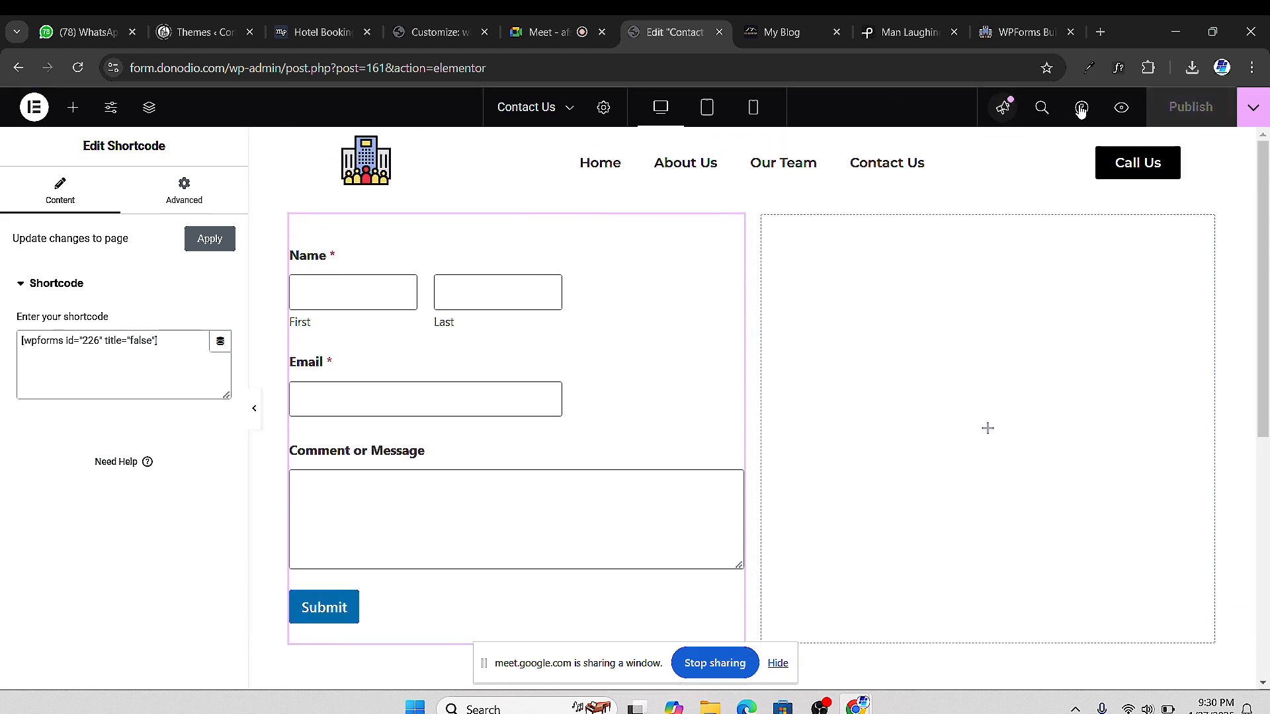
{"action": "left_click", "coordinate": [1120, 110]}
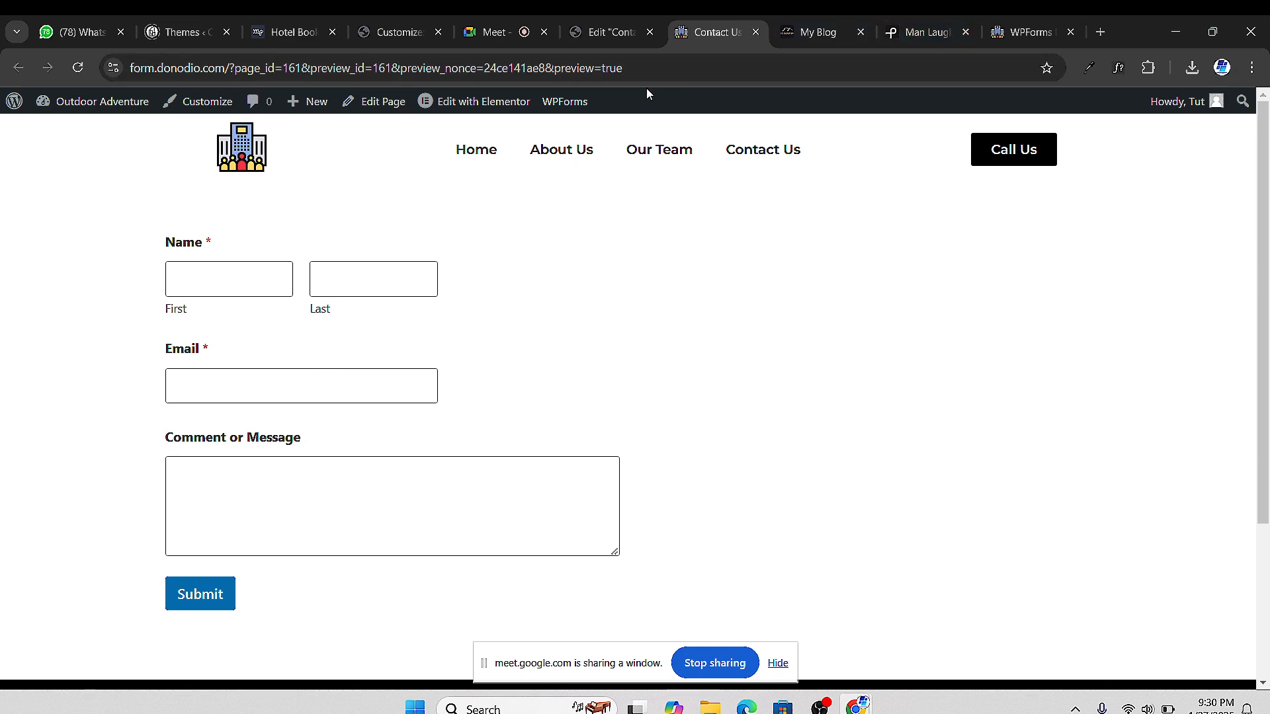
{"action": "left_click", "coordinate": [606, 31]}
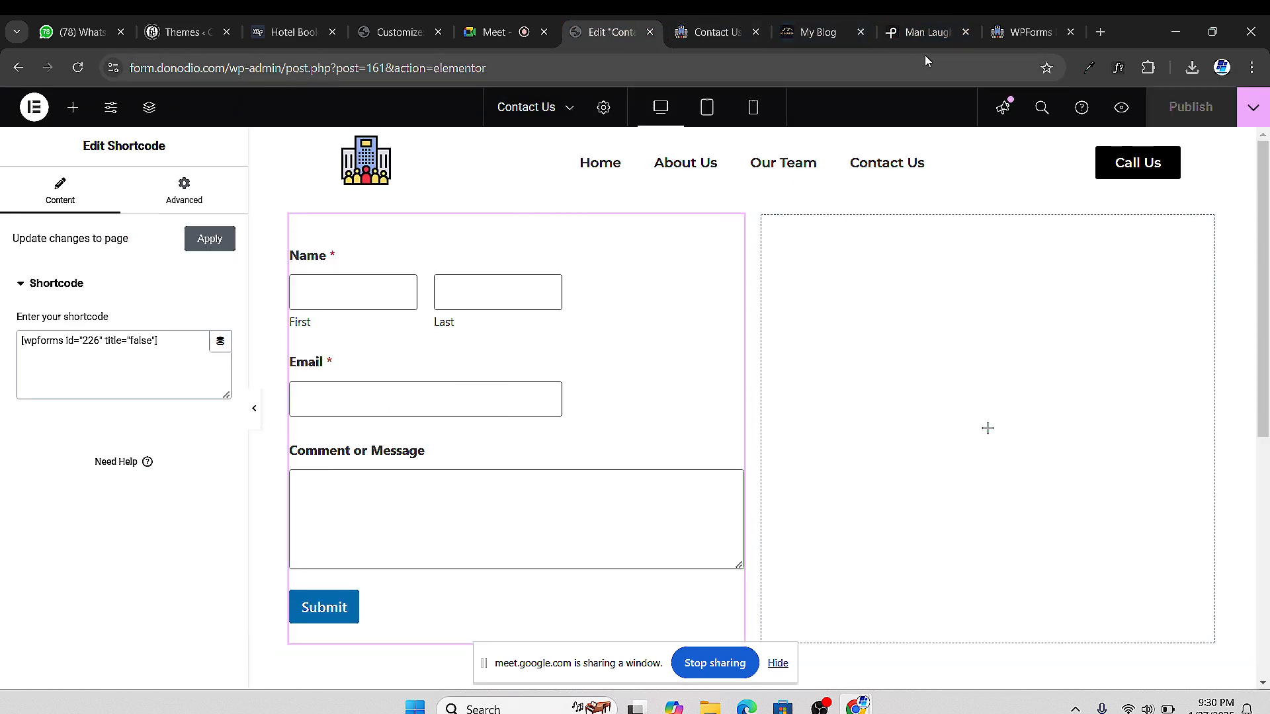
Embed the Simple Contact Form into the existing Contact Us page and reopen it in Elementor
{"action": "left_click", "coordinate": [1032, 32]}
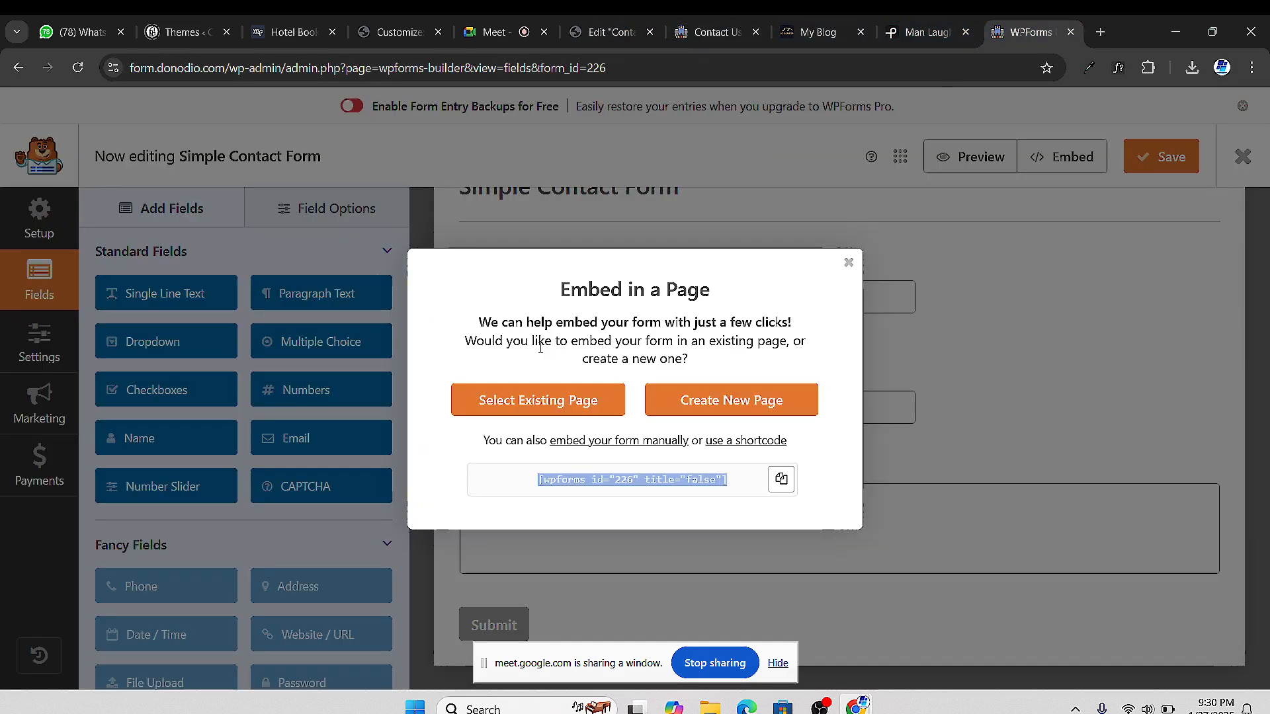
{"action": "left_click", "coordinate": [577, 406]}
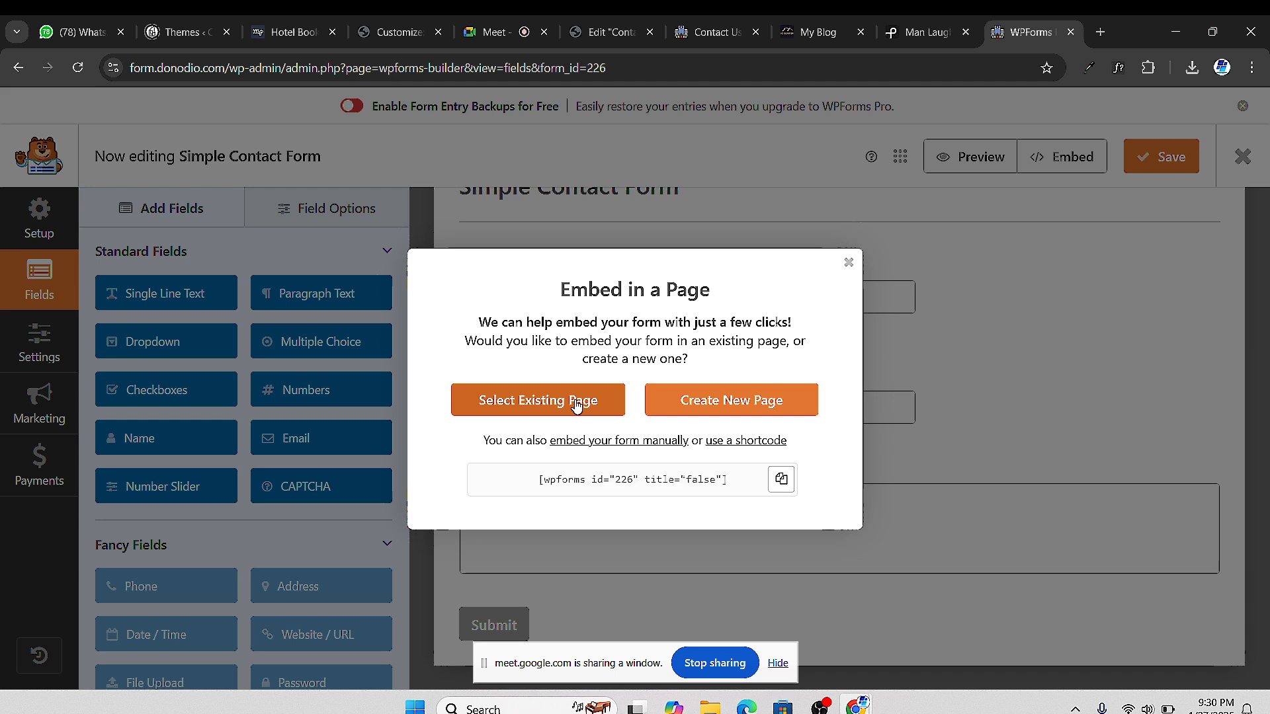
{"action": "left_click", "coordinate": [623, 418]}
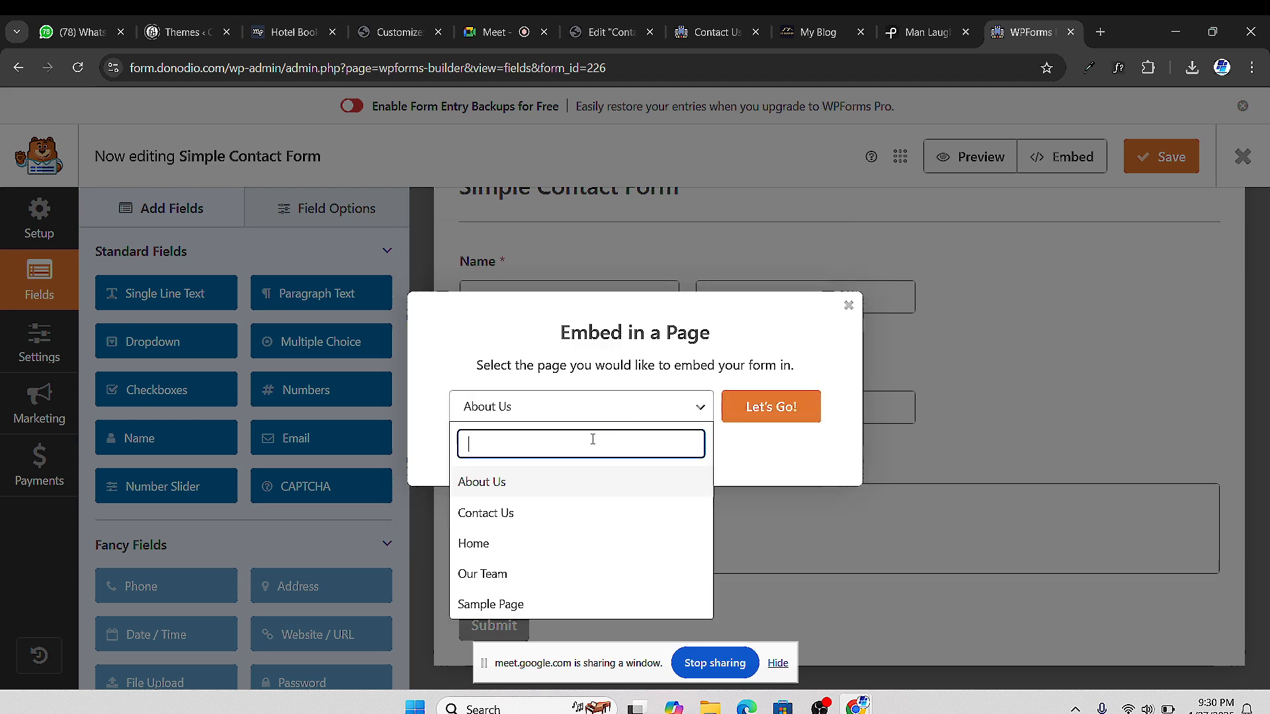
{"action": "left_click", "coordinate": [570, 513]}
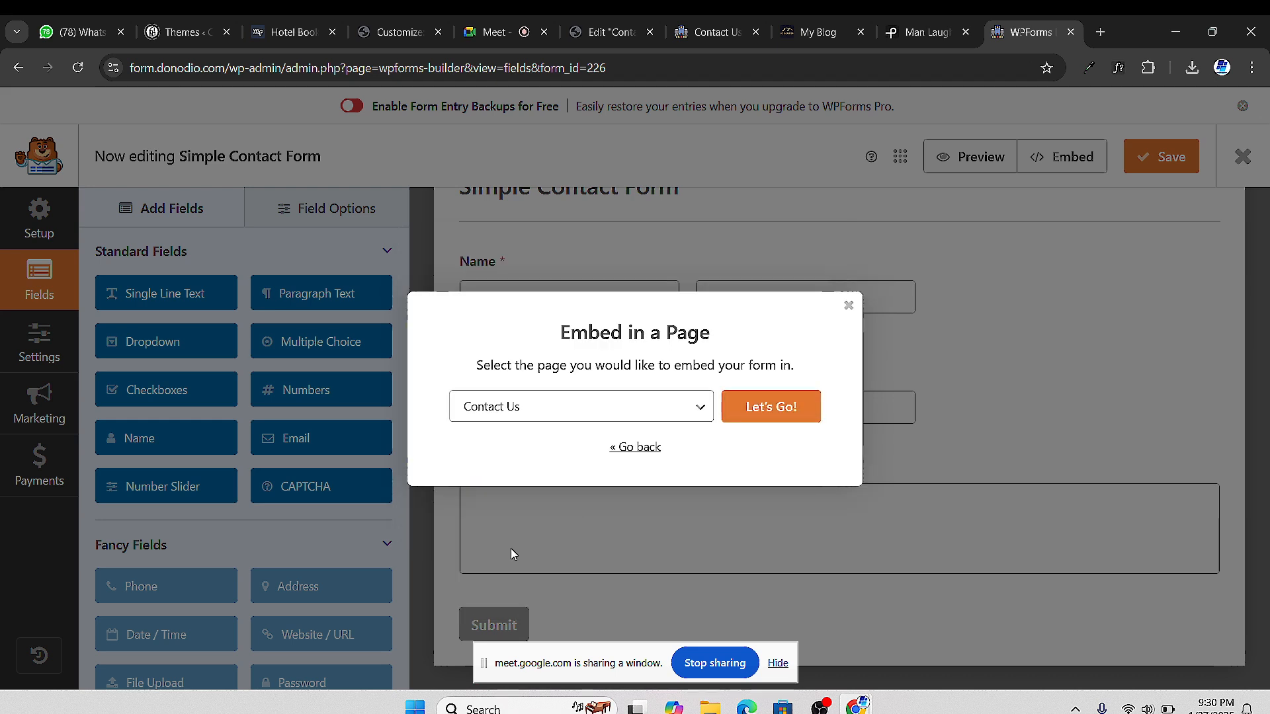
{"action": "left_click", "coordinate": [762, 408]}
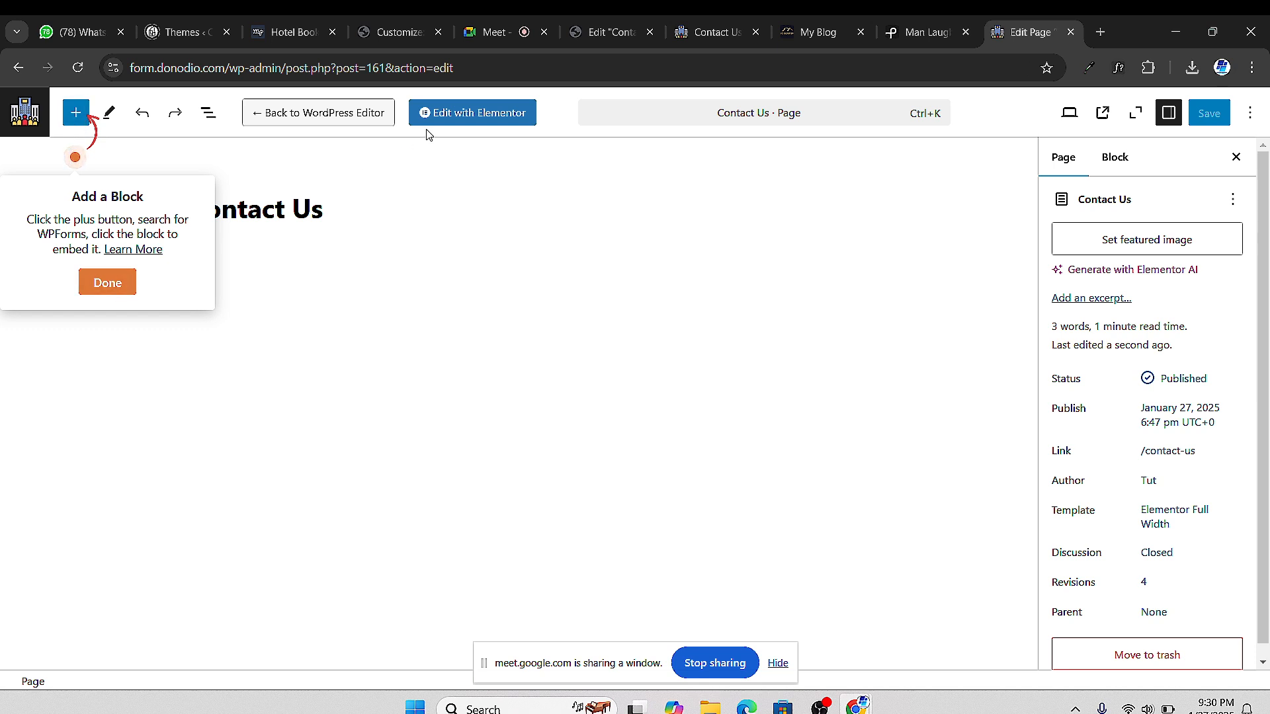
{"action": "left_click", "coordinate": [118, 291]}
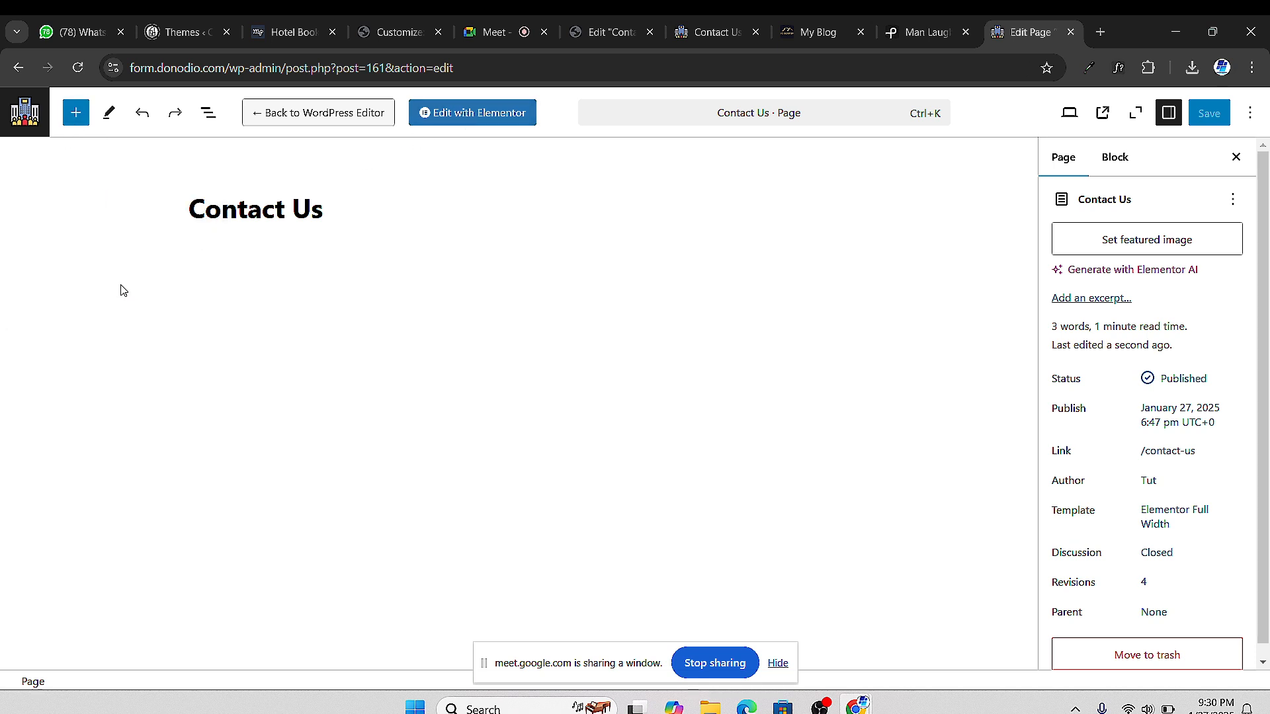
{"action": "left_click", "coordinate": [471, 122]}
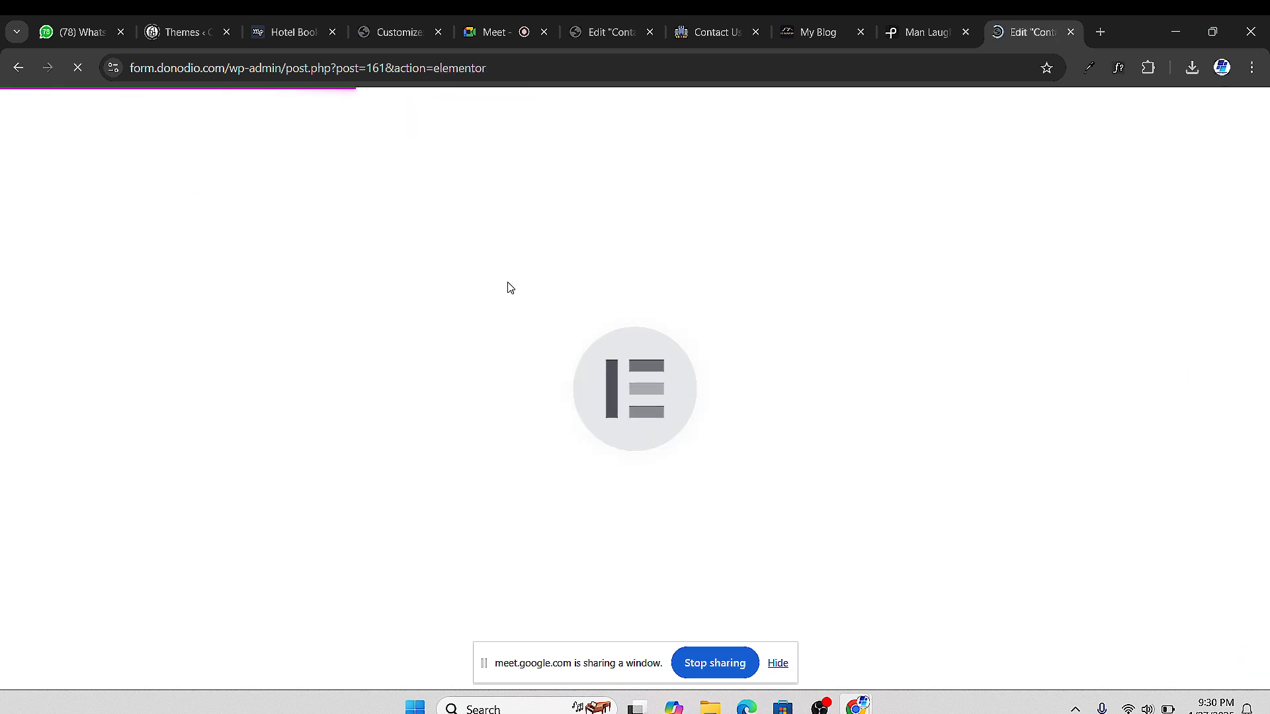
Compare the Contact Us form across the Elementor editor tabs and the live preview
{"action": "left_click", "coordinate": [506, 34]}
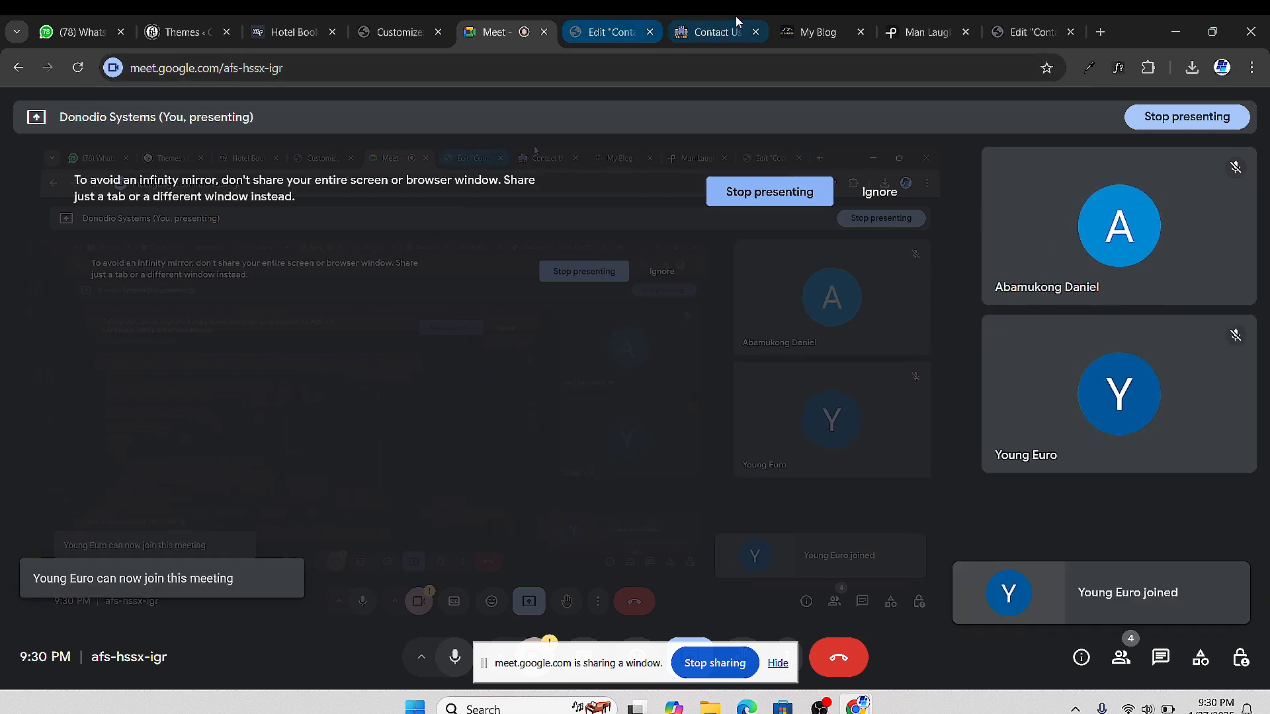
{"action": "left_click", "coordinate": [1005, 32]}
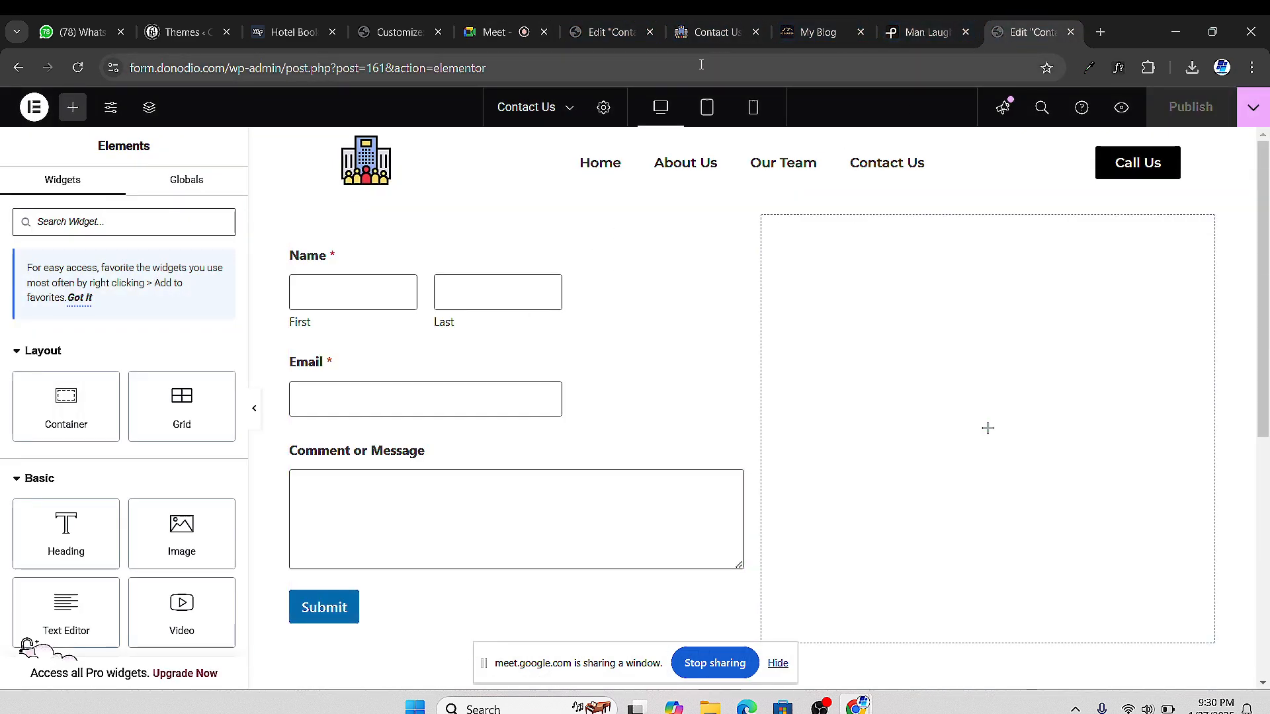
{"action": "left_click", "coordinate": [612, 42]}
{"action": "left_click", "coordinate": [706, 38]}
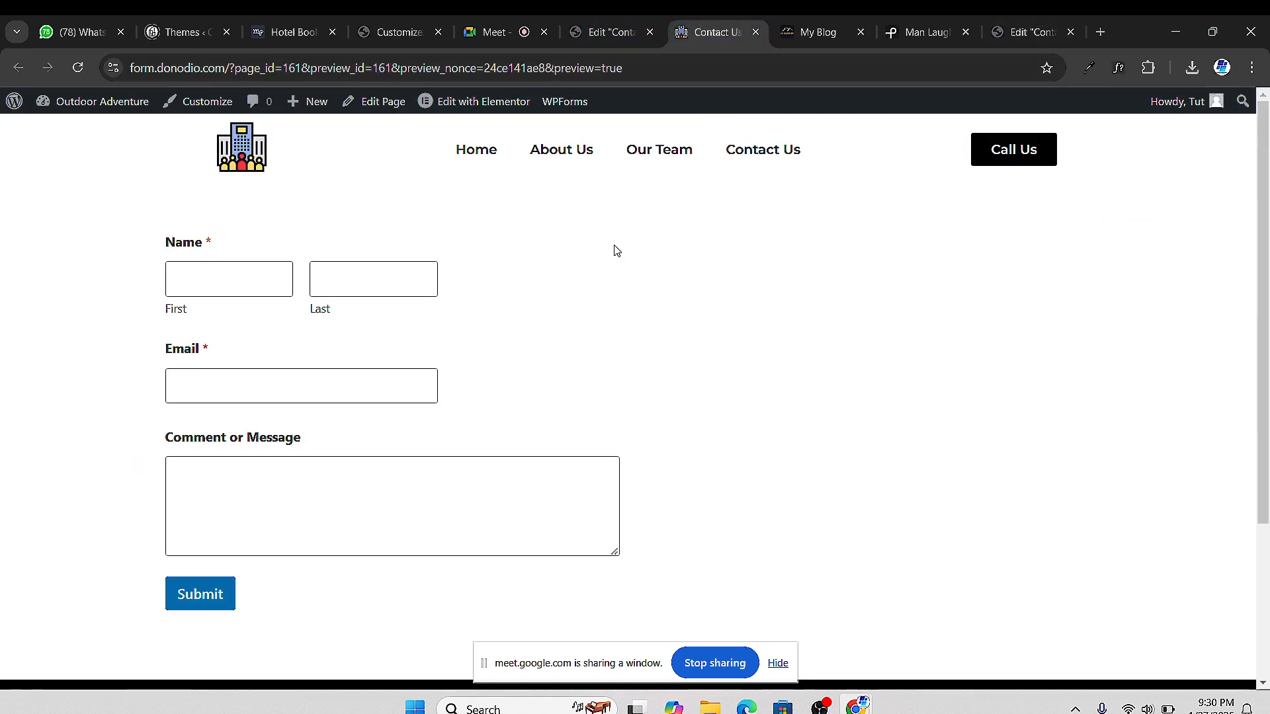
{"action": "left_click", "coordinate": [621, 39]}
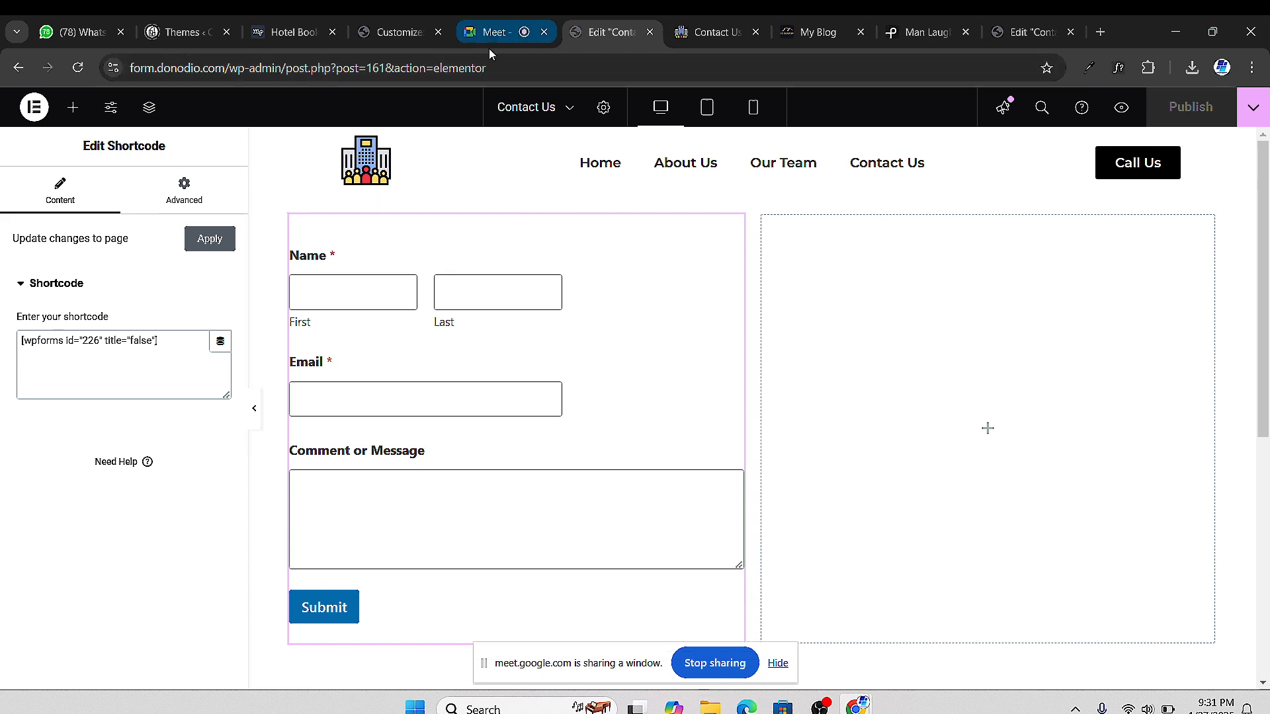
{"action": "left_click", "coordinate": [717, 40]}
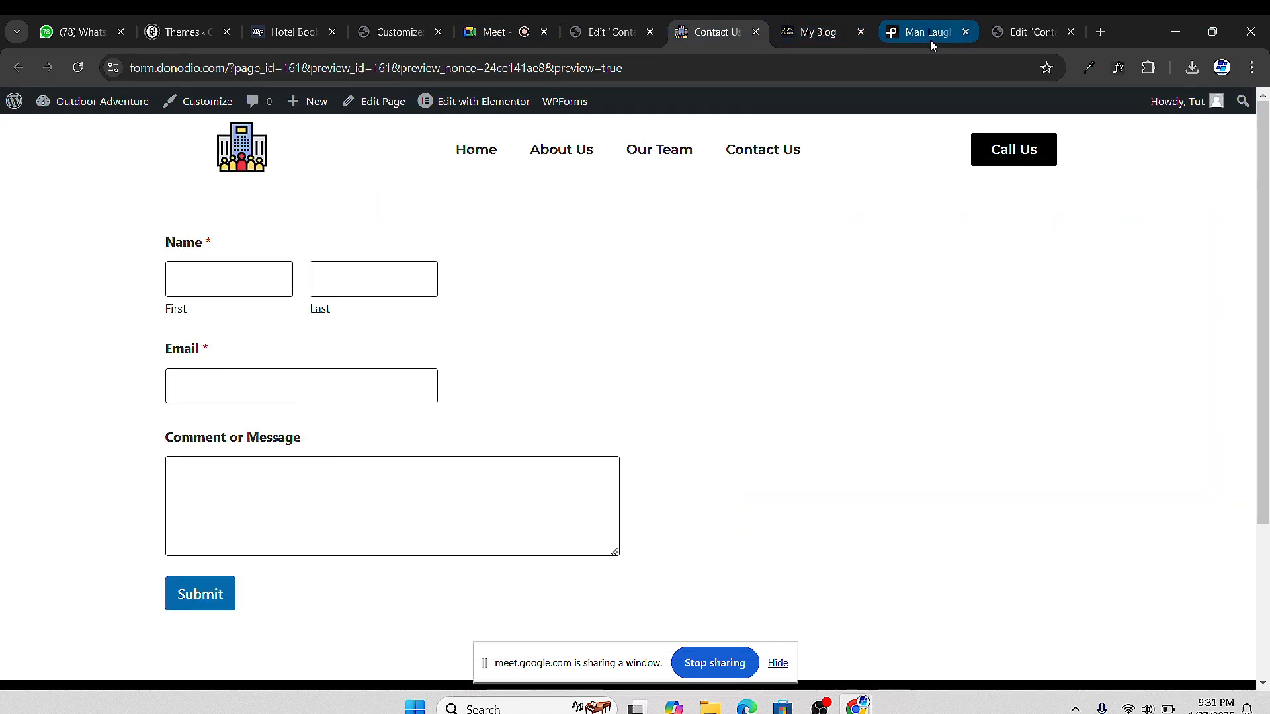
{"action": "left_click", "coordinate": [1005, 37]}
{"action": "left_click", "coordinate": [609, 37]}
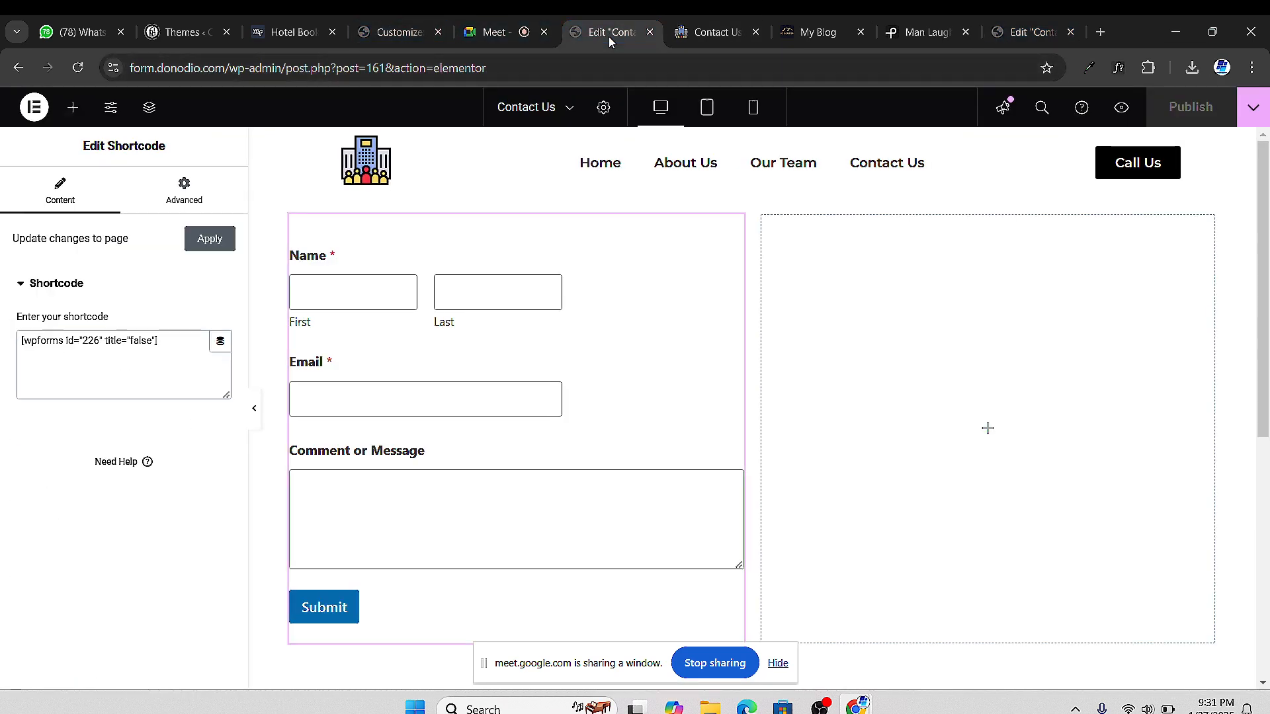
{"action": "left_click", "coordinate": [718, 34]}
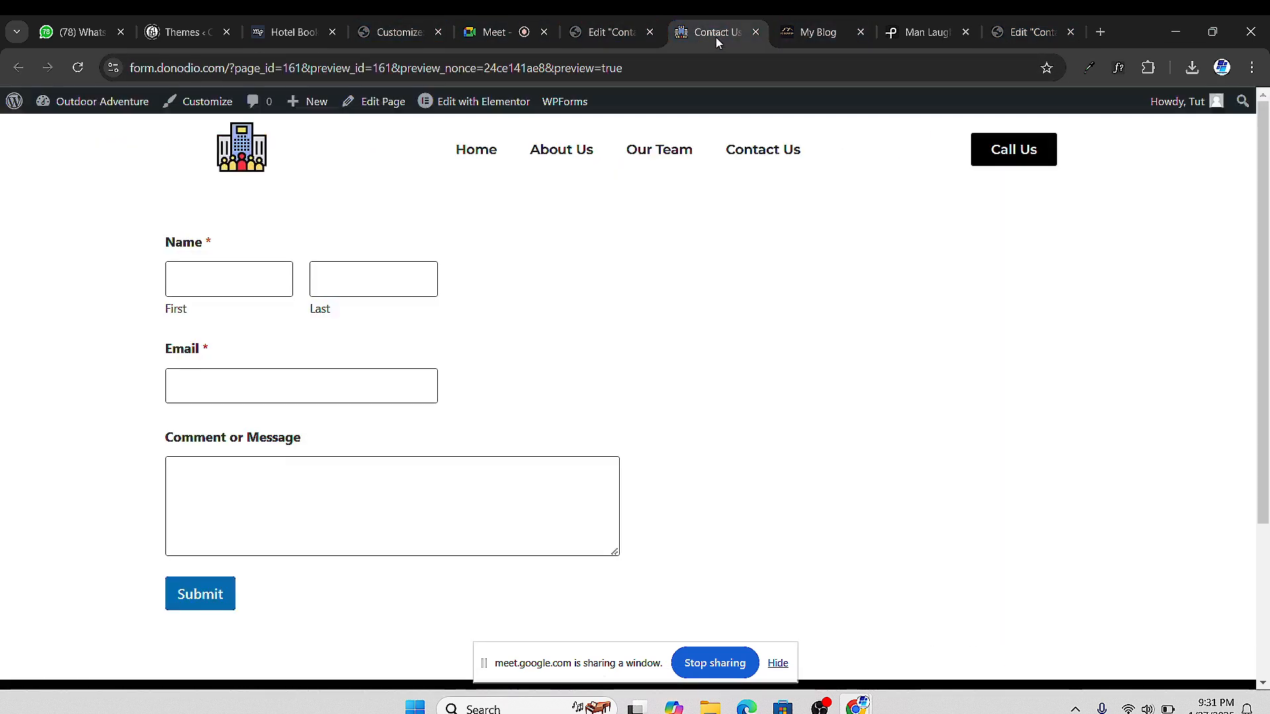
{"action": "left_click", "coordinate": [628, 36]}
{"action": "left_click", "coordinate": [992, 41]}
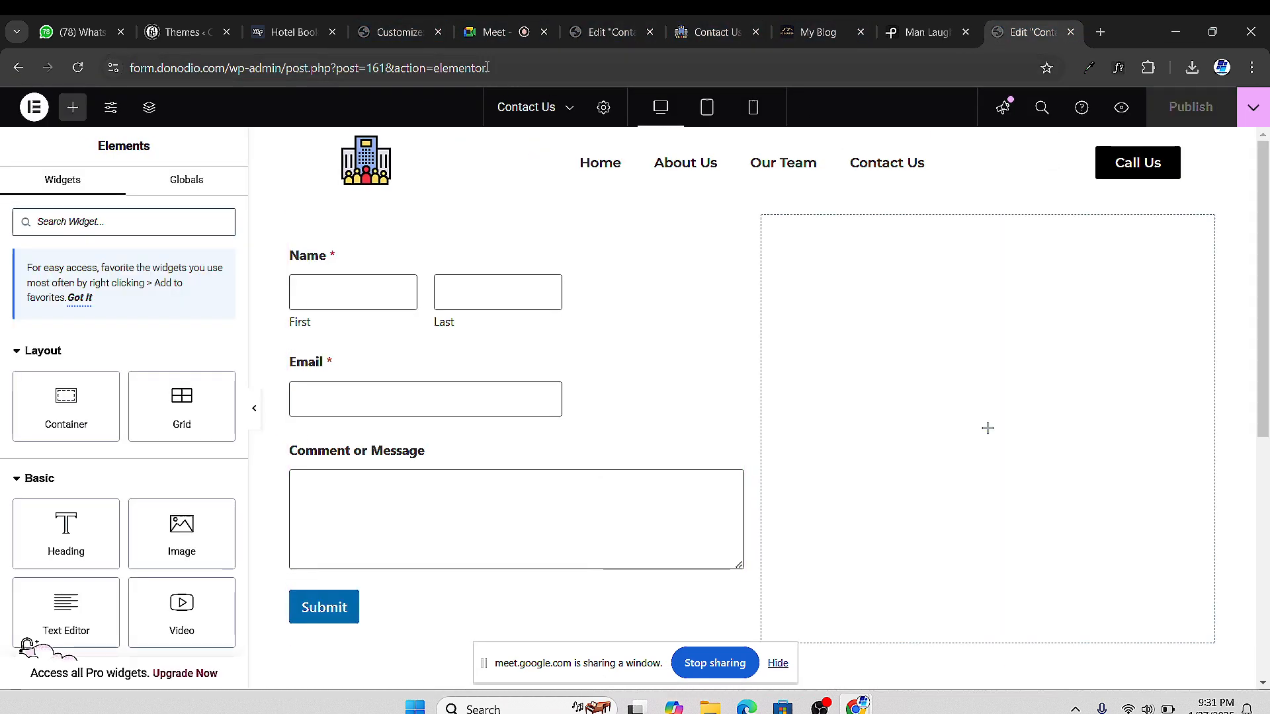
{"action": "left_click", "coordinate": [387, 44]}
{"action": "left_click", "coordinate": [566, 41]}
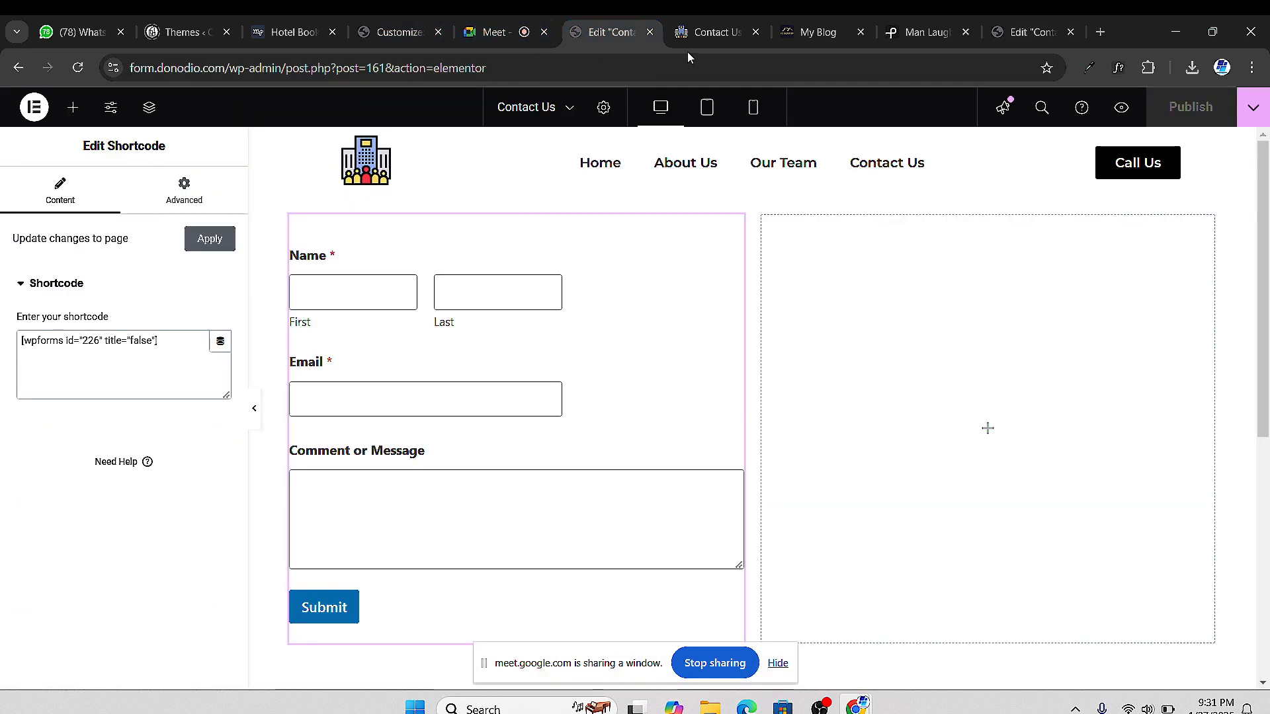
{"action": "left_click", "coordinate": [794, 35]}
{"action": "left_click", "coordinate": [926, 33]}
{"action": "left_click", "coordinate": [999, 34]}
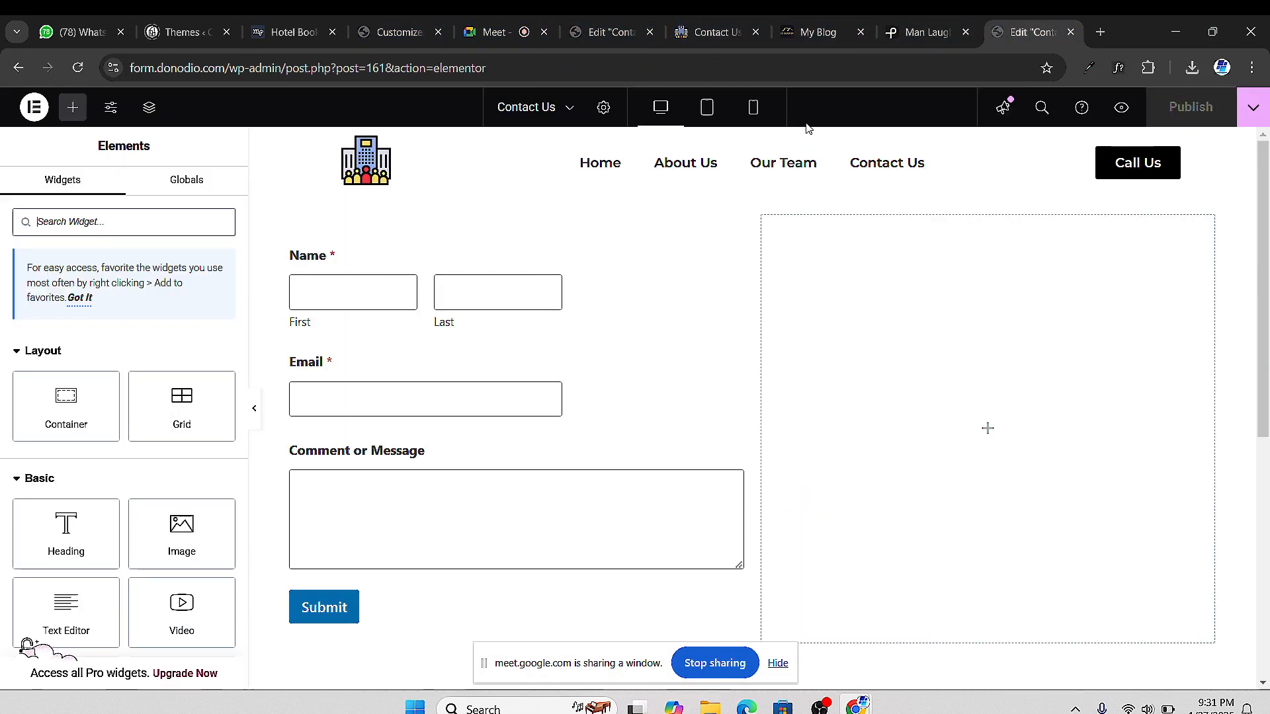
Admit the waiting participant into the Meet call, then recheck the preview and return to editing
{"action": "left_click", "coordinate": [503, 40]}
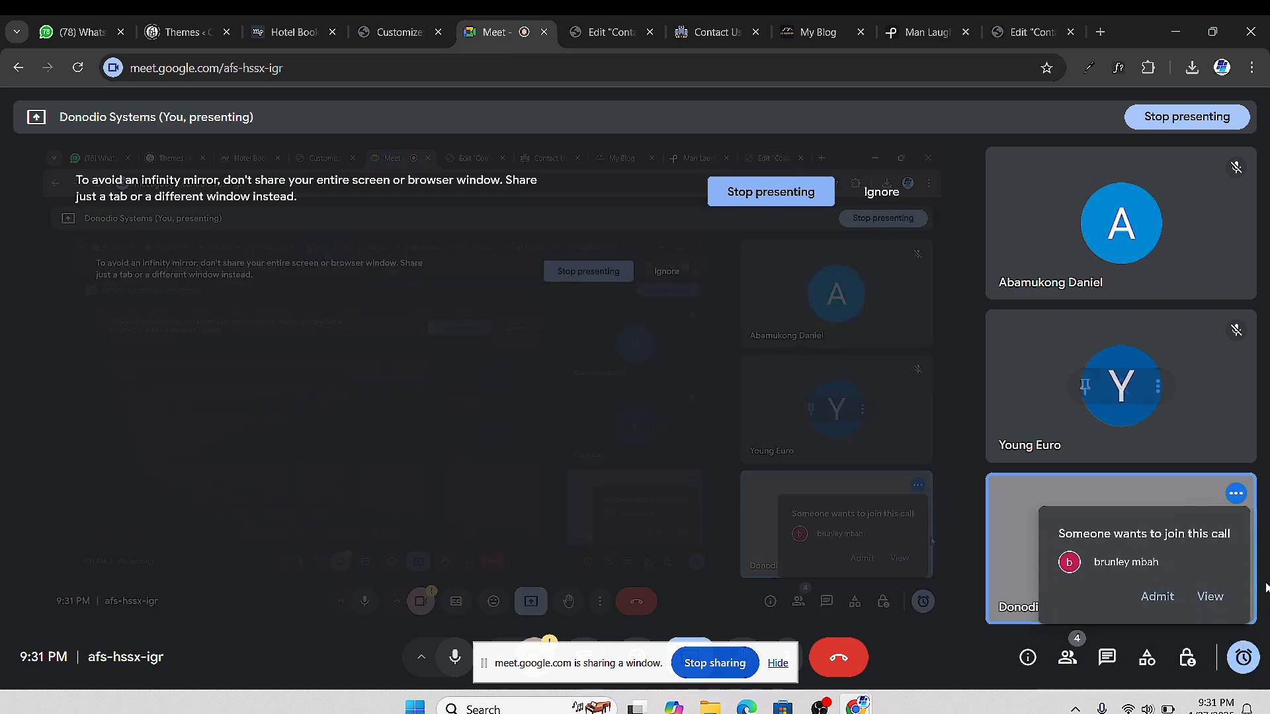
{"action": "left_click", "coordinate": [1159, 598]}
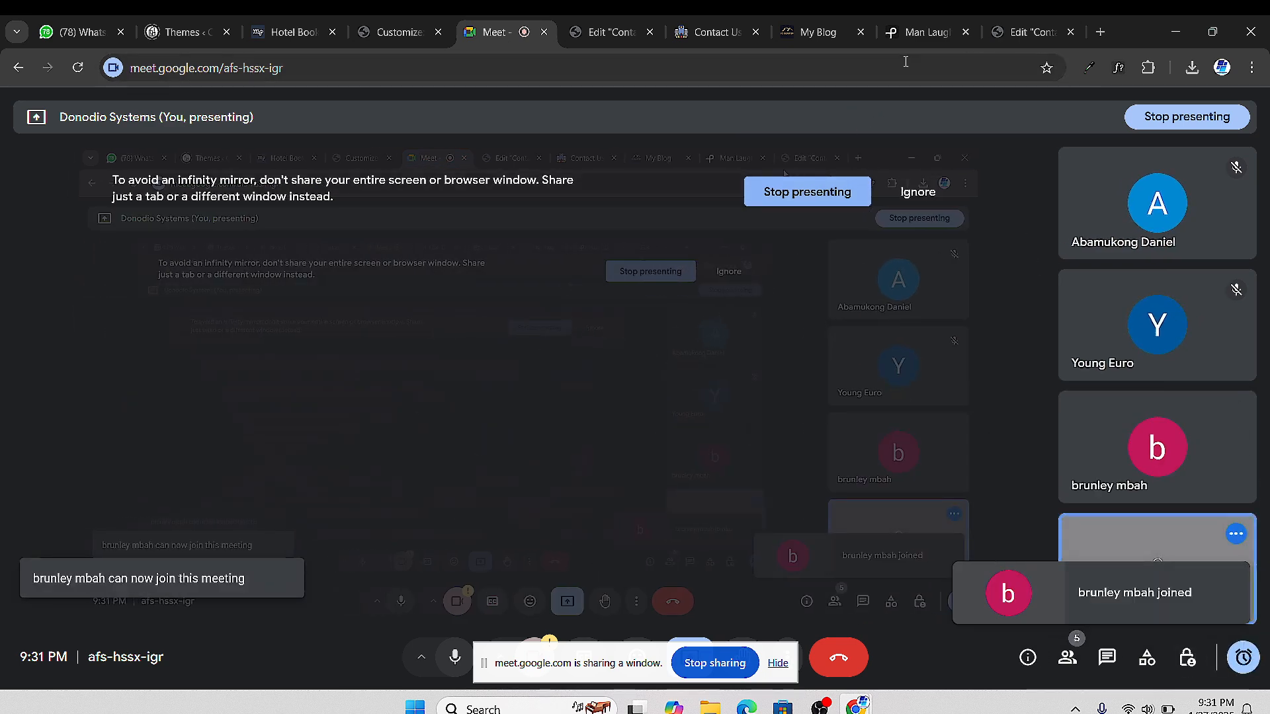
{"action": "left_click", "coordinate": [1011, 33]}
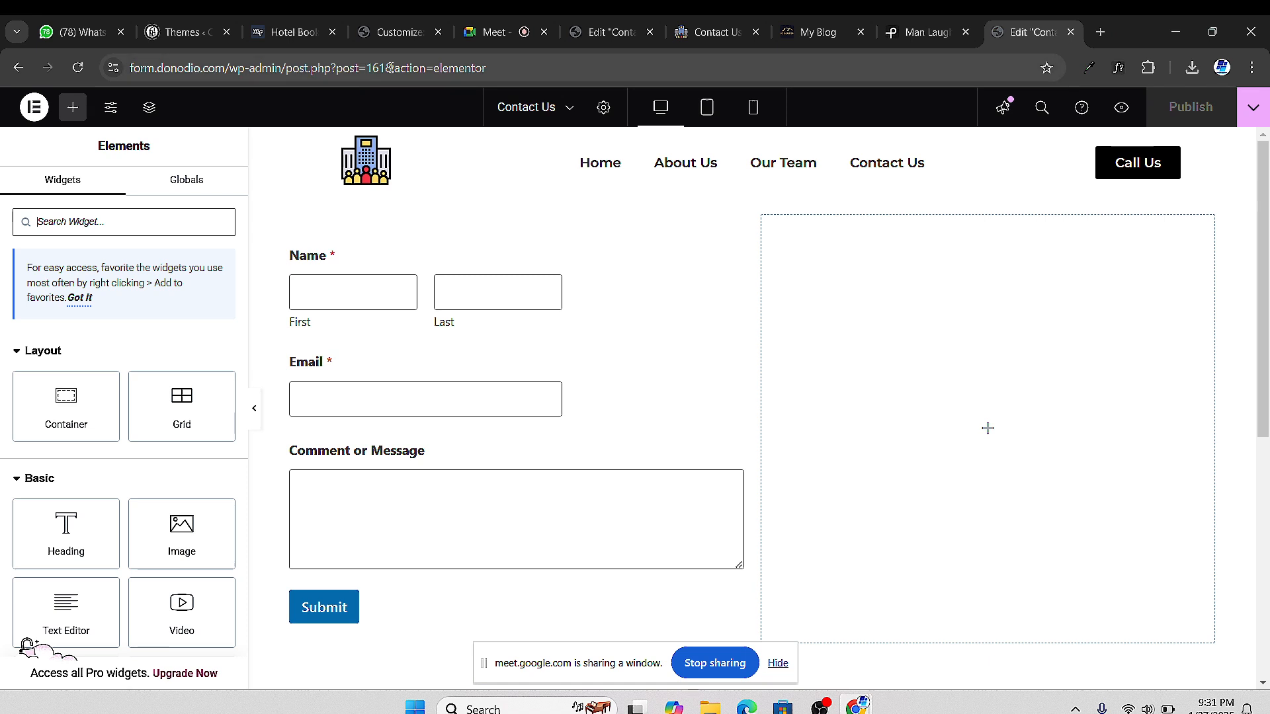
{"action": "left_click", "coordinate": [685, 33]}
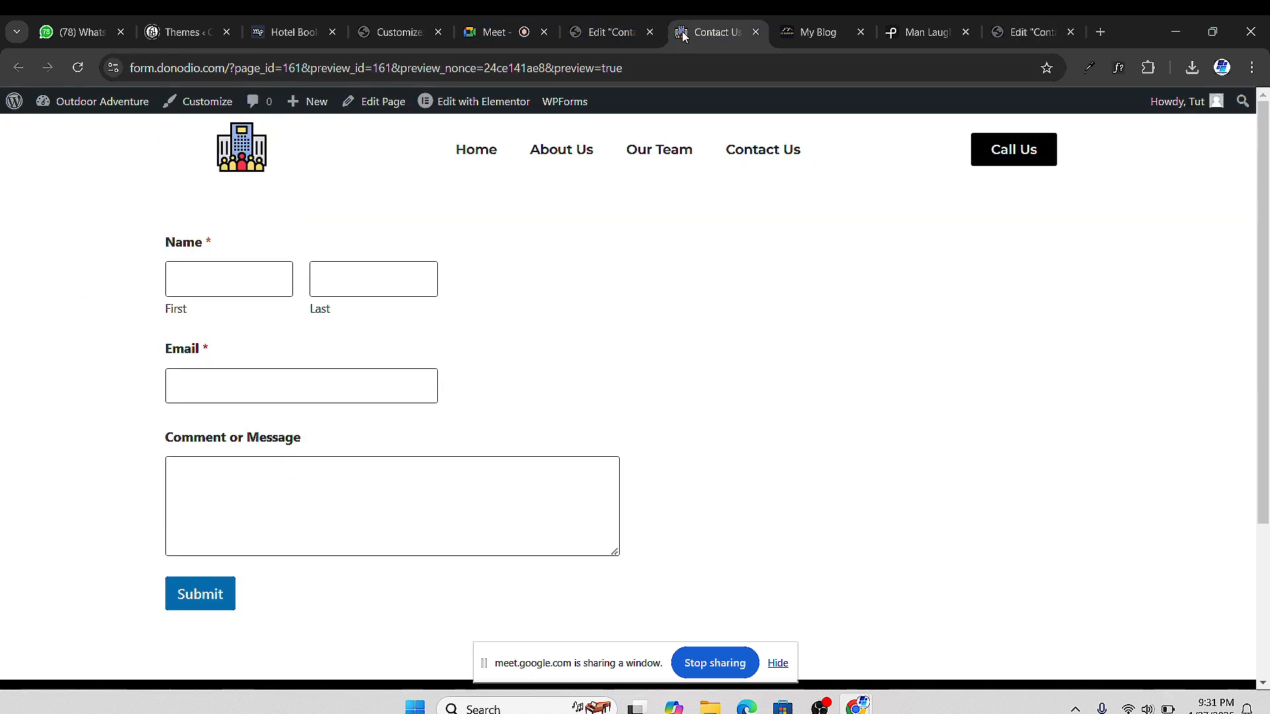
{"action": "left_click", "coordinate": [607, 32]}
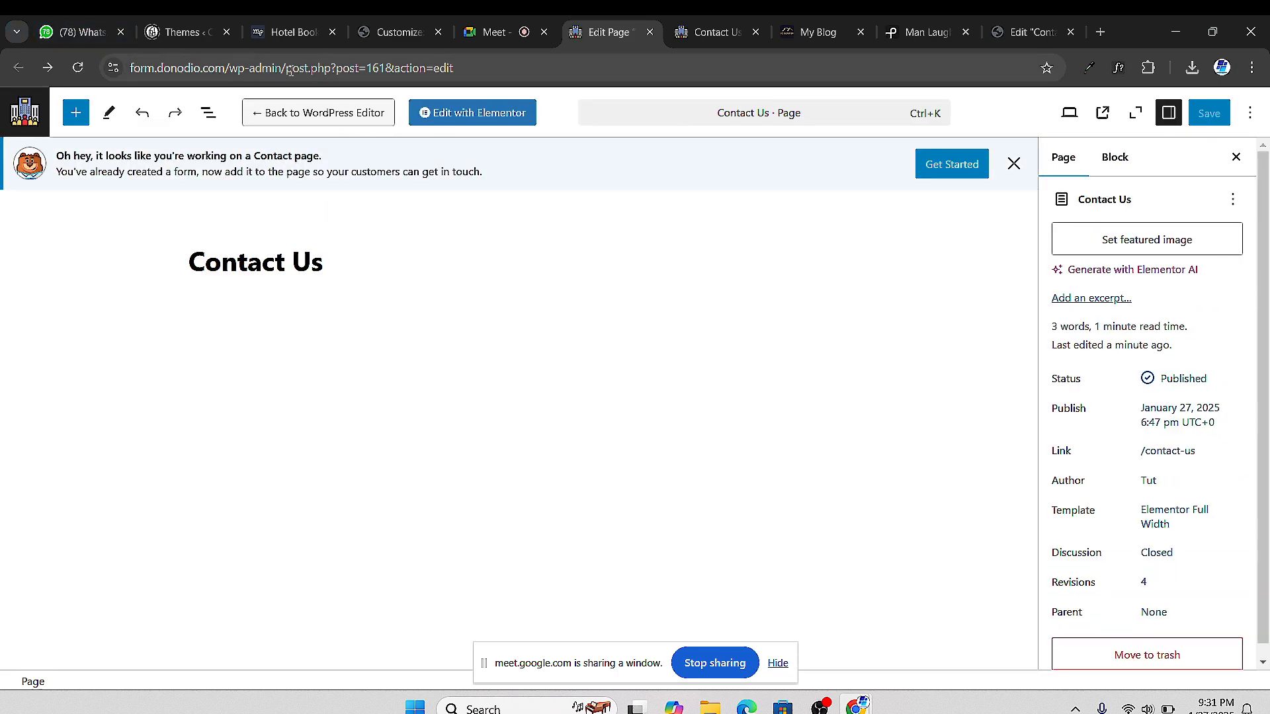
Trim the address to the WordPress dashboard and open the WPForms forms overview
{"action": "left_click_drag", "start_coordinate": [299, 69], "coordinate": [386, 69]}
{"action": "key", "text": "BackSpace"}
{"action": "key", "text": "BackSpace"}
{"action": "key", "text": "BackSpace"}
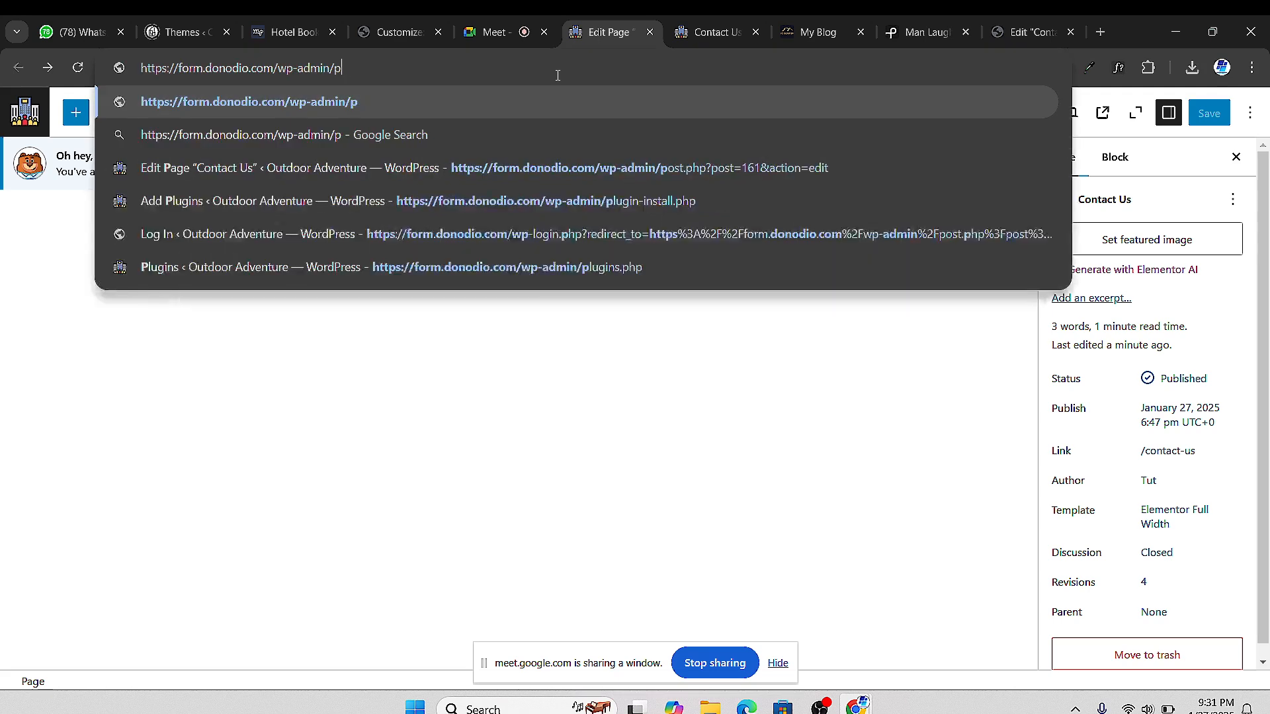
{"action": "key", "text": "Return"}
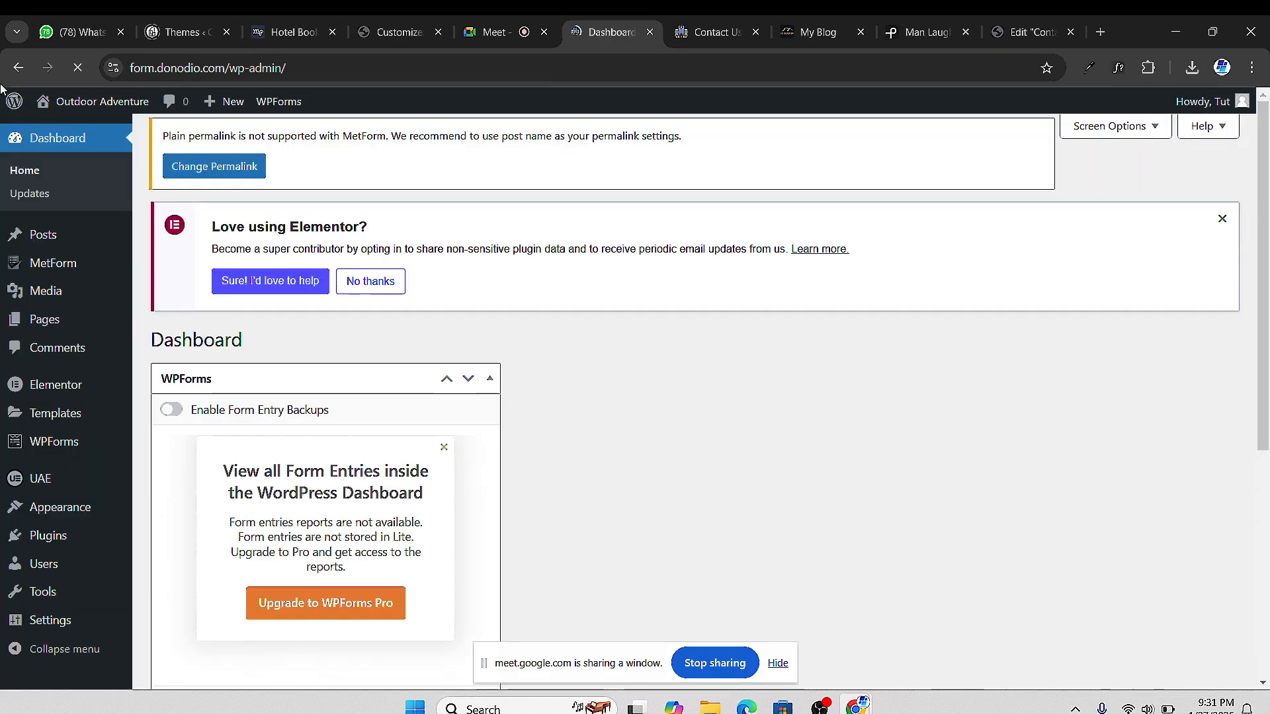
{"action": "scroll", "coordinate": [291, 395], "scroll_direction": "down", "scroll_amount": 6}
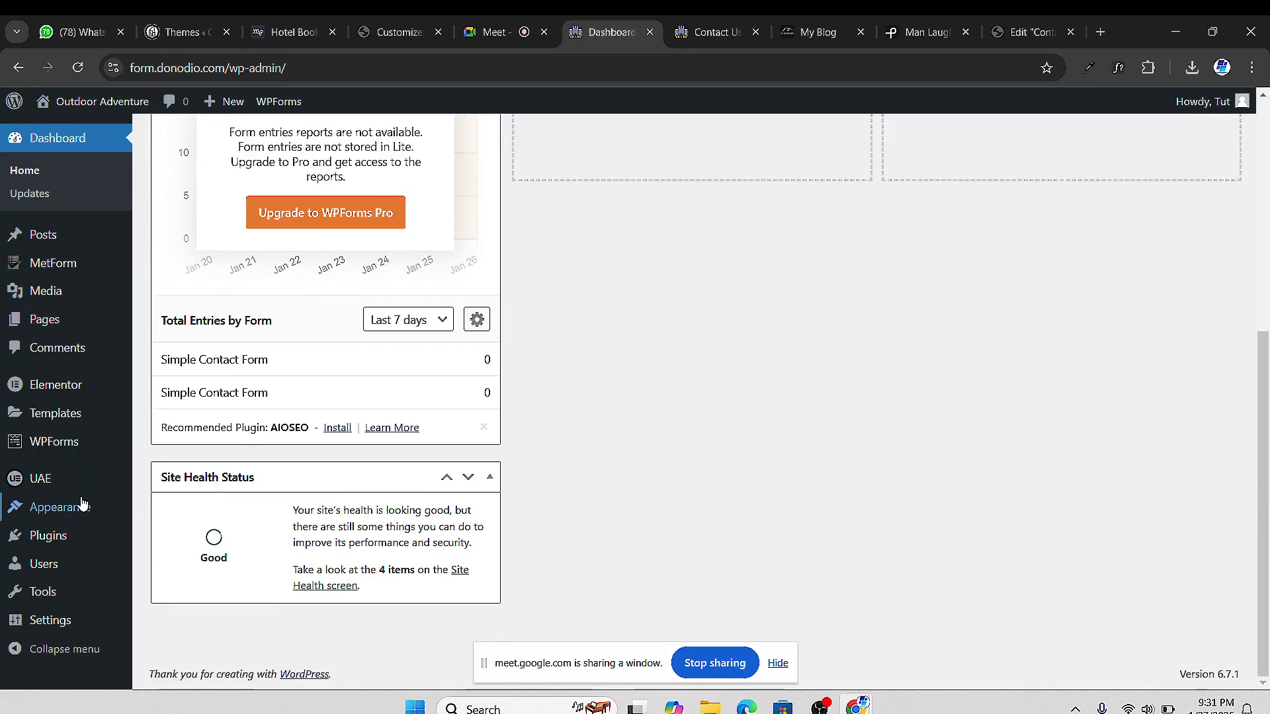
{"action": "left_click", "coordinate": [48, 444]}
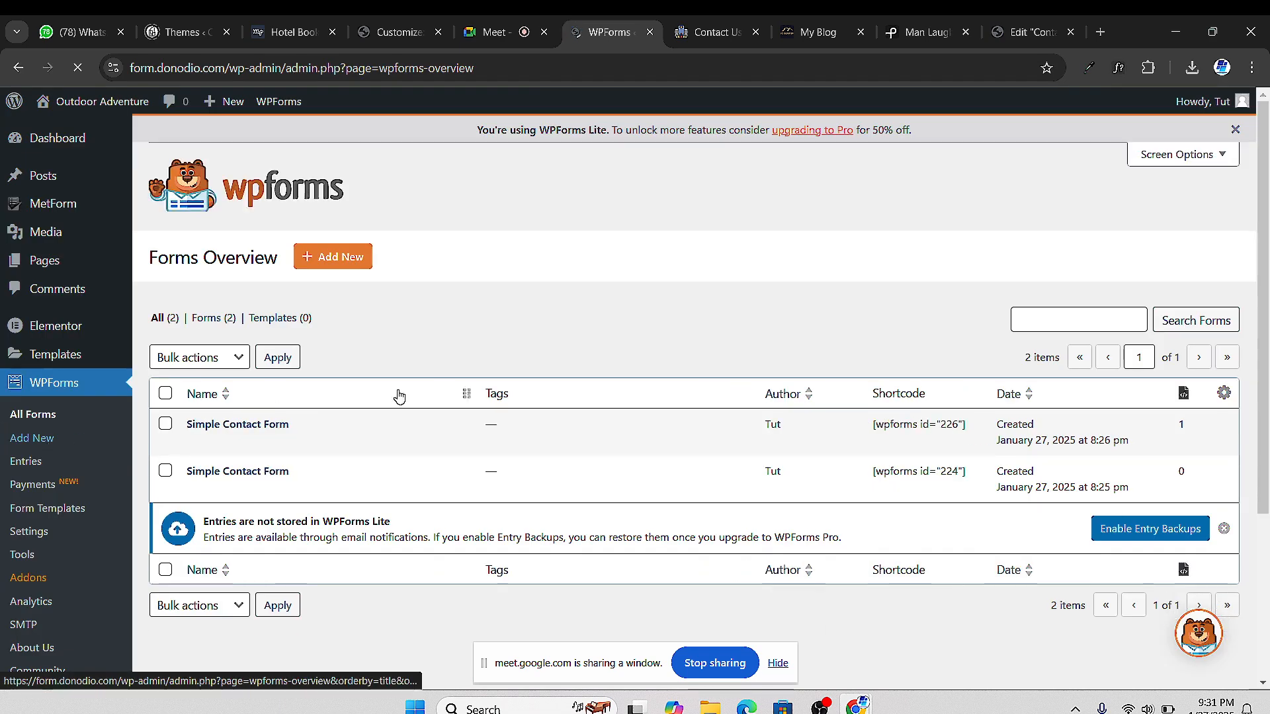
{"action": "scroll", "coordinate": [399, 396], "scroll_direction": "down", "scroll_amount": 1}
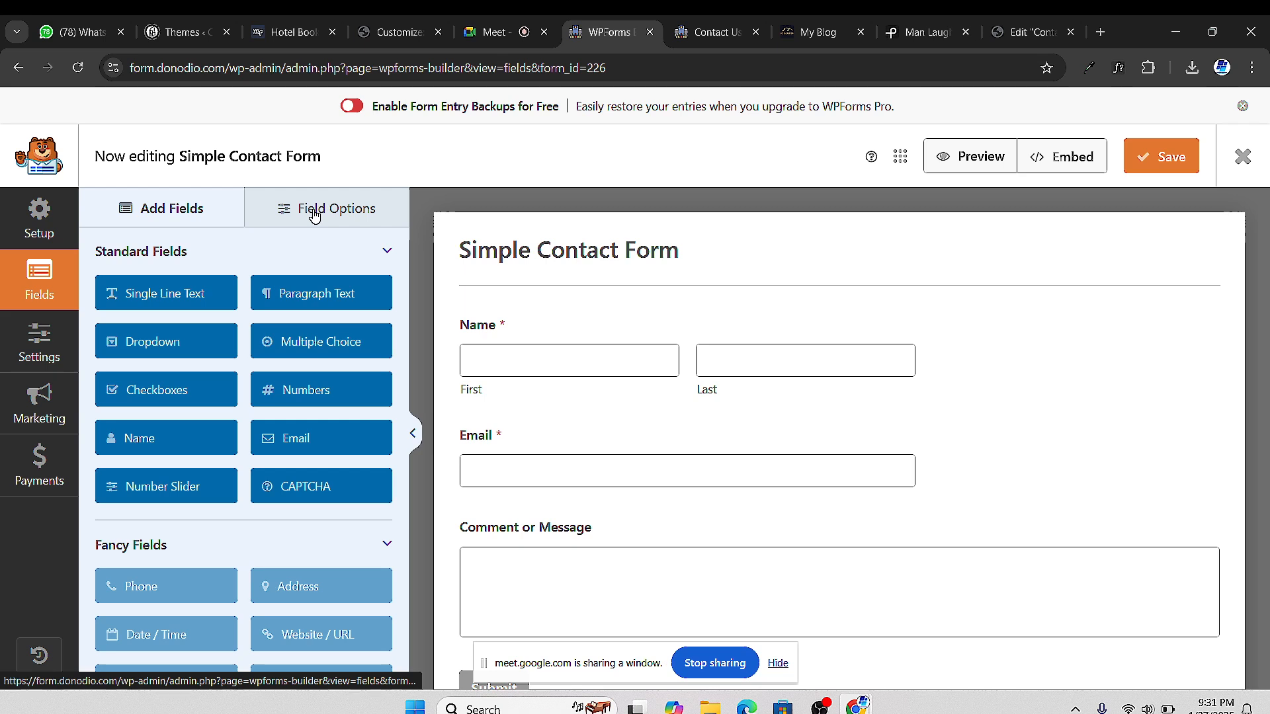
Inspect the Simple Contact Form's Name field settings and preview the form
{"action": "left_click", "coordinate": [314, 210]}
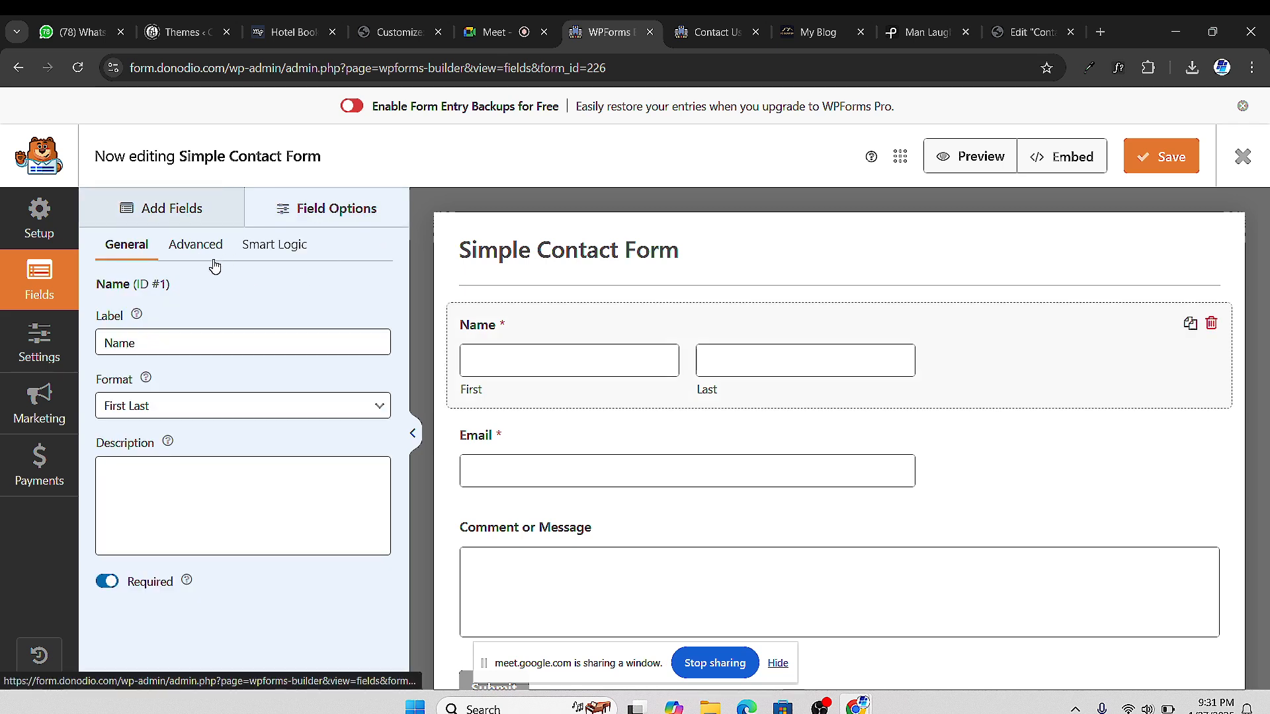
{"action": "scroll", "coordinate": [615, 412], "scroll_direction": "down", "scroll_amount": 1}
{"action": "scroll", "coordinate": [666, 434], "scroll_direction": "down", "scroll_amount": 1}
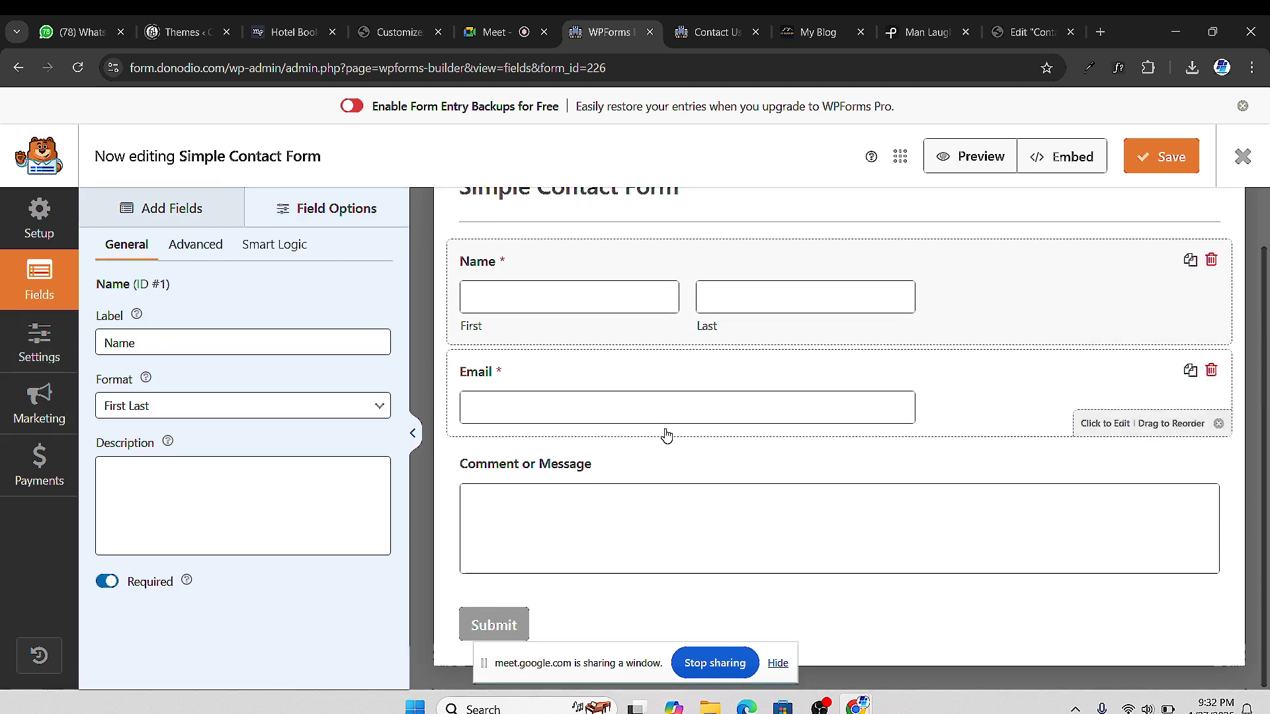
{"action": "scroll", "coordinate": [819, 447], "scroll_direction": "up", "scroll_amount": 2}
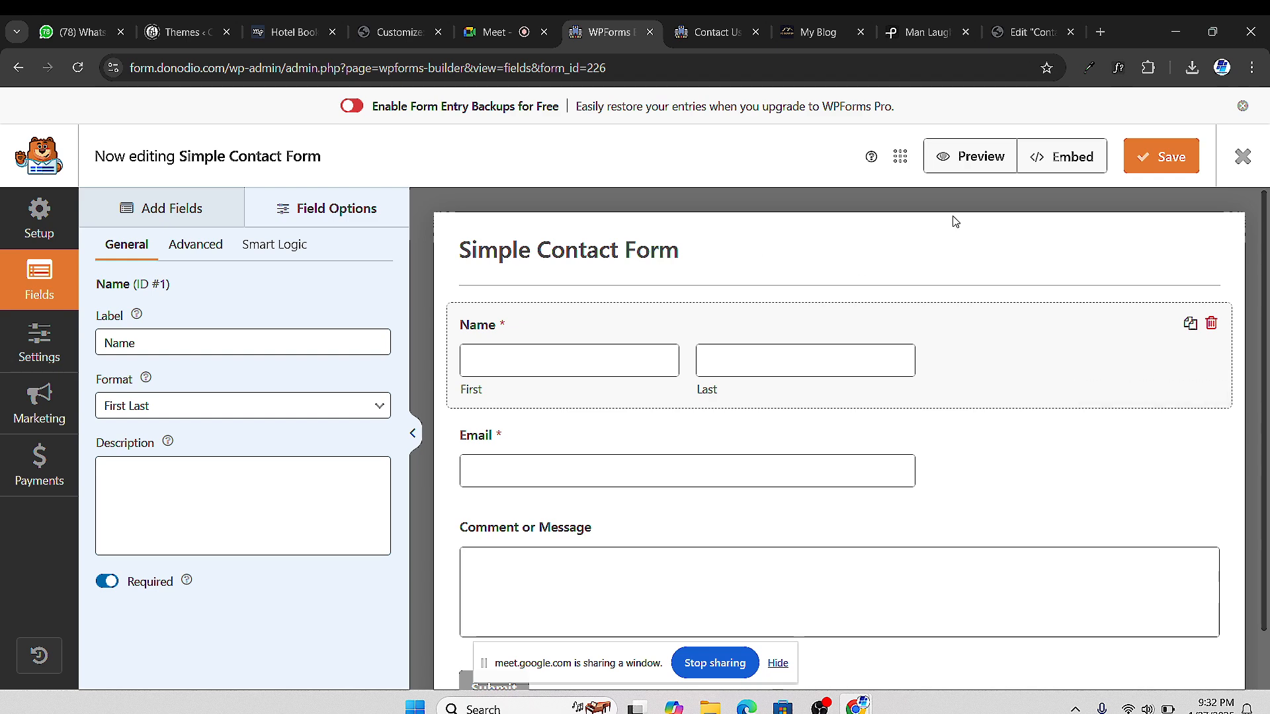
{"action": "left_click", "coordinate": [973, 156]}
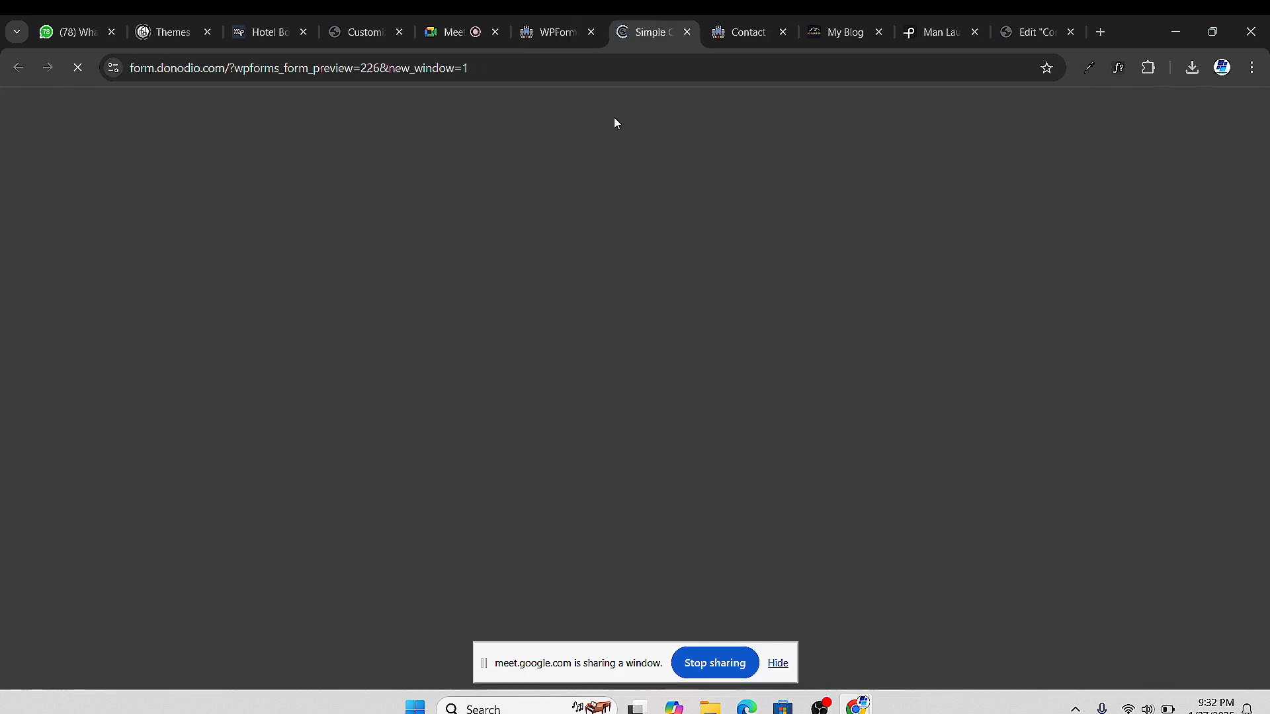
{"action": "scroll", "coordinate": [465, 394], "scroll_direction": "down", "scroll_amount": 5}
{"action": "scroll", "coordinate": [474, 388], "scroll_direction": "up", "scroll_amount": 5}
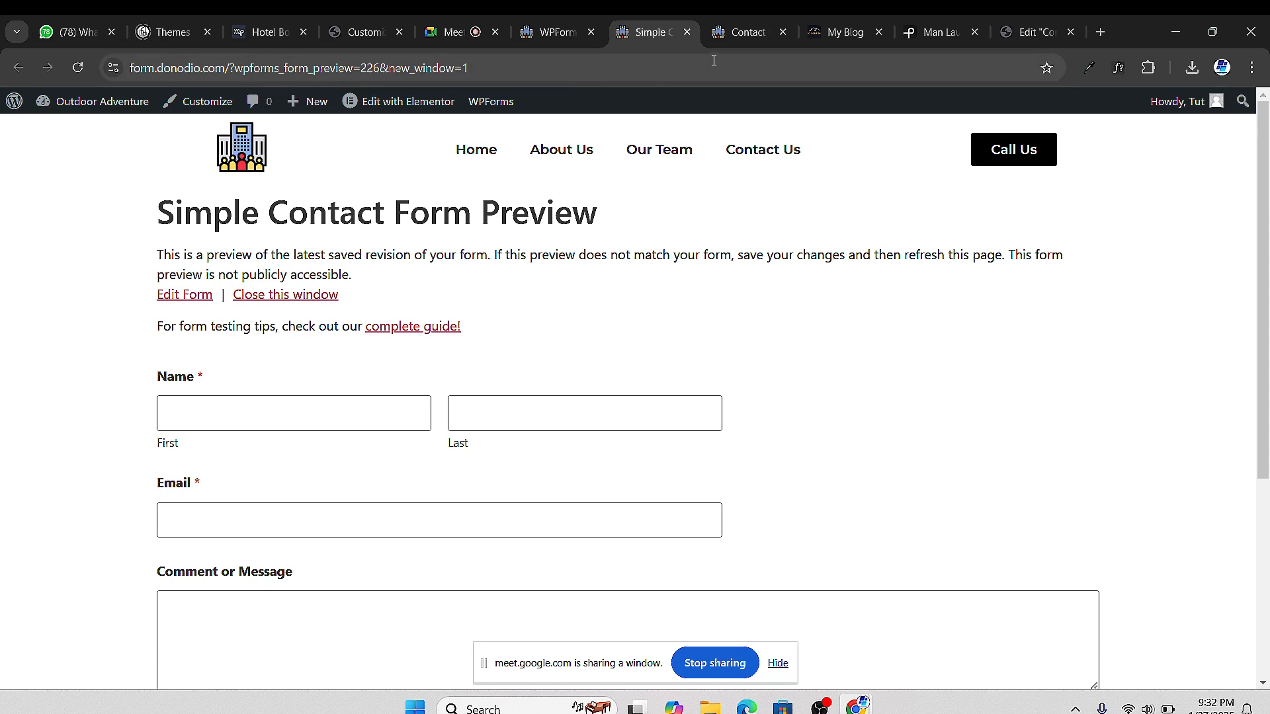
Back in the builder, try the form menu and the Name field's Advanced and Smart Logic settings
{"action": "left_click", "coordinate": [537, 33]}
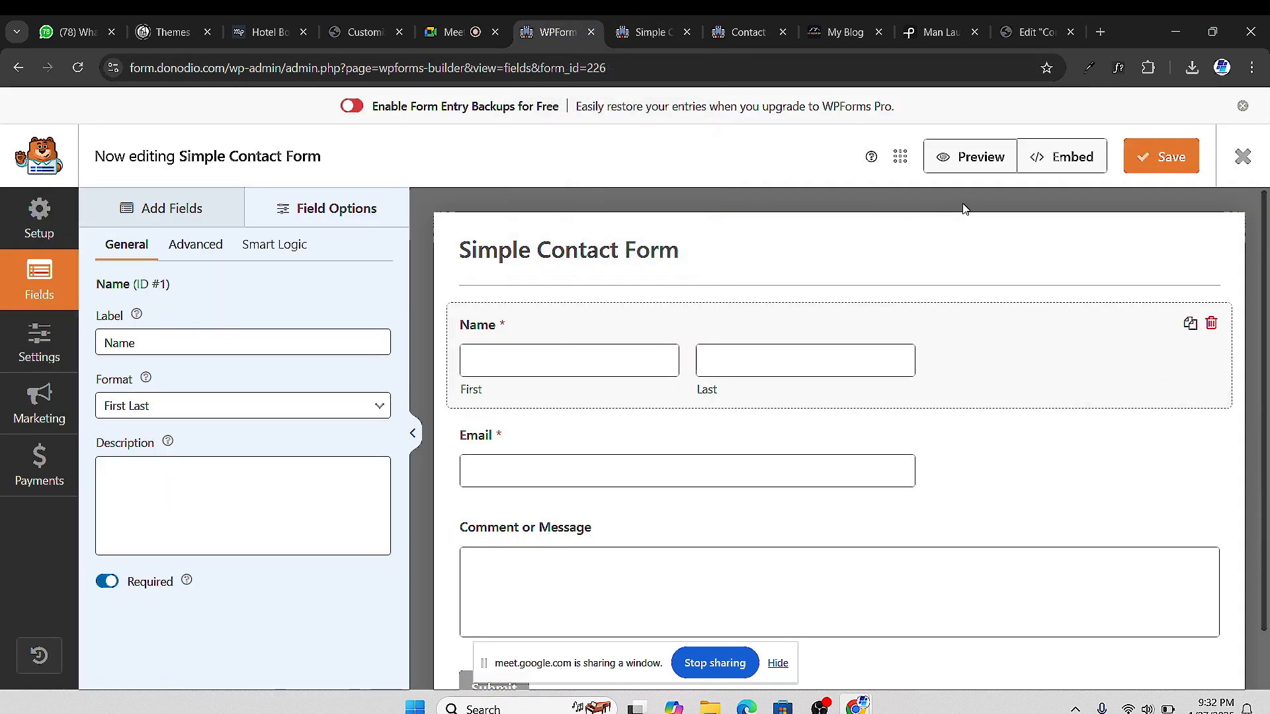
{"action": "left_click", "coordinate": [901, 156]}
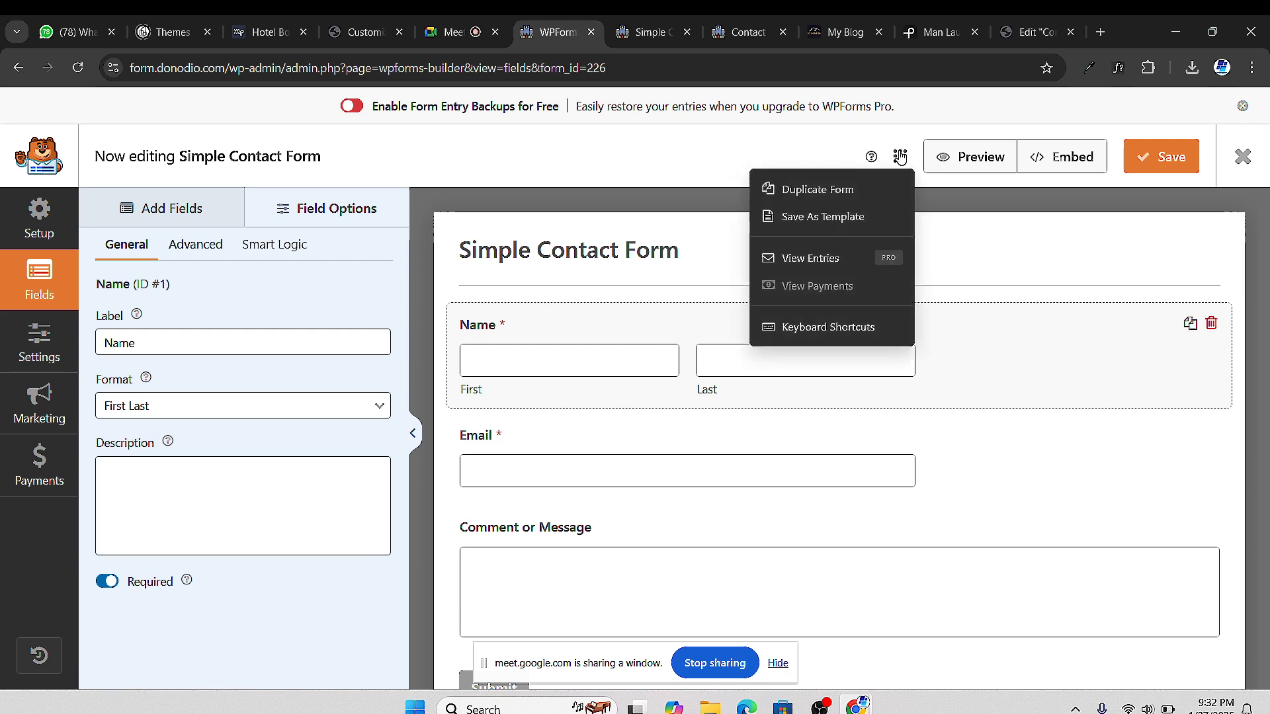
{"action": "left_click", "coordinate": [317, 217]}
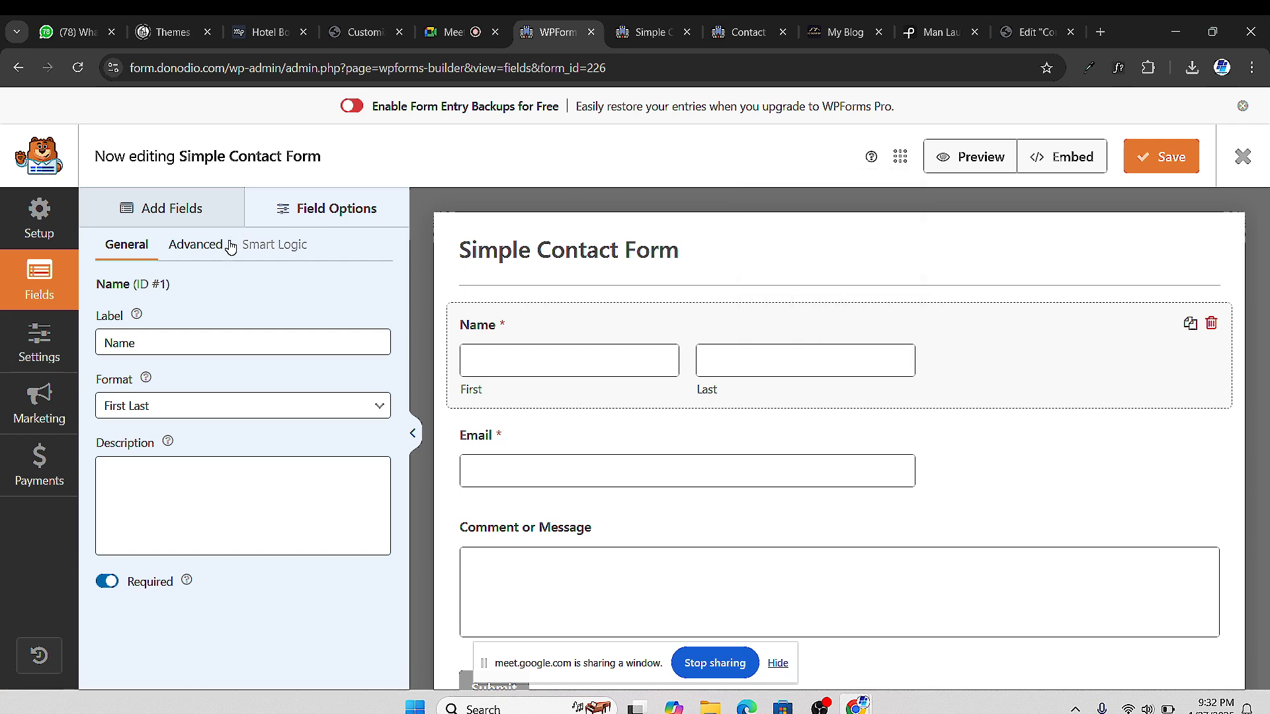
{"action": "left_click", "coordinate": [196, 245]}
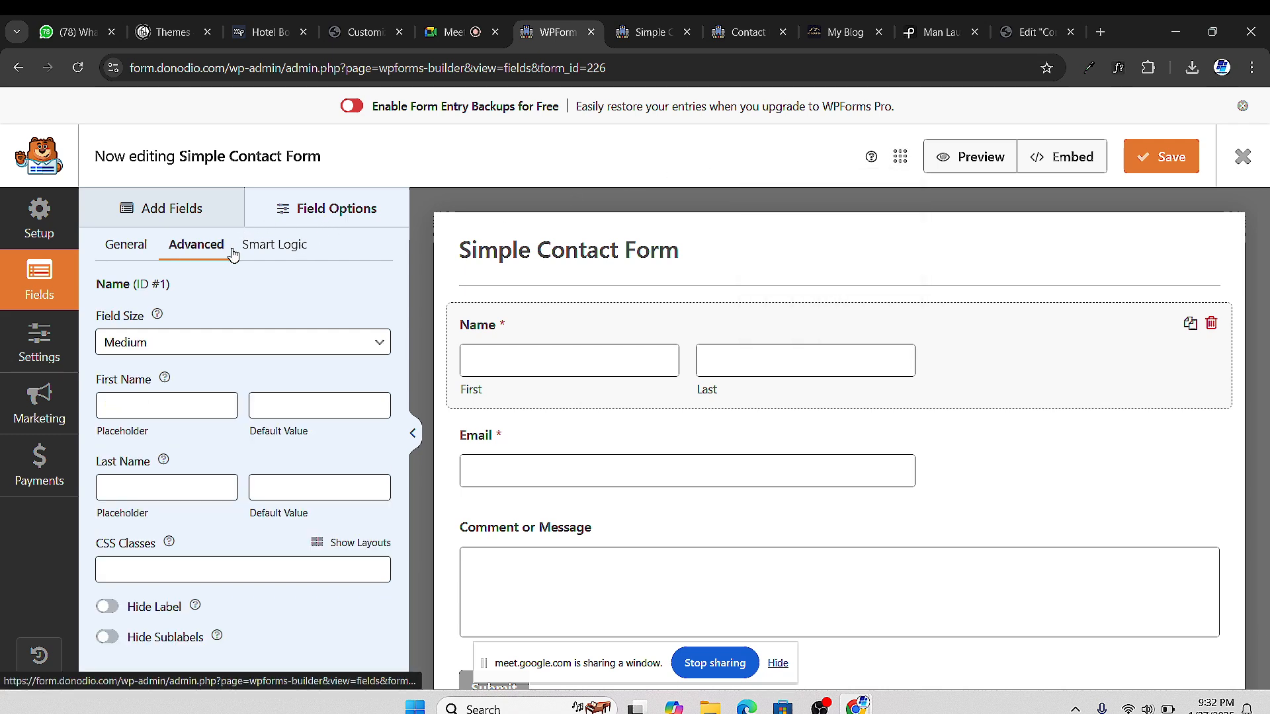
{"action": "left_click", "coordinate": [275, 247]}
{"action": "left_click", "coordinate": [848, 222]}
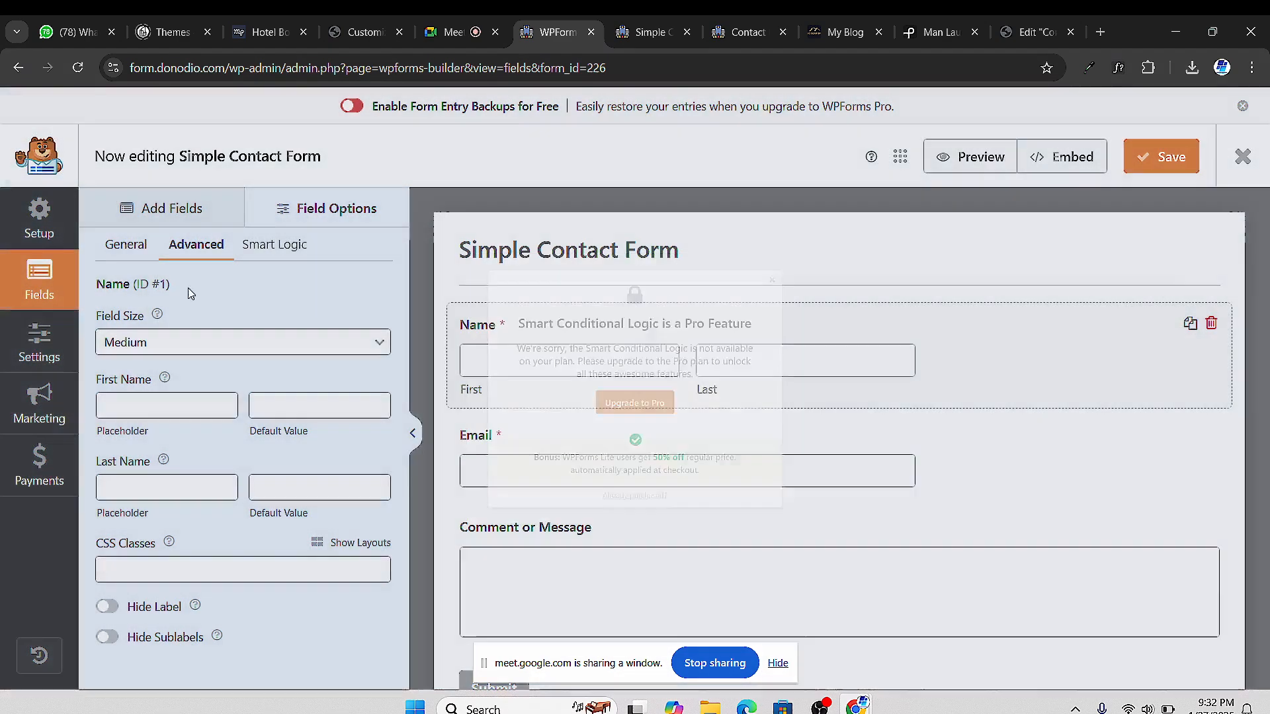
{"action": "left_click", "coordinate": [39, 215]}
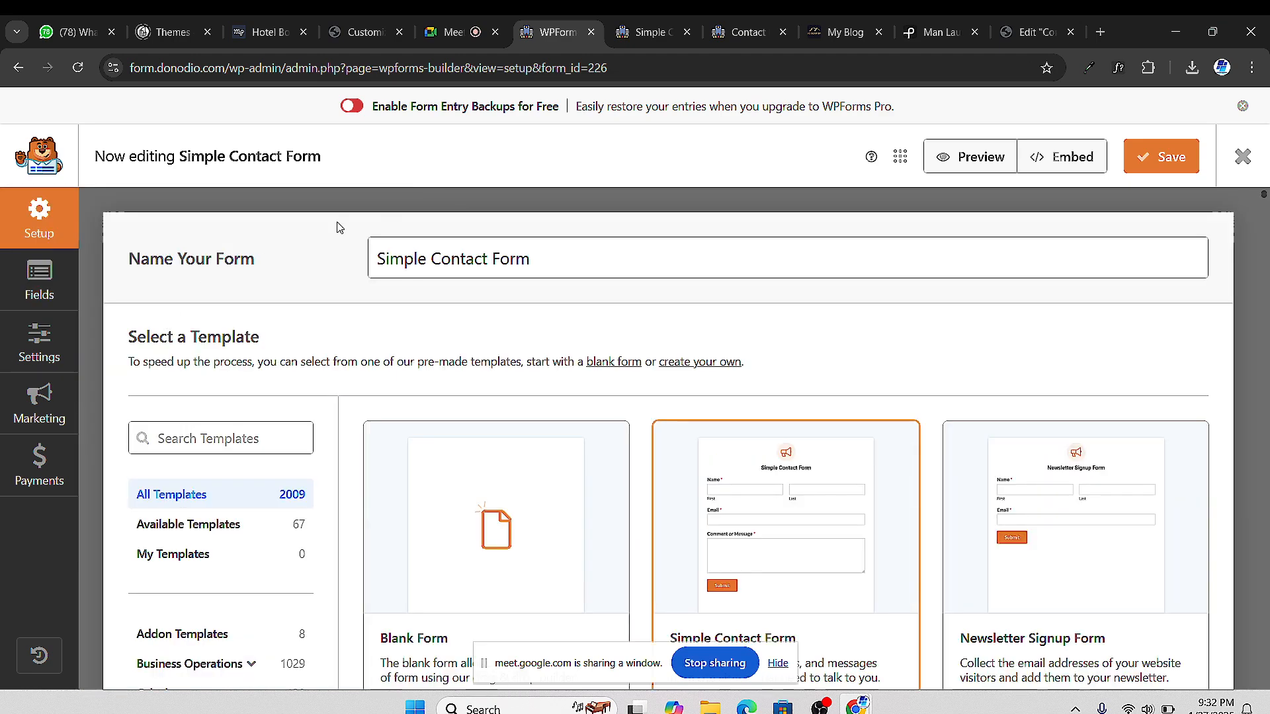
View the Newsletter Signup Form template demo
{"action": "scroll", "coordinate": [858, 503], "scroll_direction": "down", "scroll_amount": 3}
{"action": "scroll", "coordinate": [952, 490], "scroll_direction": "down", "scroll_amount": 3}
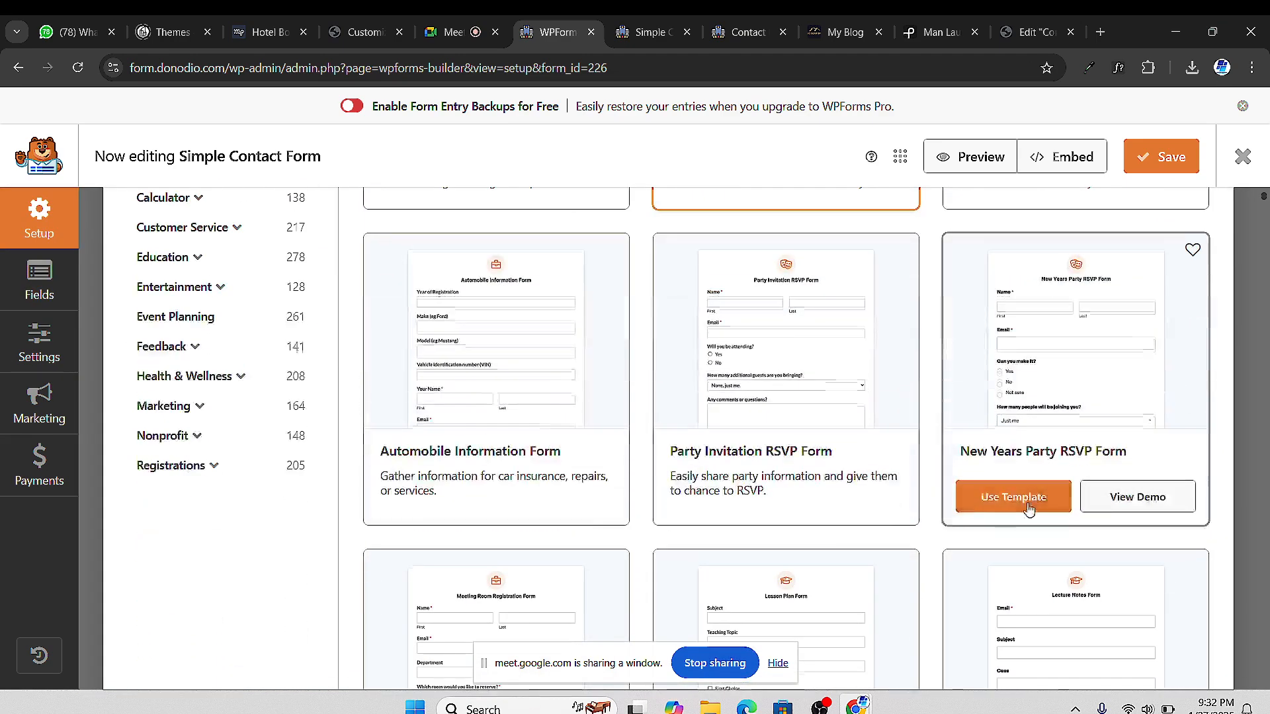
{"action": "scroll", "coordinate": [999, 419], "scroll_direction": "up", "scroll_amount": 5}
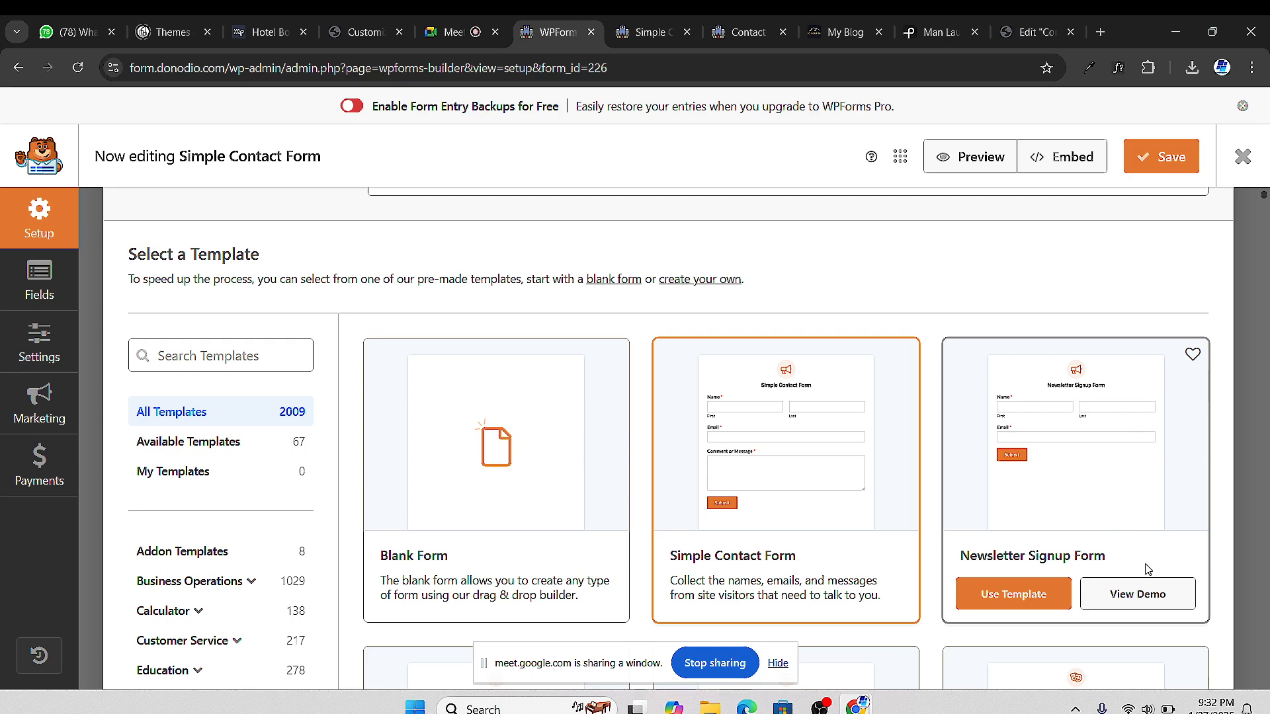
{"action": "left_click", "coordinate": [1137, 594]}
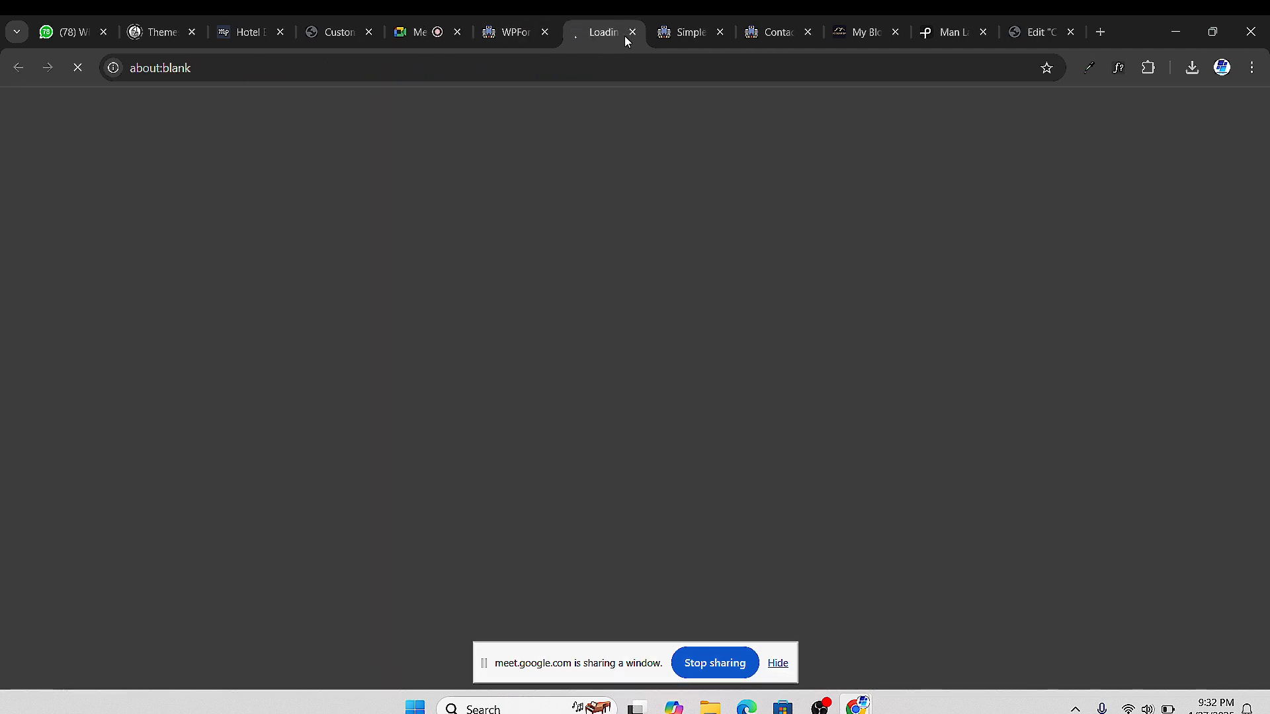
Close the Simple Contact Form preview and return to the Elementor Contact Us editor
{"action": "scroll", "coordinate": [617, 283], "scroll_direction": "down", "scroll_amount": 5}
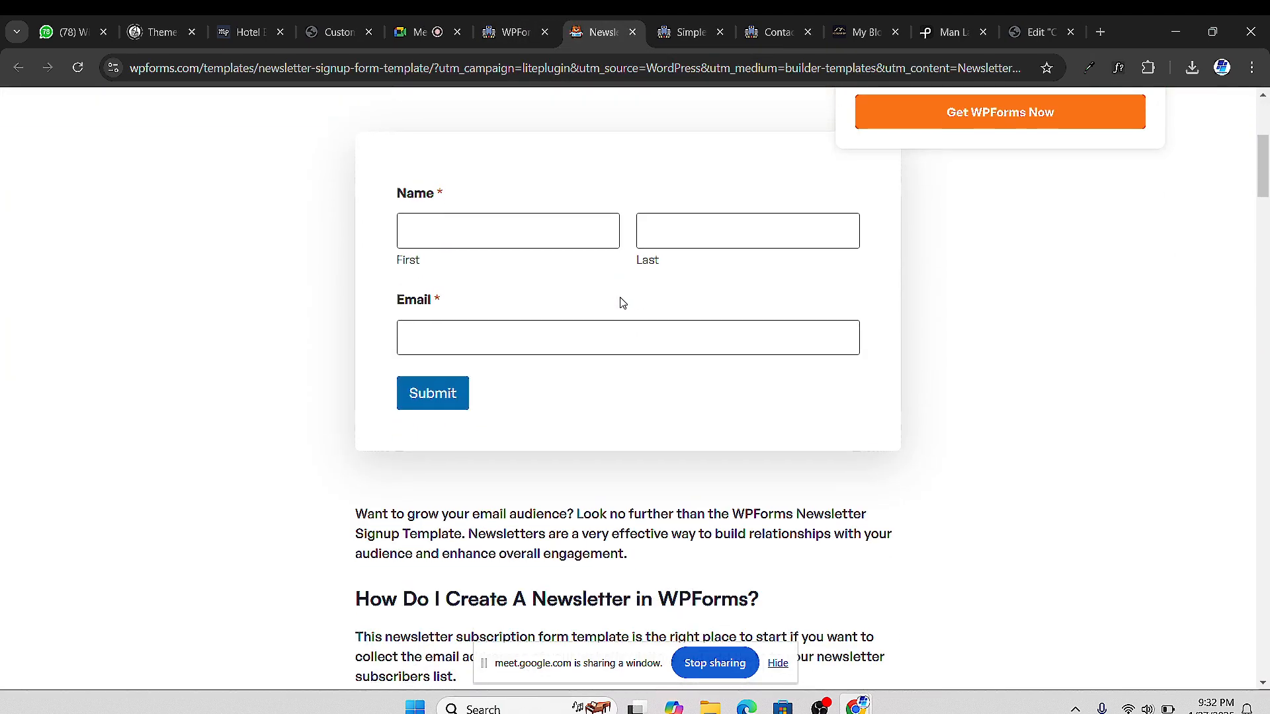
{"action": "scroll", "coordinate": [621, 301], "scroll_direction": "up", "scroll_amount": 3}
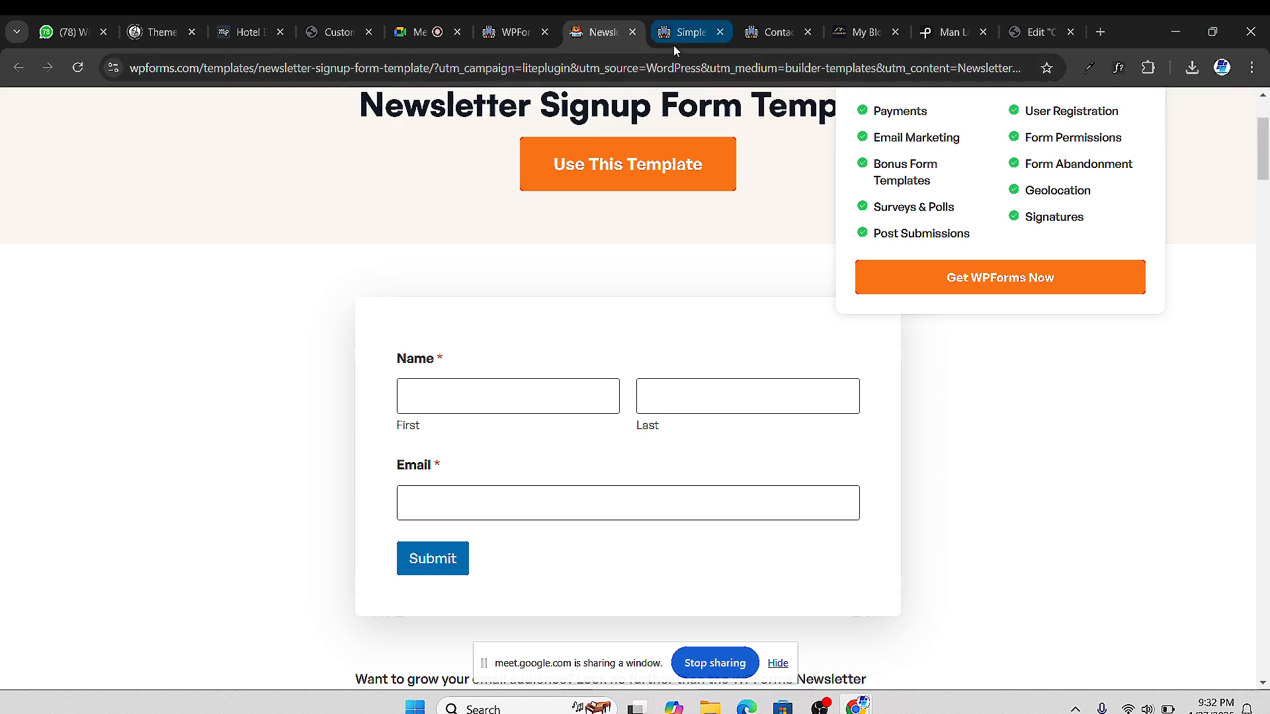
{"action": "left_click", "coordinate": [721, 32]}
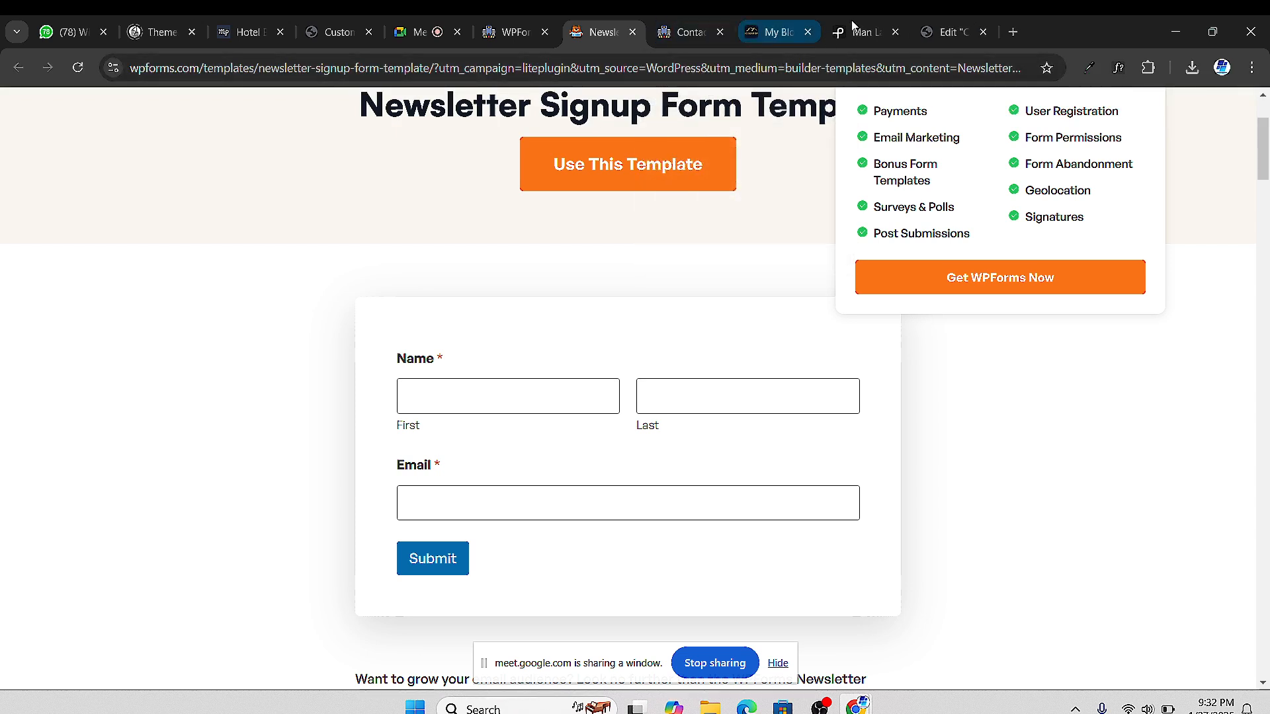
{"action": "left_click", "coordinate": [926, 35]}
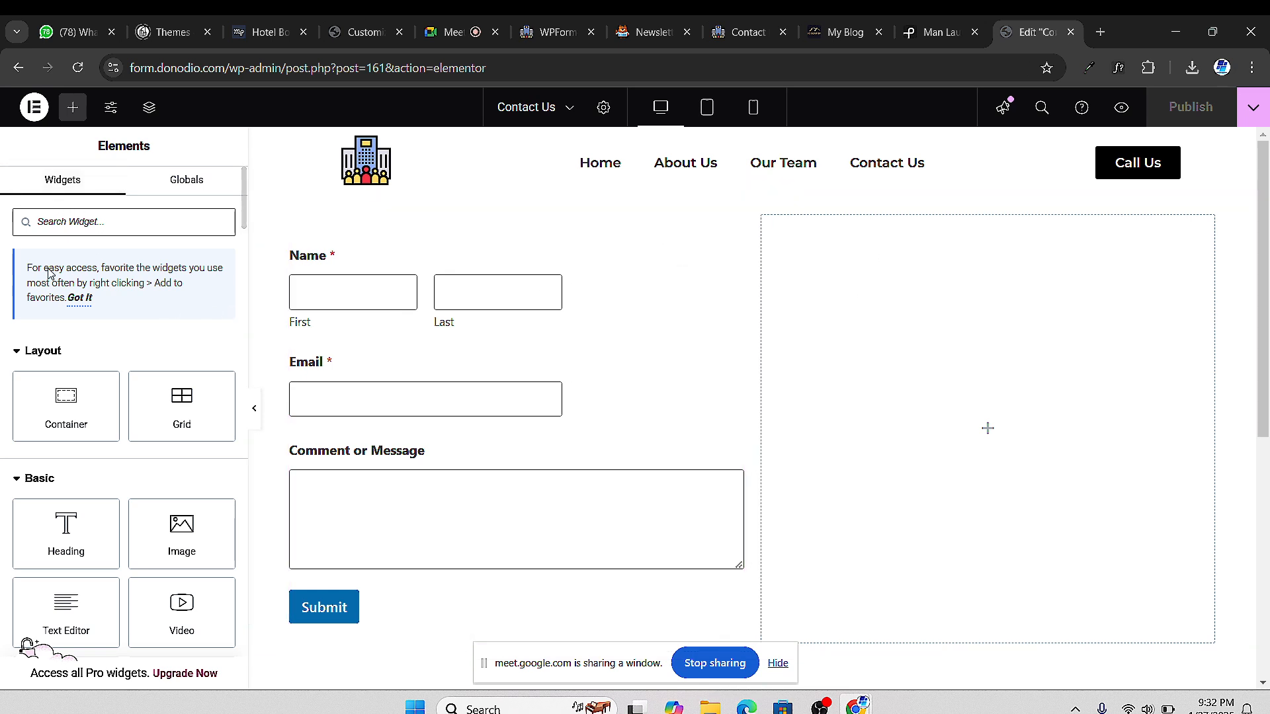
Search widgets for 'map' and drop a Google Maps widget into the right column
{"action": "left_click", "coordinate": [55, 221]}
{"action": "type", "text": "map"}
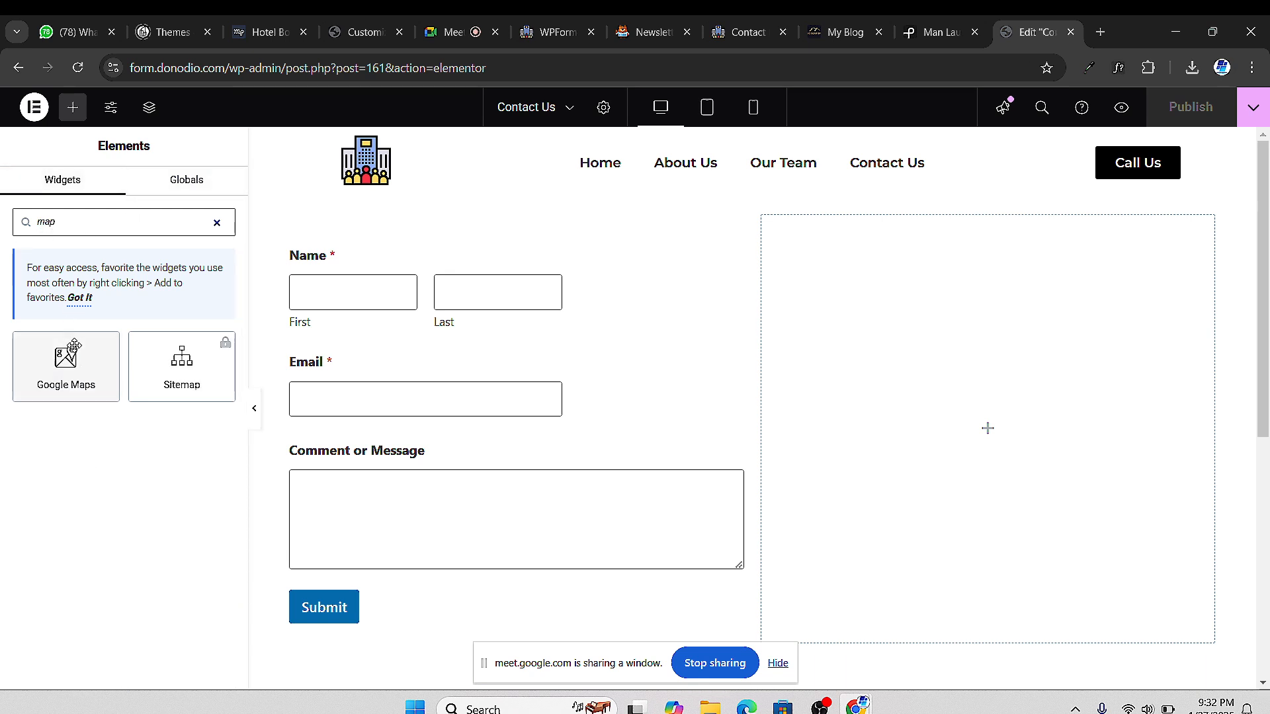
{"action": "left_click_drag", "start_coordinate": [68, 369], "coordinate": [1018, 427]}
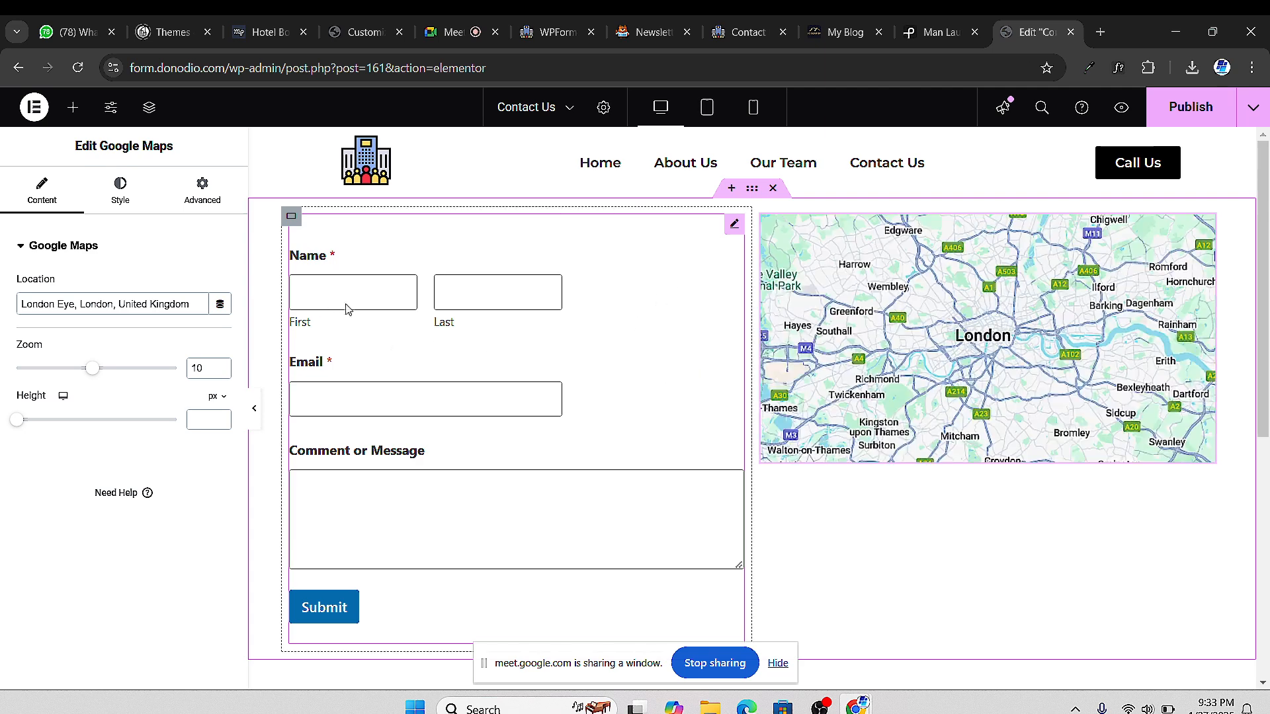
{"action": "scroll", "coordinate": [703, 420], "scroll_direction": "down", "scroll_amount": 2}
{"action": "scroll", "coordinate": [838, 358], "scroll_direction": "up", "scroll_amount": 1}
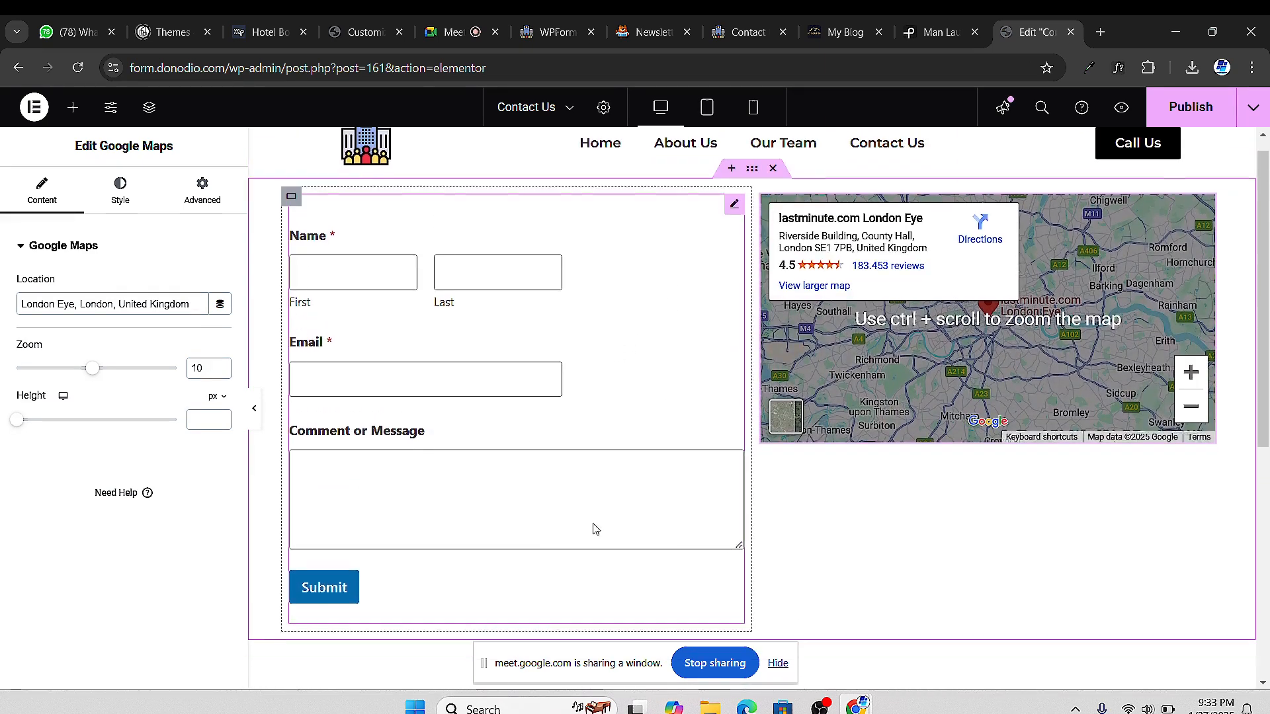
{"action": "scroll", "coordinate": [594, 528], "scroll_direction": "down", "scroll_amount": 1}
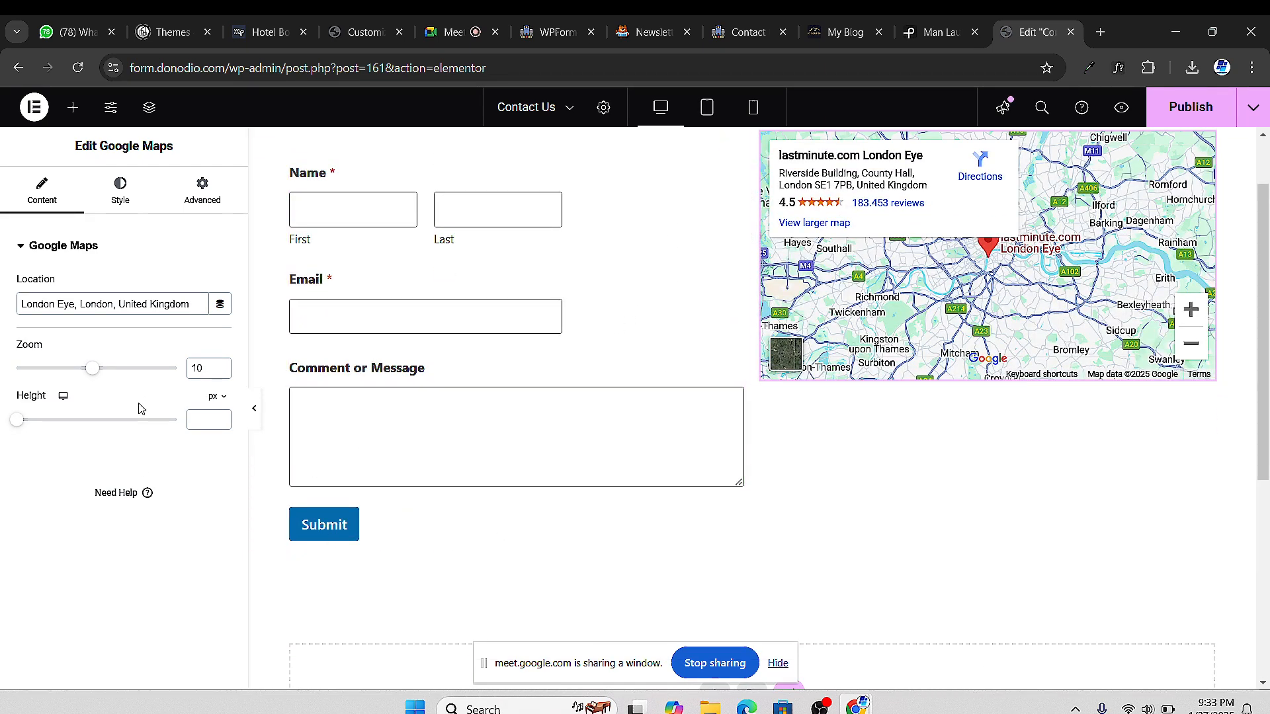
Set the map height to 510 px and view the Contact page preview
{"action": "left_click_drag", "start_coordinate": [20, 430], "coordinate": [74, 429]}
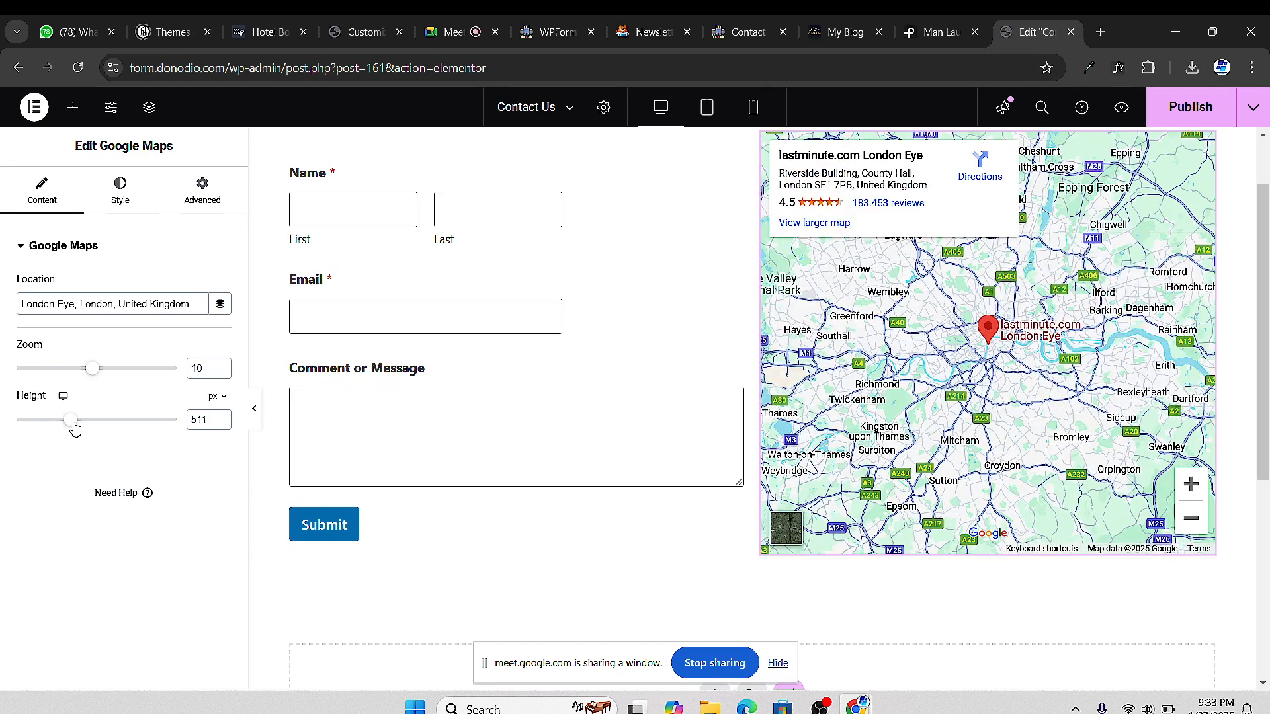
{"action": "left_click", "coordinate": [221, 425]}
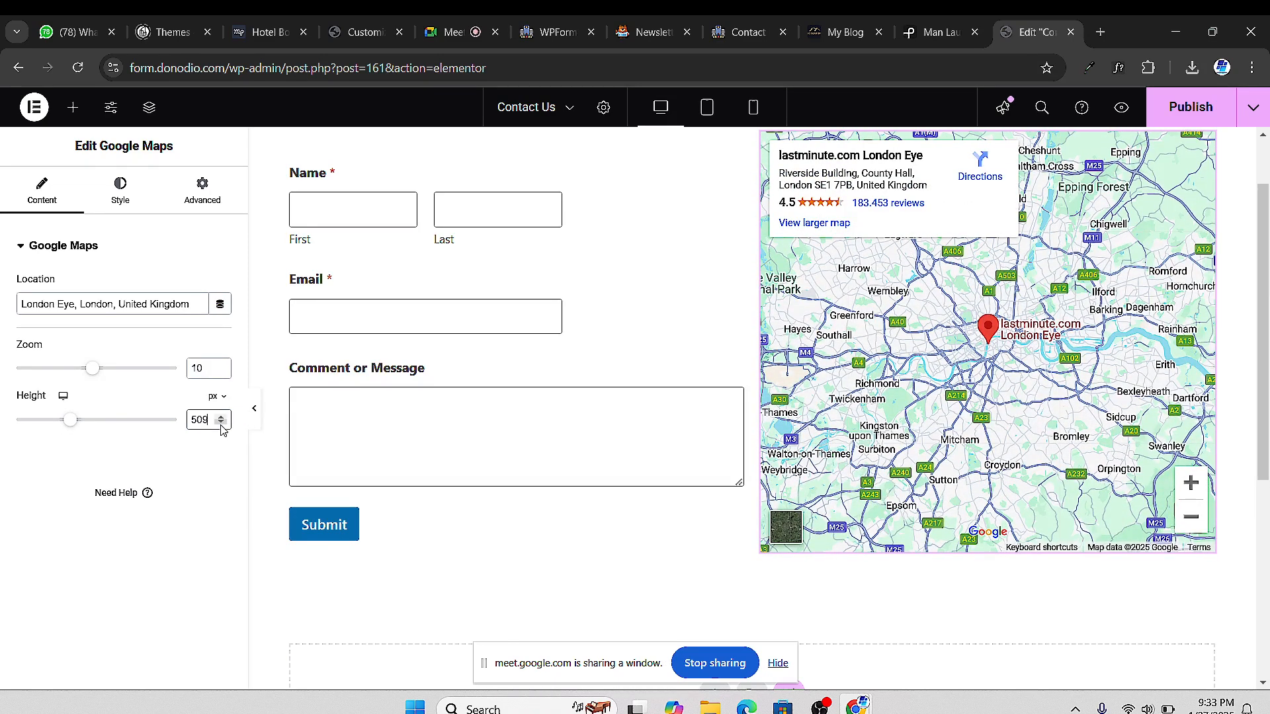
{"action": "left_click", "coordinate": [221, 417]}
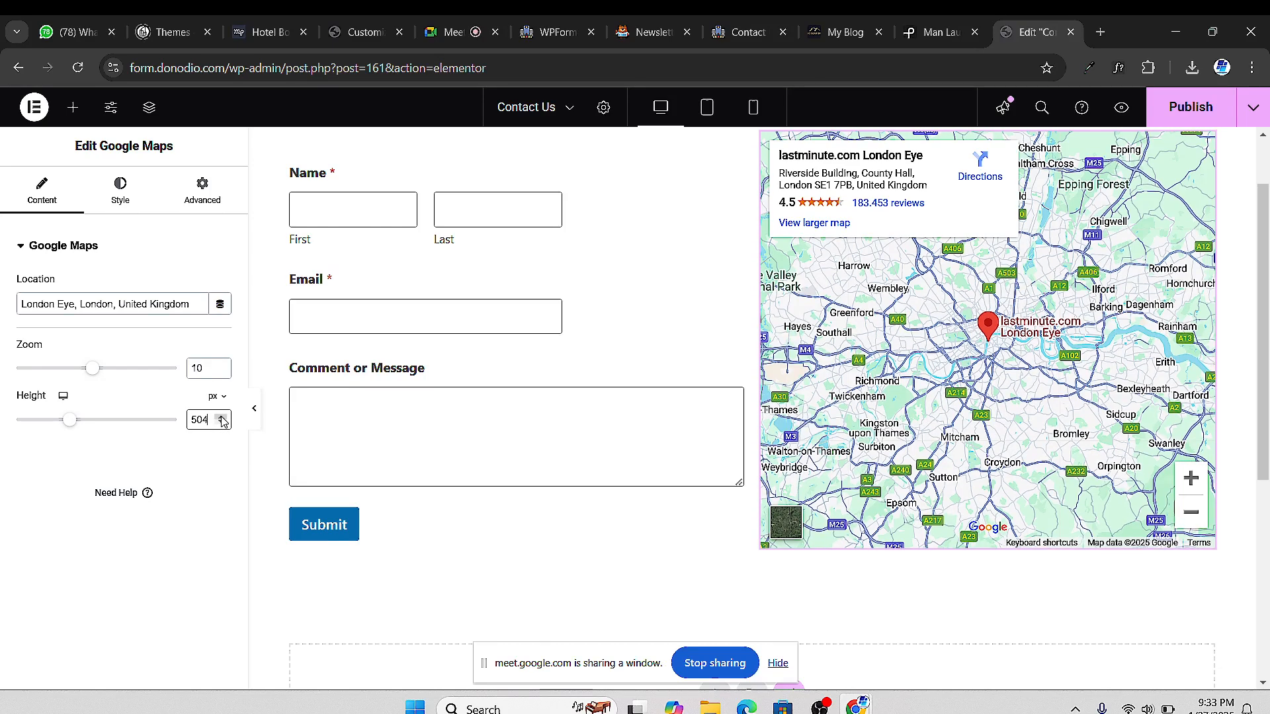
{"action": "left_click", "coordinate": [221, 417]}
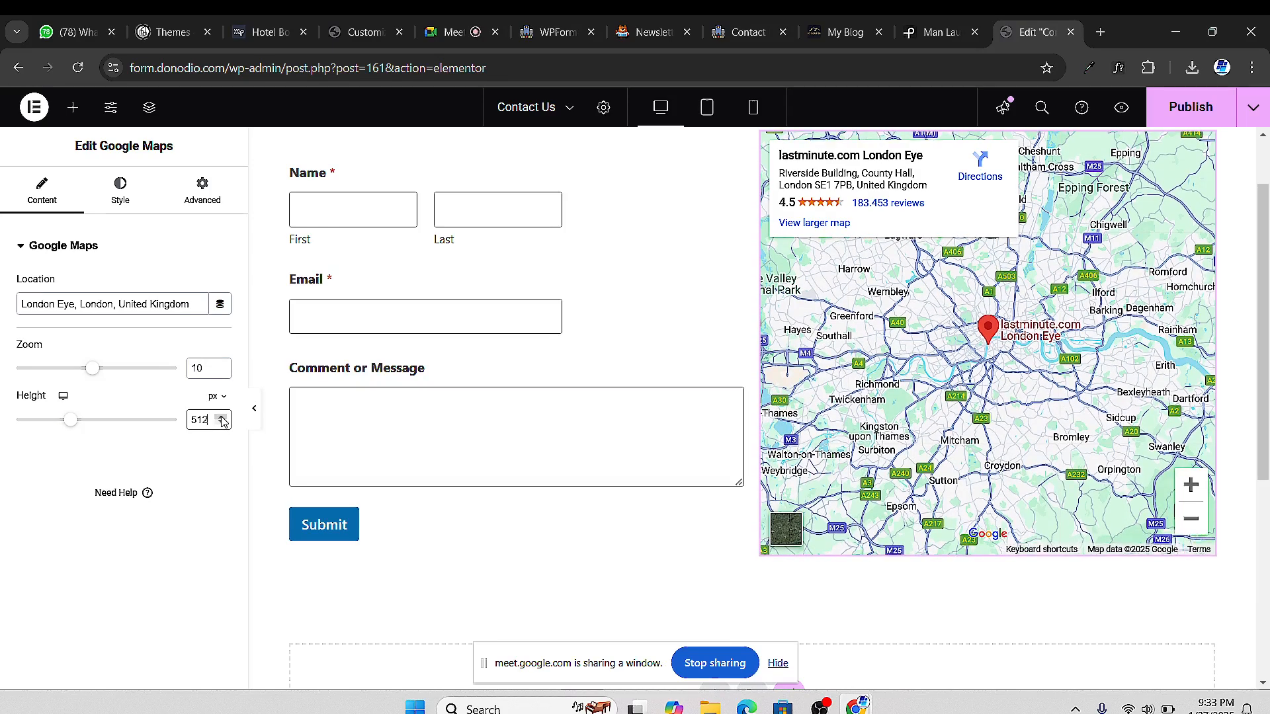
{"action": "left_click", "coordinate": [221, 418]}
{"action": "left_click", "coordinate": [221, 418]}
{"action": "left_click", "coordinate": [222, 425]}
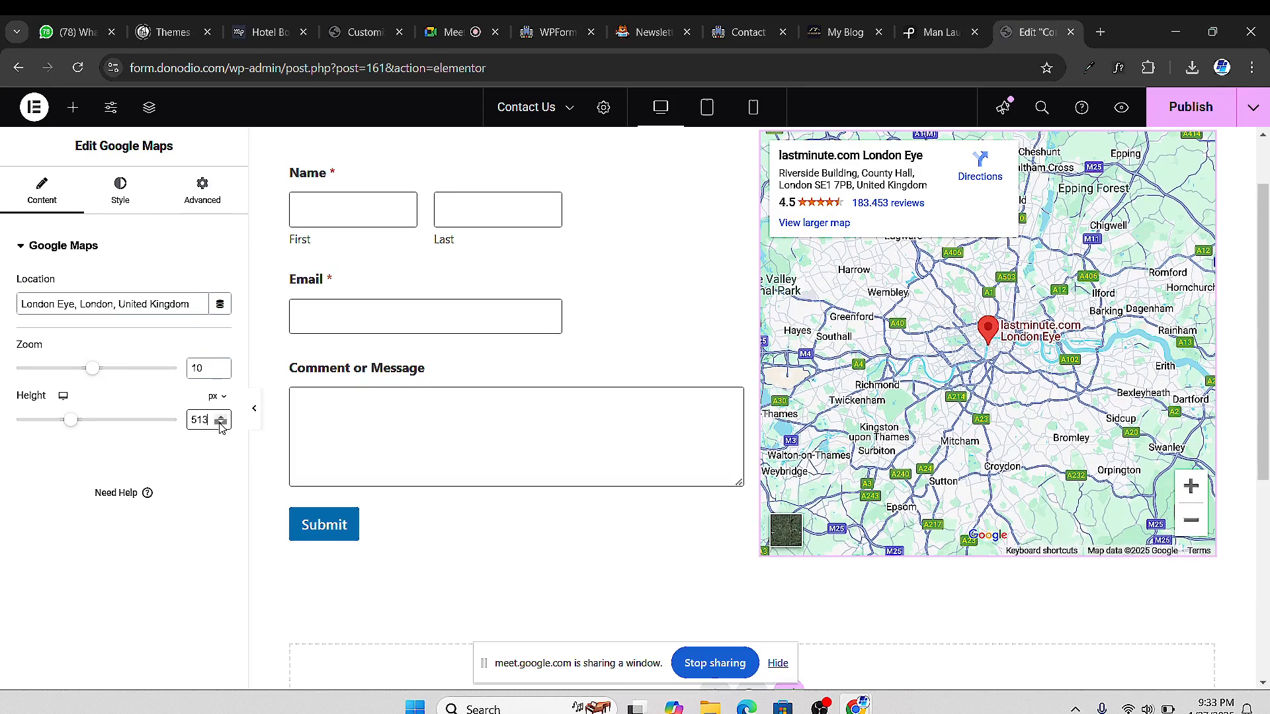
{"action": "scroll", "coordinate": [596, 291], "scroll_direction": "up", "scroll_amount": 1}
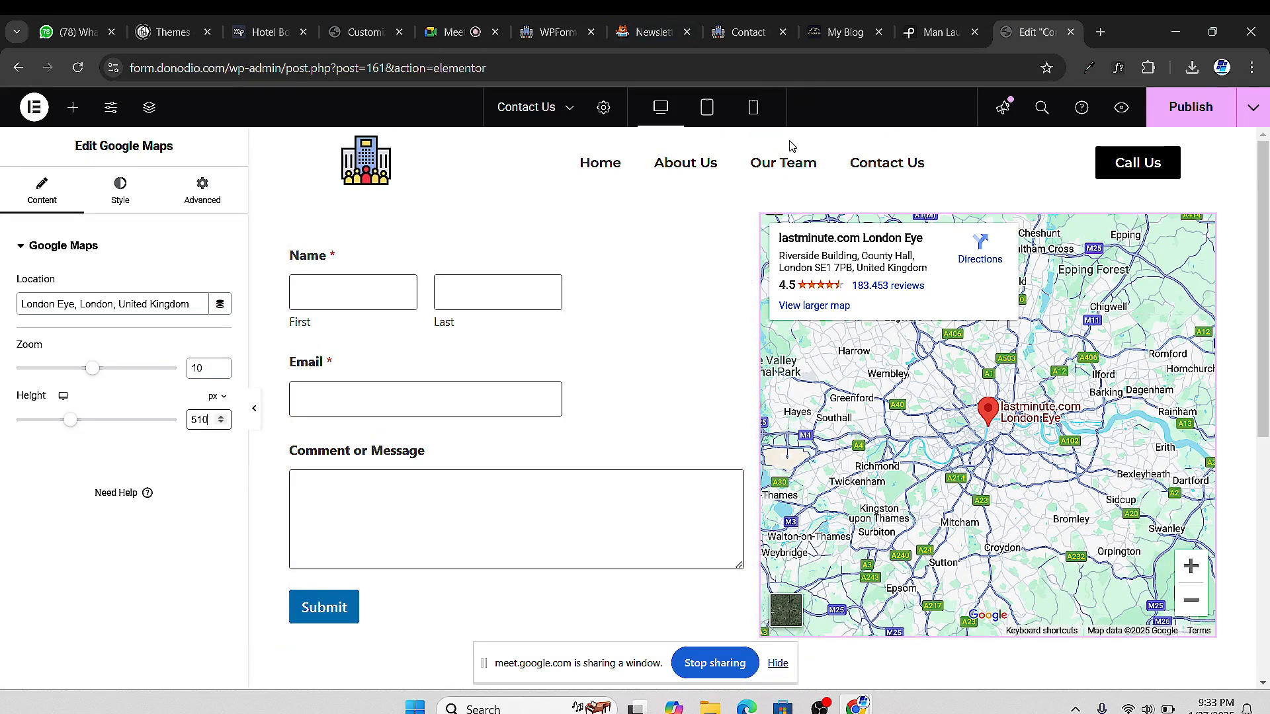
{"action": "left_click", "coordinate": [746, 32]}
Copy the About Us page's hero section
{"action": "scroll", "coordinate": [658, 180], "scroll_direction": "down", "scroll_amount": 1}
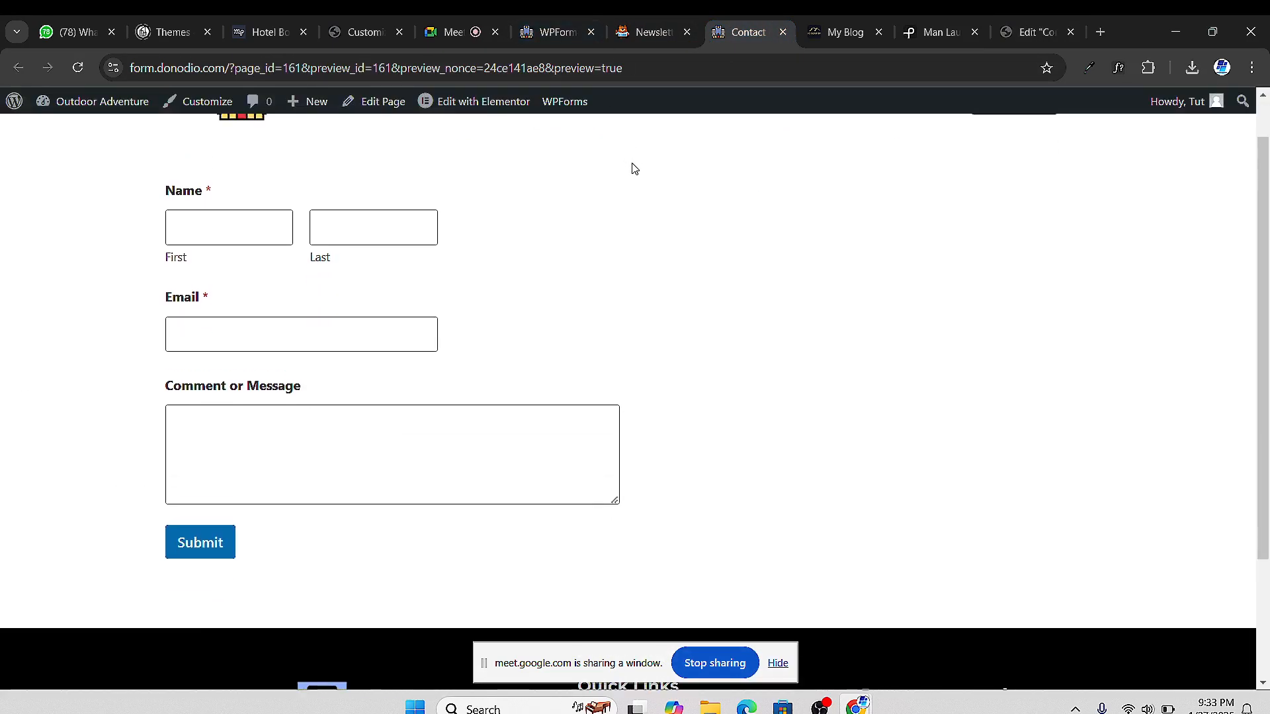
{"action": "scroll", "coordinate": [633, 167], "scroll_direction": "up", "scroll_amount": 1}
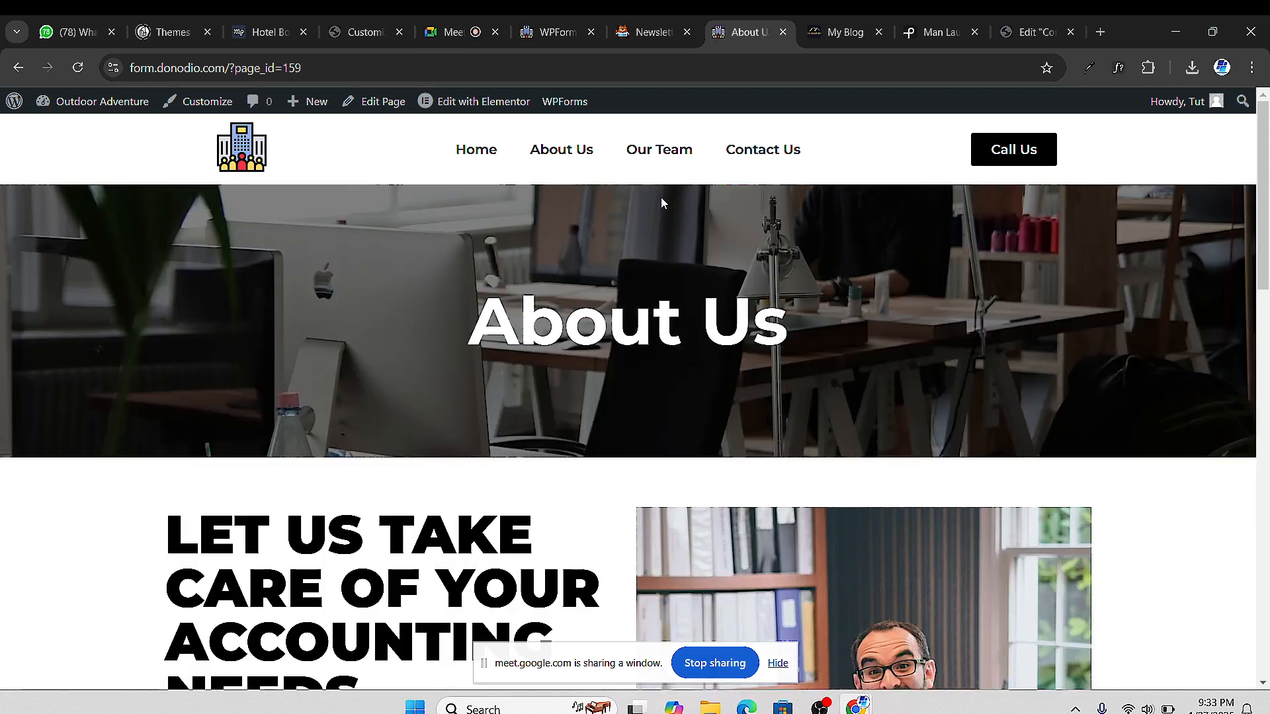
{"action": "mouse_move", "coordinate": [476, 107]}
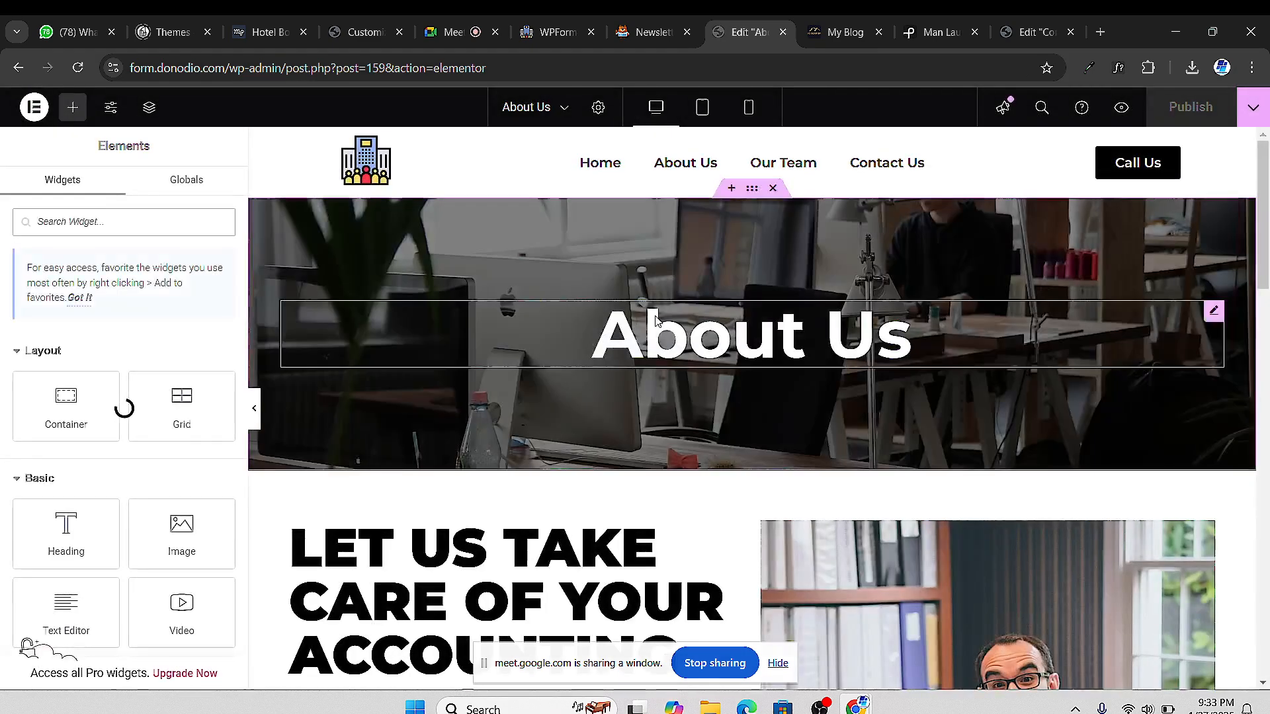
{"action": "right_click", "coordinate": [752, 192]}
{"action": "left_click", "coordinate": [814, 305]}
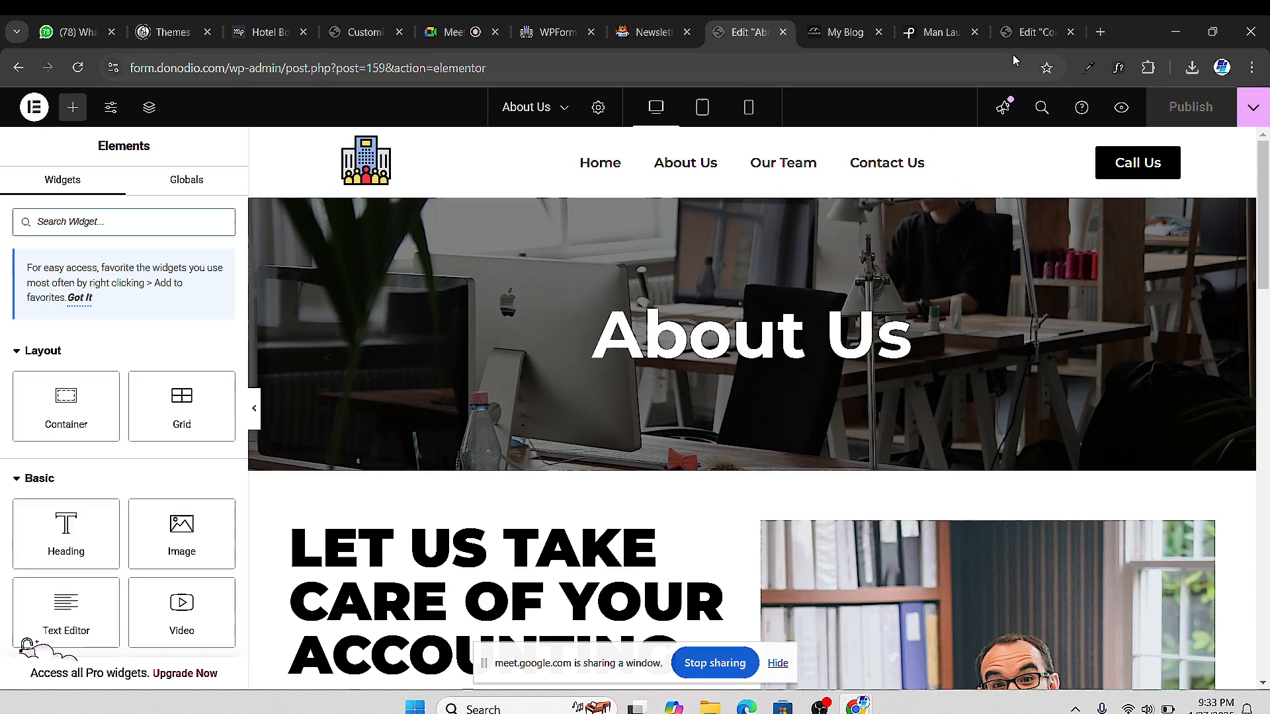
Paste the About Us hero onto the Contact Us page and move it to the top
{"action": "left_click", "coordinate": [1027, 33]}
{"action": "scroll", "coordinate": [680, 252], "scroll_direction": "down", "scroll_amount": 6}
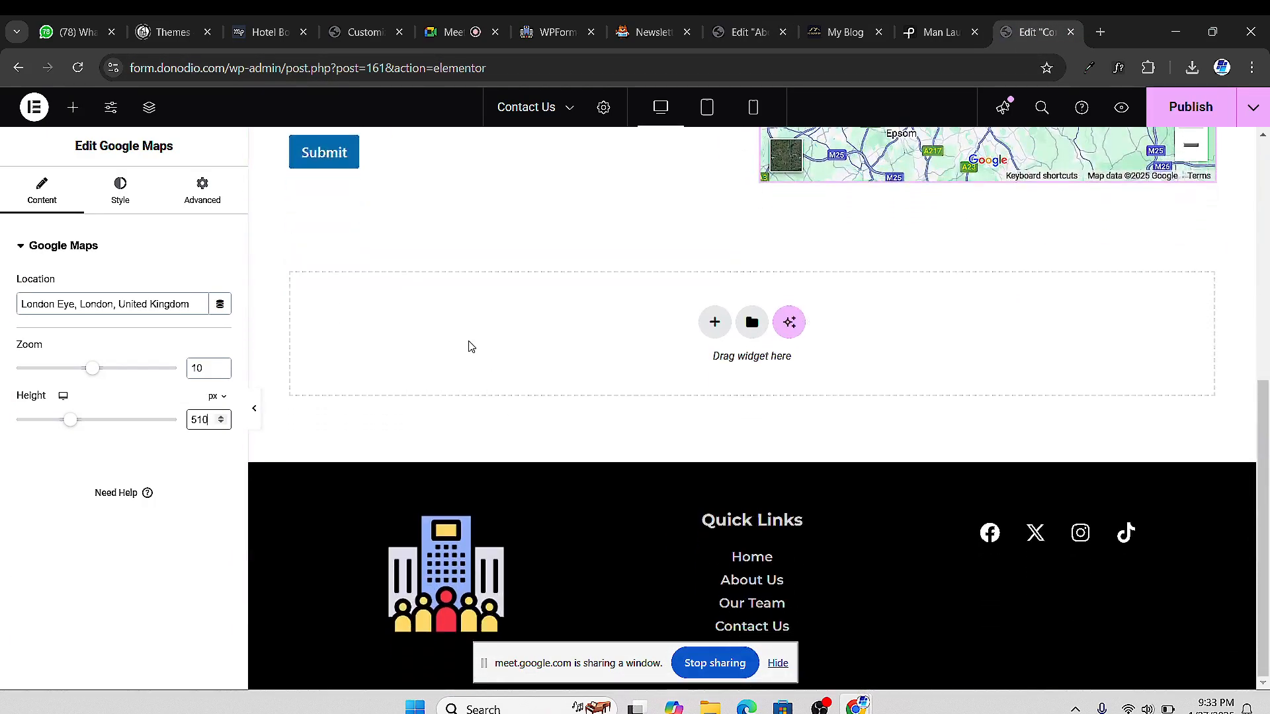
{"action": "right_click", "coordinate": [466, 339]}
{"action": "left_click", "coordinate": [514, 360]}
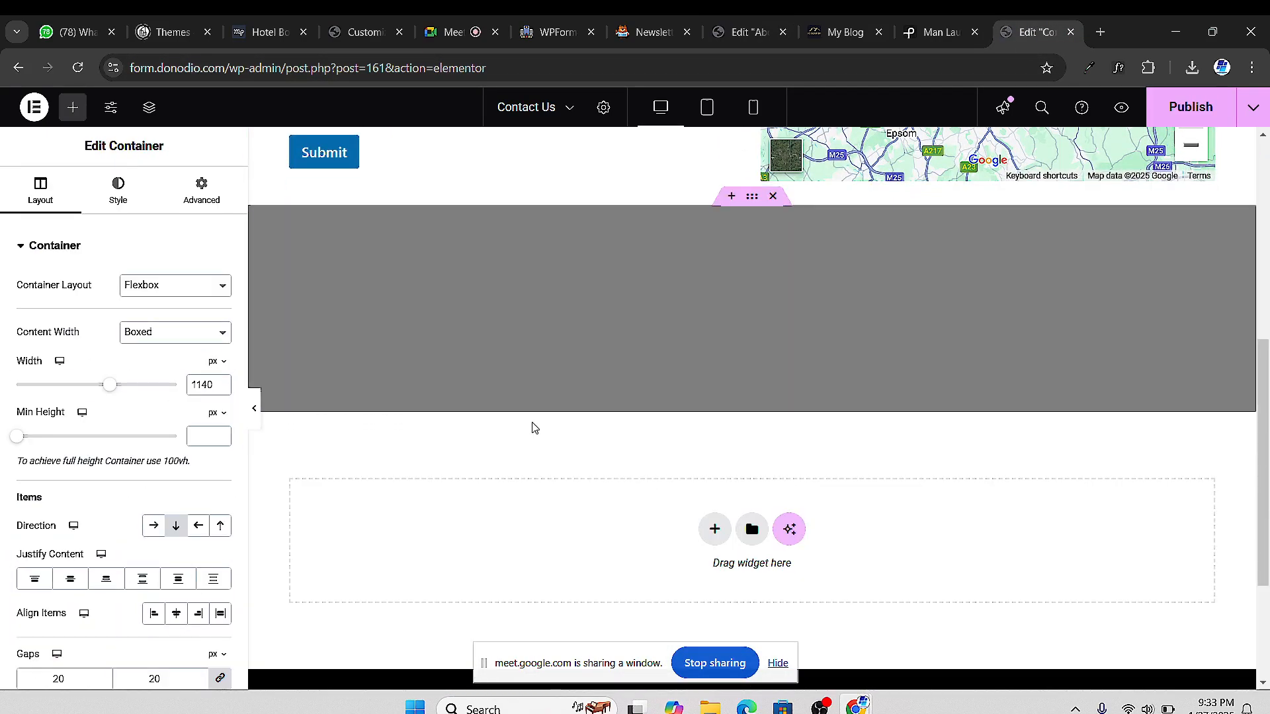
{"action": "left_click_drag", "start_coordinate": [752, 200], "coordinate": [721, 281]}
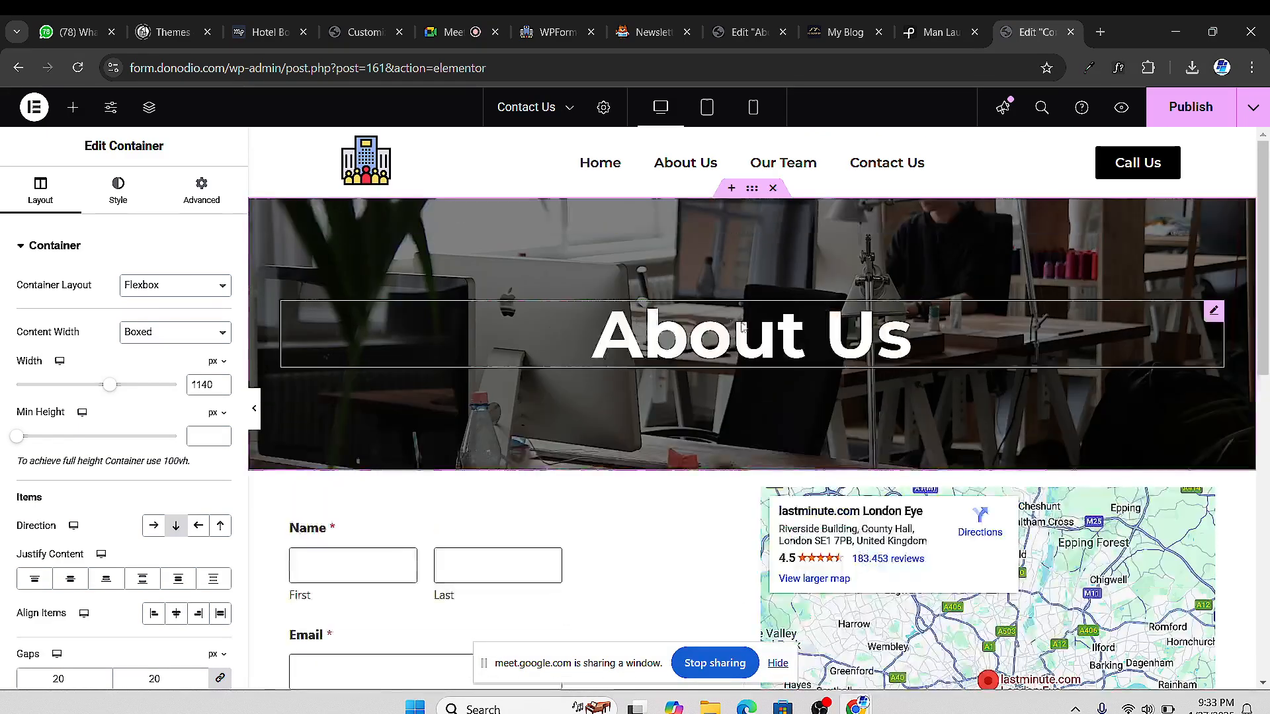
{"action": "left_click", "coordinate": [836, 348]}
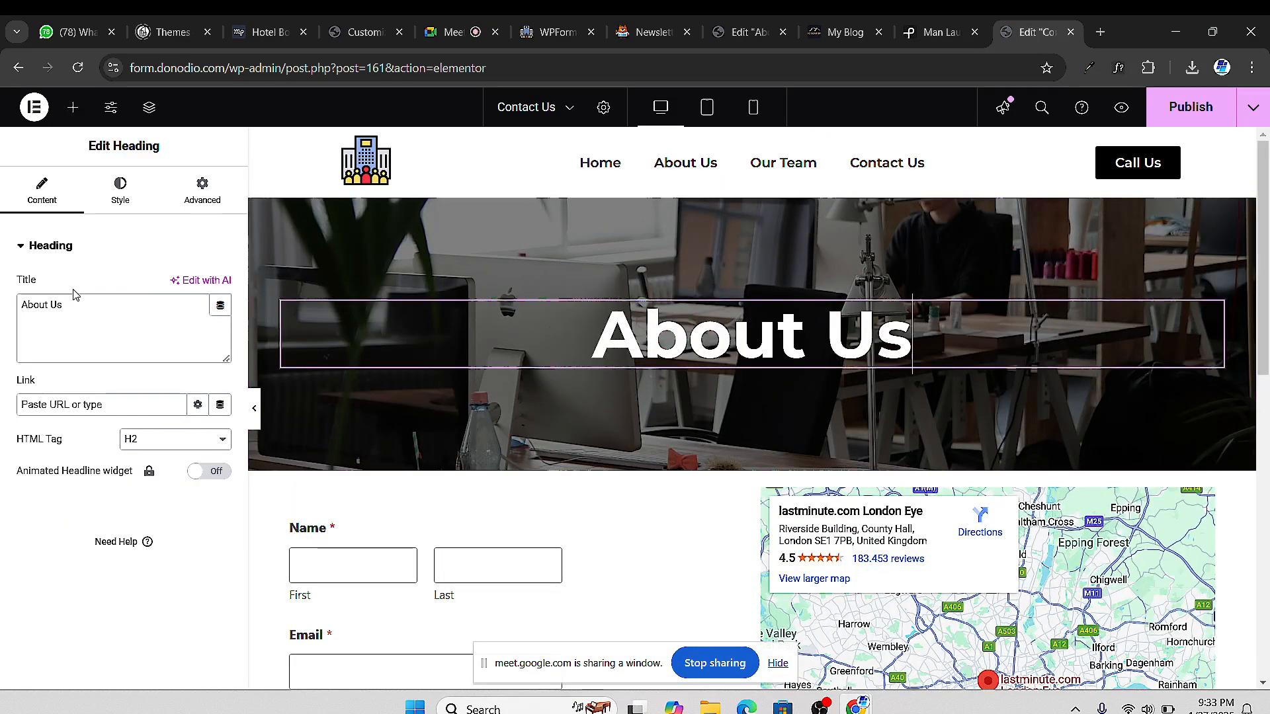
Change the hero heading's title to 'Contact Us'
{"action": "left_click", "coordinate": [68, 308]}
{"action": "type", "text": "Contact"}
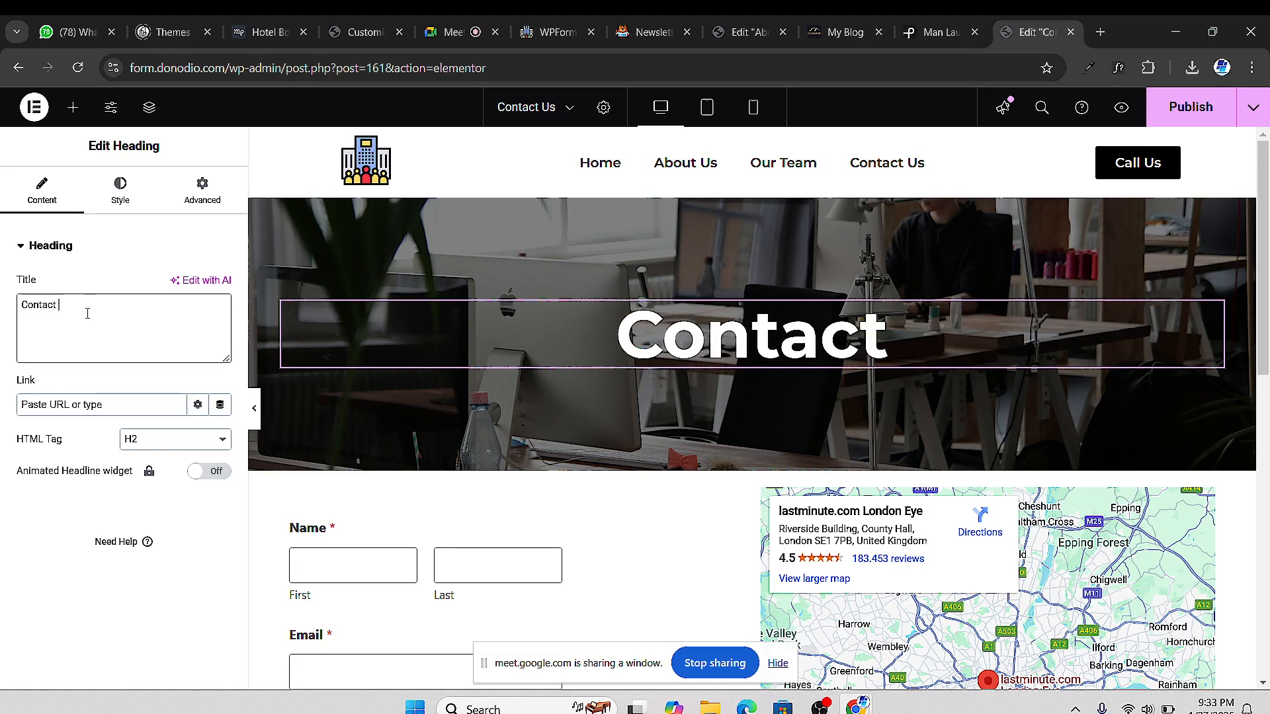
{"action": "type", "text": " Us"}
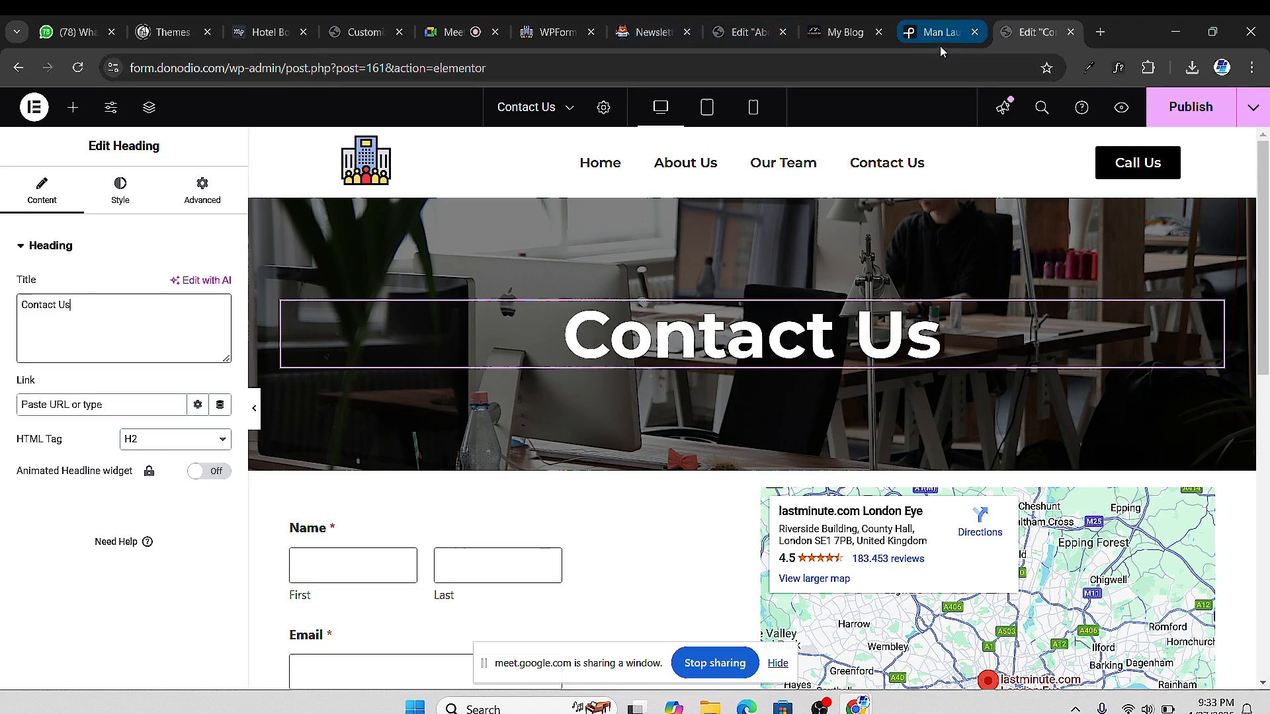
{"action": "left_click", "coordinate": [941, 41]}
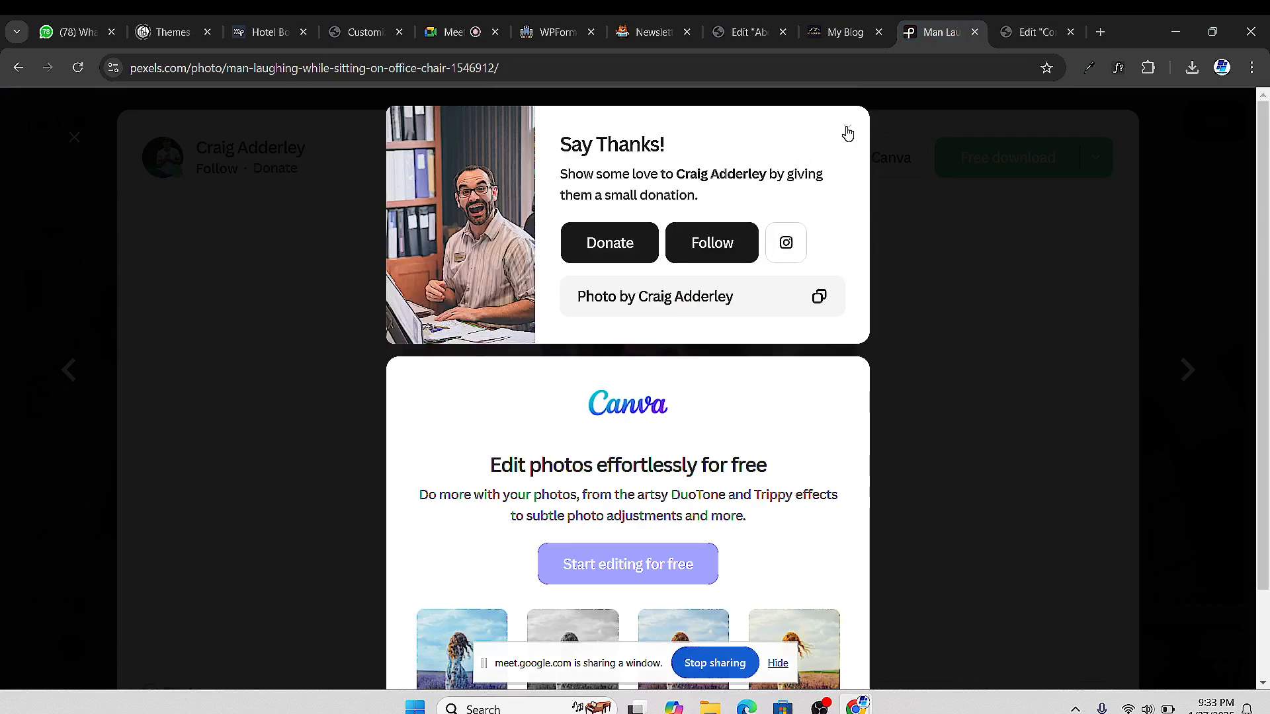
{"action": "left_click", "coordinate": [1039, 35]}
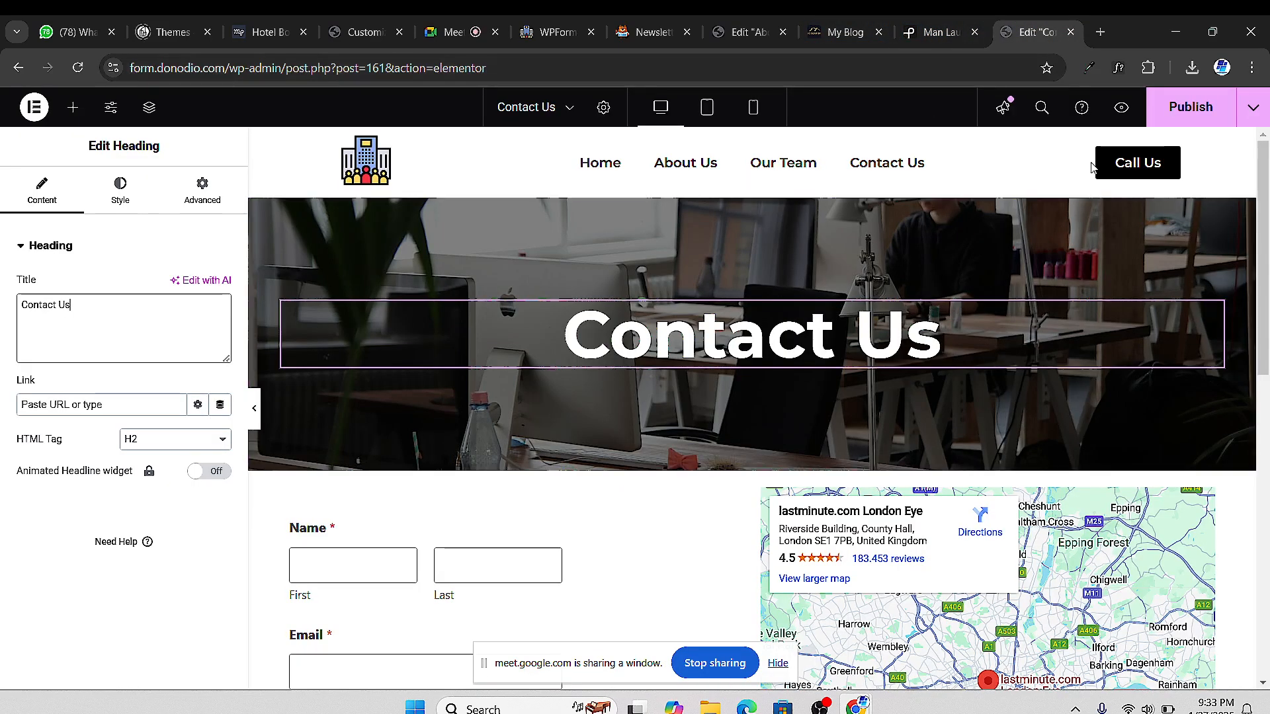
Publish the Contact Us page and try the live form's name, email and message fields
{"action": "left_click", "coordinate": [1191, 106]}
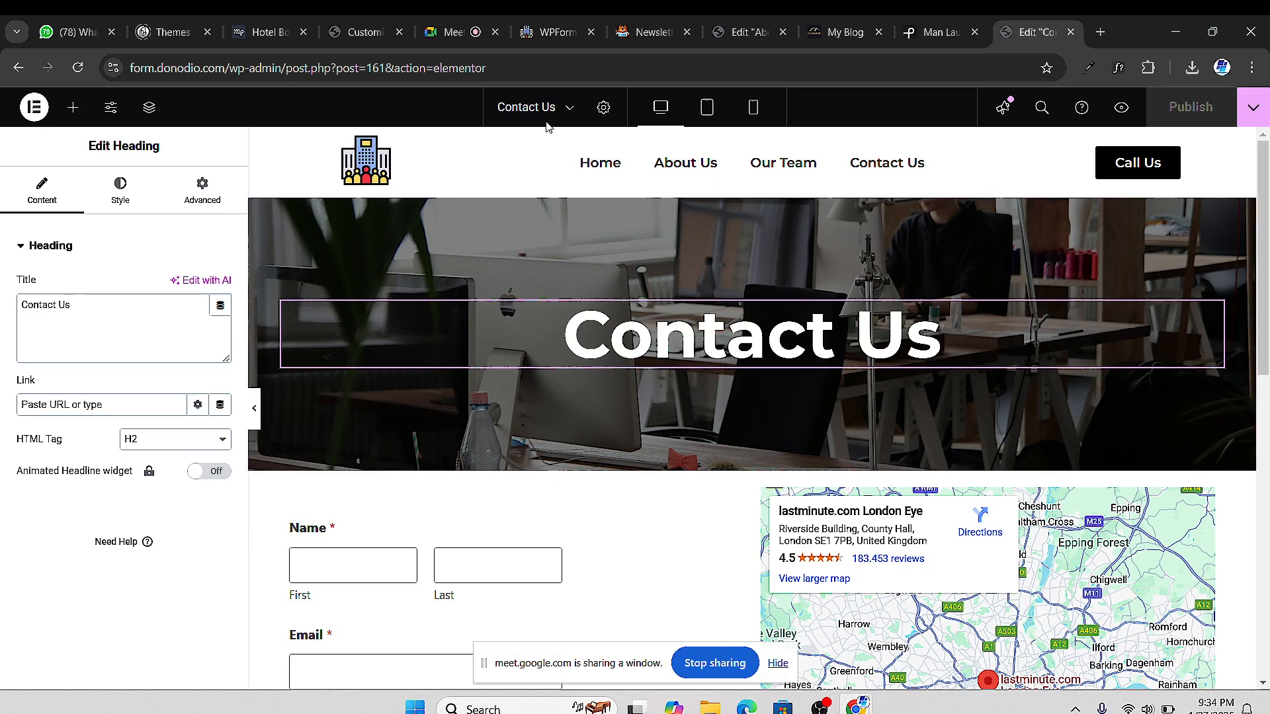
{"action": "left_click", "coordinate": [1122, 108]}
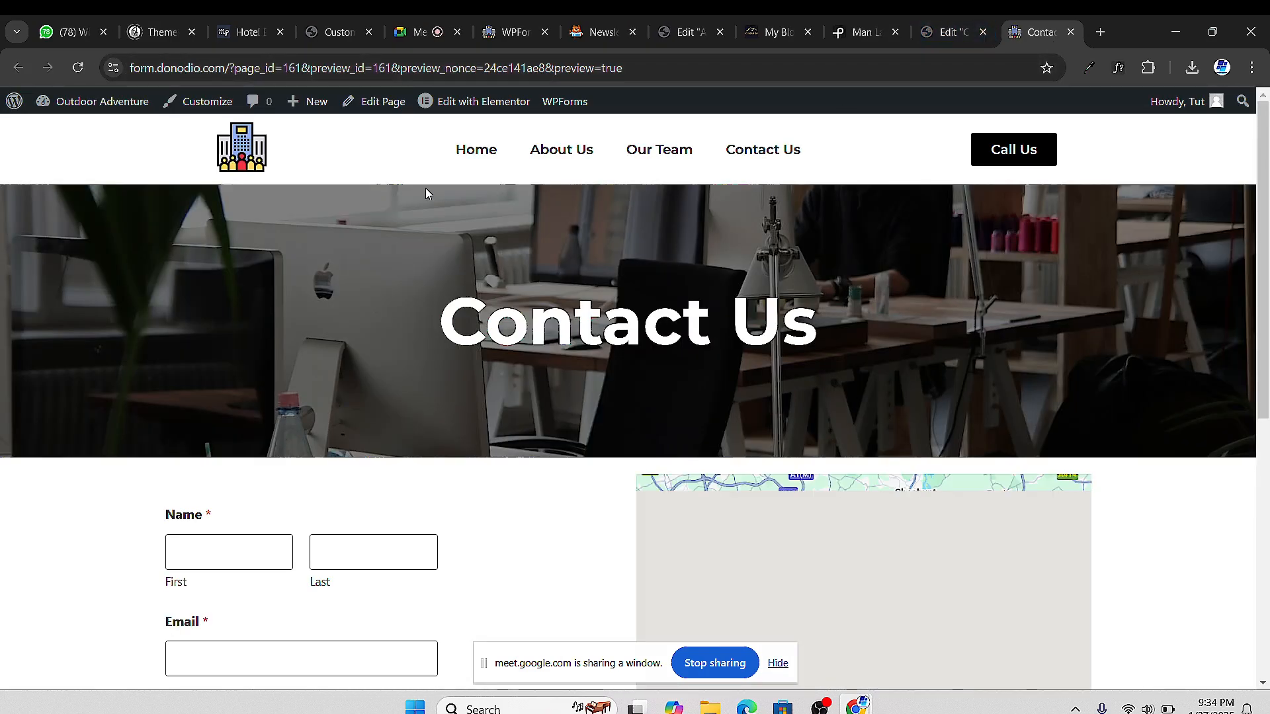
{"action": "scroll", "coordinate": [411, 252], "scroll_direction": "down", "scroll_amount": 1}
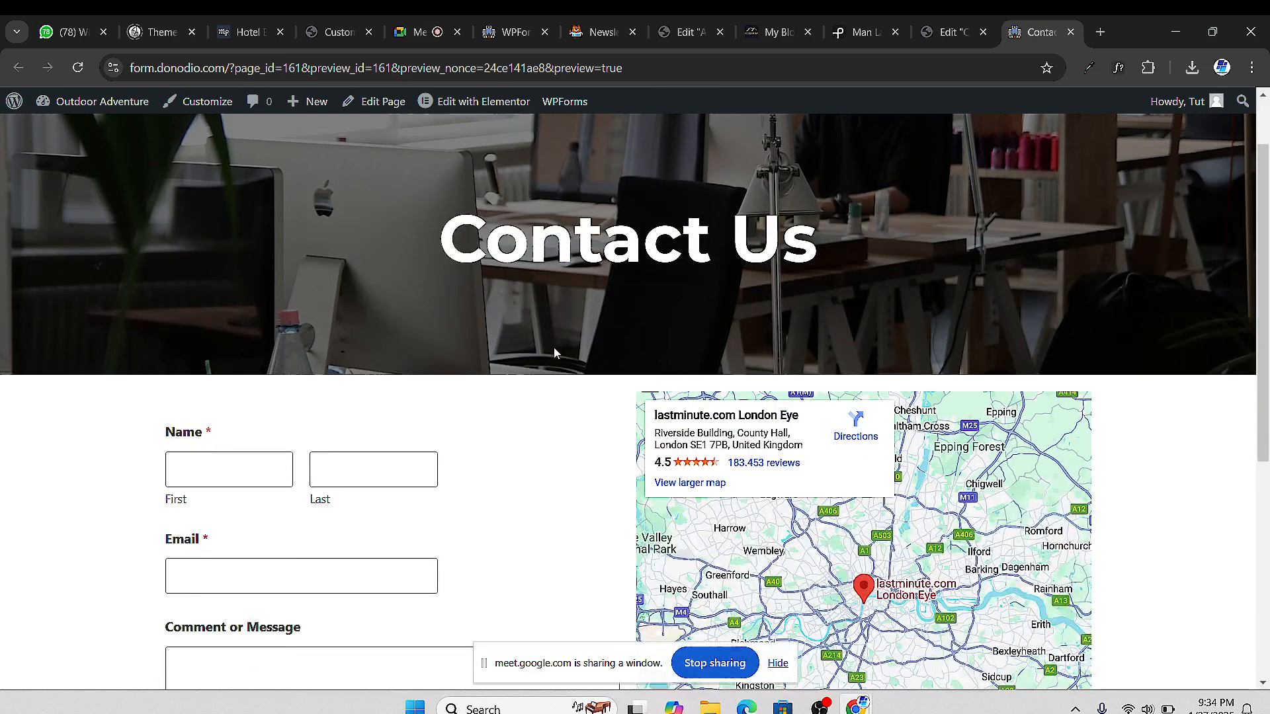
{"action": "scroll", "coordinate": [557, 357], "scroll_direction": "down", "scroll_amount": 4}
{"action": "scroll", "coordinate": [592, 377], "scroll_direction": "up", "scroll_amount": 2}
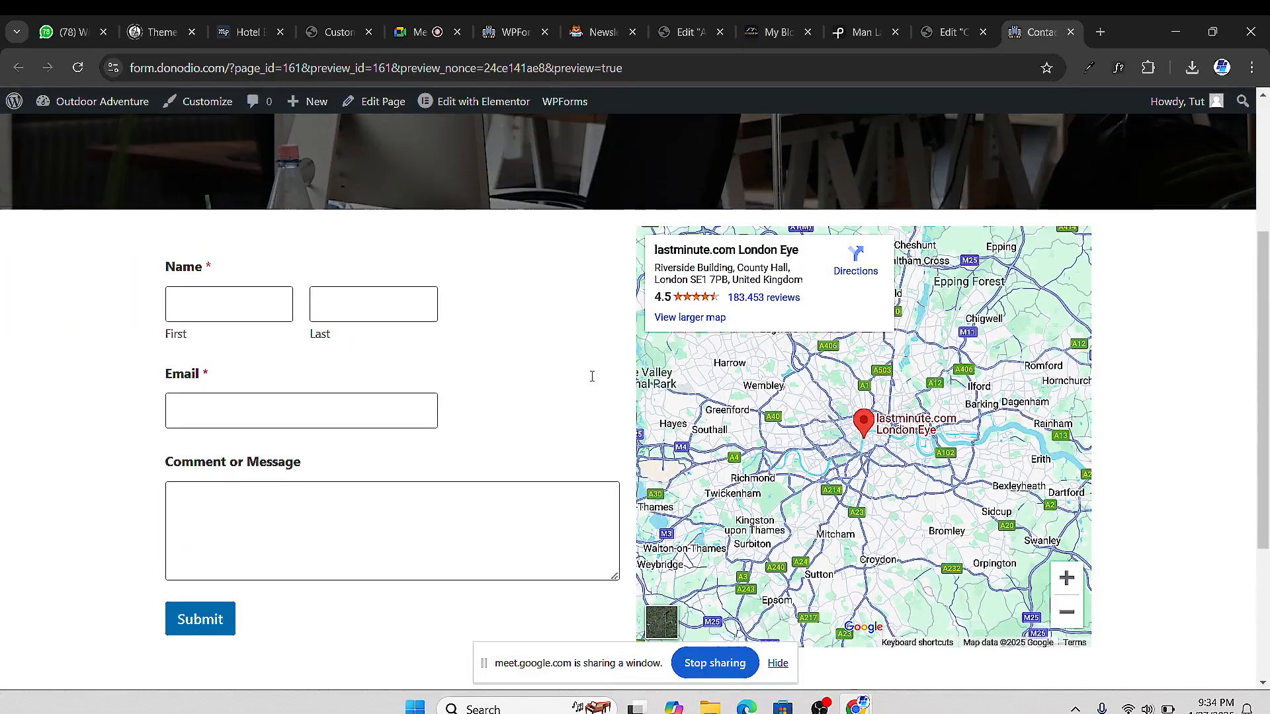
{"action": "left_click", "coordinate": [252, 312]}
{"action": "key", "text": "Tab"}
{"action": "left_click", "coordinate": [285, 399]}
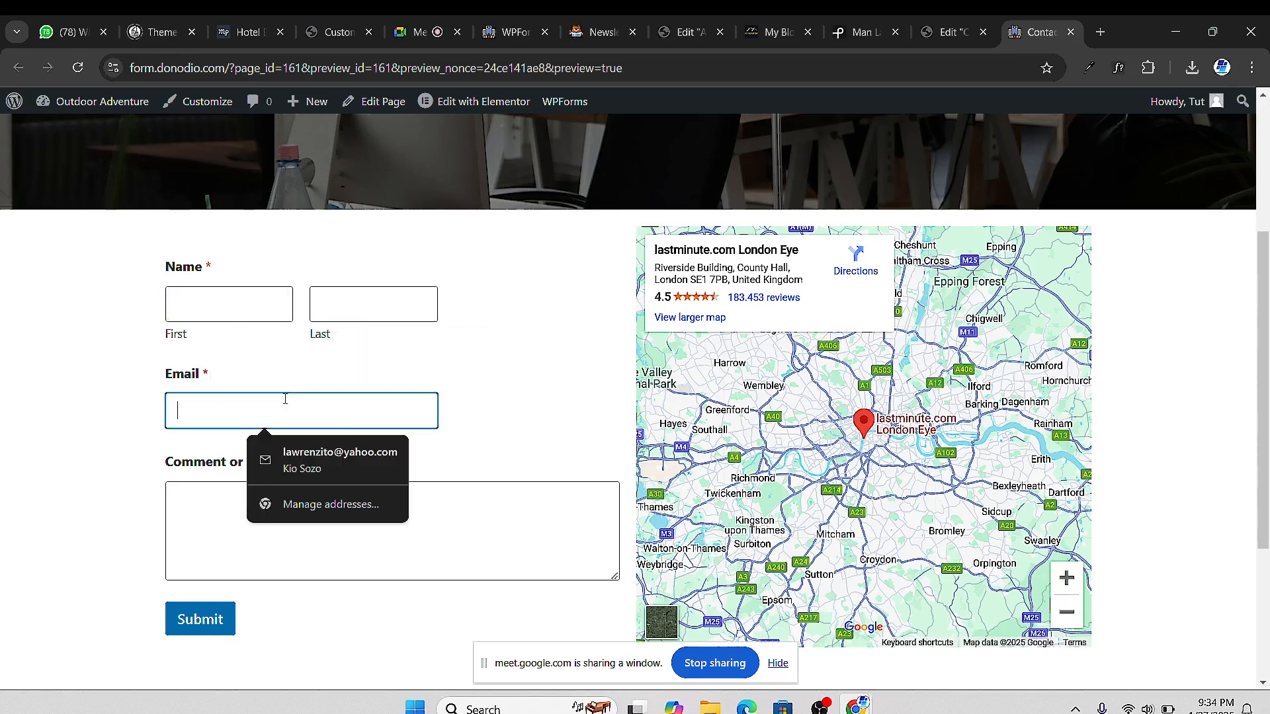
{"action": "left_click", "coordinate": [216, 495]}
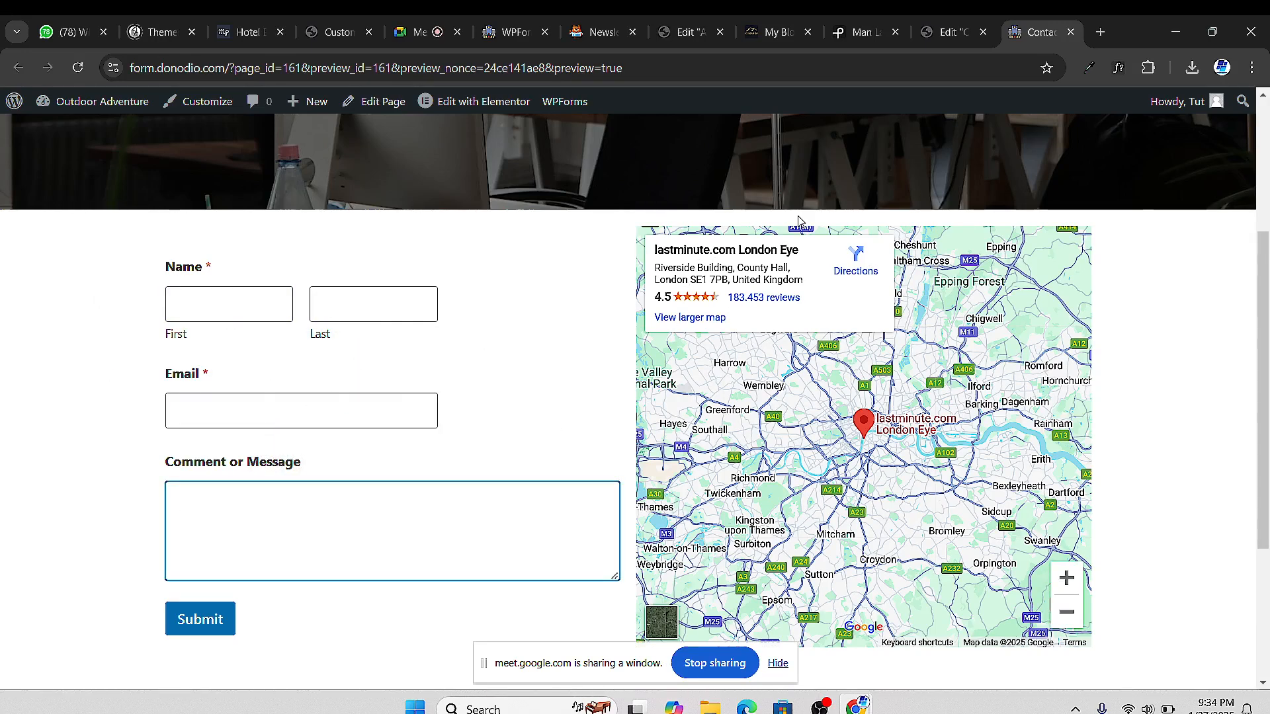
{"action": "scroll", "coordinate": [799, 220], "scroll_direction": "down", "scroll_amount": 1}
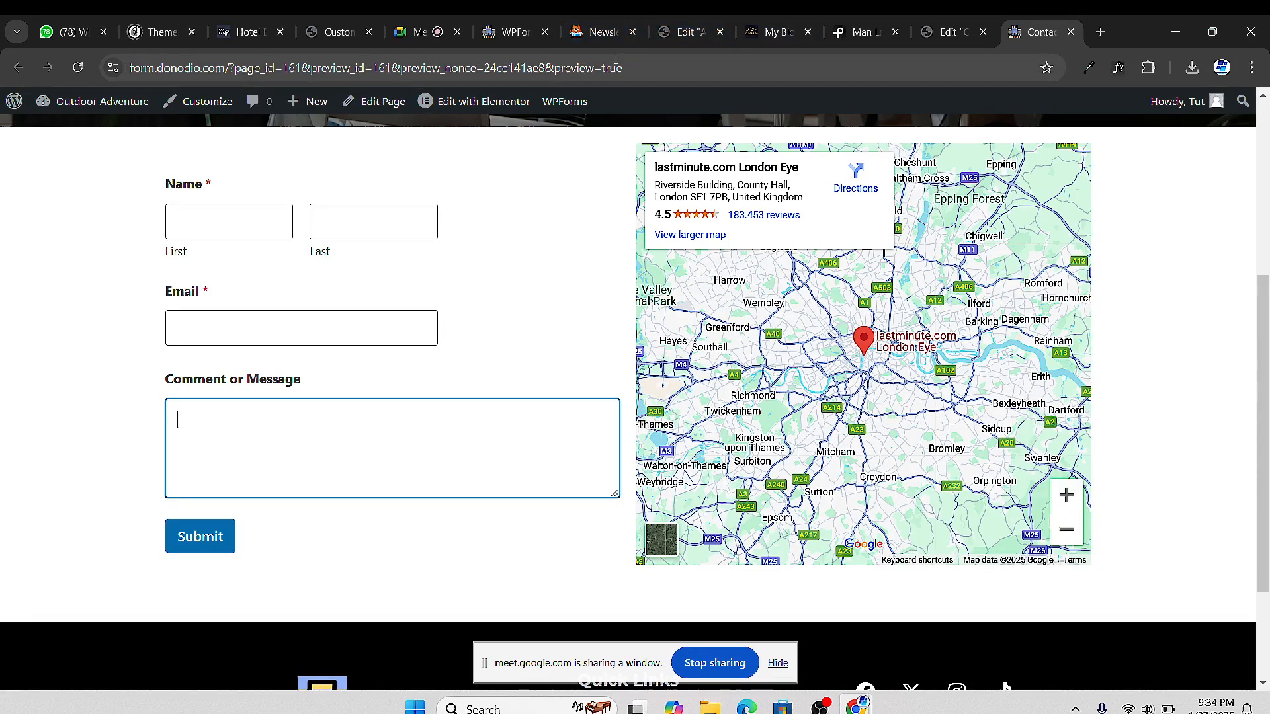
Close the newsletter template page and trim the WPForms builder address back to wp-admin
{"action": "left_click", "coordinate": [570, 38]}
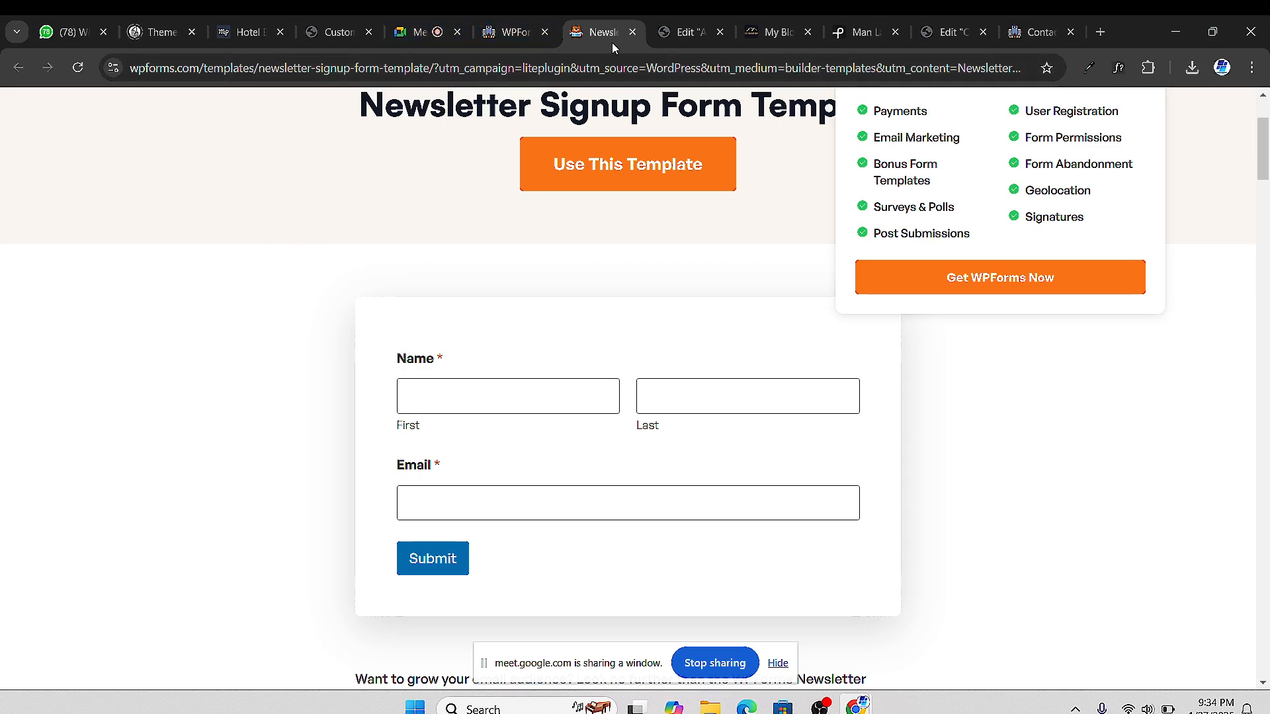
{"action": "left_click", "coordinate": [633, 32]}
{"action": "left_click", "coordinate": [510, 31]}
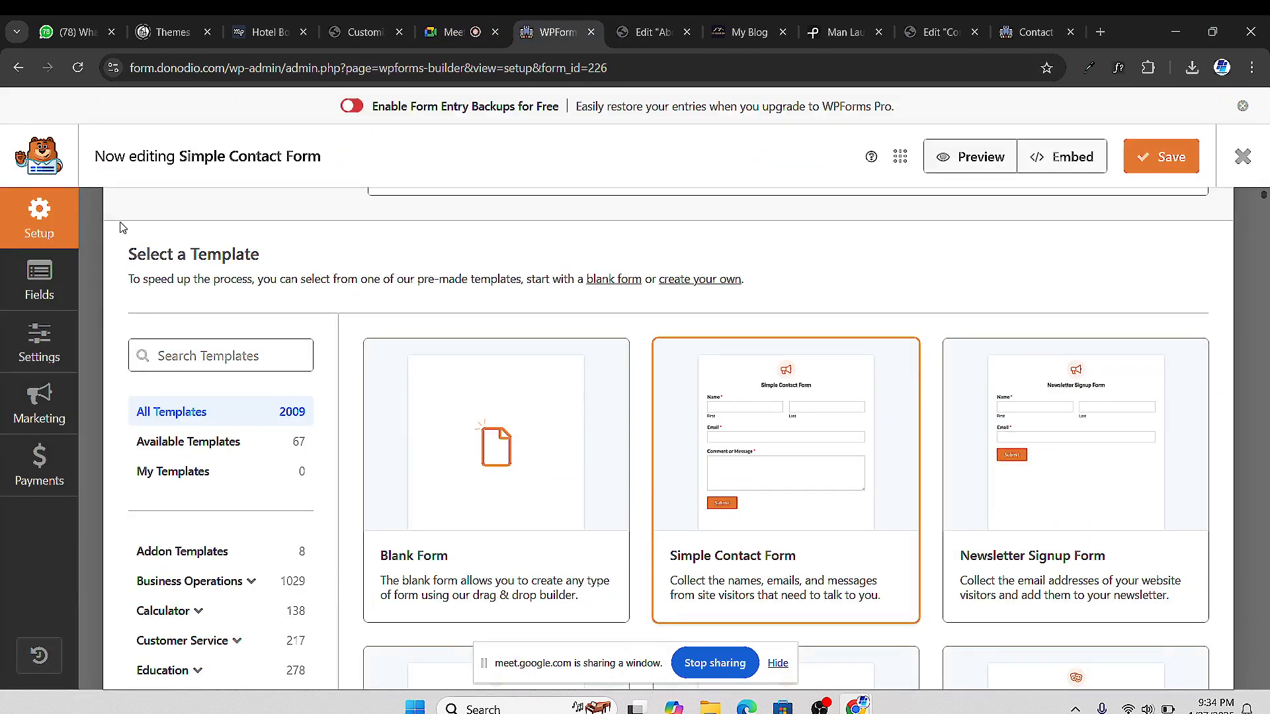
{"action": "left_click_drag", "start_coordinate": [307, 68], "coordinate": [720, 47]}
{"action": "key", "text": "BackSpace"}
{"action": "key", "text": "BackSpace"}
{"action": "key", "text": "BackSpace"}
{"action": "key", "text": "BackSpace"}
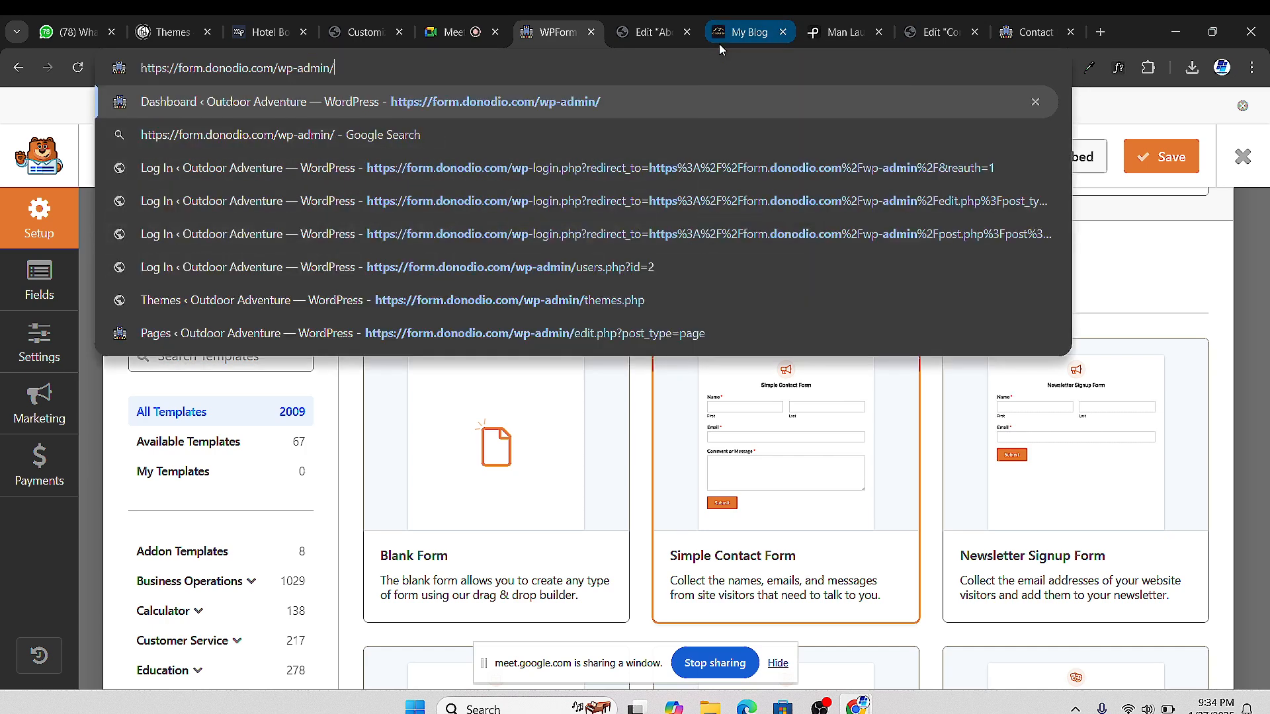
Search the plugin directory for 'contact for', then install and activate Contact Form 7
{"action": "key", "text": "Return"}
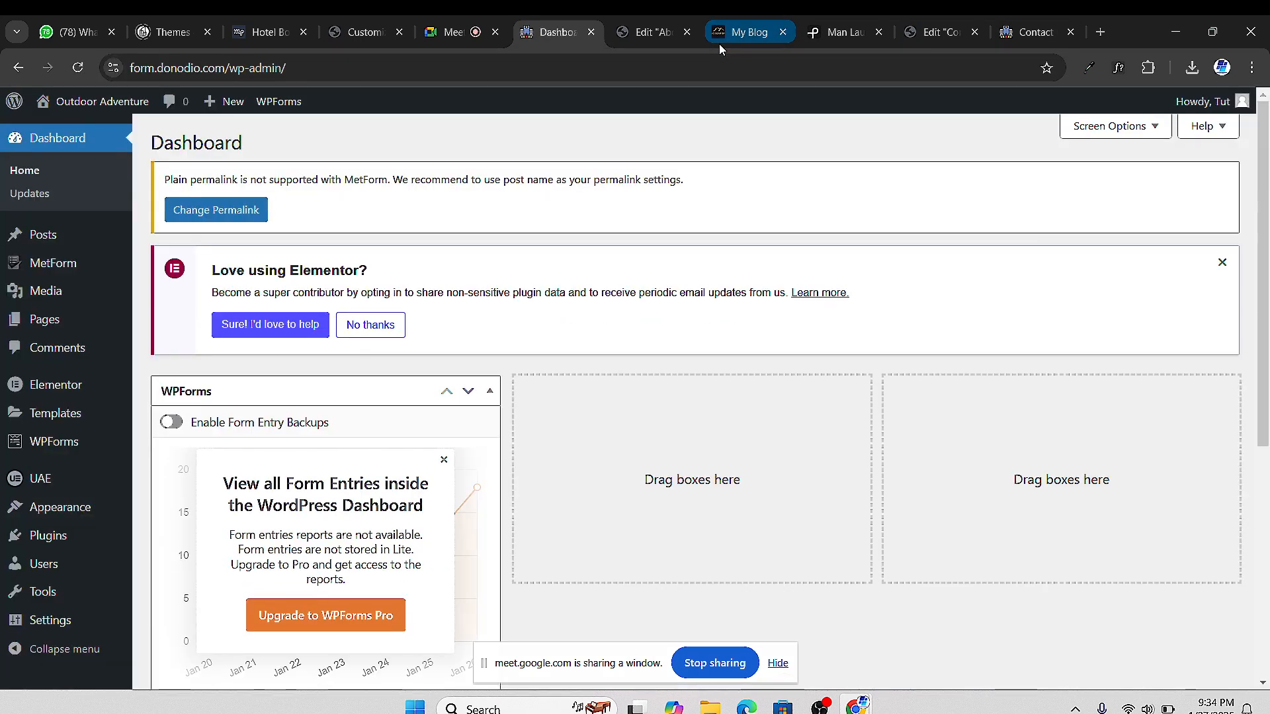
{"action": "left_click", "coordinate": [61, 541]}
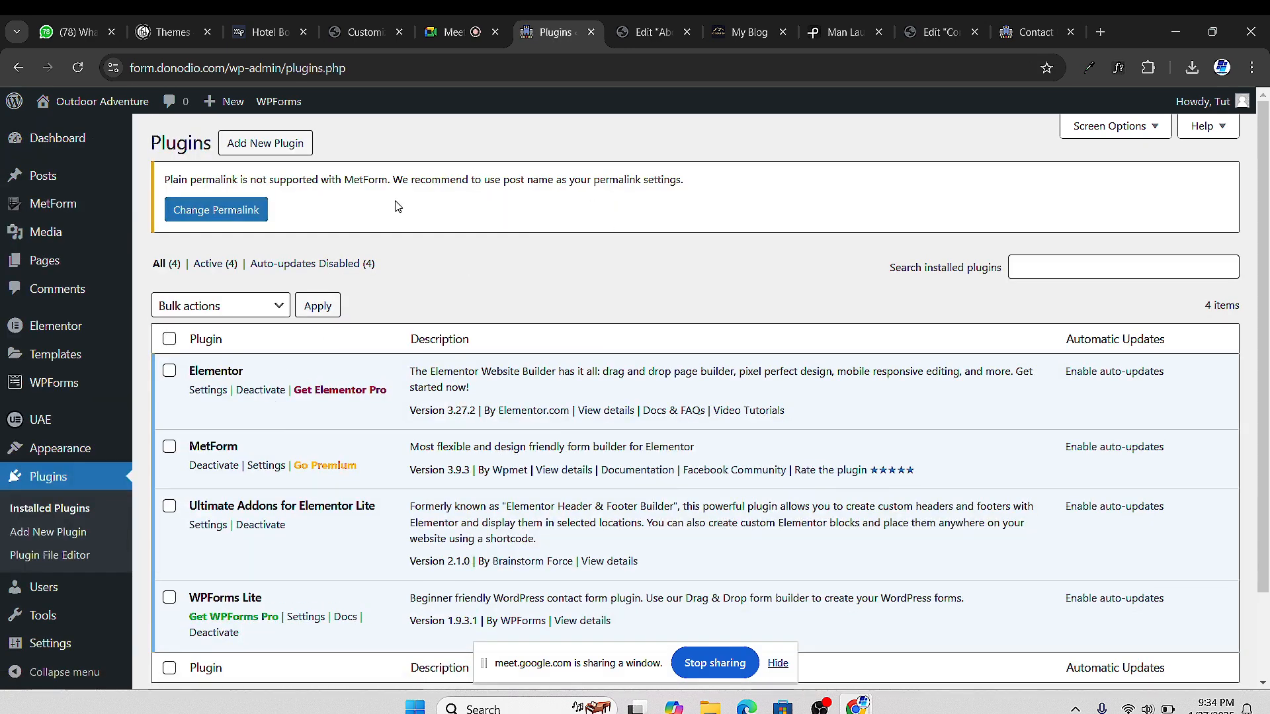
{"action": "left_click", "coordinate": [242, 148]}
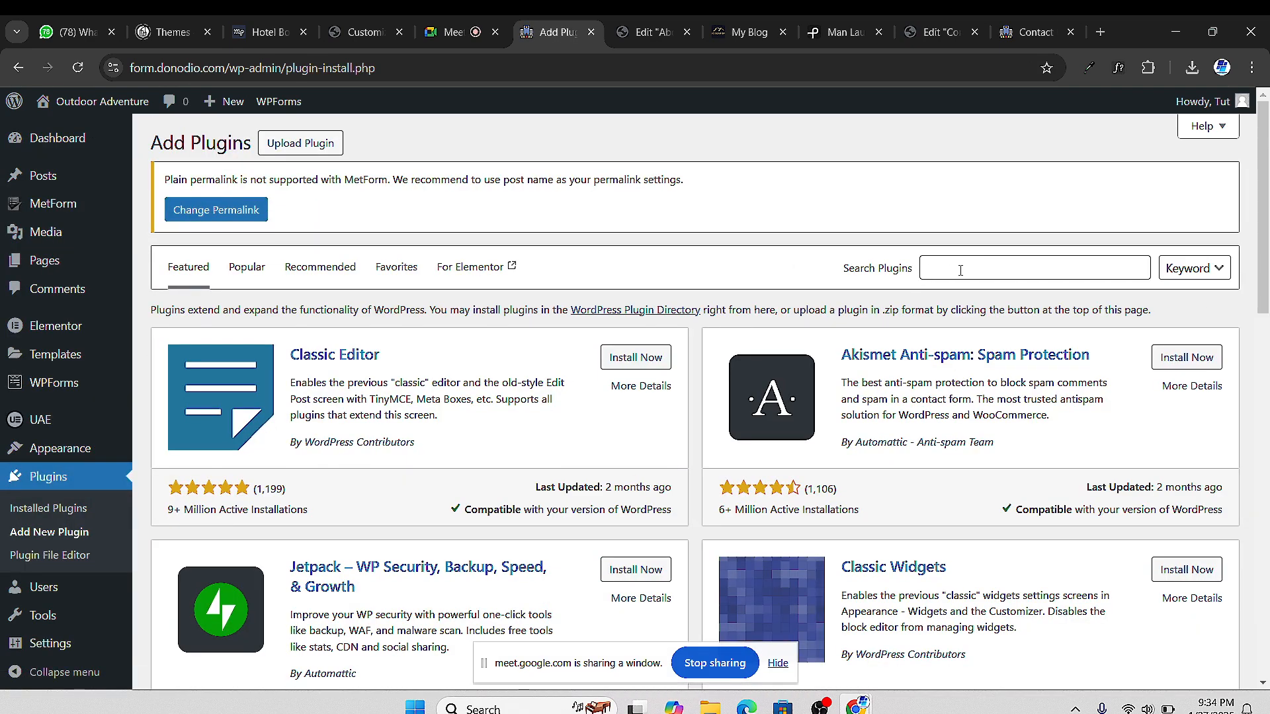
{"action": "left_click", "coordinate": [960, 266]}
{"action": "type", "text": "c"}
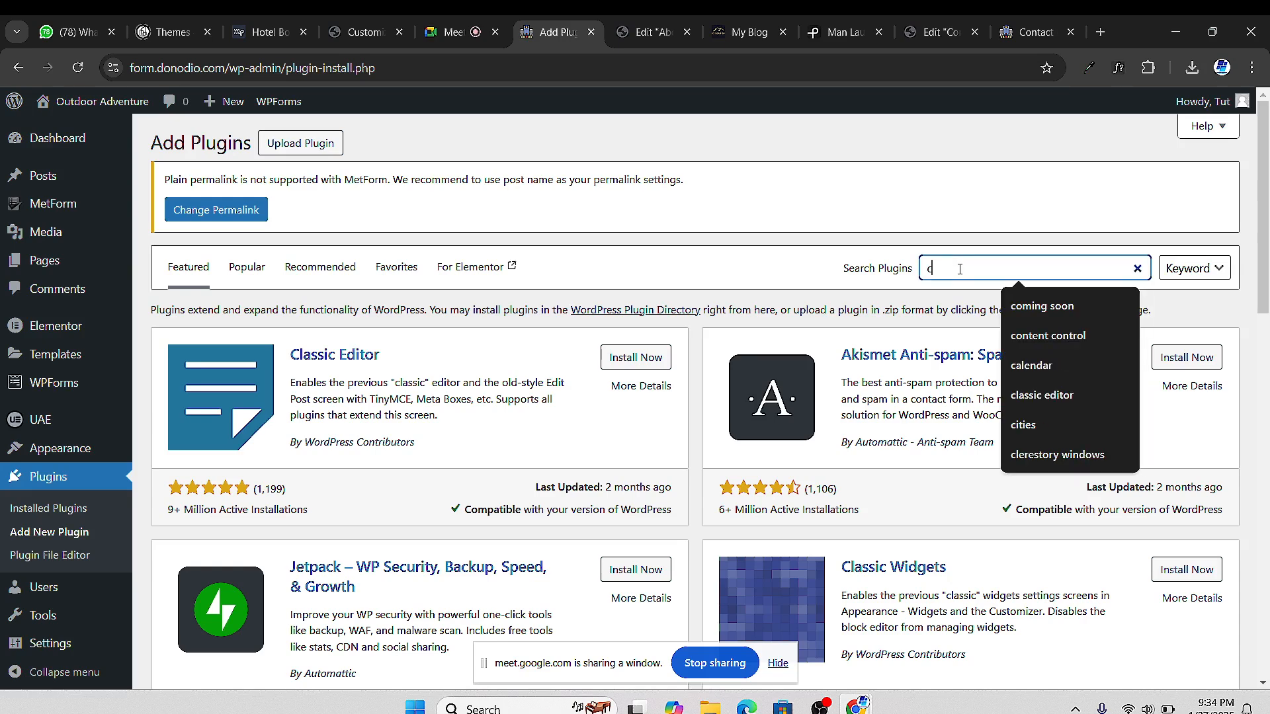
{"action": "type", "text": "ontact "}
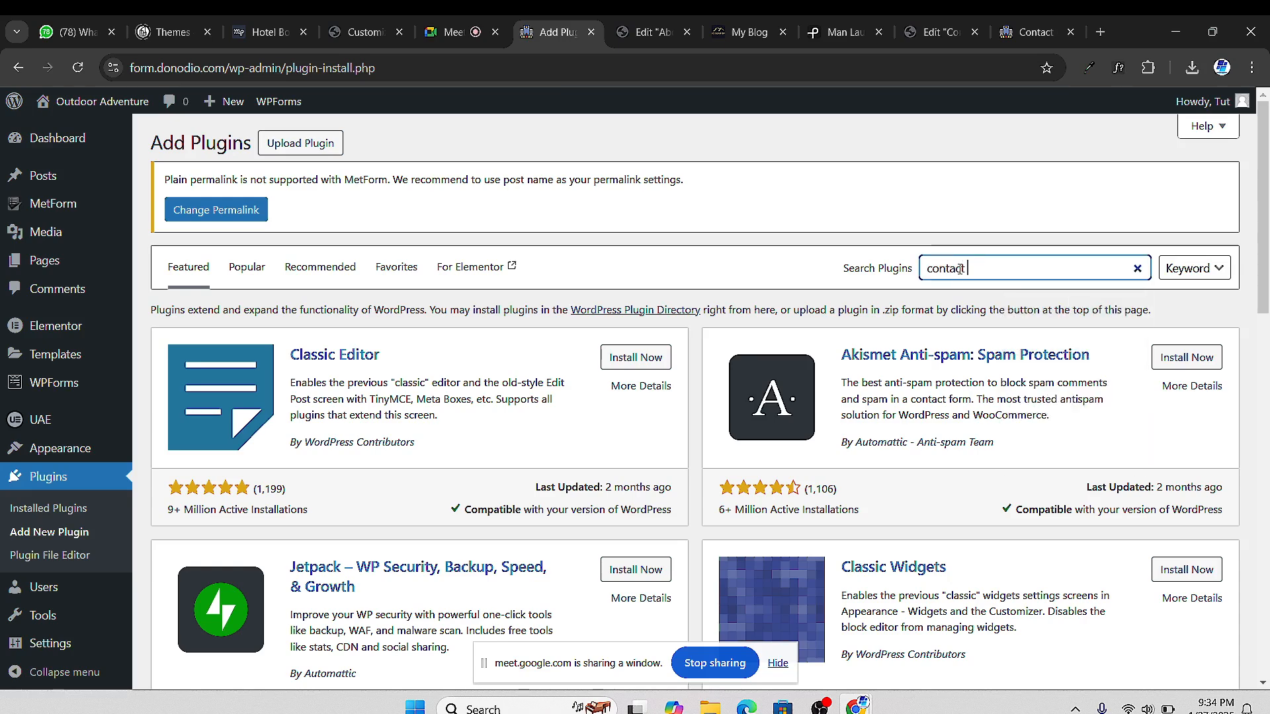
{"action": "type", "text": "form"}
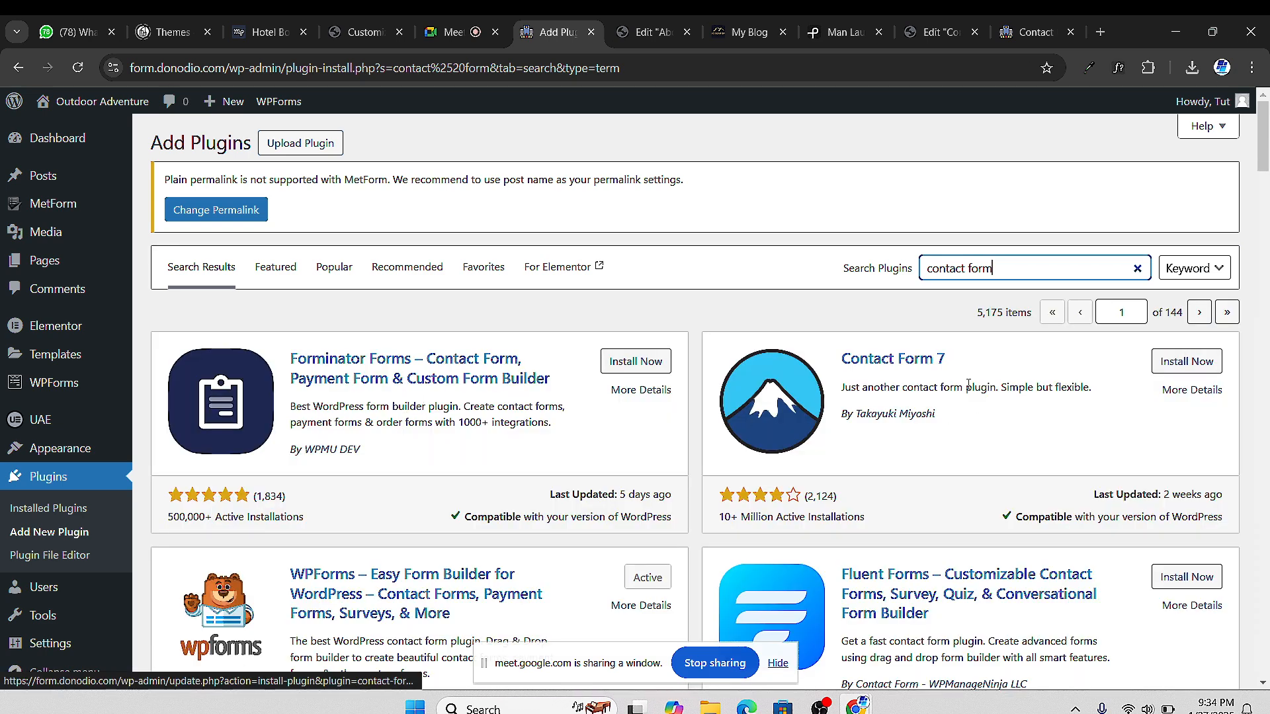
{"action": "left_click", "coordinate": [1197, 361]}
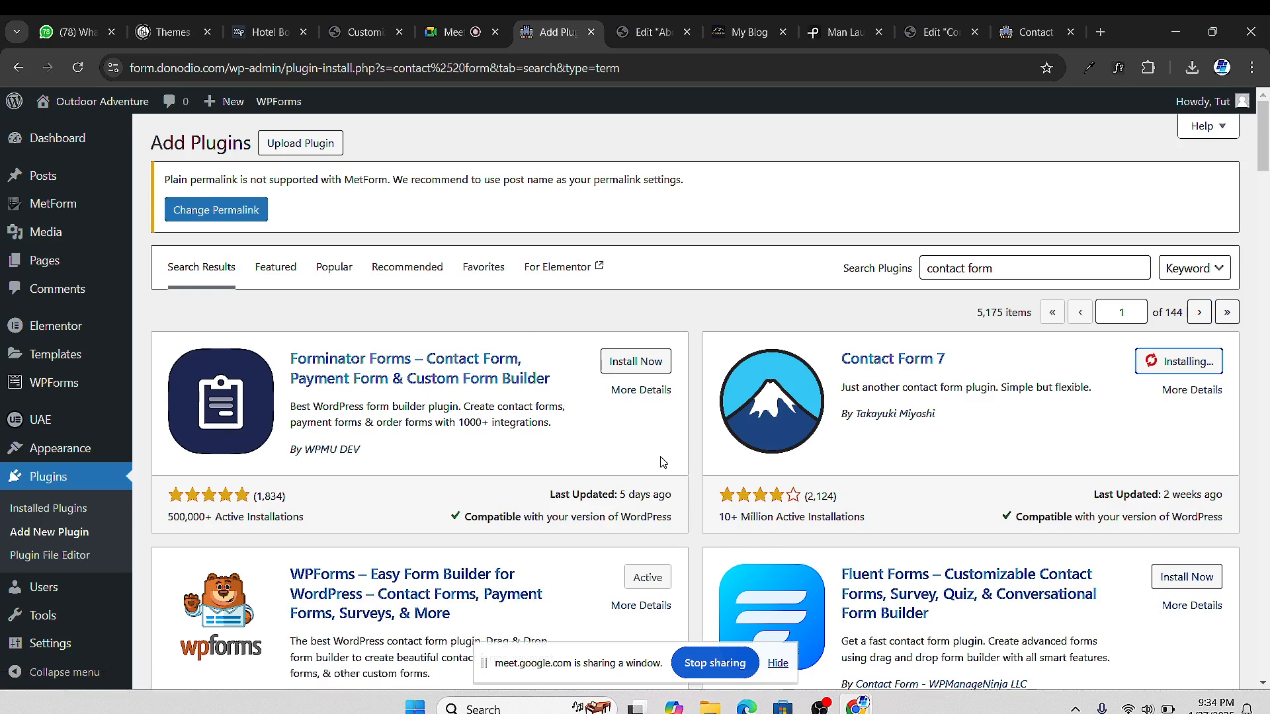
{"action": "left_click", "coordinate": [1185, 369]}
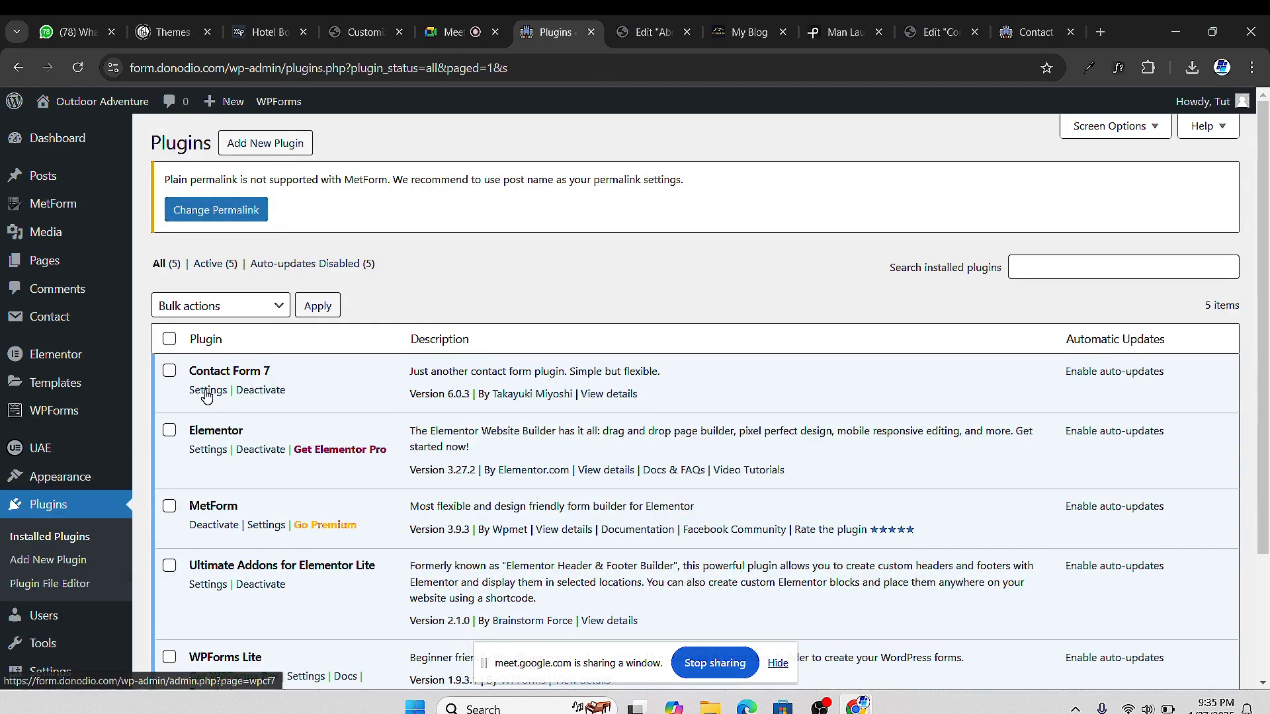
Copy Contact form 1's shortcode from the Contact Forms list and switch to the About Us editor
{"action": "mouse_move", "coordinate": [53, 322]}
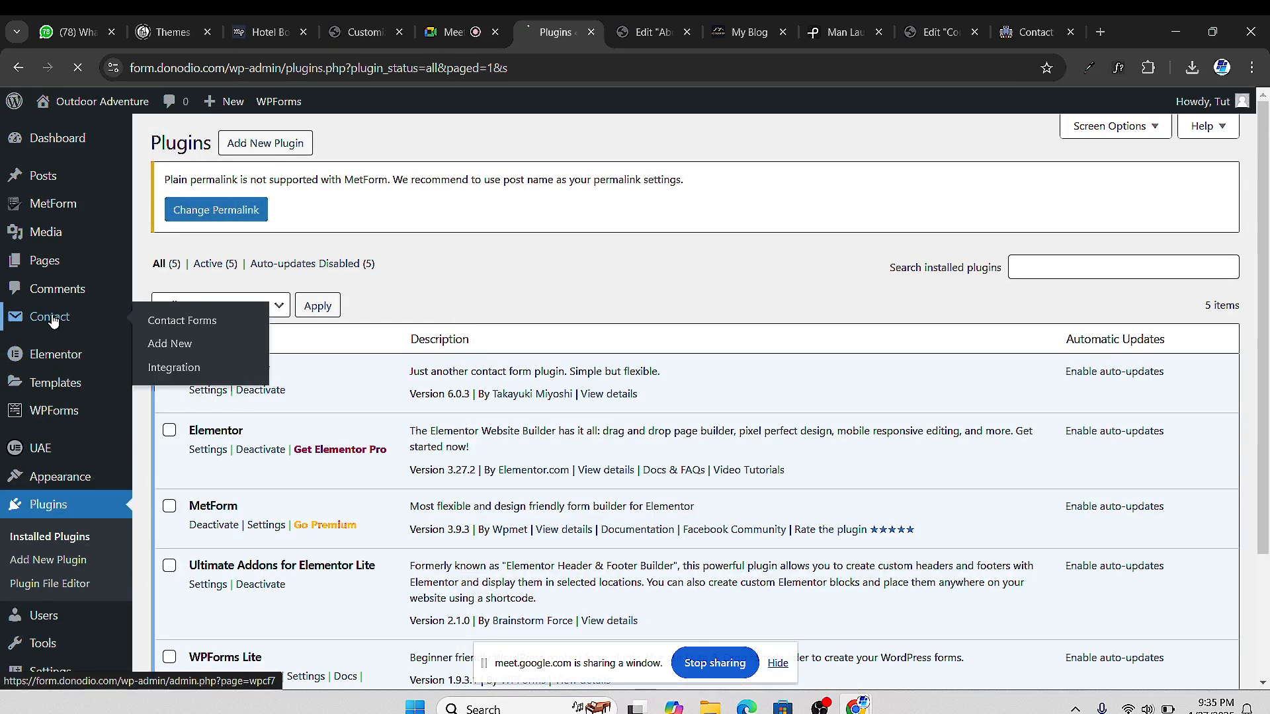
{"action": "scroll", "coordinate": [518, 474], "scroll_direction": "down", "scroll_amount": 2}
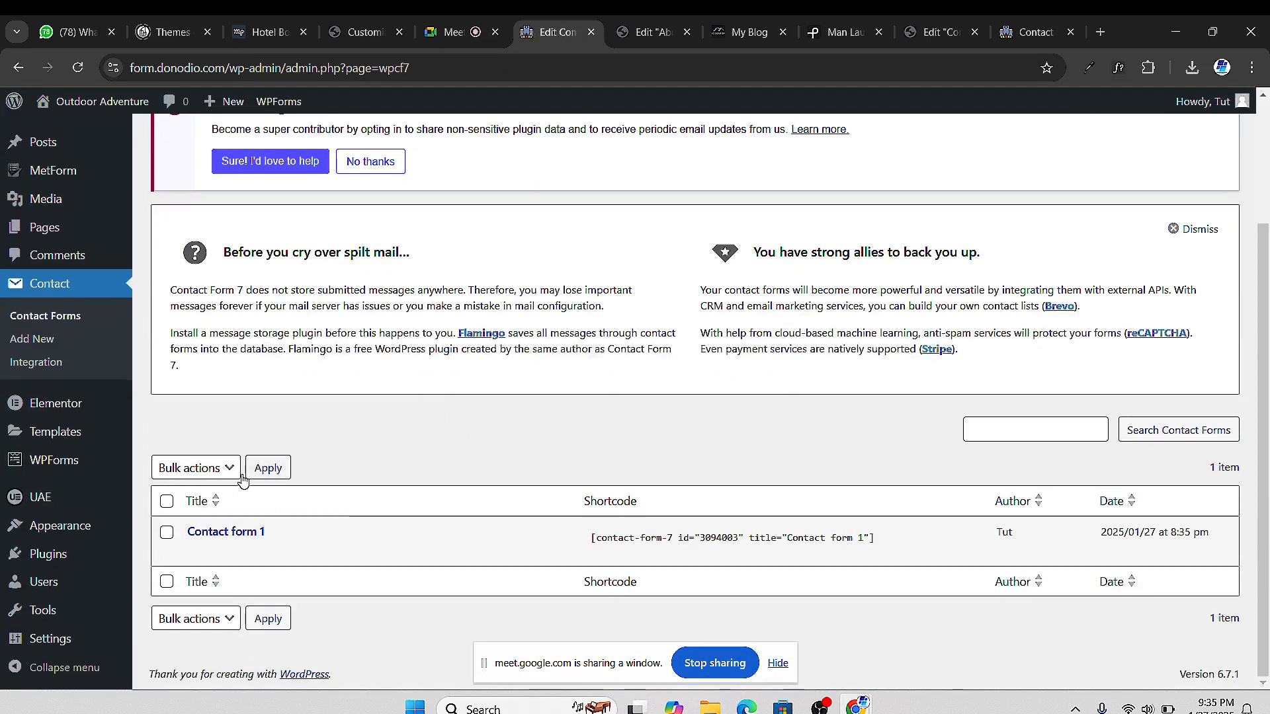
{"action": "mouse_move", "coordinate": [246, 547]}
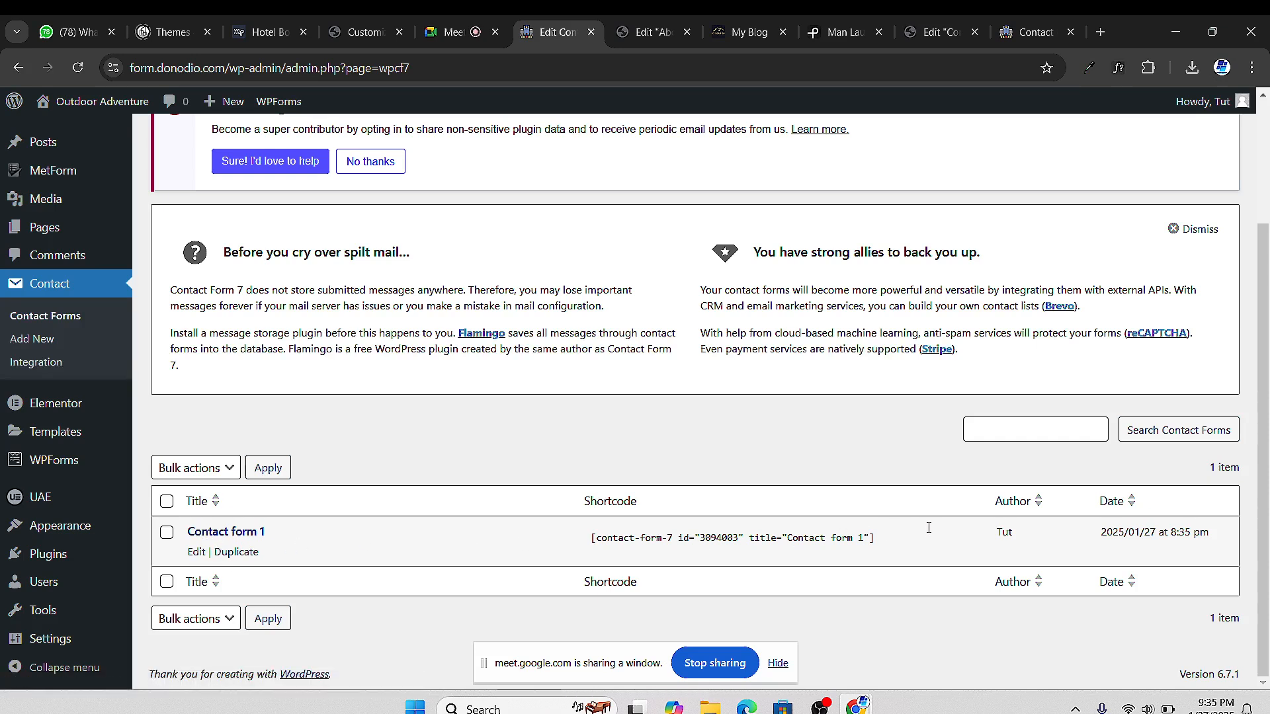
{"action": "left_click", "coordinate": [723, 537]}
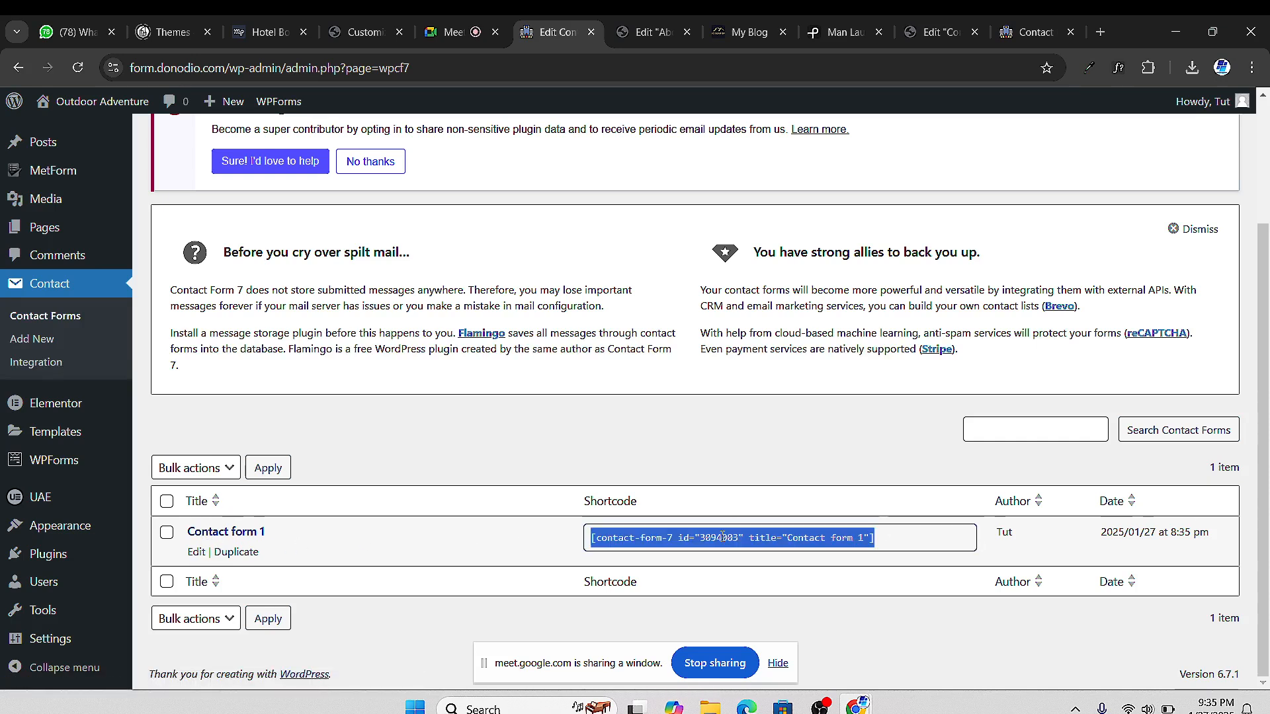
{"action": "right_click", "coordinate": [807, 530]}
{"action": "left_click", "coordinate": [858, 354]}
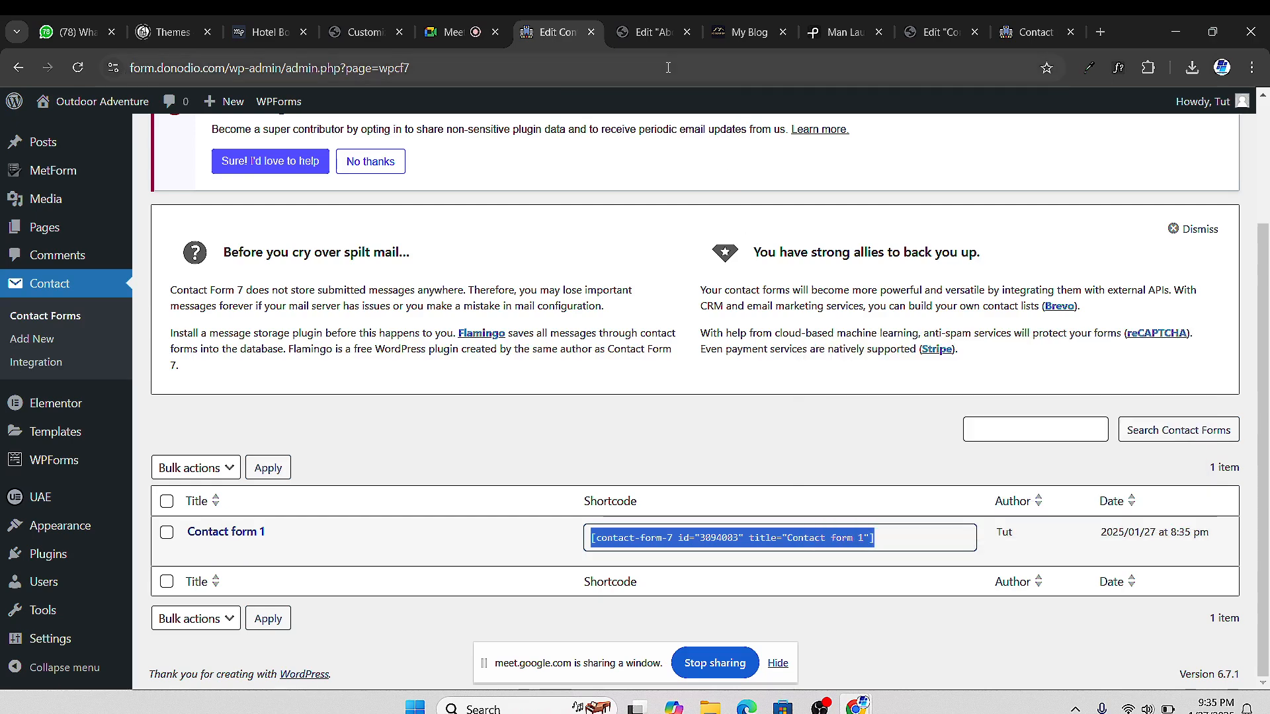
{"action": "left_click", "coordinate": [665, 33]}
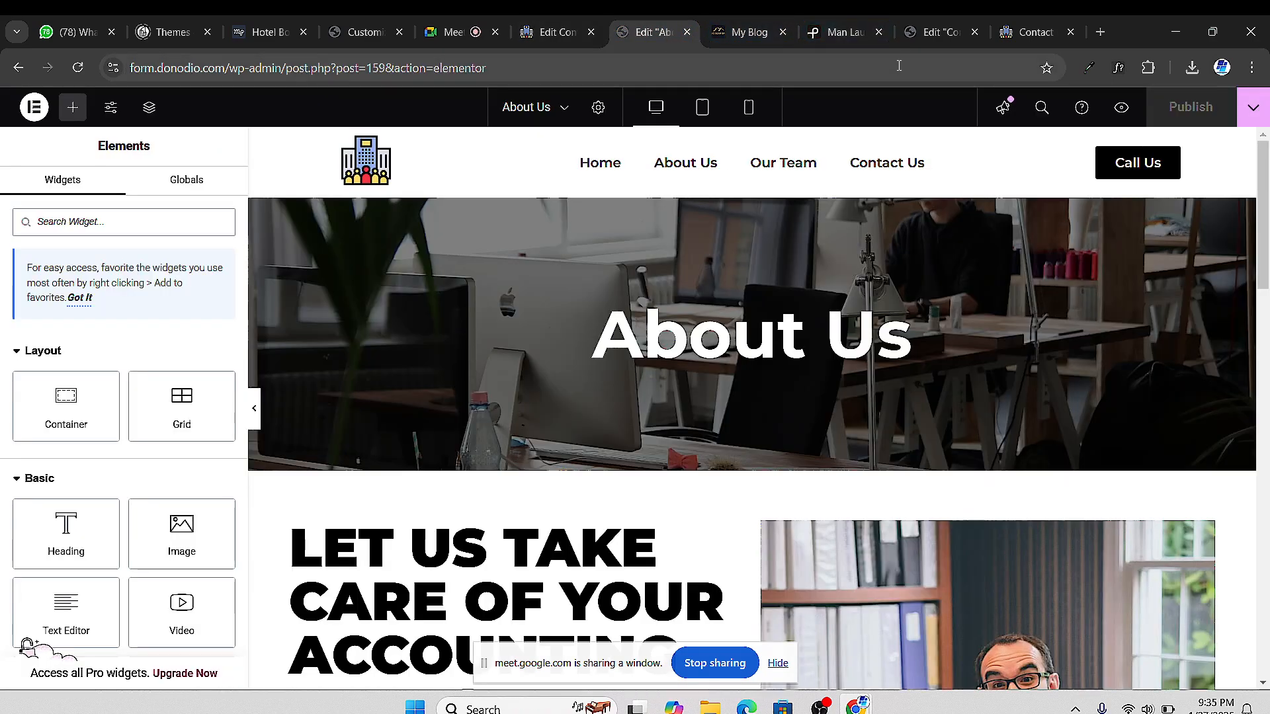
Replace the contact form widget's shortcode with the Contact Form 7 shortcode and publish
{"action": "left_click", "coordinate": [923, 33]}
{"action": "scroll", "coordinate": [694, 340], "scroll_direction": "down", "scroll_amount": 4}
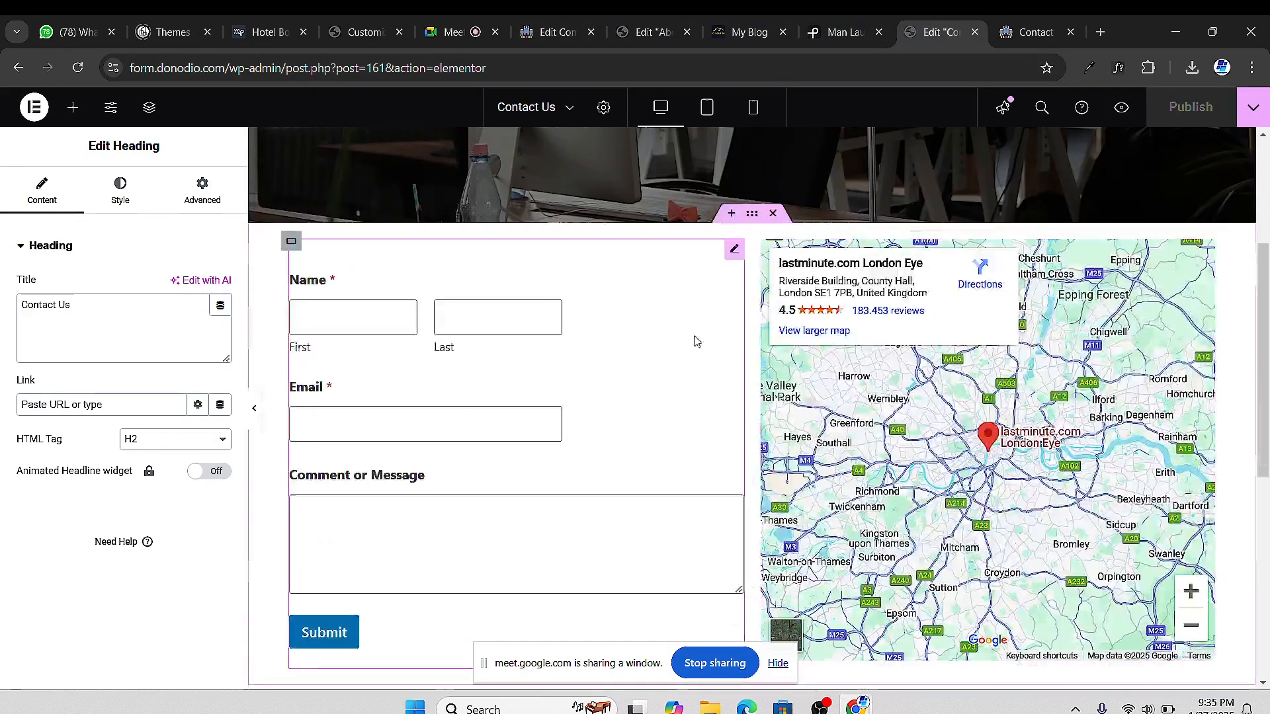
{"action": "left_click", "coordinate": [735, 248]}
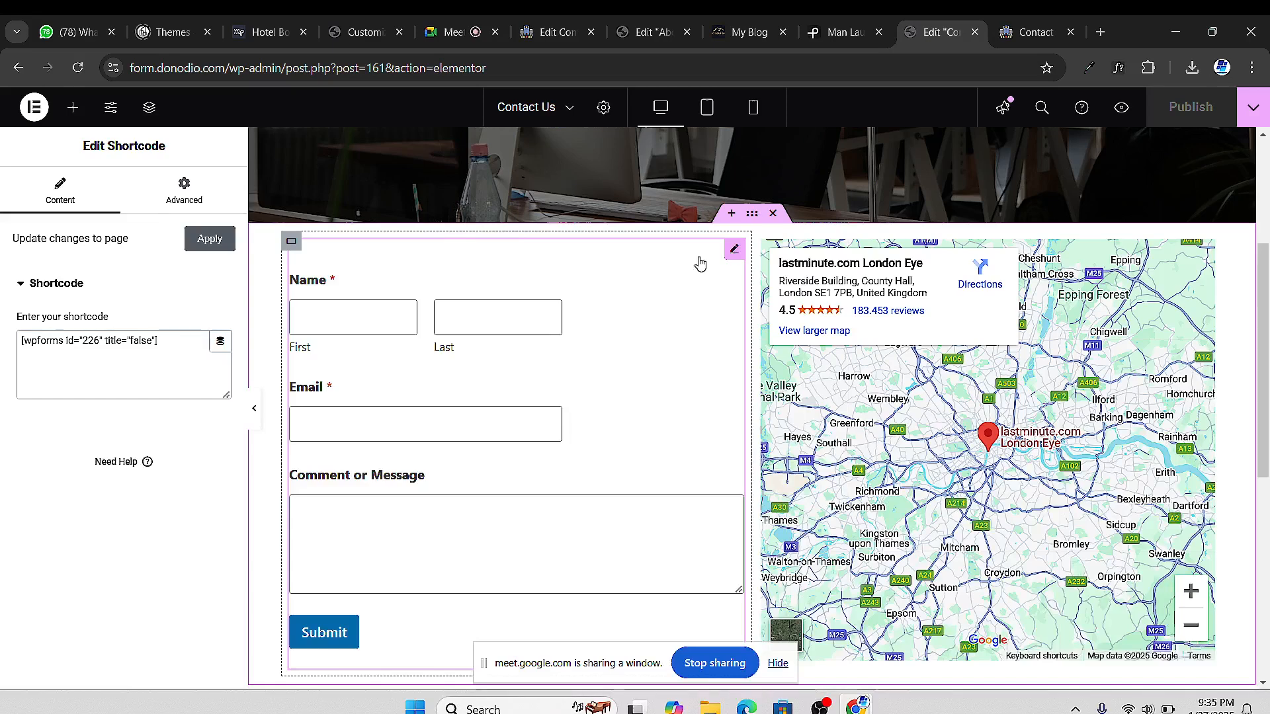
{"action": "double_click", "coordinate": [141, 340]}
{"action": "key", "text": "ctrl+a"}
{"action": "right_click", "coordinate": [142, 340]}
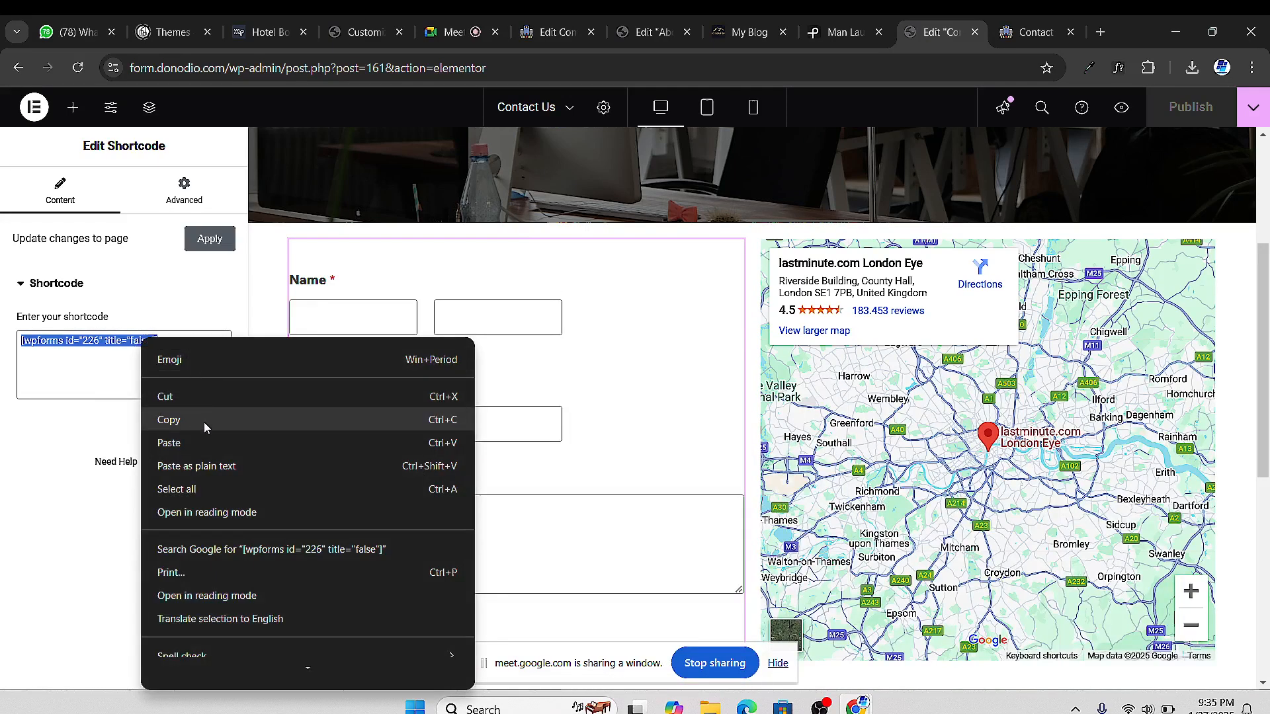
{"action": "left_click", "coordinate": [205, 444]}
{"action": "scroll", "coordinate": [454, 425], "scroll_direction": "down", "scroll_amount": 3}
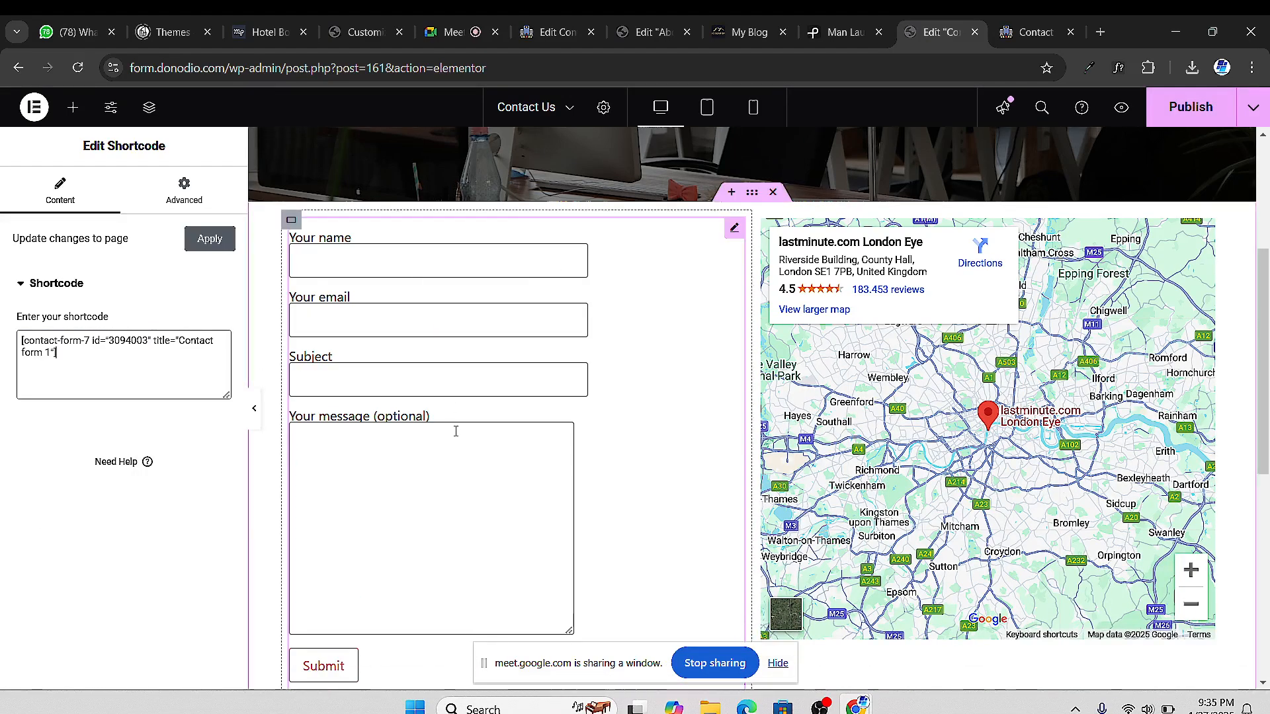
{"action": "scroll", "coordinate": [574, 411], "scroll_direction": "up", "scroll_amount": 1}
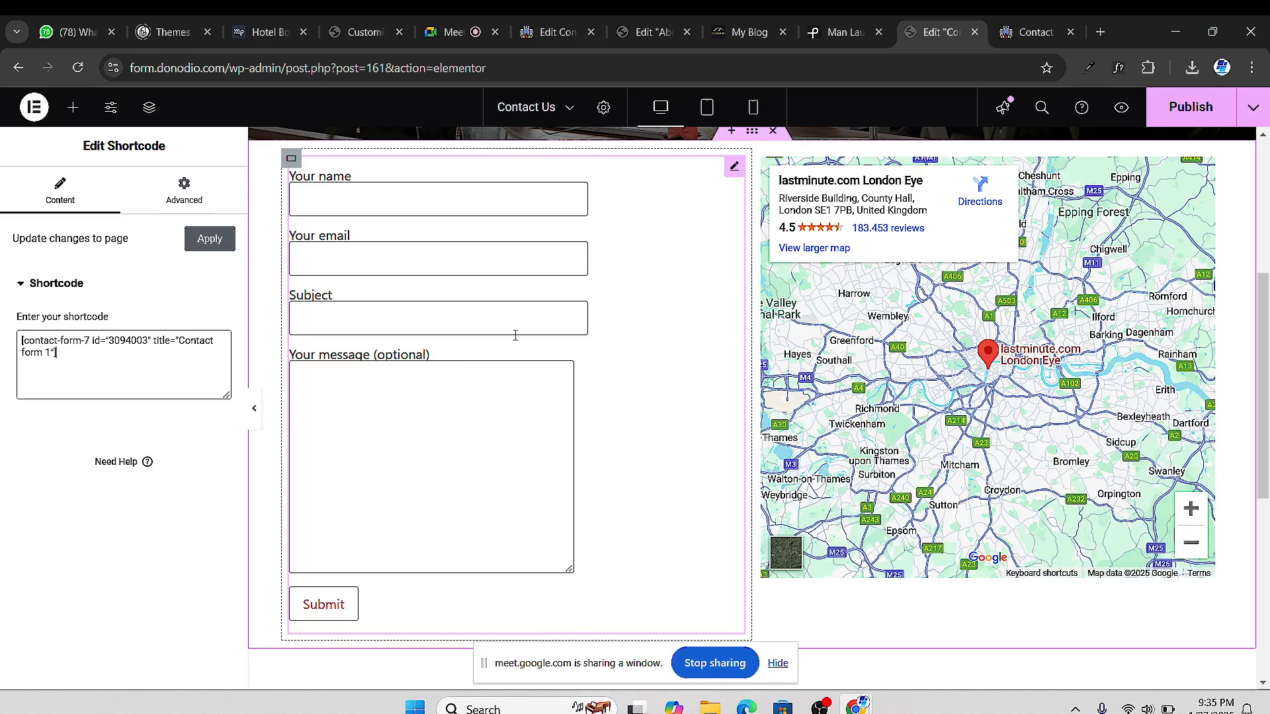
{"action": "scroll", "coordinate": [515, 335], "scroll_direction": "up", "scroll_amount": 1}
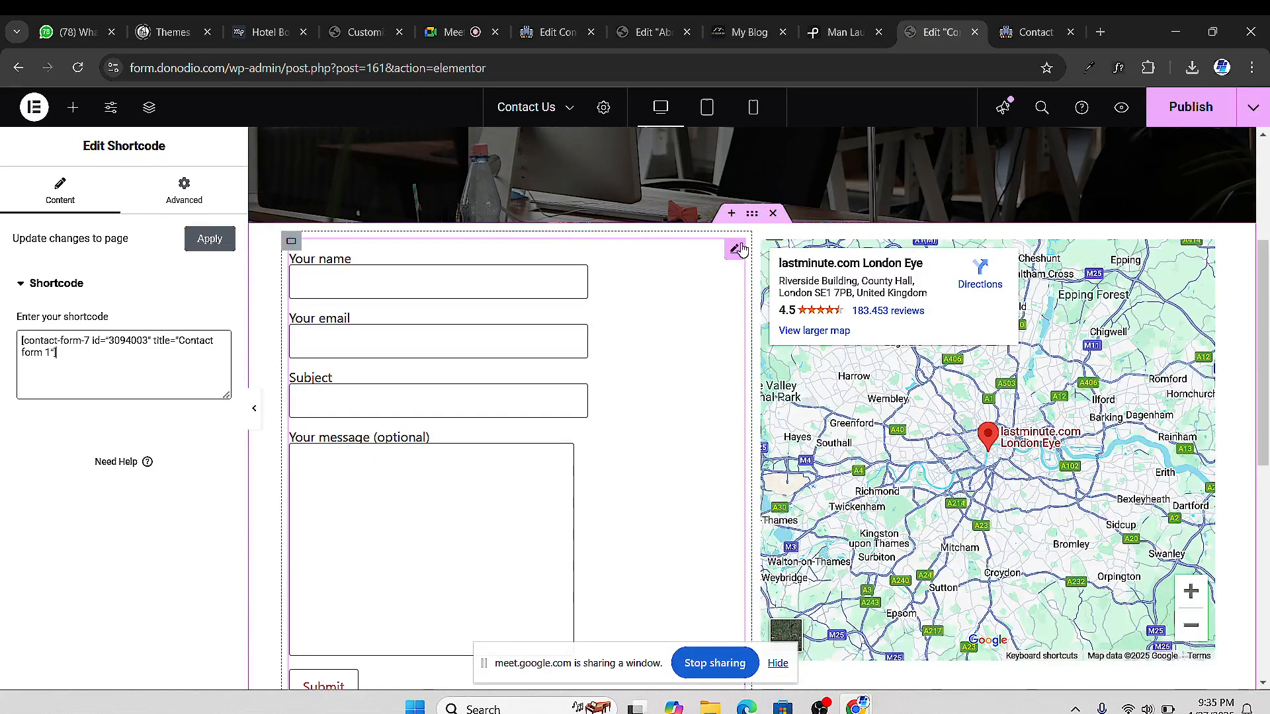
{"action": "left_click", "coordinate": [1191, 106]}
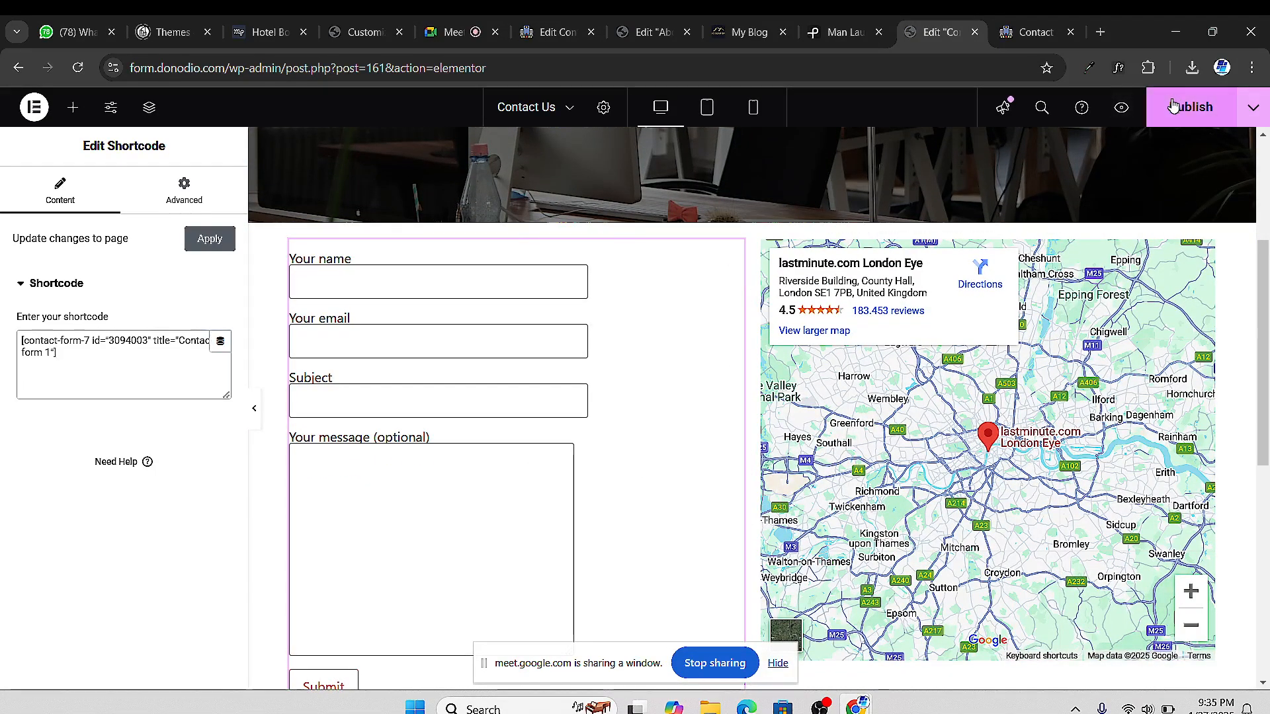
Reload the Contact Us preview to check the Contact Form 7 form and map, then go to Meet
{"action": "left_click", "coordinate": [1036, 39]}
{"action": "key", "text": "F5"}
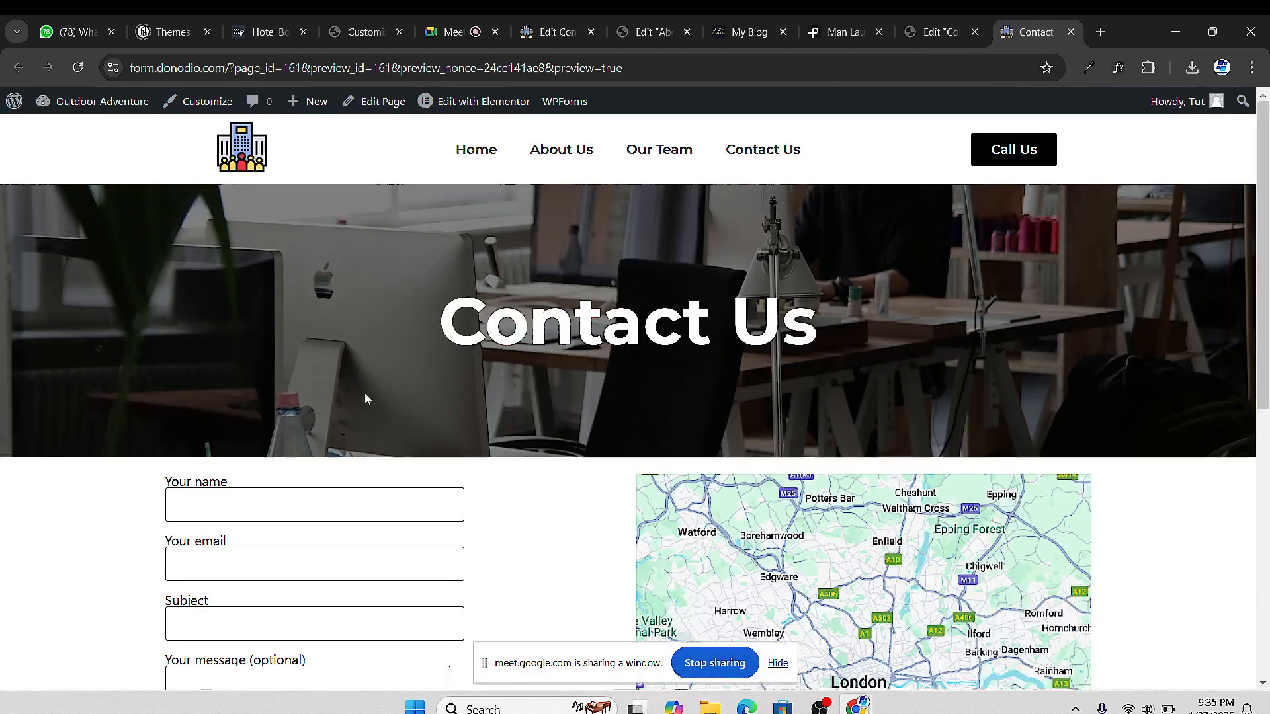
{"action": "scroll", "coordinate": [366, 399], "scroll_direction": "down", "scroll_amount": 5}
{"action": "scroll", "coordinate": [497, 411], "scroll_direction": "up", "scroll_amount": 2}
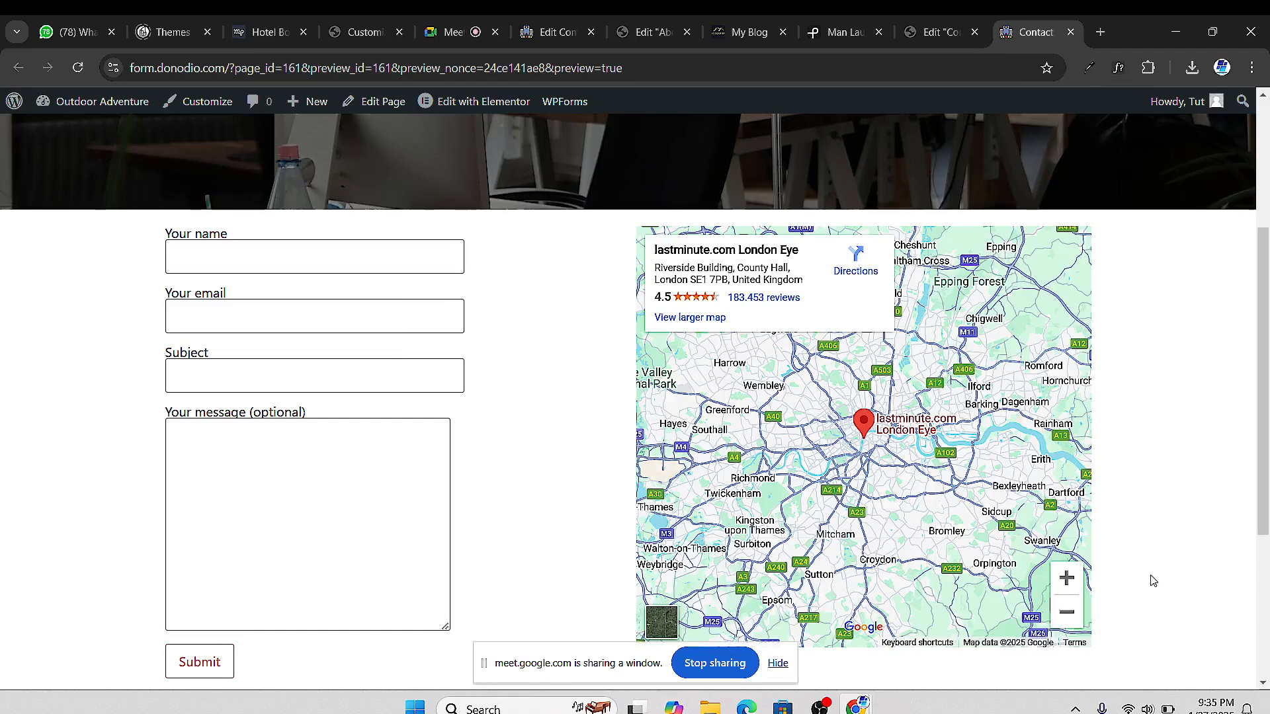
{"action": "left_click", "coordinate": [930, 41]}
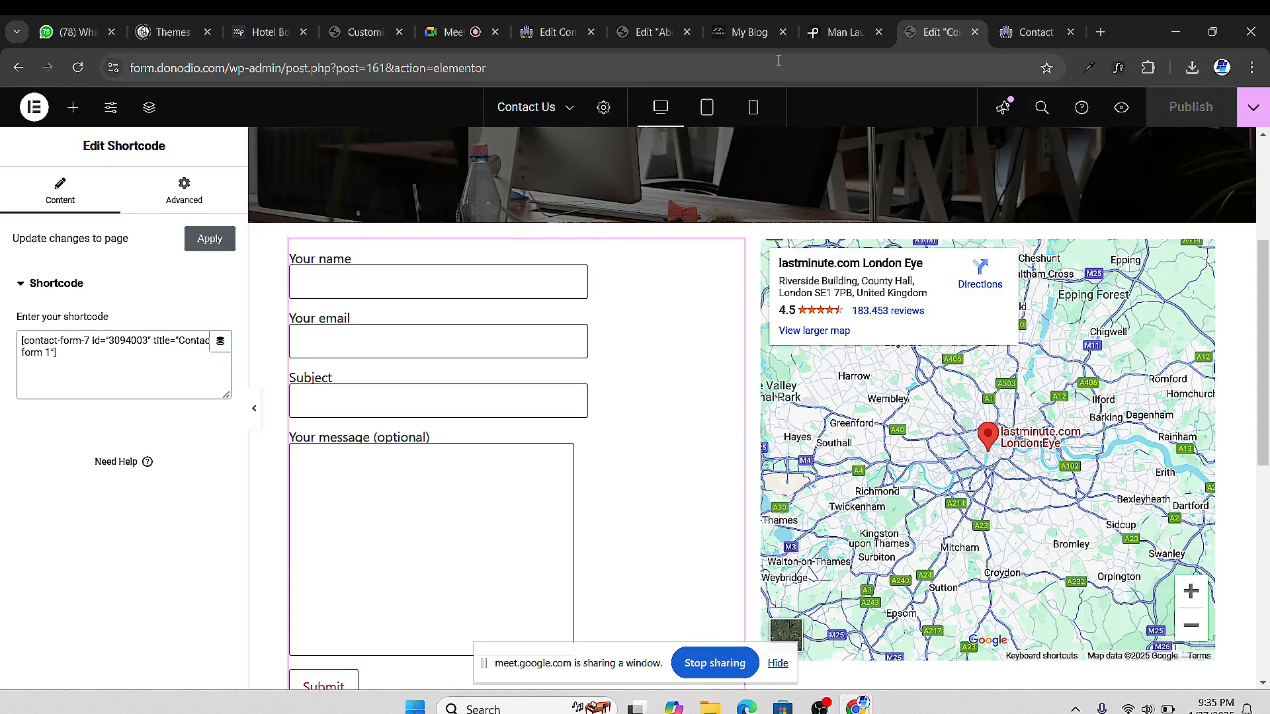
{"action": "left_click", "coordinate": [457, 40]}
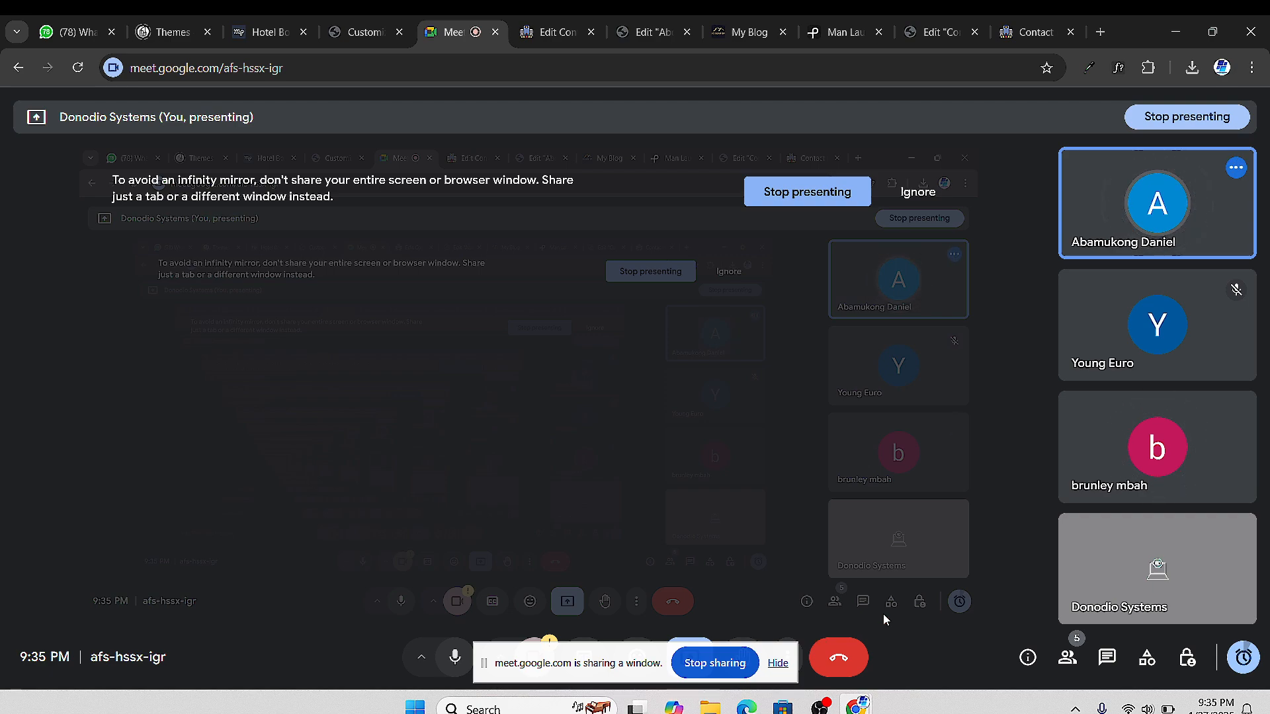
Open the site's Home page from the Contact Us preview's menu
{"action": "left_click", "coordinate": [1019, 33]}
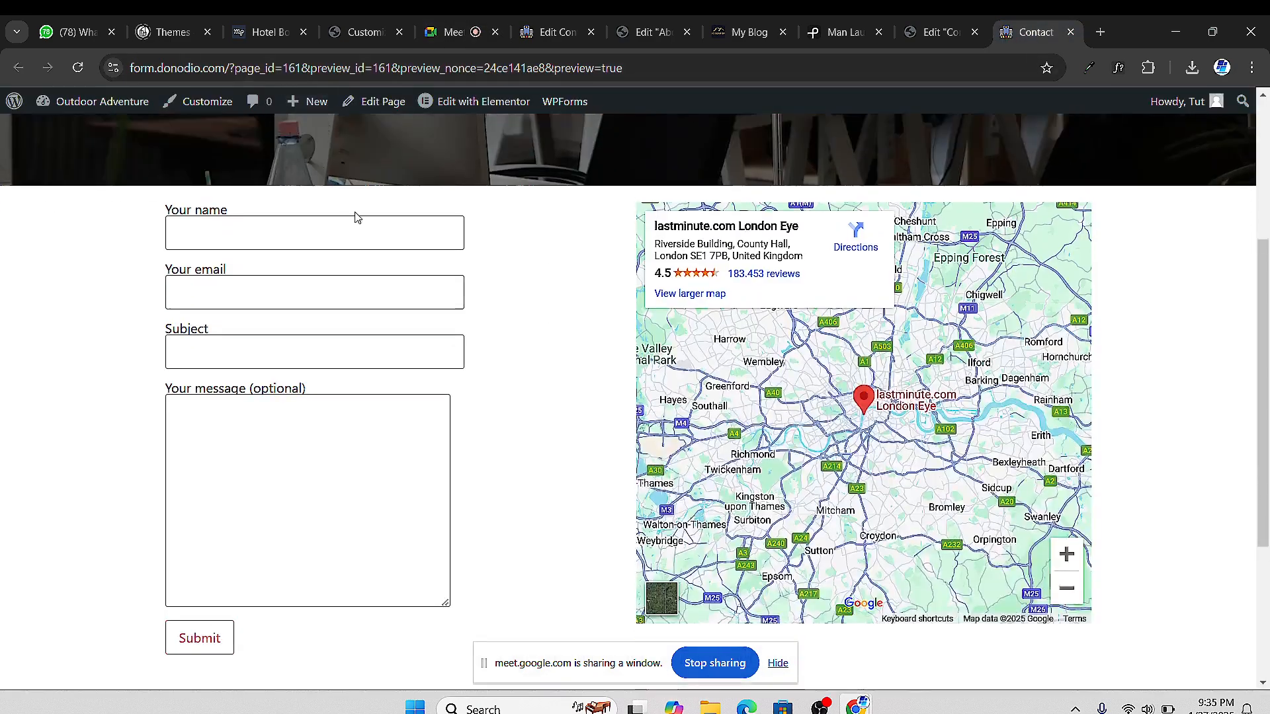
{"action": "scroll", "coordinate": [397, 210], "scroll_direction": "up", "scroll_amount": 4}
{"action": "scroll", "coordinate": [450, 179], "scroll_direction": "down", "scroll_amount": 1}
{"action": "scroll", "coordinate": [467, 152], "scroll_direction": "up", "scroll_amount": 2}
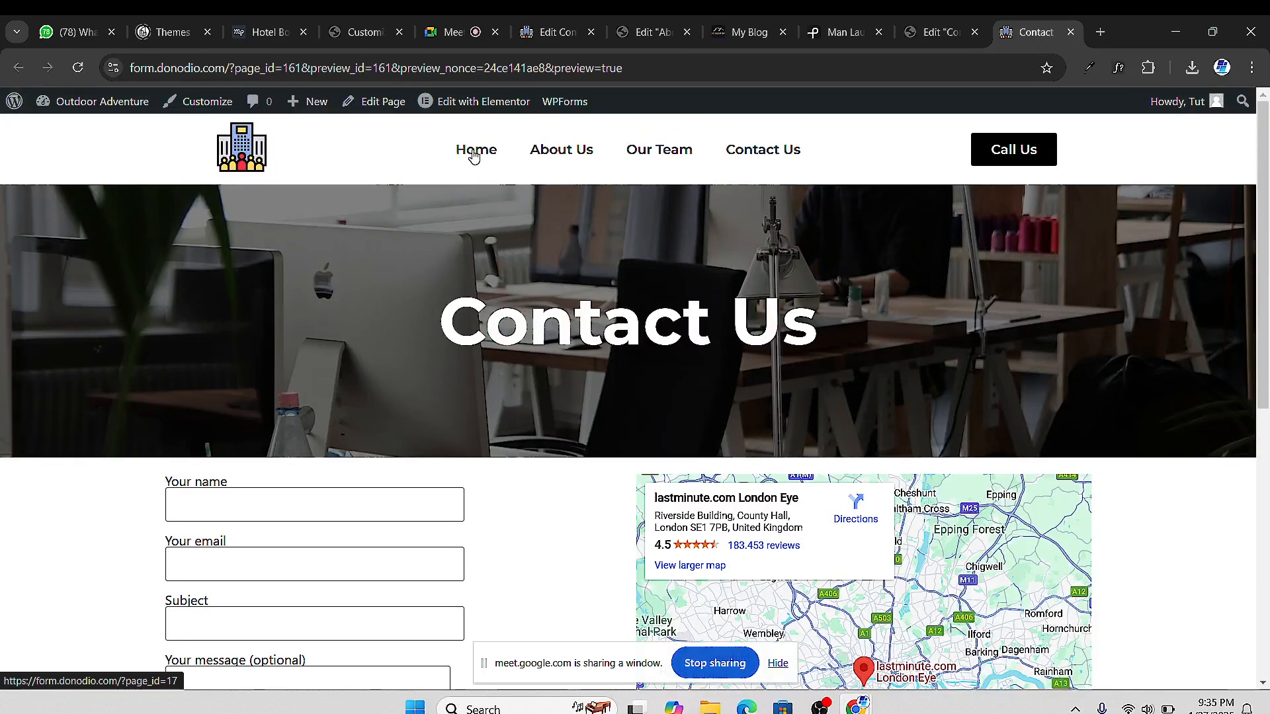
{"action": "left_click", "coordinate": [472, 159]}
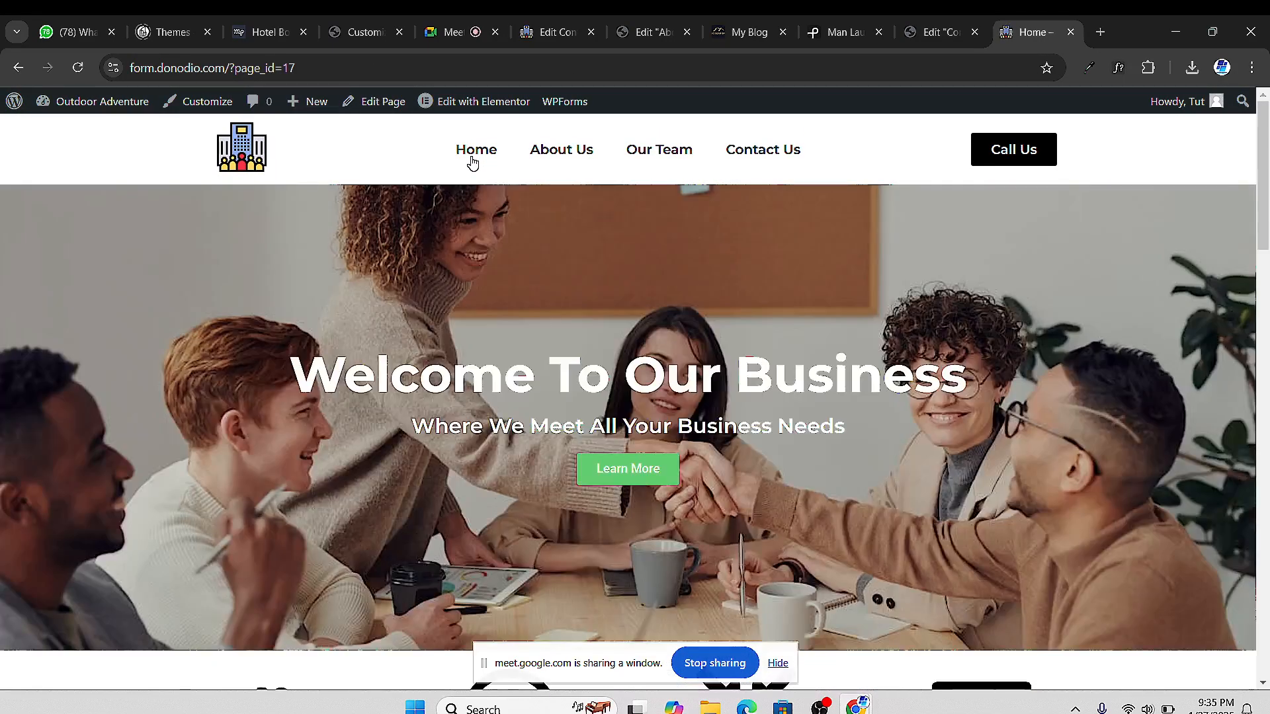
{"action": "scroll", "coordinate": [686, 192], "scroll_direction": "down", "scroll_amount": 9}
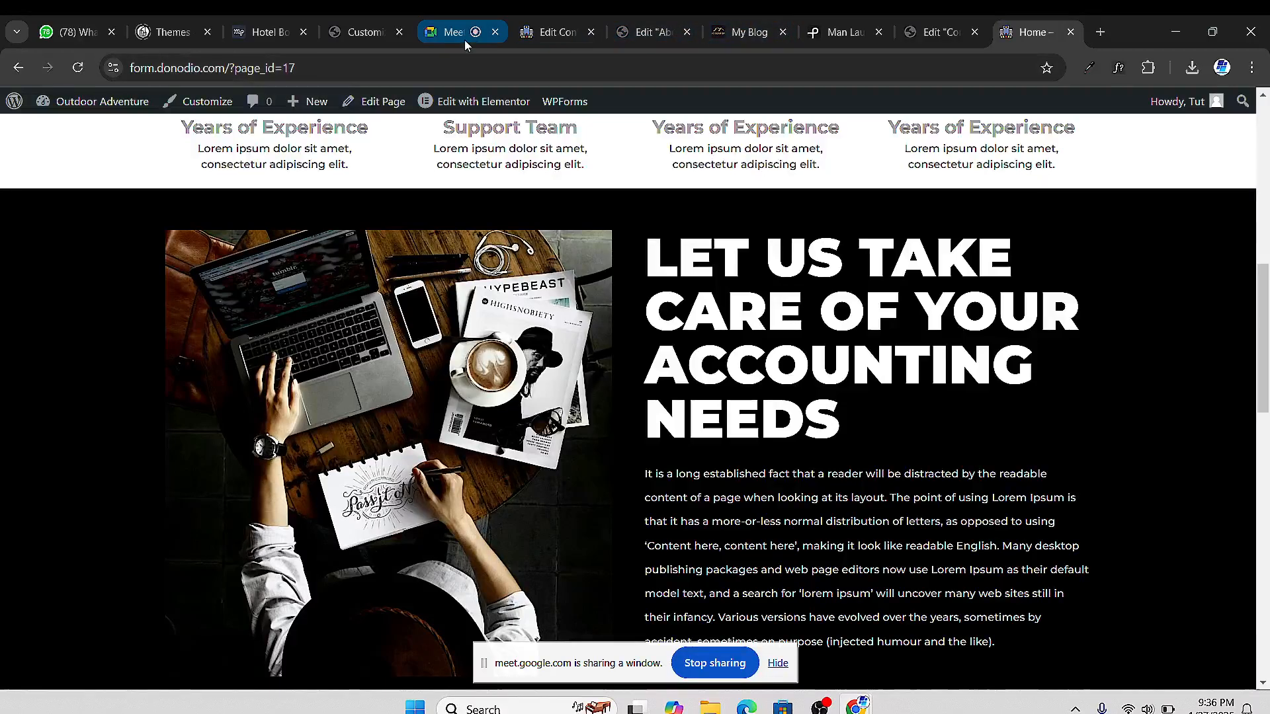
Stop presenting the browser window in Google Meet and return to the call grid
{"action": "left_click", "coordinate": [462, 34]}
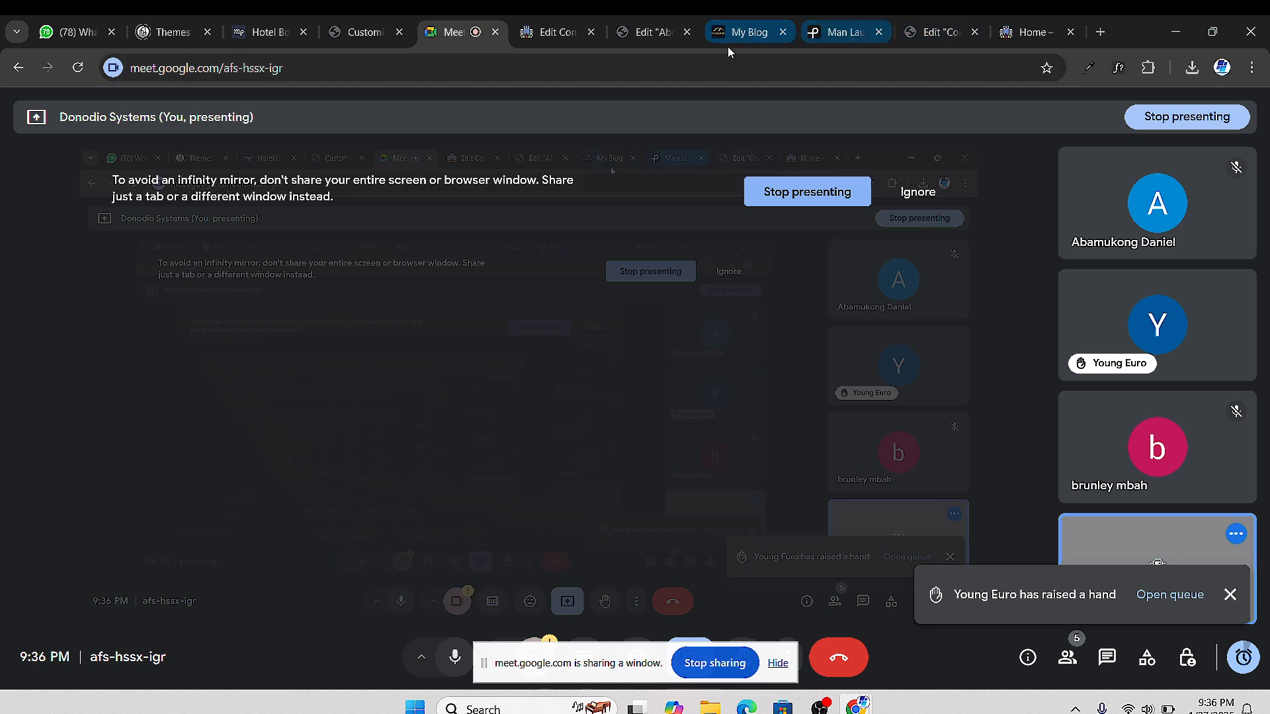
{"action": "left_click", "coordinate": [1020, 34]}
{"action": "scroll", "coordinate": [550, 258], "scroll_direction": "up", "scroll_amount": 10}
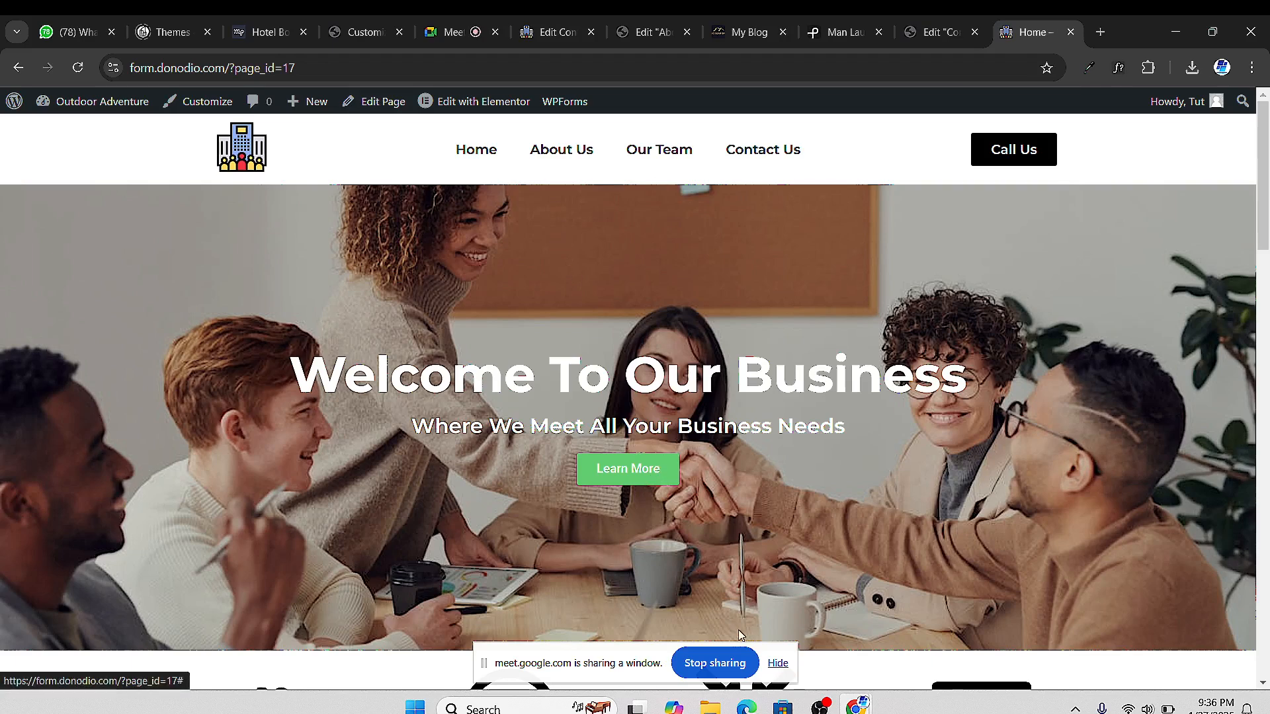
{"action": "left_click", "coordinate": [716, 665]}
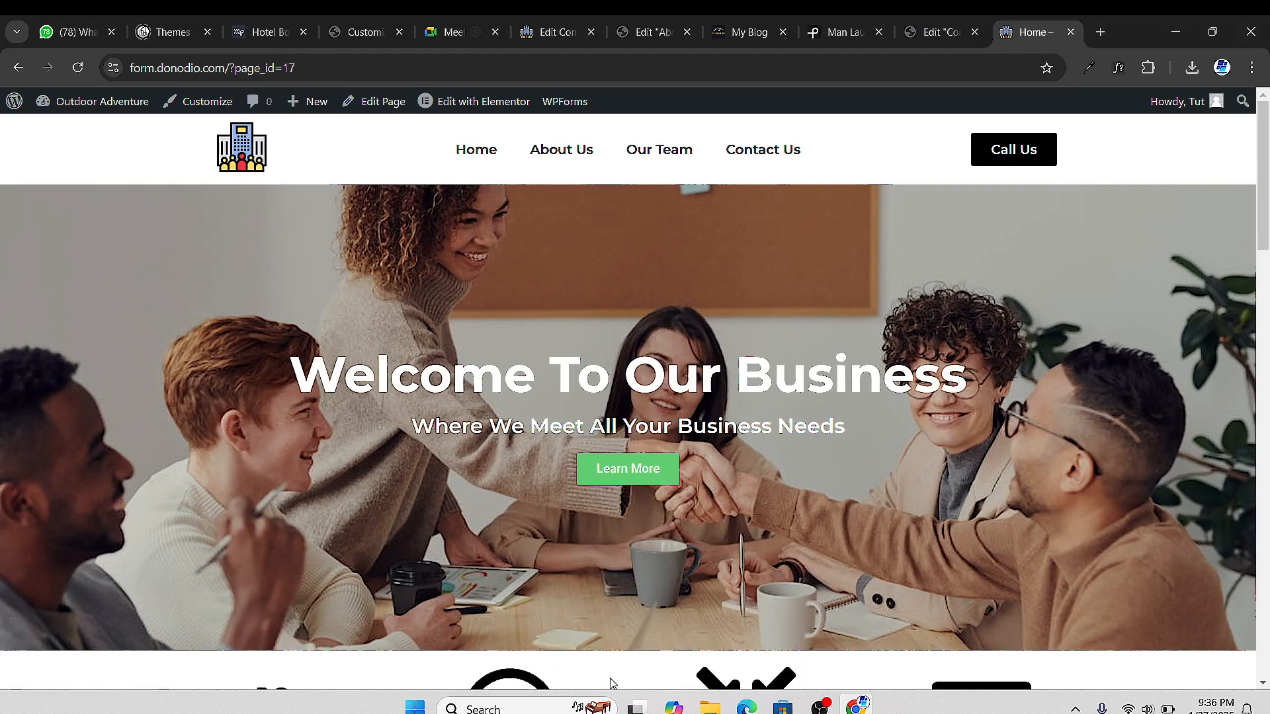
{"action": "left_click", "coordinate": [442, 38]}
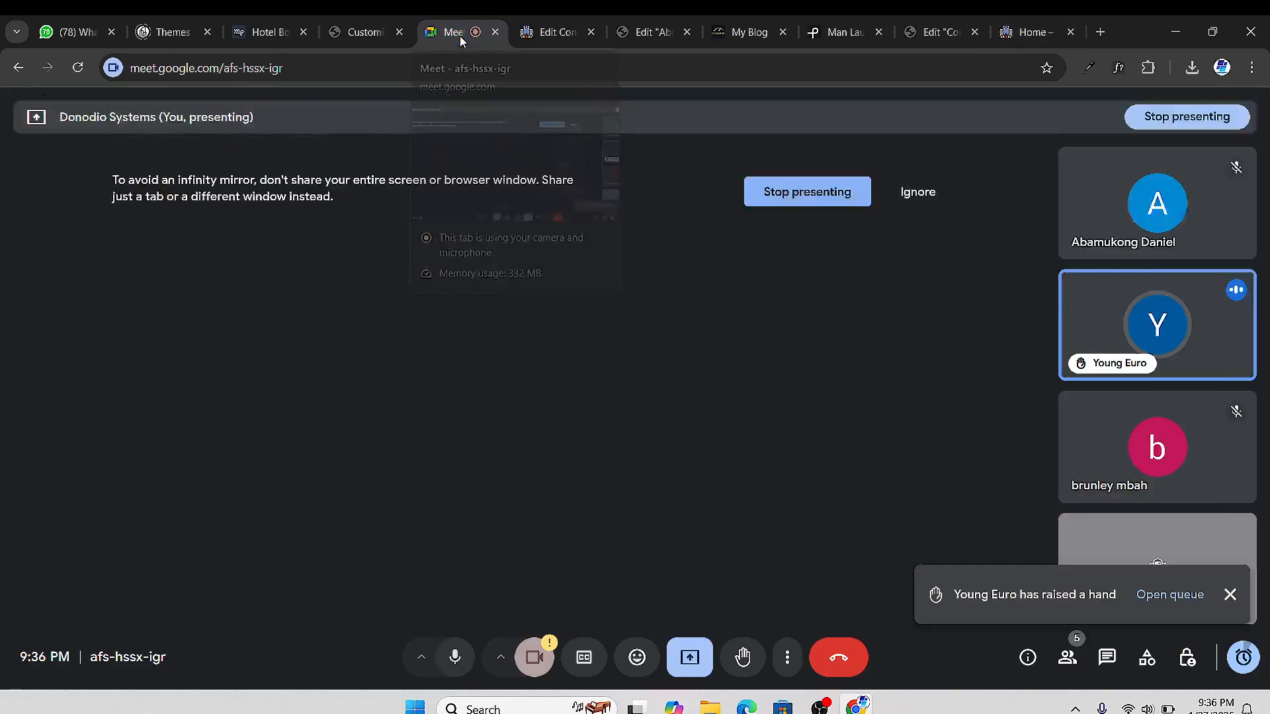
Present the Chrome window in Meet again and bring the Home page on screen
{"action": "left_click", "coordinate": [703, 670]}
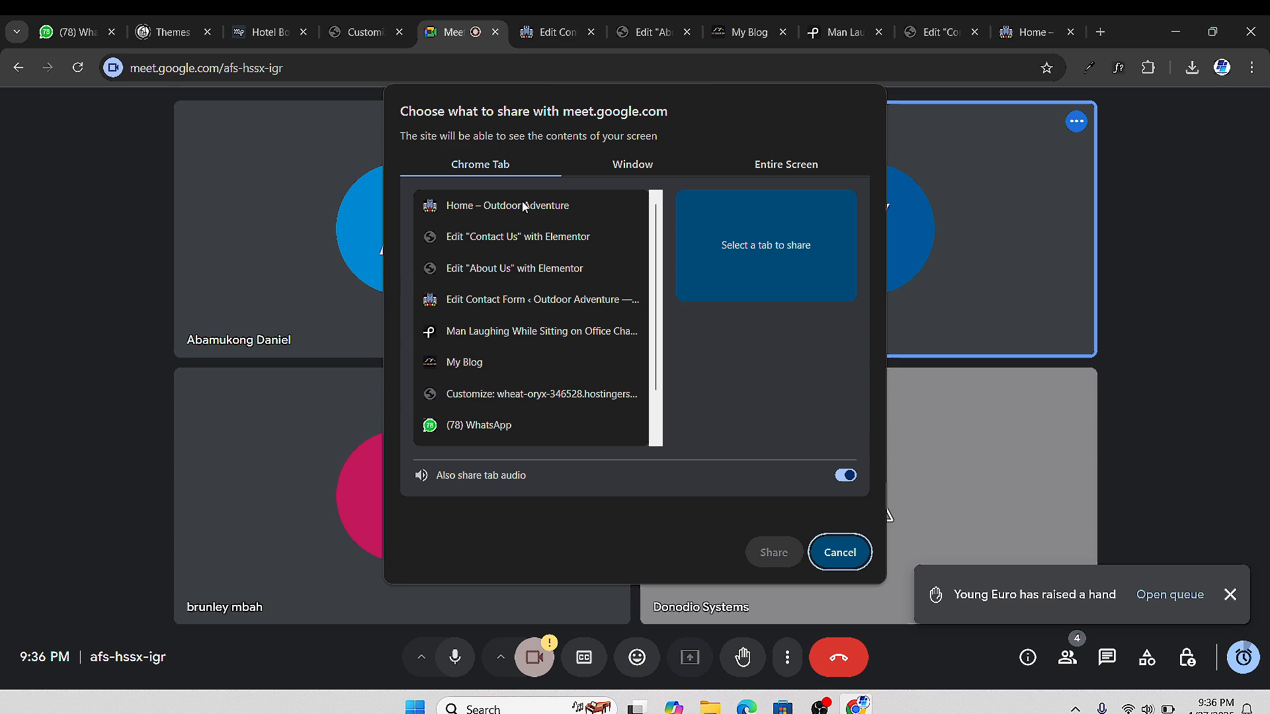
{"action": "left_click", "coordinate": [646, 167]}
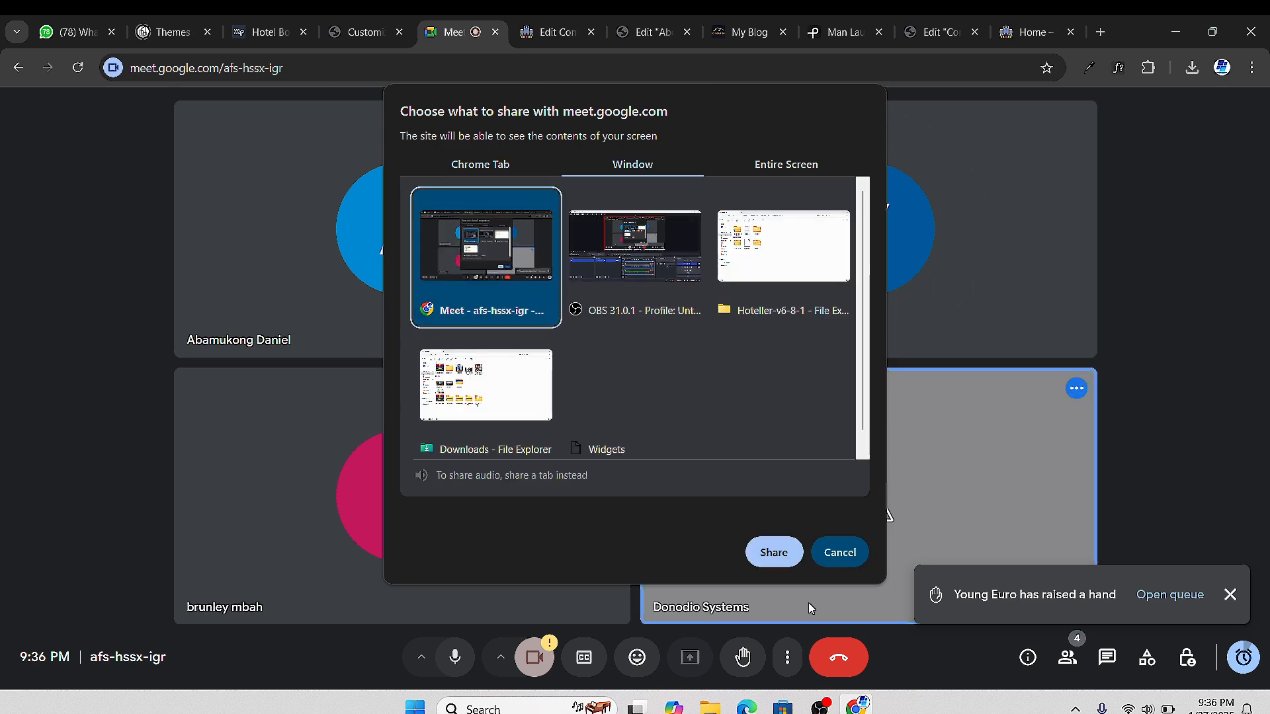
{"action": "left_click", "coordinate": [774, 553]}
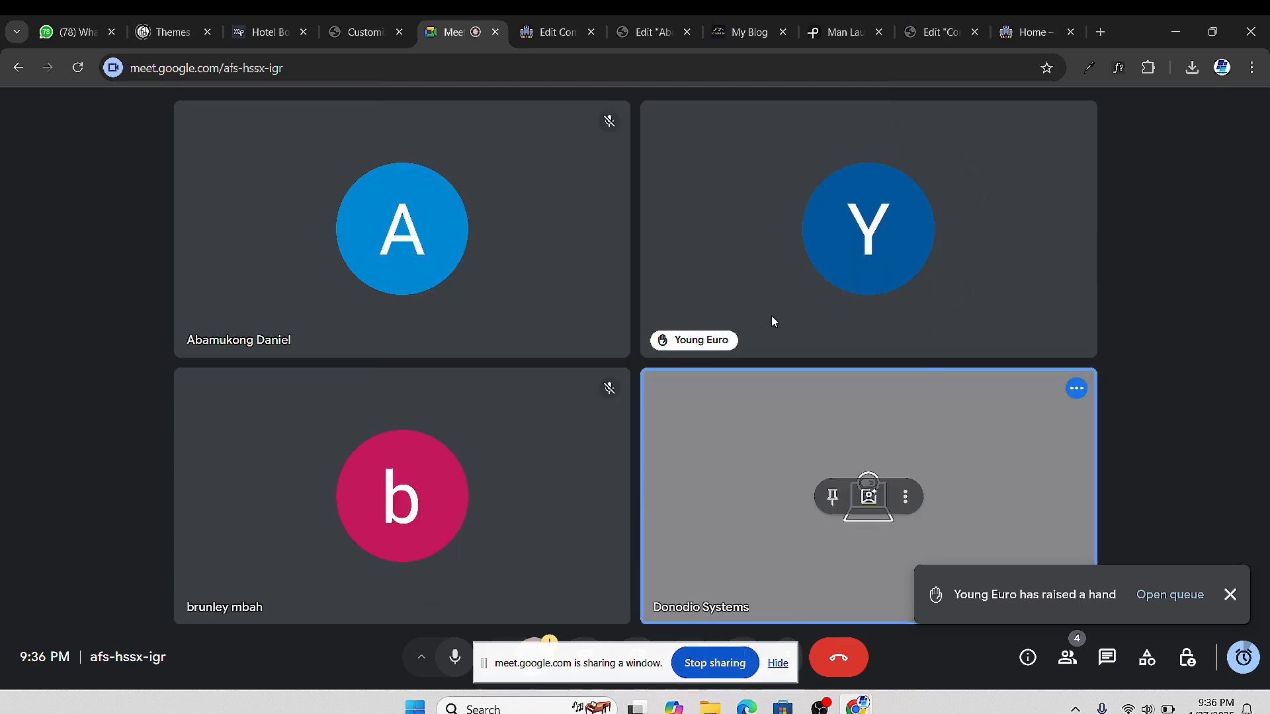
{"action": "left_click", "coordinate": [1019, 33]}
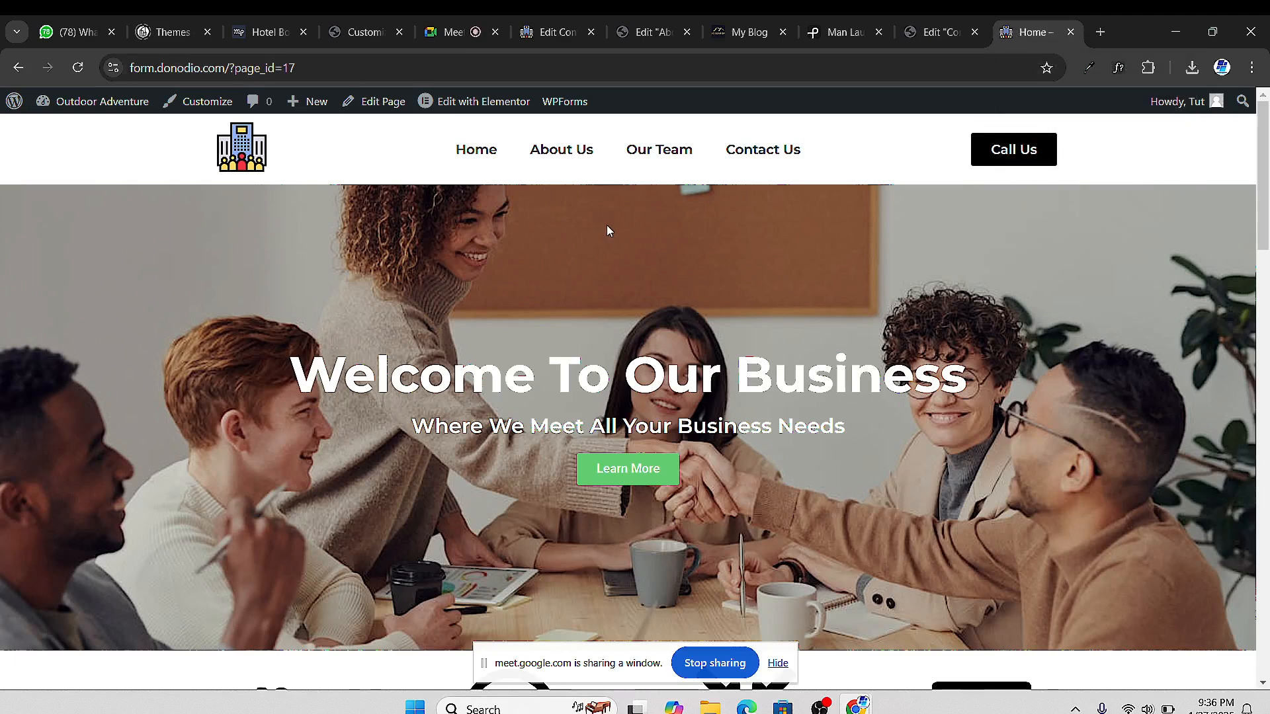
{"action": "scroll", "coordinate": [607, 233], "scroll_direction": "down", "scroll_amount": 3}
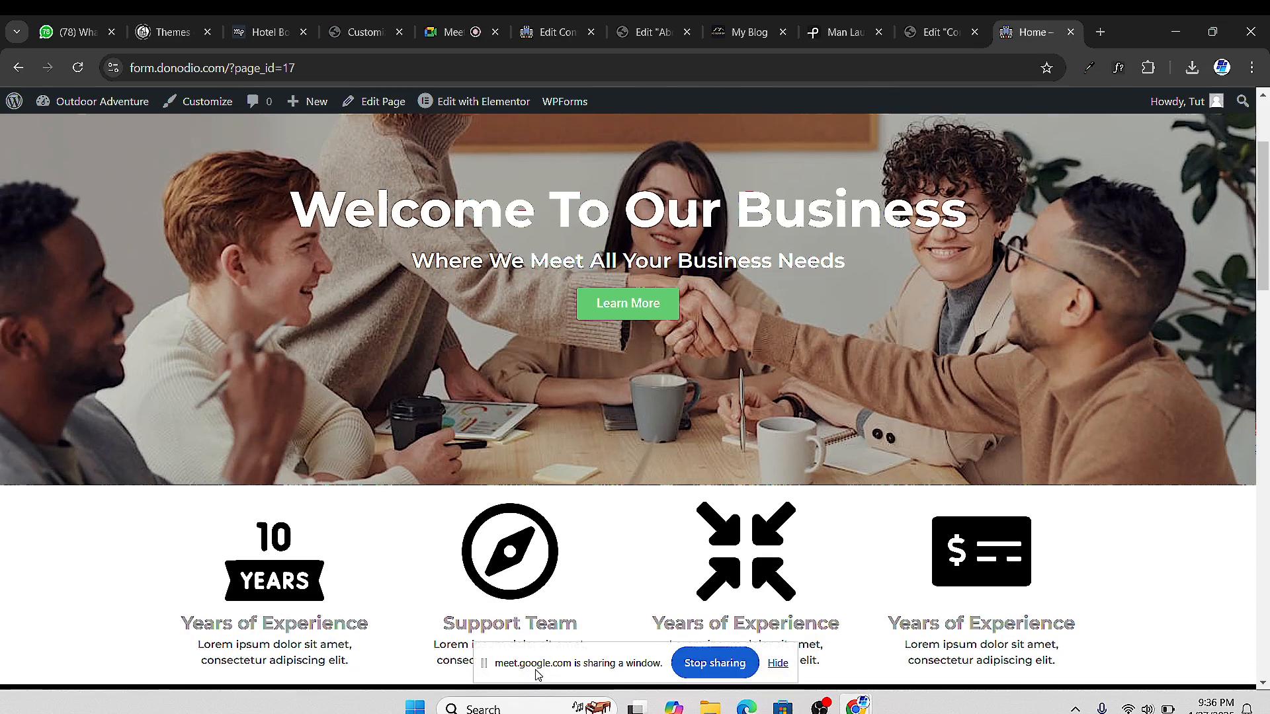
{"action": "left_click_drag", "start_coordinate": [537, 674], "coordinate": [996, 661]}
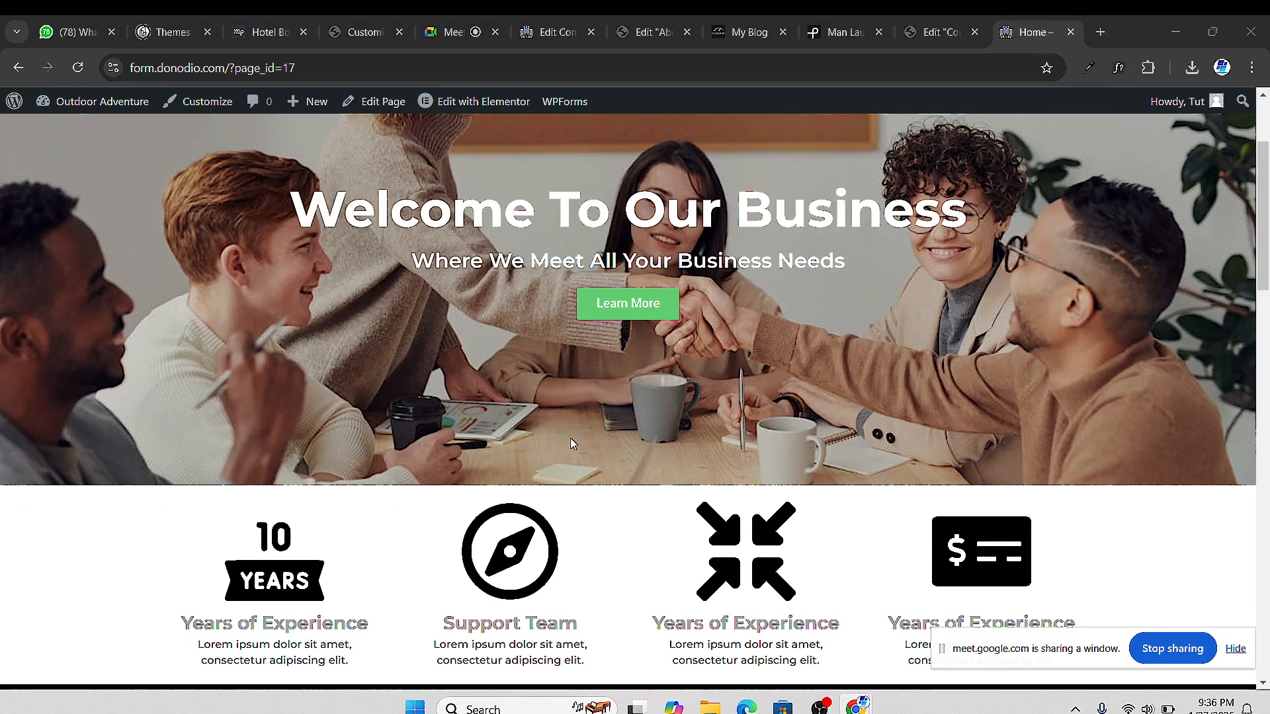
{"action": "scroll", "coordinate": [406, 291], "scroll_direction": "up", "scroll_amount": 3}
{"action": "scroll", "coordinate": [418, 300], "scroll_direction": "down", "scroll_amount": 3}
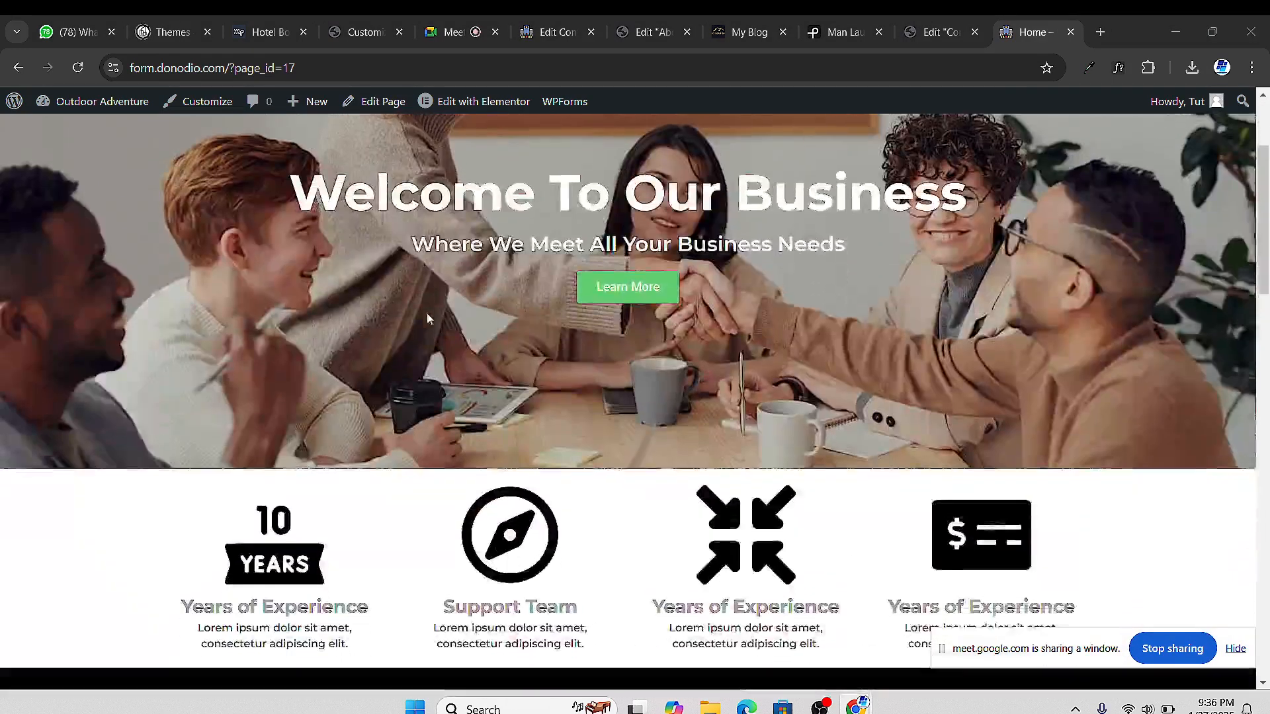
{"action": "scroll", "coordinate": [427, 318], "scroll_direction": "down", "scroll_amount": 4}
{"action": "scroll", "coordinate": [427, 313], "scroll_direction": "down", "scroll_amount": 3}
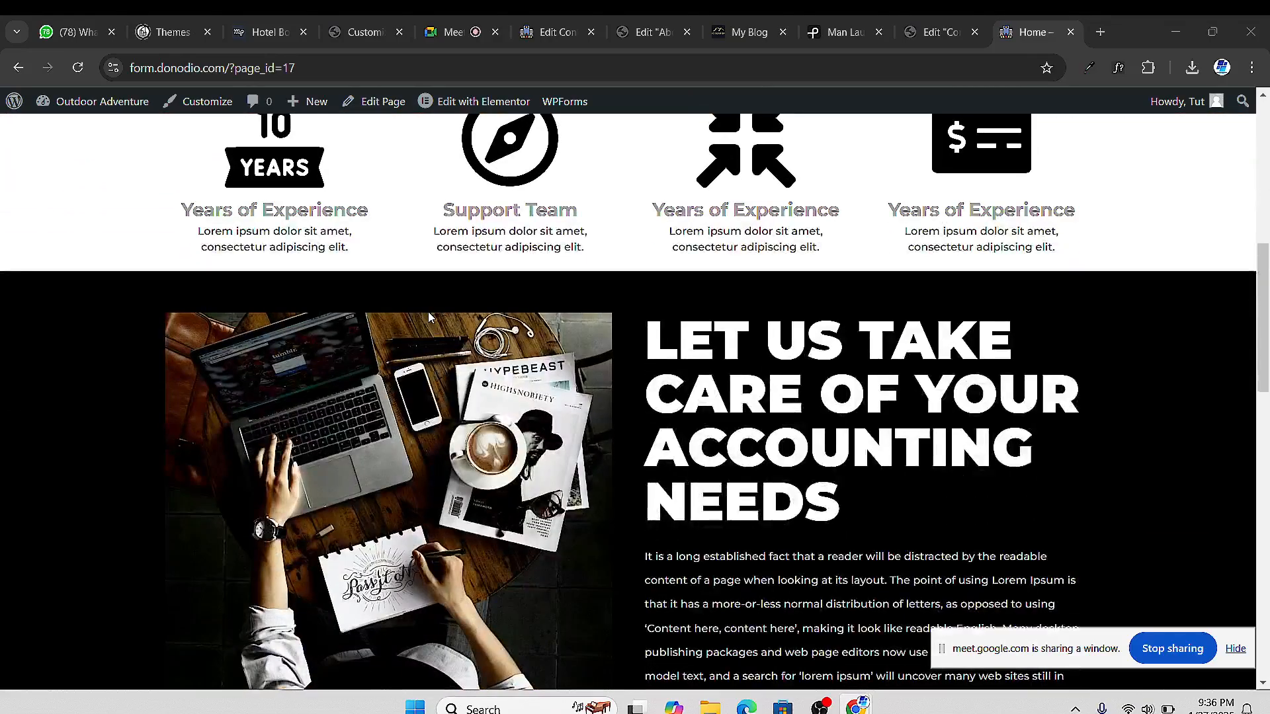
{"action": "scroll", "coordinate": [429, 313], "scroll_direction": "down", "scroll_amount": 7}
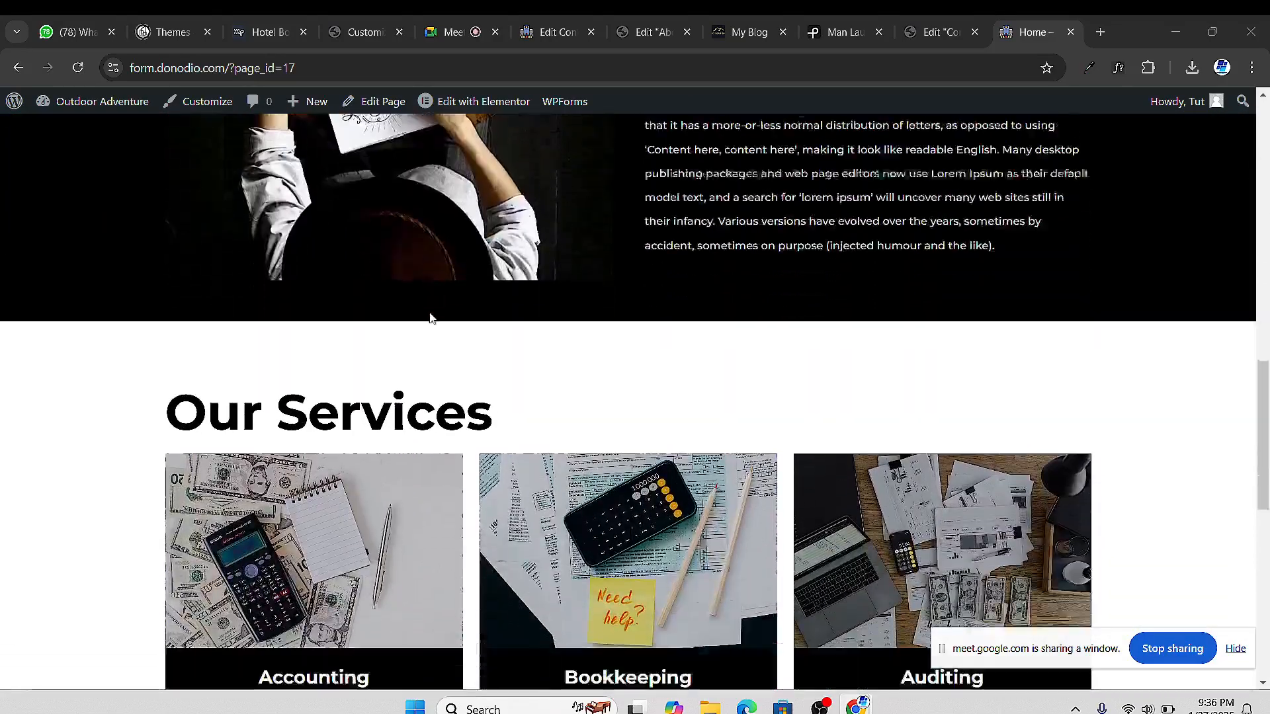
{"action": "scroll", "coordinate": [431, 315], "scroll_direction": "down", "scroll_amount": 4}
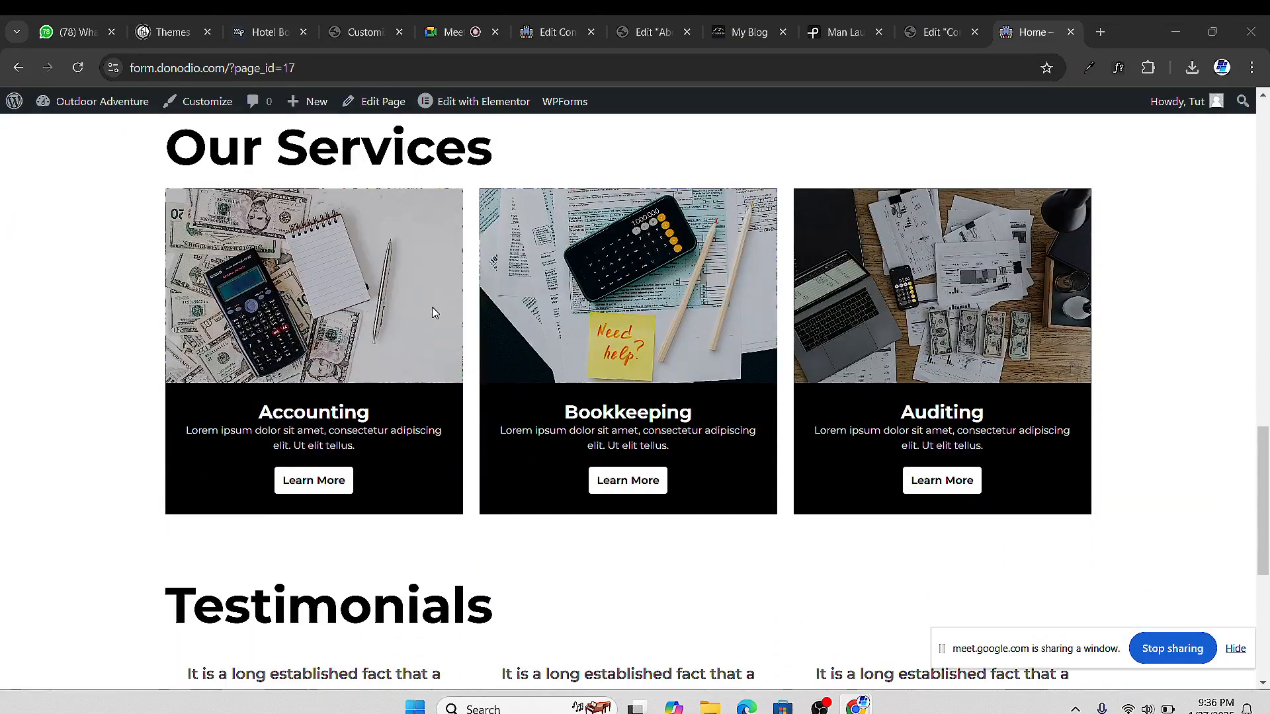
{"action": "scroll", "coordinate": [434, 311], "scroll_direction": "down", "scroll_amount": 3}
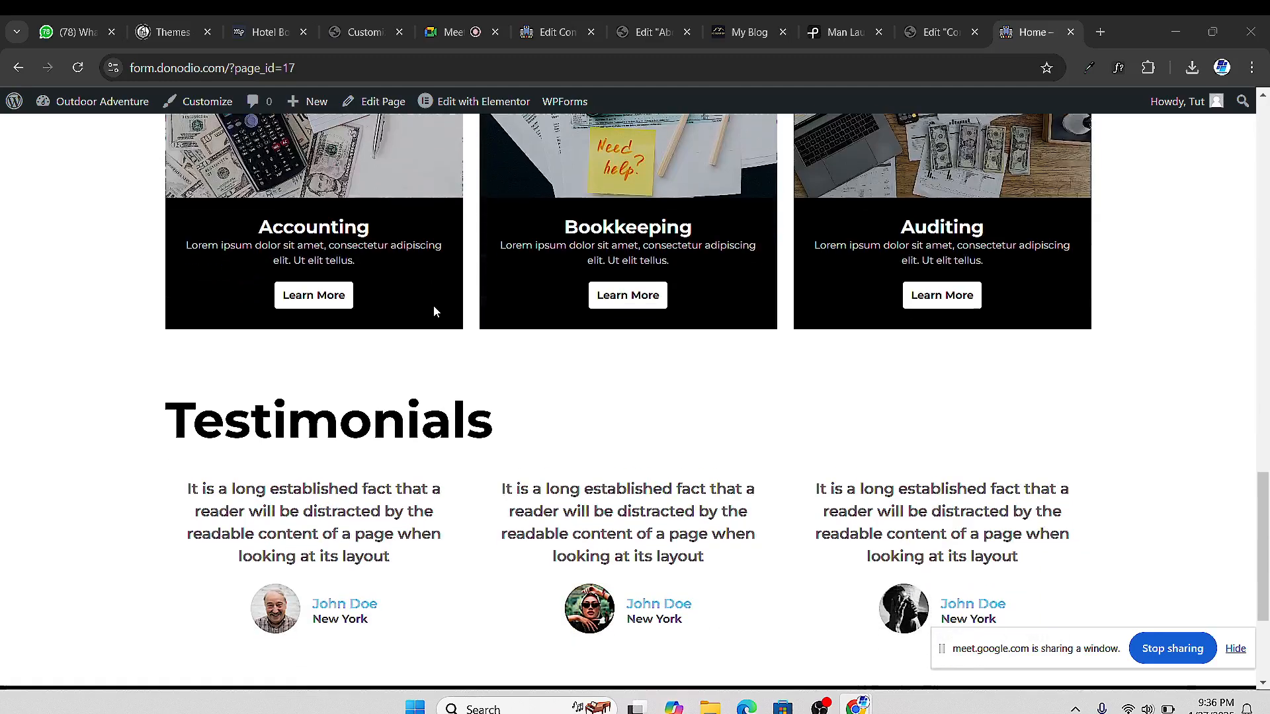
{"action": "scroll", "coordinate": [434, 311], "scroll_direction": "down", "scroll_amount": 3}
{"action": "scroll", "coordinate": [437, 311], "scroll_direction": "up", "scroll_amount": 15}
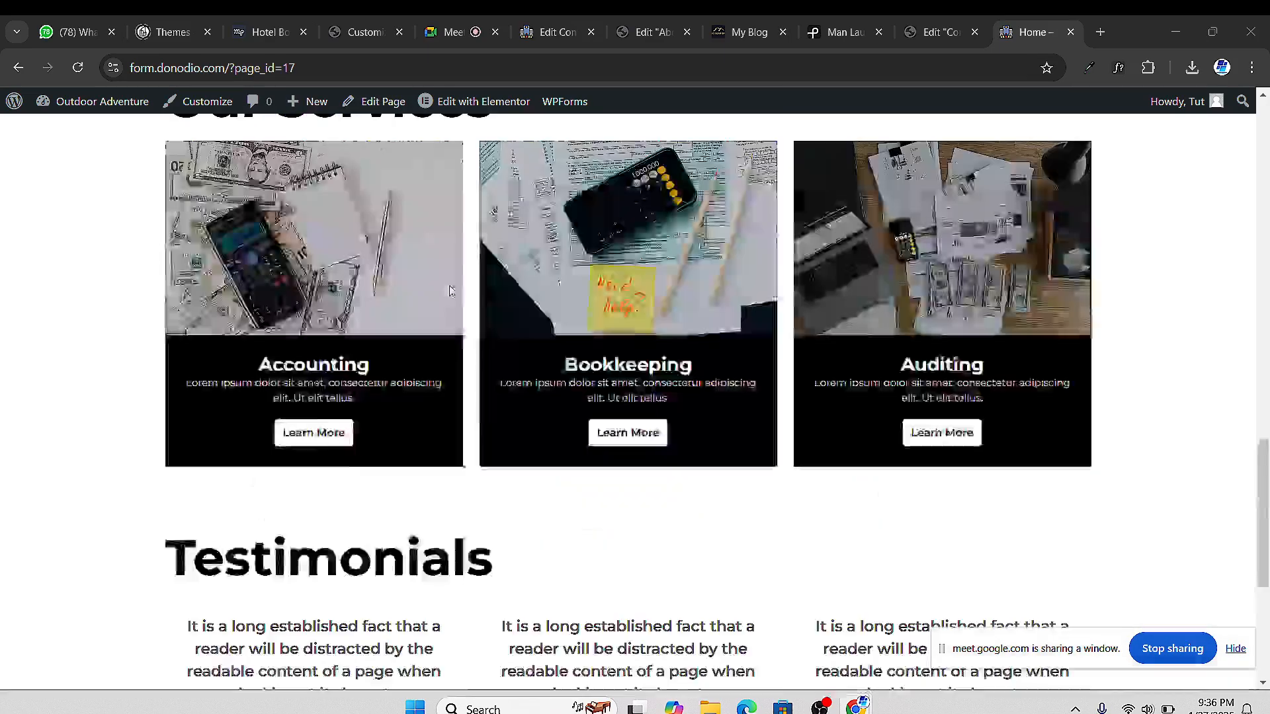
{"action": "scroll", "coordinate": [399, 265], "scroll_direction": "down", "scroll_amount": 2}
{"action": "scroll", "coordinate": [704, 173], "scroll_direction": "up", "scroll_amount": 2}
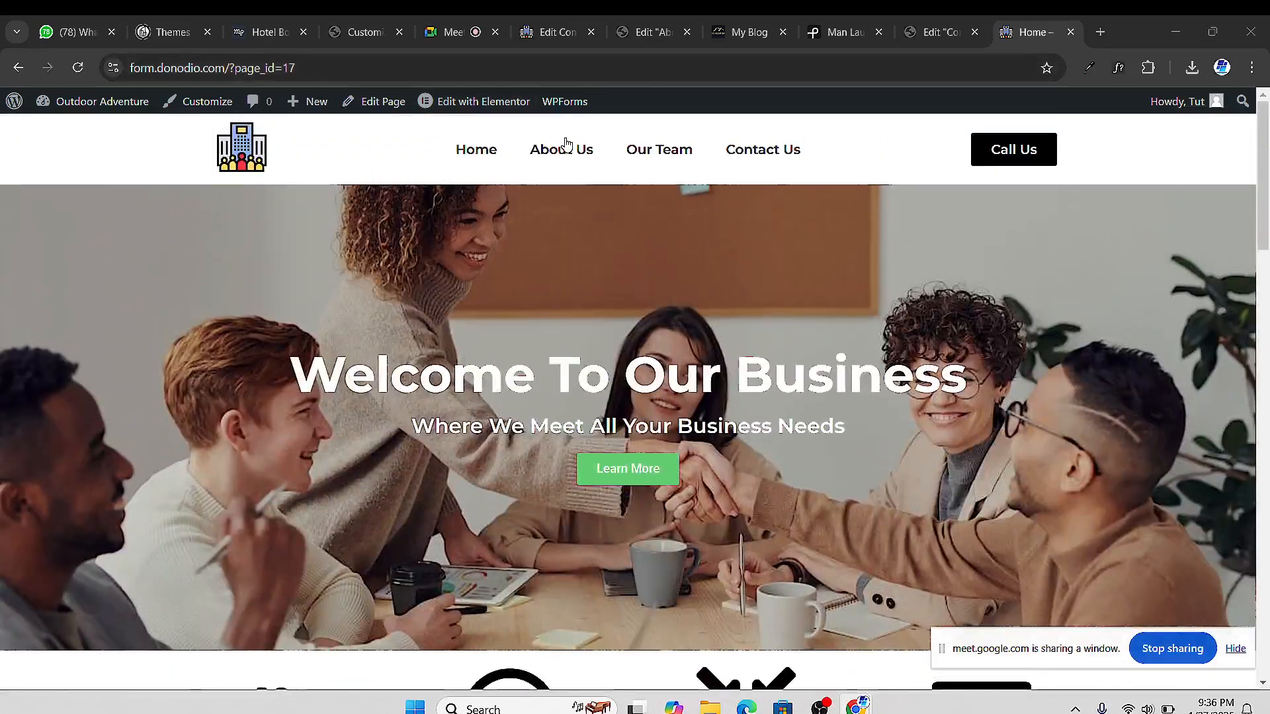
Go to About Us from the site menu and scroll down to the footer and back up
{"action": "left_click", "coordinate": [562, 149]}
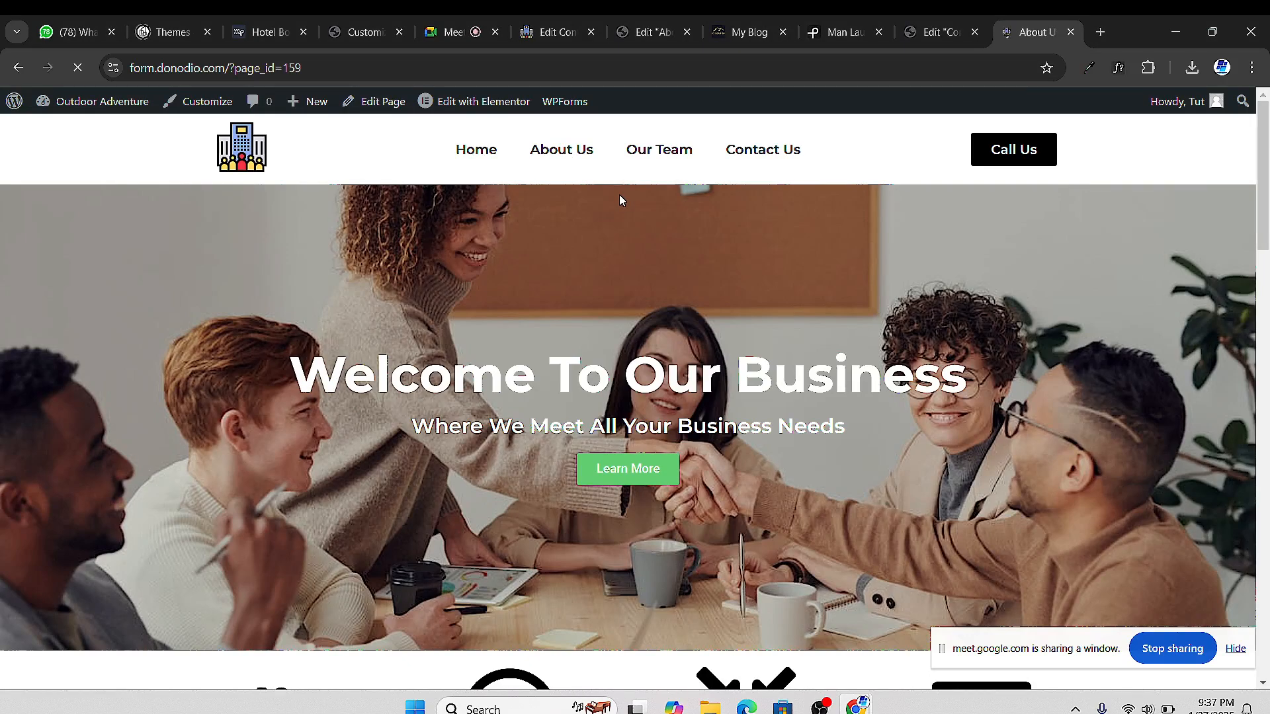
{"action": "scroll", "coordinate": [620, 321], "scroll_direction": "down", "scroll_amount": 2}
{"action": "scroll", "coordinate": [620, 321], "scroll_direction": "down", "scroll_amount": 5}
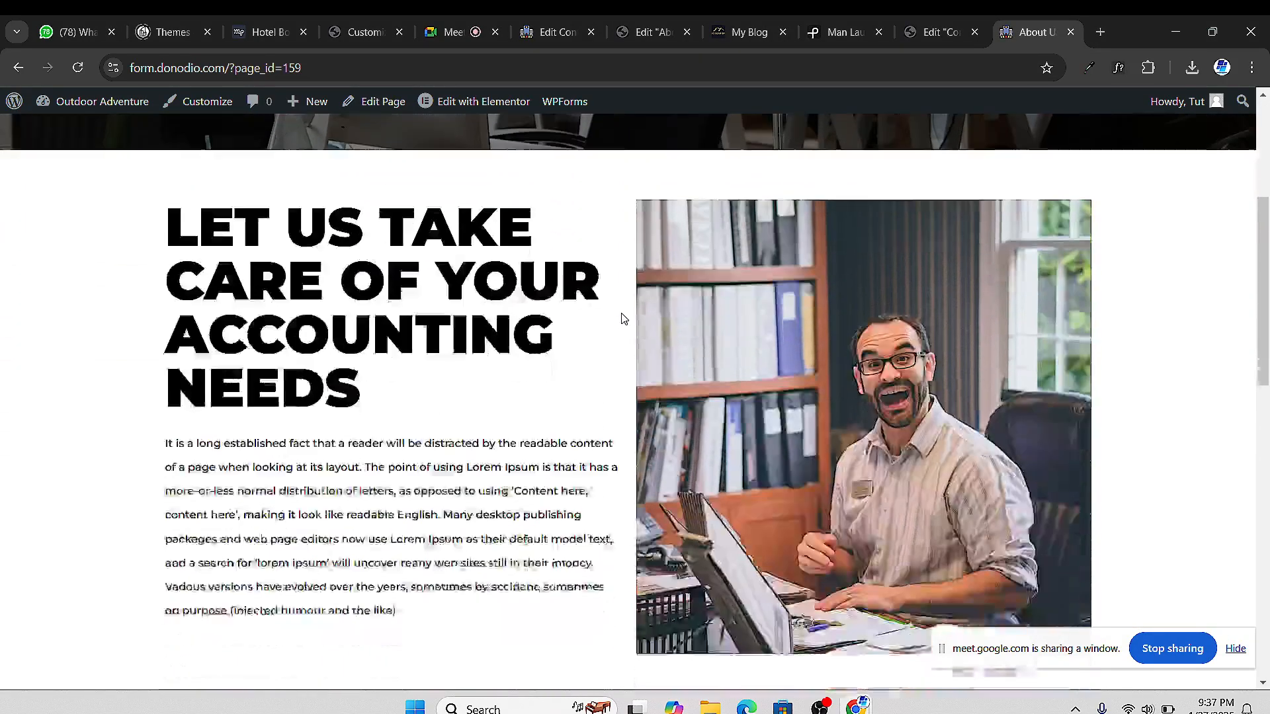
{"action": "scroll", "coordinate": [621, 318], "scroll_direction": "down", "scroll_amount": 8}
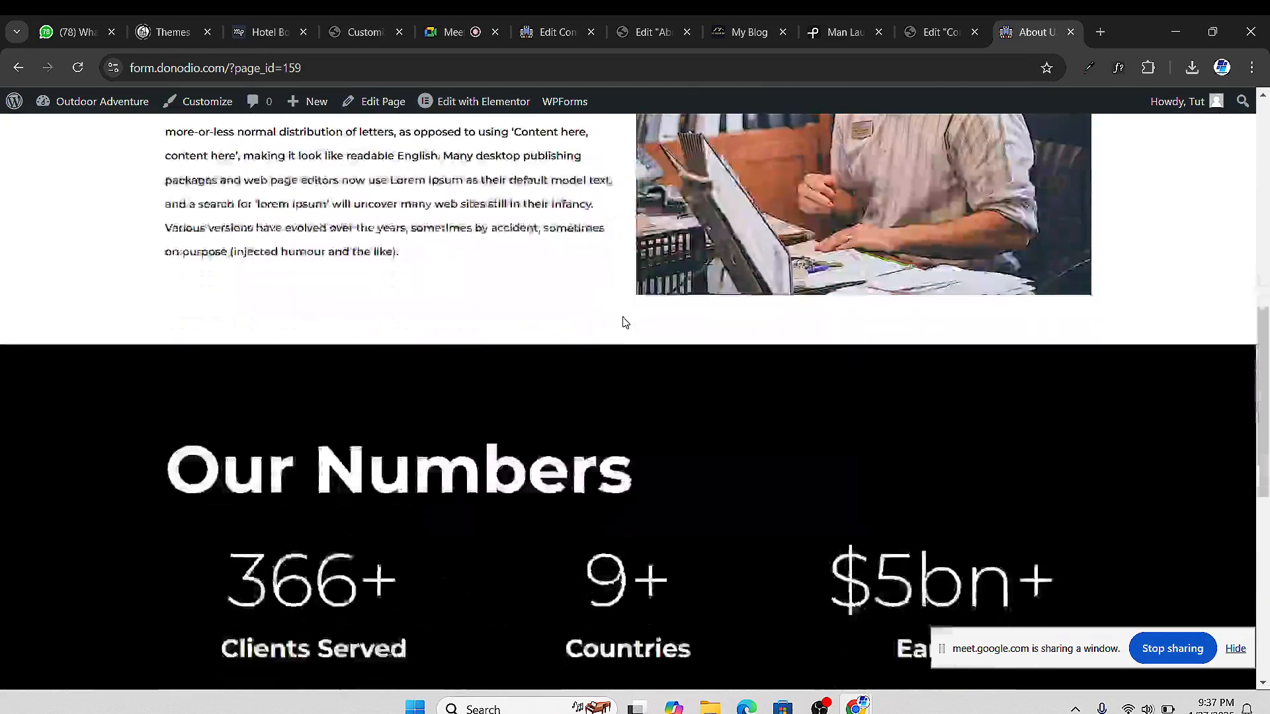
{"action": "scroll", "coordinate": [629, 320], "scroll_direction": "down", "scroll_amount": 2}
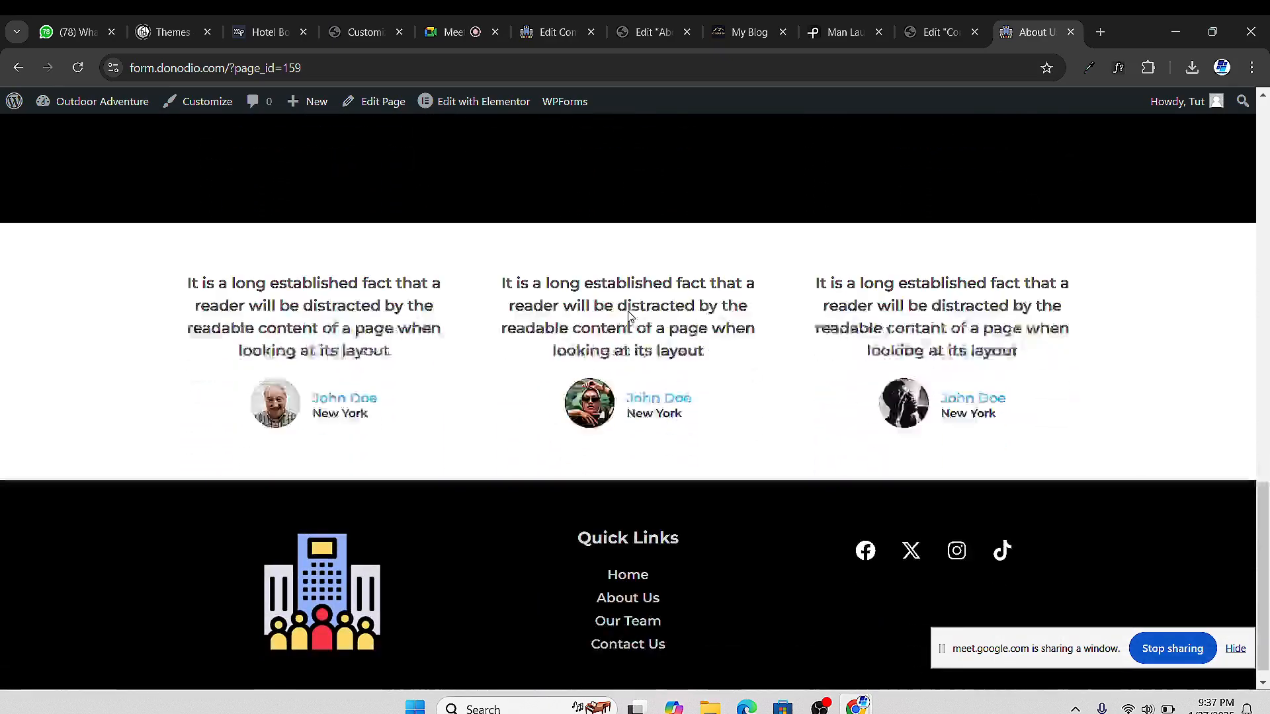
{"action": "scroll", "coordinate": [630, 326], "scroll_direction": "up", "scroll_amount": 15}
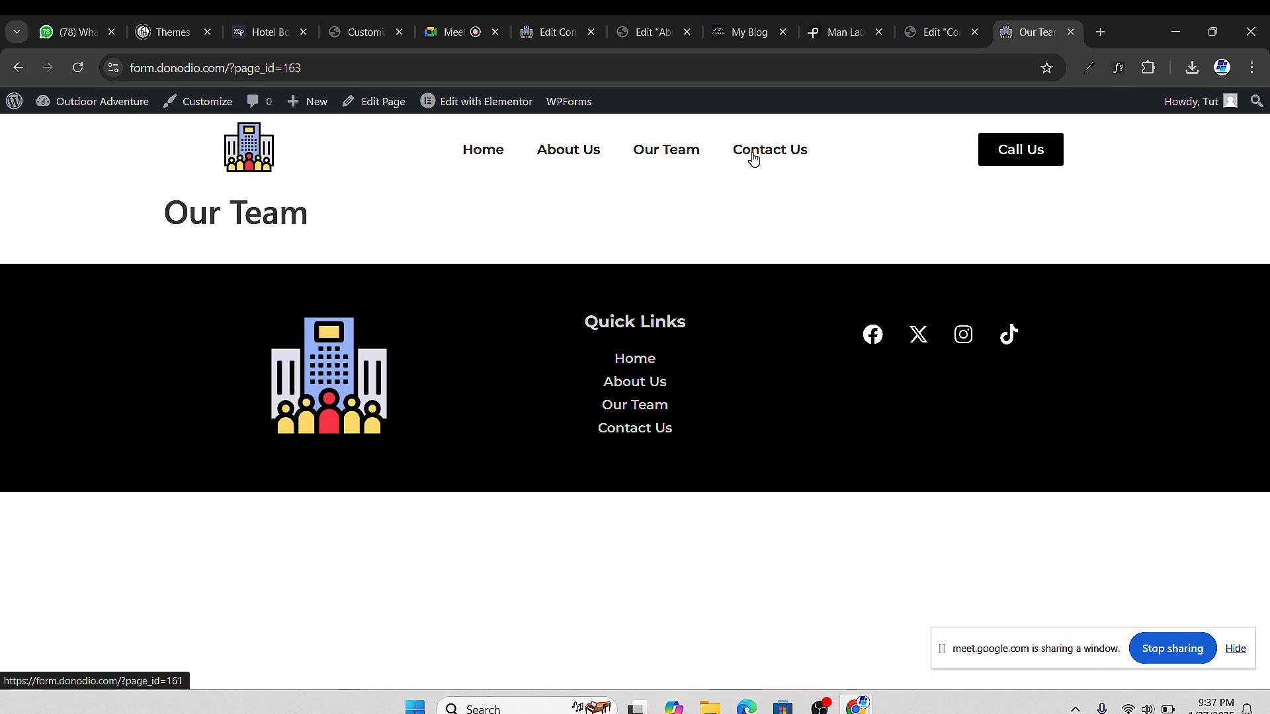
Scroll through the live Contact Us form and map, then return to the Google Meet call
{"action": "scroll", "coordinate": [708, 238], "scroll_direction": "down", "scroll_amount": 6}
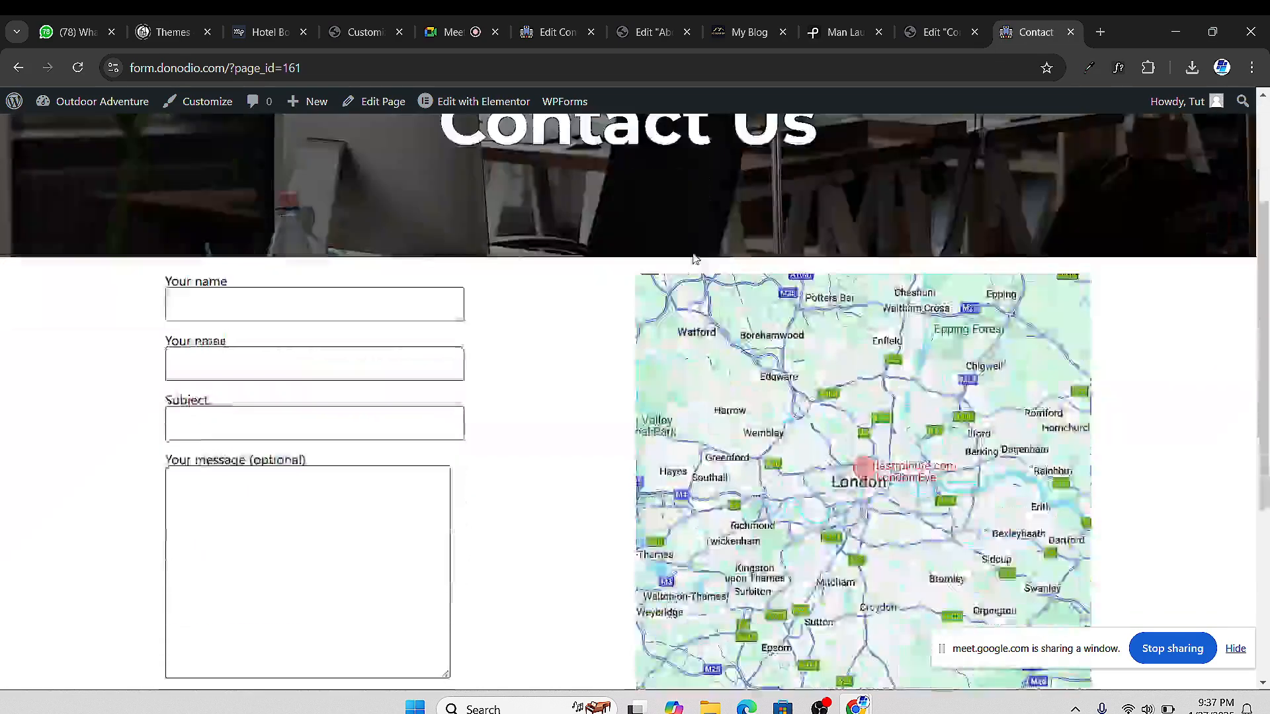
{"action": "scroll", "coordinate": [485, 368], "scroll_direction": "down", "scroll_amount": 2}
{"action": "scroll", "coordinate": [541, 340], "scroll_direction": "up", "scroll_amount": 8}
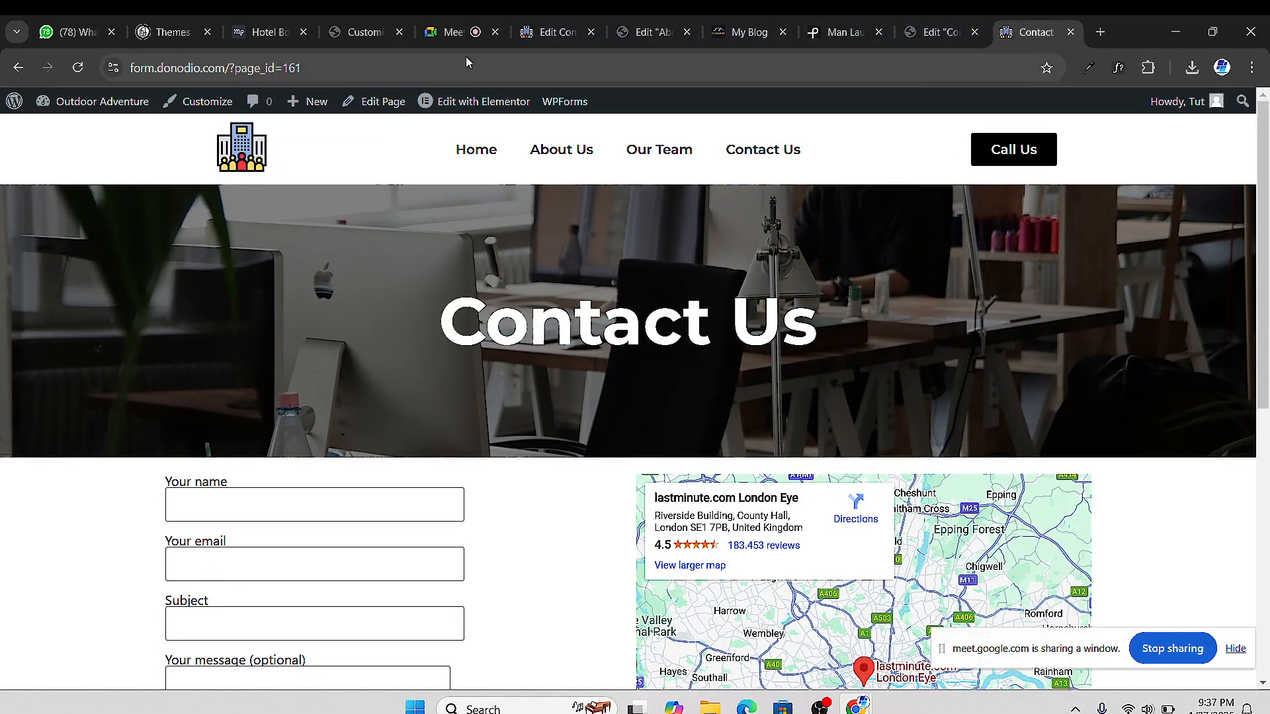
{"action": "left_click", "coordinate": [462, 33]}
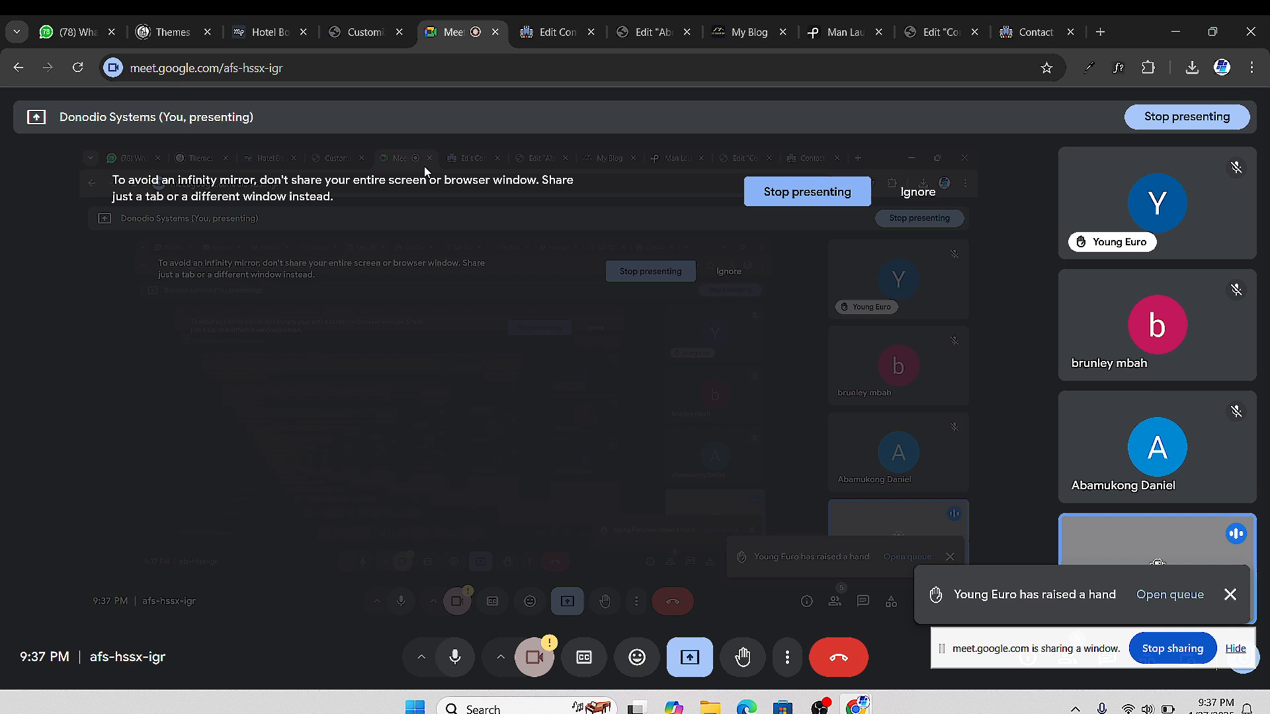
Switch to the 'Edit Contact Us' Elementor tab to bring back the page editor
{"action": "left_click", "coordinate": [927, 16]}
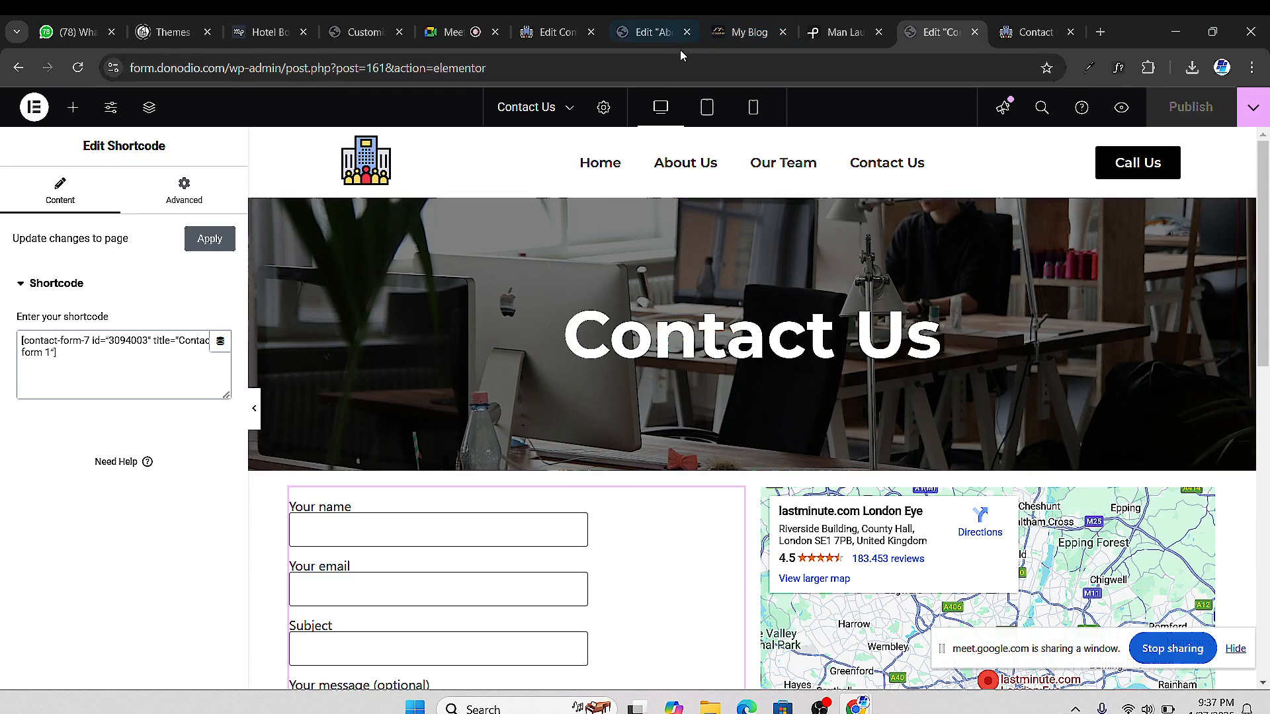
Switch to the About Us editor and scroll through its desktop preview
{"action": "left_click", "coordinate": [645, 37]}
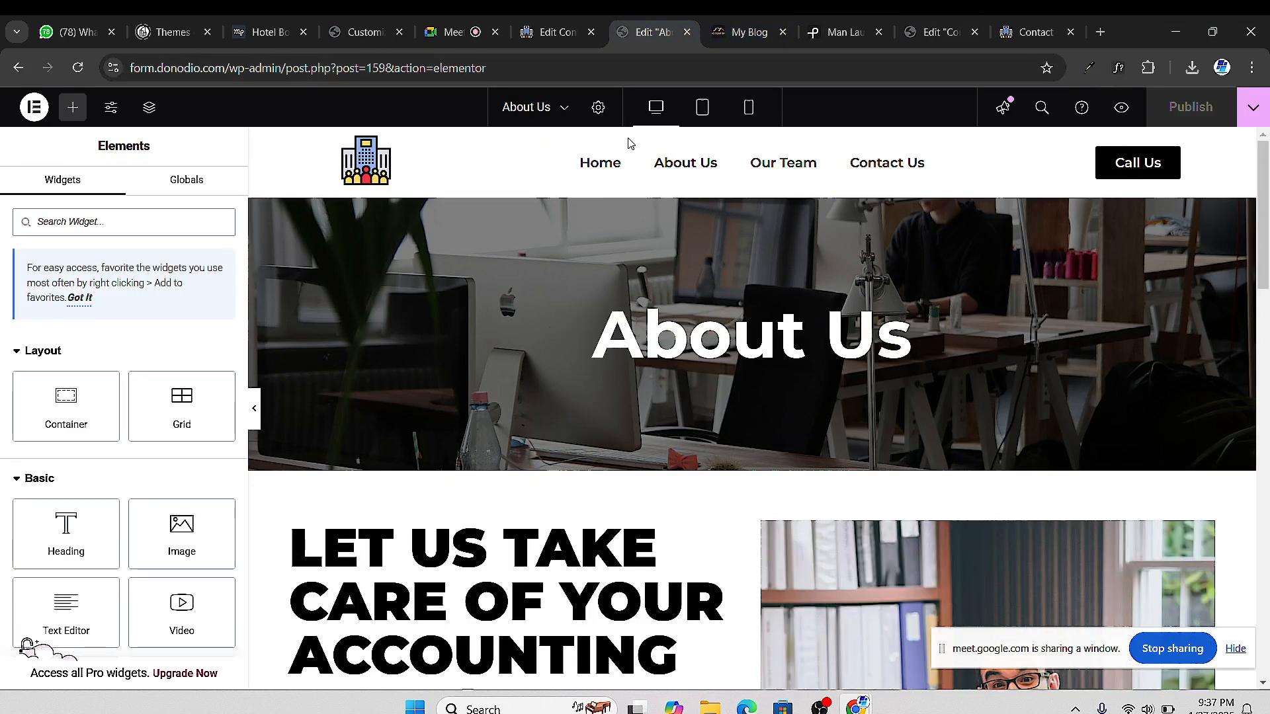
{"action": "scroll", "coordinate": [487, 438], "scroll_direction": "down", "scroll_amount": 5}
{"action": "scroll", "coordinate": [487, 438], "scroll_direction": "down", "scroll_amount": 3}
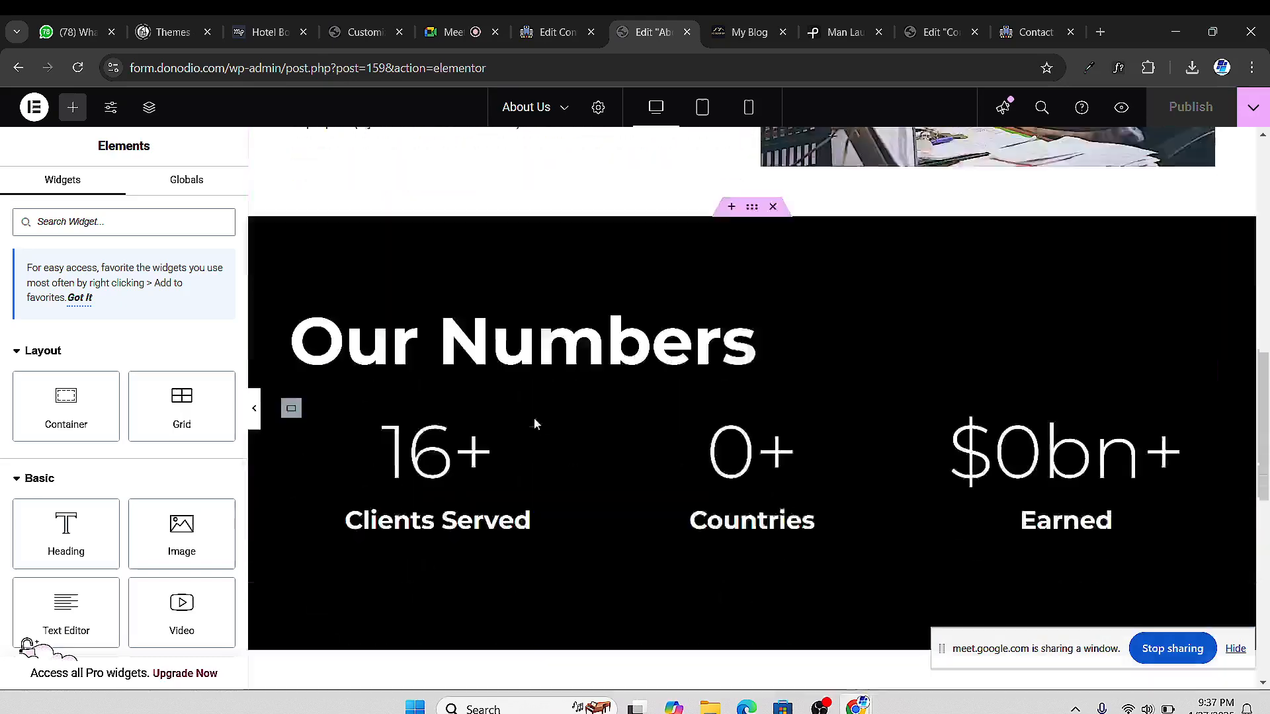
{"action": "scroll", "coordinate": [533, 422], "scroll_direction": "up", "scroll_amount": 10}
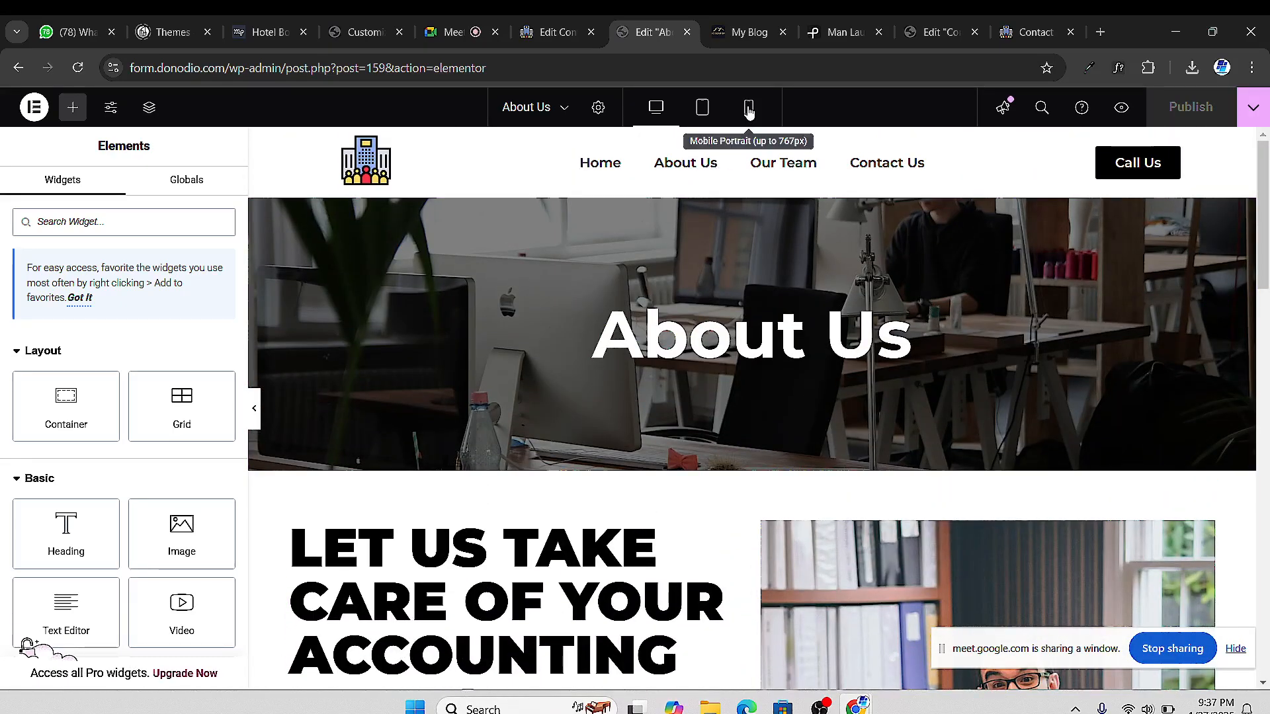
Preview About Us in Mobile Portrait view, then switch the editor to the Home page
{"action": "left_click", "coordinate": [749, 109]}
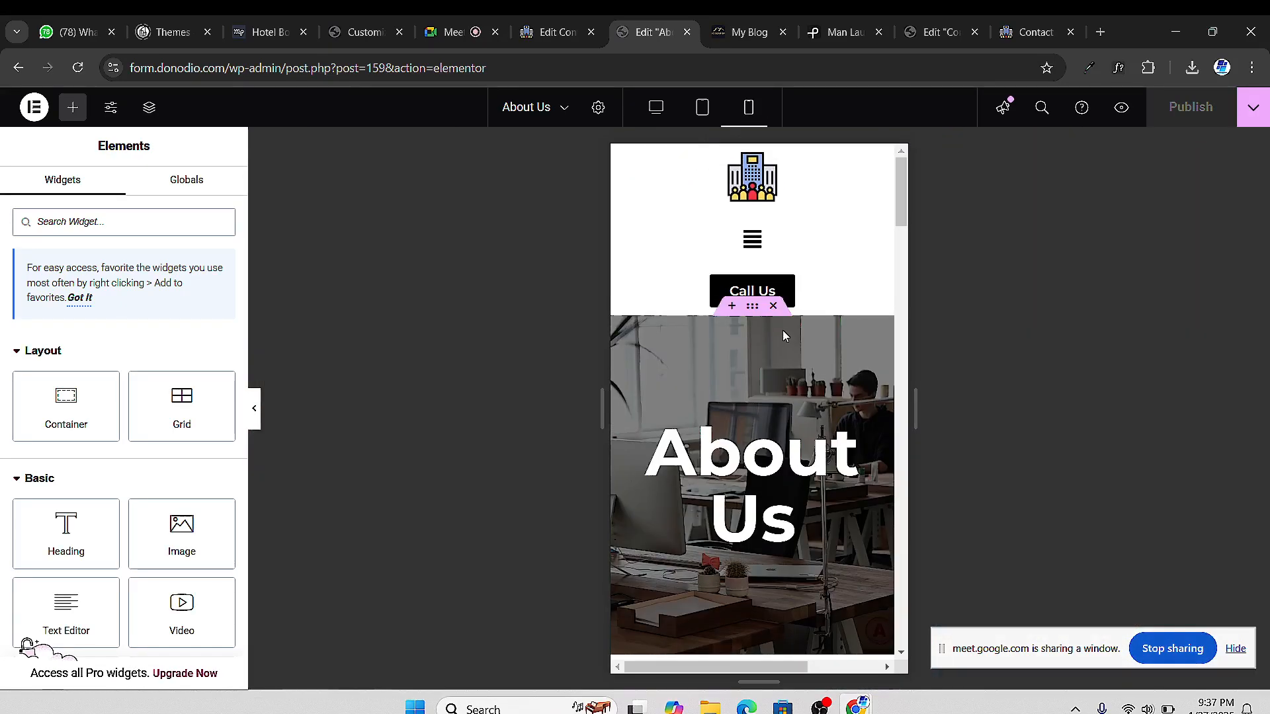
{"action": "scroll", "coordinate": [827, 360], "scroll_direction": "down", "scroll_amount": 5}
{"action": "scroll", "coordinate": [831, 365], "scroll_direction": "down", "scroll_amount": 10}
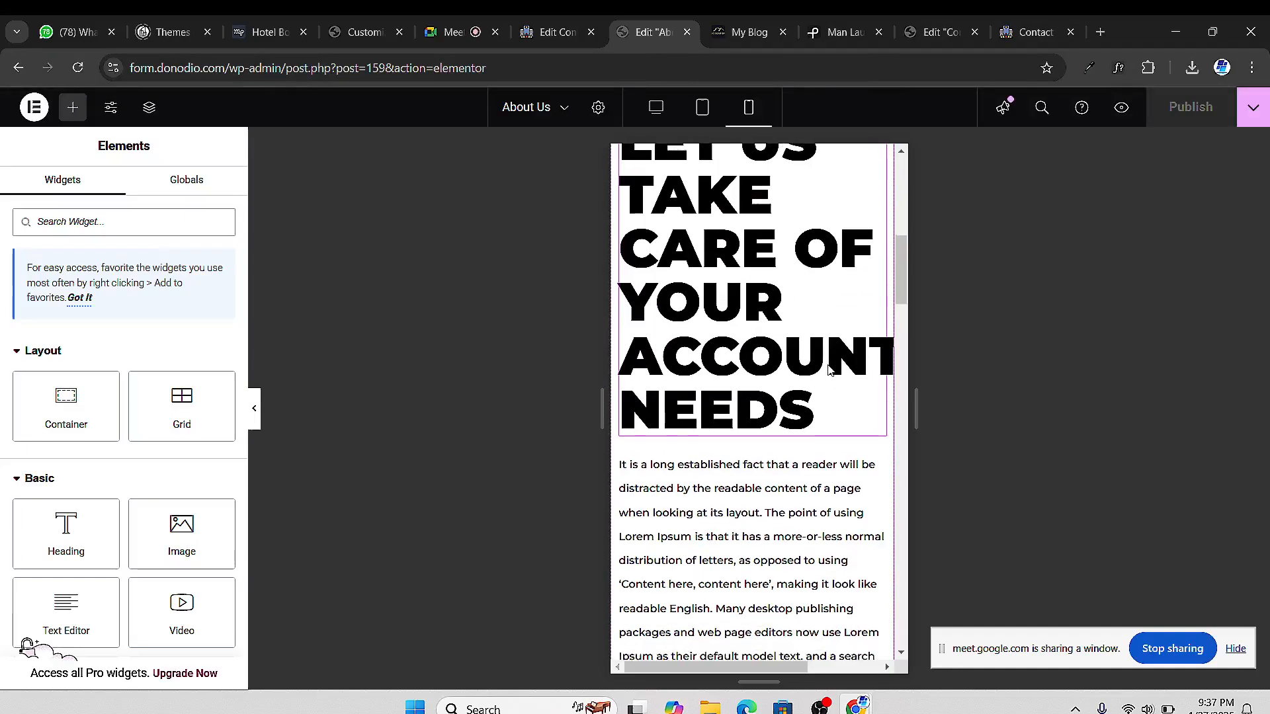
{"action": "scroll", "coordinate": [829, 377], "scroll_direction": "down", "scroll_amount": 15}
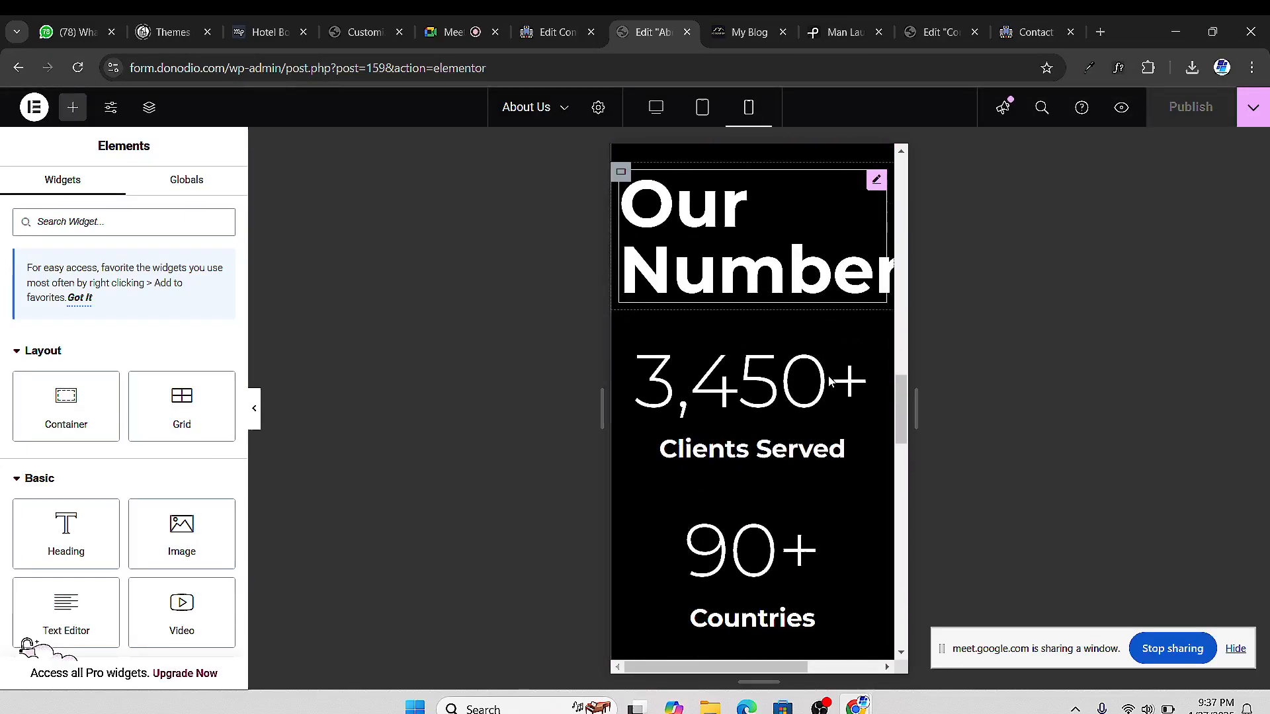
{"action": "scroll", "coordinate": [823, 367], "scroll_direction": "up", "scroll_amount": 11}
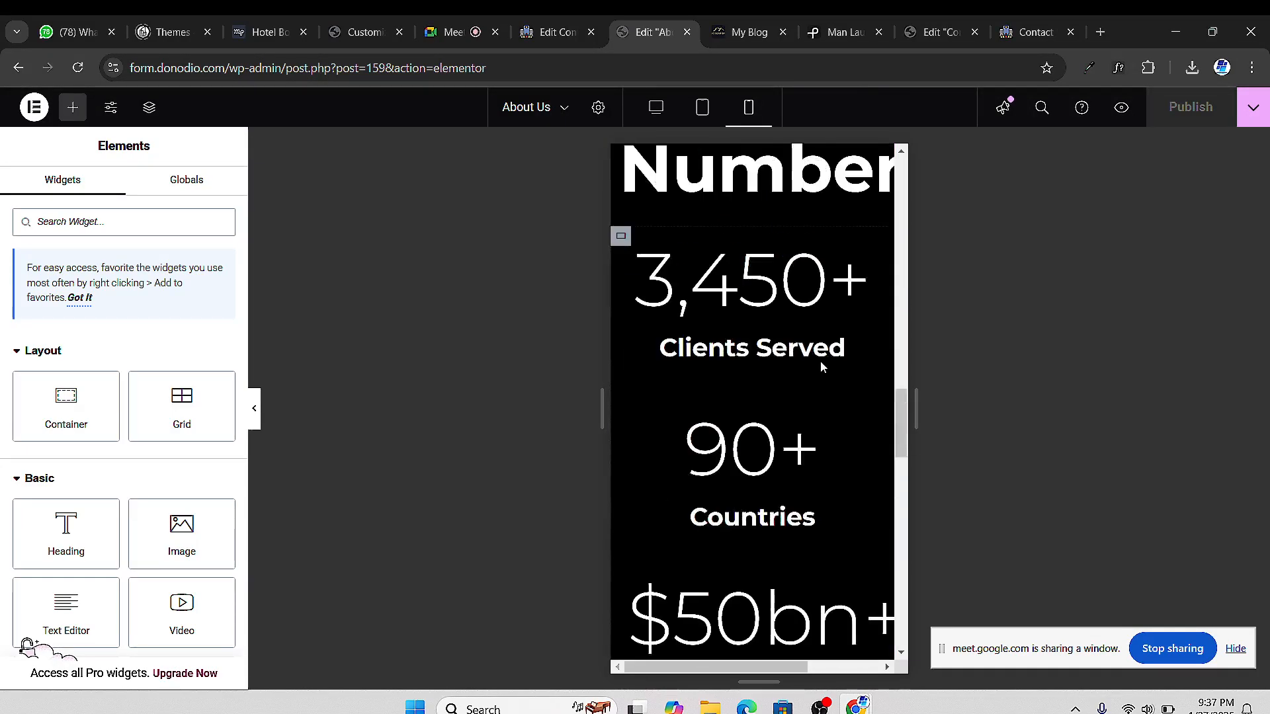
{"action": "scroll", "coordinate": [815, 377], "scroll_direction": "down", "scroll_amount": 12}
{"action": "scroll", "coordinate": [807, 381], "scroll_direction": "up", "scroll_amount": 2}
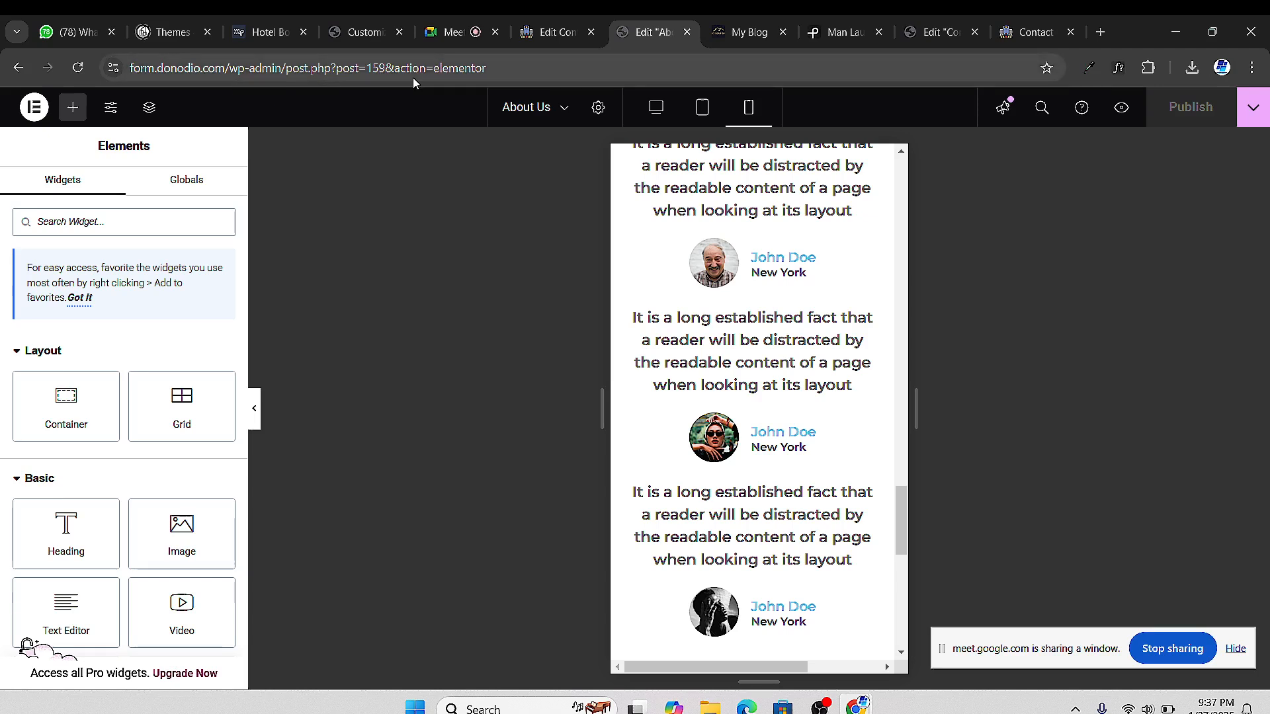
{"action": "left_click", "coordinate": [533, 108]}
{"action": "left_click", "coordinate": [526, 209]}
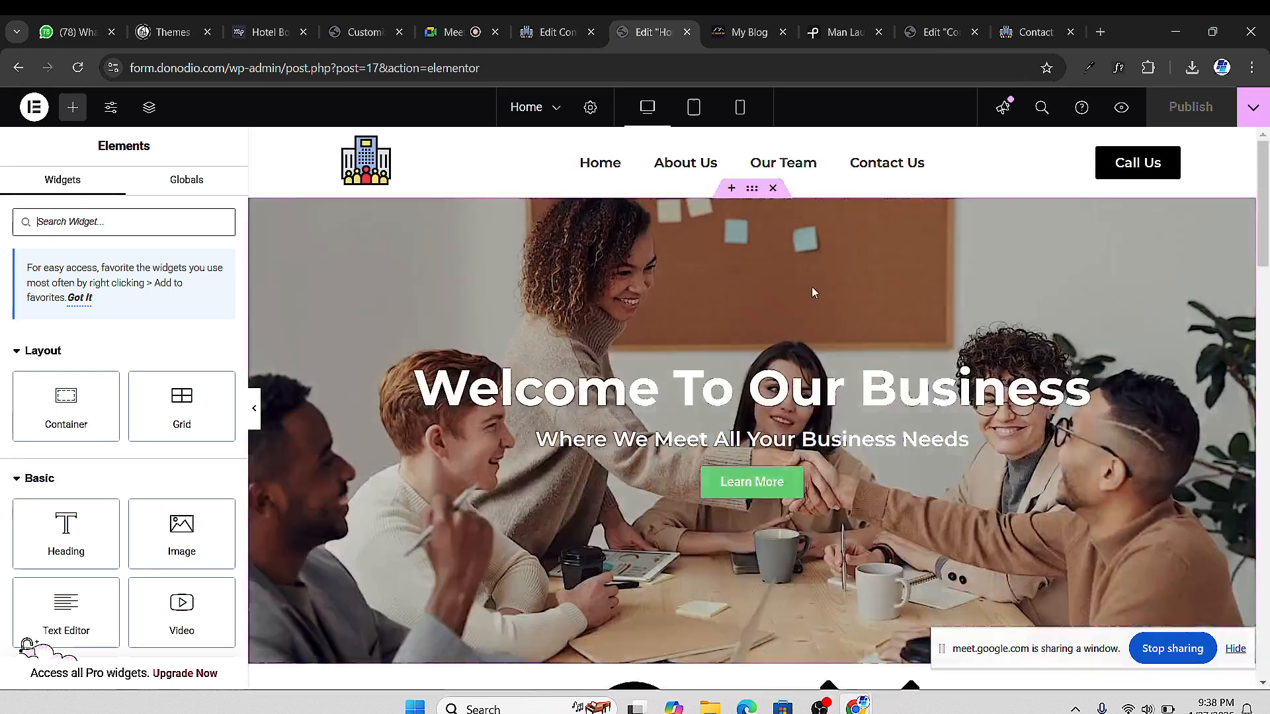
Scroll the Home page in Mobile Portrait view from hero to testimonials, then go back to Meet
{"action": "left_click", "coordinate": [752, 109]}
{"action": "scroll", "coordinate": [836, 307], "scroll_direction": "down", "scroll_amount": 10}
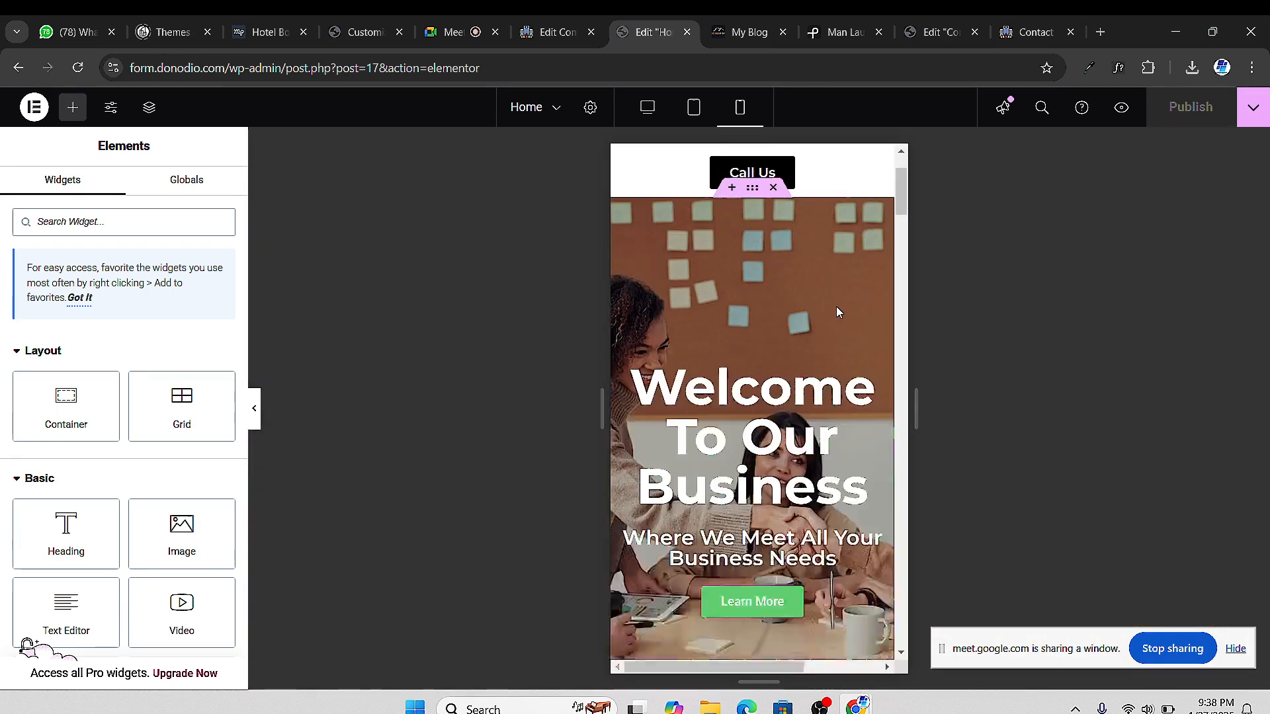
{"action": "scroll", "coordinate": [816, 344], "scroll_direction": "down", "scroll_amount": 15}
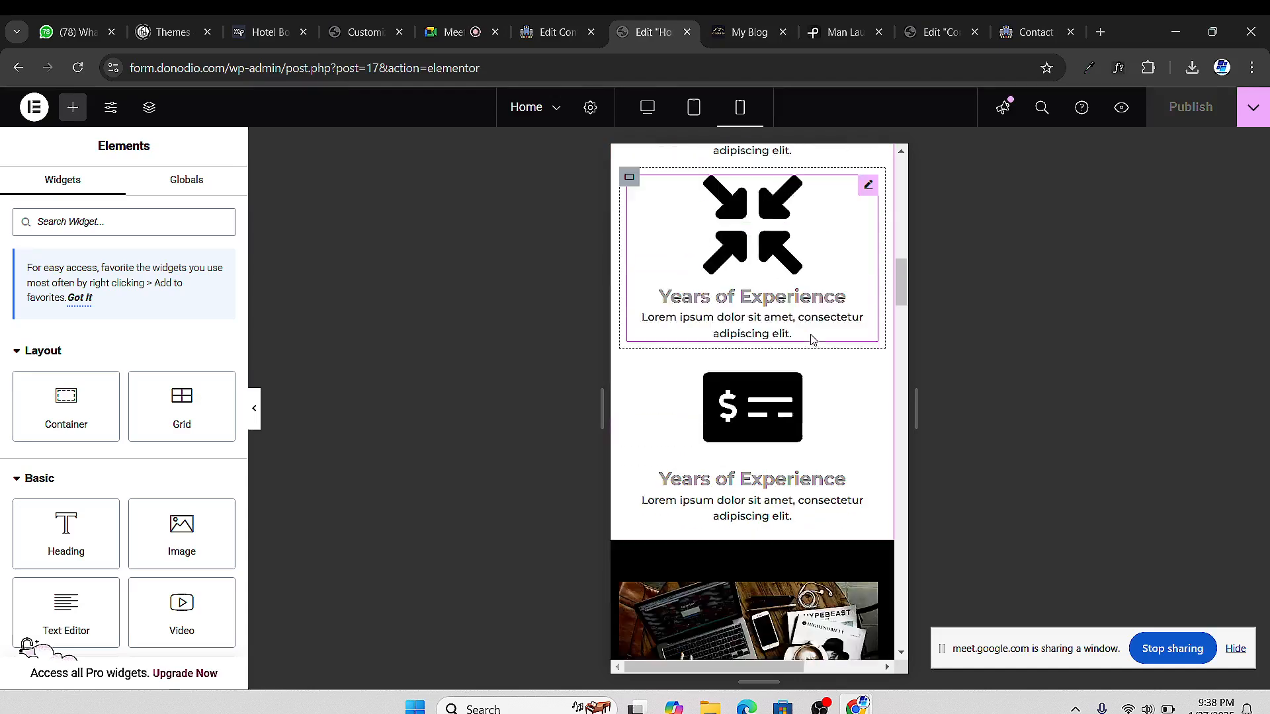
{"action": "scroll", "coordinate": [782, 336], "scroll_direction": "down", "scroll_amount": 20}
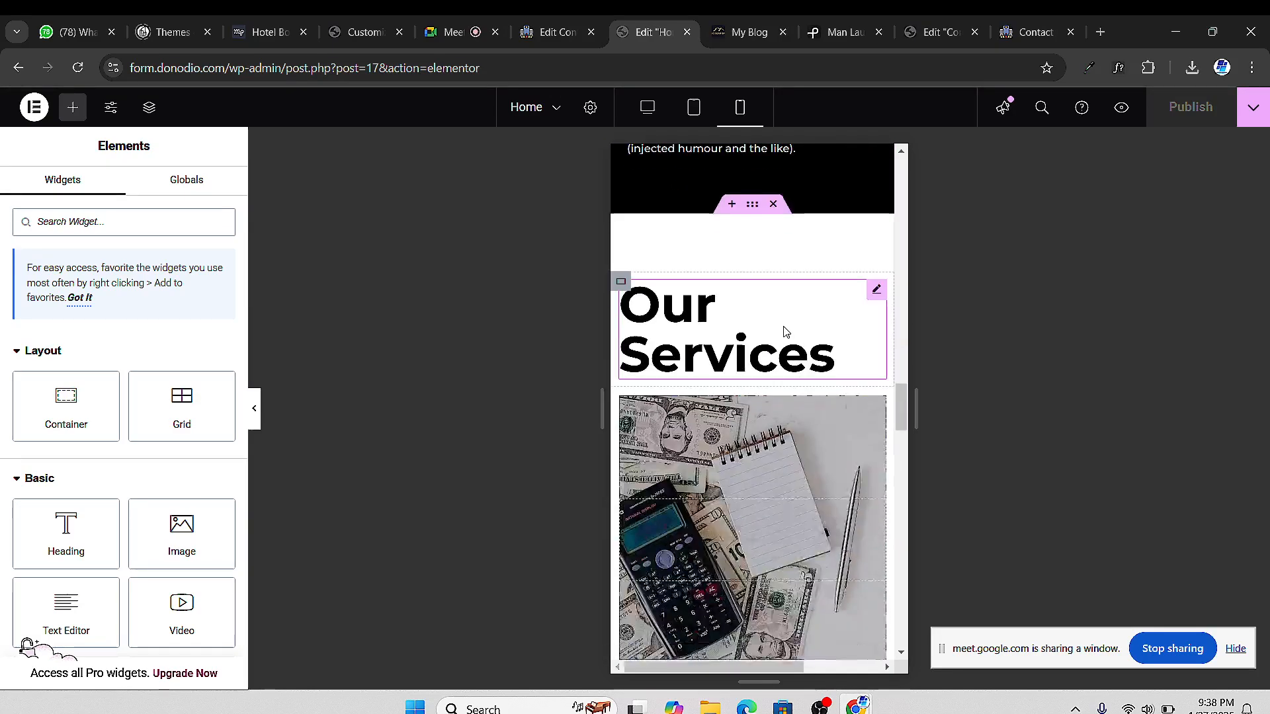
{"action": "scroll", "coordinate": [777, 356], "scroll_direction": "down", "scroll_amount": 15}
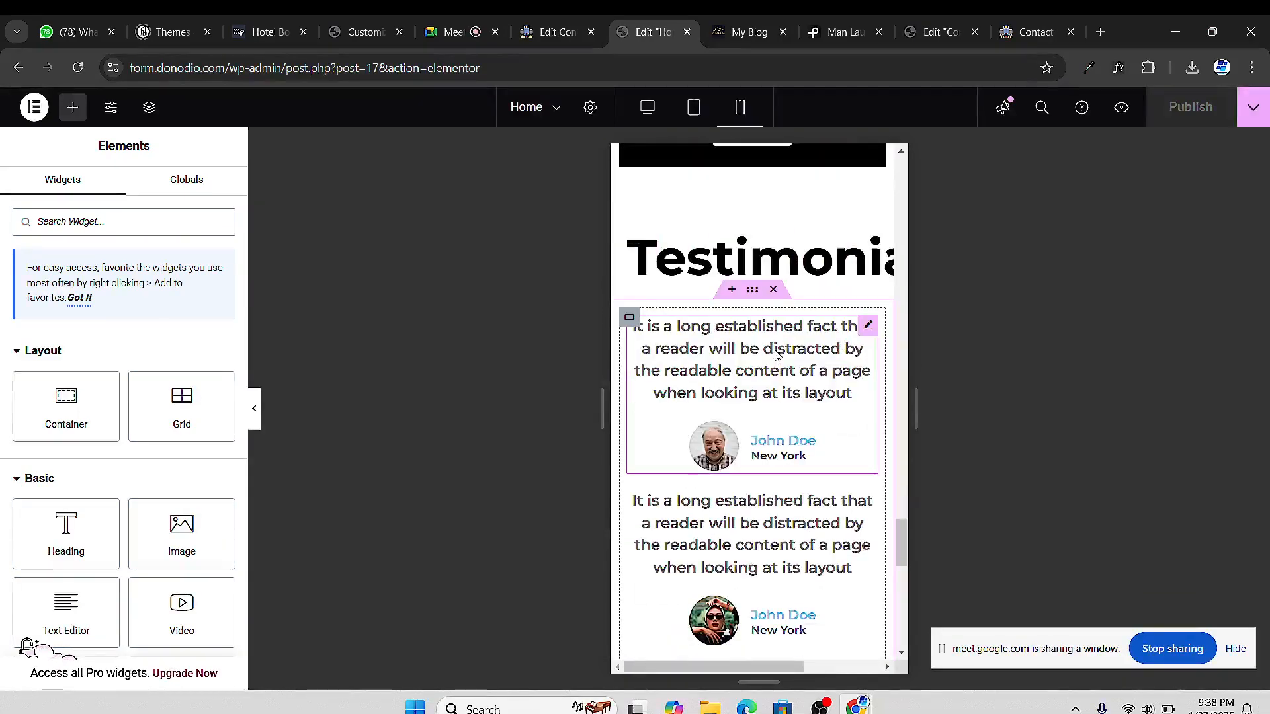
{"action": "scroll", "coordinate": [785, 354], "scroll_direction": "up", "scroll_amount": 10}
{"action": "scroll", "coordinate": [785, 355], "scroll_direction": "up", "scroll_amount": 20}
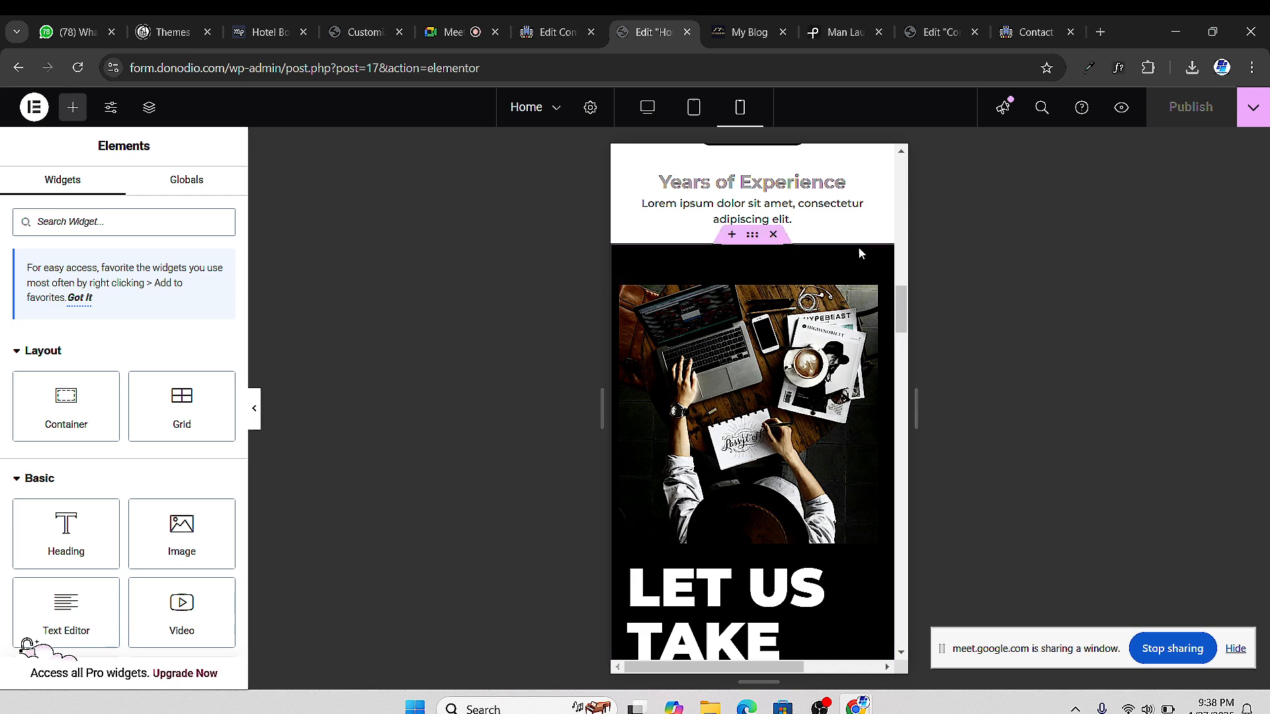
{"action": "left_click", "coordinate": [454, 32]}
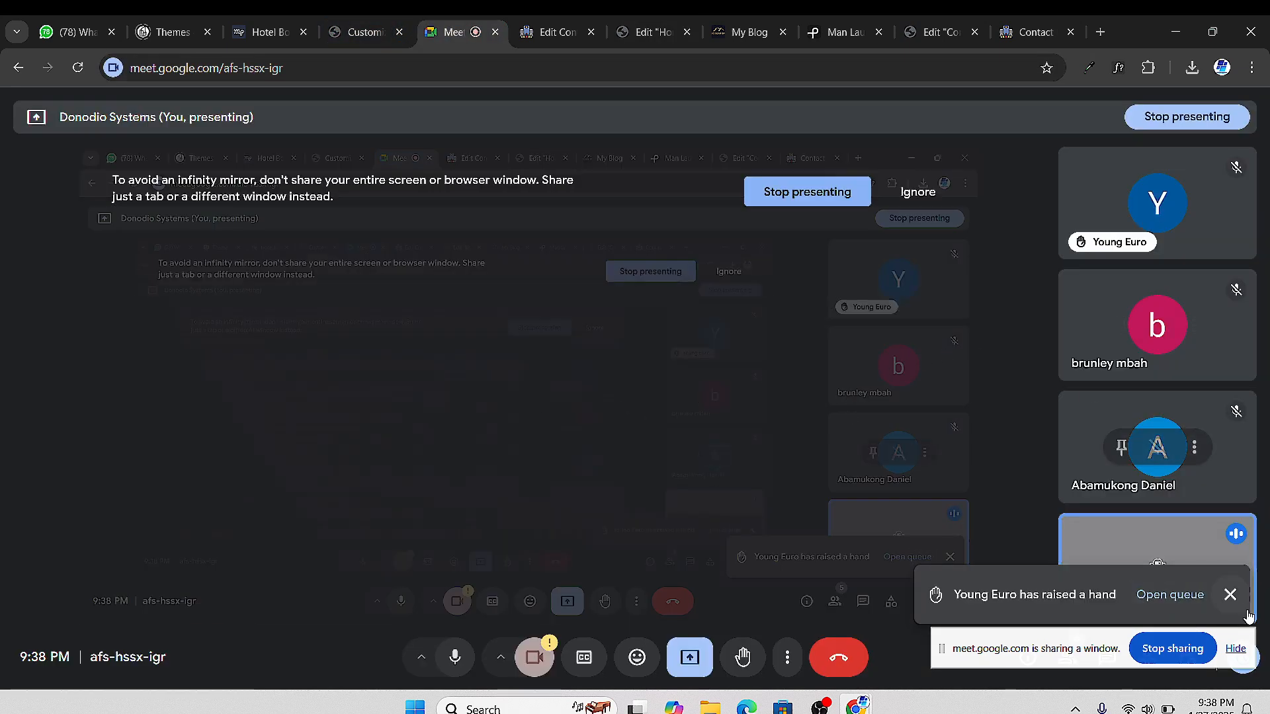
Dismiss the raised-hand notification and leave the Google Meet call
{"action": "left_click", "coordinate": [1231, 594]}
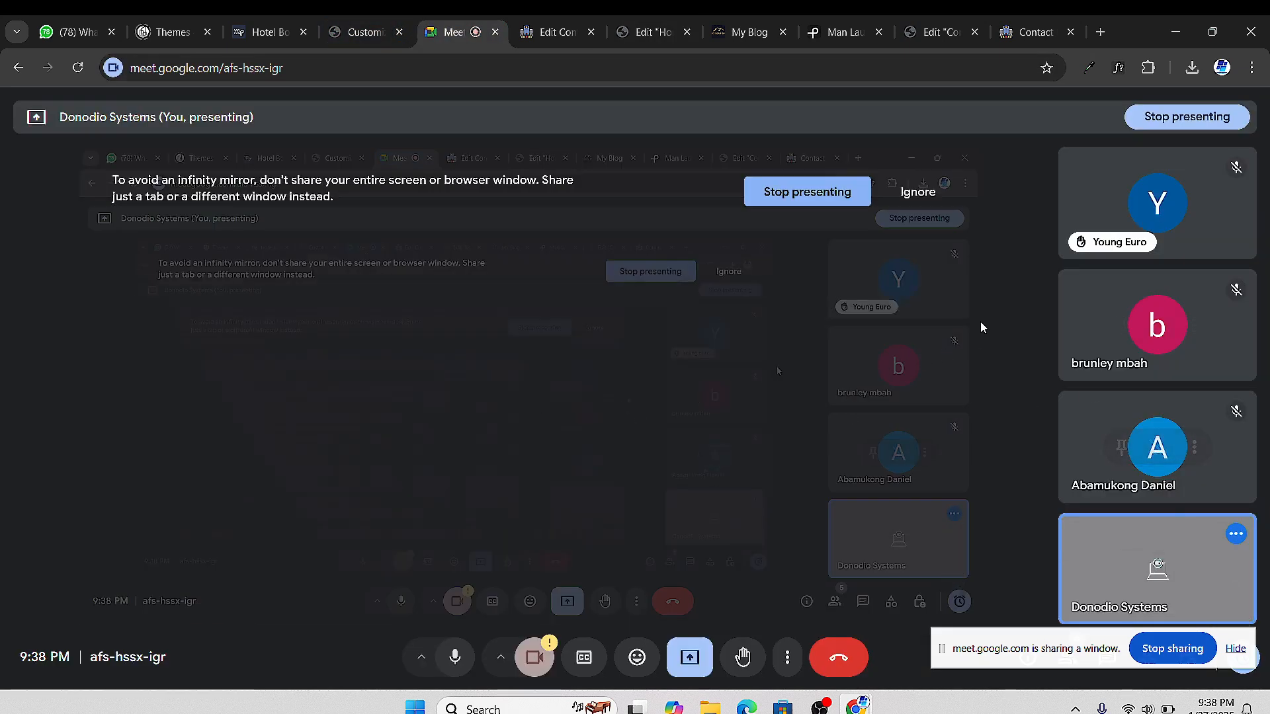
{"action": "left_click", "coordinate": [838, 659]}
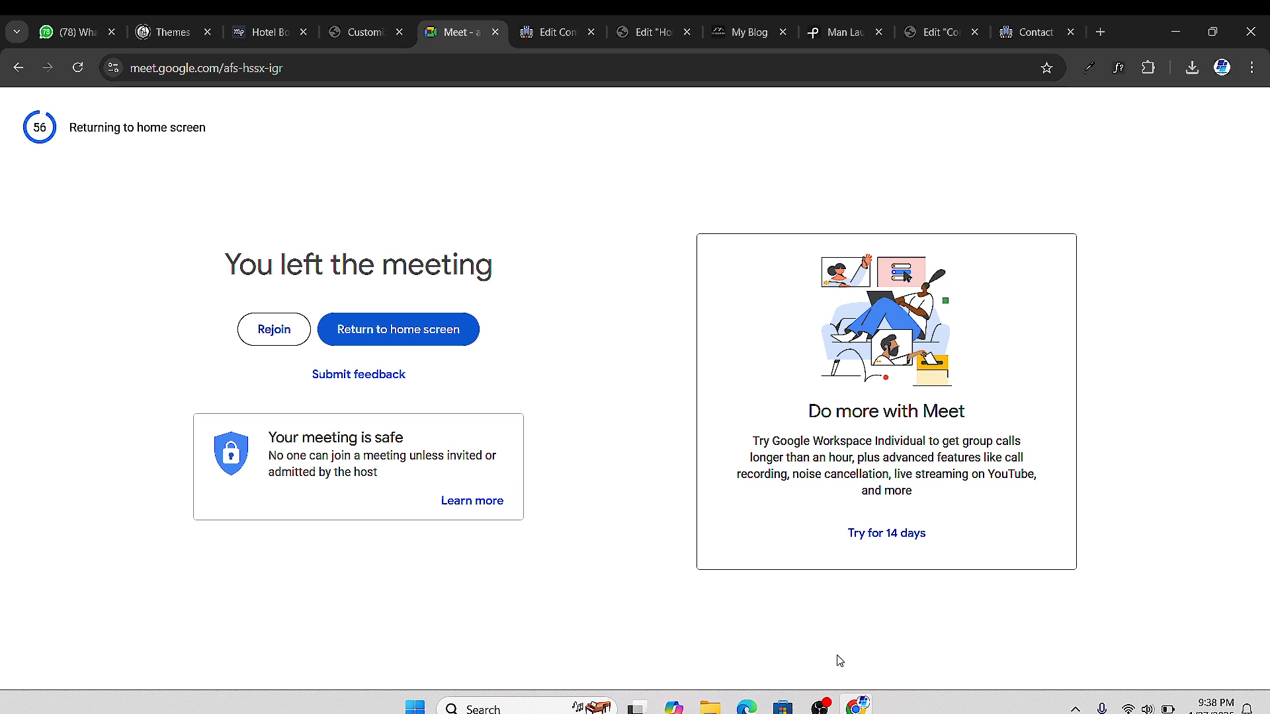
Open covetedhospitality.com in a new tab and scroll the homepage down to its FAQ section
{"action": "left_click", "coordinate": [1100, 32]}
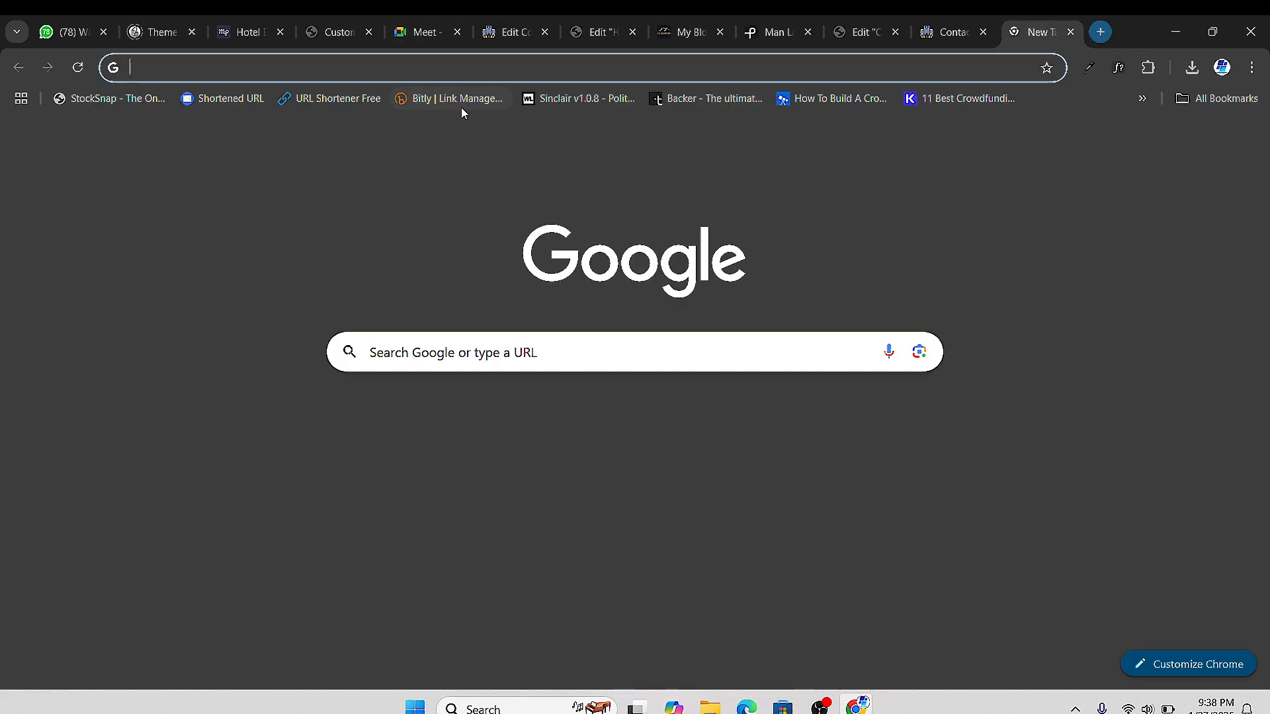
{"action": "type", "text": "covetedhospitality.com"}
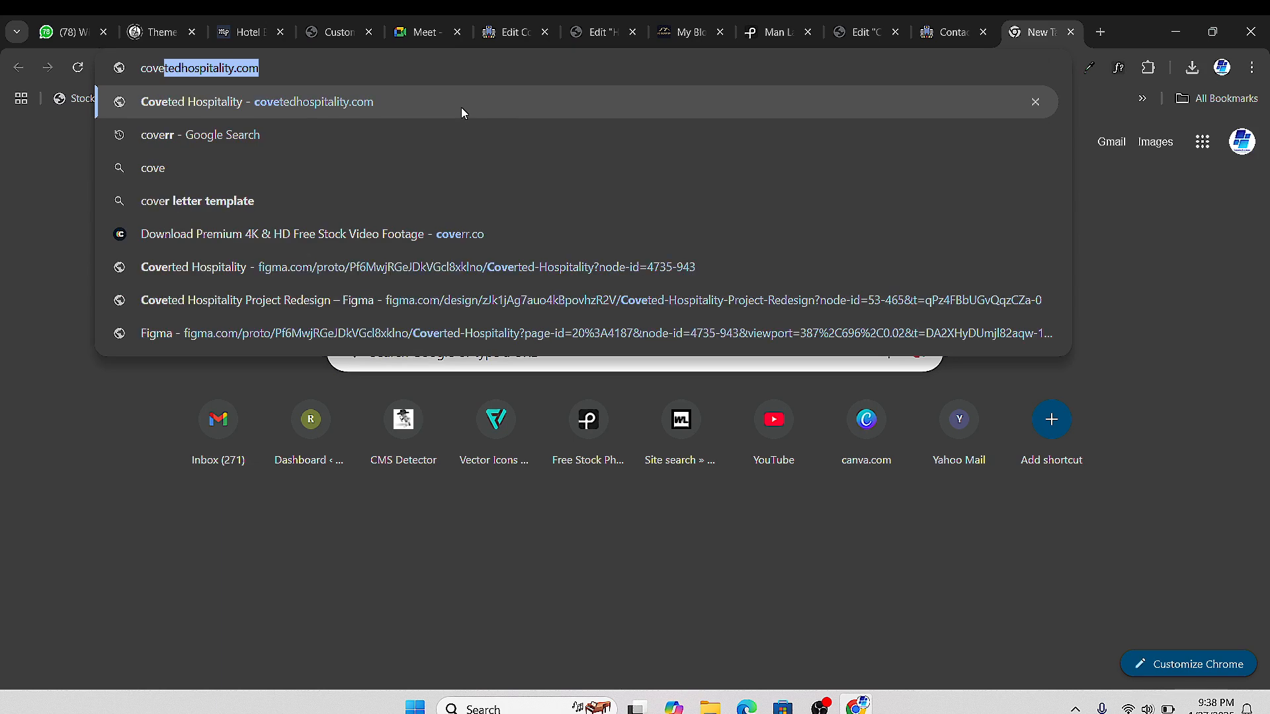
{"action": "key", "text": "Return"}
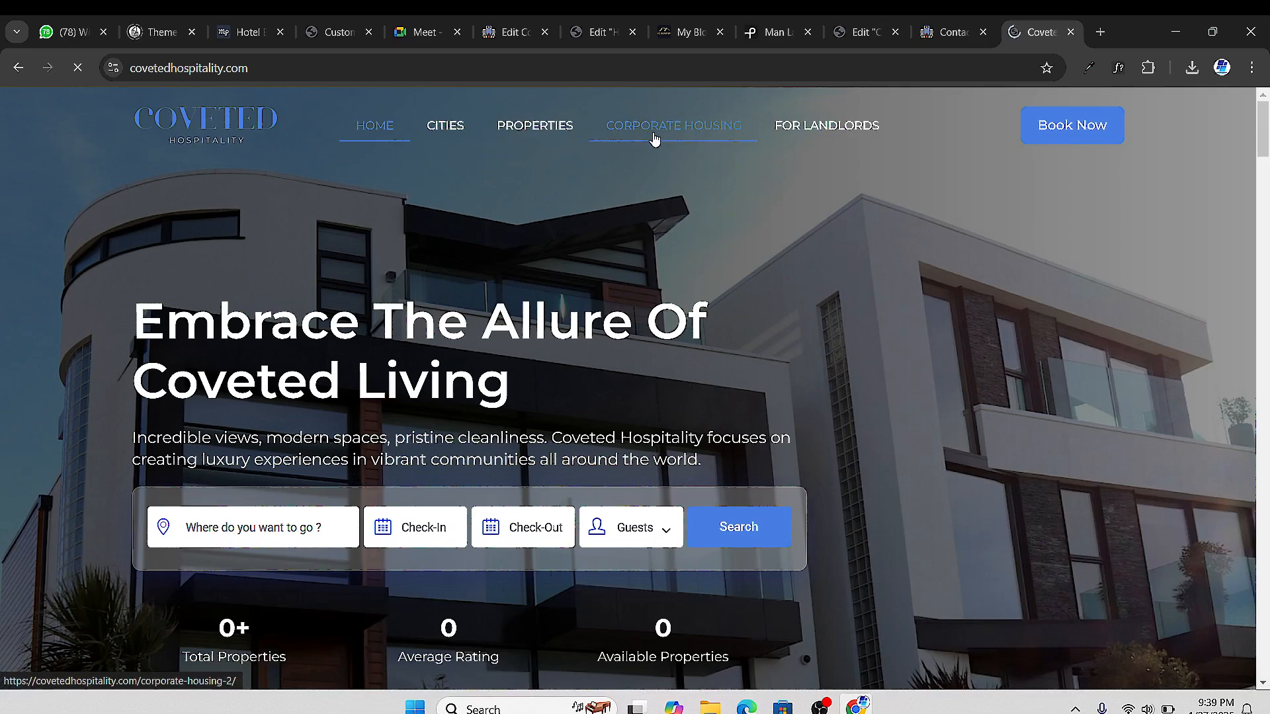
{"action": "scroll", "coordinate": [655, 165], "scroll_direction": "down", "scroll_amount": 6}
{"action": "scroll", "coordinate": [656, 218], "scroll_direction": "down", "scroll_amount": 4}
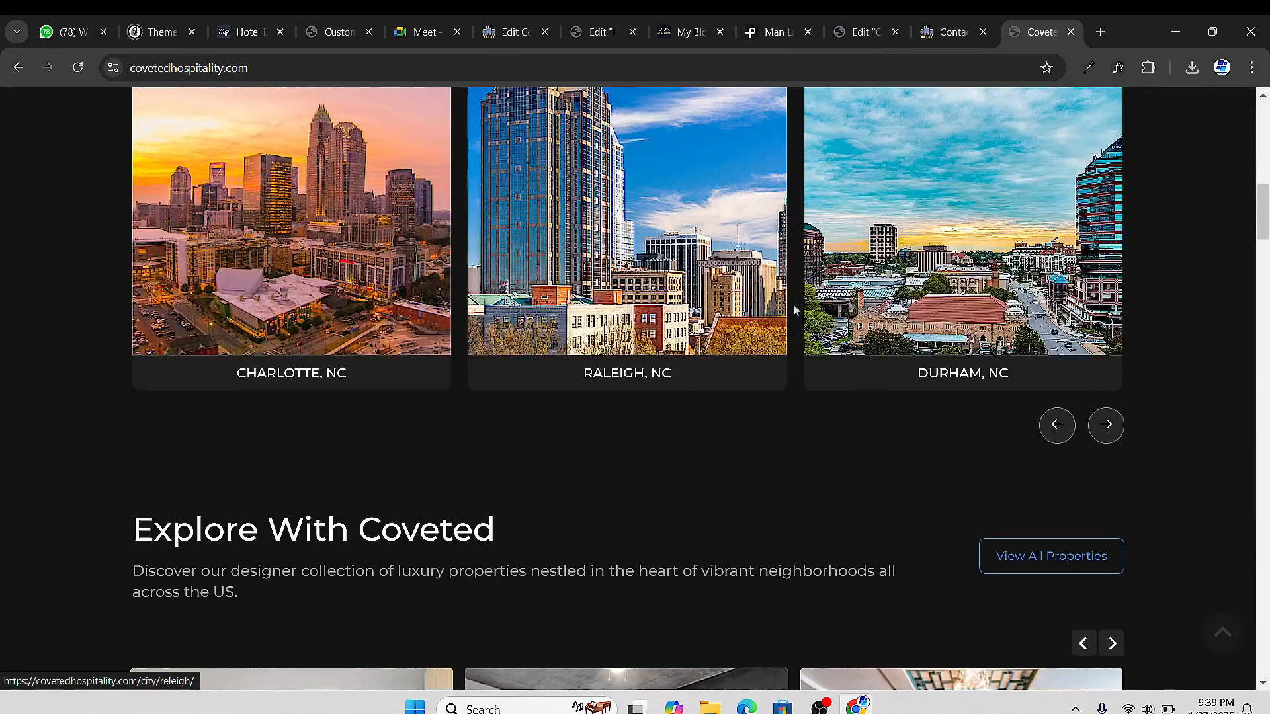
{"action": "scroll", "coordinate": [793, 308], "scroll_direction": "down", "scroll_amount": 5}
{"action": "scroll", "coordinate": [805, 329], "scroll_direction": "down", "scroll_amount": 20}
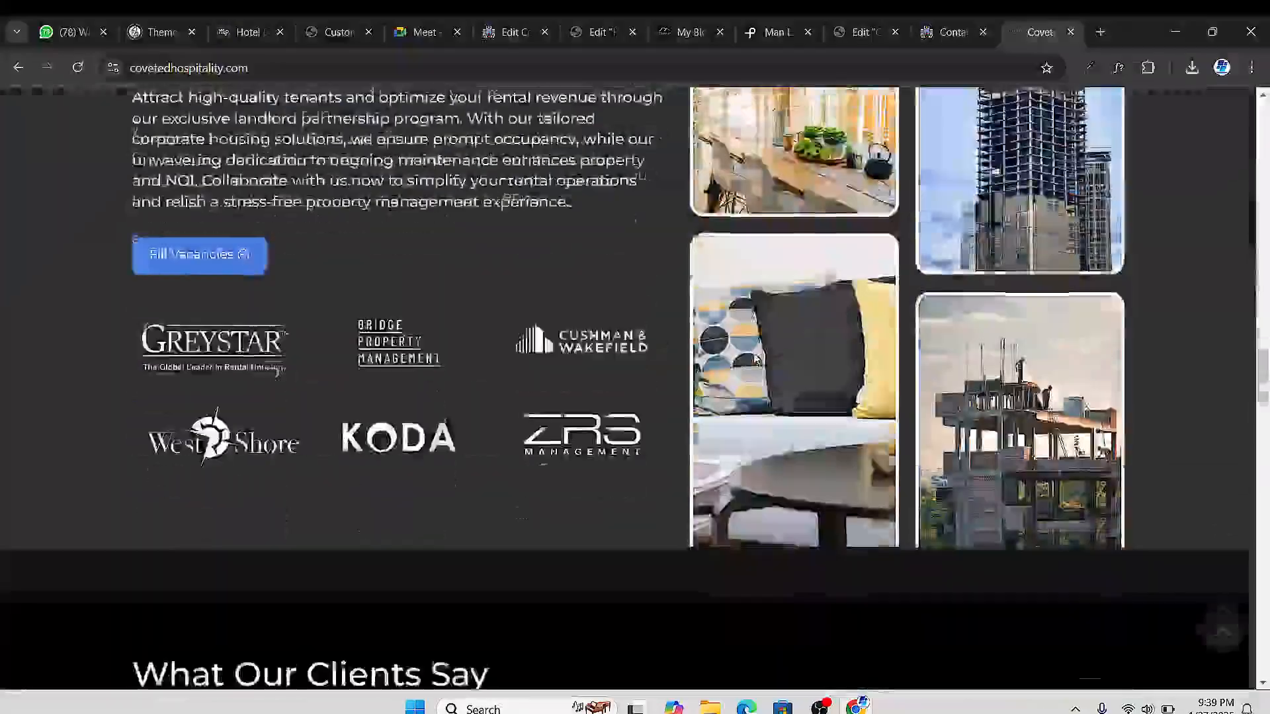
{"action": "scroll", "coordinate": [764, 347], "scroll_direction": "down", "scroll_amount": 20}
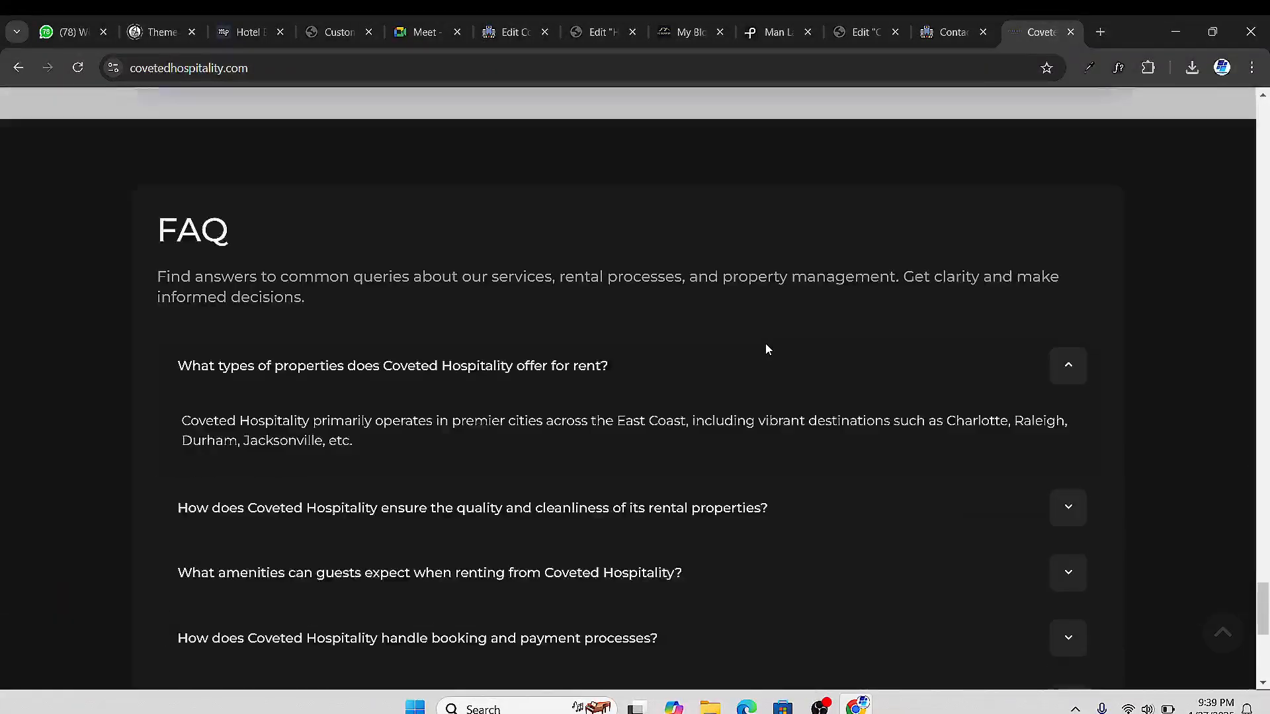